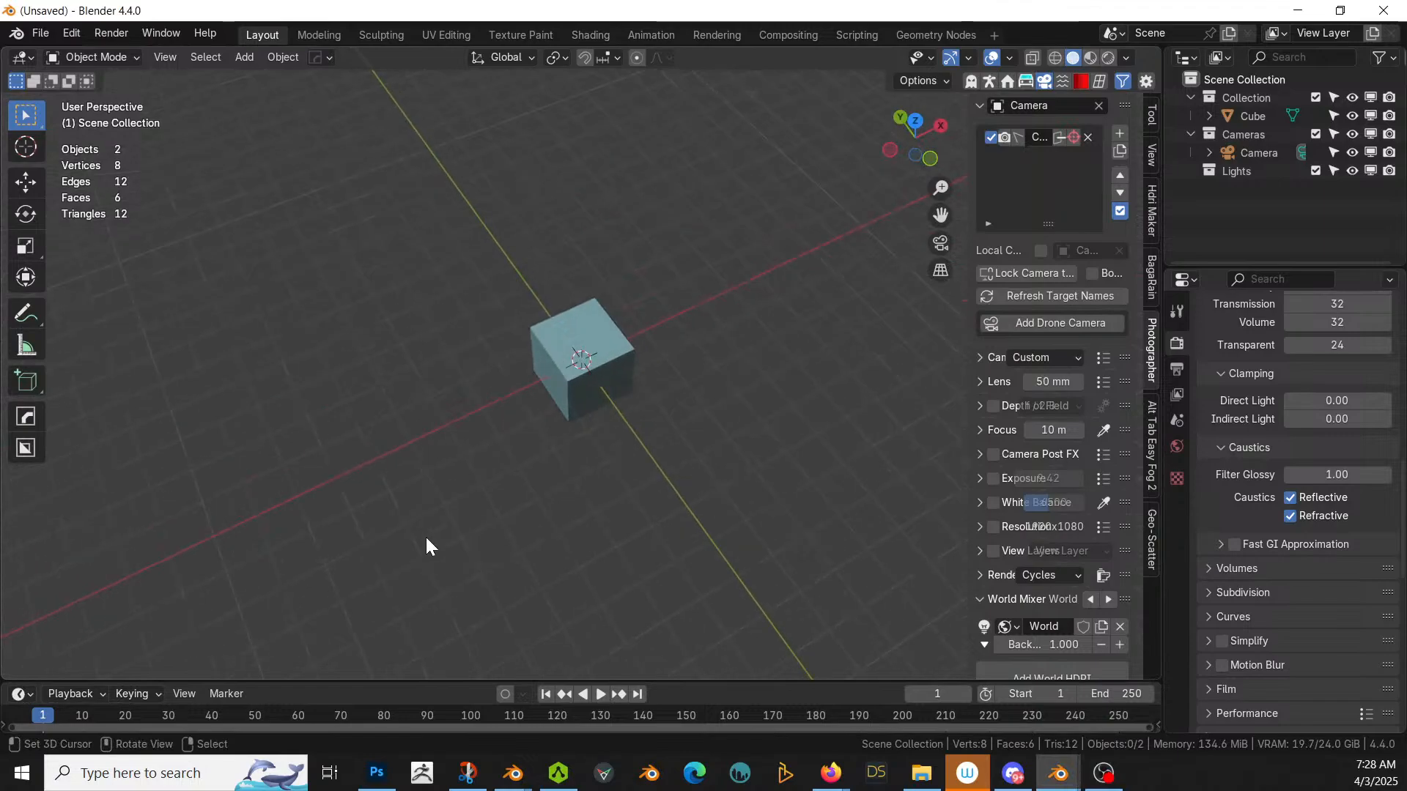
# Step: Delete the default cube from the scene
pyautogui.moveTo(425, 546); pyautogui.dragTo(455, 469, button='middle')
pyautogui.click(590, 330)
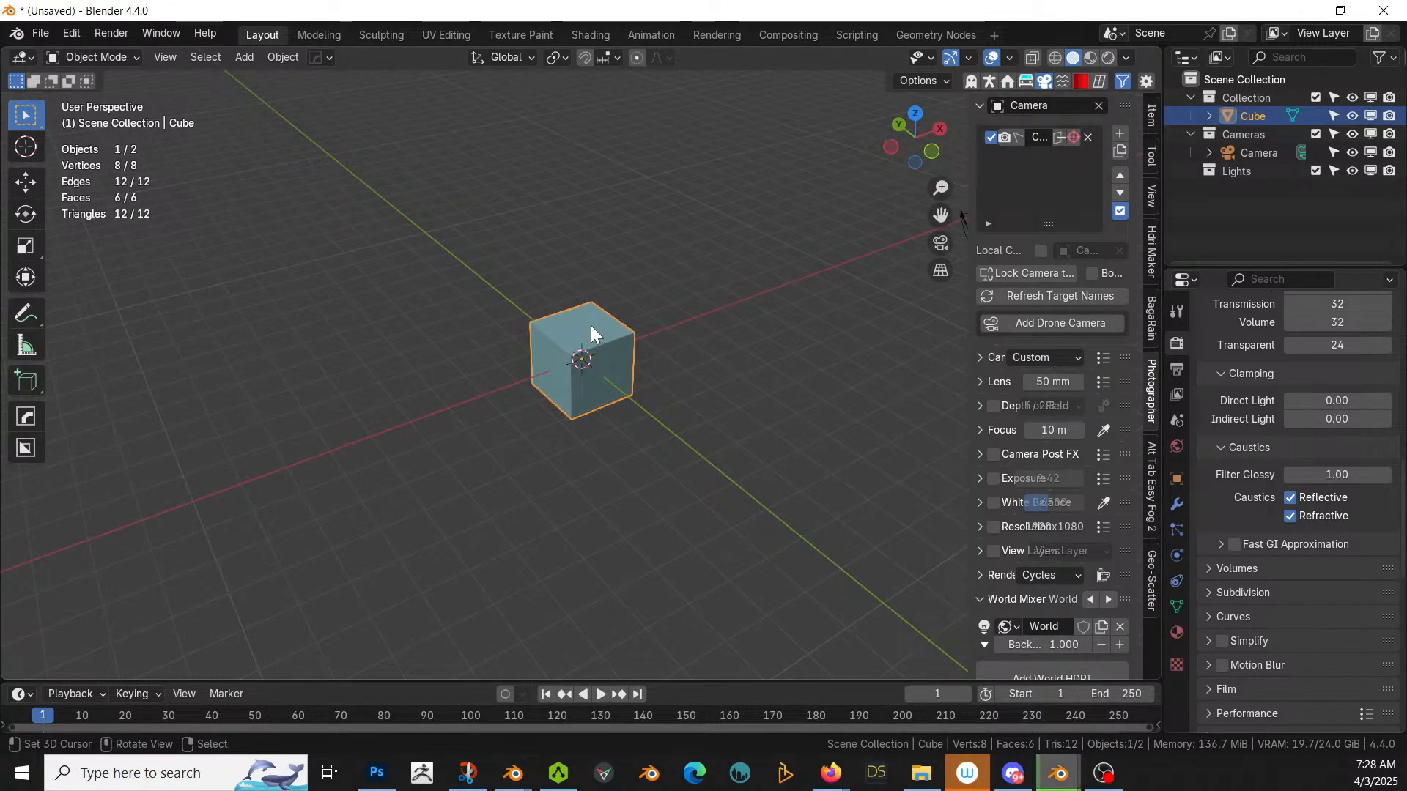
pyautogui.press('Delete')
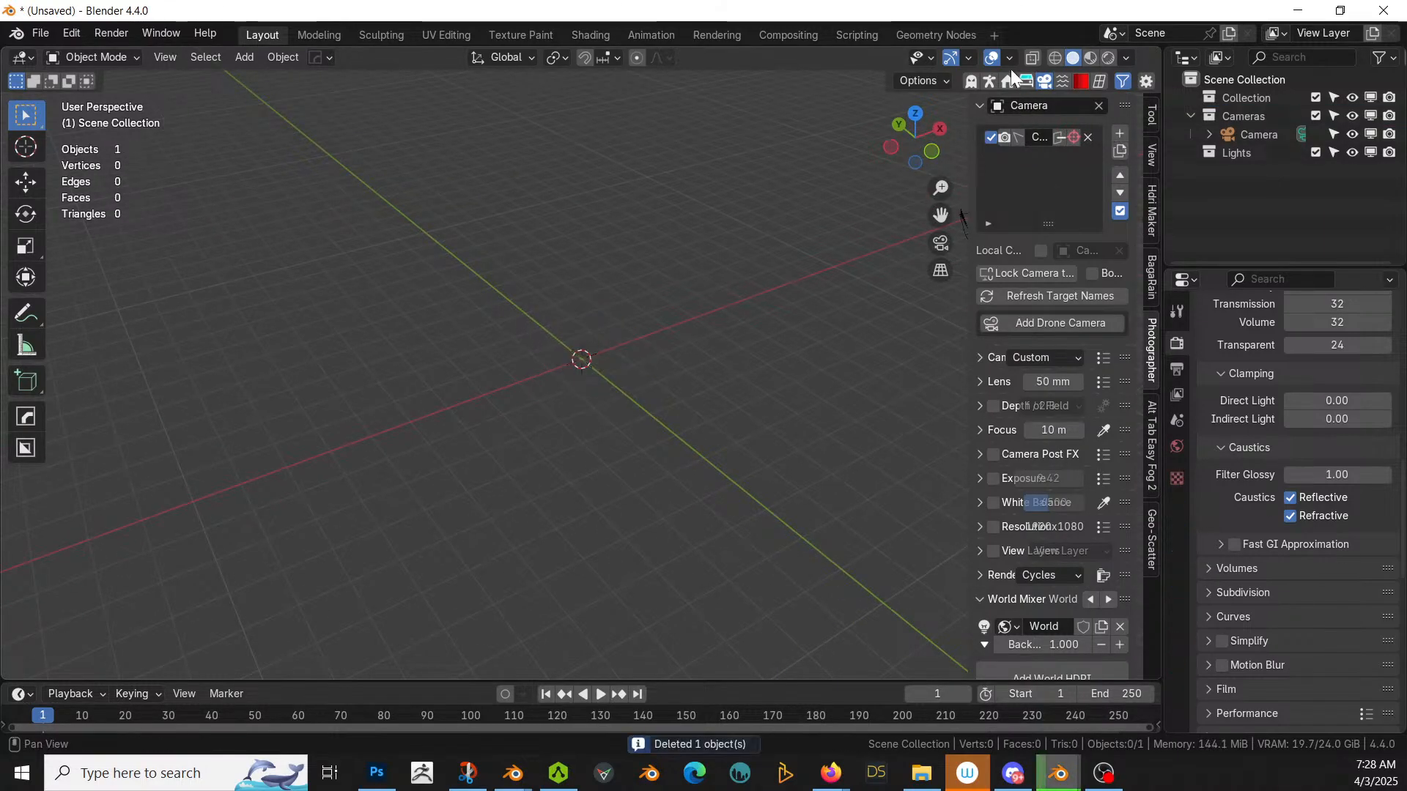
# Step: Generate a new male human with HumGen from the bald starting human preset
pyautogui.click(987, 82)
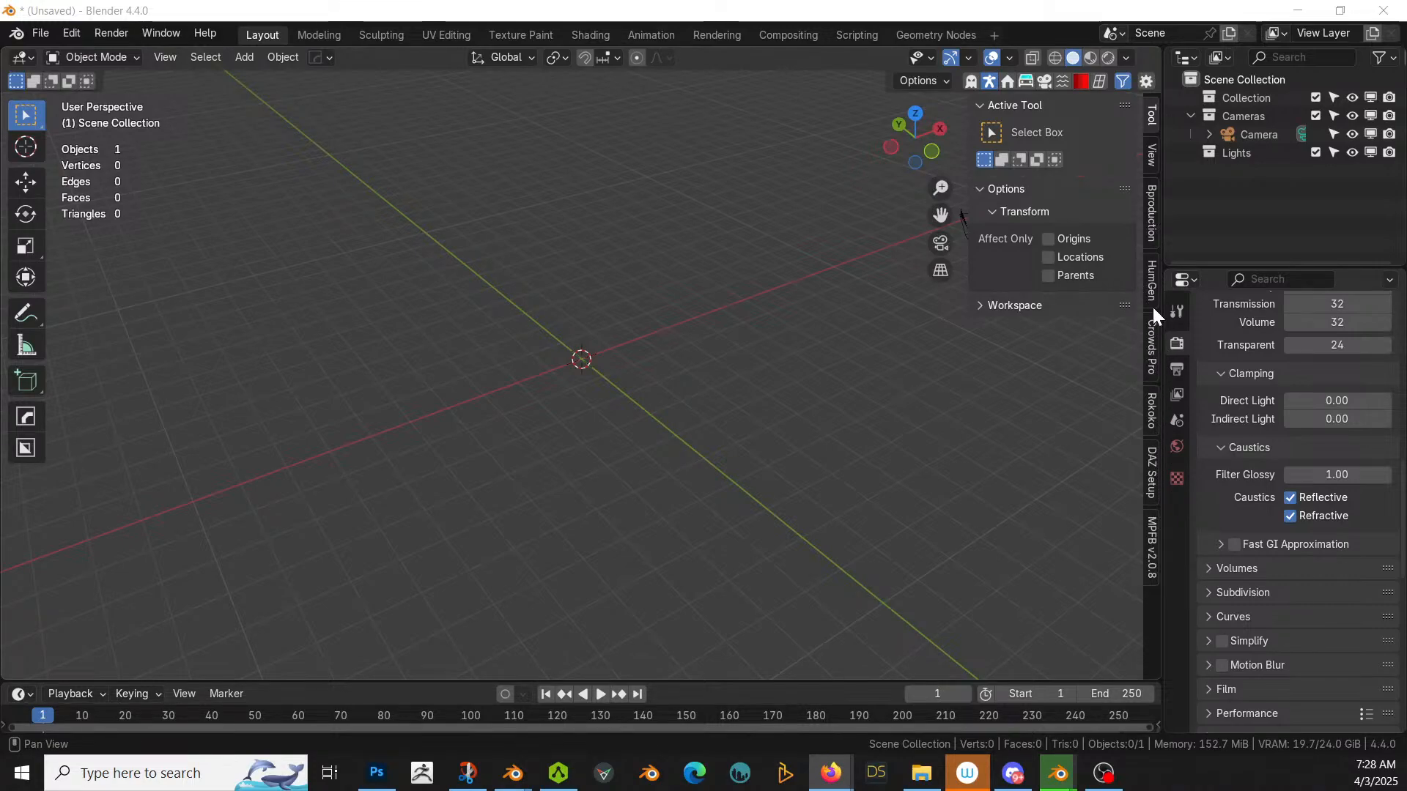
pyautogui.click(1153, 269)
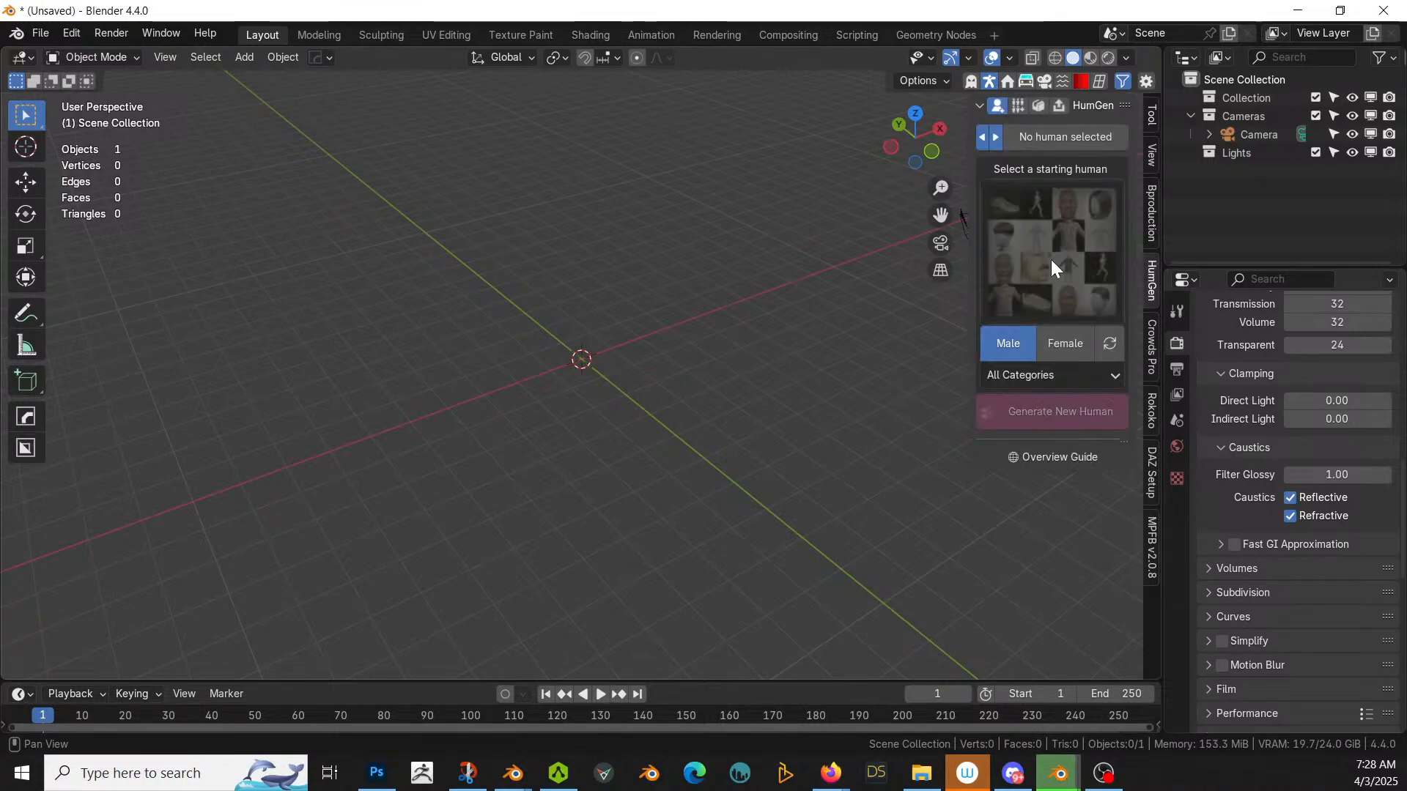
pyautogui.click(1049, 264)
pyautogui.click(937, 376)
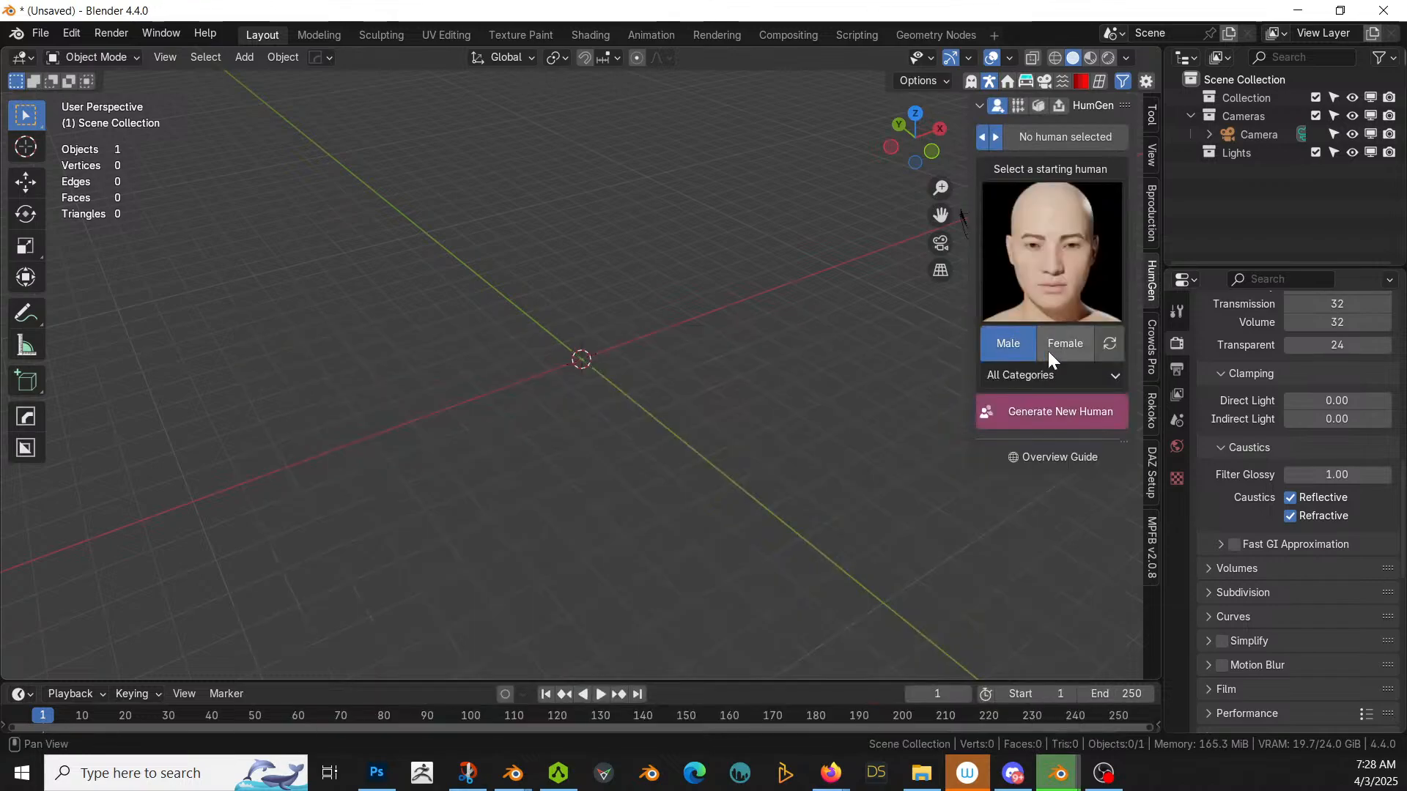
pyautogui.click(1035, 415)
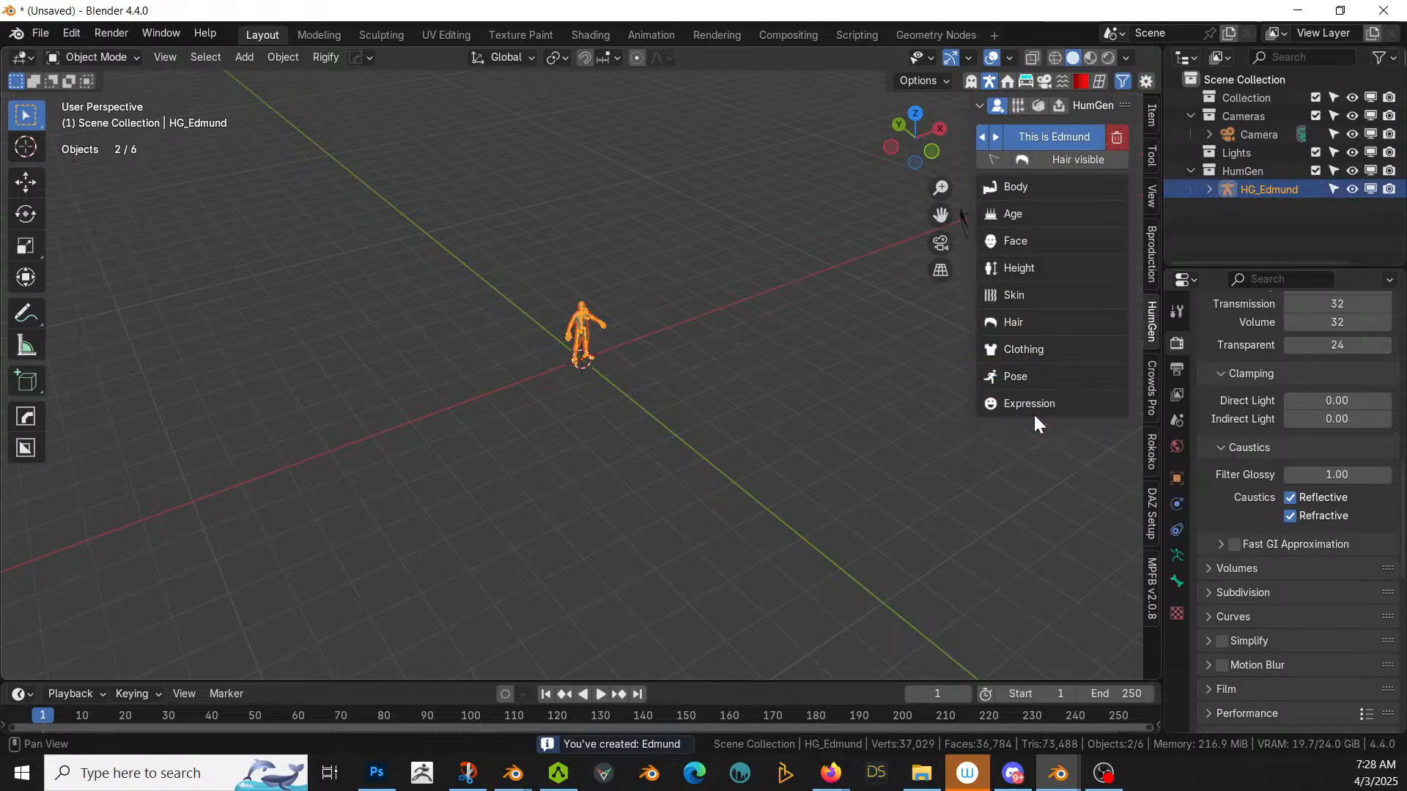
# Step: Add a cylinder mesh at the origin in top view and expand its creation settings
pyautogui.moveTo(810, 439); pyautogui.dragTo(826, 552, button='middle')
pyautogui.press('KP_7')
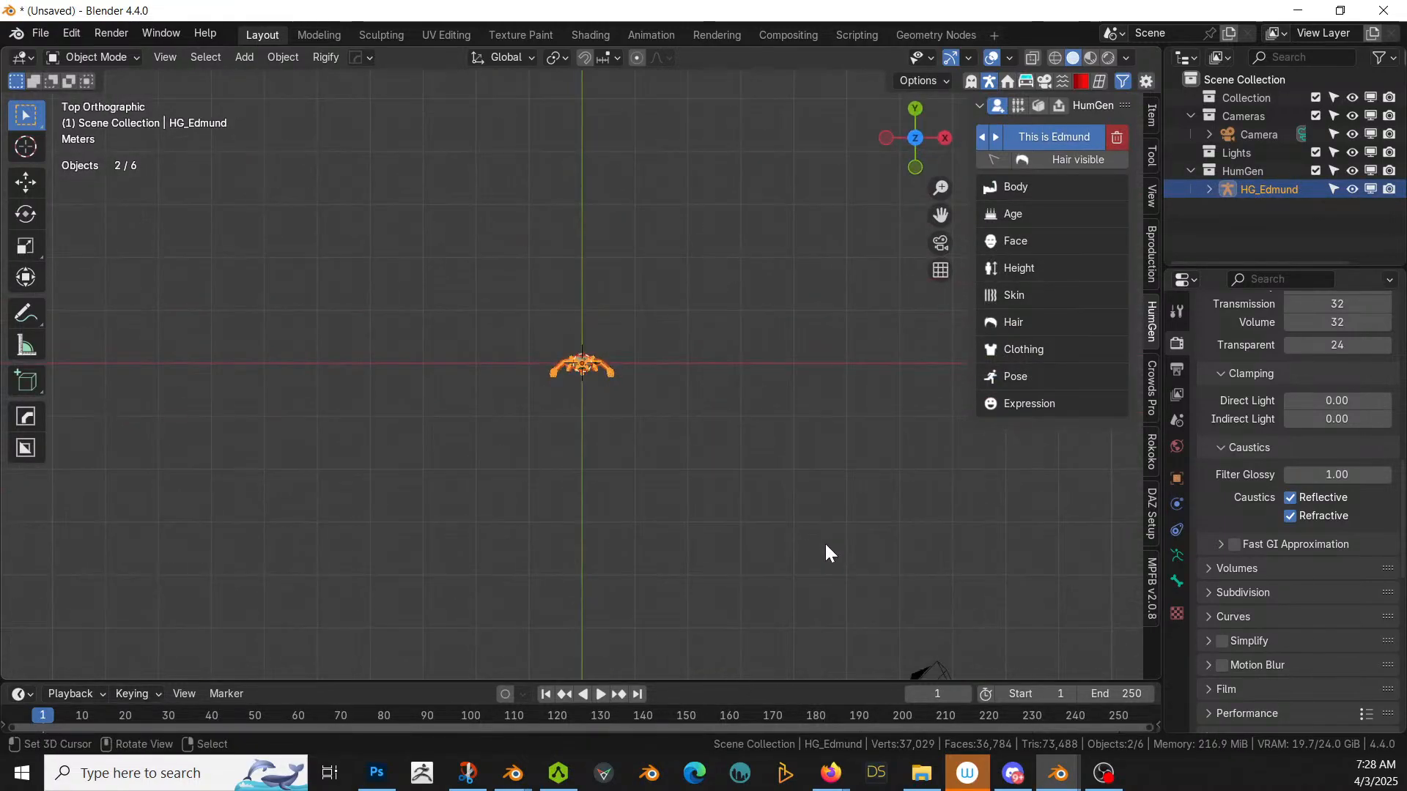
pyautogui.scroll(-3, 825, 545)
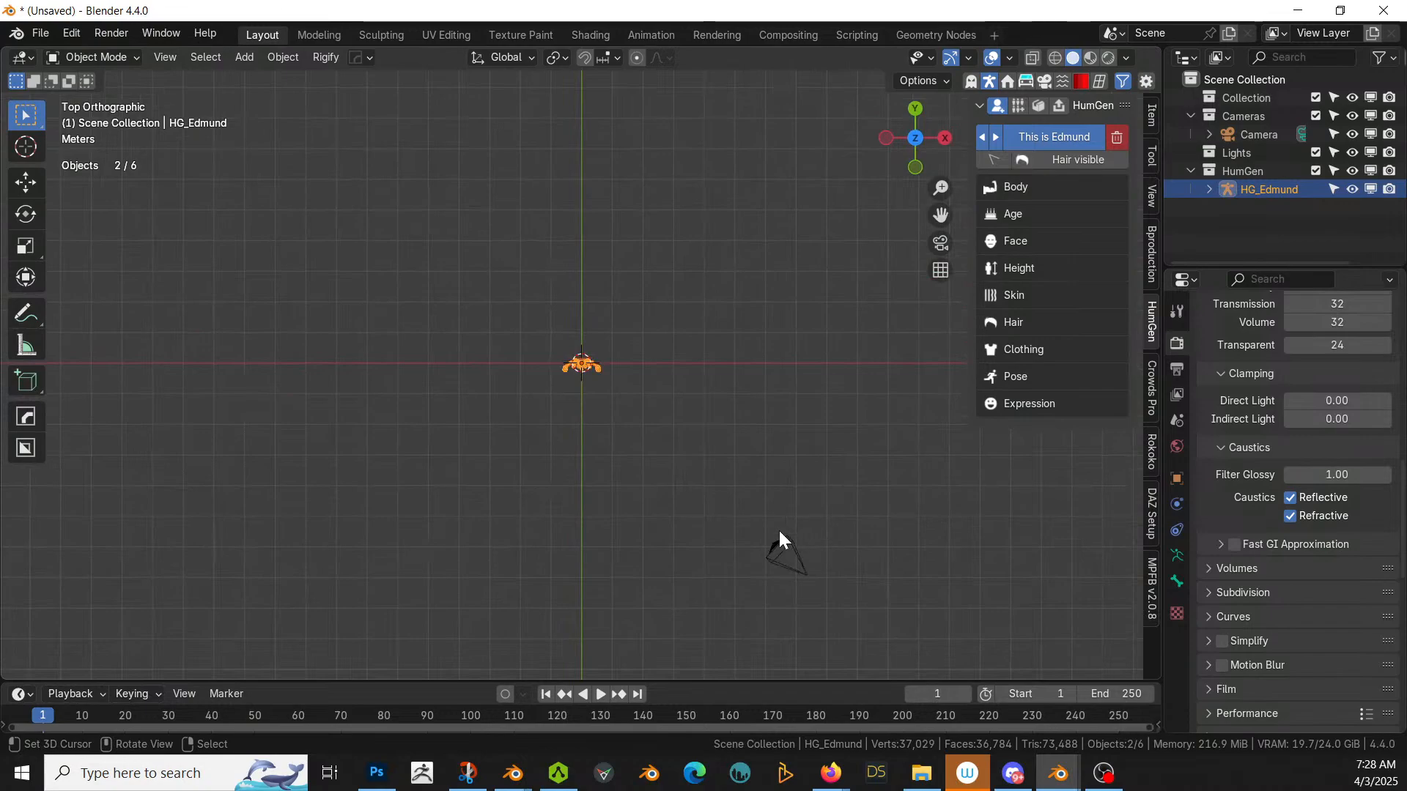
pyautogui.hotkey('shift', 'a')
pyautogui.moveTo(741, 299)
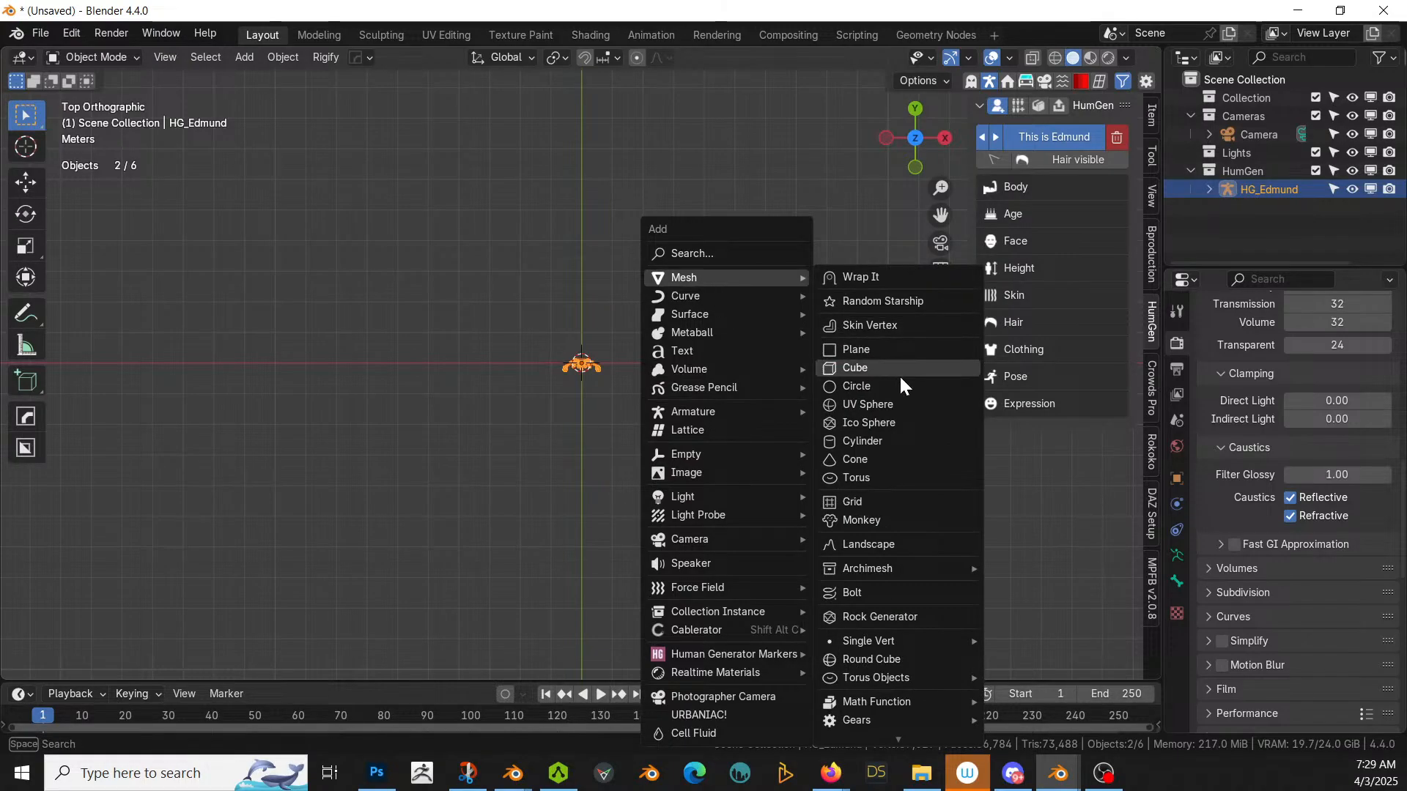
pyautogui.click(882, 441)
pyautogui.click(63, 664)
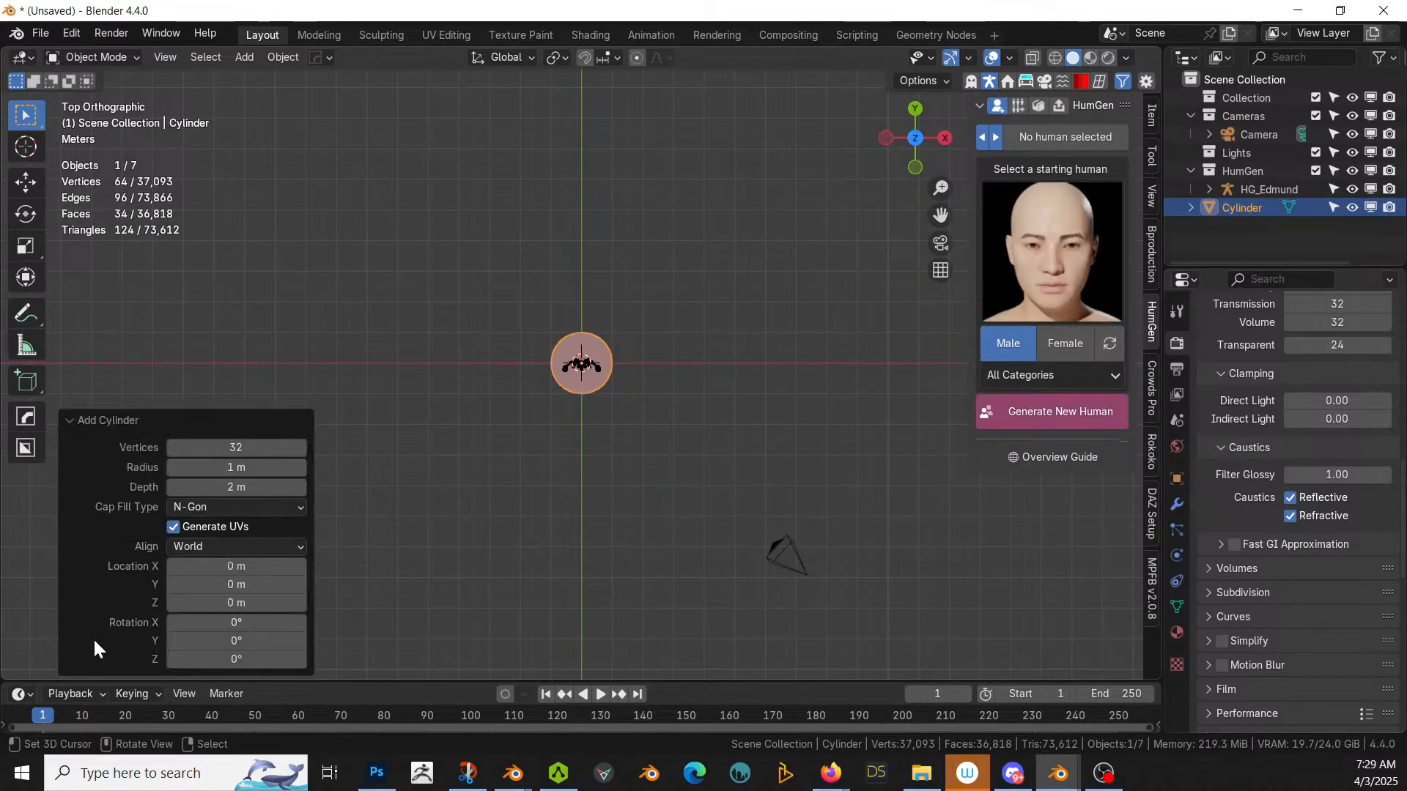
# Step: Set the new cylinder to 7 vertices and a depth of 3 m
pyautogui.click(234, 447)
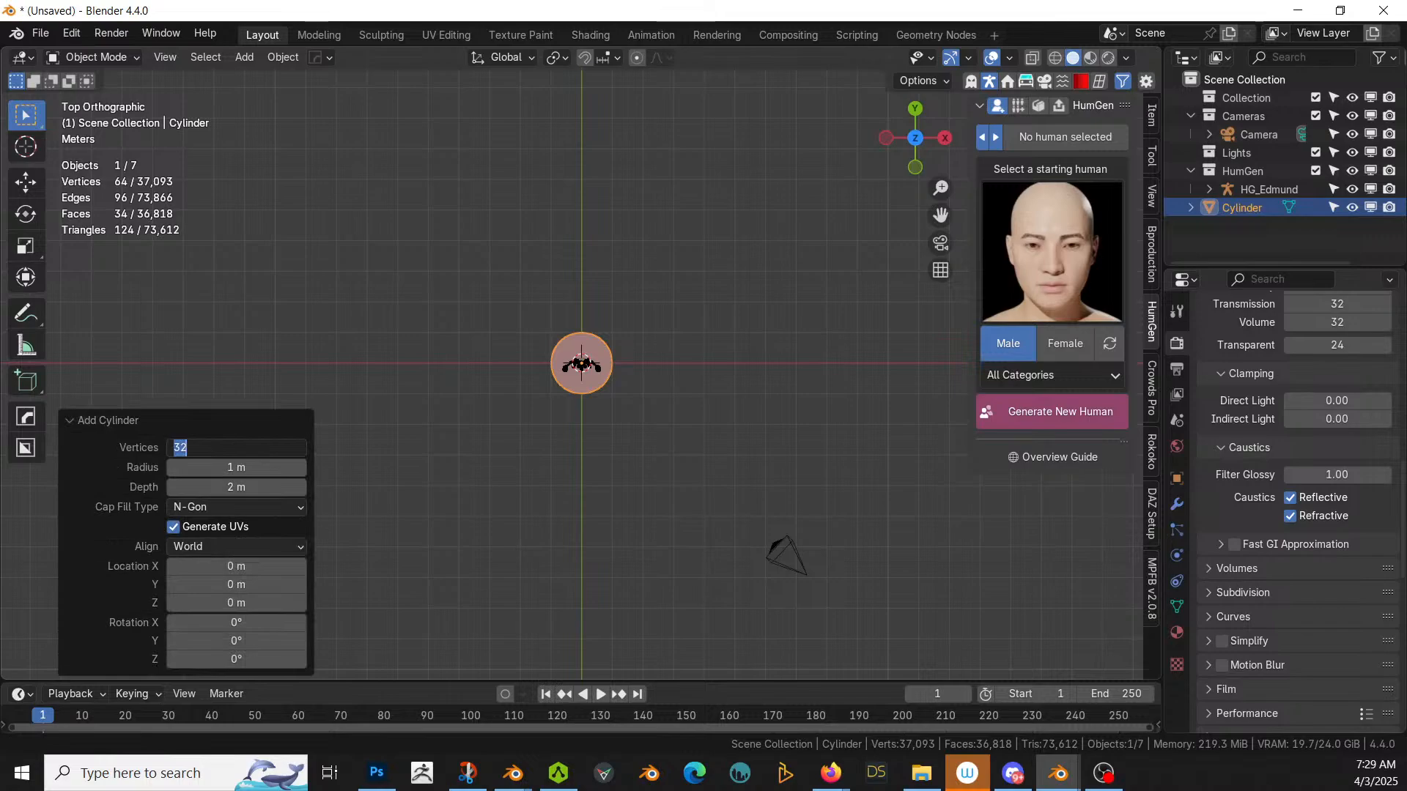
pyautogui.write('7')
pyautogui.press('Return')
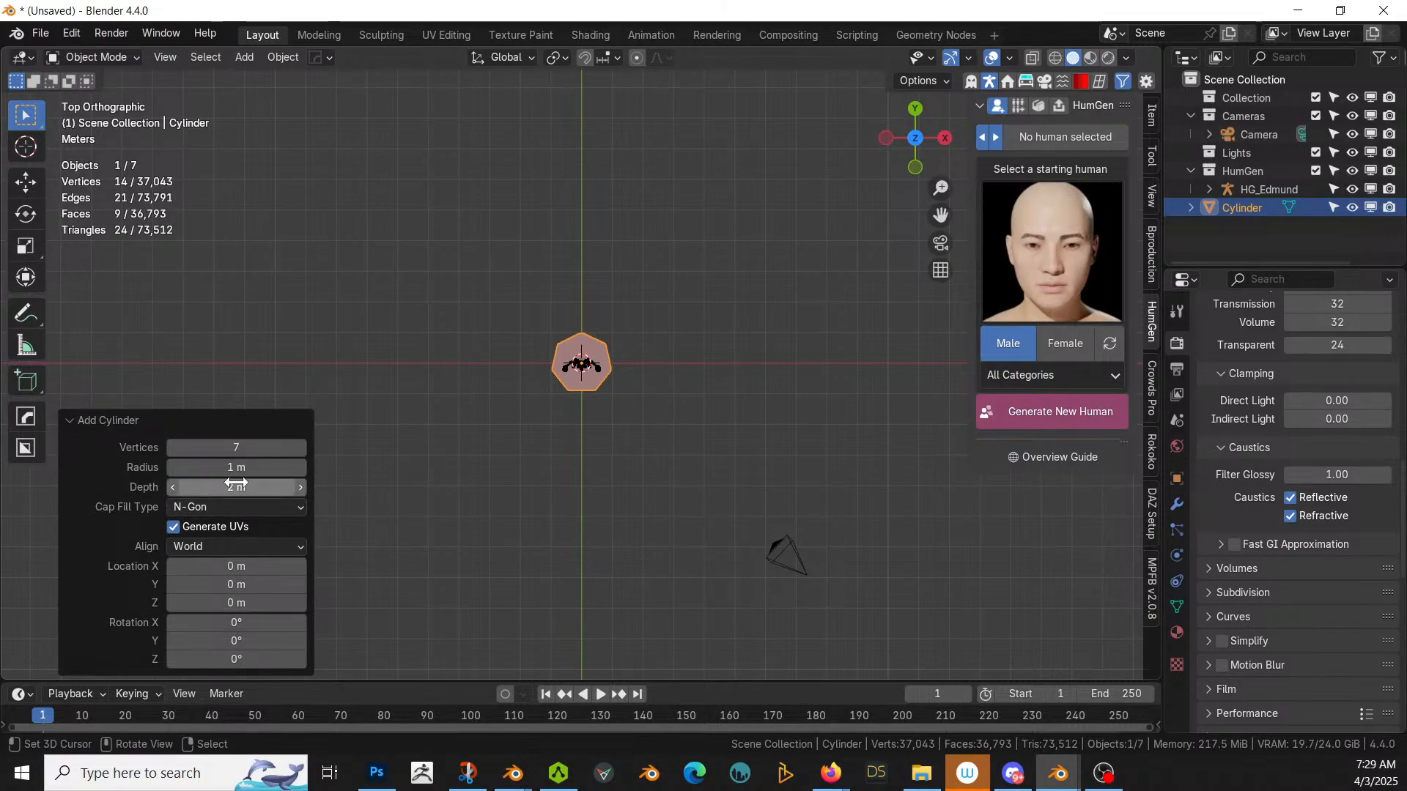
pyautogui.click(265, 491)
pyautogui.write('3')
pyautogui.press('Return')
# Step: Try a radius of 10 m and then 25 m for the seven-sided cylinder
pyautogui.click(235, 469)
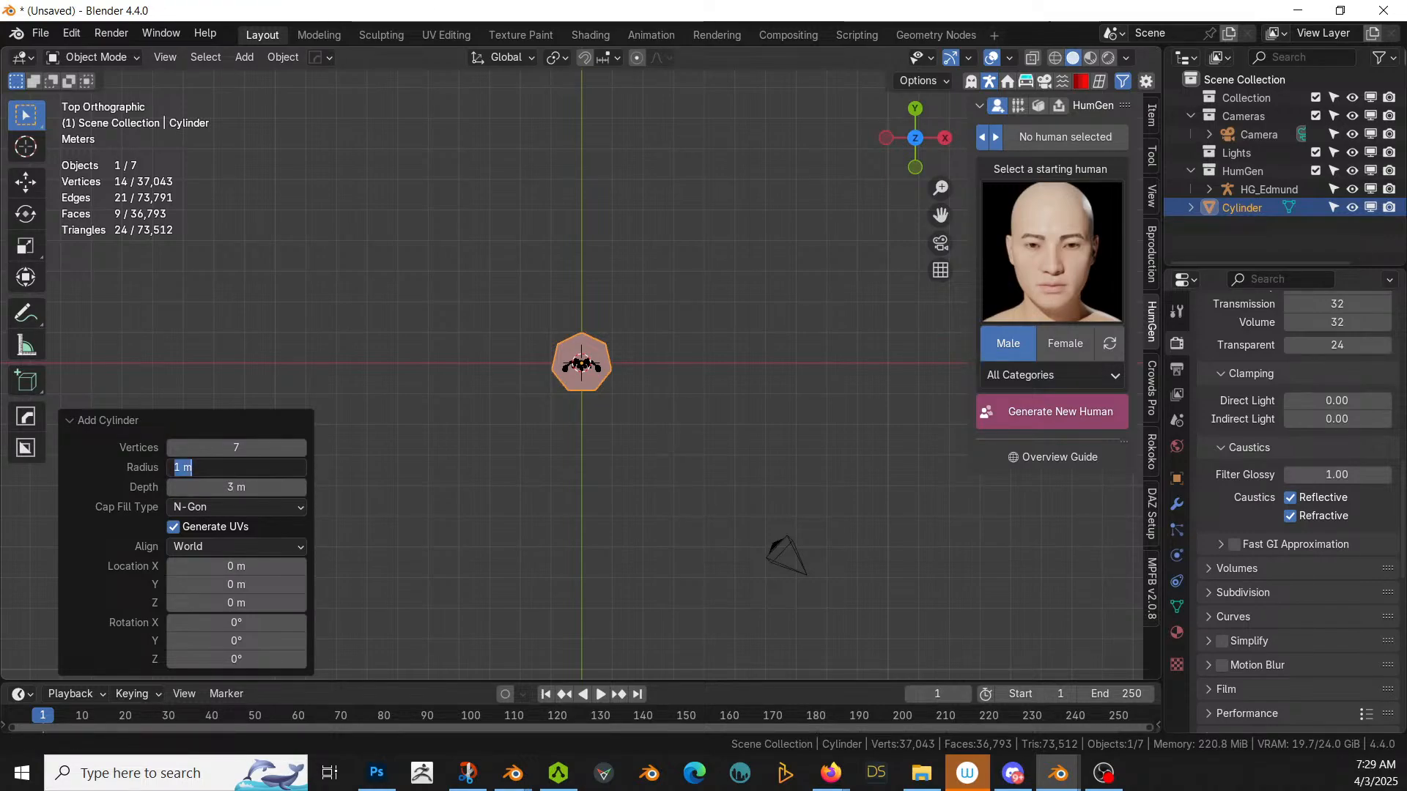
pyautogui.write('10')
pyautogui.press('Return')
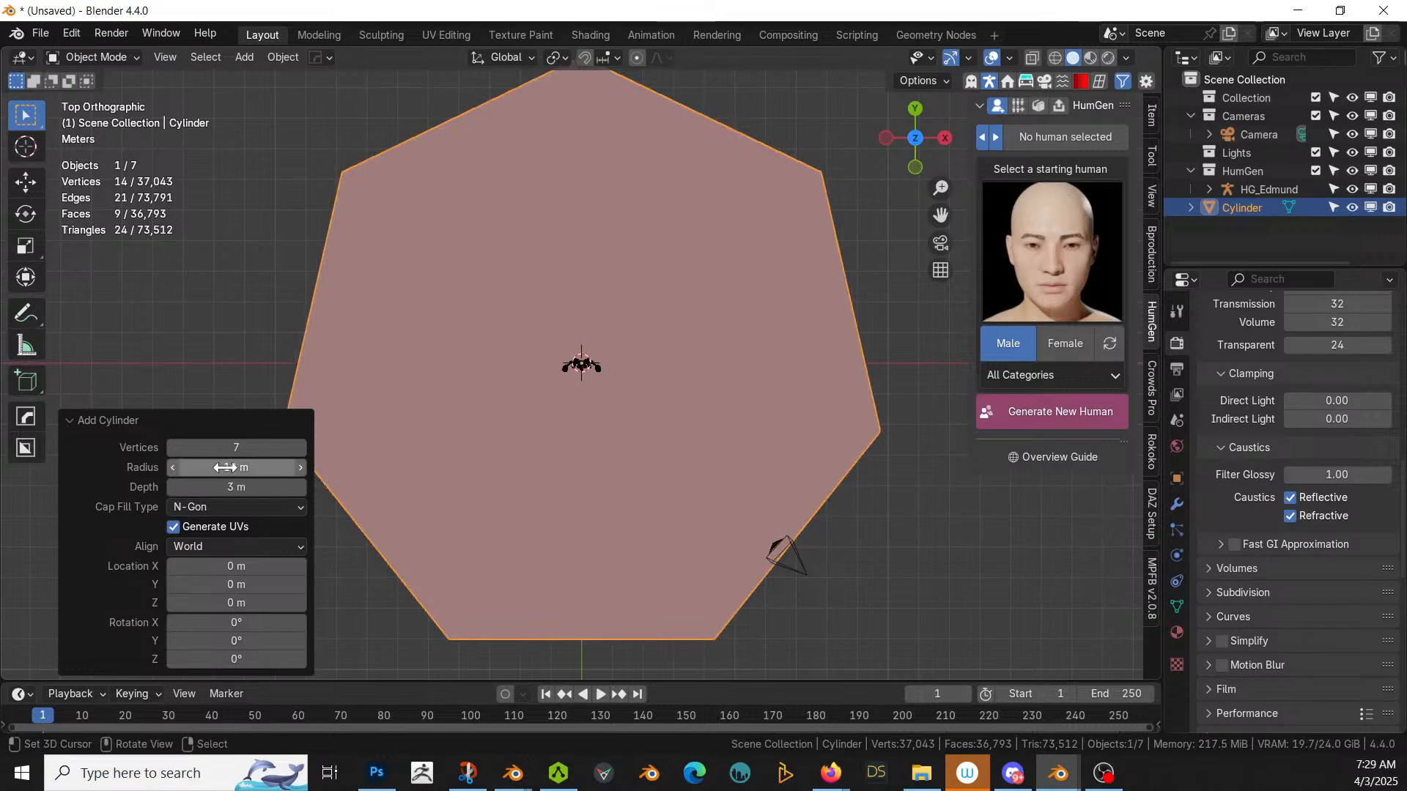
pyautogui.click(224, 468)
pyautogui.write('25')
pyautogui.press('Return')
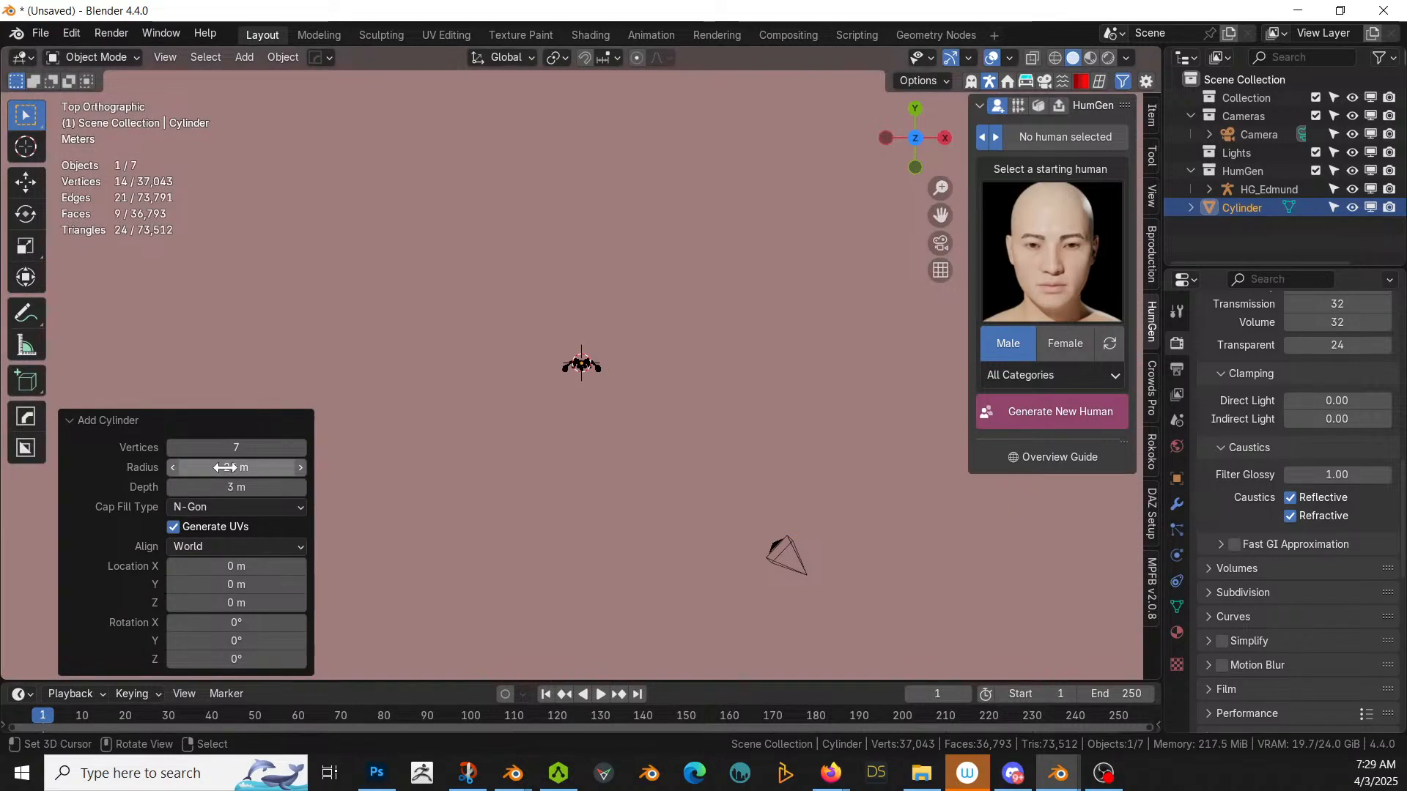
pyautogui.scroll(-7, 626, 405)
pyautogui.scroll(2, 626, 404)
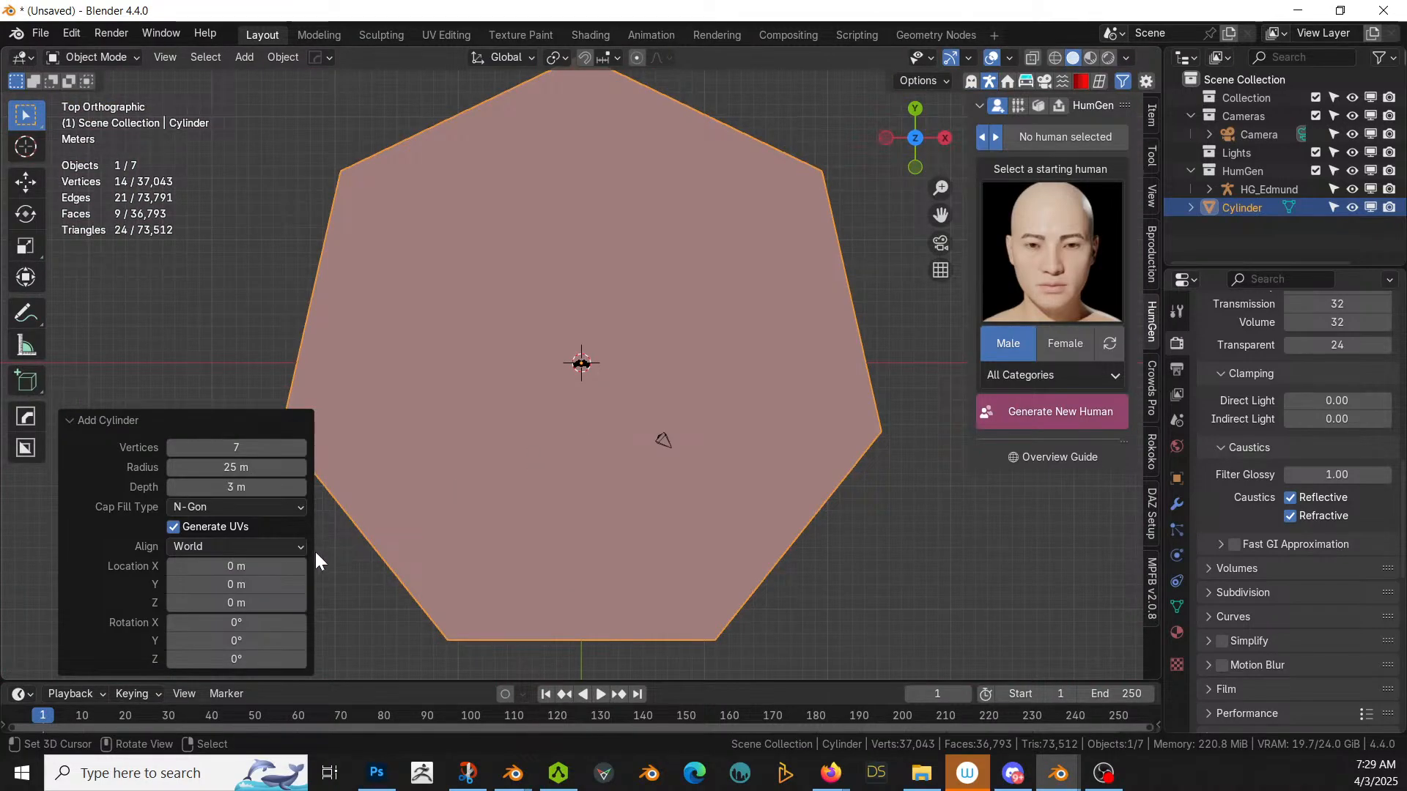
# Step: Set the seven-sided cylinder's radius to 30 m
pyautogui.click(236, 467)
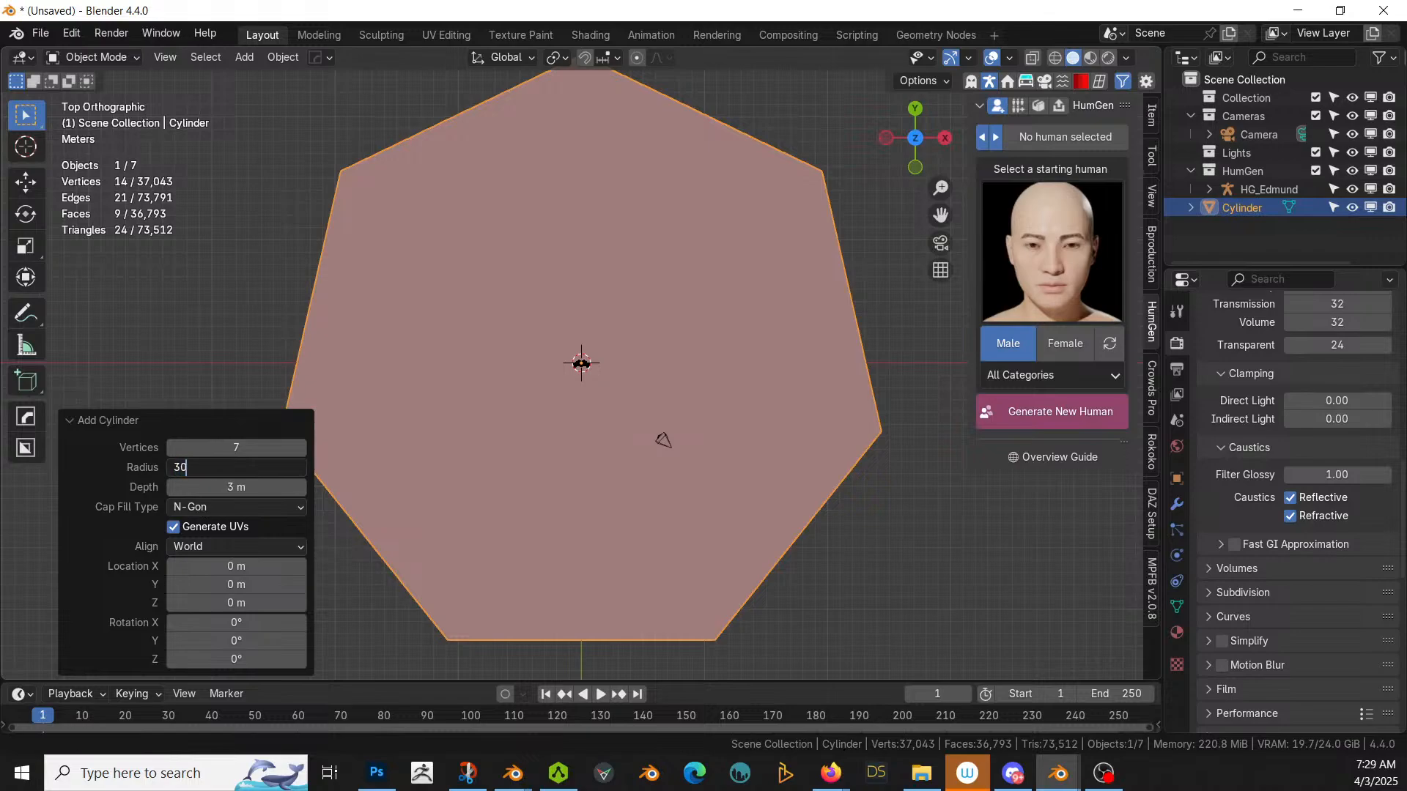
pyautogui.write('30')
pyautogui.press('Return')
pyautogui.scroll(-3, 600, 512)
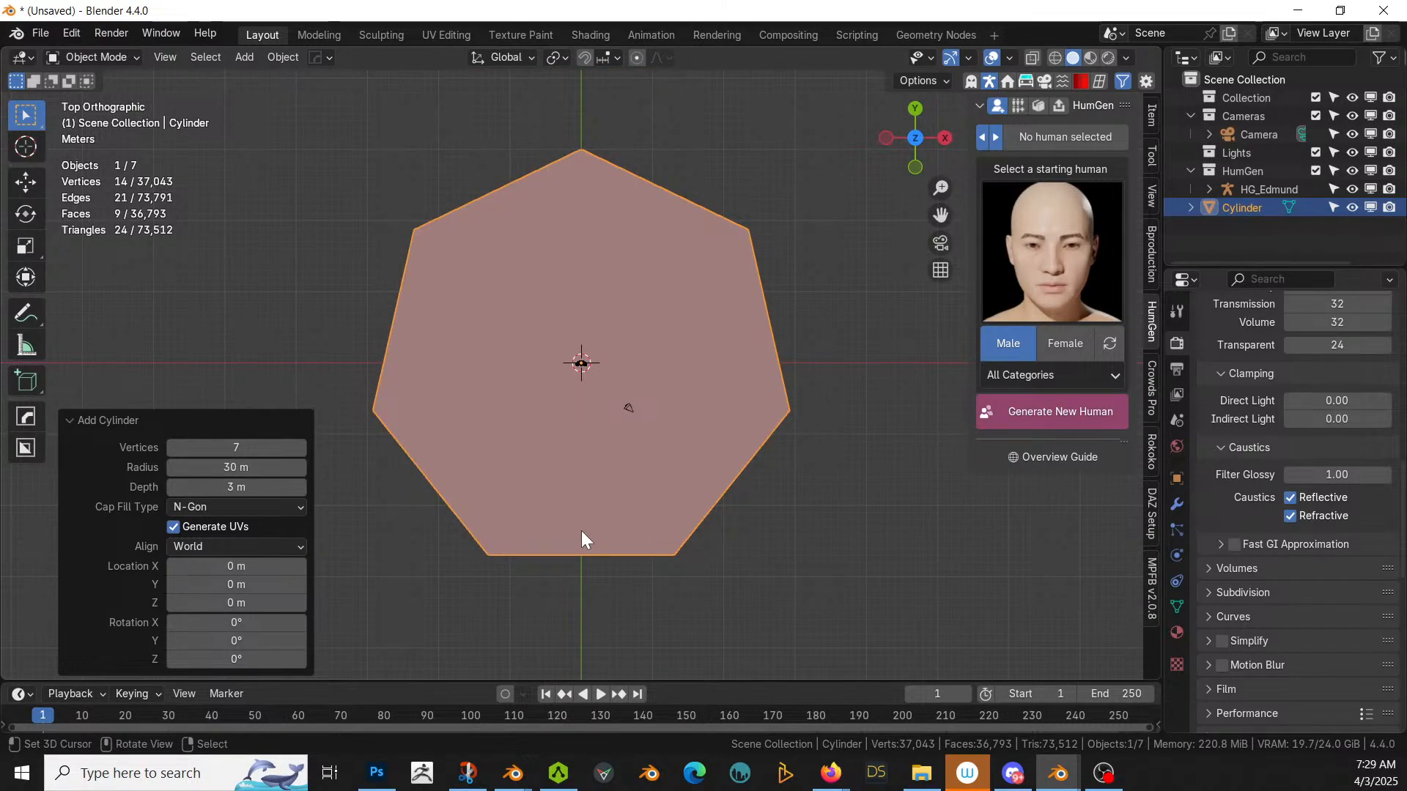
# Step: Raise the cylinder's whole mesh slightly along the Z axis in Edit Mode, then return to Object Mode and top view
pyautogui.moveTo(582, 530); pyautogui.dragTo(711, 353, button='middle')
pyautogui.scroll(1, 711, 355)
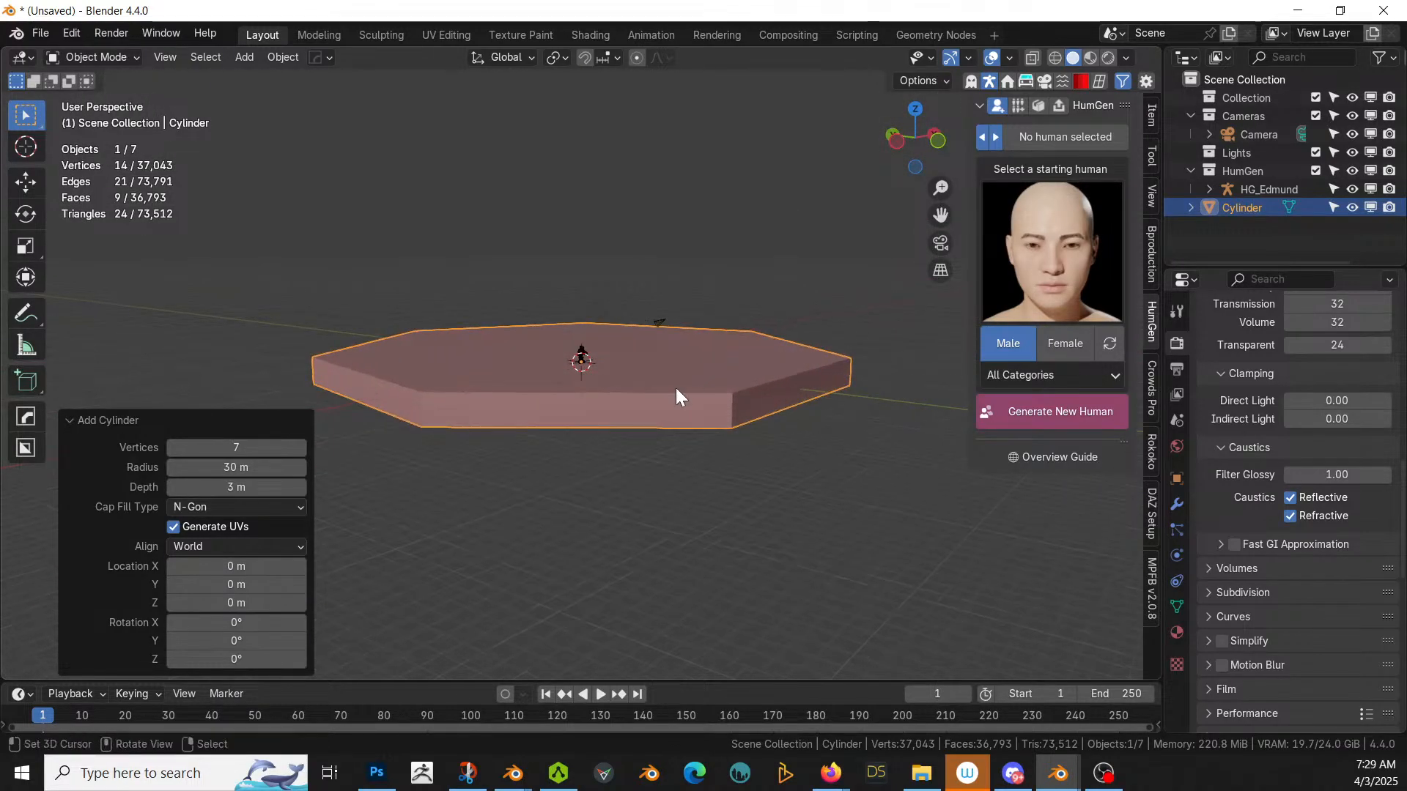
pyautogui.press('Tab')
pyautogui.press('g')
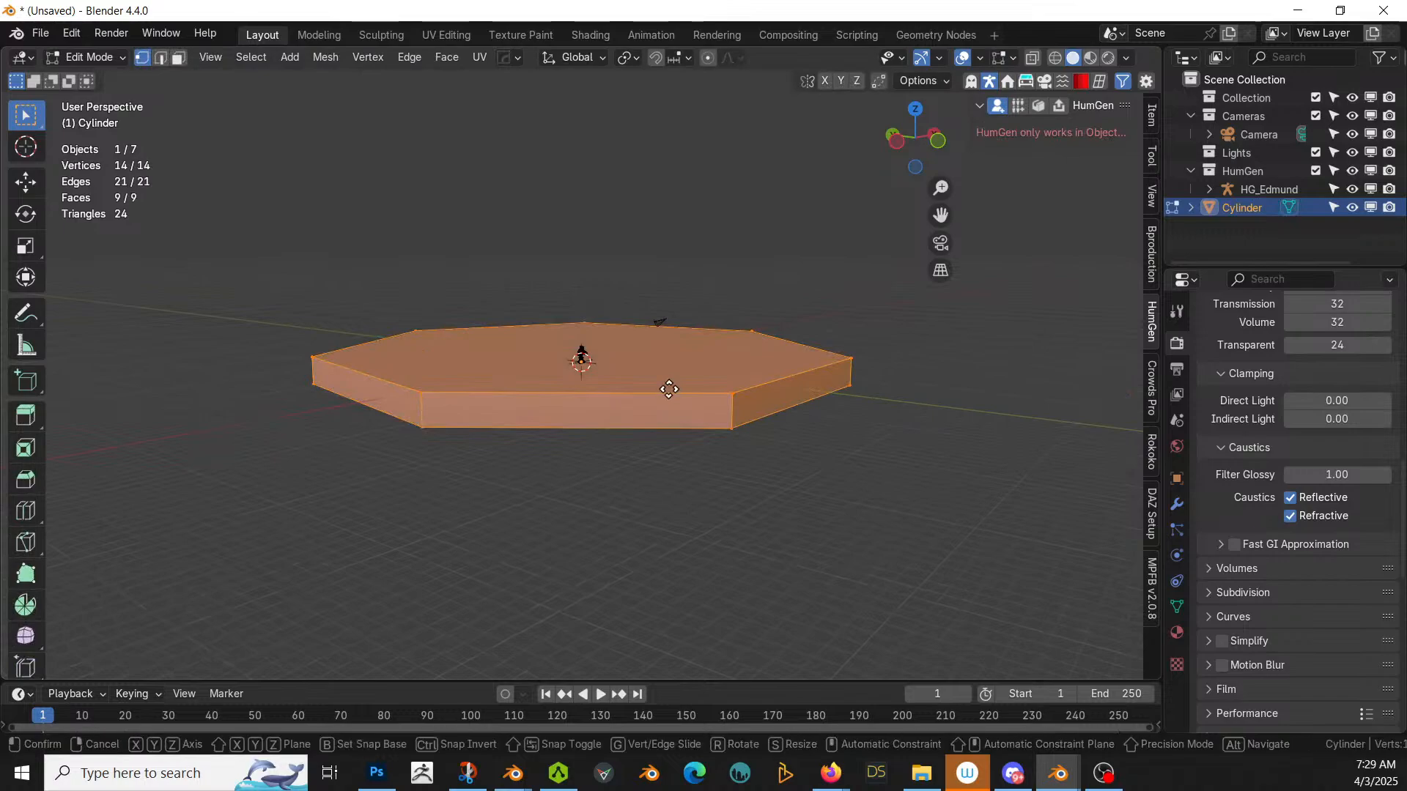
pyautogui.press('z')
pyautogui.click(668, 391)
pyautogui.press('Tab')
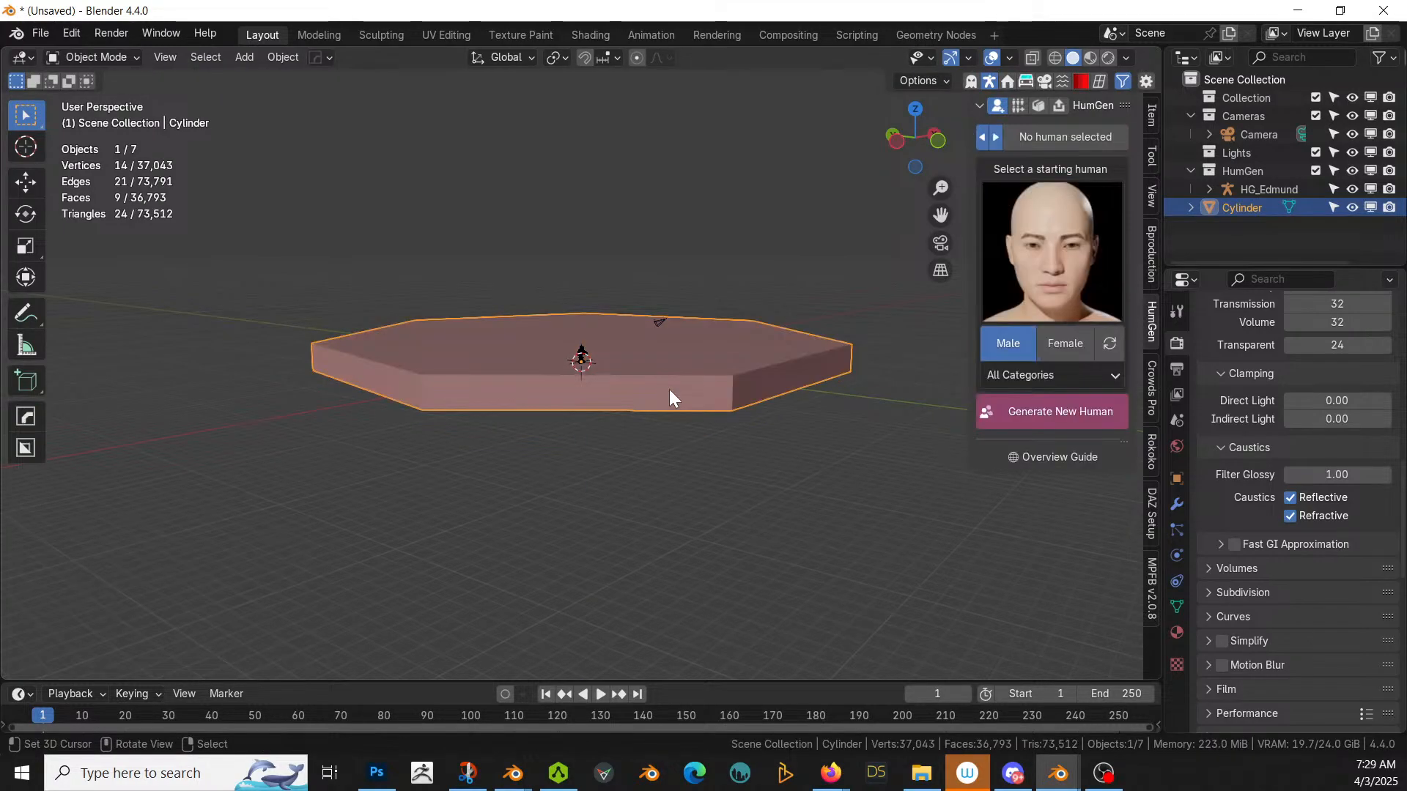
pyautogui.press('KP_1')
pyautogui.press('KP_7')
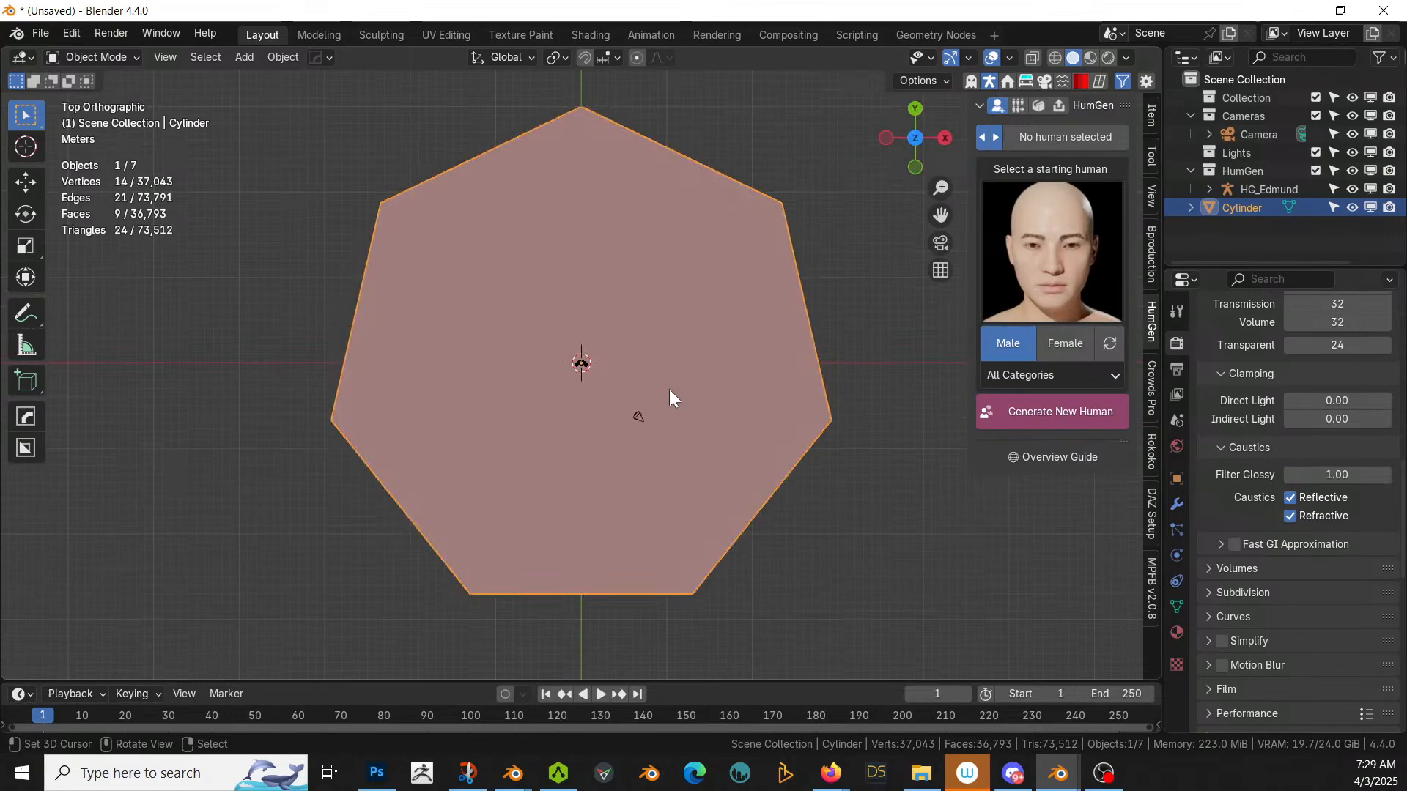
# Step: Start saving the scene and create a folder named "250403-1 Livestream Hangar" inside 00 Paracologies
pyautogui.click(37, 34)
pyautogui.click(96, 168)
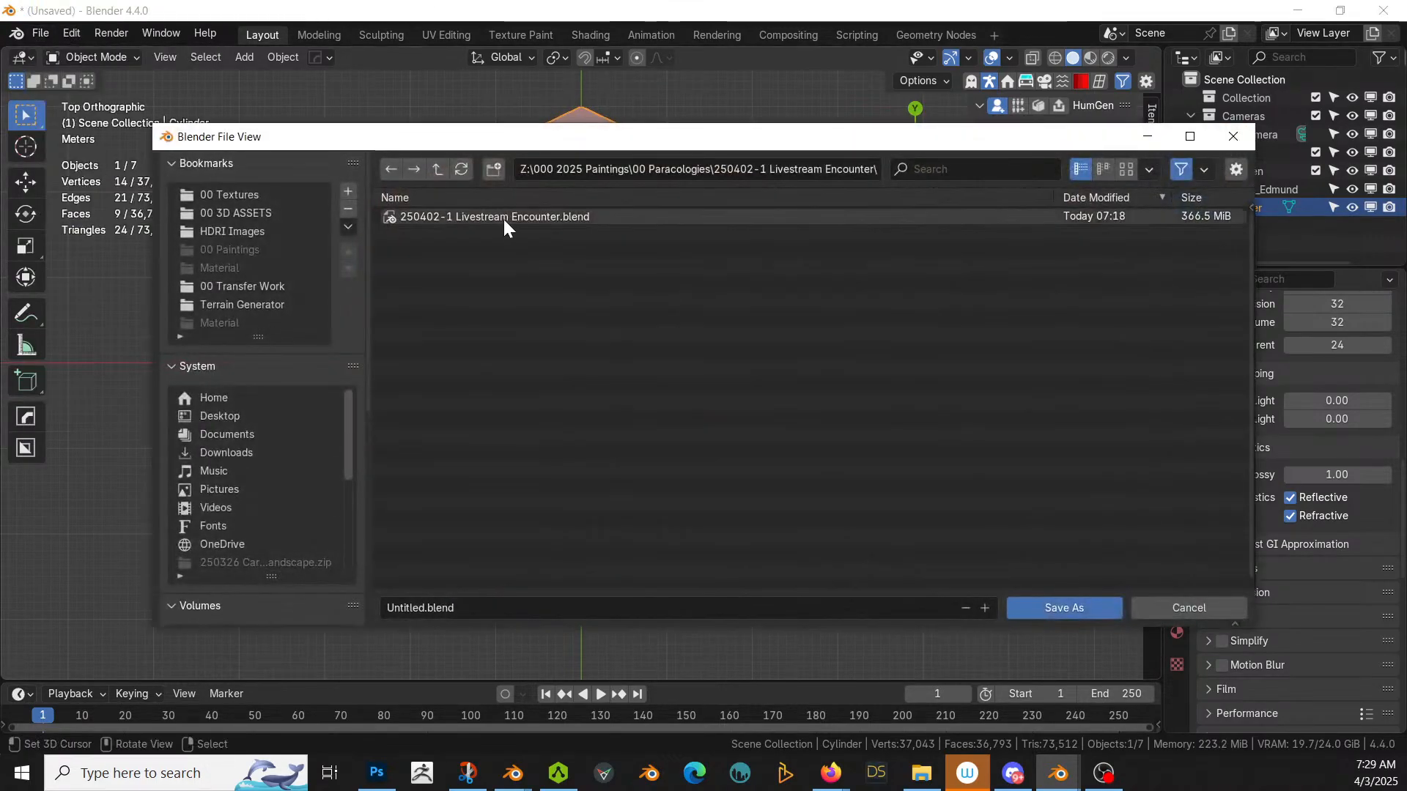
pyautogui.click(437, 170)
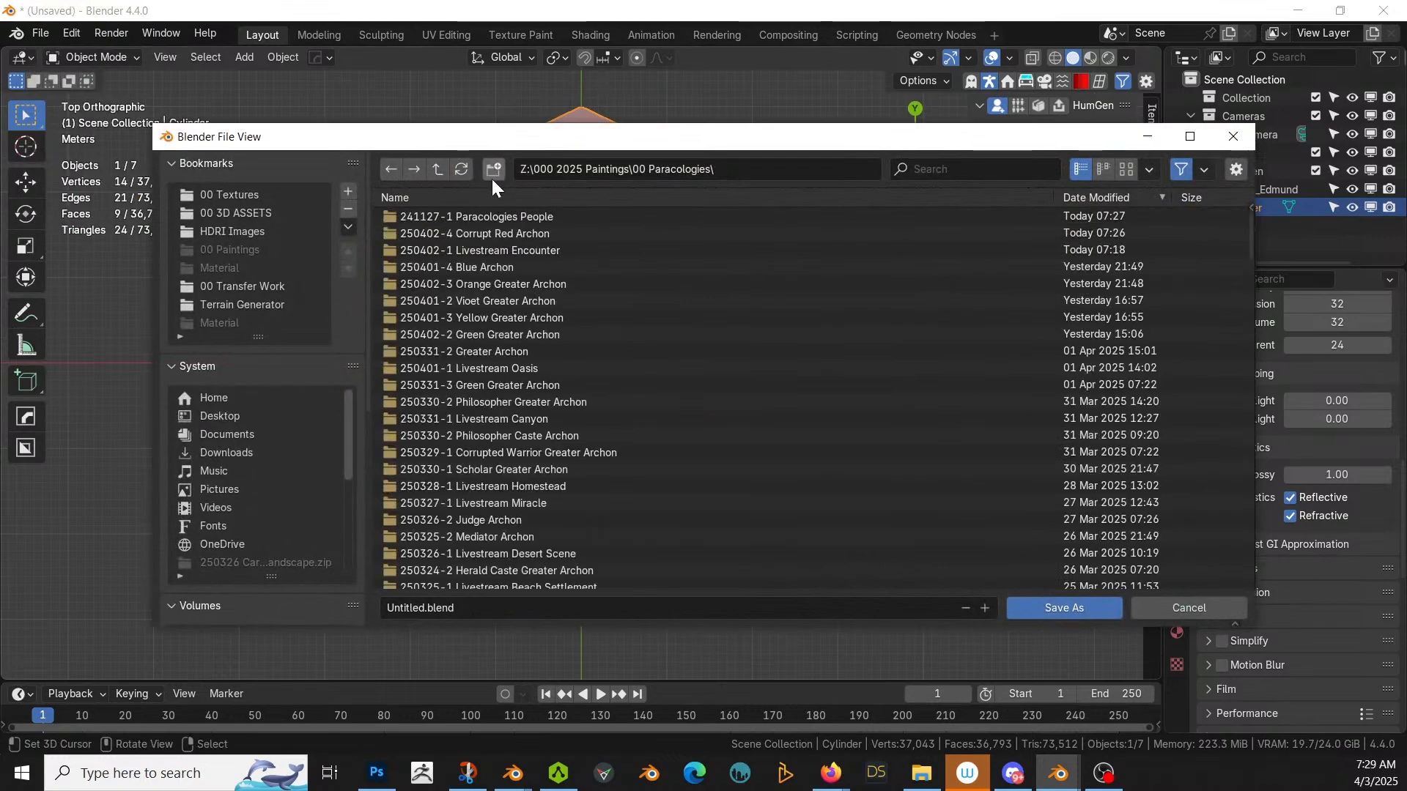
pyautogui.click(493, 170)
pyautogui.press('BackSpace')
pyautogui.write('25')
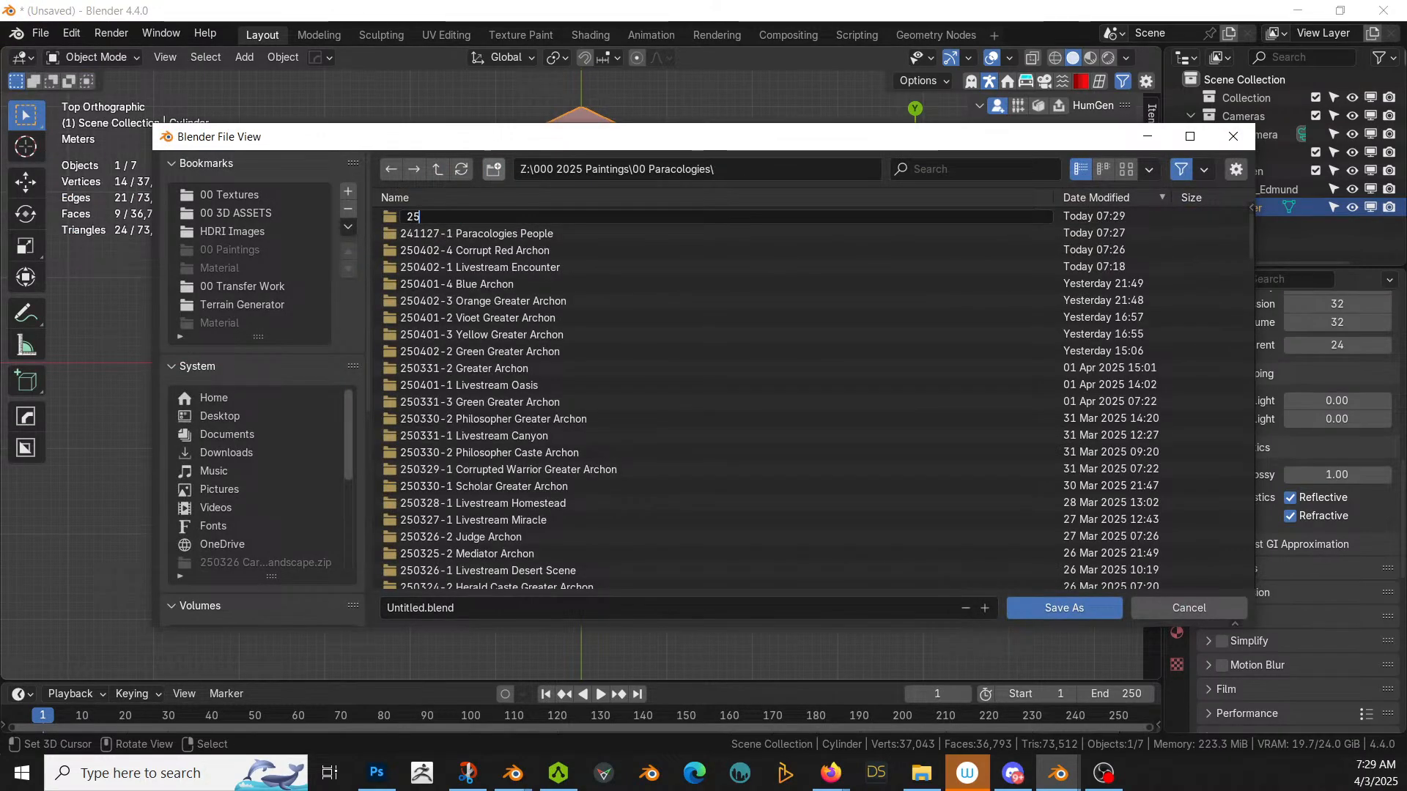
pyautogui.write('0403-1 ')
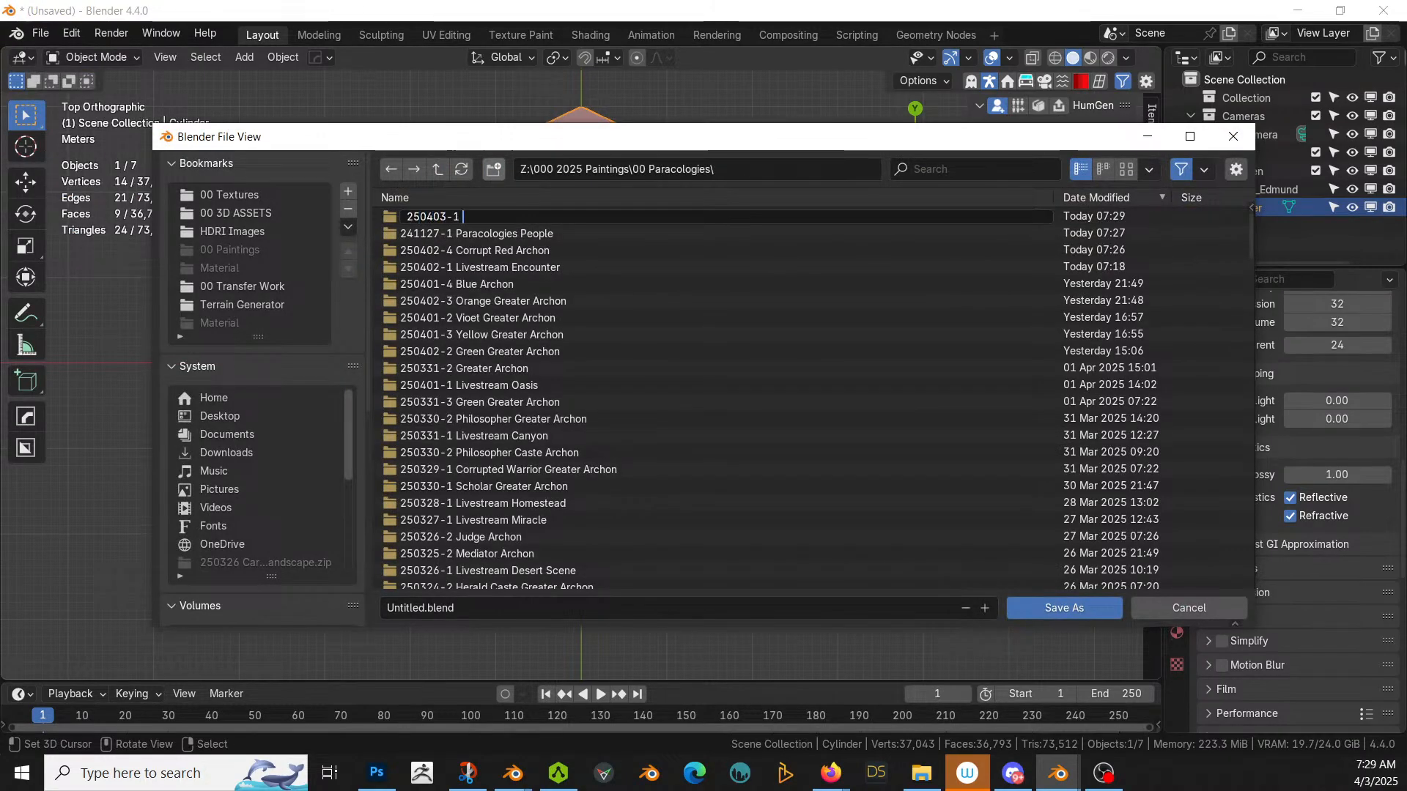
pyautogui.write('Livestream')
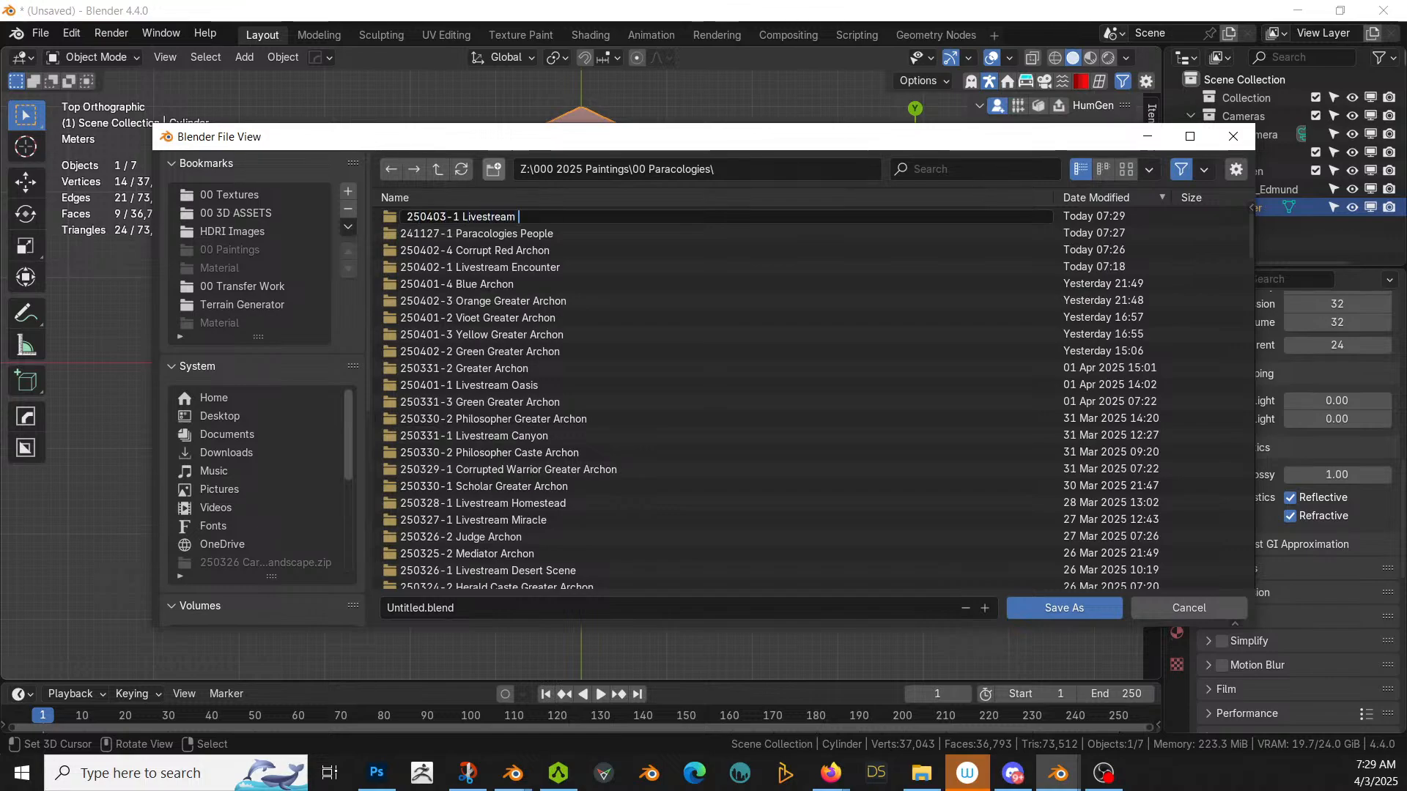
pyautogui.write(' Hangar')
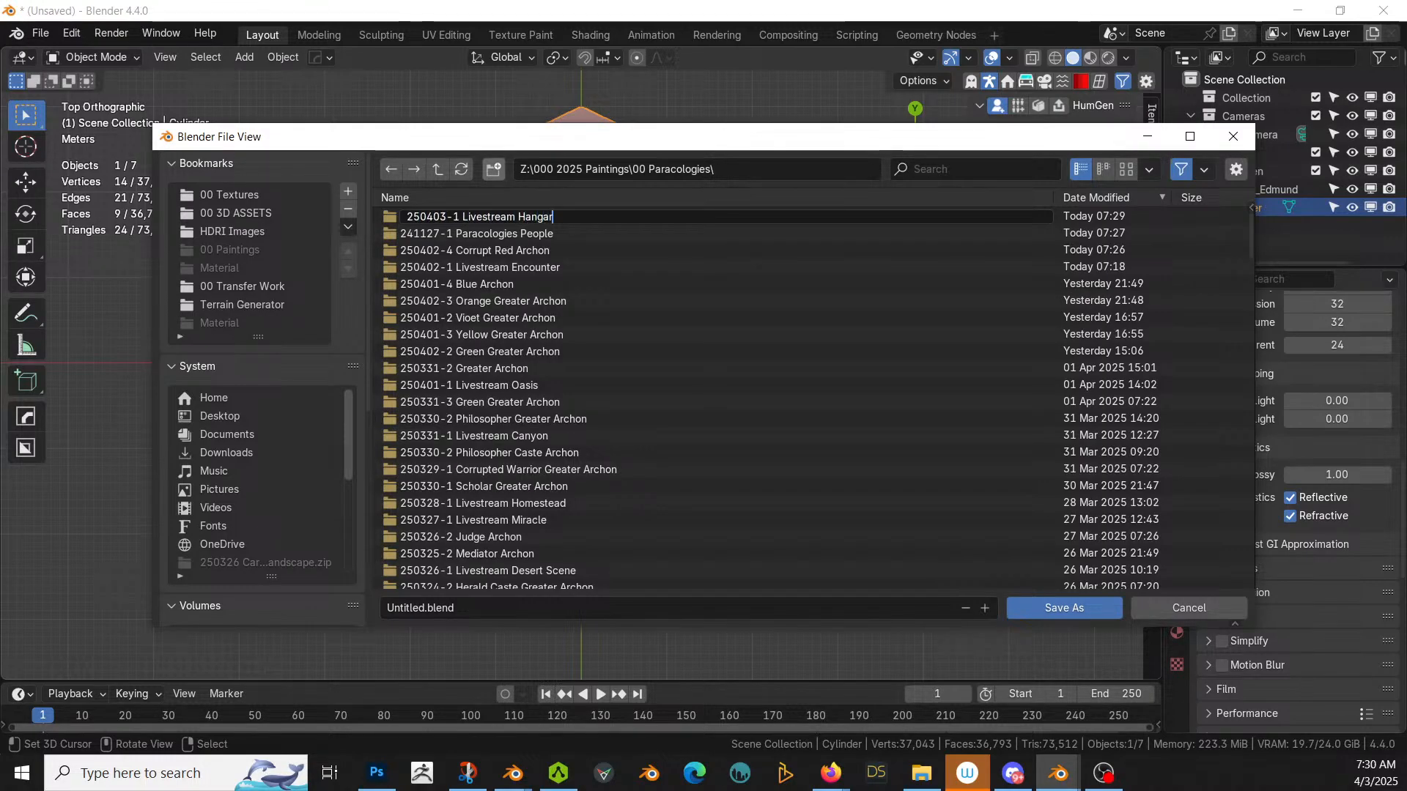
pyautogui.press('Return')
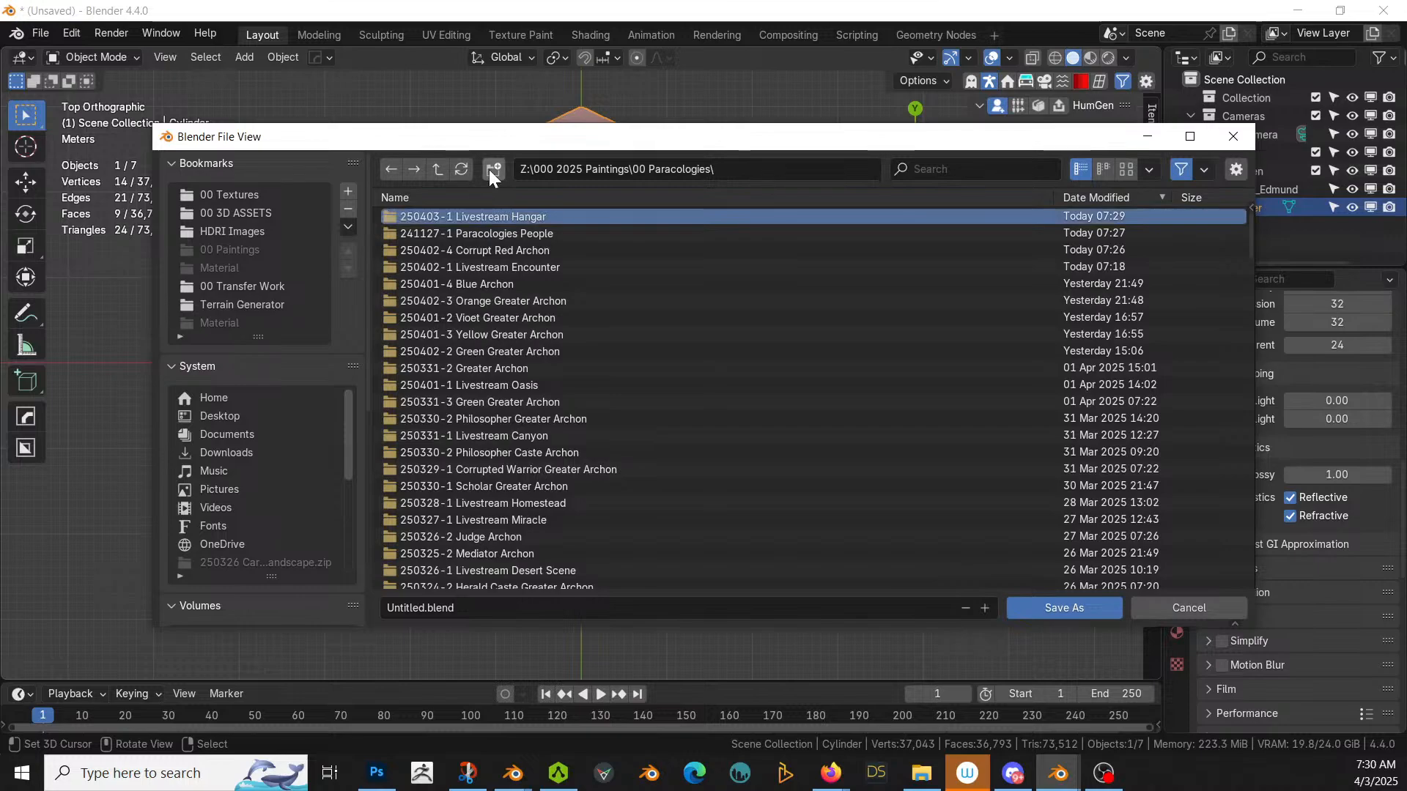
# Step: Save the scene in the new folder as "250403-1 Livestream Hangar.blend", reusing the folder's name
pyautogui.press('F2')
pyautogui.hotkey('ctrl', 'c')
pyautogui.click(530, 218)
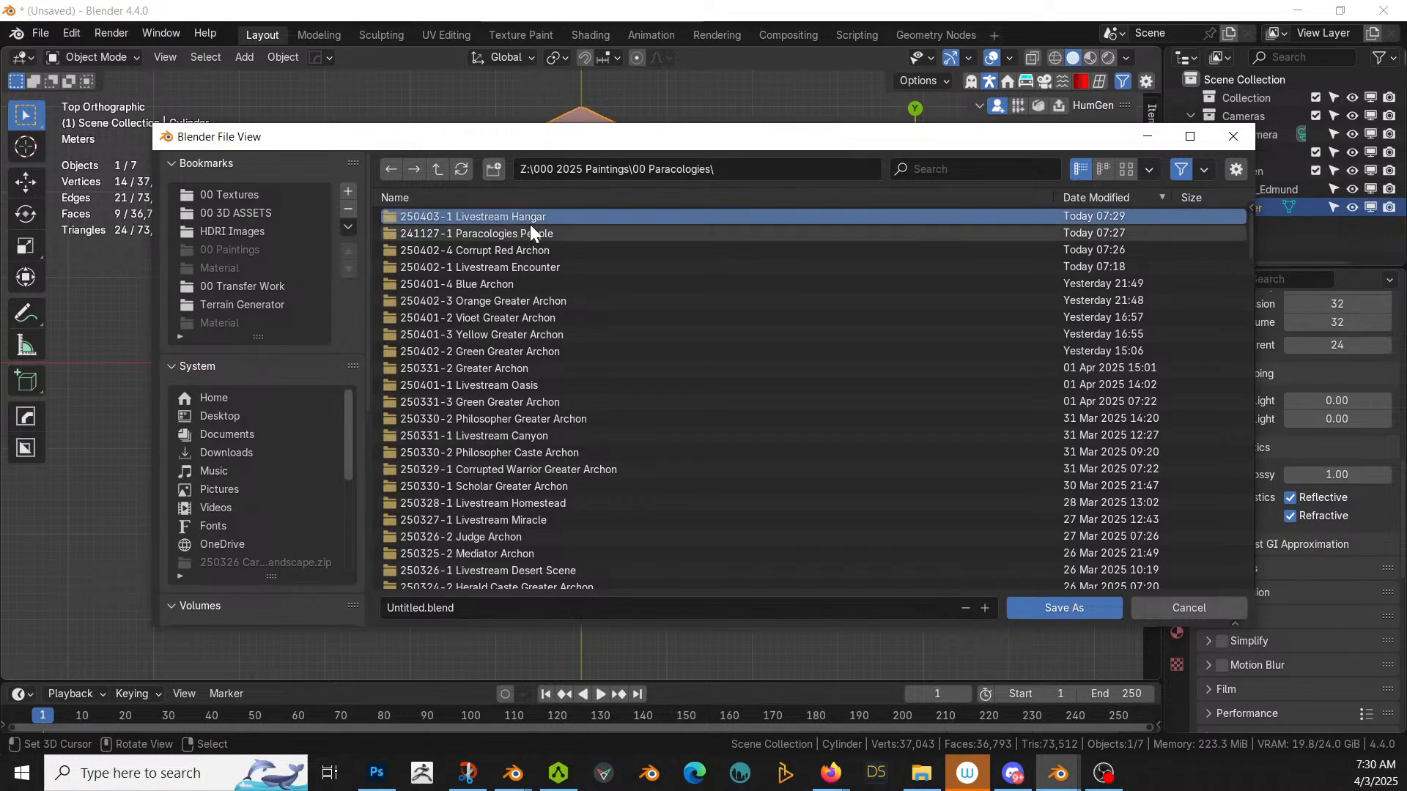
pyautogui.doubleClick(529, 215)
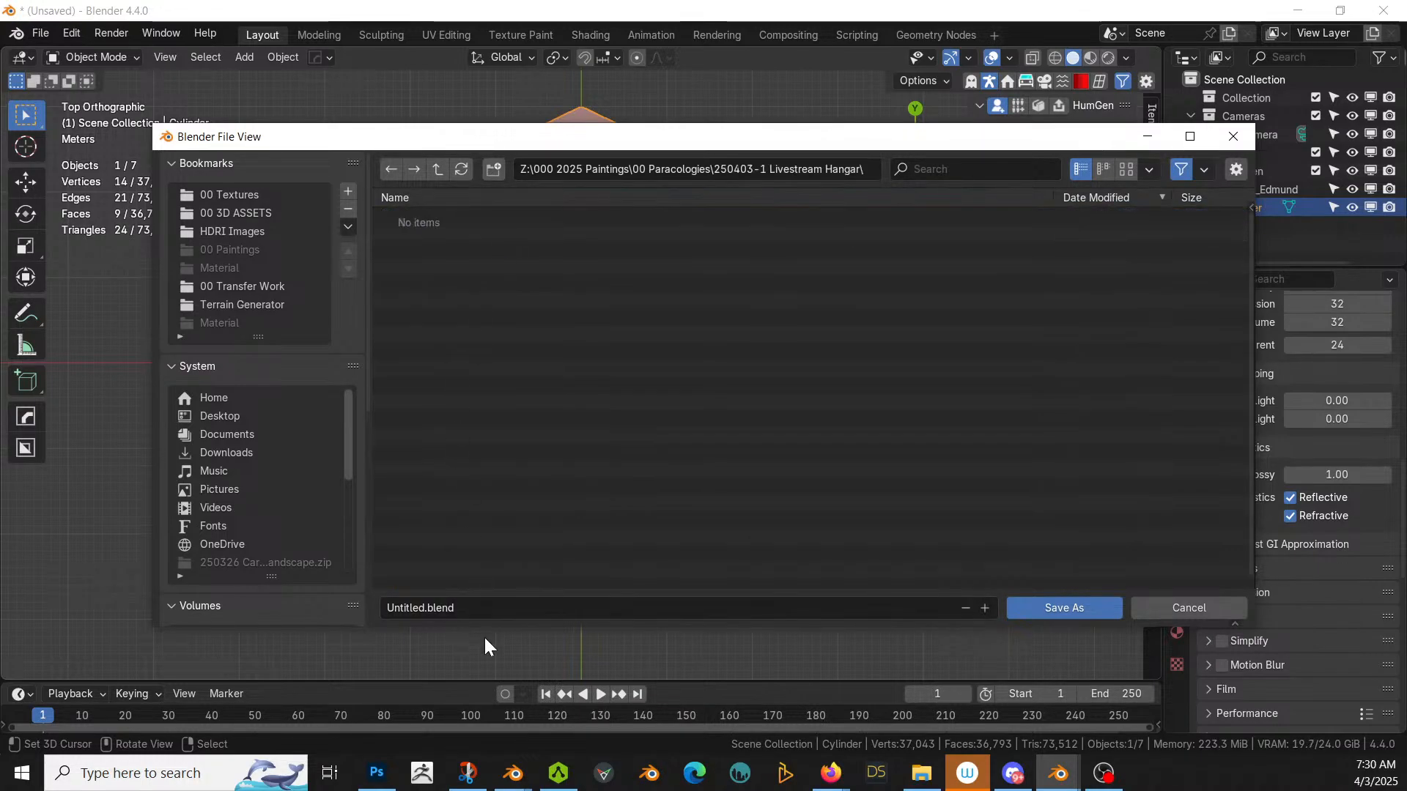
pyautogui.click(483, 608)
pyautogui.hotkey('ctrl', 'v')
pyautogui.press('Return')
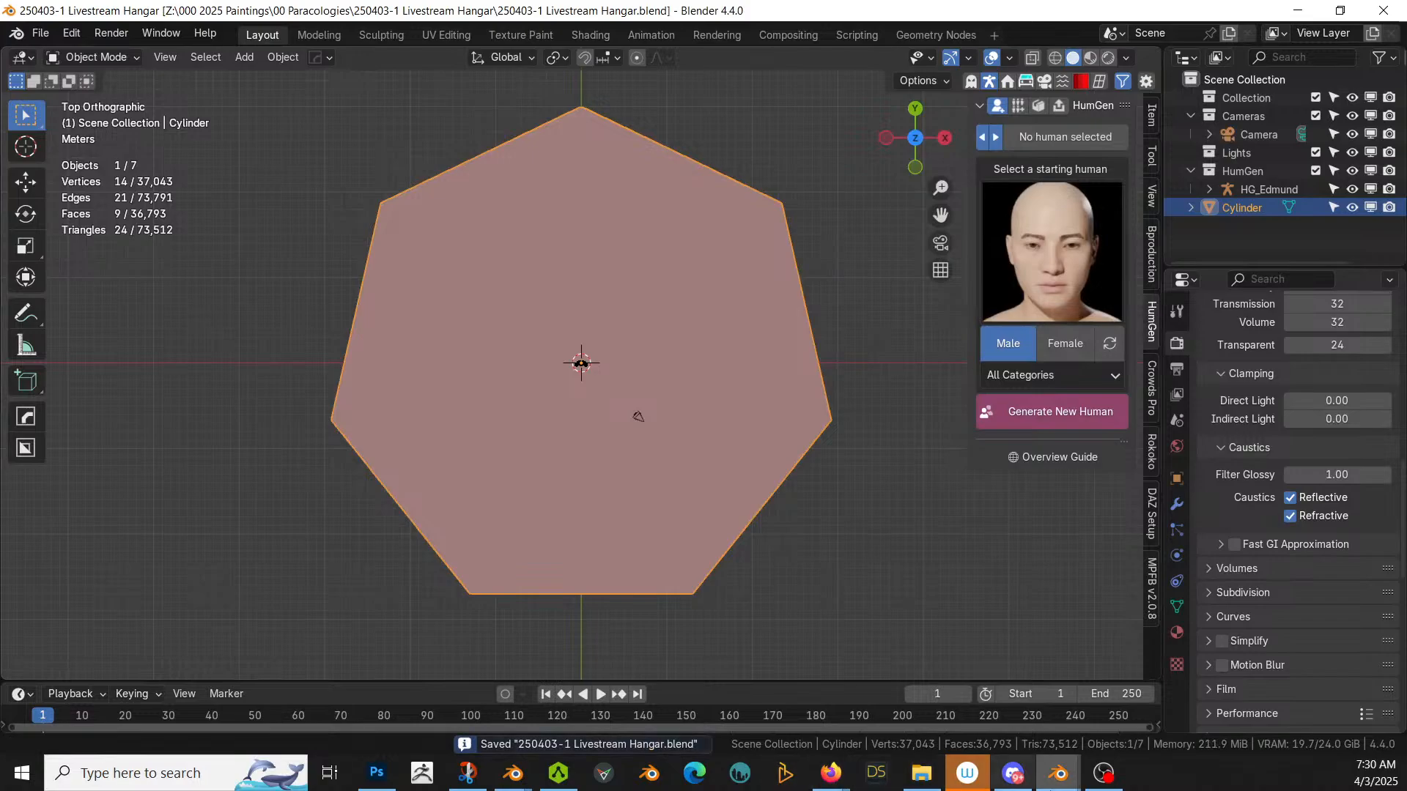
# Step: Launch another Blender 4.4 instance while keeping the hangar project open
pyautogui.moveTo(1068, 771)
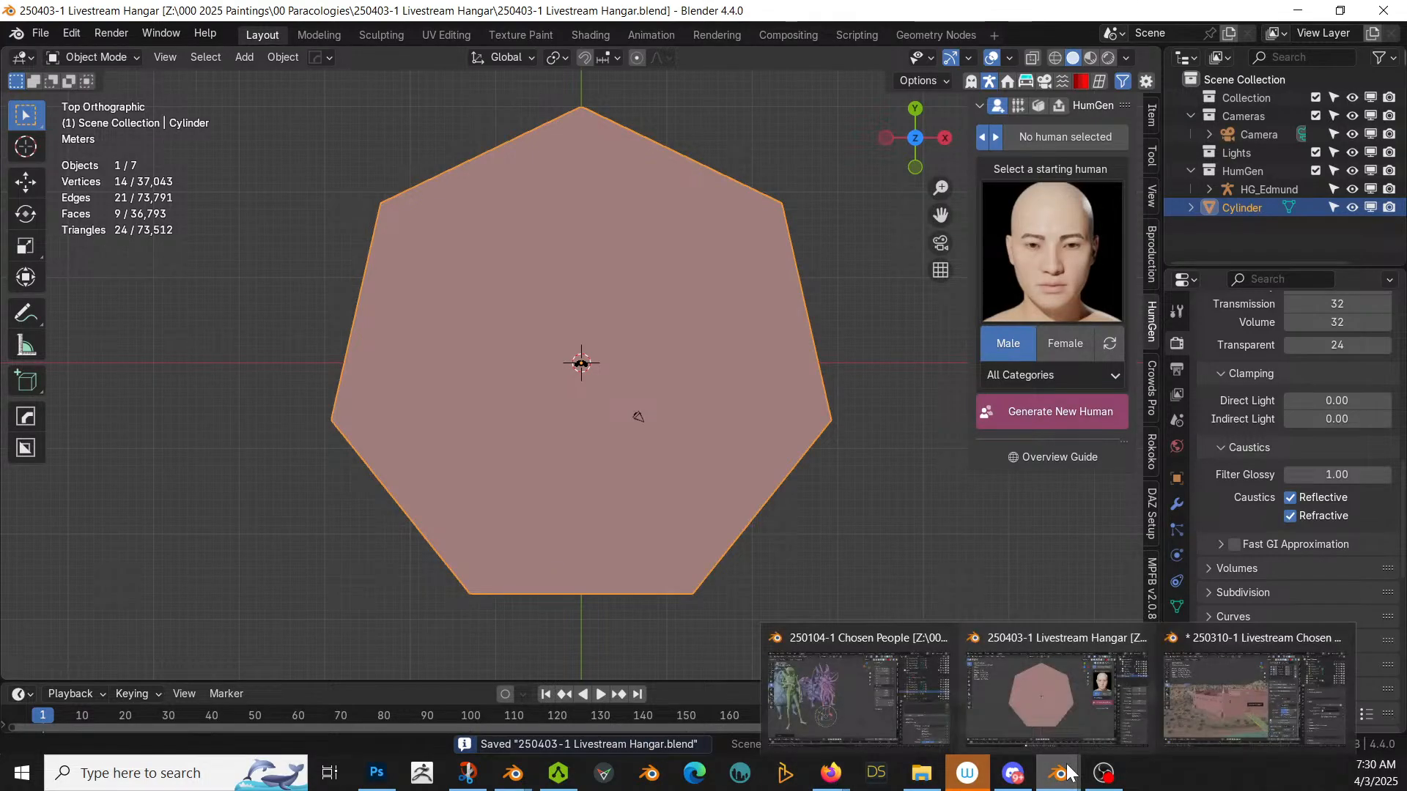
pyautogui.moveTo(1171, 723)
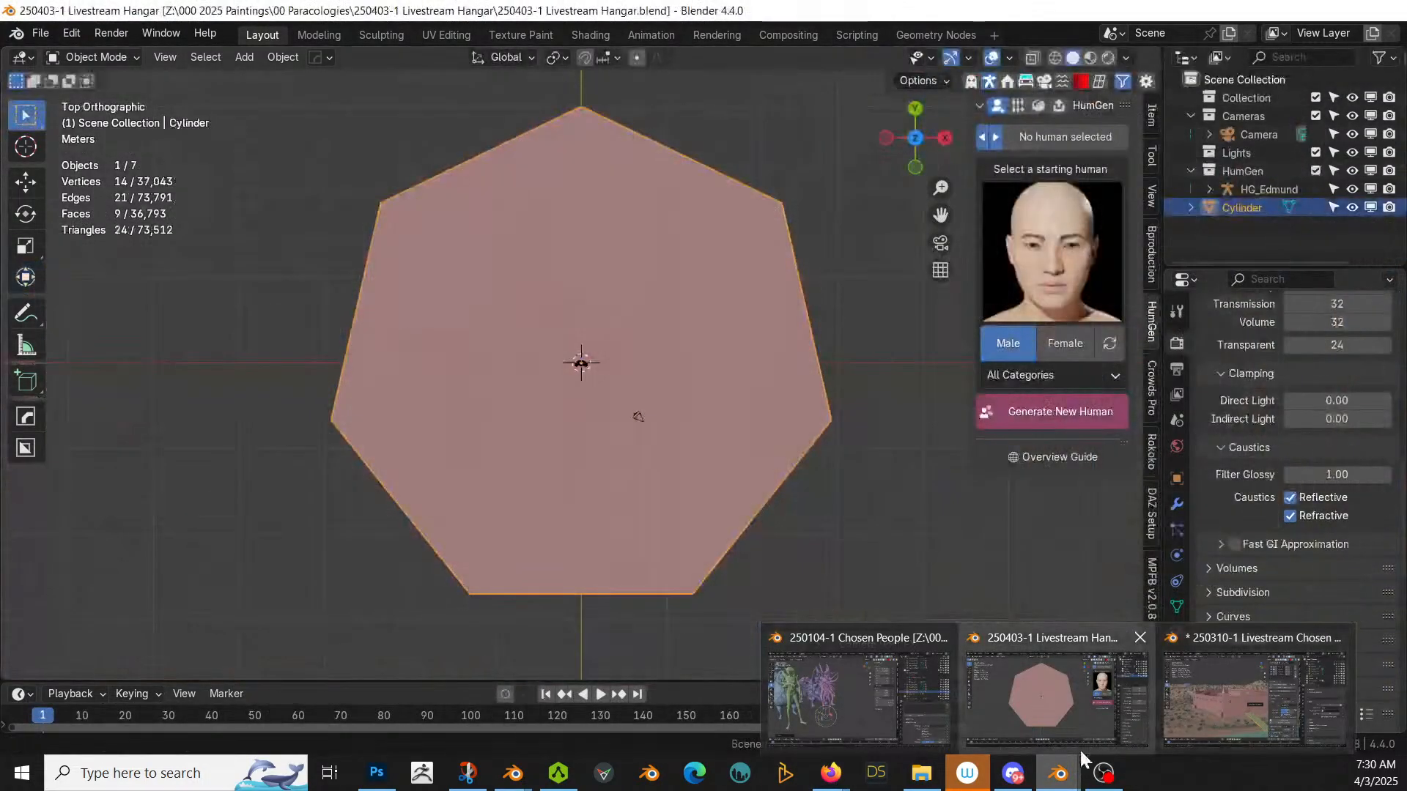
pyautogui.rightClick(1054, 774)
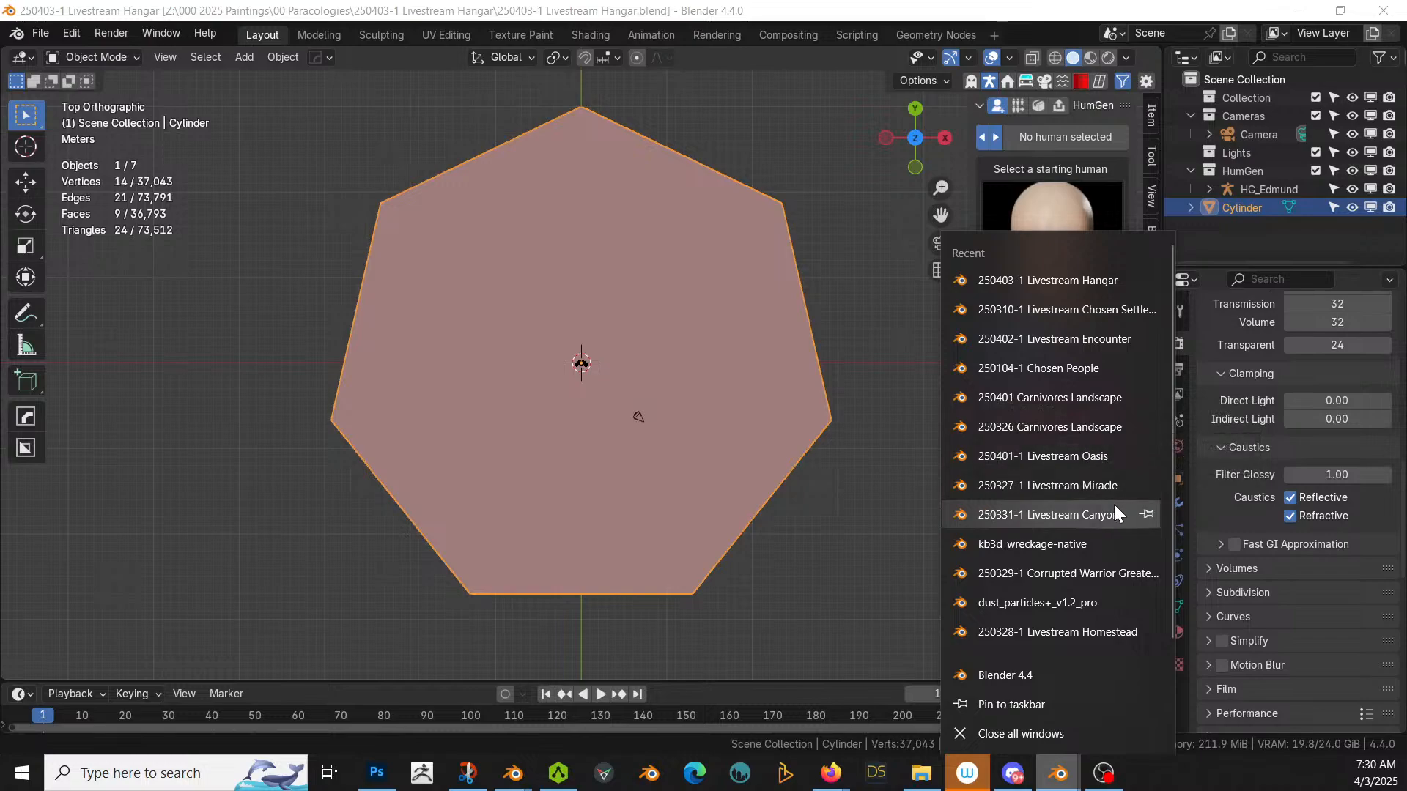
pyautogui.click(1017, 677)
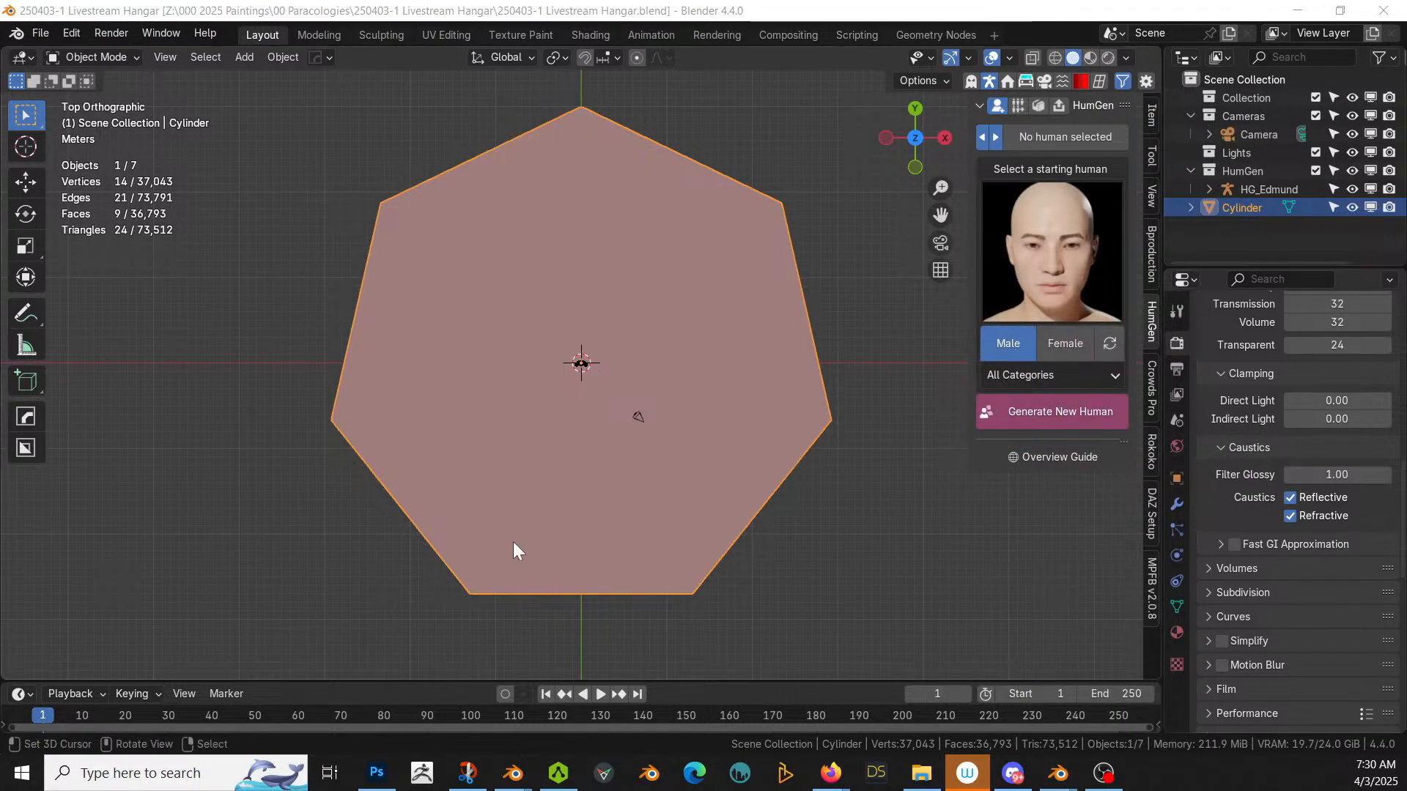
# Step: Enter Edit Mode on the seven-sided cylinder and select only its top face in face select mode
pyautogui.moveTo(513, 549); pyautogui.dragTo(532, 372, button='middle')
pyautogui.scroll(3, 647, 387)
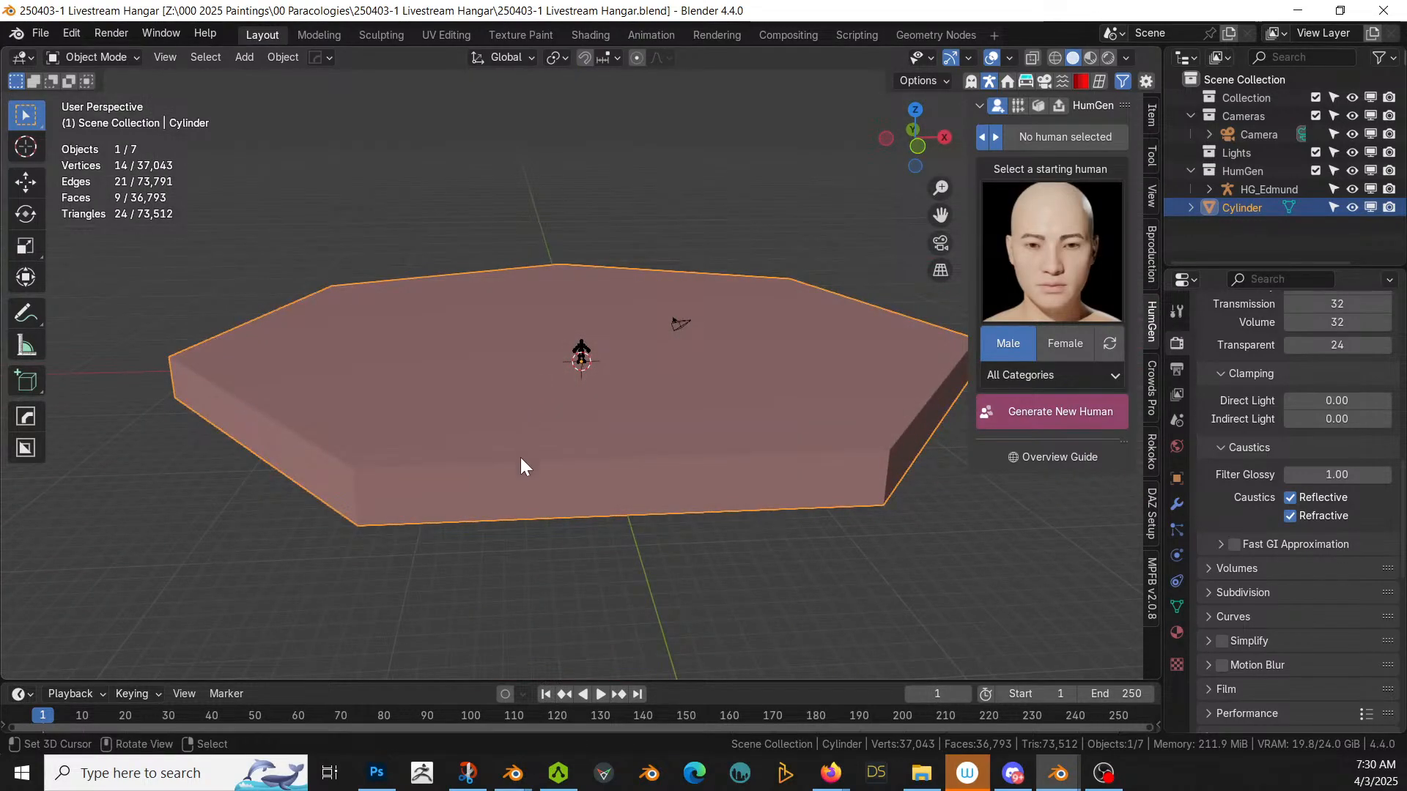
pyautogui.press('Tab')
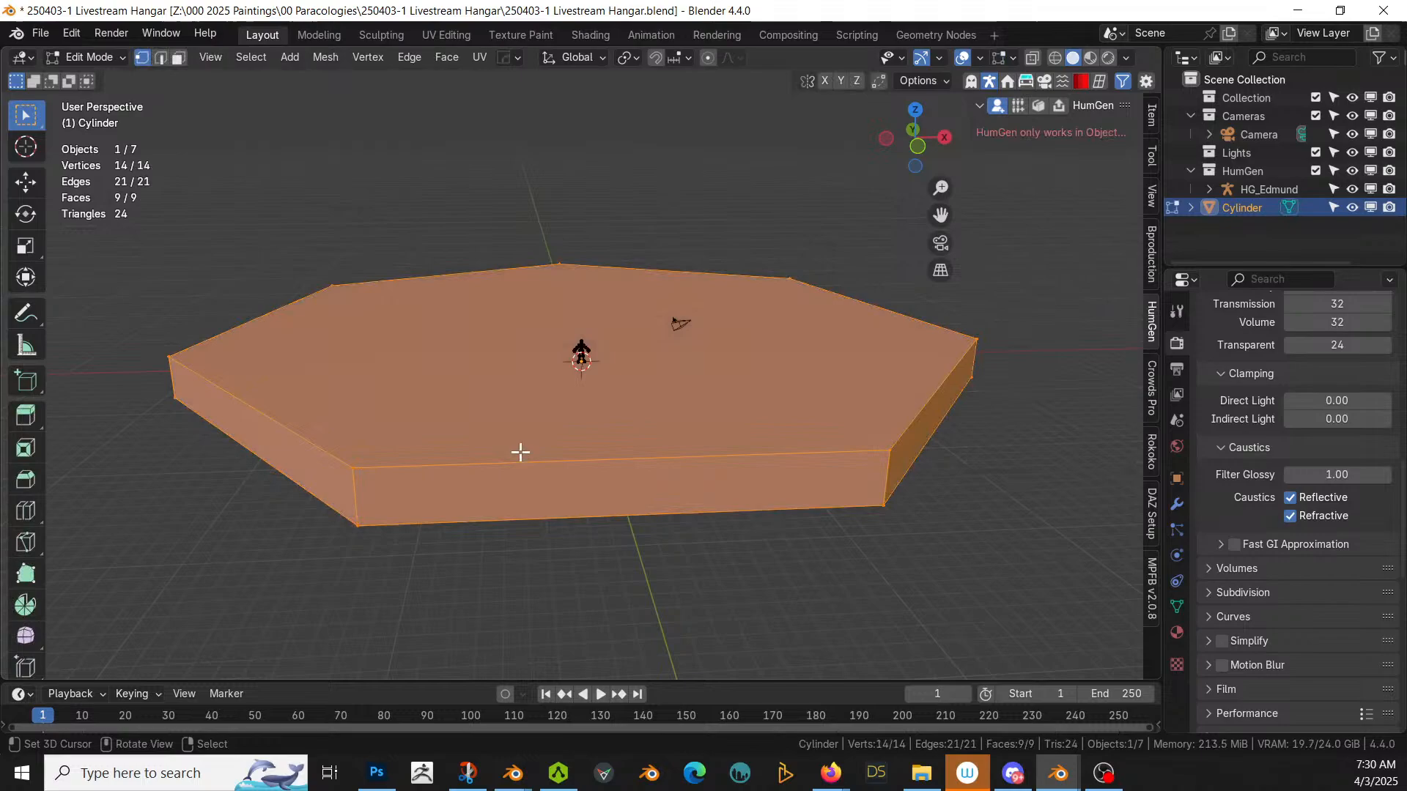
pyautogui.hotkey('alt', 'a')
pyautogui.press('3')
pyautogui.click(490, 412)
# Step: Try moving the cylinder's top face up 3 m along the Z axis, then undo the move
pyautogui.press('g')
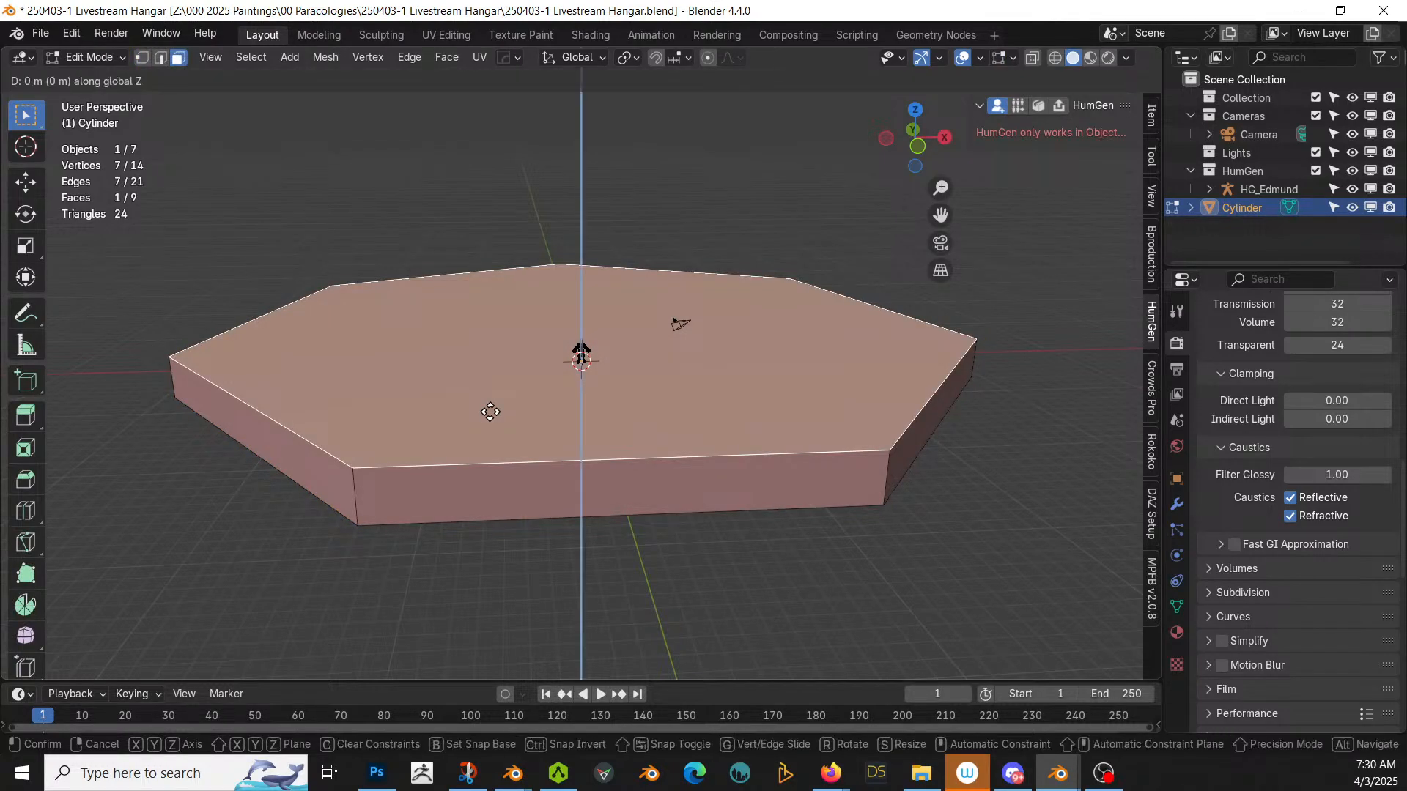
pyautogui.press('z')
pyautogui.press('3')
pyautogui.press('Return')
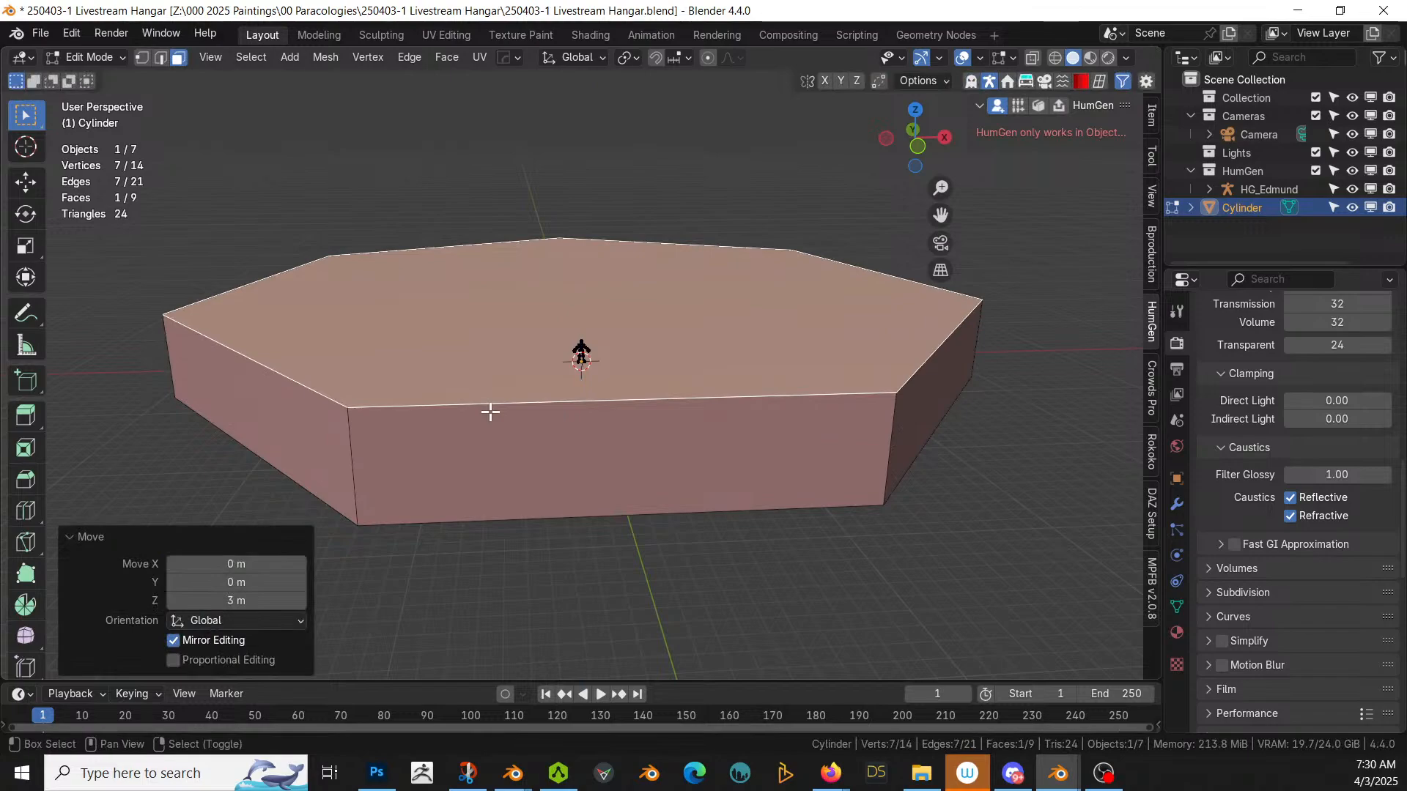
pyautogui.hotkey('ctrl', 'z')
# Step: Extrude the cylinder's top face upward four times by 3 m each, stacking horizontal levels on the walls
pyautogui.press('e')
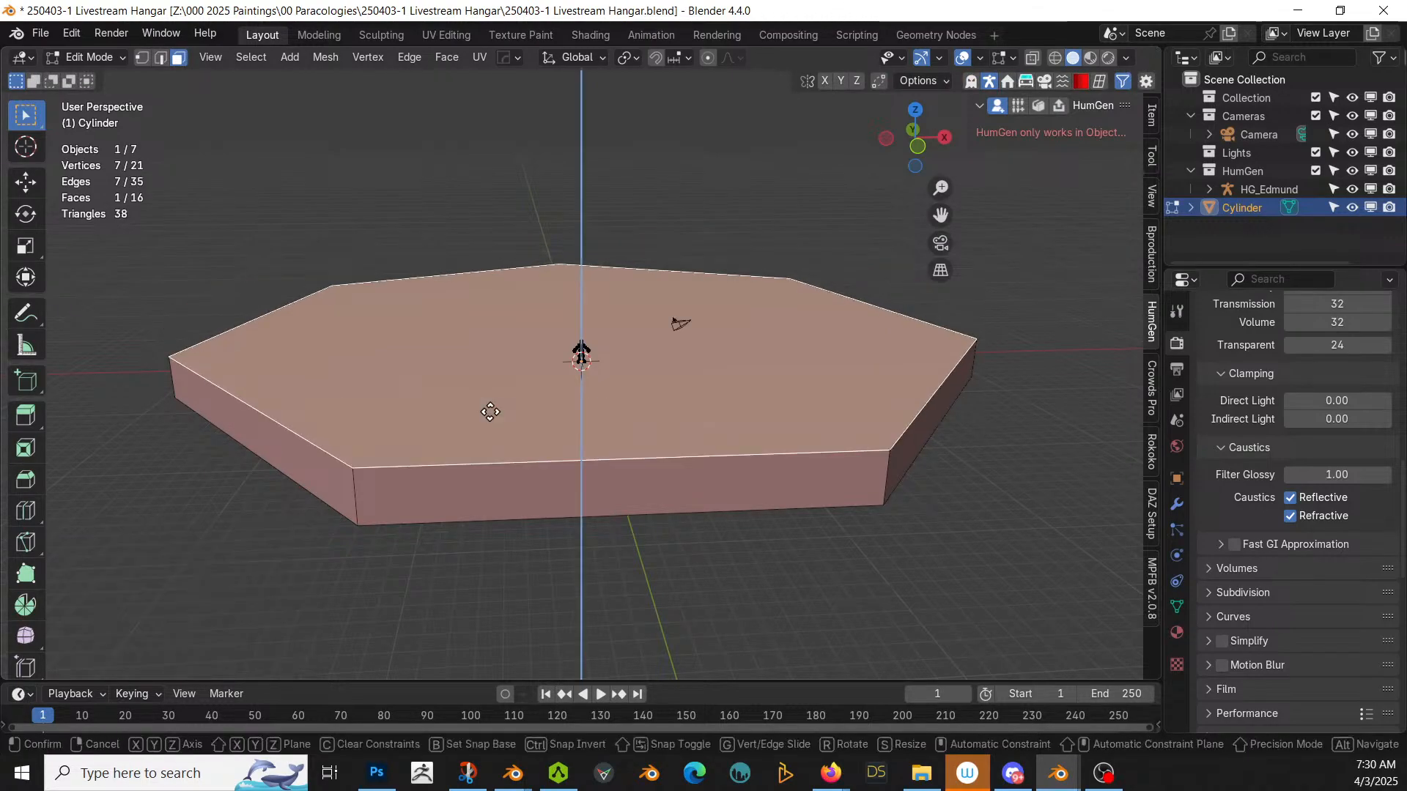
pyautogui.press('3')
pyautogui.press('Return')
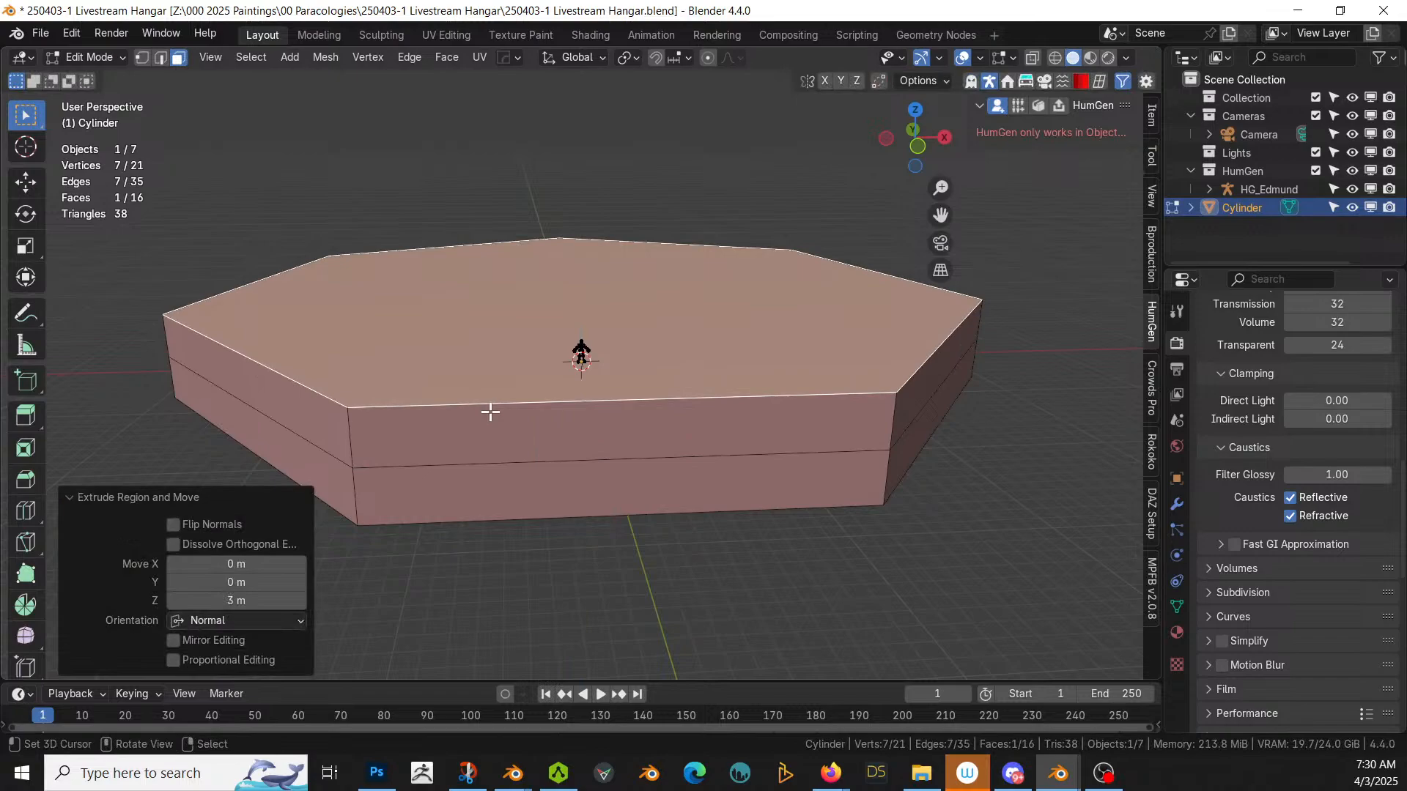
pyautogui.press('e')
pyautogui.press('3')
pyautogui.press('Return')
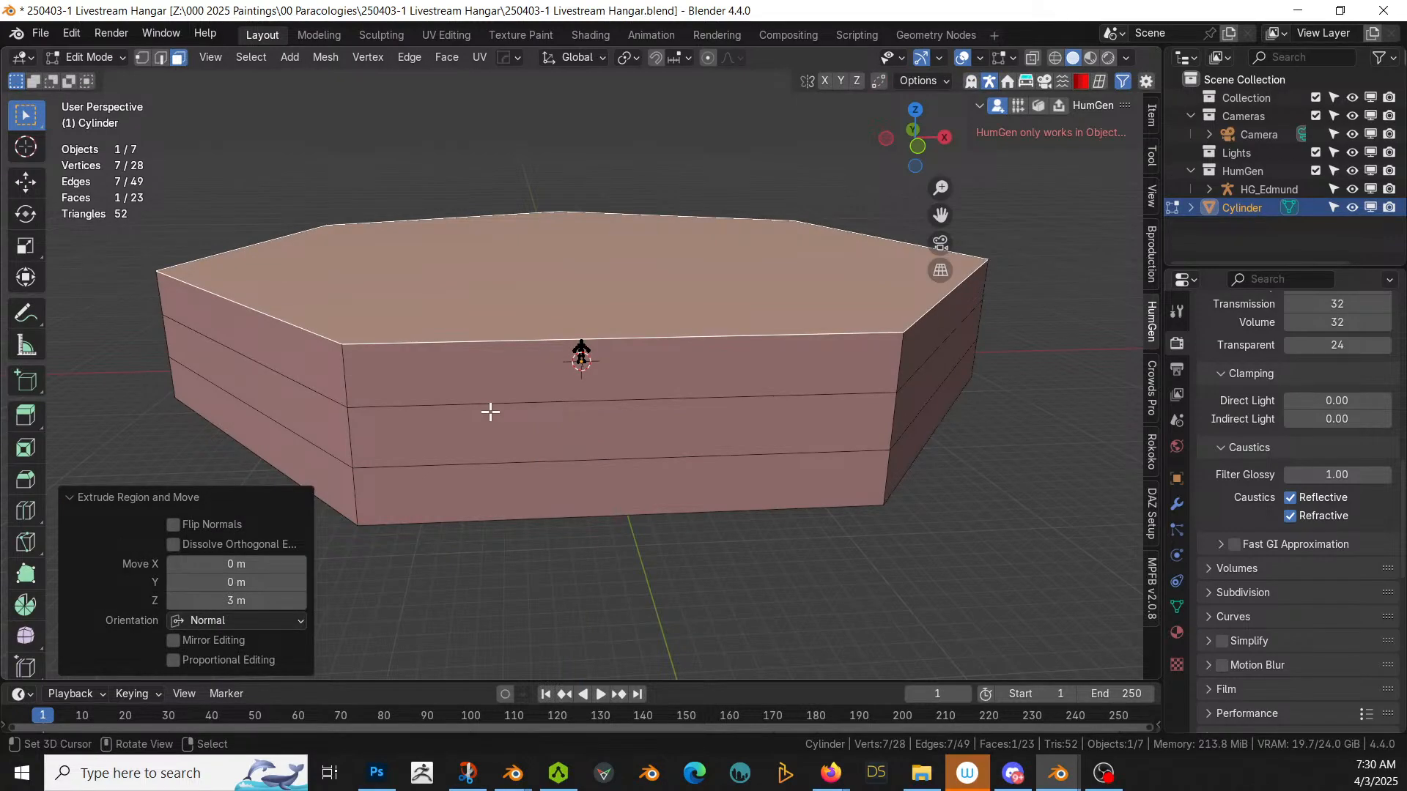
pyautogui.press('KP_1')
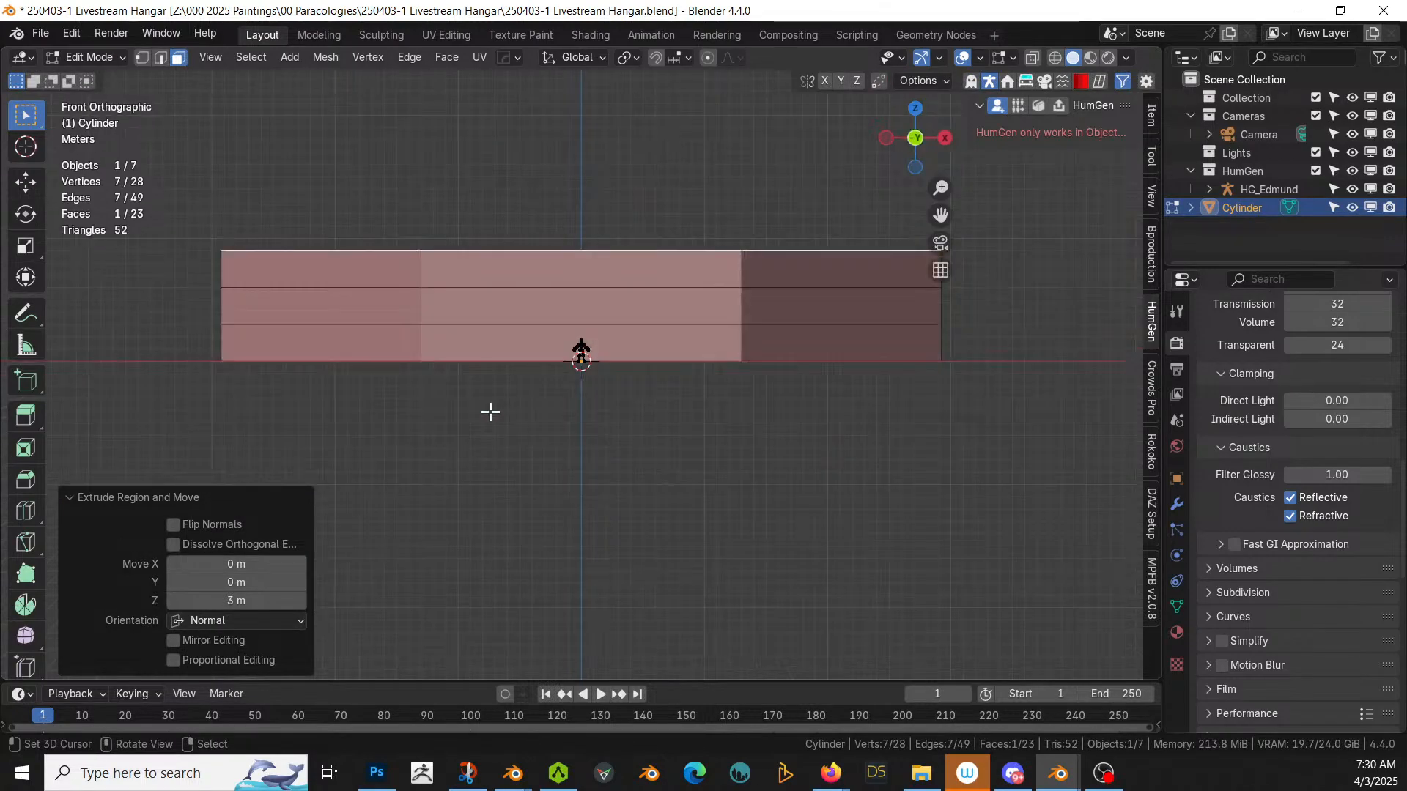
pyautogui.press('e')
pyautogui.press('3')
pyautogui.press('Return')
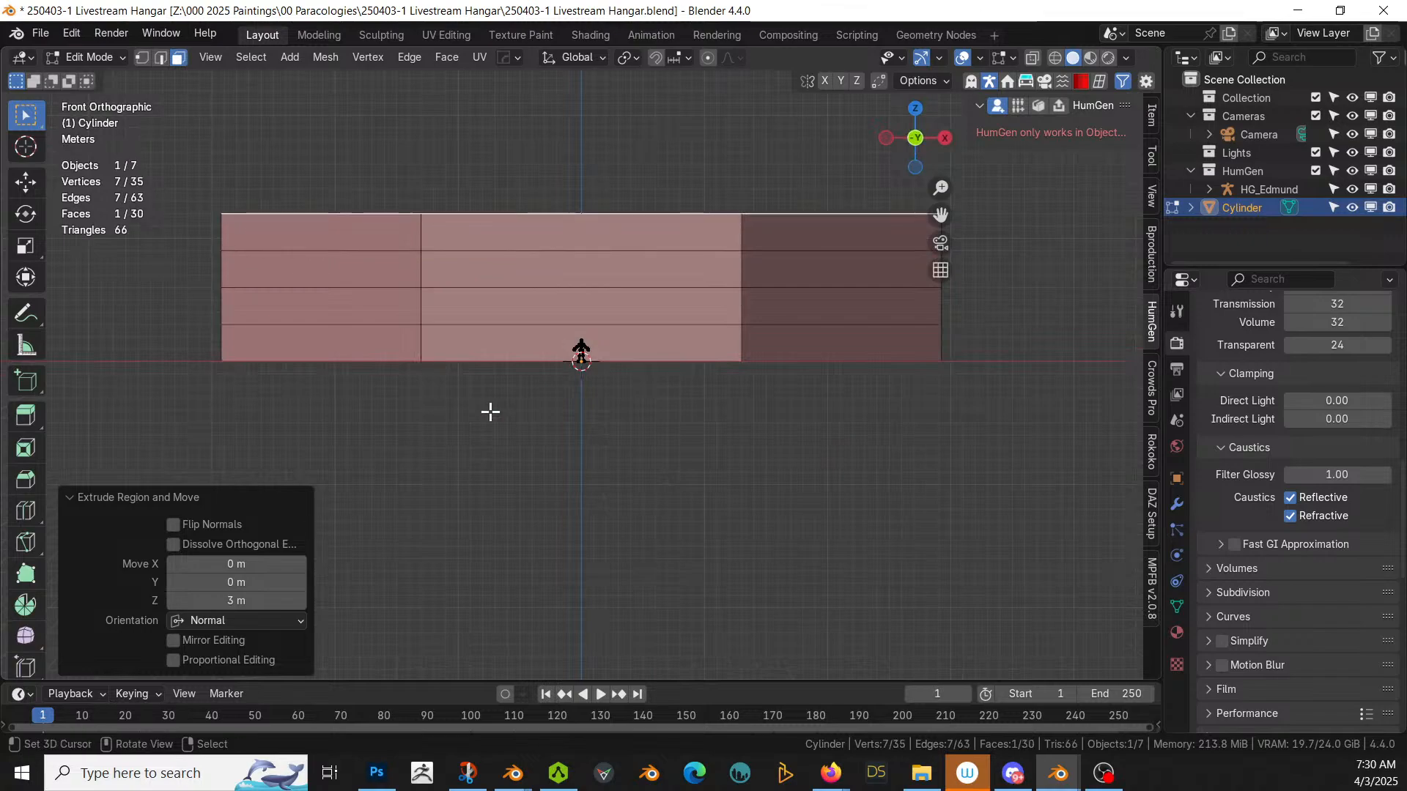
pyautogui.press('shift')
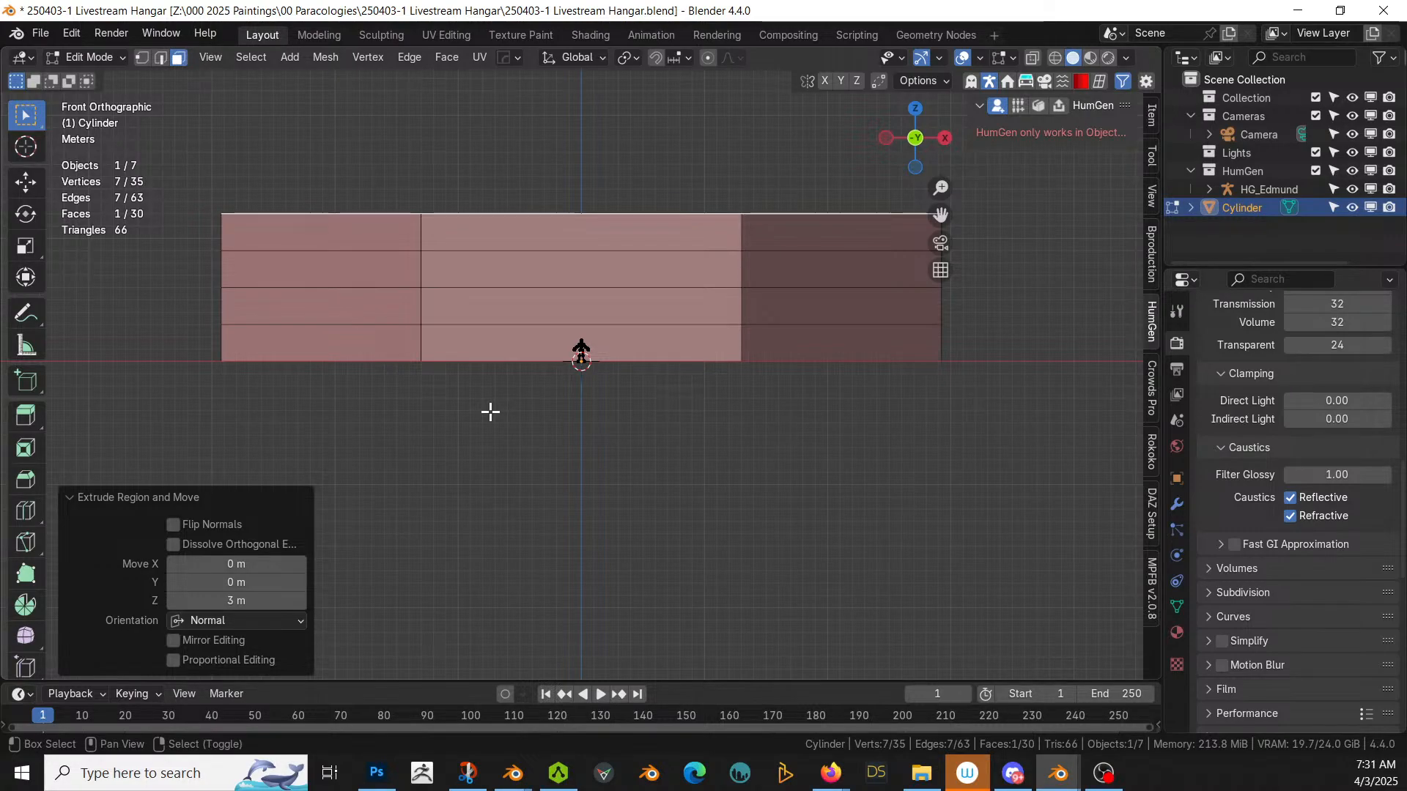
pyautogui.hotkey('shift', 'r')
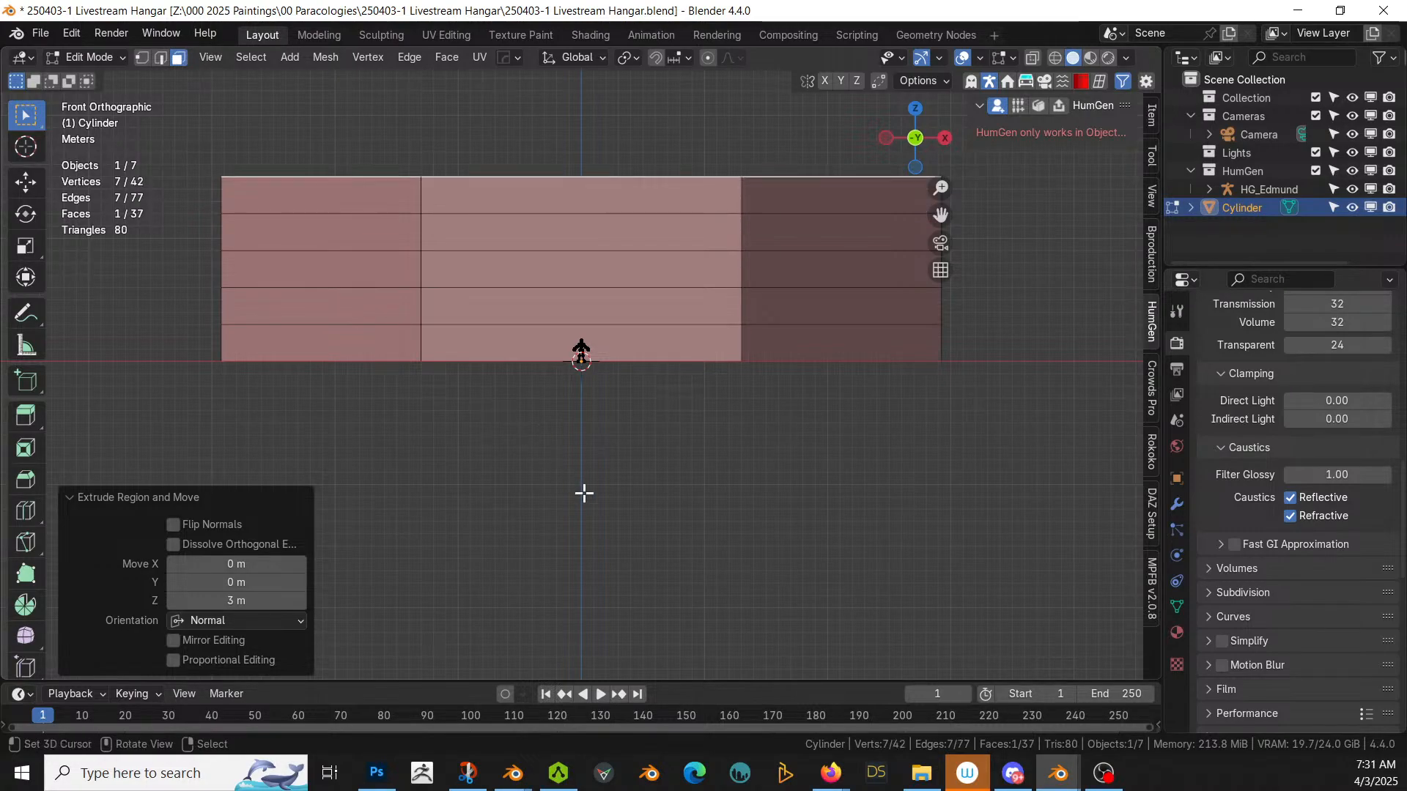
# Step: Add the cylinder's bottom face to the selected top face and apply Poke Faces to both
pyautogui.moveTo(584, 493); pyautogui.dragTo(650, 534, button='middle')
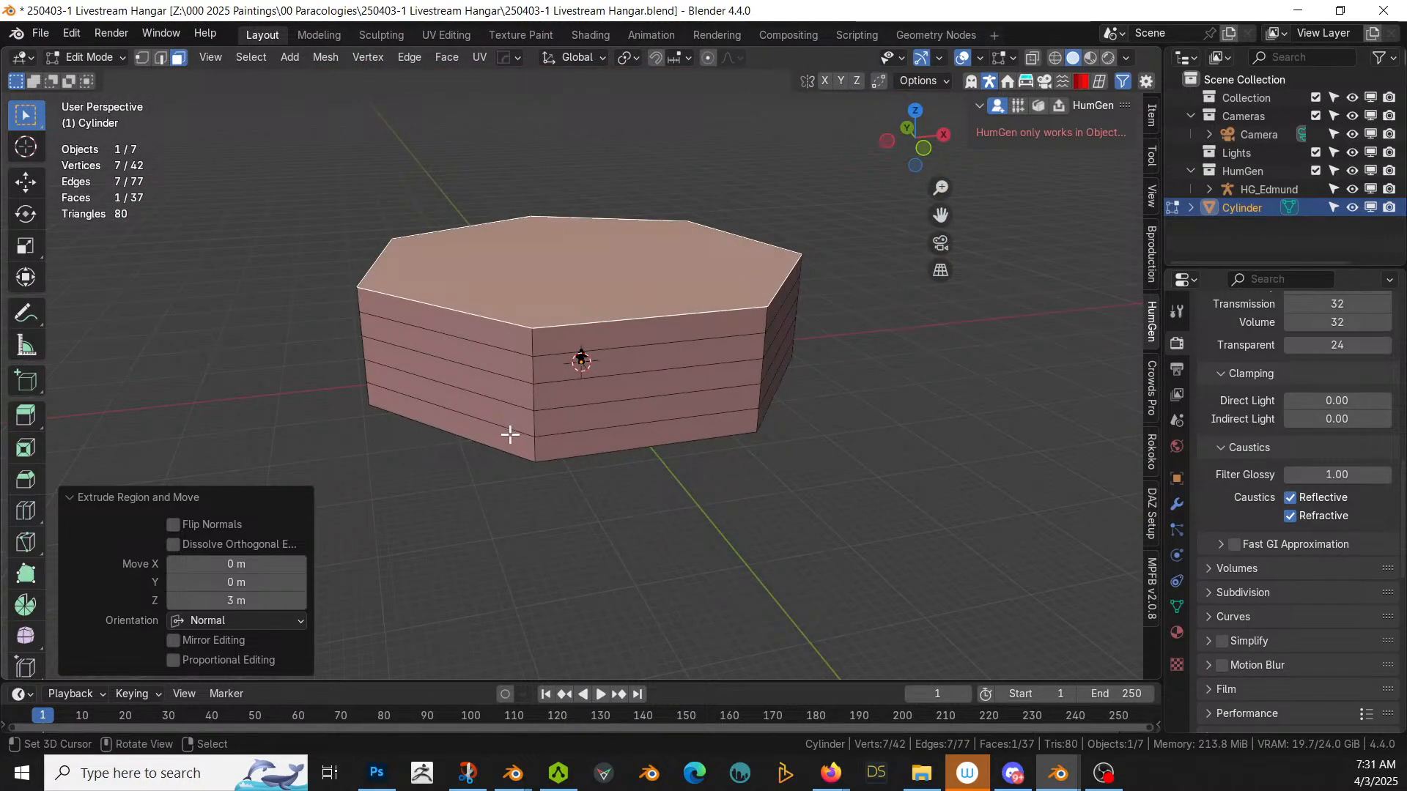
pyautogui.moveTo(509, 434); pyautogui.dragTo(537, 310, button='middle')
pyautogui.keyDown('shift'); pyautogui.click(655, 299); pyautogui.keyUp('shift')
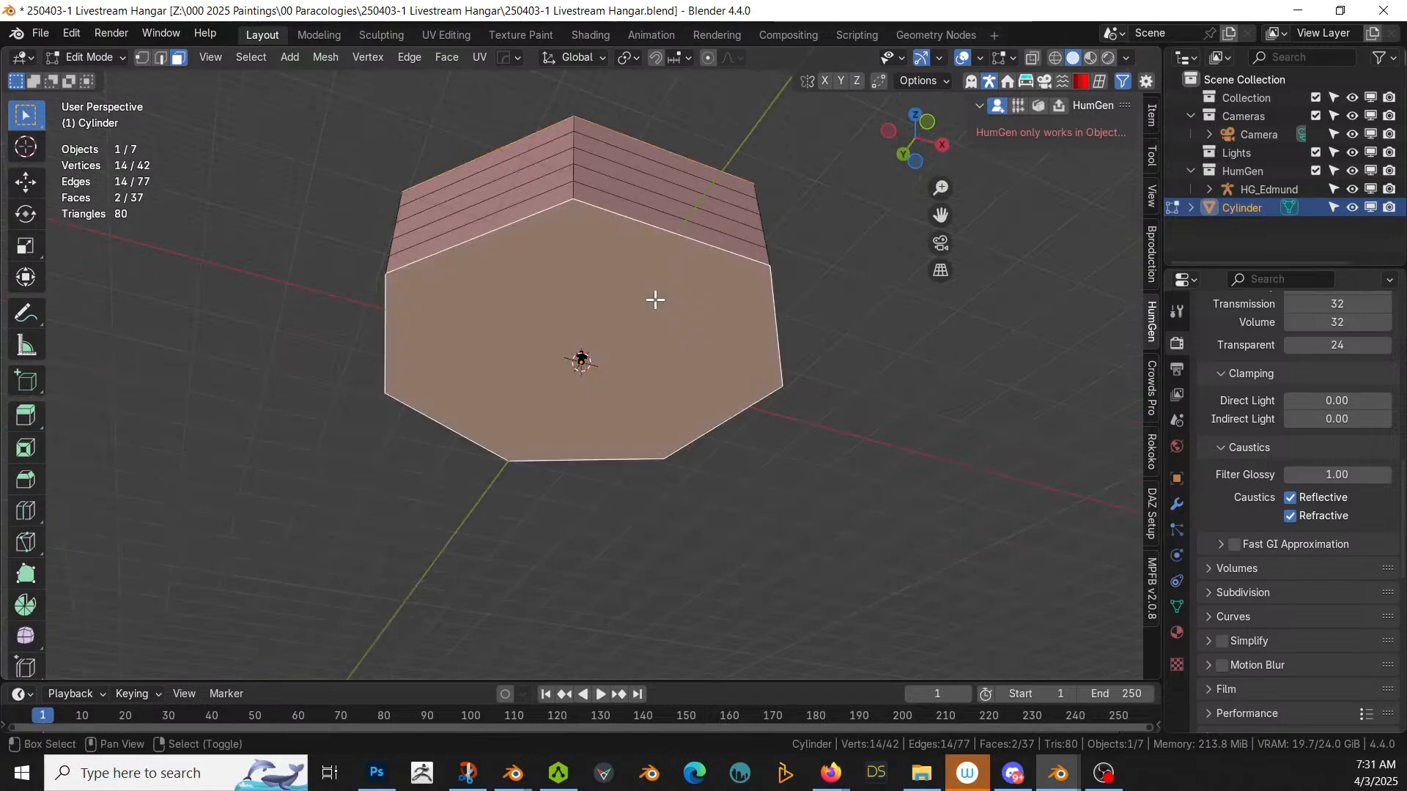
pyautogui.moveTo(655, 300); pyautogui.dragTo(644, 509, button='middle')
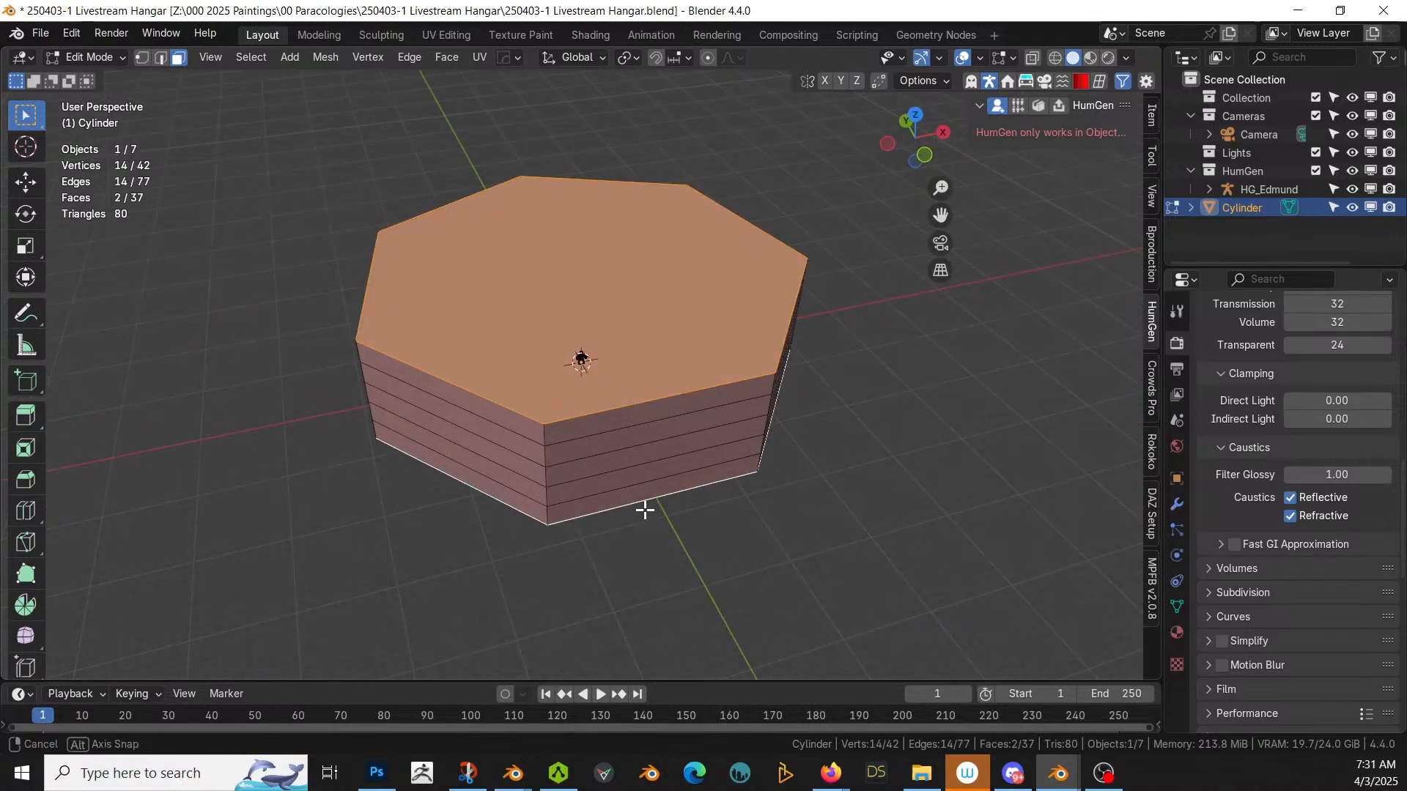
pyautogui.click(437, 60)
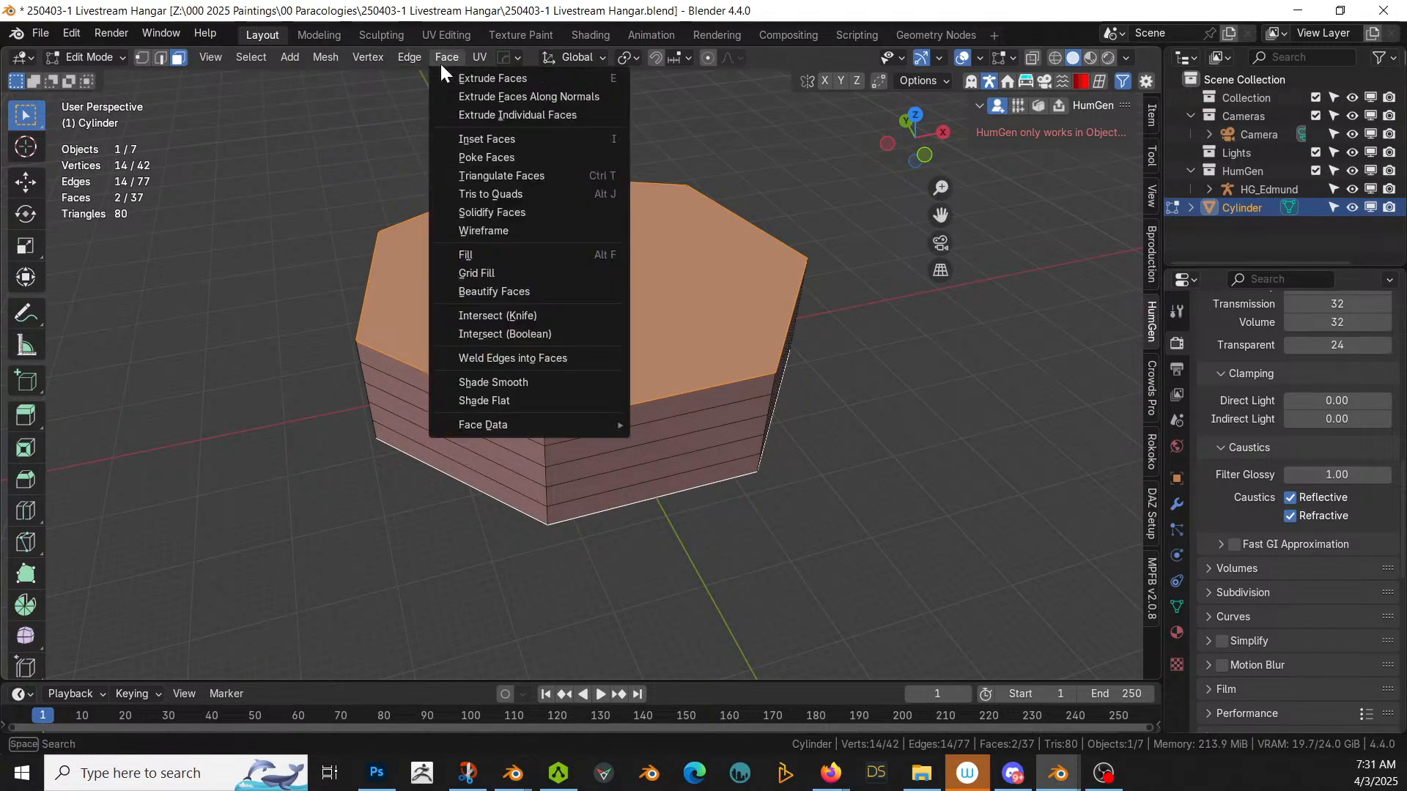
pyautogui.click(504, 158)
# Step: Divide the cylinder's front wall with six evenly spaced vertical loop cuts, without sliding them
pyautogui.moveTo(588, 475); pyautogui.dragTo(556, 488, button='middle')
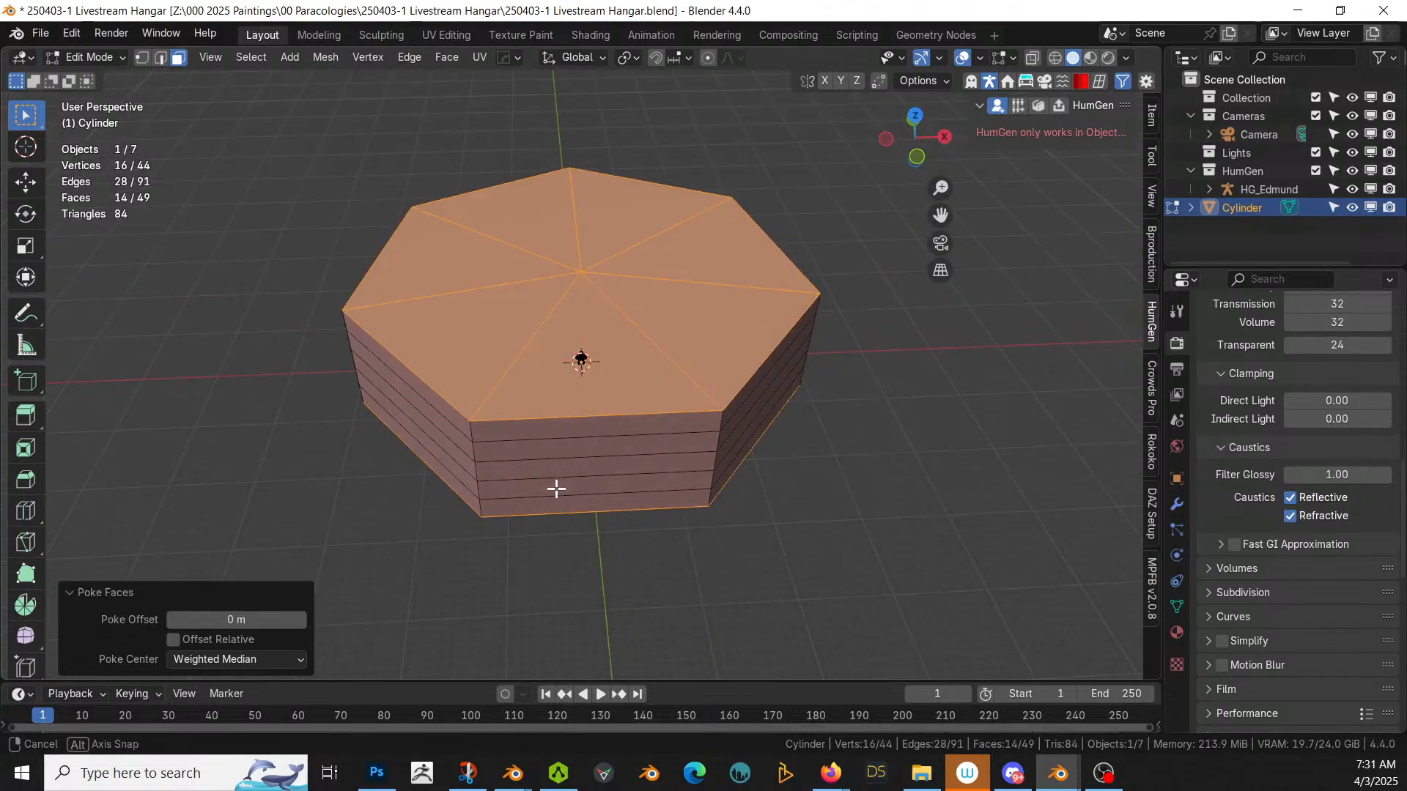
pyautogui.click(599, 411)
pyautogui.hotkey('ctrl', 'r')
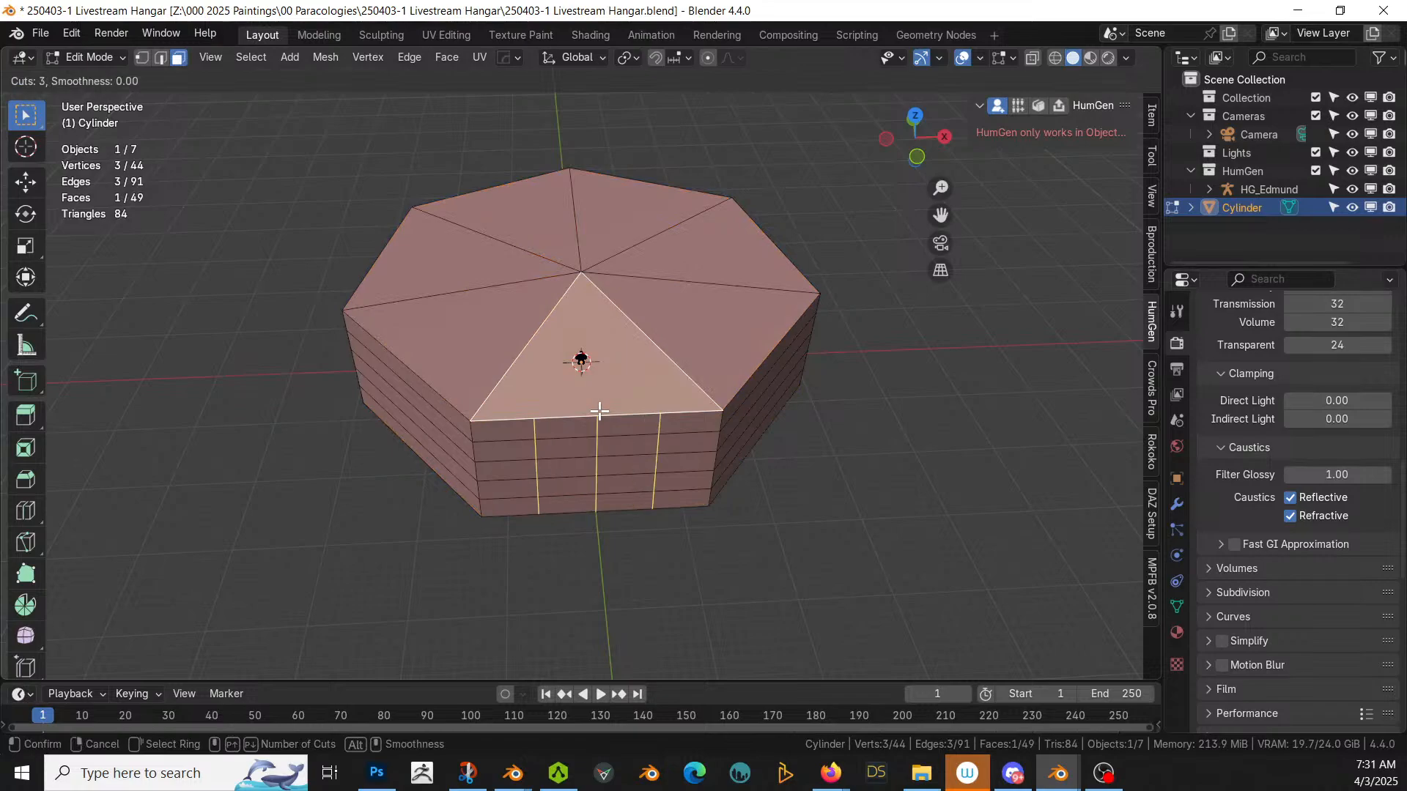
pyautogui.scroll(3, 599, 411)
pyautogui.click(599, 411)
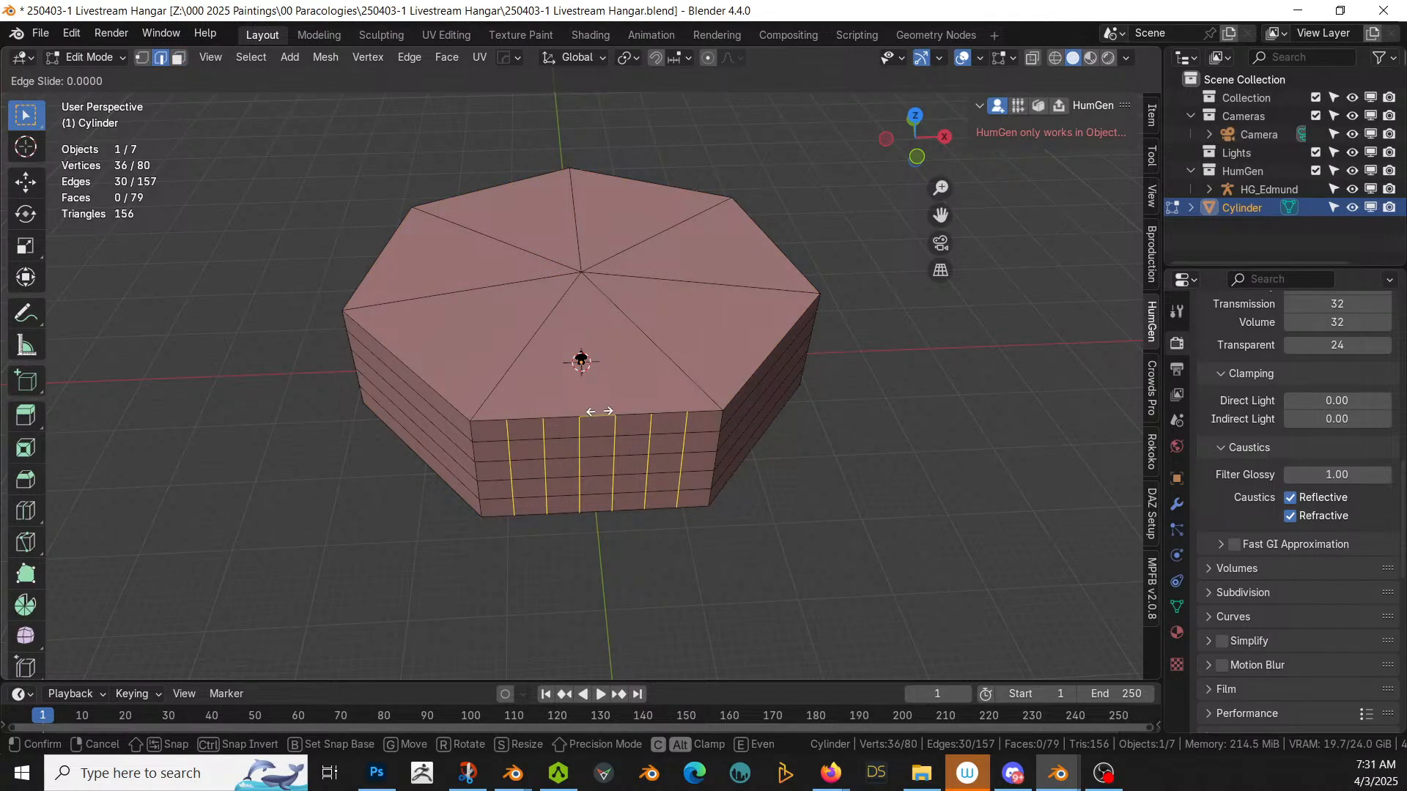
pyautogui.rightClick(599, 411)
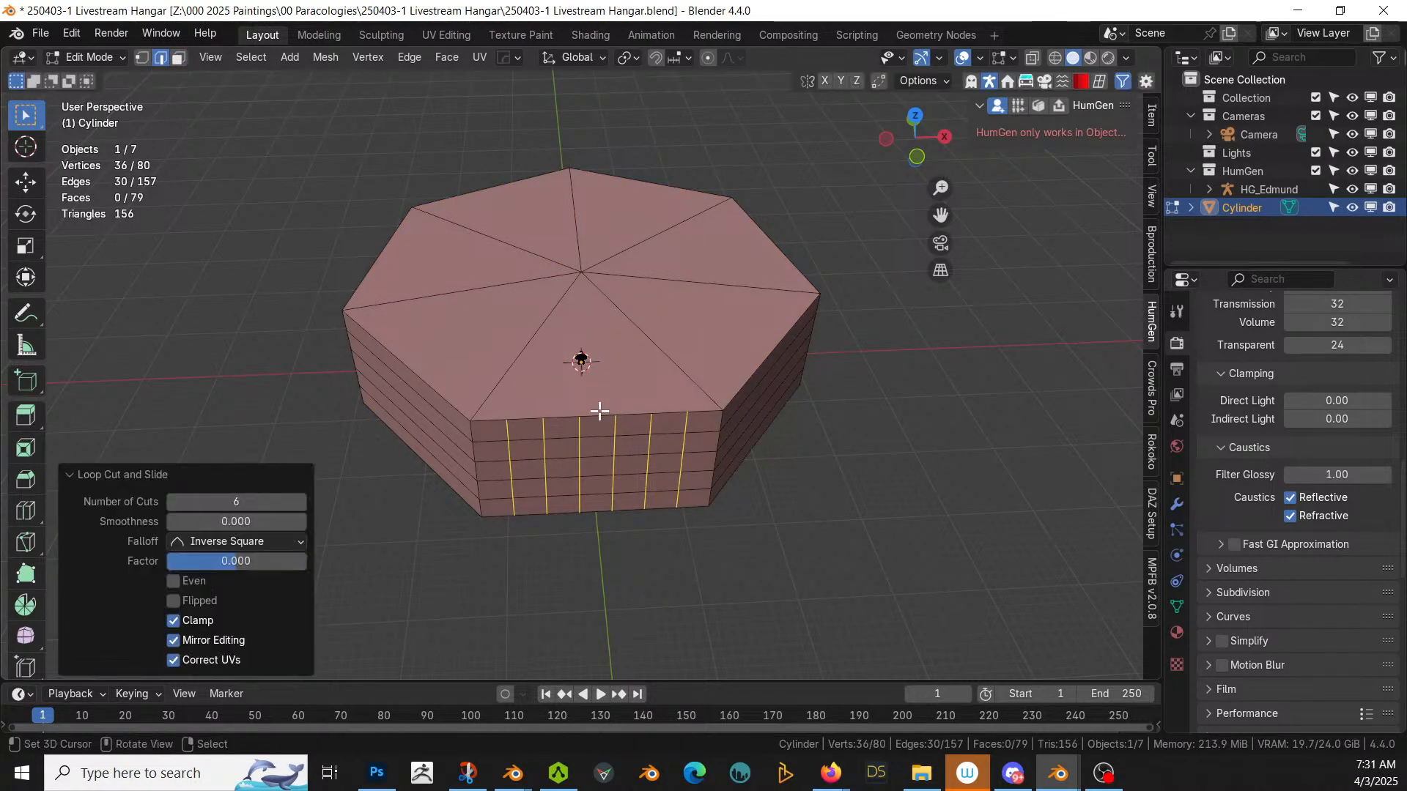
# Step: Add six evenly spaced vertical loop cuts to each of the next two walls clockwise from the front wall
pyautogui.click(396, 355)
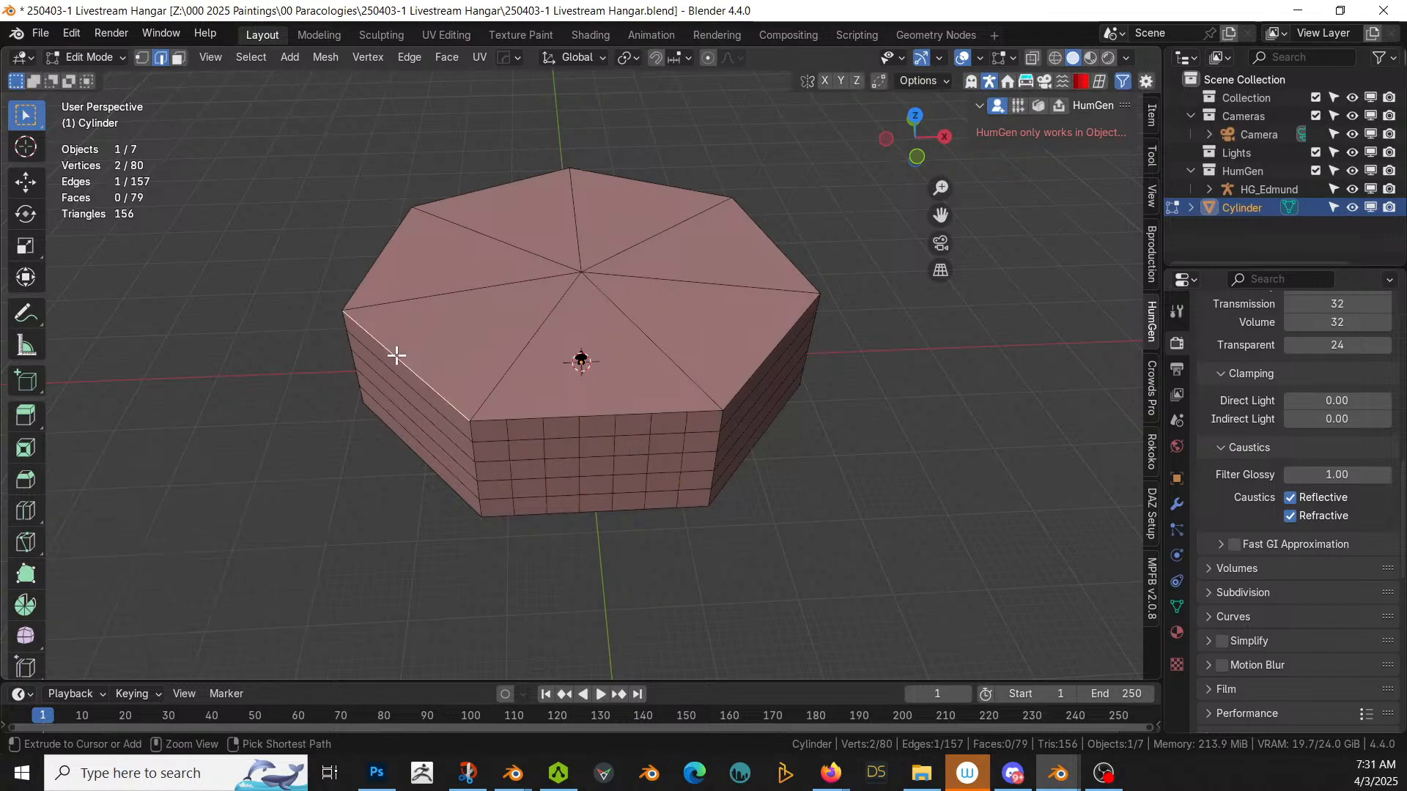
pyautogui.hotkey('ctrl', 'r')
pyautogui.click(396, 355)
pyautogui.rightClick(396, 356)
pyautogui.moveTo(395, 356); pyautogui.dragTo(446, 381, button='middle')
pyautogui.click(411, 389)
pyautogui.hotkey('ctrl', 'r')
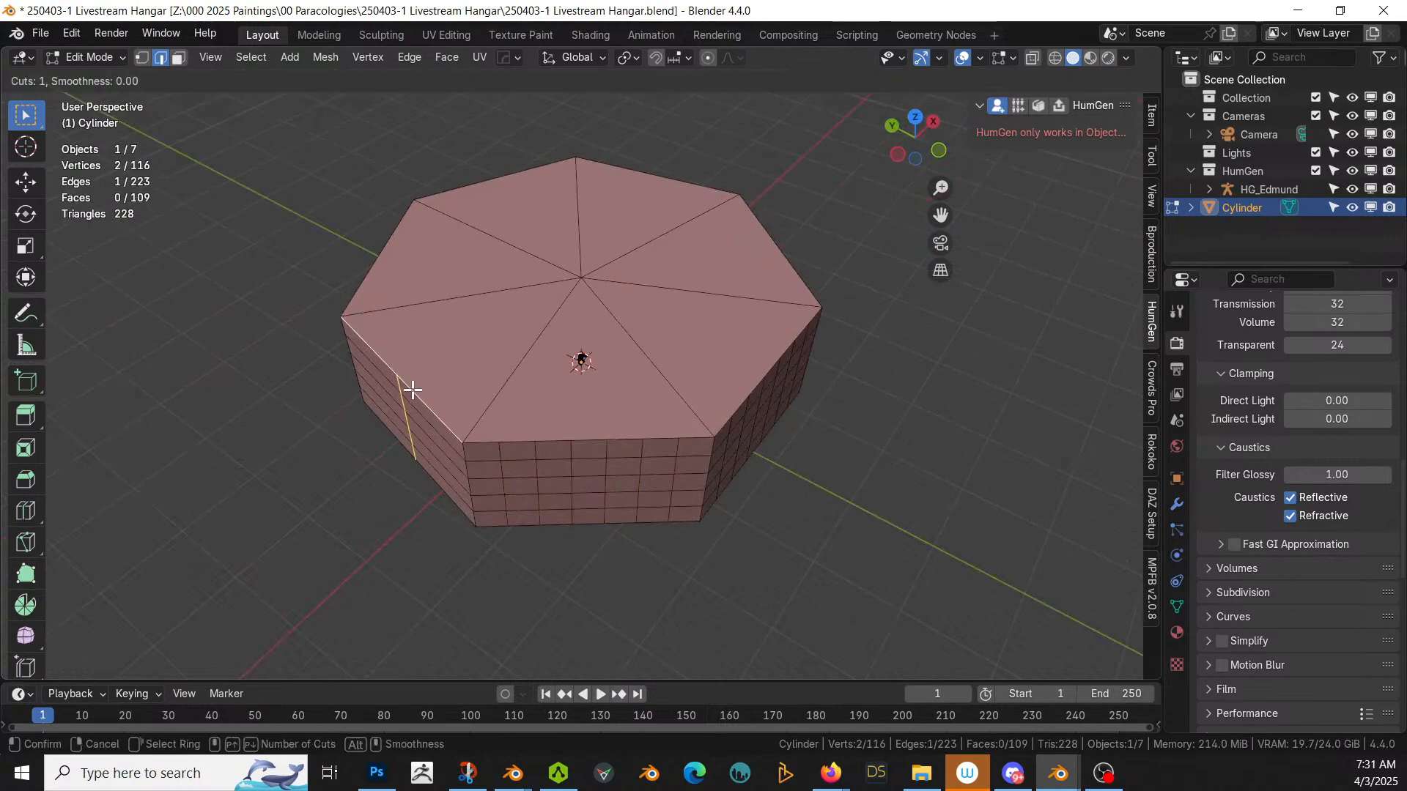
pyautogui.scroll(5, 412, 390)
pyautogui.click(408, 389)
pyautogui.rightClick(408, 389)
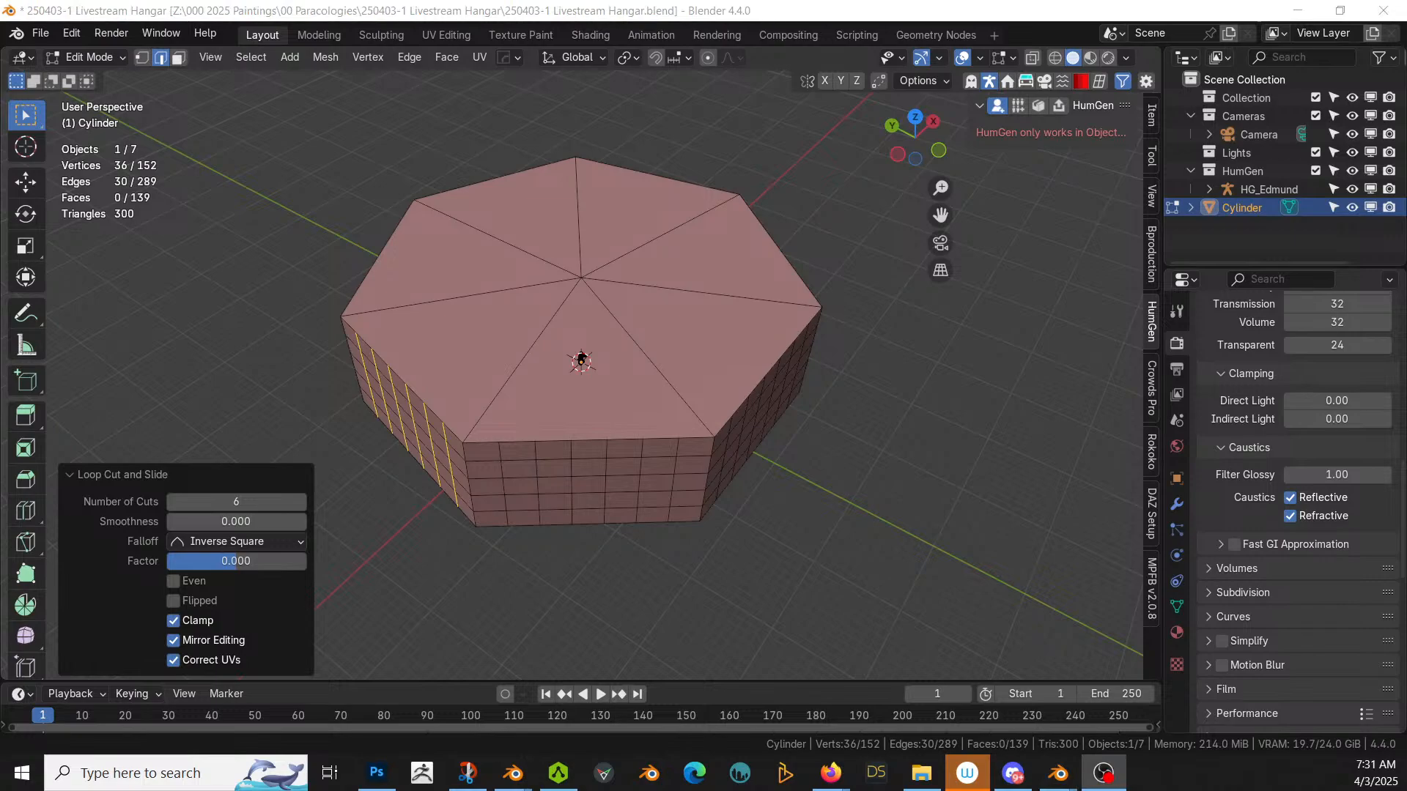
# Step: Continue clockwise and divide the fourth and fifth walls with six evenly spaced vertical loop cuts each
pyautogui.moveTo(552, 376); pyautogui.dragTo(559, 390, button='middle')
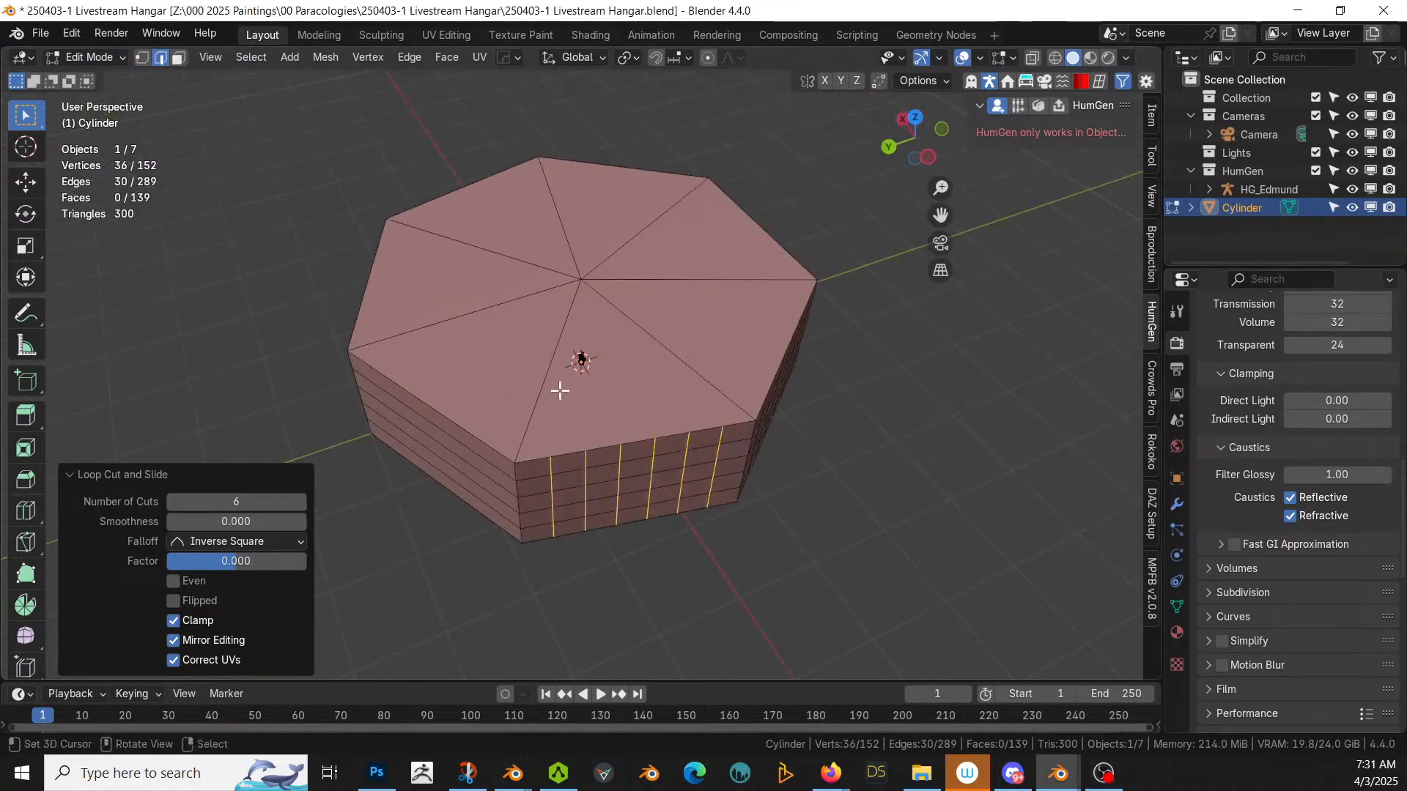
pyautogui.hotkey('ctrl', 'r')
pyautogui.click(433, 396)
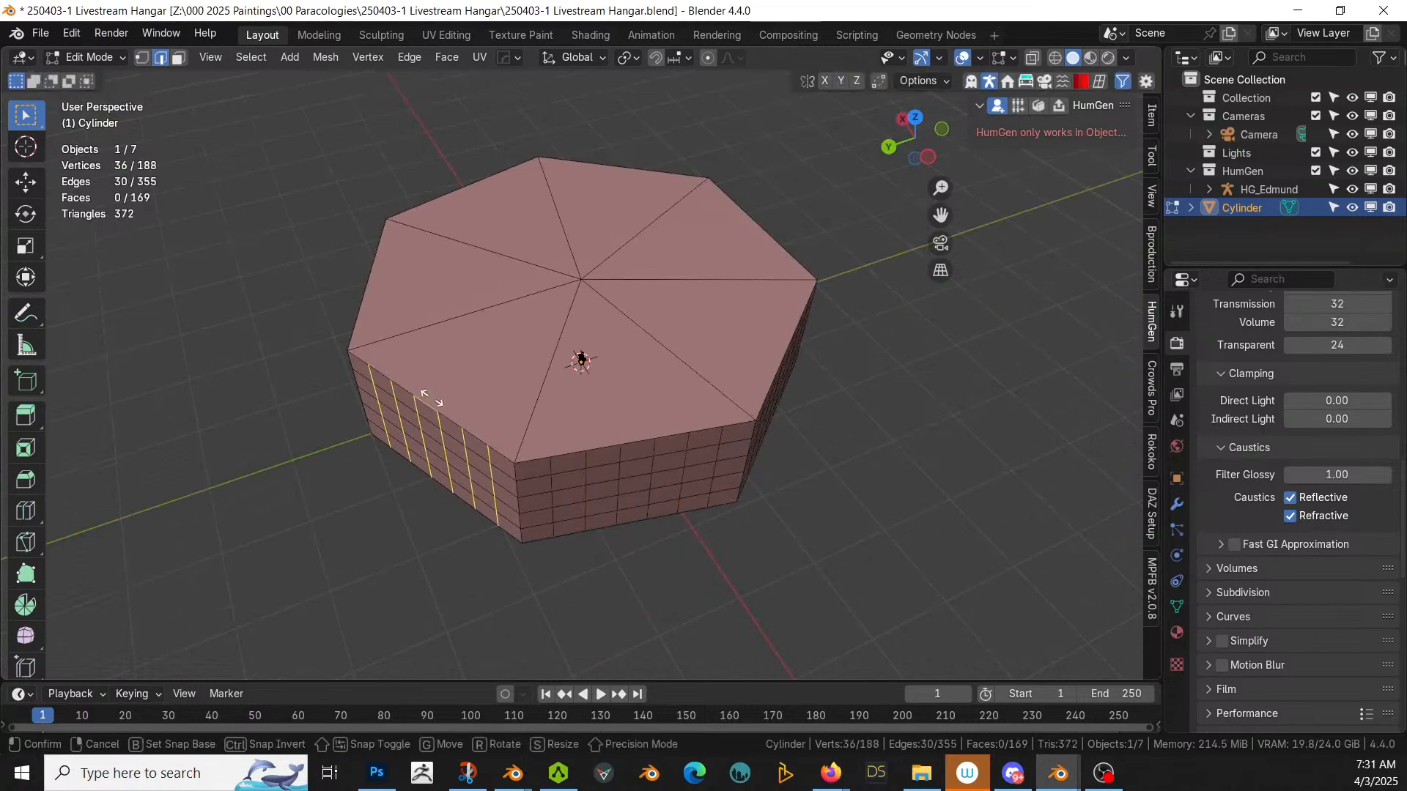
pyautogui.rightClick(433, 396)
pyautogui.moveTo(433, 396); pyautogui.dragTo(538, 397, button='middle')
pyautogui.hotkey('ctrl', 'r')
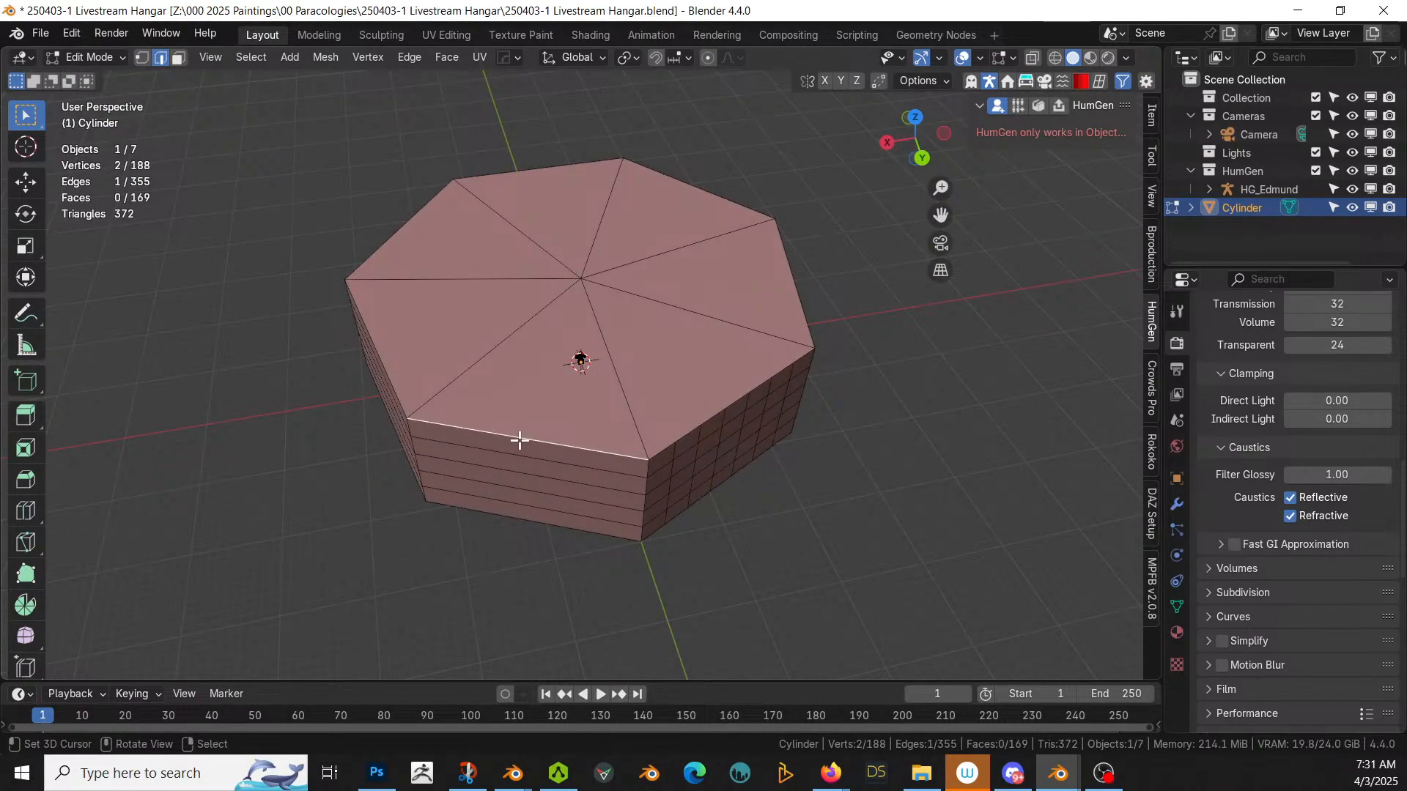
pyautogui.press('6')
pyautogui.click(520, 441)
pyautogui.rightClick(519, 440)
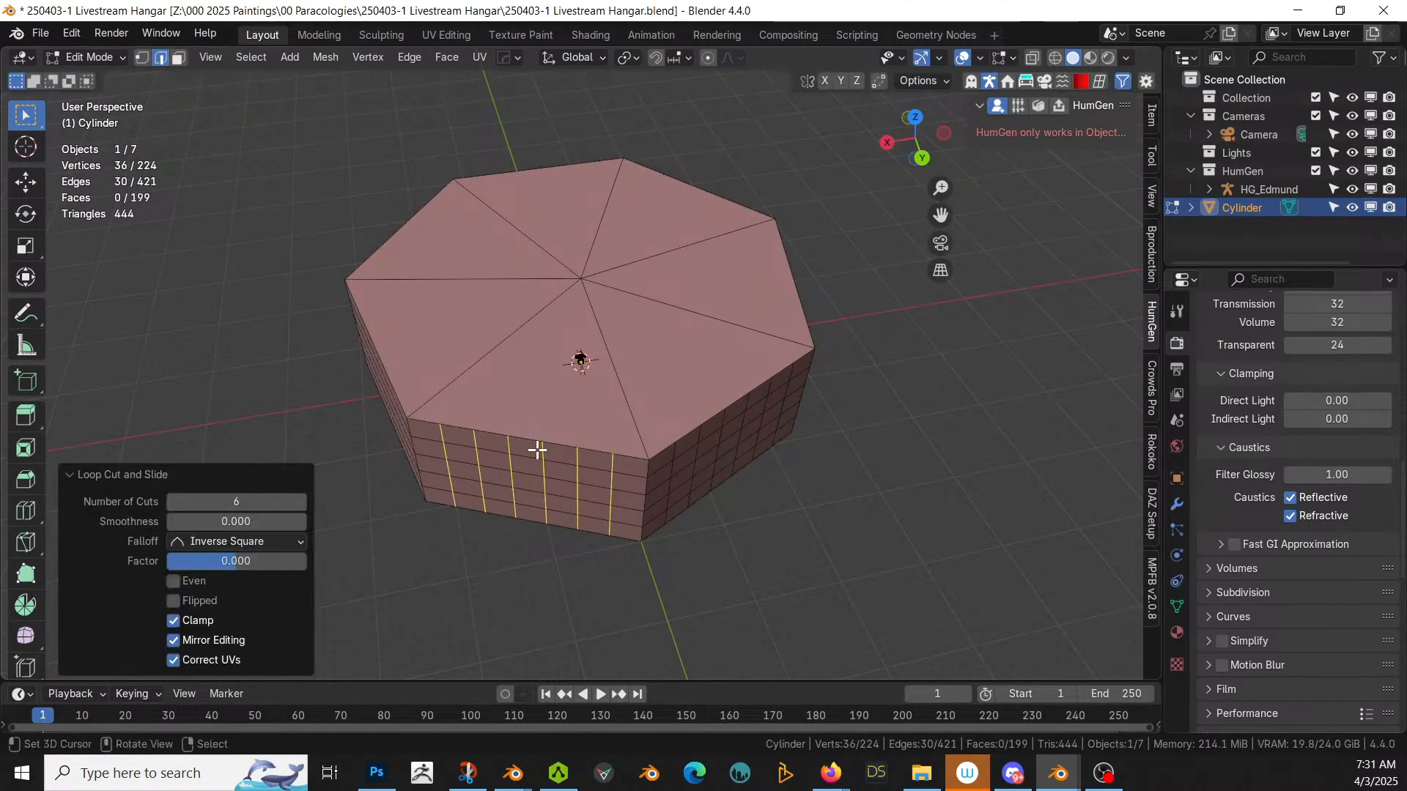
# Step: Divide the last two uncut walls of the cylinder with six evenly spaced vertical loop cuts each
pyautogui.moveTo(537, 450); pyautogui.dragTo(631, 451, button='middle')
pyautogui.hotkey('ctrl', 'r')
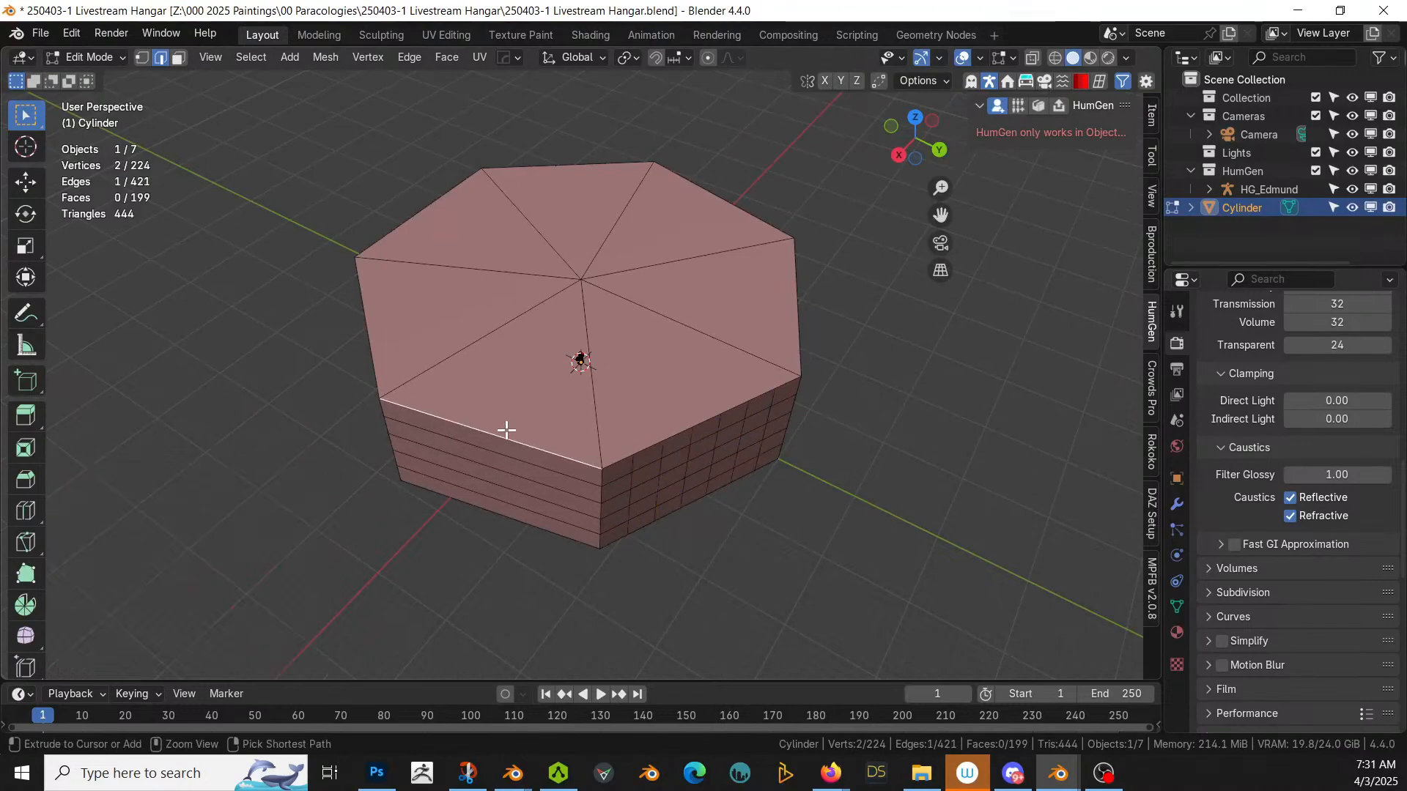
pyautogui.press('6')
pyautogui.click(506, 428)
pyautogui.rightClick(506, 428)
pyautogui.moveTo(506, 428); pyautogui.dragTo(665, 408, button='middle')
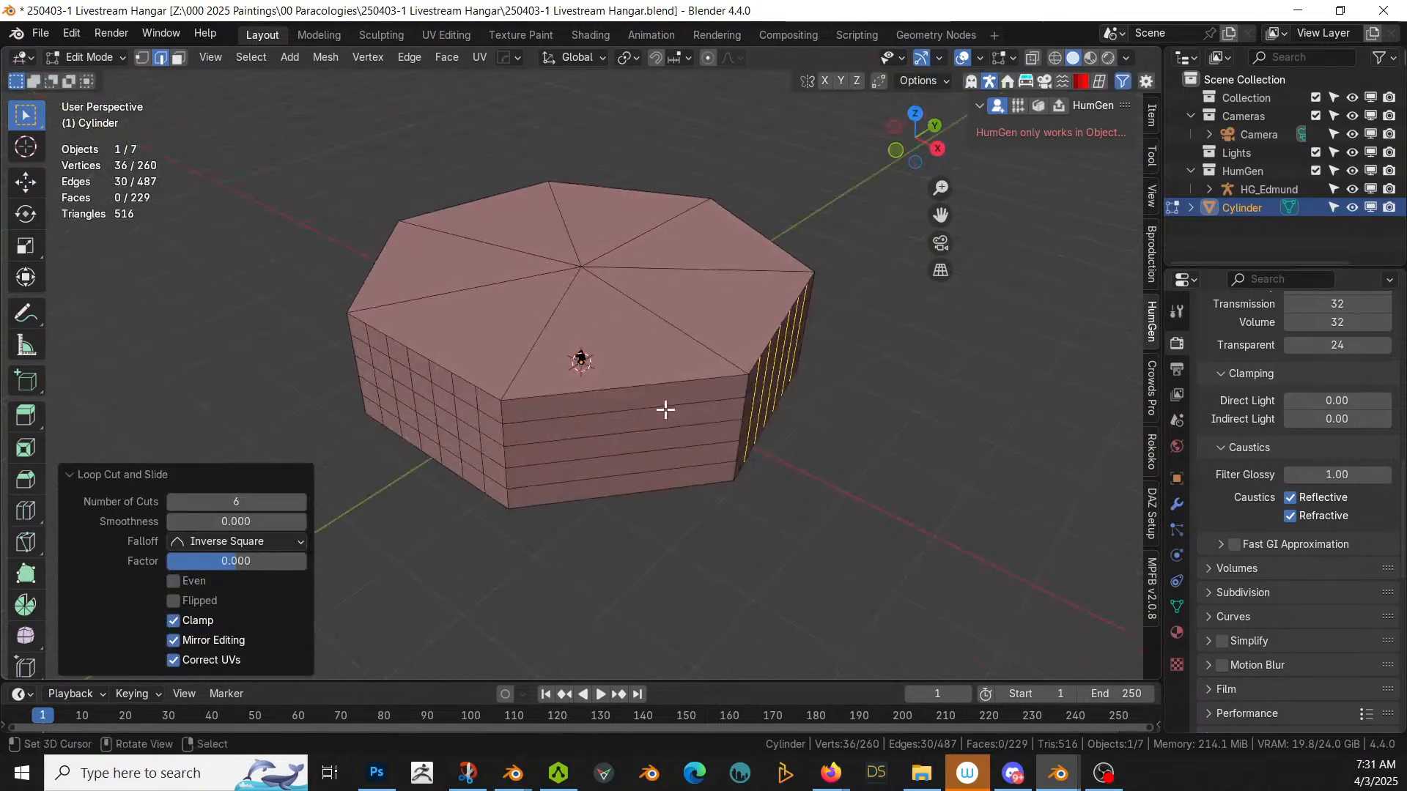
pyautogui.click(654, 383)
pyautogui.scroll(5, 655, 383)
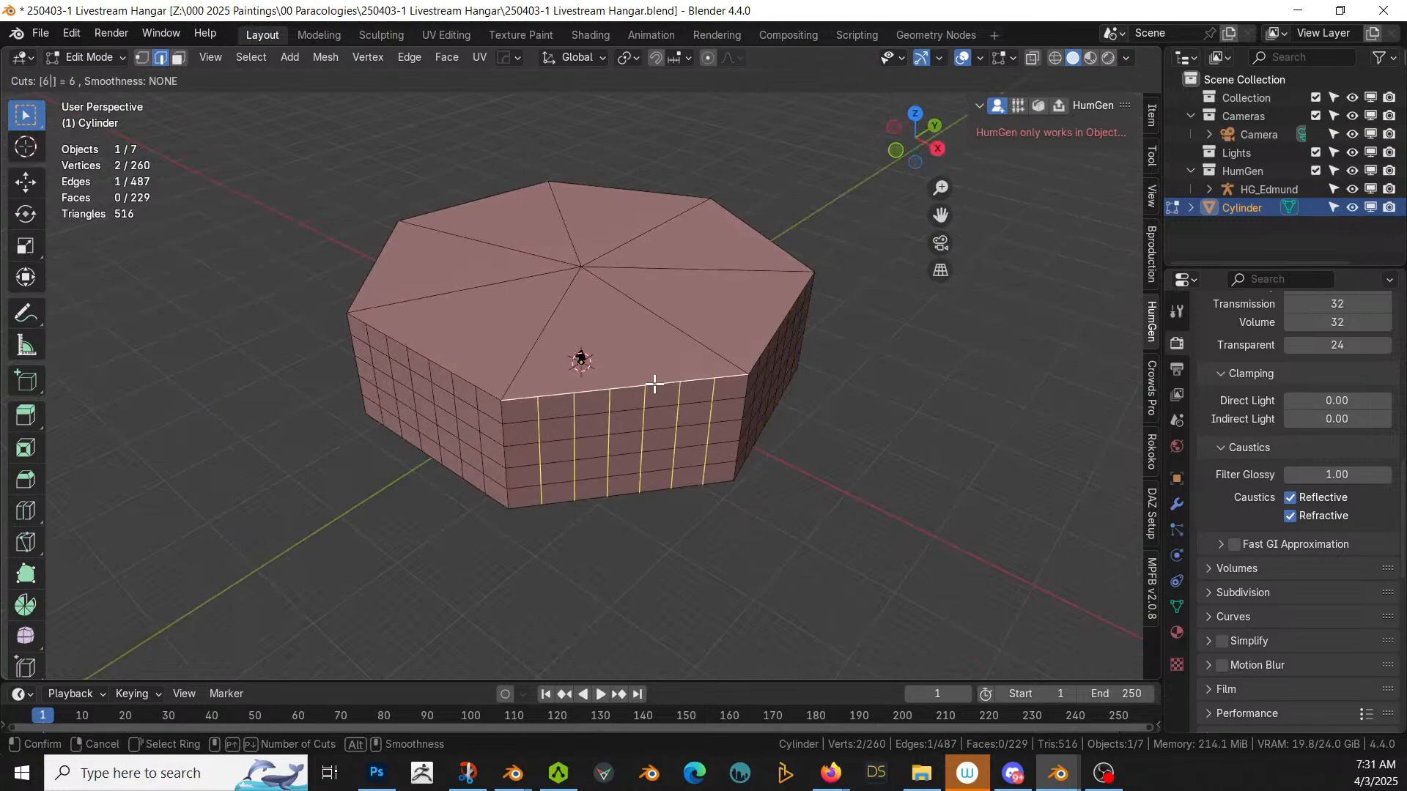
pyautogui.click(655, 383)
pyautogui.rightClick(655, 383)
# Step: Separate a block of faces five wide and four high at the front wall's base into its own object, and return to Object Mode
pyautogui.moveTo(858, 502); pyautogui.dragTo(903, 509, button='middle')
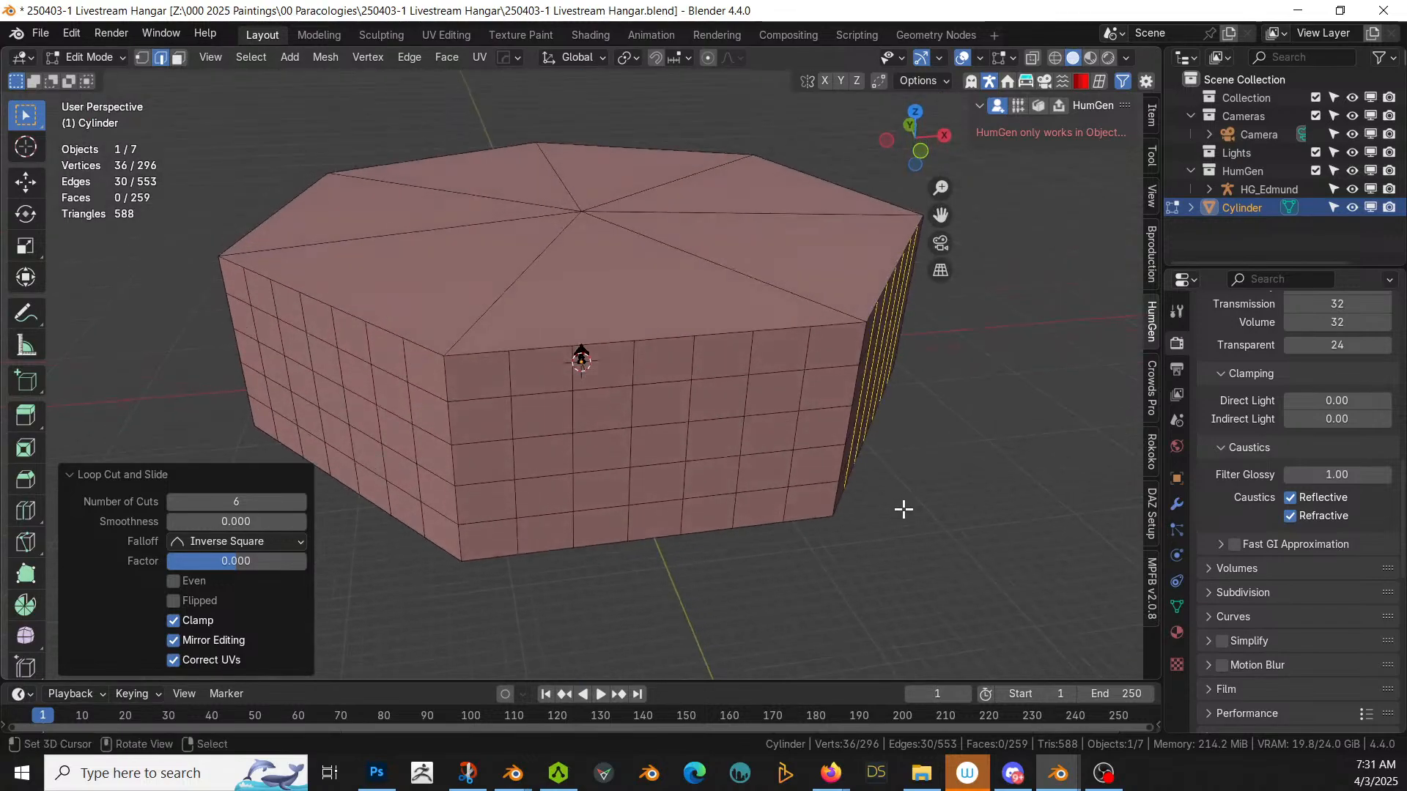
pyautogui.press('3')
pyautogui.click(565, 526)
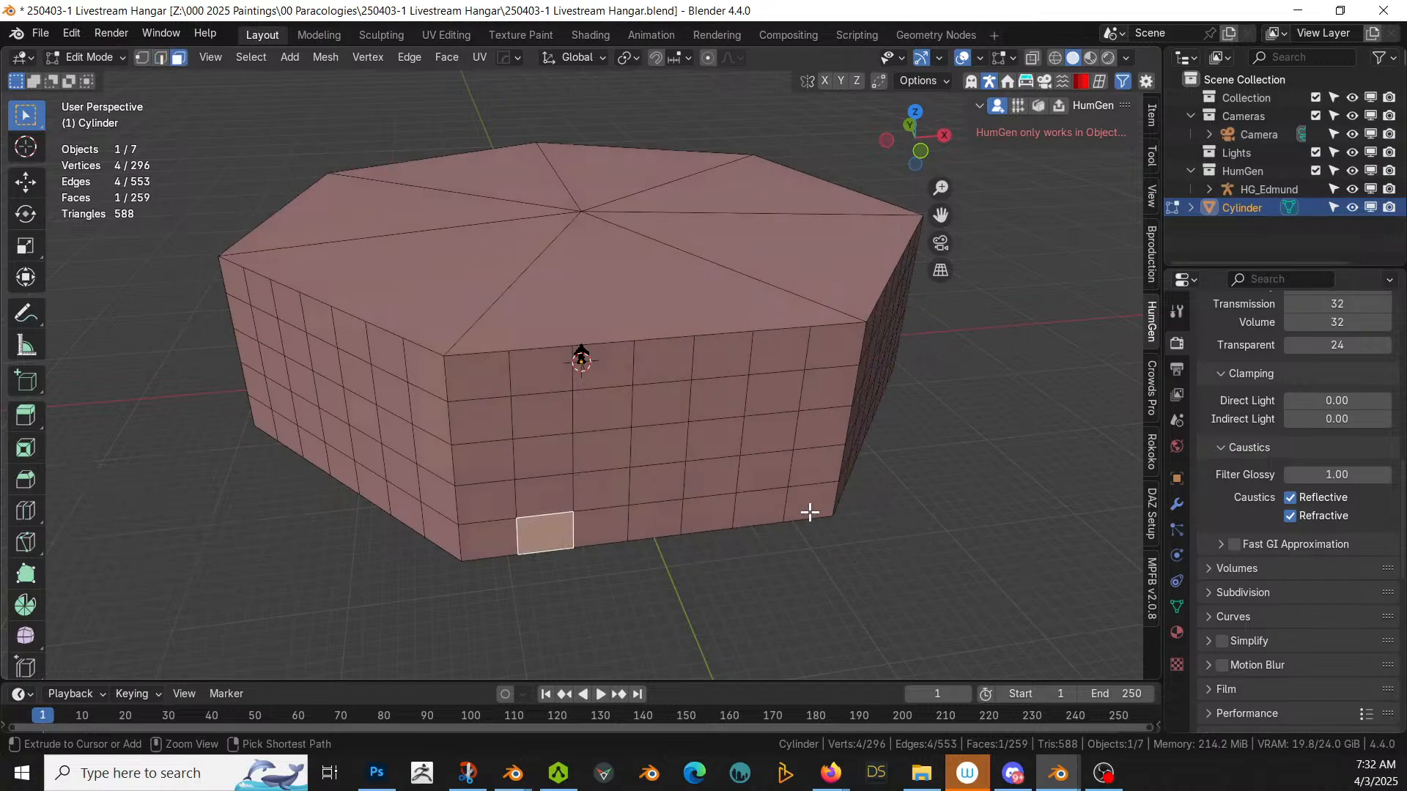
pyautogui.keyDown('ctrl'); pyautogui.click(757, 504); pyautogui.keyUp('ctrl')
pyautogui.keyDown('ctrl'); pyautogui.click(766, 389); pyautogui.keyUp('ctrl')
pyautogui.keyDown('ctrl'); pyautogui.click(550, 416); pyautogui.keyUp('ctrl')
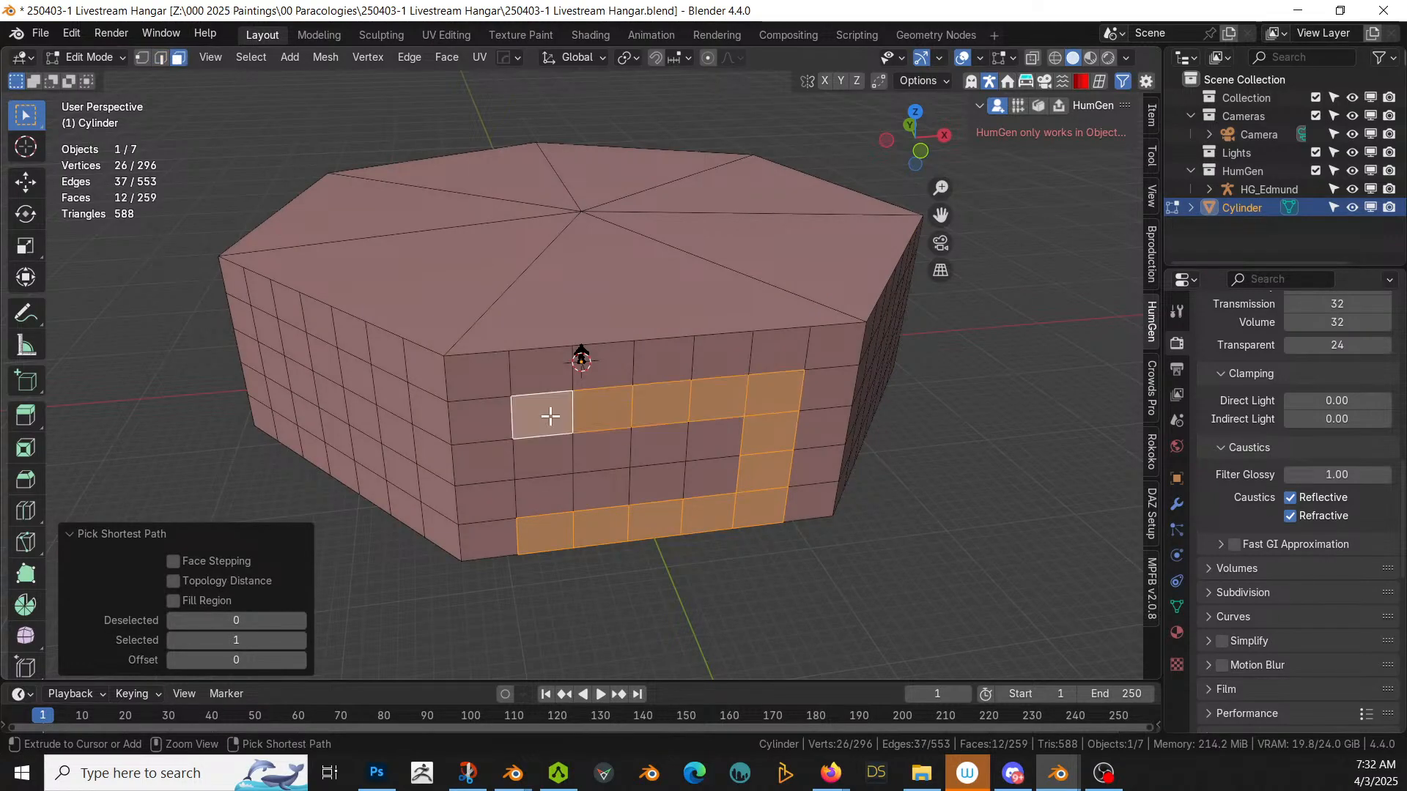
pyautogui.keyDown('ctrl'); pyautogui.click(550, 503); pyautogui.keyUp('ctrl')
pyautogui.press('c')
pyautogui.moveTo(659, 480)
pyautogui.mouseDown()
pyautogui.moveTo(629, 461)
pyautogui.moveTo(716, 471)
pyautogui.moveTo(706, 446)
pyautogui.mouseUp()
pyautogui.rightClick(707, 446)
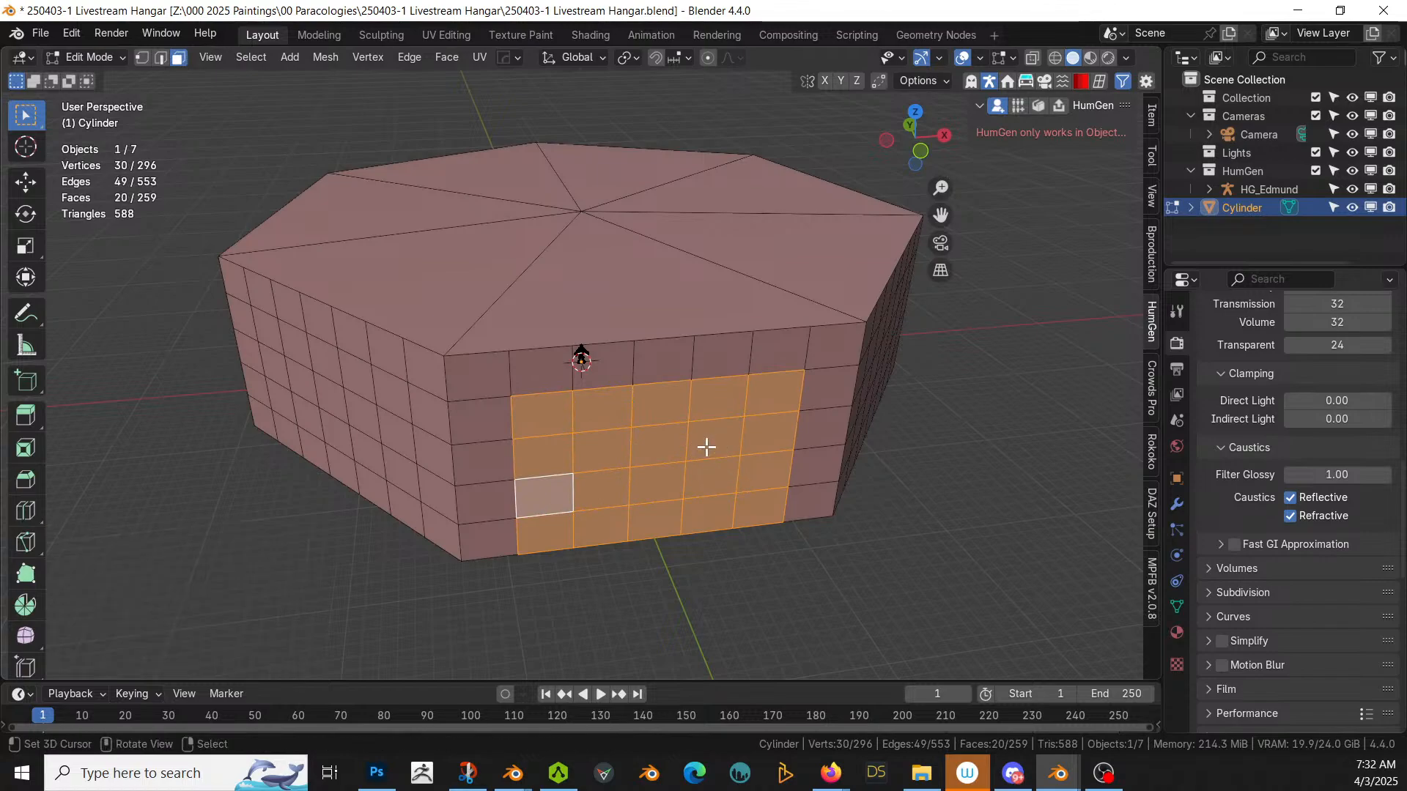
pyautogui.press('p')
pyautogui.click(705, 445)
pyautogui.moveTo(705, 445)
pyautogui.mouseDown(button='middle')
pyautogui.moveTo(760, 413)
pyautogui.moveTo(710, 408)
pyautogui.moveTo(697, 349)
pyautogui.moveTo(688, 442)
pyautogui.mouseUp(button='middle')
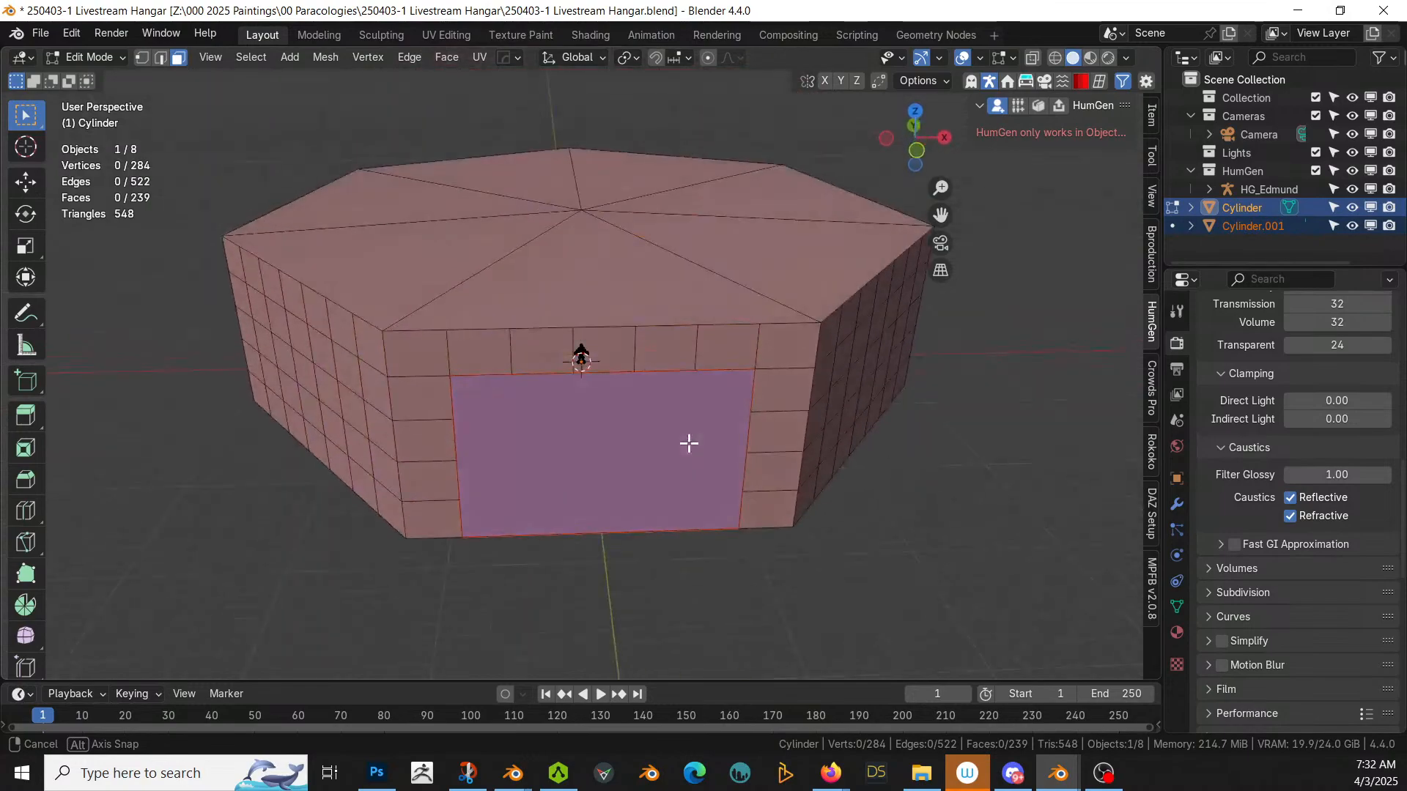
pyautogui.press('Tab')
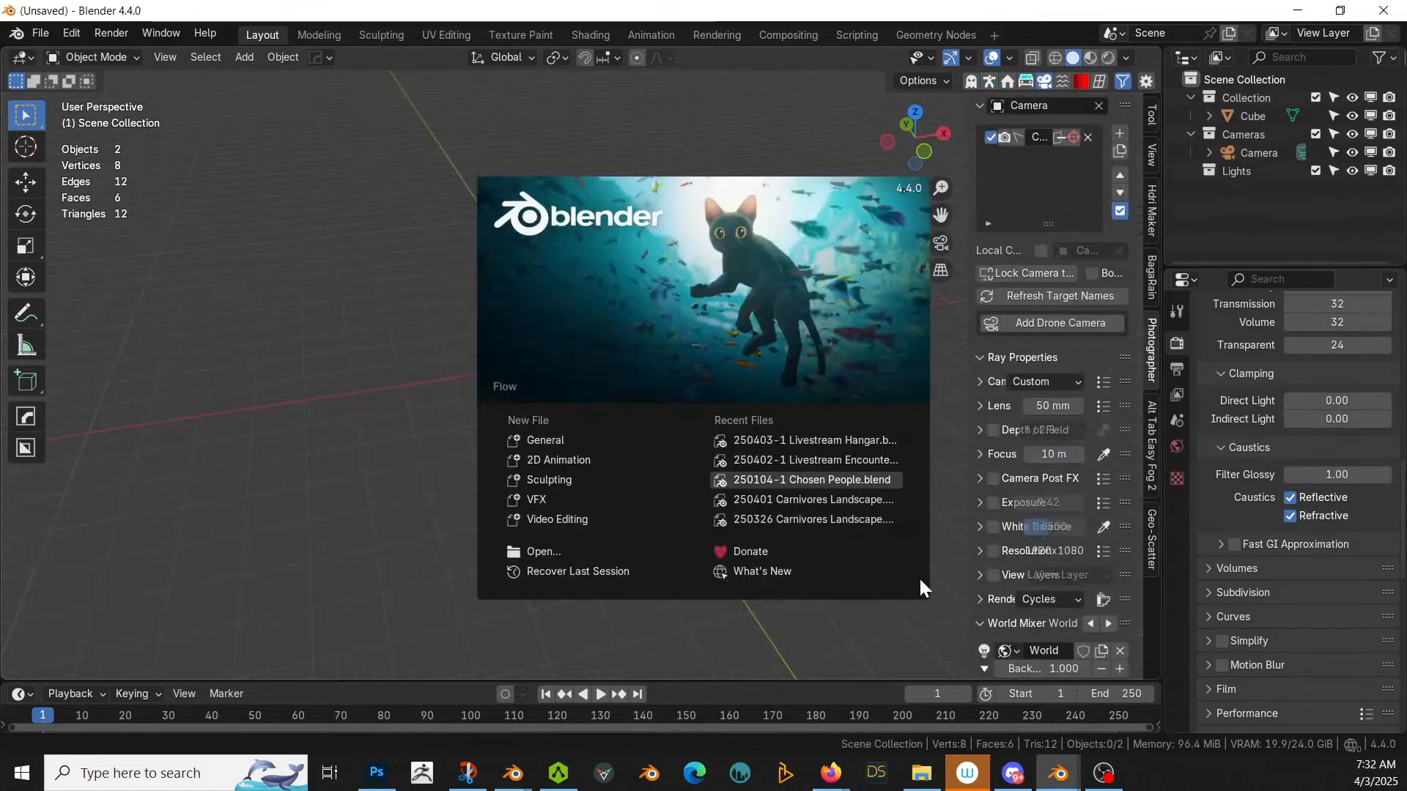
# Step: In a new Blender instance, open 250318-1 Livestream Chosen Aircar.blend from its folder in 00 Paracologies
pyautogui.click(525, 552)
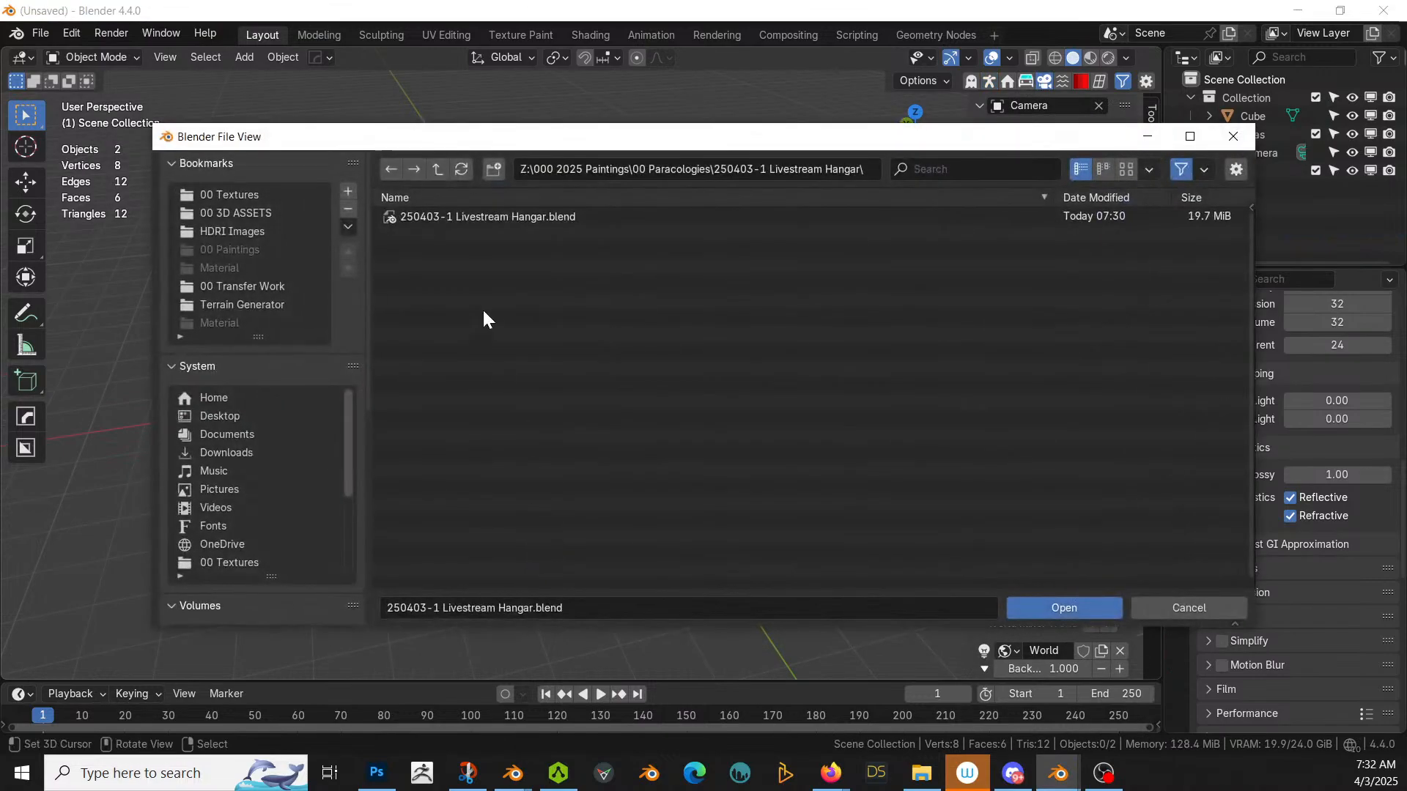
pyautogui.click(437, 168)
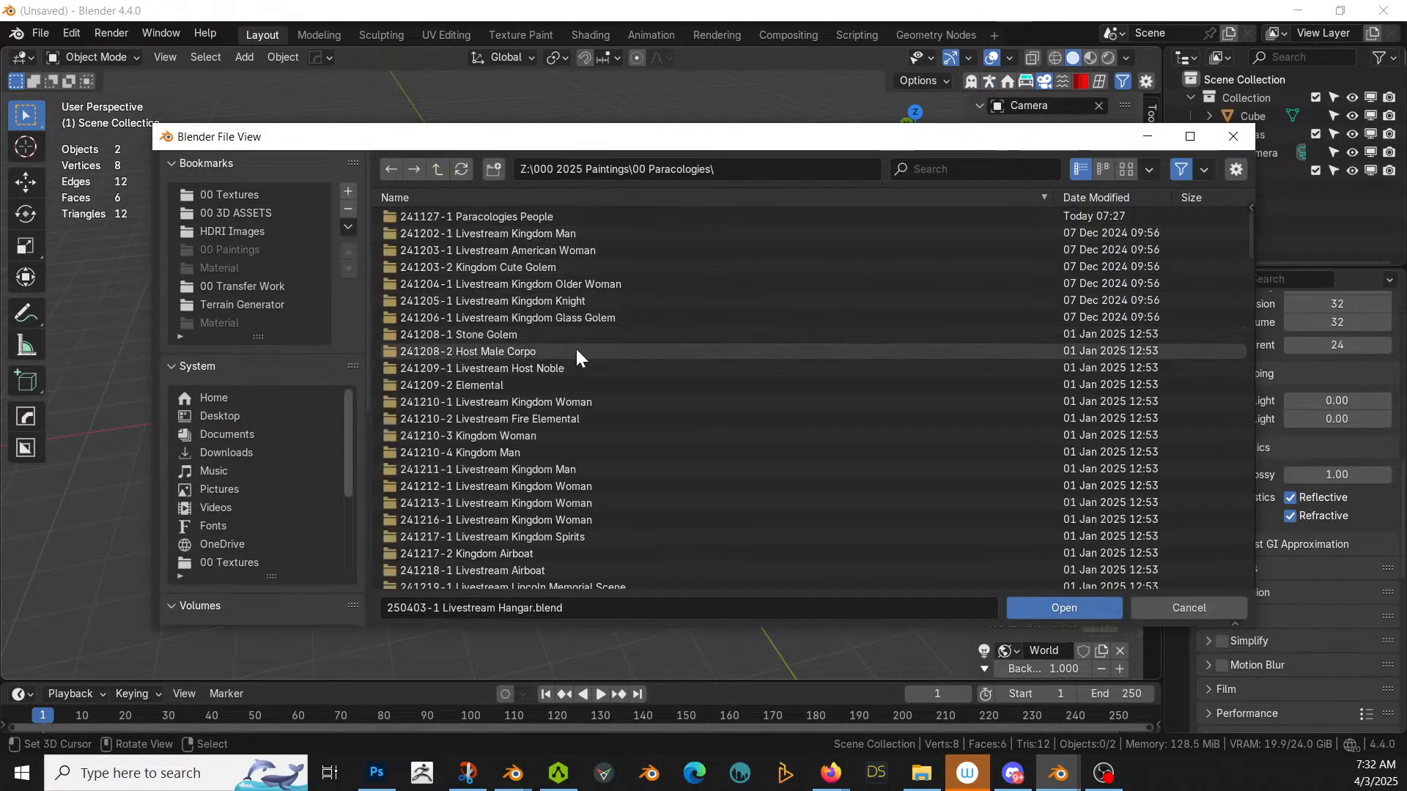
pyautogui.click(595, 195)
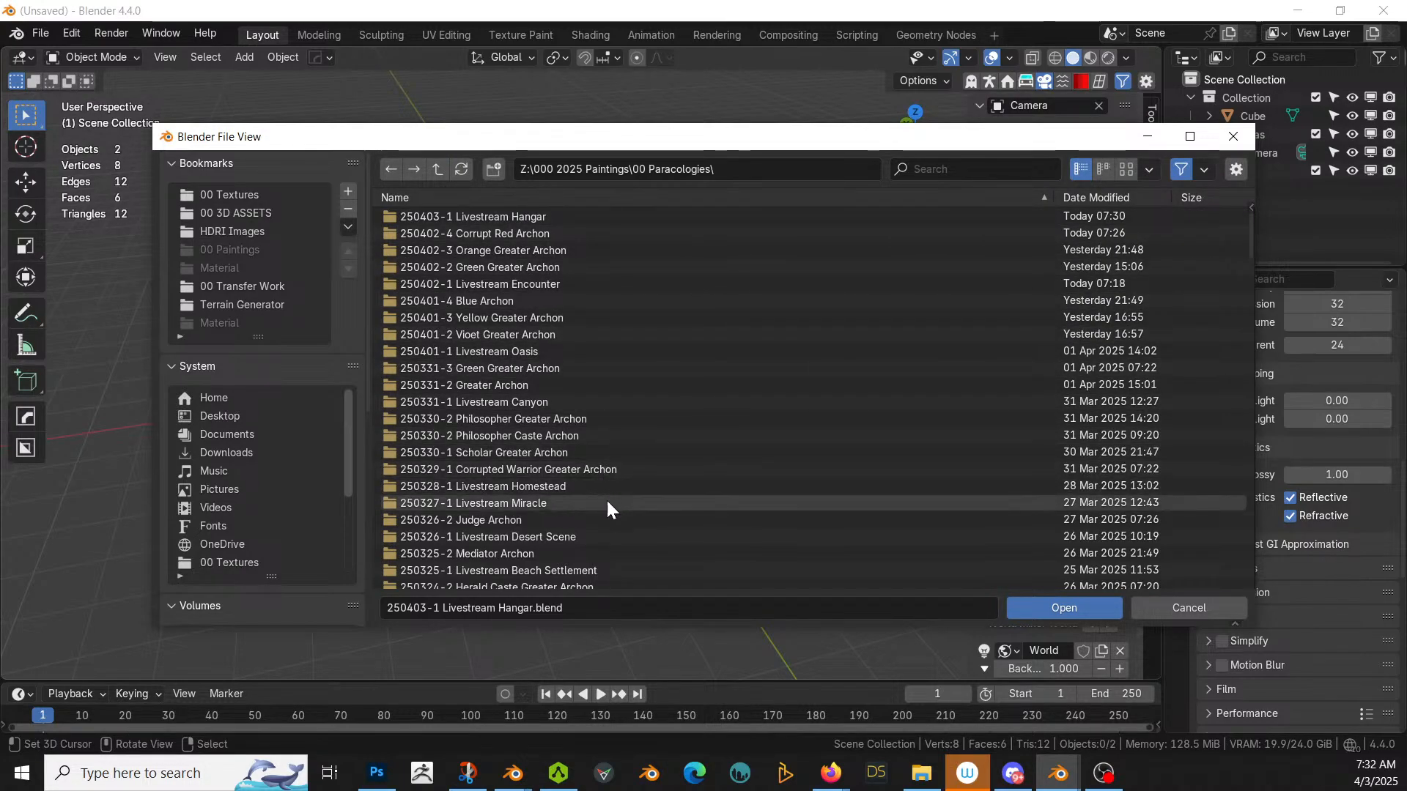
pyautogui.scroll(-2, 642, 504)
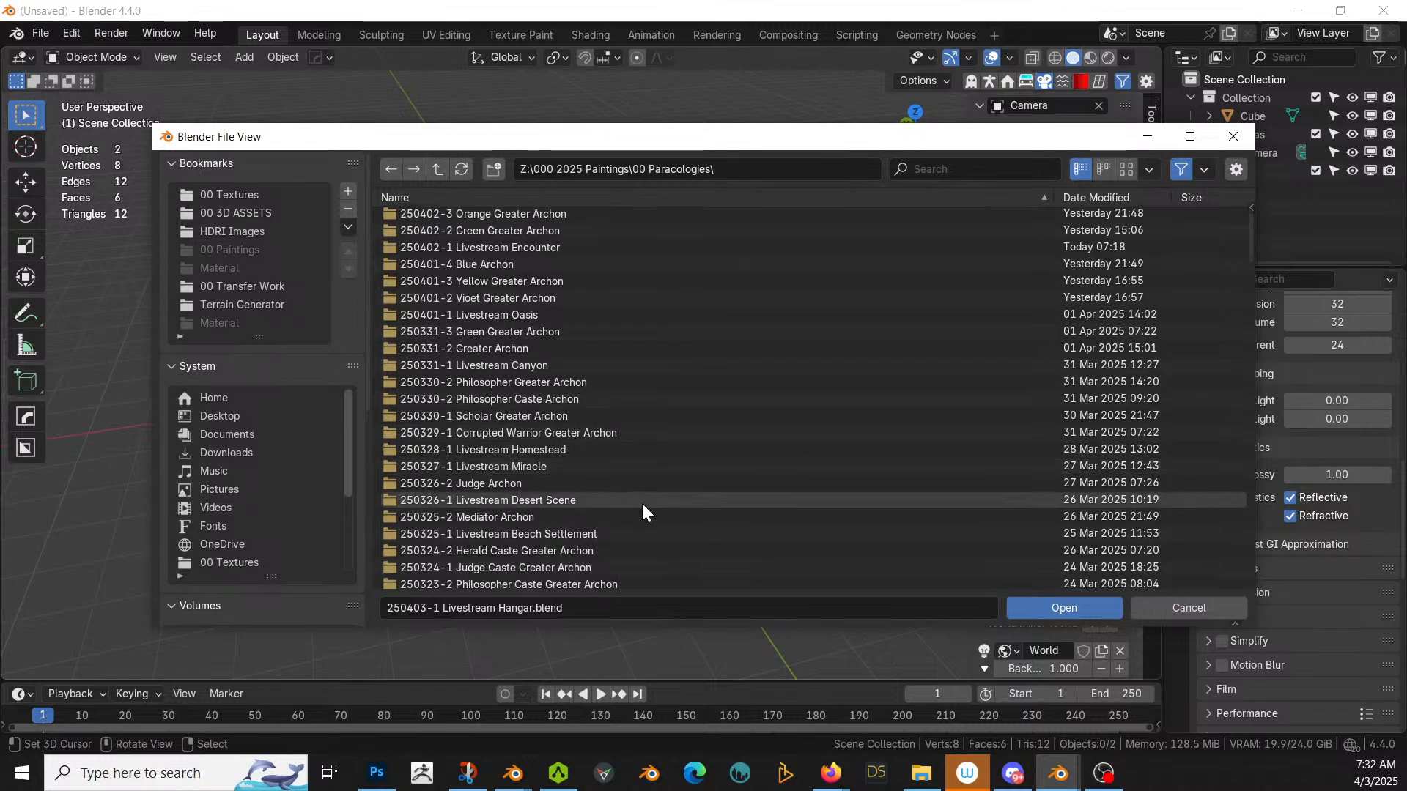
pyautogui.scroll(-6, 641, 505)
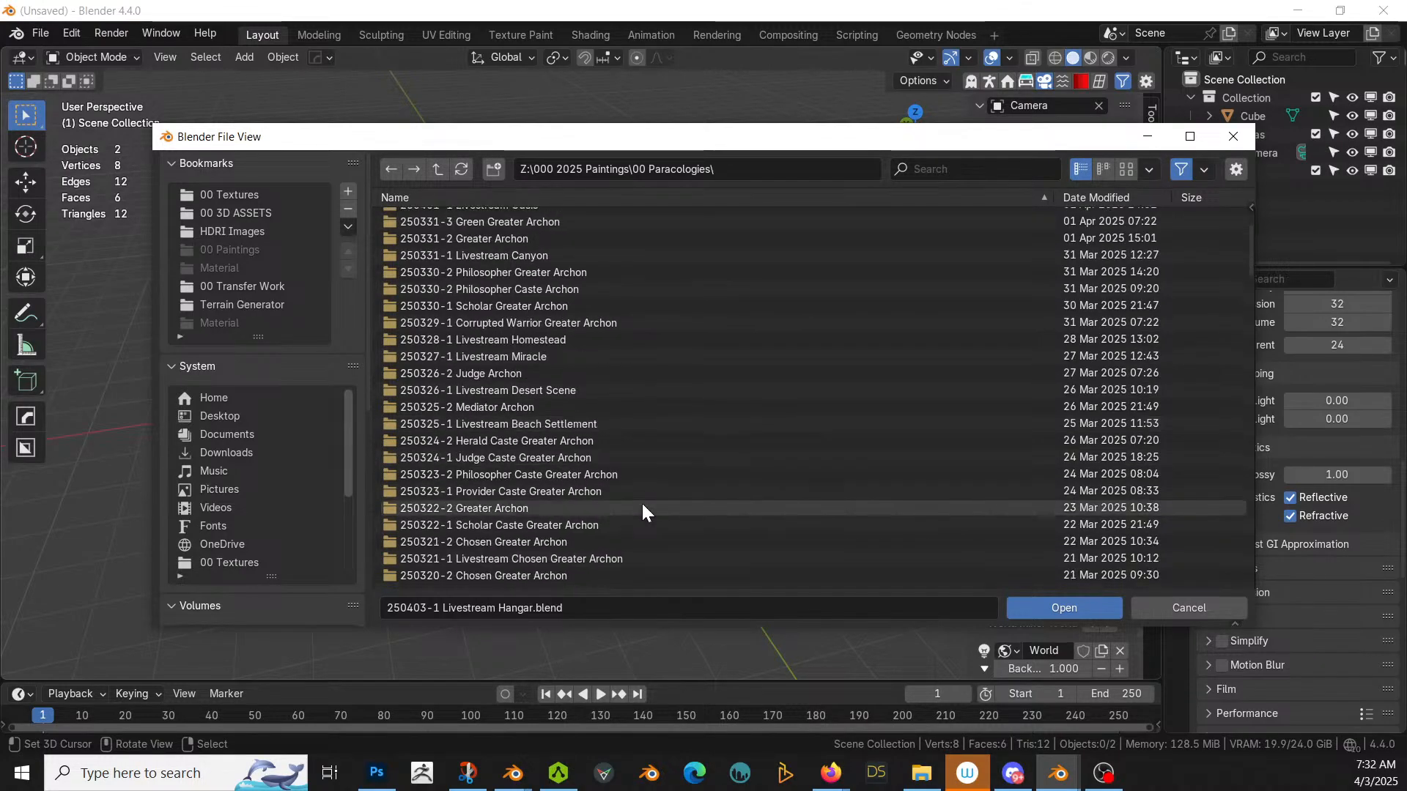
pyautogui.scroll(-4, 641, 511)
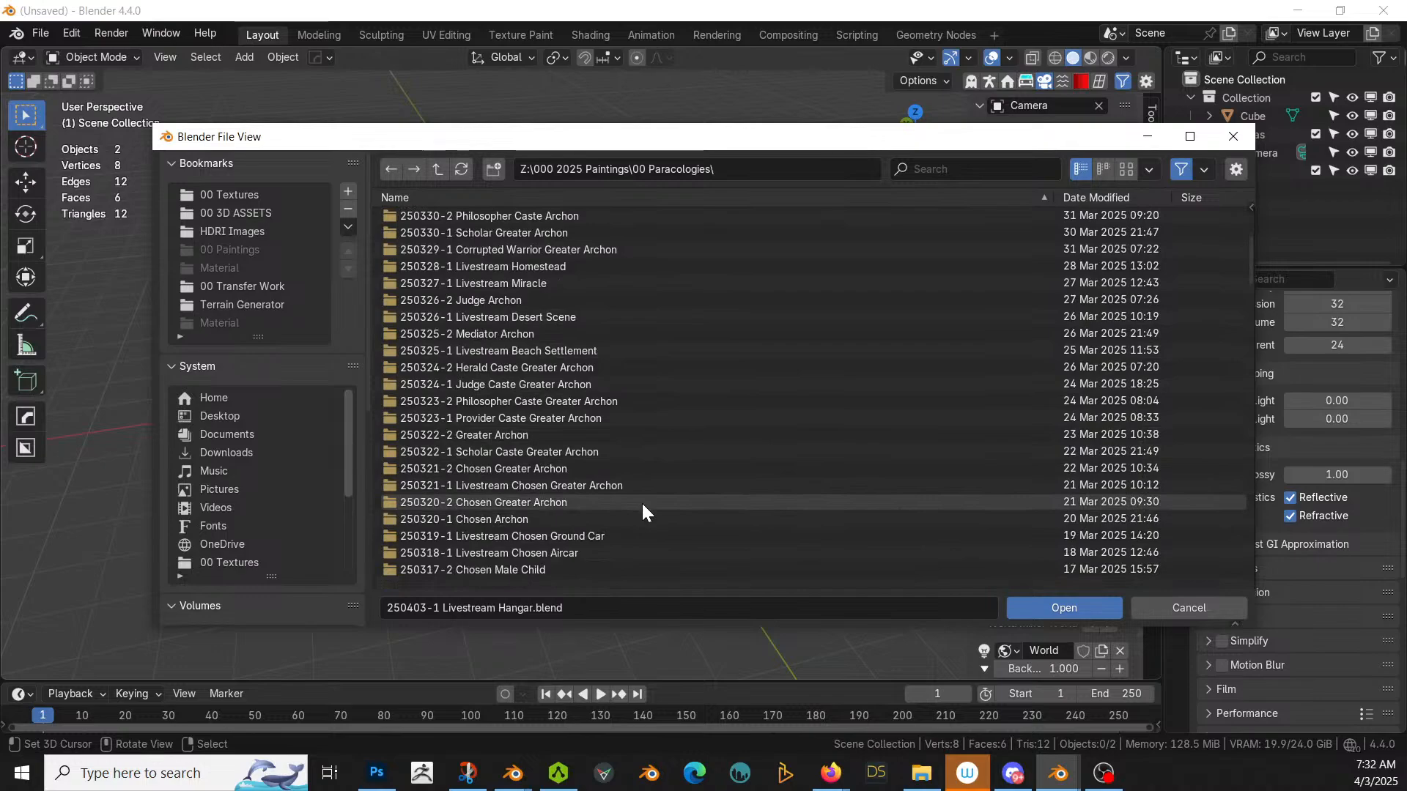
pyautogui.click(571, 554)
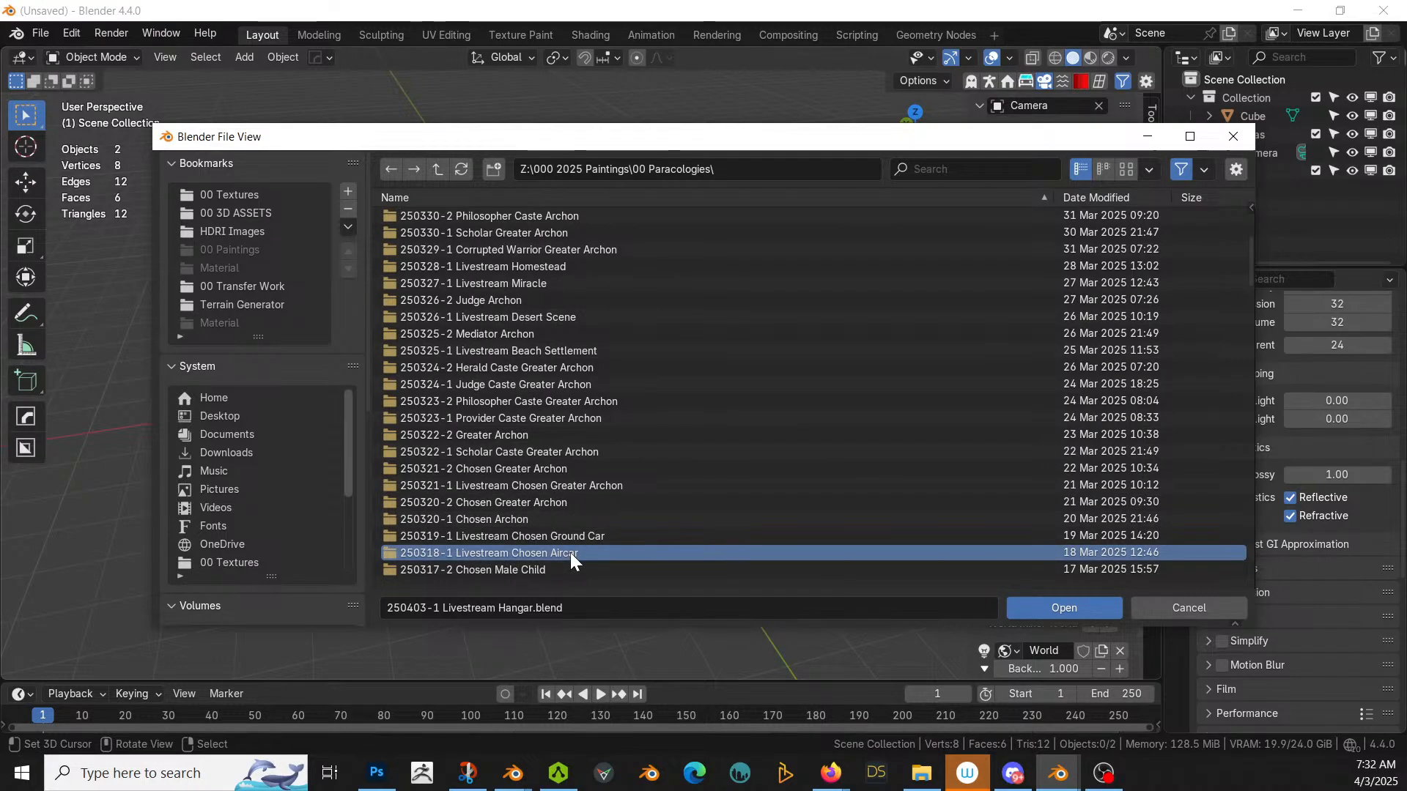
pyautogui.doubleClick(570, 552)
pyautogui.click(556, 215)
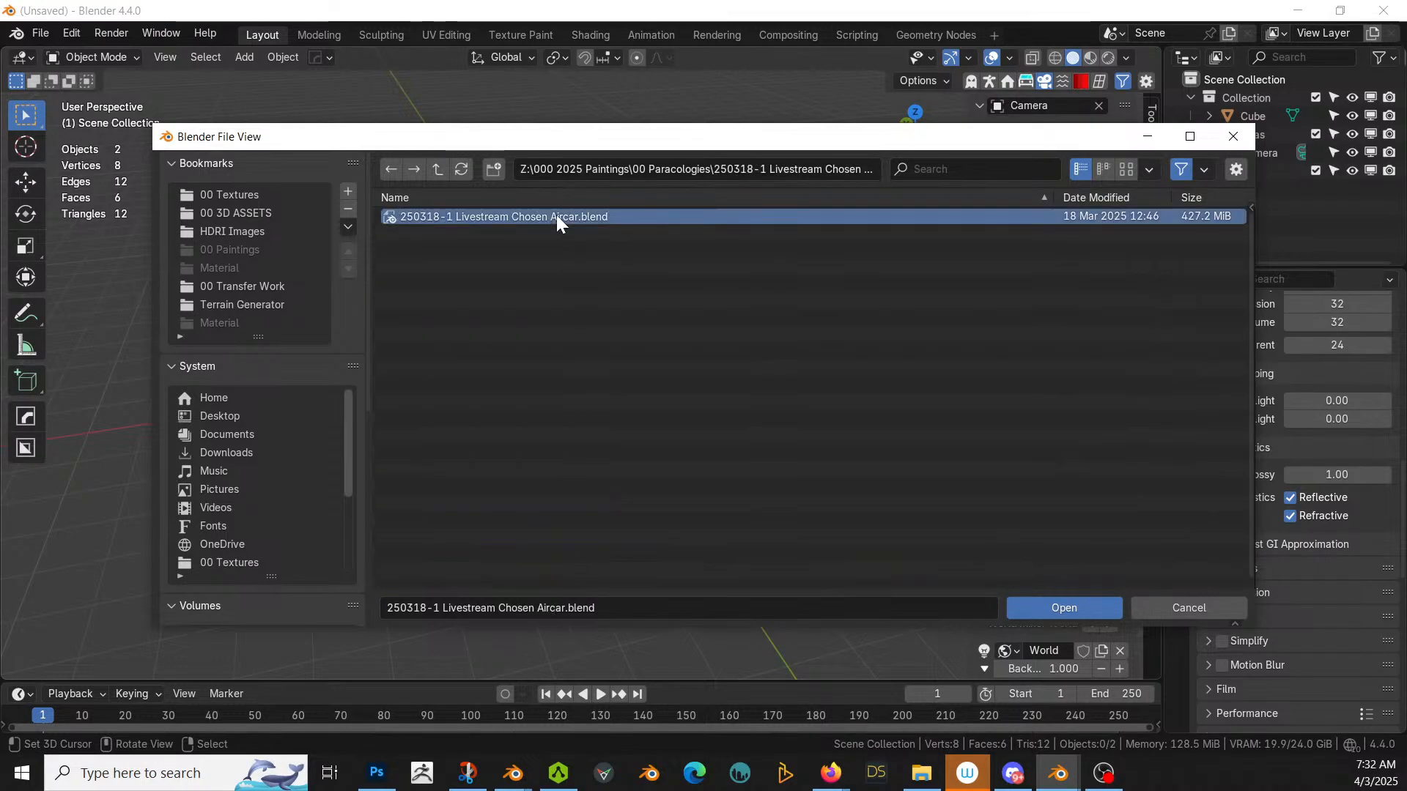
pyautogui.click(1086, 614)
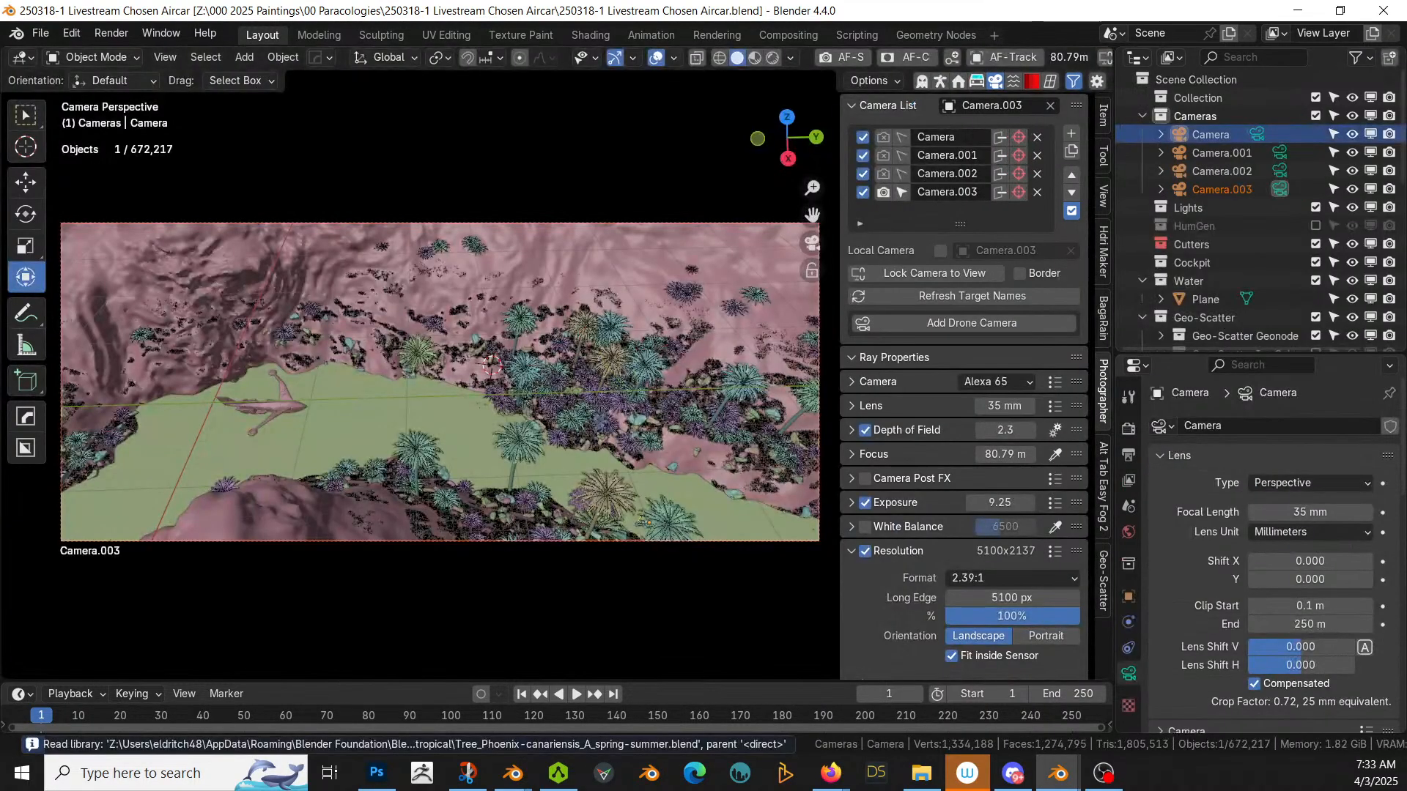
# Step: Isolate and copy the air vehicle, and paste it into the 250403-1 Livestream Hangar file in the other Blender window
pyautogui.click(288, 410)
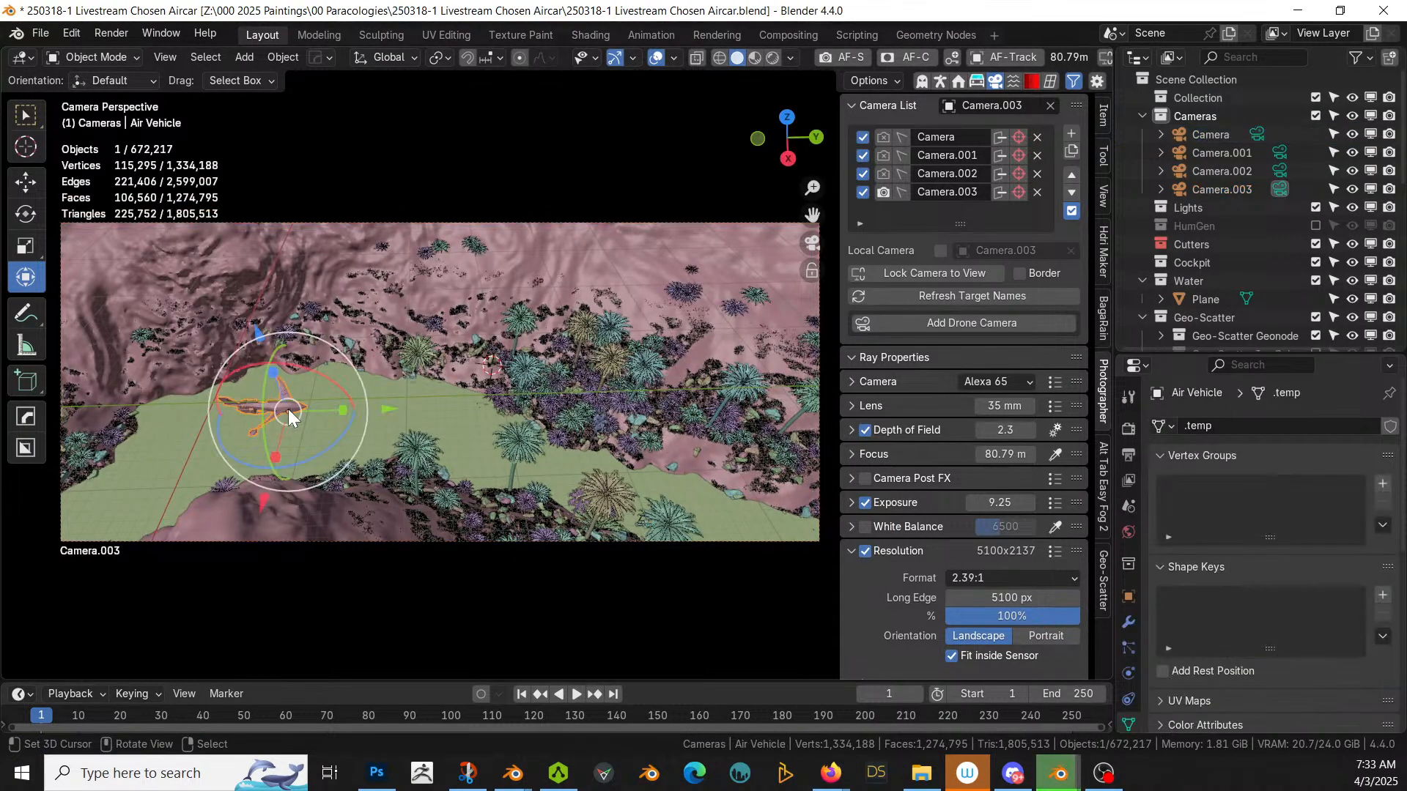
pyautogui.press('KP_Divide')
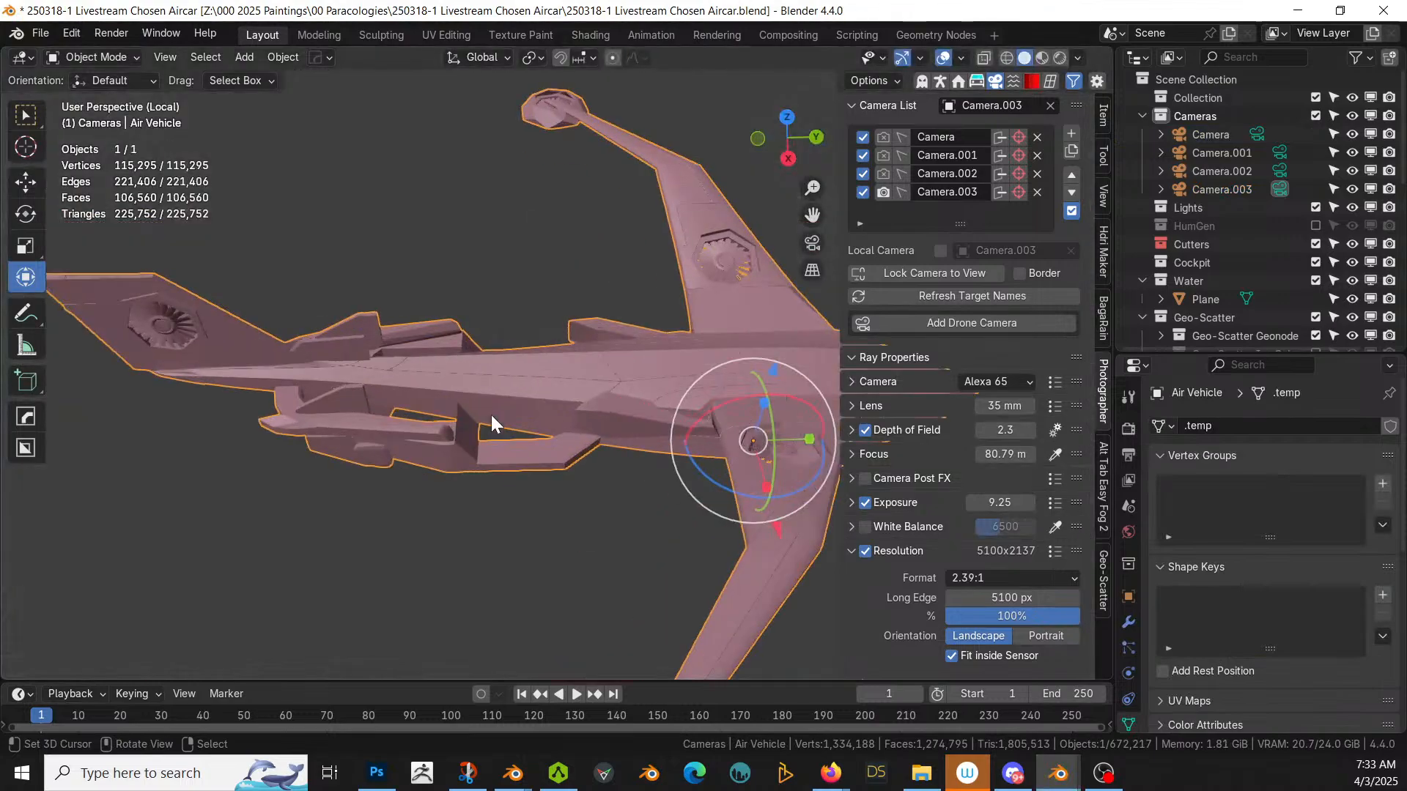
pyautogui.moveTo(491, 415); pyautogui.dragTo(556, 433, button='middle')
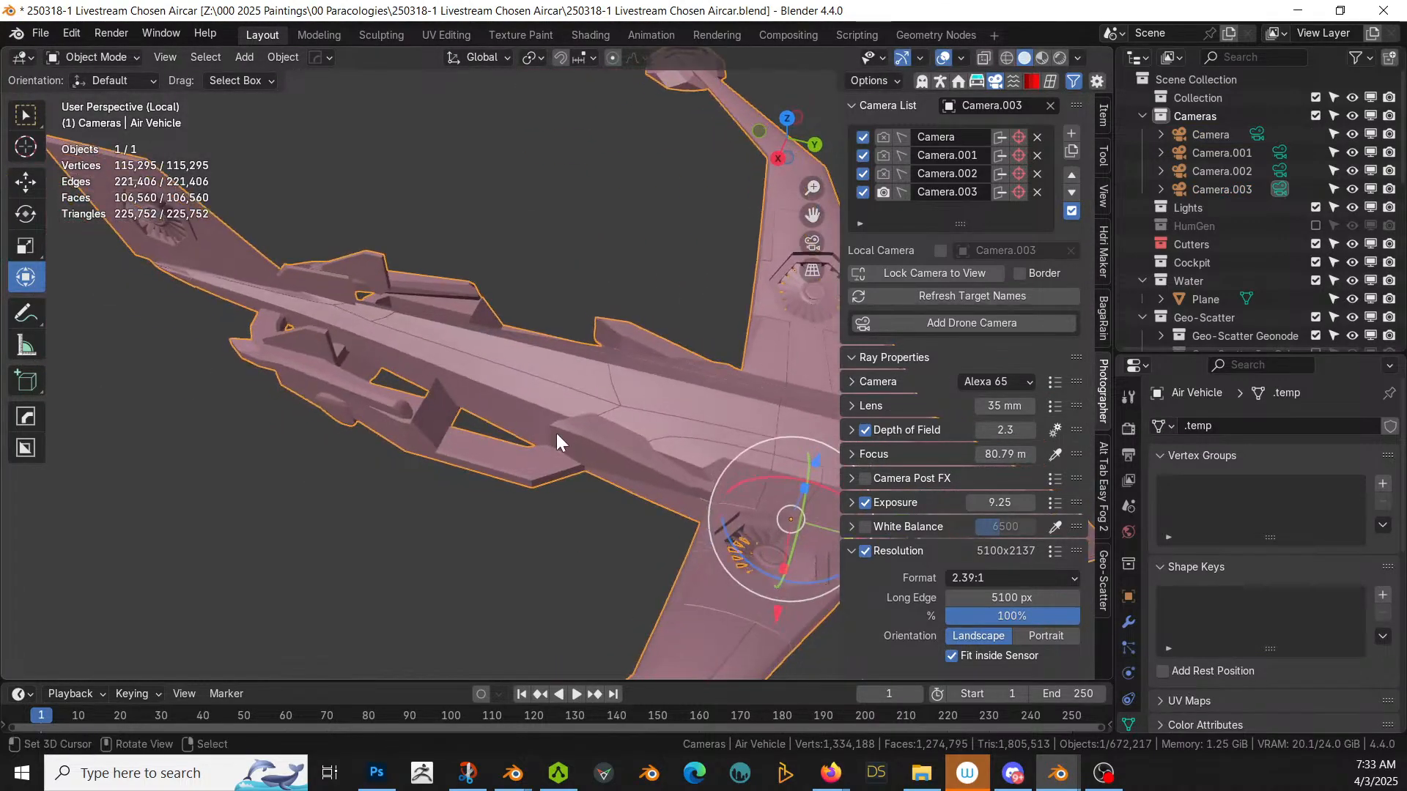
pyautogui.hotkey('ctrl', 'c')
pyautogui.click(559, 424)
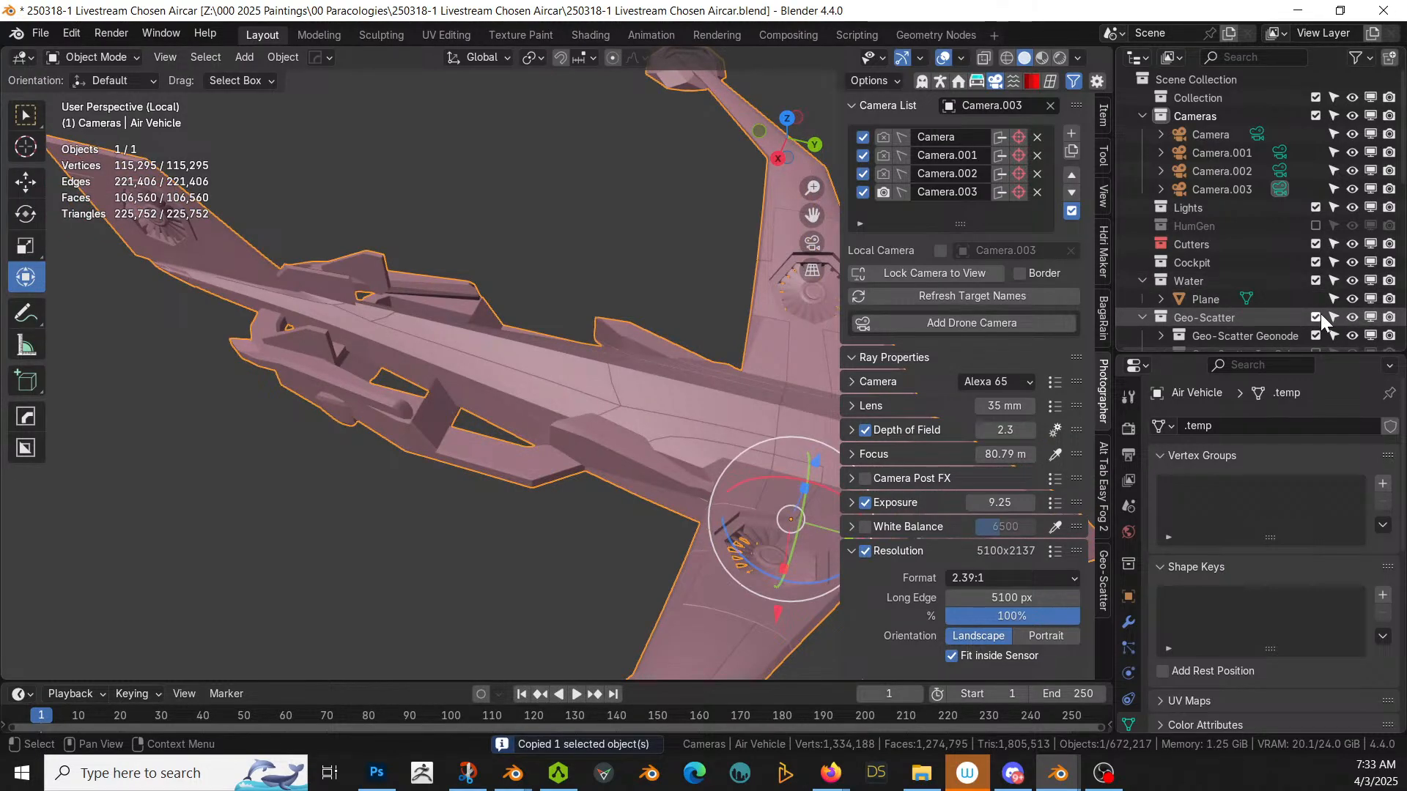
pyautogui.hotkey('alt', 'Tab')
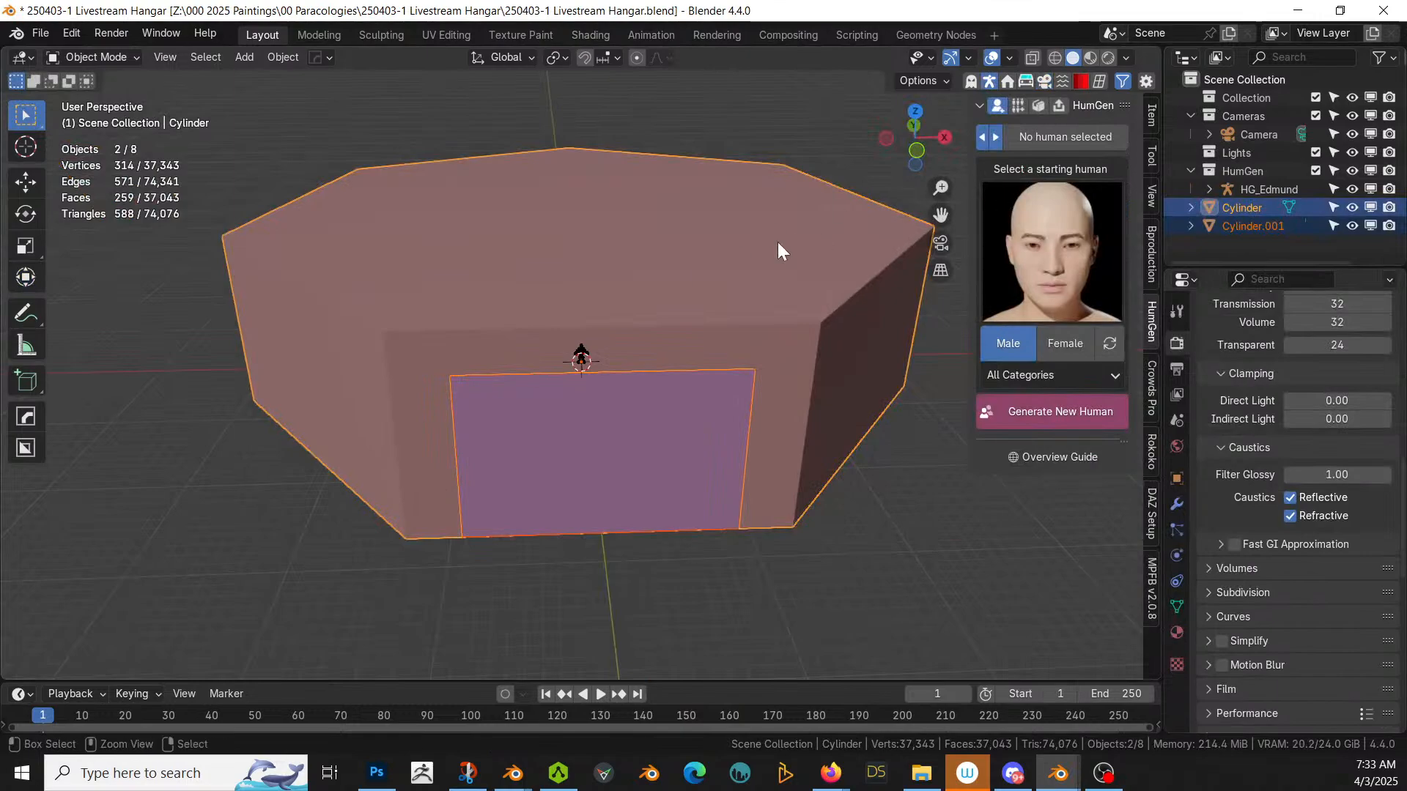
pyautogui.hotkey('ctrl', 'v')
# Step: Move the pasted air vehicle to the hangar's front wall, about 25.19 m in X and -22.21 m in Y, and raise it about 29.78 m
pyautogui.press('KP_7')
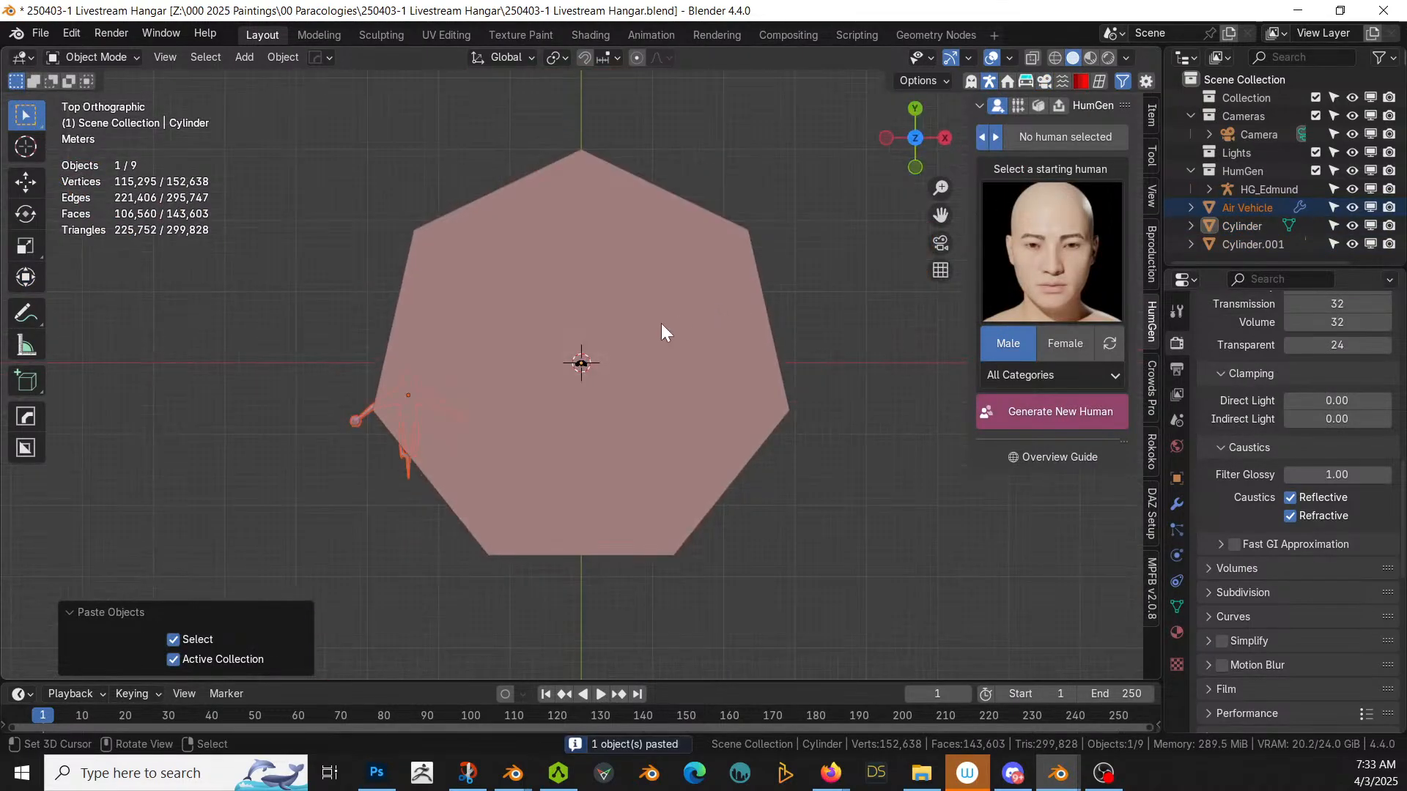
pyautogui.press('g')
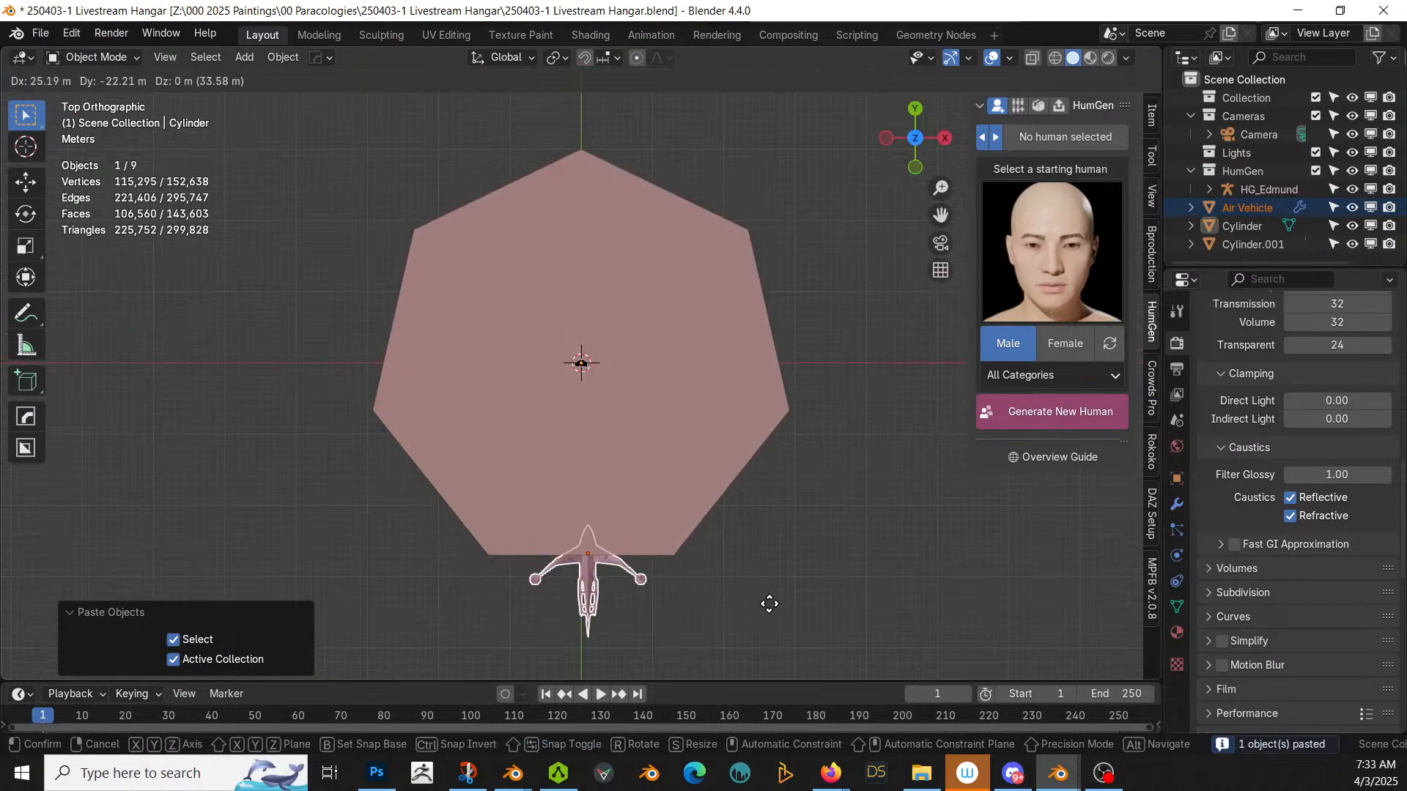
pyautogui.click(769, 604)
pyautogui.moveTo(765, 576); pyautogui.dragTo(759, 370, button='middle')
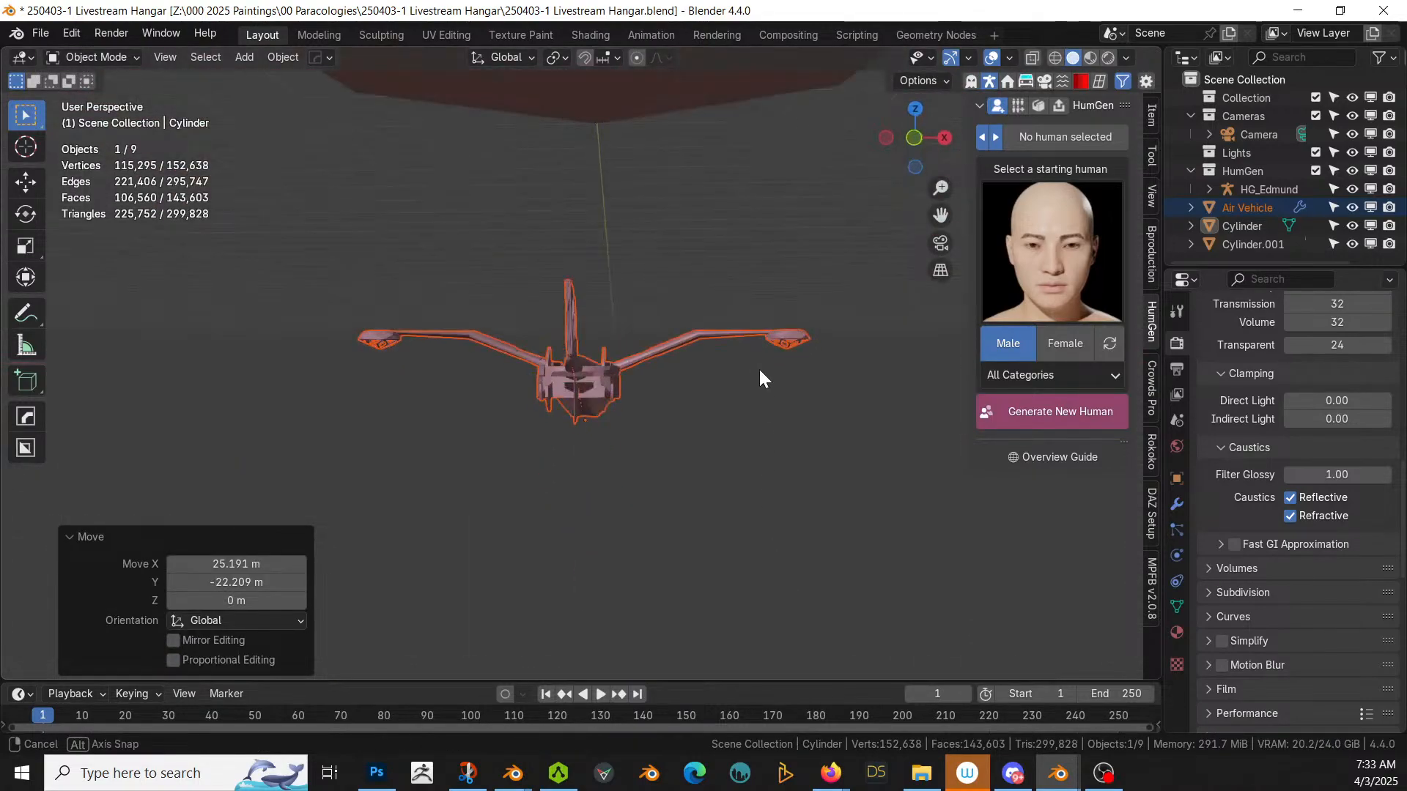
pyautogui.press('KP_1')
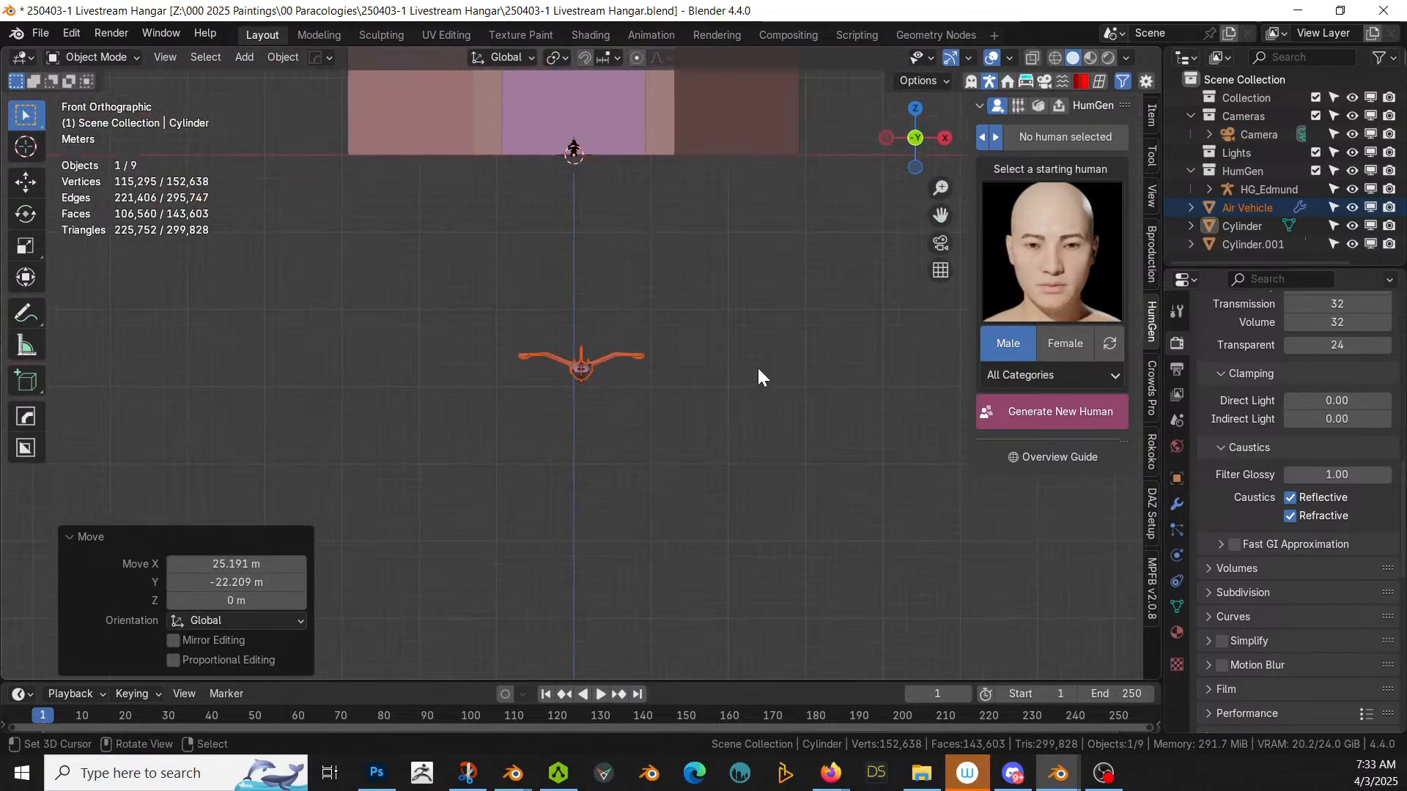
pyautogui.press('g')
pyautogui.press('z')
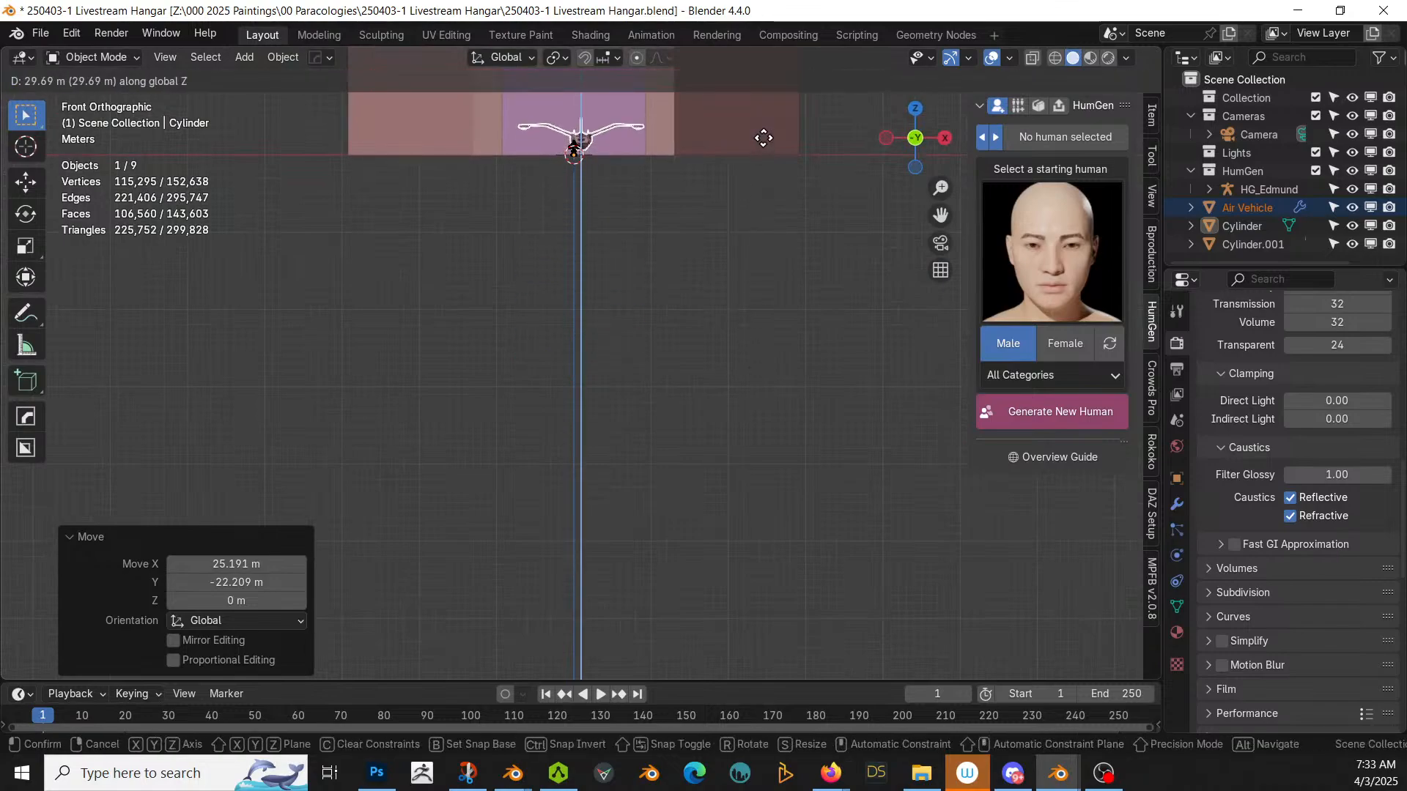
pyautogui.click(763, 137)
pyautogui.moveTo(764, 138); pyautogui.dragTo(764, 331, button='middle')
# Step: Move the air vehicle into a new collection named AirCar
pyautogui.press('KP_7')
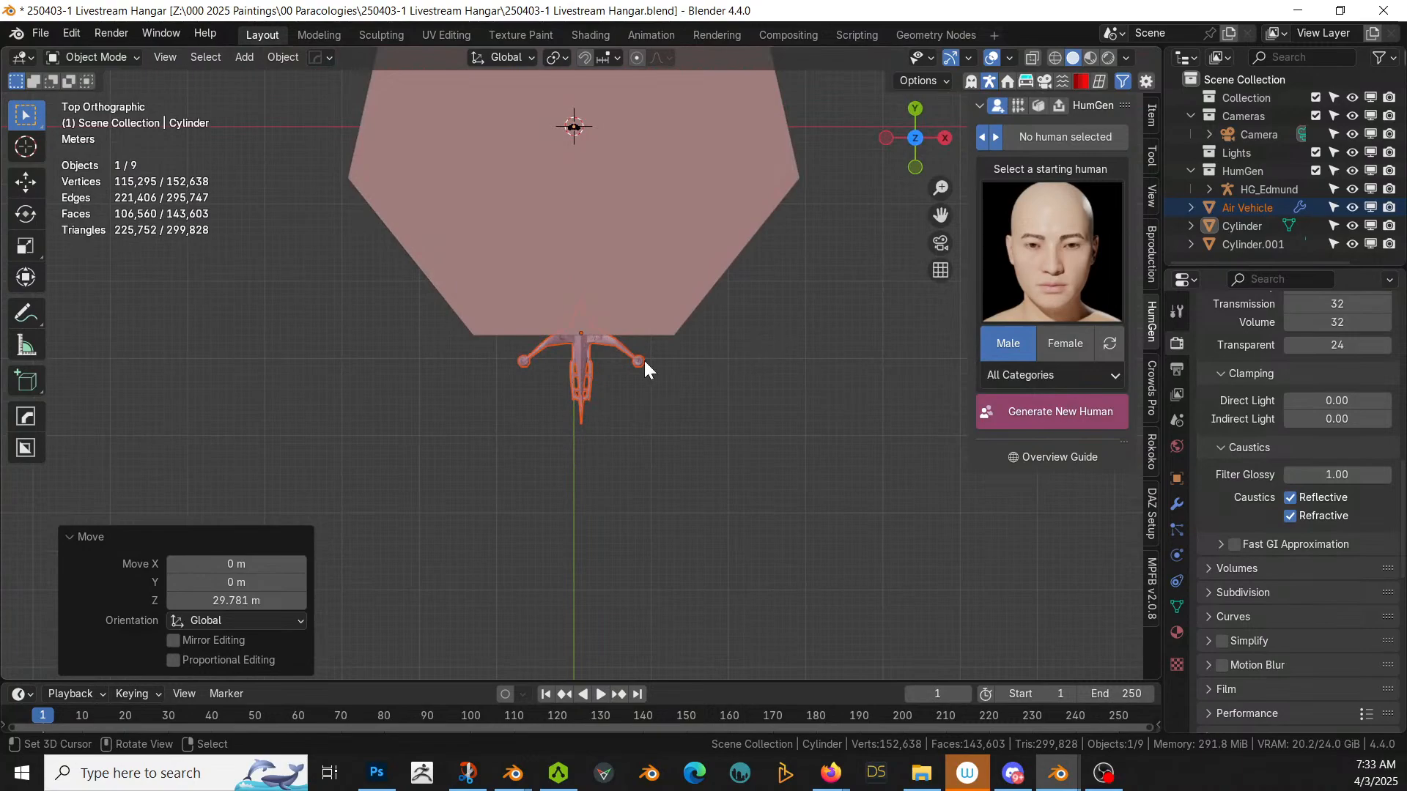
pyautogui.click(582, 375)
pyautogui.press('m')
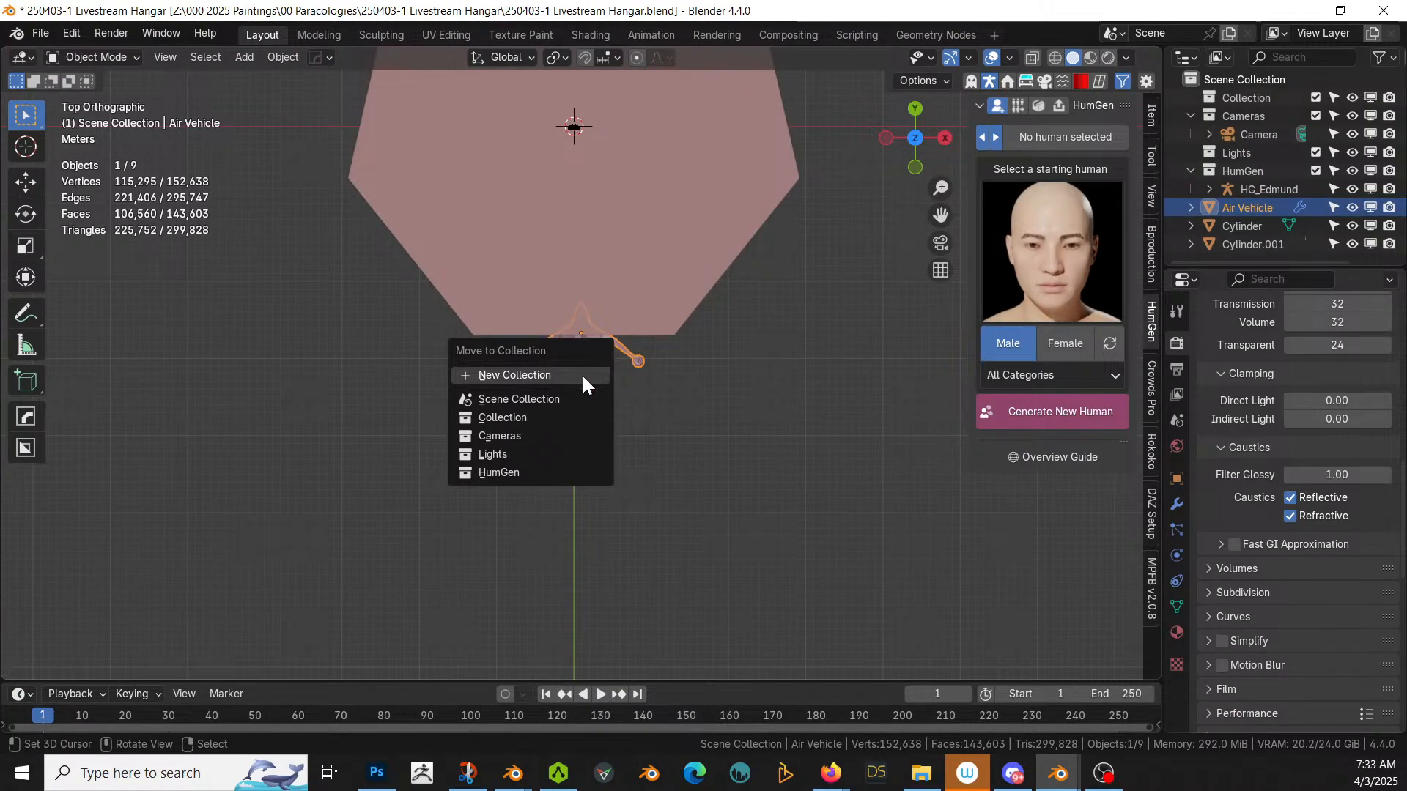
pyautogui.click(583, 378)
pyautogui.write('Air')
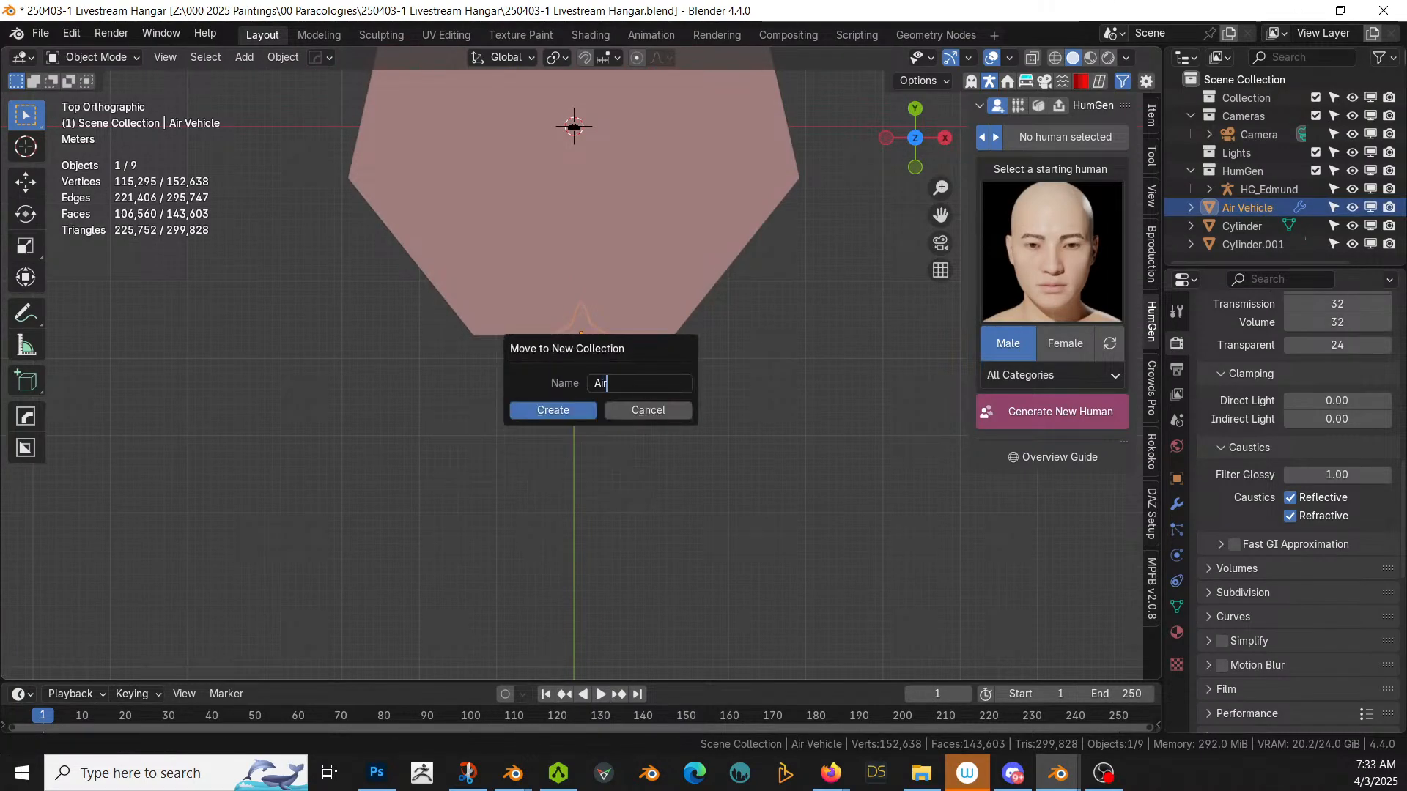
pyautogui.write('Car')
pyautogui.press('Return')
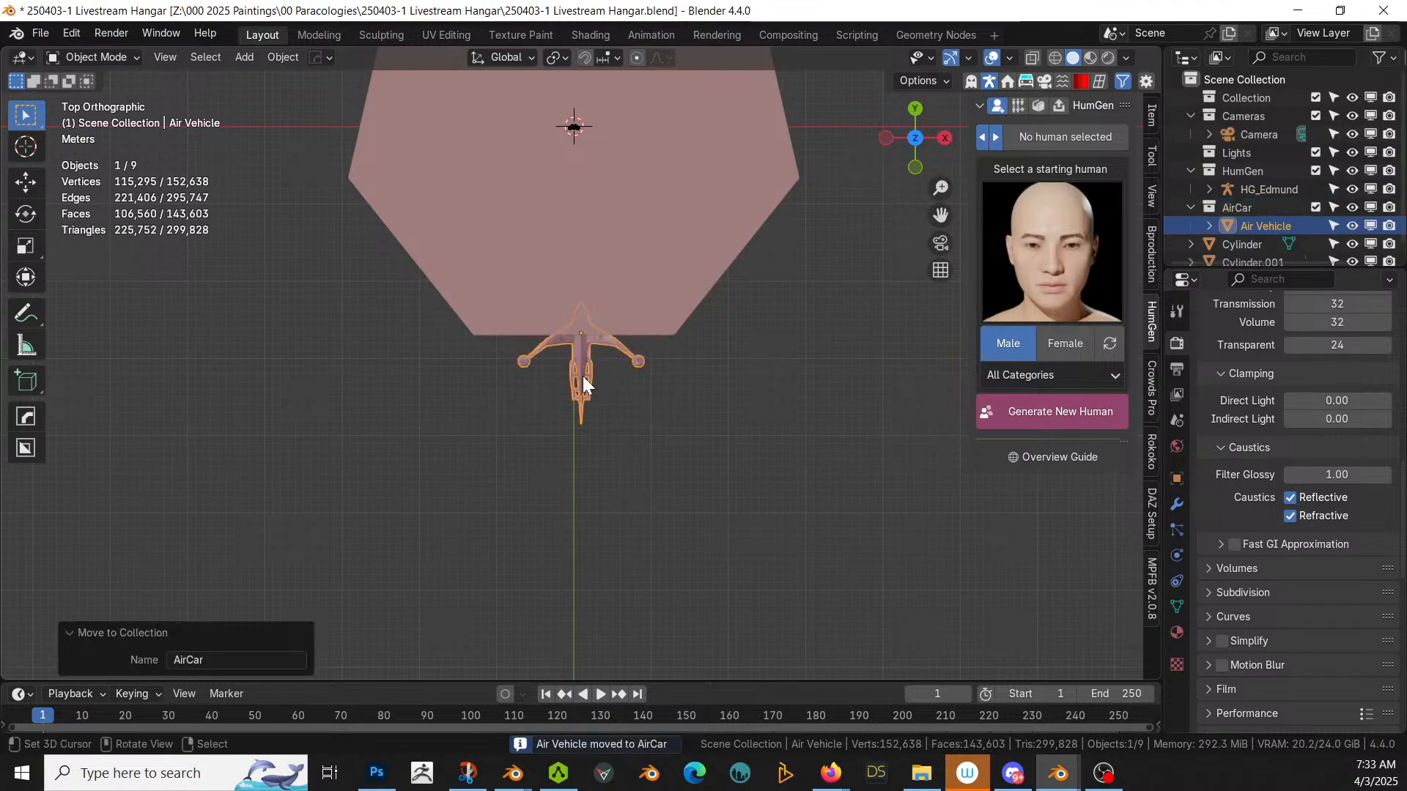
# Step: Clear the air vehicle's location and move it about -24.26 m along Y to the hangar's front opening
pyautogui.hotkey('alt', 'g')
pyautogui.scroll(-3, 620, 315)
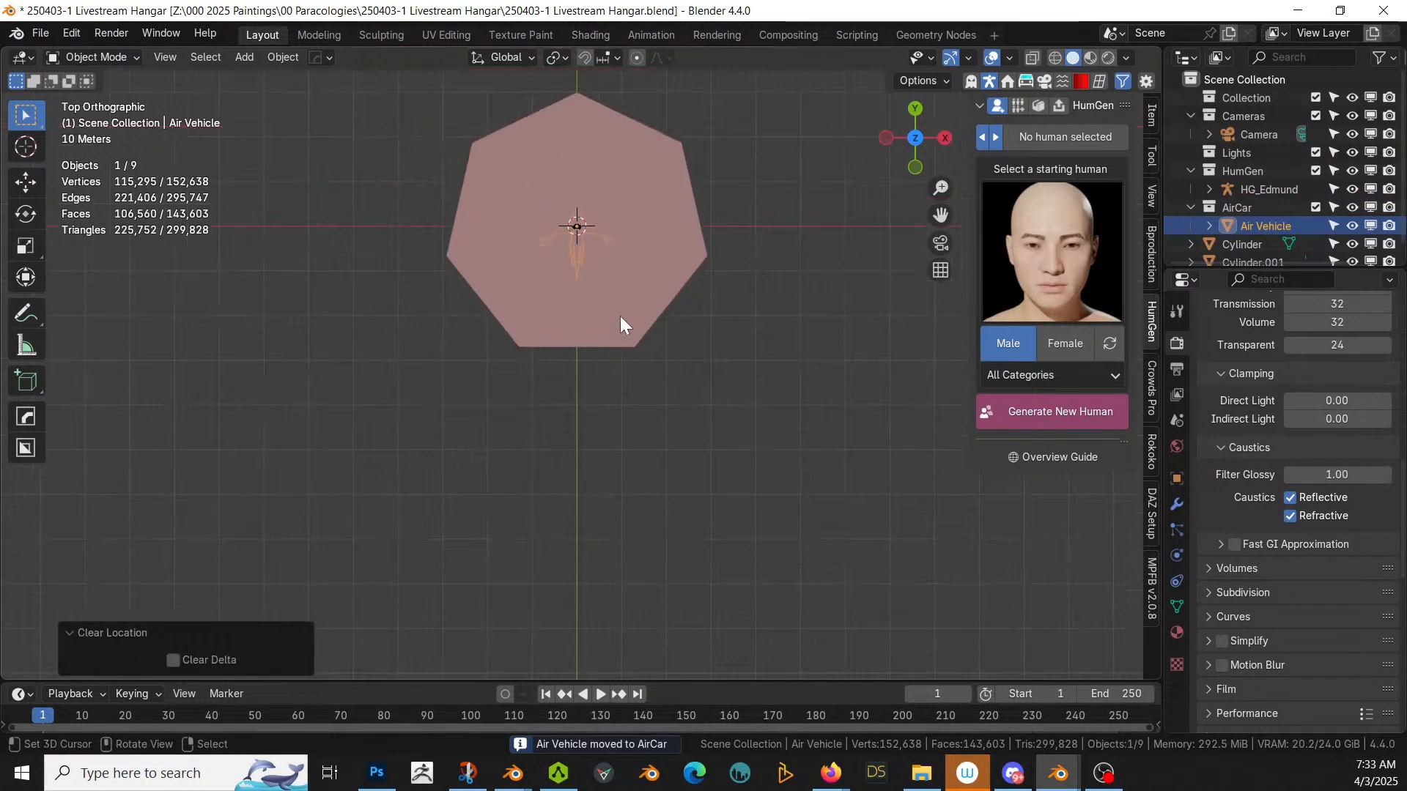
pyautogui.press('g')
pyautogui.press('y')
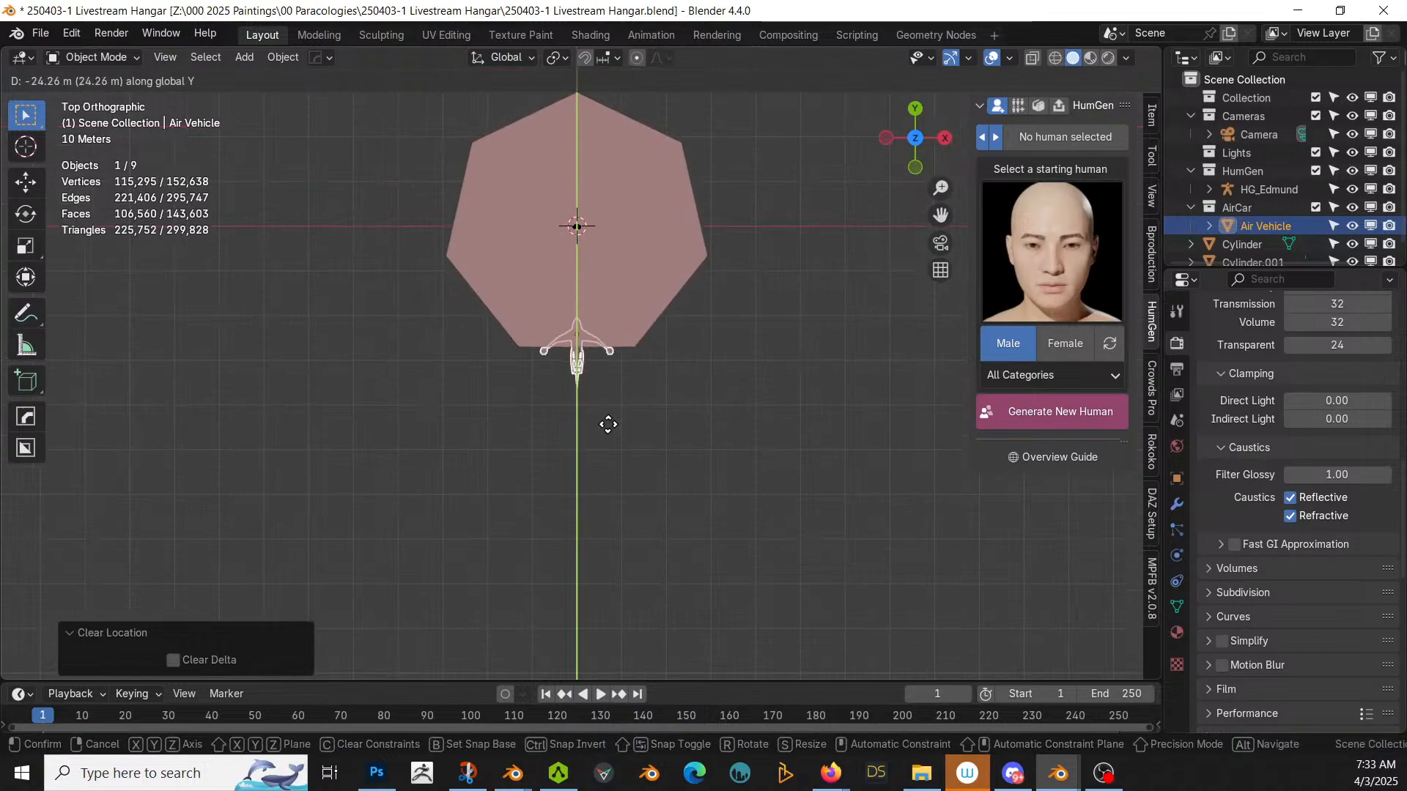
pyautogui.click(608, 424)
pyautogui.scroll(3, 608, 425)
pyautogui.moveTo(608, 425); pyautogui.dragTo(679, 358, button='middle')
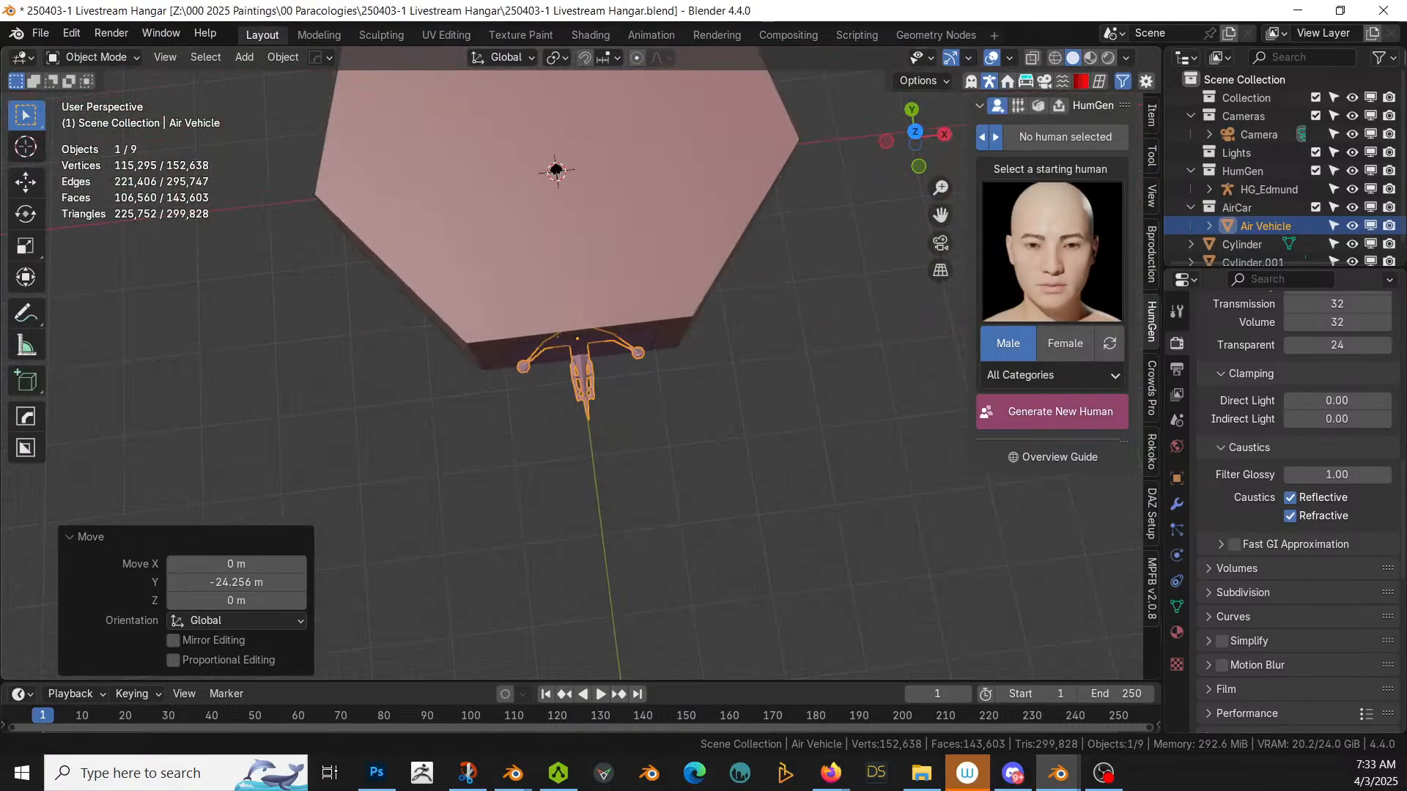
# Step: On the hangar cylinder, select the four wall face loops above the lowest row
pyautogui.moveTo(650, 153); pyautogui.dragTo(821, 135, button='middle')
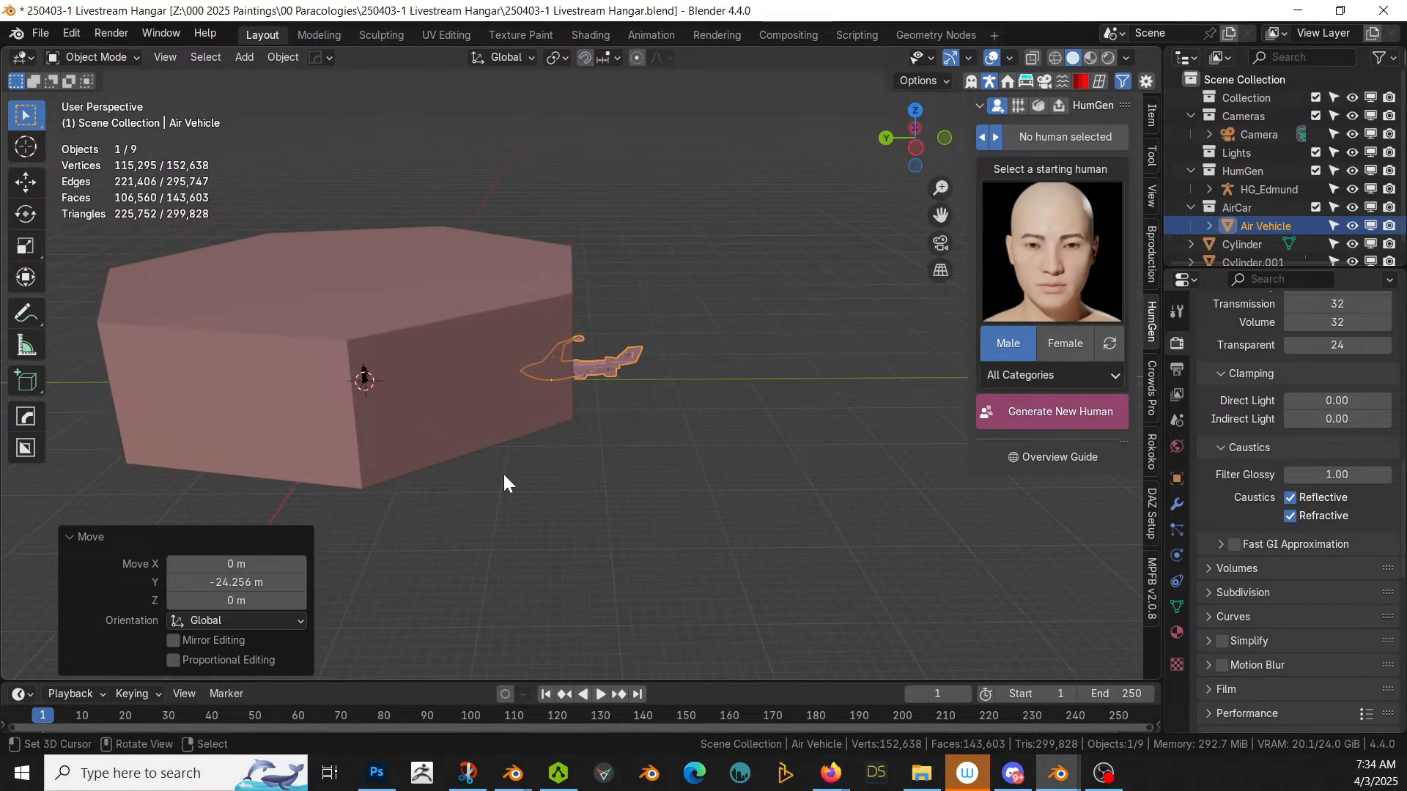
pyautogui.moveTo(665, 448); pyautogui.dragTo(693, 482, button='middle')
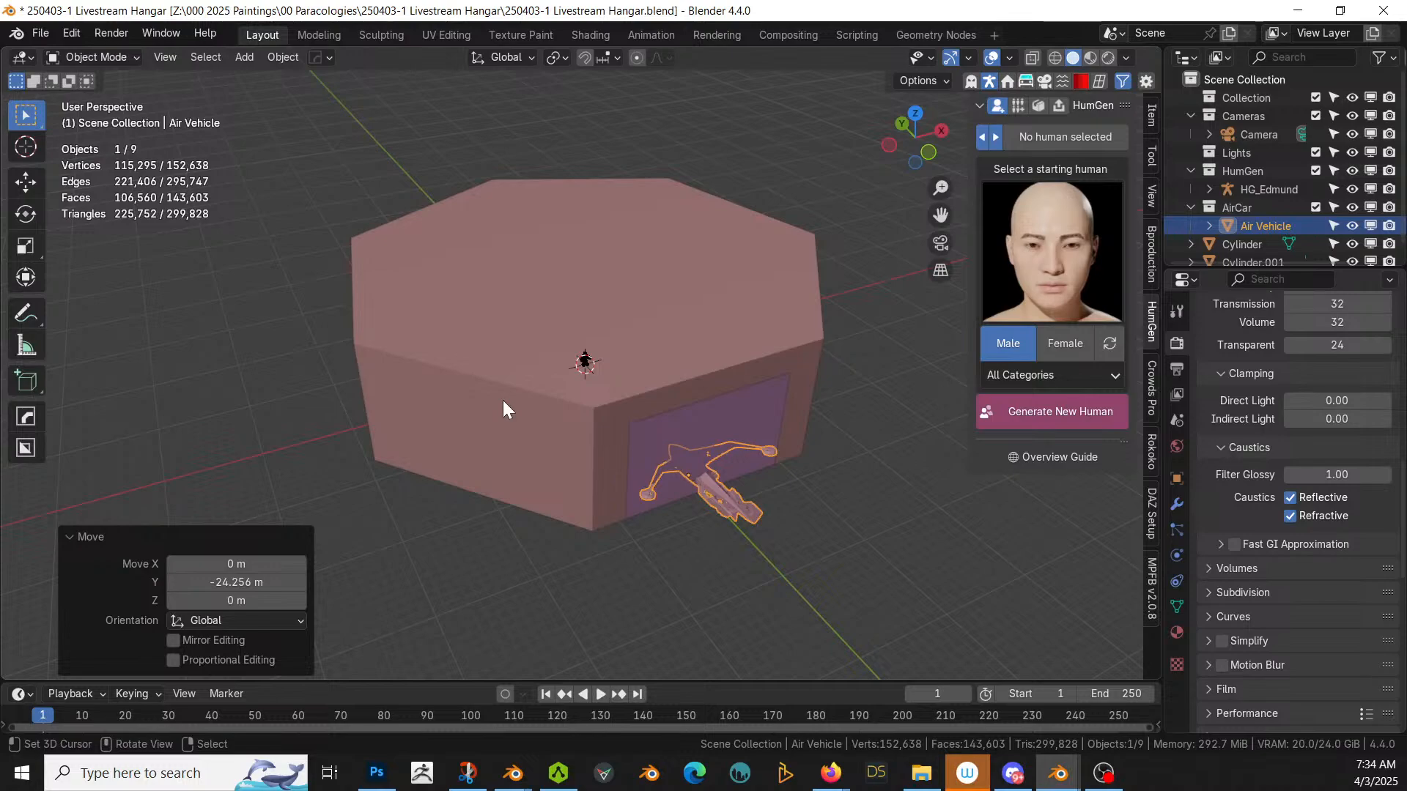
pyautogui.click(449, 319)
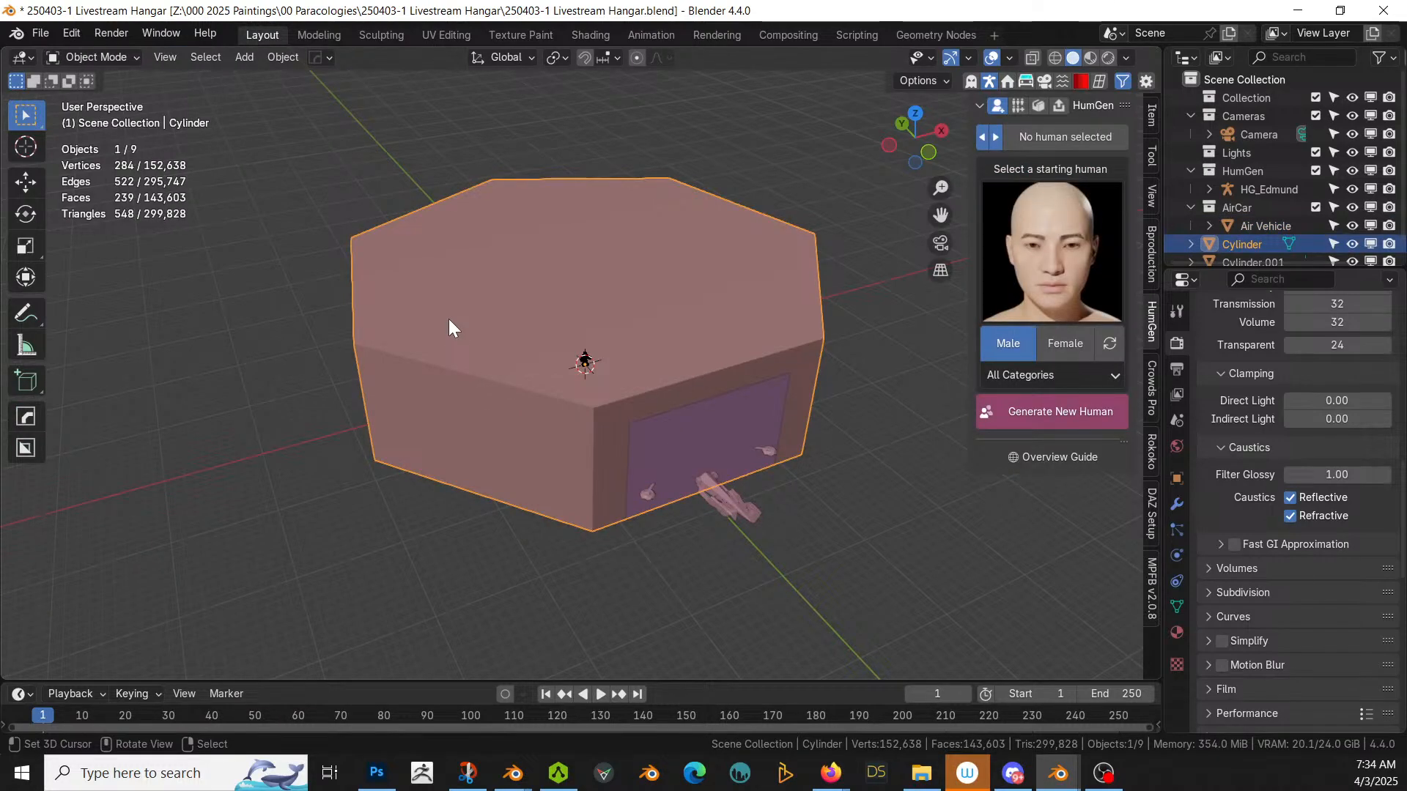
pyautogui.press('Tab')
pyautogui.moveTo(468, 449); pyautogui.dragTo(482, 409, button='middle')
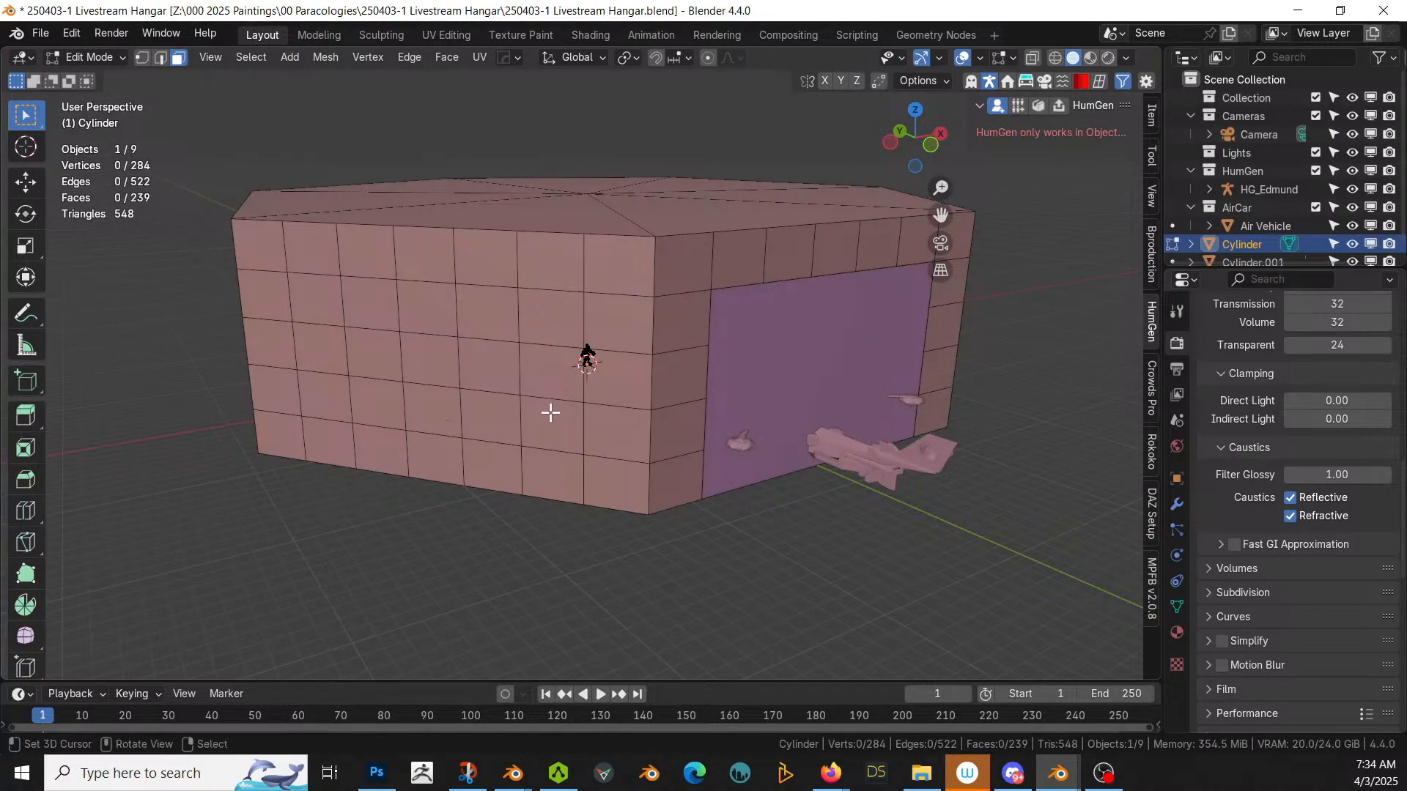
pyautogui.keyDown('alt'); pyautogui.click(648, 434); pyautogui.keyUp('alt')
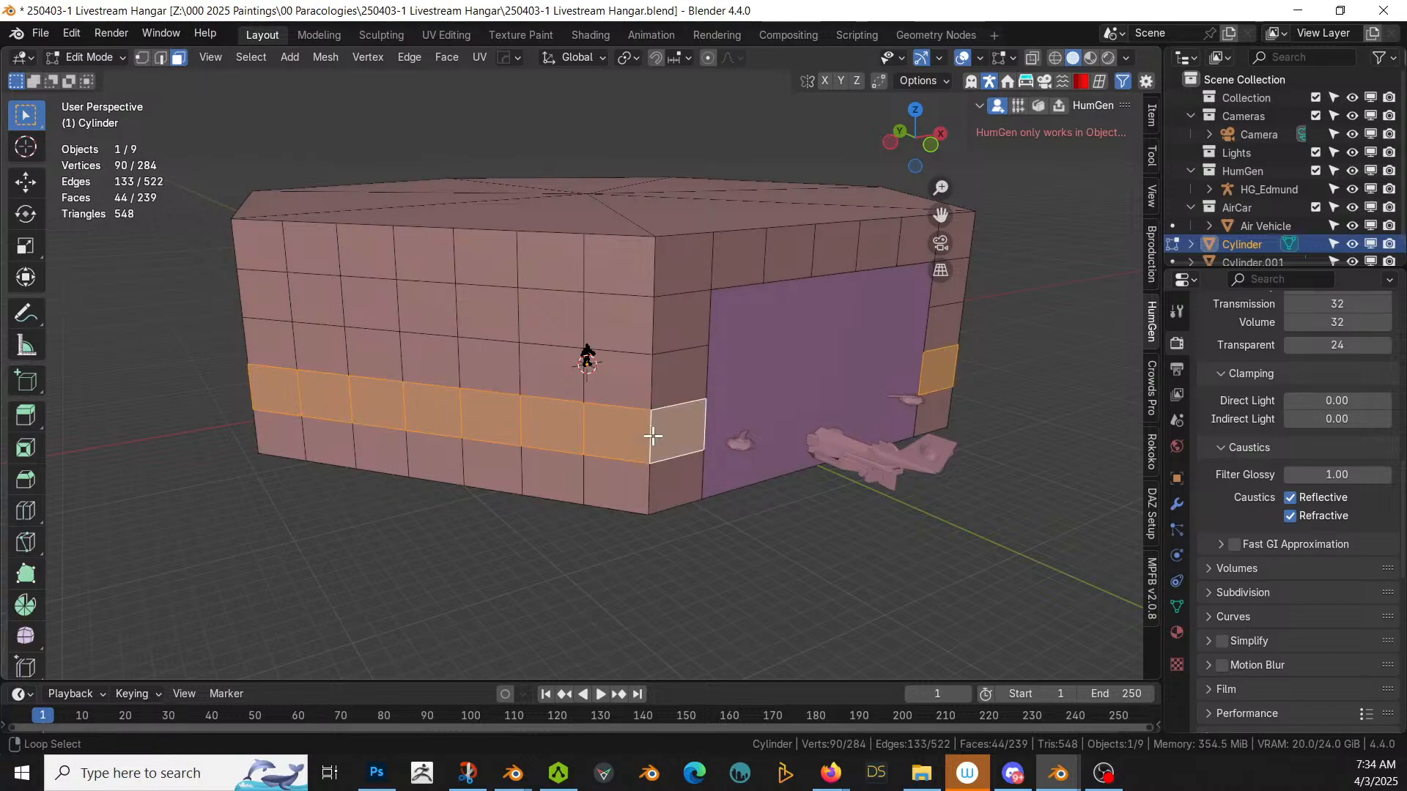
pyautogui.keyDown('alt'); pyautogui.keyDown('shift'); pyautogui.click(652, 392); pyautogui.keyUp('shift'); pyautogui.keyUp('alt')
pyautogui.keyDown('alt'); pyautogui.keyDown('shift'); pyautogui.click(652, 306); pyautogui.keyUp('shift'); pyautogui.keyUp('alt')
pyautogui.keyDown('alt'); pyautogui.keyDown('shift'); pyautogui.click(660, 266); pyautogui.keyUp('shift'); pyautogui.keyUp('alt')
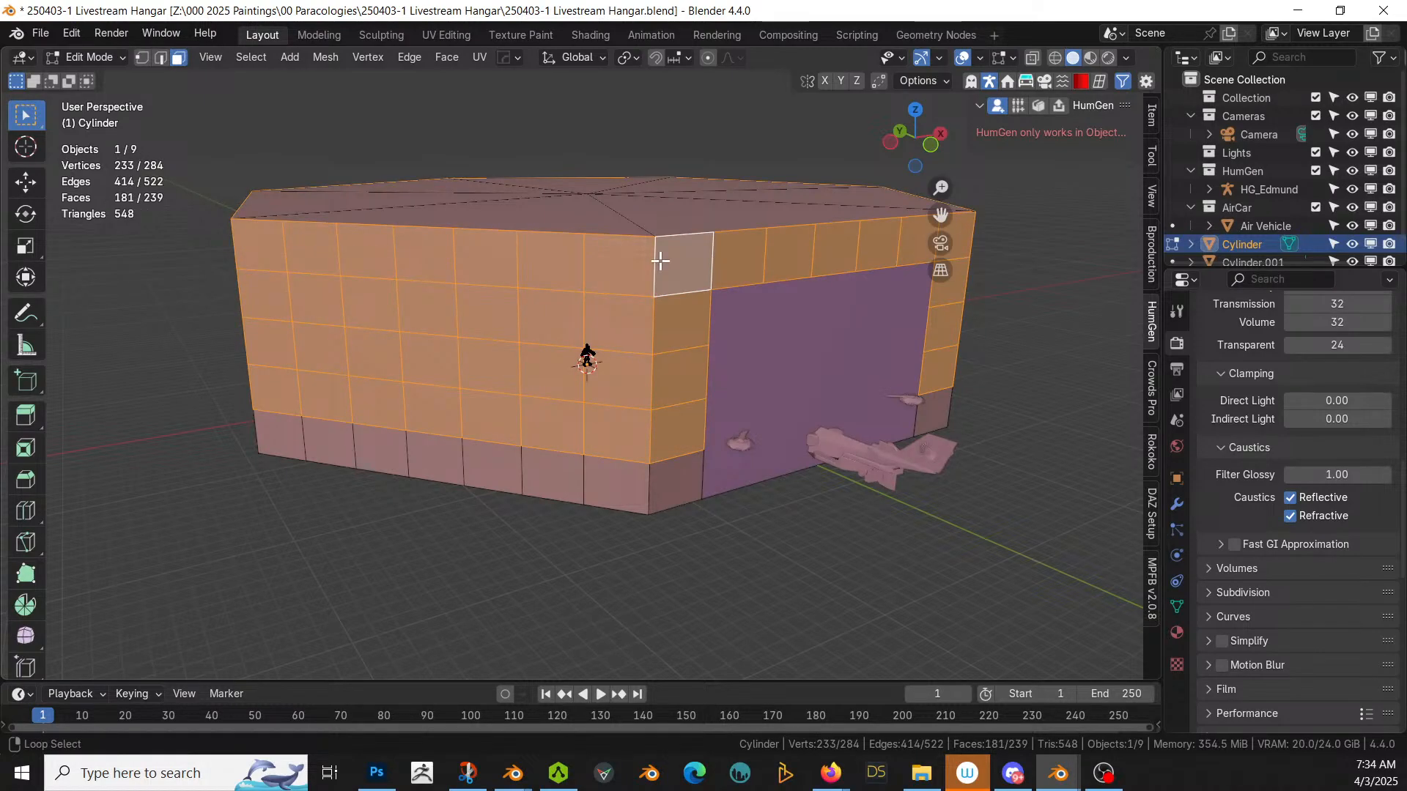
# Step: Extrude the selected wall faces outward along their normals by 4 m with Offset Even enabled
pyautogui.hotkey('alt', 'e')
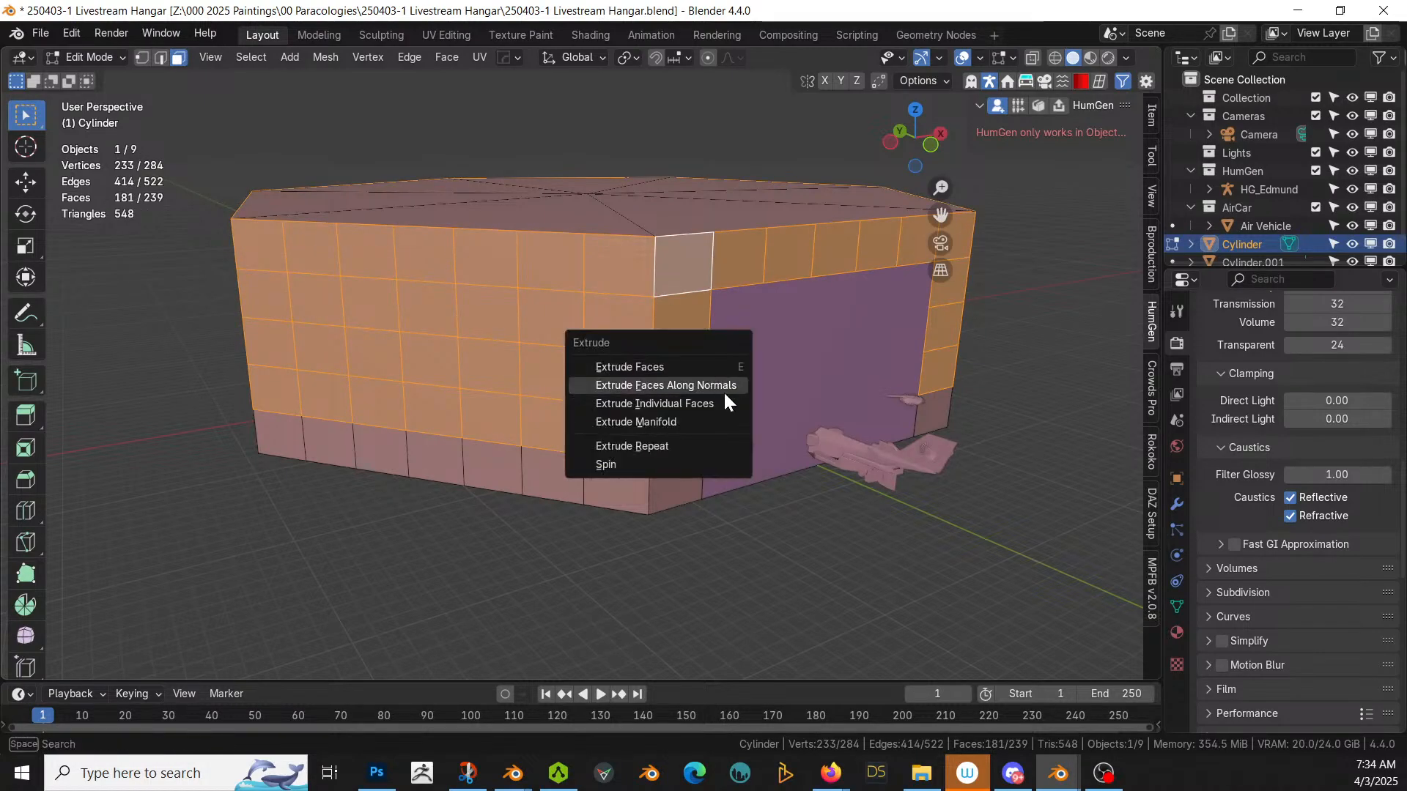
pyautogui.click(727, 388)
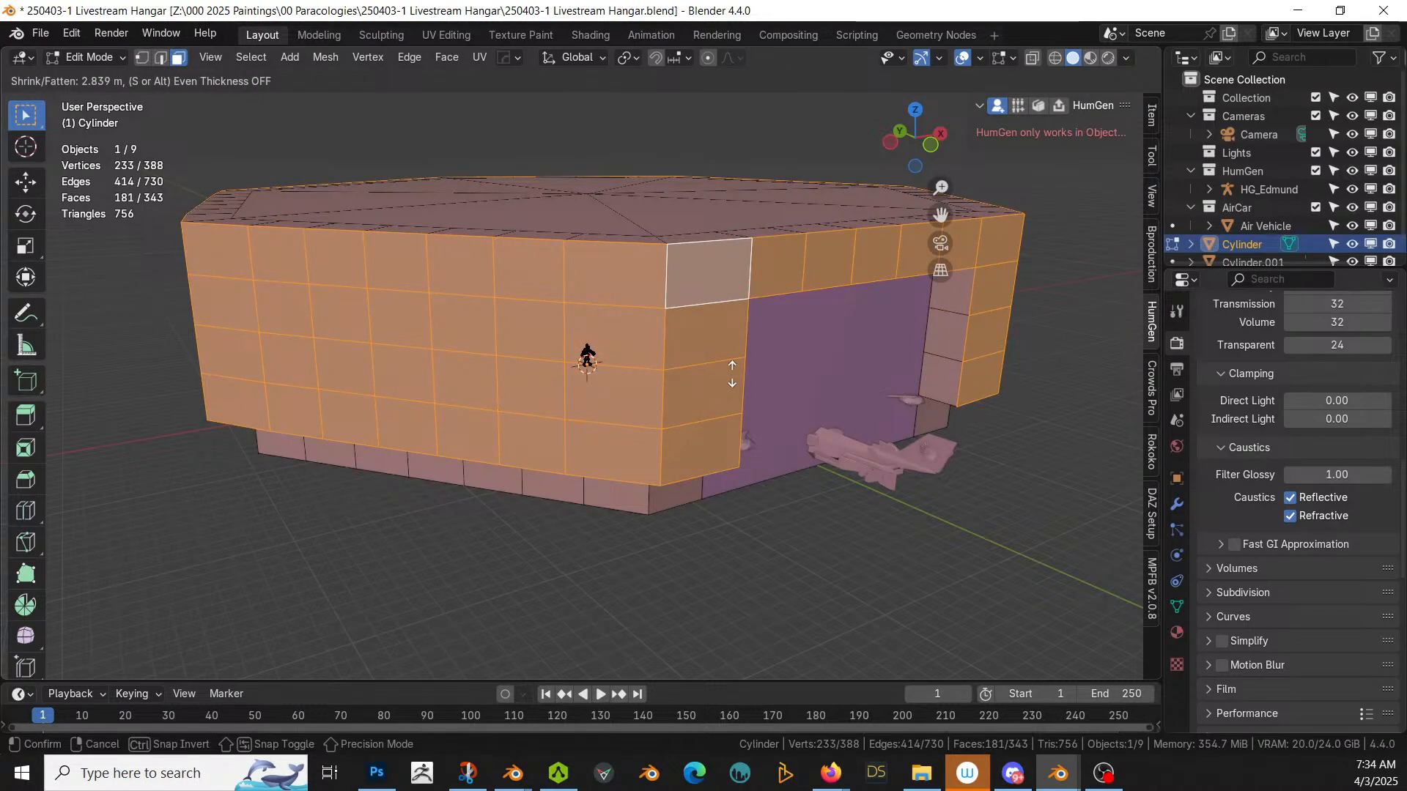
pyautogui.click(732, 374)
pyautogui.moveTo(715, 396); pyautogui.dragTo(653, 393, button='middle')
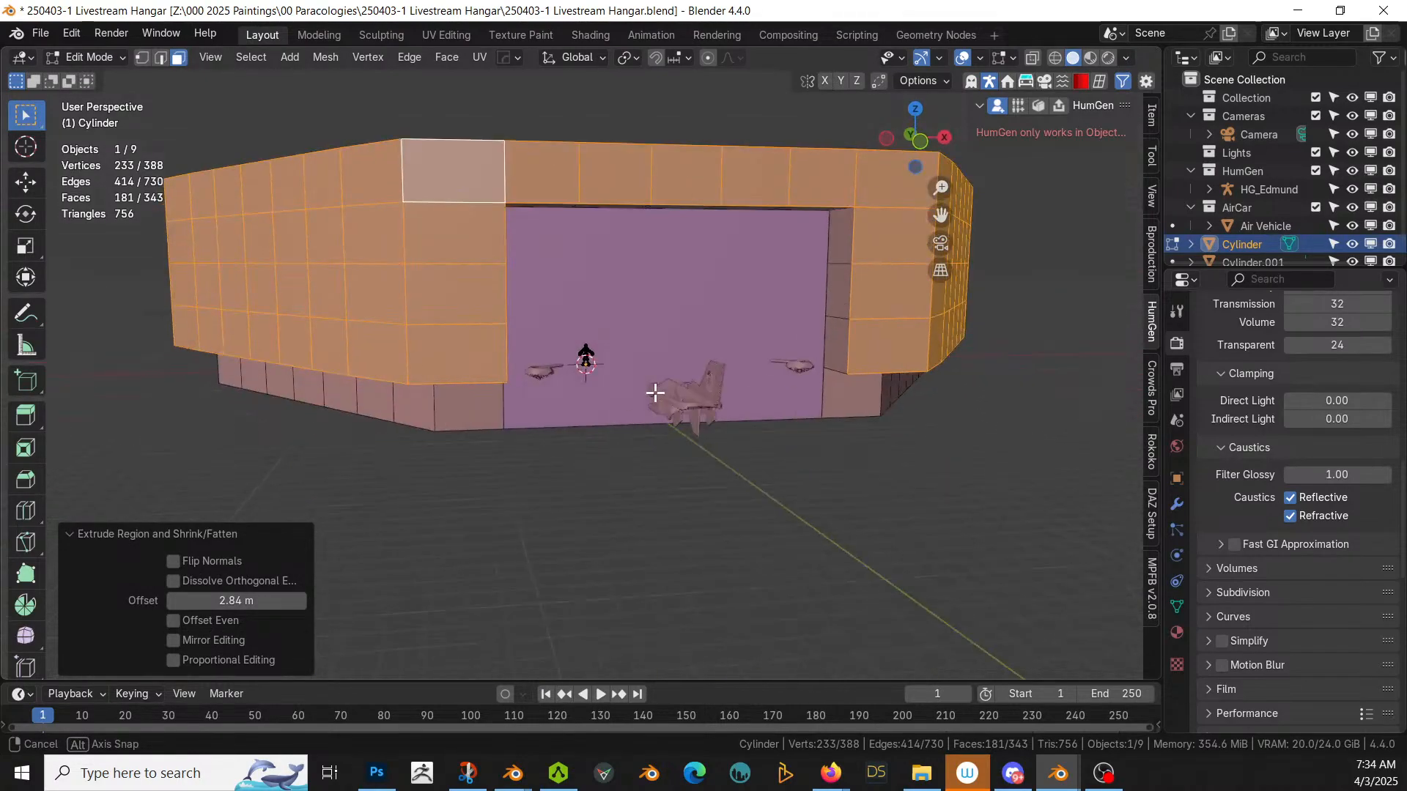
pyautogui.click(234, 600)
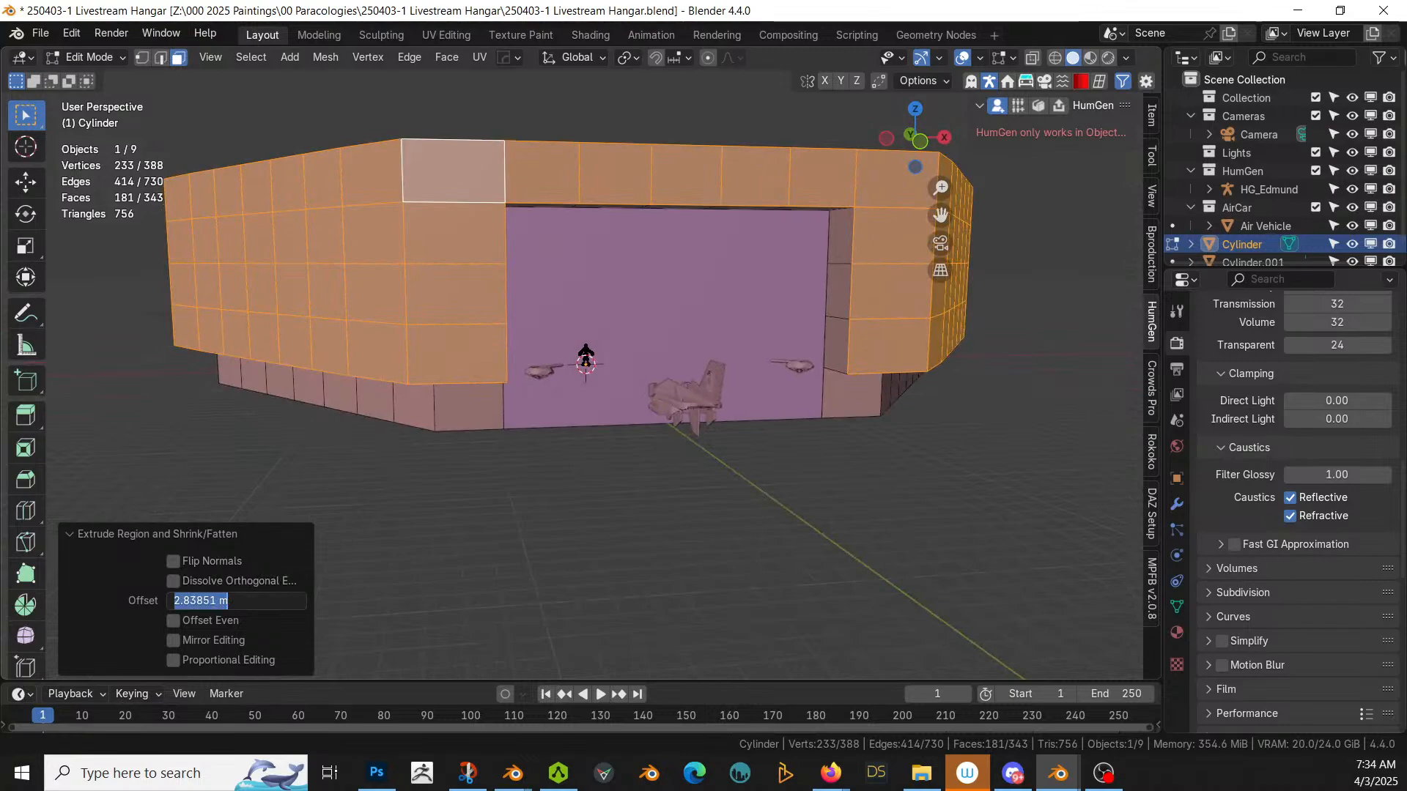
pyautogui.write('4')
pyautogui.press('Return')
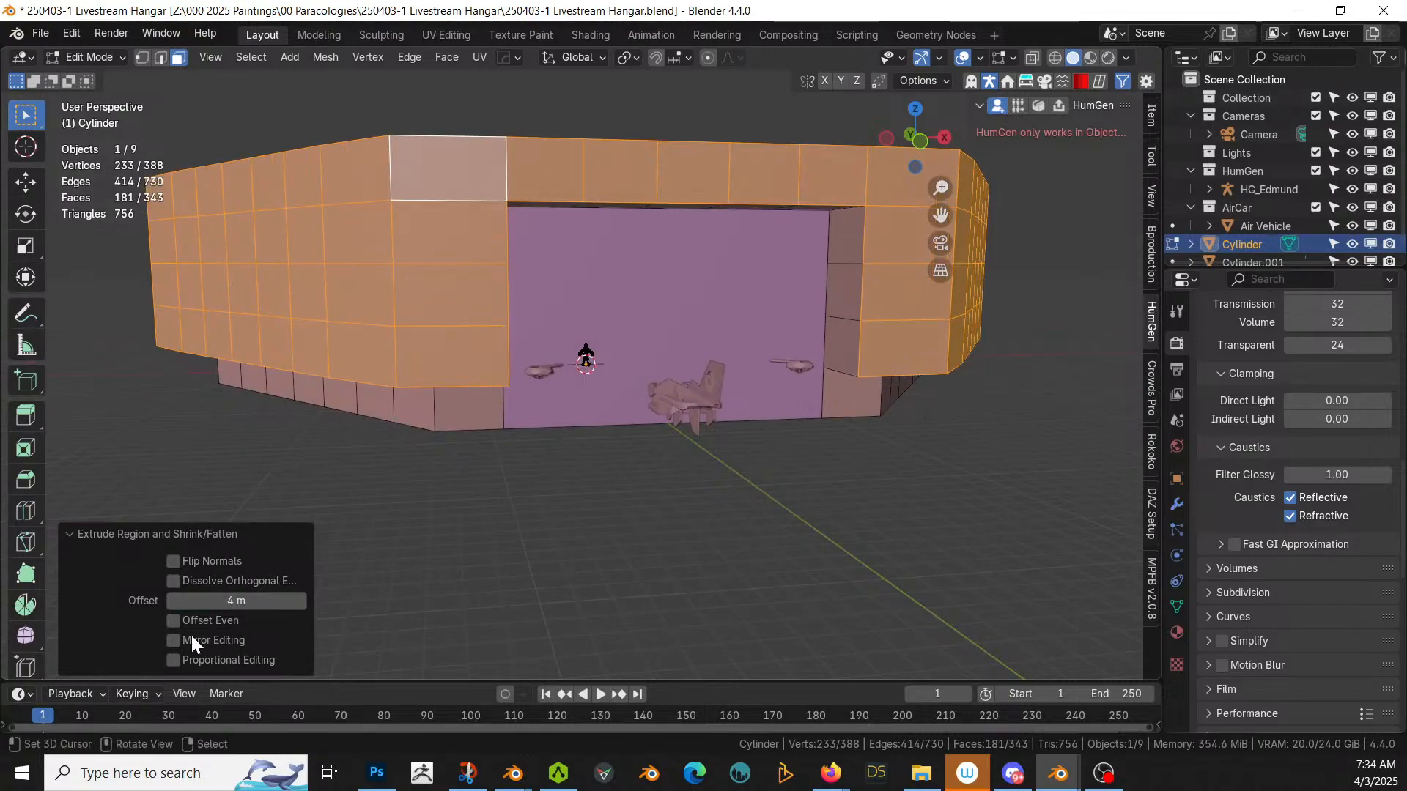
pyautogui.click(173, 620)
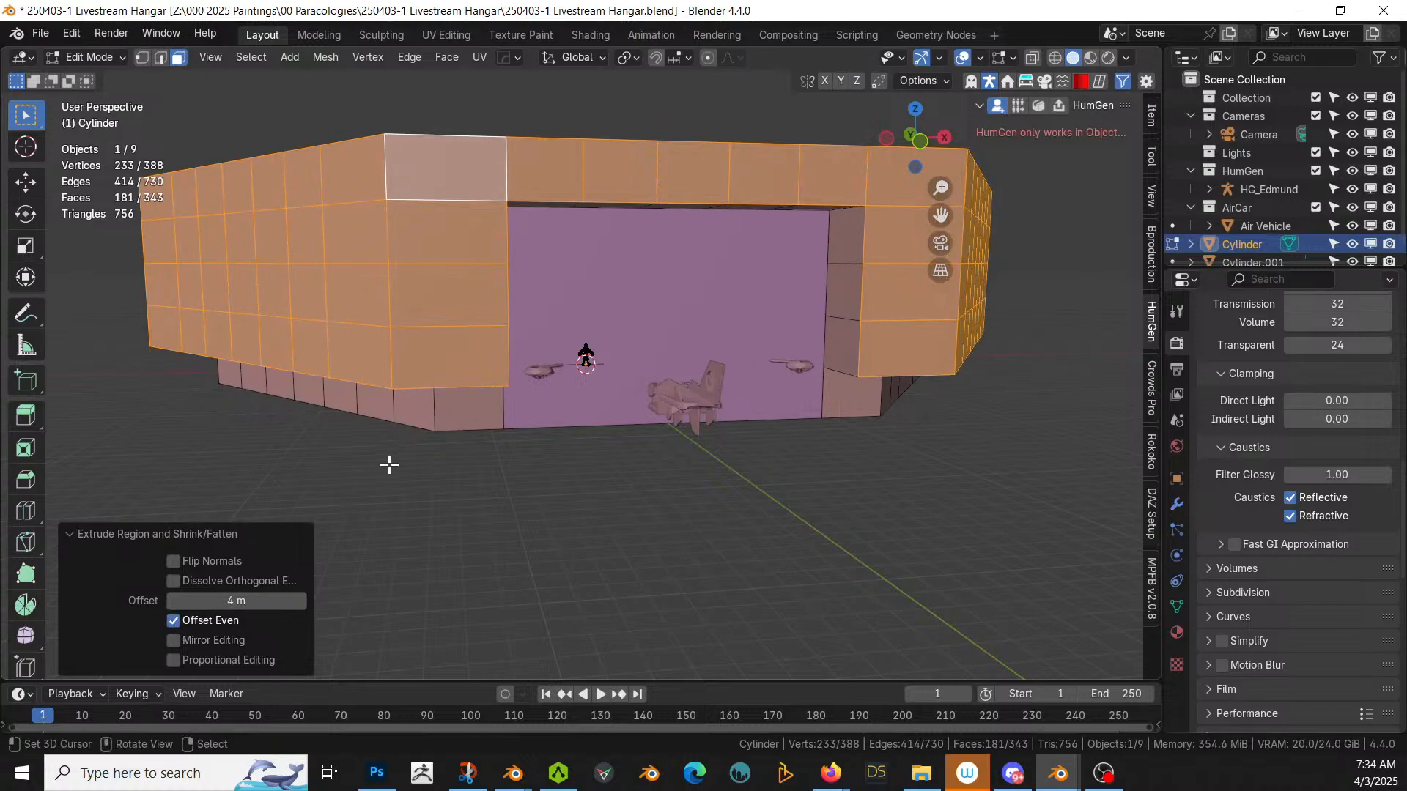
# Step: Deselect the lowest selected wall loop and extrude the remaining rows along normals by another 4 m with Offset Even enabled
pyautogui.moveTo(584, 355)
pyautogui.mouseDown(button='middle')
pyautogui.moveTo(575, 207)
pyautogui.moveTo(569, 372)
pyautogui.mouseUp(button='middle')
pyautogui.keyDown('alt'); pyautogui.keyDown('shift'); pyautogui.rightClick(318, 387); pyautogui.keyUp('shift'); pyautogui.keyUp('alt')
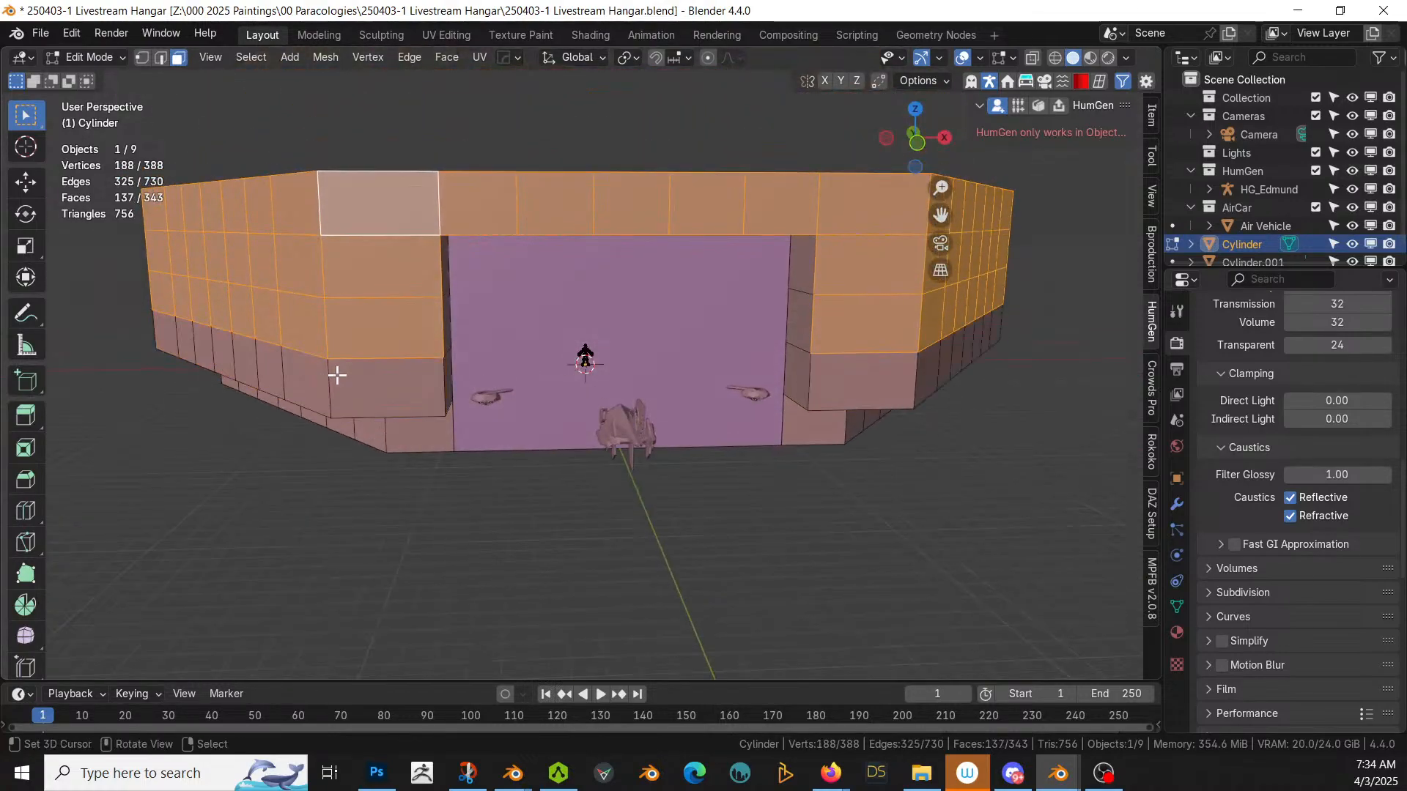
pyautogui.moveTo(337, 375); pyautogui.dragTo(370, 350, button='middle')
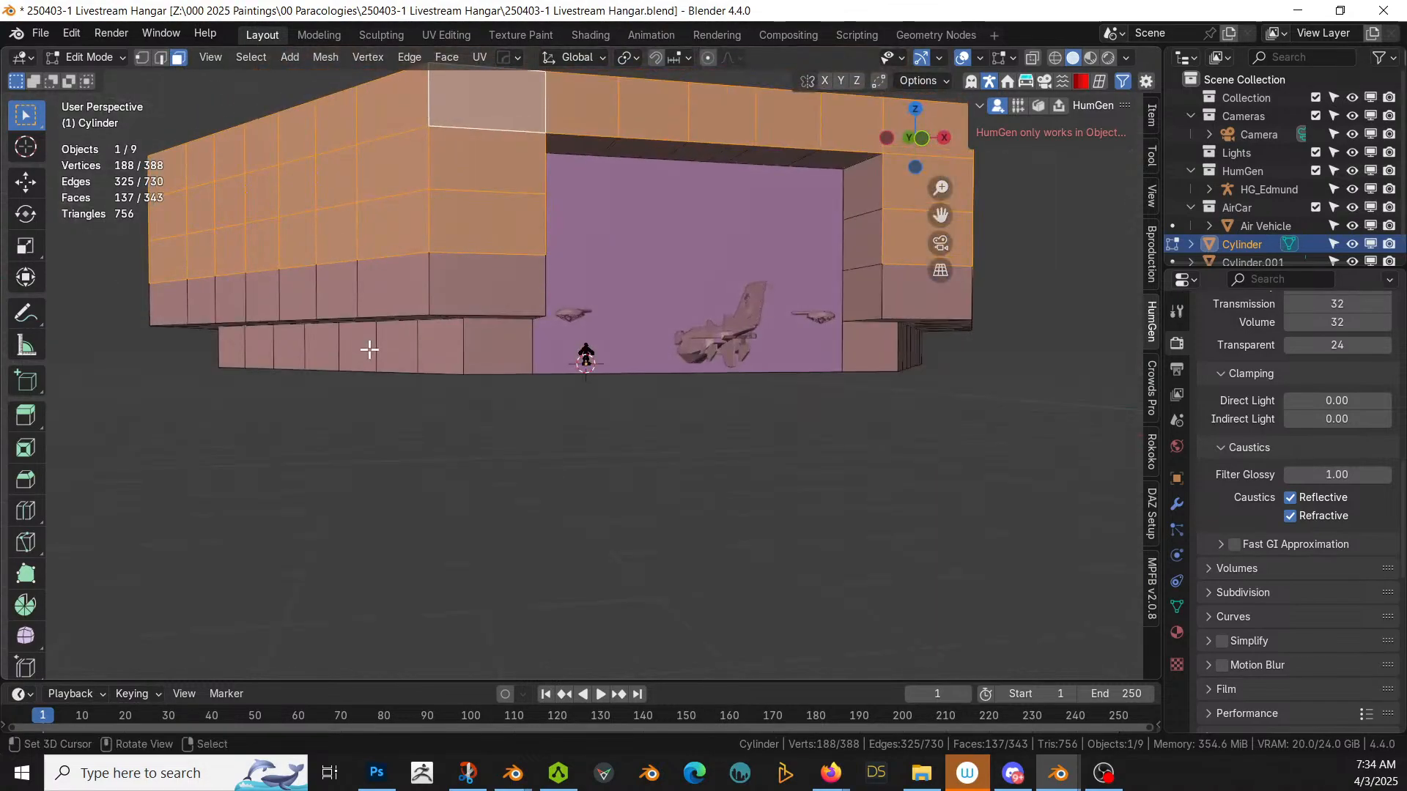
pyautogui.hotkey('alt', 'e')
pyautogui.click(369, 349)
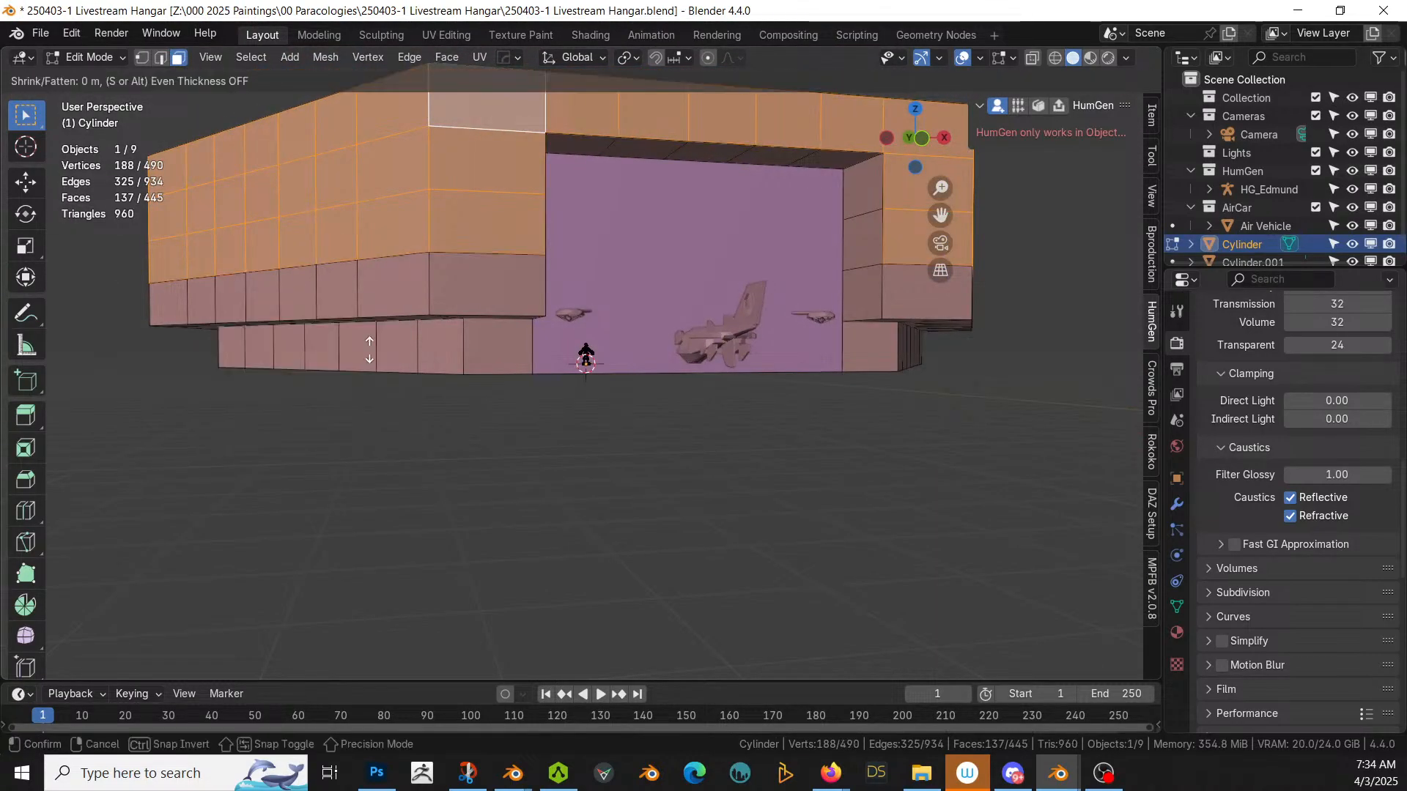
pyautogui.write('4')
pyautogui.press('Return')
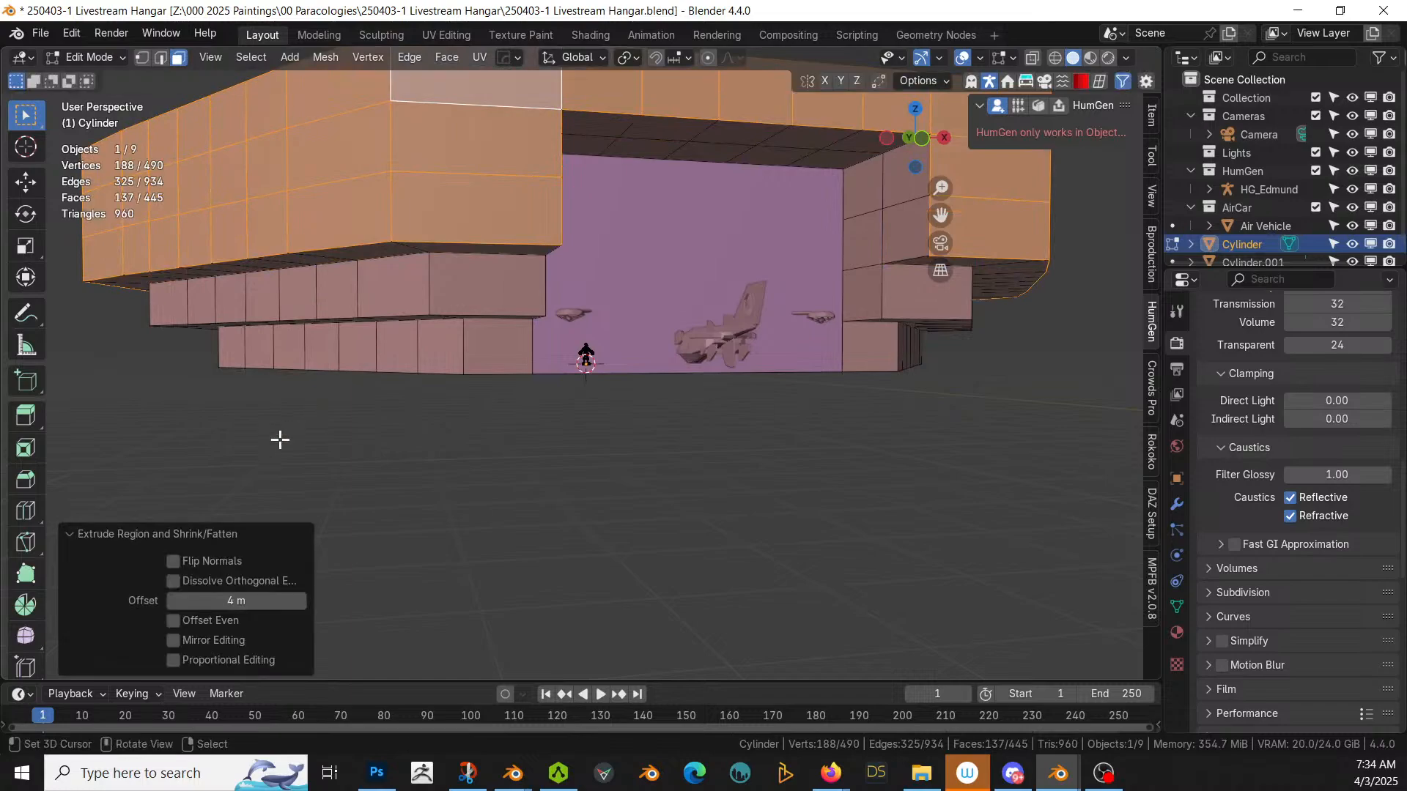
pyautogui.click(178, 616)
# Step: Examine the stepped hangar walls from outside and inside, judging their scale against the human figure and air vehicle
pyautogui.moveTo(799, 395); pyautogui.dragTo(728, 431, button='middle')
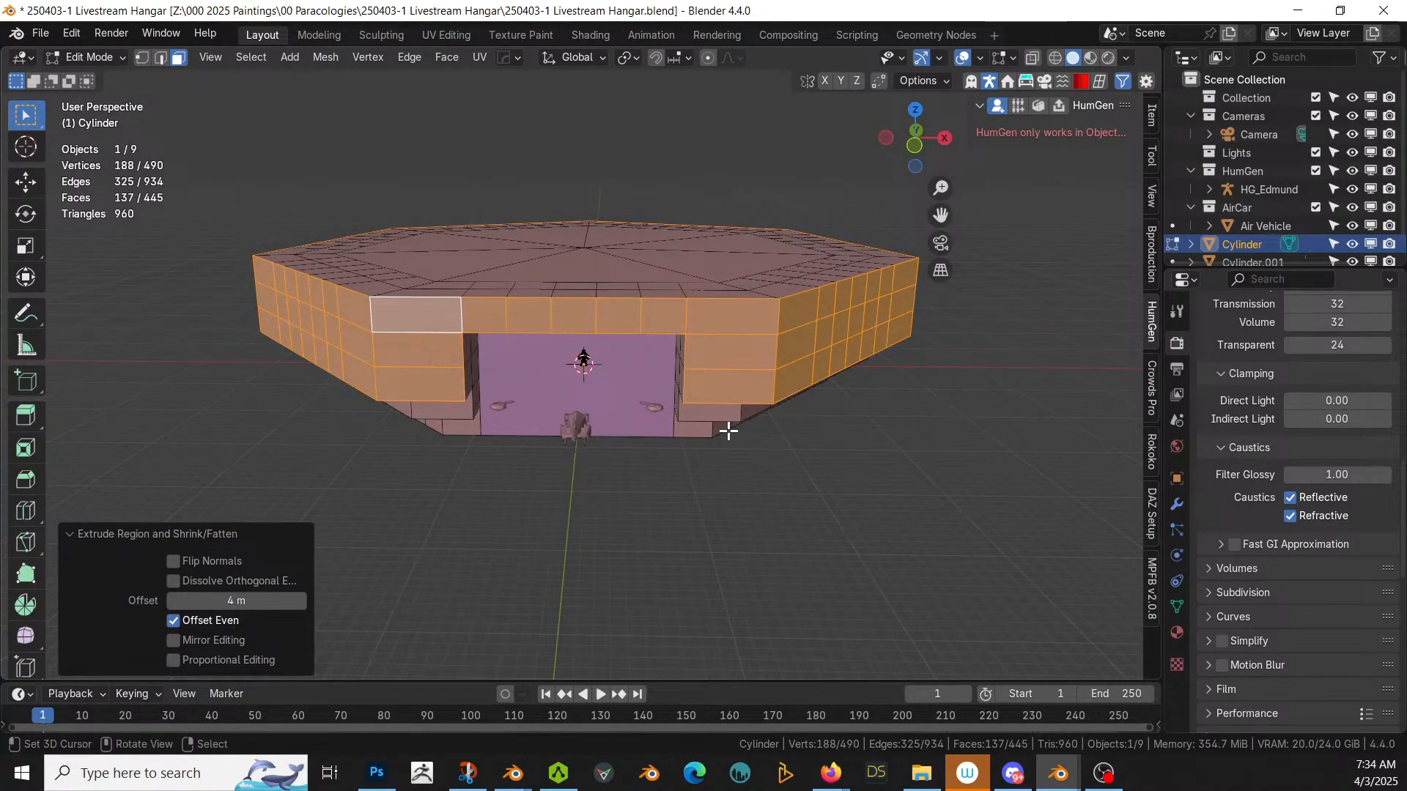
pyautogui.moveTo(728, 431)
pyautogui.mouseDown(button='middle')
pyautogui.moveTo(762, 367)
pyautogui.moveTo(806, 399)
pyautogui.moveTo(770, 433)
pyautogui.moveTo(757, 396)
pyautogui.moveTo(733, 412)
pyautogui.mouseUp(button='middle')
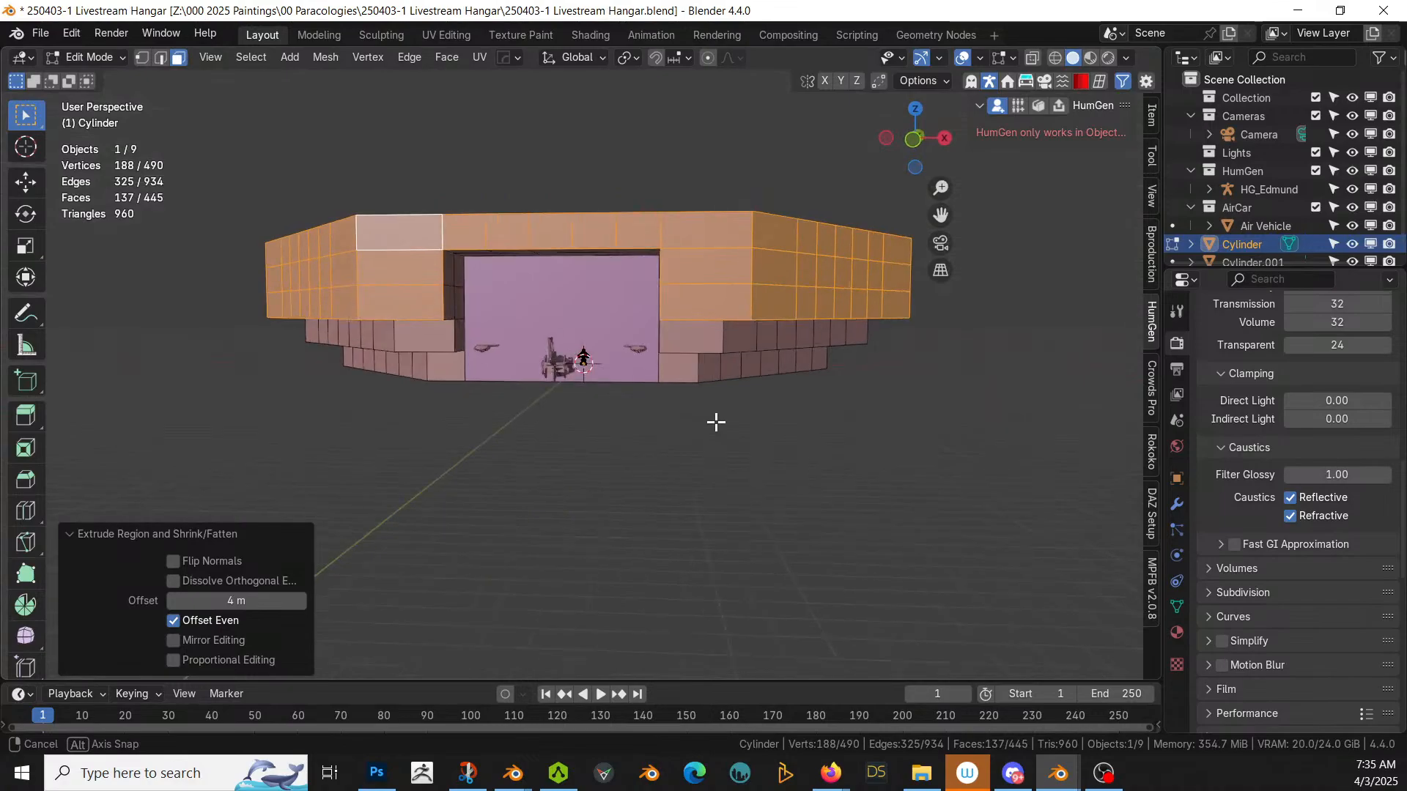
pyautogui.scroll(8, 707, 424)
pyautogui.moveTo(700, 439); pyautogui.dragTo(841, 461, button='middle')
pyautogui.scroll(-1, 841, 461)
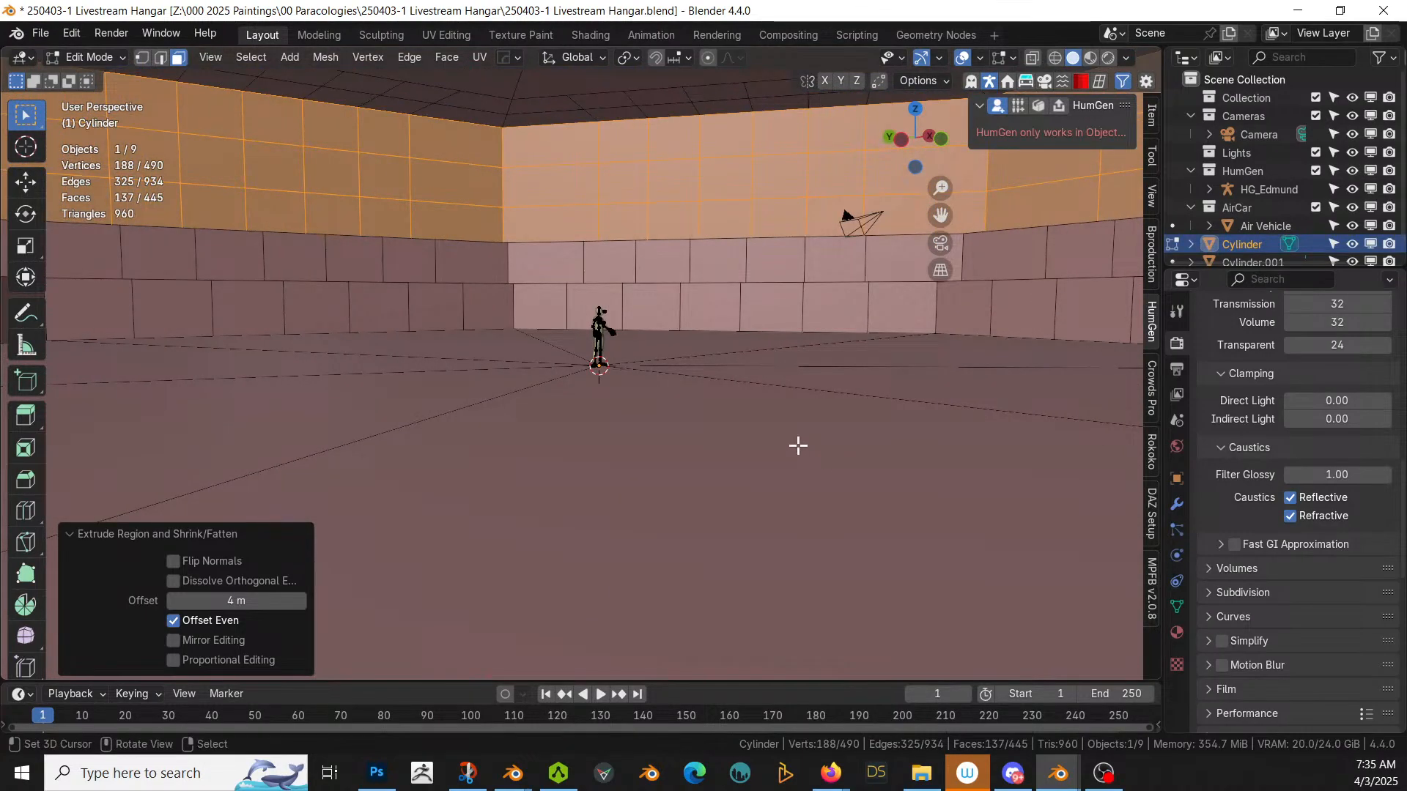
pyautogui.scroll(-6, 798, 445)
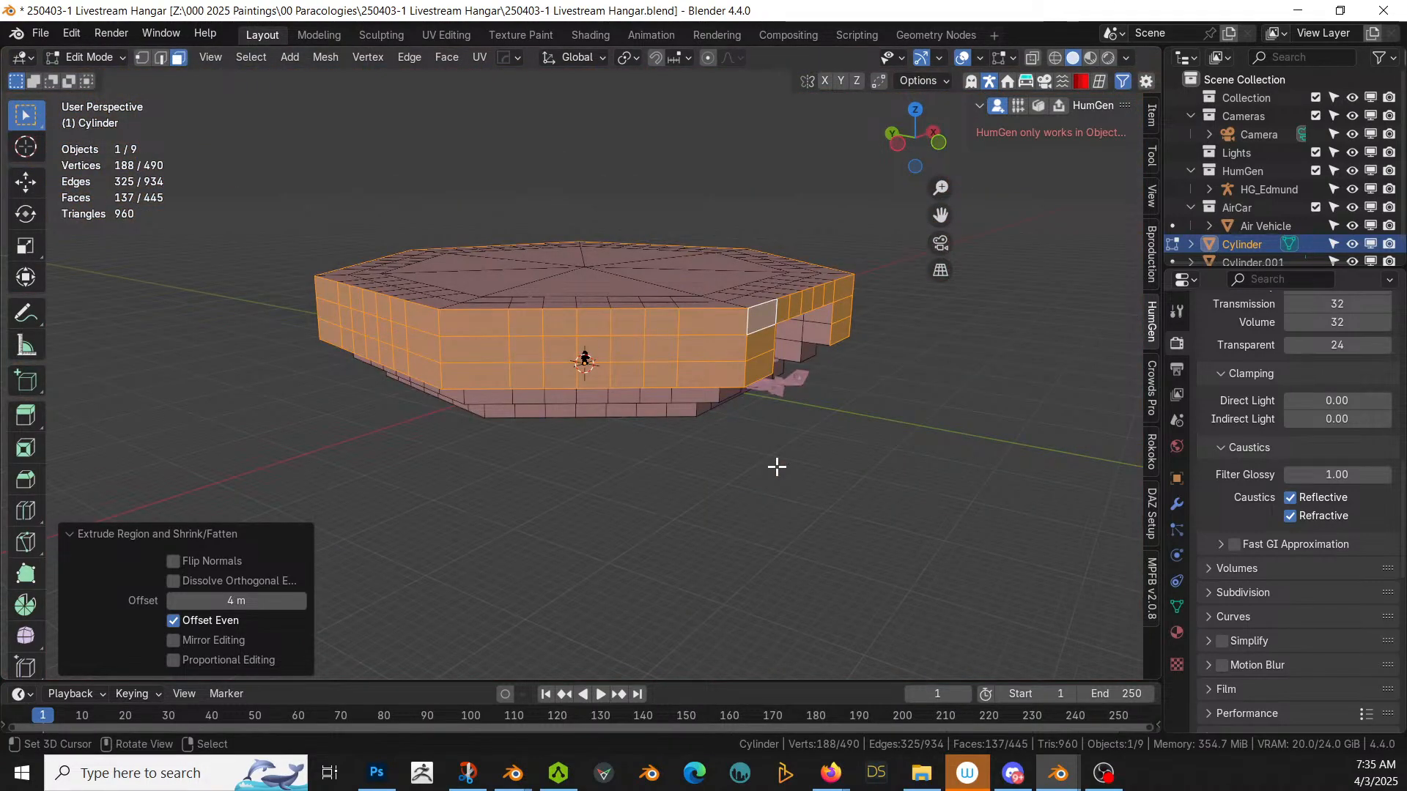
pyautogui.press('Tab')
pyautogui.moveTo(777, 467); pyautogui.dragTo(715, 491, button='middle')
# Step: Recalculate all of the hangar mesh's normals to face inside, and clear the selection
pyautogui.press('Tab')
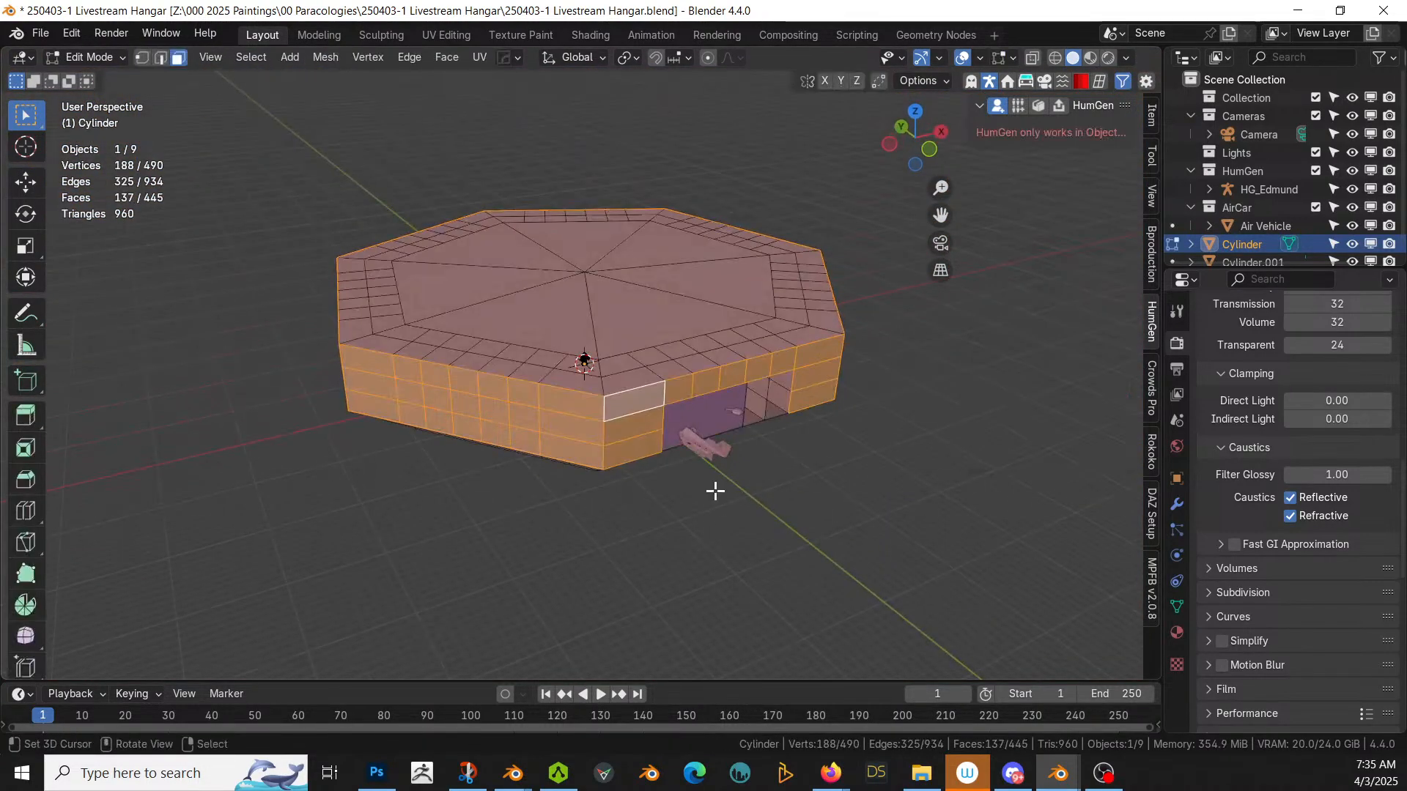
pyautogui.press('a')
pyautogui.hotkey('shift', 'n')
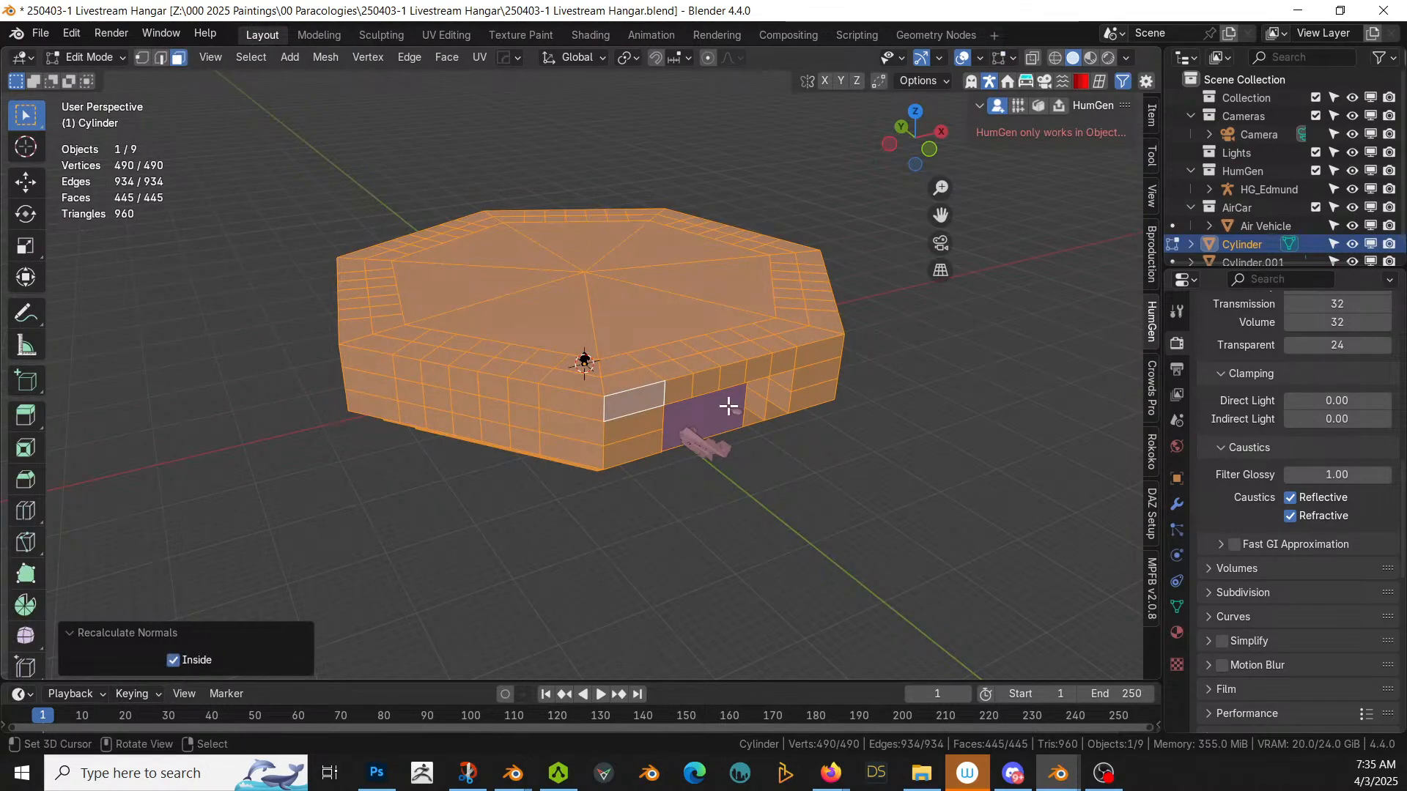
pyautogui.click(946, 507)
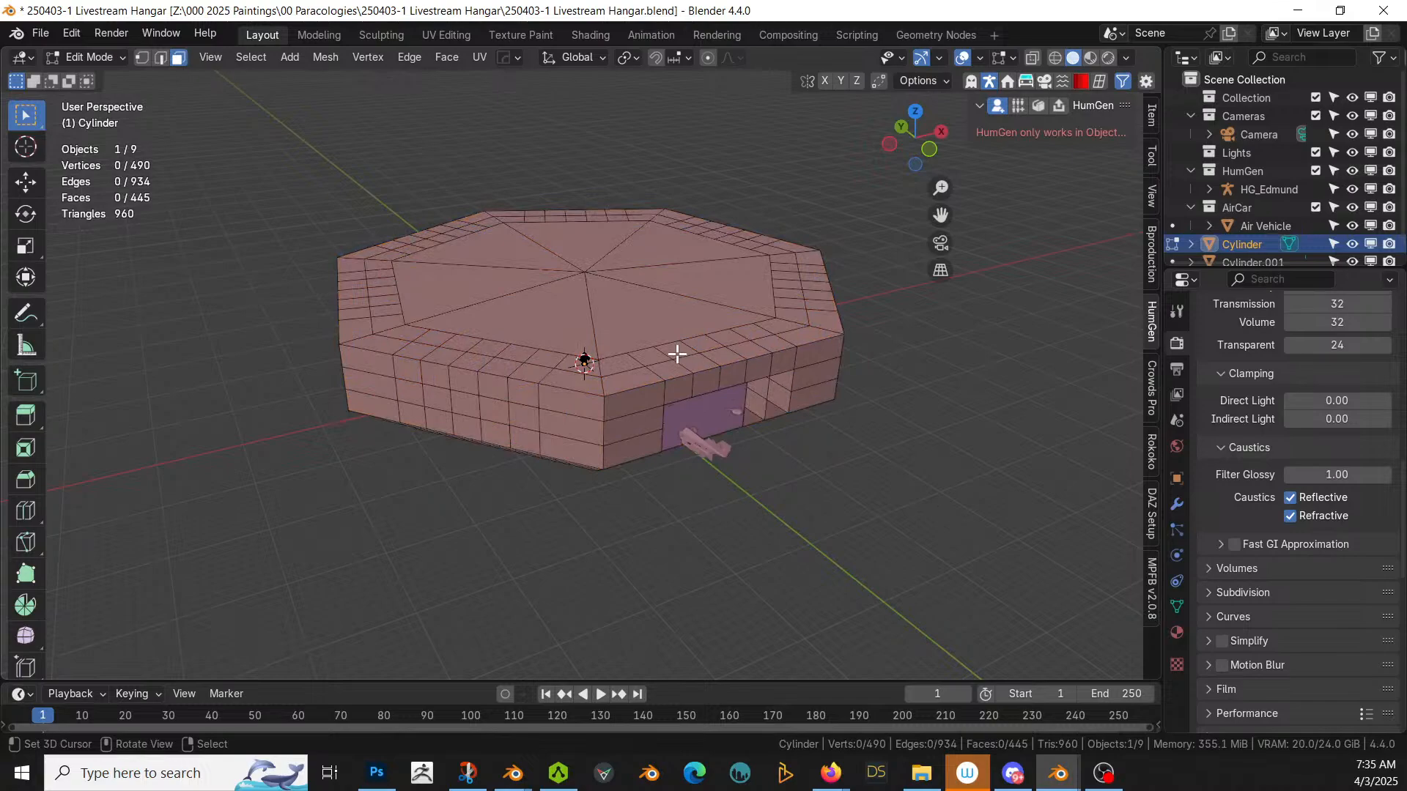
# Step: Raise the roof's centre vertex about 10.34 m along Z to form a peak, and save the file
pyautogui.moveTo(677, 355); pyautogui.dragTo(732, 389, button='middle')
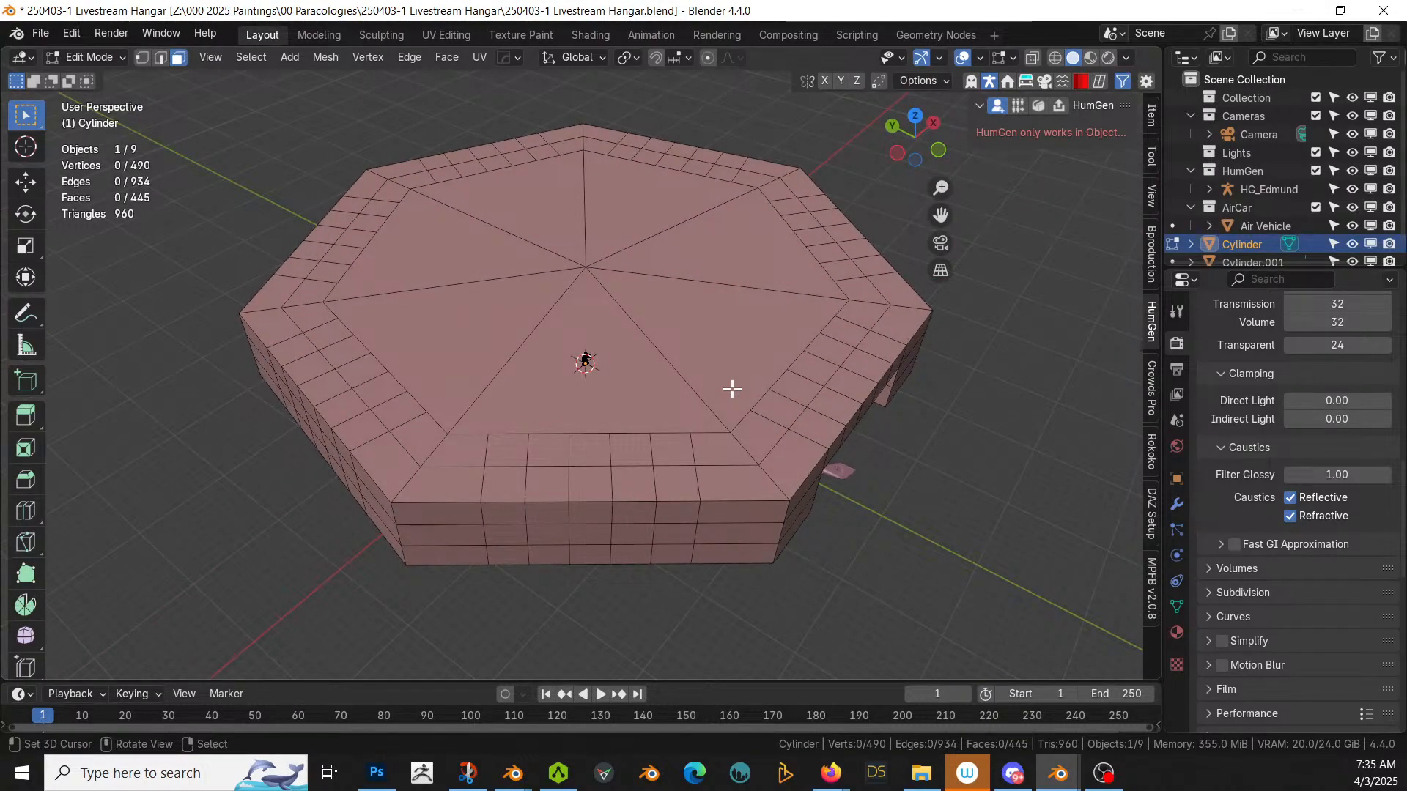
pyautogui.moveTo(732, 389); pyautogui.dragTo(820, 407, button='middle')
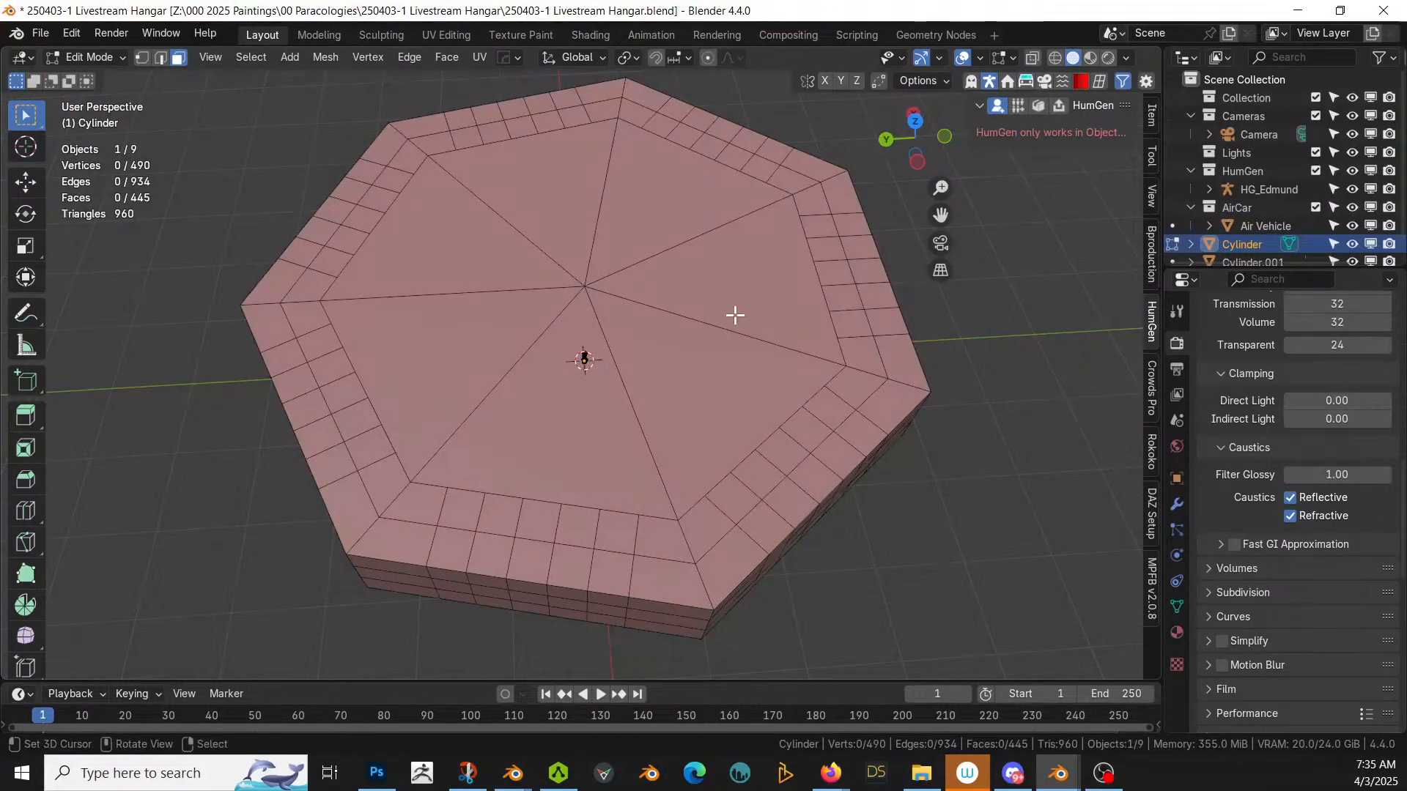
pyautogui.click(588, 285)
pyautogui.press('KP_1')
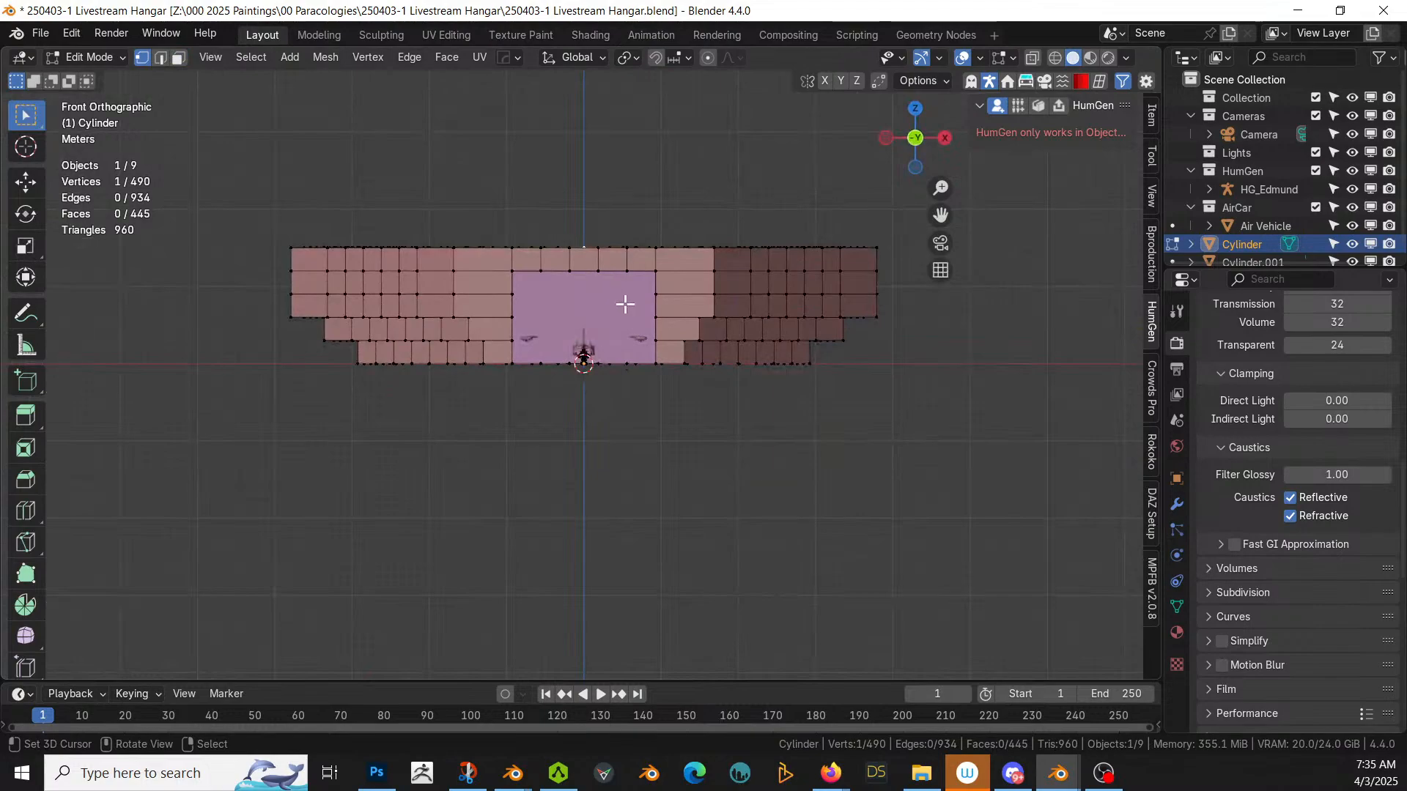
pyautogui.press('g')
pyautogui.press('z')
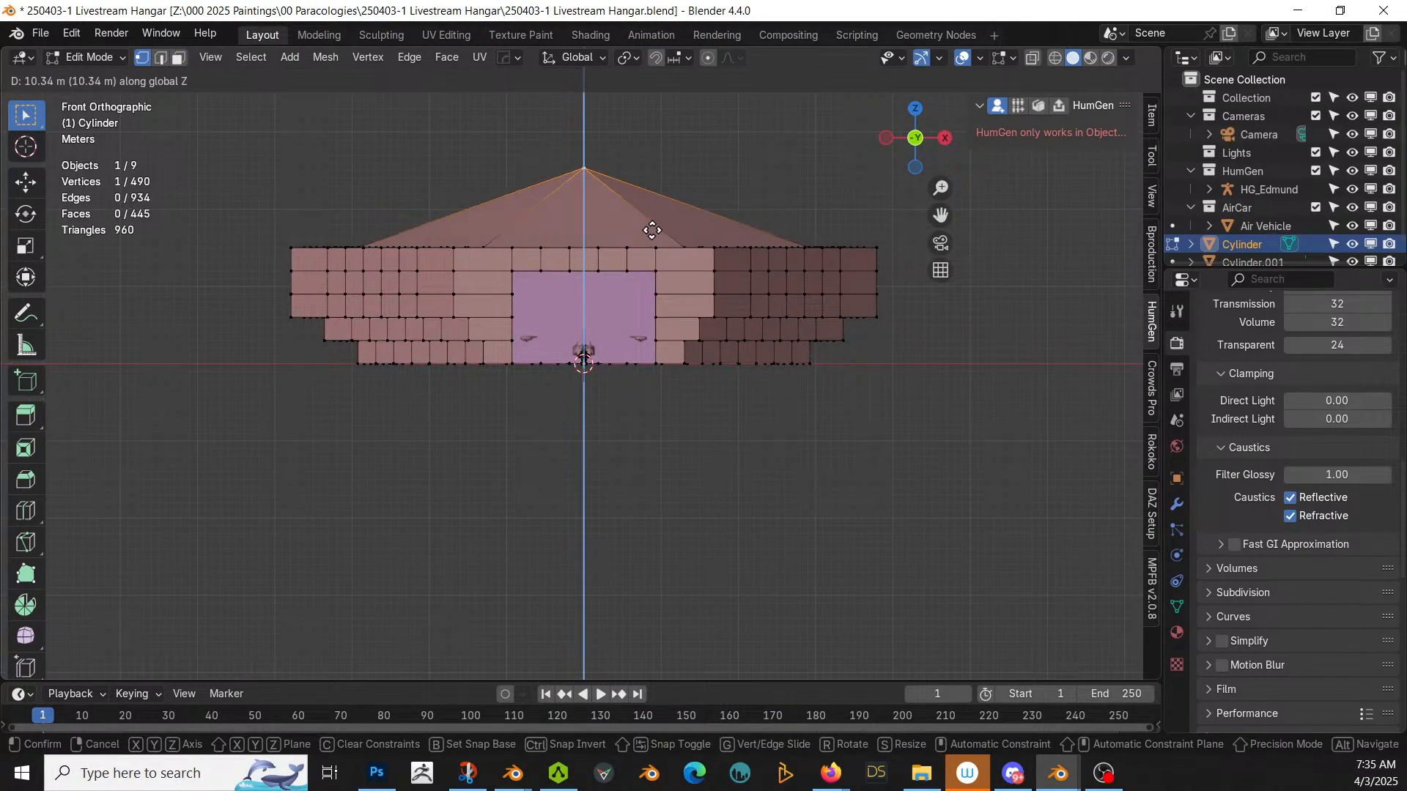
pyautogui.click(652, 230)
pyautogui.moveTo(623, 355); pyautogui.dragTo(730, 434, button='middle')
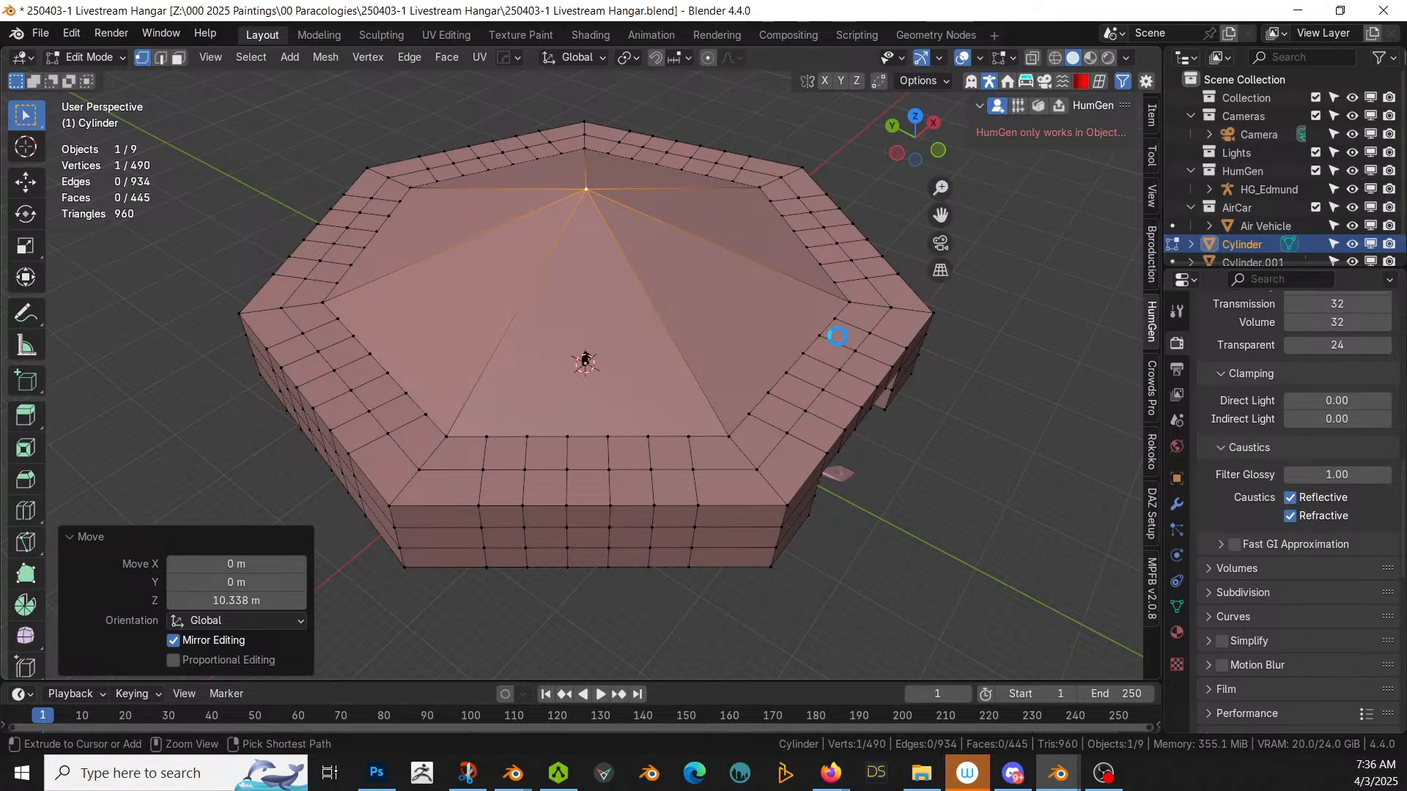
pyautogui.hotkey('ctrl', 's')
# Step: Expand the roof peak into a face selection out to the roof's outer edge and separate it into its own object
pyautogui.moveTo(838, 336); pyautogui.dragTo(914, 623, button='middle')
pyautogui.scroll(6, 754, 488)
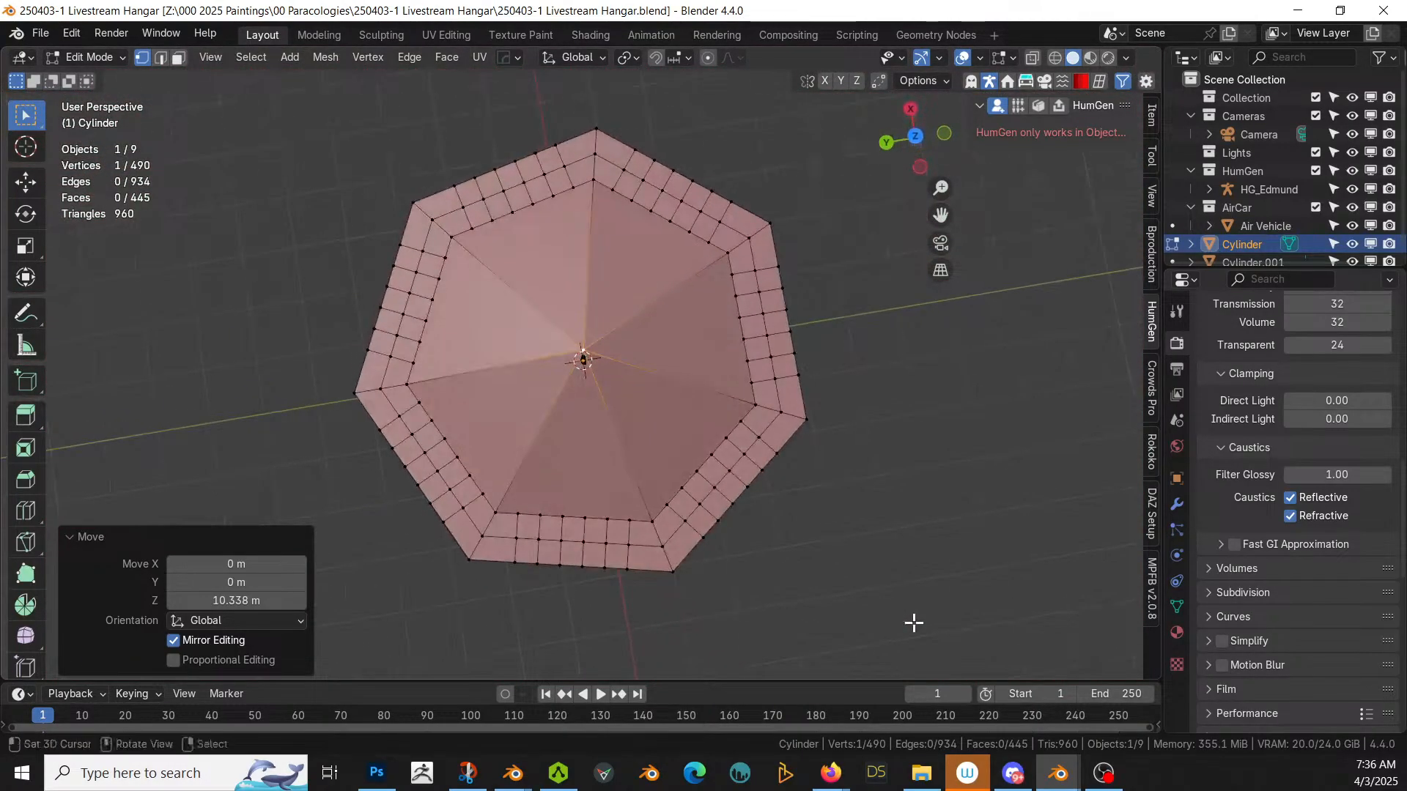
pyautogui.hotkey('ctrl', '3')
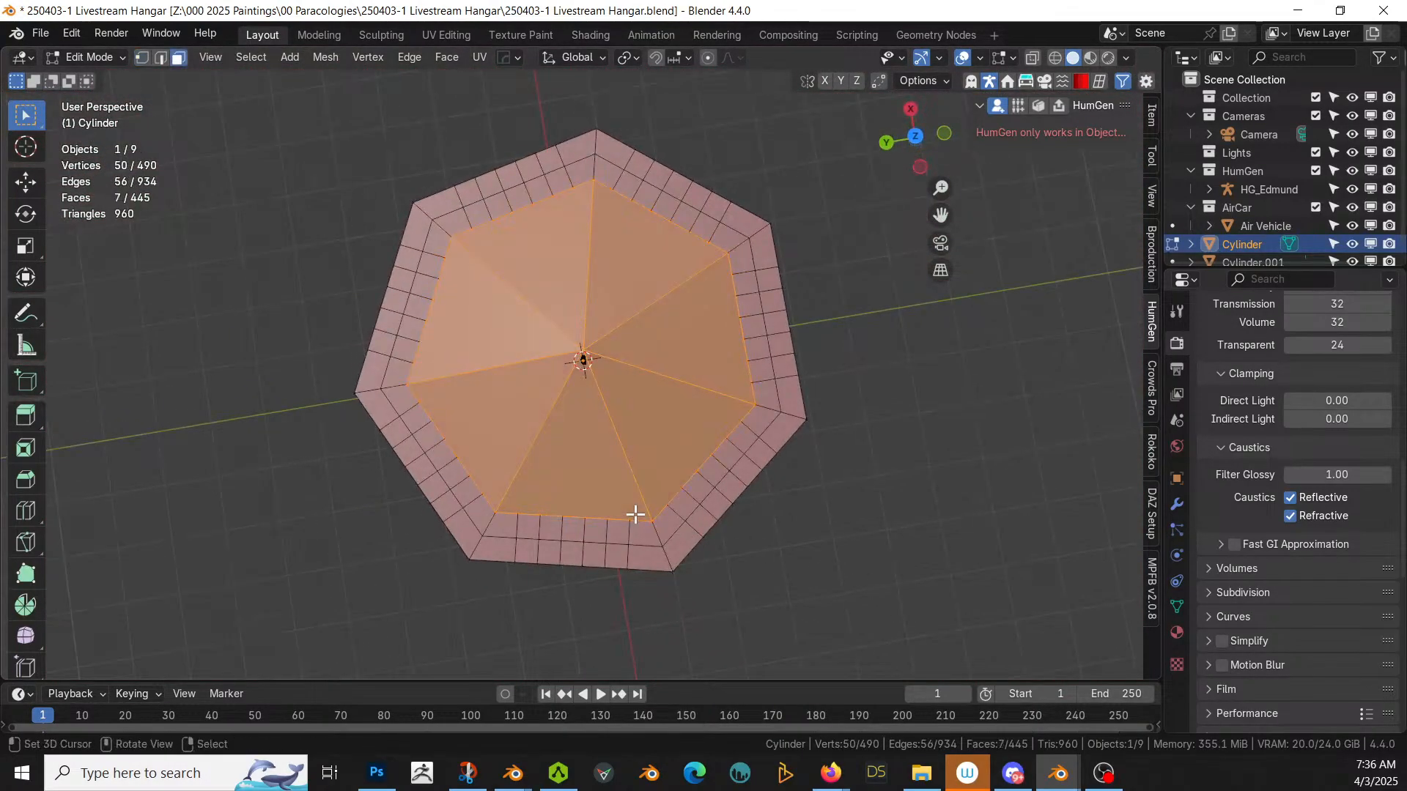
pyautogui.press('ctrl+KP_Add')
pyautogui.press('ctrl+KP_Add')
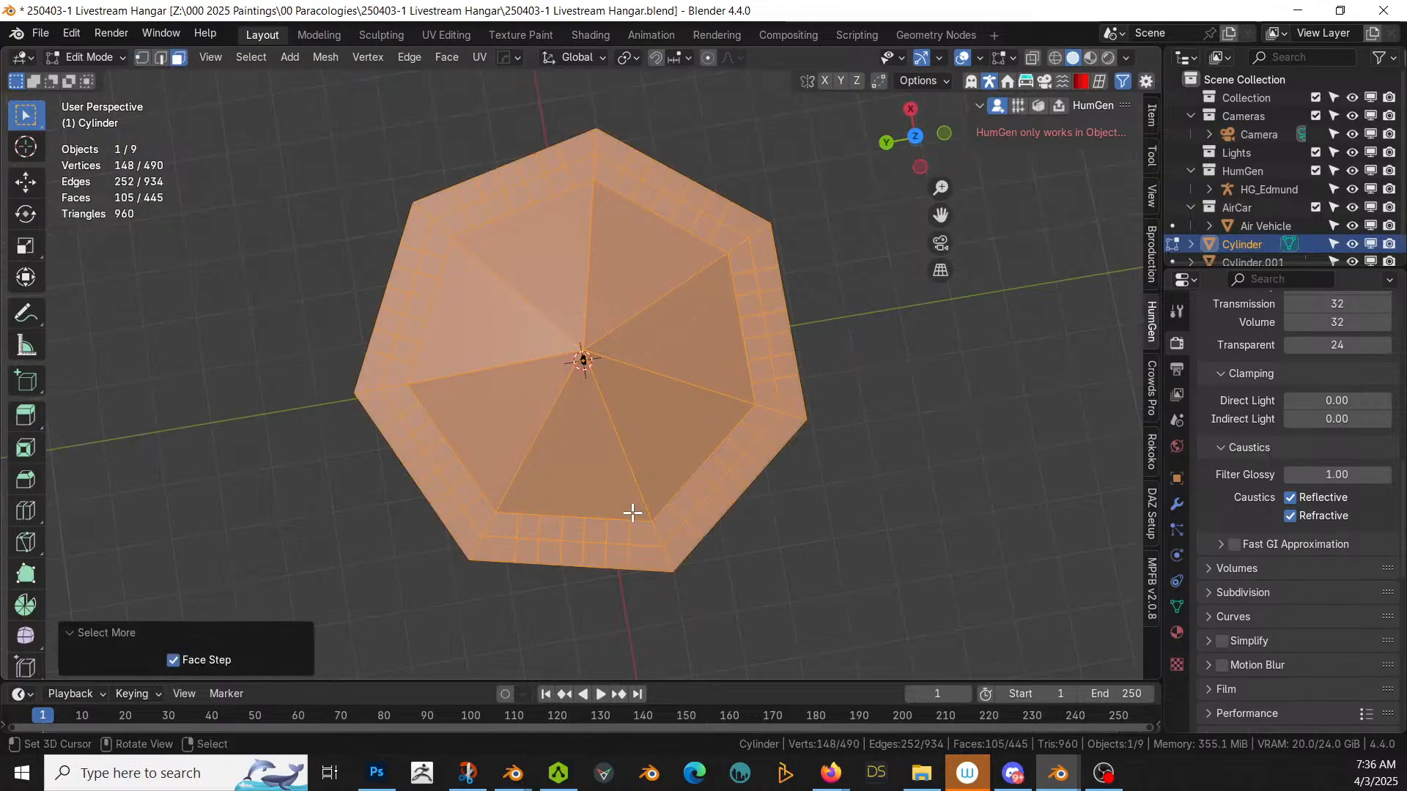
pyautogui.press('p')
pyautogui.click(632, 511)
pyautogui.press('Tab')
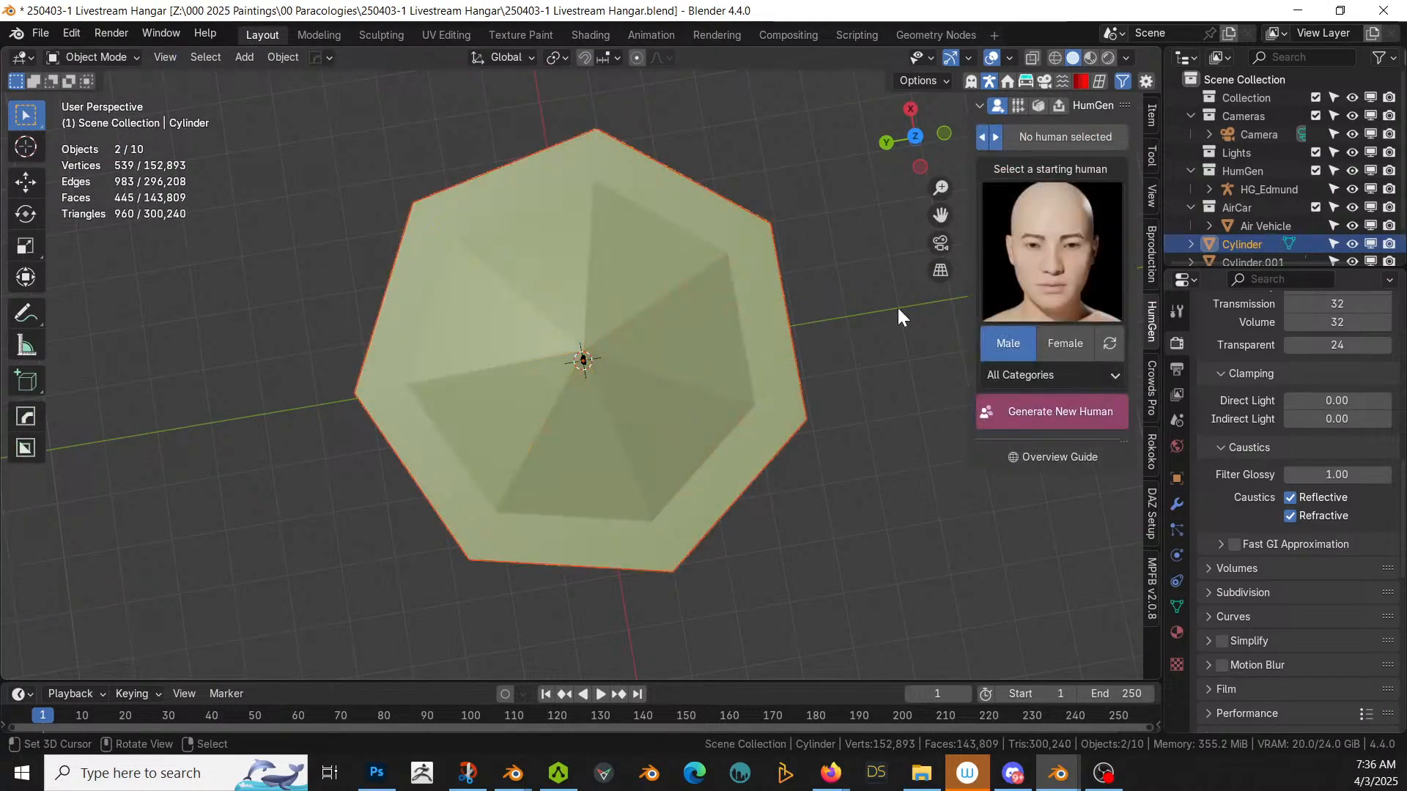
# Step: Move the separated roof object into a new collection named Ceiling
pyautogui.click(483, 355)
pyautogui.press('m')
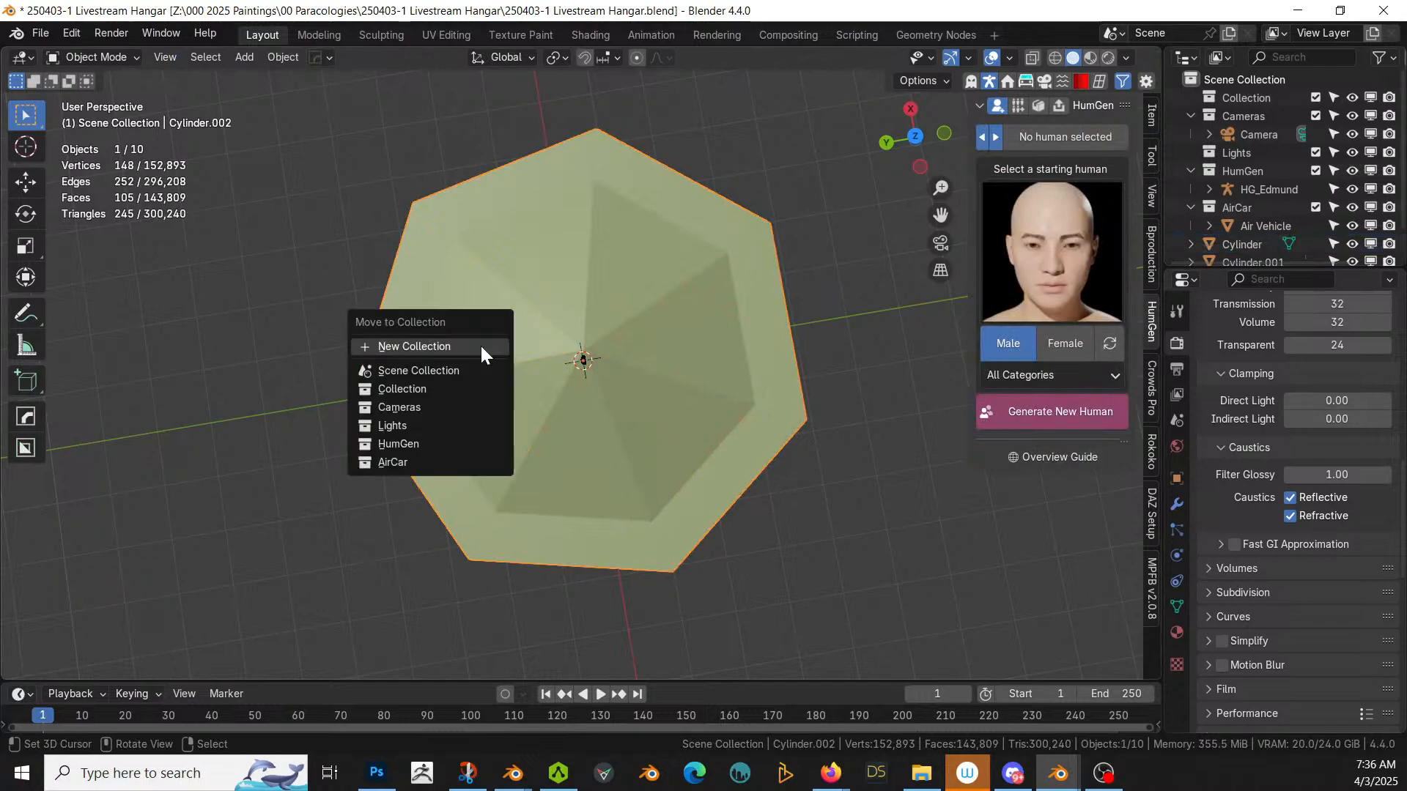
pyautogui.click(481, 344)
pyautogui.write('Ceiling')
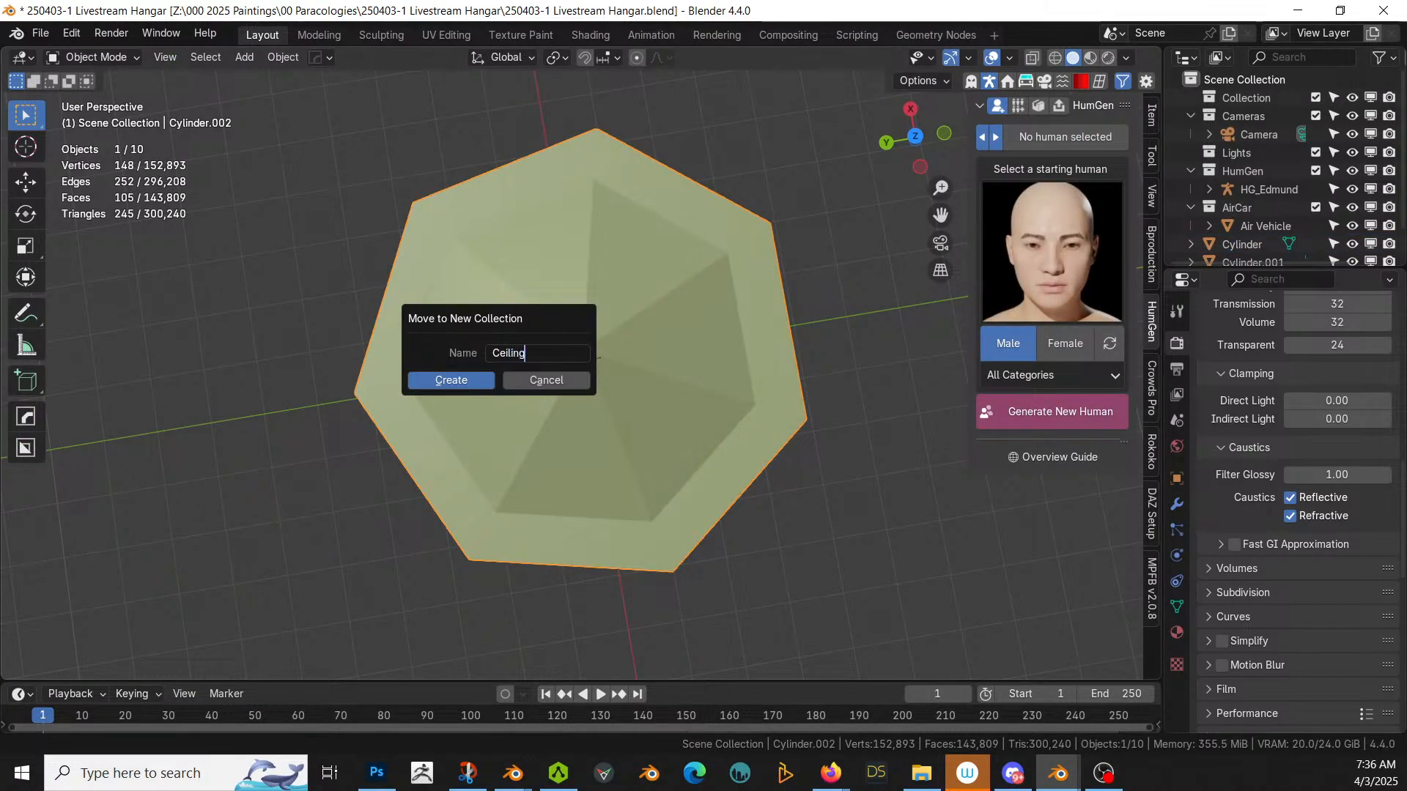
pyautogui.press('Return')
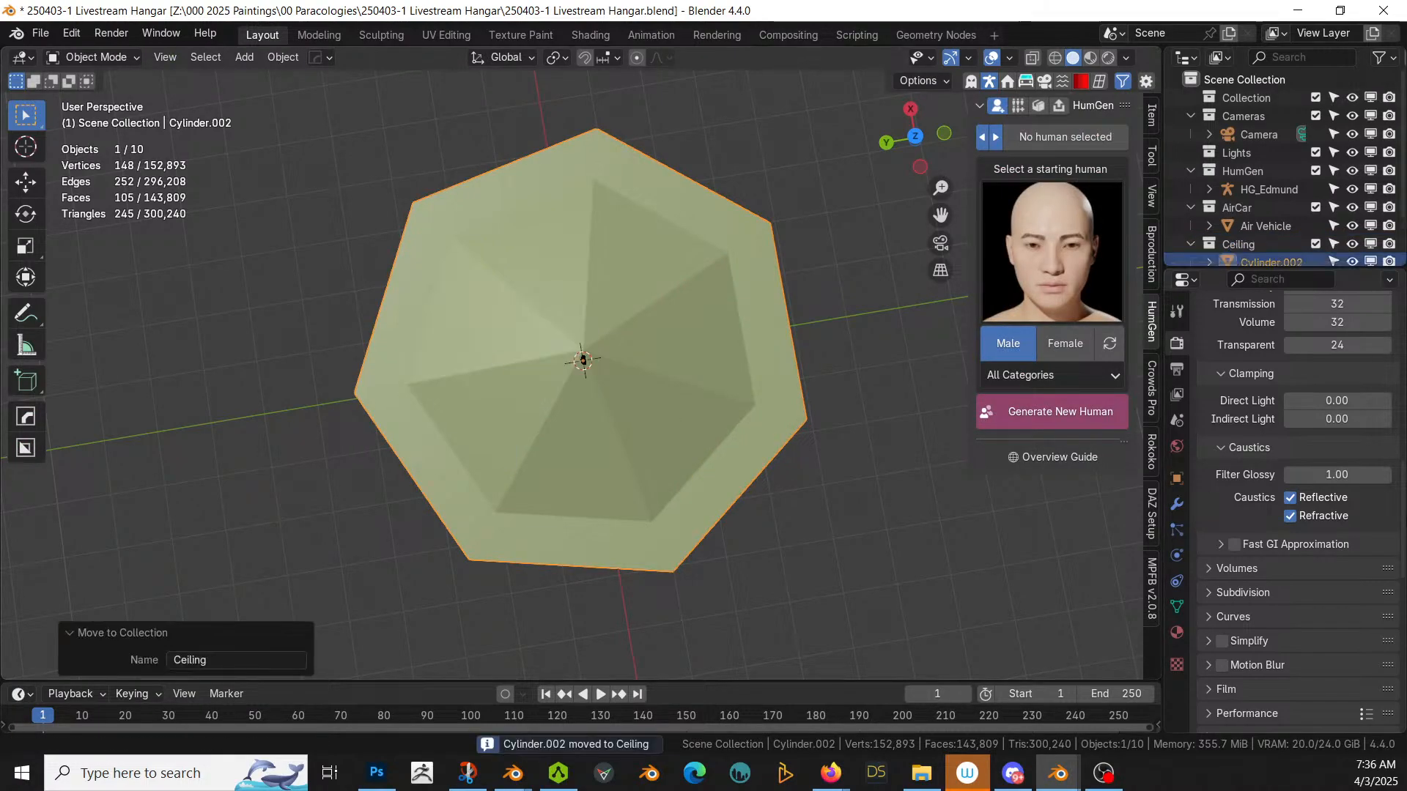
# Step: Exclude the Ceiling collection from the view layer to open up the hangar interior
pyautogui.click(1314, 244)
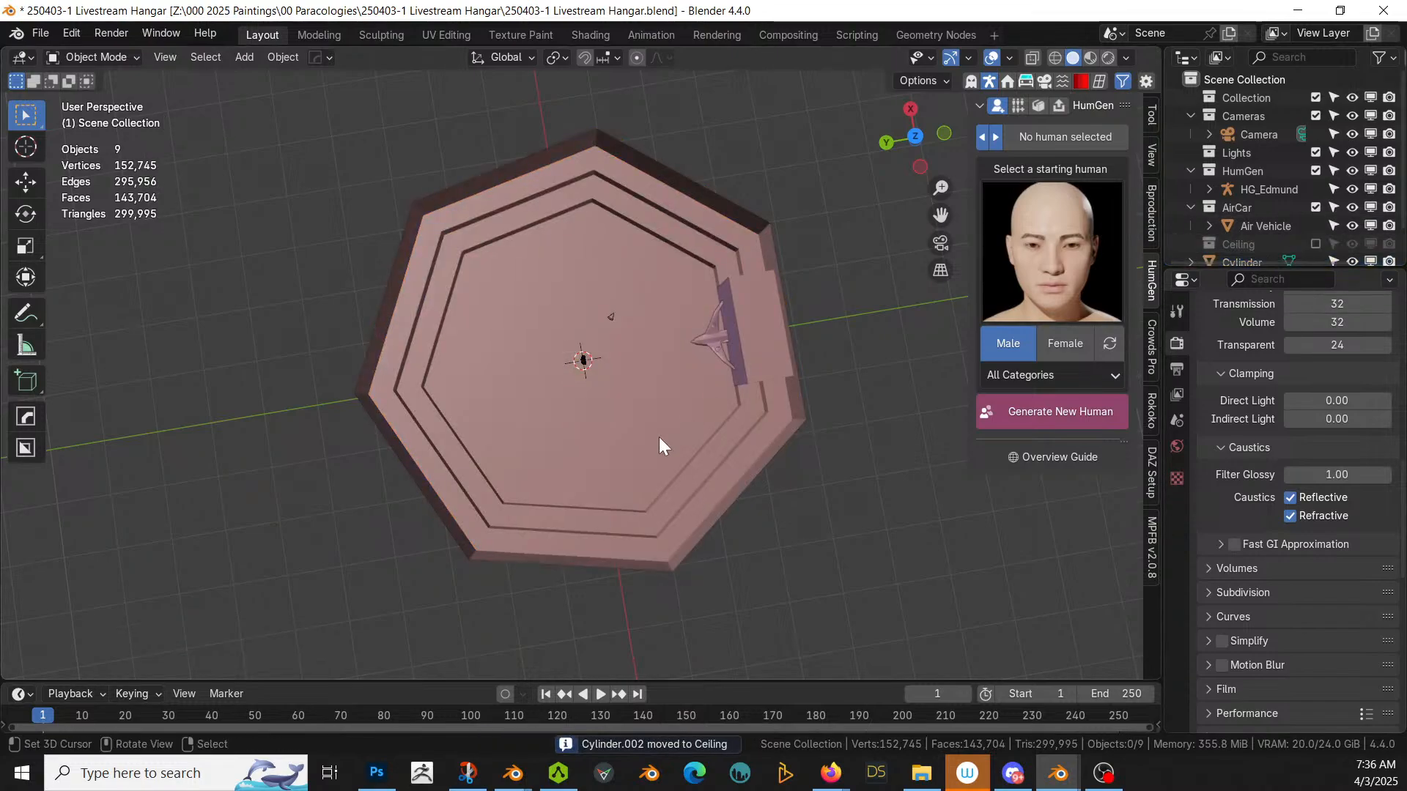
pyautogui.moveTo(658, 436); pyautogui.dragTo(606, 396, button='middle')
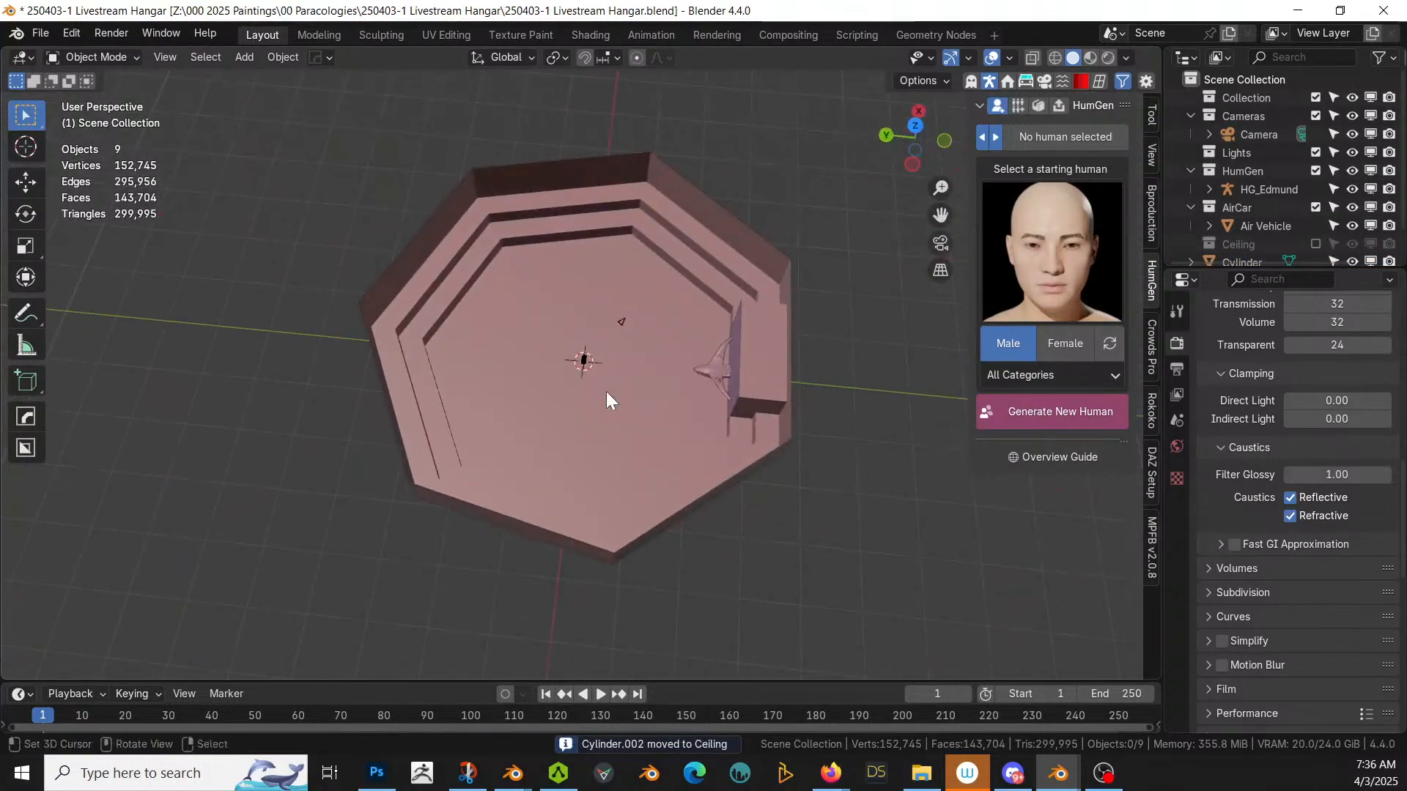
# Step: Check the hangar's face orientation and inspect the stepped interior around the human, camera and air vehicle
pyautogui.hotkey('alt', 'v')
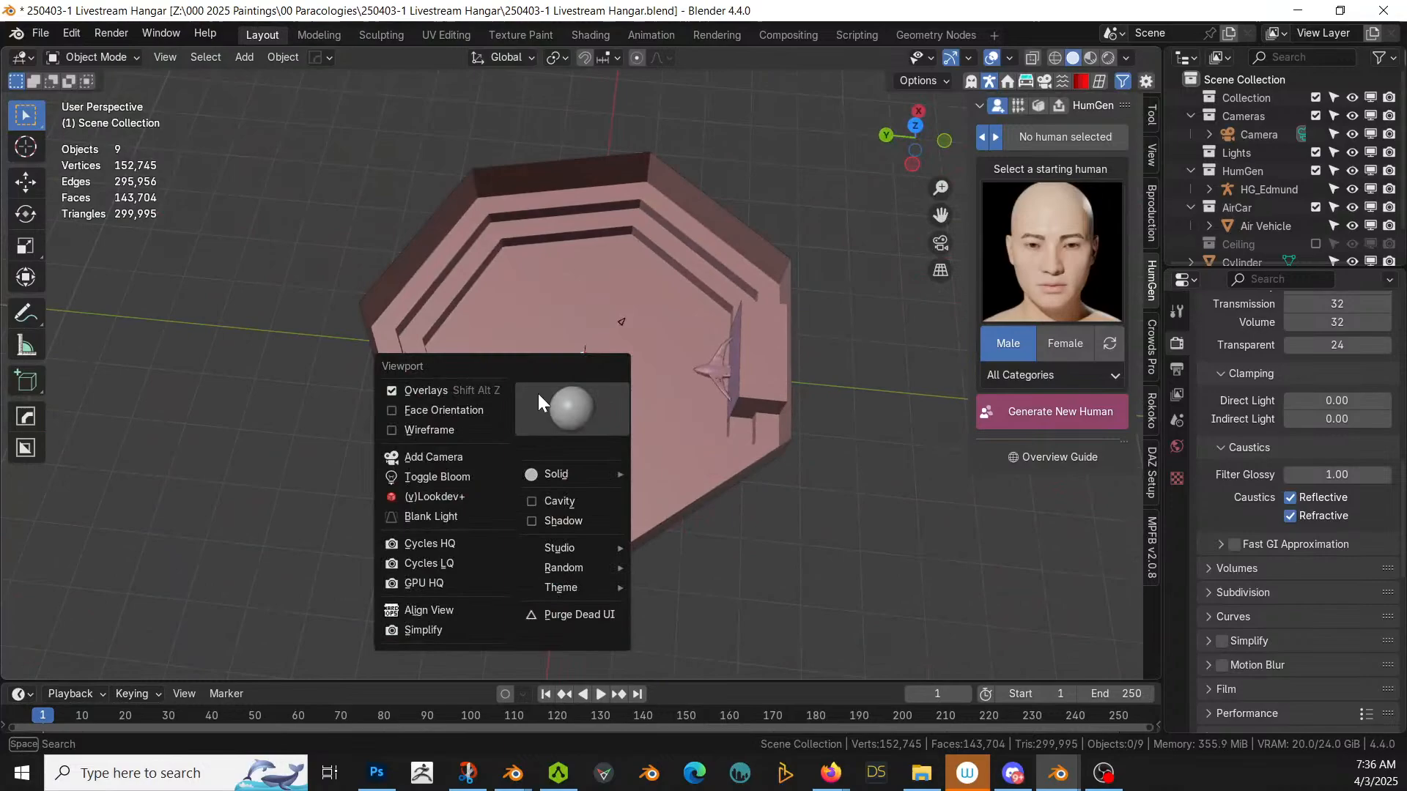
pyautogui.click(442, 415)
pyautogui.hotkey('alt', 'v')
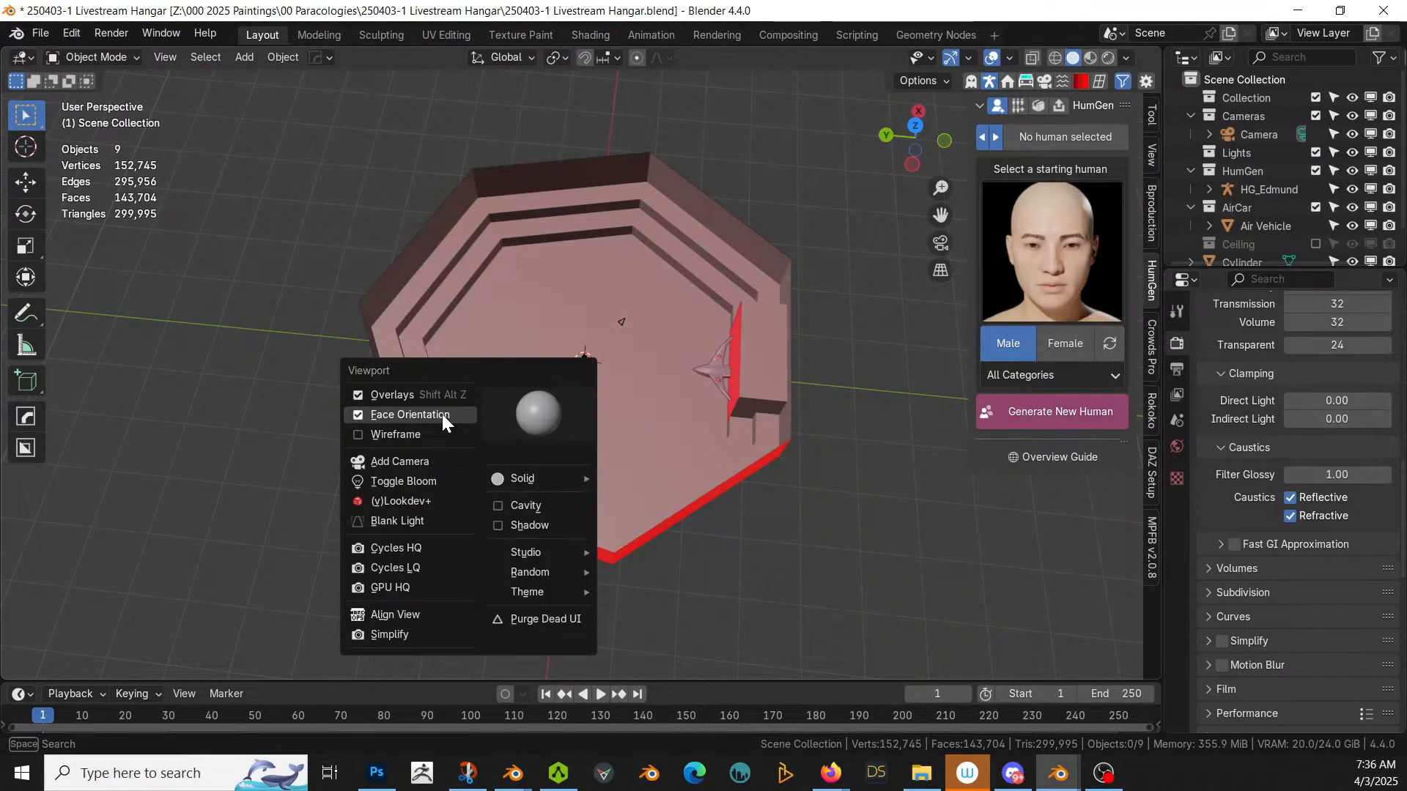
pyautogui.click(442, 415)
pyautogui.moveTo(442, 415); pyautogui.dragTo(688, 373, button='middle')
pyautogui.scroll(3, 687, 372)
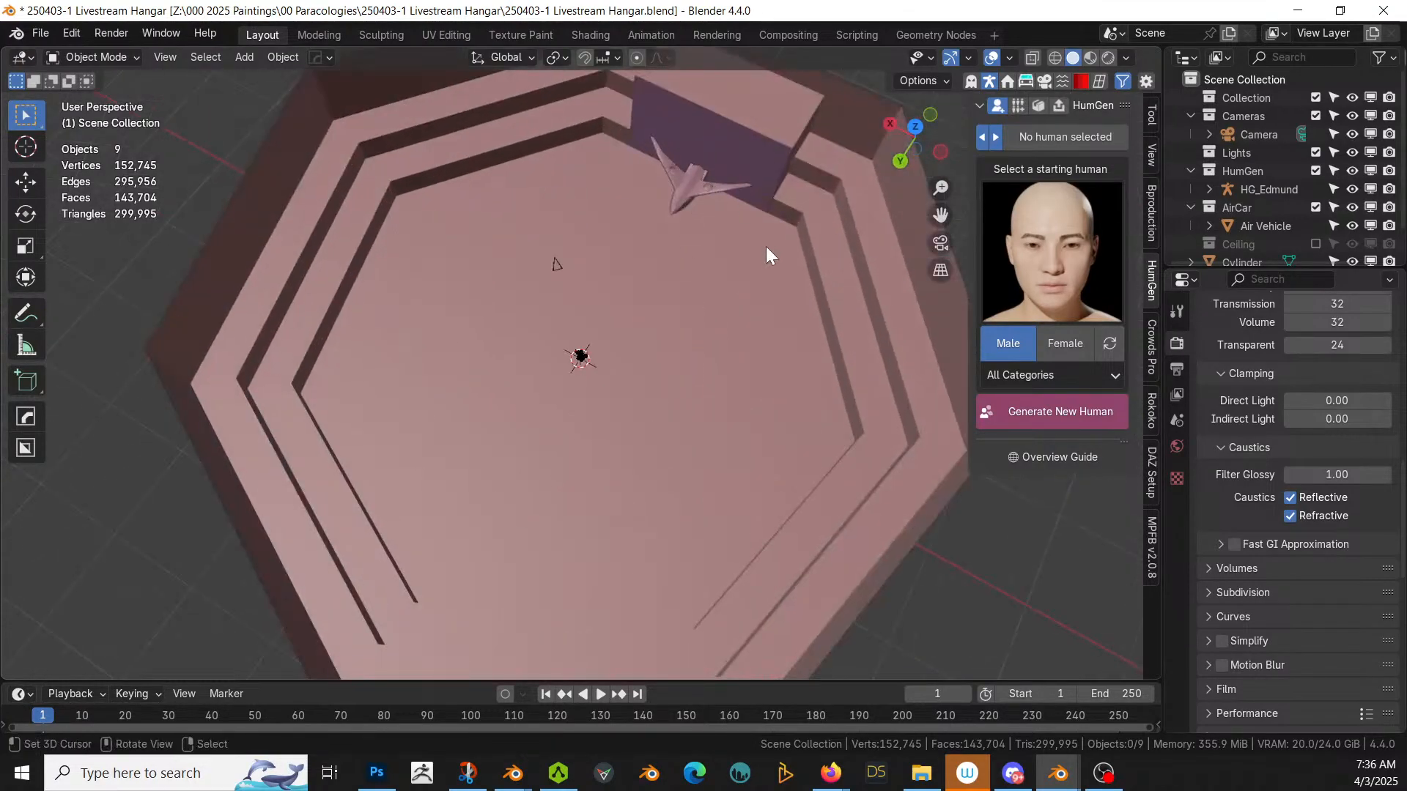
pyautogui.moveTo(766, 249); pyautogui.dragTo(546, 478, button='middle')
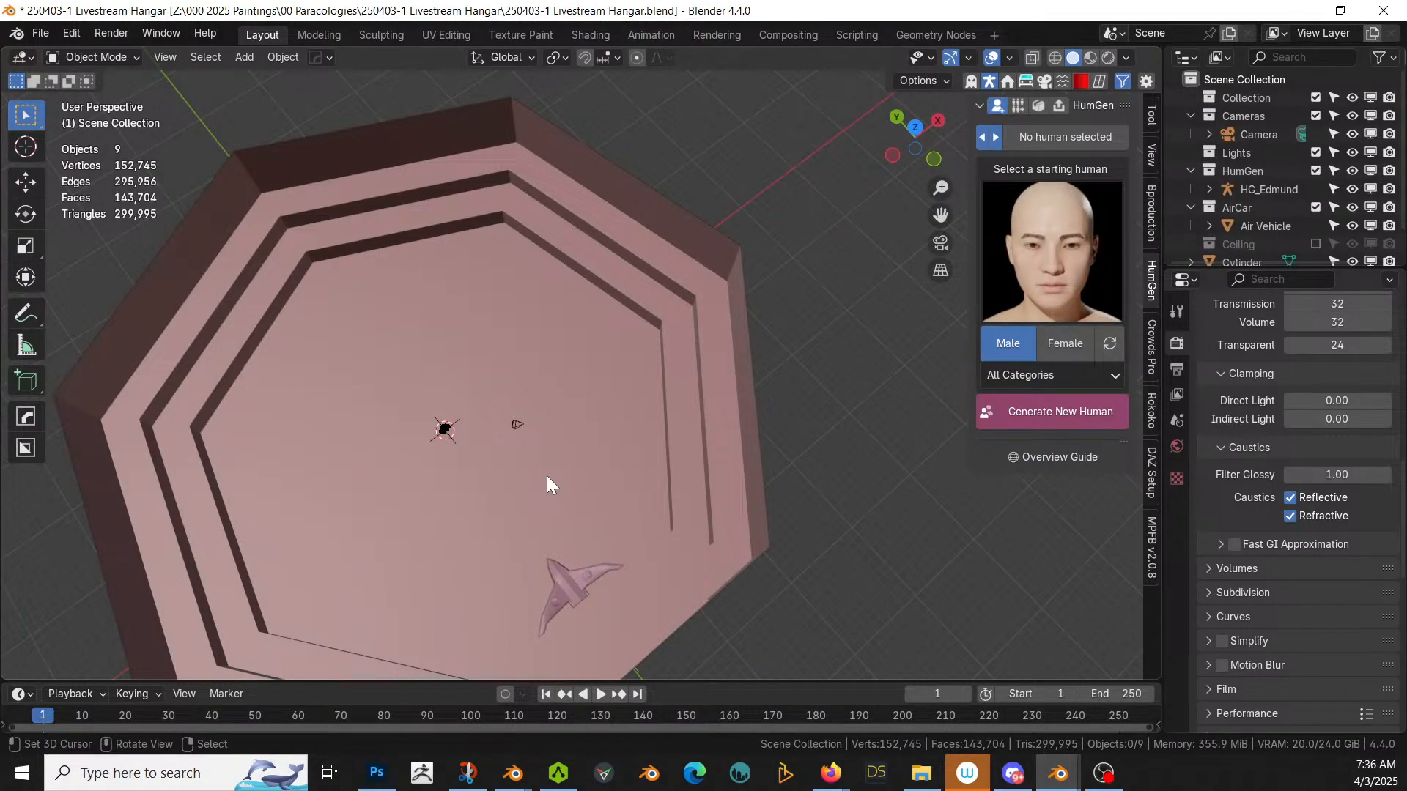
pyautogui.scroll(6, 612, 493)
pyautogui.moveTo(619, 493); pyautogui.dragTo(884, 576, button='middle')
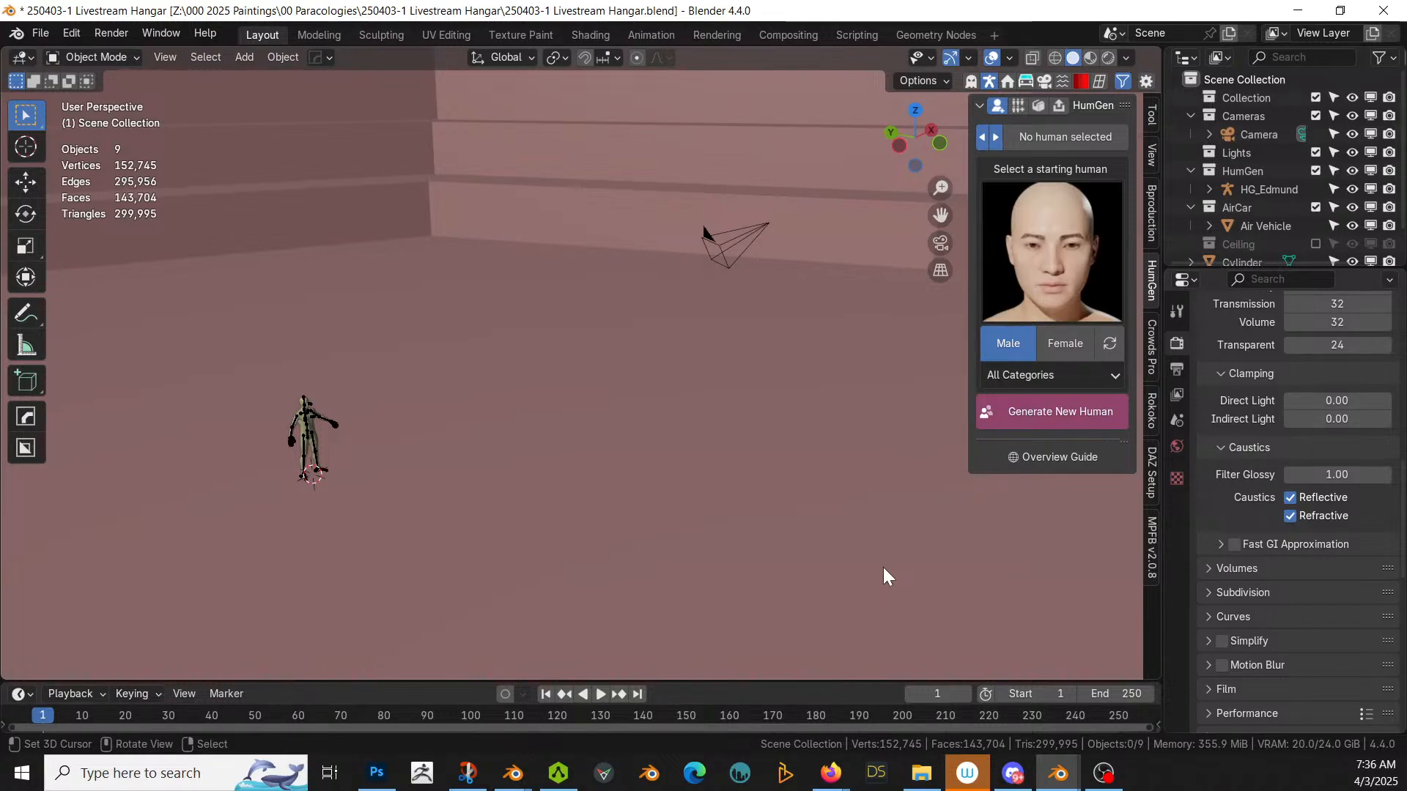
pyautogui.moveTo(667, 268); pyautogui.dragTo(390, 390, button='middle')
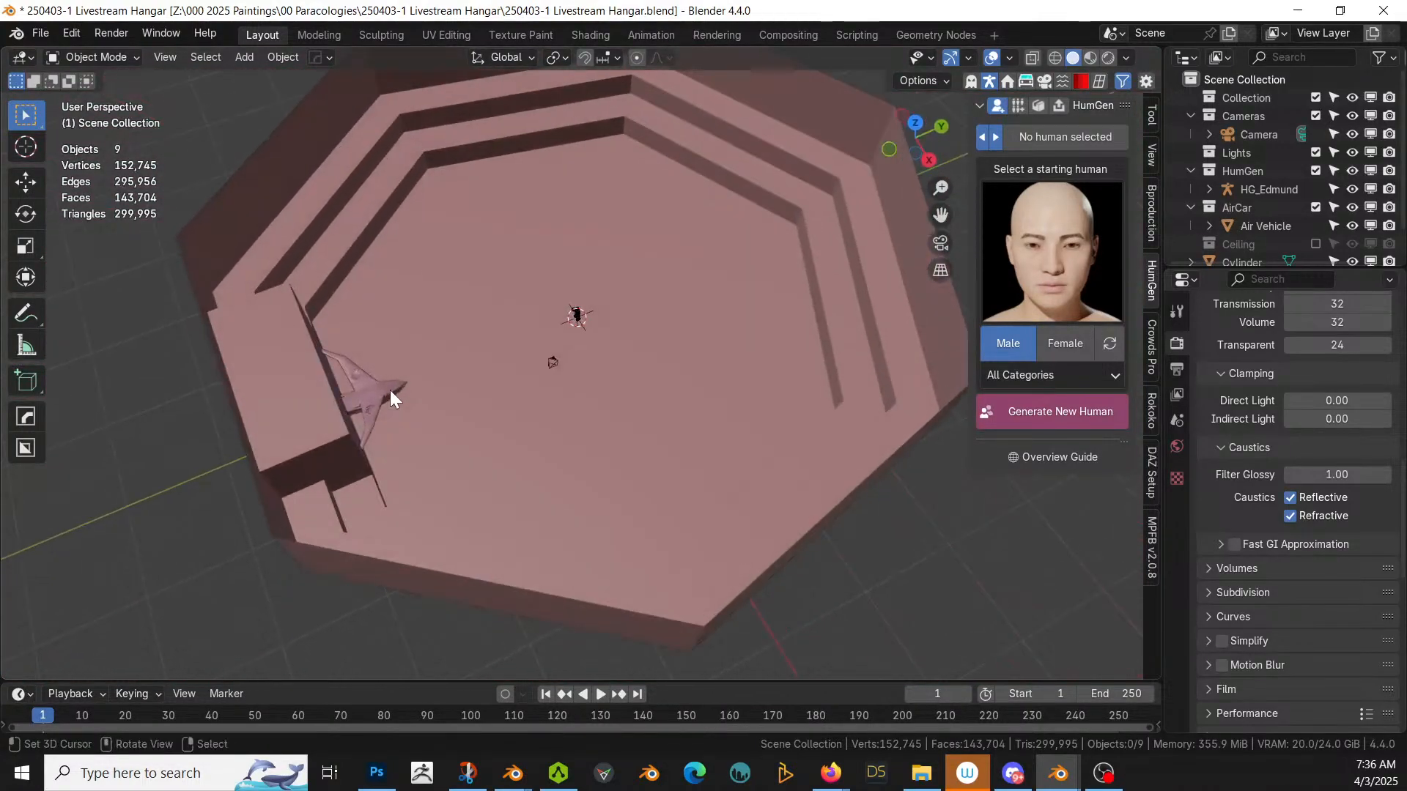
# Step: Duplicate the hangar's horizontal wall edge loop above the upper ledge and that ledge's inner edge loop, and separate them into a new object
pyautogui.click(288, 184)
pyautogui.press('Tab')
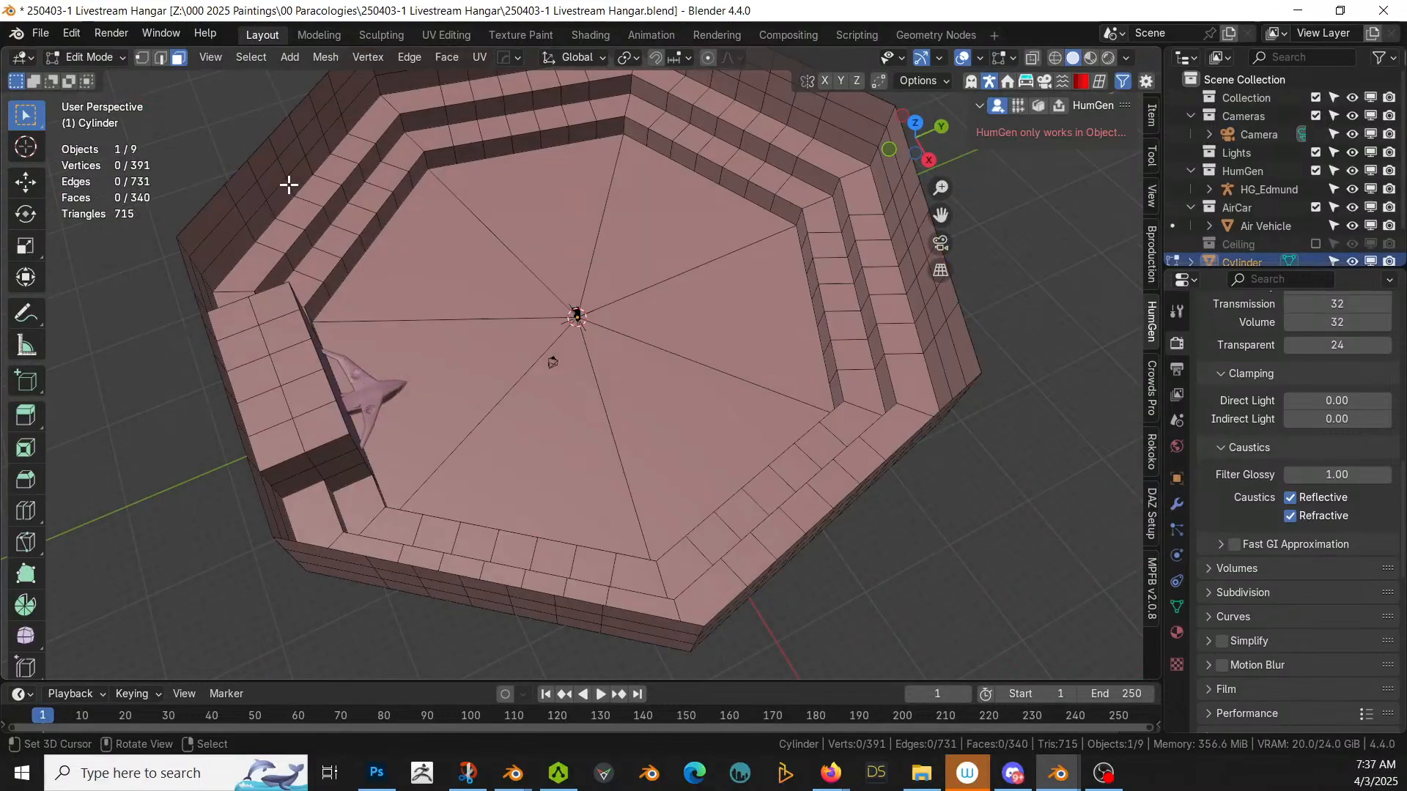
pyautogui.keyDown('alt'); pyautogui.click(236, 231); pyautogui.keyUp('alt')
pyautogui.moveTo(236, 227); pyautogui.dragTo(505, 260, button='middle')
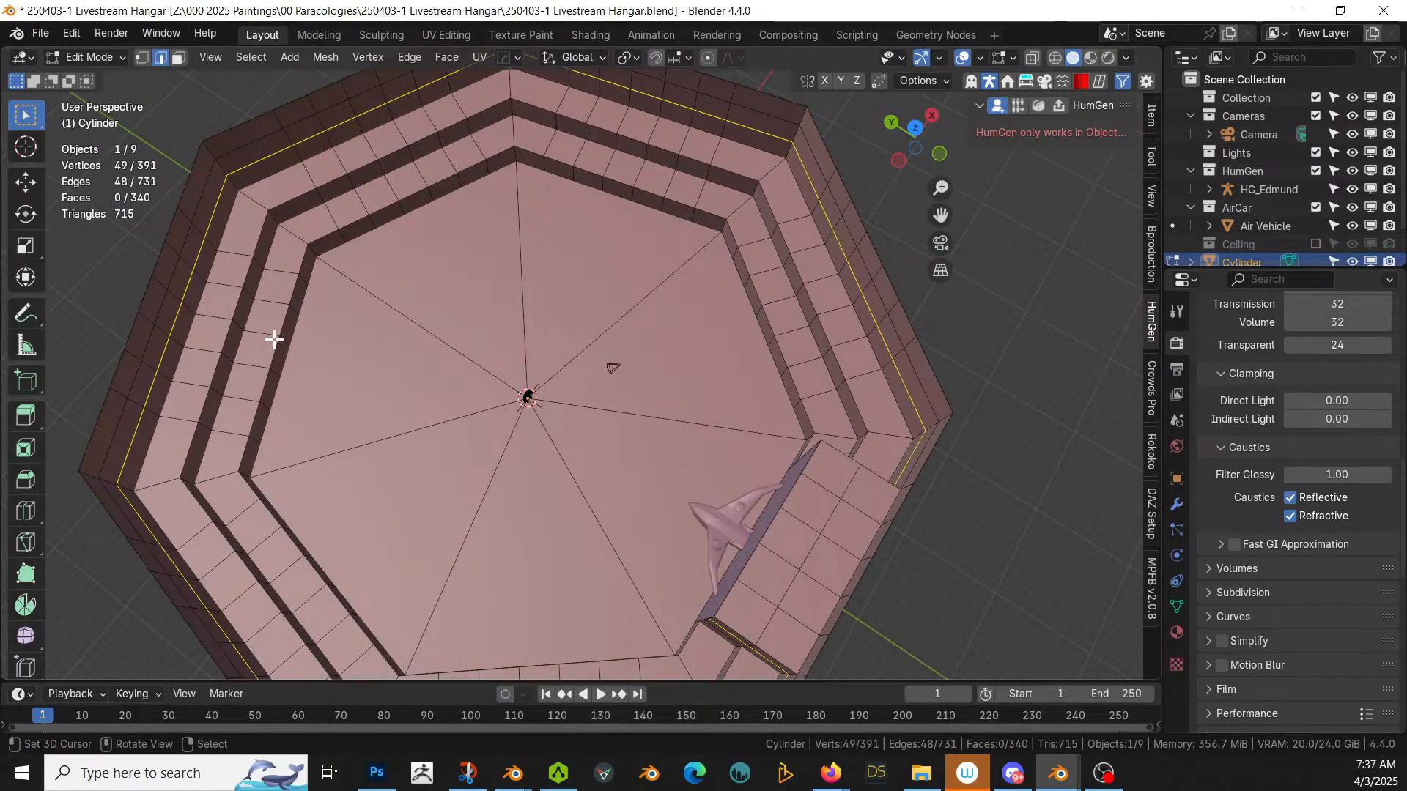
pyautogui.keyDown('alt'); pyautogui.keyDown('shift'); pyautogui.click(184, 461); pyautogui.keyUp('shift'); pyautogui.keyUp('alt')
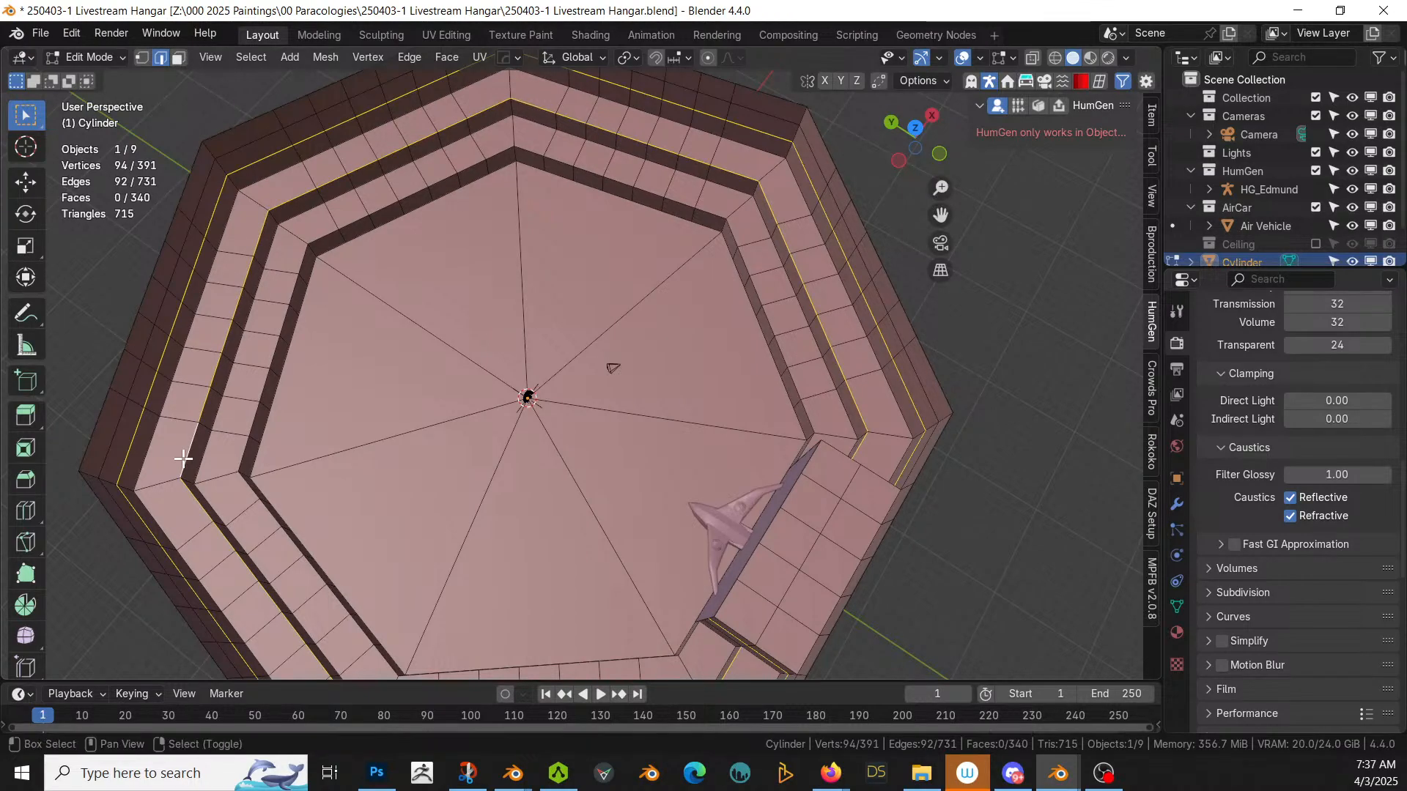
pyautogui.hotkey('shift', 'd')
pyautogui.rightClick(183, 459)
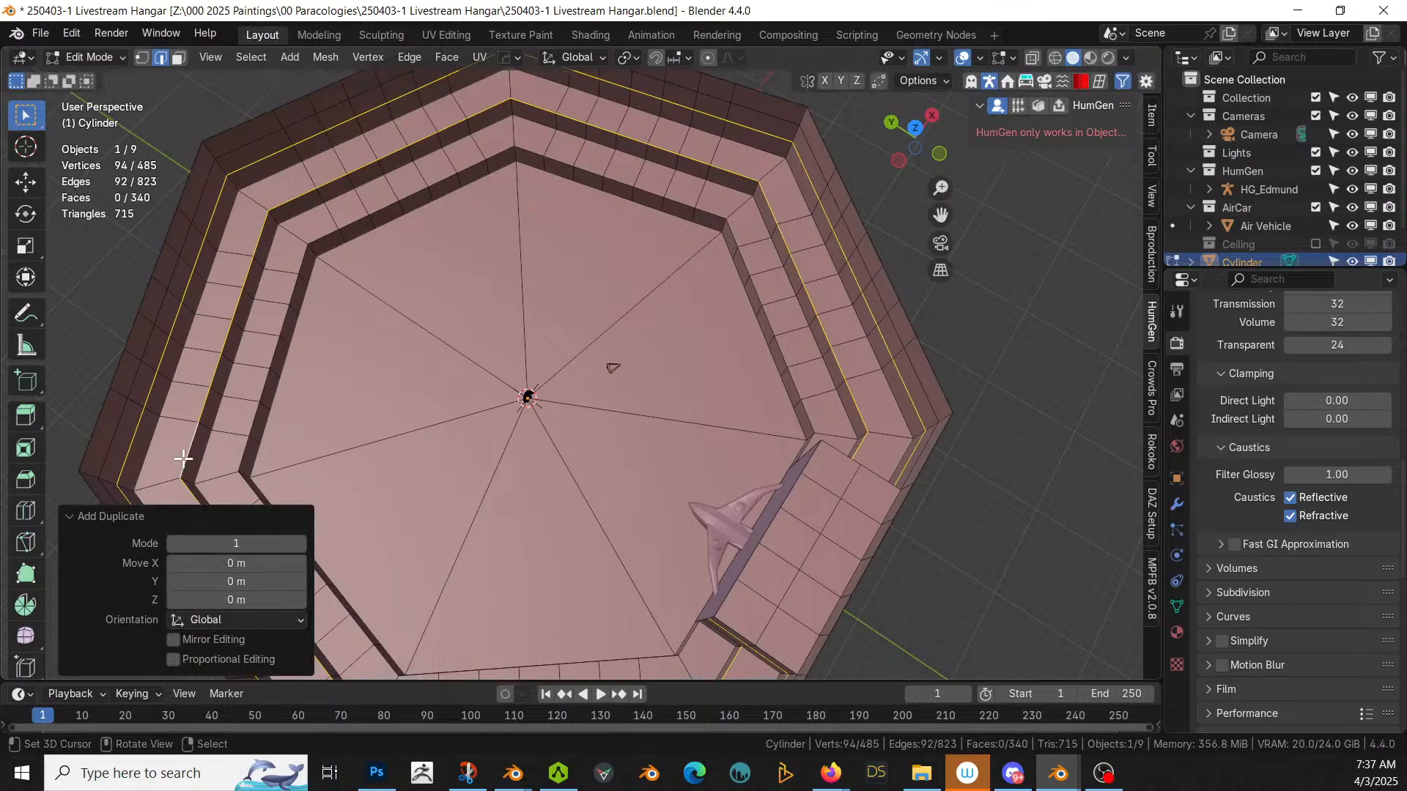
pyautogui.press('p')
pyautogui.click(182, 457)
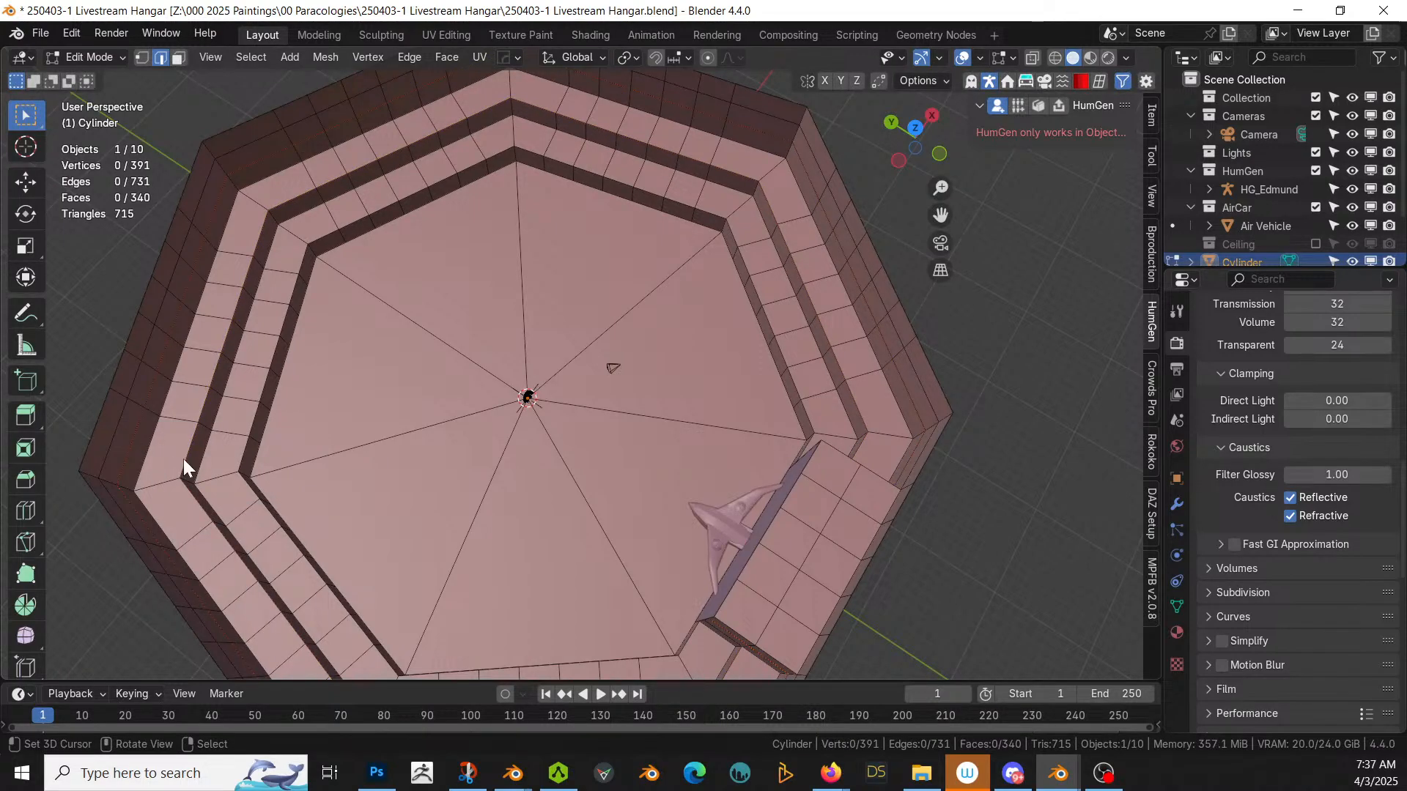
# Step: Isolate the separated edge-loop object in local view and open its mesh for editing
pyautogui.press('Tab')
pyautogui.click(145, 405)
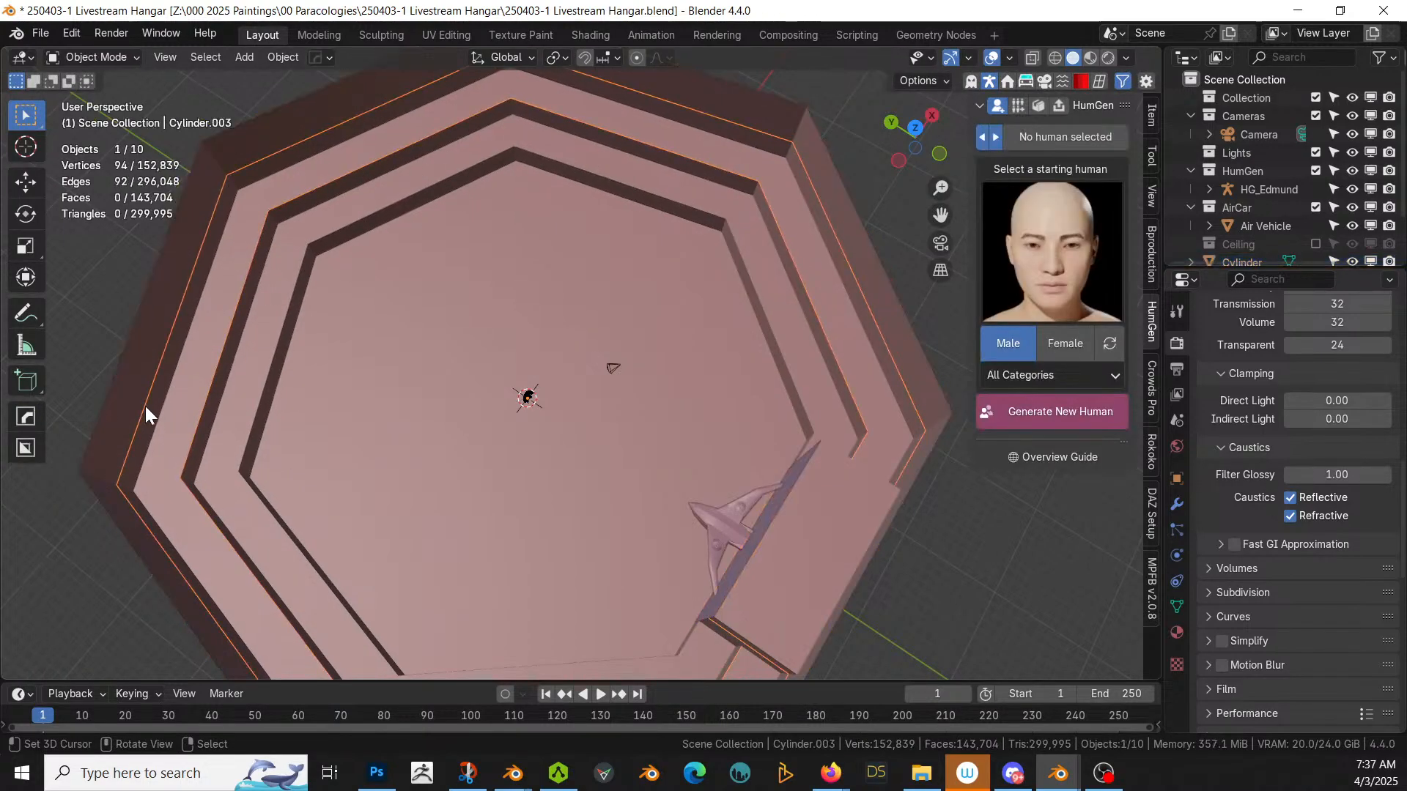
pyautogui.press('KP_Divide')
pyautogui.press('Tab')
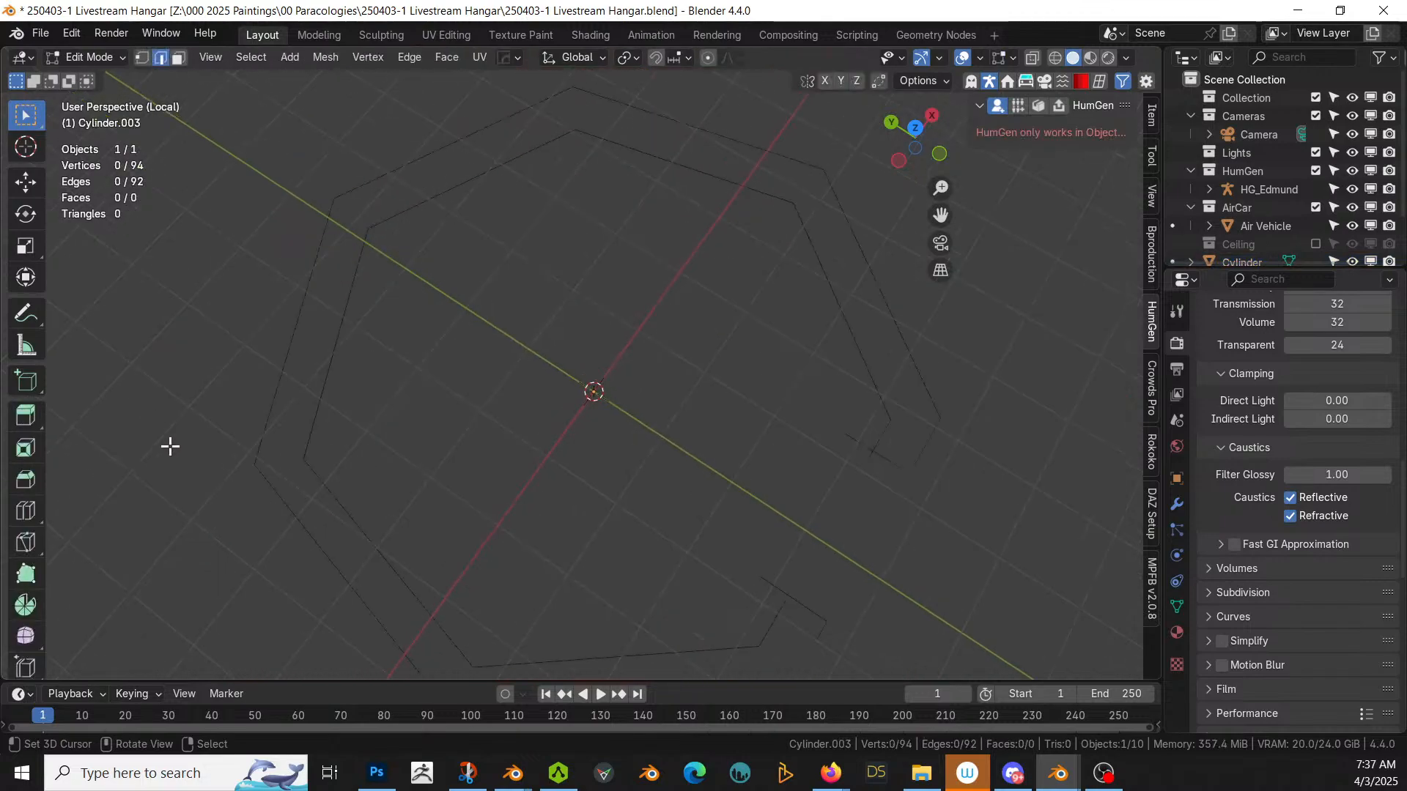
# Step: Try extruding the inner edge loop and raising the extruded edges 3 m along Z
pyautogui.keyDown('alt'); pyautogui.click(311, 466); pyautogui.keyUp('alt')
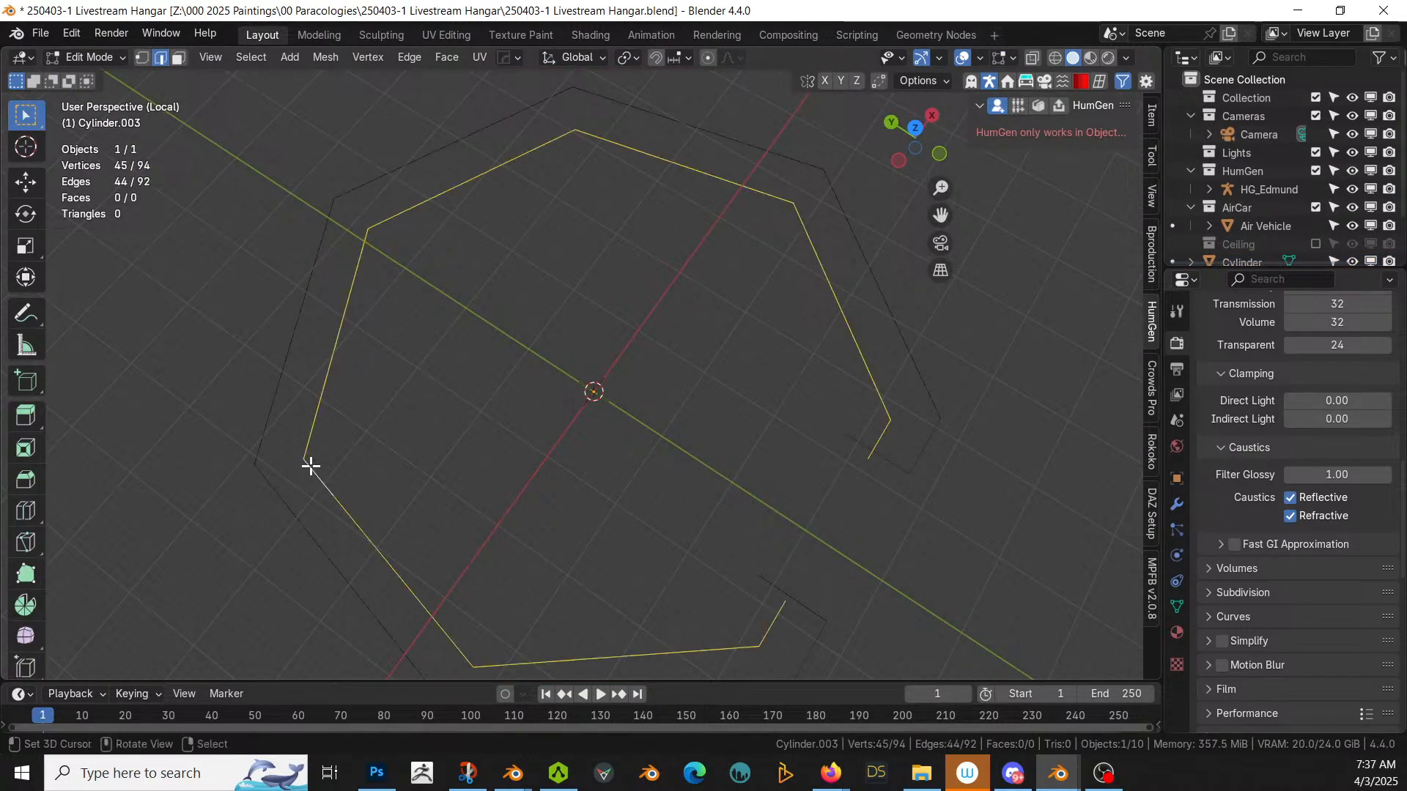
pyautogui.press('e')
pyautogui.rightClick(311, 466)
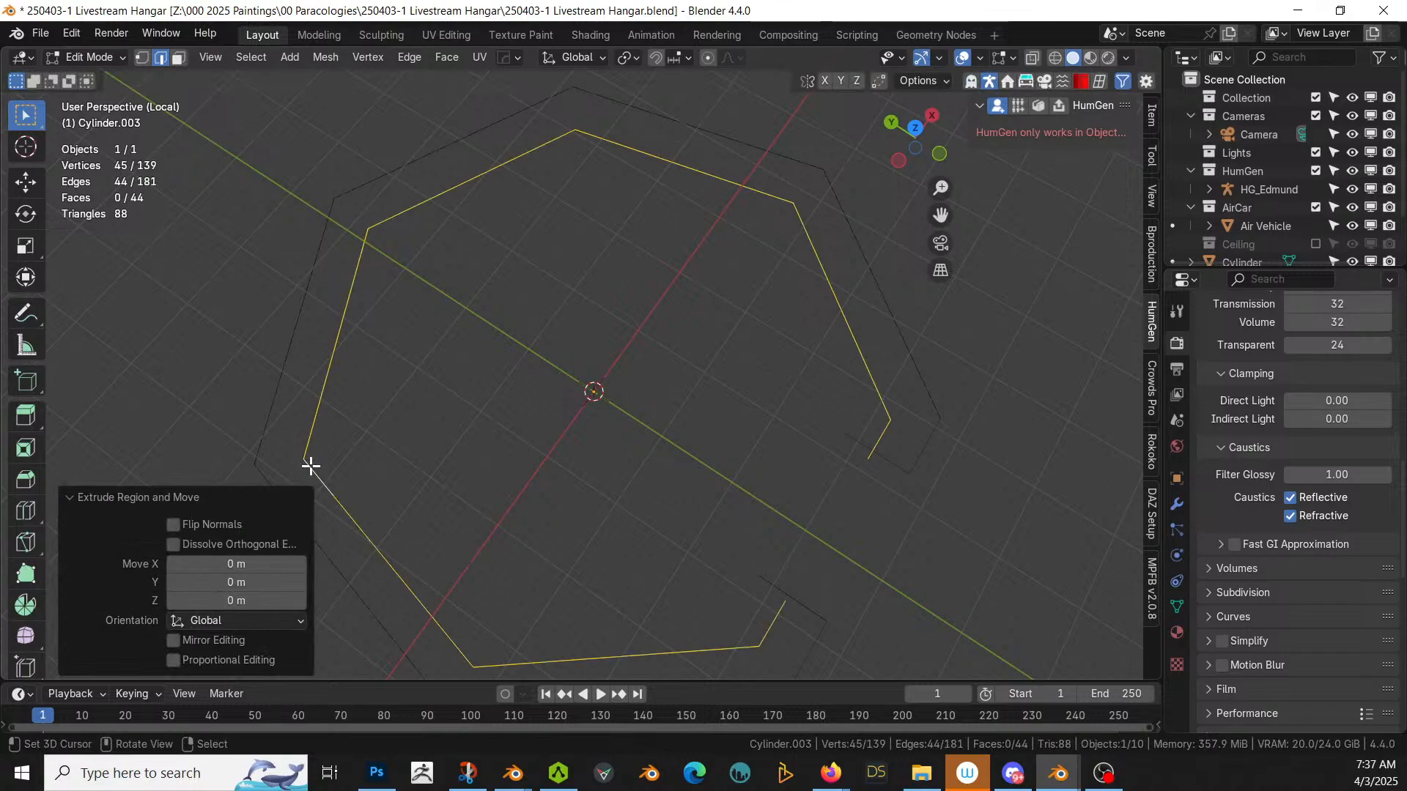
pyautogui.write('gz3')
pyautogui.press('Return')
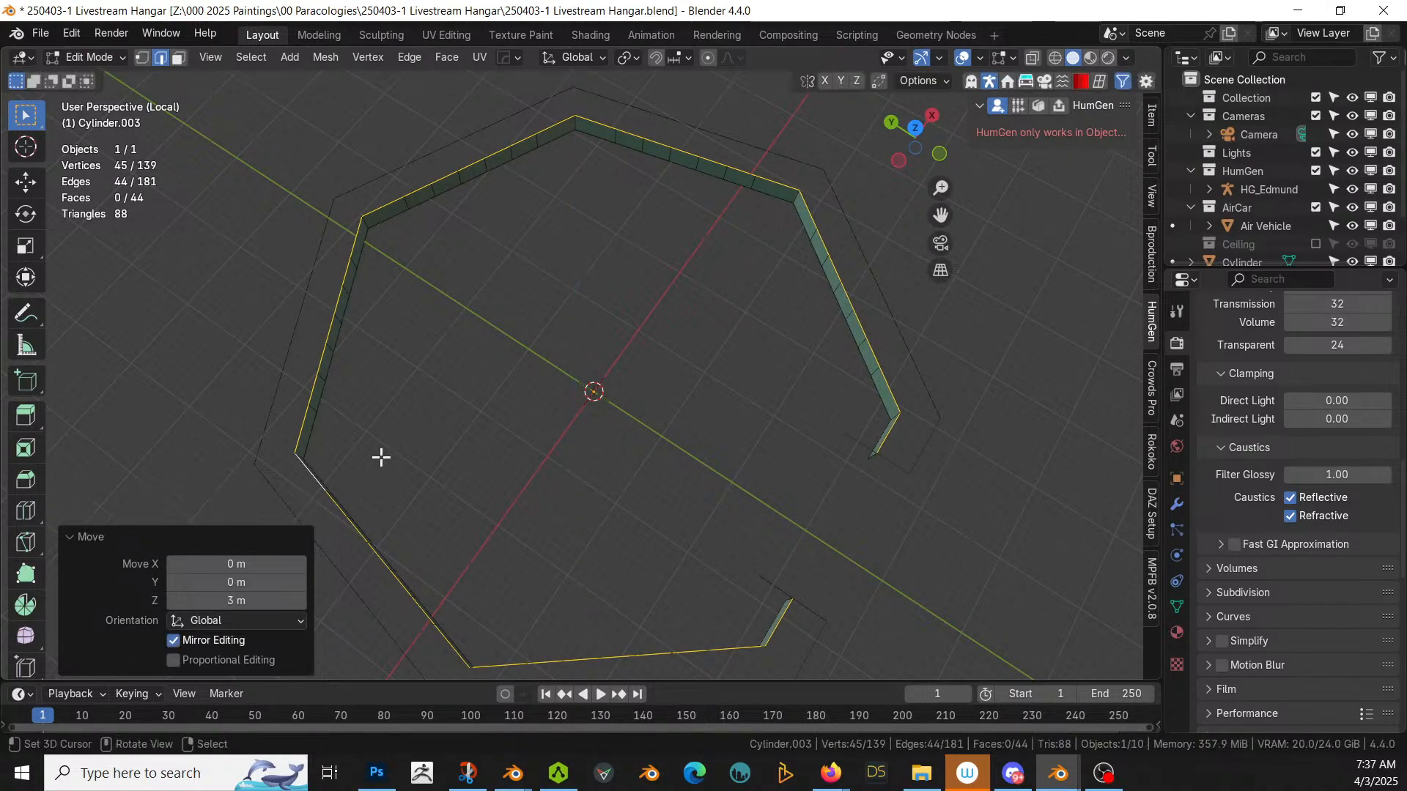
pyautogui.hotkey('ctrl', 'z')
pyautogui.hotkey('ctrl', 'z')
pyautogui.hotkey('ctrl', 'z')
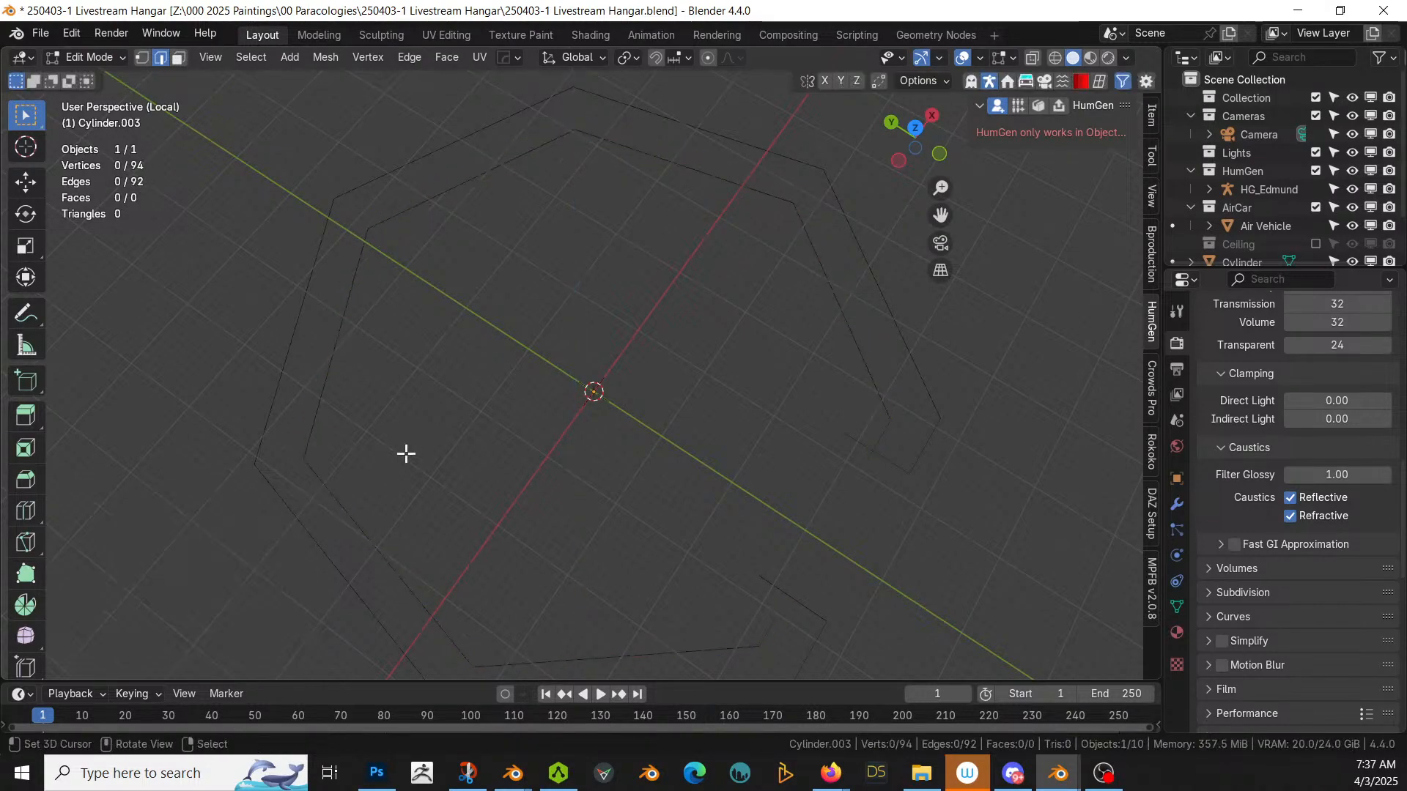
# Step: Move the whole inner edge loop up 3 m along Z without extruding it
pyautogui.keyDown('alt'); pyautogui.click(309, 440); pyautogui.keyUp('alt')
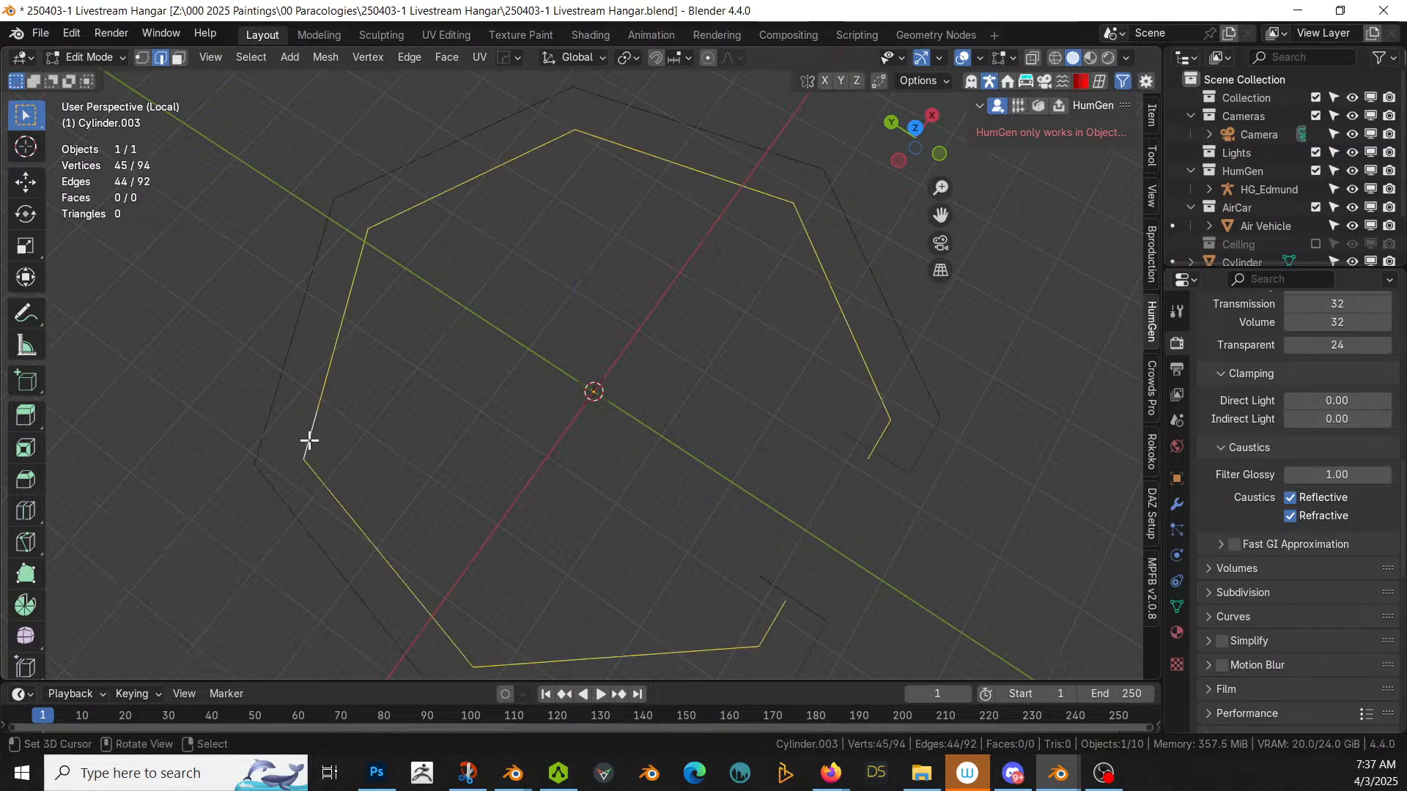
pyautogui.write('g')
pyautogui.write('z3')
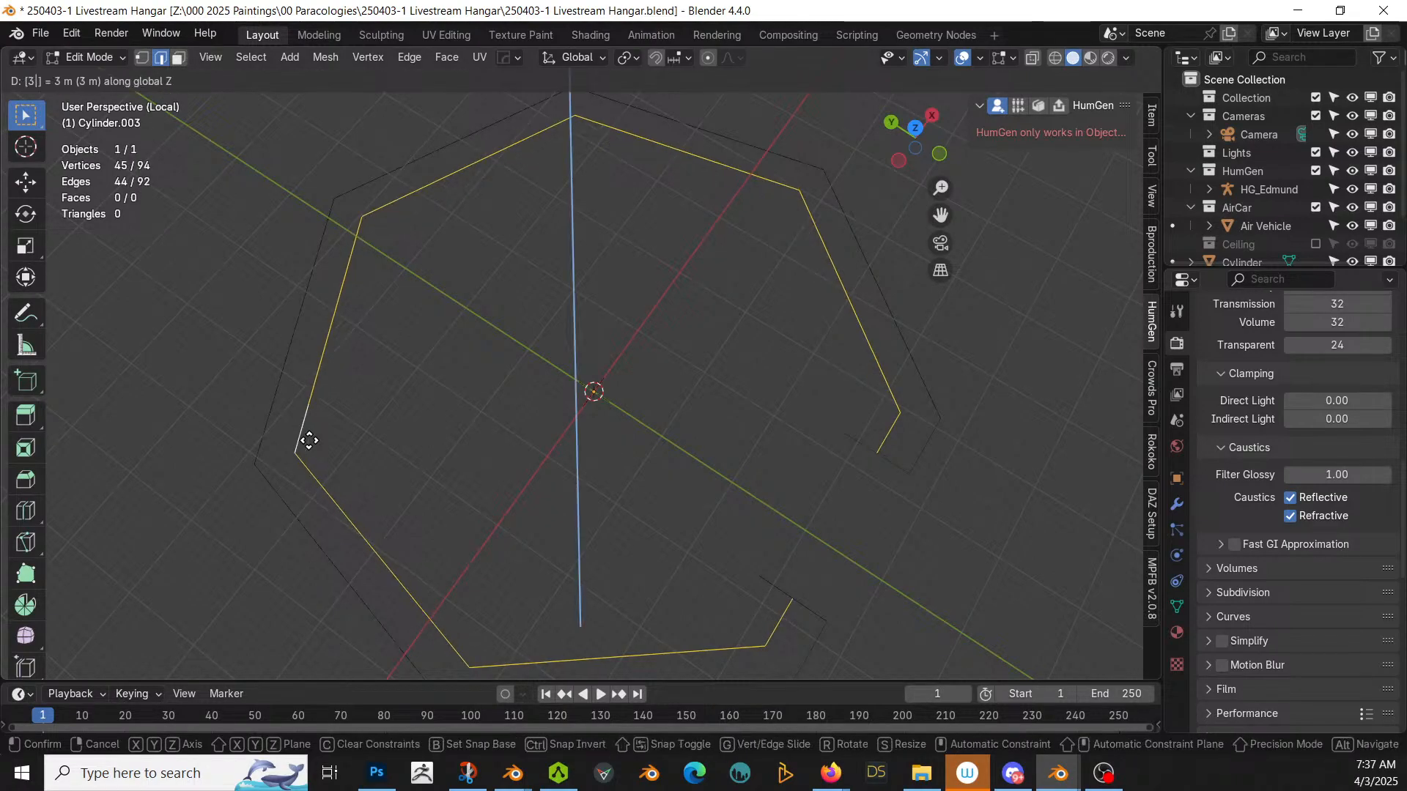
pyautogui.press('Return')
pyautogui.moveTo(310, 440); pyautogui.dragTo(327, 518, button='middle')
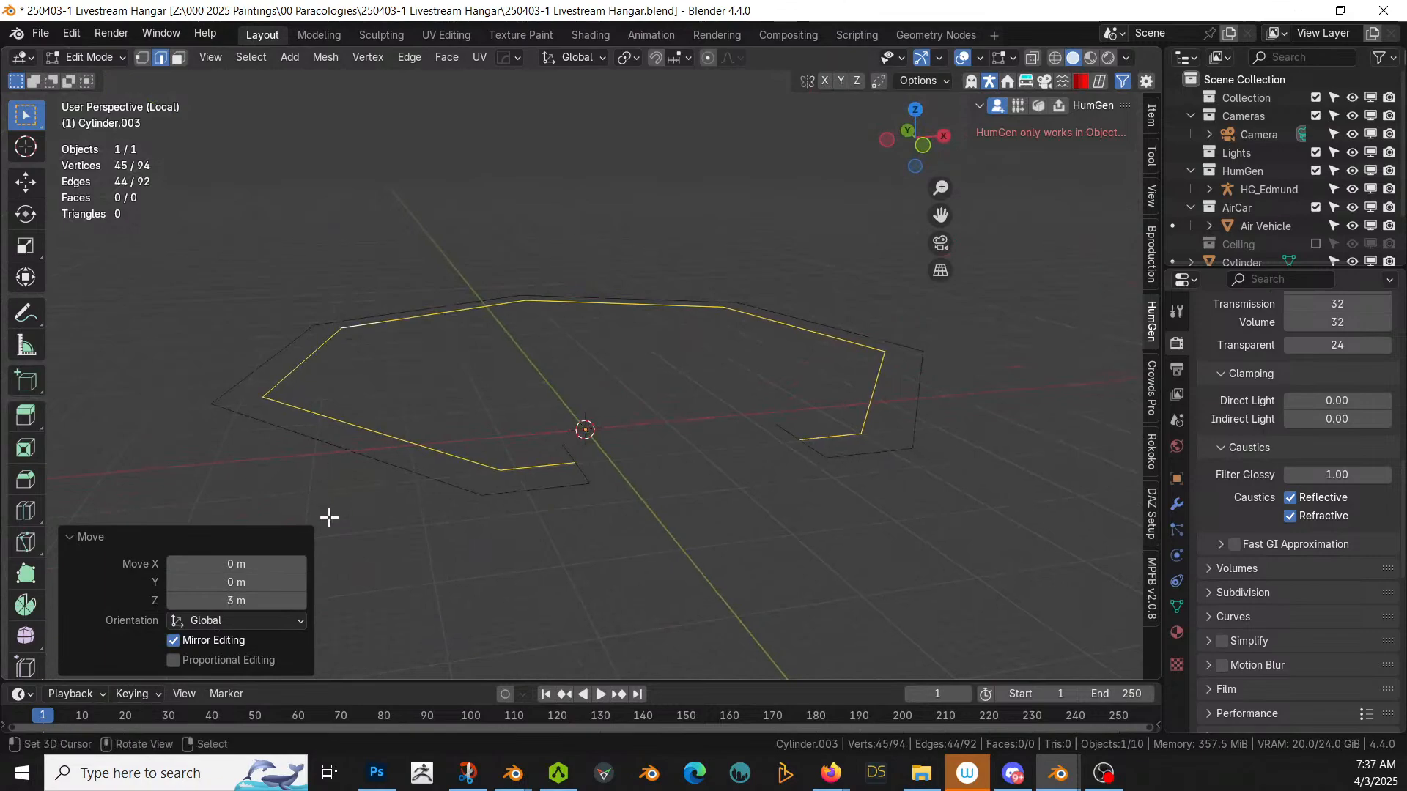
# Step: Try bridging the inner and outer edge loops into a strip of faces
pyautogui.press('a')
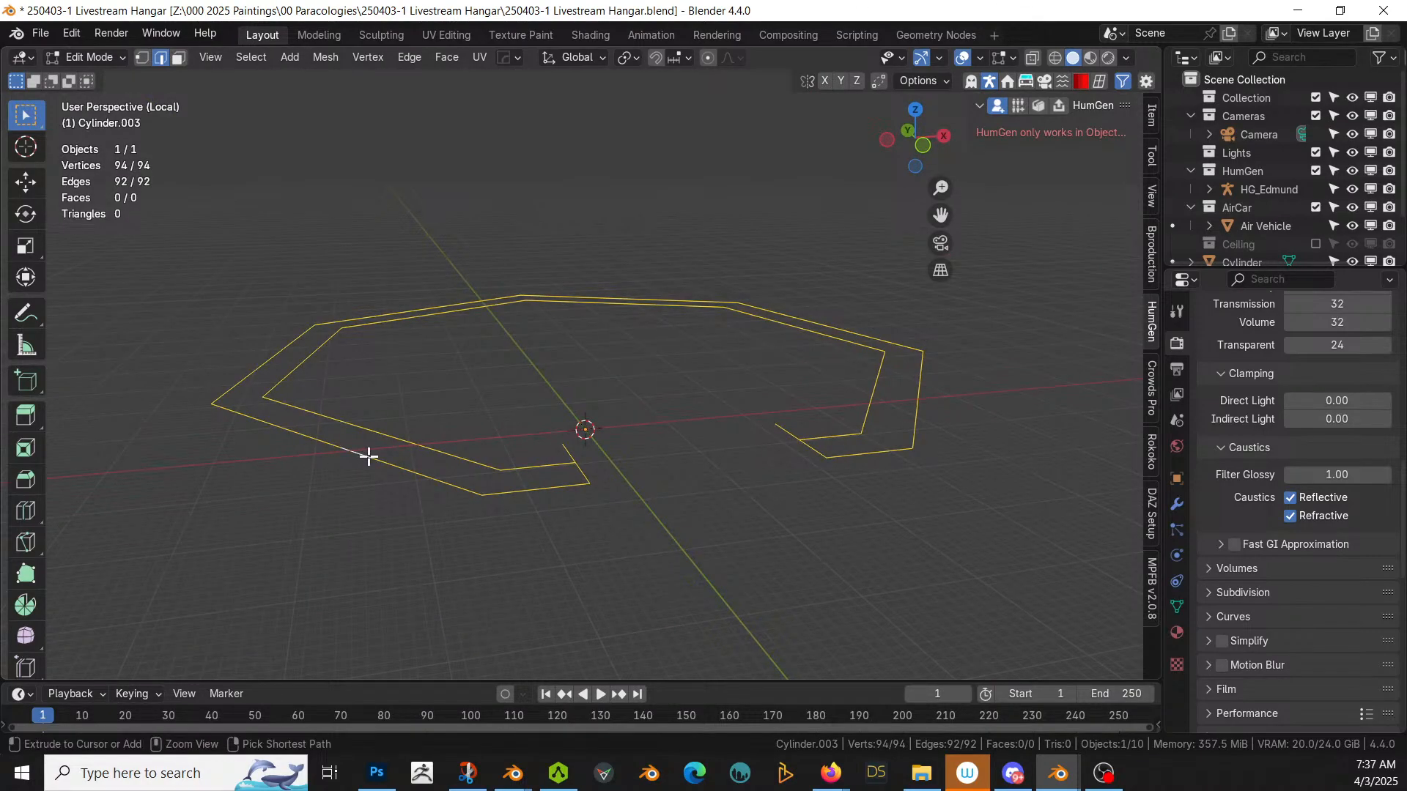
pyautogui.hotkey('ctrl', 'e')
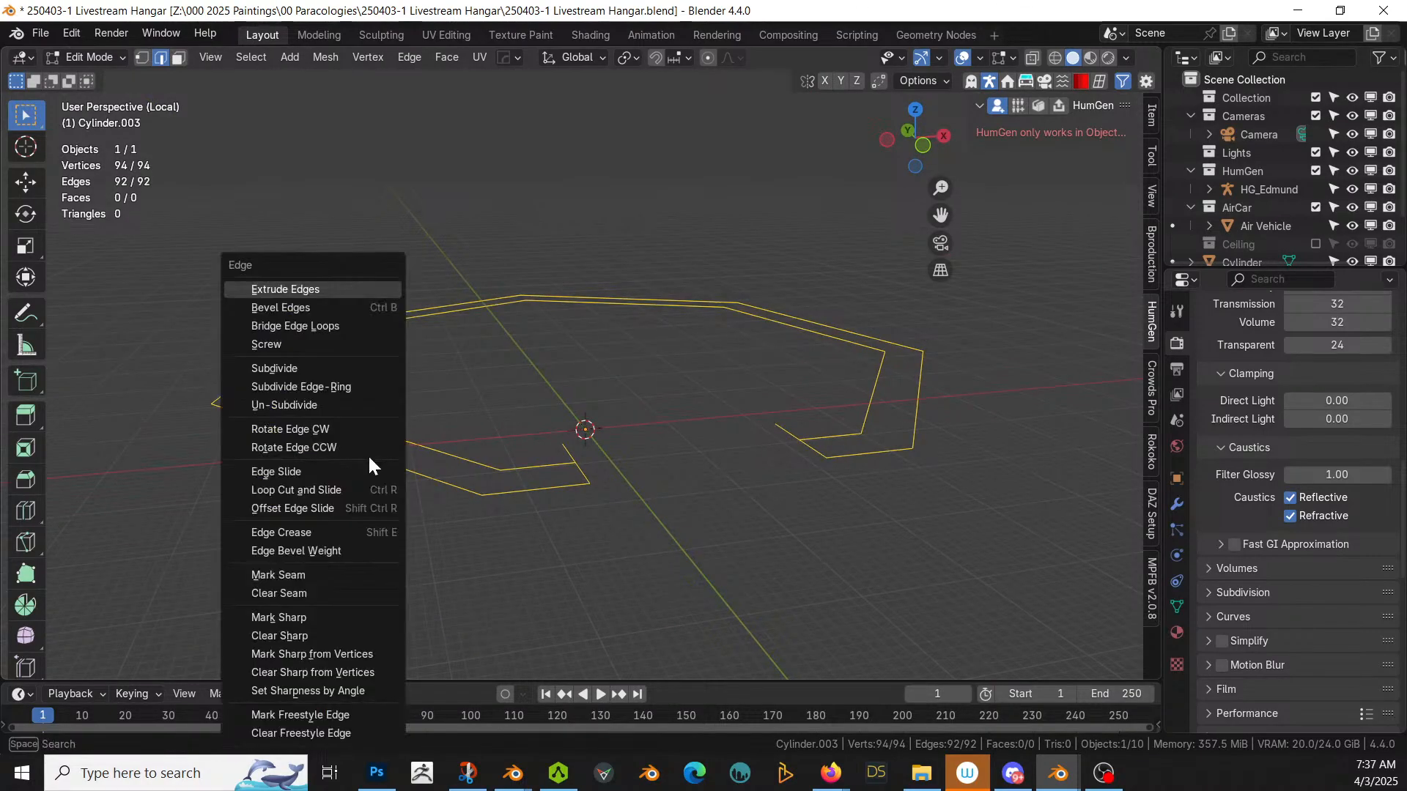
pyautogui.click(329, 327)
pyautogui.moveTo(600, 435); pyautogui.dragTo(568, 440, button='middle')
pyautogui.hotkey('ctrl', 'z')
# Step: Delete the two stray end vertices that project inward past the inner loop on both sides of the door opening
pyautogui.press('Tab')
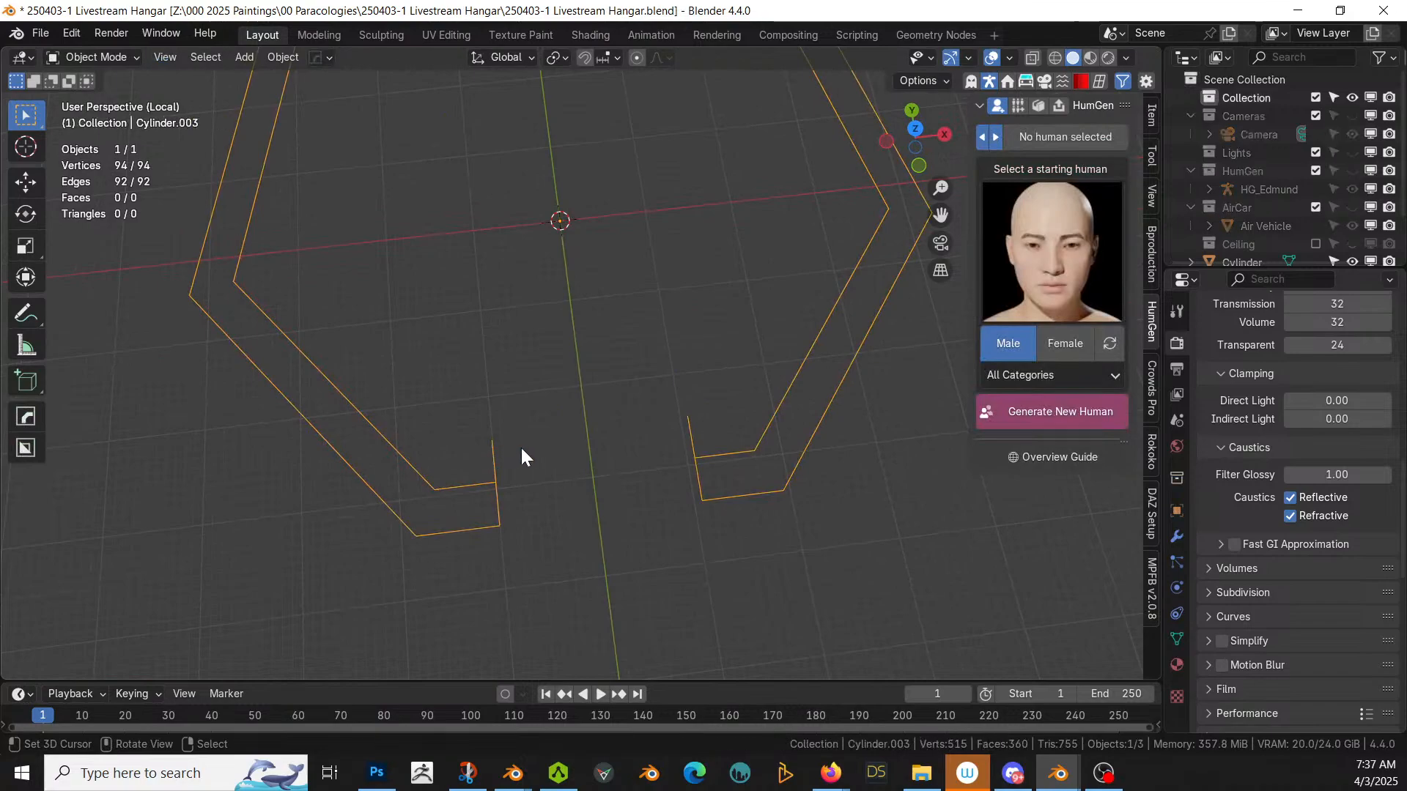
pyautogui.click(512, 446)
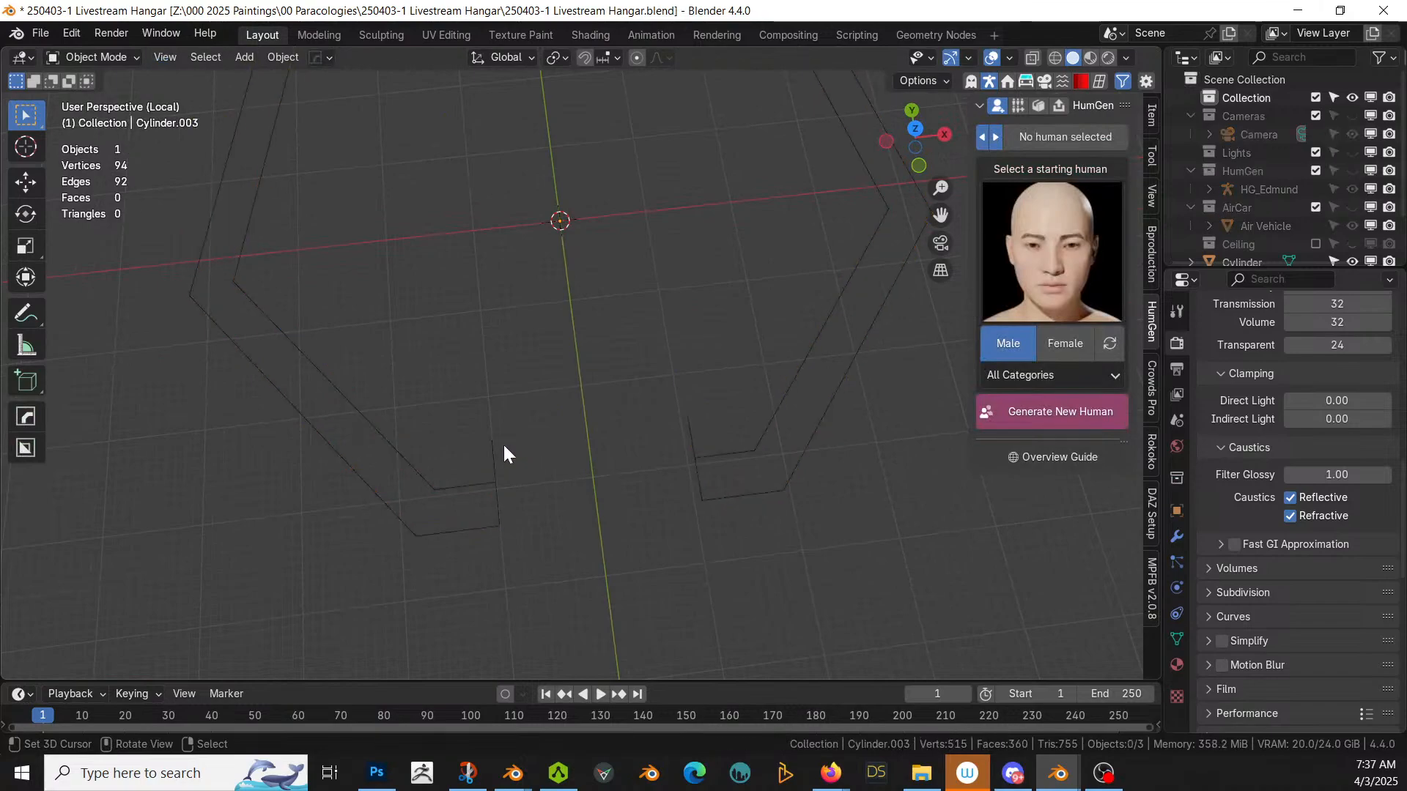
pyautogui.click(717, 463)
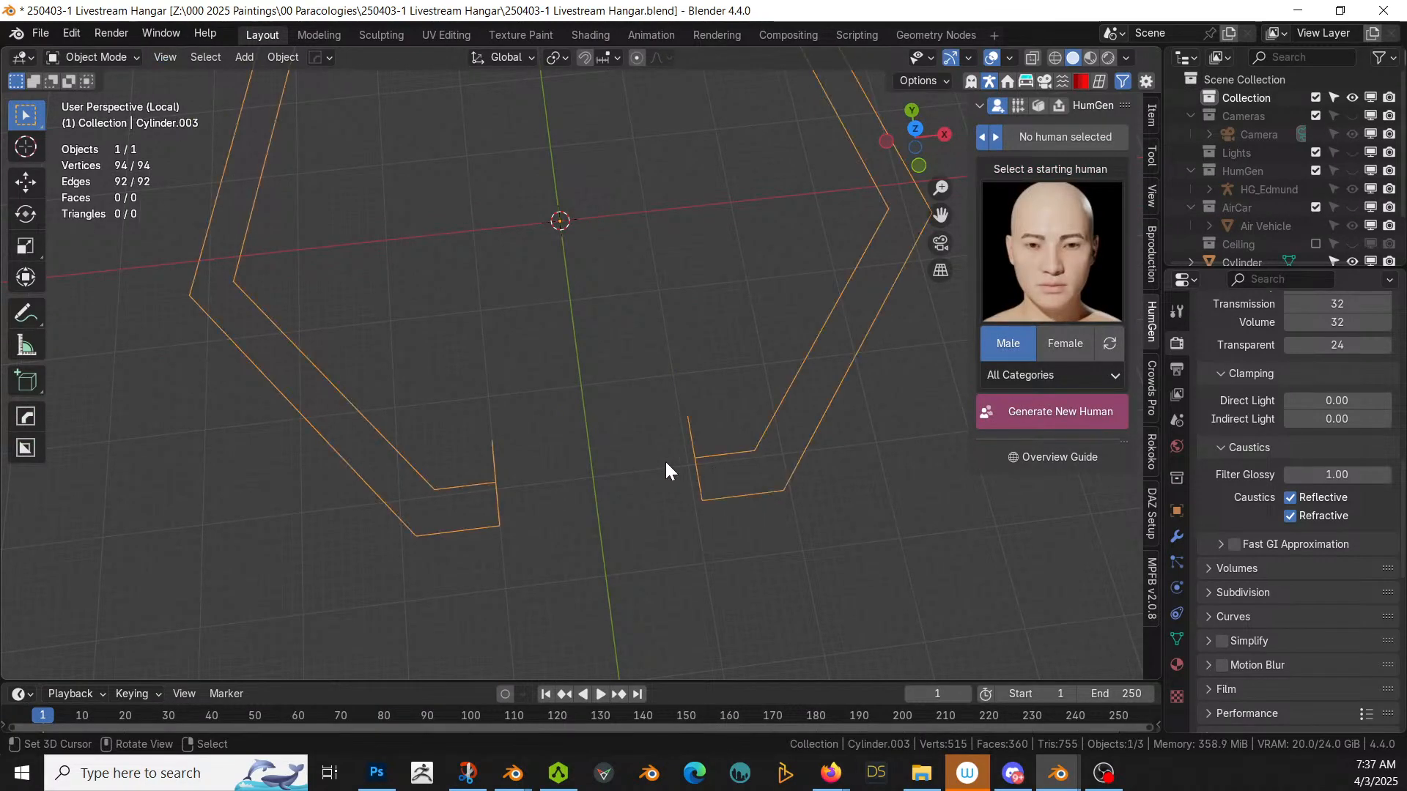
pyautogui.press('Tab')
pyautogui.press('1')
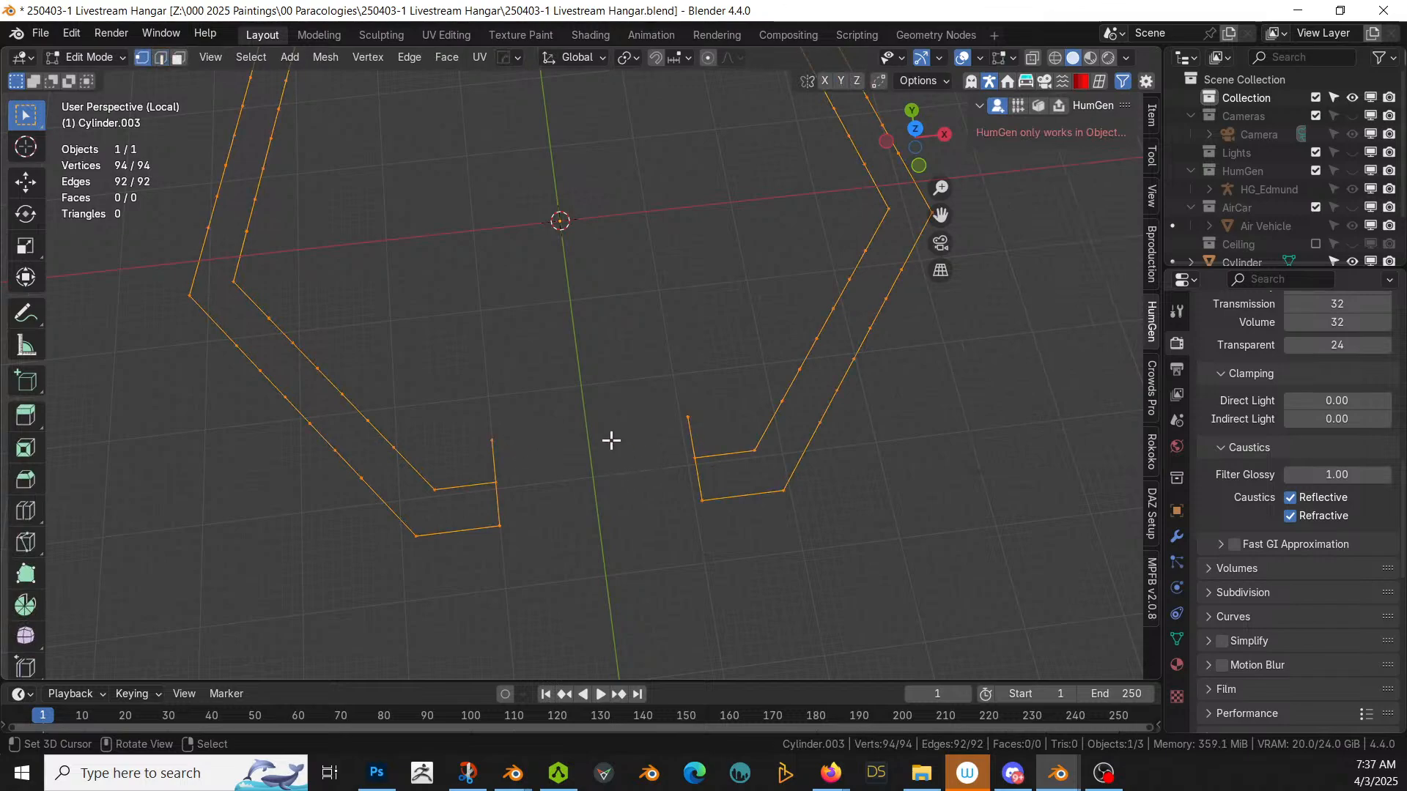
pyautogui.click(482, 438)
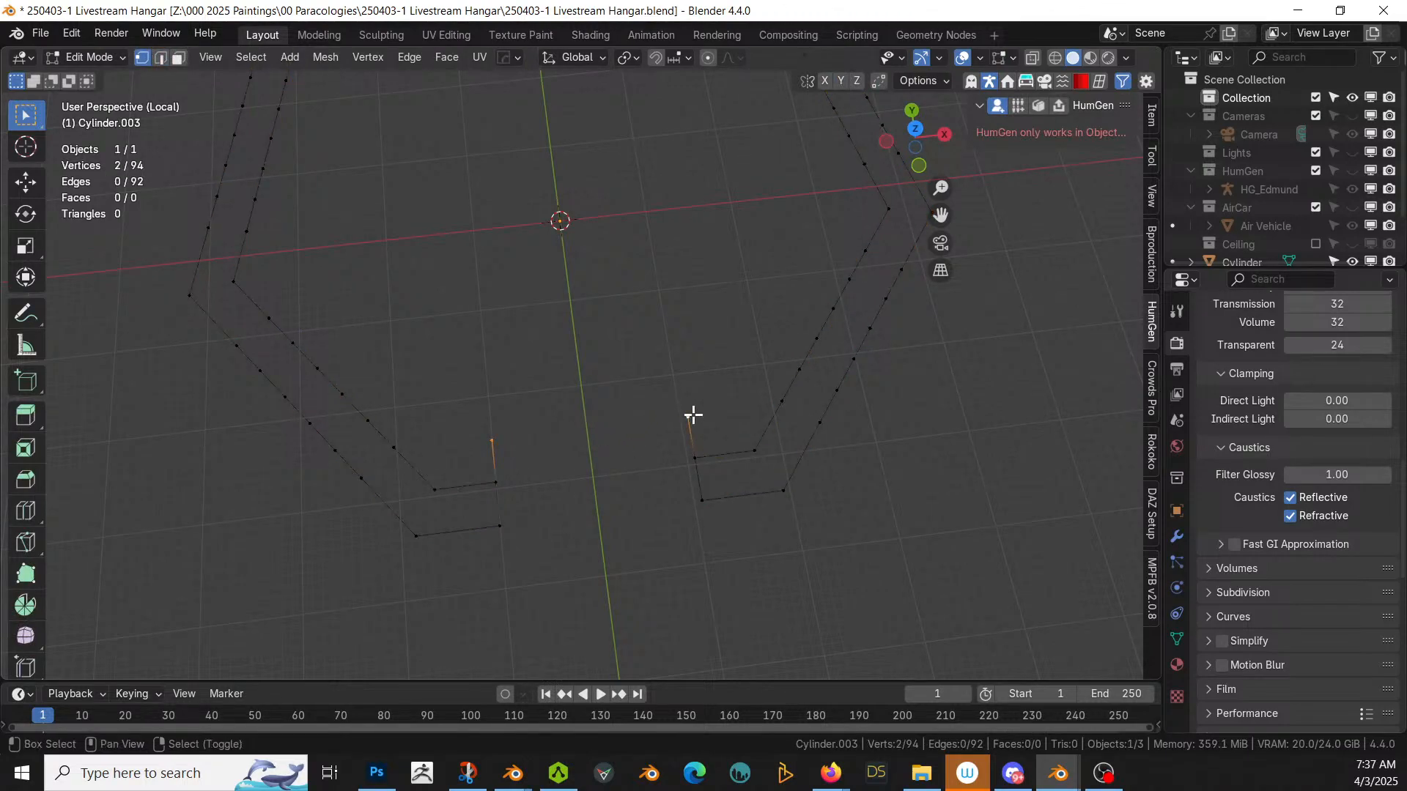
pyautogui.press('x')
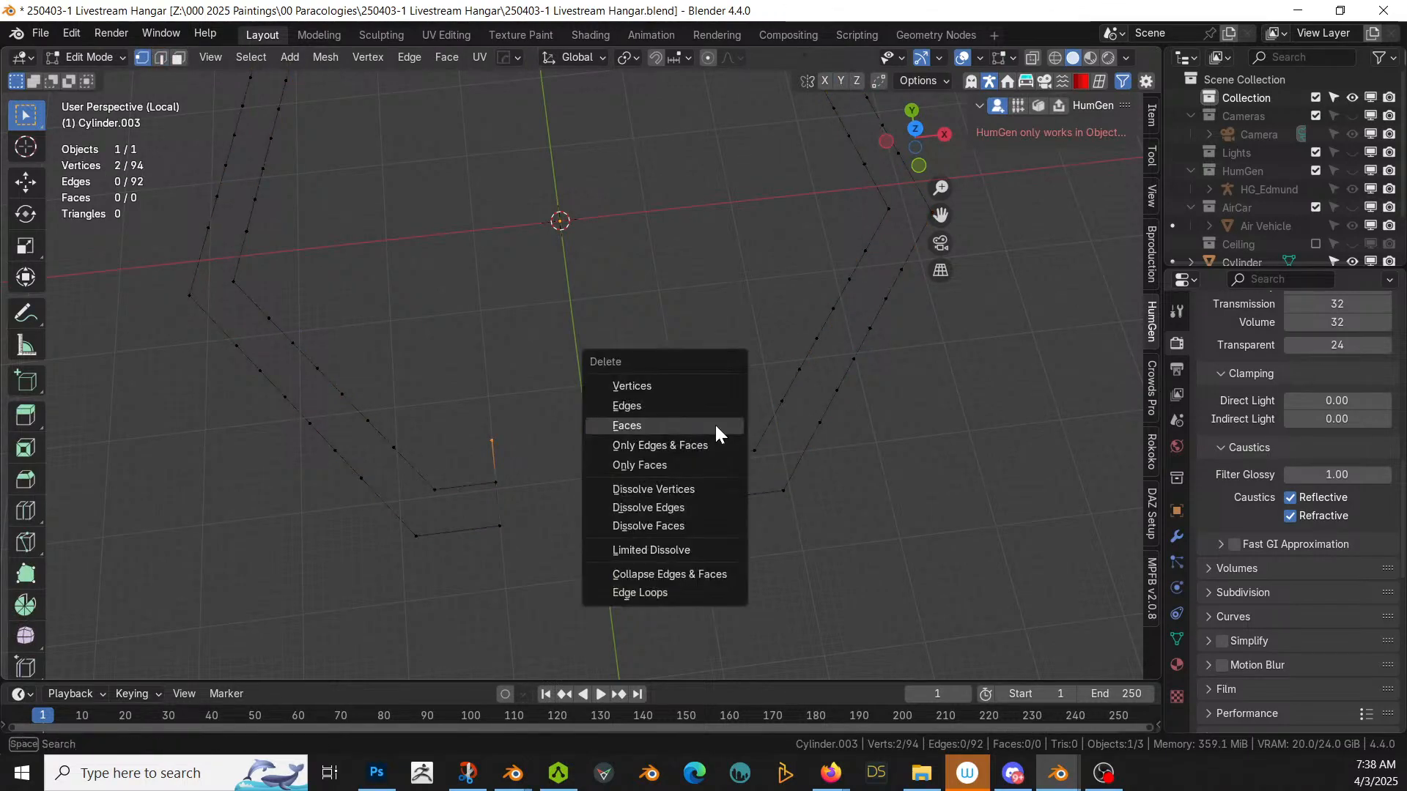
pyautogui.click(666, 385)
# Step: Delete only the two short edges linking the inner and outer loops on both sides of the door opening
pyautogui.moveTo(701, 473); pyautogui.dragTo(596, 446, button='middle')
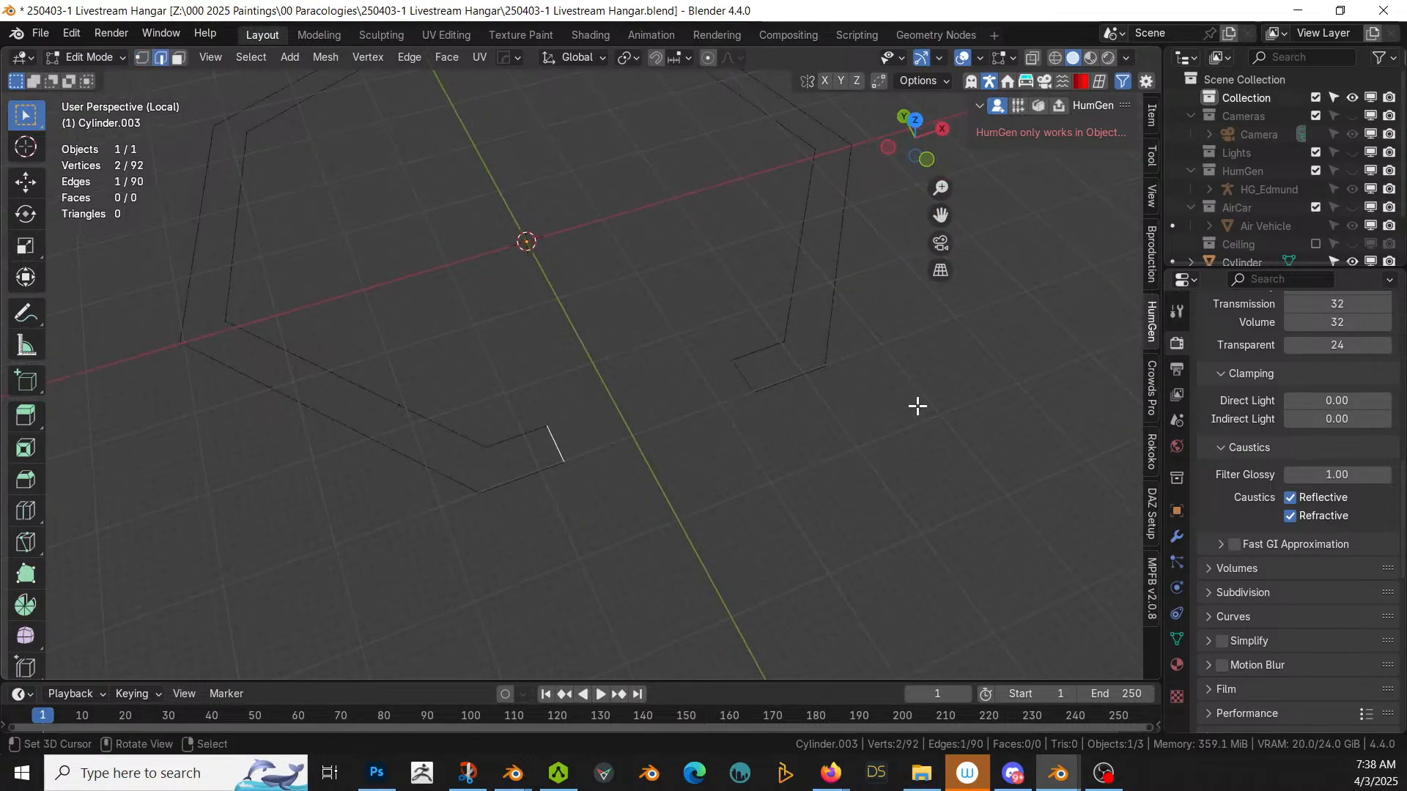
pyautogui.keyDown('shift'); pyautogui.click(742, 374); pyautogui.keyUp('shift')
pyautogui.press('x')
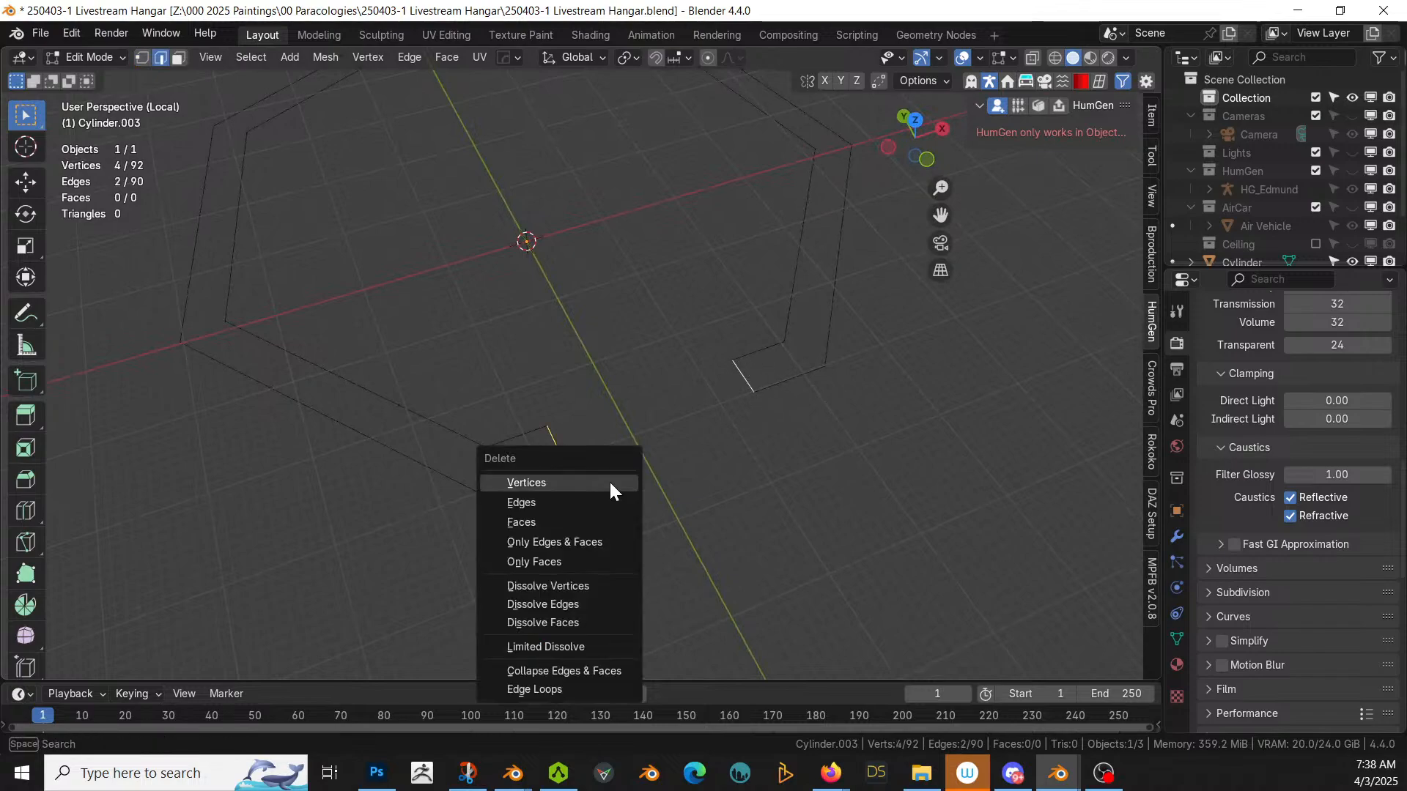
pyautogui.click(561, 502)
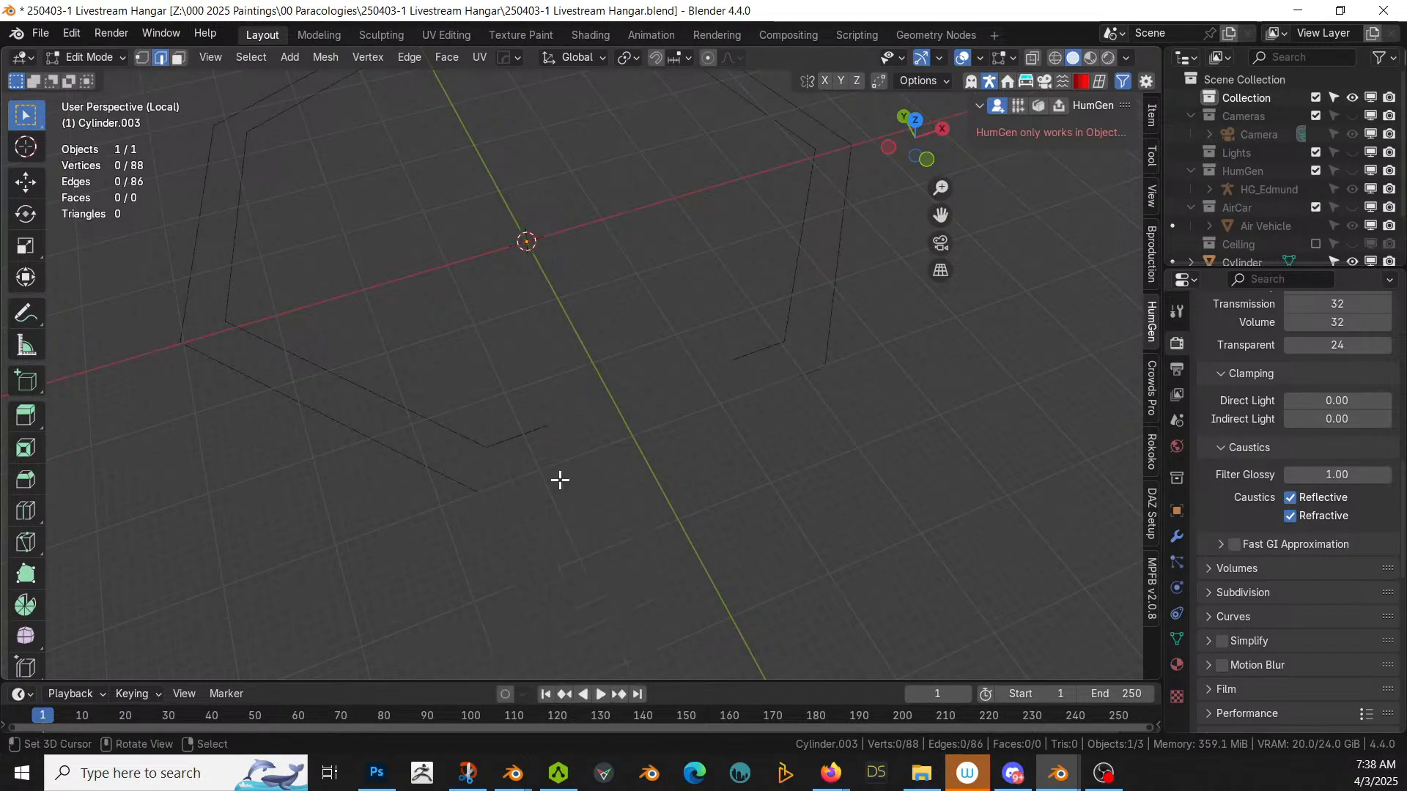
pyautogui.scroll(-1, 637, 471)
pyautogui.hotkey('ctrl', 'z')
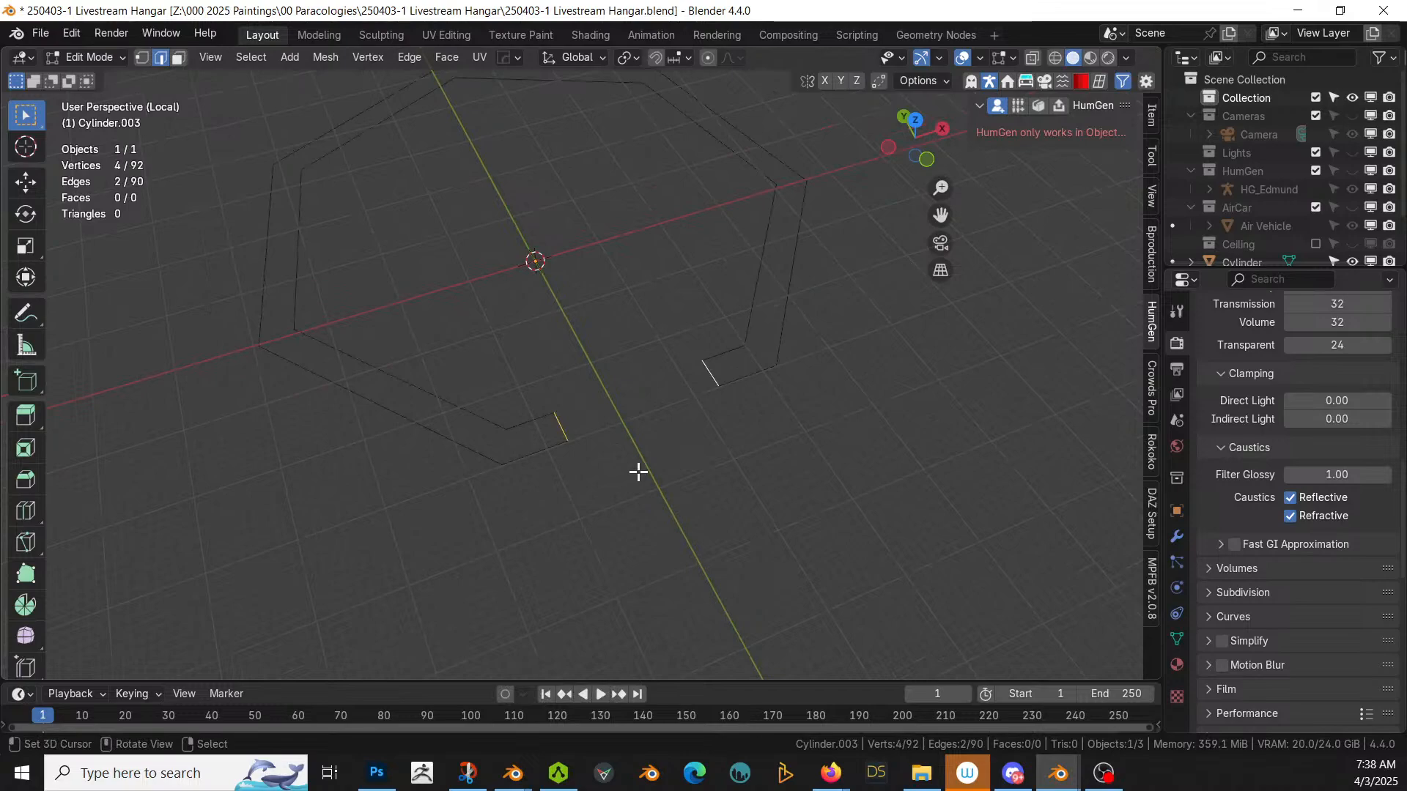
pyautogui.press('x')
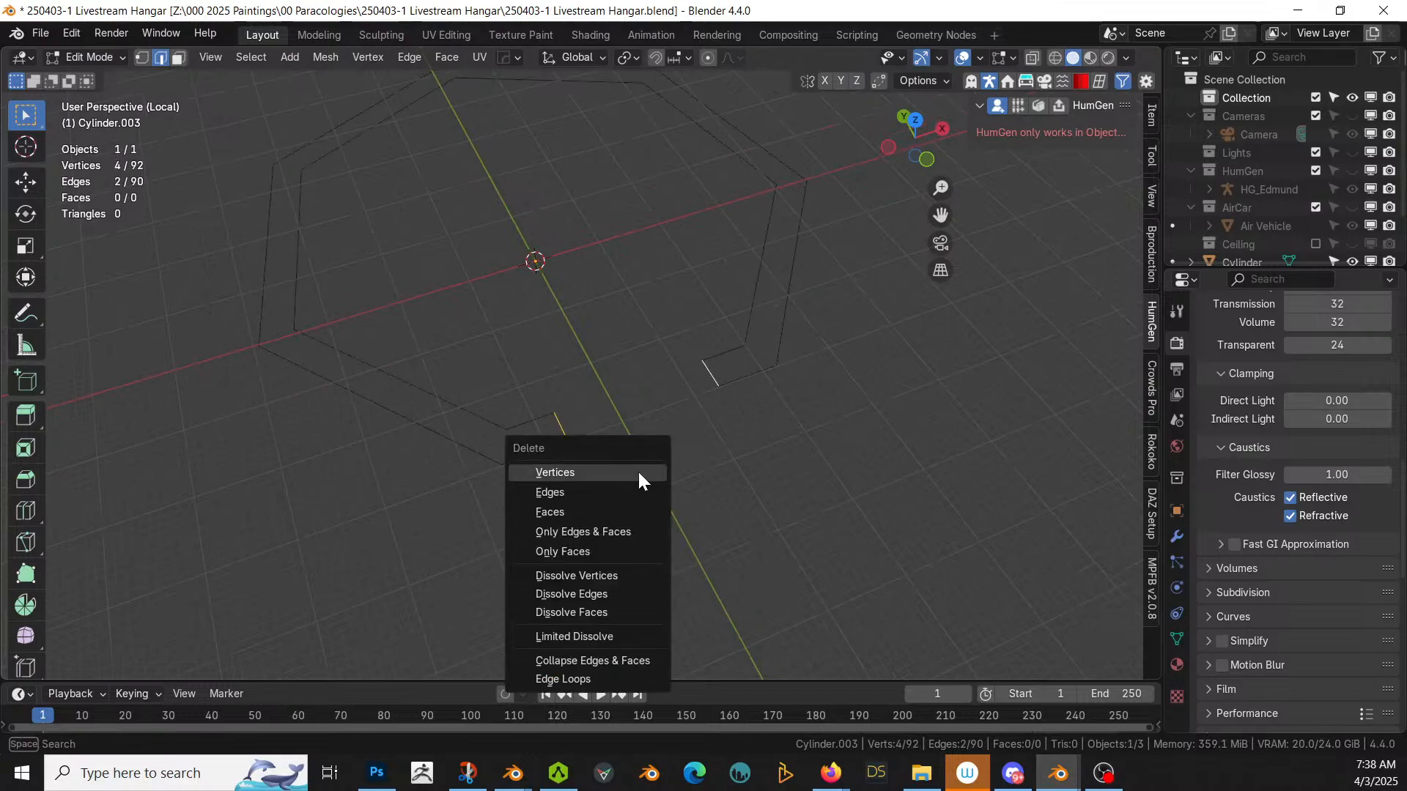
pyautogui.click(573, 491)
# Step: Merge all vertices of both loops by distance and bridge the loops into a strip of faces
pyautogui.moveTo(568, 444); pyautogui.dragTo(716, 411, button='middle')
pyautogui.press('a')
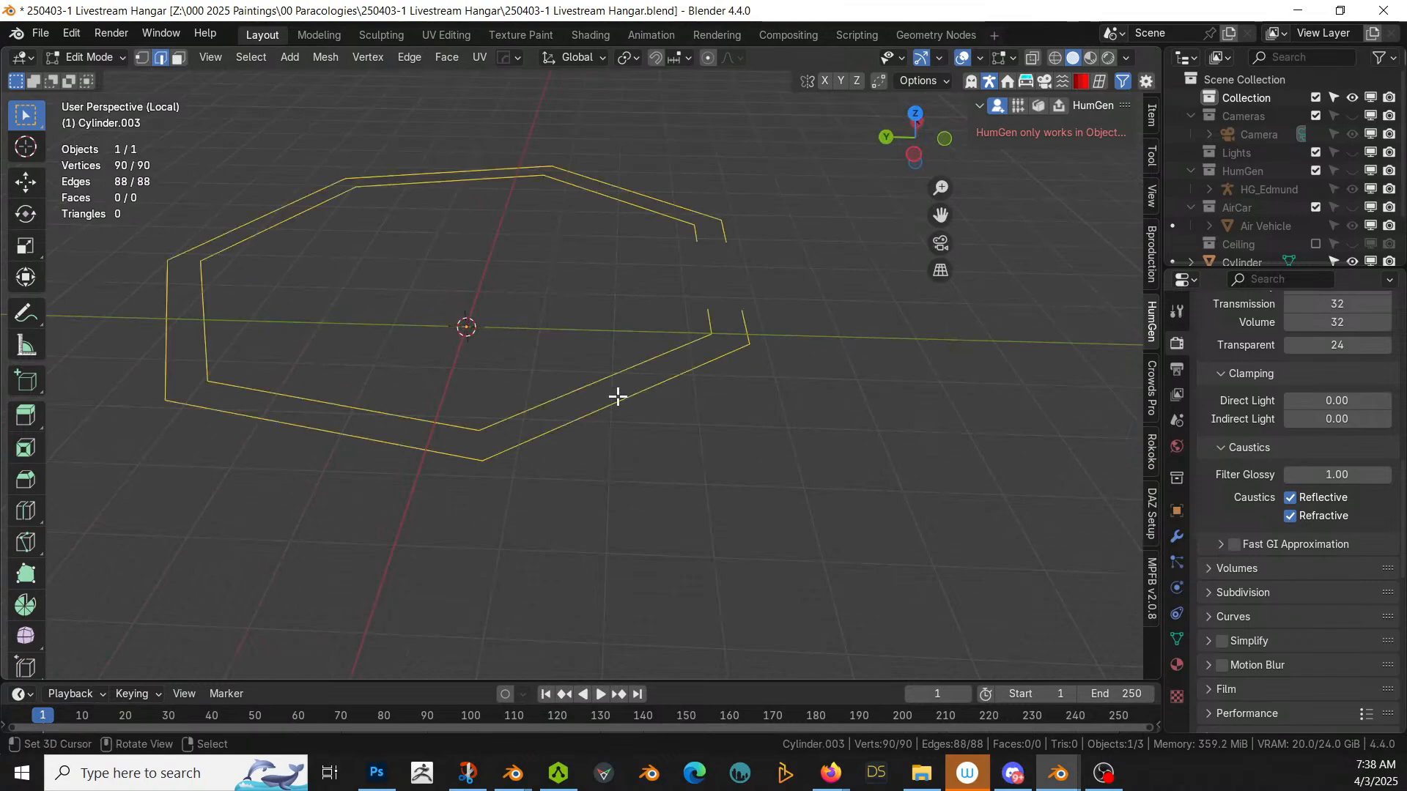
pyautogui.press('m')
pyautogui.click(576, 462)
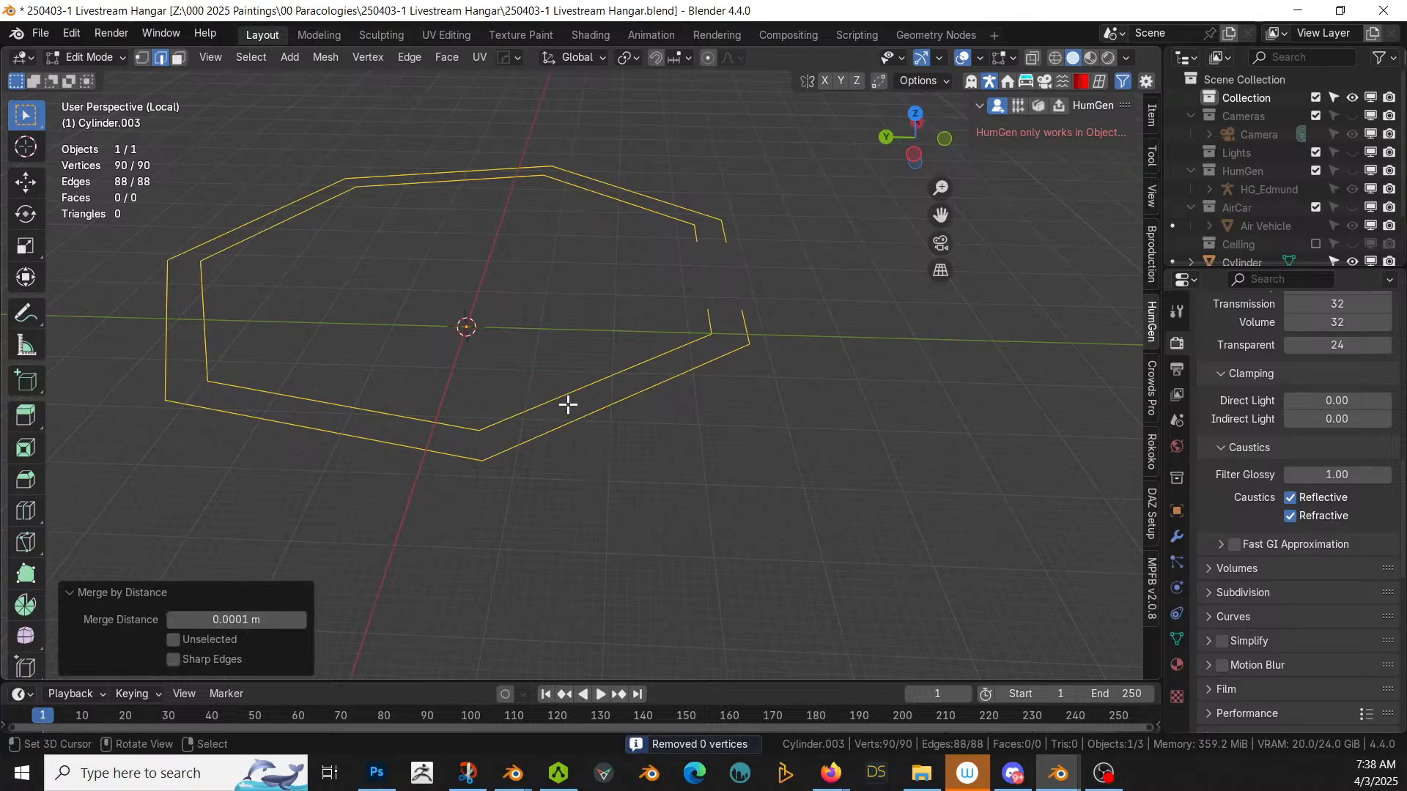
pyautogui.hotkey('ctrl', 'e')
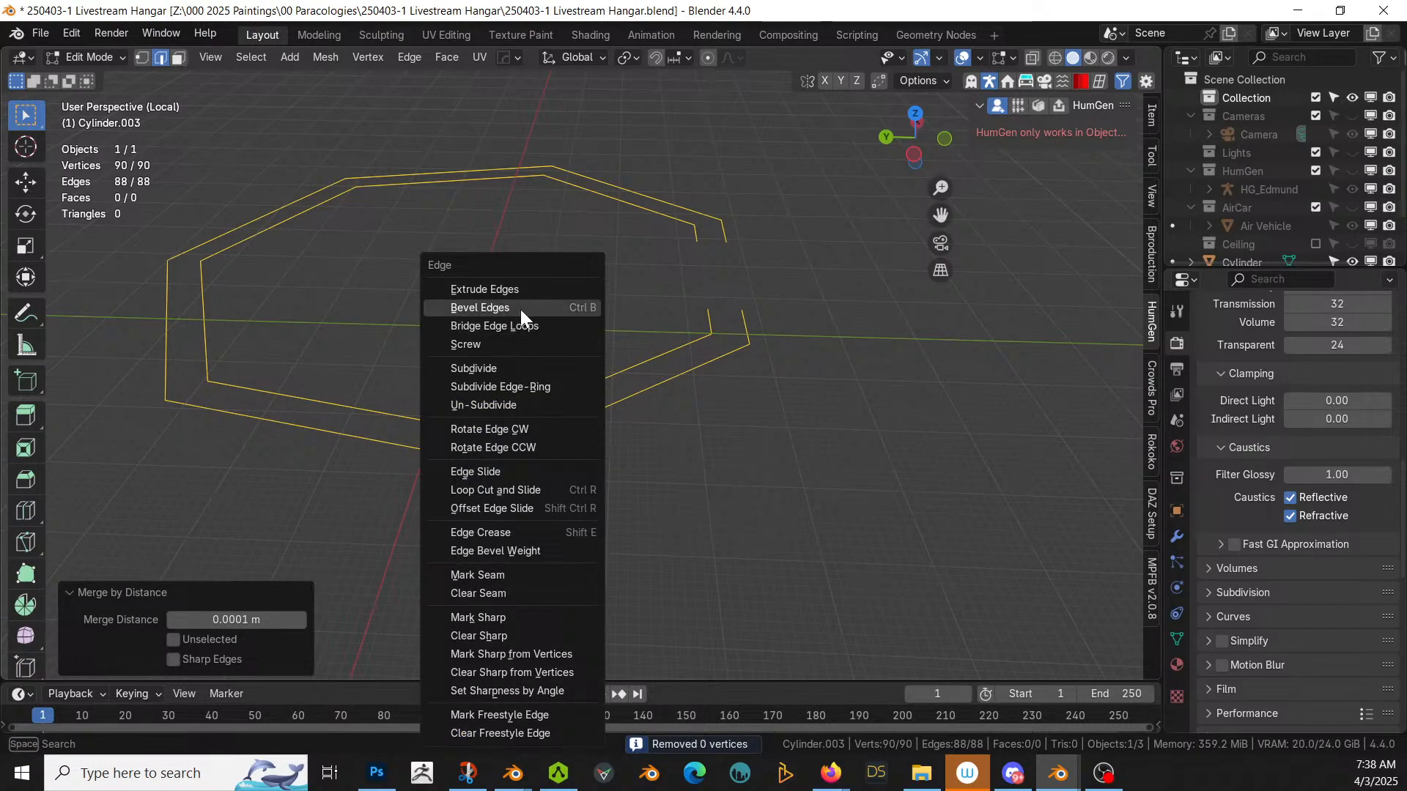
pyautogui.click(538, 324)
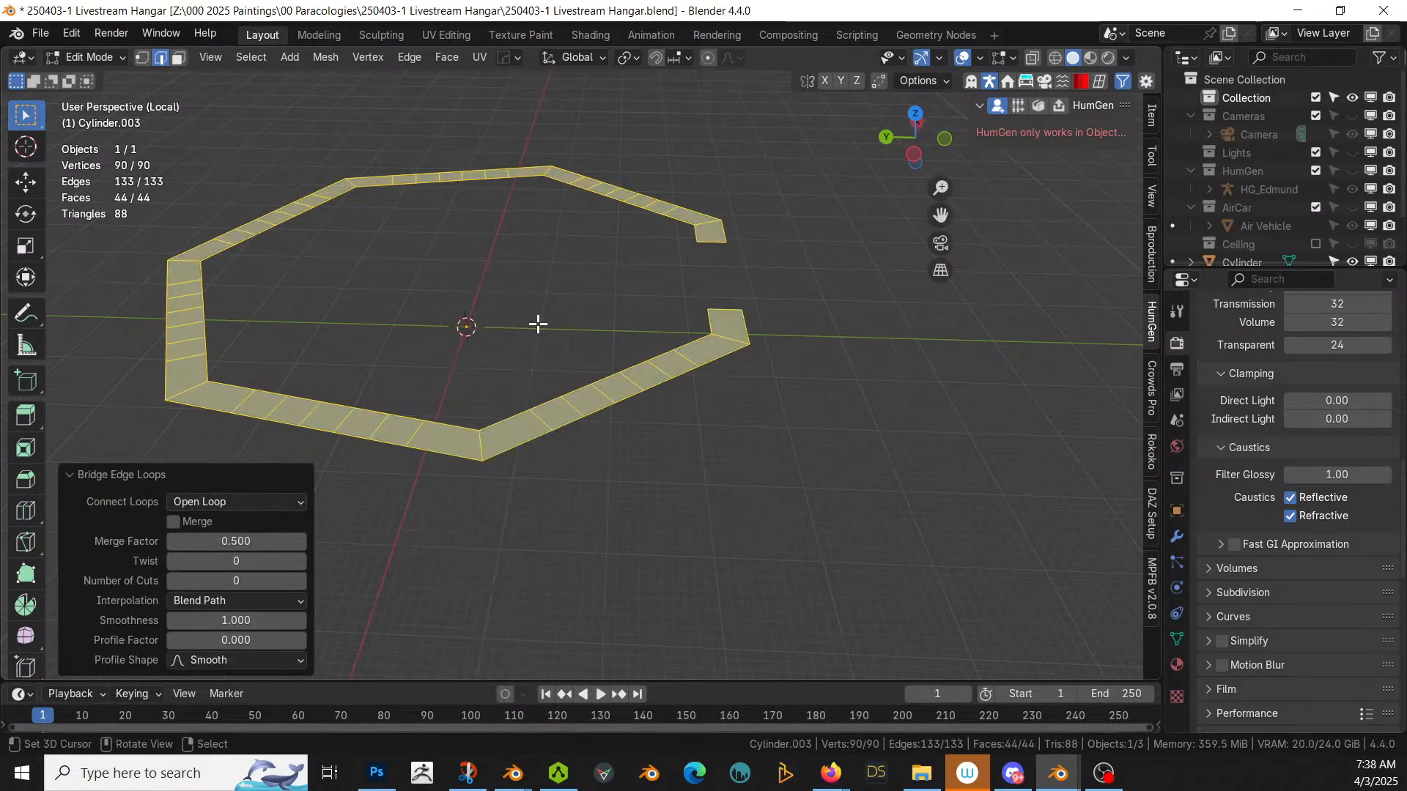
# Step: Save the file and leave local view to check the new ring of faces against the hangar
pyautogui.moveTo(552, 365); pyautogui.dragTo(447, 438, button='middle')
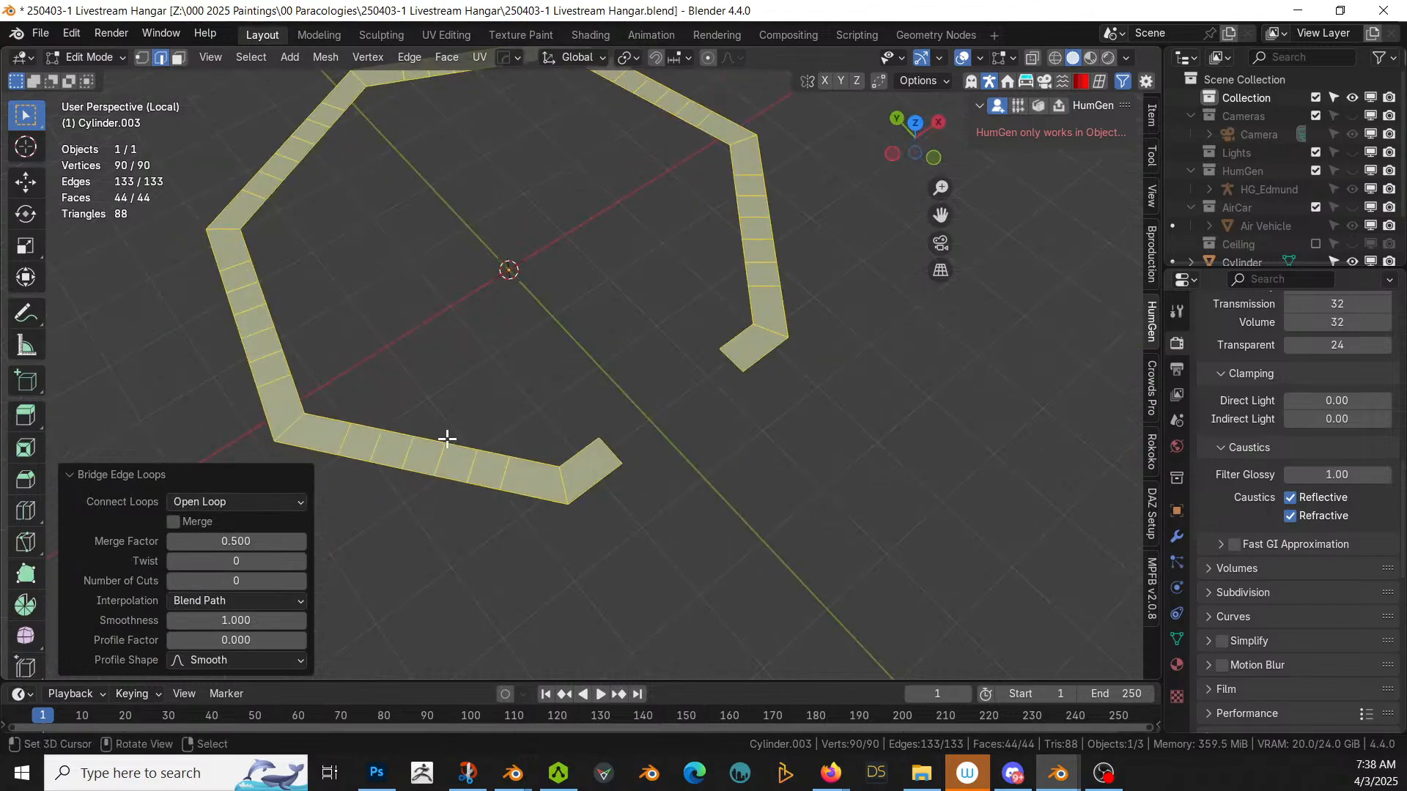
pyautogui.hotkey('ctrl', 's')
pyautogui.press('KP_Divide')
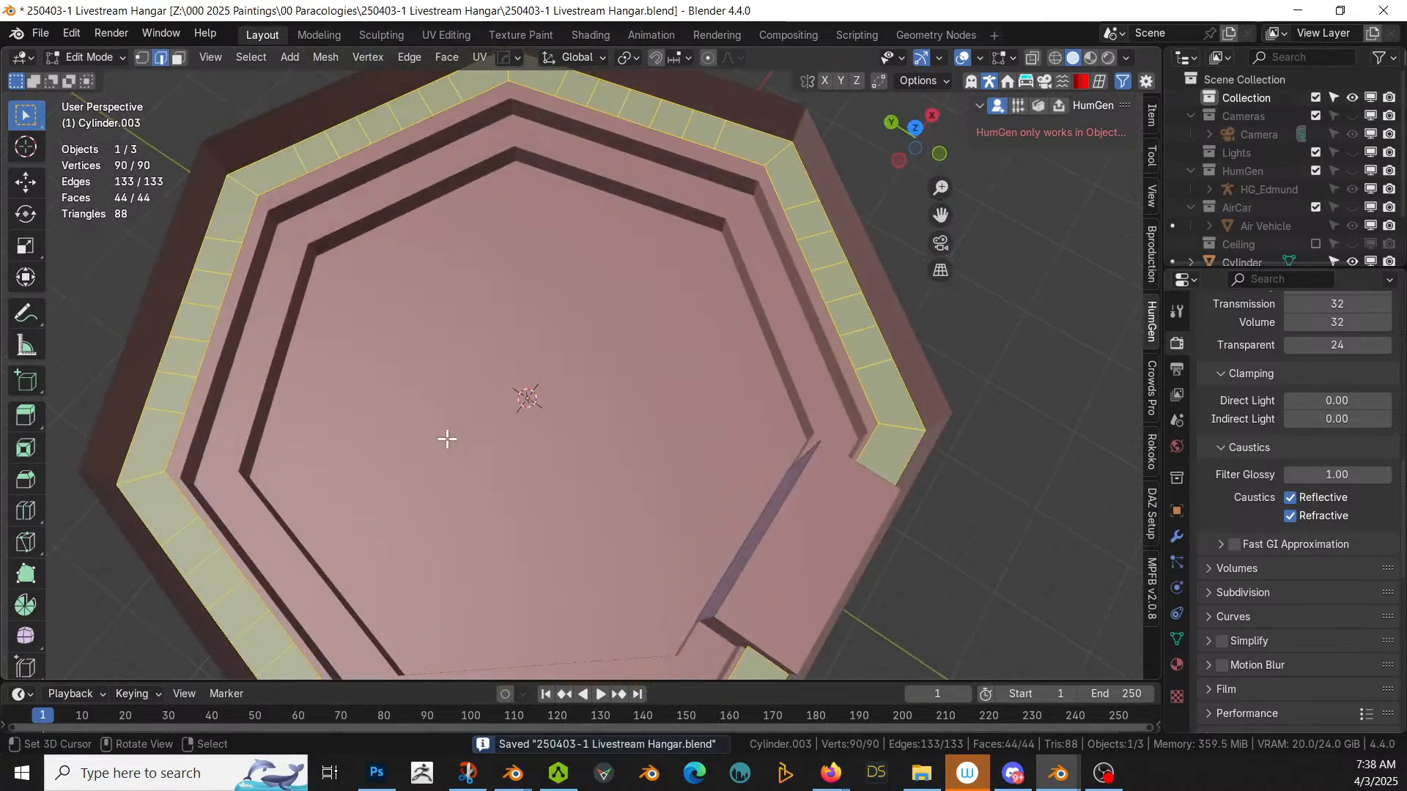
pyautogui.moveTo(449, 437); pyautogui.dragTo(520, 408, button='middle')
pyautogui.moveTo(681, 372); pyautogui.dragTo(540, 382, button='middle')
pyautogui.moveTo(411, 333); pyautogui.dragTo(211, 466, button='middle')
pyautogui.press('KP_7')
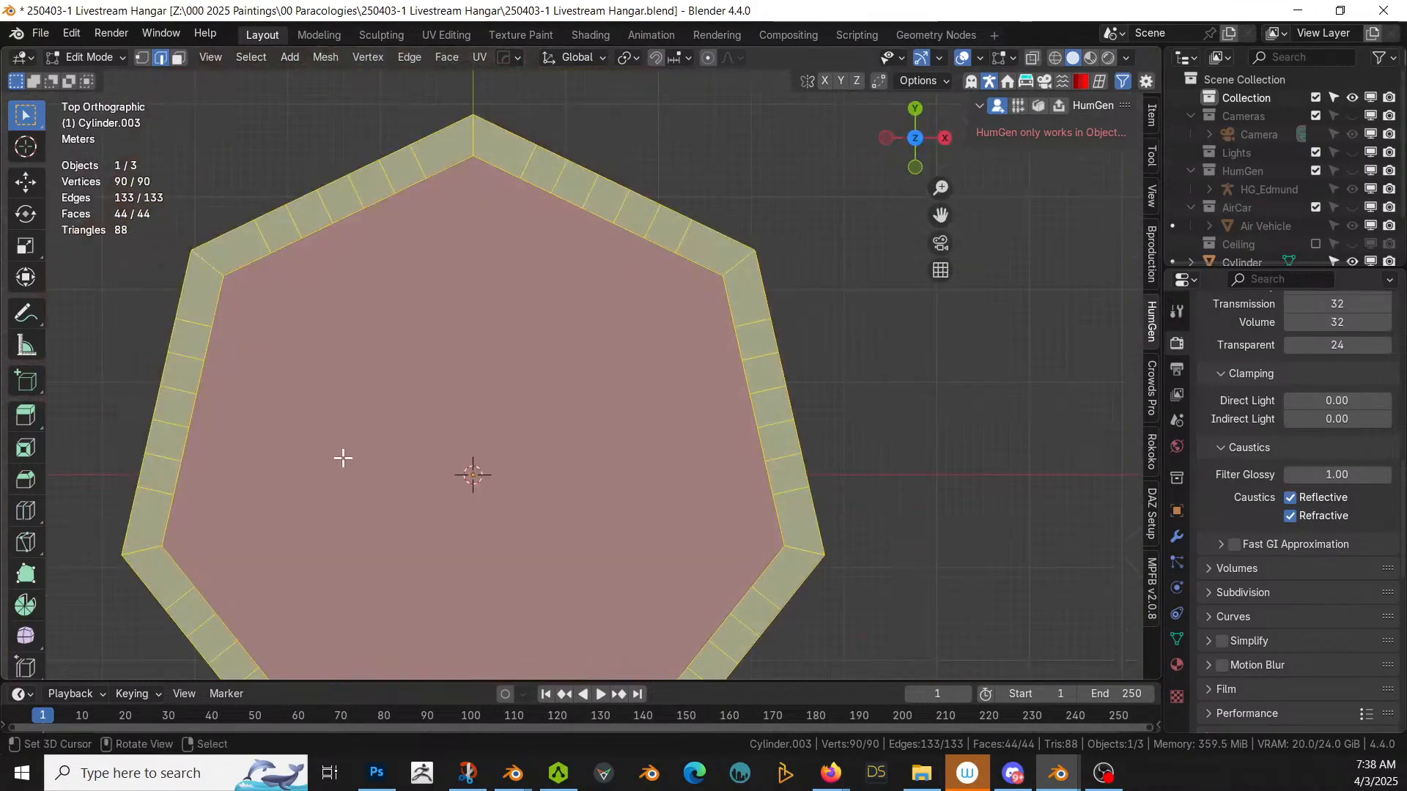
pyautogui.moveTo(424, 411); pyautogui.dragTo(468, 220, button='middle')
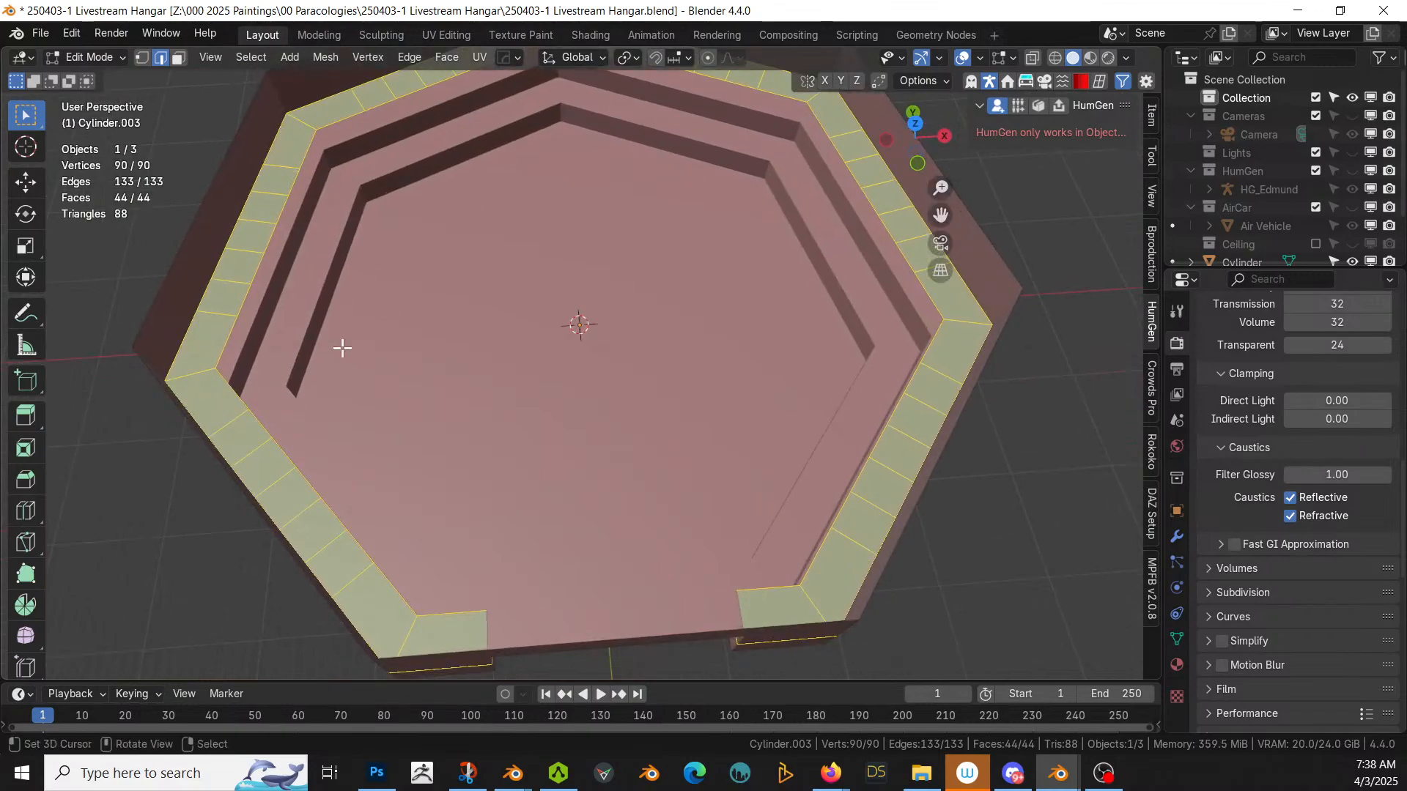
# Step: Duplicate one edge segment at the foot of the innermost step on the hangar body's left wall and separate it into its own object
pyautogui.press('Tab')
pyautogui.click(323, 332)
pyautogui.press('Tab')
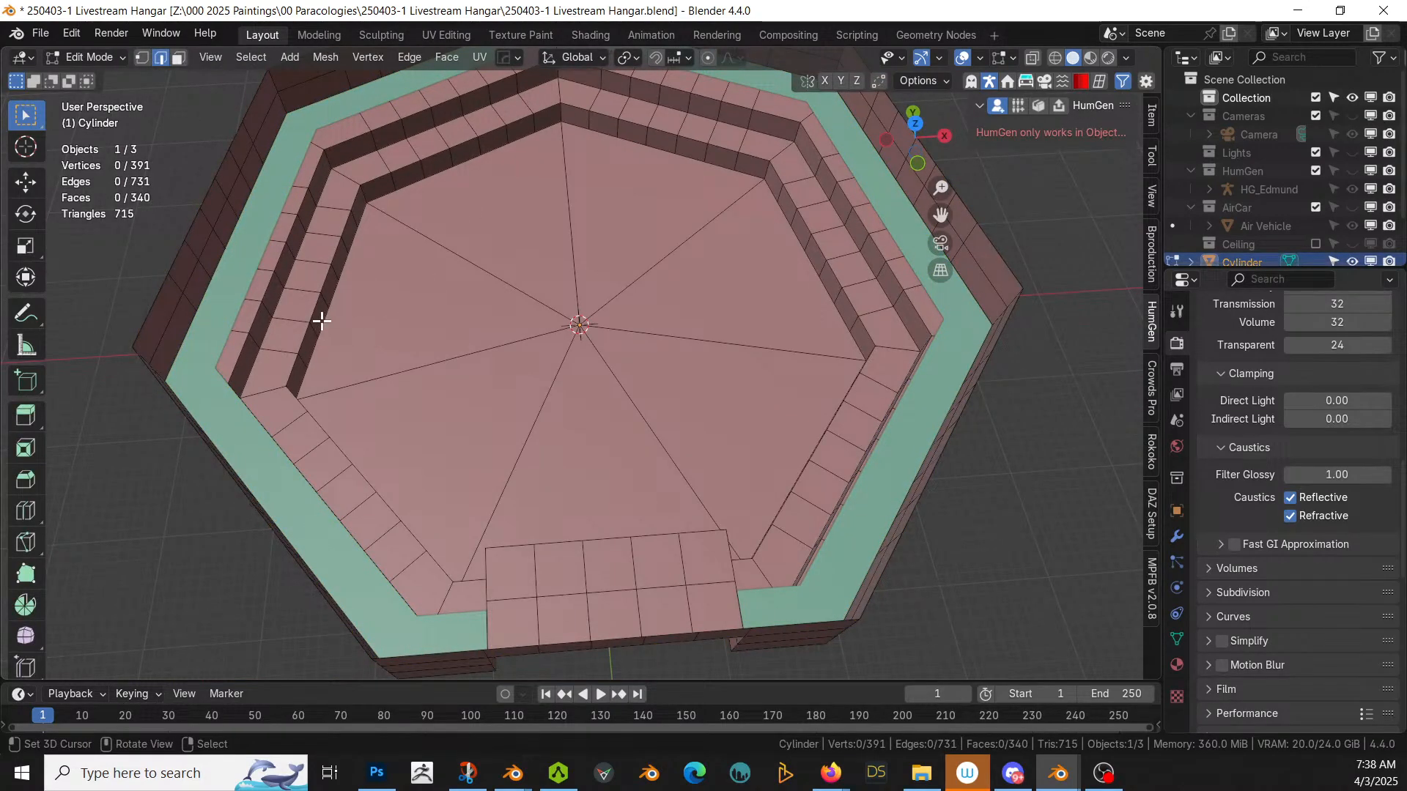
pyautogui.moveTo(337, 301); pyautogui.dragTo(339, 264, button='middle')
pyautogui.scroll(4, 339, 264)
pyautogui.moveTo(468, 543); pyautogui.dragTo(308, 465, button='middle')
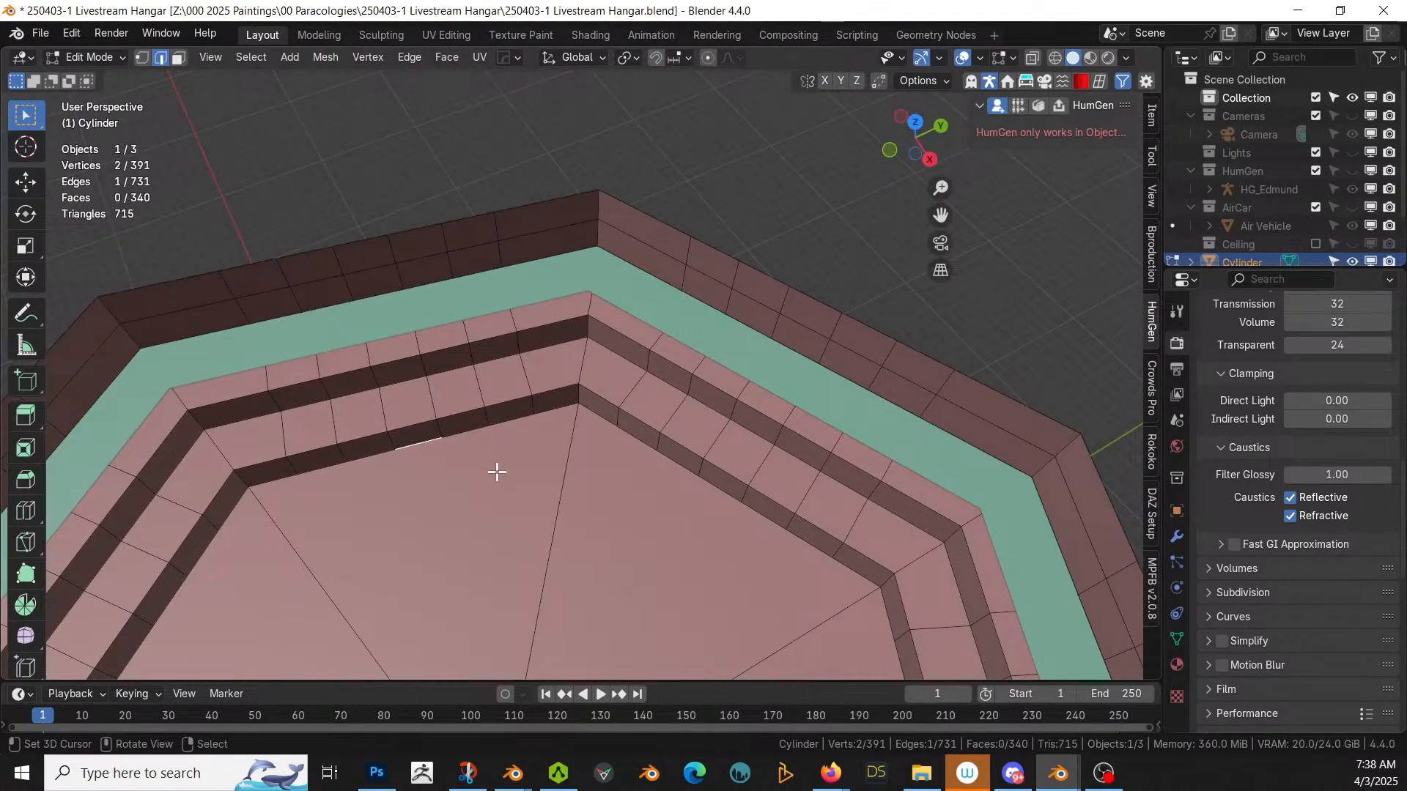
pyautogui.moveTo(512, 486); pyautogui.dragTo(490, 371, button='middle')
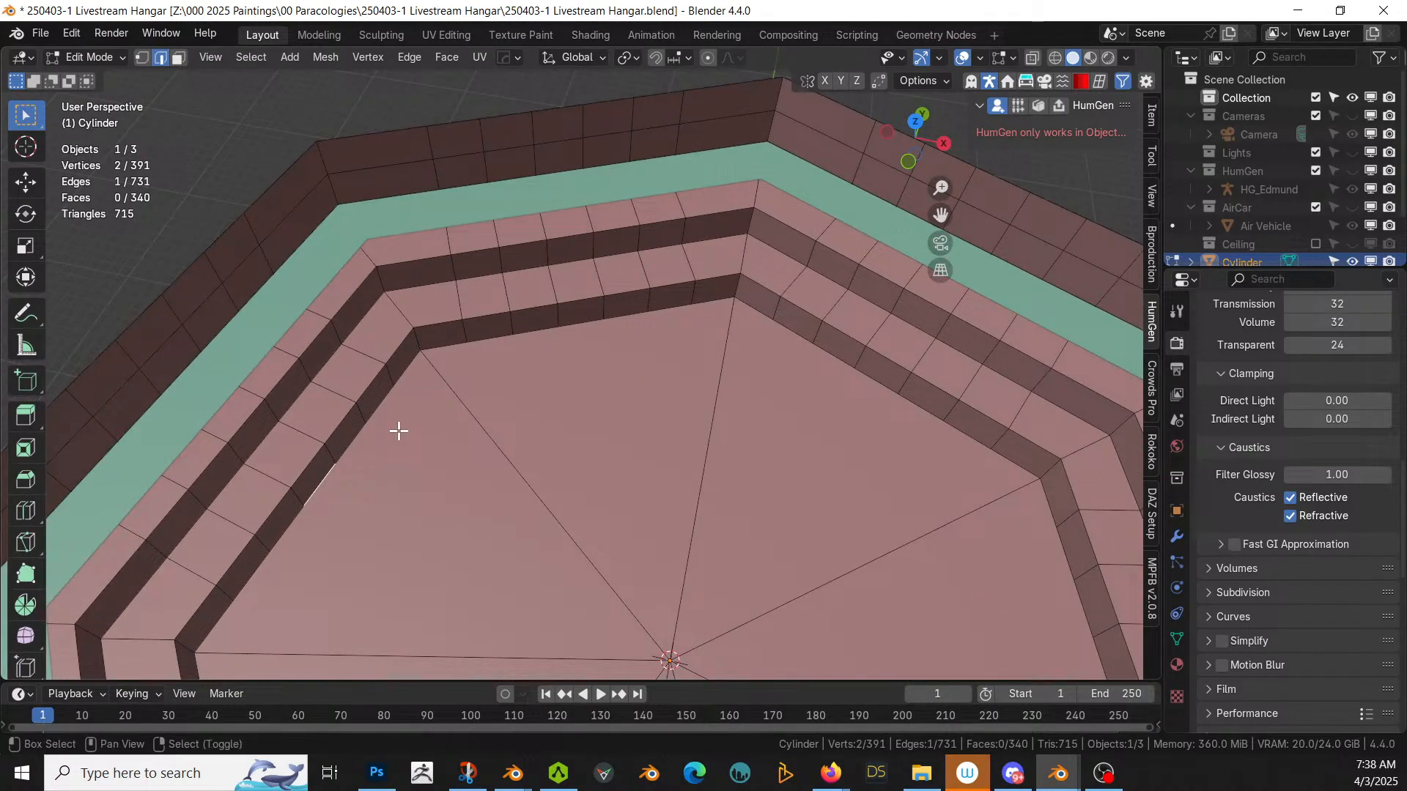
pyautogui.keyDown('shift'); pyautogui.moveTo(398, 430); pyautogui.dragTo(317, 324, button='middle'); pyautogui.keyUp('shift')
pyautogui.scroll(-2, 317, 326)
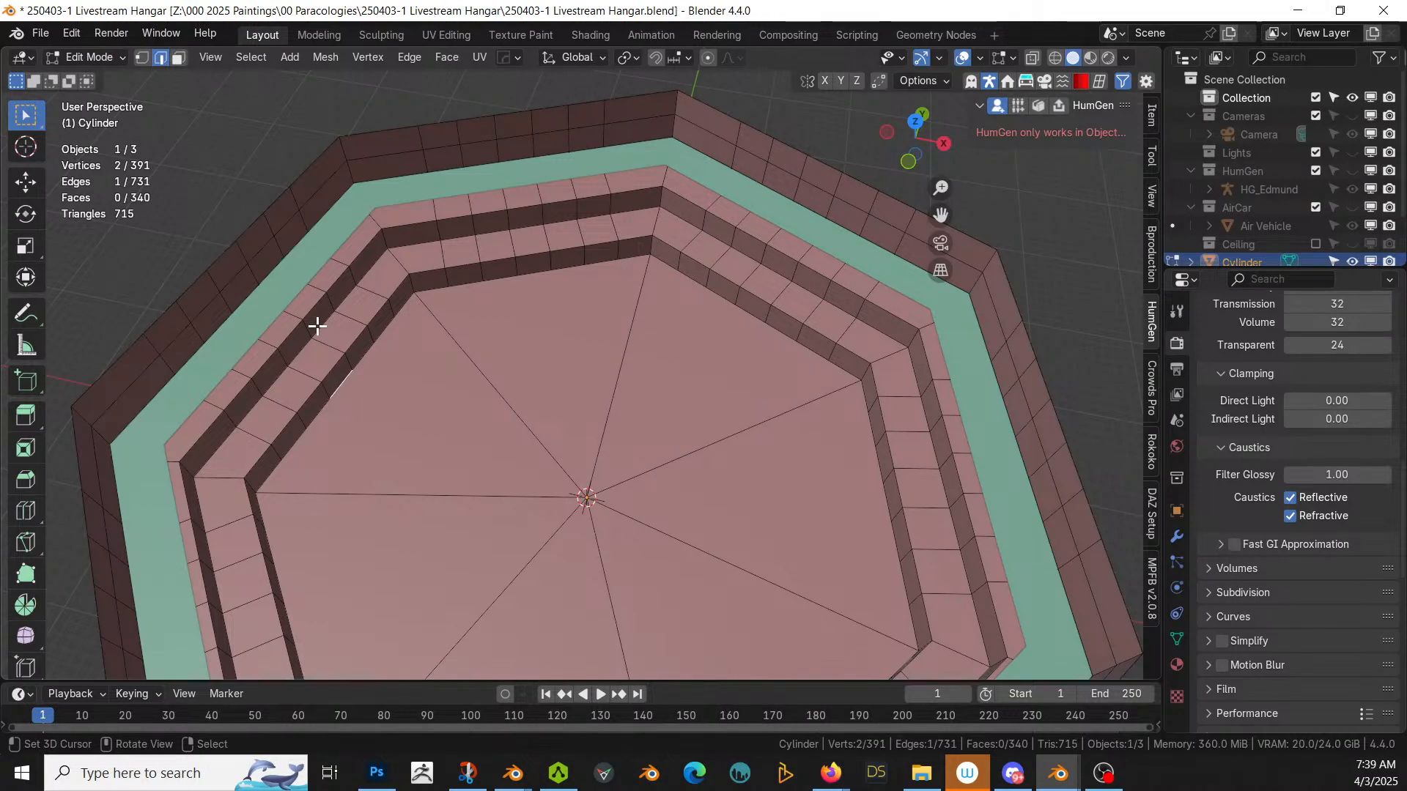
pyautogui.hotkey('shift', 'd')
pyautogui.rightClick(316, 326)
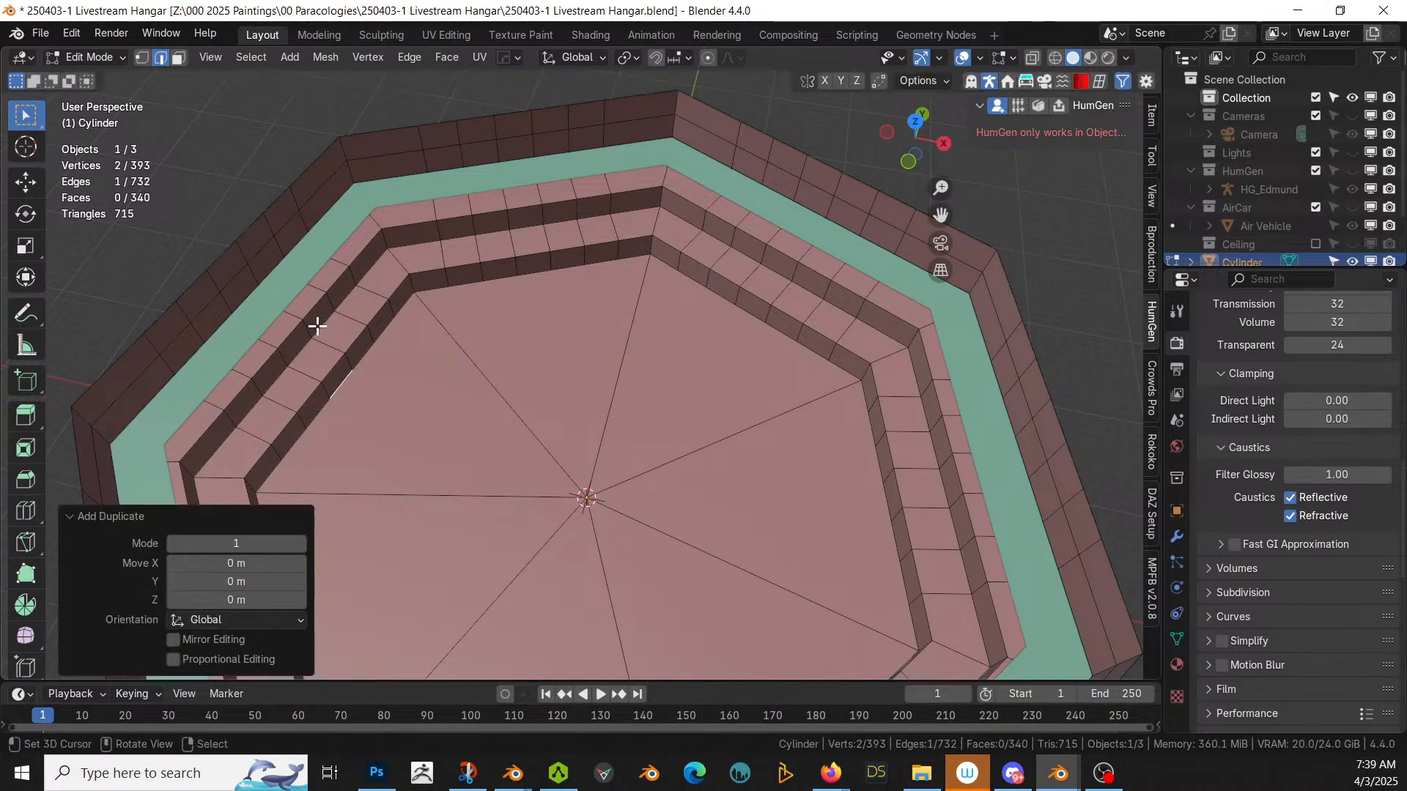
pyautogui.press('p')
pyautogui.click(317, 324)
pyautogui.press('Tab')
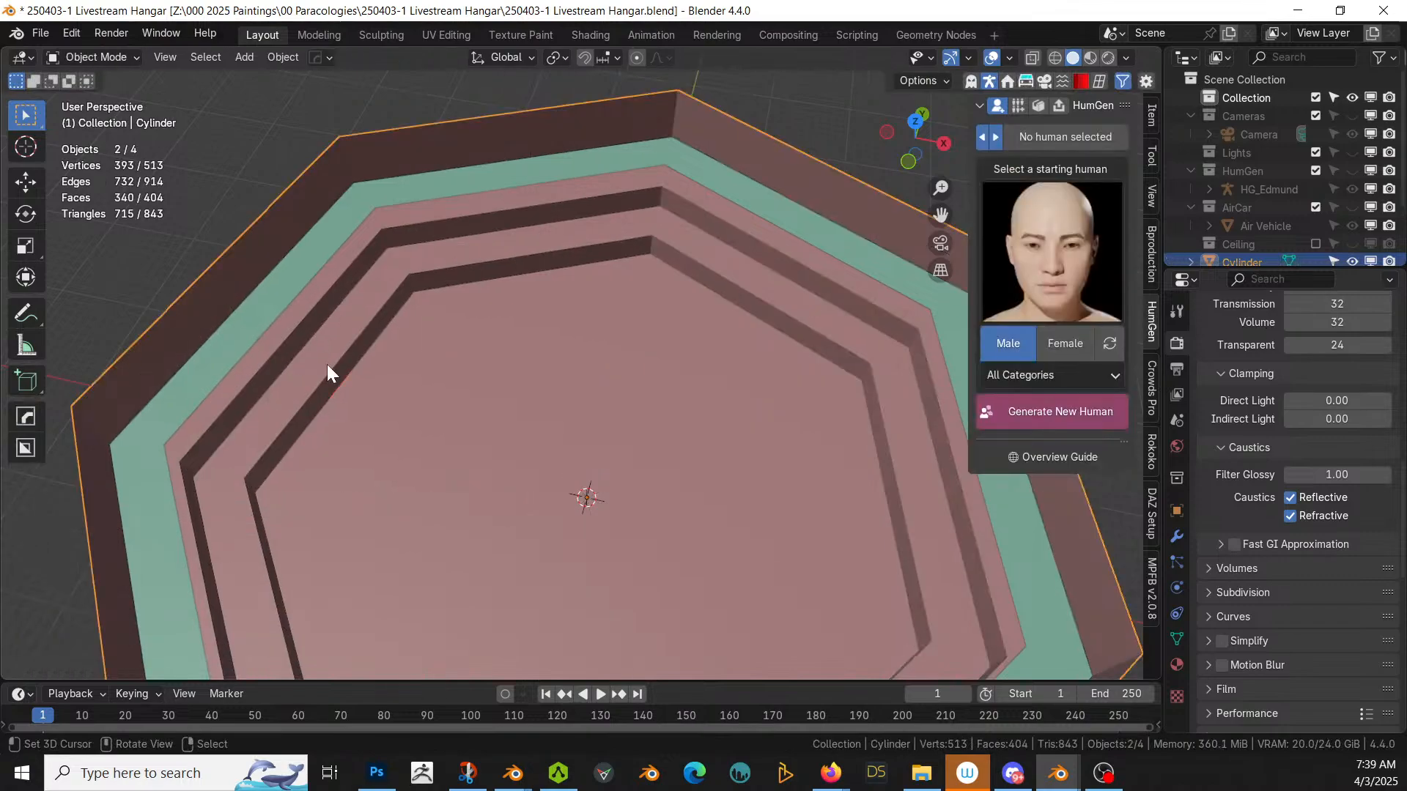
# Step: Join the separated edge into the raised ring object and edit the combined mesh
pyautogui.click(340, 383)
pyautogui.keyDown('shift'); pyautogui.click(255, 318); pyautogui.keyUp('shift')
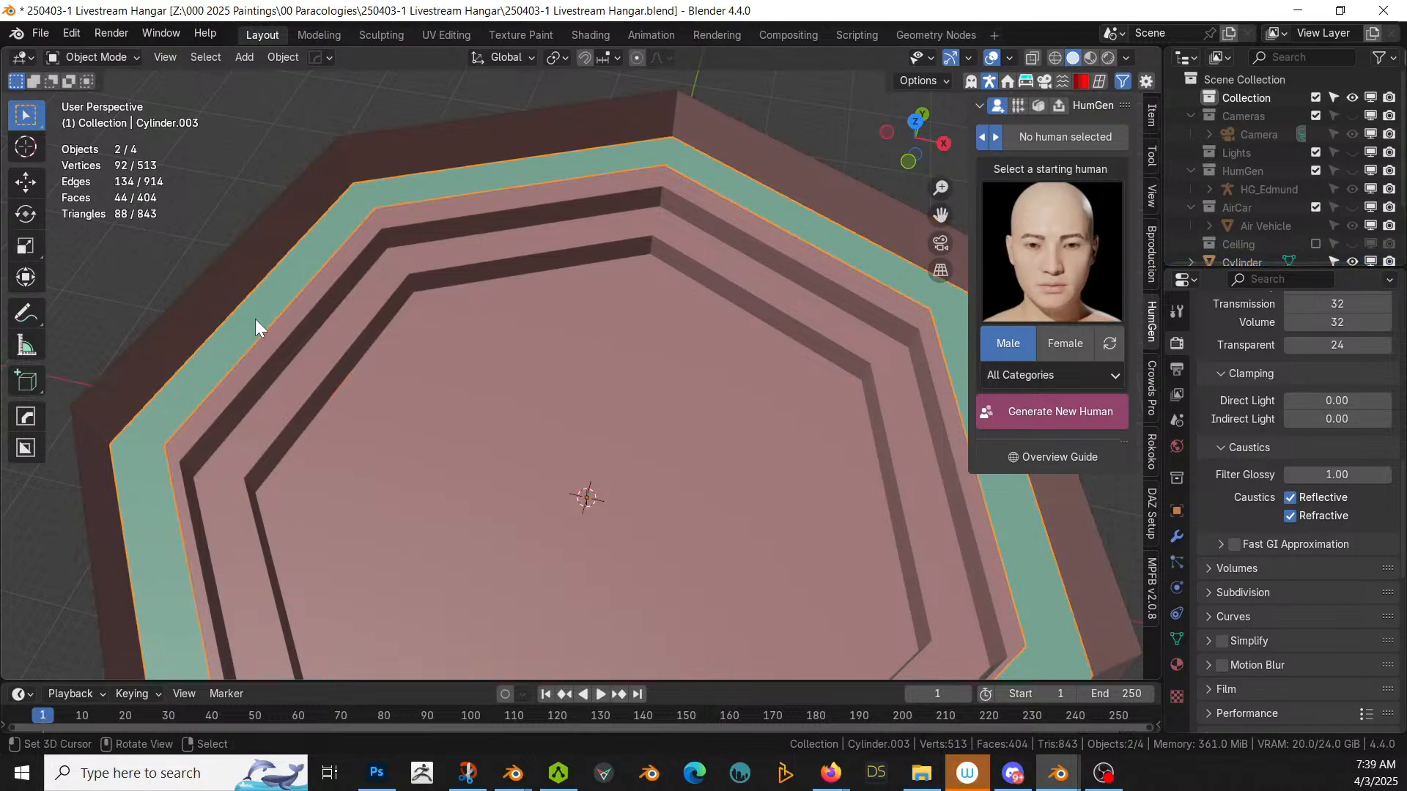
pyautogui.hotkey('ctrl', 'j')
pyautogui.press('Tab')
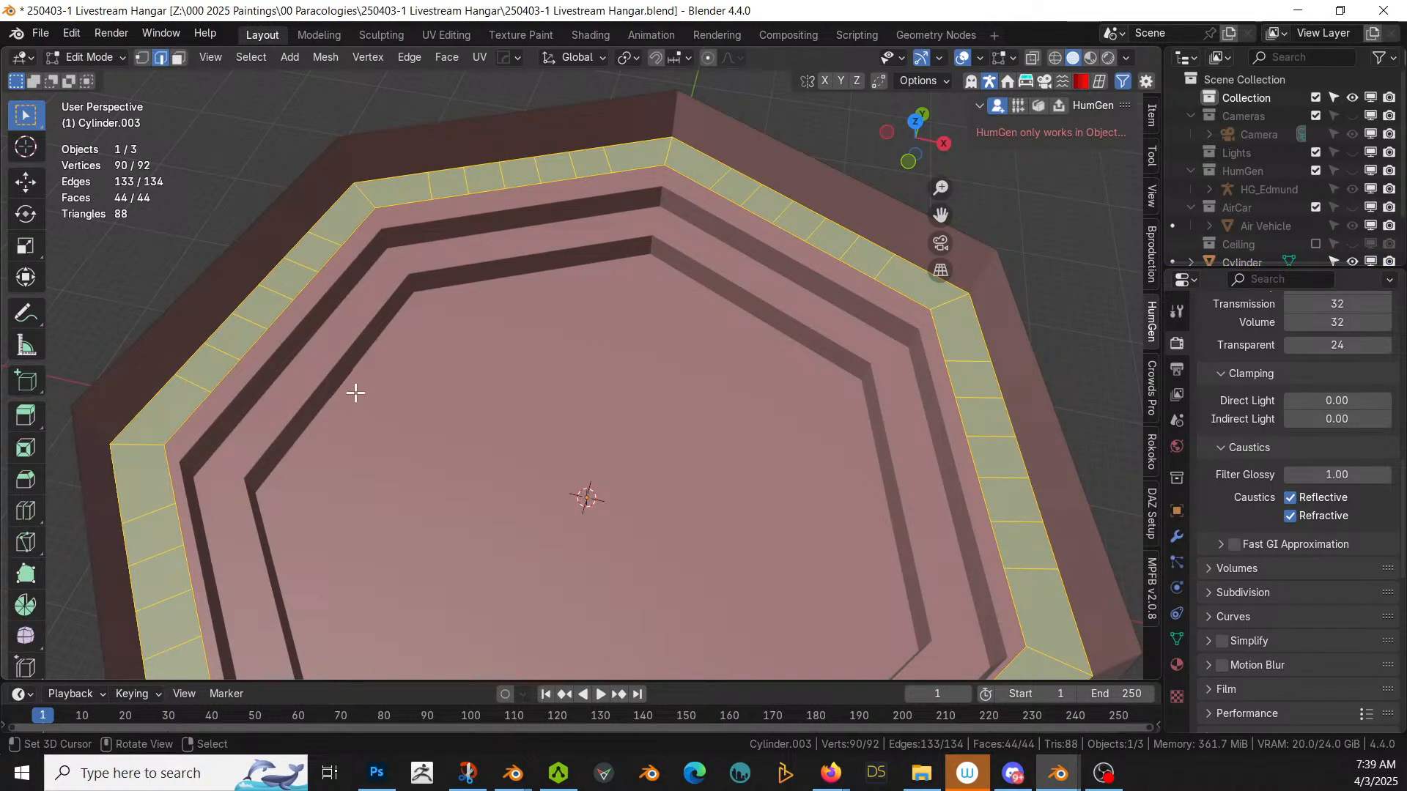
# Step: Bridge the joined lower edge to the matching inner edge of the raised ring to form a ramp face
pyautogui.click(337, 381)
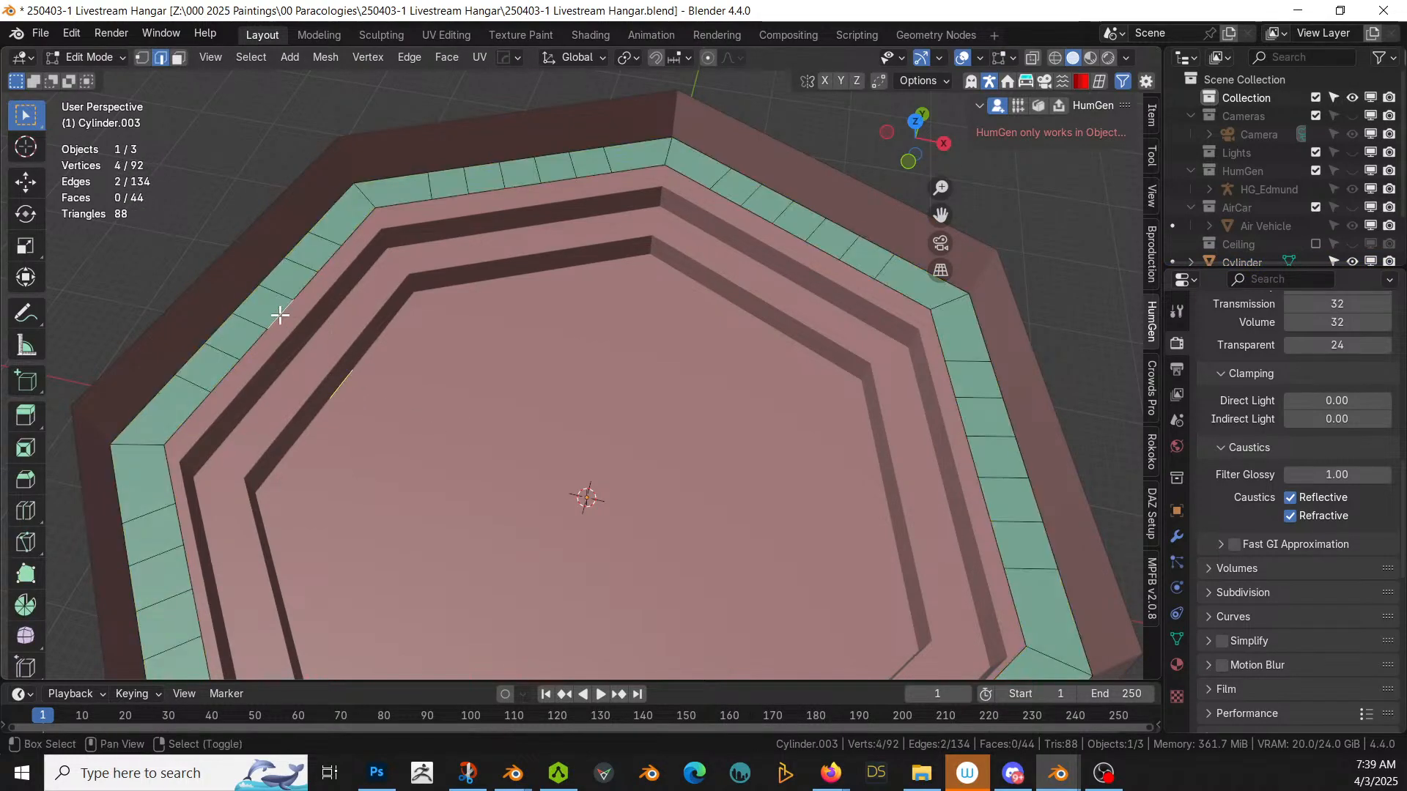
pyautogui.hotkey('ctrl', 'e')
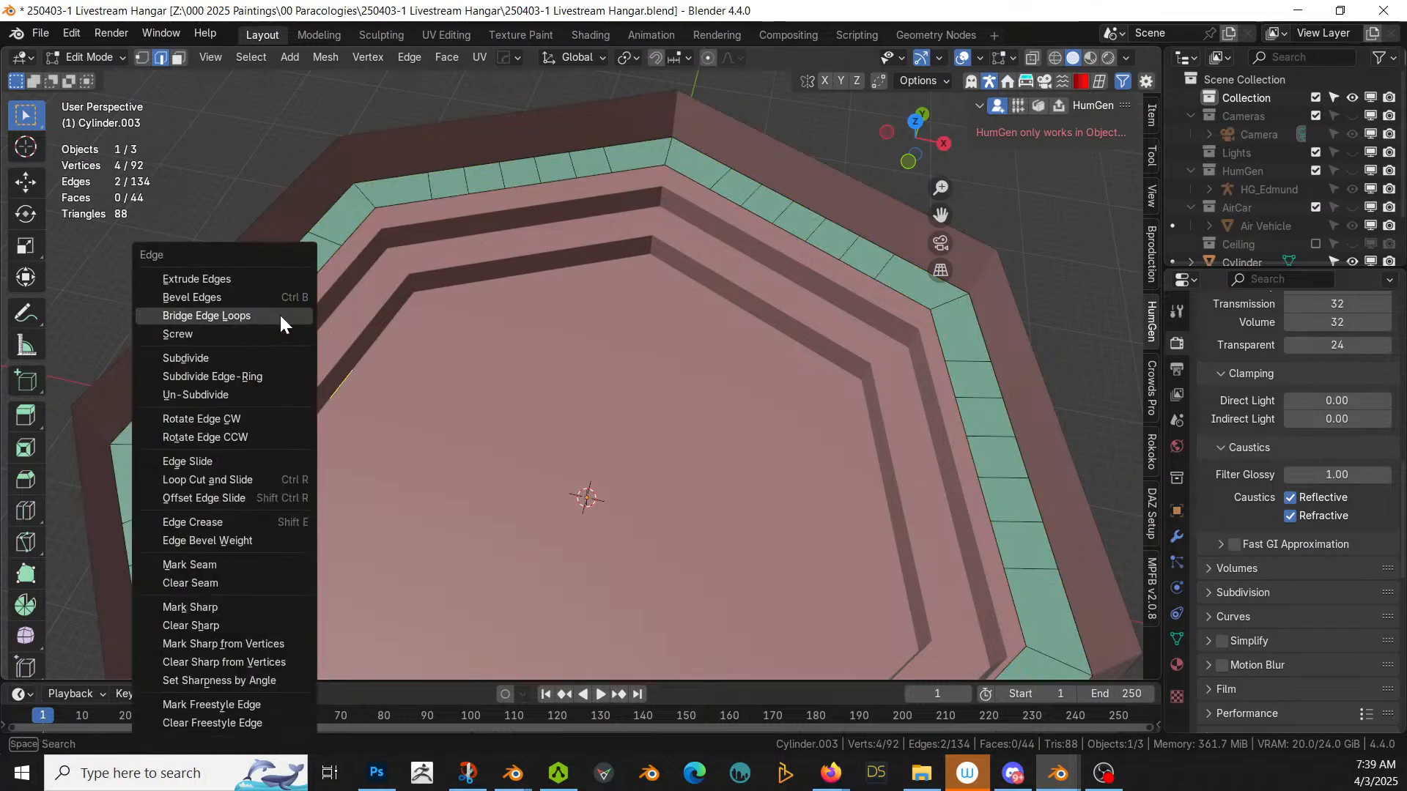
pyautogui.click(279, 315)
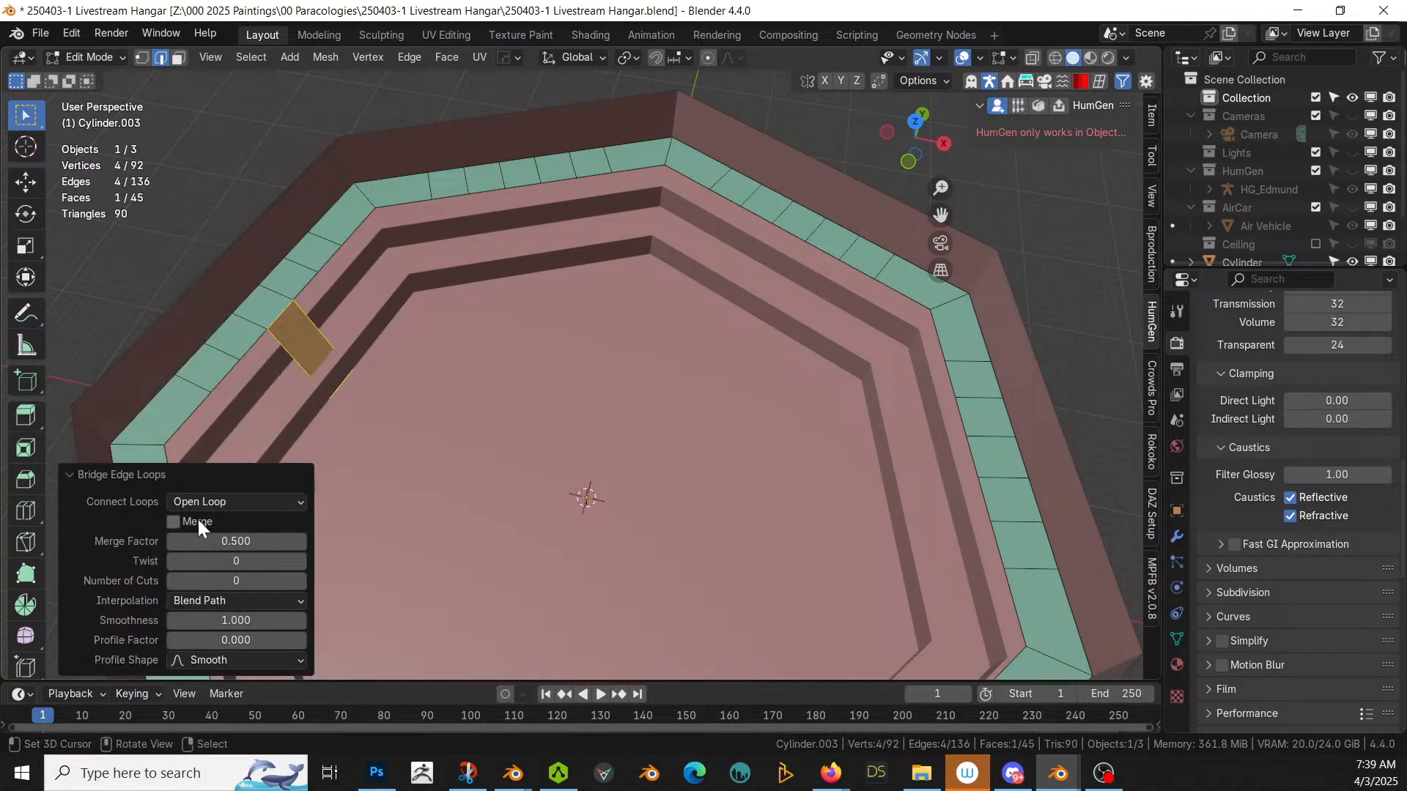
# Step: Move the ramp's lower edge inward in top view by about 2.26 m along X and -0.73 m along Y
pyautogui.moveTo(386, 500); pyautogui.dragTo(364, 527, button='middle')
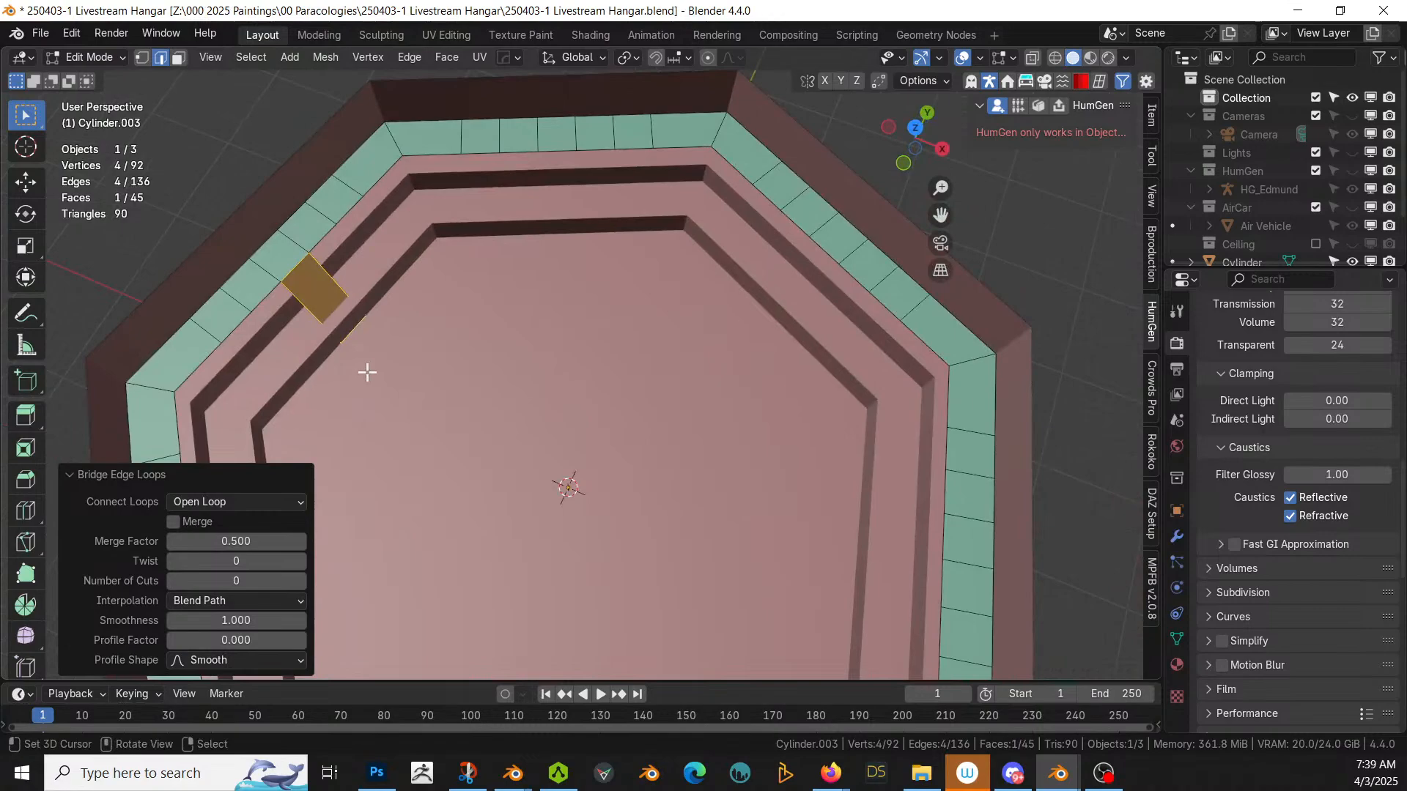
pyautogui.scroll(1, 360, 368)
pyautogui.keyDown('shift'); pyautogui.moveTo(432, 370); pyautogui.dragTo(760, 380, button='middle'); pyautogui.keyUp('shift')
pyautogui.scroll(2, 809, 409)
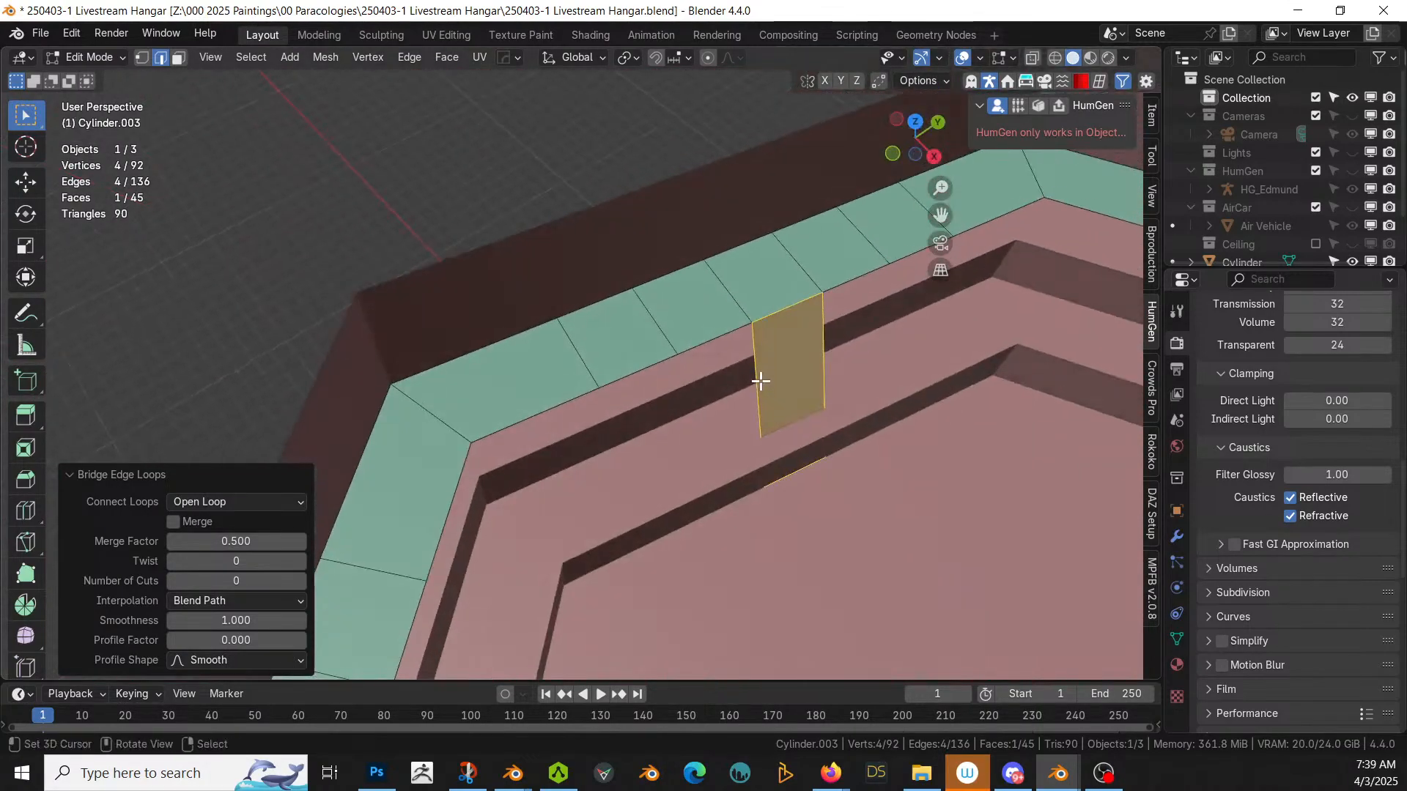
pyautogui.click(801, 474)
pyautogui.press('KP_7')
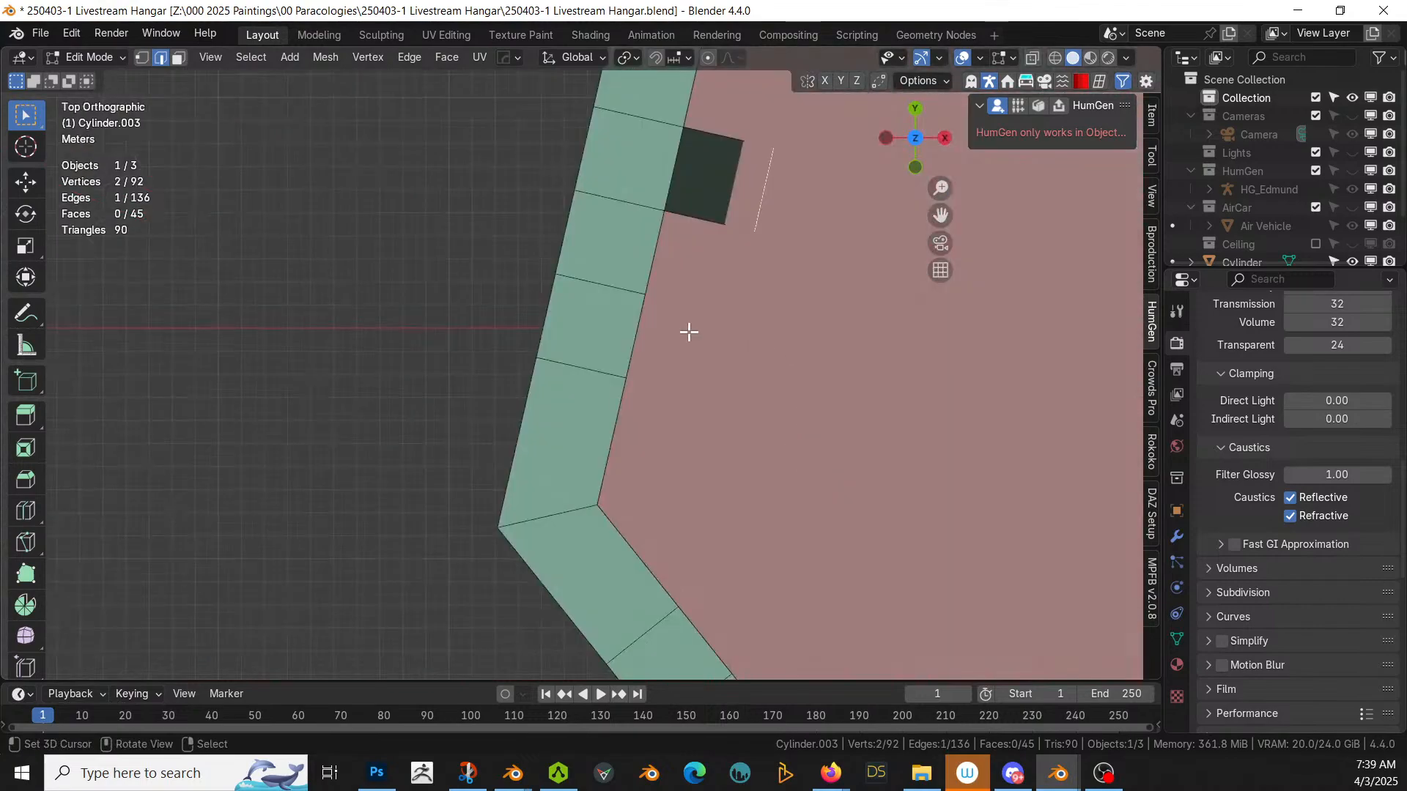
pyautogui.keyDown('shift'); pyautogui.moveTo(860, 283); pyautogui.dragTo(638, 471, button='middle'); pyautogui.keyUp('shift')
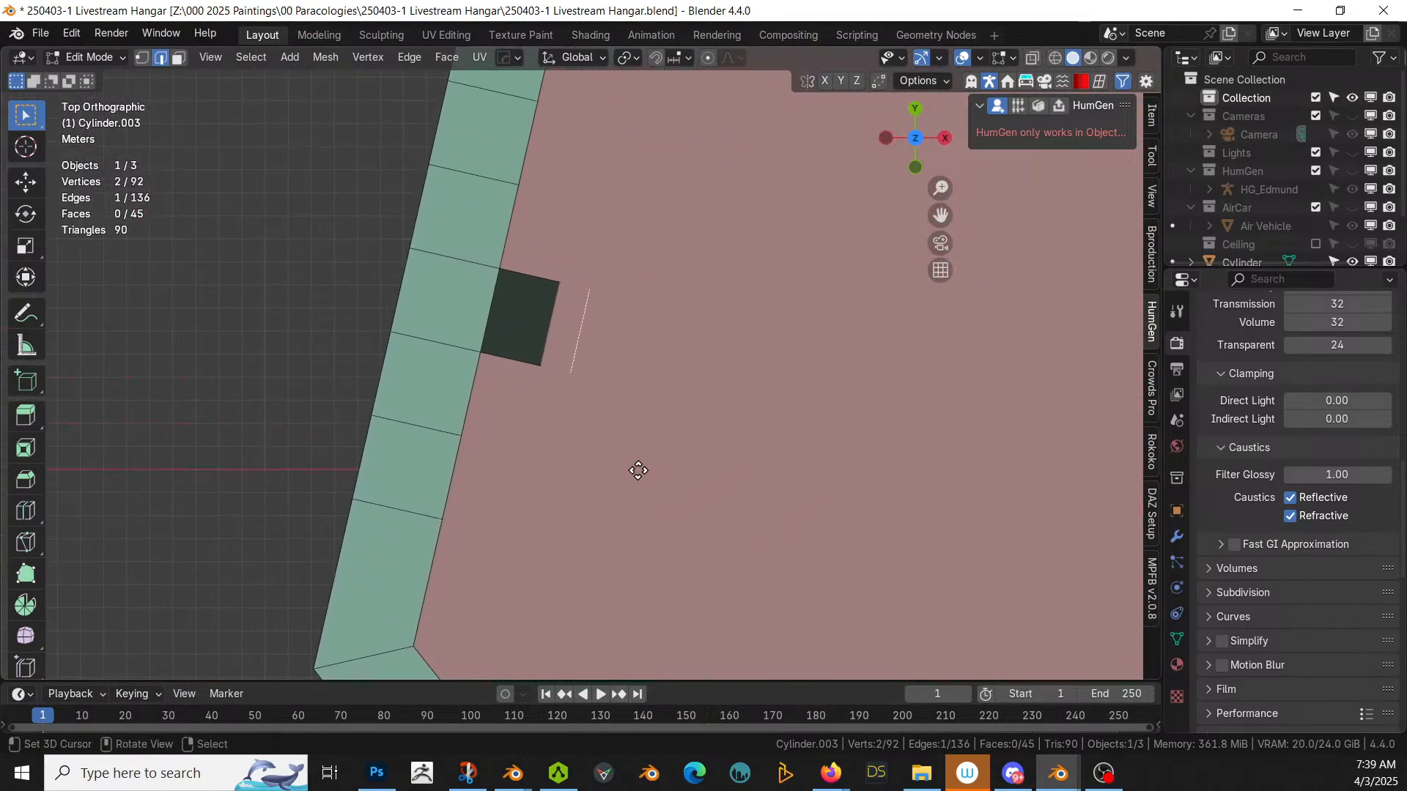
pyautogui.press('e')
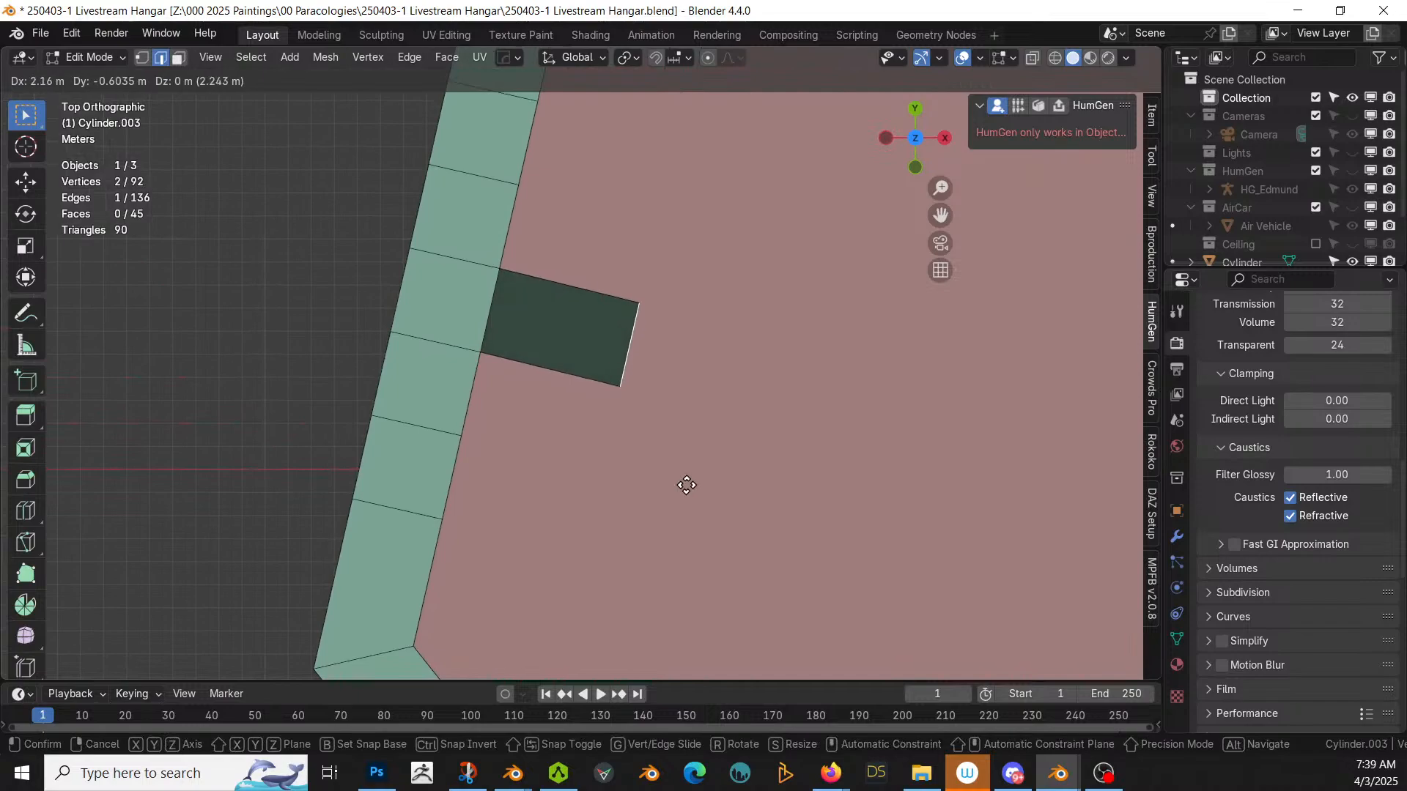
pyautogui.click(688, 488)
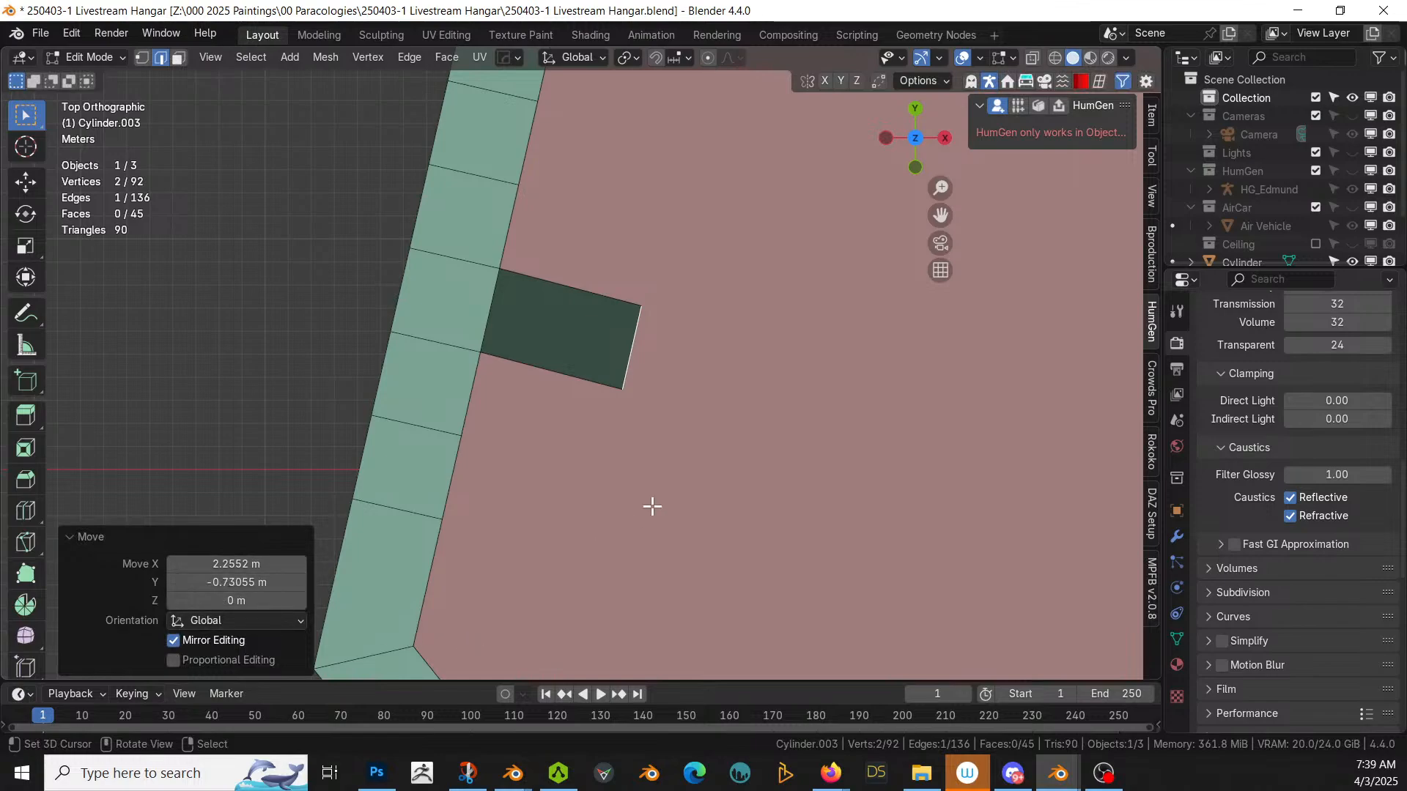
pyautogui.moveTo(652, 506); pyautogui.dragTo(373, 483, button='middle')
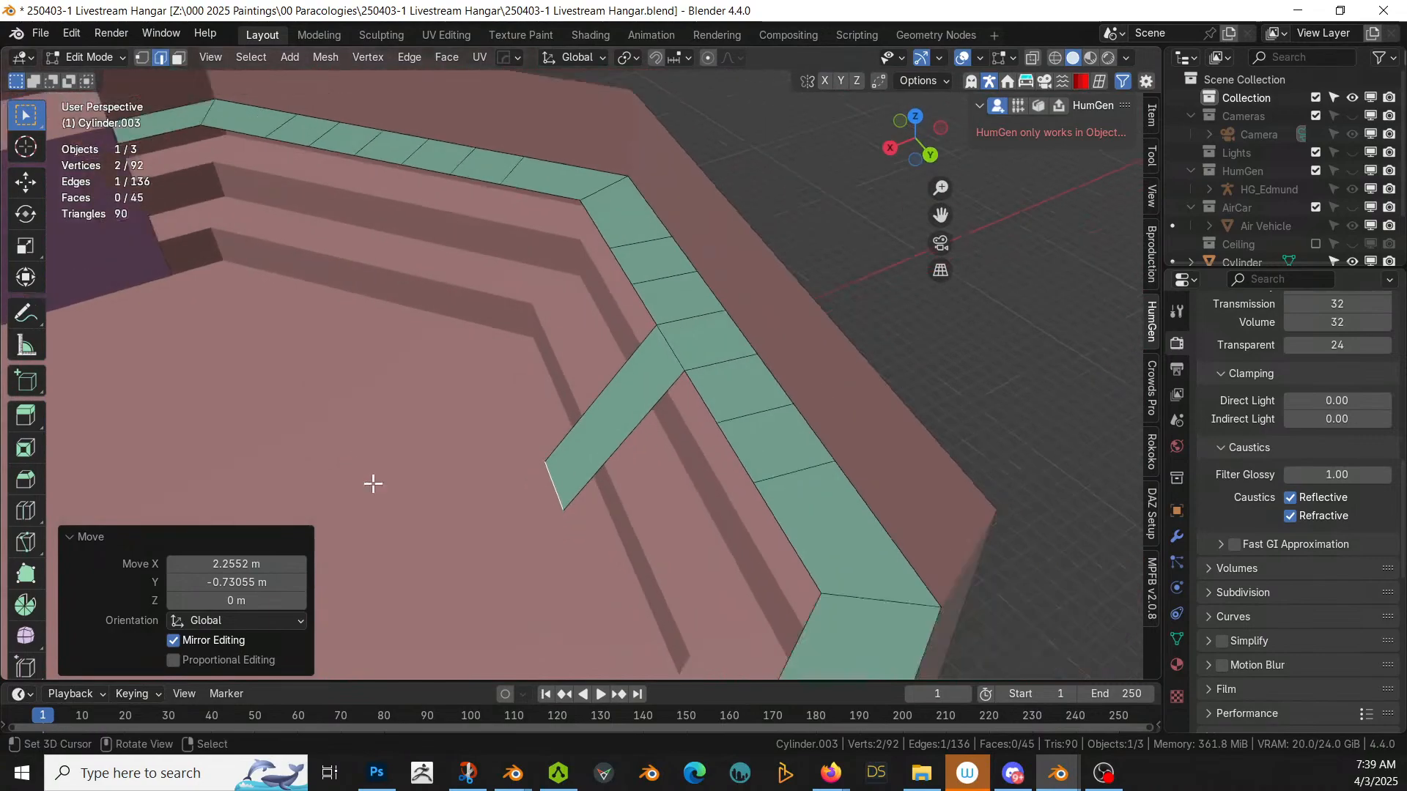
# Step: Mirror the ring and its ramp across the X axis onto the opposite wall, and save the file
pyautogui.press('Tab')
pyautogui.scroll(-8, 432, 508)
pyautogui.moveTo(446, 517); pyautogui.dragTo(511, 595, button='middle')
pyautogui.press('KP_7')
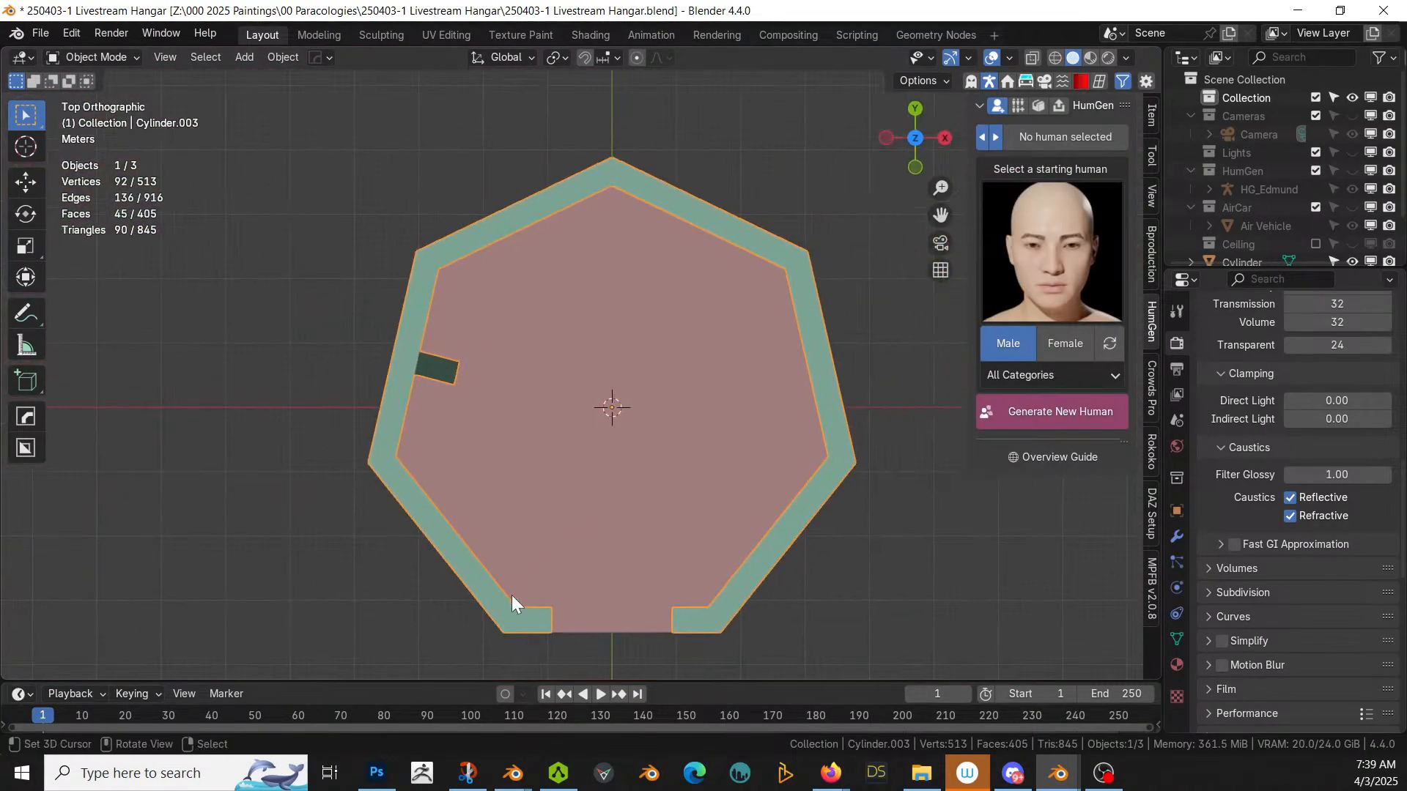
pyautogui.hotkey('alt', 'x')
pyautogui.click(491, 407)
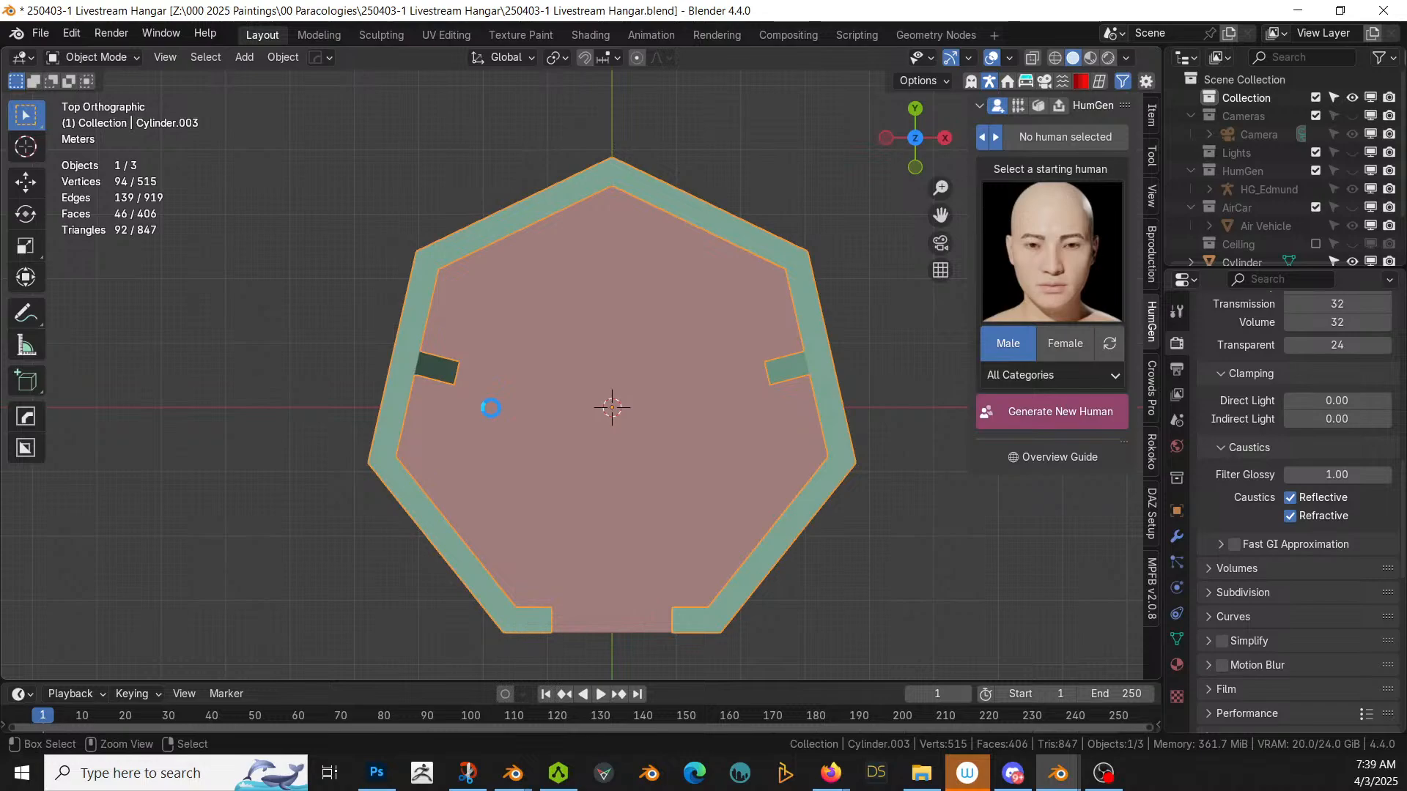
pyautogui.hotkey('ctrl', 's')
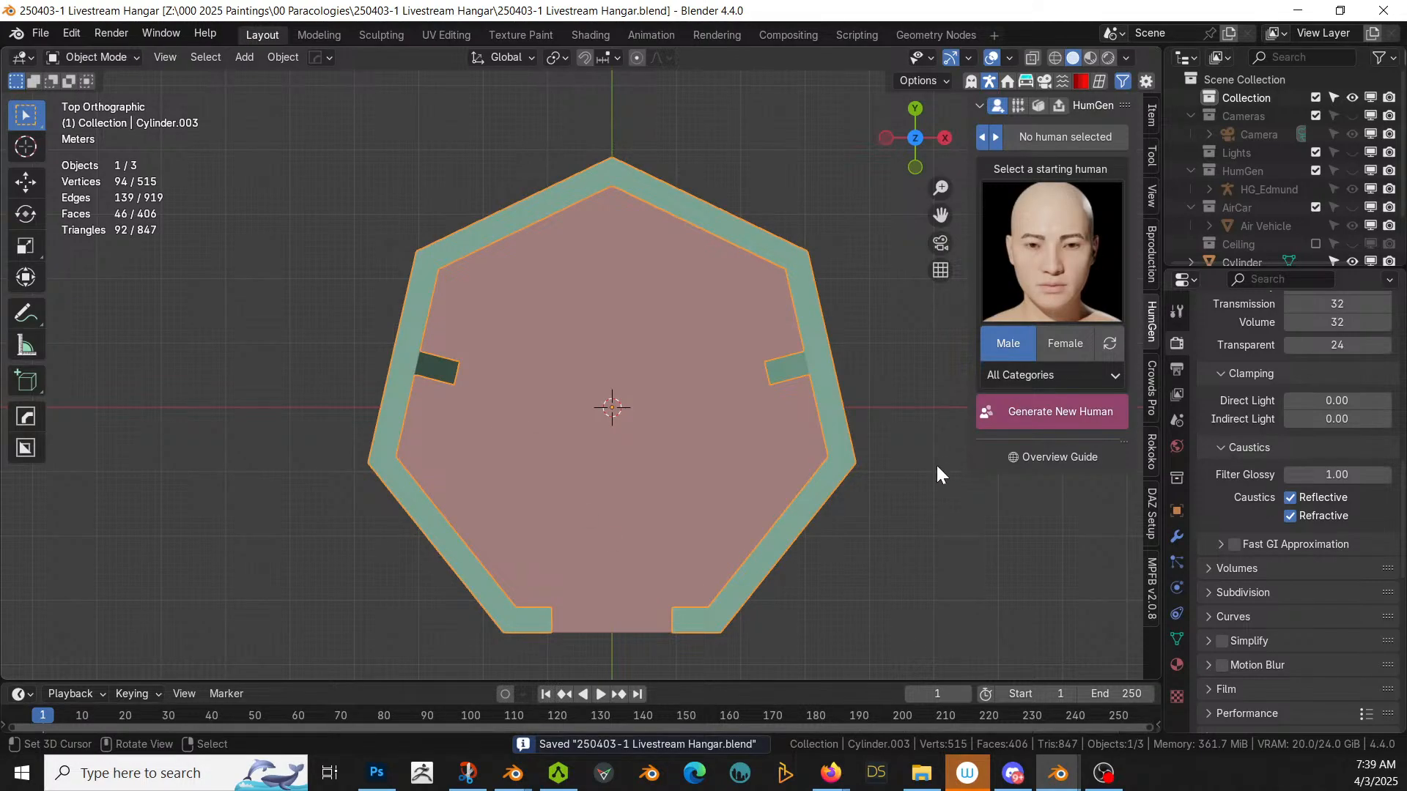
# Step: Apply the mirror modifier on the raised ring object
pyautogui.click(1176, 537)
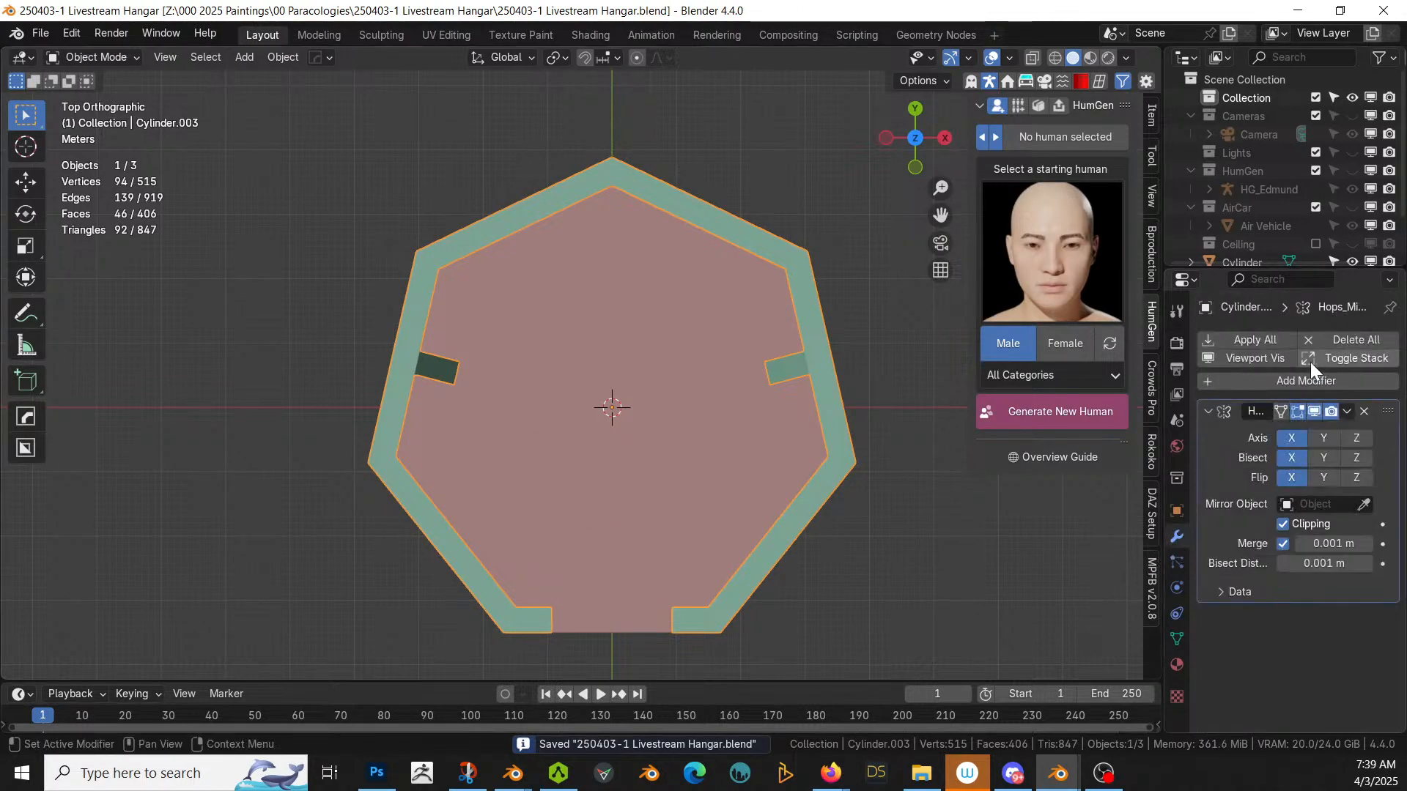
pyautogui.click(1268, 346)
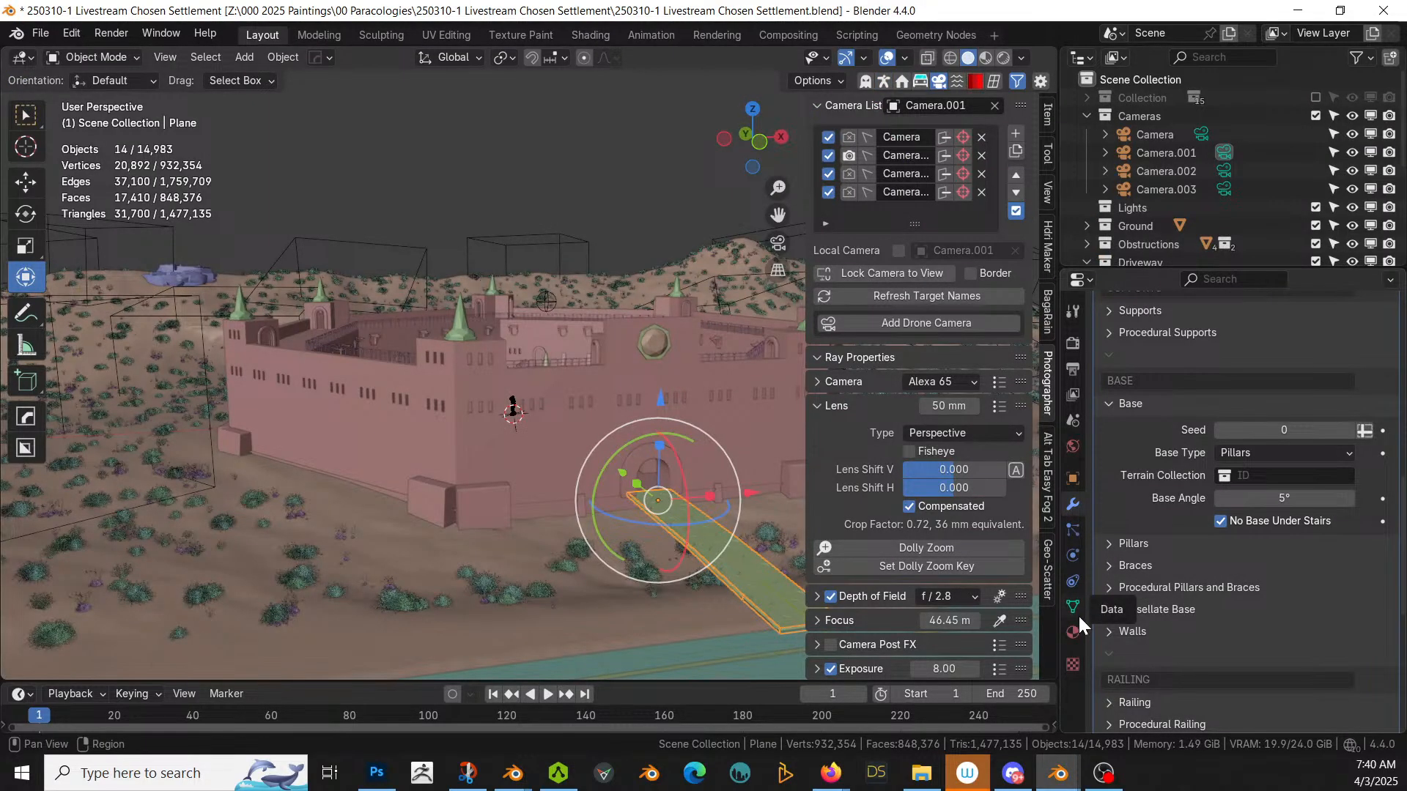
# Step: In the 250310-1 Livestream Chosen Settlement file, copy the selected walkway plane that uses the Platform Generator
pyautogui.scroll(-2, 1258, 475)
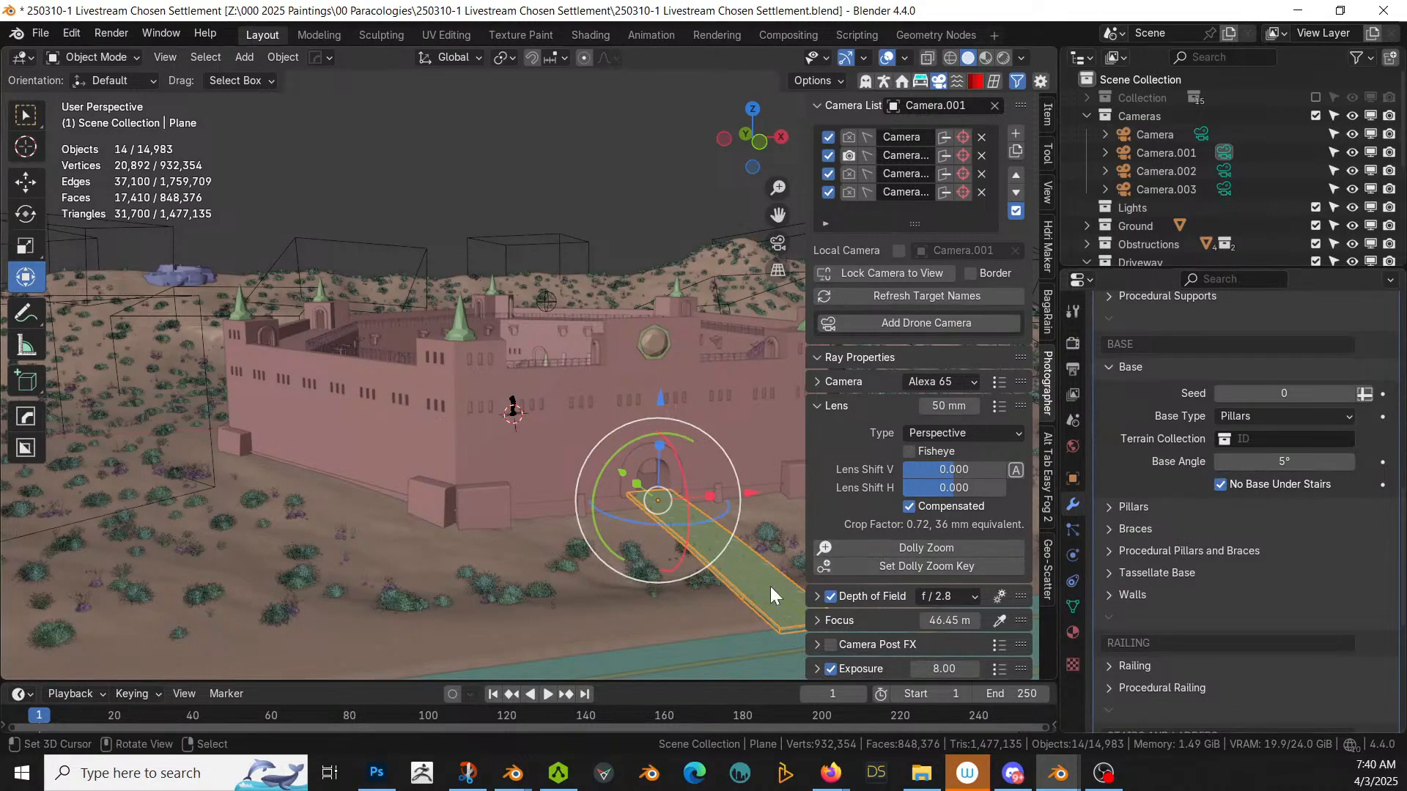
pyautogui.hotkey('ctrl', 'c')
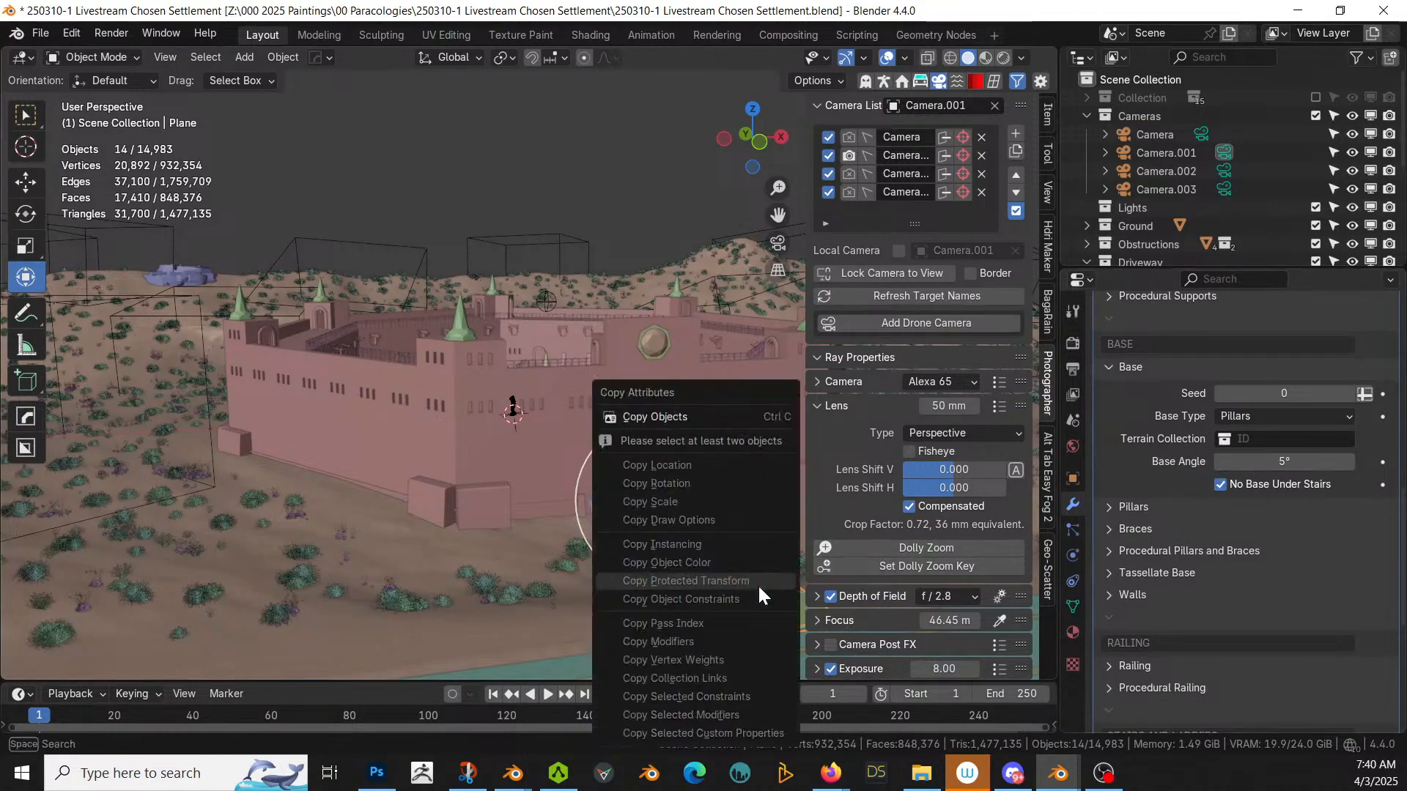
pyautogui.click(683, 419)
# Step: Switch back to the hangar file, paste the copied objects into Collection, and move them about -80.8 m in X and 21.0 m in Y
pyautogui.hotkey('alt', 'Tab')
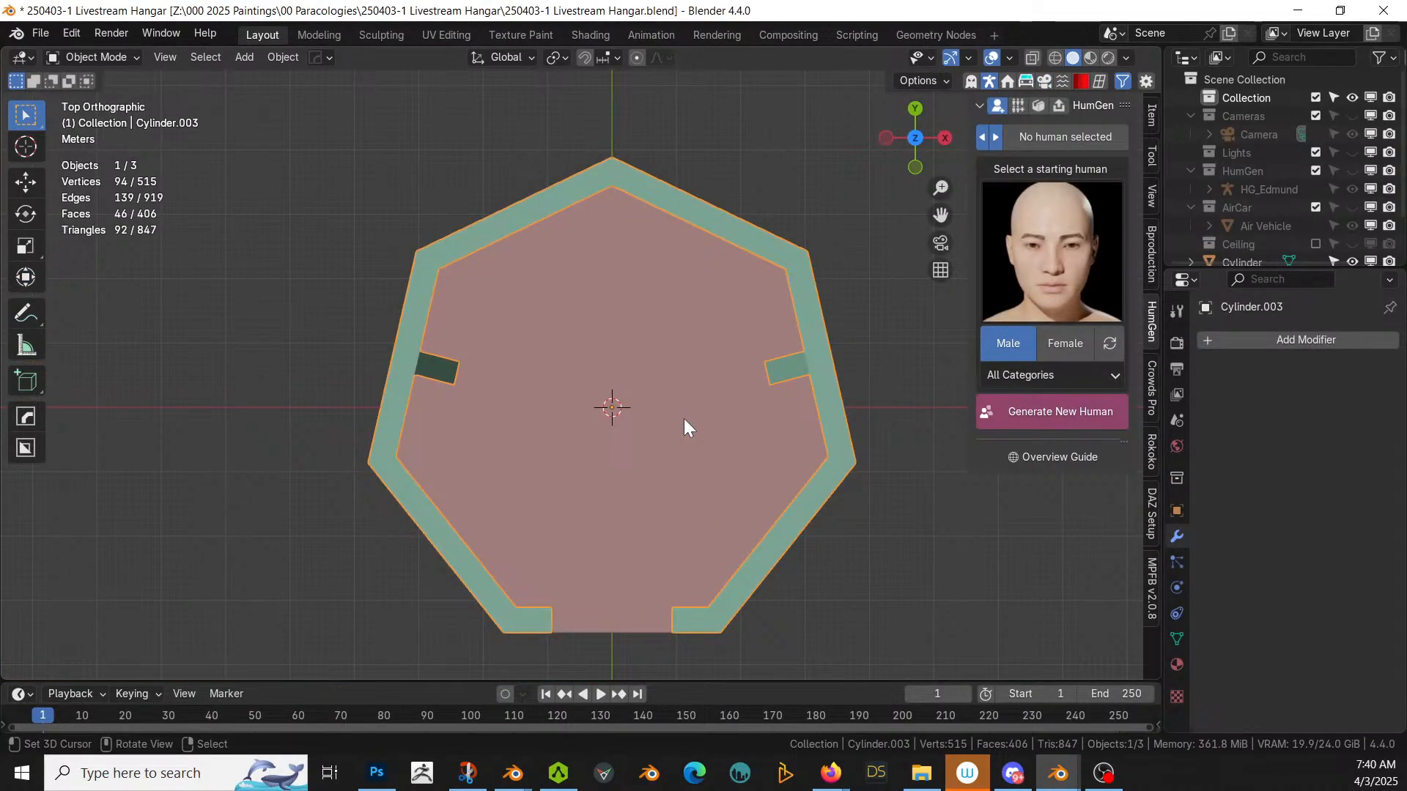
pyautogui.click(1242, 101)
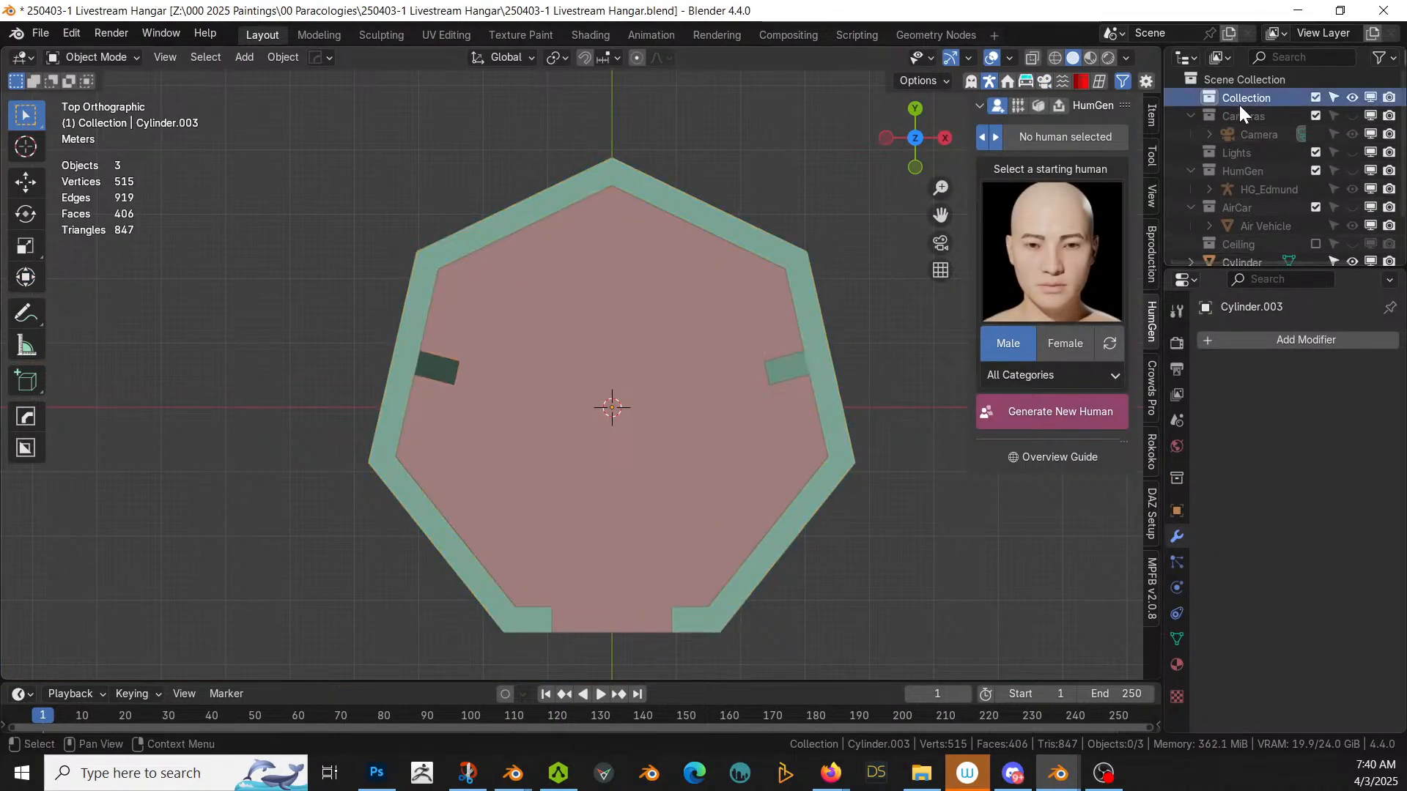
pyautogui.hotkey('ctrl', 'v')
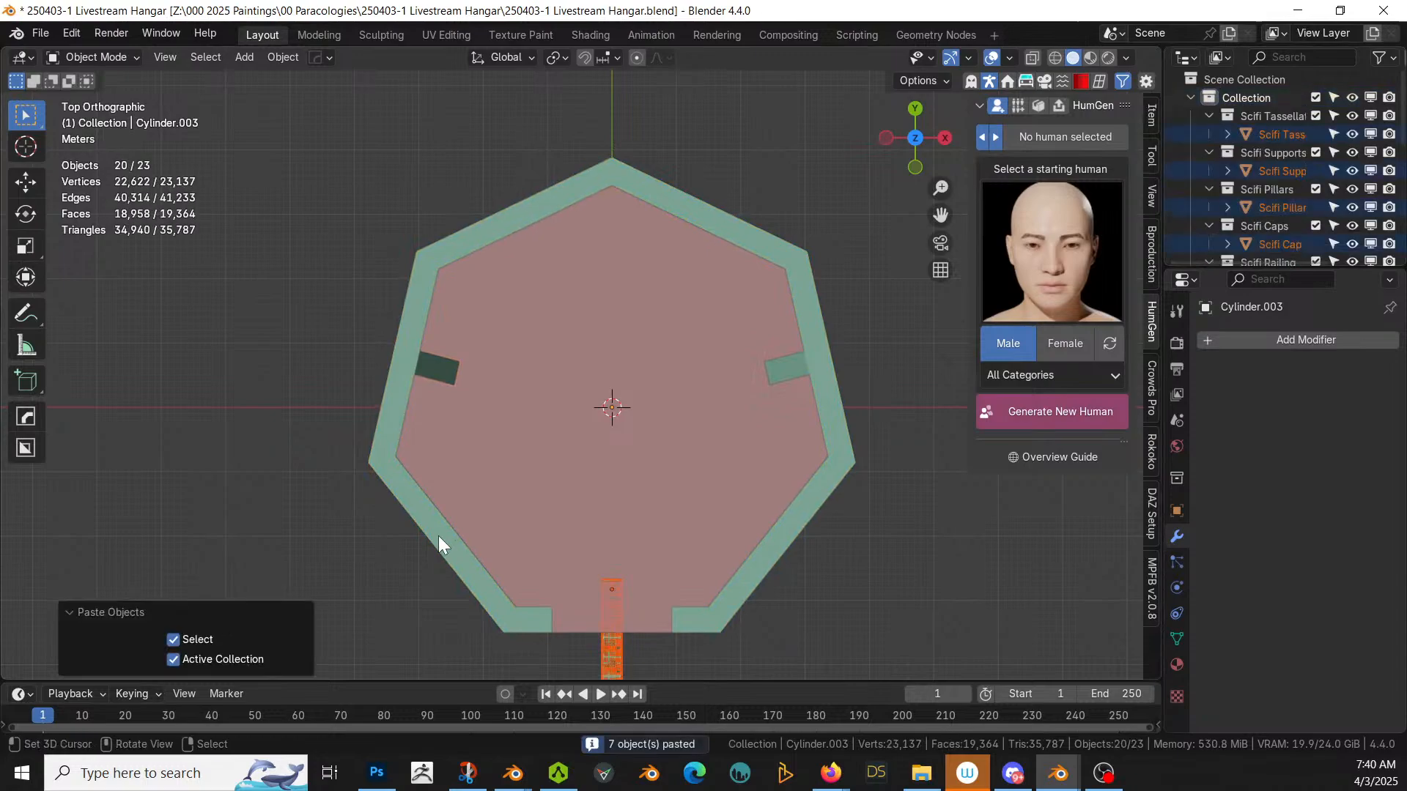
pyautogui.scroll(-3, 513, 571)
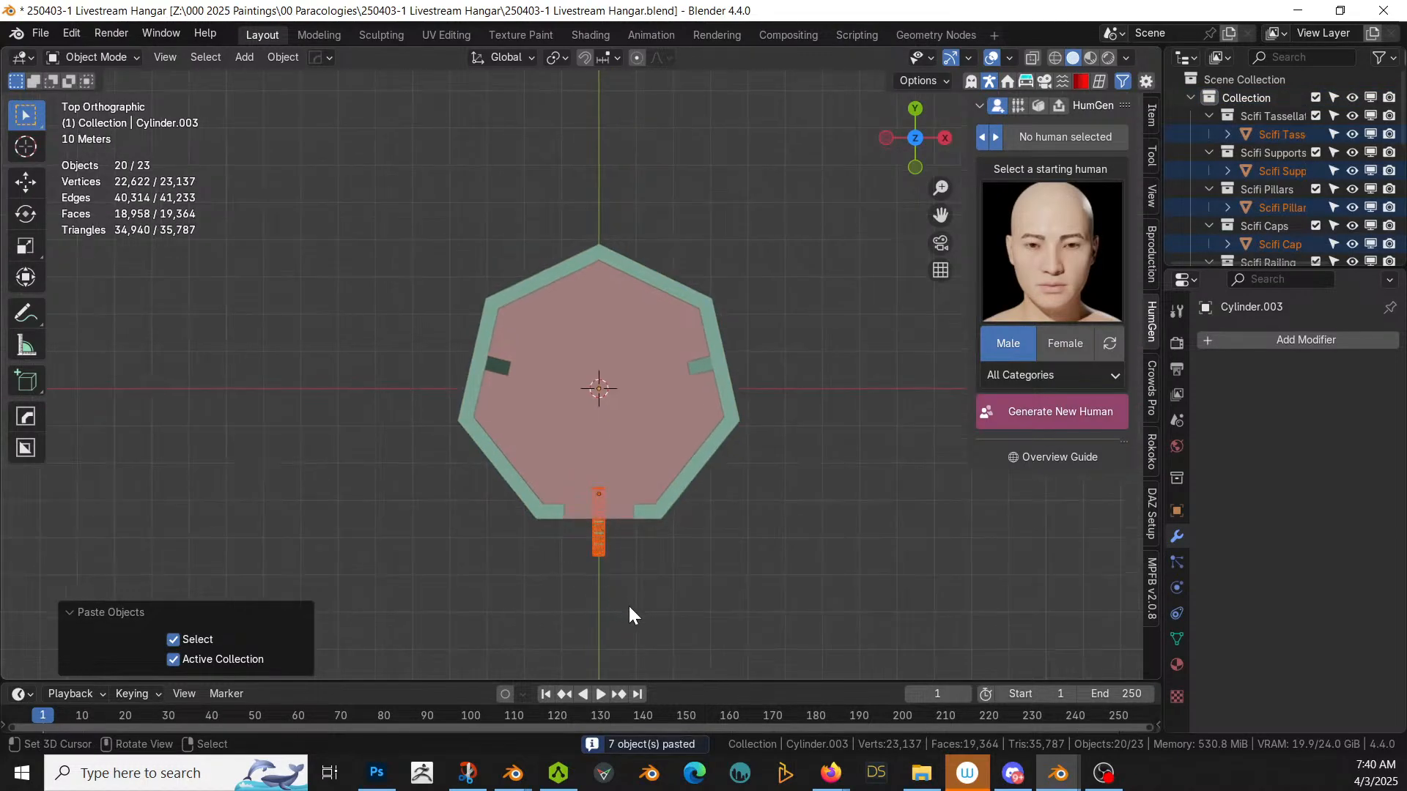
pyautogui.press('g')
pyautogui.click(327, 528)
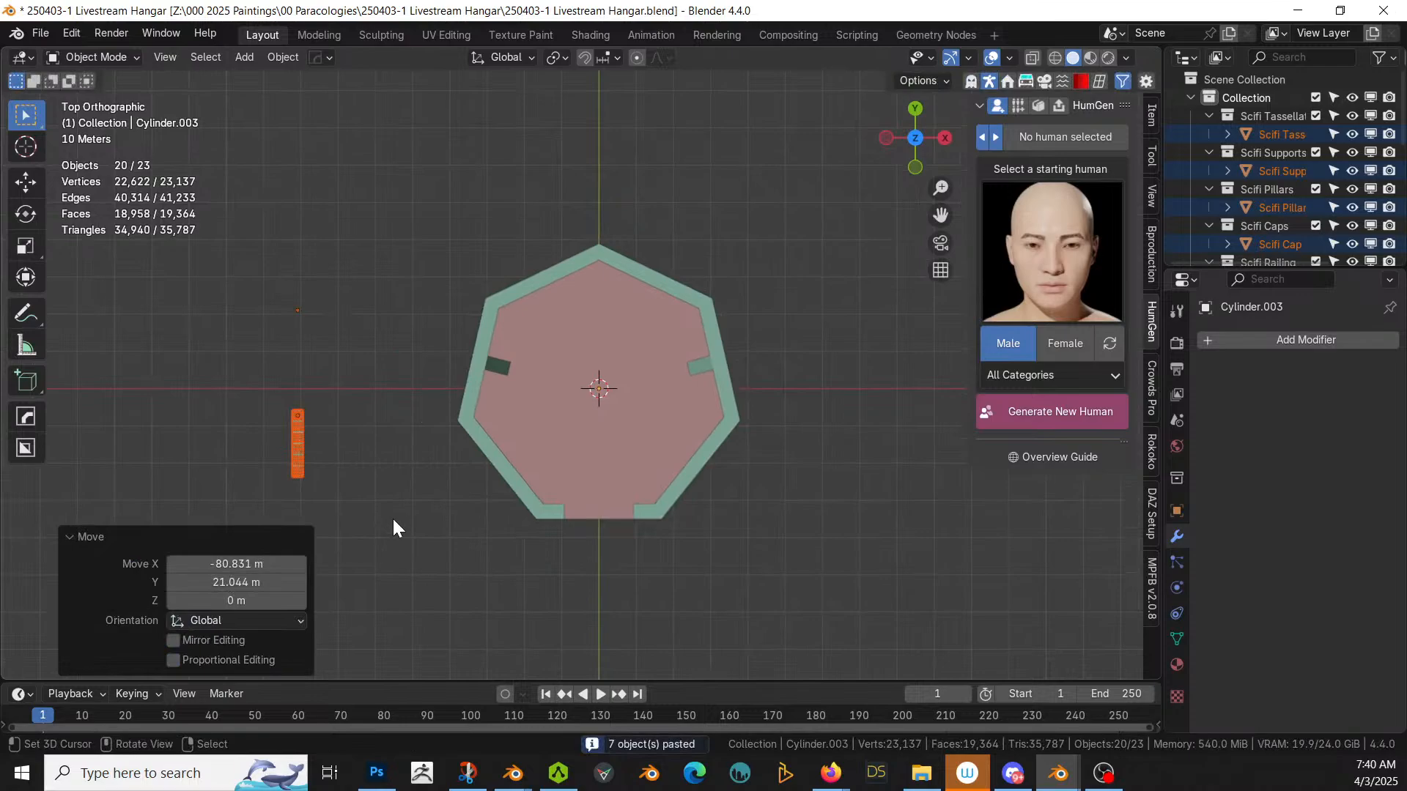
# Step: Copy the modifiers from the pasted walkway plane onto the raised ring with its ramps
pyautogui.click(504, 359)
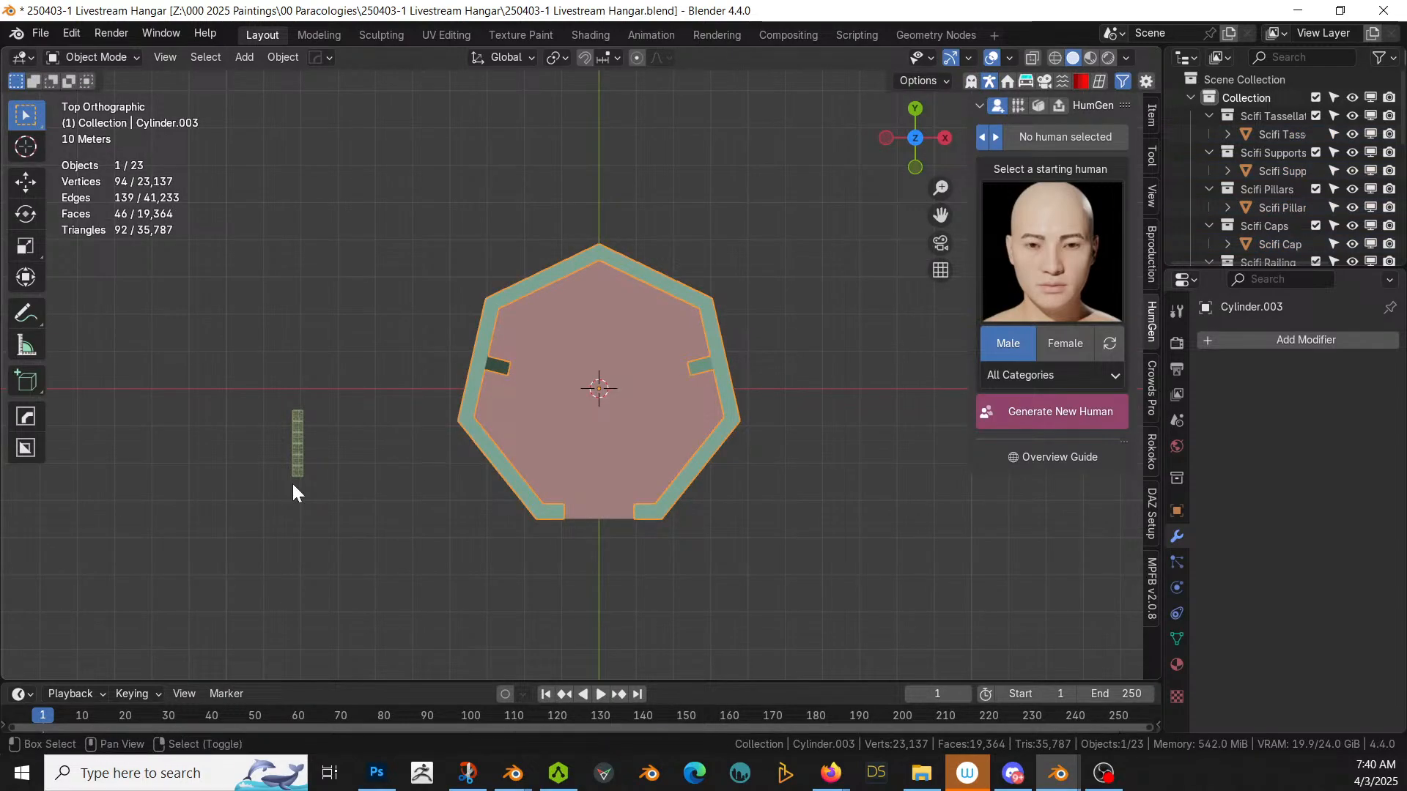
pyautogui.keyDown('shift'); pyautogui.click(302, 443); pyautogui.keyUp('shift')
pyautogui.hotkey('ctrl', 'l')
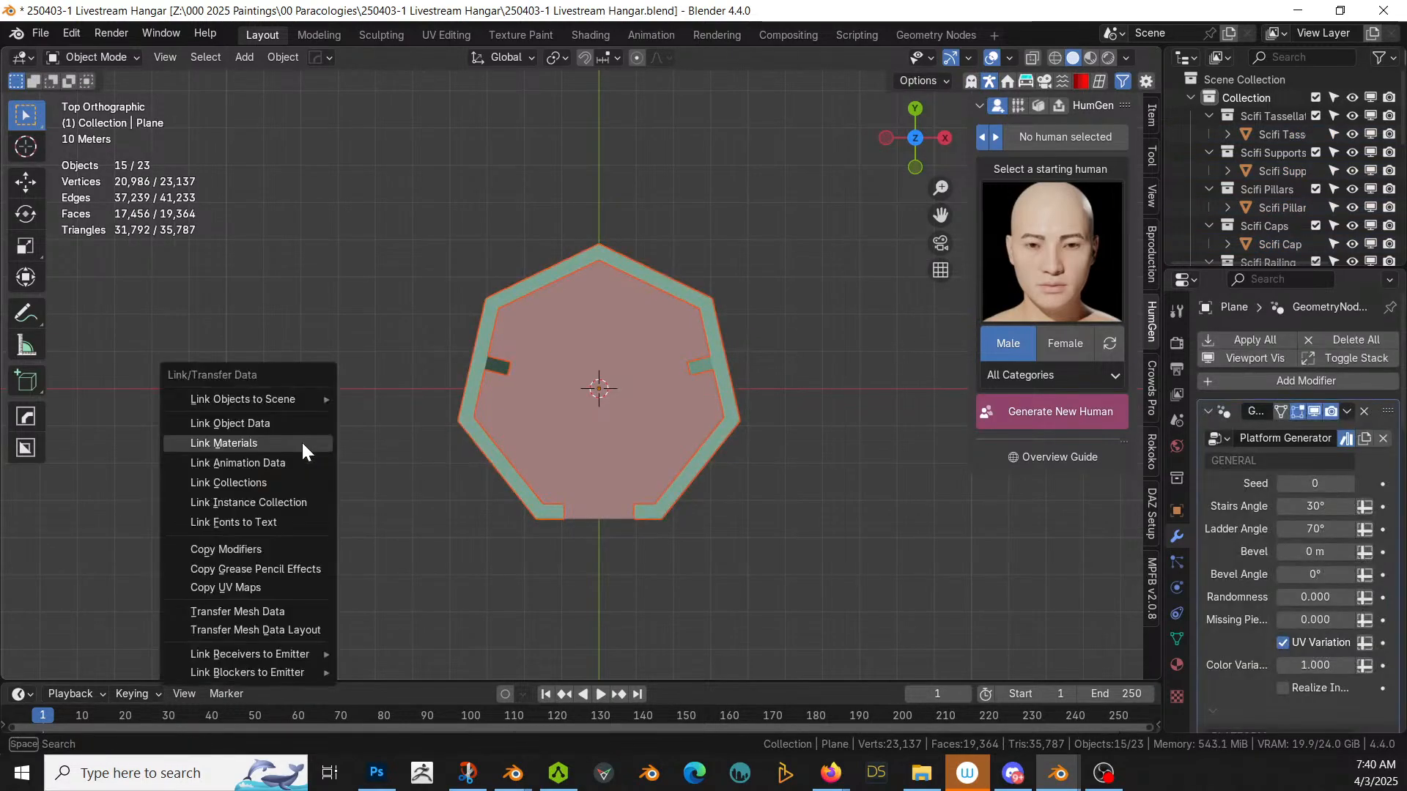
pyautogui.click(276, 543)
pyautogui.scroll(3, 442, 544)
pyautogui.moveTo(441, 543); pyautogui.dragTo(469, 472, button='middle')
pyautogui.scroll(-2, 468, 472)
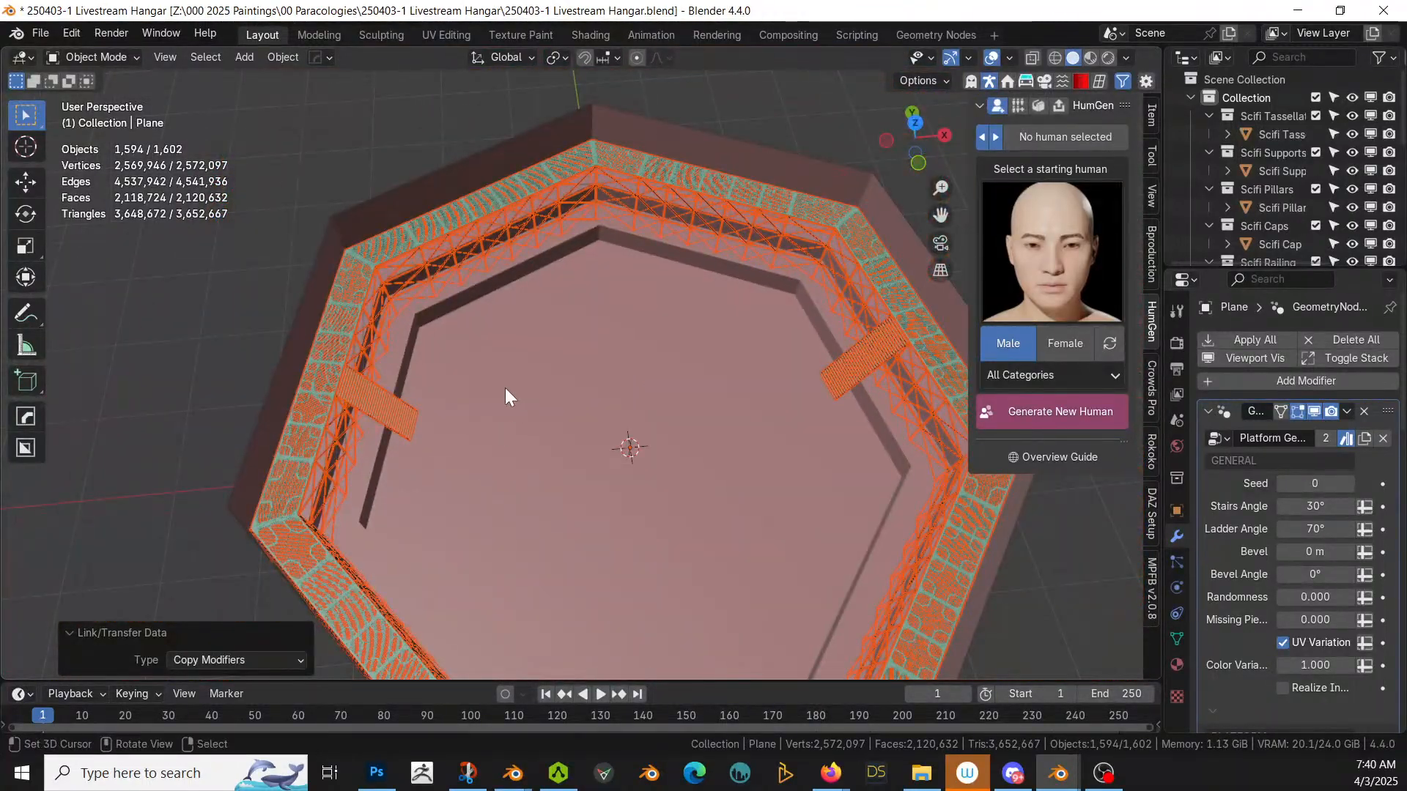
# Step: Move the hangar shell into a new collection named Structure
pyautogui.click(642, 385)
pyautogui.press('m')
pyautogui.click(642, 382)
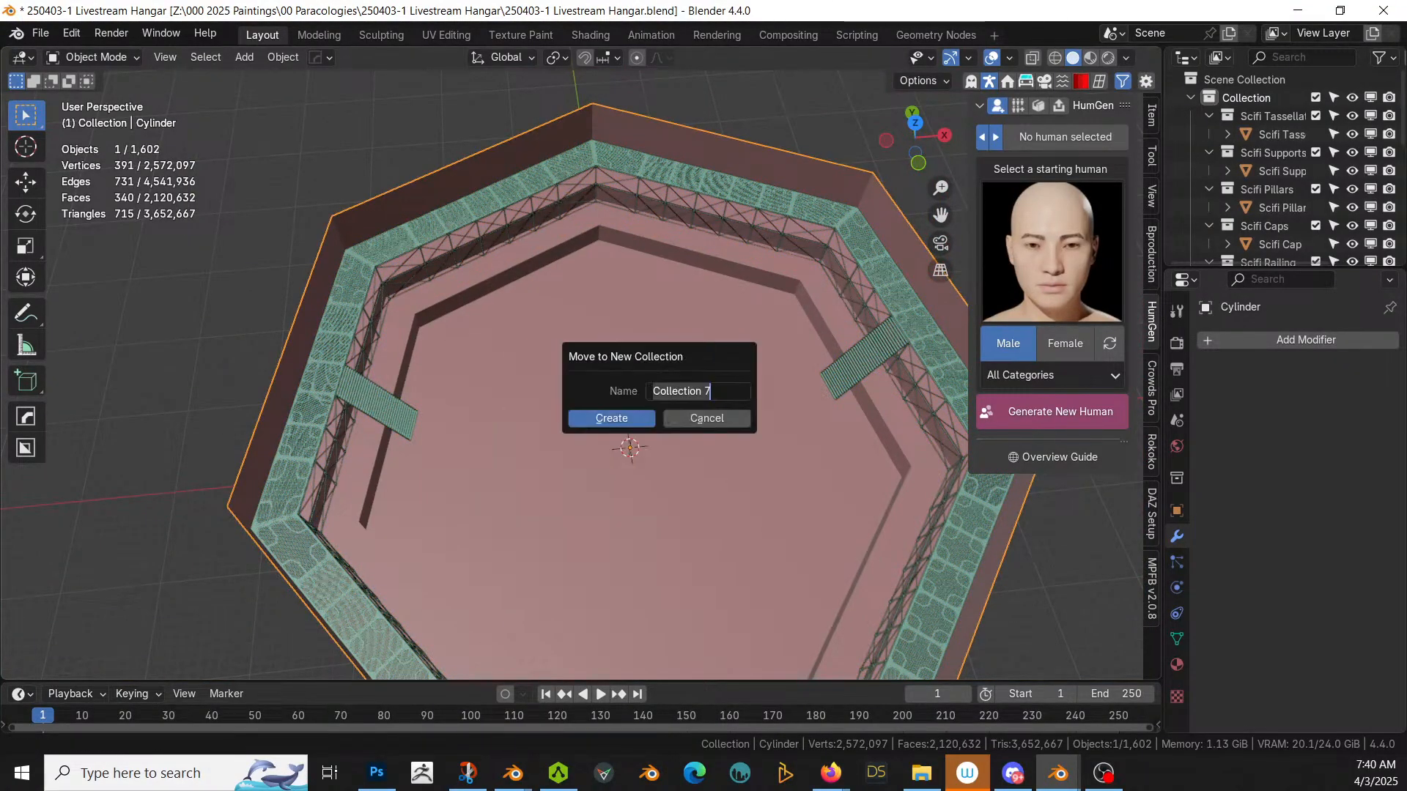
pyautogui.write('Structure')
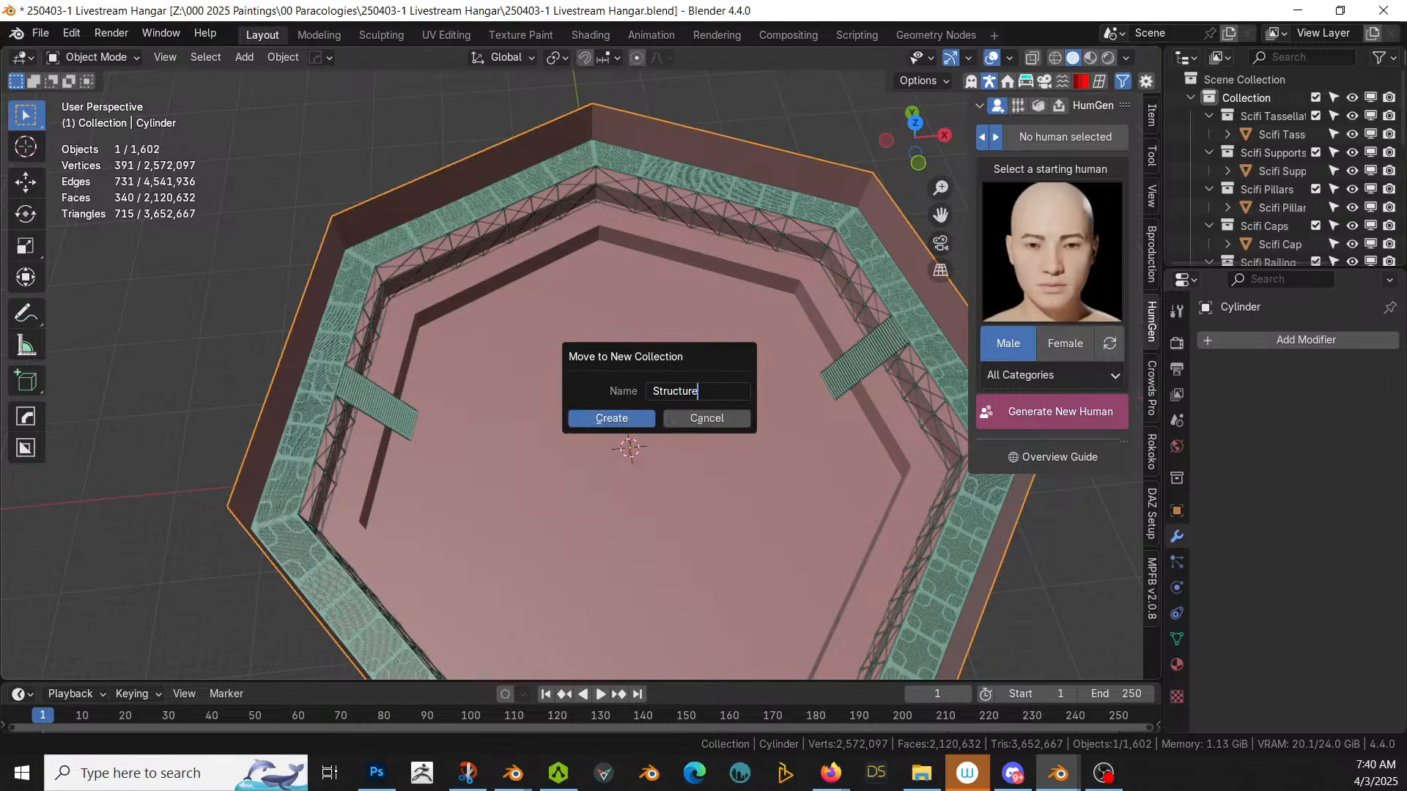
pyautogui.press('Return')
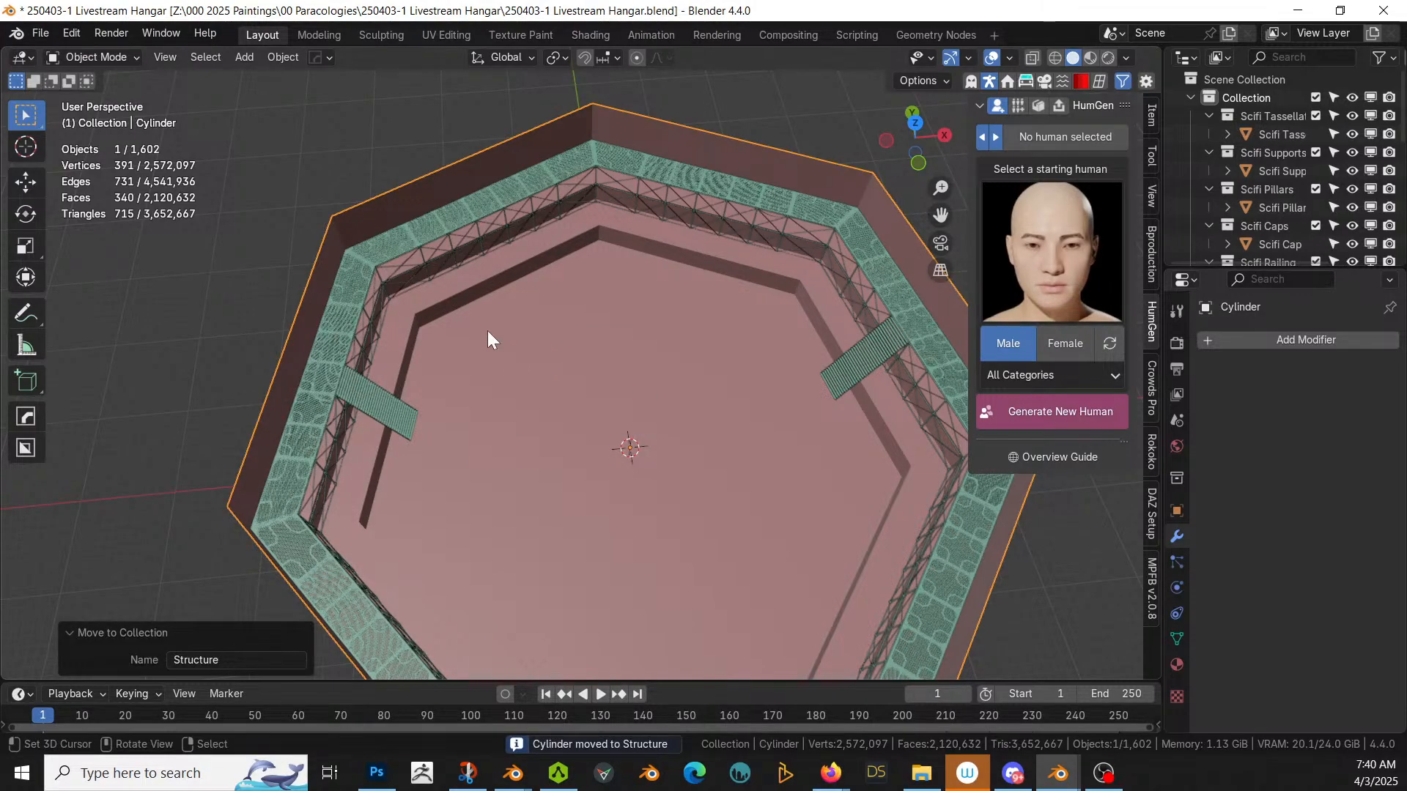
# Step: Set the terrain collection in the raised ring's Platform Generator base settings to Structure
pyautogui.click(343, 305)
pyautogui.scroll(-5, 1308, 508)
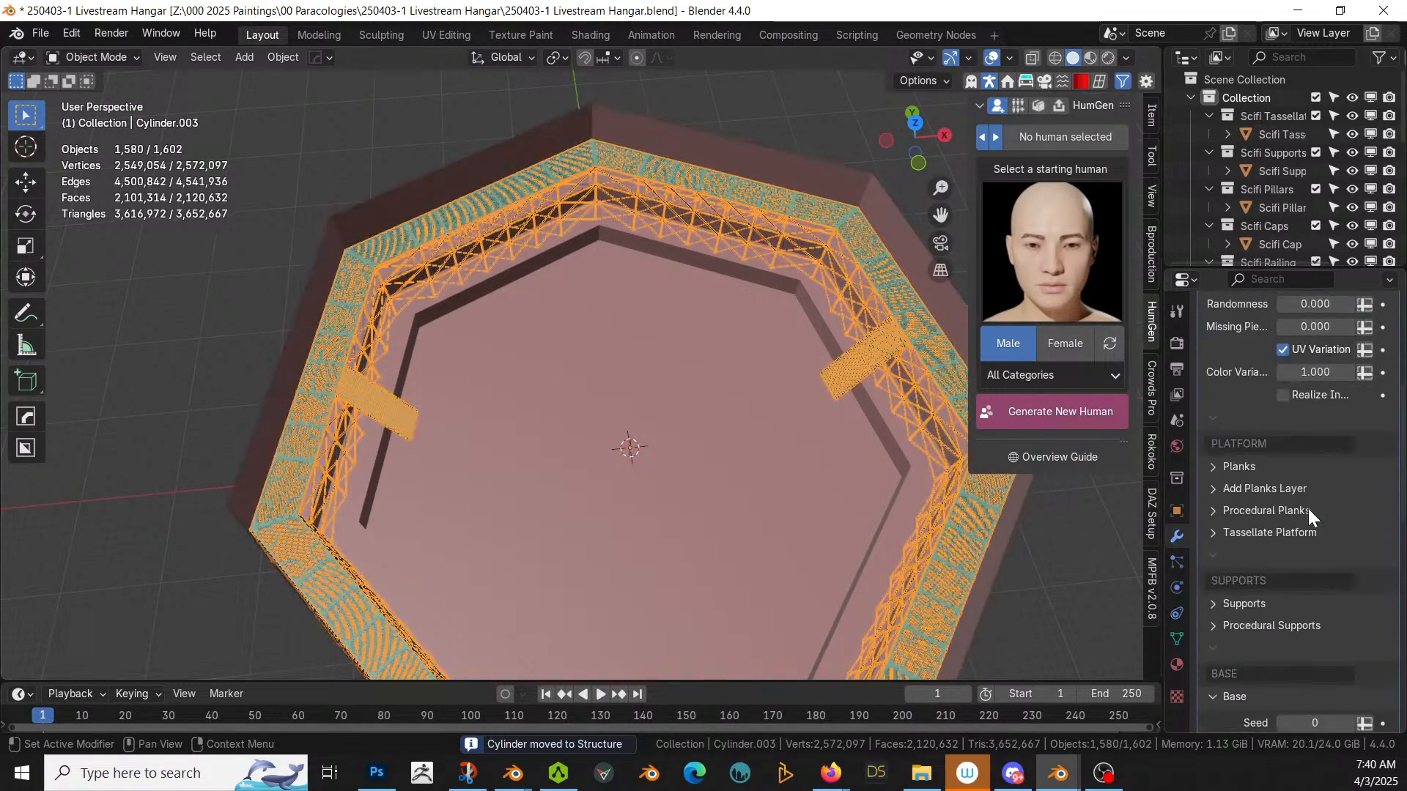
pyautogui.scroll(-10, 1308, 509)
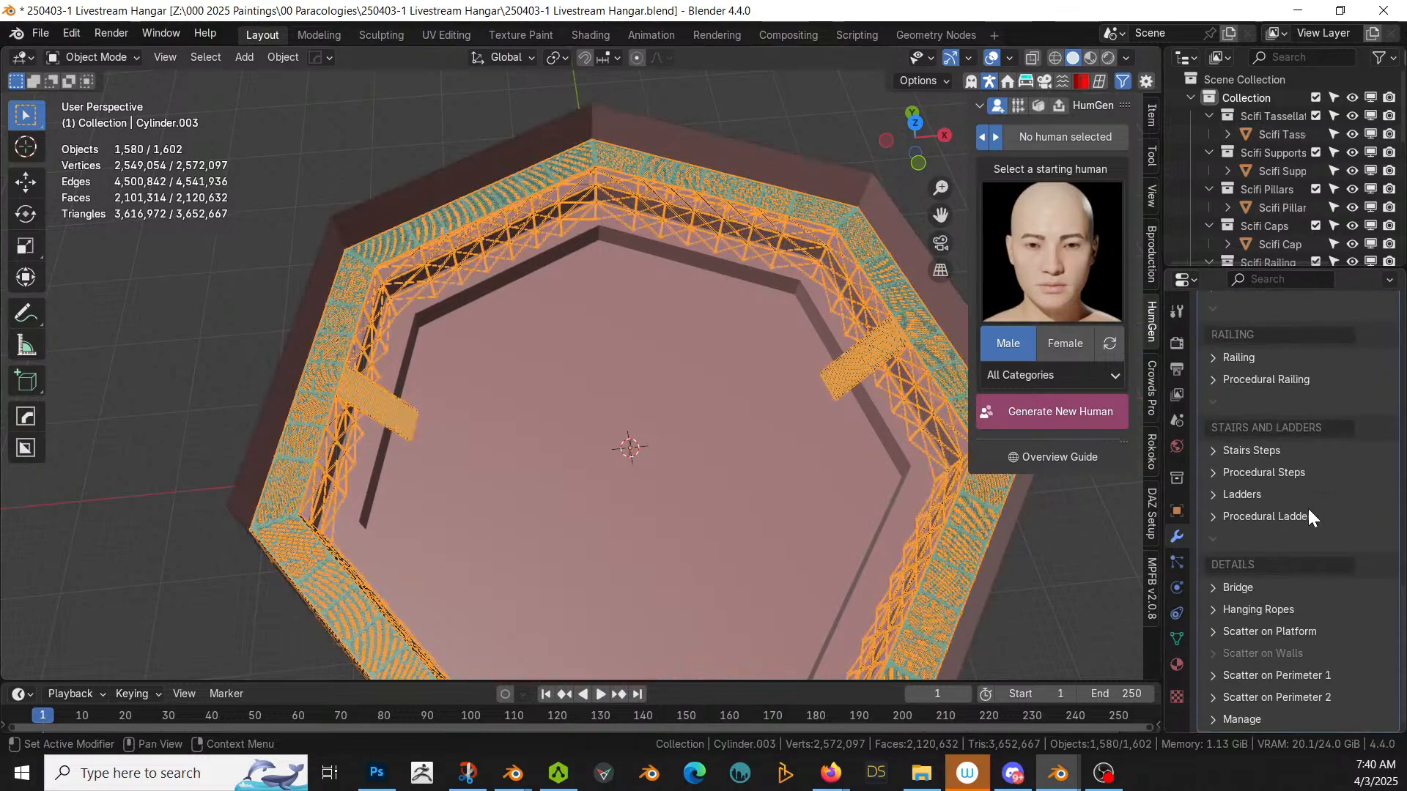
pyautogui.scroll(8, 1254, 503)
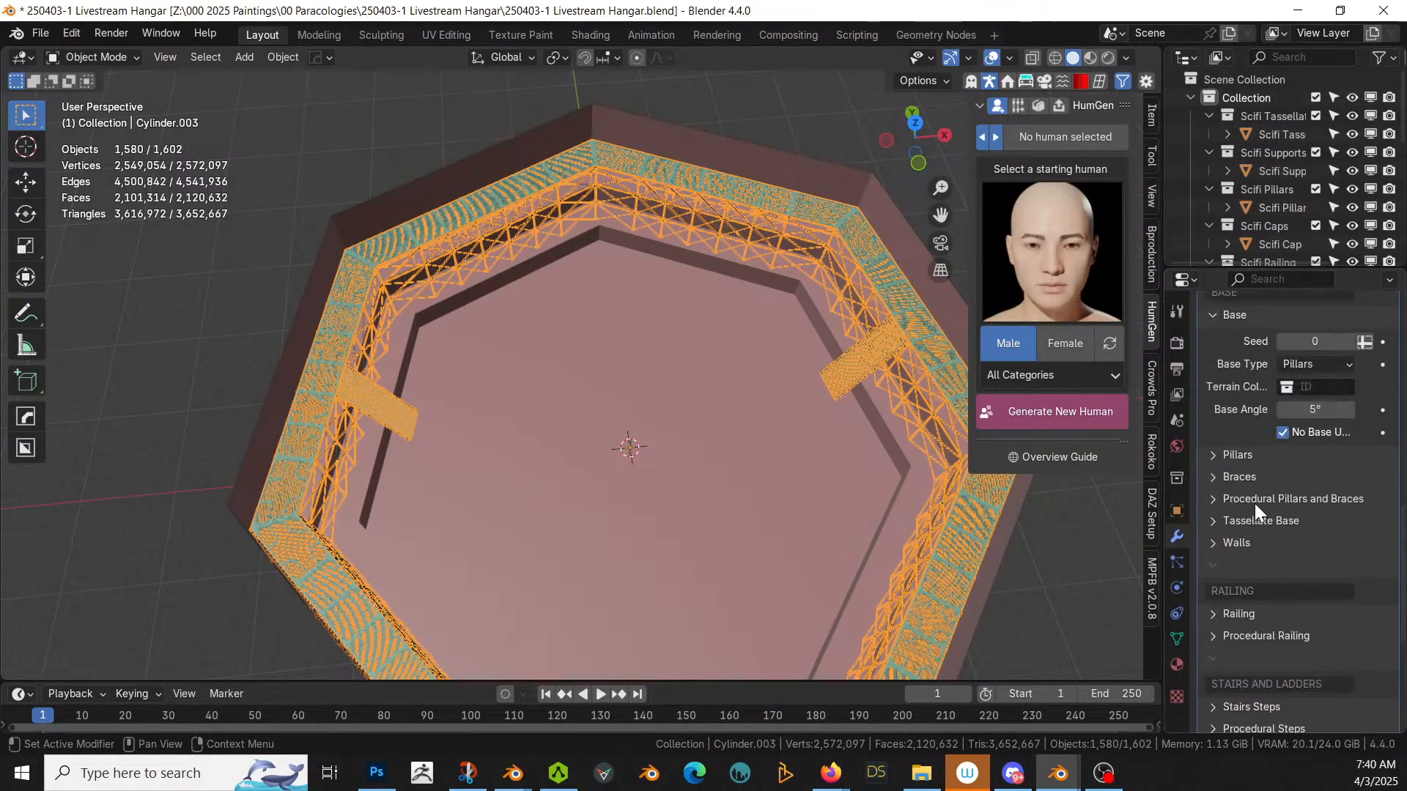
pyautogui.scroll(2, 1253, 503)
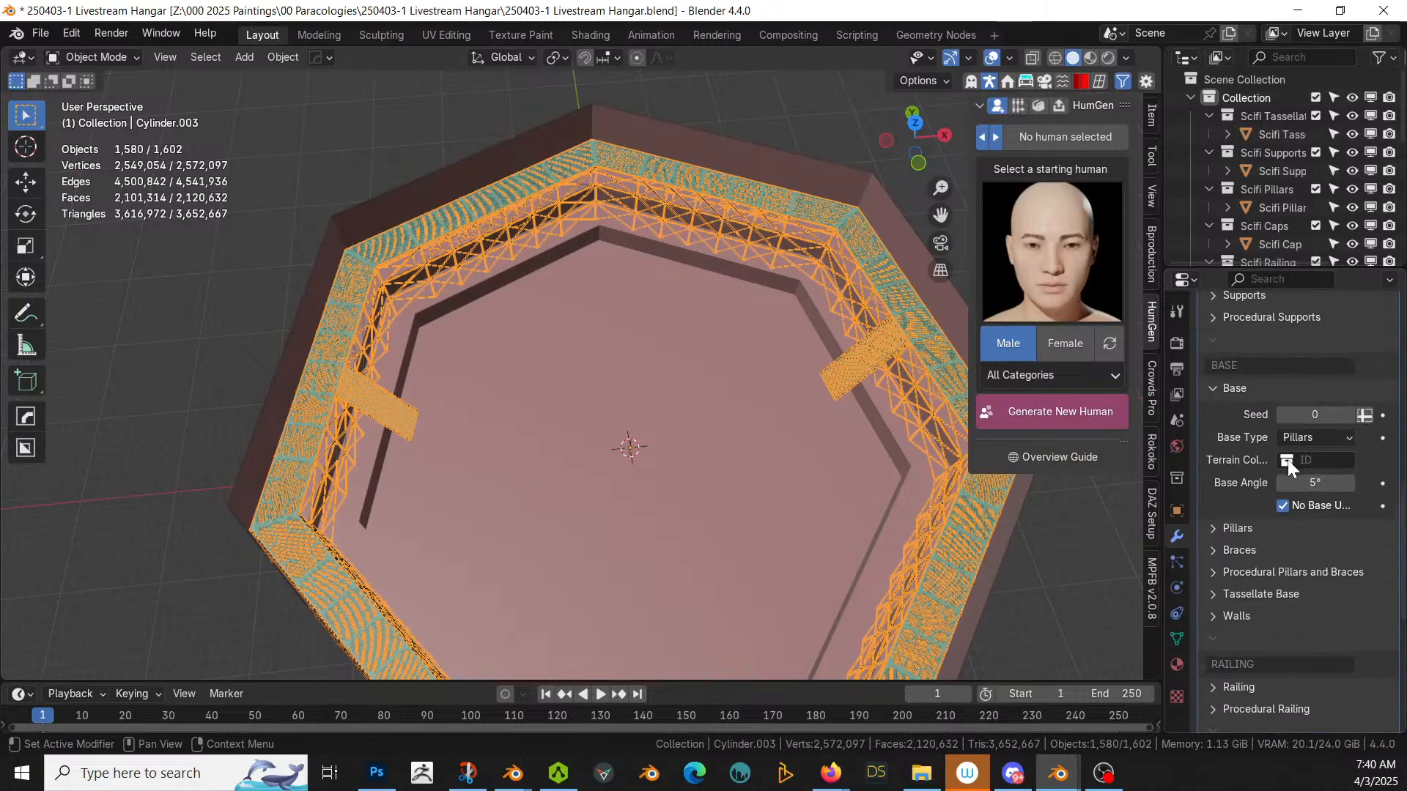
pyautogui.click(1286, 460)
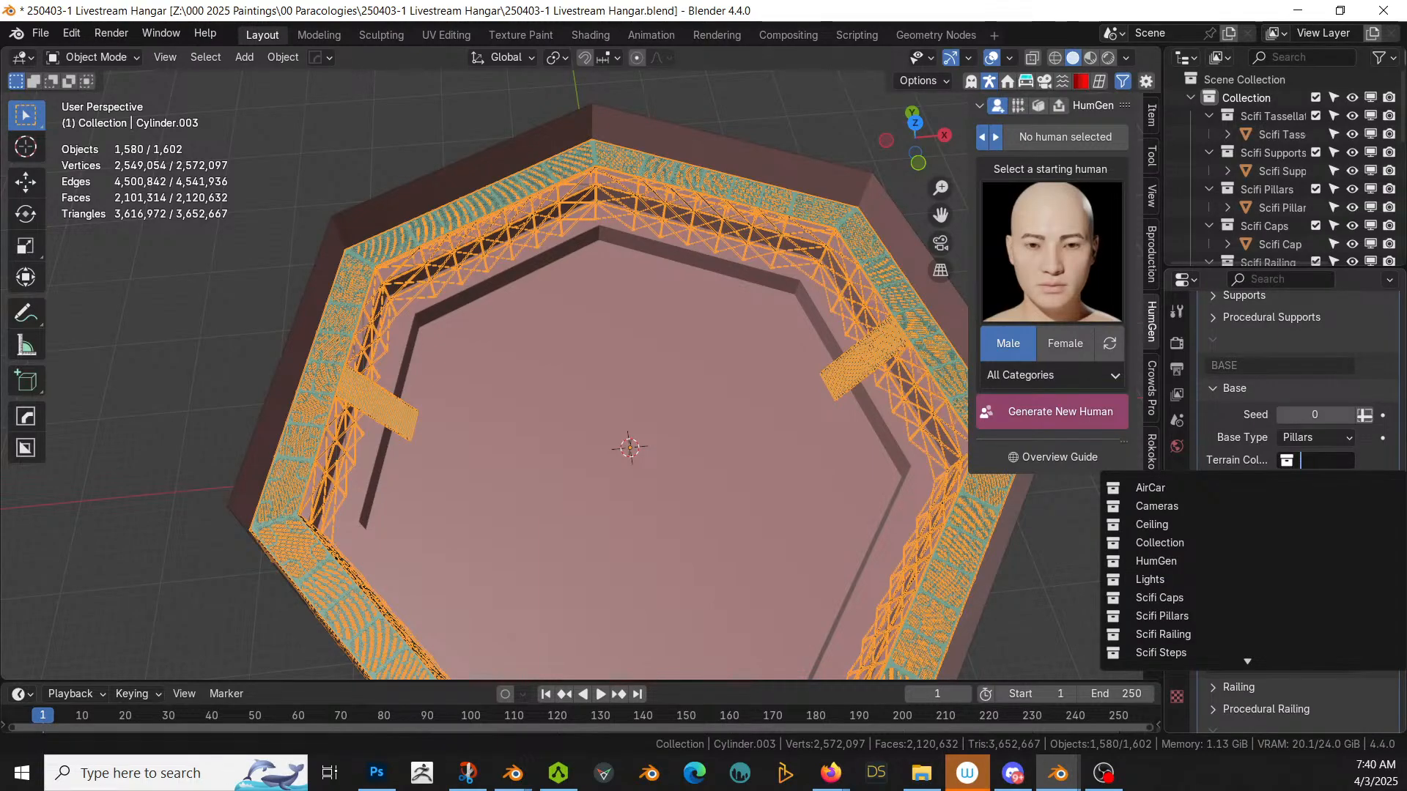
pyautogui.write('Stru')
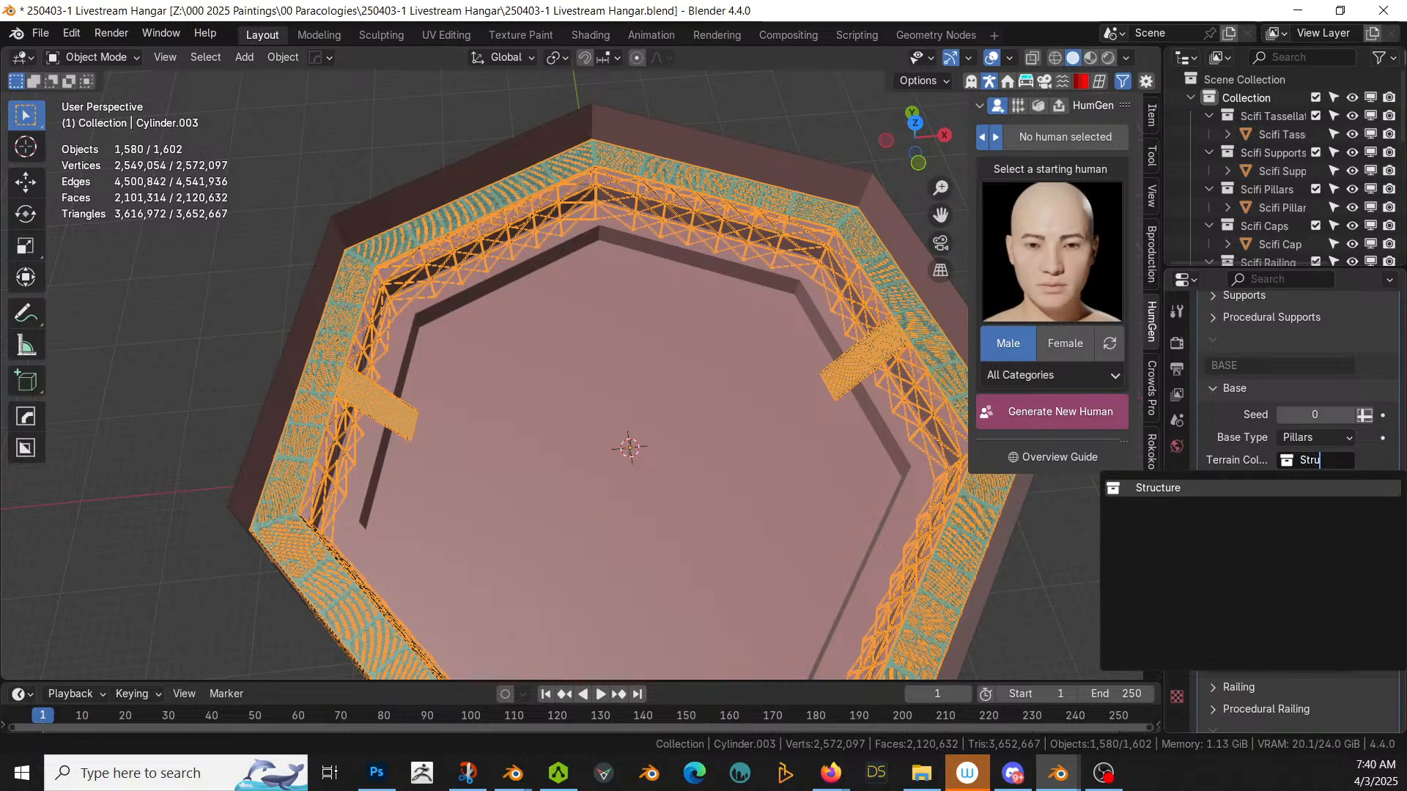
pyautogui.click(1158, 486)
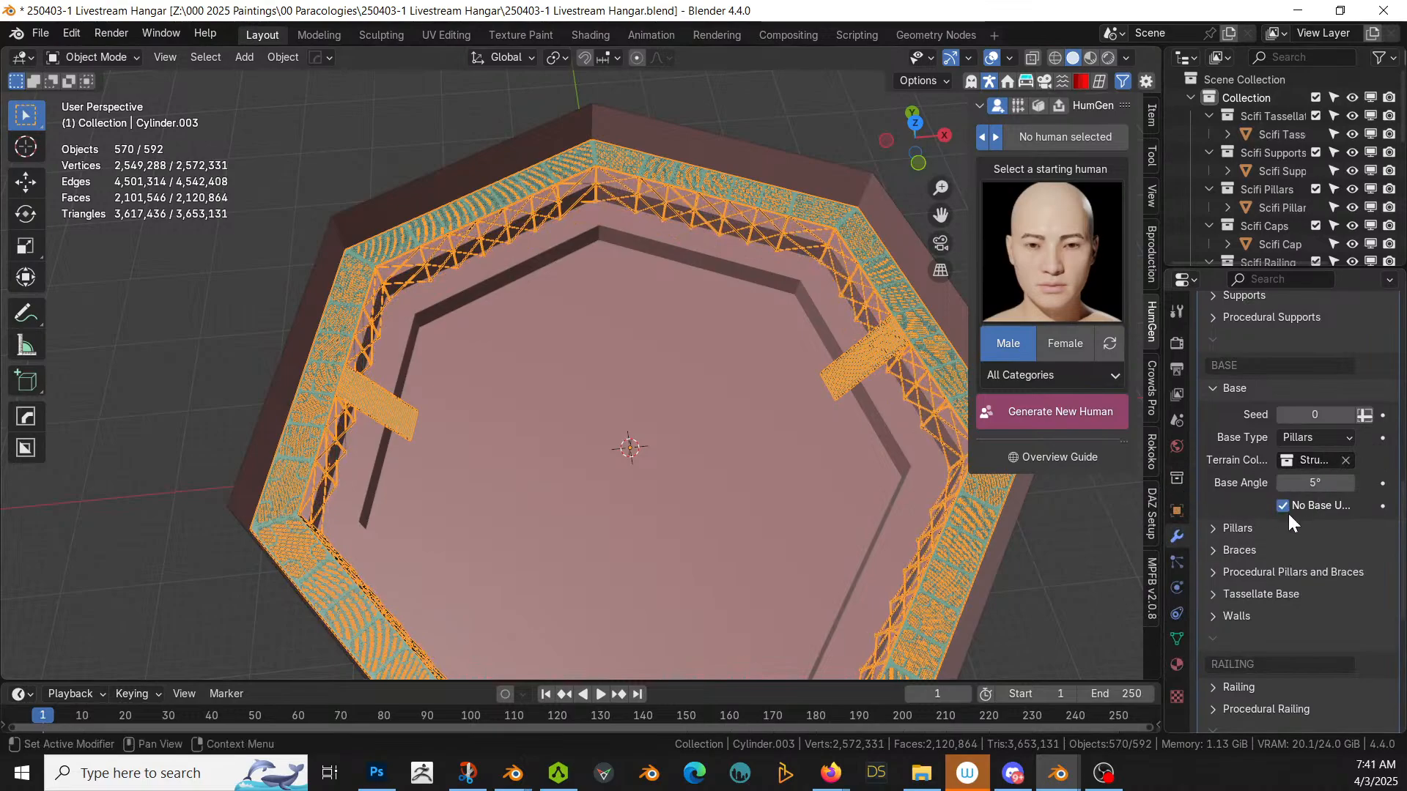
# Step: Set the ring platform's Base Angle to 0° and inspect the supports around the walls
pyautogui.click(1315, 483)
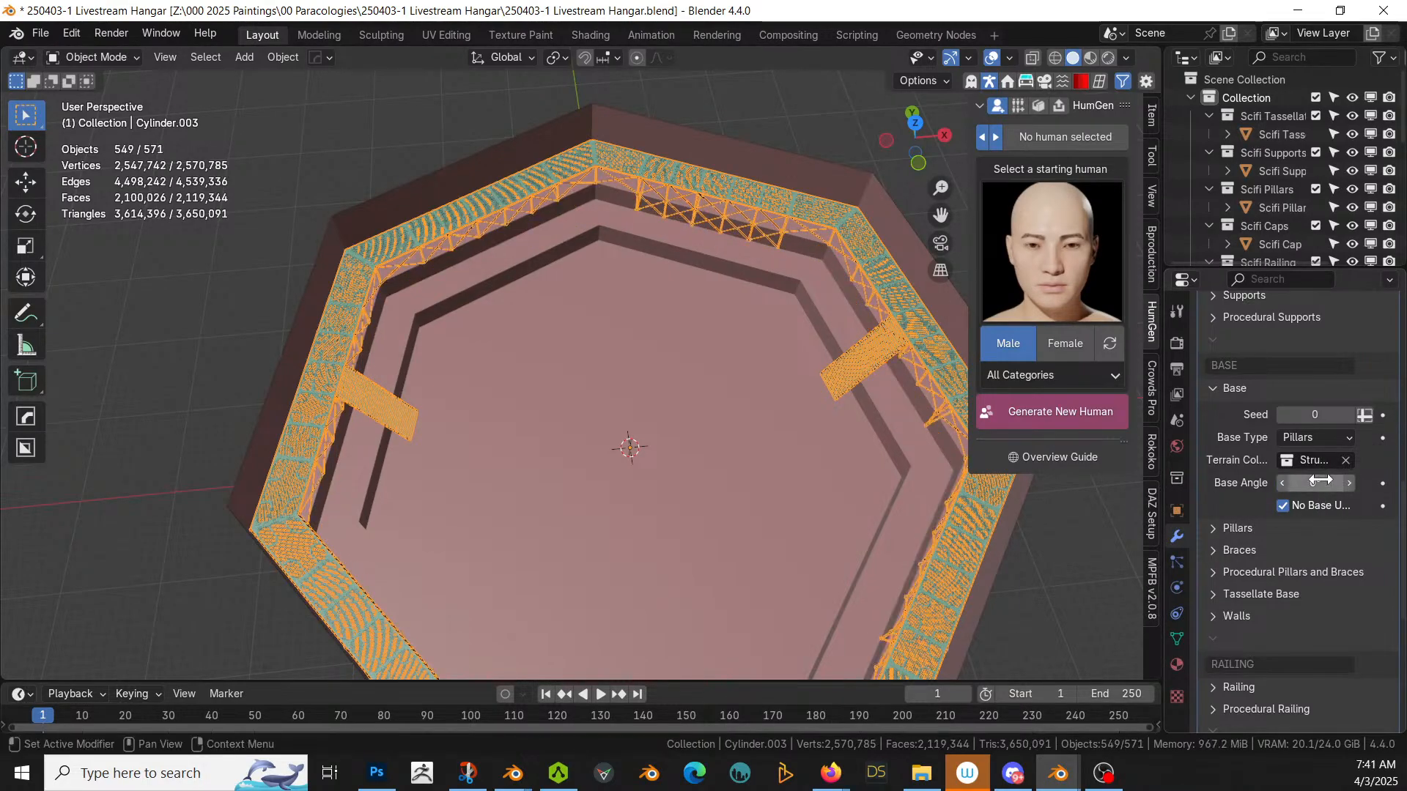
pyautogui.press('Return')
pyautogui.moveTo(849, 457); pyautogui.dragTo(958, 499, button='middle')
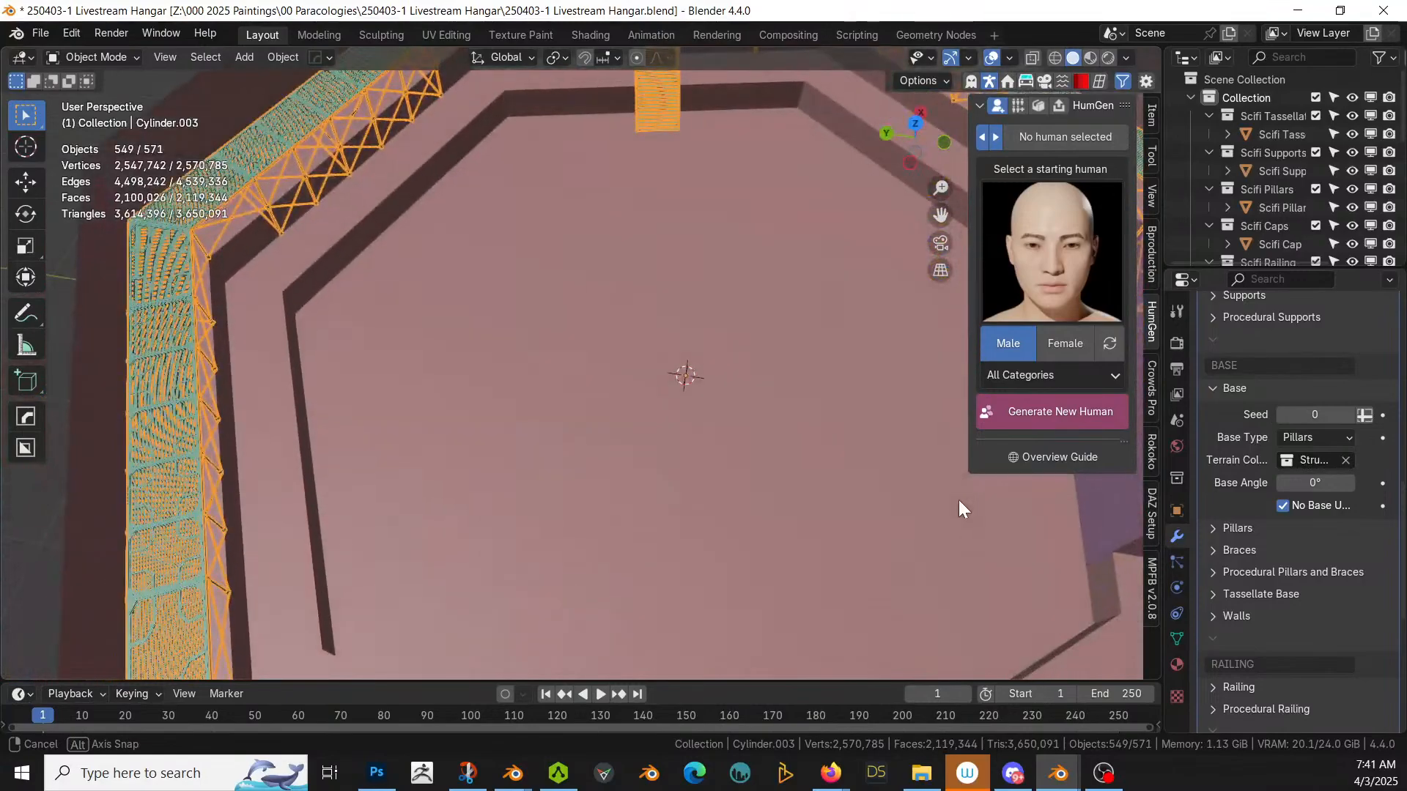
pyautogui.press('KP_7')
pyautogui.moveTo(868, 503); pyautogui.dragTo(792, 353, button='middle')
pyautogui.press('KP_7')
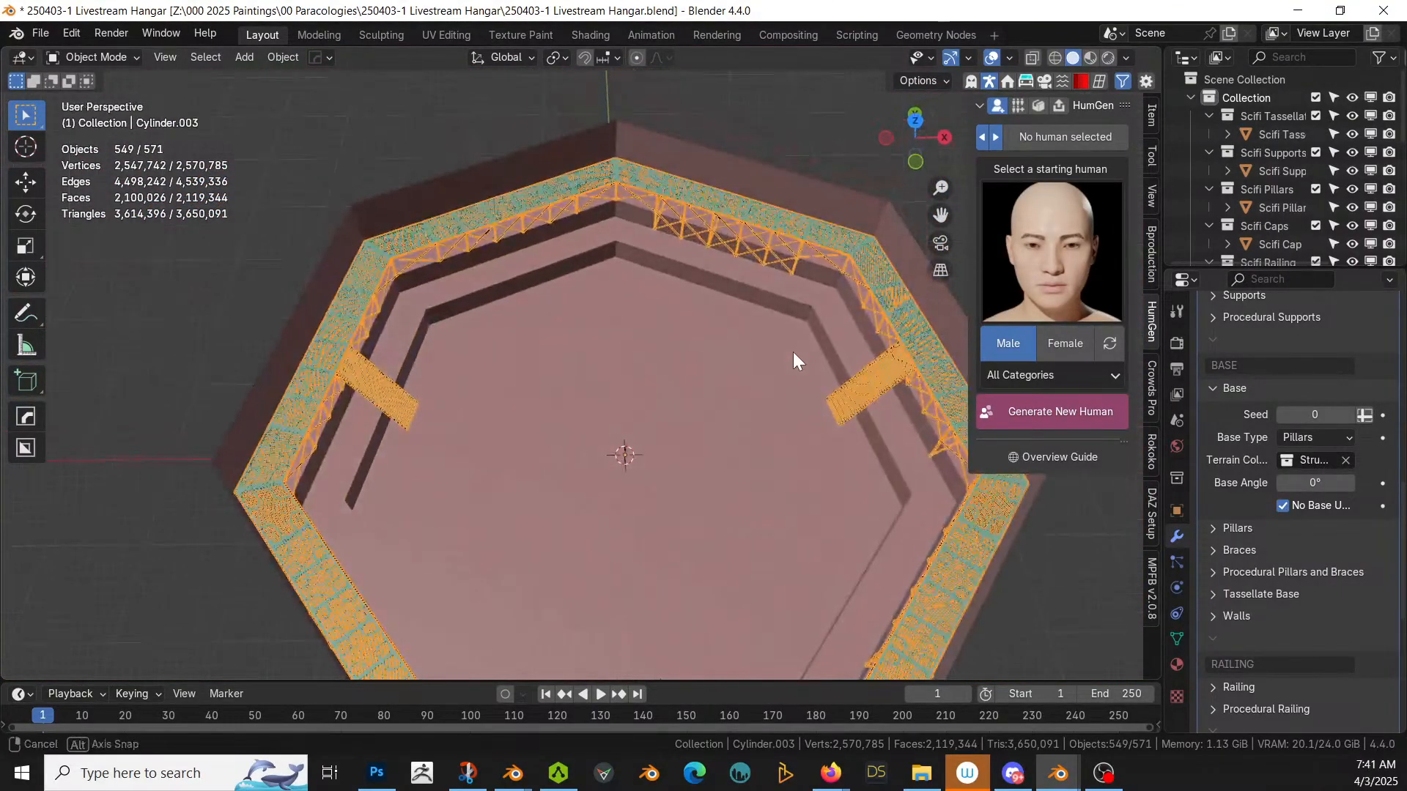
pyautogui.scroll(3, 793, 353)
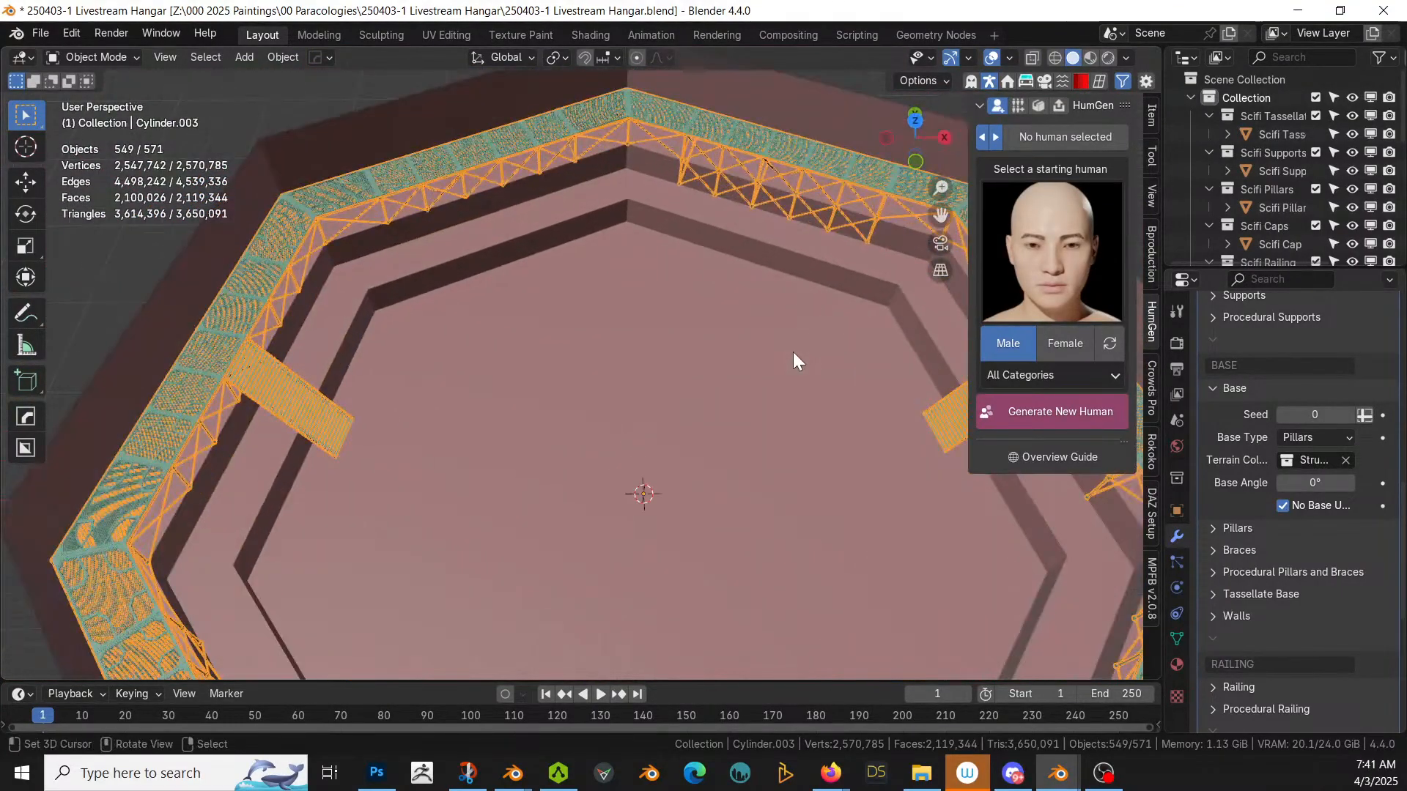
# Step: Set the ring platform's Base Angle to -2°, check the supports along the walls, and save the file
pyautogui.click(1317, 483)
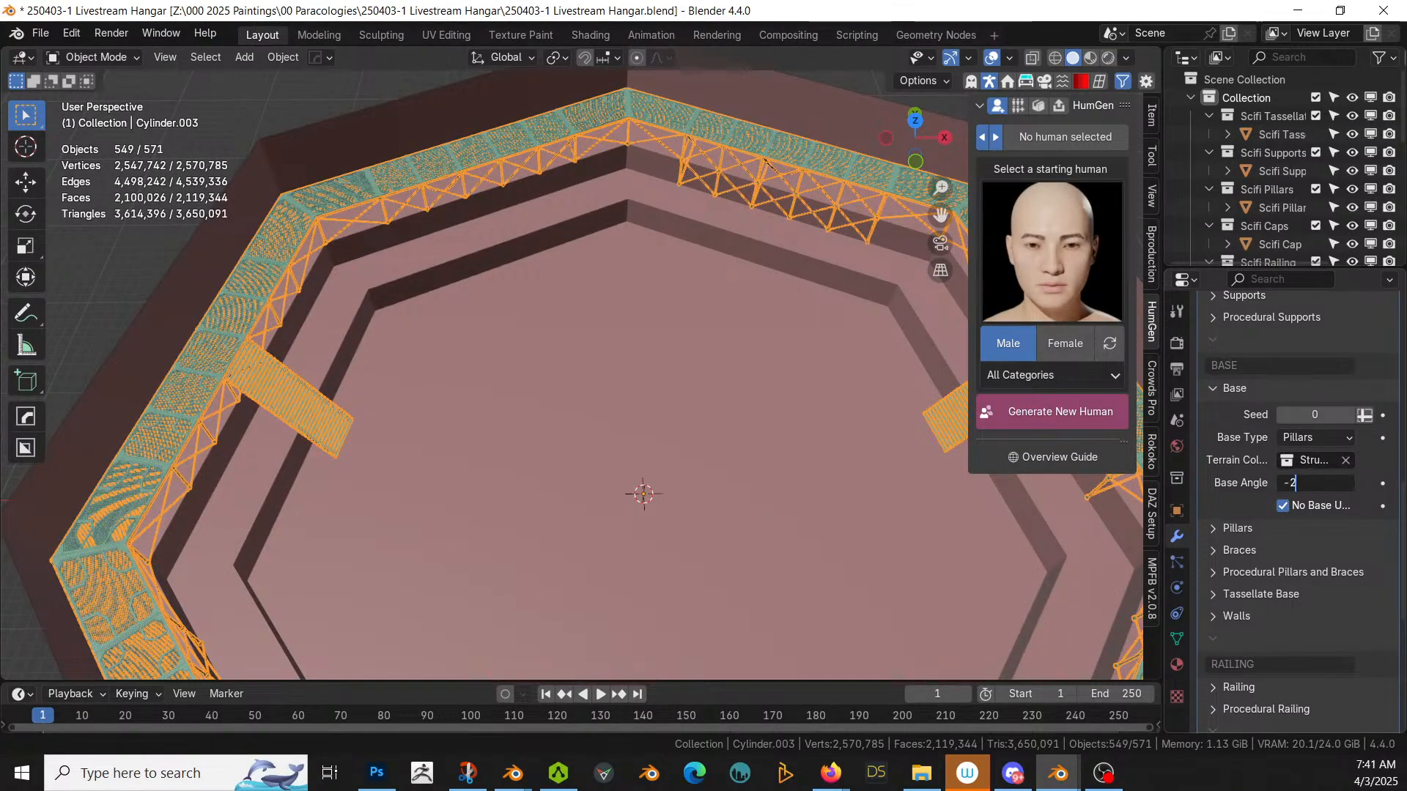
pyautogui.press('Return')
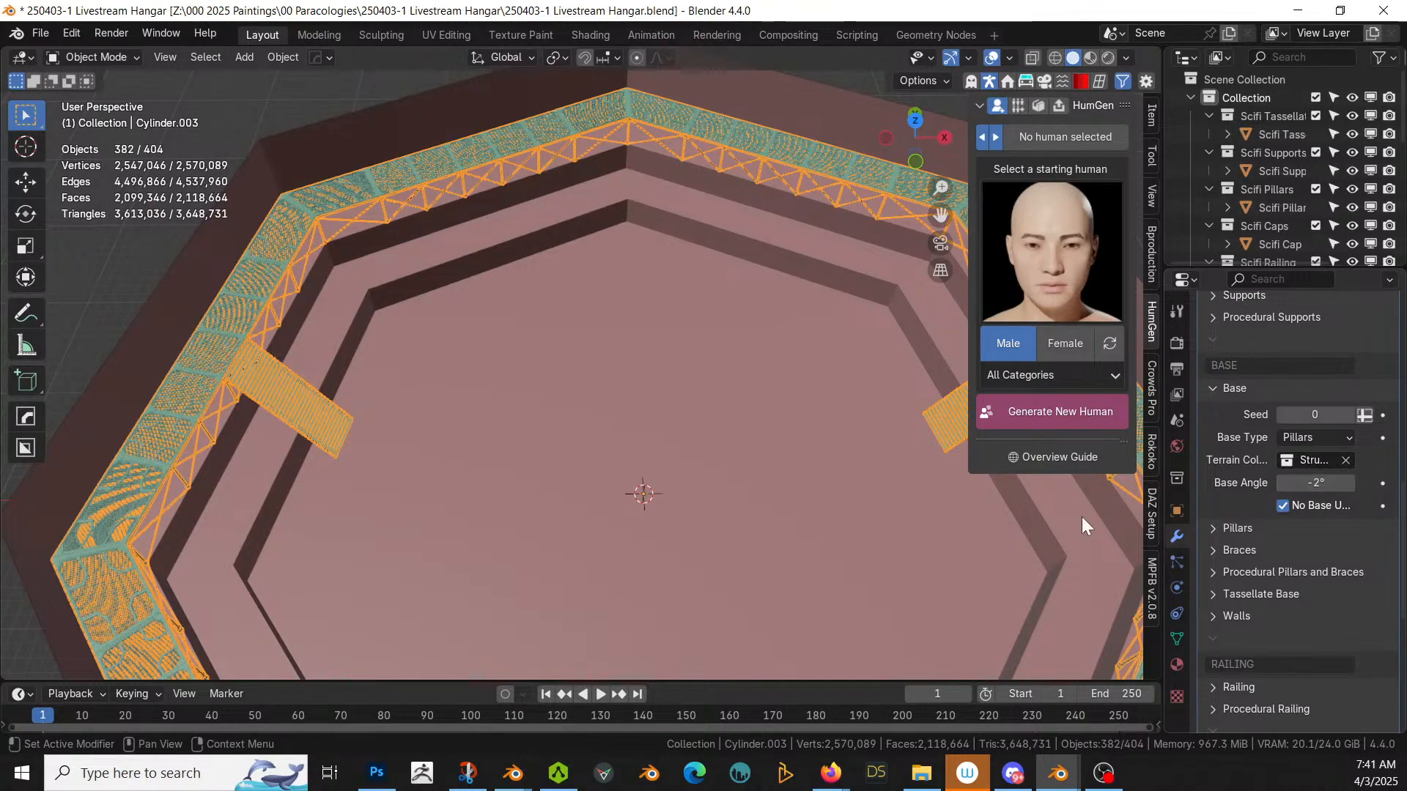
pyautogui.moveTo(607, 487); pyautogui.dragTo(428, 429, button='middle')
pyautogui.scroll(3, 625, 429)
pyautogui.scroll(-5, 428, 430)
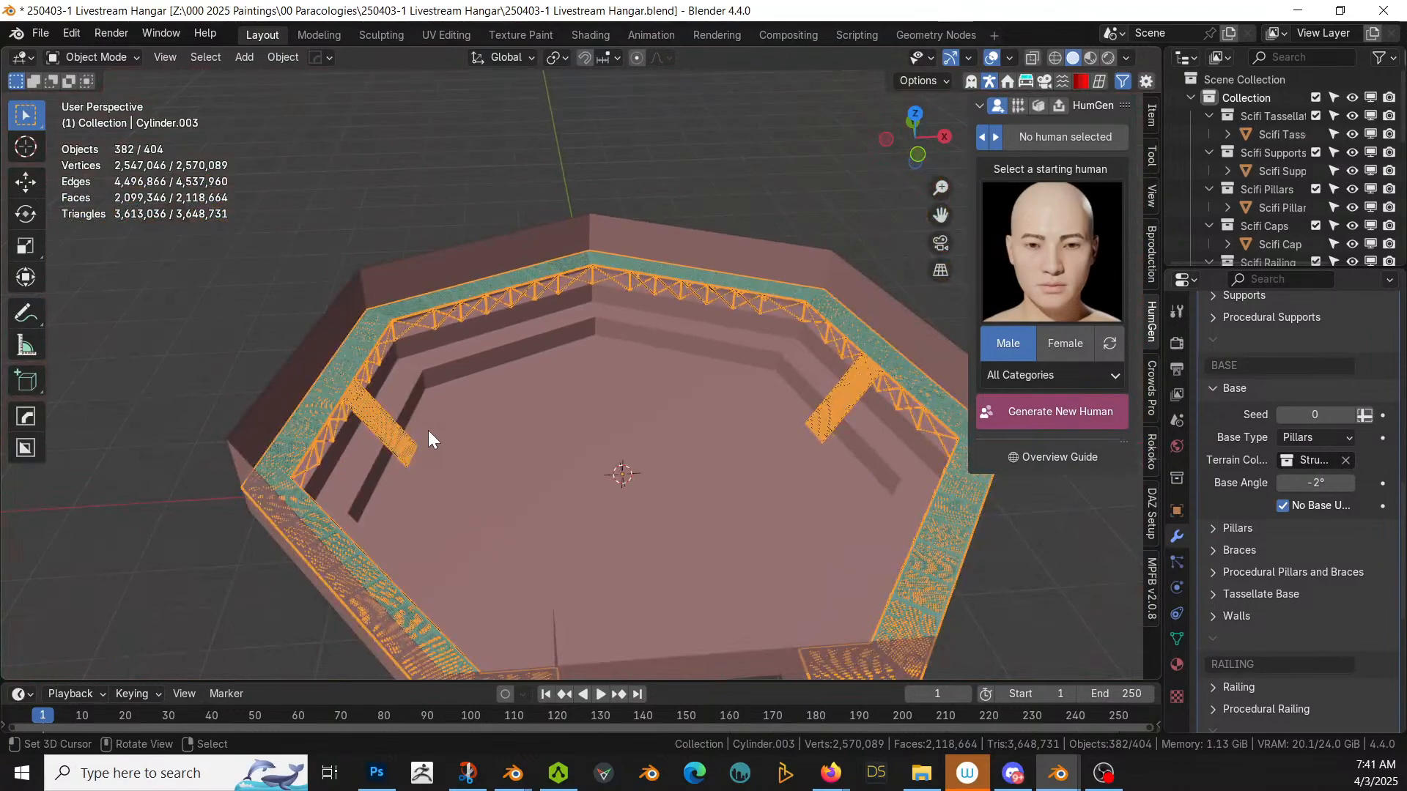
pyautogui.hotkey('ctrl', 's')
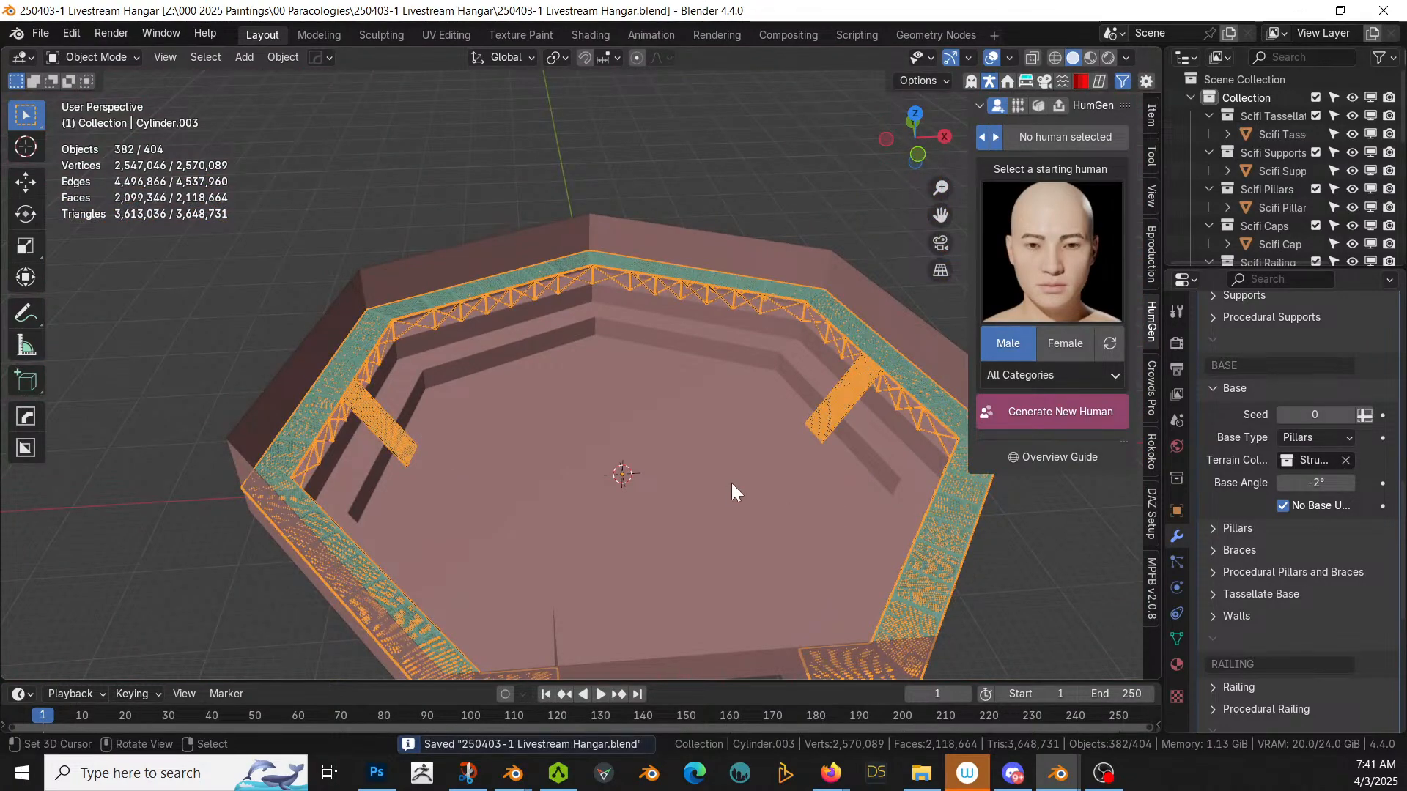
# Step: Set the raised ring's Pillars Distance to 6 m in the Platform Generator base settings
pyautogui.scroll(2, 777, 401)
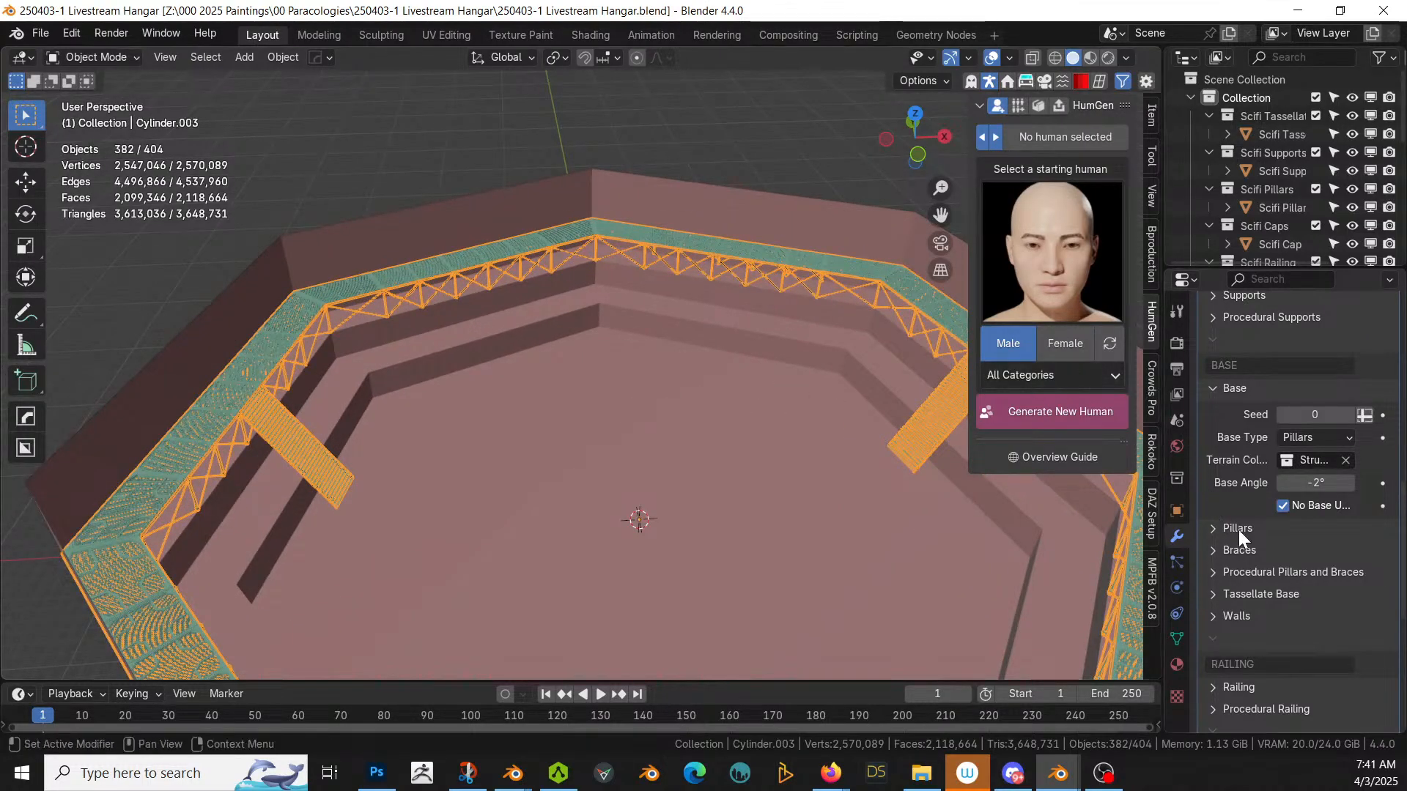
pyautogui.click(1213, 527)
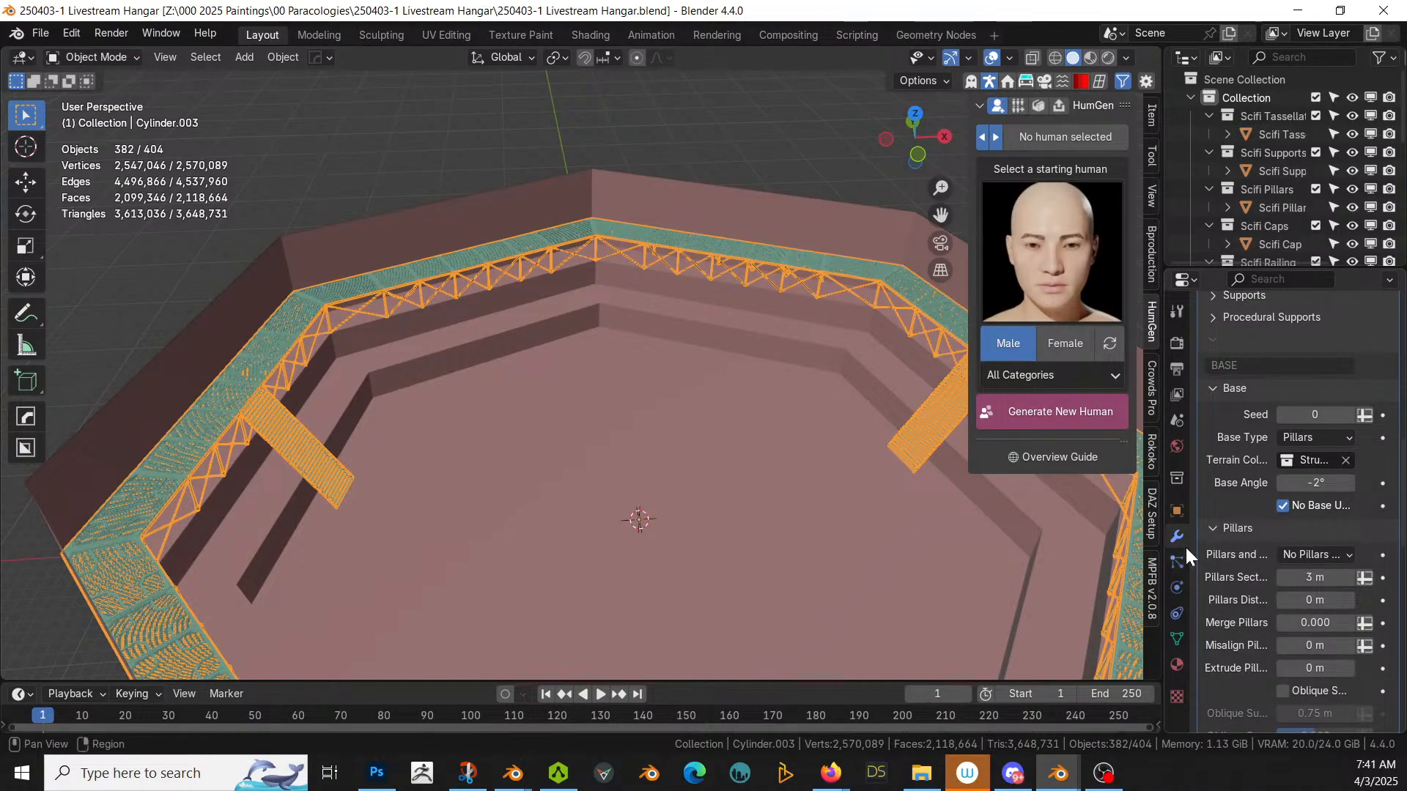
pyautogui.moveTo(1159, 478); pyautogui.dragTo(863, 480)
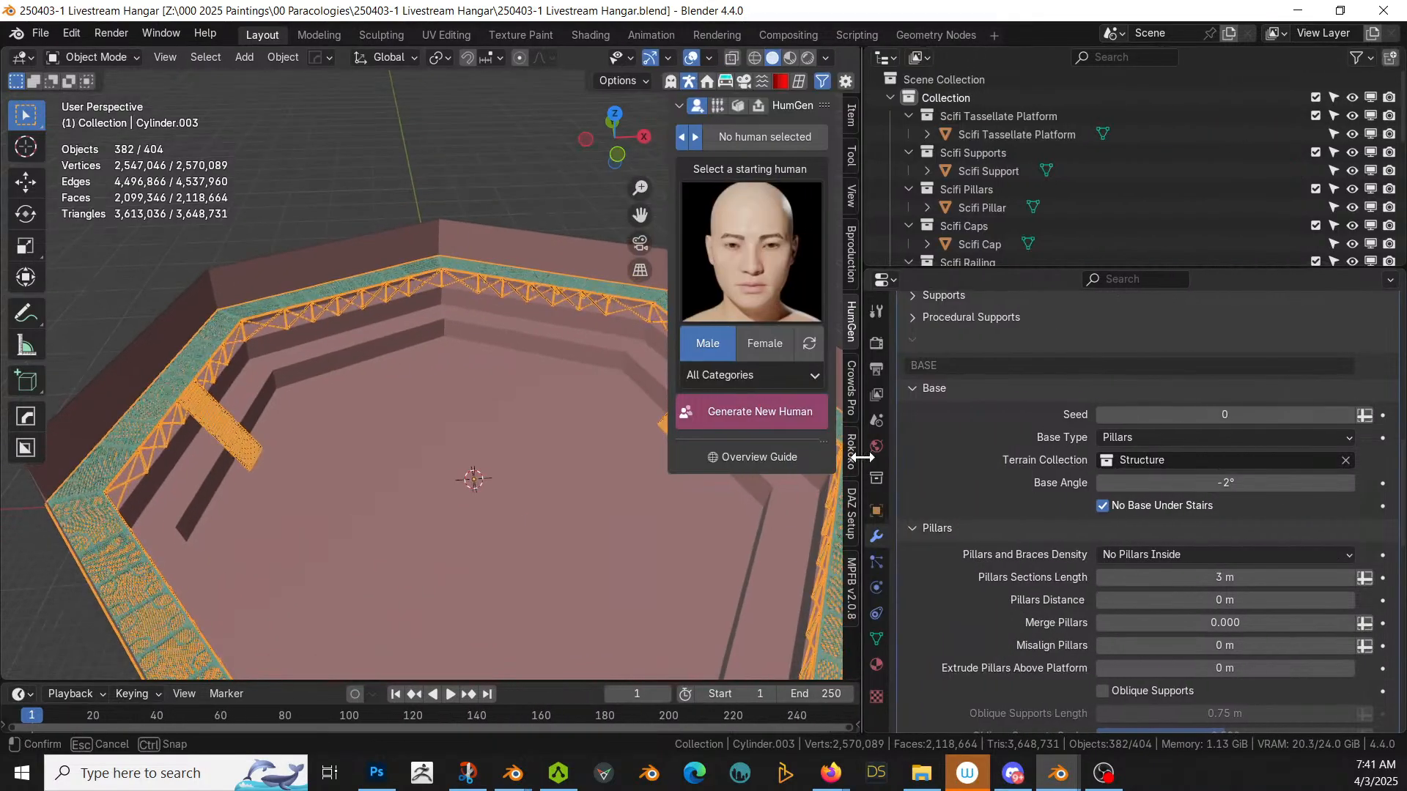
pyautogui.click(1274, 600)
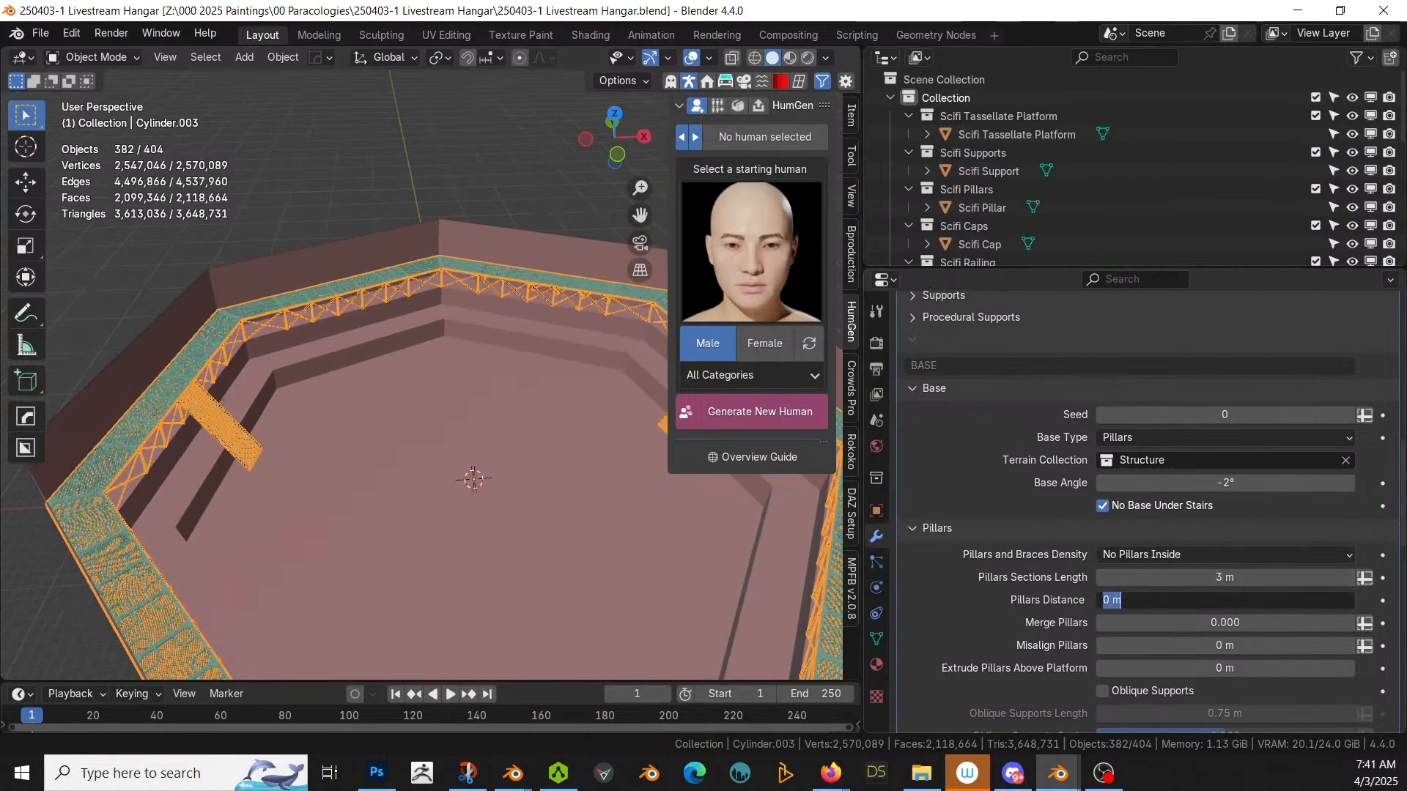
pyautogui.write('6')
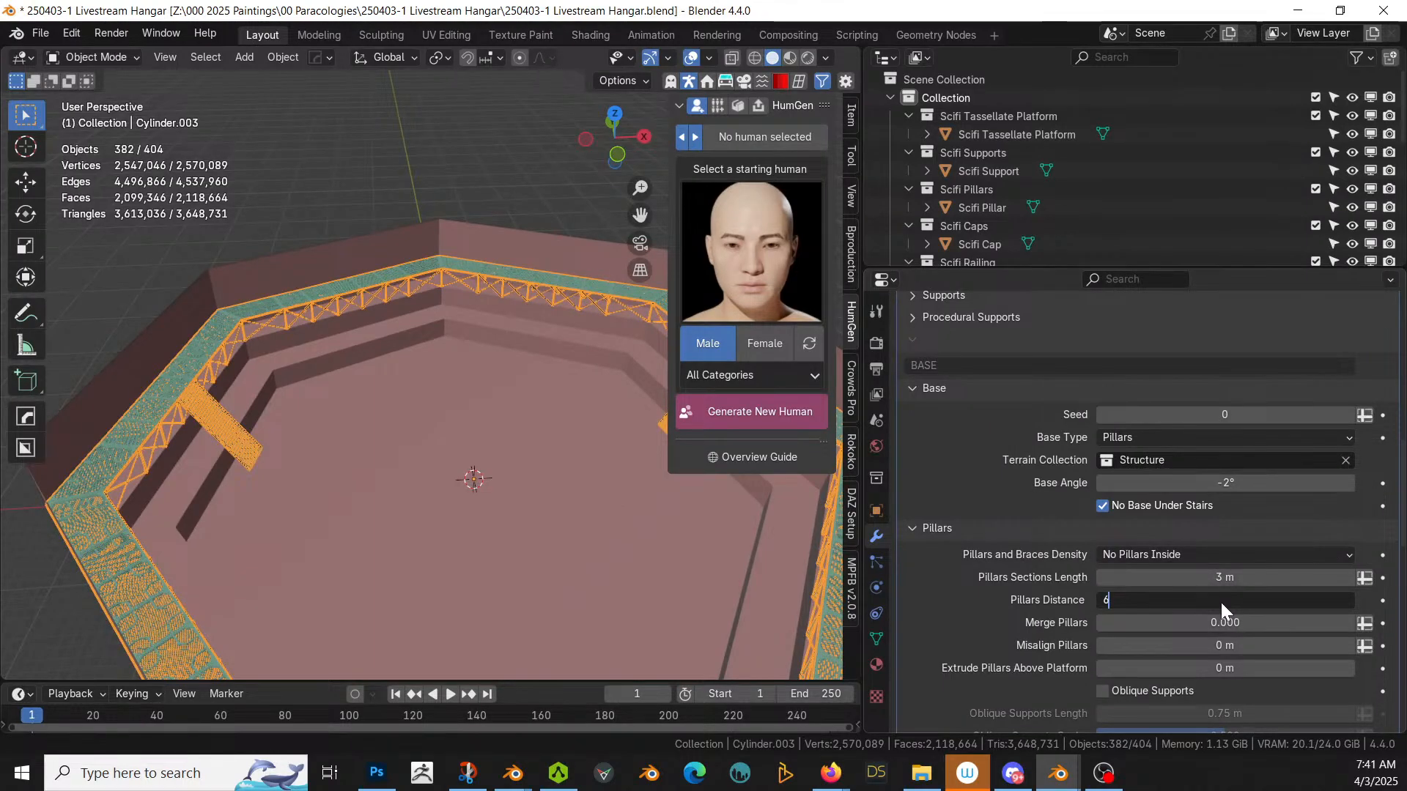
pyautogui.press('Return')
pyautogui.moveTo(550, 510); pyautogui.dragTo(484, 493, button='middle')
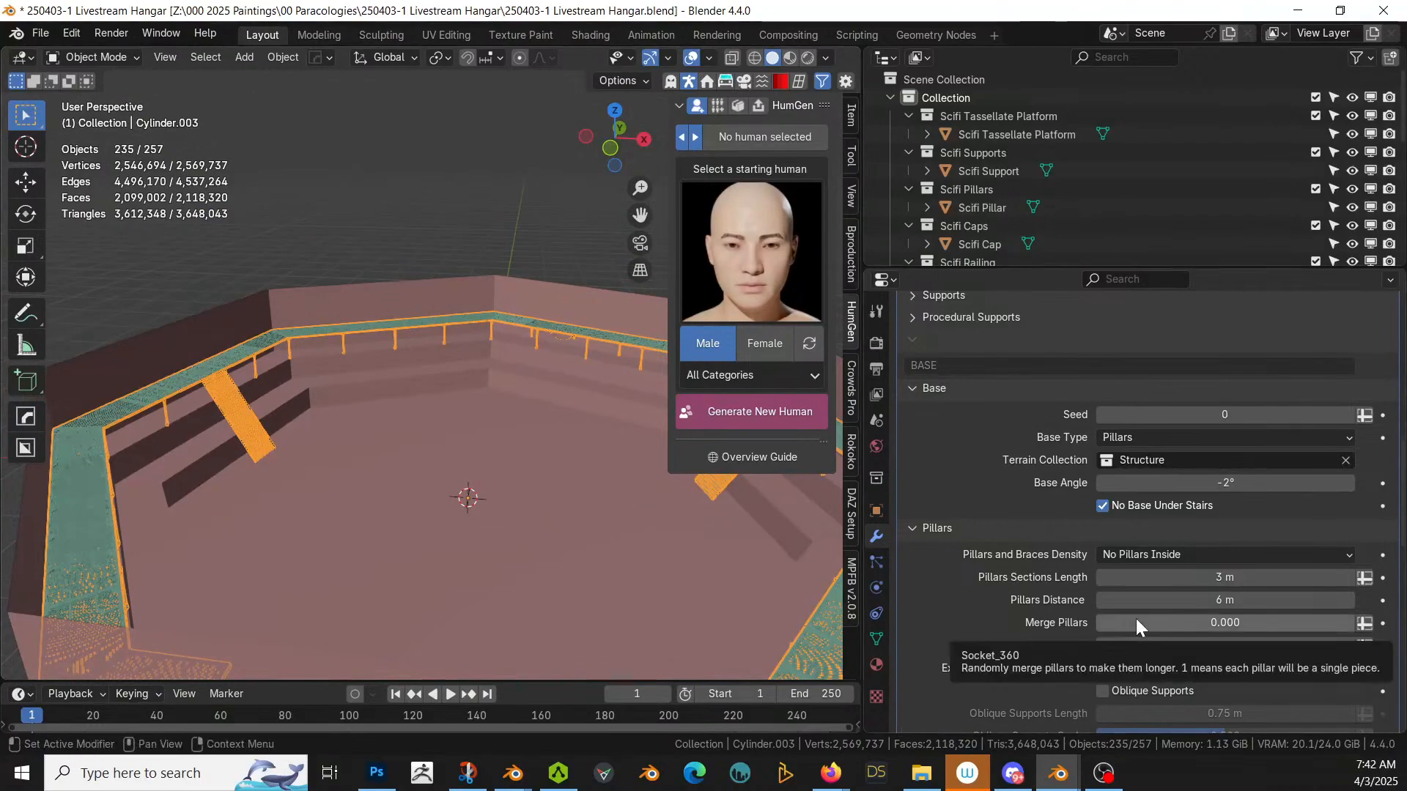
# Step: Turn off No Base Under Stairs for the ring platform
pyautogui.scroll(2, 1136, 618)
pyautogui.scroll(-1, 1135, 618)
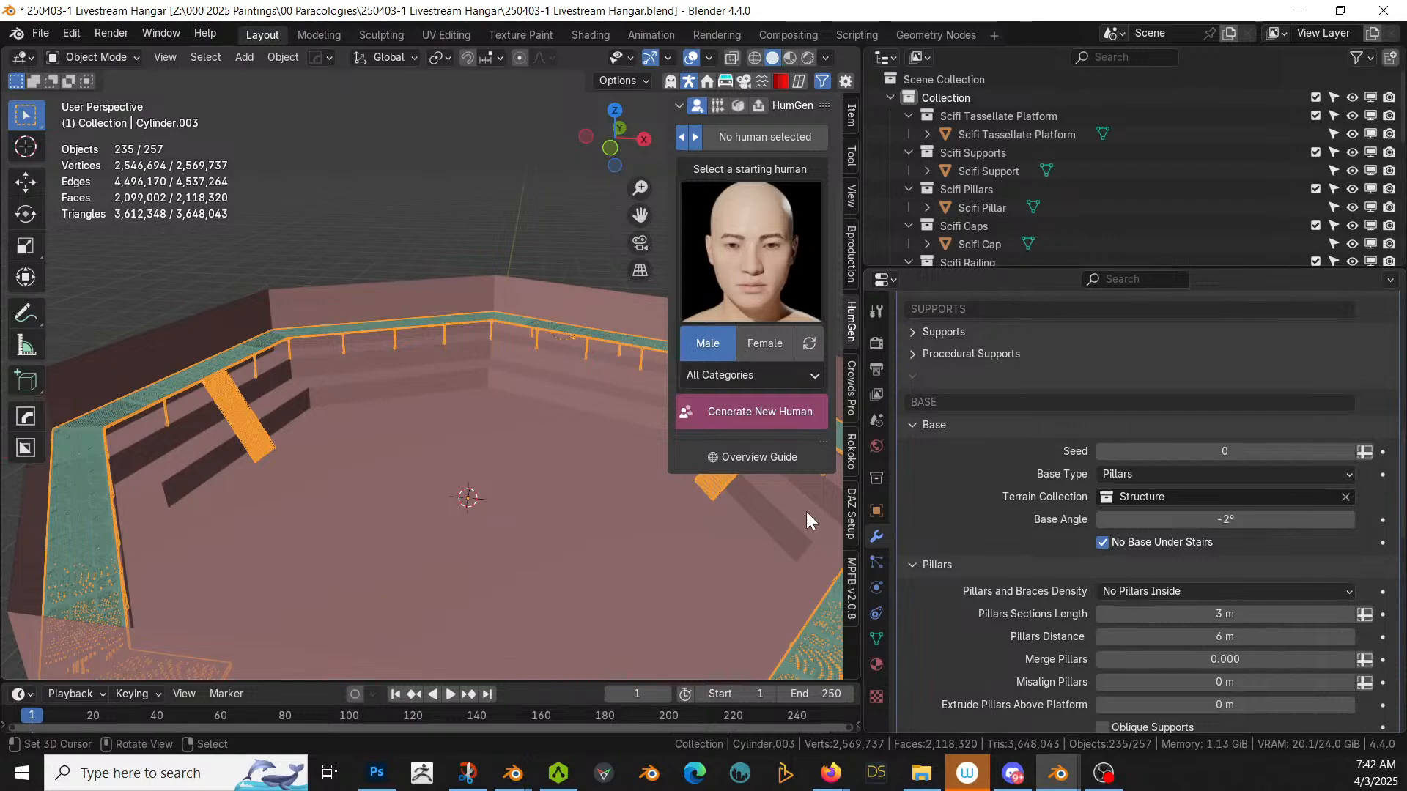
pyautogui.click(1103, 543)
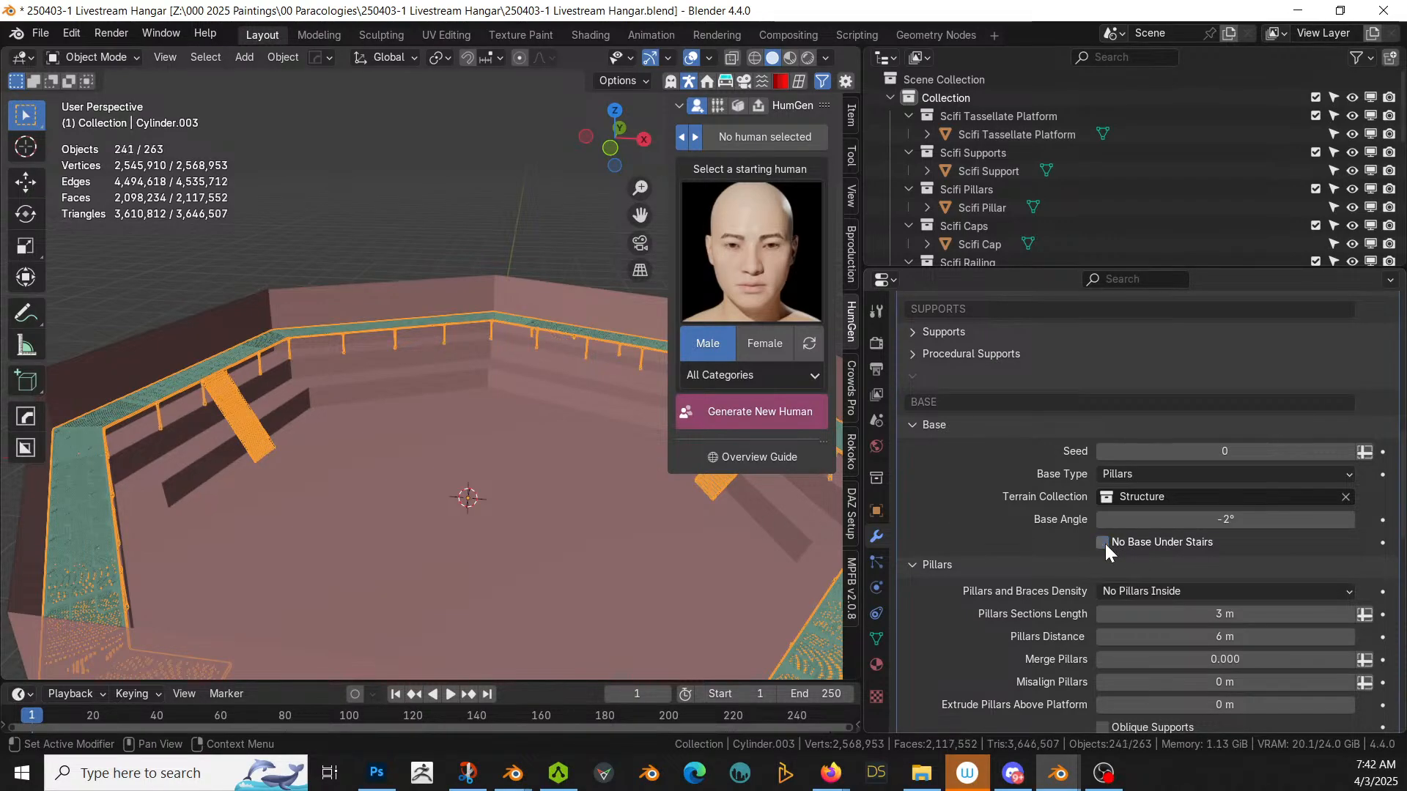
pyautogui.moveTo(505, 477)
pyautogui.mouseDown(button='middle')
pyautogui.moveTo(589, 493)
pyautogui.moveTo(543, 526)
pyautogui.moveTo(516, 494)
pyautogui.mouseUp(button='middle')
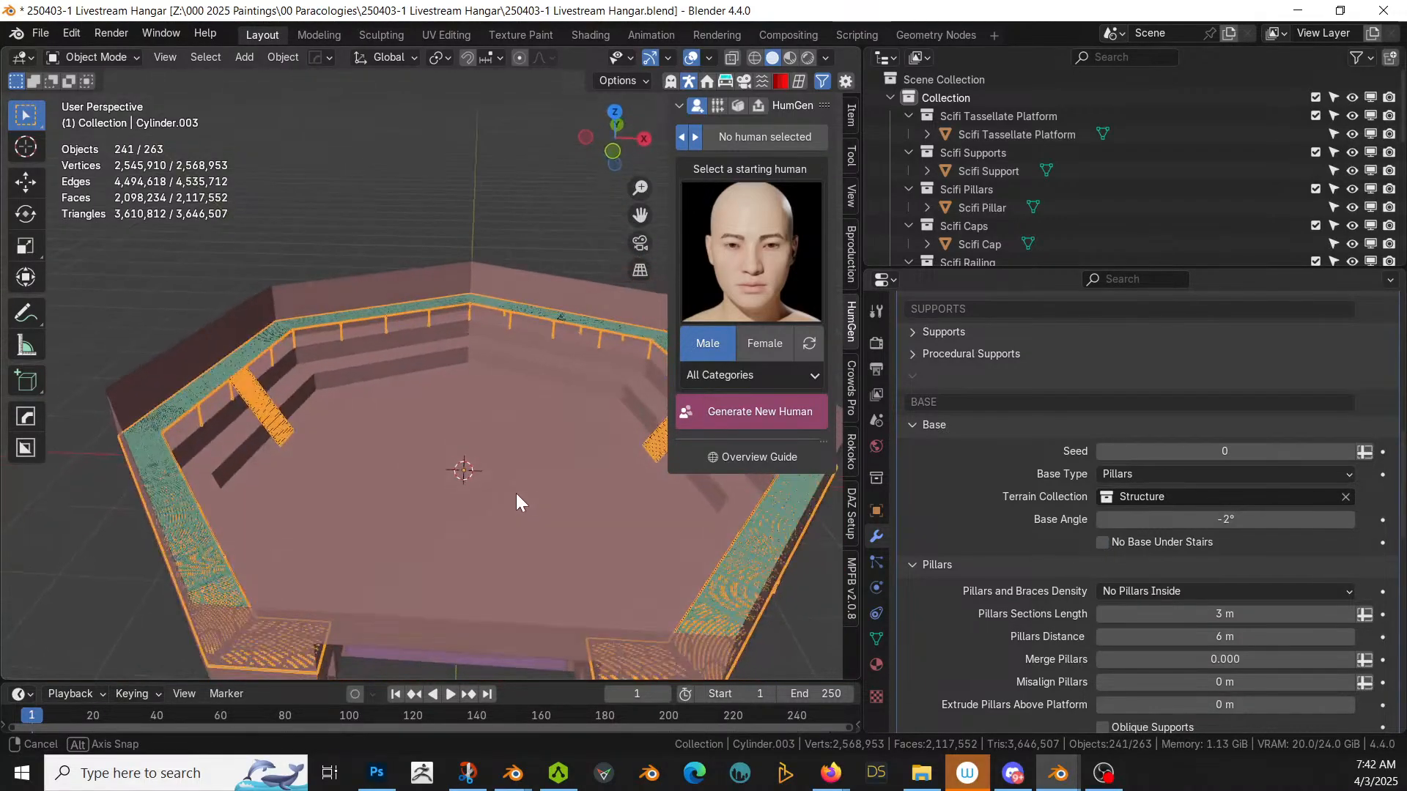
# Step: Review the platform's Supports and Pillars settings and inspect the pillars and ramps around the hangar
pyautogui.scroll(3, 1163, 600)
pyautogui.scroll(2, 1163, 600)
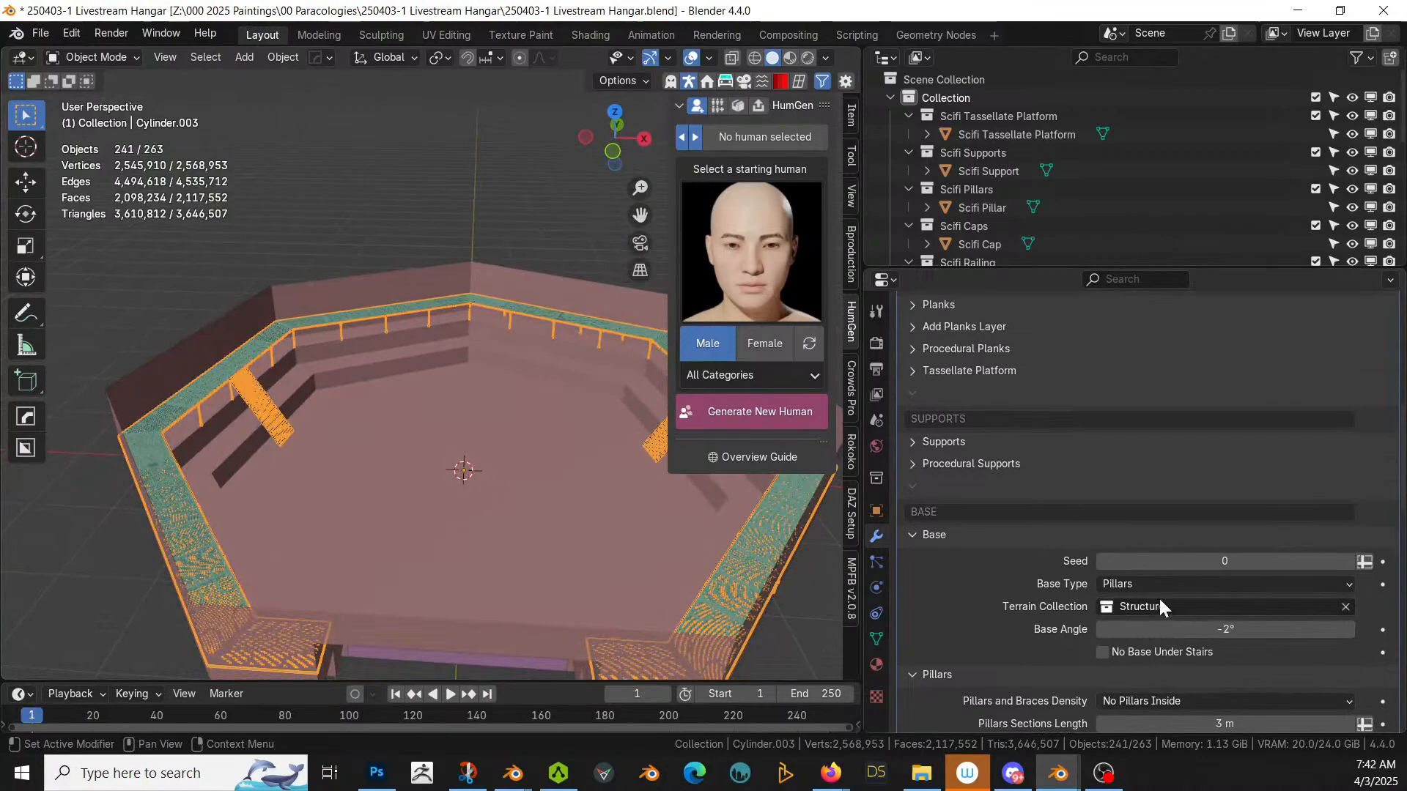
pyautogui.click(920, 442)
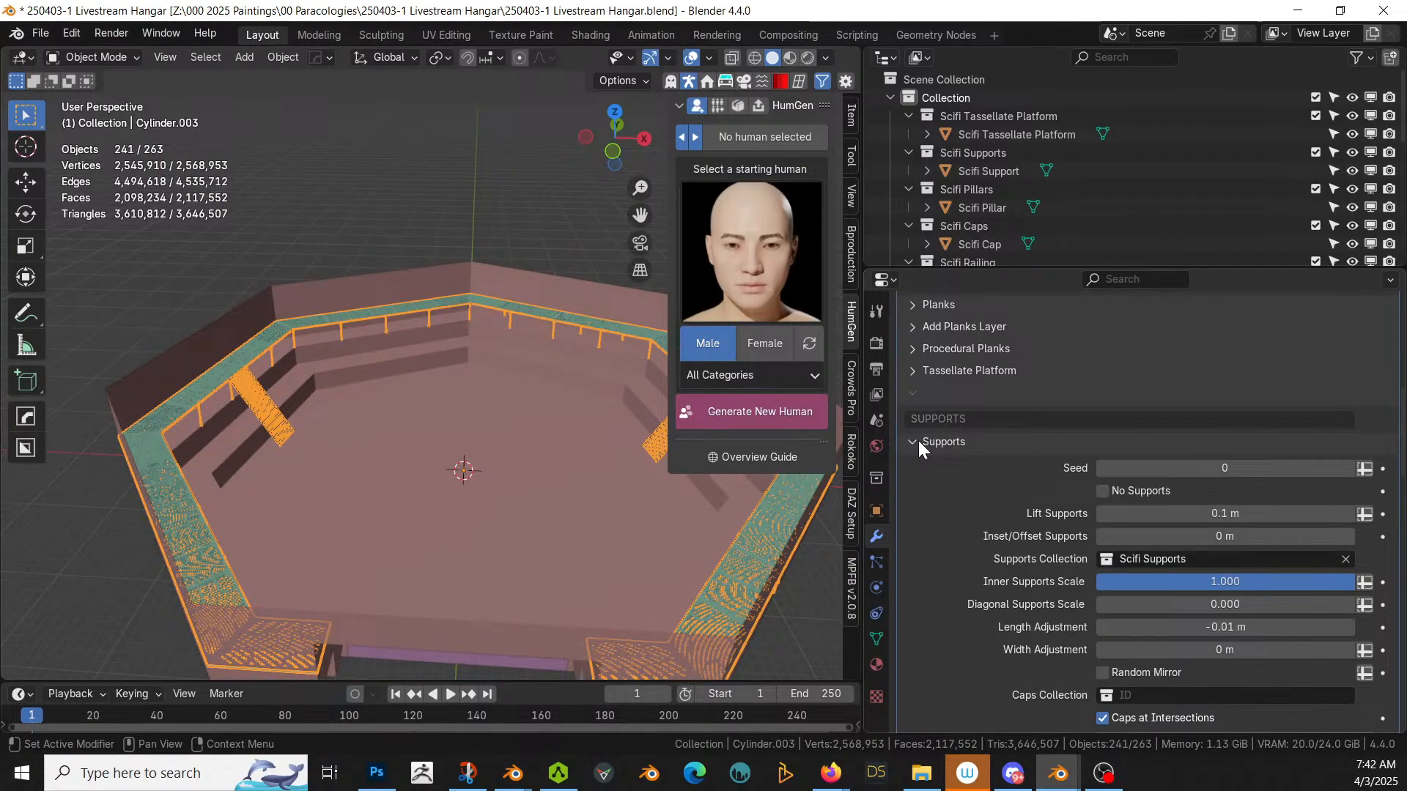
pyautogui.scroll(-9, 1109, 543)
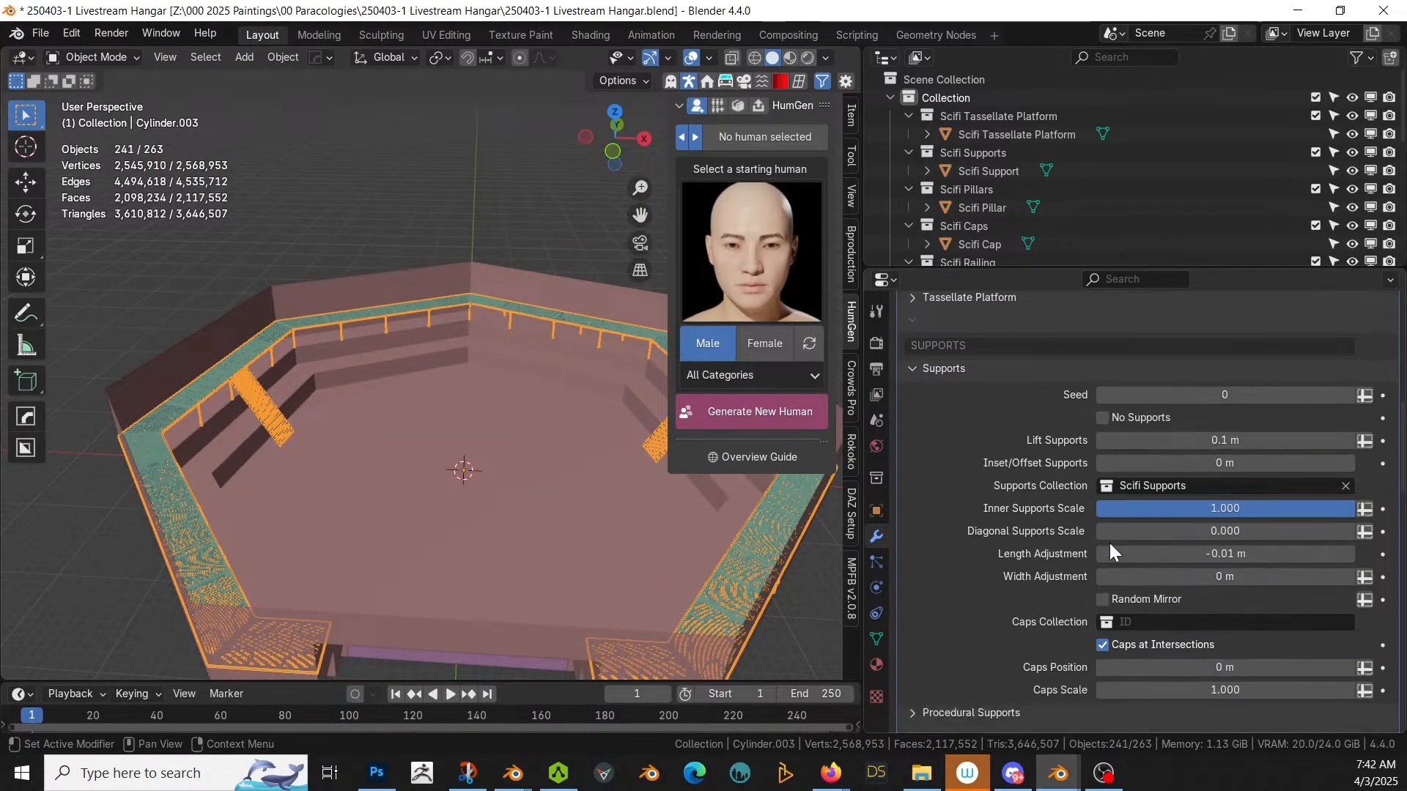
pyautogui.scroll(-8, 1109, 543)
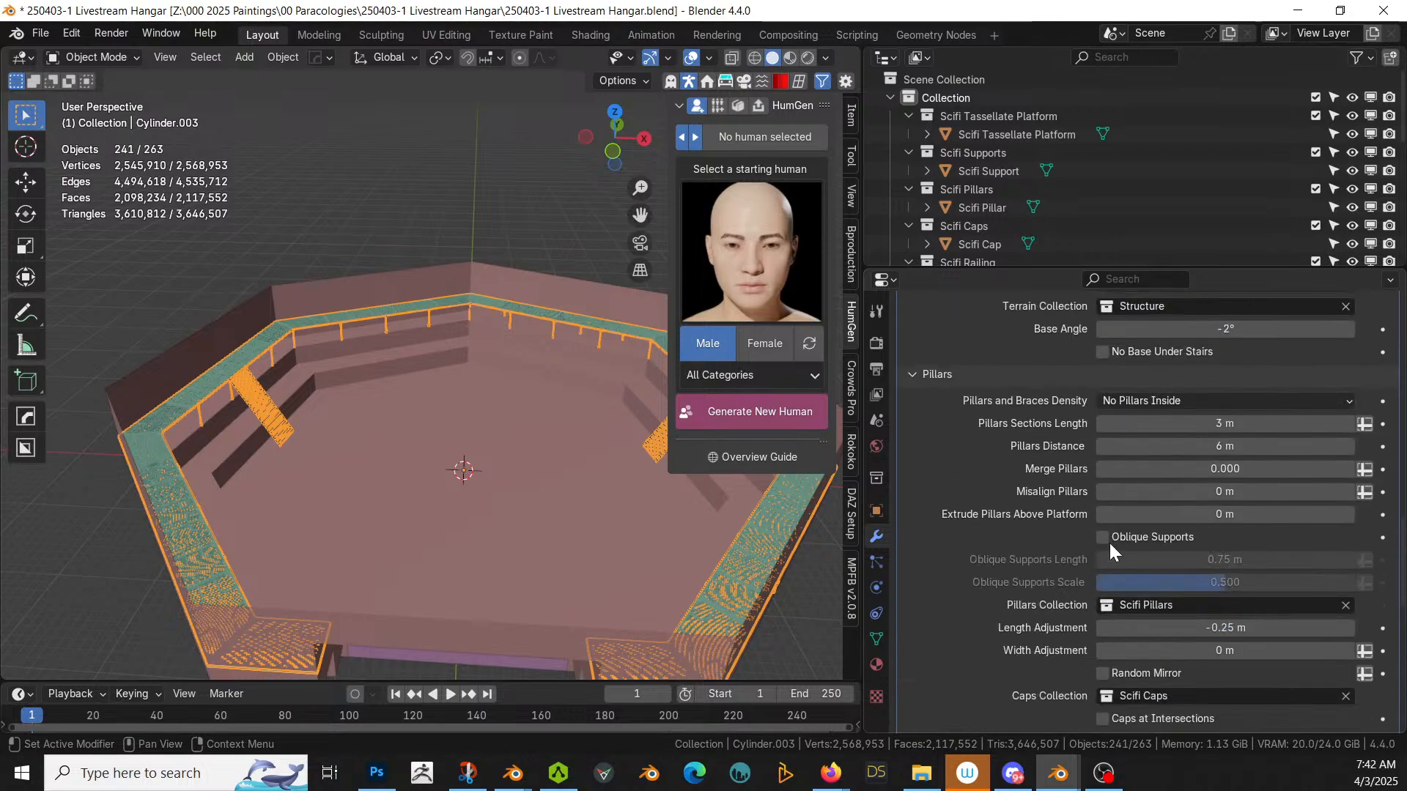
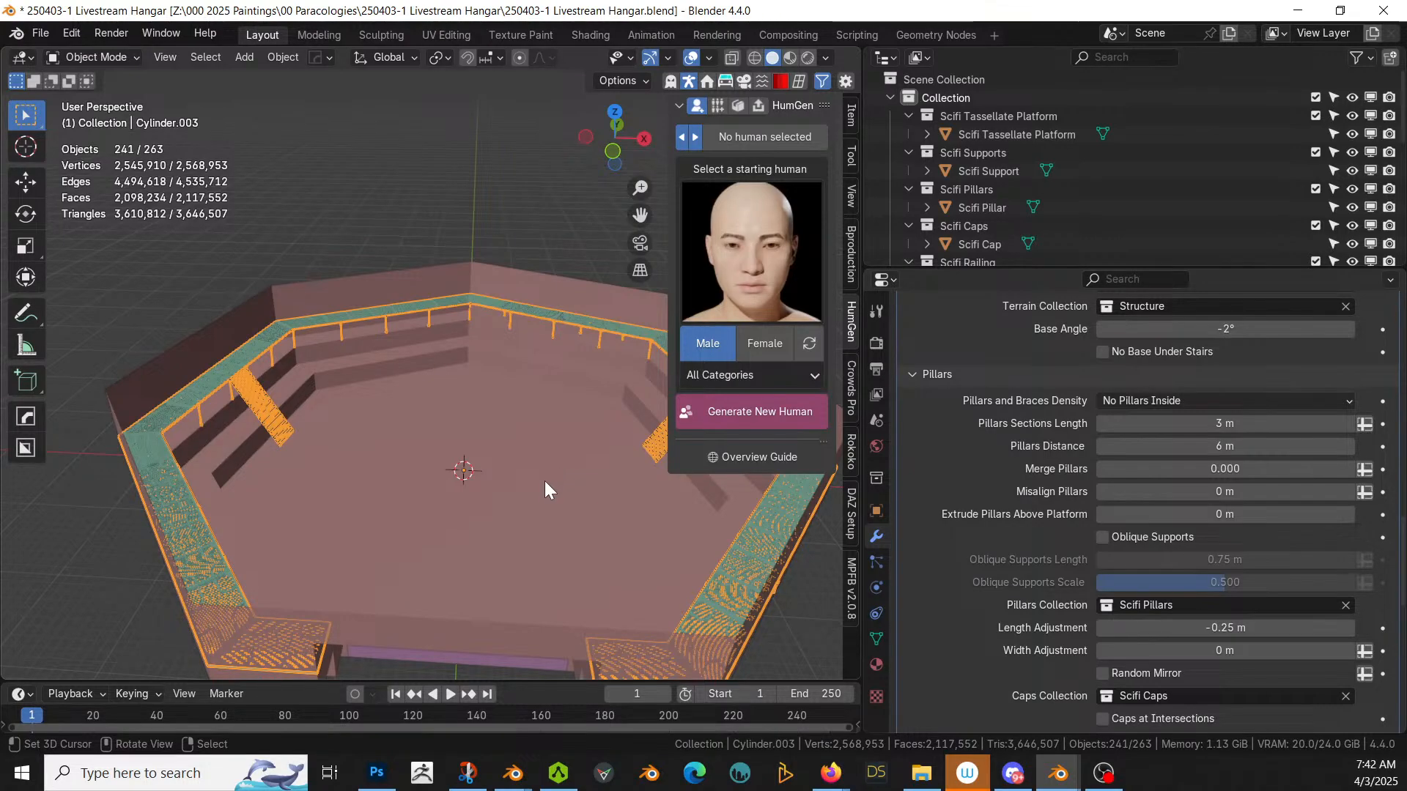
pyautogui.moveTo(561, 460); pyautogui.dragTo(504, 476, button='middle')
pyautogui.scroll(4, 504, 476)
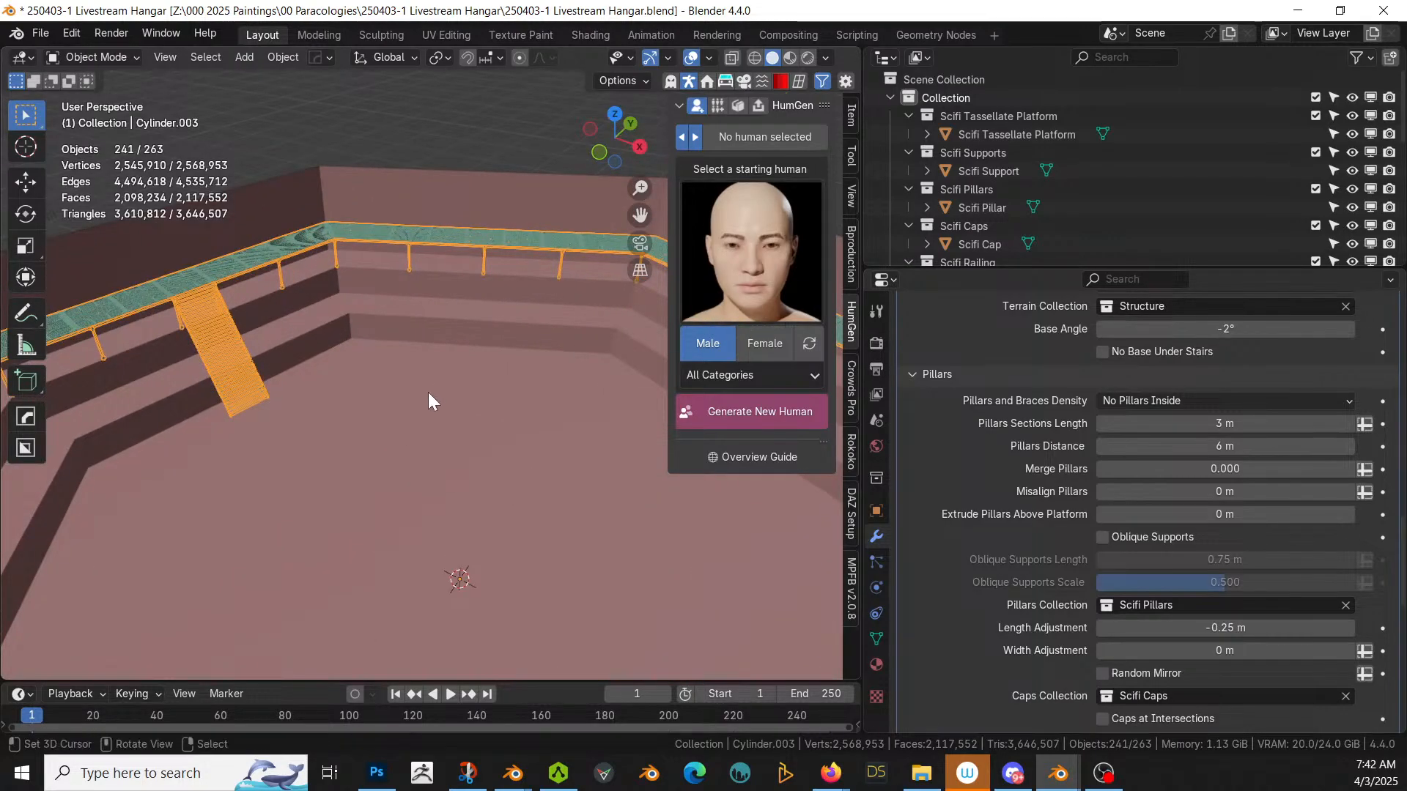
pyautogui.moveTo(429, 393); pyautogui.dragTo(460, 525, button='middle')
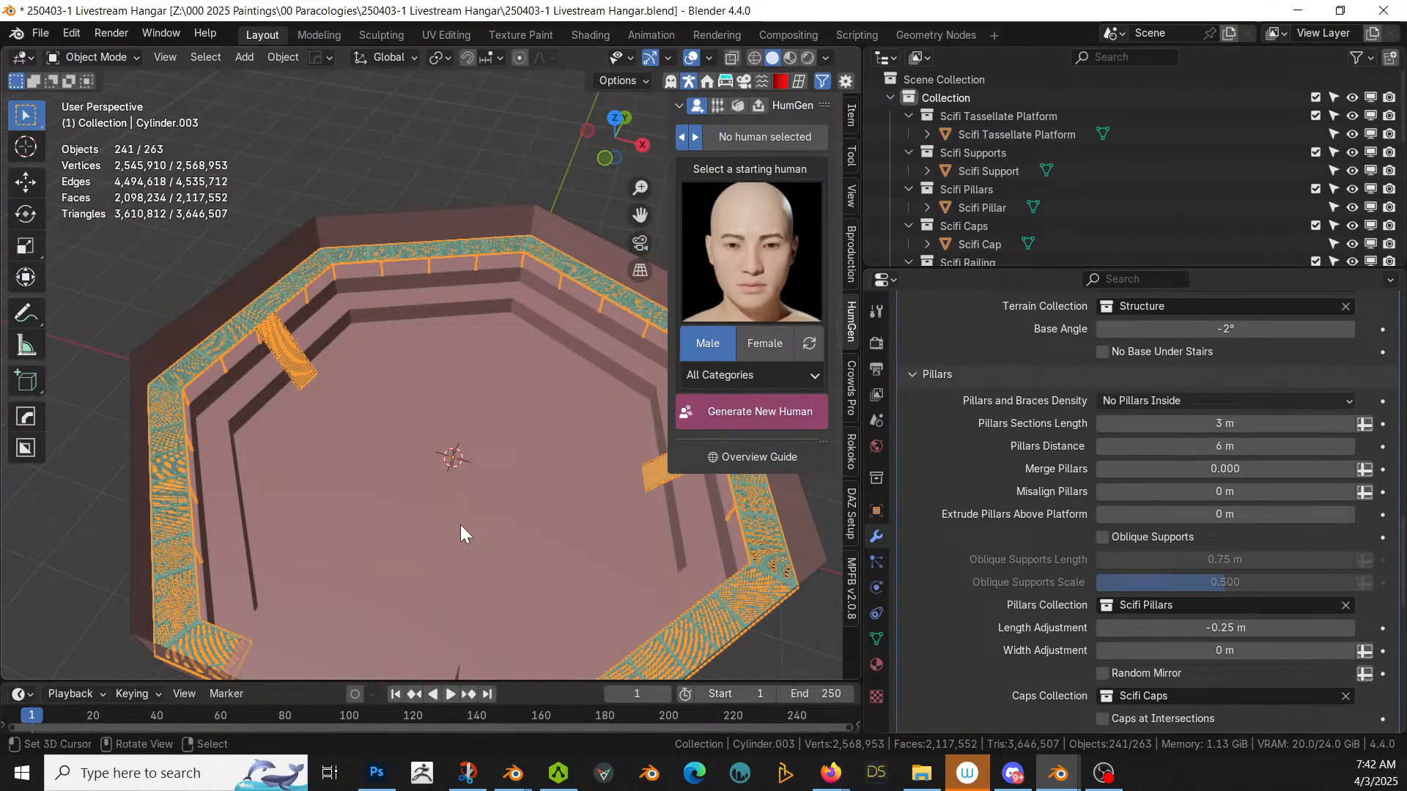
pyautogui.moveTo(494, 544); pyautogui.dragTo(306, 531, button='middle')
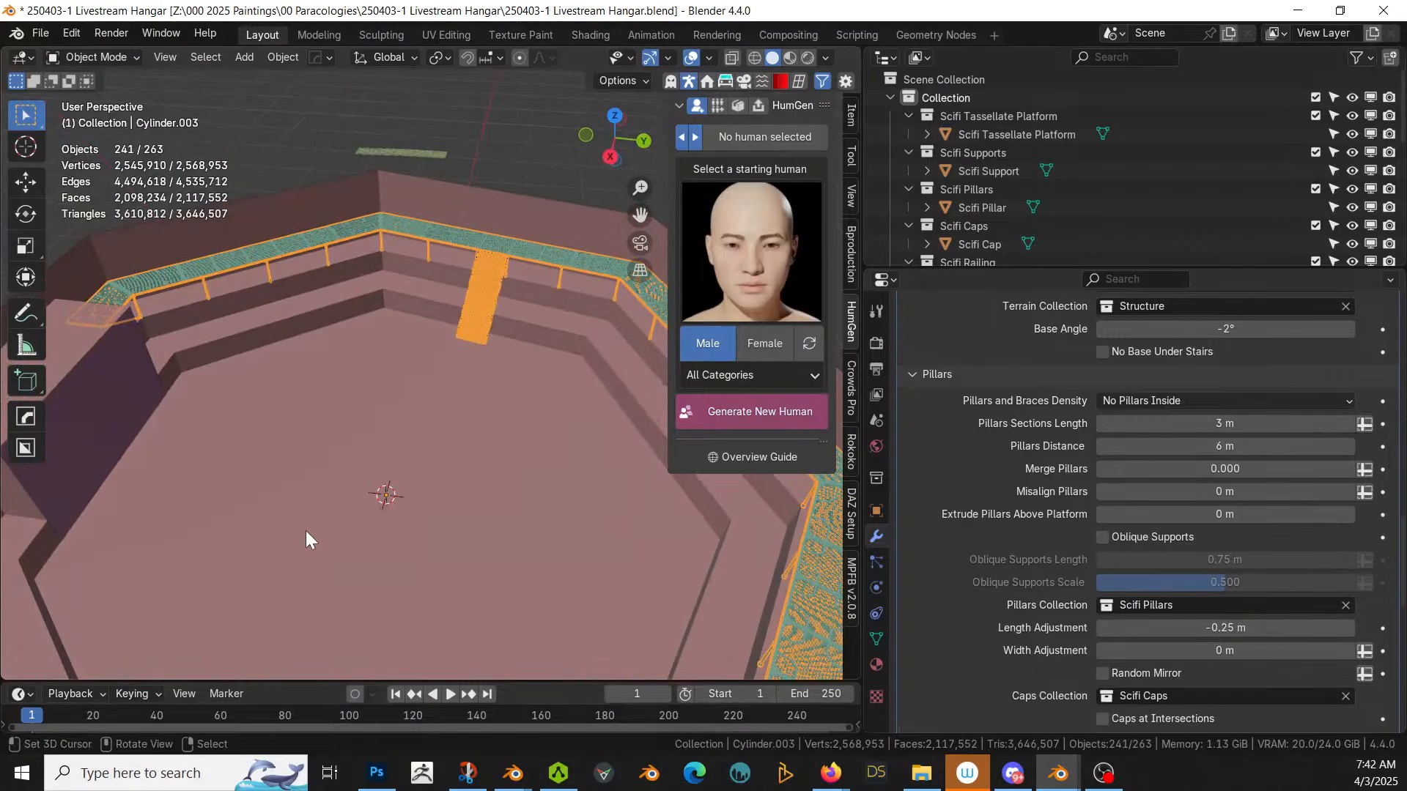
pyautogui.moveTo(348, 521); pyautogui.dragTo(705, 454, button='middle')
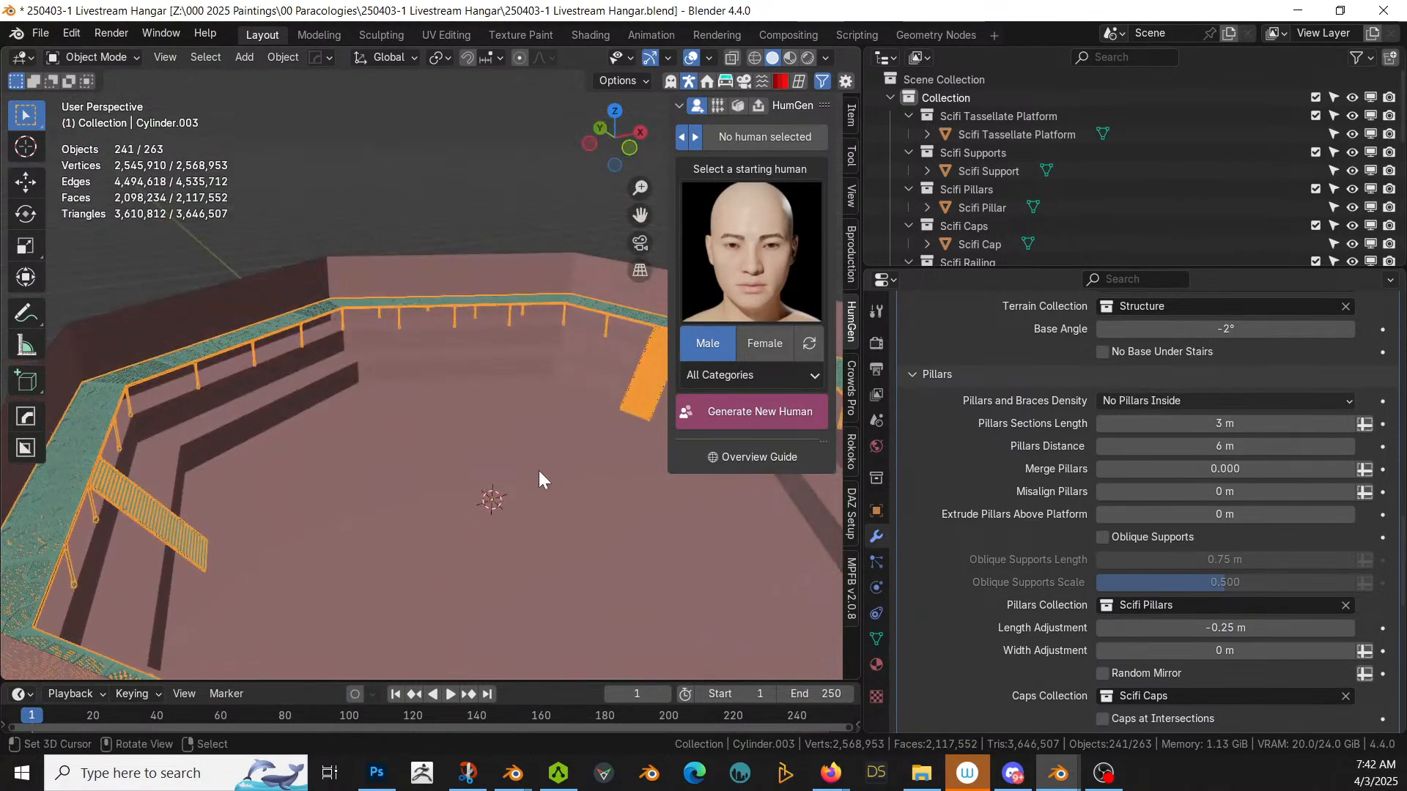
# Step: Extrude the ring platform's inner edge and the ramps' side edges 1 m upward along Z to generate railings
pyautogui.click(104, 443)
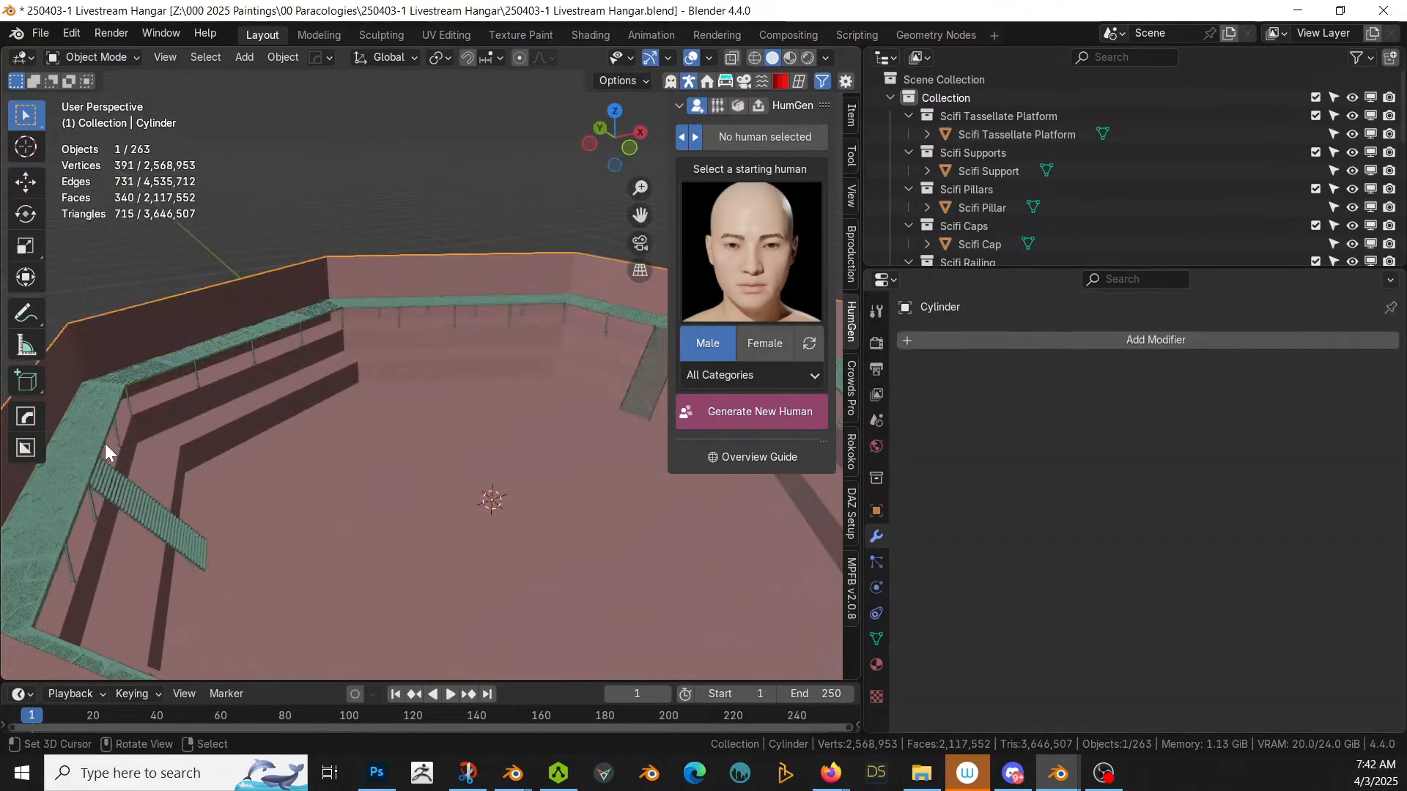
pyautogui.click(104, 443)
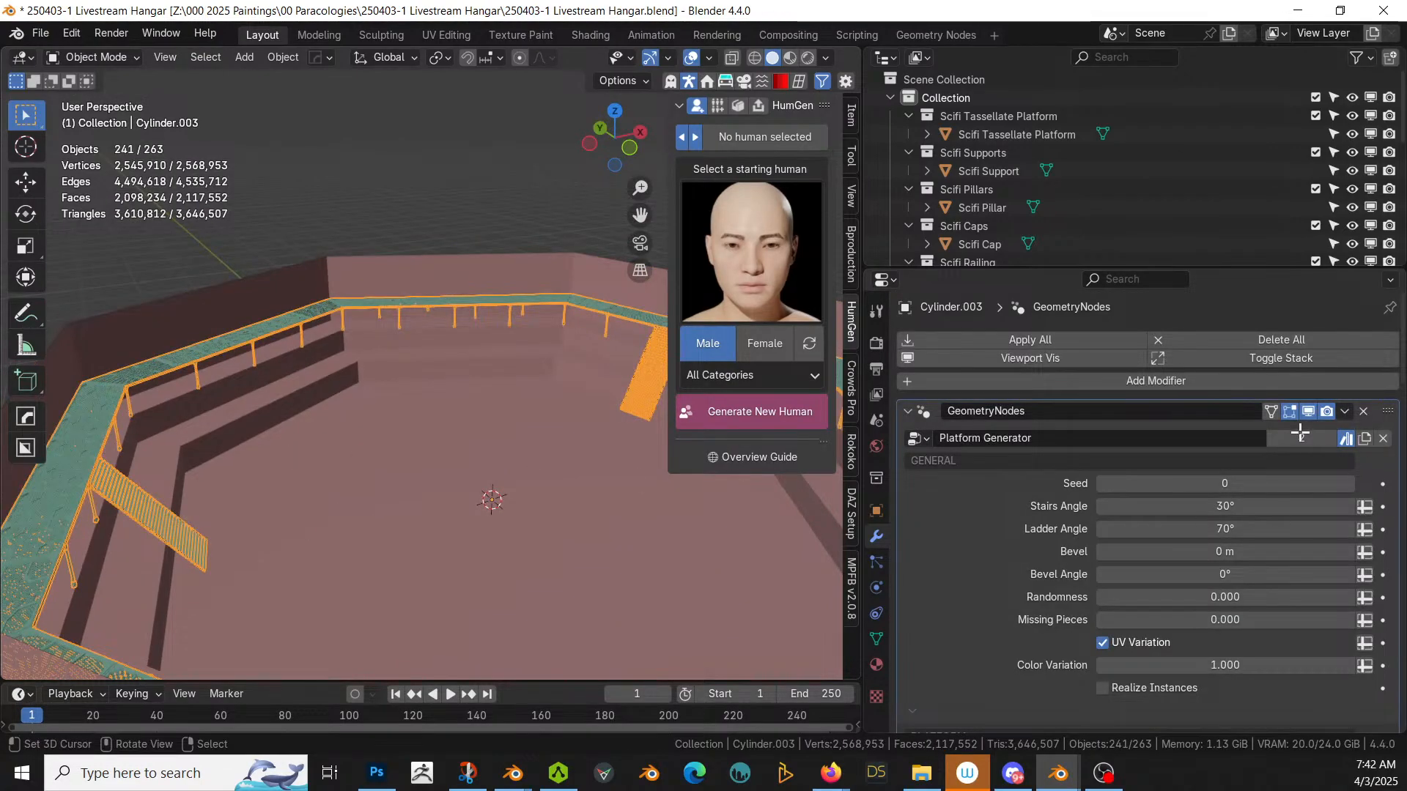
pyautogui.press('Tab')
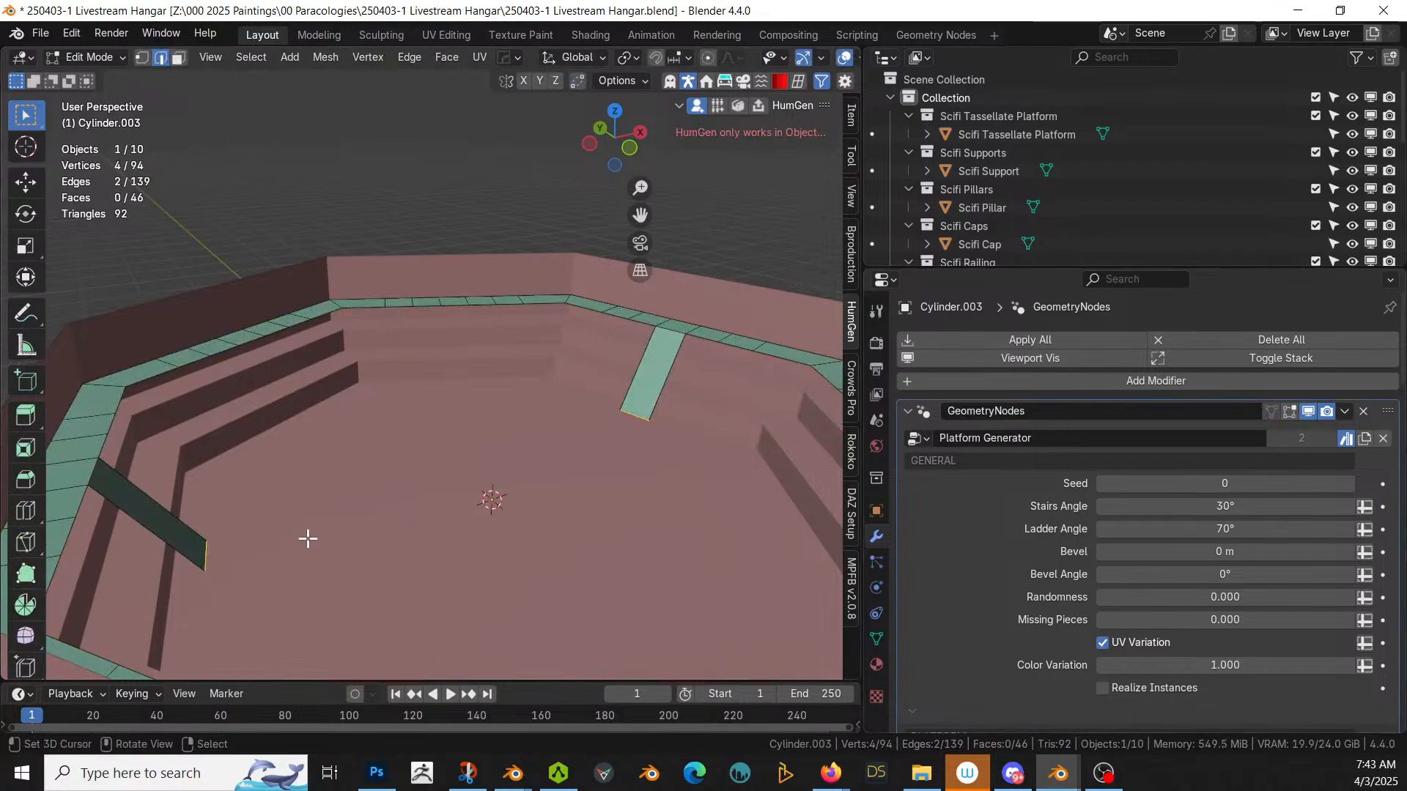
pyautogui.keyDown('alt'); pyautogui.click(104, 440); pyautogui.keyUp('alt')
pyautogui.keyDown('alt'); pyautogui.keyDown('shift'); pyautogui.click(78, 500); pyautogui.keyUp('shift'); pyautogui.keyUp('alt')
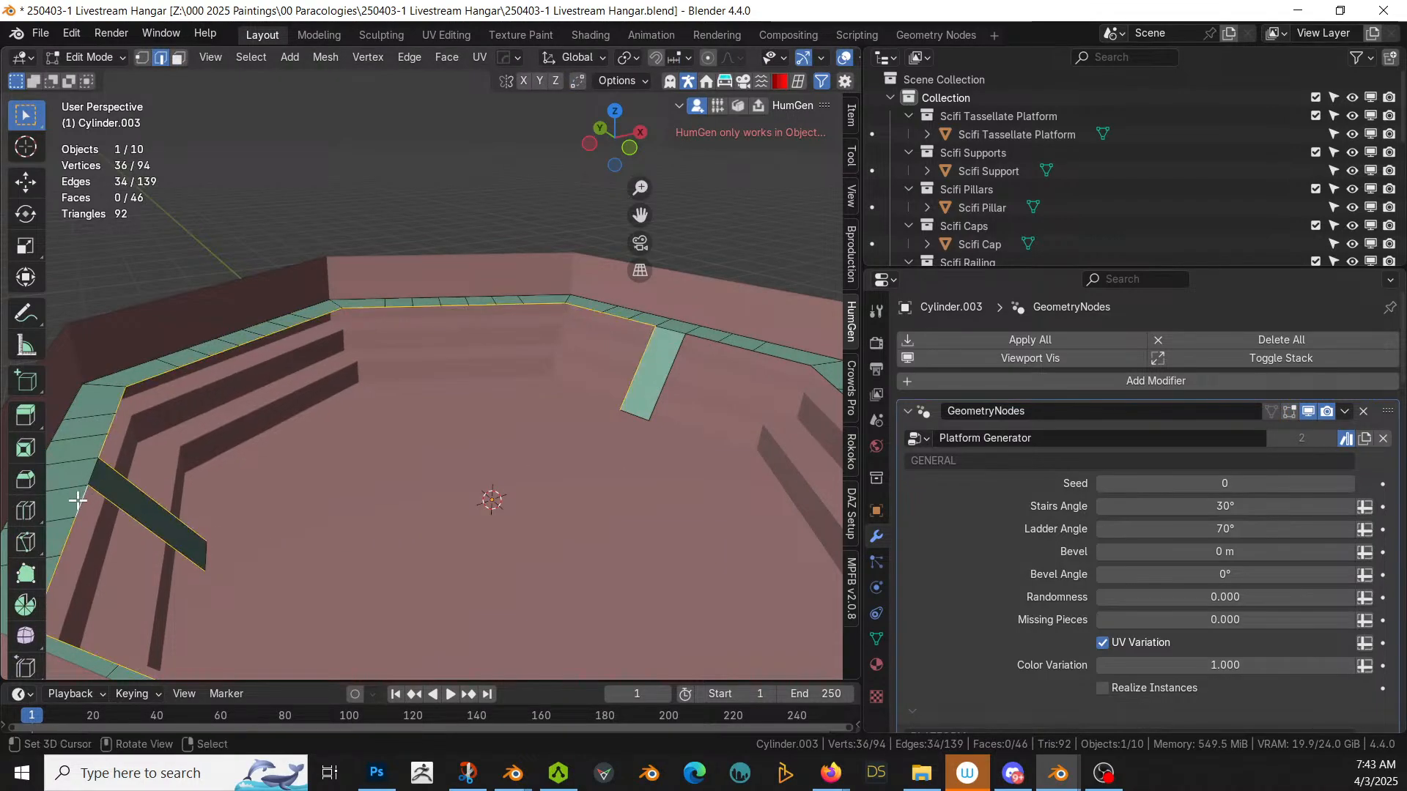
pyautogui.keyDown('alt'); pyautogui.keyDown('shift'); pyautogui.click(673, 370); pyautogui.keyUp('shift'); pyautogui.keyUp('alt')
pyautogui.moveTo(674, 370); pyautogui.dragTo(537, 508, button='middle')
pyautogui.press('e')
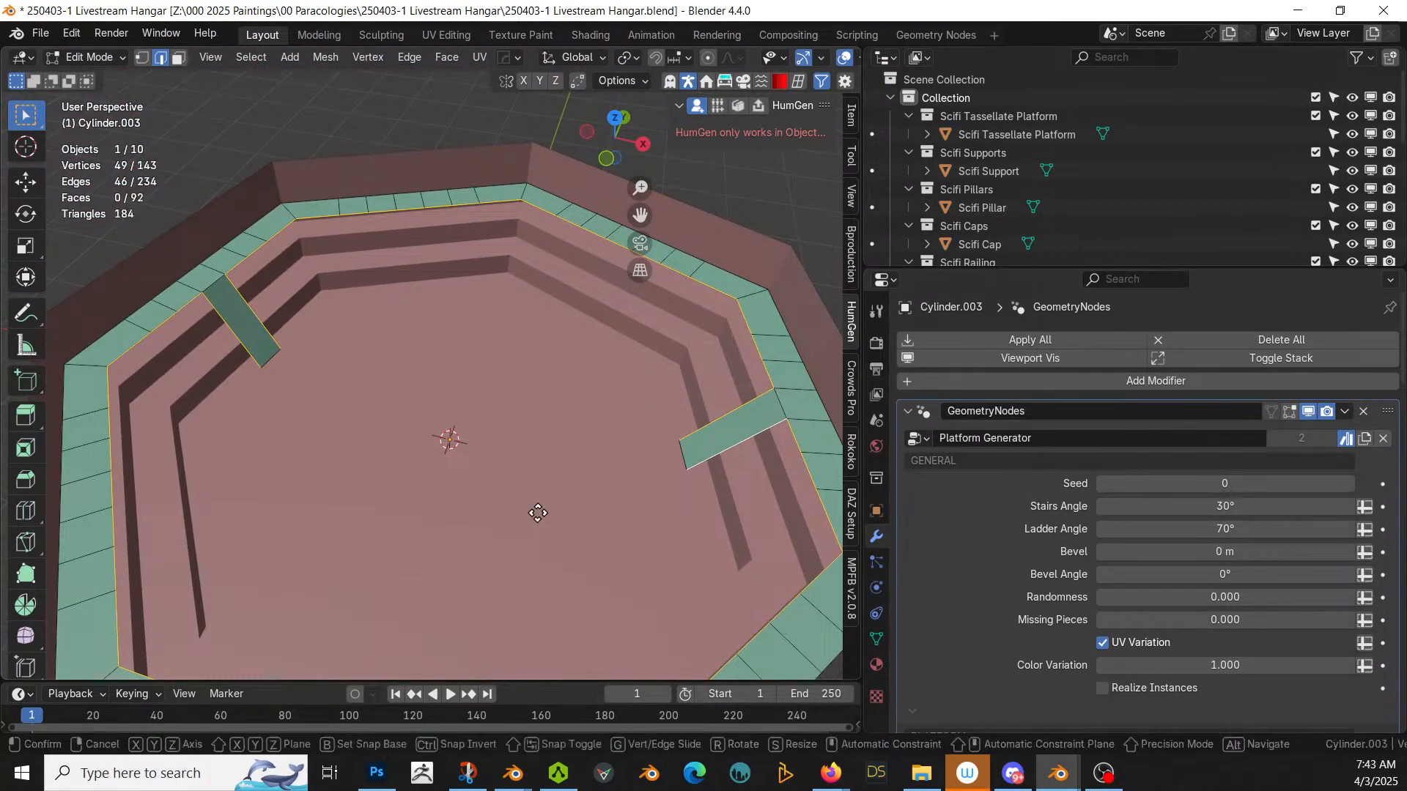
pyautogui.press('z')
pyautogui.press('1')
pyautogui.press('Return')
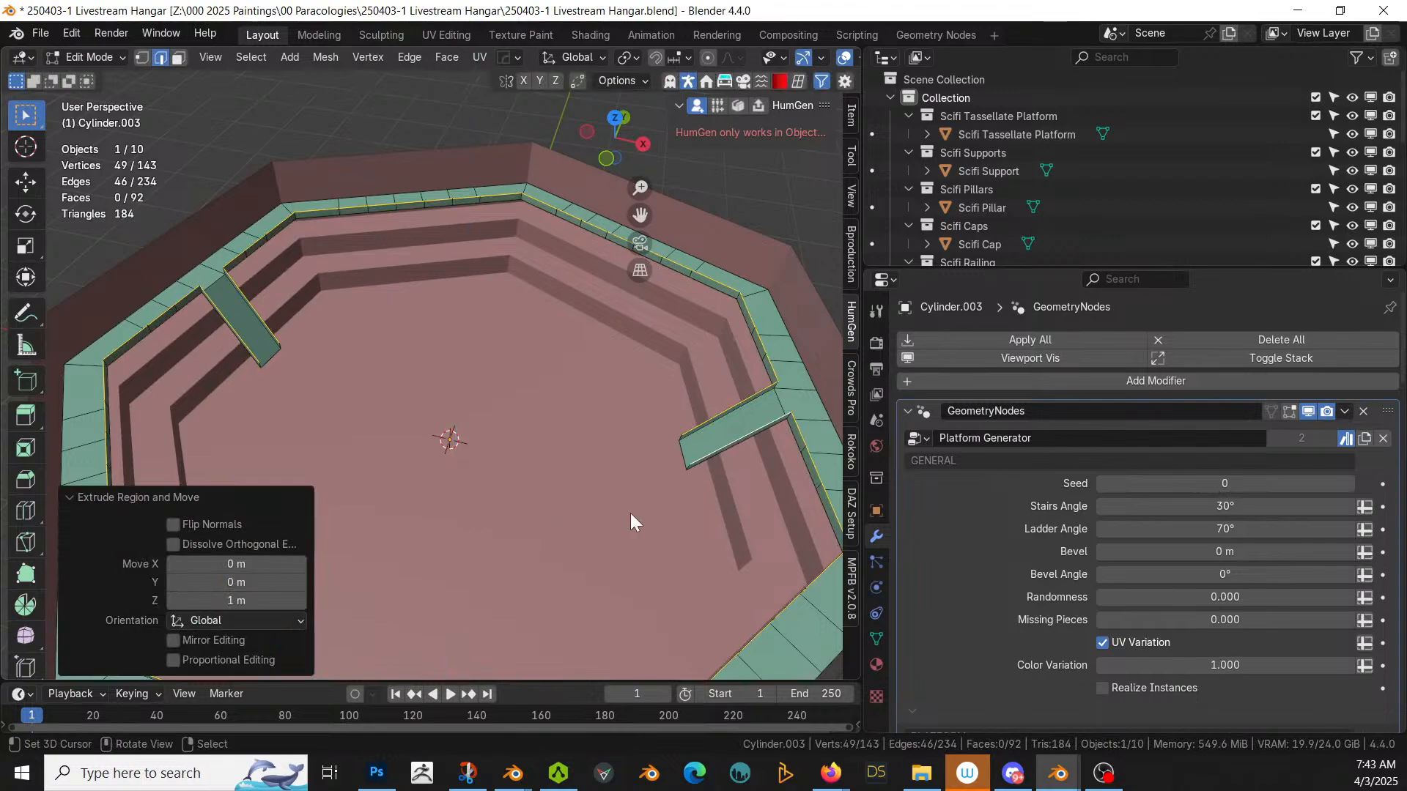
pyautogui.press('Tab')
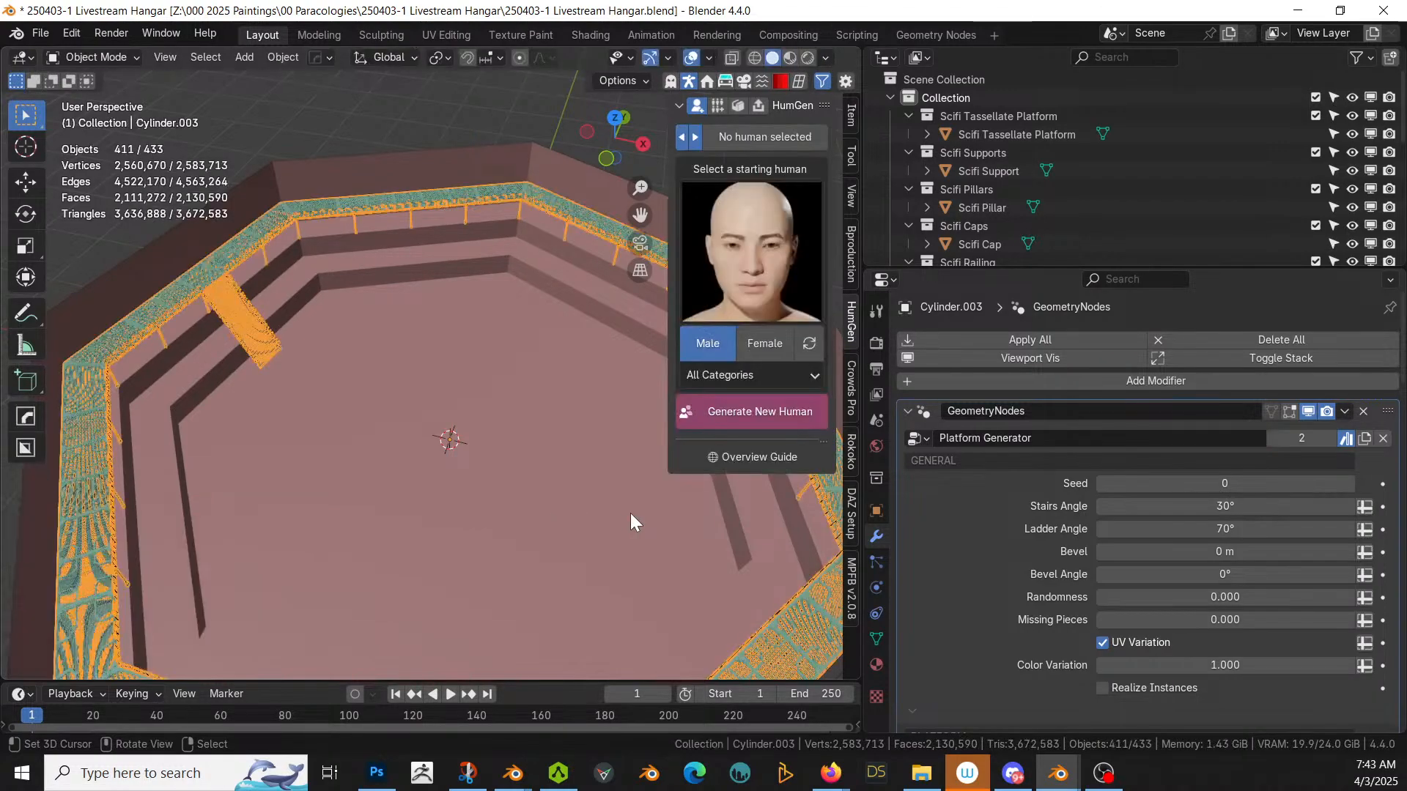
# Step: Inspect the railings along the inner walkway and both stairs from several angles
pyautogui.moveTo(650, 487); pyautogui.dragTo(187, 403, button='middle')
pyautogui.moveTo(393, 464); pyautogui.dragTo(819, 367, button='middle')
pyautogui.scroll(5, 383, 331)
pyautogui.scroll(-5, 396, 359)
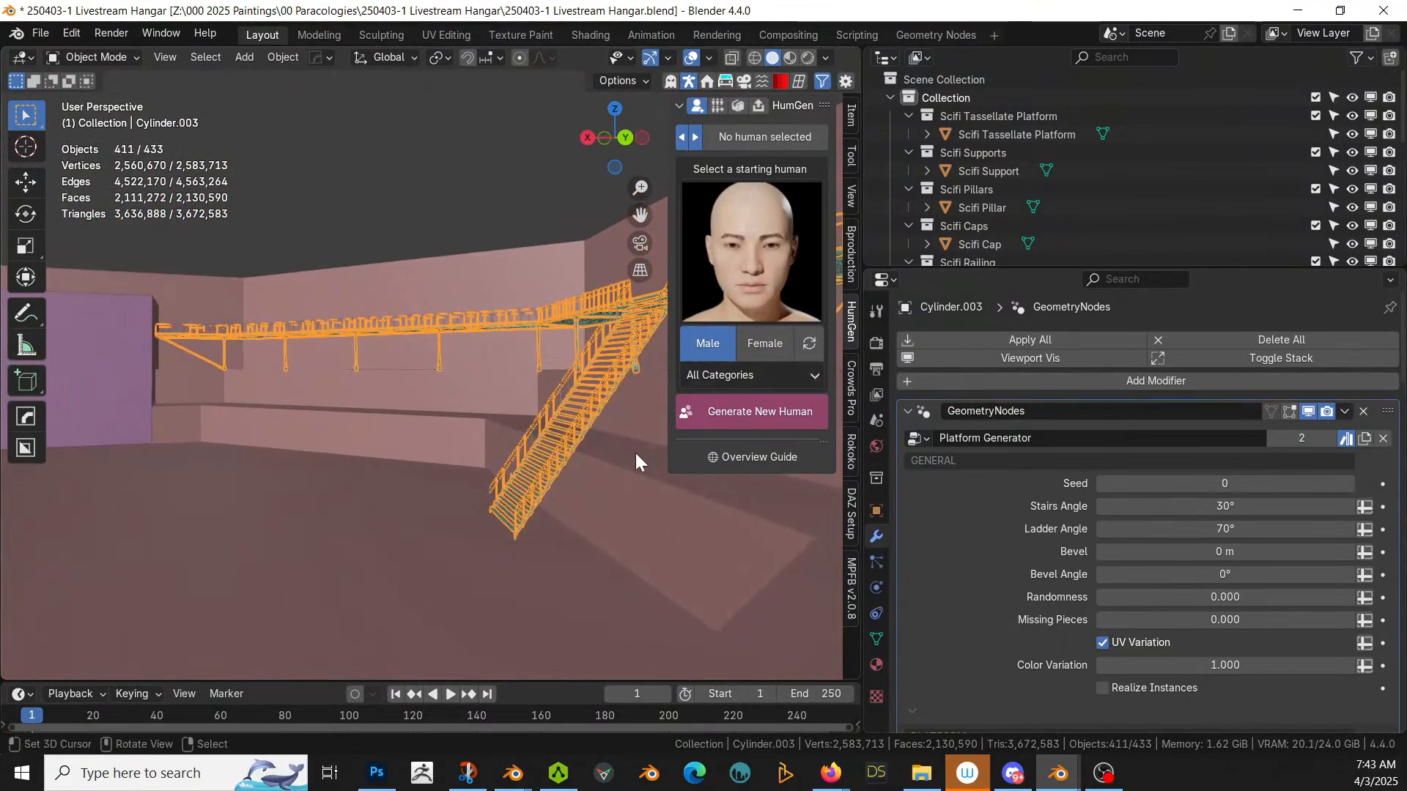
pyautogui.moveTo(635, 453); pyautogui.dragTo(780, 511, button='middle')
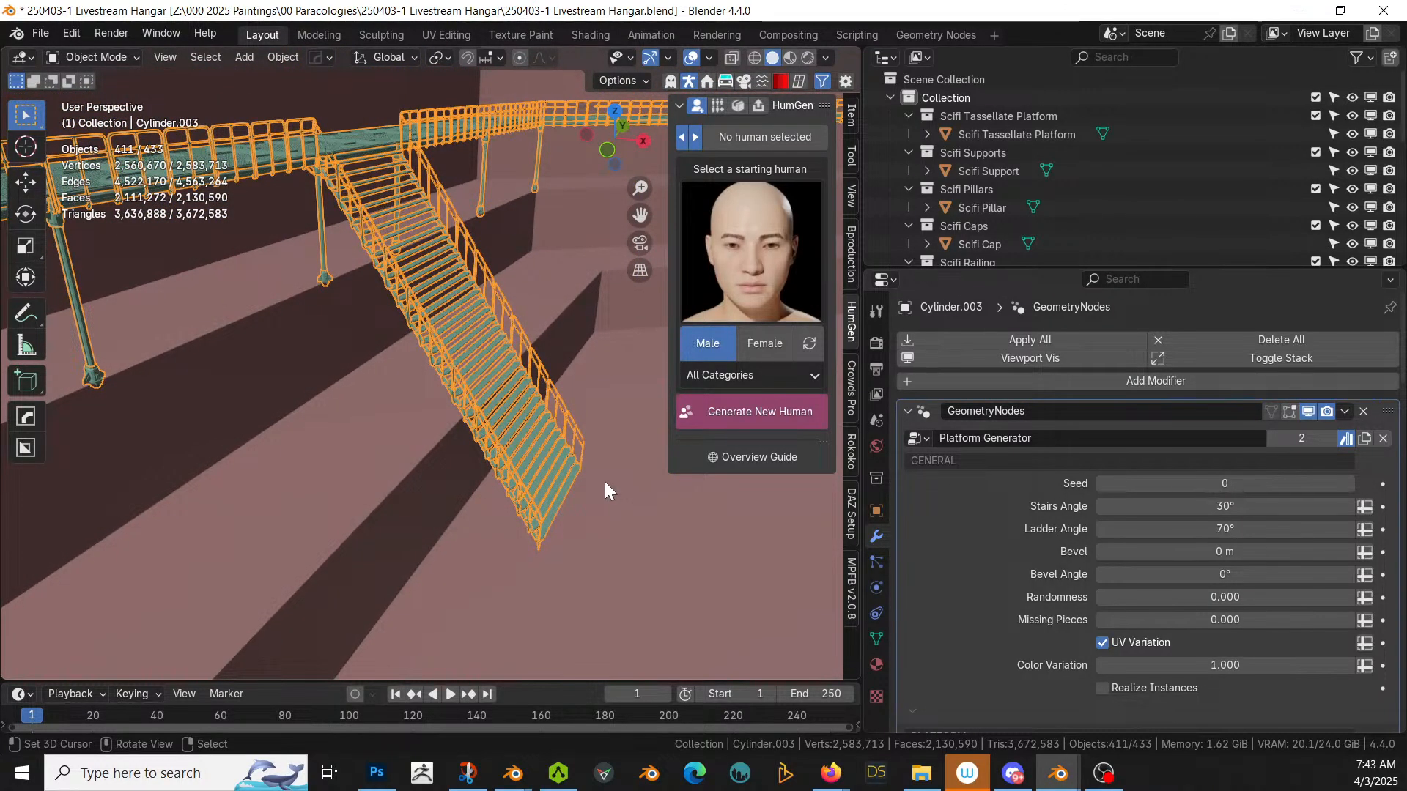
pyautogui.moveTo(600, 482); pyautogui.dragTo(443, 563, button='middle')
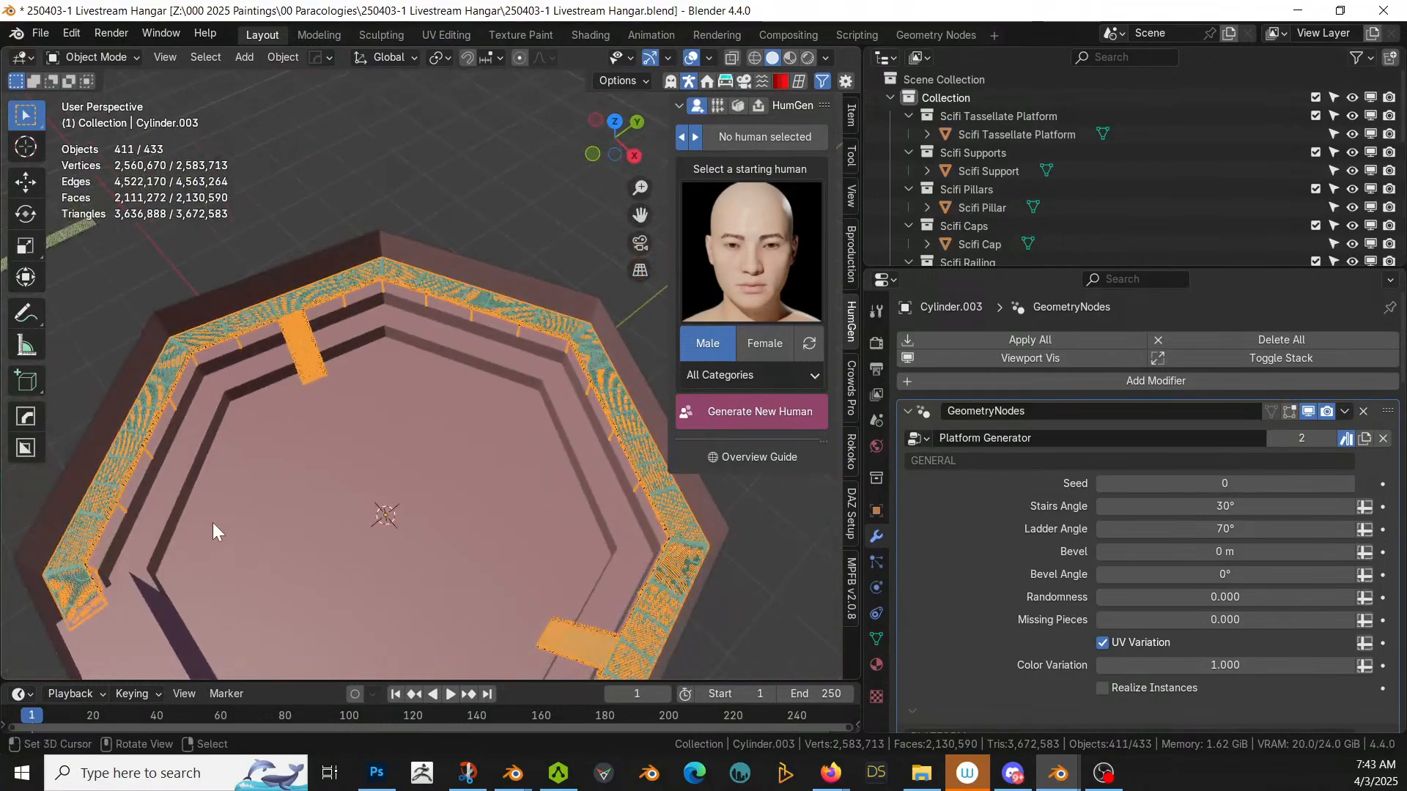
# Step: Add one centred loop cut along the tread of the hangar shell's lowest wall step
pyautogui.click(169, 482)
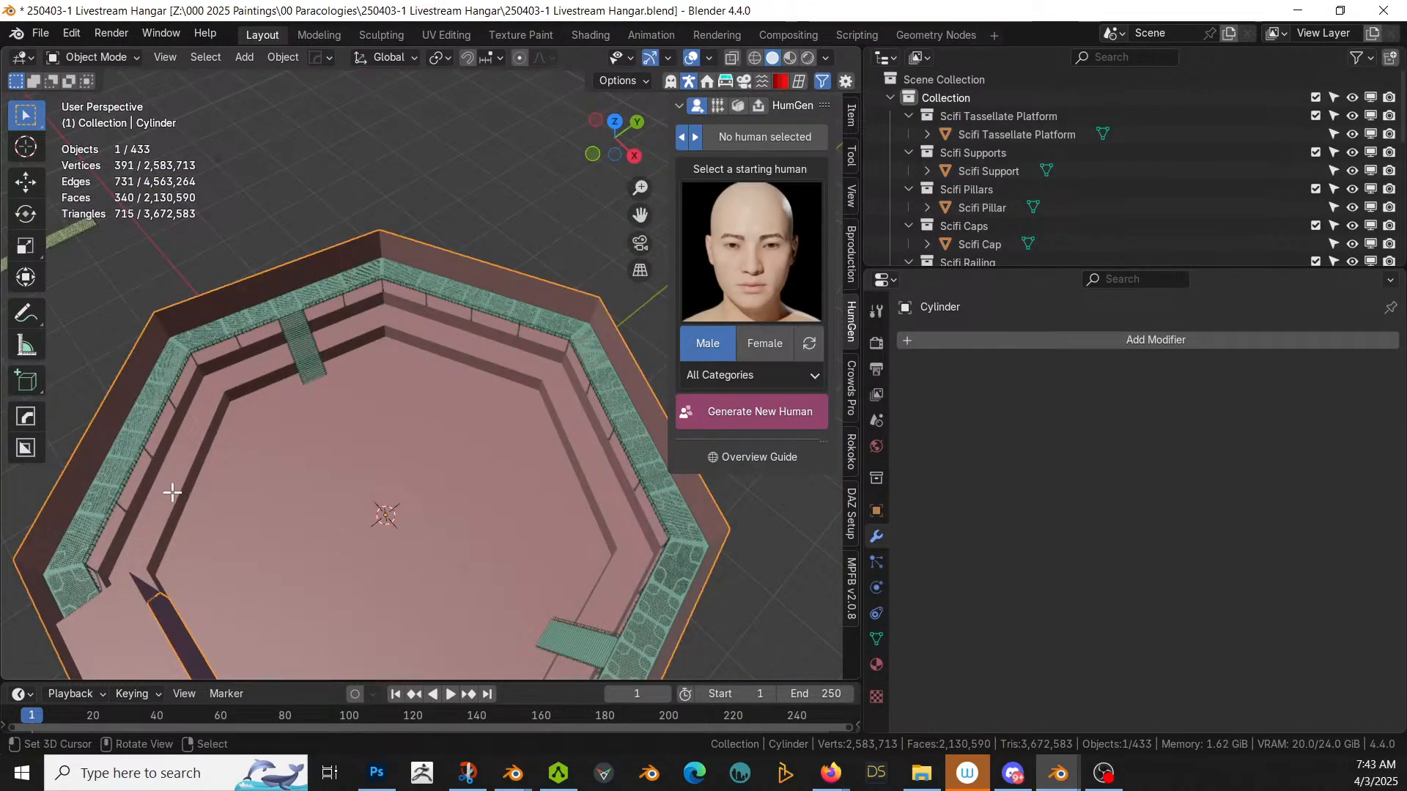
pyautogui.press('Tab')
pyautogui.scroll(1, 183, 501)
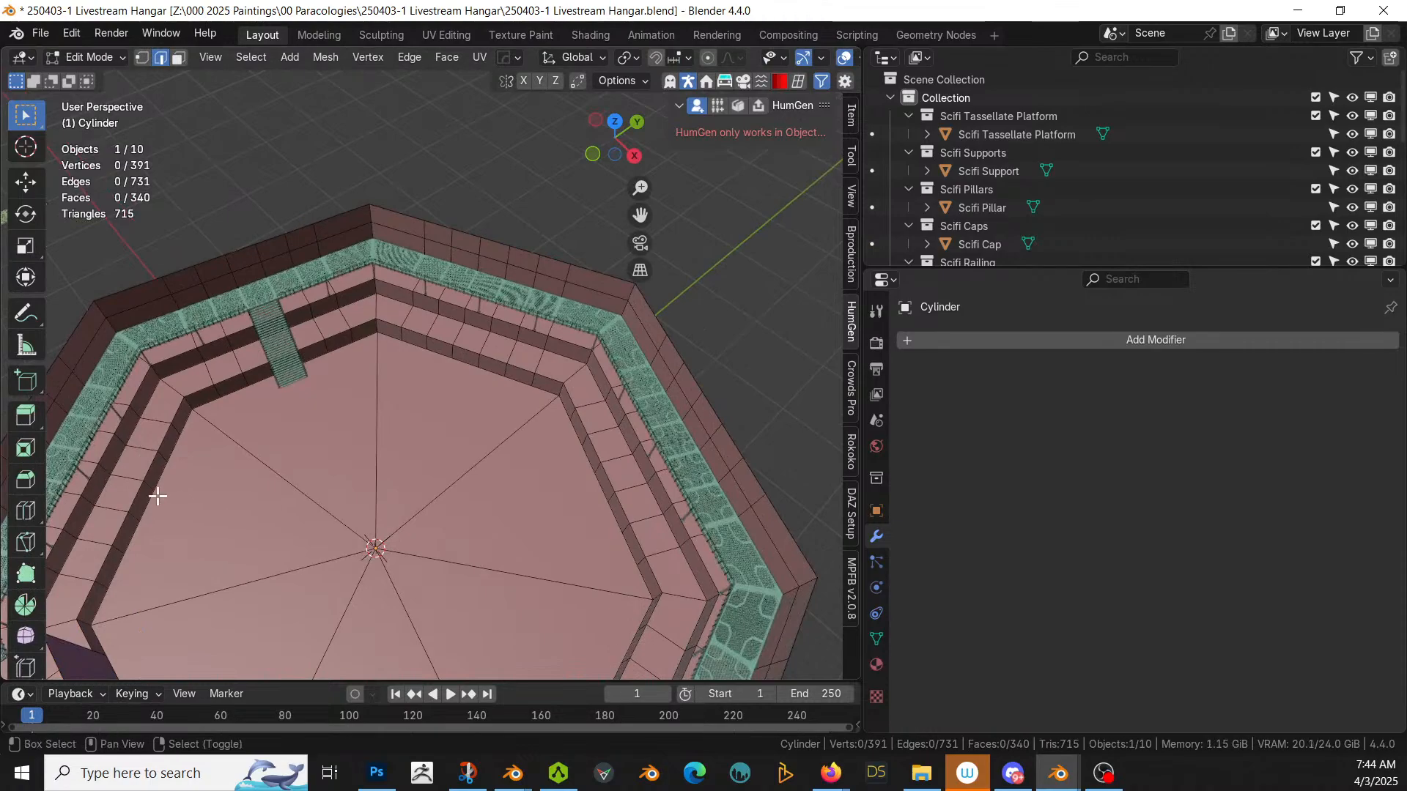
pyautogui.moveTo(157, 496); pyautogui.dragTo(285, 483, button='middle')
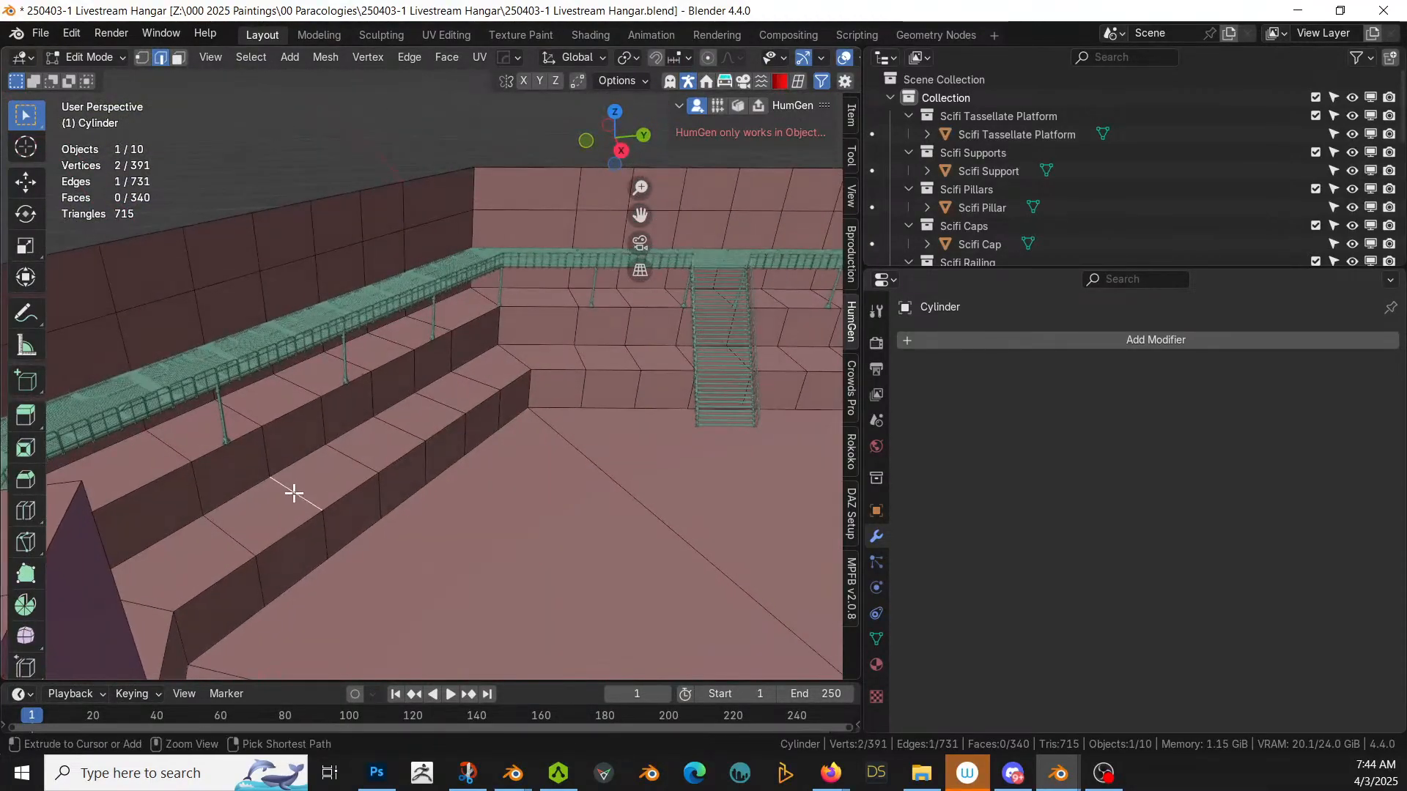
pyautogui.hotkey('ctrl', 'r')
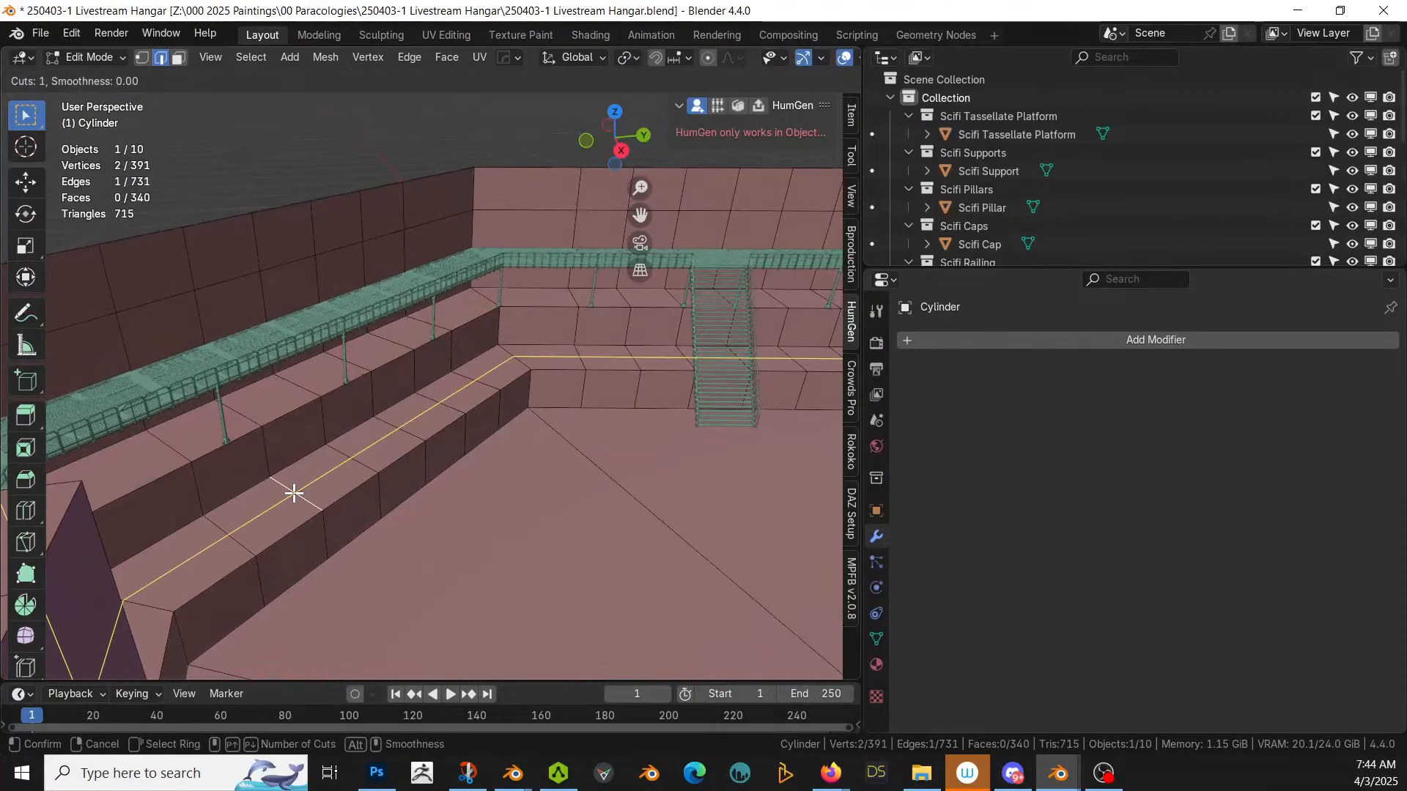
pyautogui.click(320, 425)
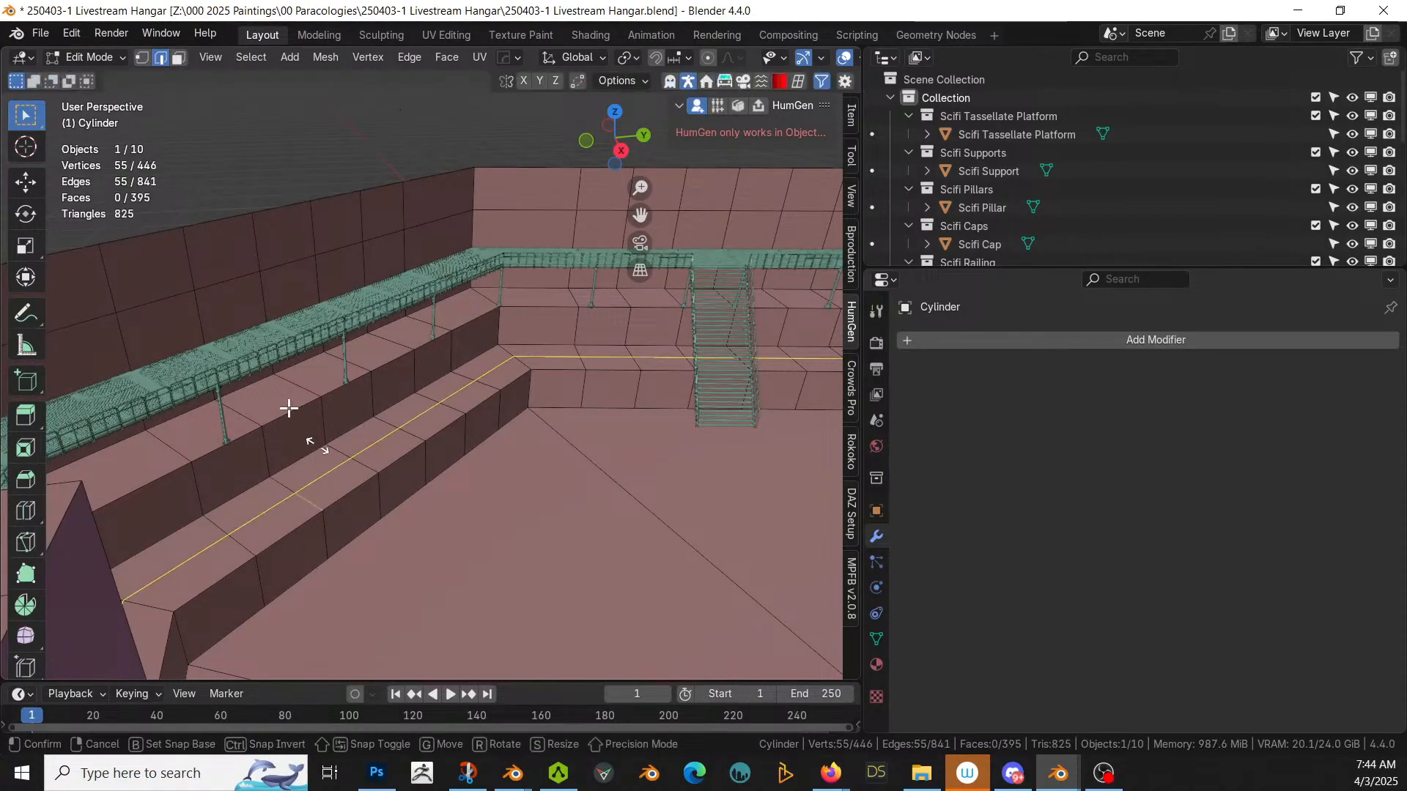
pyautogui.rightClick(290, 409)
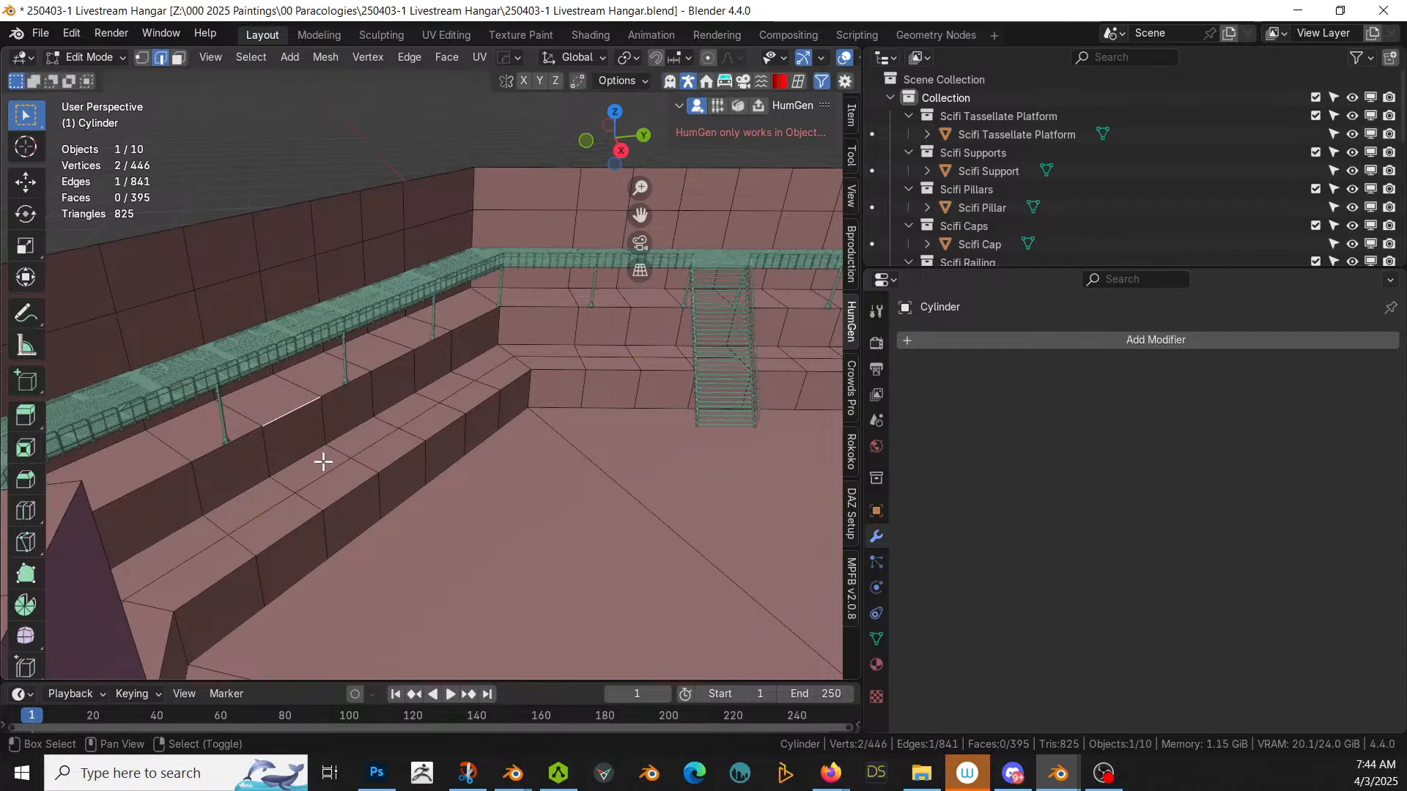
pyautogui.keyDown('shift'); pyautogui.rightClick(323, 461); pyautogui.keyUp('shift')
pyautogui.moveTo(323, 461); pyautogui.dragTo(542, 562, button='middle')
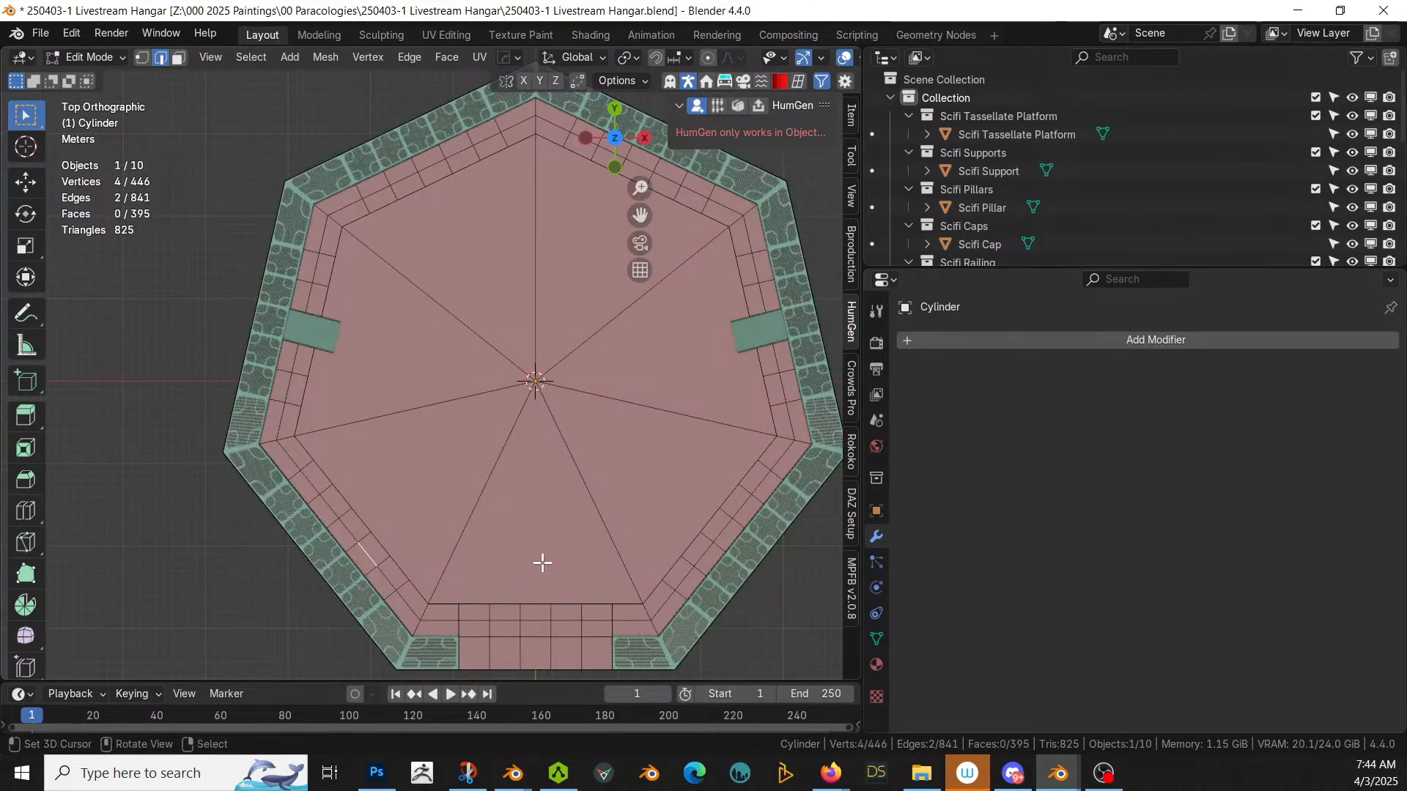
pyautogui.click(347, 534)
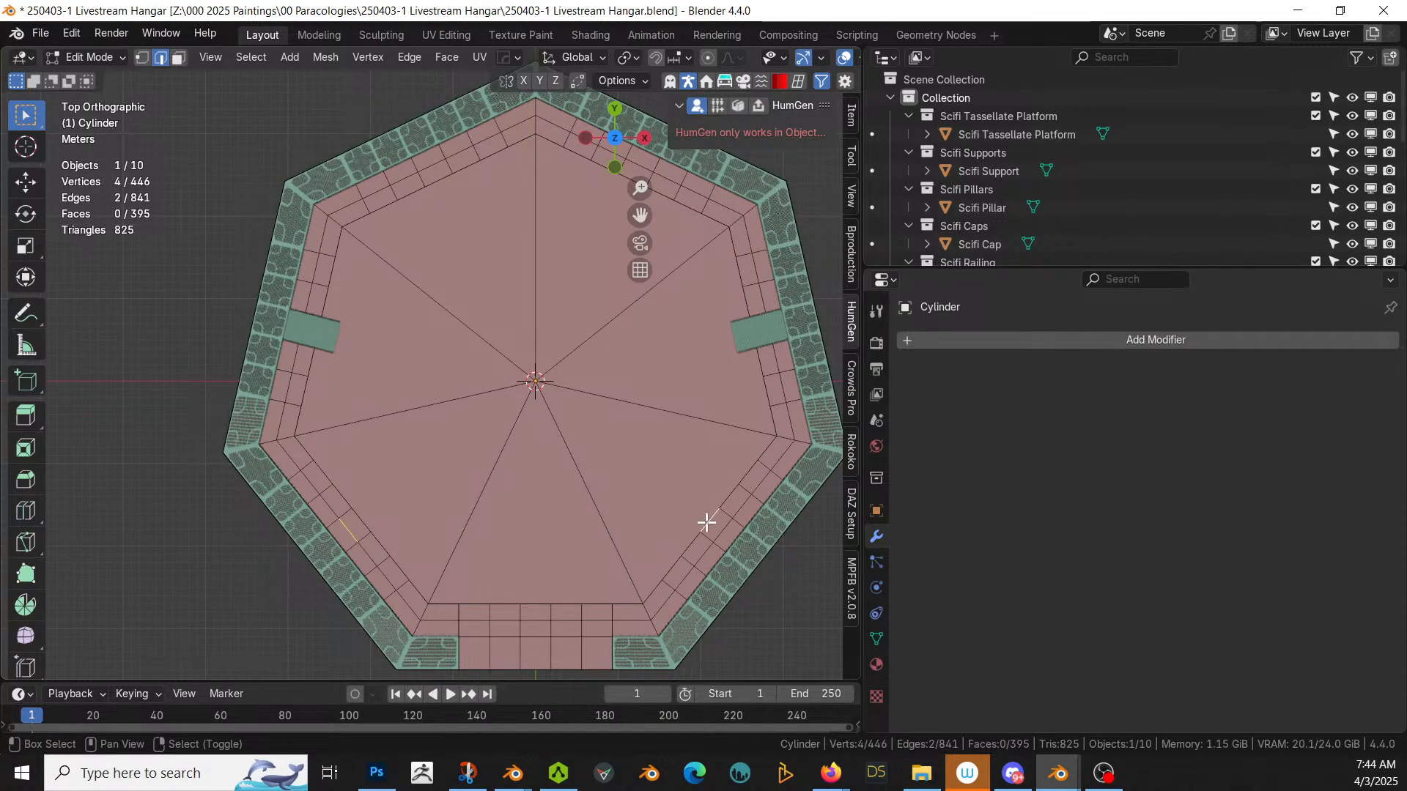
pyautogui.moveTo(440, 518); pyautogui.dragTo(231, 319, button='middle')
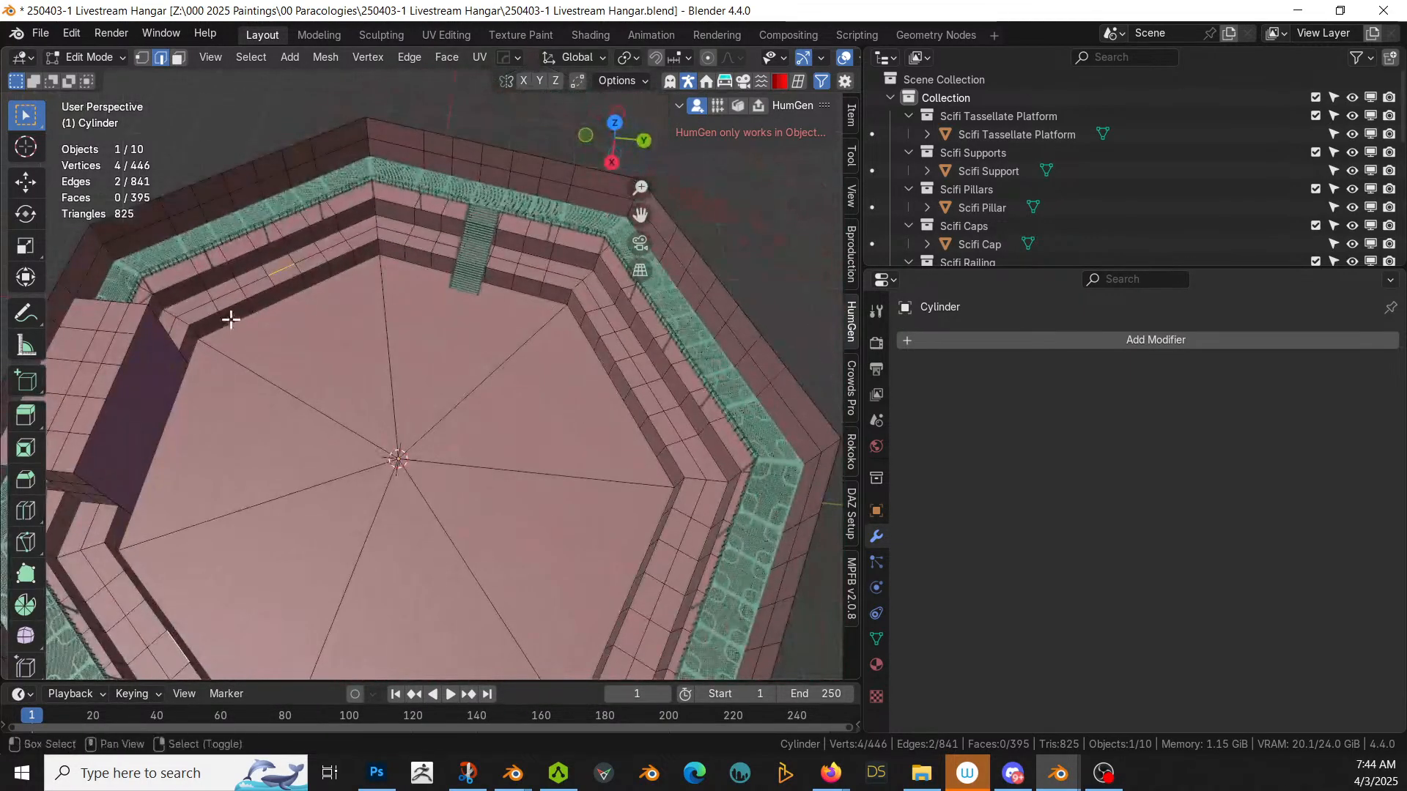
pyautogui.keyDown('shift'); pyautogui.moveTo(276, 239); pyautogui.dragTo(370, 252, button='middle'); pyautogui.keyUp('shift')
pyautogui.click(397, 280)
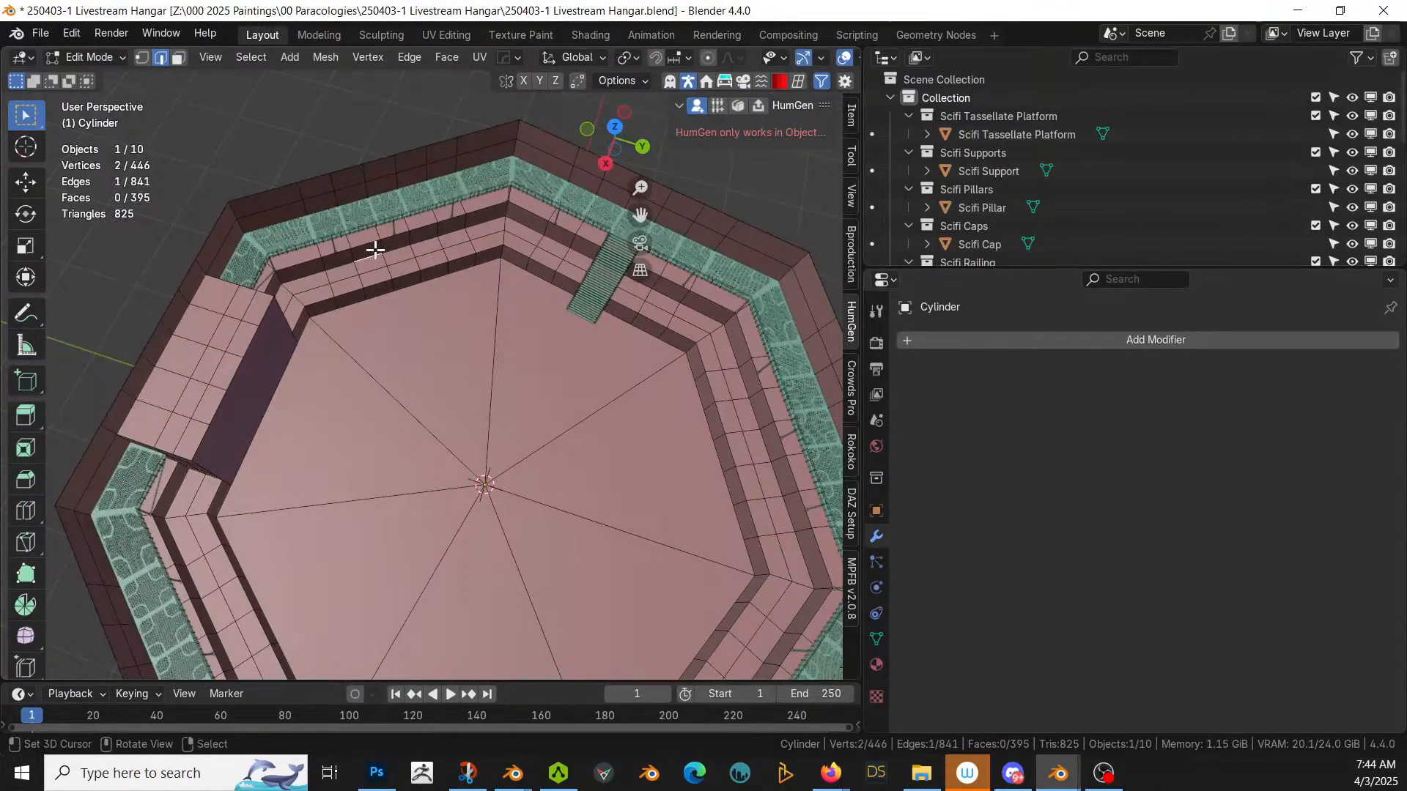
pyautogui.click(371, 243)
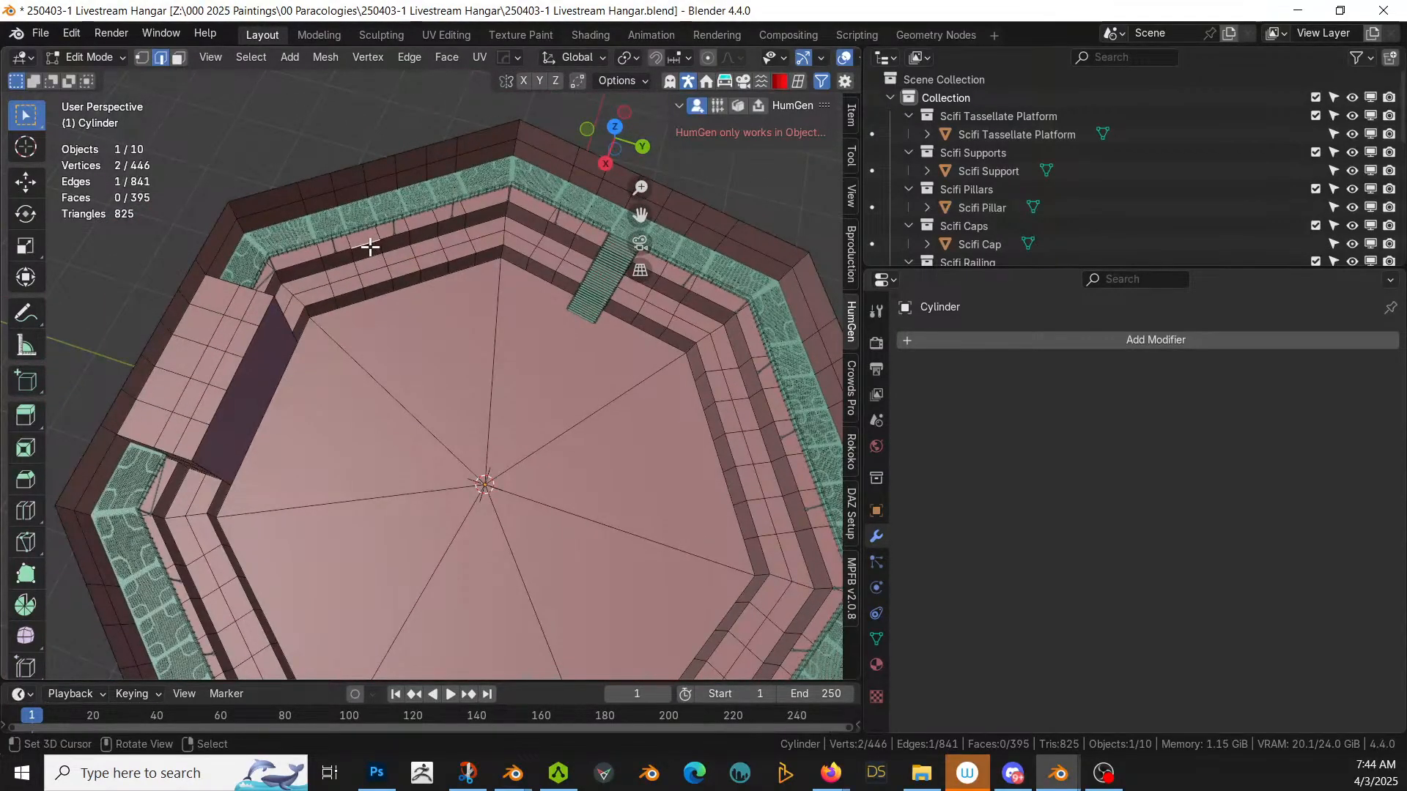
pyautogui.keyDown('shift'); pyautogui.click(426, 242); pyautogui.keyUp('shift')
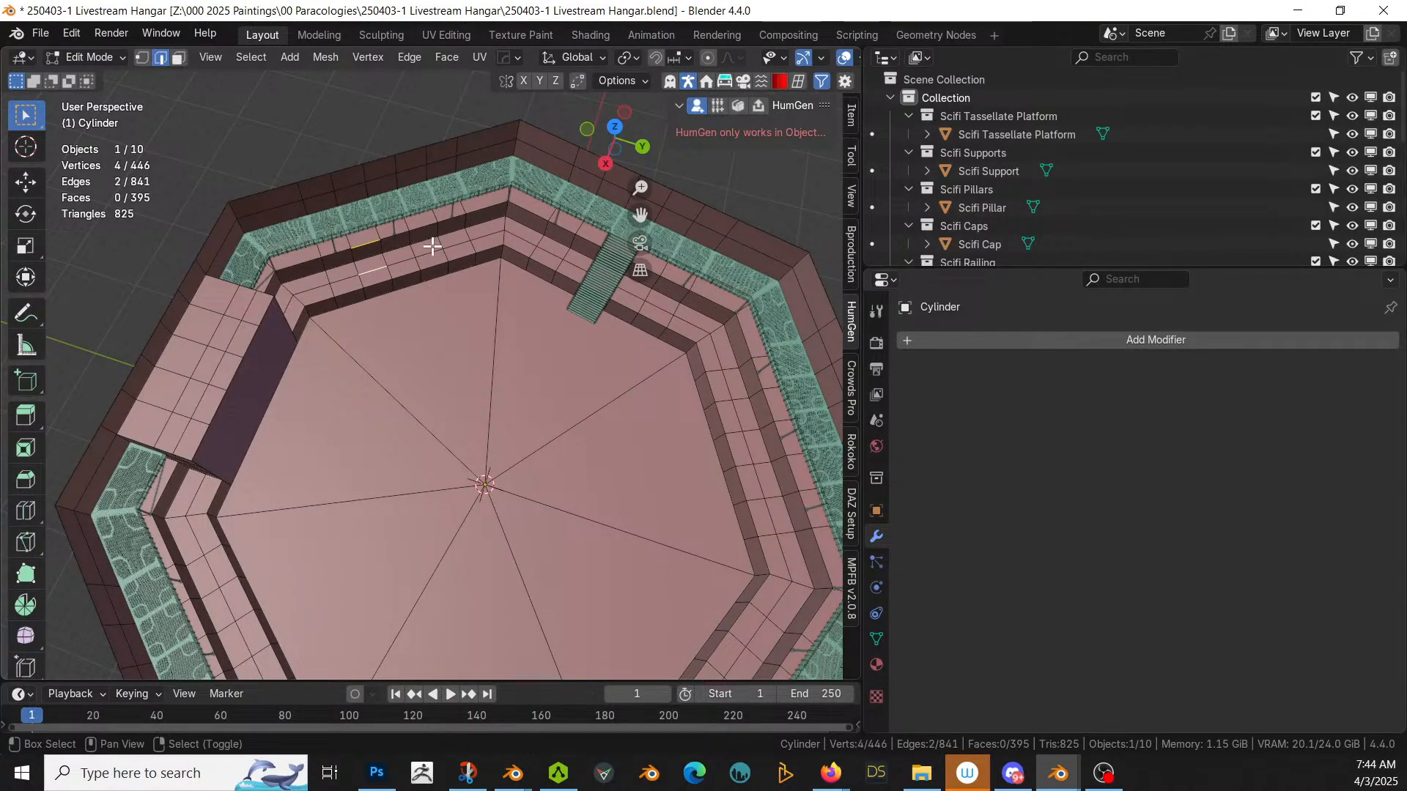
pyautogui.keyDown('shift'); pyautogui.click(431, 249); pyautogui.keyUp('shift')
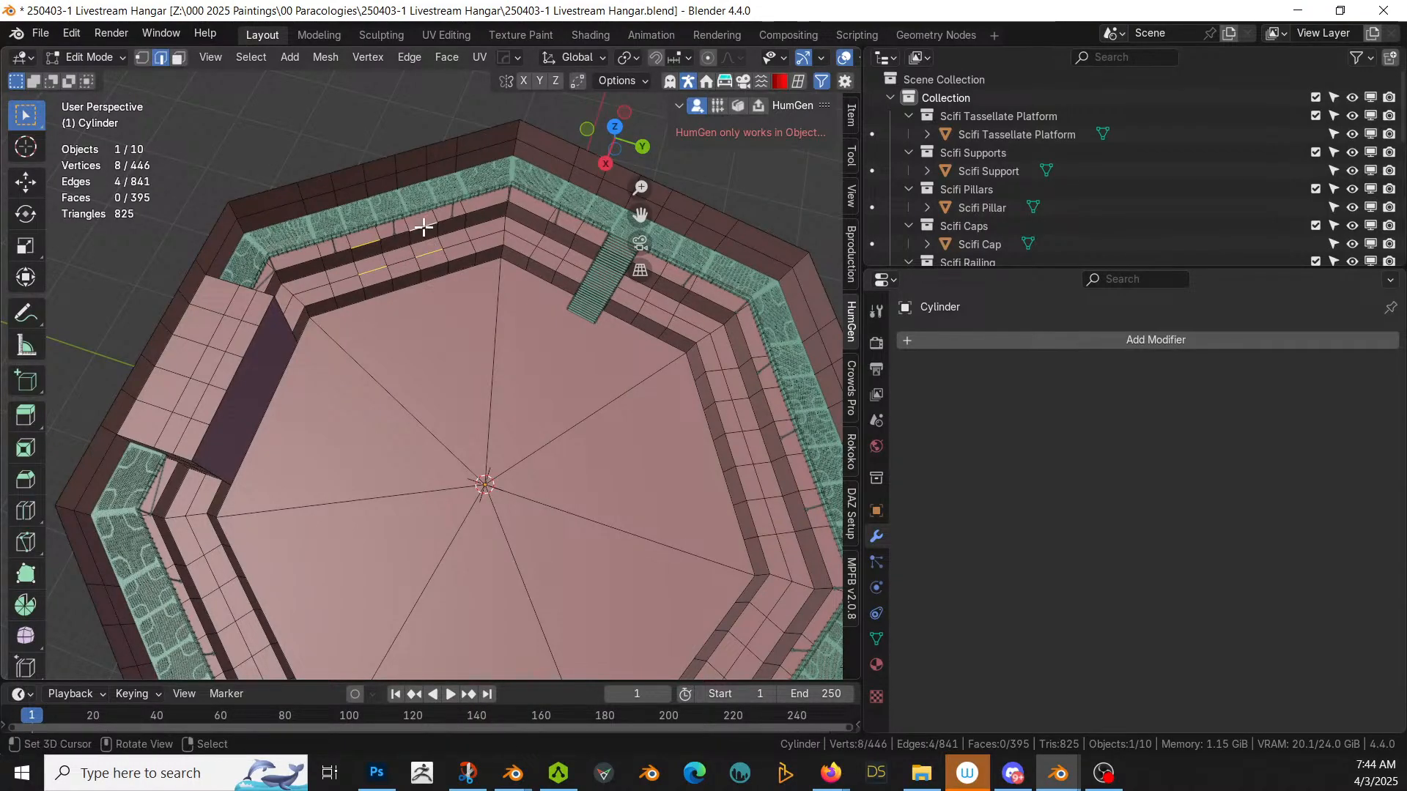
pyautogui.press('KP_7')
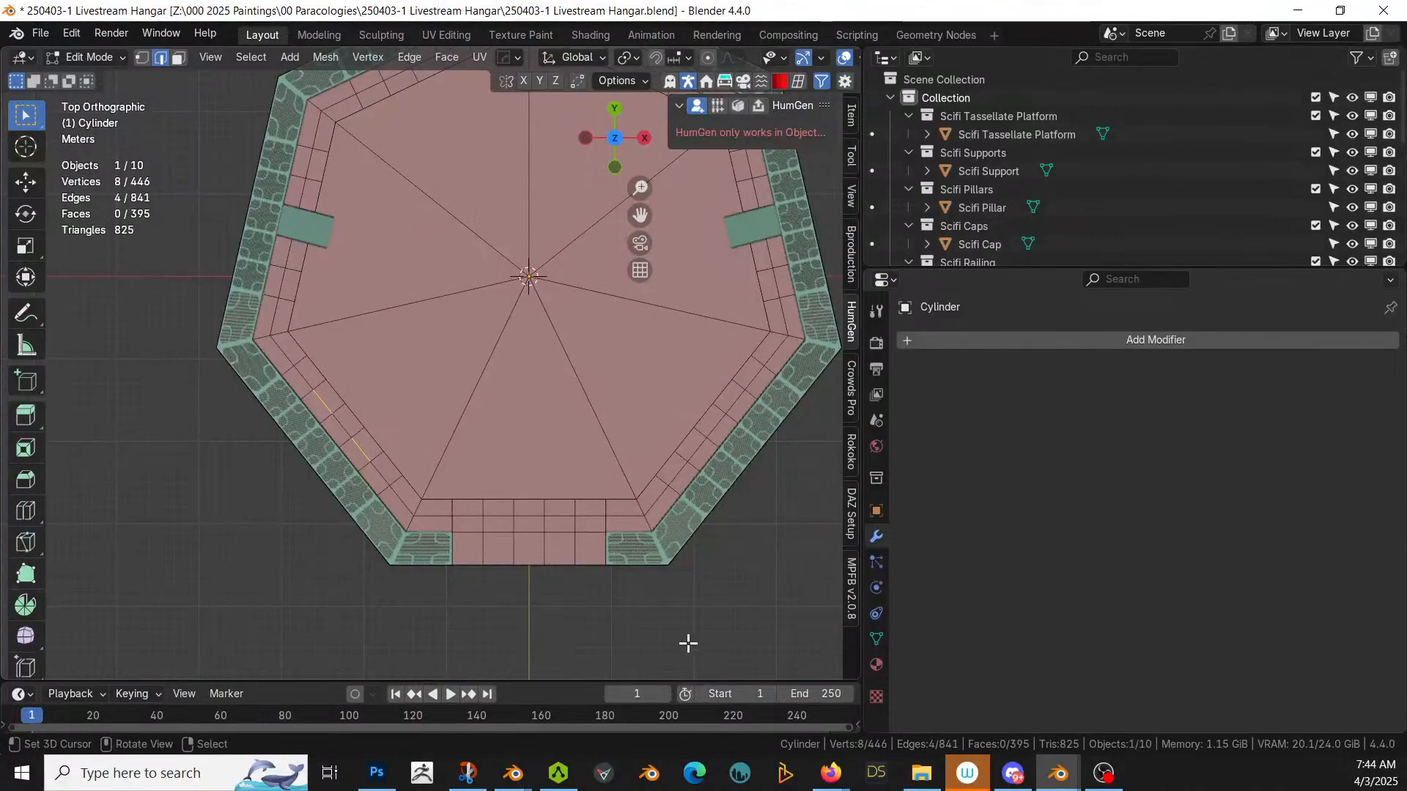
pyautogui.scroll(2, 614, 560)
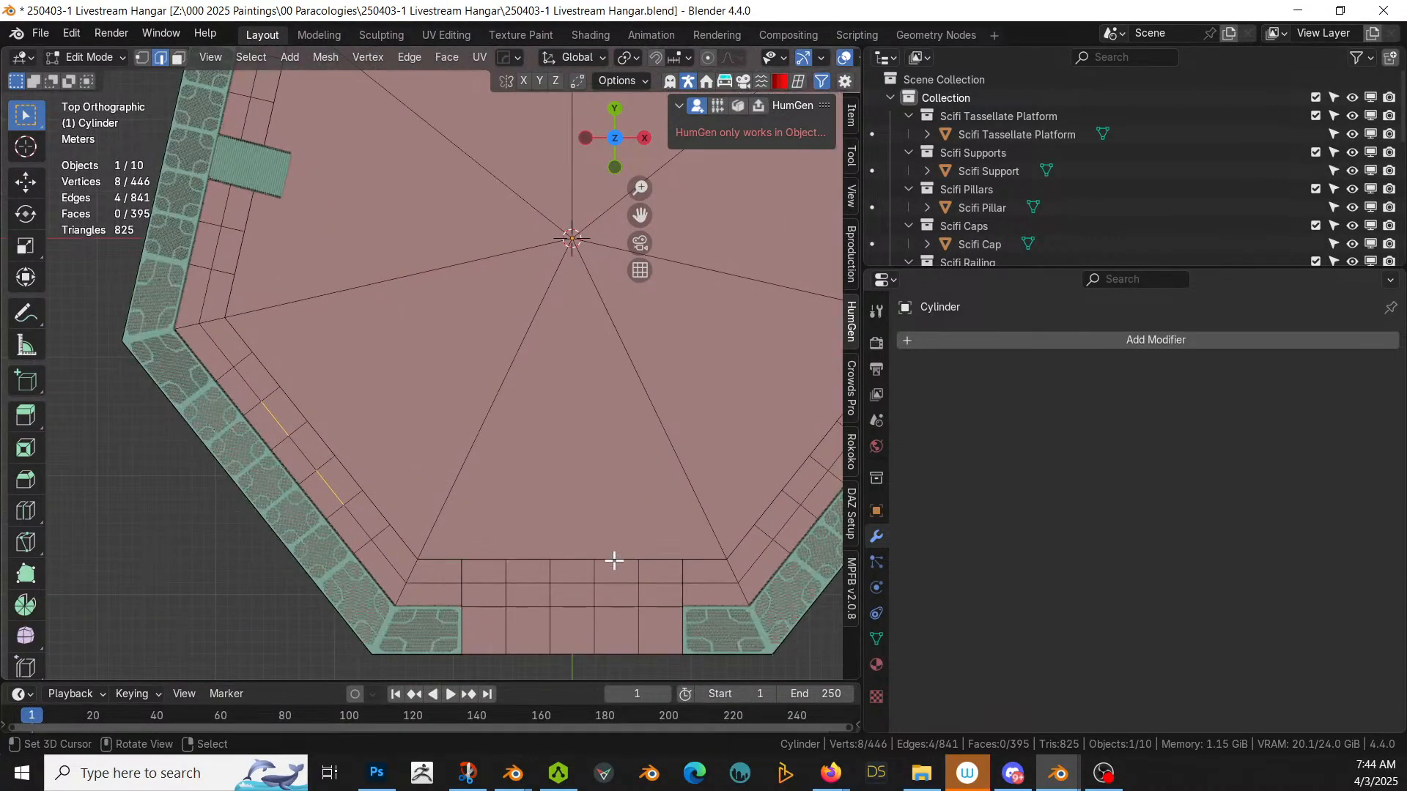
pyautogui.keyDown('shift'); pyautogui.moveTo(614, 560); pyautogui.dragTo(491, 542, button='middle'); pyautogui.keyUp('shift')
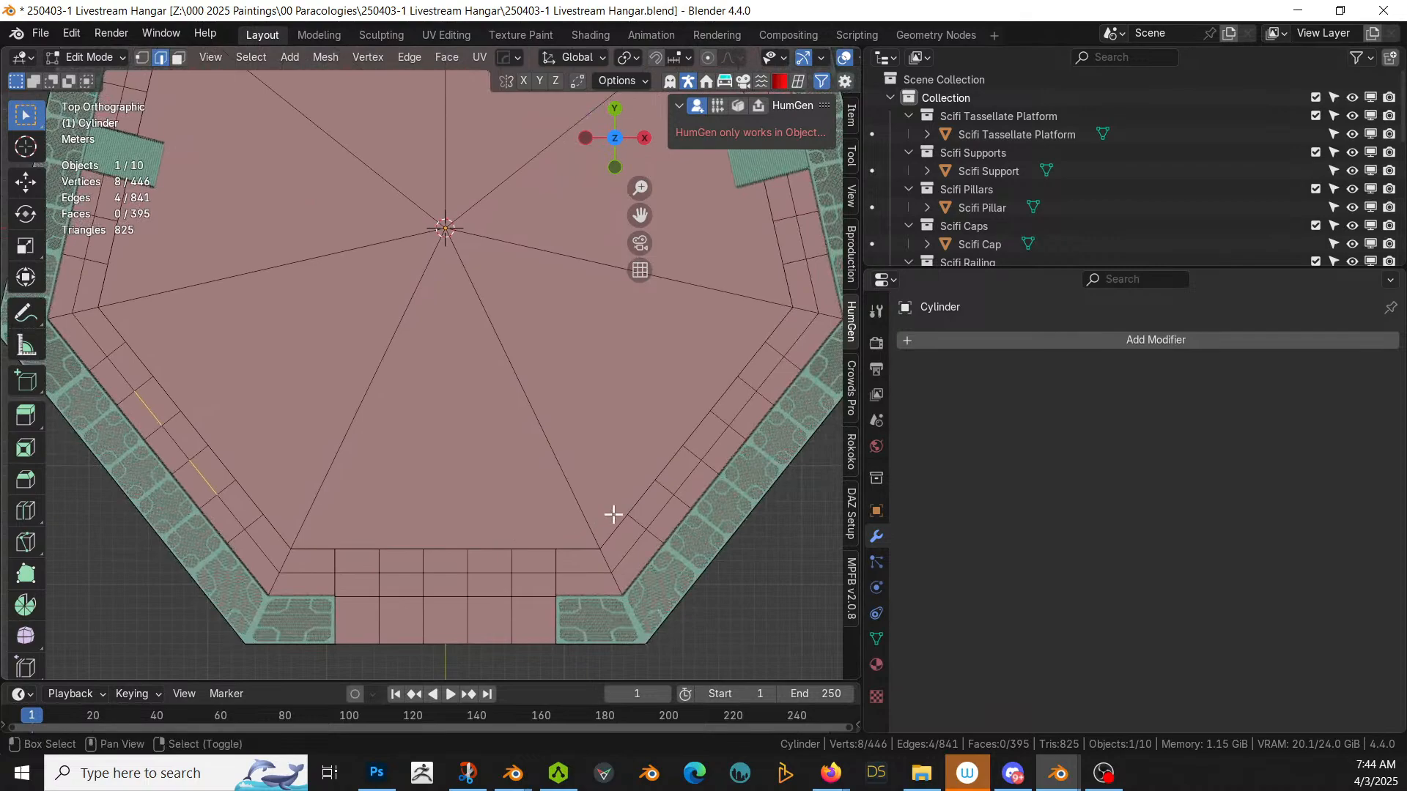
pyautogui.keyDown('shift'); pyautogui.click(688, 476); pyautogui.keyUp('shift')
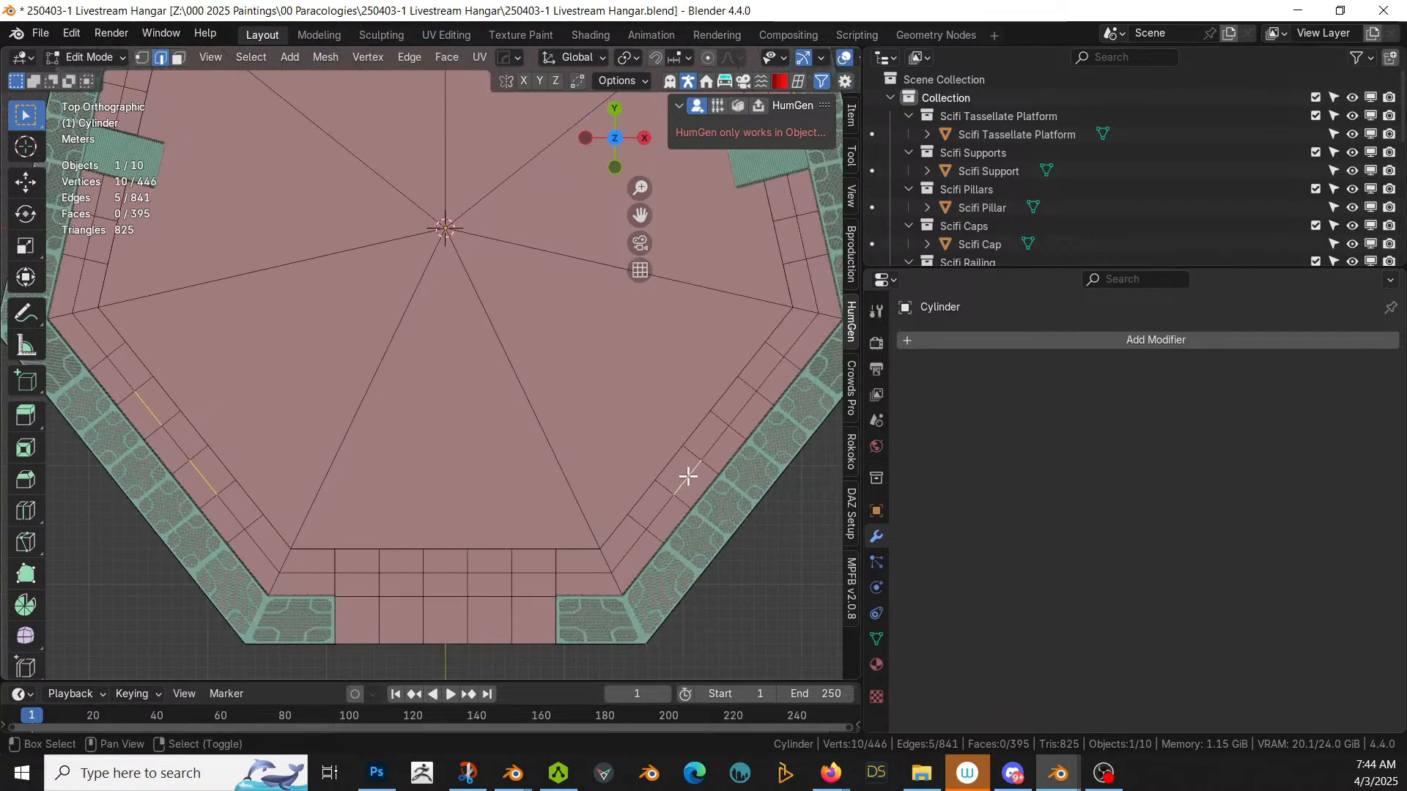
pyautogui.keyDown('shift'); pyautogui.click(744, 364); pyautogui.keyUp('shift')
pyautogui.moveTo(625, 418); pyautogui.dragTo(312, 311, button='middle')
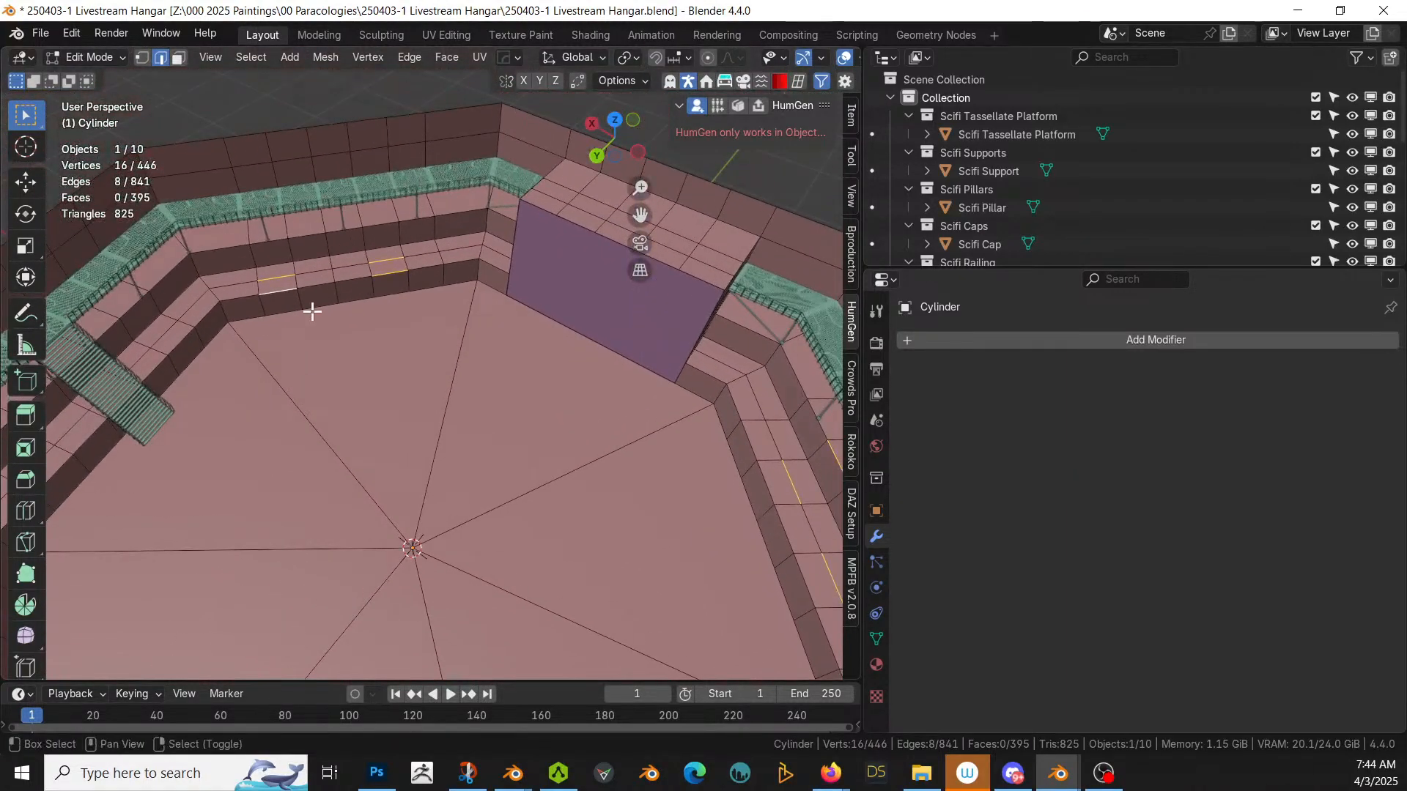
pyautogui.keyDown('shift'); pyautogui.click(286, 291); pyautogui.keyUp('shift')
pyautogui.keyDown('shift'); pyautogui.click(395, 268); pyautogui.keyUp('shift')
pyautogui.keyDown('shift'); pyautogui.click(285, 276); pyautogui.keyUp('shift')
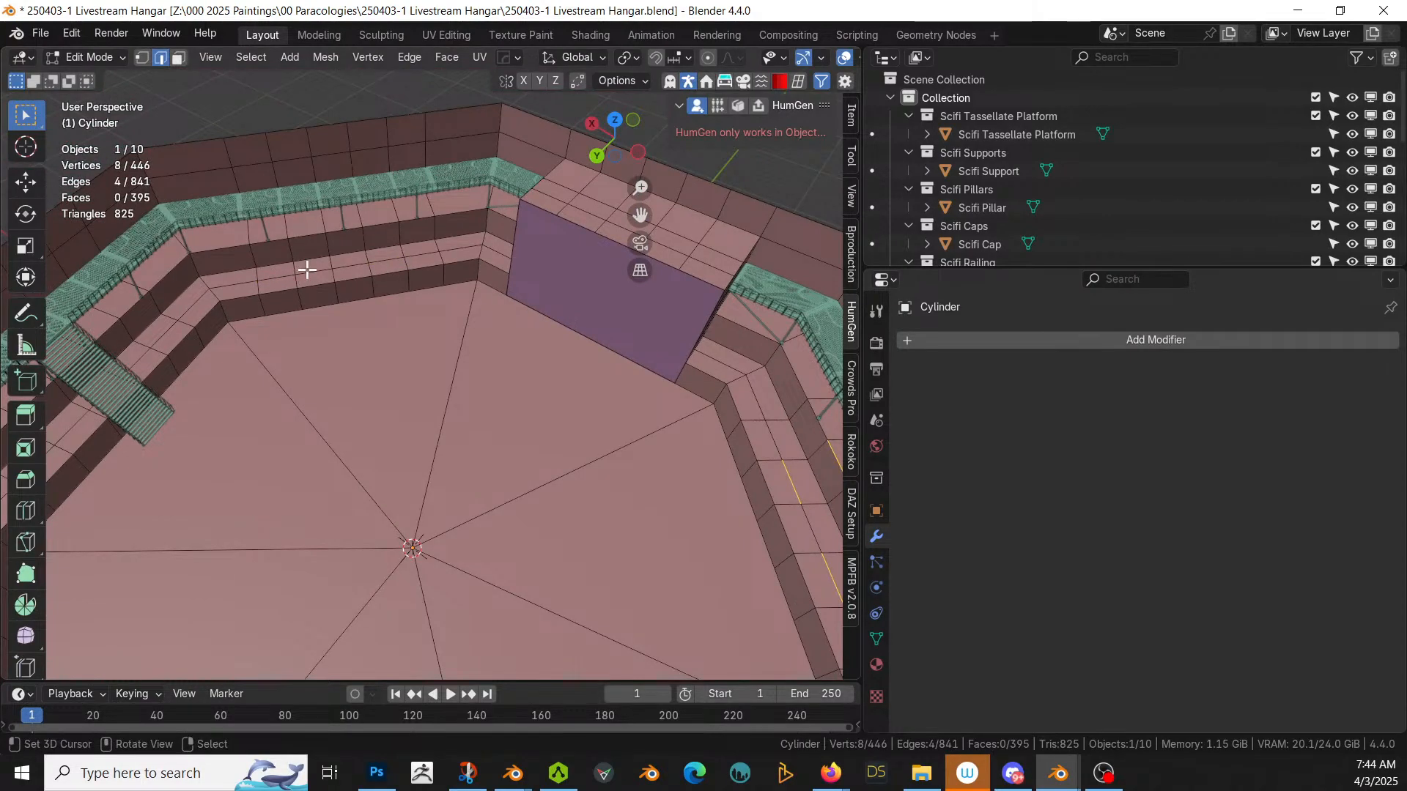
# Step: Try to join the eight step edges on both walls flanking the purple block, with Bridge Edge Loops and with a single face fill
pyautogui.click(318, 268)
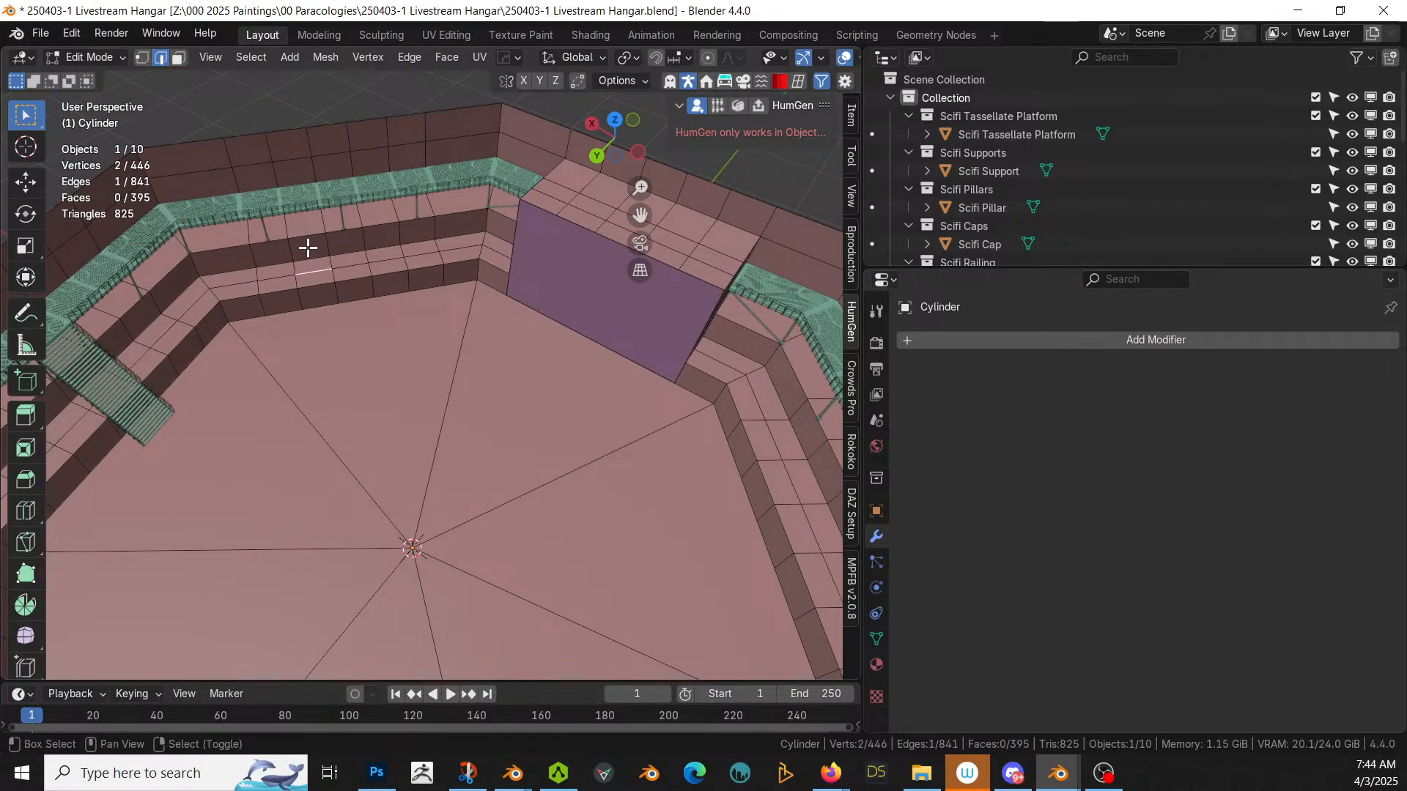
pyautogui.keyDown('shift'); pyautogui.click(381, 225); pyautogui.keyUp('shift')
pyautogui.scroll(-5, 381, 260)
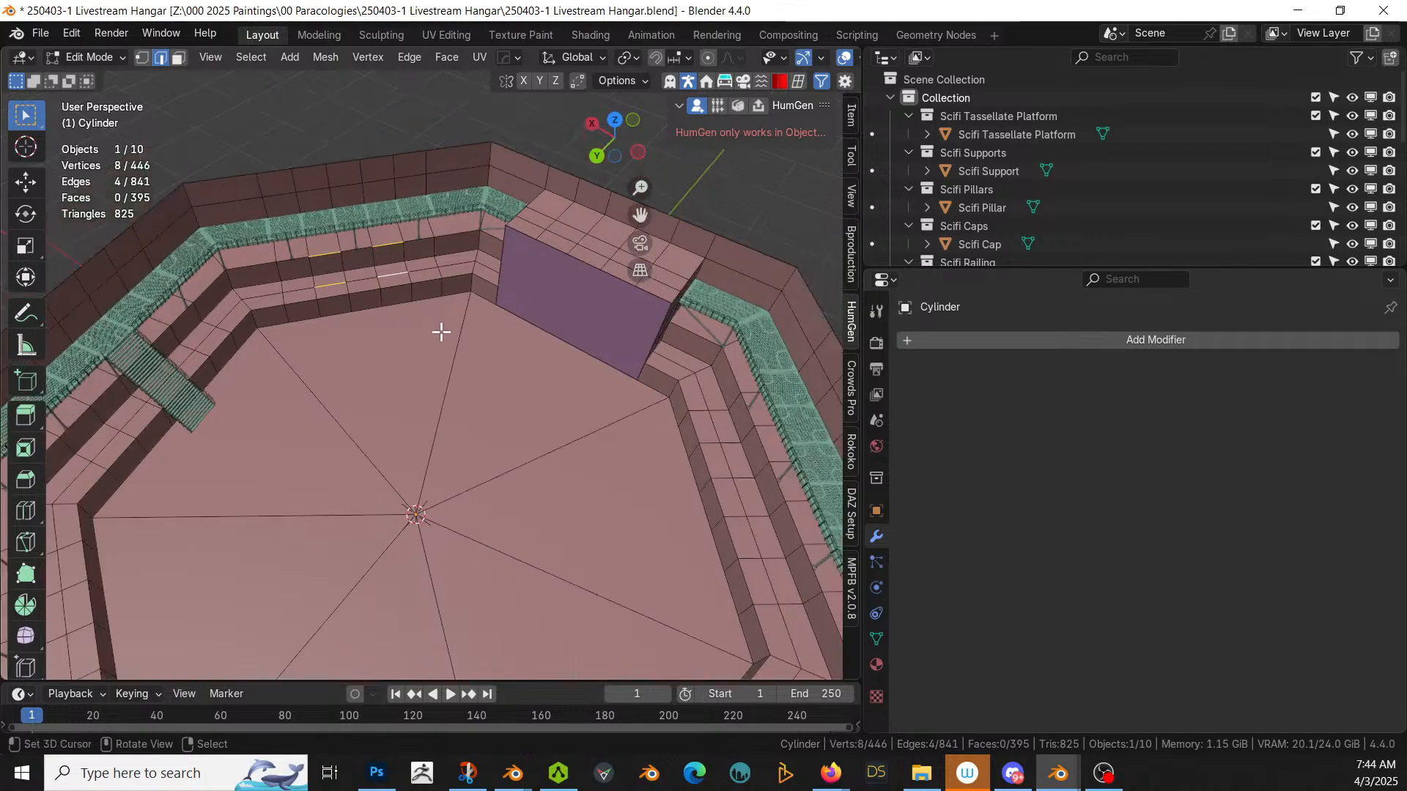
pyautogui.moveTo(440, 330); pyautogui.dragTo(543, 373, button='middle')
pyautogui.scroll(4, 547, 373)
pyautogui.moveTo(600, 337); pyautogui.dragTo(509, 308, button='middle')
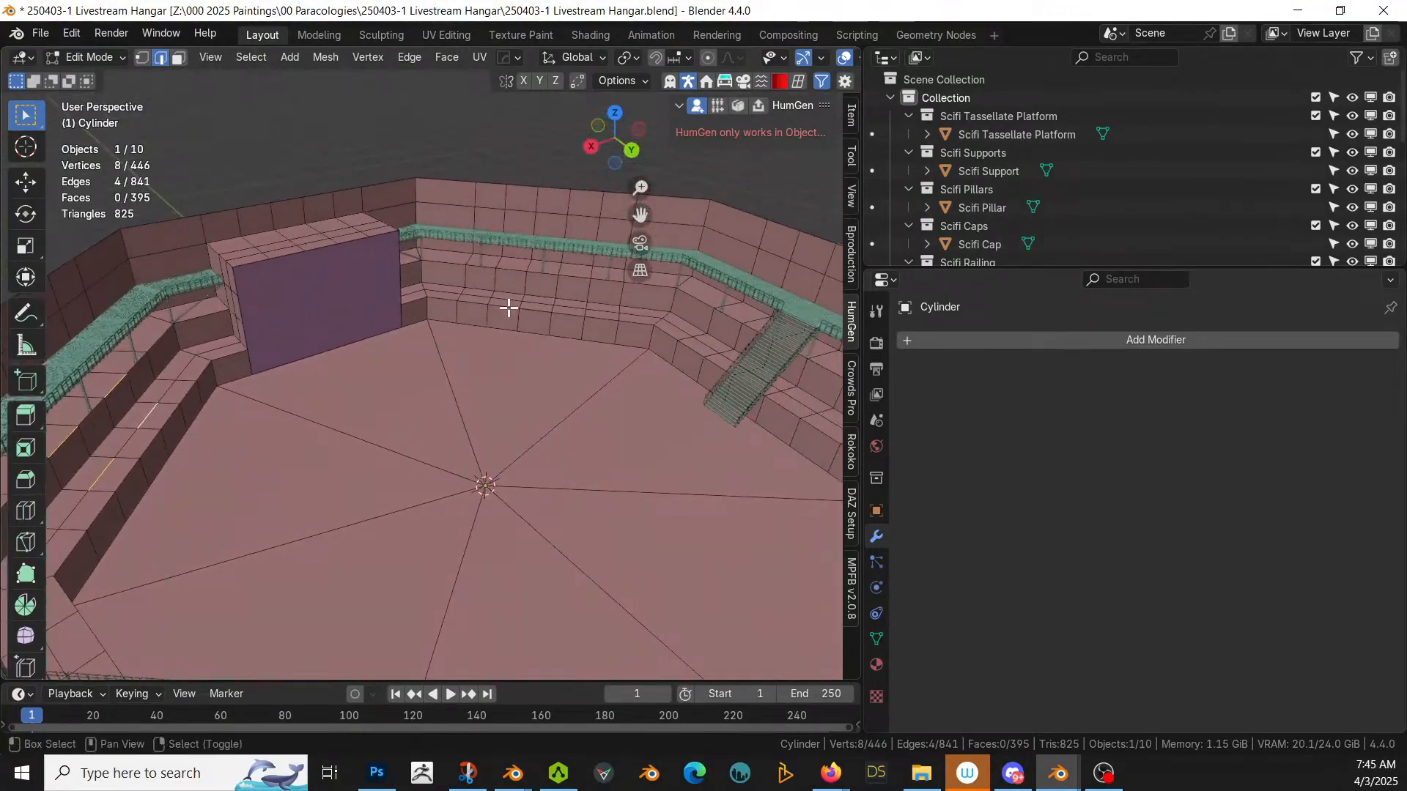
pyautogui.keyDown('shift'); pyautogui.click(574, 277); pyautogui.keyUp('shift')
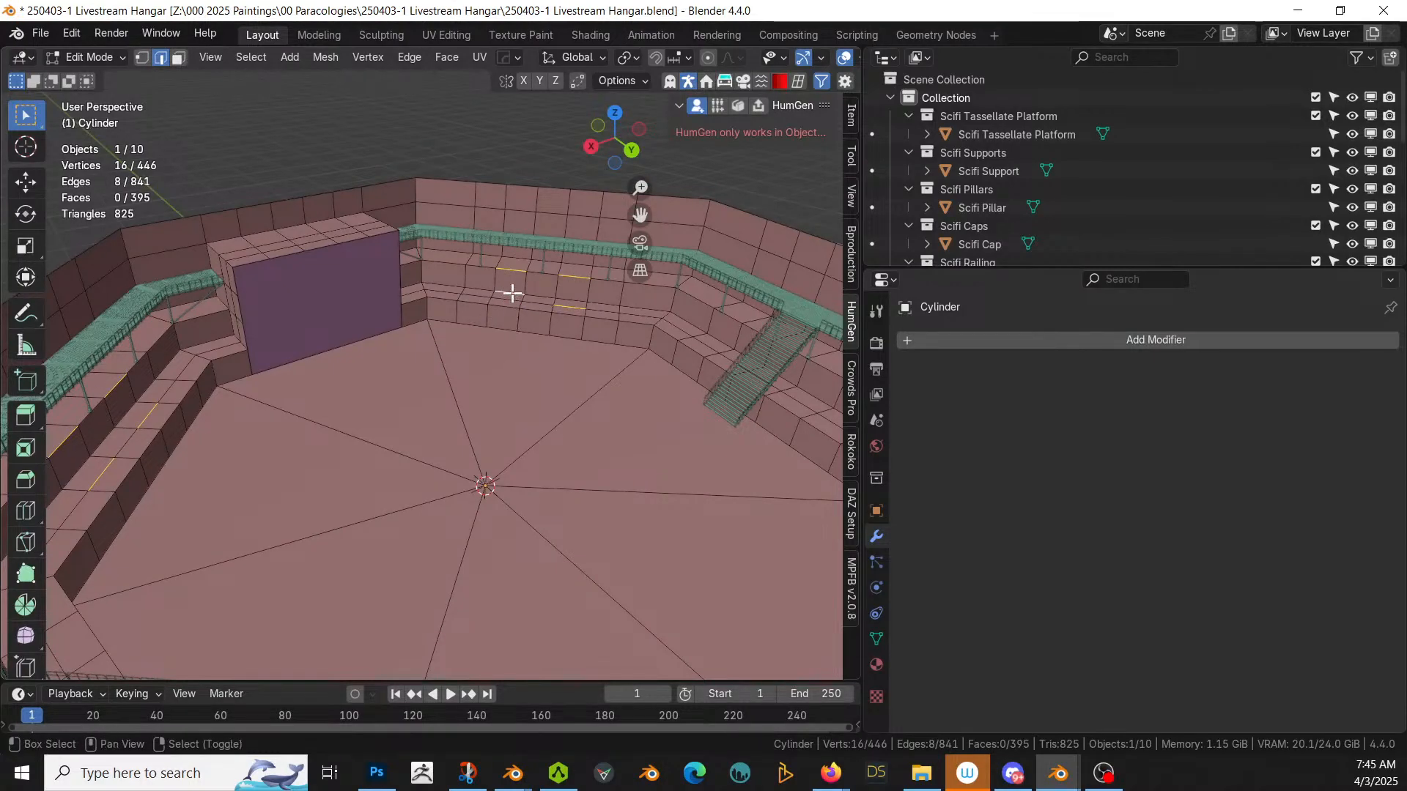
pyautogui.hotkey('ctrl', 'e')
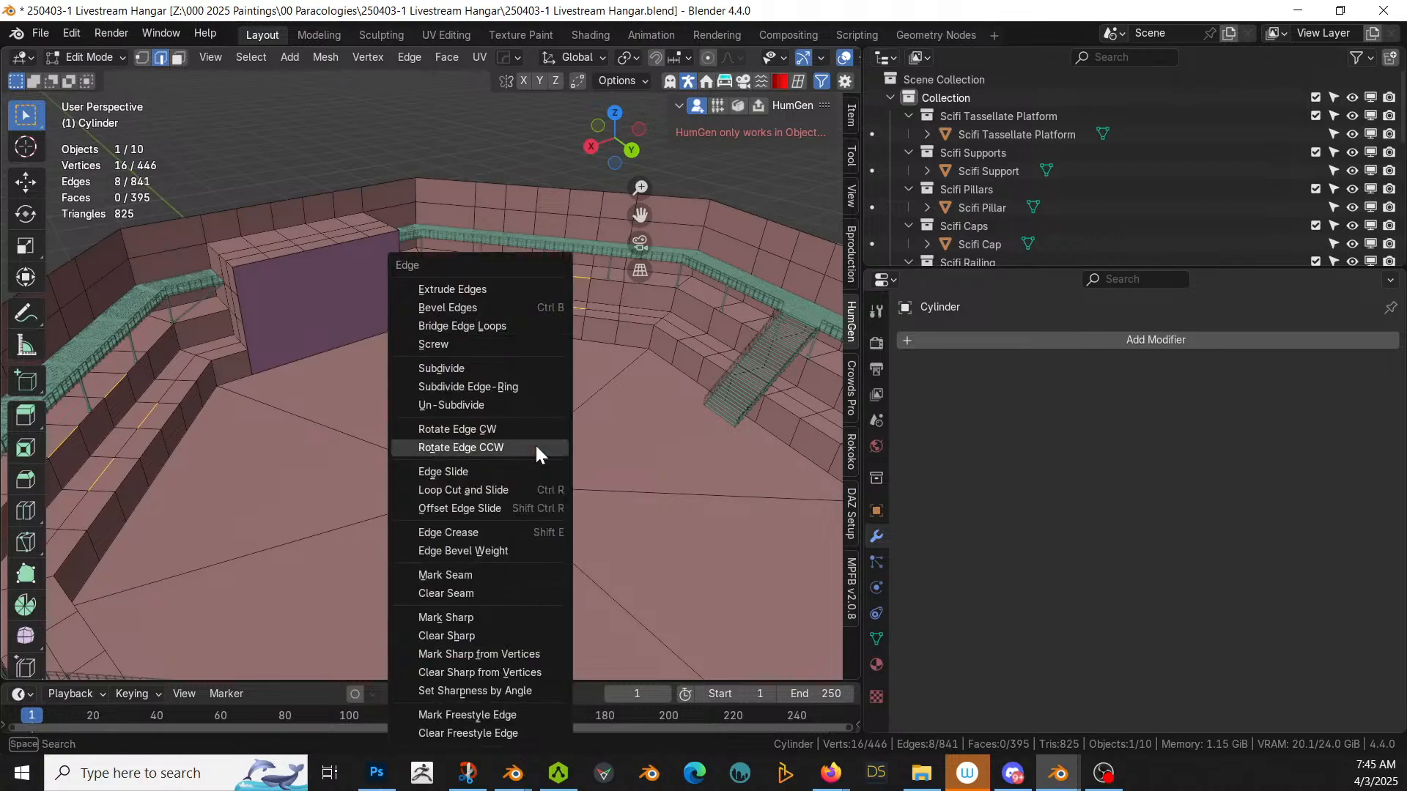
pyautogui.click(478, 325)
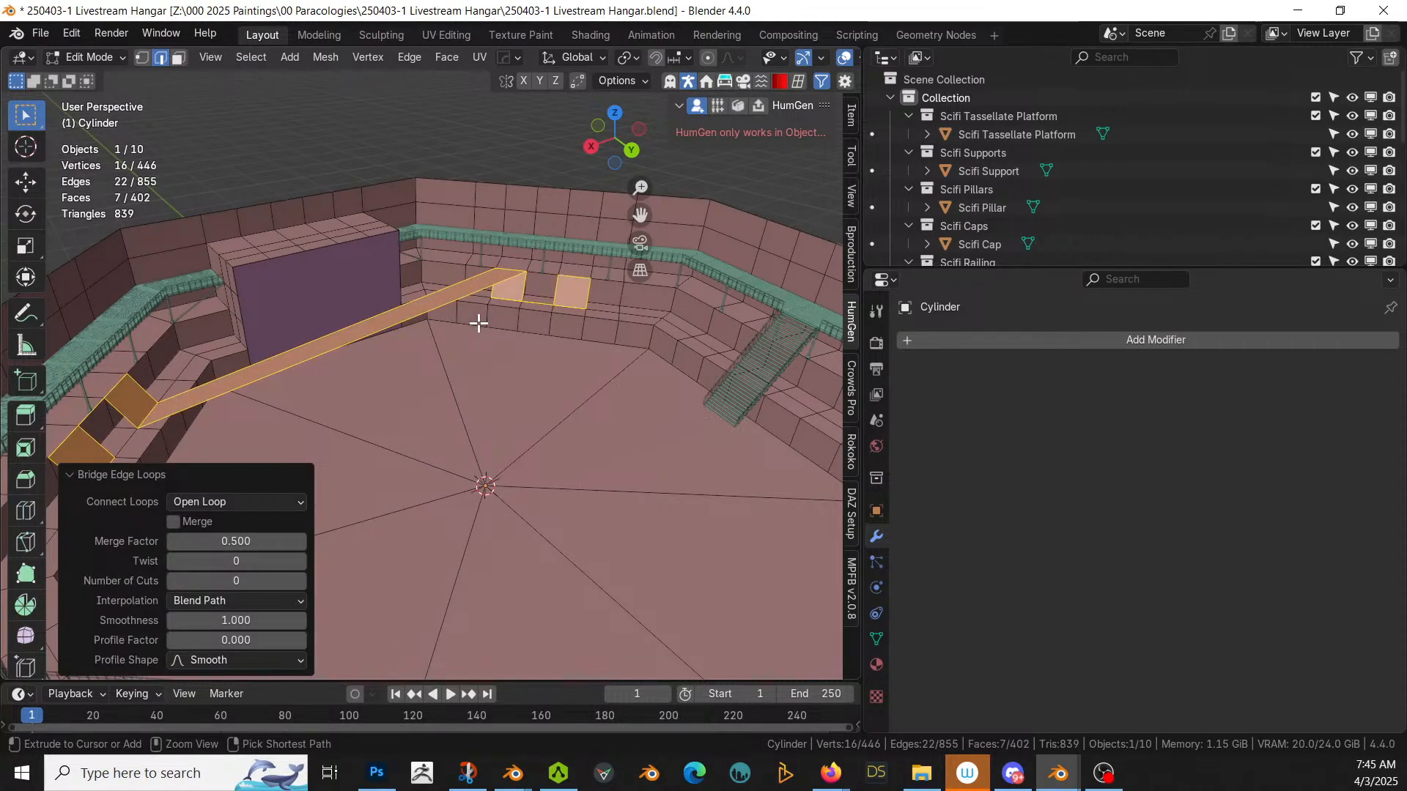
pyautogui.hotkey('ctrl', 'z')
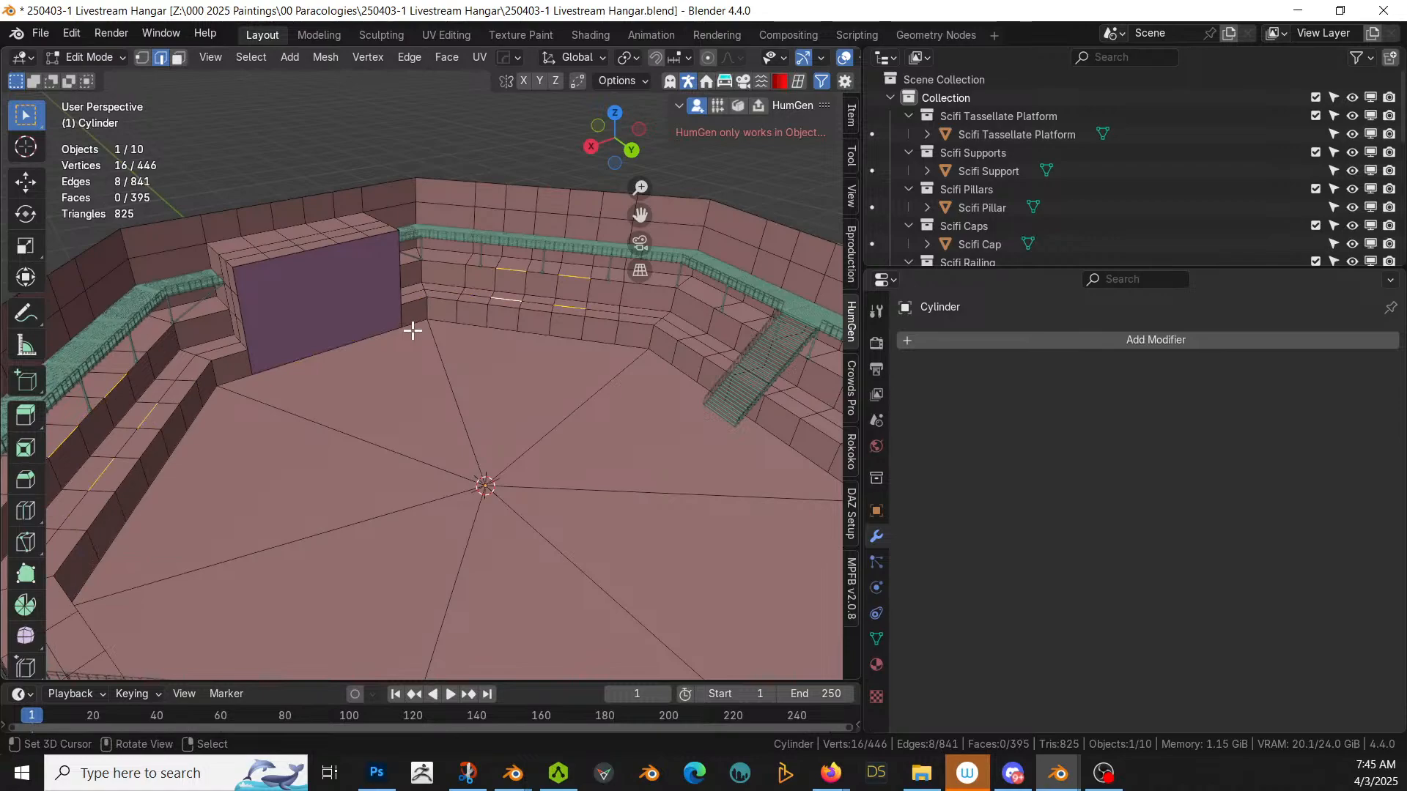
pyautogui.press('f')
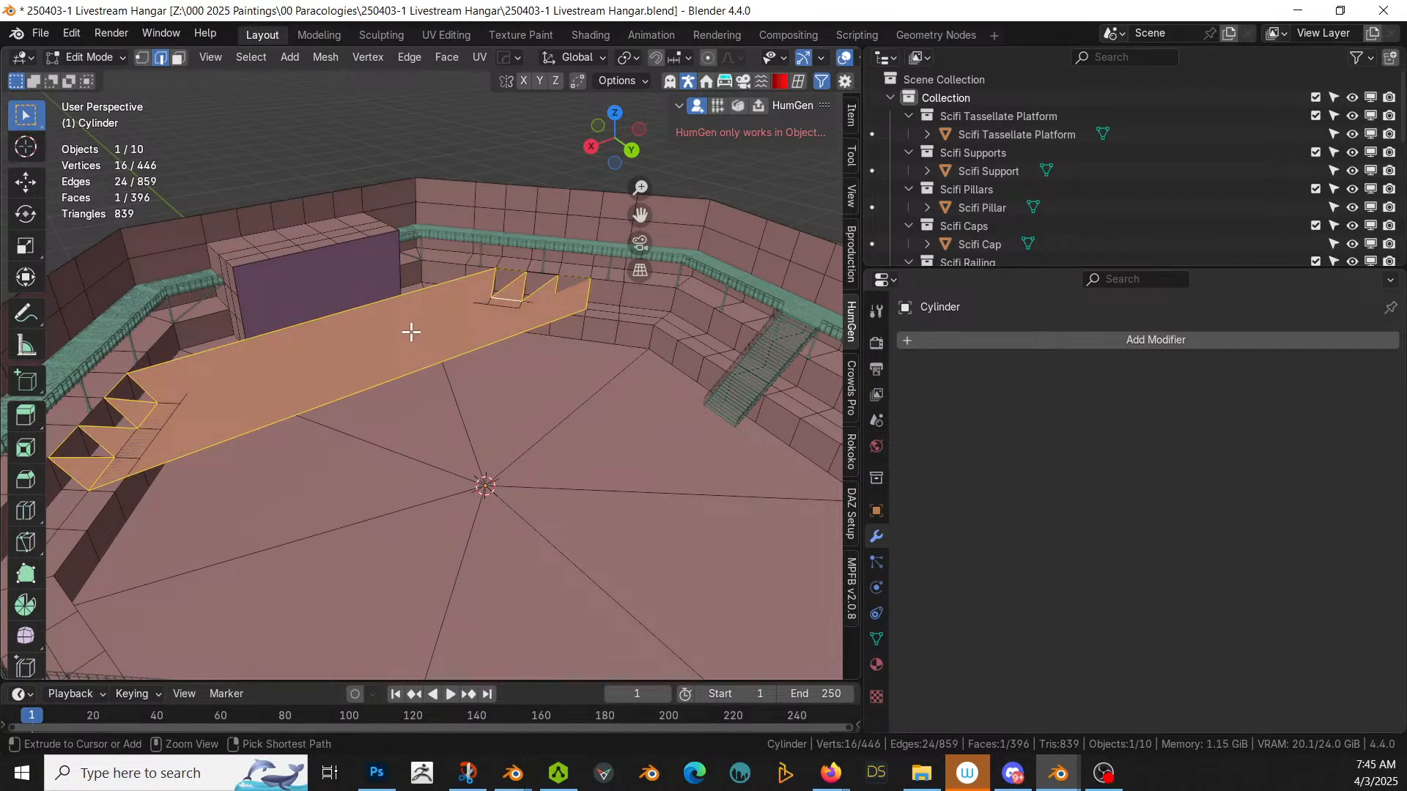
pyautogui.hotkey('ctrl', 'z')
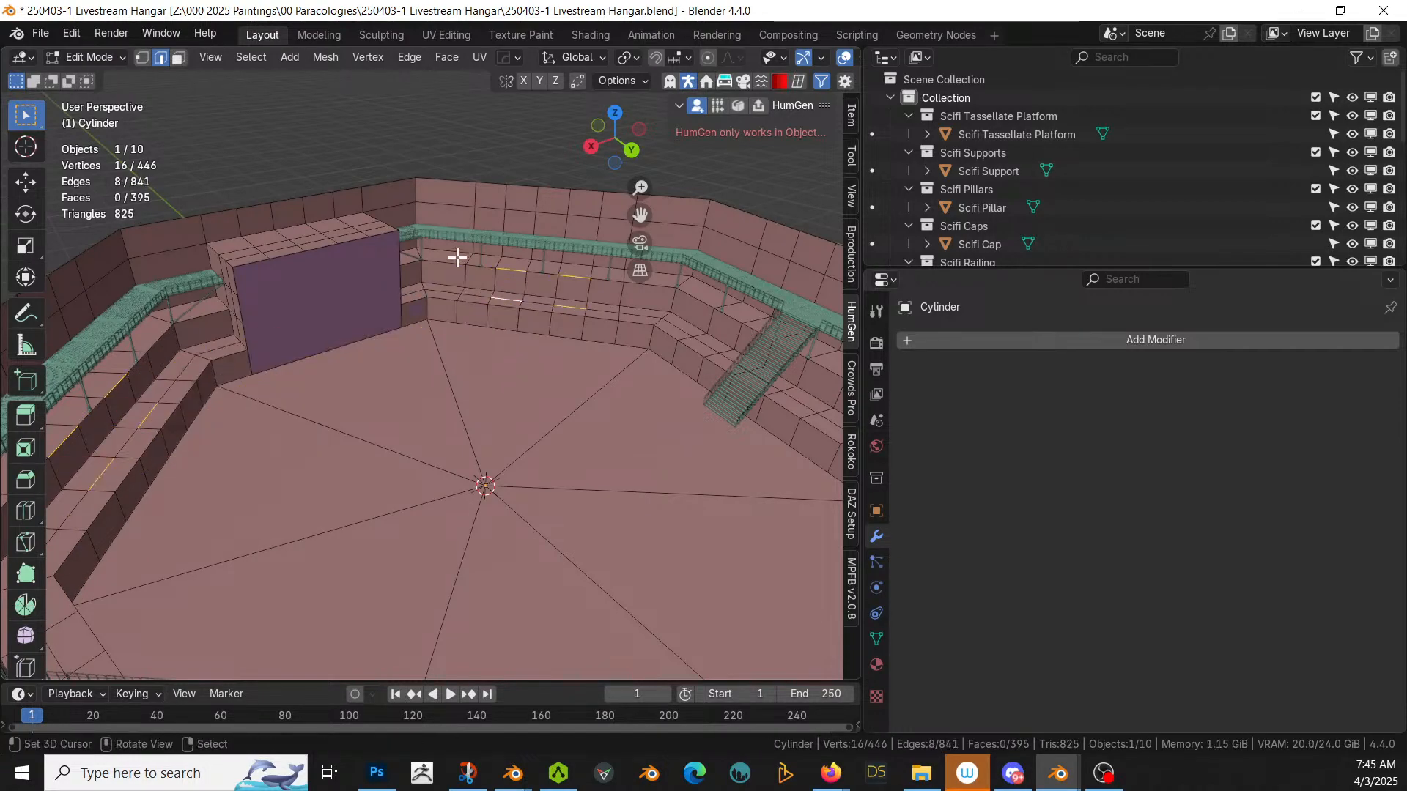
# Step: Fill two separate sloped faces between the upper step's lip and the lowest tread's centre loop on the wall right of the purple block
pyautogui.click(508, 273)
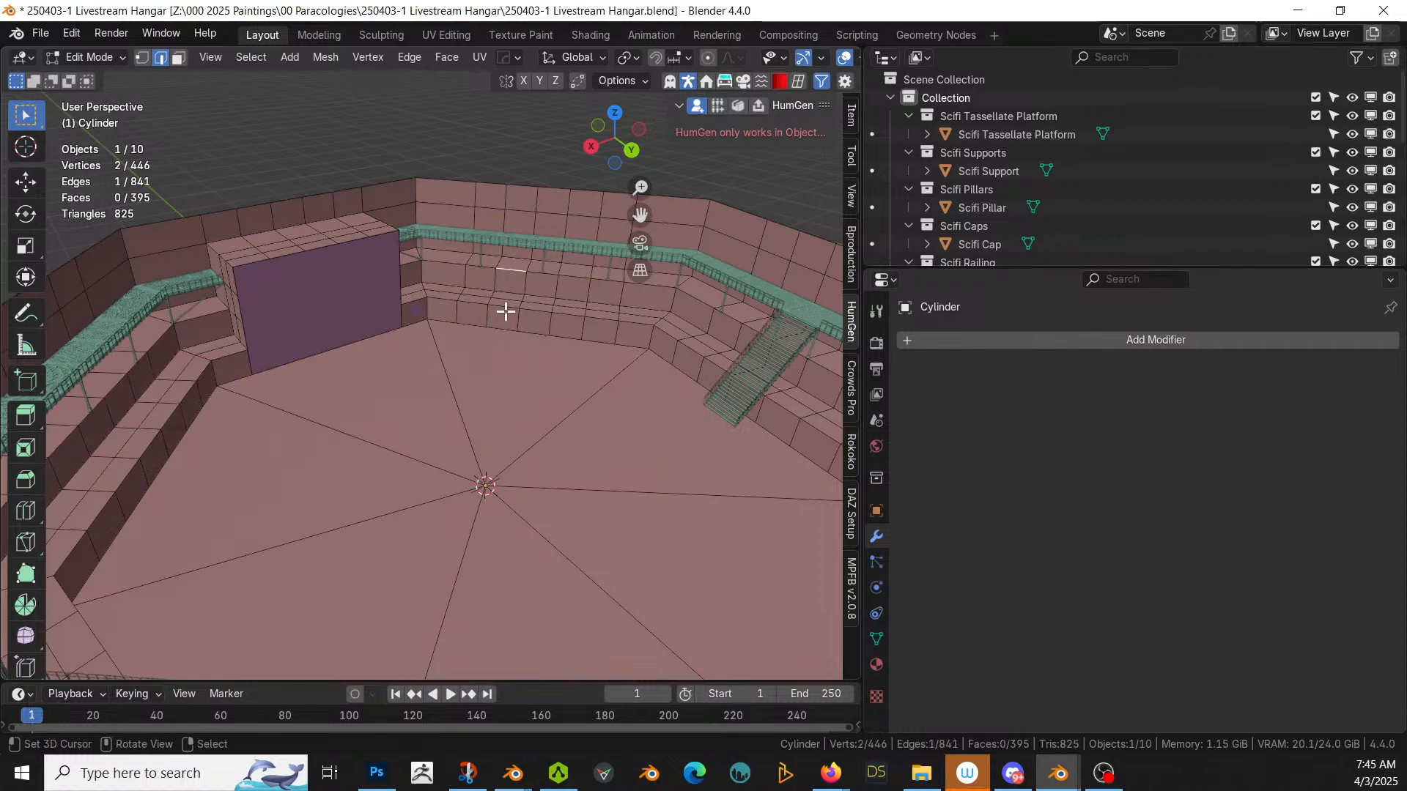
pyautogui.keyDown('shift'); pyautogui.click(502, 299); pyautogui.keyUp('shift')
pyautogui.press('f')
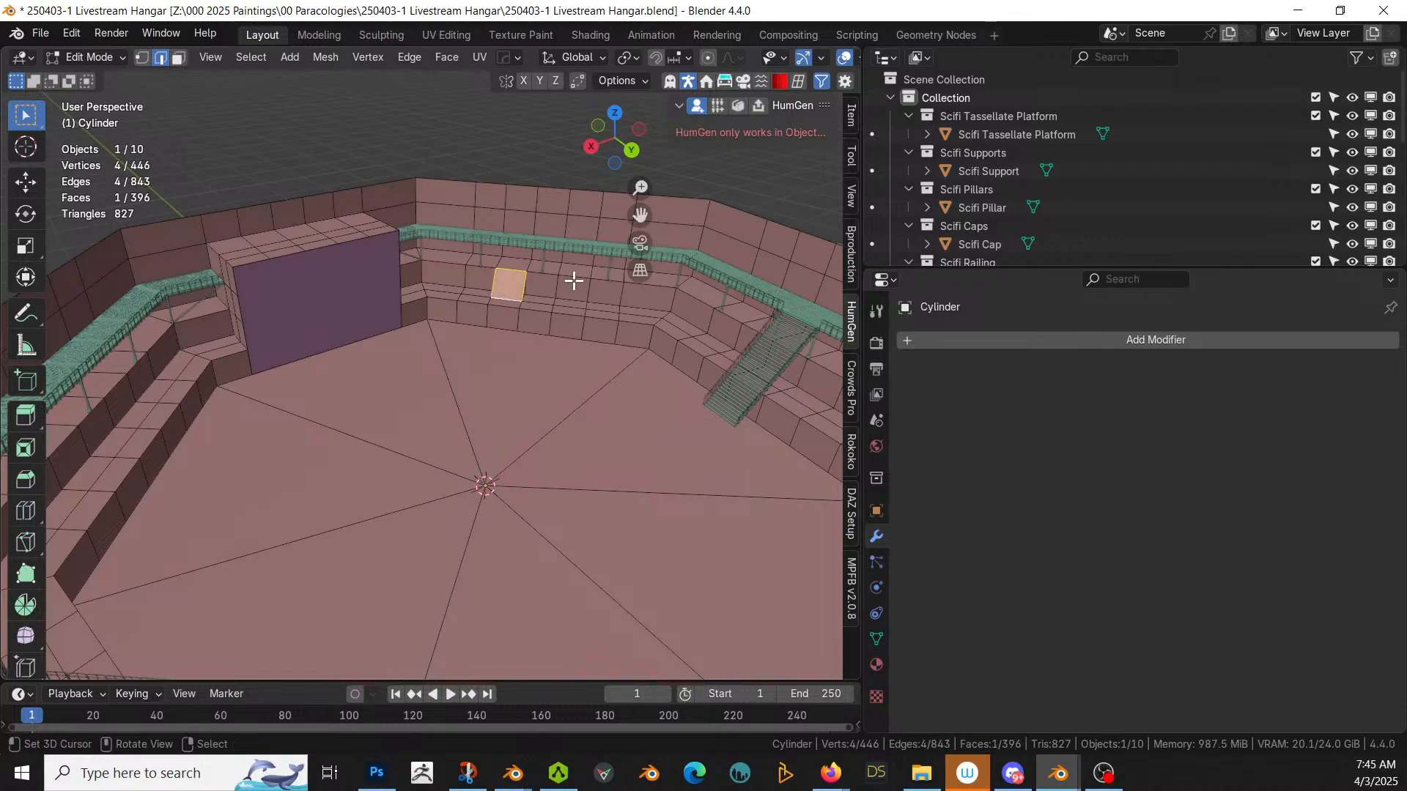
pyautogui.click(574, 278)
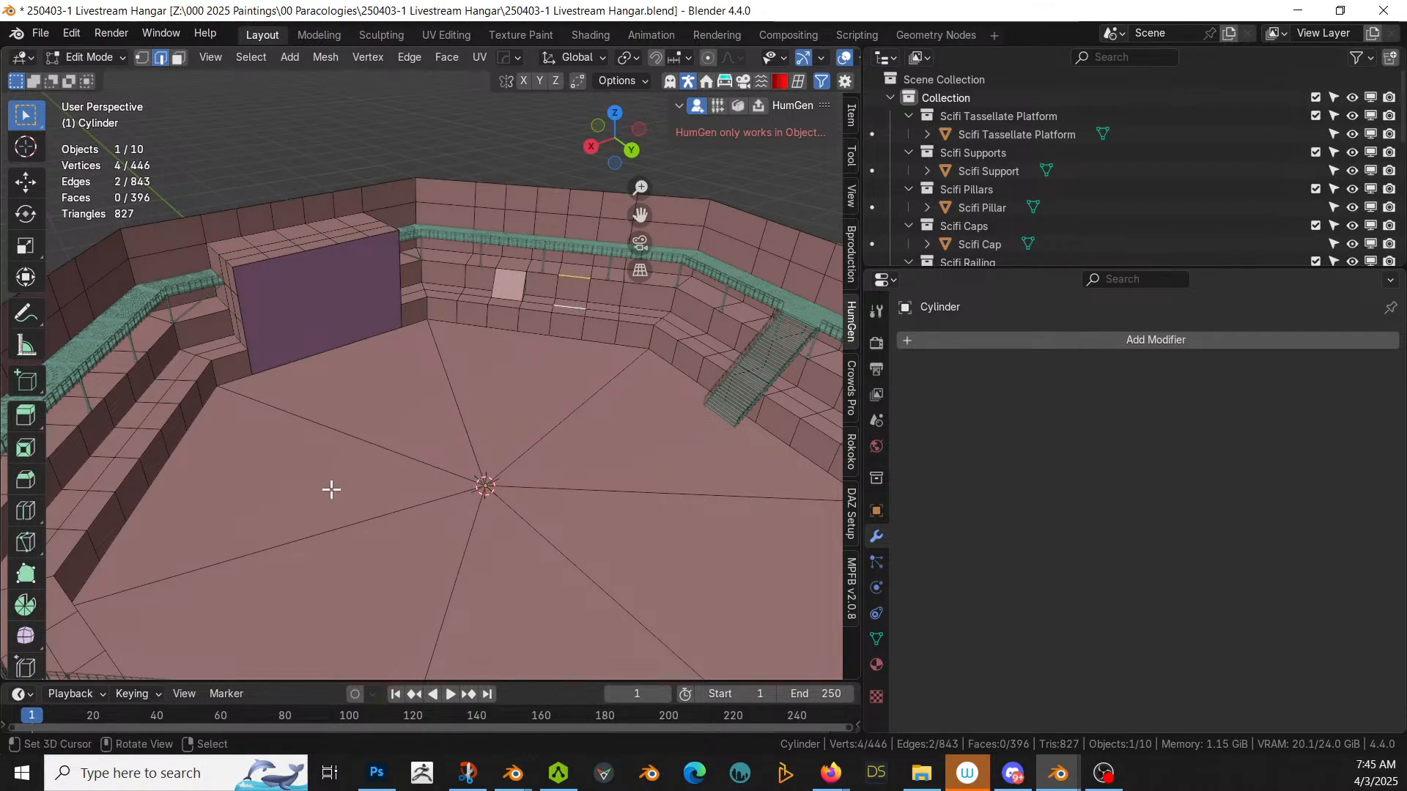
pyautogui.press('f')
# Step: Fill two matching sloped faces between the upper step's lip and the lowest tread's centre loop on the wall left of the purple block
pyautogui.moveTo(321, 490); pyautogui.dragTo(239, 498, button='middle')
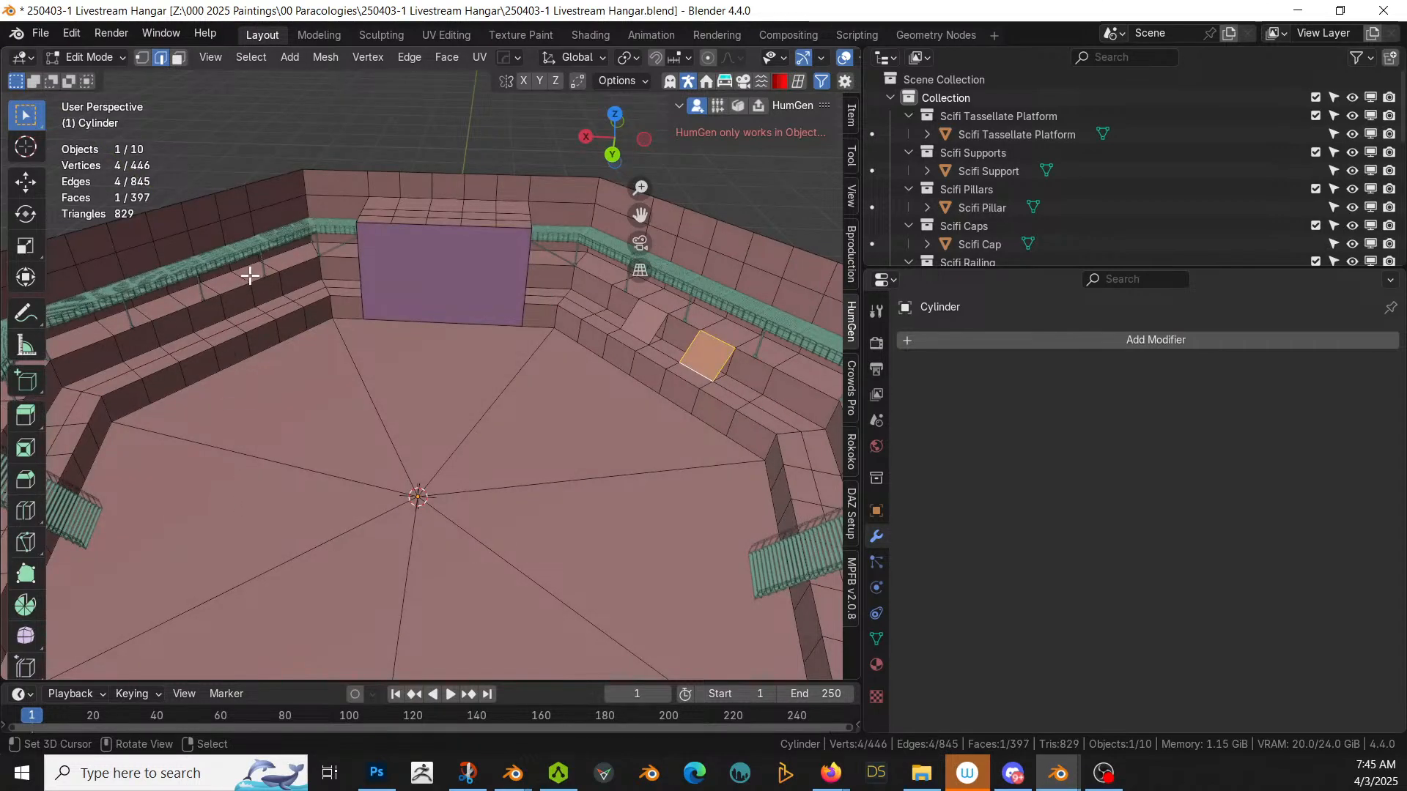
pyautogui.hotkey('ctrl', 'z')
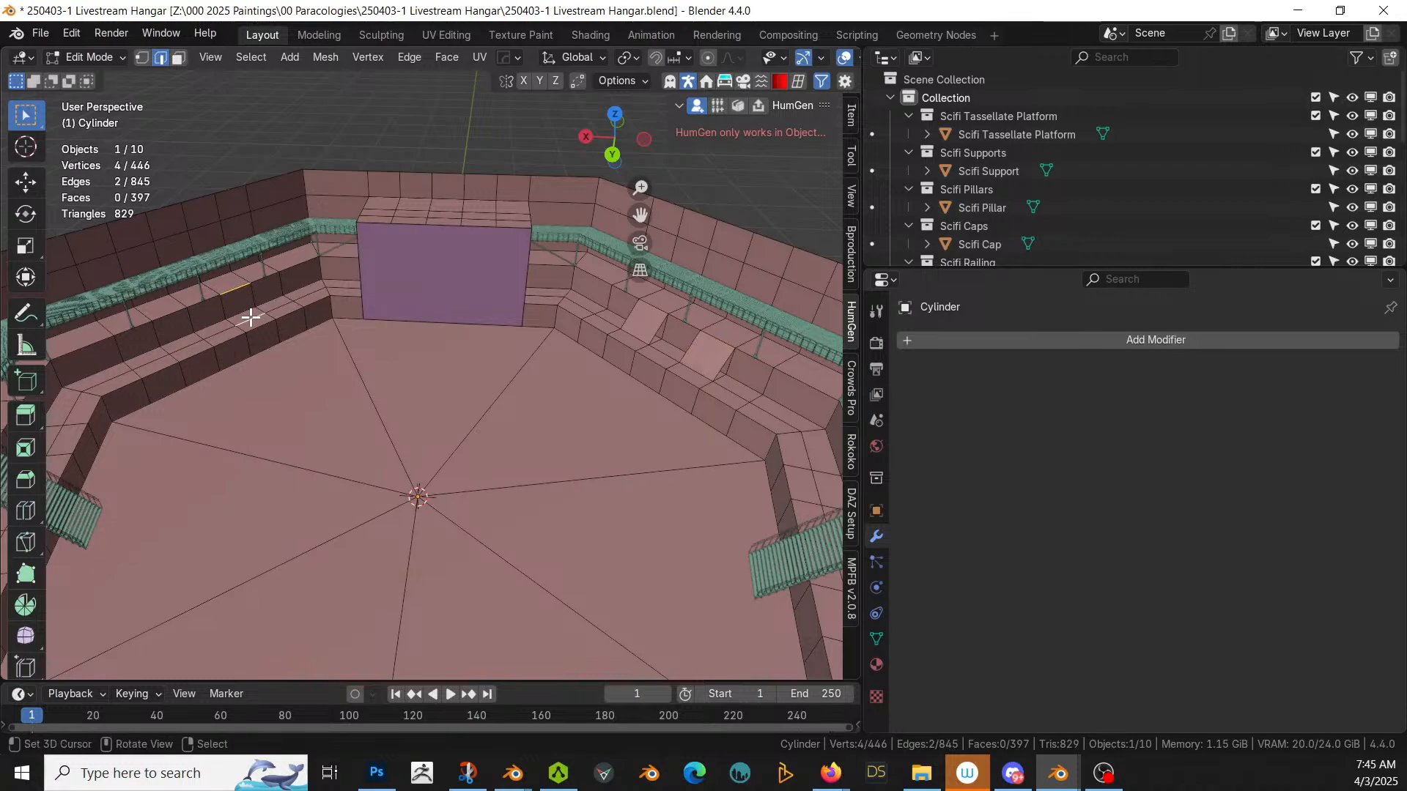
pyautogui.press('f')
pyautogui.click(174, 314)
pyautogui.keyDown('shift'); pyautogui.click(183, 353); pyautogui.keyUp('shift')
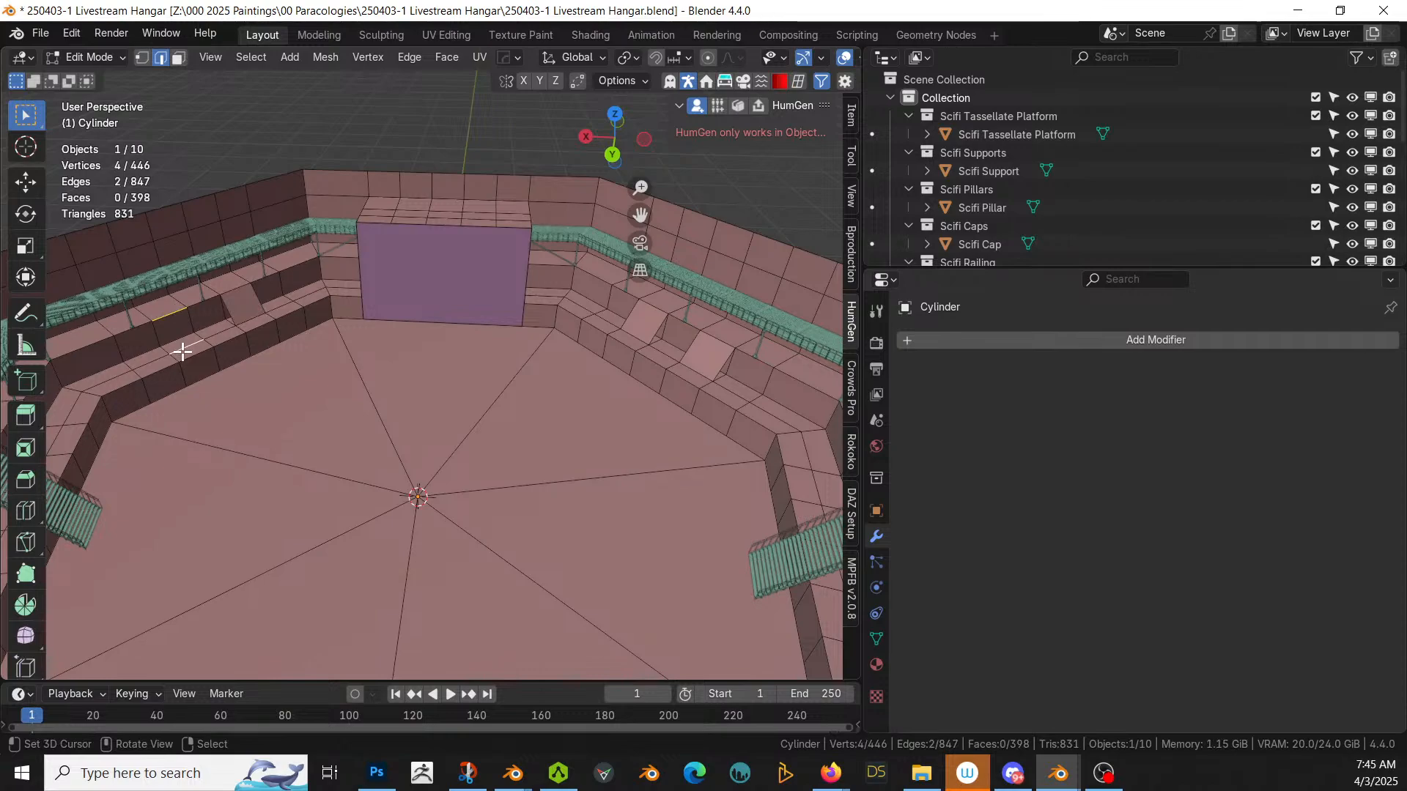
pyautogui.press('f')
# Step: Separate the four sloped faces from the hangar shell into their own object and select that object in Object Mode
pyautogui.moveTo(182, 352); pyautogui.dragTo(277, 409, button='middle')
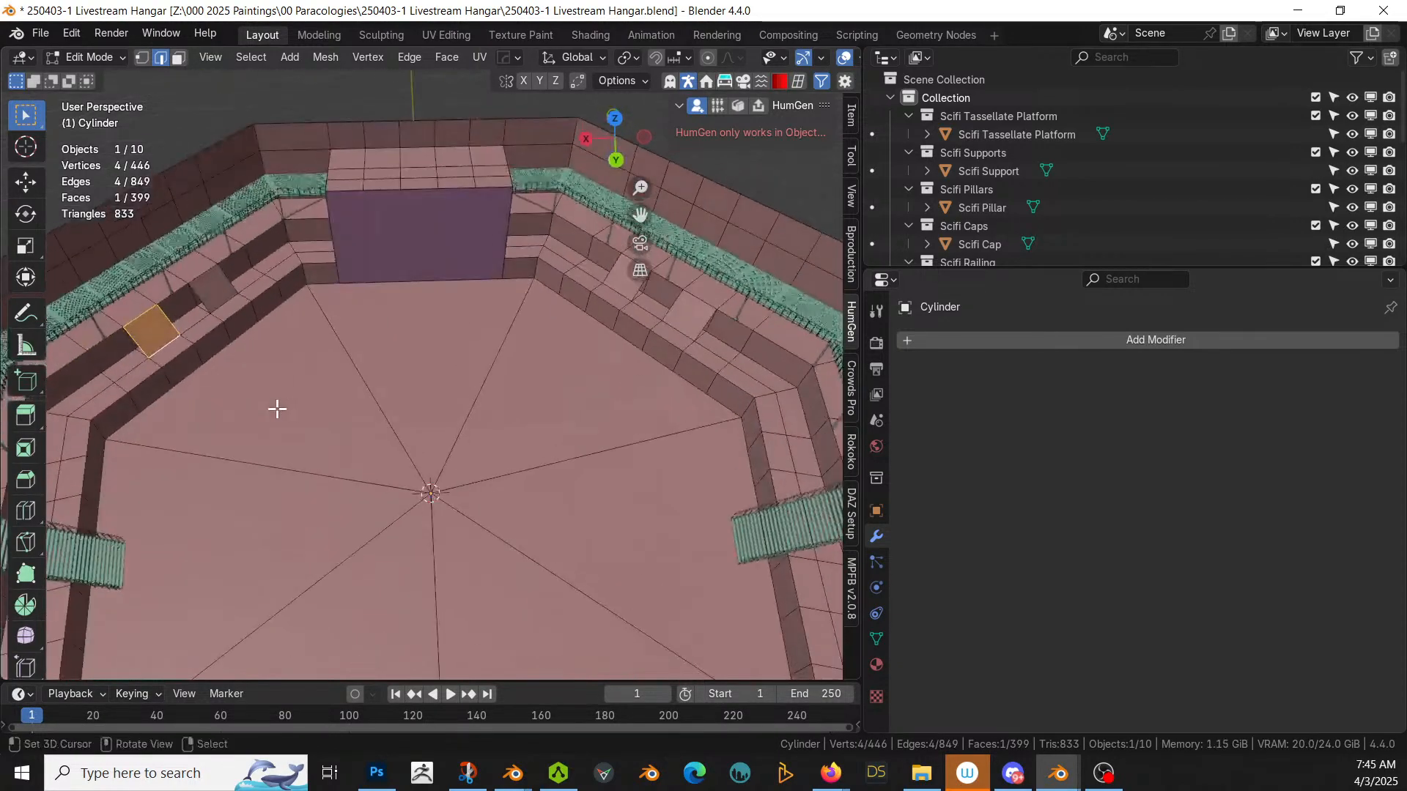
pyautogui.keyDown('shift'); pyautogui.click(208, 299); pyautogui.keyUp('shift')
pyautogui.press('3')
pyautogui.keyDown('shift'); pyautogui.click(210, 289); pyautogui.keyUp('shift')
pyautogui.keyDown('shift'); pyautogui.click(620, 282); pyautogui.keyUp('shift')
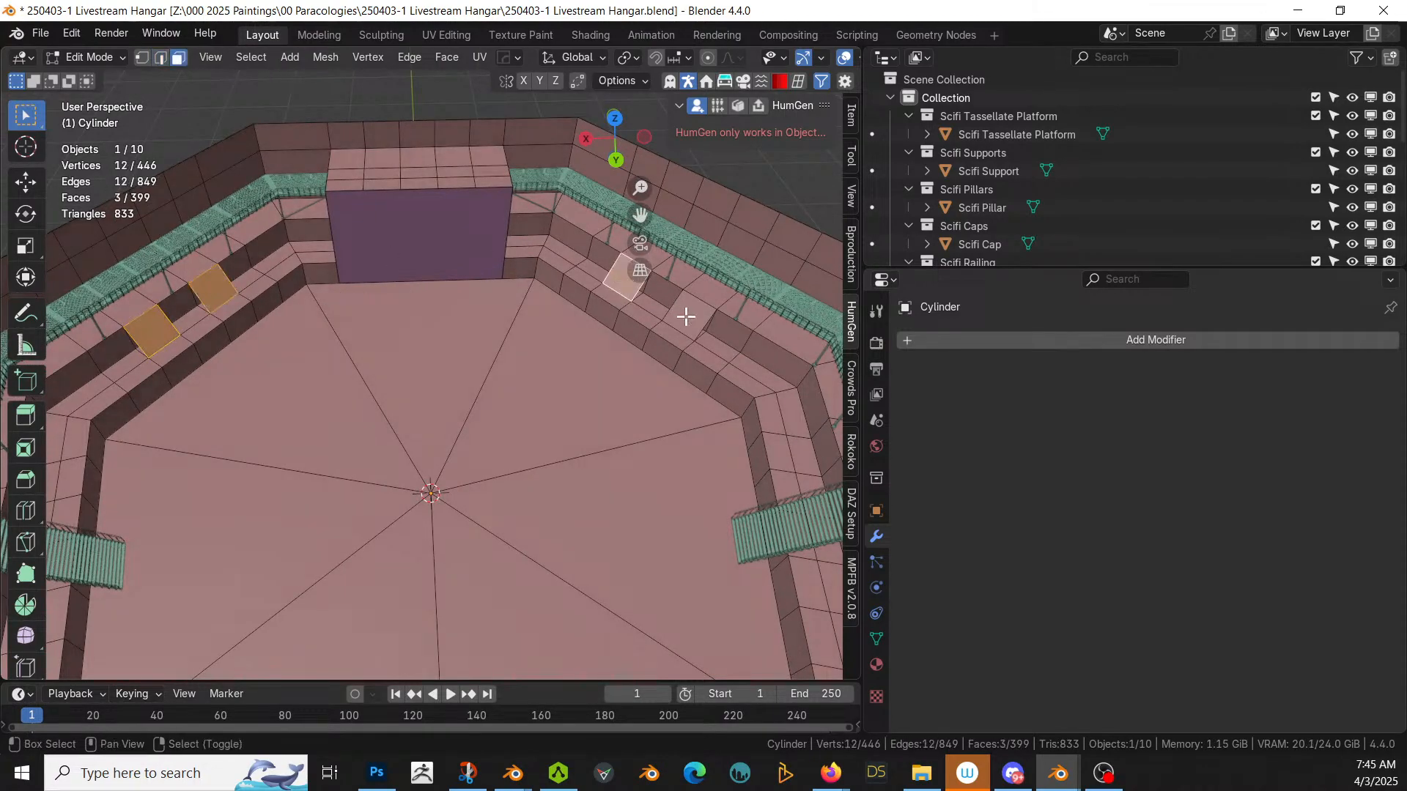
pyautogui.keyDown('shift'); pyautogui.click(685, 319); pyautogui.keyUp('shift')
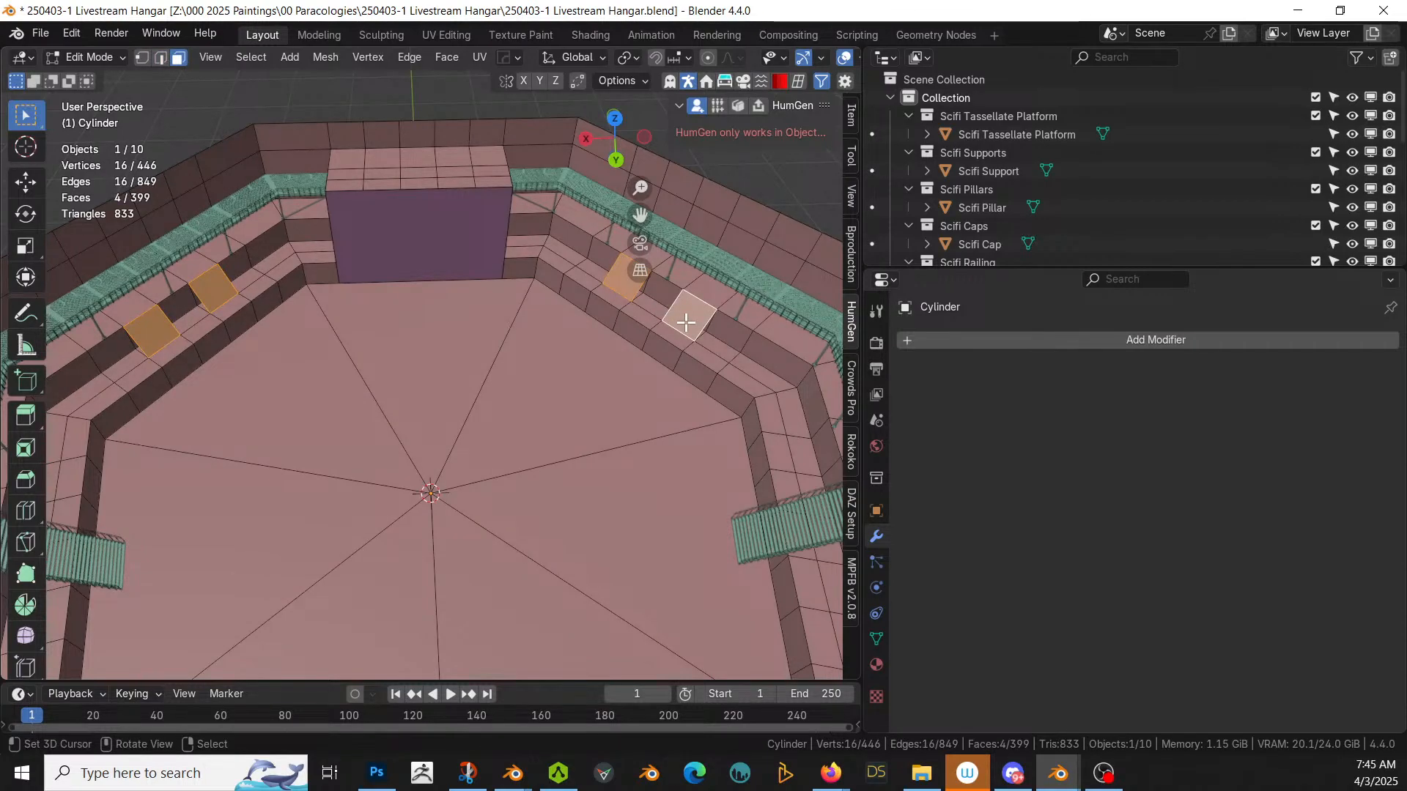
pyautogui.press('p')
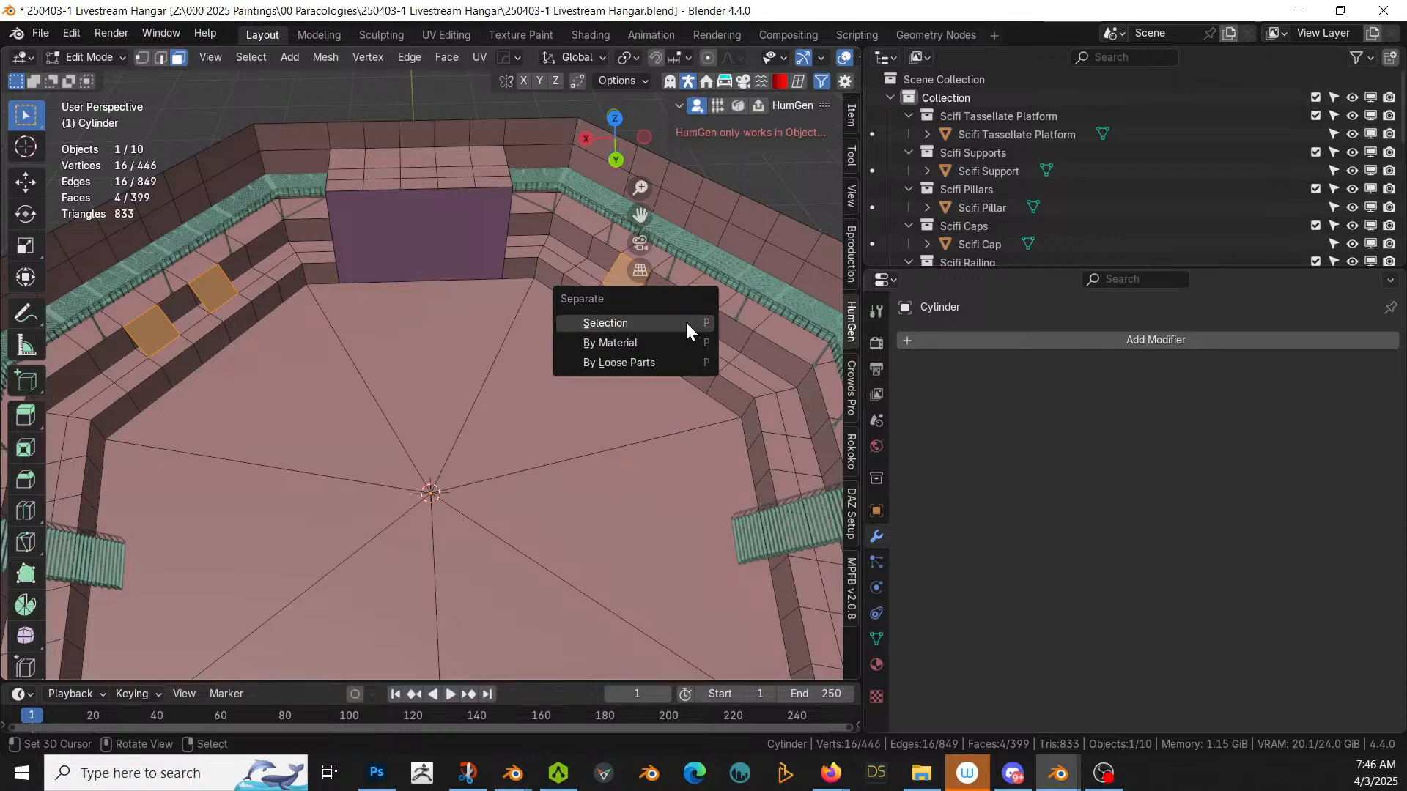
pyautogui.click(684, 323)
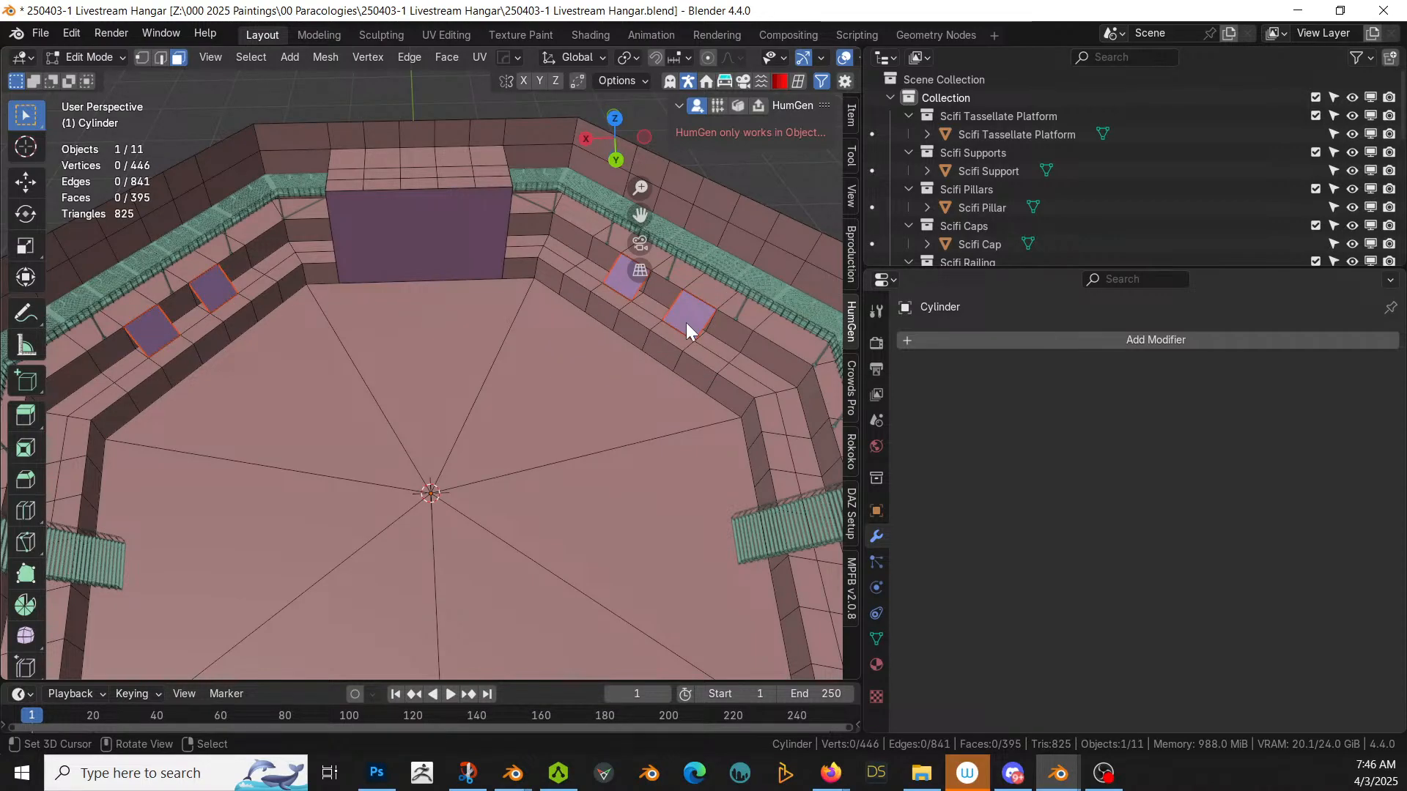
pyautogui.press('Tab')
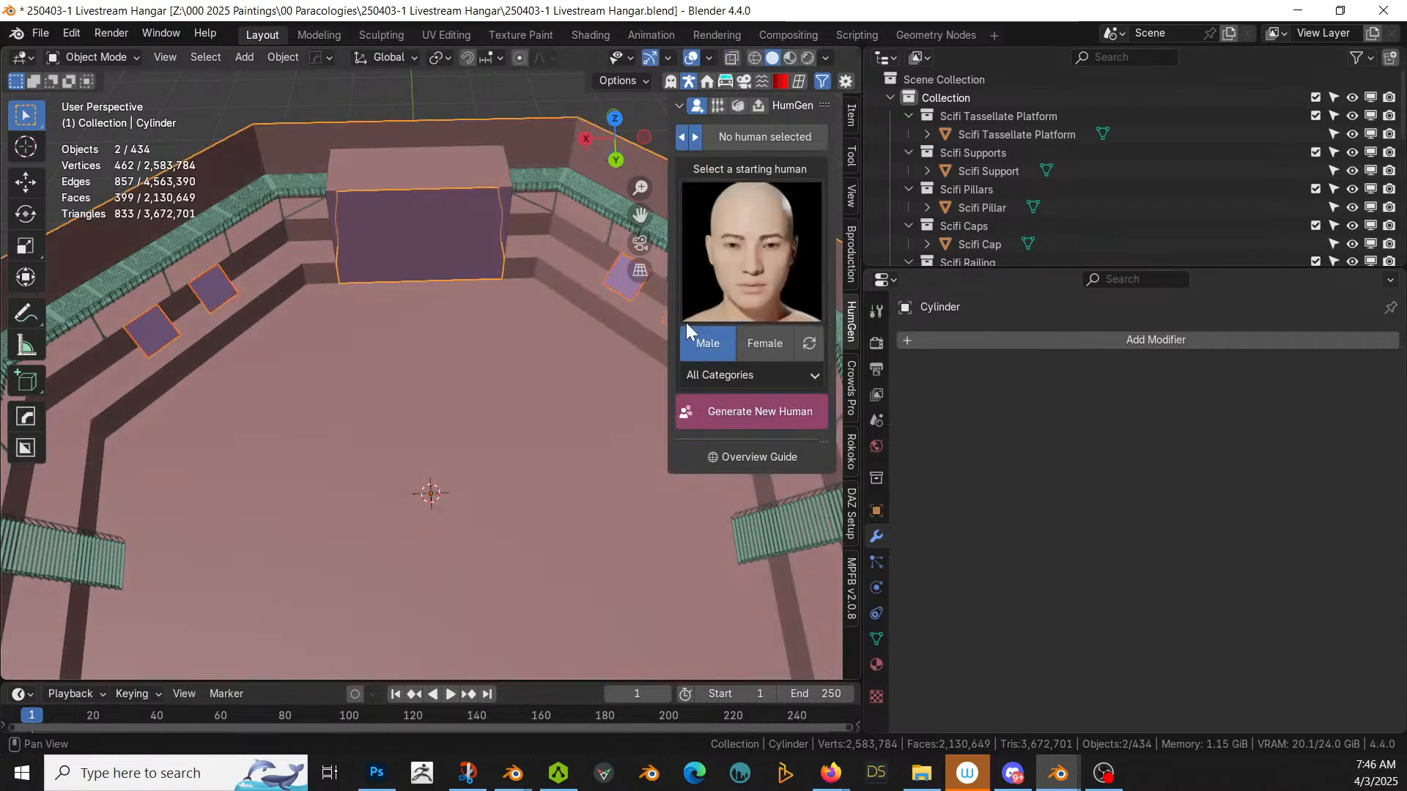
pyautogui.rightClick(221, 295)
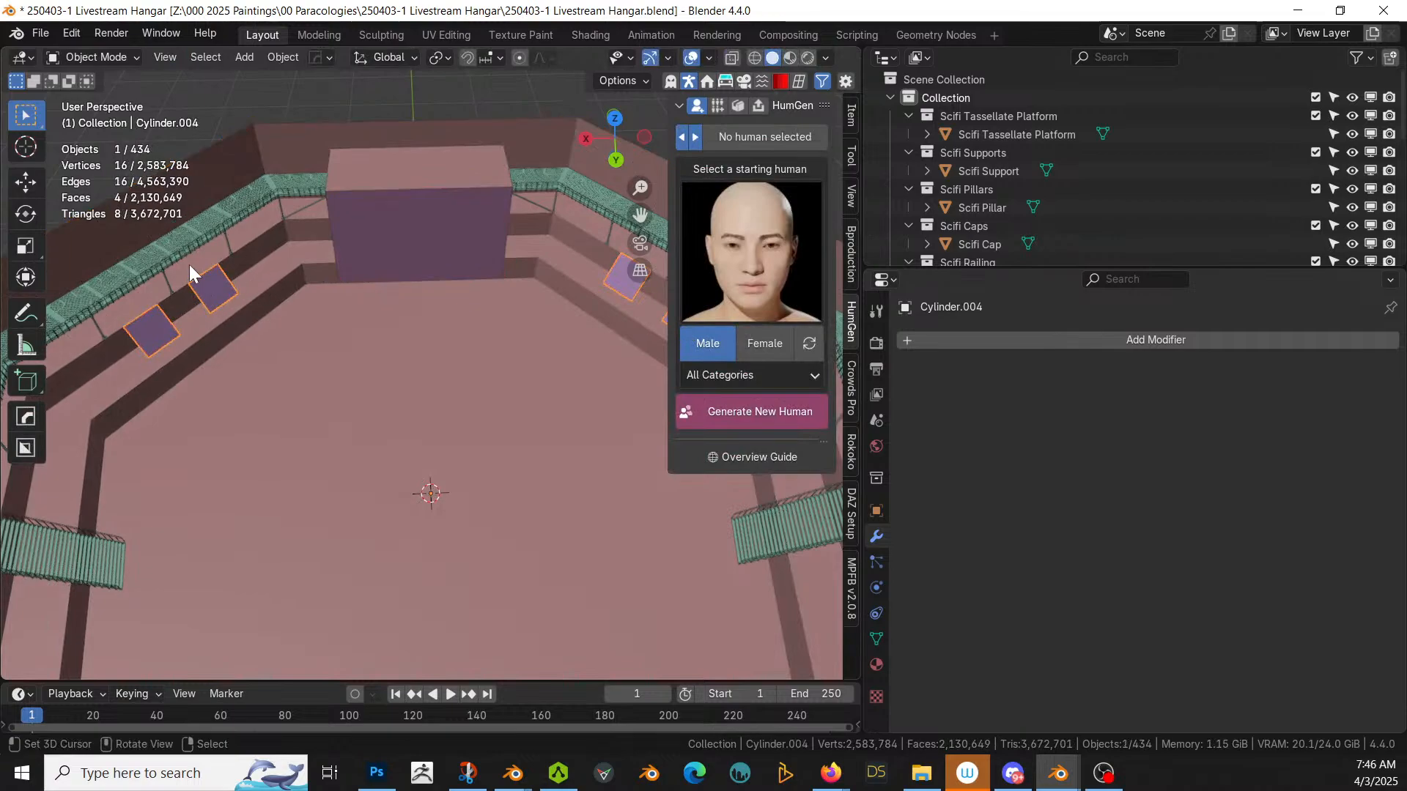
# Step: Copy the walkway's Platform Generator modifier onto the object with the four sloped panels
pyautogui.keyDown('shift'); pyautogui.rightClick(180, 239); pyautogui.keyUp('shift')
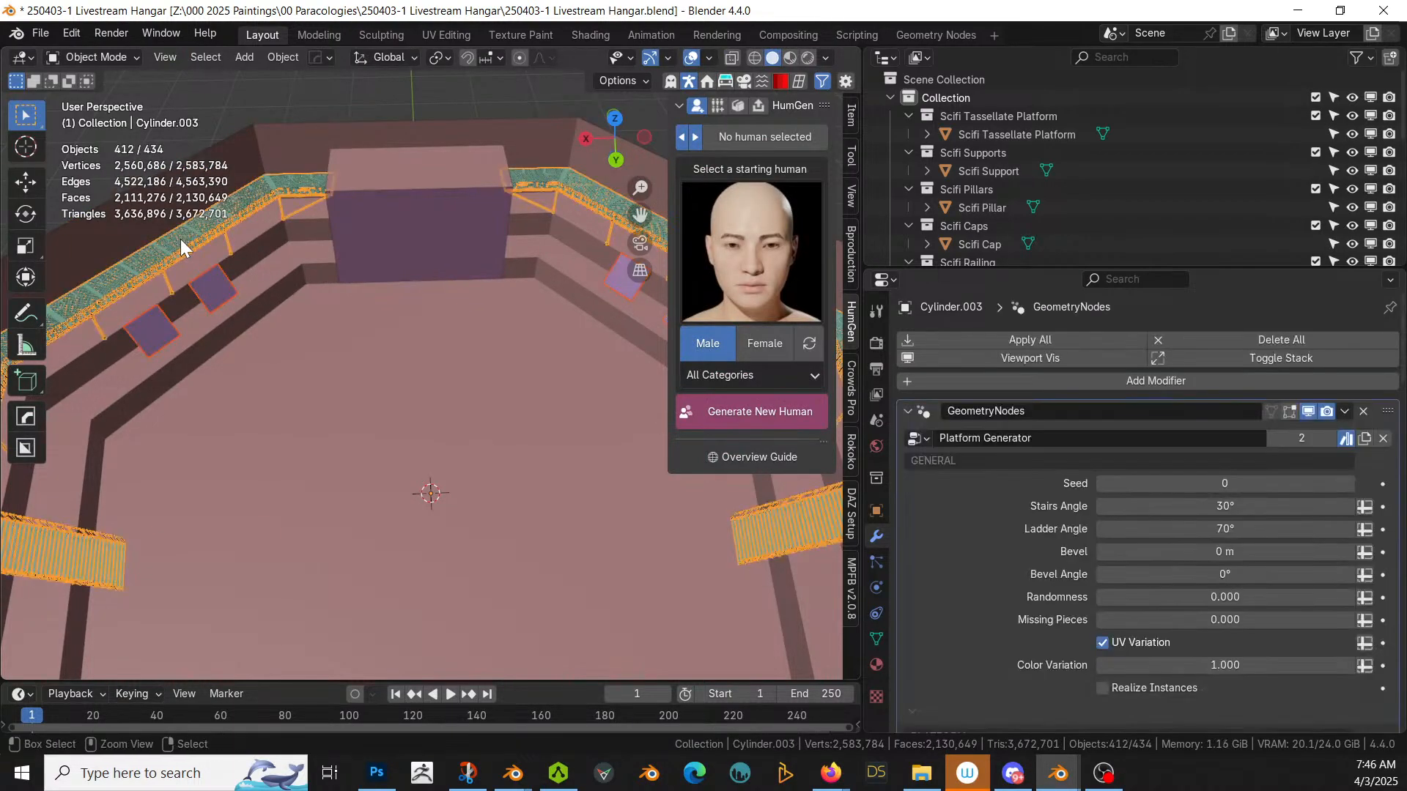
pyautogui.hotkey('ctrl', 'l')
pyautogui.click(180, 239)
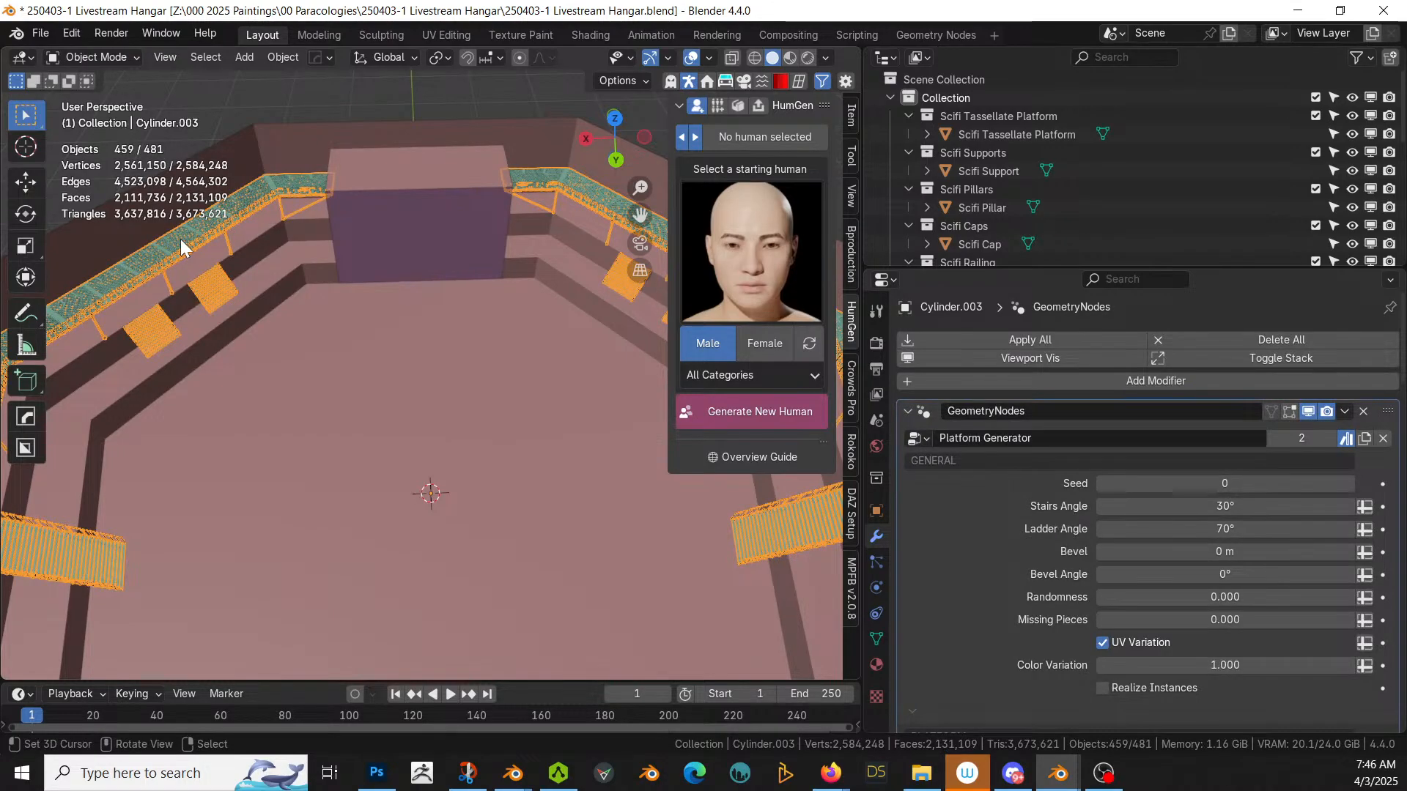
# Step: Select the hangar shell on its own and open it in Edit Mode
pyautogui.moveTo(211, 304); pyautogui.dragTo(275, 379, button='middle')
pyautogui.scroll(-5, 576, 364)
pyautogui.press('KP_7')
pyautogui.scroll(-3, 275, 379)
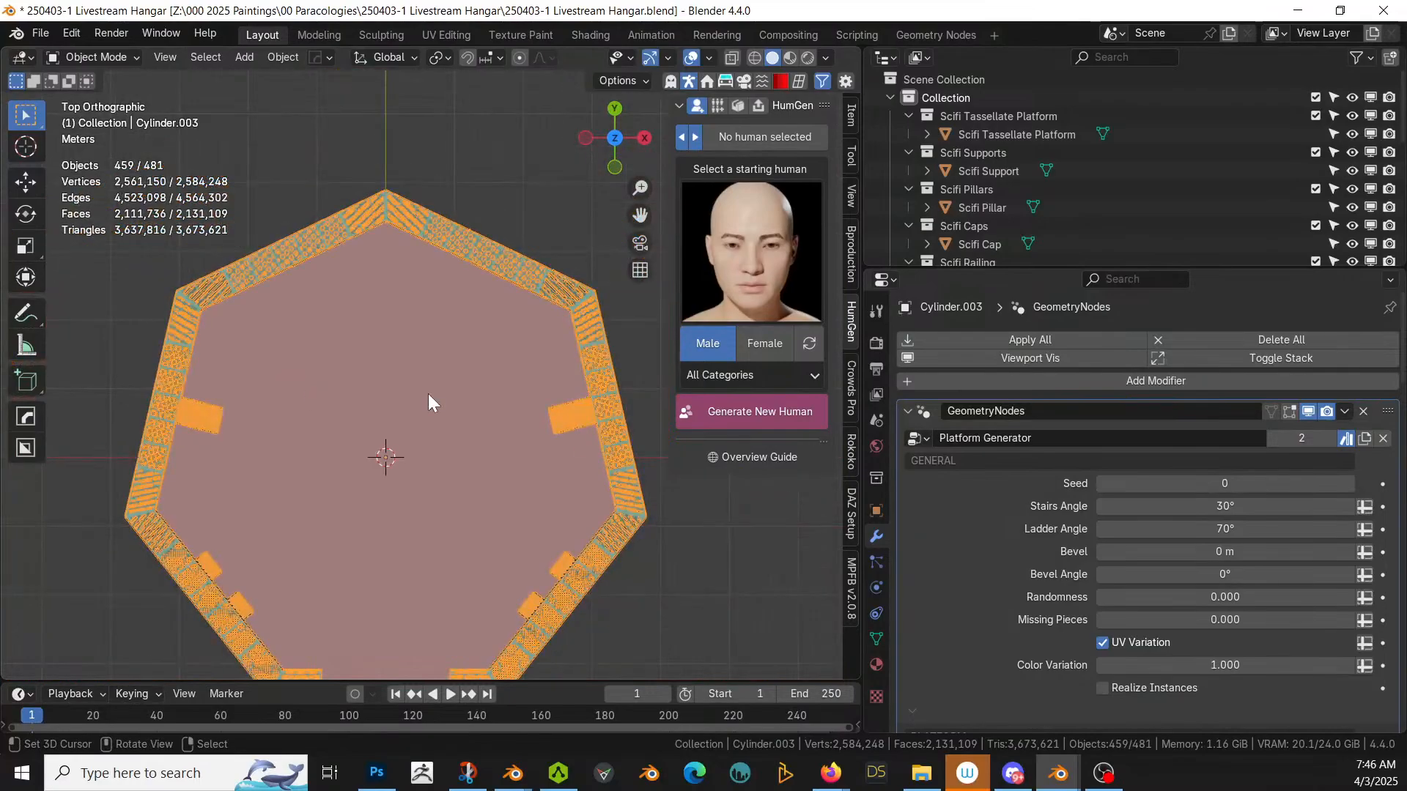
pyautogui.moveTo(428, 394); pyautogui.dragTo(416, 223, button='middle')
pyautogui.click(323, 231)
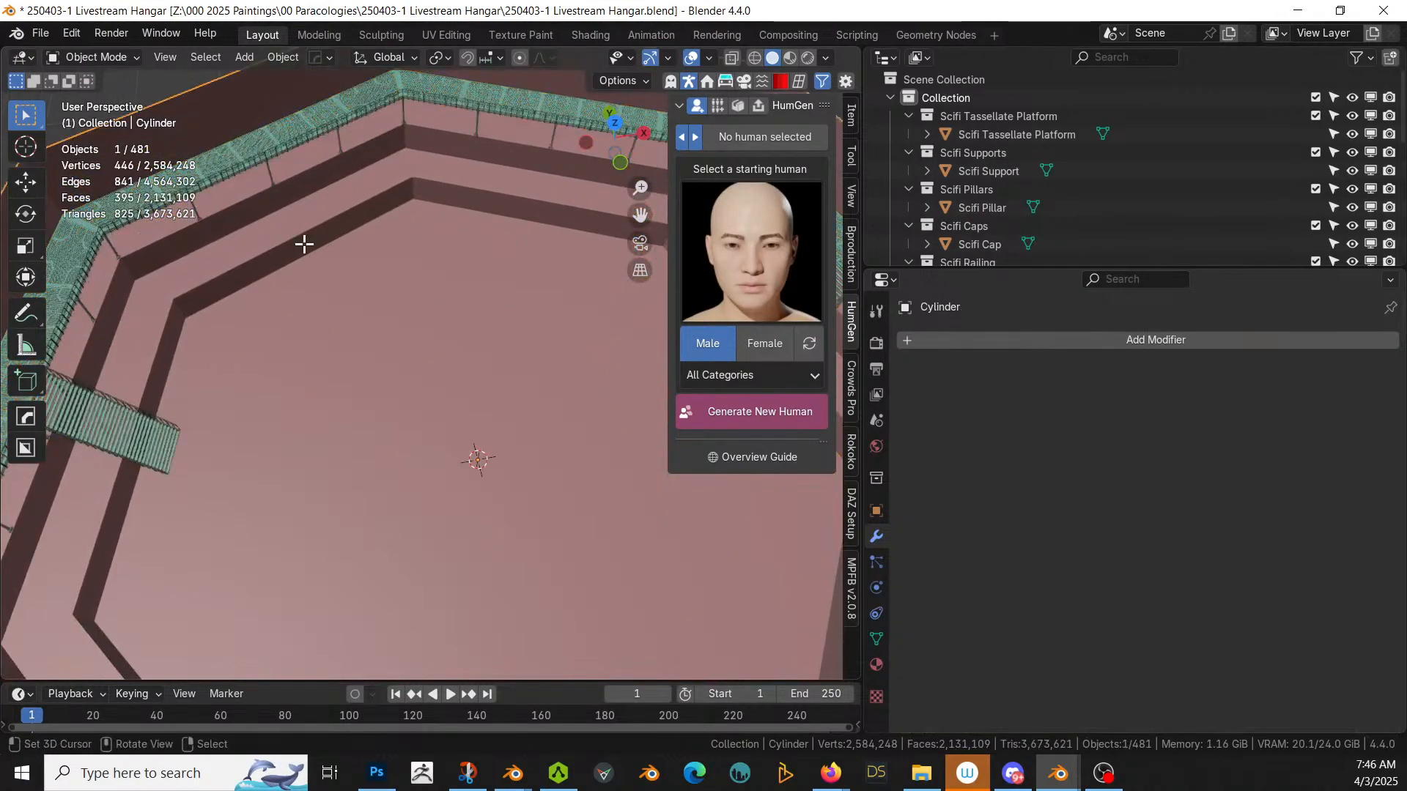
pyautogui.press('Tab')
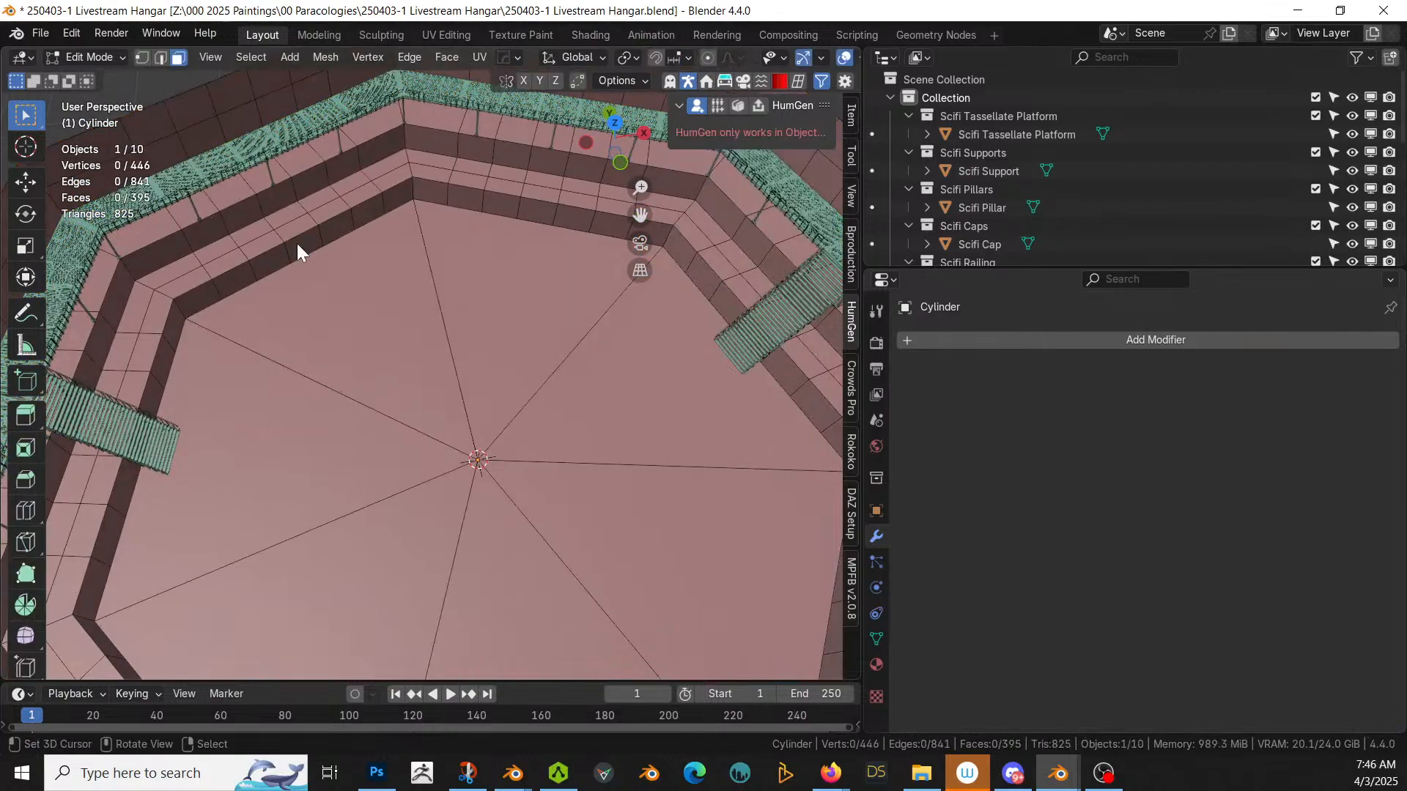
pyautogui.press('Tab')
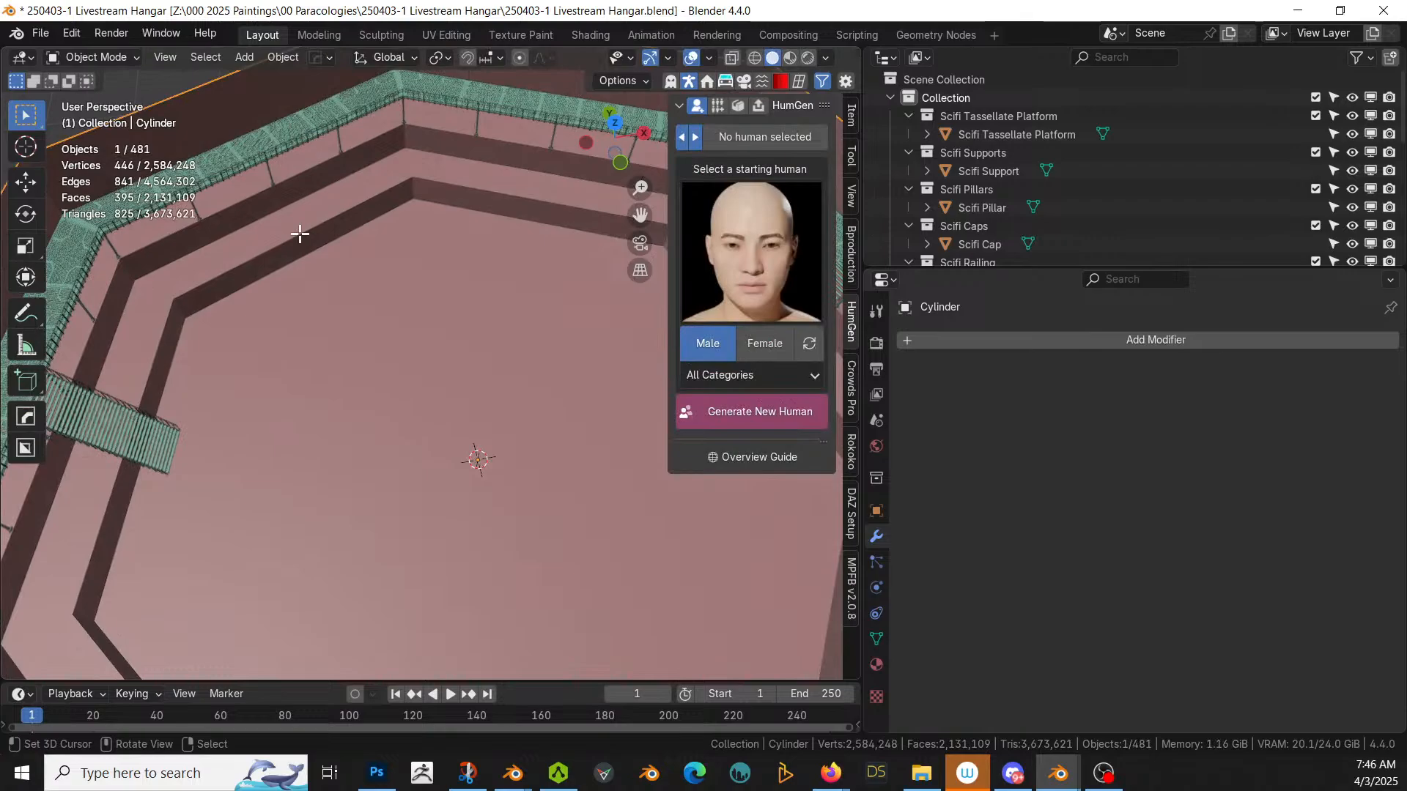
pyautogui.press('Tab')
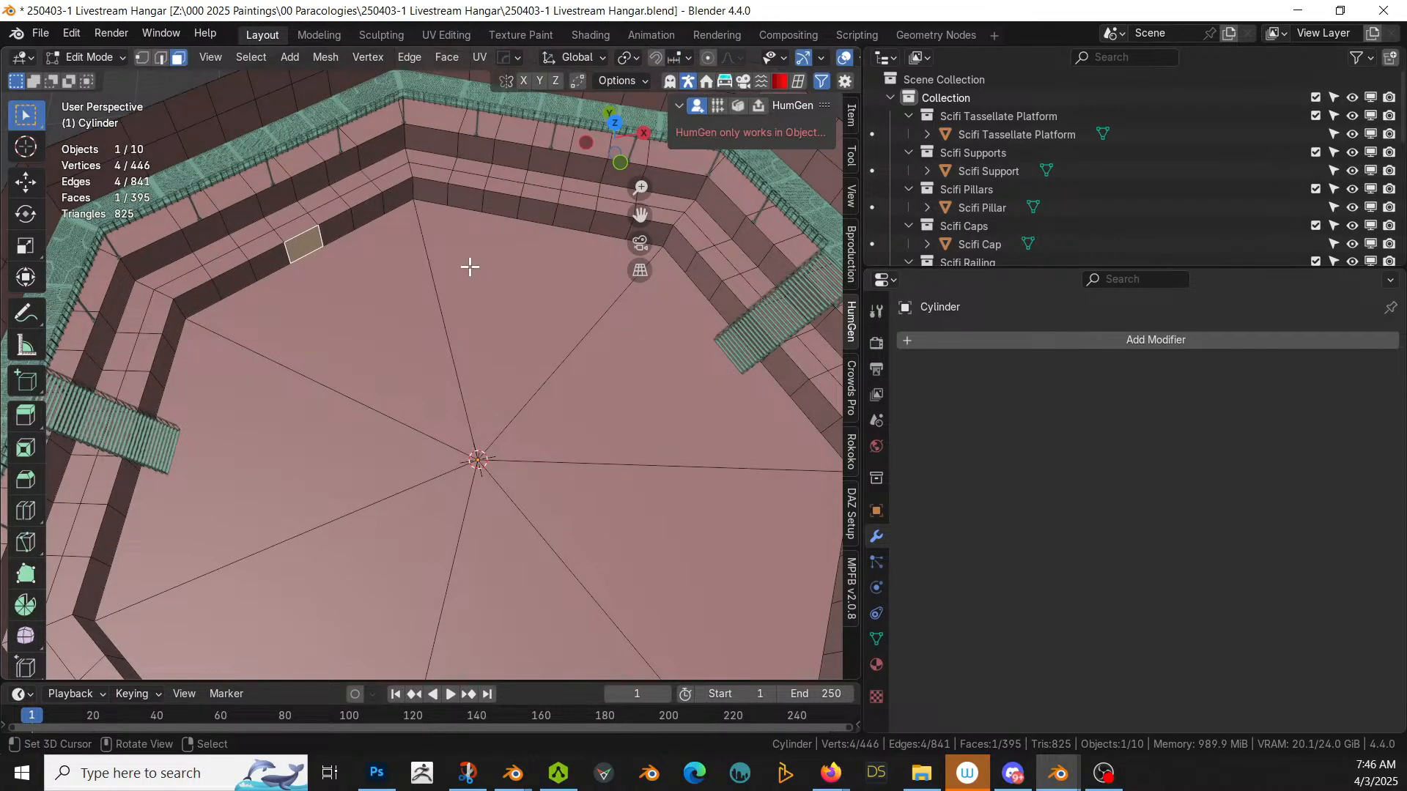
# Step: Inset the seven triangular floor faces together with a thickness of 2 m
pyautogui.press('KP_7')
pyautogui.scroll(4, 440, 232)
pyautogui.scroll(-4, 540, 374)
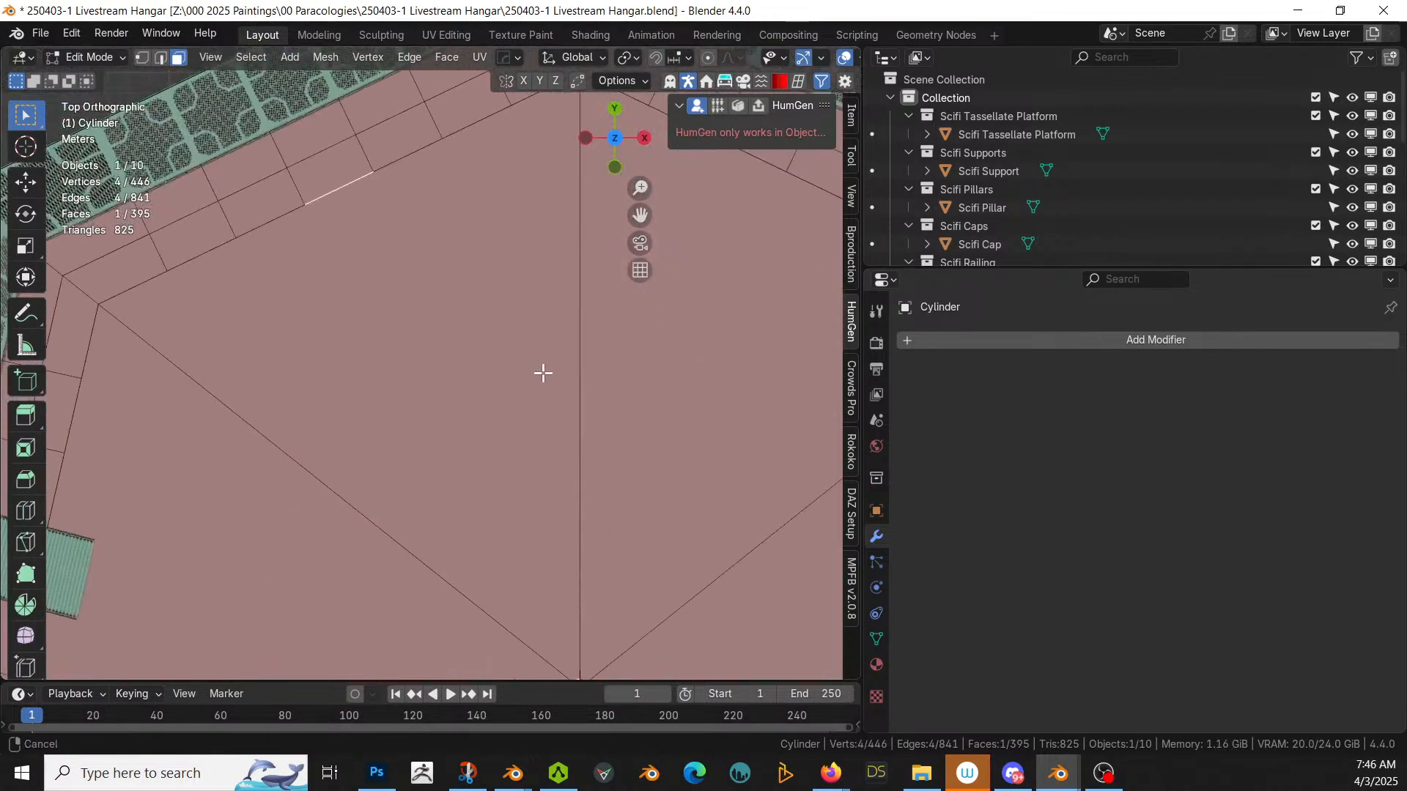
pyautogui.click(592, 422)
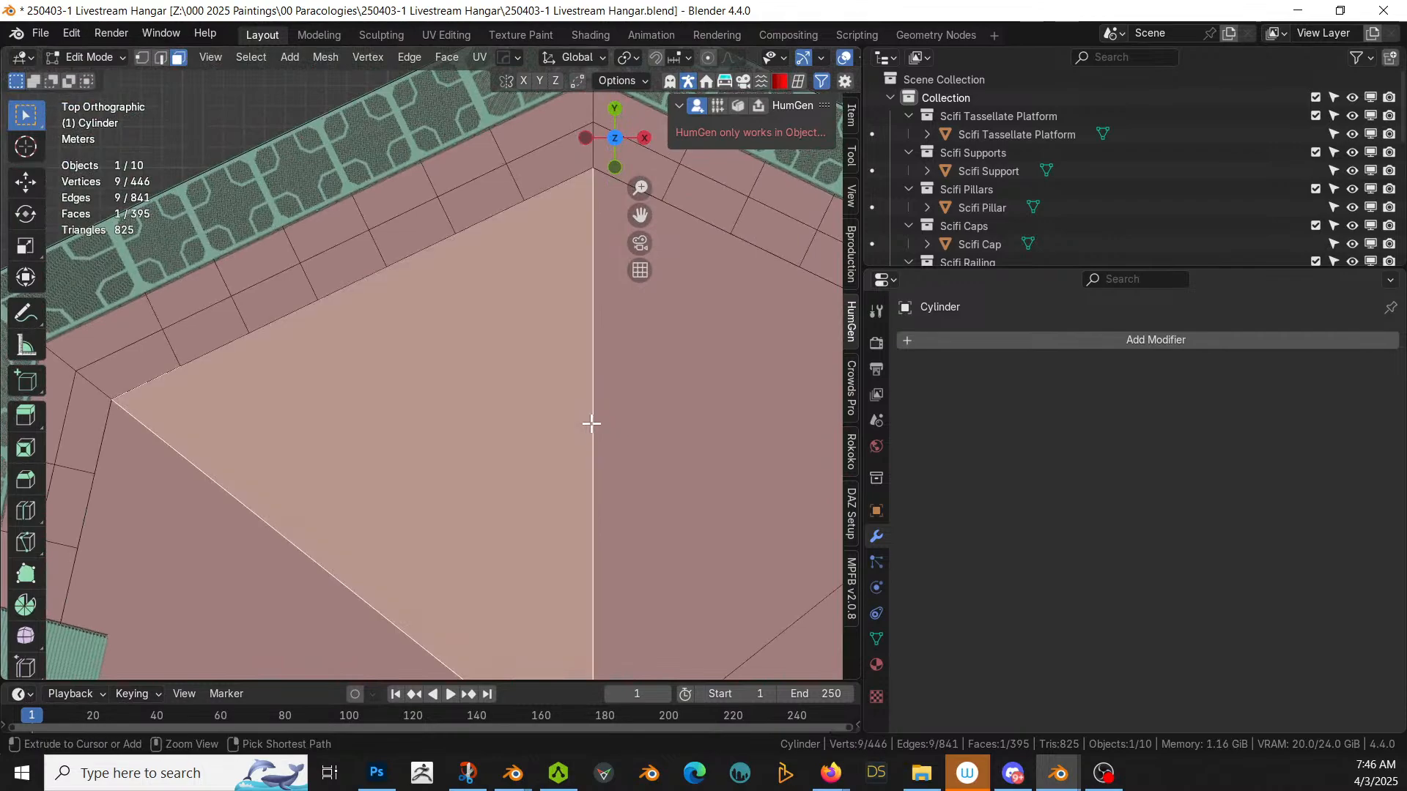
pyautogui.scroll(-5, 597, 454)
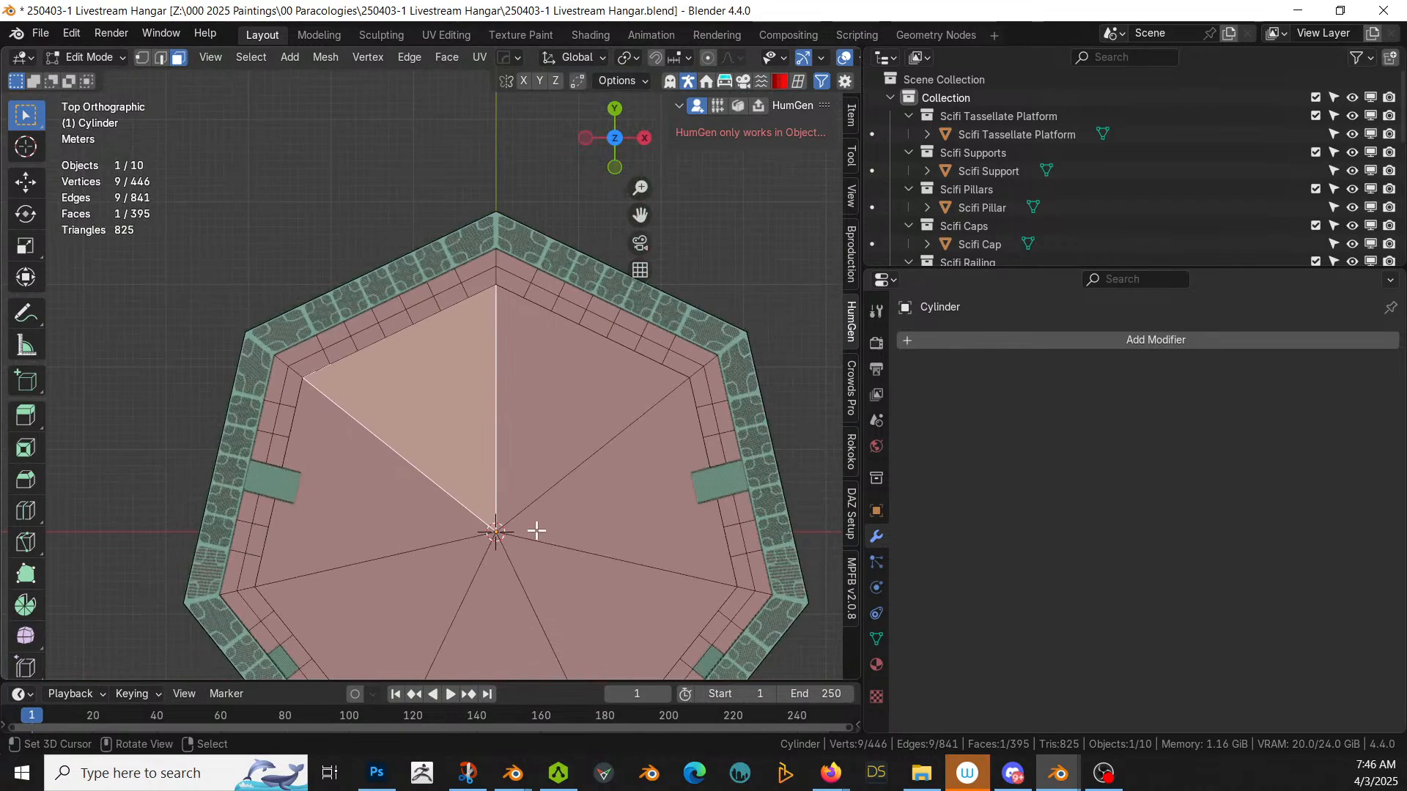
pyautogui.press('1')
pyautogui.press('ctrl+KP_Add')
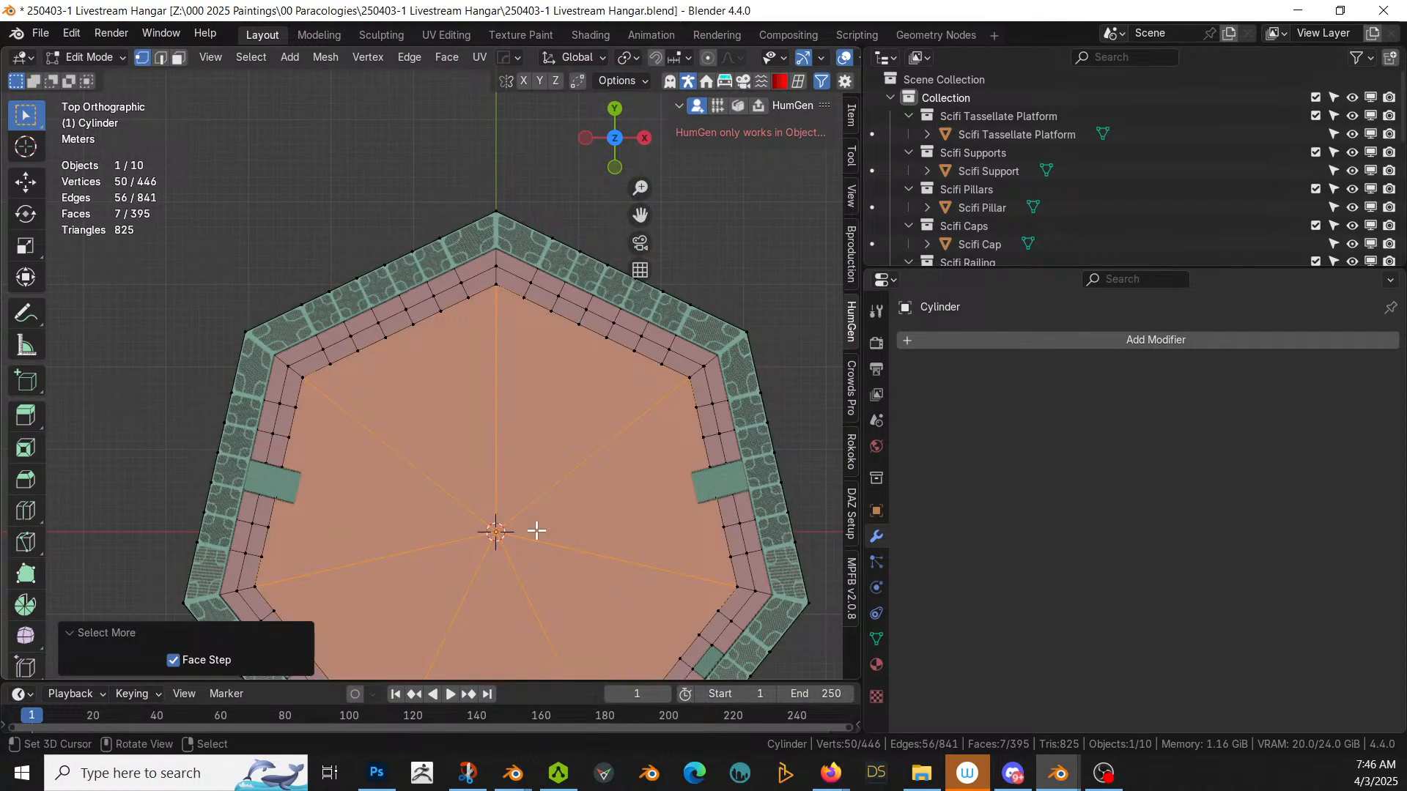
pyautogui.press('3')
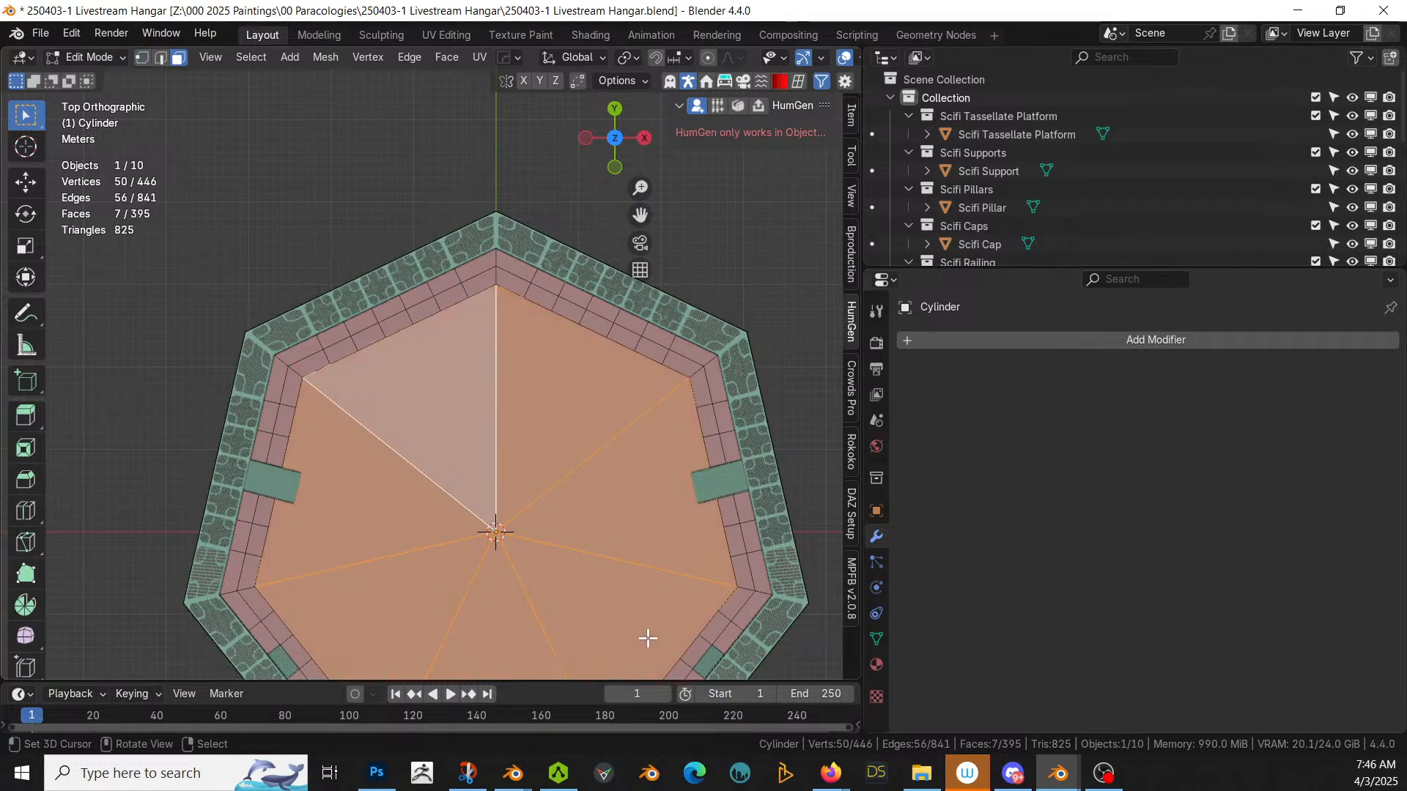
pyautogui.press('i')
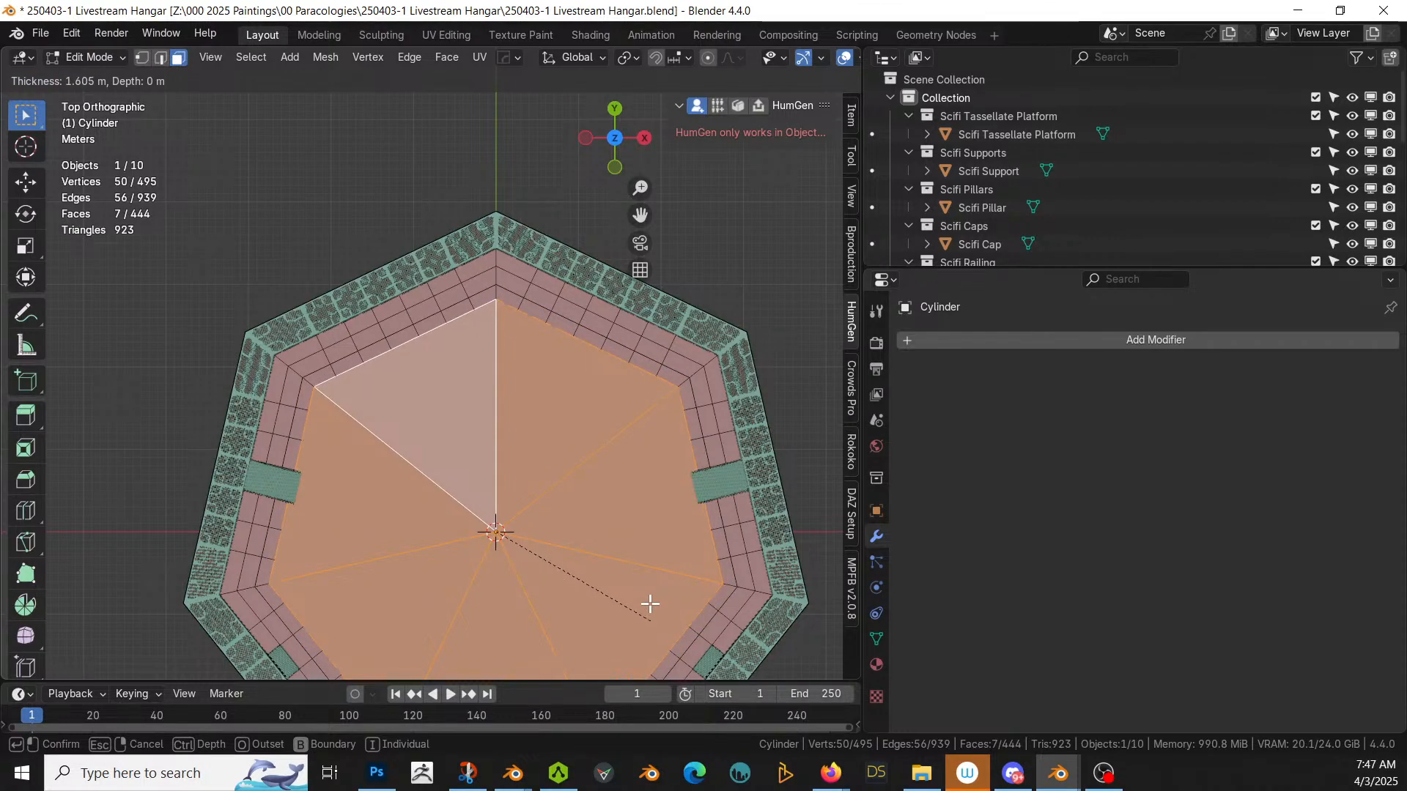
pyautogui.click(650, 603)
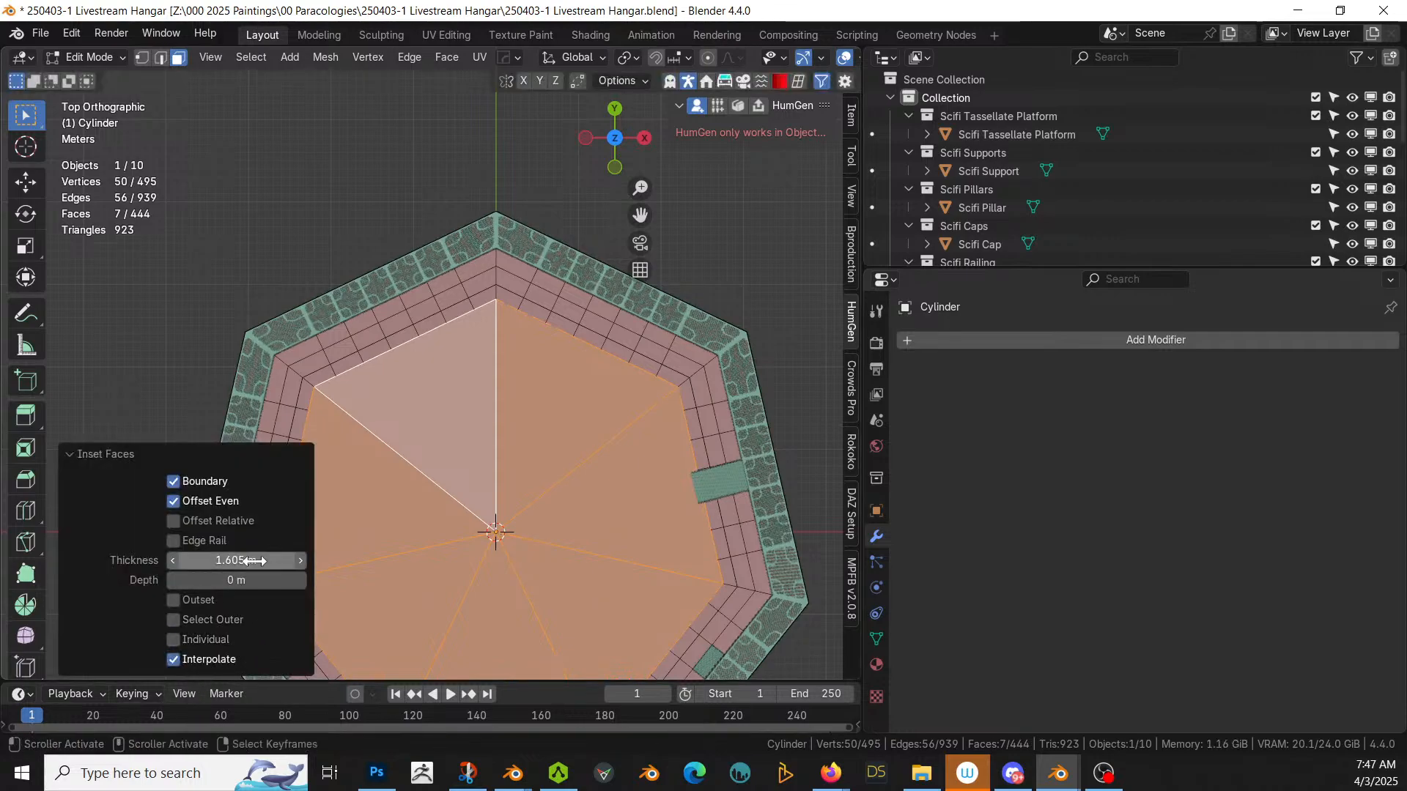
pyautogui.click(247, 561)
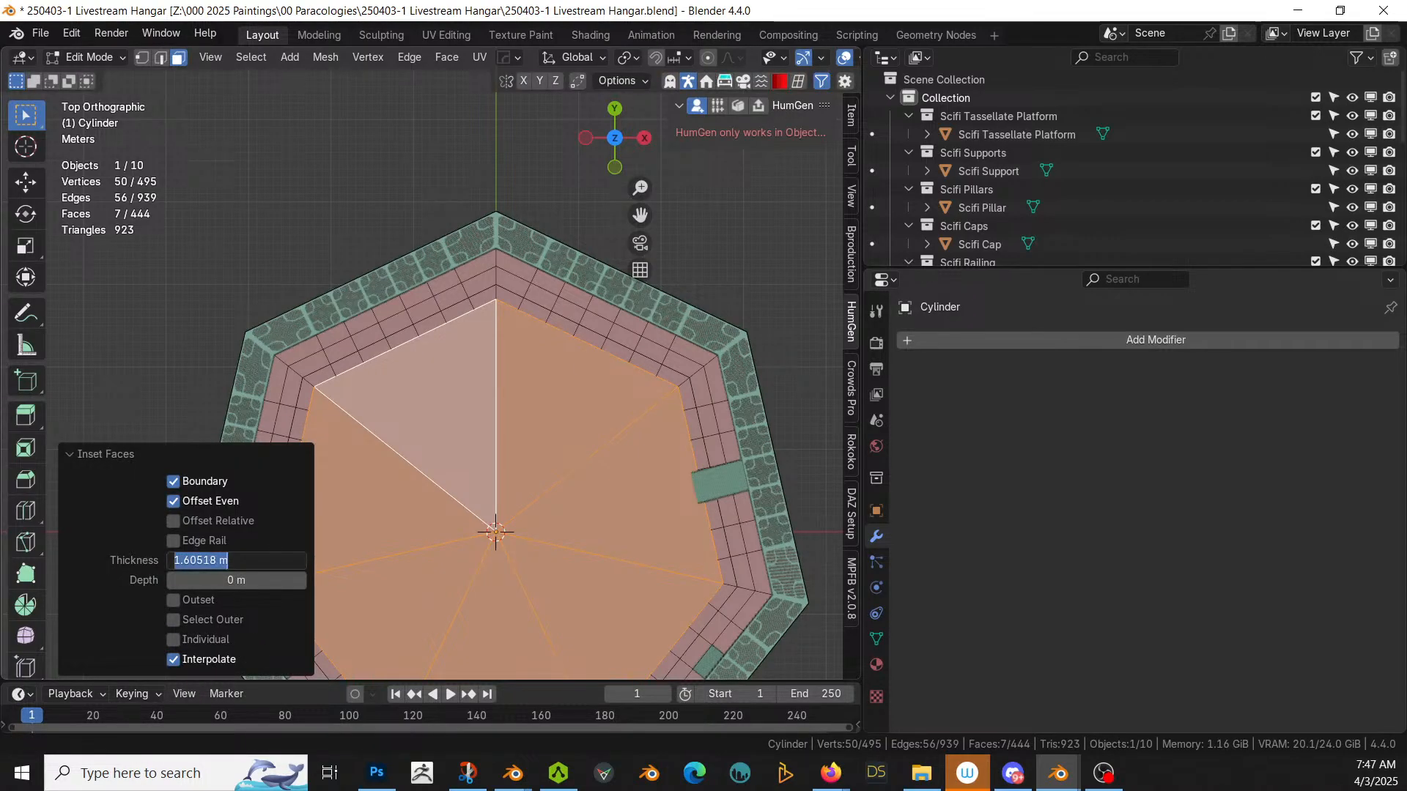
pyautogui.write('2')
pyautogui.press('Return')
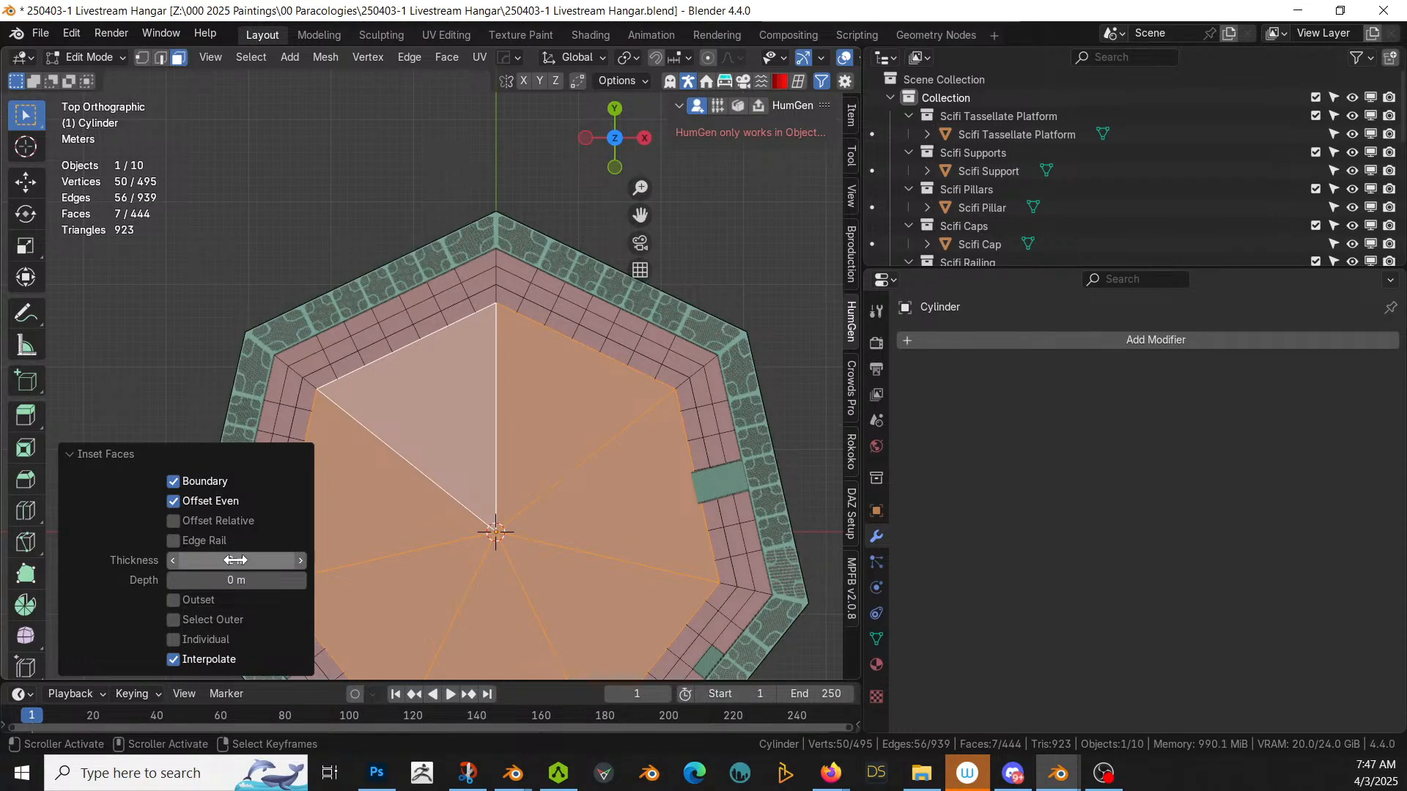
# Step: Fill two separate sloped faces between the floor's inset edge and the lowest step's lip on the wall left of the corner opposite the purple block
pyautogui.moveTo(668, 525); pyautogui.dragTo(656, 227, button='middle')
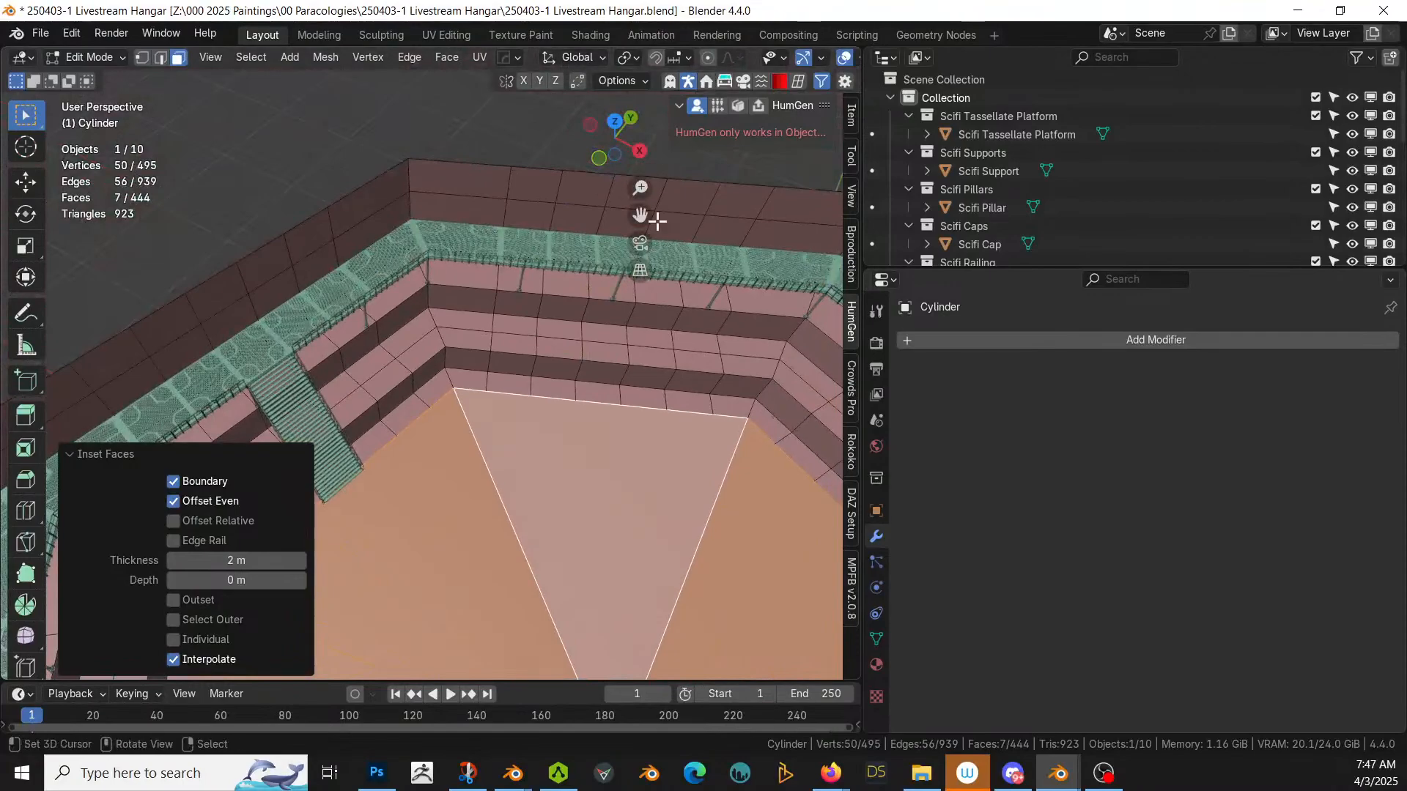
pyautogui.click(562, 393)
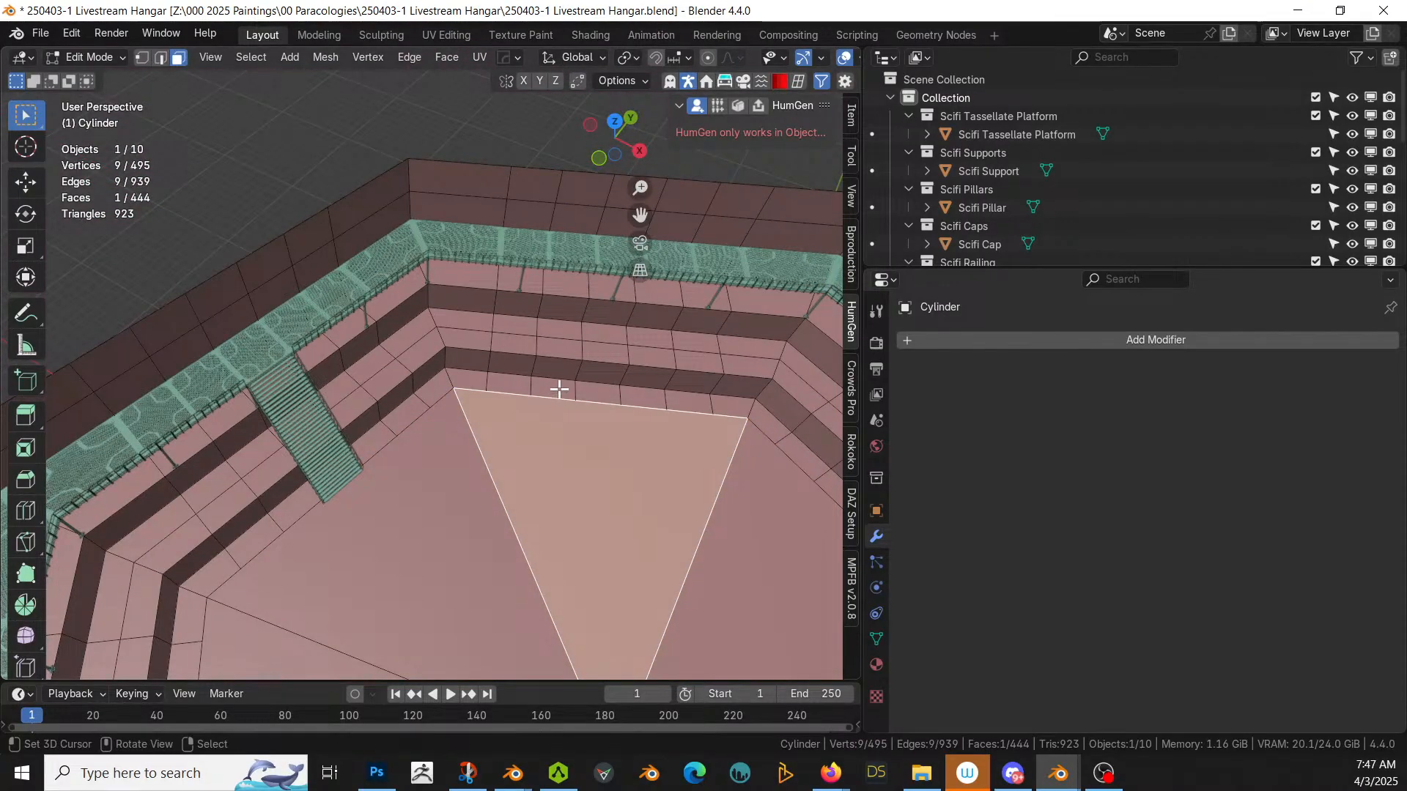
pyautogui.press('2')
pyautogui.click(559, 394)
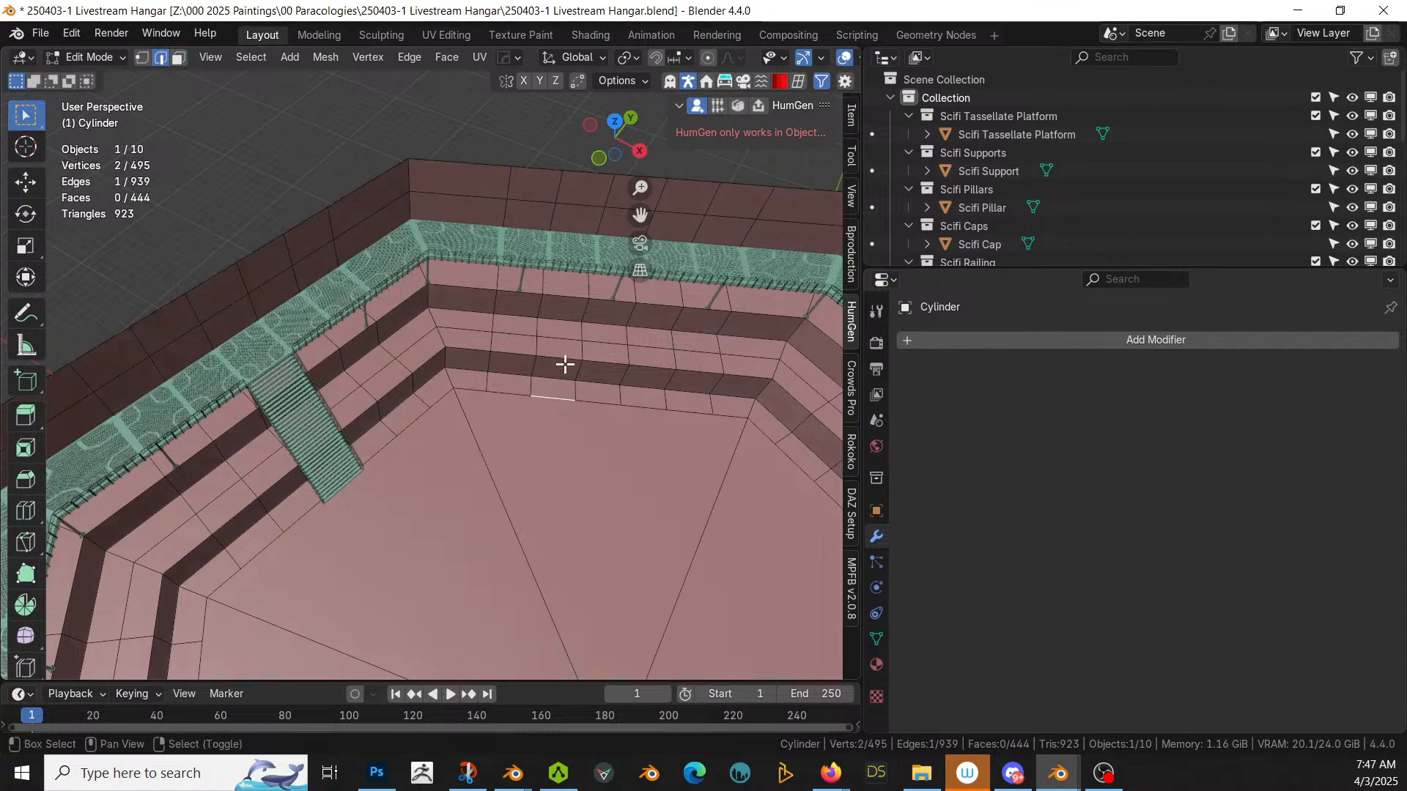
pyautogui.keyDown('shift'); pyautogui.click(565, 362); pyautogui.keyUp('shift')
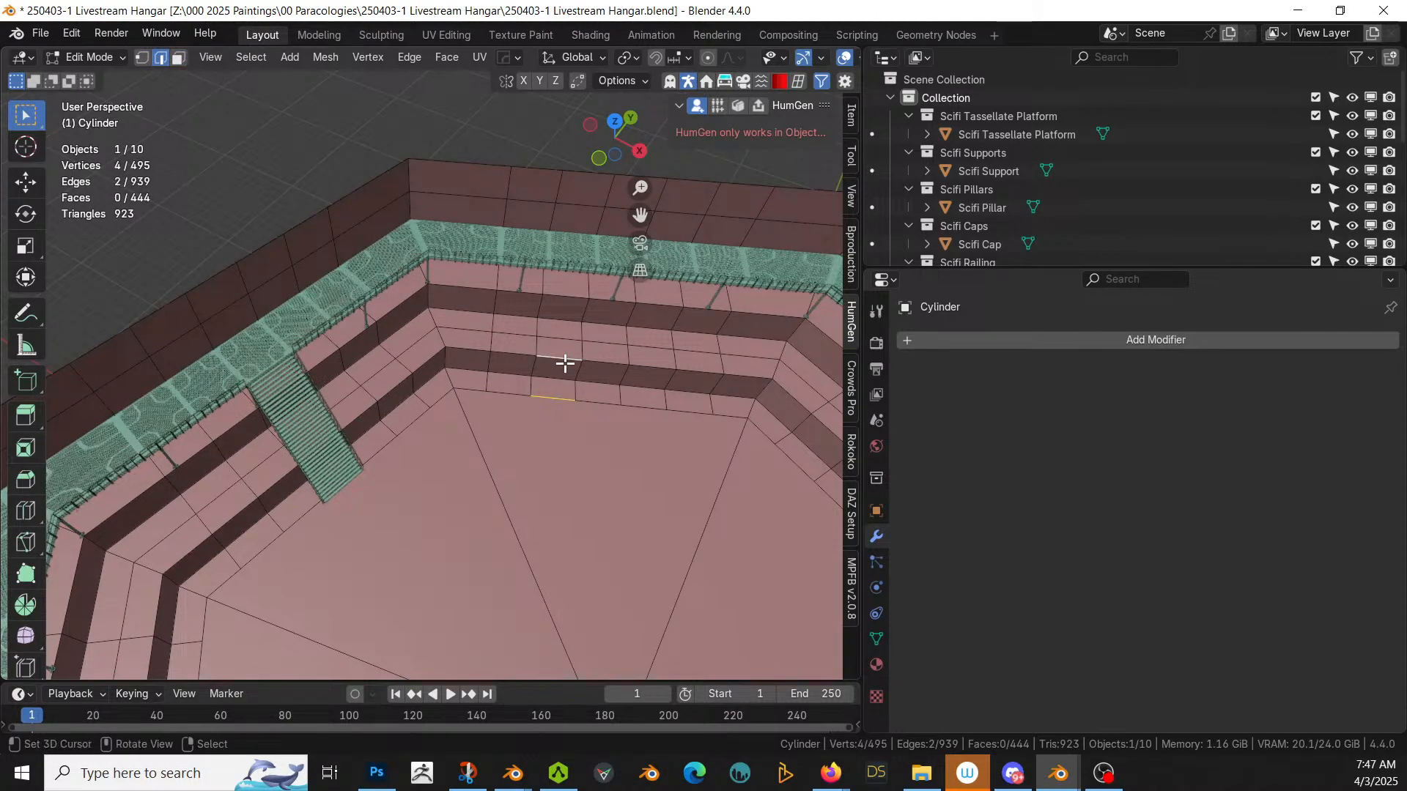
pyautogui.press('f')
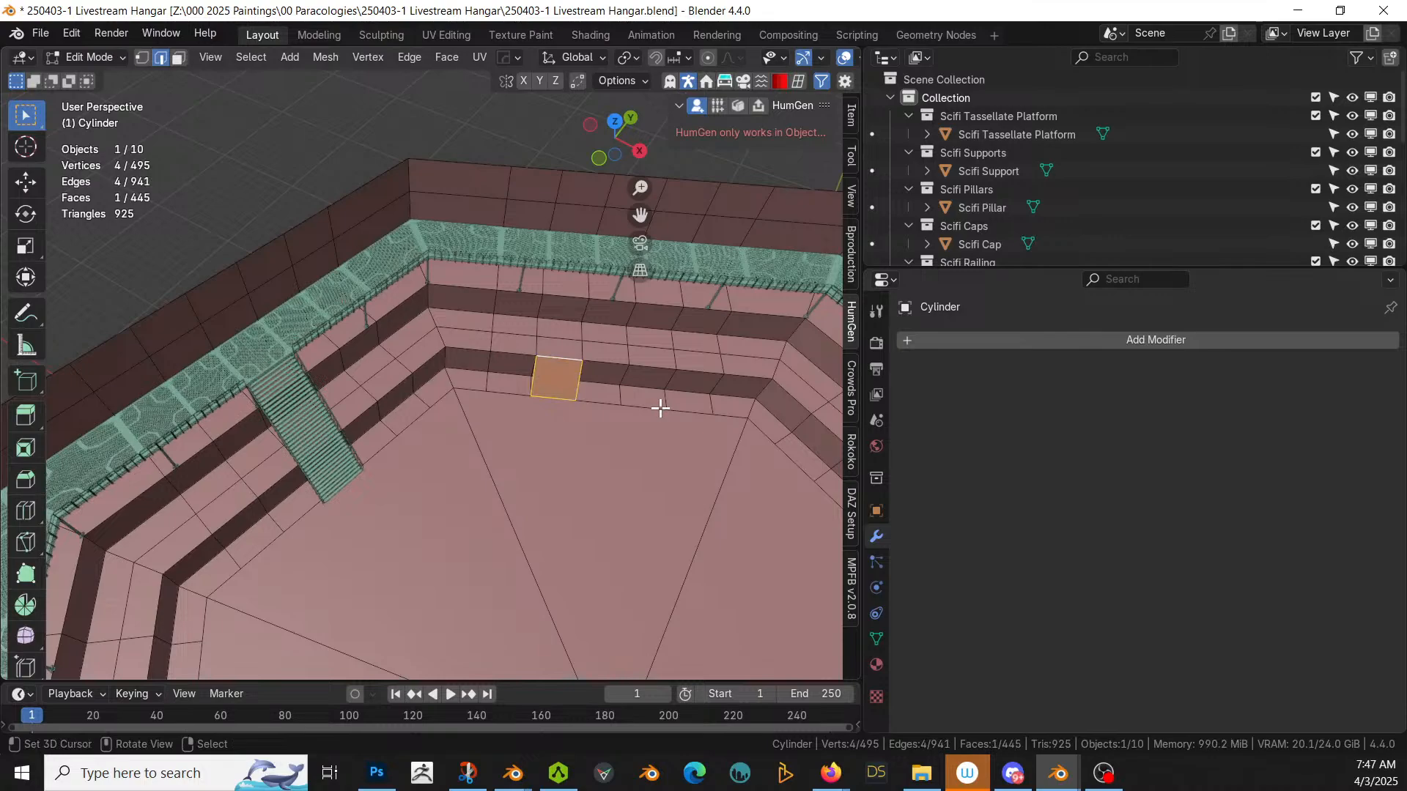
pyautogui.click(657, 407)
pyautogui.keyDown('shift'); pyautogui.click(651, 367); pyautogui.keyUp('shift')
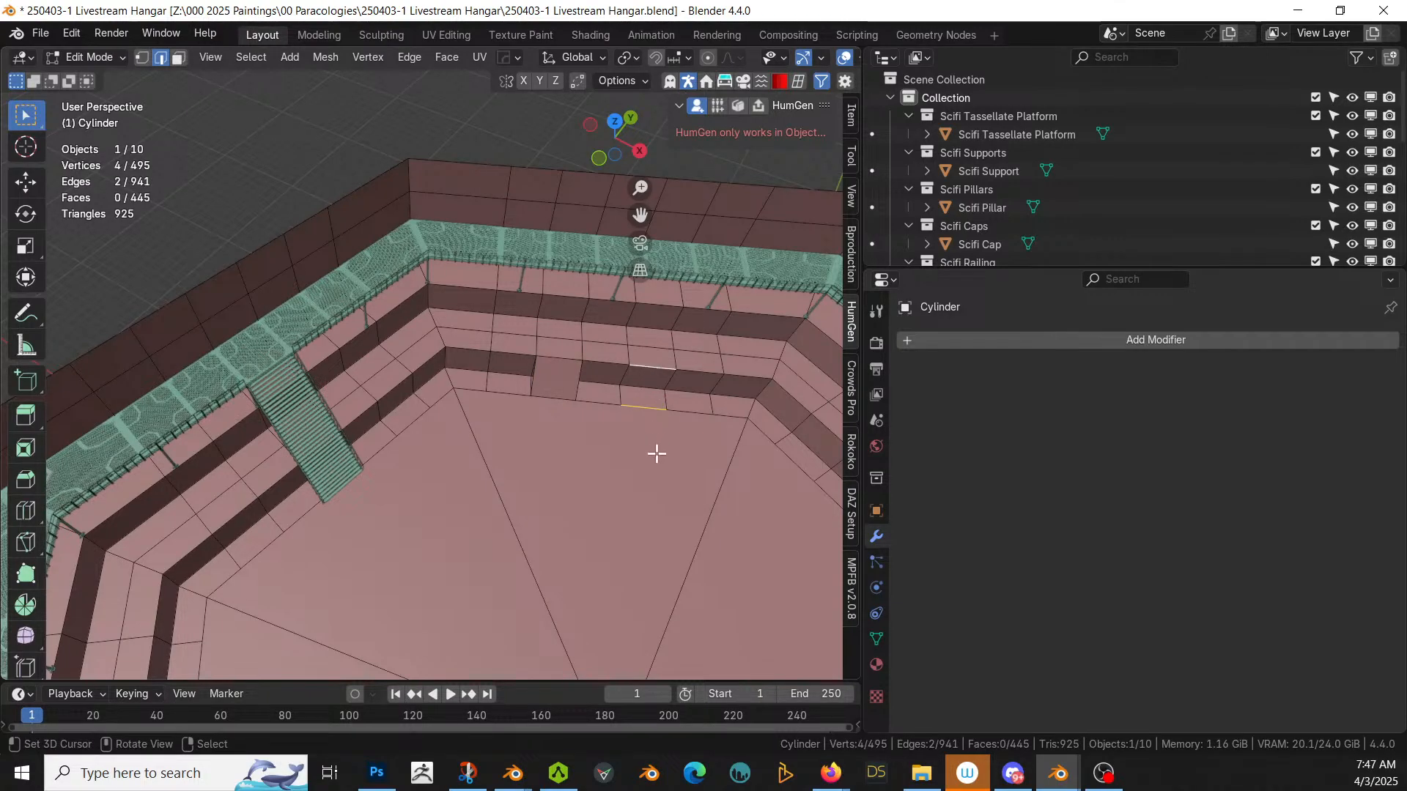
pyautogui.press('f')
# Step: Fill two matching sloped faces between the floor's inset edge and the lowest step's lip on the wall right of that corner
pyautogui.moveTo(662, 459); pyautogui.dragTo(337, 433, button='middle')
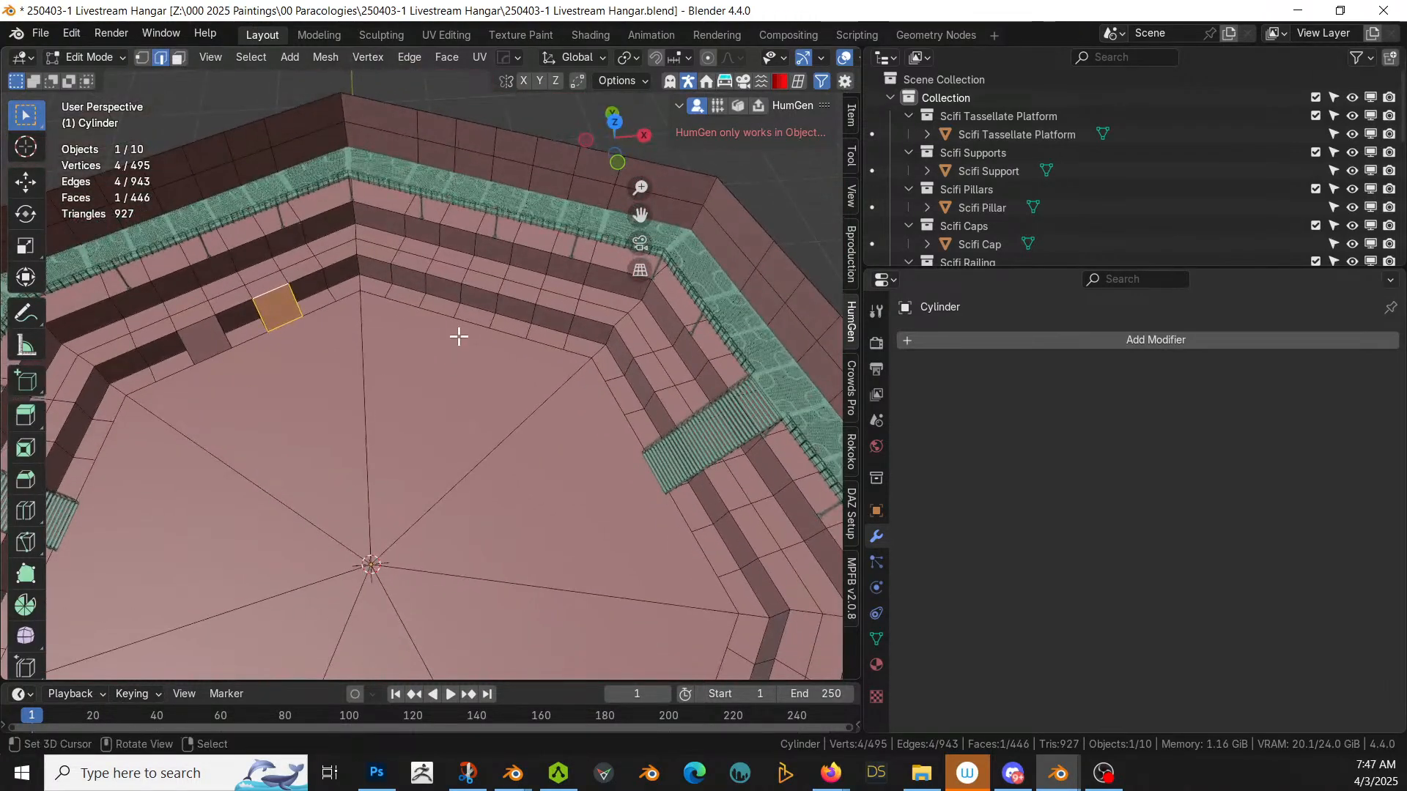
pyautogui.click(447, 279)
pyautogui.keyDown('shift'); pyautogui.click(442, 310); pyautogui.keyUp('shift')
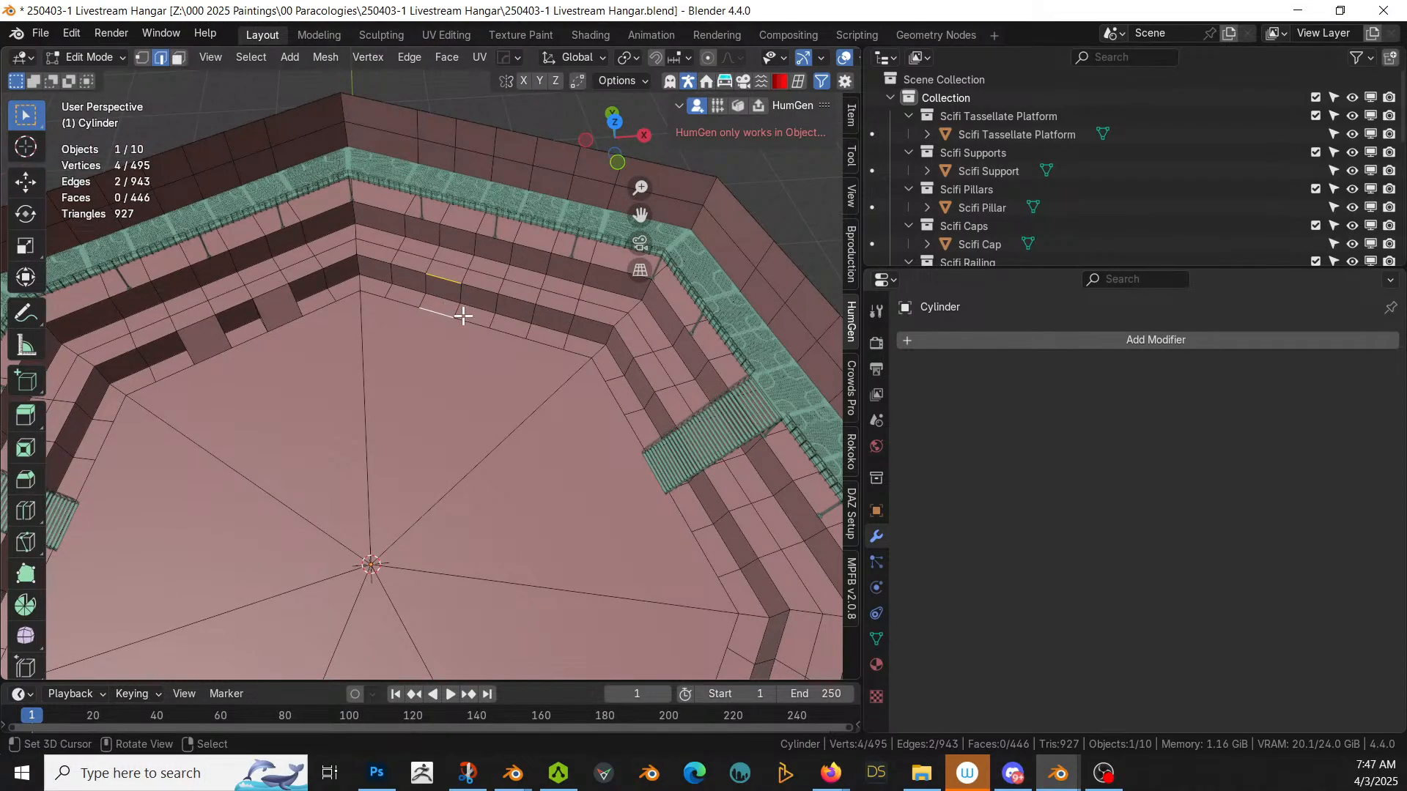
pyautogui.press('f')
pyautogui.click(522, 303)
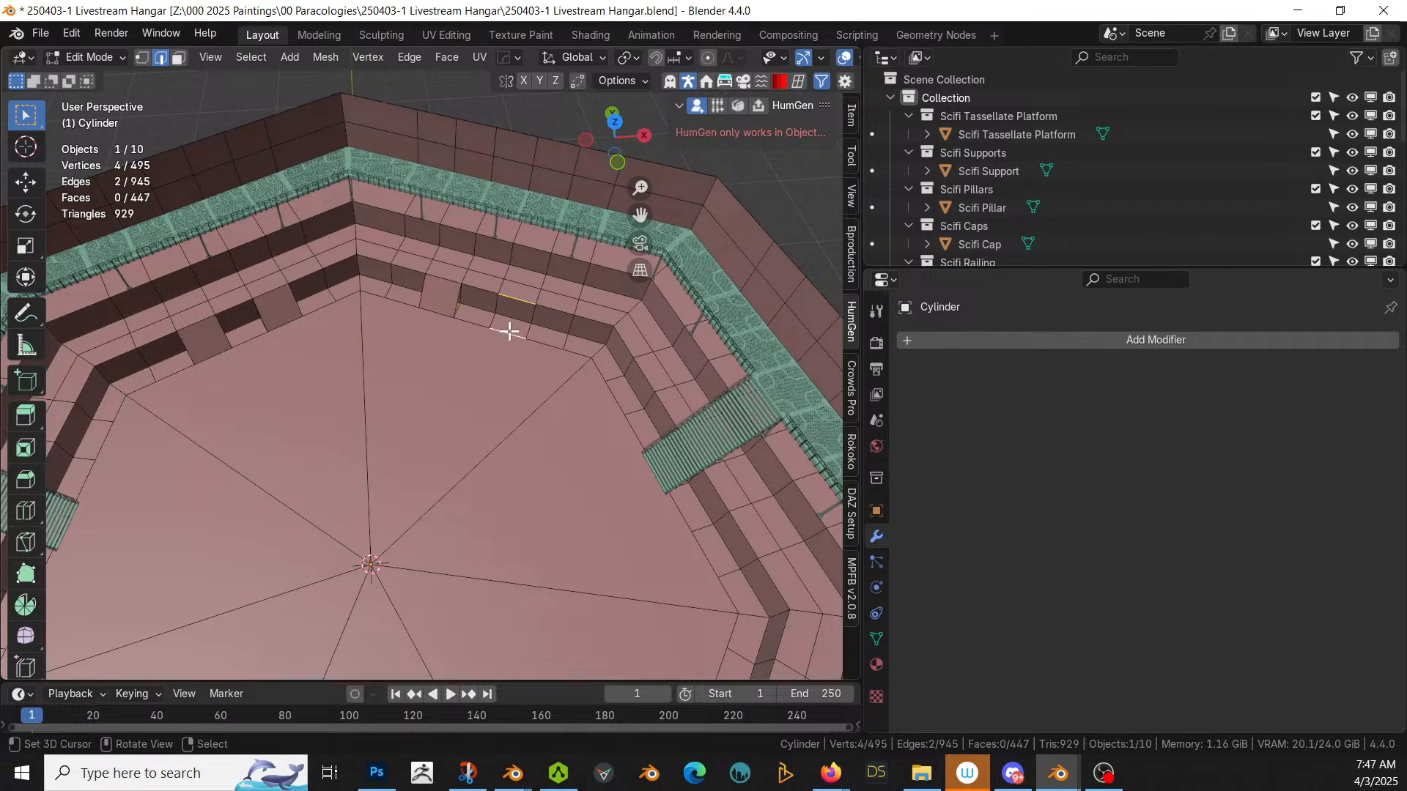
pyautogui.press('f')
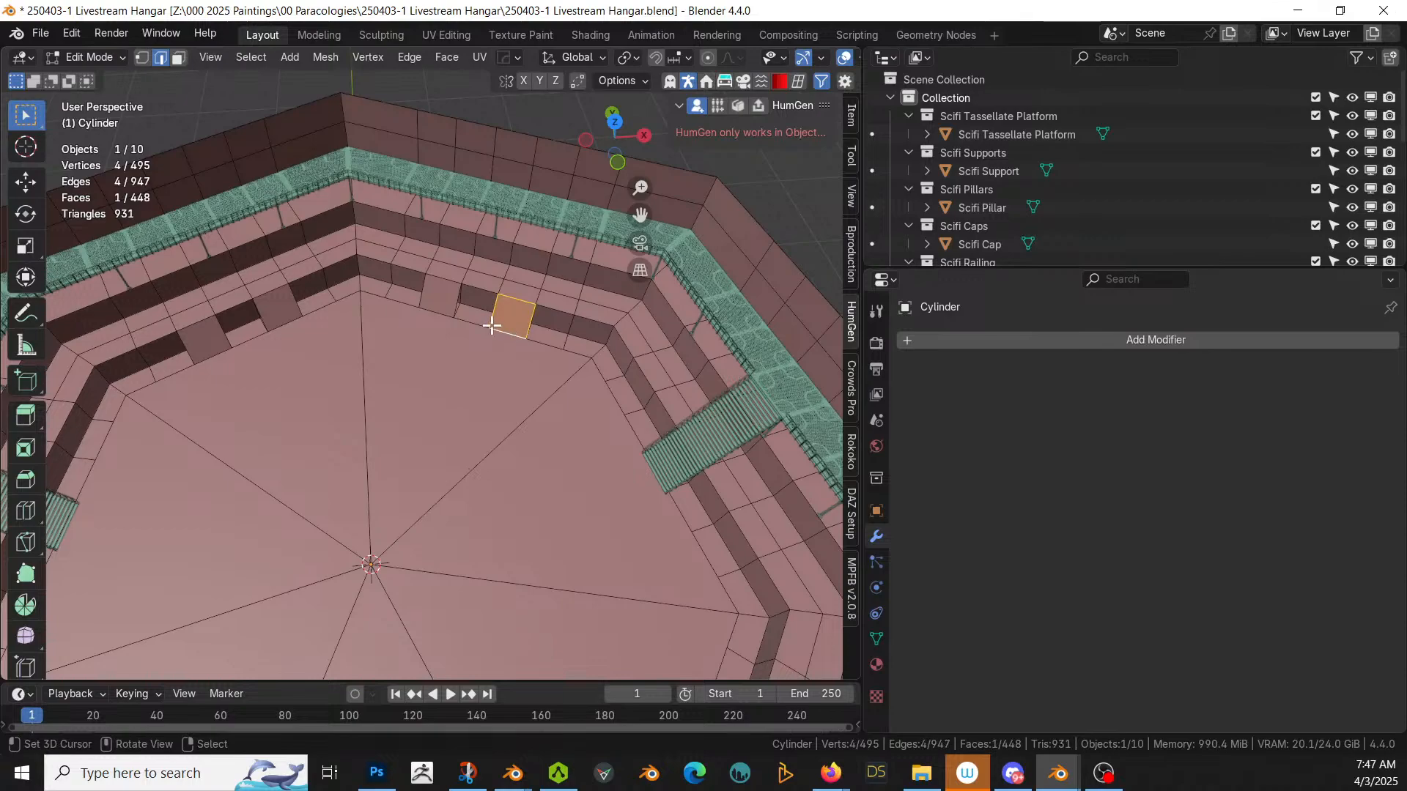
# Step: Separate the four new lower sloped faces from the hangar shell into their own object and return to Object Mode
pyautogui.press('3')
pyautogui.keyDown('shift'); pyautogui.click(437, 295); pyautogui.keyUp('shift')
pyautogui.keyDown('shift'); pyautogui.click(287, 310); pyautogui.keyUp('shift')
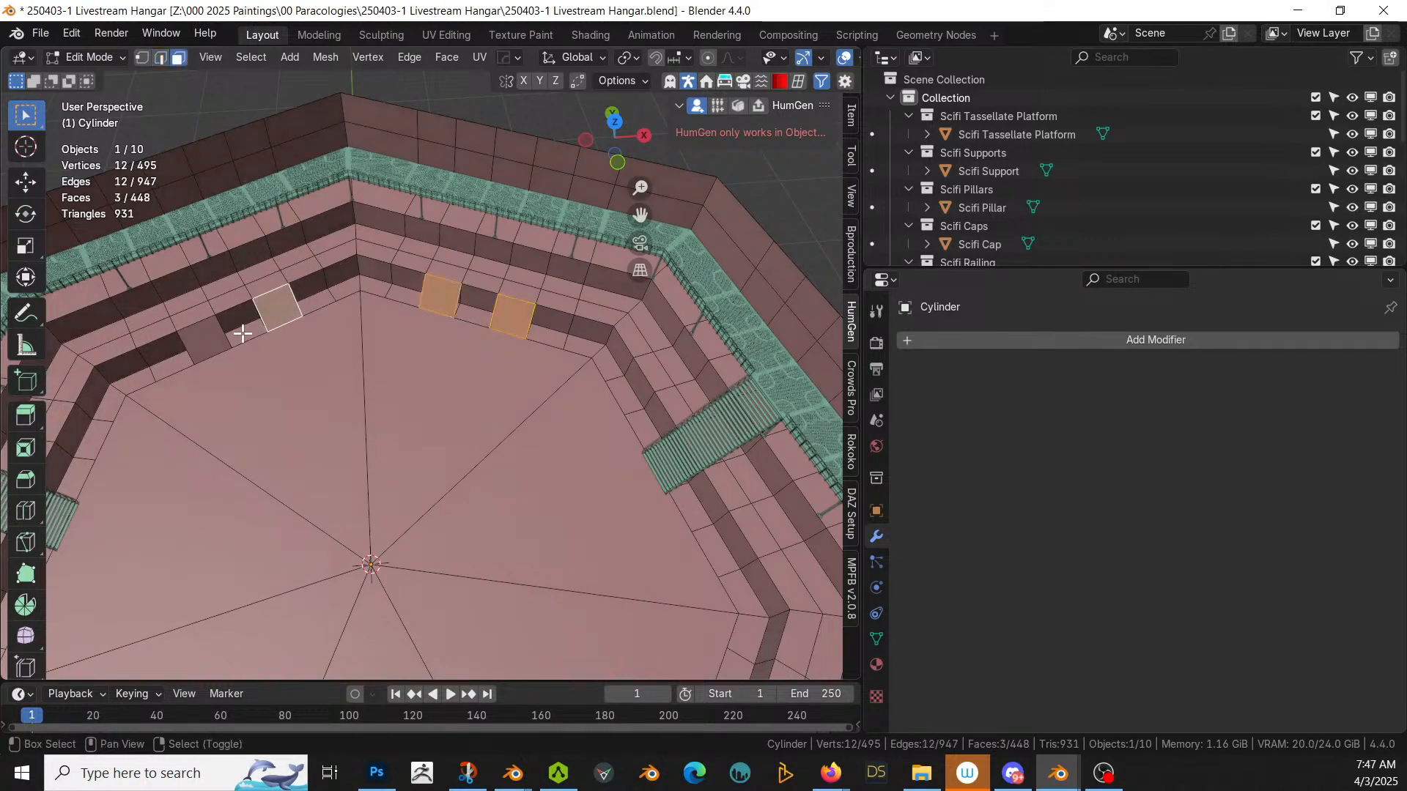
pyautogui.keyDown('shift'); pyautogui.click(201, 346); pyautogui.keyUp('shift')
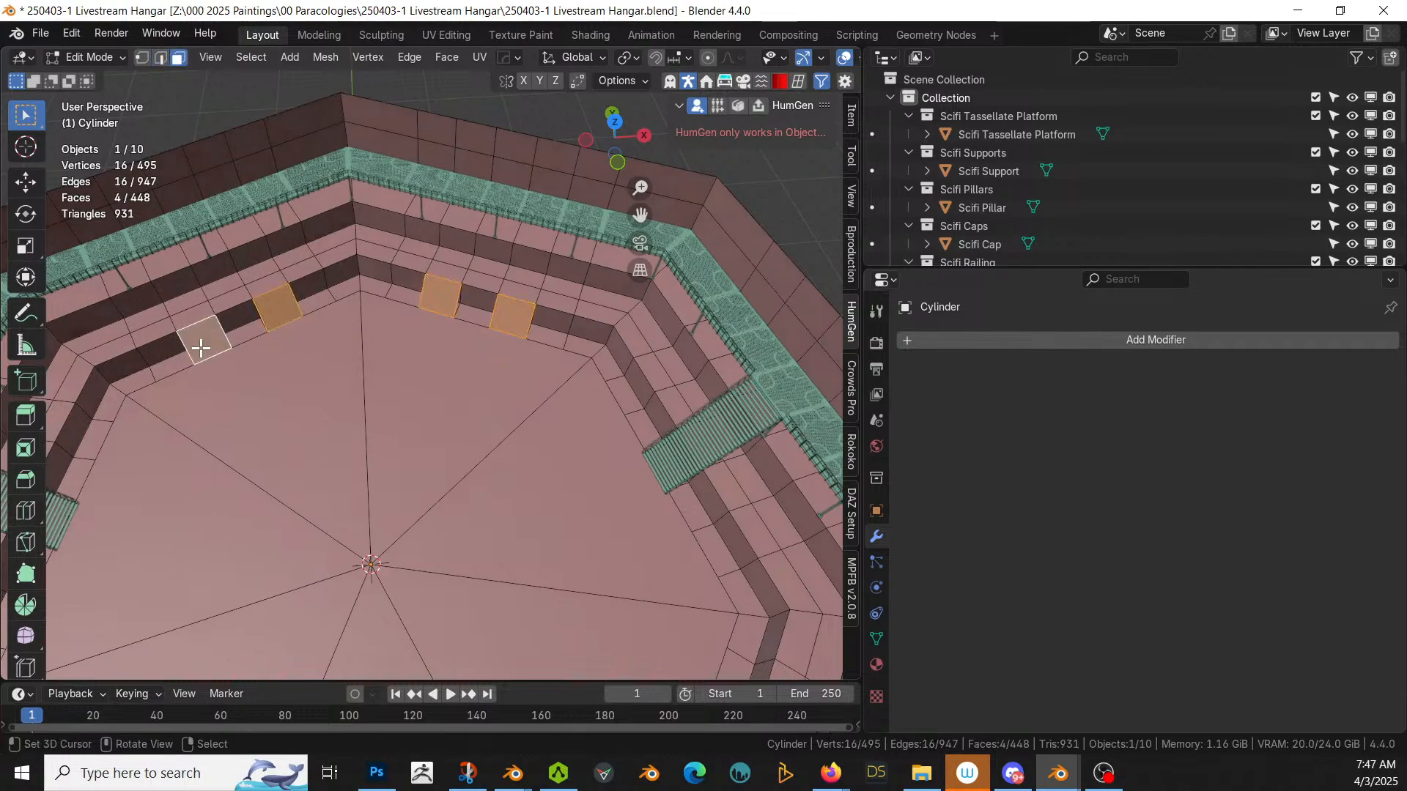
pyautogui.press('p')
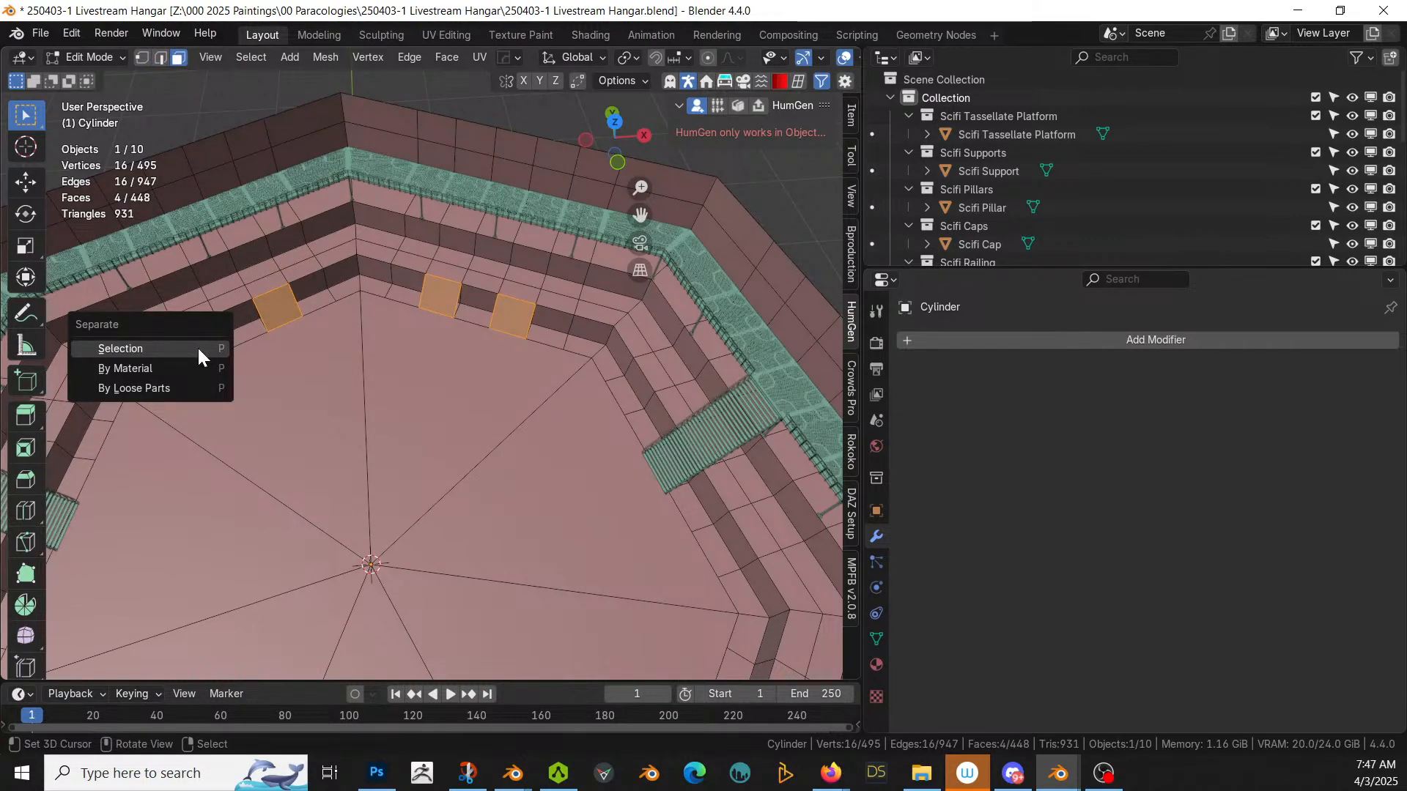
pyautogui.click(198, 350)
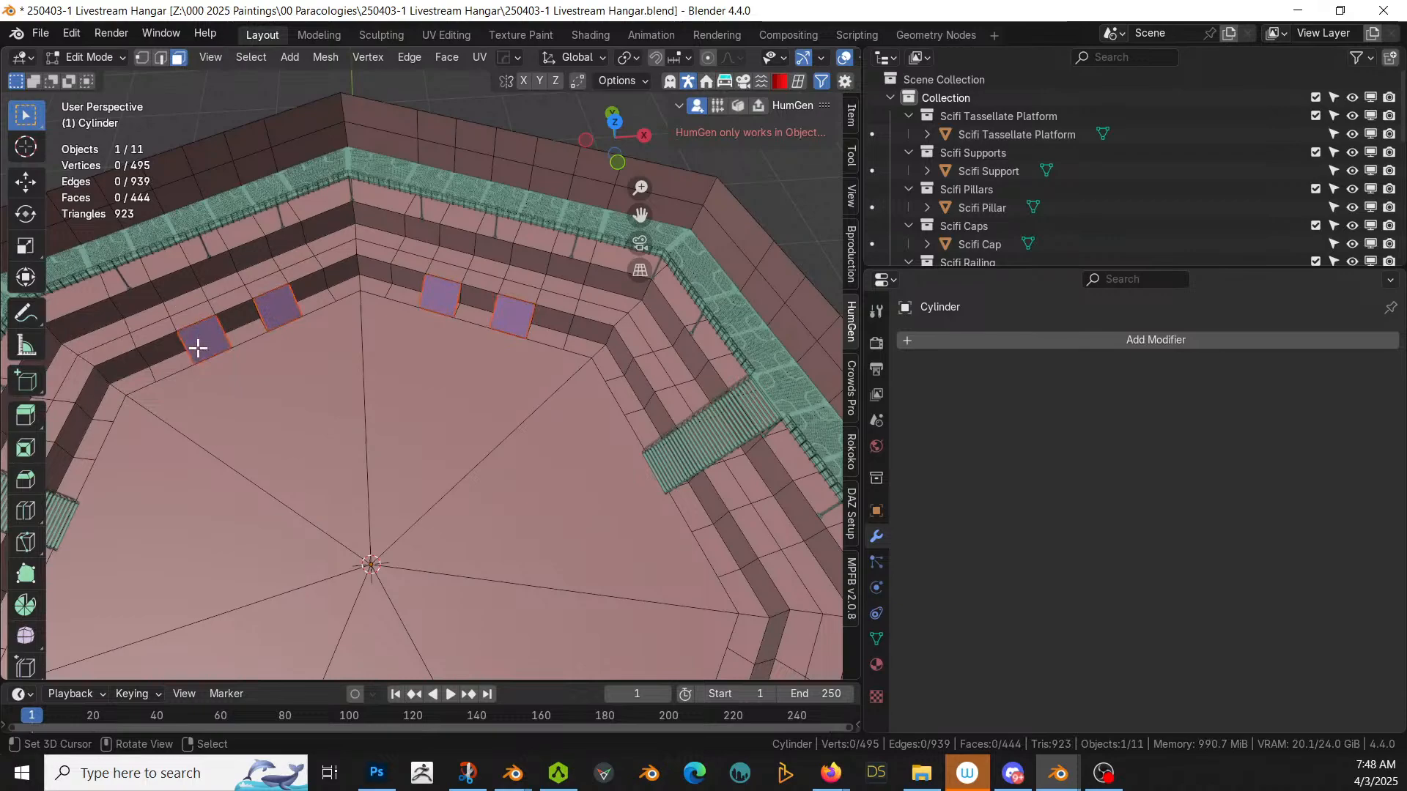
pyautogui.press('Tab')
# Step: Try copying the walkway's Platform Generator modifier with the hangar shell also selected, and undo the copy
pyautogui.click(223, 220)
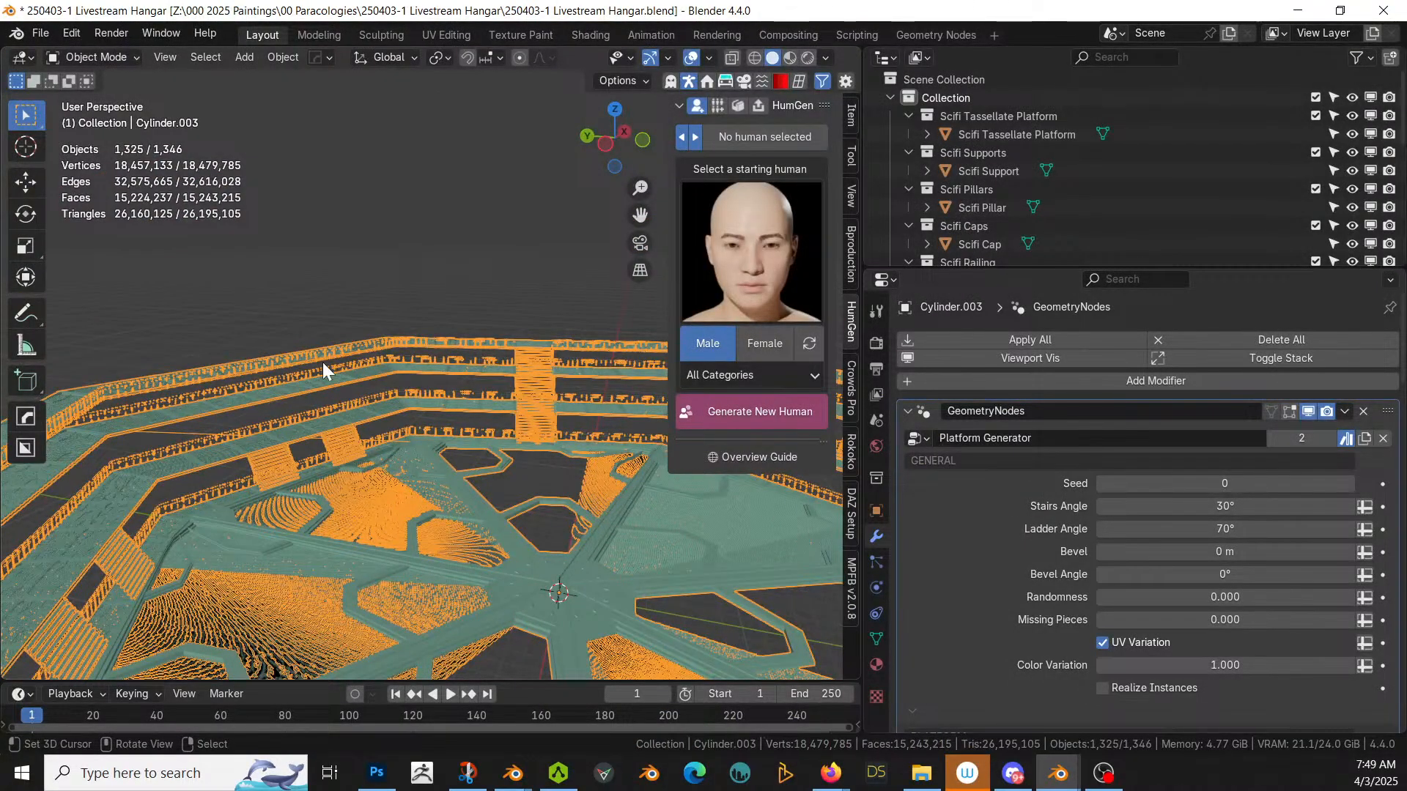
pyautogui.click(74, 33)
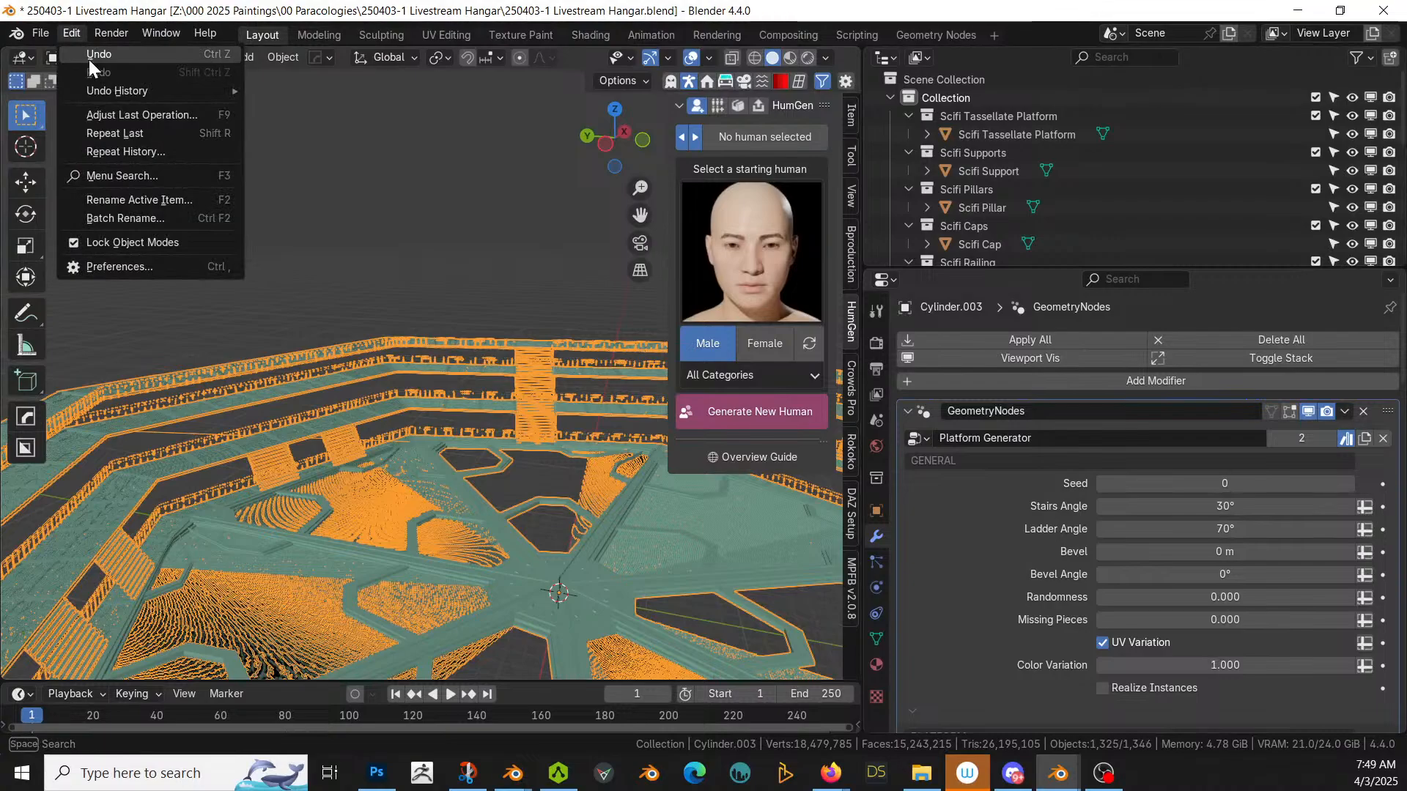
pyautogui.click(89, 59)
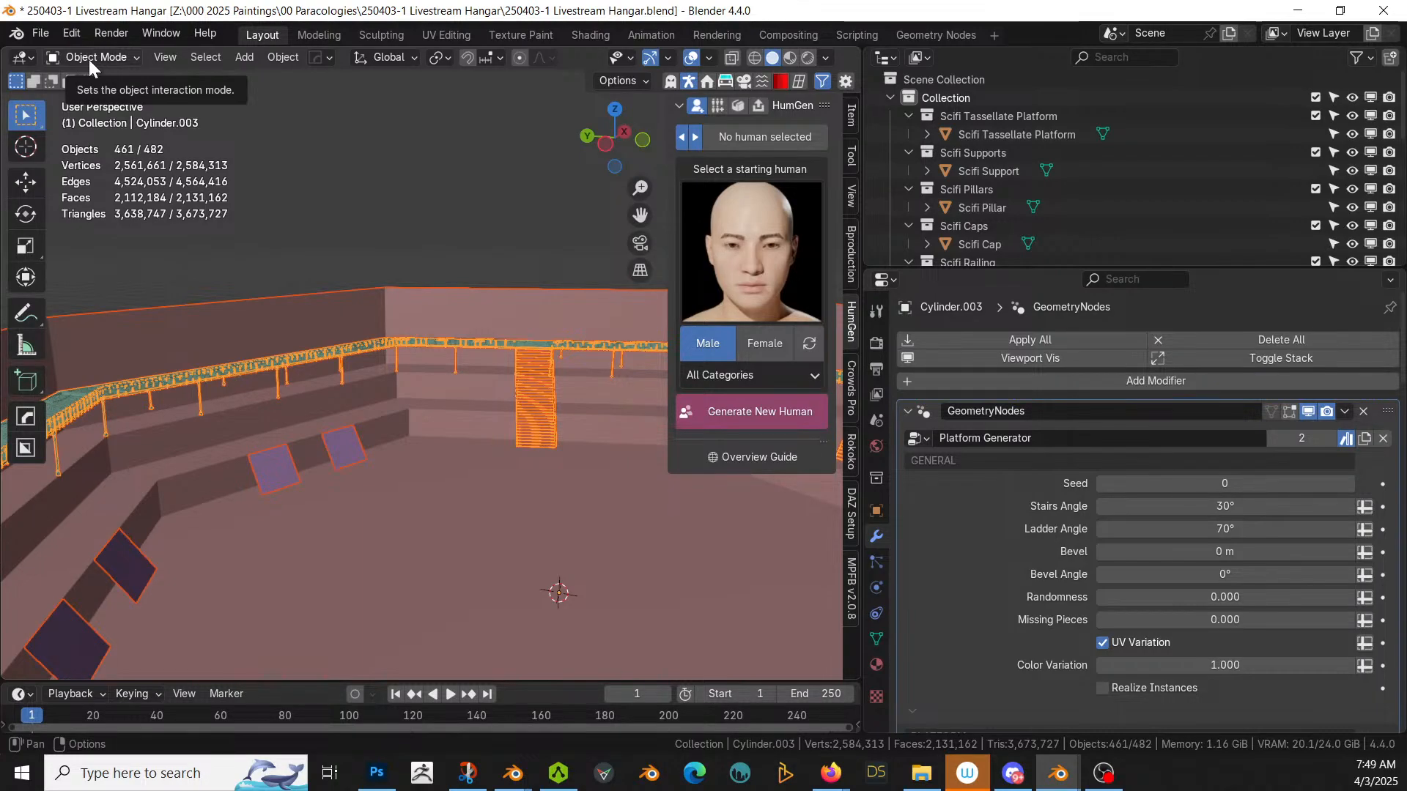
# Step: Join the four separated lower sloped faces into the walkway object so they generate stairs, and enter Edit Mode on it
pyautogui.click(280, 478)
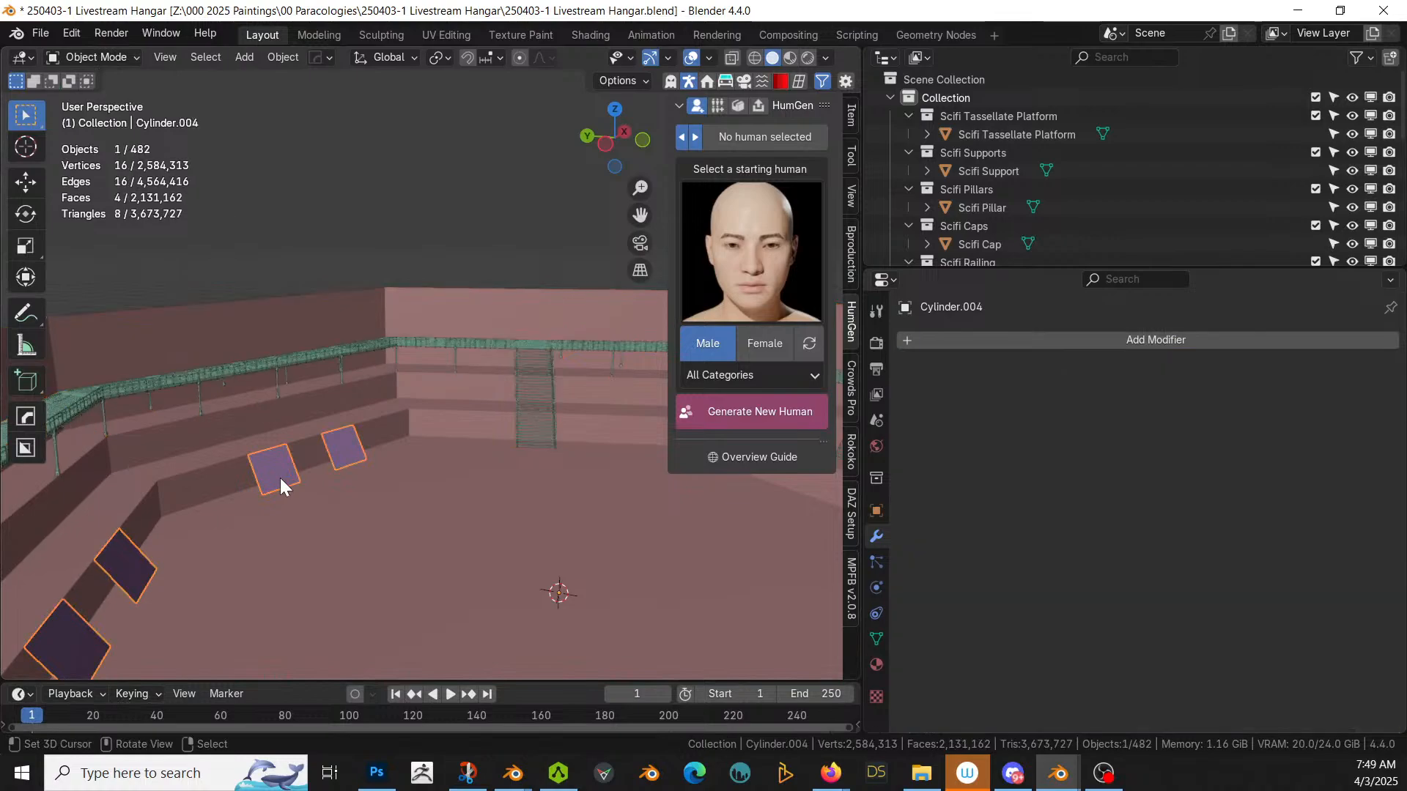
pyautogui.click(277, 365)
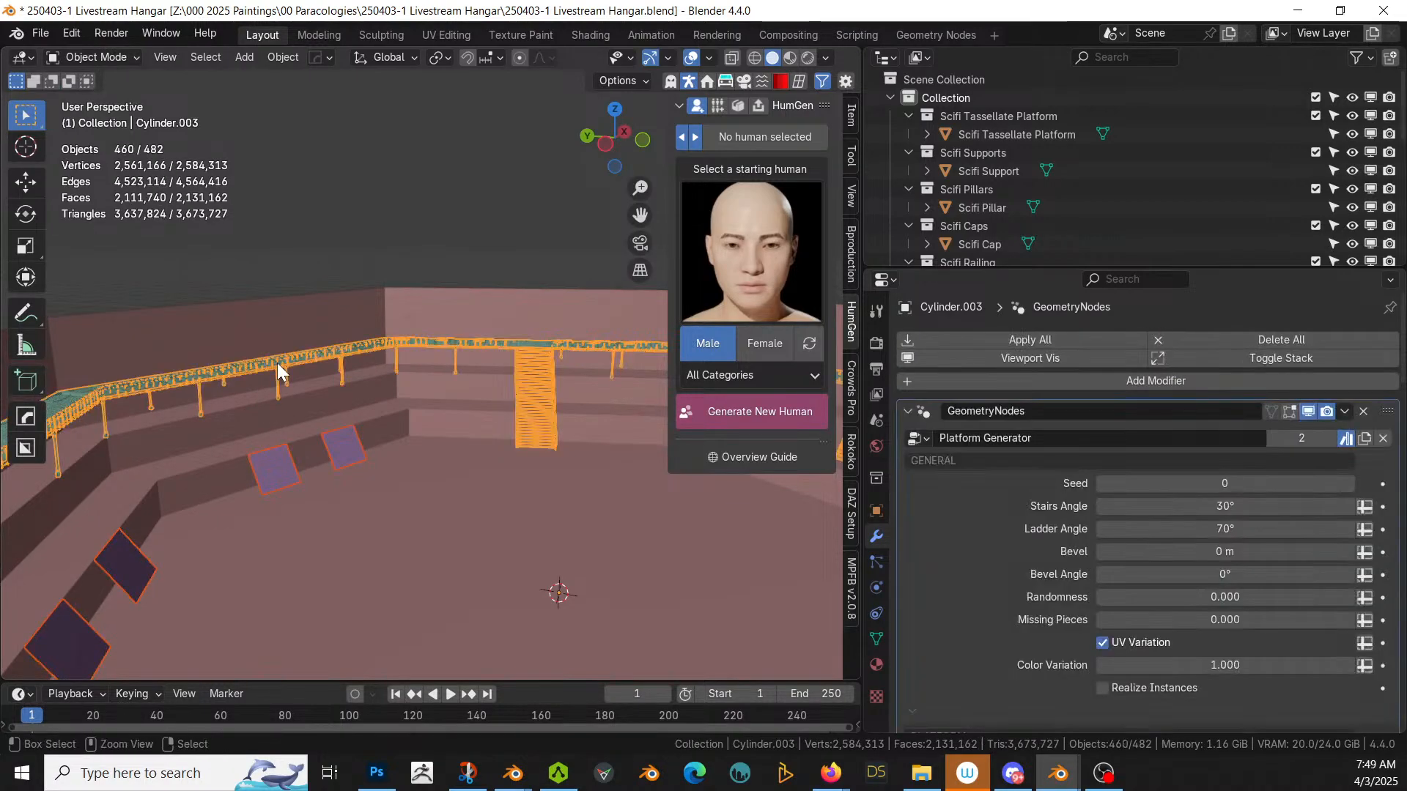
pyautogui.hotkey('ctrl', 'l')
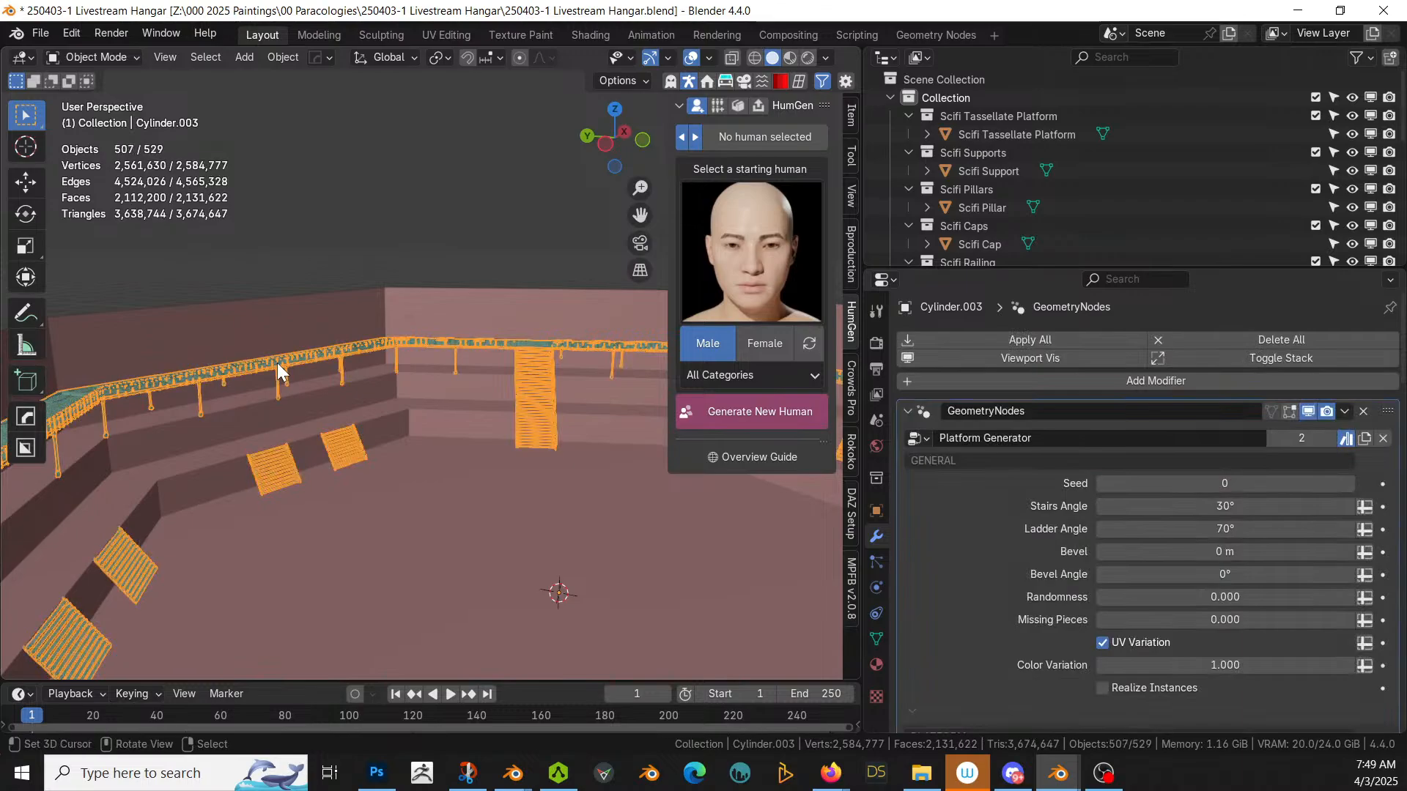
pyautogui.moveTo(561, 528); pyautogui.dragTo(264, 577, button='middle')
pyautogui.scroll(-3, 341, 579)
pyautogui.scroll(4, 467, 554)
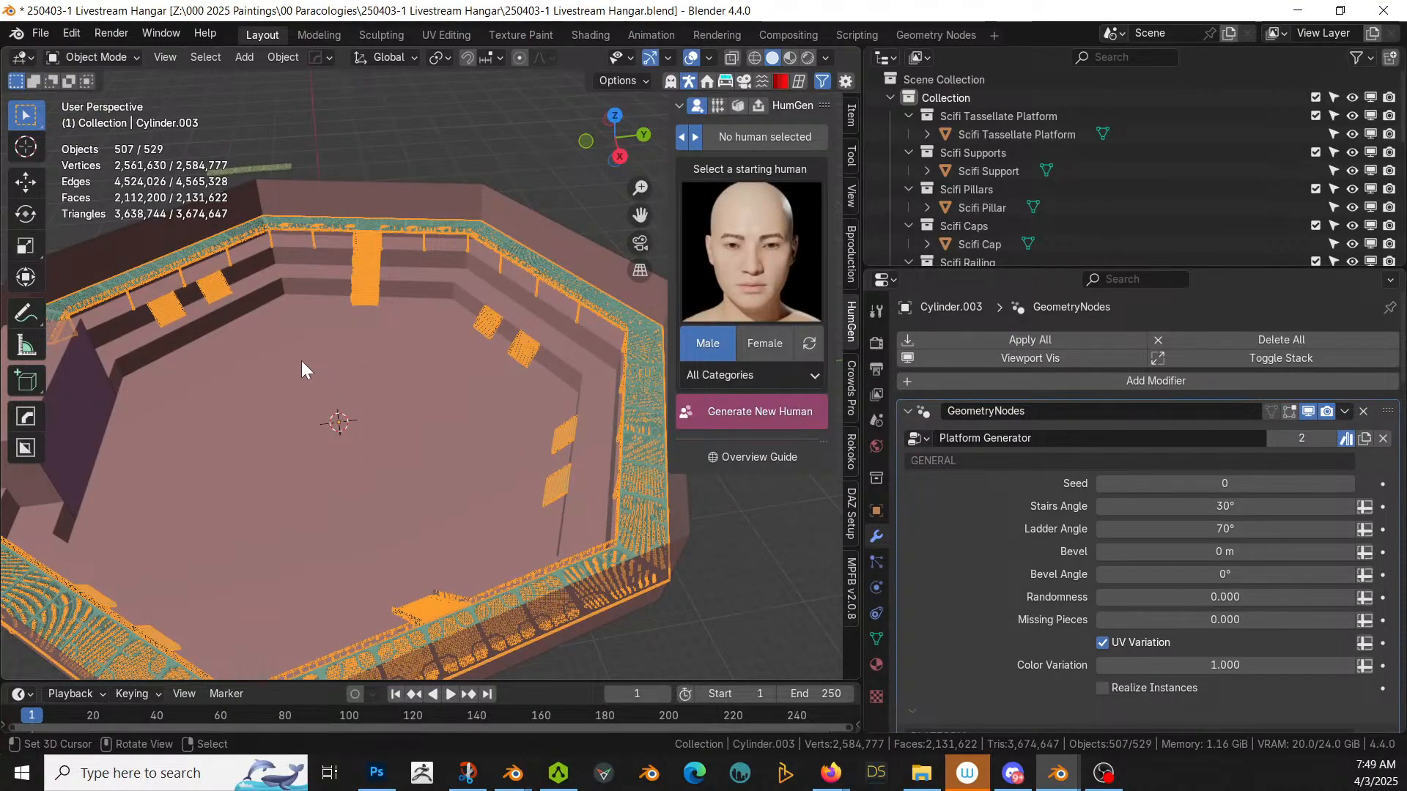
pyautogui.press('Tab')
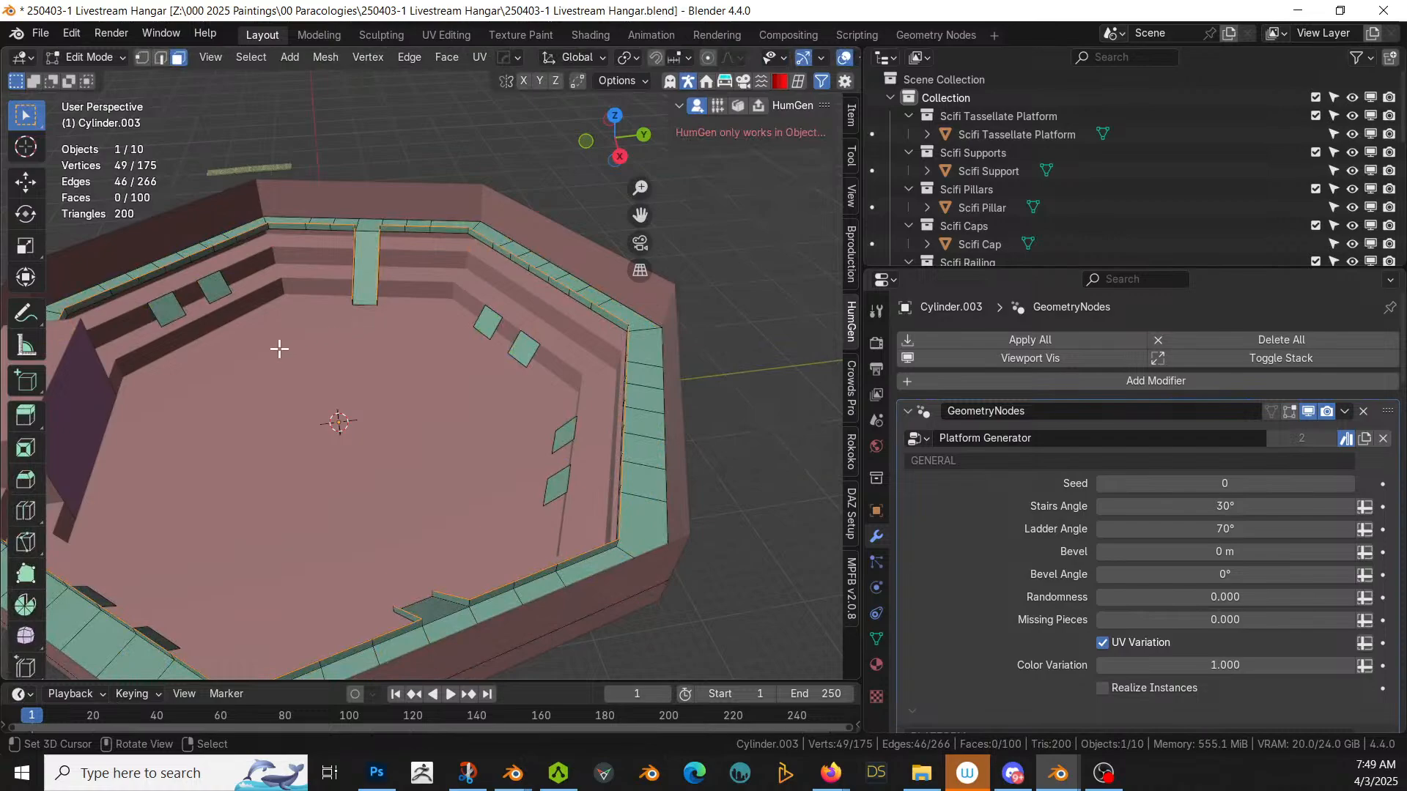
pyautogui.click(166, 308)
pyautogui.keyDown('shift'); pyautogui.click(215, 286); pyautogui.keyUp('shift')
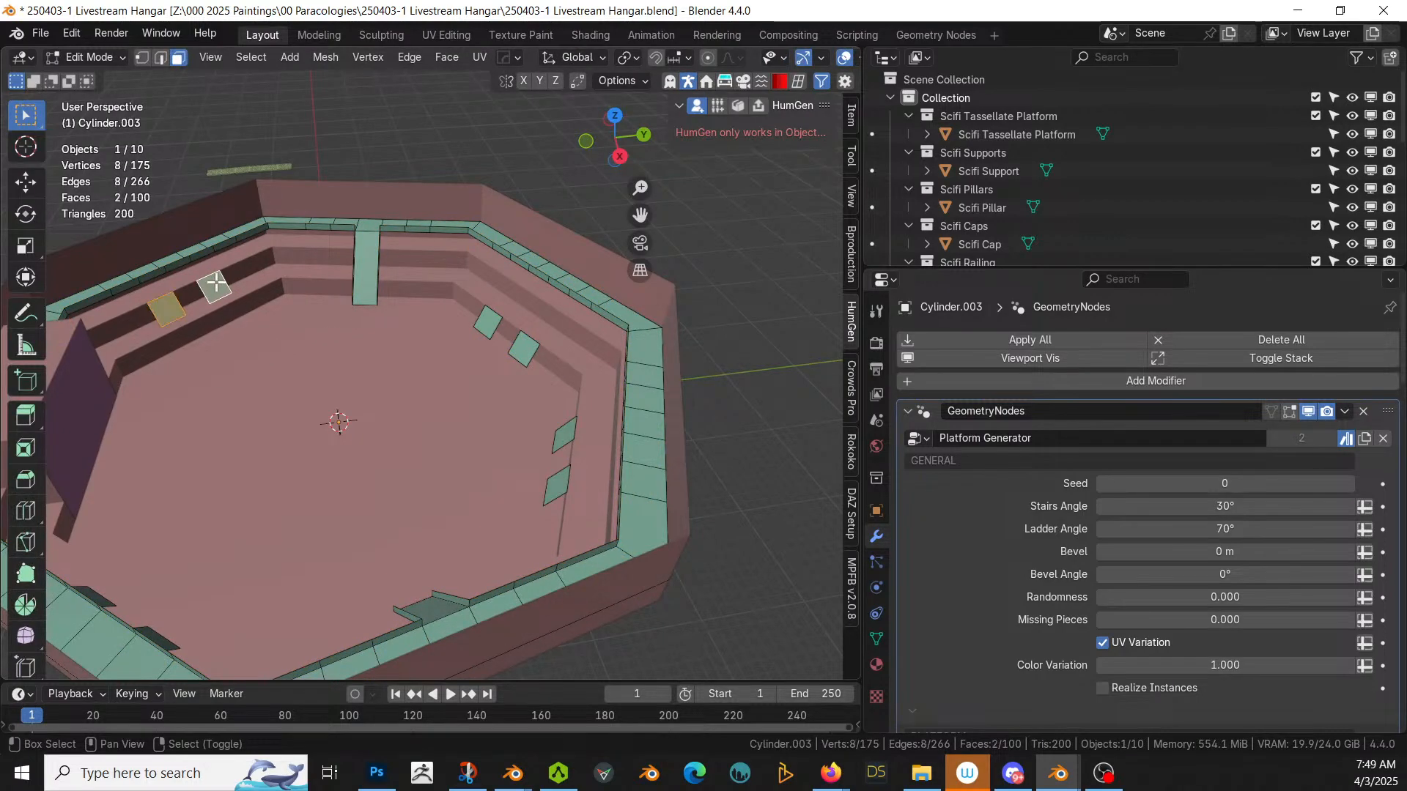
pyautogui.keyDown('shift'); pyautogui.click(487, 320); pyautogui.keyUp('shift')
pyautogui.keyDown('shift'); pyautogui.click(523, 350); pyautogui.keyUp('shift')
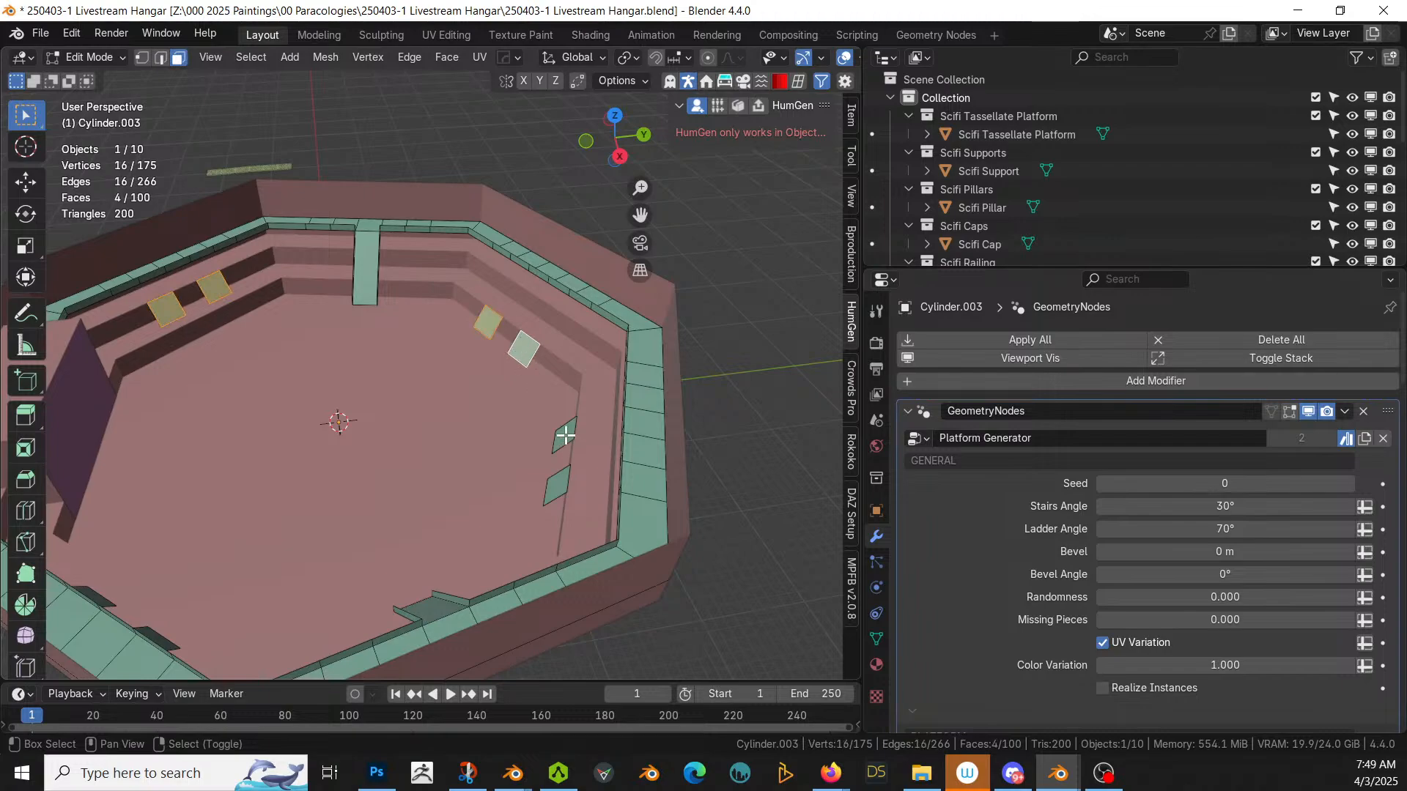
pyautogui.keyDown('shift'); pyautogui.click(565, 435); pyautogui.keyUp('shift')
pyautogui.keyDown('shift'); pyautogui.click(559, 482); pyautogui.keyUp('shift')
pyautogui.moveTo(559, 482); pyautogui.dragTo(314, 386, button='middle')
pyautogui.keyDown('shift'); pyautogui.click(317, 298); pyautogui.keyUp('shift')
pyautogui.keyDown('shift'); pyautogui.click(358, 282); pyautogui.keyUp('shift')
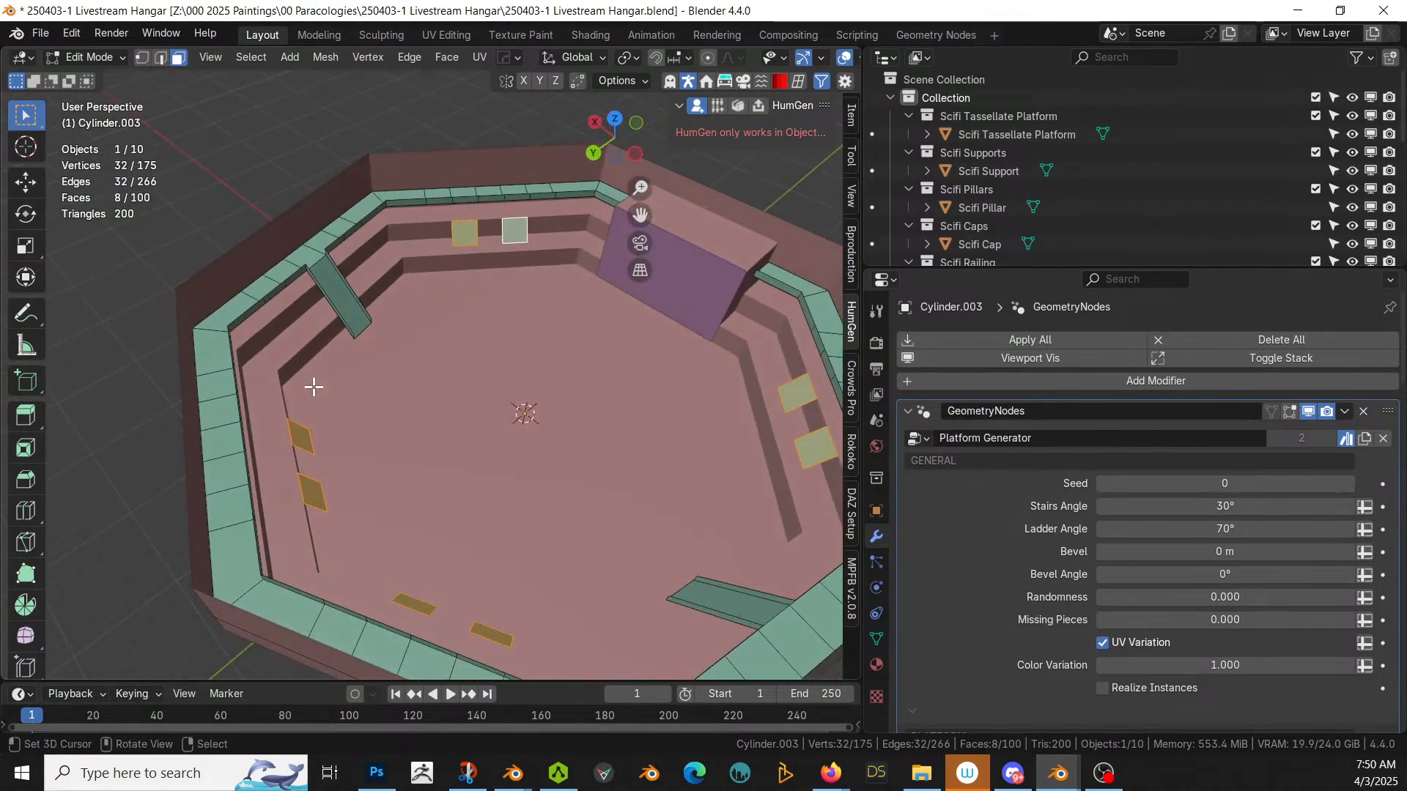
# Step: Extrude both side edges of each of the eight lower stair faces 1 m up along global Z for railings, and save the file
pyautogui.press('2')
pyautogui.click(297, 426)
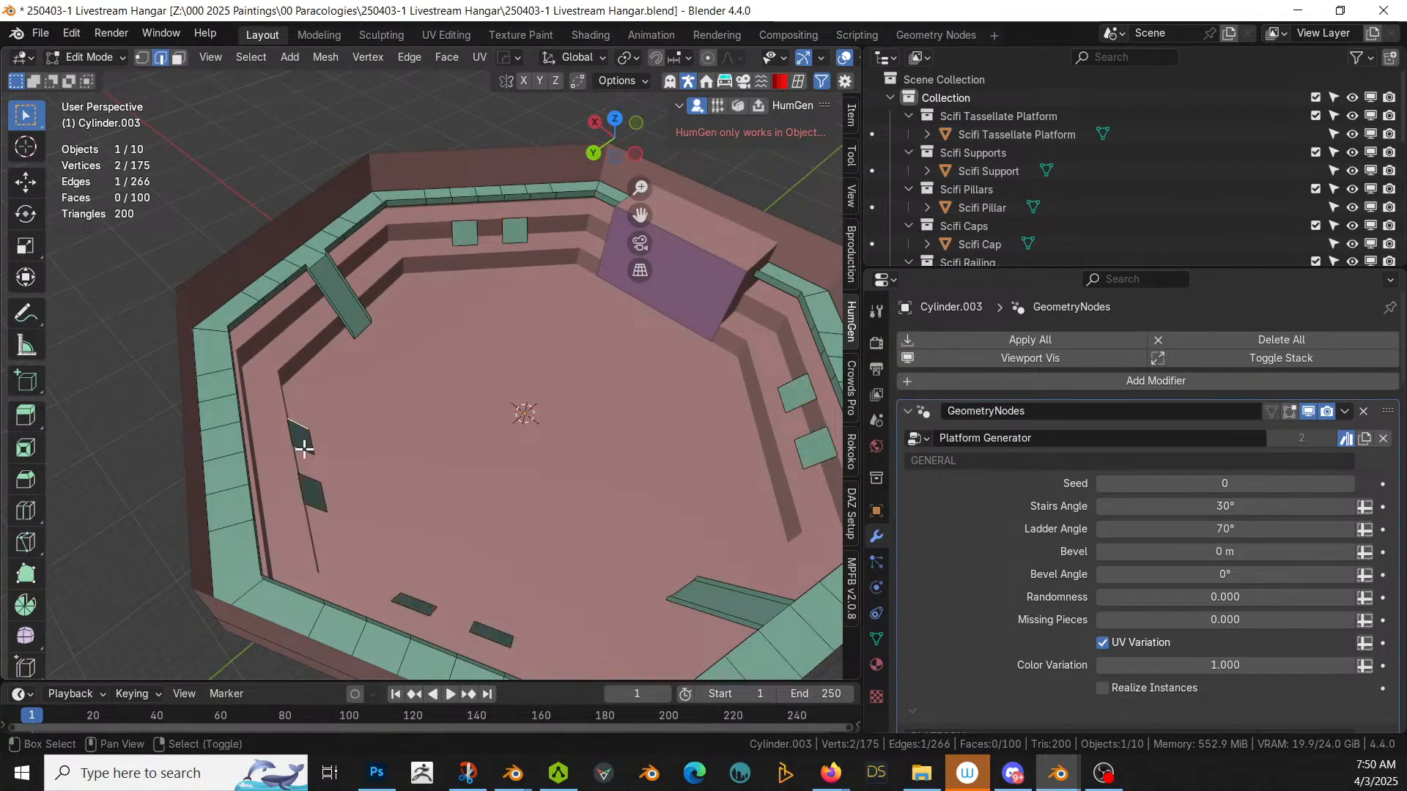
pyautogui.keyDown('shift'); pyautogui.click(304, 450); pyautogui.keyUp('shift')
pyautogui.keyDown('shift'); pyautogui.click(306, 475); pyautogui.keyUp('shift')
pyautogui.keyDown('shift'); pyautogui.click(312, 510); pyautogui.keyUp('shift')
pyautogui.keyDown('shift'); pyautogui.click(474, 233); pyautogui.keyUp('shift')
pyautogui.keyDown('shift'); pyautogui.click(455, 233); pyautogui.keyUp('shift')
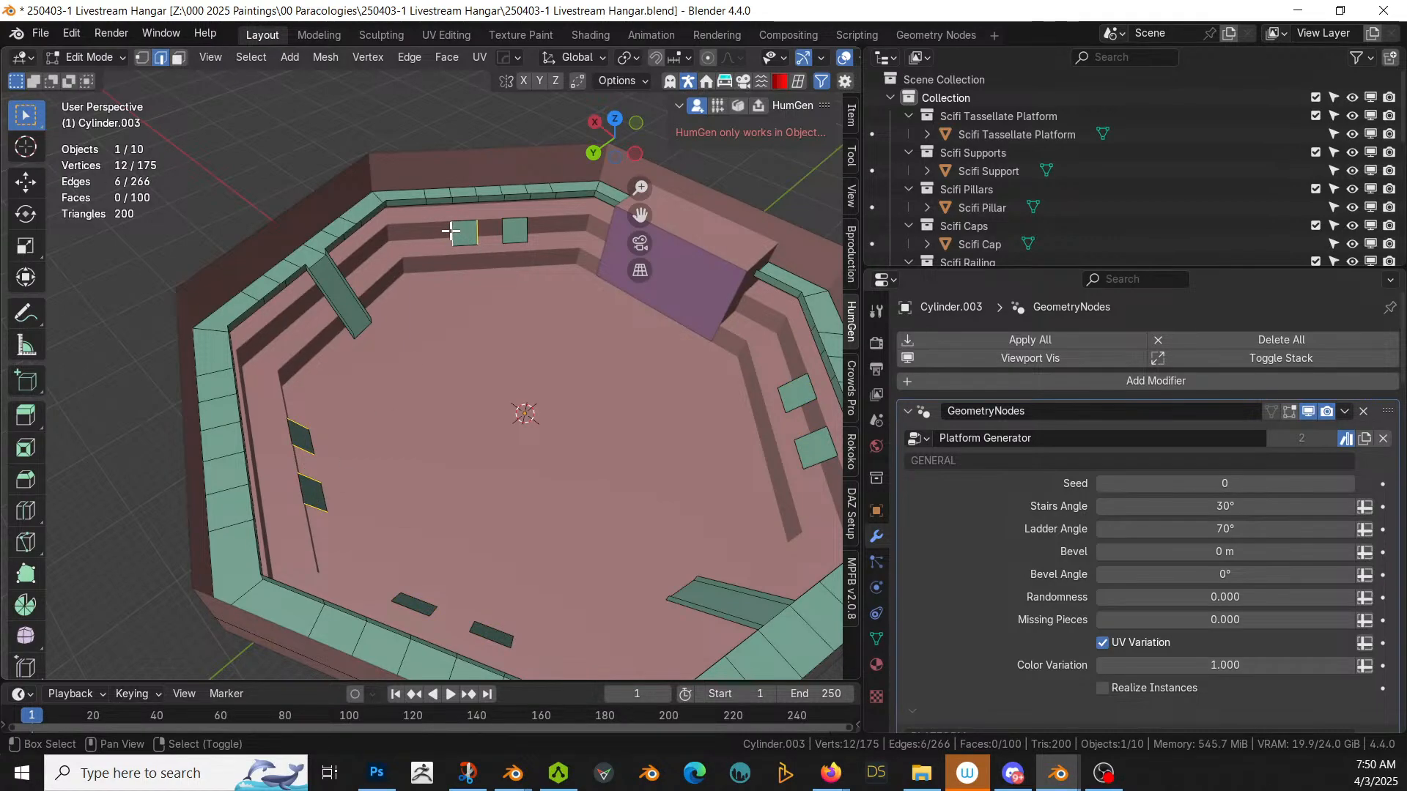
pyautogui.keyDown('shift'); pyautogui.click(504, 231); pyautogui.keyUp('shift')
pyautogui.keyDown('shift'); pyautogui.click(526, 232); pyautogui.keyUp('shift')
pyautogui.keyDown('shift'); pyautogui.click(795, 387); pyautogui.keyUp('shift')
pyautogui.keyDown('shift'); pyautogui.click(799, 405); pyautogui.keyUp('shift')
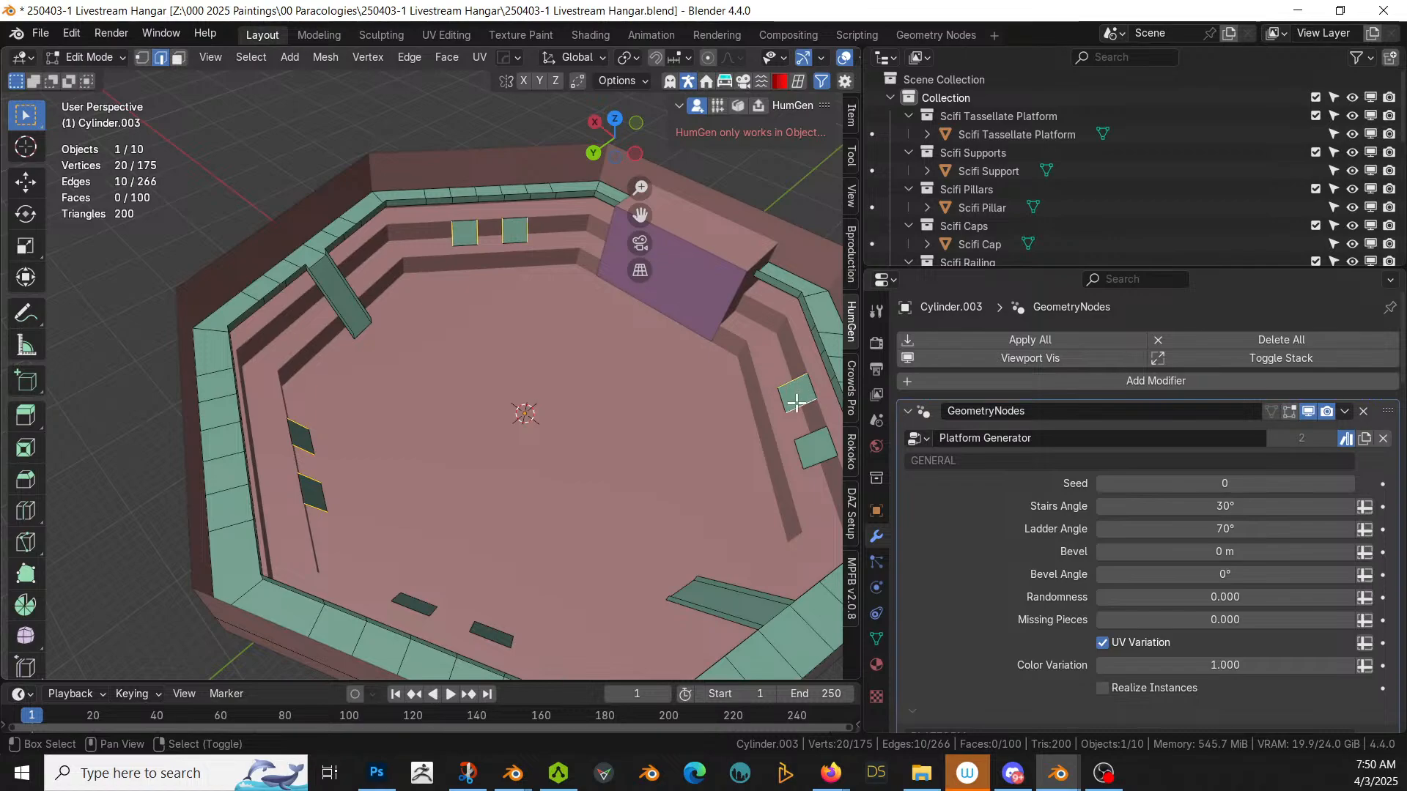
pyautogui.keyDown('shift'); pyautogui.click(824, 469); pyautogui.keyUp('shift')
pyautogui.moveTo(517, 638); pyautogui.dragTo(251, 474, button='middle')
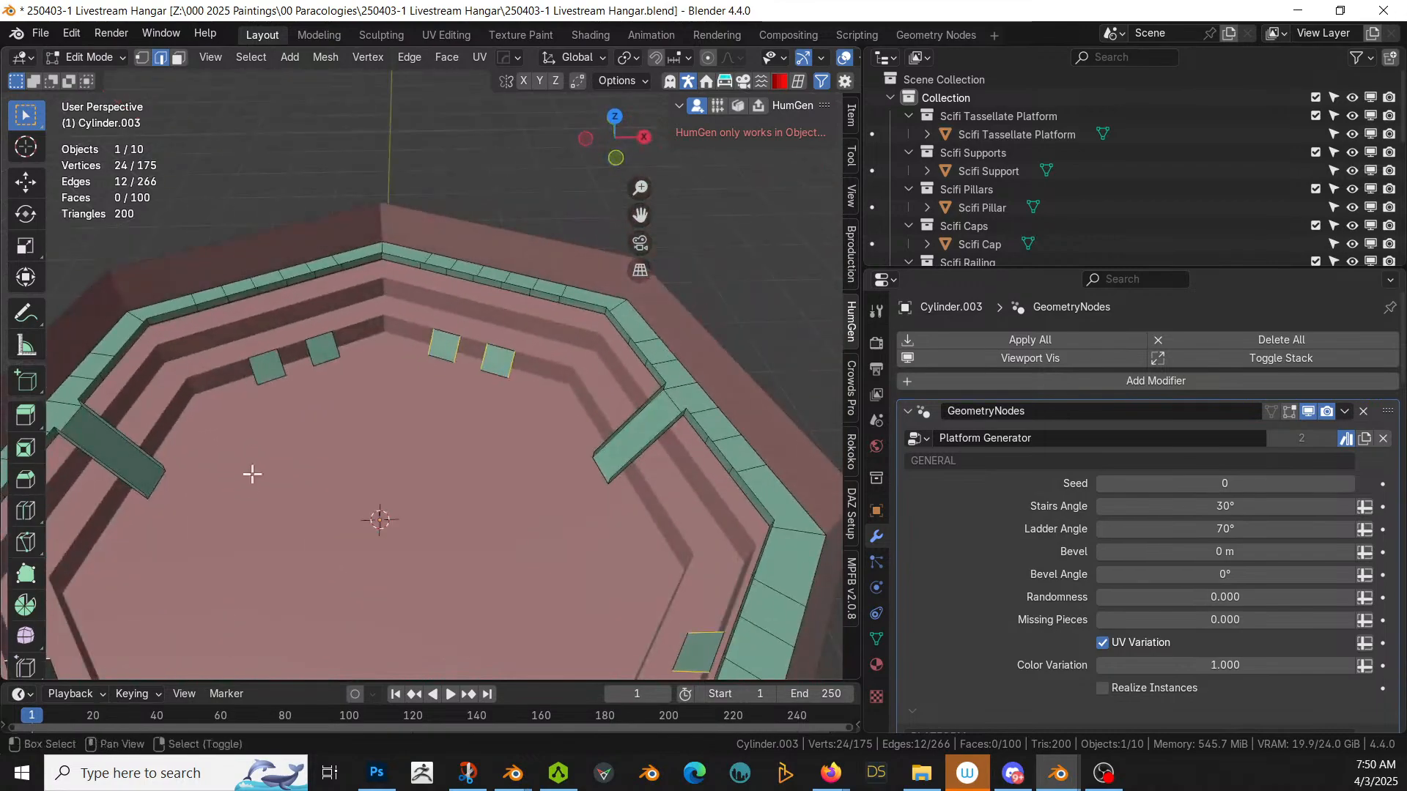
pyautogui.keyDown('shift'); pyautogui.click(282, 365); pyautogui.keyUp('shift')
pyautogui.keyDown('shift'); pyautogui.click(302, 355); pyautogui.keyUp('shift')
pyautogui.keyDown('shift'); pyautogui.click(333, 338); pyautogui.keyUp('shift')
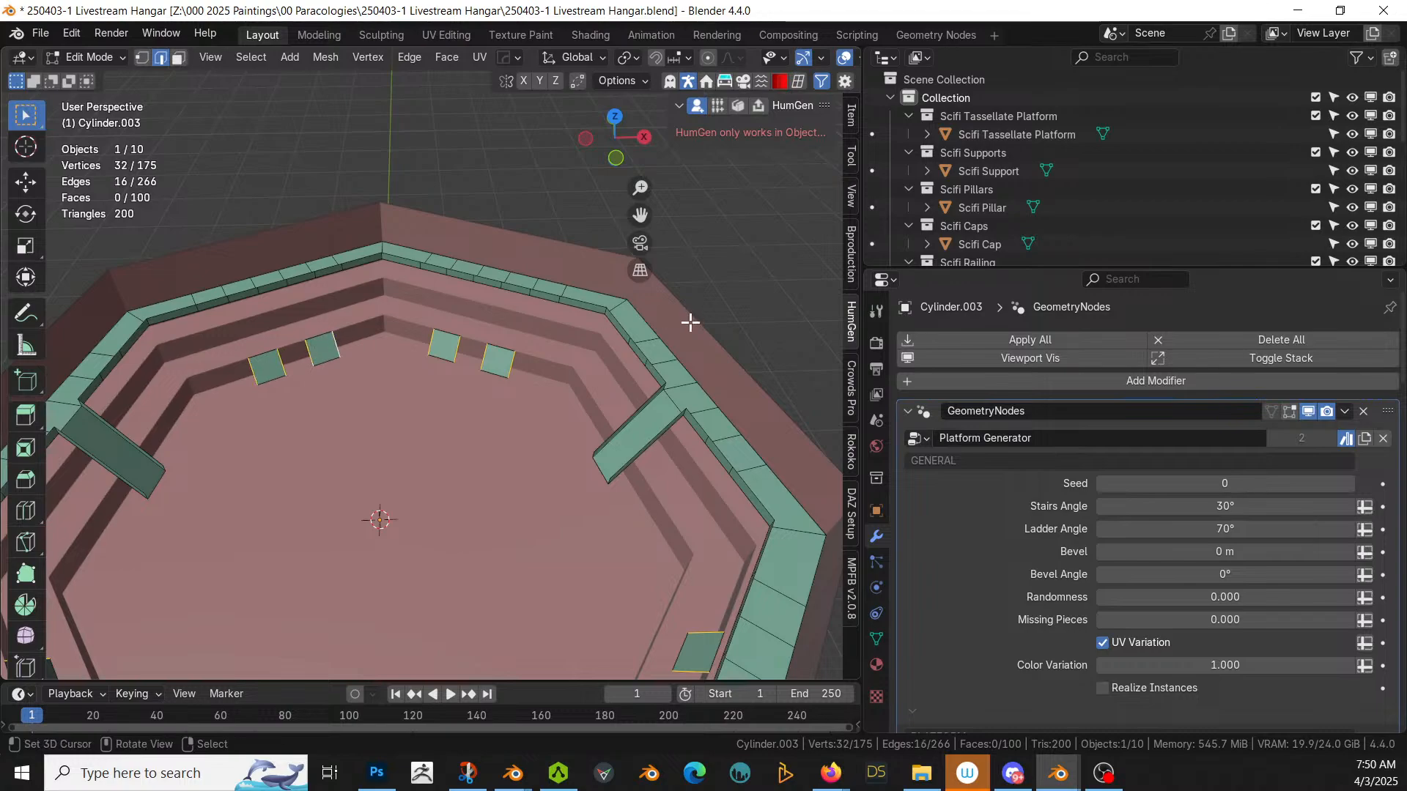
pyautogui.press('e')
pyautogui.press('z')
pyautogui.press('1')
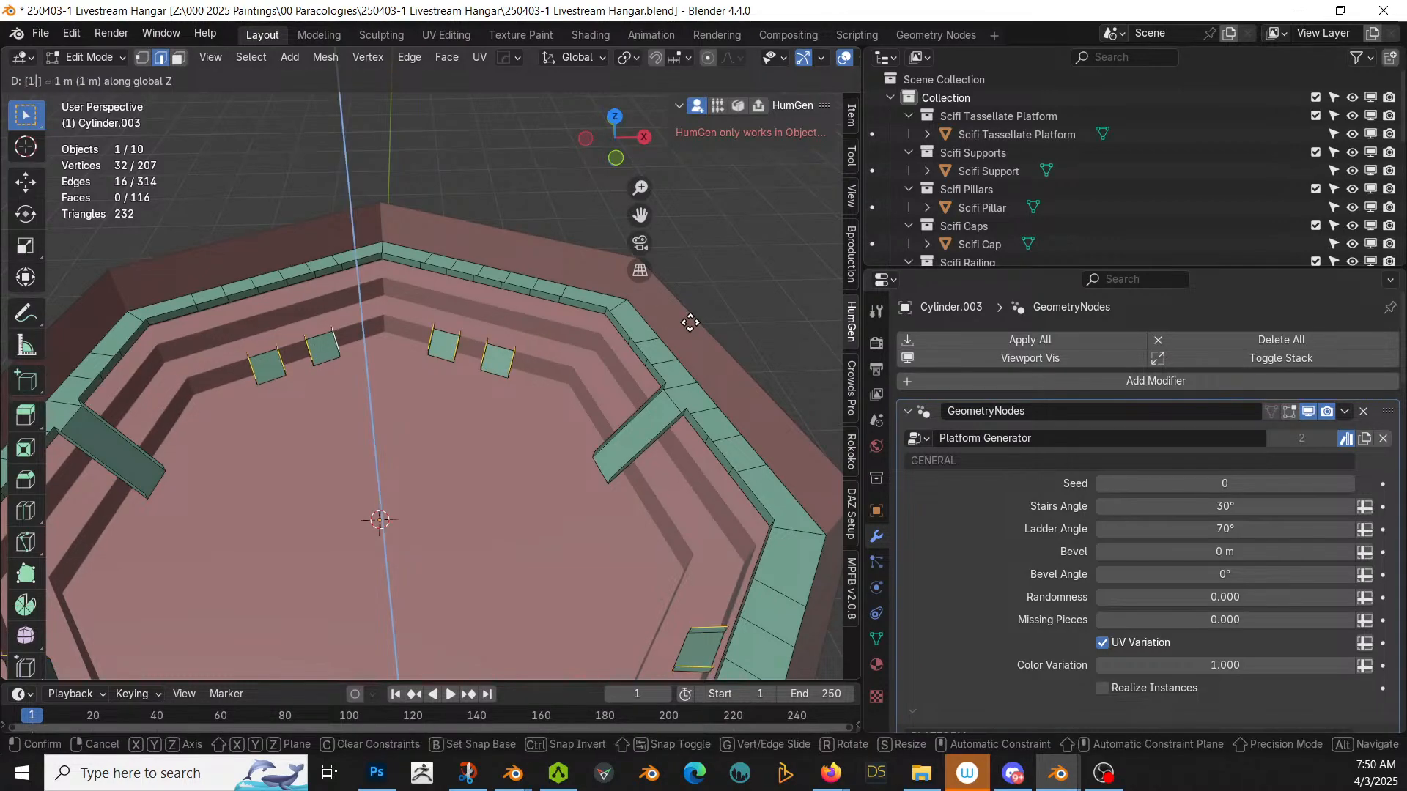
pyautogui.press('Return')
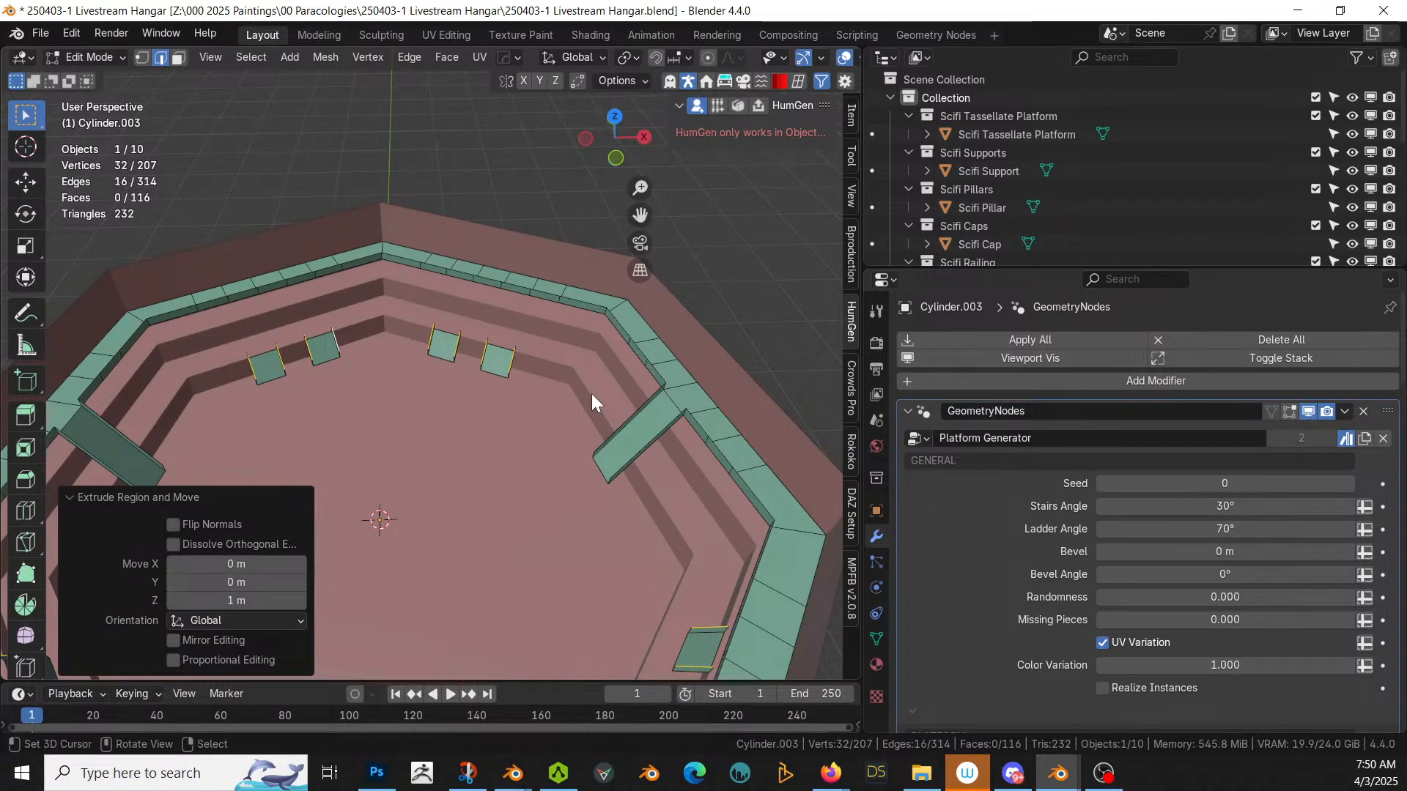
pyautogui.press('Tab')
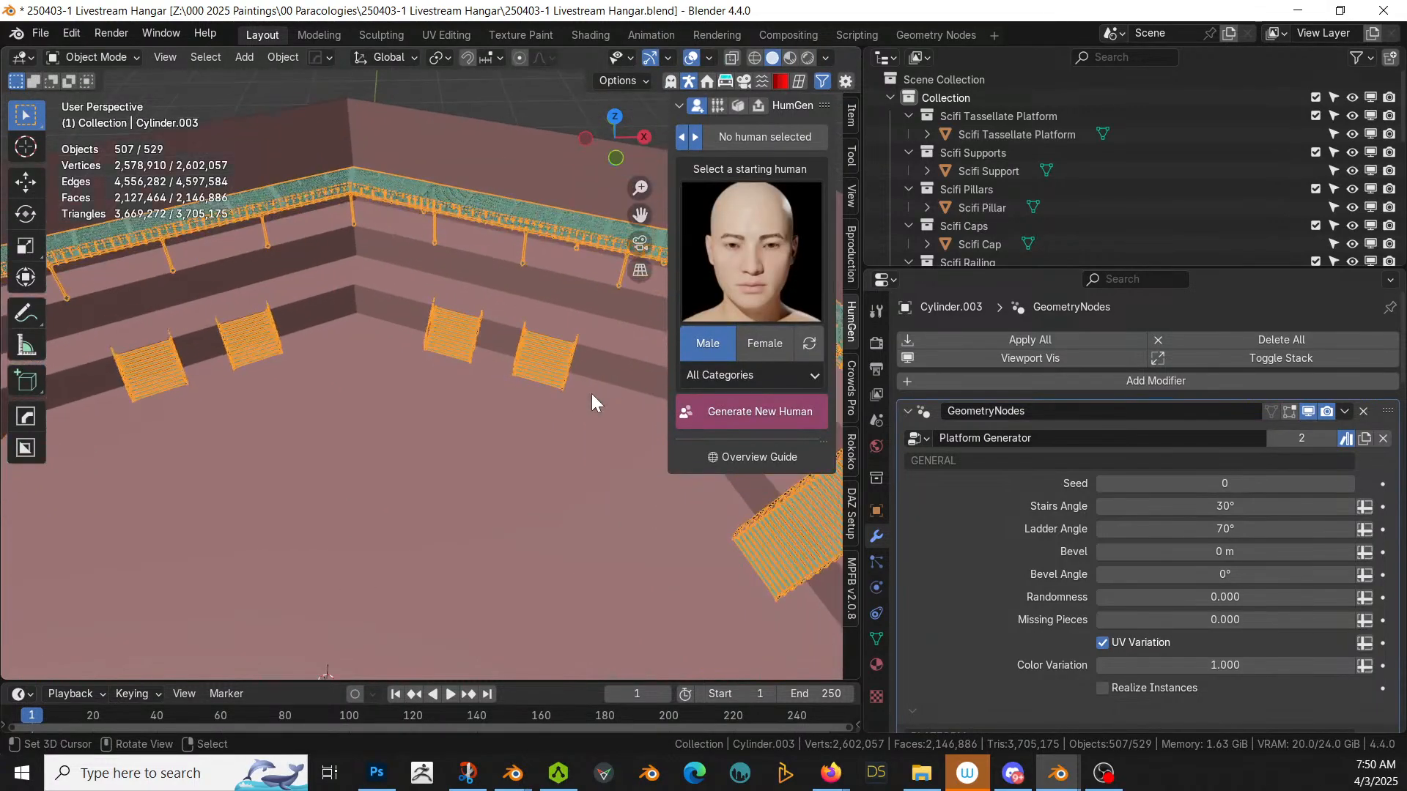
pyautogui.moveTo(592, 394); pyautogui.dragTo(826, 148, button='middle')
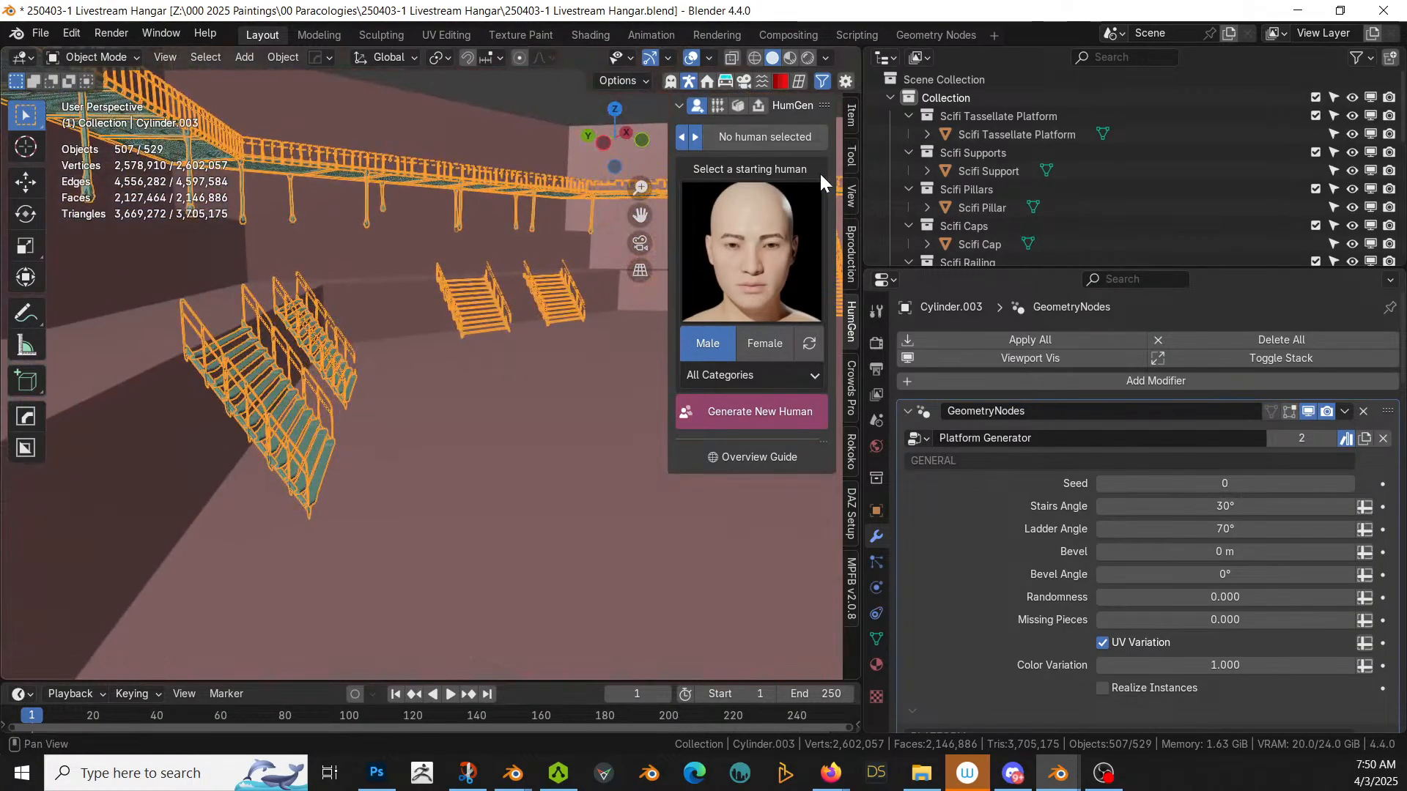
pyautogui.hotkey('ctrl', 's')
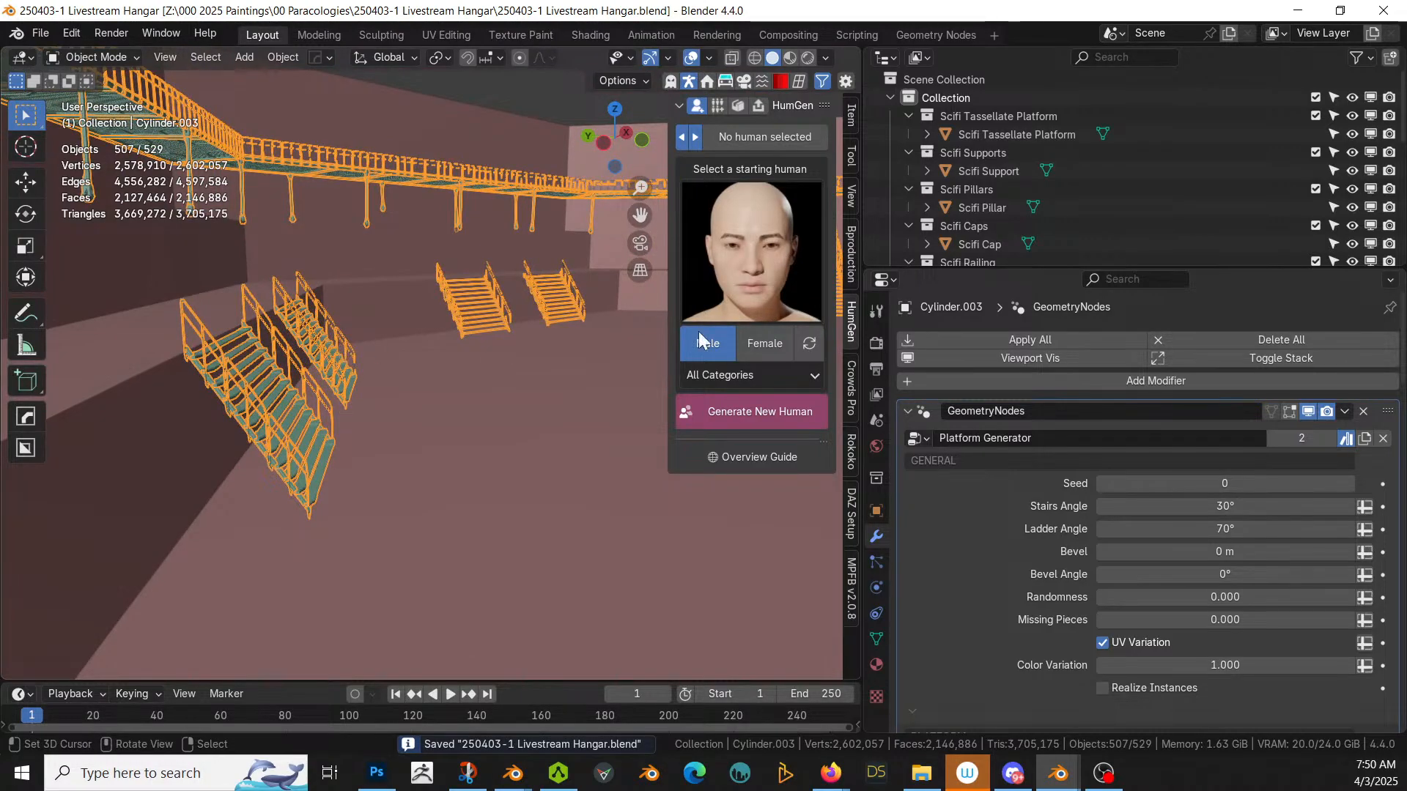
pyautogui.moveTo(471, 411); pyautogui.dragTo(314, 561, button='middle')
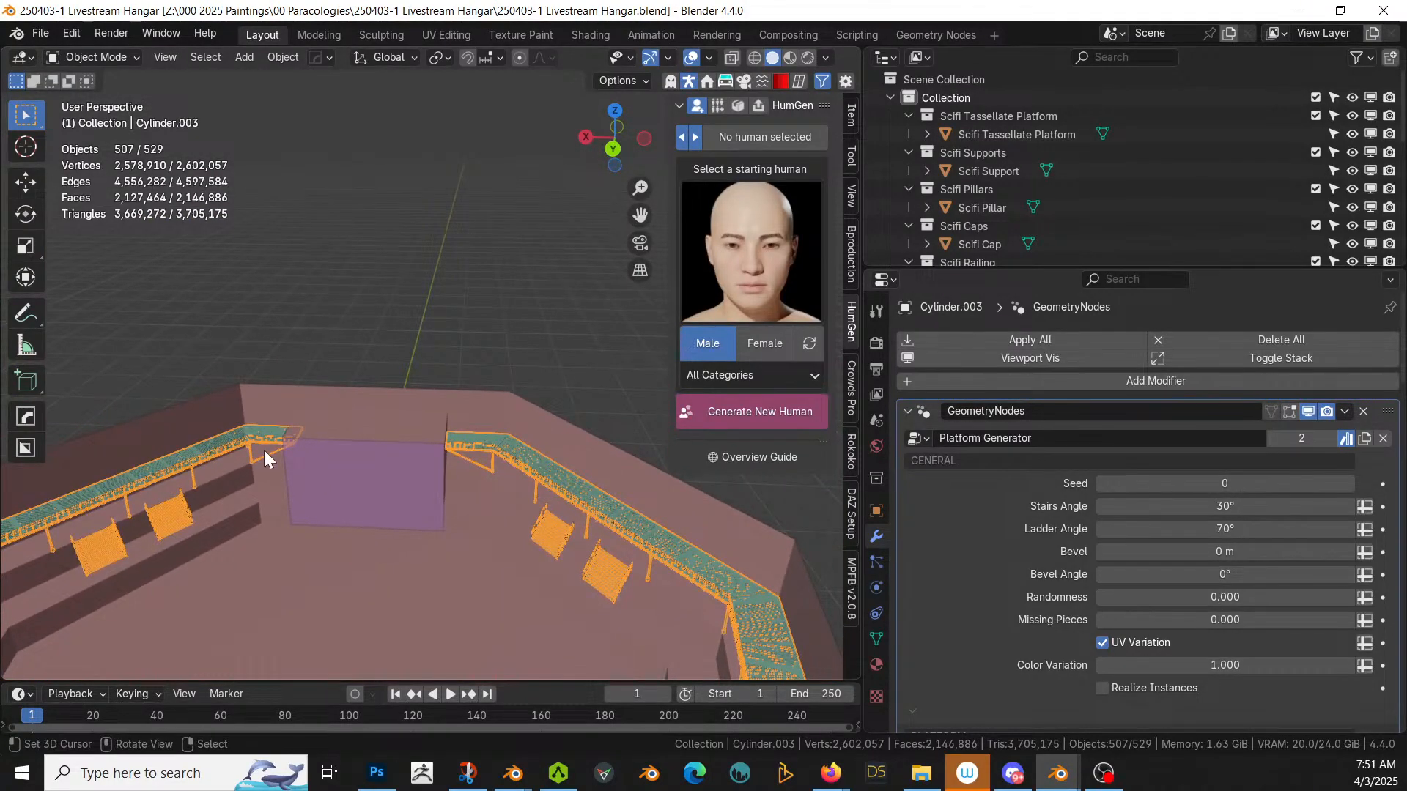
pyautogui.press('Tab')
pyautogui.moveTo(264, 450); pyautogui.dragTo(307, 482, button='middle')
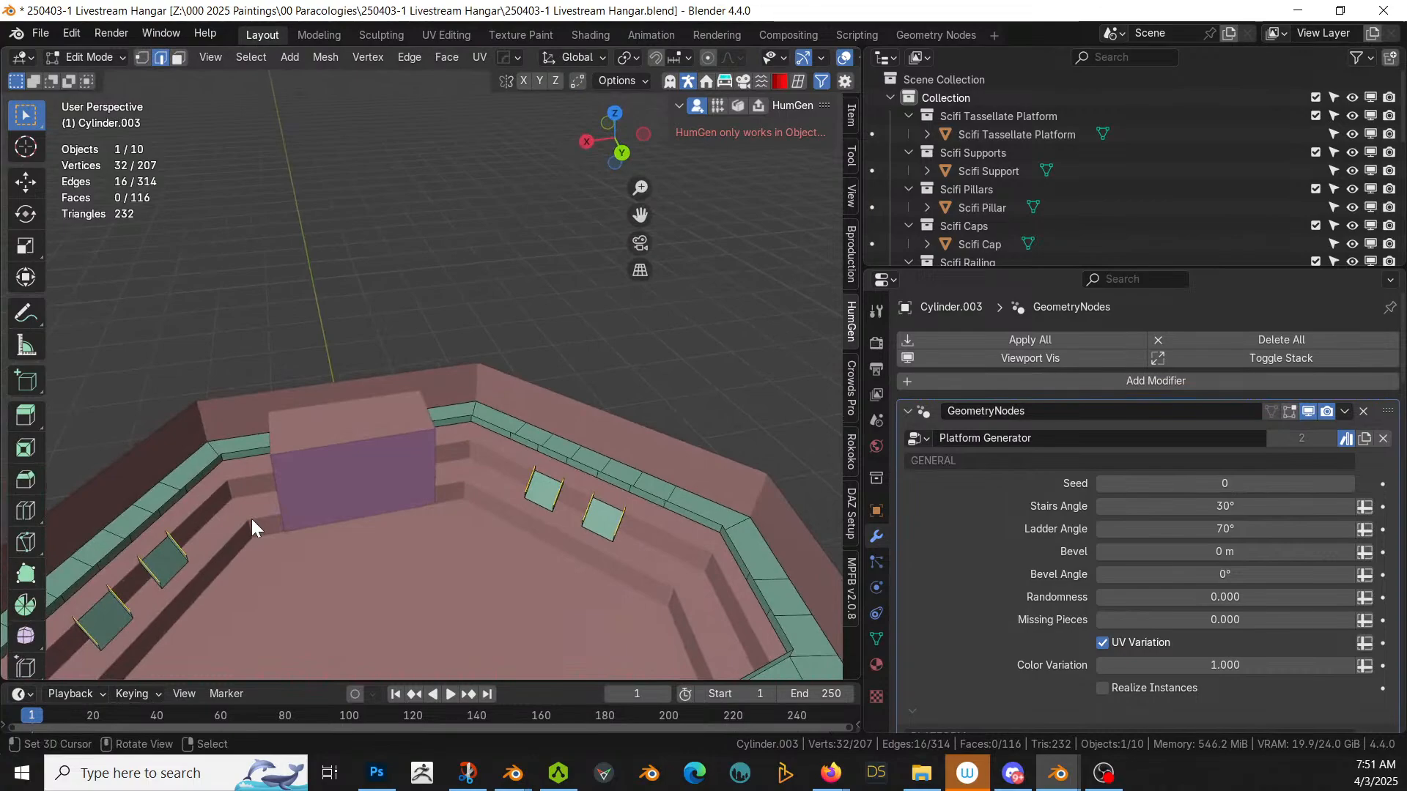
pyautogui.press('Tab')
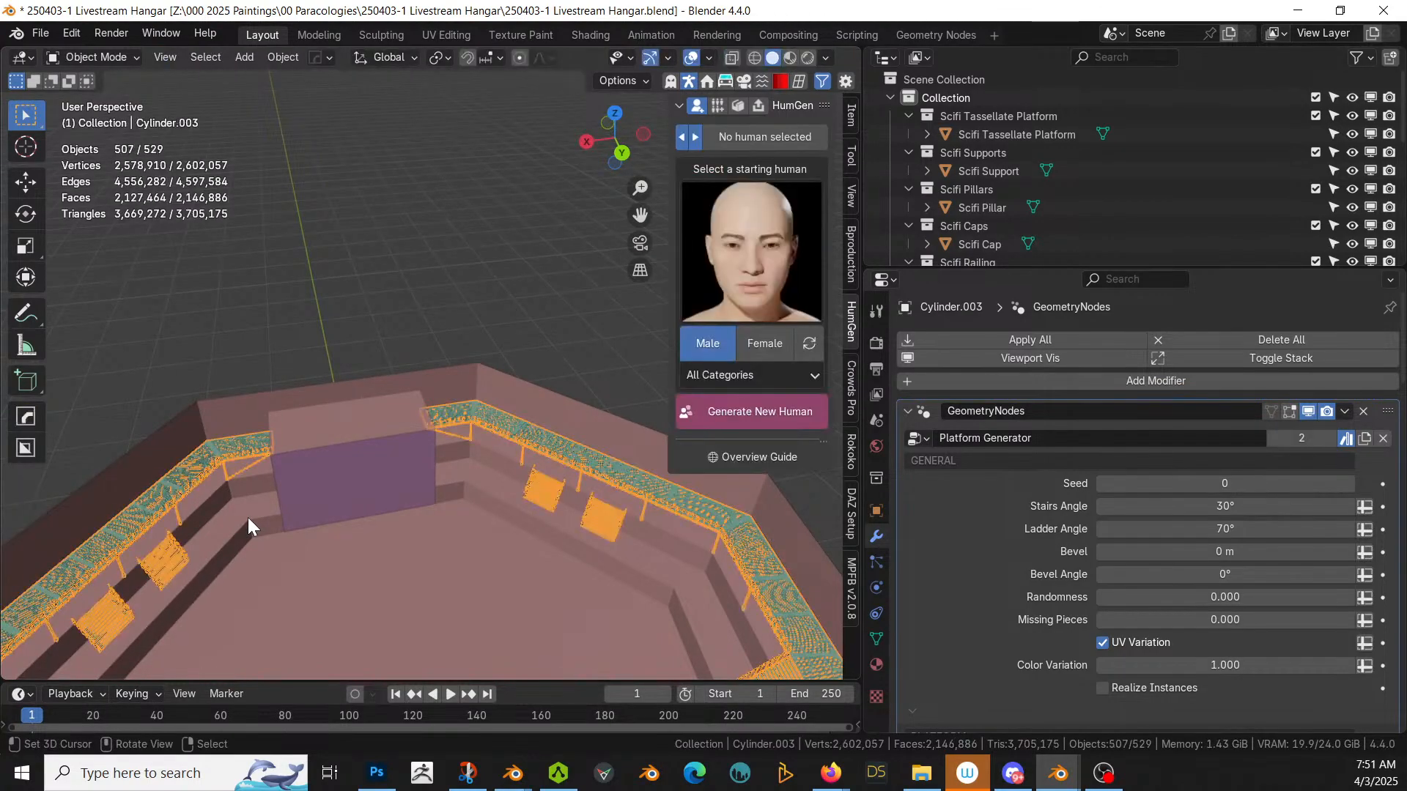
# Step: Add a centred vertical loop cut through the hangar shell's wall and steps left of the purple block
pyautogui.click(247, 517)
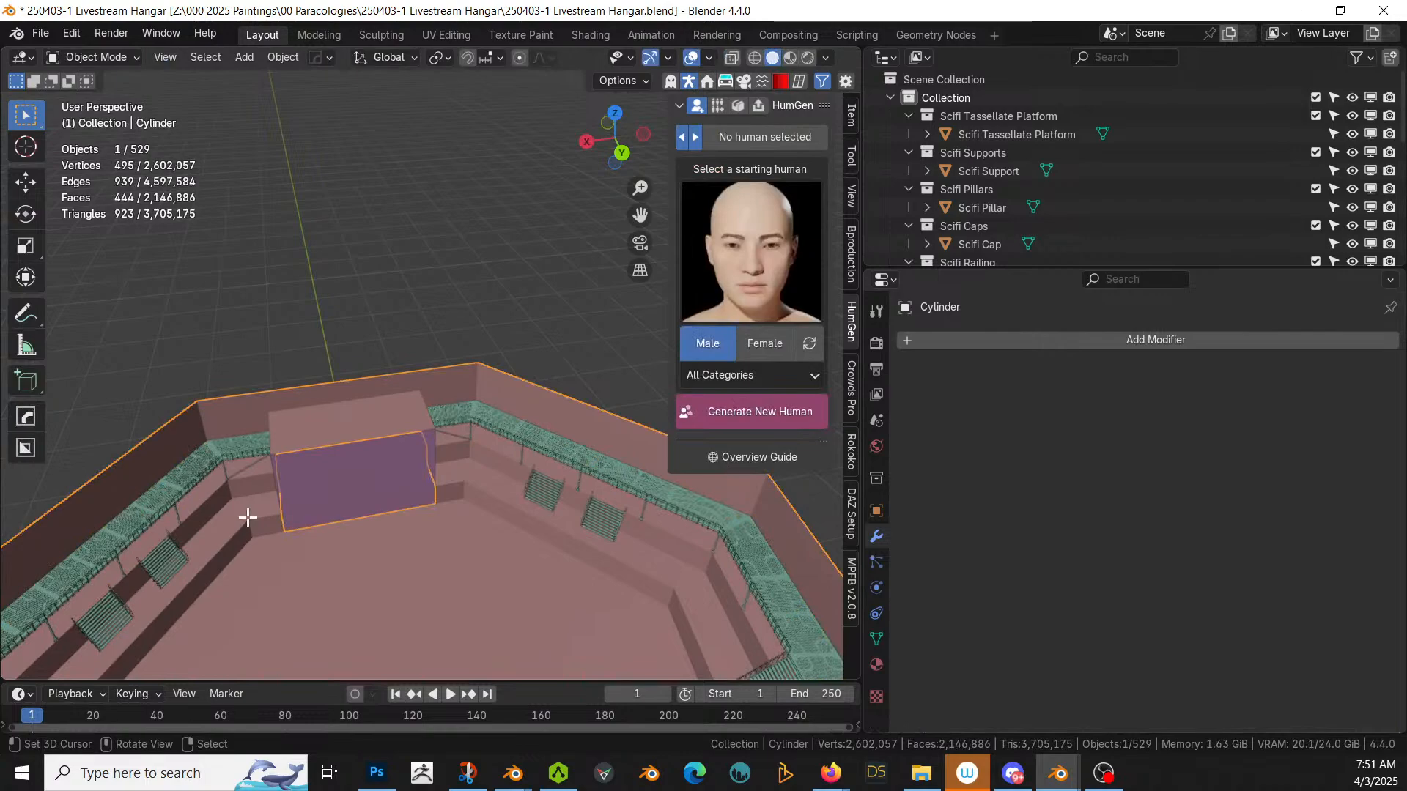
pyautogui.press('Tab')
pyautogui.scroll(3, 247, 517)
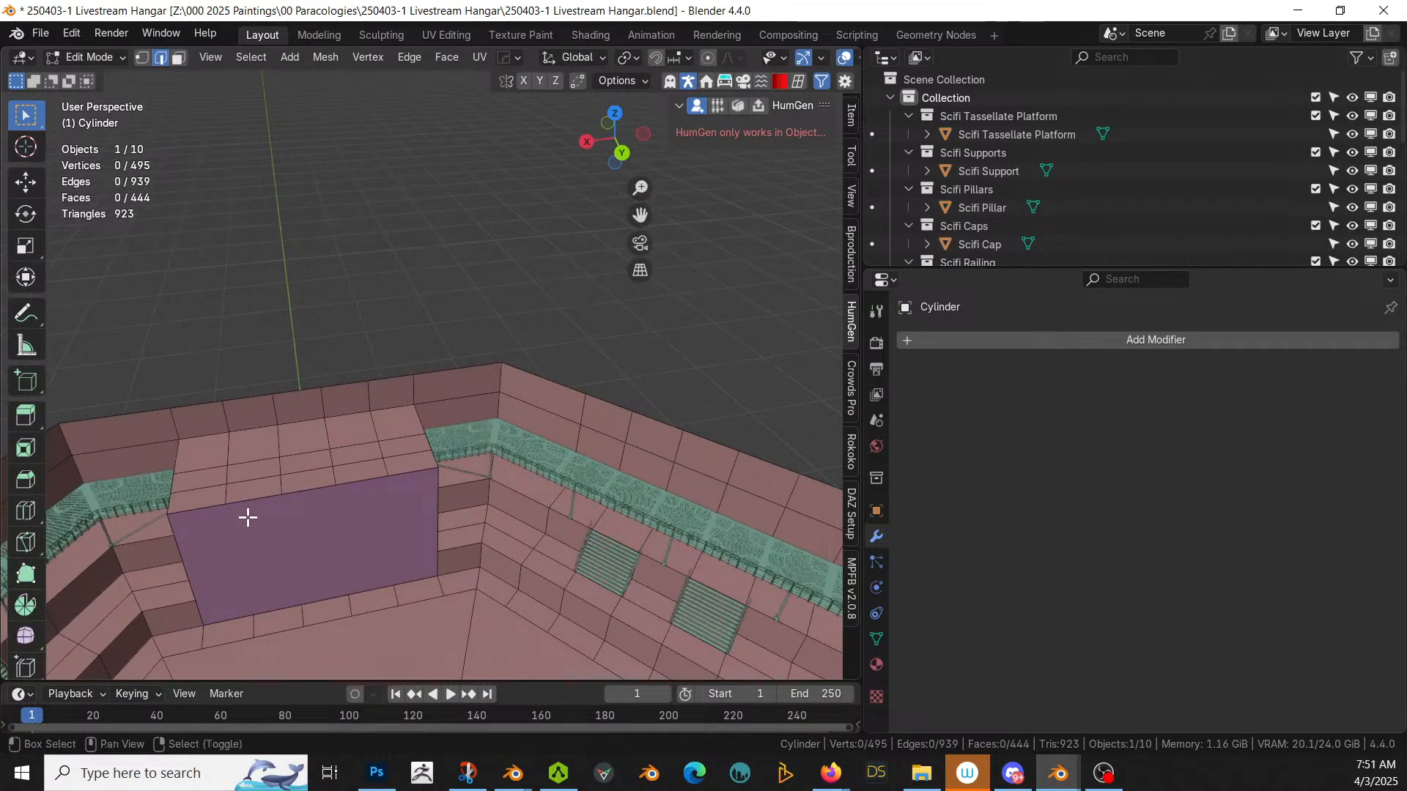
pyautogui.keyDown('shift'); pyautogui.moveTo(248, 517); pyautogui.dragTo(549, 405, button='middle'); pyautogui.keyUp('shift')
pyautogui.scroll(2, 386, 568)
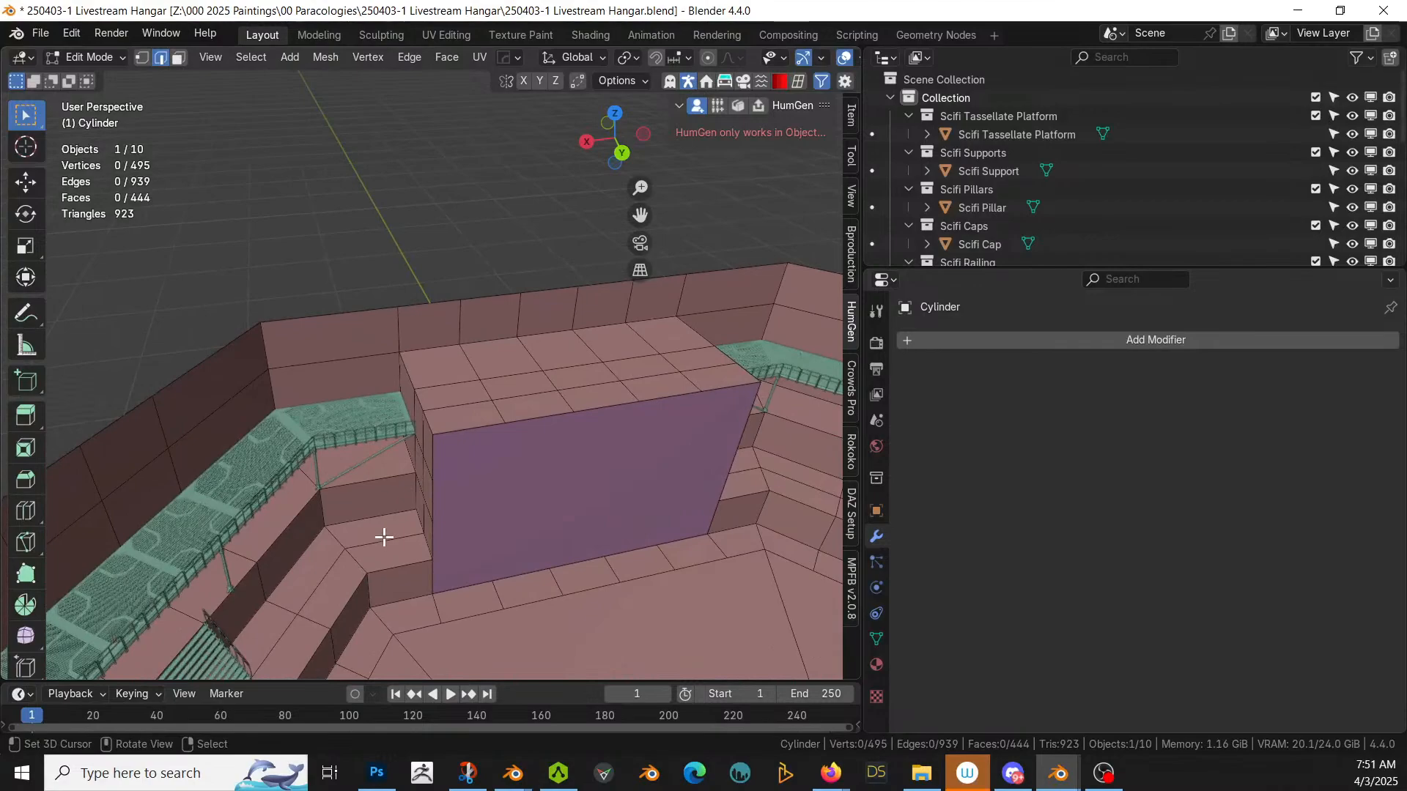
pyautogui.hotkey('ctrl', 'r')
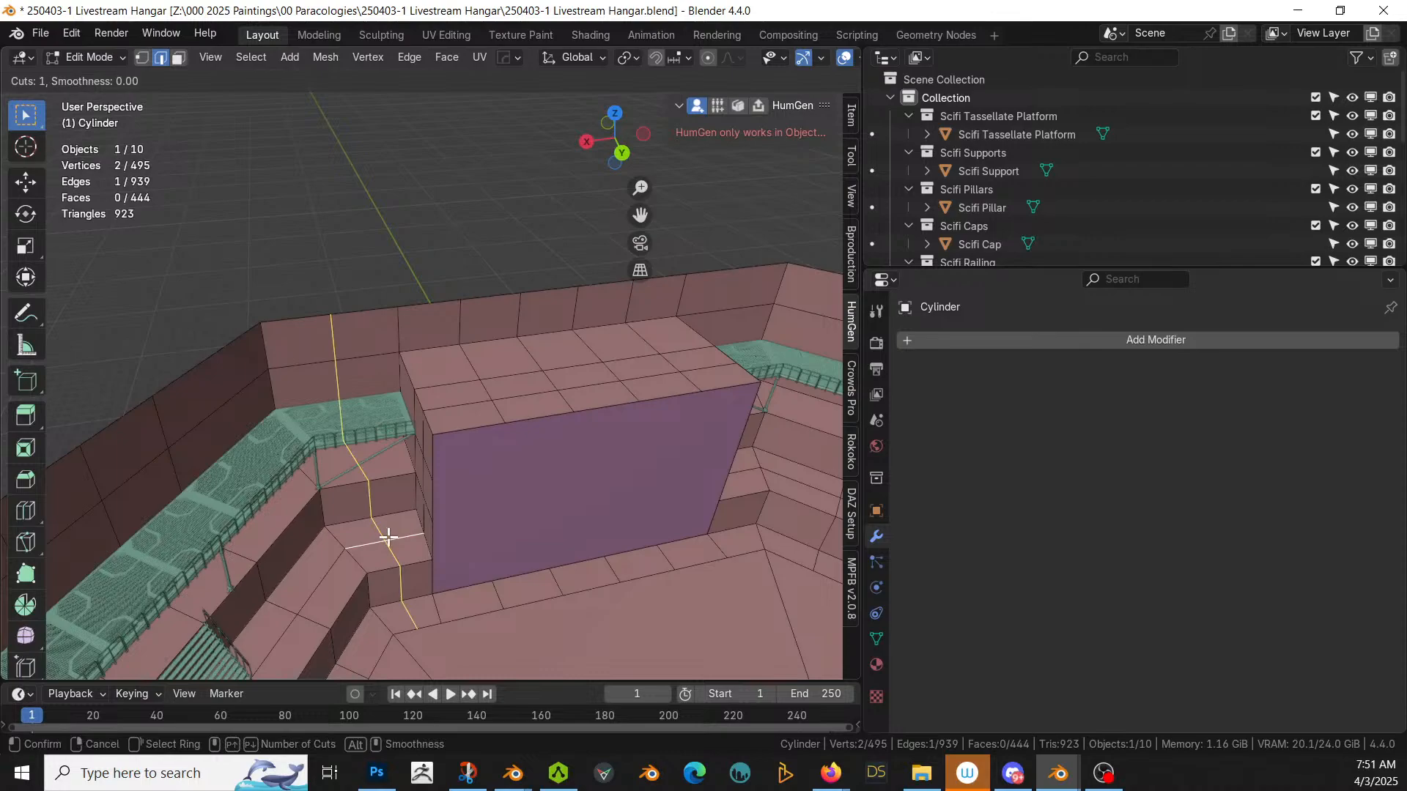
pyautogui.click(695, 624)
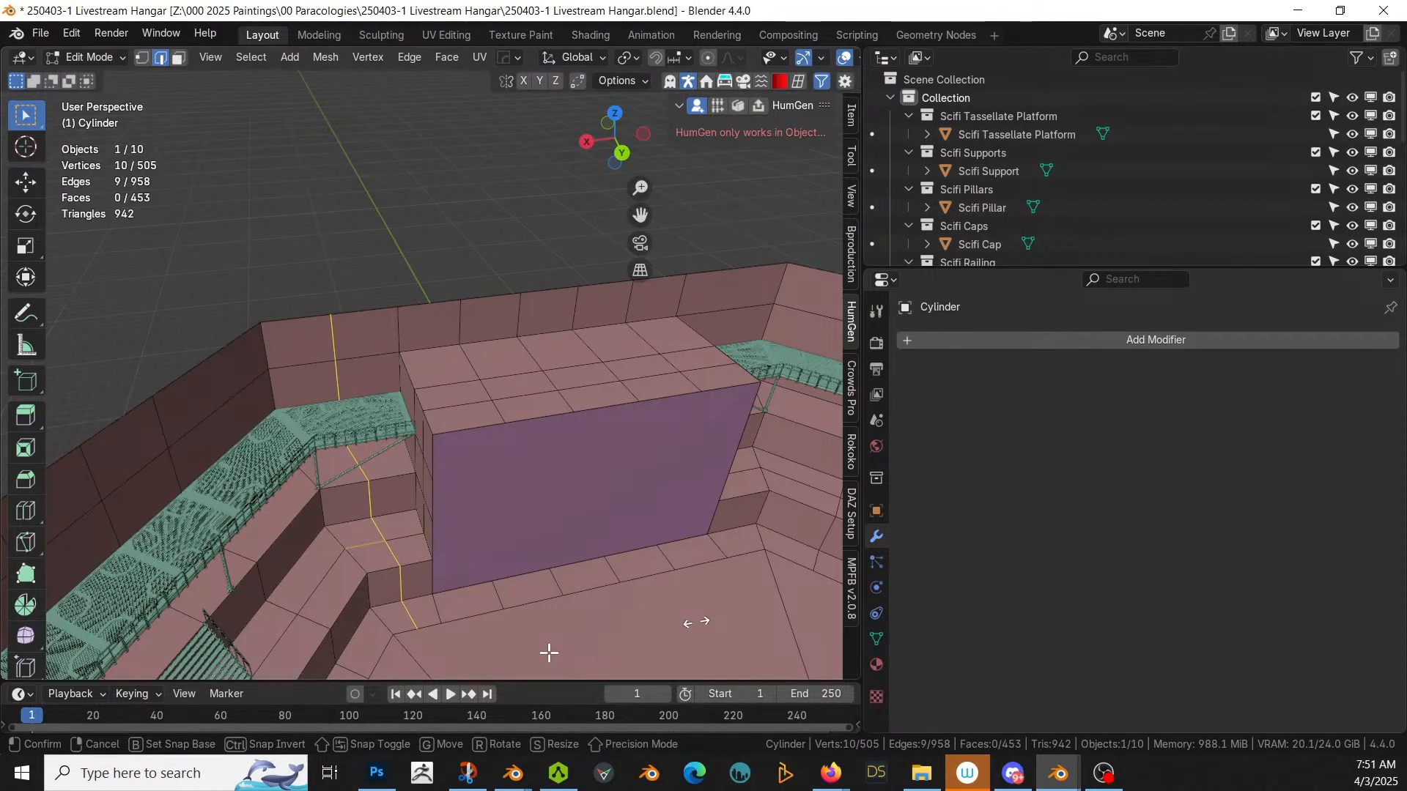
pyautogui.rightClick(596, 635)
# Step: Add a matching single loop cut through the hangar shell's wall and steps right of the purple block
pyautogui.moveTo(596, 634); pyautogui.dragTo(494, 454, button='middle')
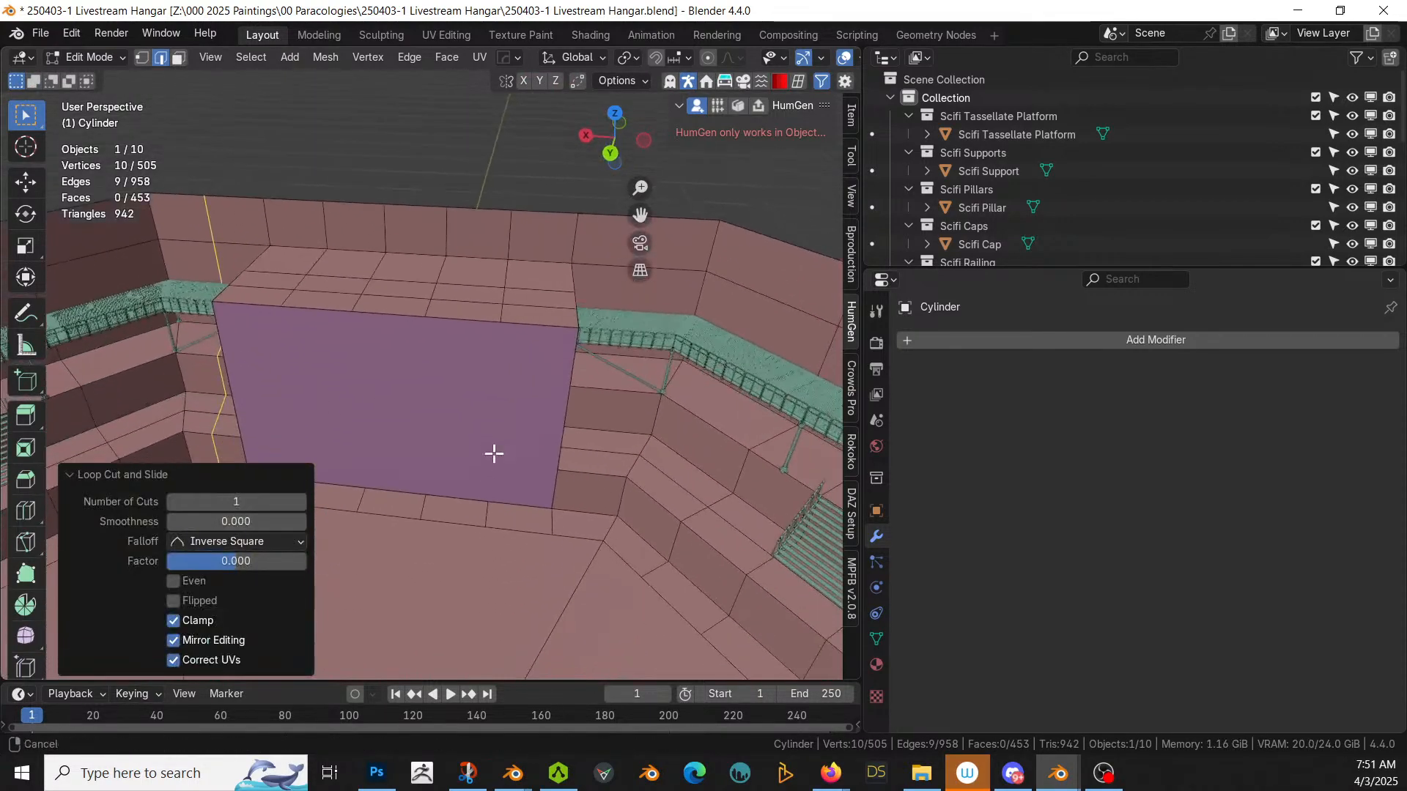
pyautogui.click(610, 449)
pyautogui.hotkey('ctrl', 'r')
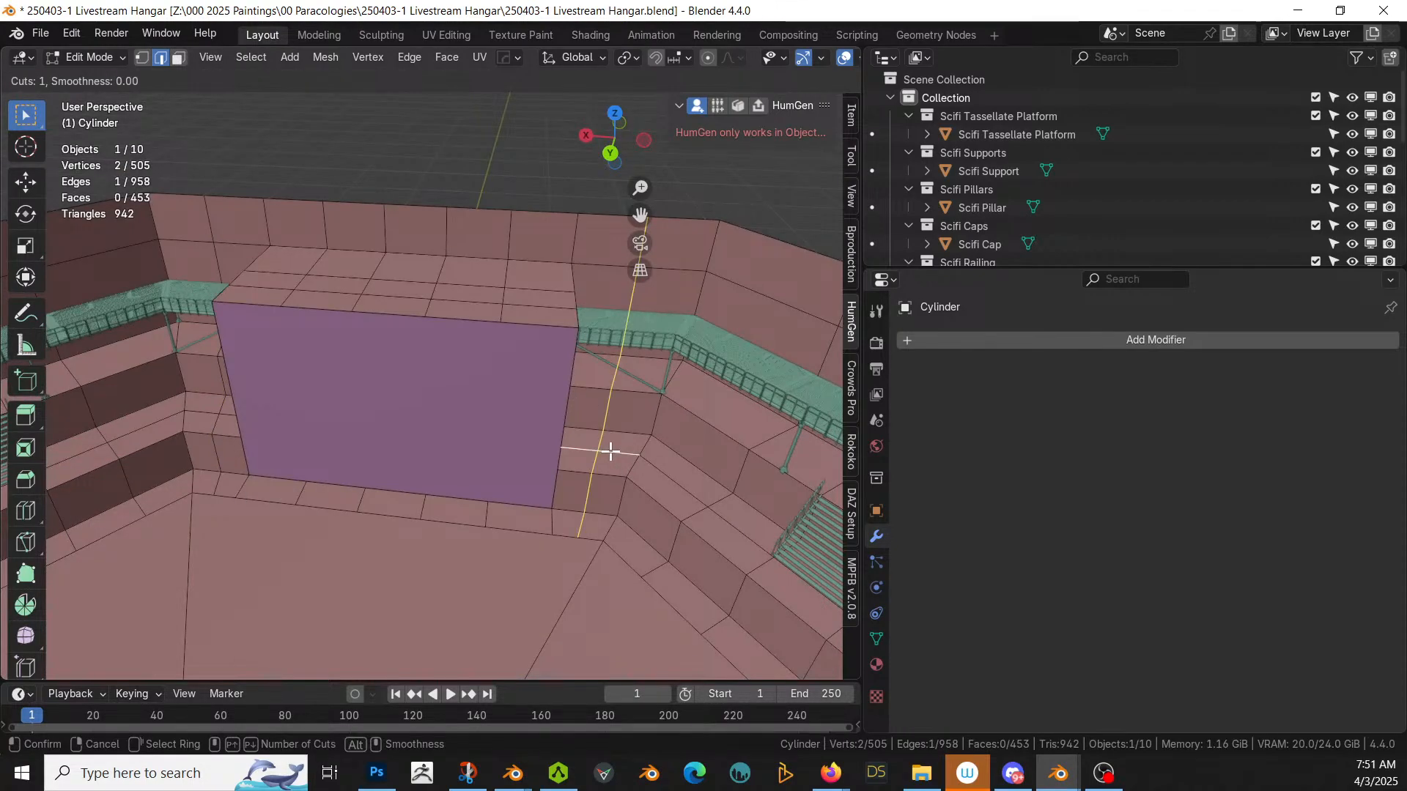
pyautogui.click(610, 450)
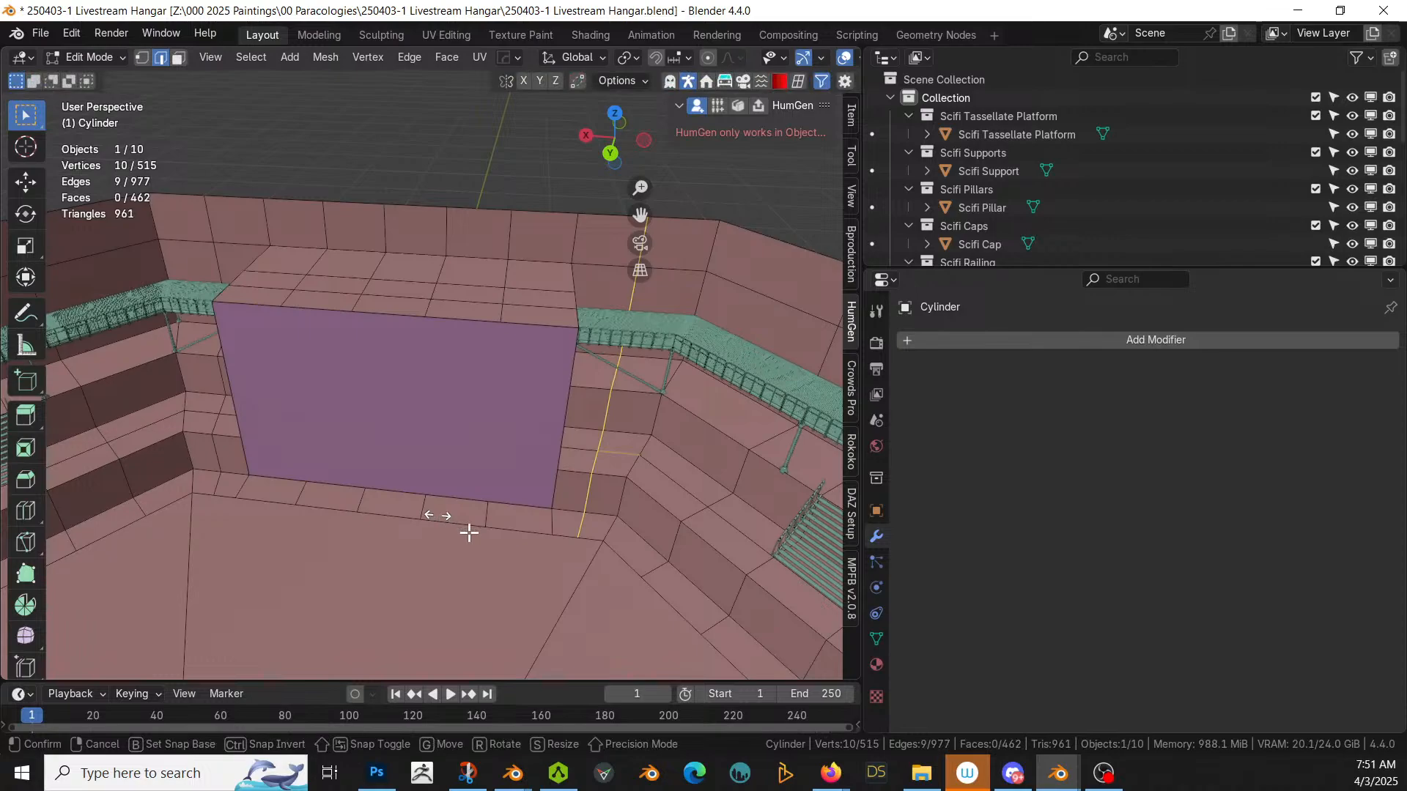
pyautogui.click(469, 532)
pyautogui.click(469, 533)
# Step: Duplicate in place the two tread edges flanking the purple block on the lower step and separate the copies into their own object
pyautogui.moveTo(469, 533); pyautogui.dragTo(479, 533, button='middle')
pyautogui.keyDown('shift'); pyautogui.moveTo(334, 584); pyautogui.dragTo(592, 567, button='middle'); pyautogui.keyUp('shift')
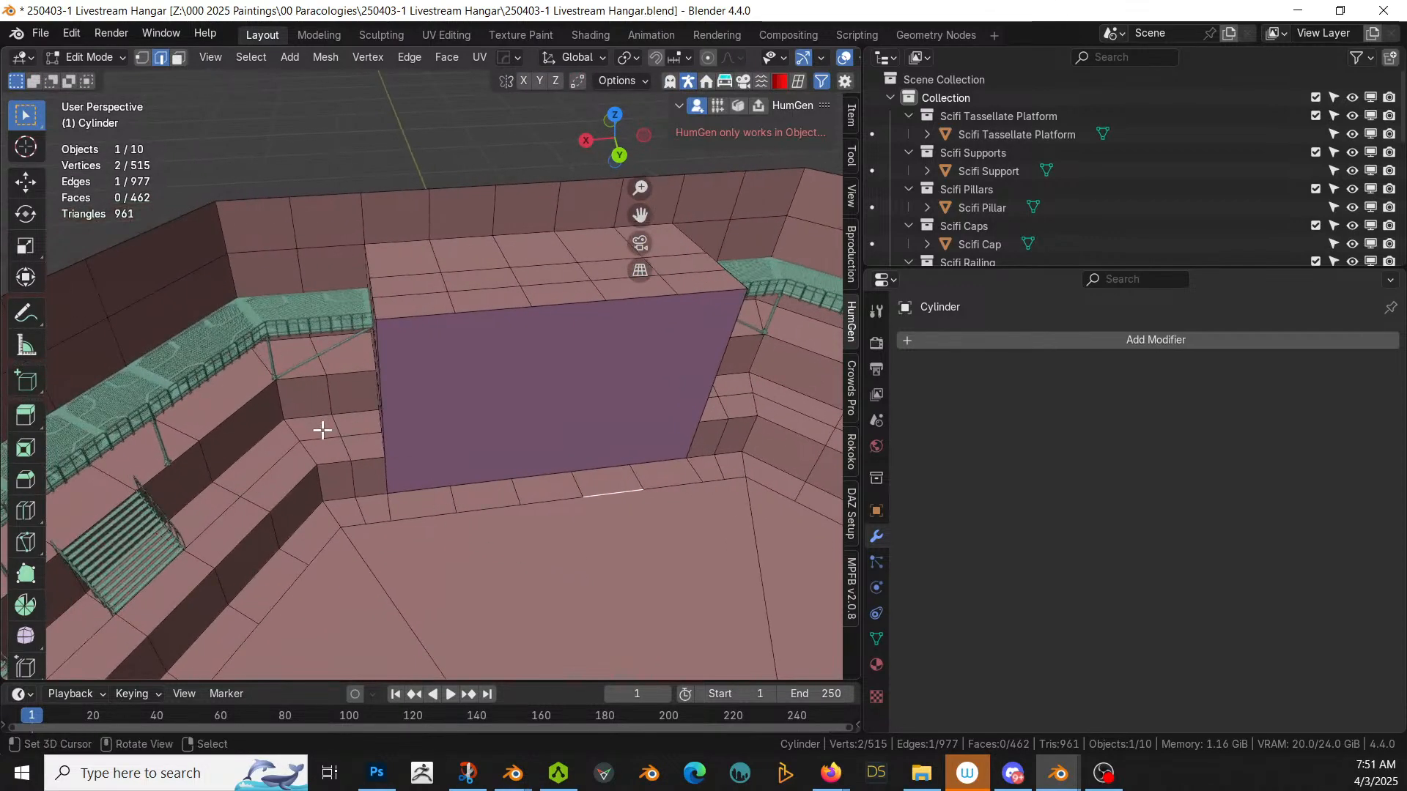
pyautogui.moveTo(362, 427); pyautogui.dragTo(446, 430, button='middle')
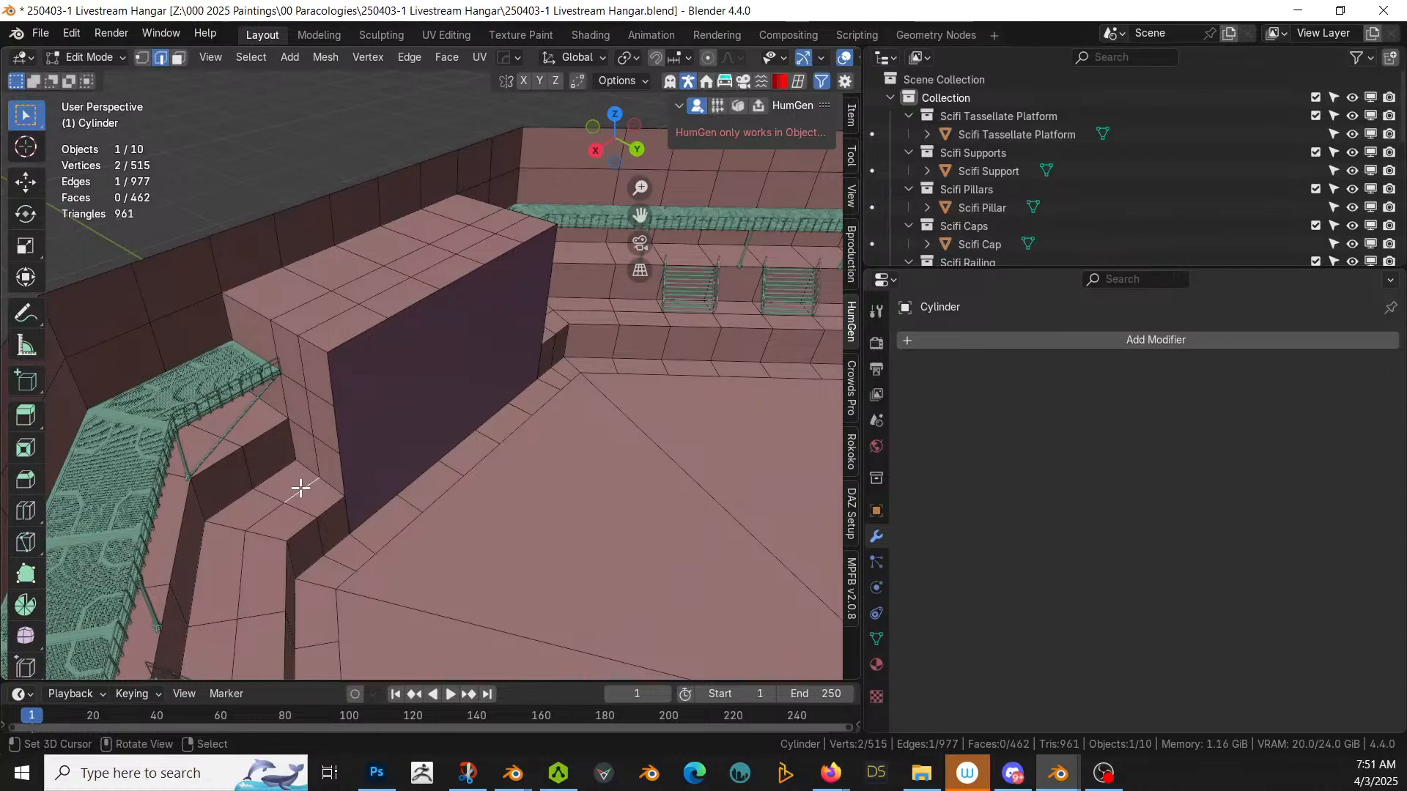
pyautogui.moveTo(399, 486); pyautogui.dragTo(547, 465, button='middle')
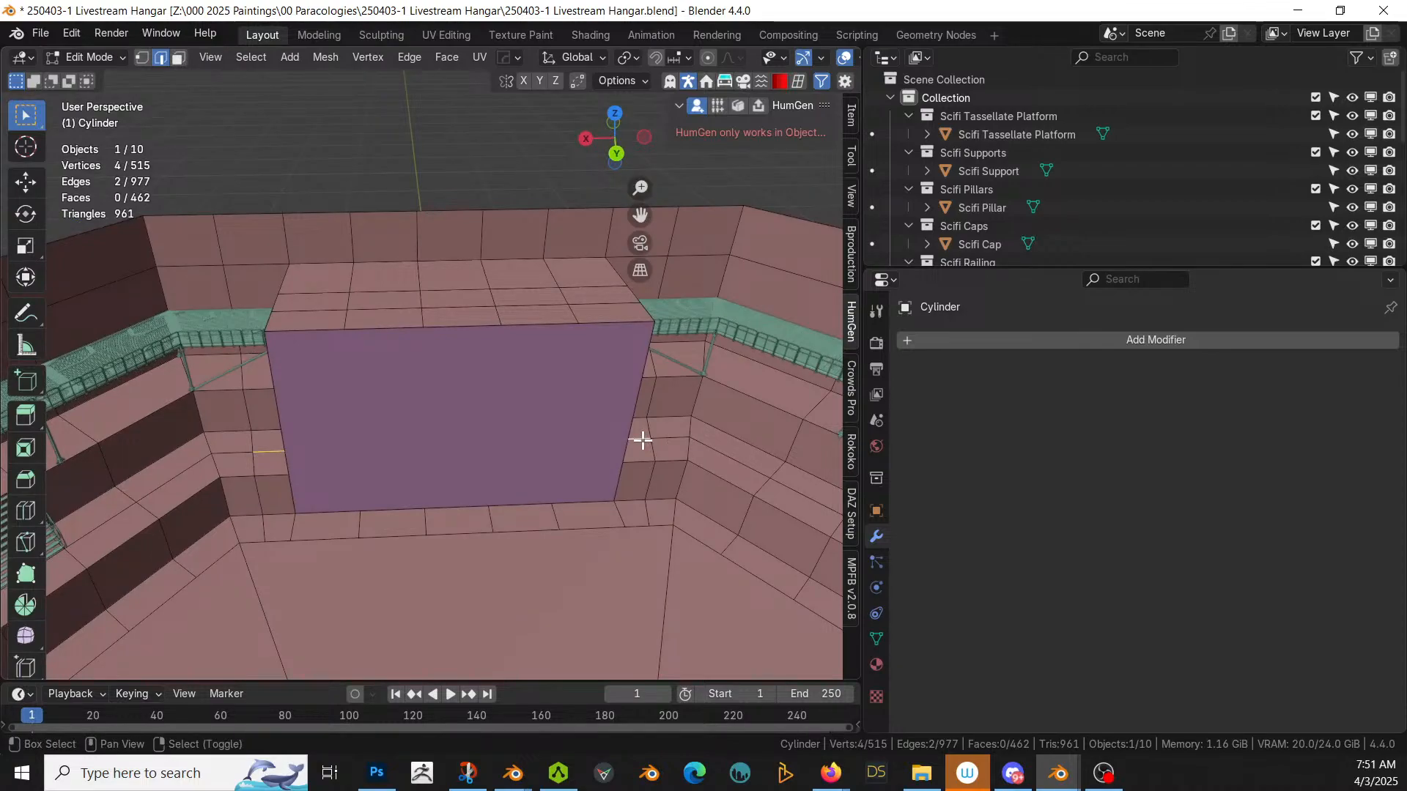
pyautogui.hotkey('shift', 'd')
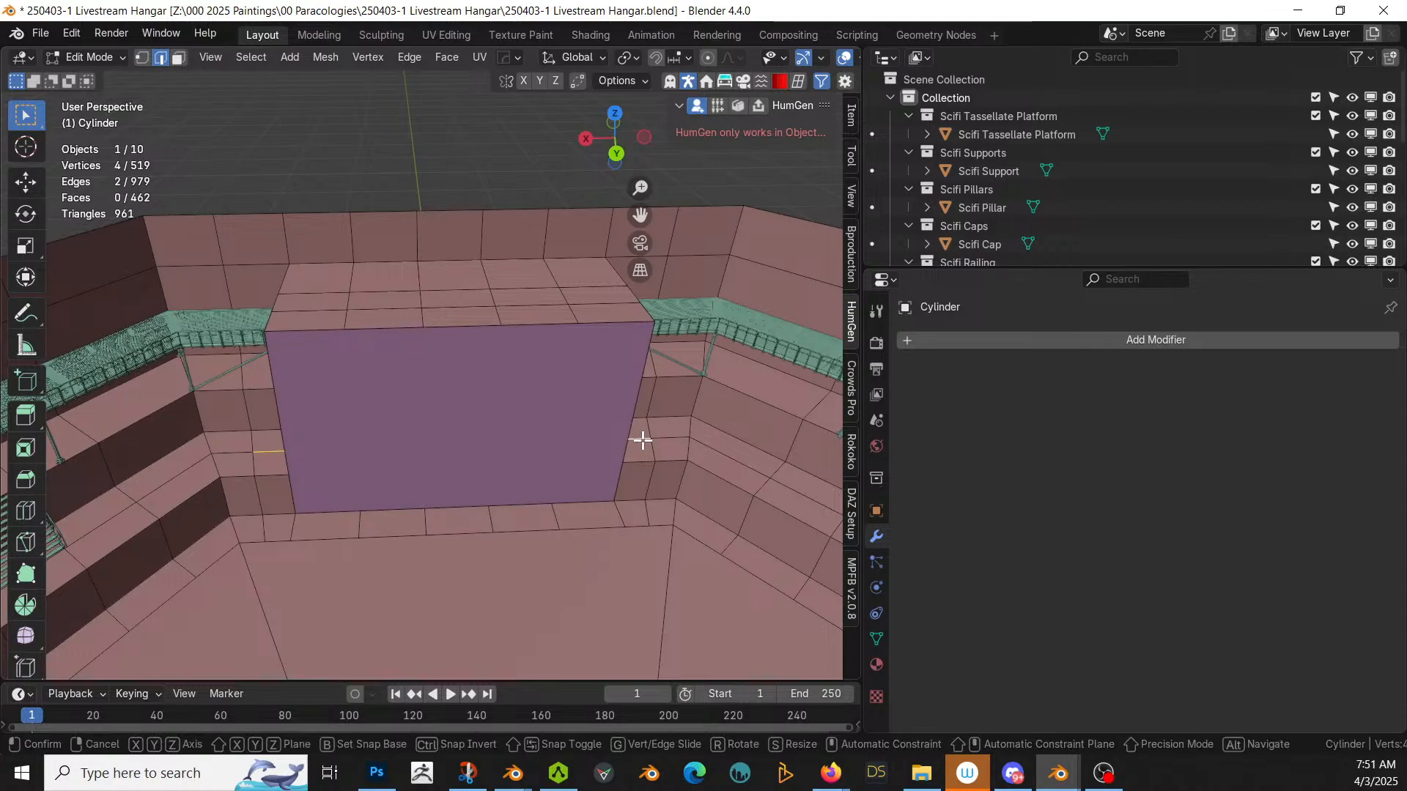
pyautogui.rightClick(642, 440)
pyautogui.press('p')
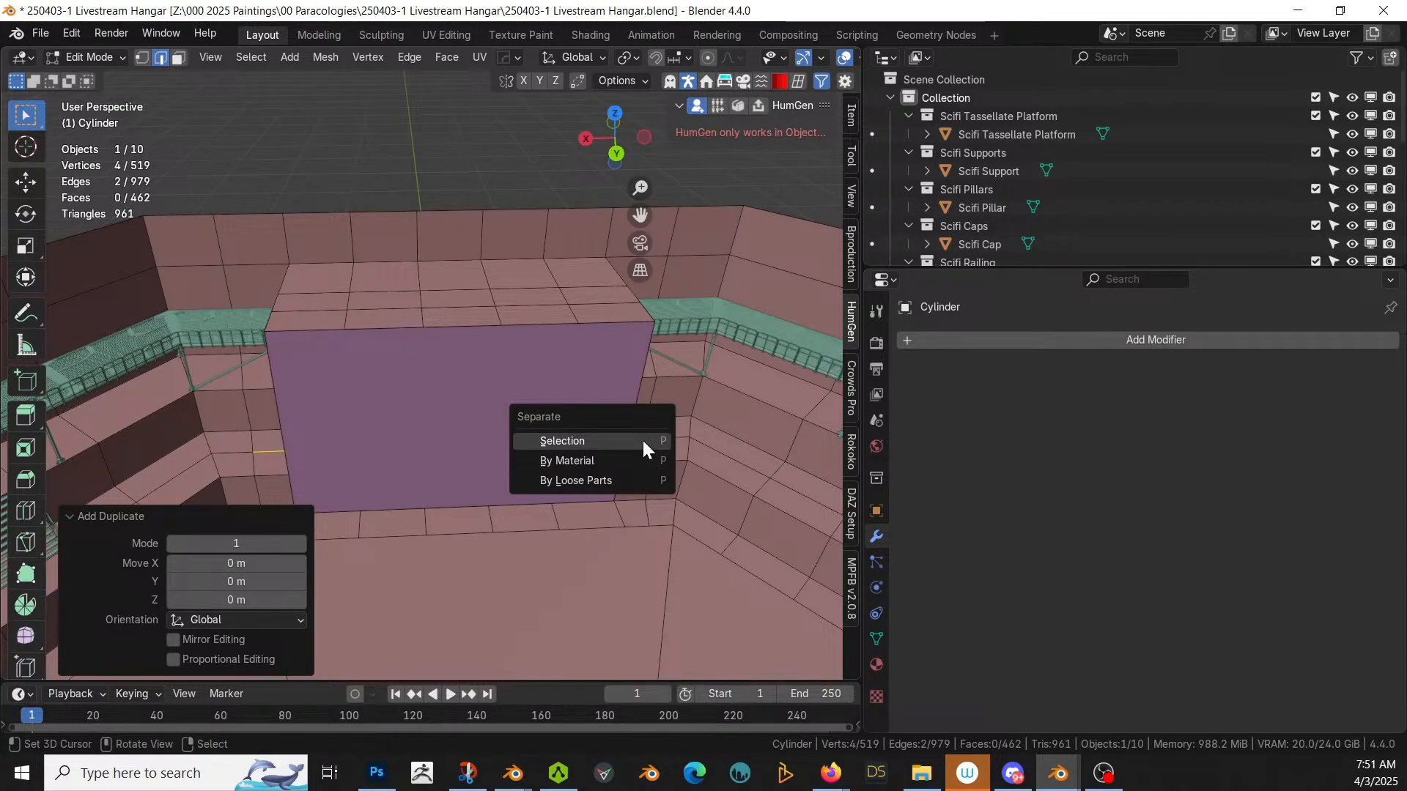
pyautogui.click(642, 440)
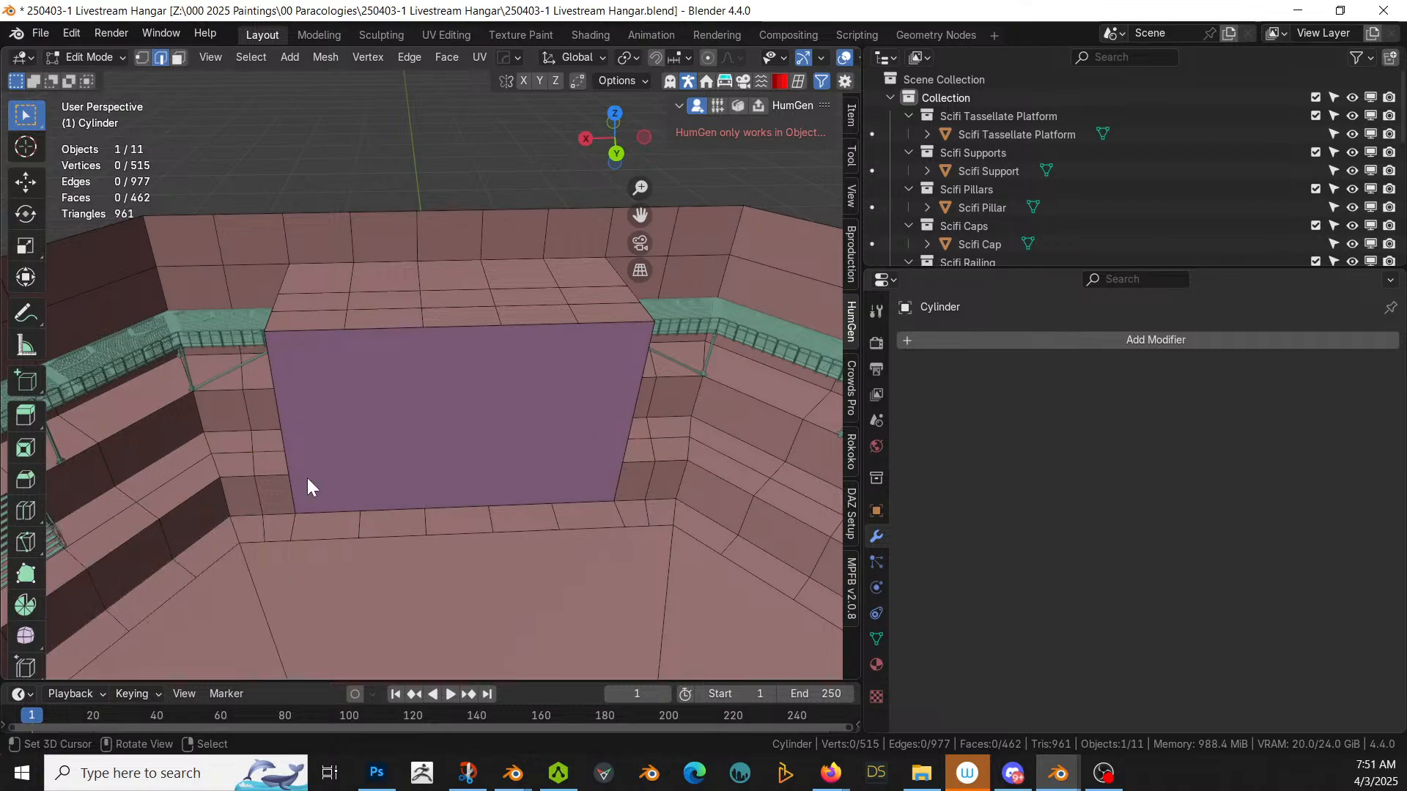
# Step: Join the separated tread edges flanking the purple block into the sci-fi walkway object that carries the Platform Generator
pyautogui.press('Tab')
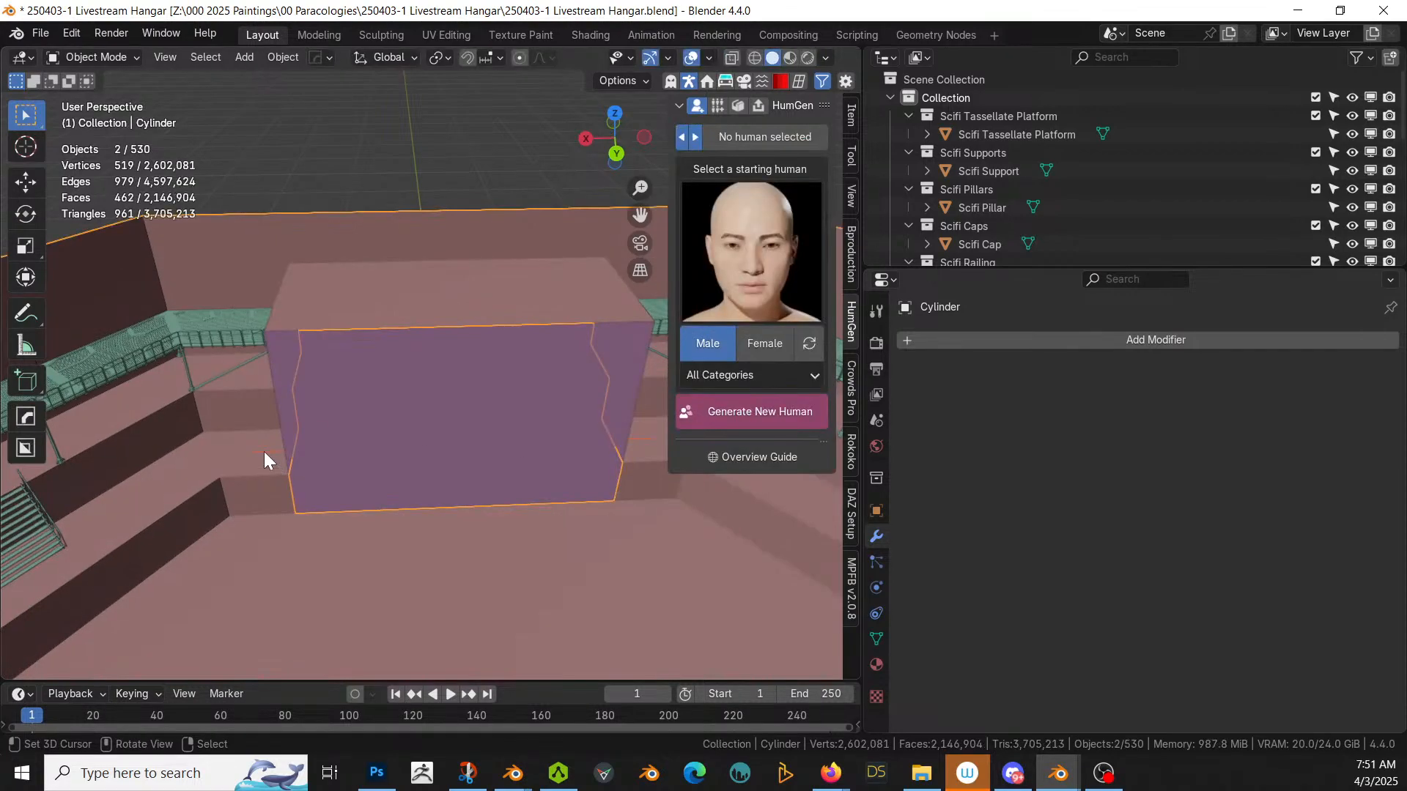
pyautogui.click(264, 451)
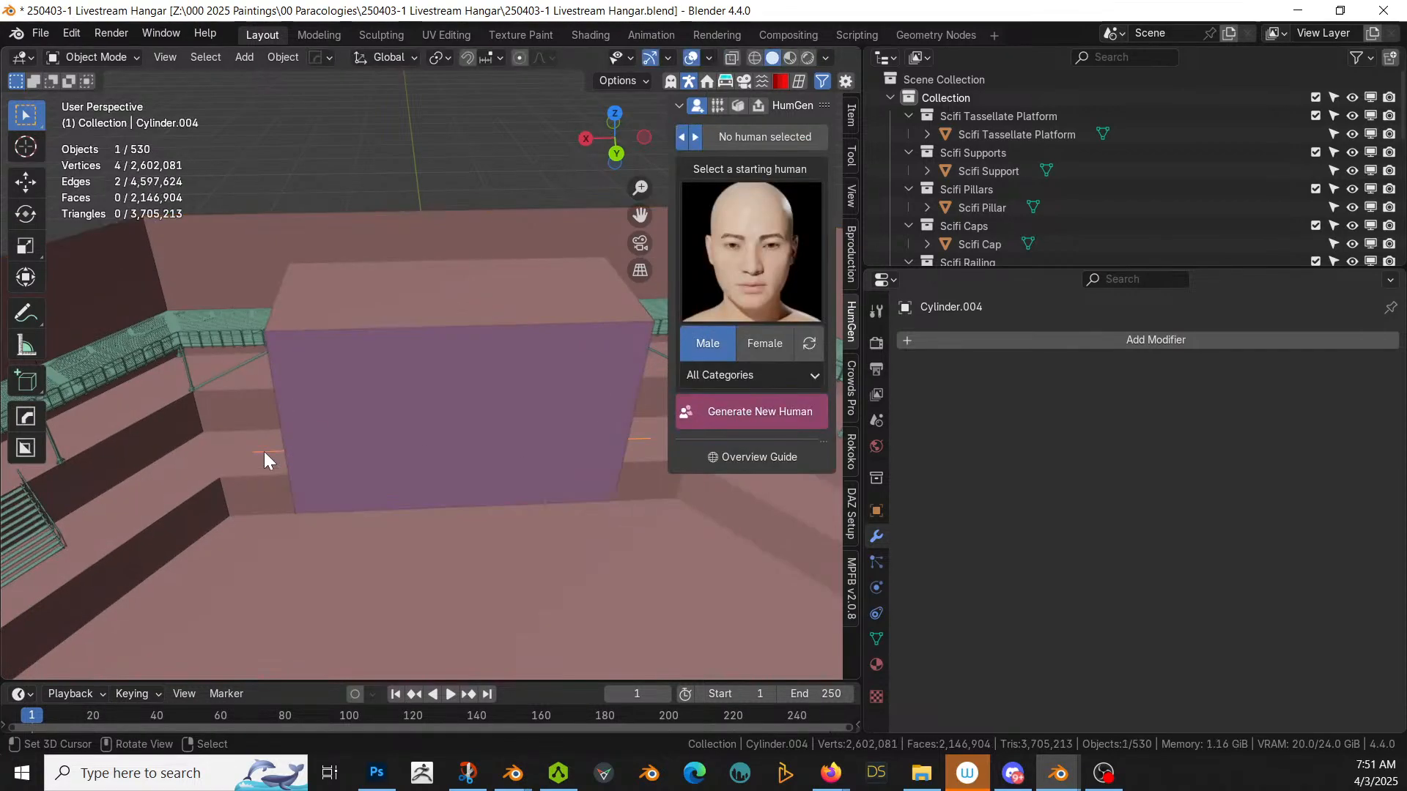
pyautogui.click(229, 333)
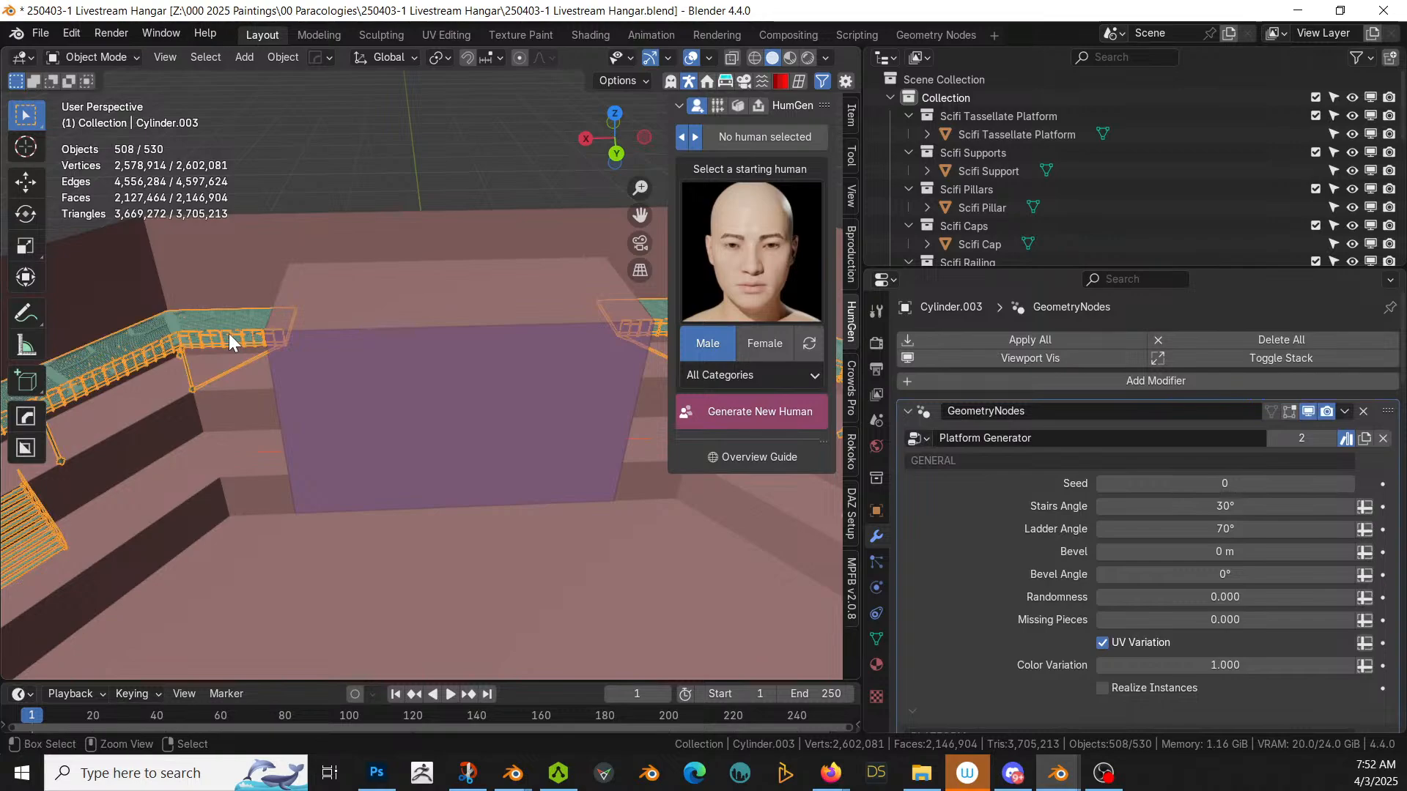
pyautogui.hotkey('ctrl', 'j')
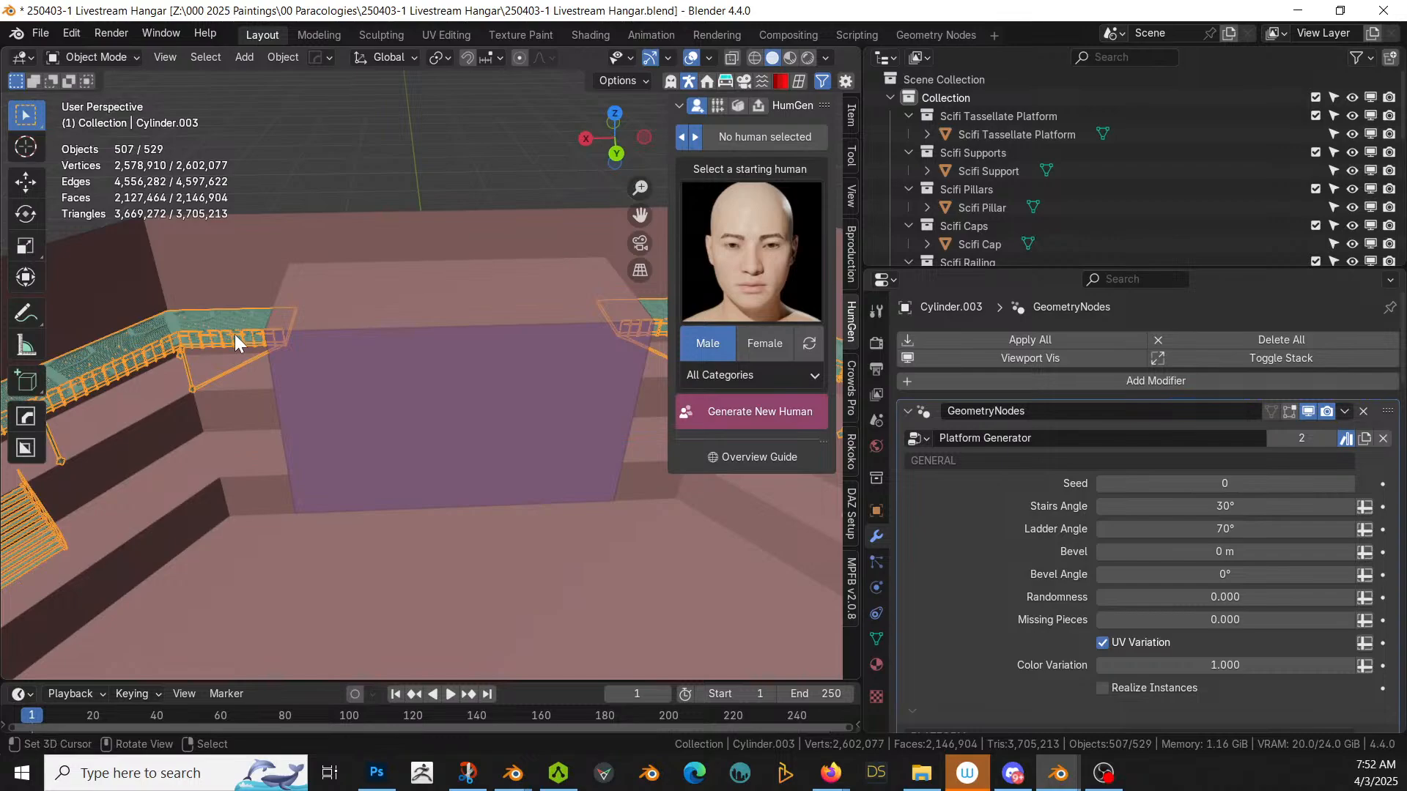
# Step: Add a single centred loop cut across the walkway mesh segment left of the purple block
pyautogui.moveTo(234, 334); pyautogui.dragTo(290, 361, button='middle')
pyautogui.press('Tab')
pyautogui.moveTo(271, 434); pyautogui.dragTo(405, 395, button='middle')
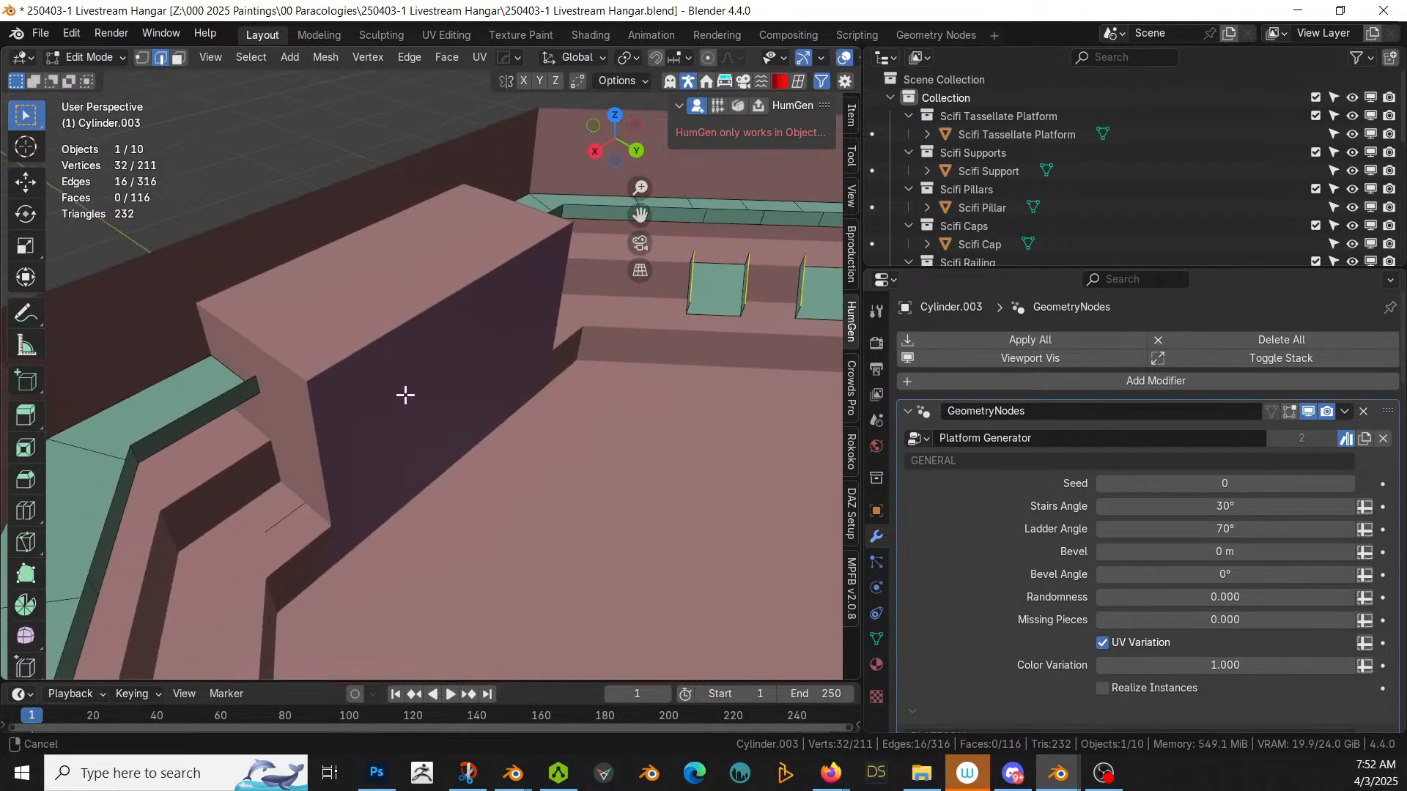
pyautogui.click(197, 407)
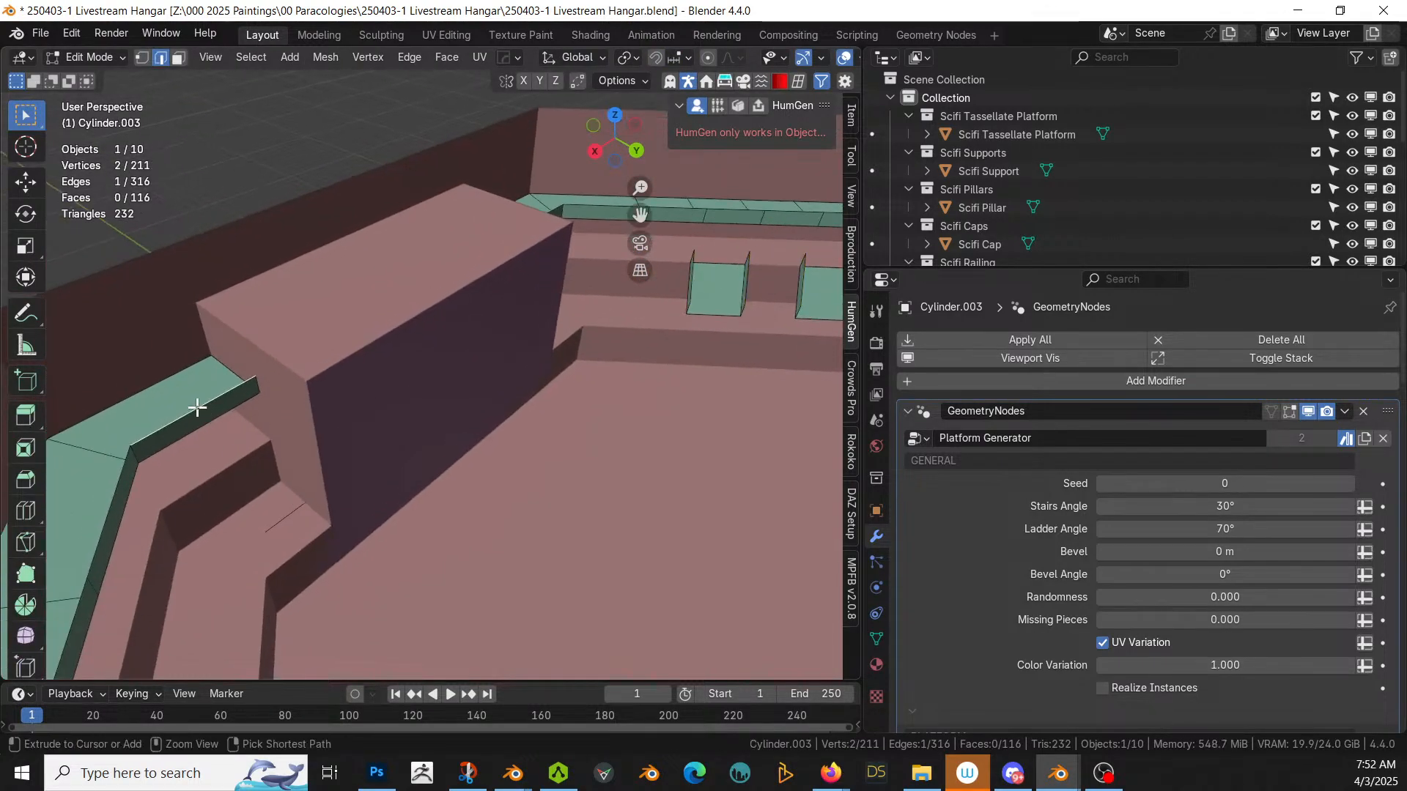
pyautogui.hotkey('ctrl', 'r')
pyautogui.click(196, 406)
pyautogui.rightClick(320, 405)
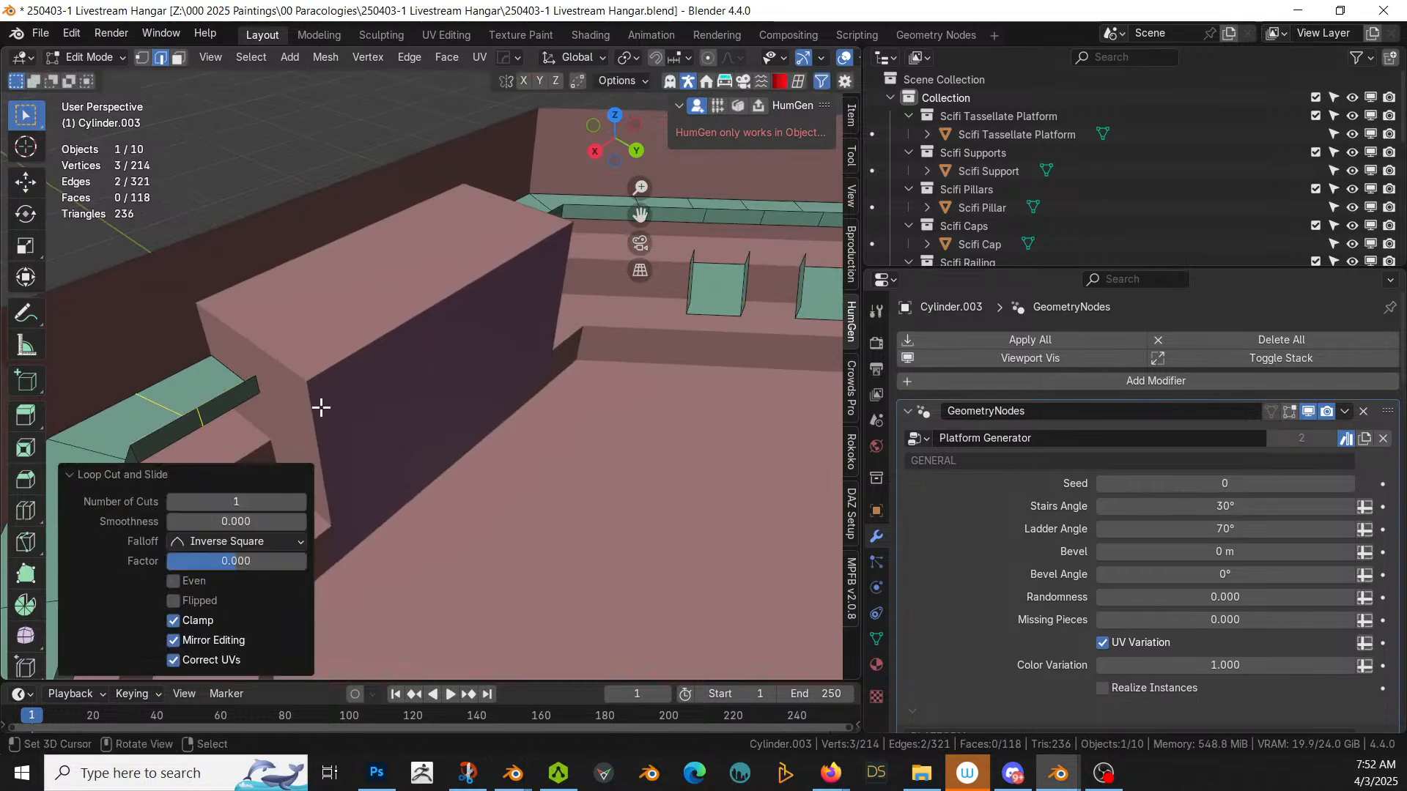
# Step: Delete the walkway's vertical front face nearest the purple block on its left side
pyautogui.moveTo(320, 405); pyautogui.dragTo(596, 350, button='middle')
pyautogui.moveTo(438, 354); pyautogui.dragTo(524, 336, button='middle')
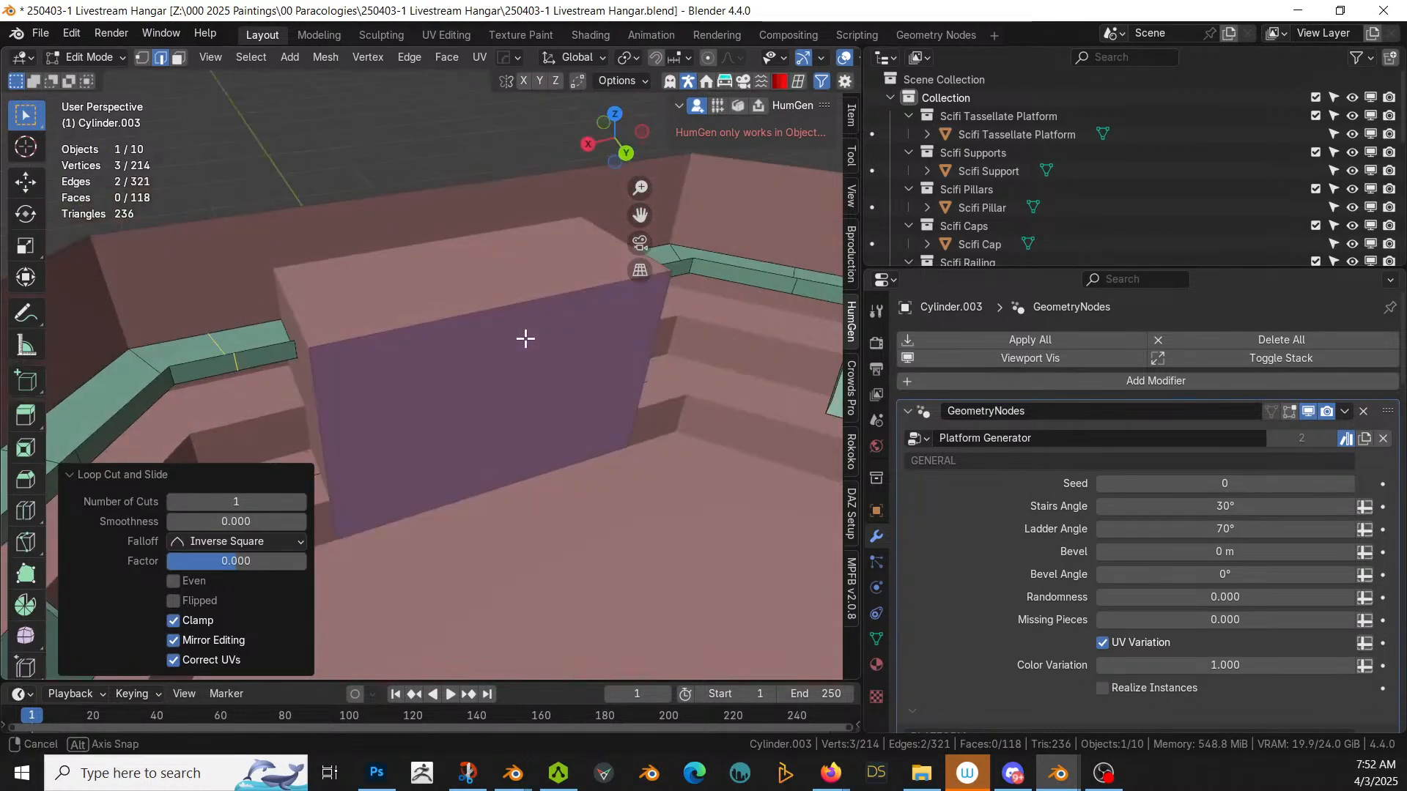
pyautogui.press('3')
pyautogui.click(271, 349)
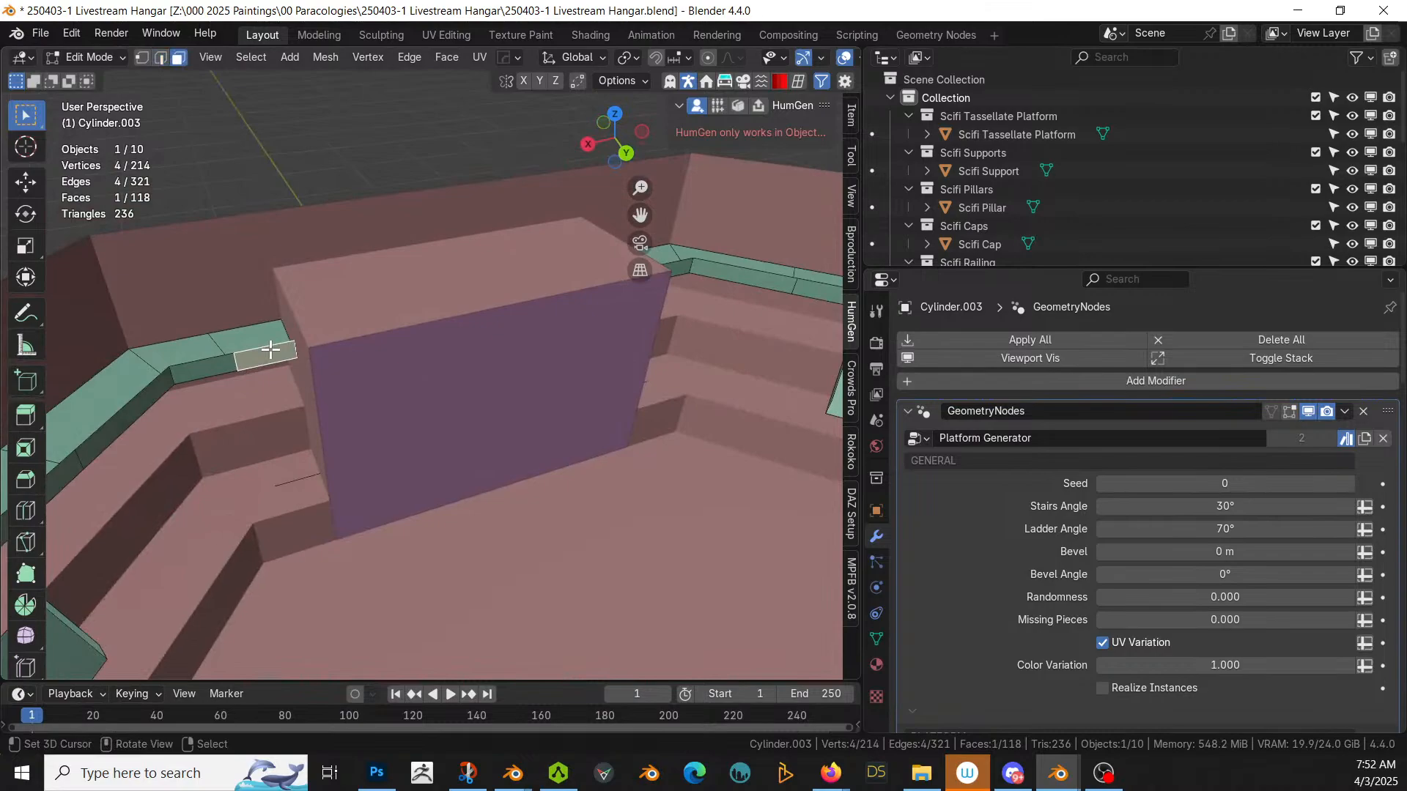
pyautogui.press('x')
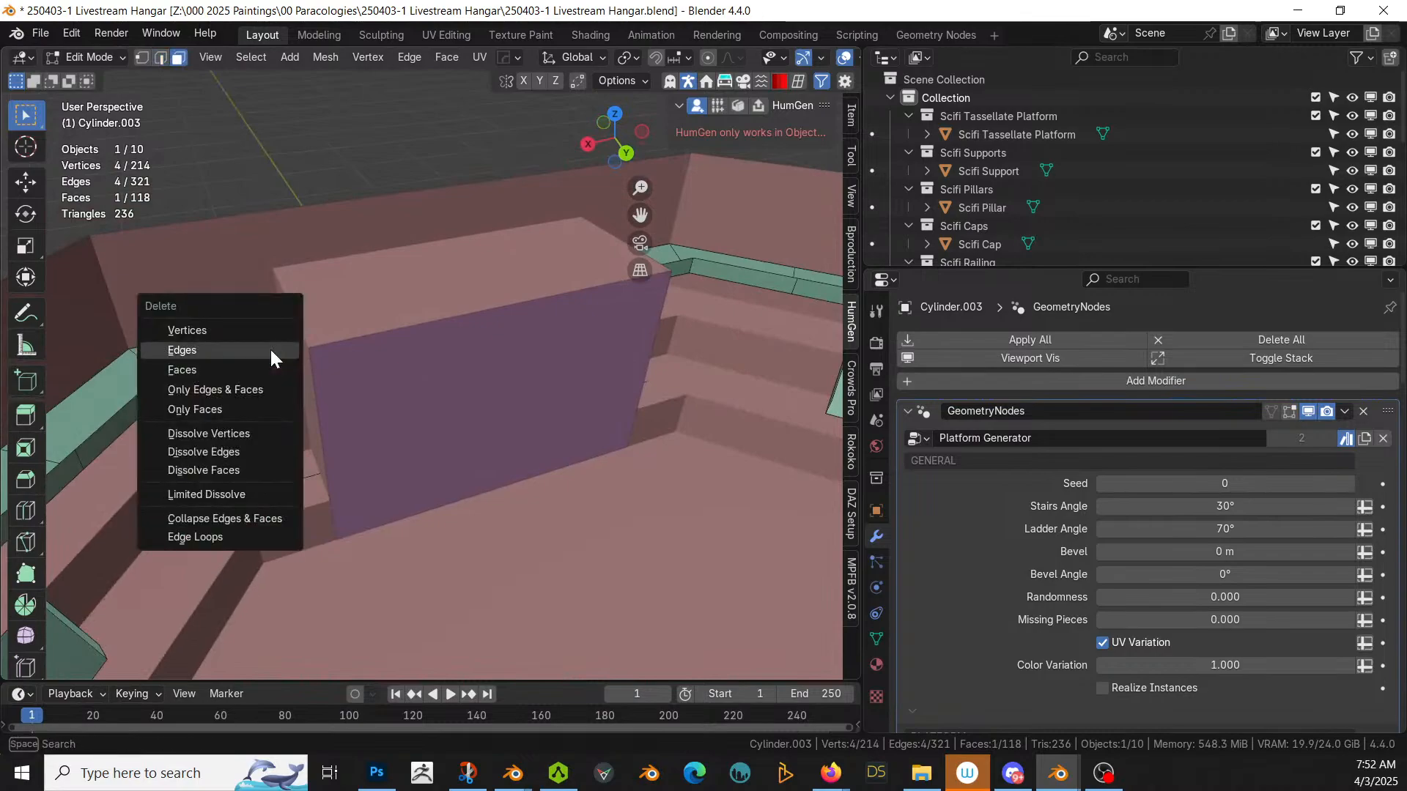
pyautogui.click(226, 367)
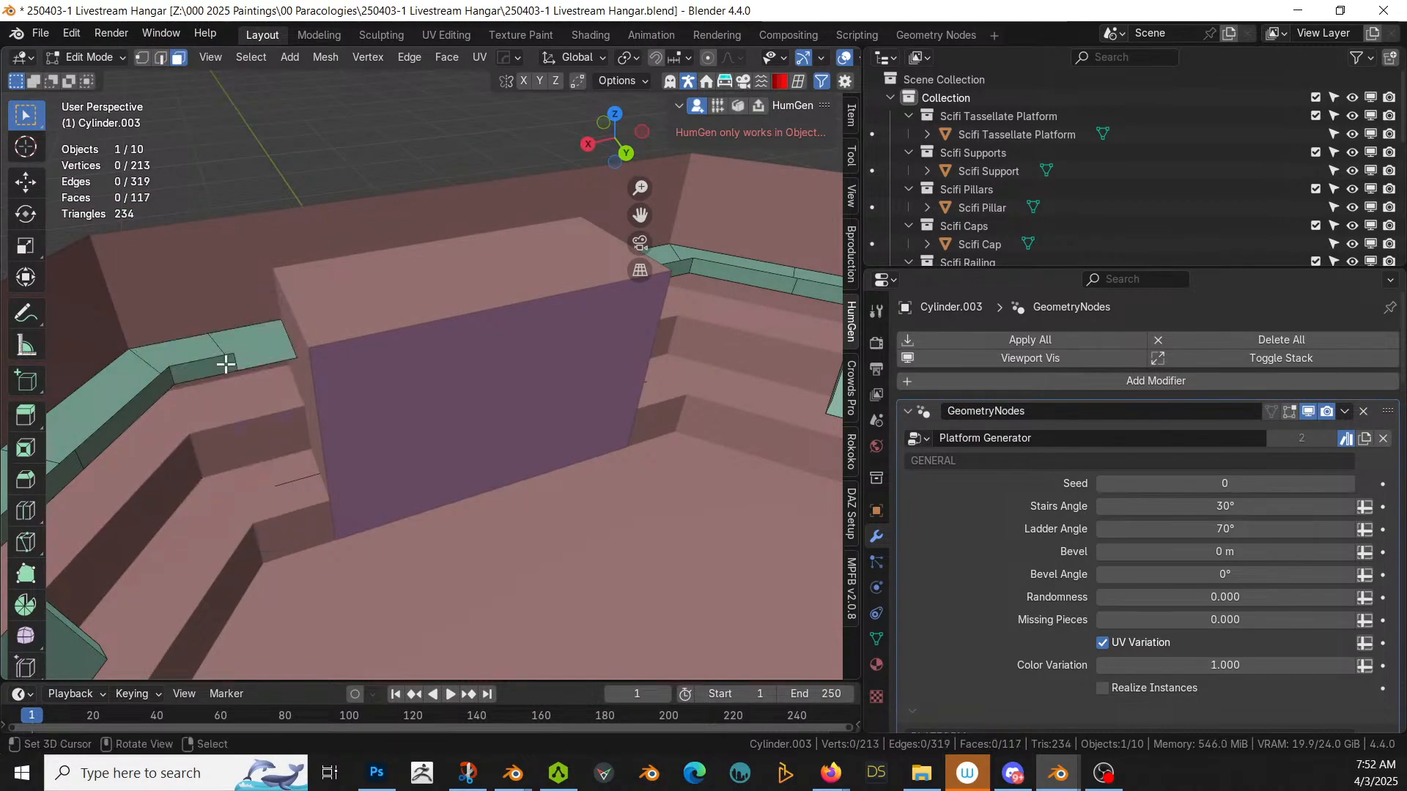
# Step: Fill a ladder face between the loose tread edge and the walkway edge above it, left of the purple block
pyautogui.press('2')
pyautogui.click(301, 481)
pyautogui.keyDown('shift'); pyautogui.click(281, 367); pyautogui.keyUp('shift')
pyautogui.press('f')
pyautogui.moveTo(569, 399); pyautogui.dragTo(240, 402, button='middle')
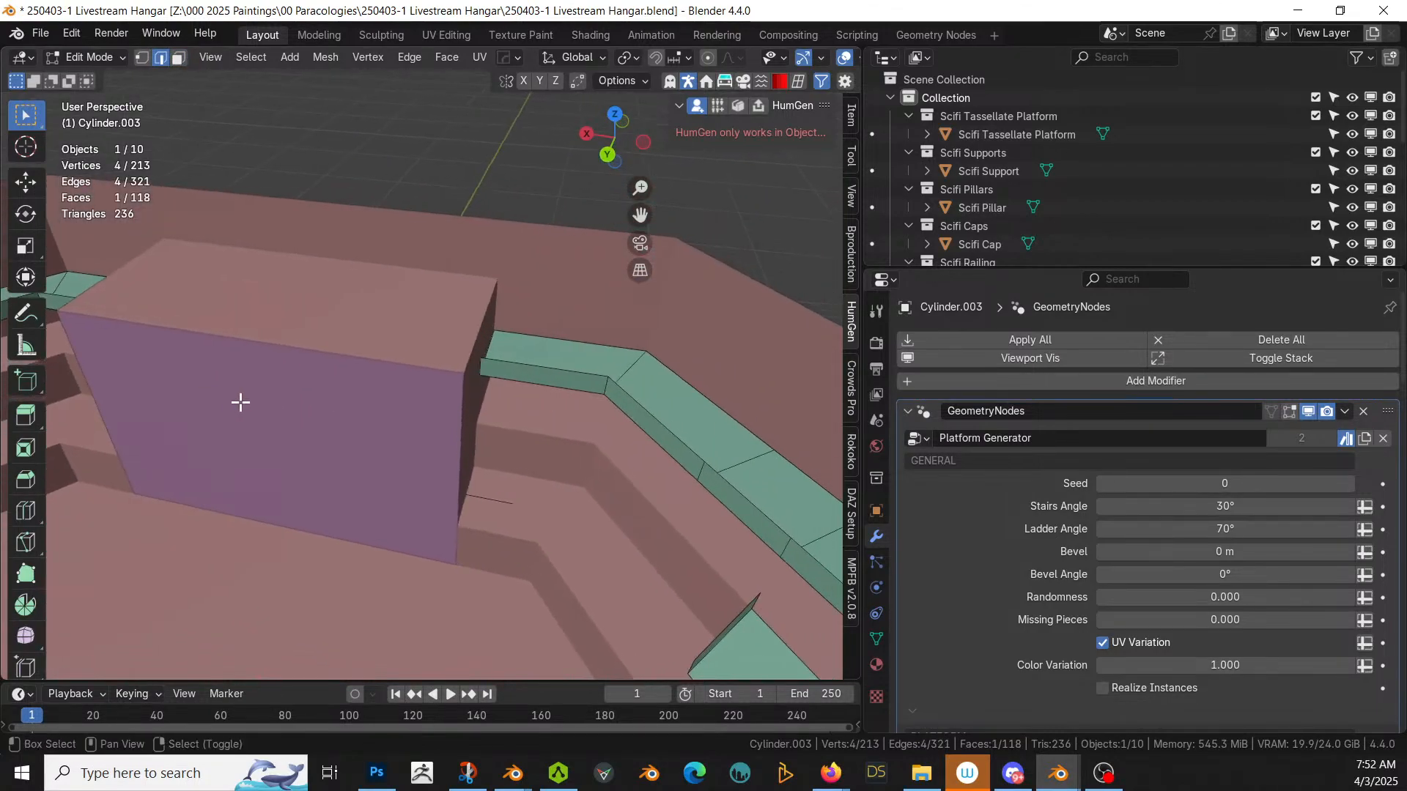
# Step: Loop cut the walkway segment right of the purple block in half and delete its front vertical face nearest the block
pyautogui.click(543, 361)
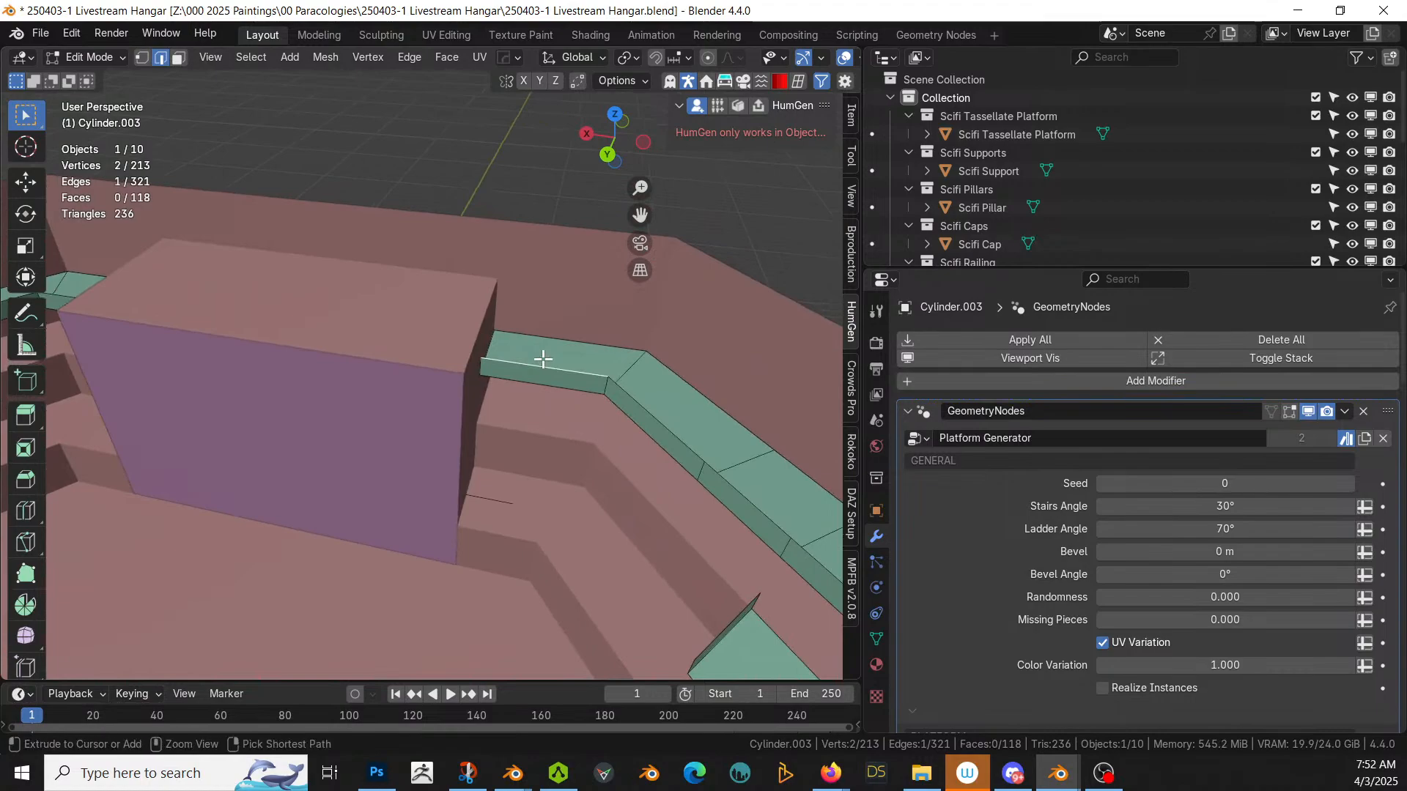
pyautogui.hotkey('ctrl', 'r')
pyautogui.click(543, 359)
pyautogui.press('3')
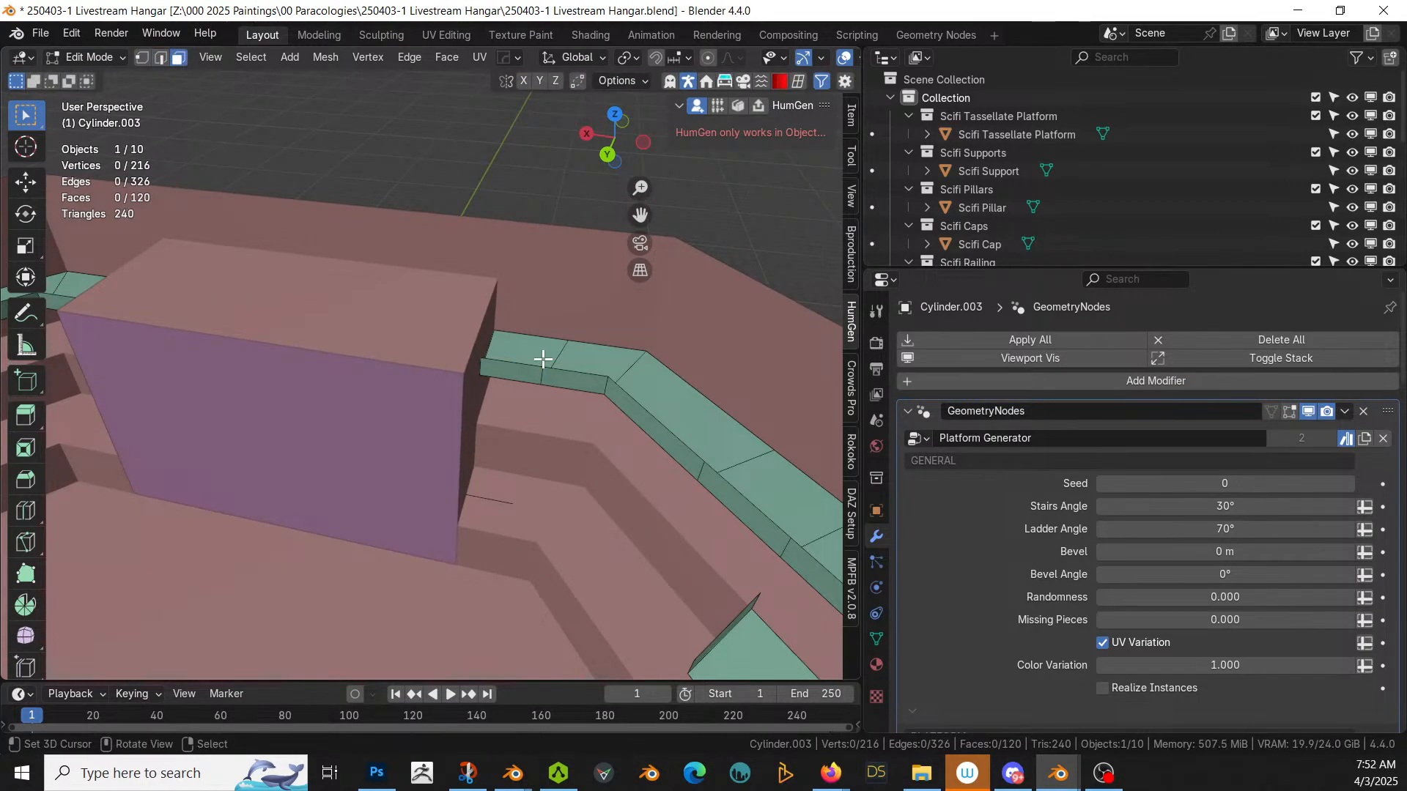
pyautogui.click(526, 379)
pyautogui.press('x')
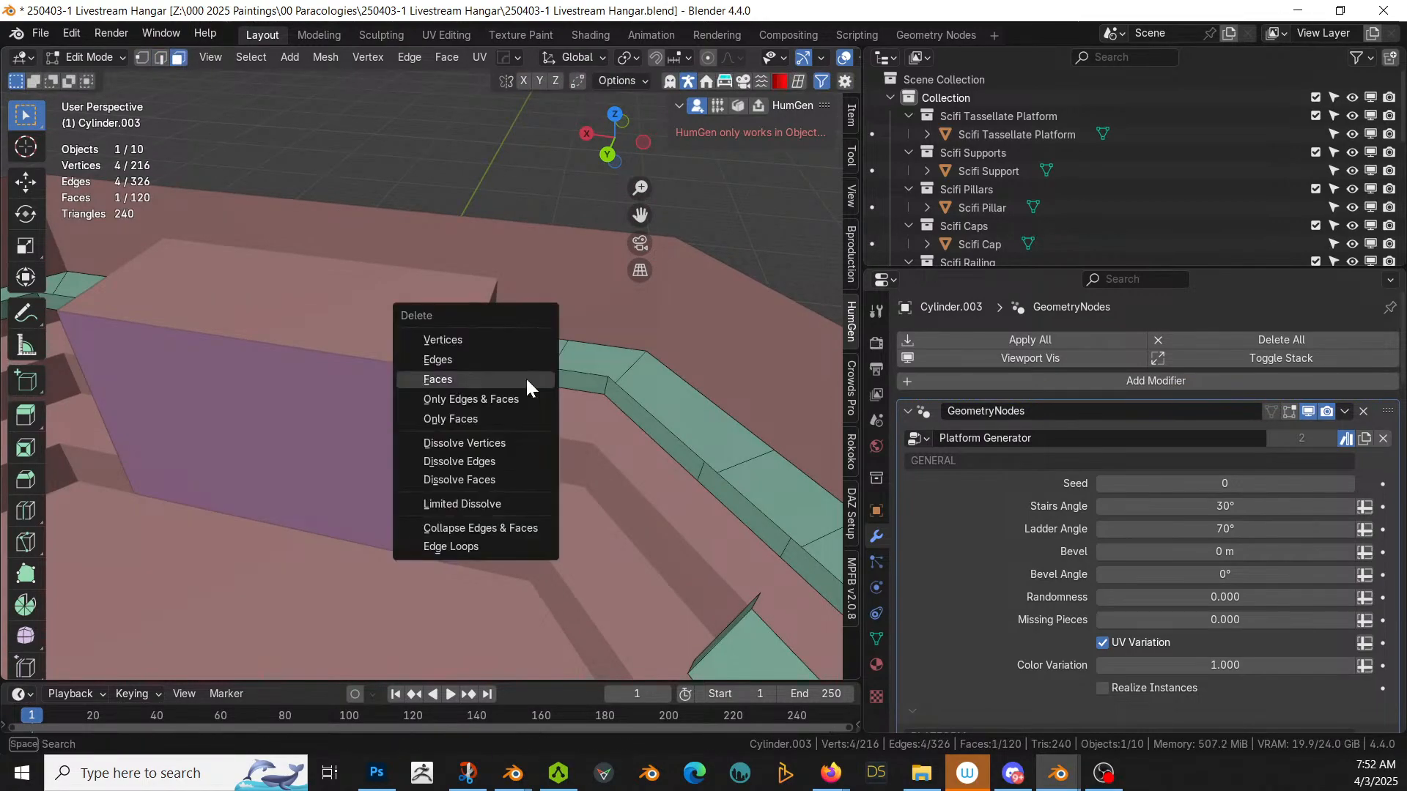
pyautogui.click(525, 378)
# Step: Fill a matching ladder face between the tread edge and walkway edge right of the block, and leave Edit Mode to check both ladders
pyautogui.press('2')
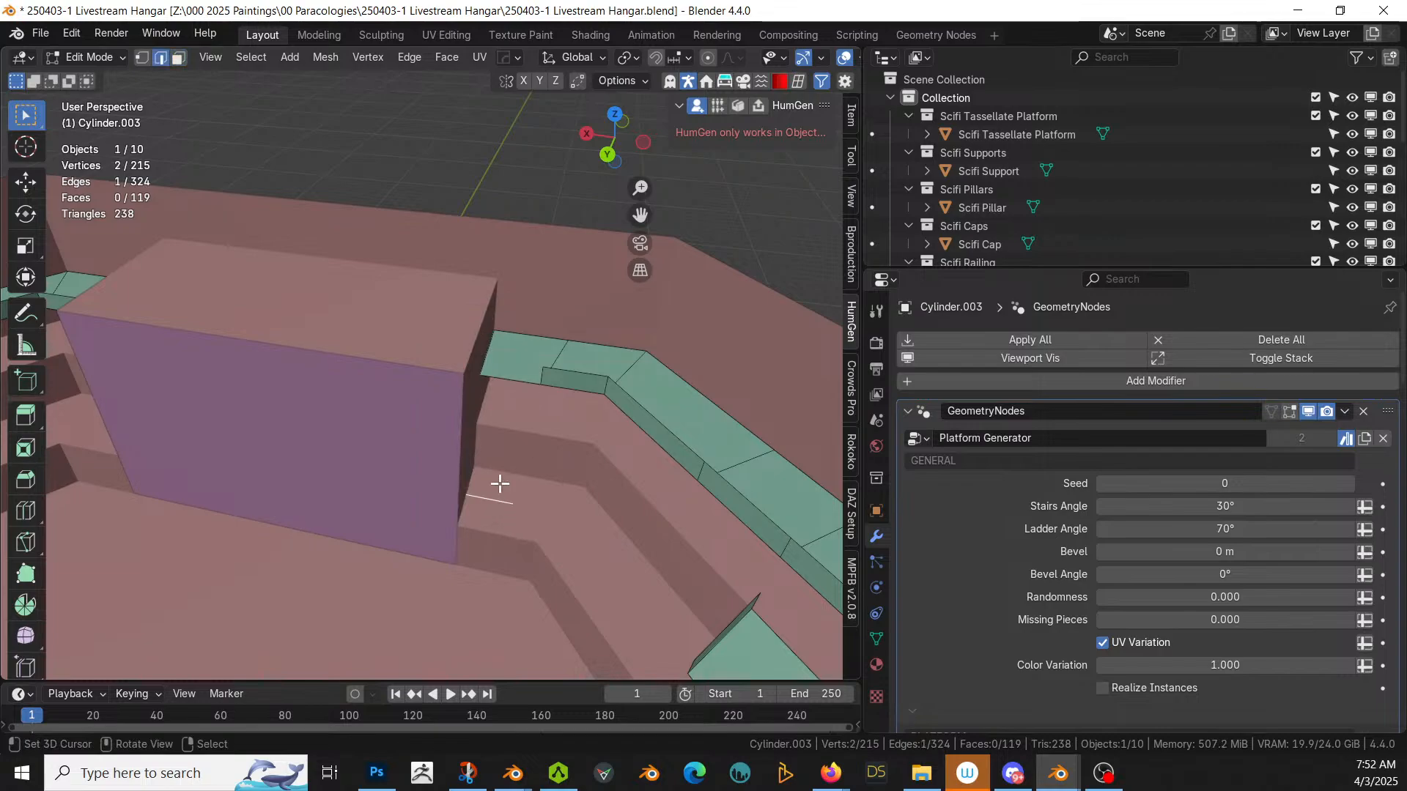
pyautogui.keyDown('shift'); pyautogui.click(513, 379); pyautogui.keyUp('shift')
pyautogui.press('f')
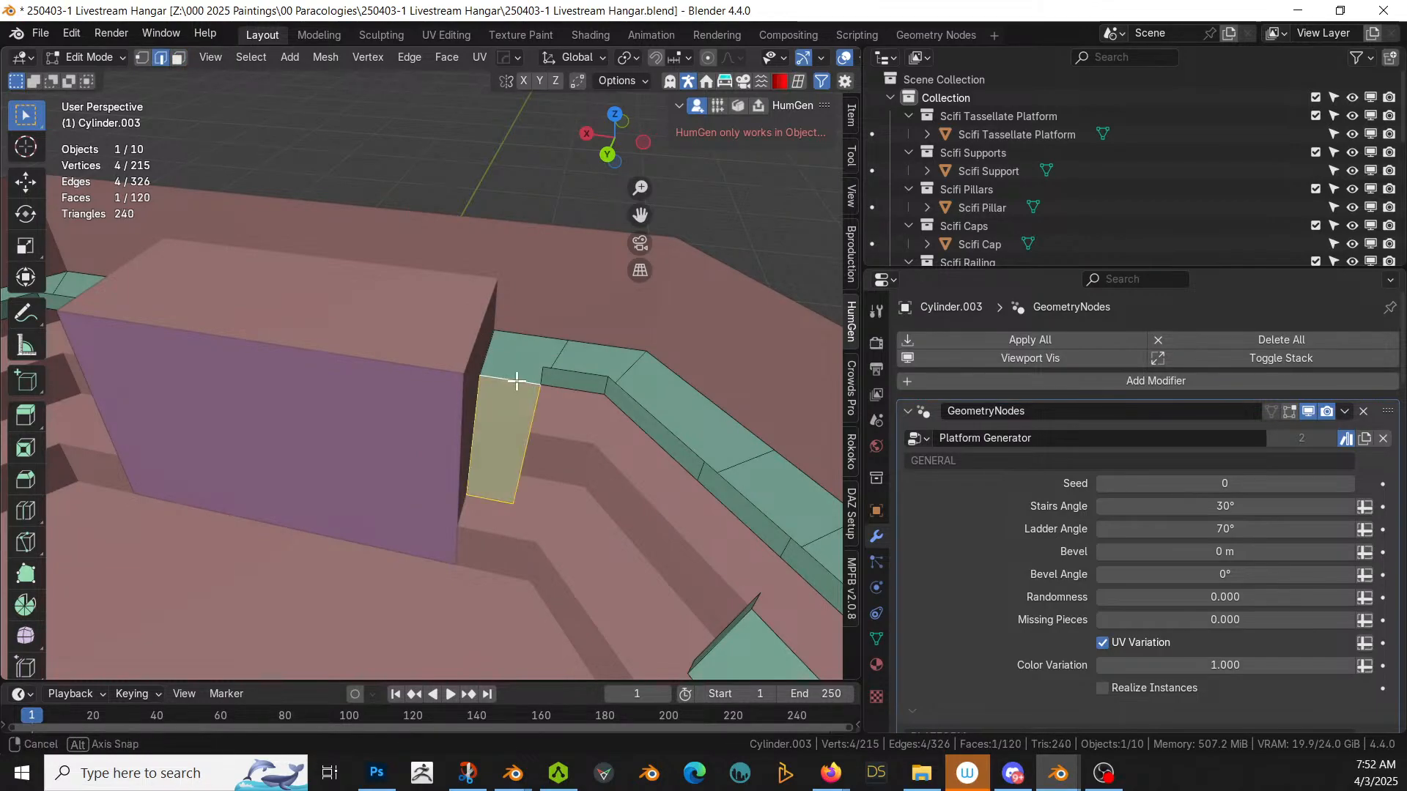
pyautogui.moveTo(516, 381); pyautogui.dragTo(539, 381, button='middle')
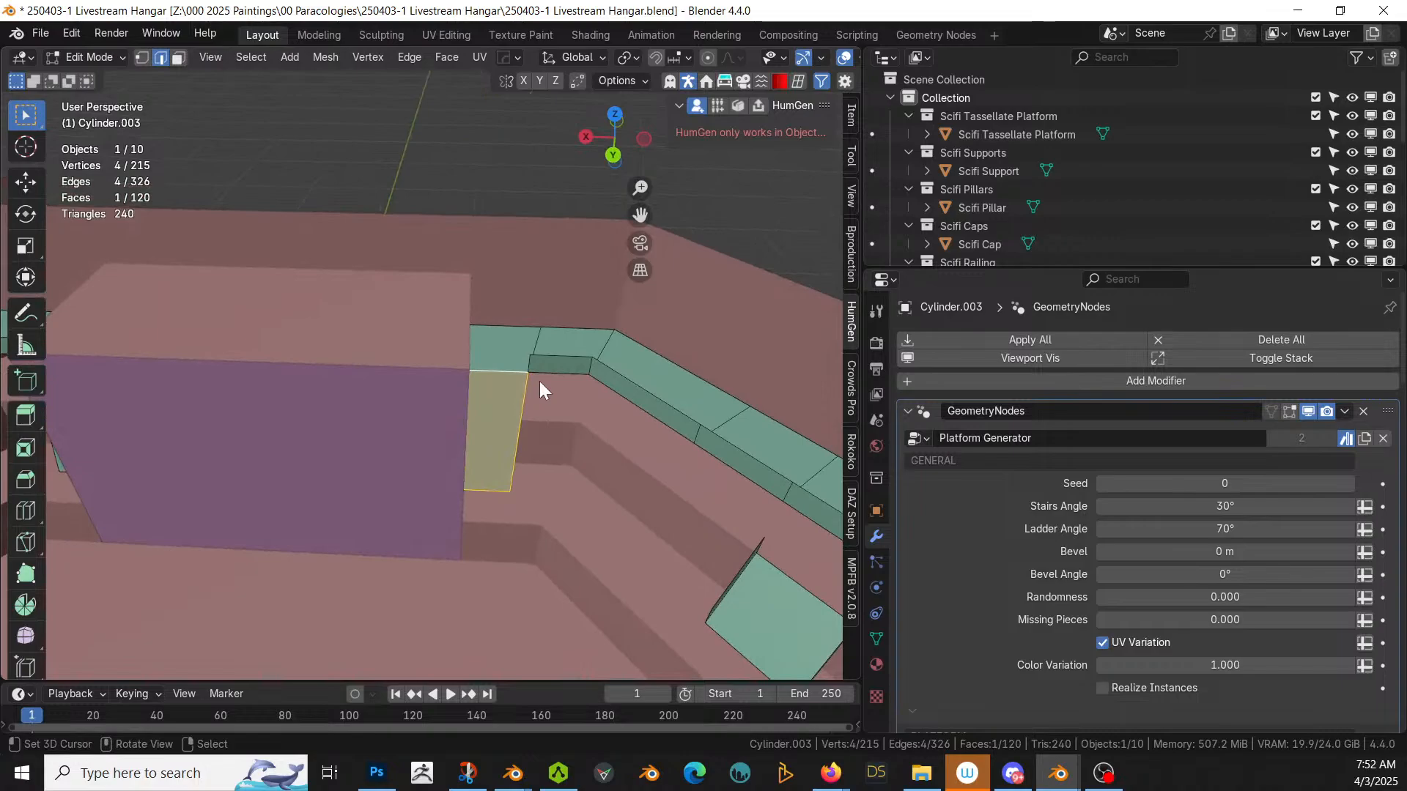
pyautogui.press('Tab')
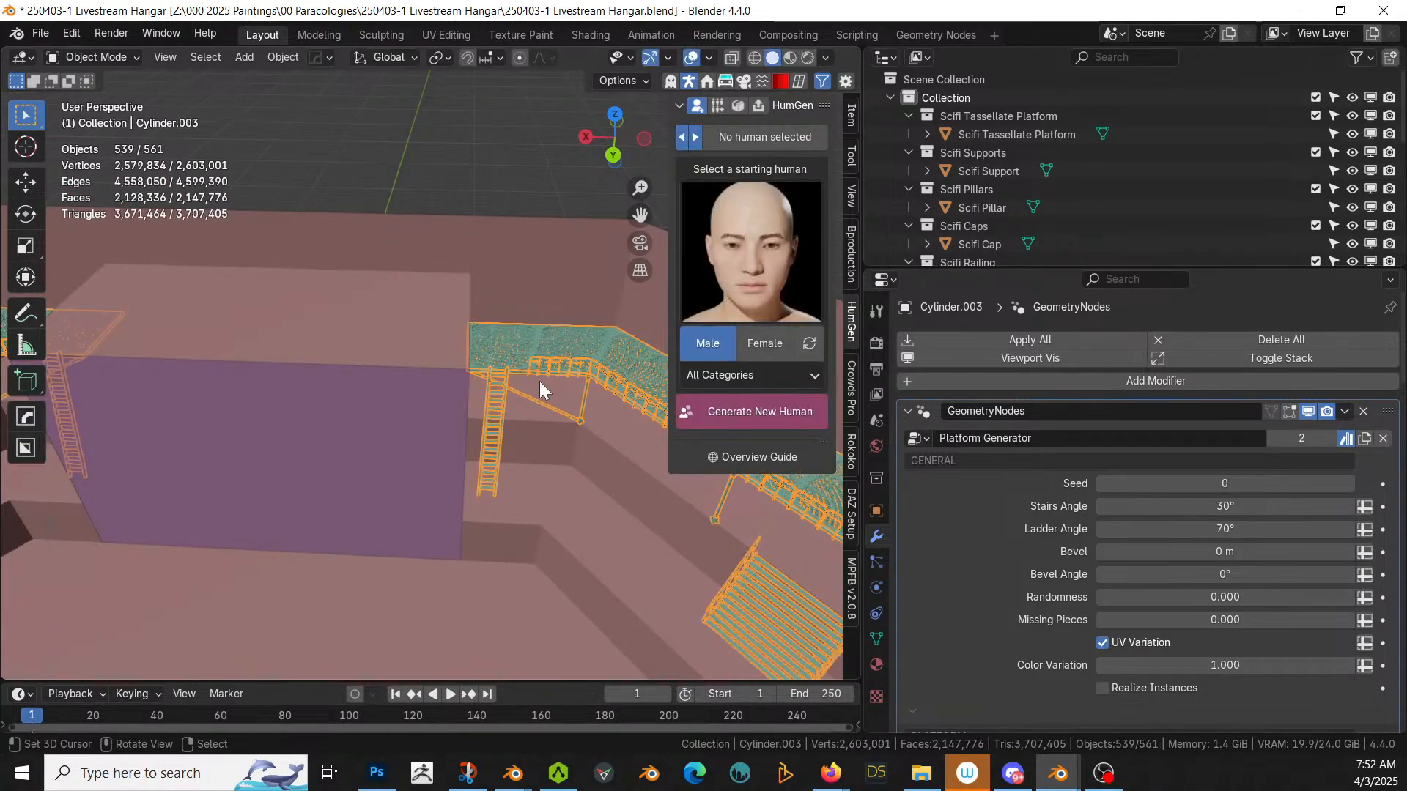
pyautogui.moveTo(539, 381); pyautogui.dragTo(3, 386, button='middle')
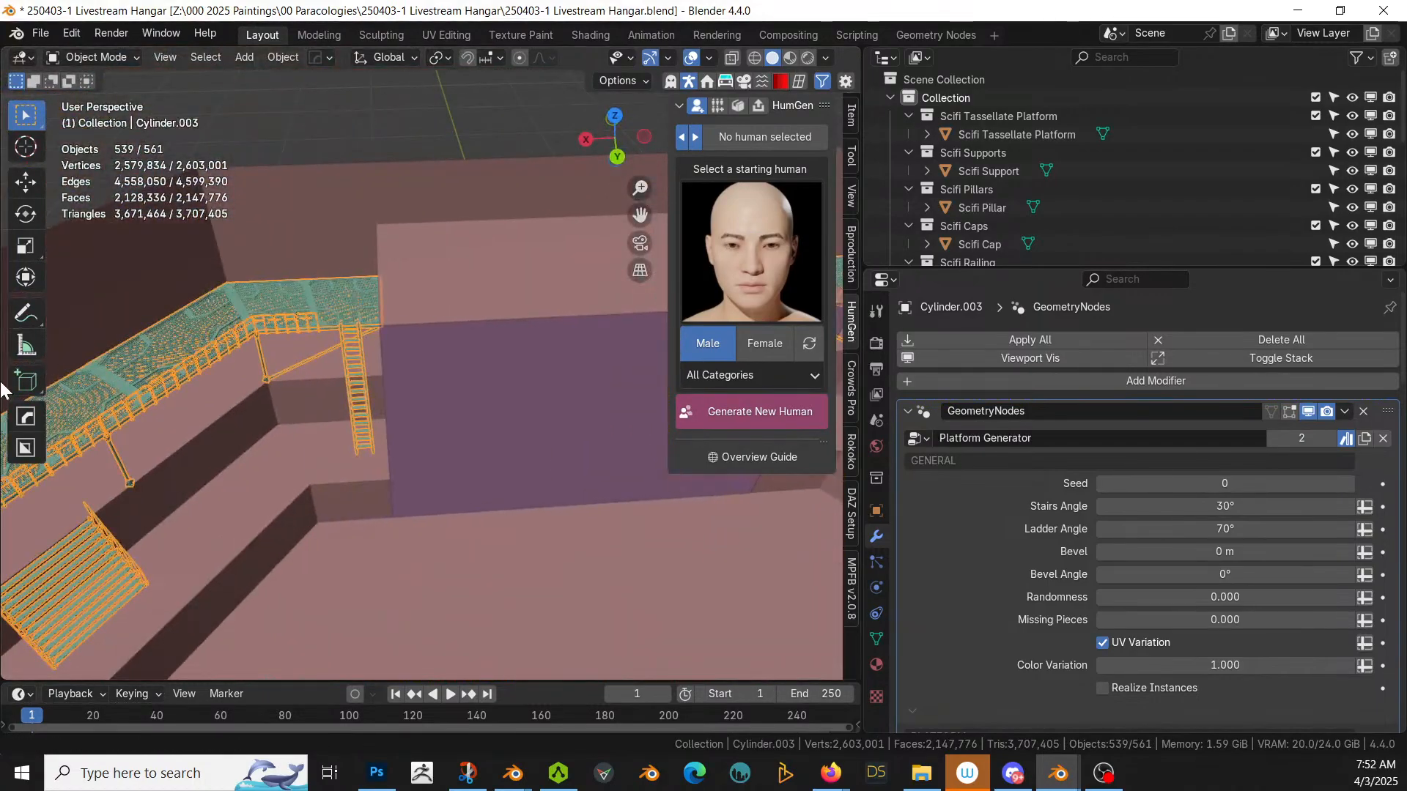
pyautogui.moveTo(339, 387); pyautogui.dragTo(362, 436, button='middle')
# Step: Move the bottom edges of both ladder faces about -1.234 m along global Y to steepen them, and check the generated ladders in Object Mode
pyautogui.press('Tab')
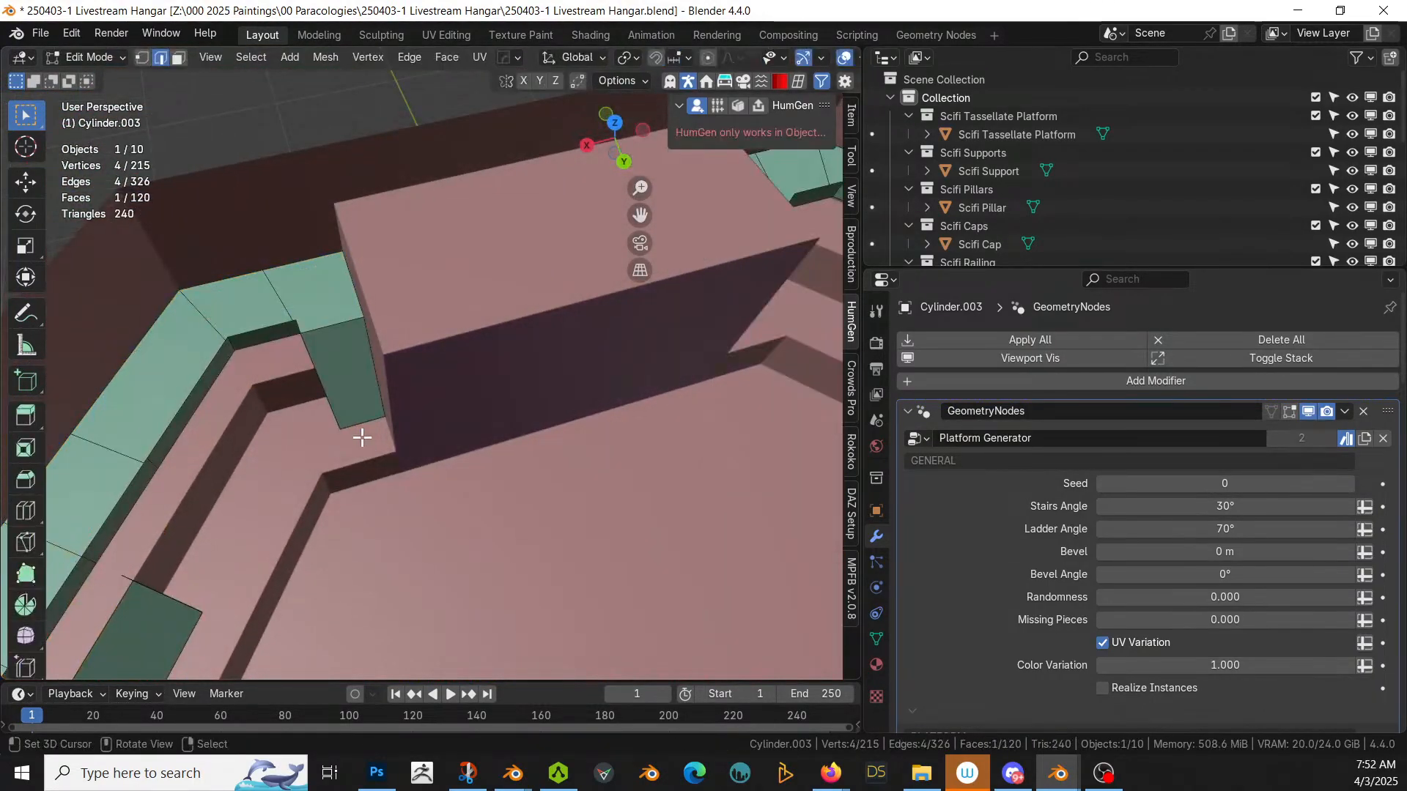
pyautogui.click(362, 423)
pyautogui.moveTo(721, 360); pyautogui.dragTo(615, 315, button='middle')
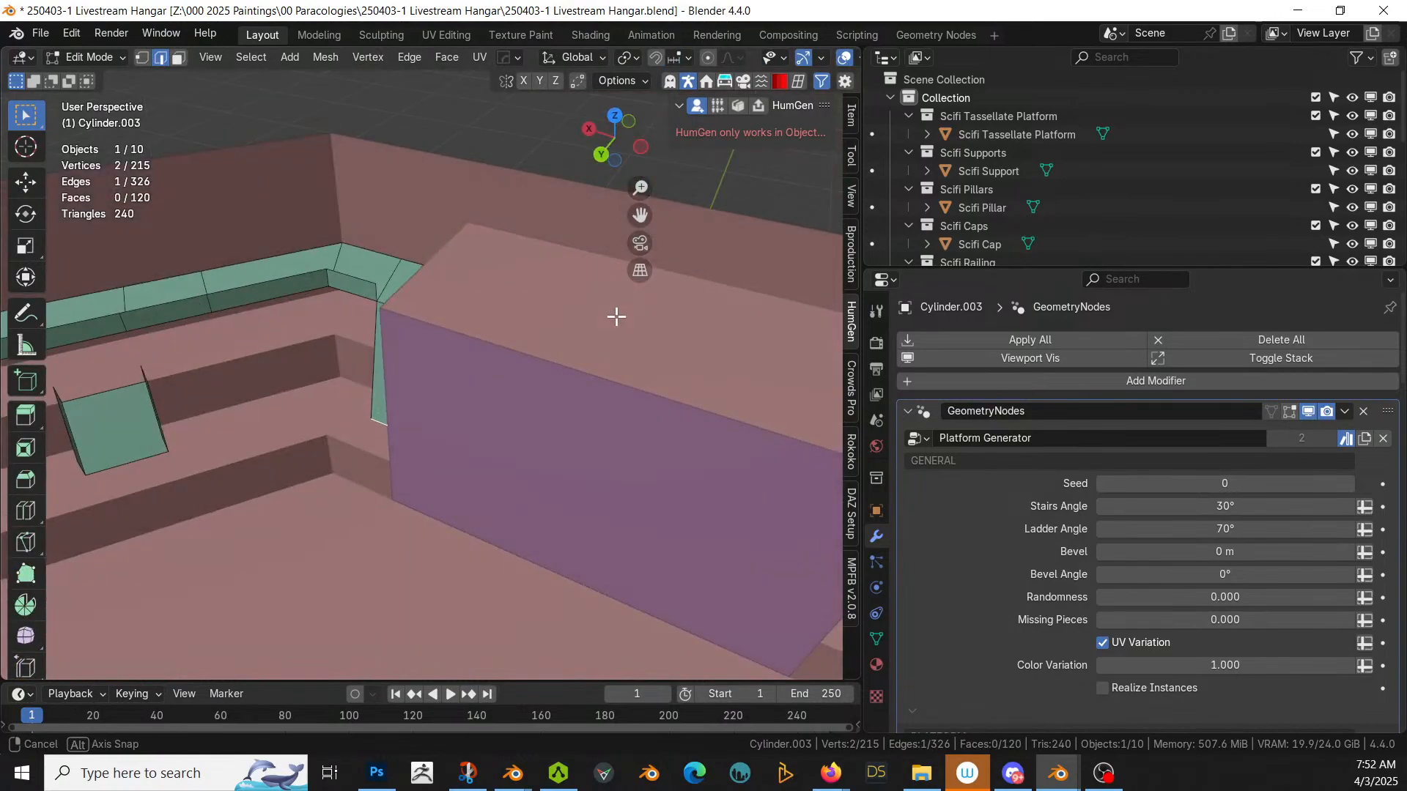
pyautogui.keyDown('shift'); pyautogui.moveTo(758, 616); pyautogui.dragTo(390, 493, button='middle'); pyautogui.keyUp('shift')
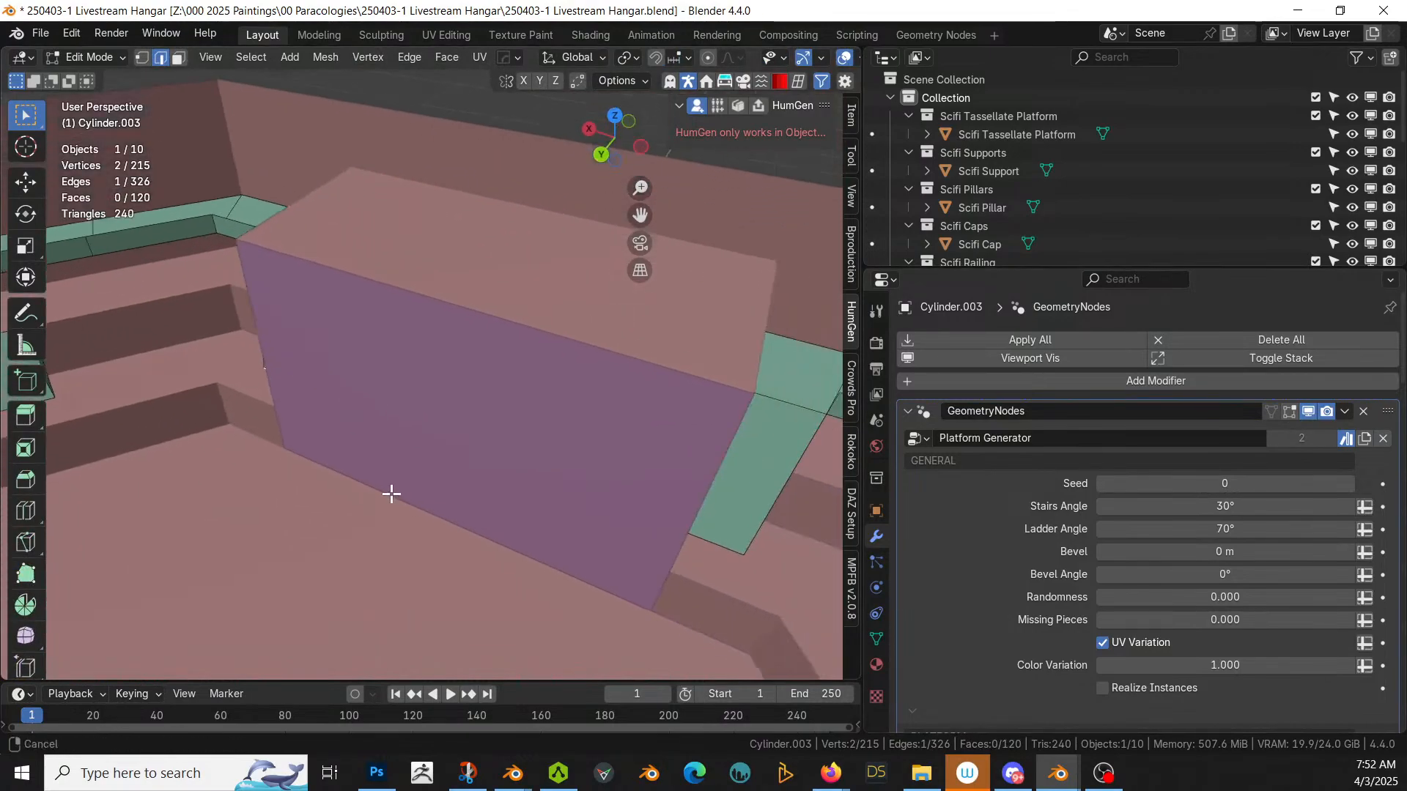
pyautogui.keyDown('shift'); pyautogui.click(724, 542); pyautogui.keyUp('shift')
pyautogui.press('KP_7')
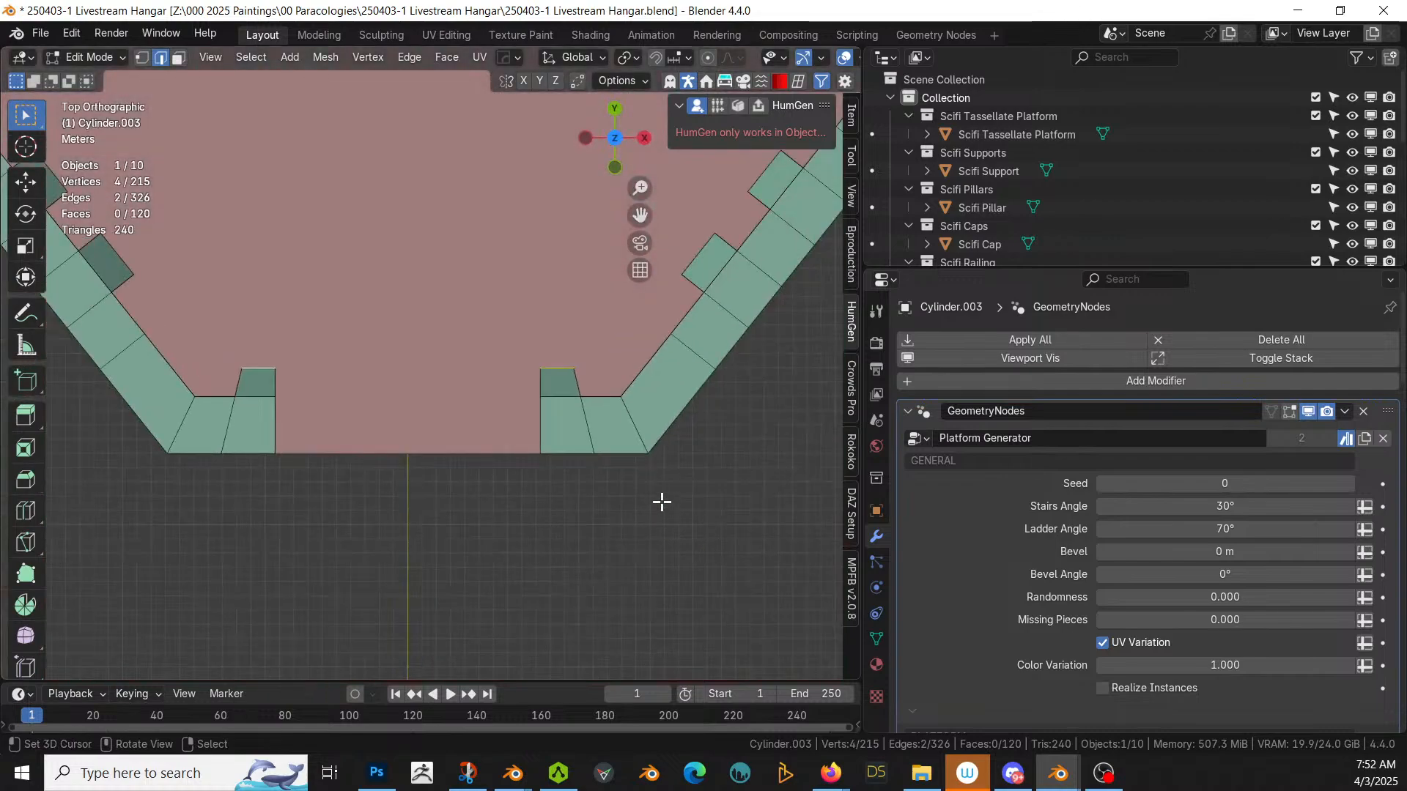
pyautogui.press('g')
pyautogui.press('y')
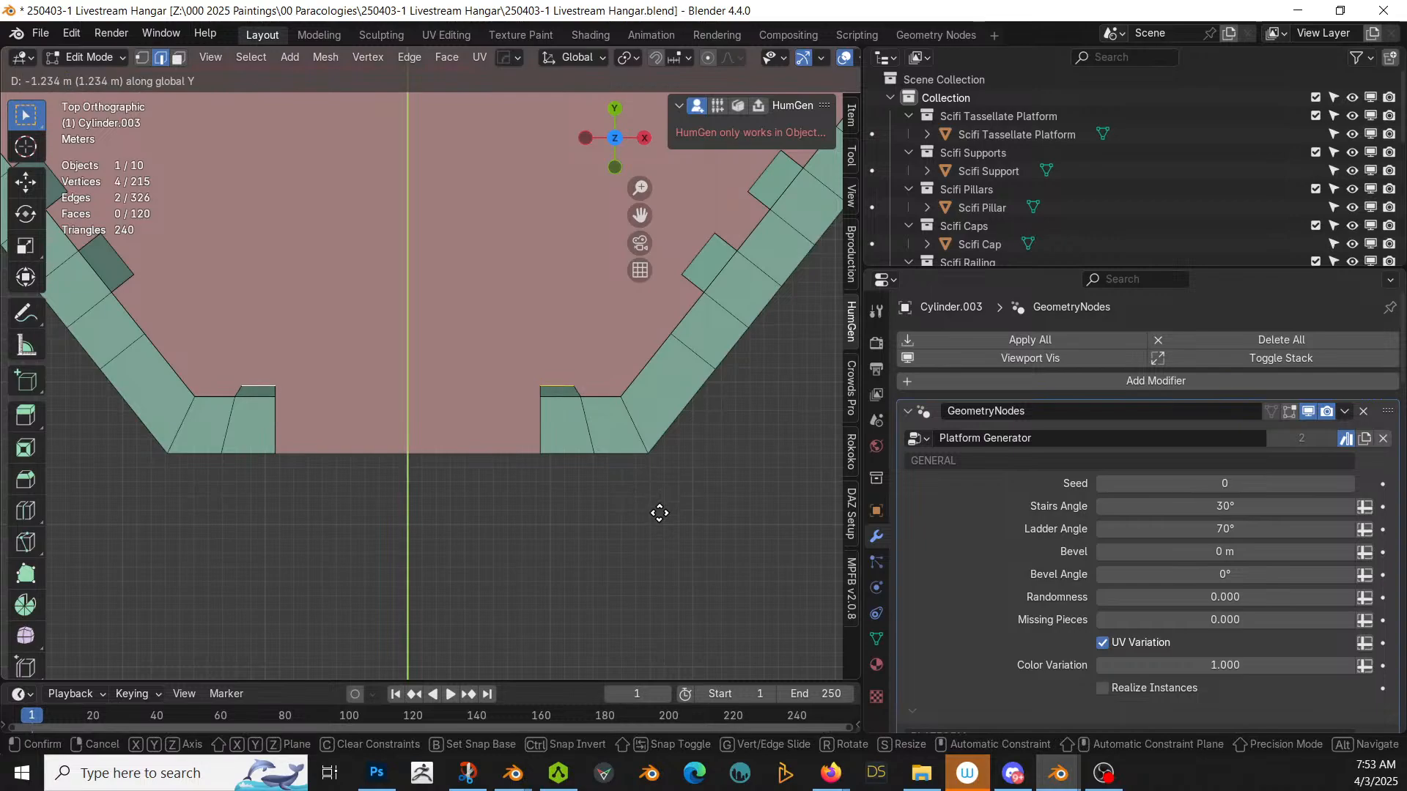
pyautogui.click(659, 513)
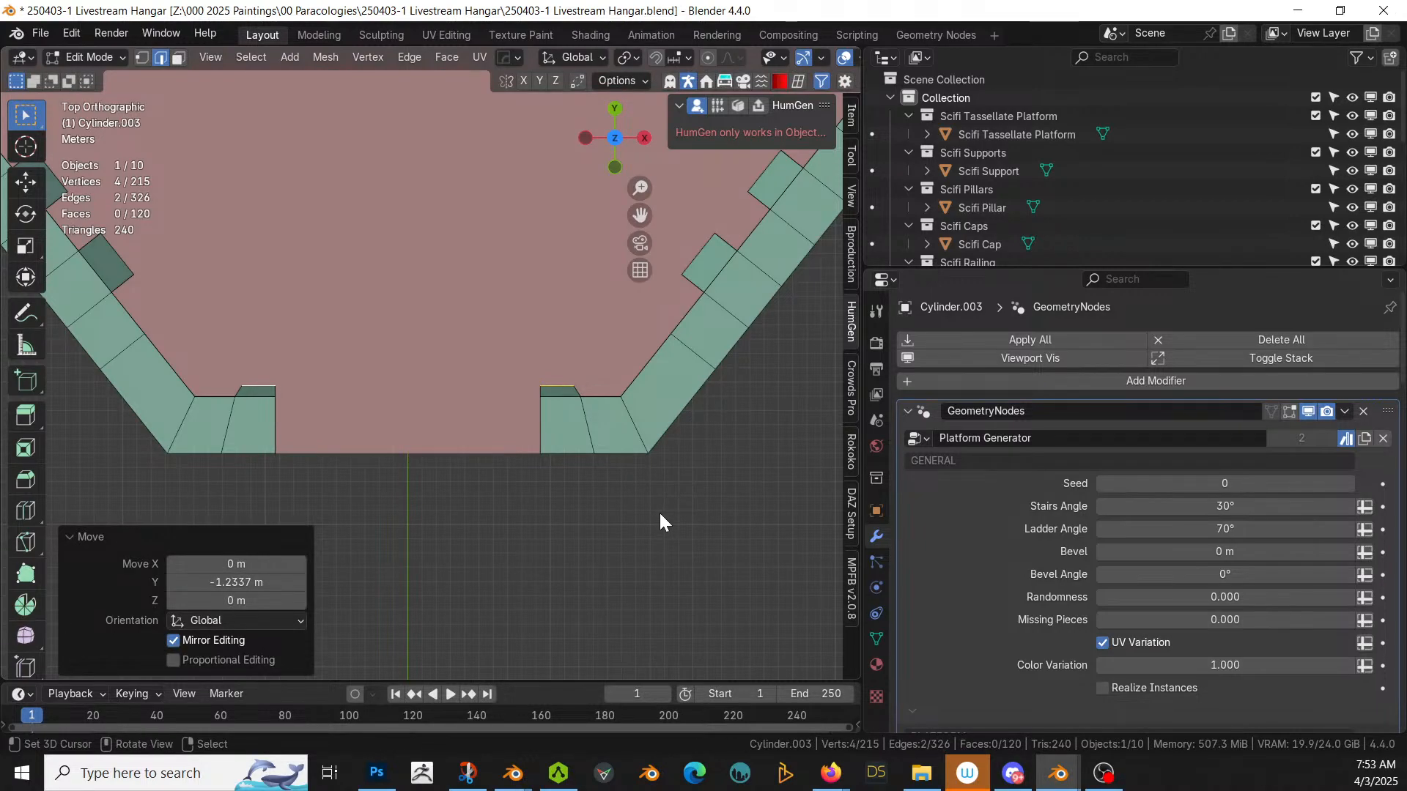
pyautogui.press('Tab')
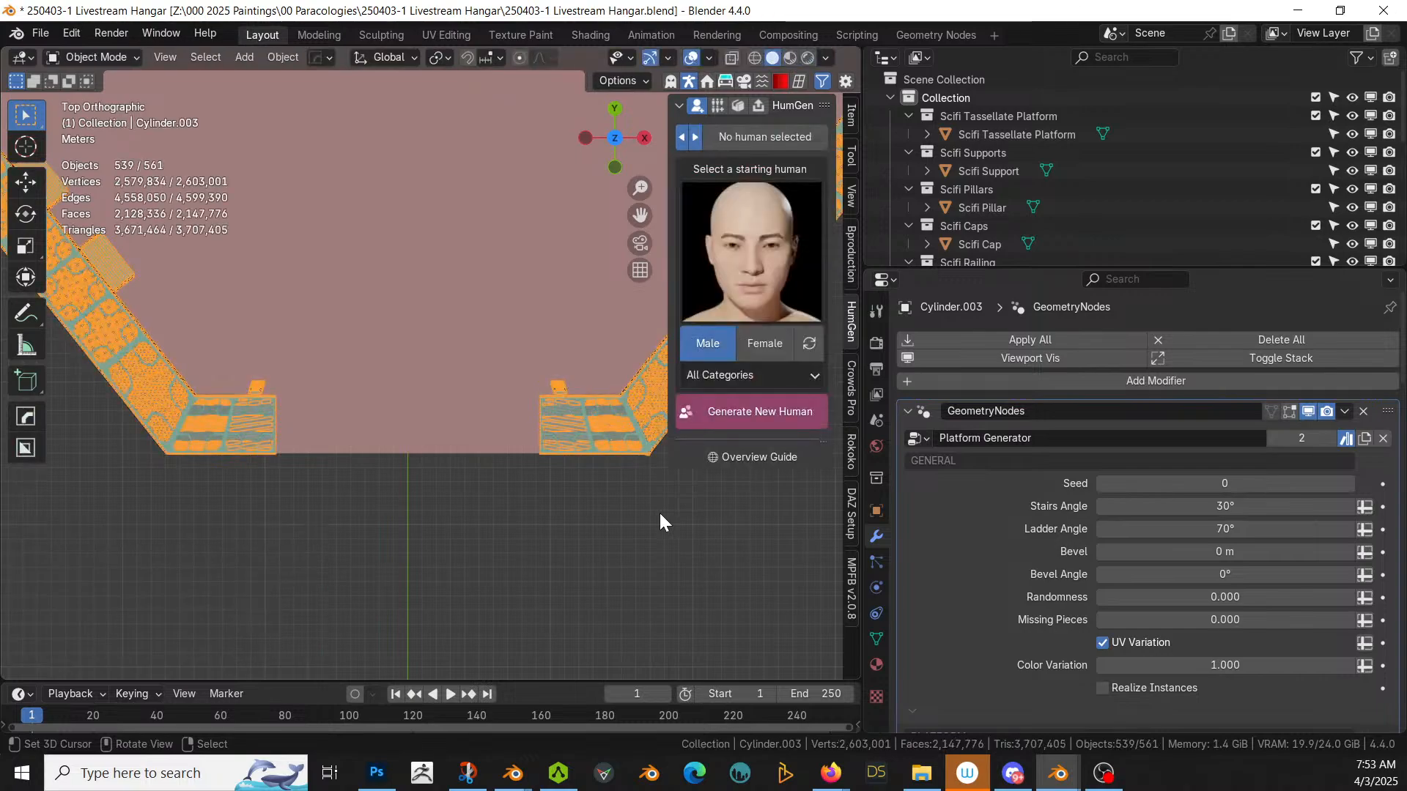
pyautogui.moveTo(460, 387); pyautogui.dragTo(9, 282, button='middle')
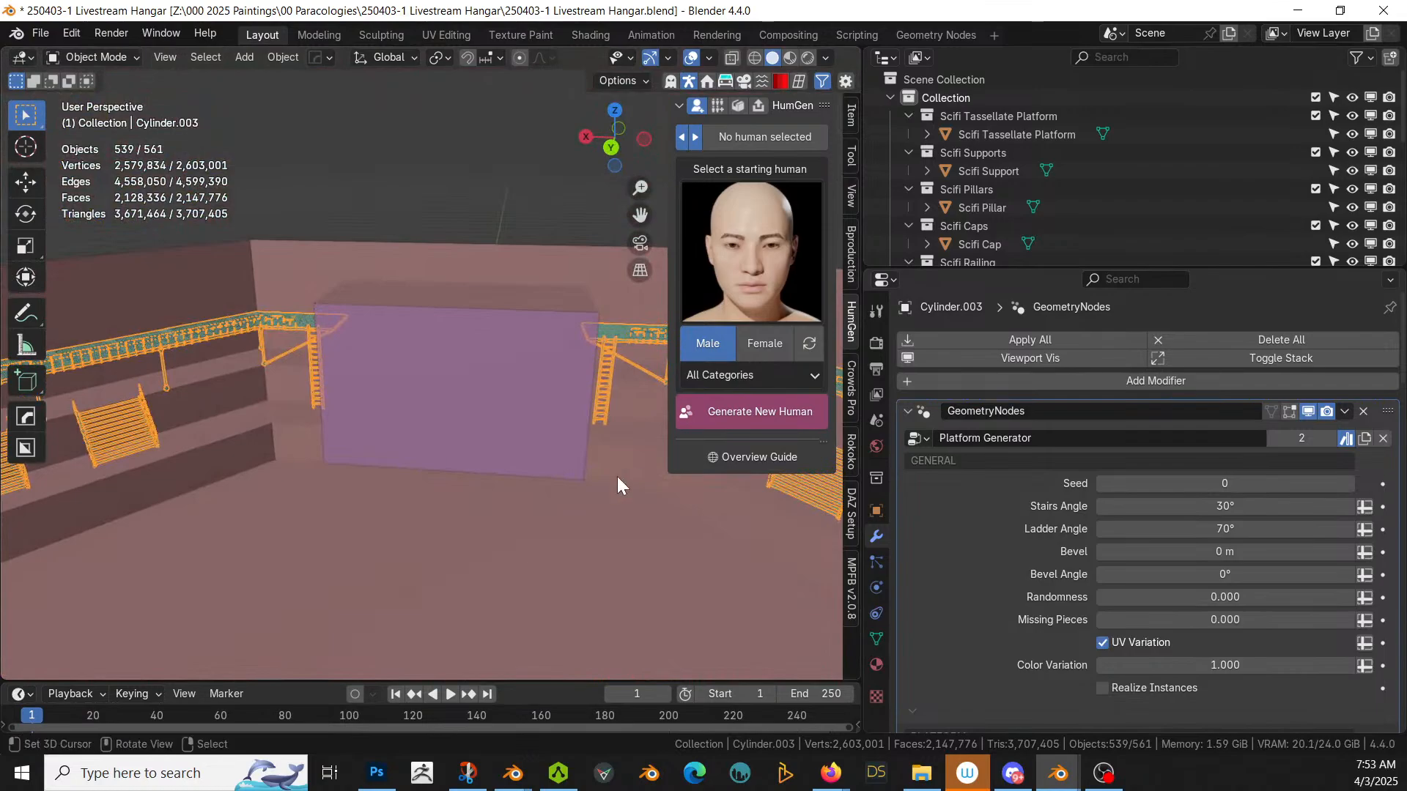
pyautogui.moveTo(617, 476); pyautogui.dragTo(389, 61, button='middle')
# Step: Add a single centred loop cut through the hangar shell's wall and steps beside the far left corner
pyautogui.press('KP_7')
pyautogui.scroll(3, 437, 327)
pyautogui.moveTo(431, 333); pyautogui.dragTo(374, 306, button='middle')
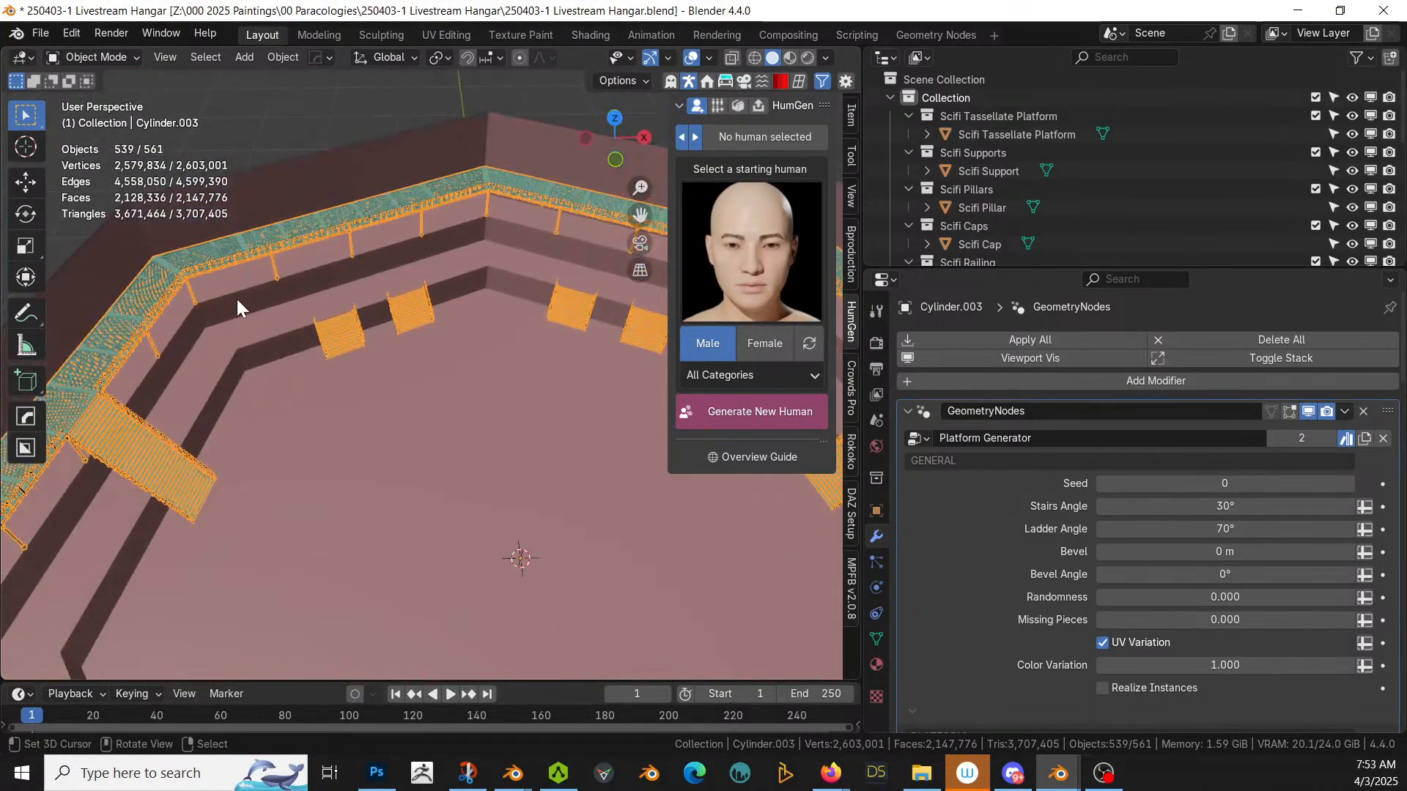
pyautogui.click(223, 320)
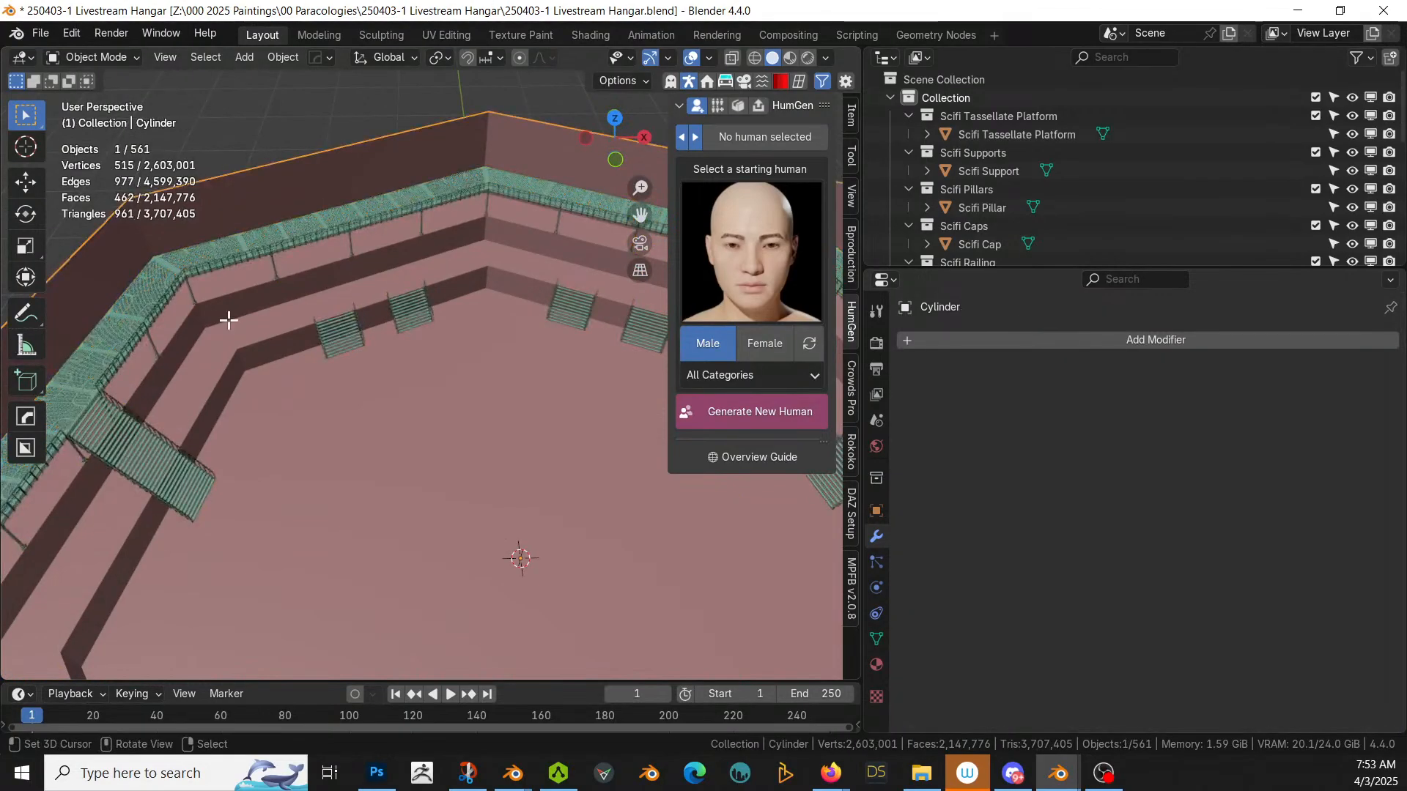
pyautogui.press('Tab')
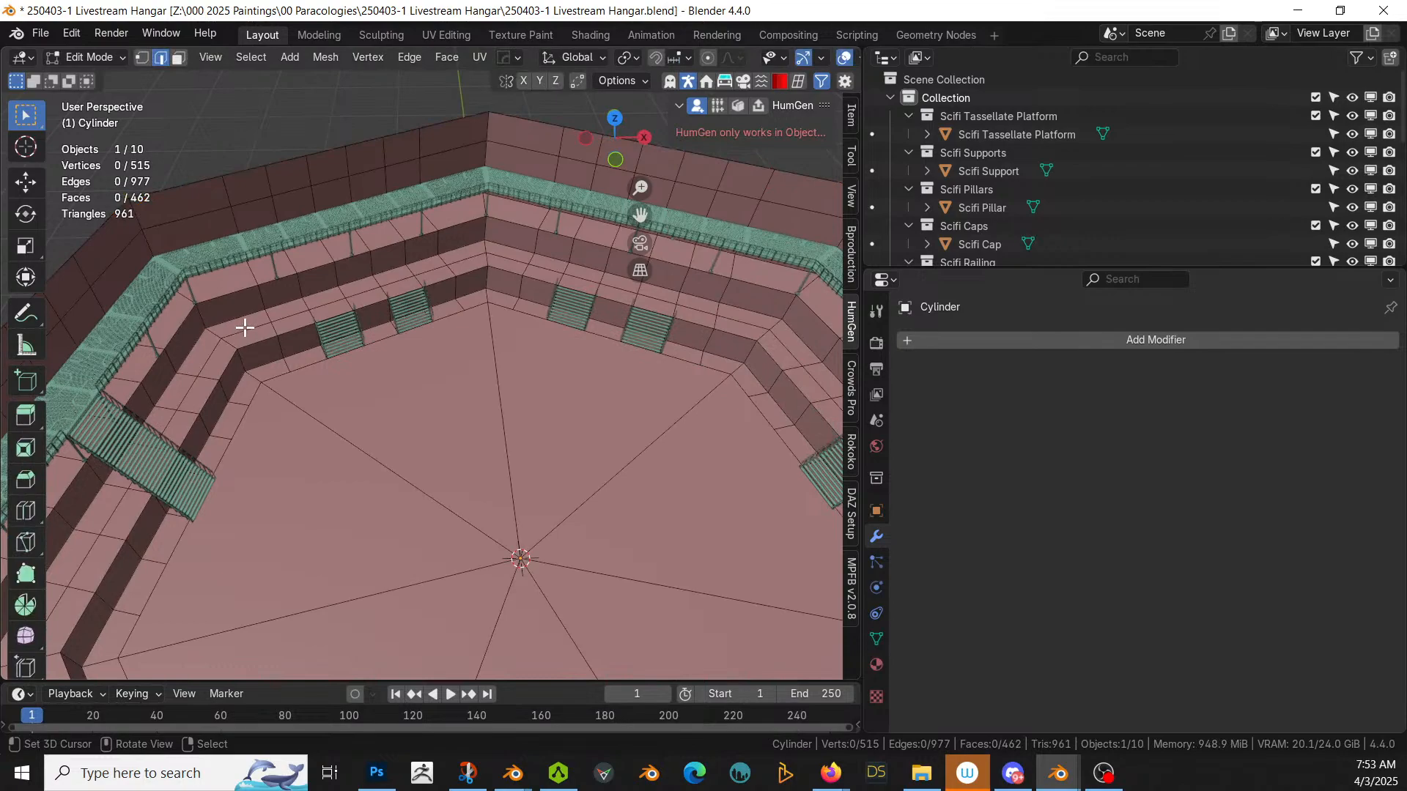
pyautogui.click(244, 327)
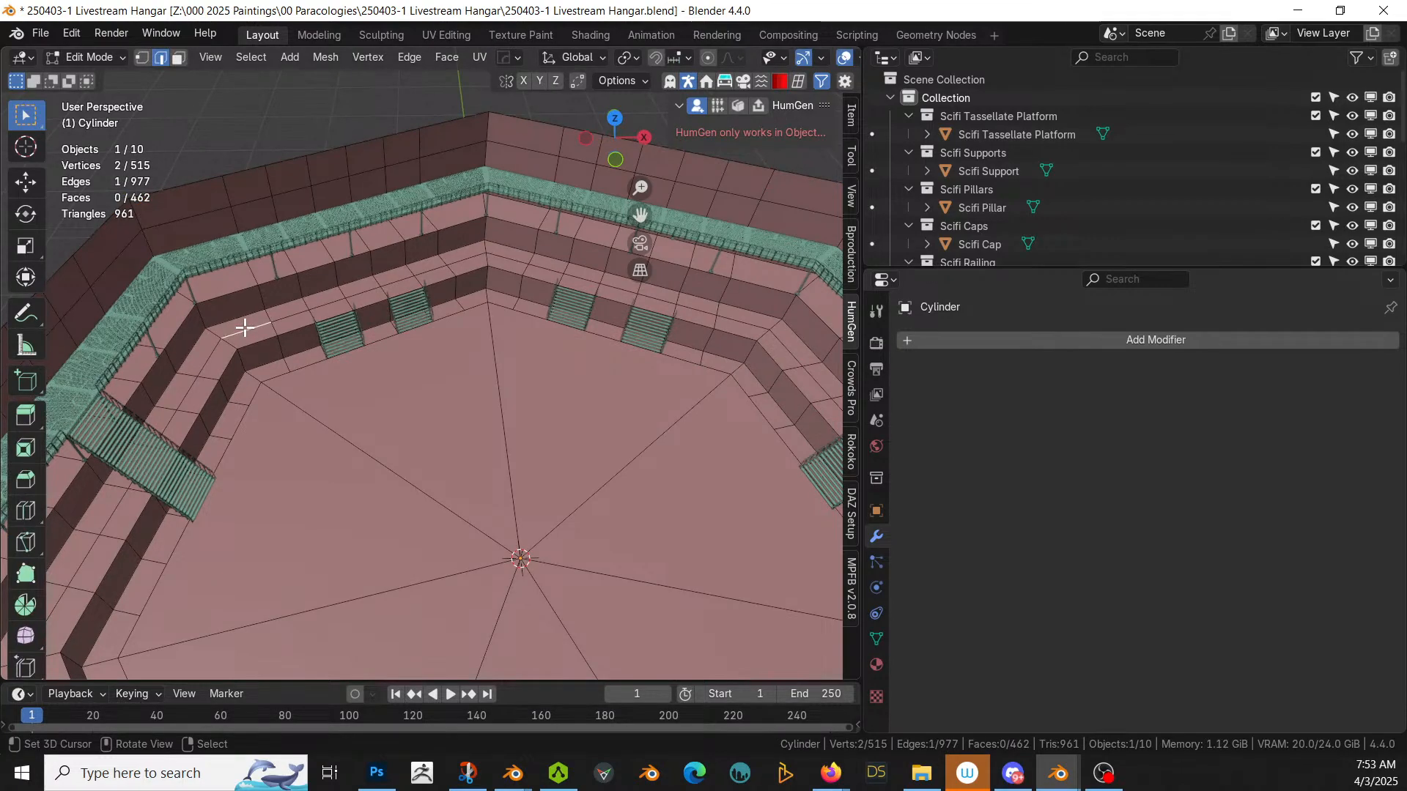
pyautogui.hotkey('ctrl', 'r')
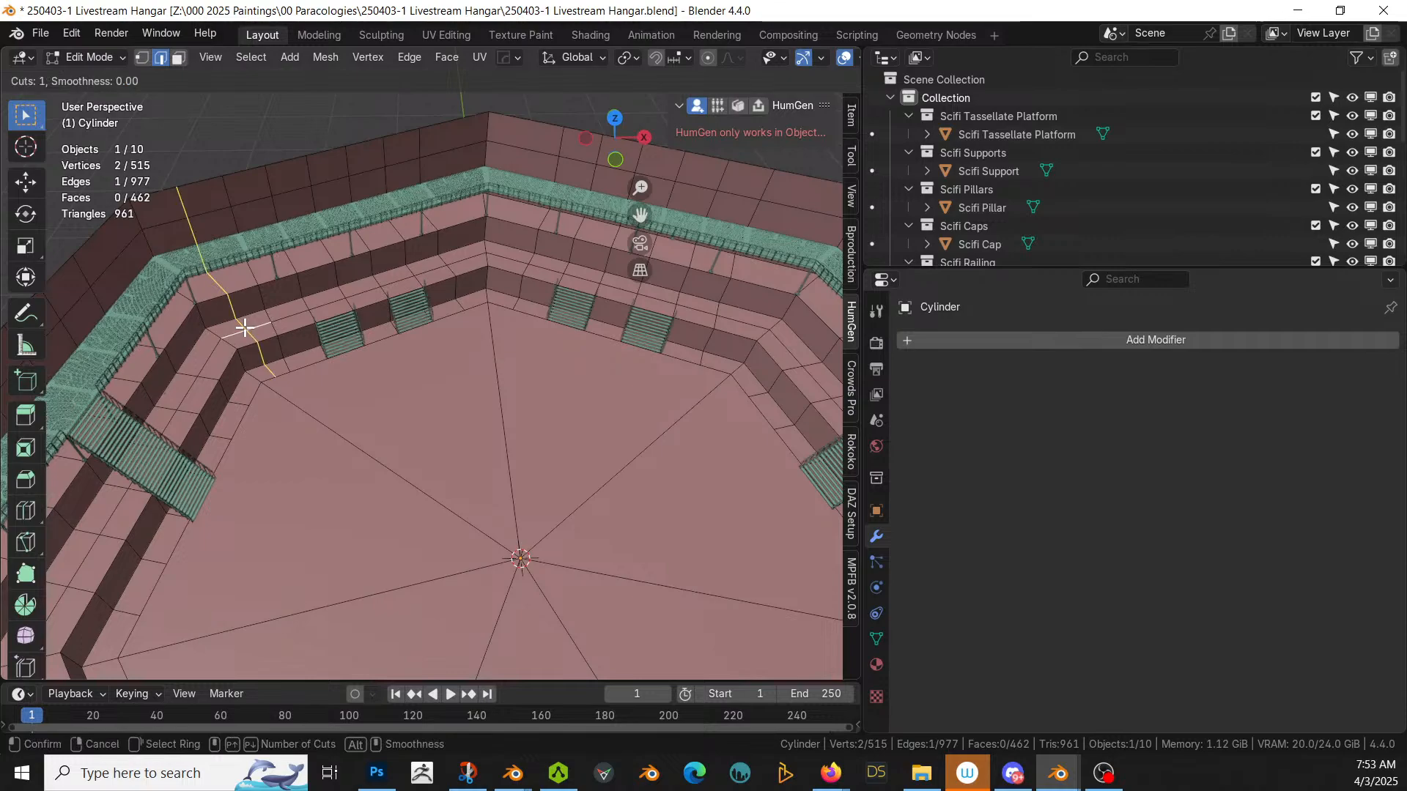
pyautogui.click(451, 409)
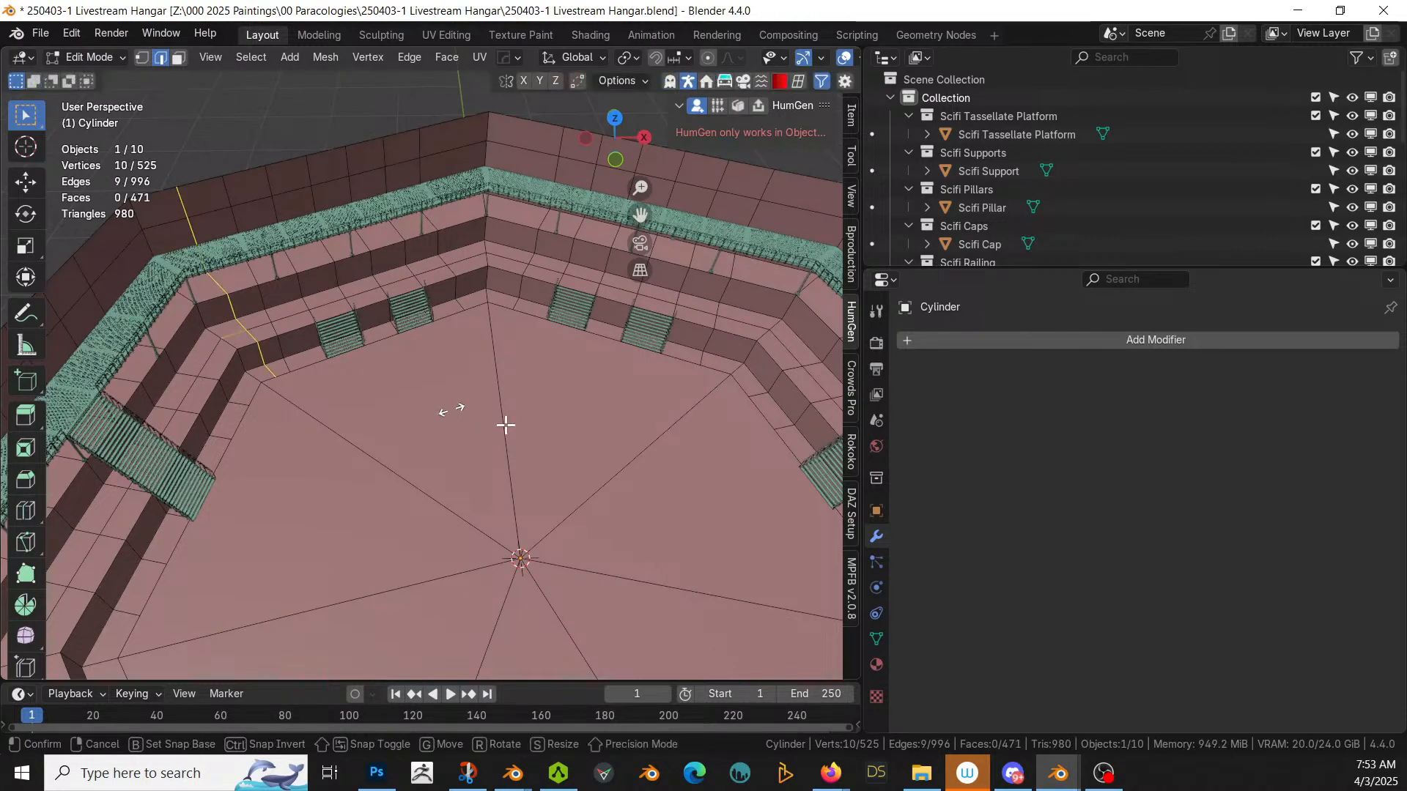
pyautogui.rightClick(408, 430)
pyautogui.keyDown('shift'); pyautogui.moveTo(619, 432); pyautogui.dragTo(458, 429, button='middle'); pyautogui.keyUp('shift')
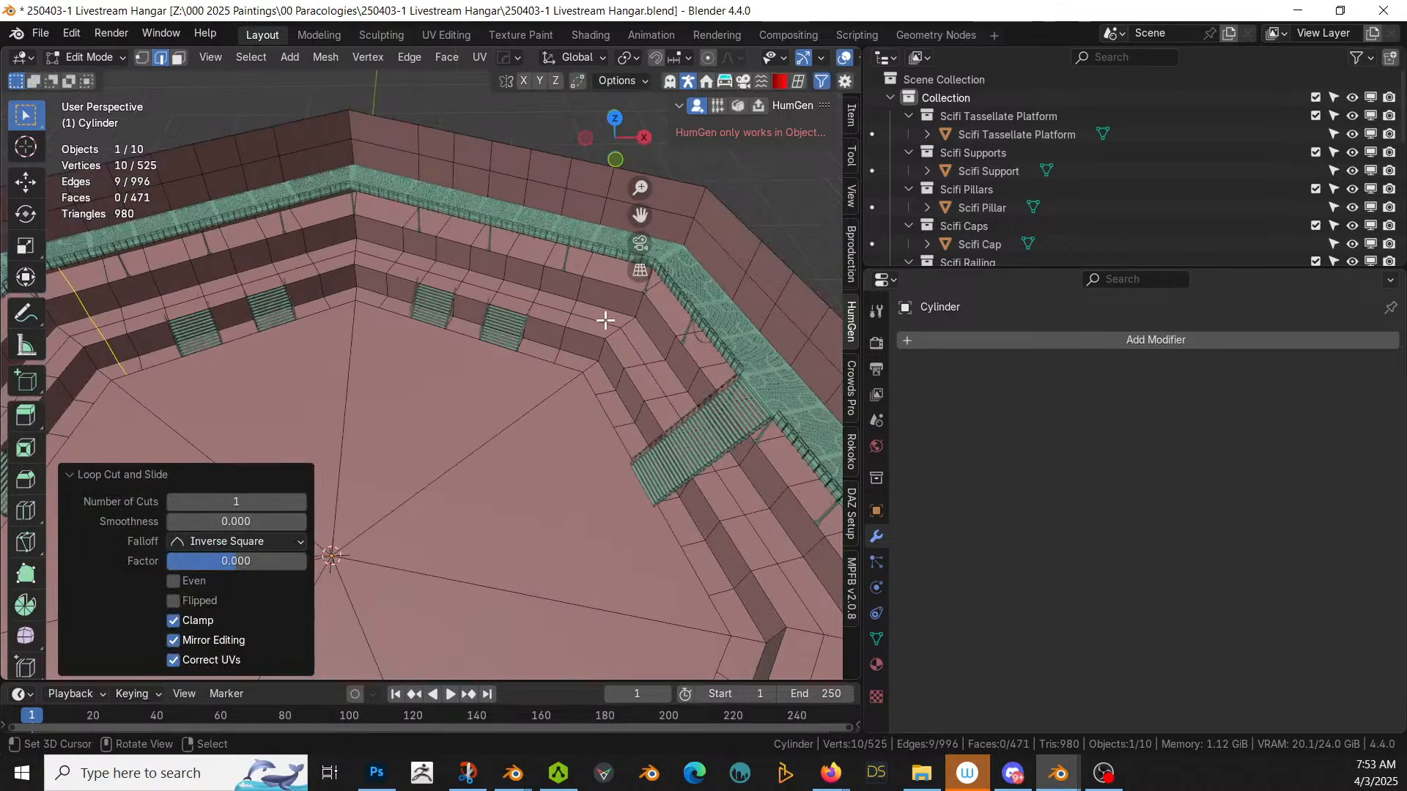
# Step: Add a centred loop cut across the hangar's tiered wall, just beside the corner between the small stairs and the large ramp
pyautogui.hotkey('ctrl', 'r')
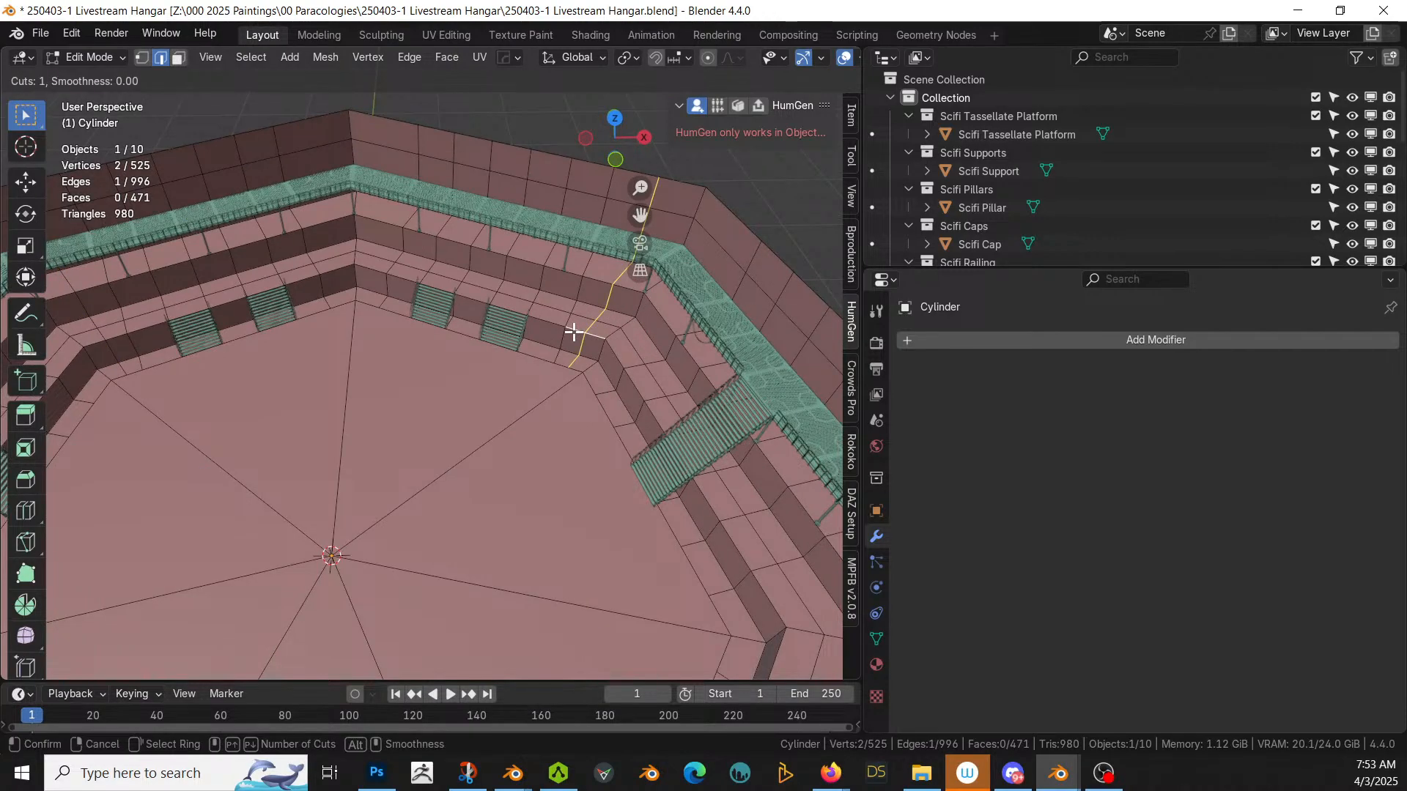
pyautogui.click(573, 331)
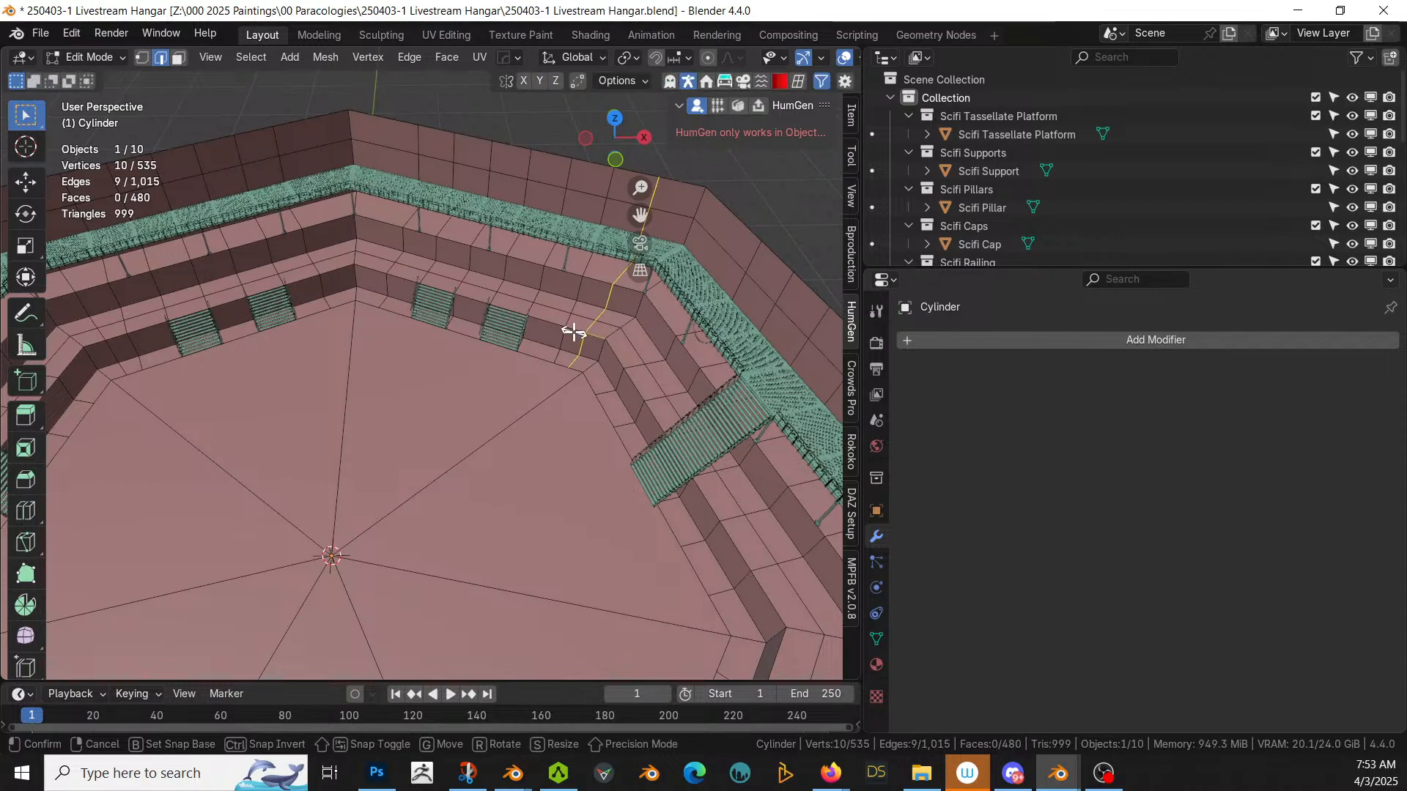
pyautogui.rightClick(574, 331)
# Step: Duplicate the two matching short edges on the lower tier in place and separate them into their own object
pyautogui.click(584, 315)
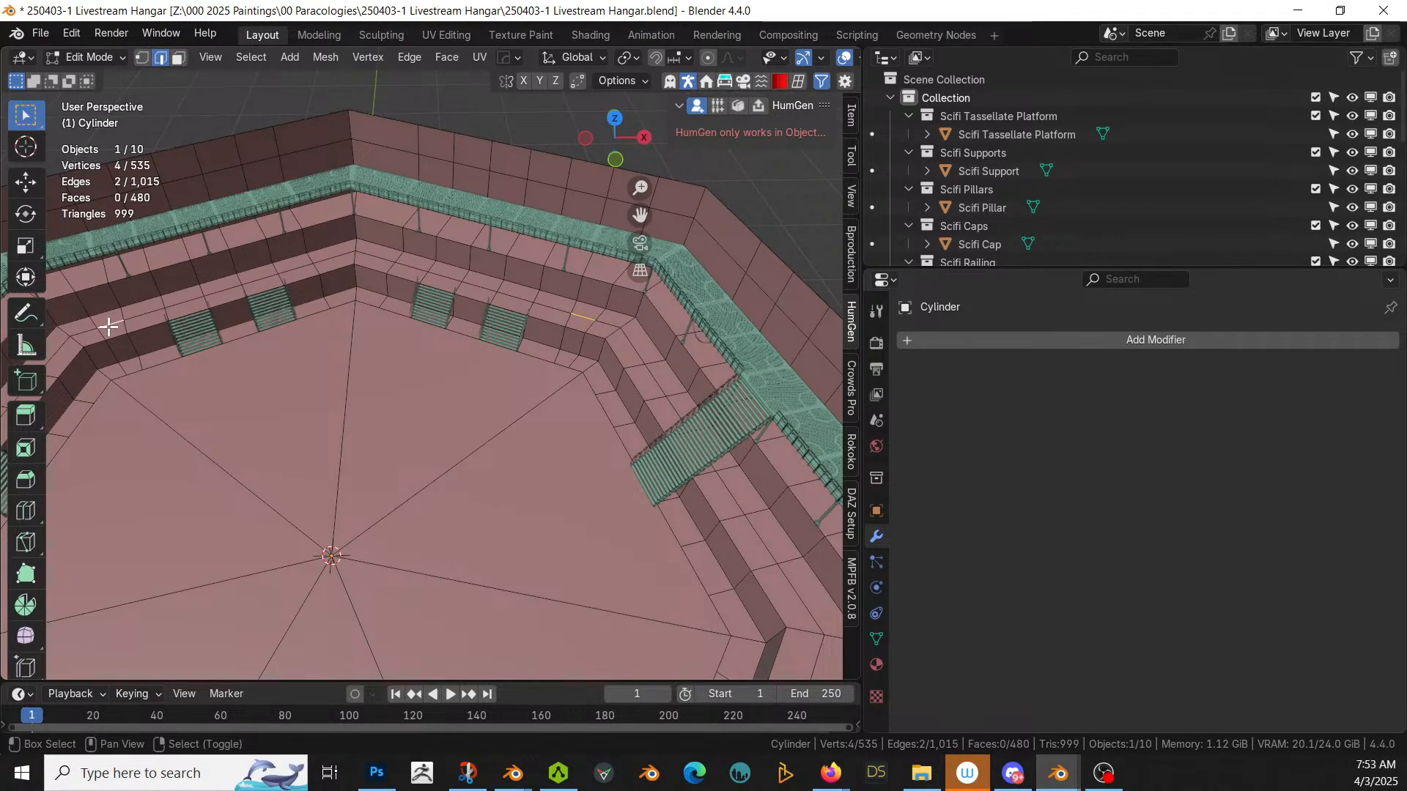
pyautogui.hotkey('shift', 'd')
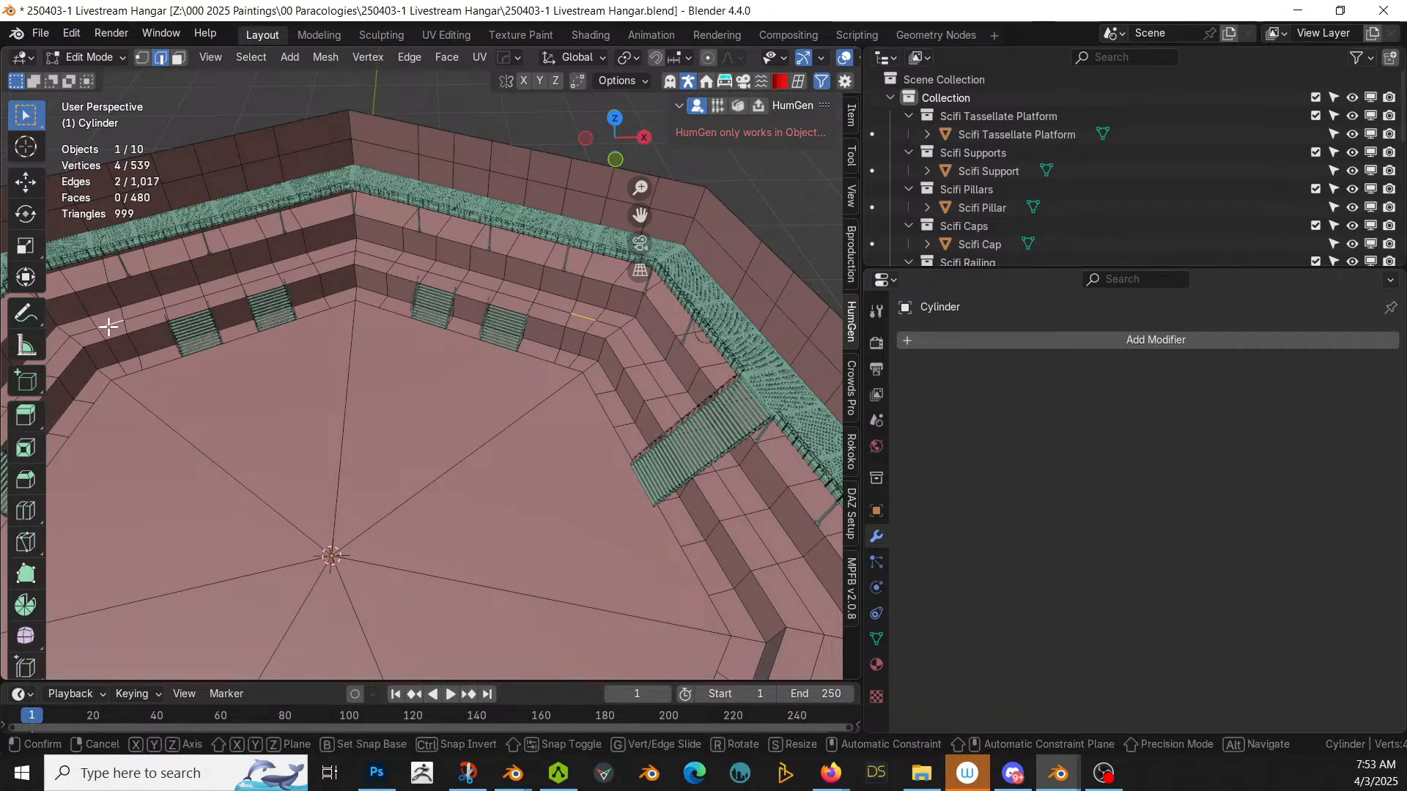
pyautogui.rightClick(109, 327)
pyautogui.press('p')
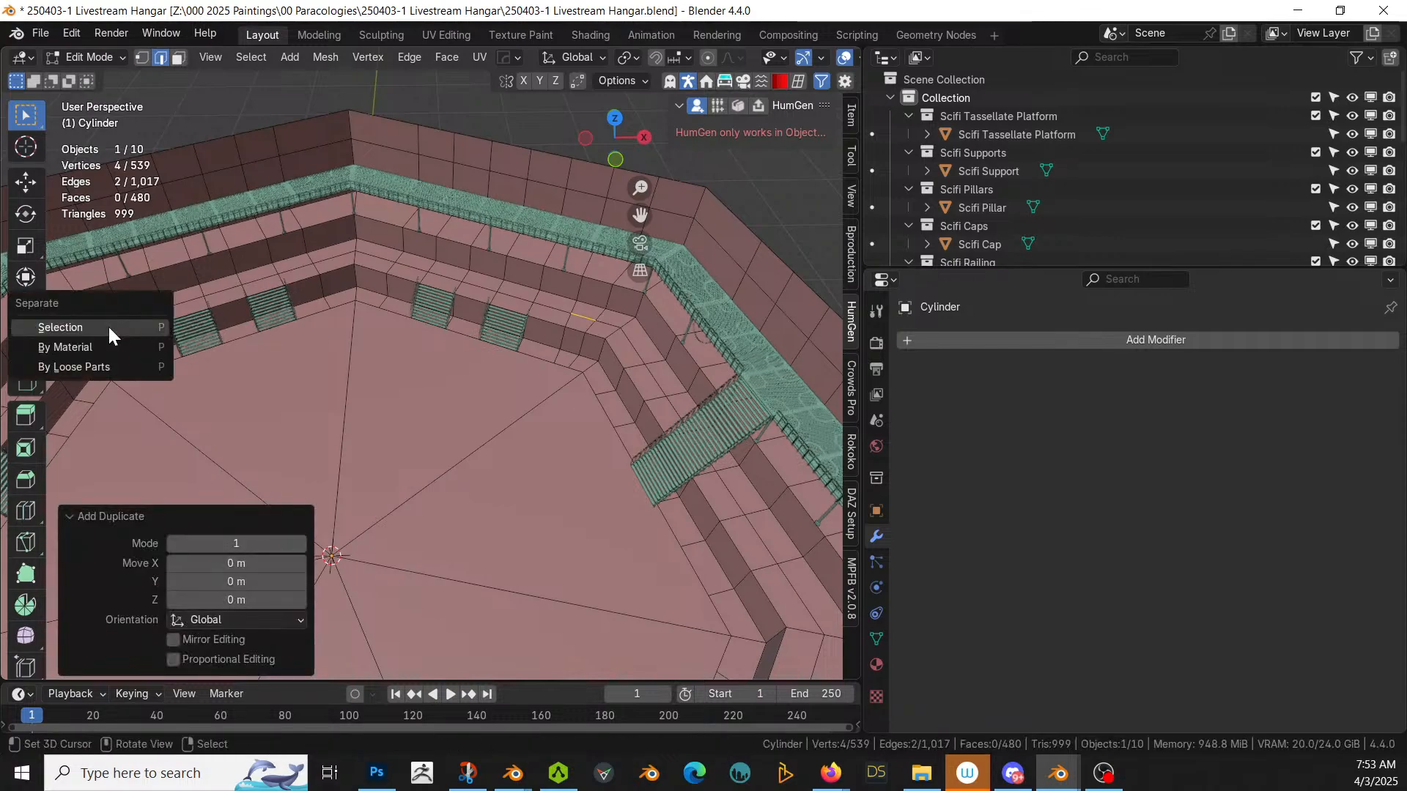
pyautogui.click(108, 326)
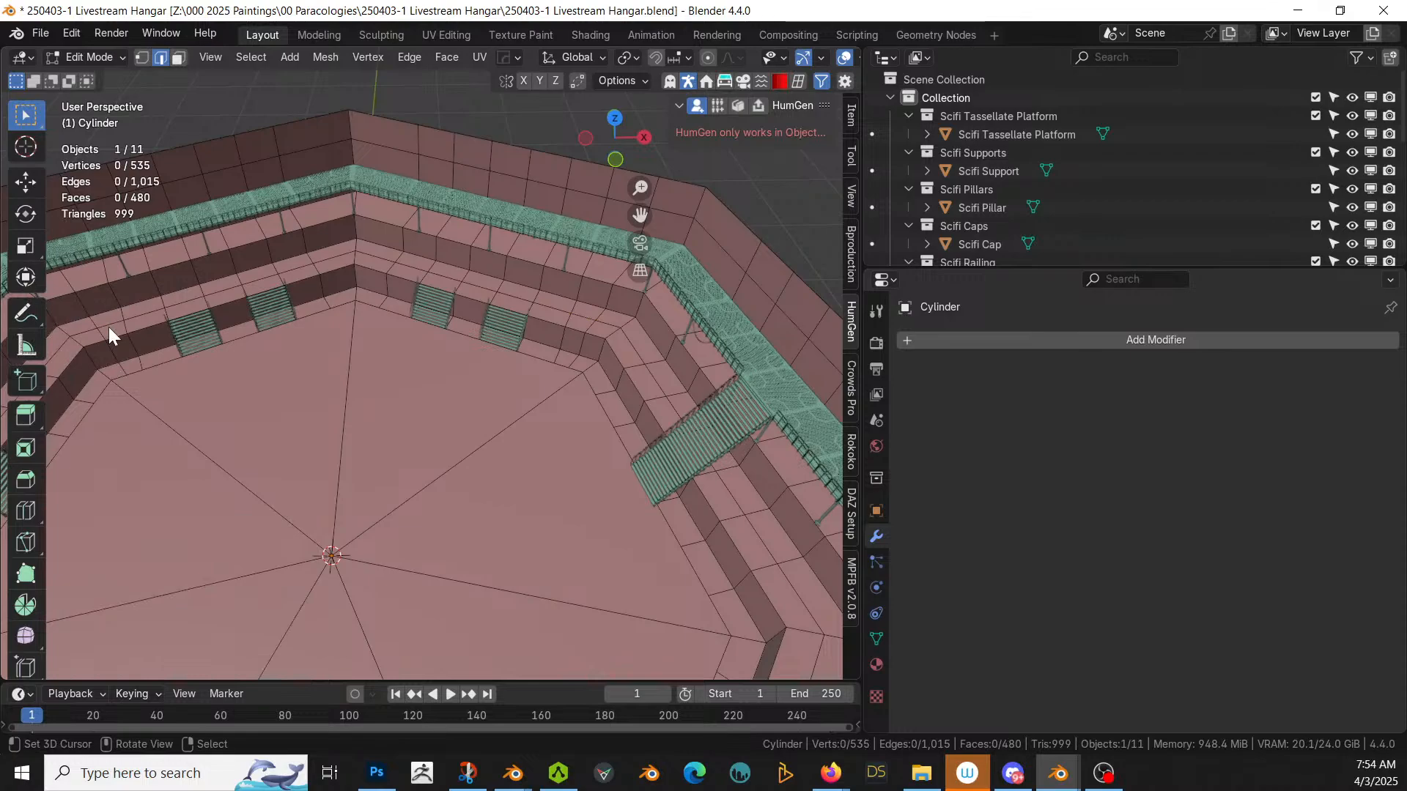
# Step: Join the separated edges into the Cylinder.003 walkway object
pyautogui.press('Tab')
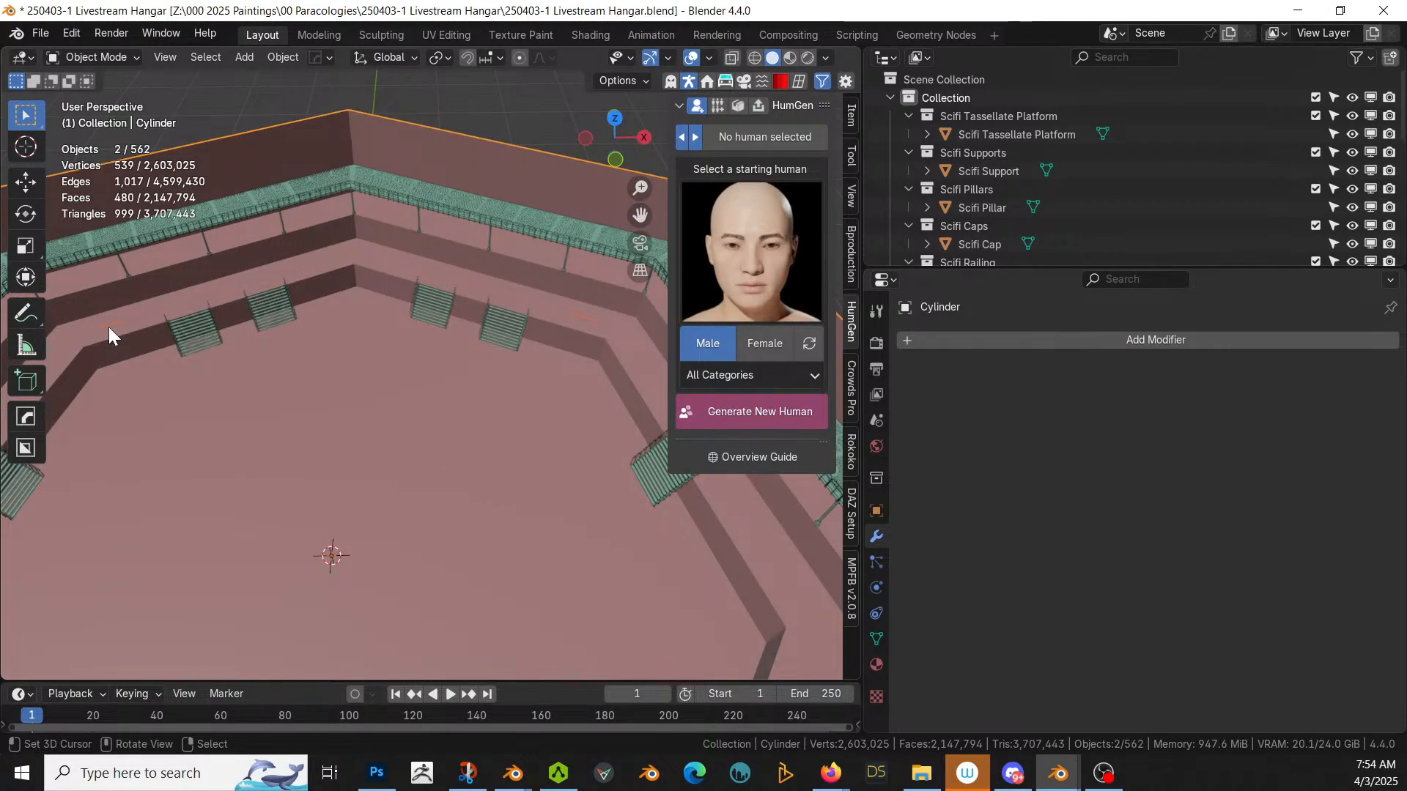
pyautogui.click(104, 324)
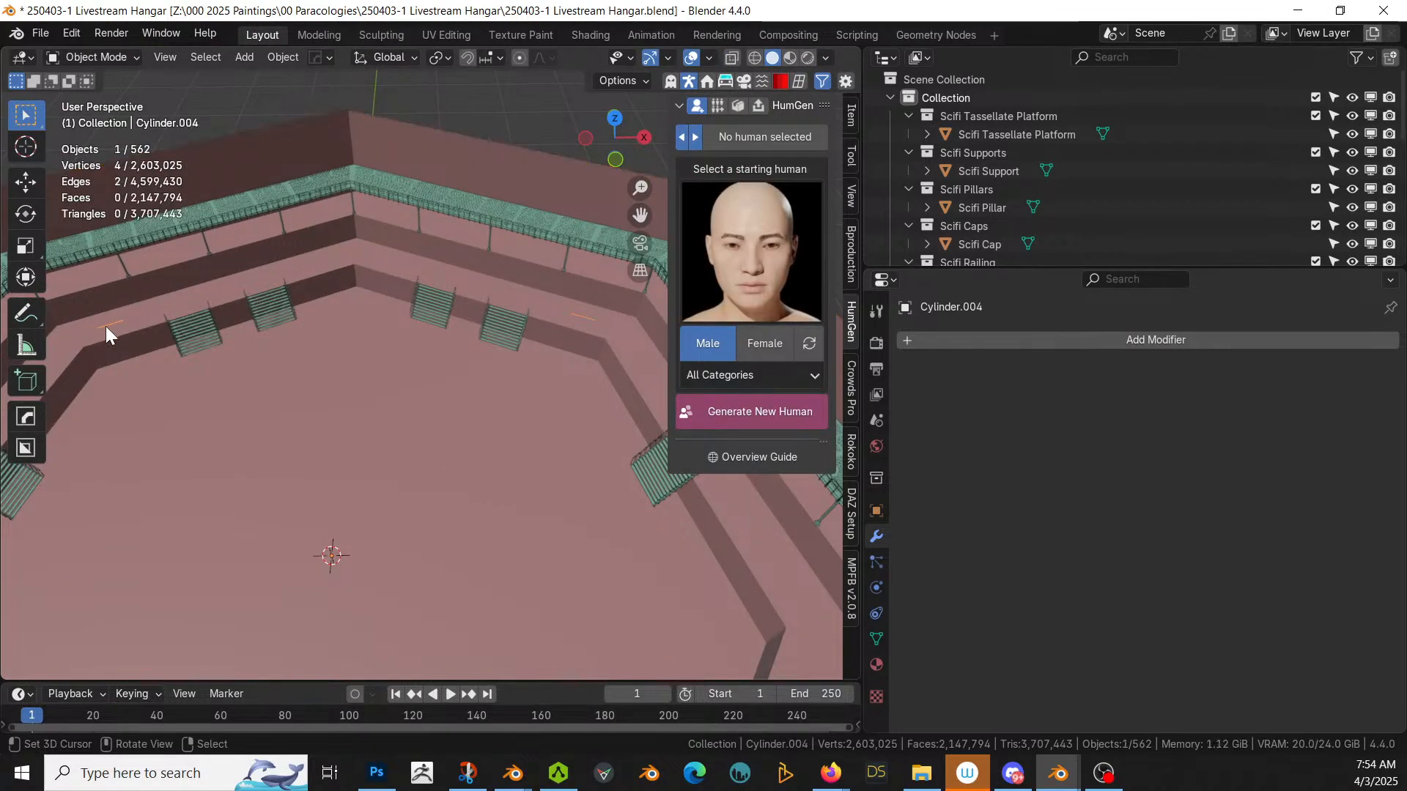
pyautogui.click(82, 252)
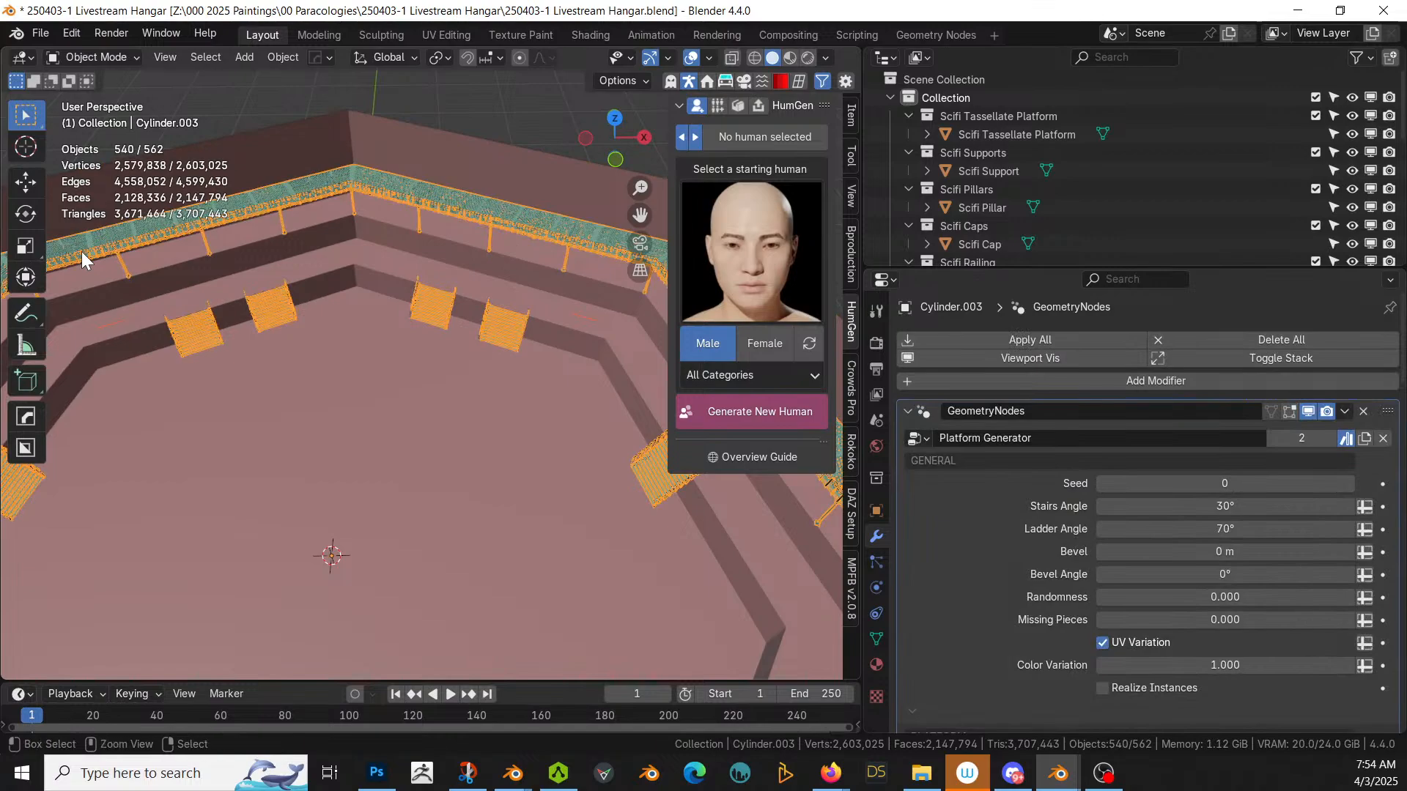
pyautogui.press('Delete')
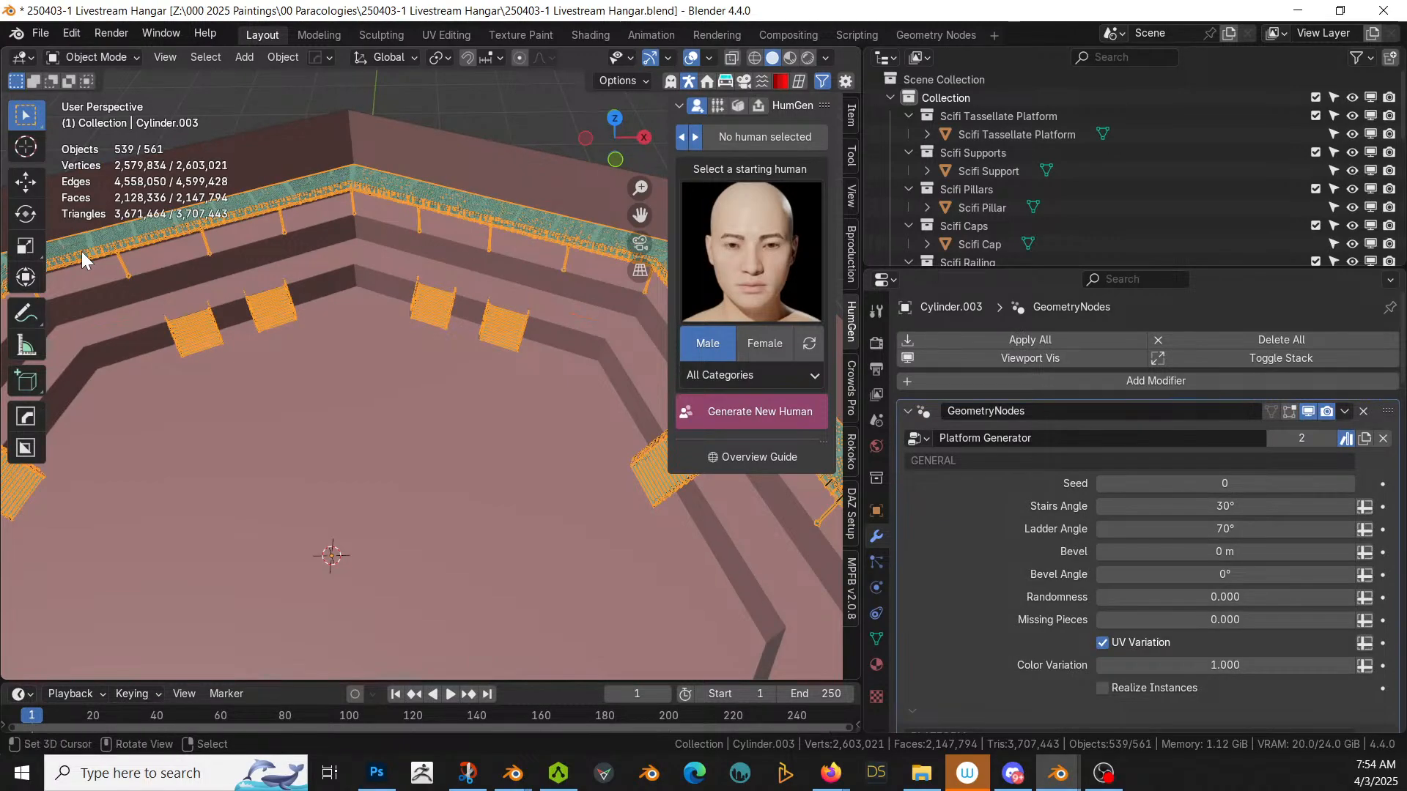
# Step: Add a centred loop cut across the walkway segment above the loose edge near the corner
pyautogui.press('Tab')
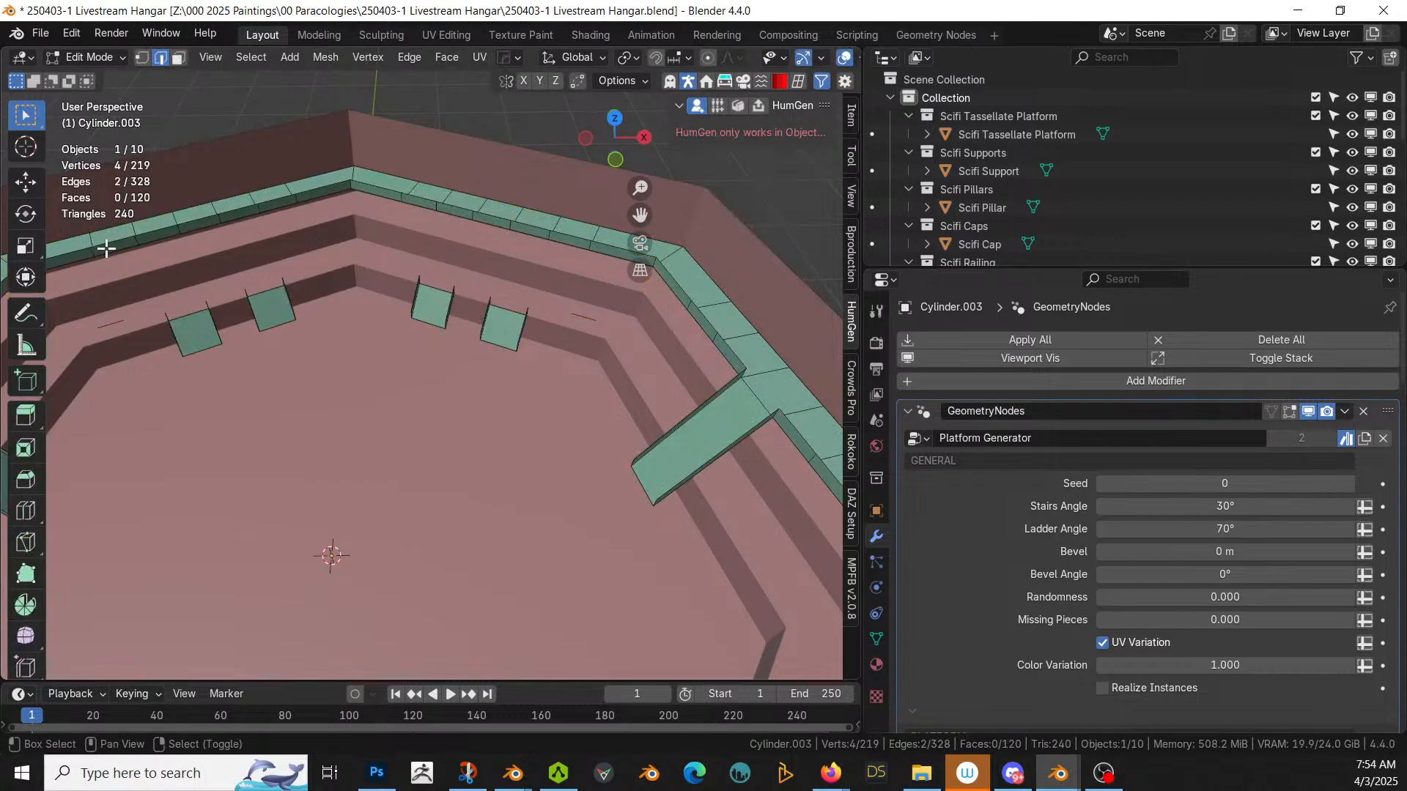
pyautogui.keyDown('shift'); pyautogui.moveTo(106, 249); pyautogui.dragTo(224, 283, button='middle'); pyautogui.keyUp('shift')
pyautogui.click(196, 239)
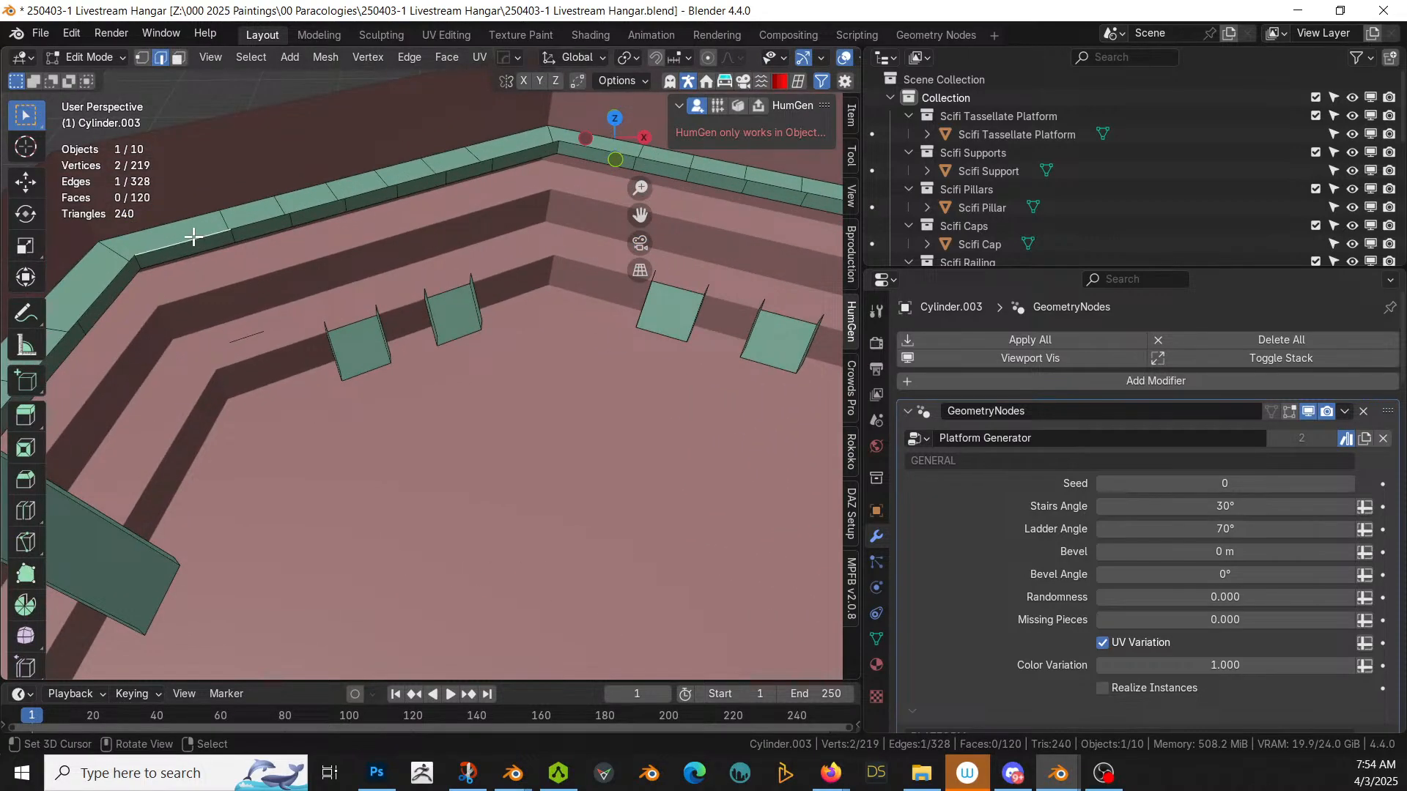
pyautogui.hotkey('ctrl', 'r')
pyautogui.doubleClick(192, 236)
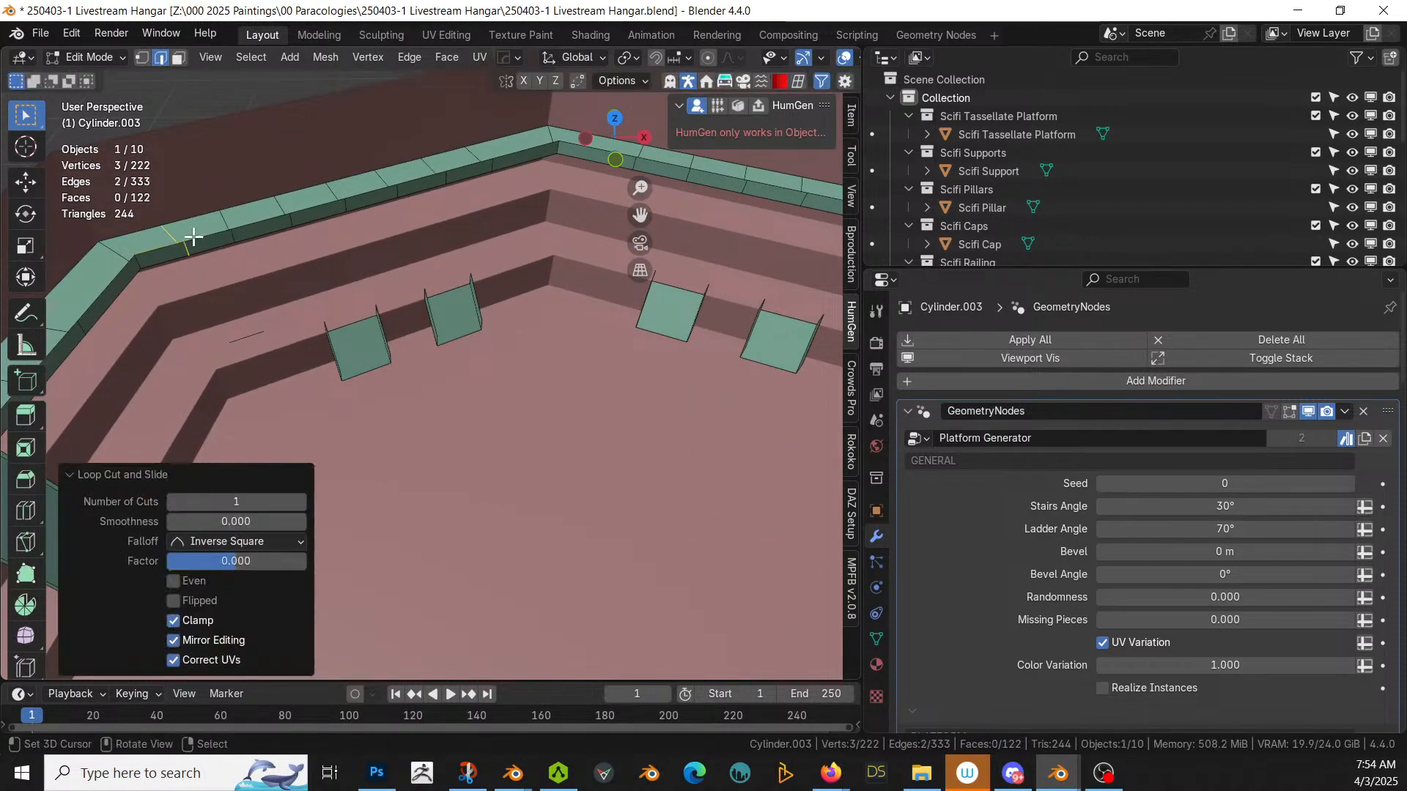
# Step: Delete the inner upright face of the walkway half-segment directly above the loose edge
pyautogui.press('3')
pyautogui.click(191, 234)
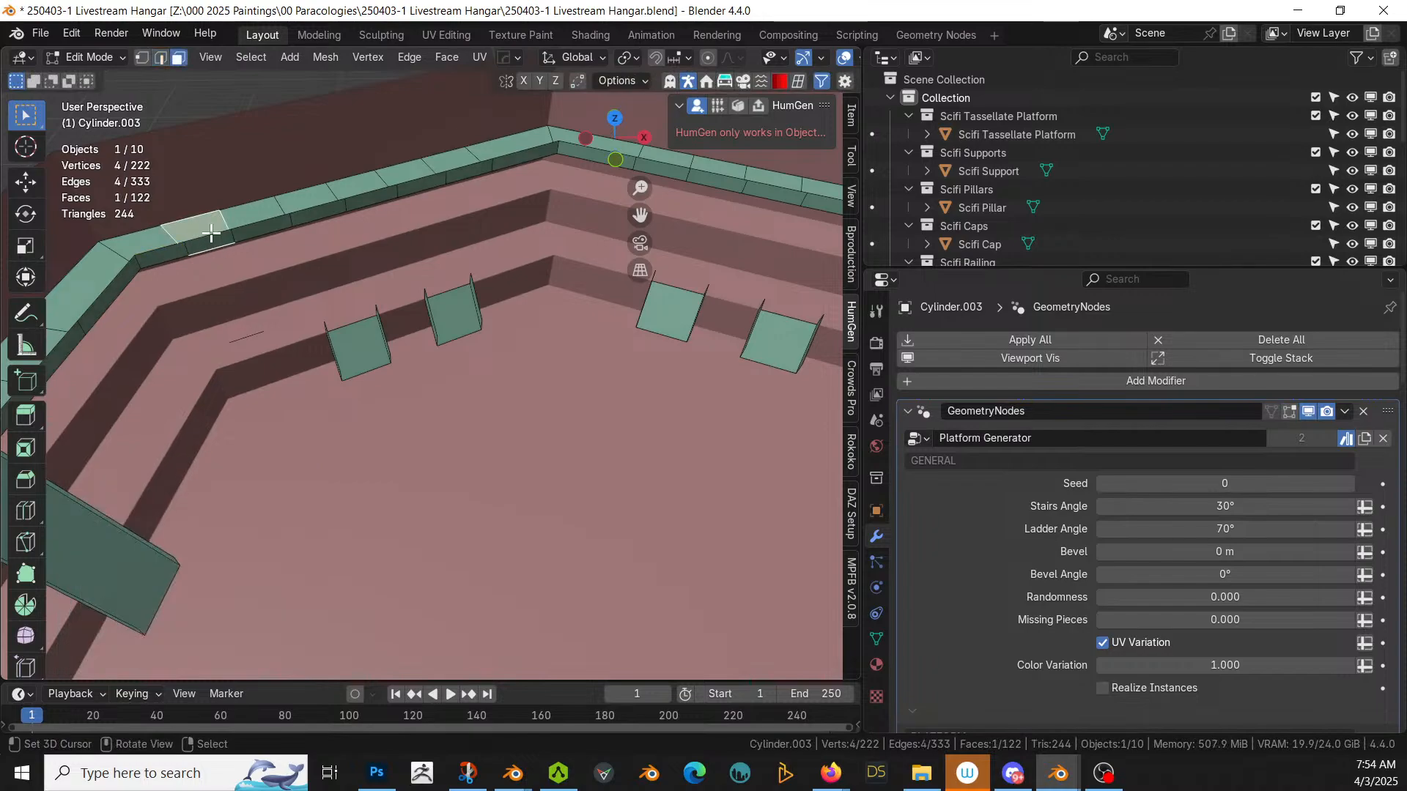
pyautogui.press('x')
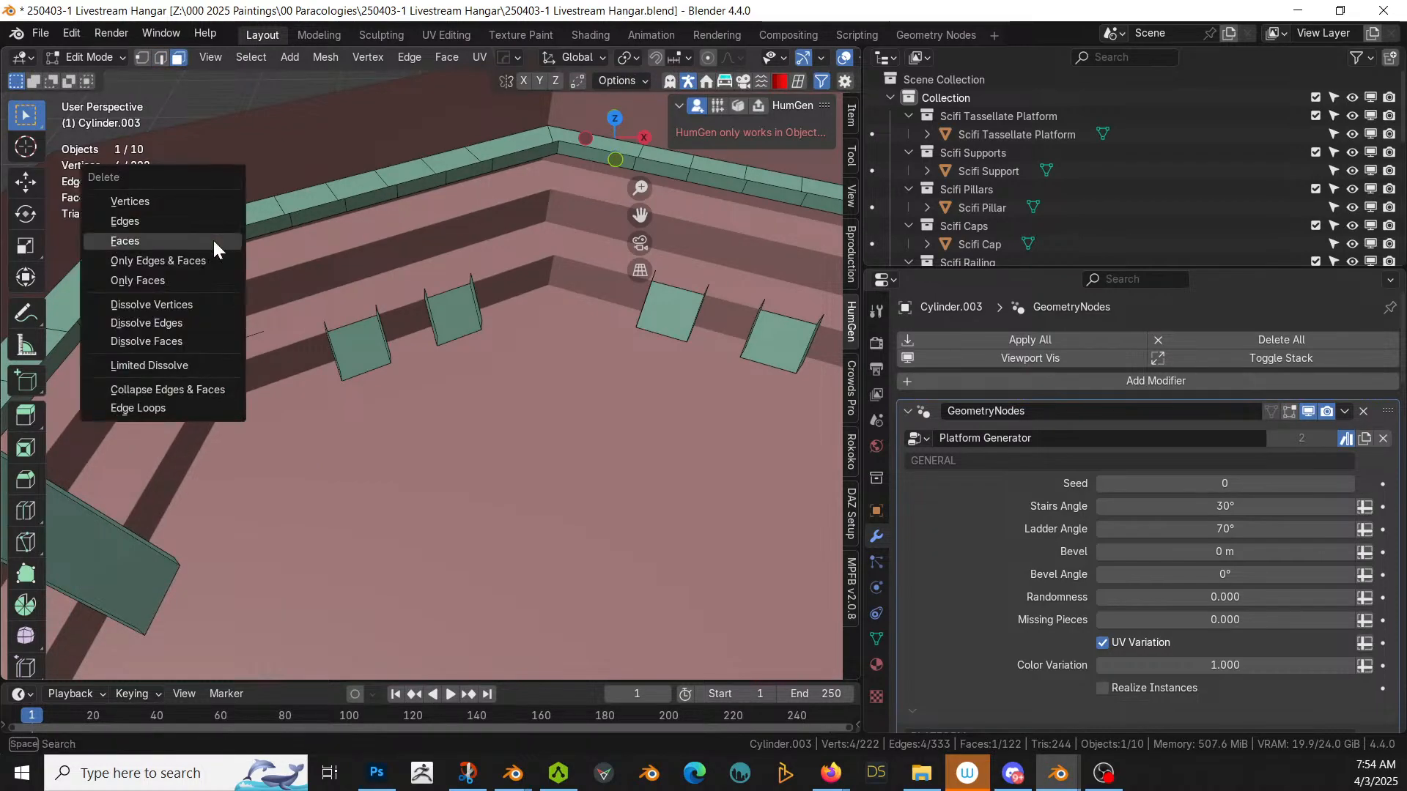
pyautogui.click(213, 241)
# Step: Fill a sloping face between the opened walkway edge and the loose edge on the tier below
pyautogui.press('2')
pyautogui.click(218, 250)
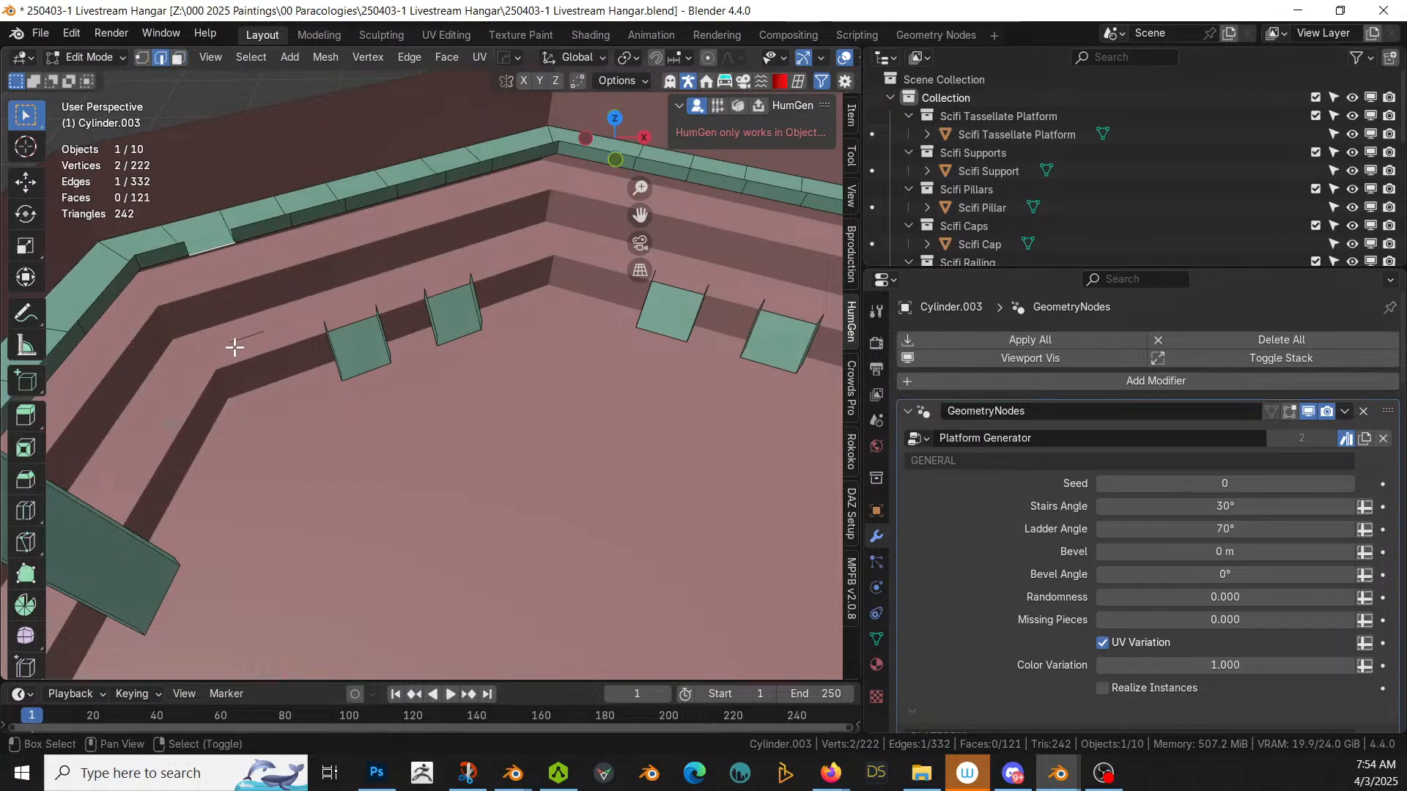
pyautogui.keyDown('shift'); pyautogui.click(234, 347); pyautogui.keyUp('shift')
pyautogui.press('f')
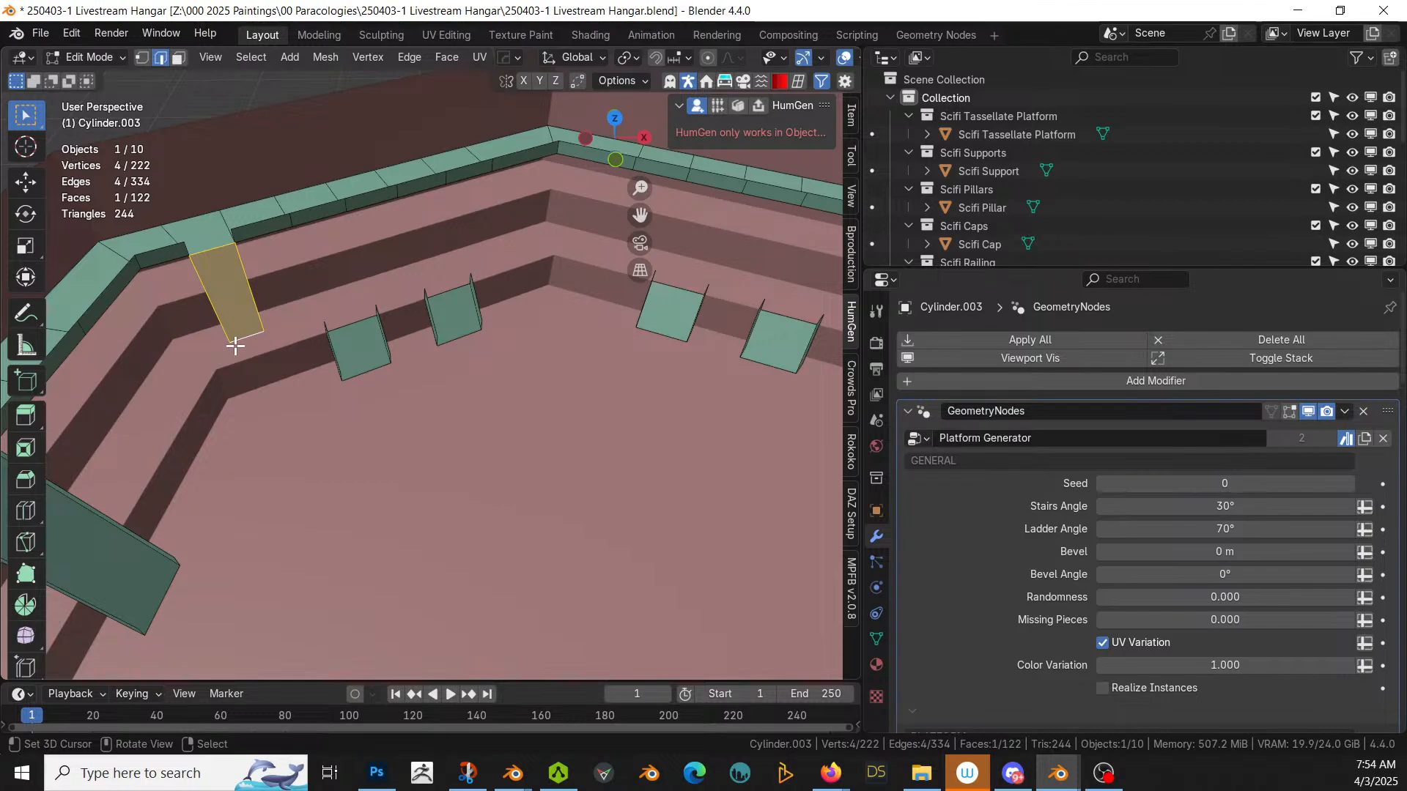
# Step: Add a centred loop cut across the mirrored walkway segment above the second loose edge
pyautogui.moveTo(471, 408); pyautogui.dragTo(252, 487, button='middle')
pyautogui.moveTo(398, 407); pyautogui.dragTo(523, 240, button='middle')
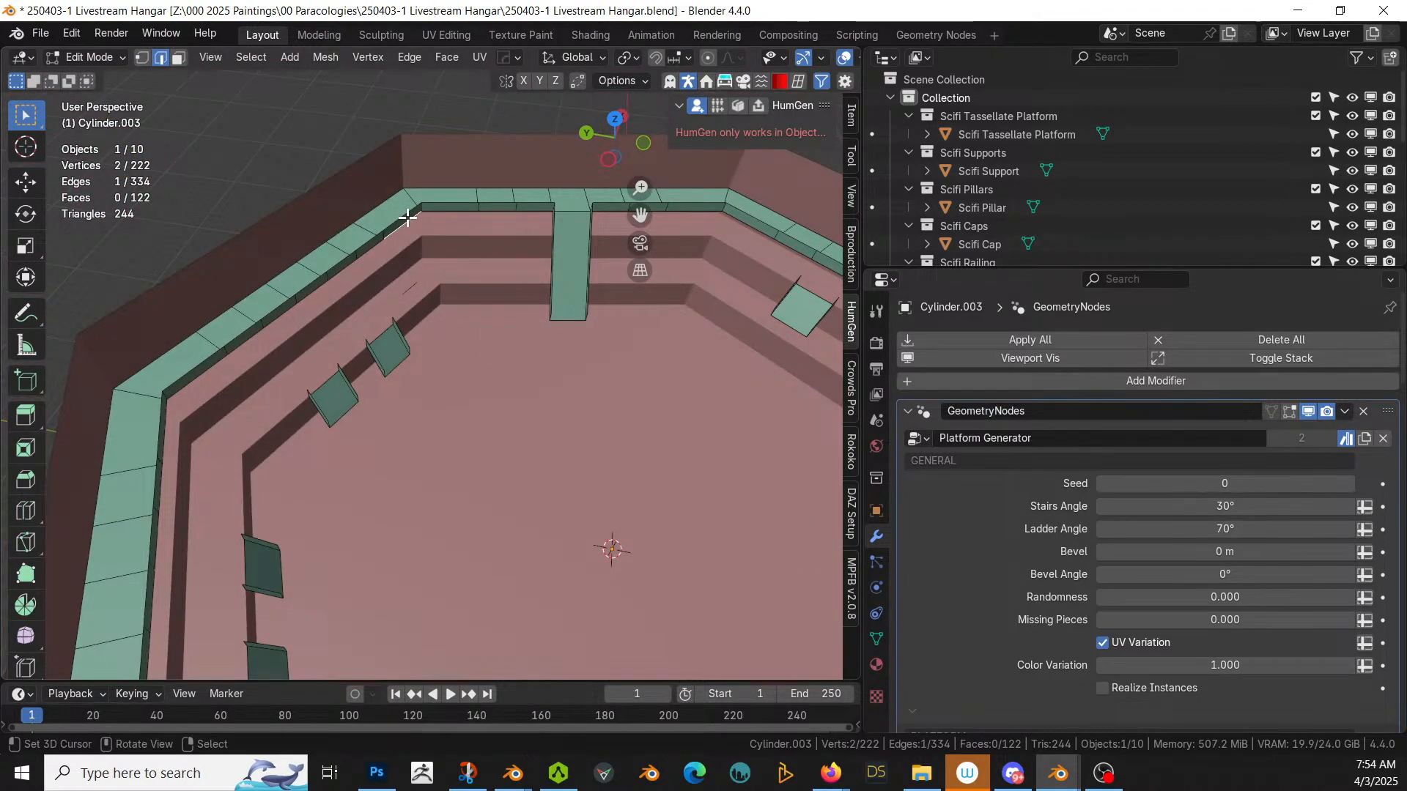
pyautogui.moveTo(408, 217); pyautogui.dragTo(268, 173, button='middle')
pyautogui.hotkey('ctrl', 'r')
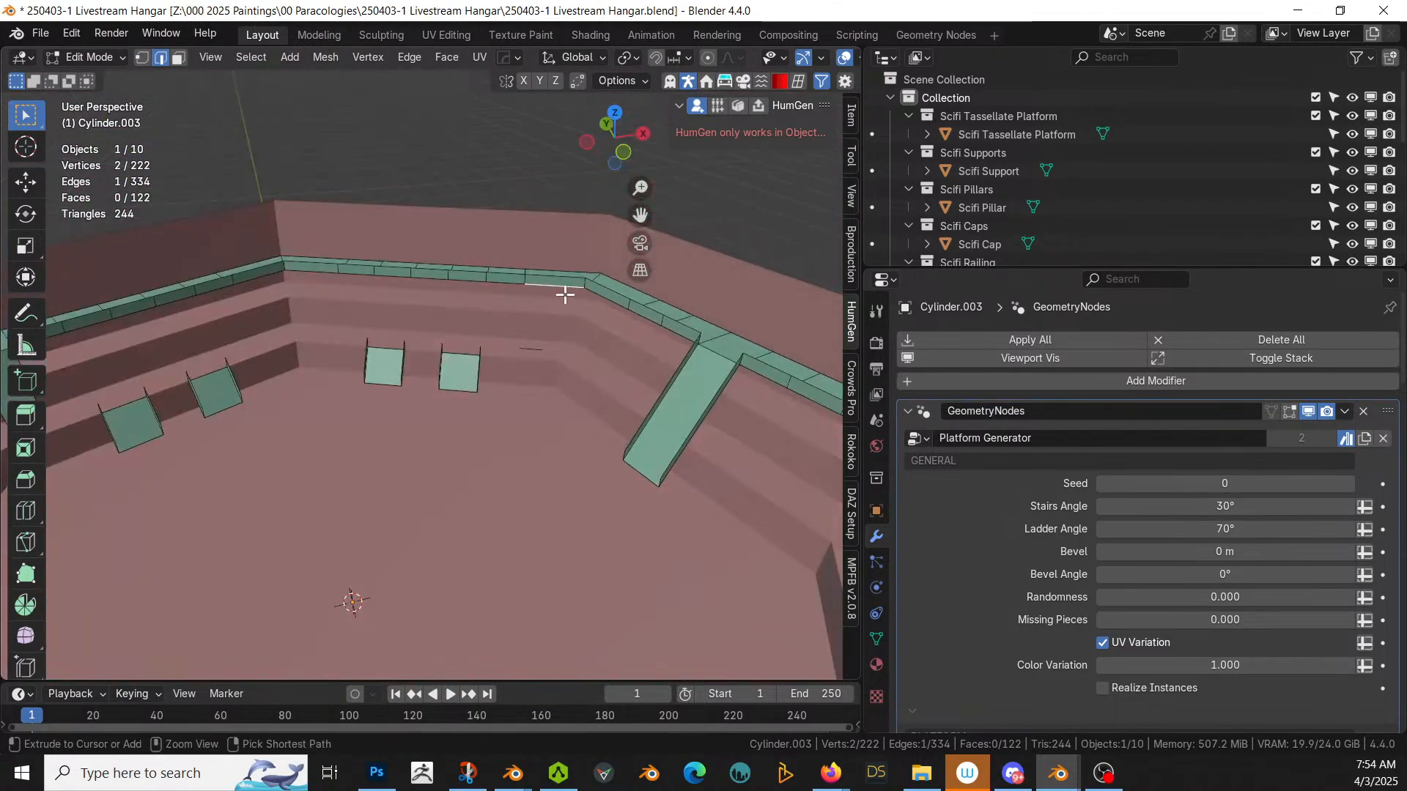
pyautogui.click(566, 297)
pyautogui.rightClick(565, 295)
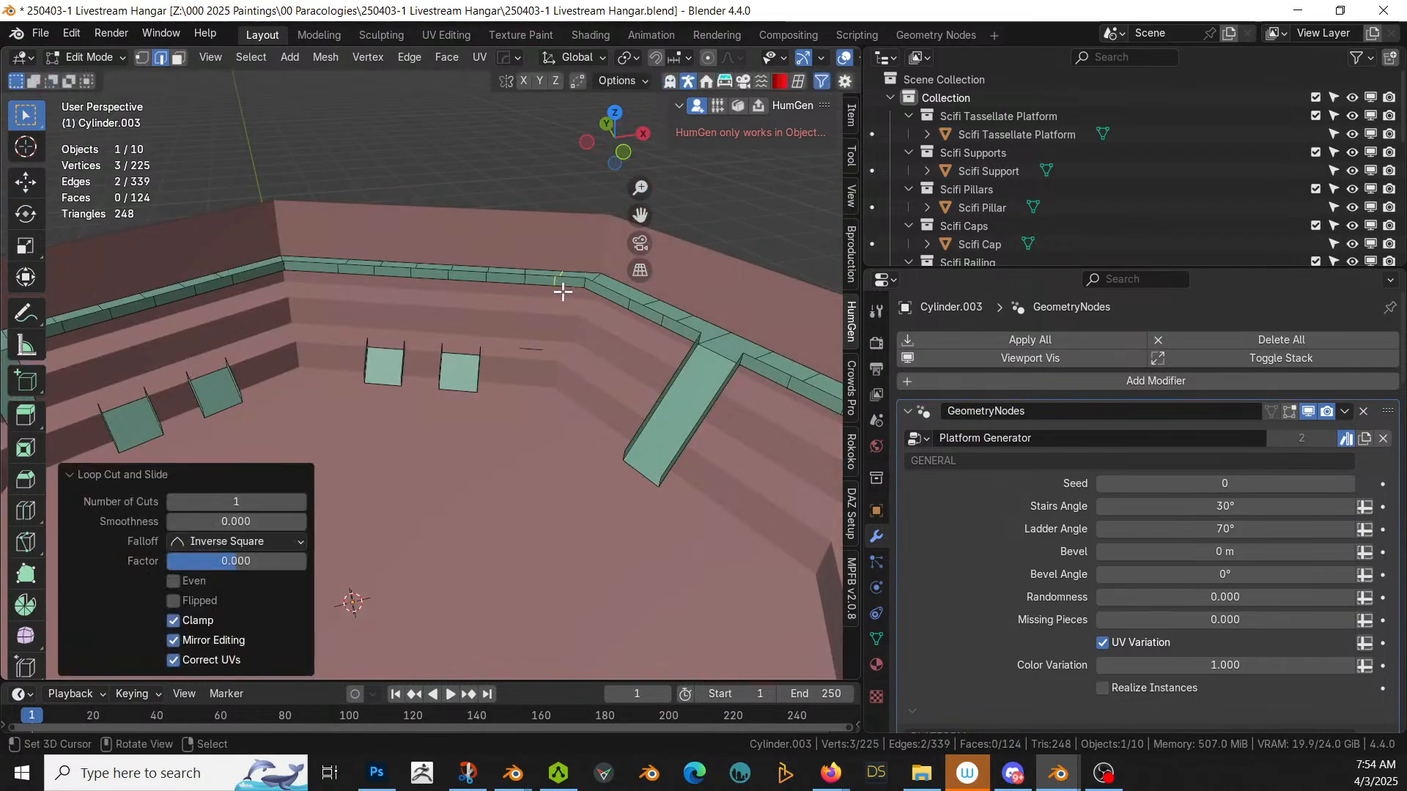
# Step: Delete the inner upright face beside the new cut in the mirrored walkway segment
pyautogui.press('3')
pyautogui.press('x')
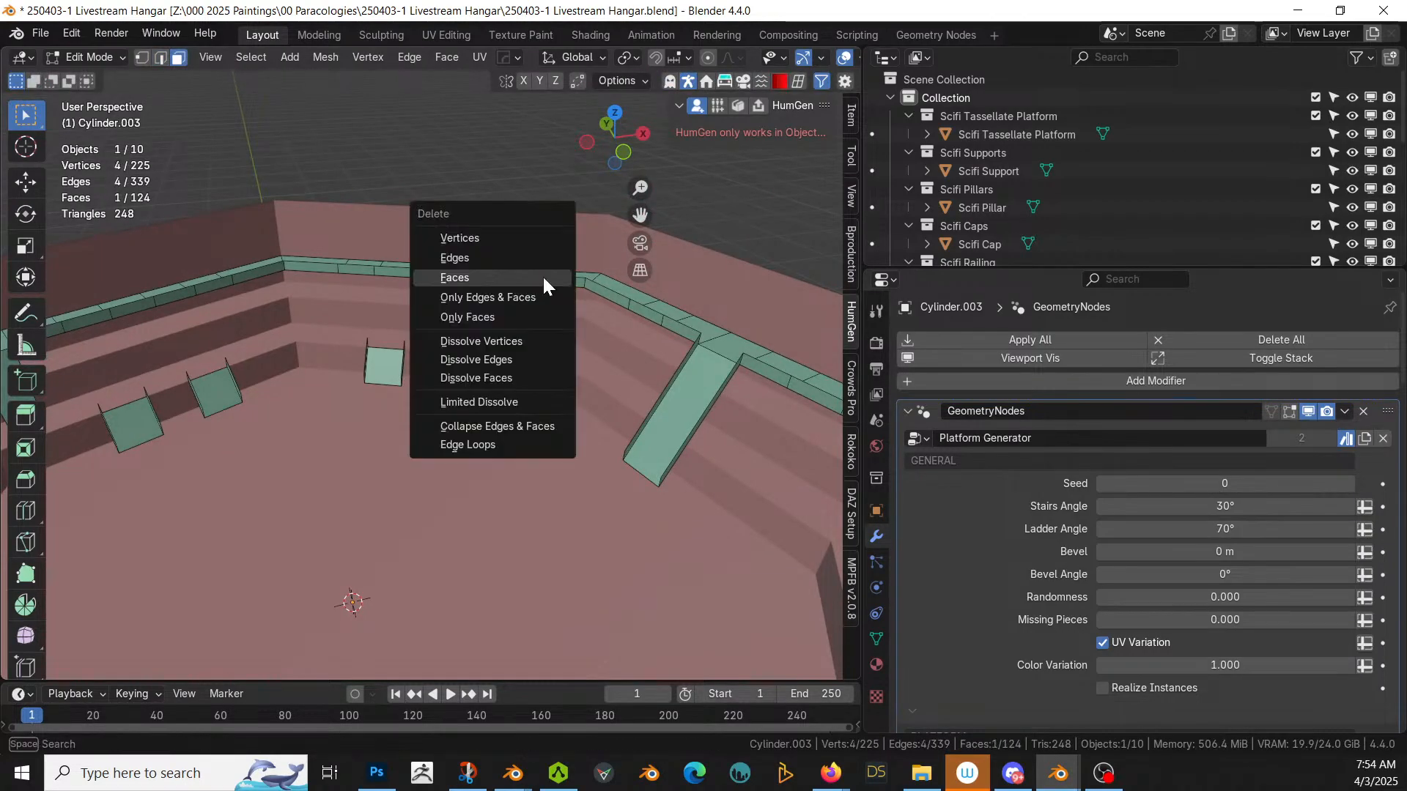
pyautogui.click(542, 280)
# Step: Fill a face between the second opened walkway edge and its loose edge, and preview the generated ladders in object mode
pyautogui.press('2')
pyautogui.click(552, 284)
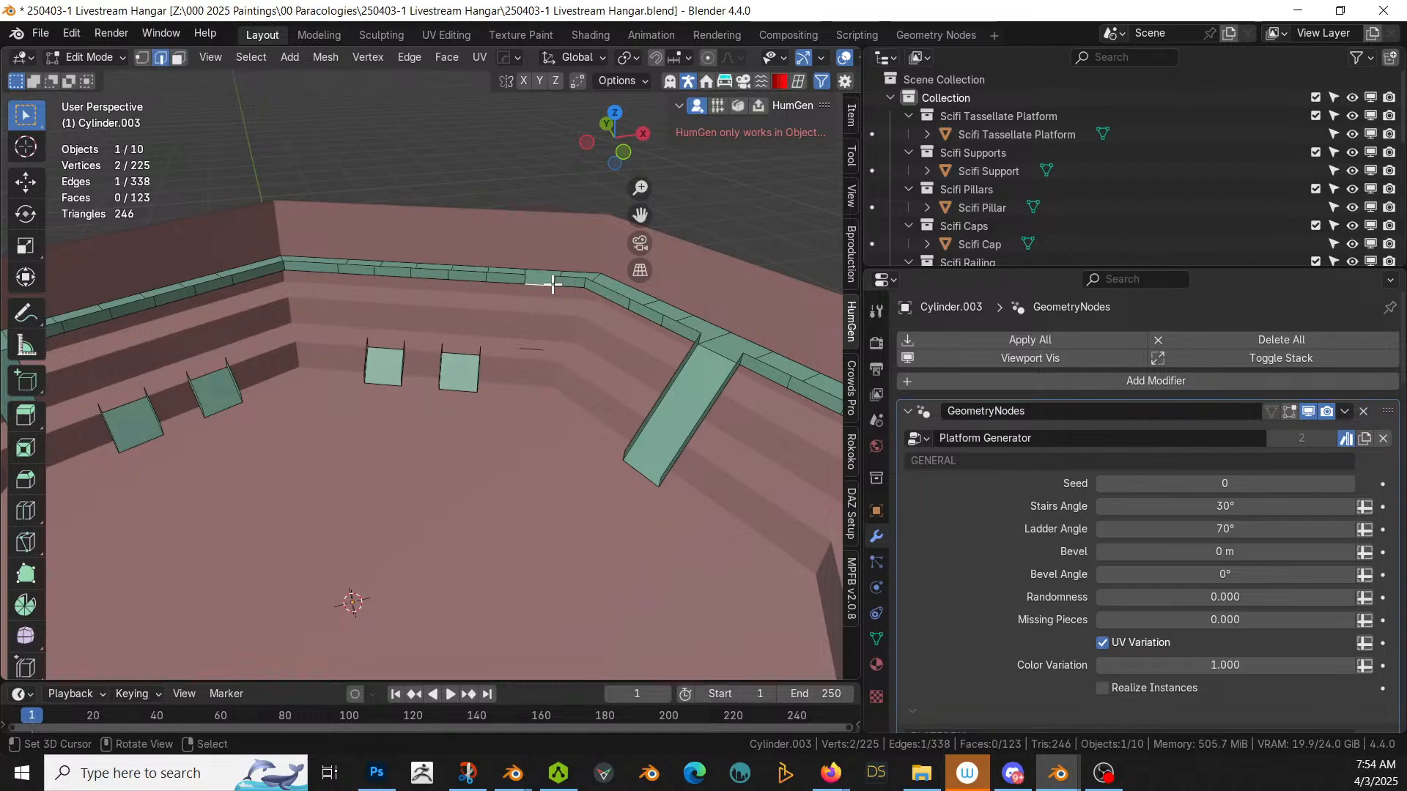
pyautogui.keyDown('shift'); pyautogui.click(541, 348); pyautogui.keyUp('shift')
pyautogui.press('f')
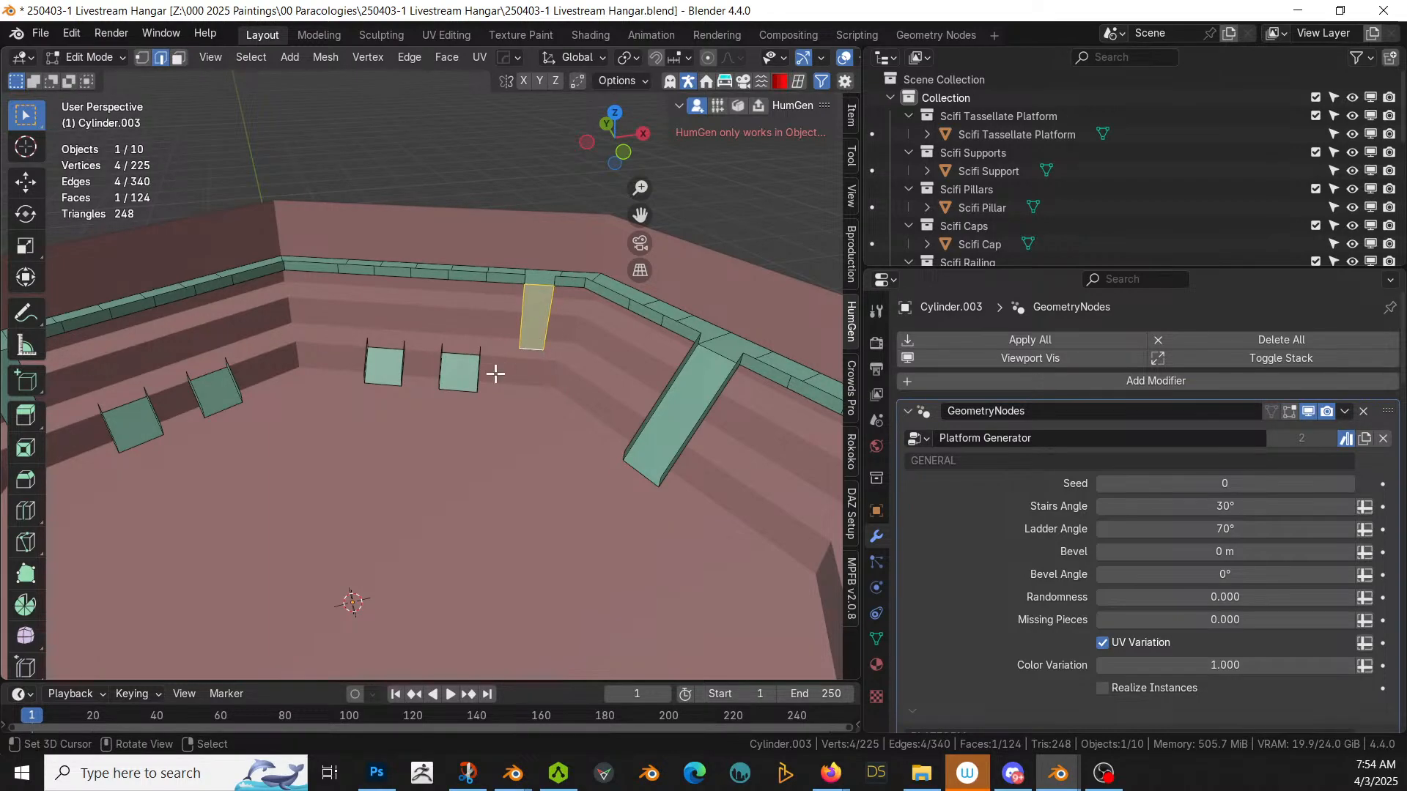
pyautogui.moveTo(493, 370); pyautogui.dragTo(700, 495, button='middle')
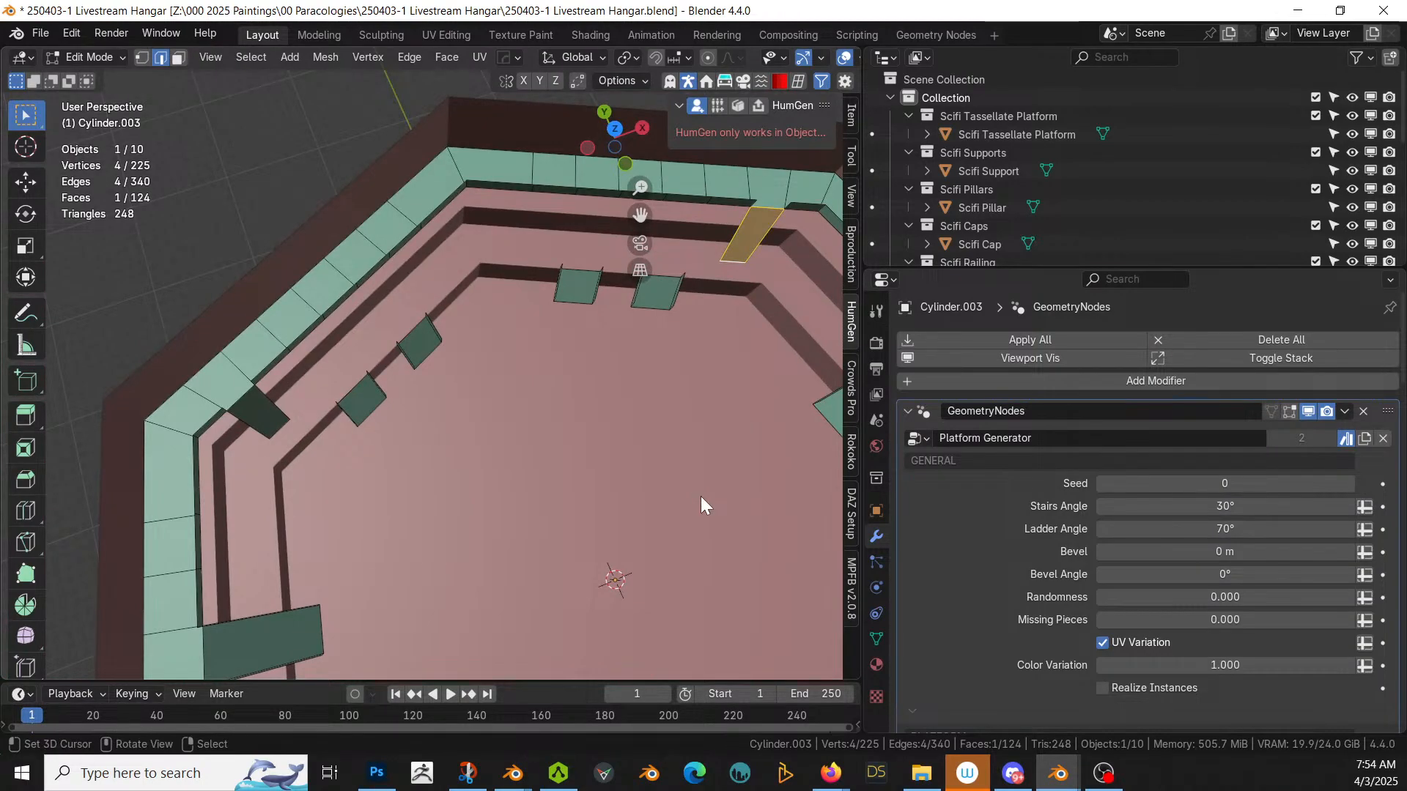
pyautogui.press('Tab')
pyautogui.moveTo(697, 498); pyautogui.dragTo(407, 393, button='middle')
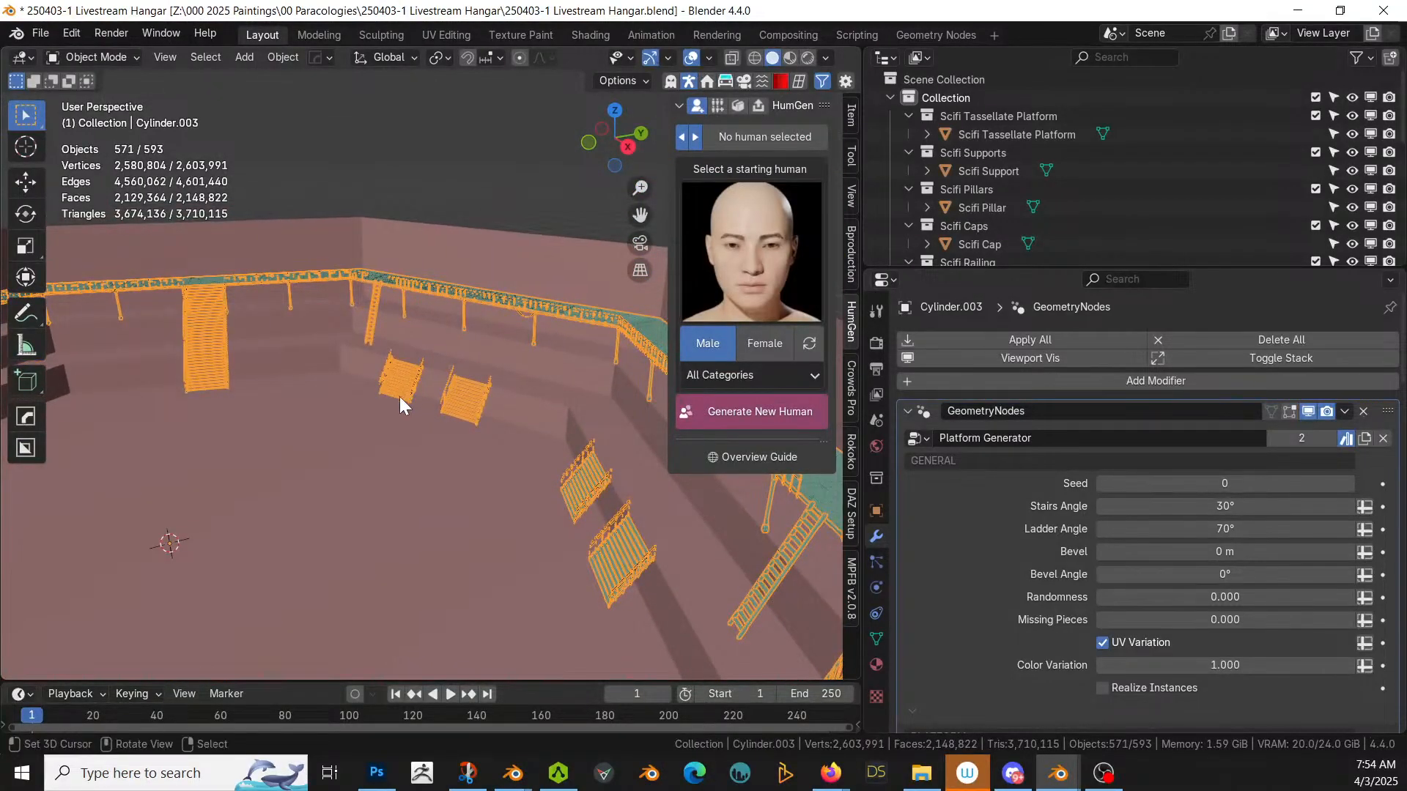
pyautogui.scroll(3, 421, 412)
# Step: Activate the Transform tool with Normal orientation on the bottom edge of one new ladder face in edit mode
pyautogui.press('Tab')
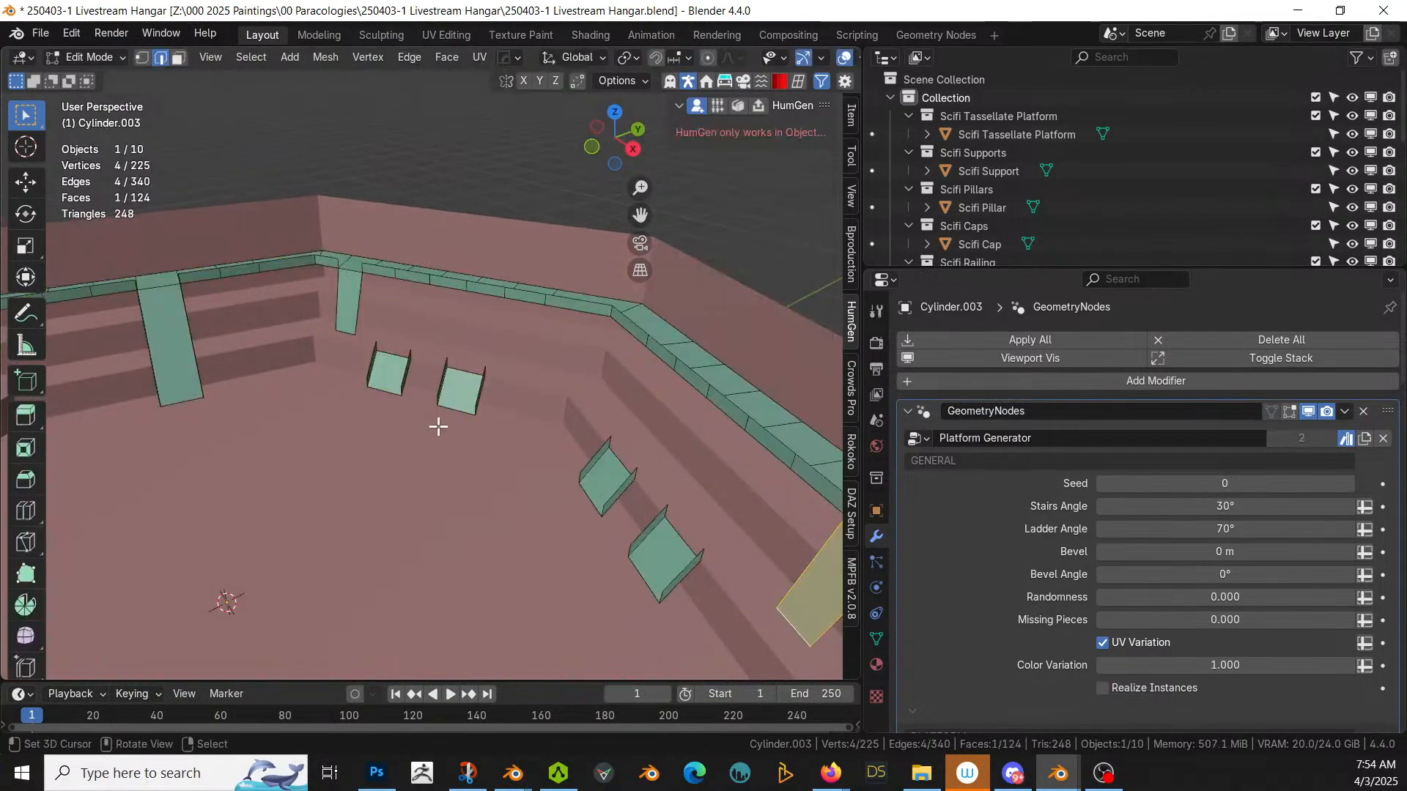
pyautogui.click(356, 327)
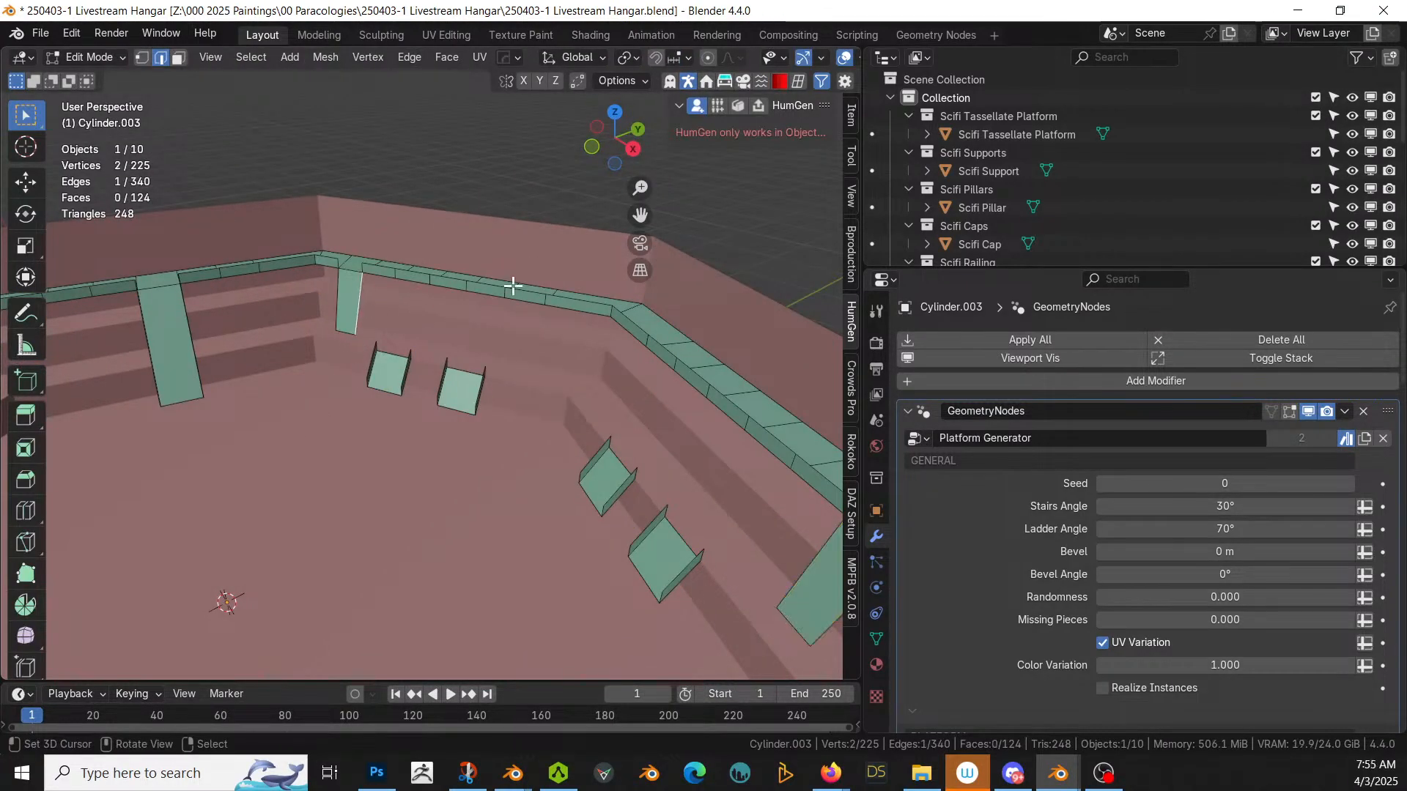
pyautogui.click(350, 335)
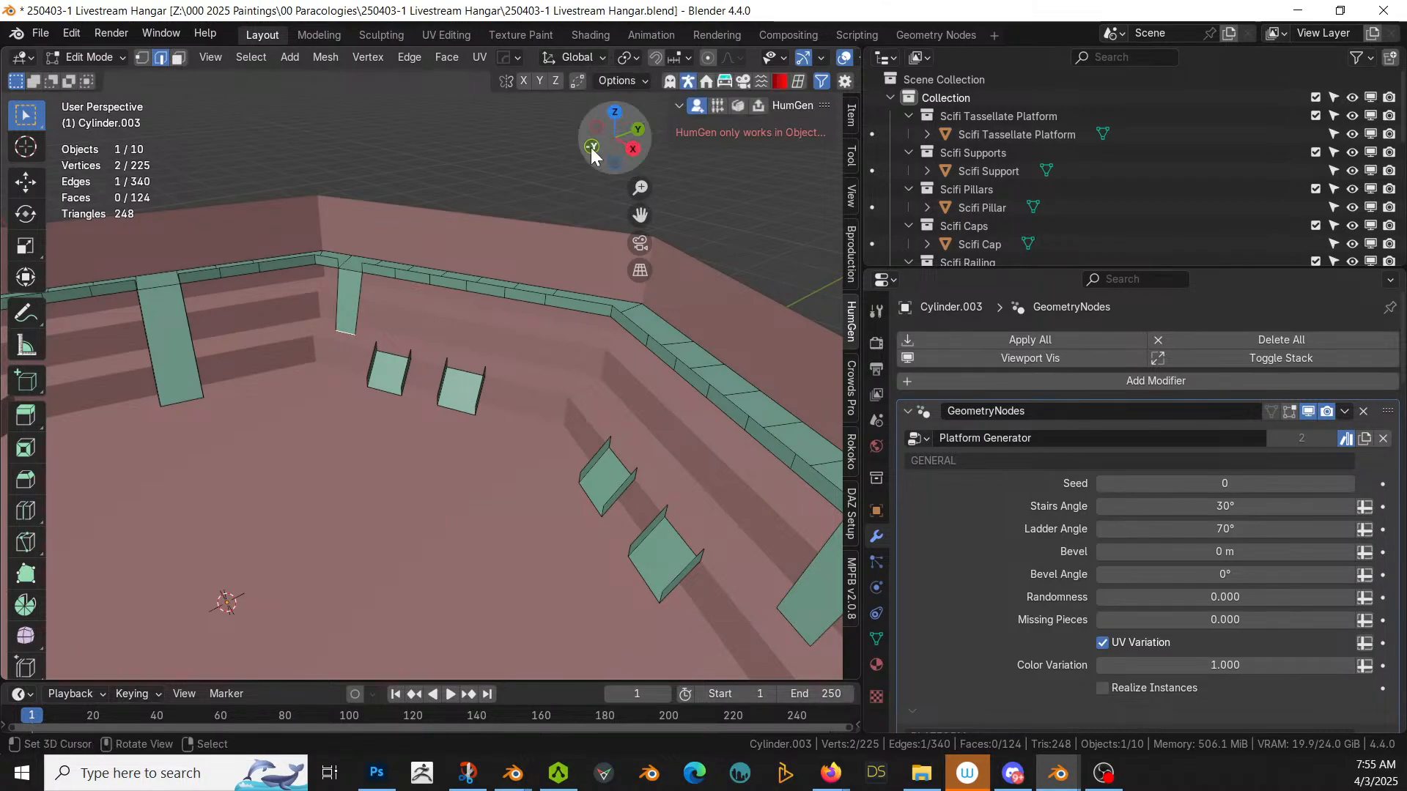
pyautogui.click(598, 58)
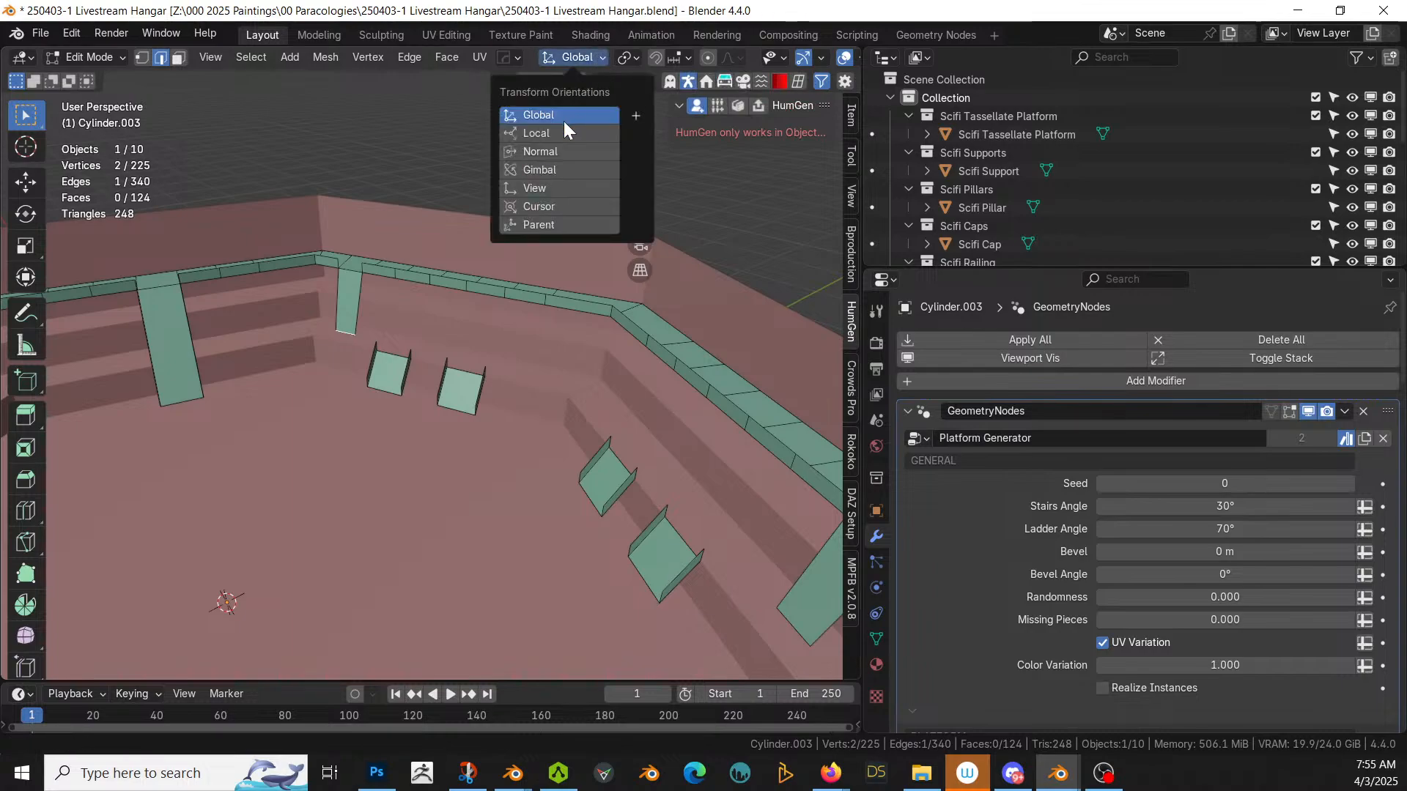
pyautogui.click(542, 152)
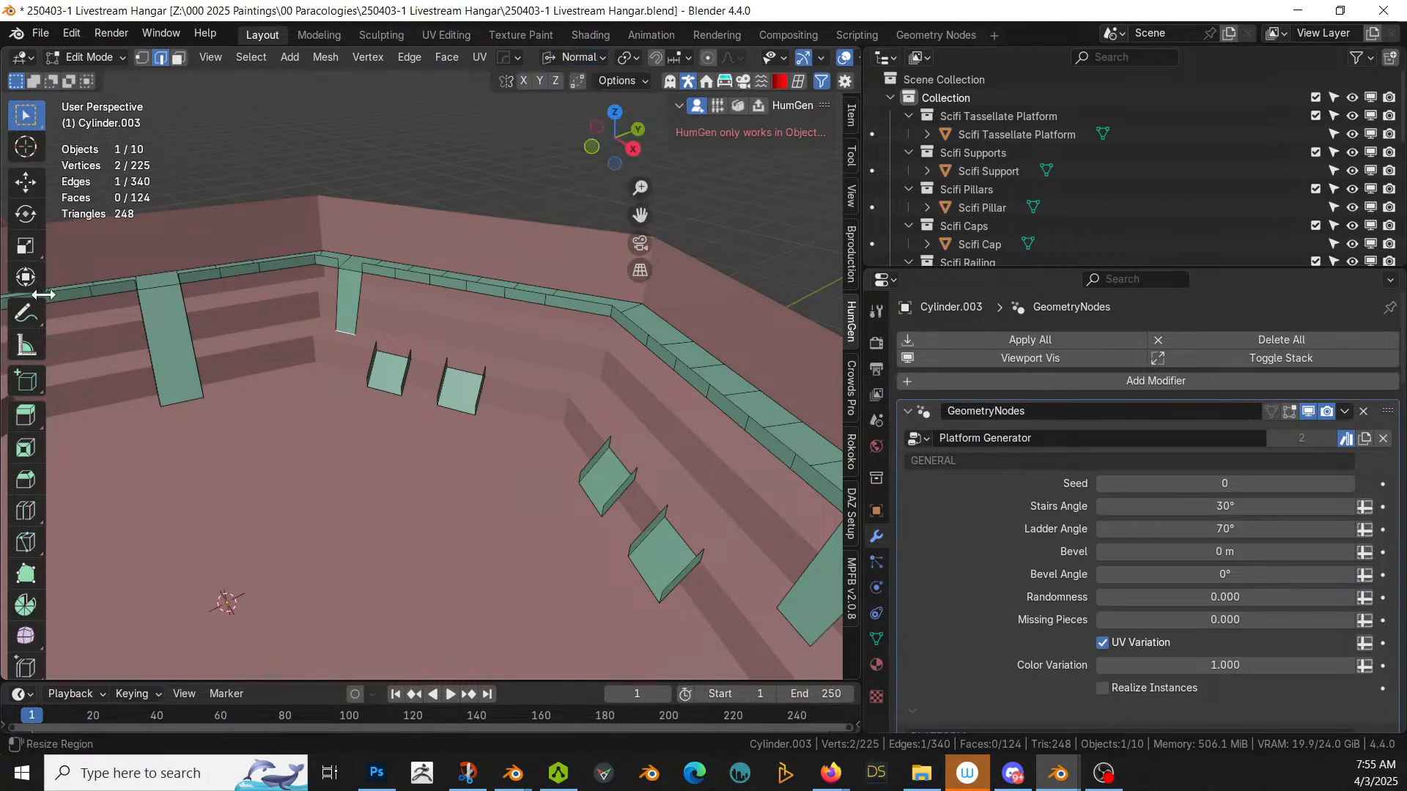
pyautogui.click(25, 277)
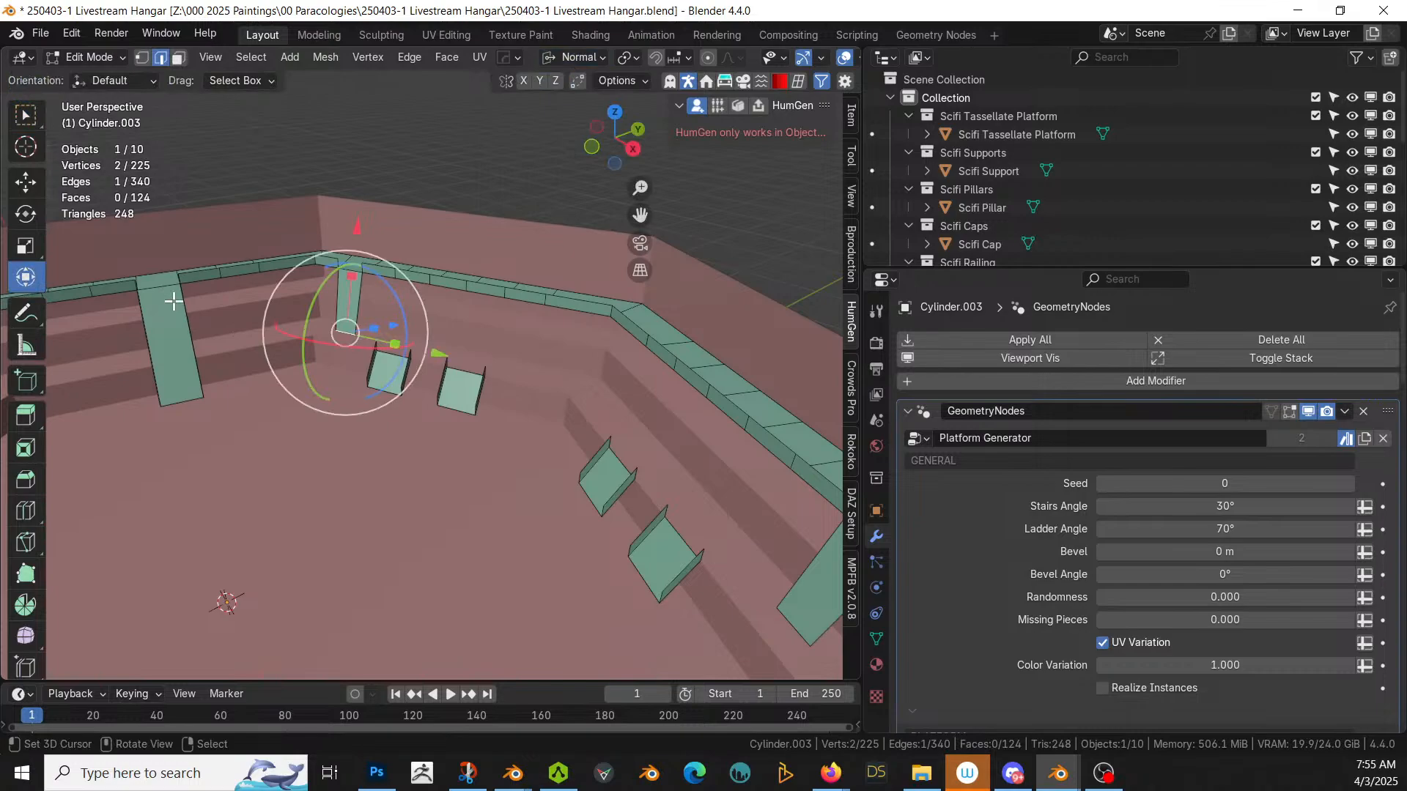
# Step: Switch to the top orthographic view around the new ladder faces and set the transform orientation to Global
pyautogui.press('KP_Decimal')
pyautogui.moveTo(308, 411); pyautogui.dragTo(732, 64, button='middle')
pyautogui.scroll(-6, 166, 393)
pyautogui.scroll(-3, 731, 64)
pyautogui.scroll(-3, 547, 240)
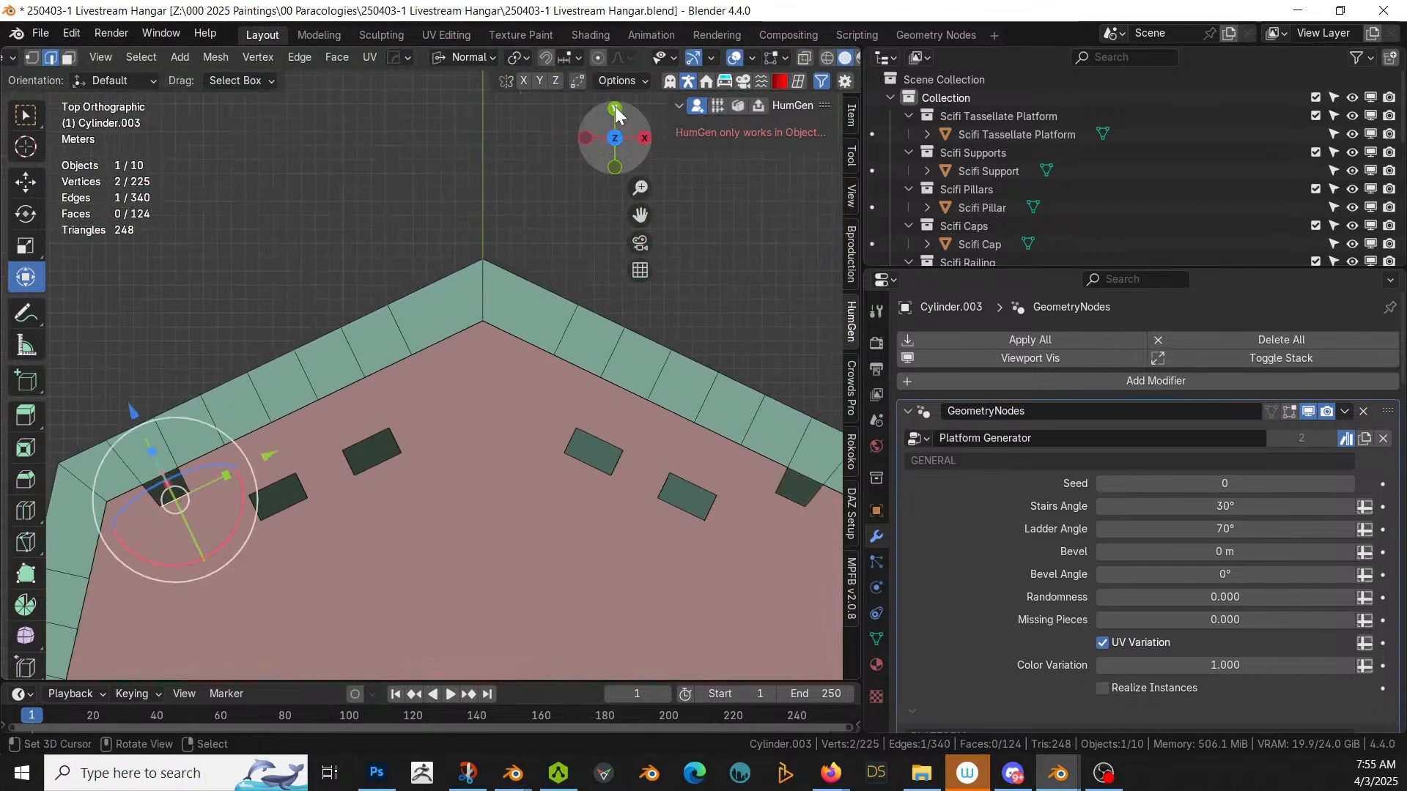
pyautogui.click(485, 57)
pyautogui.click(443, 120)
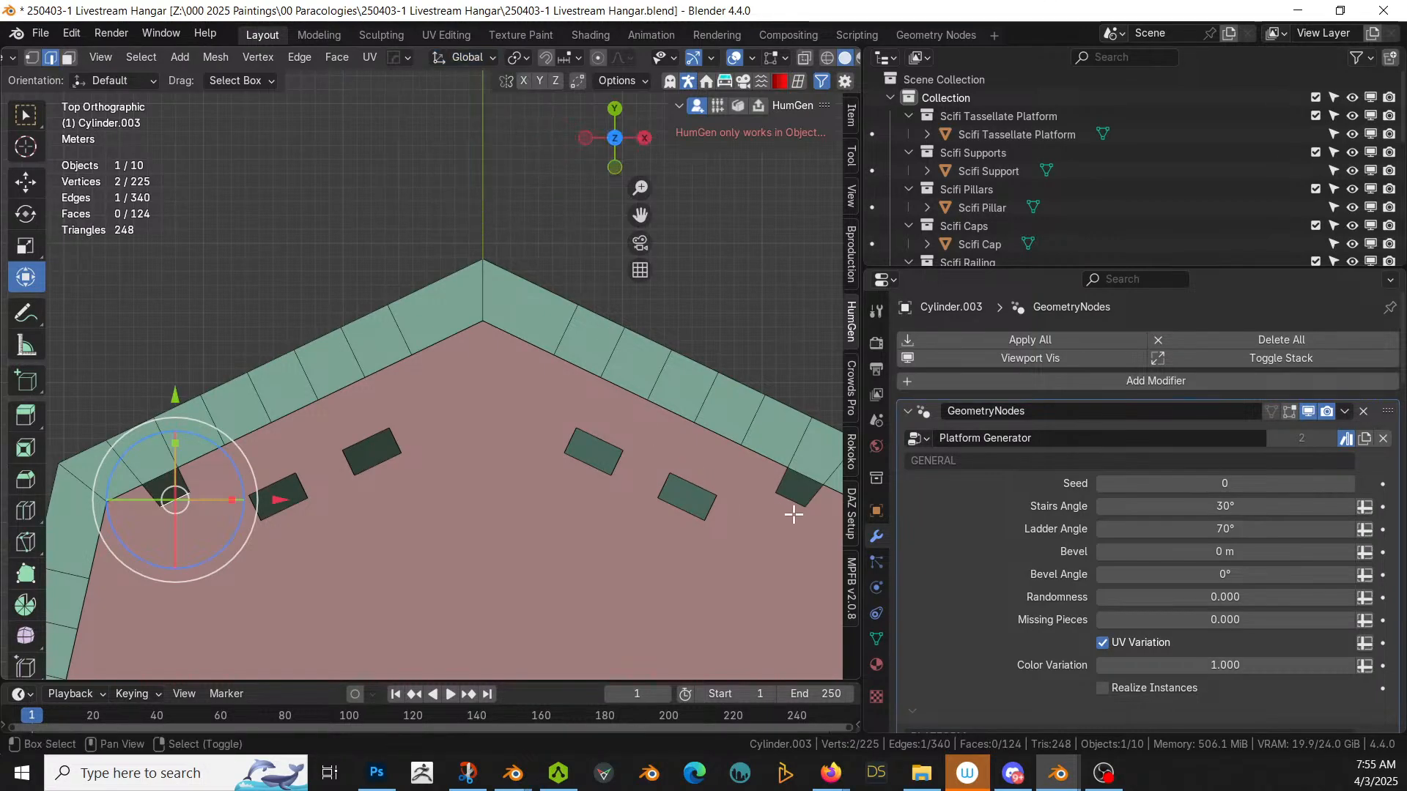
# Step: Move the bottom edge of the -X side ladder face toward the walkway, about -0.77 m in X and 1.09 m in Y
pyautogui.keyDown('shift'); pyautogui.click(791, 492); pyautogui.keyUp('shift')
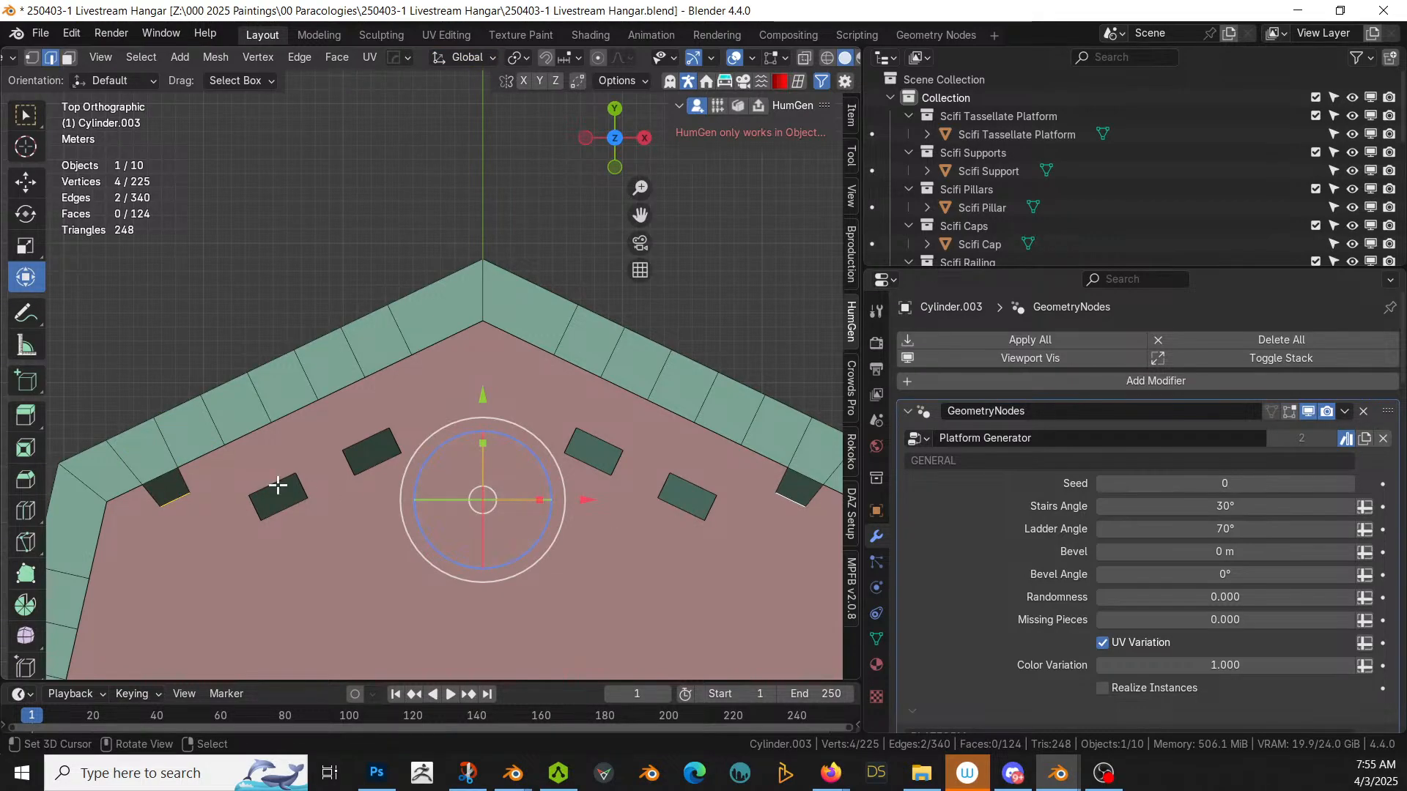
pyautogui.click(178, 497)
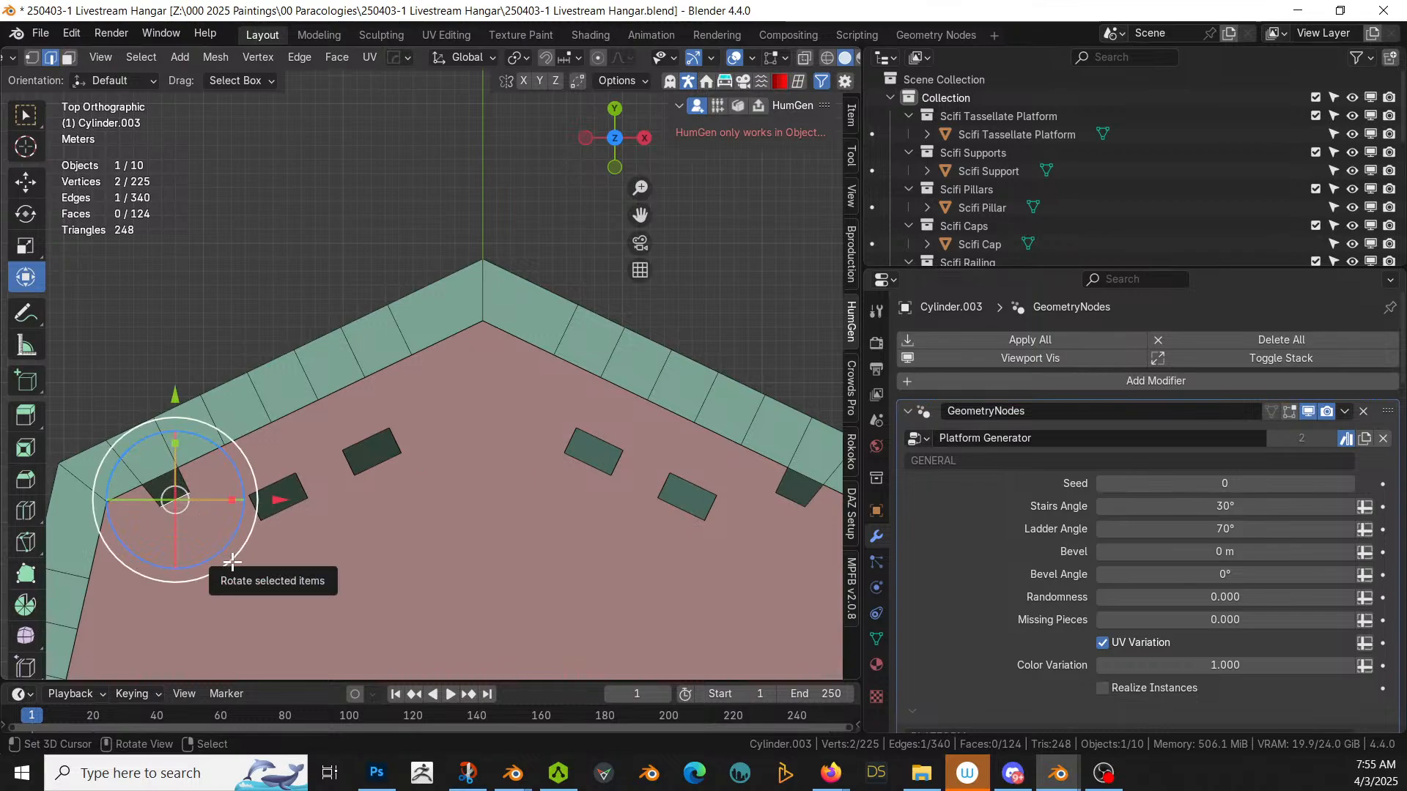
pyautogui.keyDown('shift'); pyautogui.moveTo(339, 542); pyautogui.dragTo(596, 542, button='middle'); pyautogui.keyUp('shift')
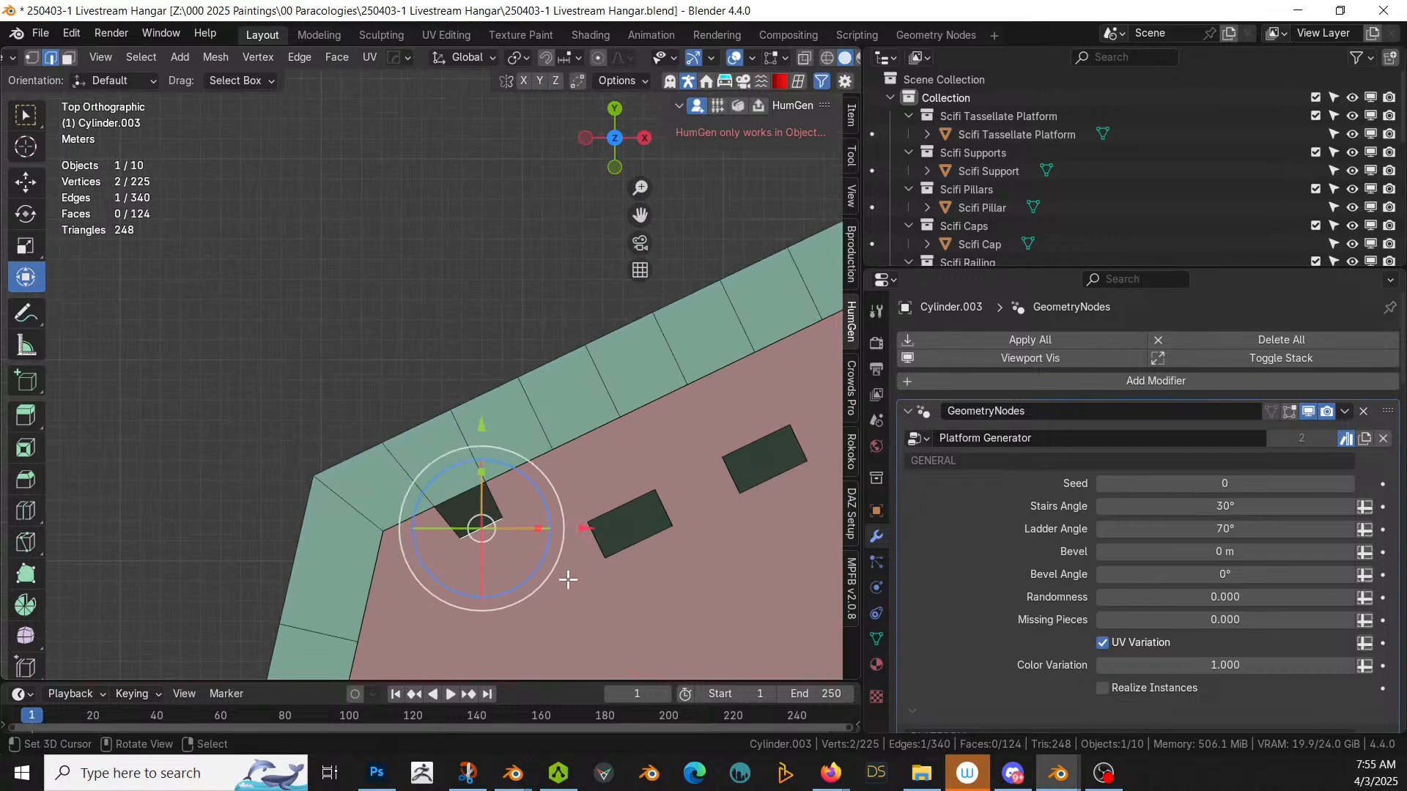
pyautogui.press('g')
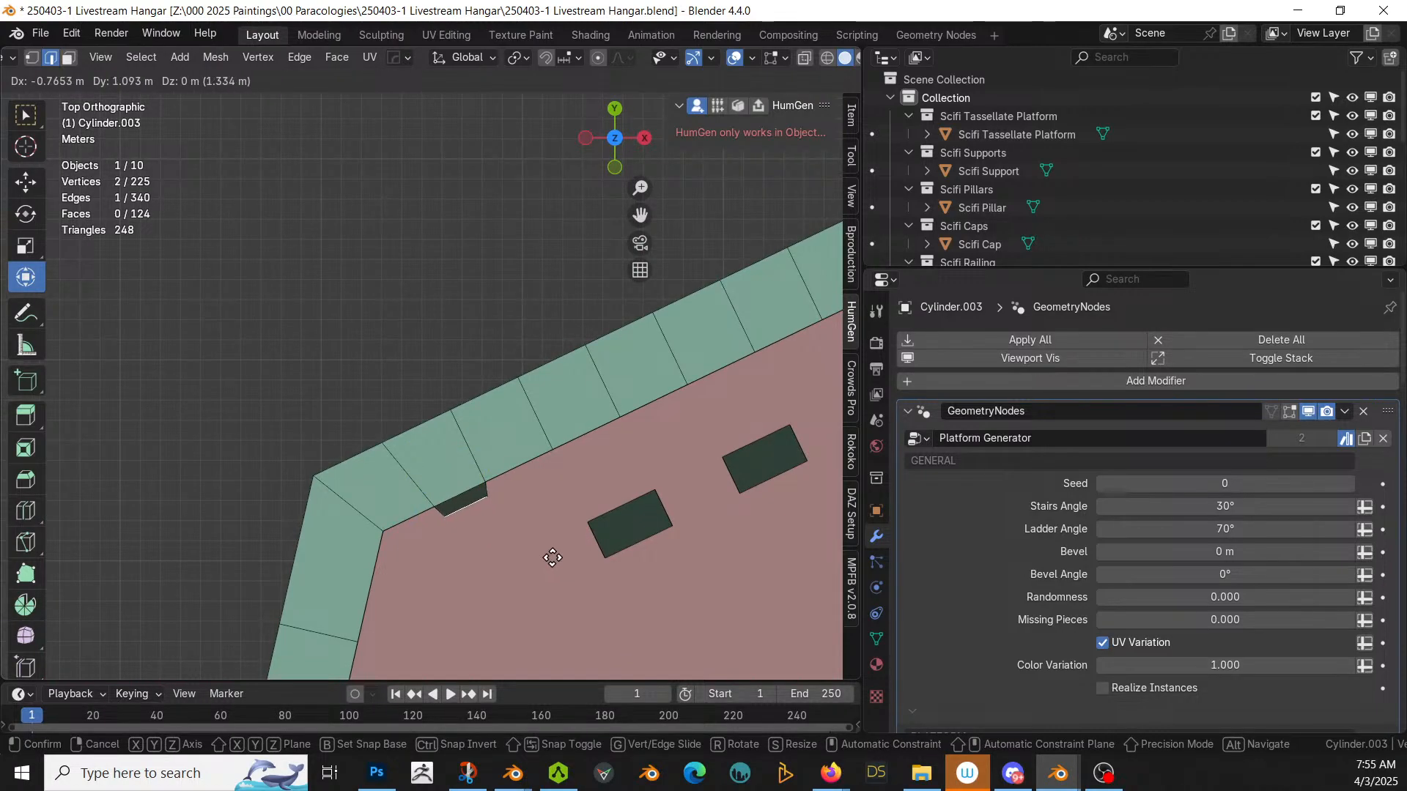
pyautogui.click(550, 555)
# Step: Move the +X side ladder face's bottom edge about 0.58 m in X and 1.09 m in Y, and preview the generated ladder in object mode
pyautogui.keyDown('shift'); pyautogui.moveTo(455, 496); pyautogui.dragTo(728, 454, button='middle'); pyautogui.keyUp('shift')
pyautogui.rightClick(700, 452)
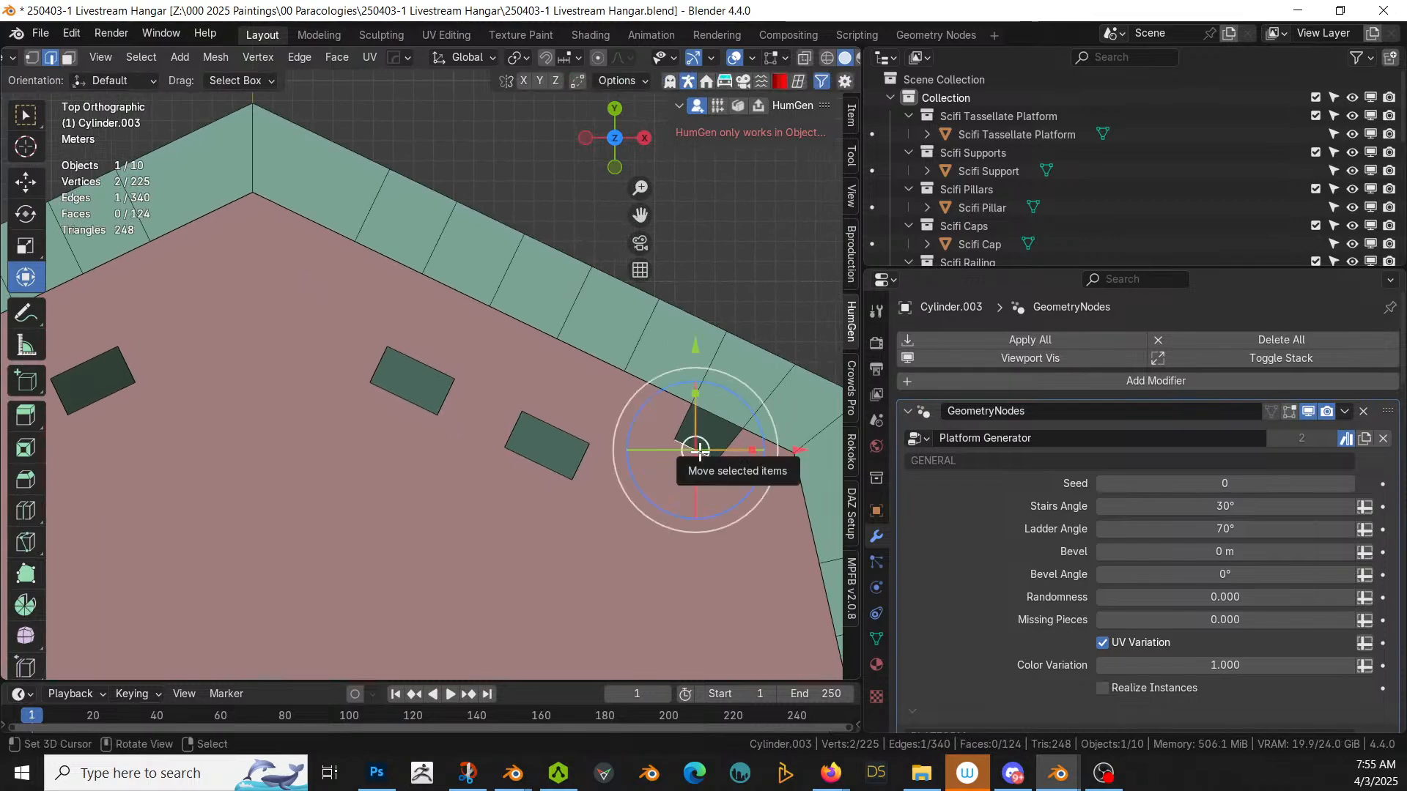
pyautogui.press('g')
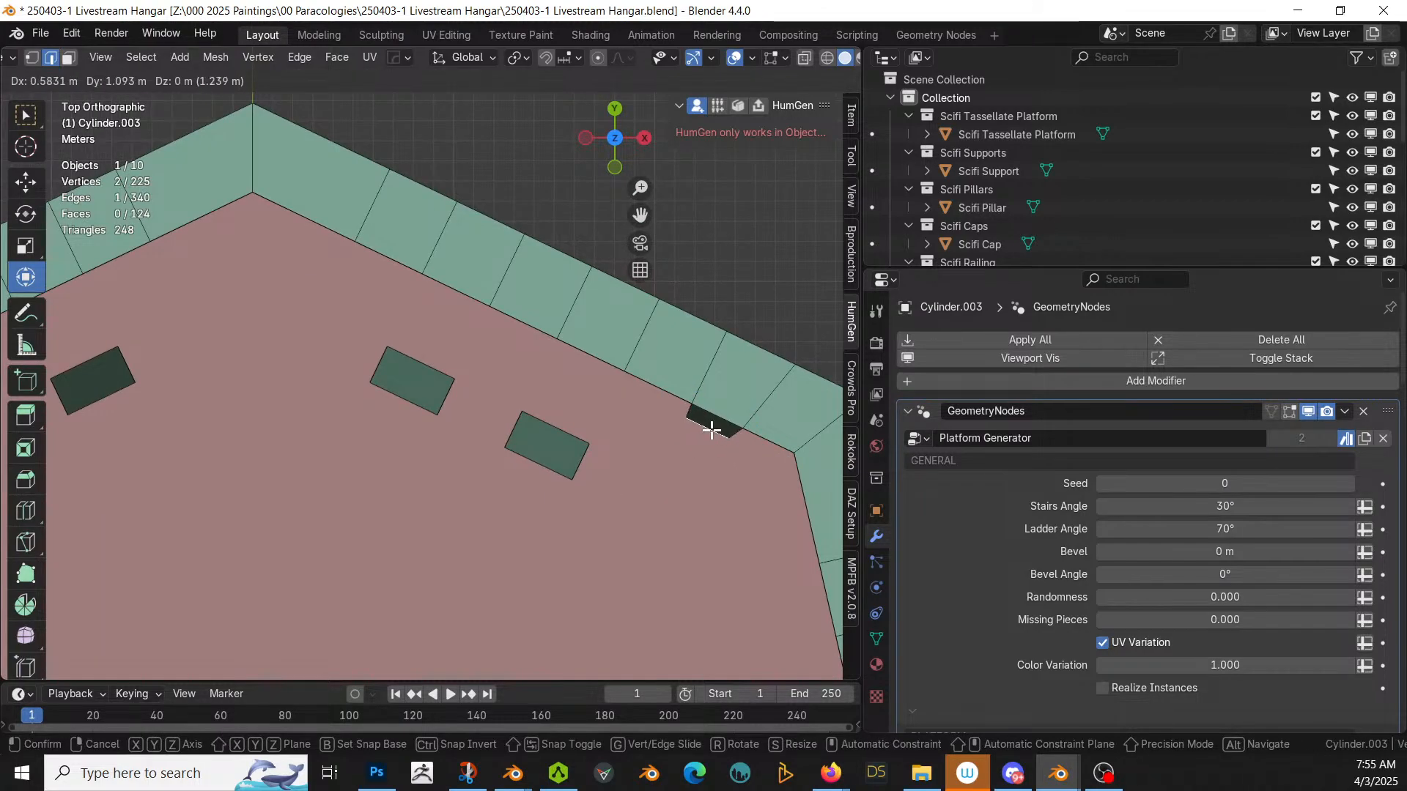
pyautogui.click(711, 430)
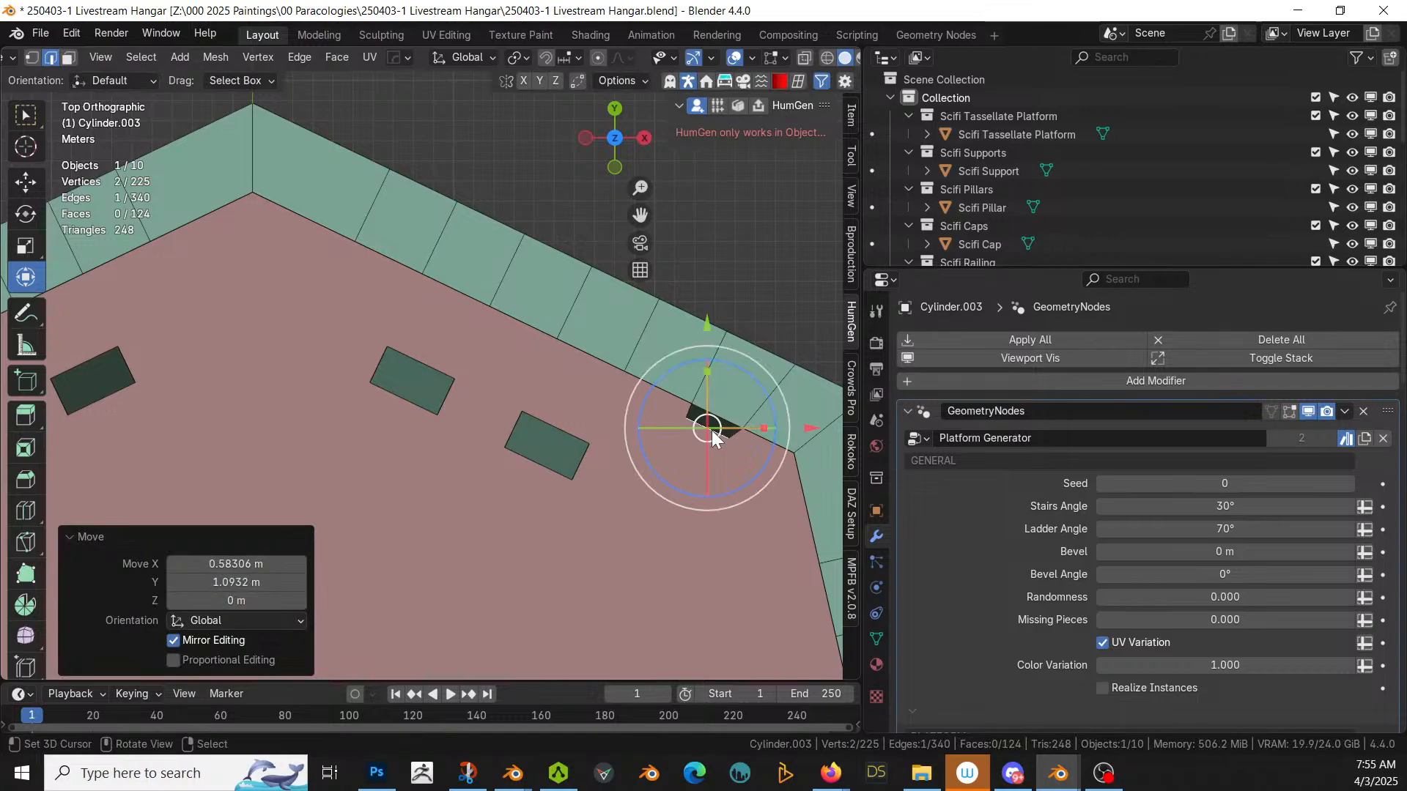
pyautogui.press('Tab')
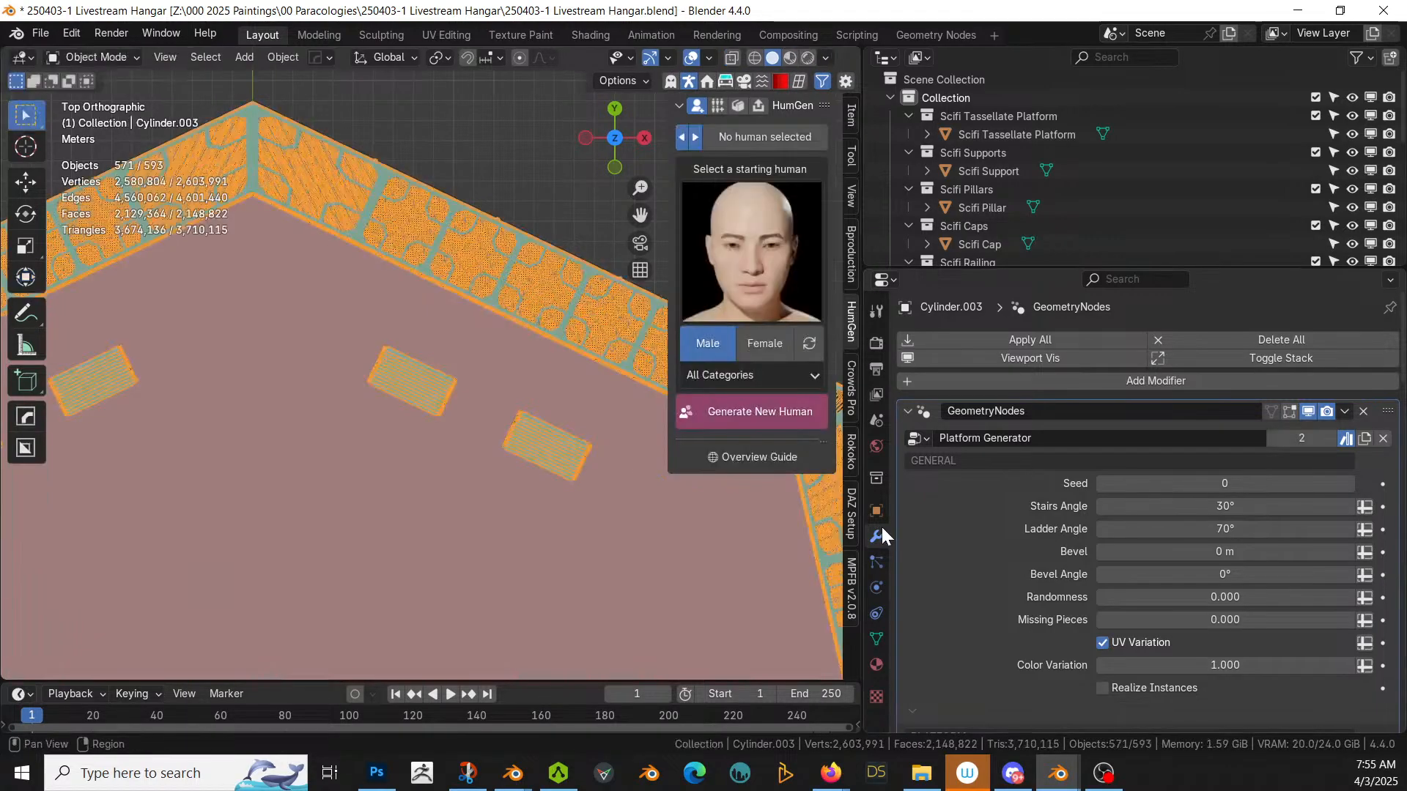
pyautogui.moveTo(596, 463); pyautogui.dragTo(337, 402, button='middle')
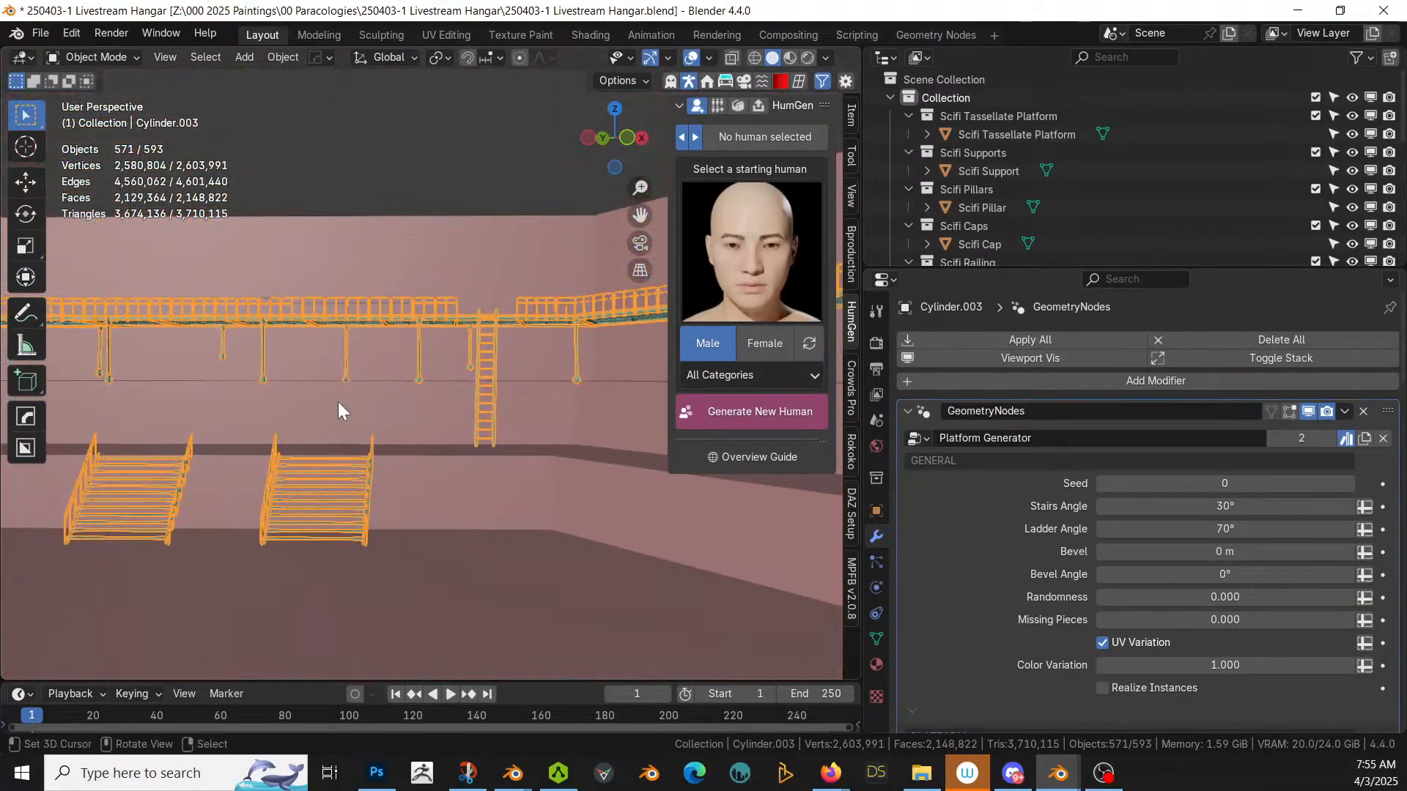
# Step: Shift the +X side ladder's bottom edge about 0.23 m along X to straighten it, and preview the result in object mode
pyautogui.press('Tab')
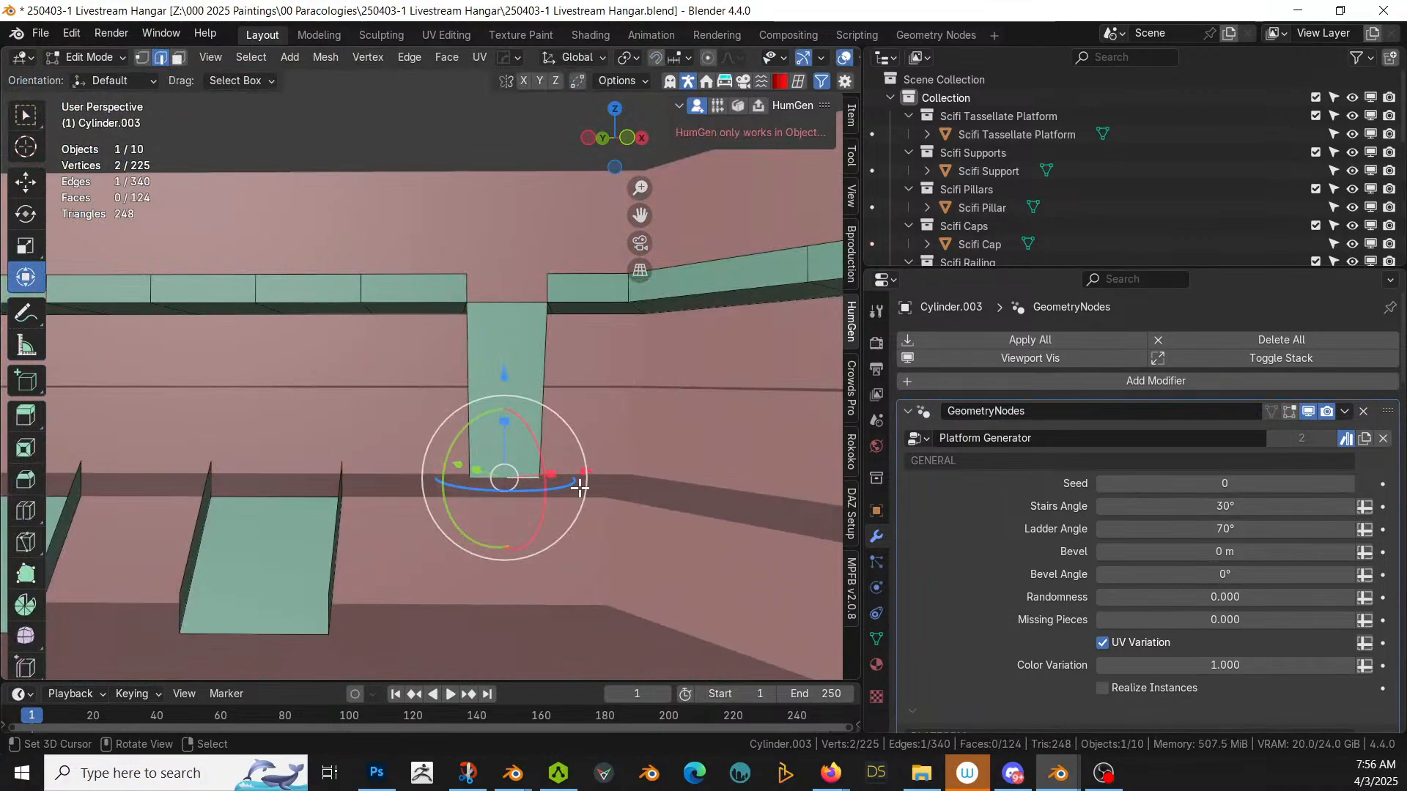
pyautogui.moveTo(585, 473); pyautogui.dragTo(595, 468)
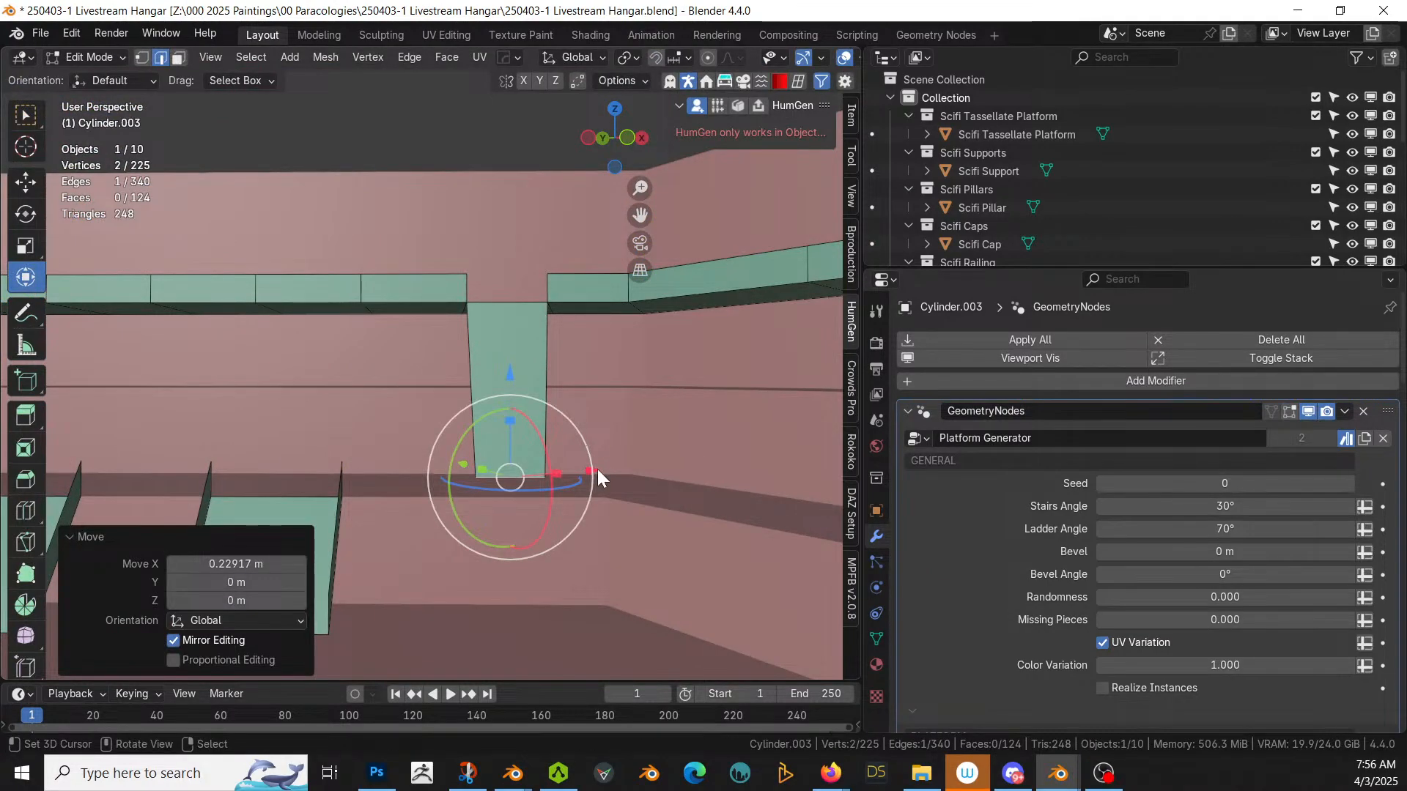
pyautogui.press('Tab')
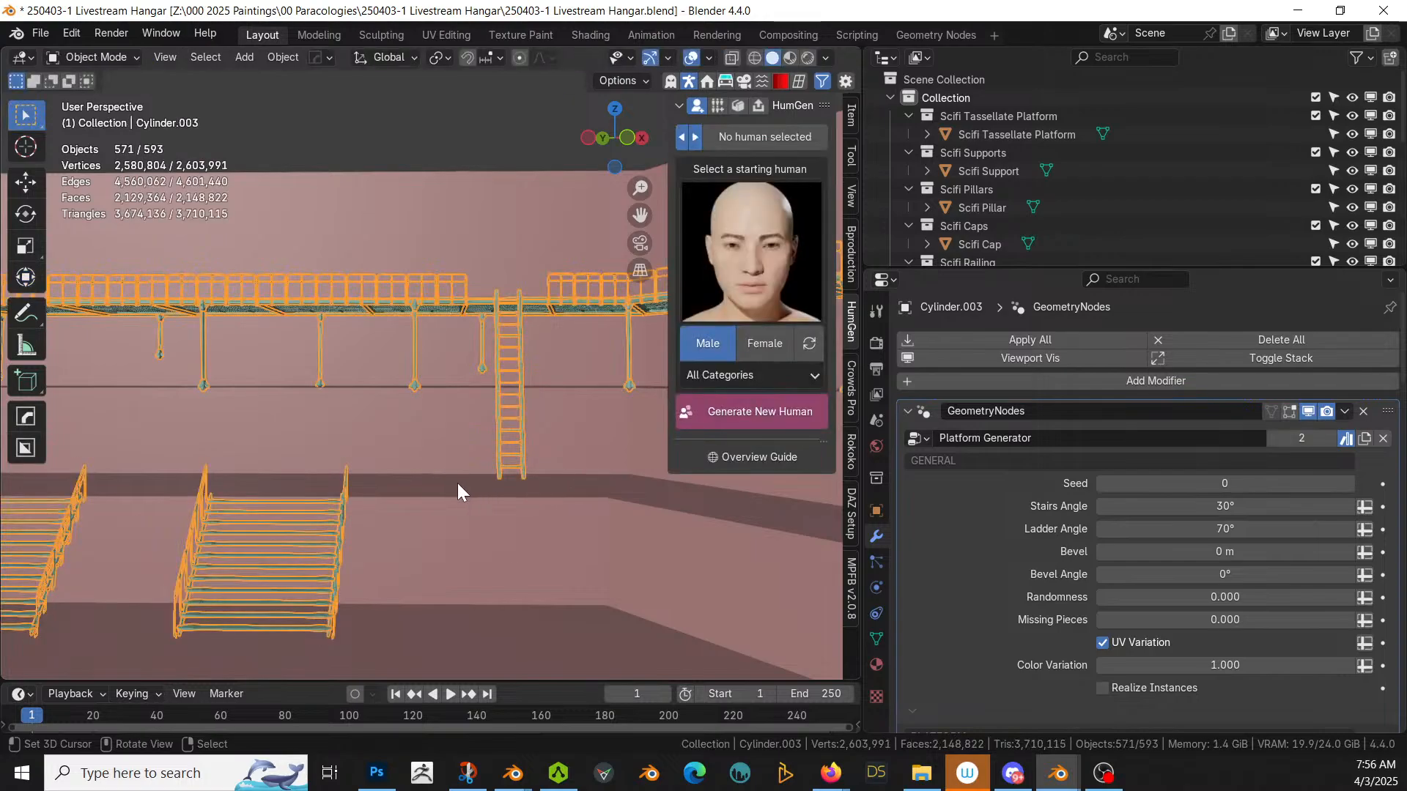
pyautogui.moveTo(457, 482); pyautogui.dragTo(835, 529, button='middle')
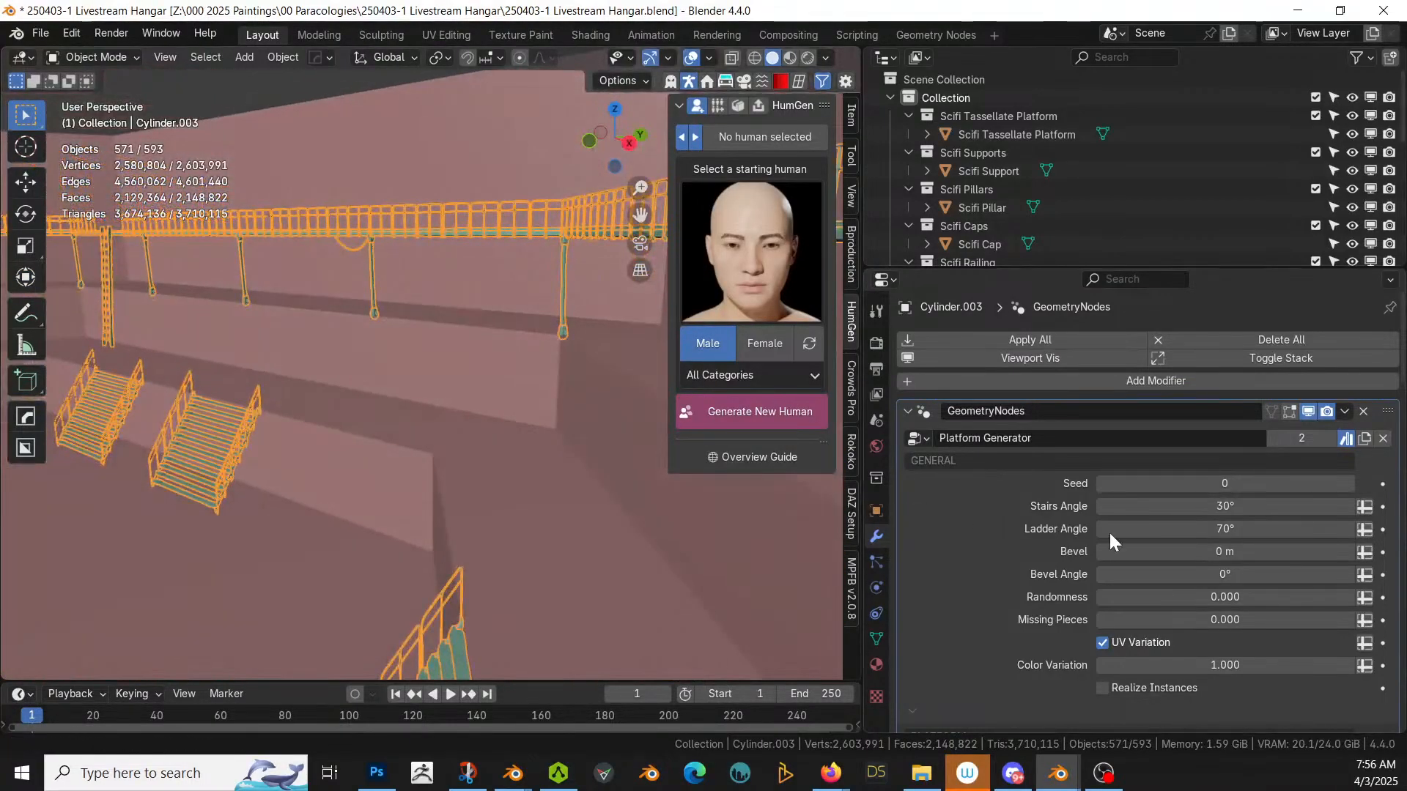
pyautogui.keyDown('shift'); pyautogui.moveTo(689, 579); pyautogui.dragTo(244, 657, button='middle'); pyautogui.keyUp('shift')
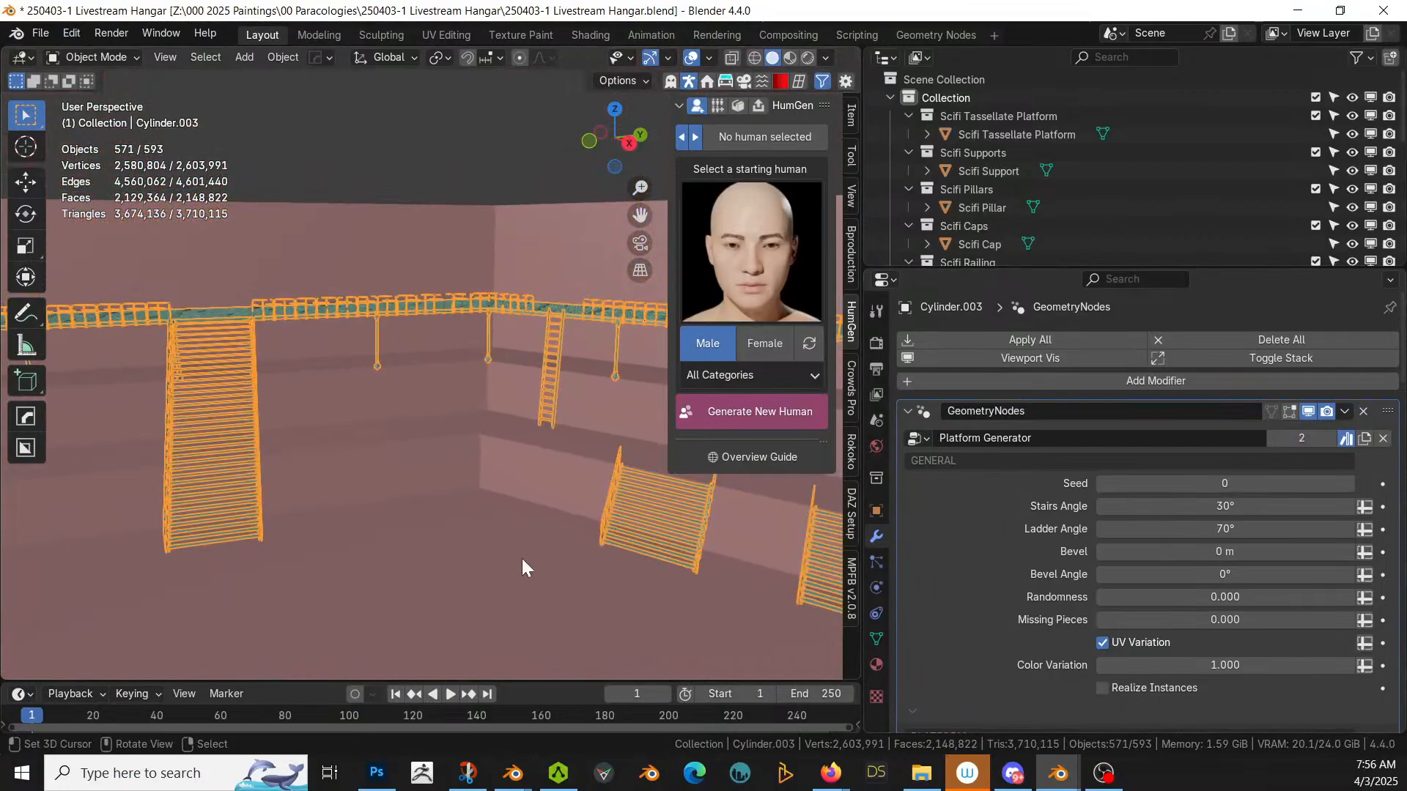
# Step: Move the -X side ladder's bottom edge about 0.12 m in X and 0.06 m in Y, and preview the ladder in object mode
pyautogui.scroll(6, 521, 566)
pyautogui.press('Tab')
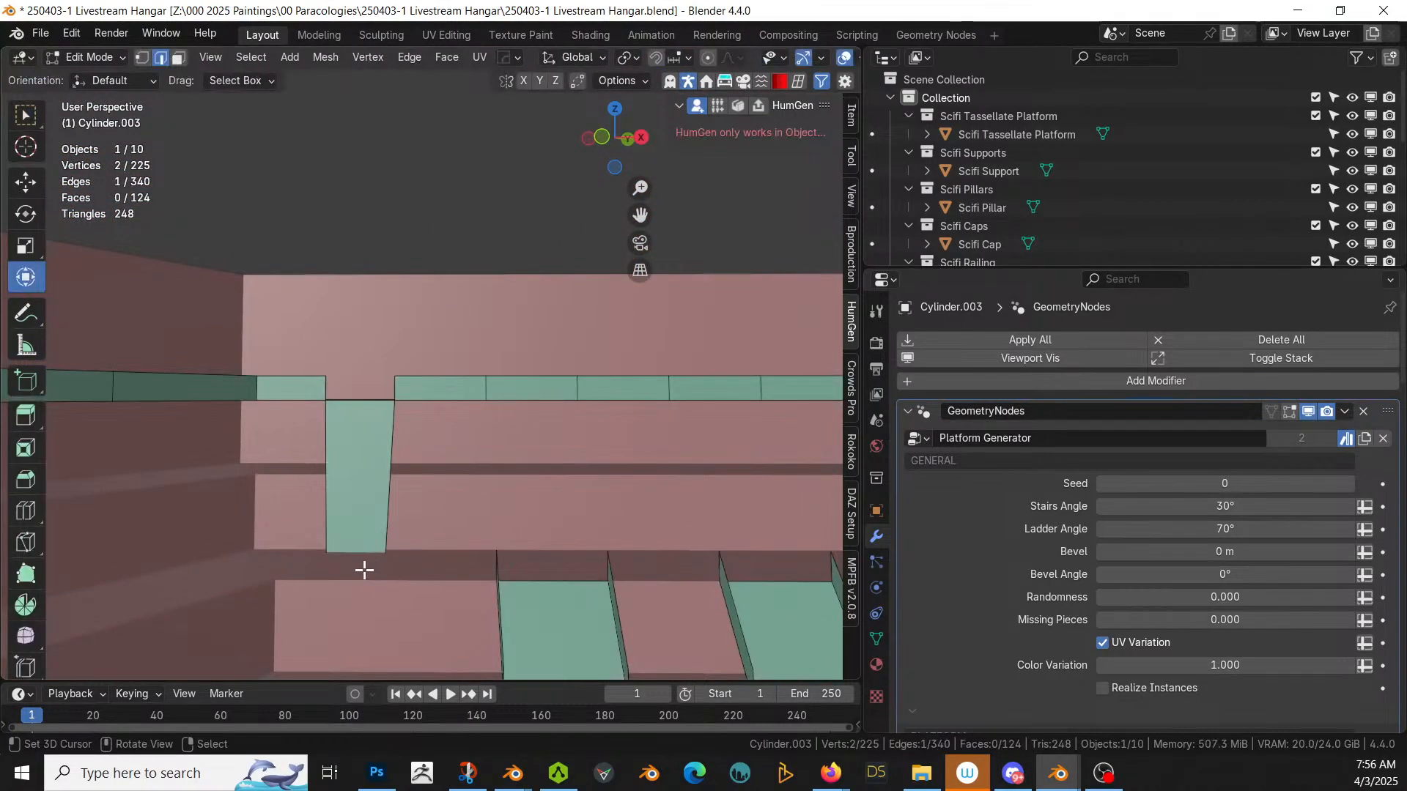
pyautogui.click(363, 550)
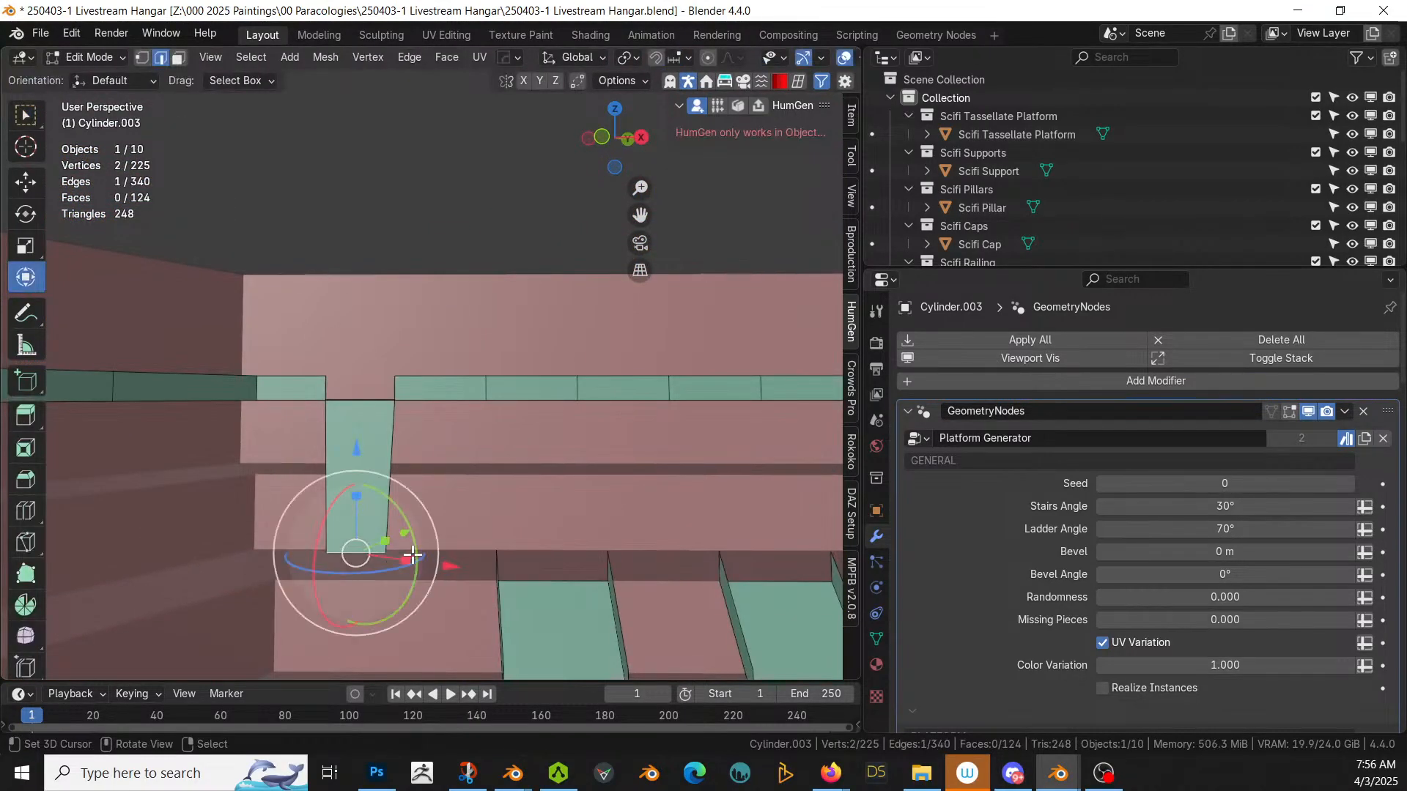
pyautogui.moveTo(410, 555); pyautogui.dragTo(464, 269, button='middle')
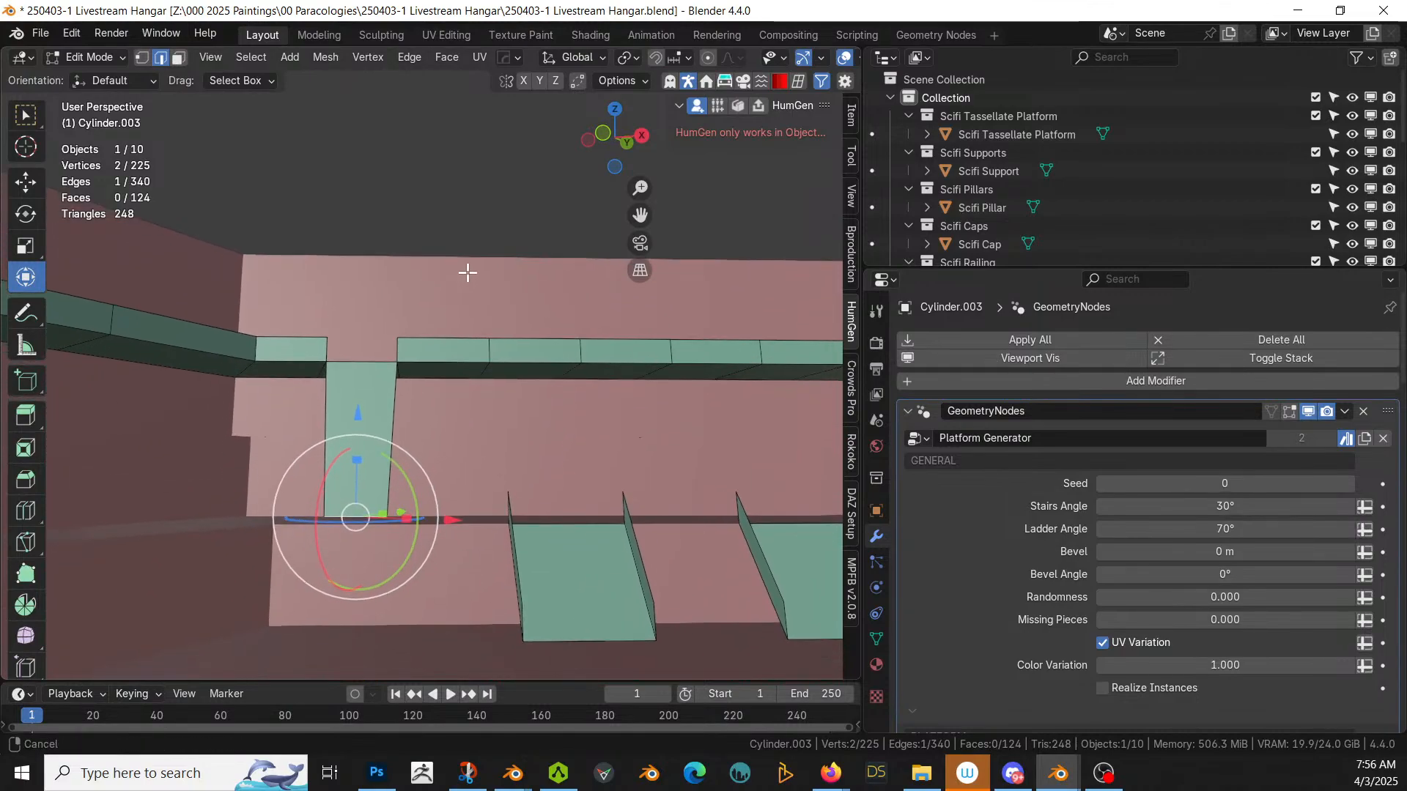
pyautogui.press('g')
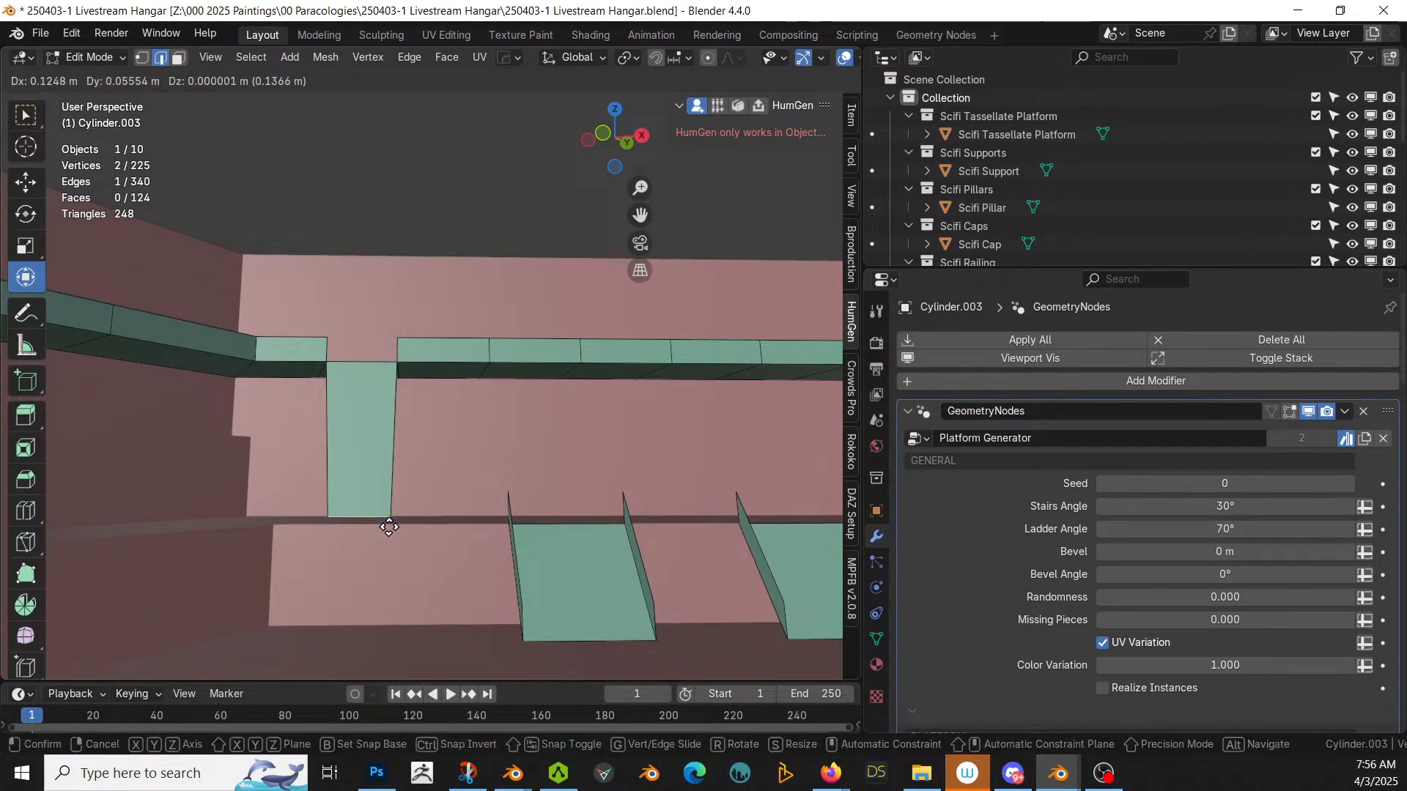
pyautogui.click(389, 526)
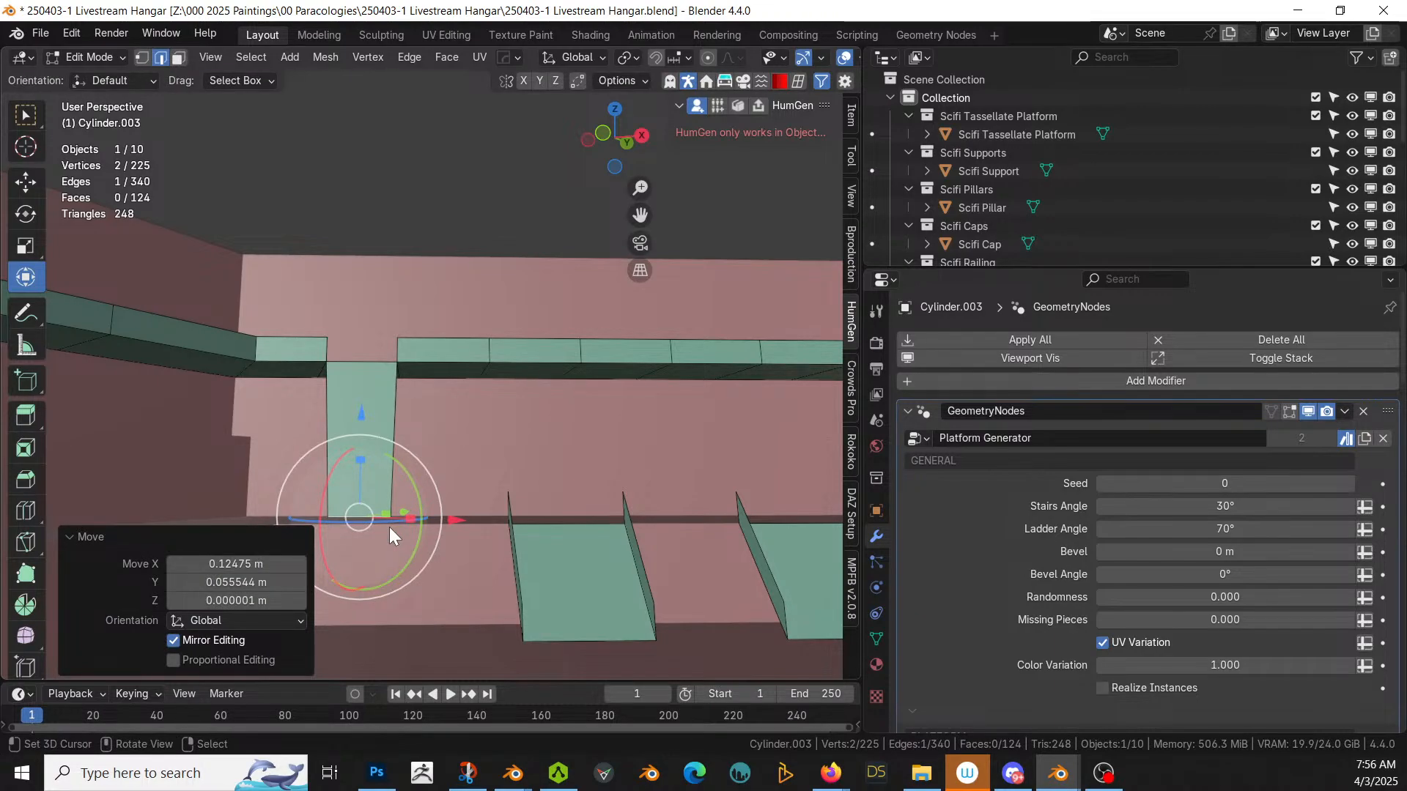
pyautogui.press('Tab')
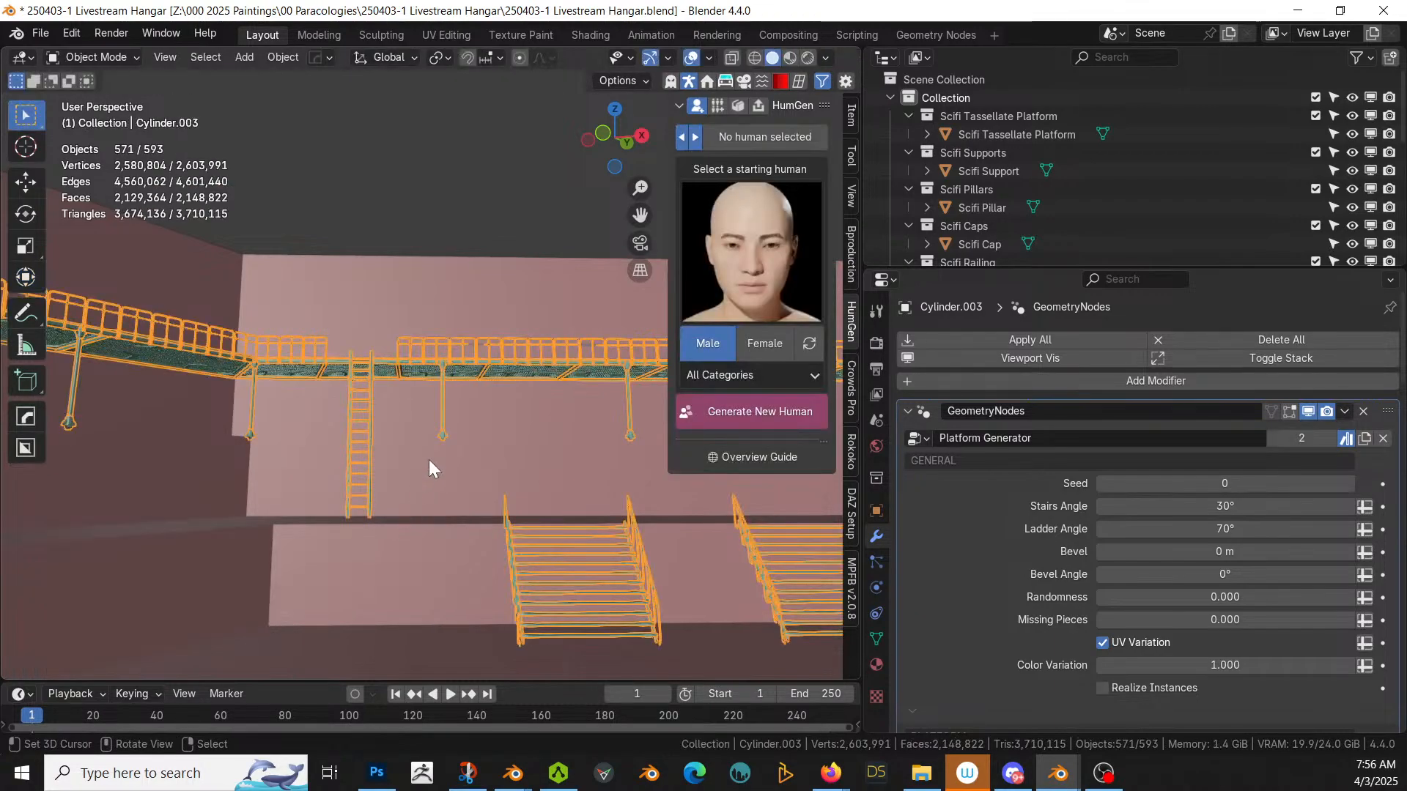
# Step: Save the hangar file and look over the ladders and stairs around the walkway
pyautogui.moveTo(429, 460); pyautogui.dragTo(474, 477, button='middle')
pyautogui.scroll(-3, 475, 477)
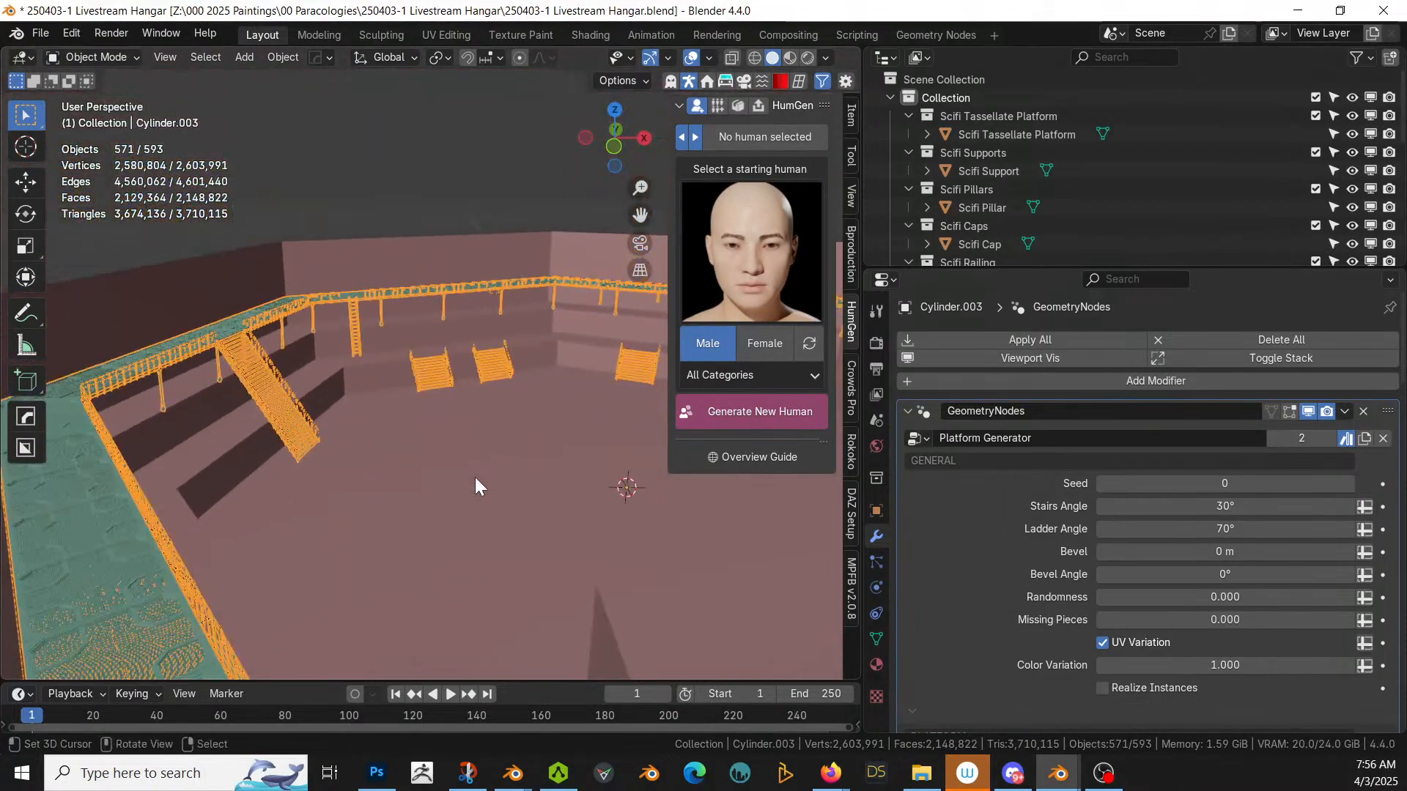
pyautogui.hotkey('ctrl', 's')
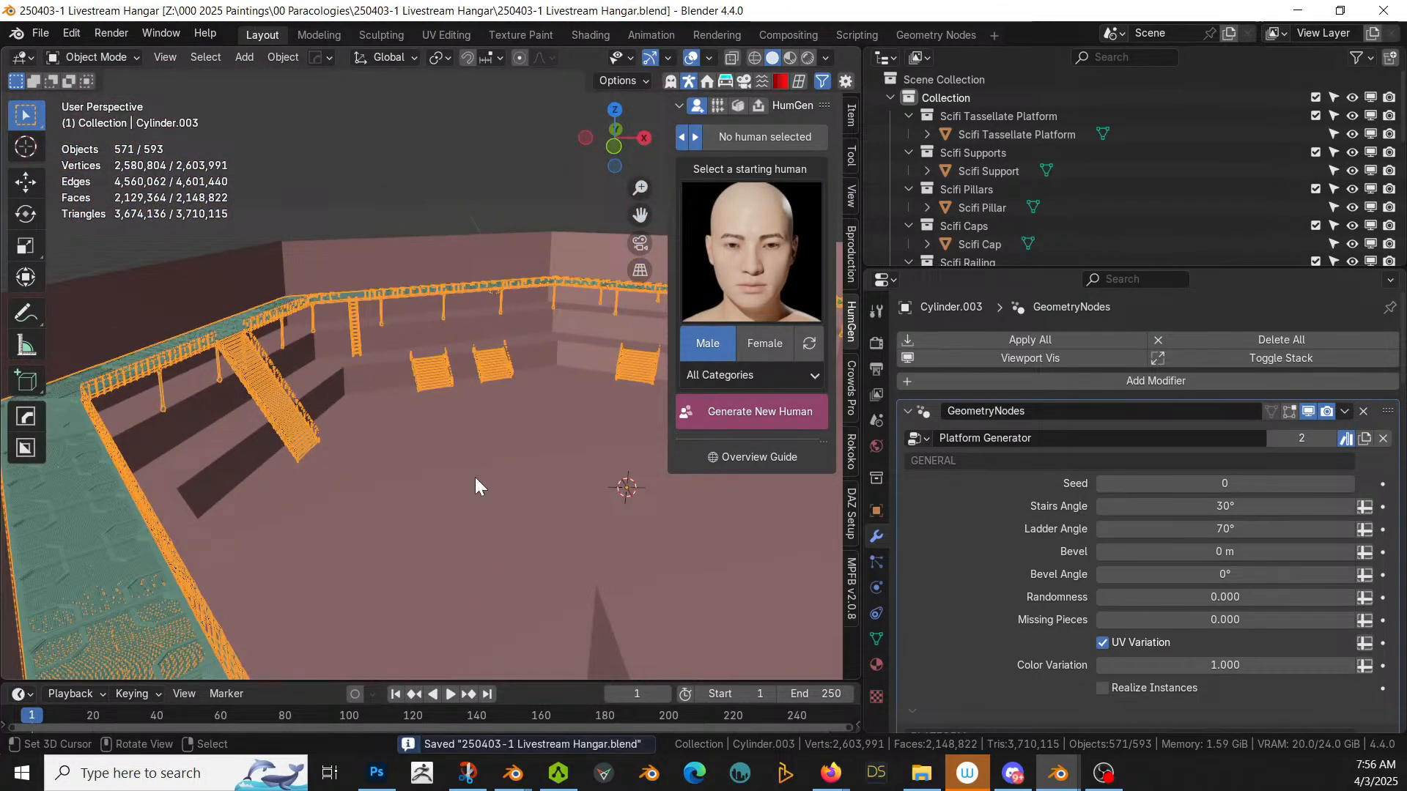
pyautogui.moveTo(474, 477); pyautogui.dragTo(729, 455, button='middle')
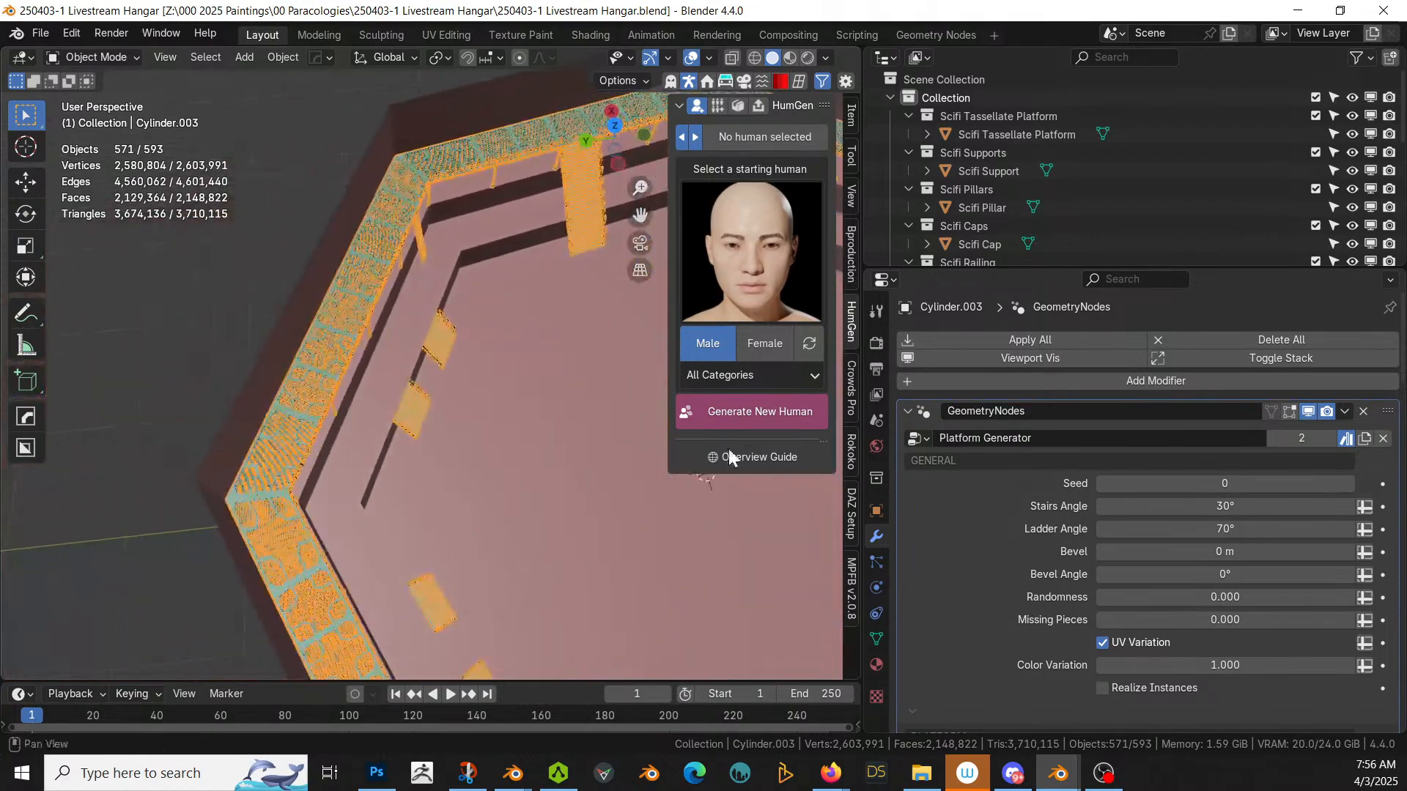
pyautogui.moveTo(588, 483); pyautogui.dragTo(750, 554, button='middle')
pyautogui.scroll(3, 345, 465)
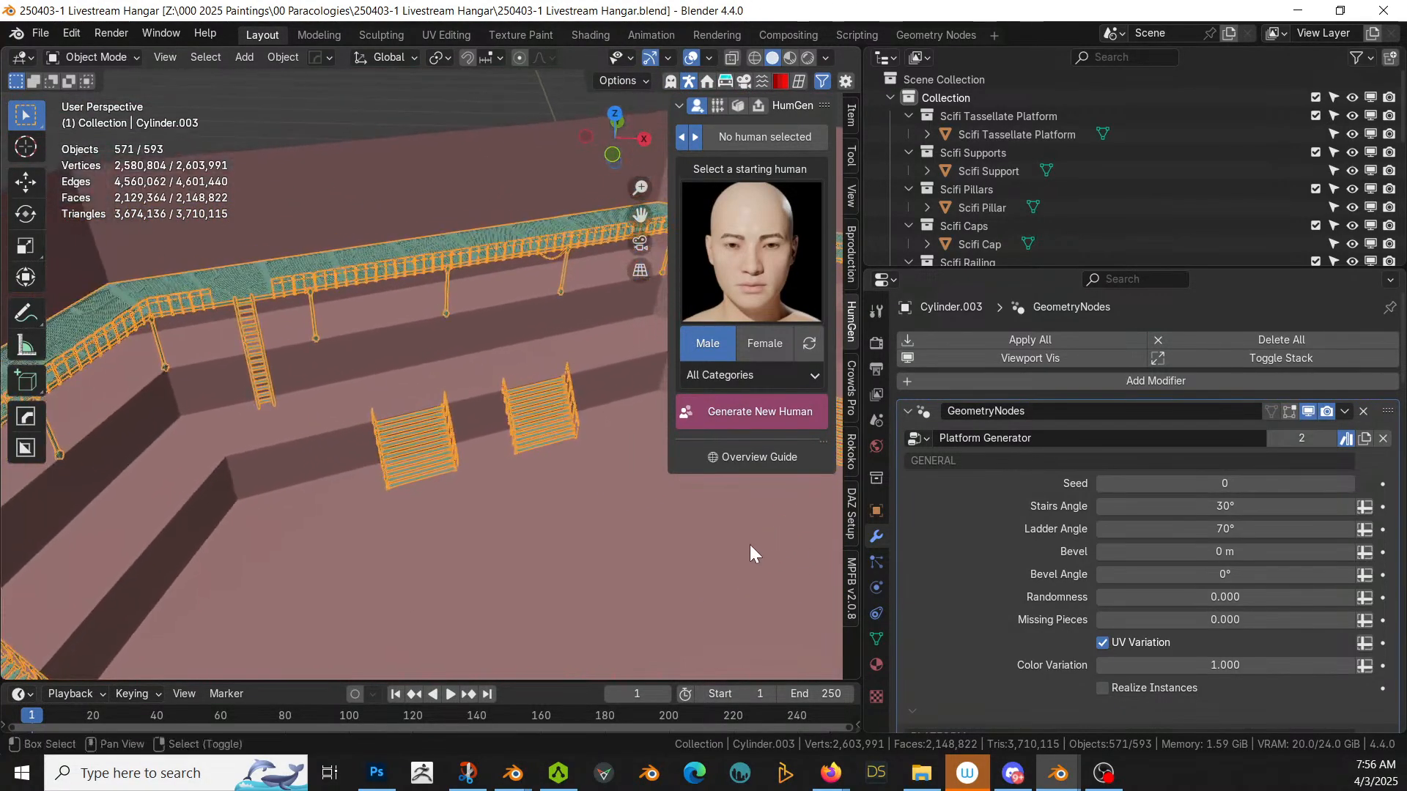
# Step: Select the upper edge loop of the lowest tier on the hangar wall mesh in edit mode
pyautogui.click(296, 438)
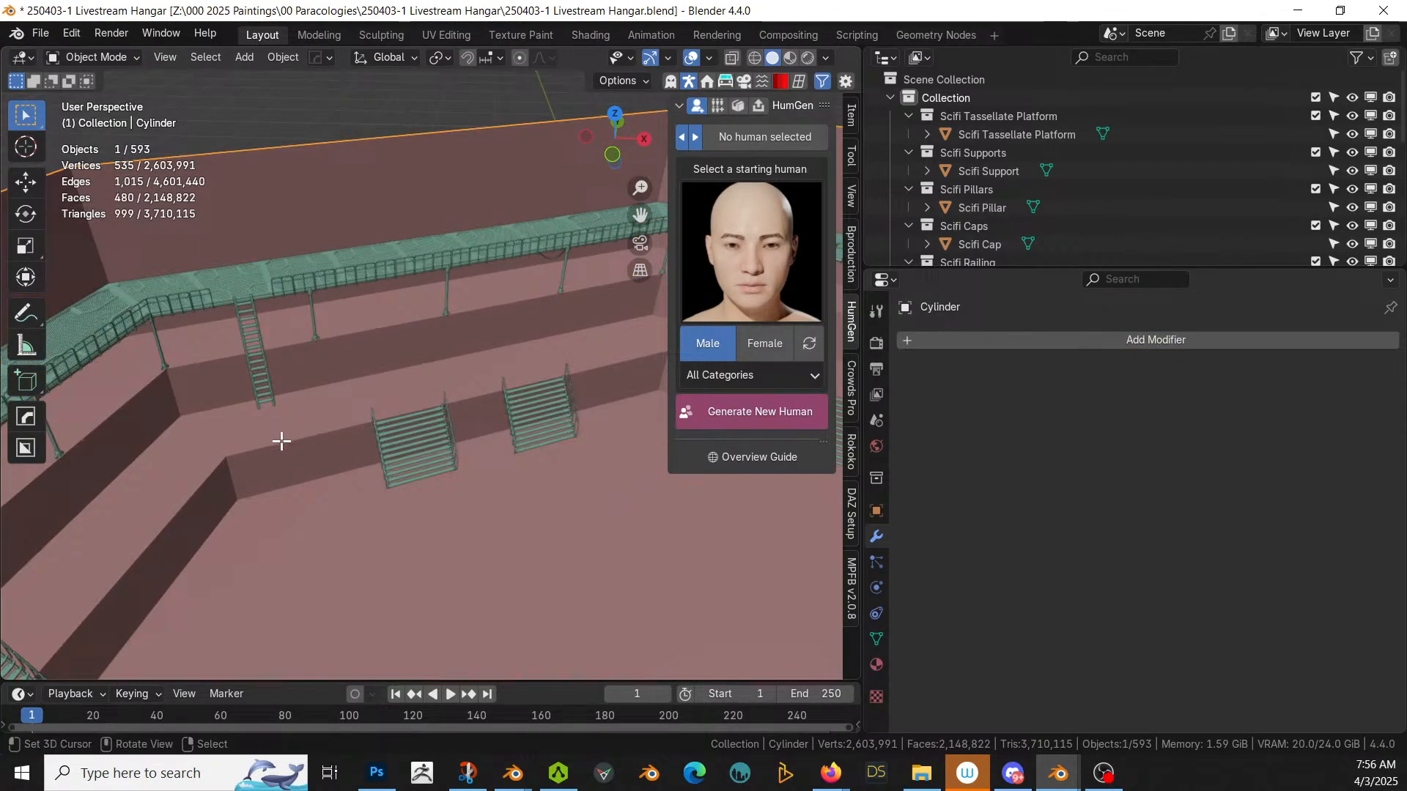
pyautogui.press('Tab')
pyautogui.keyDown('alt'); pyautogui.click(284, 441); pyautogui.keyUp('alt')
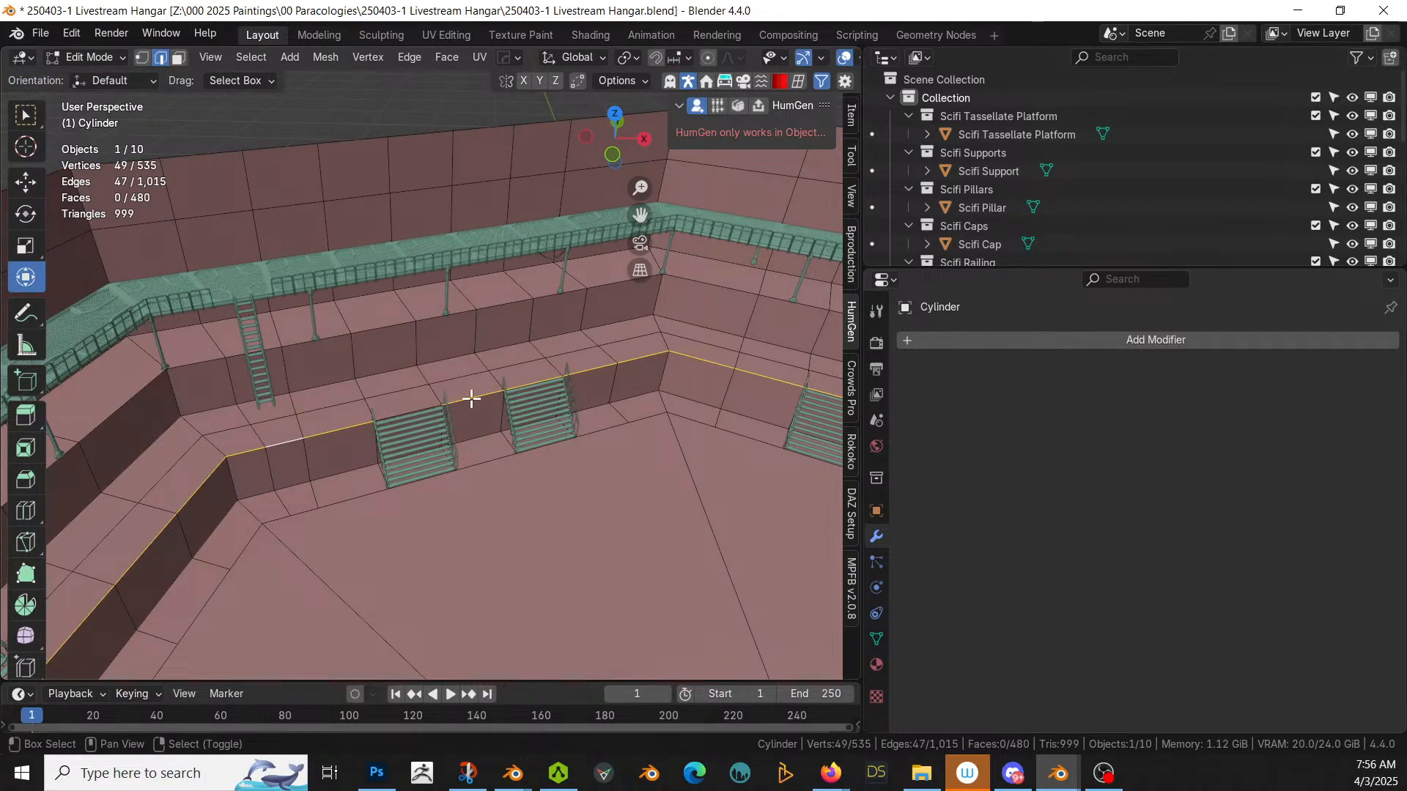
# Step: Deselect the loop's edges where the stairs meet the lowest tier, leaving gaps for the stair openings
pyautogui.moveTo(565, 406); pyautogui.dragTo(383, 513, button='middle')
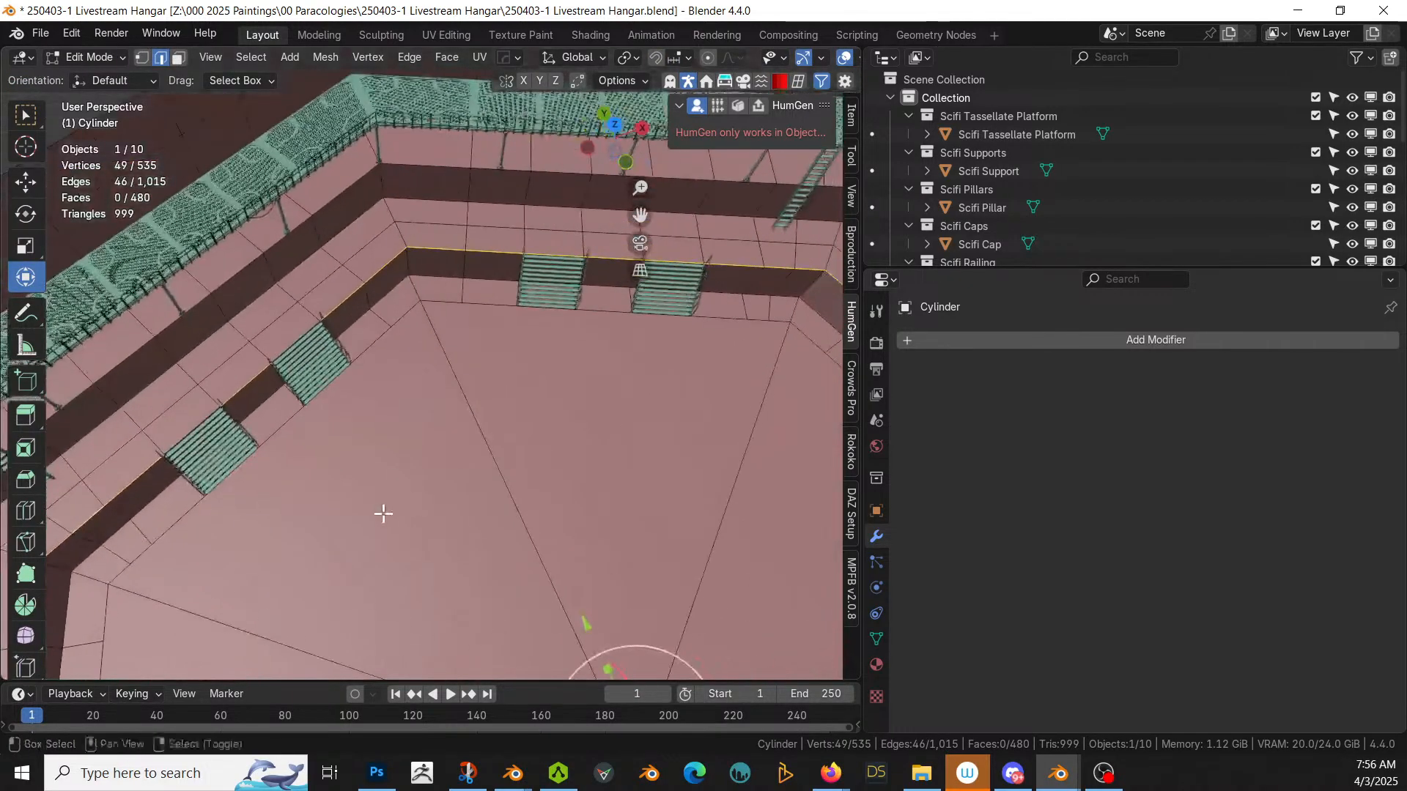
pyautogui.keyDown('shift'); pyautogui.click(564, 252); pyautogui.keyUp('shift')
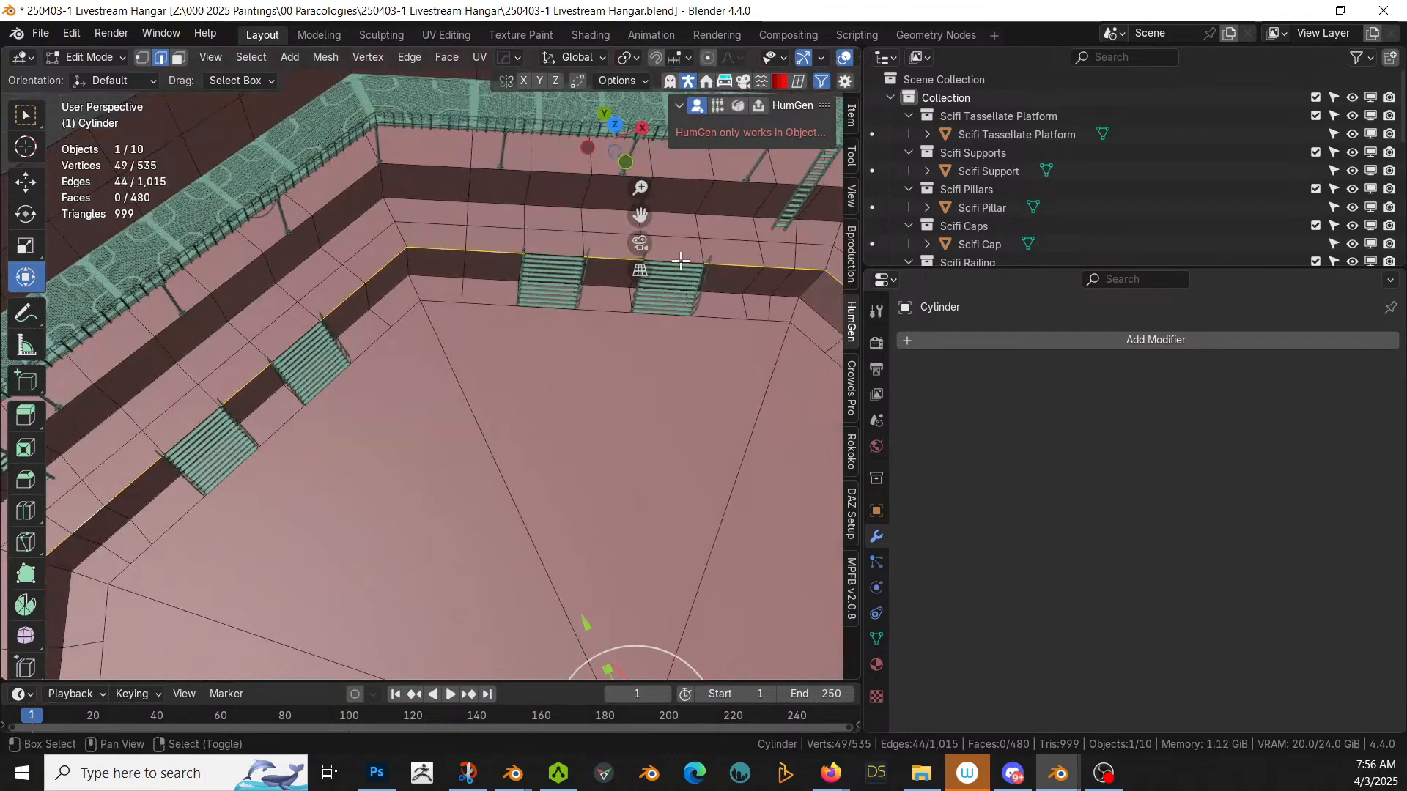
pyautogui.moveTo(681, 260); pyautogui.dragTo(518, 666, button='middle')
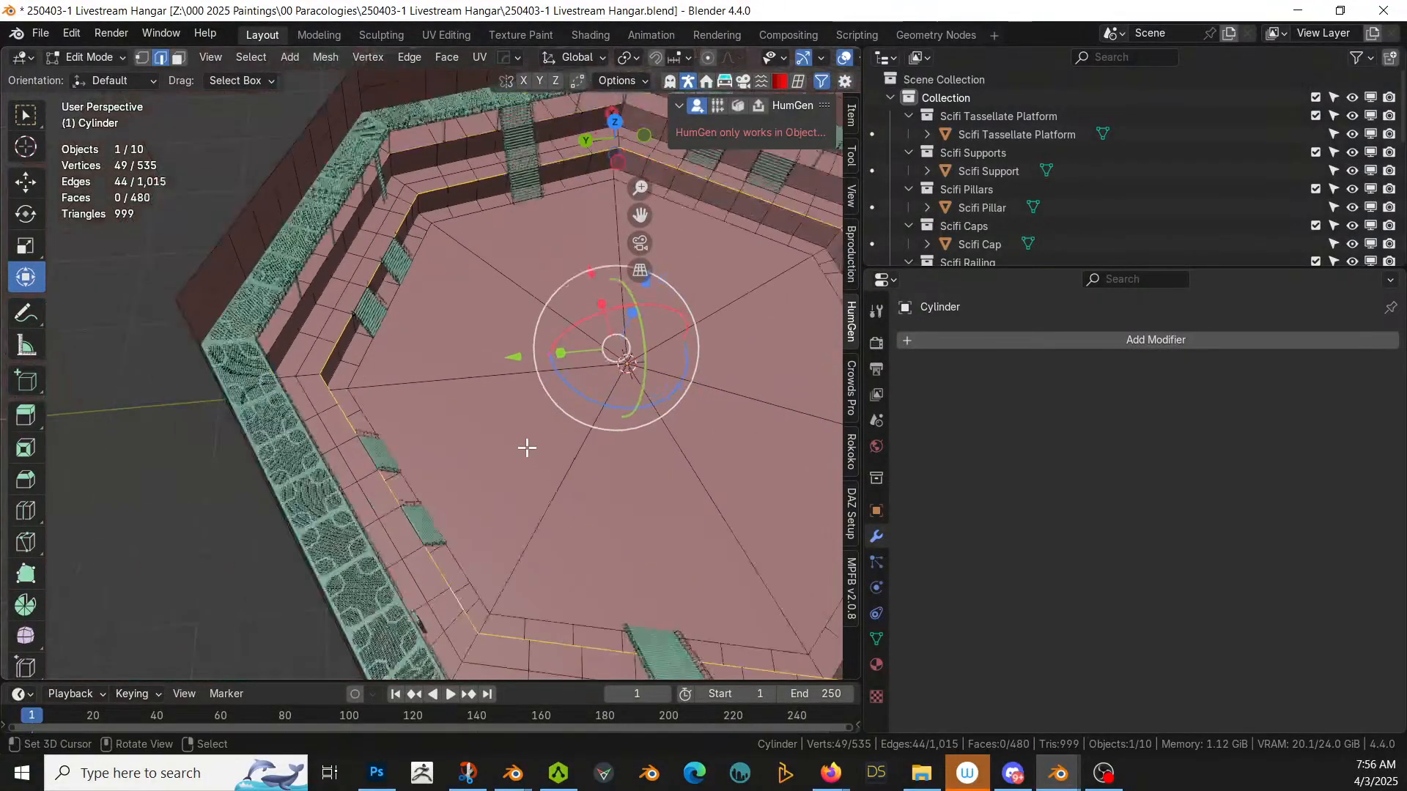
pyautogui.keyDown('shift'); pyautogui.moveTo(527, 447); pyautogui.dragTo(311, 661, button='middle'); pyautogui.keyUp('shift')
pyautogui.scroll(3, 305, 630)
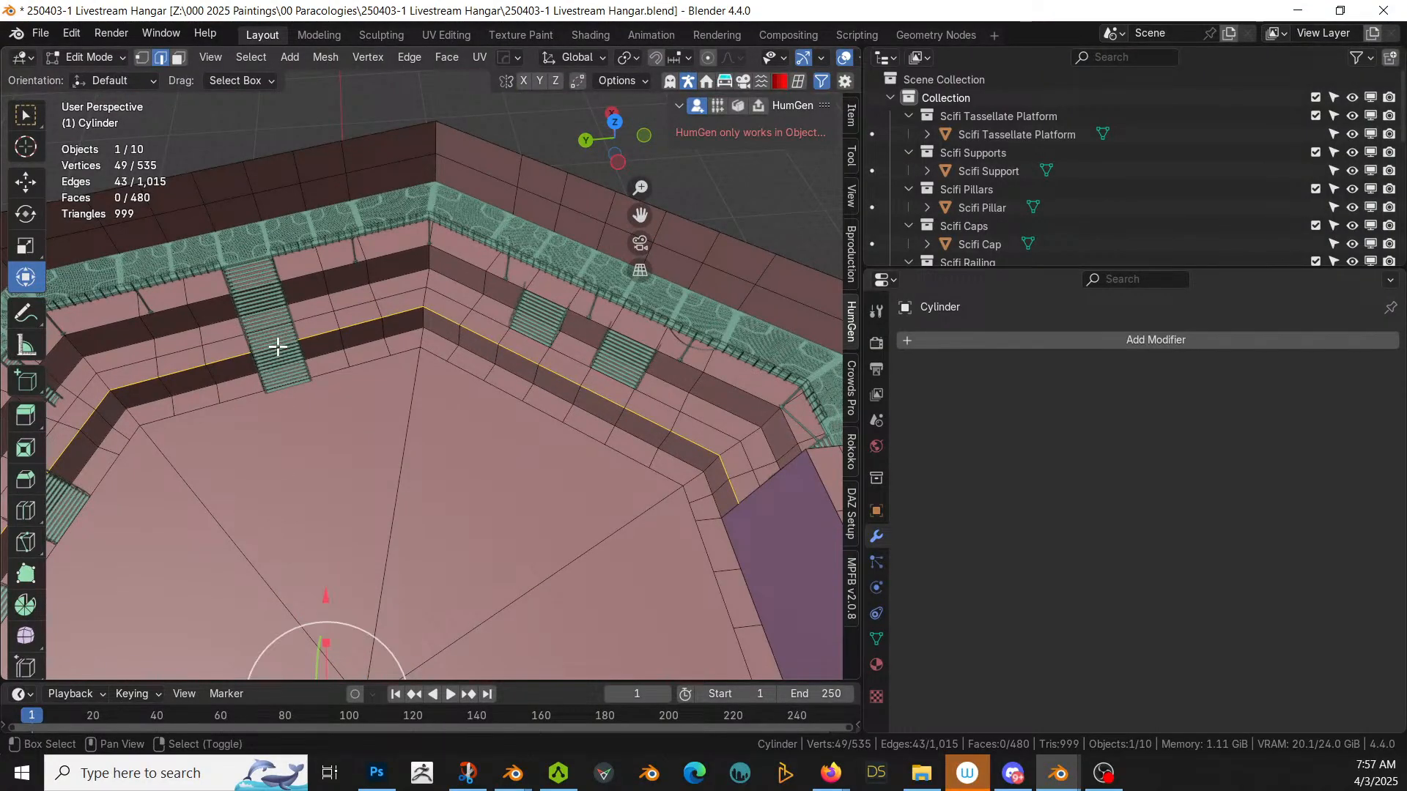
pyautogui.keyDown('shift'); pyautogui.click(515, 360); pyautogui.keyUp('shift')
pyautogui.keyDown('shift'); pyautogui.click(596, 392); pyautogui.keyUp('shift')
pyautogui.moveTo(596, 393); pyautogui.dragTo(361, 408, button='middle')
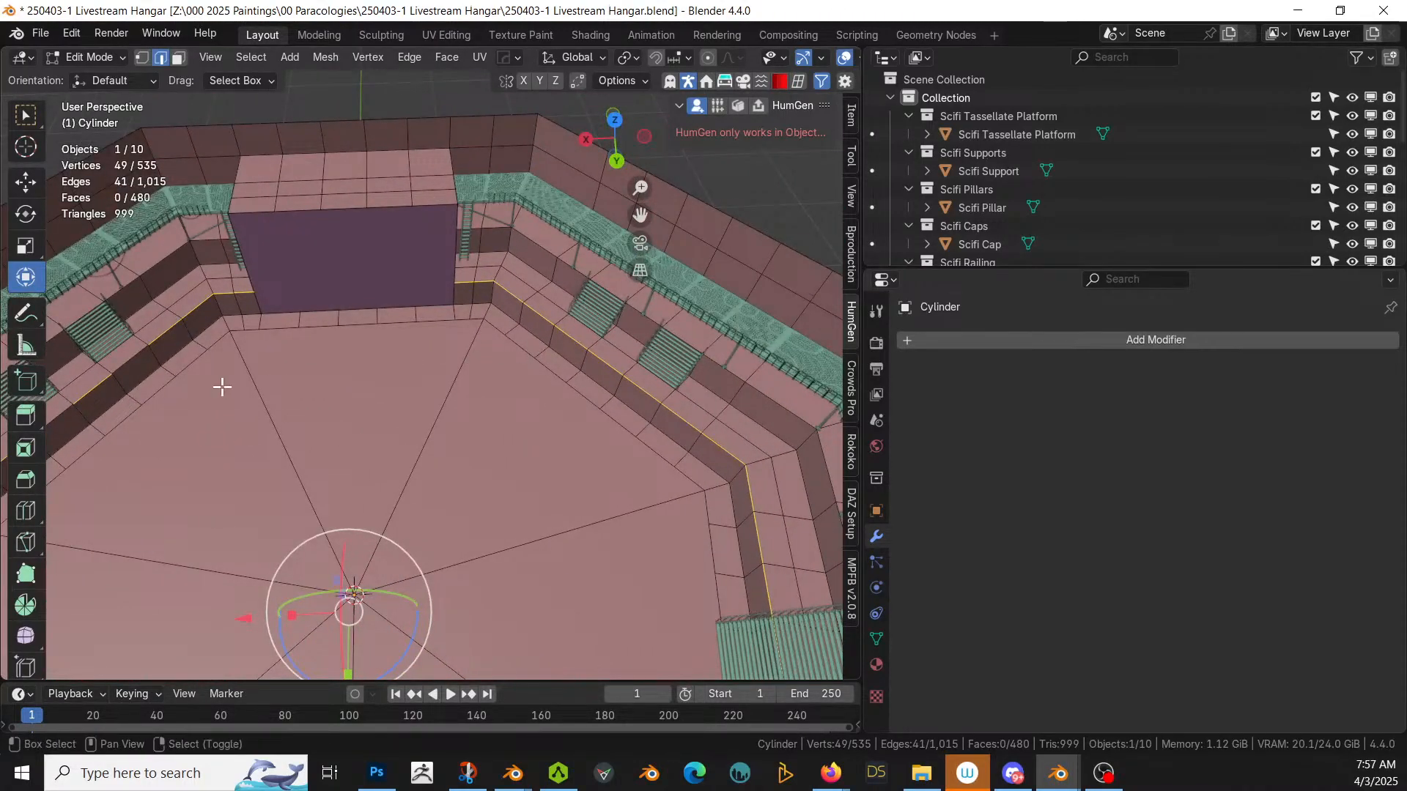
pyautogui.keyDown('shift'); pyautogui.click(135, 354); pyautogui.keyUp('shift')
pyautogui.moveTo(135, 355); pyautogui.dragTo(185, 326, button='middle')
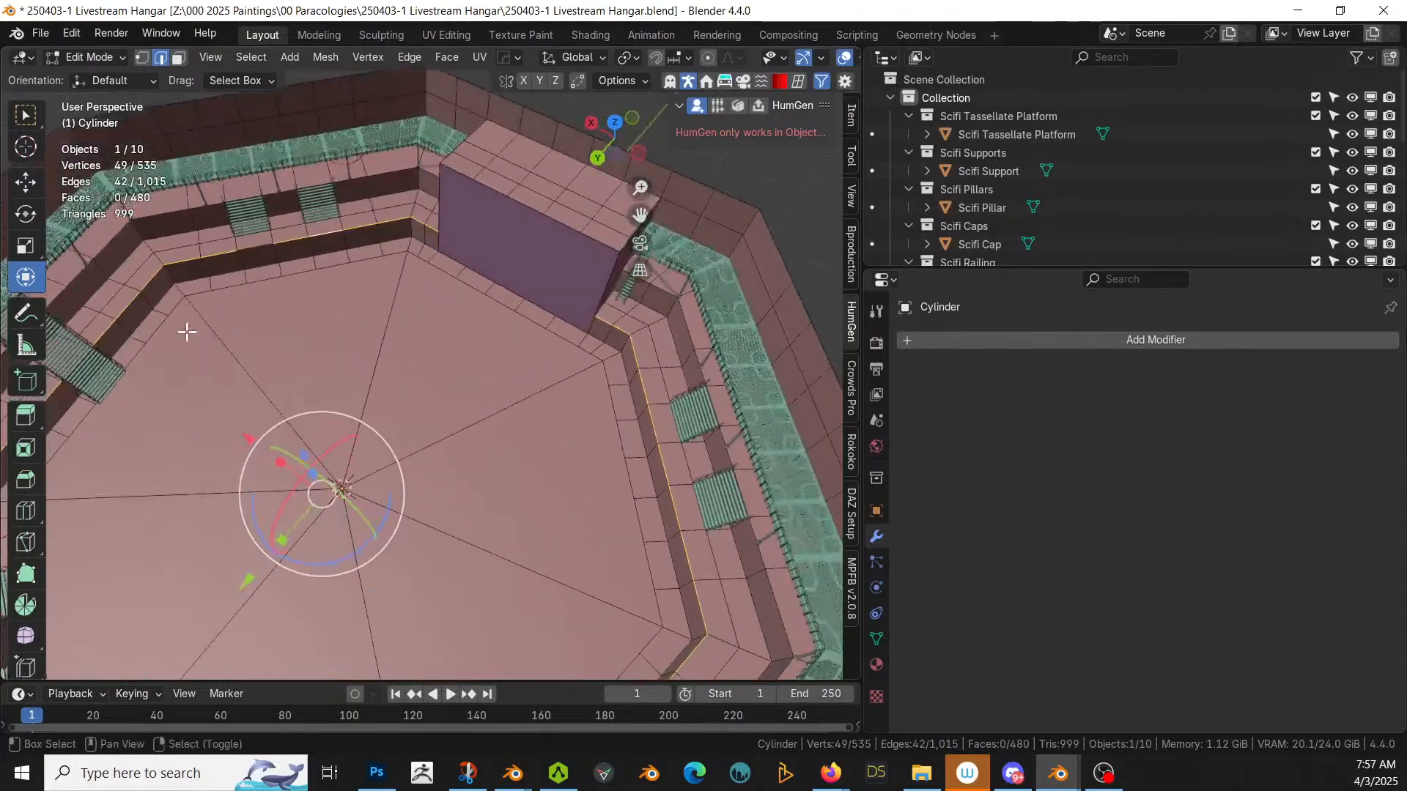
pyautogui.keyDown('shift'); pyautogui.click(255, 250); pyautogui.keyUp('shift')
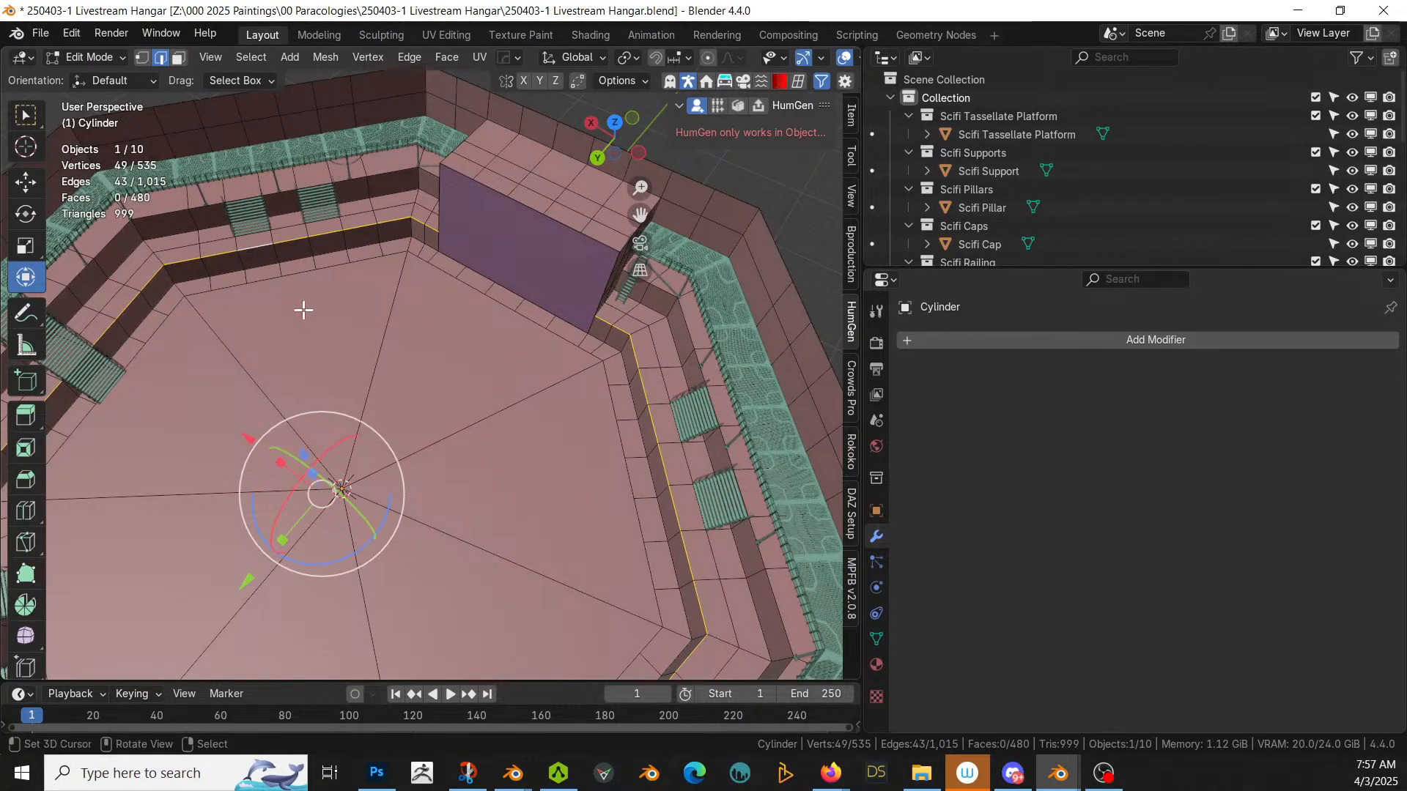
# Step: Deselect the remaining edge at a stair opening and extrude the lowest tier's rim edges 1 m up in Z
pyautogui.moveTo(301, 308); pyautogui.dragTo(589, 343, button='middle')
pyautogui.keyDown('shift'); pyautogui.click(717, 498); pyautogui.keyUp('shift')
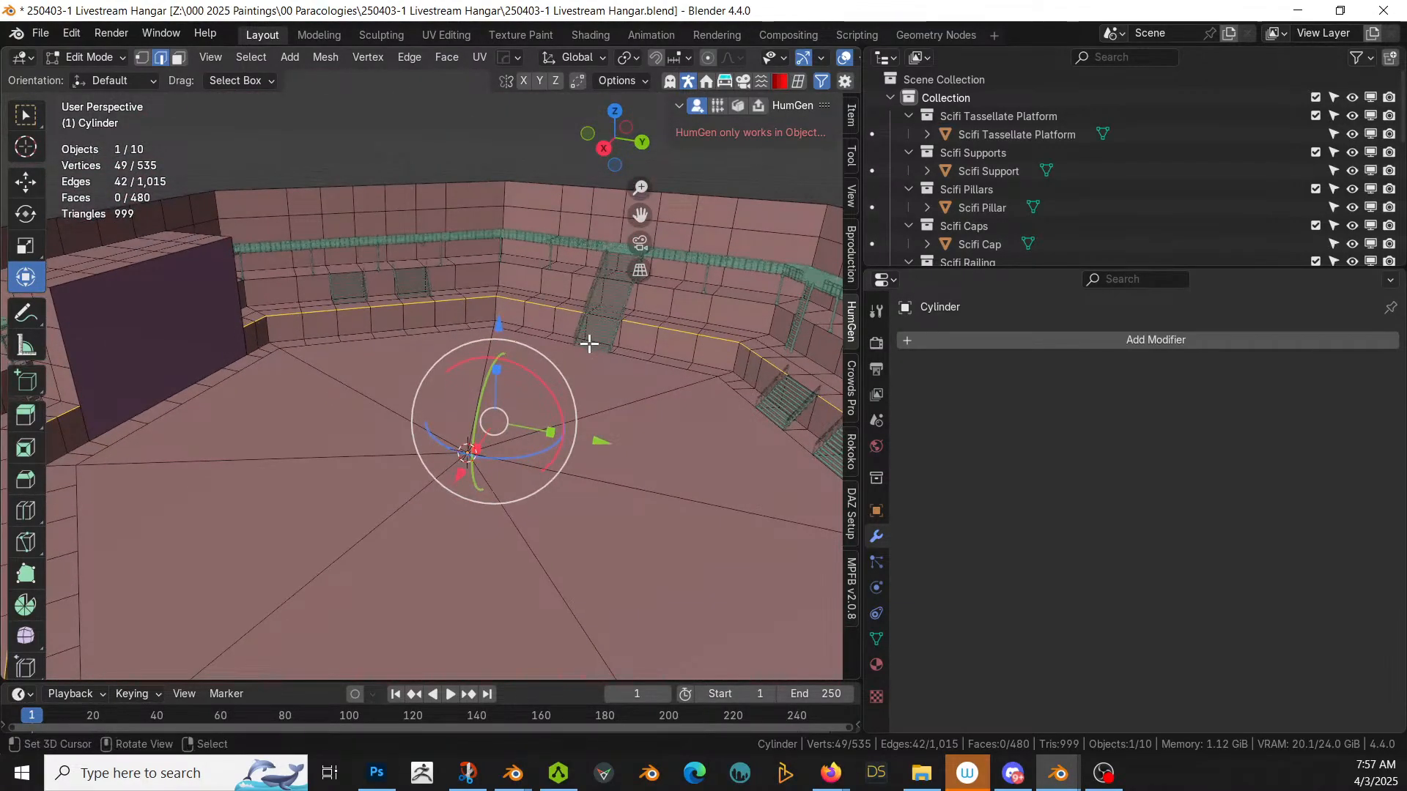
pyautogui.press('e')
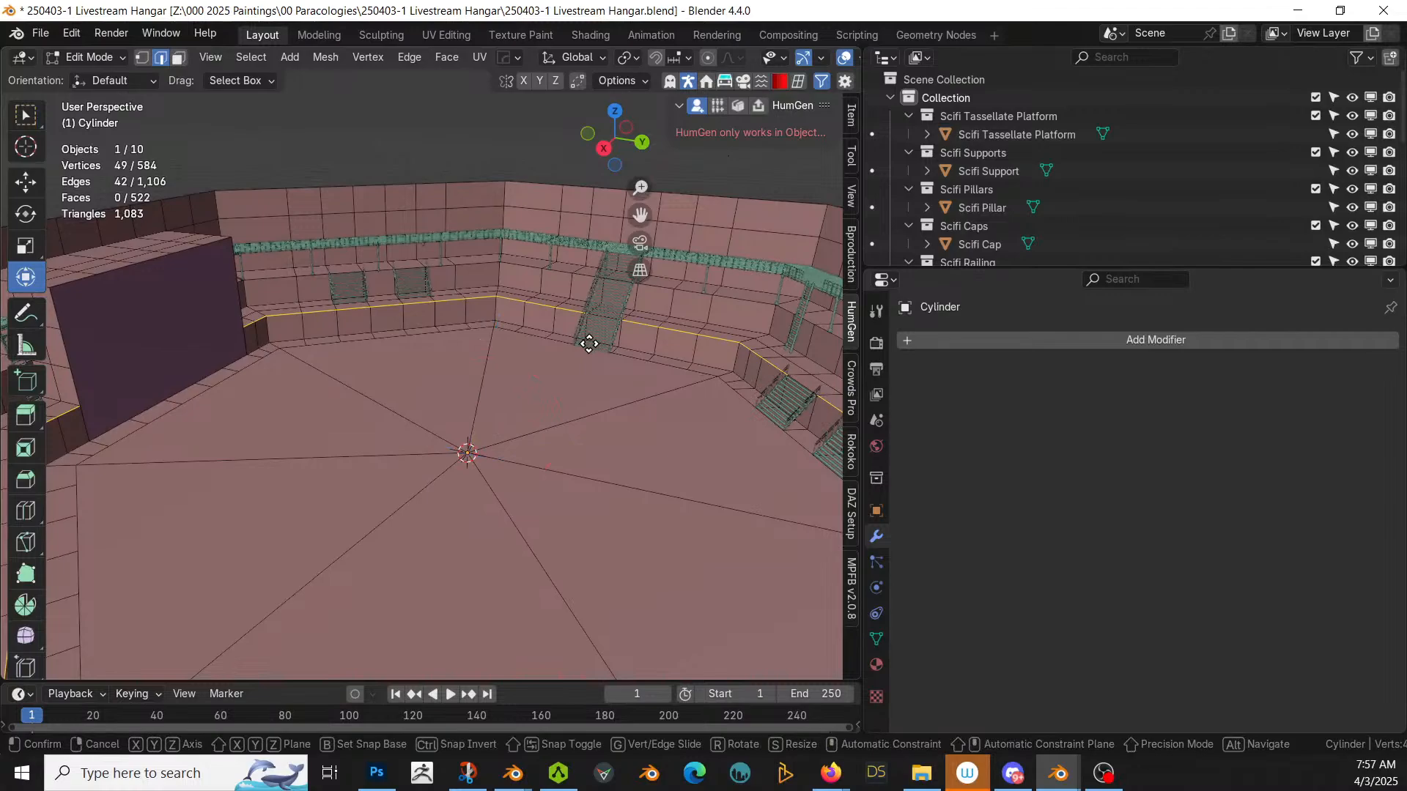
pyautogui.press('z')
pyautogui.press('1')
pyautogui.press('Return')
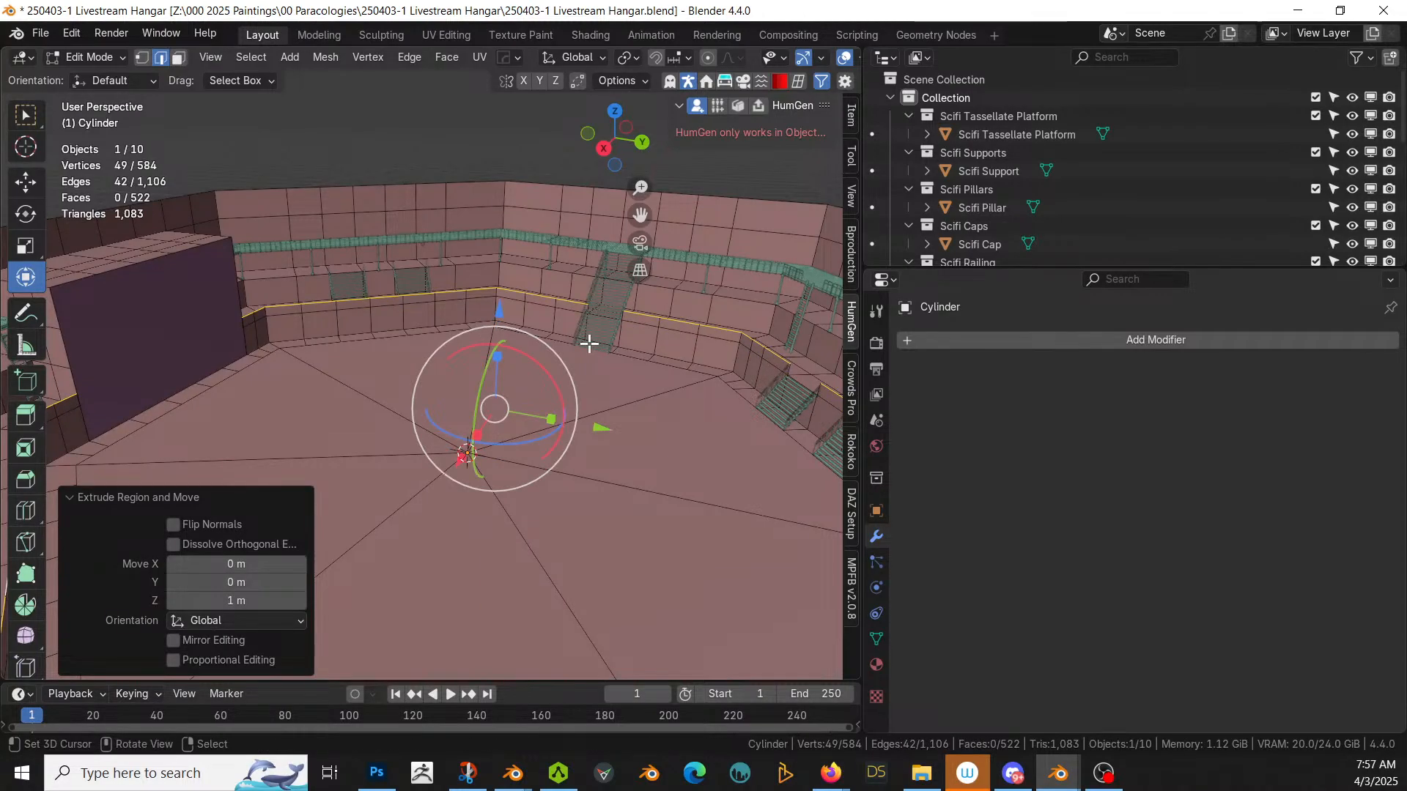
# Step: Grow the selection to the extruded strip's faces on the lowest tier and separate them into their own object
pyautogui.press('ctrl+KP_Add')
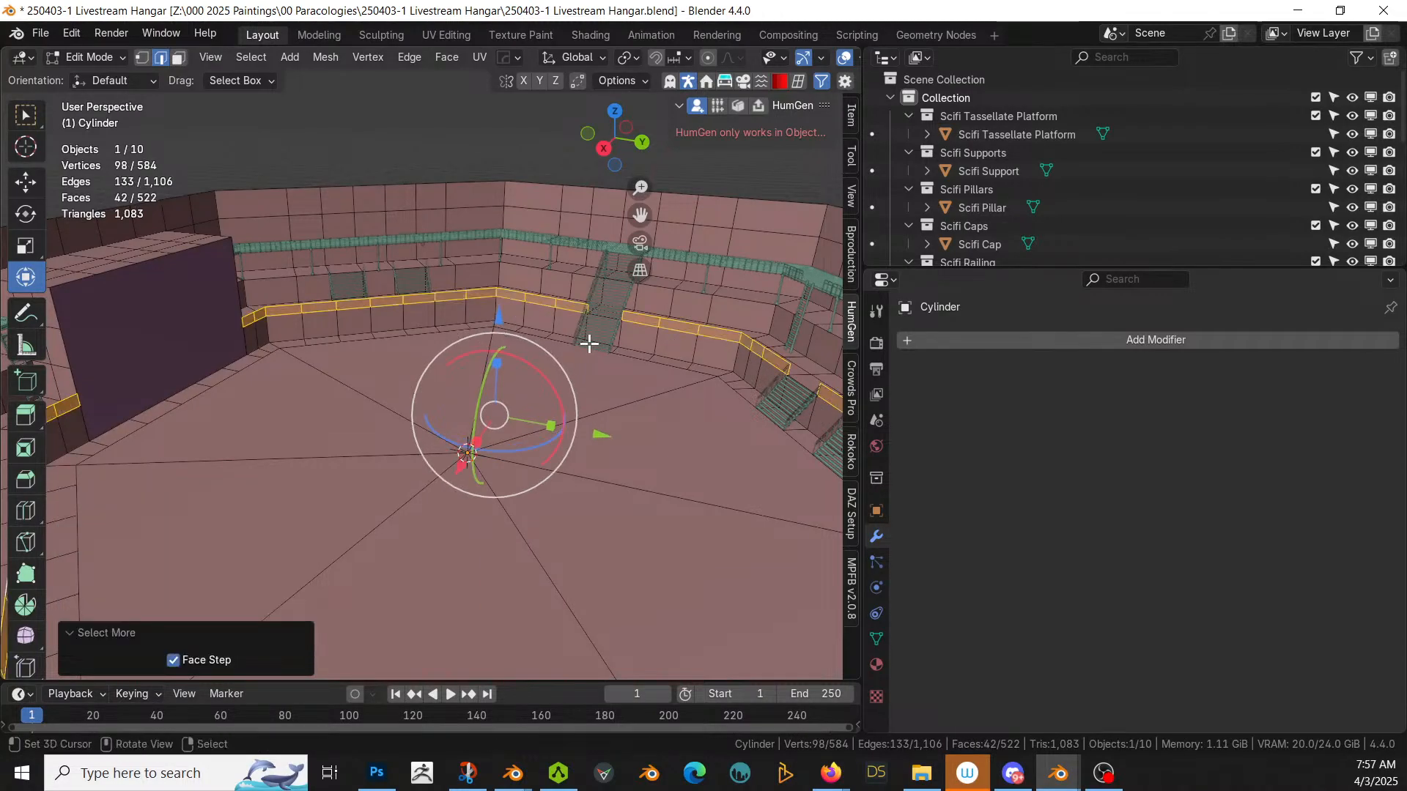
pyautogui.press('3')
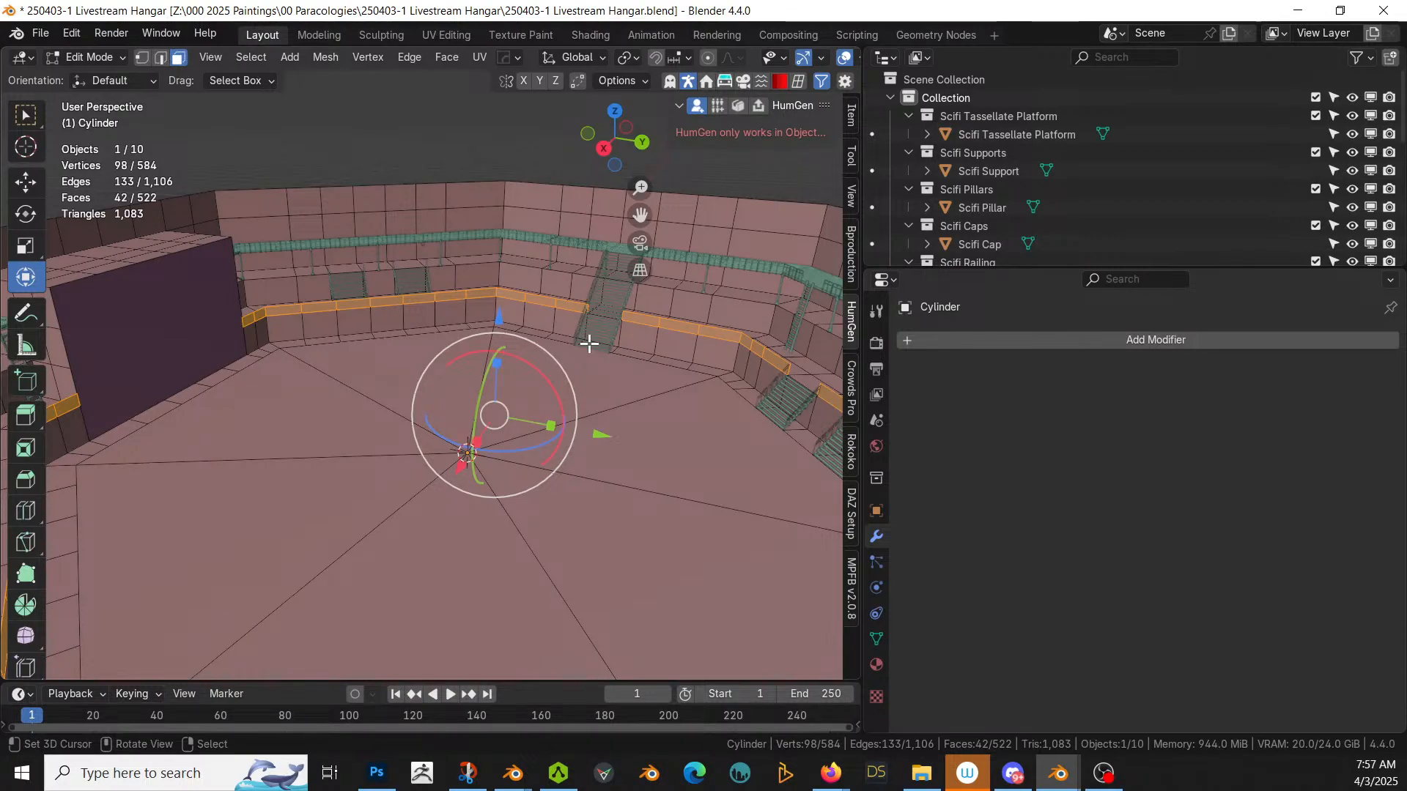
pyautogui.moveTo(697, 351); pyautogui.dragTo(669, 364, button='middle')
pyautogui.press('p')
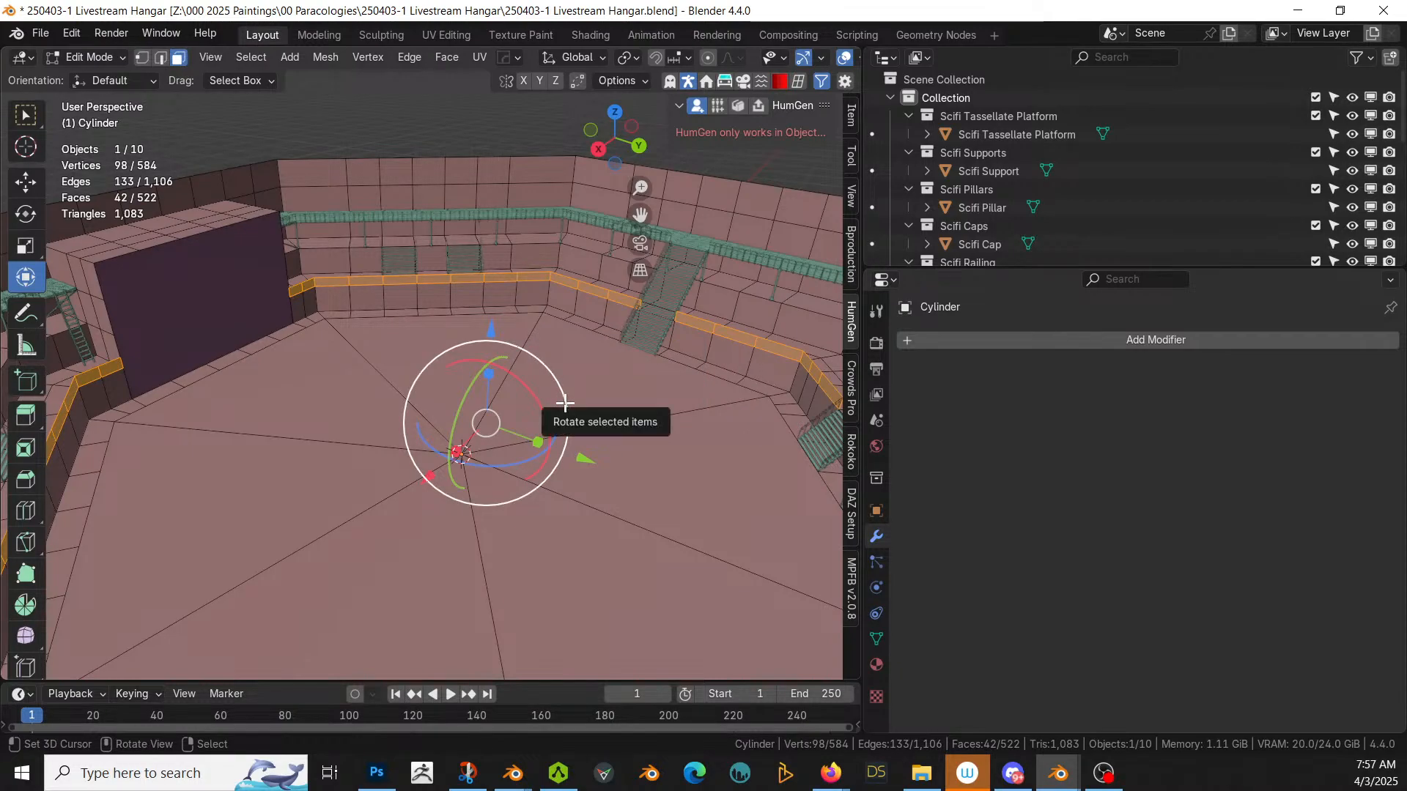
pyautogui.press('p')
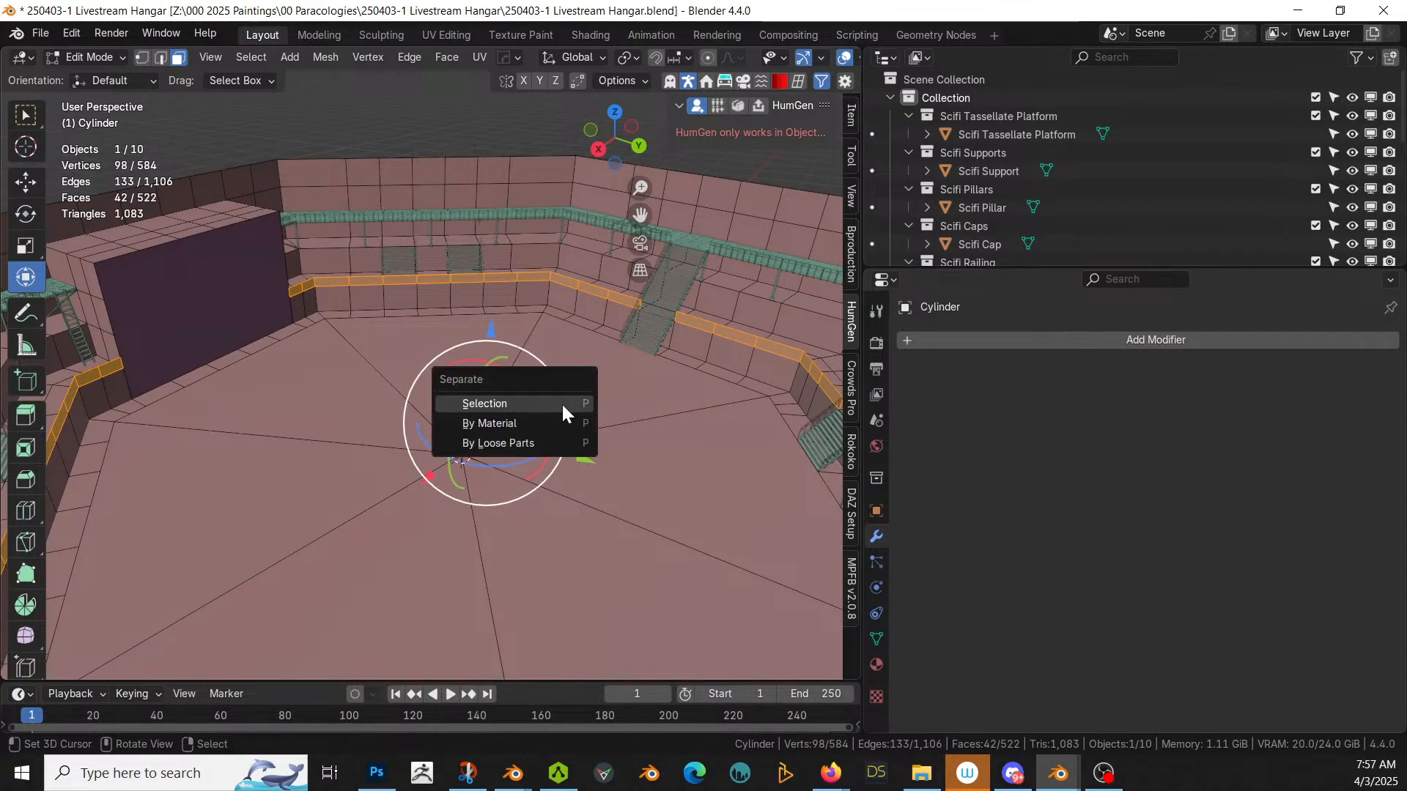
pyautogui.click(561, 402)
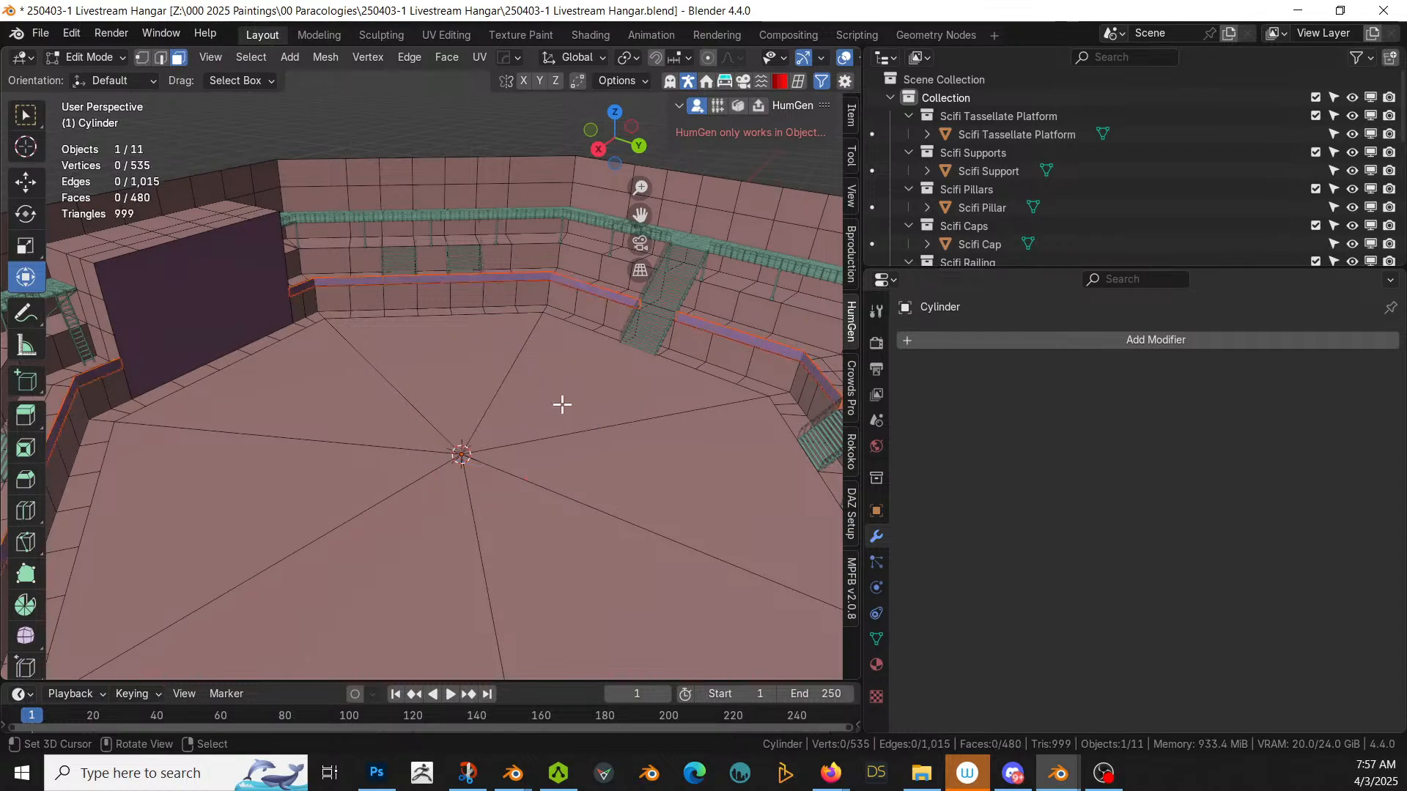
pyautogui.scroll(-2, 556, 394)
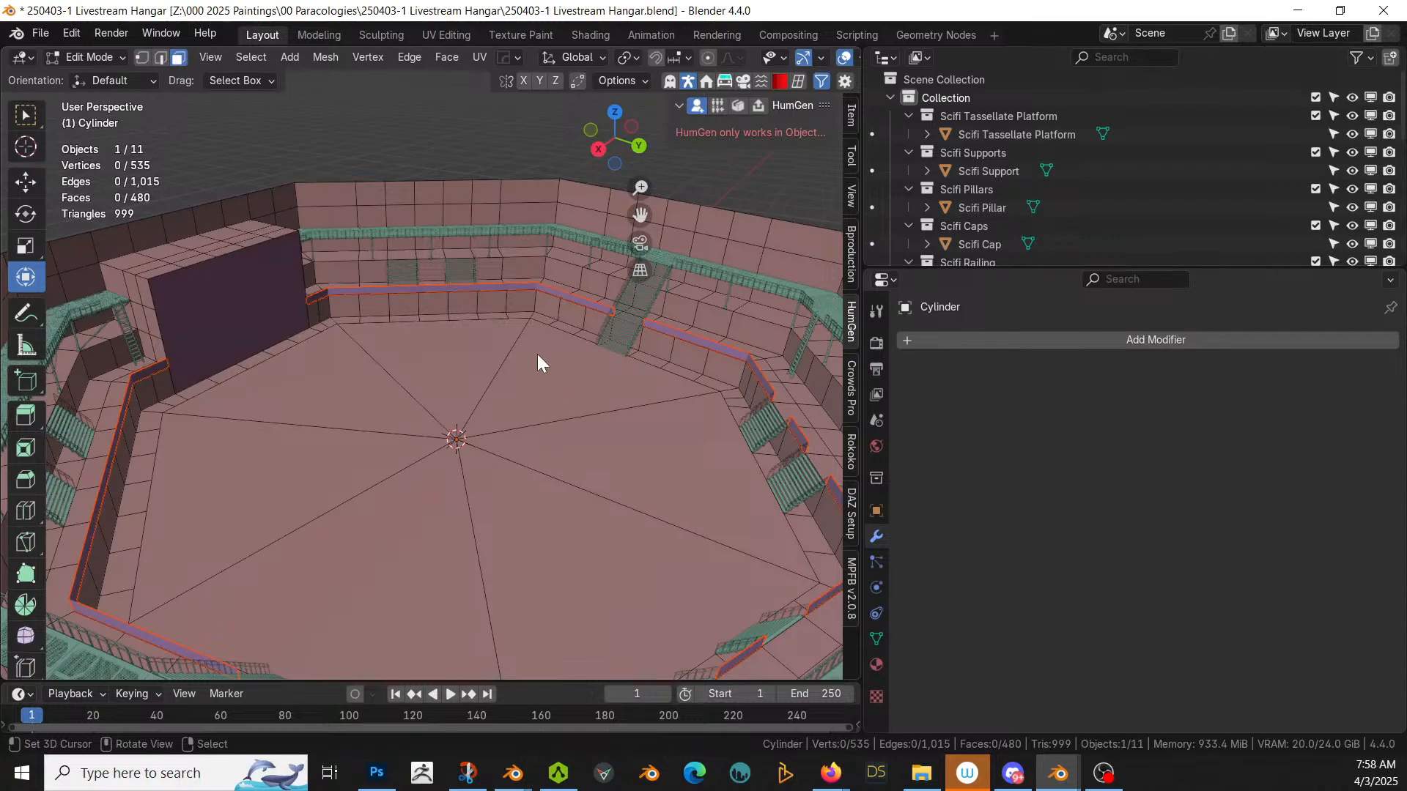
# Step: Join the lowest tier's separated strip into the walkway object with the Platform Generator modifier in object mode
pyautogui.press('Tab')
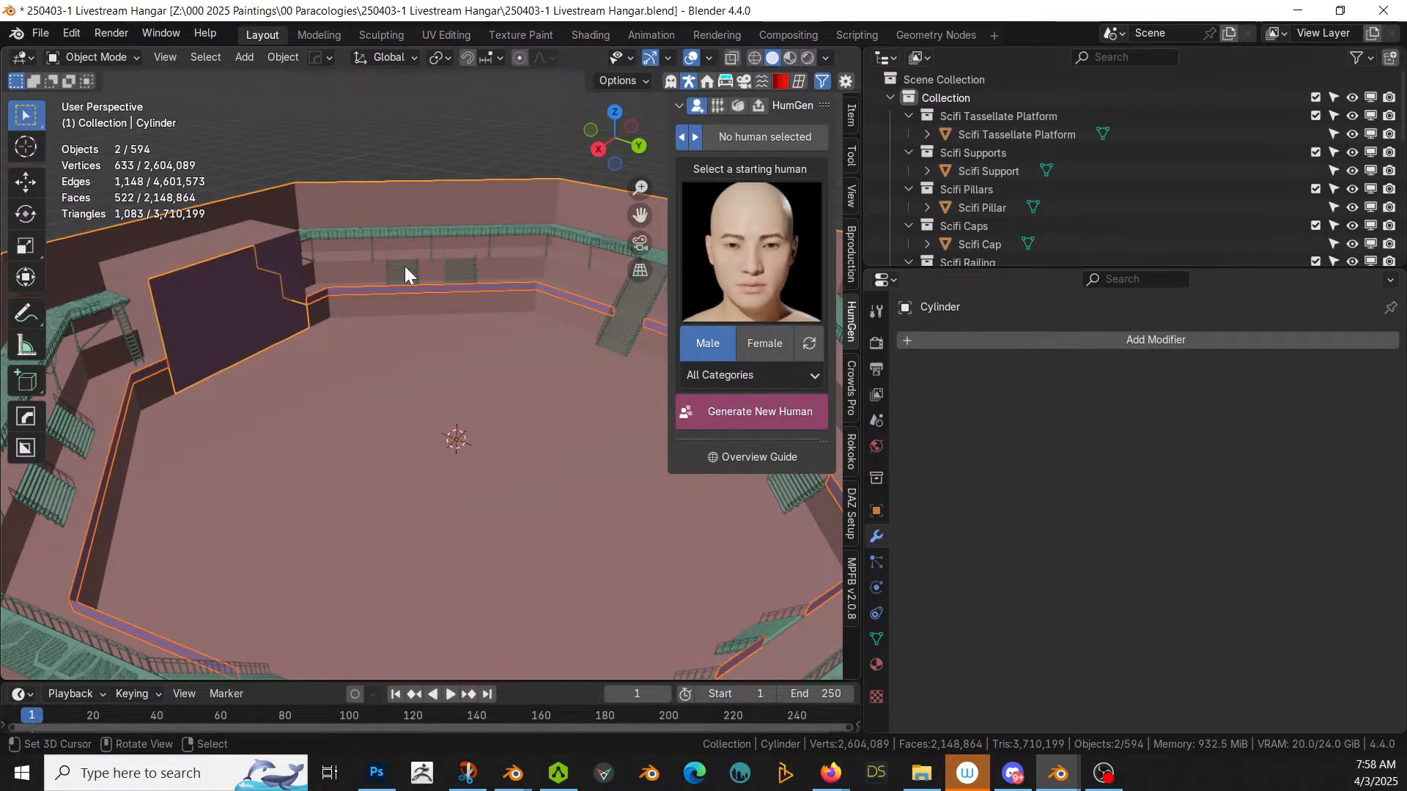
pyautogui.click(407, 285)
pyautogui.click(373, 289)
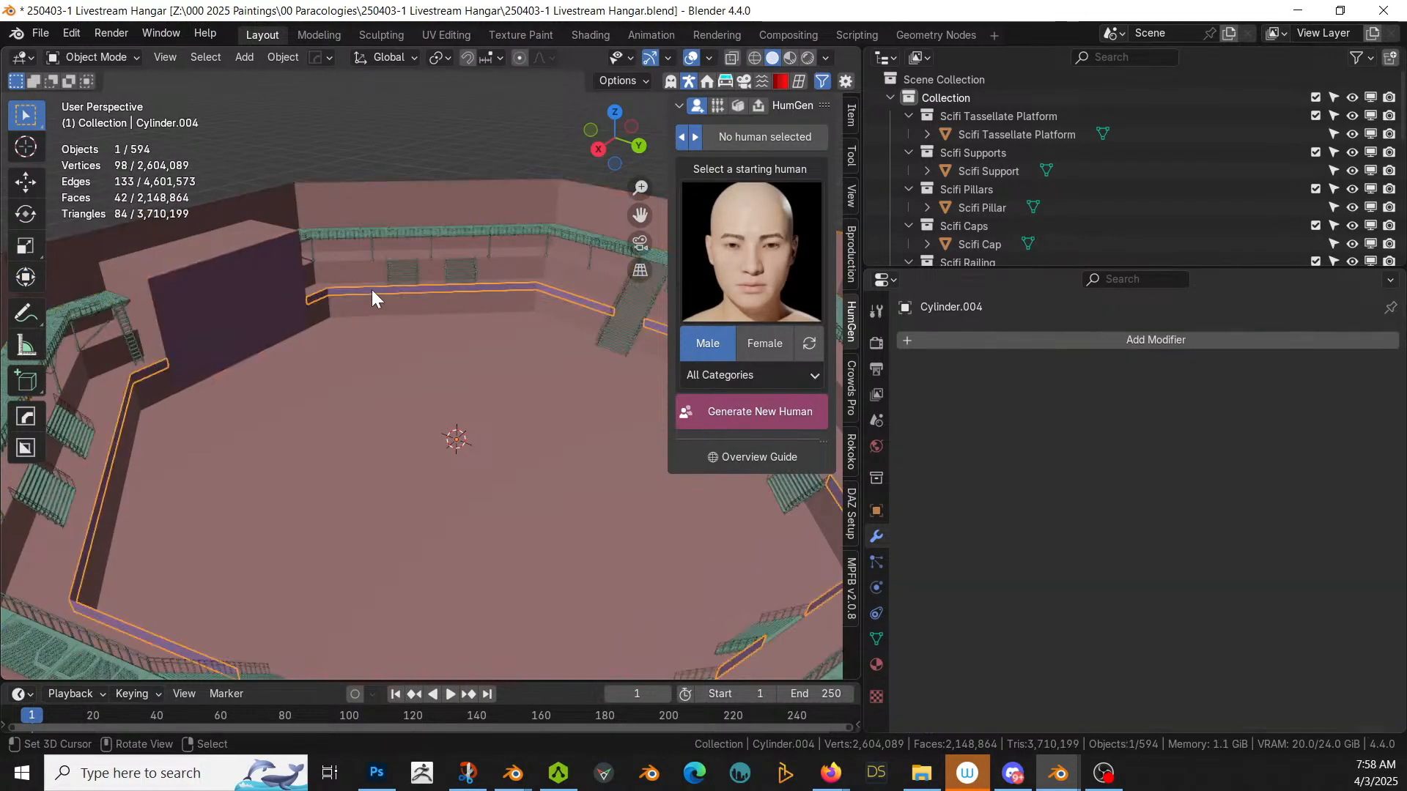
pyautogui.click(403, 232)
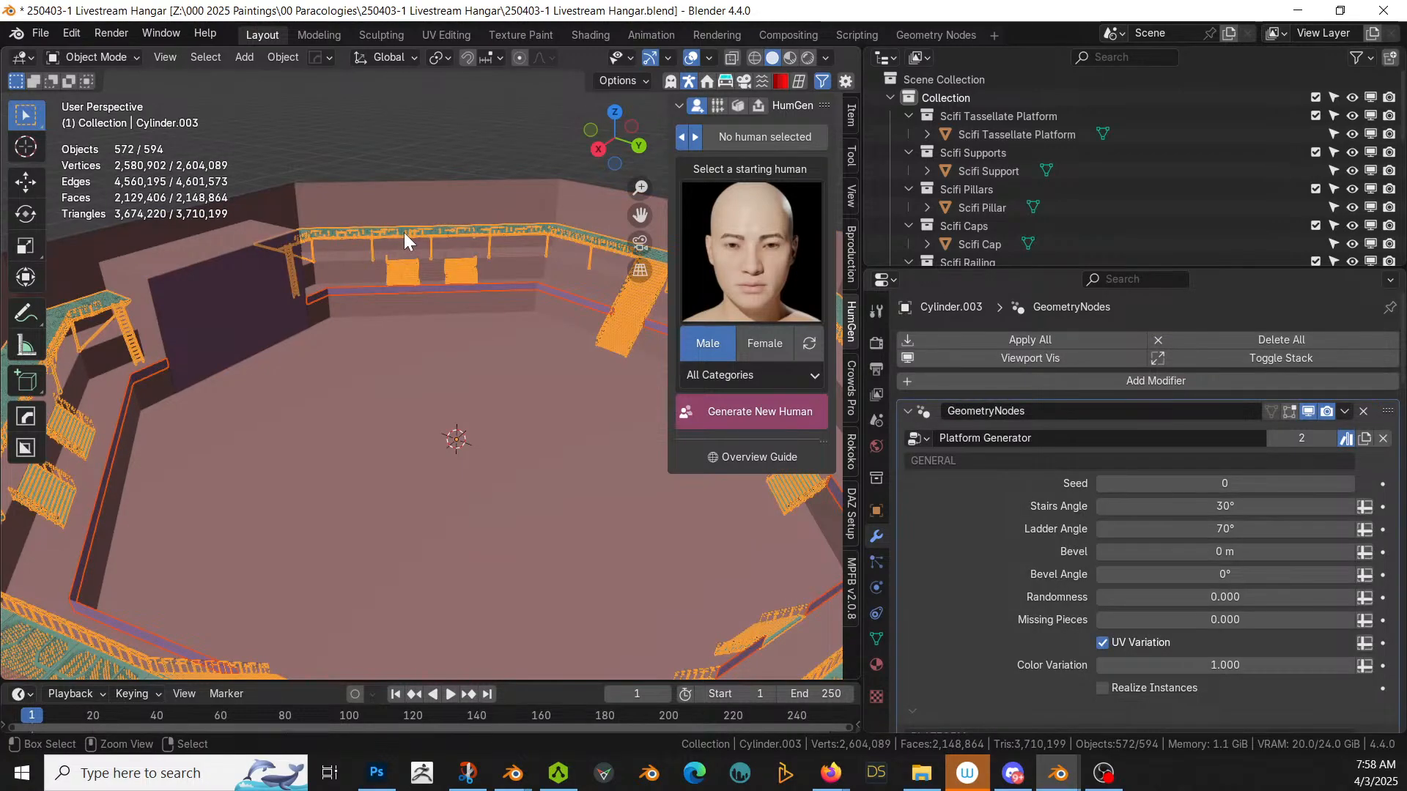
pyautogui.hotkey('ctrl', 'j')
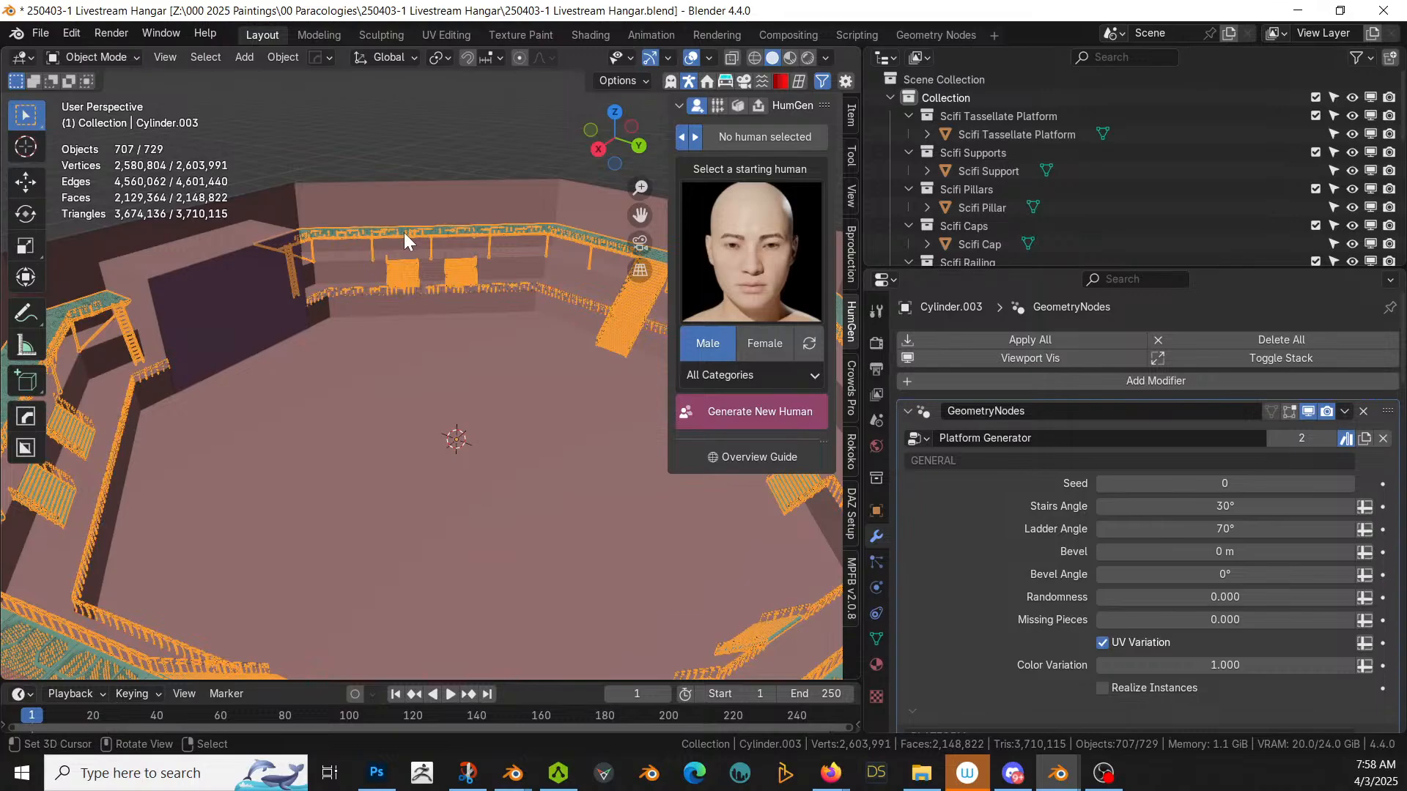
# Step: Select the upper edge loop of the second tier on the hangar wall mesh in edit mode
pyautogui.moveTo(410, 293); pyautogui.dragTo(503, 313, button='middle')
pyautogui.click(451, 368)
pyautogui.moveTo(452, 367); pyautogui.dragTo(333, 505, button='middle')
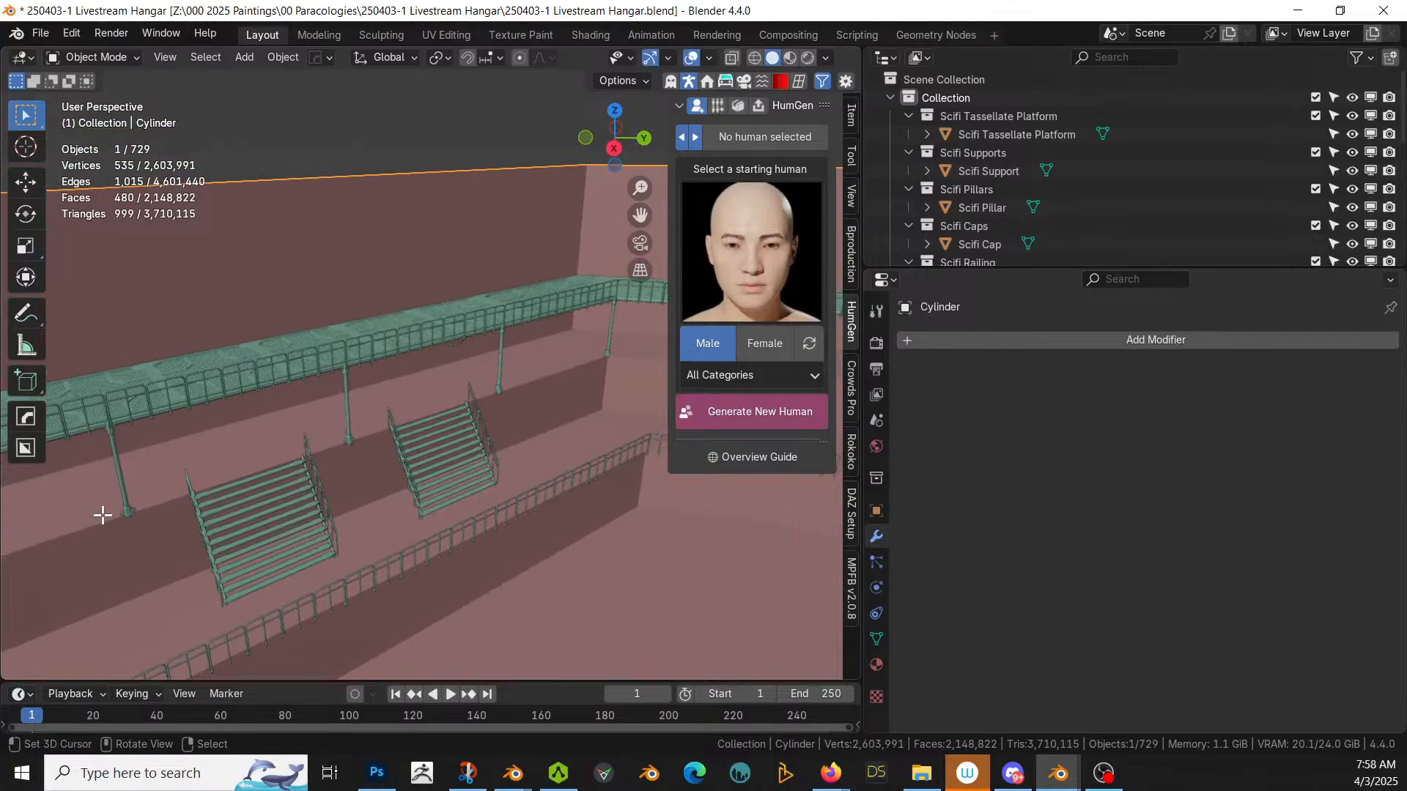
pyautogui.press('Tab')
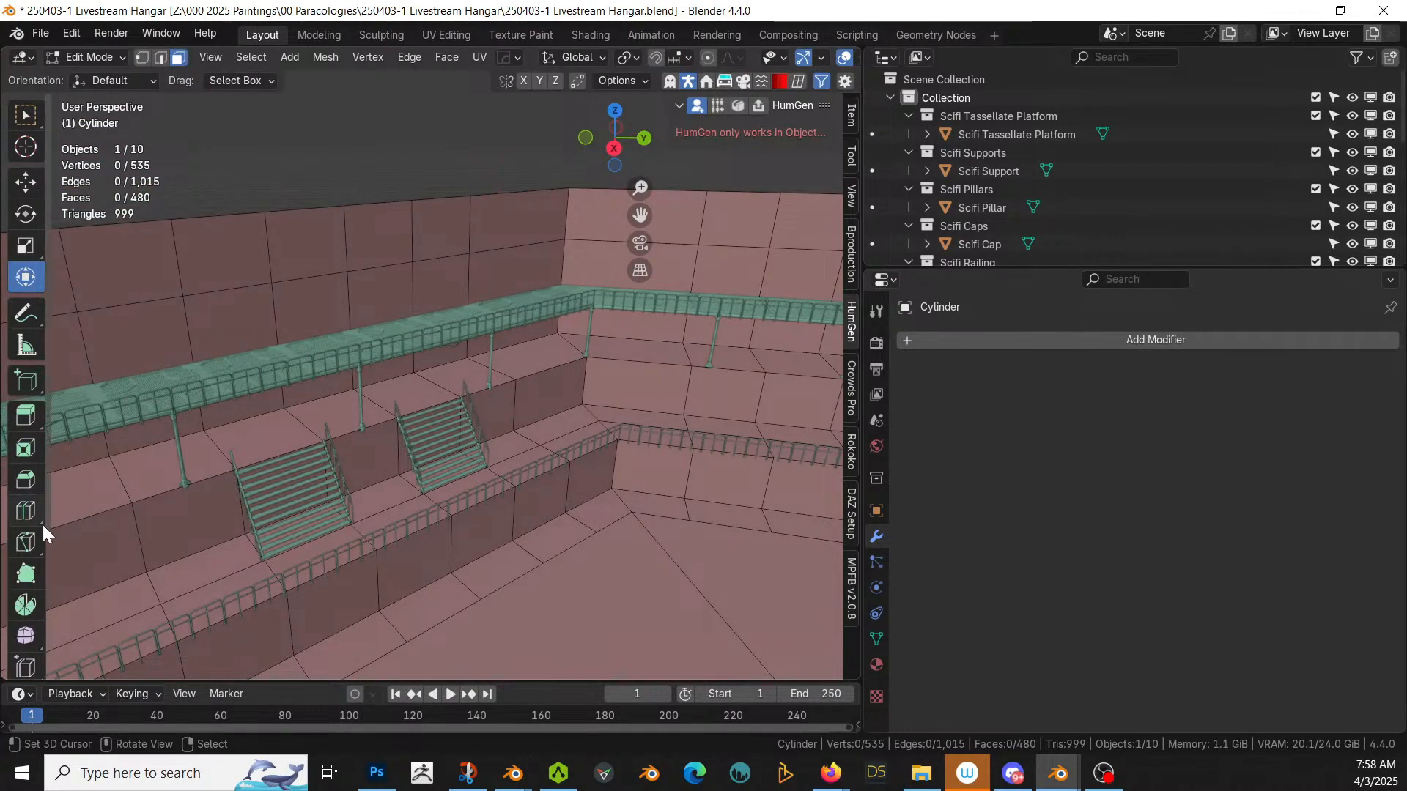
pyautogui.keyDown('alt'); pyautogui.click(116, 501); pyautogui.keyUp('alt')
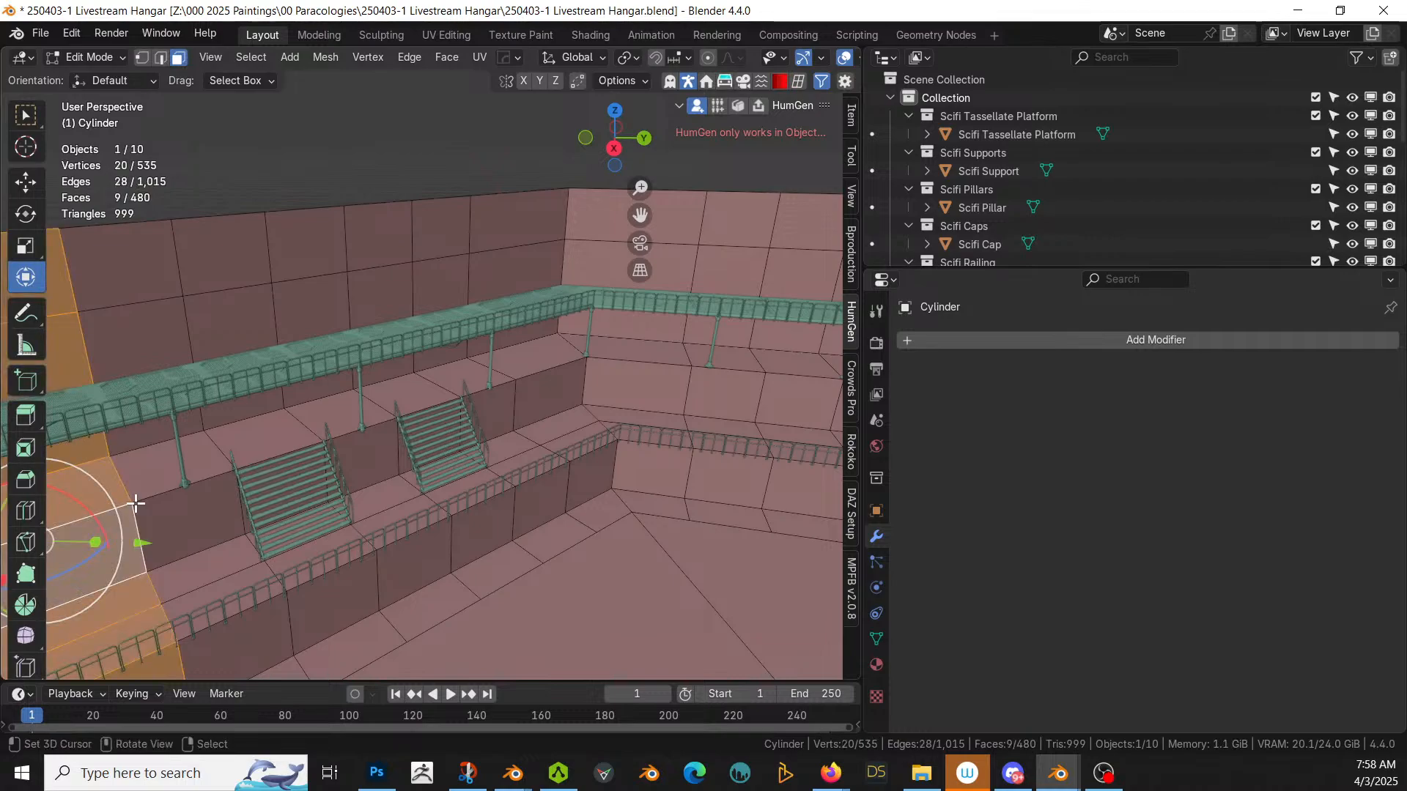
pyautogui.click(137, 501)
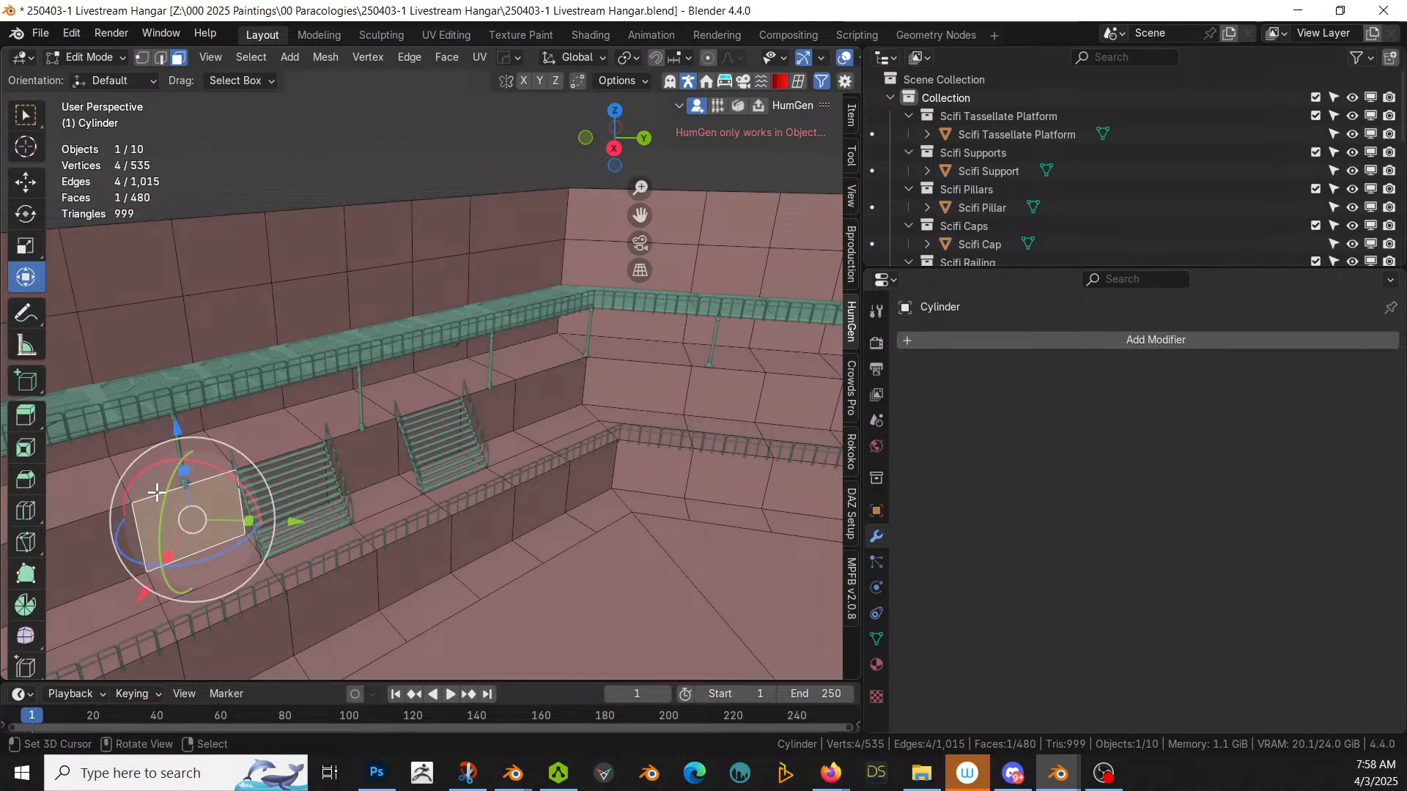
pyautogui.press('2')
pyautogui.keyDown('alt'); pyautogui.click(159, 492); pyautogui.keyUp('alt')
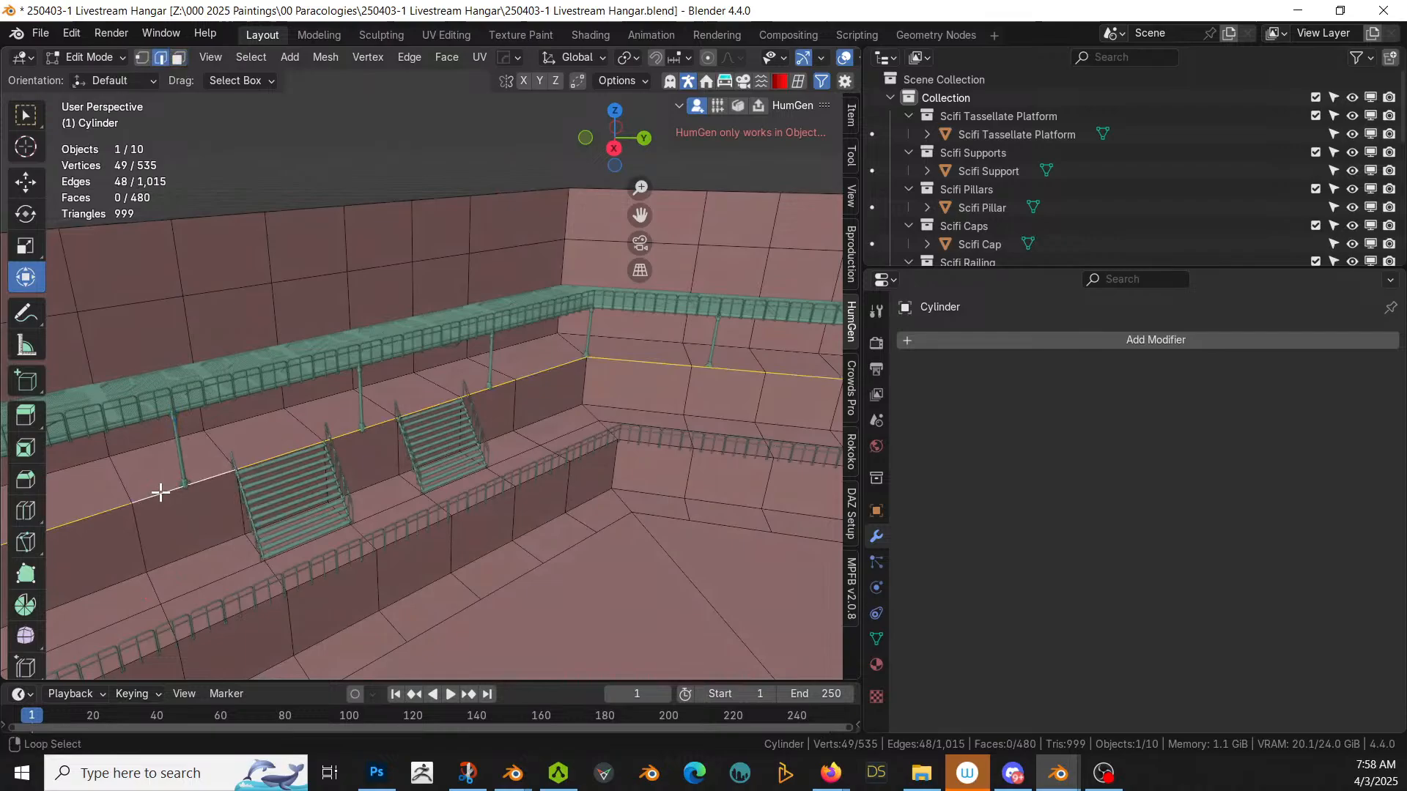
# Step: Deselect the second tier's loop edges where the stairs meet it, leaving gaps for the stair openings
pyautogui.keyDown('shift'); pyautogui.click(276, 459); pyautogui.keyUp('shift')
pyautogui.moveTo(430, 410); pyautogui.dragTo(341, 425, button='middle')
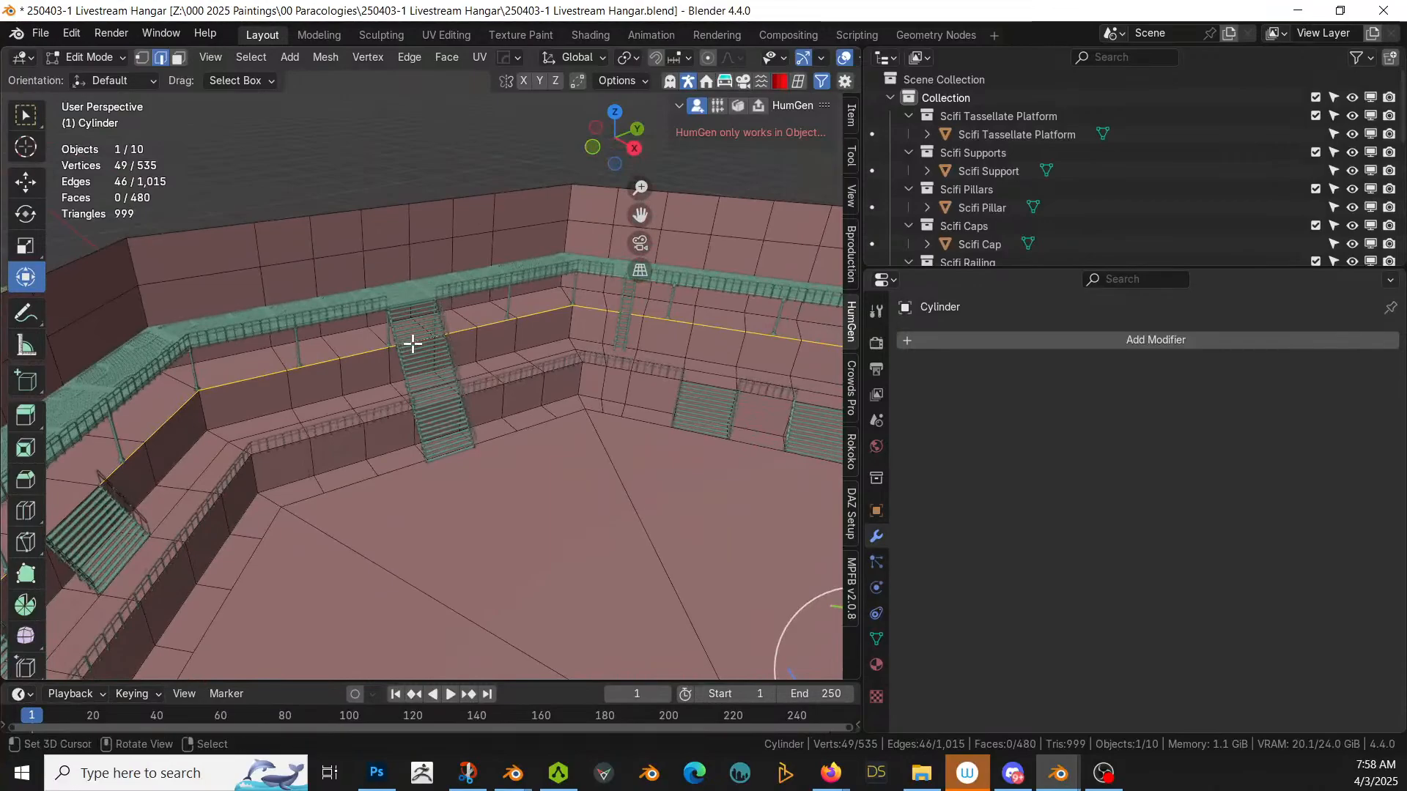
pyautogui.moveTo(494, 455)
pyautogui.mouseDown(button='middle')
pyautogui.moveTo(503, 465)
pyautogui.moveTo(552, 428)
pyautogui.moveTo(496, 452)
pyautogui.mouseUp(button='middle')
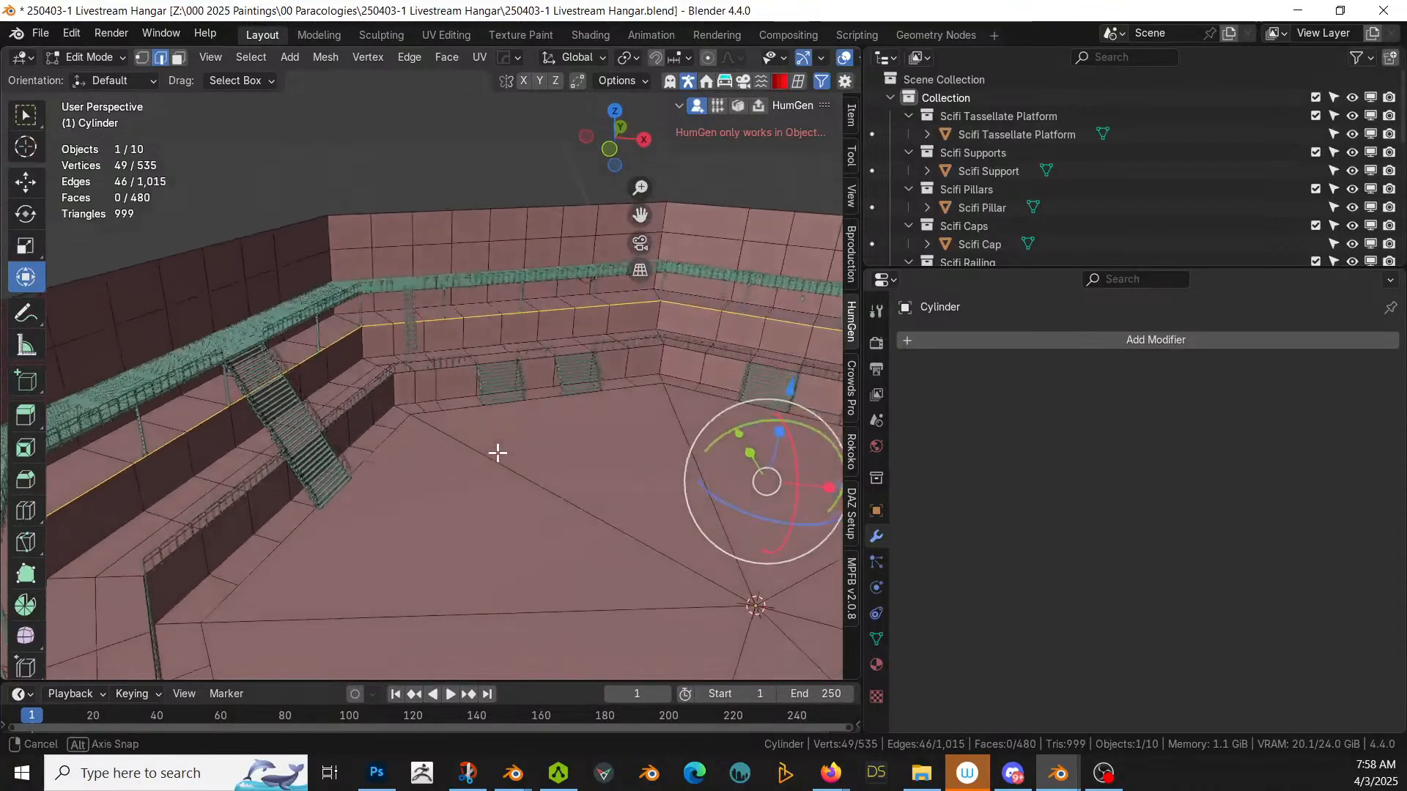
pyautogui.moveTo(459, 389); pyautogui.dragTo(712, 405, button='middle')
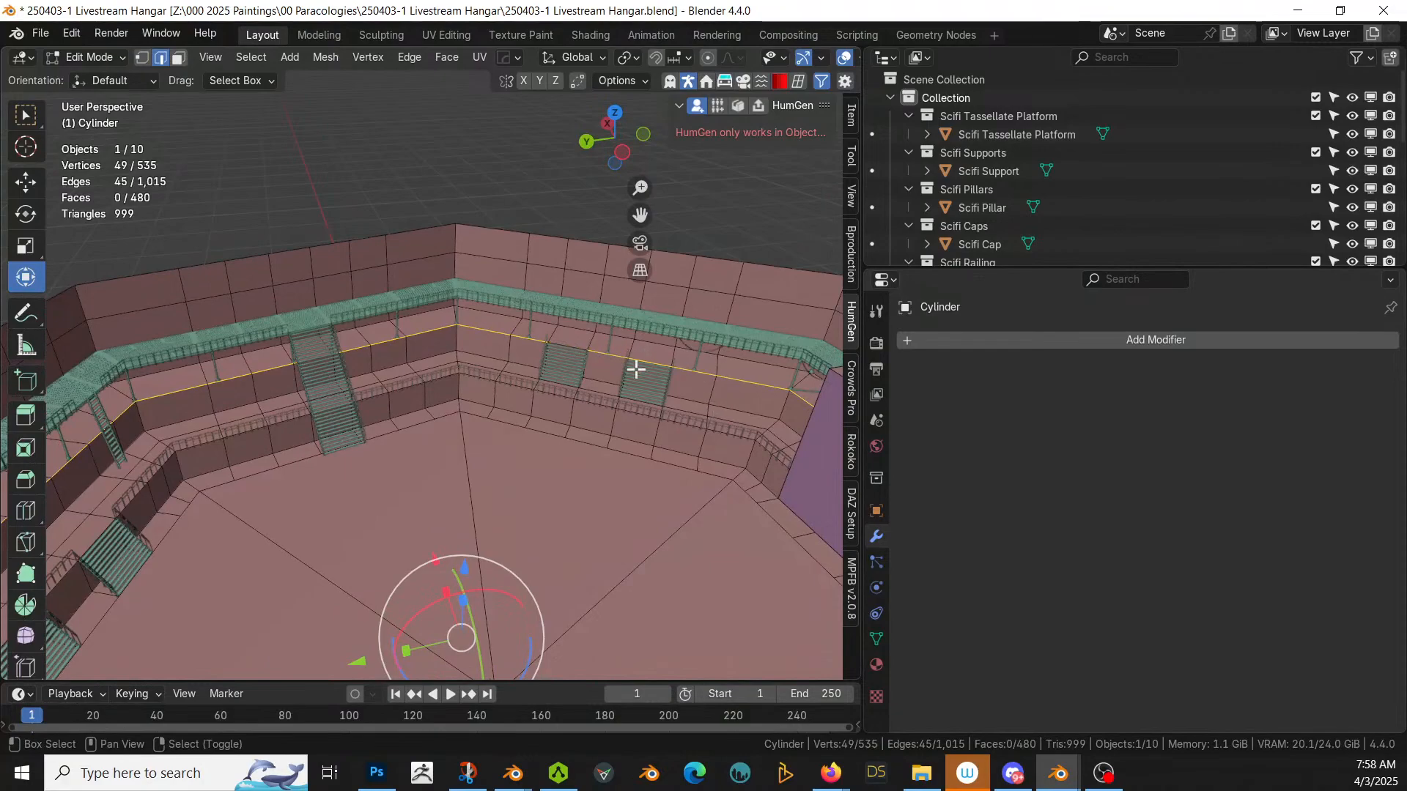
pyautogui.keyDown('shift'); pyautogui.click(650, 364); pyautogui.keyUp('shift')
pyautogui.moveTo(685, 470); pyautogui.dragTo(350, 464, button='middle')
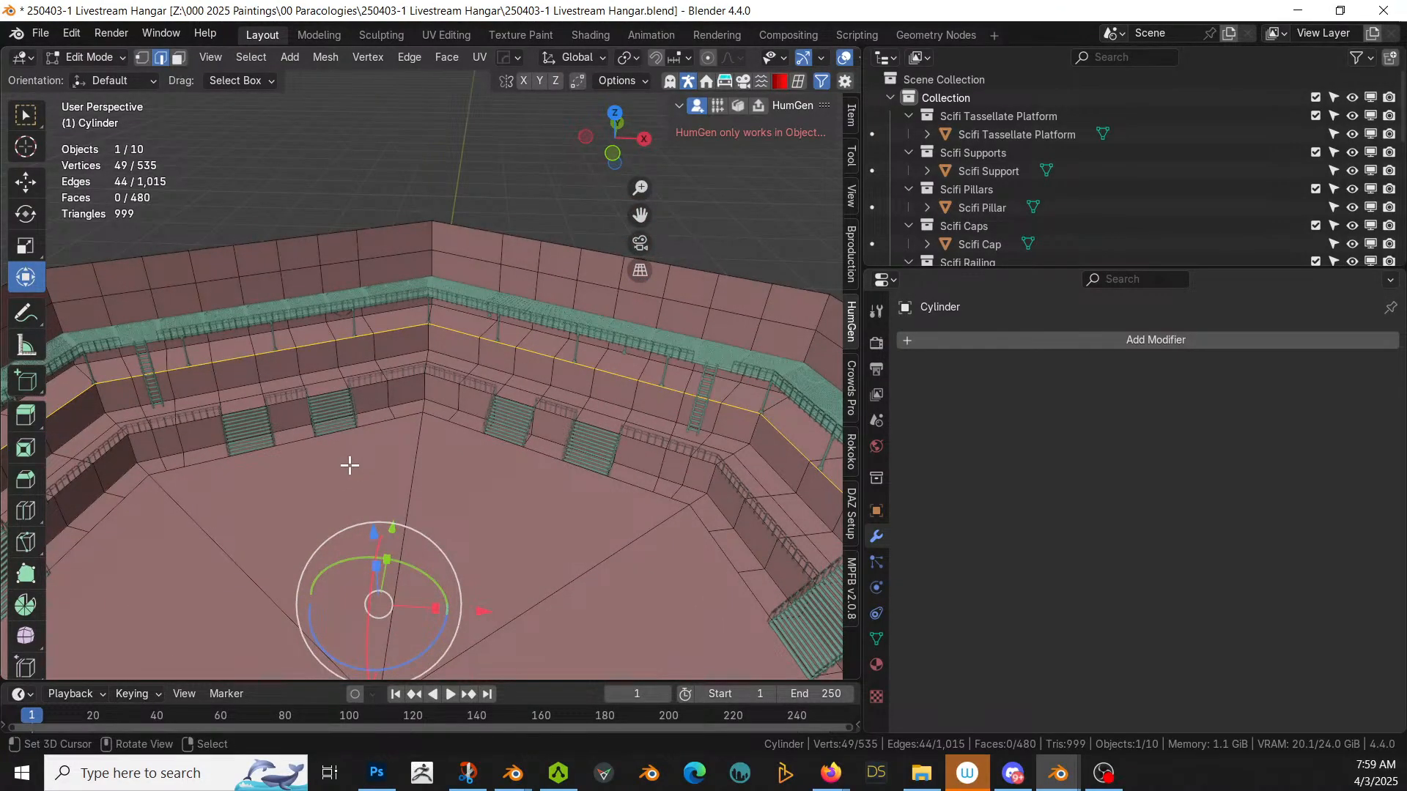
# Step: Extrude the second tier's remaining rim edges 1 m up in Z
pyautogui.write('e')
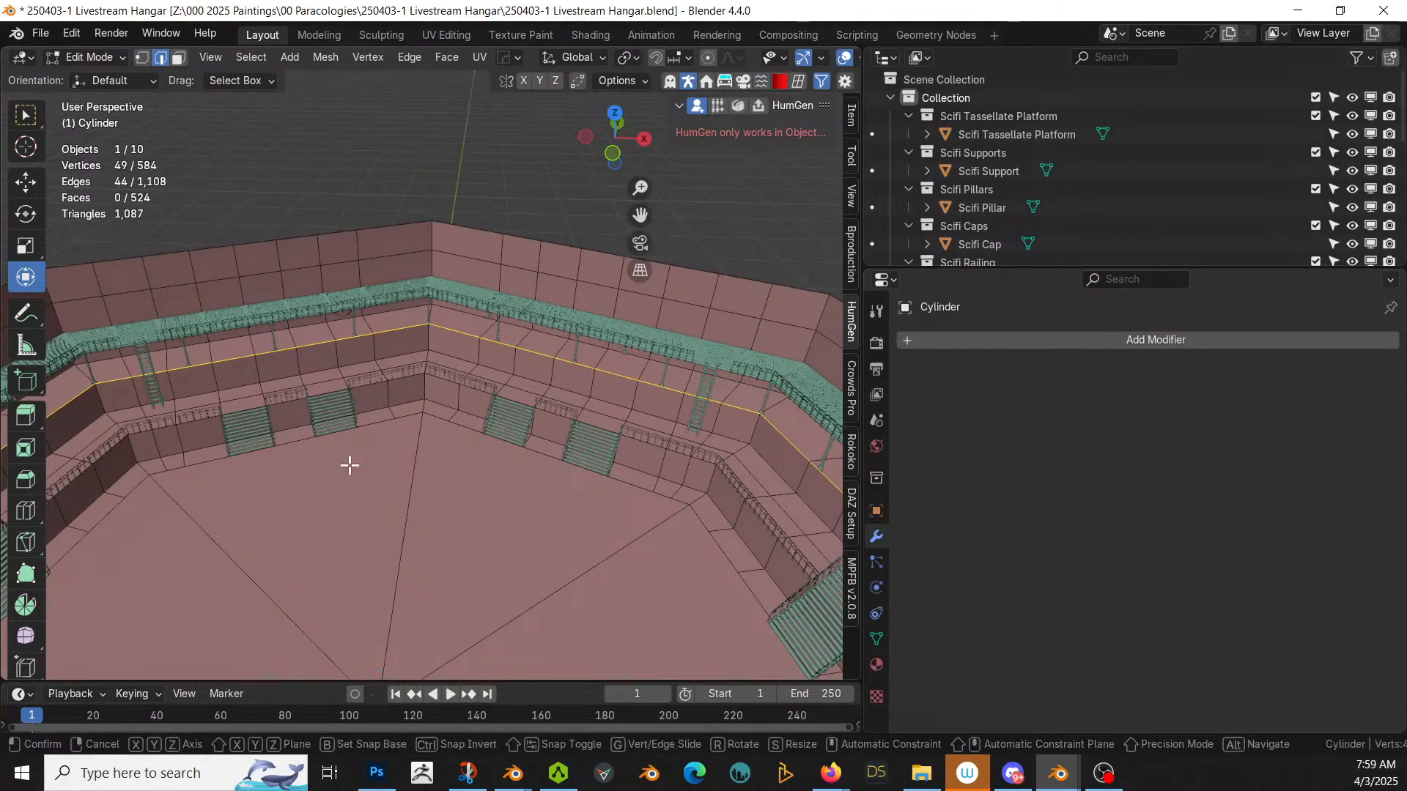
pyautogui.write('z1')
pyautogui.press('Return')
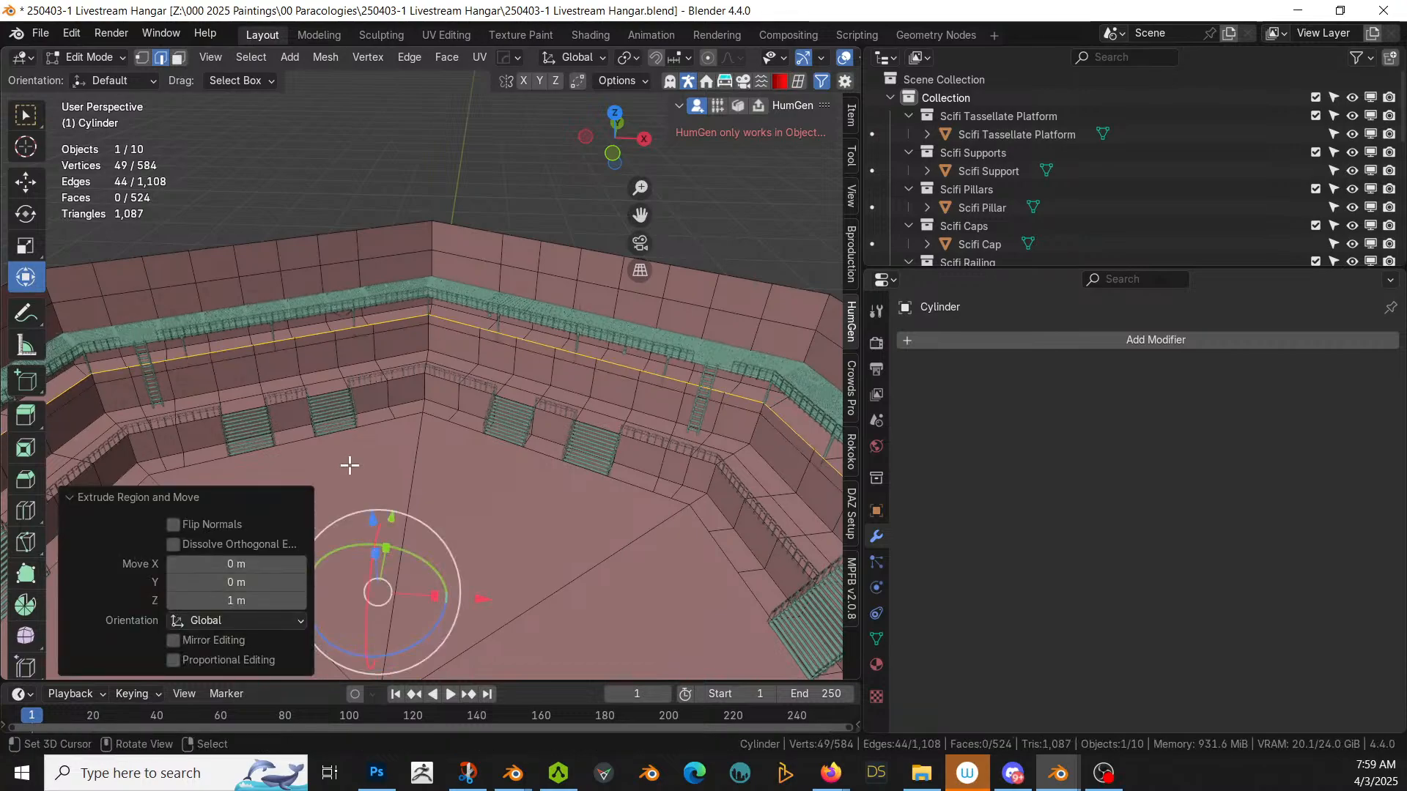
# Step: Grow the selection to the second tier's extruded faces and separate them into their own object
pyautogui.press('ctrl+KP_Add')
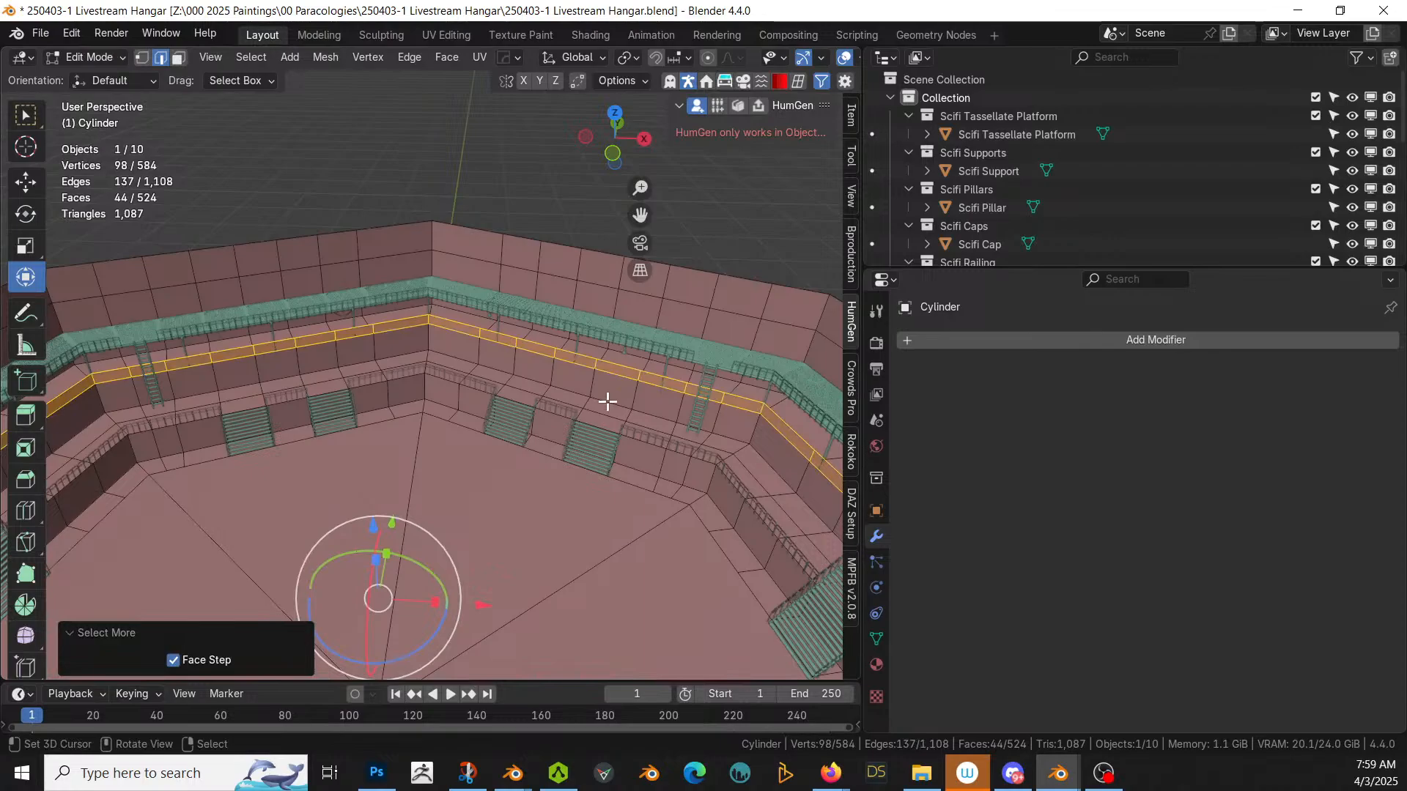
pyautogui.press('3')
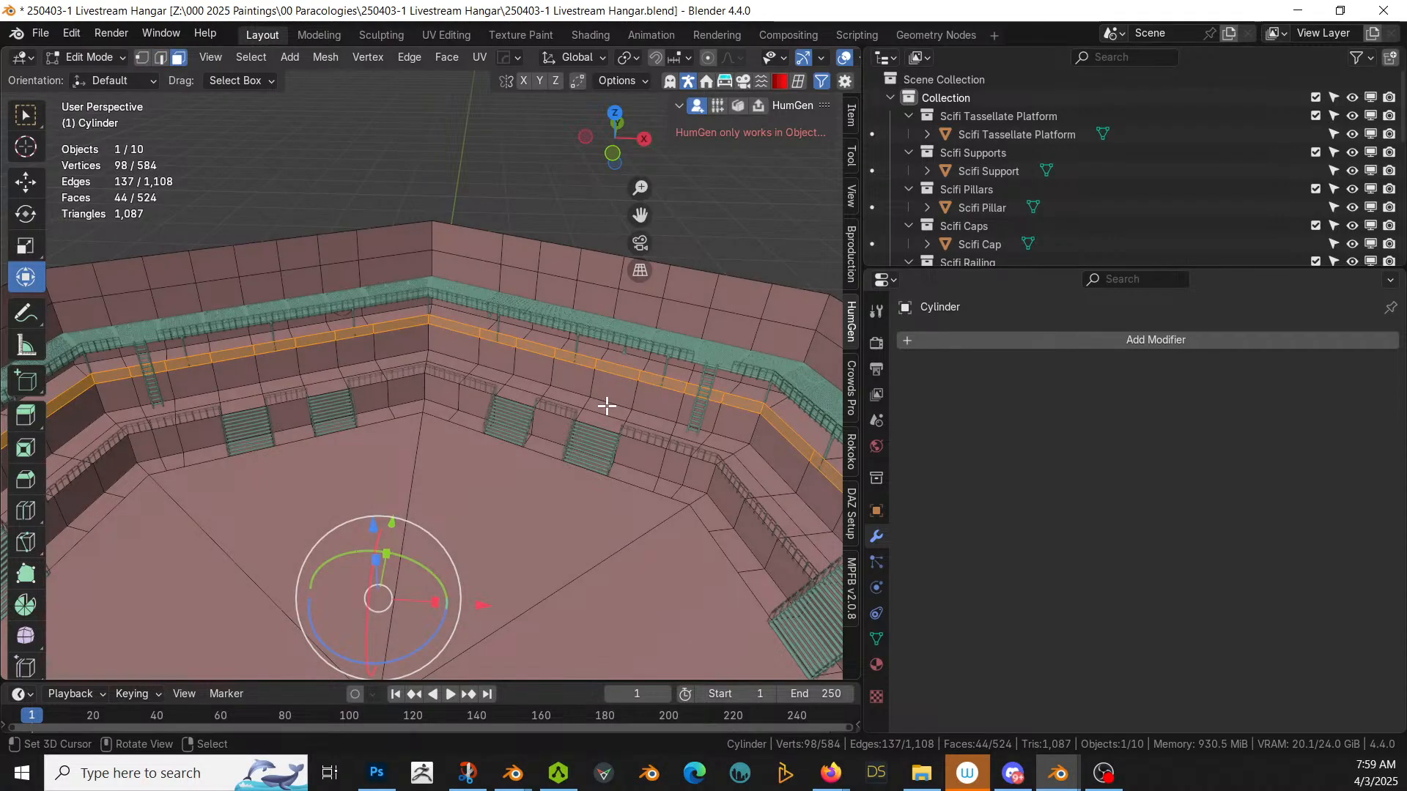
pyautogui.moveTo(637, 459); pyautogui.dragTo(217, 495, button='middle')
pyautogui.press('p')
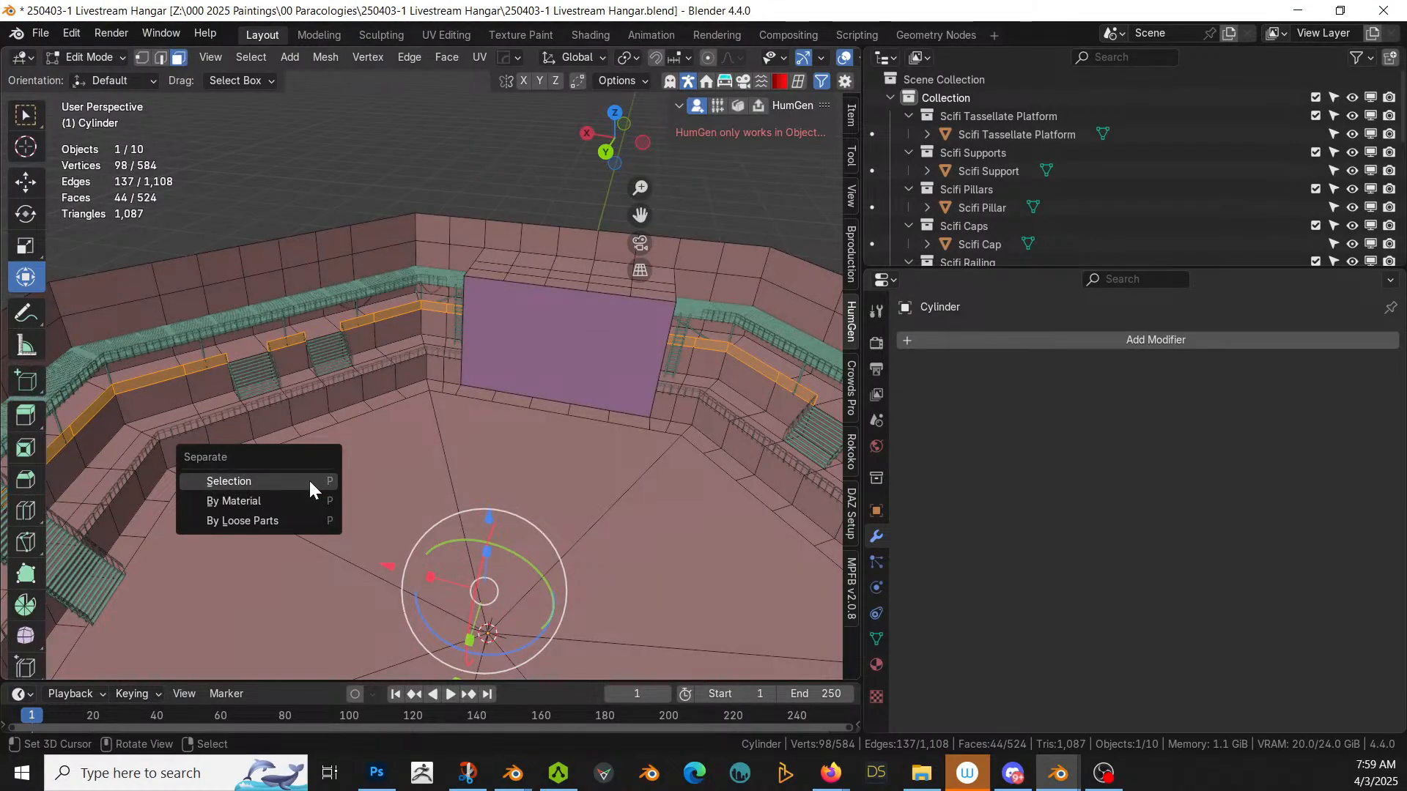
pyautogui.click(309, 482)
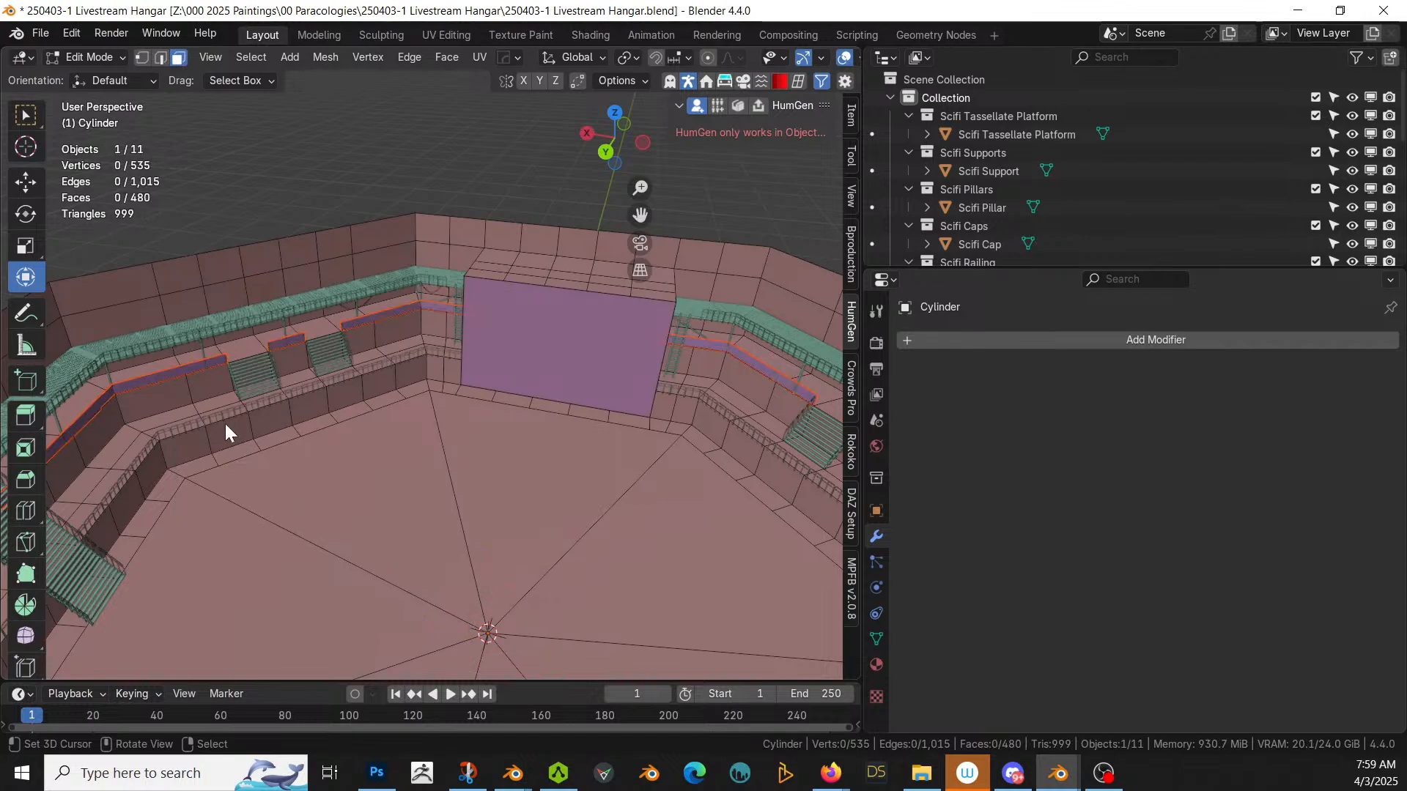
# Step: Join the second tier's separated strip into the Platform Generator walkway object in object mode
pyautogui.press('Tab')
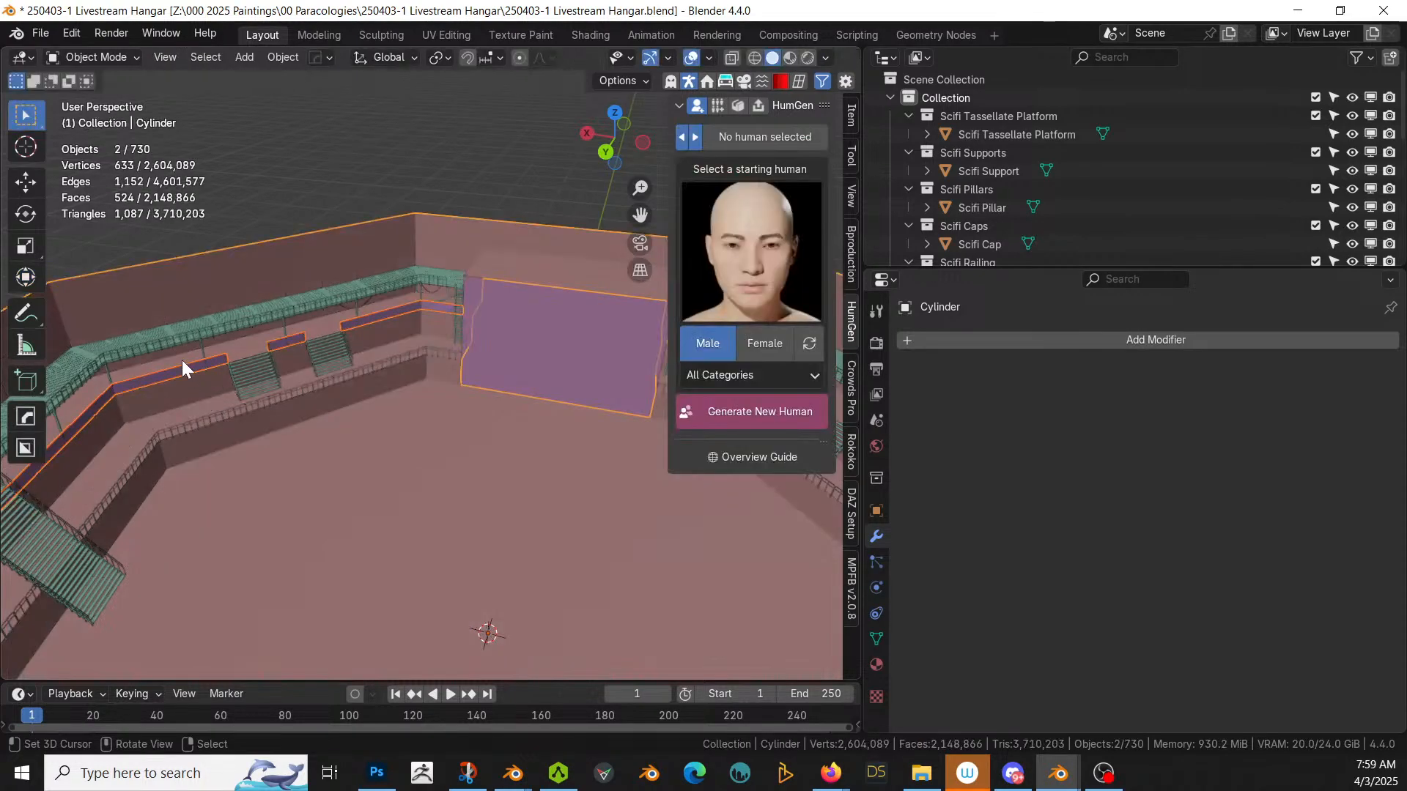
pyautogui.keyDown('shift'); pyautogui.click(184, 366); pyautogui.keyUp('shift')
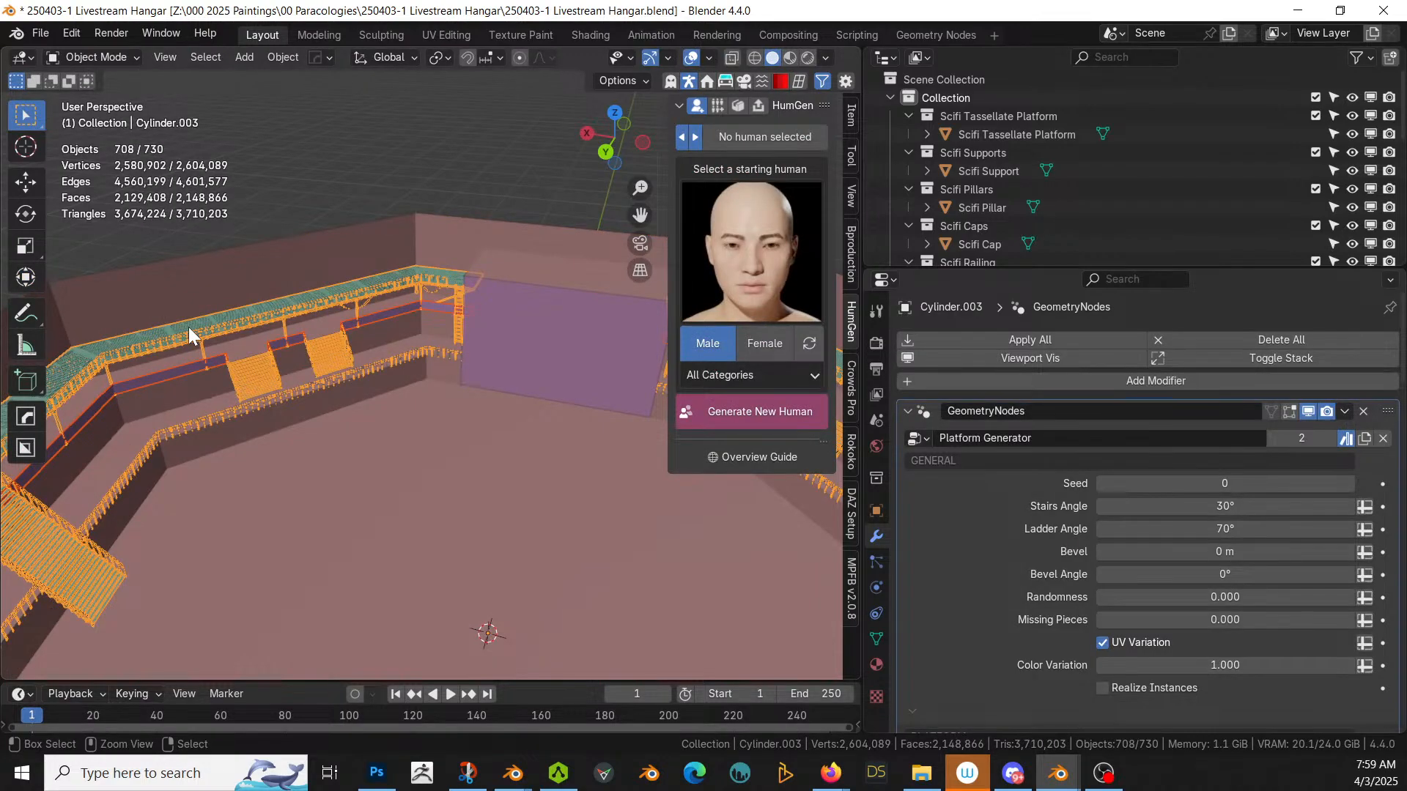
pyautogui.hotkey('ctrl', 'j')
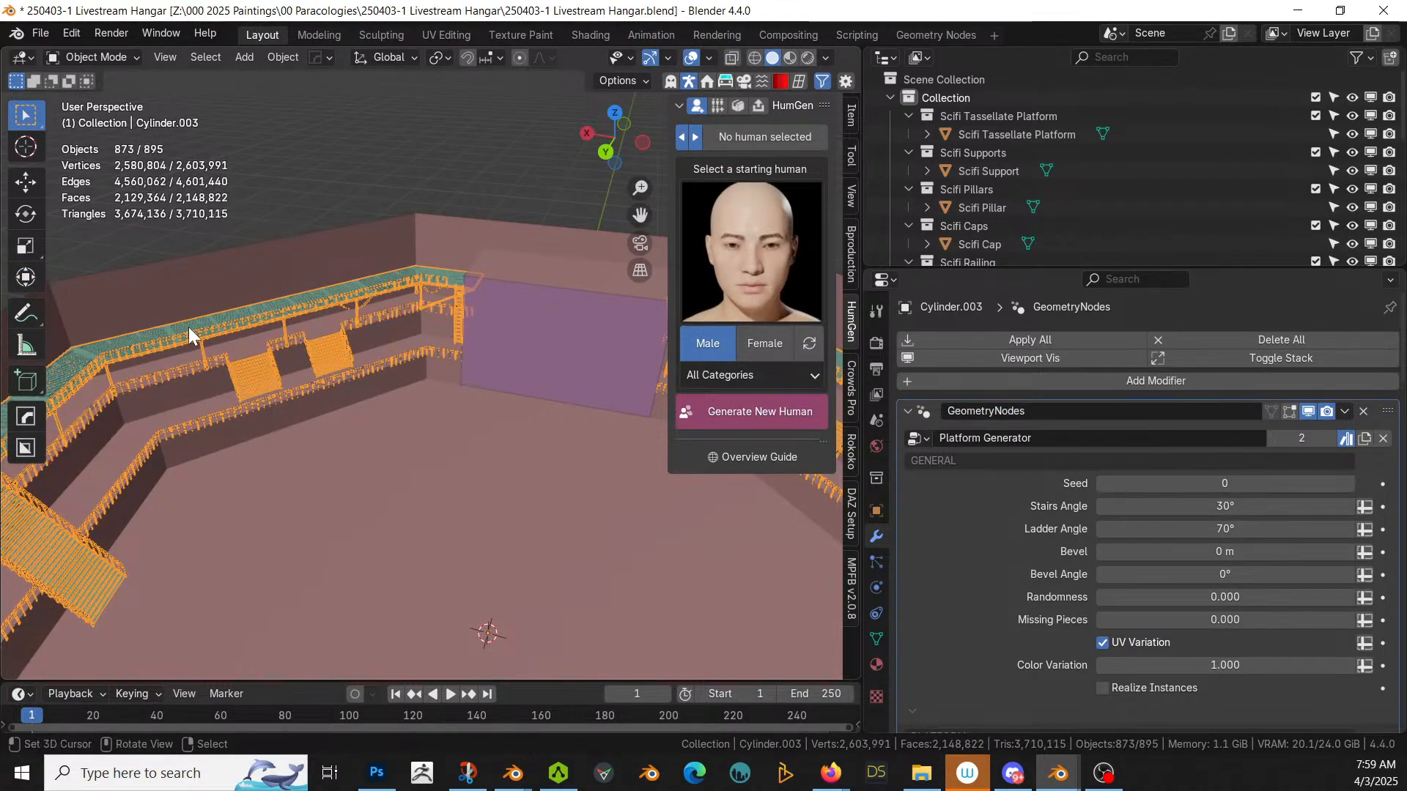
# Step: Select the hangar wall mesh and inspect the tier railings, stairs and ladders up close
pyautogui.scroll(4, 328, 454)
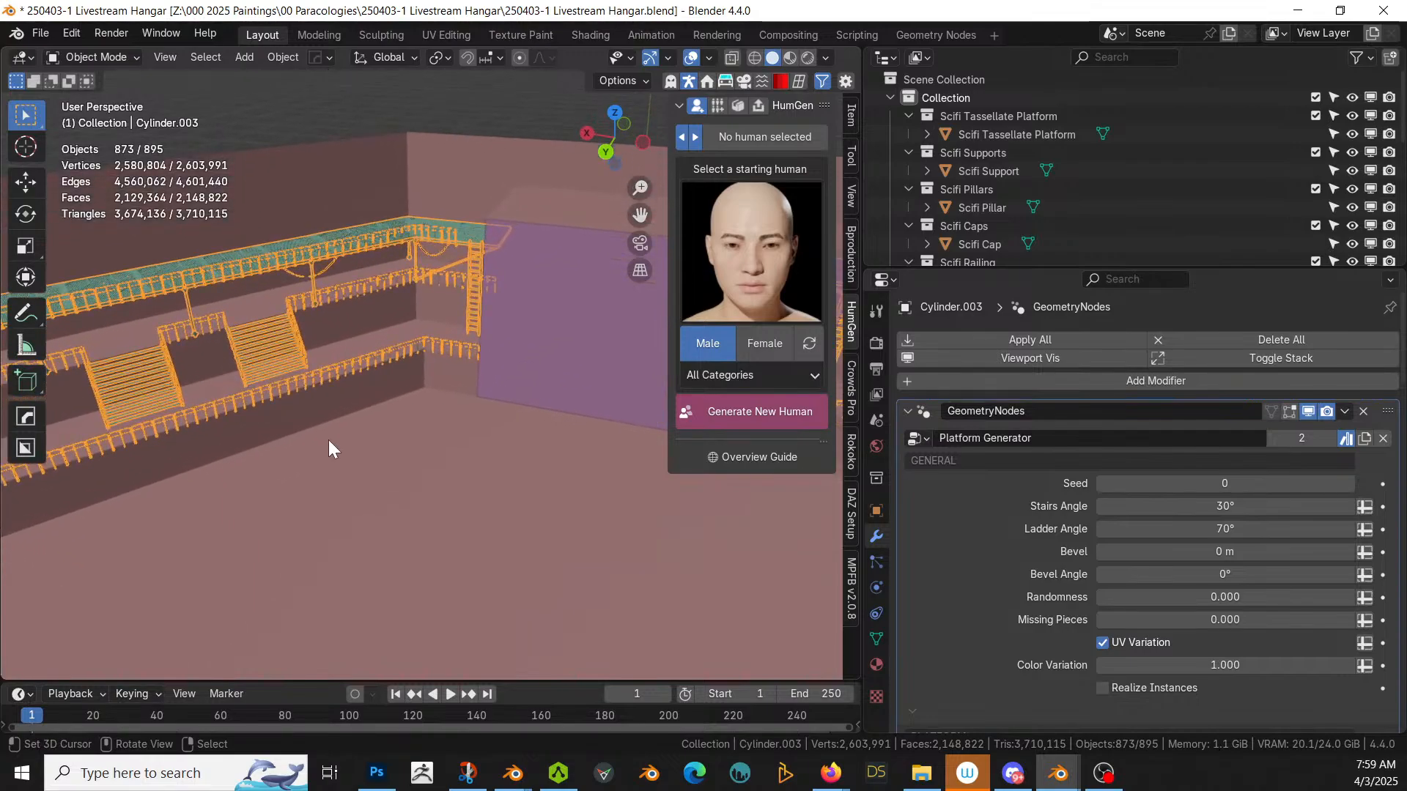
pyautogui.rightClick(328, 439)
pyautogui.keyDown('shift'); pyautogui.moveTo(164, 348); pyautogui.dragTo(395, 104, button='middle'); pyautogui.keyUp('shift')
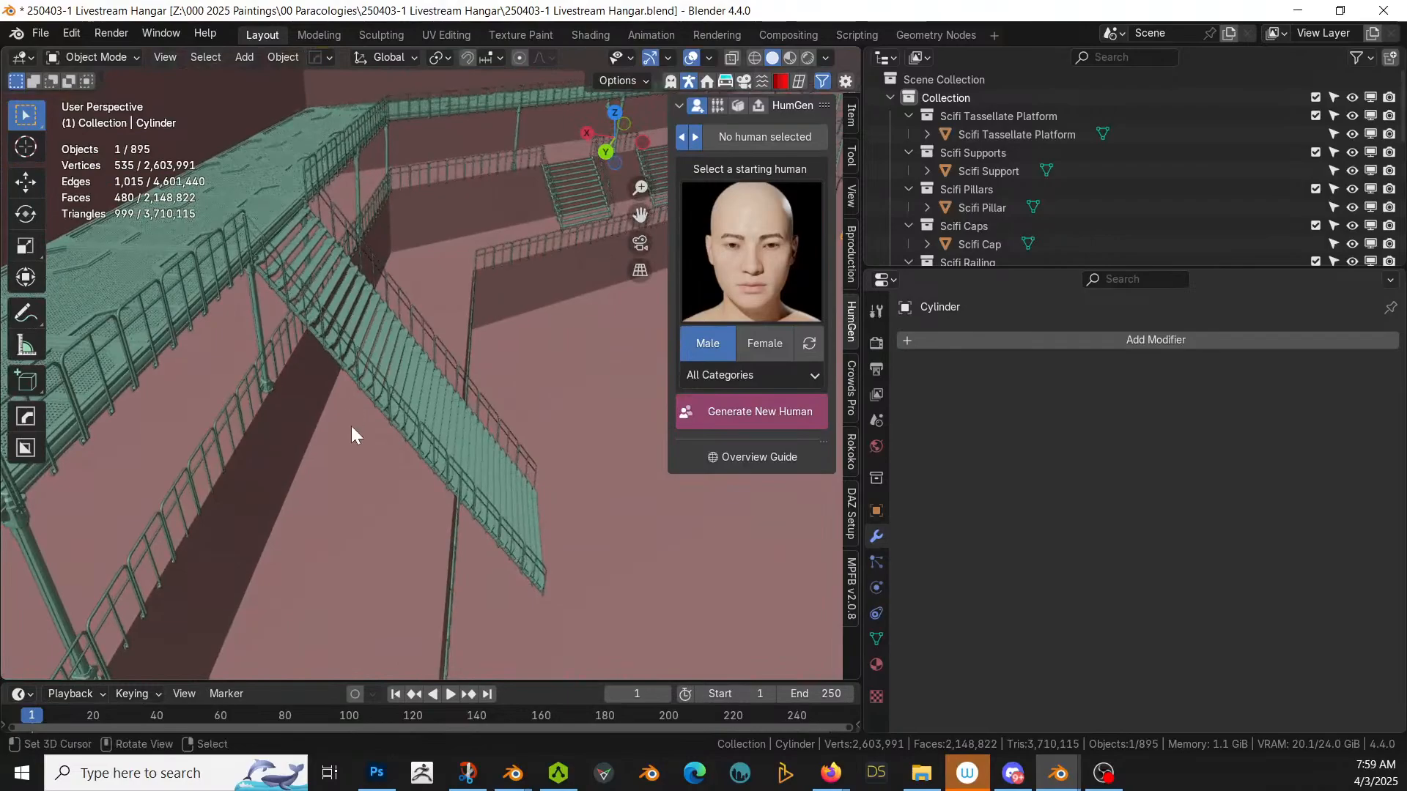
pyautogui.moveTo(351, 436); pyautogui.dragTo(771, 421, button='middle')
pyautogui.keyDown('shift'); pyautogui.moveTo(253, 665); pyautogui.dragTo(411, 631, button='middle'); pyautogui.keyUp('shift')
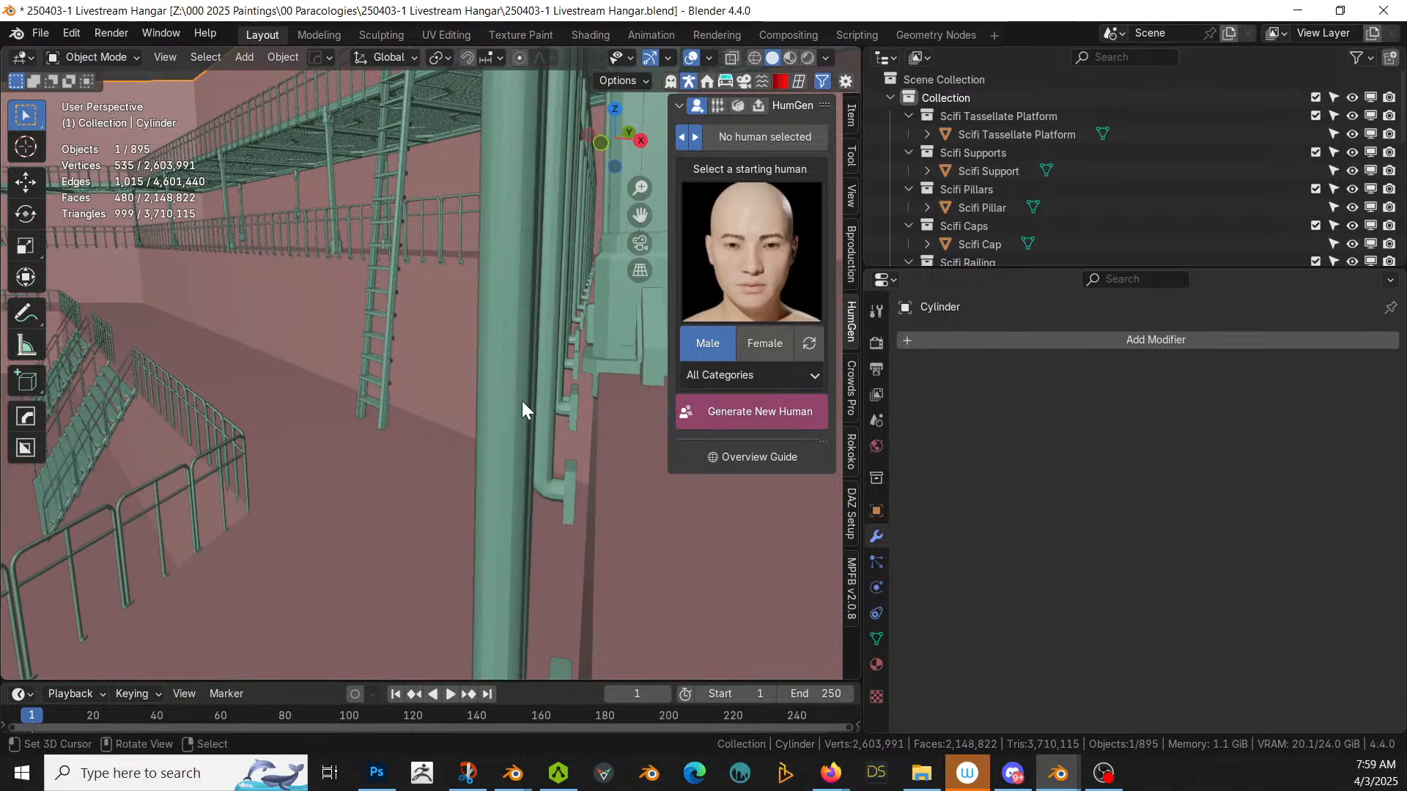
pyautogui.scroll(-3, 1022, 188)
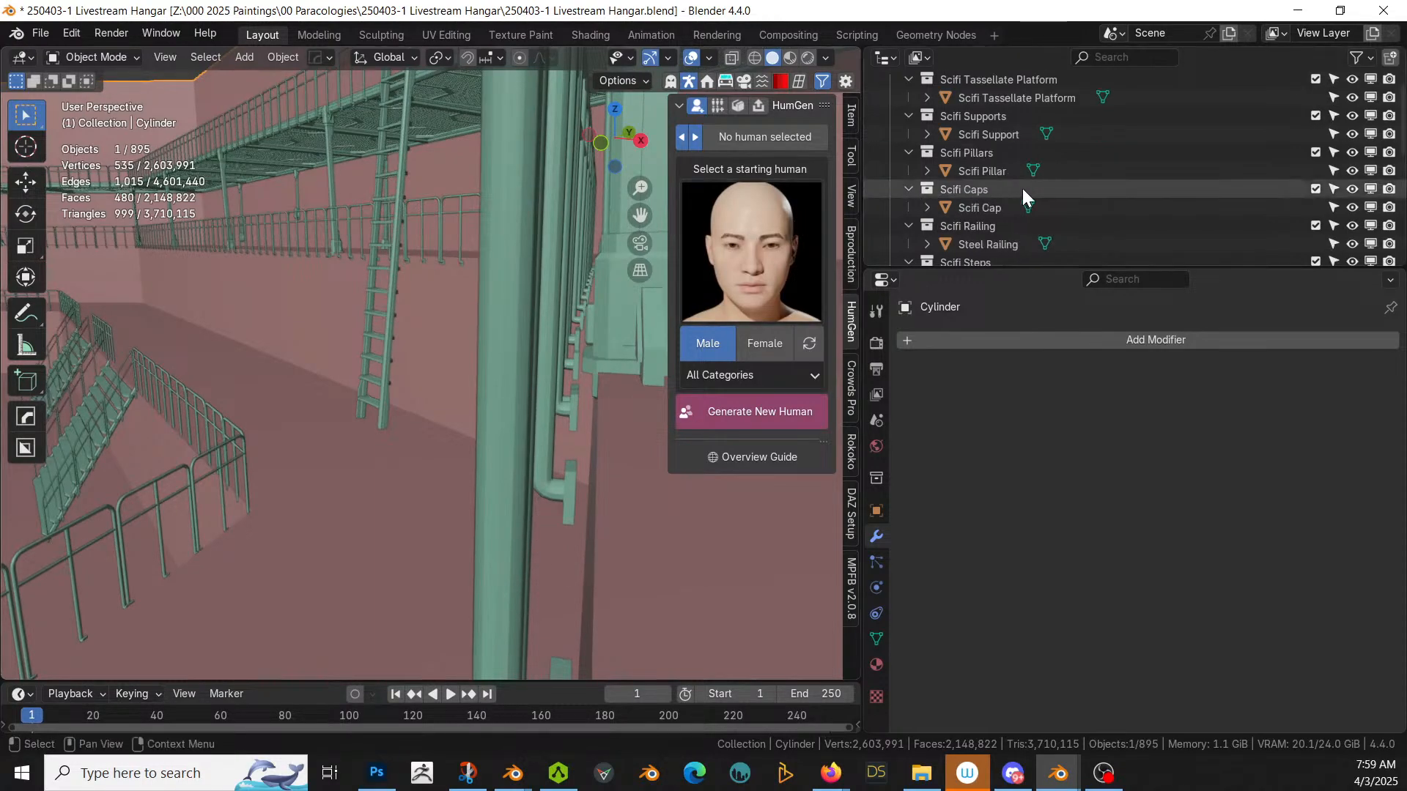
# Step: Find the Steel Railing source object in the Scifi Railing collection and isolate it in local view
pyautogui.scroll(-4, 1020, 198)
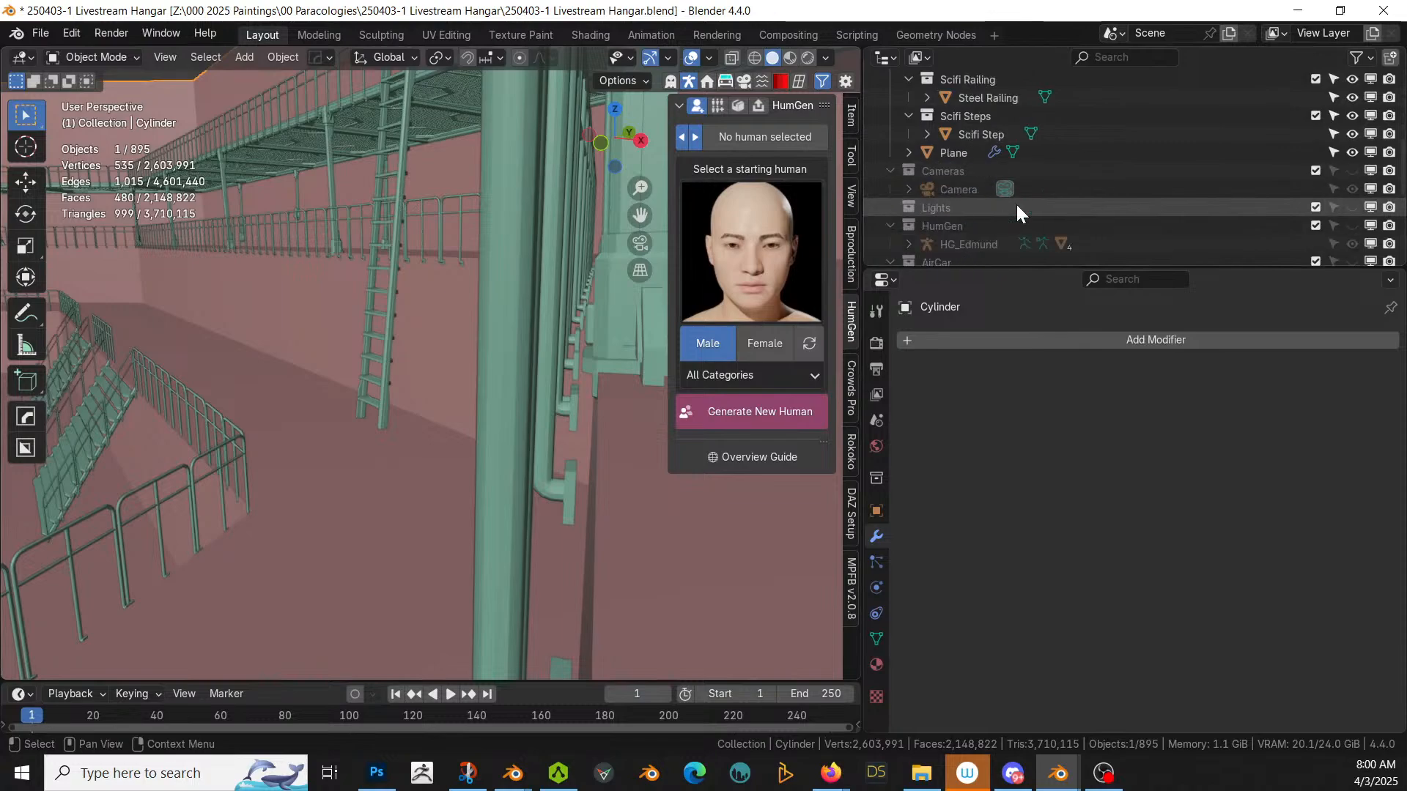
pyautogui.scroll(7, 1017, 210)
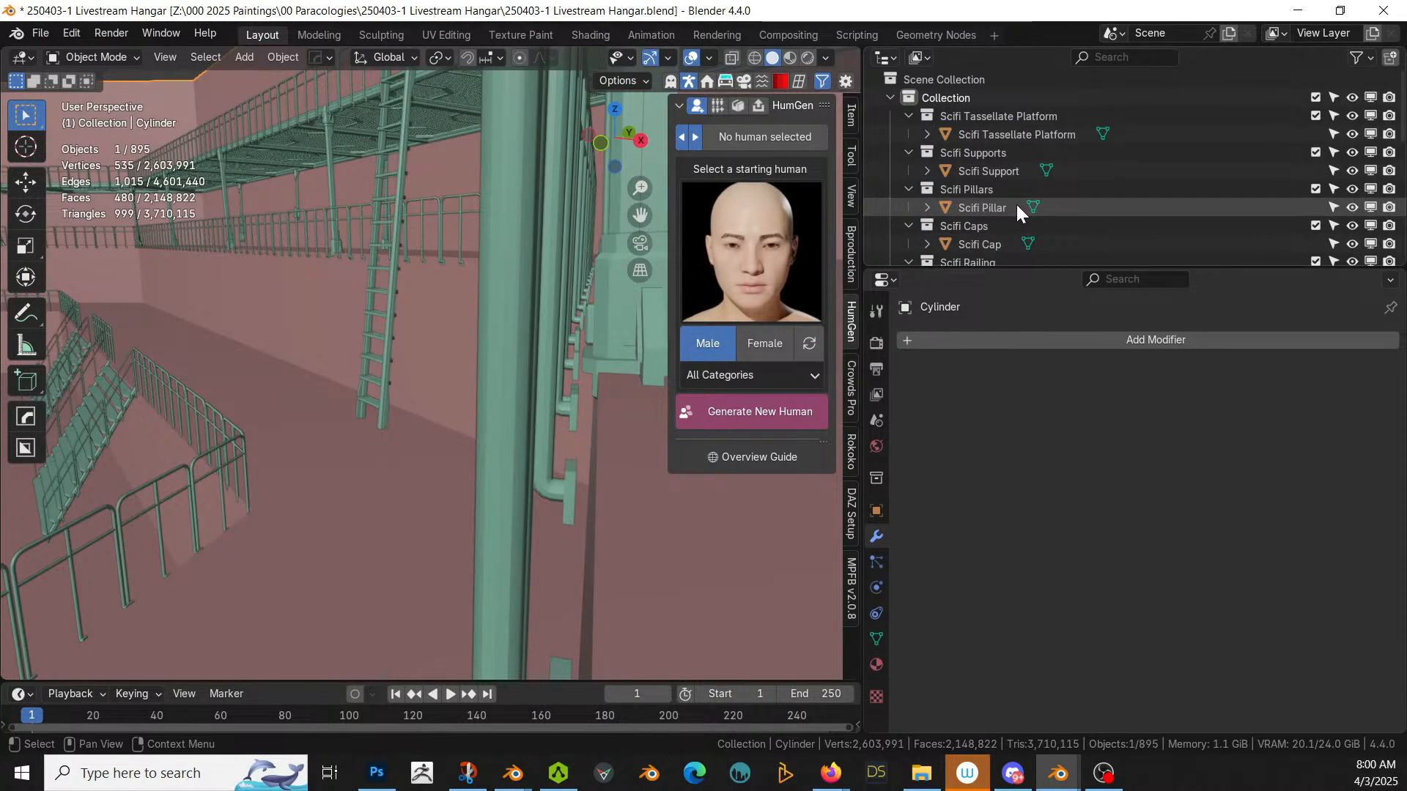
pyautogui.scroll(-2, 1019, 206)
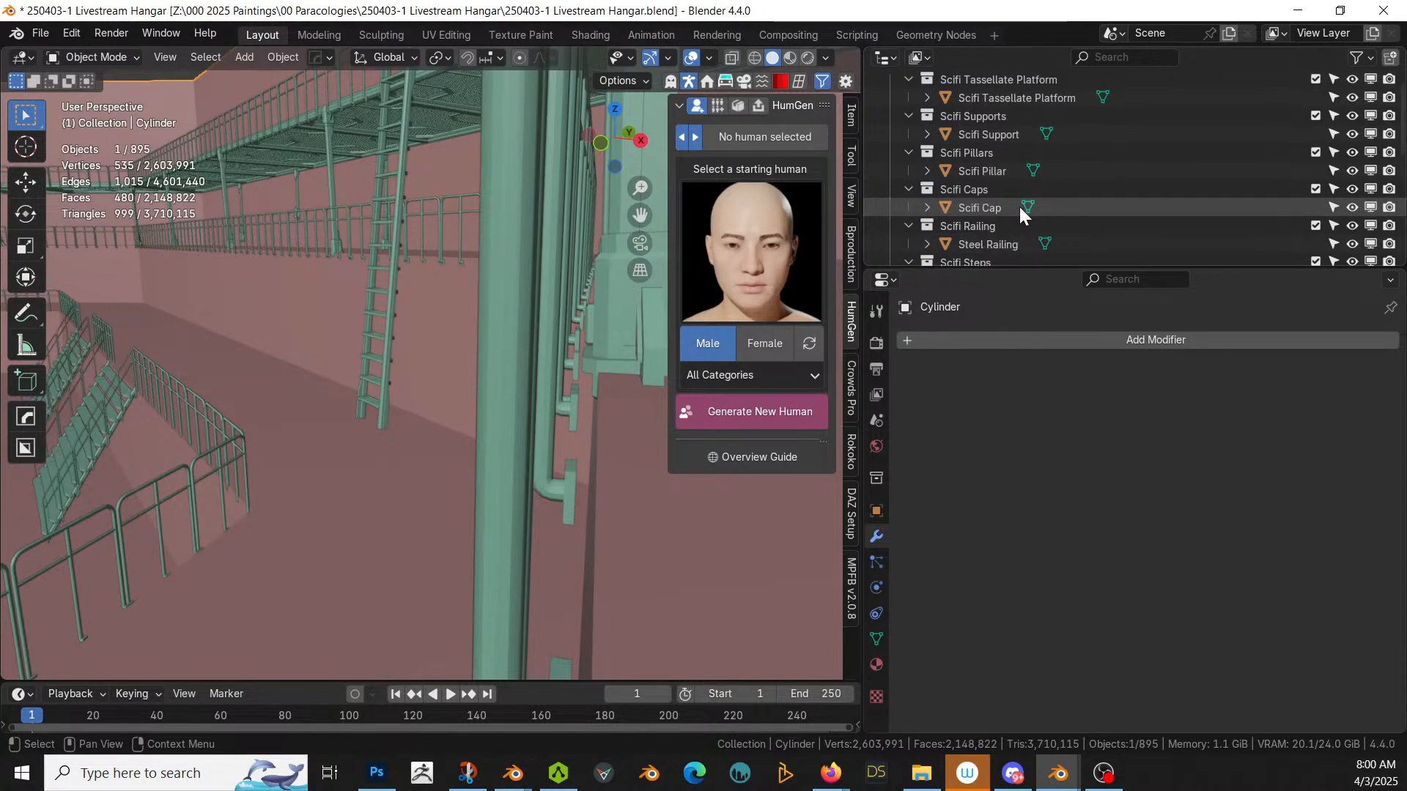
pyautogui.click(988, 245)
pyautogui.press('KP_Divide')
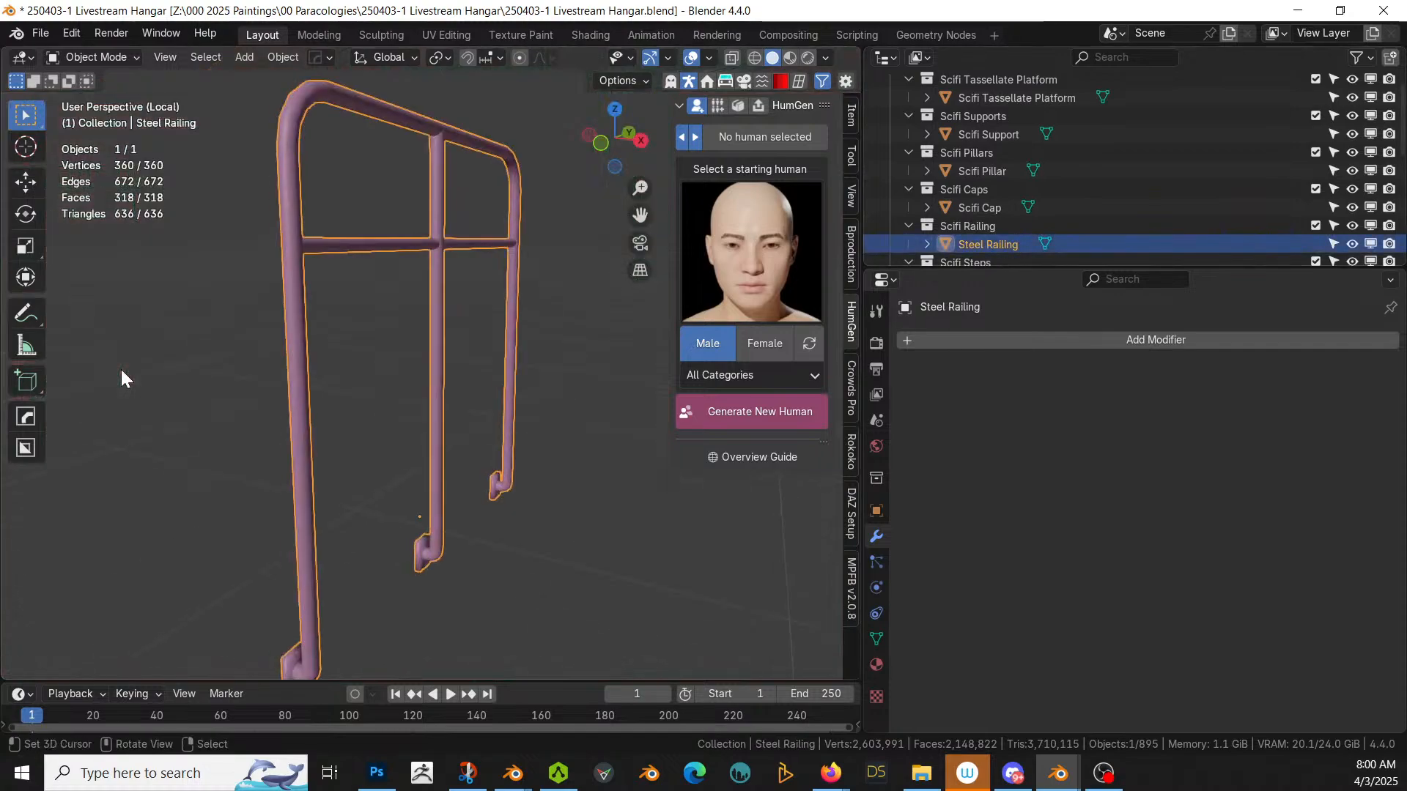
pyautogui.moveTo(108, 369); pyautogui.dragTo(242, 460, button='middle')
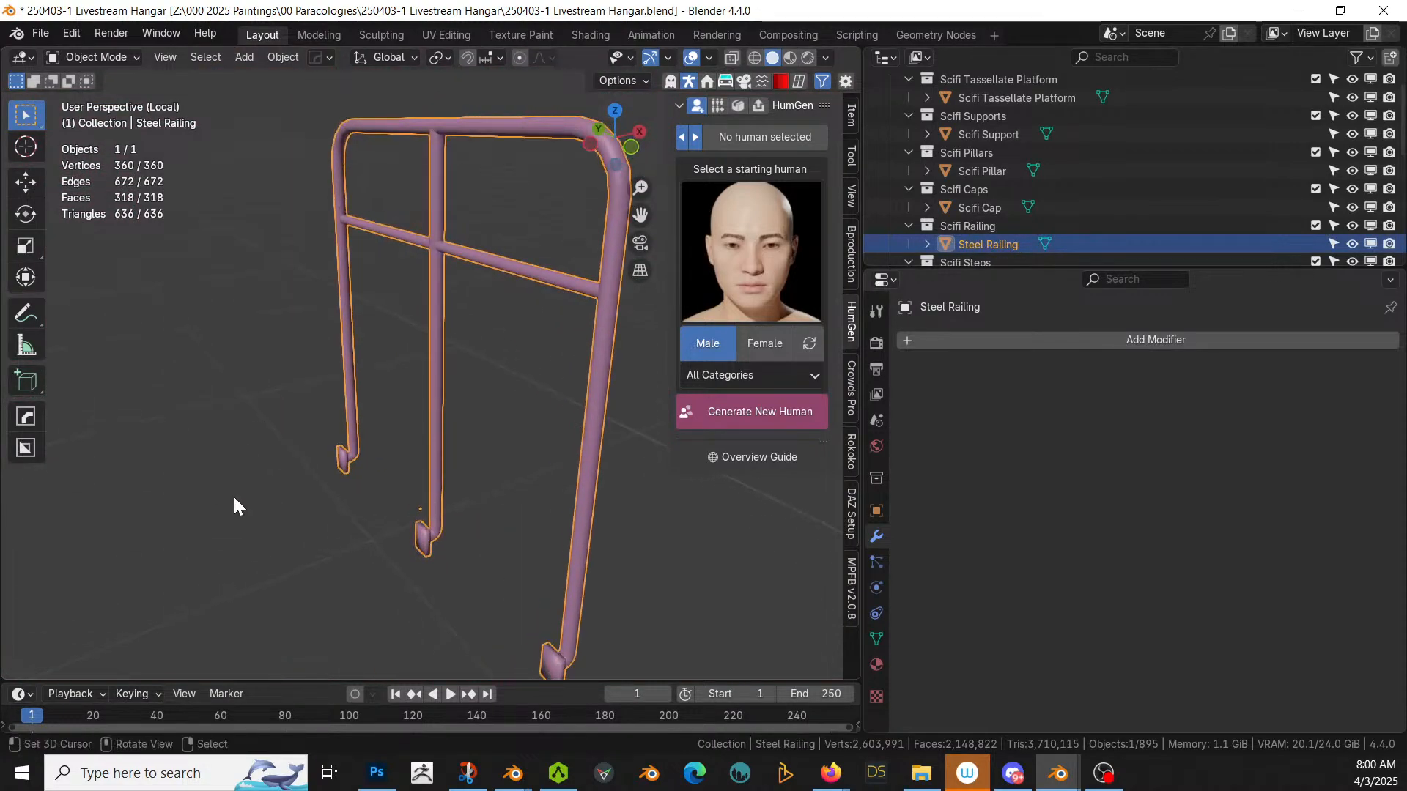
# Step: In edit mode, select the wall-side faces of the railing's three mounting plates
pyautogui.press('Tab')
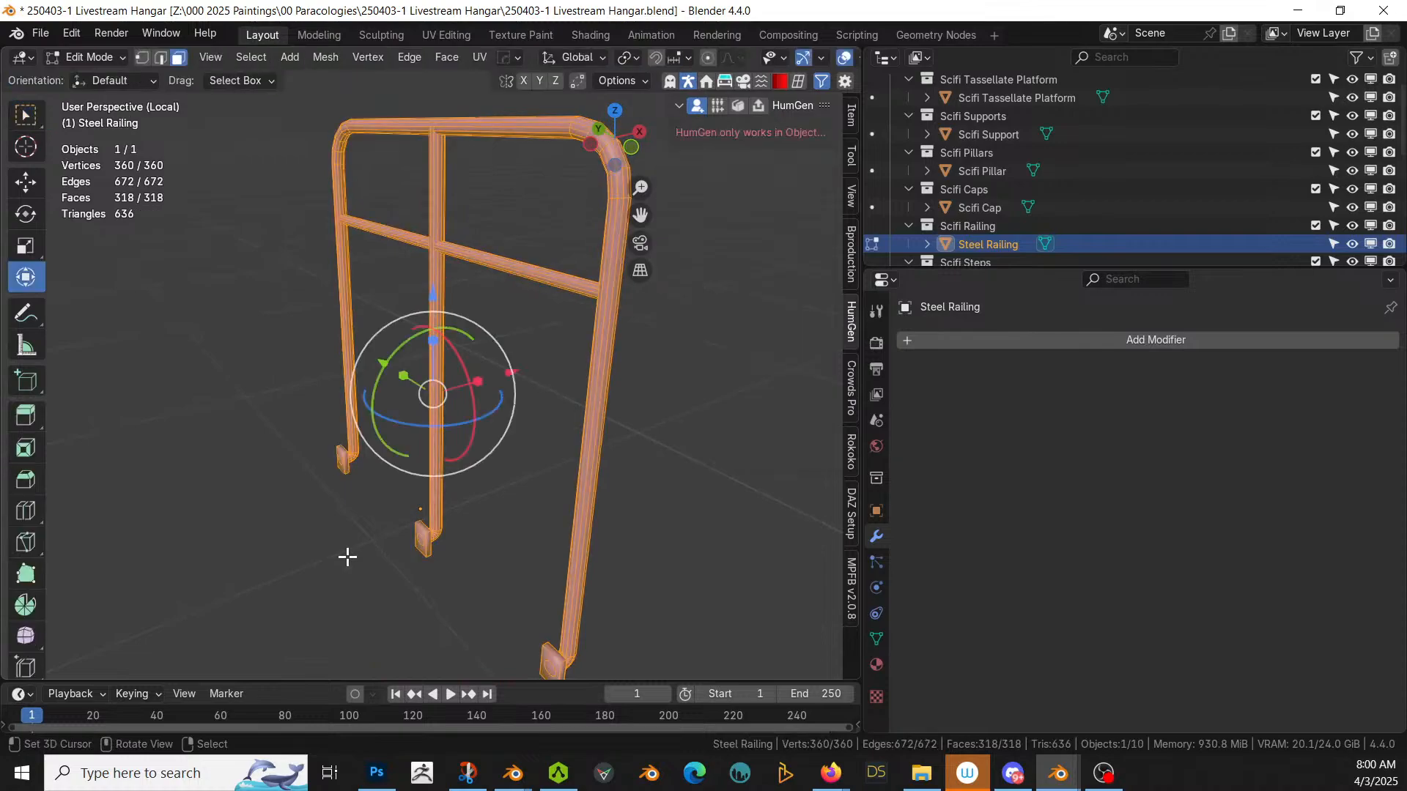
pyautogui.click(343, 455)
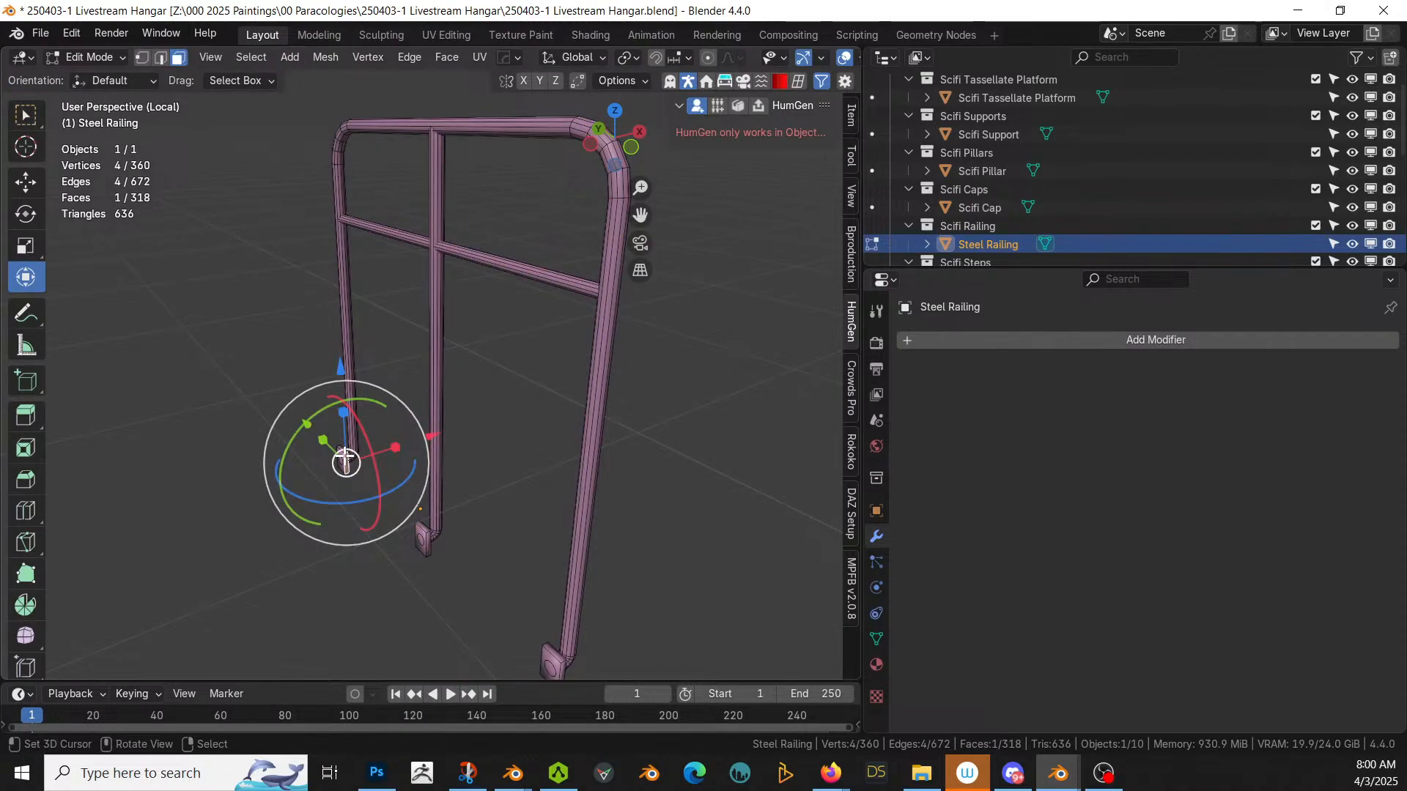
pyautogui.press('KP_Decimal')
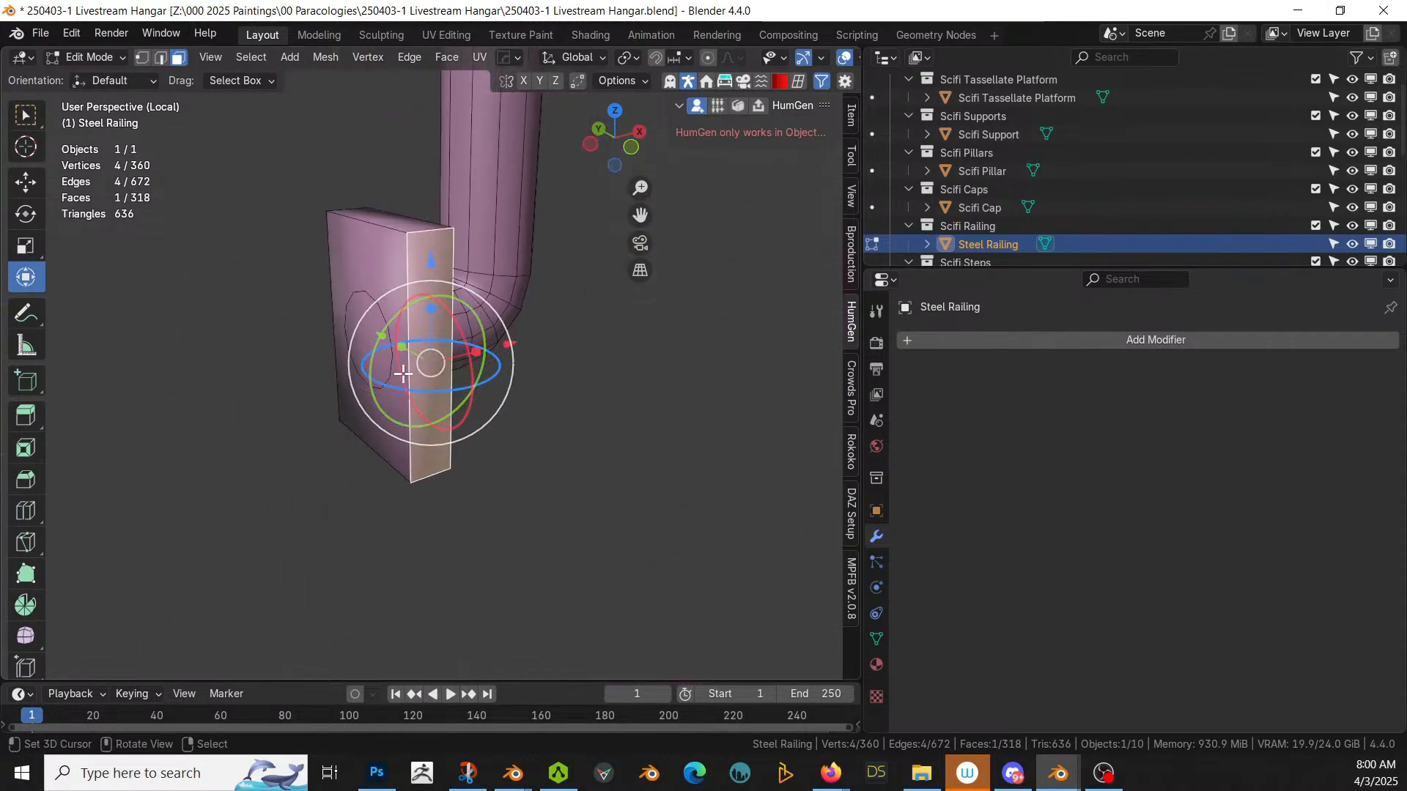
pyautogui.keyDown('shift'); pyautogui.moveTo(367, 283); pyautogui.dragTo(477, 396, button='middle'); pyautogui.keyUp('shift')
pyautogui.keyDown('shift'); pyautogui.click(523, 411); pyautogui.keyUp('shift')
pyautogui.scroll(-4, 525, 415)
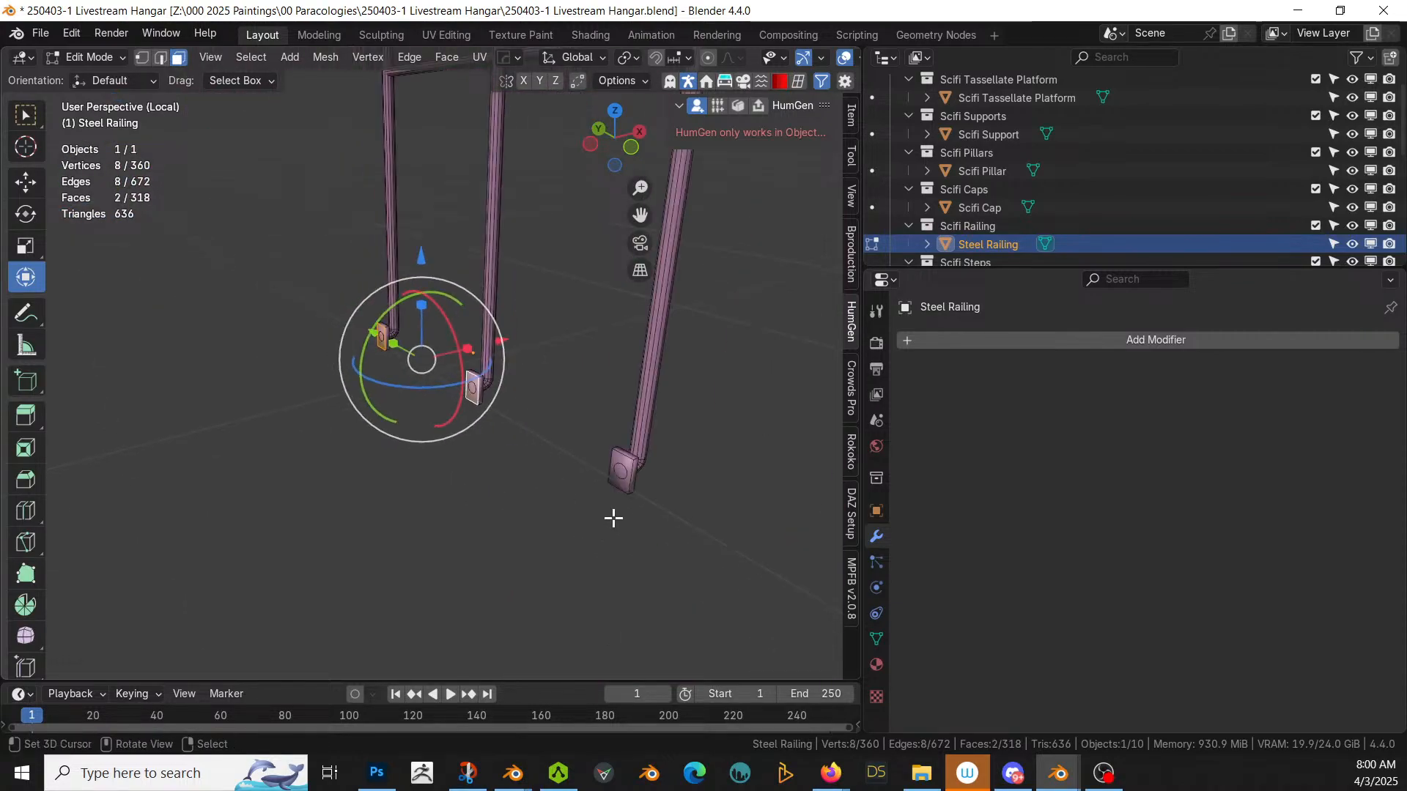
pyautogui.keyDown('shift'); pyautogui.rightClick(620, 464); pyautogui.keyUp('shift')
pyautogui.moveTo(619, 464); pyautogui.dragTo(571, 468, button='middle')
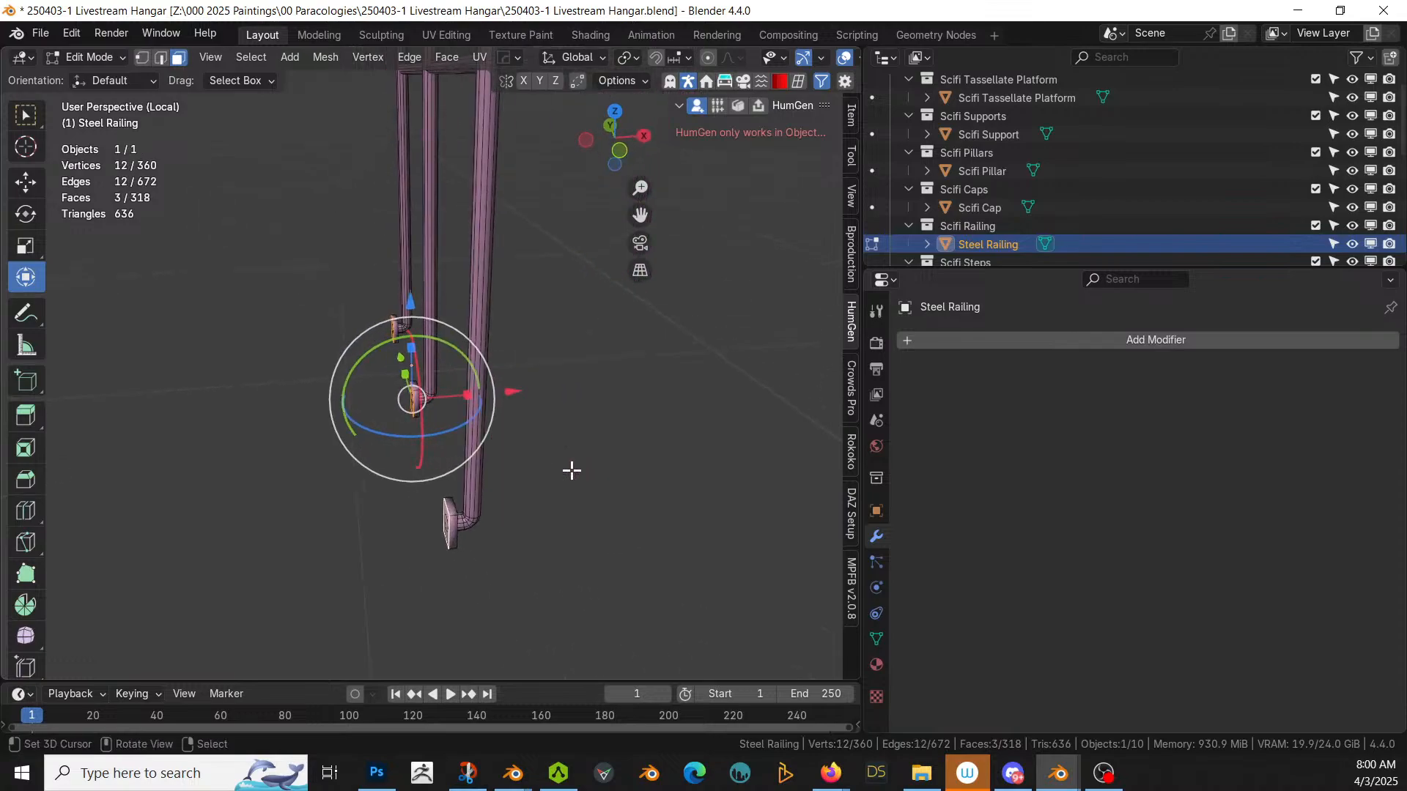
# Step: Extrude the three mounting plate faces about 0.093 m along their normals, then return to the full scene in object mode
pyautogui.press('e')
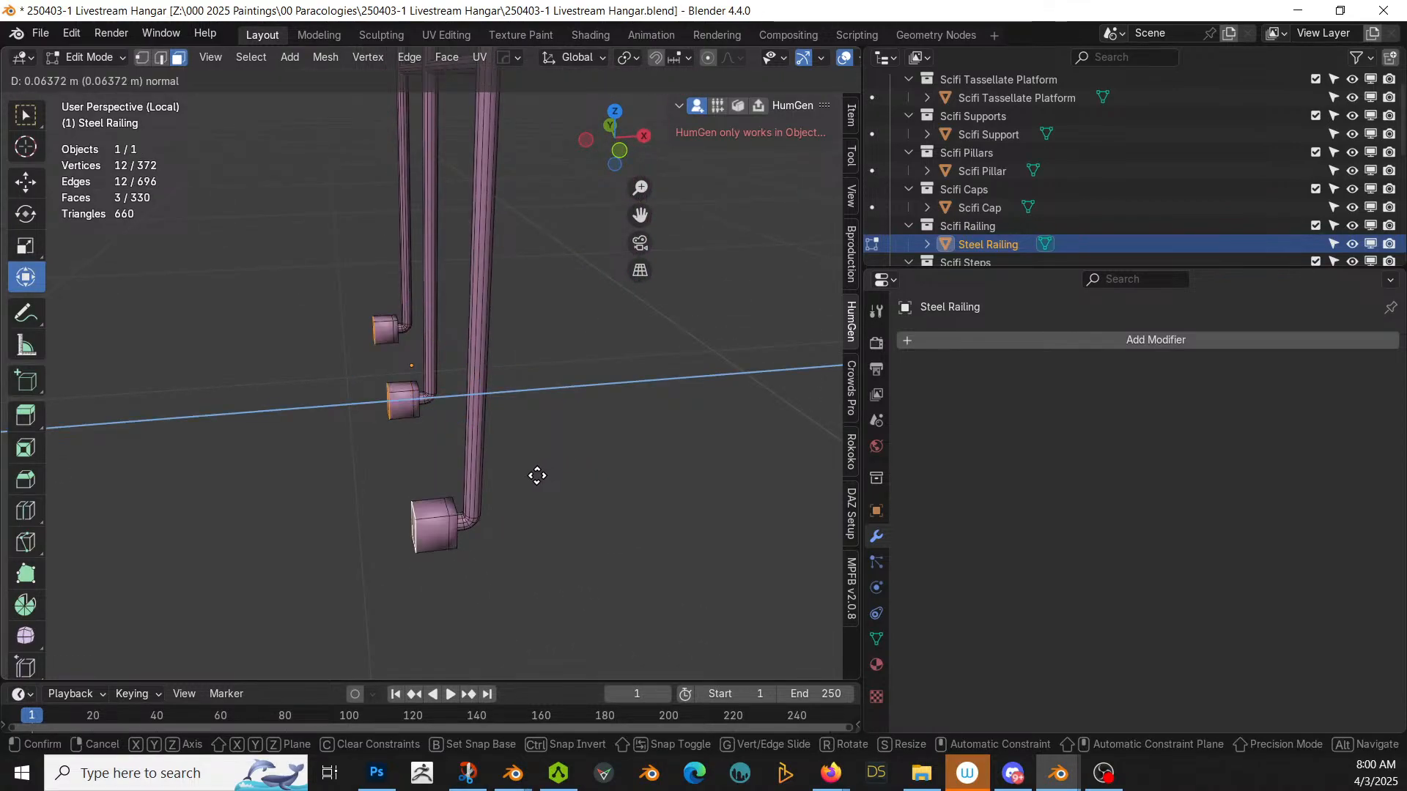
pyautogui.click(537, 475)
pyautogui.press('Home')
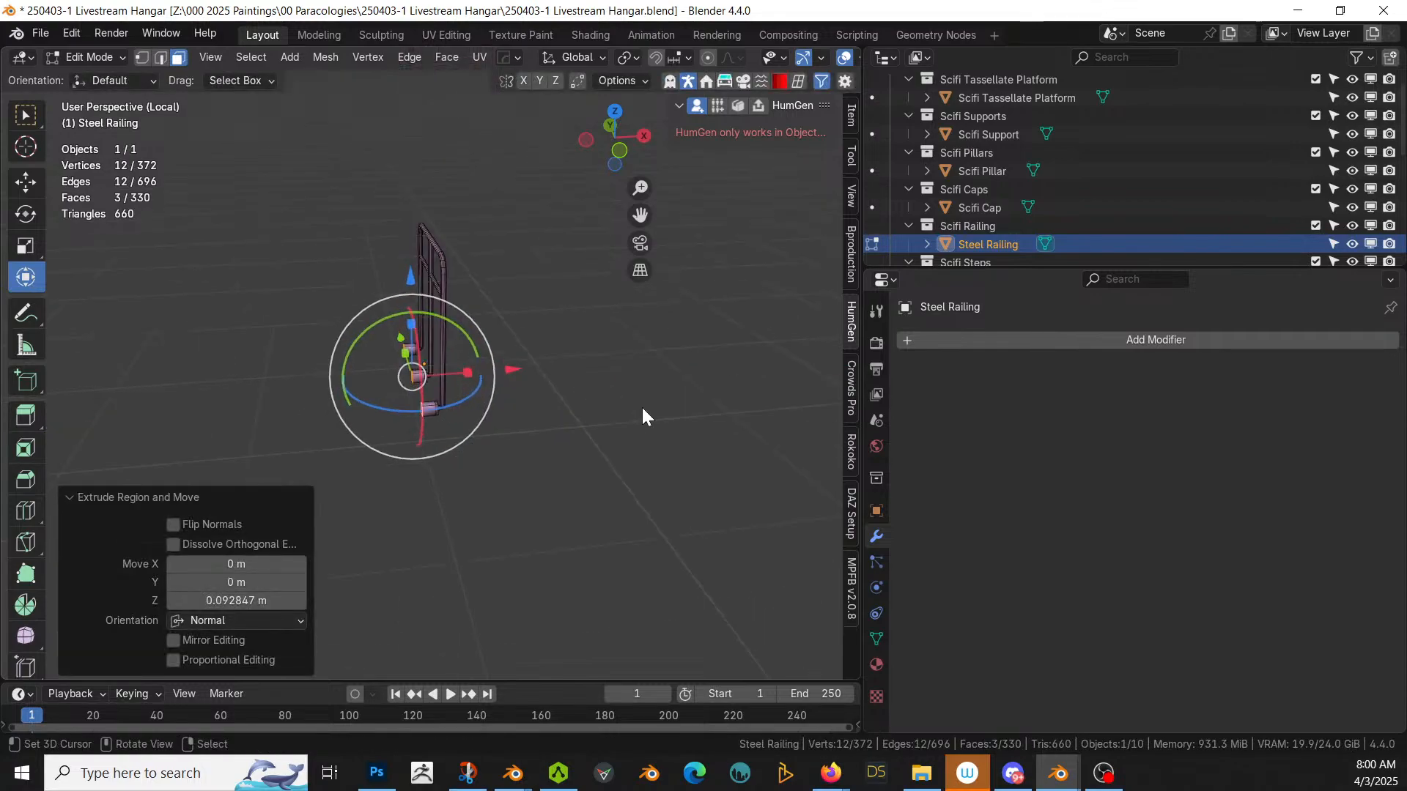
pyautogui.press('Tab')
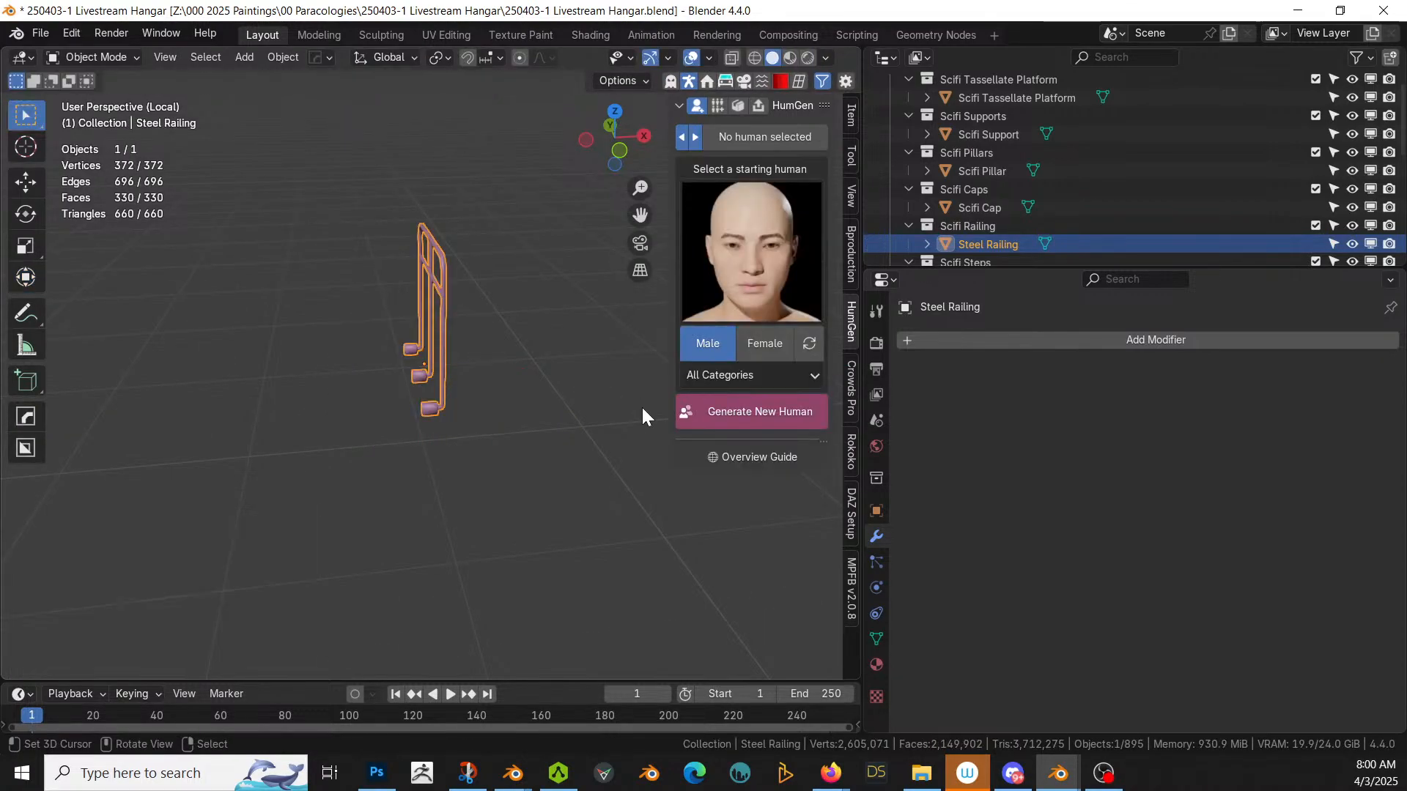
pyautogui.press('KP_Divide')
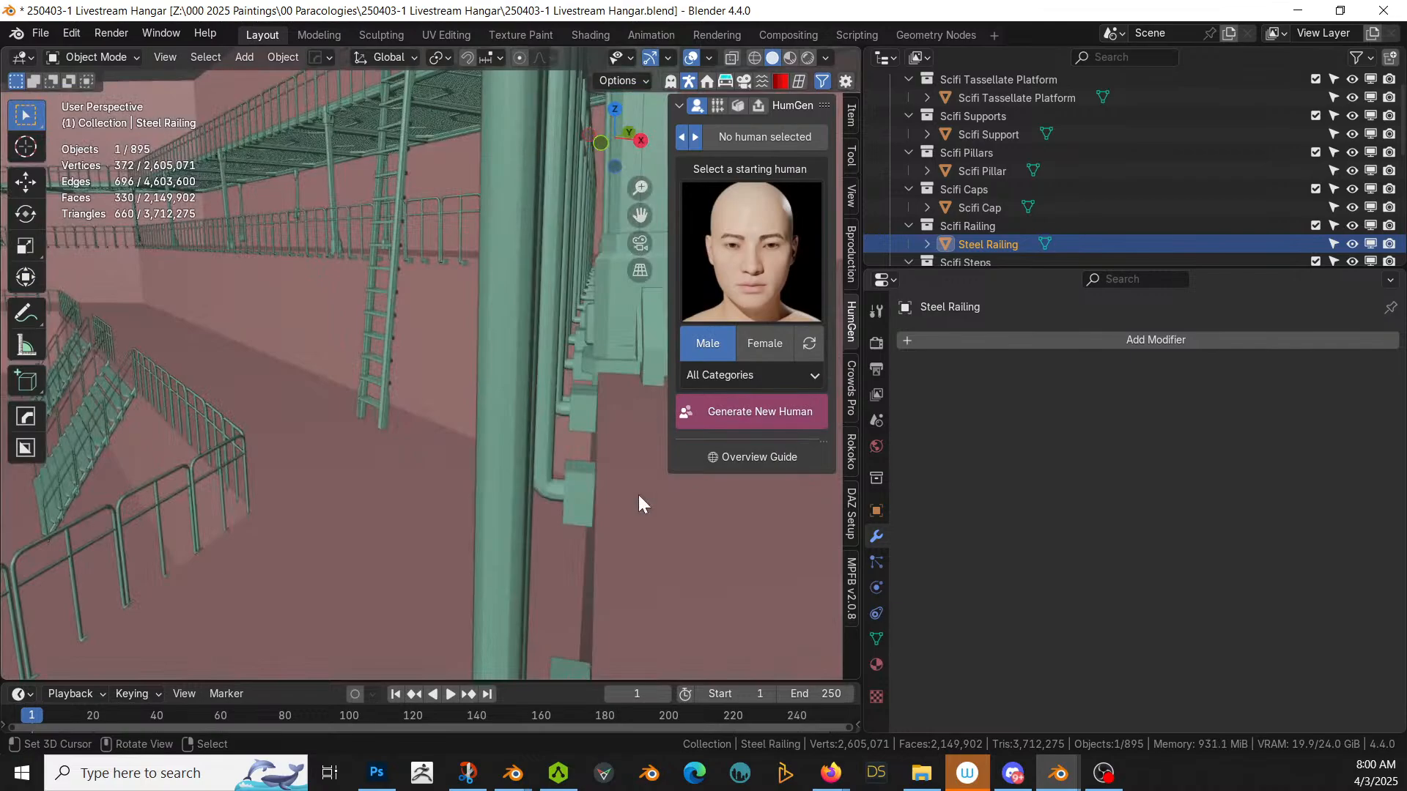
# Step: Check the lengthened railing mounts against the tier walls along the walkway and save the file
pyautogui.moveTo(639, 496); pyautogui.dragTo(537, 444, button='middle')
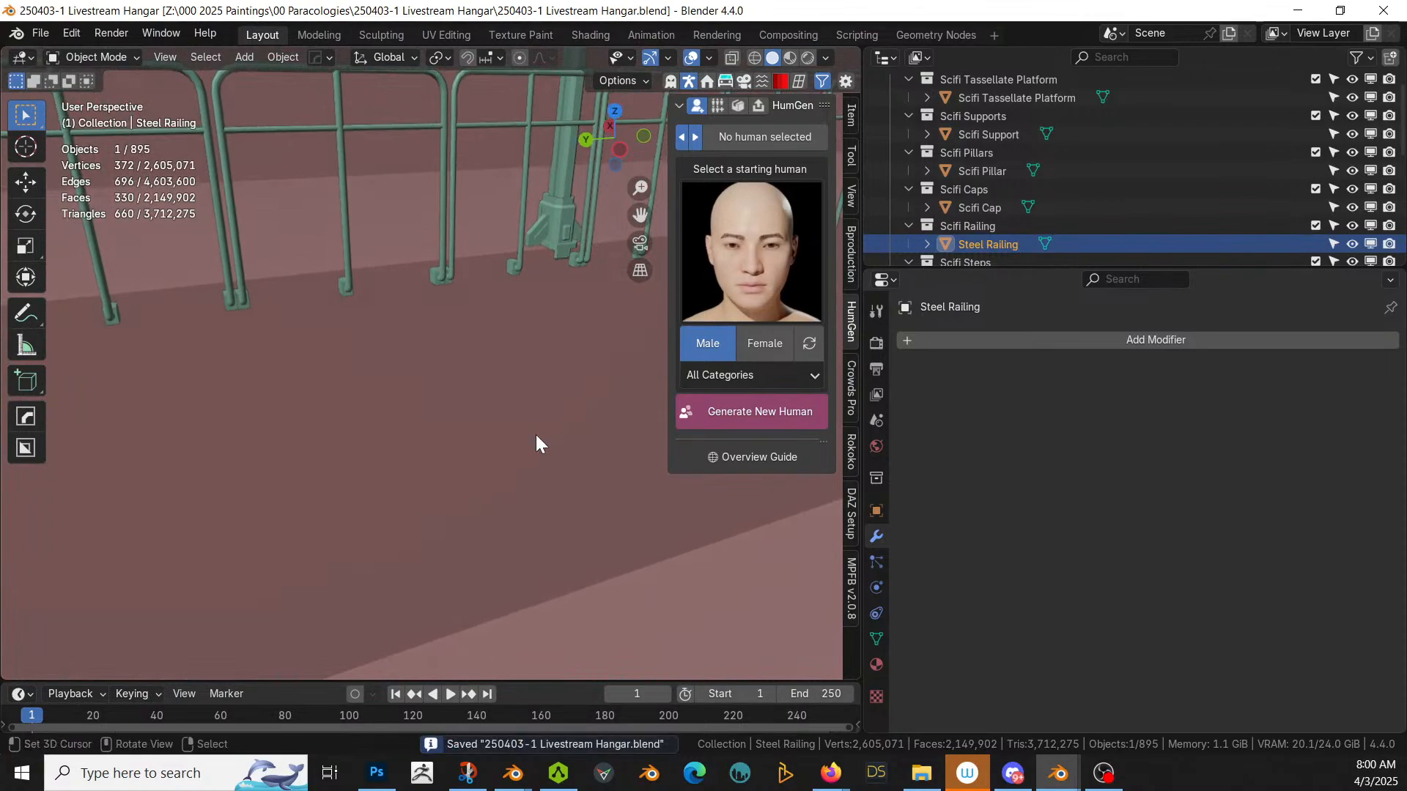
pyautogui.scroll(-3, 180, 280)
pyautogui.scroll(-3, 520, 452)
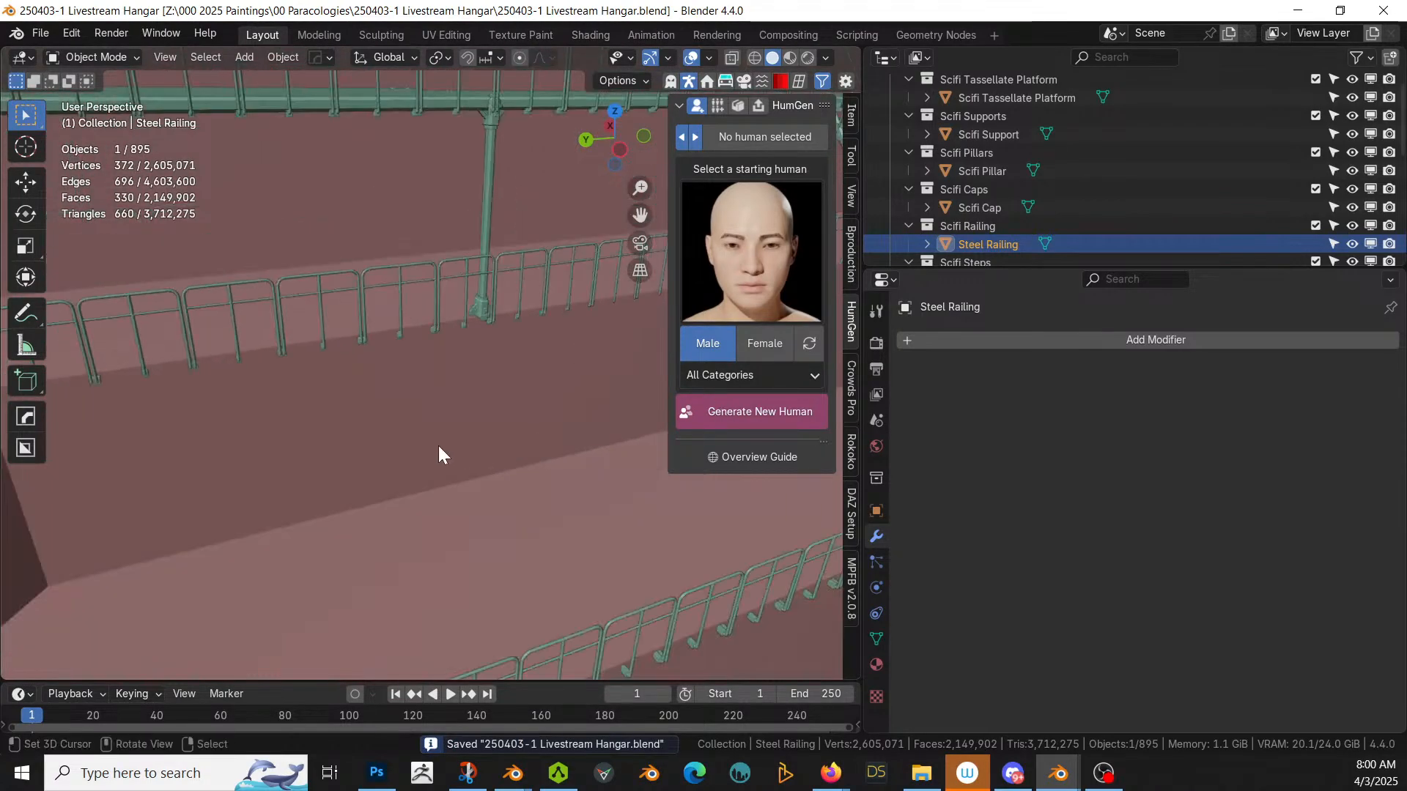
pyautogui.moveTo(438, 447); pyautogui.dragTo(400, 446, button='middle')
pyautogui.moveTo(337, 381); pyautogui.dragTo(318, 503, button='middle')
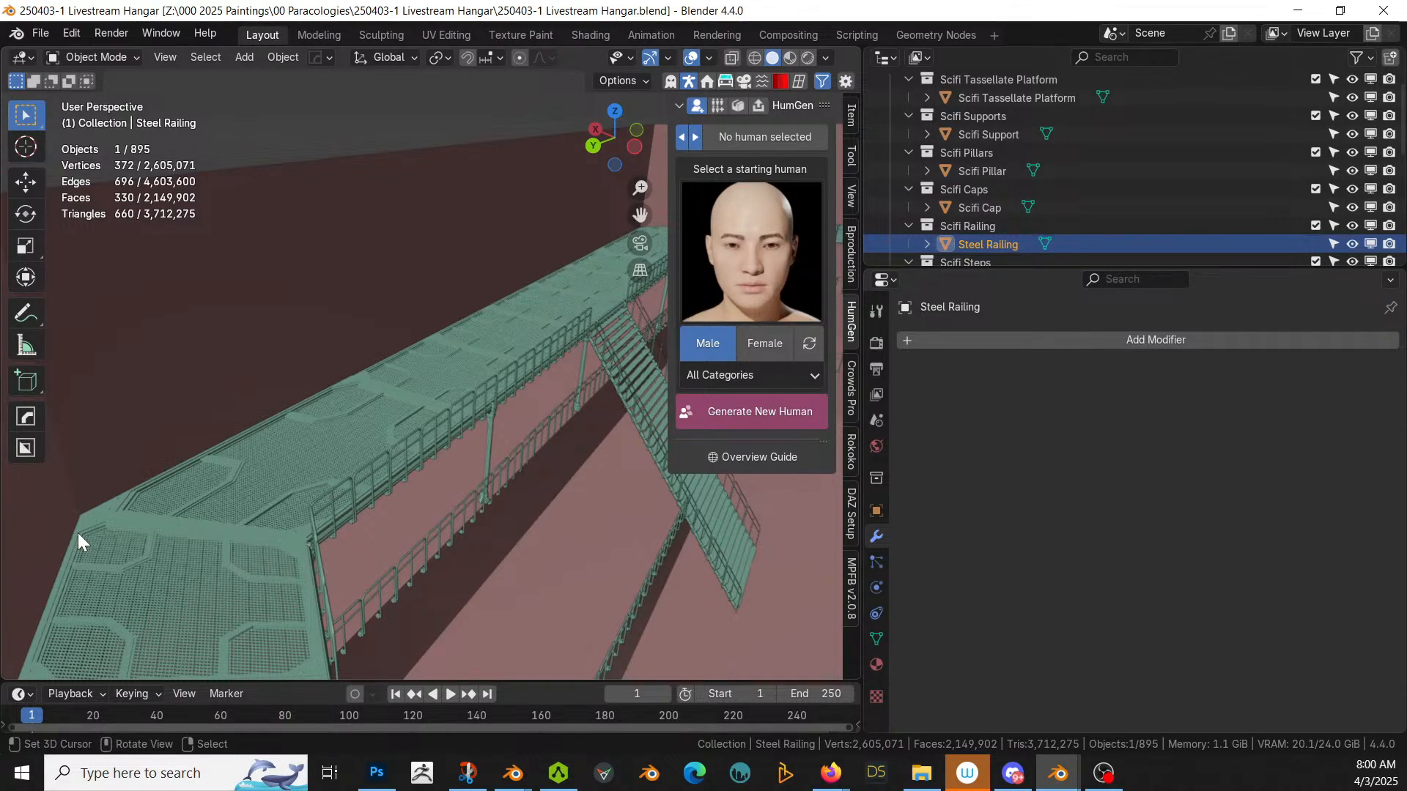
pyautogui.hotkey('ctrl', 's')
# Step: Examine the whole hangar's tiers, stairs, railings and upper walkway from above and from several sides
pyautogui.scroll(-8, 261, 543)
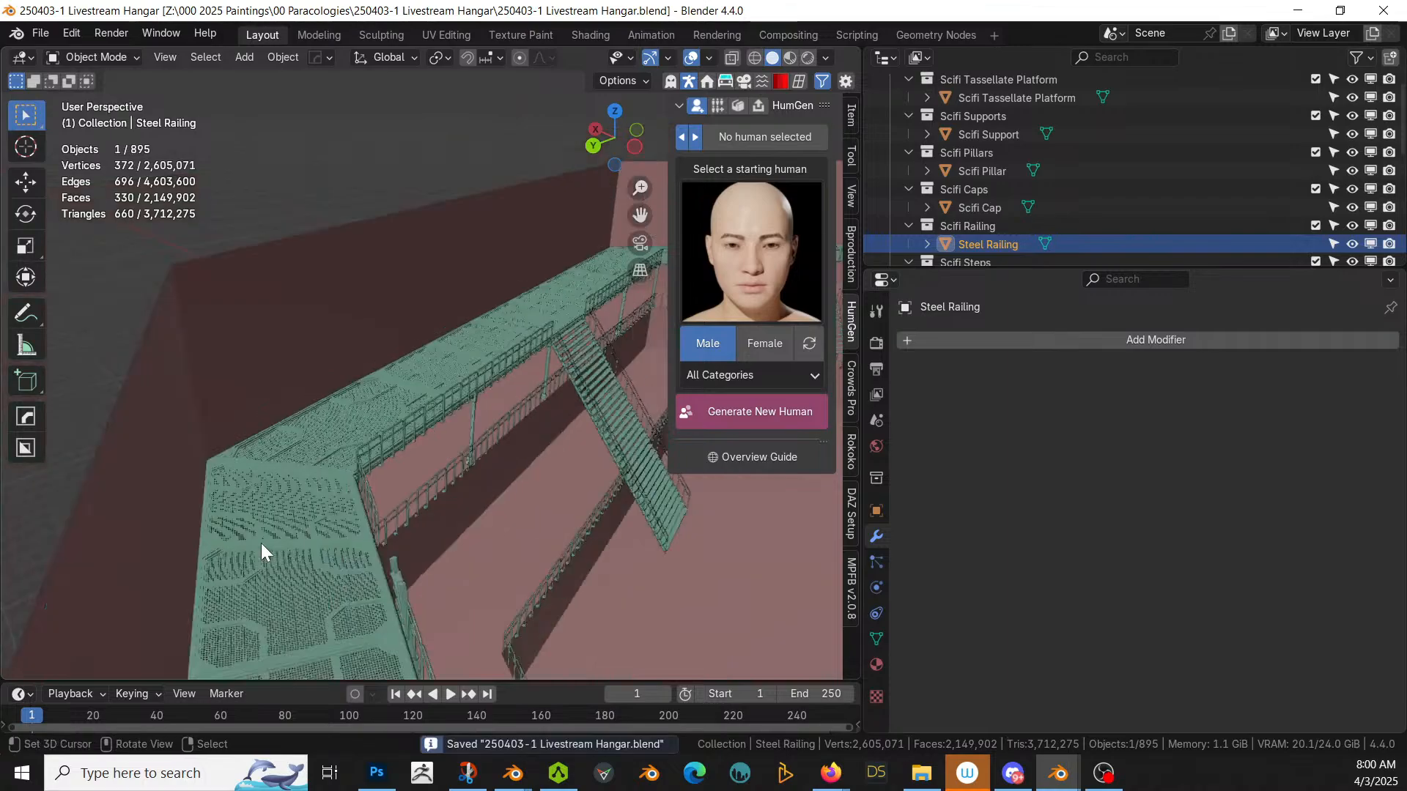
pyautogui.moveTo(456, 586); pyautogui.dragTo(91, 82, button='middle')
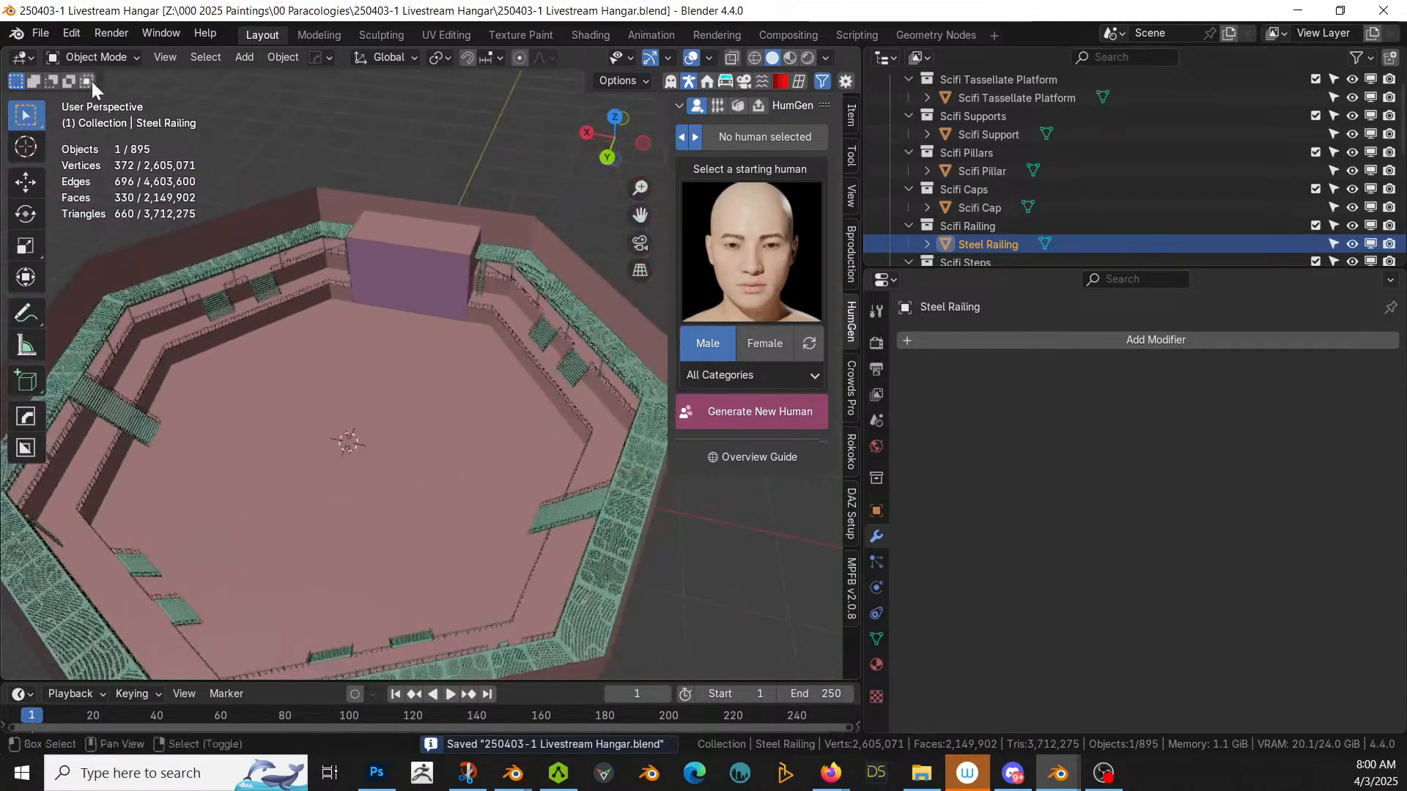
pyautogui.moveTo(287, 322); pyautogui.dragTo(473, 389, button='middle')
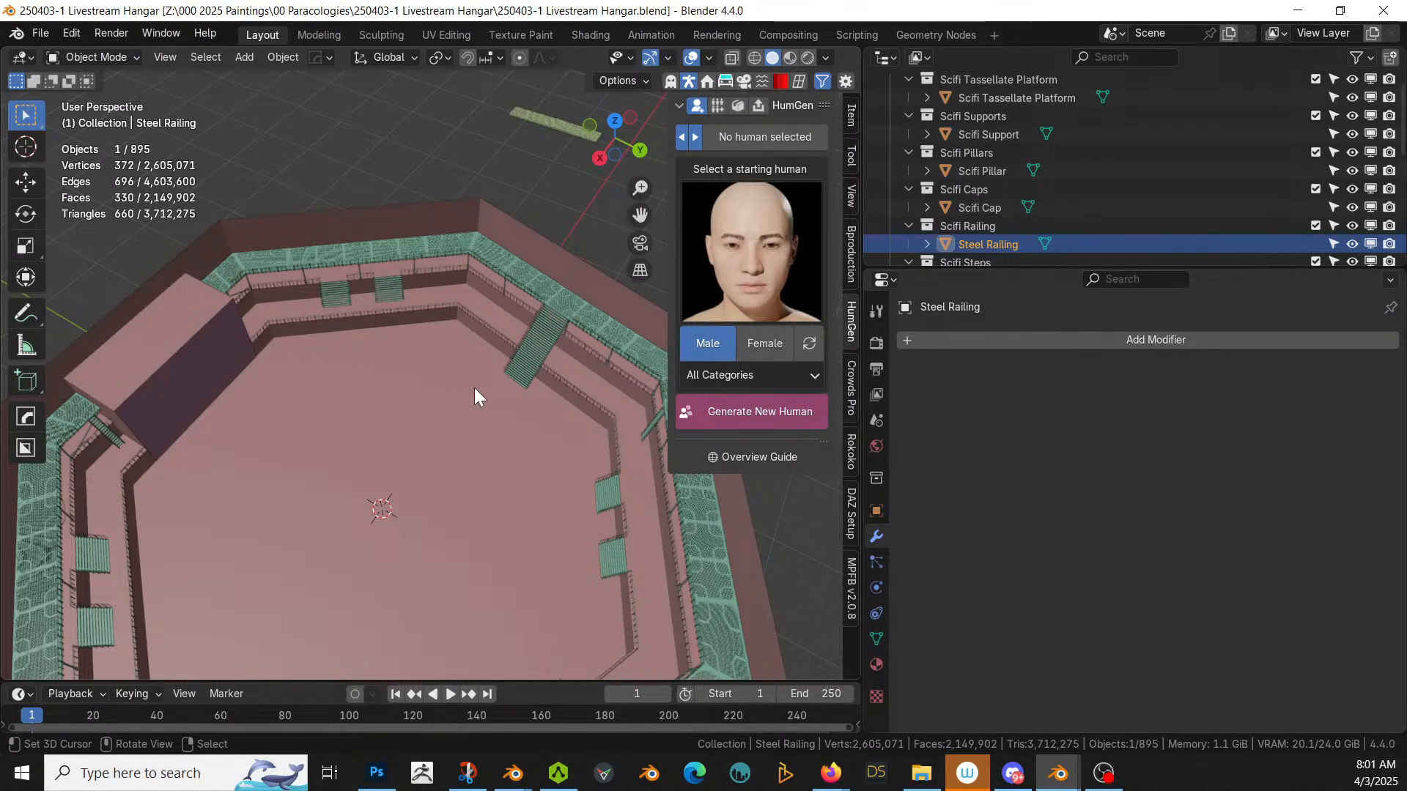
pyautogui.moveTo(499, 565); pyautogui.dragTo(720, 479, button='middle')
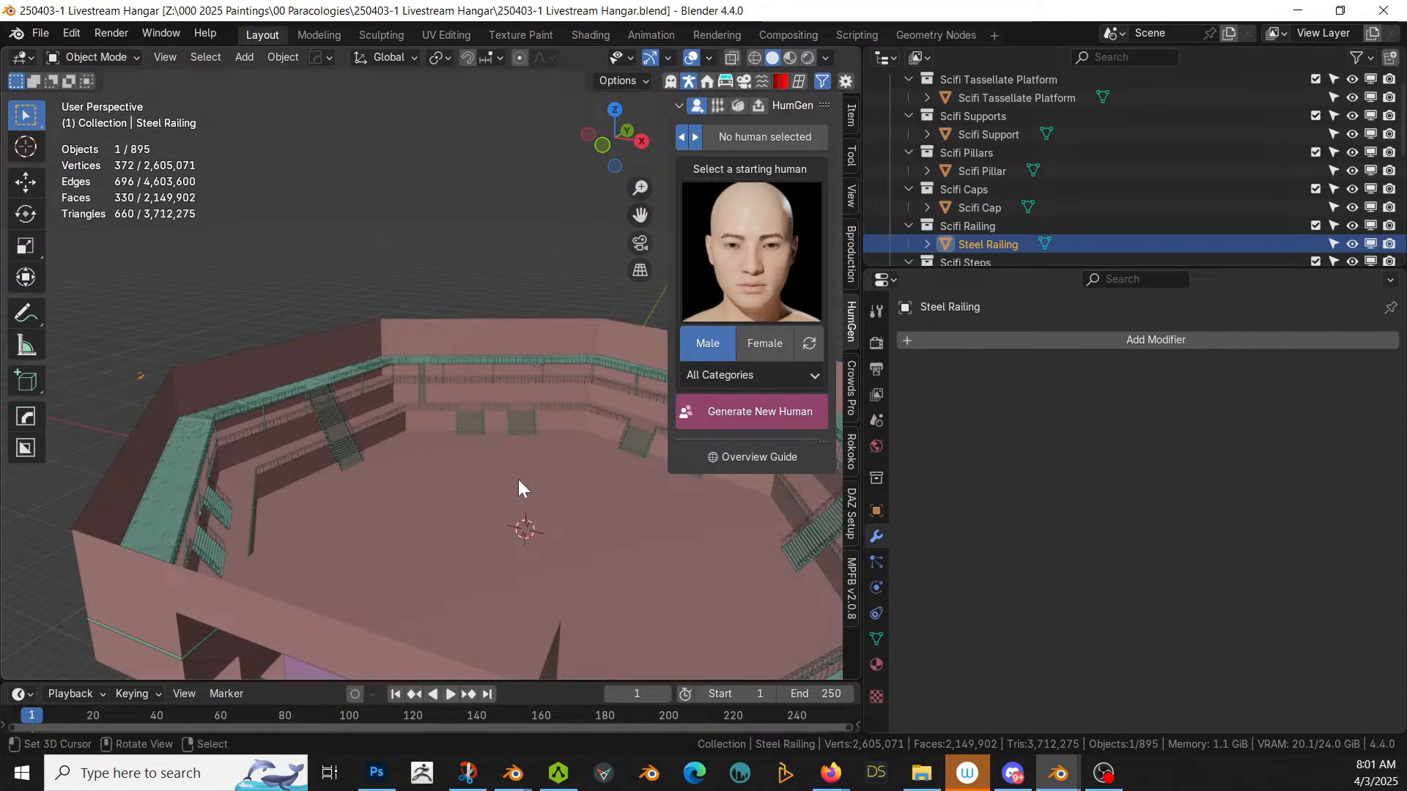
pyautogui.scroll(-3, 440, 475)
pyautogui.moveTo(376, 500); pyautogui.dragTo(275, 553, button='middle')
pyautogui.scroll(3, 360, 513)
pyautogui.scroll(2, 276, 553)
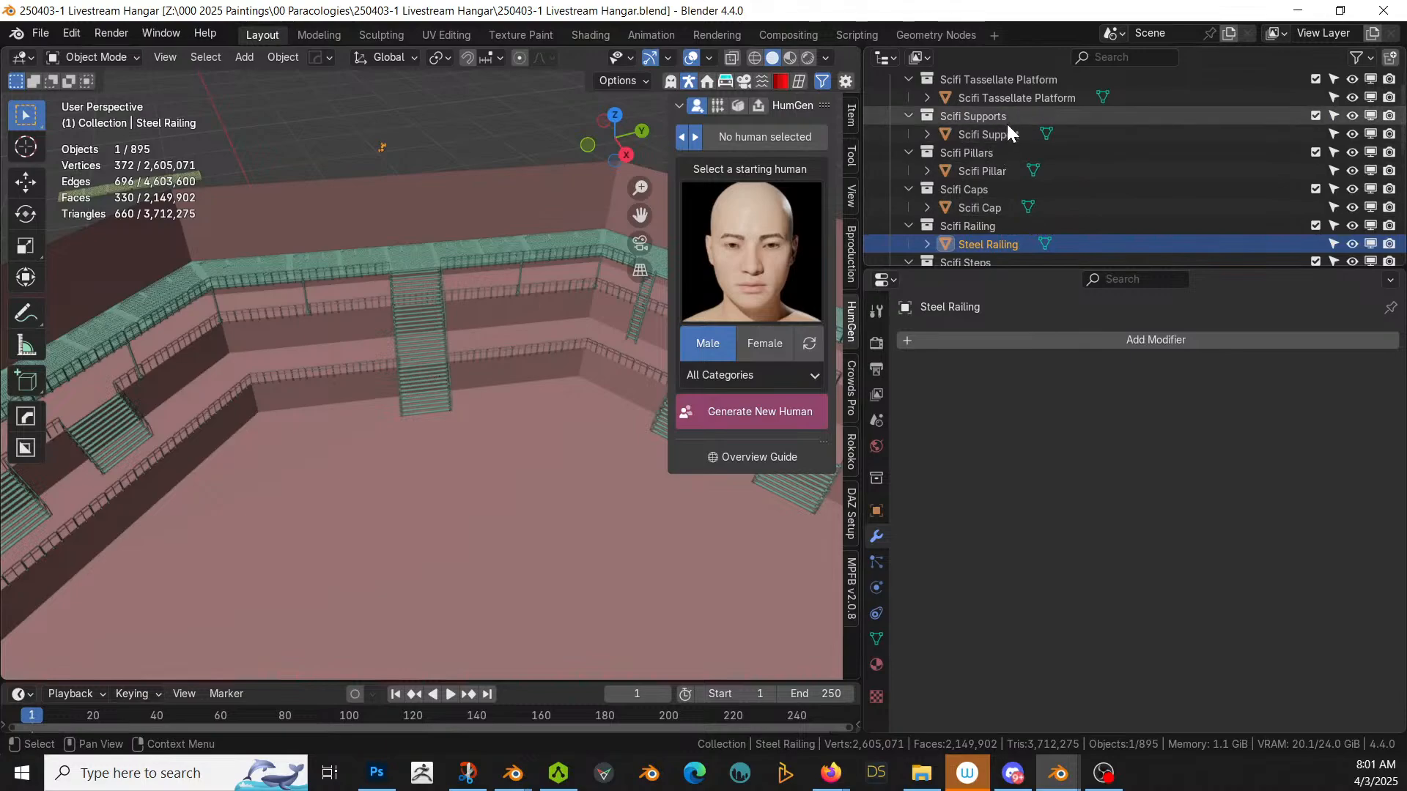
# Step: Replace the Holo material with ScifiSteel in the third material slot of the Scifi Step object
pyautogui.scroll(-2, 1015, 246)
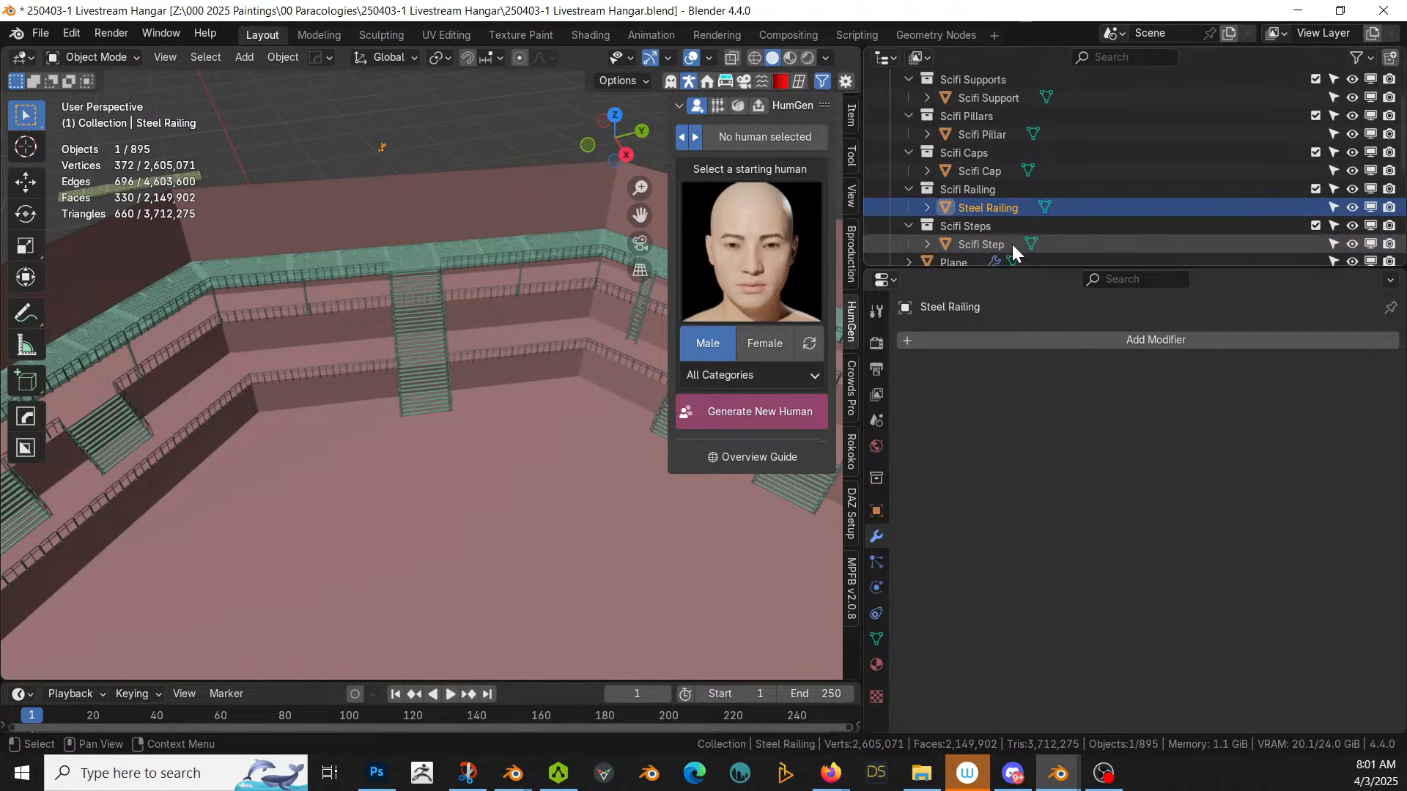
pyautogui.click(1012, 244)
pyautogui.click(877, 663)
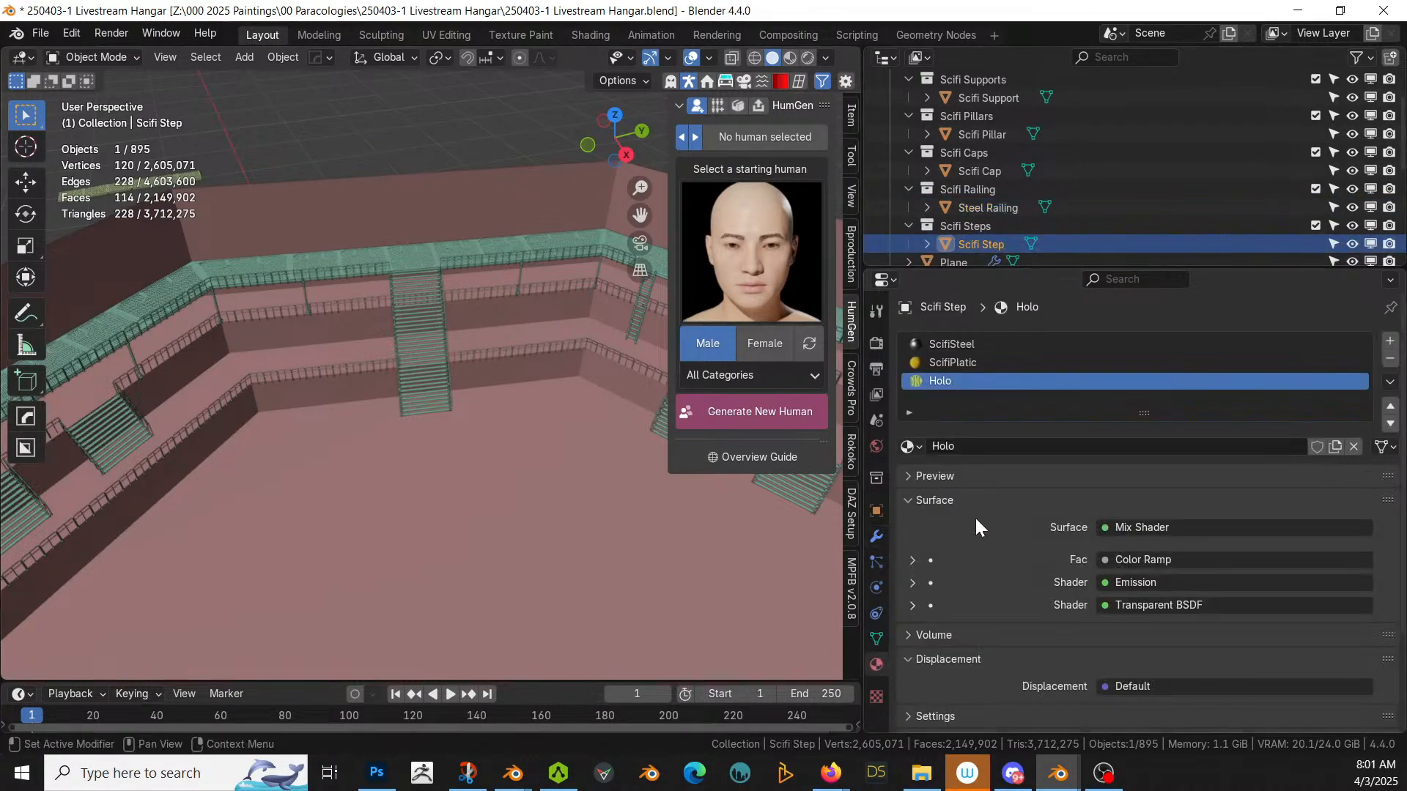
pyautogui.click(910, 446)
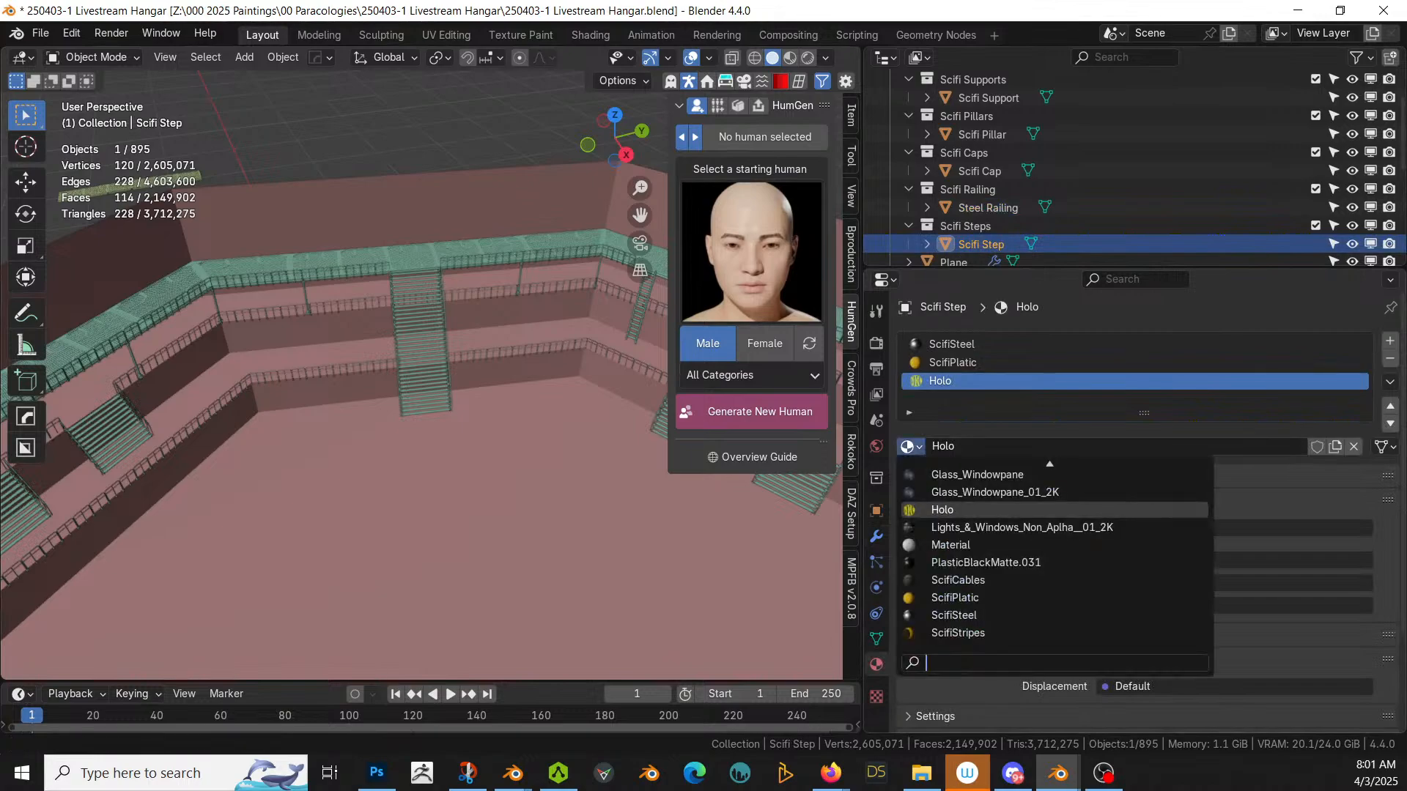
pyautogui.write('steel')
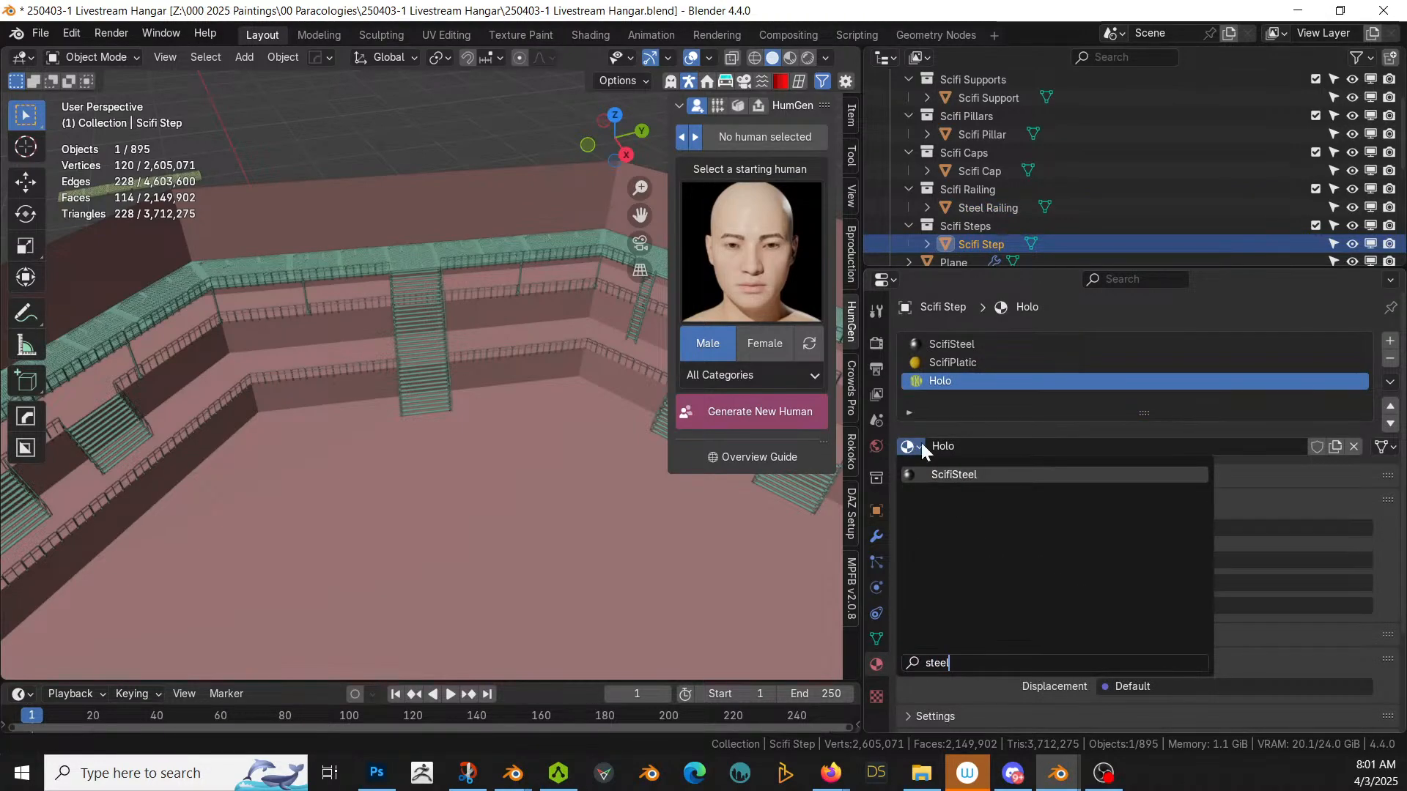
pyautogui.press('Return')
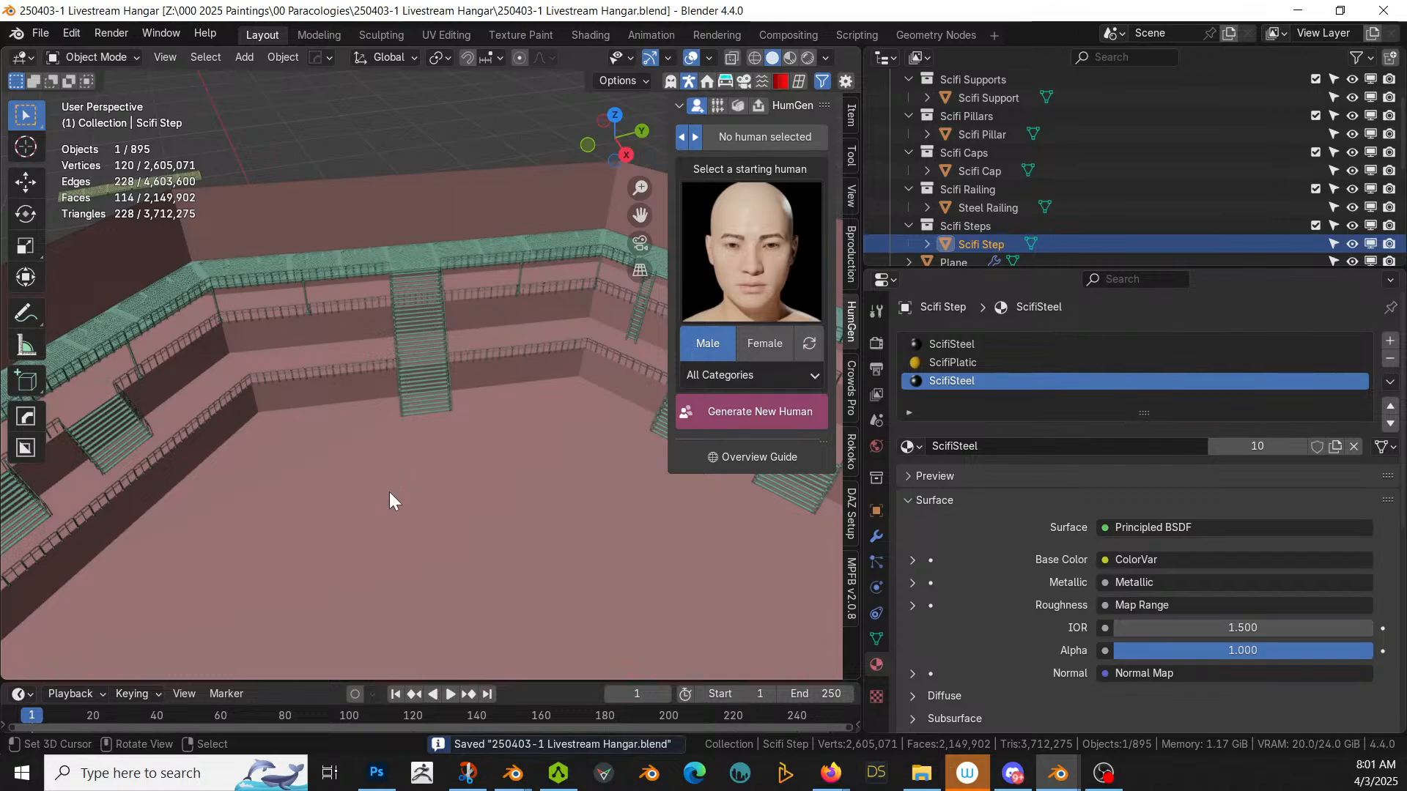
# Step: Select the loop of faces running around the top of the hangar wall mesh in edit mode
pyautogui.scroll(-2, 467, 482)
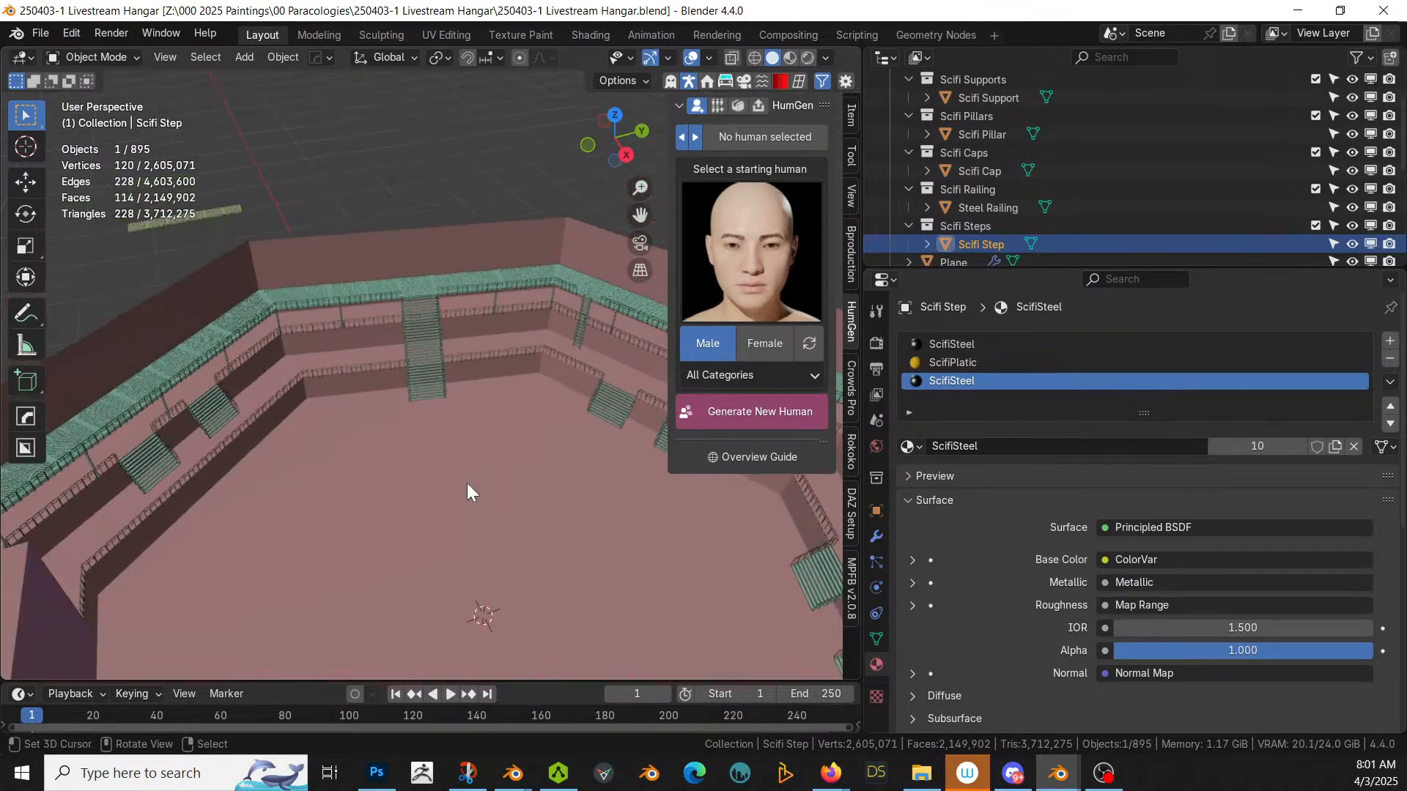
pyautogui.moveTo(467, 482); pyautogui.dragTo(389, 438, button='middle')
pyautogui.scroll(3, 390, 438)
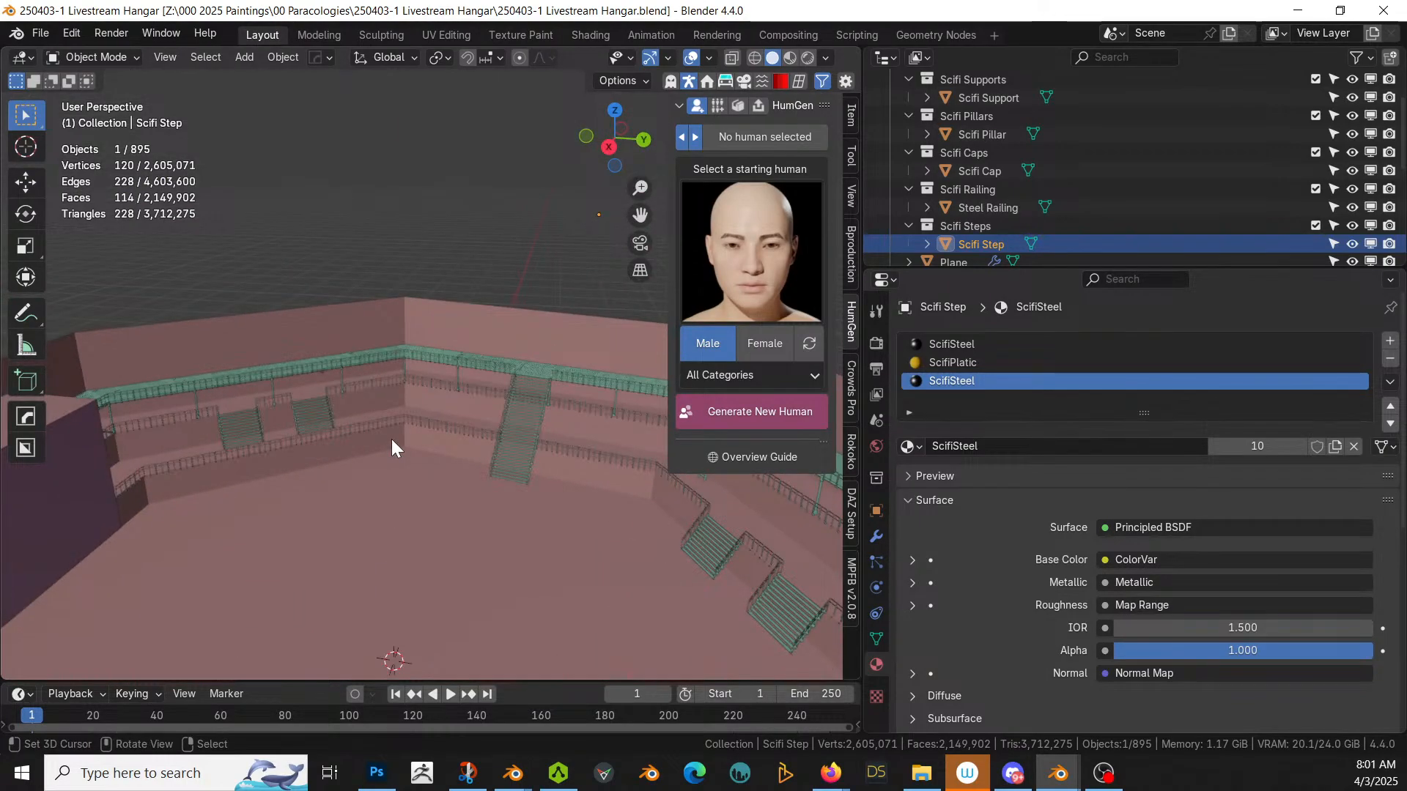
pyautogui.click(291, 337)
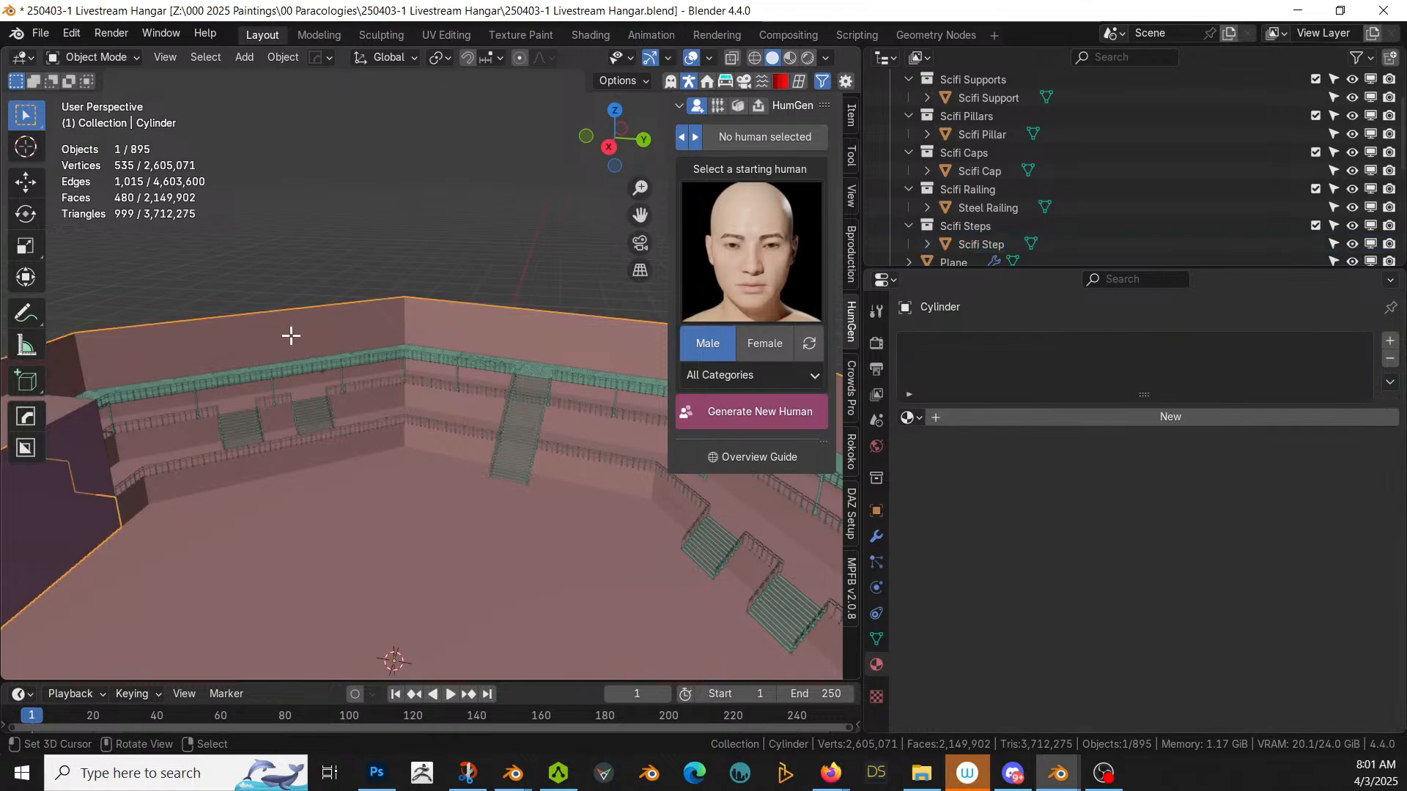
pyautogui.press('Tab')
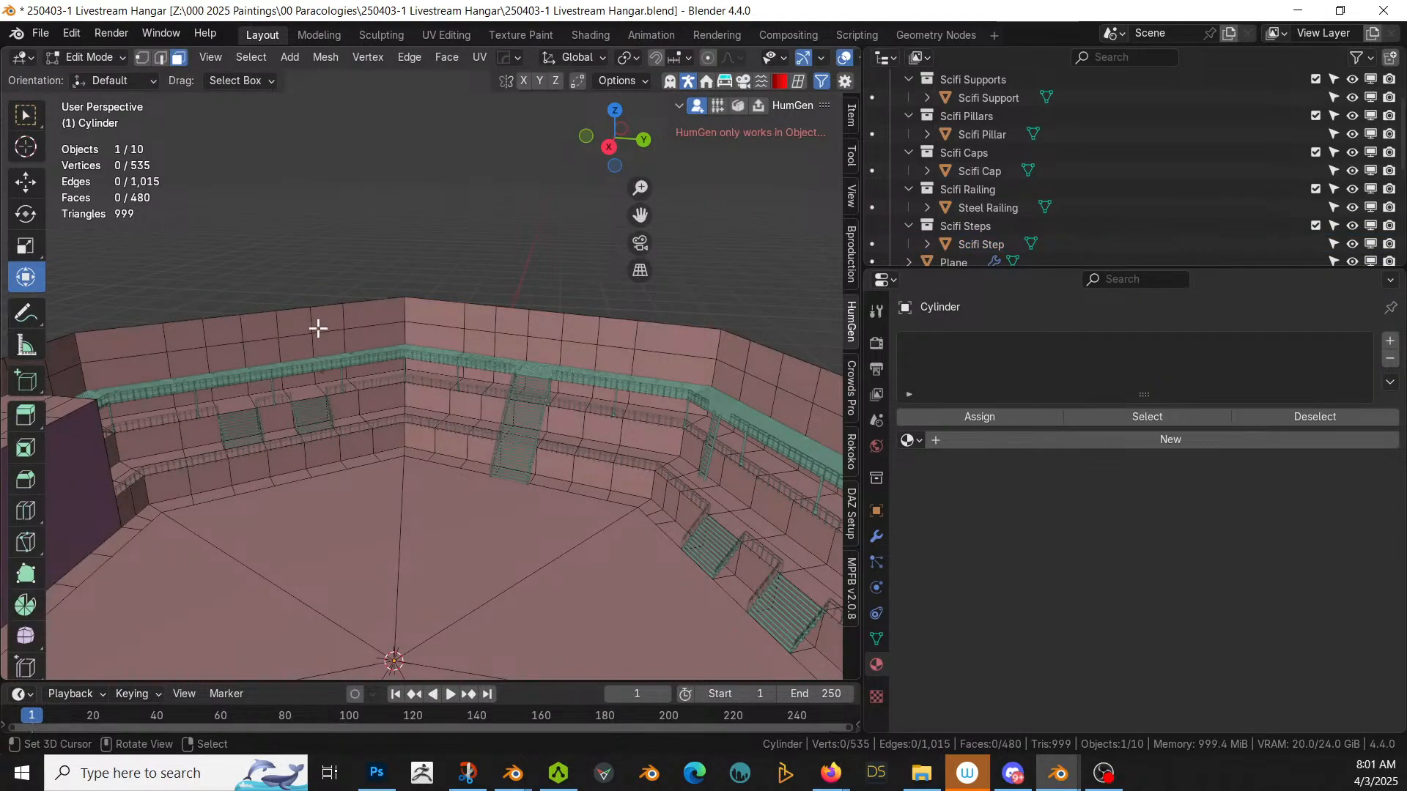
pyautogui.keyDown('alt'); pyautogui.click(351, 316); pyautogui.keyUp('alt')
pyautogui.moveTo(348, 327); pyautogui.dragTo(429, 396, button='middle')
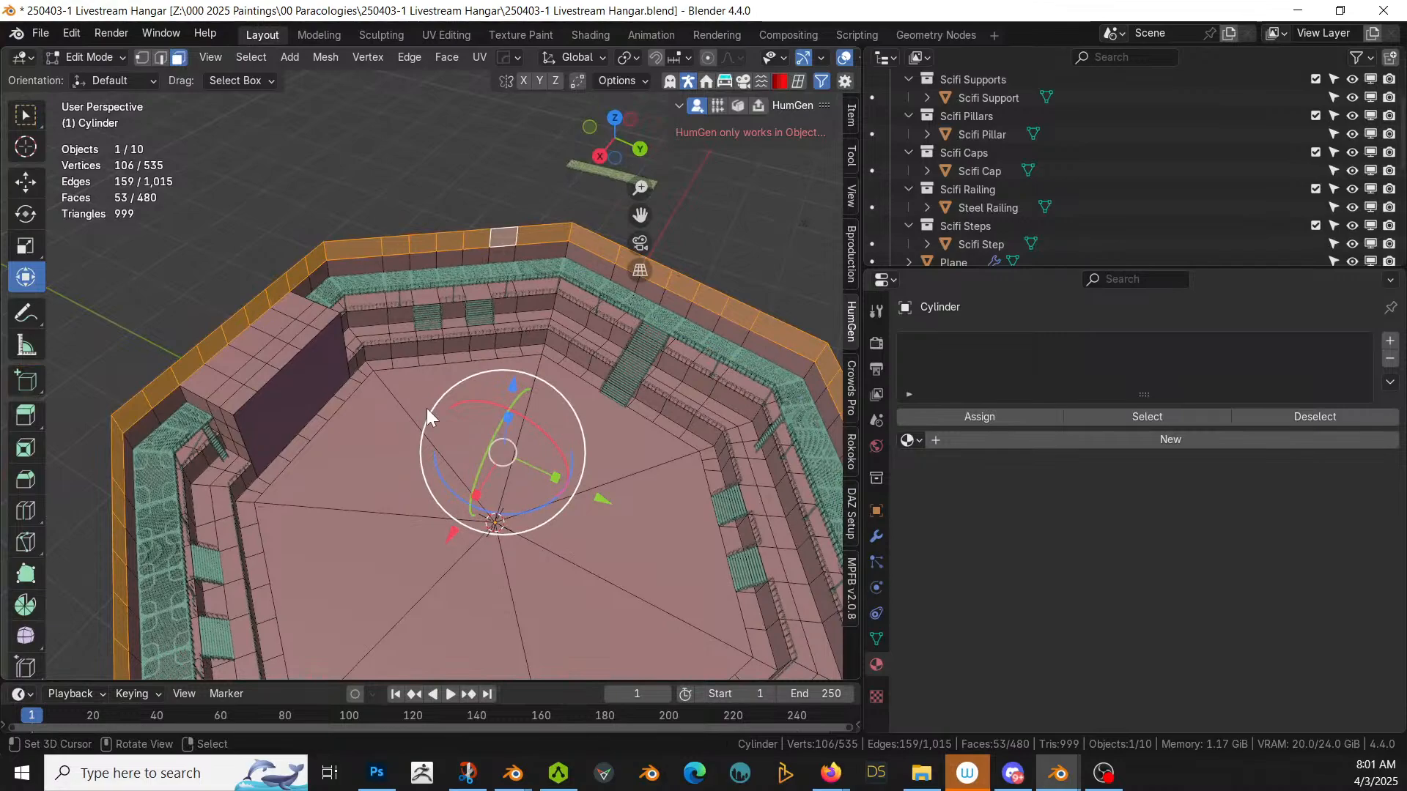
# Step: Return the hangar wall to object mode and toggle Dynamic Scale in the Random Flow settings
pyautogui.press('Tab')
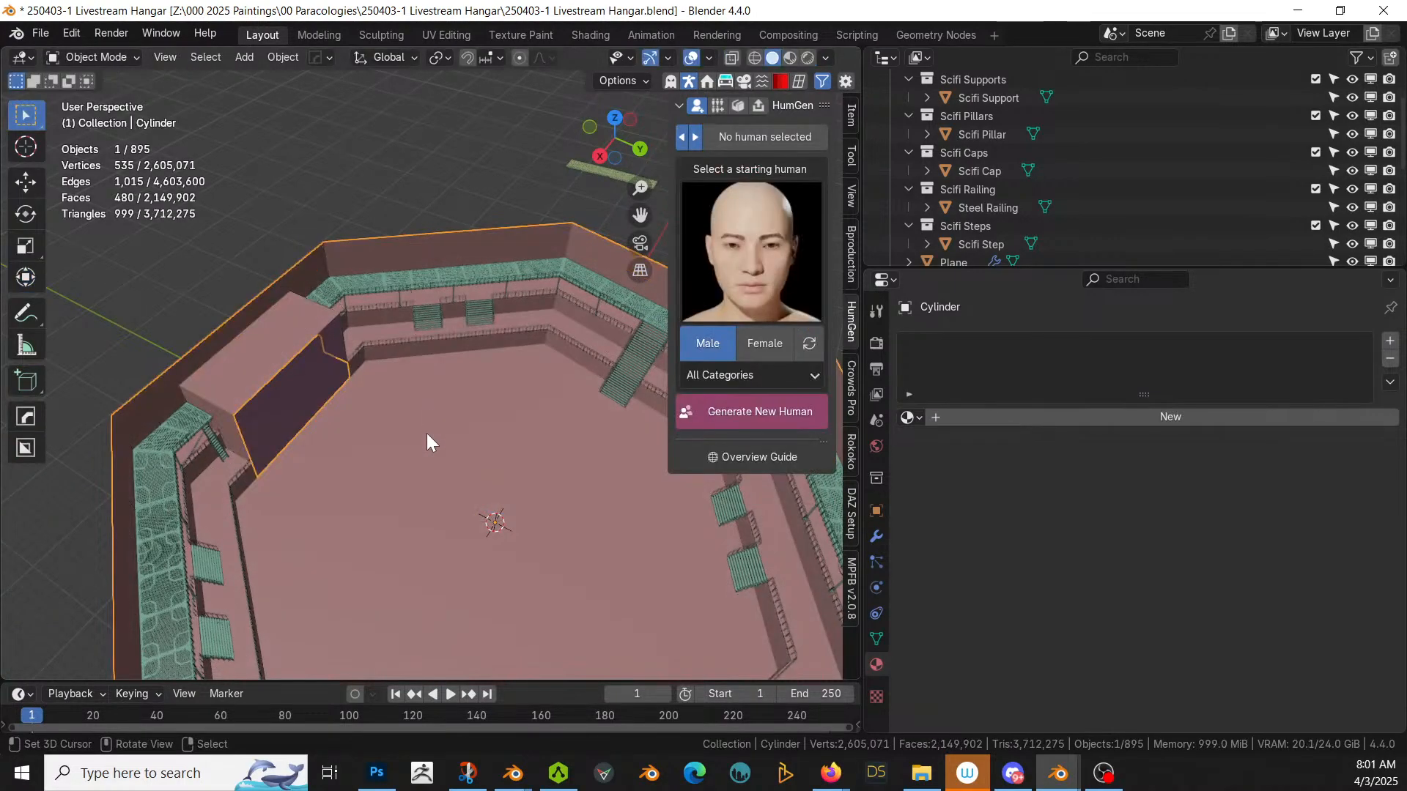
pyautogui.hotkey('shift', 'q')
pyautogui.moveTo(358, 507)
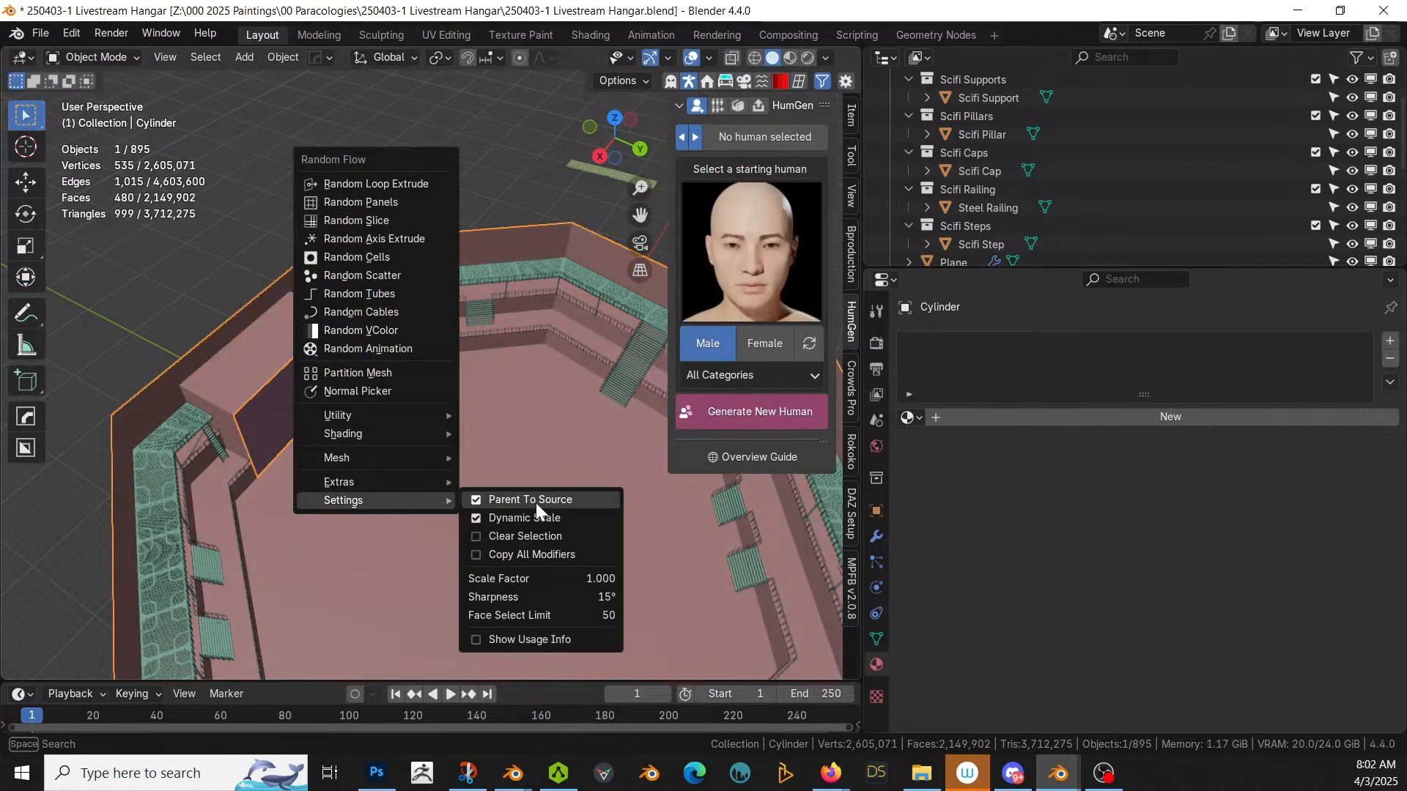
pyautogui.click(557, 521)
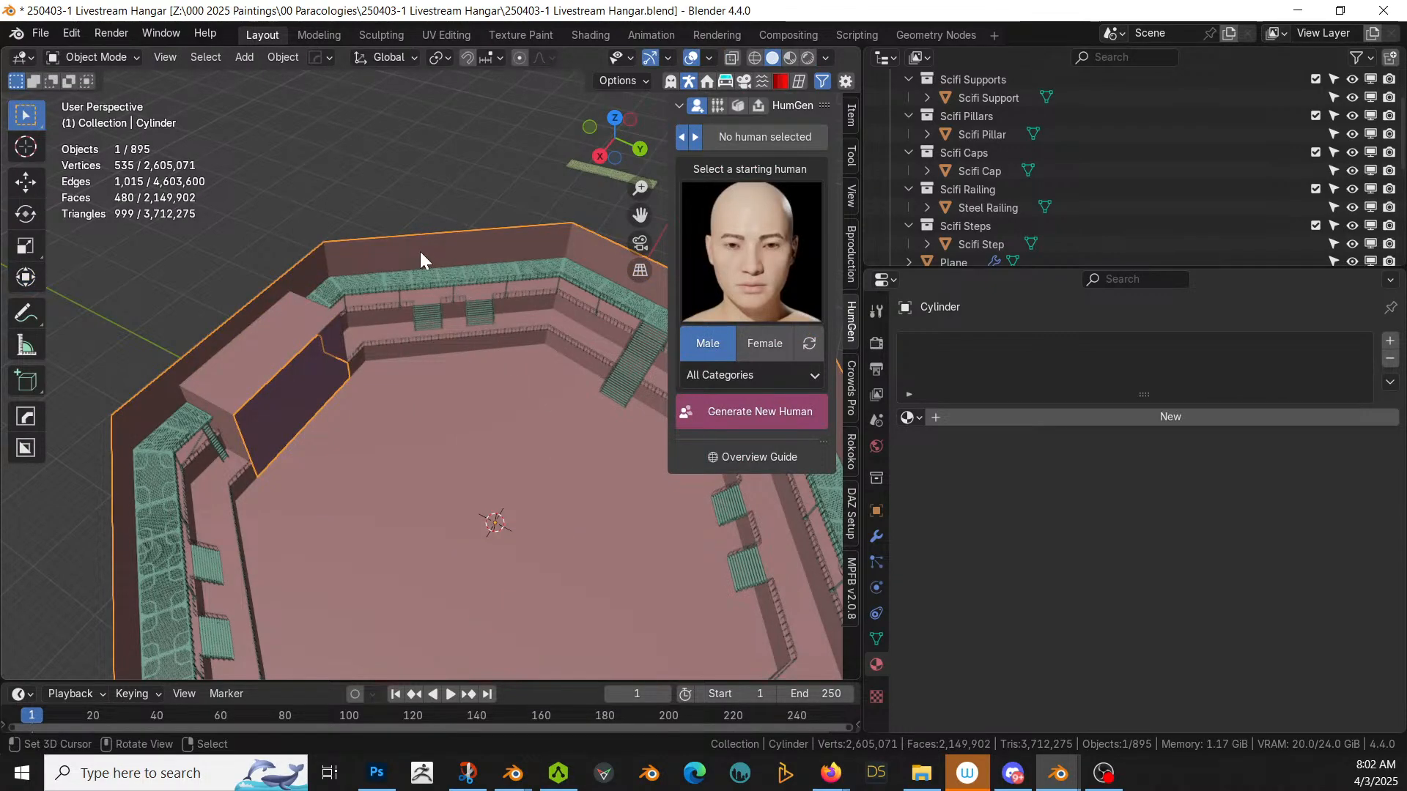
# Step: Try generating Random Tubes on the hangar wall with an amount of 25
pyautogui.moveTo(333, 454); pyautogui.dragTo(227, 436, button='middle')
pyautogui.hotkey('shift', 'q')
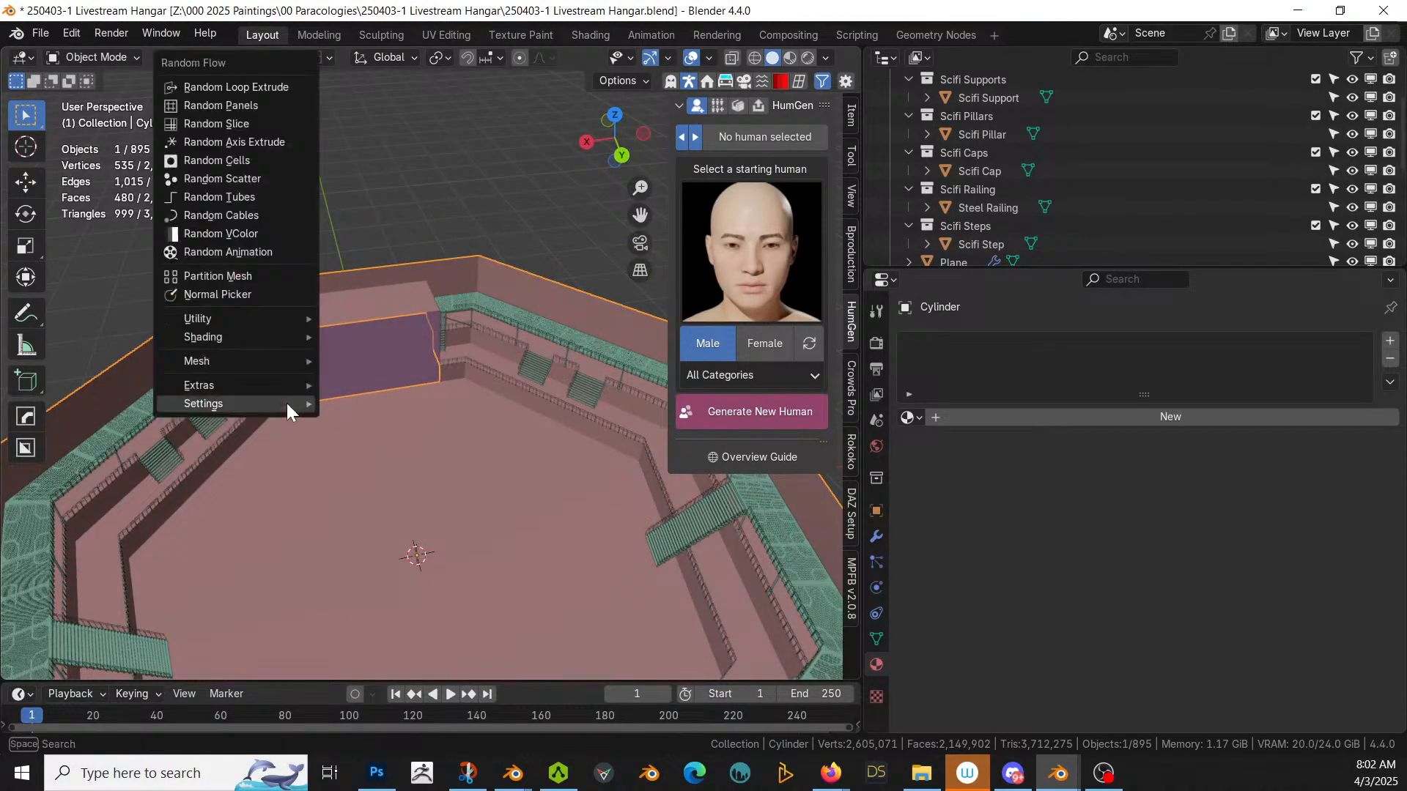
pyautogui.click(271, 198)
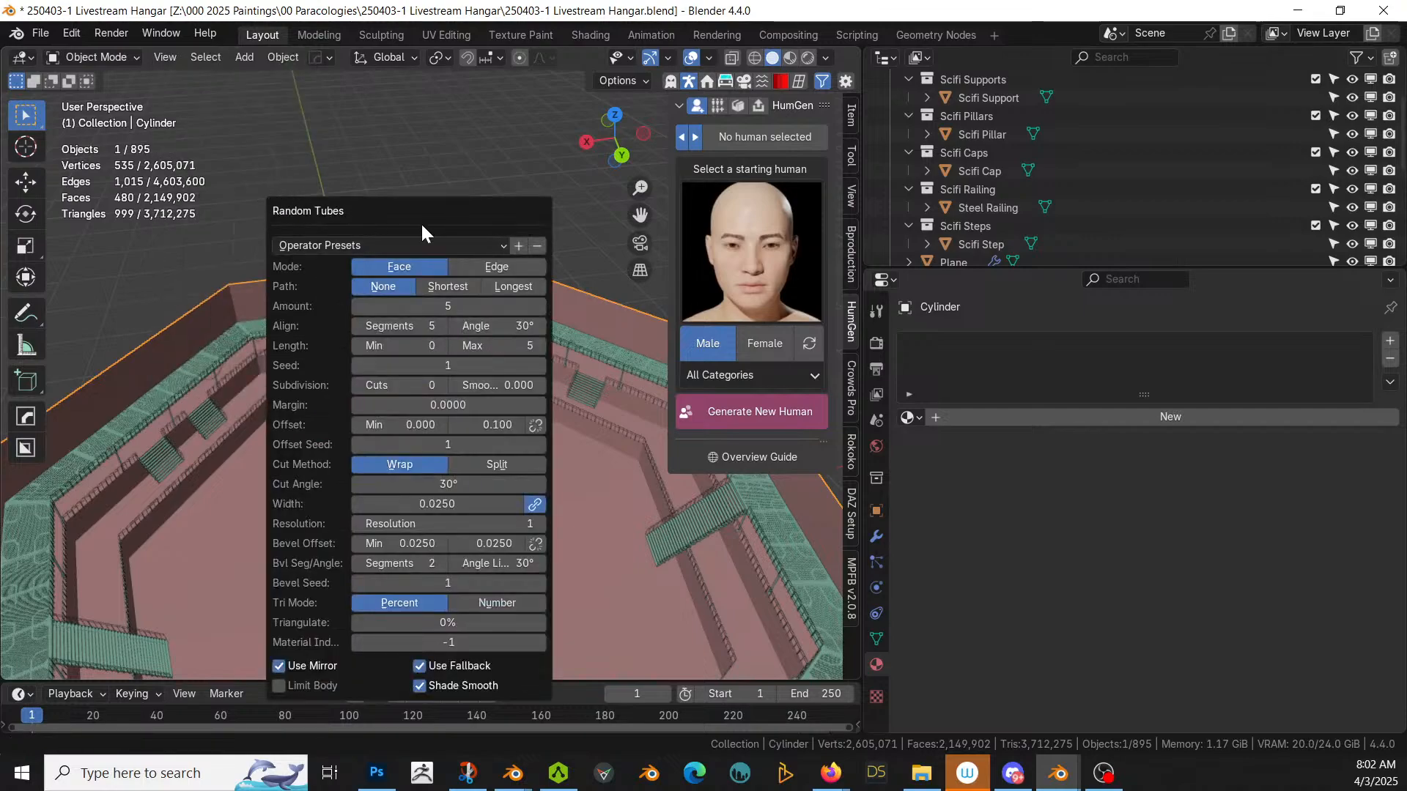
pyautogui.moveTo(420, 222); pyautogui.dragTo(1083, 188)
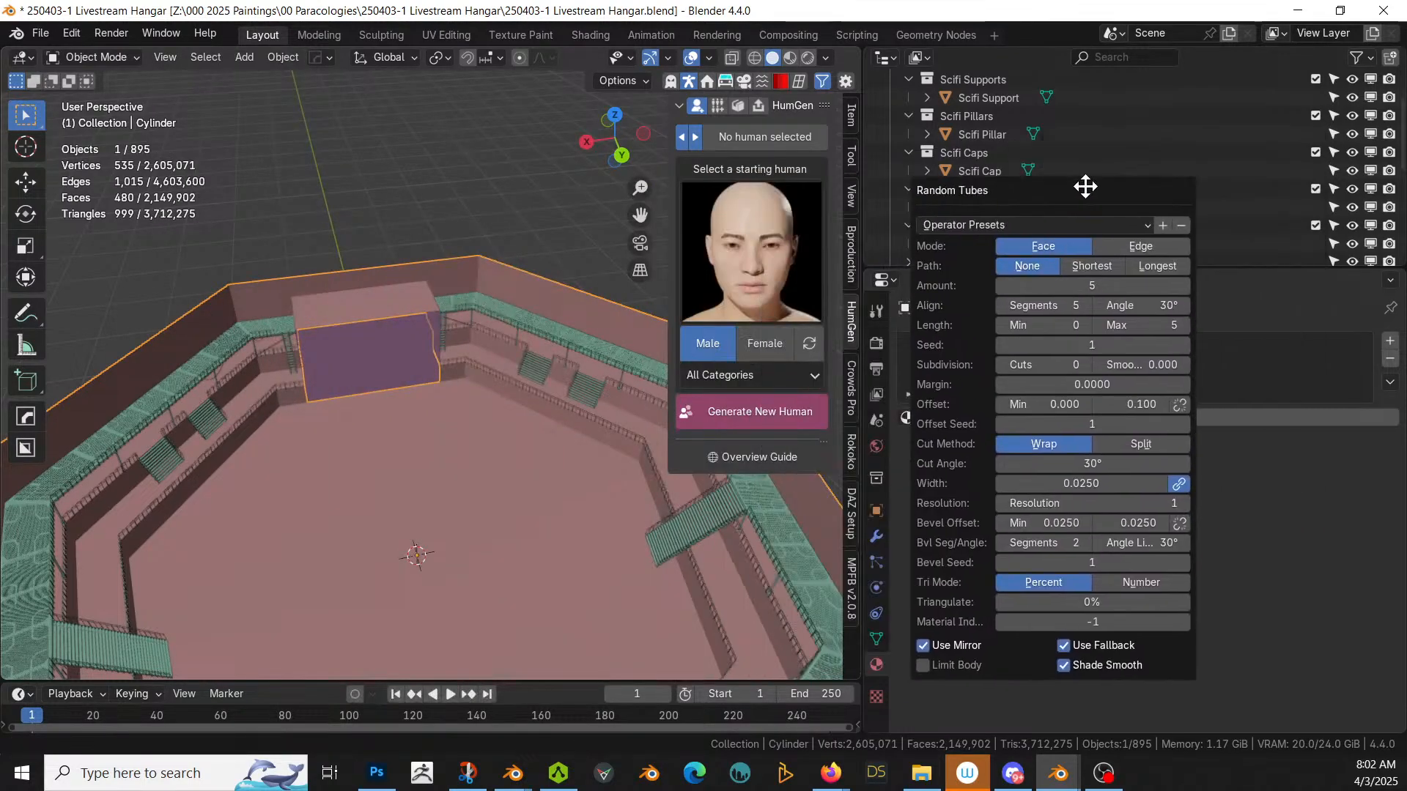
pyautogui.click(1131, 280)
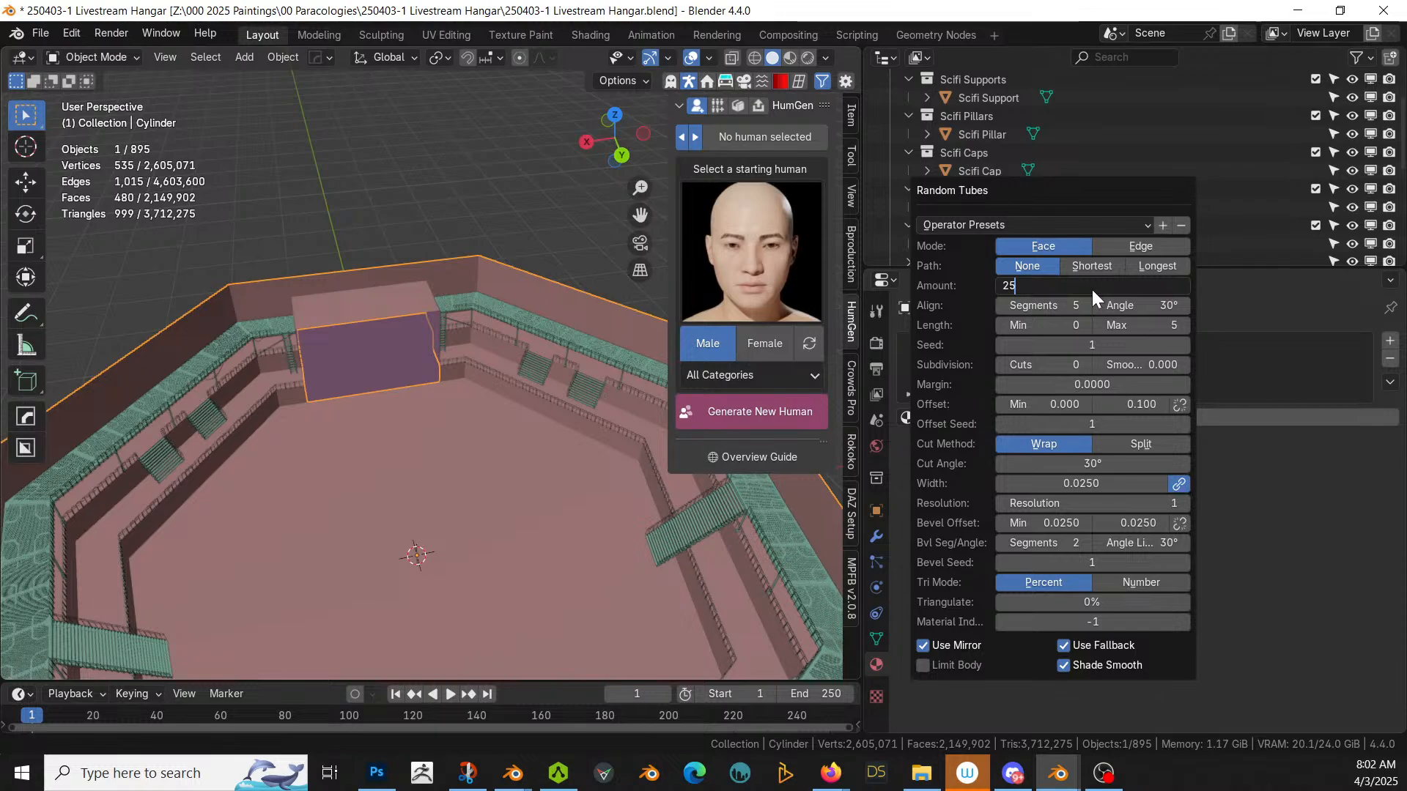
pyautogui.press('Return')
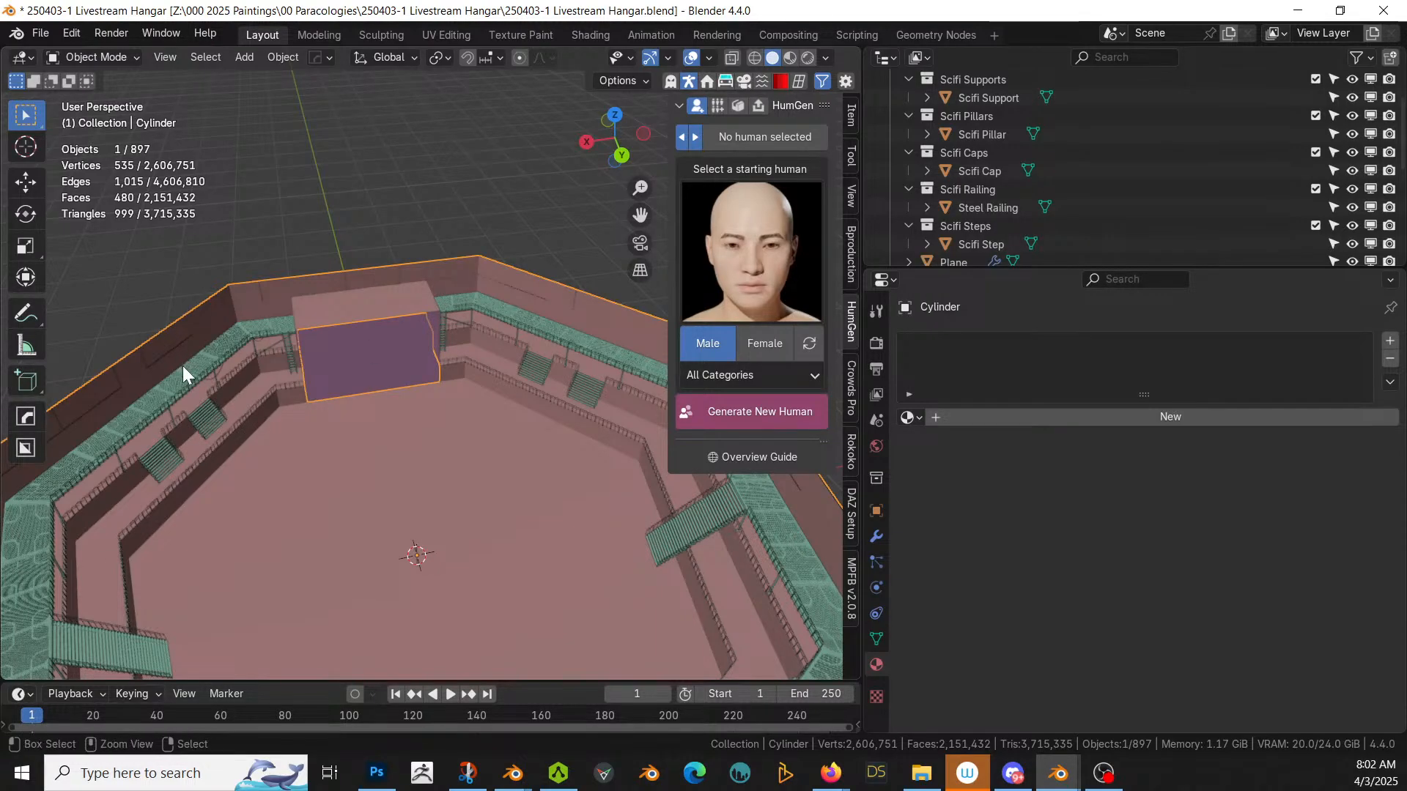
pyautogui.hotkey('ctrl', 'z')
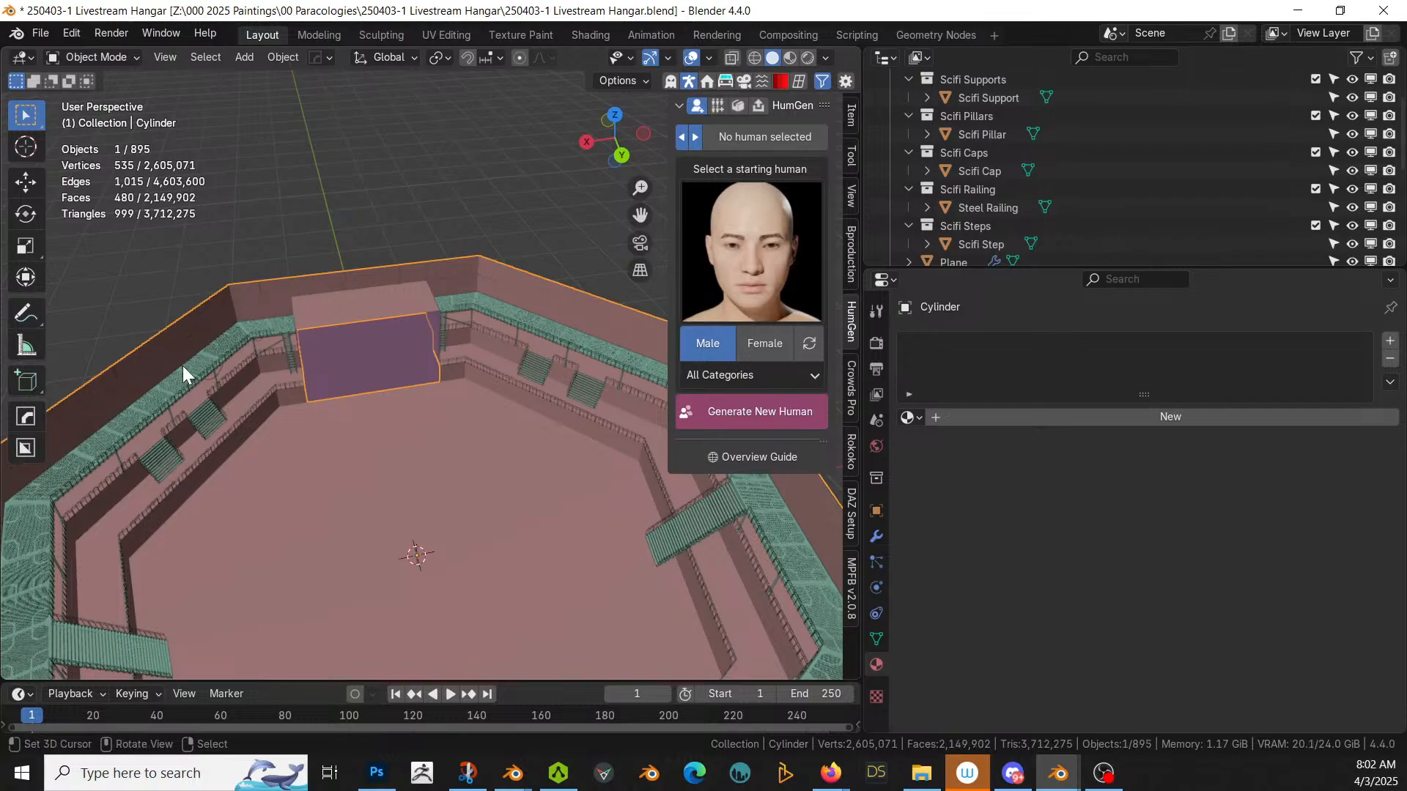
# Step: Mirror the hangar wall mesh across its local X axis with a new Mirror modifier, working from the top view
pyautogui.scroll(-8, 275, 447)
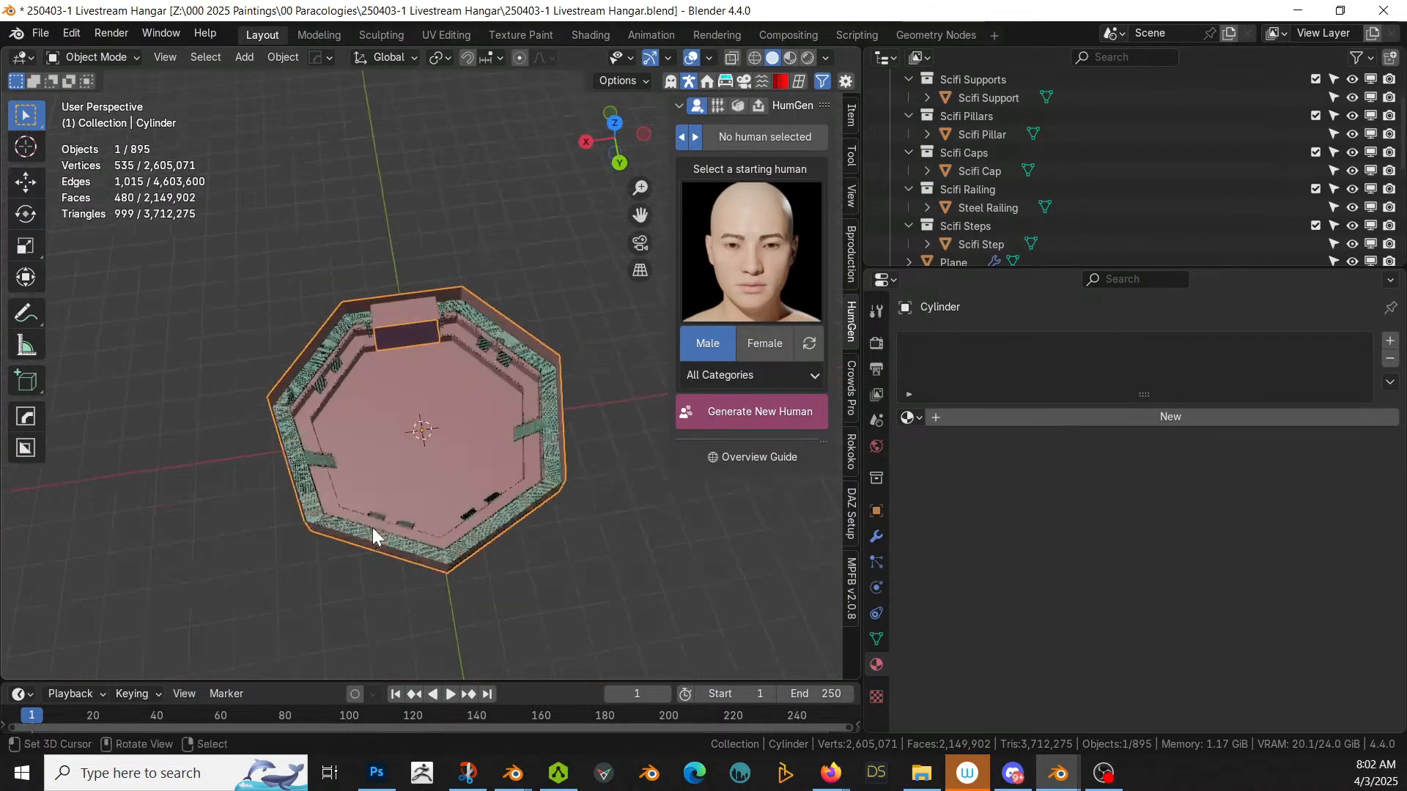
pyautogui.press('KP_7')
pyautogui.scroll(2, 430, 457)
pyautogui.hotkey('alt', 'x')
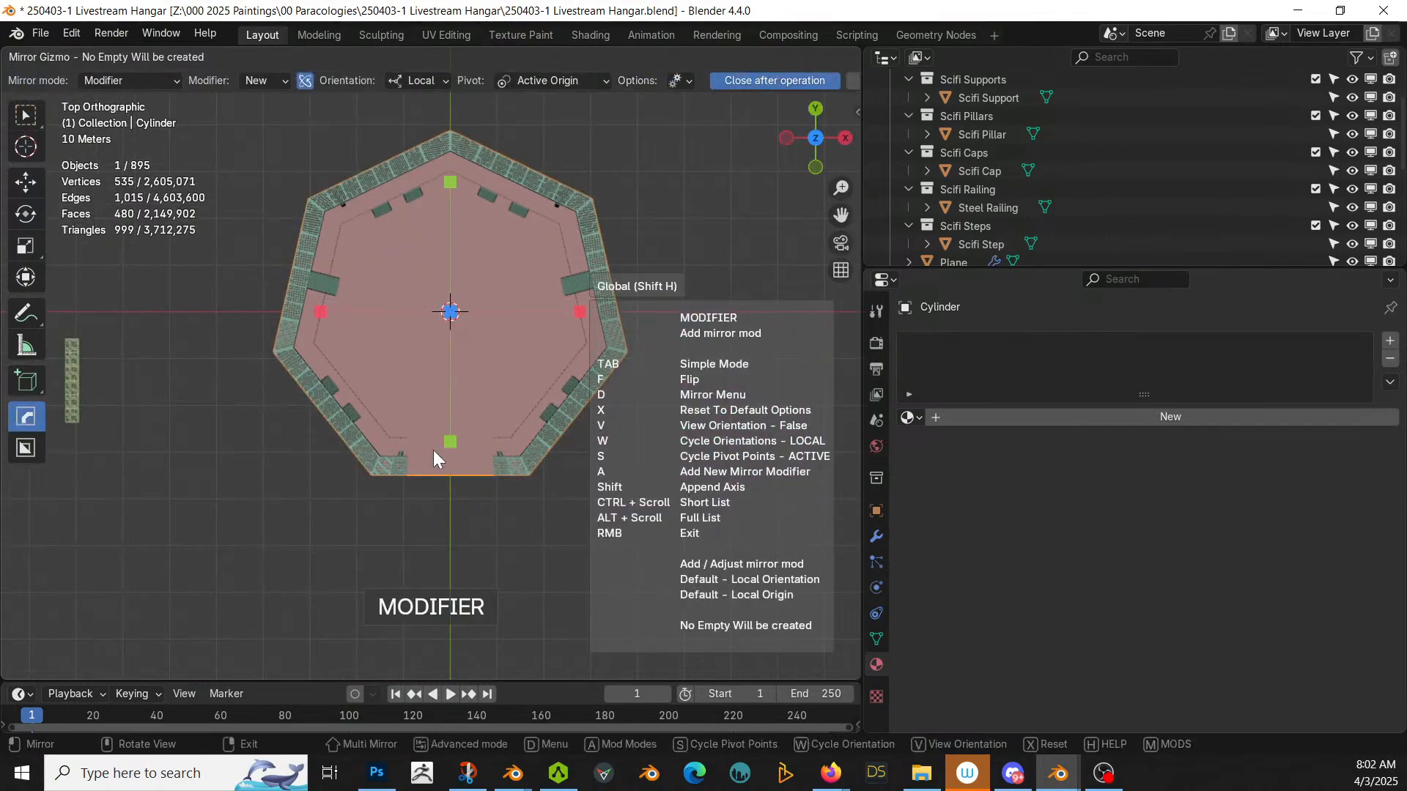
pyautogui.click(578, 312)
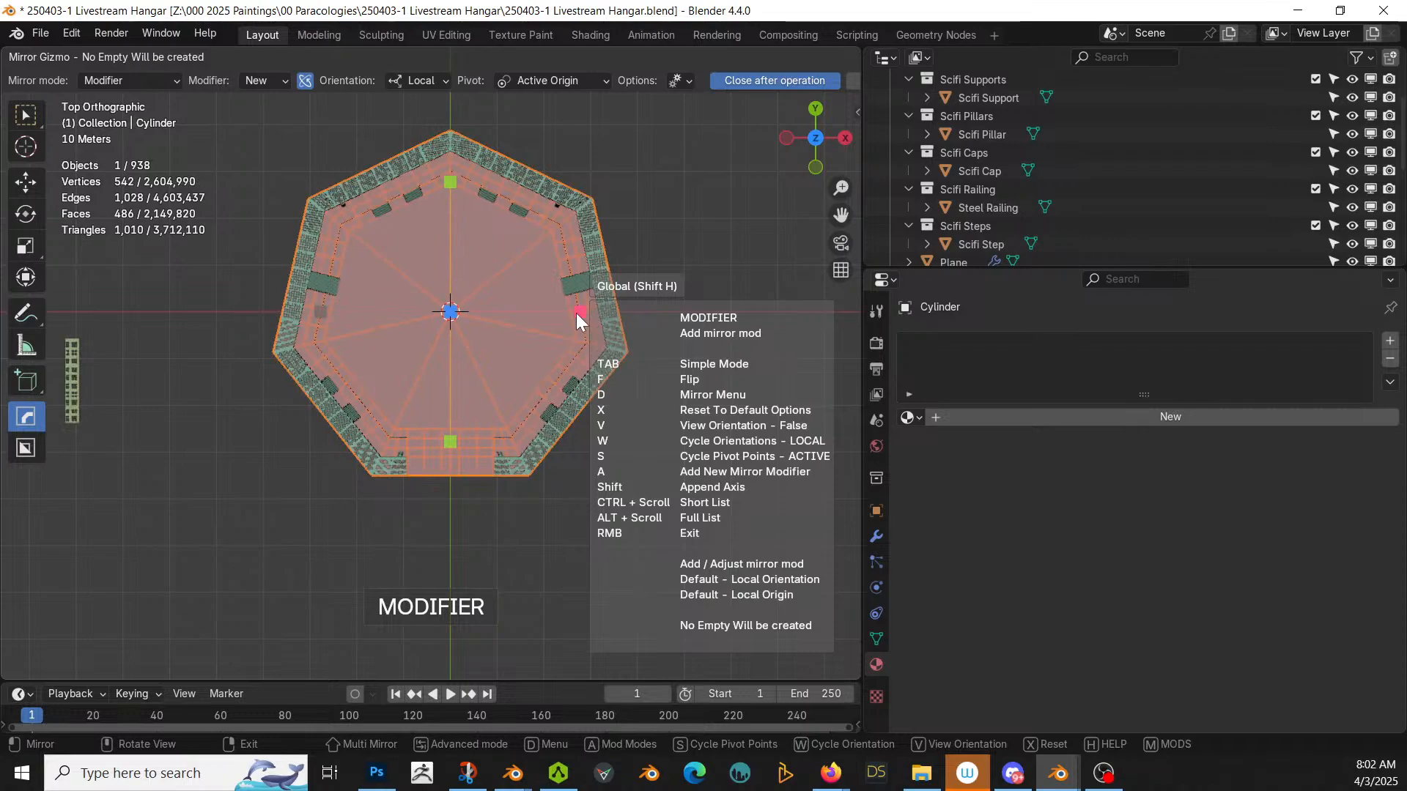
pyautogui.rightClick(576, 314)
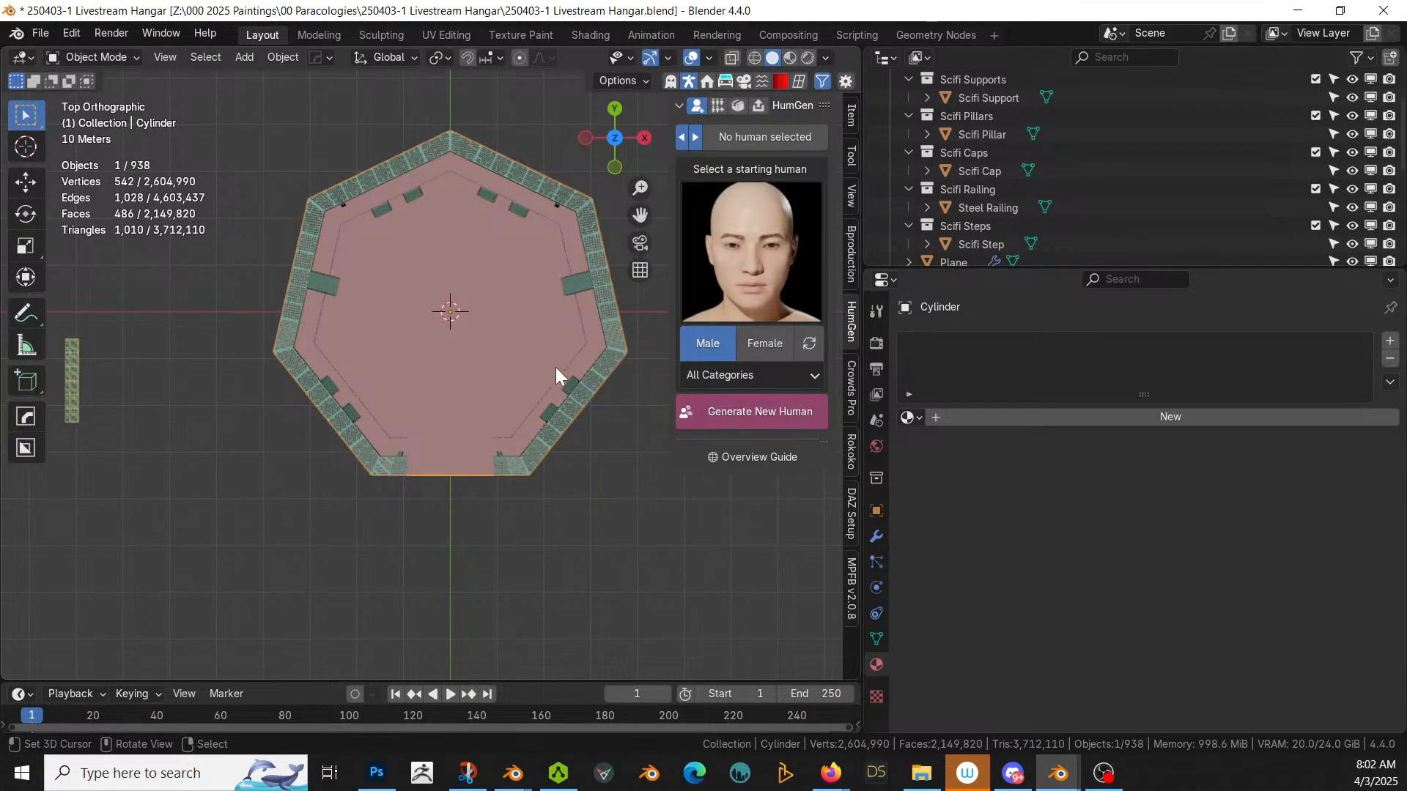
# Step: Generate Random Tubes on the mirrored hangar wall with an amount of 25 and a width of 0.5
pyautogui.moveTo(495, 450); pyautogui.dragTo(430, 338, button='middle')
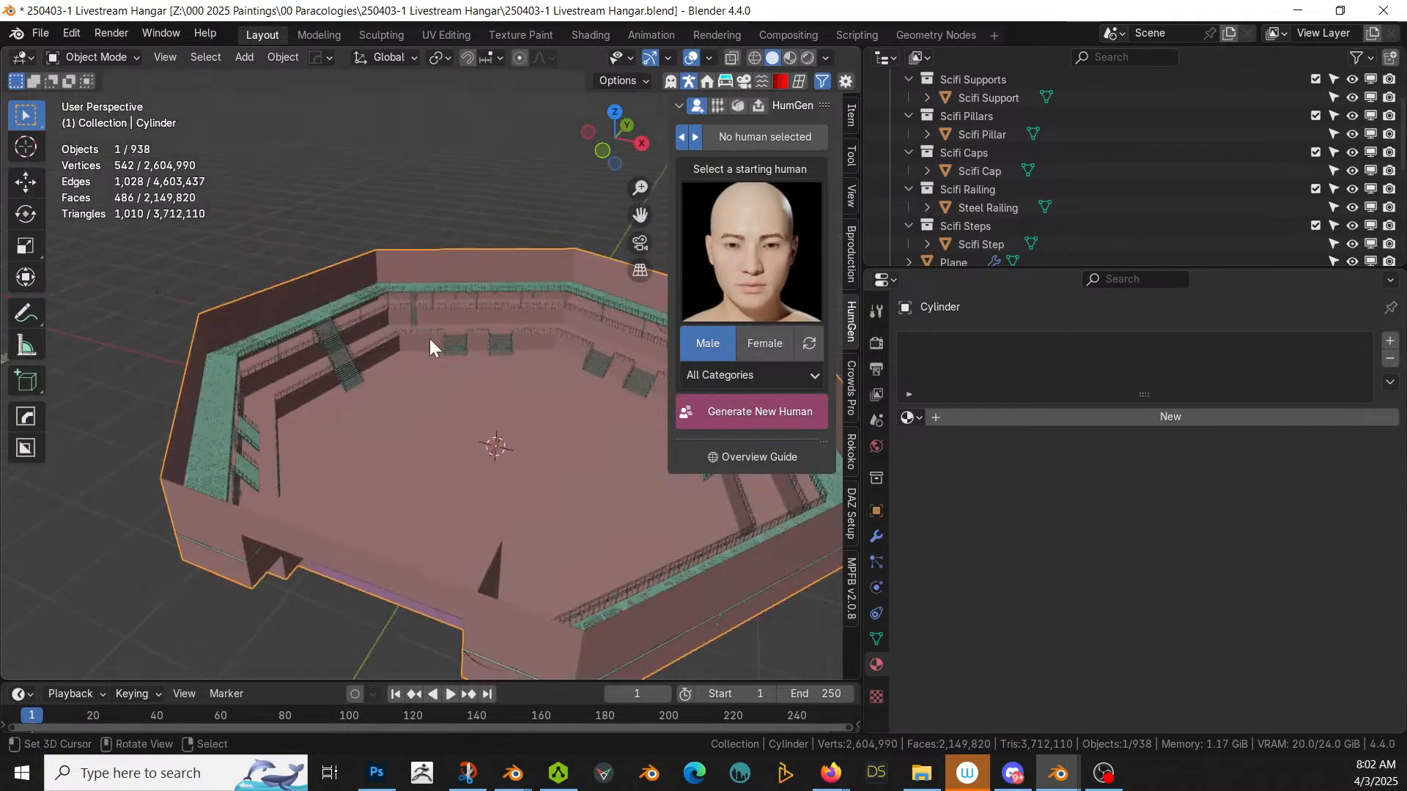
pyautogui.scroll(2, 429, 338)
pyautogui.hotkey('shift', 'v')
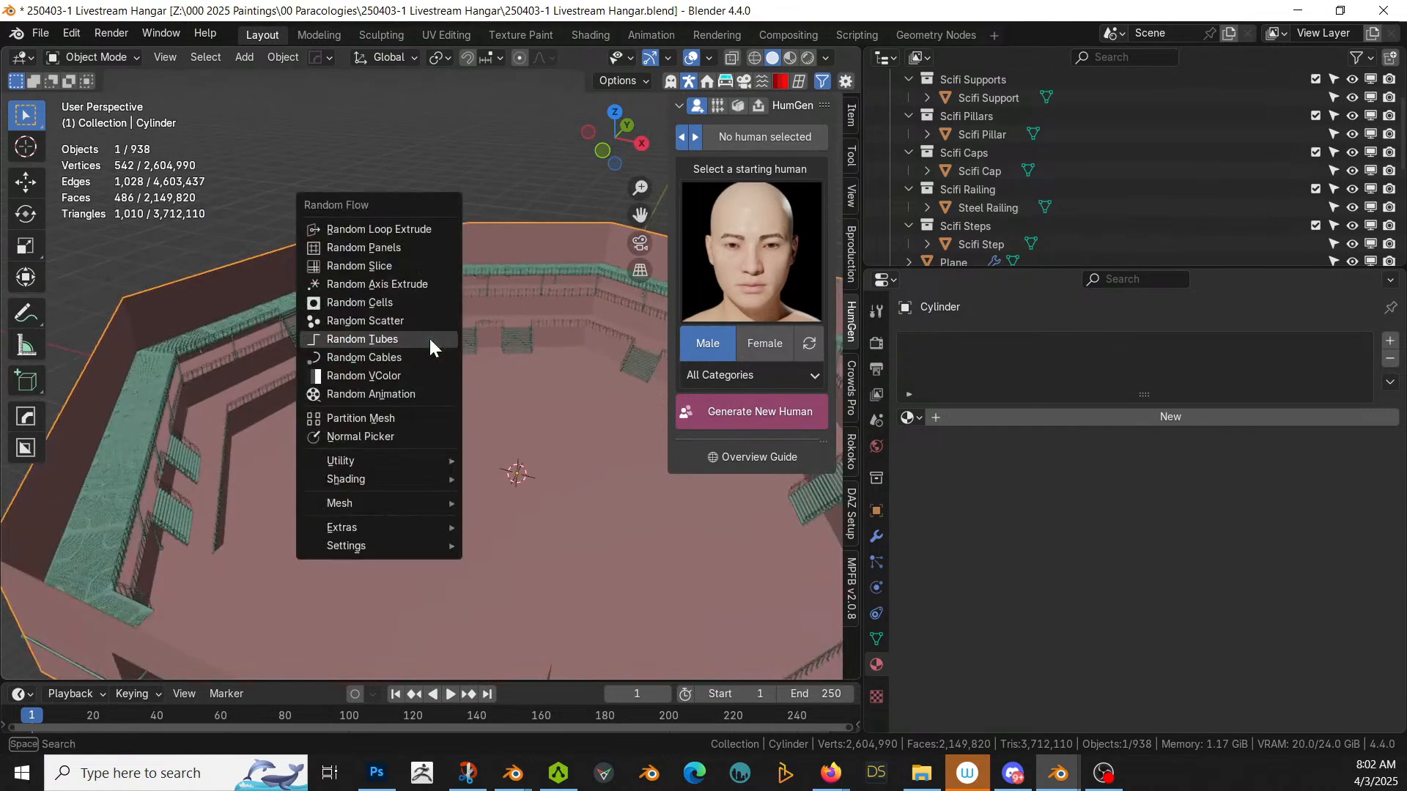
pyautogui.click(429, 338)
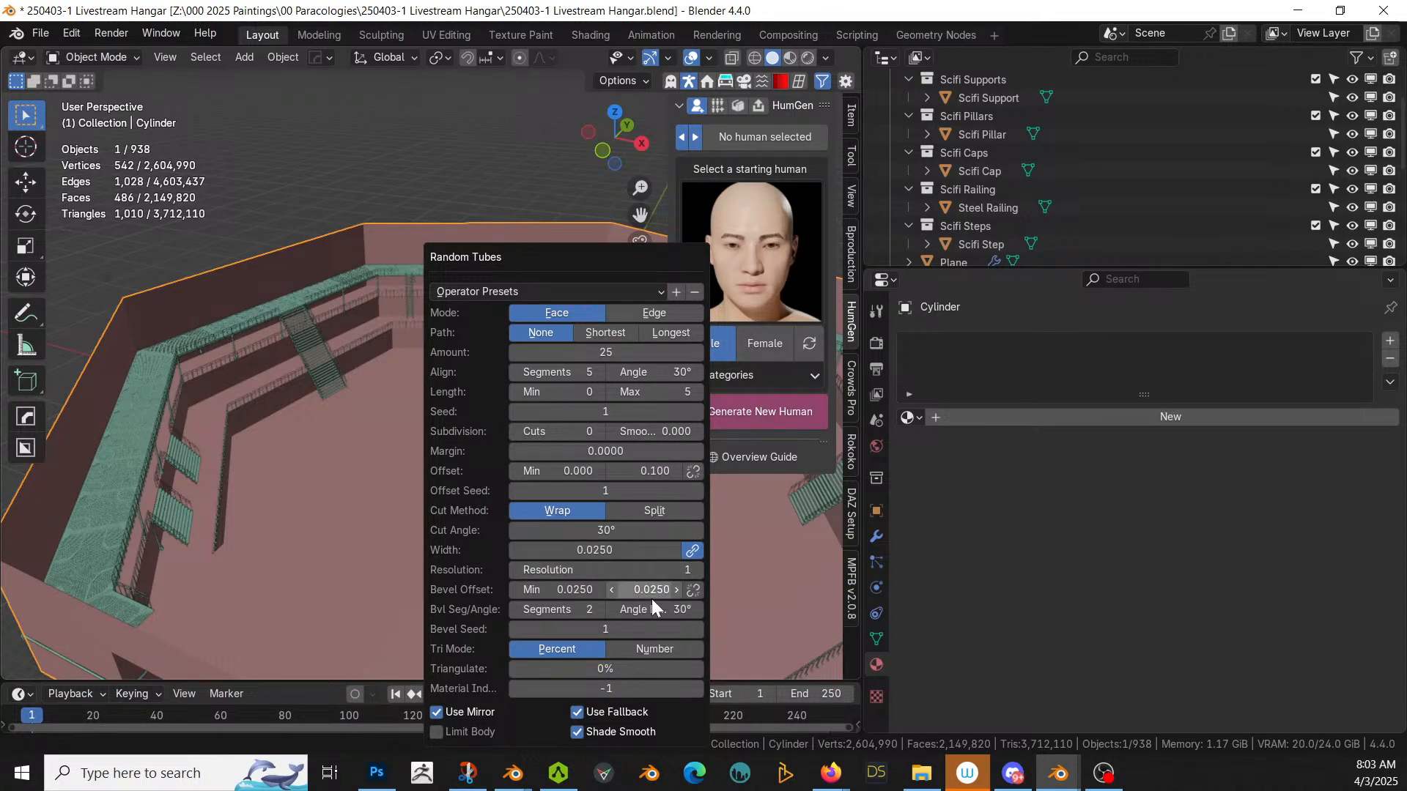
pyautogui.click(602, 549)
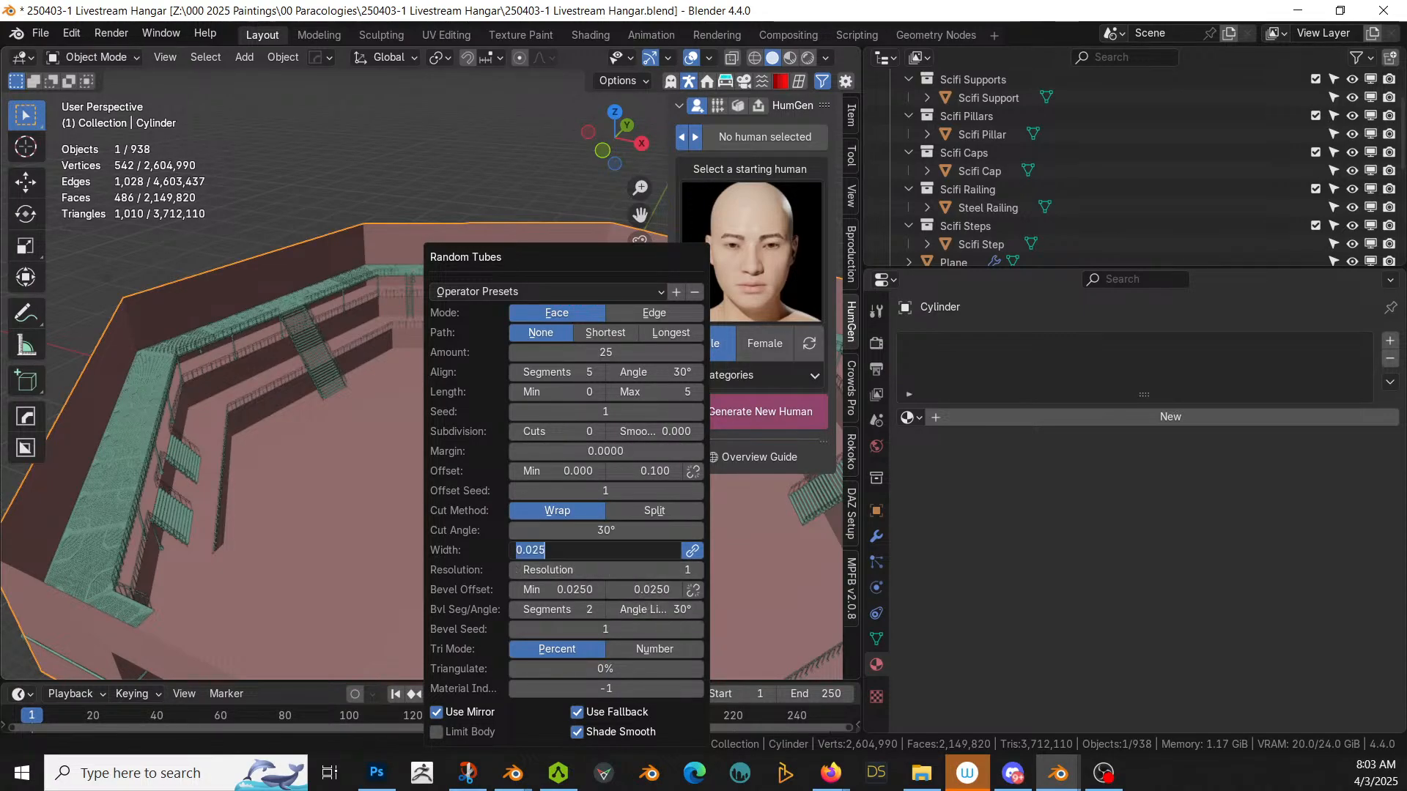
pyautogui.press('BackSpace')
pyautogui.write('.5')
pyautogui.press('Return')
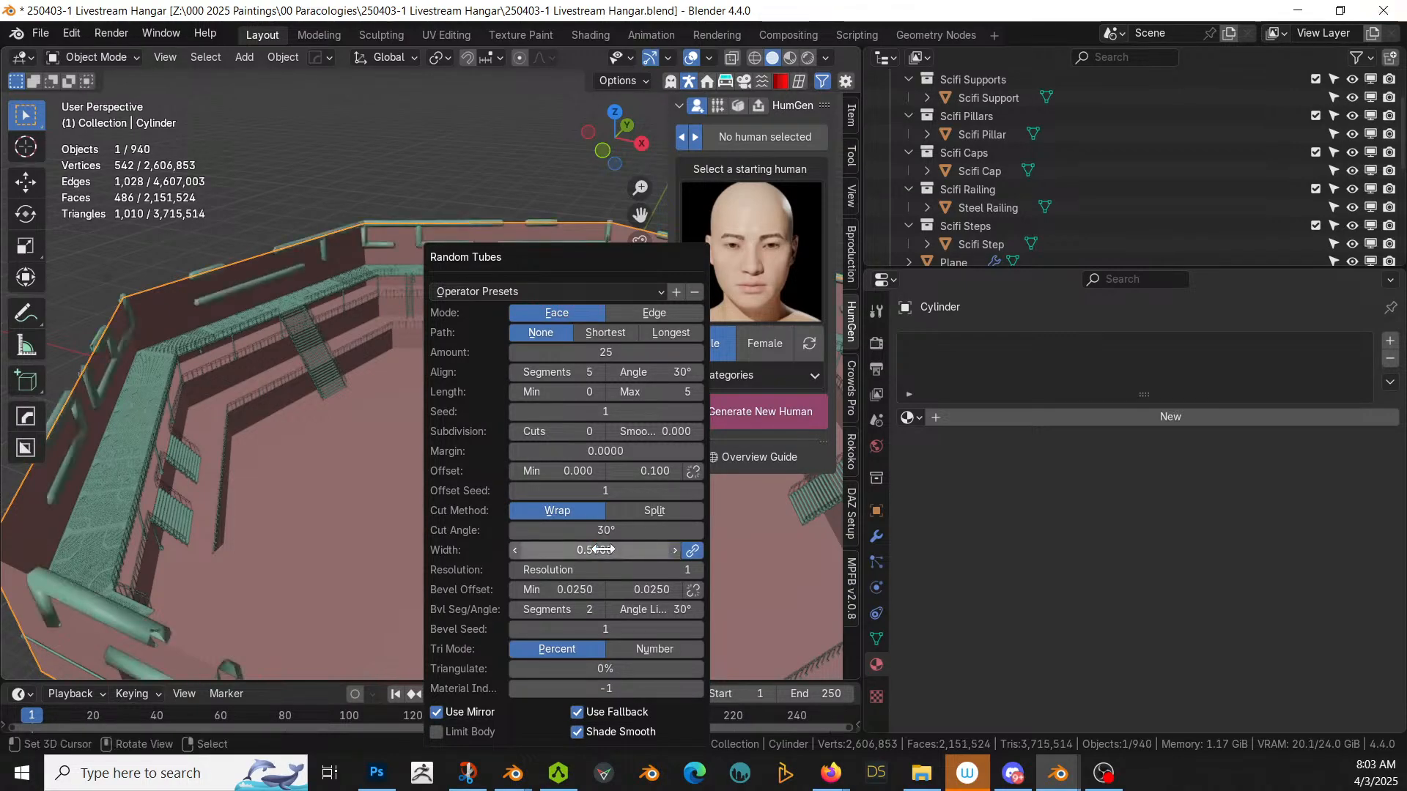
# Step: Set the random tubes' offset to a minimum of 0.5 and a maximum of 1.5
pyautogui.moveTo(328, 590); pyautogui.dragTo(381, 516, button='middle')
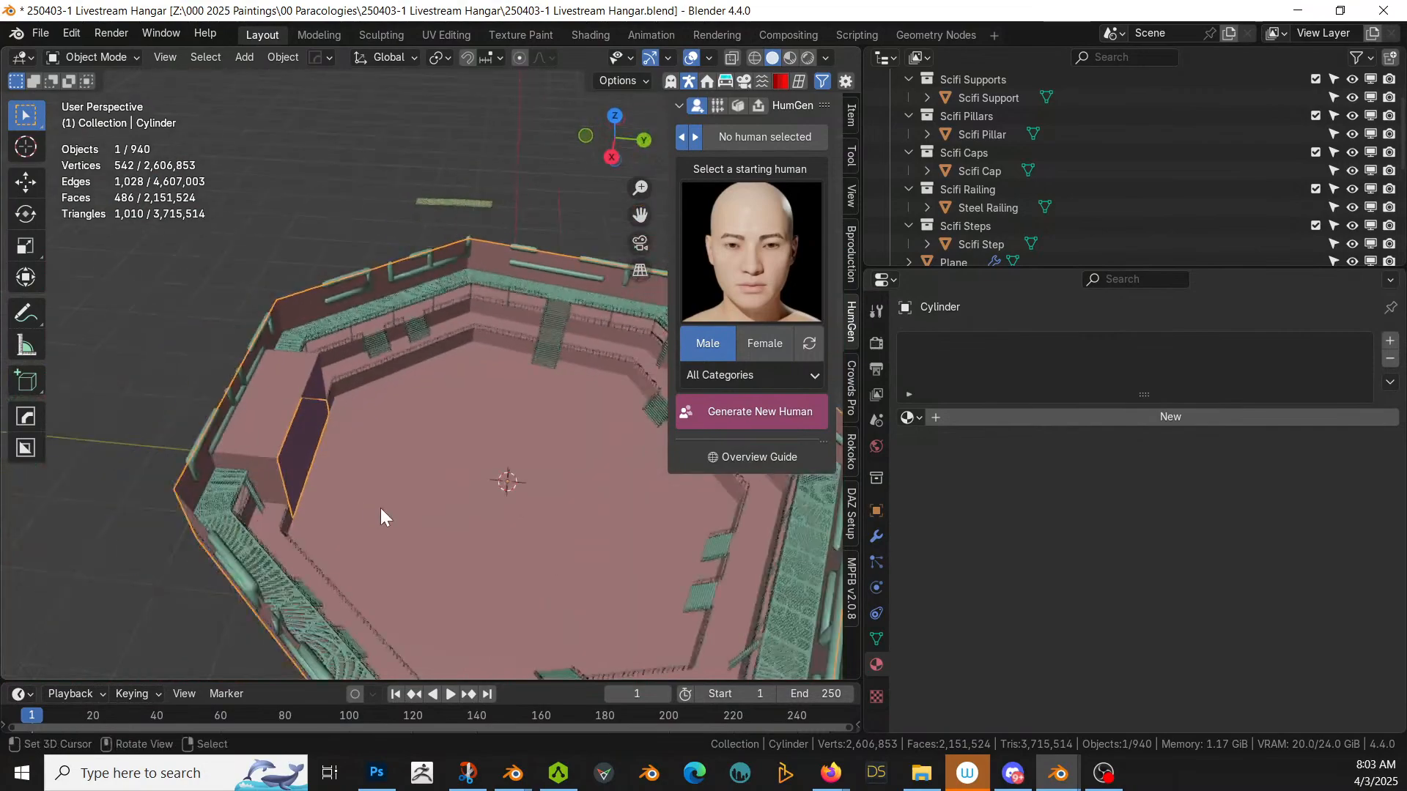
pyautogui.press('F9')
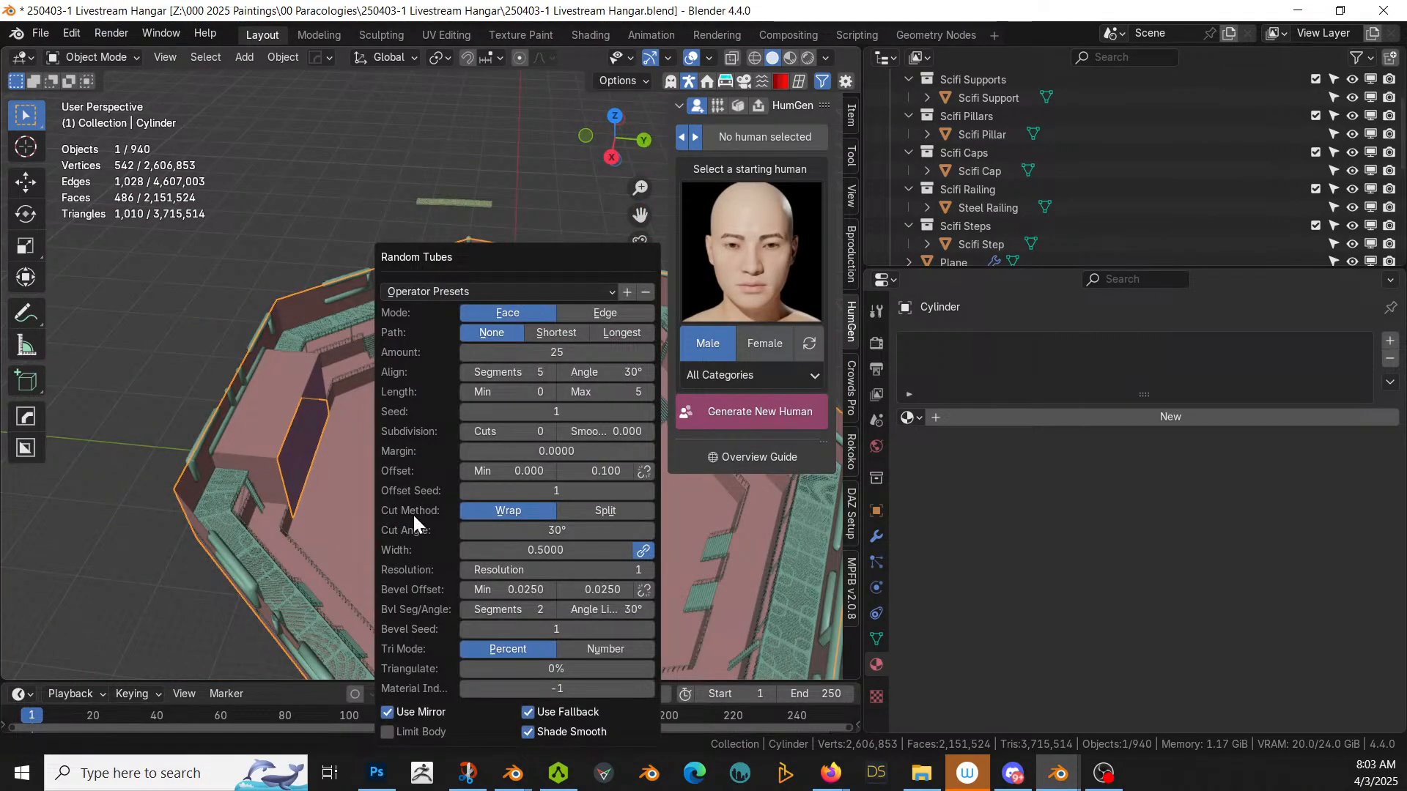
pyautogui.click(505, 470)
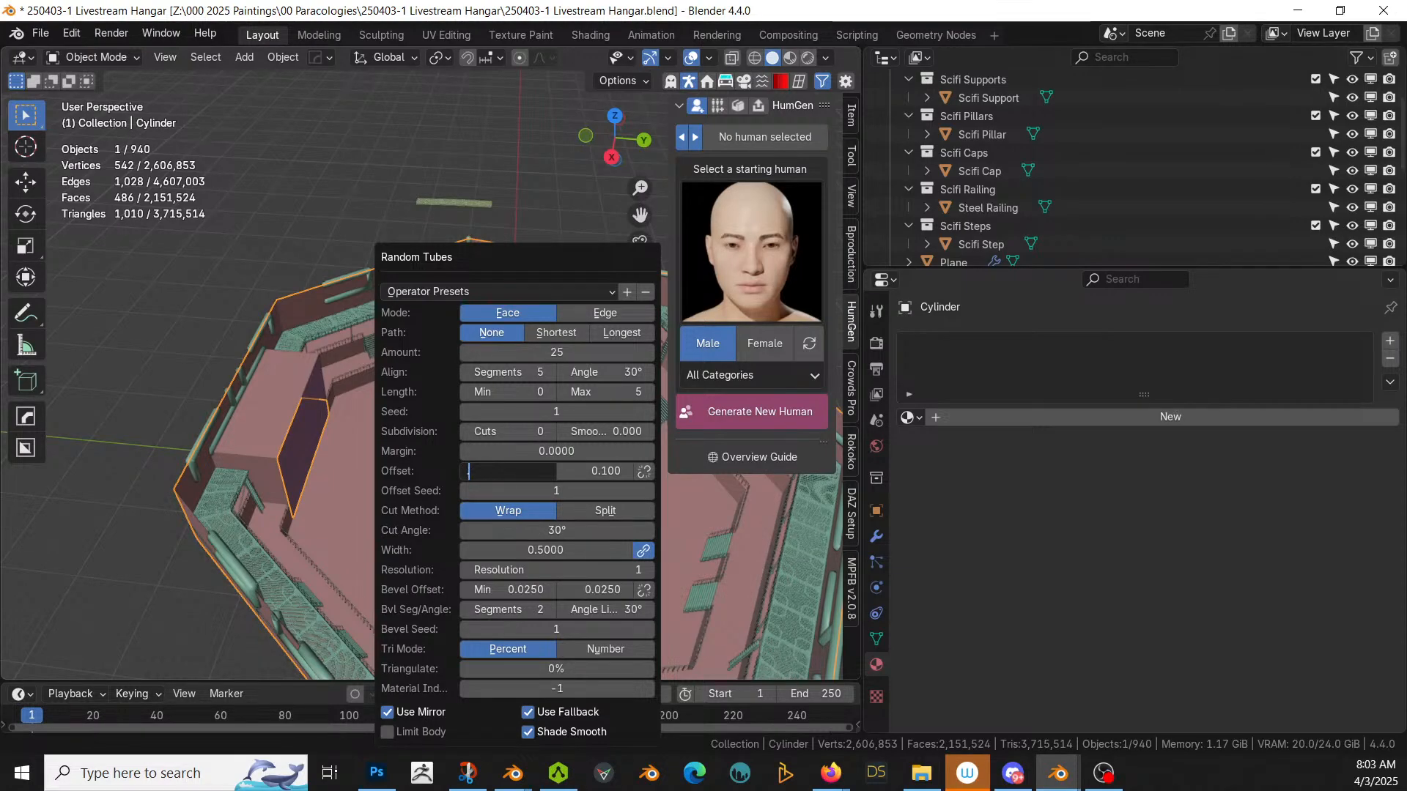
pyautogui.write('.5')
pyautogui.press('Return')
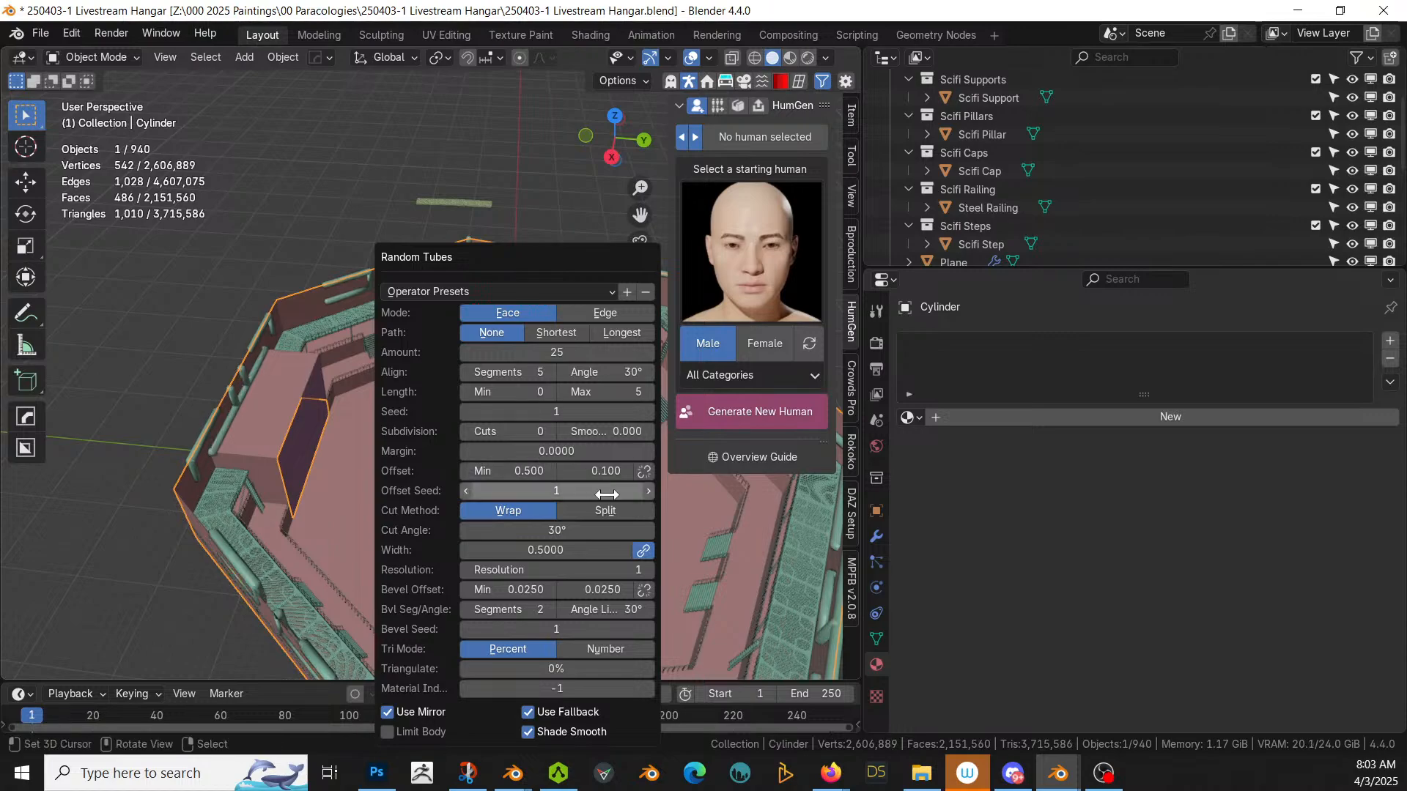
pyautogui.click(608, 470)
pyautogui.write('1')
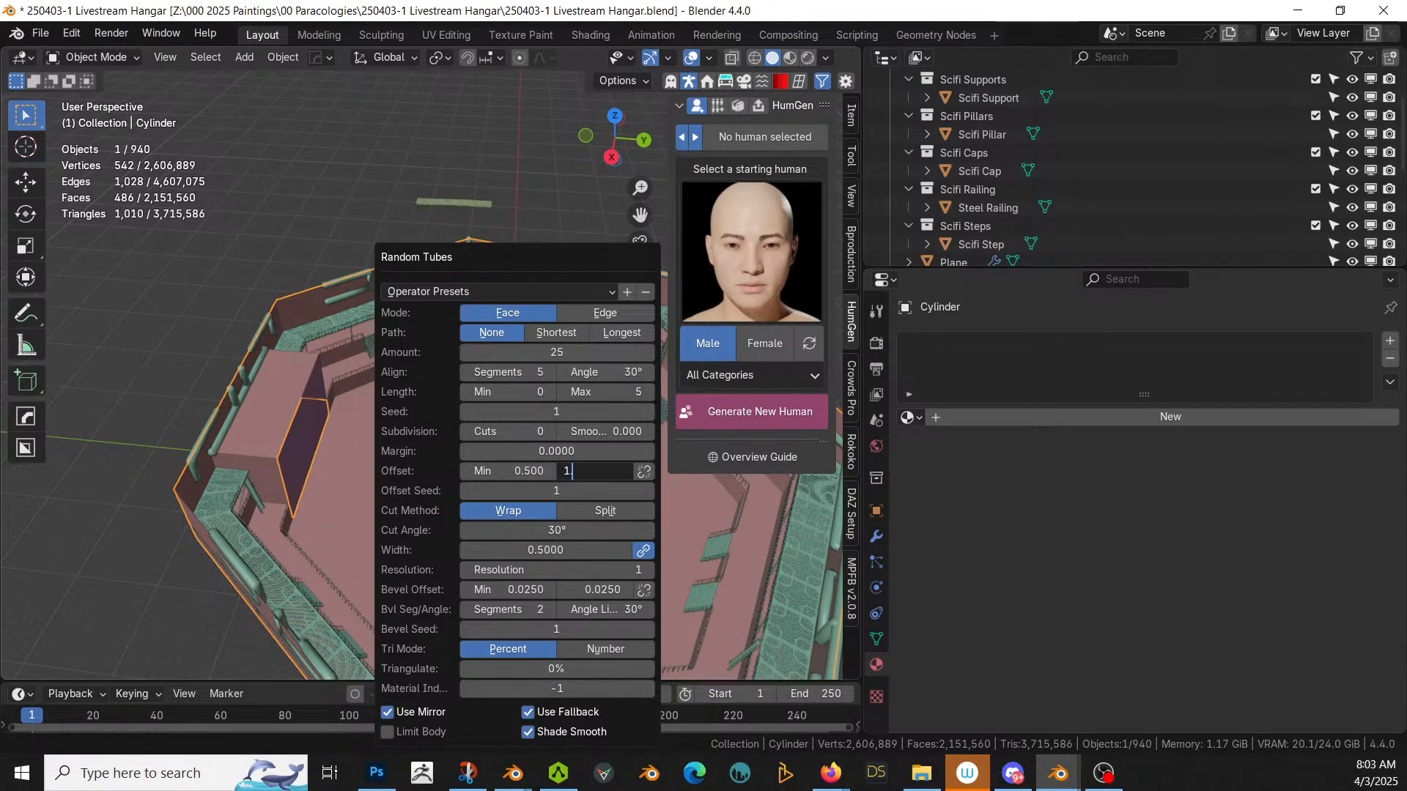
pyautogui.write('.5')
pyautogui.press('Return')
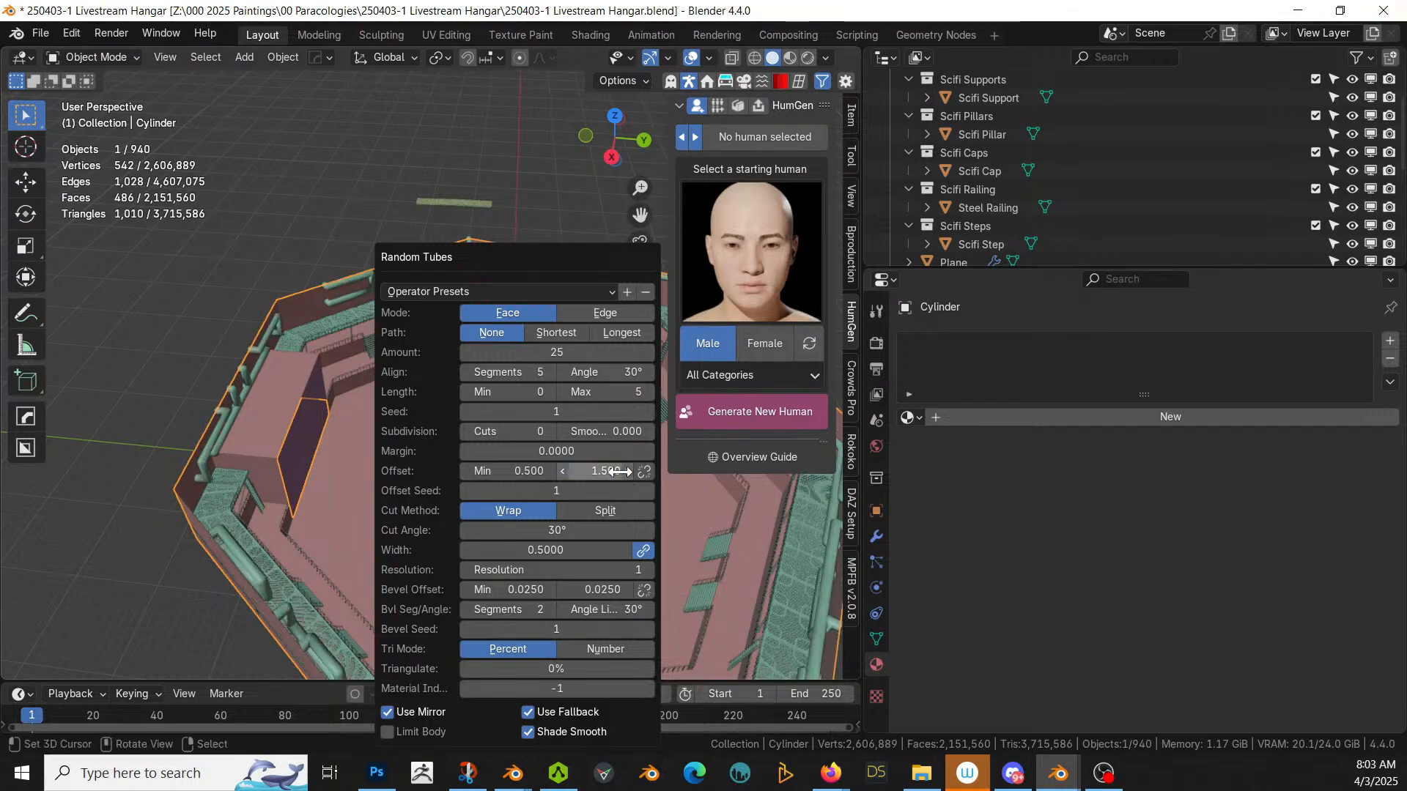
# Step: Set the random tubes' subdivision cuts to 1 and their margin to 0.25
pyautogui.moveTo(454, 428); pyautogui.dragTo(408, 372, button='middle')
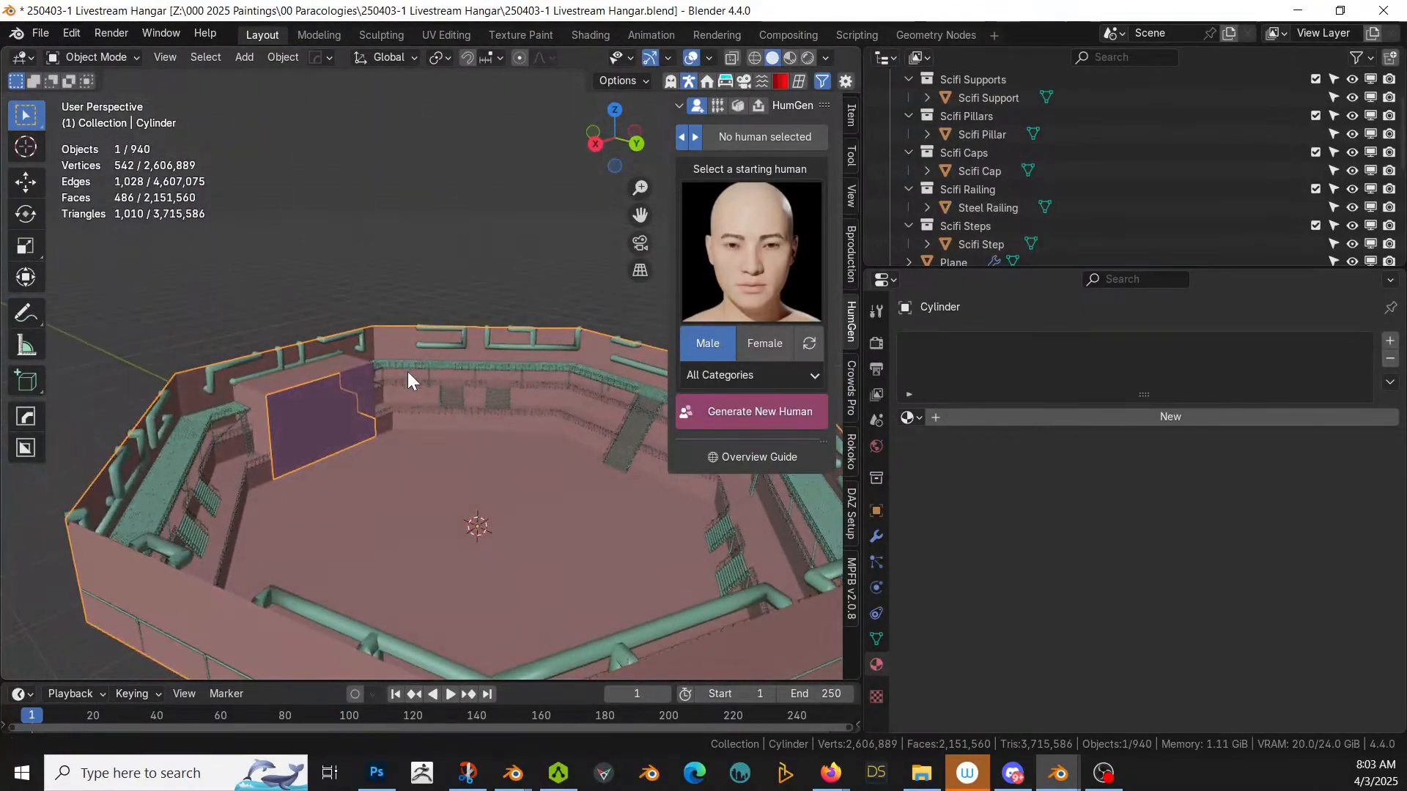
pyautogui.press('F9')
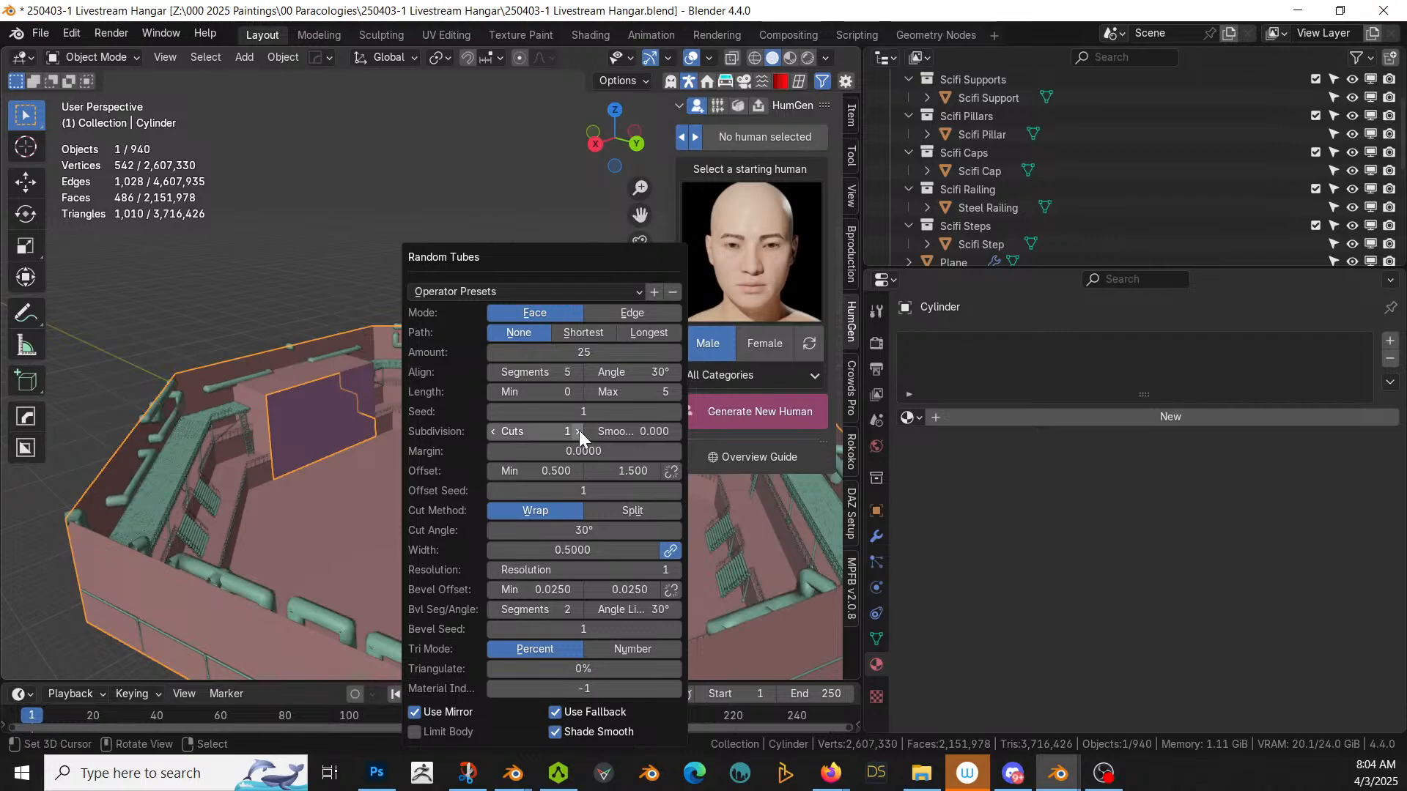
pyautogui.click(578, 451)
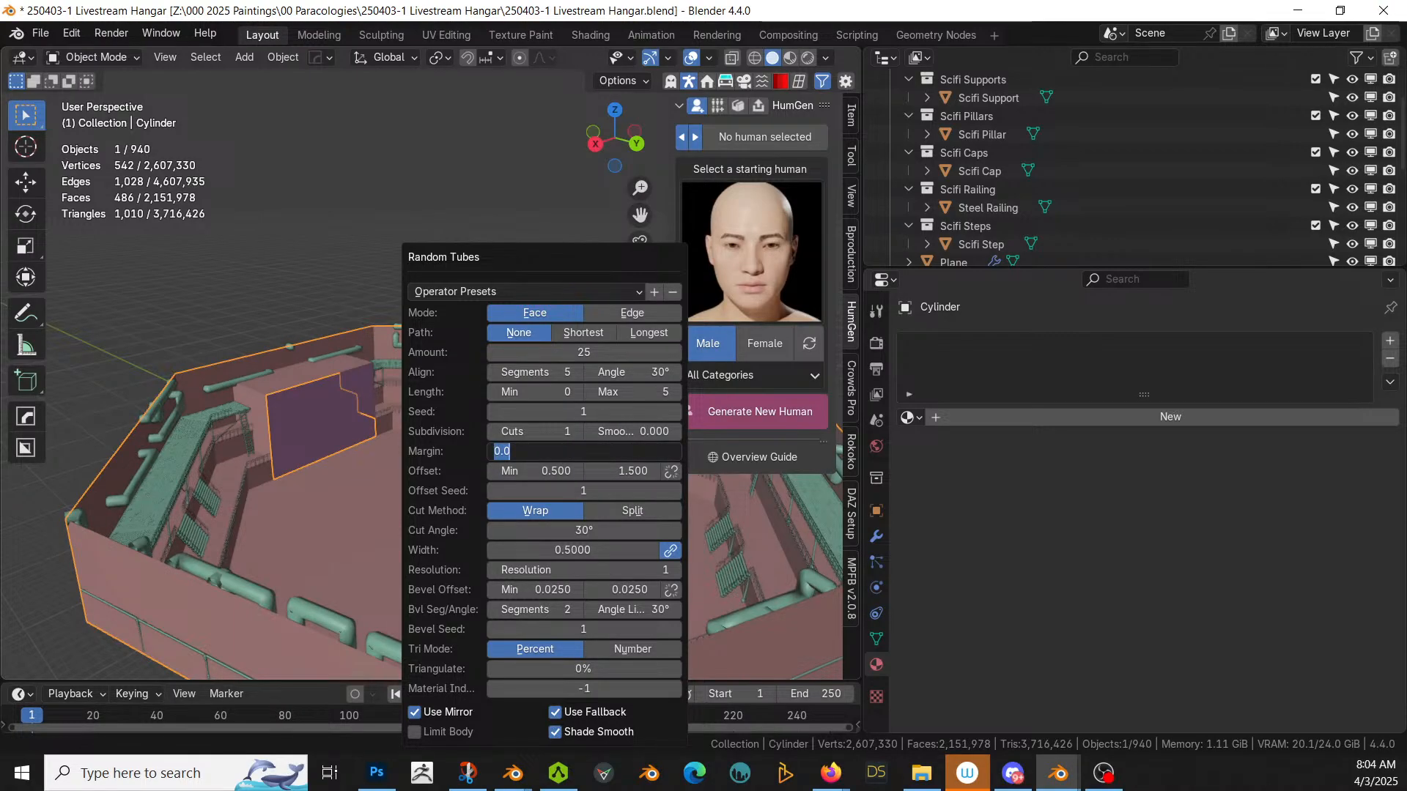
pyautogui.press('BackSpace')
pyautogui.press('Return')
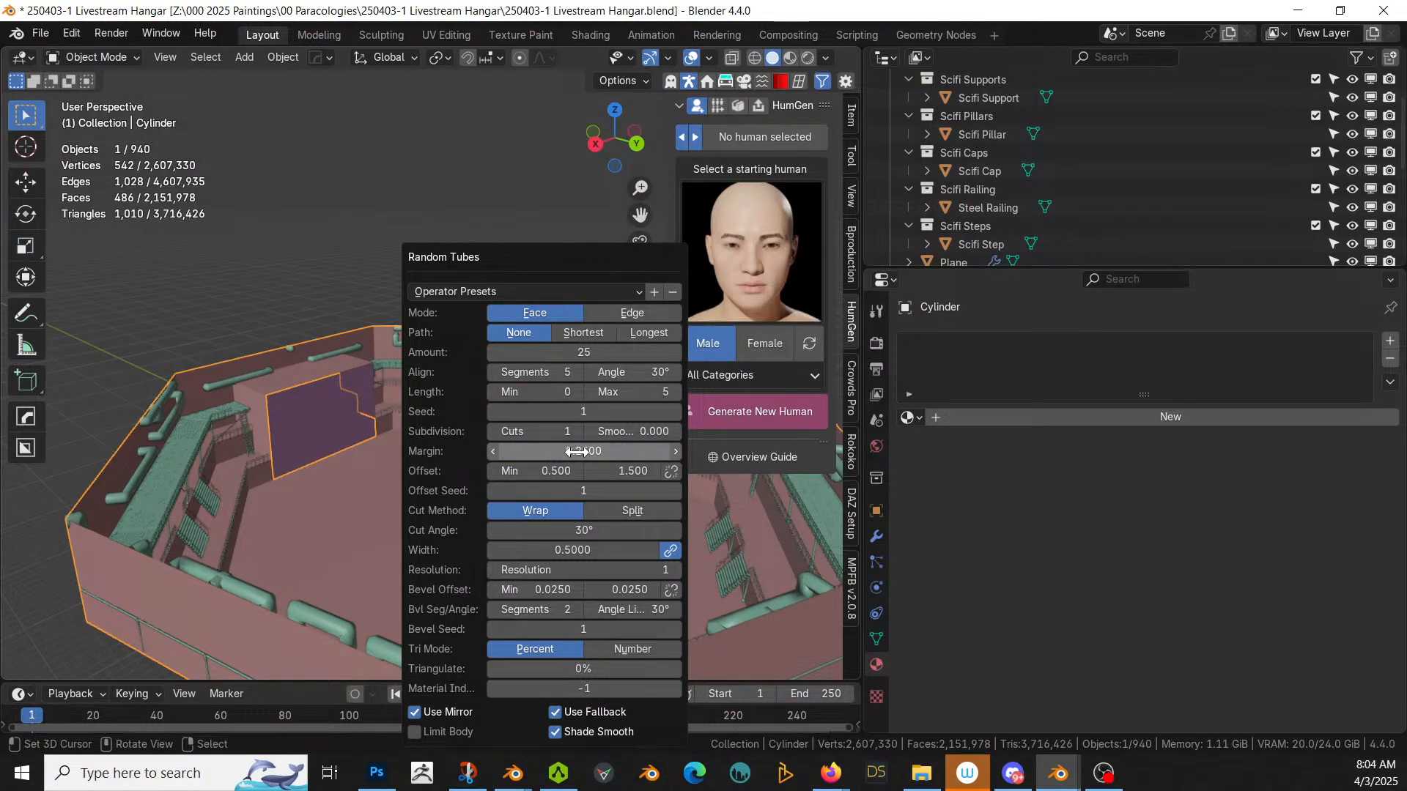
# Step: Increase the random tubes' margin to 0.55
pyautogui.moveTo(296, 547); pyautogui.dragTo(144, 554, button='middle')
pyautogui.press('KP_1')
pyautogui.press('F9')
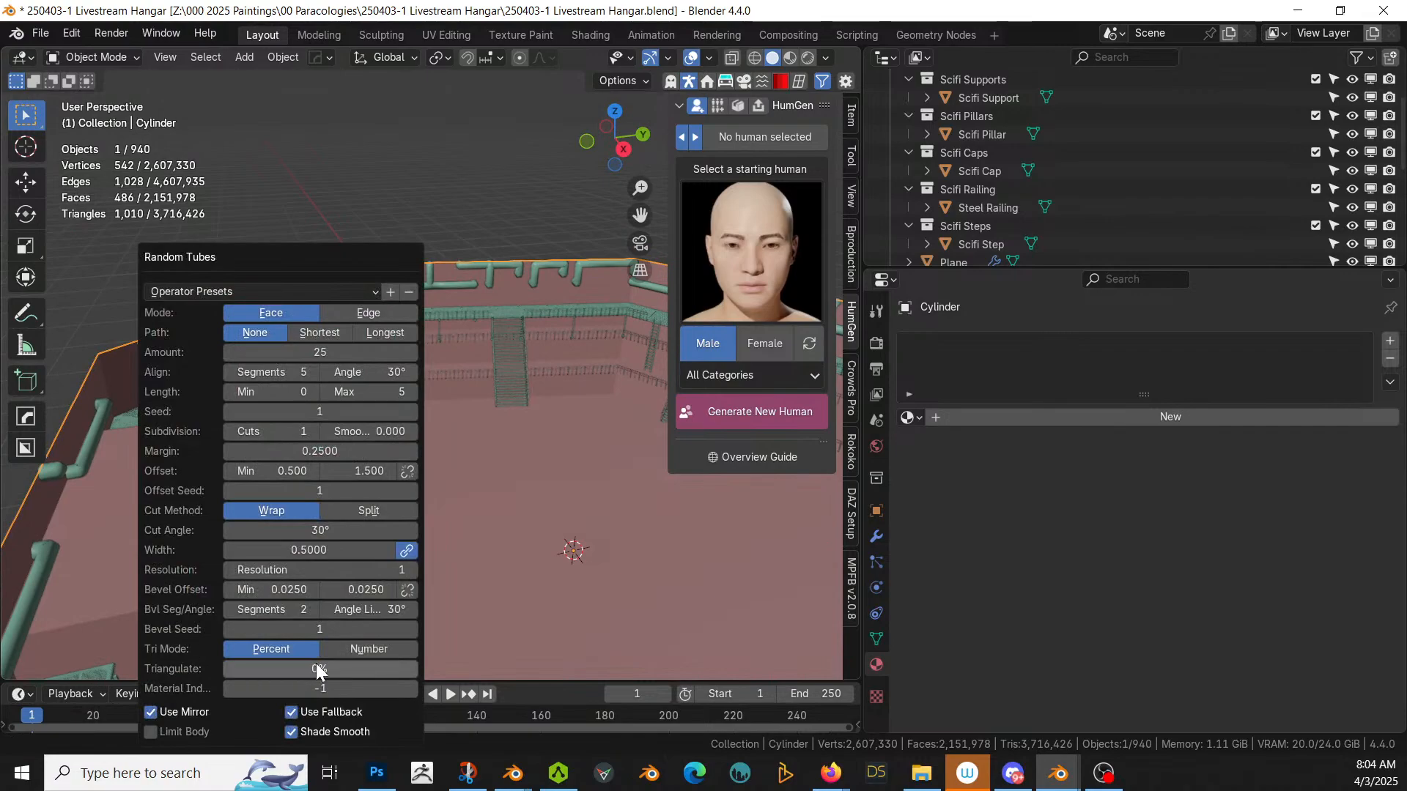
pyautogui.click(322, 452)
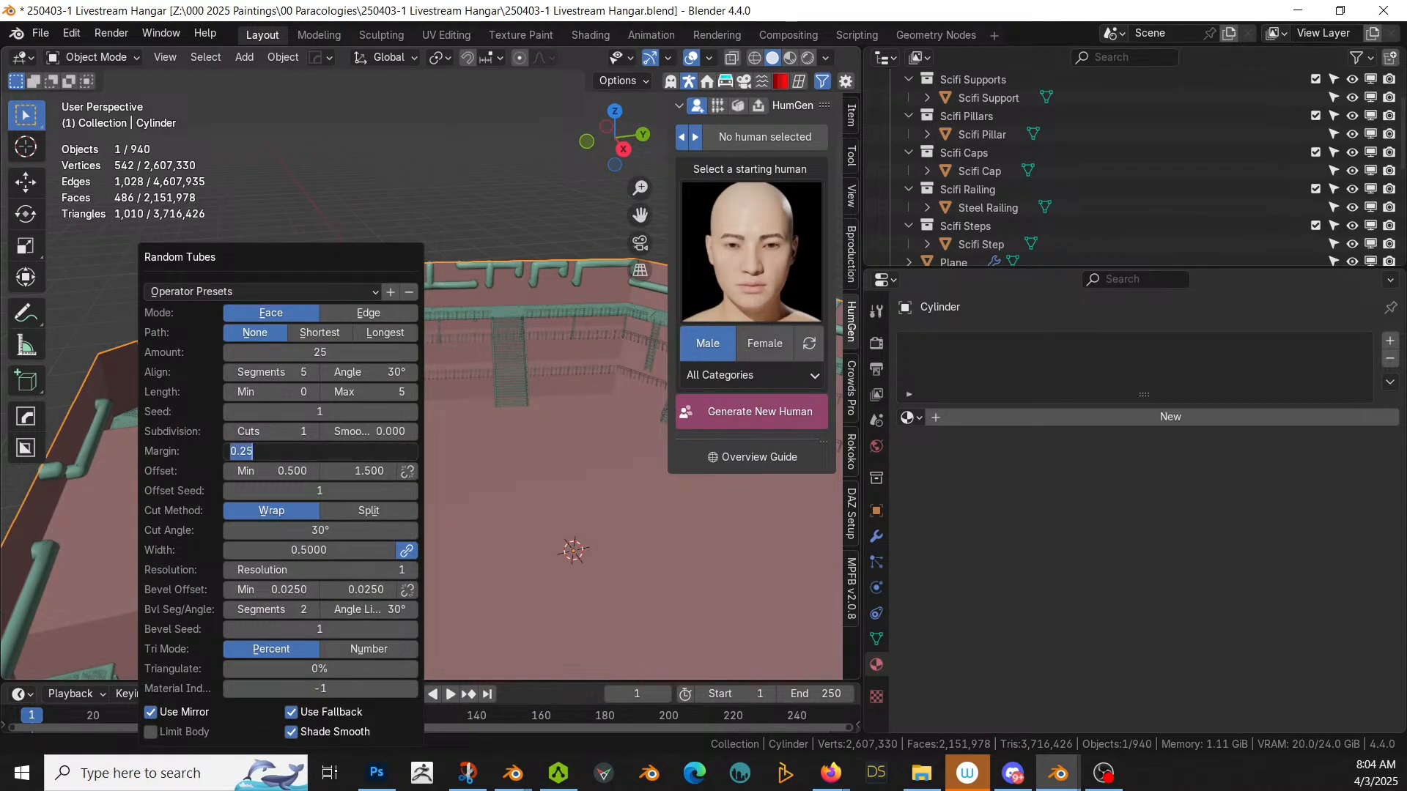
pyautogui.write('.5')
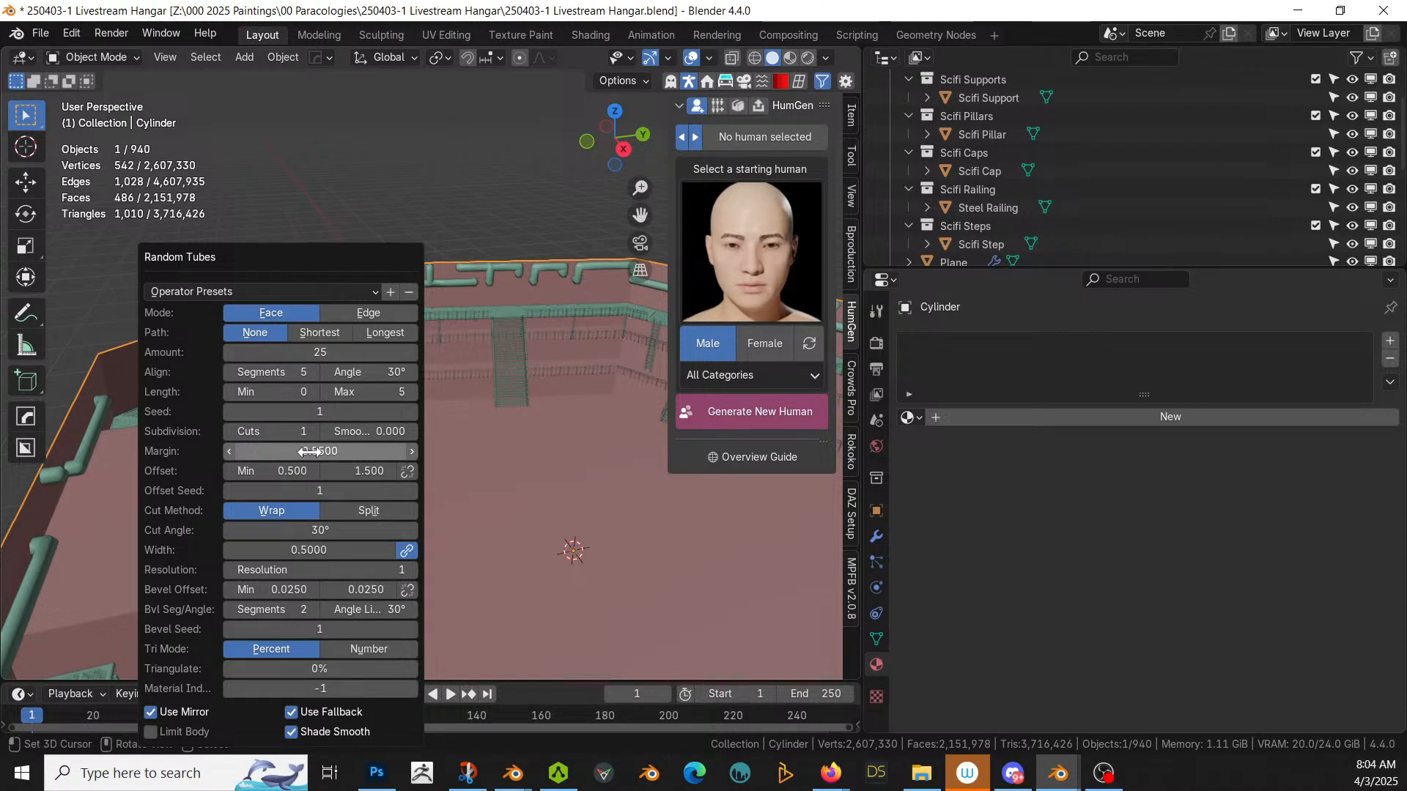
# Step: Enable Limit Body for the random tubes on the upper hangar wall
pyautogui.keyDown('shift'); pyautogui.moveTo(256, 466); pyautogui.dragTo(202, 561, button='middle'); pyautogui.keyUp('shift')
pyautogui.scroll(2, 432, 469)
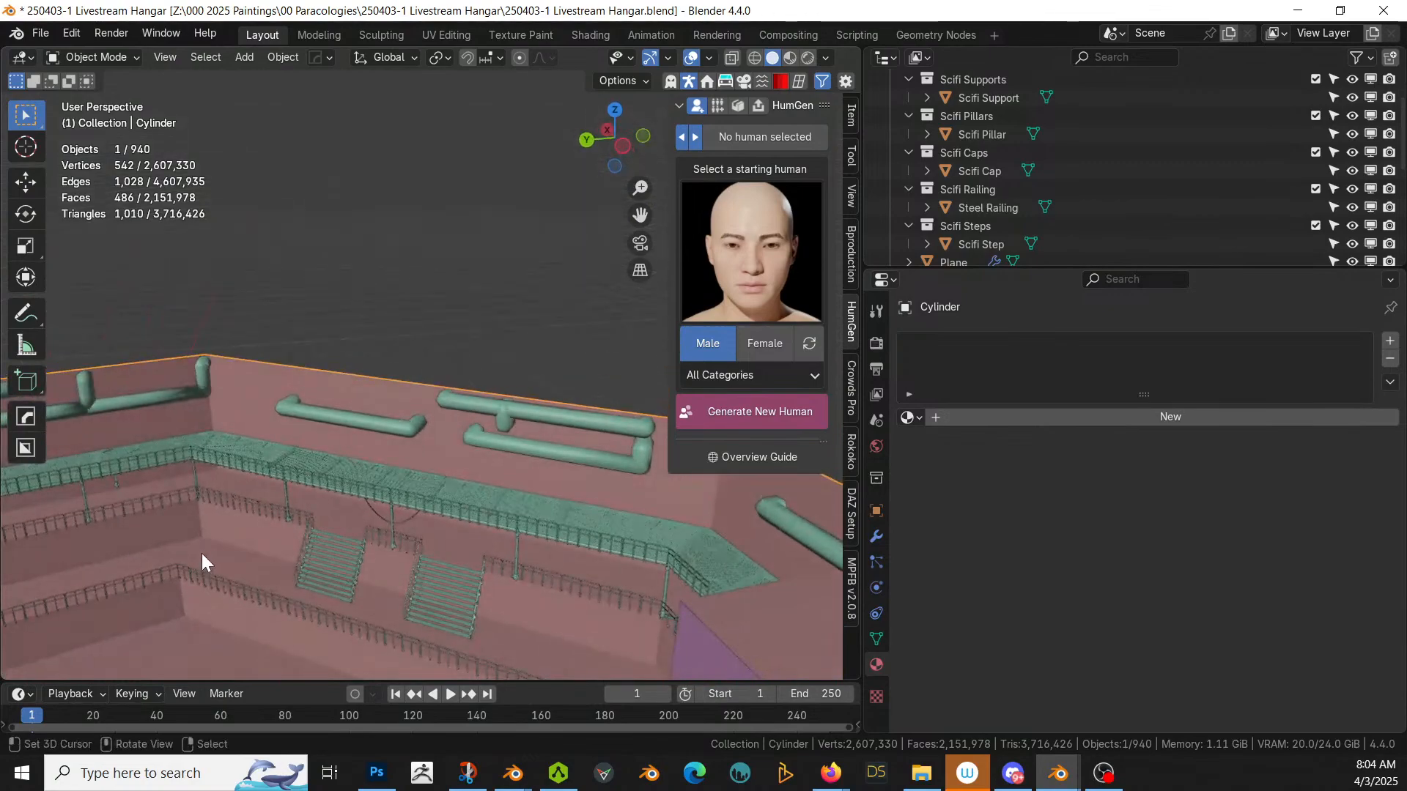
pyautogui.press('F9')
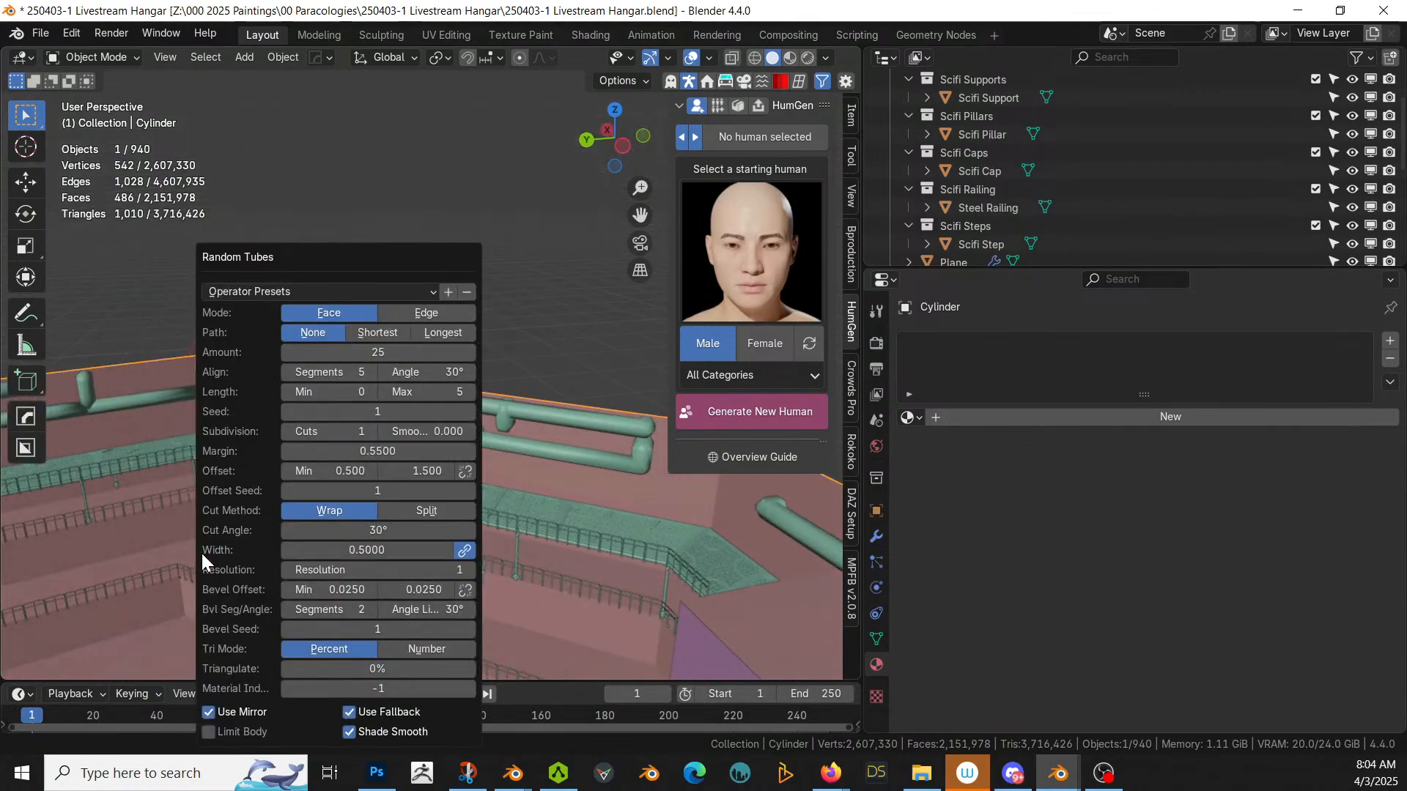
pyautogui.click(210, 732)
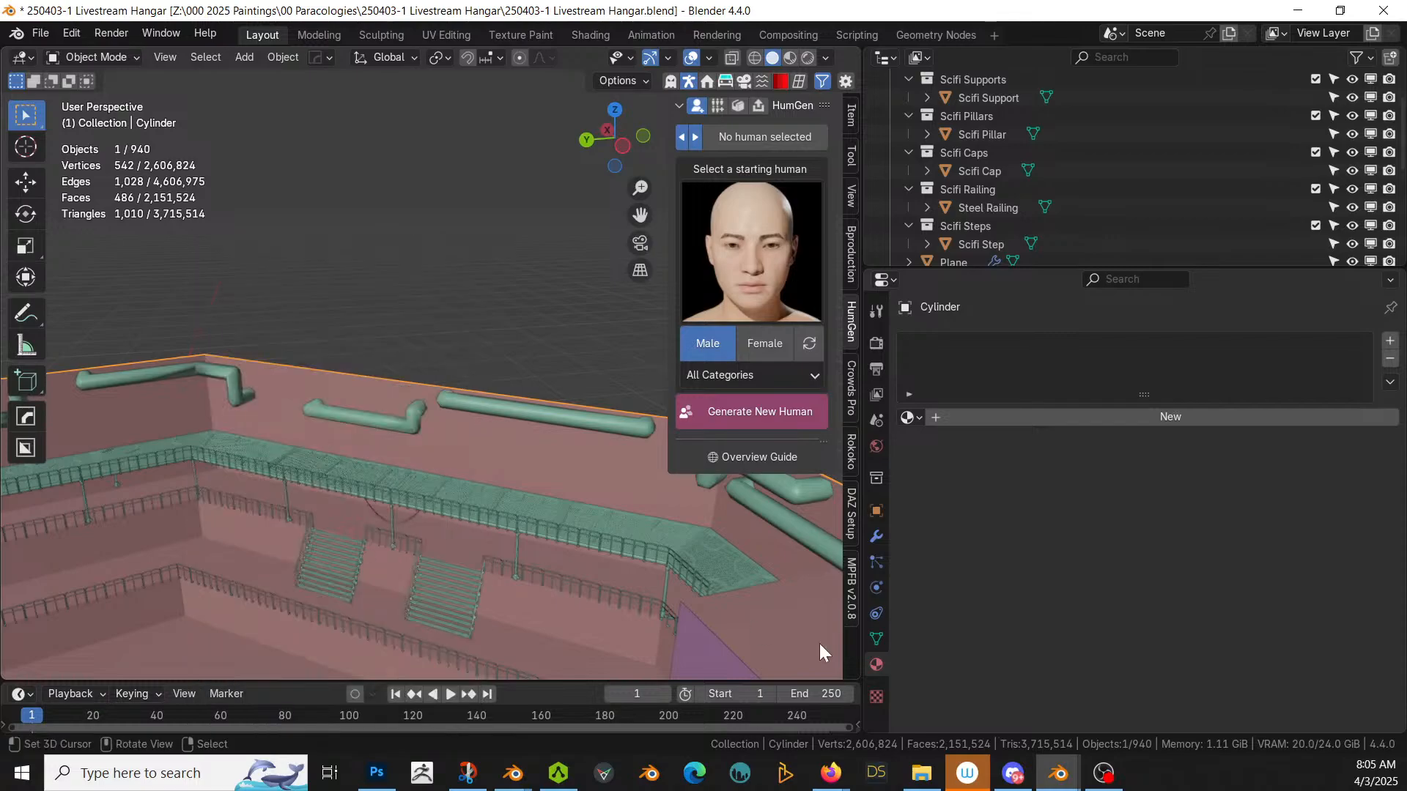
# Step: Raise the amount of random tubes on the hangar wall to 40
pyautogui.moveTo(587, 605)
pyautogui.mouseDown(button='middle')
pyautogui.moveTo(372, 639)
pyautogui.moveTo(25, 649)
pyautogui.moveTo(753, 660)
pyautogui.moveTo(685, 615)
pyautogui.moveTo(582, 600)
pyautogui.mouseUp(button='middle')
pyautogui.press('F9')
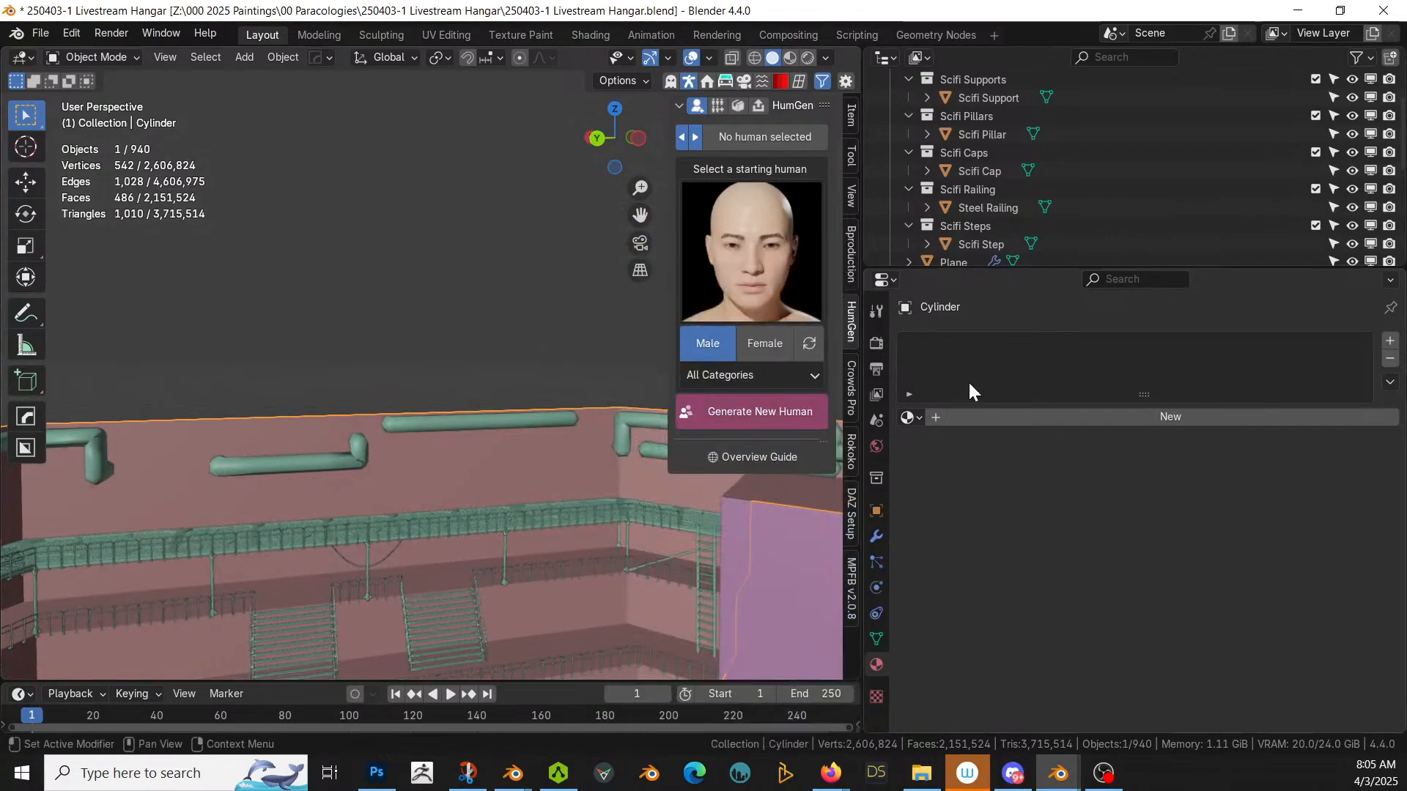
pyautogui.press('F9')
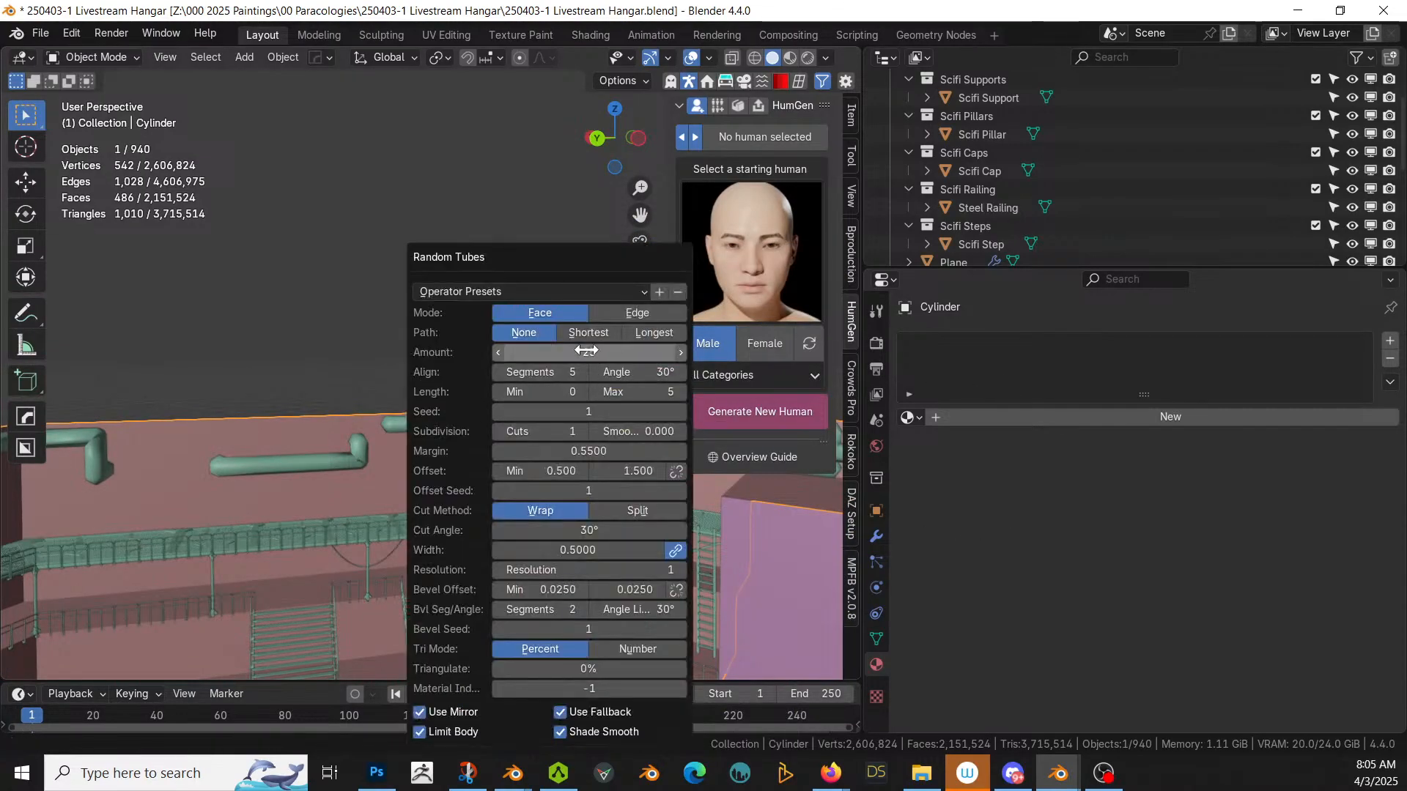
pyautogui.click(550, 352)
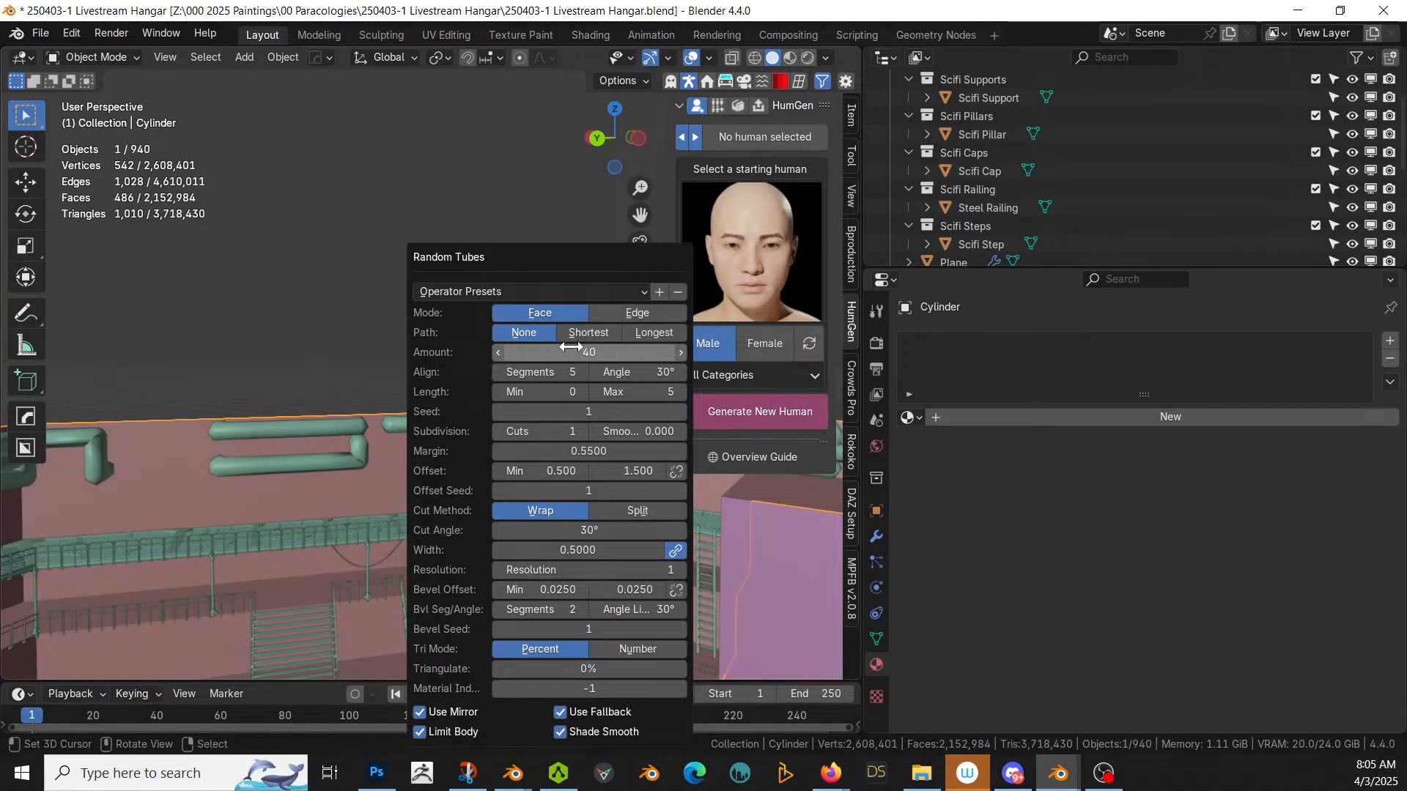
pyautogui.moveTo(300, 475); pyautogui.dragTo(336, 638, button='middle')
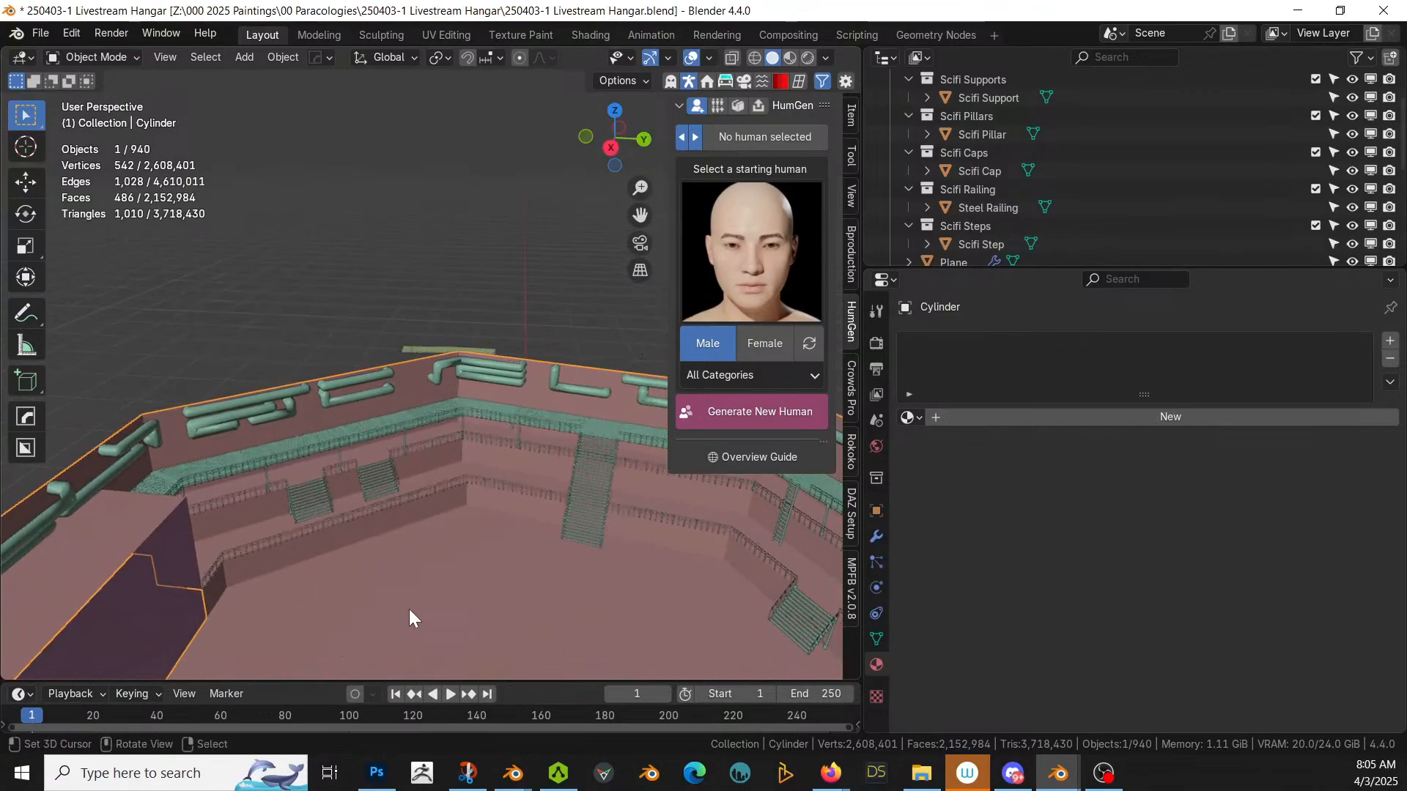
# Step: Set the margin of the hangar wall's random tubes to 0.75
pyautogui.press('F9')
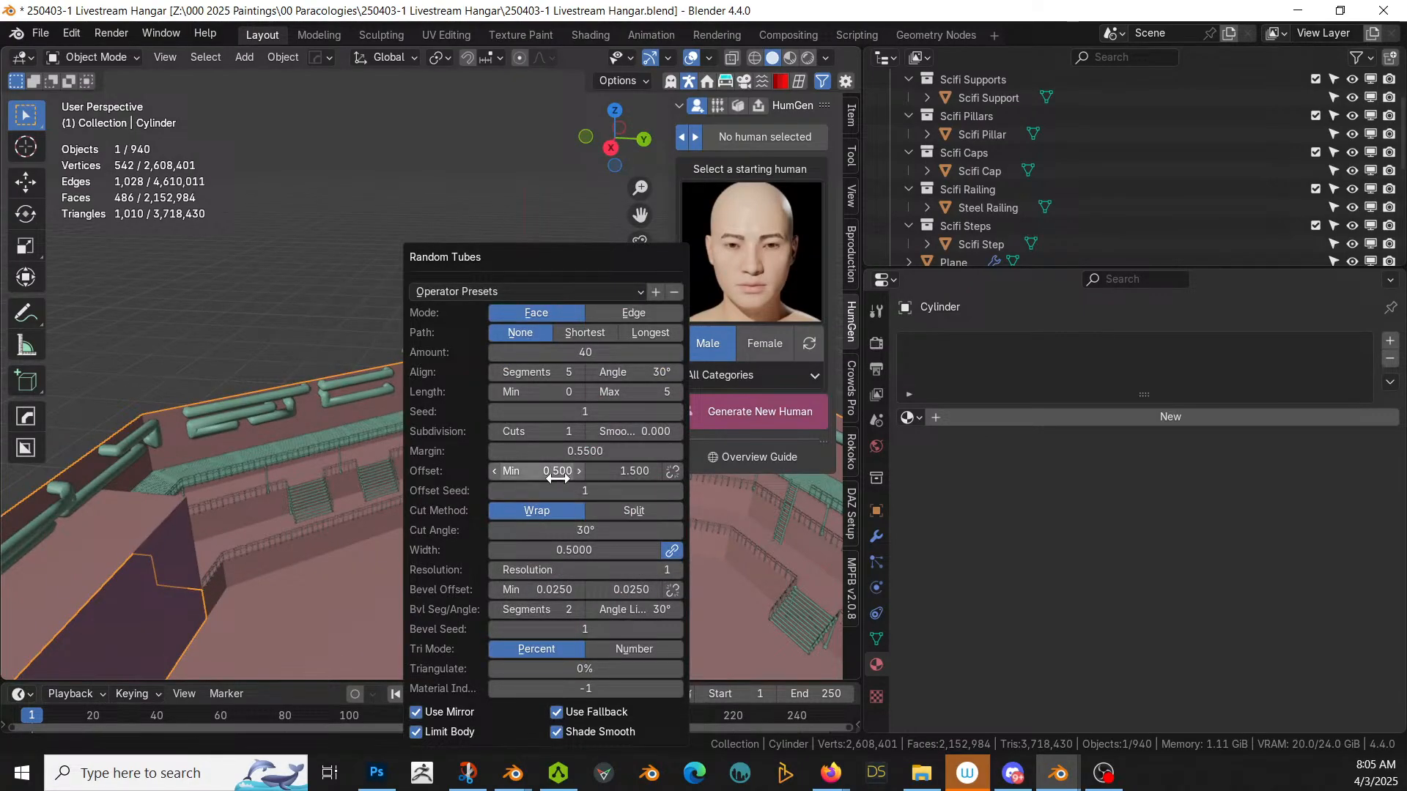
pyautogui.click(560, 452)
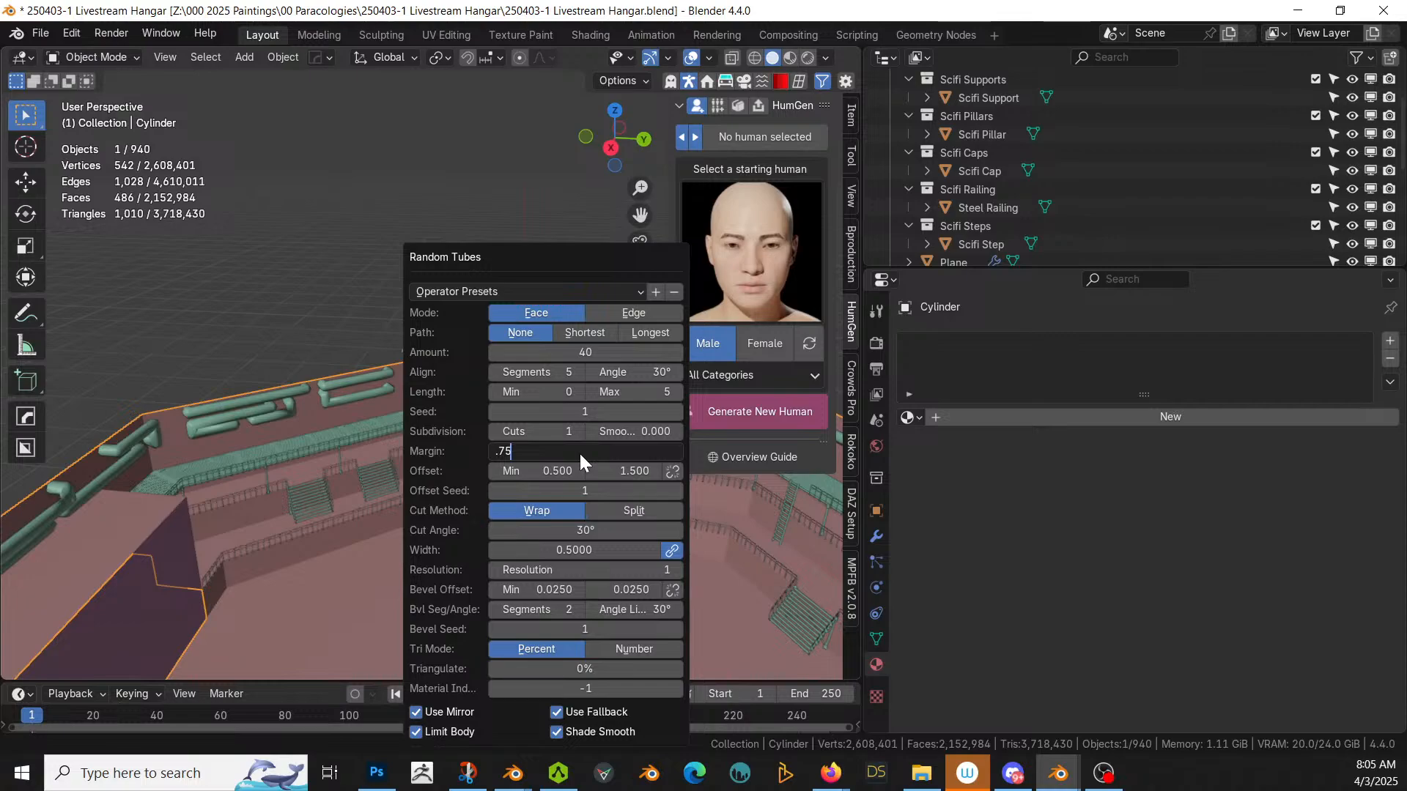
pyautogui.press('Return')
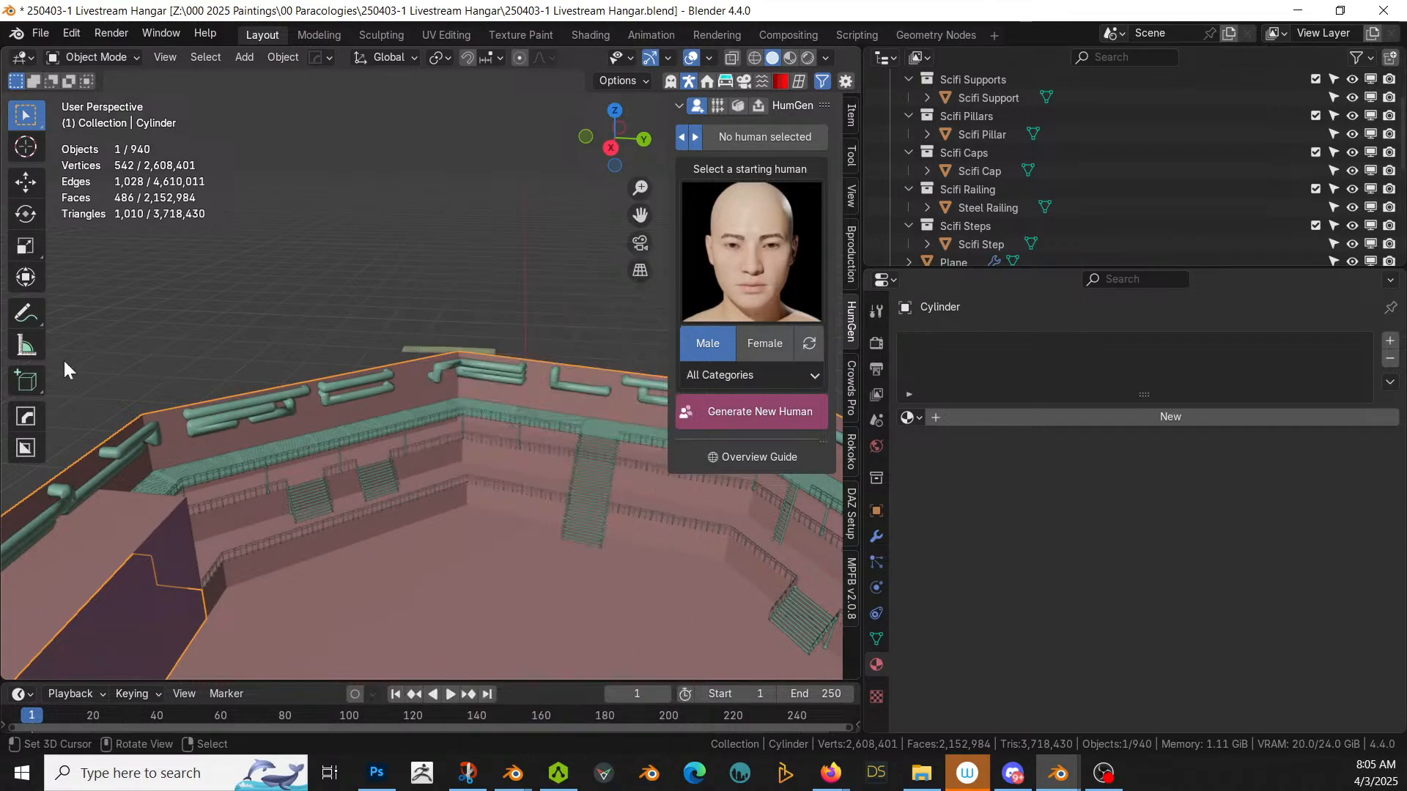
# Step: Set the width of the hangar wall's random tubes to 0.33
pyautogui.moveTo(424, 365); pyautogui.dragTo(147, 389, button='middle')
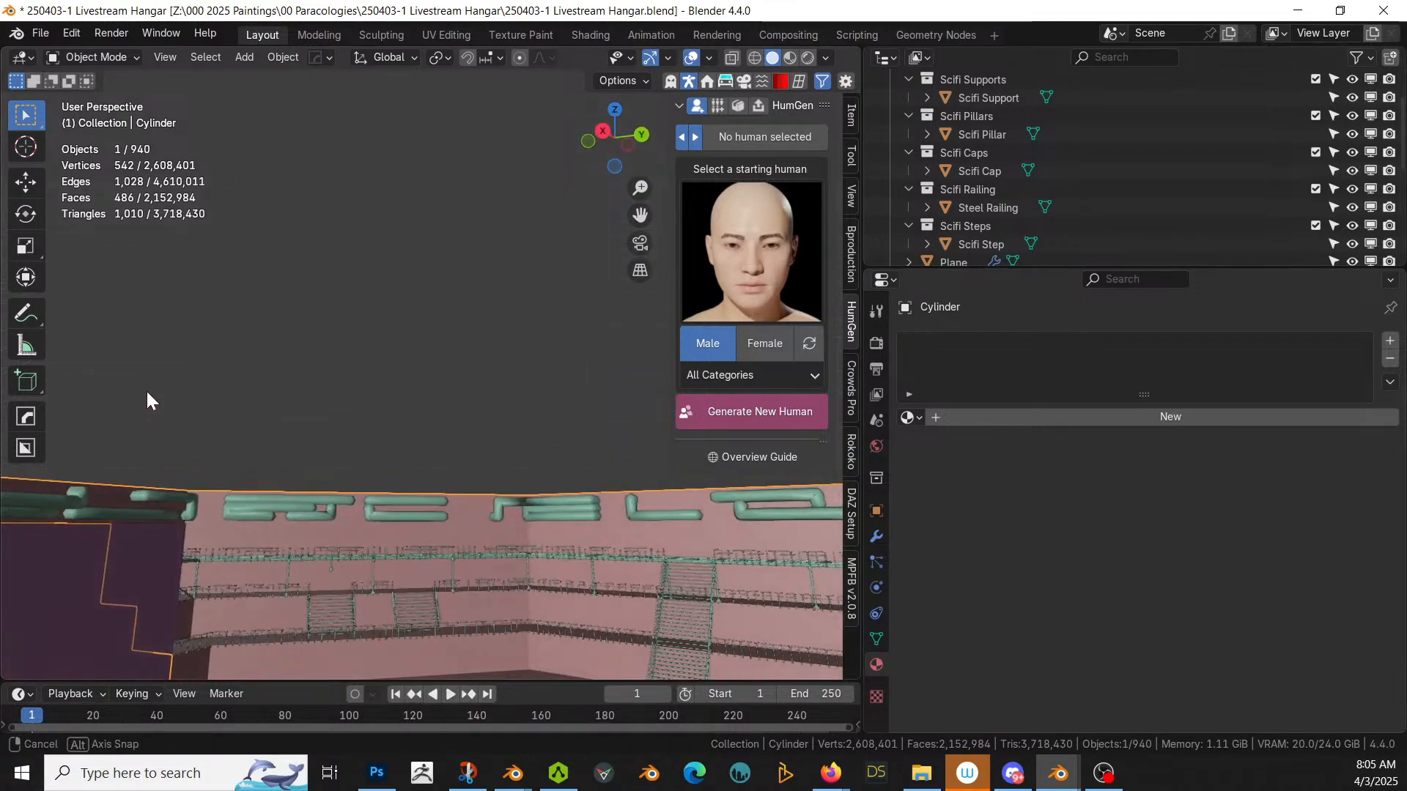
pyautogui.press('F9')
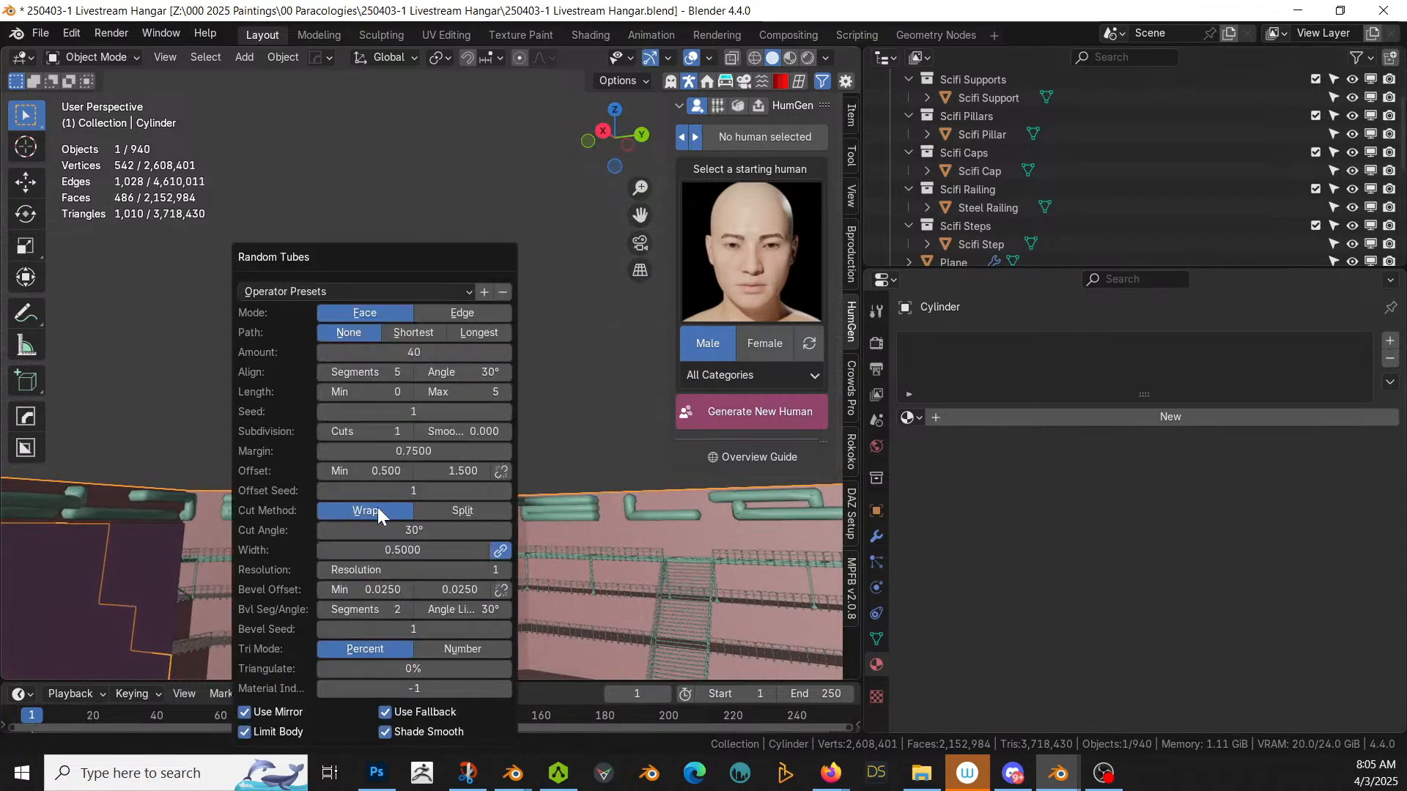
pyautogui.click(411, 550)
pyautogui.press('BackSpace')
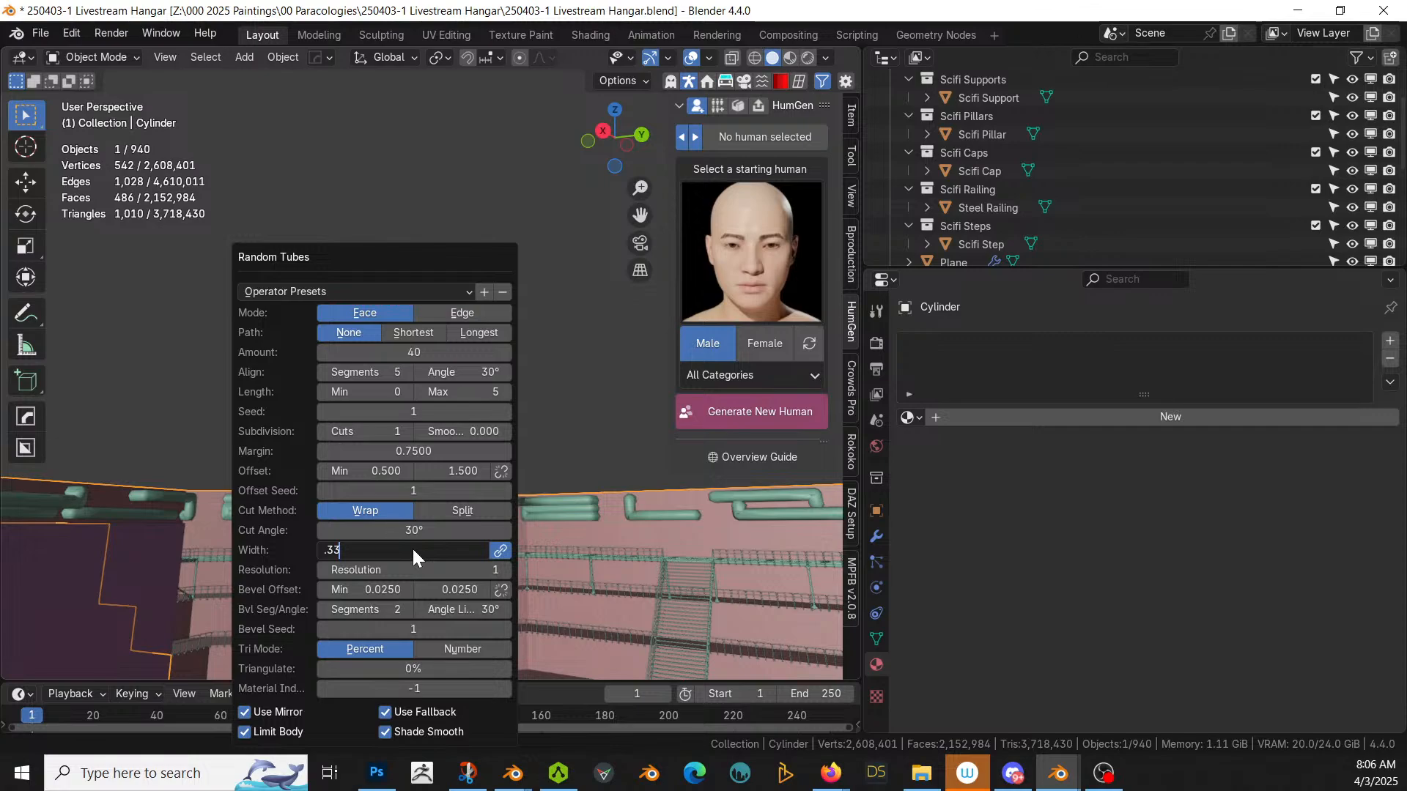
pyautogui.press('Return')
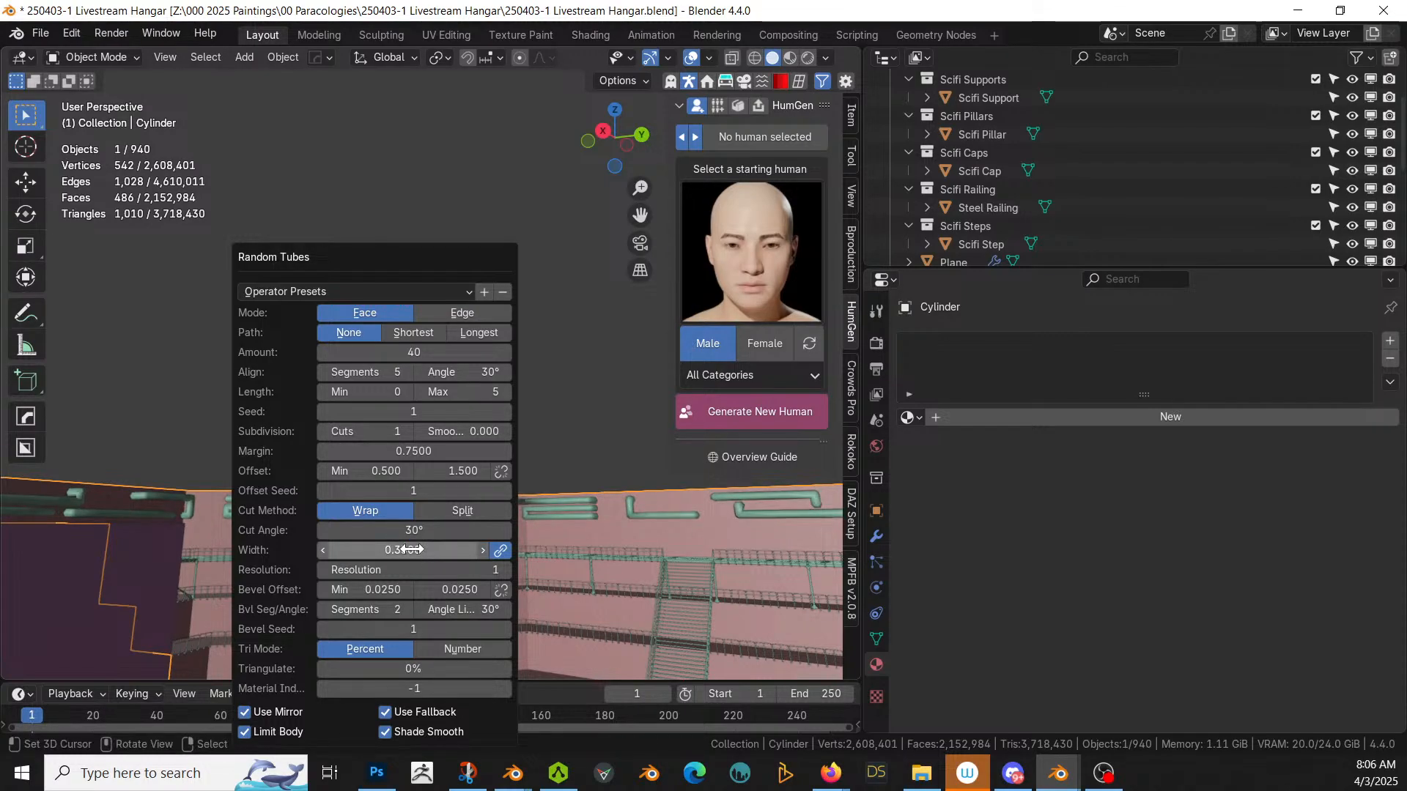
pyautogui.press('Escape')
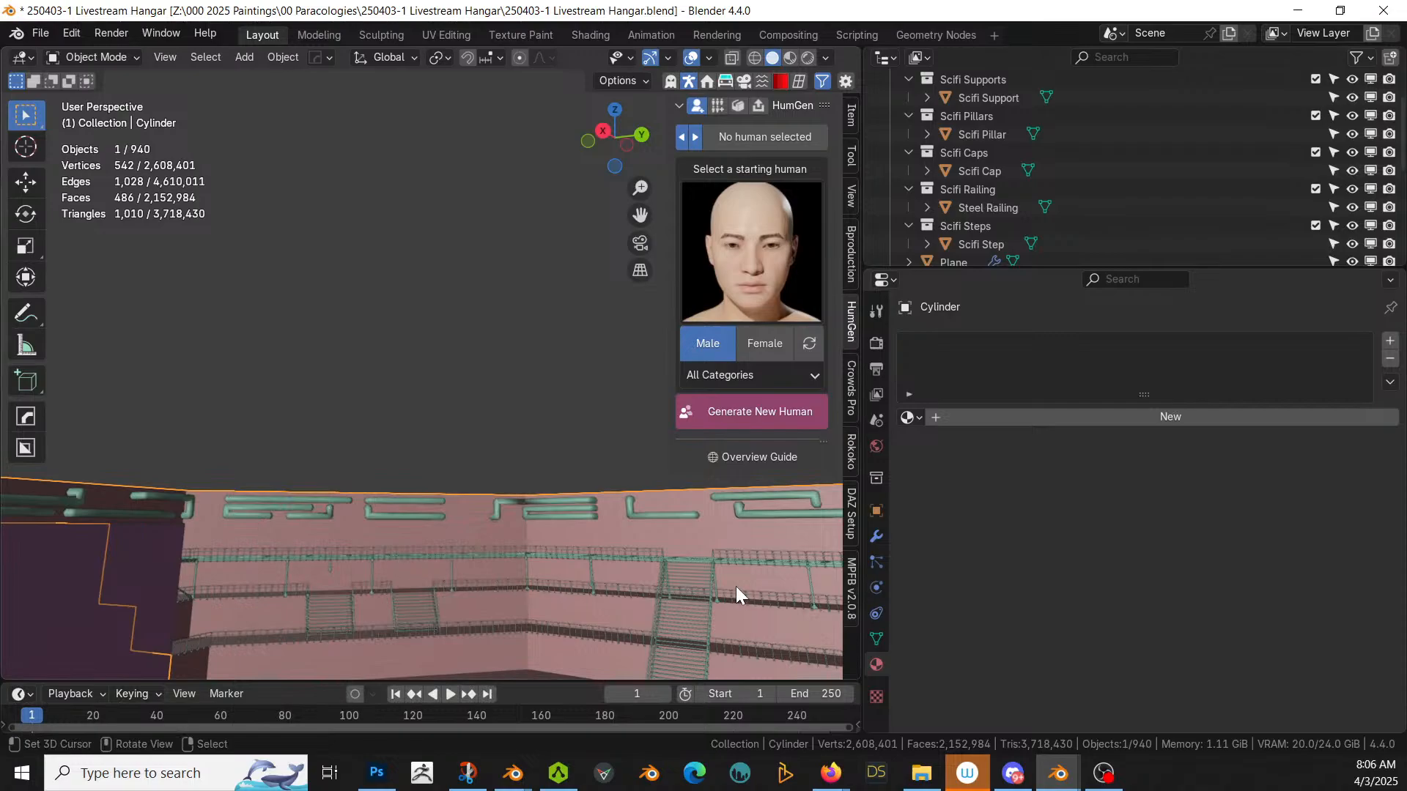
pyautogui.moveTo(735, 586); pyautogui.dragTo(485, 557, button='middle')
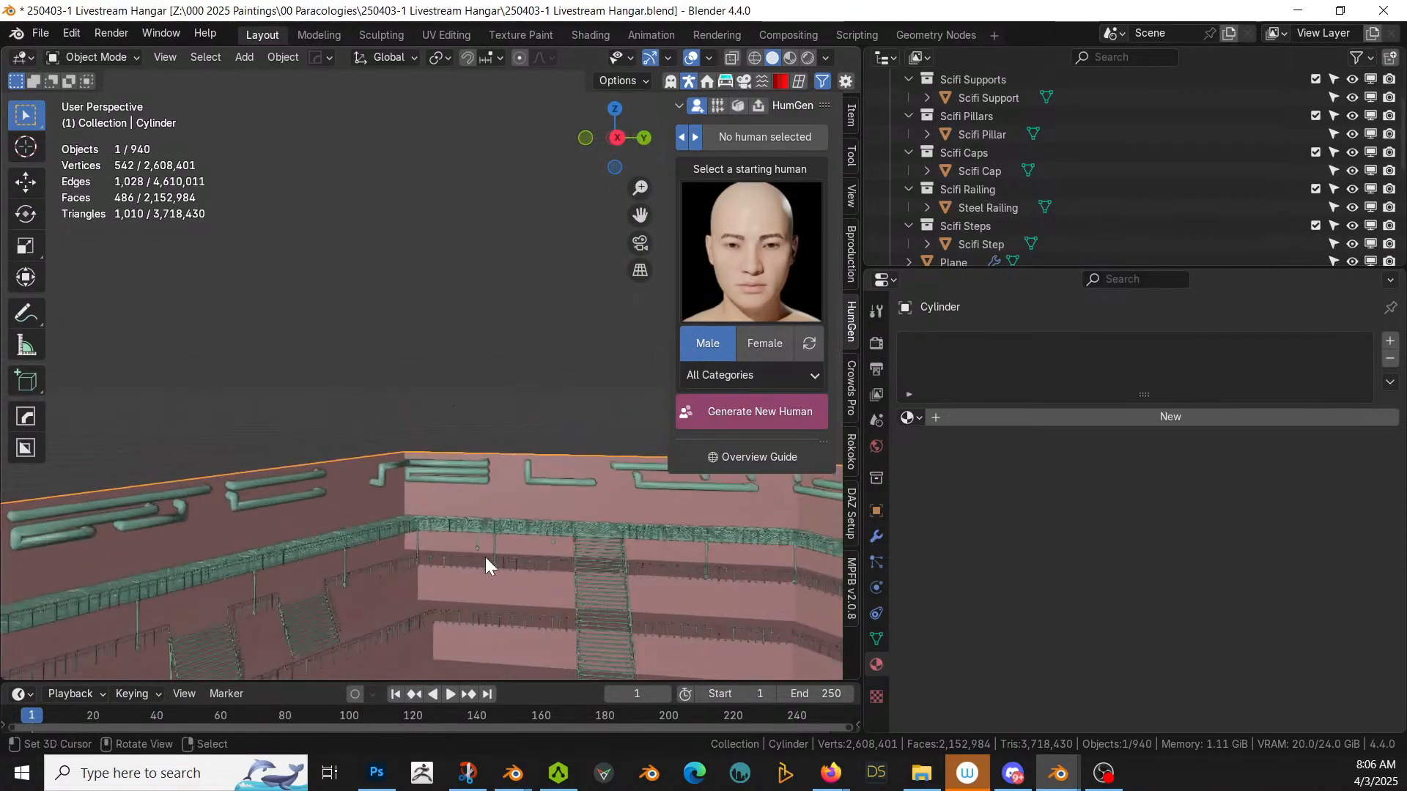
pyautogui.scroll(5, 485, 556)
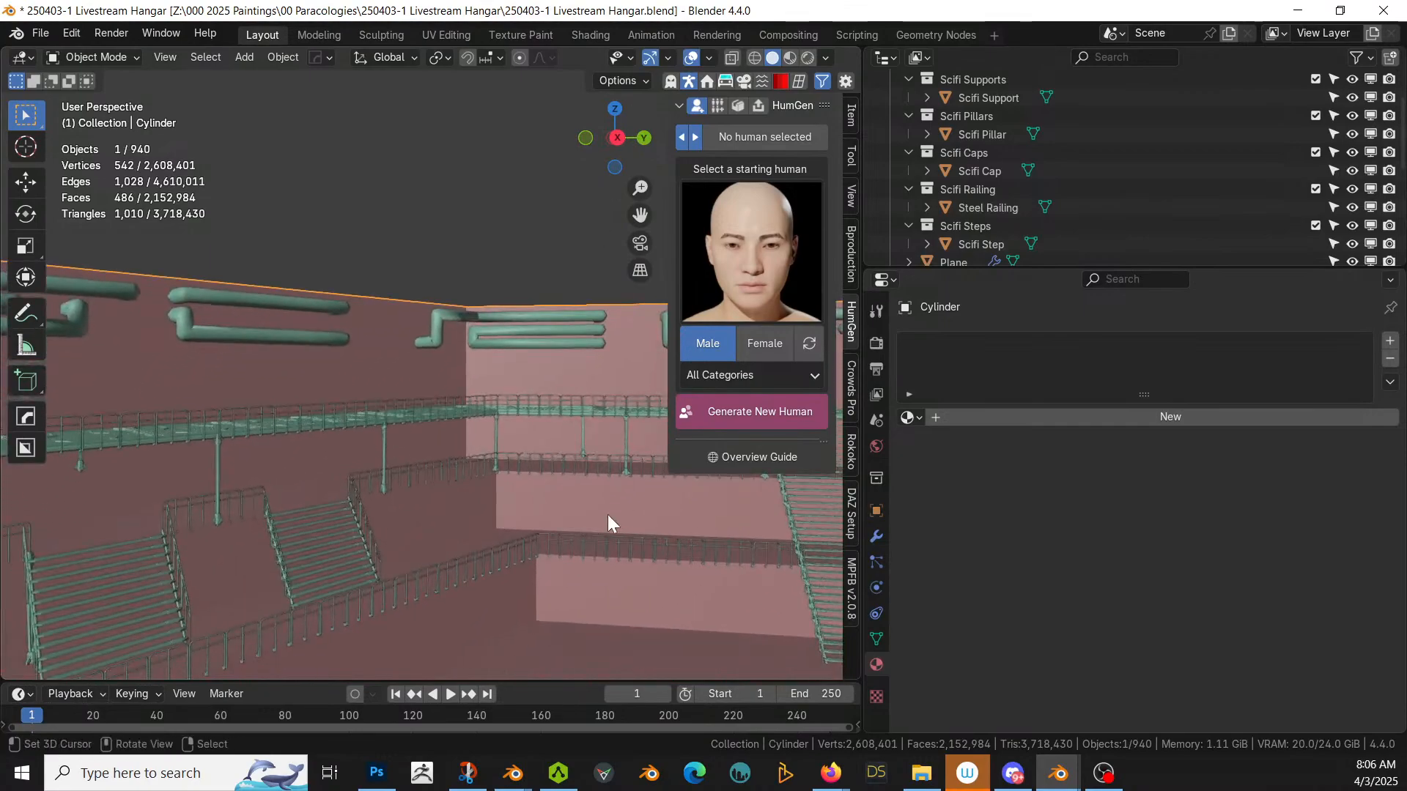
pyautogui.moveTo(608, 515); pyautogui.dragTo(422, 529, button='middle')
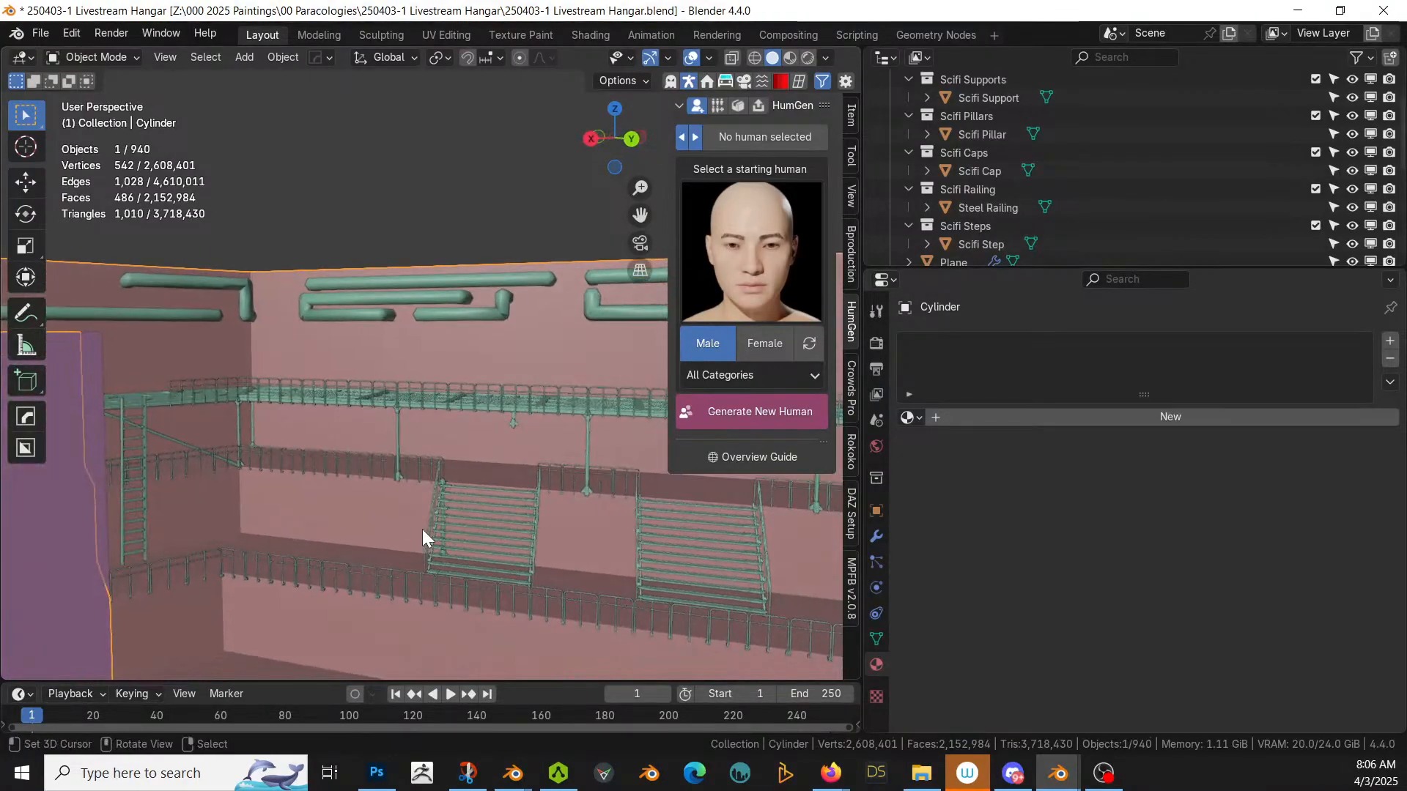
pyautogui.press('F9')
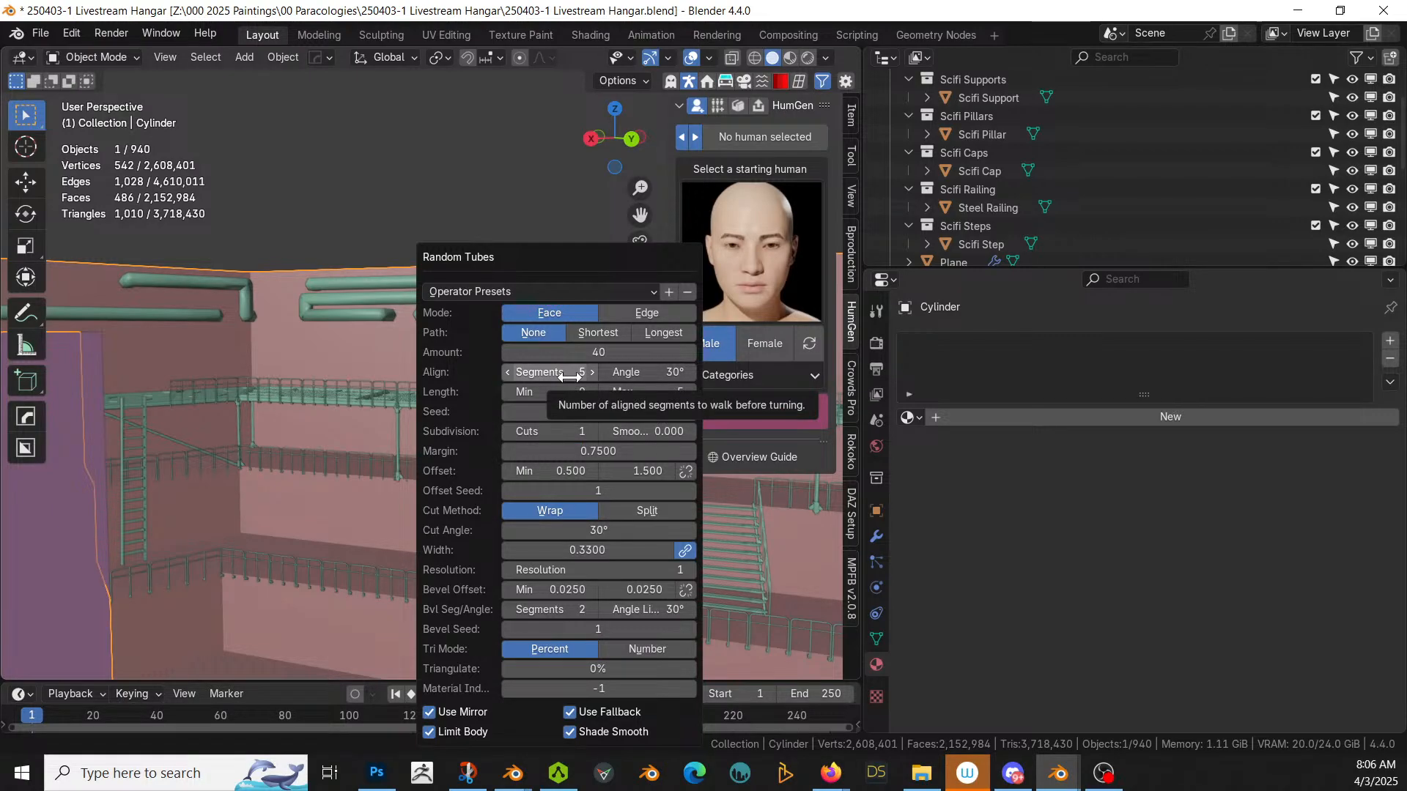
# Step: Add the generated wall pipes to the selection and apply Random Flow Flanges/Couplings to them, limited to Body
pyautogui.scroll(-7, 493, 486)
pyautogui.moveTo(455, 467); pyautogui.dragTo(644, 201, button='middle')
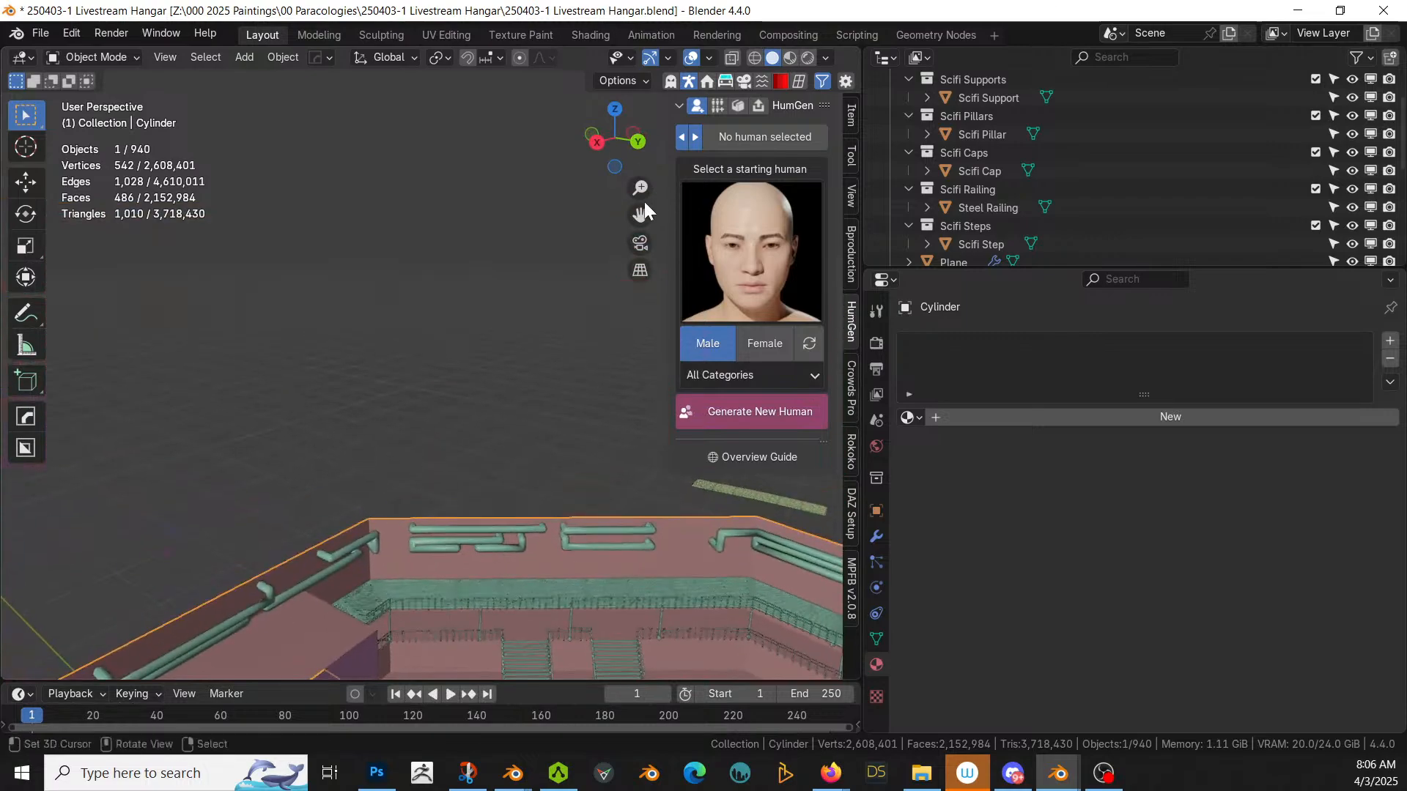
pyautogui.keyDown('shift'); pyautogui.click(473, 527); pyautogui.keyUp('shift')
pyautogui.hotkey('shift', 'q')
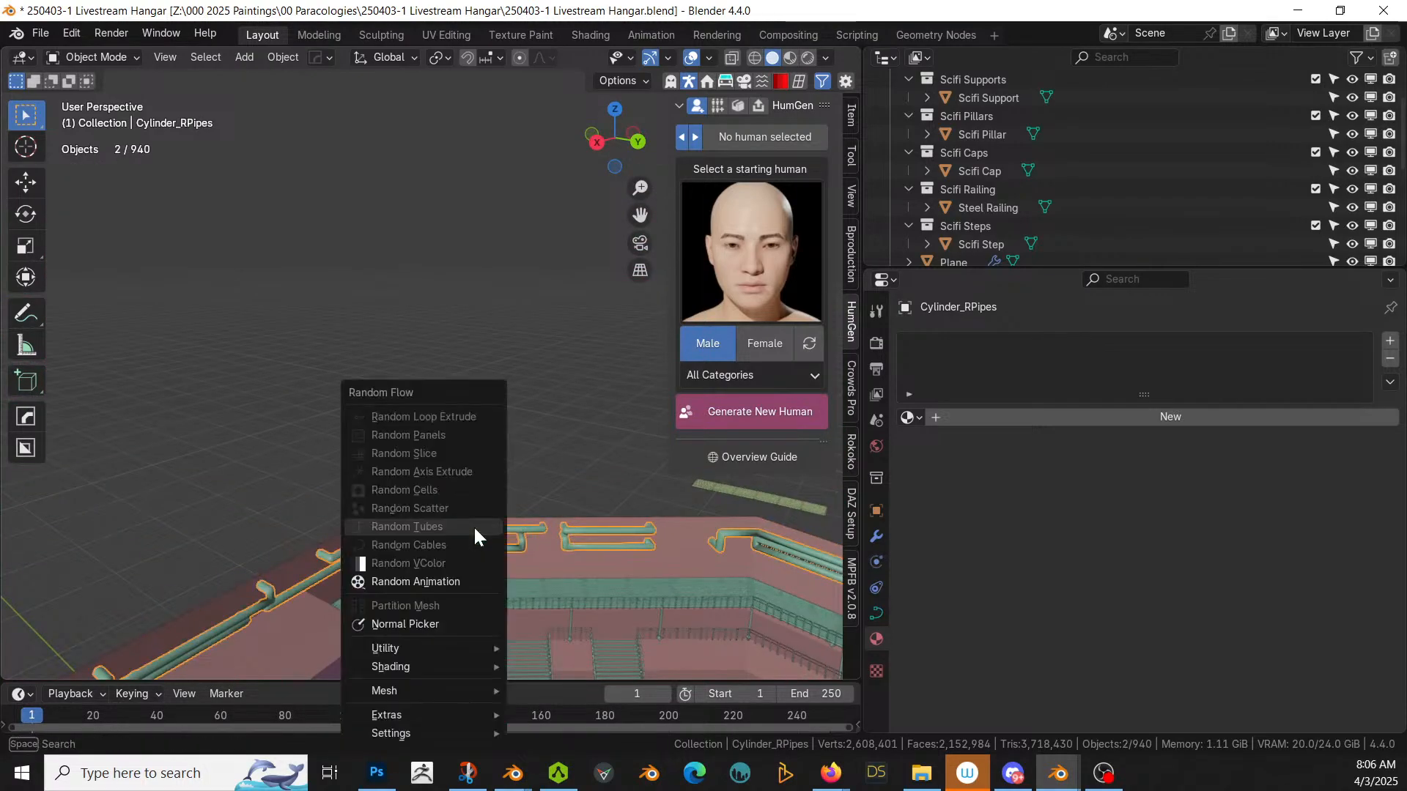
pyautogui.moveTo(423, 689)
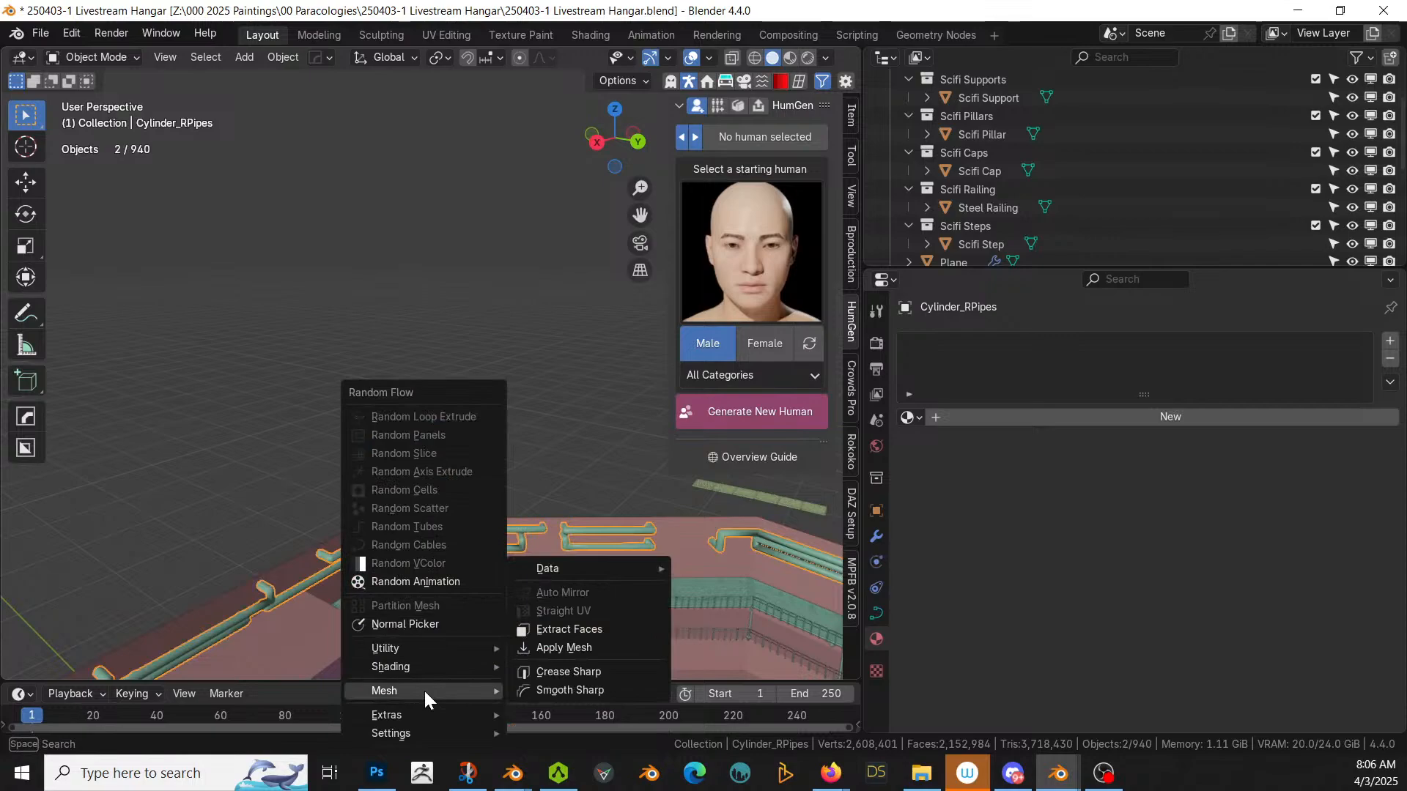
pyautogui.moveTo(424, 645)
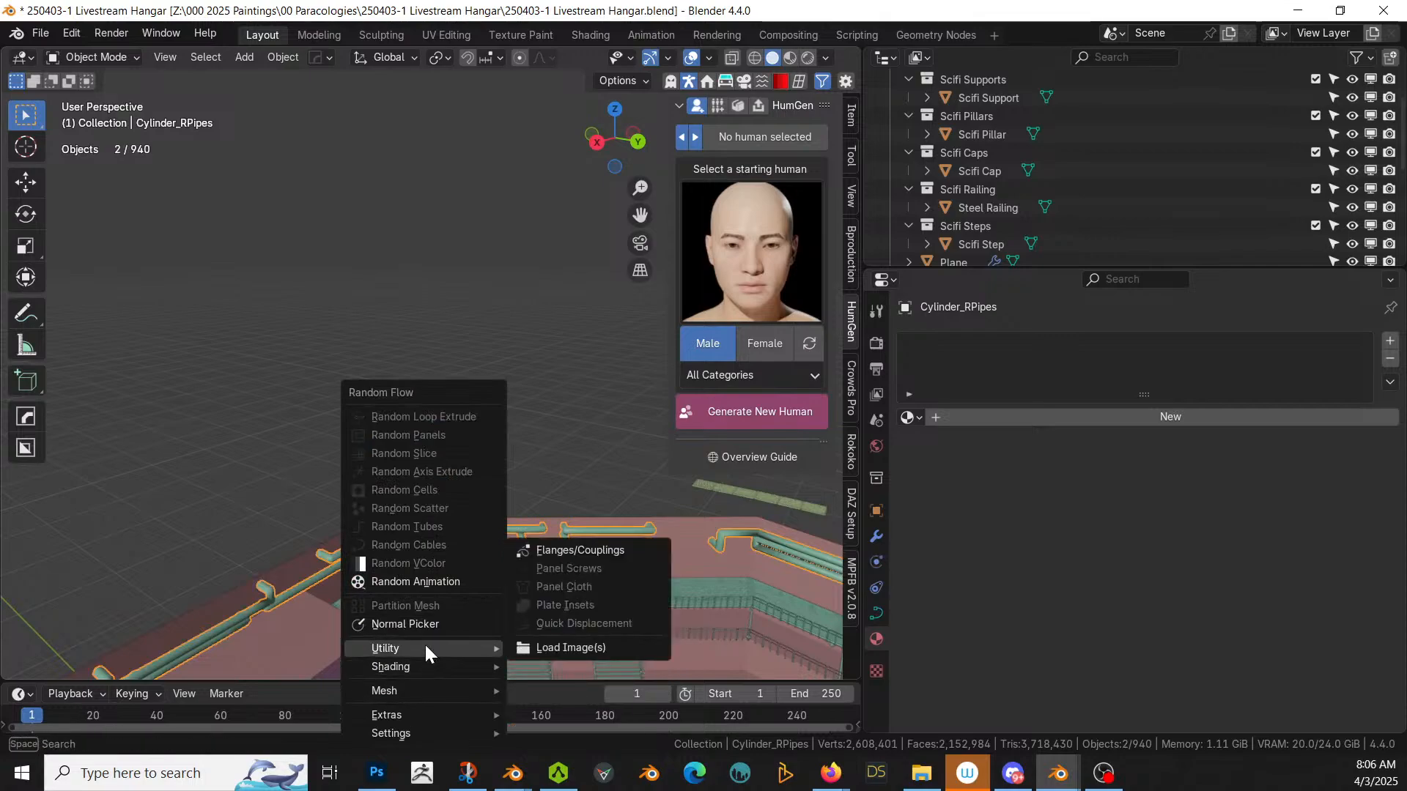
pyautogui.click(636, 548)
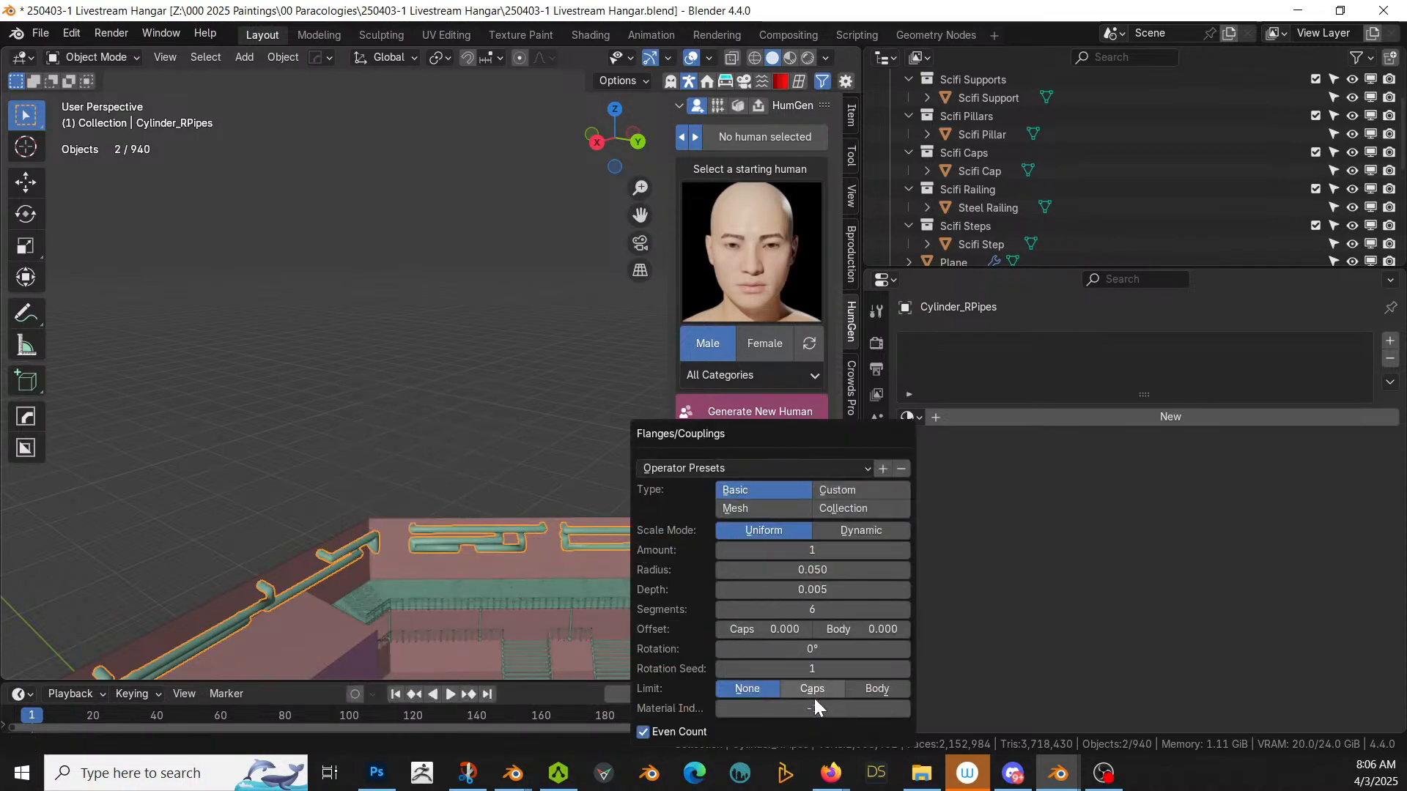
pyautogui.click(880, 691)
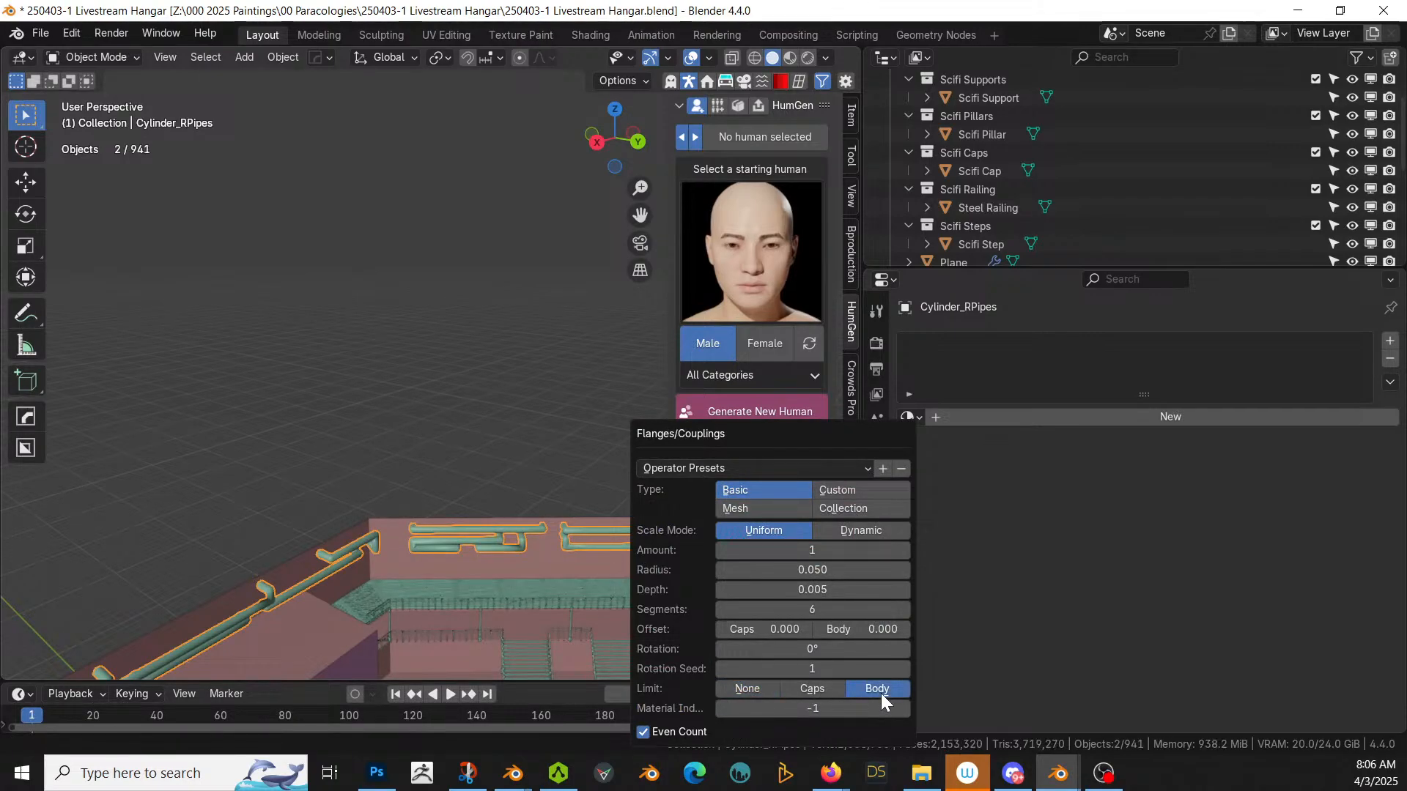
# Step: Switch the pipe flanges to the Custom type and import the flange03_hvy mesh
pyautogui.click(858, 490)
pyautogui.click(801, 531)
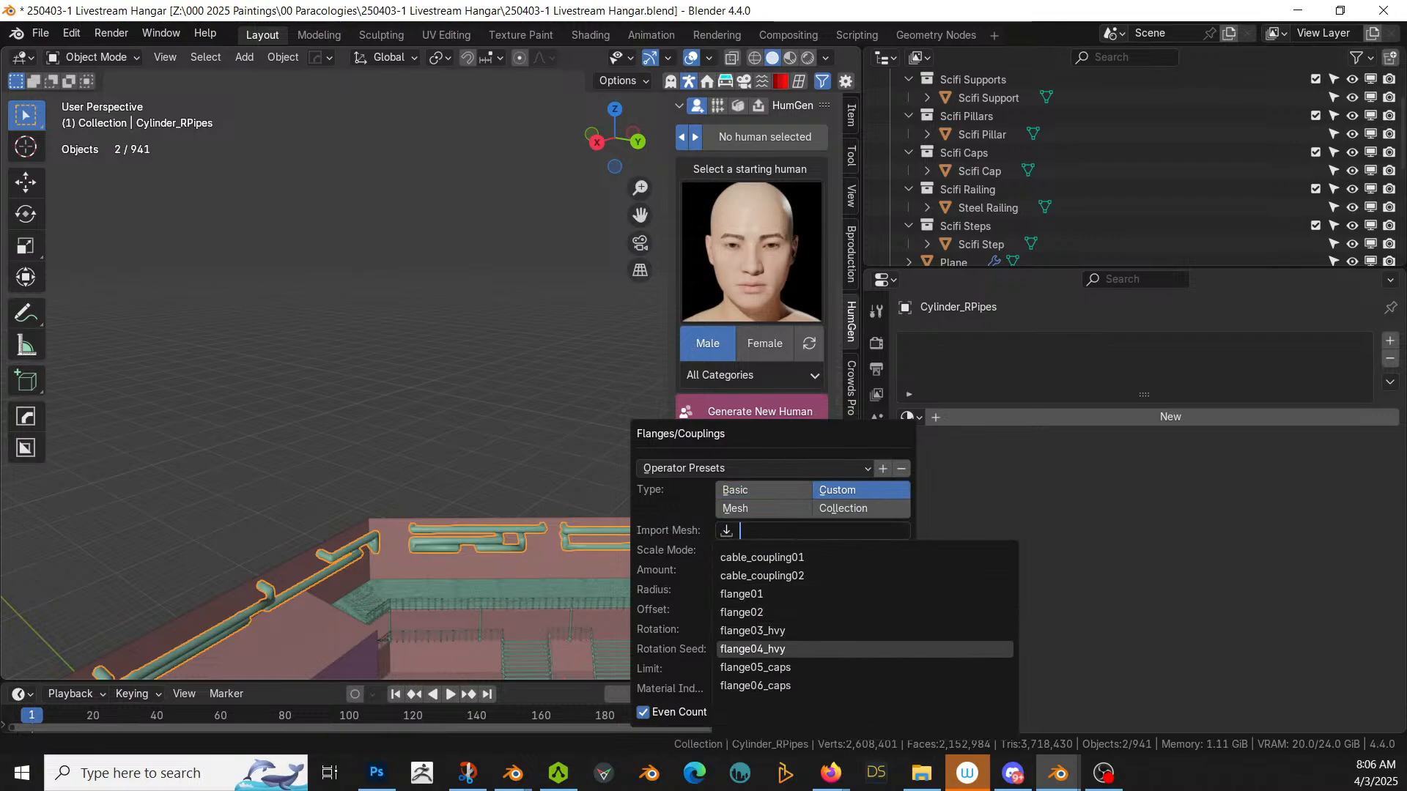
pyautogui.click(770, 630)
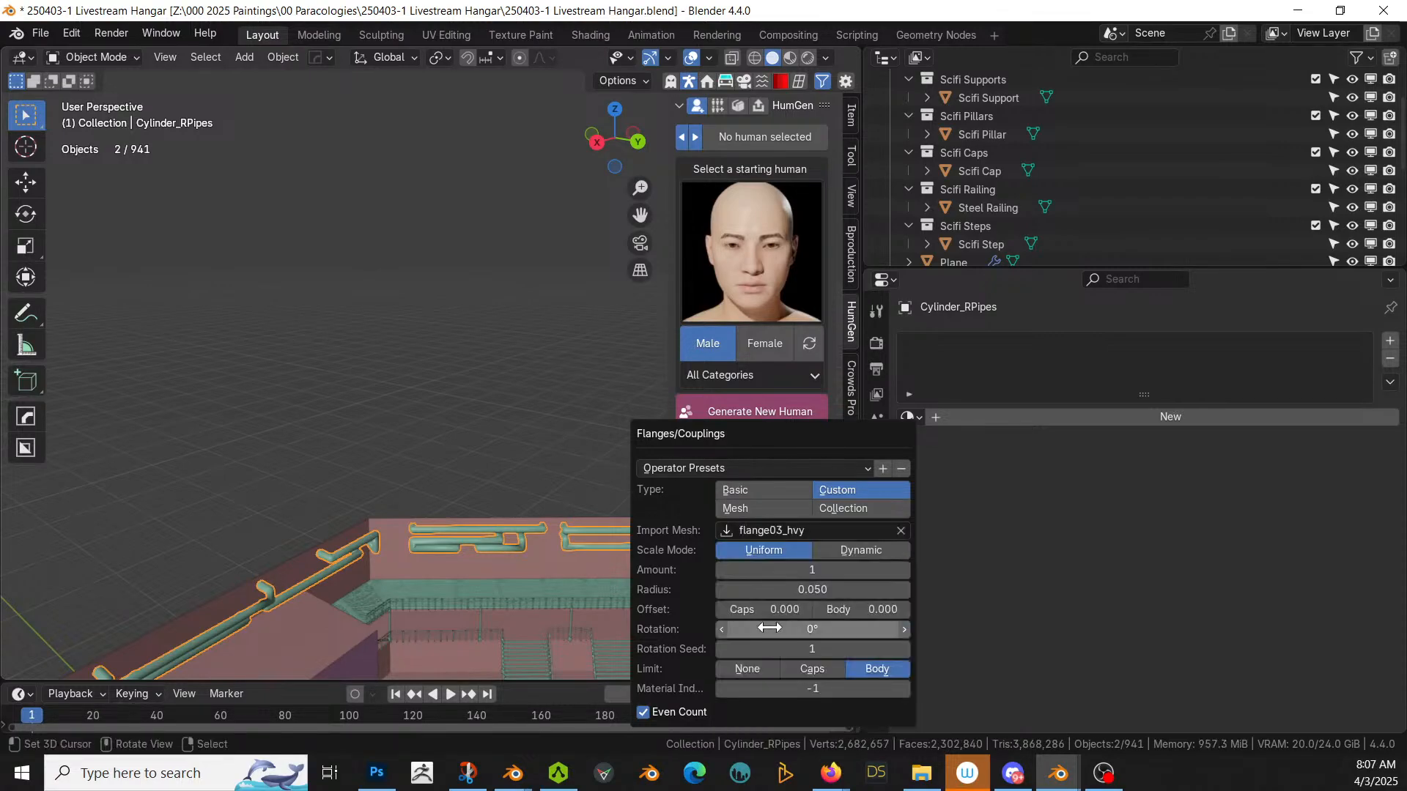
# Step: Set the radius of the flange03_hvy couplings to 0.4
pyautogui.click(777, 590)
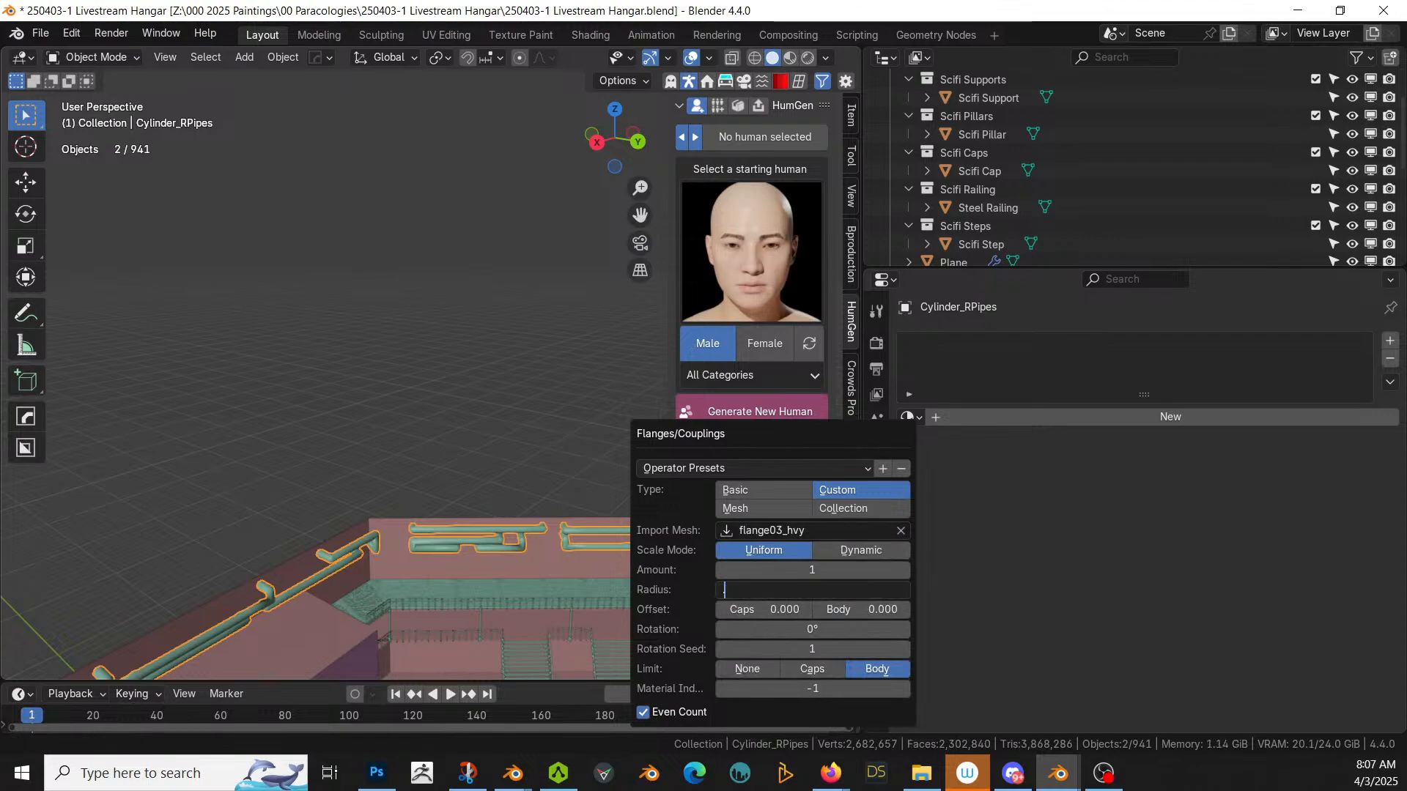
pyautogui.write('.4')
pyautogui.press('Return')
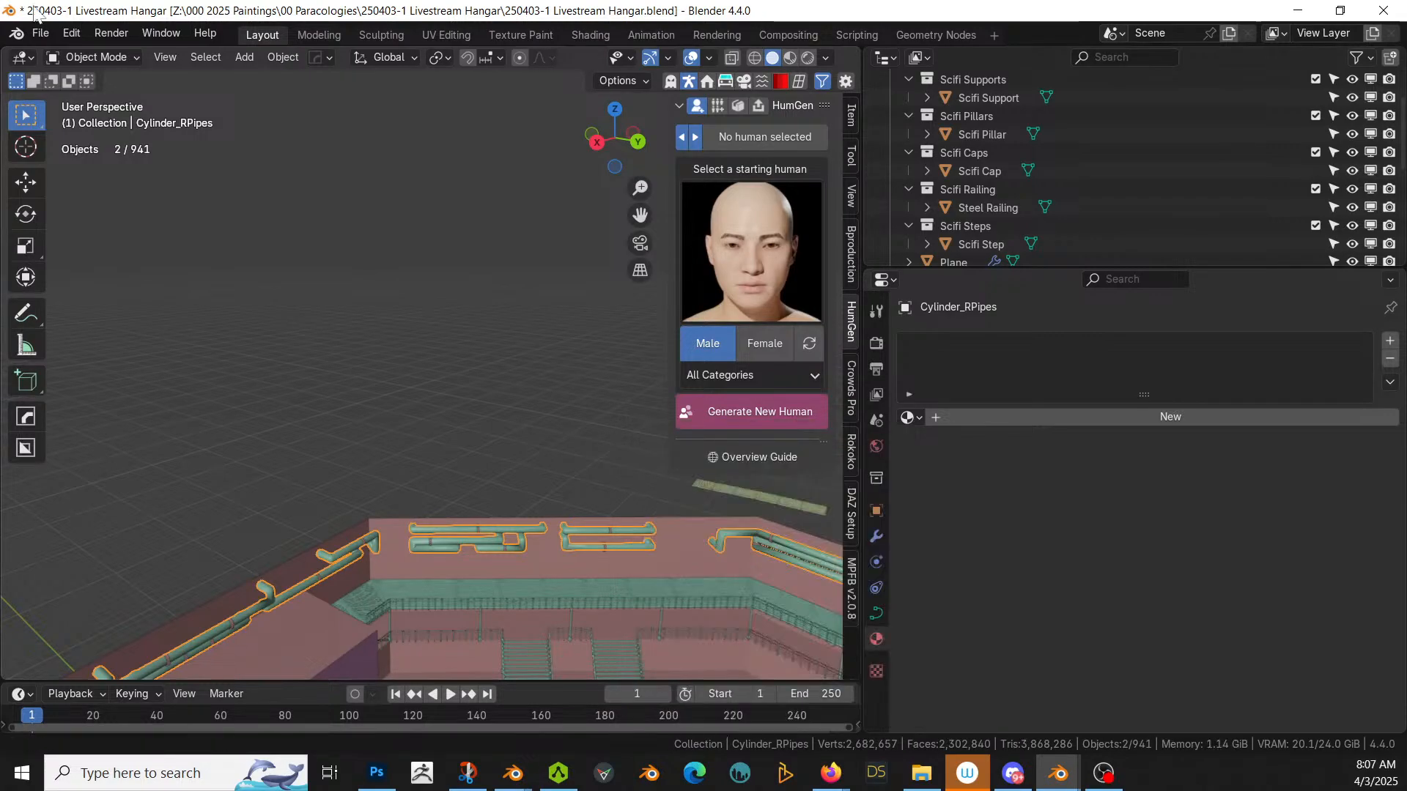
# Step: Set the radius of the flange03_hvy couplings to 0.45 and their amount to 2
pyautogui.scroll(5, 618, 561)
pyautogui.keyDown('shift'); pyautogui.moveTo(564, 586); pyautogui.dragTo(630, 298, button='middle'); pyautogui.keyUp('shift')
pyautogui.scroll(4, 423, 433)
pyautogui.moveTo(423, 433); pyautogui.dragTo(234, 410, button='middle')
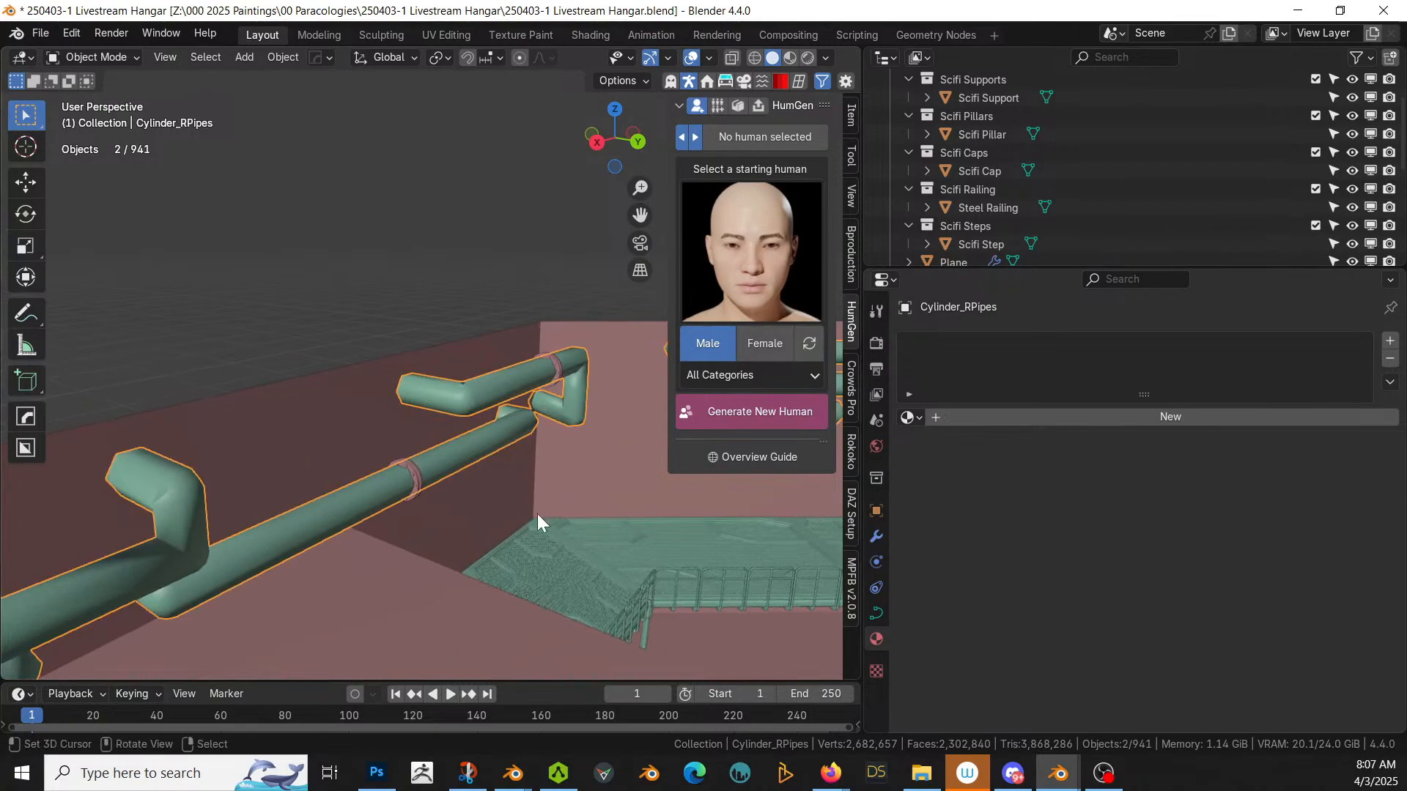
pyautogui.press('F9')
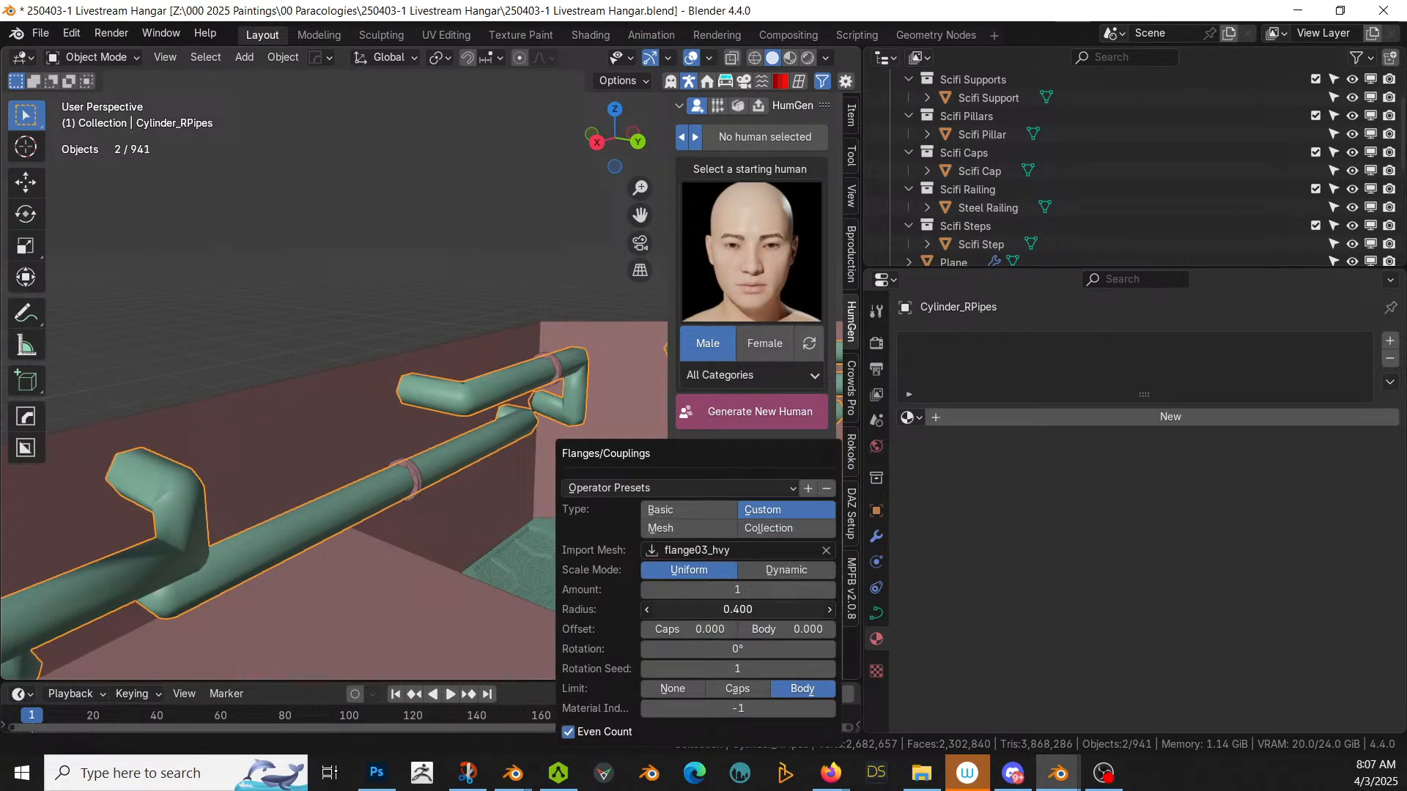
pyautogui.click(738, 610)
pyautogui.write('.45')
pyautogui.press('Return')
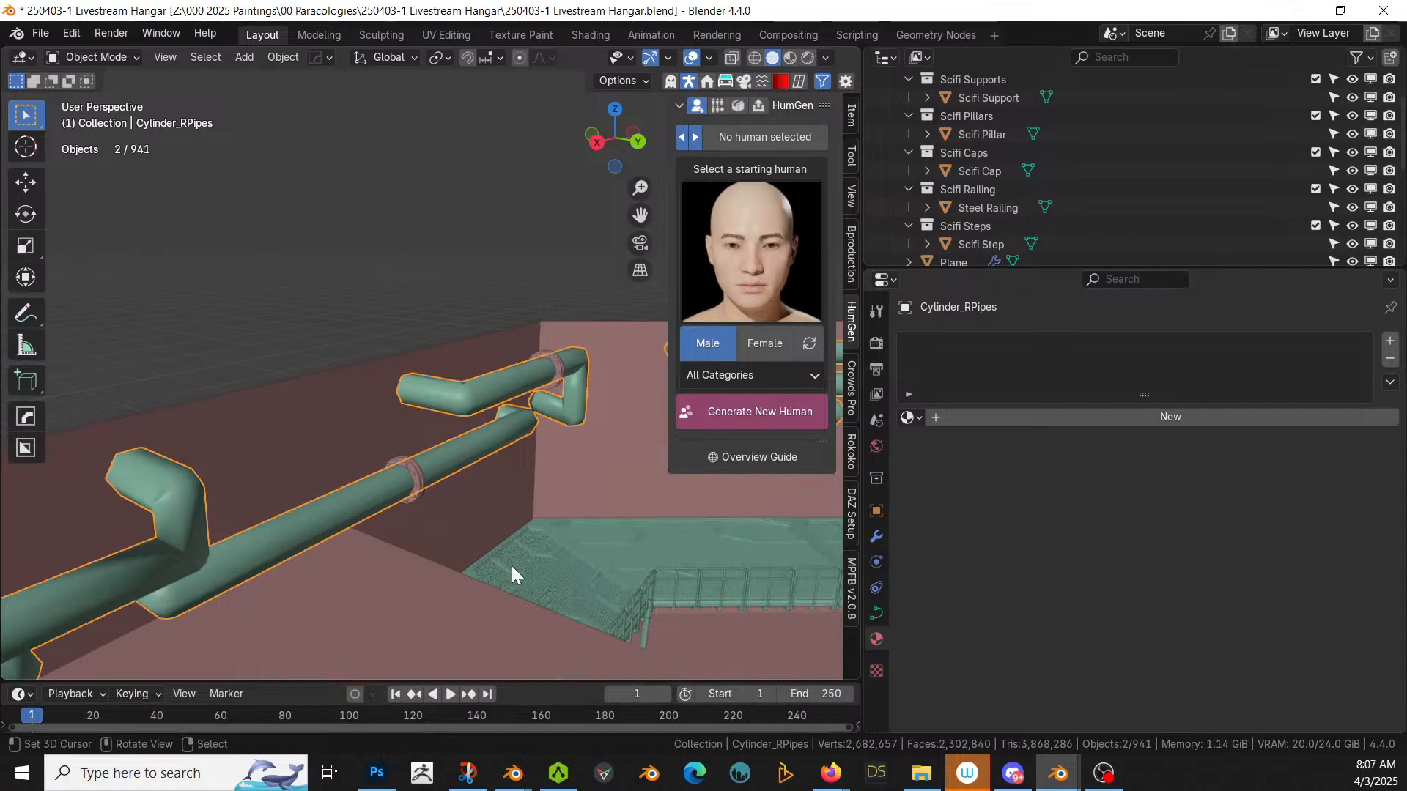
pyautogui.press('F9')
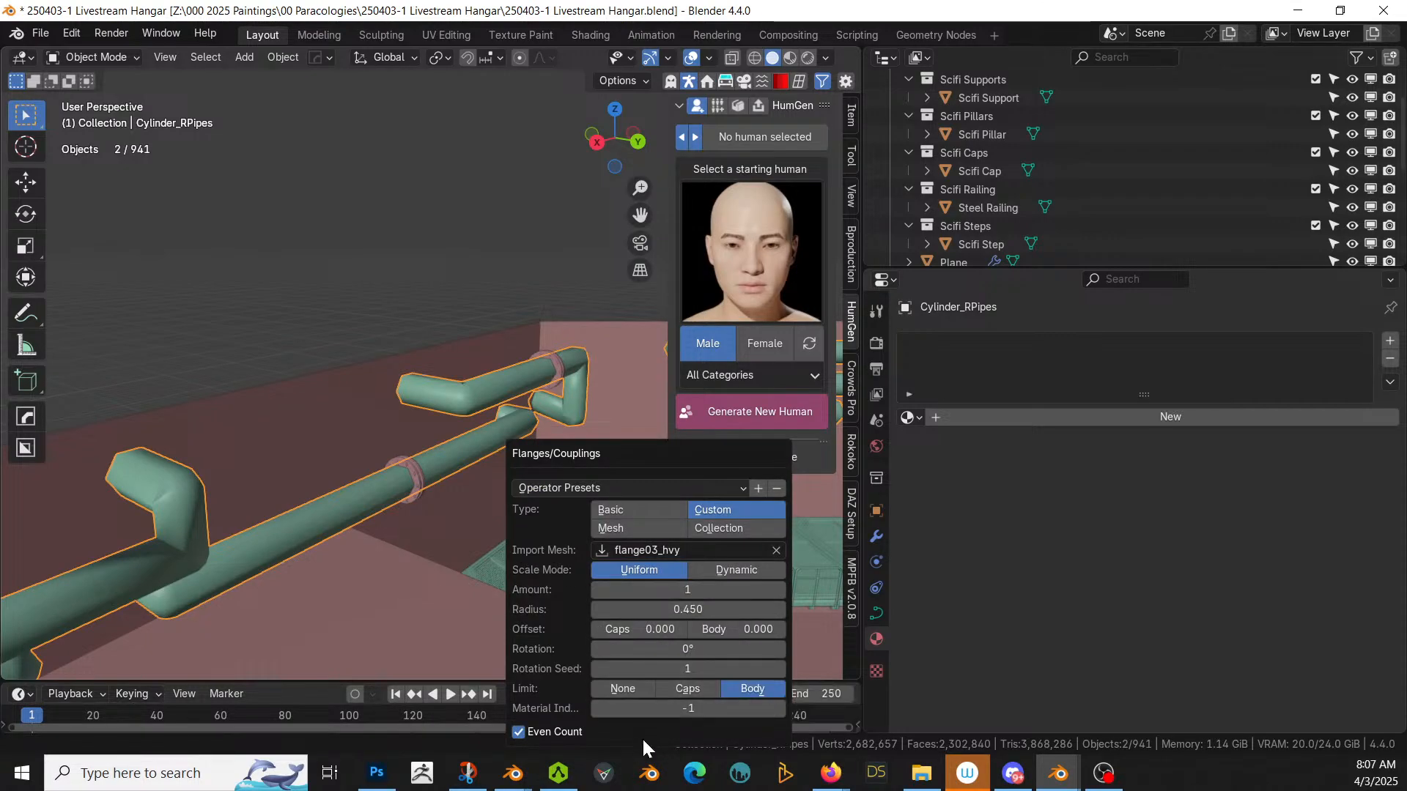
pyautogui.click(780, 594)
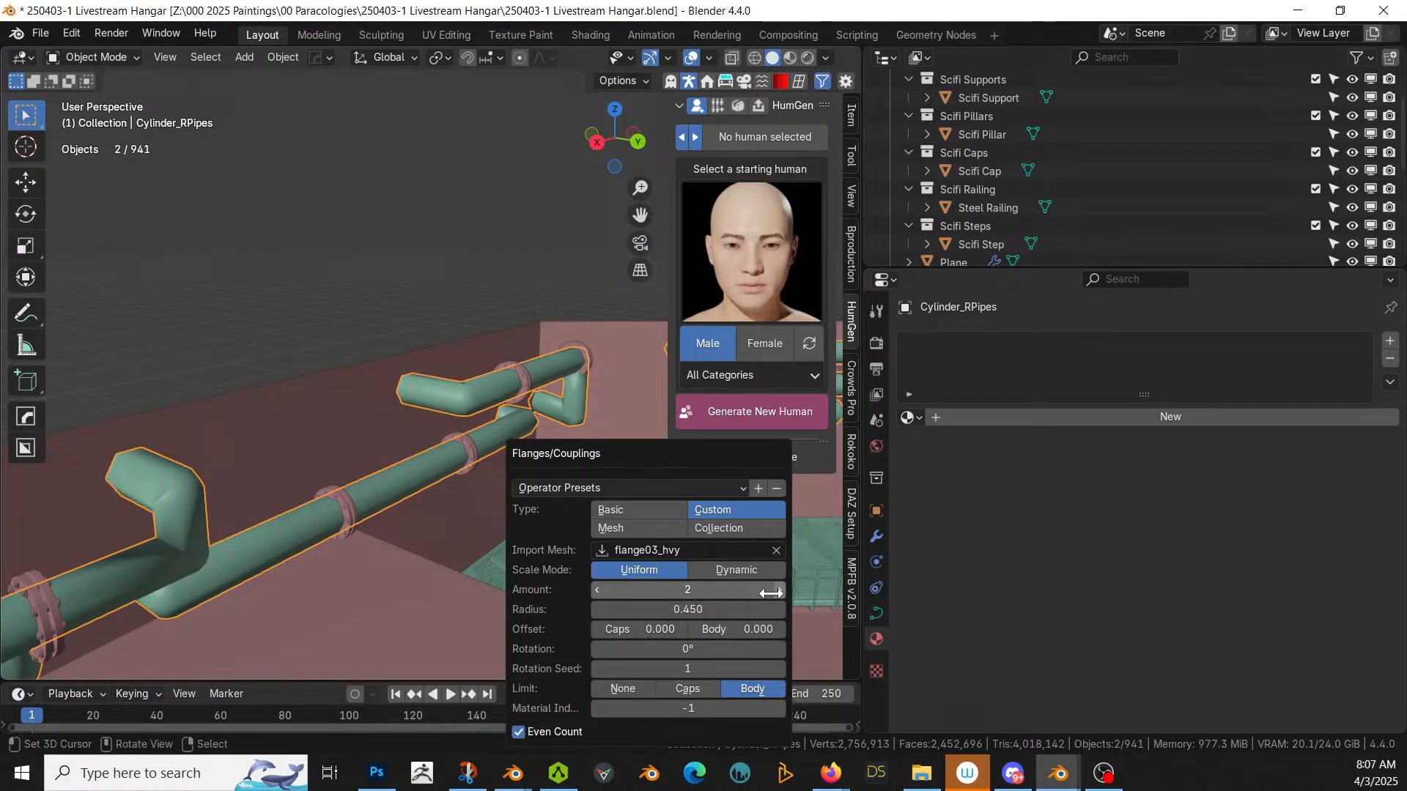
# Step: Add a second set of custom Flanges/Couplings to the wall pipes, limited to Caps and using the flange05_caps mesh
pyautogui.moveTo(322, 611); pyautogui.dragTo(497, 622, button='middle')
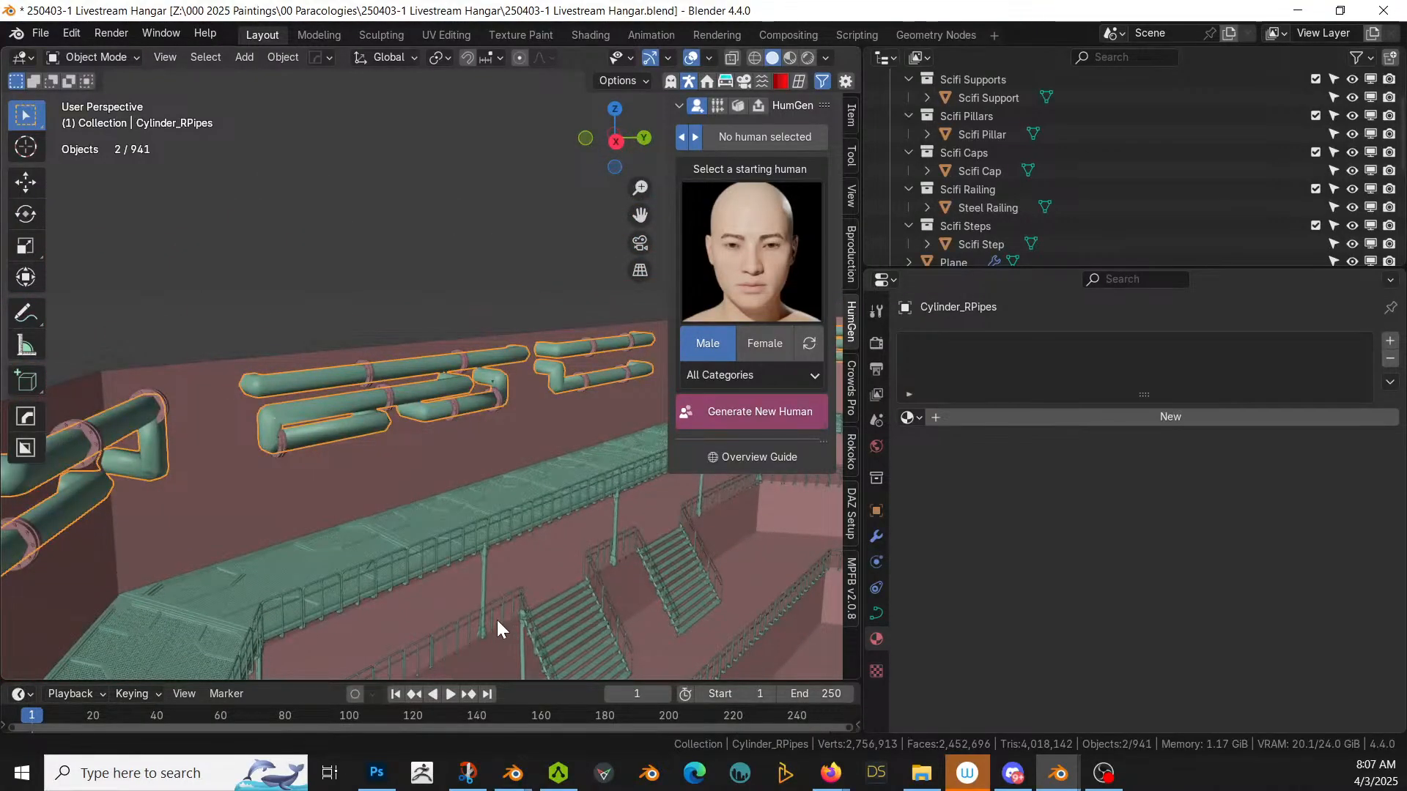
pyautogui.press('q')
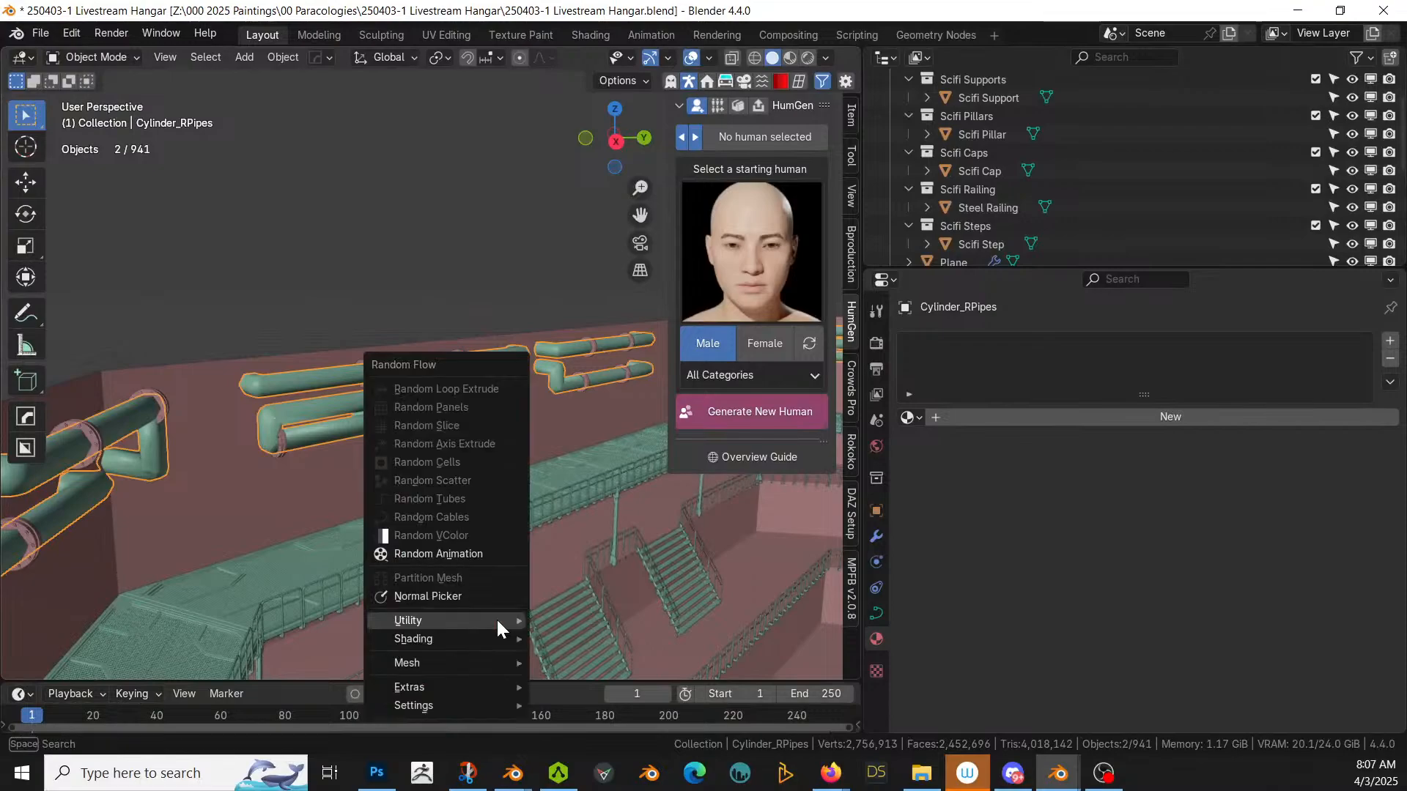
pyautogui.moveTo(496, 617)
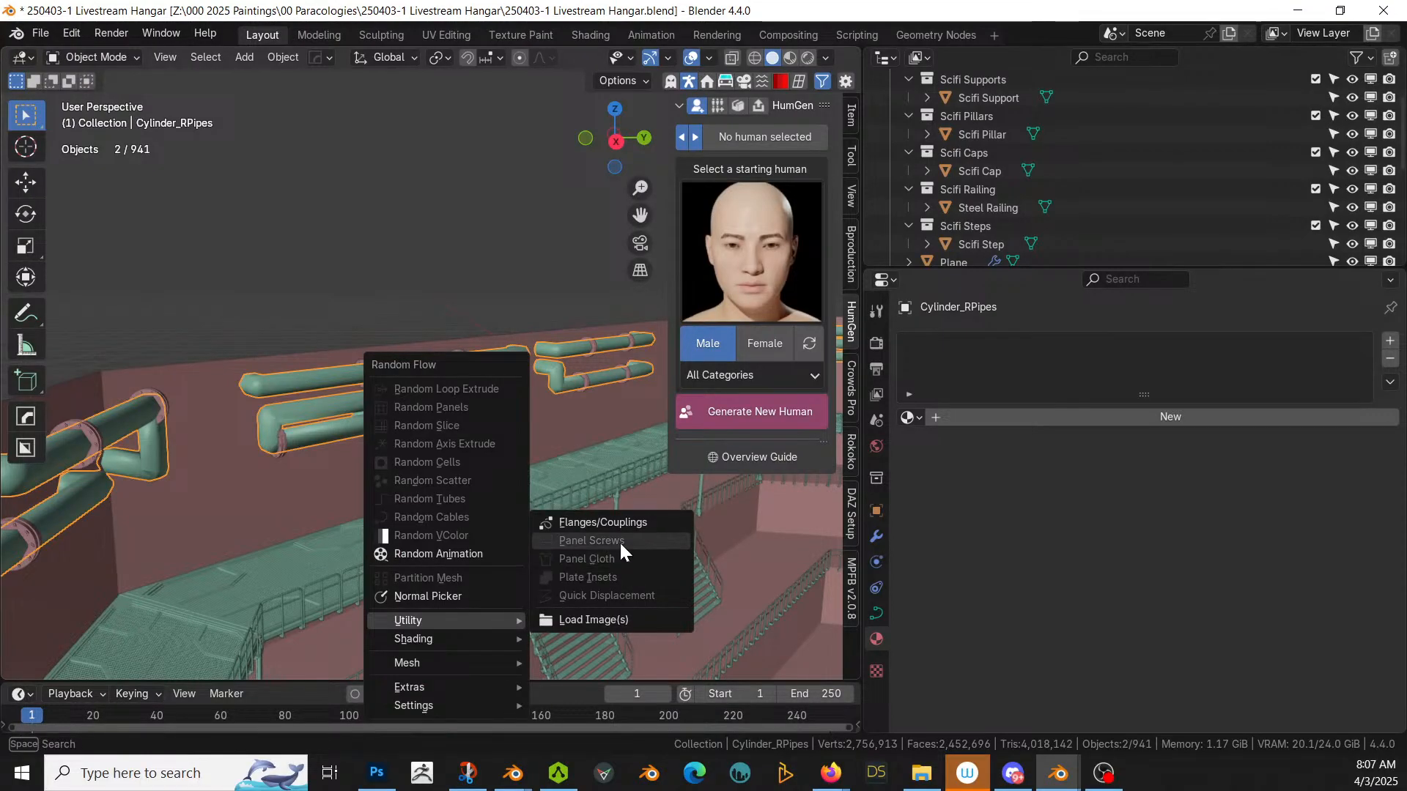
pyautogui.click(614, 521)
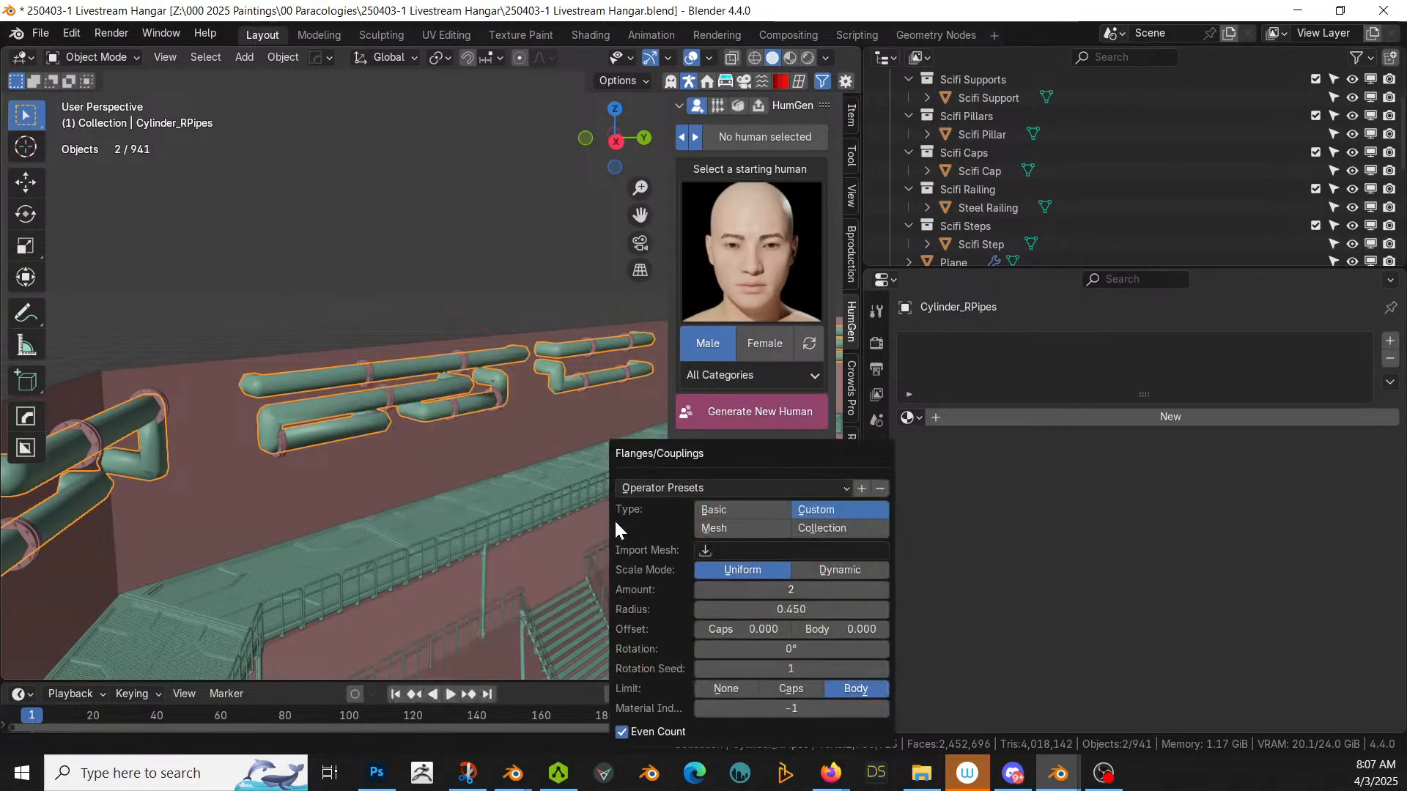
pyautogui.click(785, 695)
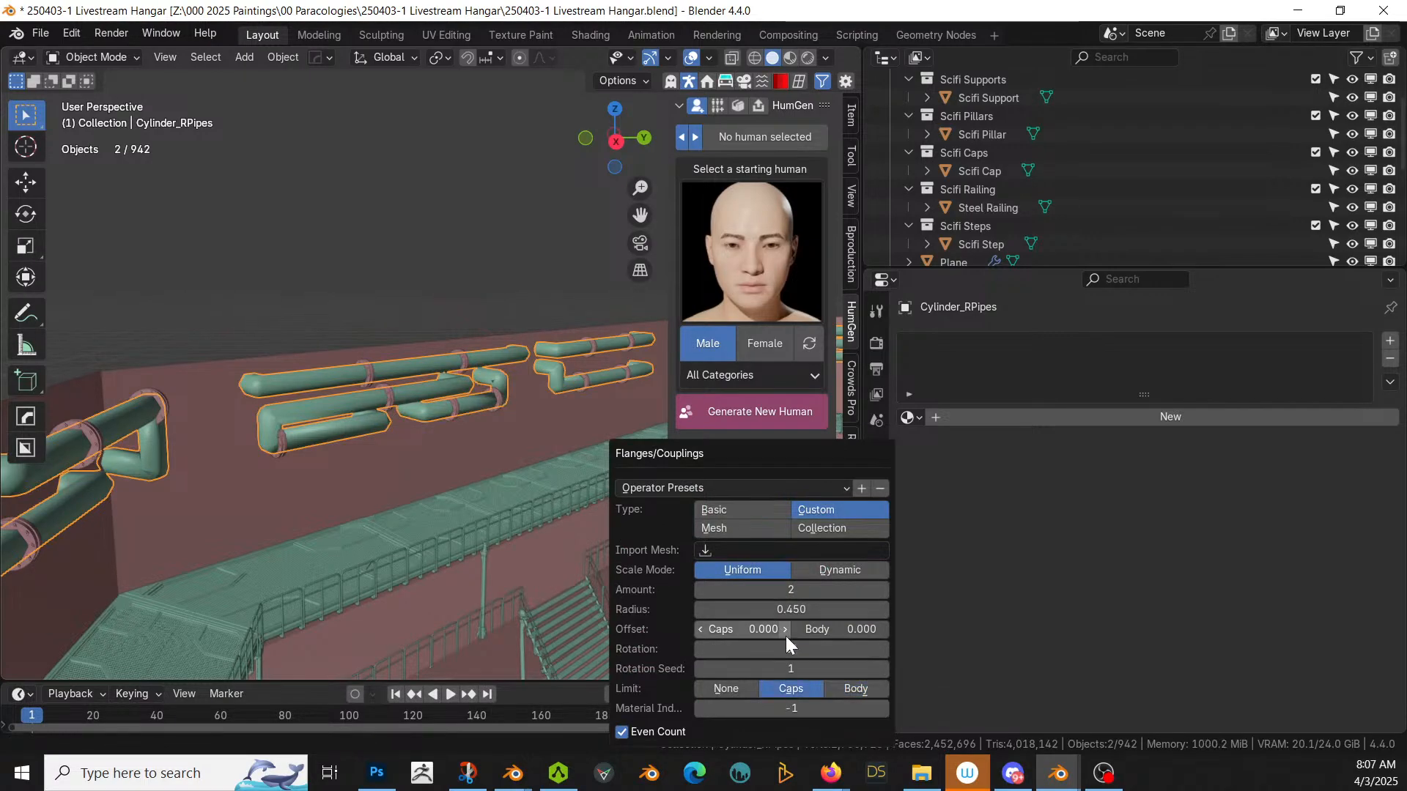
pyautogui.click(785, 551)
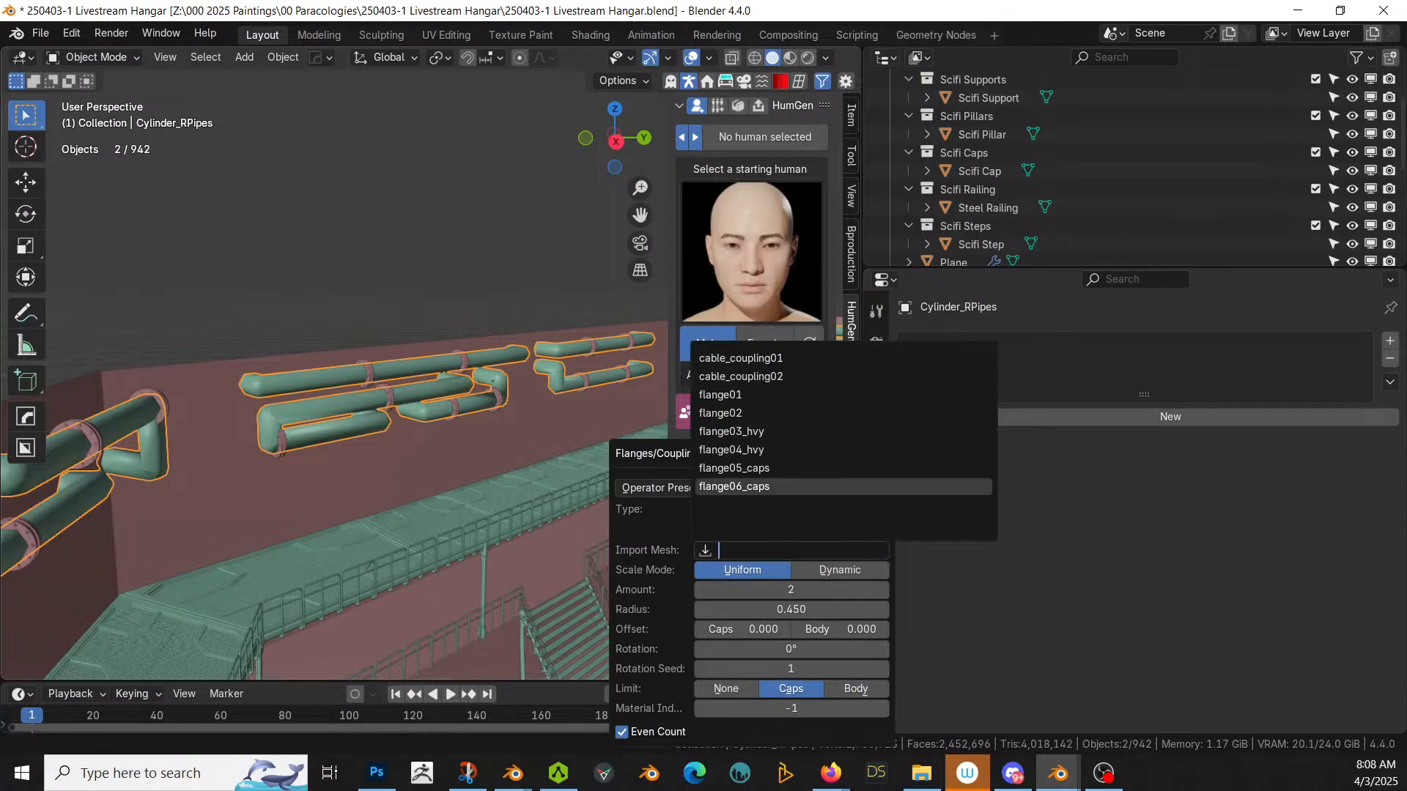
pyautogui.click(759, 468)
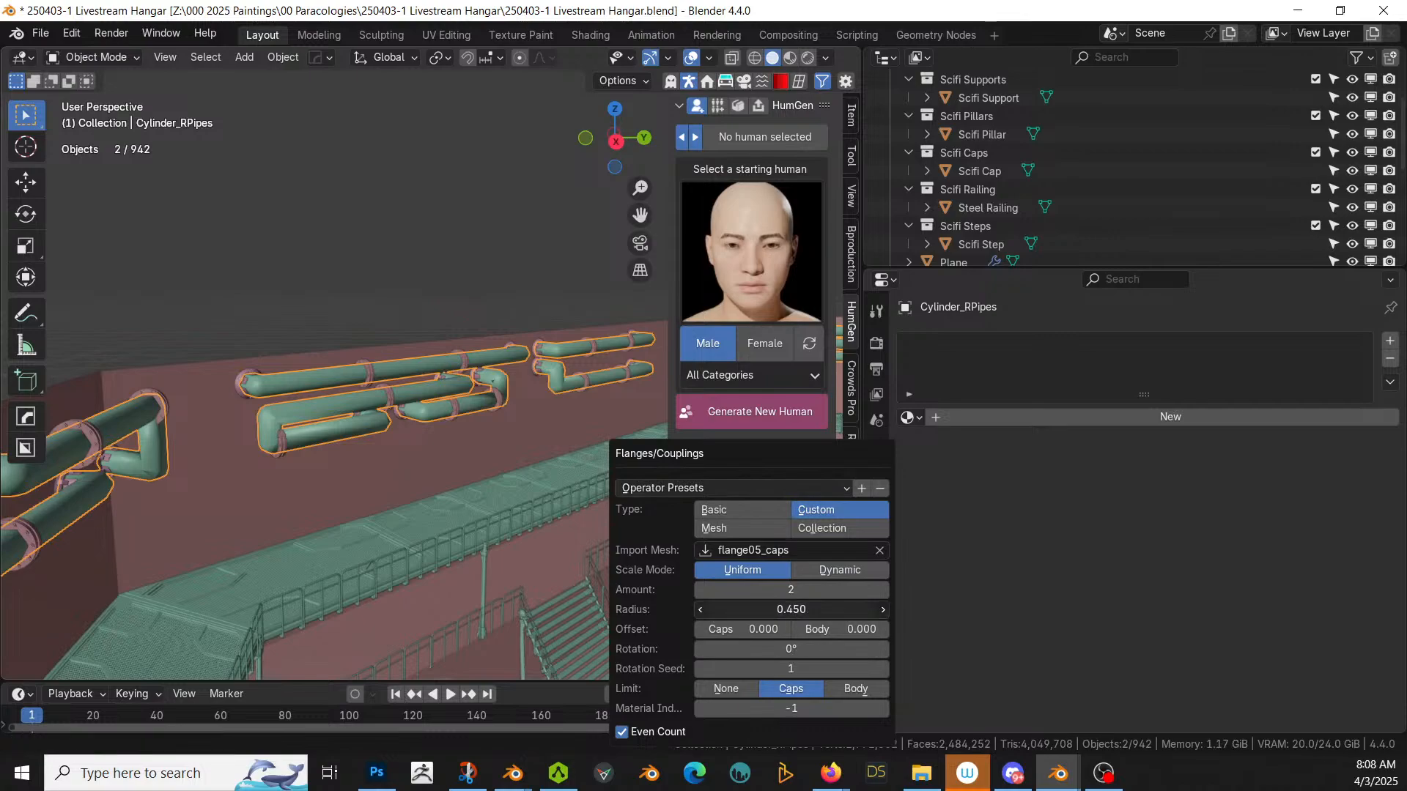
# Step: Set the radius of the flange05_caps end flanges to 0.5
pyautogui.click(791, 610)
pyautogui.write('.5')
pyautogui.press('Return')
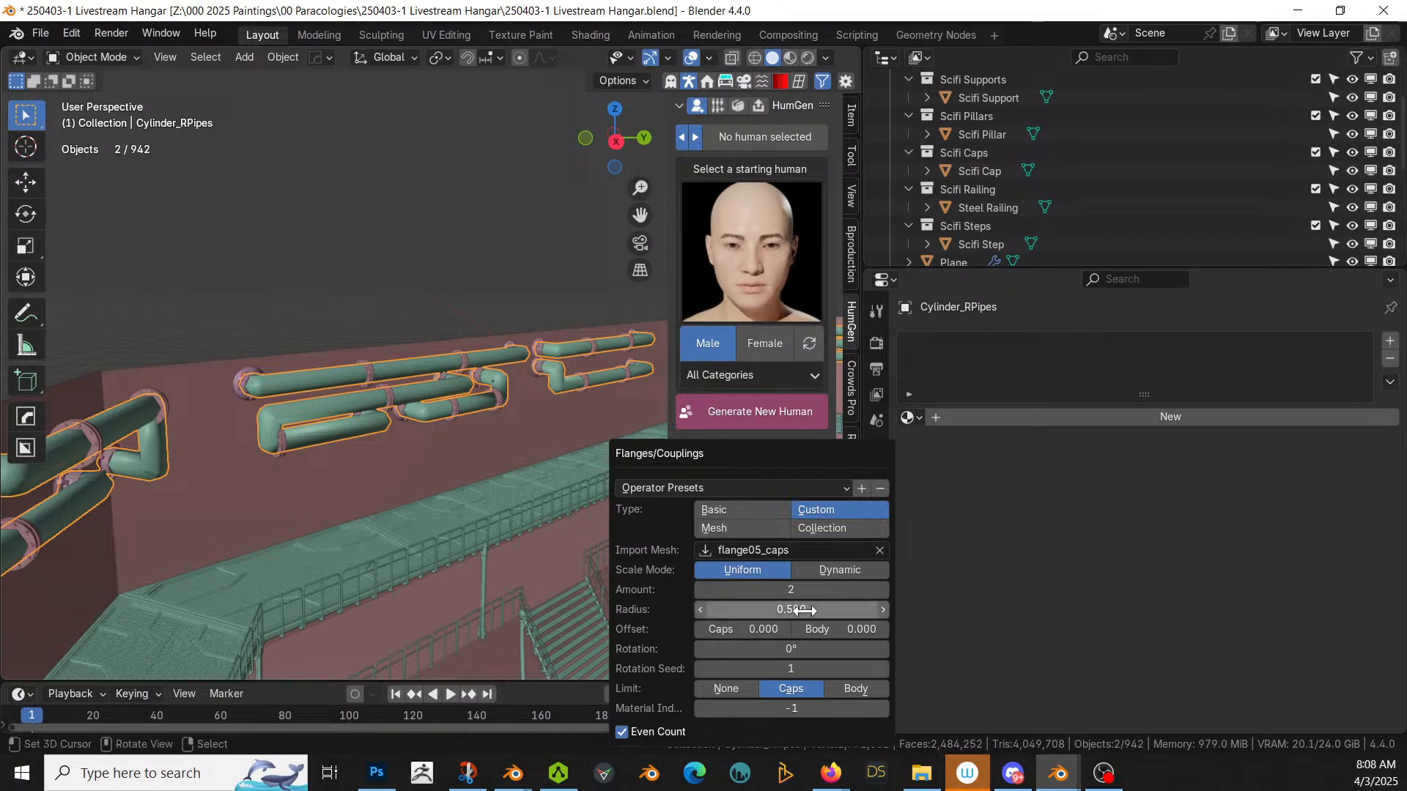
# Step: Inspect the coupling and end-cap flanges on the wall pipes up close and save the hangar file
pyautogui.keyDown('shift'); pyautogui.moveTo(322, 605); pyautogui.dragTo(380, 145, button='middle'); pyautogui.keyUp('shift')
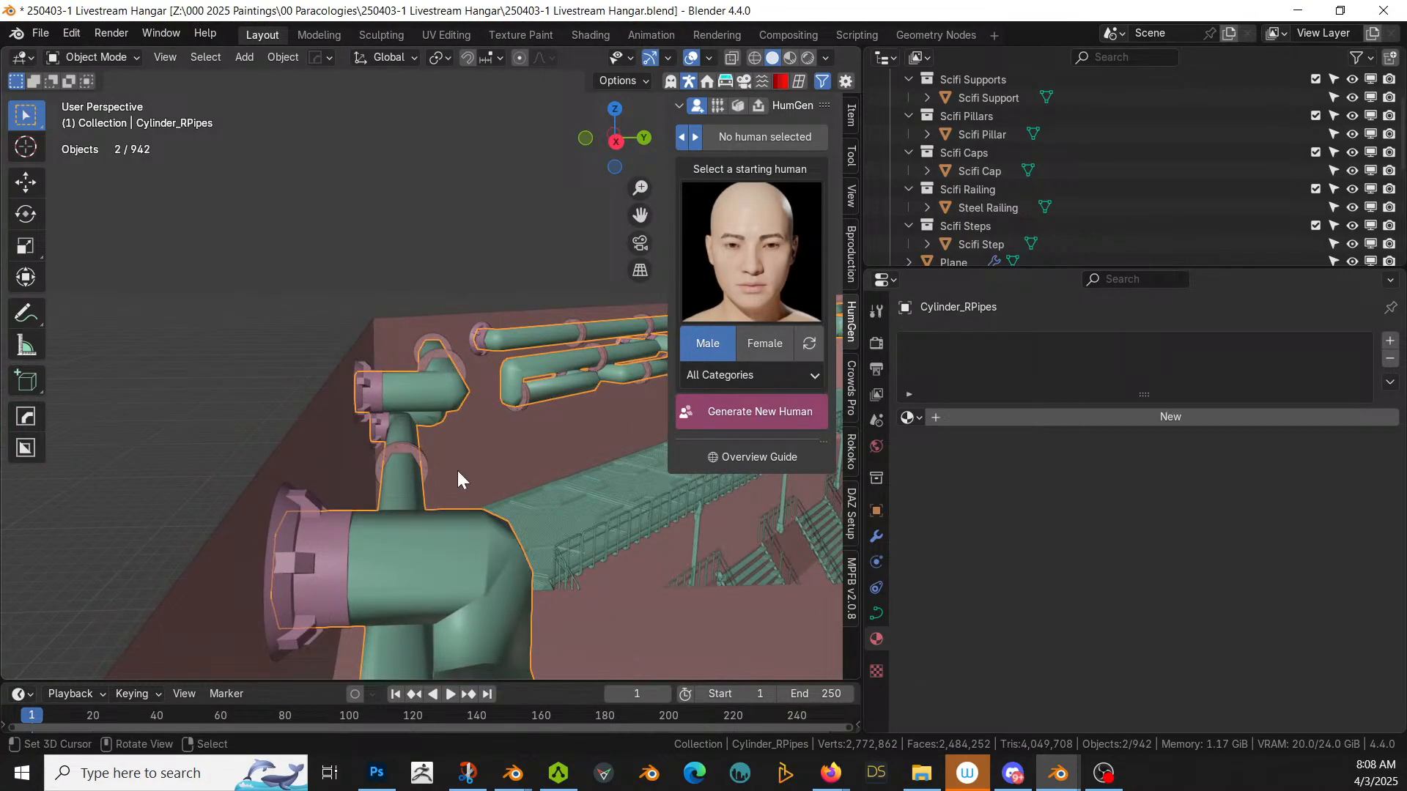
pyautogui.moveTo(414, 499); pyautogui.dragTo(374, 598, button='middle')
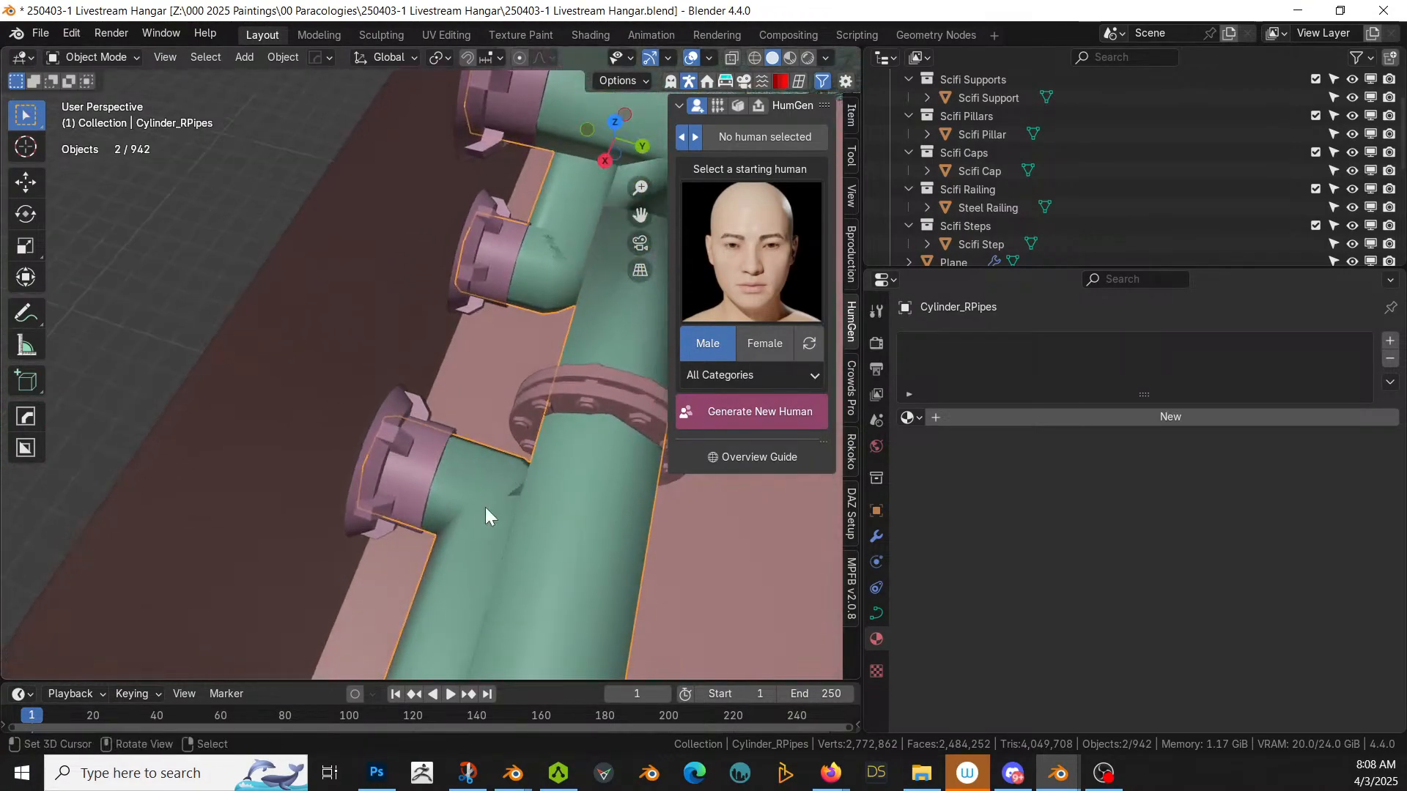
pyautogui.scroll(-10, 487, 507)
pyautogui.moveTo(517, 506); pyautogui.dragTo(429, 456, button='middle')
pyautogui.hotkey('ctrl', 's')
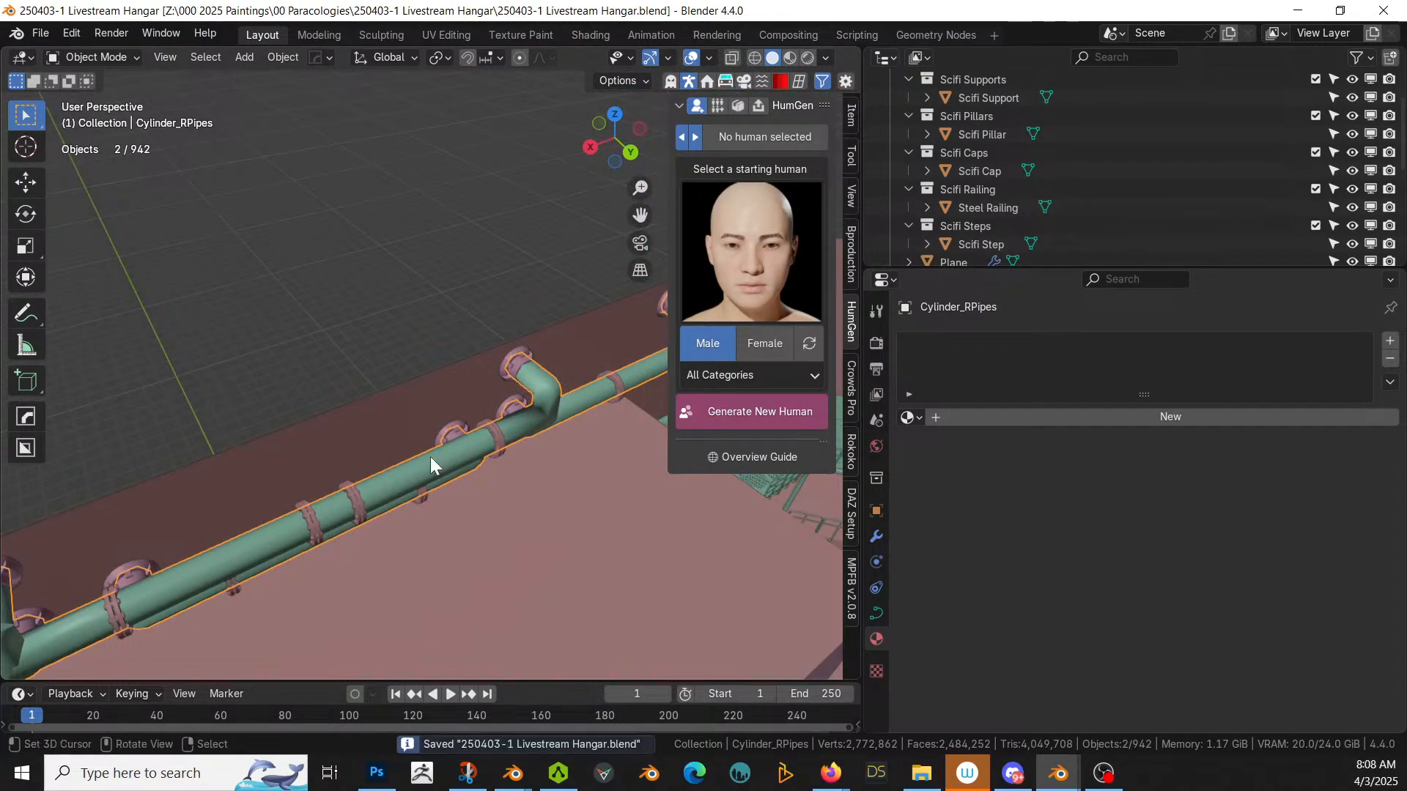
# Step: Select the catwalk platforms along the hangar walls and show their Platform Generator modifier settings
pyautogui.moveTo(453, 434); pyautogui.dragTo(321, 322, button='middle')
pyautogui.scroll(3, 285, 359)
pyautogui.keyDown('shift'); pyautogui.moveTo(280, 376); pyautogui.dragTo(192, 335, button='middle'); pyautogui.keyUp('shift')
pyautogui.scroll(-2, 198, 339)
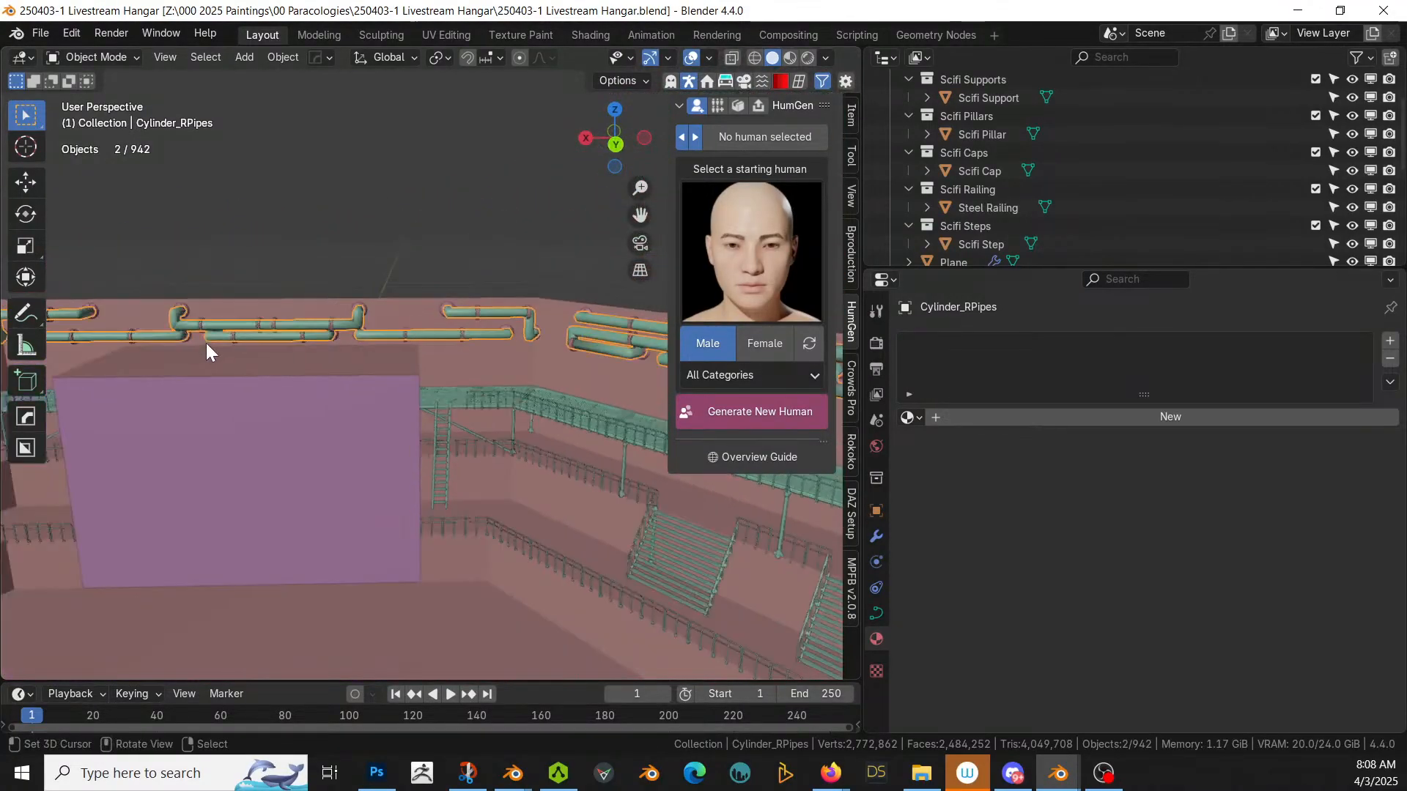
pyautogui.click(521, 393)
pyautogui.click(876, 537)
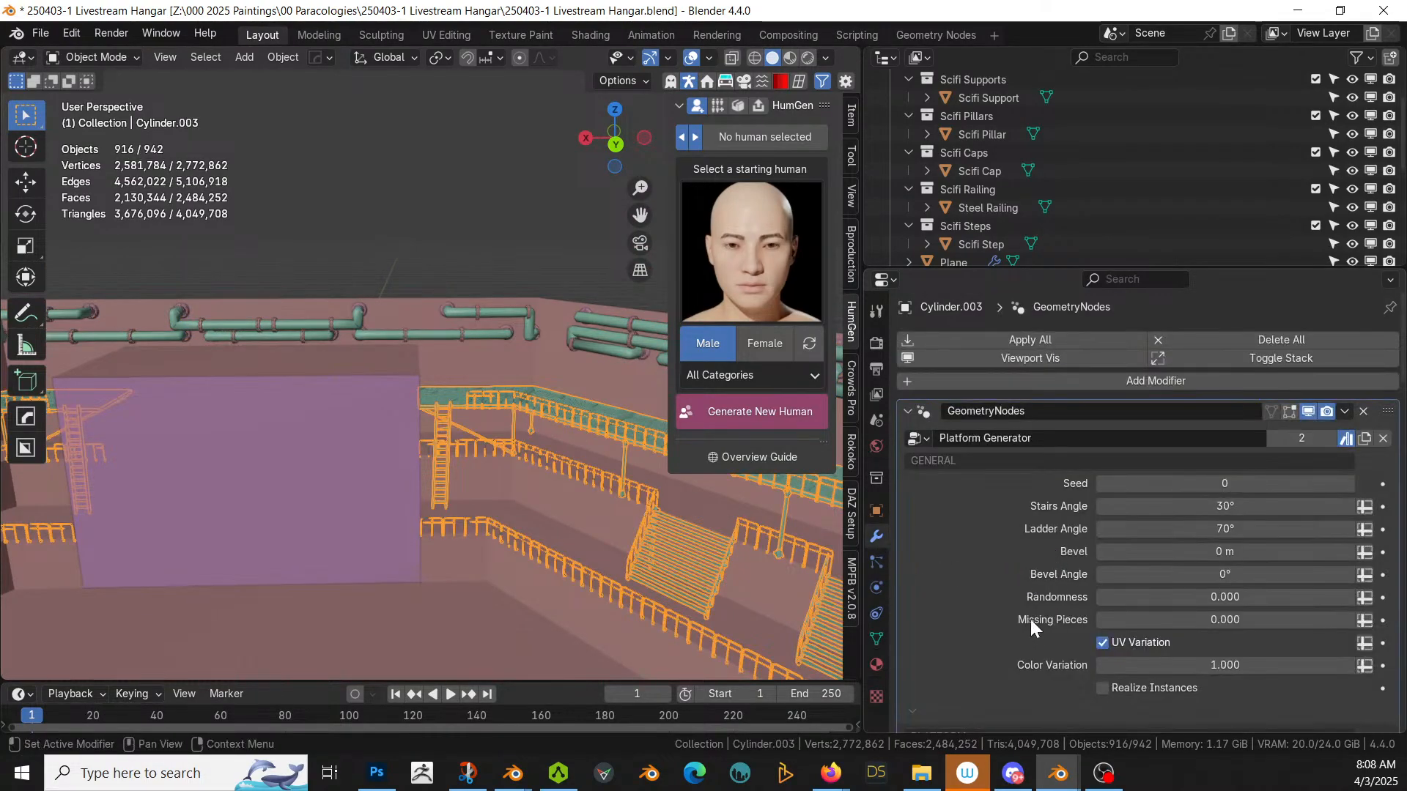
# Step: Try a Length Adjustment of 0.01 m on the platform supports and undo it
pyautogui.moveTo(661, 522); pyautogui.dragTo(630, 532, button='middle')
pyautogui.scroll(-5, 1158, 572)
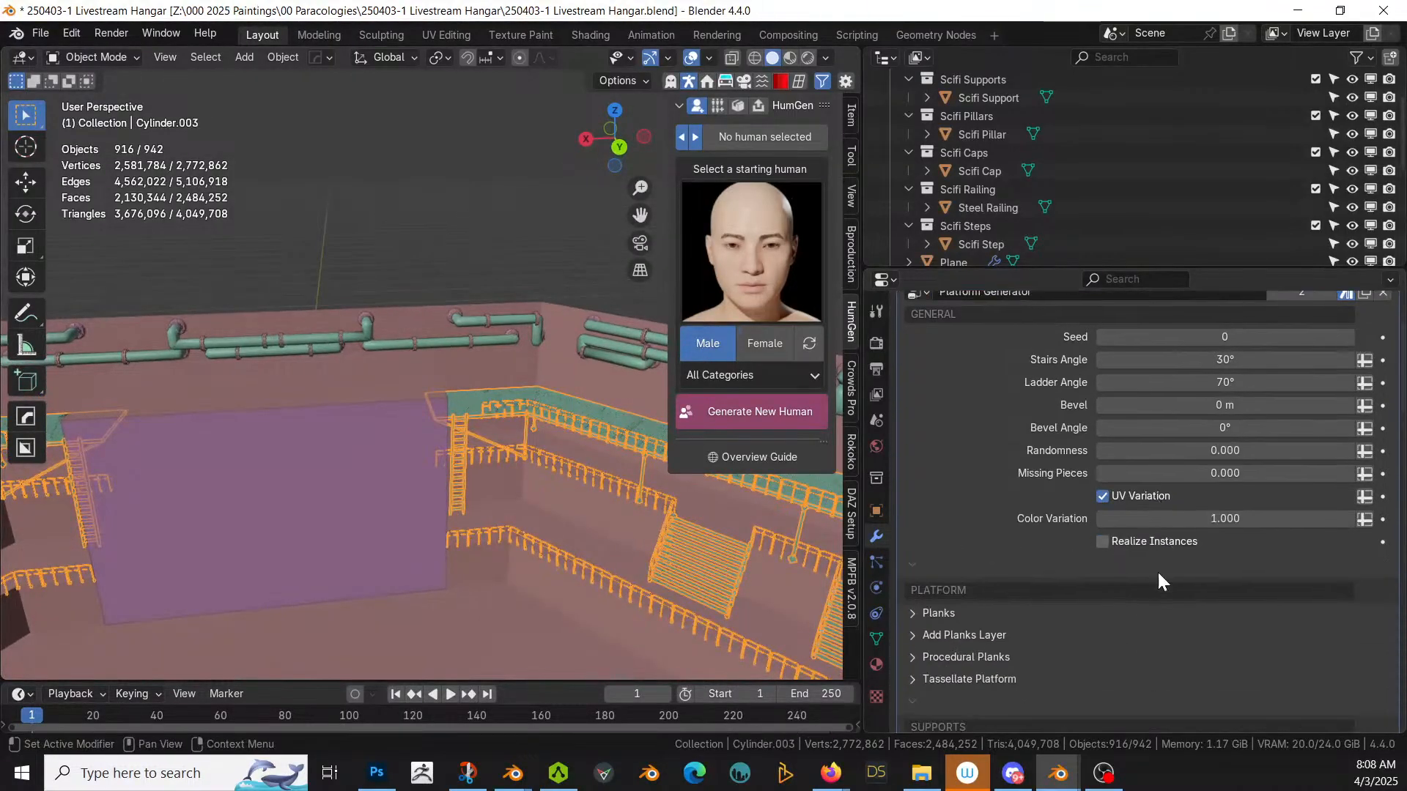
pyautogui.scroll(-5, 1158, 574)
pyautogui.scroll(-4, 1158, 575)
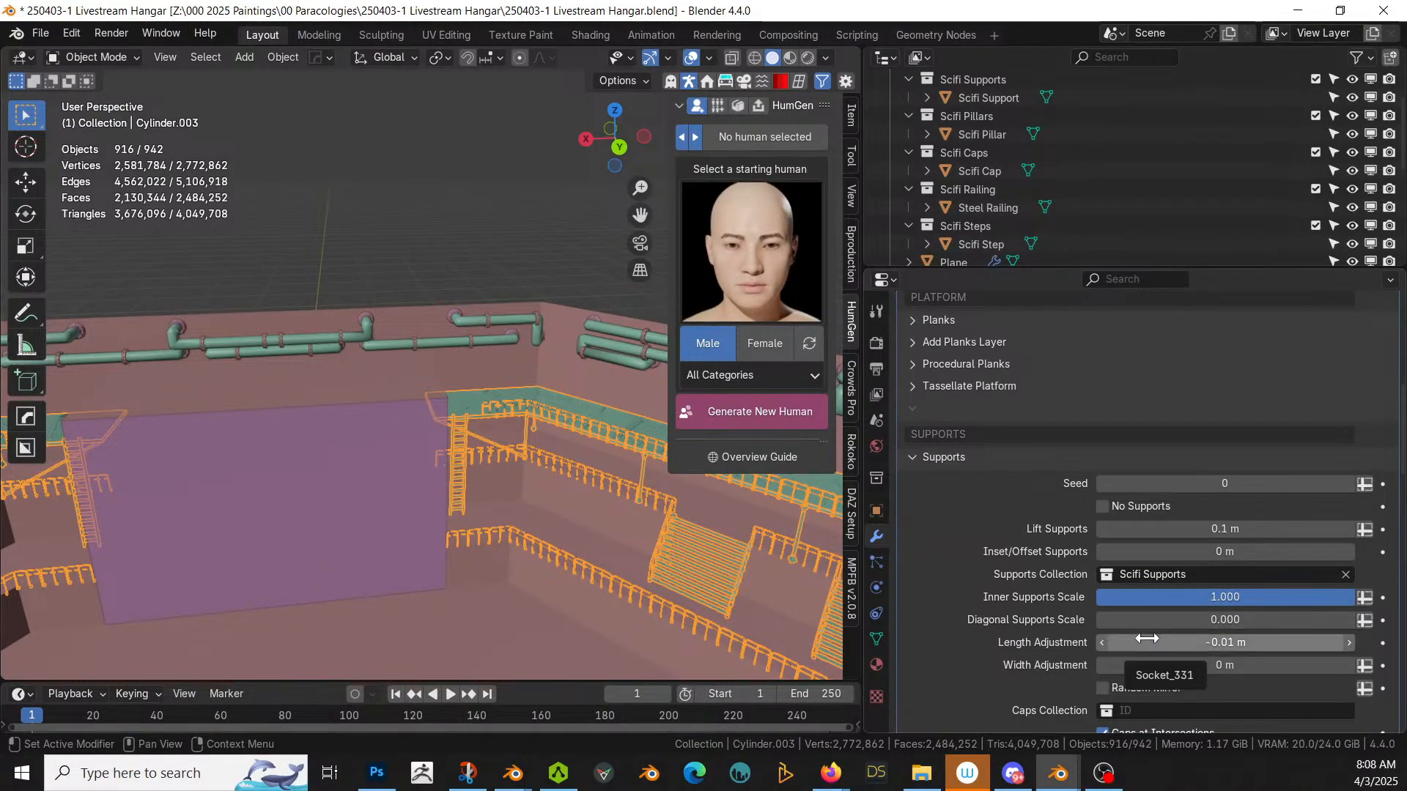
pyautogui.press('-')
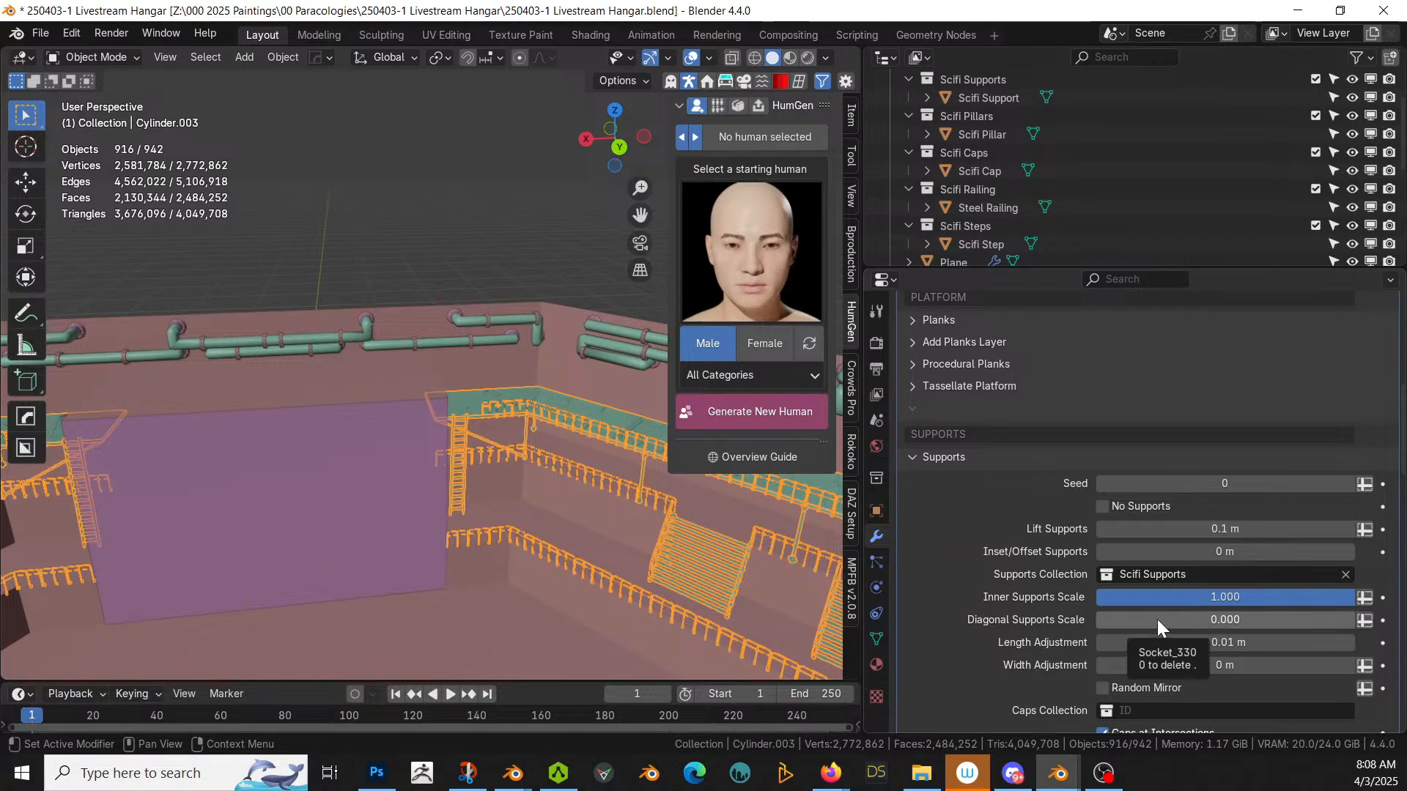
pyautogui.hotkey('ctrl', 'z')
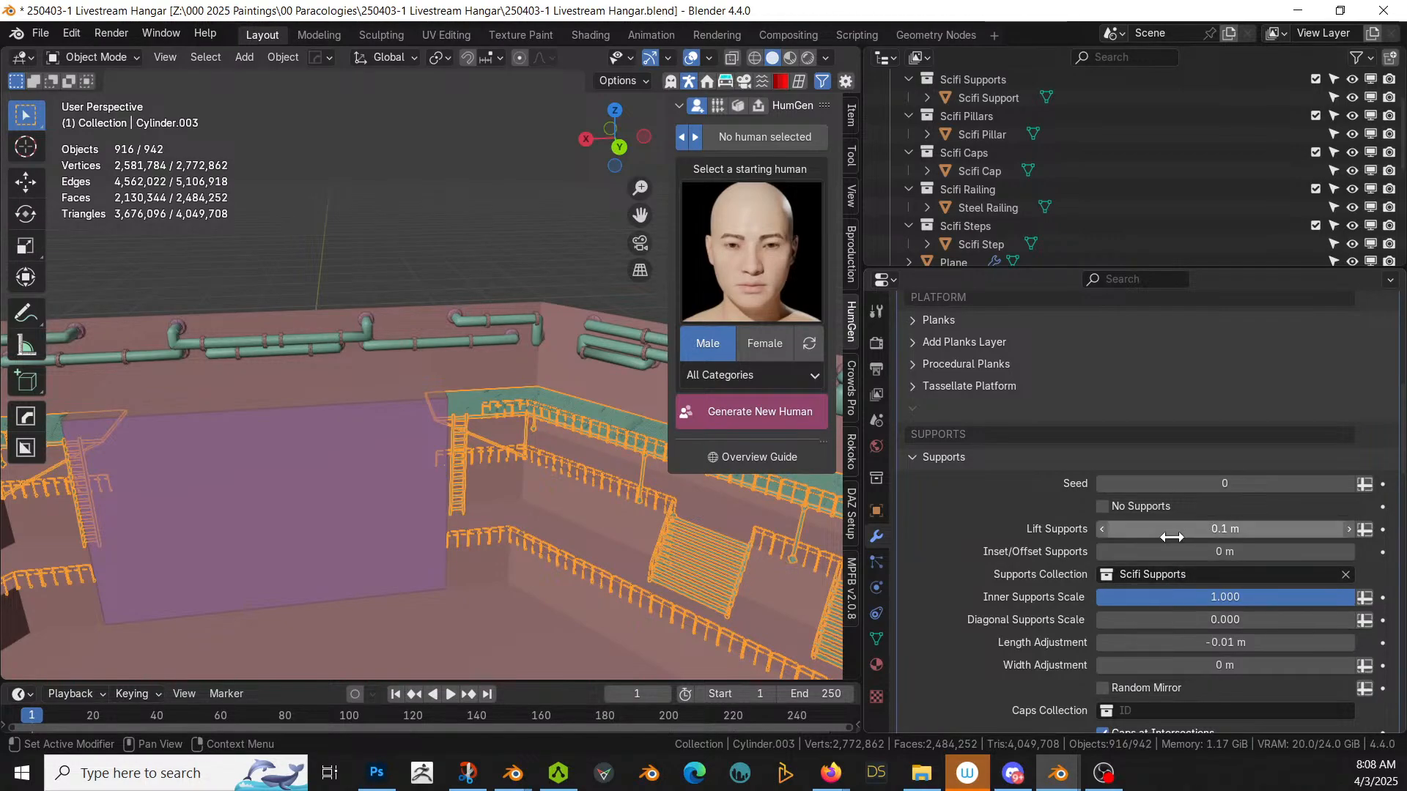
# Step: Review the procedural supports and pillar settings, and try Oblique Supports on the platform pillars before turning them off again
pyautogui.scroll(-4, 1180, 527)
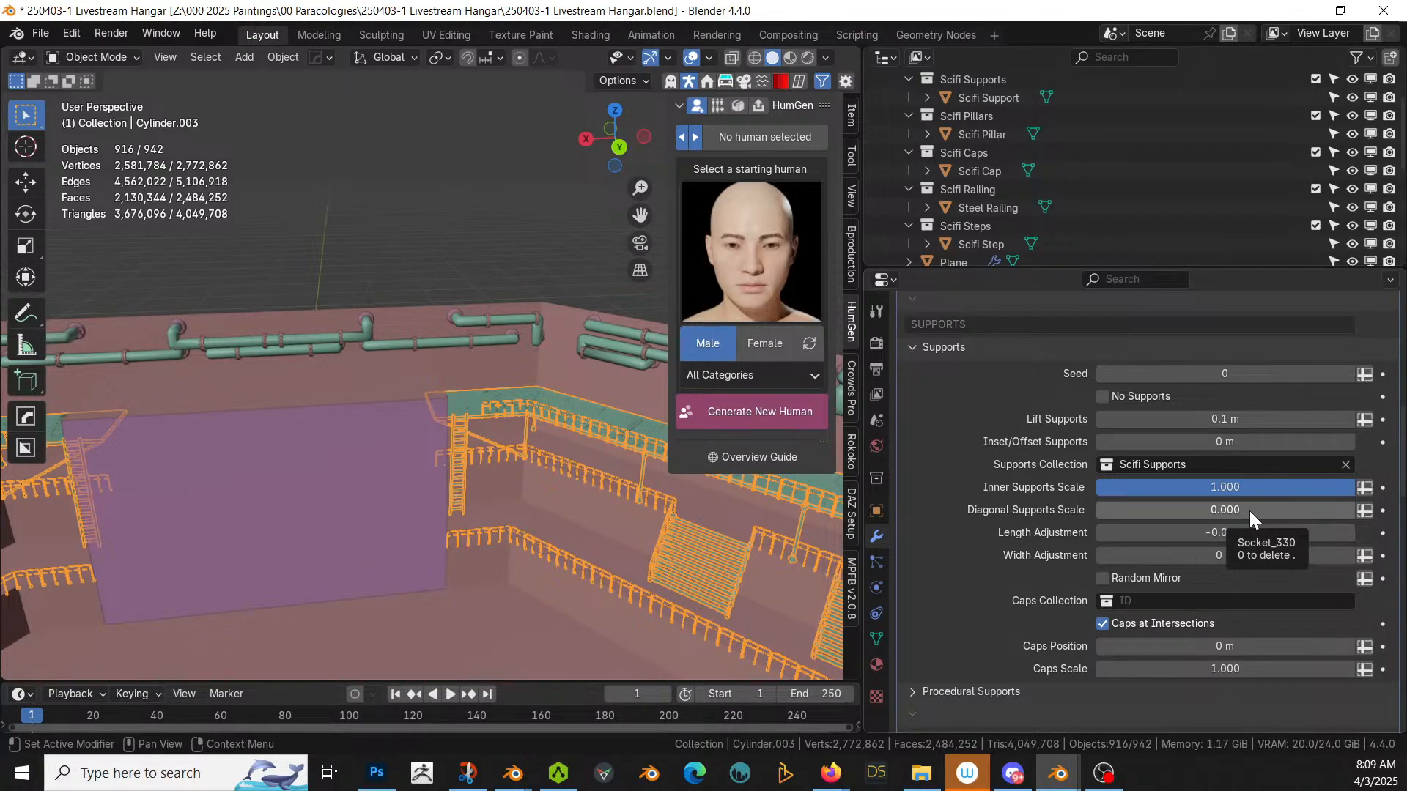
pyautogui.scroll(-5, 1042, 555)
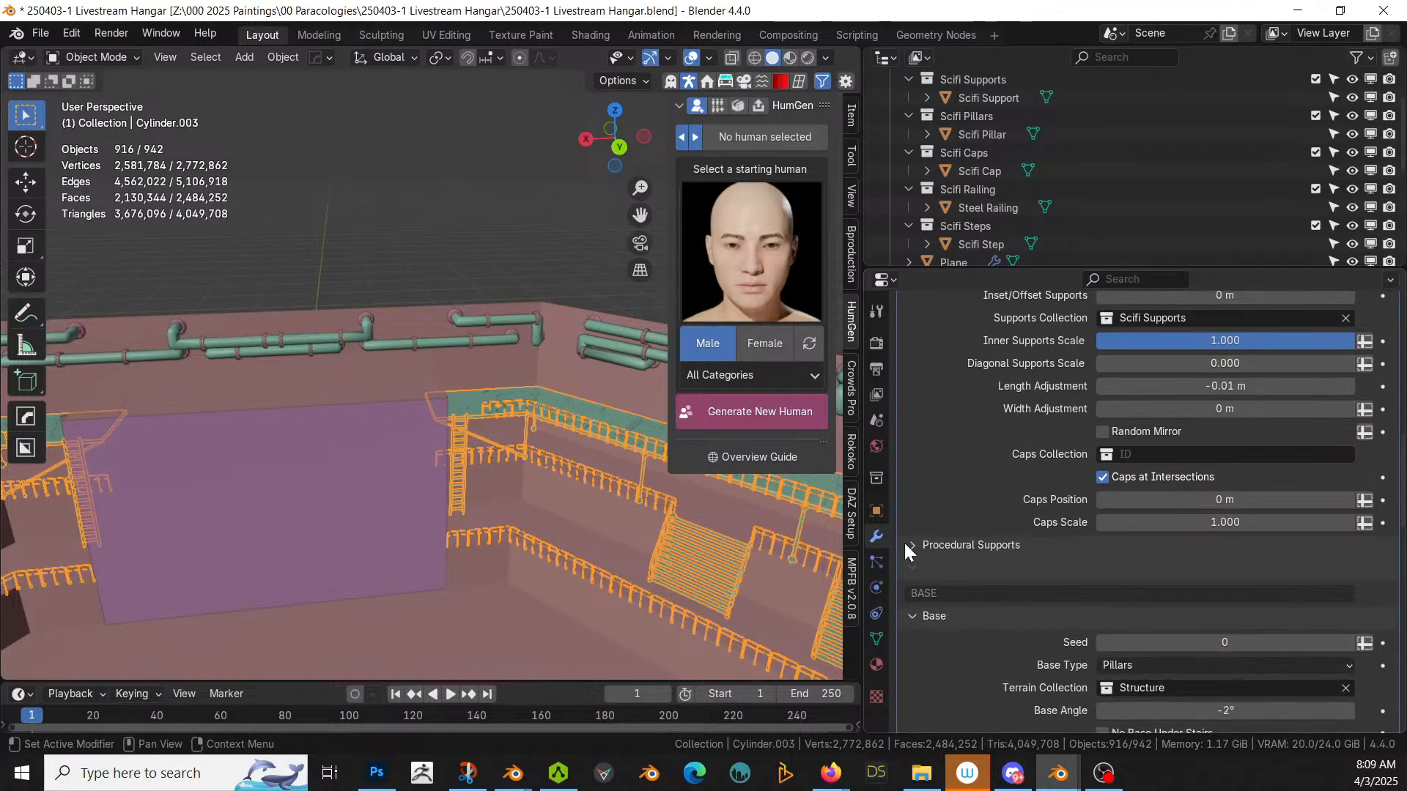
pyautogui.click(909, 546)
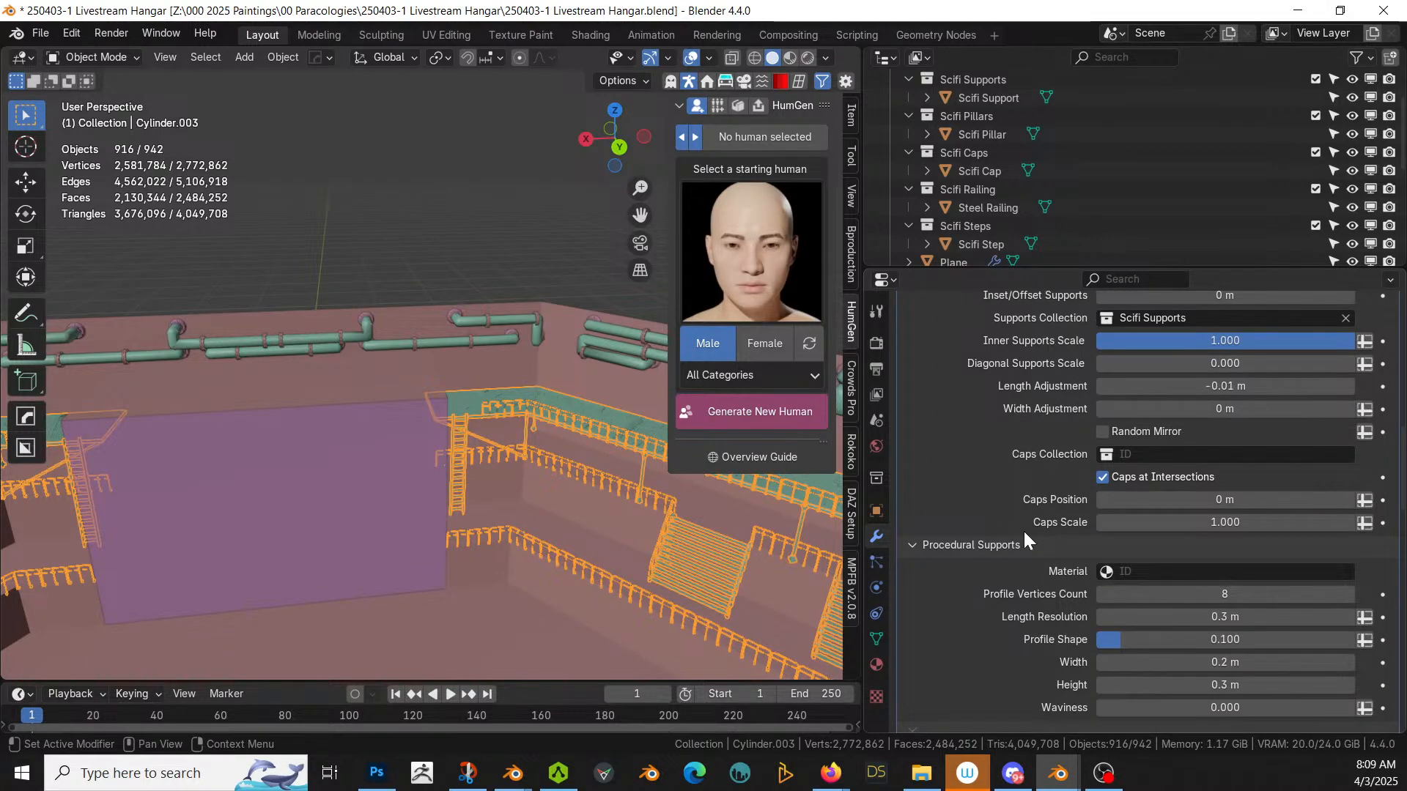
pyautogui.scroll(-2, 1023, 529)
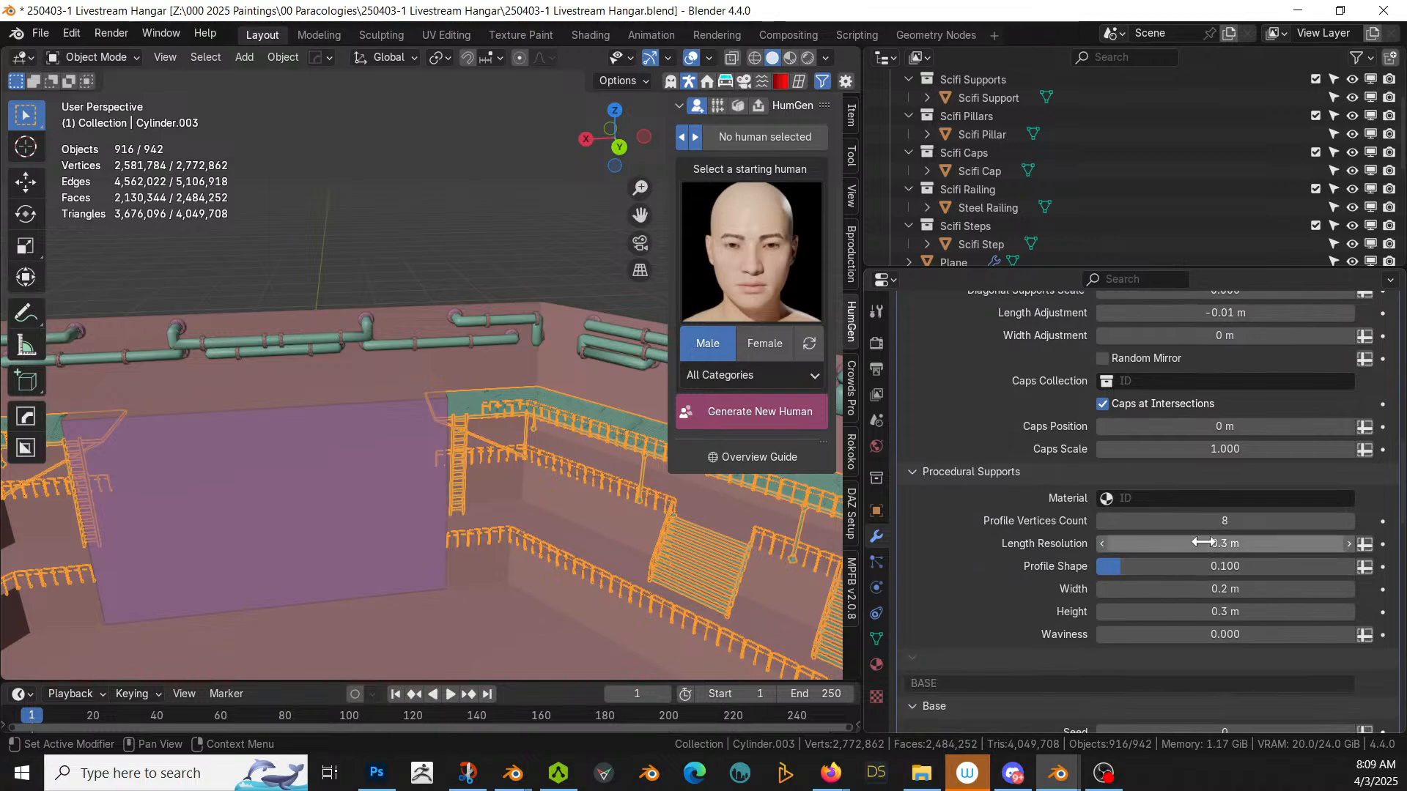
pyautogui.scroll(-9, 1203, 542)
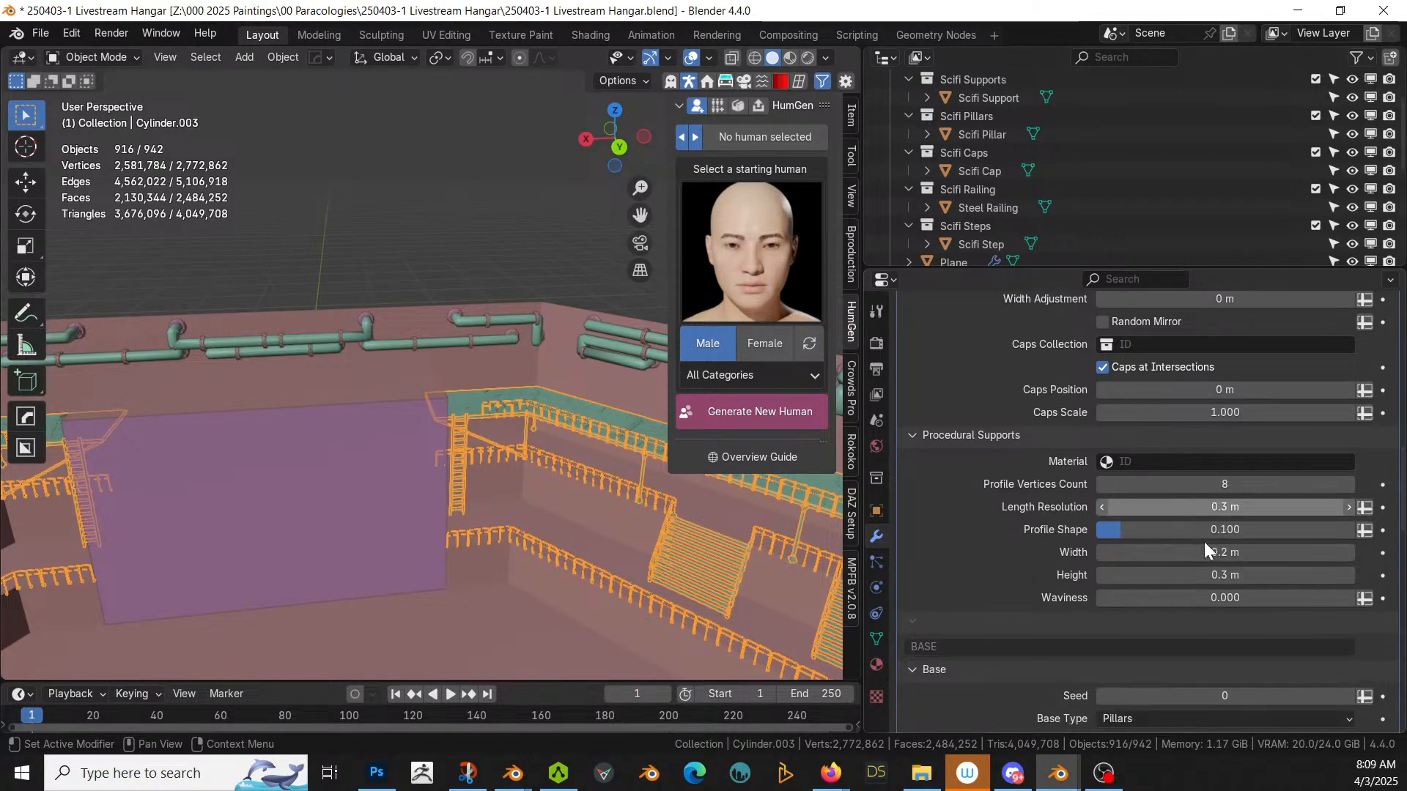
pyautogui.scroll(-3, 1202, 542)
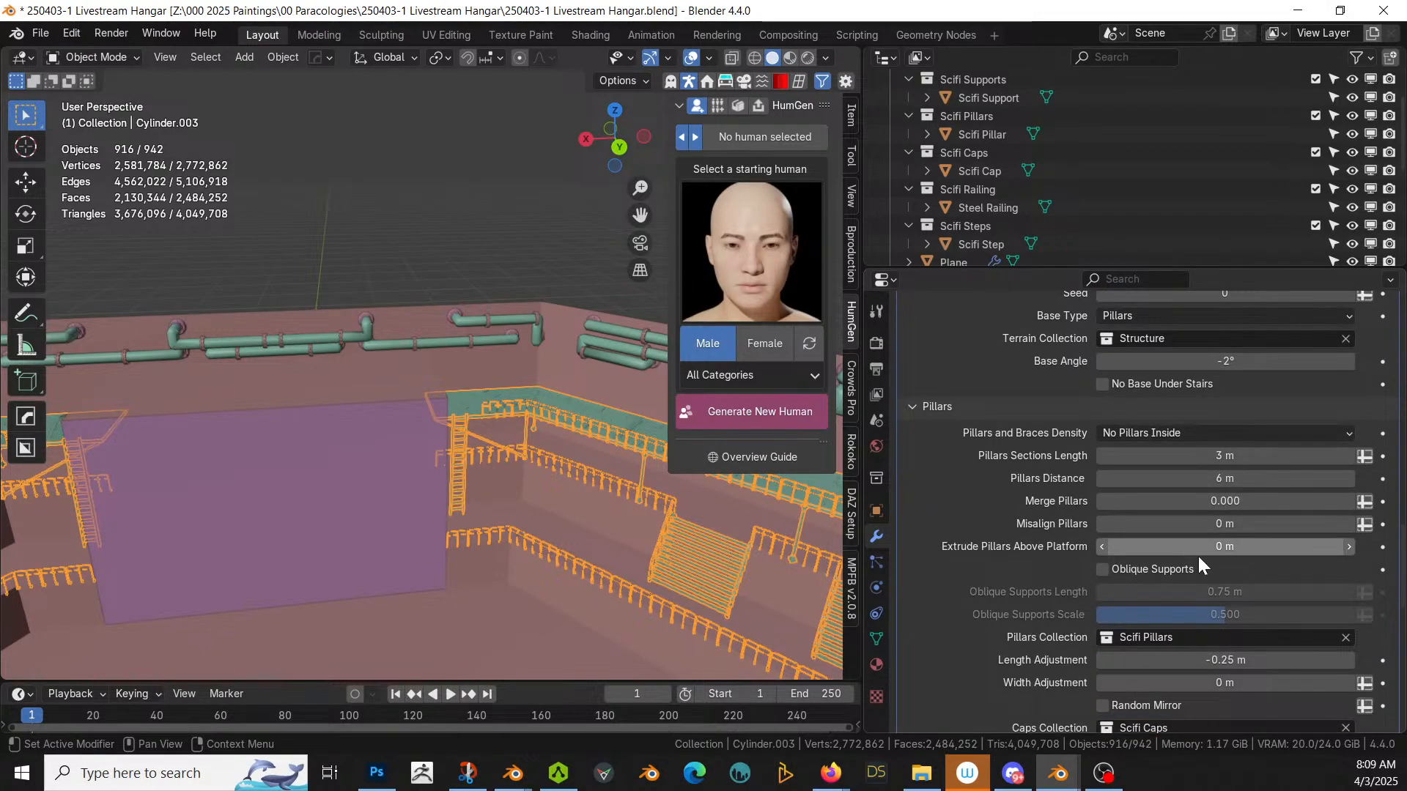
pyautogui.scroll(-2, 1199, 560)
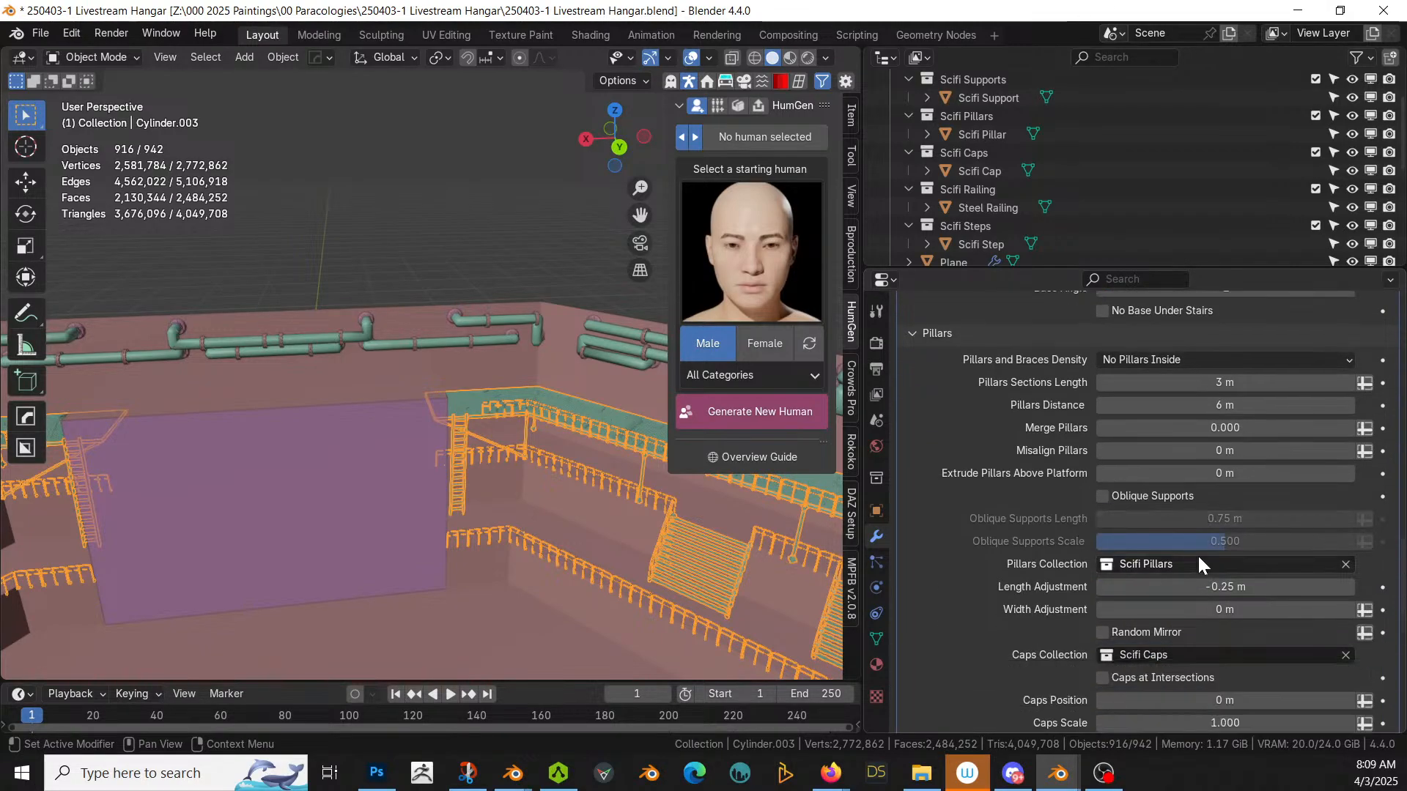
pyautogui.click(1103, 496)
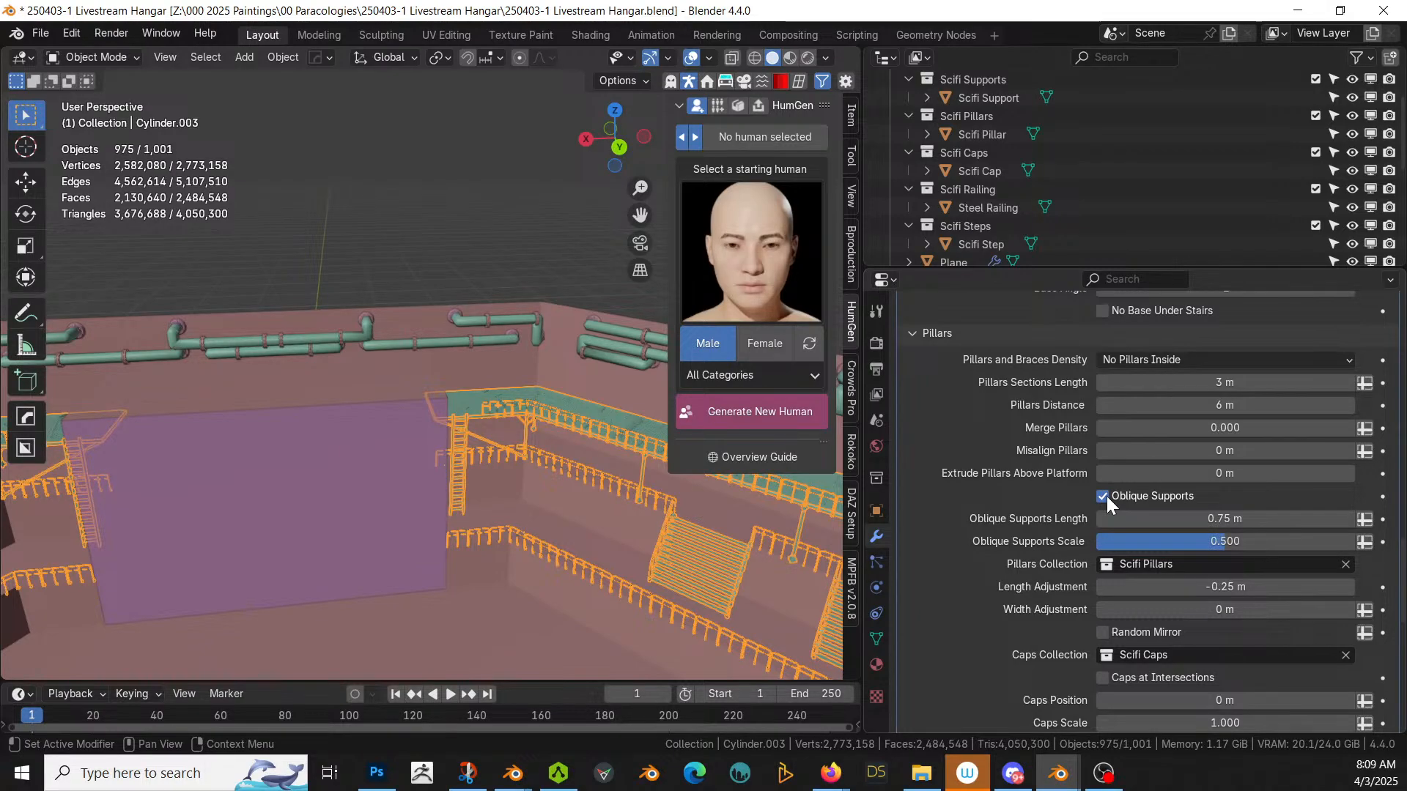
pyautogui.click(1103, 496)
# Step: Try the platforms with No Supports enabled and disable the option again
pyautogui.scroll(4, 1133, 510)
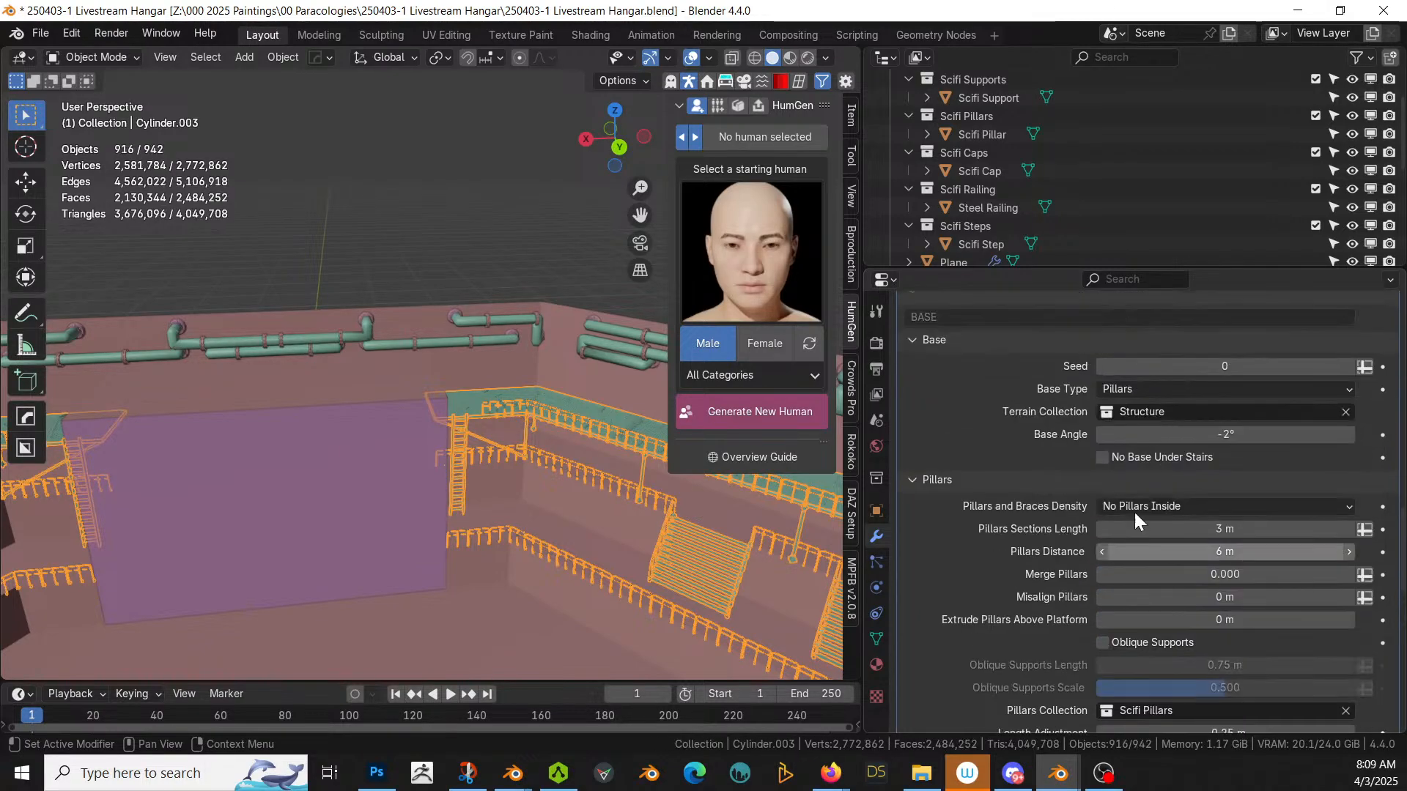
pyautogui.scroll(8, 1137, 515)
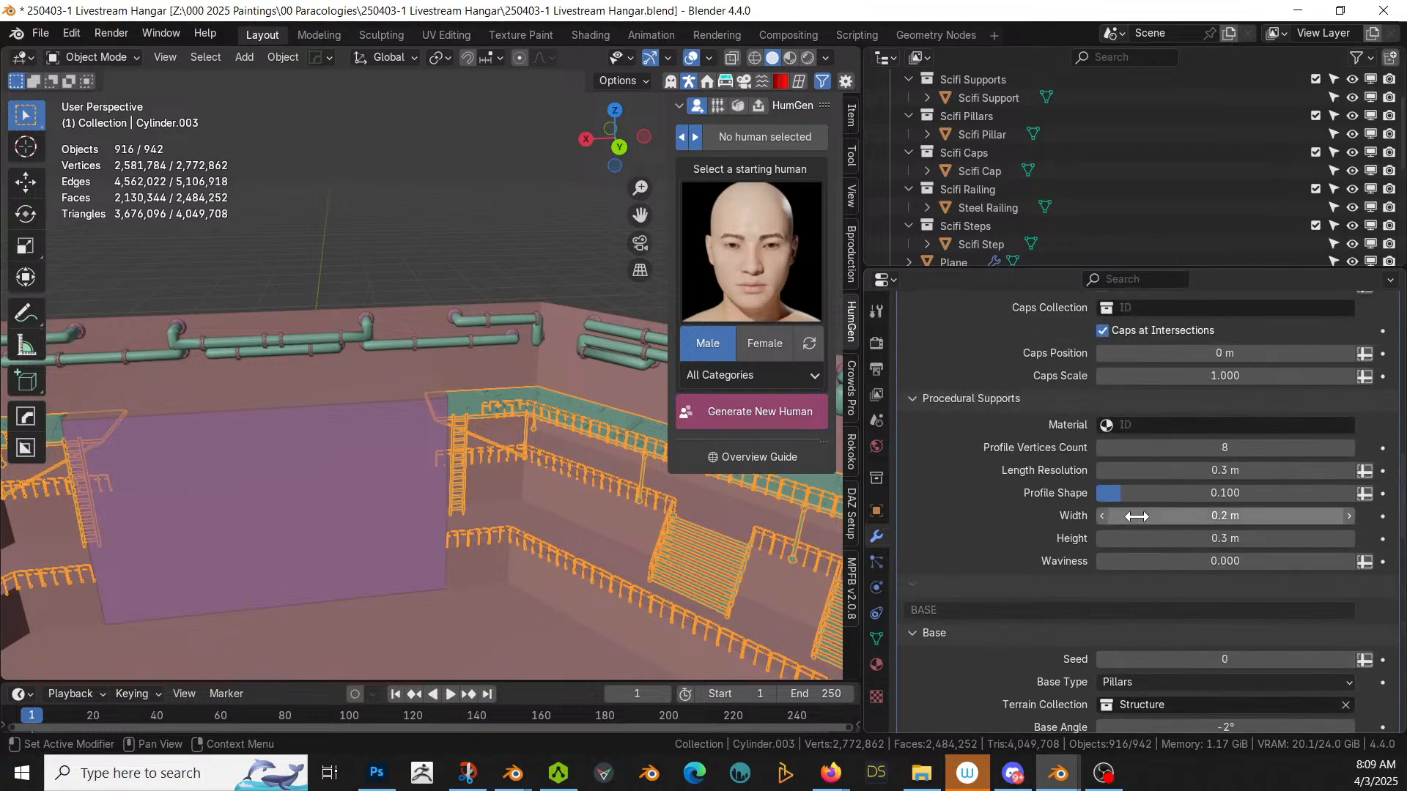
pyautogui.scroll(10, 1136, 516)
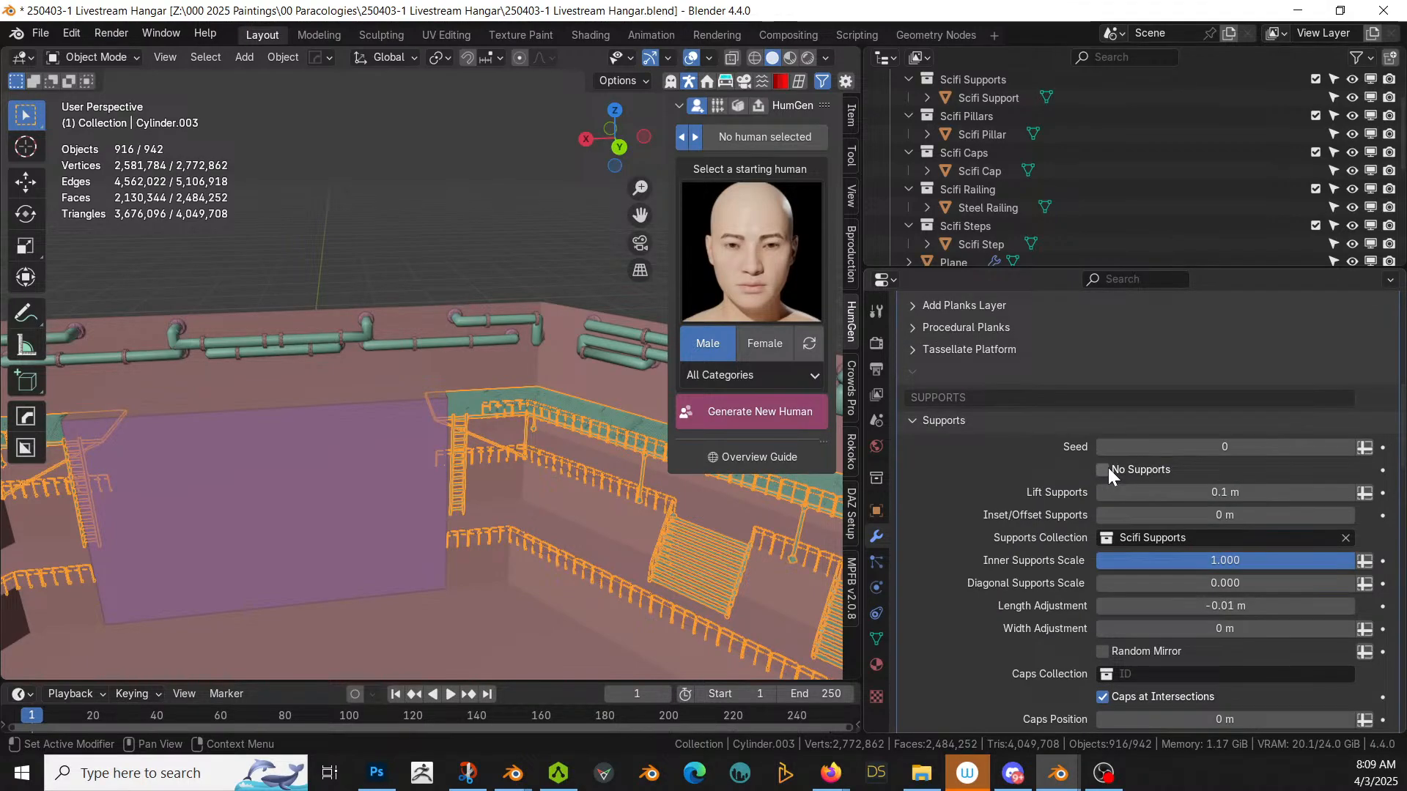
pyautogui.click(1108, 469)
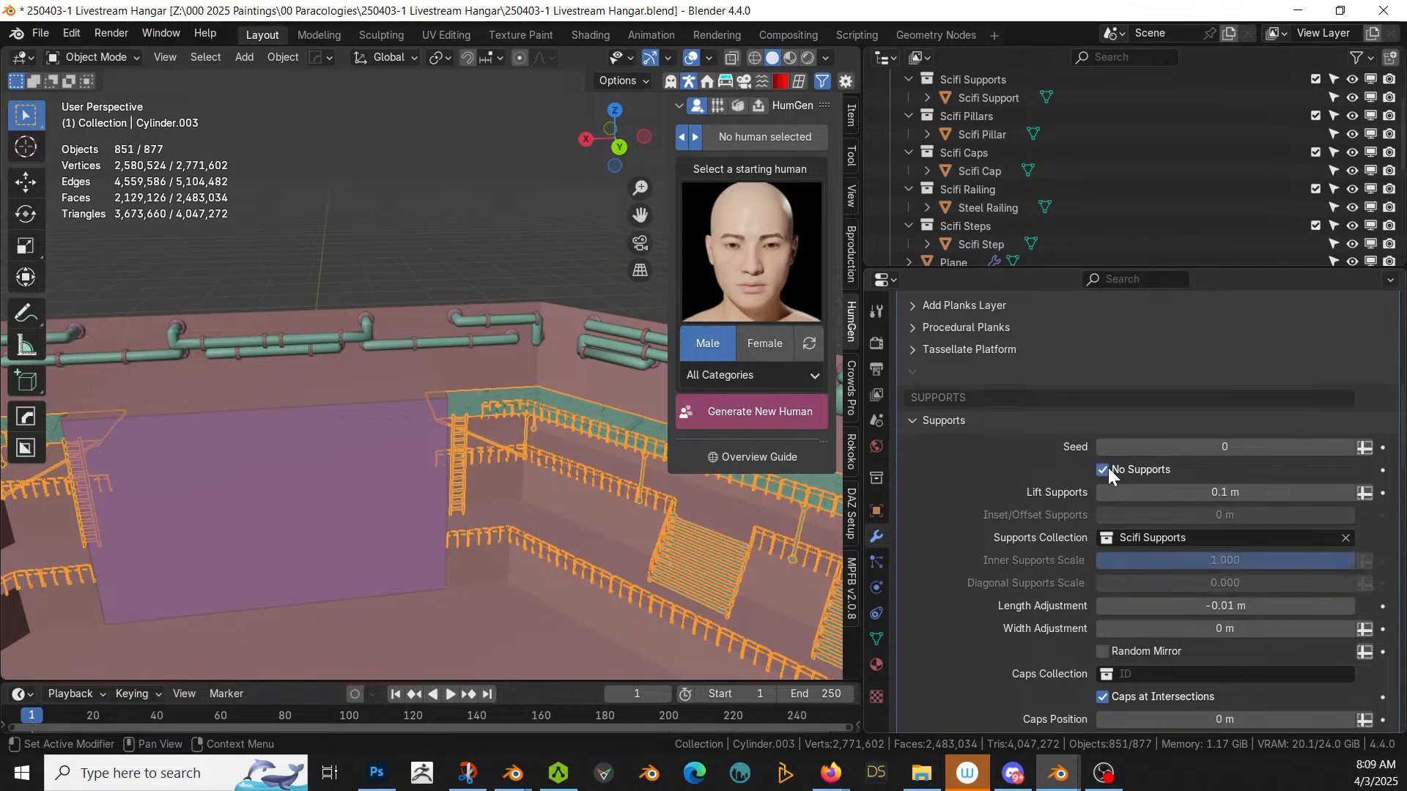
pyautogui.moveTo(637, 579); pyautogui.dragTo(608, 578, button='middle')
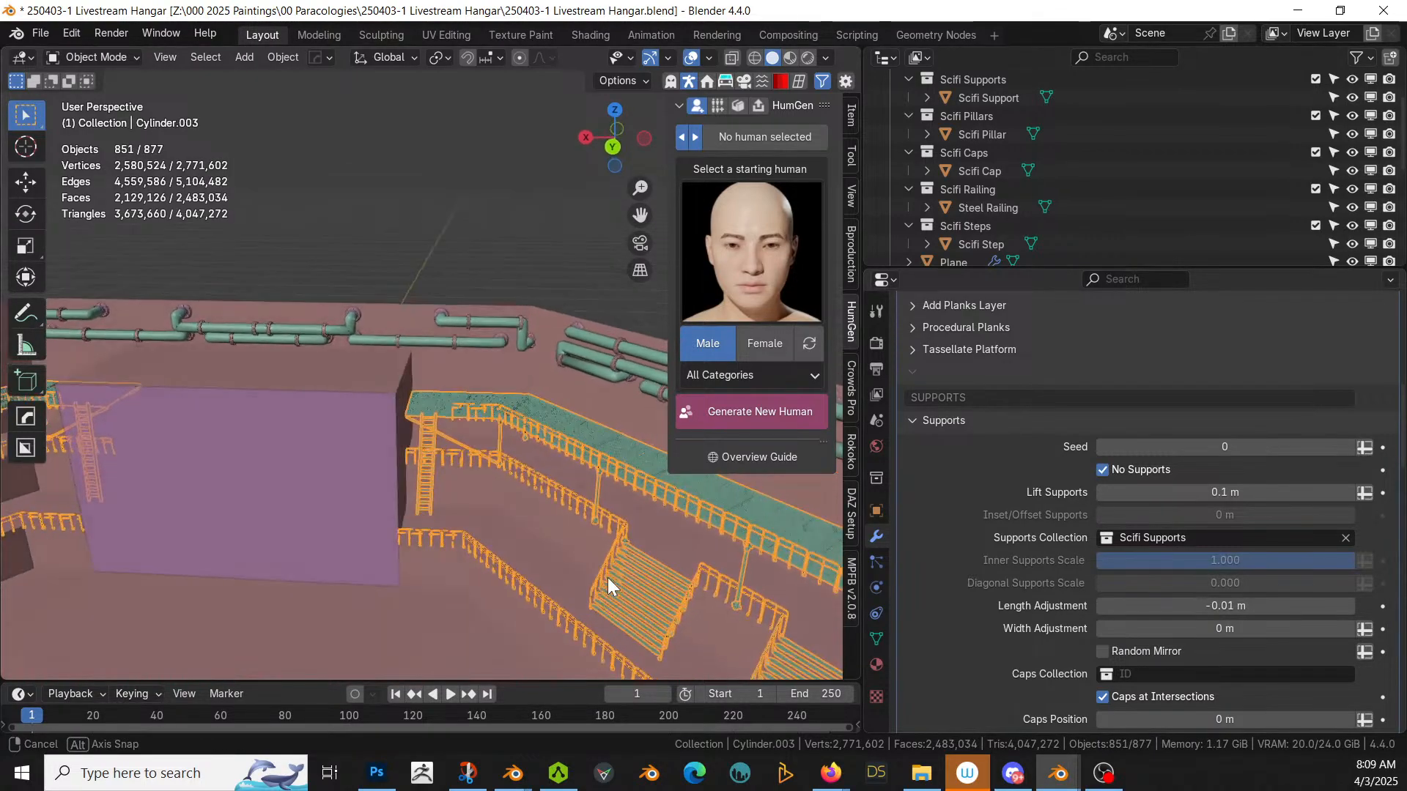
pyautogui.click(1101, 470)
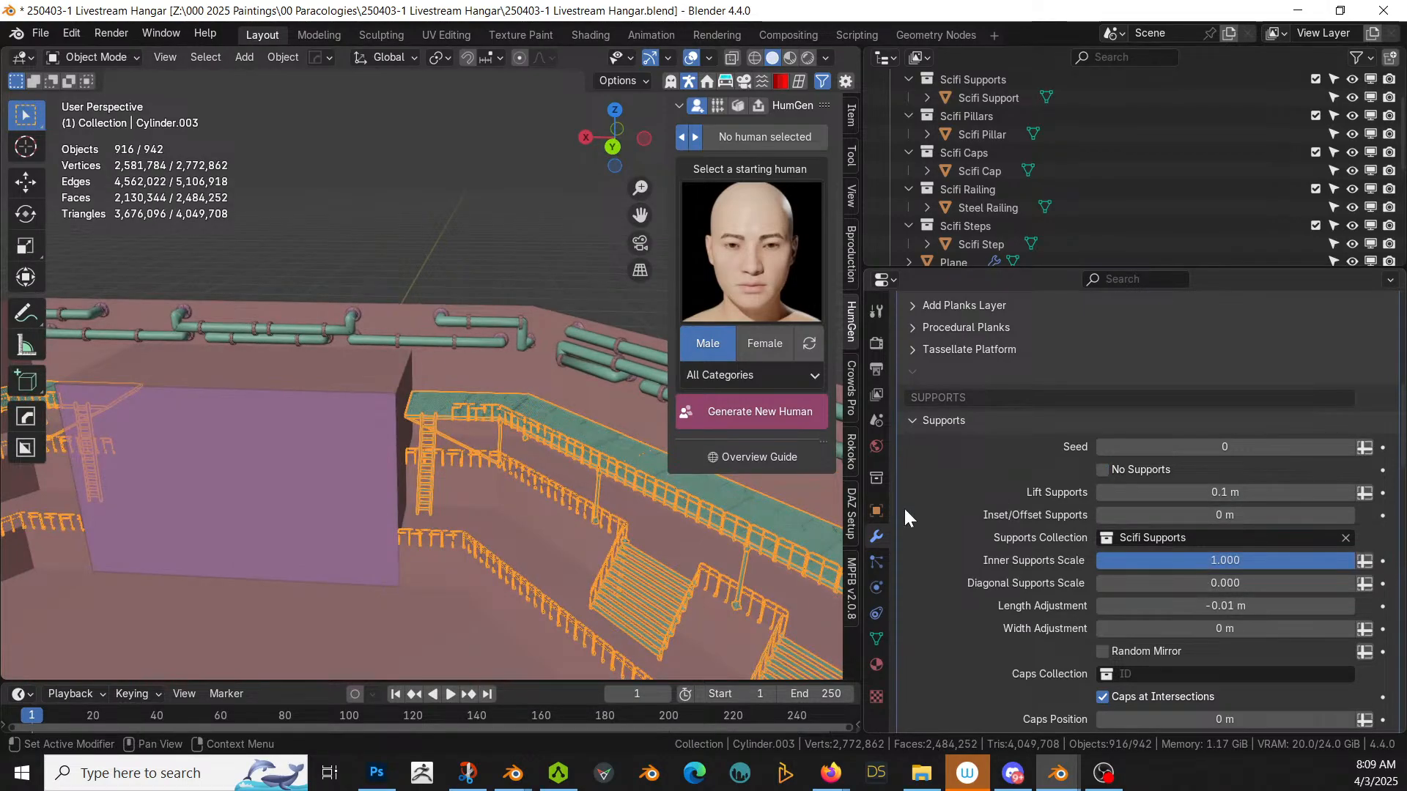
# Step: Examine the platform generator's Pillars, Braces and Procedural Pillars and Braces settings
pyautogui.scroll(3, 1191, 590)
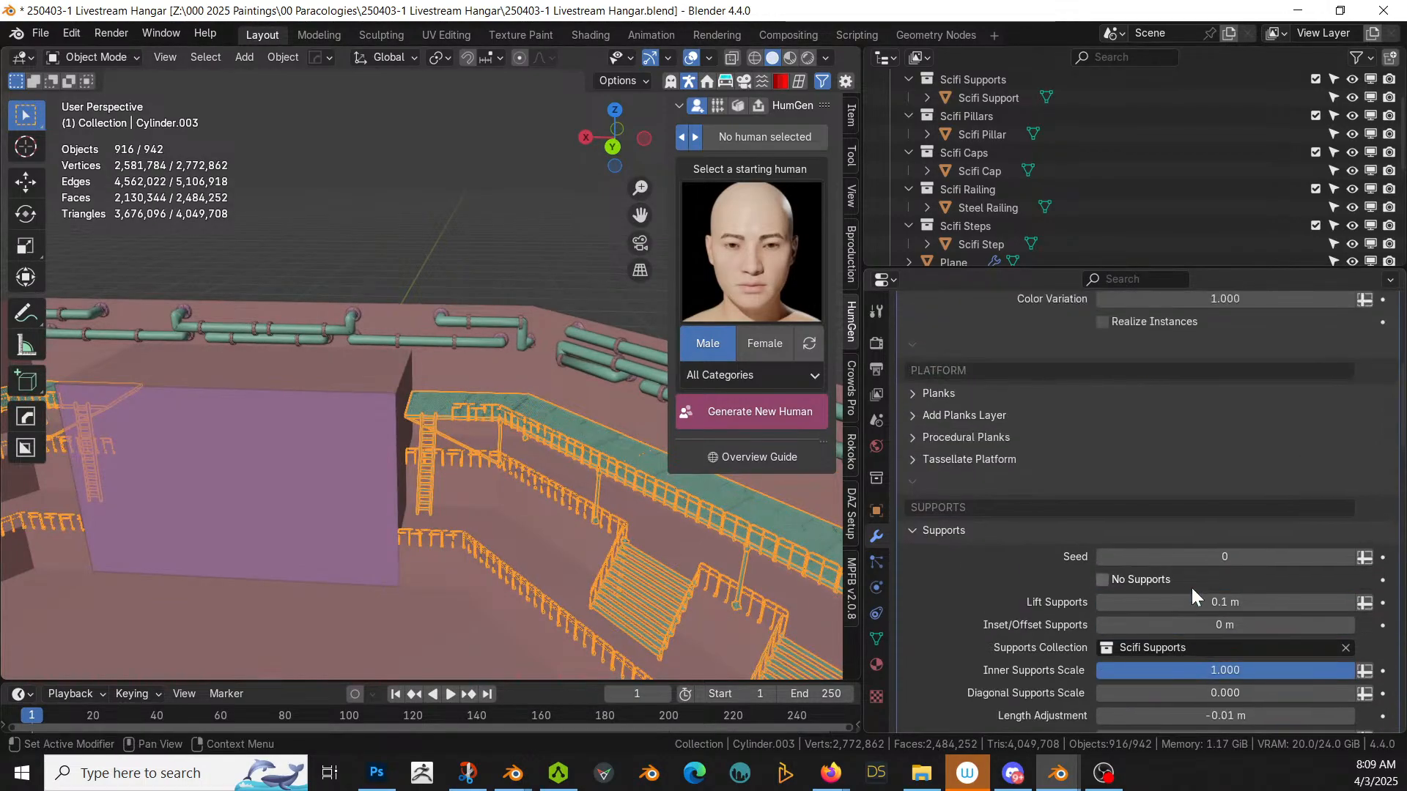
pyautogui.scroll(-10, 1191, 588)
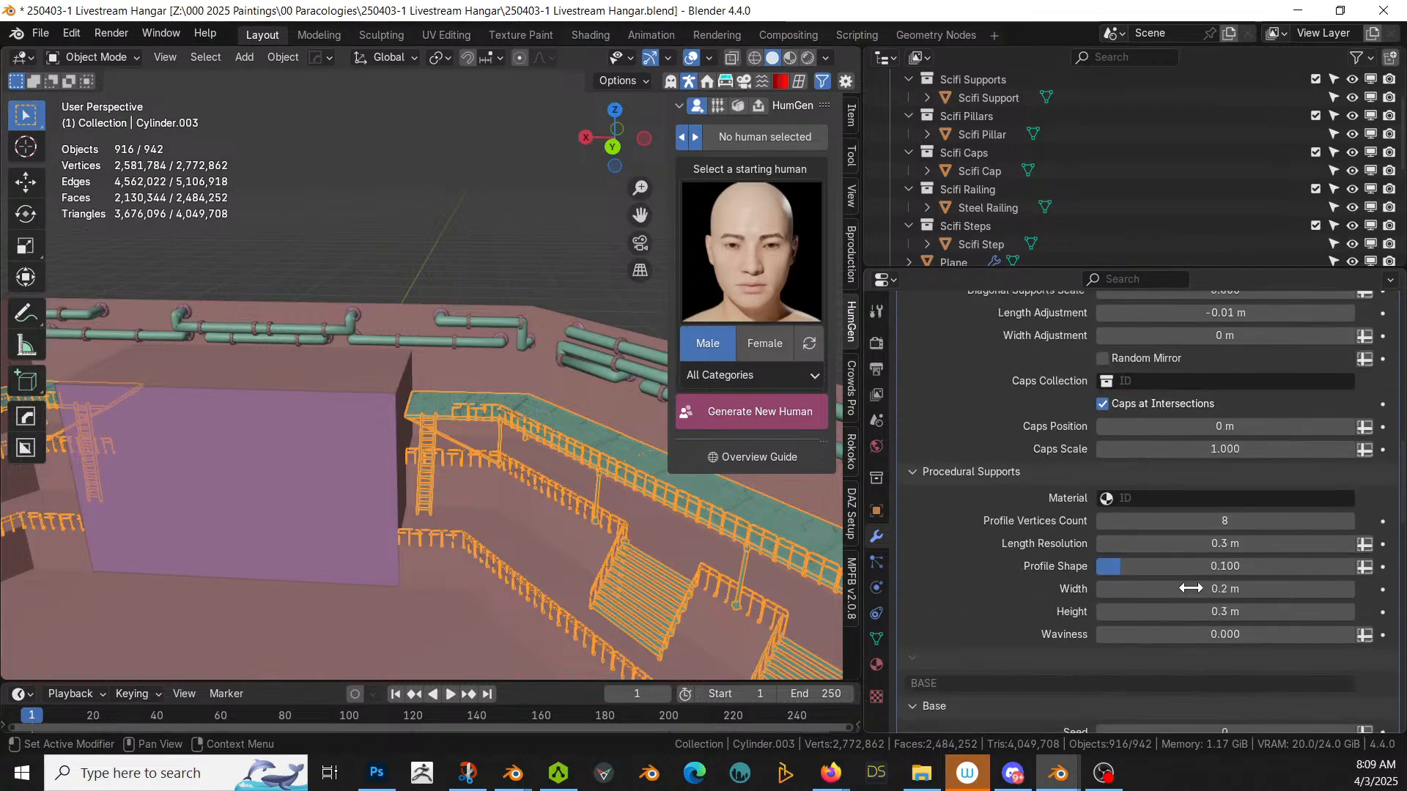
pyautogui.scroll(-12, 1191, 587)
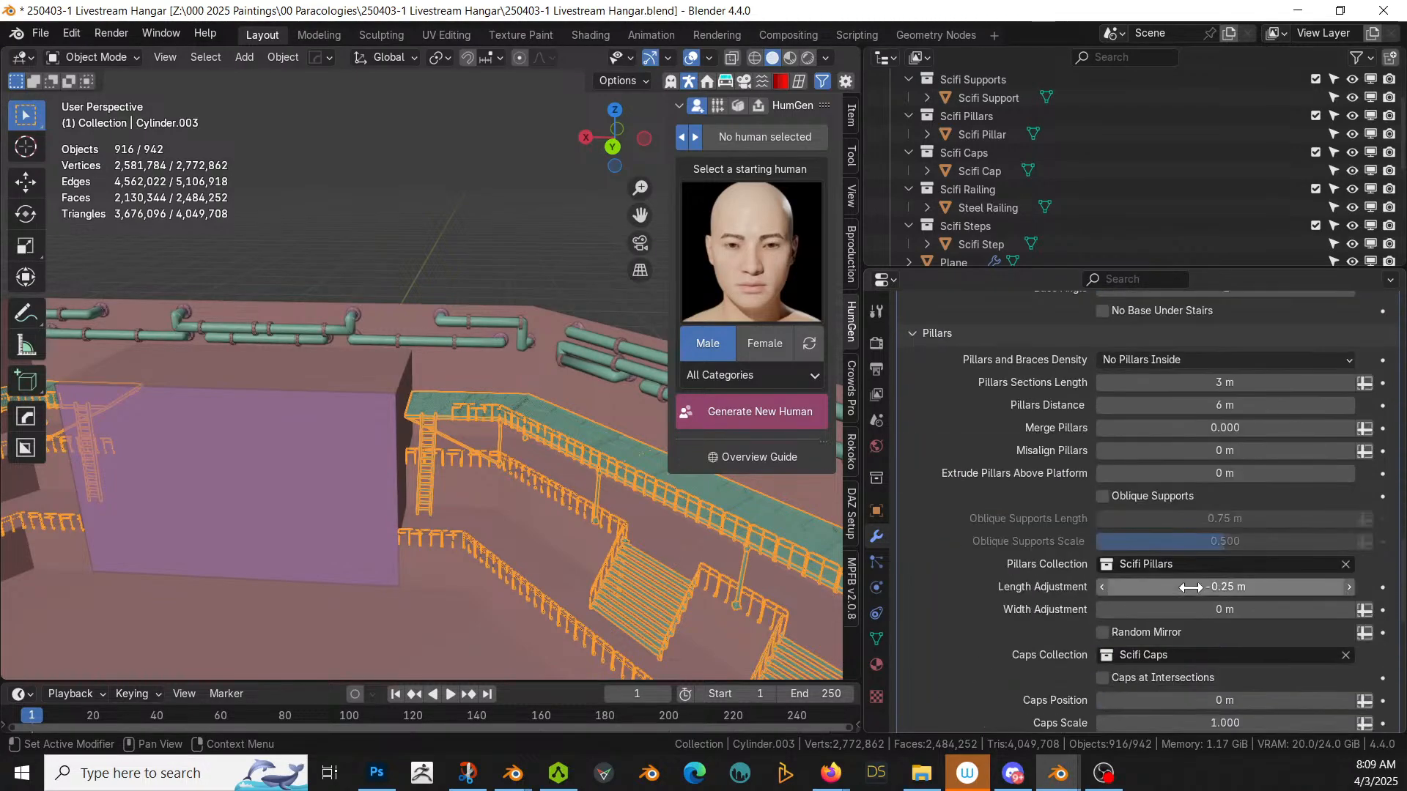
pyautogui.scroll(-4, 1189, 587)
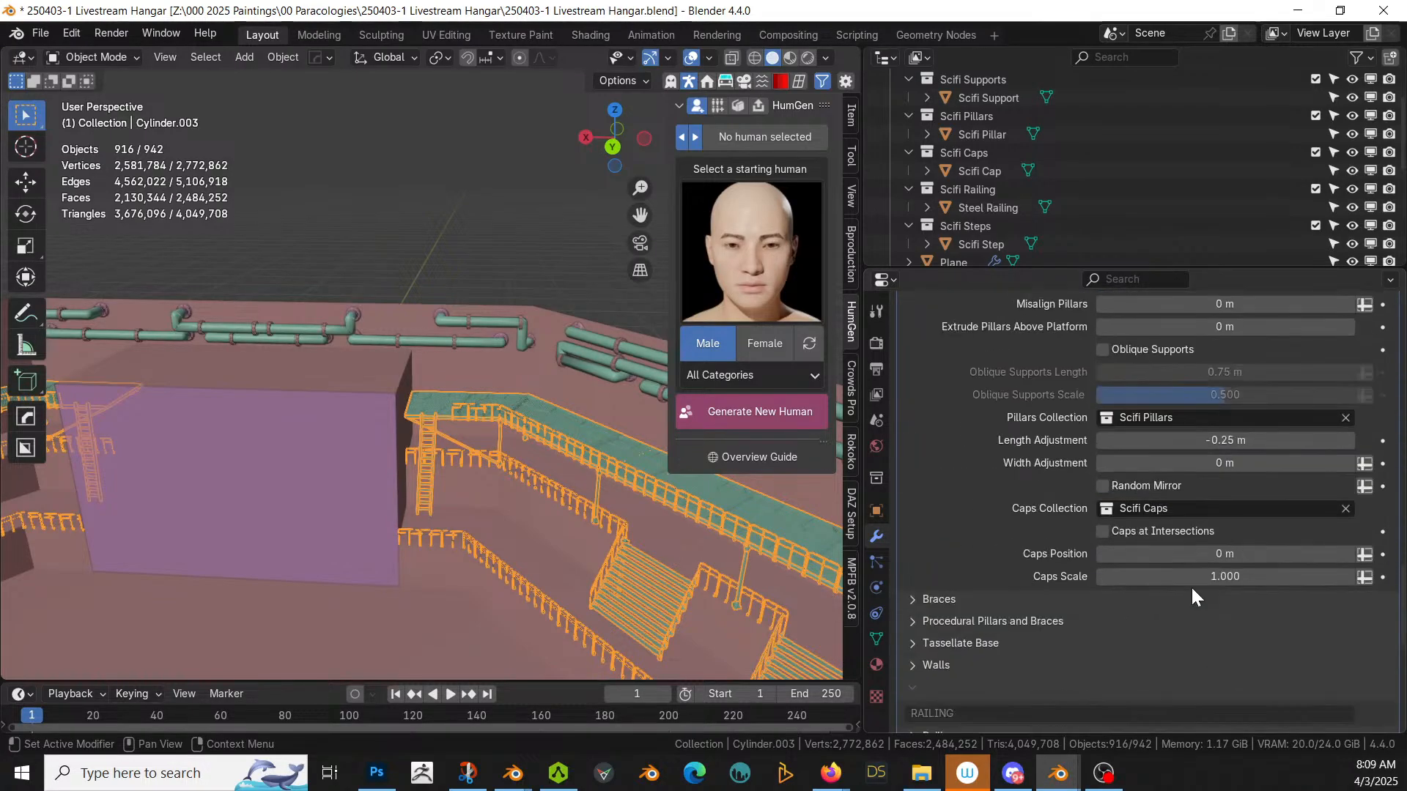
pyautogui.click(920, 601)
pyautogui.scroll(-4, 1218, 639)
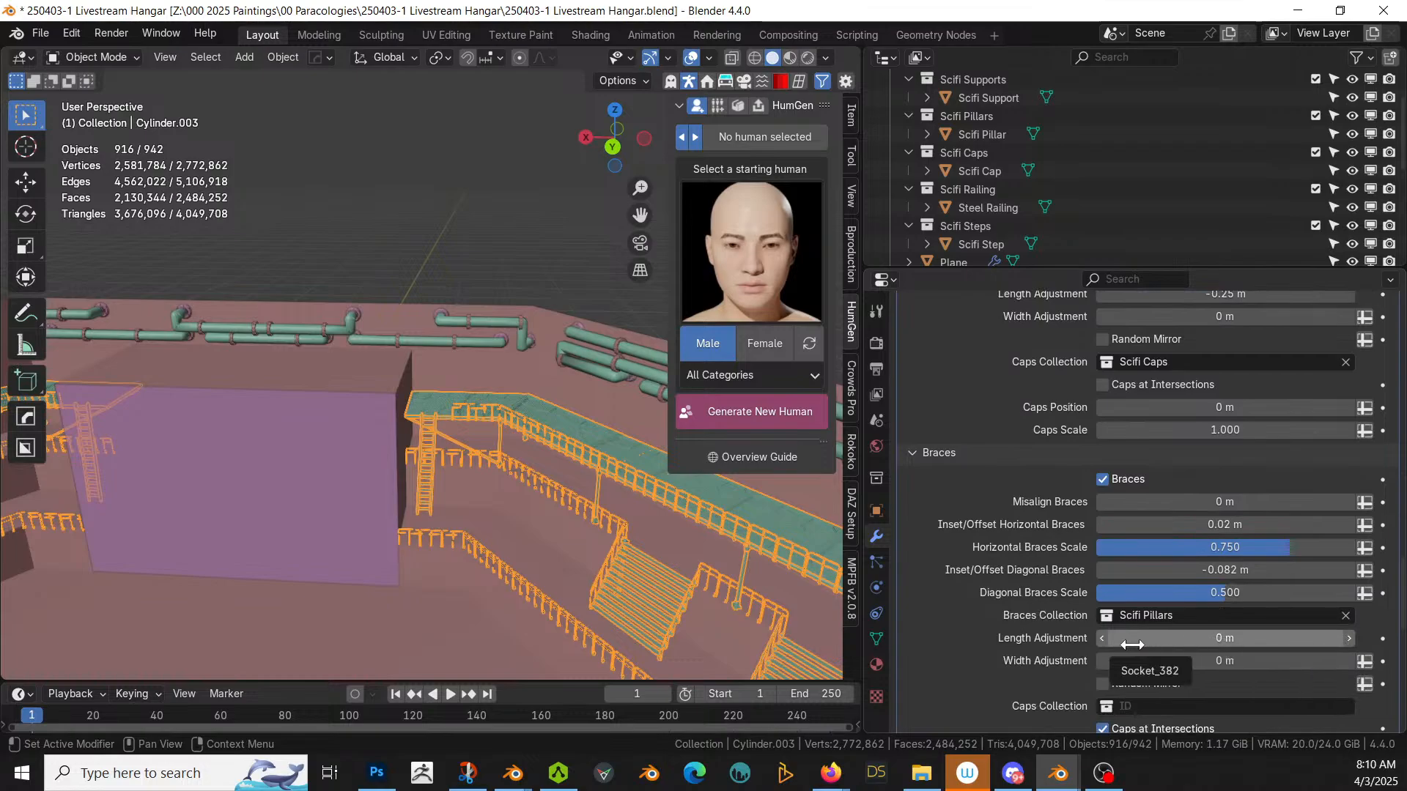
pyautogui.scroll(-2, 994, 586)
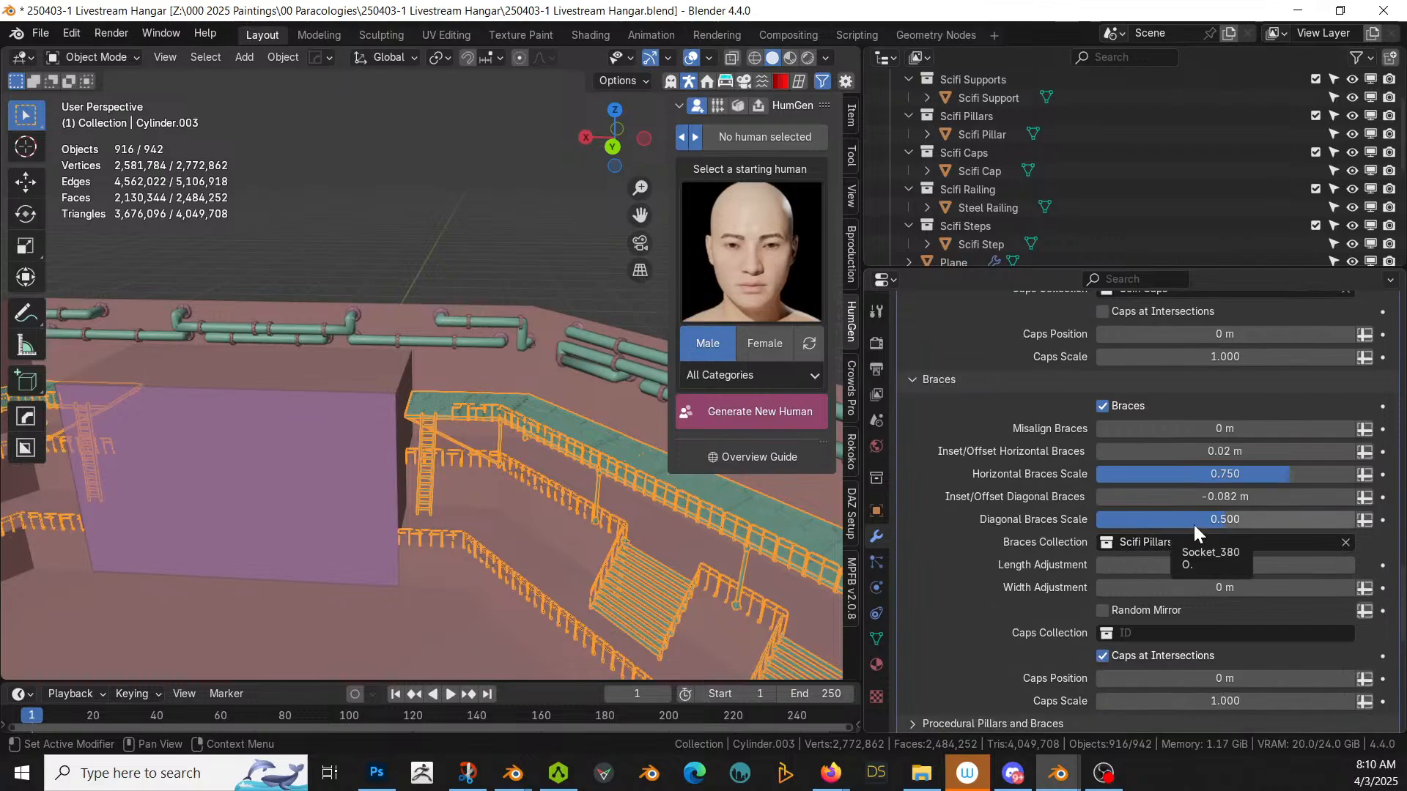
pyautogui.moveTo(556, 480); pyautogui.dragTo(613, 496, button='middle')
pyautogui.scroll(-3, 1150, 612)
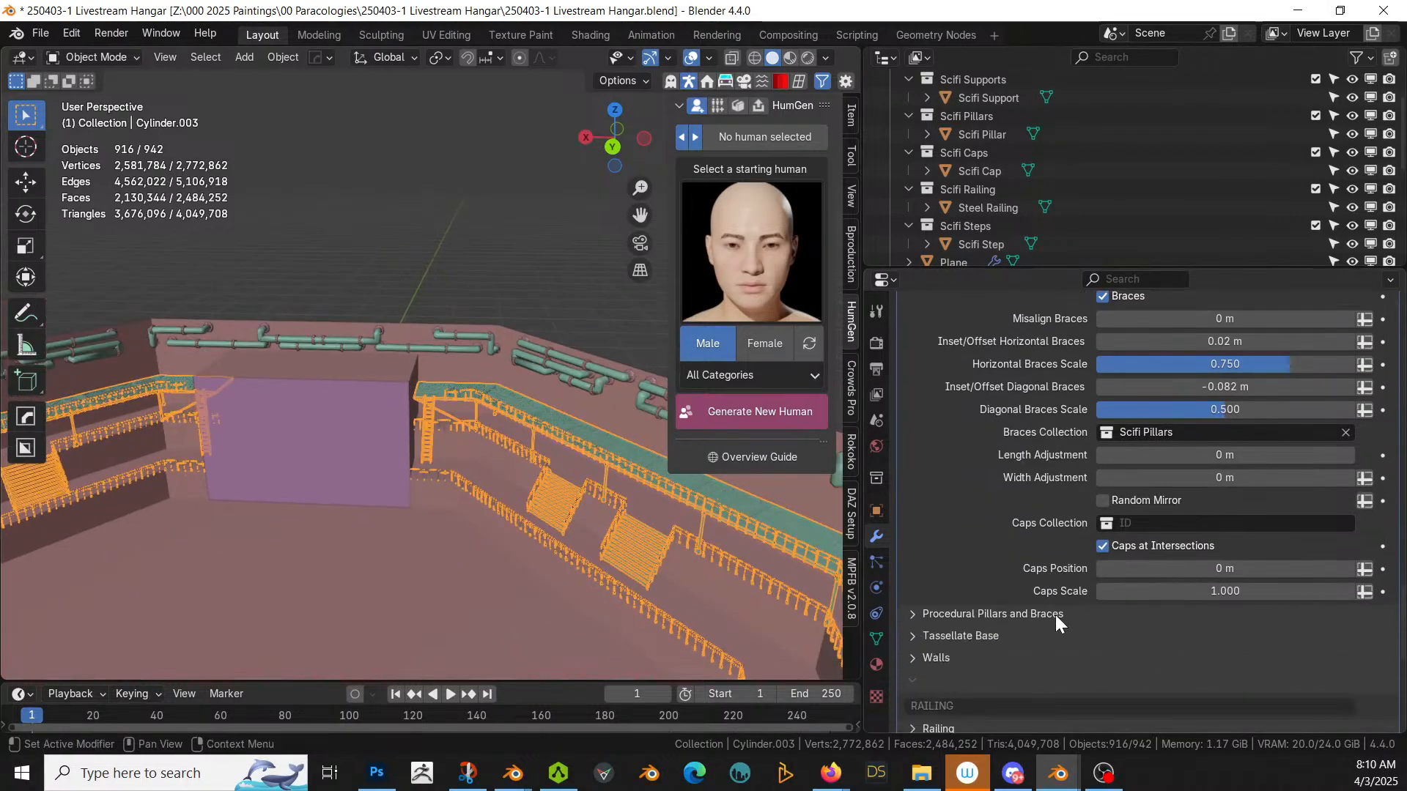
pyautogui.click(913, 614)
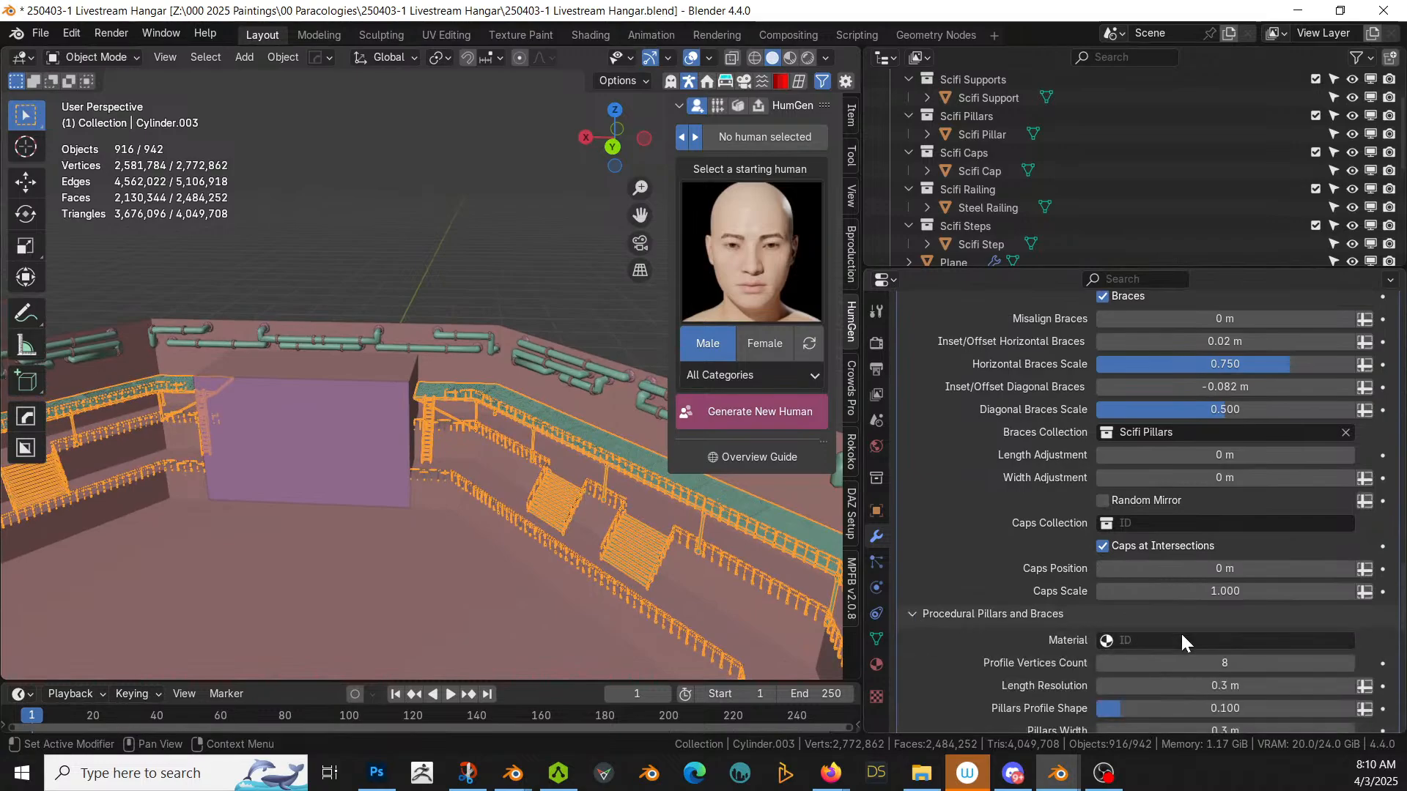
pyautogui.scroll(-2, 1323, 674)
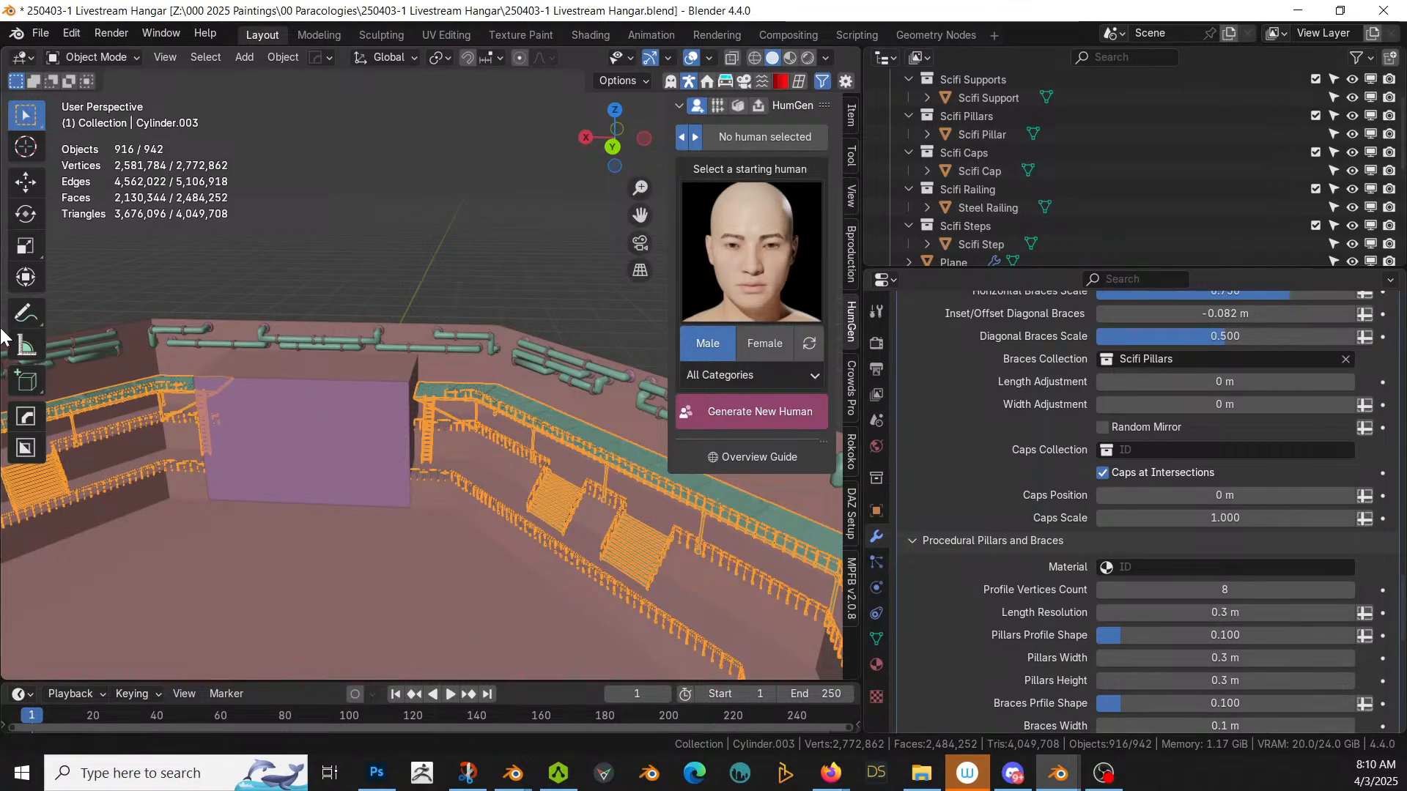
# Step: Look over the hangar's wall platforms and pipes, select the hangar body, and save the file
pyautogui.moveTo(428, 472); pyautogui.dragTo(161, 436, button='middle')
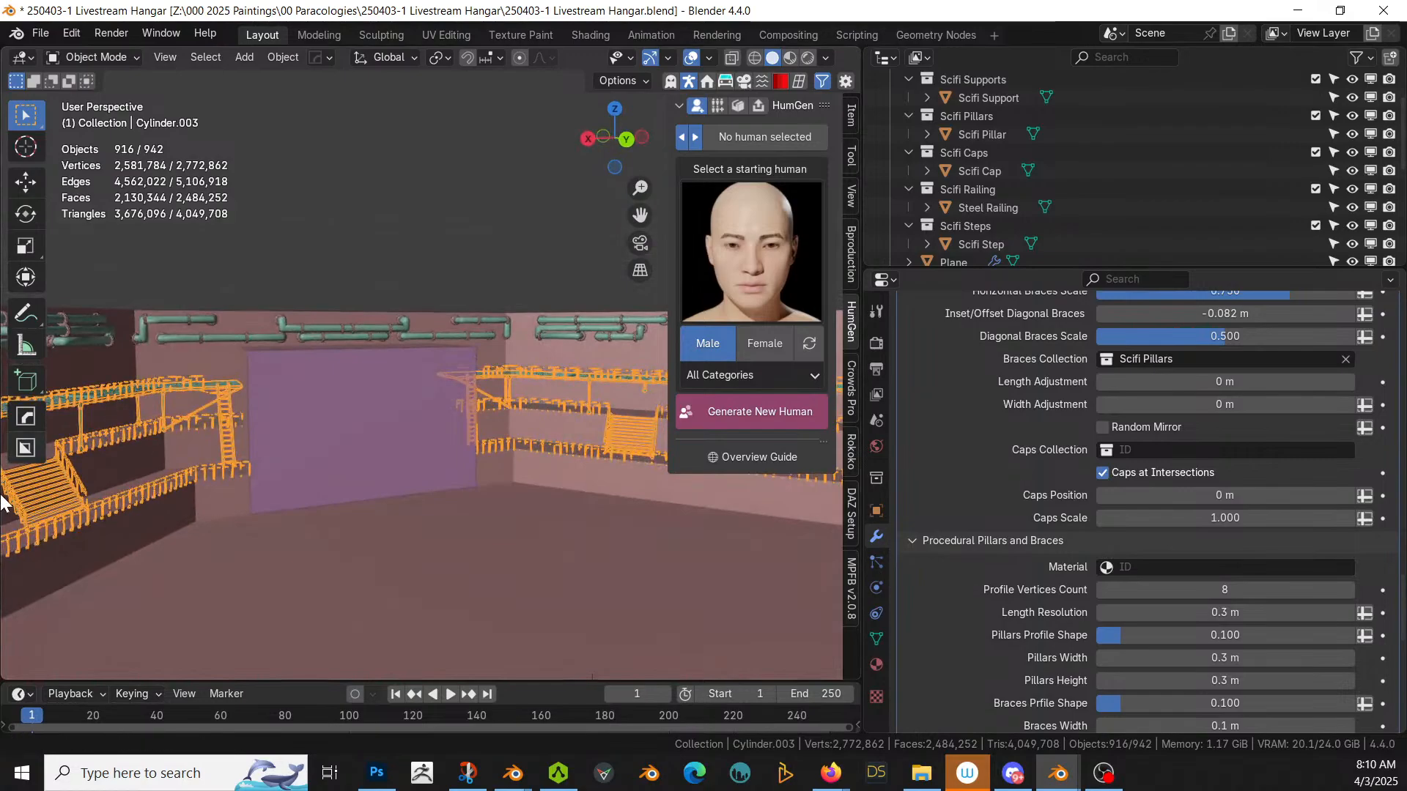
pyautogui.moveTo(396, 493); pyautogui.dragTo(596, 538, button='middle')
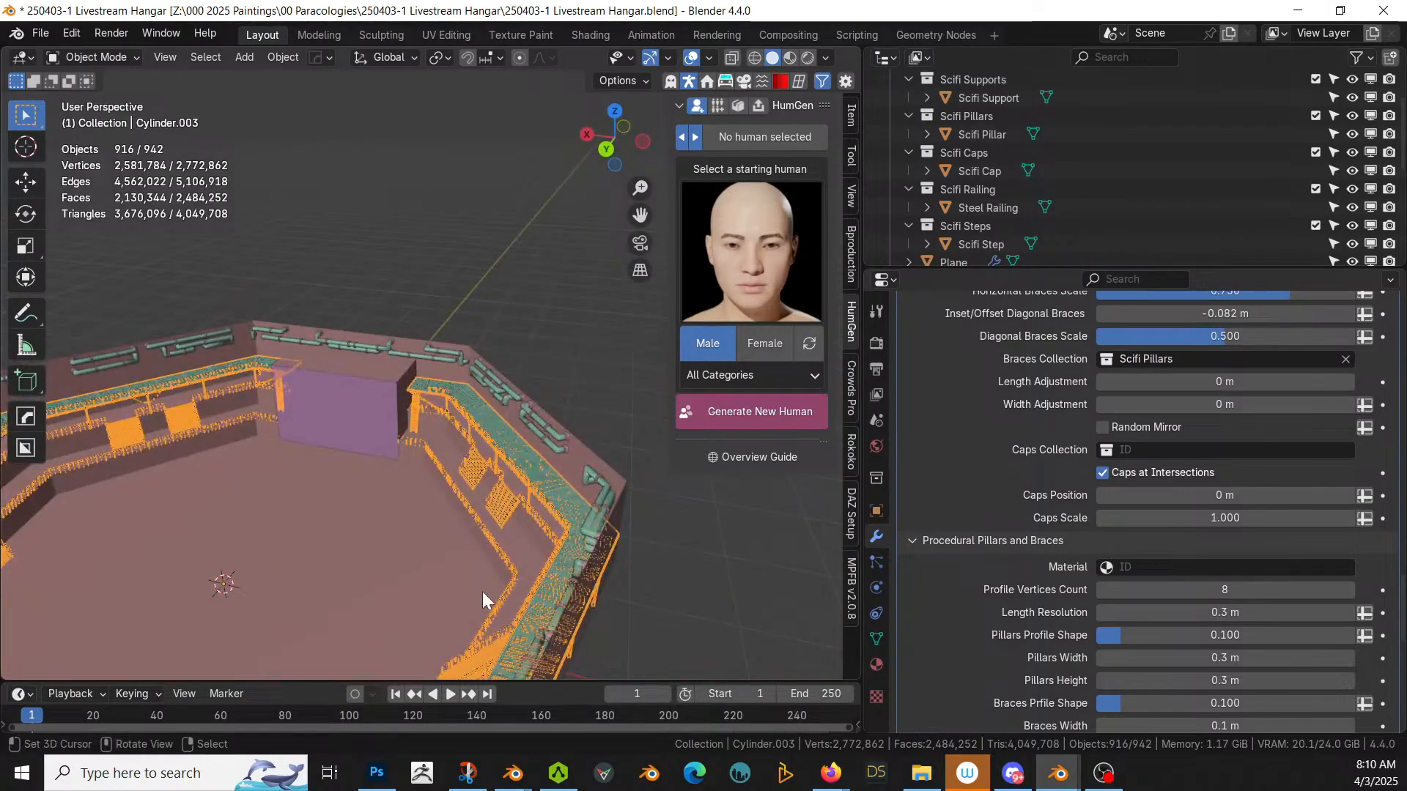
pyautogui.click(360, 558)
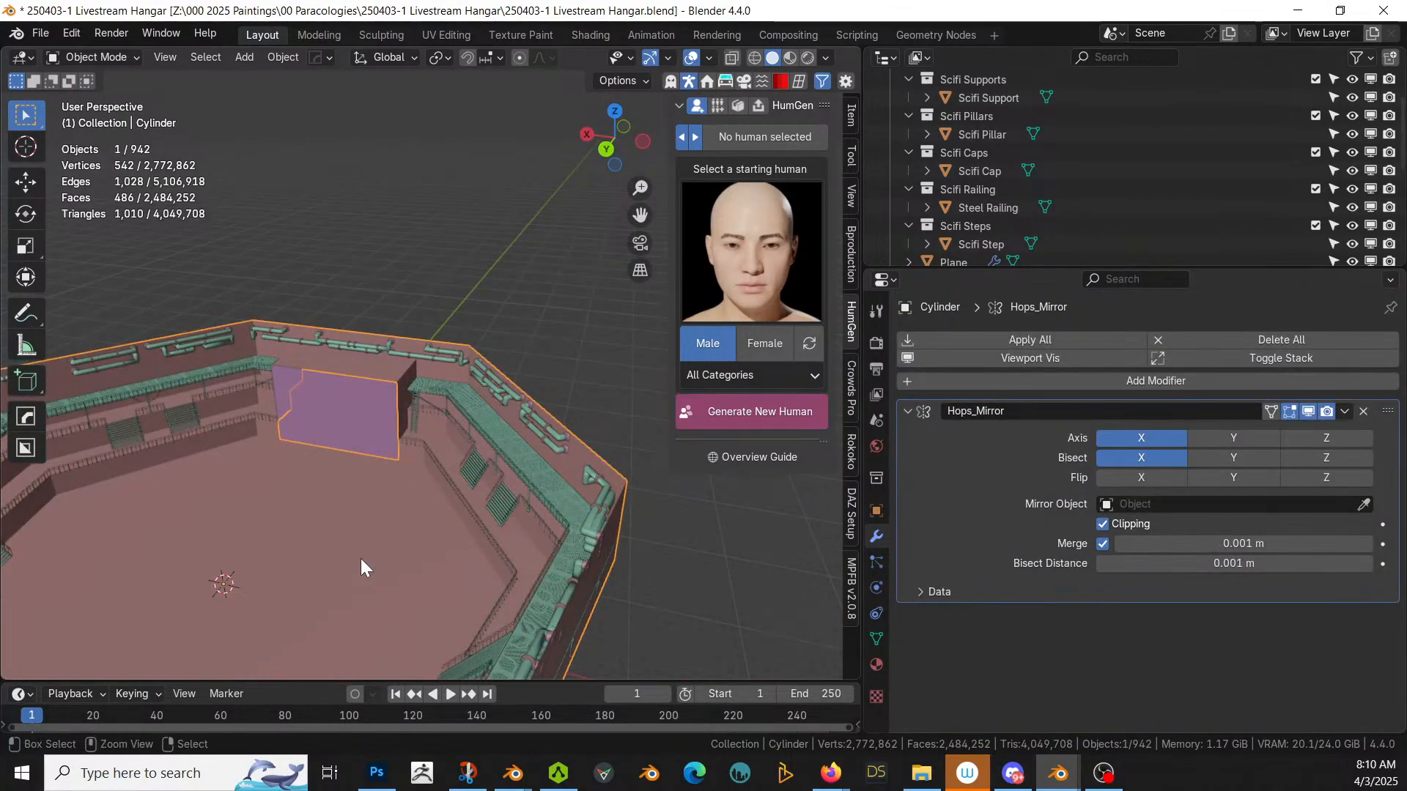
pyautogui.hotkey('ctrl', 's')
pyautogui.moveTo(359, 555); pyautogui.dragTo(758, 608, button='middle')
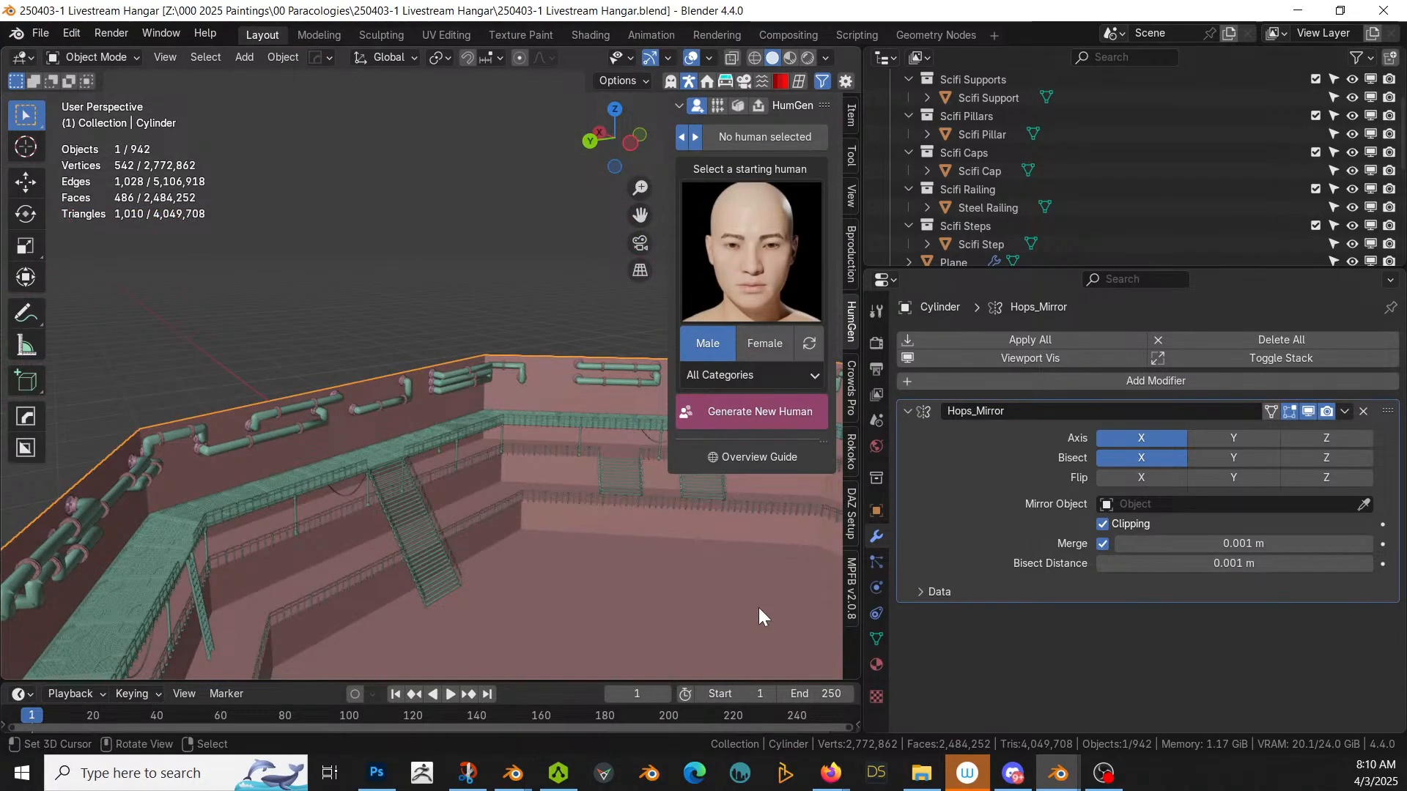
# Step: Isolate the leftover Plane object that carries the Platform Generator and delete it from the scene
pyautogui.moveTo(112, 295); pyautogui.dragTo(359, 509, button='middle')
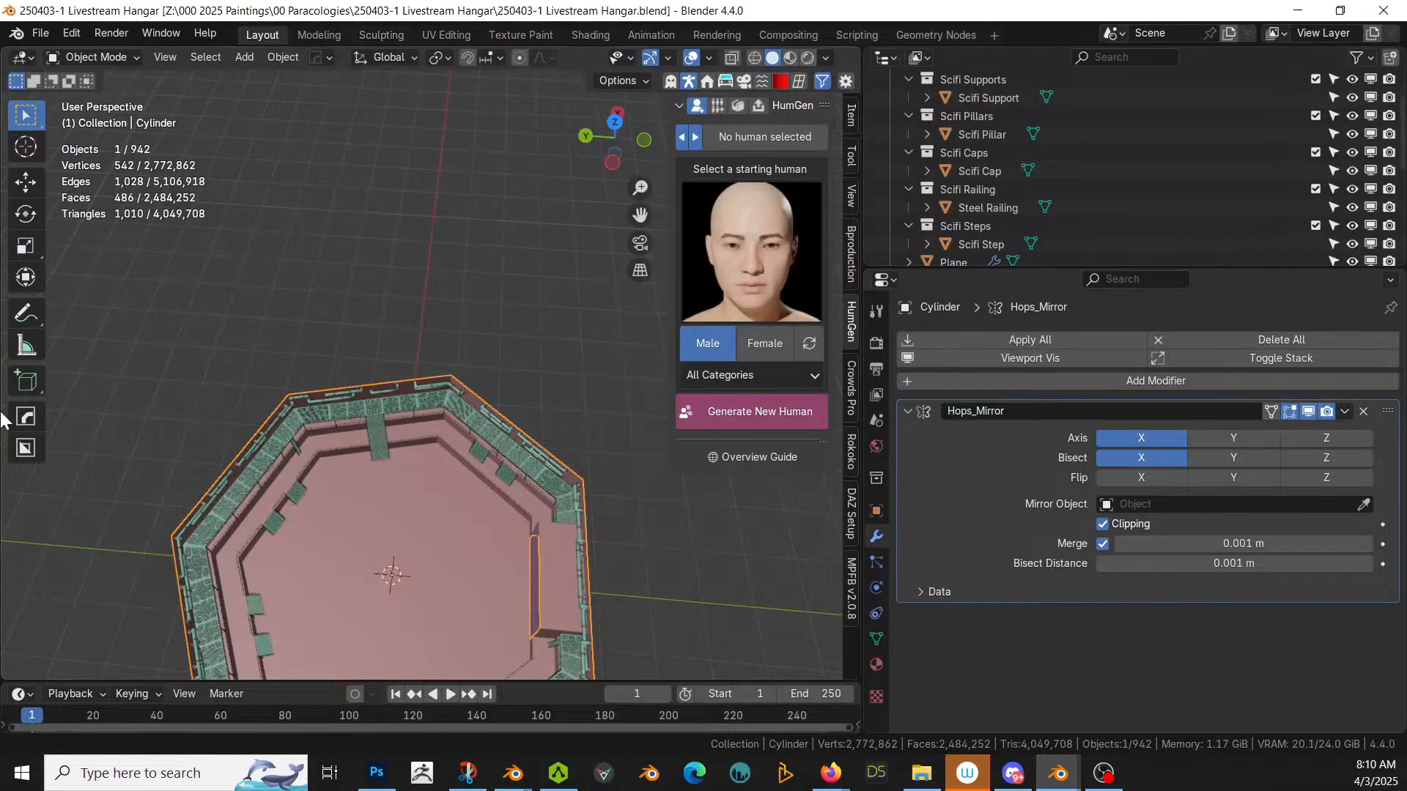
pyautogui.scroll(3, 1051, 126)
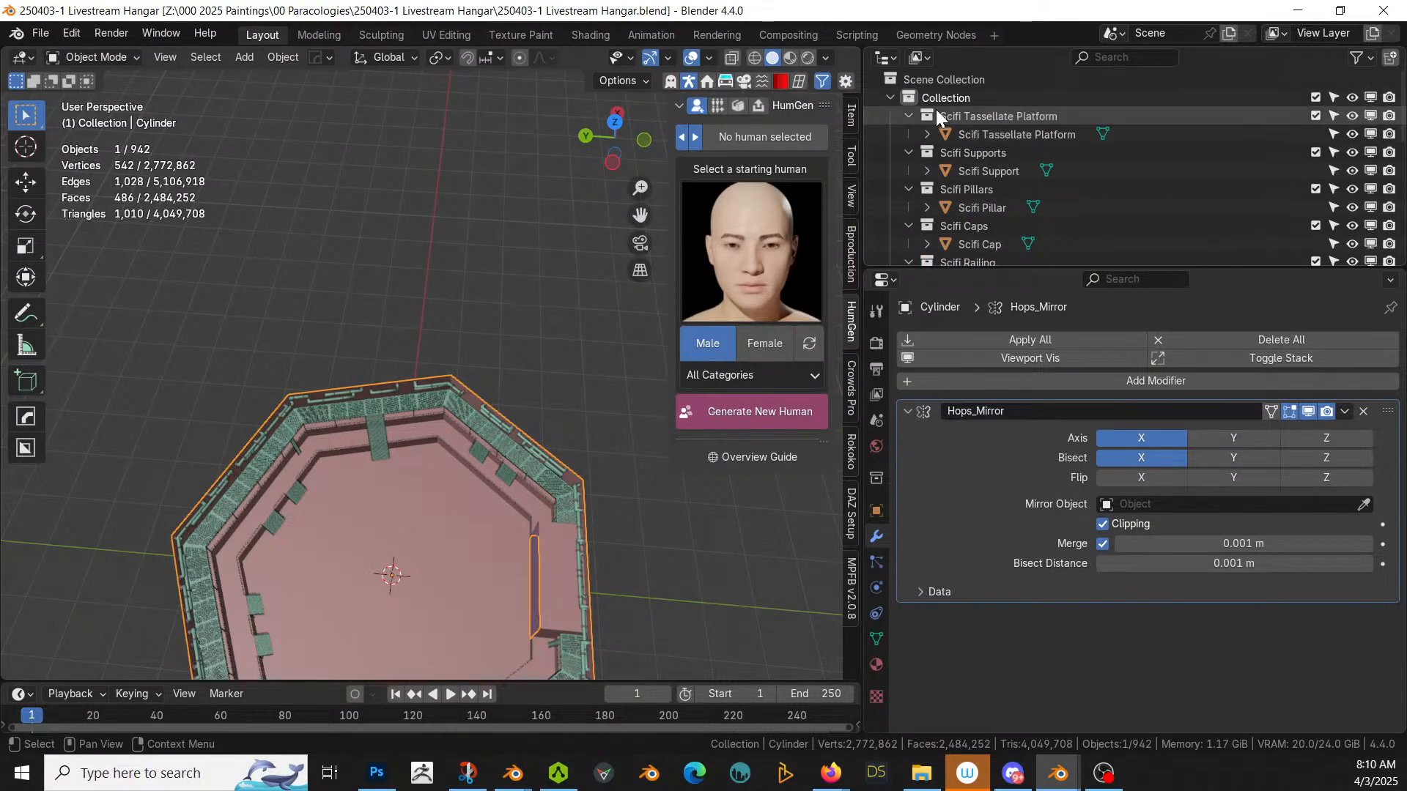
pyautogui.scroll(-5, 938, 116)
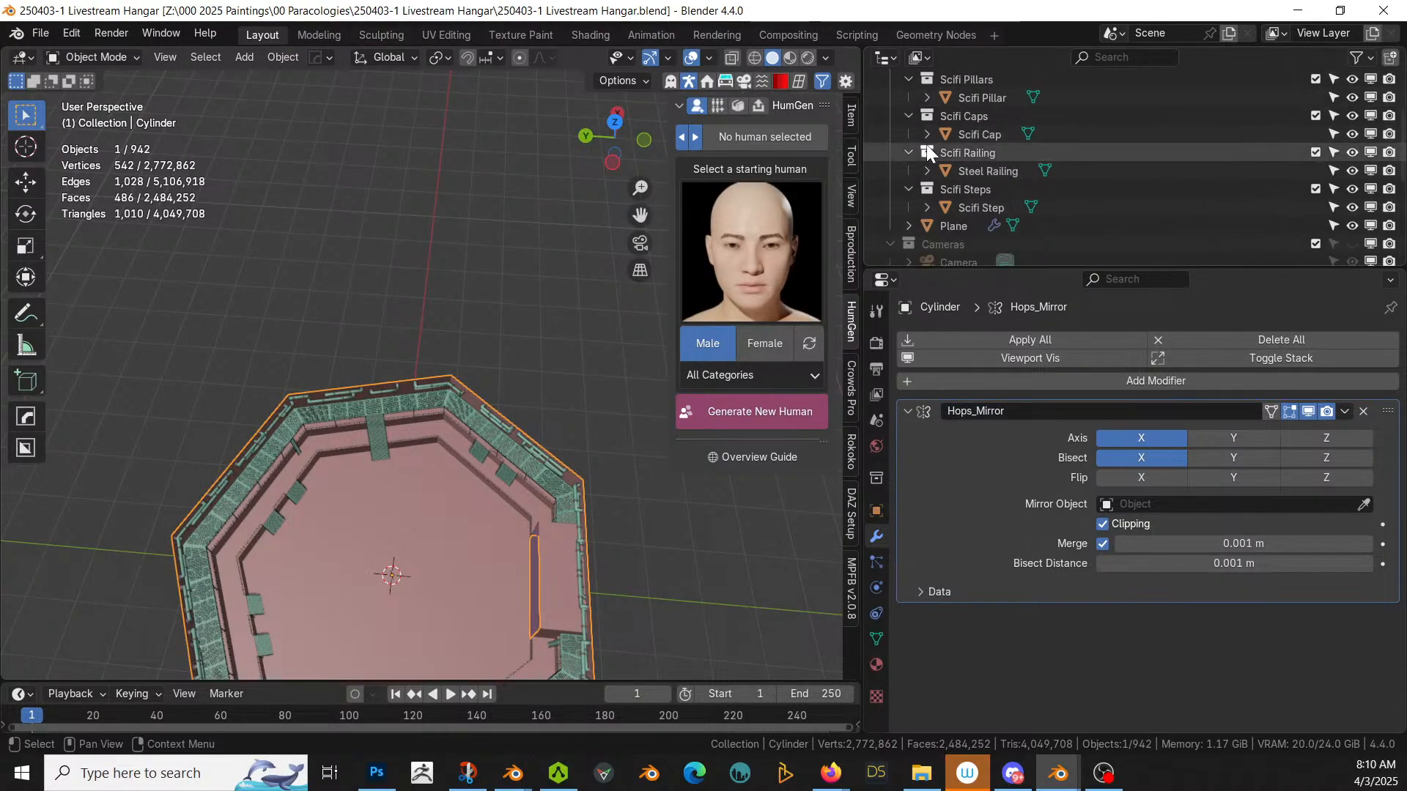
pyautogui.scroll(-2, 927, 146)
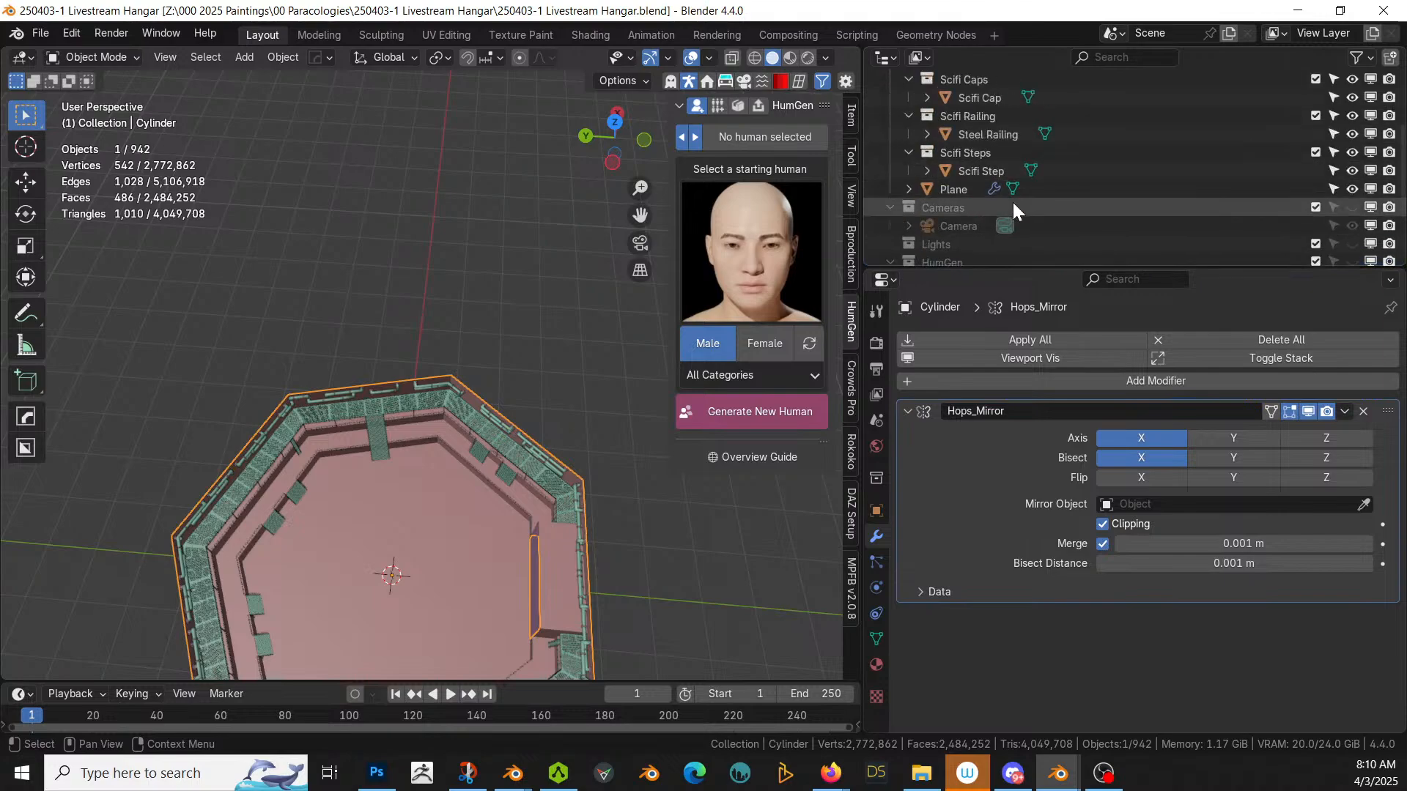
pyautogui.click(983, 189)
pyautogui.moveTo(578, 418); pyautogui.dragTo(507, 342, button='middle')
pyautogui.press('KP_Divide')
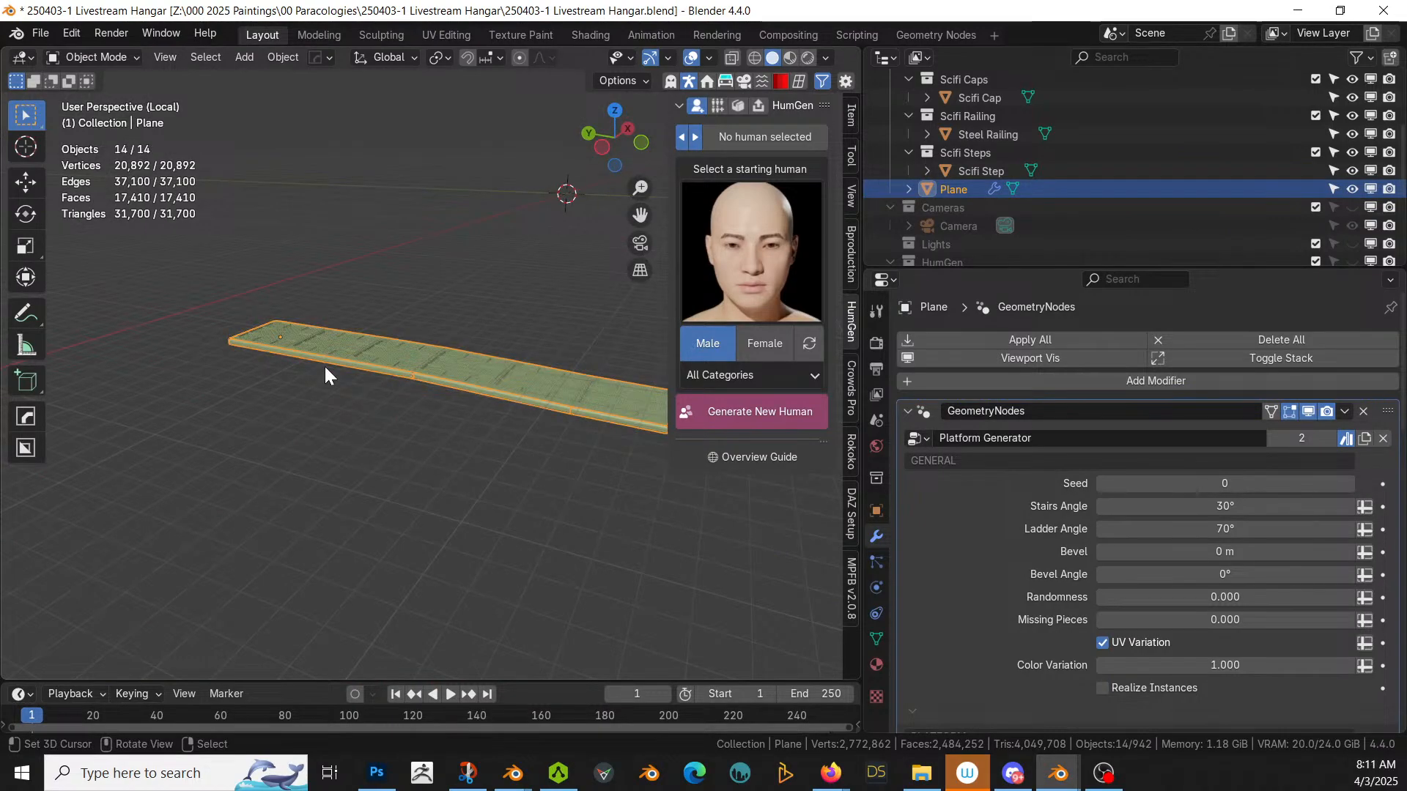
pyautogui.press('Delete')
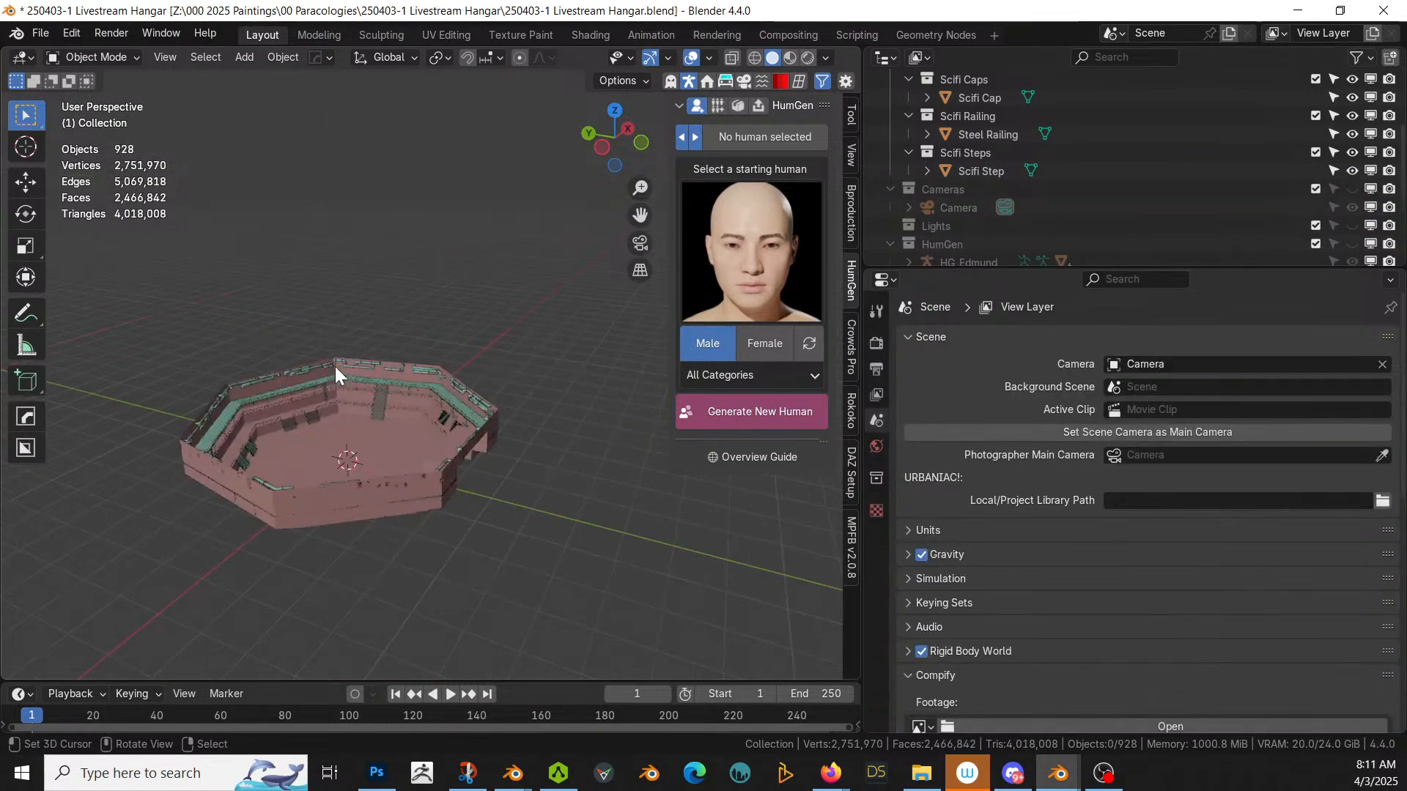
# Step: Collapse the main Collection of sci-fi platform parts and exclude it from the view layer
pyautogui.scroll(5, 1231, 208)
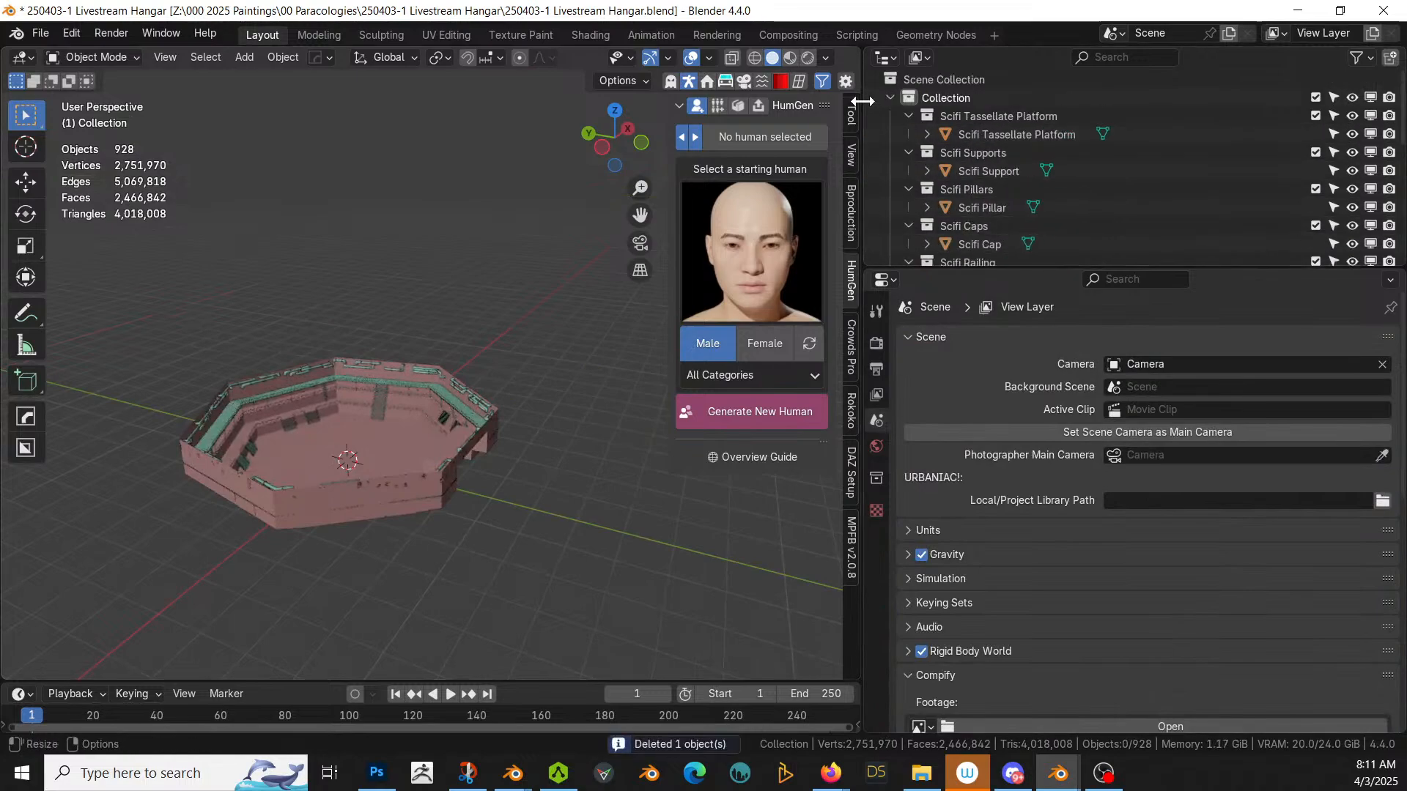
pyautogui.click(890, 97)
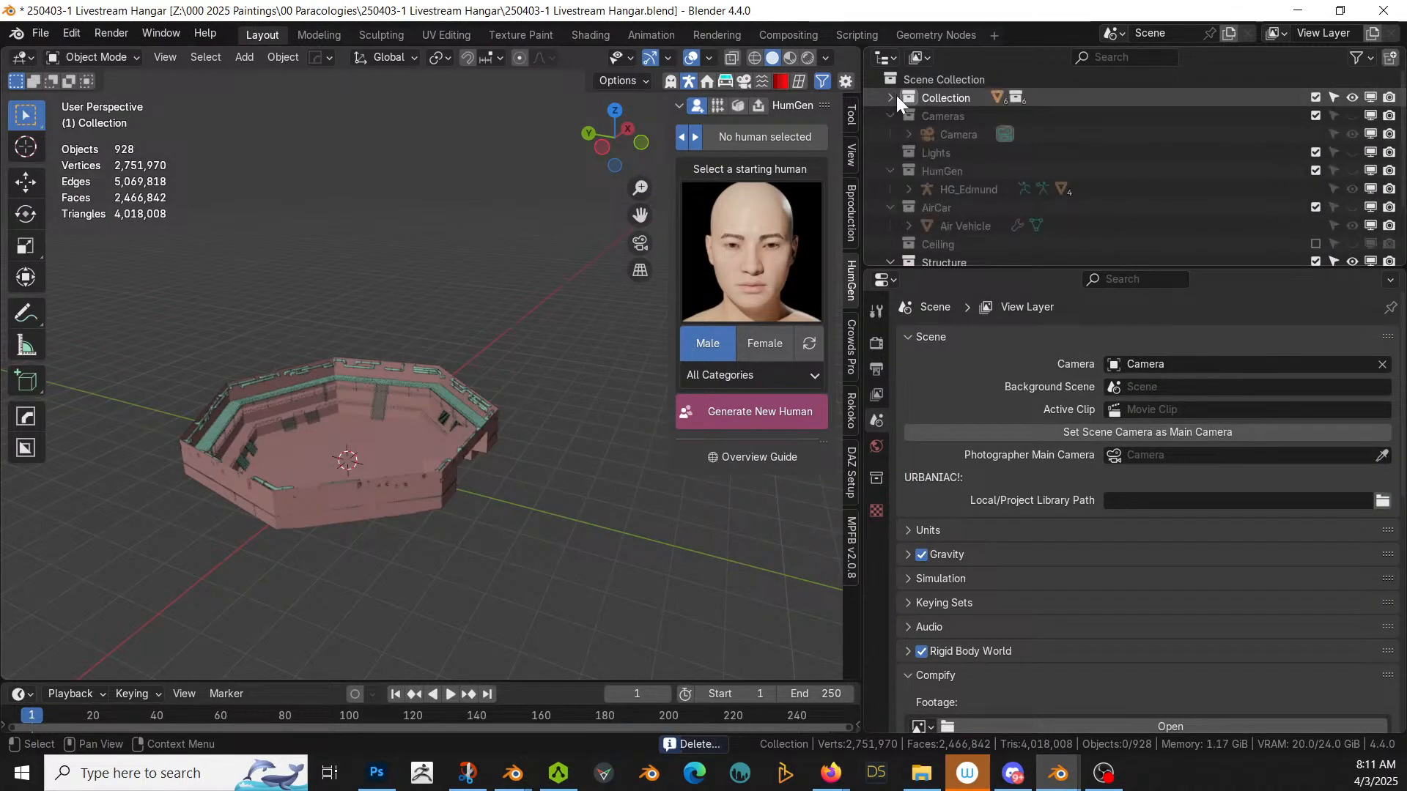
pyautogui.click(1315, 97)
pyautogui.moveTo(352, 440); pyautogui.dragTo(274, 500, button='middle')
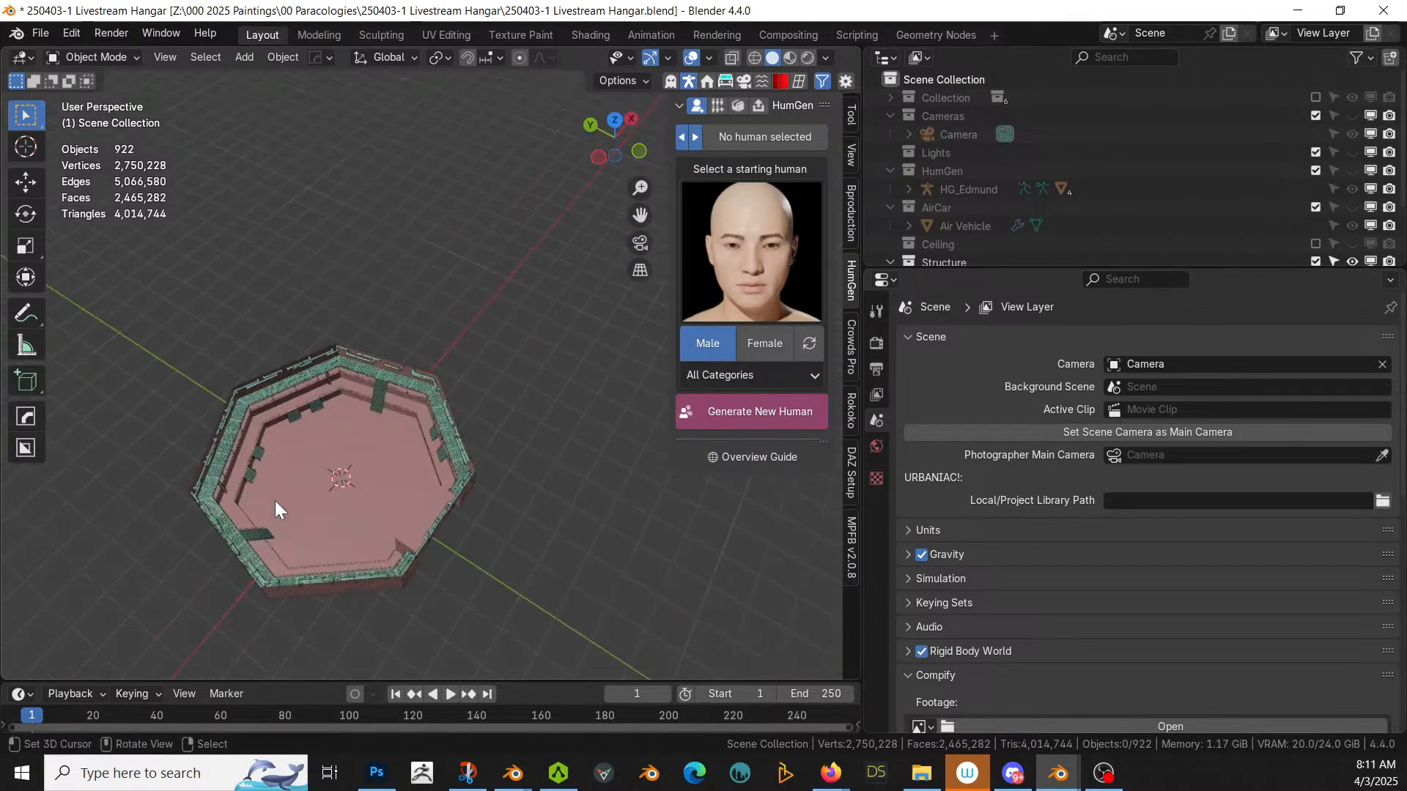
# Step: Include the Ceiling collection in the view layer and unhide the Cameras, Lights, HumGen, AirCar and Ceiling collections
pyautogui.click(1315, 244)
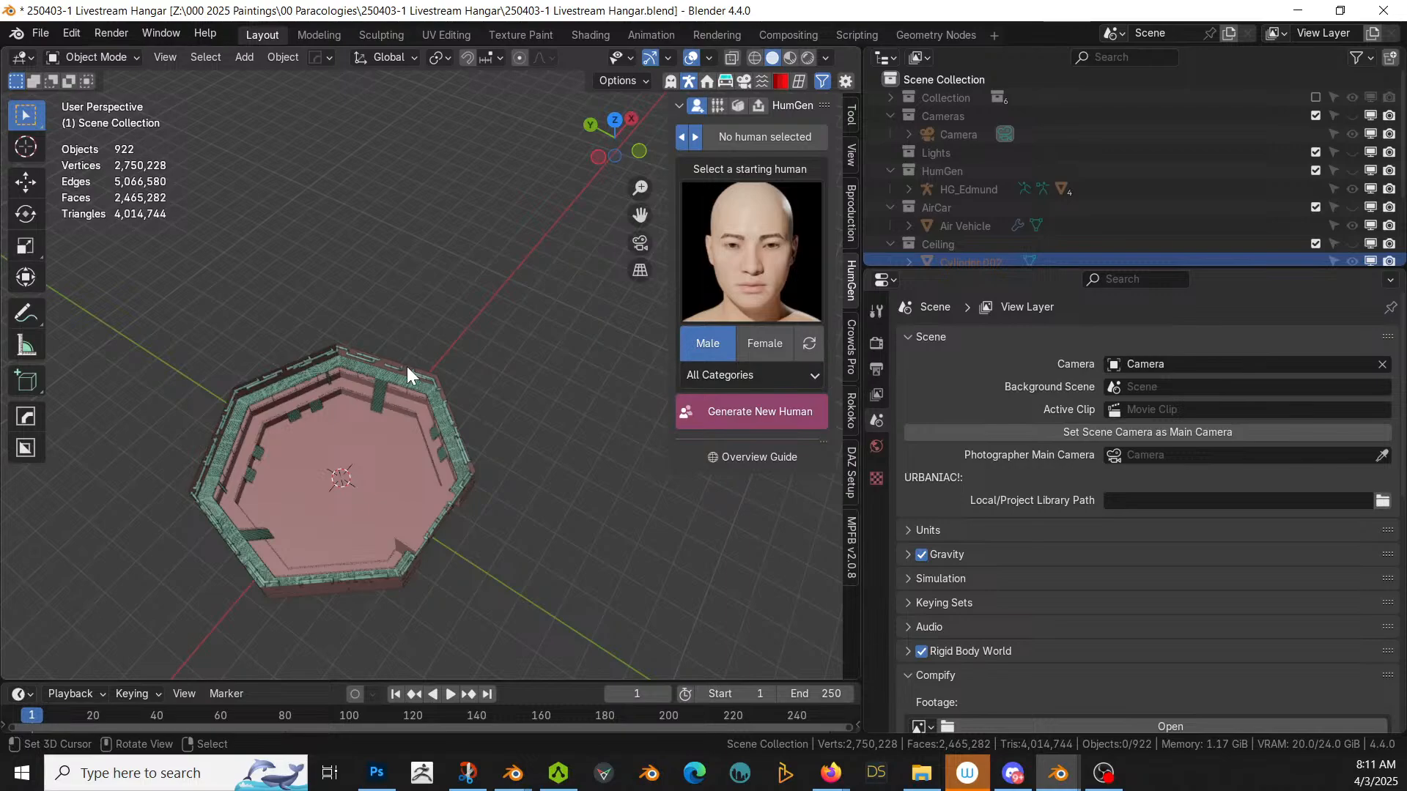
pyautogui.moveTo(318, 551); pyautogui.dragTo(261, 512, button='middle')
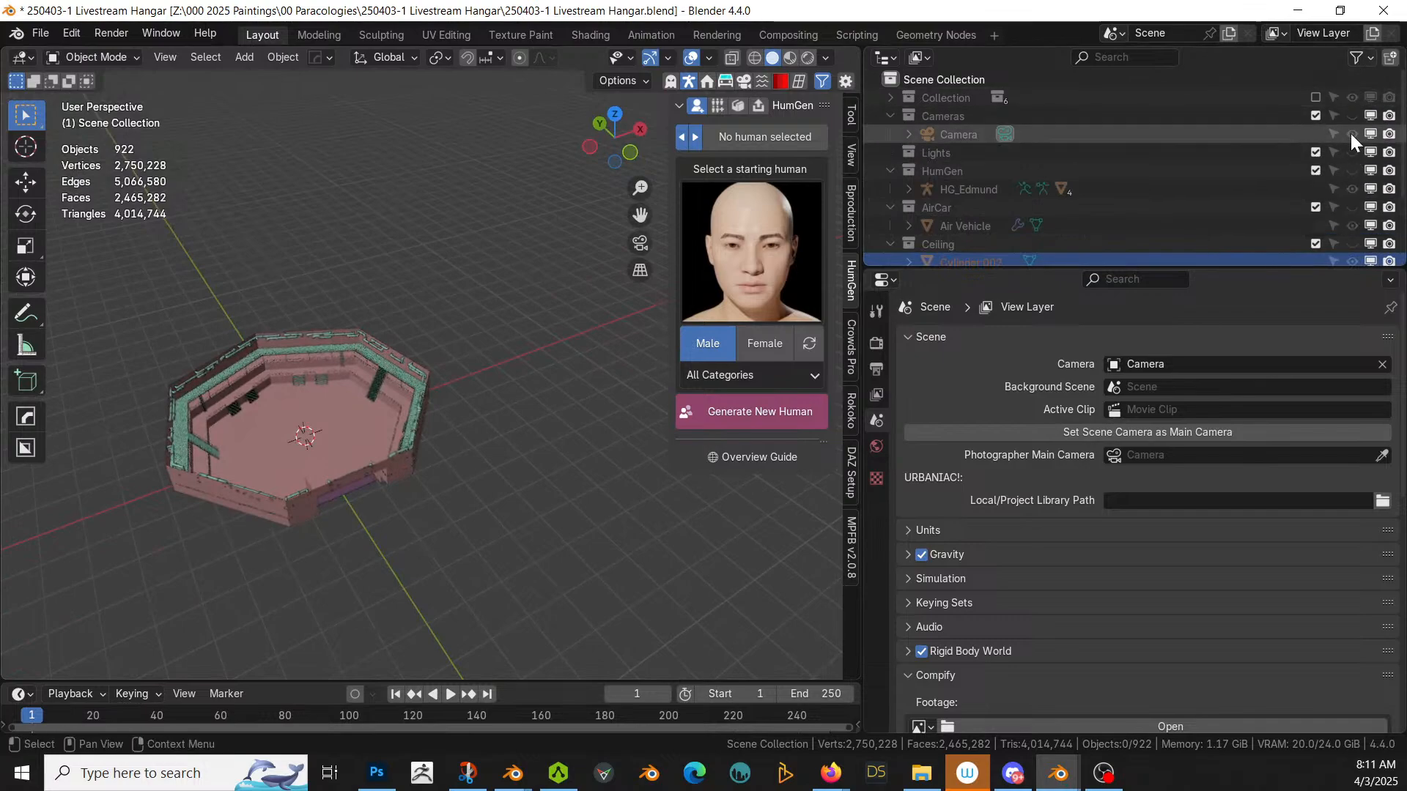
pyautogui.moveTo(1352, 116); pyautogui.dragTo(1351, 249)
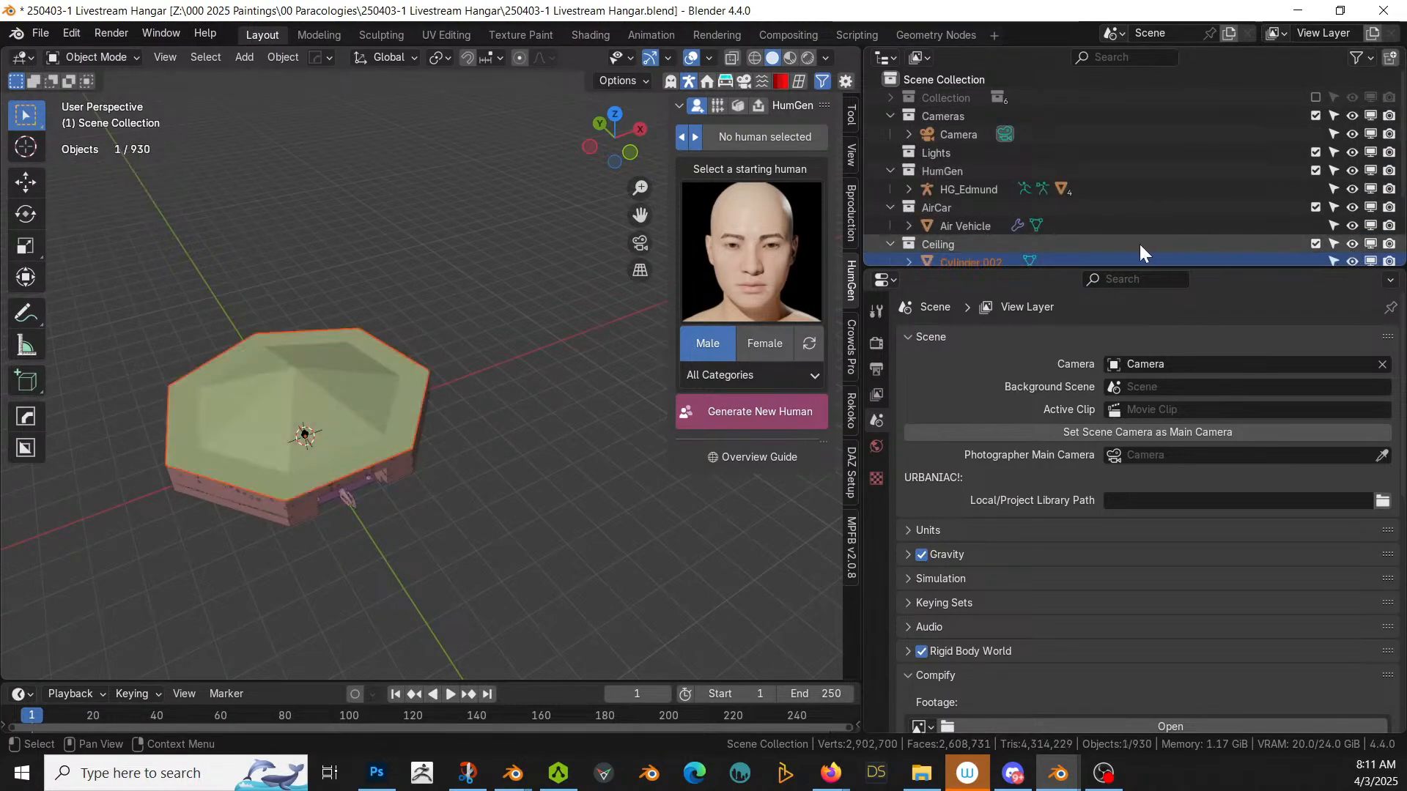
pyautogui.scroll(-5, 1138, 227)
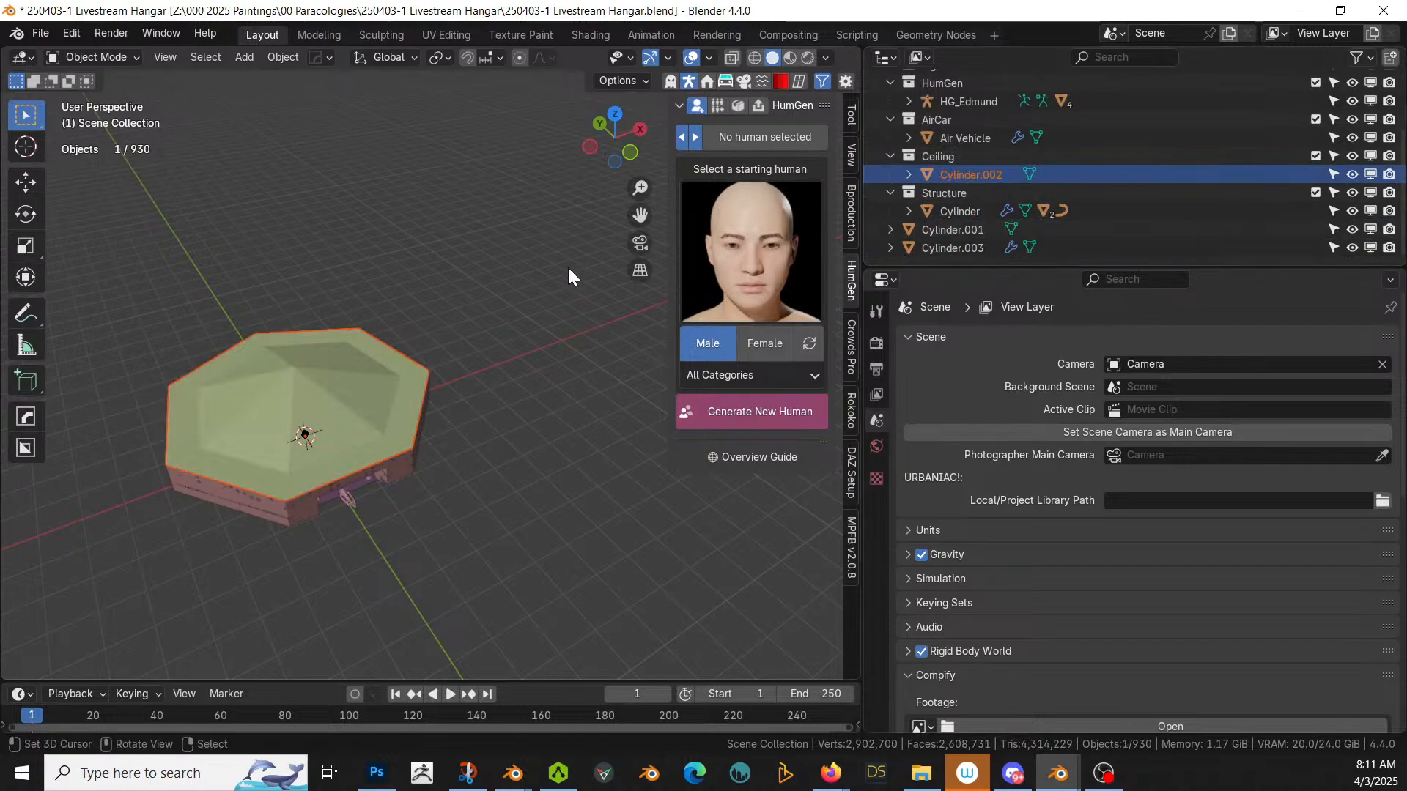
# Step: Separate the seven triangular faces around the ceiling's peak into their own object
pyautogui.scroll(4, 372, 454)
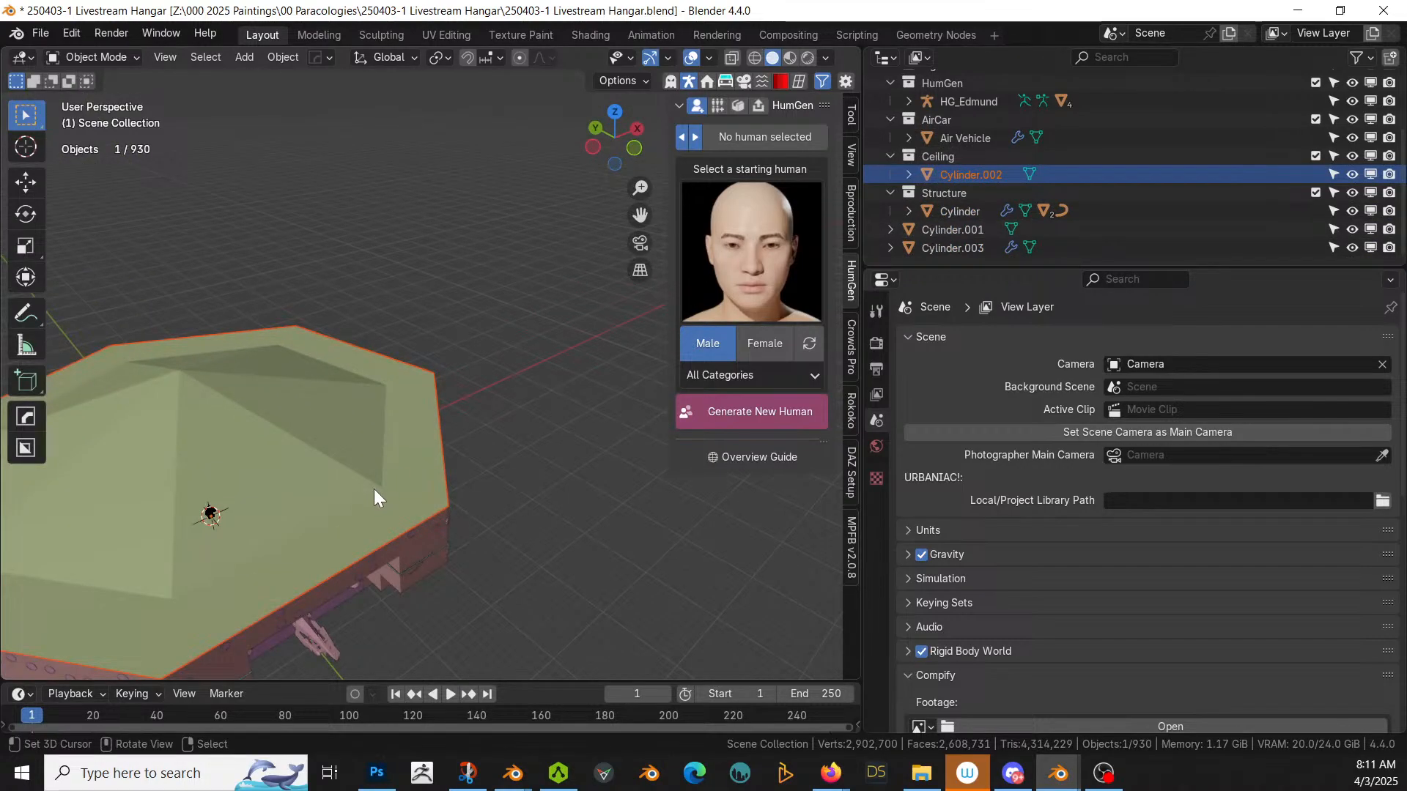
pyautogui.moveTo(374, 489); pyautogui.dragTo(577, 413, button='middle')
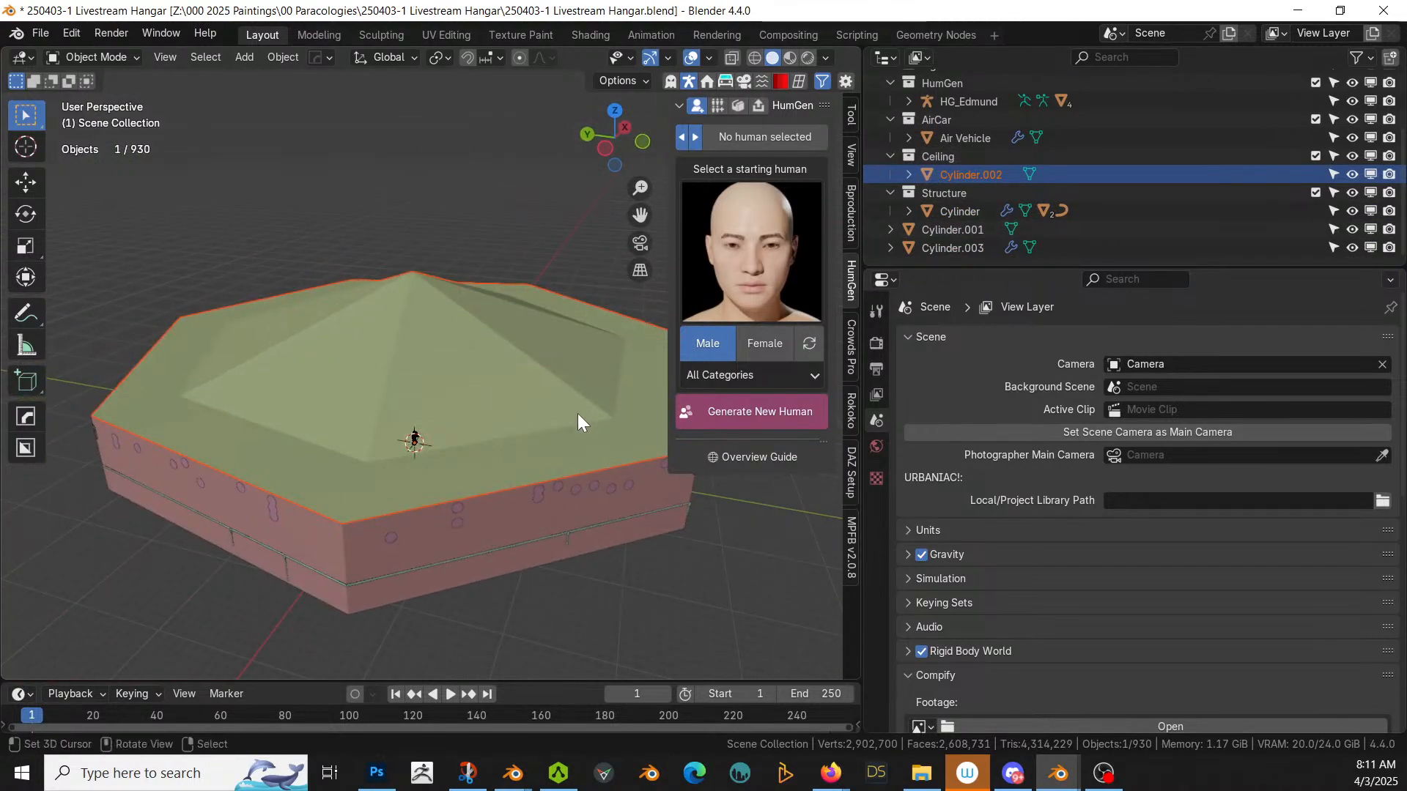
pyautogui.click(397, 383)
pyautogui.press('Tab')
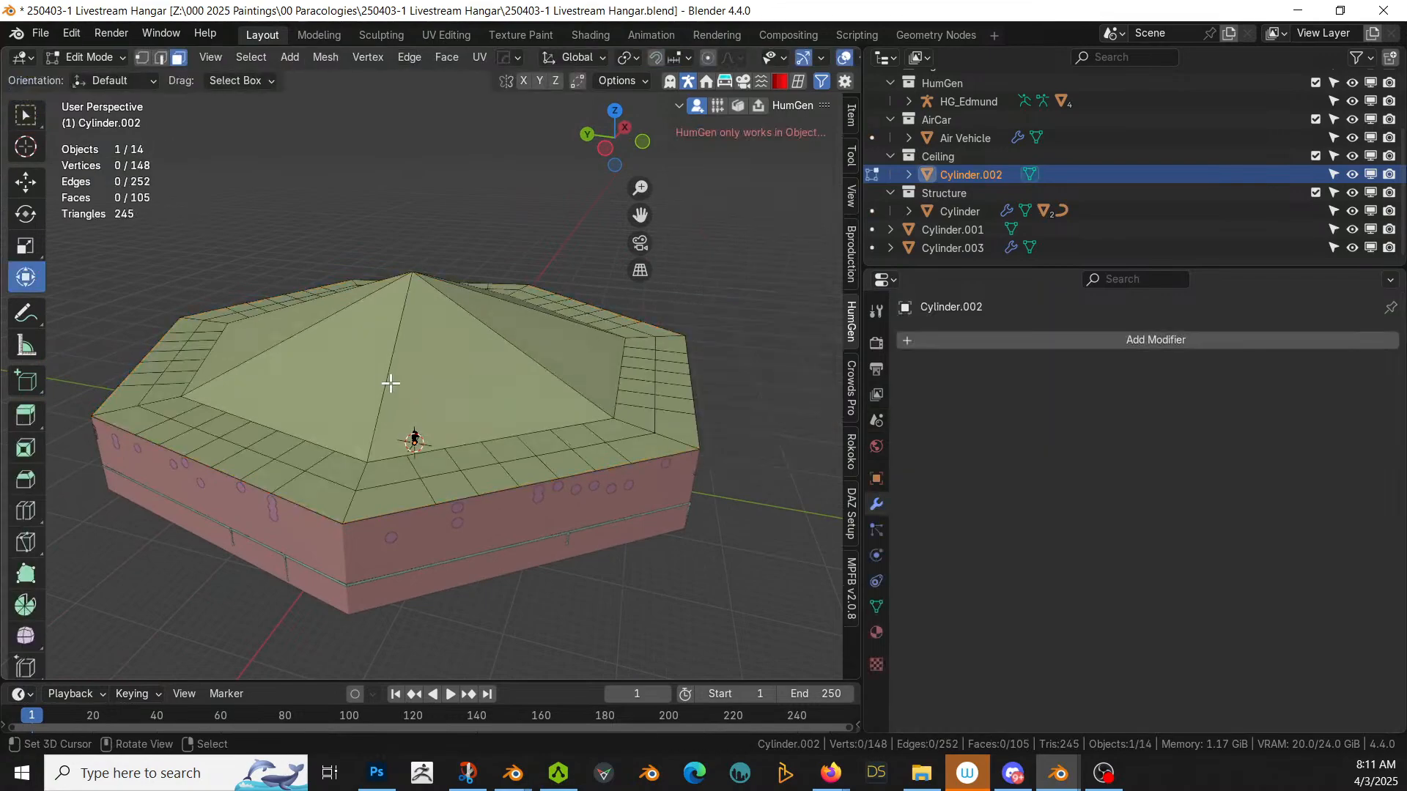
pyautogui.moveTo(391, 382); pyautogui.dragTo(389, 405, button='middle')
pyautogui.click(411, 315)
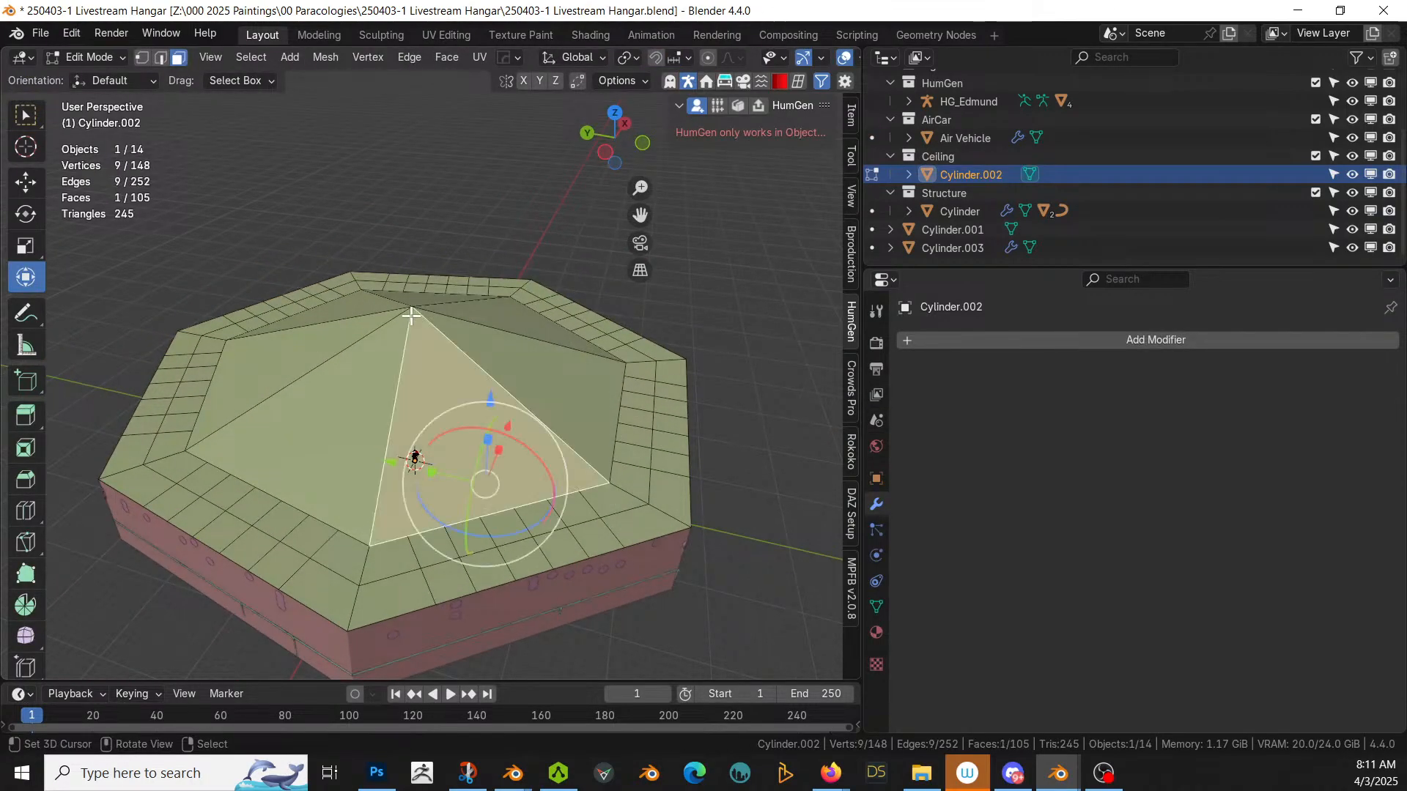
pyautogui.press('1')
pyautogui.click(411, 315)
pyautogui.press('ctrl+KP_Add')
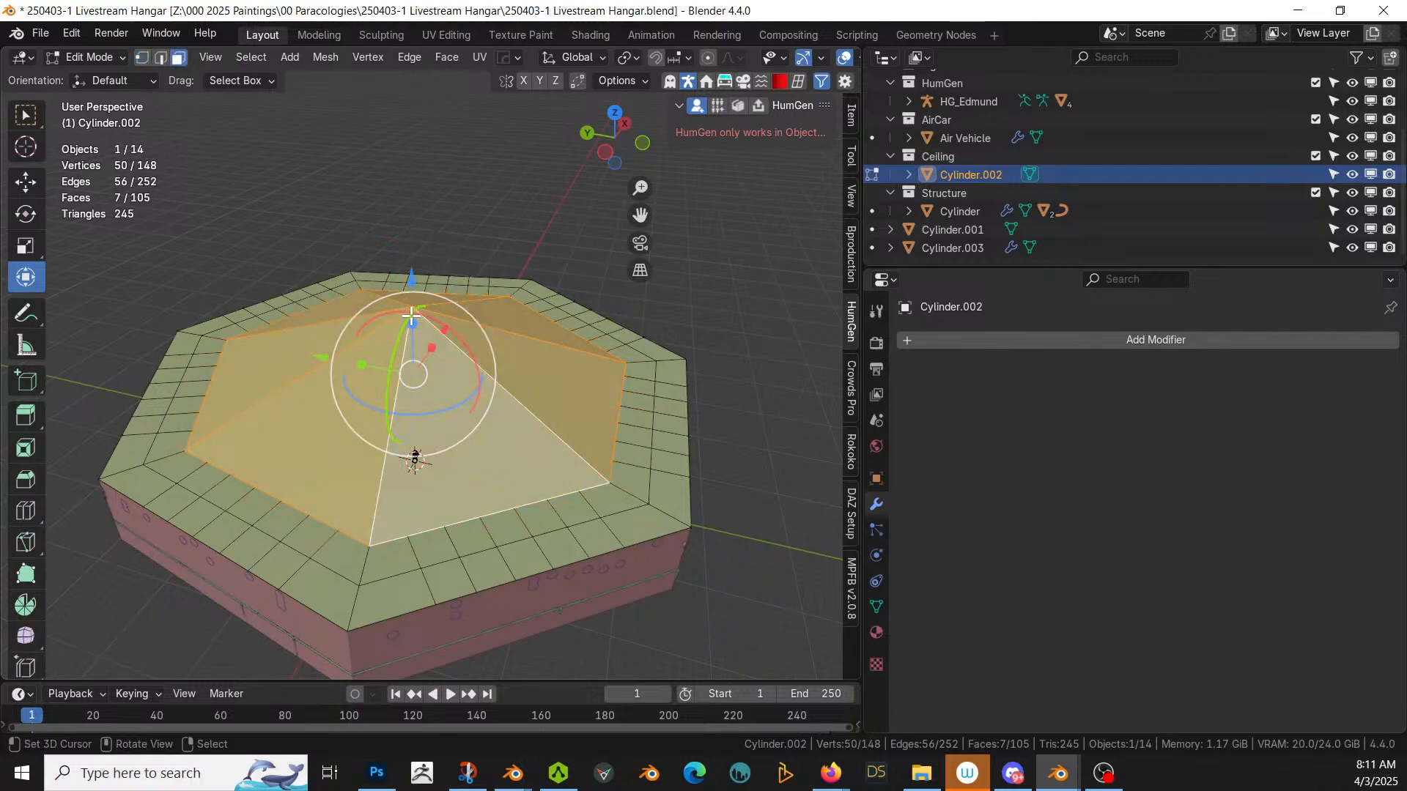
pyautogui.press('p')
pyautogui.click(411, 314)
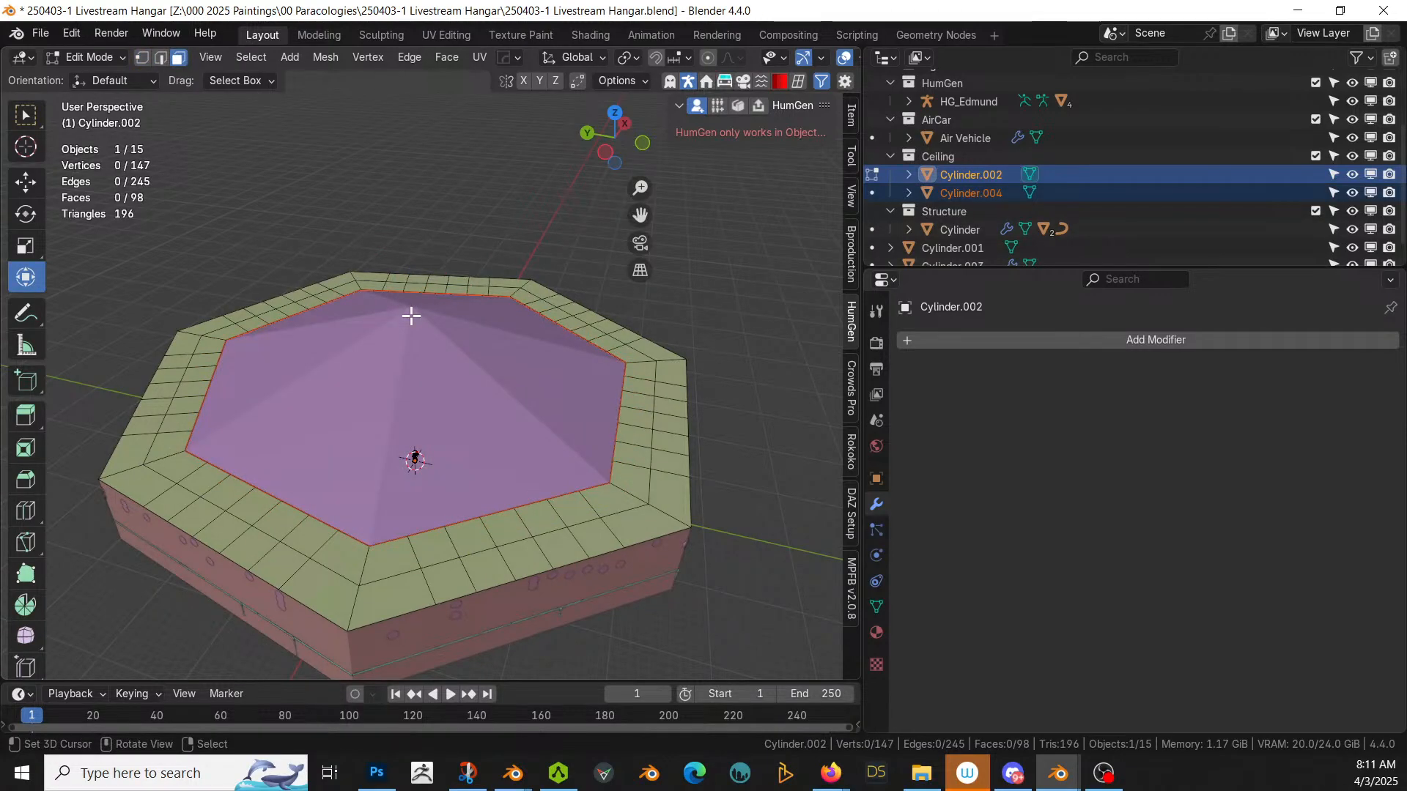
pyautogui.press('Tab')
# Step: Isolate the separated peaked roof in local view and duplicate it in place
pyautogui.click(432, 380)
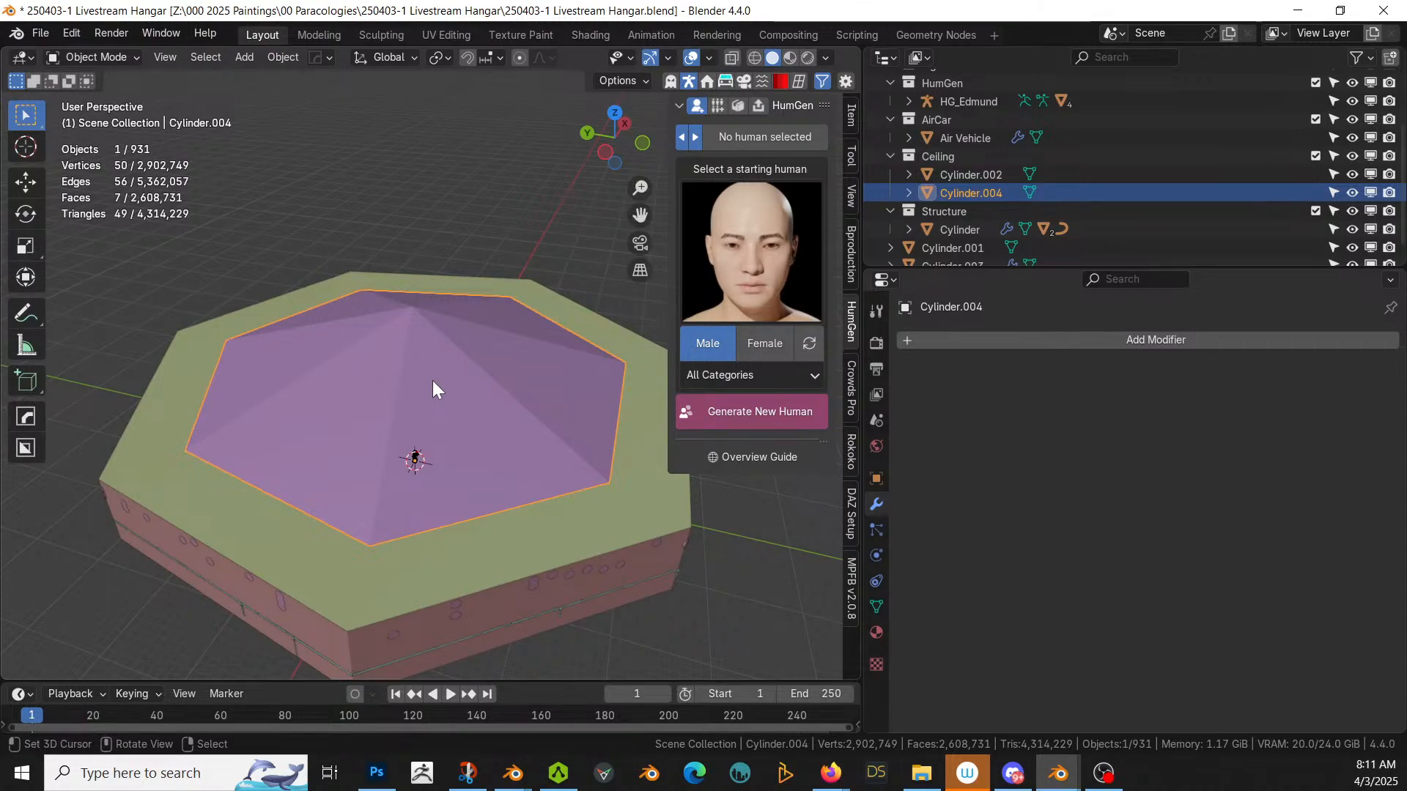
pyautogui.moveTo(432, 381); pyautogui.dragTo(466, 451, button='middle')
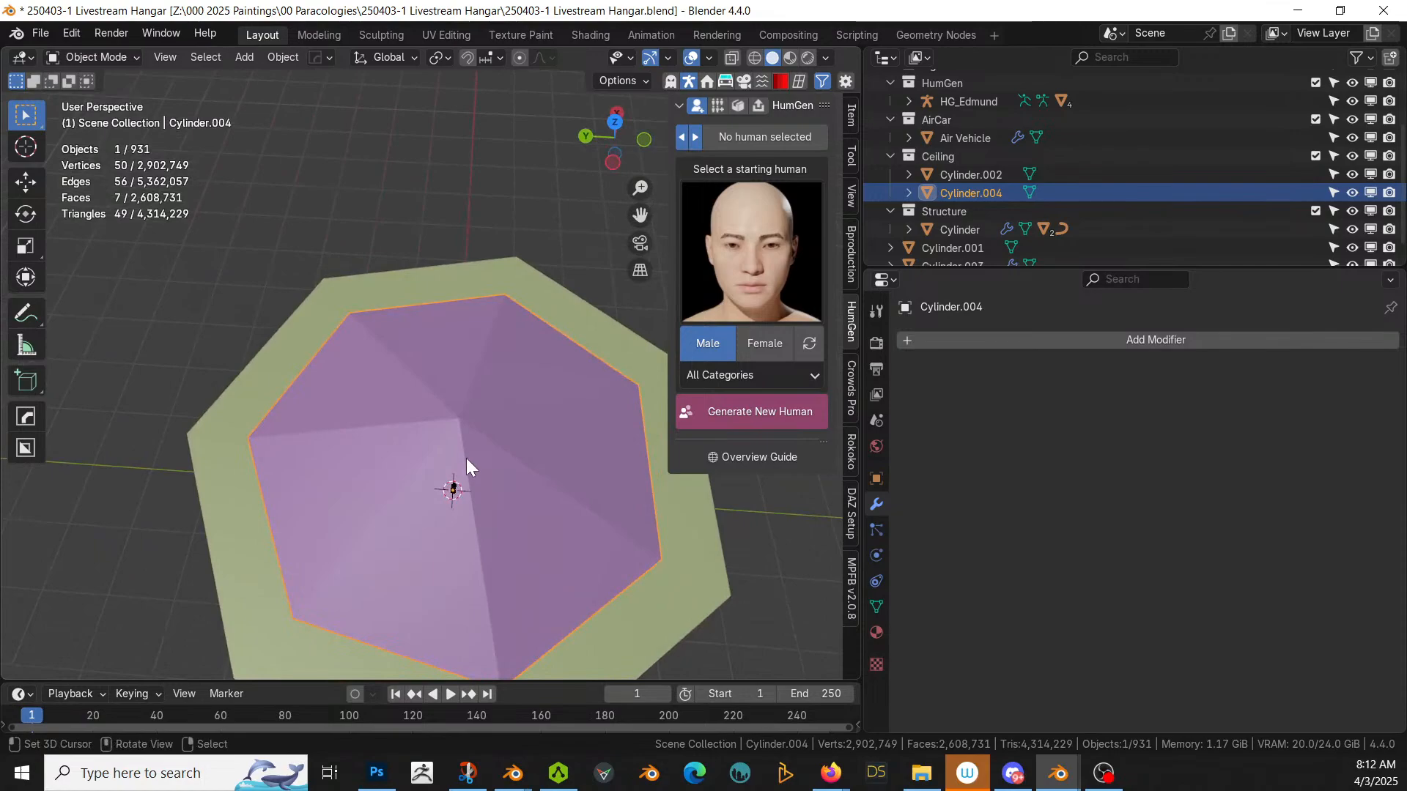
pyautogui.press('KP_Divide')
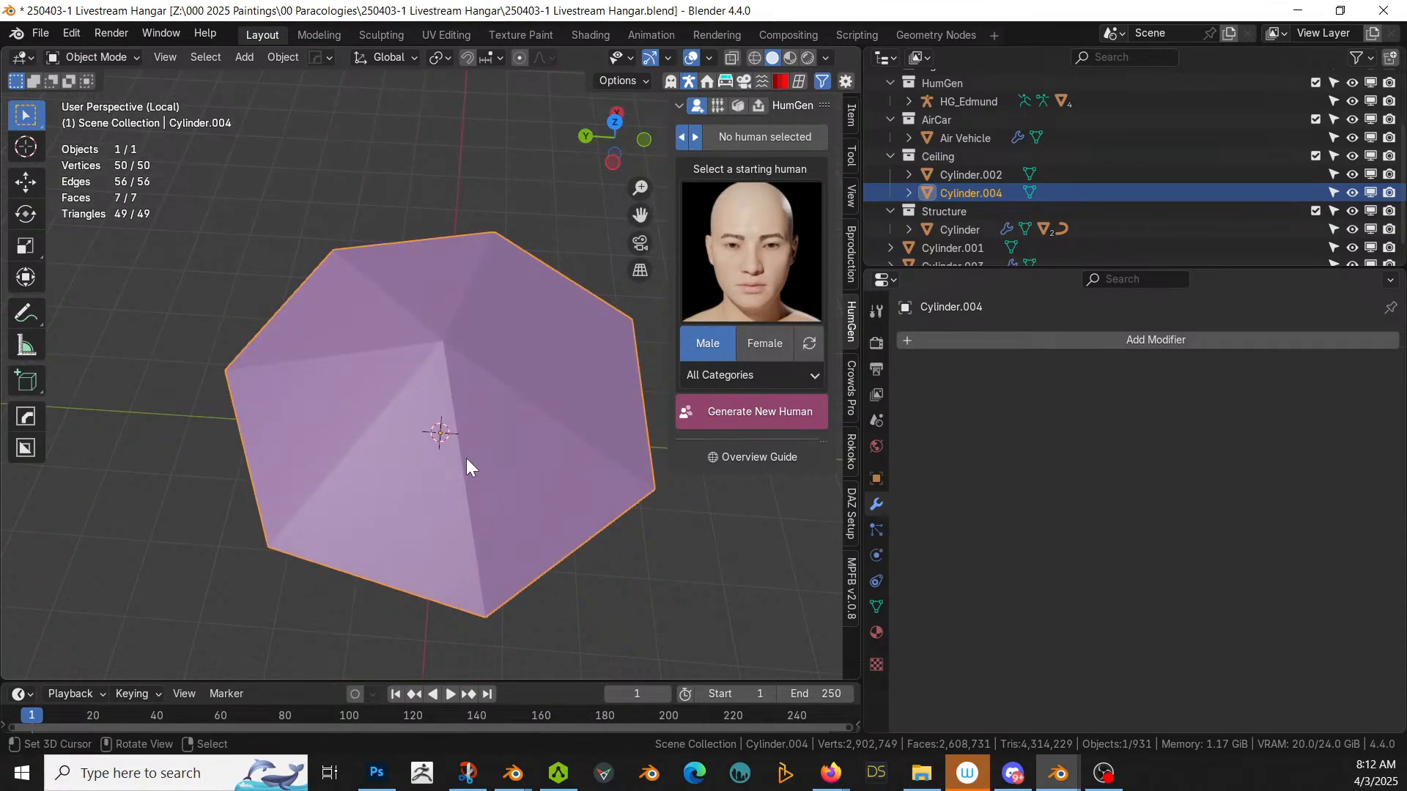
pyautogui.moveTo(466, 459); pyautogui.dragTo(513, 357, button='middle')
pyautogui.hotkey('shift', 'd')
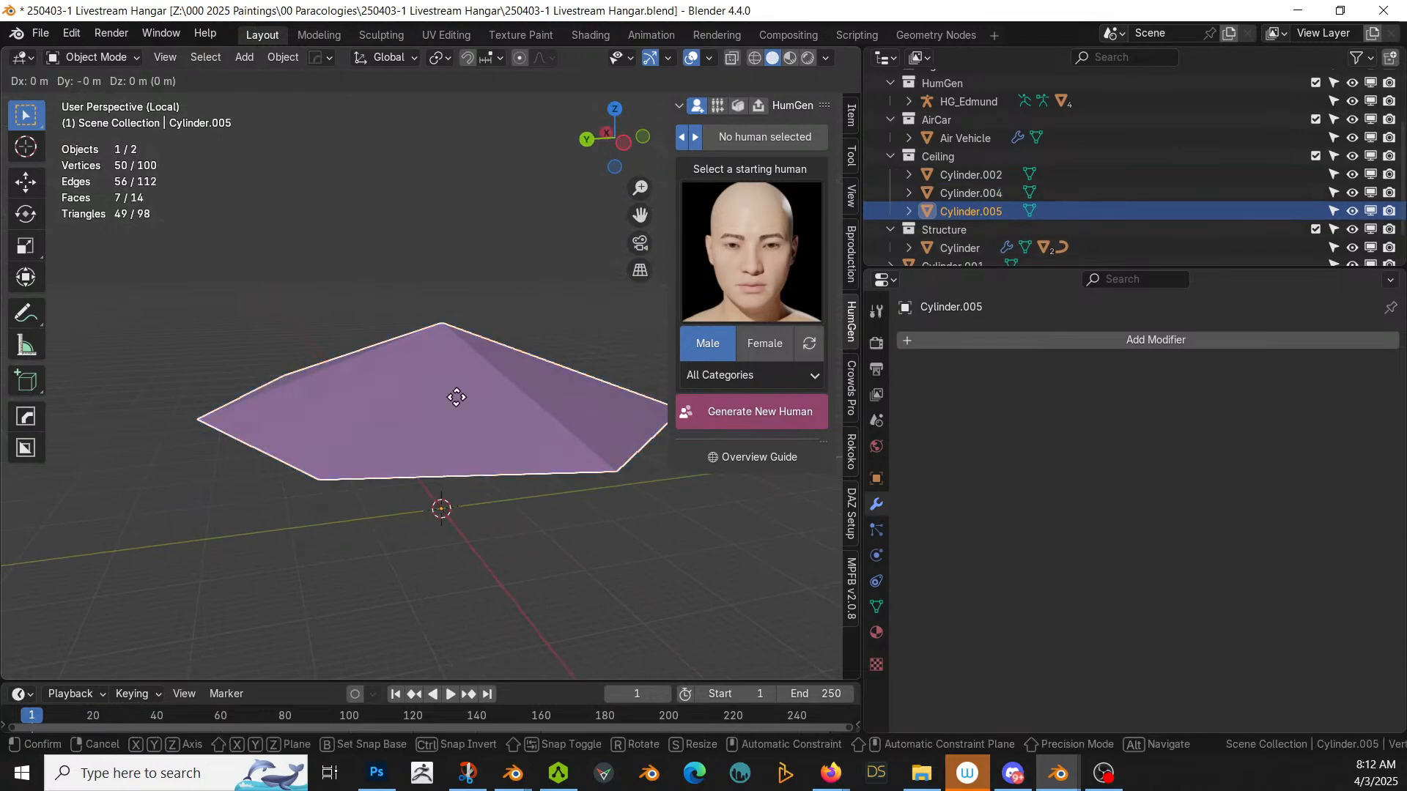
pyautogui.rightClick(455, 397)
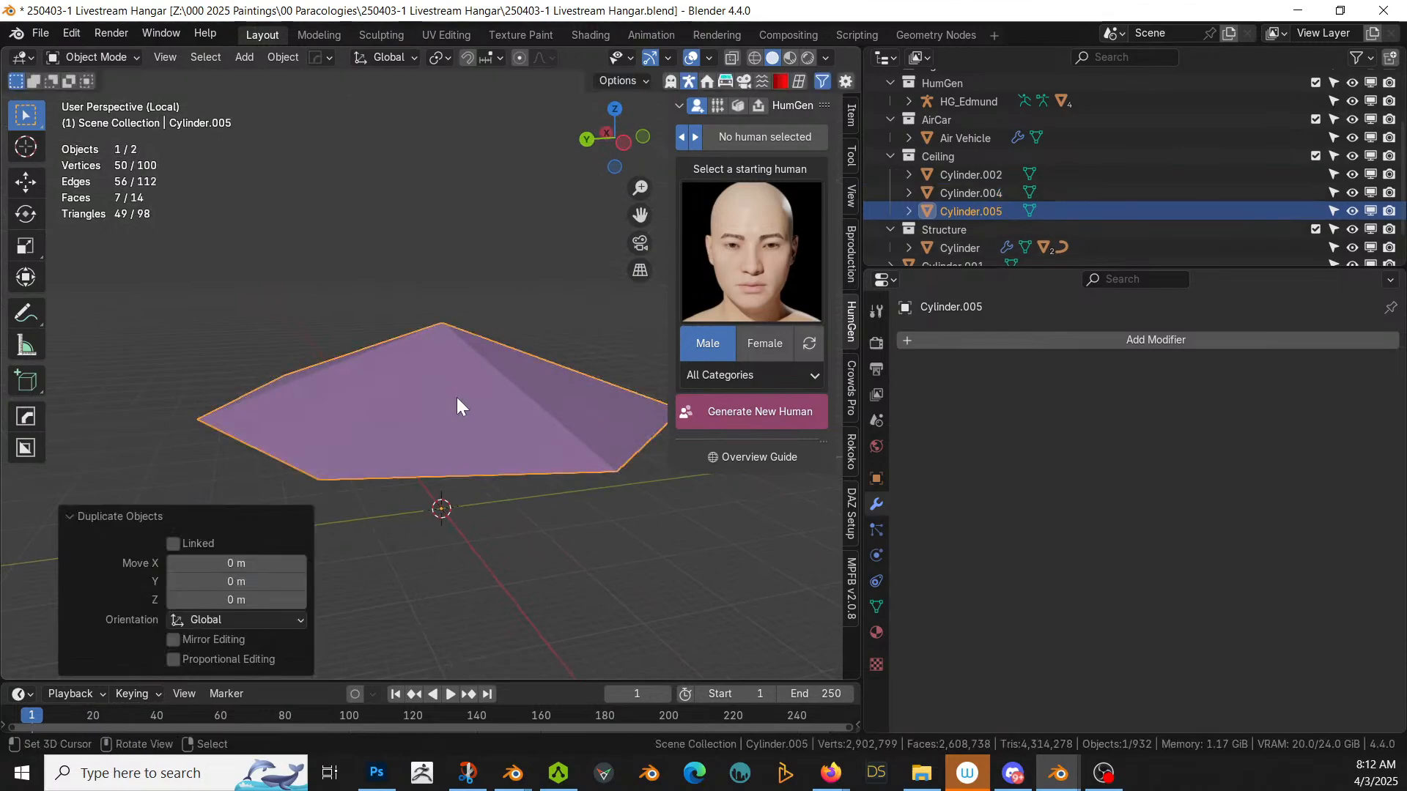
# Step: Rename the duplicated roof object as Fabric
pyautogui.doubleClick(958, 214)
pyautogui.write('Fa')
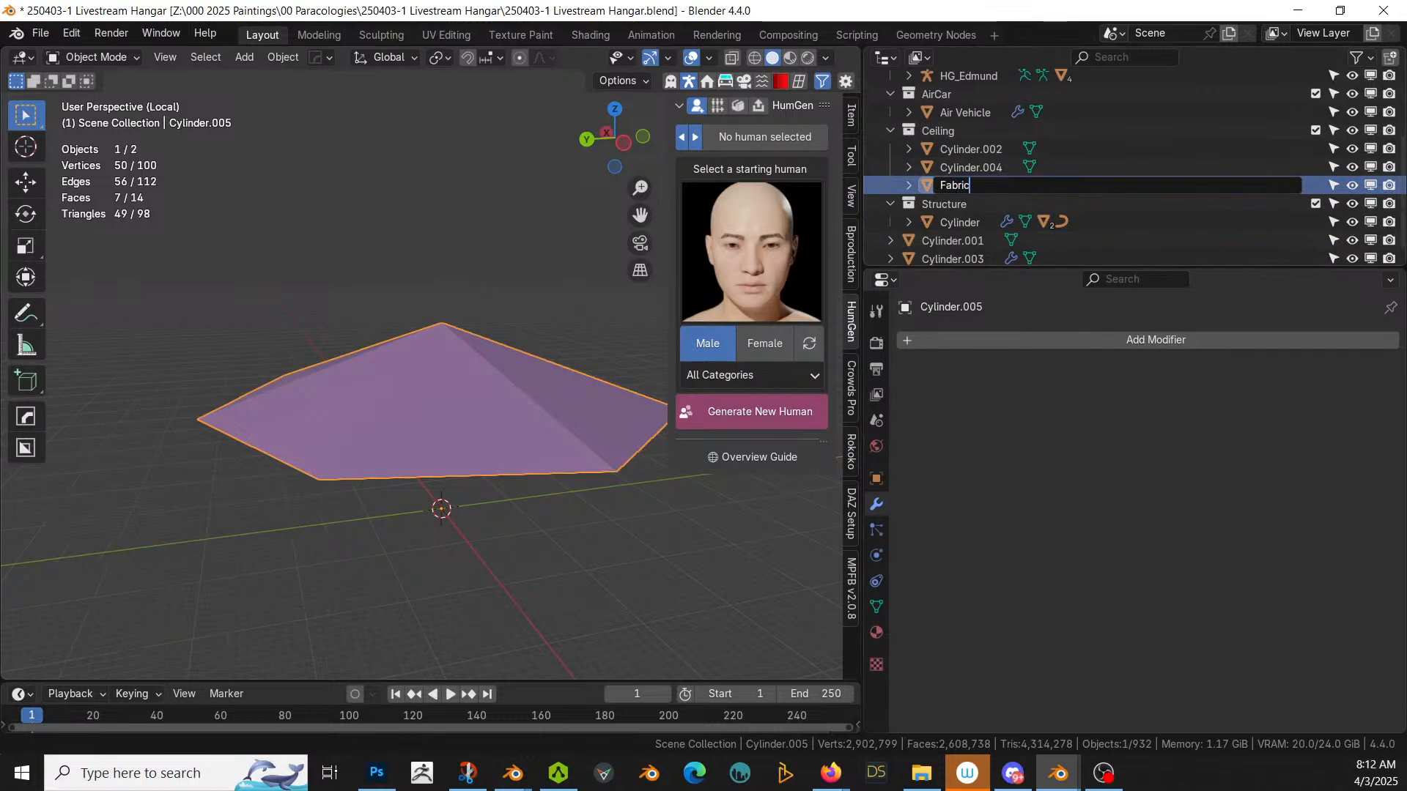
pyautogui.write('bric')
pyautogui.press('Return')
# Step: Rename the original separated roof object, Cylinder.004, as Wireframe
pyautogui.click(1010, 168)
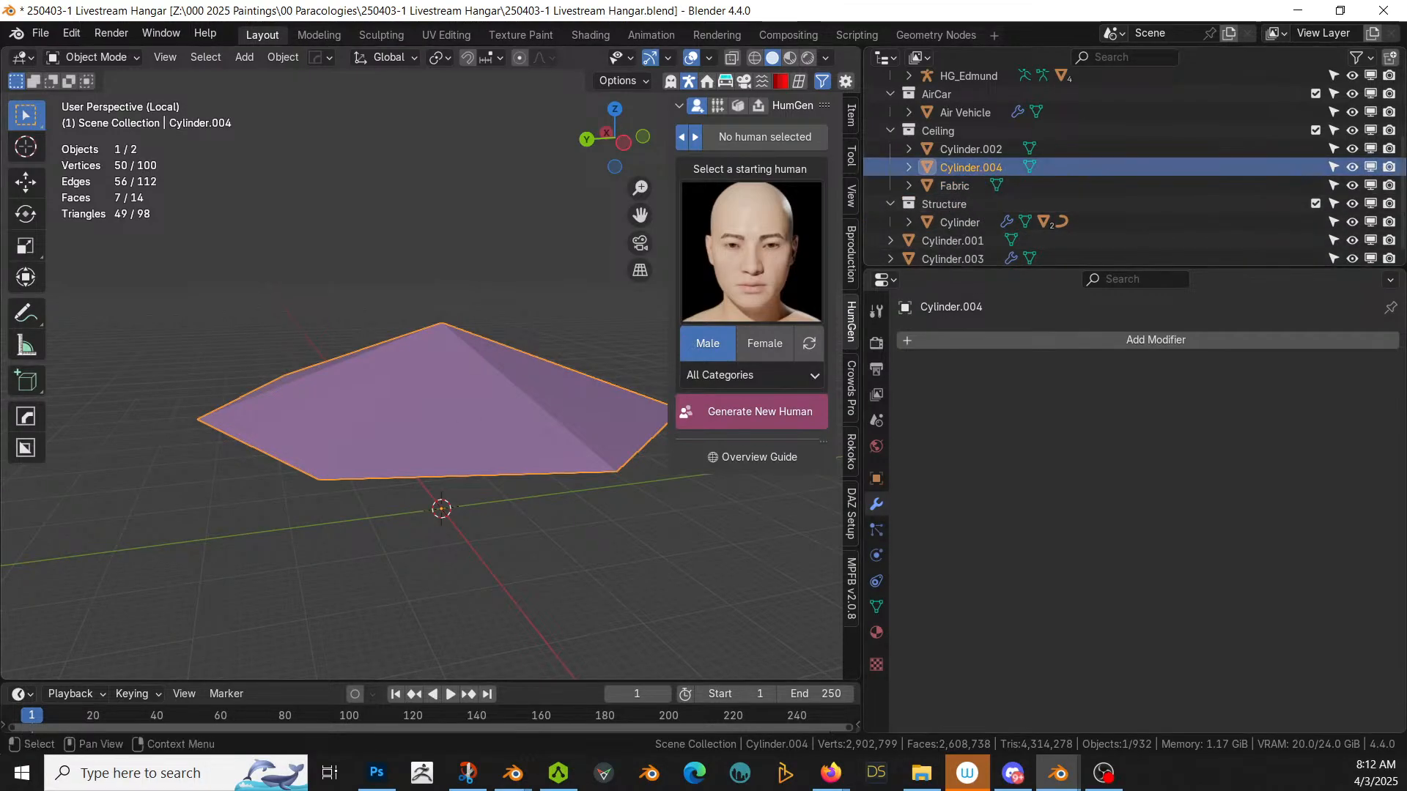
pyautogui.press('F2')
pyautogui.write('Wirefram')
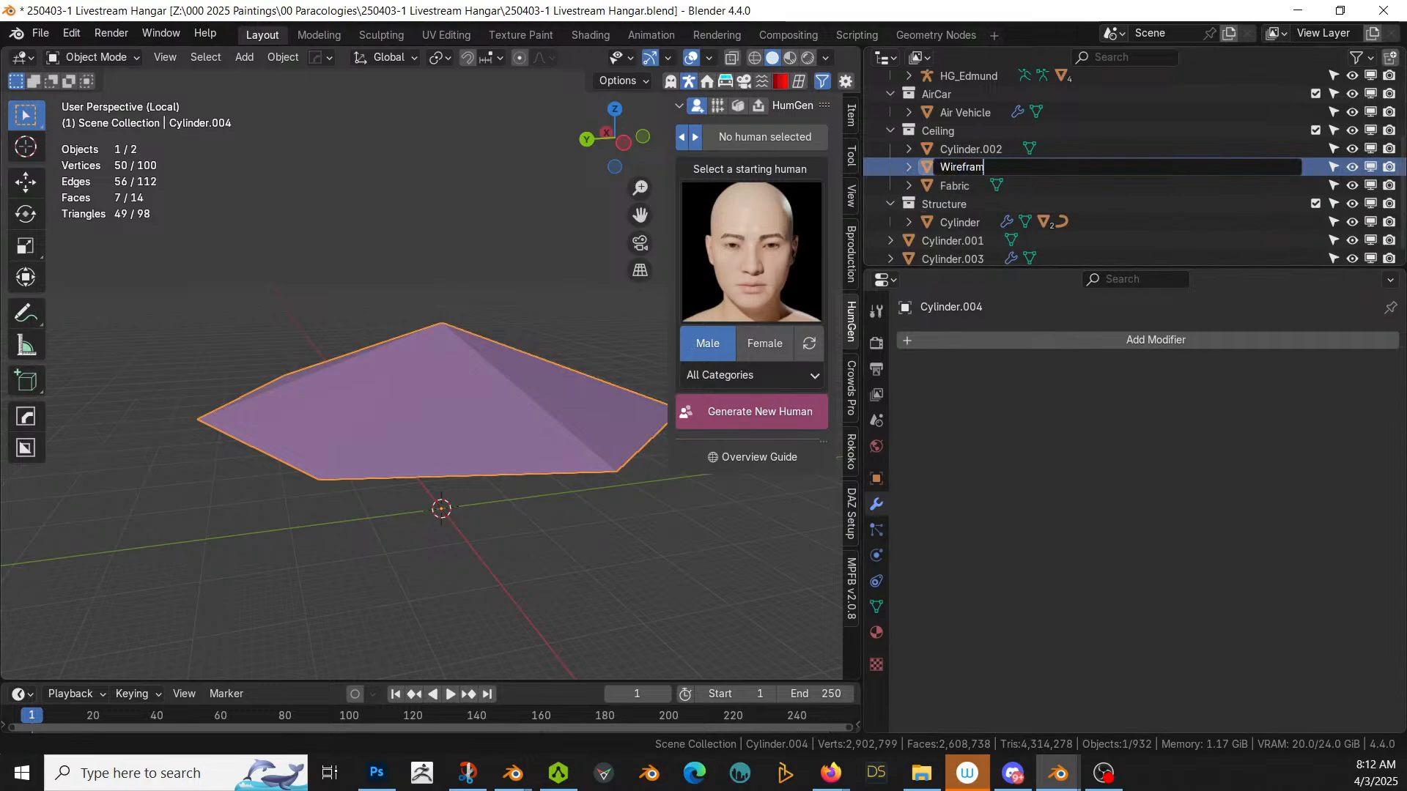
pyautogui.write('e')
pyautogui.press('Return')
# Step: Open the Wireframe roof mesh for editing, try a loop cut across its sloping panels, and return to face selection
pyautogui.moveTo(720, 351); pyautogui.dragTo(543, 475, button='middle')
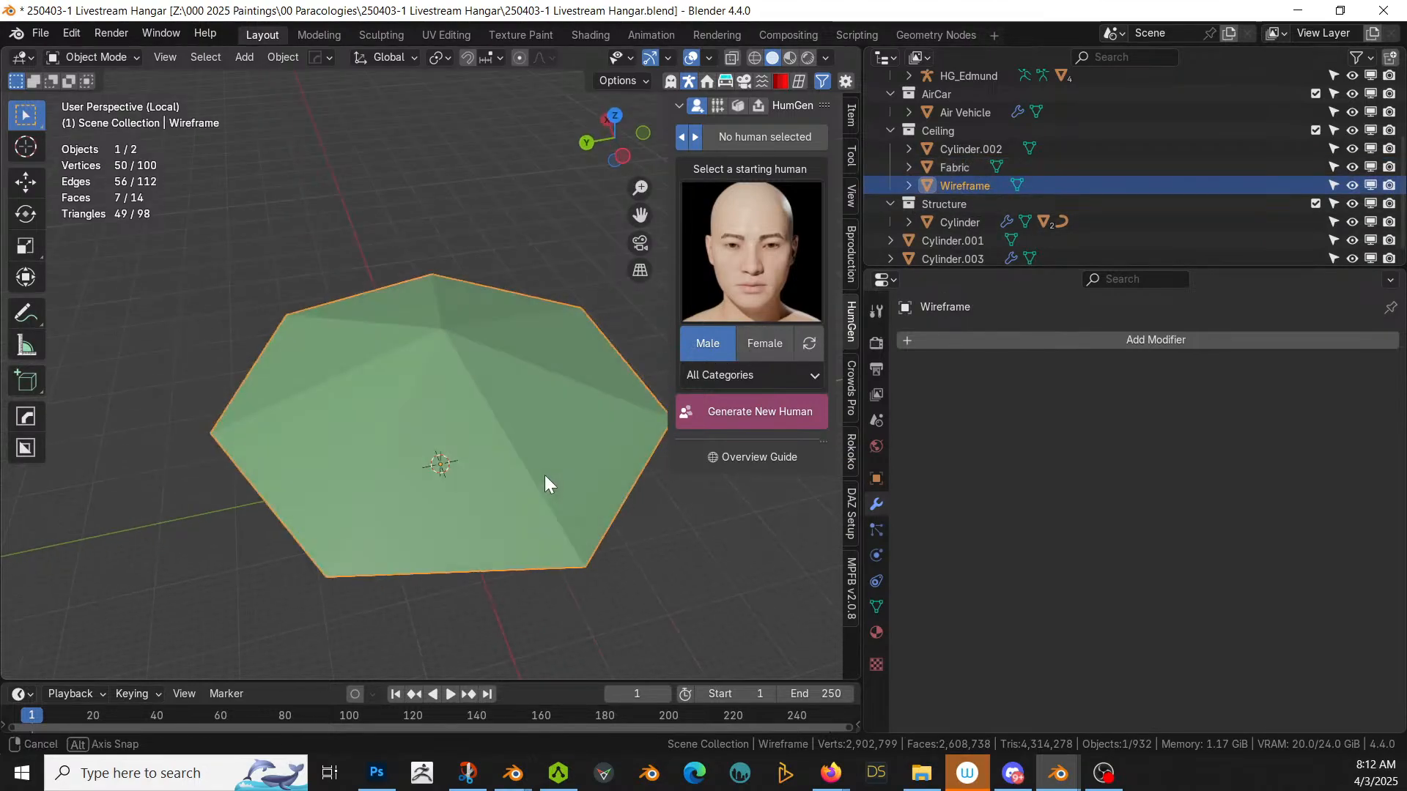
pyautogui.press('Tab')
pyautogui.scroll(2, 513, 512)
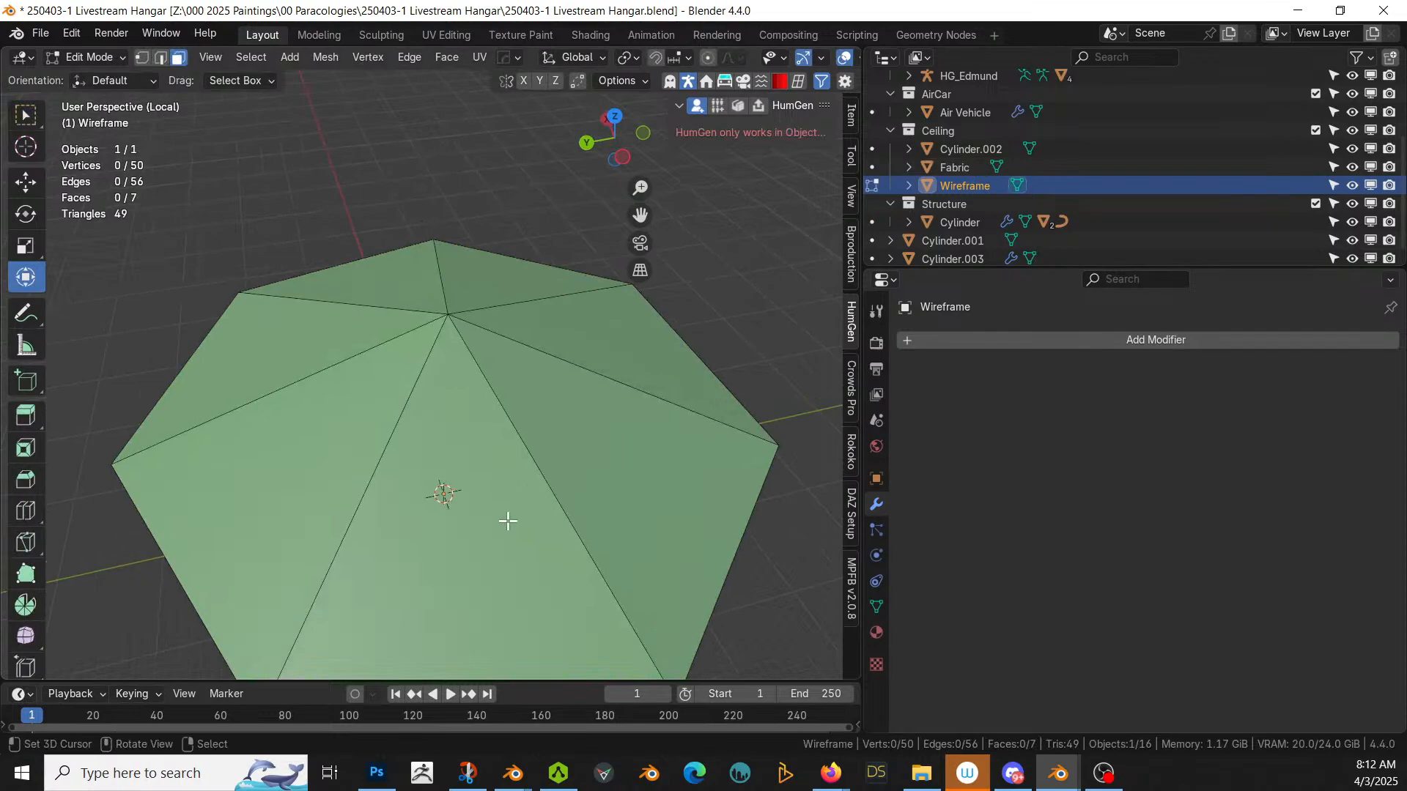
pyautogui.click(535, 525)
pyautogui.press('2')
pyautogui.click(535, 526)
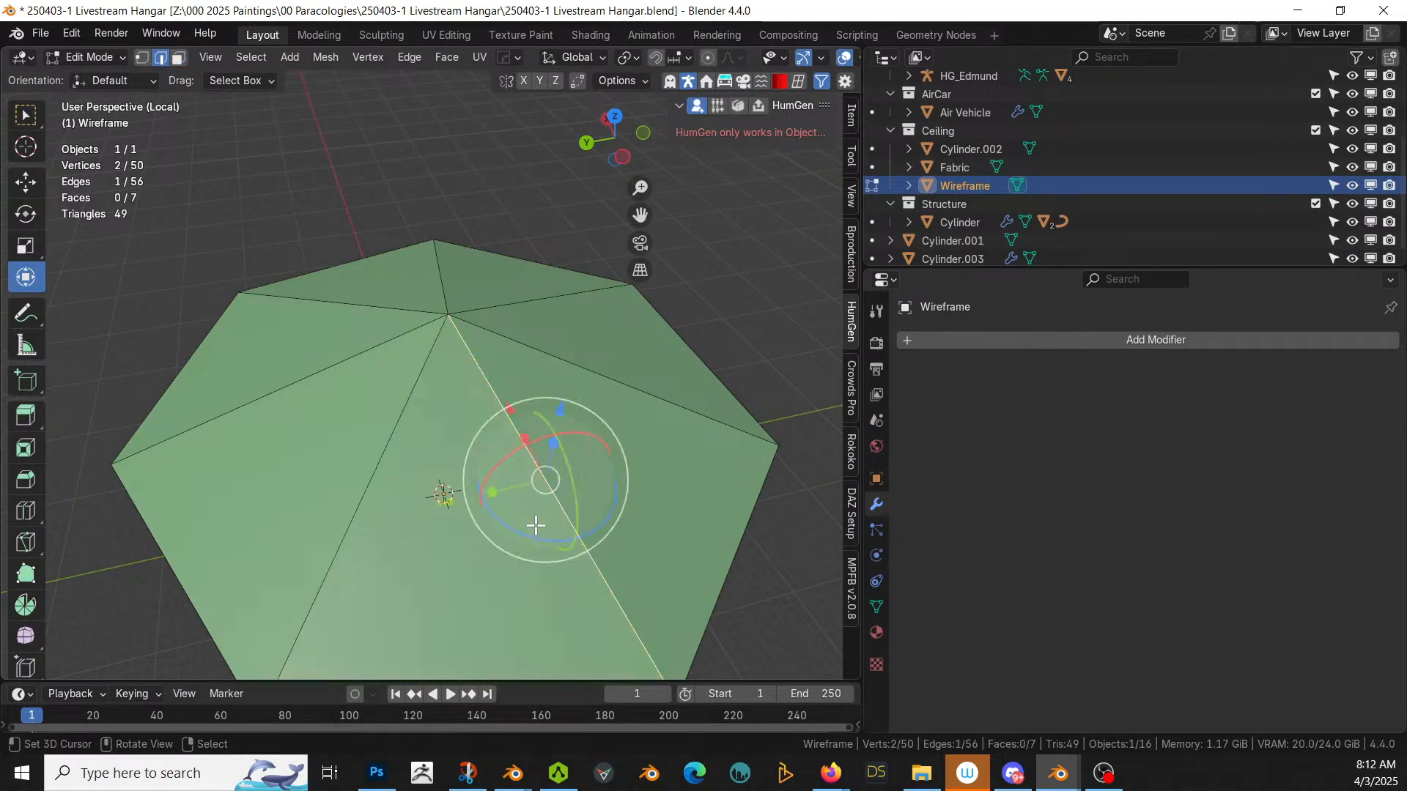
pyautogui.hotkey('ctrl', 'r')
pyautogui.press('Escape')
pyautogui.press('3')
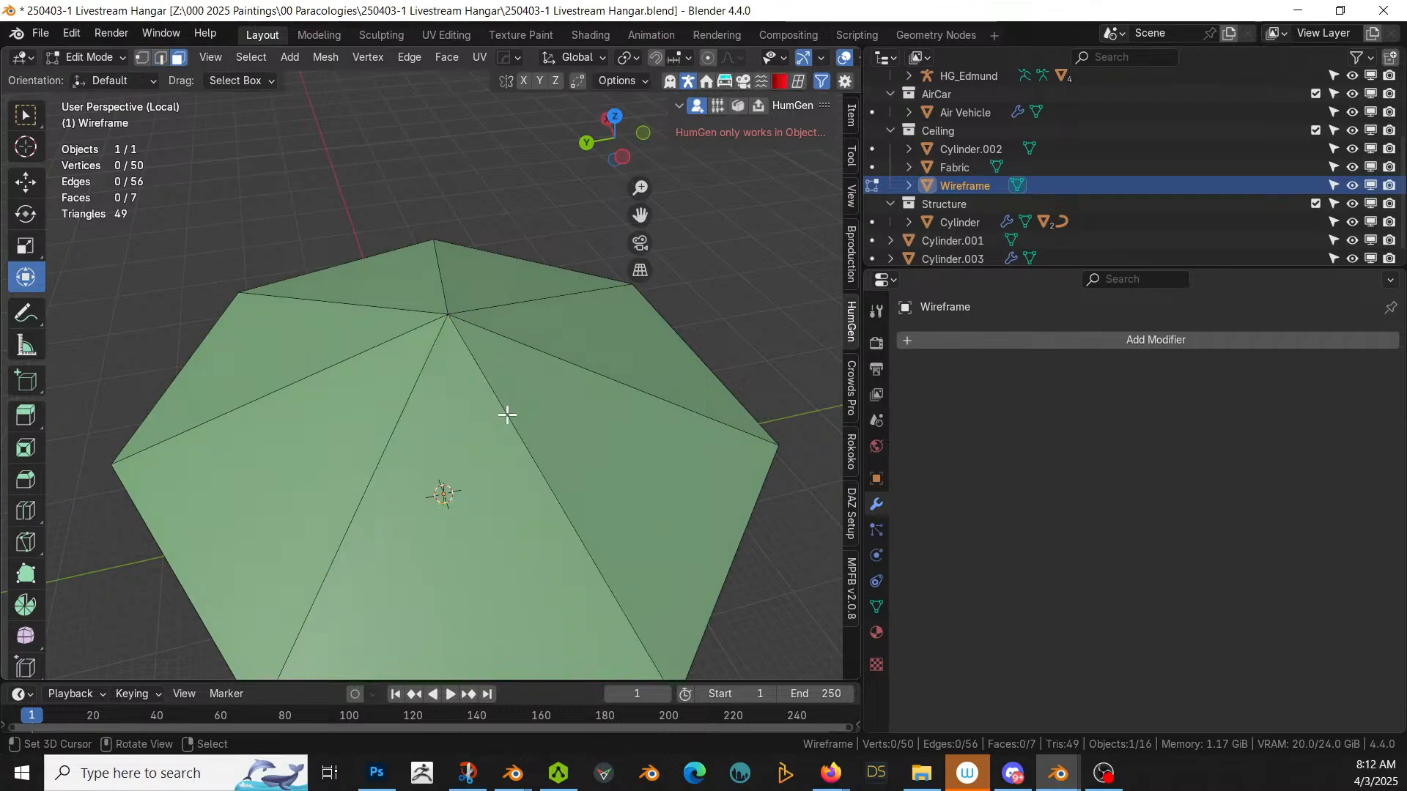
pyautogui.press('a')
pyautogui.press('i')
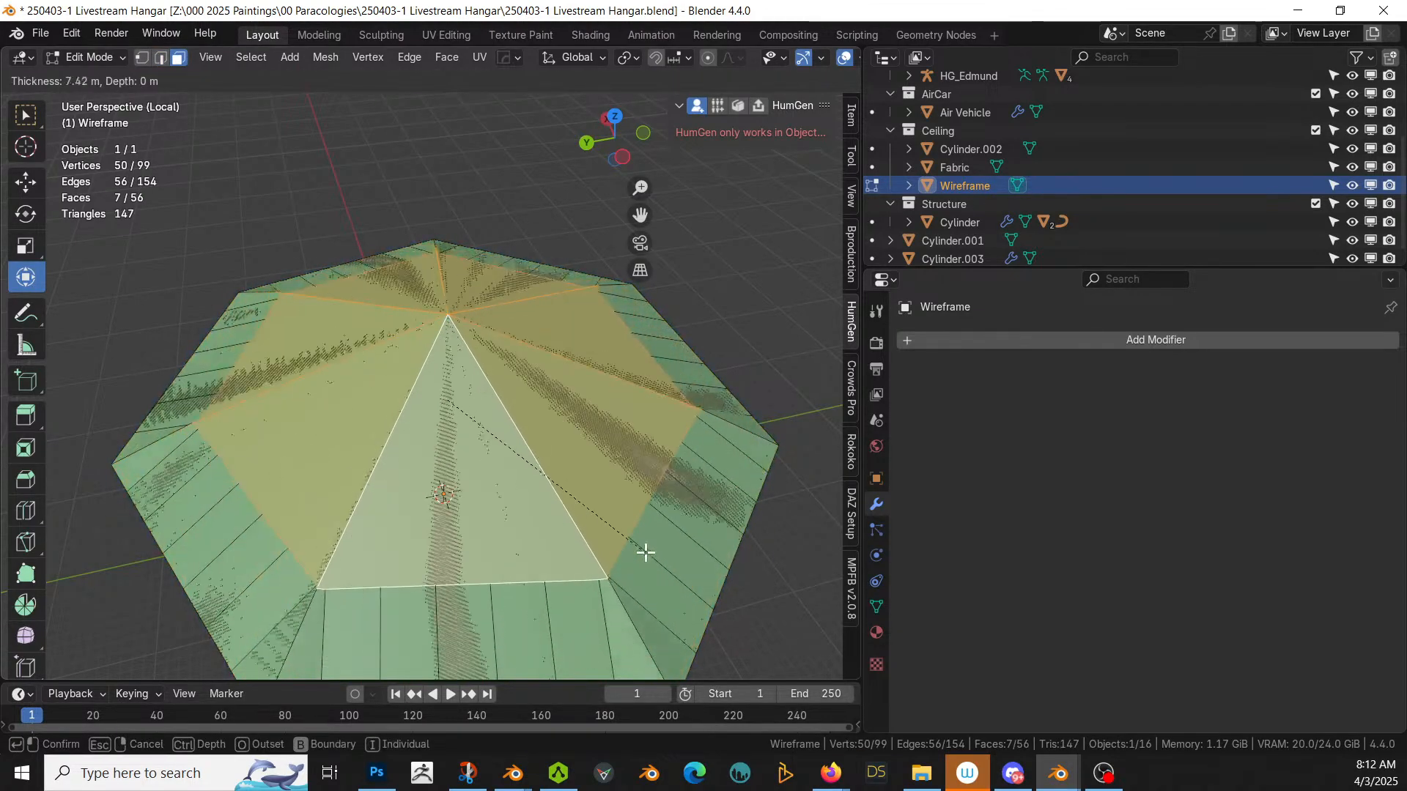
pyautogui.press('Escape')
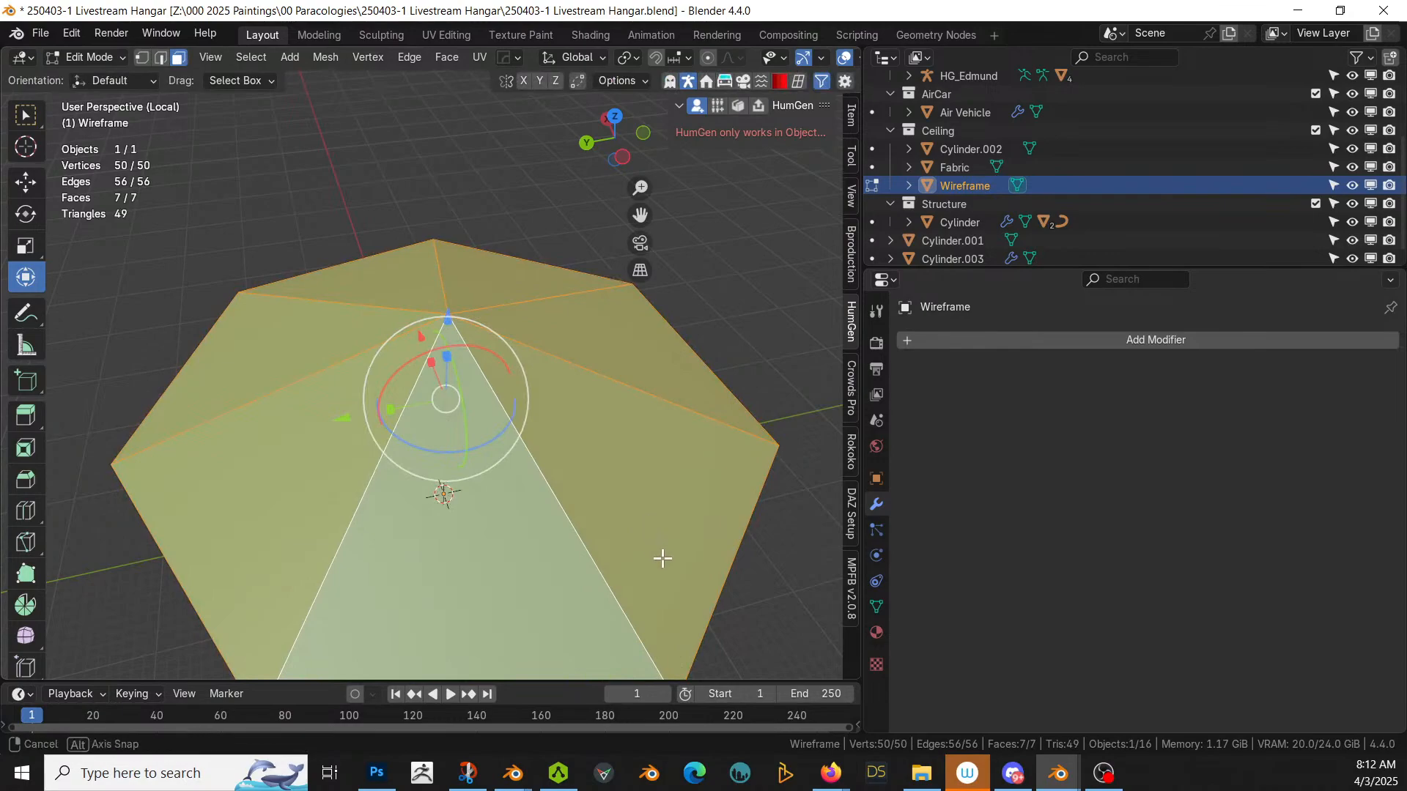
pyautogui.moveTo(662, 558); pyautogui.dragTo(635, 602, button='middle')
# Step: Try a single centered loop cut on one sloping roof panel from the top view, and undo it
pyautogui.press('KP_7')
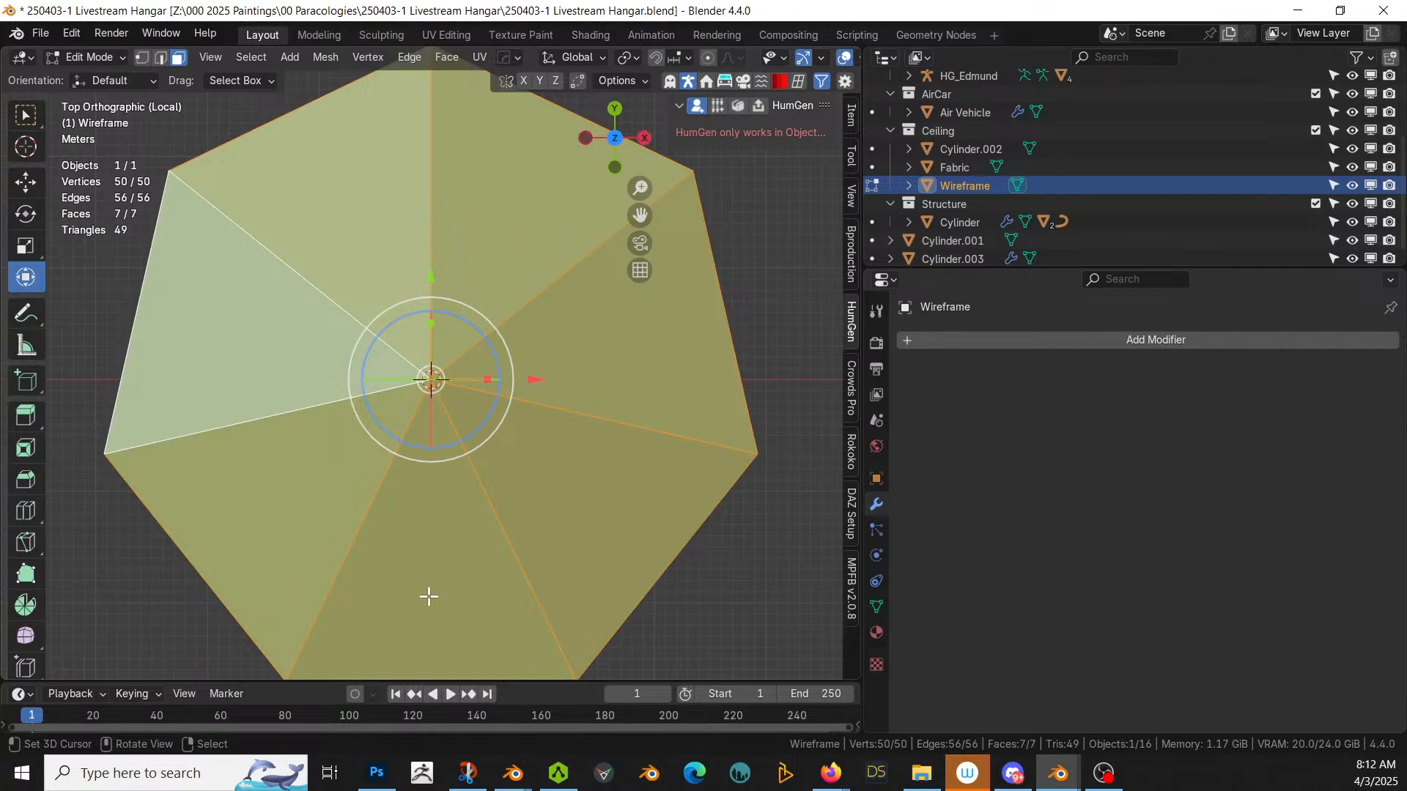
pyautogui.click(345, 545)
pyautogui.hotkey('ctrl', 'r')
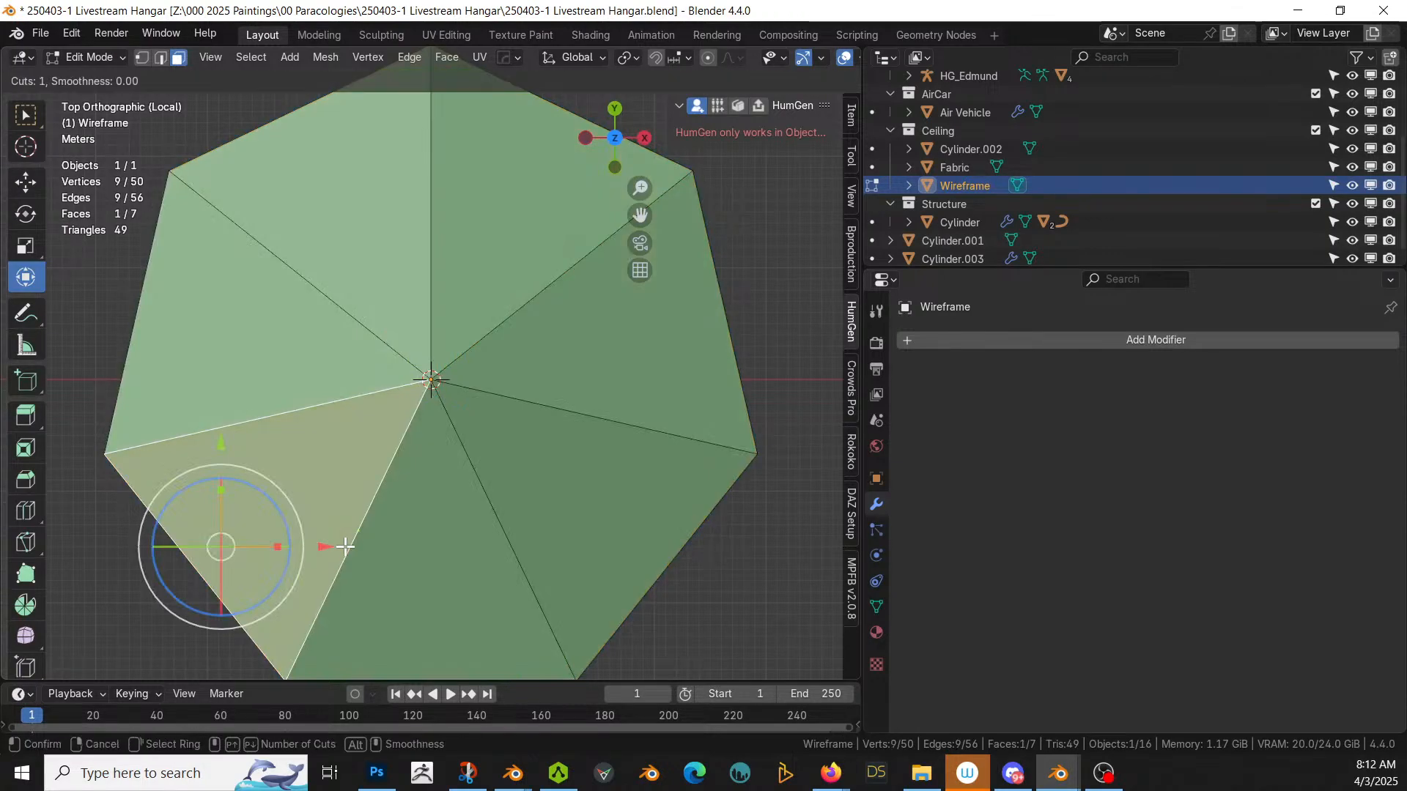
pyautogui.click(345, 546)
pyautogui.rightClick(345, 546)
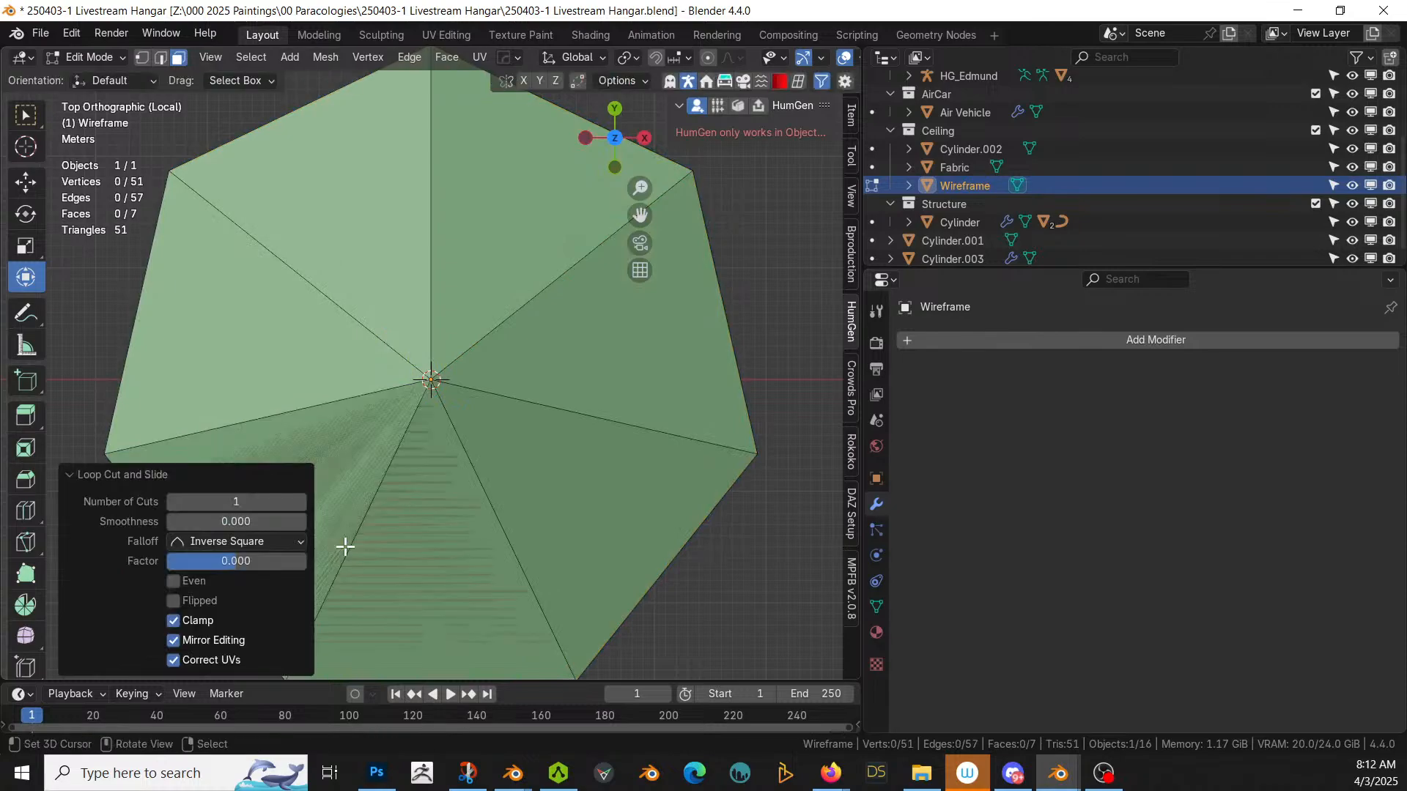
pyautogui.hotkey('ctrl', 'z')
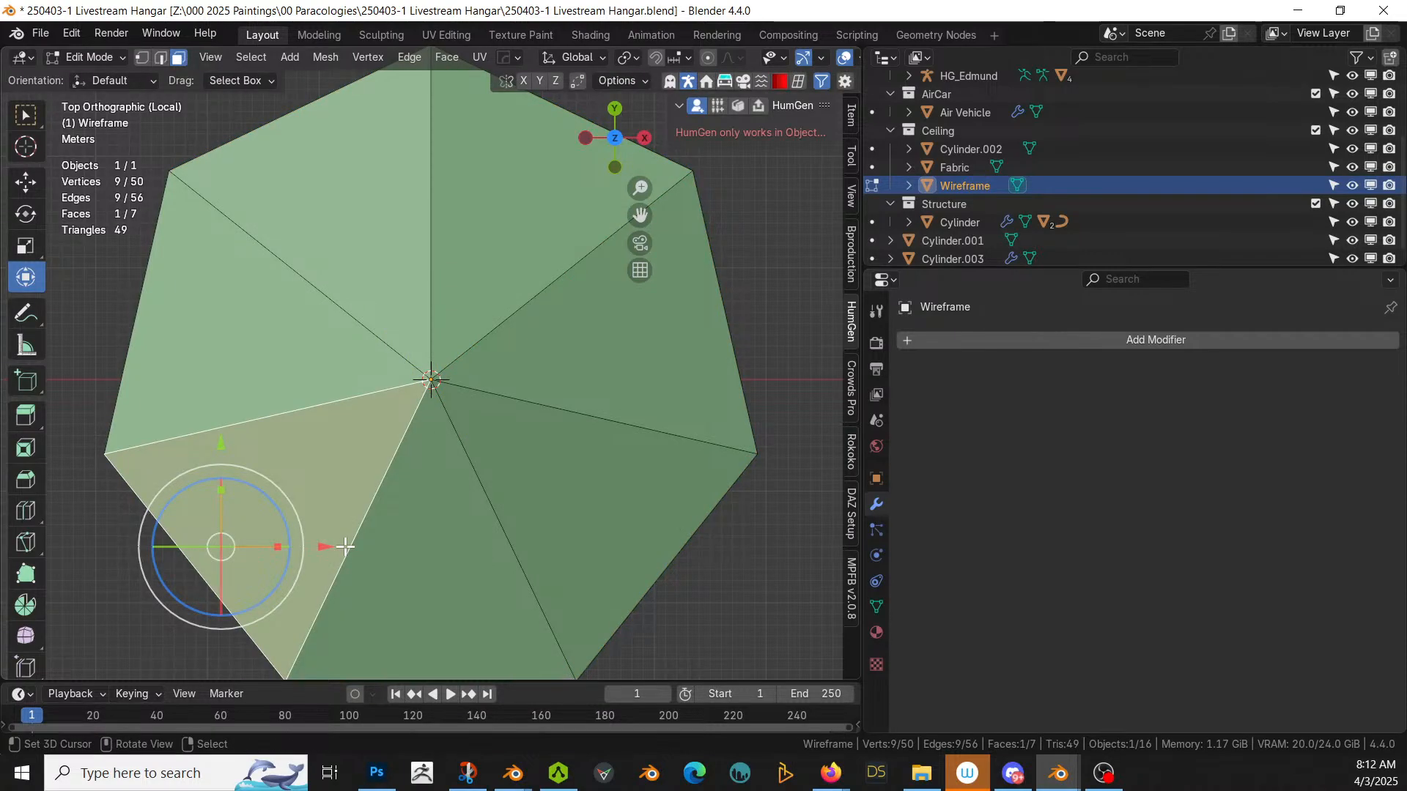
pyautogui.moveTo(345, 546); pyautogui.dragTo(314, 480, button='middle')
pyautogui.press('a')
pyautogui.press('i')
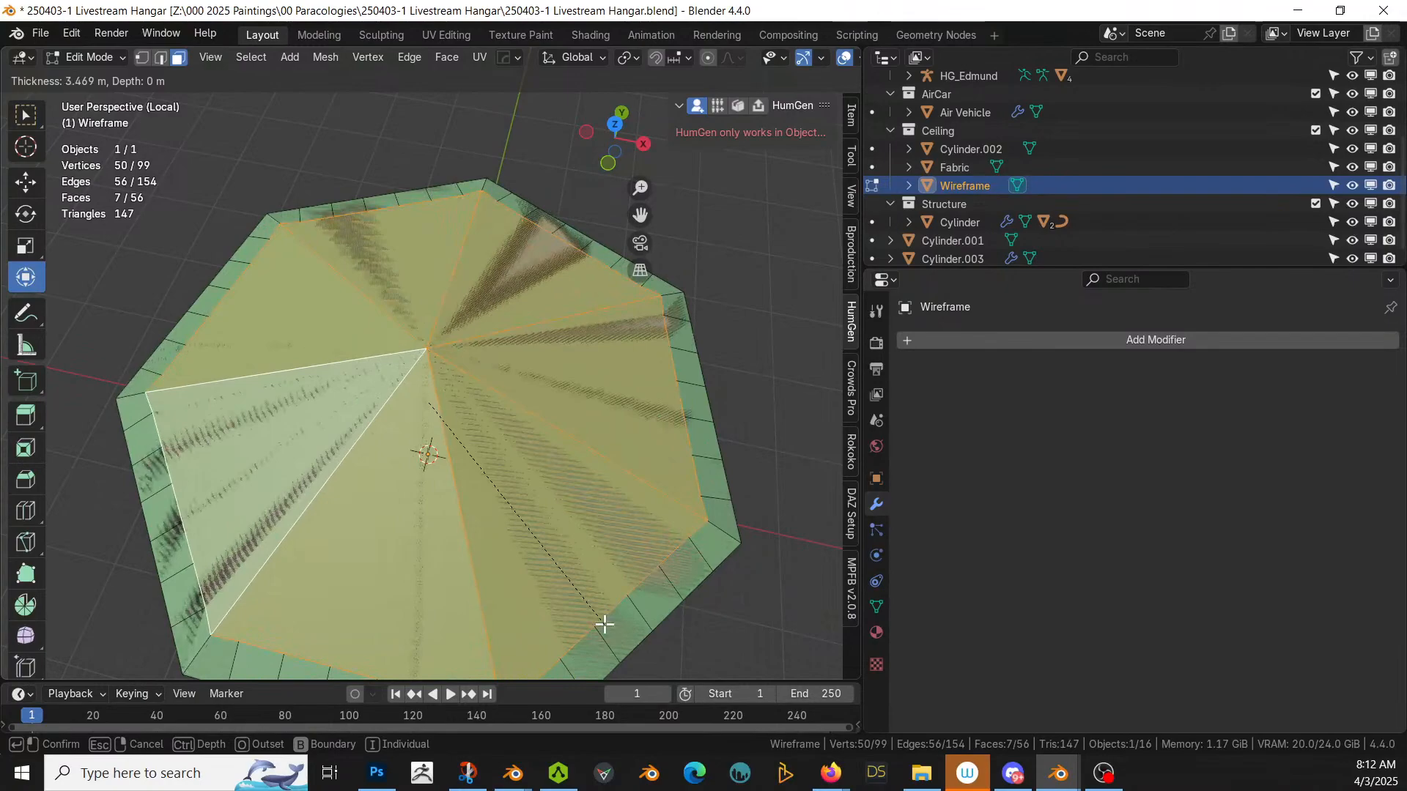
pyautogui.press('Escape')
pyautogui.moveTo(606, 622)
pyautogui.mouseDown(button='middle')
pyautogui.moveTo(623, 460)
pyautogui.moveTo(583, 636)
pyautogui.mouseUp(button='middle')
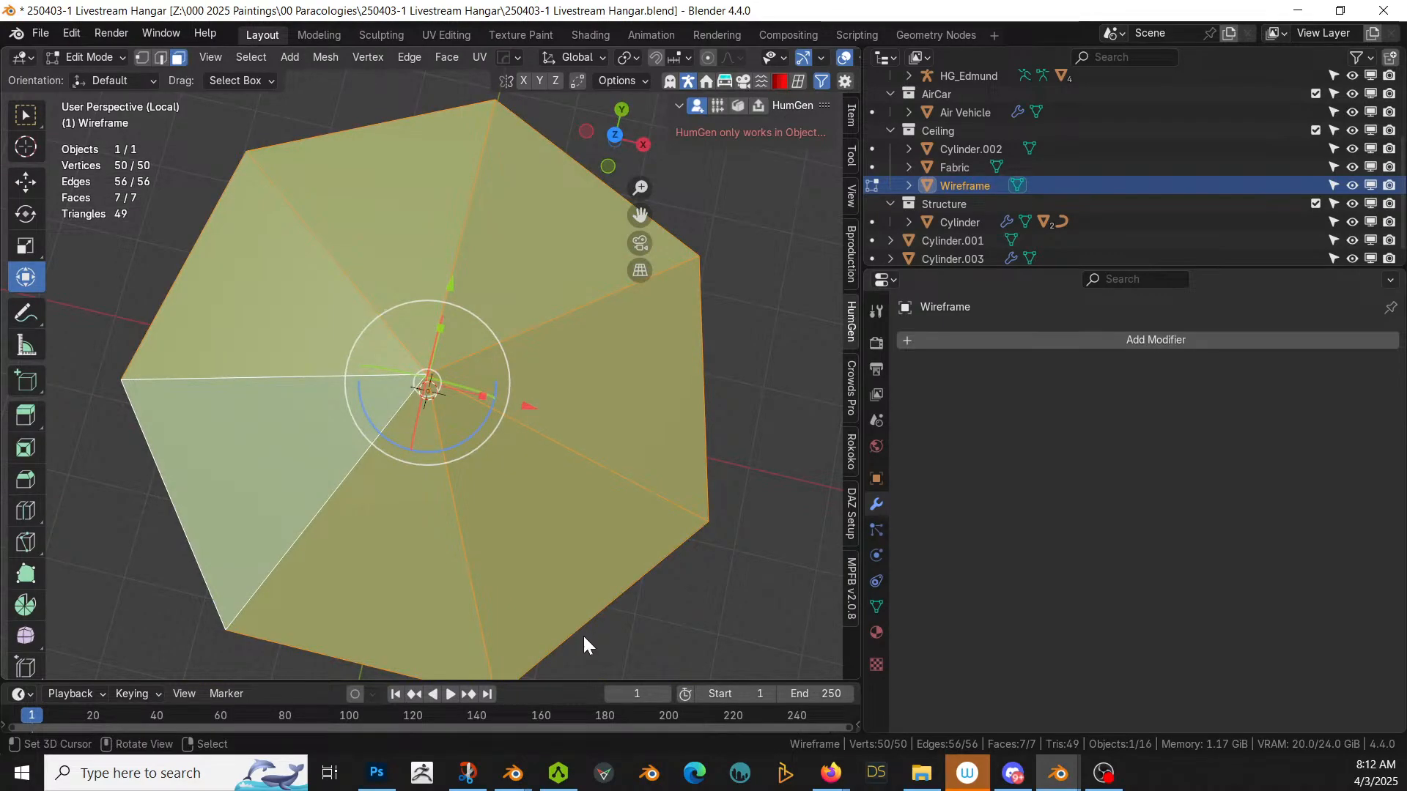
# Step: Merge all vertices of the Wireframe roof by distance and return to Object Mode
pyautogui.press('m')
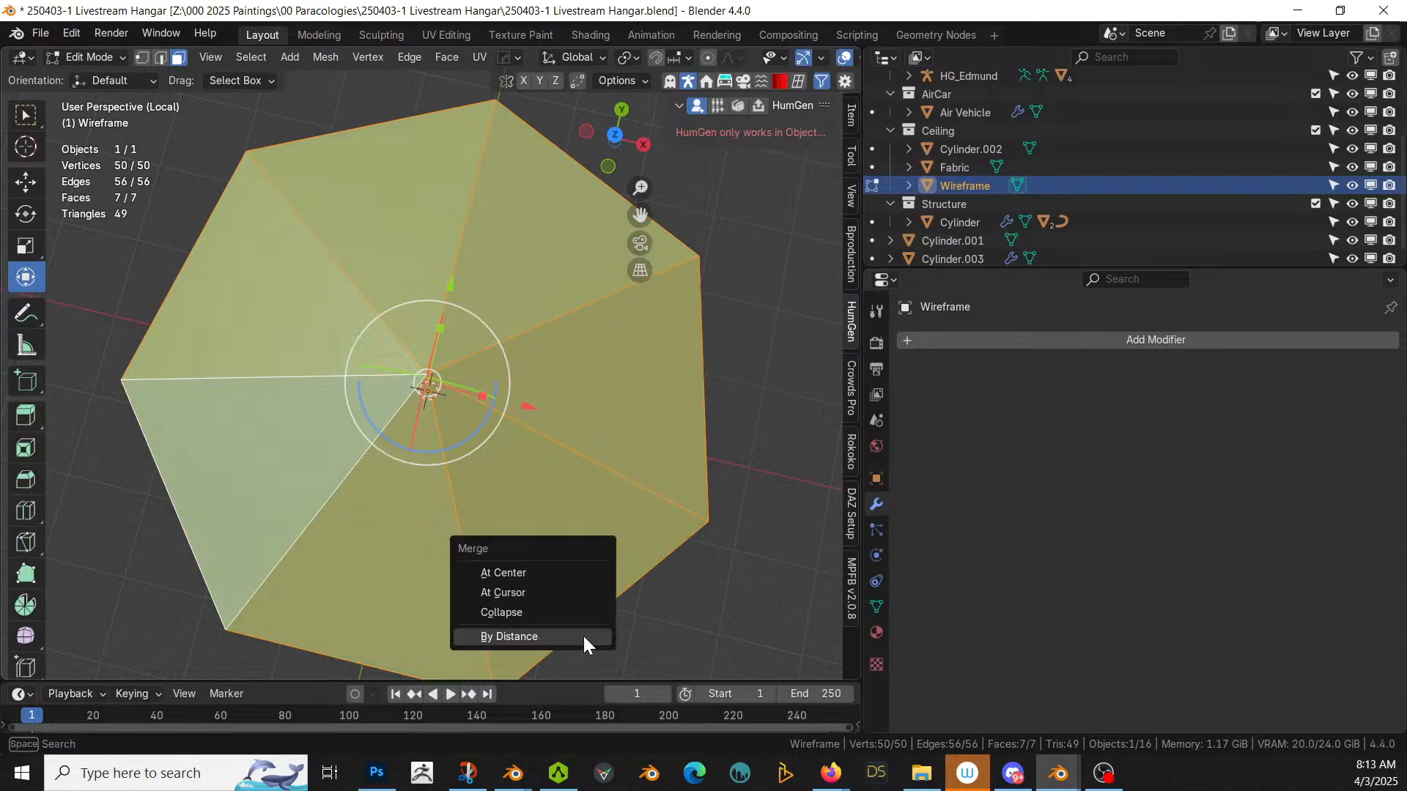
pyautogui.click(584, 638)
pyautogui.press('Tab')
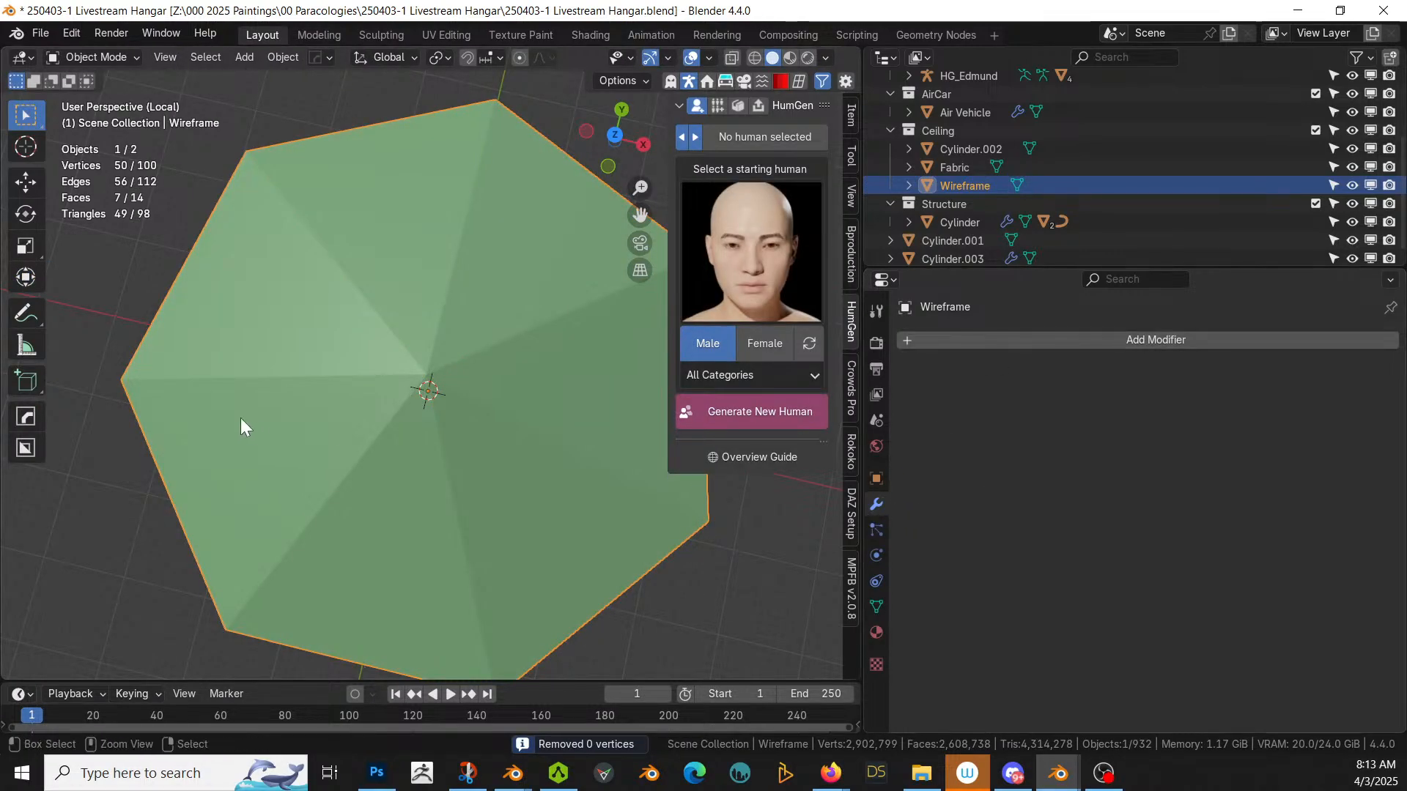
# Step: Add a Simple Subdivision modifier at level 2 to the Wireframe roof and hide the Fabric object
pyautogui.hotkey('ctrl', '2')
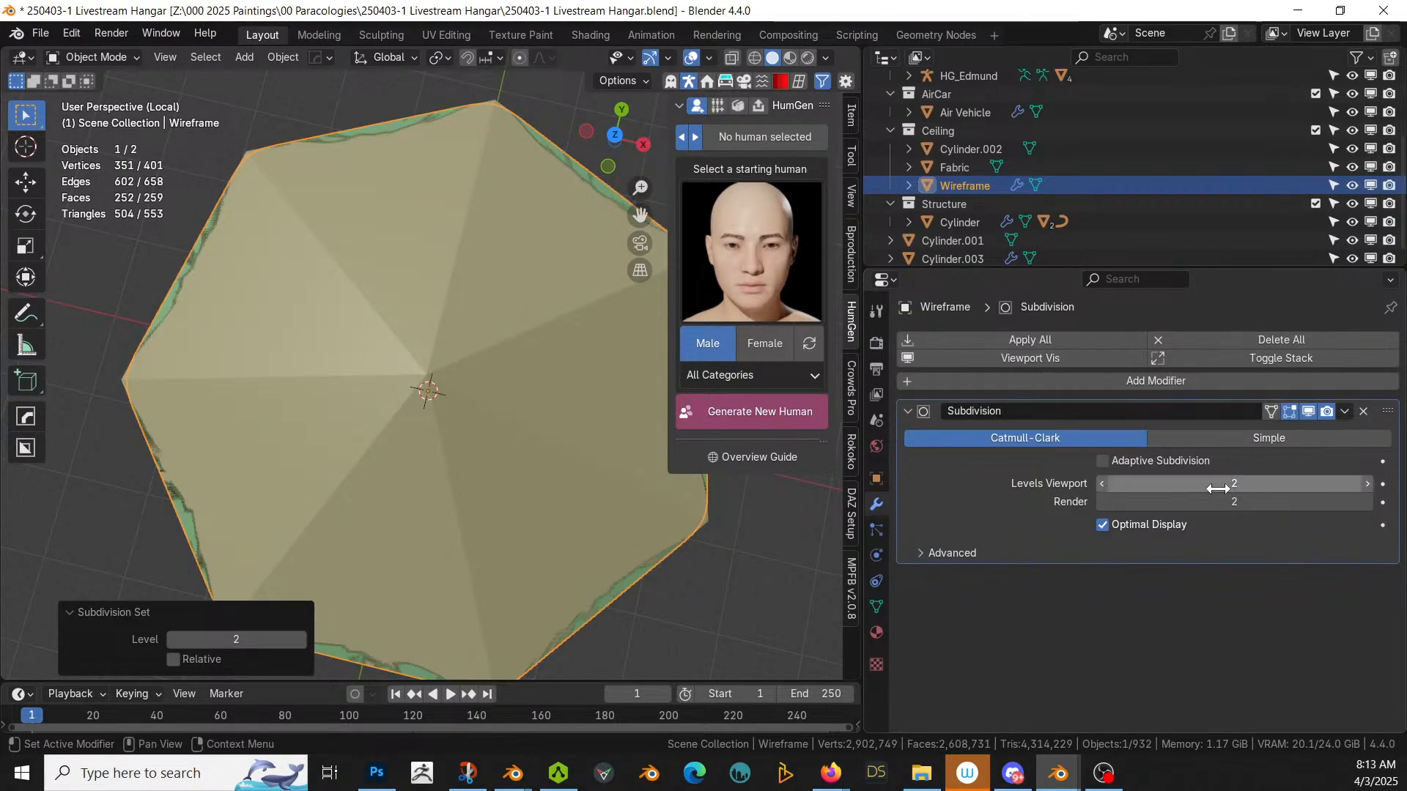
pyautogui.click(1195, 438)
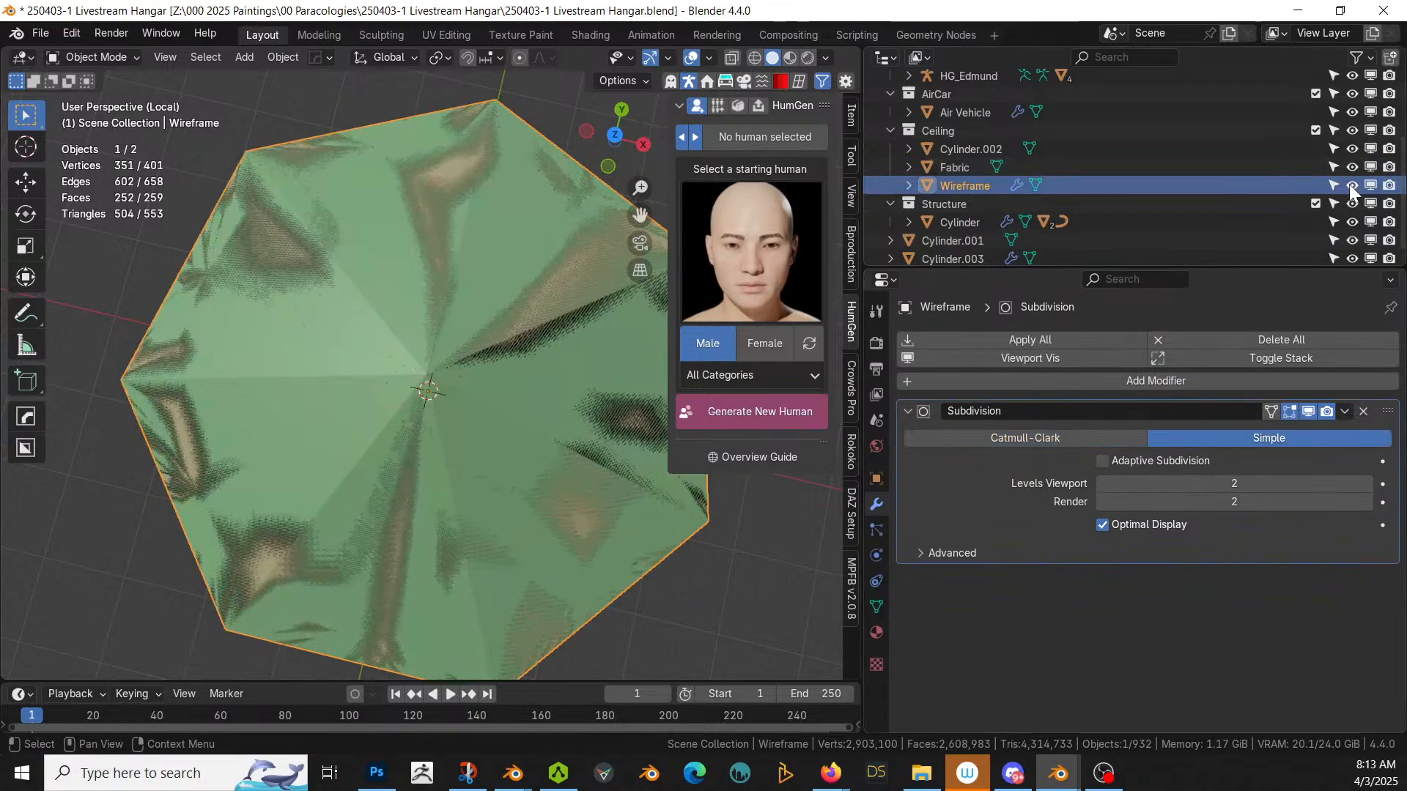
pyautogui.click(1351, 167)
# Step: Enable the Subdivision modifier's on-cage display while checking the roof mesh in Edit Mode
pyautogui.press('Tab')
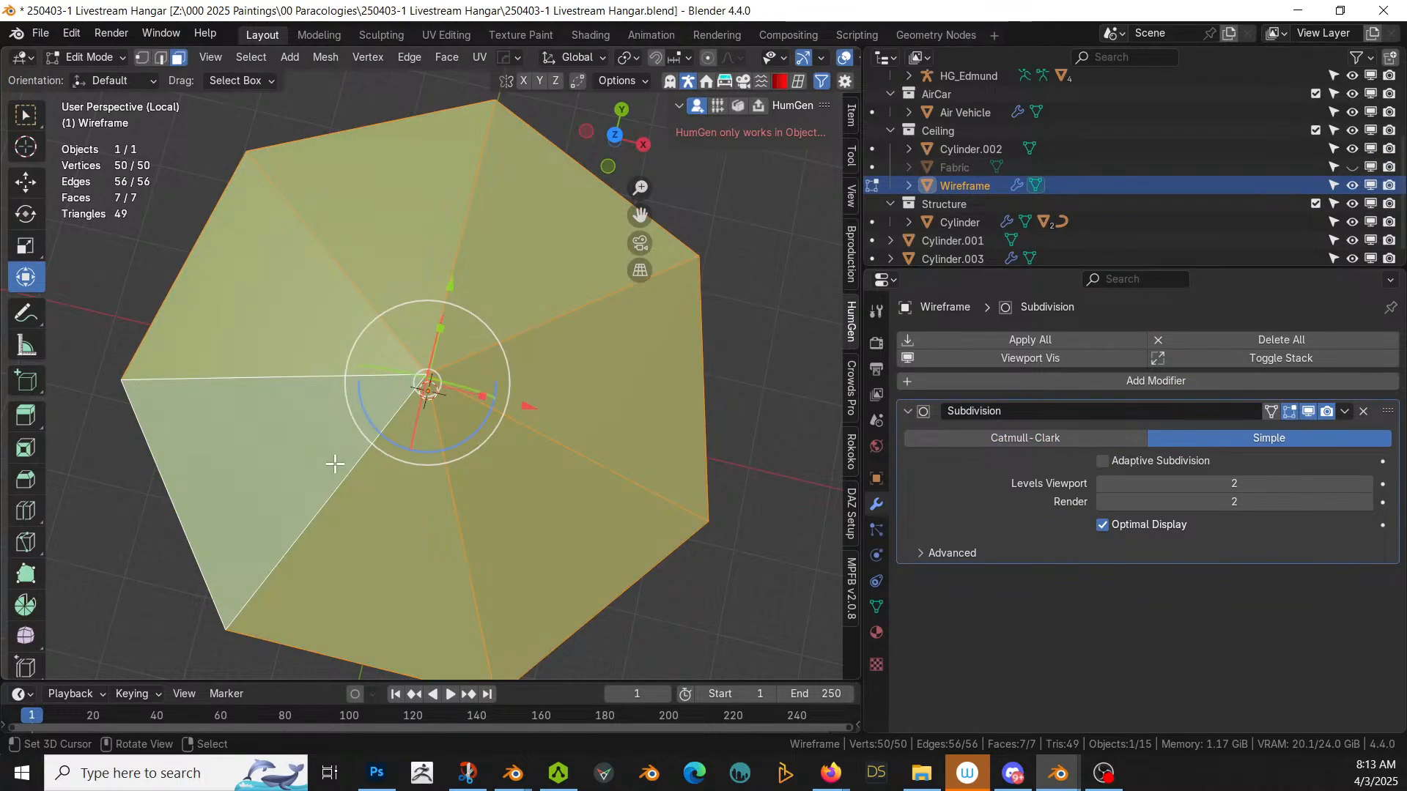
pyautogui.press('Tab')
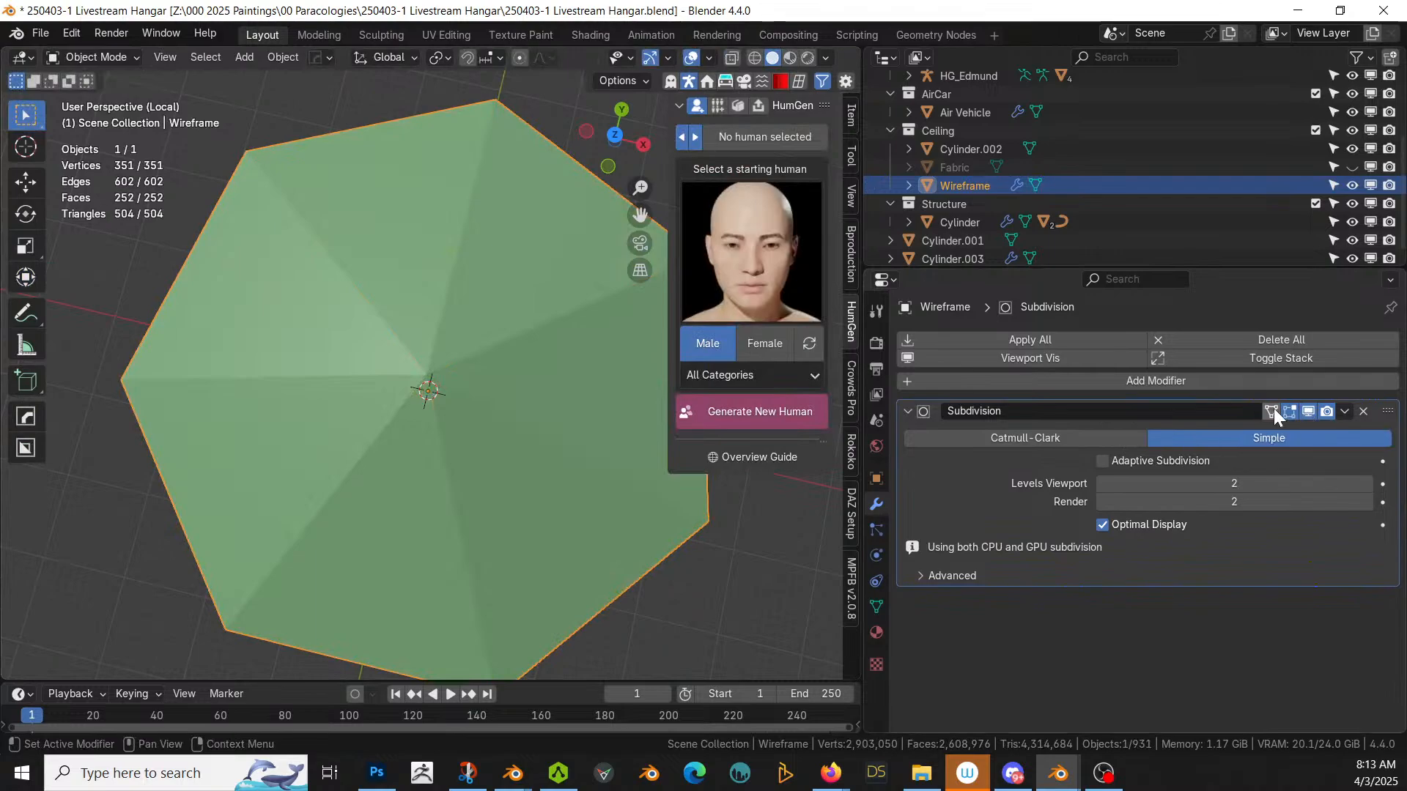
pyautogui.click(1272, 411)
pyautogui.press('Tab')
pyautogui.press('Tab')
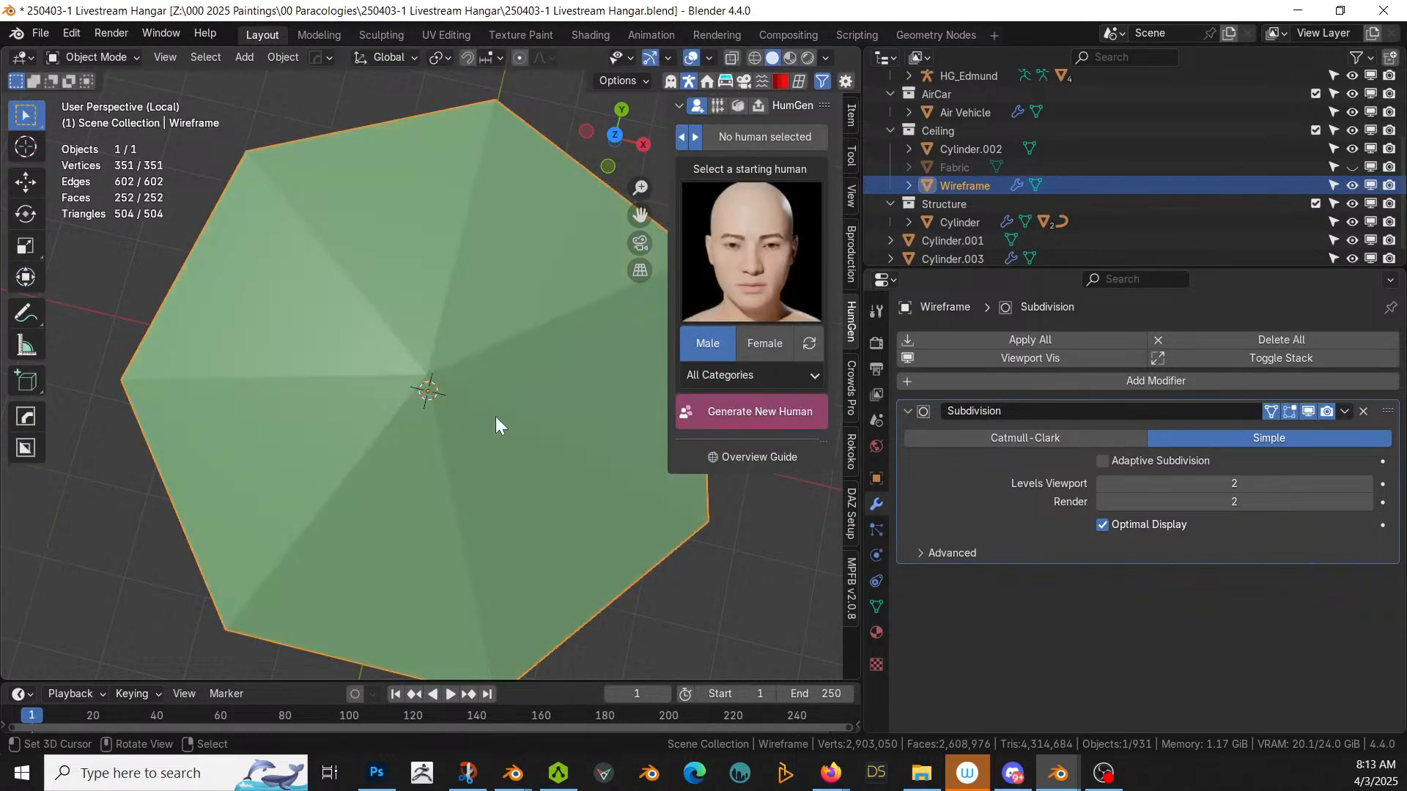
# Step: Try applying the level 2 Subdivision to the Wireframe roof, inspect the mesh edges, and undo it
pyautogui.hotkey('ctrl', 'a')
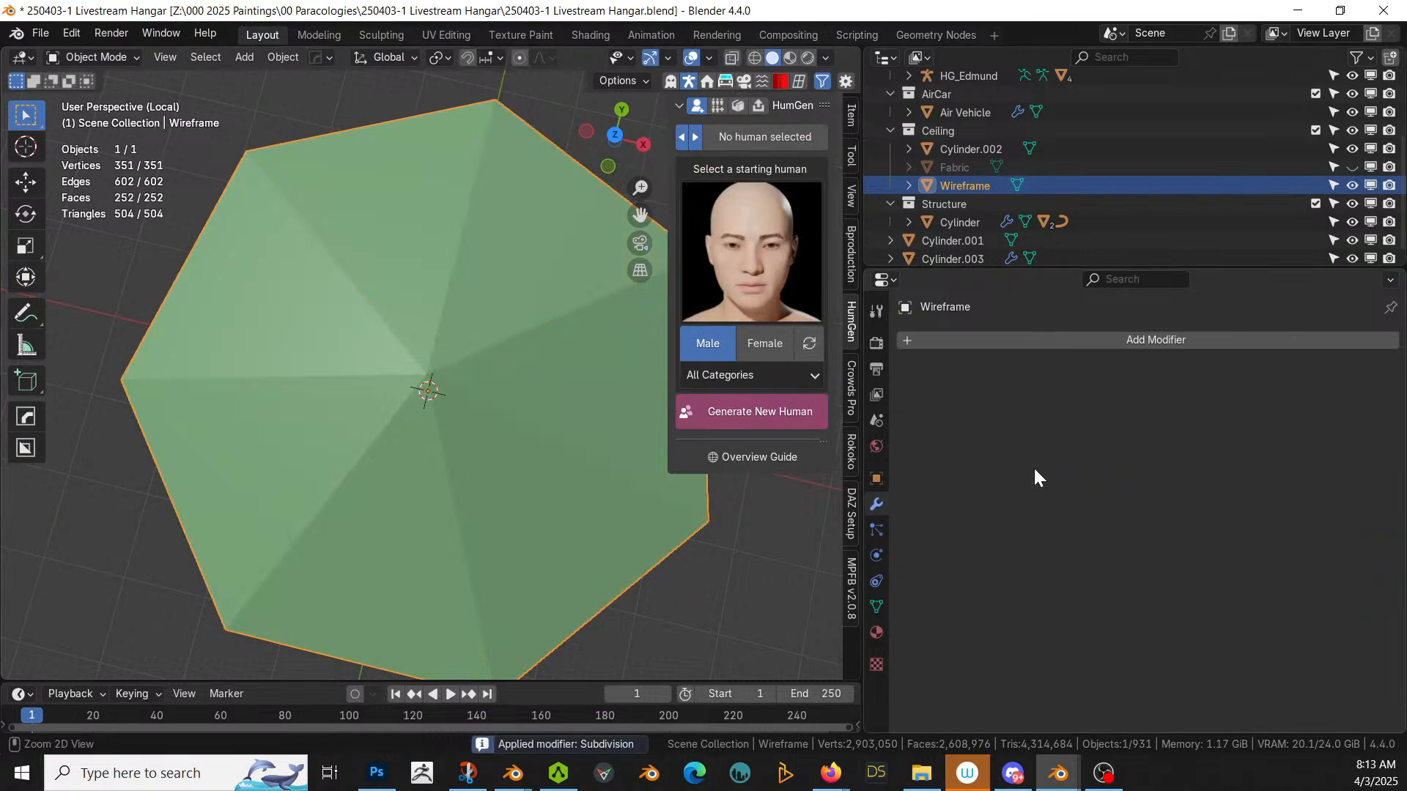
pyautogui.press('Tab')
pyautogui.moveTo(510, 434); pyautogui.dragTo(819, 423, button='middle')
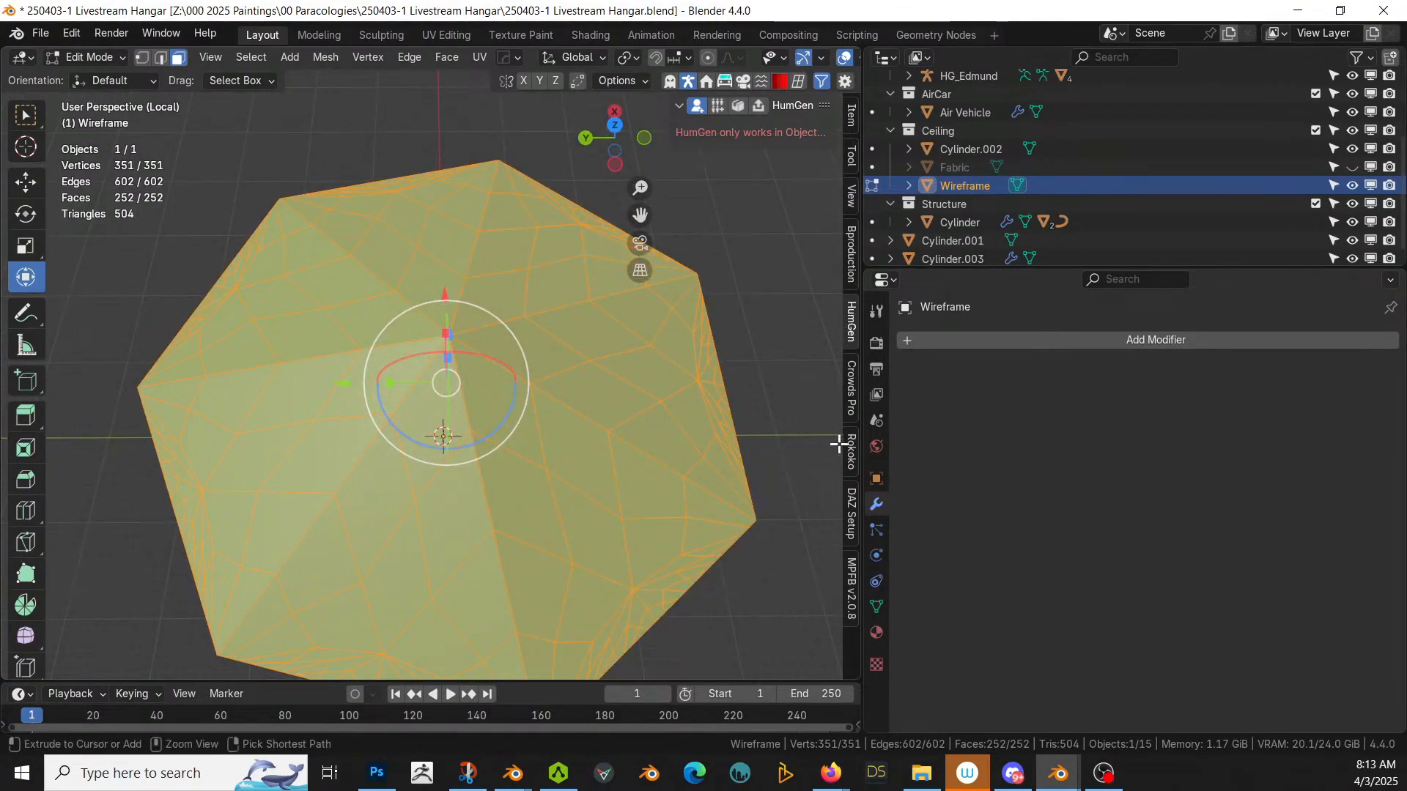
pyautogui.press('Tab')
pyautogui.hotkey('ctrl', '2')
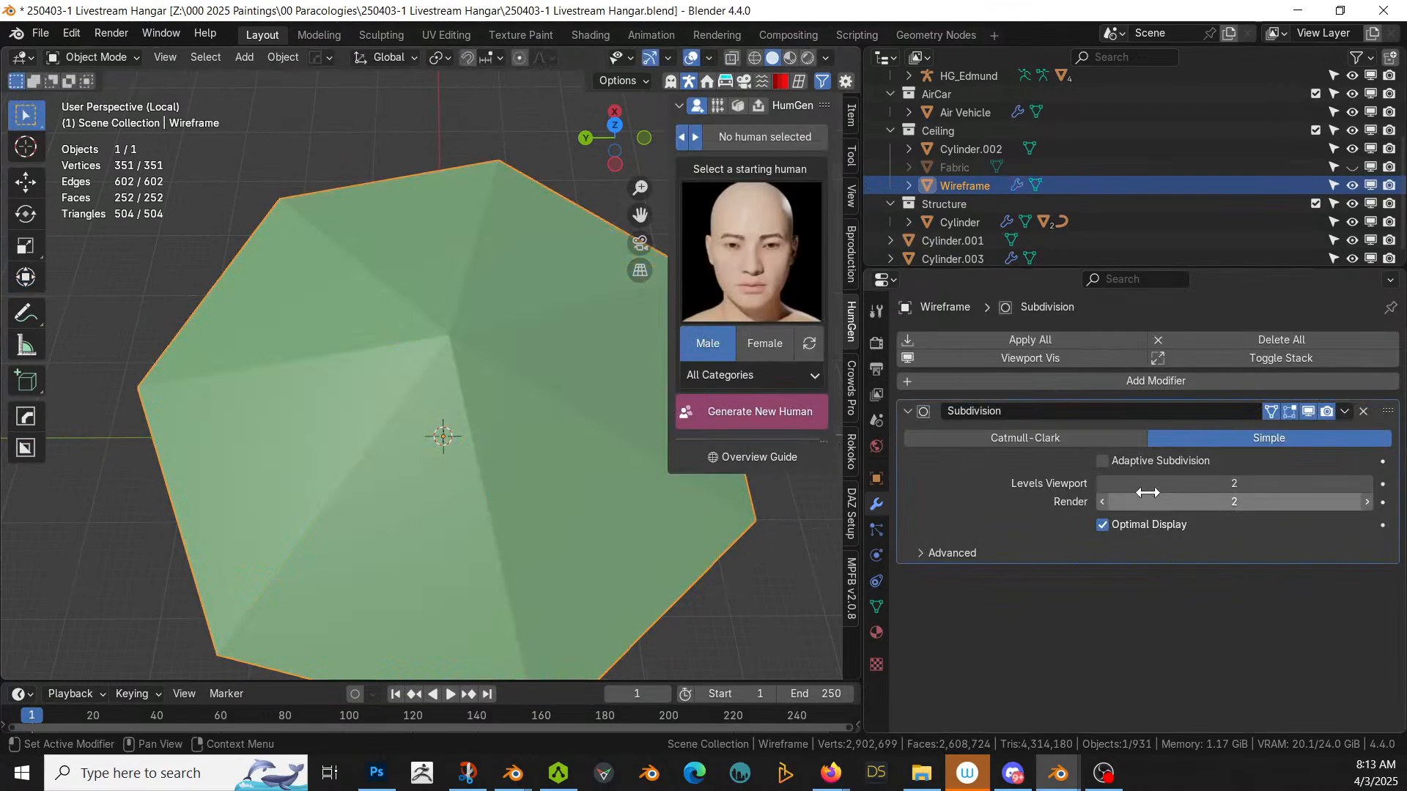
# Step: Set the Subdivision's viewport and render levels to 1, apply the modifier, and open the roof mesh for editing
pyautogui.click(1101, 482)
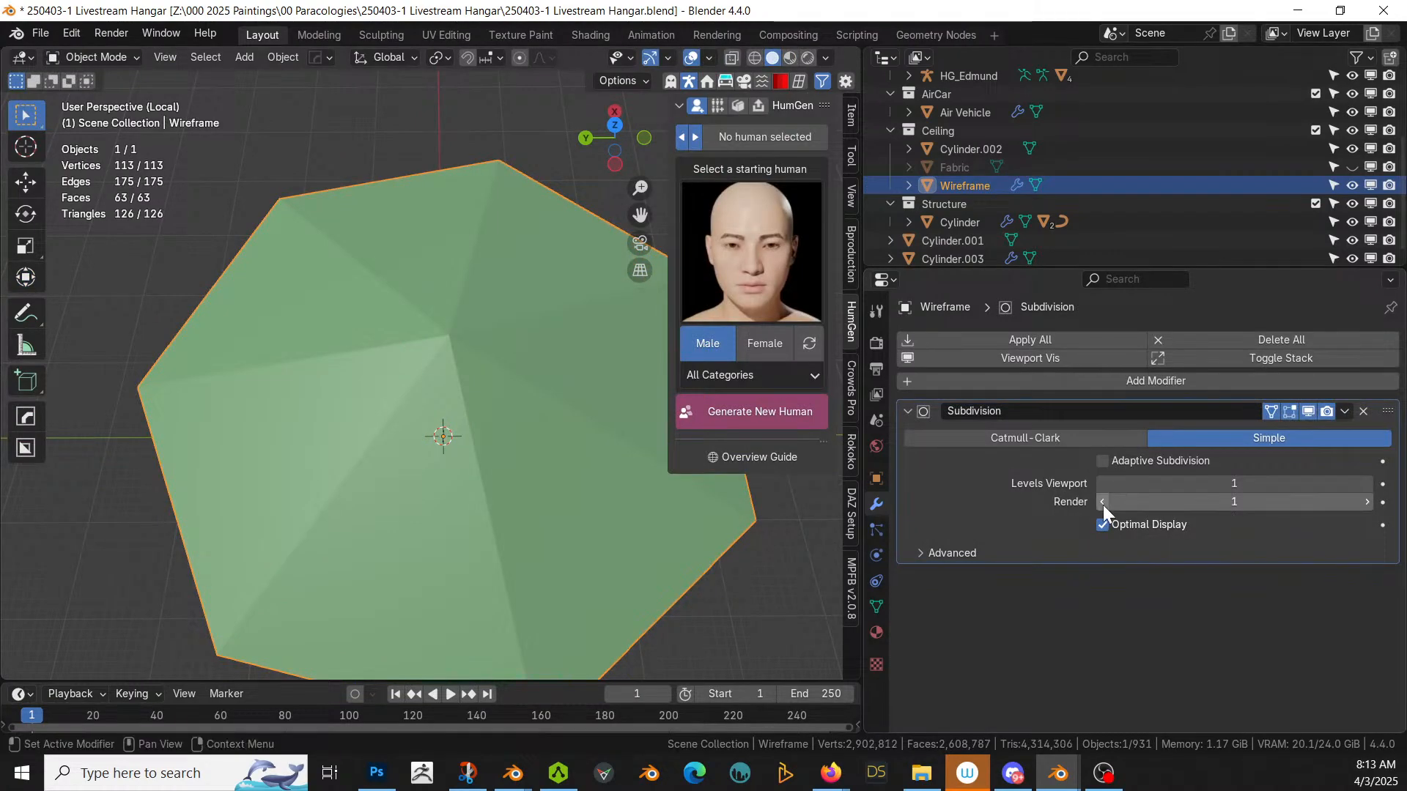
pyautogui.click(1102, 504)
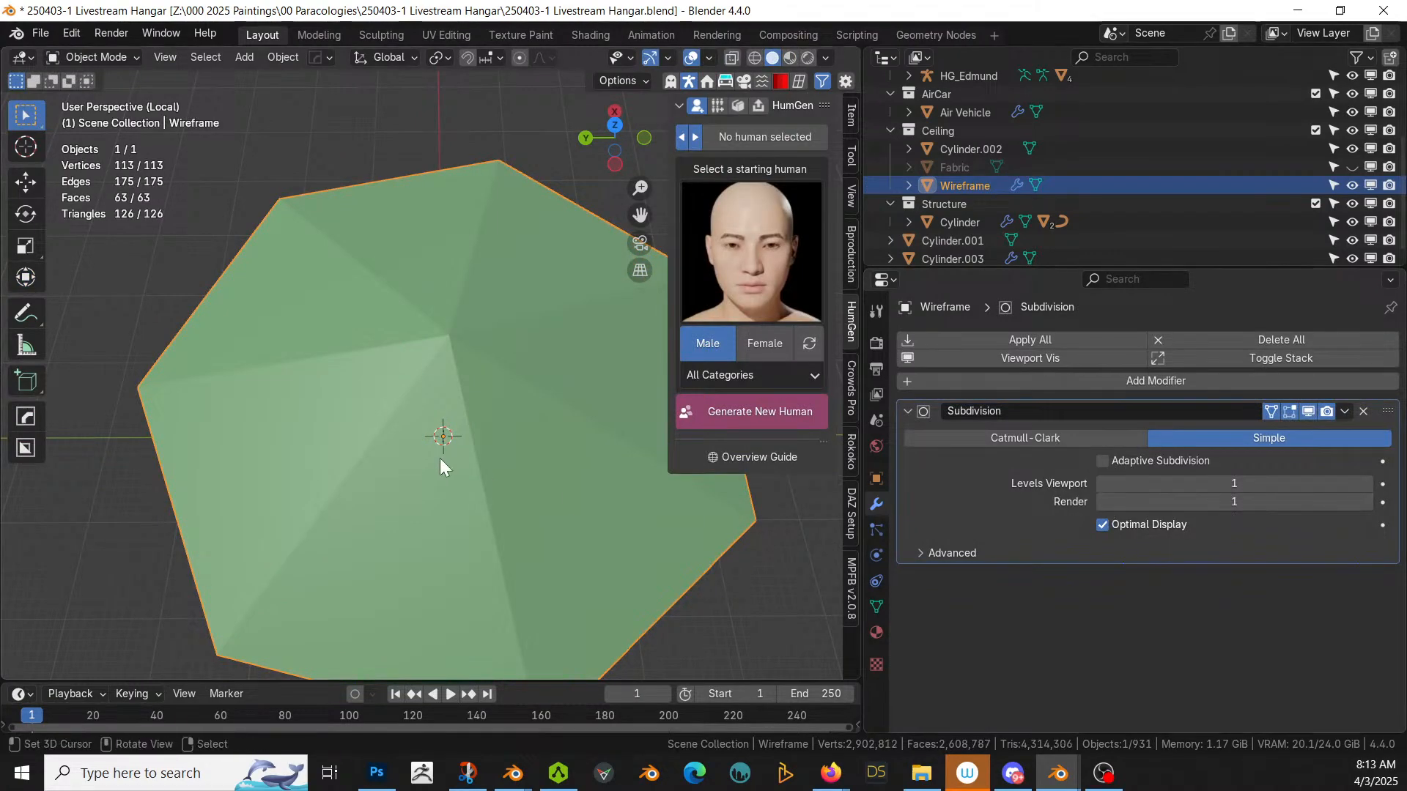
pyautogui.click(1055, 340)
pyautogui.press('Tab')
pyautogui.moveTo(322, 443); pyautogui.dragTo(347, 467, button='middle')
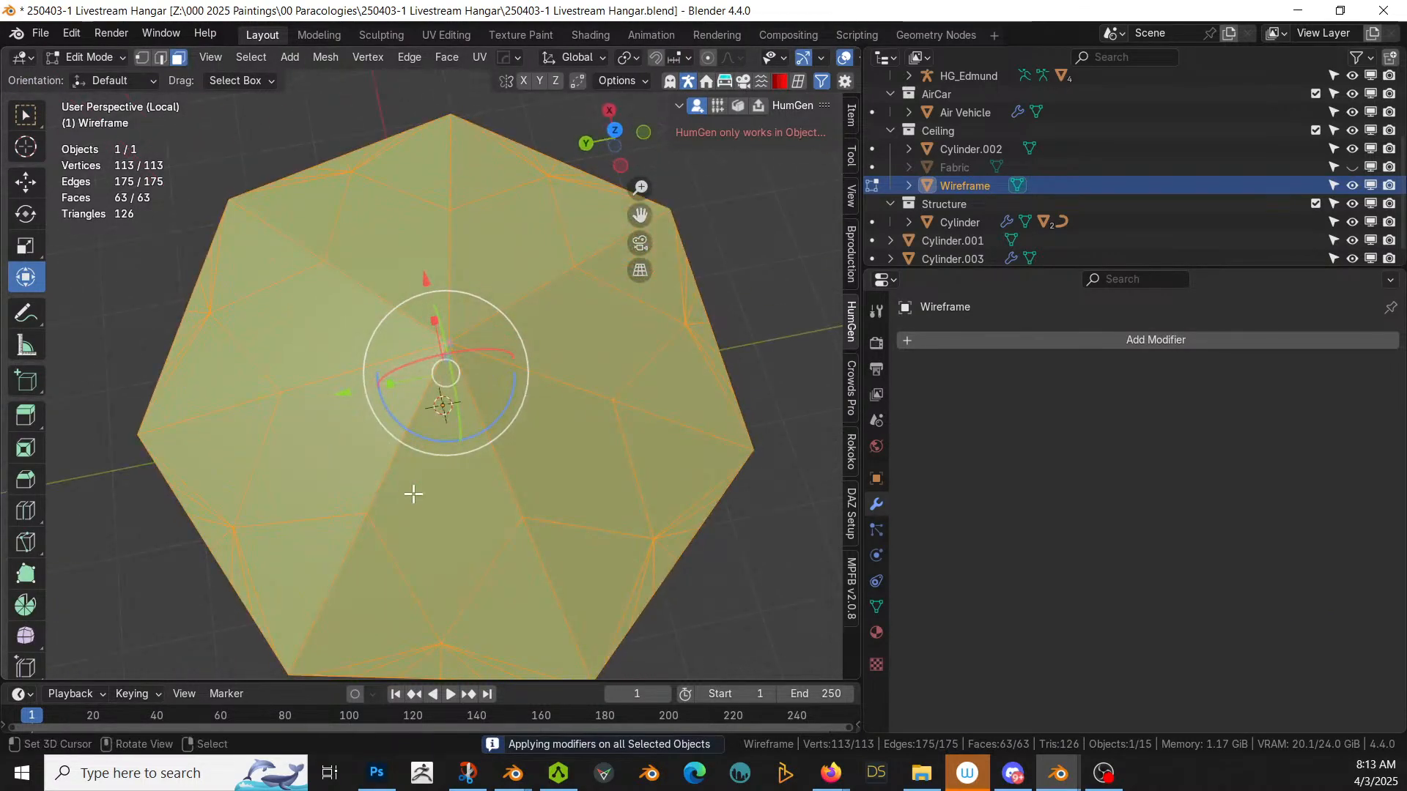
pyautogui.moveTo(417, 493); pyautogui.dragTo(380, 488, button='middle')
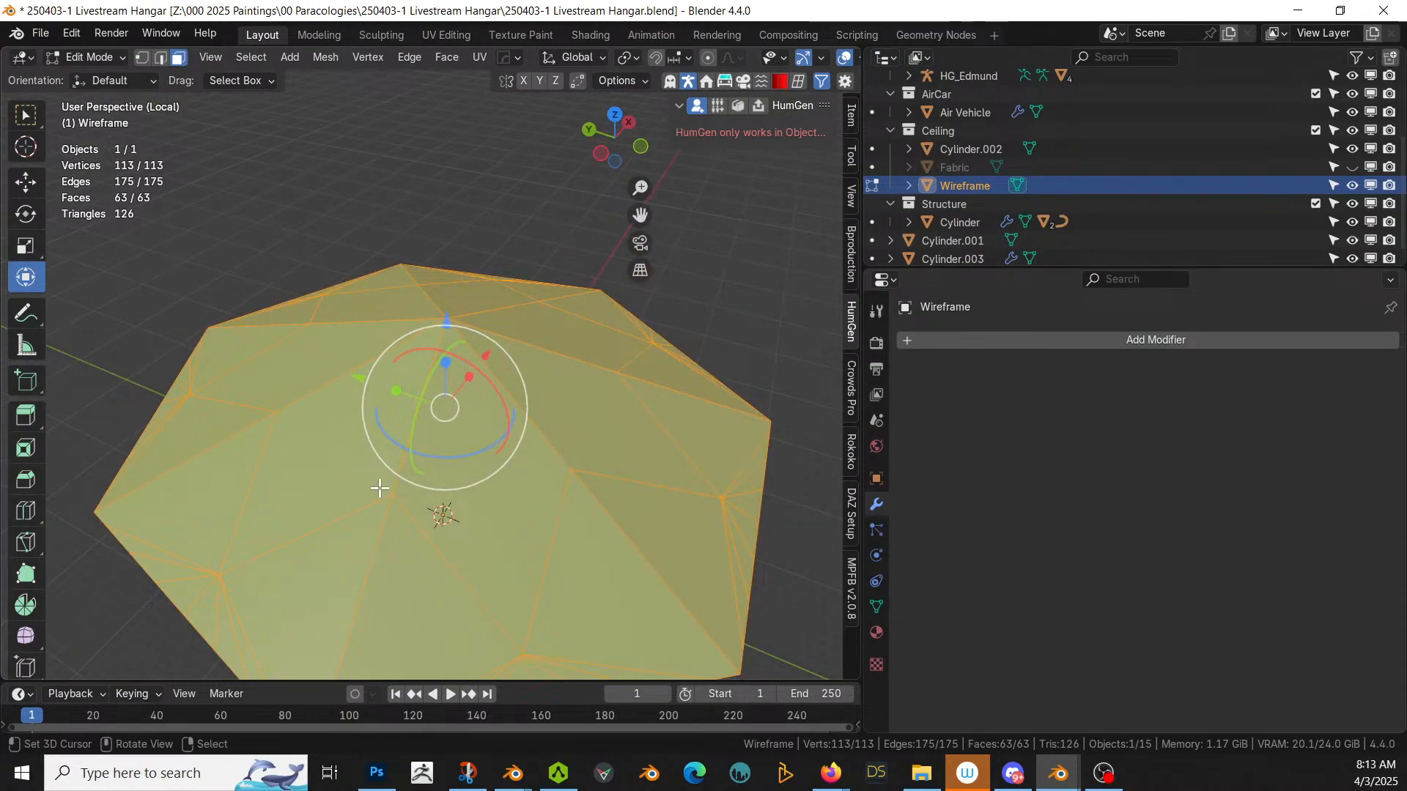
pyautogui.moveTo(517, 587); pyautogui.dragTo(653, 638, button='middle')
# Step: Knife a closed seven-sided ring through the midpoints of the roof's radial ridges from the top view
pyautogui.press('KP_7')
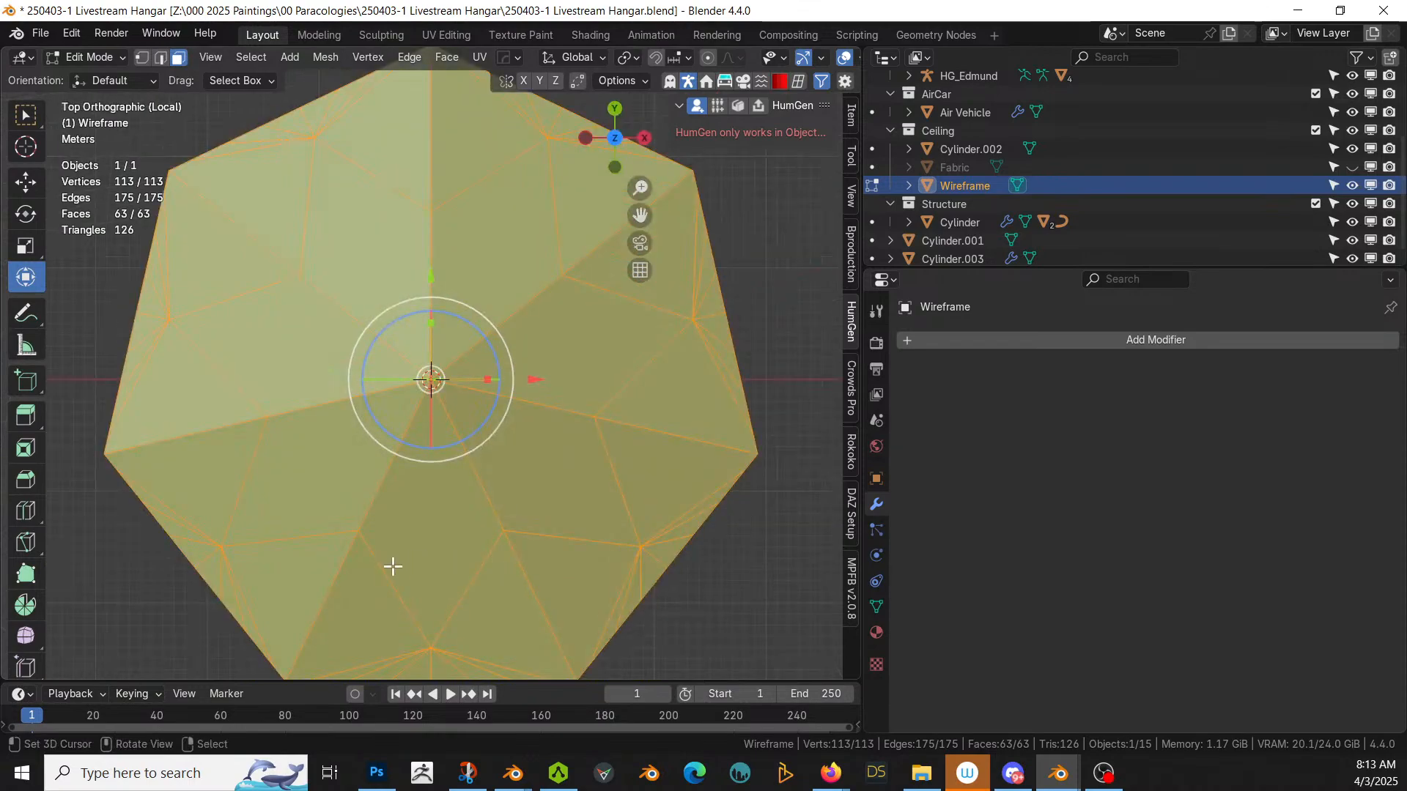
pyautogui.press('k')
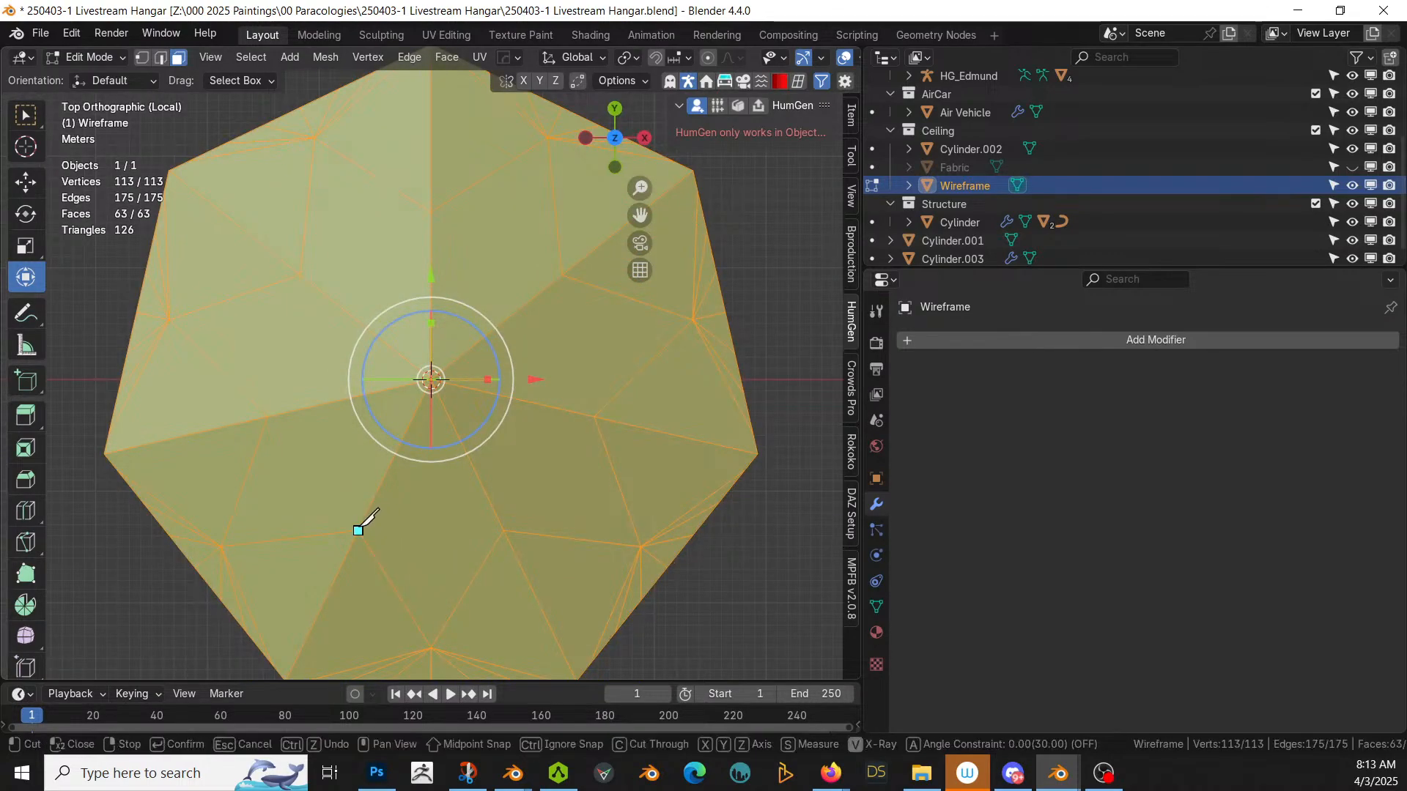
pyautogui.click(358, 529)
pyautogui.click(503, 530)
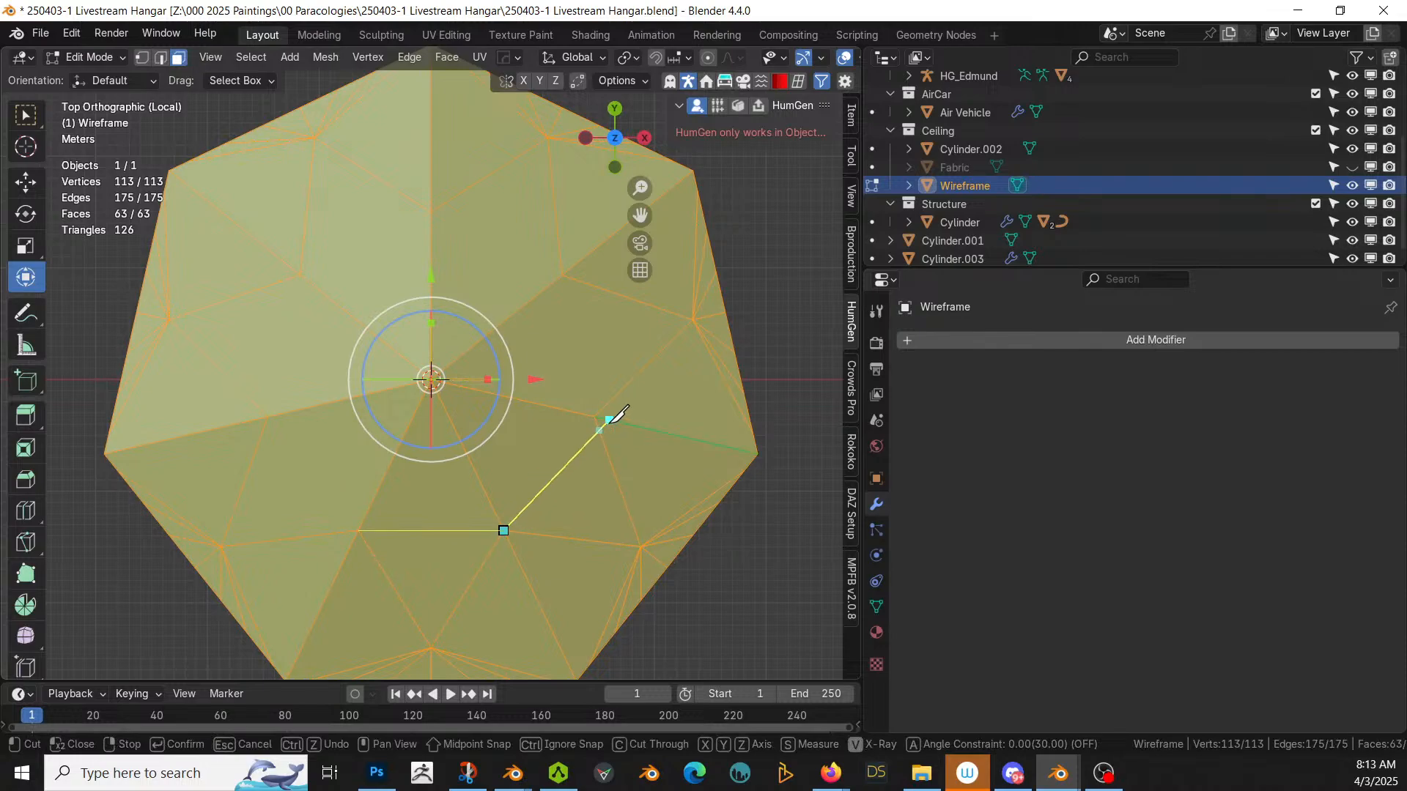
pyautogui.click(595, 416)
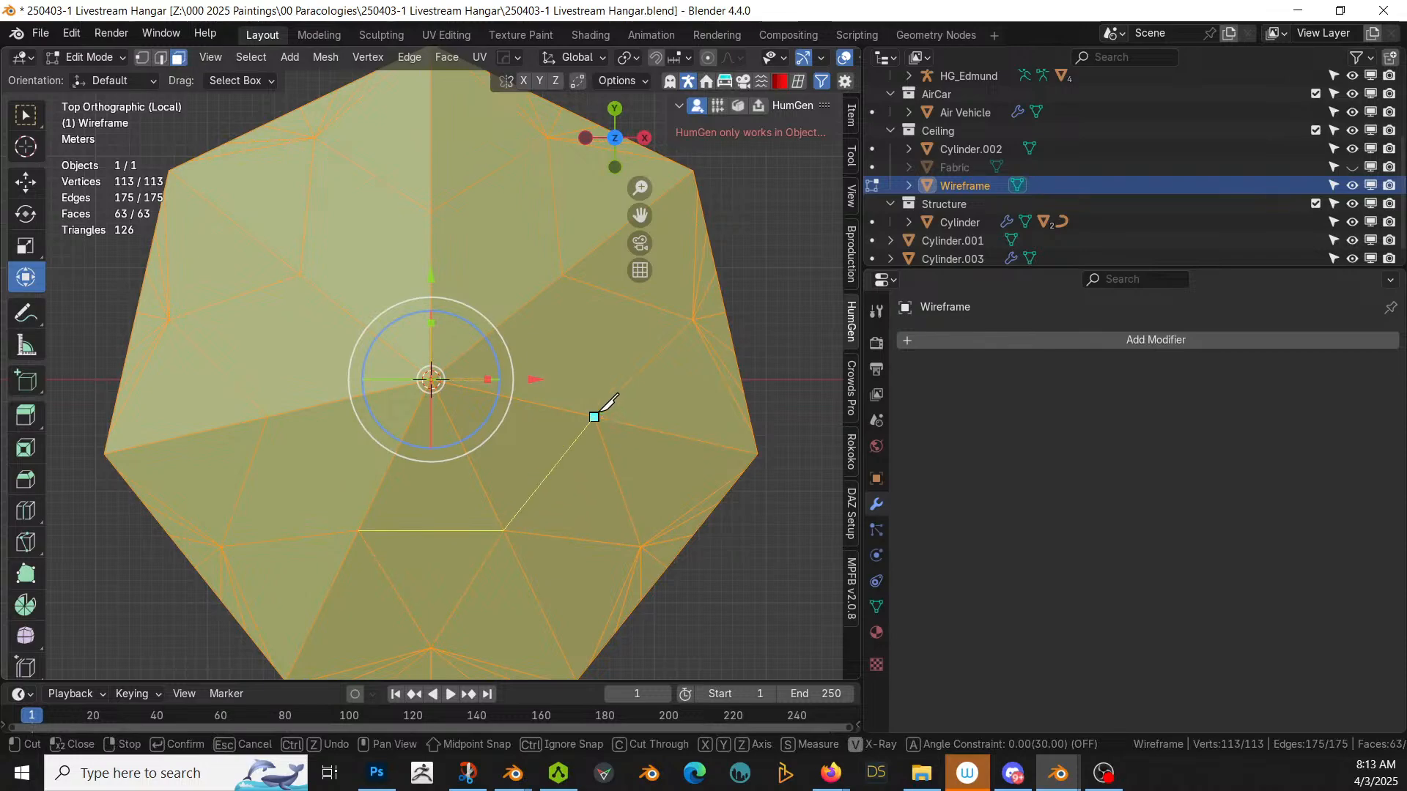
pyautogui.click(562, 276)
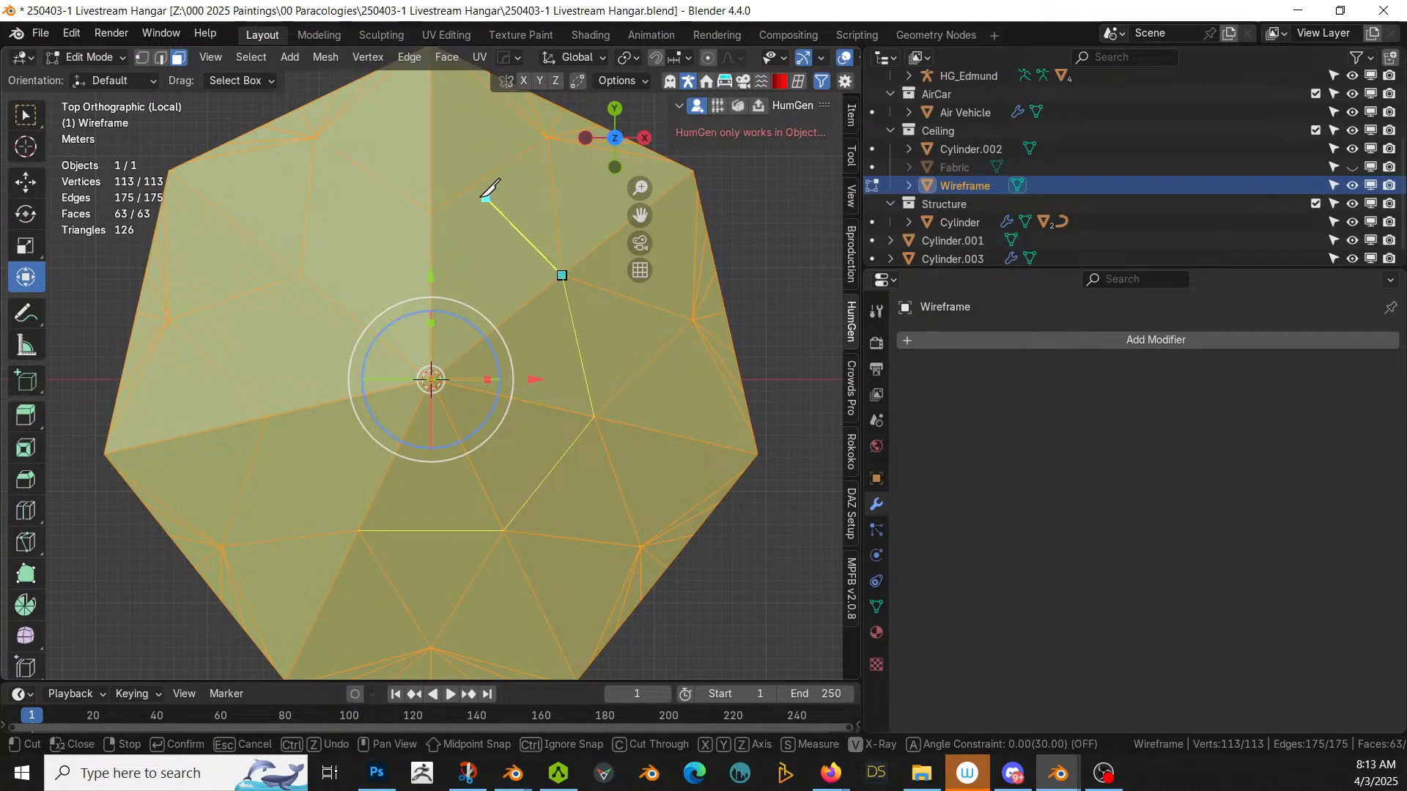
pyautogui.click(300, 275)
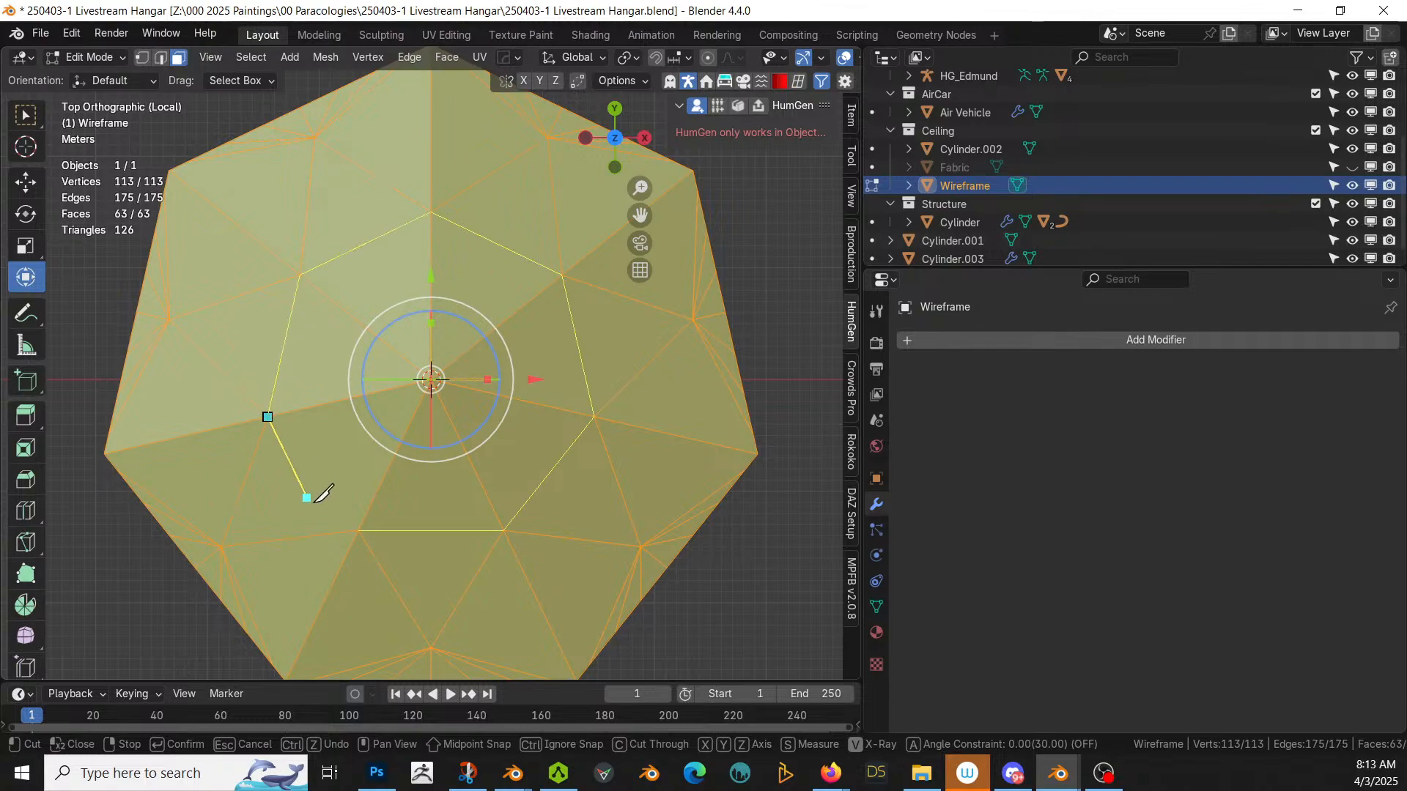
pyautogui.click(358, 530)
pyautogui.press('Return')
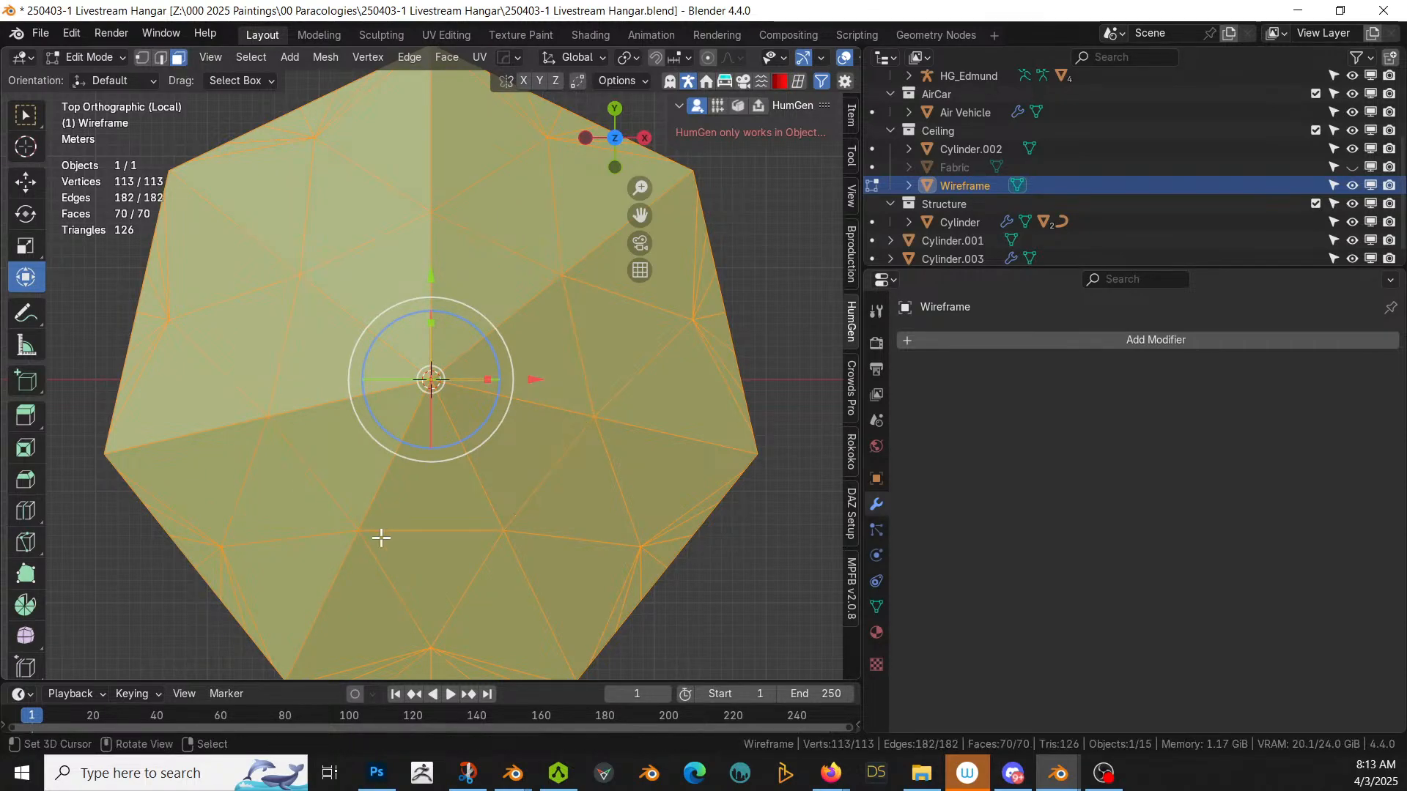
# Step: Add a Wireframe modifier about 0.42 m thick to the roof object
pyautogui.moveTo(379, 540); pyautogui.dragTo(498, 443, button='middle')
pyautogui.press('q')
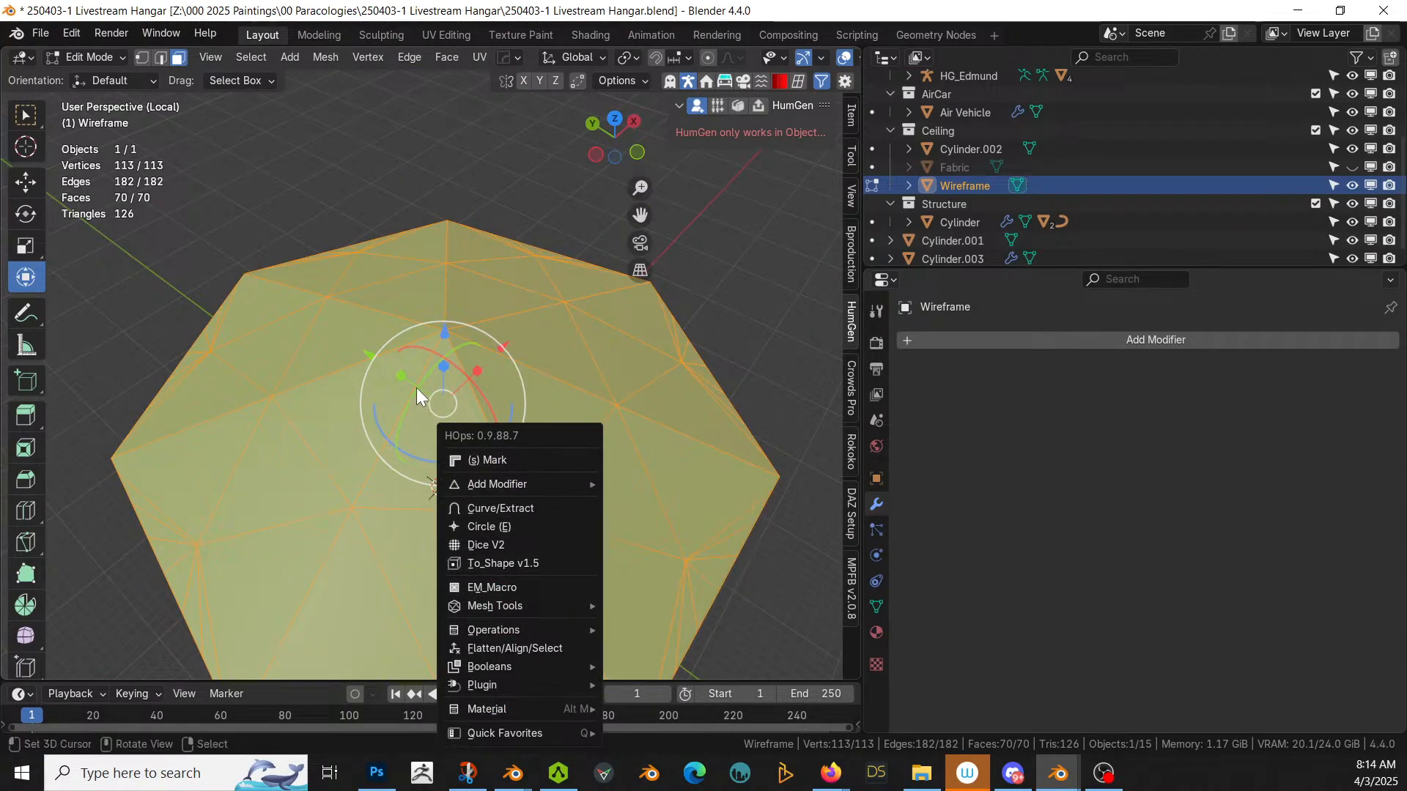
pyautogui.press('Escape')
pyautogui.press('Tab')
pyautogui.press('q')
pyautogui.moveTo(470, 546)
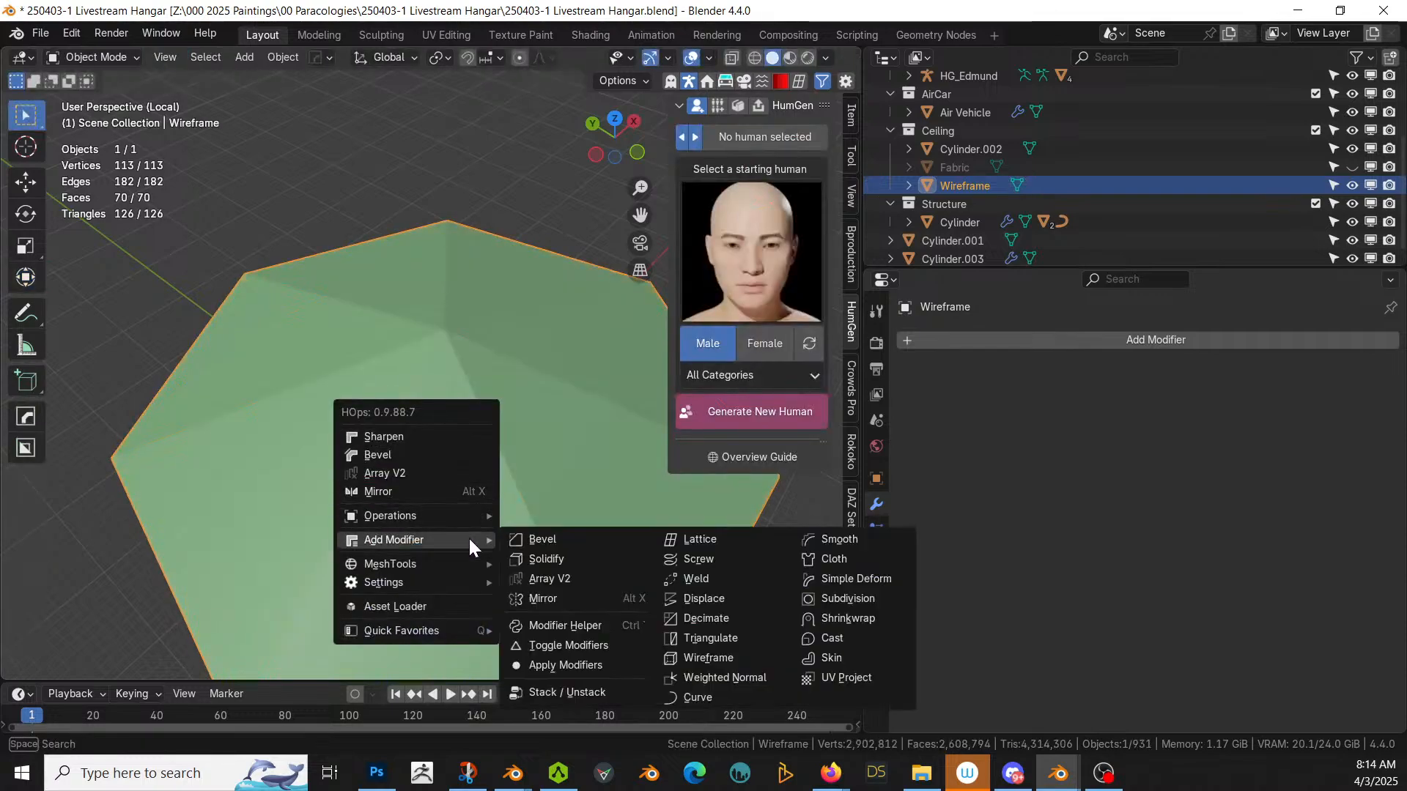
pyautogui.click(771, 654)
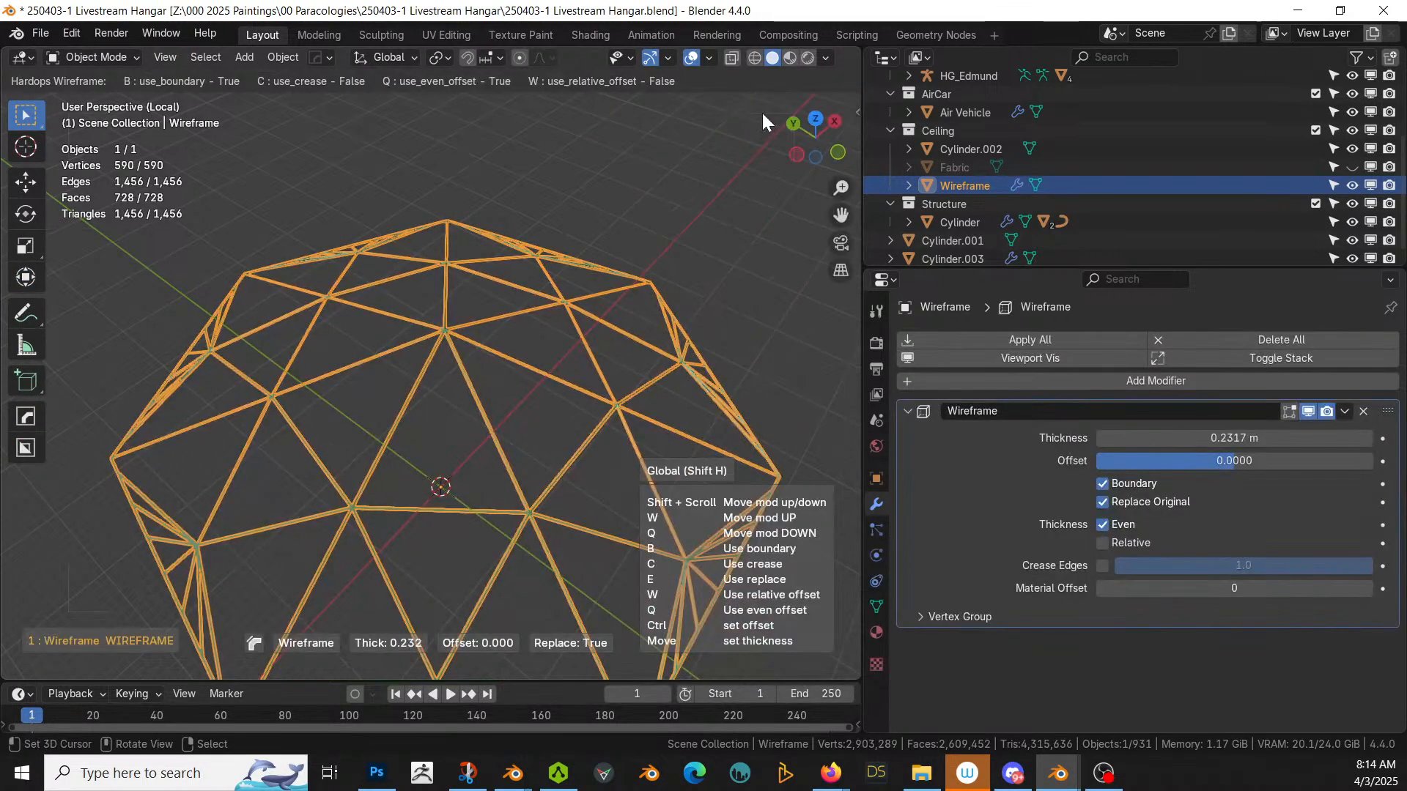
pyautogui.click(714, 577)
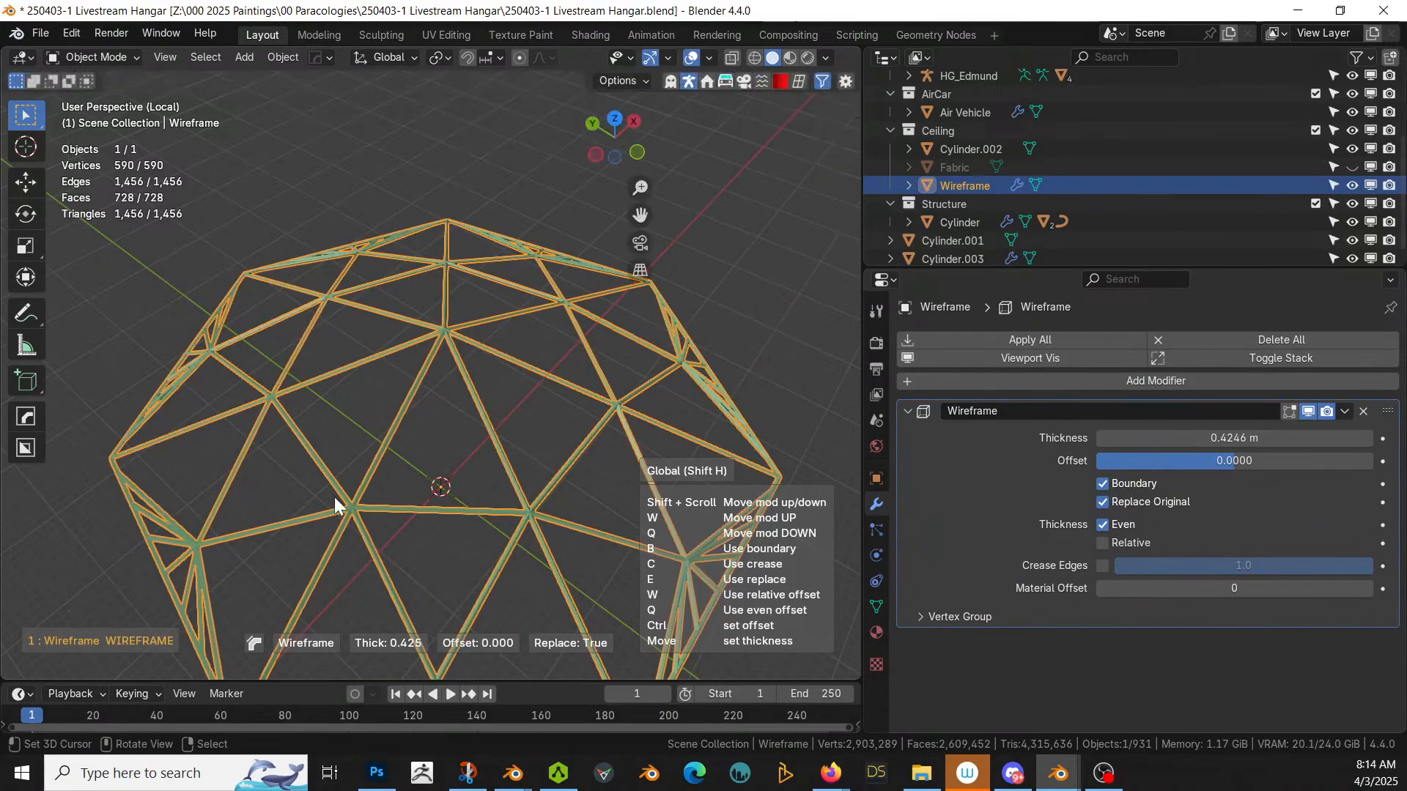
# Step: Exit local view and examine the roof framework above the hangar interior
pyautogui.moveTo(460, 468); pyautogui.dragTo(489, 396, button='middle')
pyautogui.moveTo(455, 543); pyautogui.dragTo(512, 390, button='middle')
pyautogui.press('KP_Divide')
pyautogui.scroll(2, 556, 469)
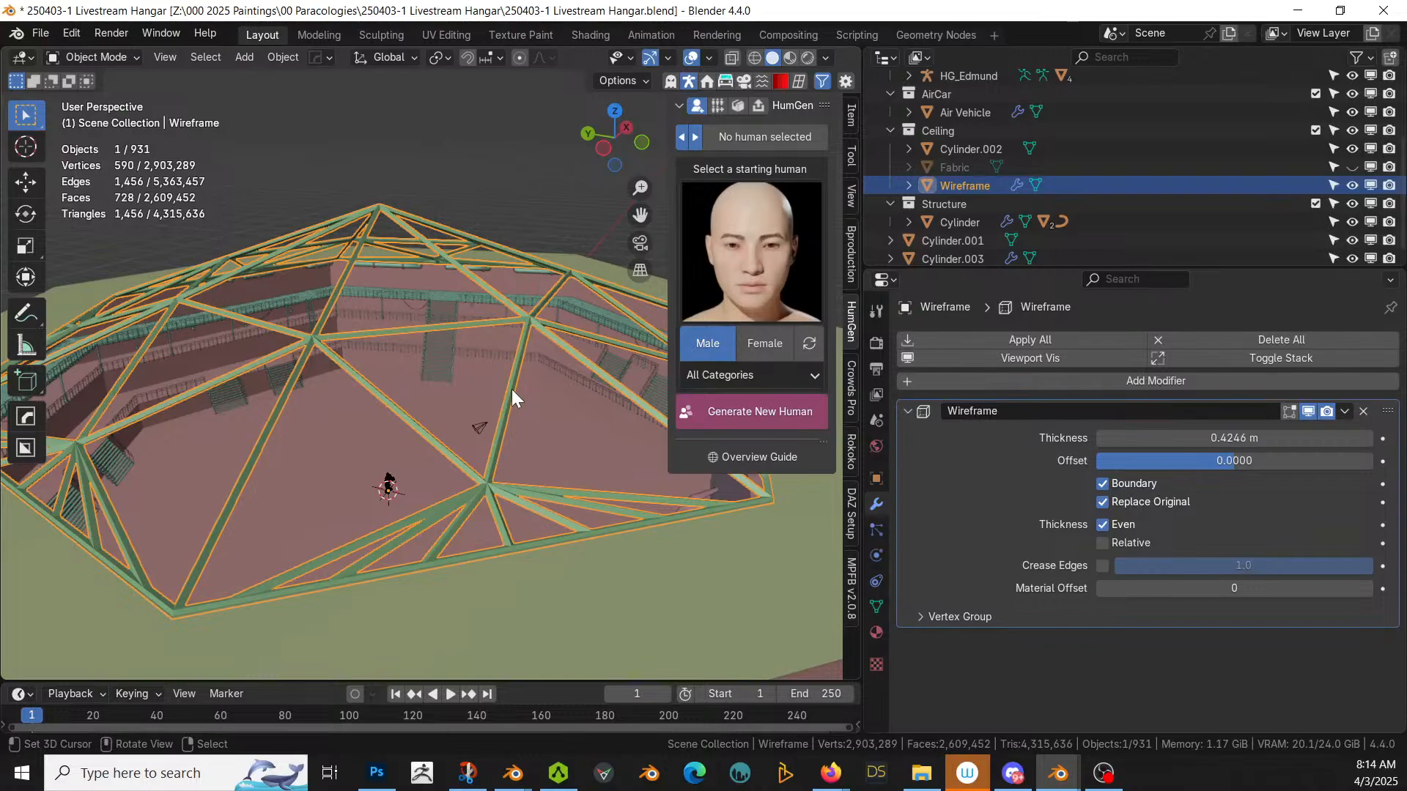
pyautogui.moveTo(442, 229)
pyautogui.mouseDown(button='middle')
pyautogui.moveTo(424, 266)
pyautogui.moveTo(278, 272)
pyautogui.moveTo(322, 282)
pyautogui.moveTo(459, 265)
pyautogui.moveTo(429, 253)
pyautogui.mouseUp(button='middle')
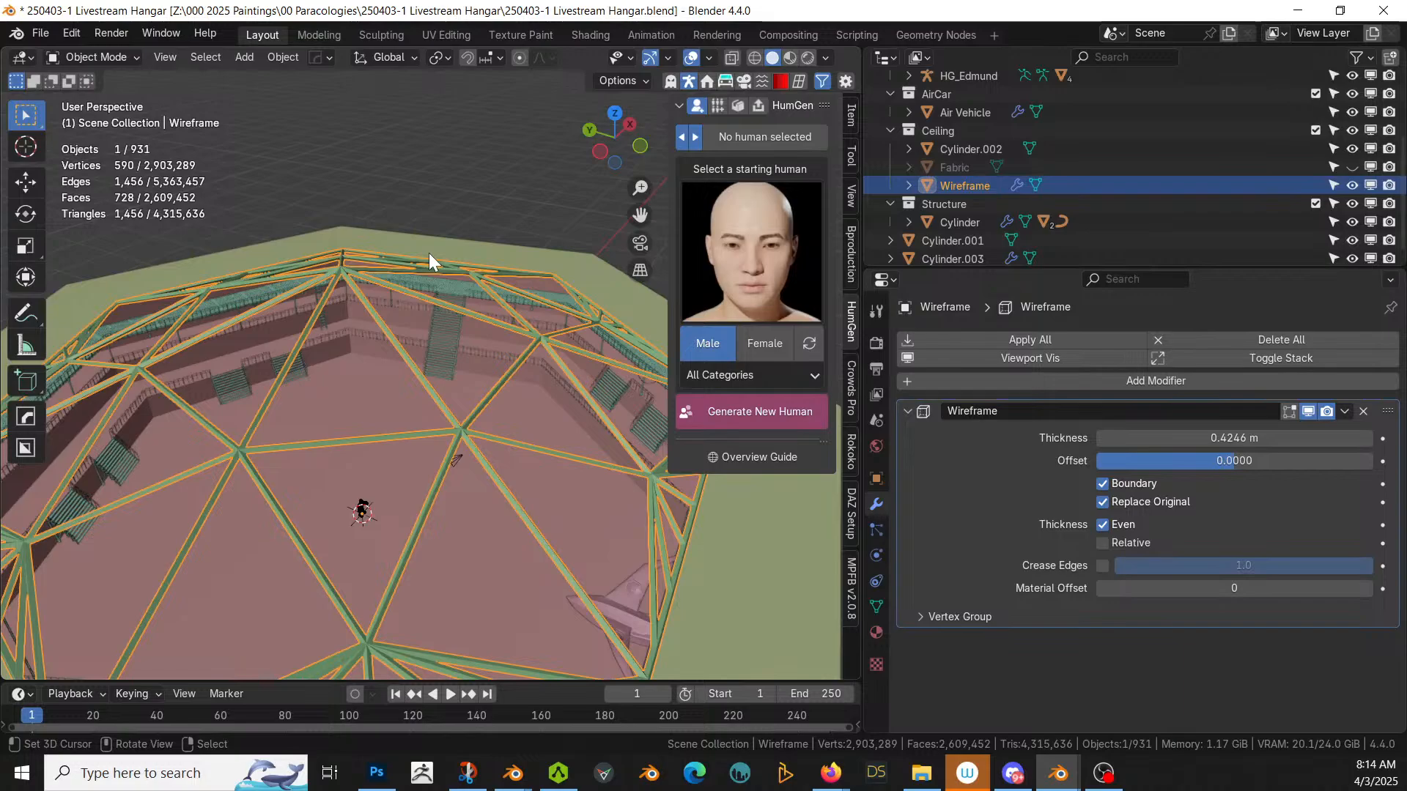
# Step: Unhide the Fabric roof cover, isolate it in local view, and open its mesh for editing
pyautogui.click(1352, 167)
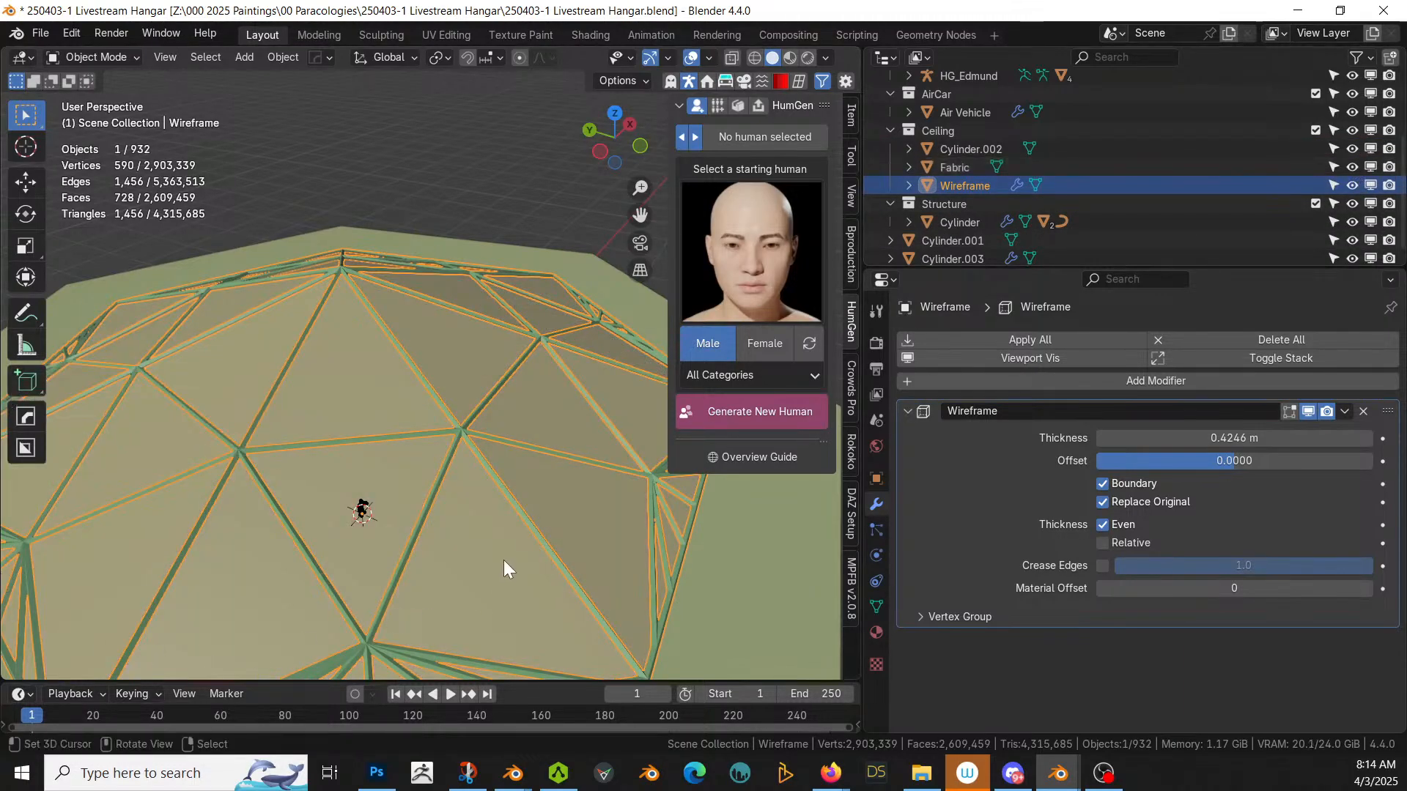
pyautogui.moveTo(503, 559); pyautogui.dragTo(441, 587, button='middle')
pyautogui.press('KP_Divide')
pyautogui.press('KP_Divide')
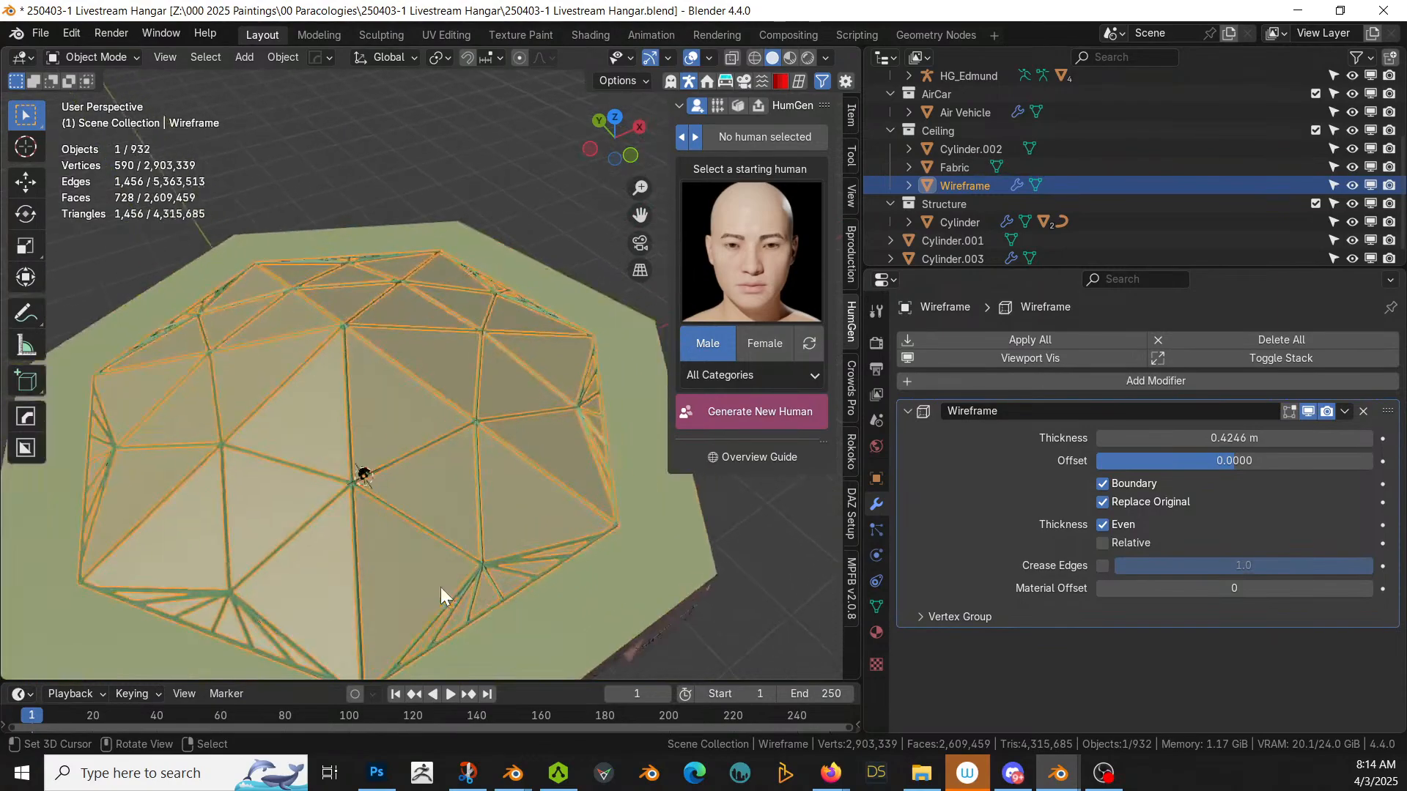
pyautogui.click(946, 168)
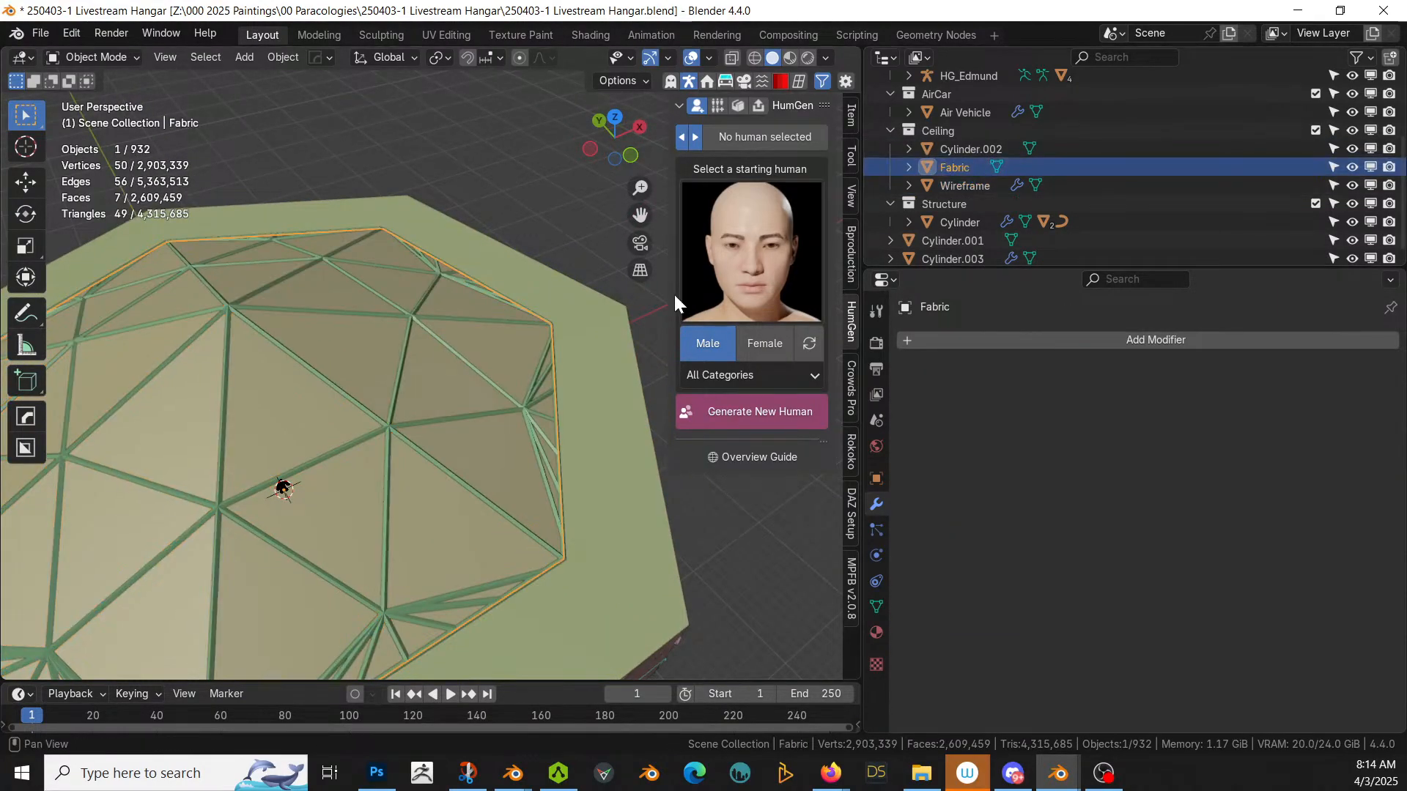
pyautogui.press('KP_Divide')
pyautogui.press('Tab')
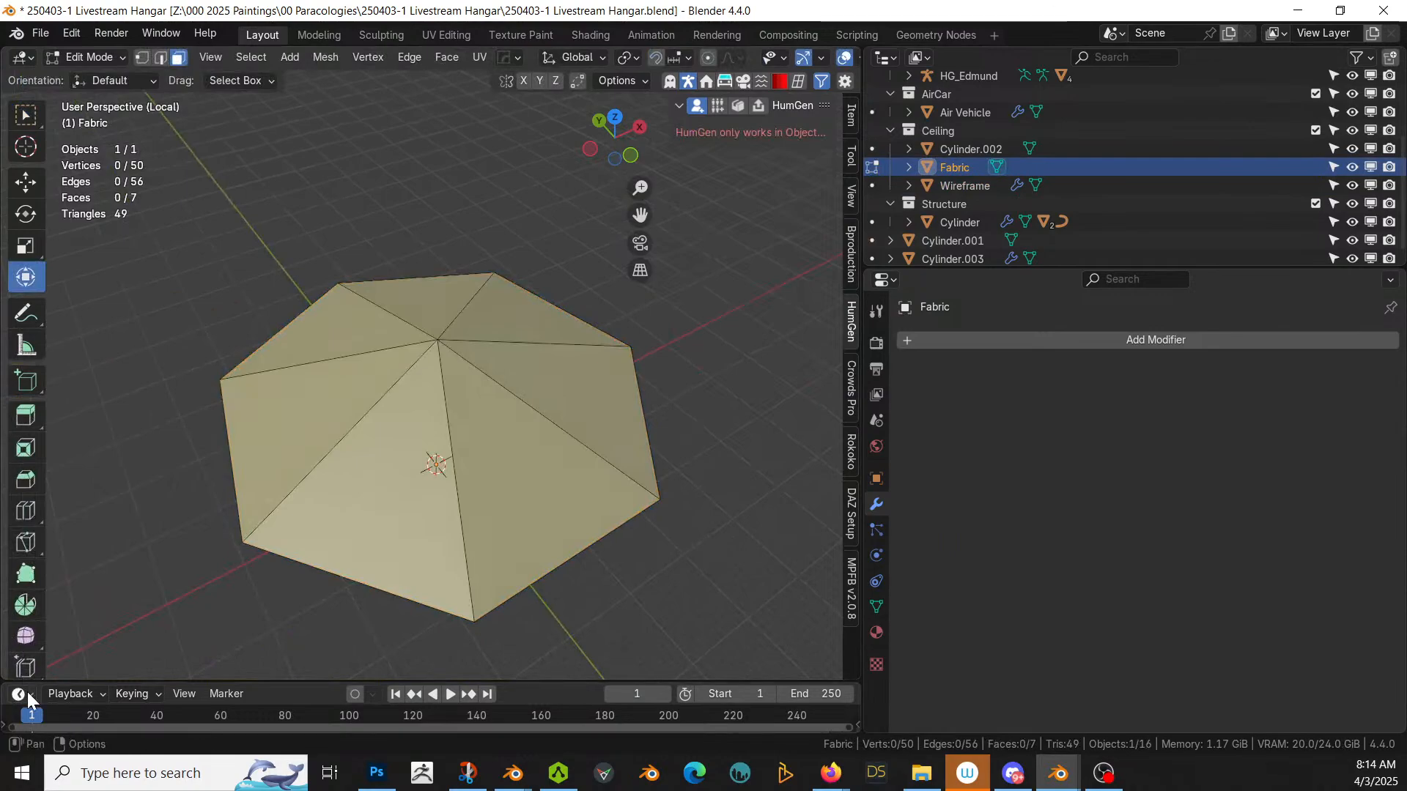
pyautogui.rightClick(50, 696)
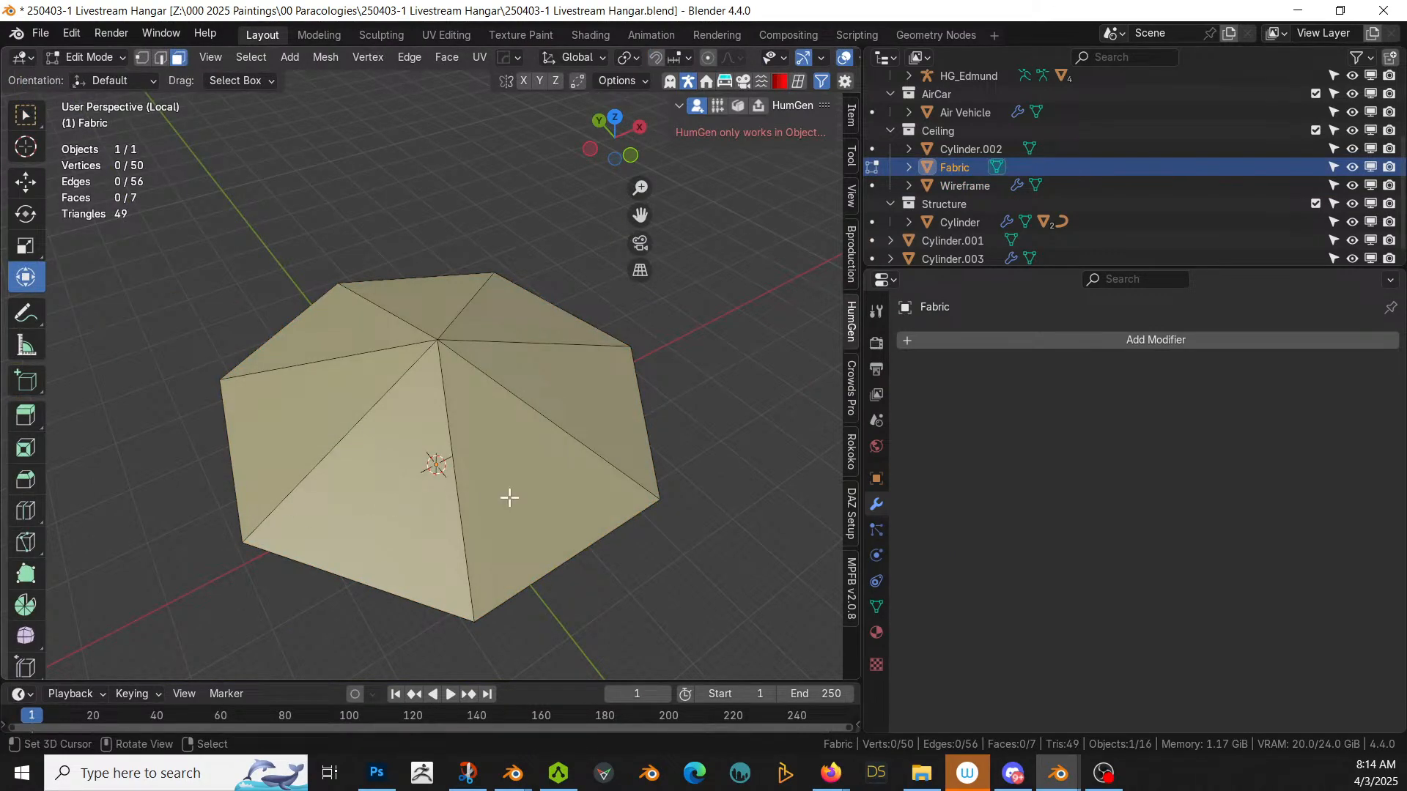
# Step: Rip the Fabric mesh apart along its seven radial ridge edges, leaving the pieces in place
pyautogui.click(438, 464)
pyautogui.press('2')
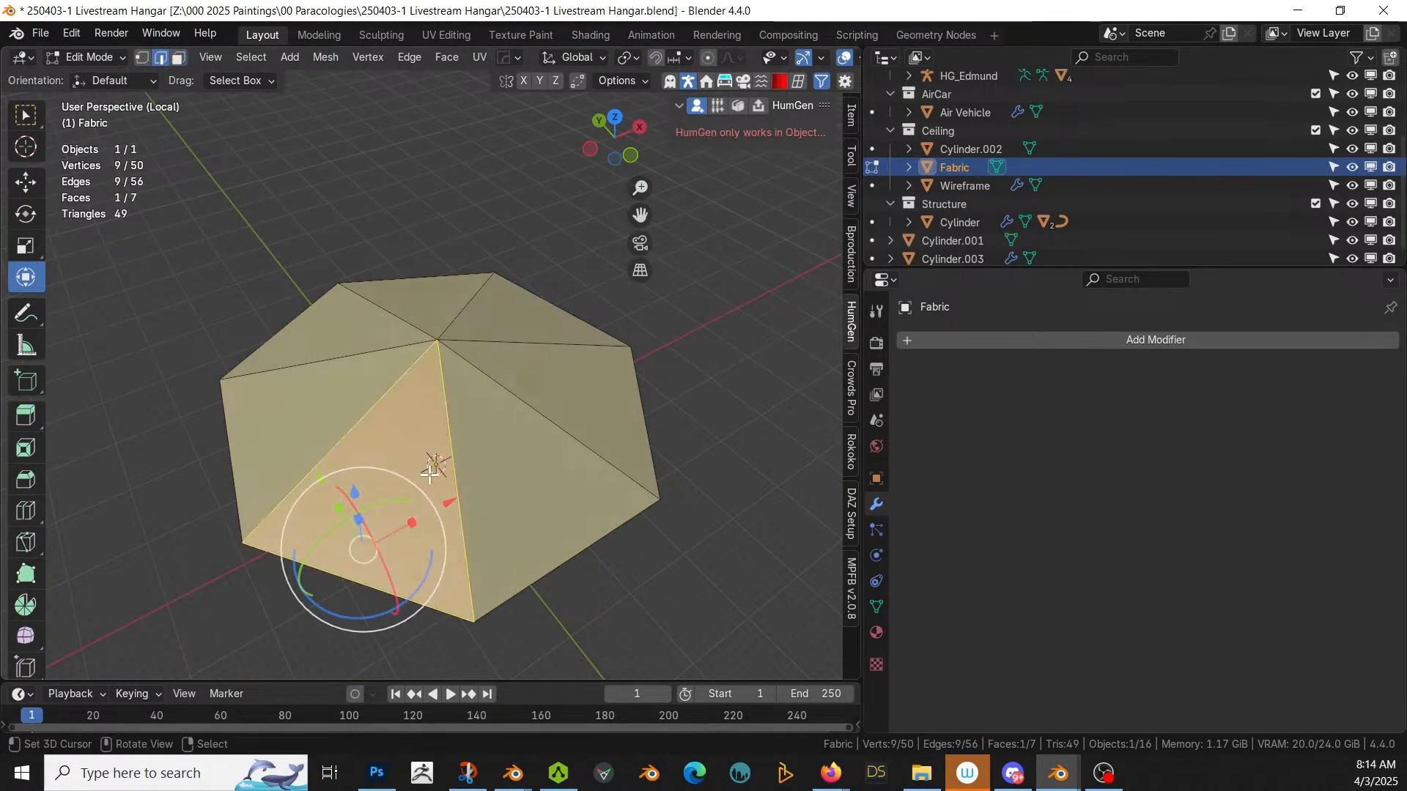
pyautogui.click(432, 471)
pyautogui.keyDown('shift'); pyautogui.click(343, 386); pyautogui.keyUp('shift')
pyautogui.keyDown('shift'); pyautogui.click(340, 372); pyautogui.keyUp('shift')
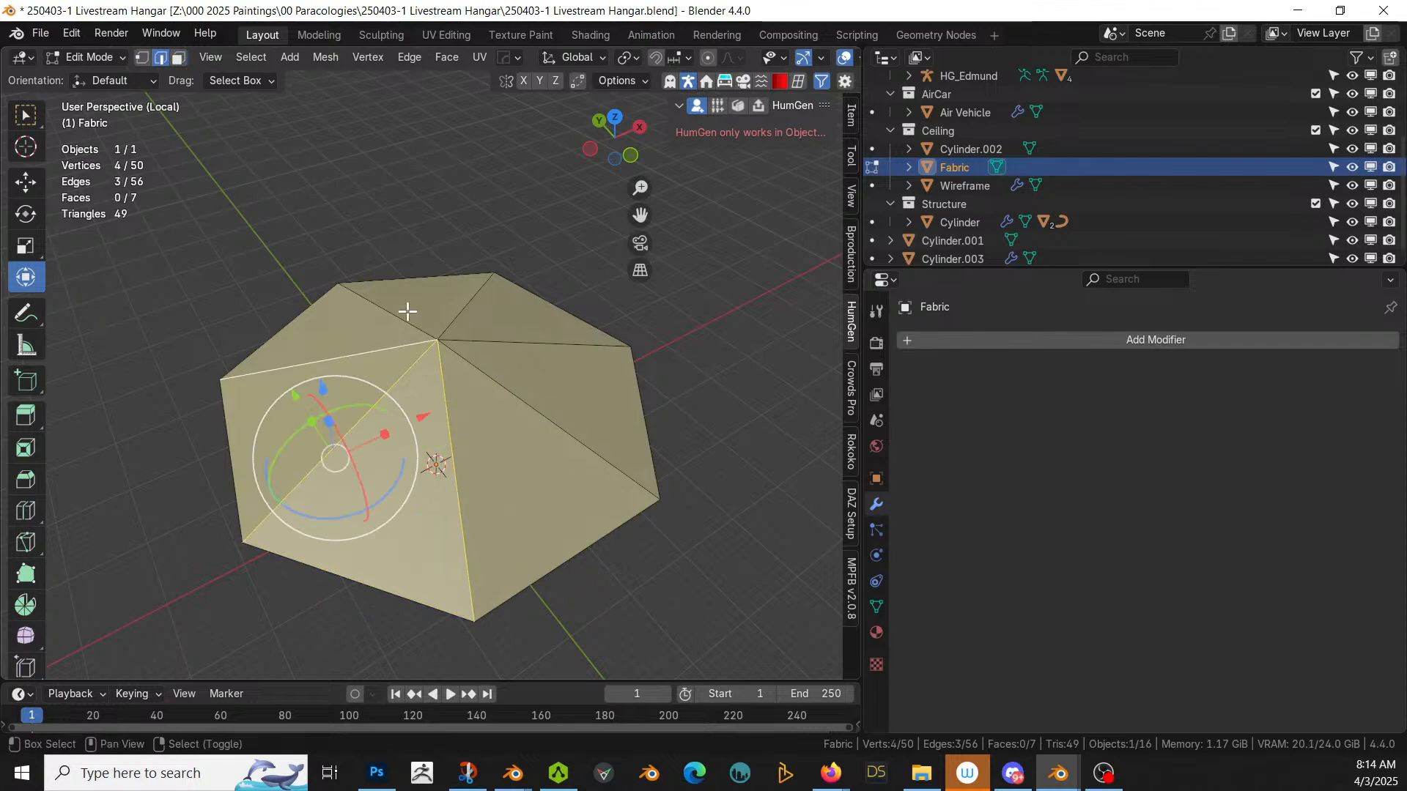
pyautogui.keyDown('shift'); pyautogui.click(390, 313); pyautogui.keyUp('shift')
pyautogui.keyDown('shift'); pyautogui.click(477, 311); pyautogui.keyUp('shift')
pyautogui.keyDown('shift'); pyautogui.click(502, 341); pyautogui.keyUp('shift')
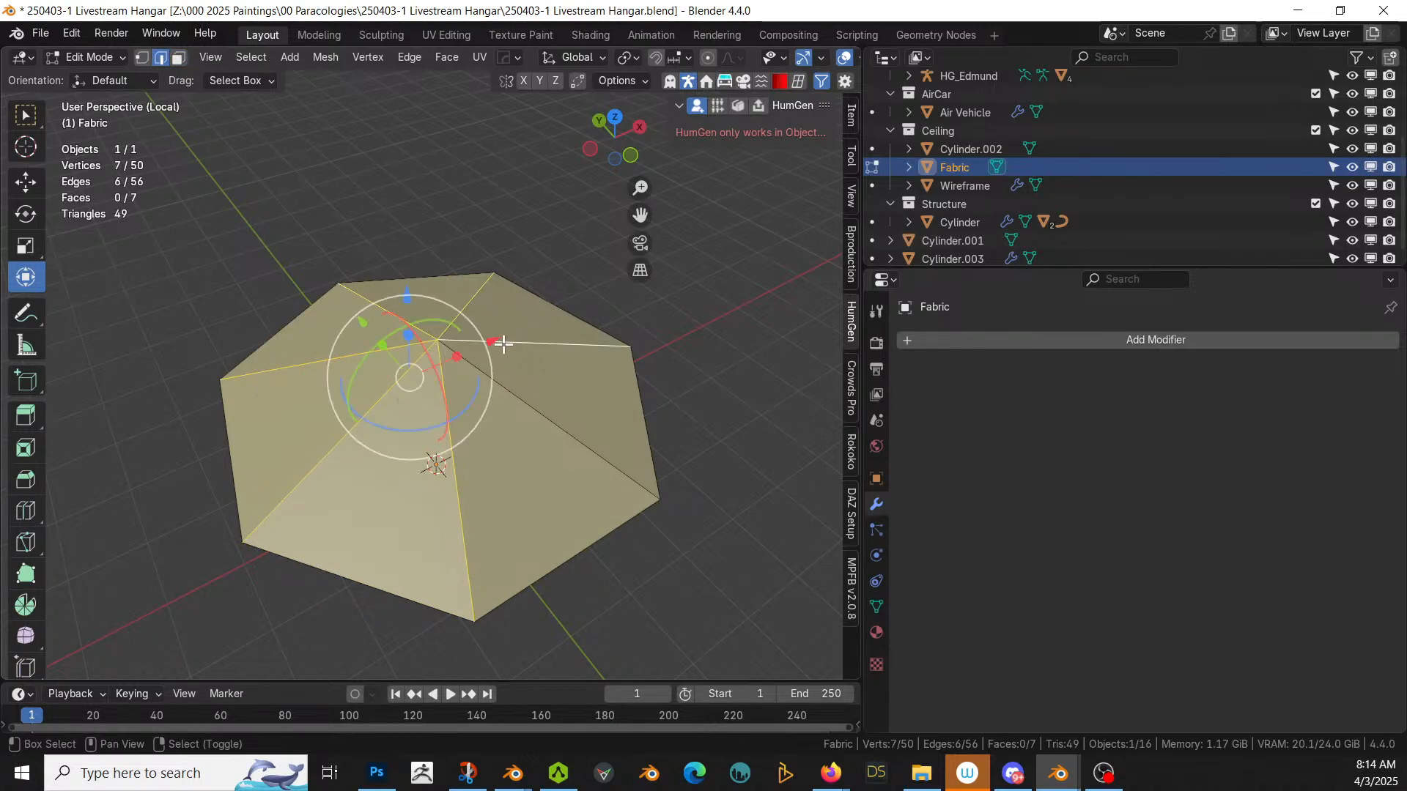
pyautogui.keyDown('shift'); pyautogui.click(527, 394); pyautogui.keyUp('shift')
pyautogui.hotkey('shift', 'd')
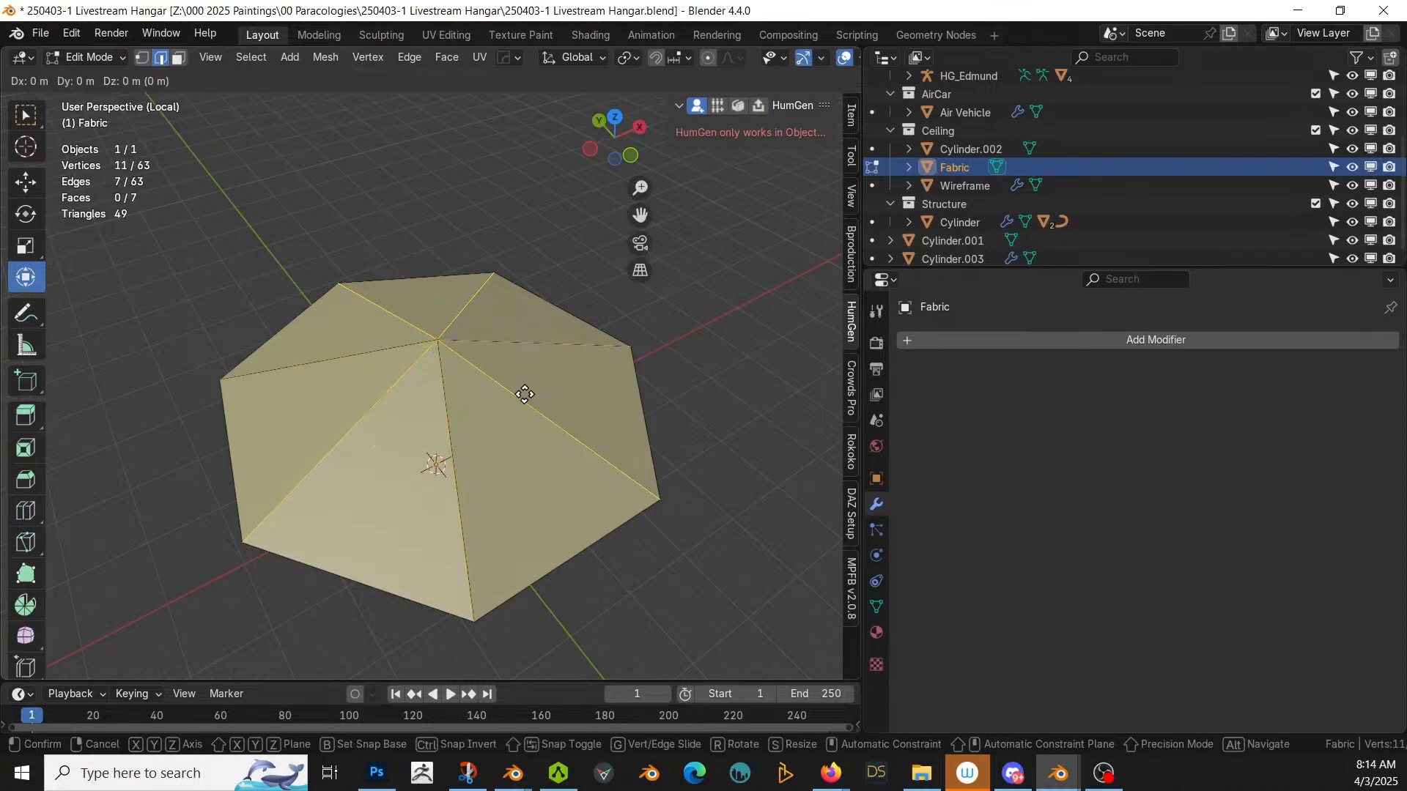
pyautogui.rightClick(660, 552)
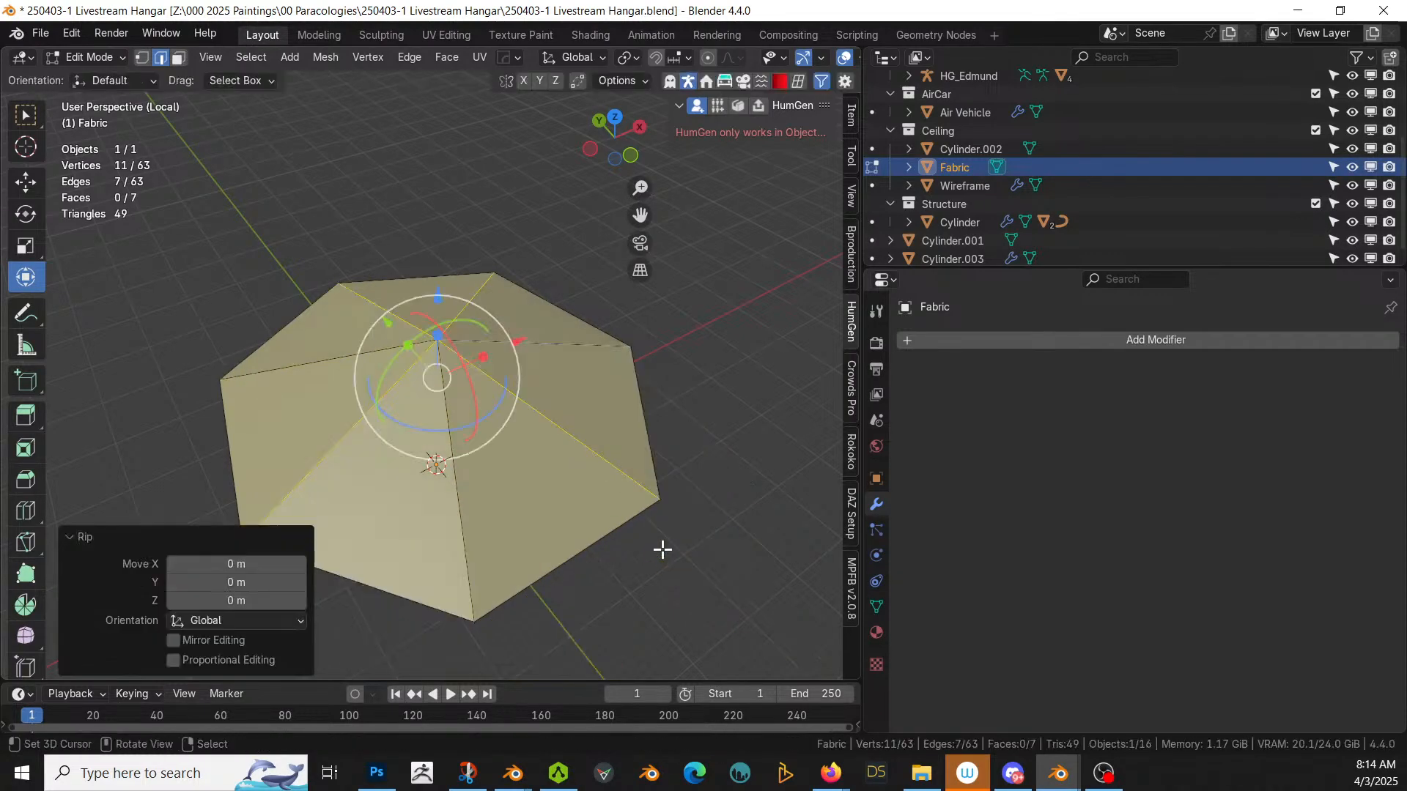
pyautogui.click(662, 550)
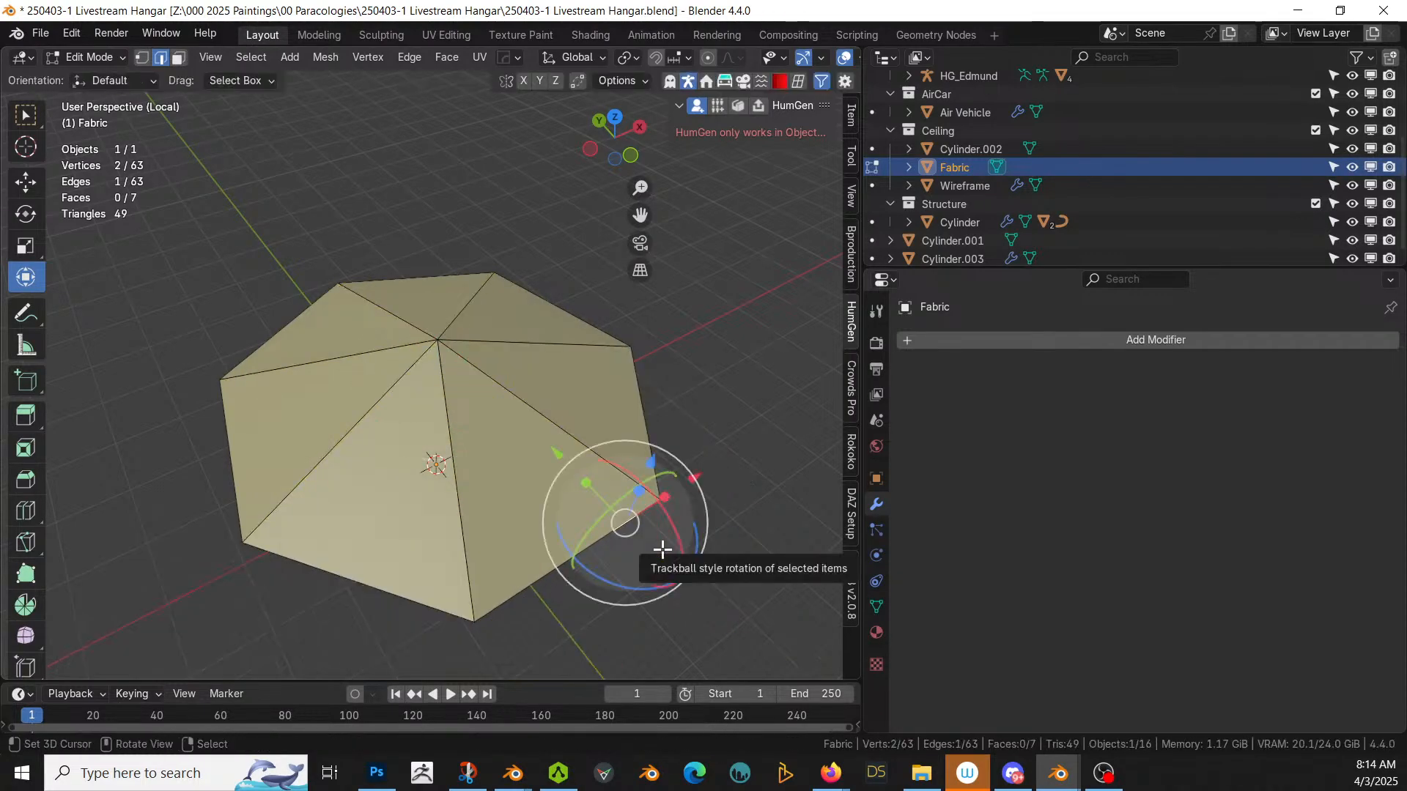
# Step: Examine the ripped Fabric mesh from above and against the roof framework
pyautogui.press('KP_7')
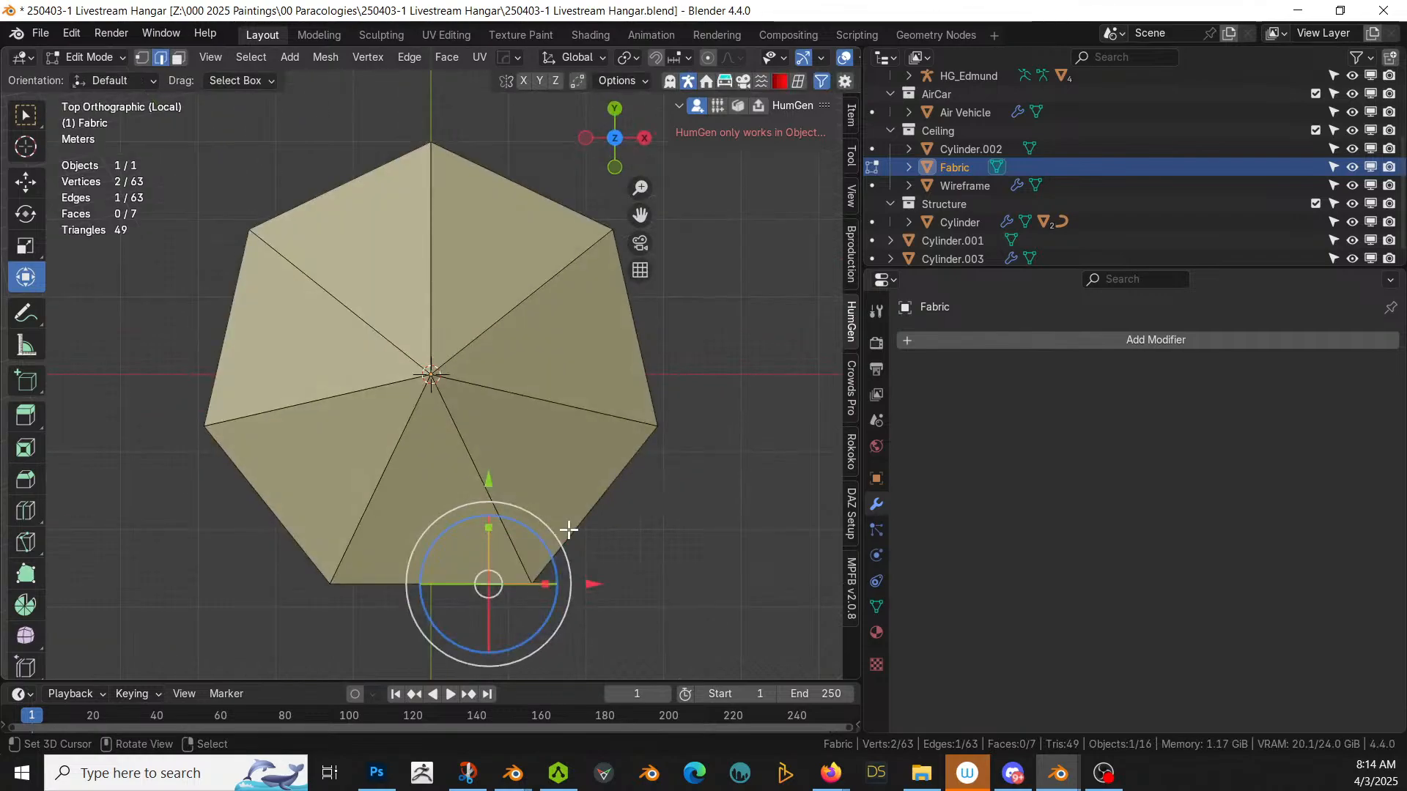
pyautogui.press('1')
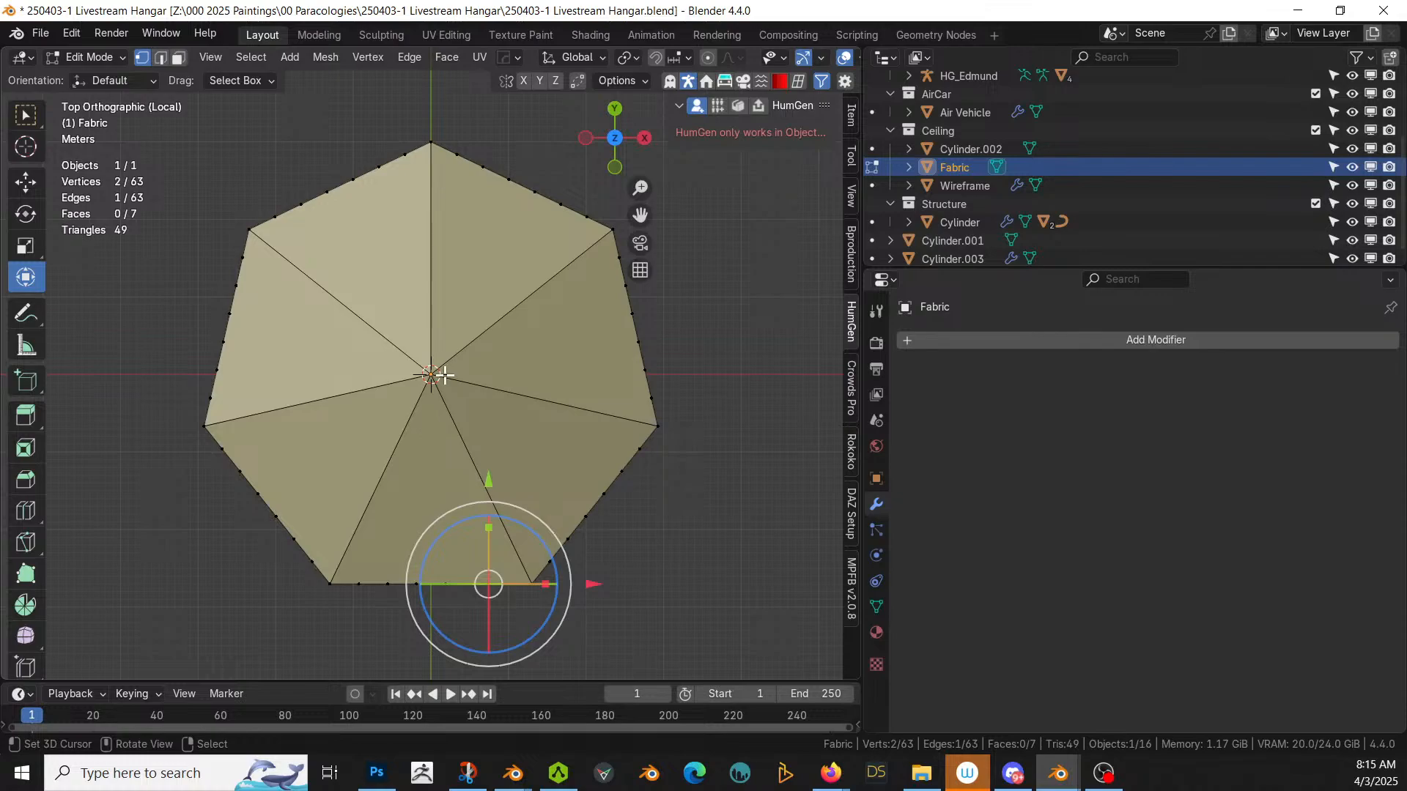
pyautogui.press('a')
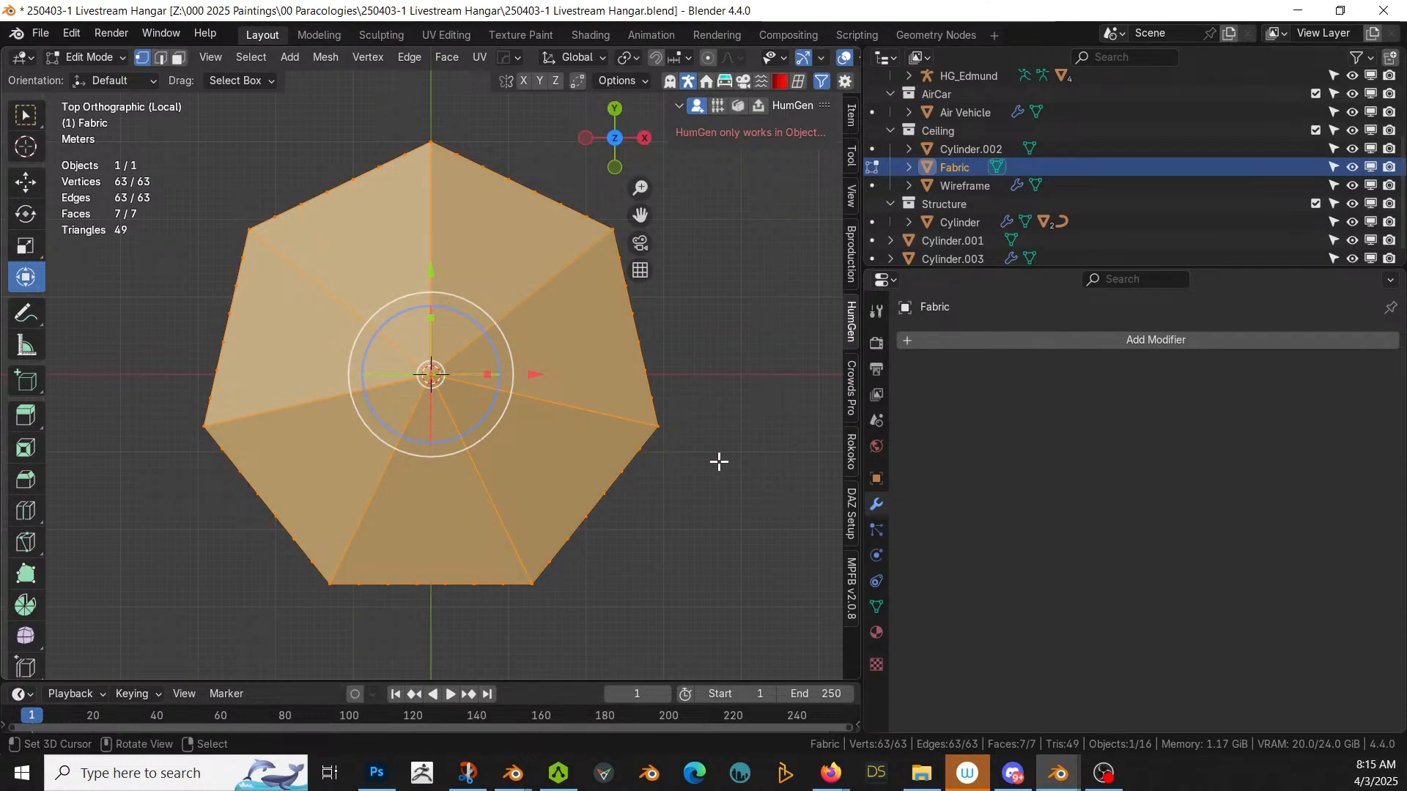
pyautogui.press('Tab')
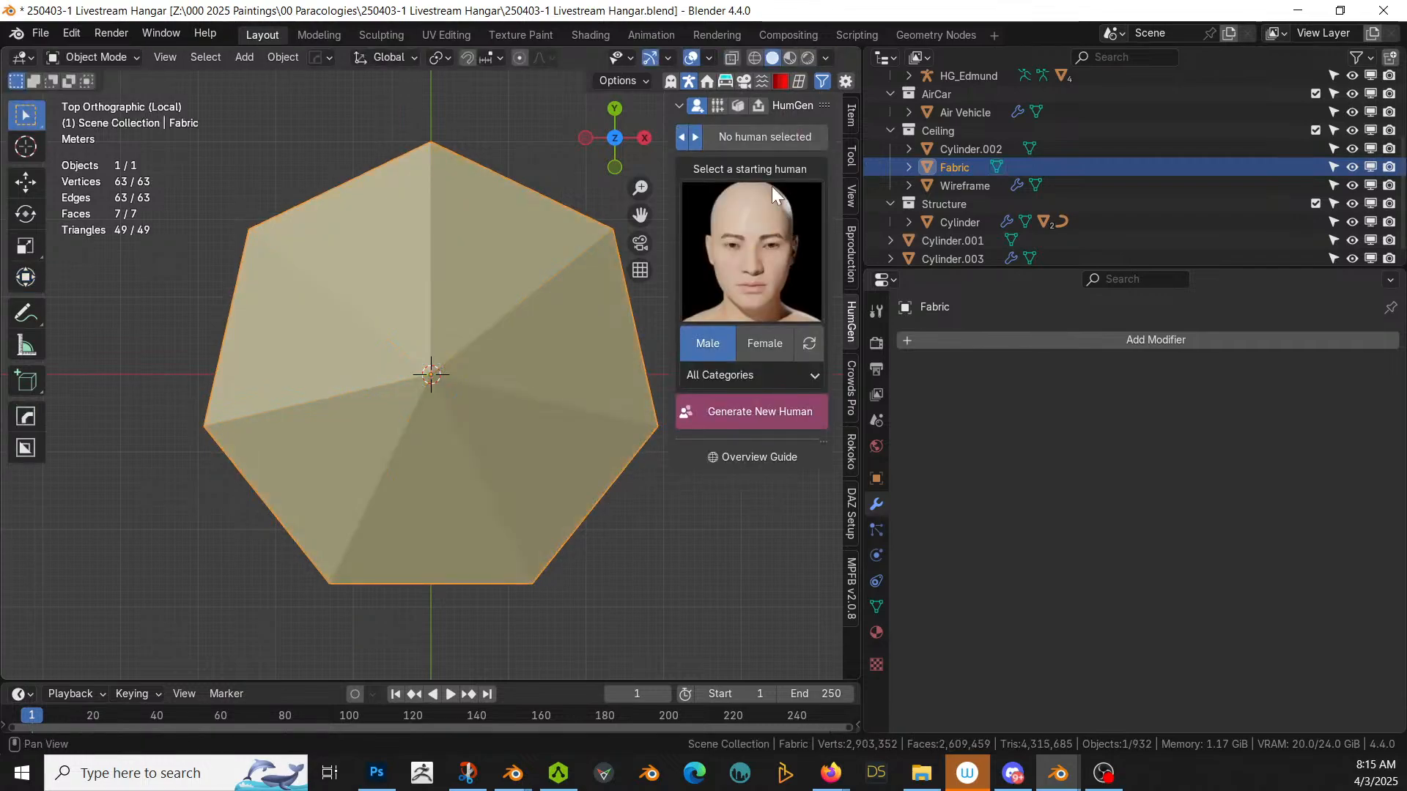
pyautogui.click(759, 82)
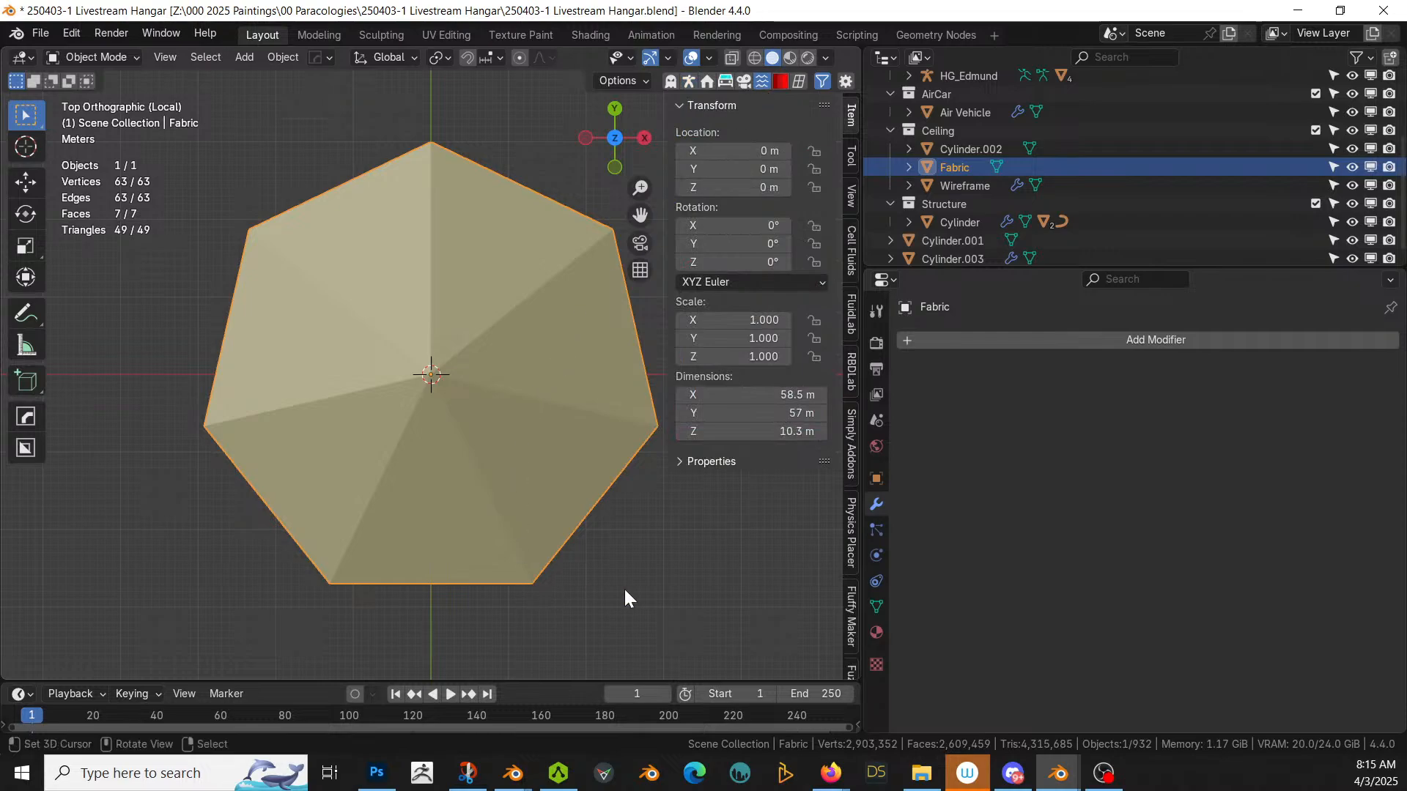
pyautogui.press('KP_Divide')
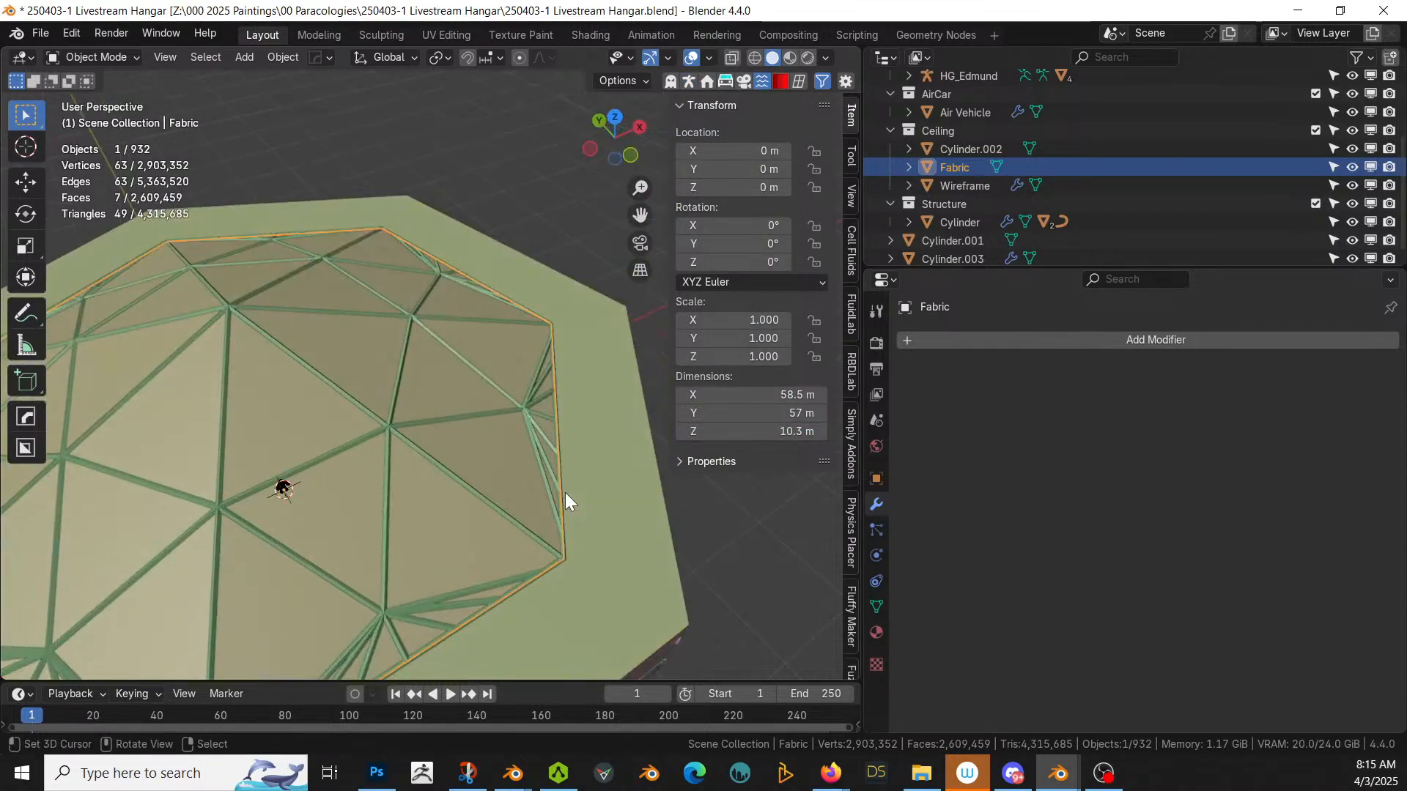
pyautogui.press('KP_Divide')
pyautogui.press('Tab')
pyautogui.moveTo(564, 493); pyautogui.dragTo(522, 473, button='middle')
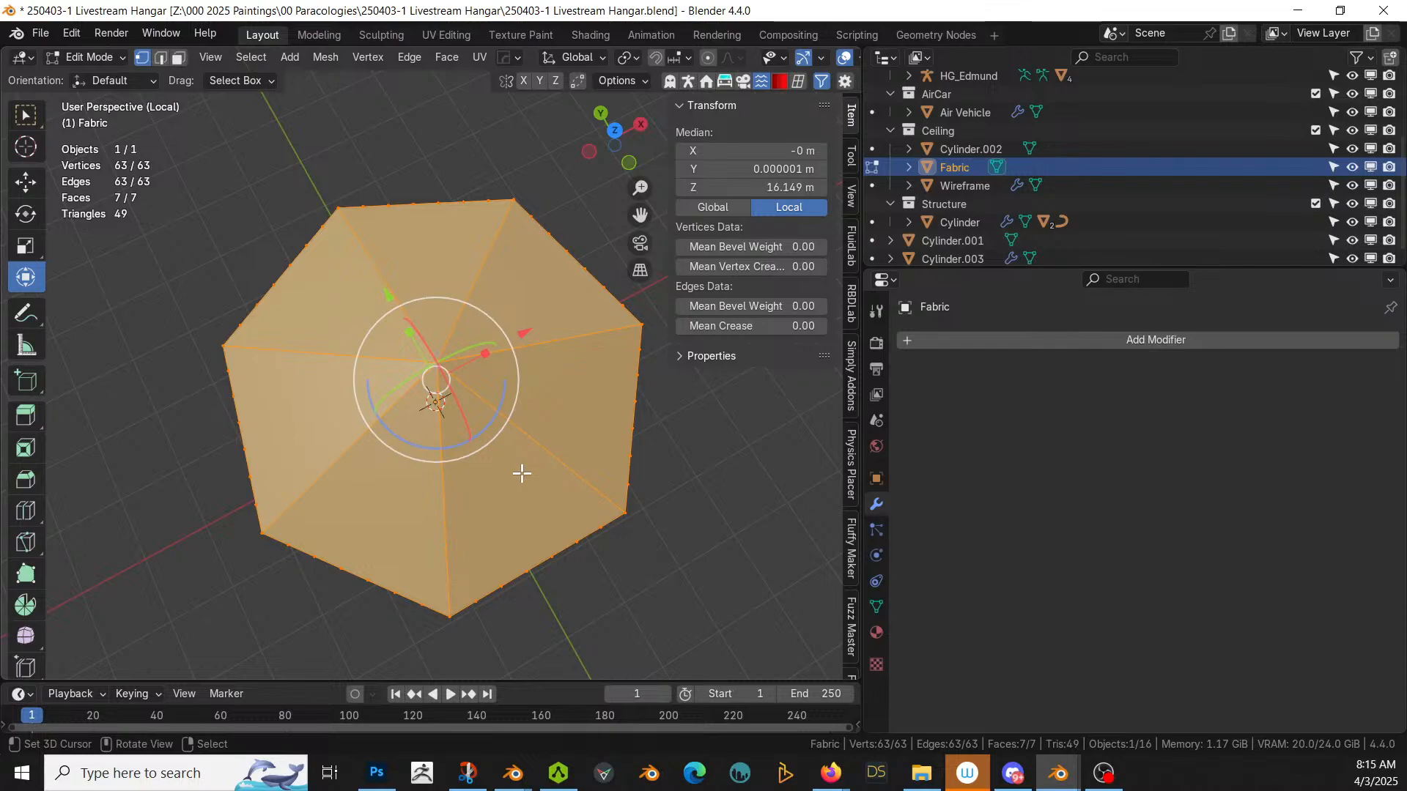
pyautogui.press('Tab')
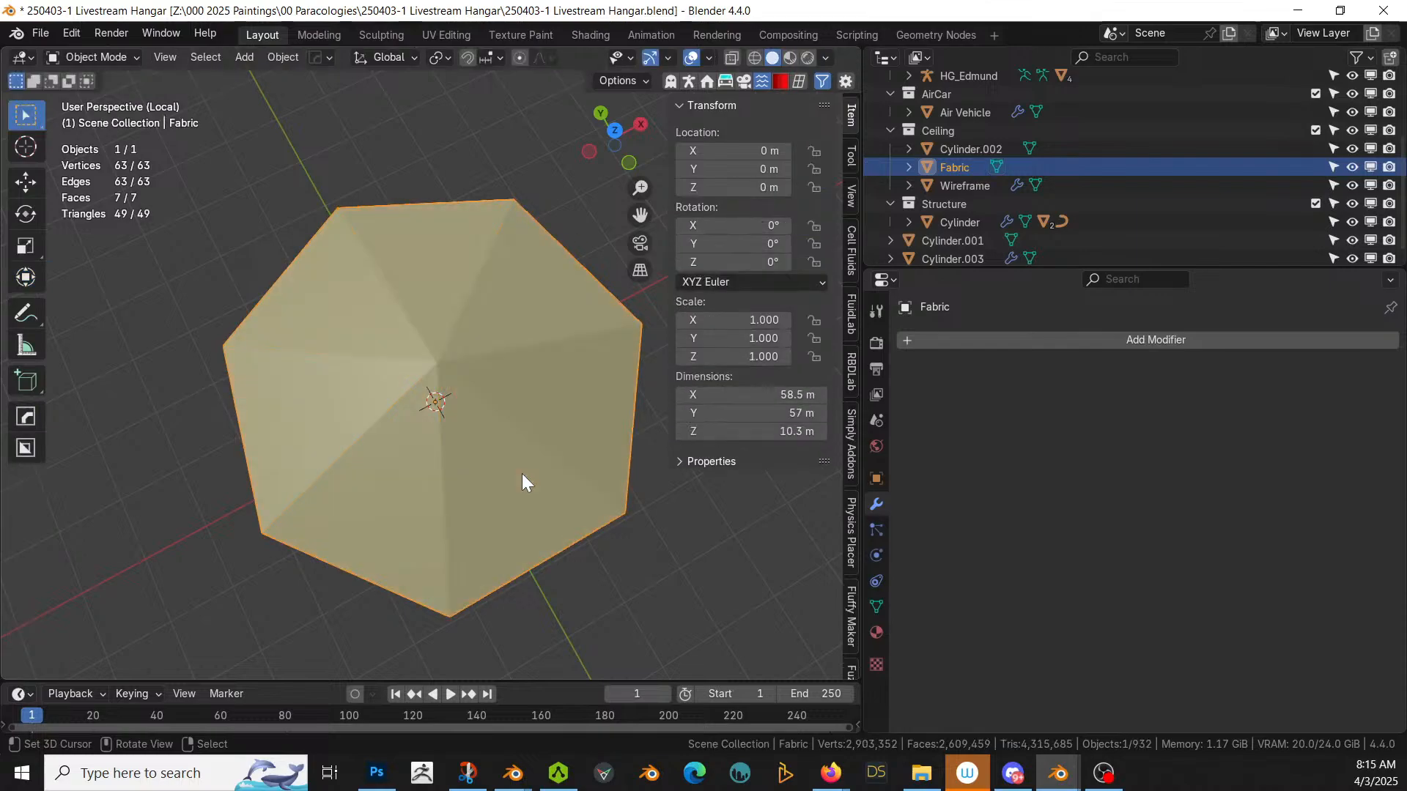
# Step: Remesh the Fabric object with Quad Remesher using a quad count of 500
pyautogui.click(801, 79)
pyautogui.click(852, 348)
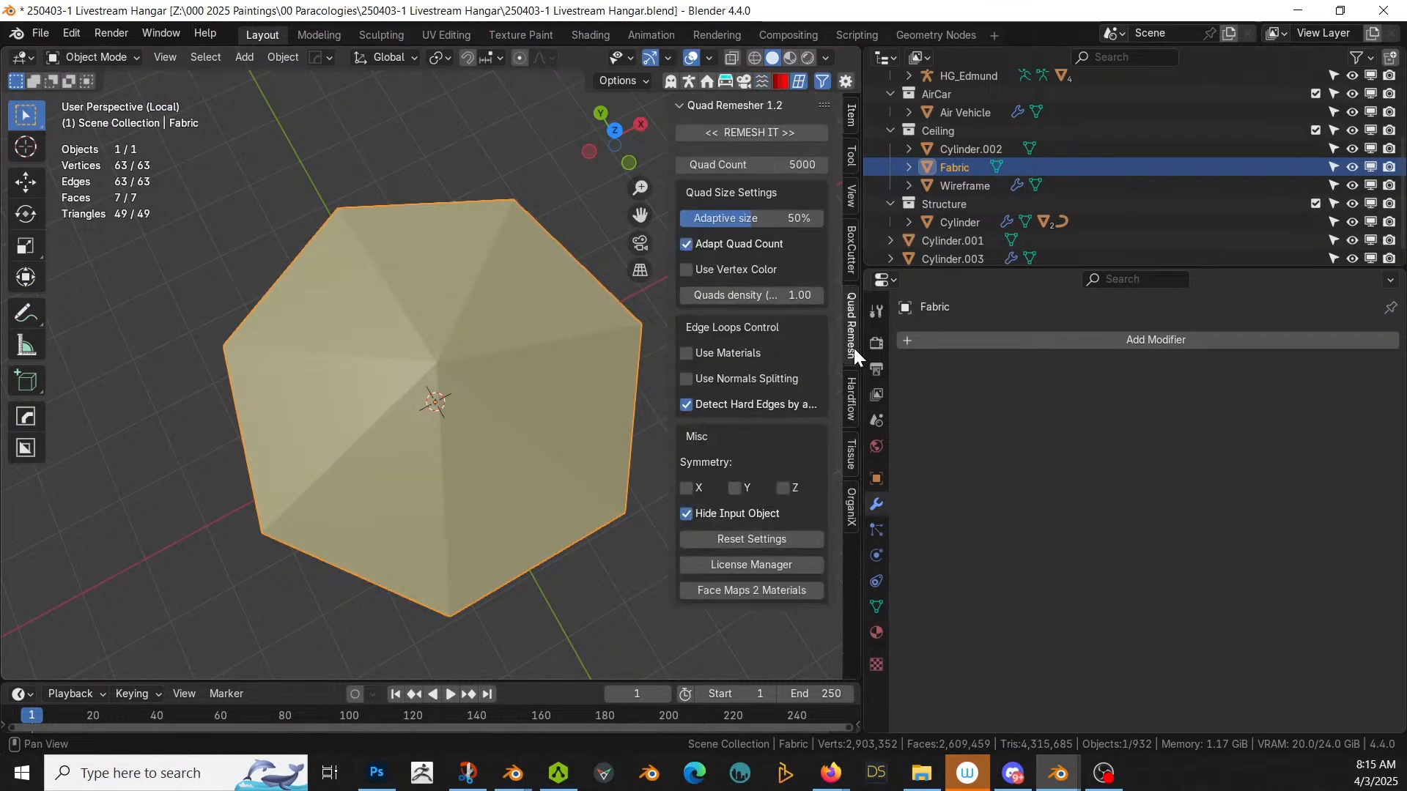
pyautogui.click(740, 172)
pyautogui.write('5')
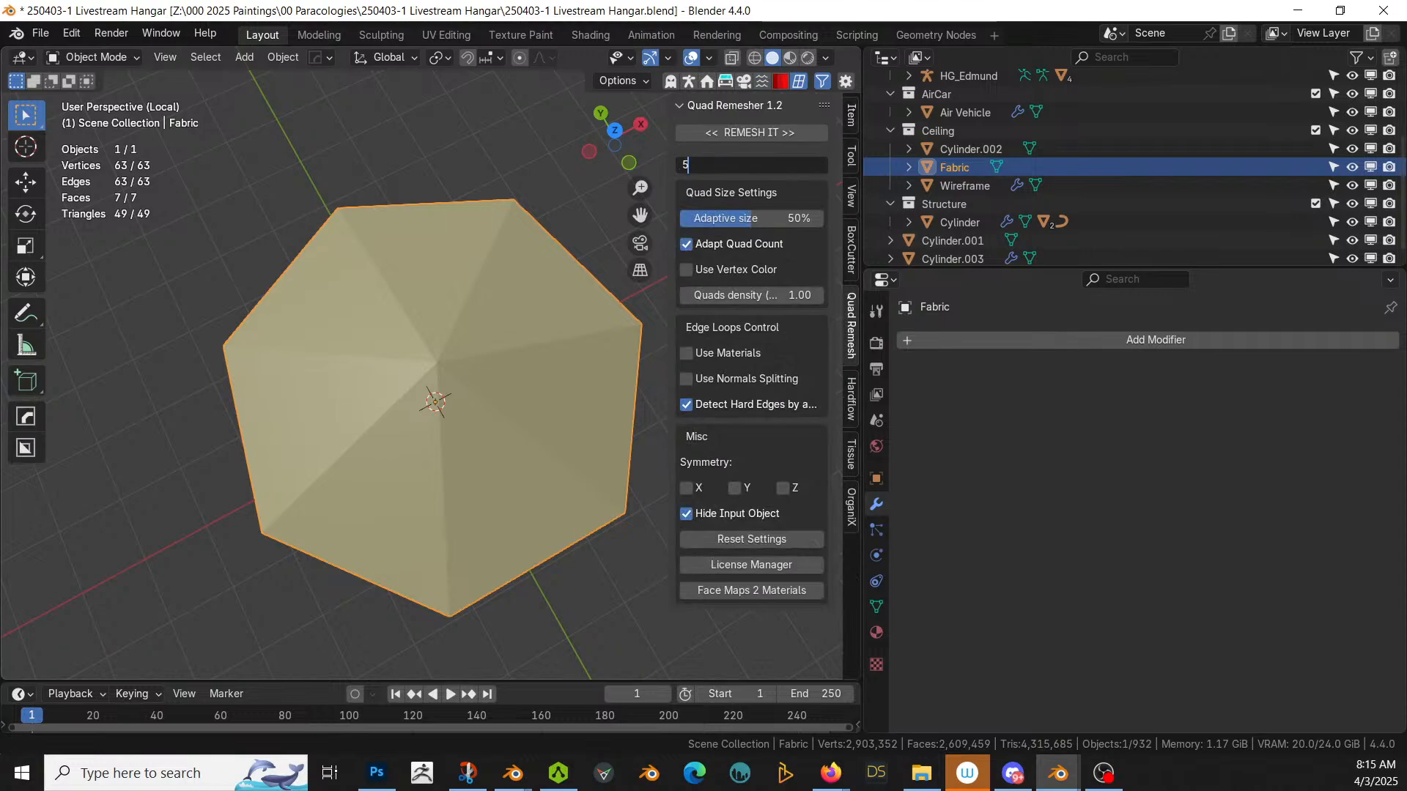
pyautogui.write('00')
pyautogui.click(758, 133)
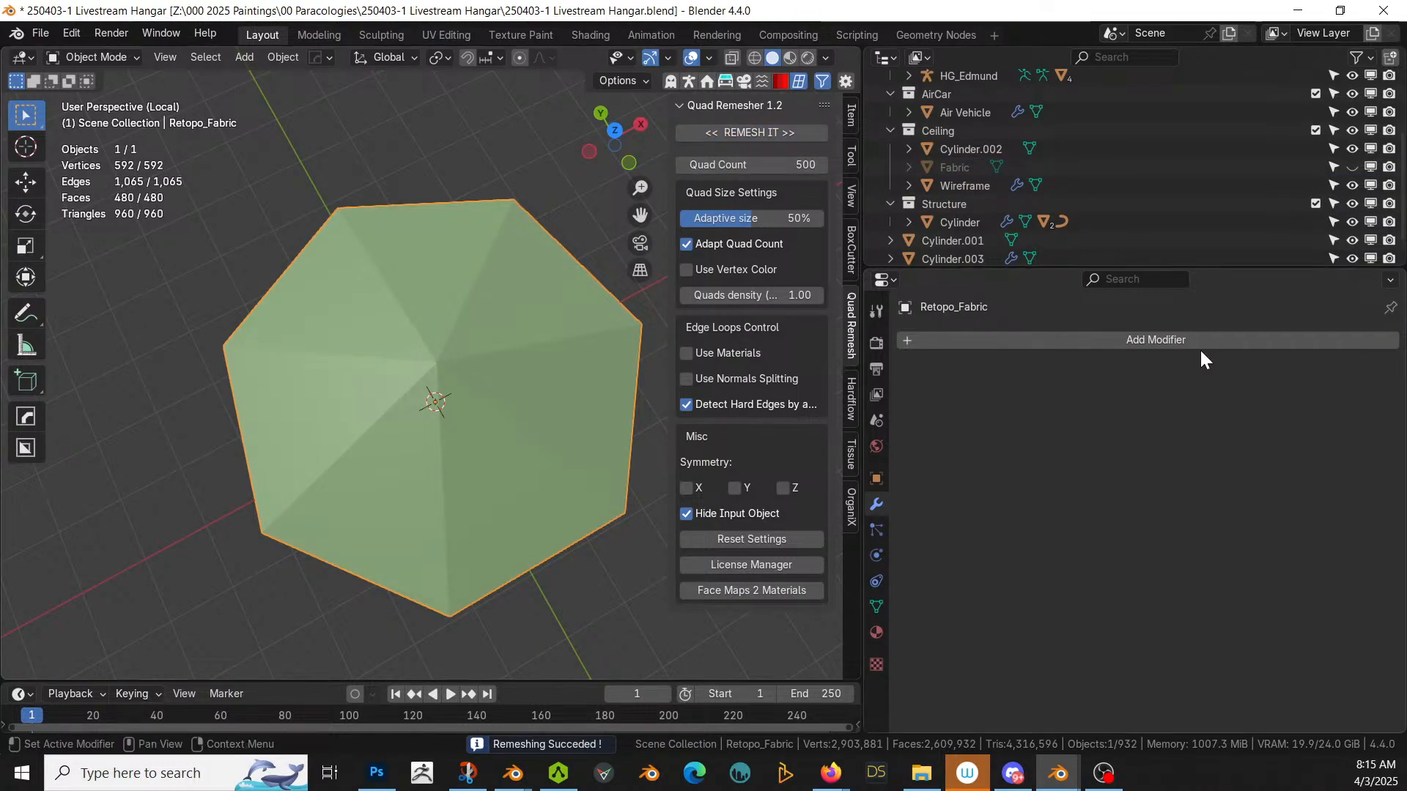
# Step: Examine the remeshed fabric's quad topology from the side and from above, around its peak
pyautogui.press('Tab')
pyautogui.scroll(2, 239, 351)
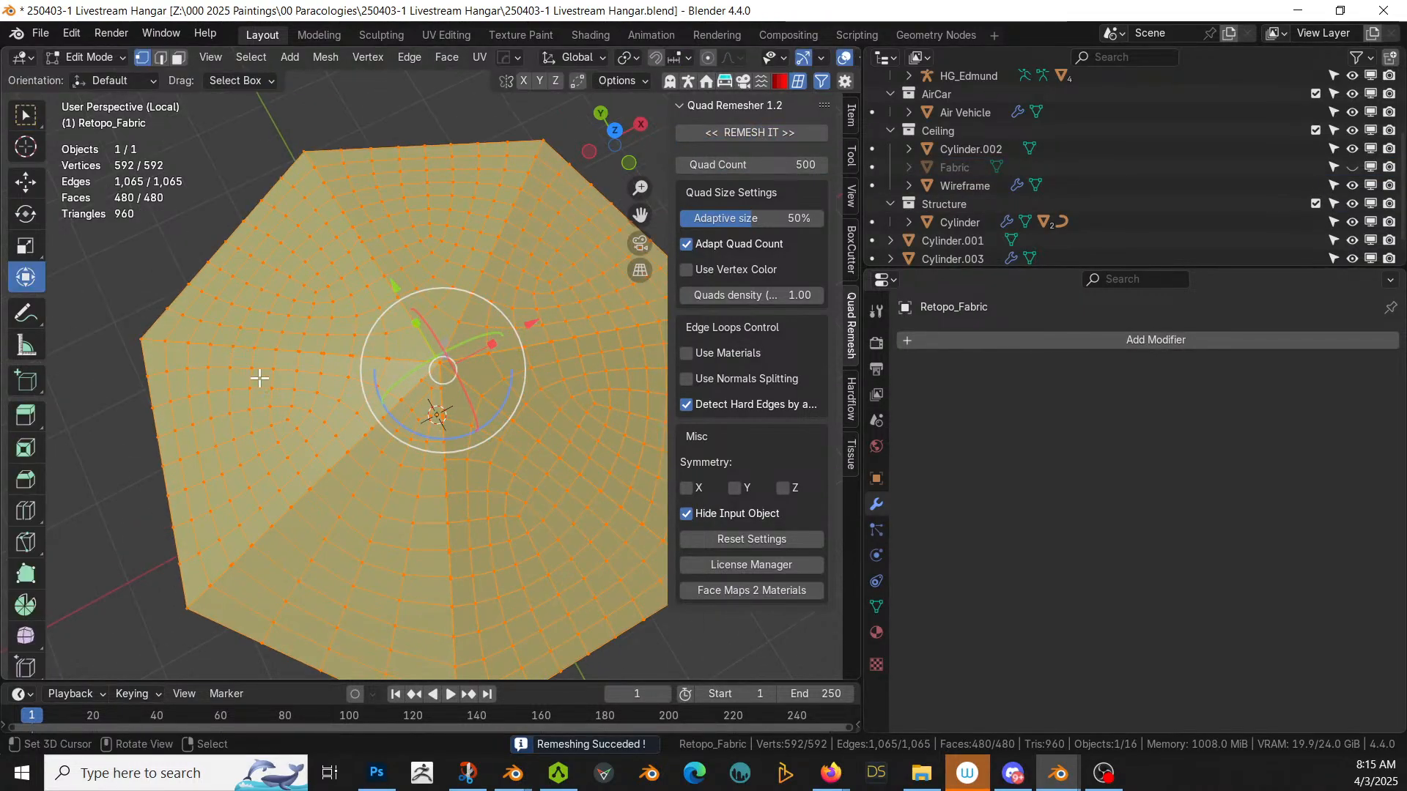
pyautogui.moveTo(288, 420); pyautogui.dragTo(235, 374, button='middle')
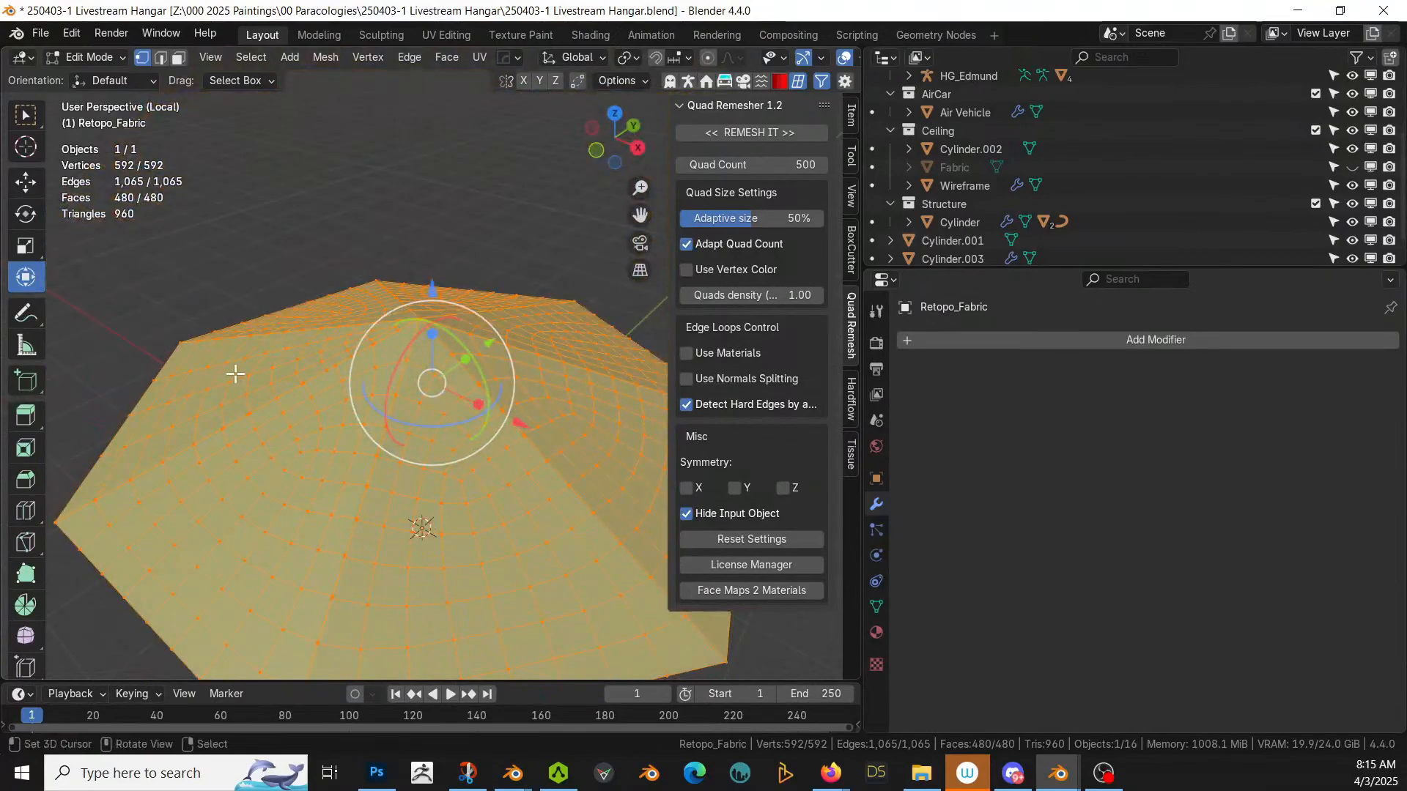
pyautogui.press('Tab')
pyautogui.press('Tab')
pyautogui.click(172, 236)
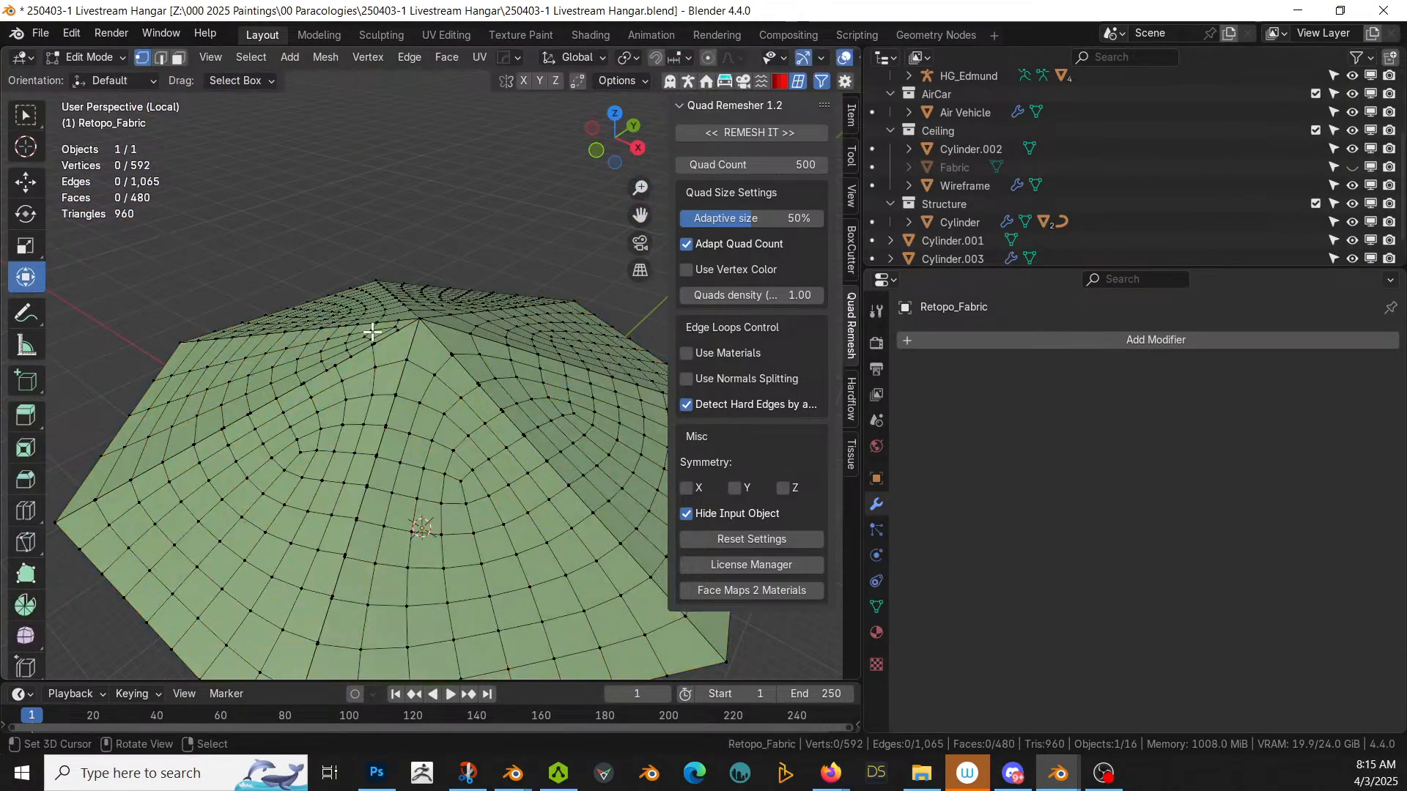
pyautogui.press('KP_7')
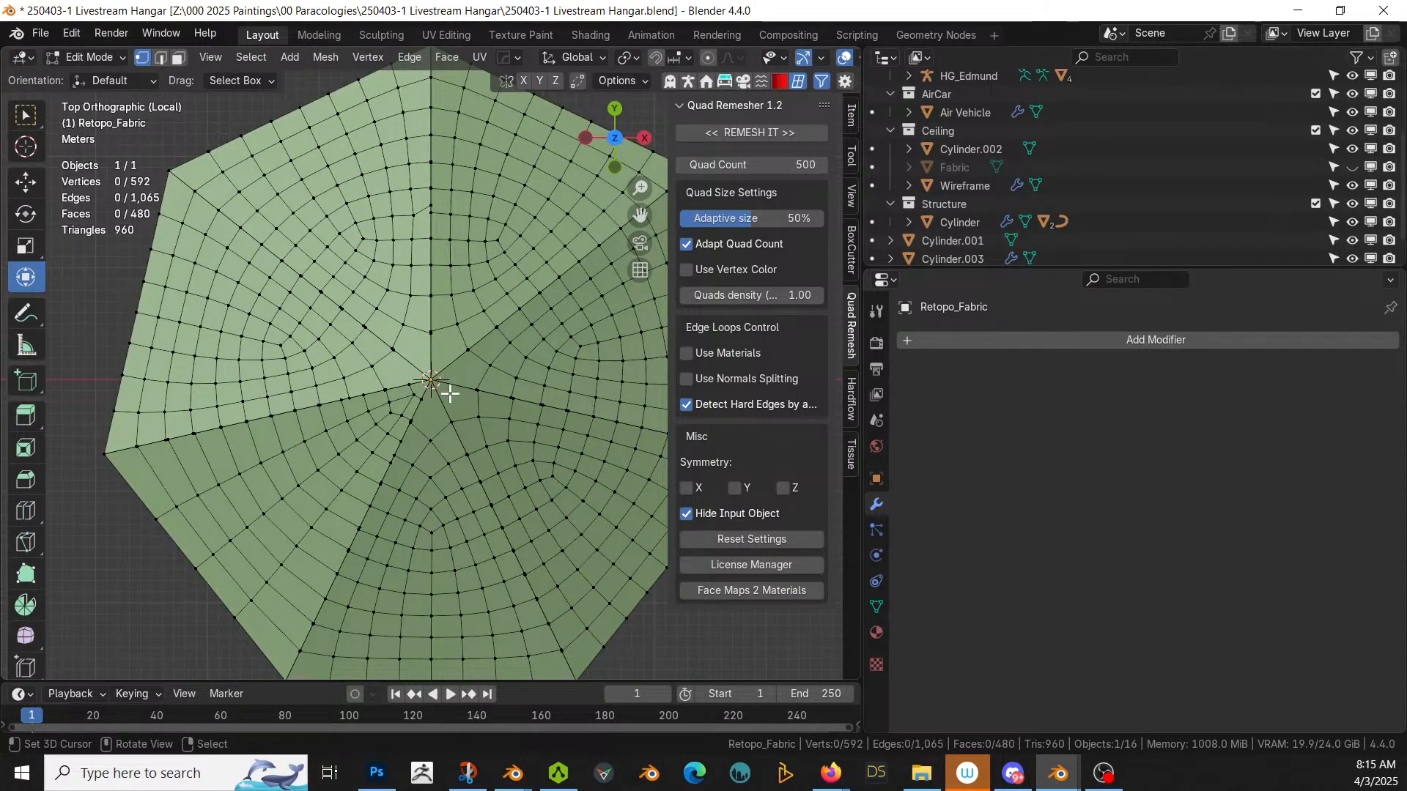
pyautogui.scroll(1, 449, 393)
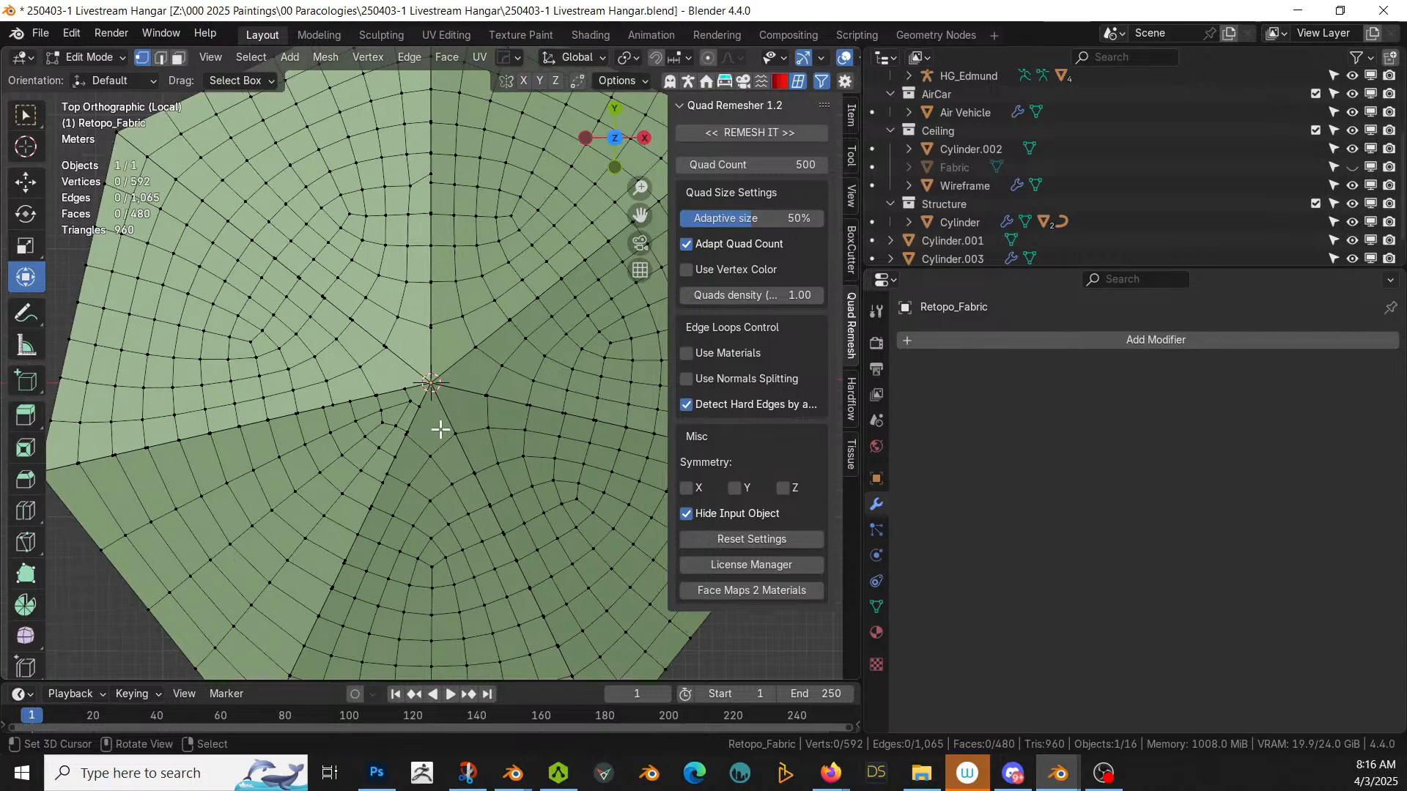
# Step: Dissolve three connected edges beside the remeshed fabric's peak
pyautogui.press('2')
pyautogui.click(397, 408)
pyautogui.keyDown('shift'); pyautogui.click(400, 420); pyautogui.keyUp('shift')
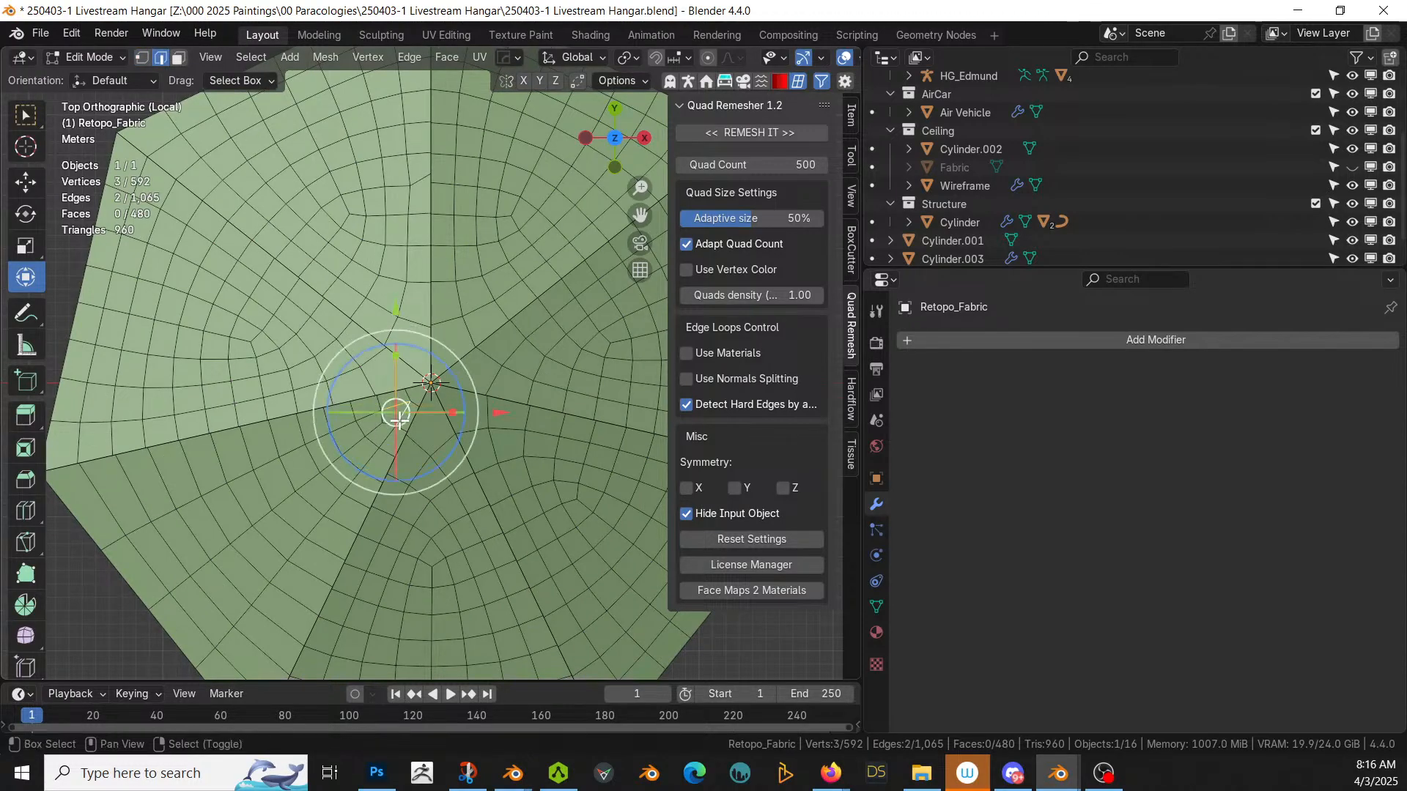
pyautogui.keyDown('shift'); pyautogui.click(410, 401); pyautogui.keyUp('shift')
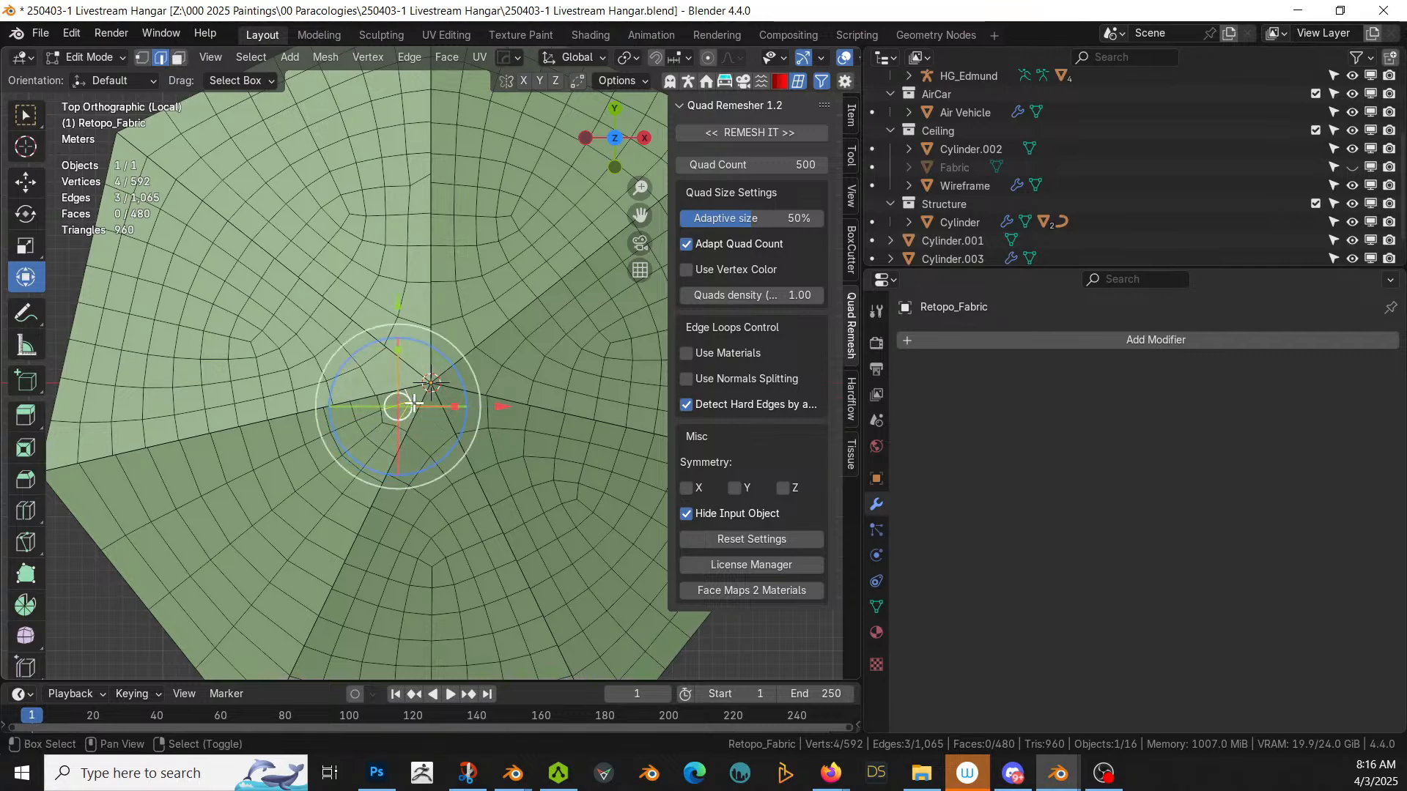
pyautogui.hotkey('ctrl', 'x')
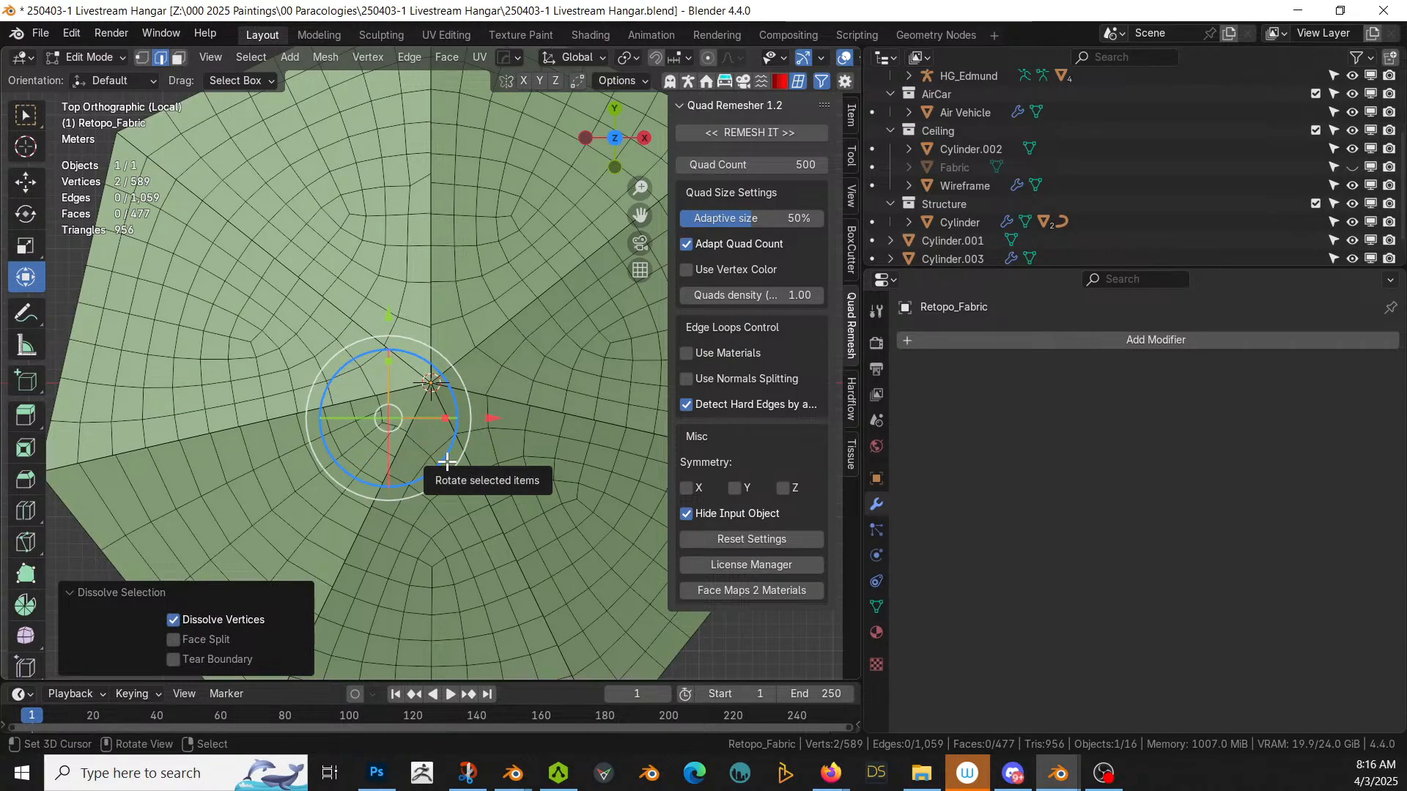
# Step: Inspect the fabric's topology around the peak from above, switching to wireframe display
pyautogui.scroll(-4, 327, 460)
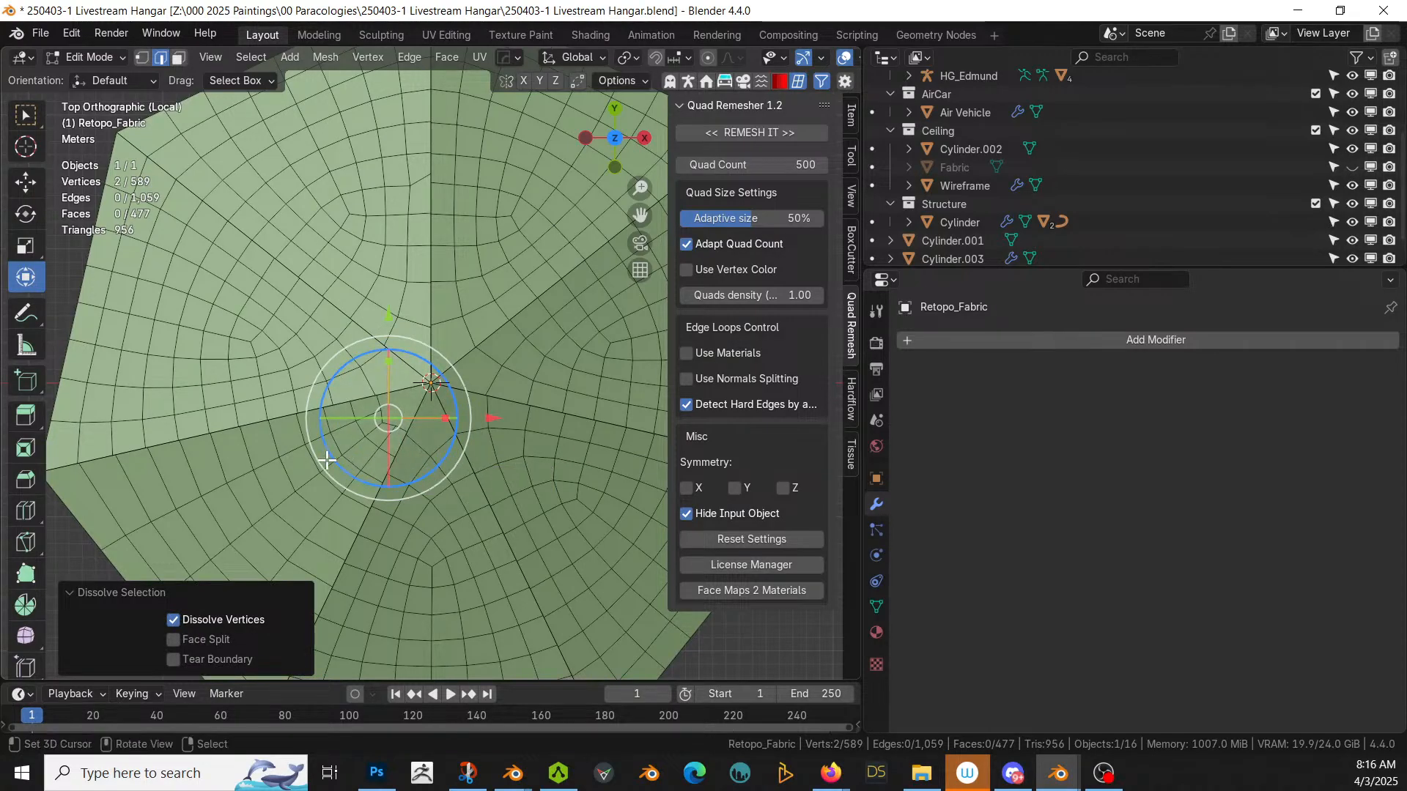
pyautogui.moveTo(327, 460); pyautogui.dragTo(349, 426, button='middle')
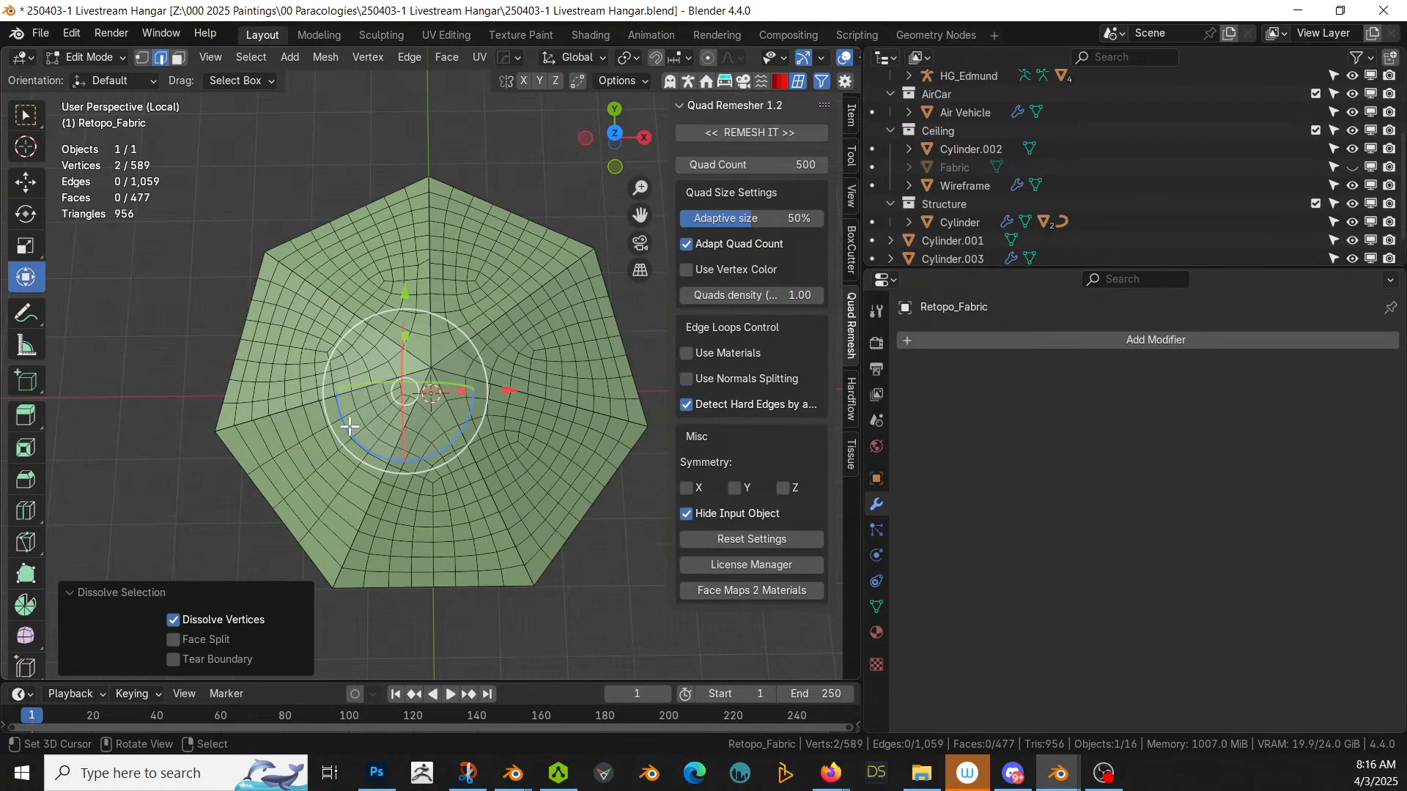
pyautogui.press('KP_7')
pyautogui.scroll(3, 349, 427)
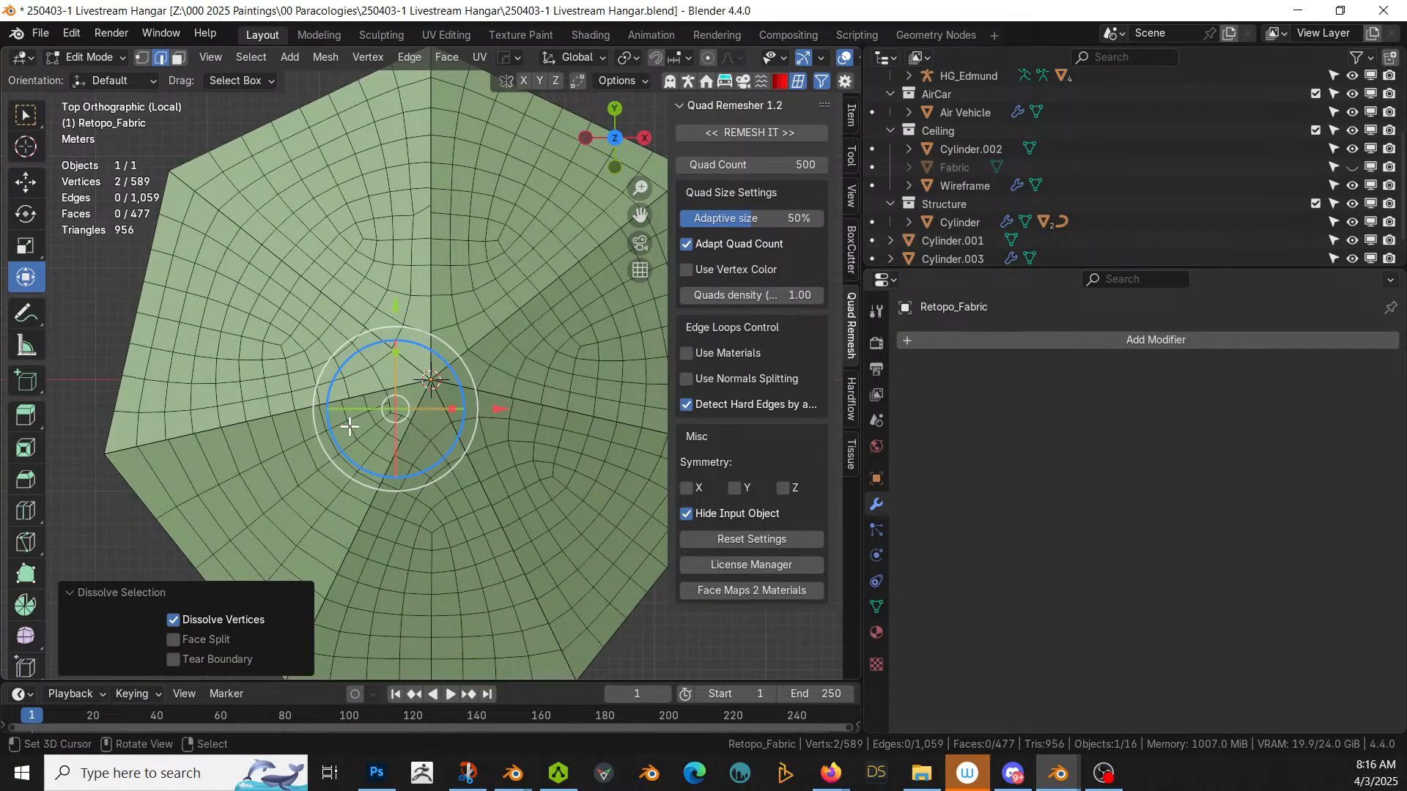
pyautogui.press('Tab')
pyautogui.press('Tab')
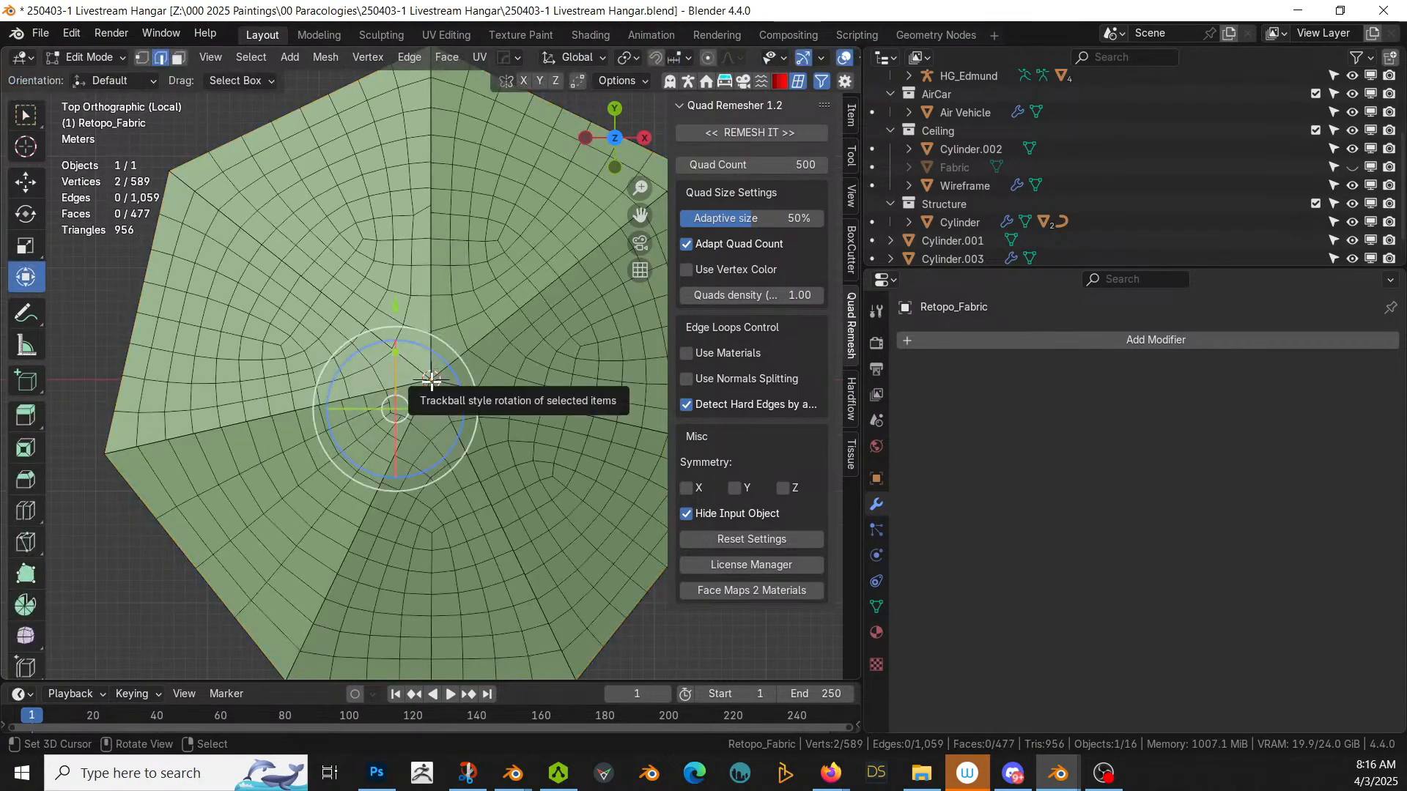
pyautogui.scroll(1, 432, 380)
pyautogui.hotkey('shift', 'z')
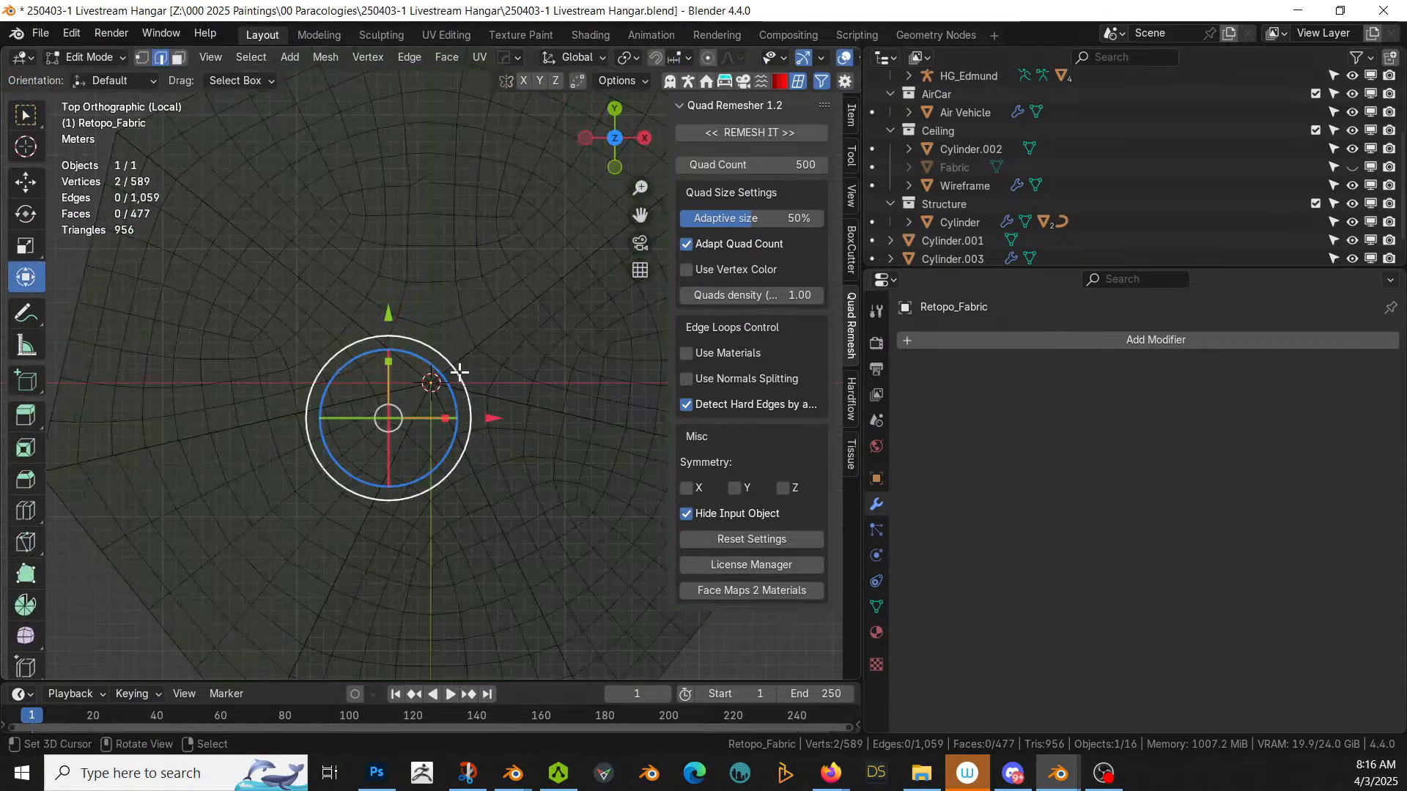
# Step: Select the edges around the remeshed fabric's peak and along four sides of its outer border
pyautogui.press('c')
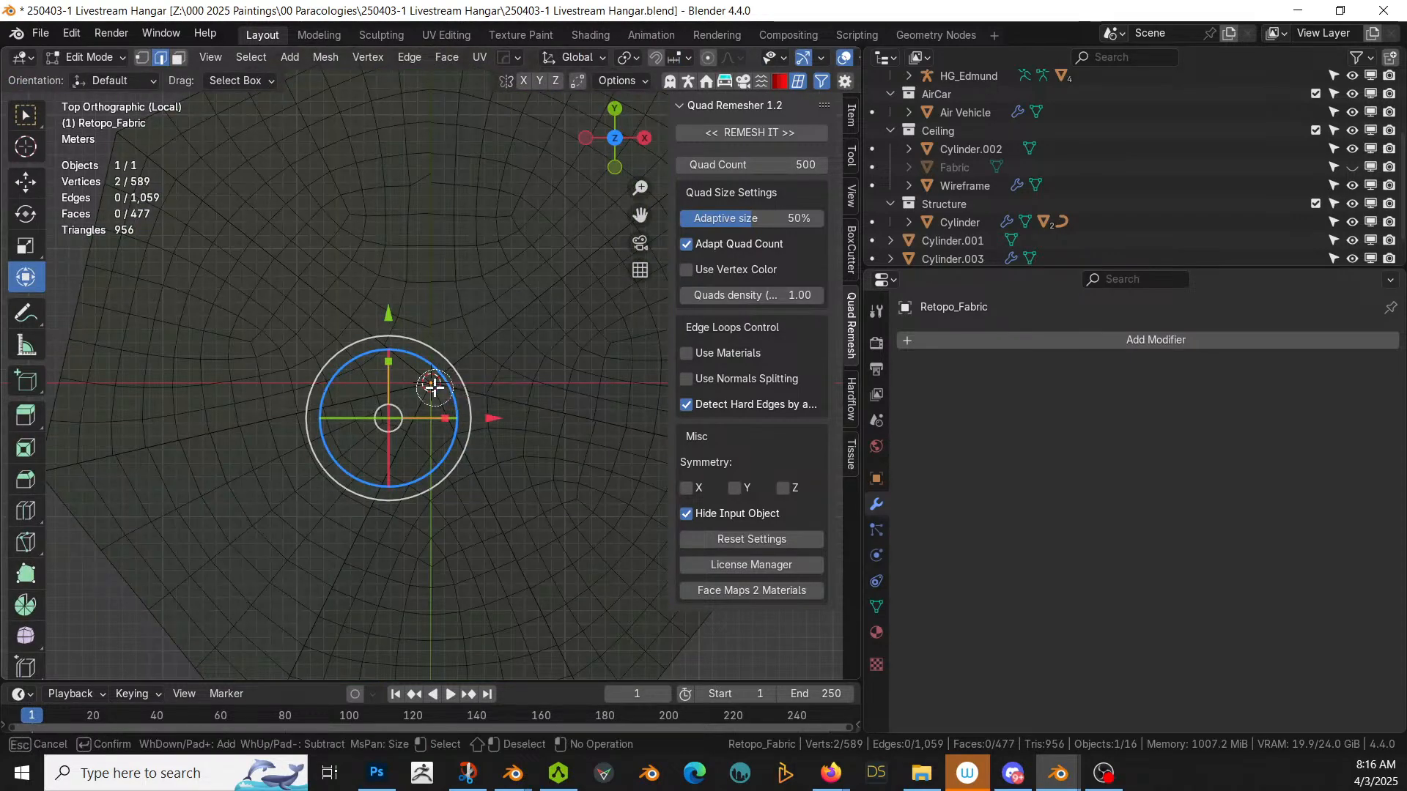
pyautogui.click(433, 386)
pyautogui.press('Escape')
pyautogui.scroll(-2, 428, 385)
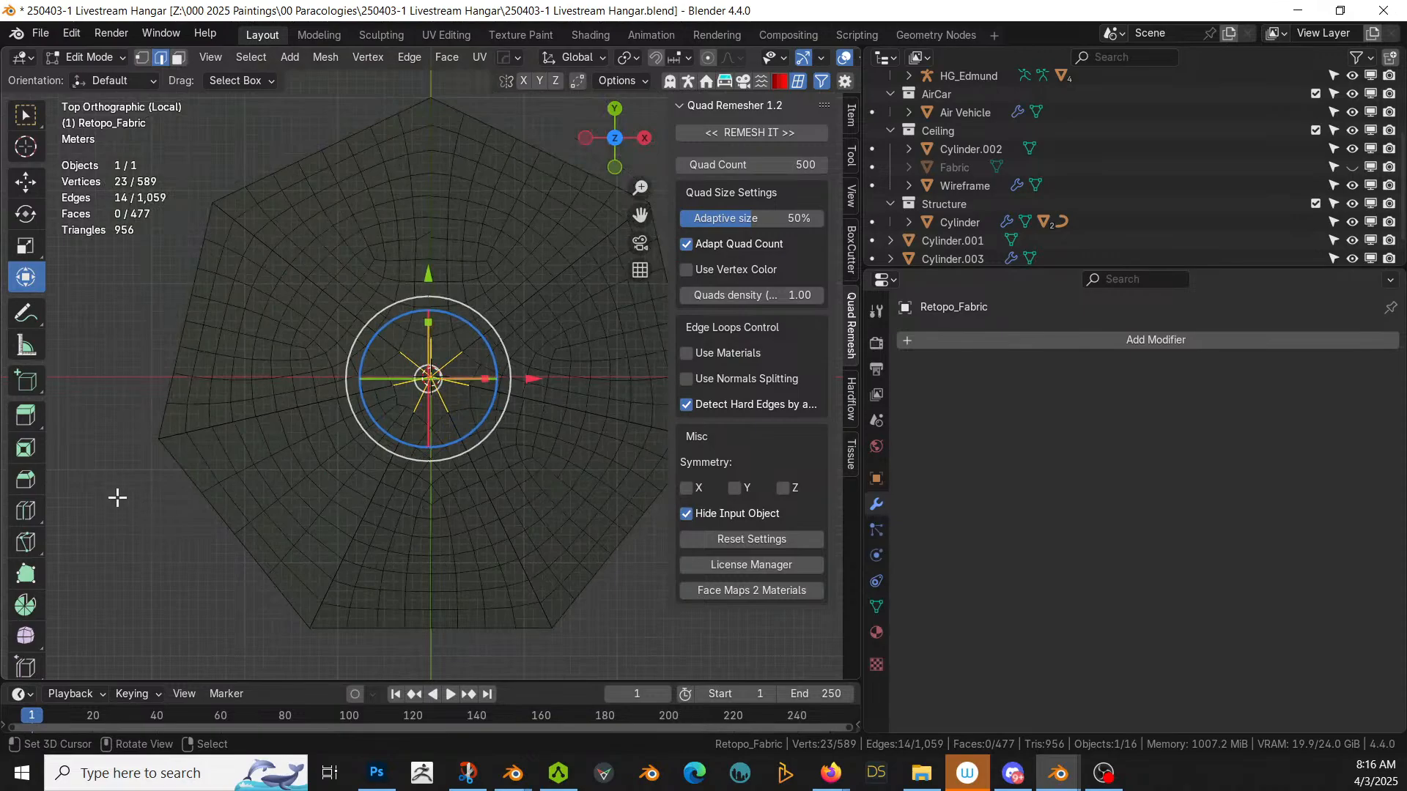
pyautogui.keyDown('alt'); pyautogui.keyDown('shift'); pyautogui.click(158, 436); pyautogui.keyUp('shift'); pyautogui.keyUp('alt')
pyautogui.keyDown('alt'); pyautogui.keyDown('shift'); pyautogui.click(172, 461); pyautogui.keyUp('shift'); pyautogui.keyUp('alt')
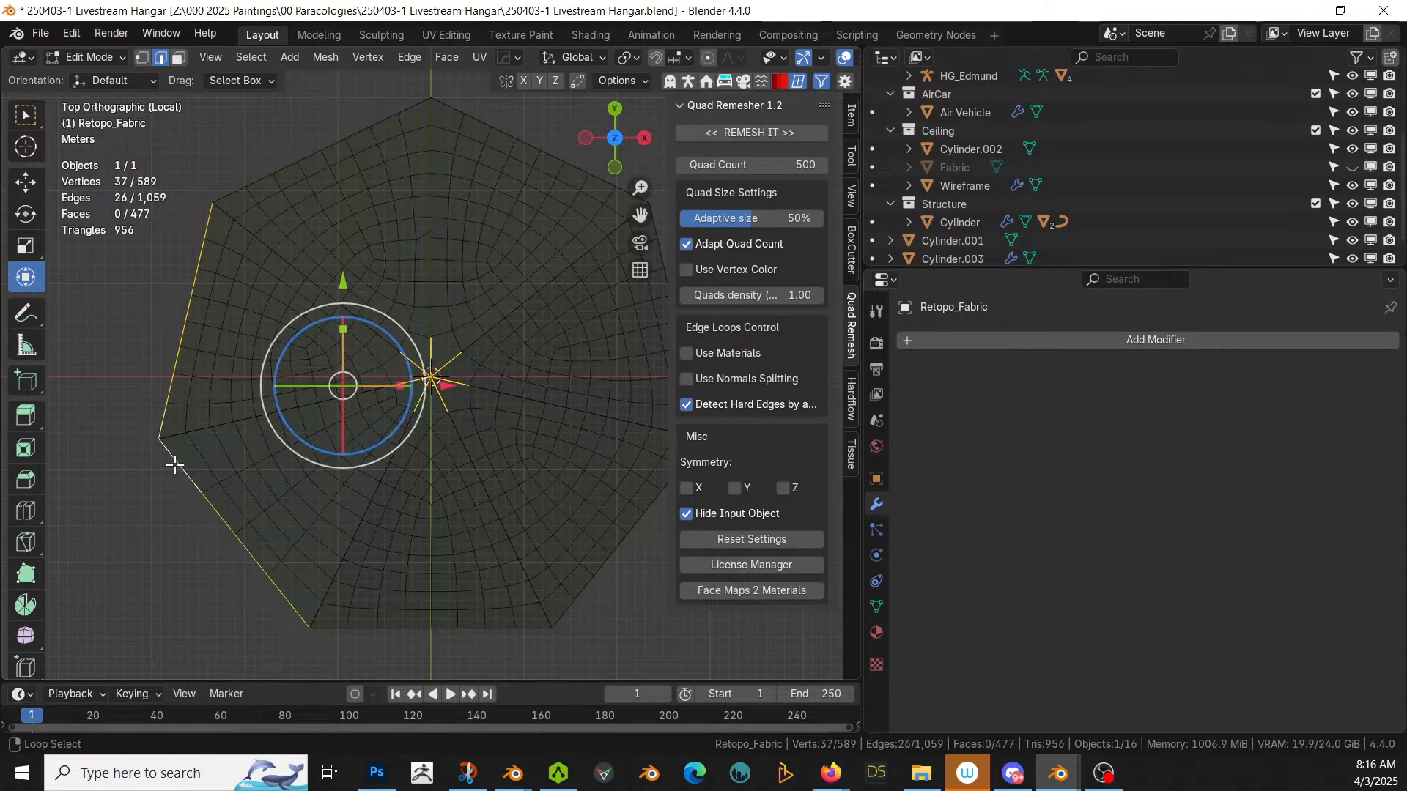
pyautogui.keyDown('alt'); pyautogui.keyDown('shift'); pyautogui.click(414, 628); pyautogui.keyUp('shift'); pyautogui.keyUp('alt')
pyautogui.keyDown('alt'); pyautogui.keyDown('shift'); pyautogui.click(577, 595); pyautogui.keyUp('shift'); pyautogui.keyUp('alt')
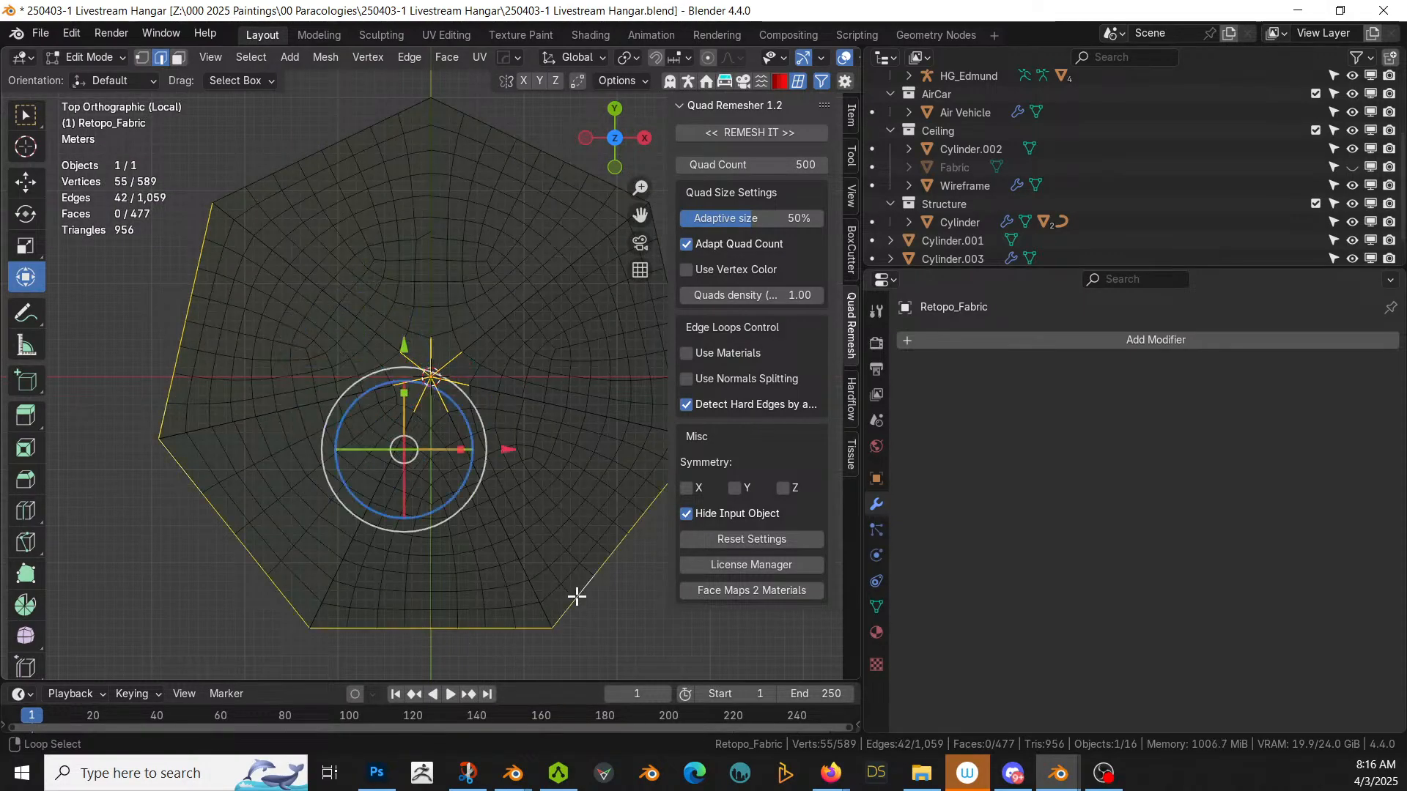
pyautogui.keyDown('shift'); pyautogui.moveTo(586, 89); pyautogui.dragTo(455, 205, button='middle'); pyautogui.keyUp('shift')
pyautogui.press('Tab')
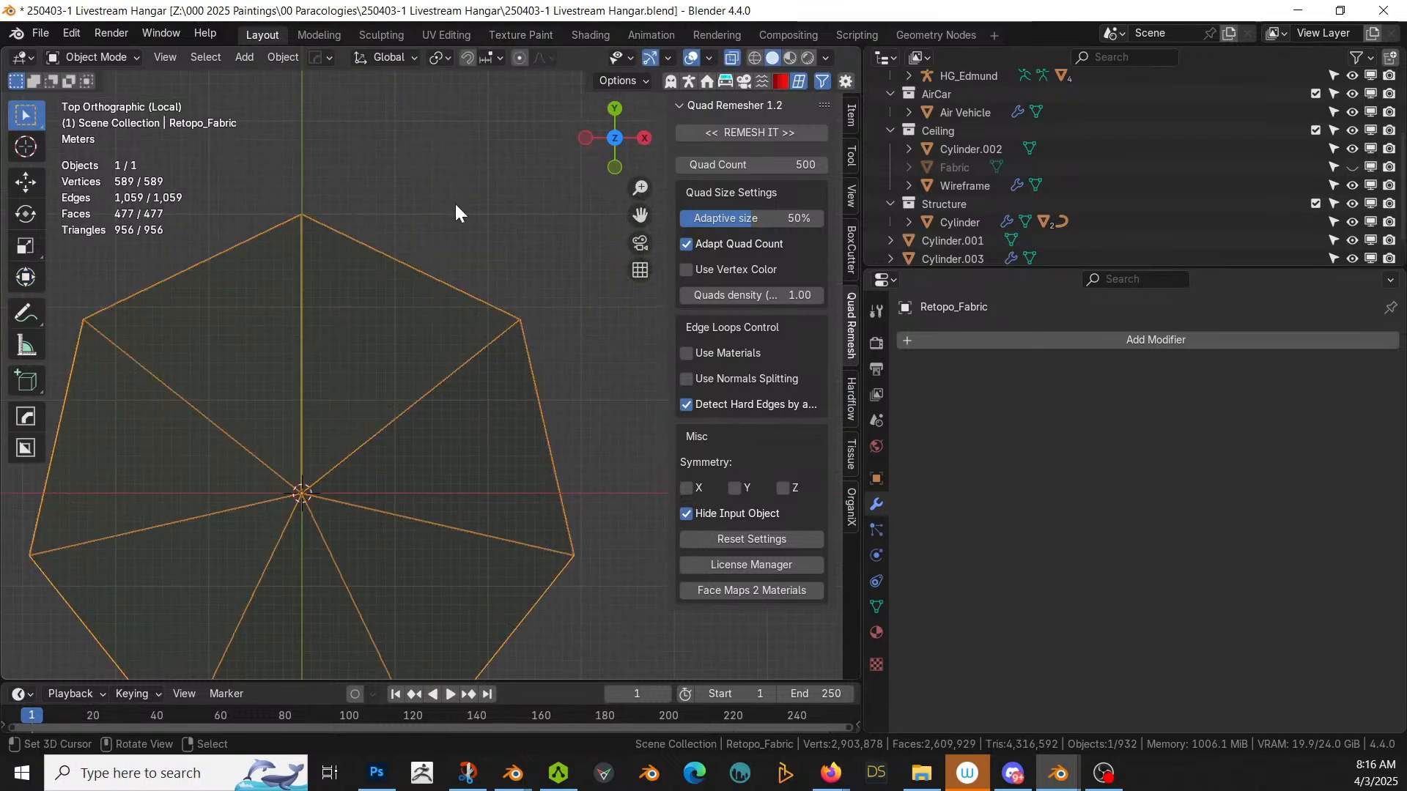
# Step: Turn the remeshed fabric into a Simply Cloth simulation using the Heavy Silk preset, in solid display
pyautogui.hotkey('shift', 'z')
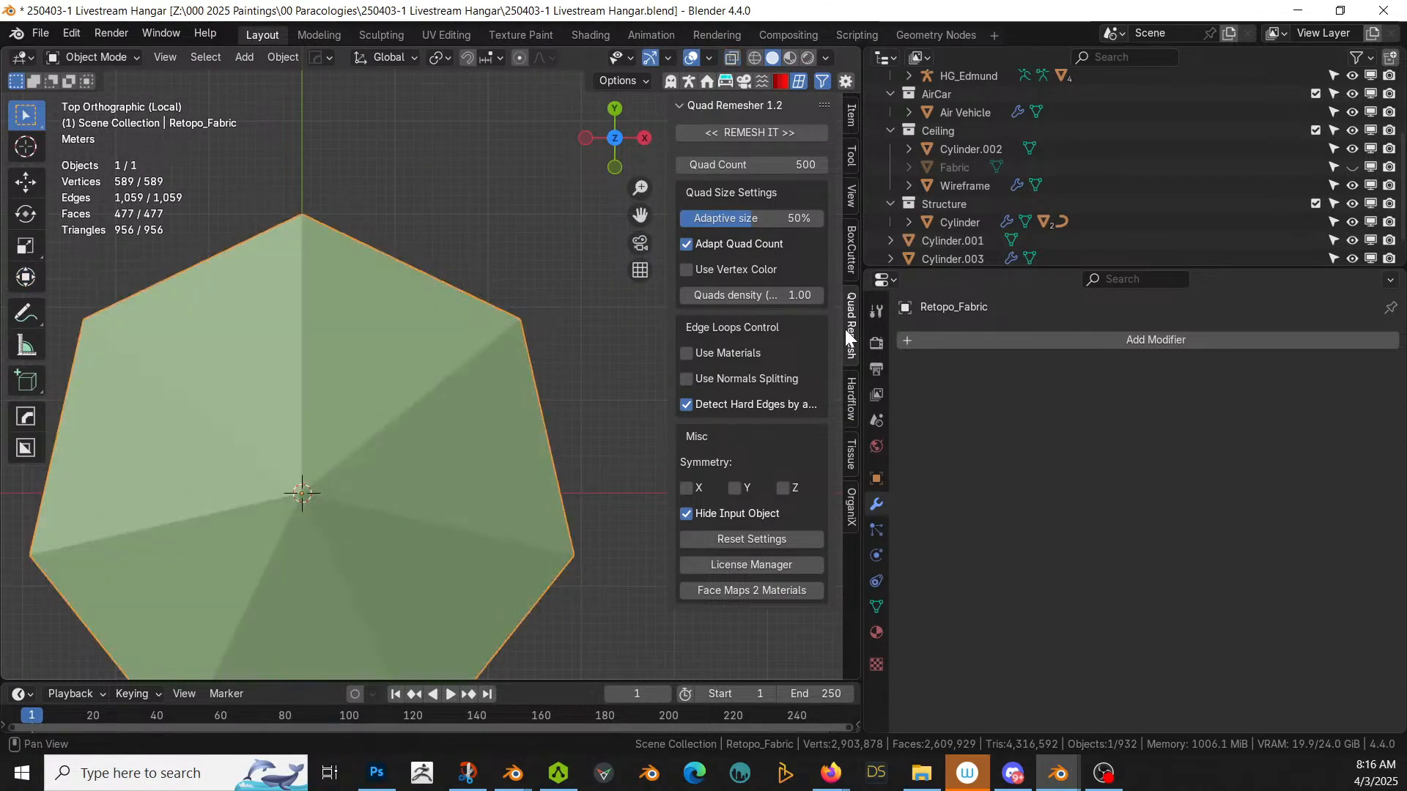
pyautogui.click(761, 81)
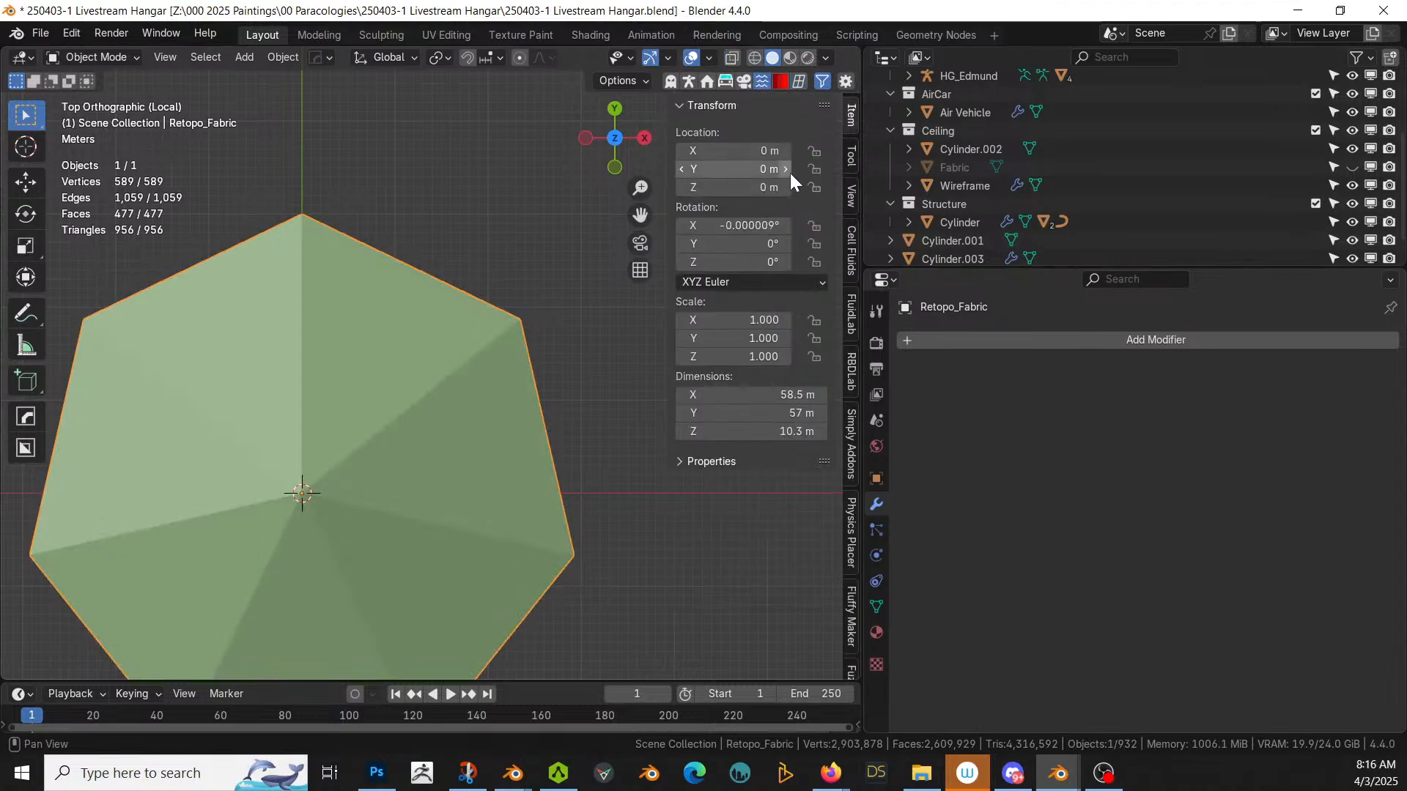
pyautogui.click(852, 446)
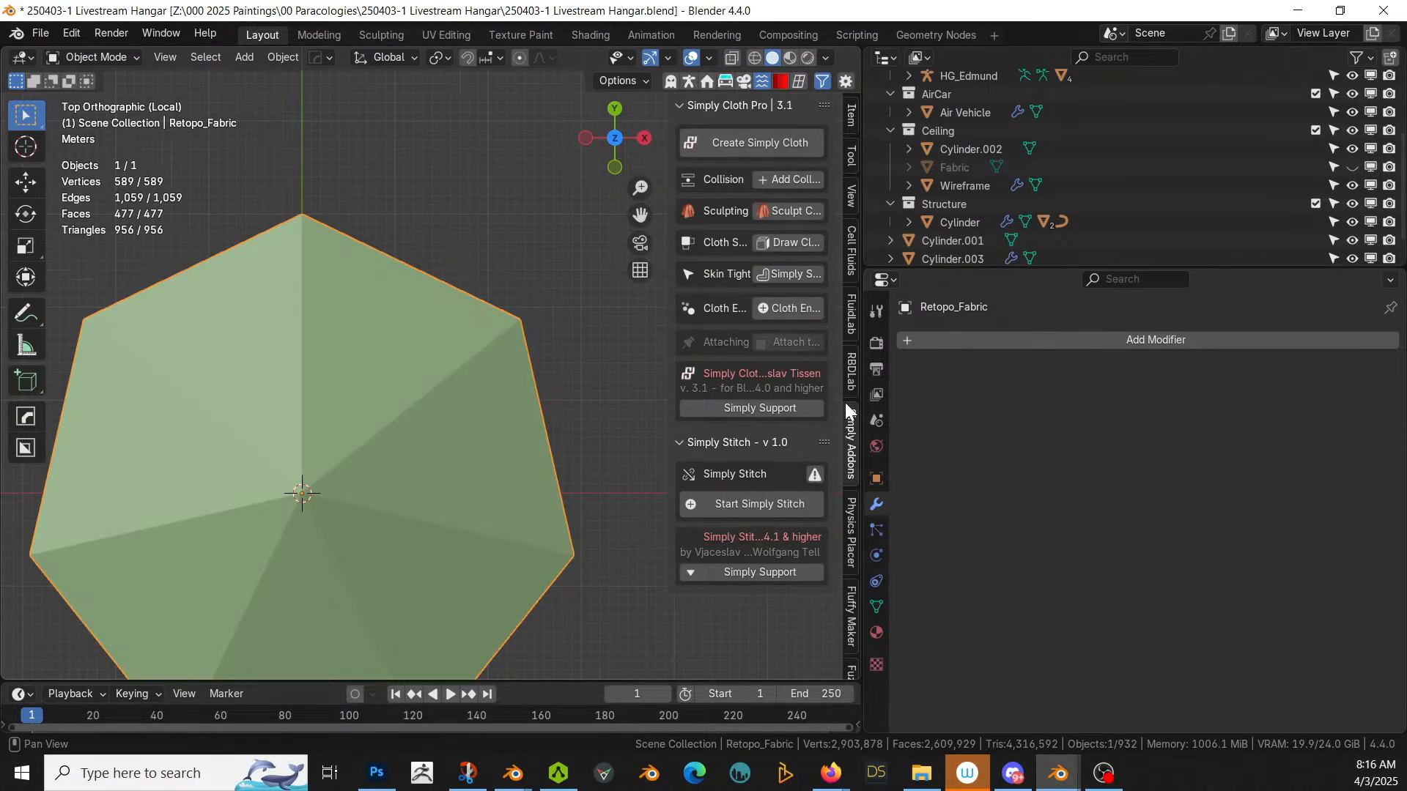
pyautogui.click(761, 142)
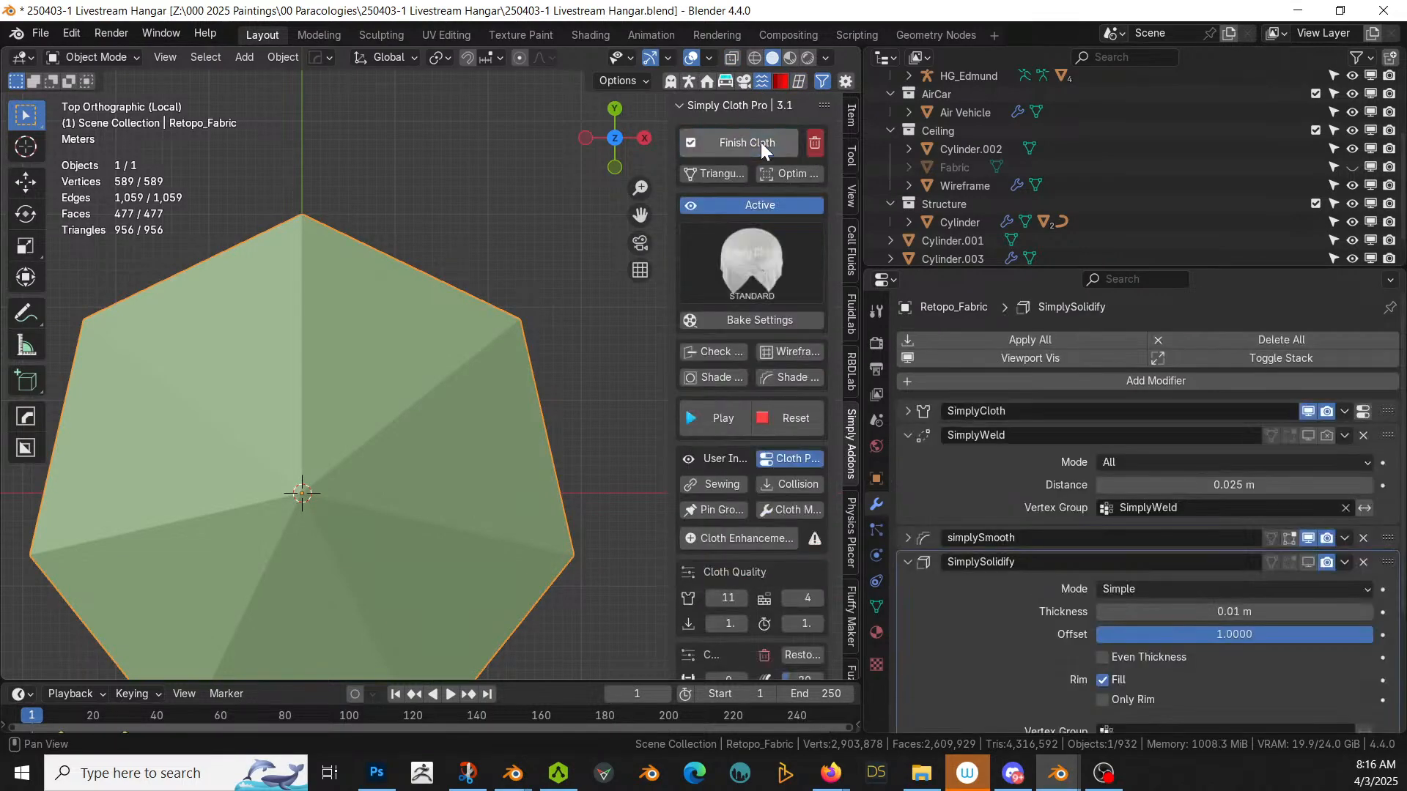
pyautogui.click(746, 252)
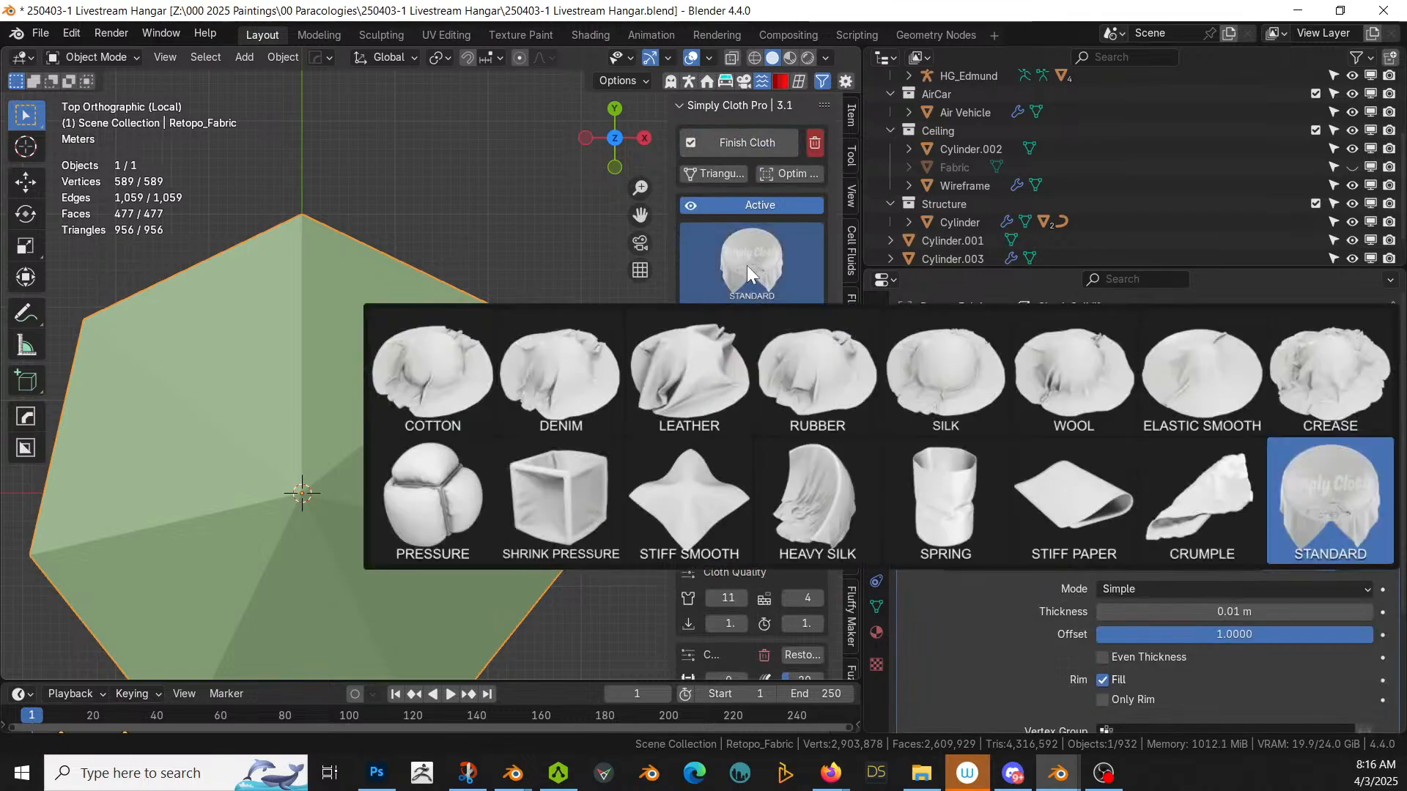
pyautogui.click(834, 504)
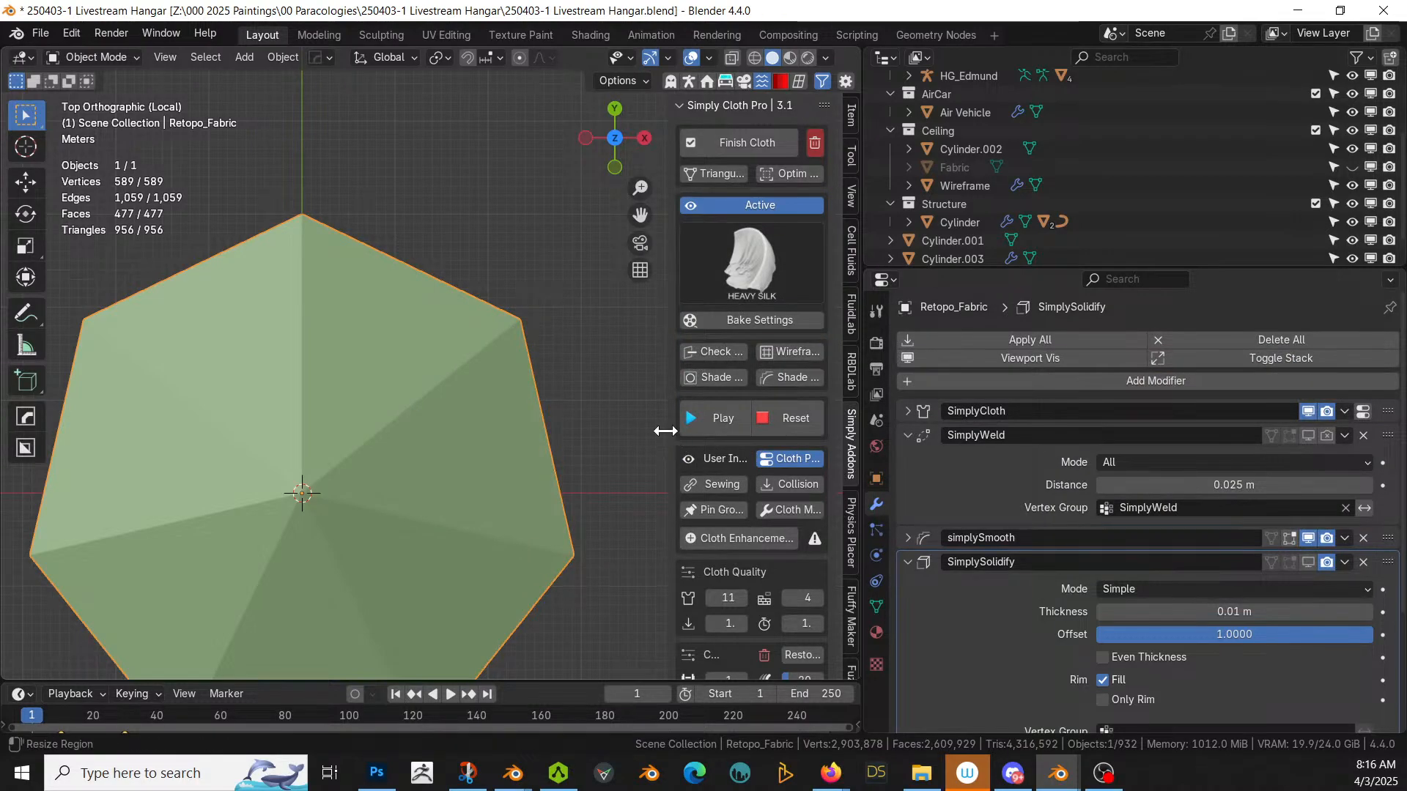
# Step: Set both the cloth's Quality Steps and its Collision Quality to 20
pyautogui.moveTo(666, 431); pyautogui.dragTo(483, 430)
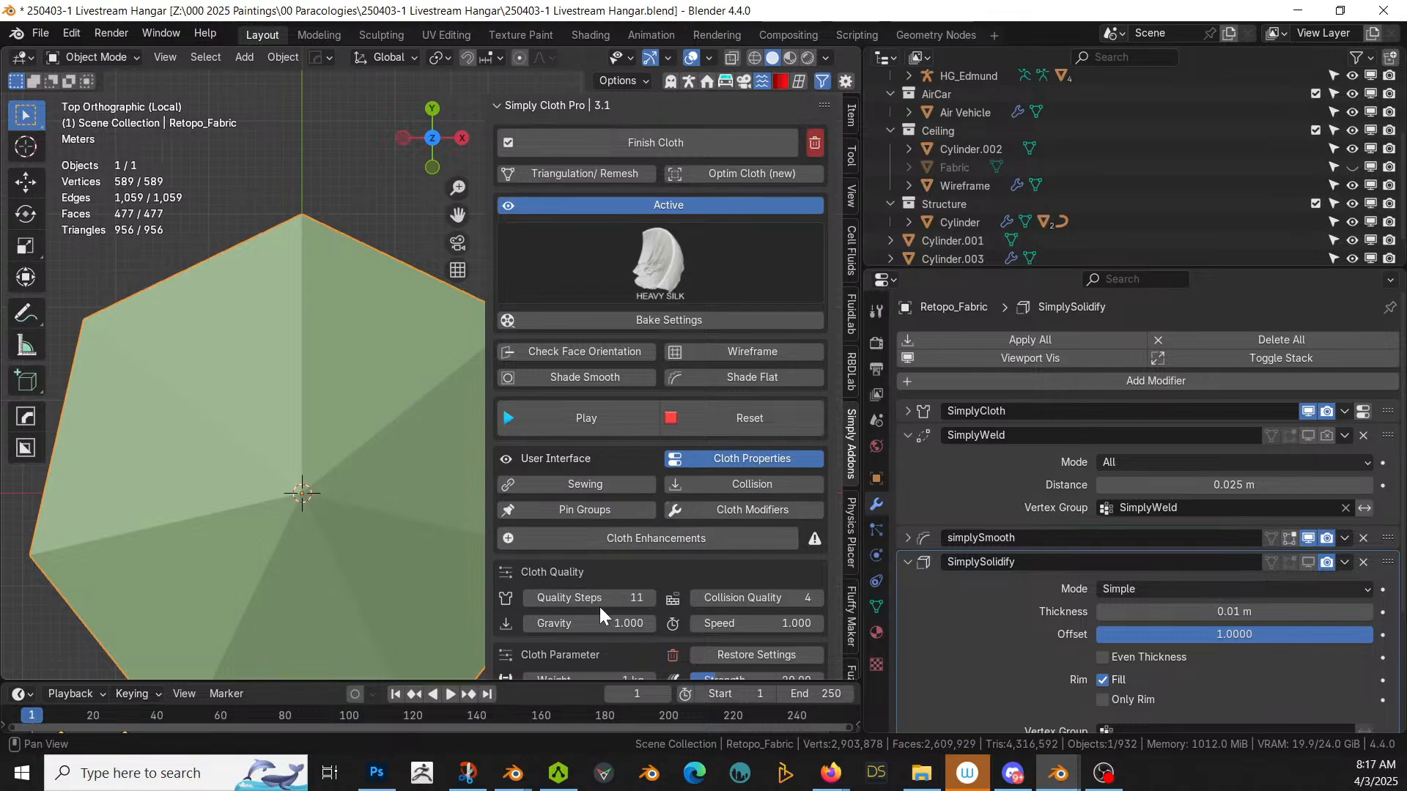
pyautogui.moveTo(604, 594)
pyautogui.mouseDown()
pyautogui.moveTo(630, 592)
pyautogui.moveTo(605, 591)
pyautogui.mouseUp()
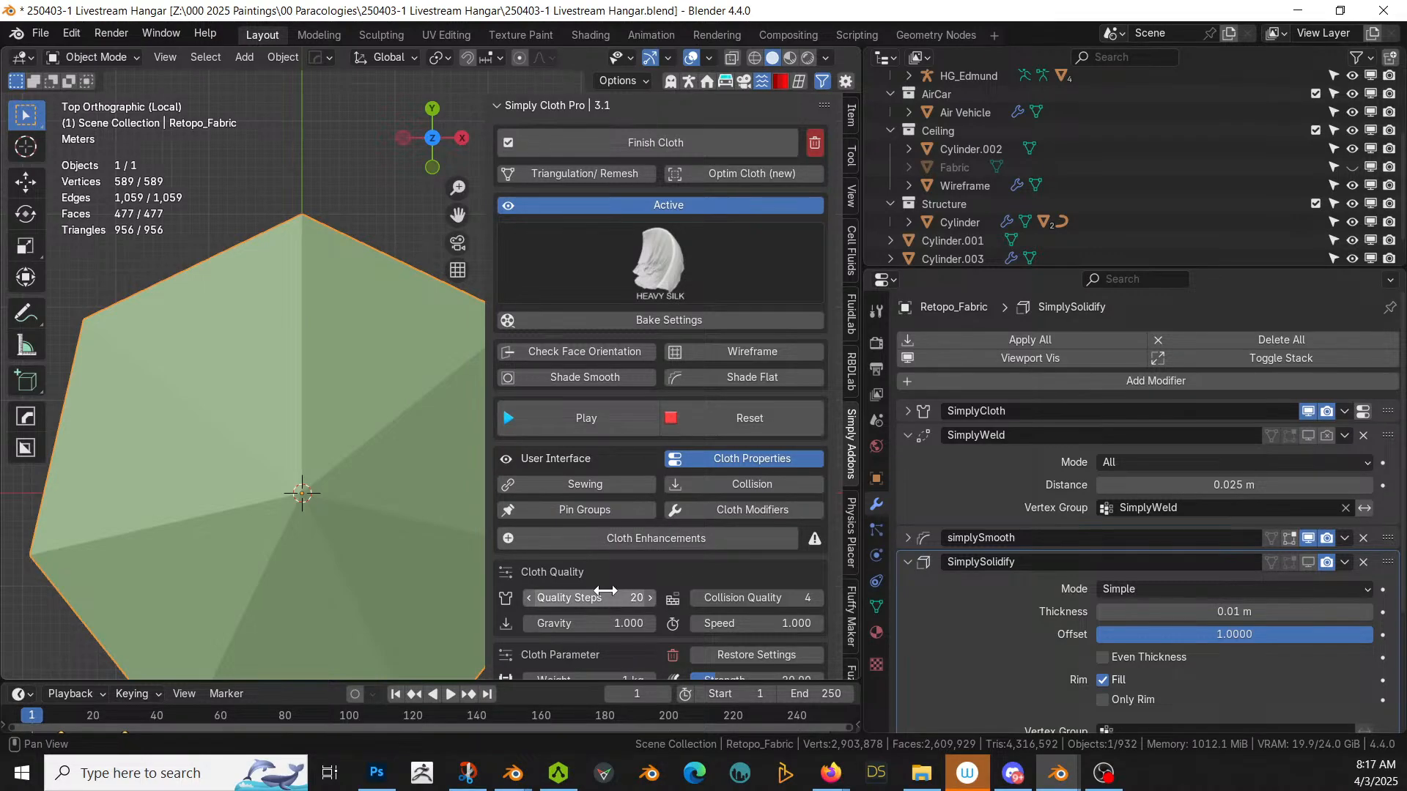
pyautogui.click(790, 599)
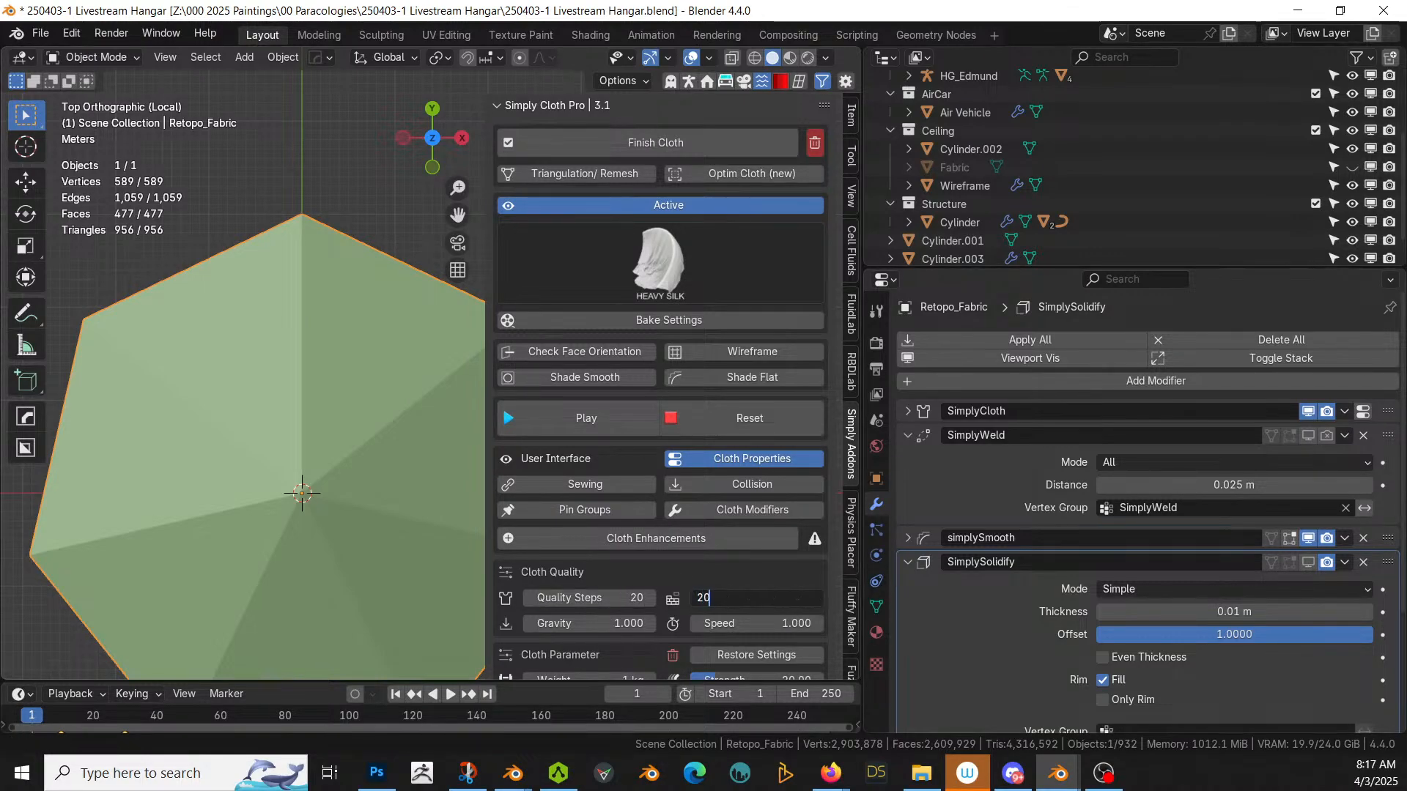
pyautogui.write('20')
pyautogui.press('Return')
# Step: Select the edge loops along all seven sides of the fabric's outer border and switch to wireframe display
pyautogui.press('Tab')
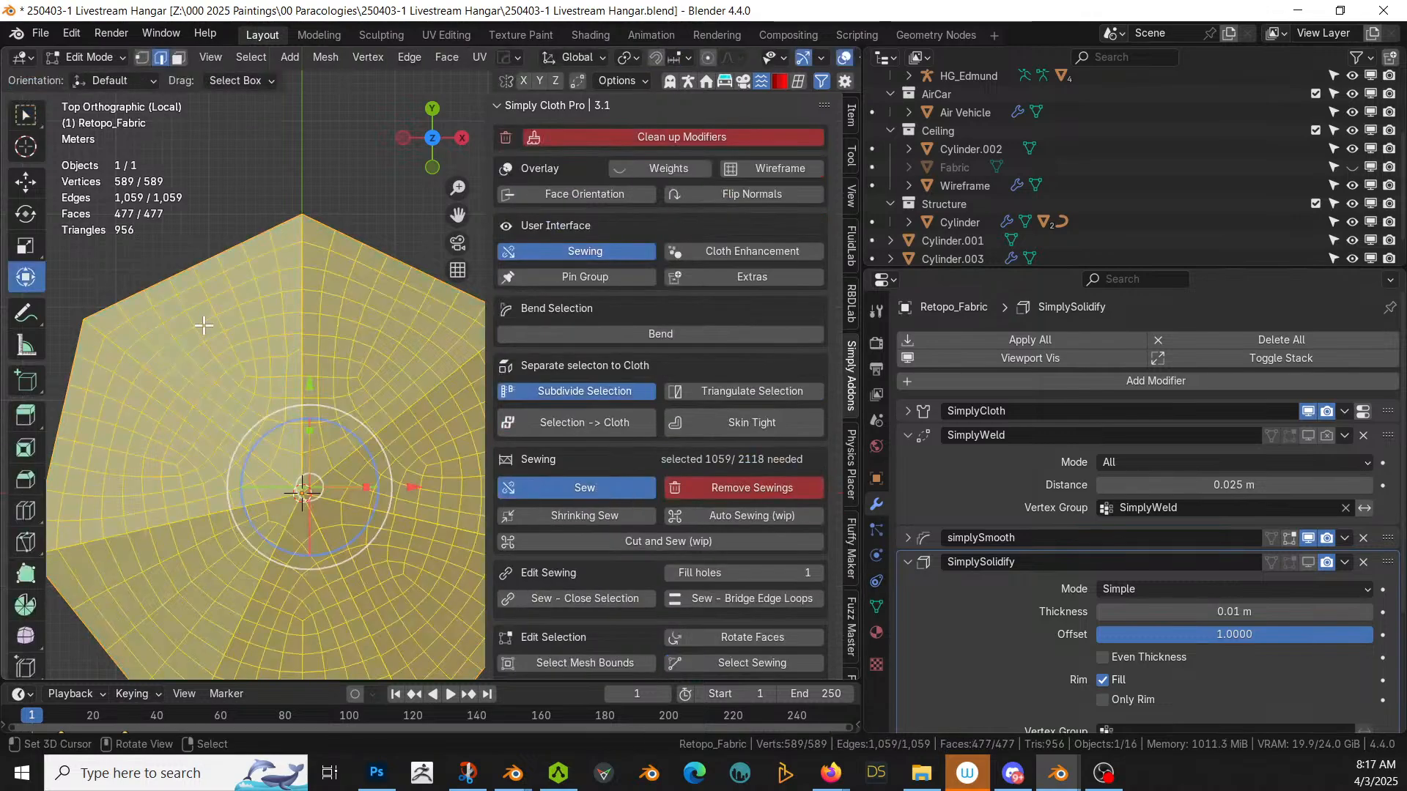
pyautogui.keyDown('alt'); pyautogui.click(284, 230); pyautogui.keyUp('alt')
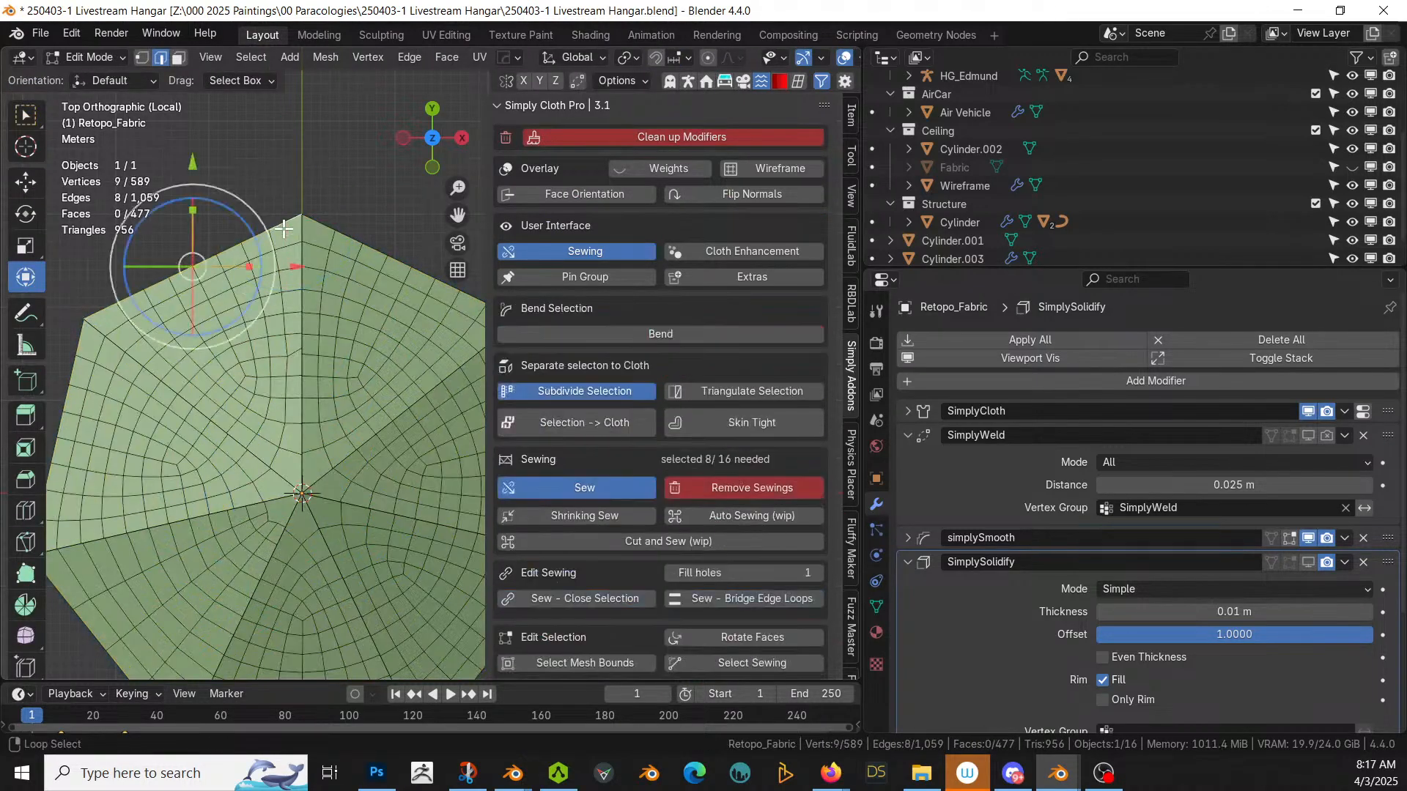
pyautogui.keyDown('alt'); pyautogui.keyDown('shift'); pyautogui.click(322, 227); pyautogui.keyUp('shift'); pyautogui.keyUp('alt')
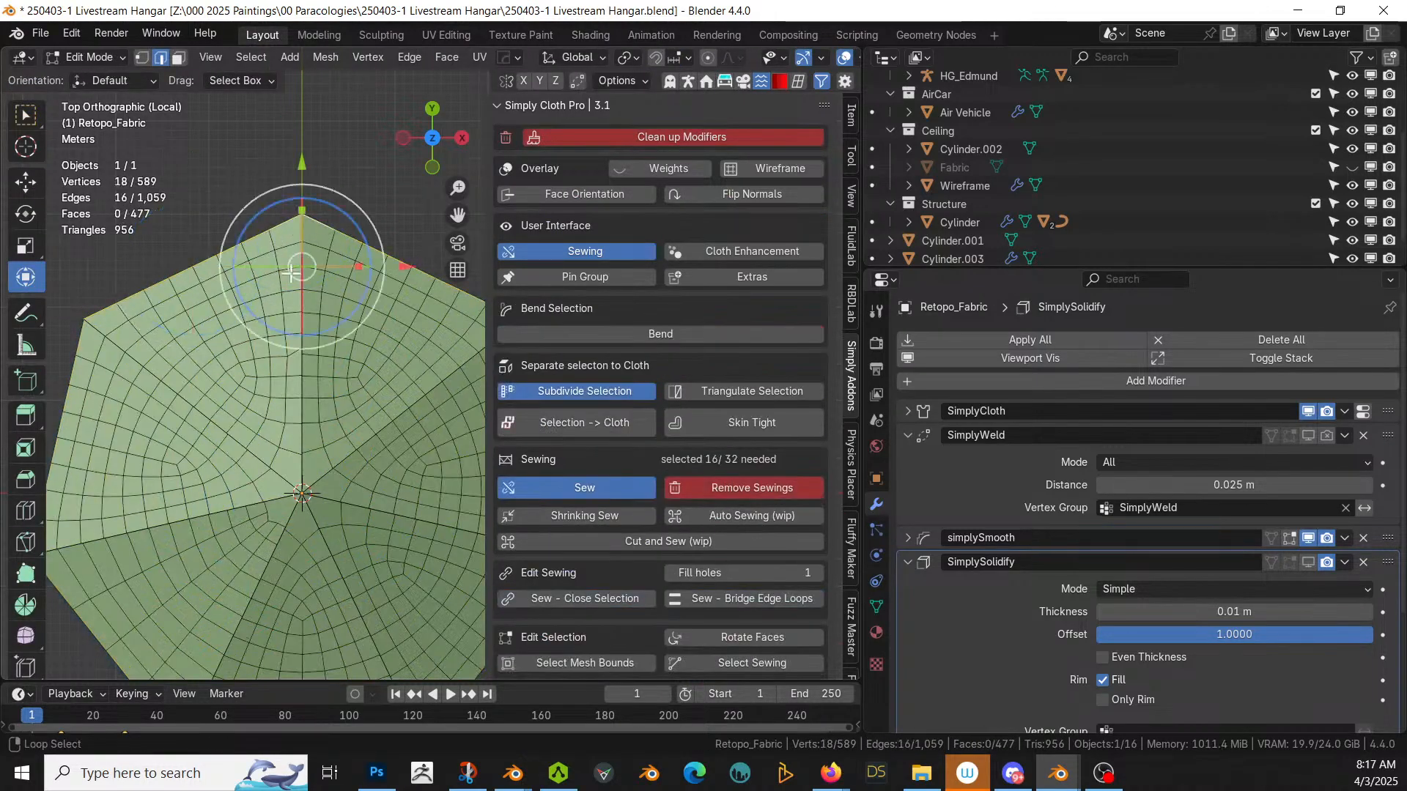
pyautogui.keyDown('alt'); pyautogui.keyDown('shift'); pyautogui.rightClick(79, 341); pyautogui.keyUp('shift'); pyautogui.keyUp('alt')
pyautogui.keyDown('shift'); pyautogui.moveTo(208, 540); pyautogui.dragTo(271, 407, button='middle'); pyautogui.keyUp('shift')
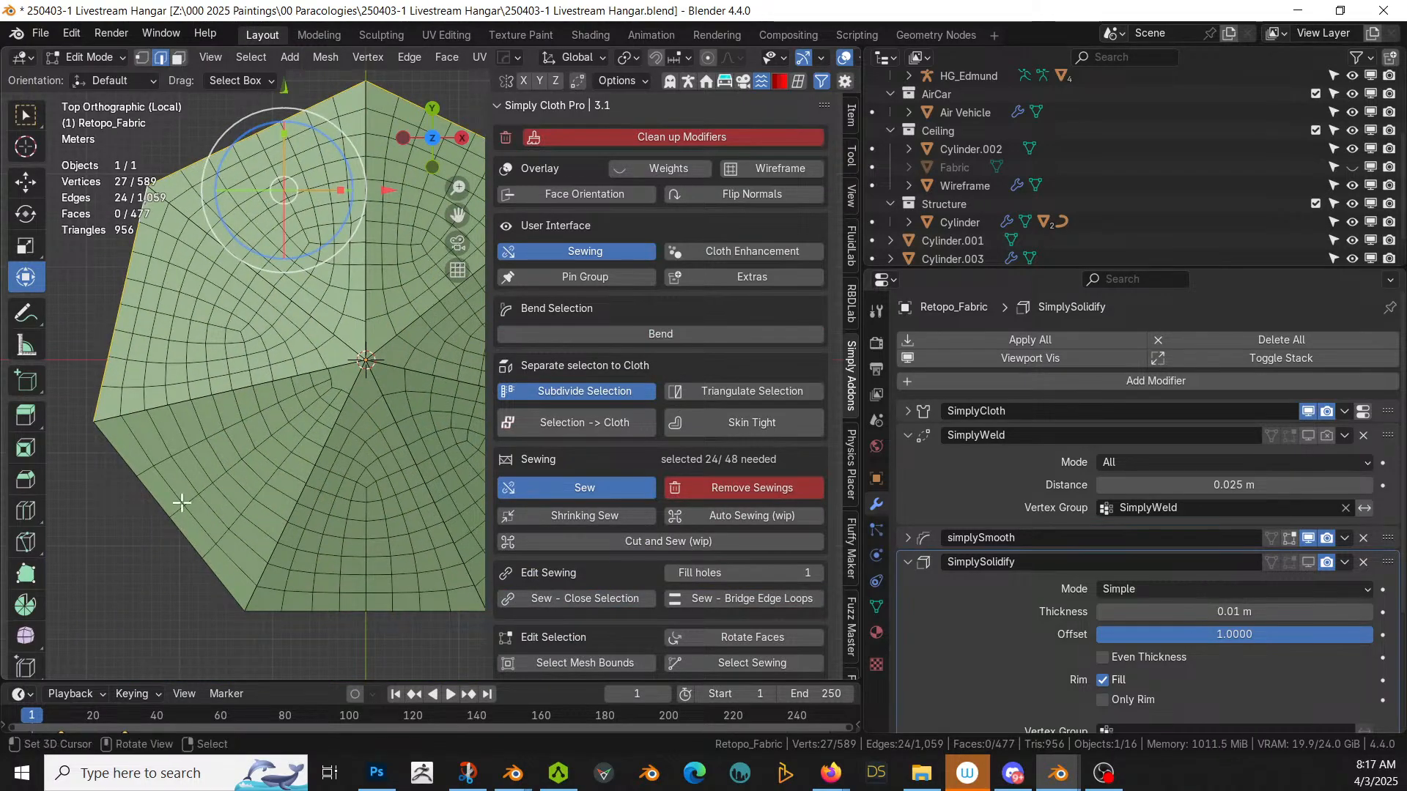
pyautogui.keyDown('alt'); pyautogui.keyDown('shift'); pyautogui.rightClick(126, 471); pyautogui.keyUp('shift'); pyautogui.keyUp('alt')
pyautogui.keyDown('alt'); pyautogui.keyDown('shift'); pyautogui.click(285, 610); pyautogui.keyUp('shift'); pyautogui.keyUp('alt')
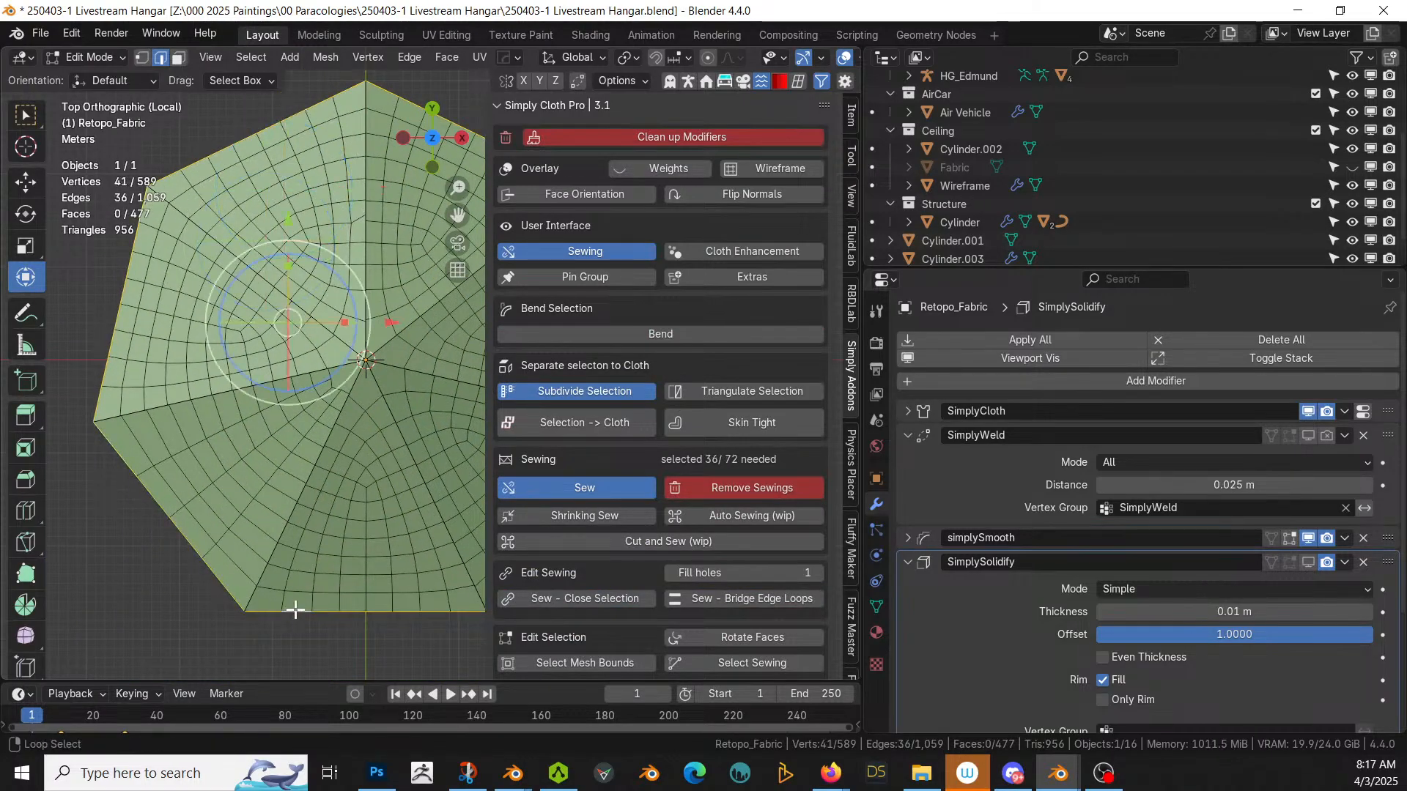
pyautogui.keyDown('shift'); pyautogui.moveTo(298, 606); pyautogui.dragTo(112, 606, button='middle'); pyautogui.keyUp('shift')
pyautogui.keyDown('alt'); pyautogui.keyDown('shift'); pyautogui.click(354, 523); pyautogui.keyUp('shift'); pyautogui.keyUp('alt')
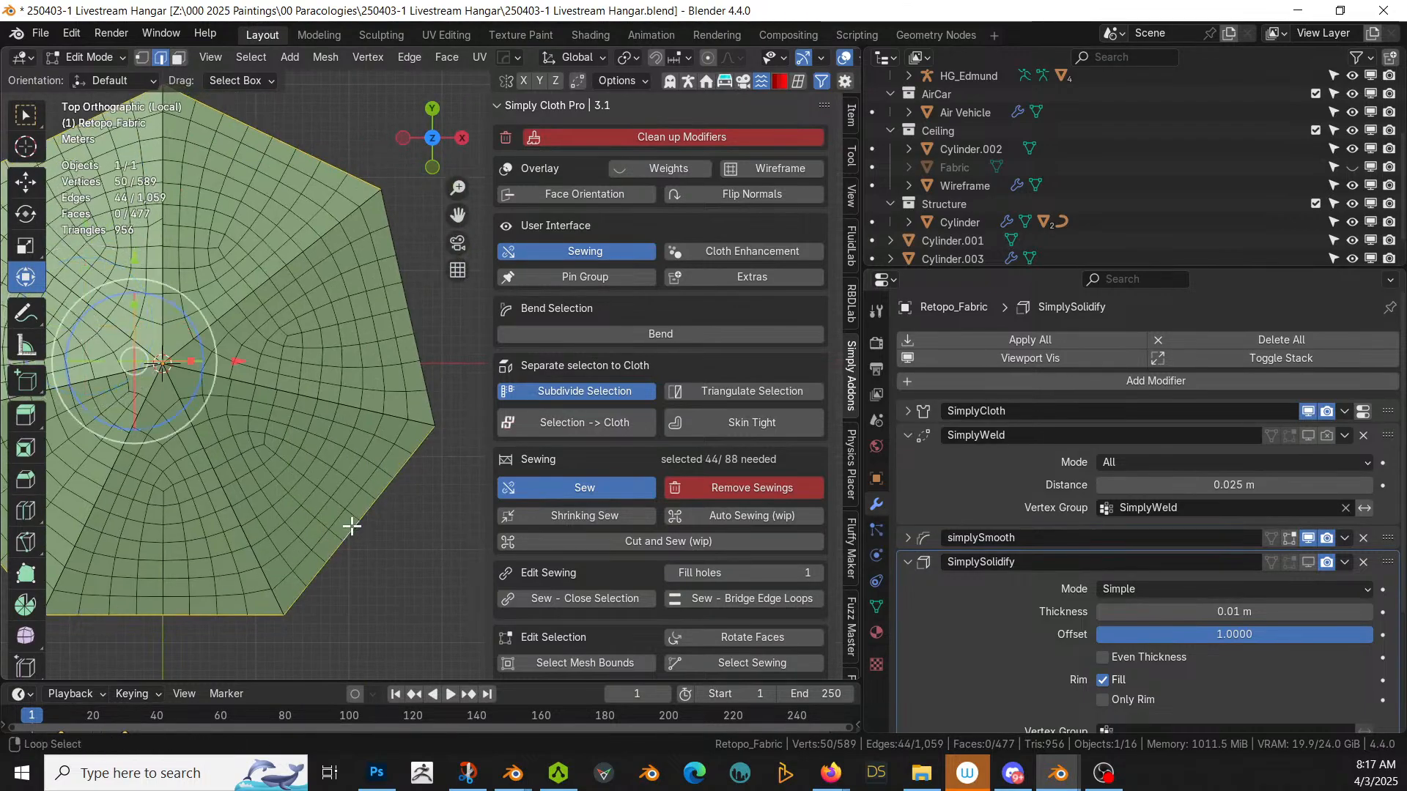
pyautogui.keyDown('alt'); pyautogui.keyDown('shift'); pyautogui.click(414, 341); pyautogui.keyUp('shift'); pyautogui.keyUp('alt')
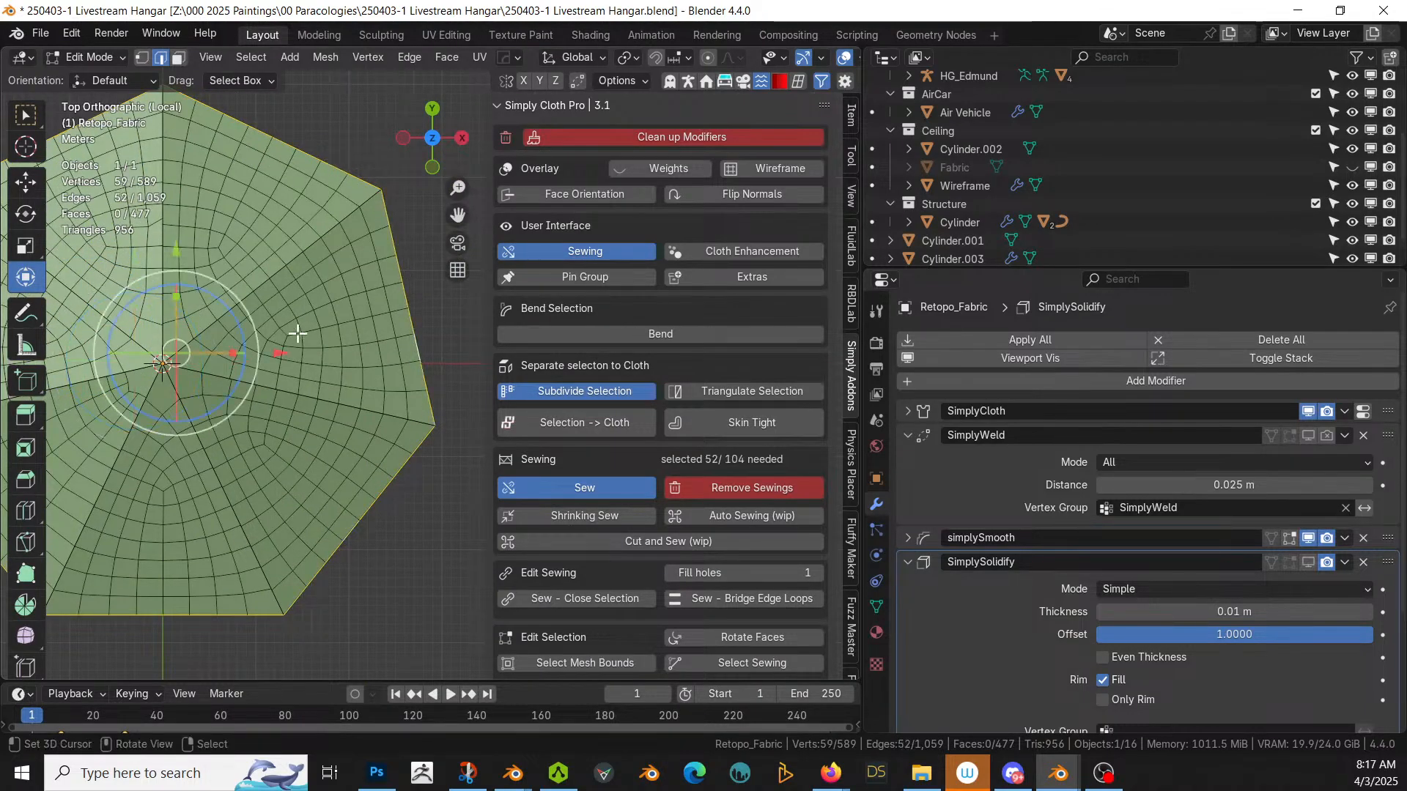
pyautogui.hotkey('shift', 'z')
pyautogui.press('c')
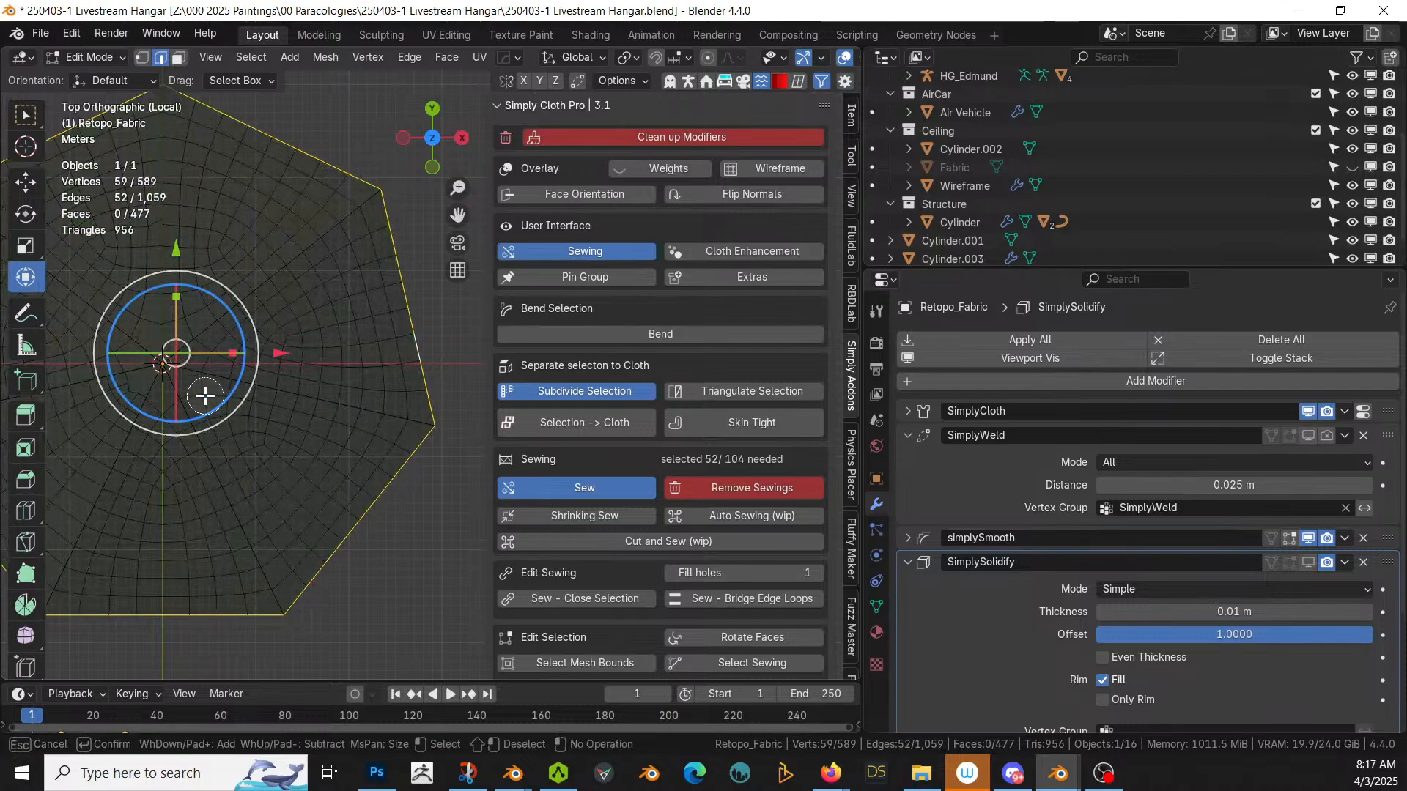
pyautogui.click(161, 361)
pyautogui.press('Escape')
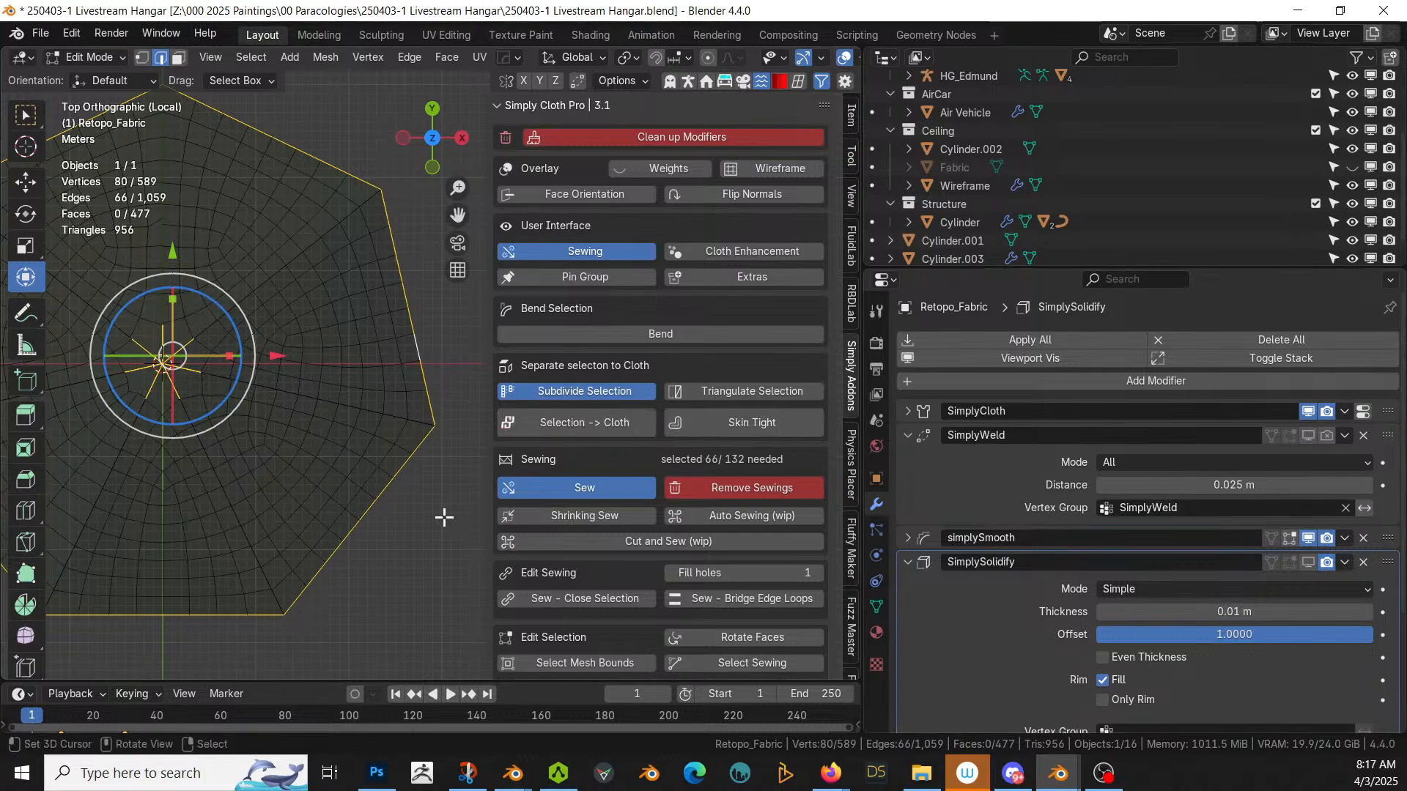
pyautogui.hotkey('ctrl', 'z')
# Step: Add the vertices at the fabric's peak to the border selection and assign them all to the SimplyPin vertex group
pyautogui.press('1')
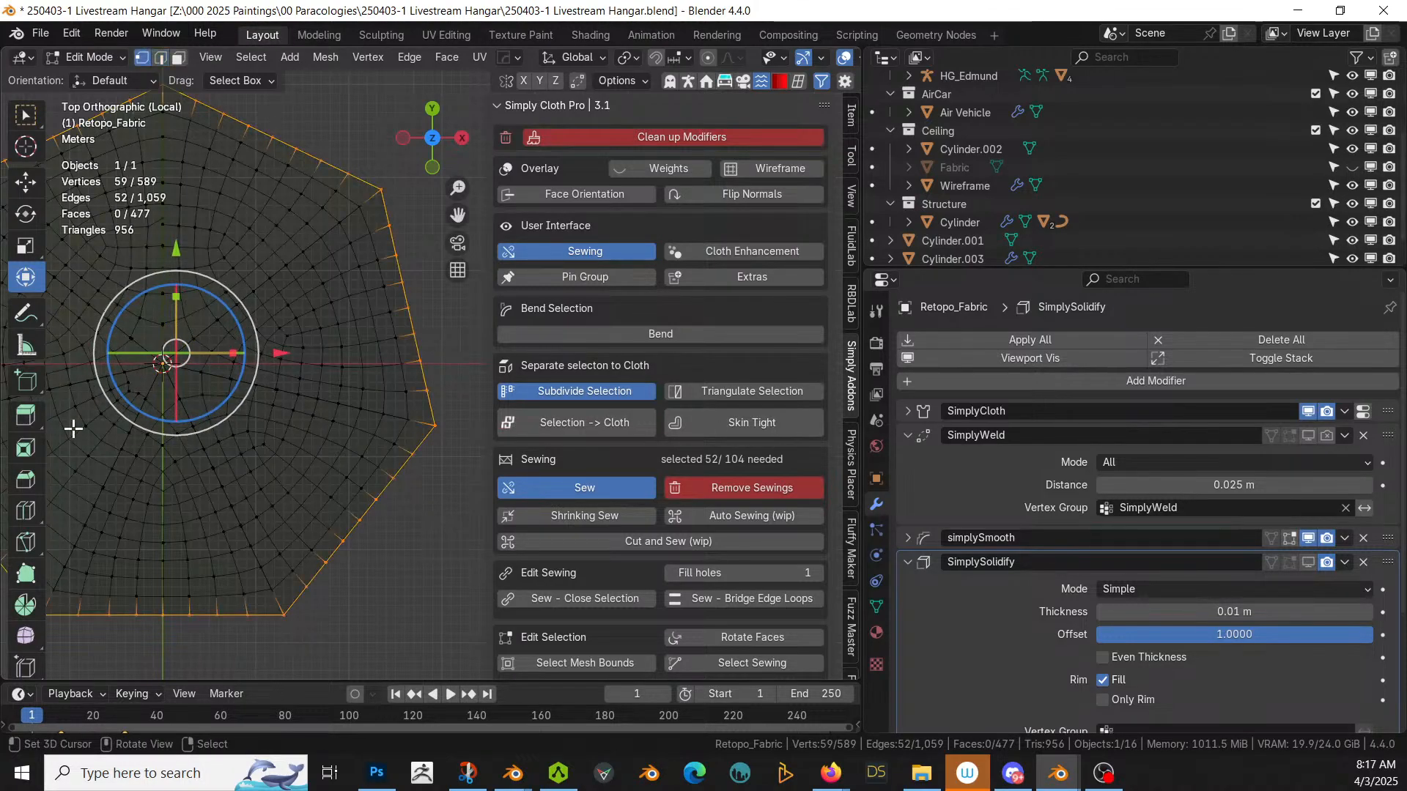
pyautogui.press('c')
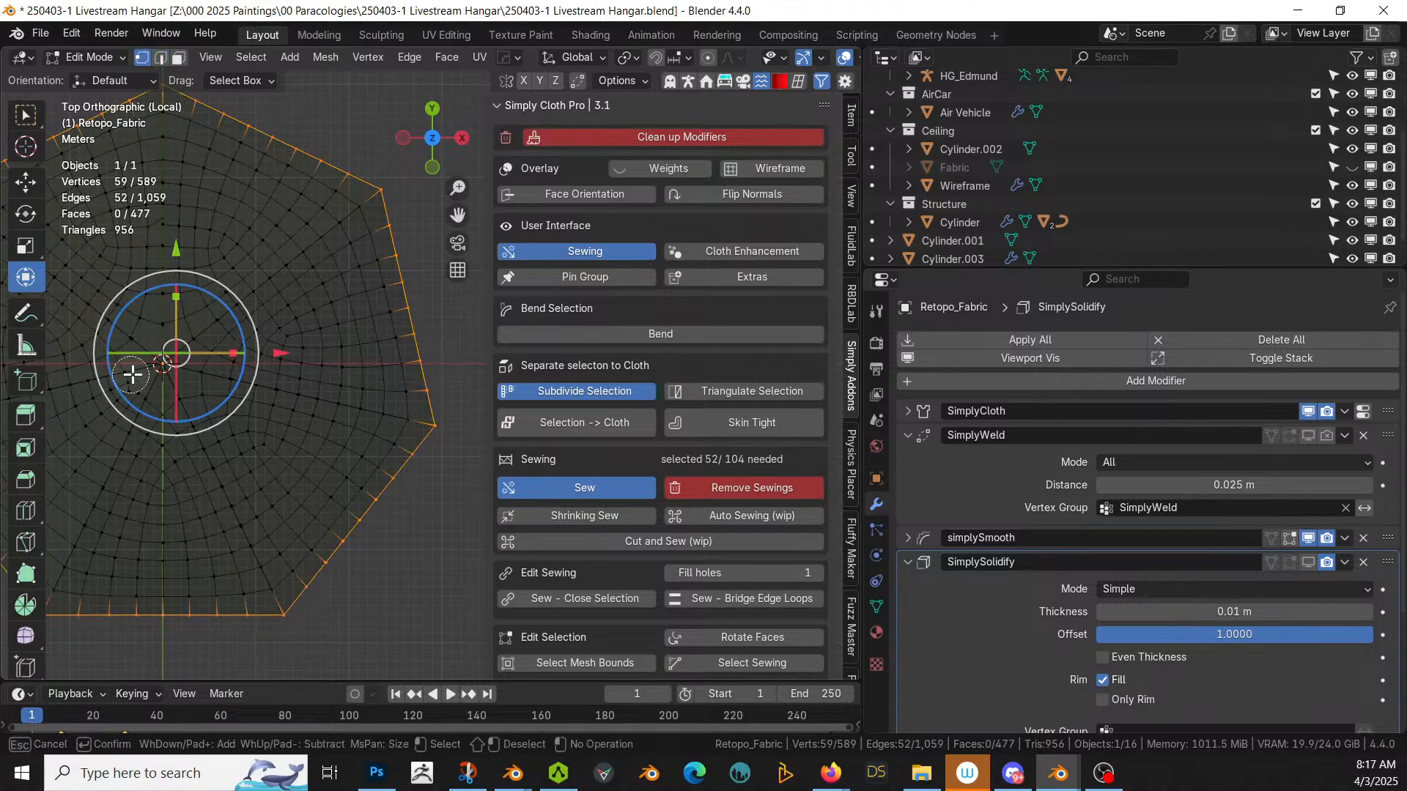
pyautogui.click(162, 360)
pyautogui.press('Escape')
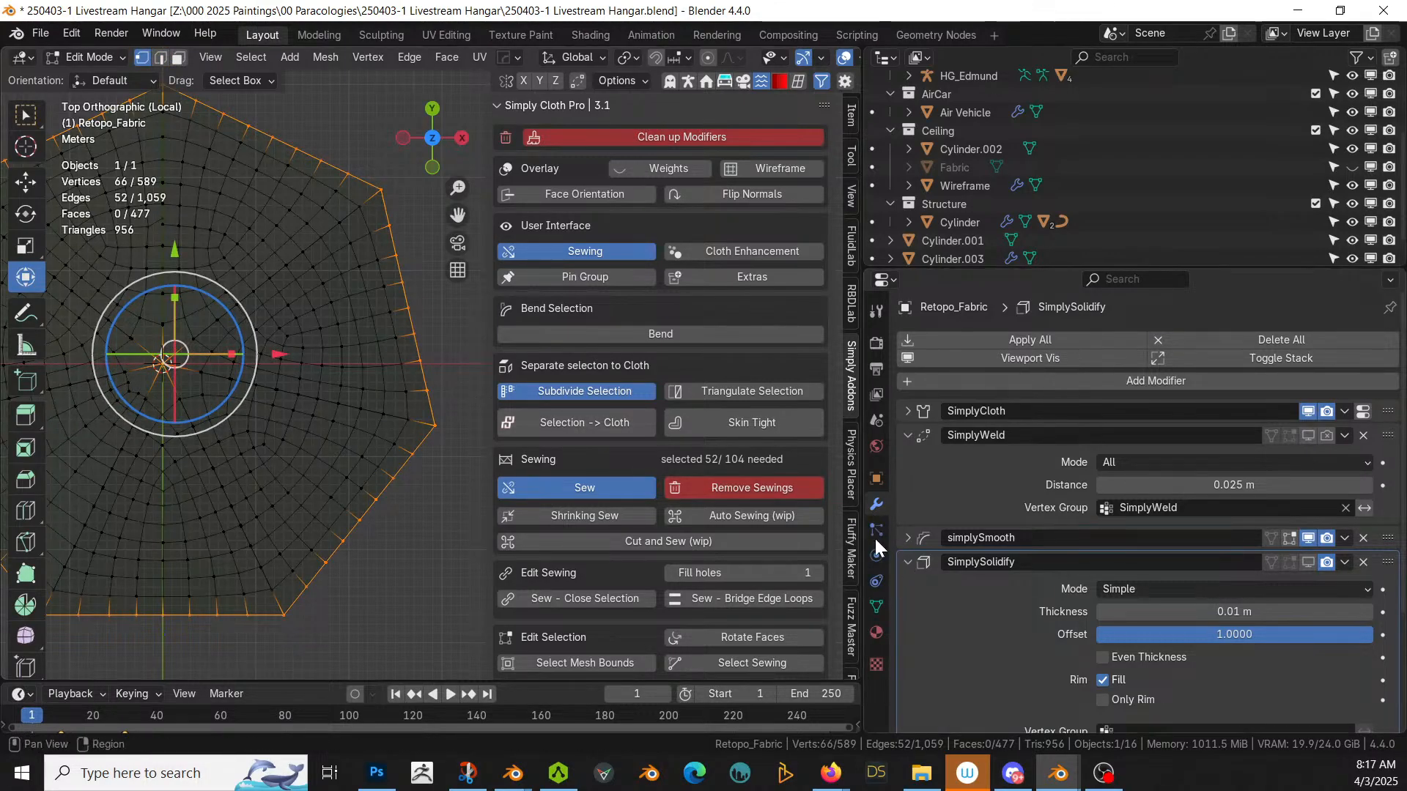
pyautogui.click(876, 606)
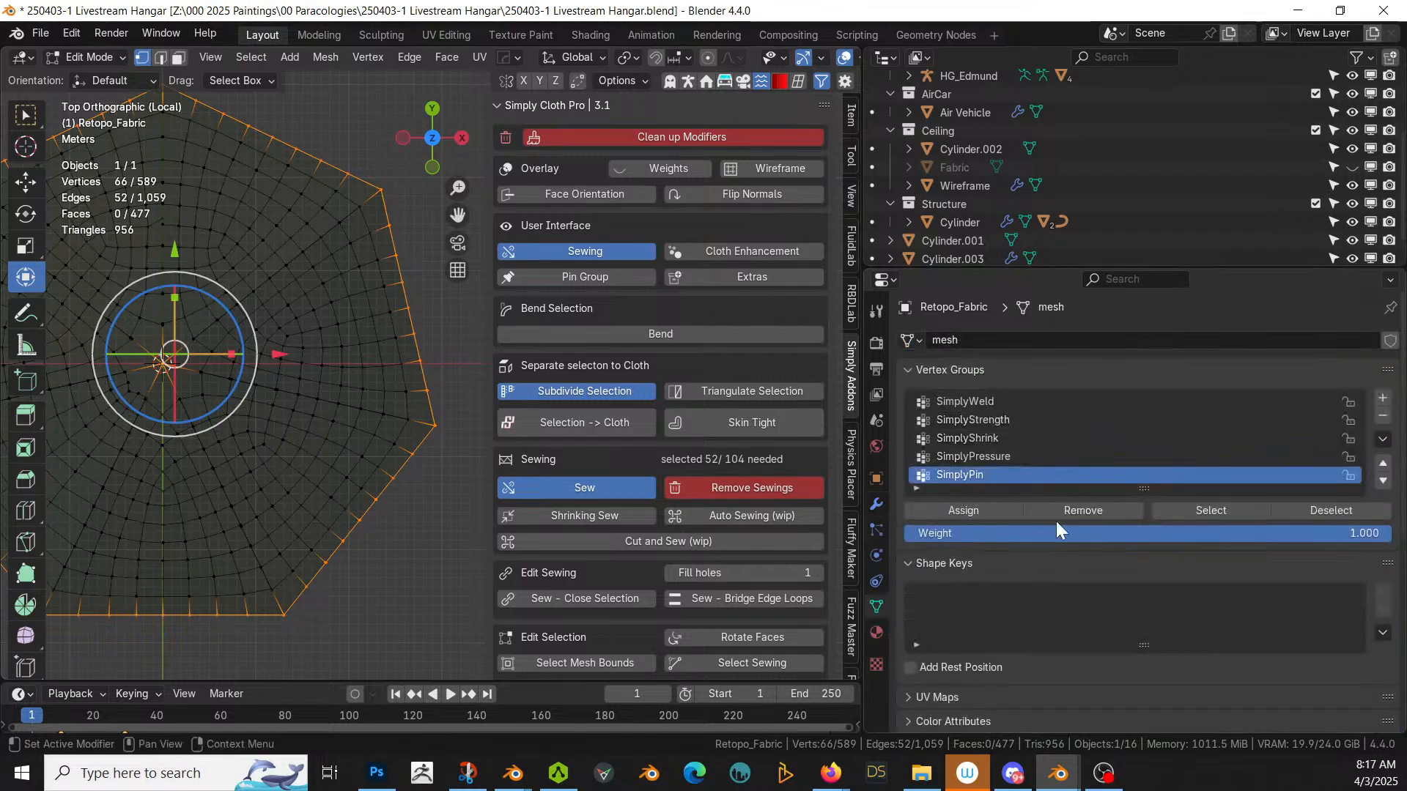
pyautogui.click(992, 515)
pyautogui.press('Tab')
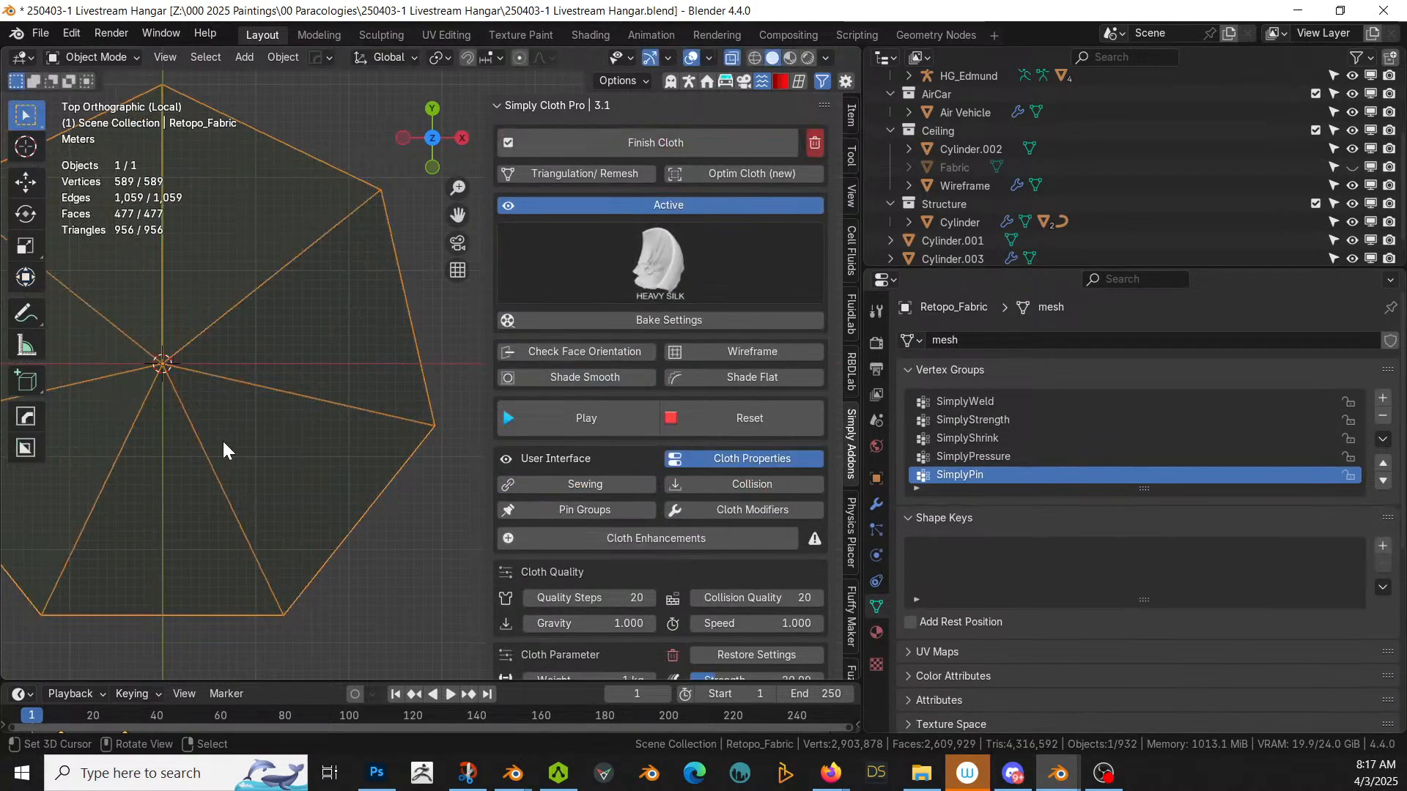
# Step: Return the fabric to solid display and set the cloth's Shrink parameter to -0.05
pyautogui.hotkey('alt', 'z')
pyautogui.keyDown('shift'); pyautogui.moveTo(283, 451); pyautogui.dragTo(389, 468, button='middle'); pyautogui.keyUp('shift')
pyautogui.scroll(-2, 668, 589)
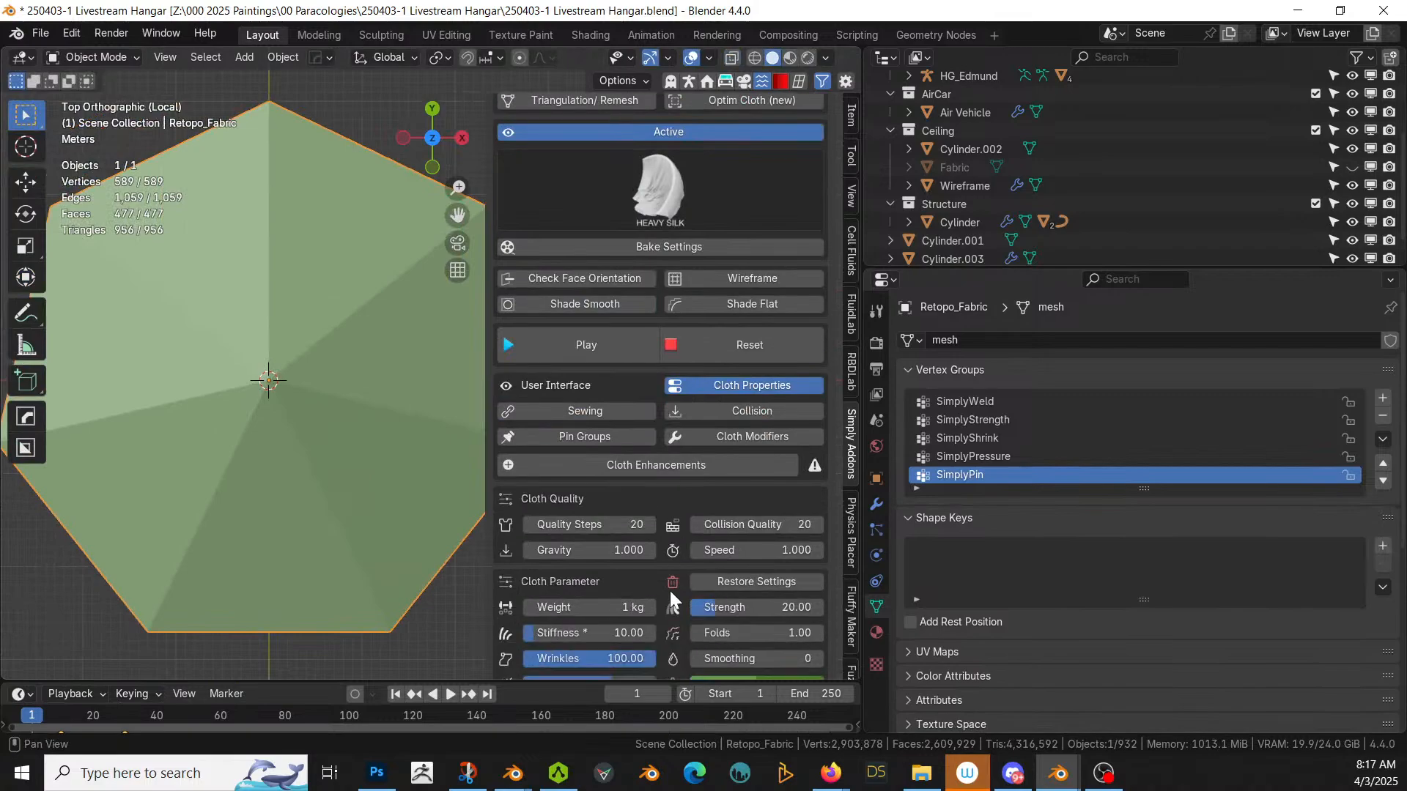
pyautogui.scroll(-3, 669, 590)
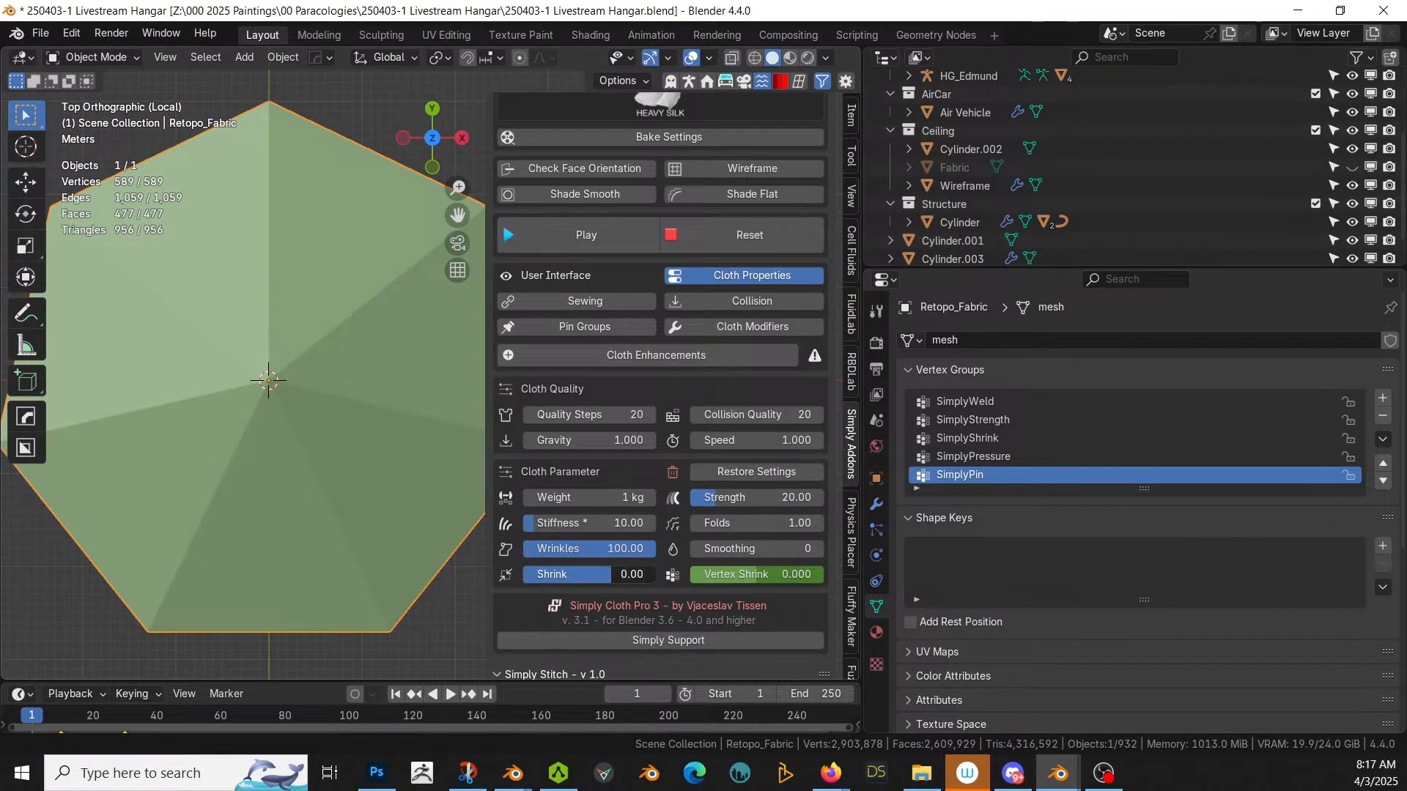
pyautogui.click(601, 574)
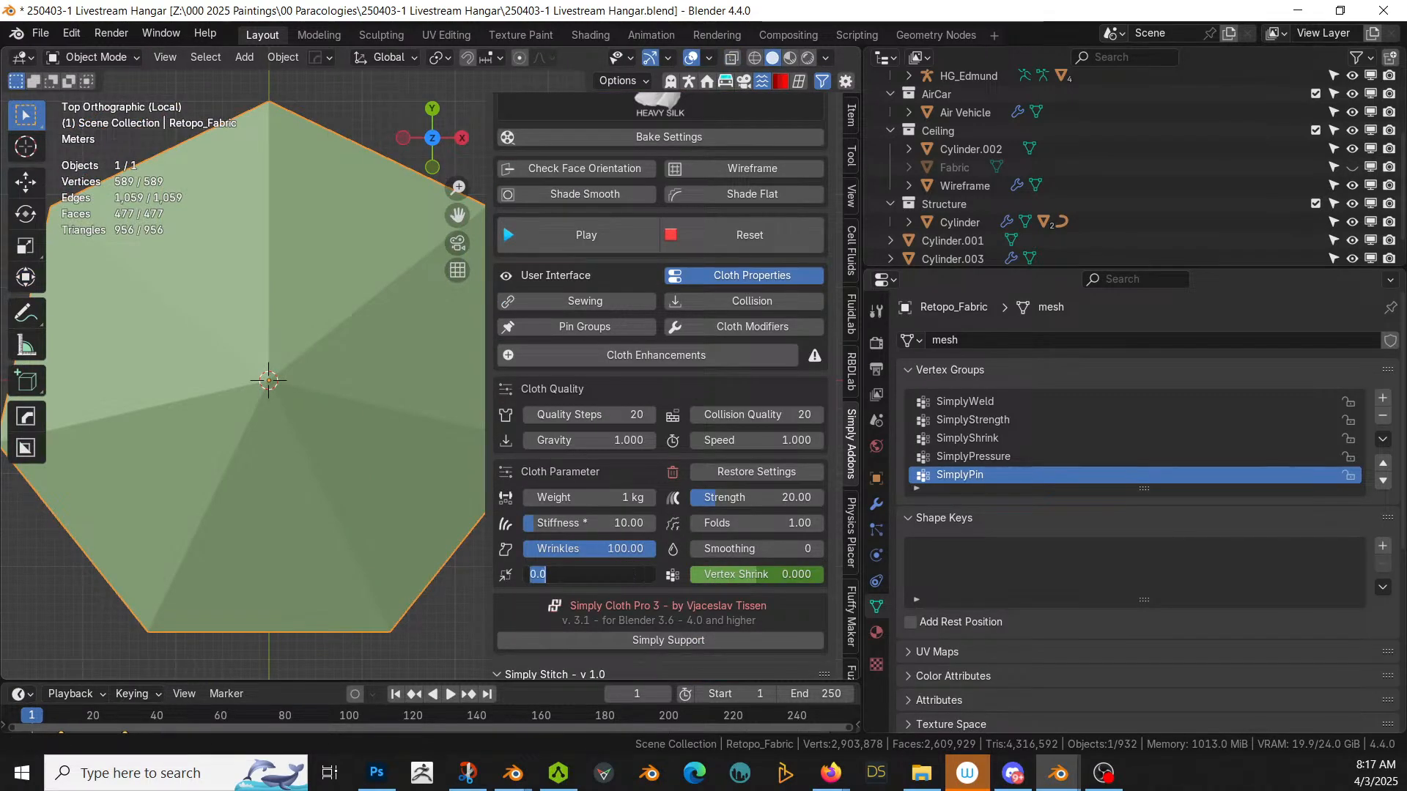
pyautogui.write('-.0')
pyautogui.press('Return')
# Step: Play the cloth simulation while viewing the fabric from the side, and rewind it to the first frame
pyautogui.moveTo(265, 383); pyautogui.dragTo(273, 214, button='middle')
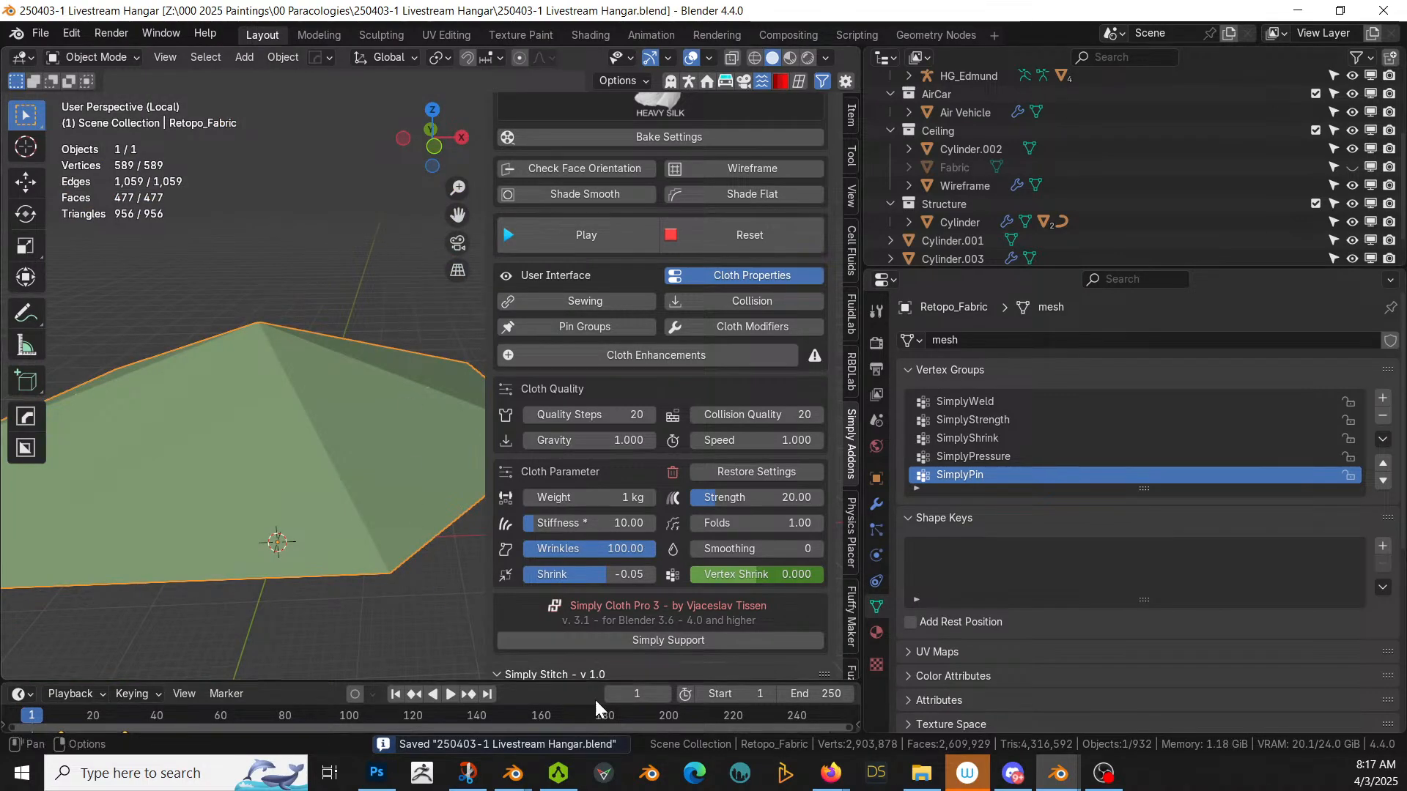
pyautogui.click(597, 233)
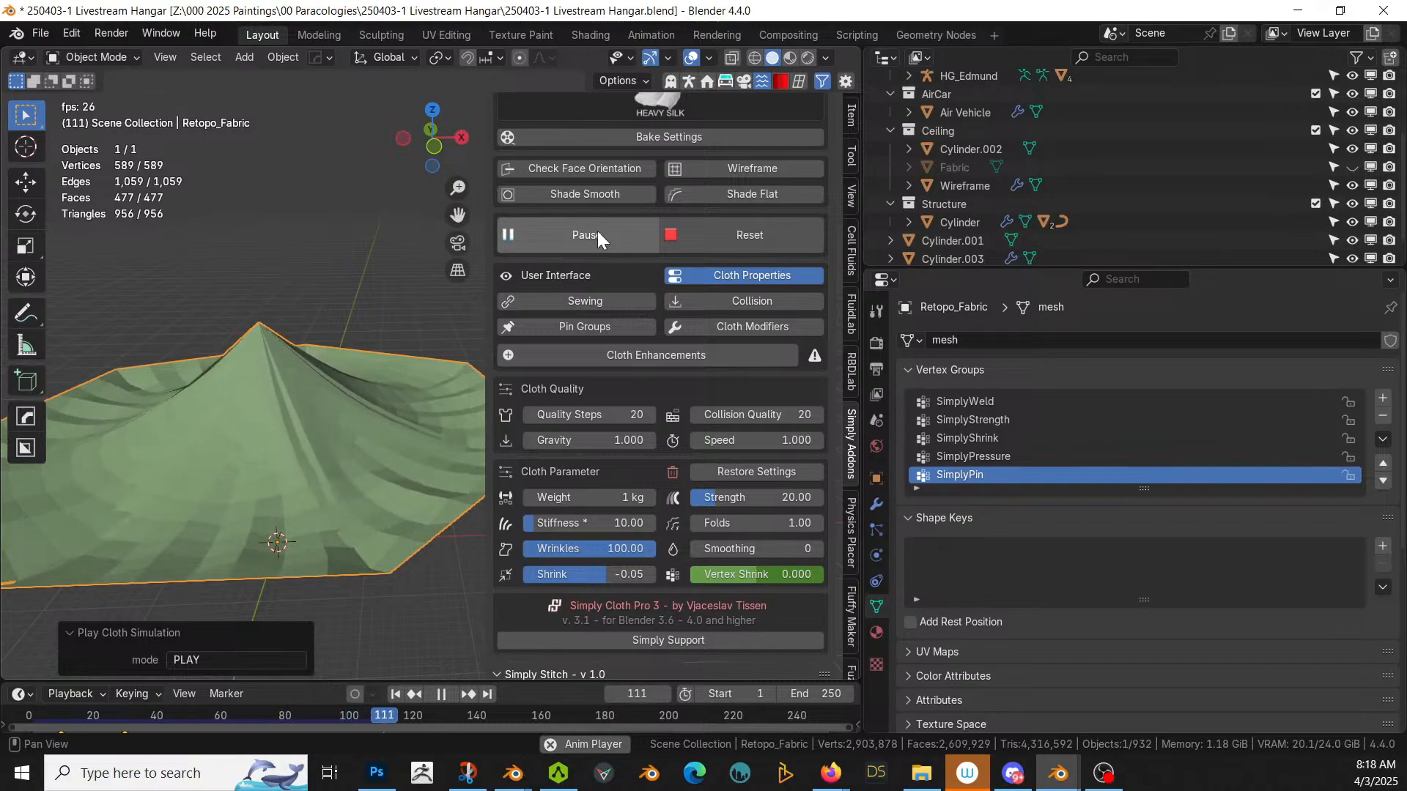
pyautogui.moveTo(411, 364); pyautogui.dragTo(271, 456, button='middle')
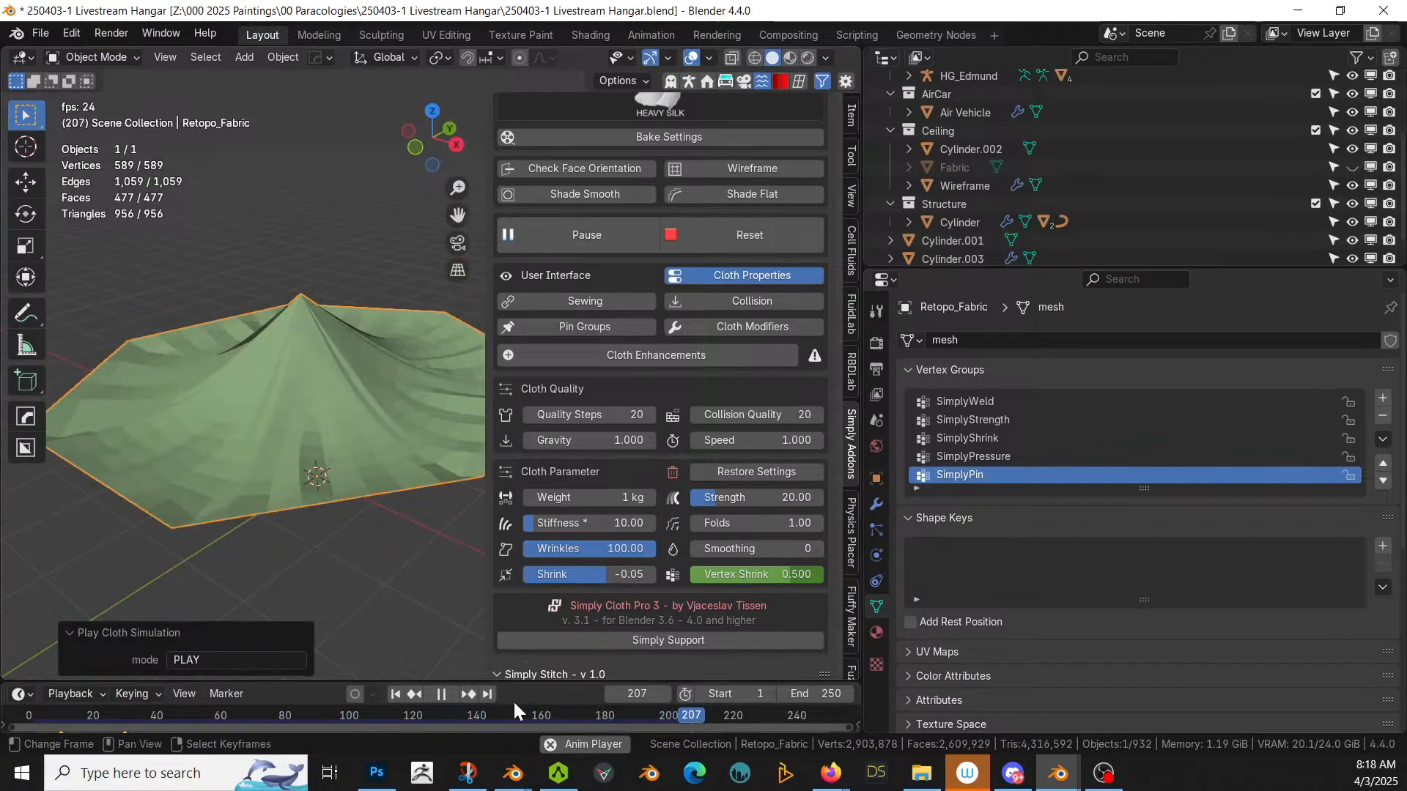
pyautogui.click(442, 694)
pyautogui.click(396, 693)
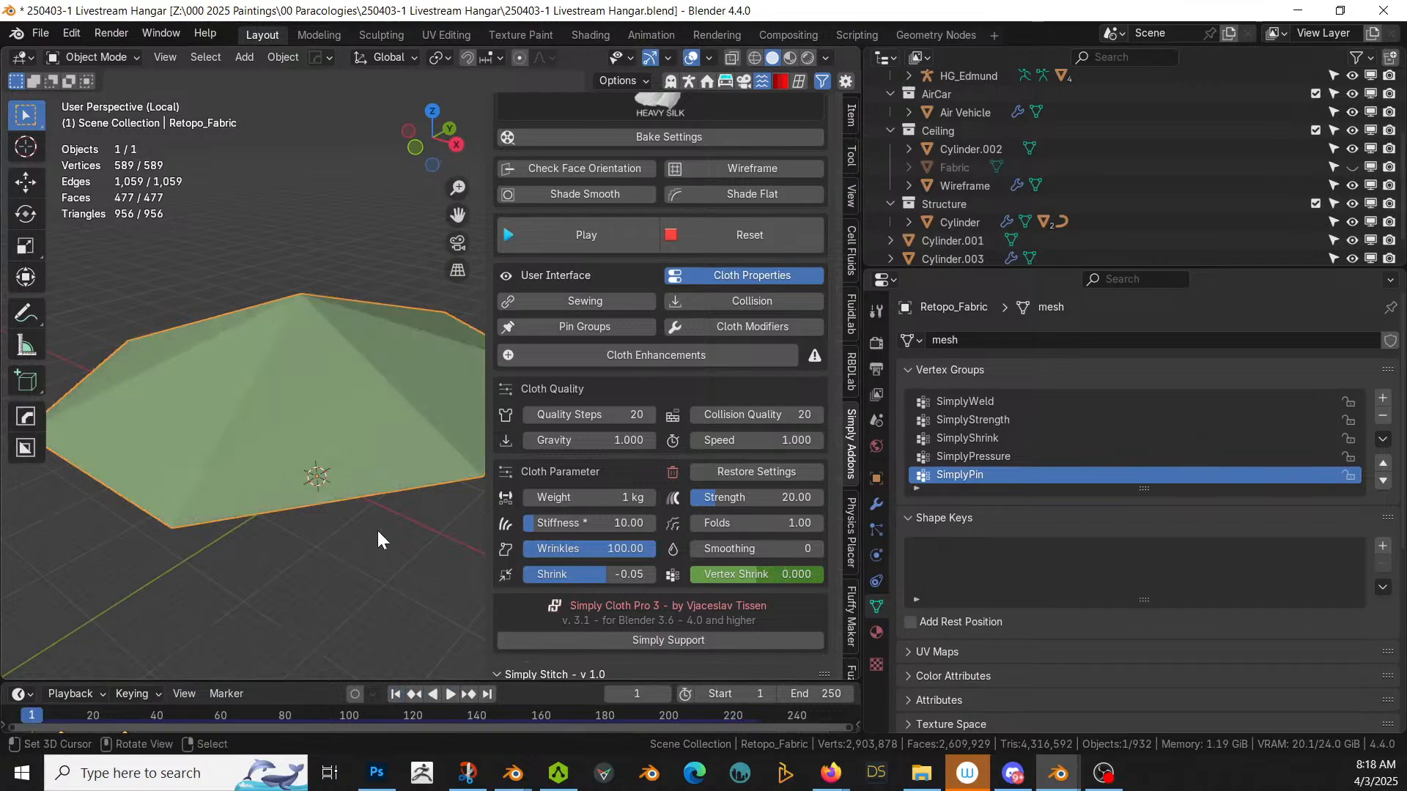
# Step: Select all the ridge edge loops of the fabric mesh running from its peak to the outer corners
pyautogui.press('Tab')
pyautogui.press('2')
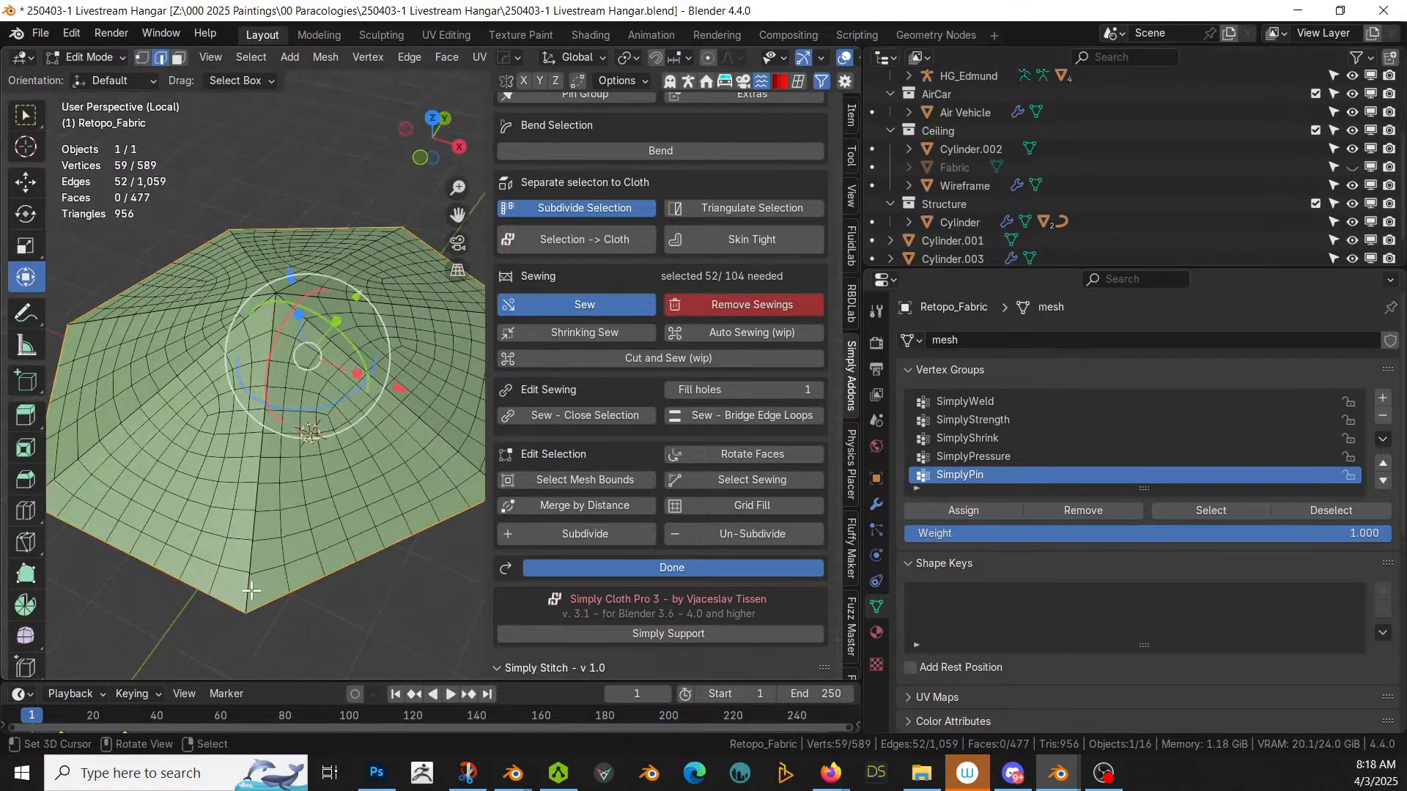
pyautogui.keyDown('alt'); pyautogui.click(246, 590); pyautogui.keyUp('alt')
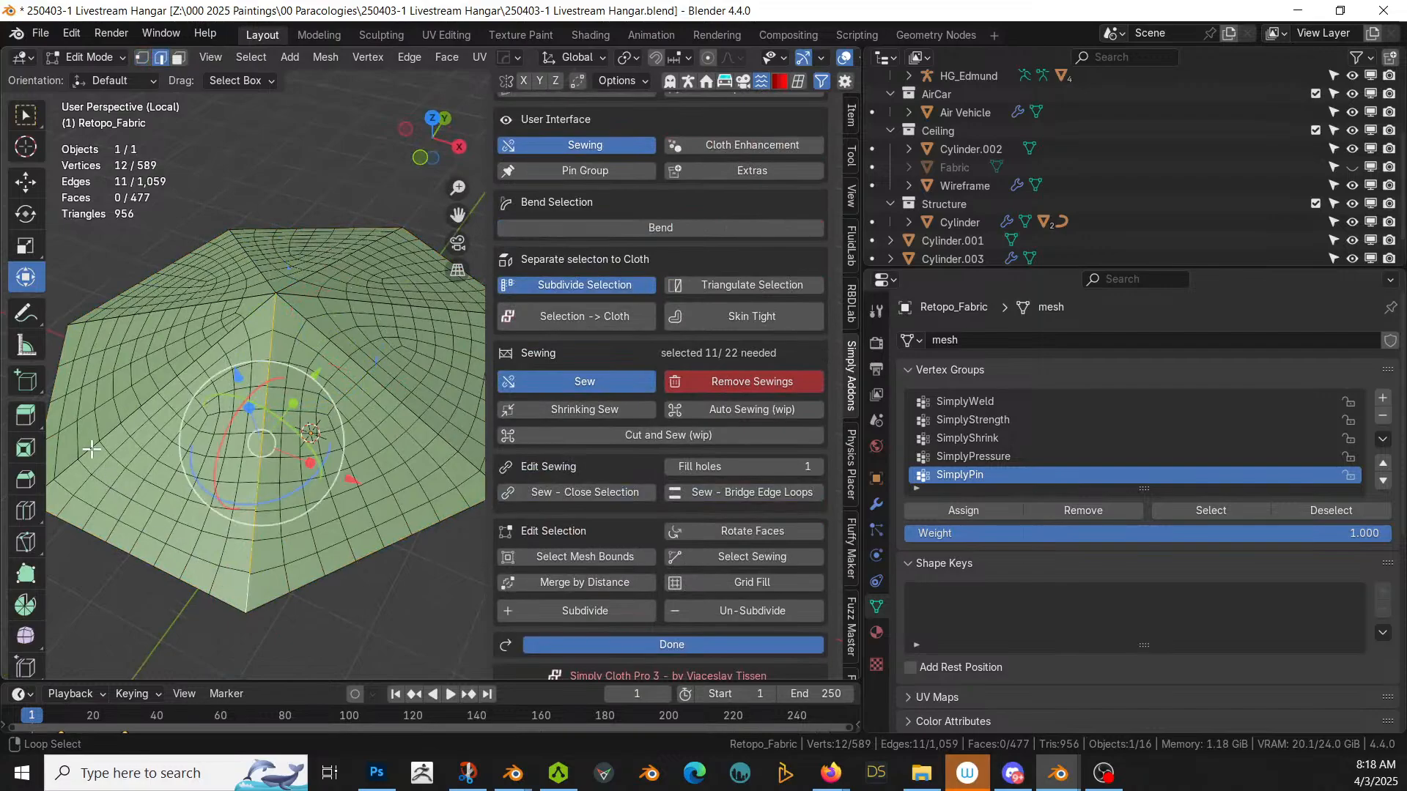
pyautogui.keyDown('alt'); pyautogui.keyDown('shift'); pyautogui.click(90, 450); pyautogui.keyUp('shift'); pyautogui.keyUp('alt')
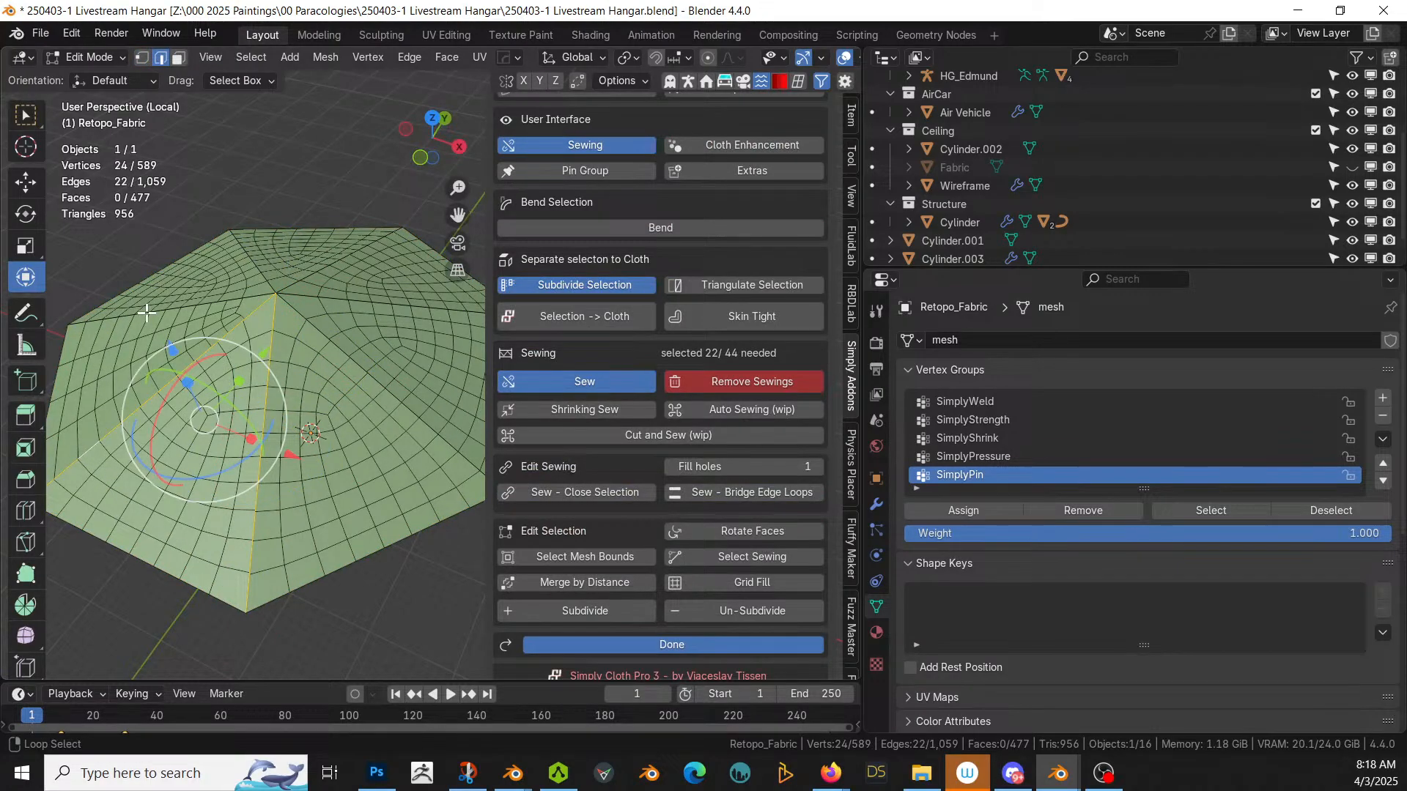
pyautogui.keyDown('alt'); pyautogui.keyDown('shift'); pyautogui.click(156, 310); pyautogui.keyUp('shift'); pyautogui.keyUp('alt')
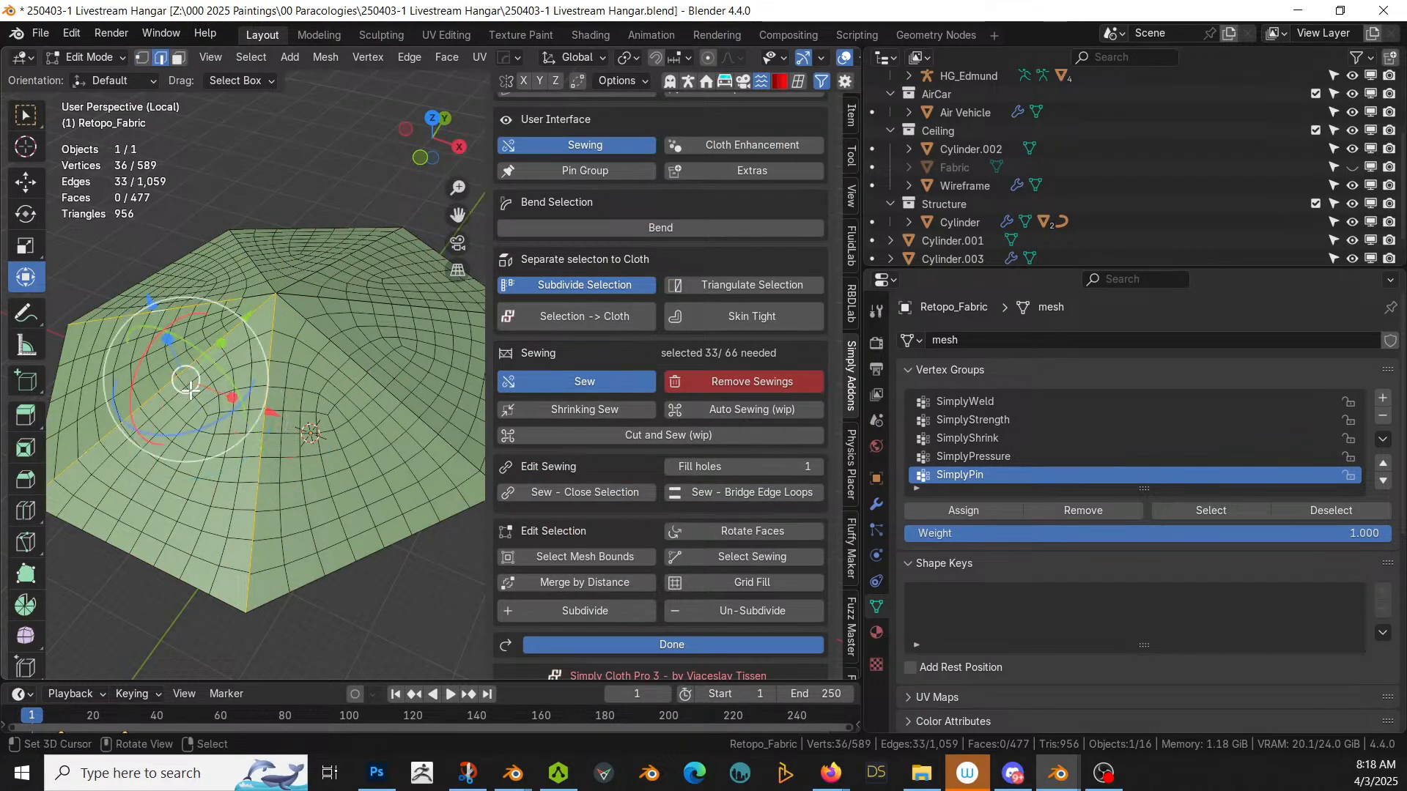
pyautogui.moveTo(156, 315); pyautogui.dragTo(154, 508, button='middle')
pyautogui.keyDown('alt'); pyautogui.keyDown('shift'); pyautogui.click(333, 311); pyautogui.keyUp('shift'); pyautogui.keyUp('alt')
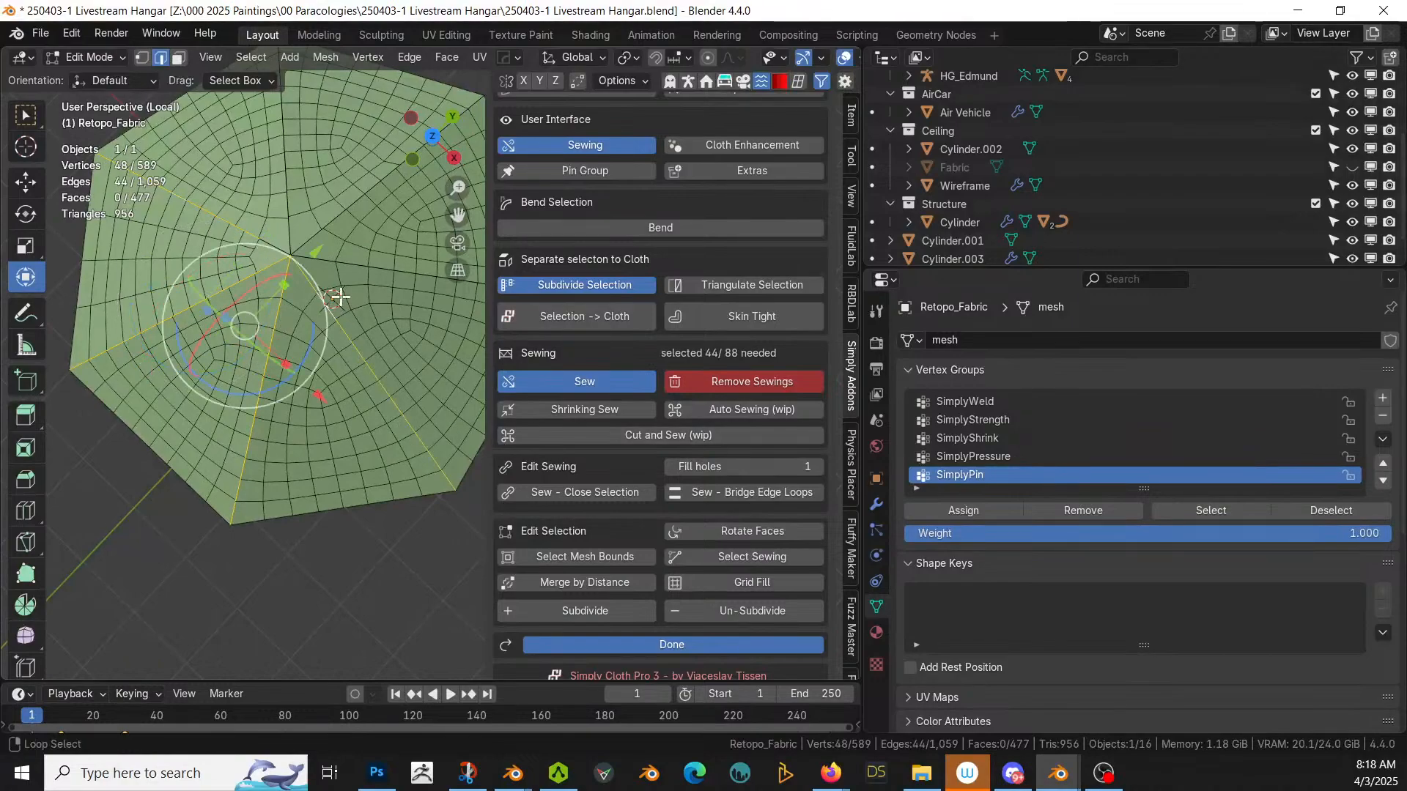
pyautogui.keyDown('alt'); pyautogui.keyDown('shift'); pyautogui.click(334, 260); pyautogui.keyUp('shift'); pyautogui.keyUp('alt')
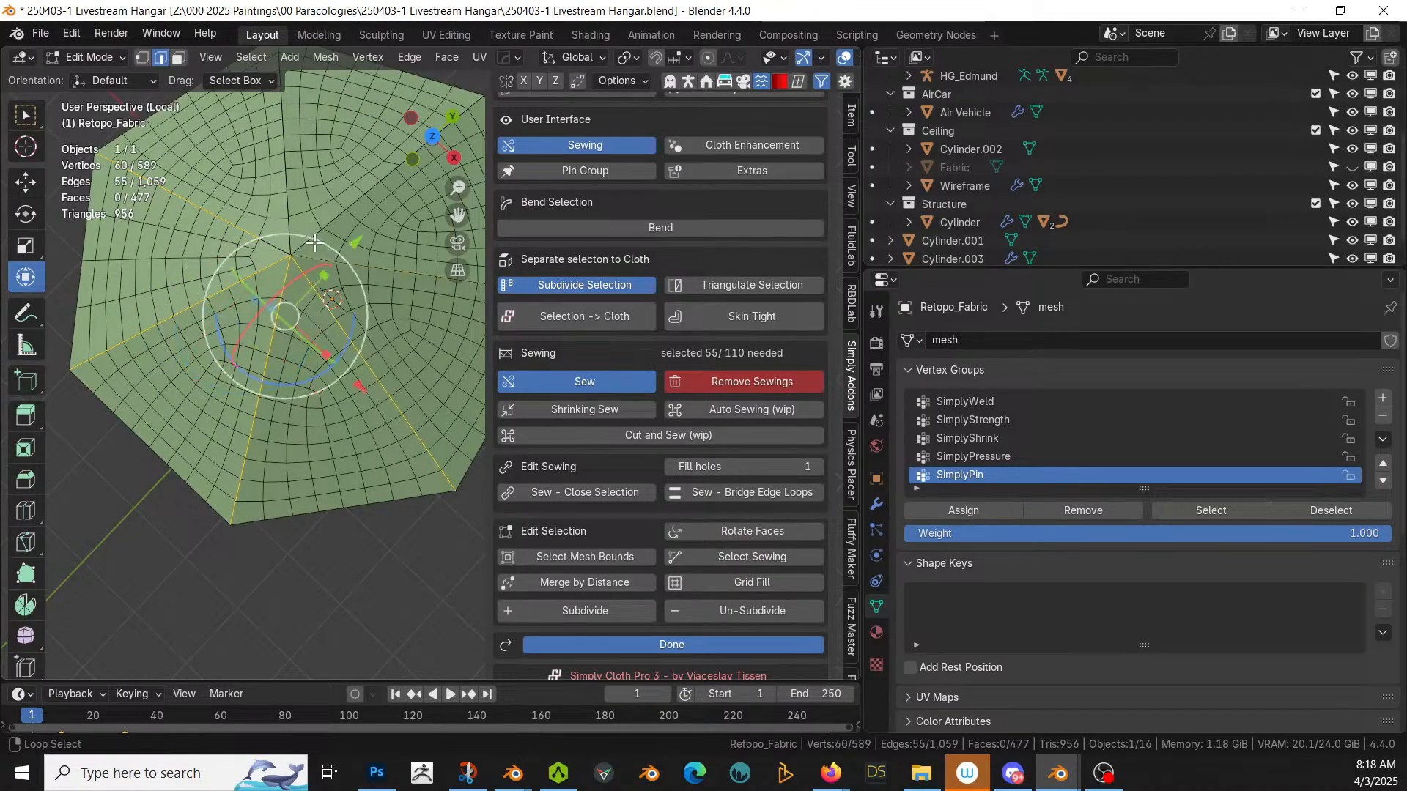
pyautogui.keyDown('alt'); pyautogui.keyDown('shift'); pyautogui.click(339, 220); pyautogui.keyUp('shift'); pyautogui.keyUp('alt')
pyautogui.keyDown('alt'); pyautogui.keyDown('shift'); pyautogui.click(287, 196); pyautogui.keyUp('shift'); pyautogui.keyUp('alt')
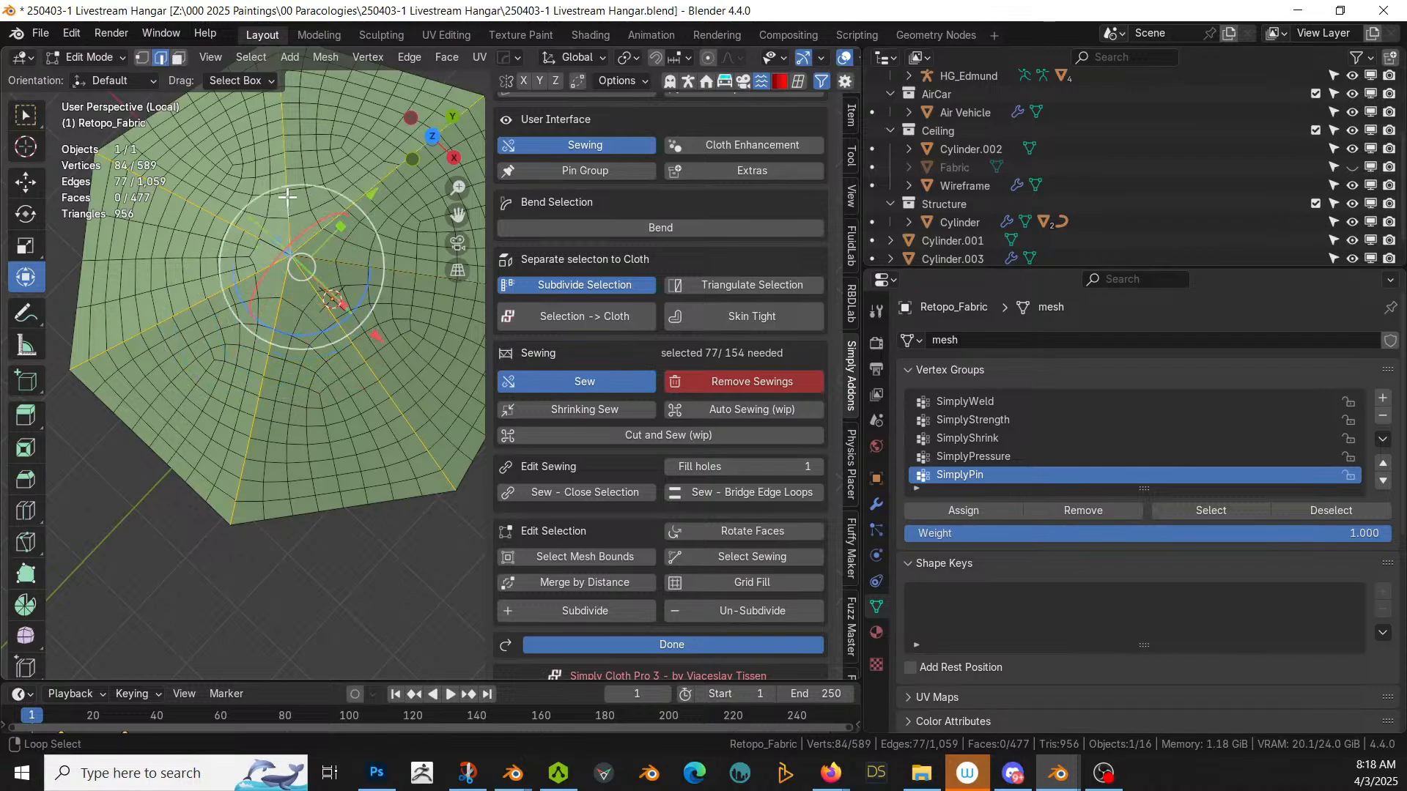
pyautogui.keyDown('alt'); pyautogui.keyDown('shift'); pyautogui.click(266, 249); pyautogui.keyUp('shift'); pyautogui.keyUp('alt')
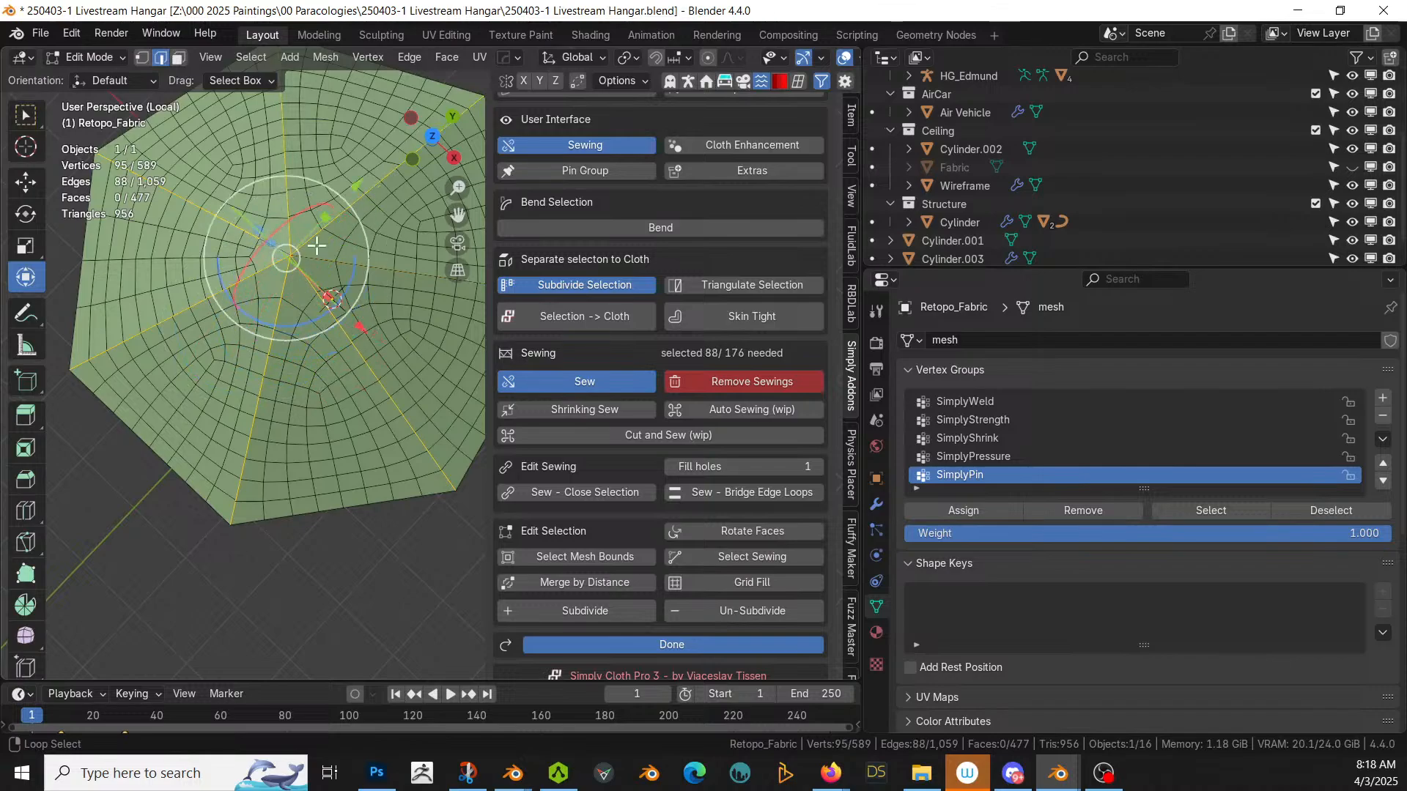
# Step: Rip the fabric mesh along the selected ridge edges without moving them, and test it by playing the cloth simulation
pyautogui.press('v')
pyautogui.click(332, 307)
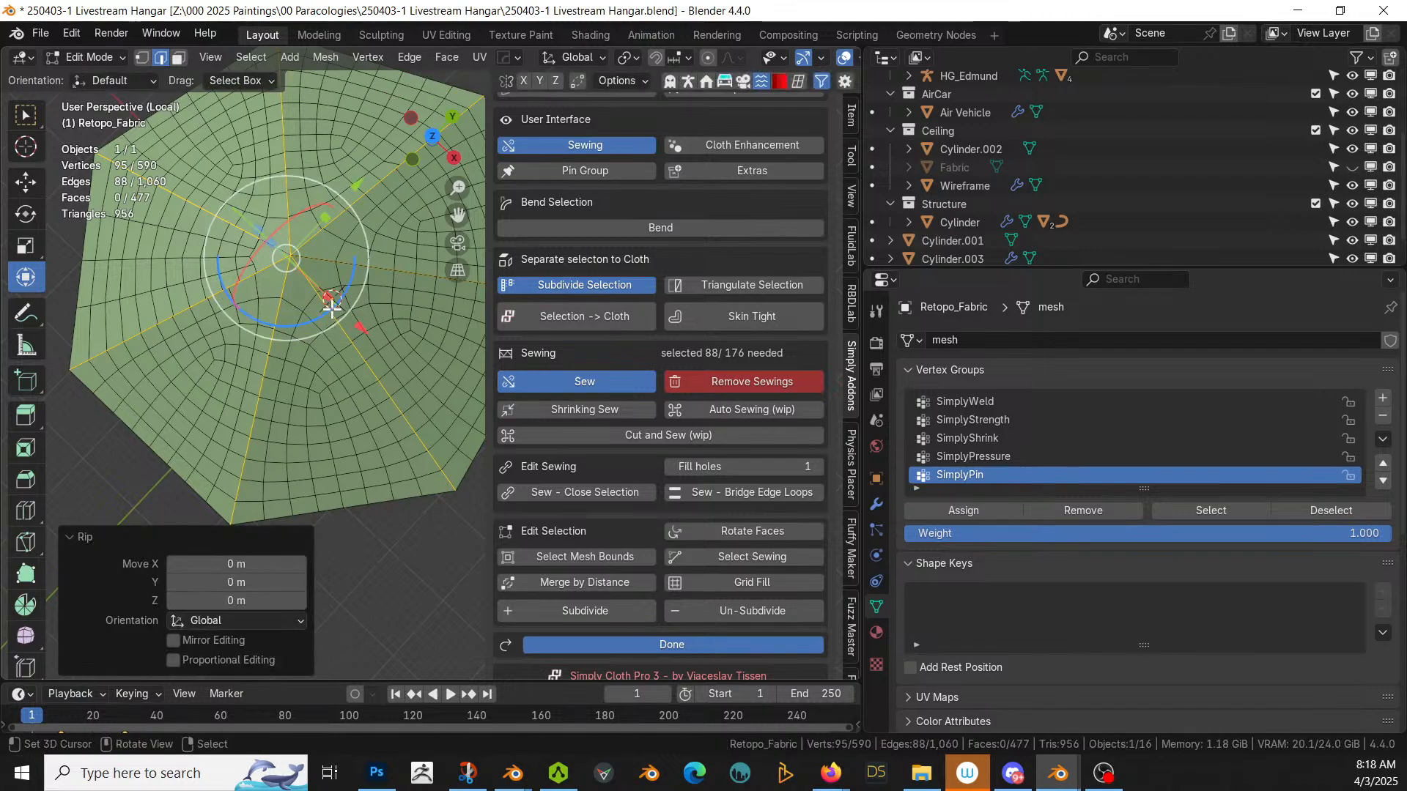
pyautogui.press('Tab')
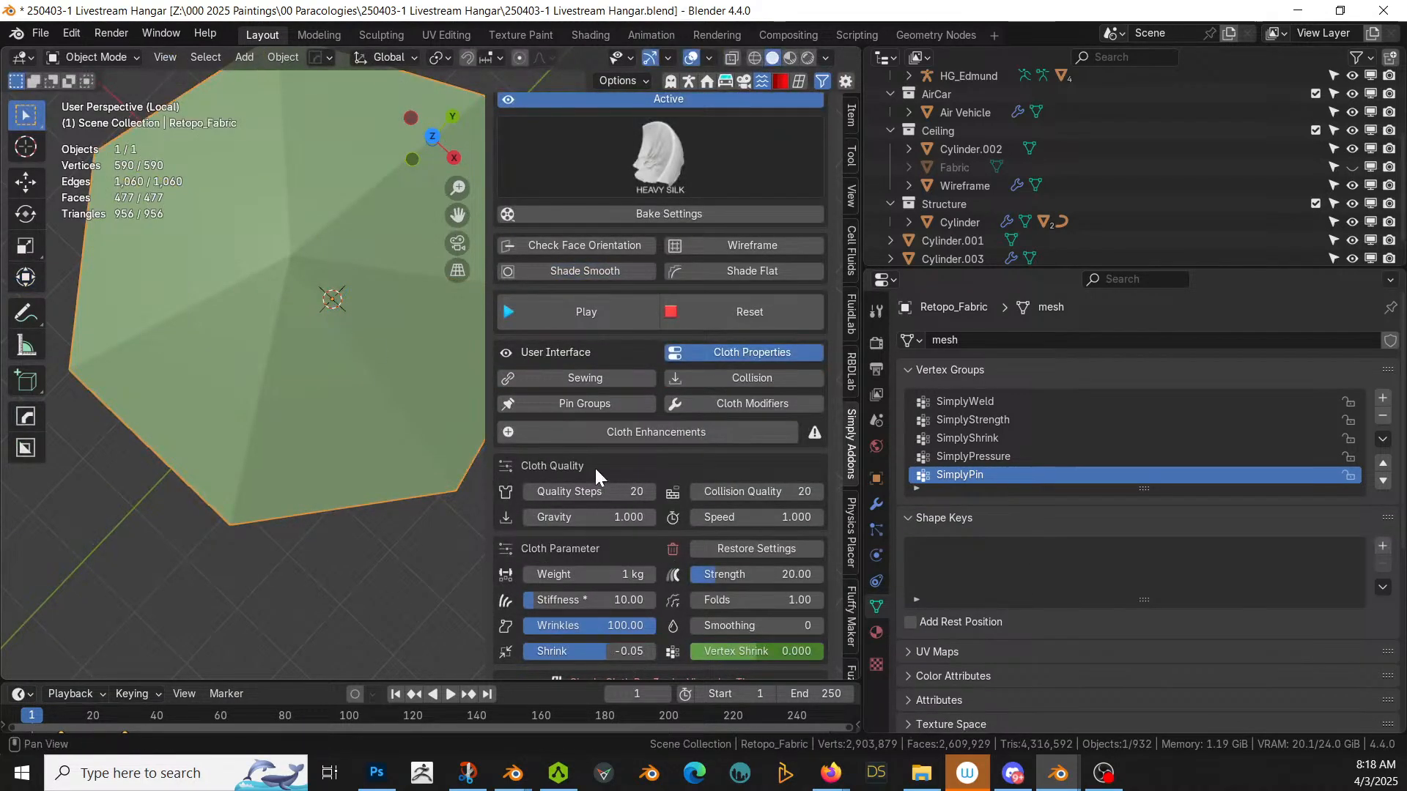
pyautogui.click(601, 309)
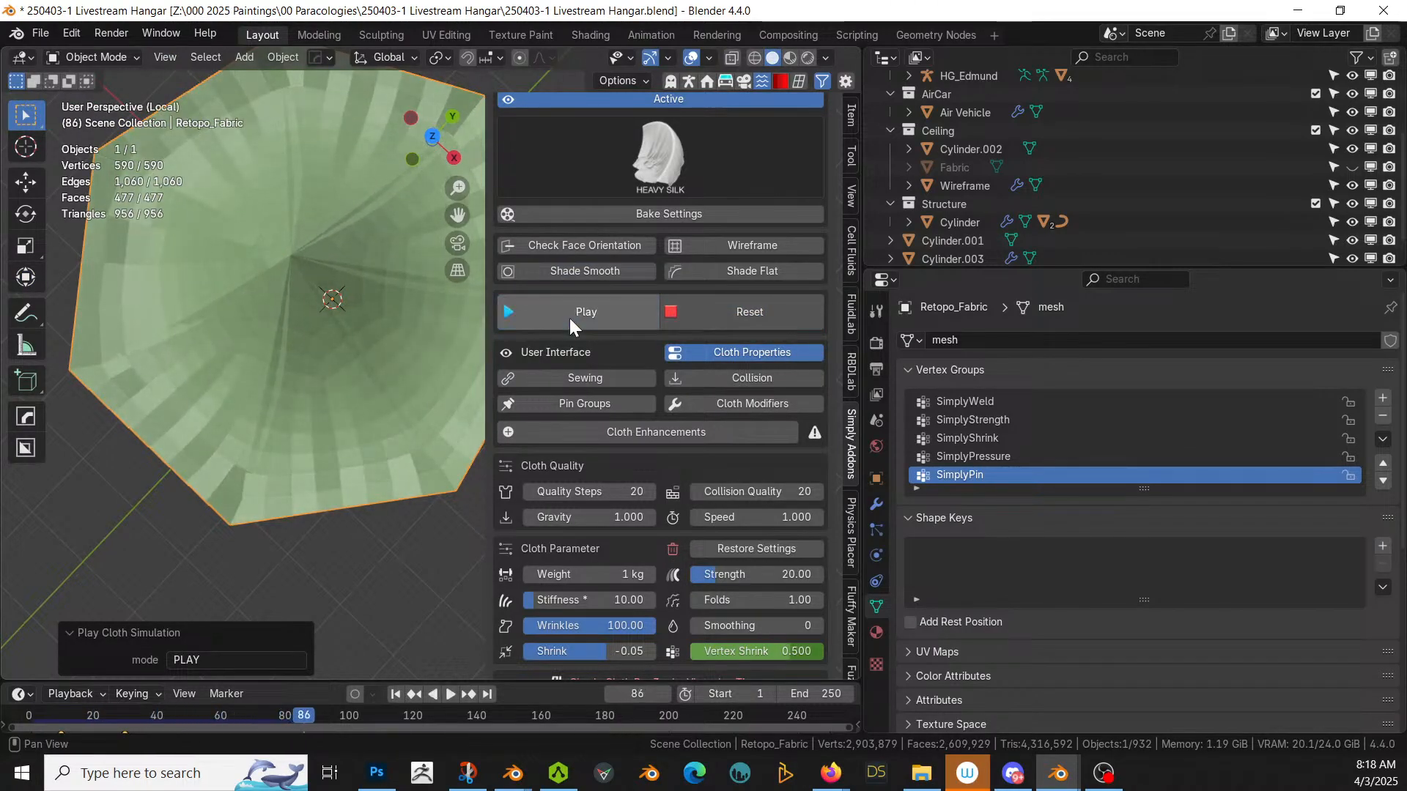
pyautogui.click(569, 318)
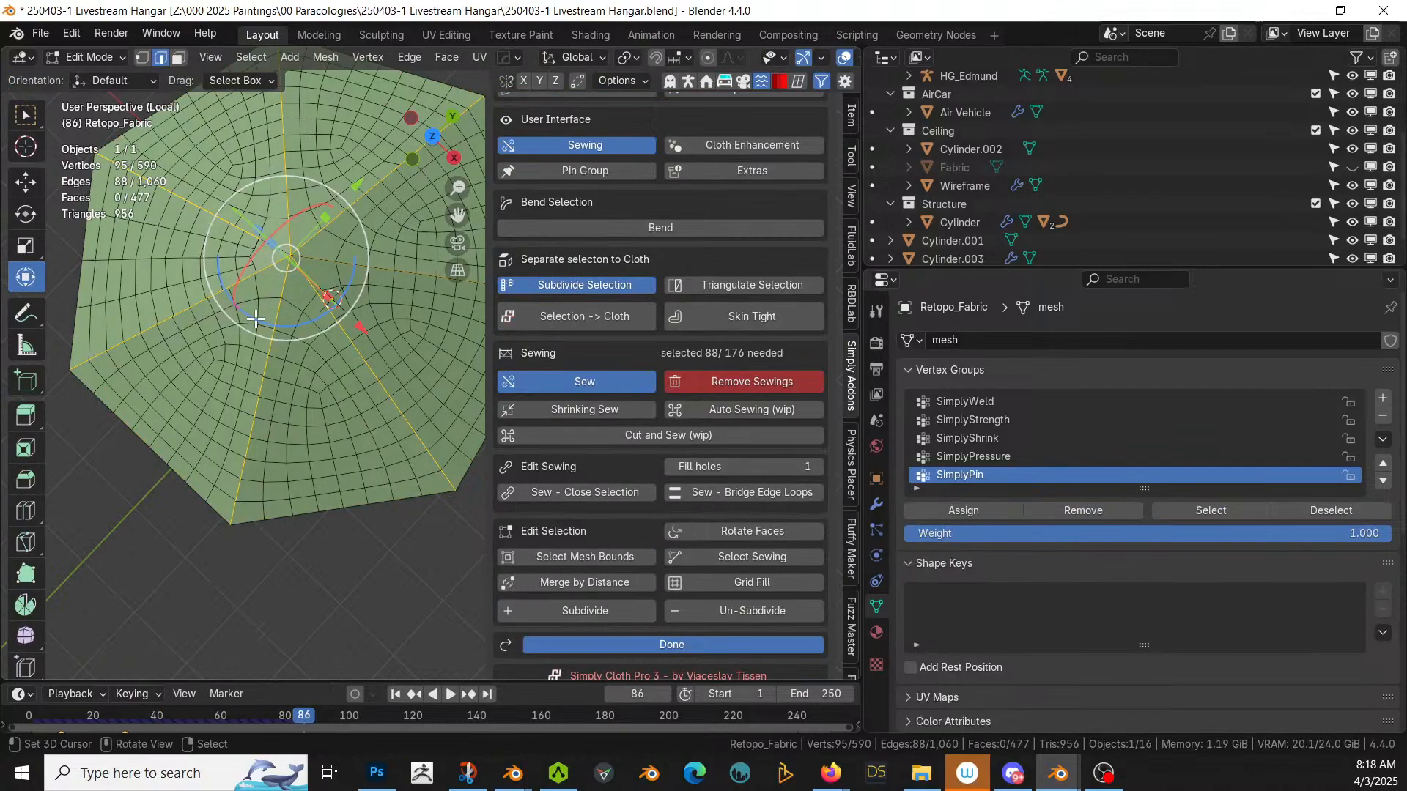
# Step: Delete the fabric's SimplyWeld modifier and test the simulation playback in Edit Mode, returning to the first frame
pyautogui.click(877, 504)
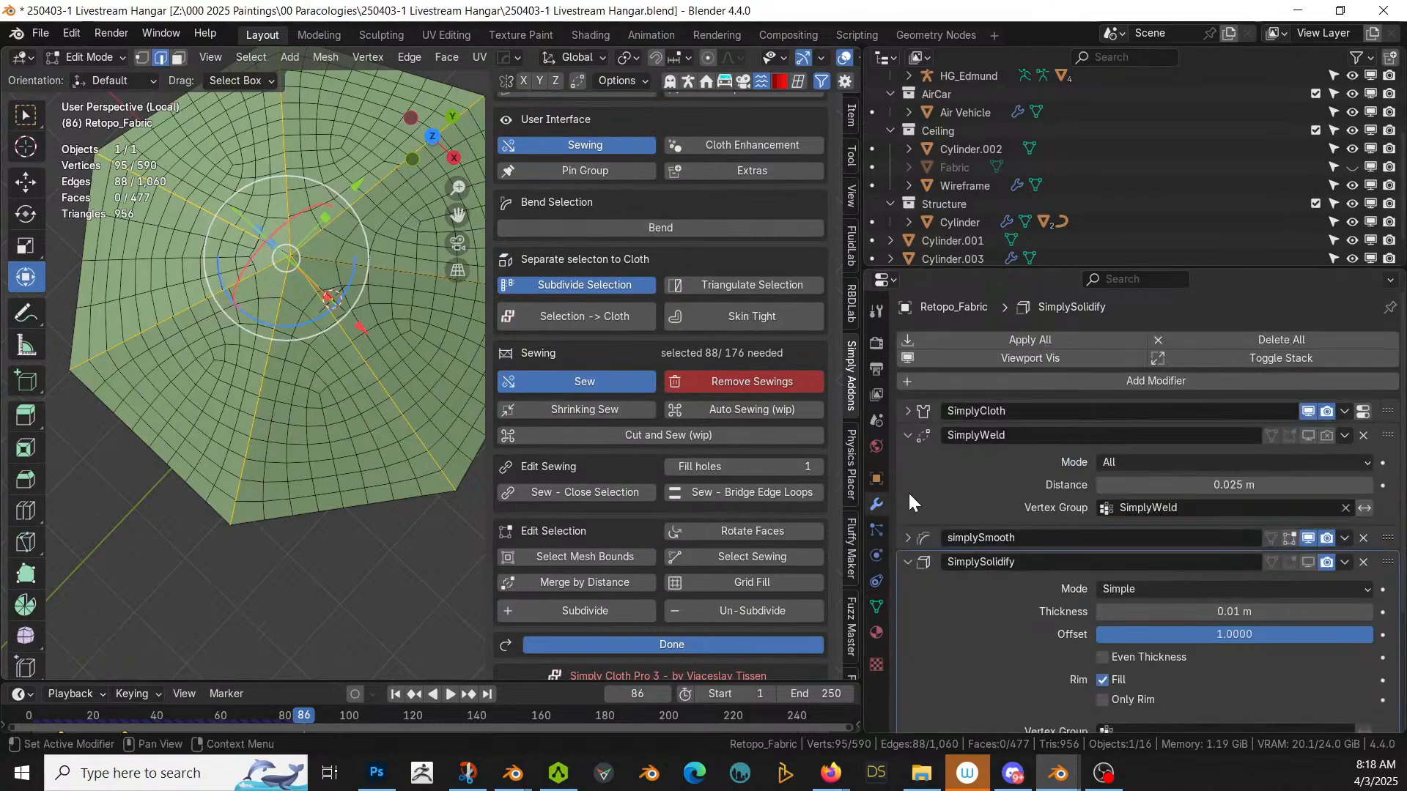
pyautogui.click(1364, 435)
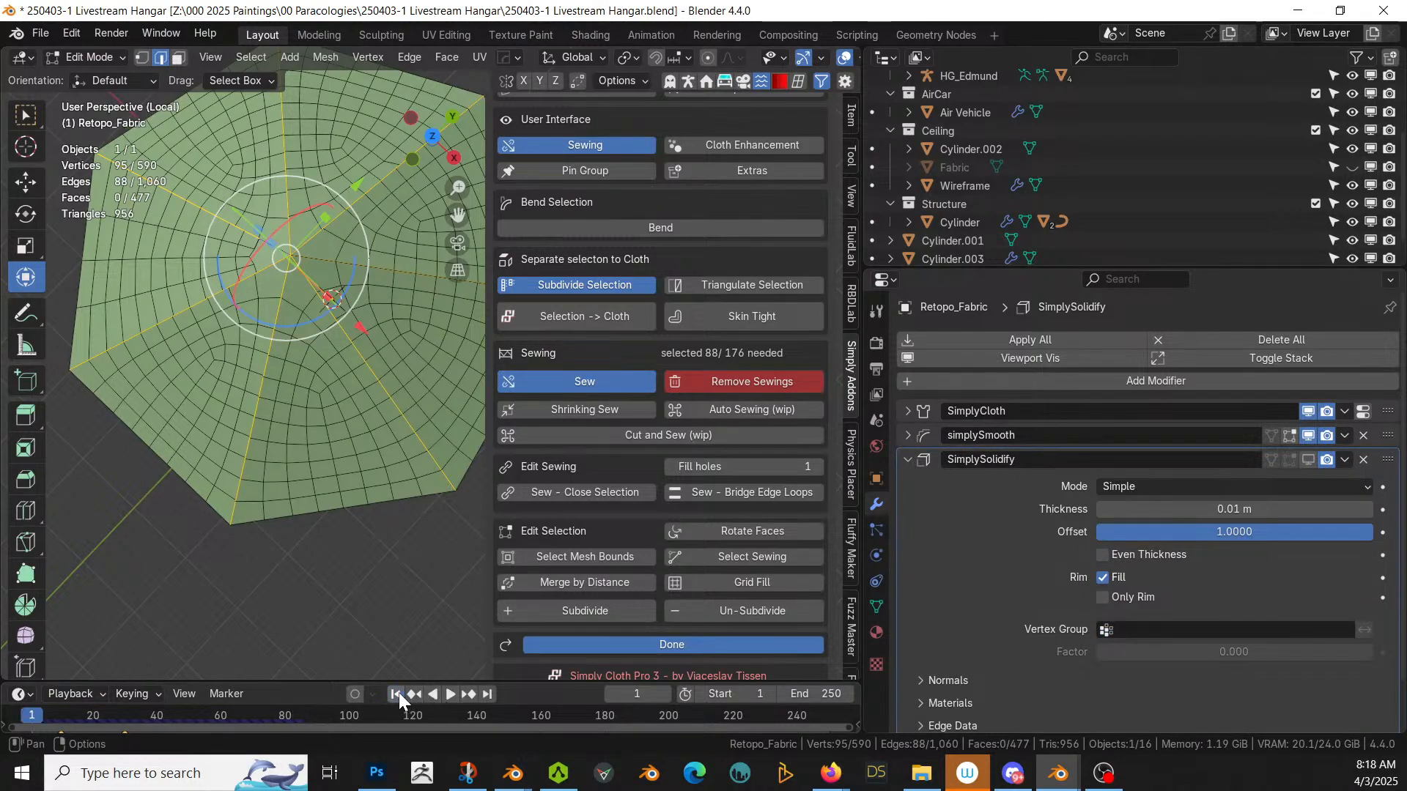
pyautogui.click(450, 694)
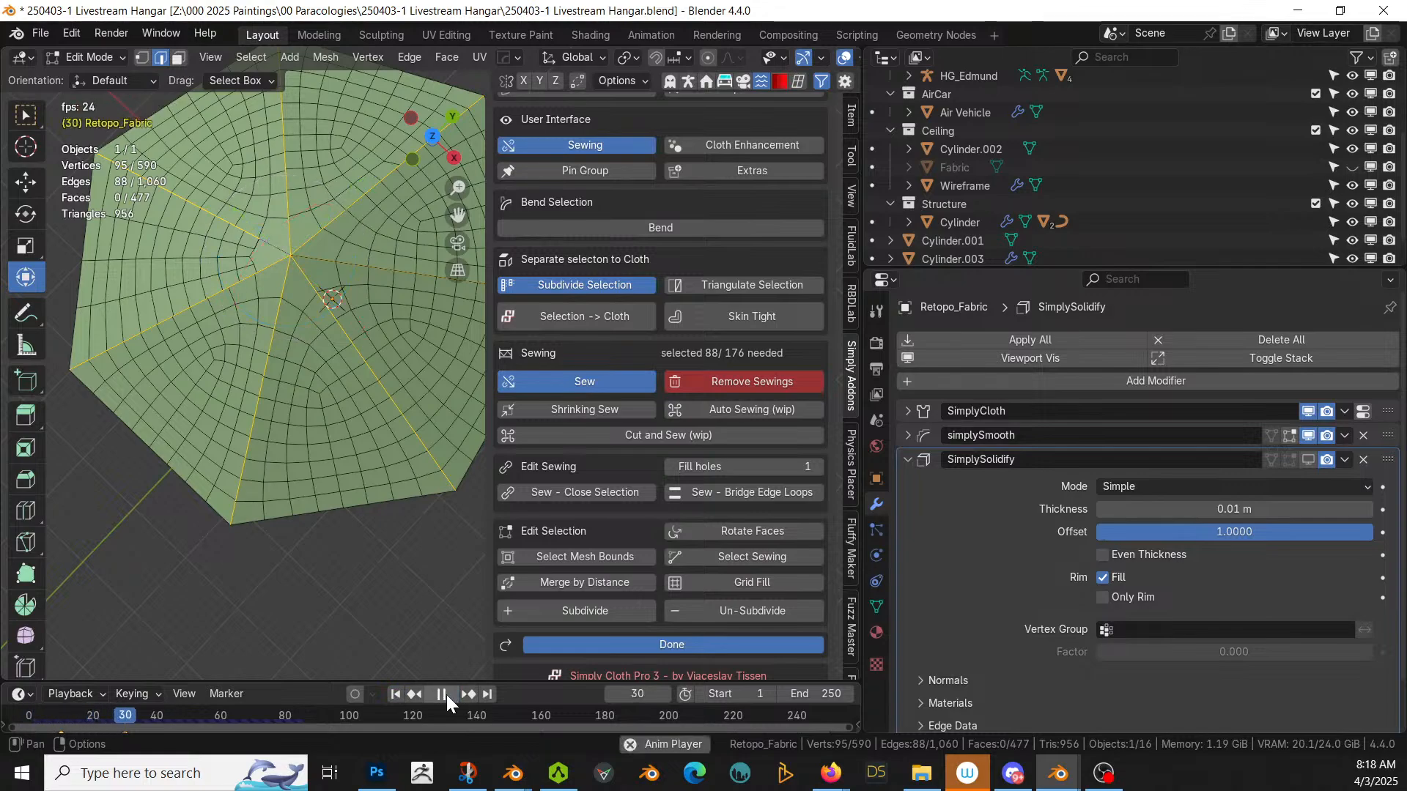
pyautogui.click(444, 693)
pyautogui.click(396, 695)
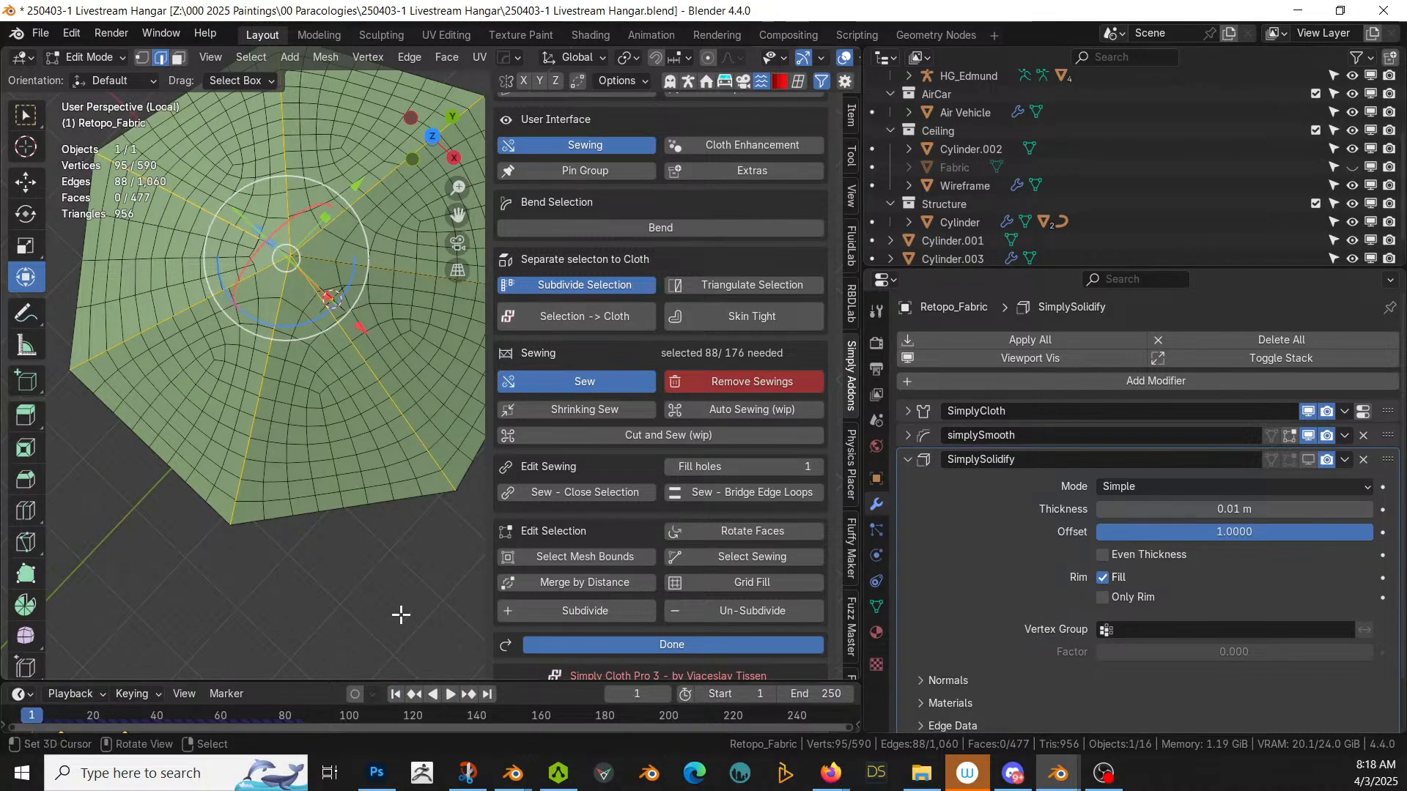
# Step: Play the cloth simulation in Object Mode to check the ripped ridges, and rewind it to the first frame
pyautogui.press('Tab')
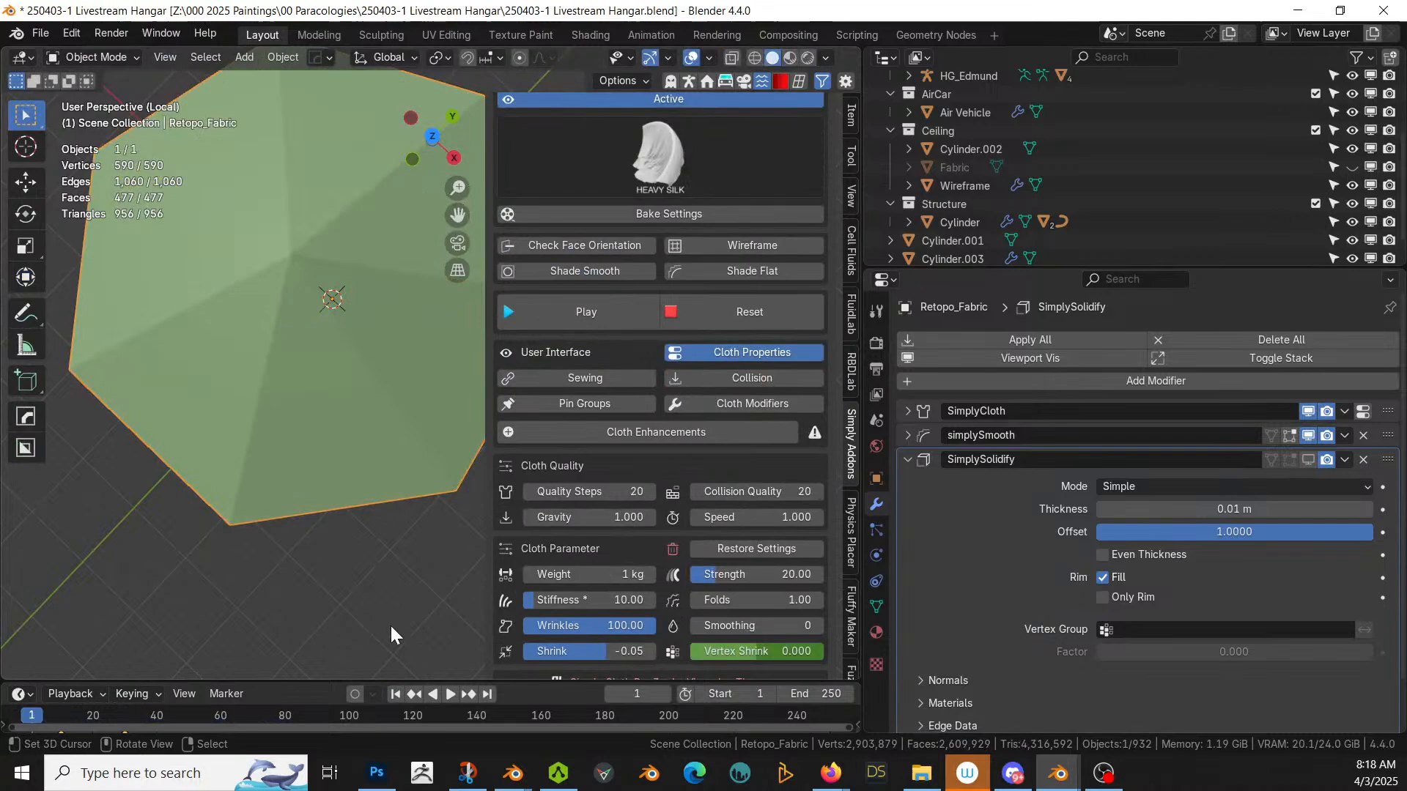
pyautogui.click(456, 693)
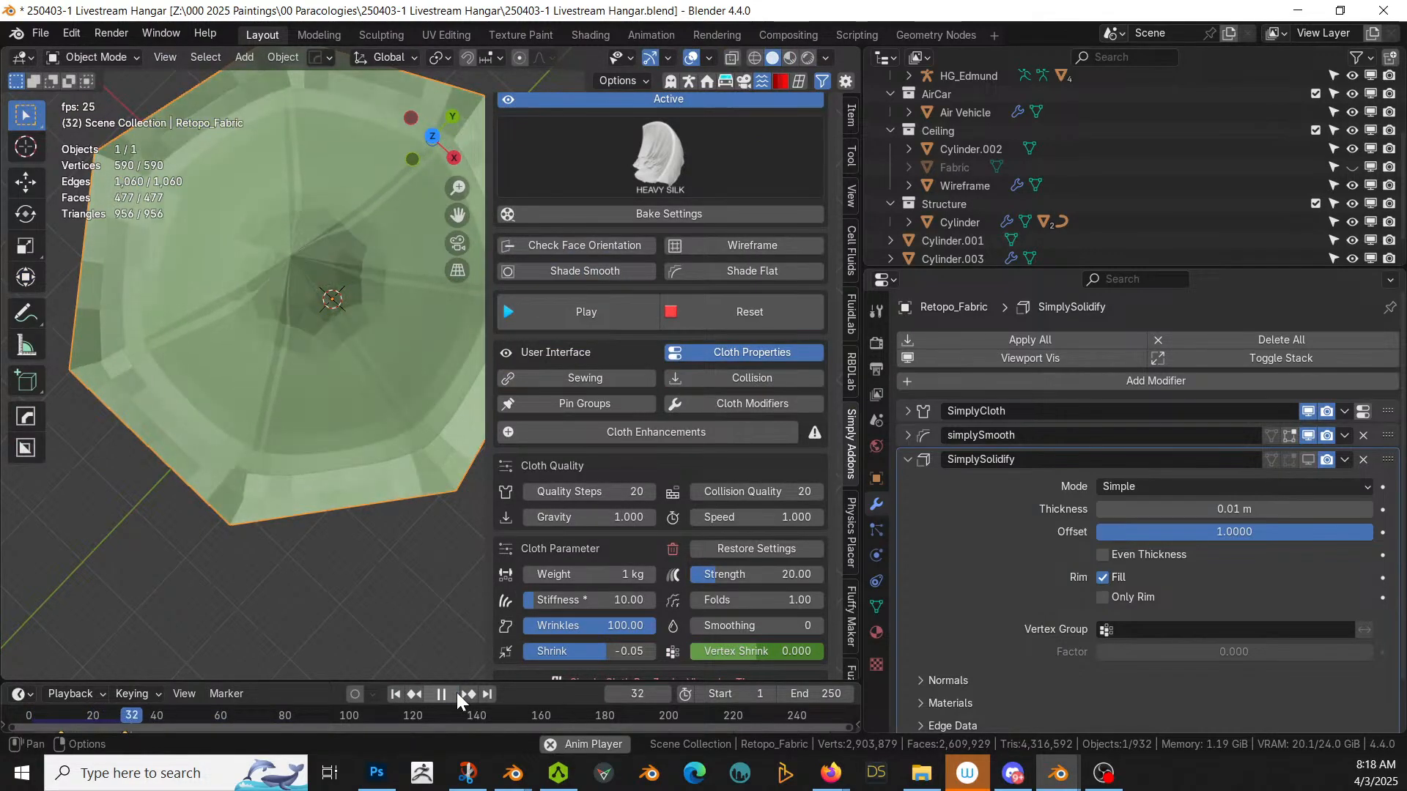
pyautogui.click(449, 692)
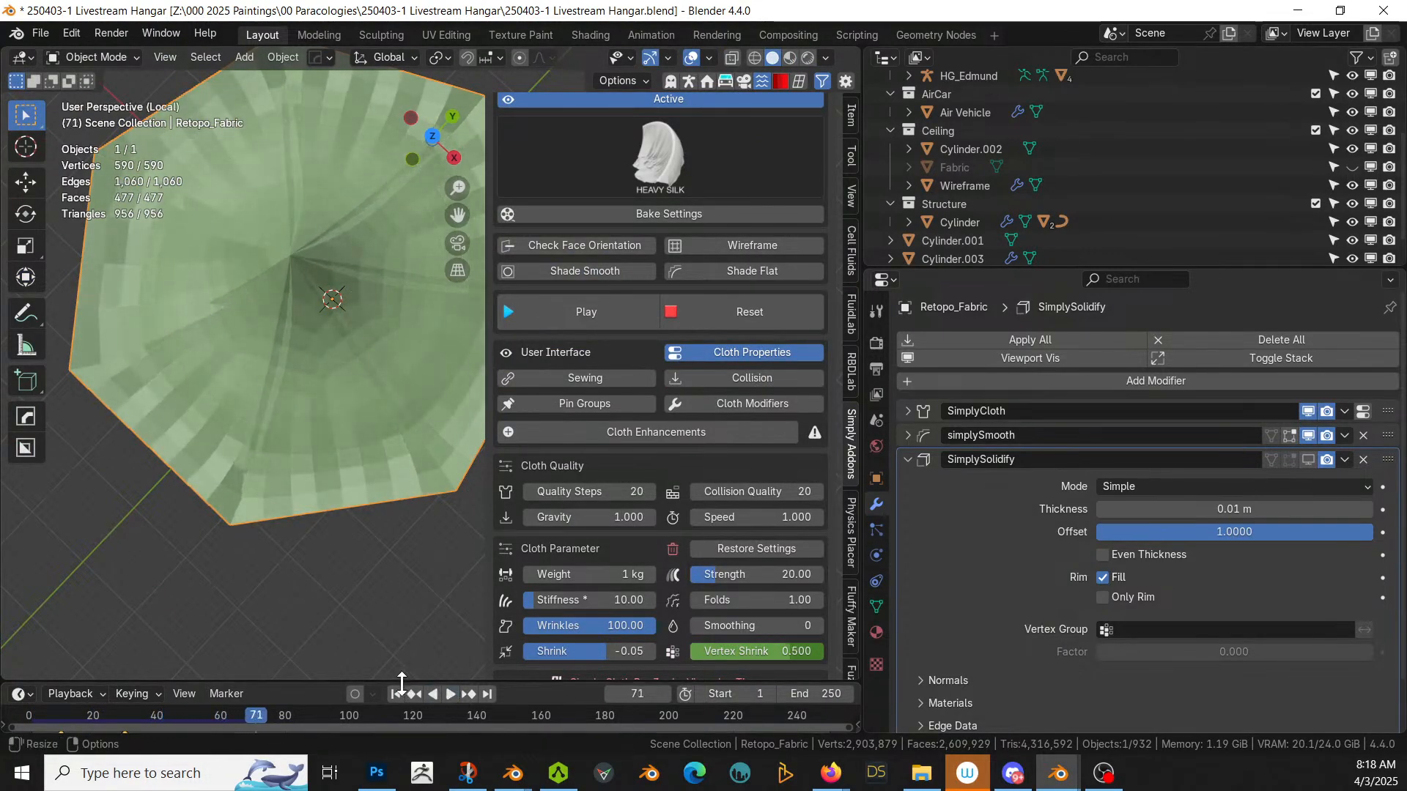
pyautogui.click(396, 693)
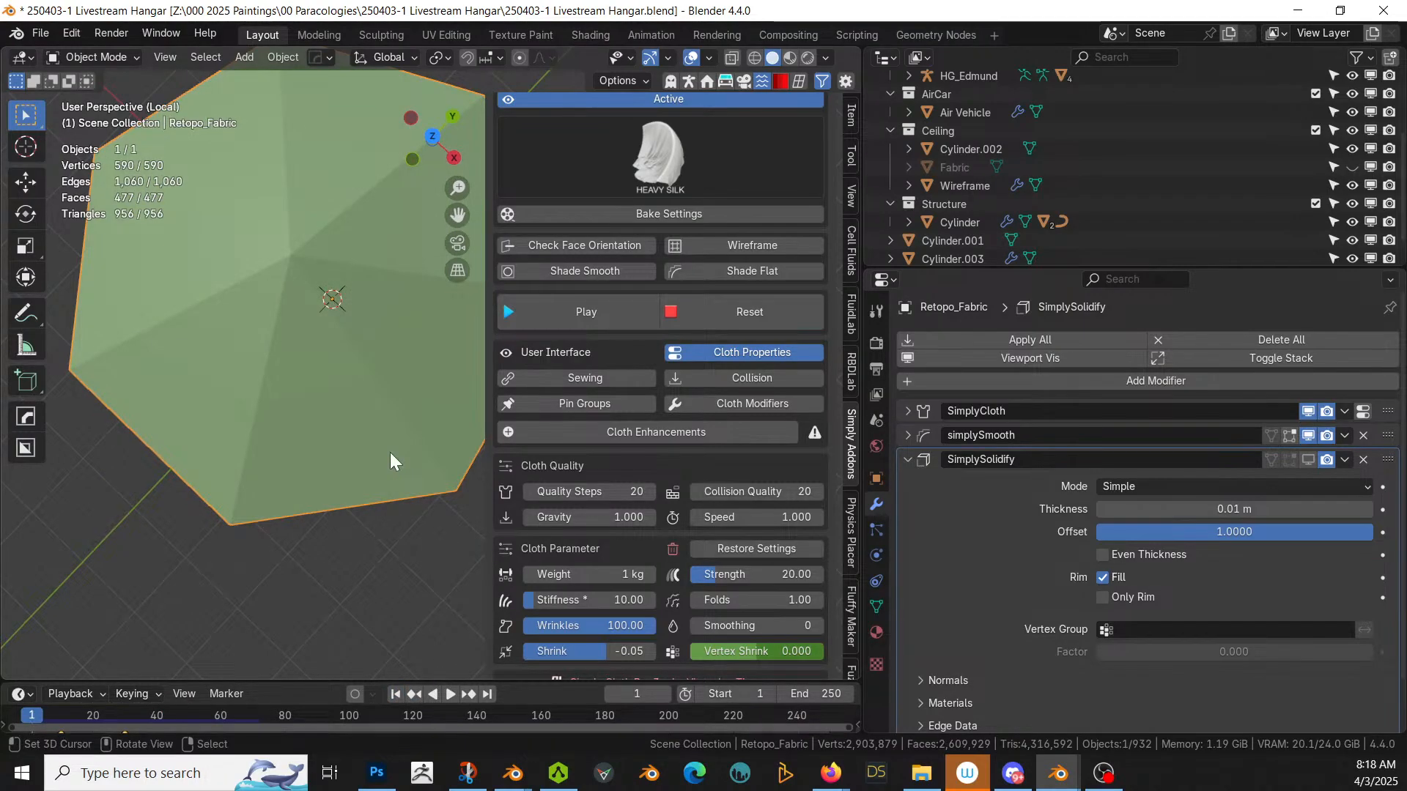
# Step: Return to editing the fabric mesh and inspect its selected ridge edges up close
pyautogui.press('Tab')
pyautogui.scroll(2, 390, 451)
pyautogui.moveTo(390, 451); pyautogui.dragTo(367, 412, button='middle')
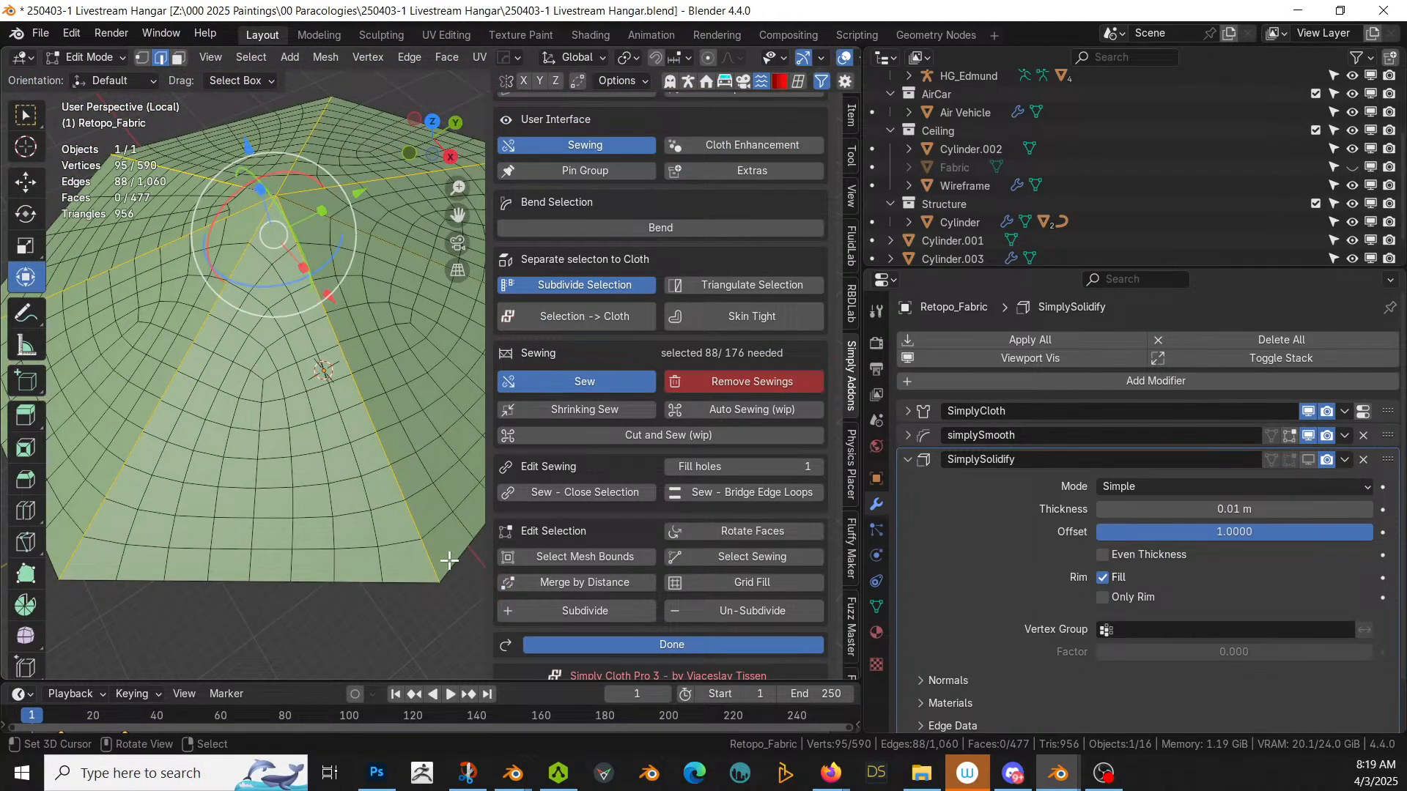
pyautogui.hotkey('ctrl', 'b')
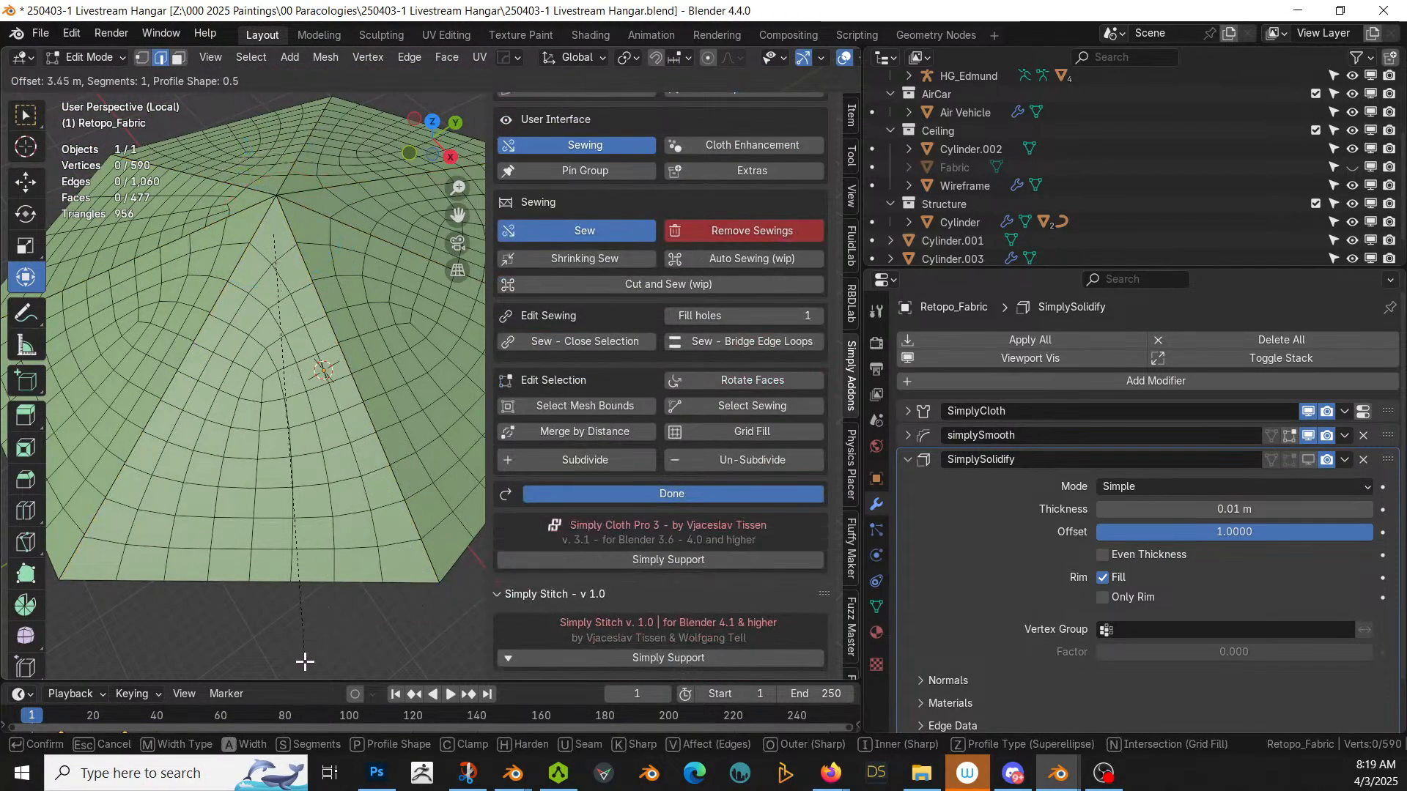
pyautogui.press('Escape')
pyautogui.press('Tab')
pyautogui.moveTo(388, 584); pyautogui.dragTo(427, 488, button='middle')
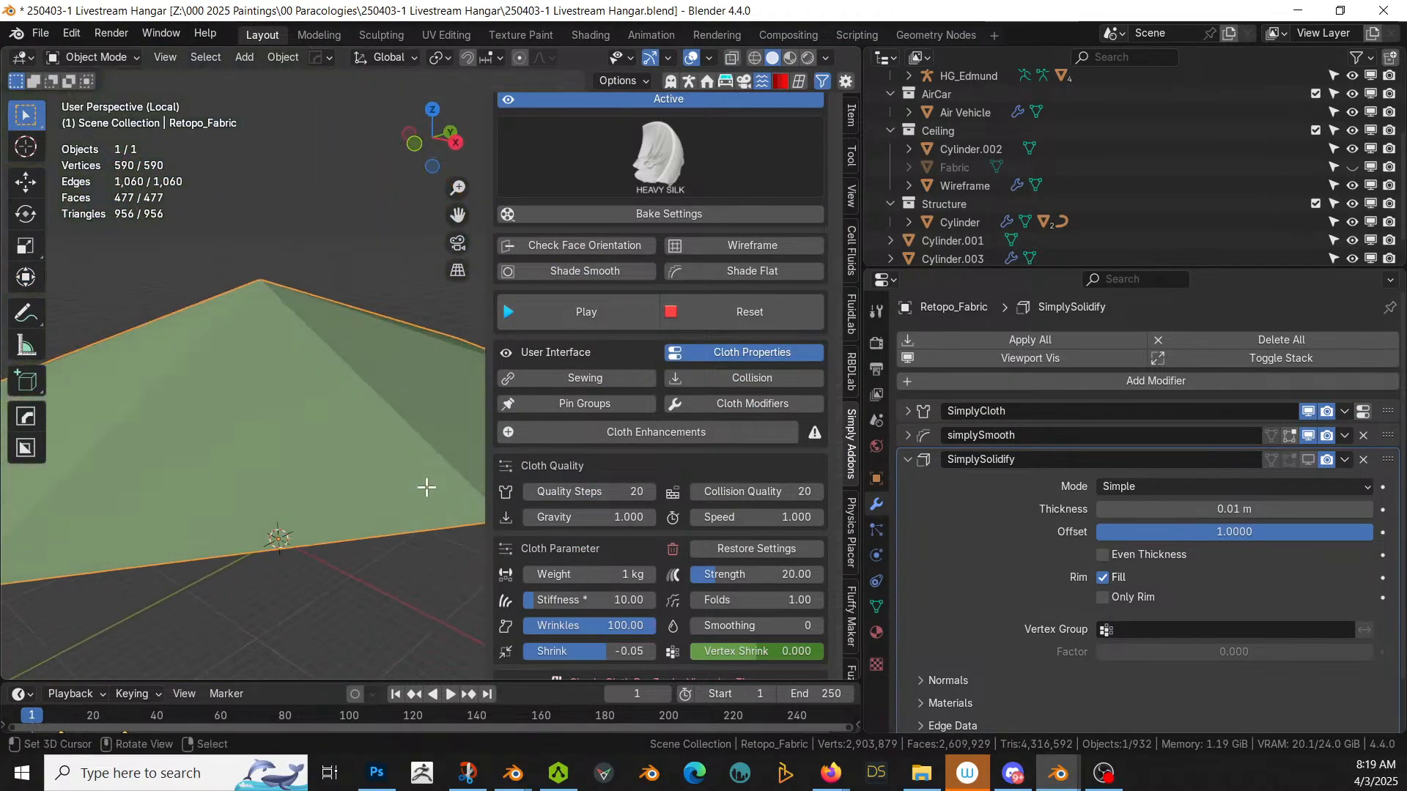
# Step: Select one linked triangular fabric panel in face mode, hide it, and reveal all hidden faces of the mesh
pyautogui.press('Tab')
pyautogui.press('3')
pyautogui.rightClick(243, 456)
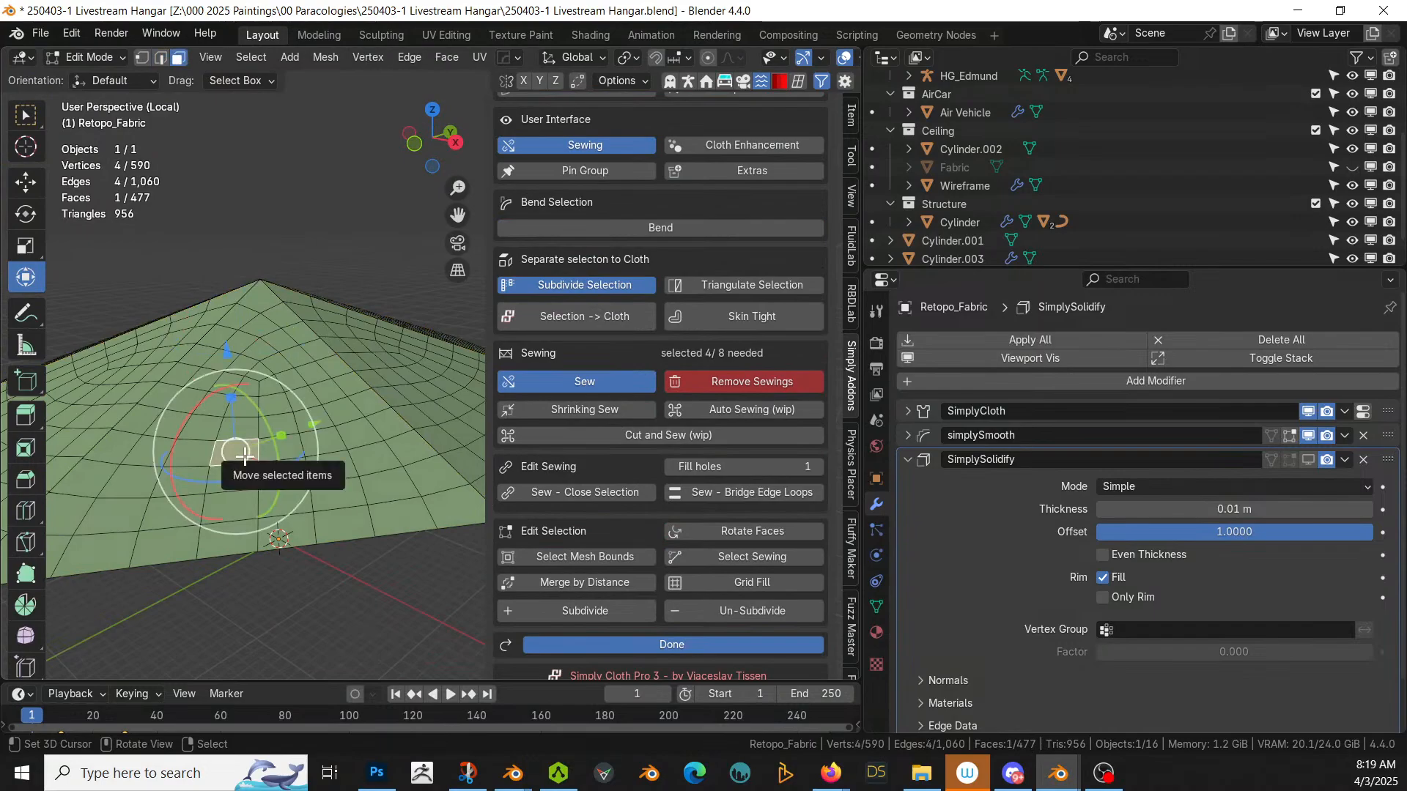
pyautogui.press('l')
pyautogui.moveTo(243, 456); pyautogui.dragTo(250, 535, button='middle')
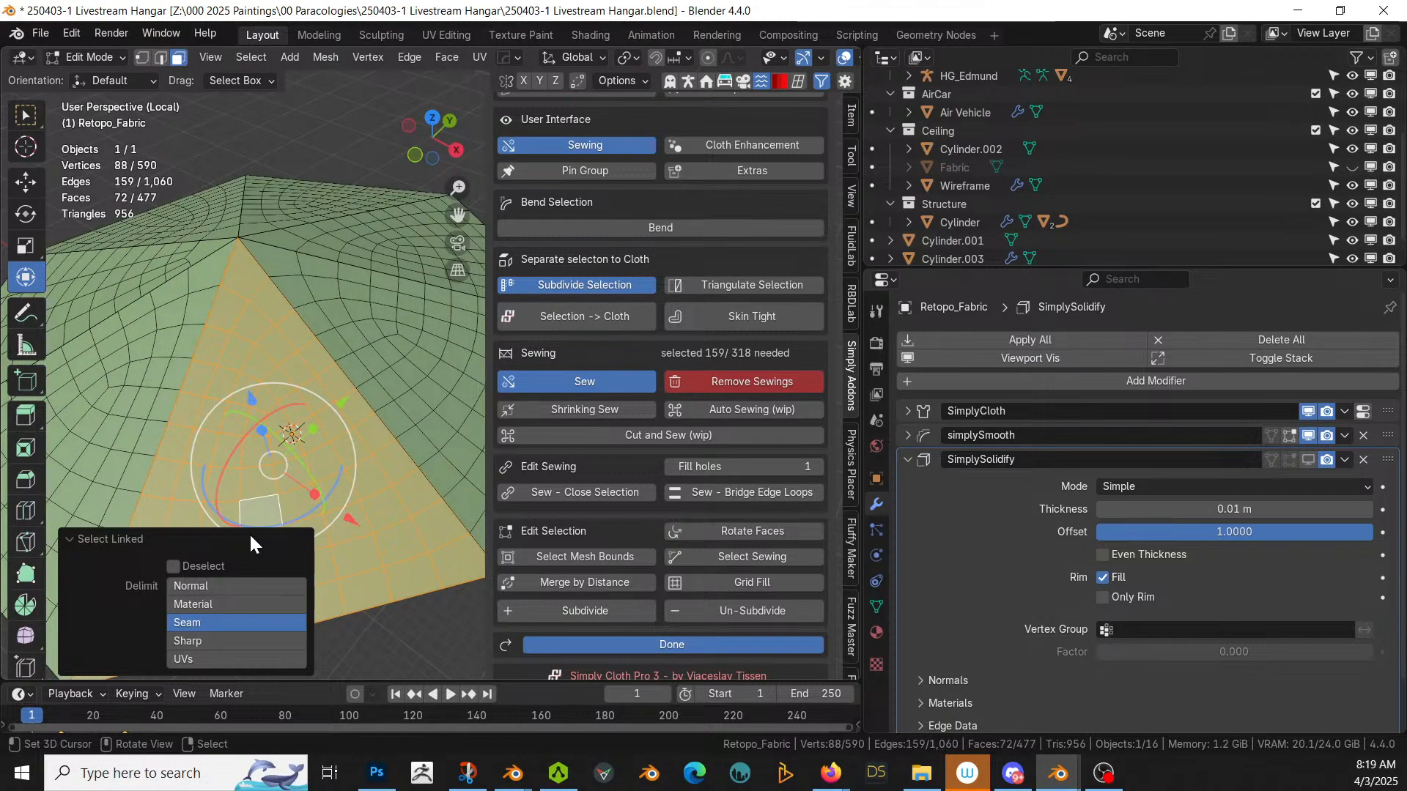
pyautogui.press('h')
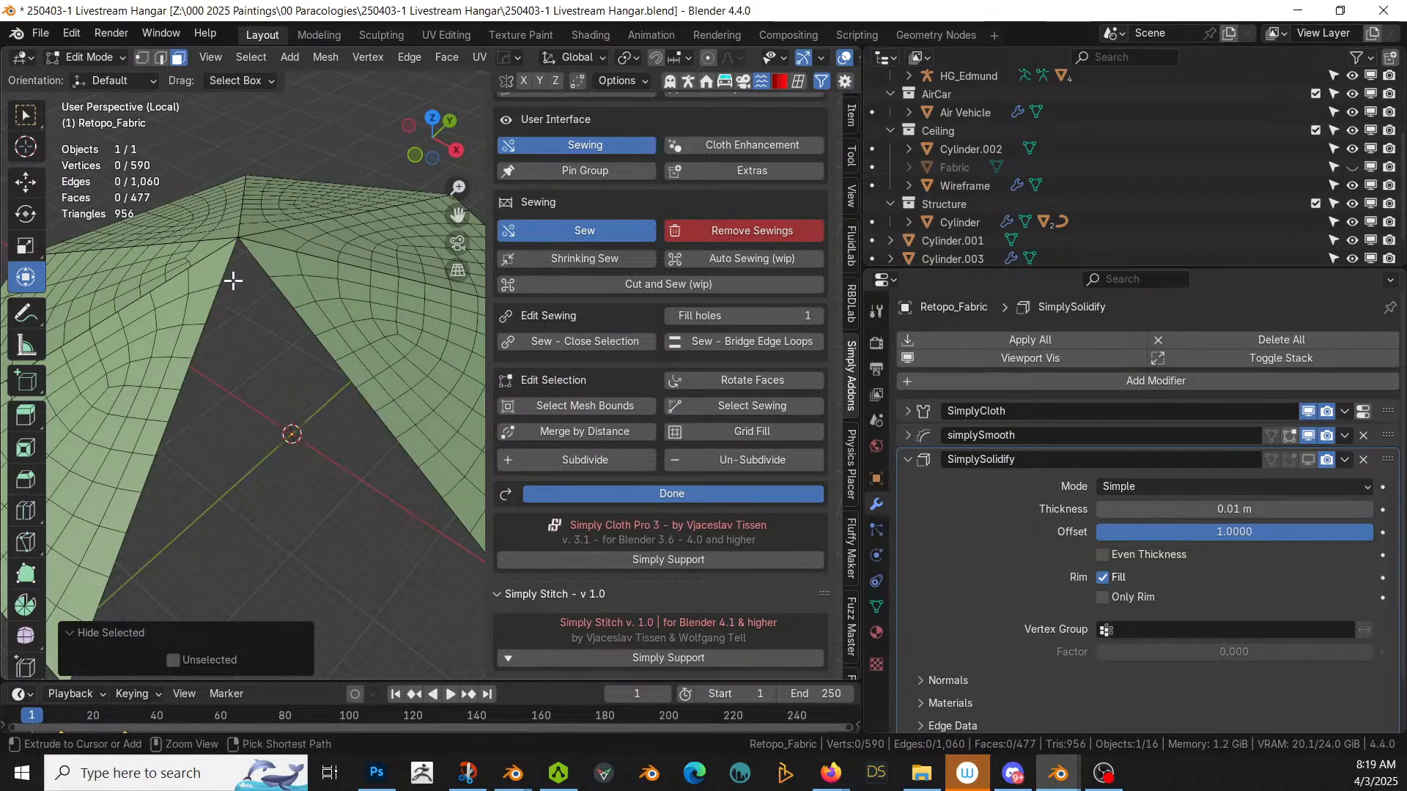
pyautogui.hotkey('ctrl', 'h')
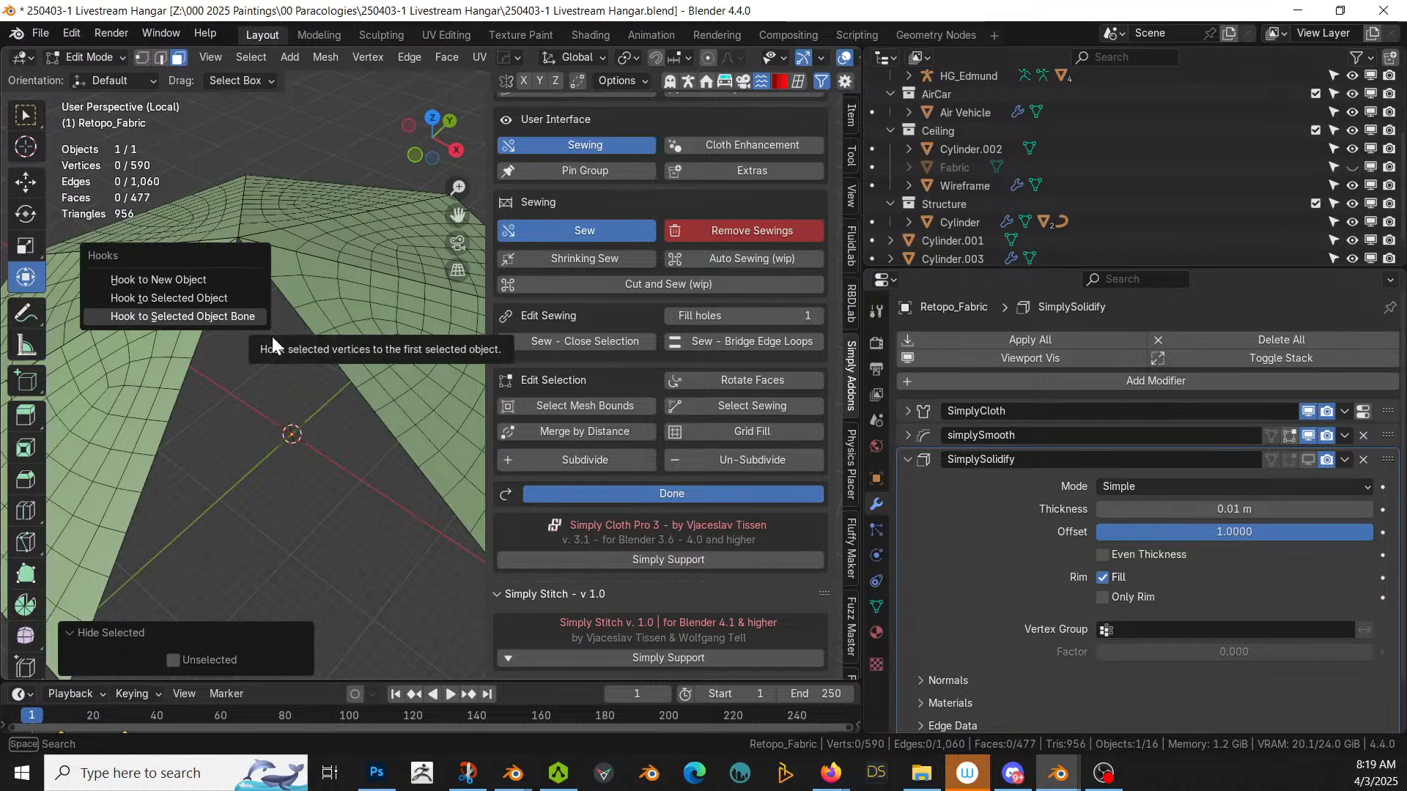
pyautogui.press('Escape')
pyautogui.hotkey('shift', 'h')
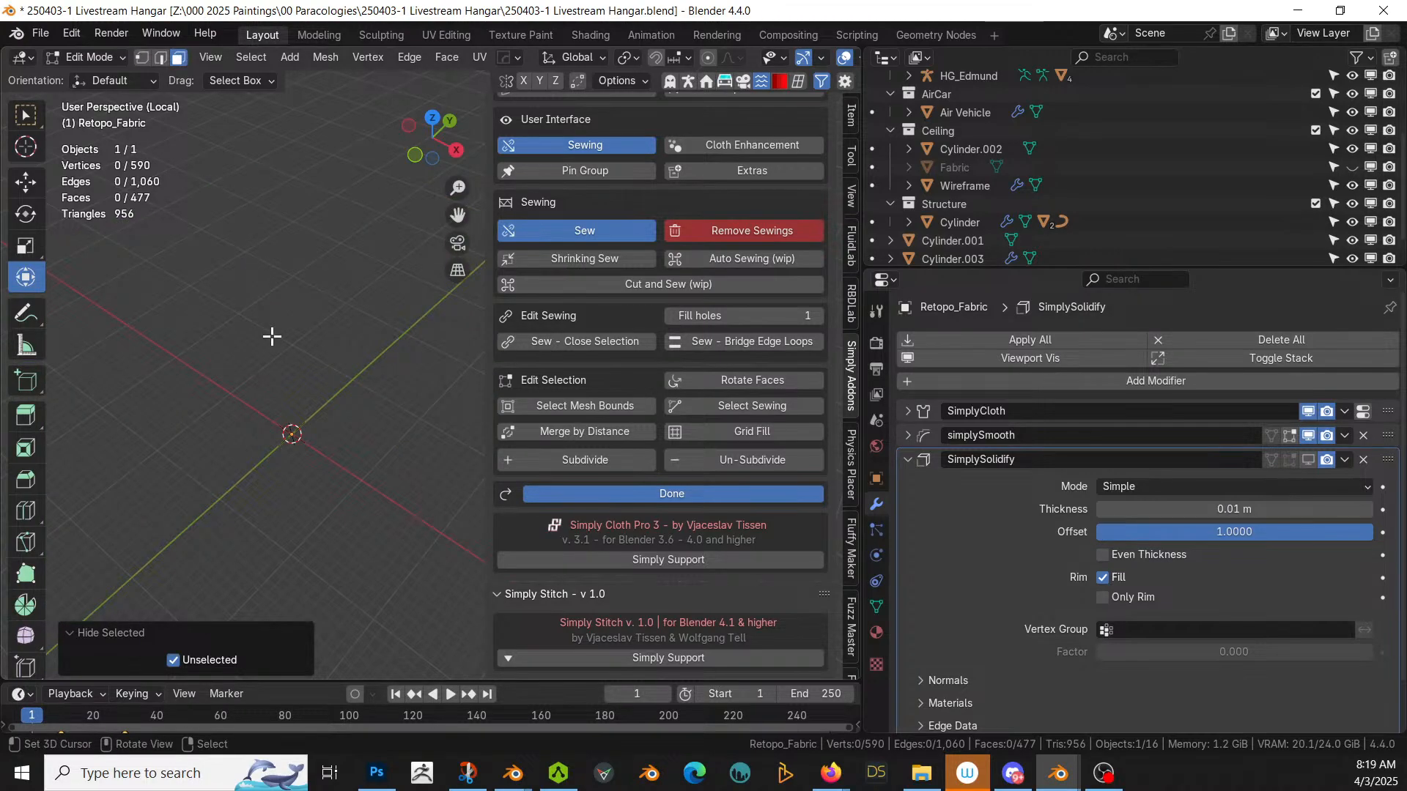
pyautogui.hotkey('alt', 'h')
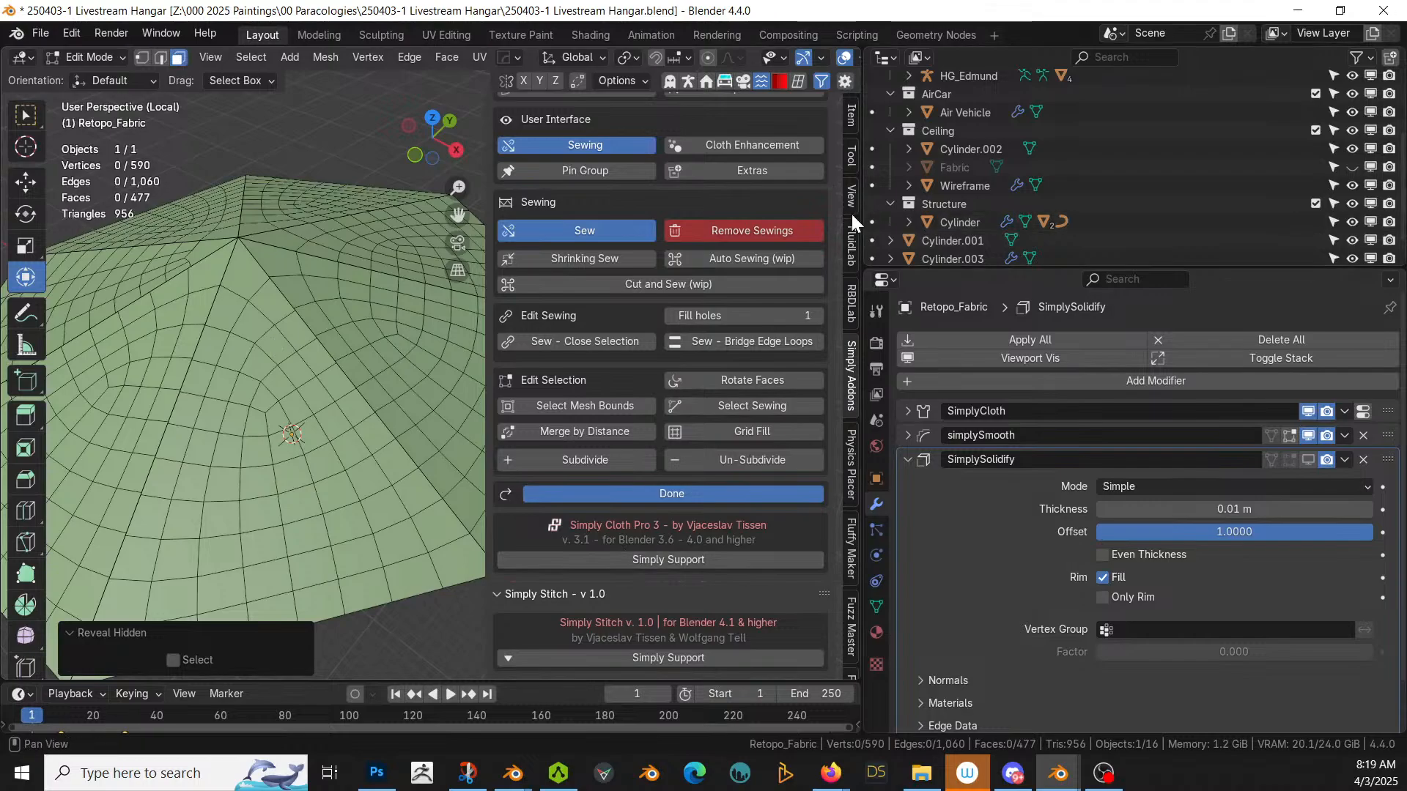
# Step: Widen the 3D viewport and inspect the panel seams of the whole fabric mesh
pyautogui.moveTo(859, 220); pyautogui.dragTo(1163, 235)
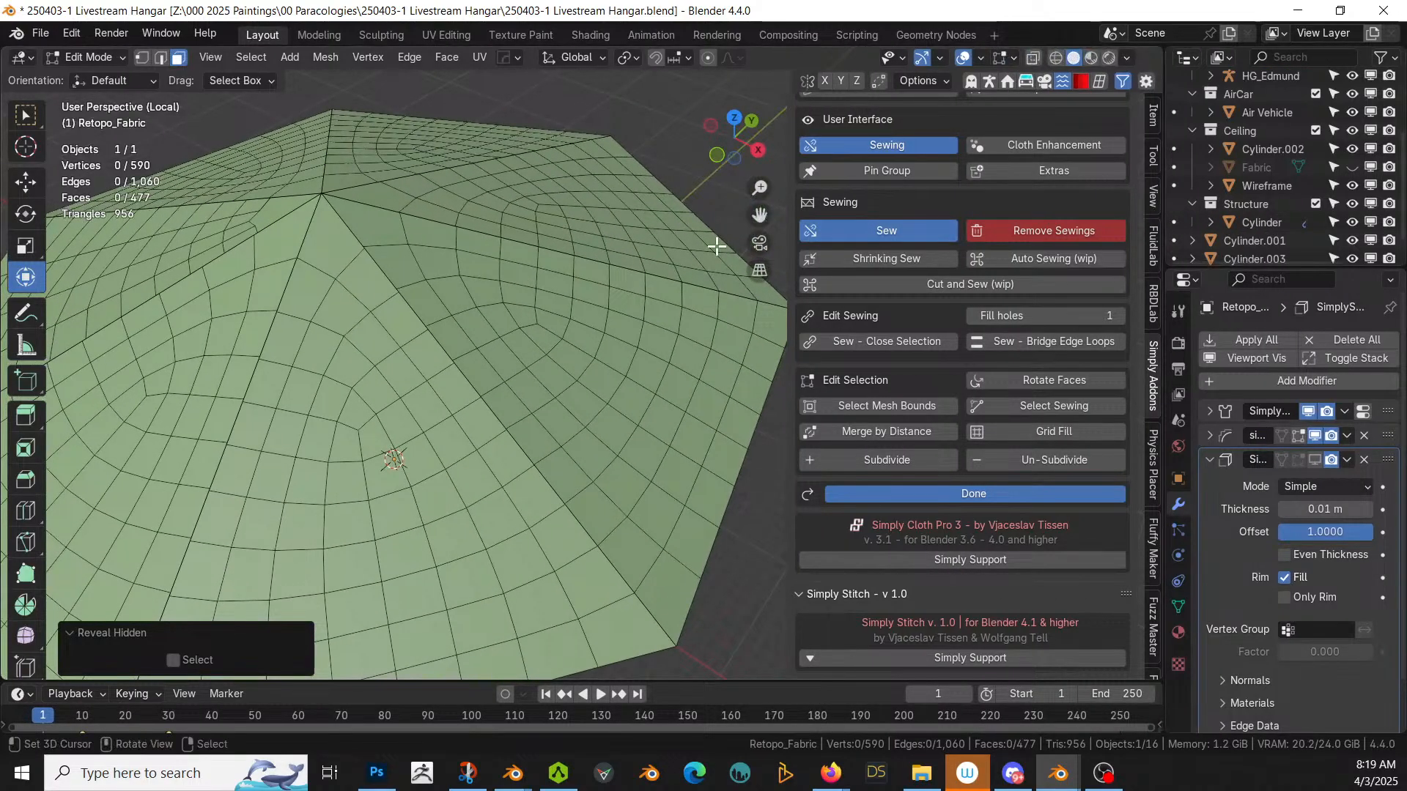
pyautogui.scroll(-3, 716, 246)
pyautogui.moveTo(646, 303); pyautogui.dragTo(593, 348, button='middle')
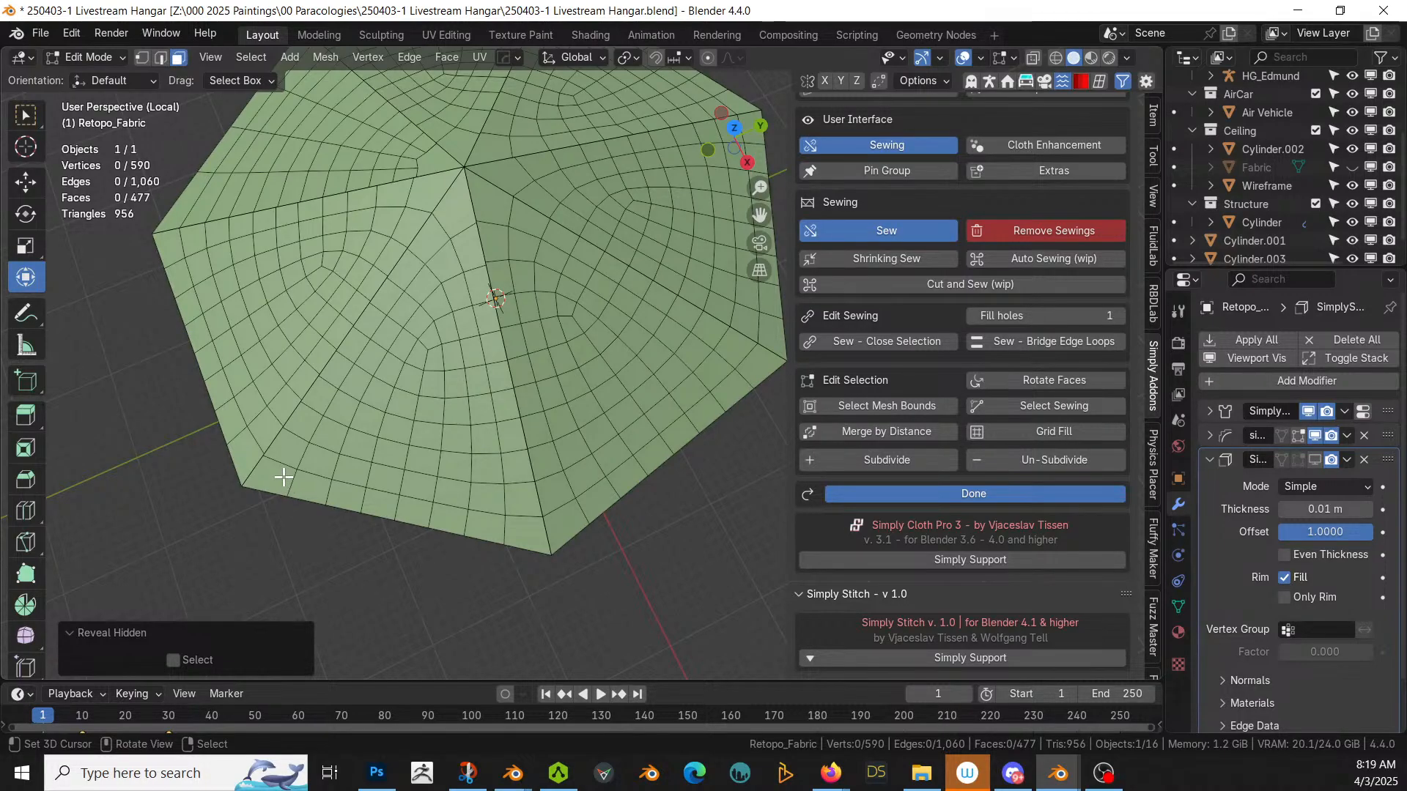
pyautogui.moveTo(349, 423); pyautogui.dragTo(433, 361, button='middle')
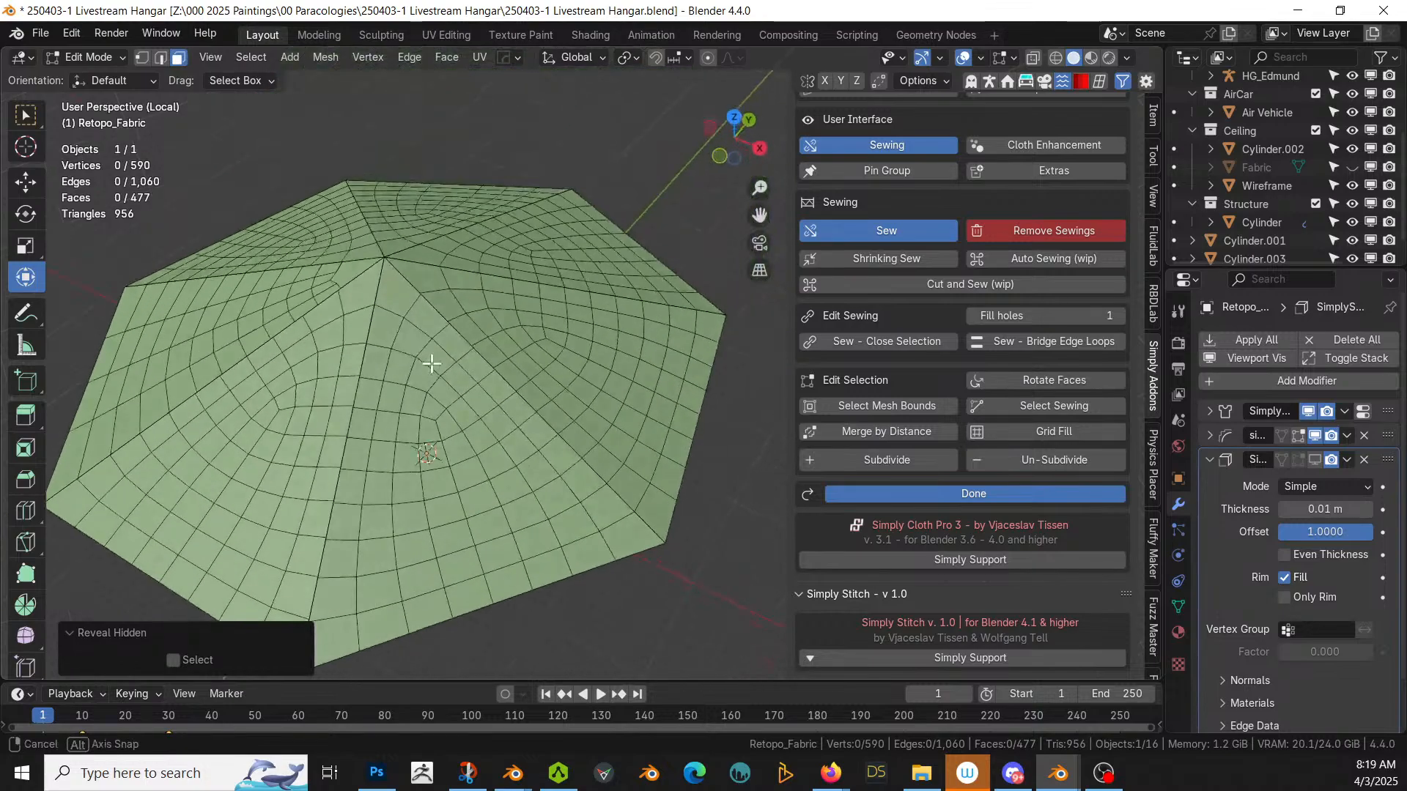
# Step: Set the fabric's cloth Shrink to 0 in Object Mode, play the simulation, and rewind it to frame 1
pyautogui.press('Tab')
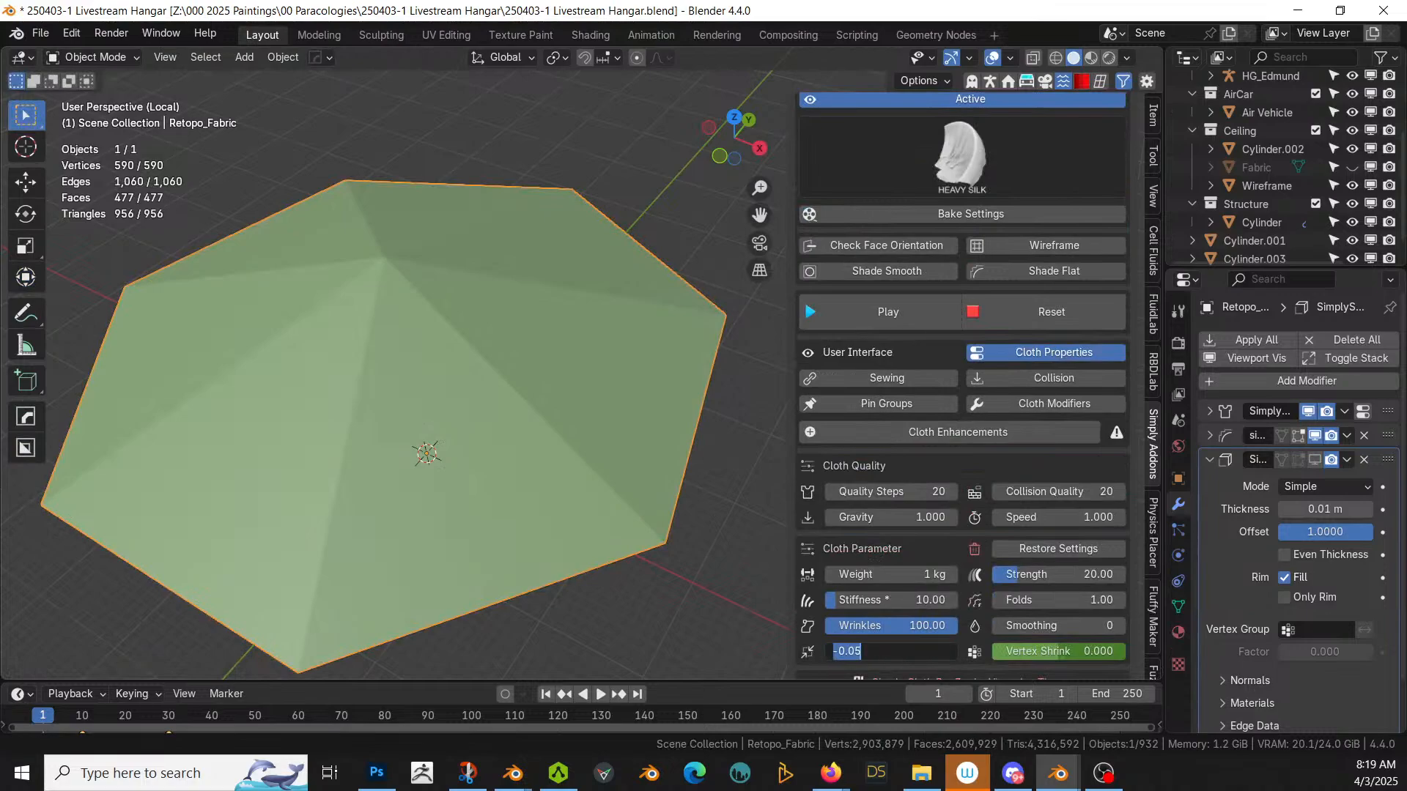
pyautogui.write('0')
pyautogui.press('Return')
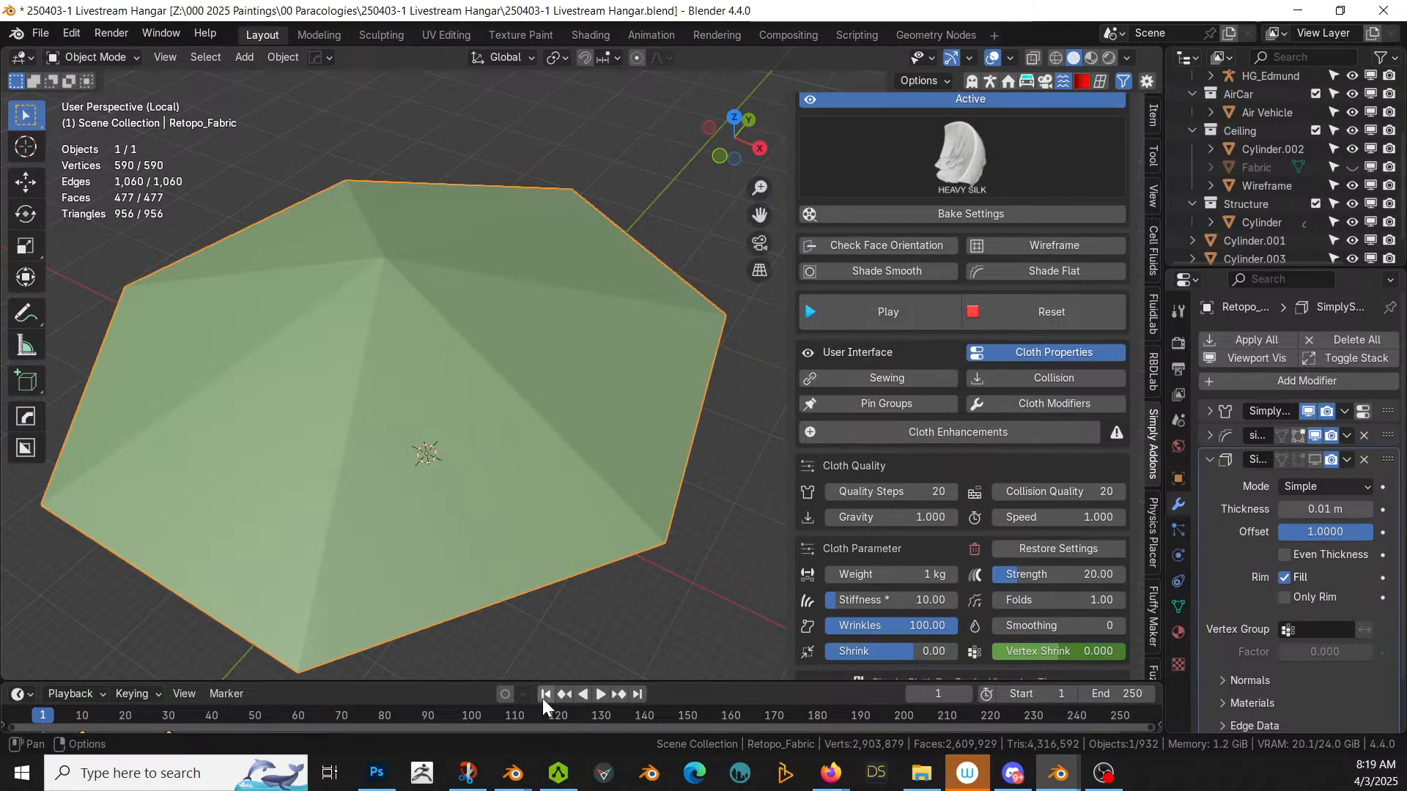
pyautogui.click(606, 690)
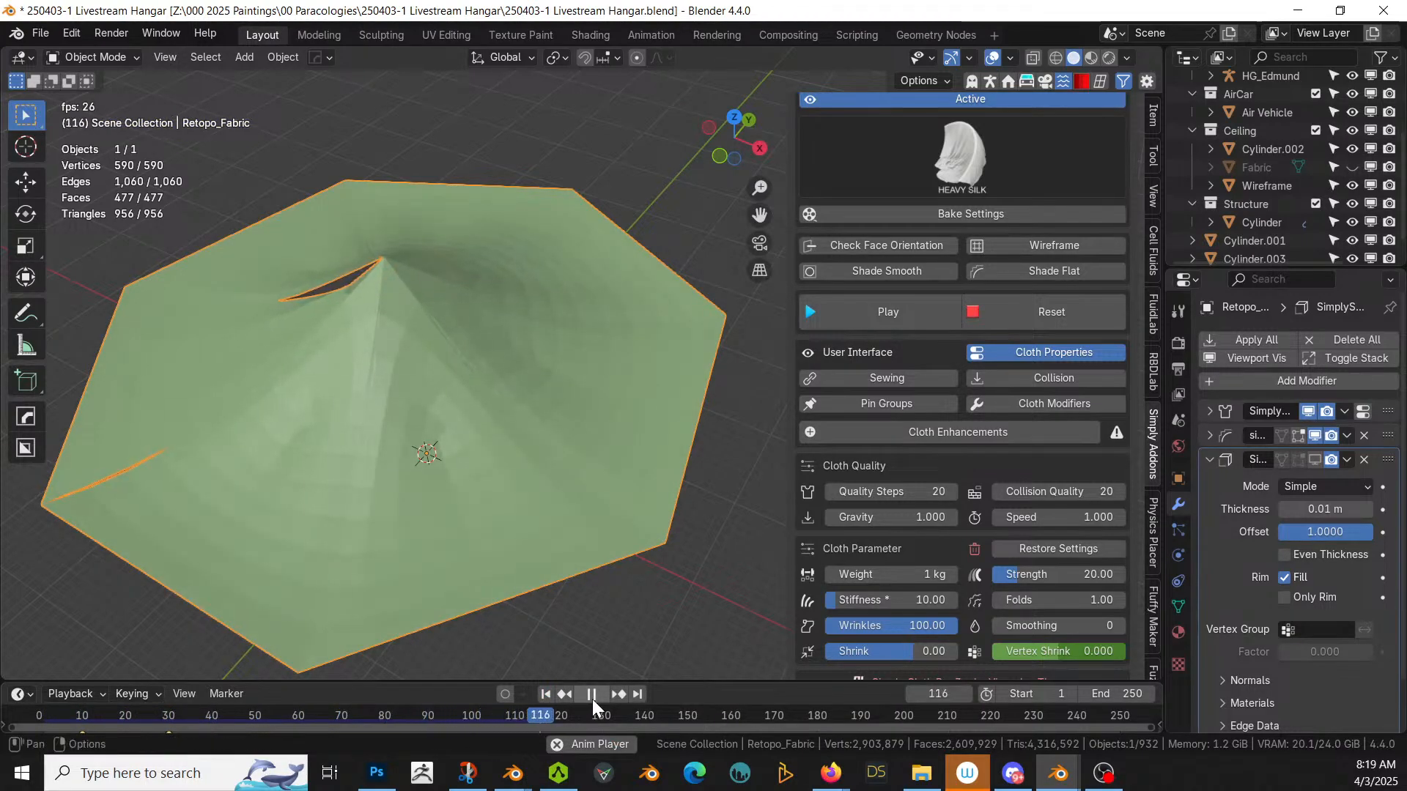
pyautogui.click(592, 694)
pyautogui.click(545, 693)
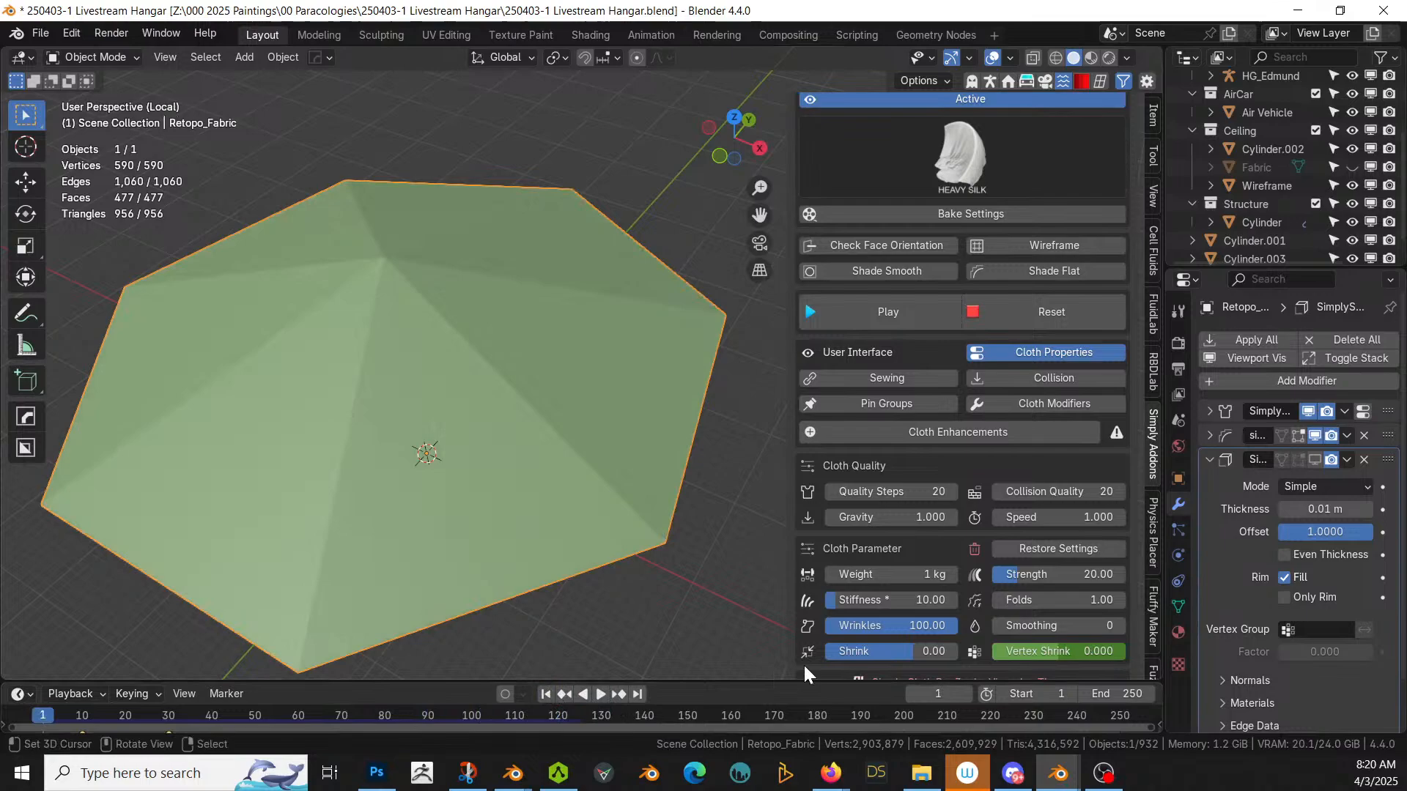
# Step: Set the cloth Shrink to 0.01, play the simulation, and examine the fabric from above
pyautogui.click(928, 649)
pyautogui.click(600, 693)
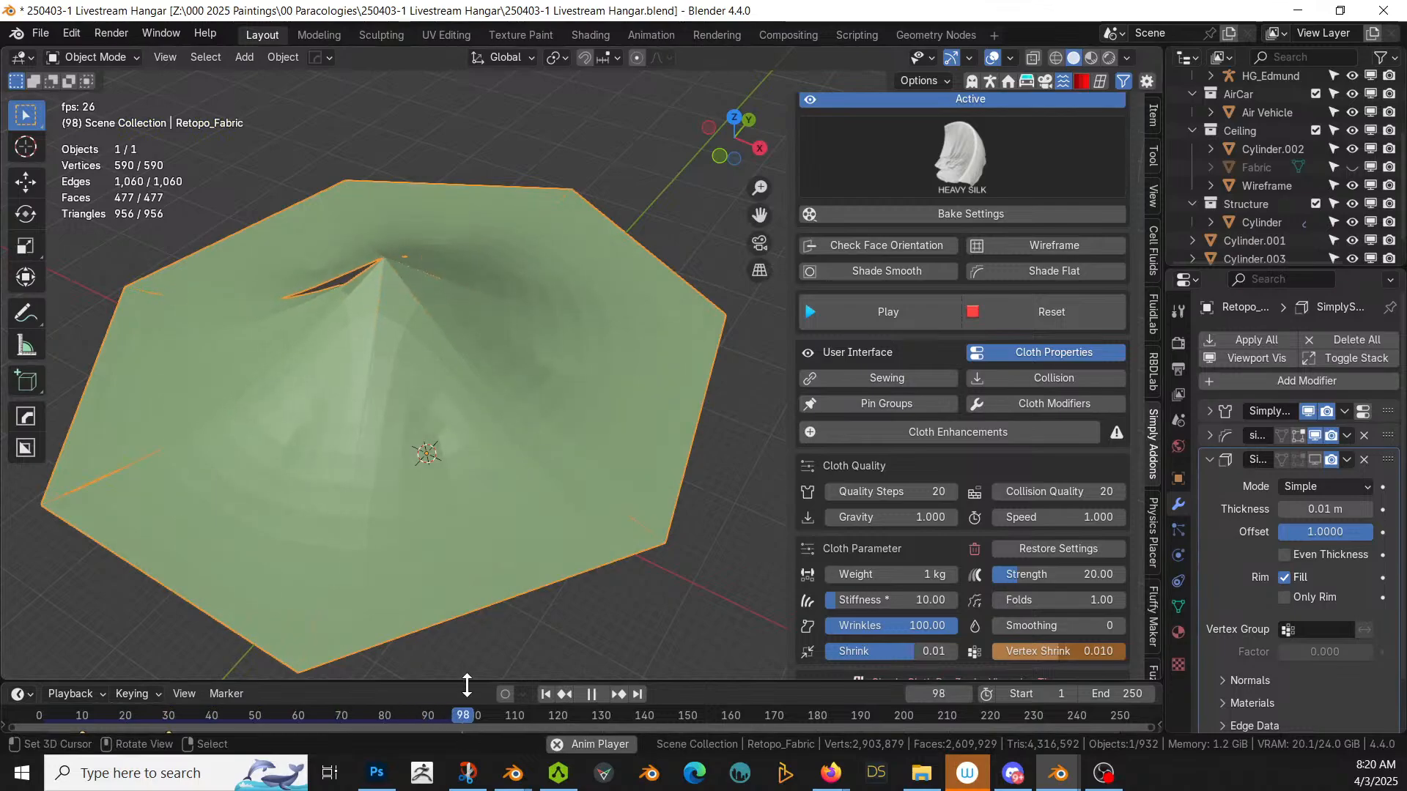
pyautogui.click(592, 694)
pyautogui.moveTo(619, 625); pyautogui.dragTo(480, 653, button='middle')
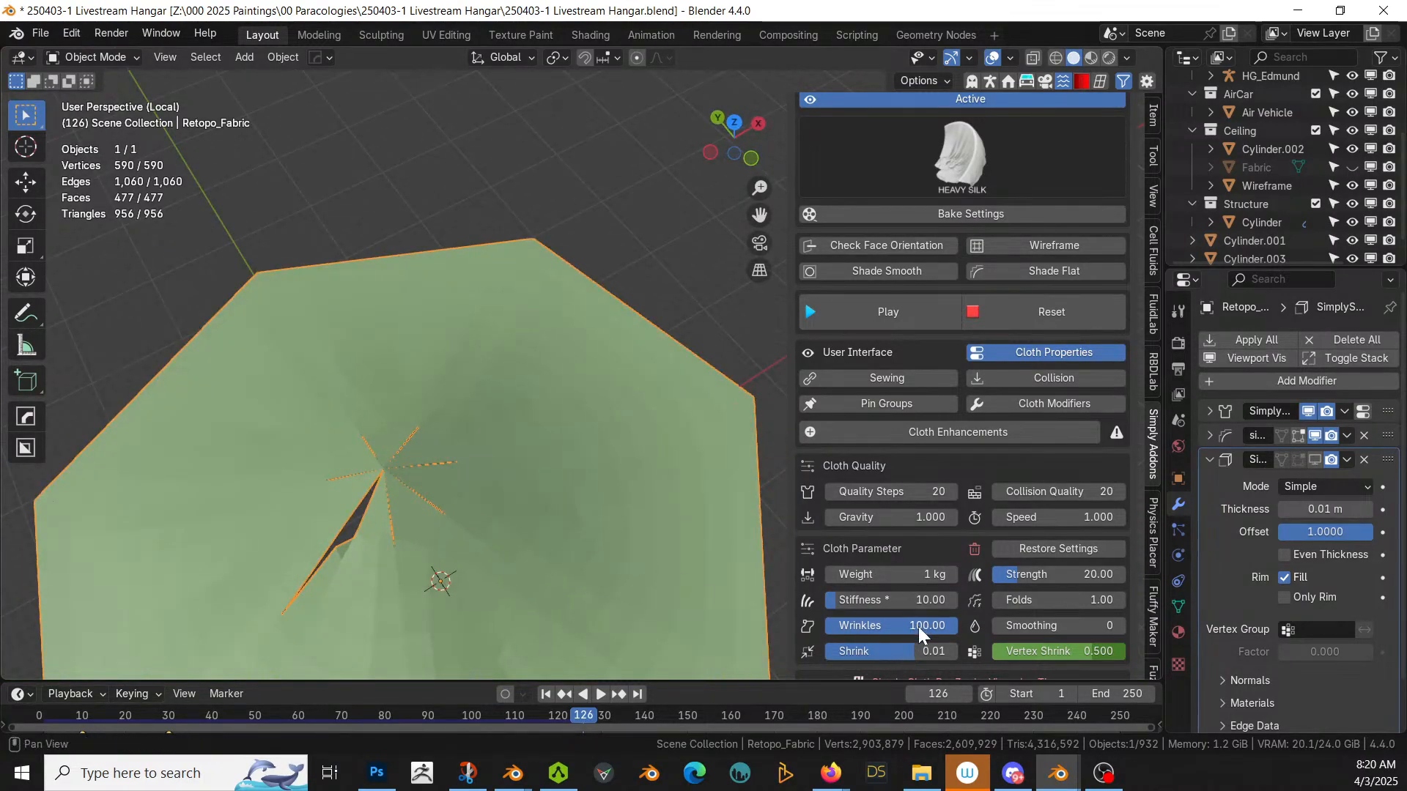
# Step: Set the cloth Shrink to 0.05, replay the simulation from frame 1, and rewind it
pyautogui.click(919, 652)
pyautogui.write('0.05')
pyautogui.press('Return')
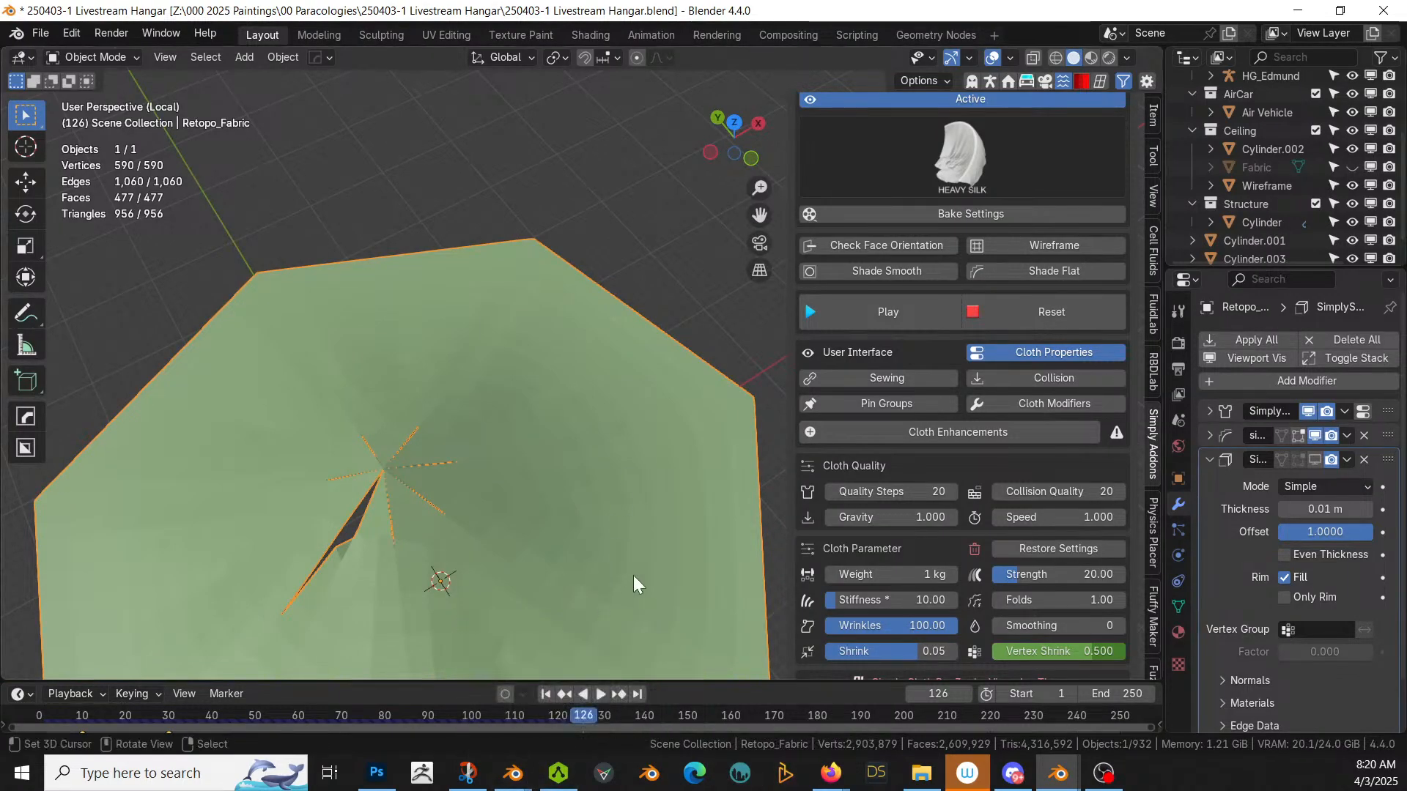
pyautogui.click(551, 693)
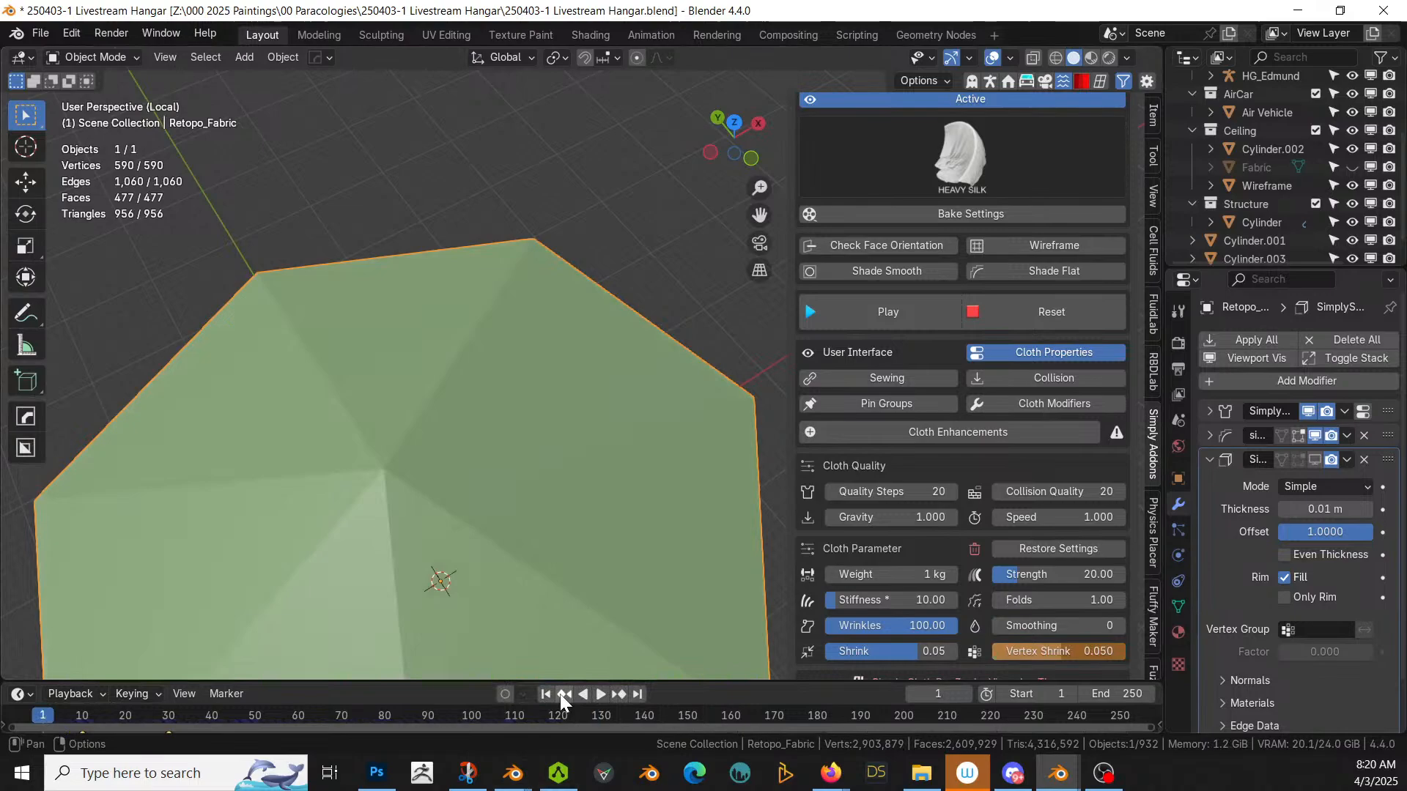
pyautogui.click(597, 694)
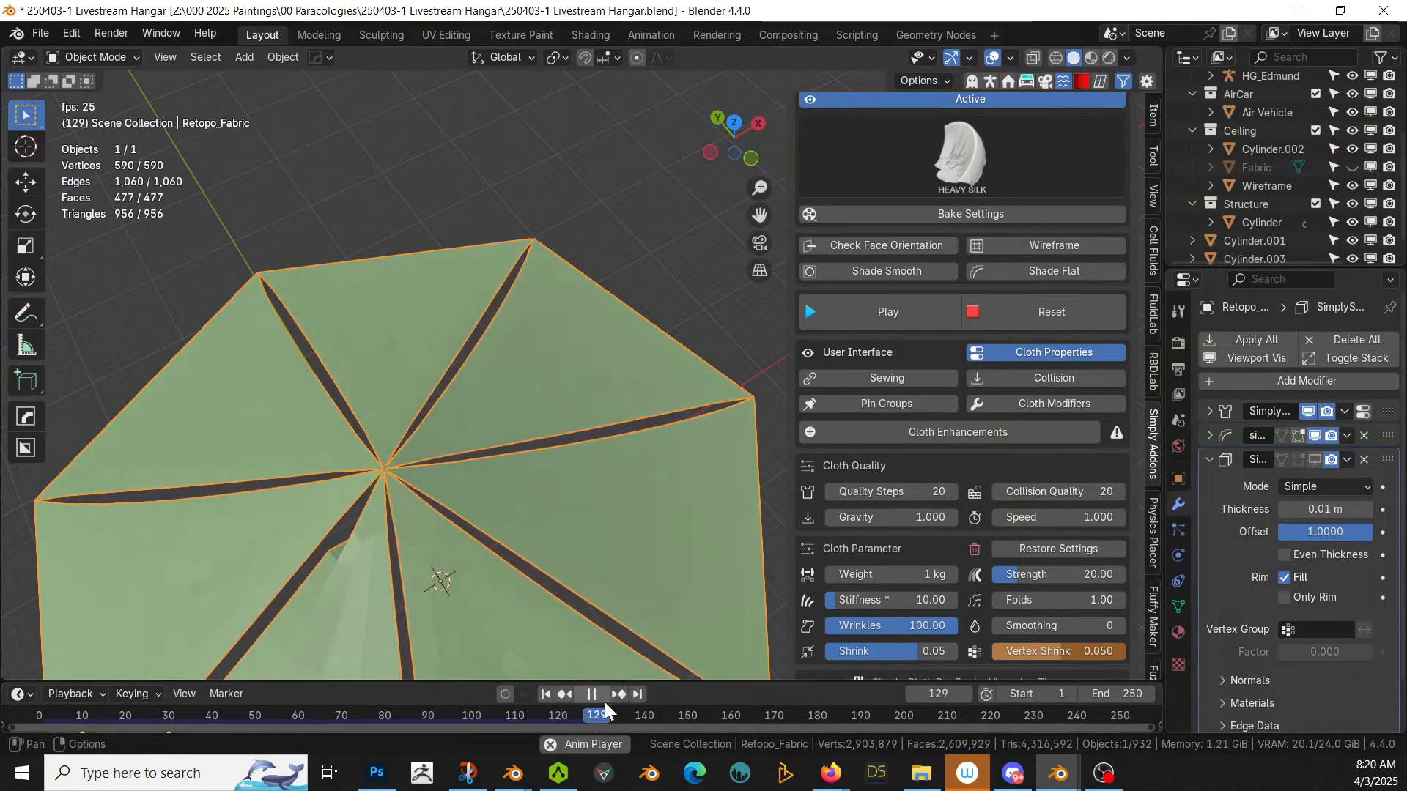
pyautogui.click(588, 693)
pyautogui.click(557, 695)
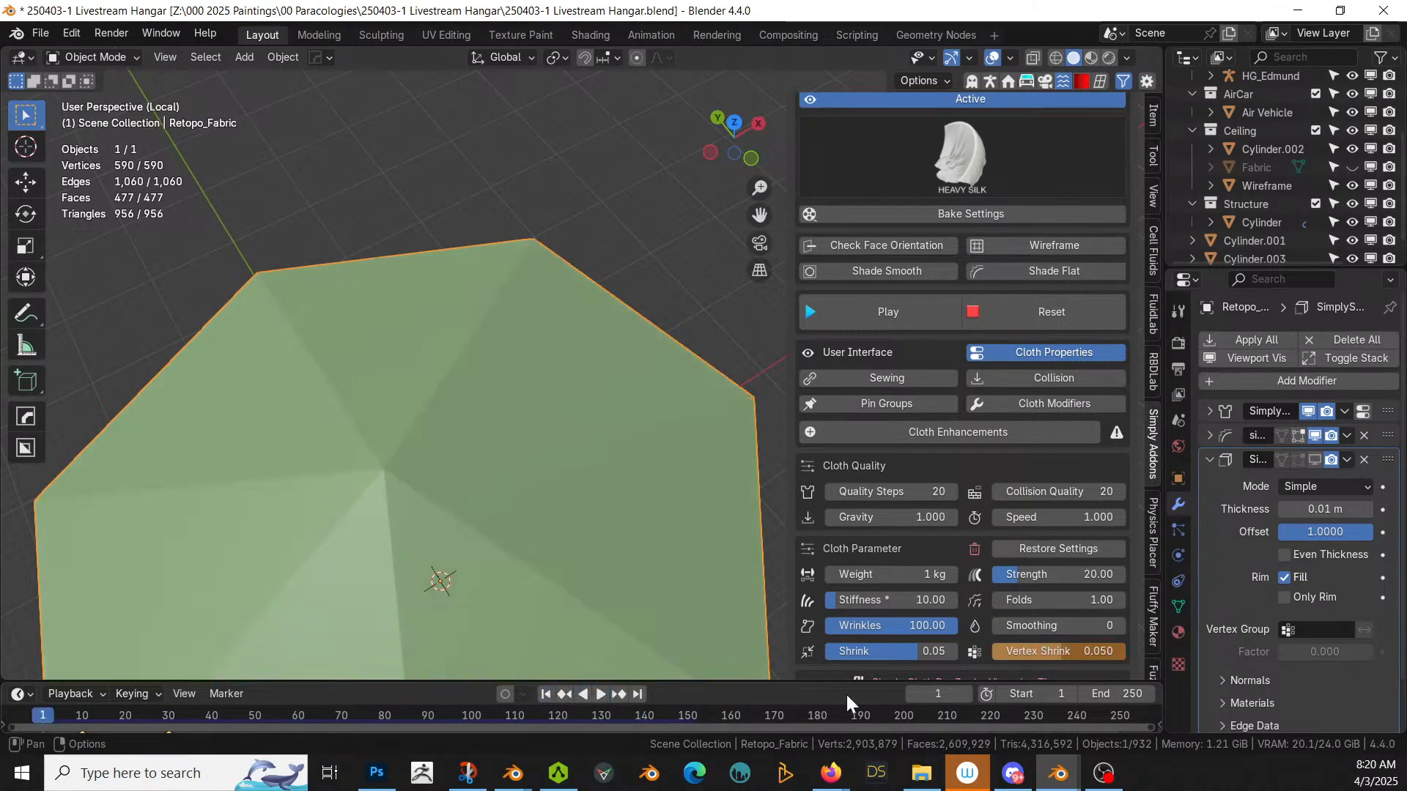
# Step: Set the cloth Shrink to 0.1, play the simulation, and return to frame 1
pyautogui.click(930, 652)
pyautogui.write('0.1')
pyautogui.press('Return')
pyautogui.click(602, 694)
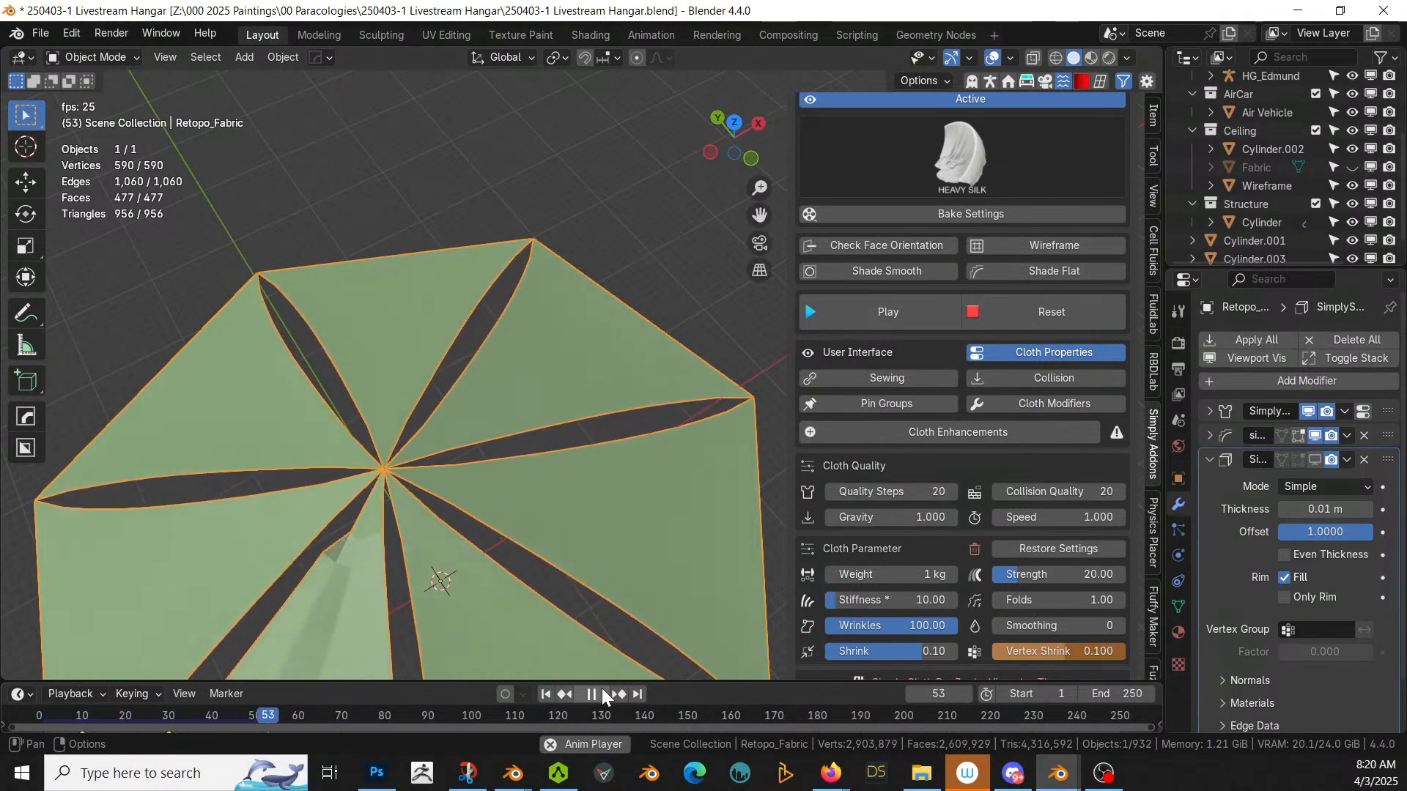
pyautogui.click(592, 695)
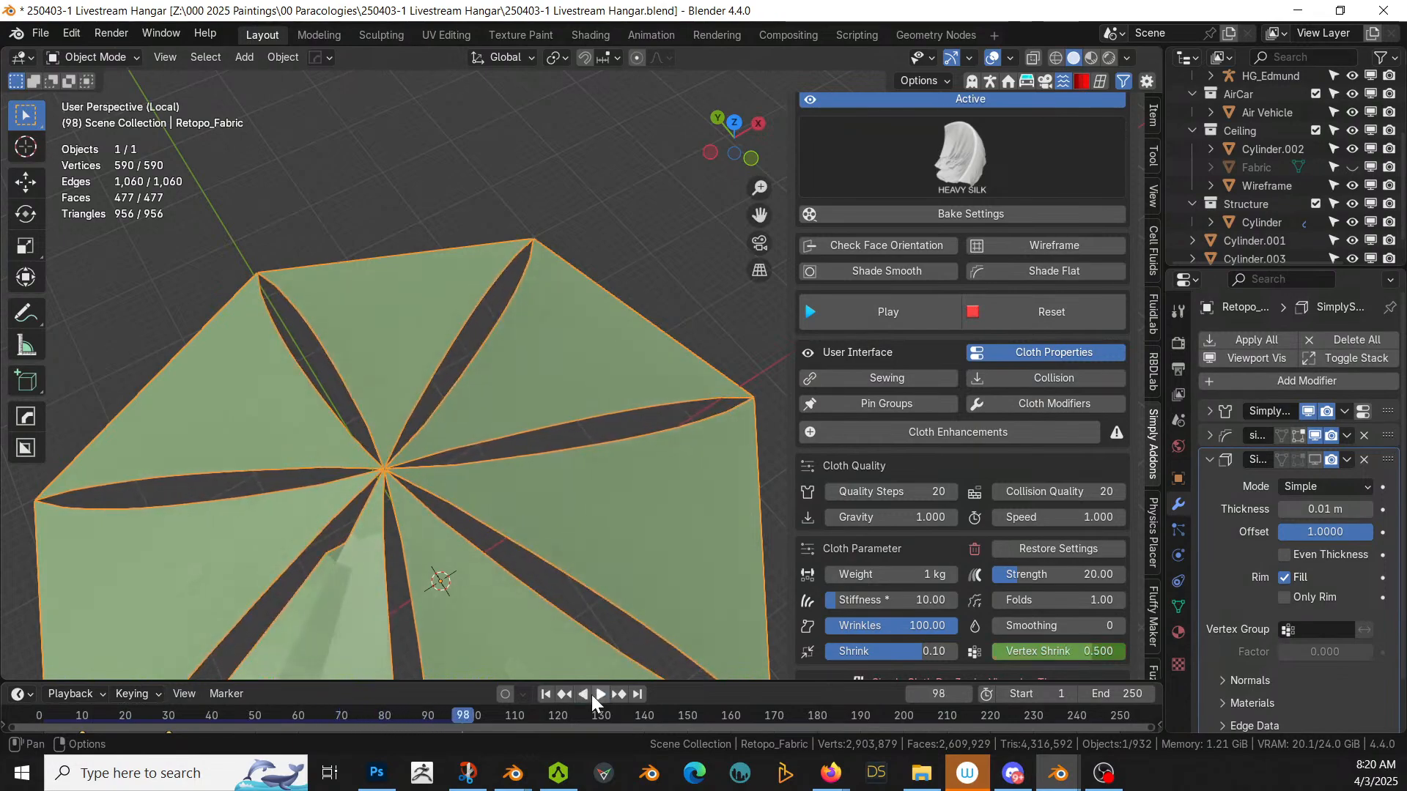
pyautogui.click(545, 694)
pyautogui.moveTo(537, 595); pyautogui.dragTo(549, 559, button='middle')
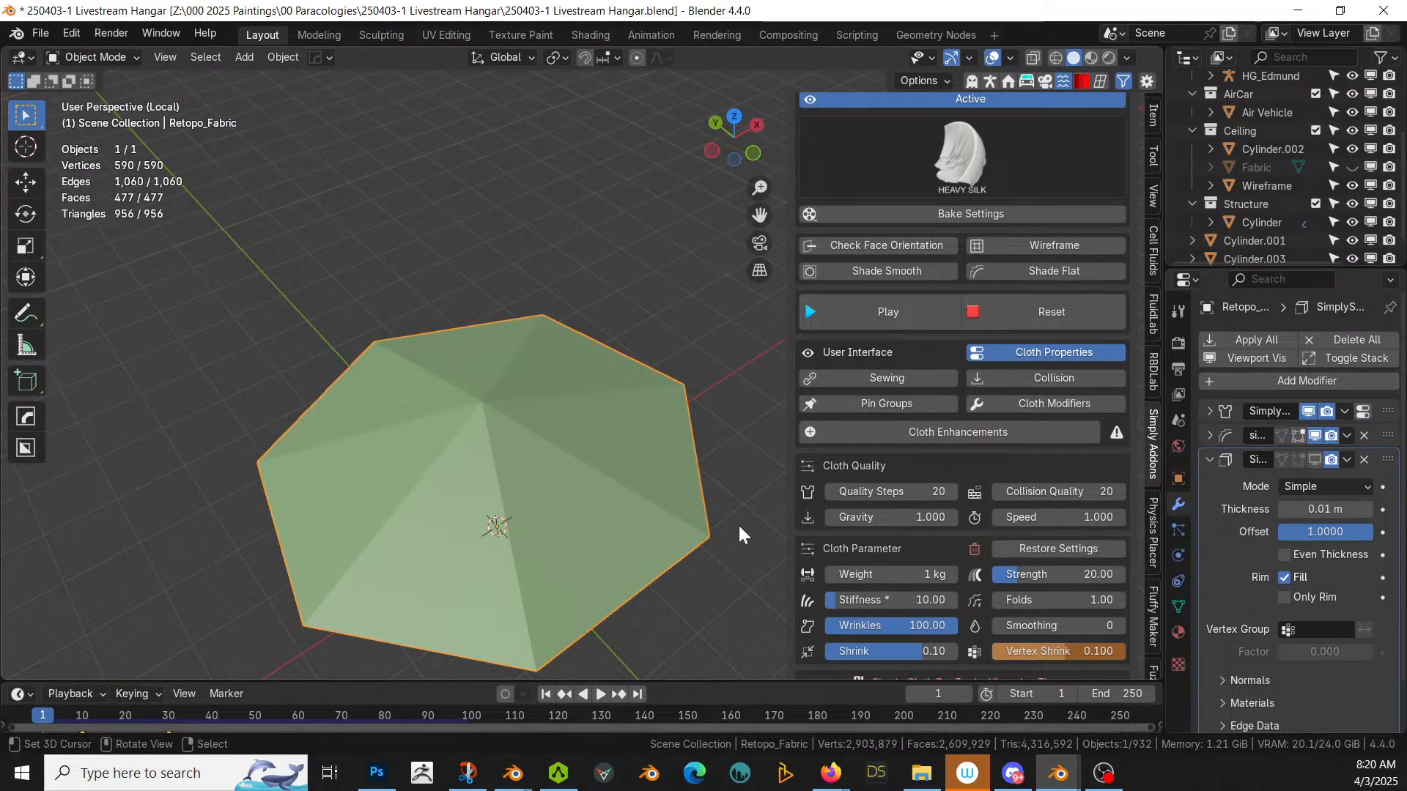
# Step: Add a level 2 Subdivision modifier to the fabric and move it above SimplyCloth in the modifier stack
pyautogui.moveTo(1160, 374); pyautogui.dragTo(889, 410)
pyautogui.click(935, 459)
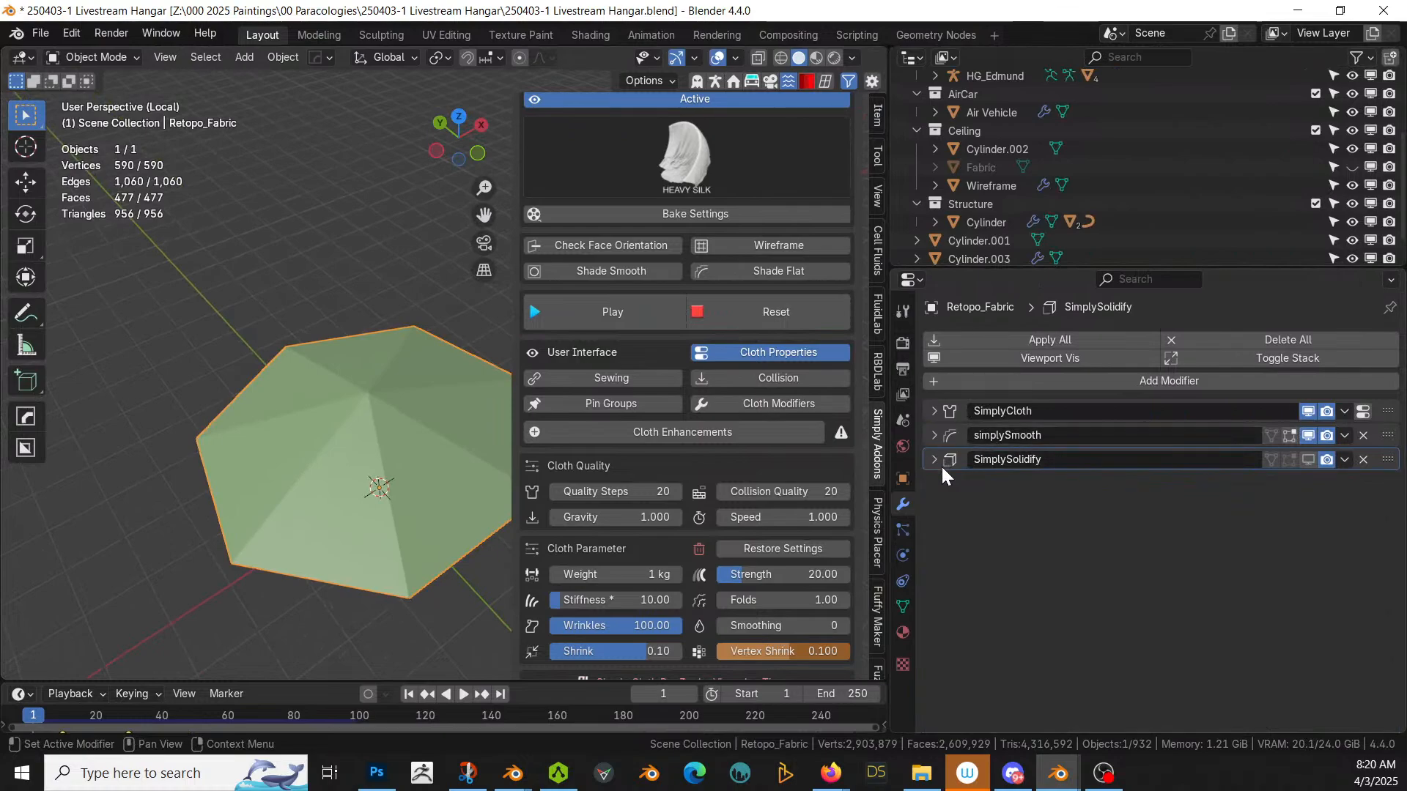
pyautogui.hotkey('ctrl', '2')
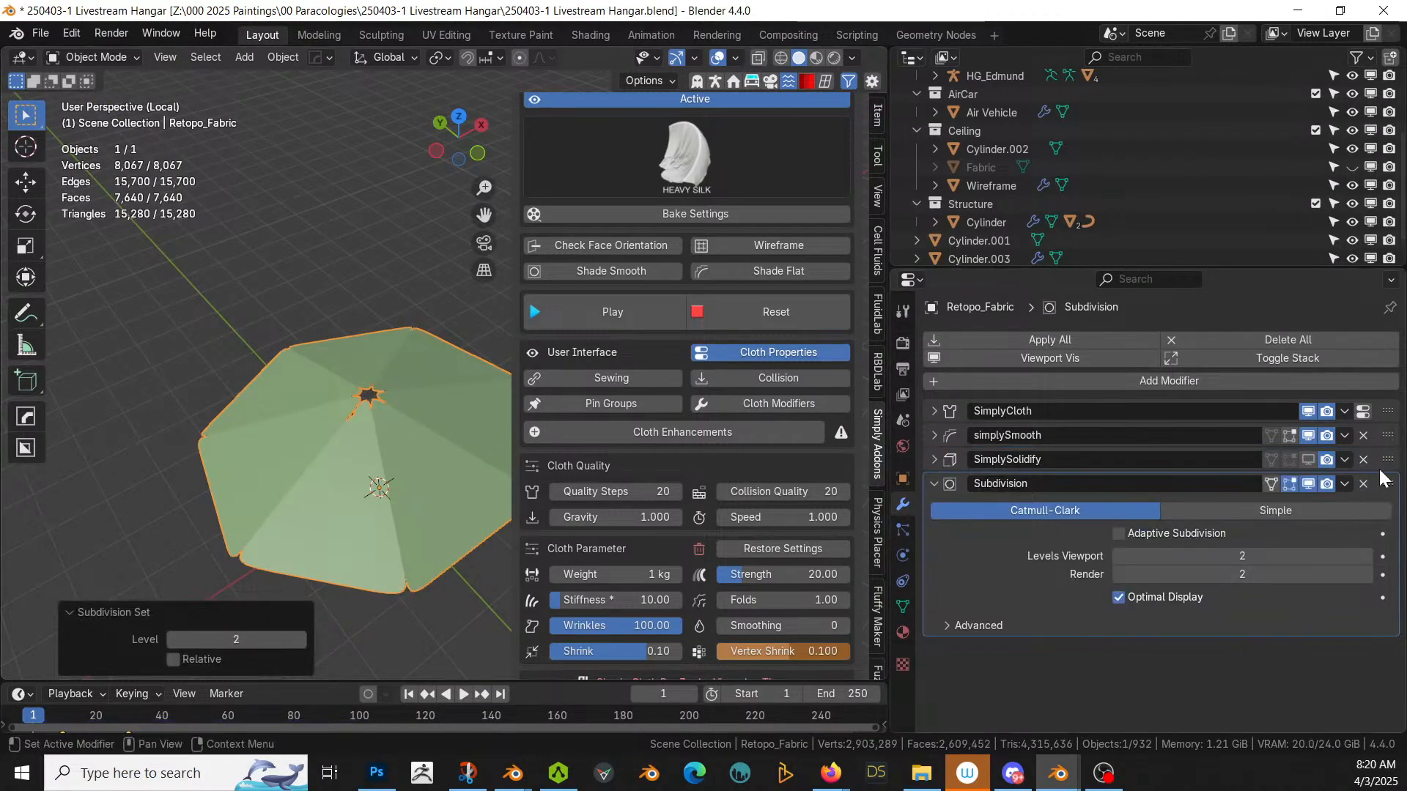
pyautogui.moveTo(1387, 486); pyautogui.dragTo(1396, 387)
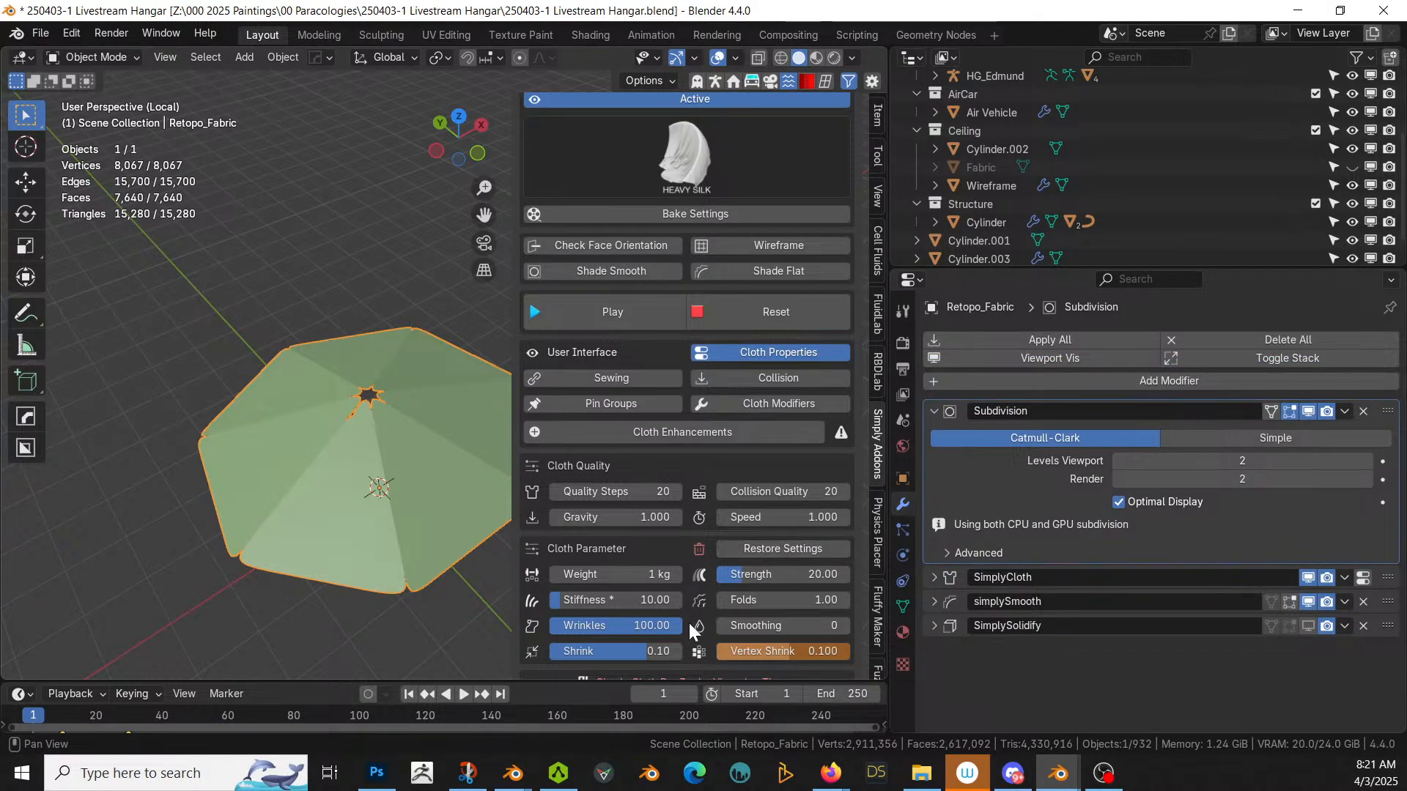
# Step: Play the cloth simulation on the subdivided fabric and stop it at frame 45
pyautogui.click(464, 693)
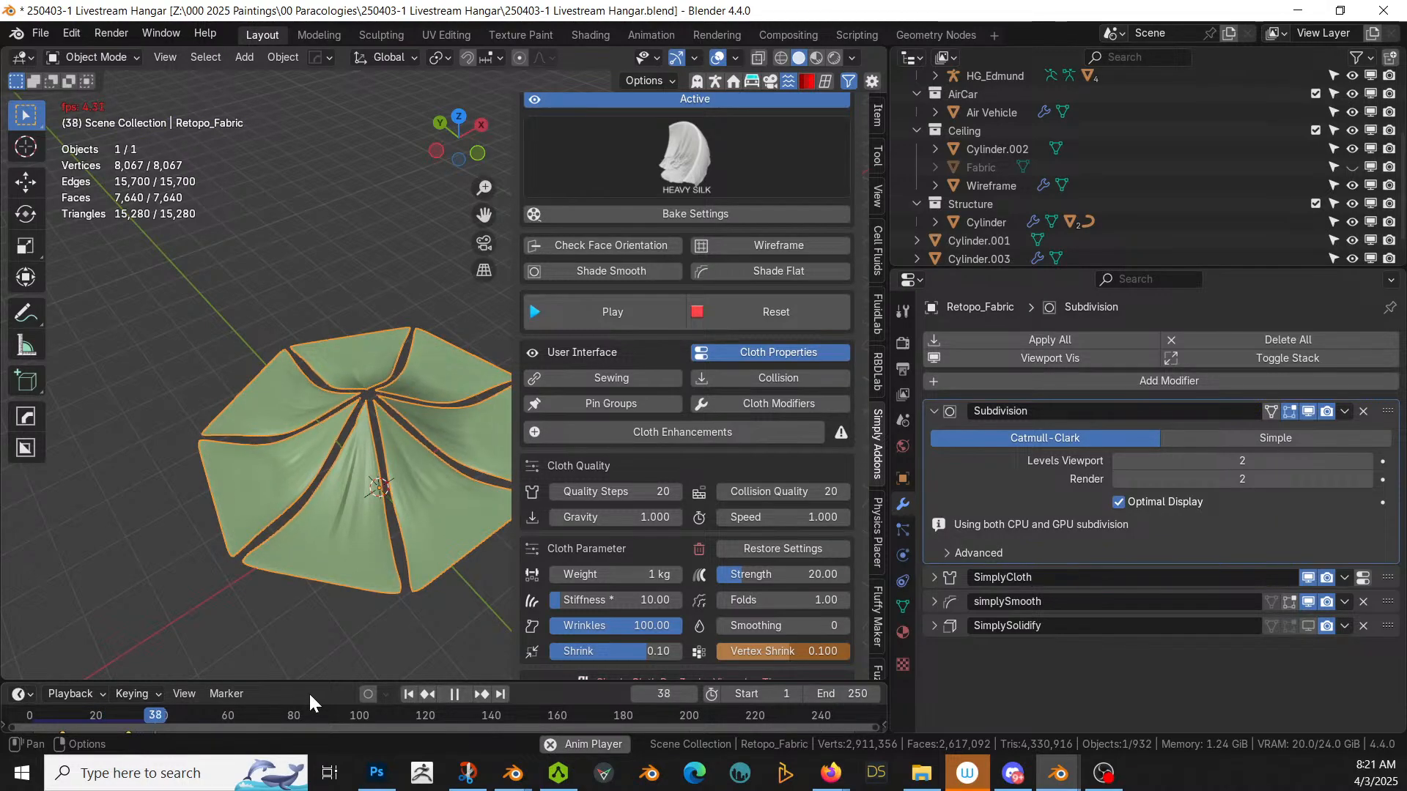
pyautogui.click(453, 693)
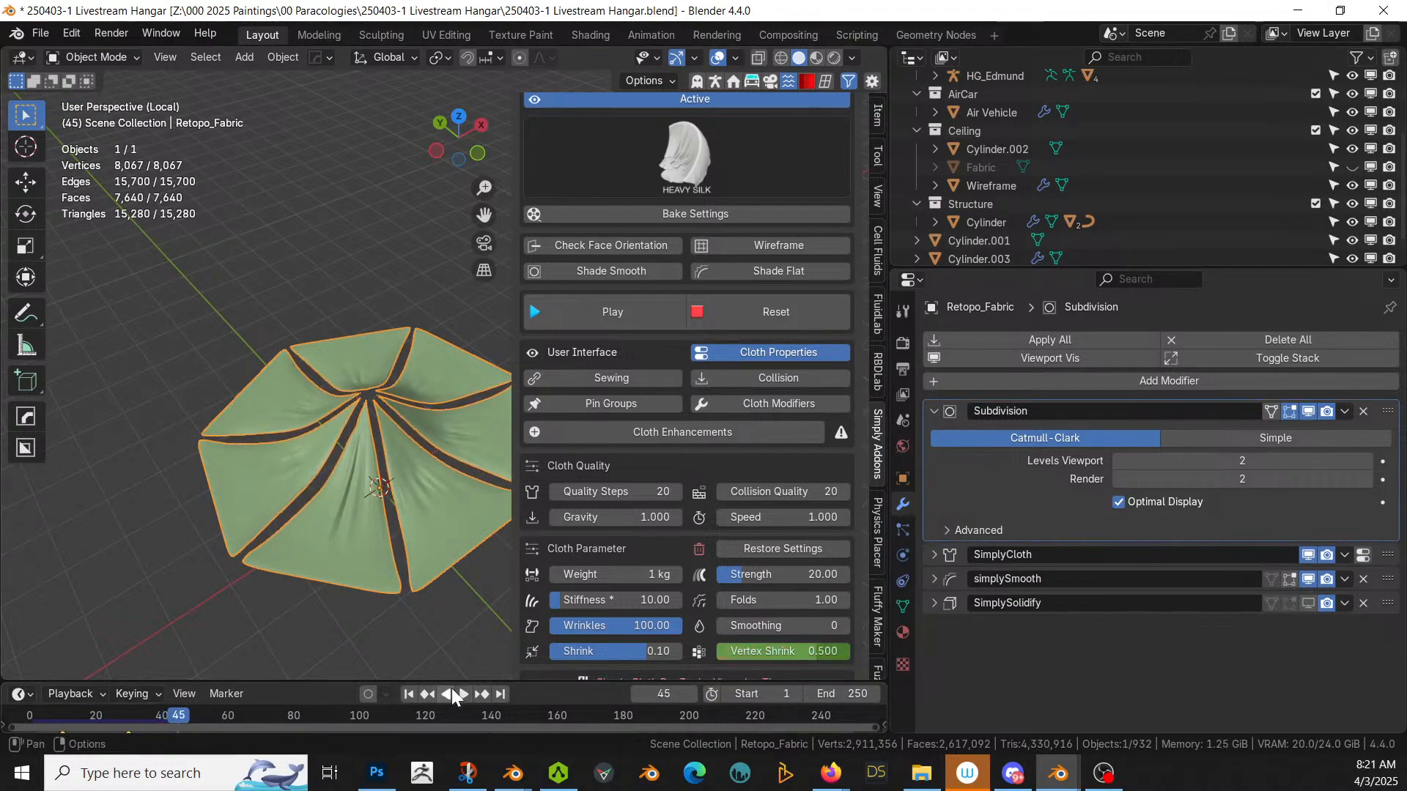
# Step: Try Simple subdivision on the fabric with the full scene shown, restore Catmull-Clark, and isolate the fabric in local view again
pyautogui.press('KP_Divide')
pyautogui.moveTo(428, 476); pyautogui.dragTo(322, 513, button='middle')
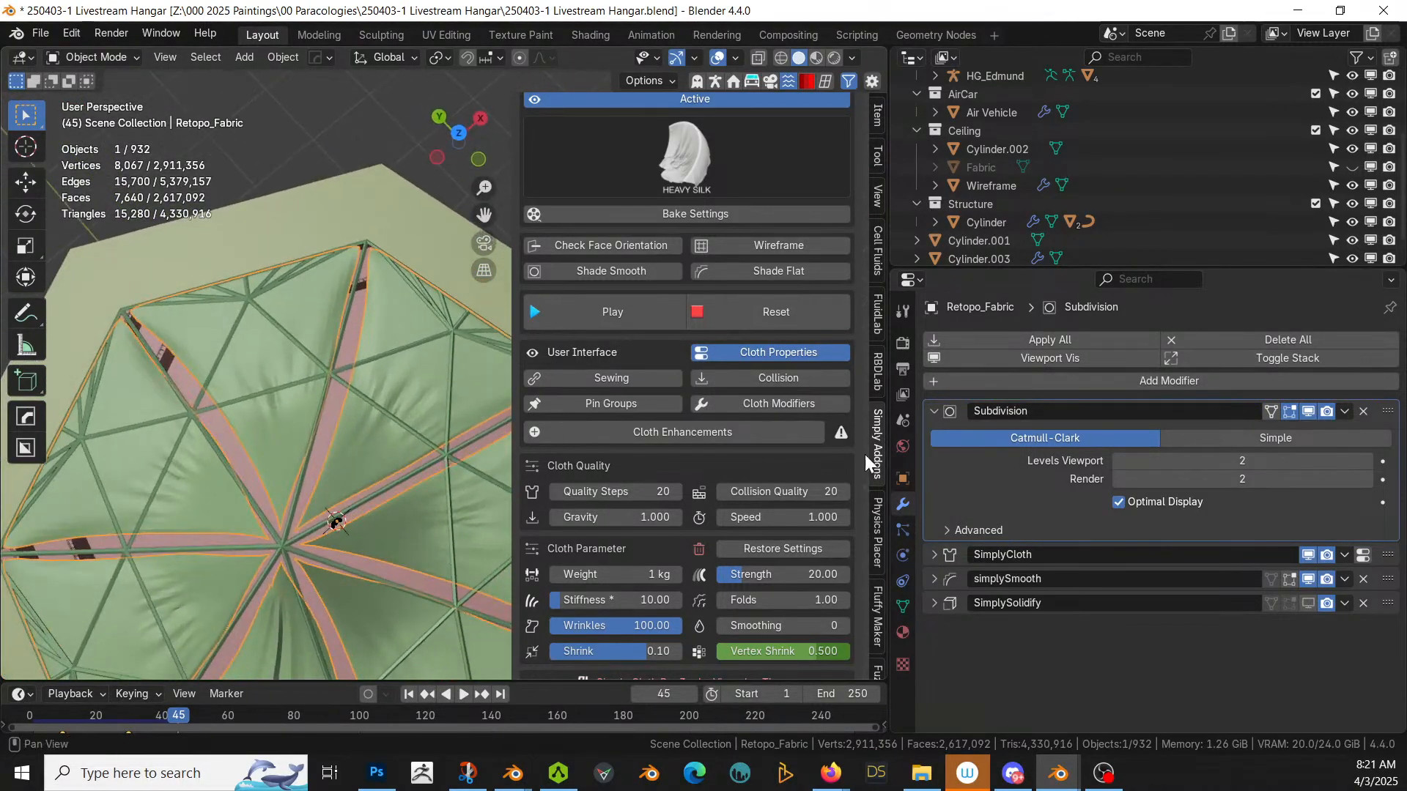
pyautogui.click(1242, 437)
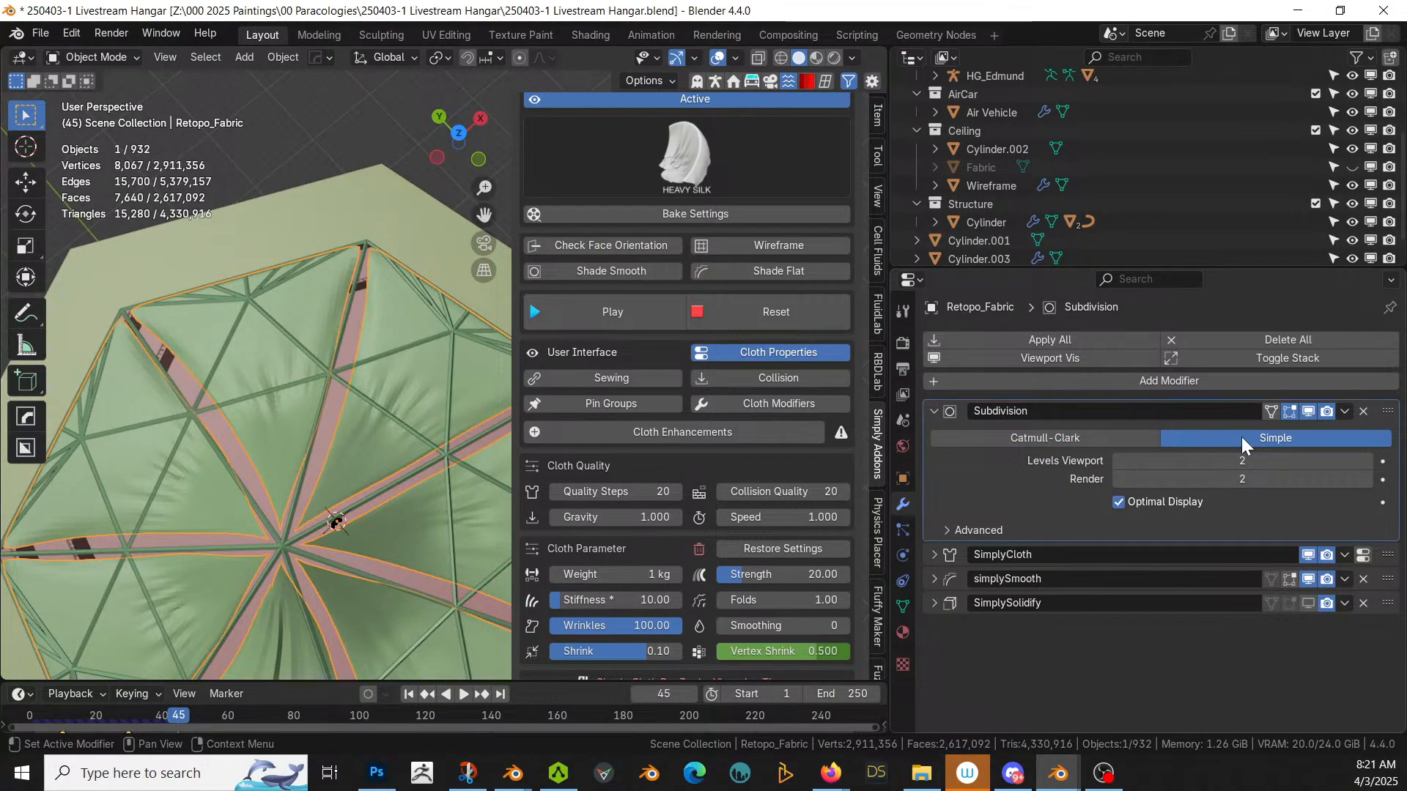
pyautogui.moveTo(380, 466); pyautogui.dragTo(266, 441, button='middle')
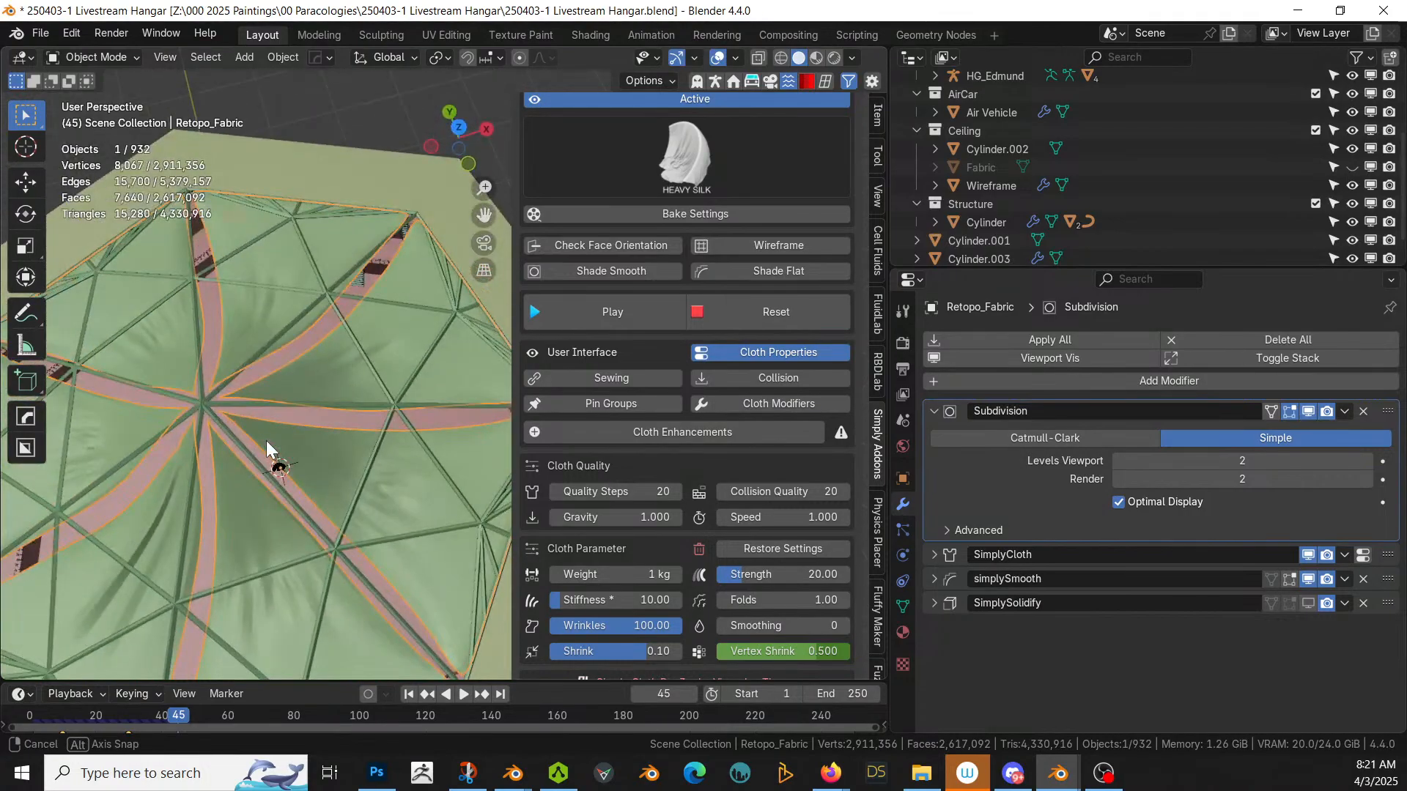
pyautogui.click(1037, 437)
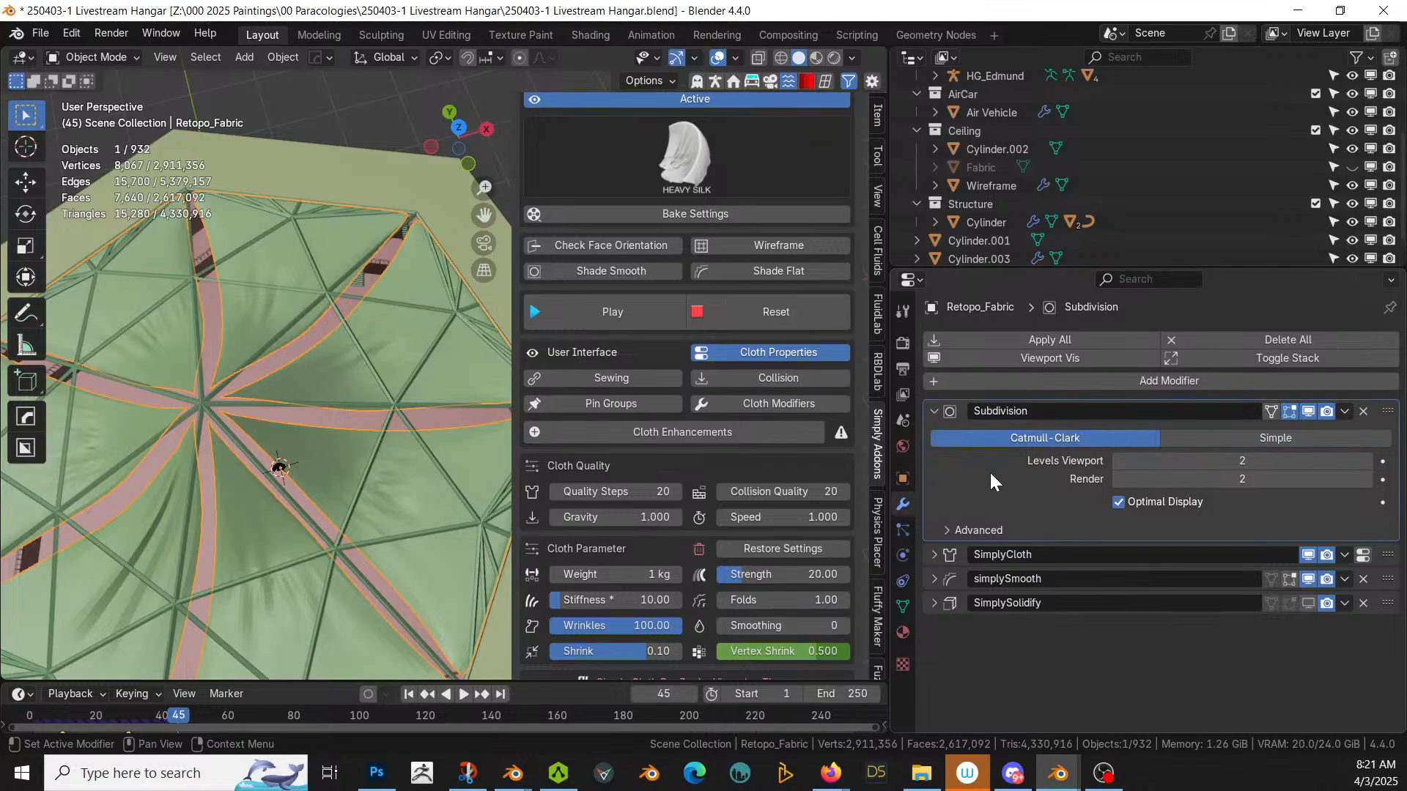
pyautogui.press('KP_Divide')
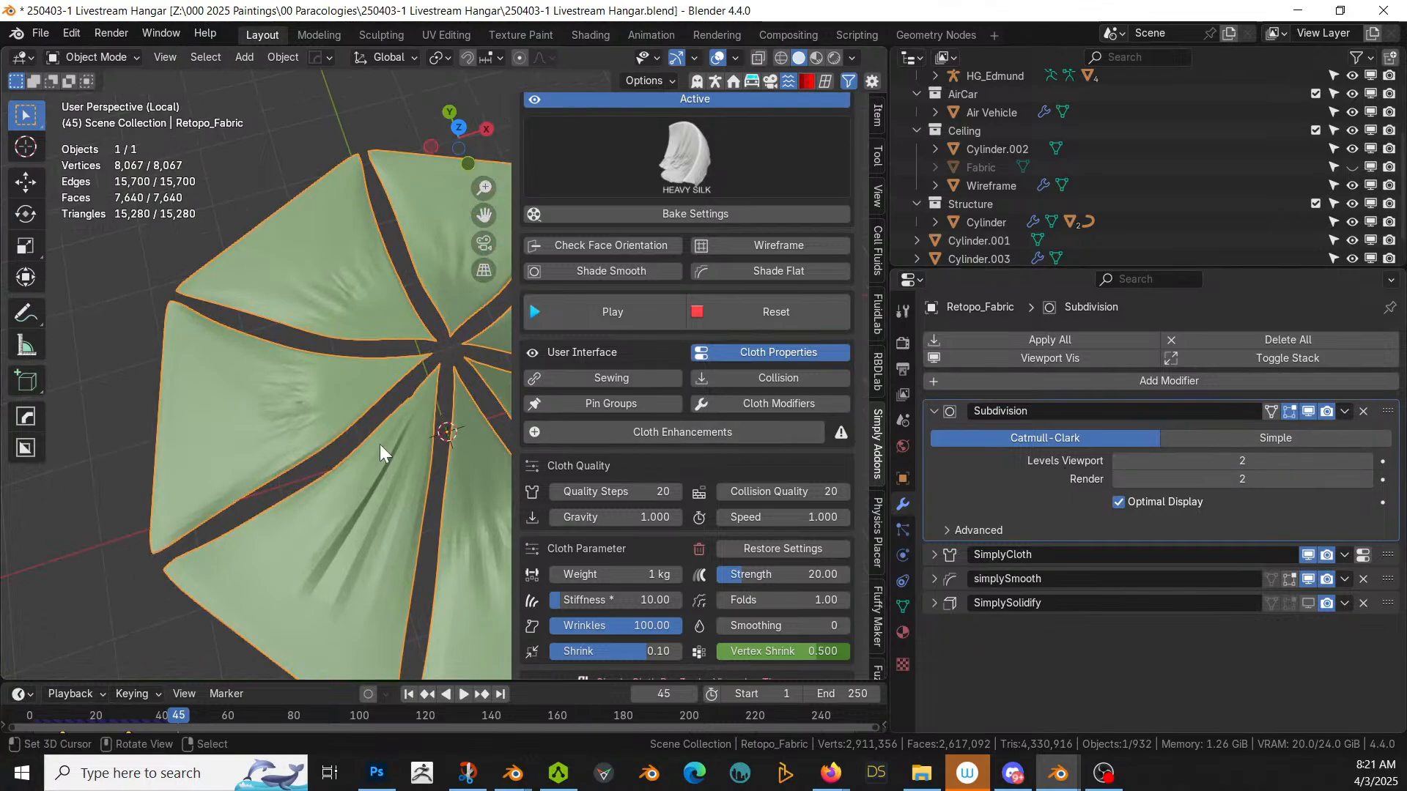
pyautogui.moveTo(363, 444); pyautogui.dragTo(11, 362, button='middle')
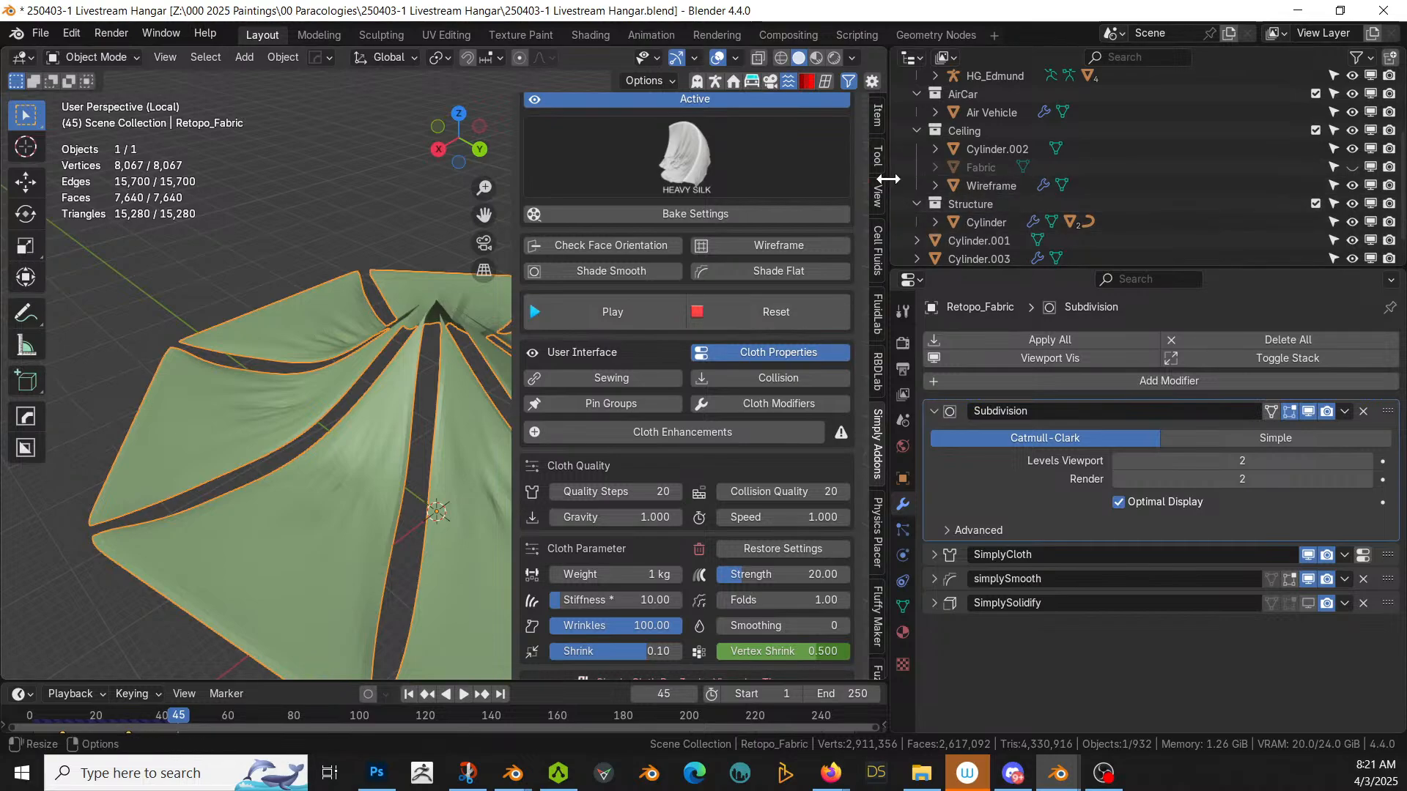
# Step: Save the hangar file and exit the fabric's local view, with the 3D viewport widened
pyautogui.moveTo(888, 178); pyautogui.dragTo(1234, 178)
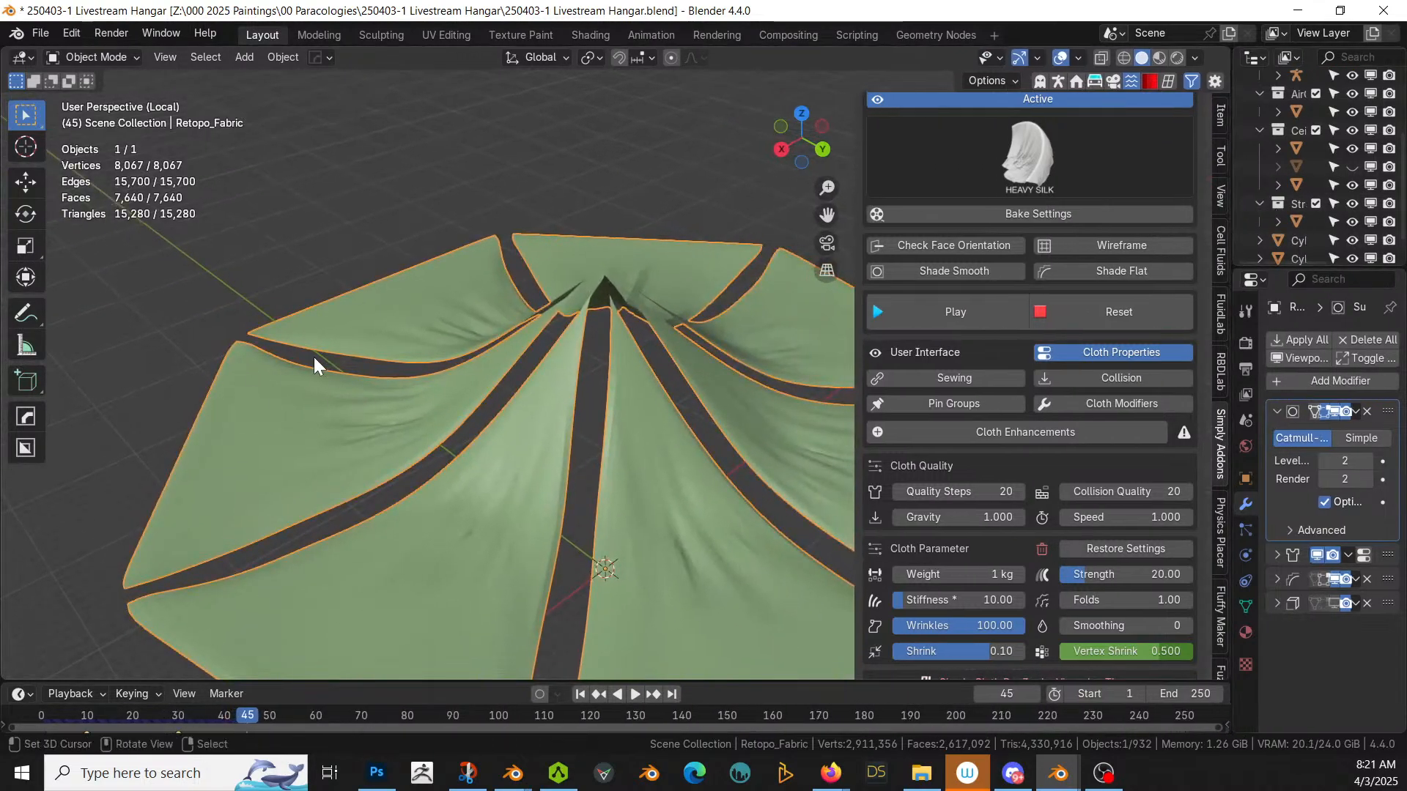
pyautogui.hotkey('ctrl', 's')
pyautogui.press('KP_Divide')
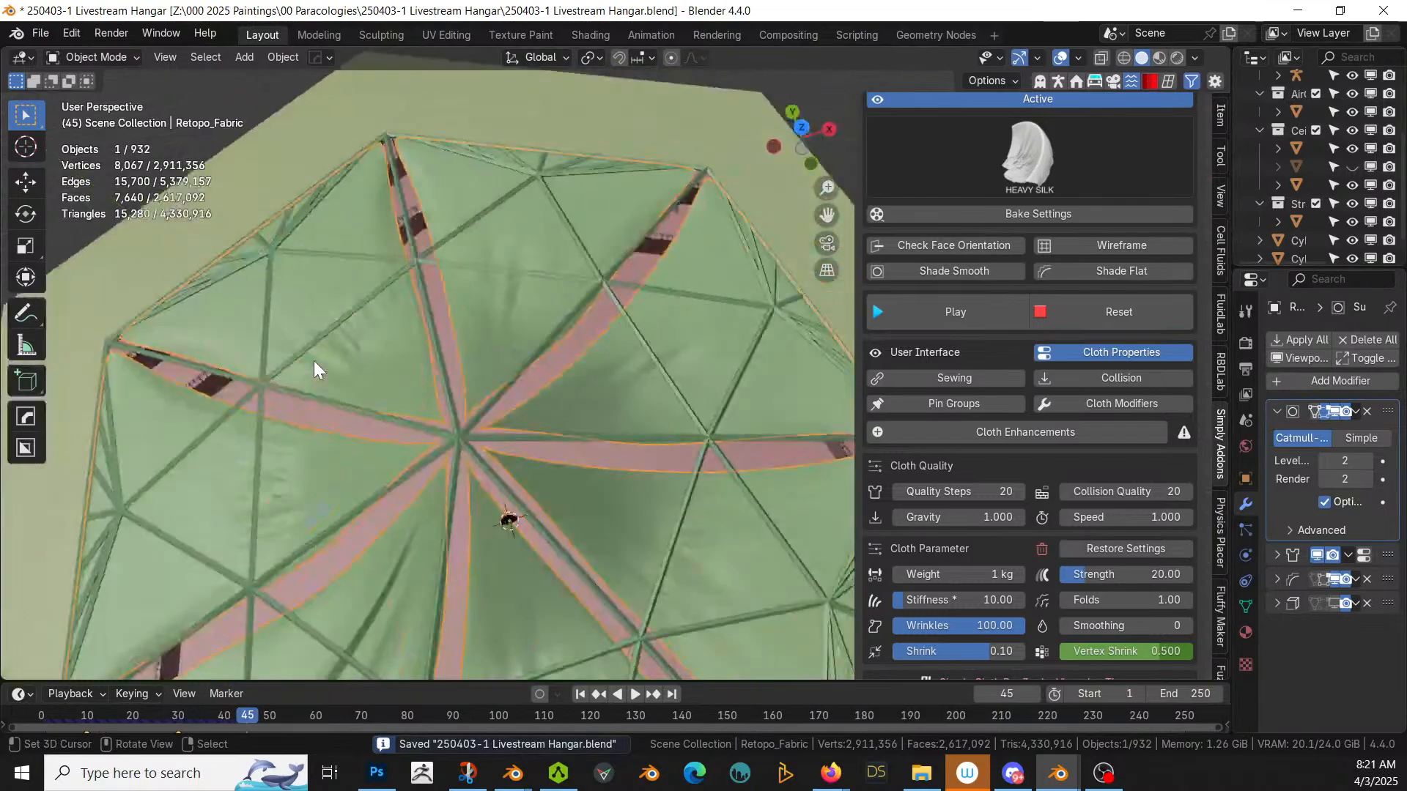
# Step: Try lowering the whole fabric about 1.07 m along Z, and undo the move
pyautogui.moveTo(315, 351); pyautogui.dragTo(673, 513, button='middle')
pyautogui.press('g')
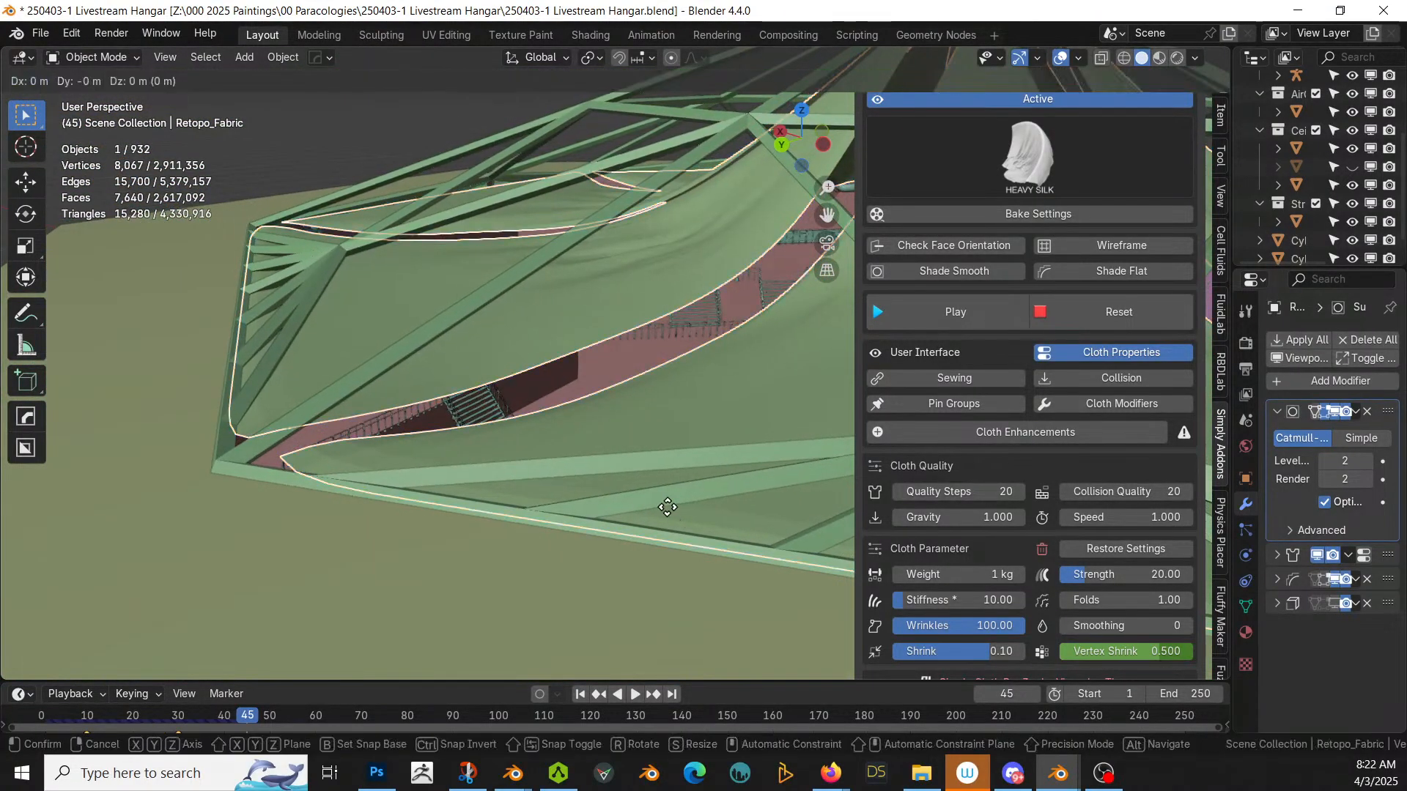
pyautogui.press('z')
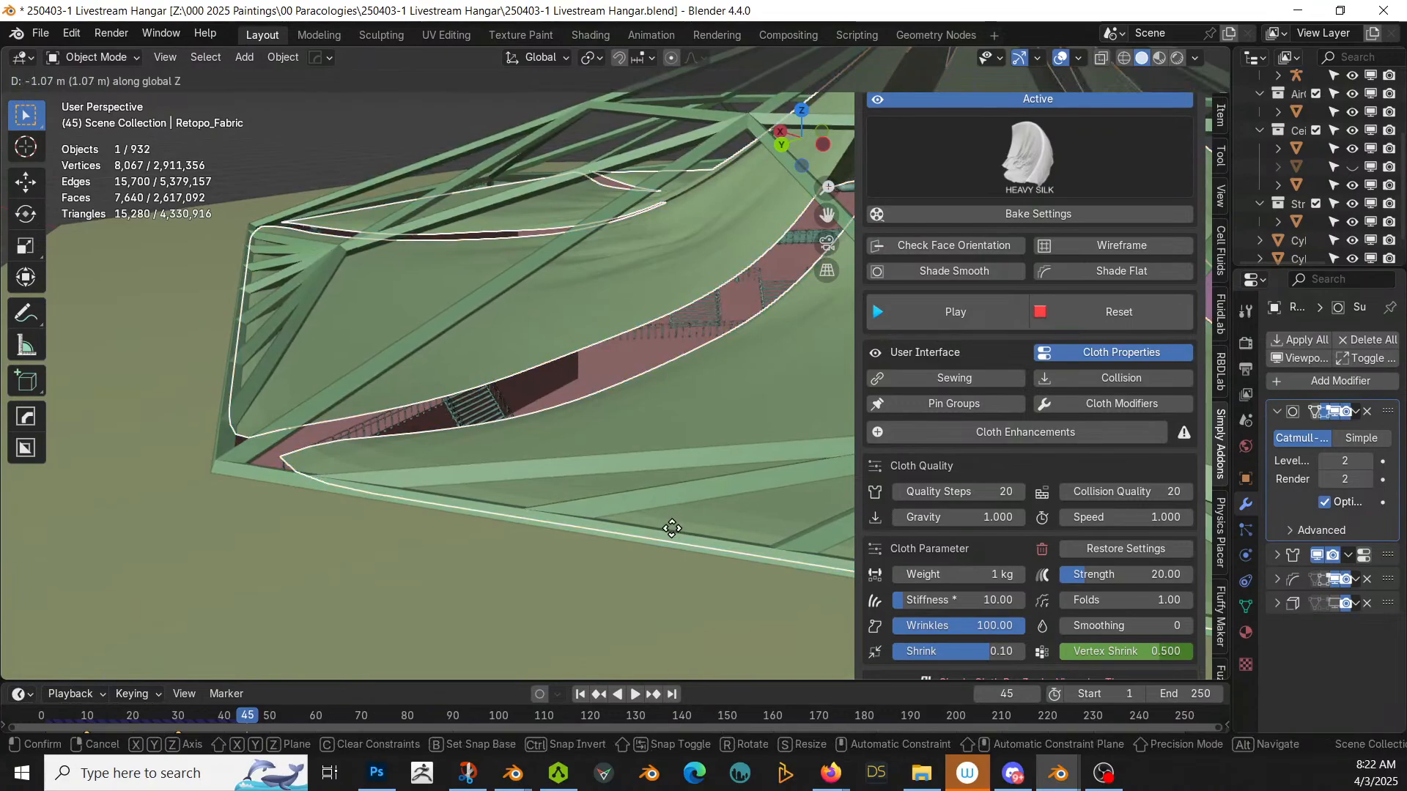
pyautogui.click(540, 485)
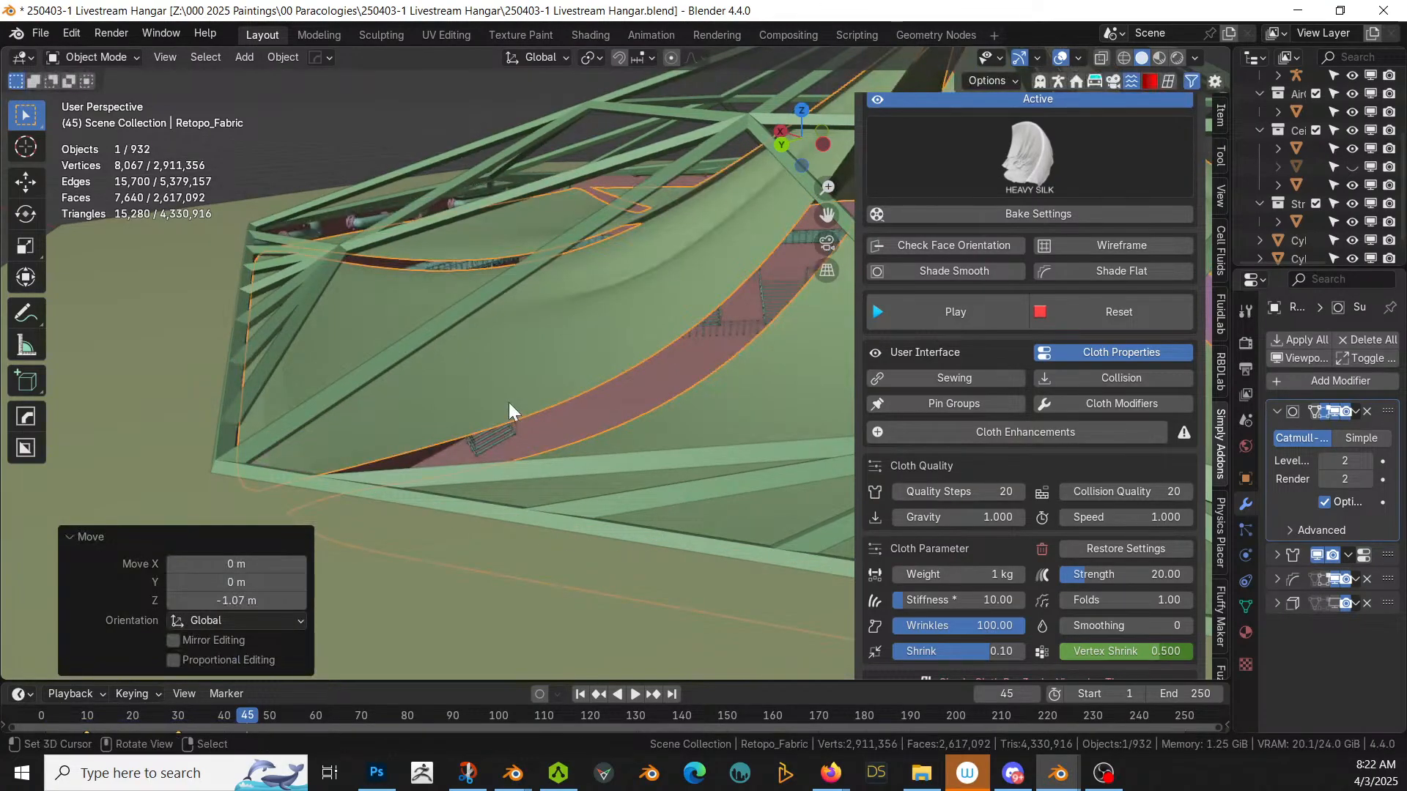
pyautogui.hotkey('ctrl', 'z')
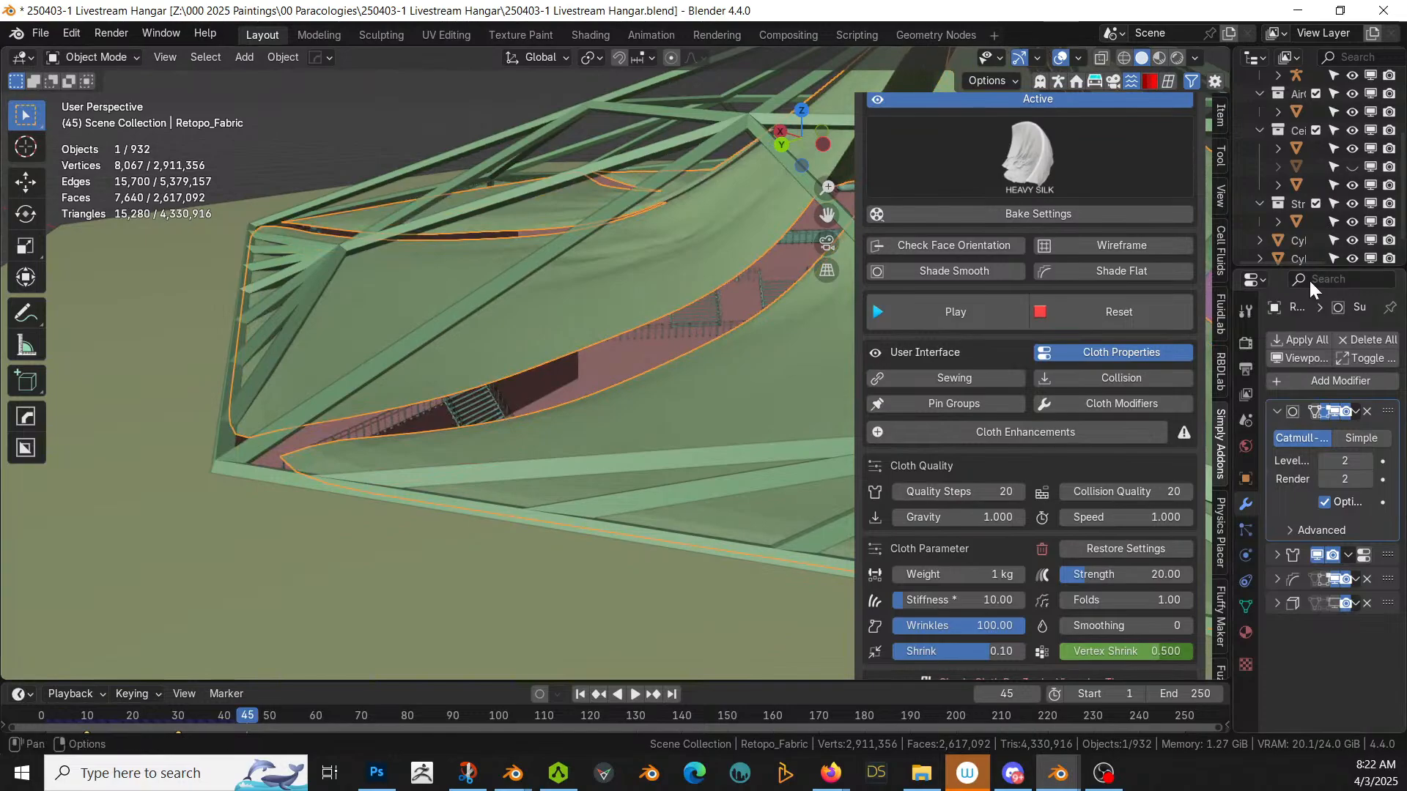
# Step: Finalize the fabric's cloth simulation at frame 45 with Finish & Apply Cloth
pyautogui.moveTo(970, 449); pyautogui.dragTo(808, 561, button='middle')
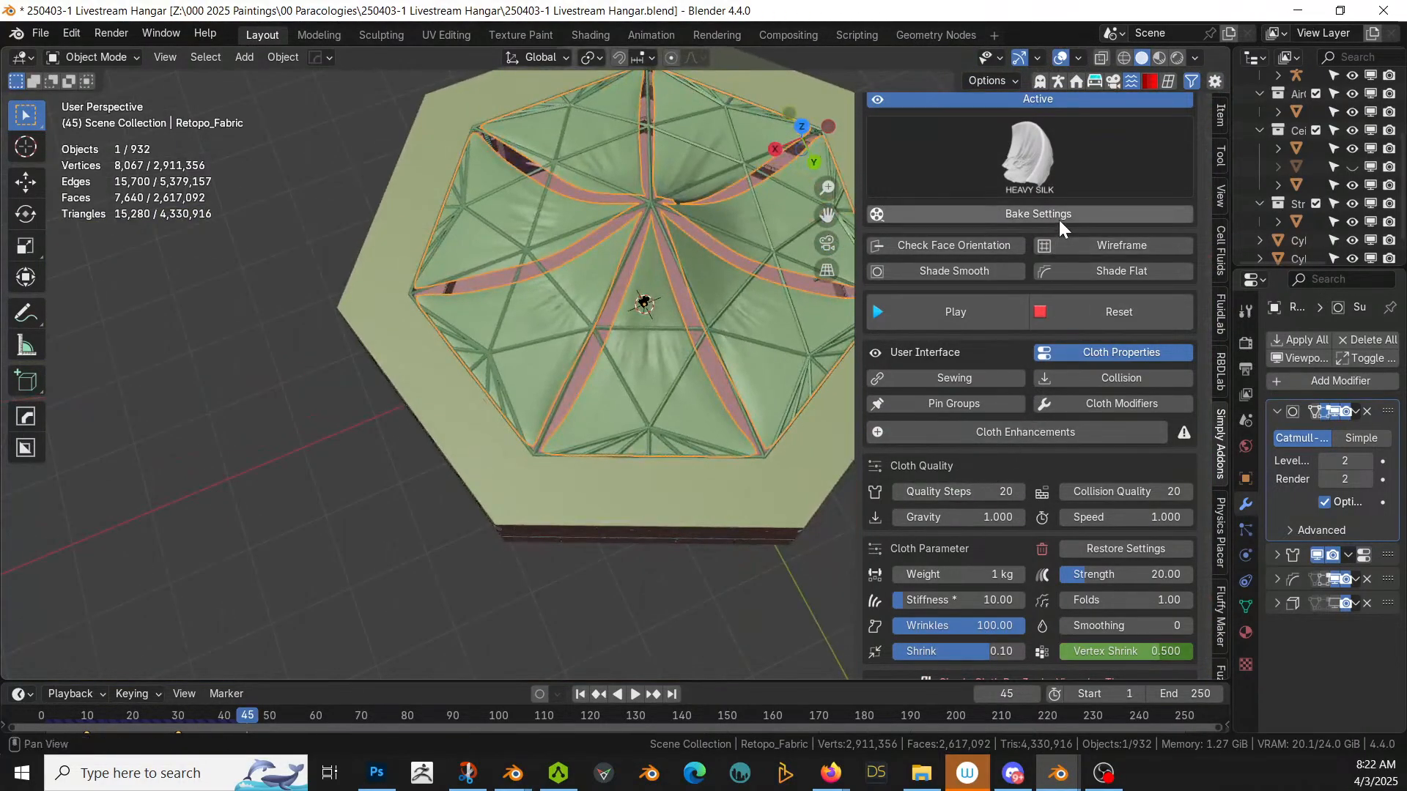
pyautogui.scroll(3, 992, 247)
pyautogui.click(977, 140)
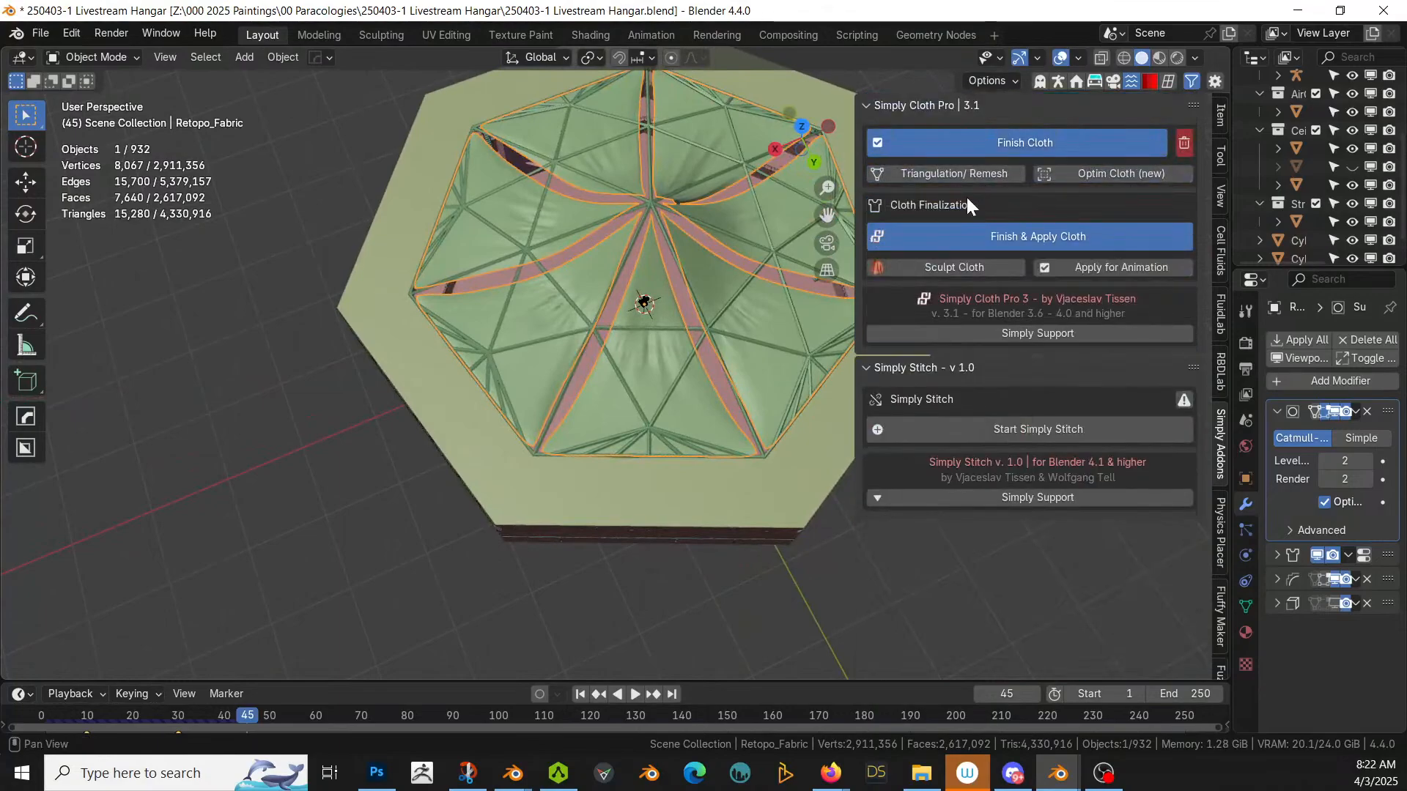
pyautogui.click(959, 242)
pyautogui.click(938, 305)
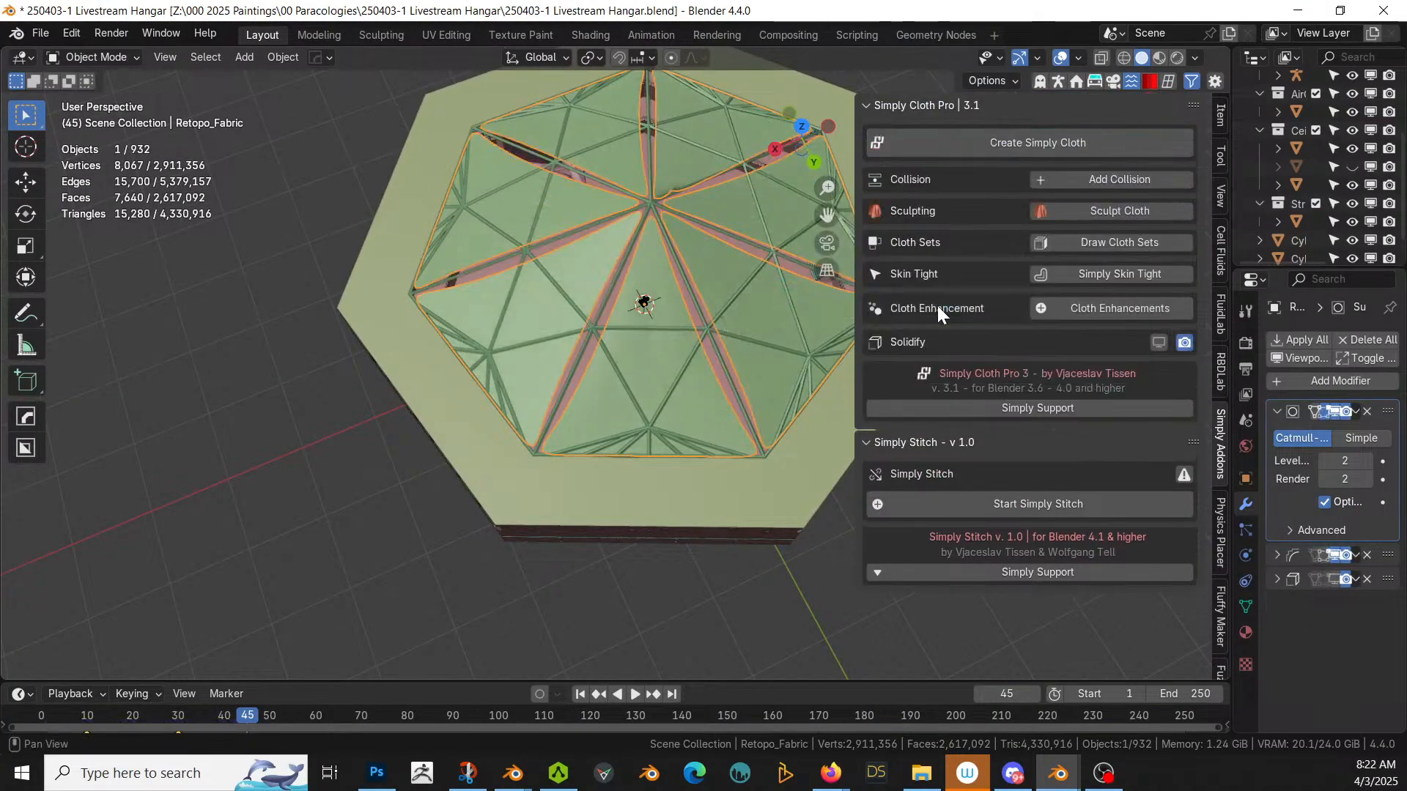
# Step: Examine how the applied fabric panels meet the ceiling frame along the seams and at the rim
pyautogui.moveTo(579, 463); pyautogui.dragTo(347, 545, button='middle')
pyautogui.scroll(3, 578, 362)
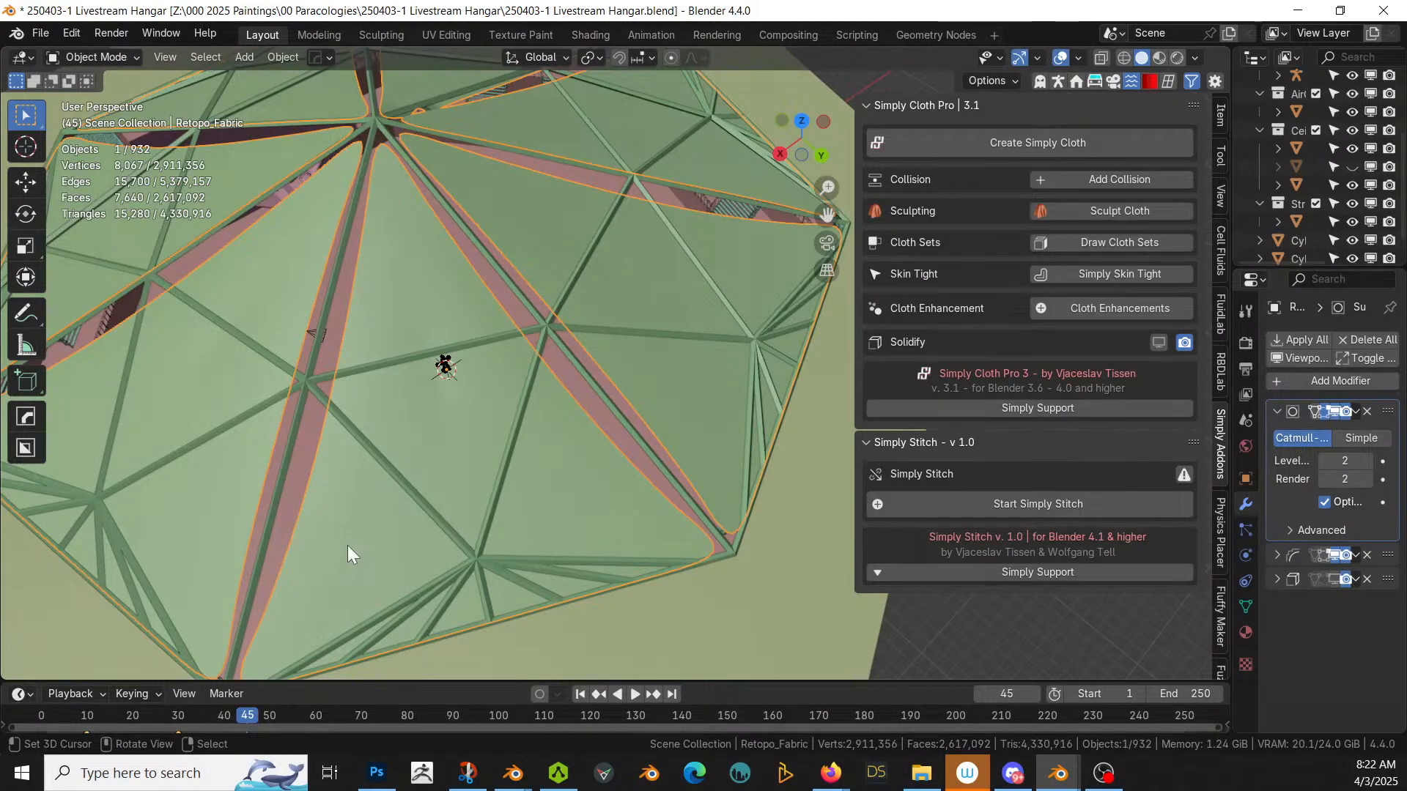
pyautogui.scroll(-1, 347, 545)
pyautogui.scroll(4, 512, 249)
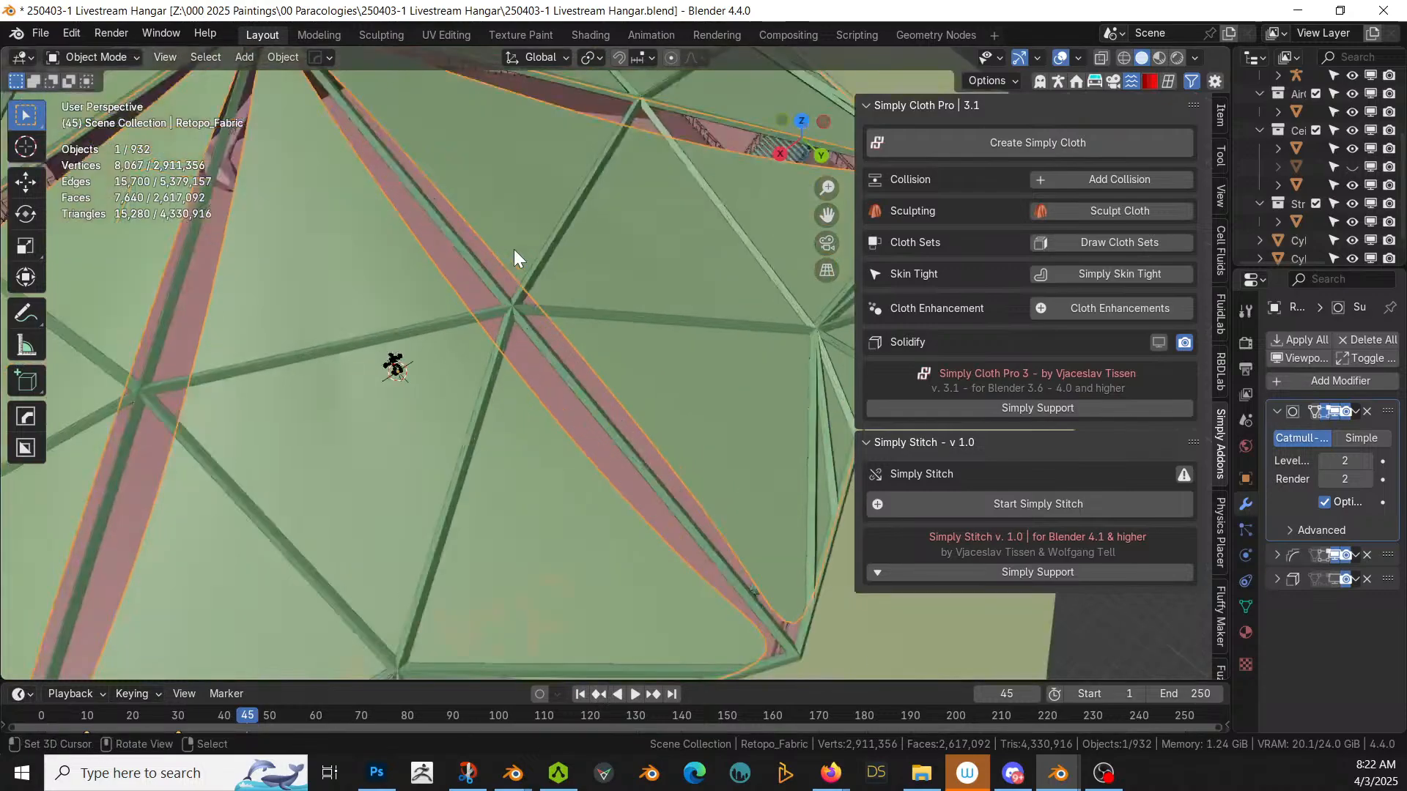
pyautogui.moveTo(512, 249); pyautogui.dragTo(1225, 103, button='middle')
pyautogui.moveTo(806, 358); pyautogui.dragTo(367, 286, button='middle')
pyautogui.moveTo(522, 292); pyautogui.dragTo(30, 396, button='middle')
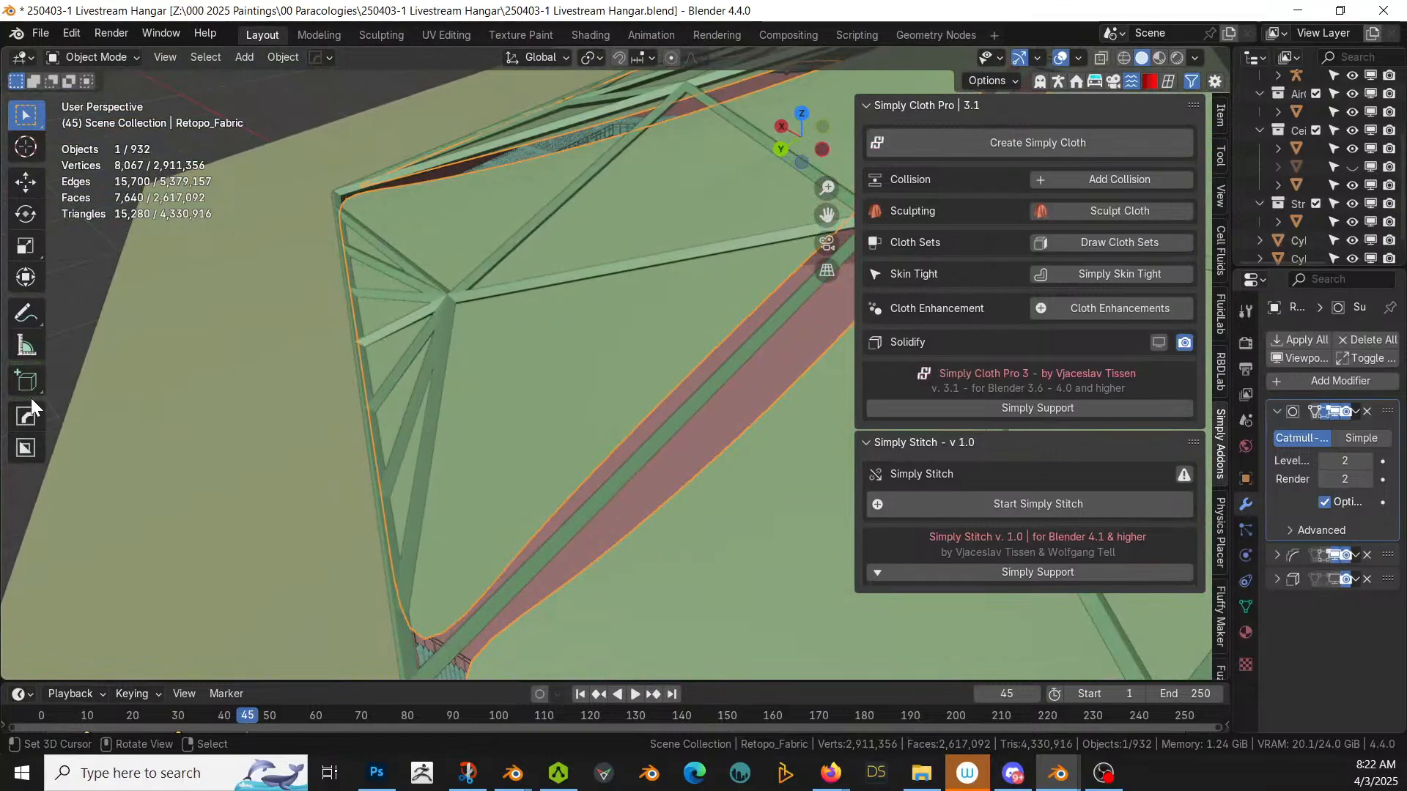
# Step: Open the ceiling Wireframe in Edit Mode with vertex selection and select the inner vertex of one fan of rim edges
pyautogui.click(429, 296)
pyautogui.press('Tab')
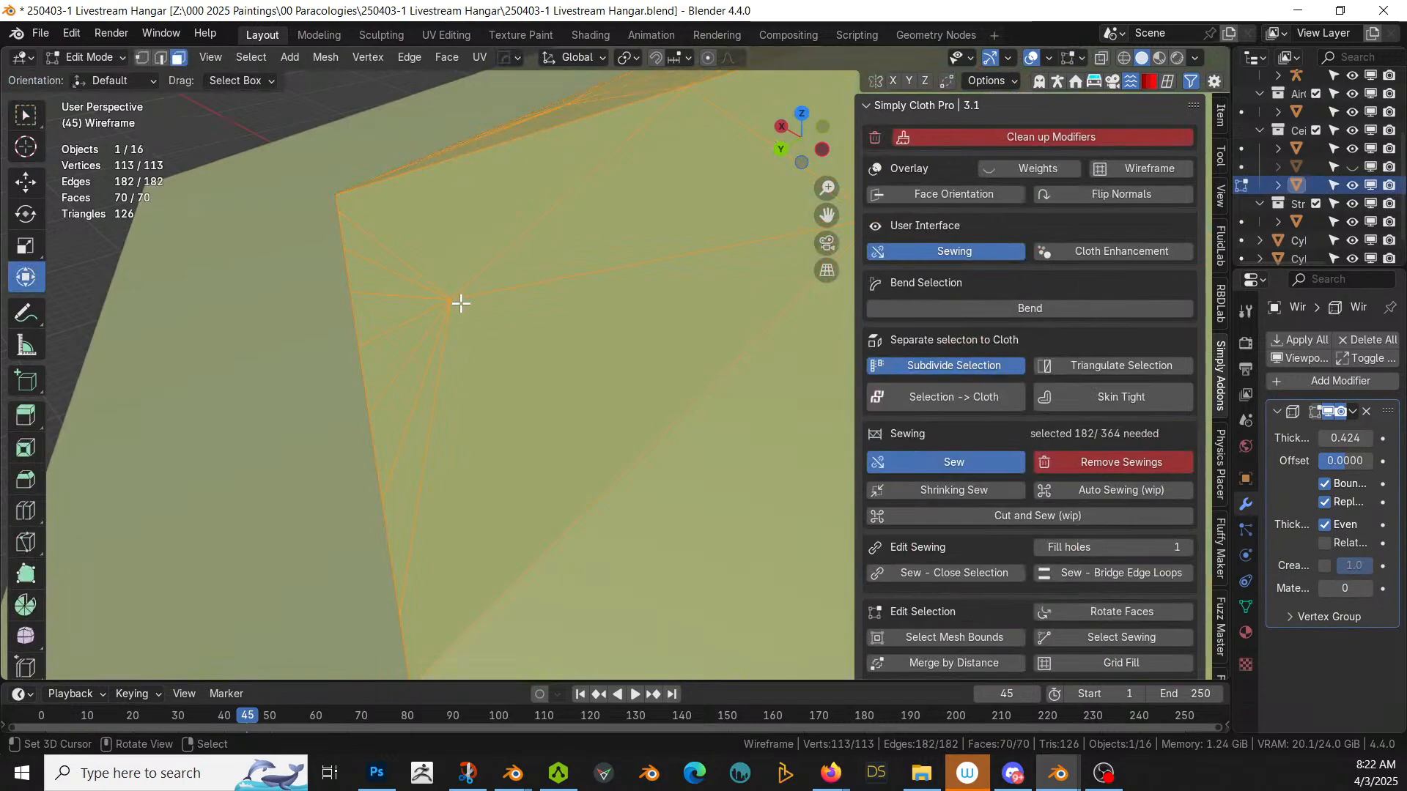
pyautogui.click(454, 299)
pyautogui.press('1')
pyautogui.rightClick(484, 303)
pyautogui.moveTo(487, 305); pyautogui.dragTo(693, 370, button='middle')
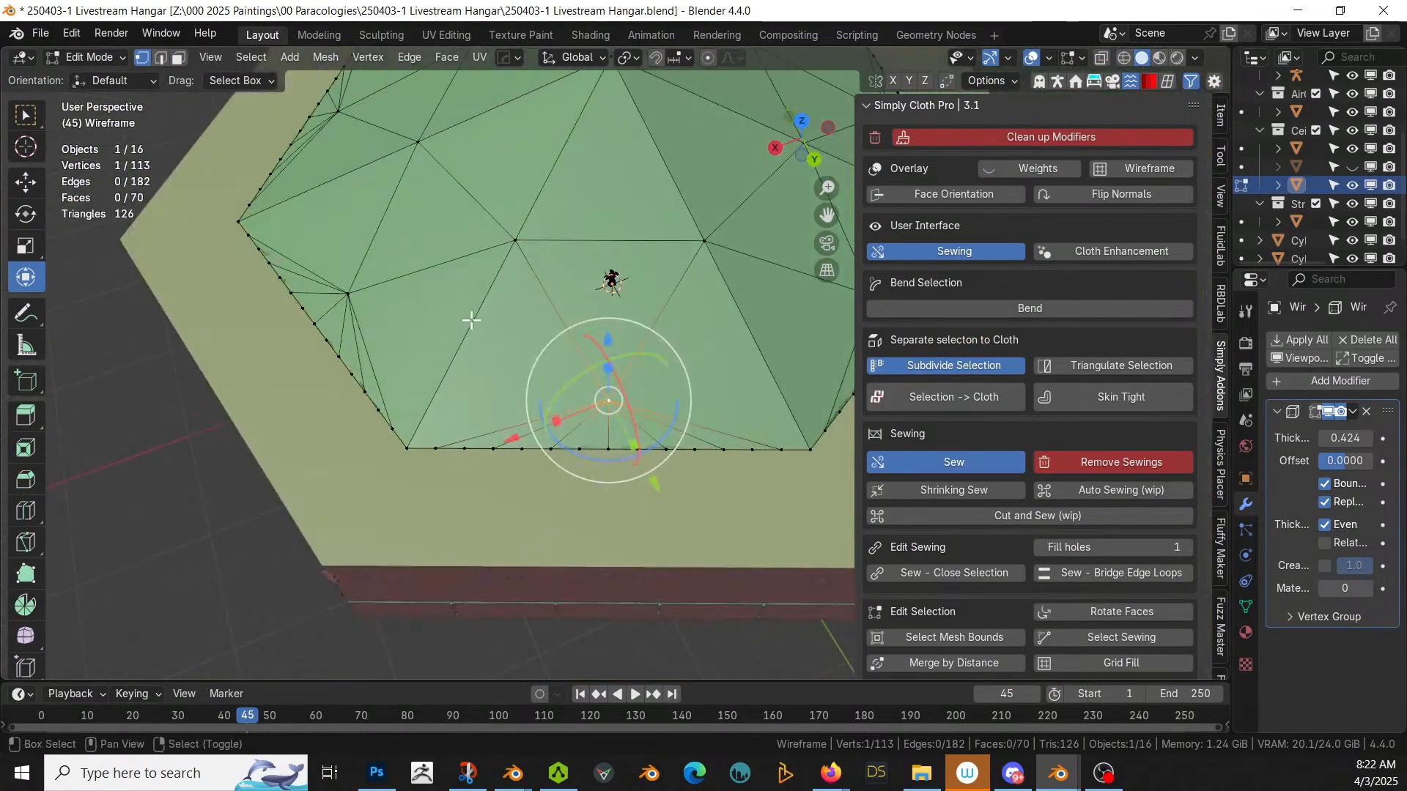
# Step: Add the inner vertices of the other six edge fans around the ceiling rim to the selection
pyautogui.keyDown('shift'); pyautogui.rightClick(348, 294); pyautogui.keyUp('shift')
pyautogui.moveTo(347, 294); pyautogui.dragTo(480, 315, button='middle')
pyautogui.keyDown('shift'); pyautogui.rightClick(138, 298); pyautogui.keyUp('shift')
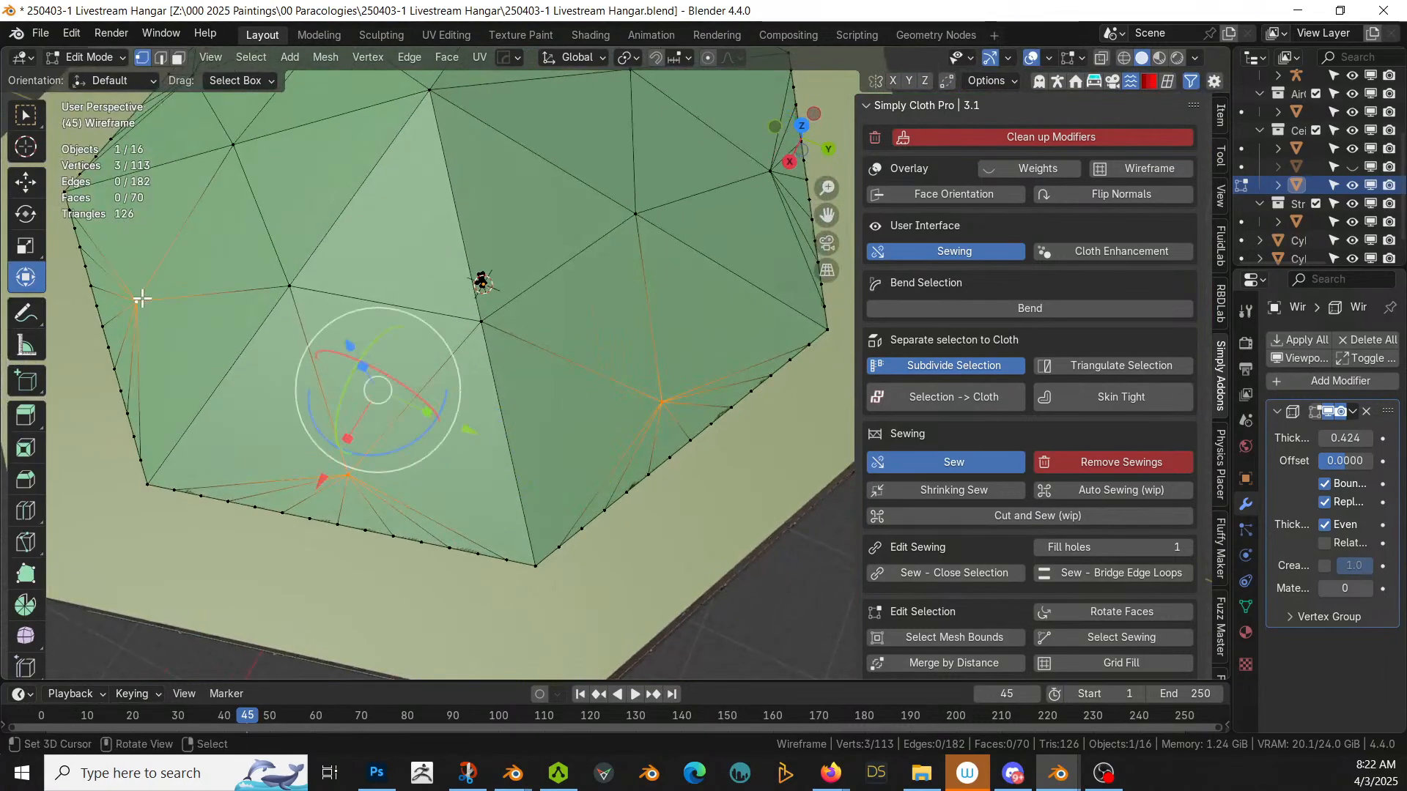
pyautogui.moveTo(138, 299); pyautogui.dragTo(504, 310, button='middle')
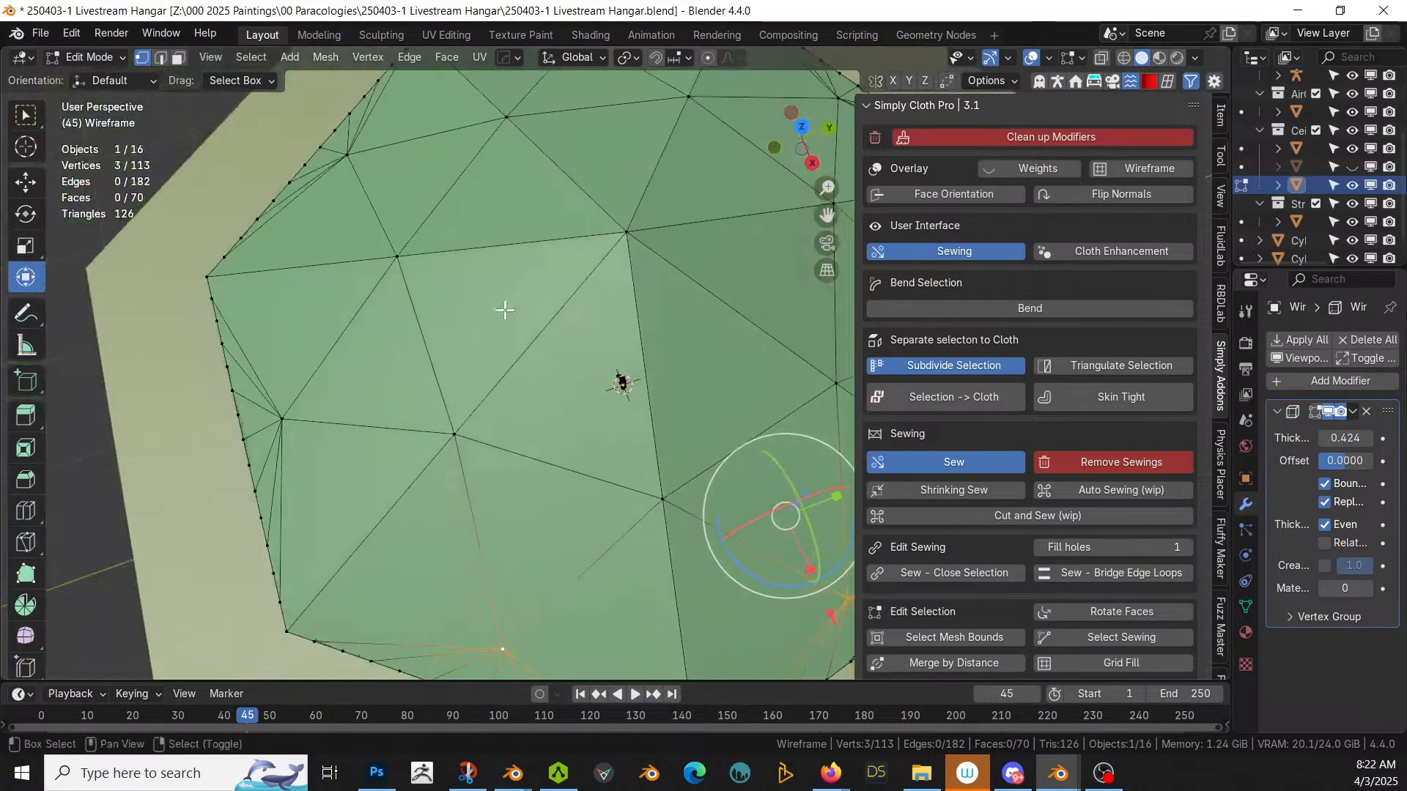
pyautogui.keyDown('shift'); pyautogui.rightClick(284, 417); pyautogui.keyUp('shift')
pyautogui.keyDown('shift'); pyautogui.rightClick(347, 153); pyautogui.keyUp('shift')
pyautogui.moveTo(346, 153); pyautogui.dragTo(445, 294, button='middle')
pyautogui.keyDown('shift'); pyautogui.rightClick(225, 314); pyautogui.keyUp('shift')
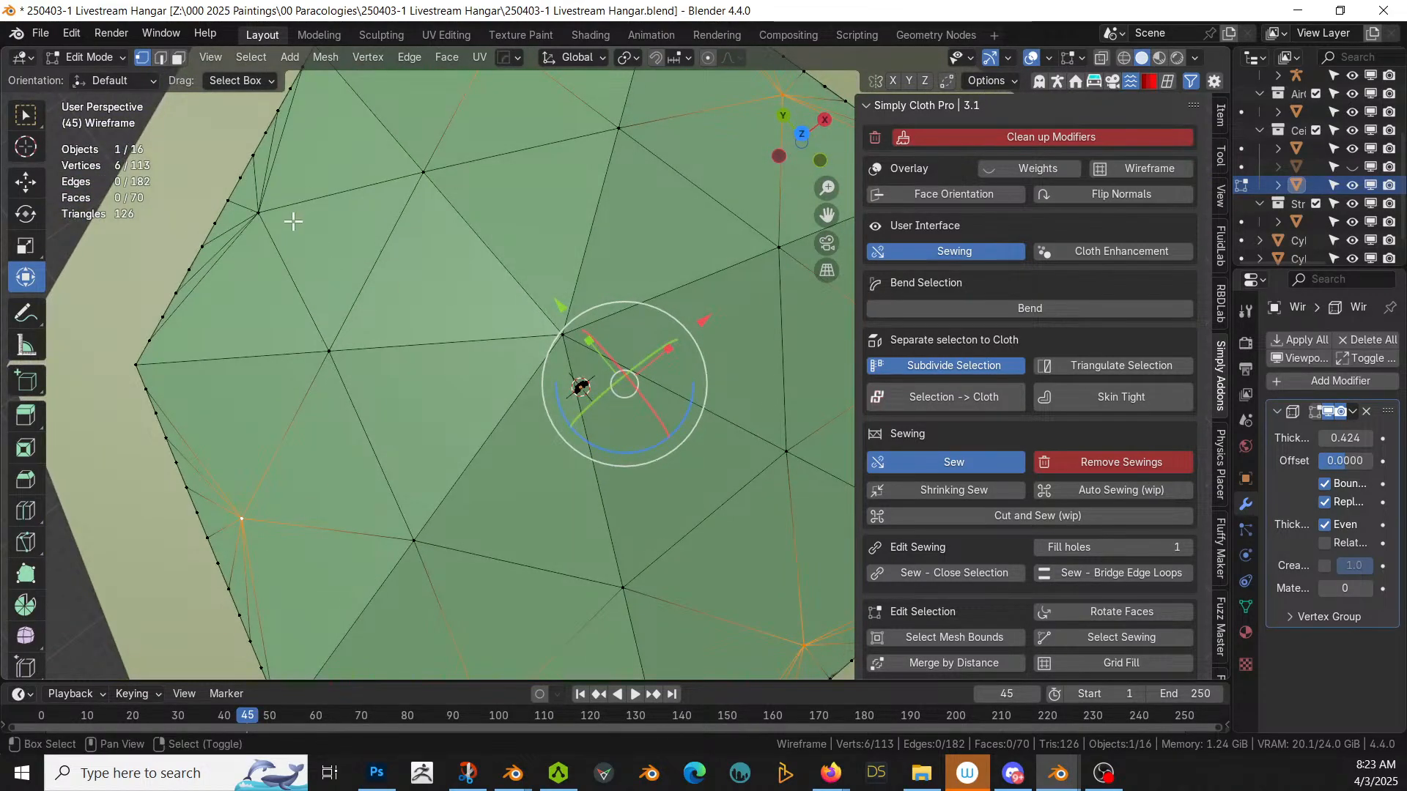
pyautogui.keyDown('shift'); pyautogui.rightClick(258, 212); pyautogui.keyUp('shift')
pyautogui.moveTo(258, 213); pyautogui.dragTo(472, 51, button='middle')
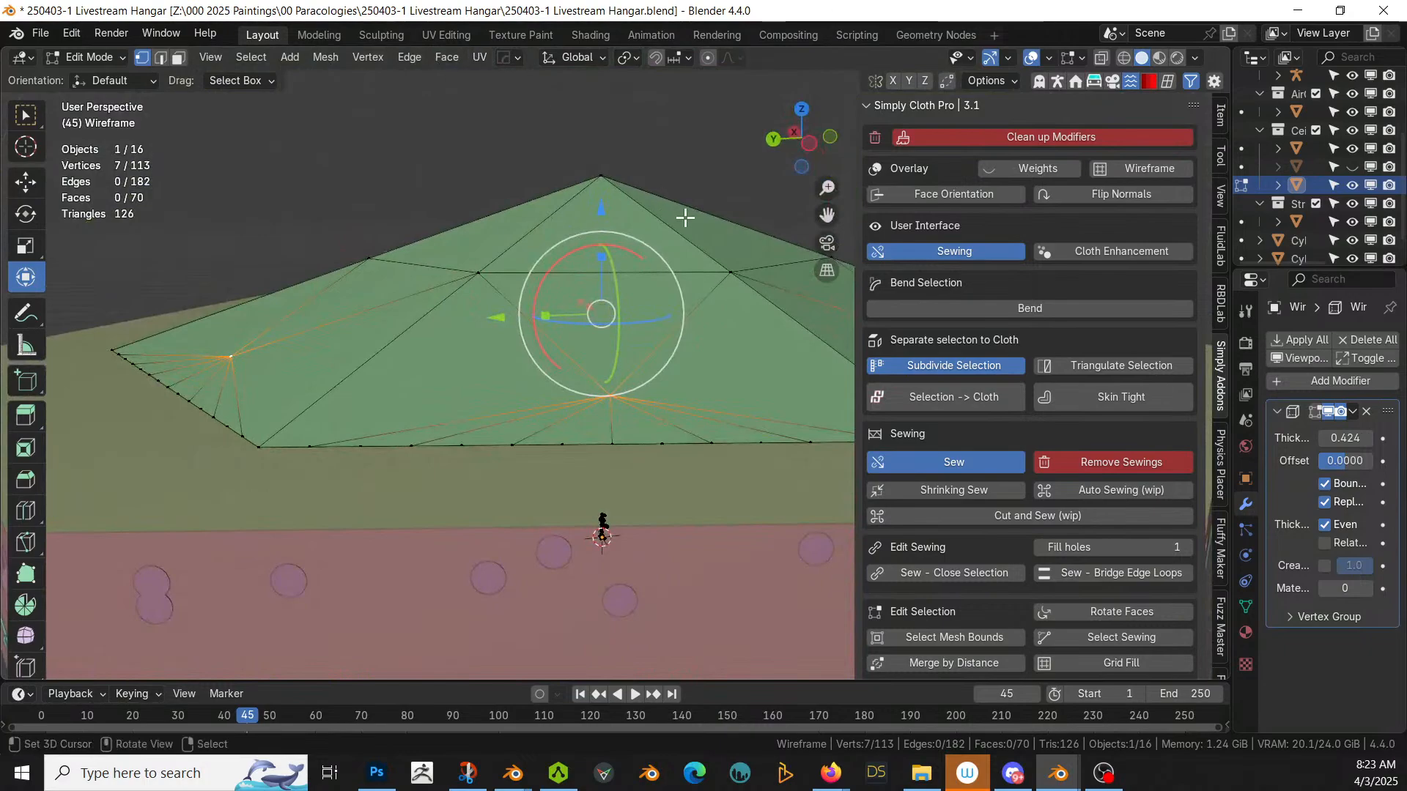
# Step: Show the Wireframe modifier in Edit Mode and try moving the seven selected fan vertices along Z
pyautogui.click(1316, 413)
pyautogui.moveTo(294, 402); pyautogui.dragTo(175, 425, button='middle')
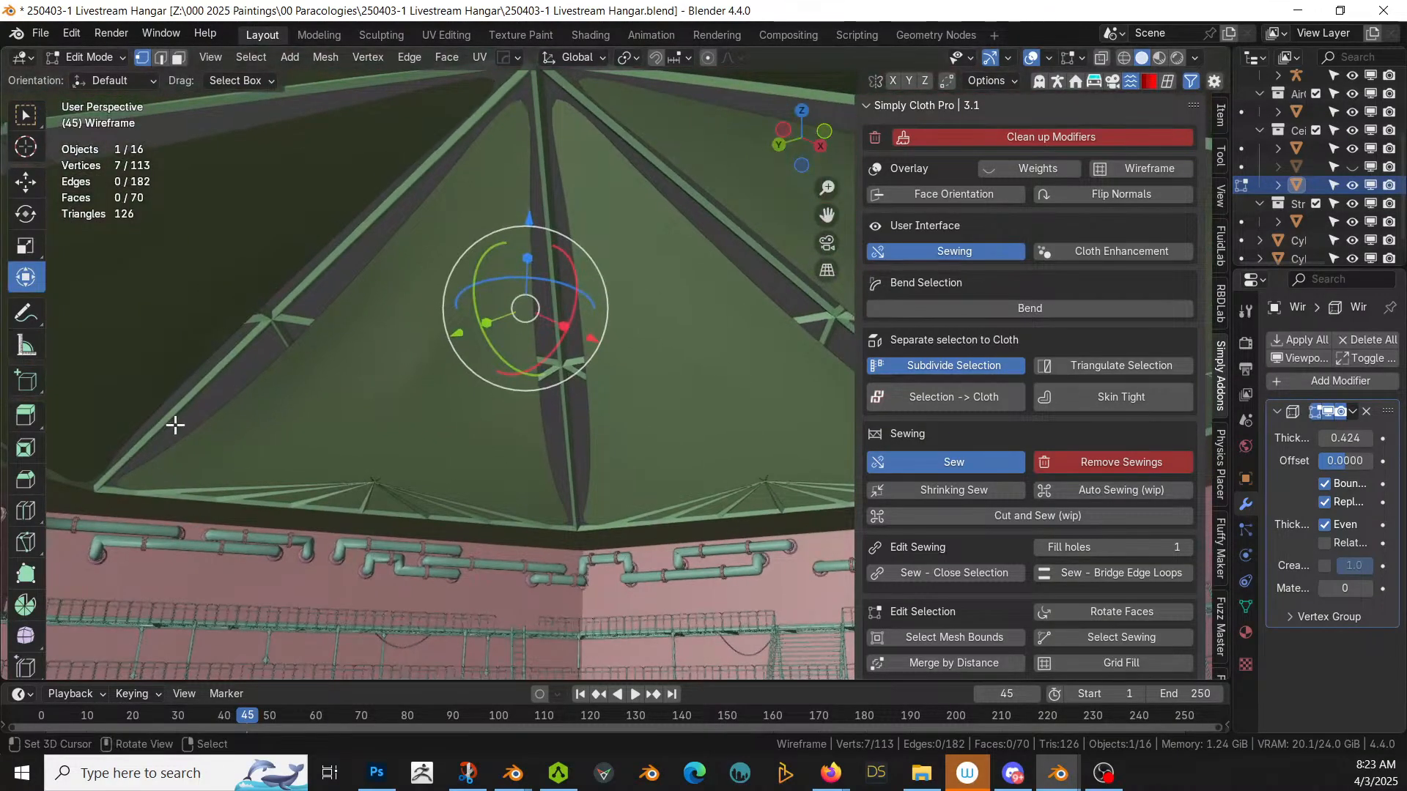
pyautogui.press('g')
pyautogui.press('z')
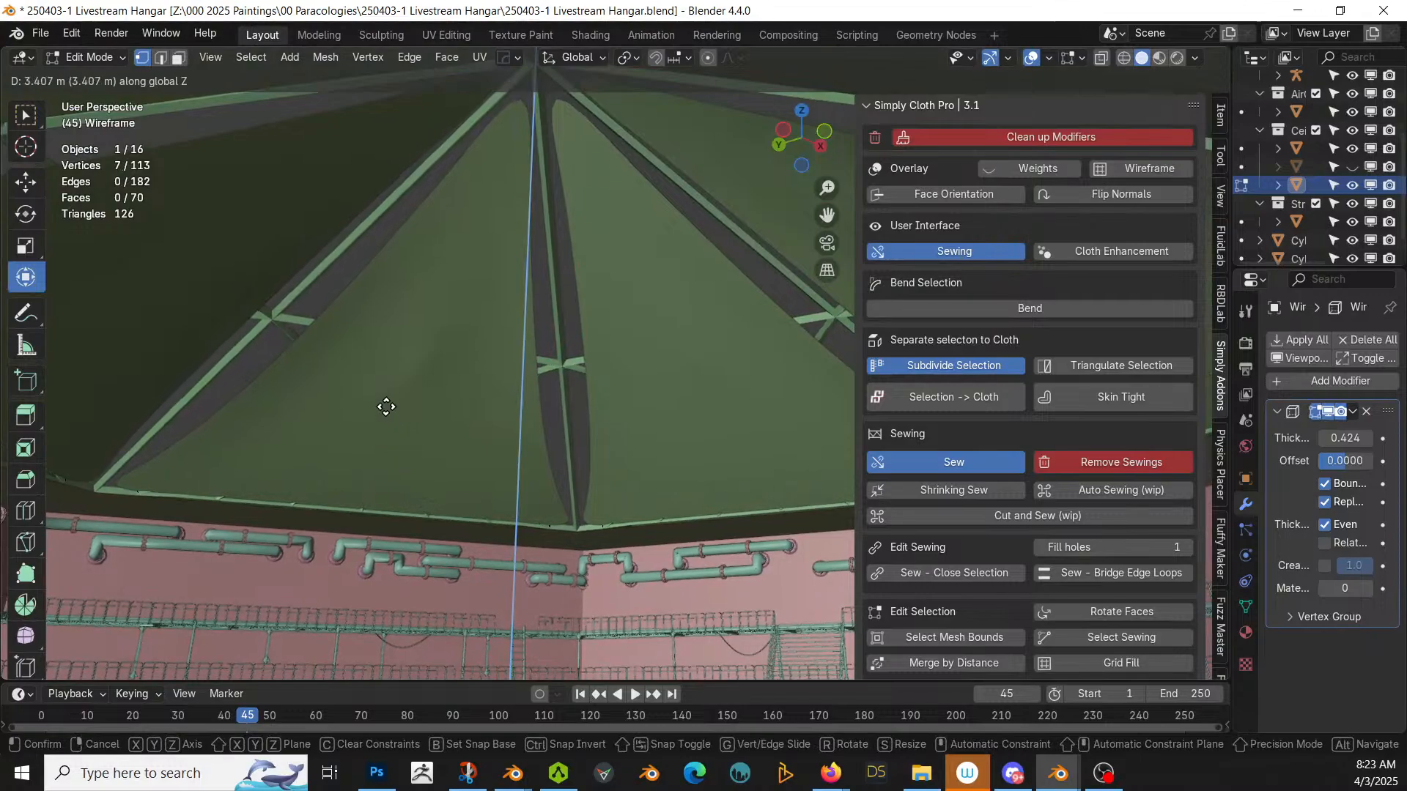
pyautogui.click(388, 359)
# Step: Examine the fanned struts along the ceiling rim from inside and outside the hangar
pyautogui.moveTo(390, 358); pyautogui.dragTo(139, 449, button='middle')
pyautogui.scroll(-5, 425, 469)
pyautogui.moveTo(227, 465); pyautogui.dragTo(404, 385, button='middle')
pyautogui.scroll(2, 354, 456)
pyautogui.scroll(2, 283, 409)
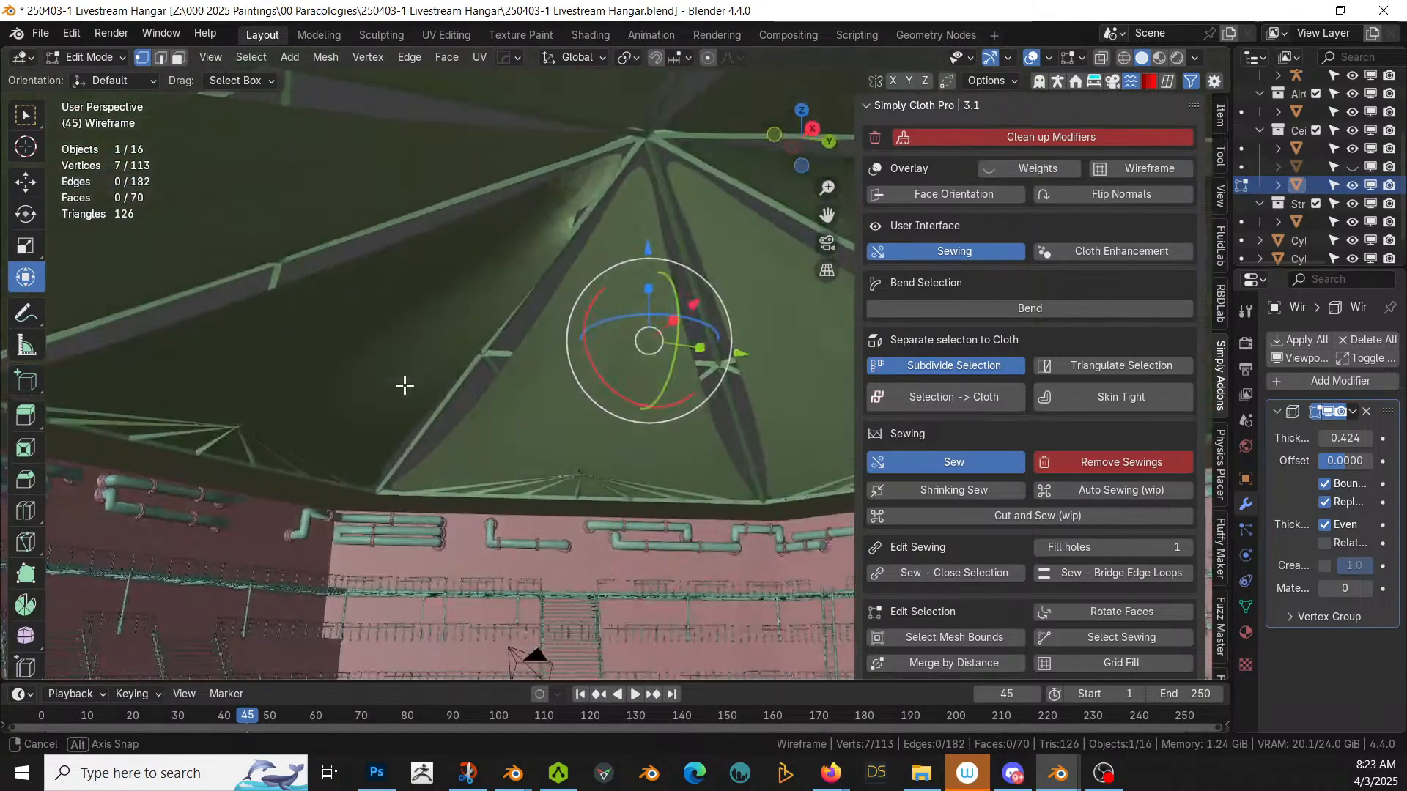
pyautogui.keyDown('shift'); pyautogui.moveTo(525, 385); pyautogui.dragTo(766, 383, button='middle'); pyautogui.keyUp('shift')
pyautogui.scroll(3, 679, 433)
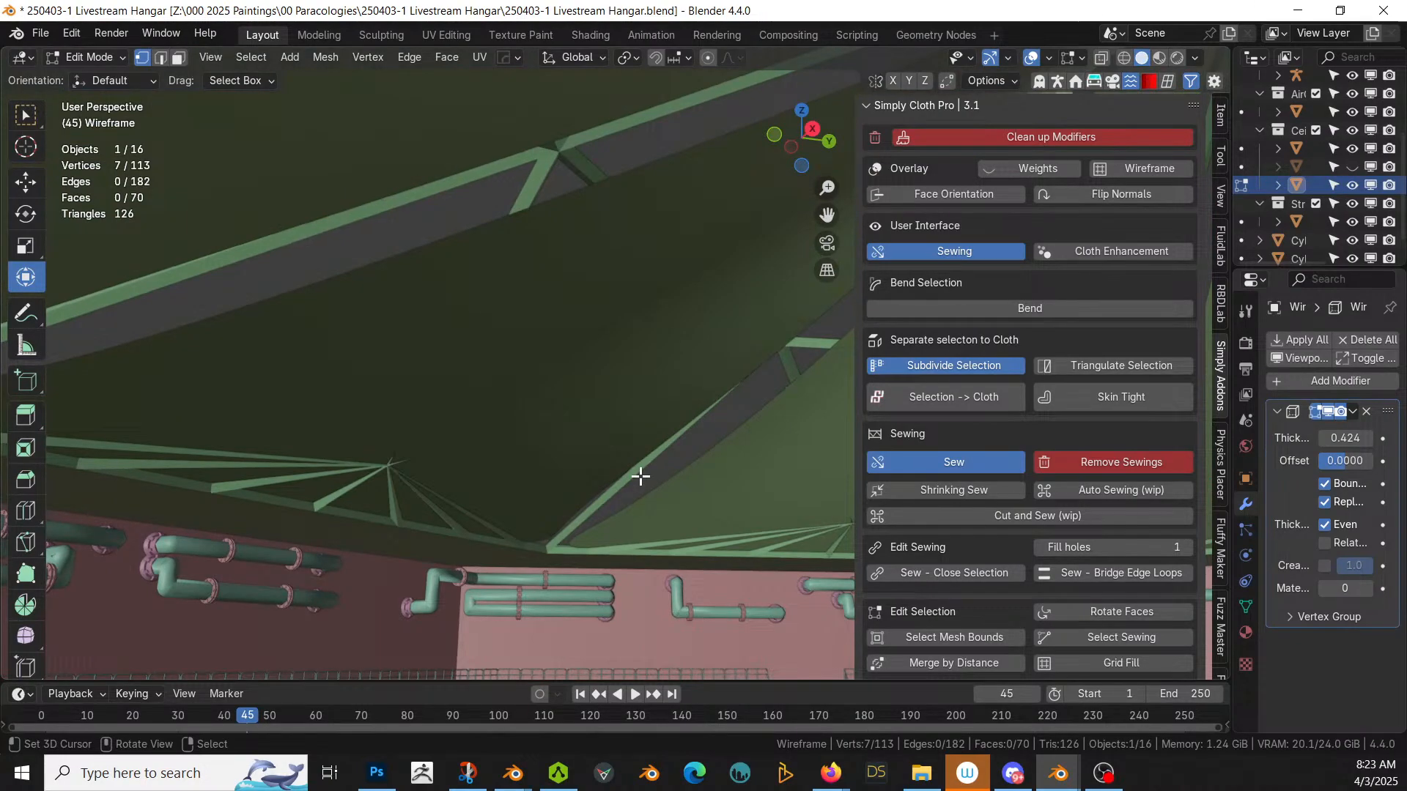
pyautogui.scroll(1, 546, 490)
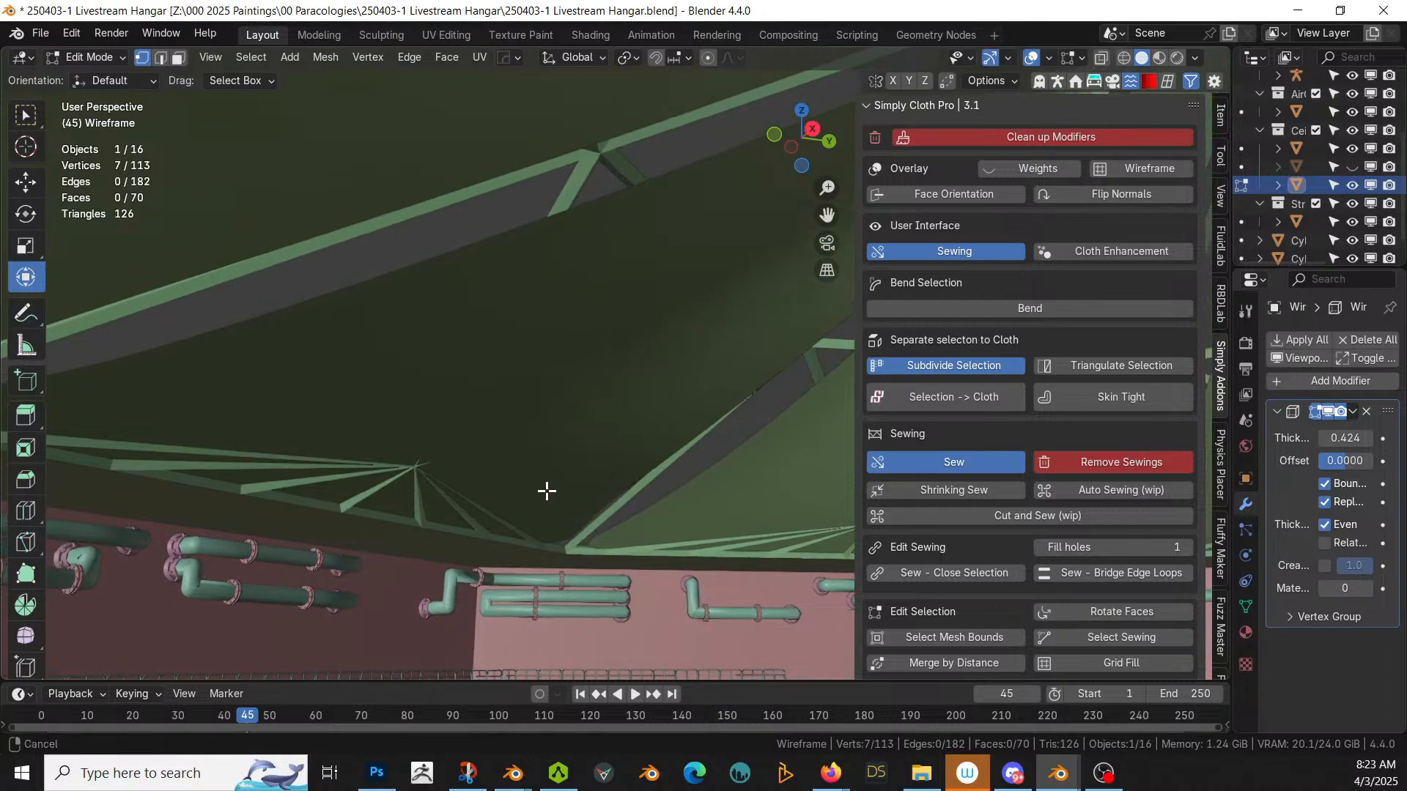
pyautogui.keyDown('shift'); pyautogui.moveTo(547, 490); pyautogui.dragTo(1219, 442, button='middle'); pyautogui.keyUp('shift')
pyautogui.moveTo(484, 489); pyautogui.dragTo(484, 587, button='middle')
pyautogui.scroll(-4, 483, 586)
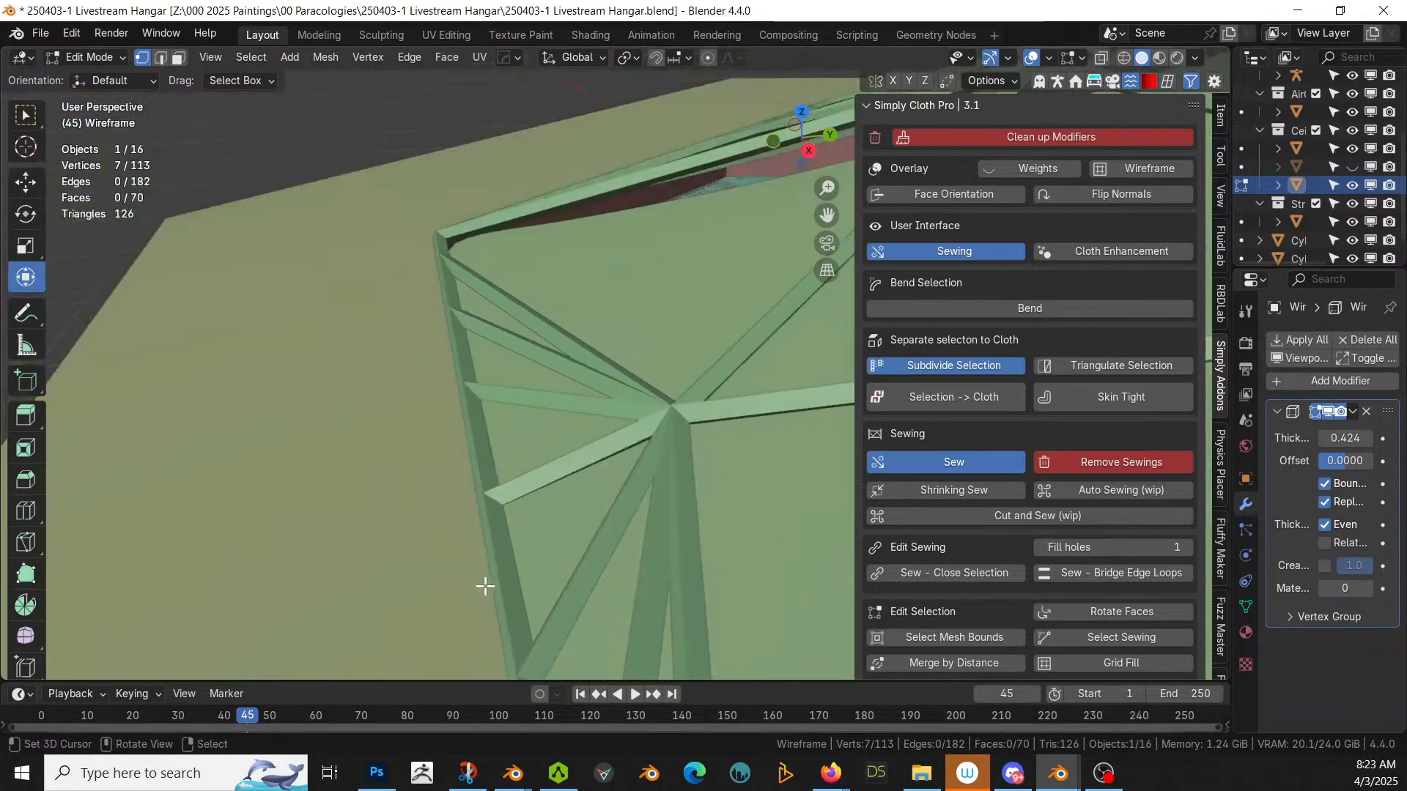
pyautogui.press('Tab')
pyautogui.moveTo(669, 564); pyautogui.dragTo(737, 609, button='middle')
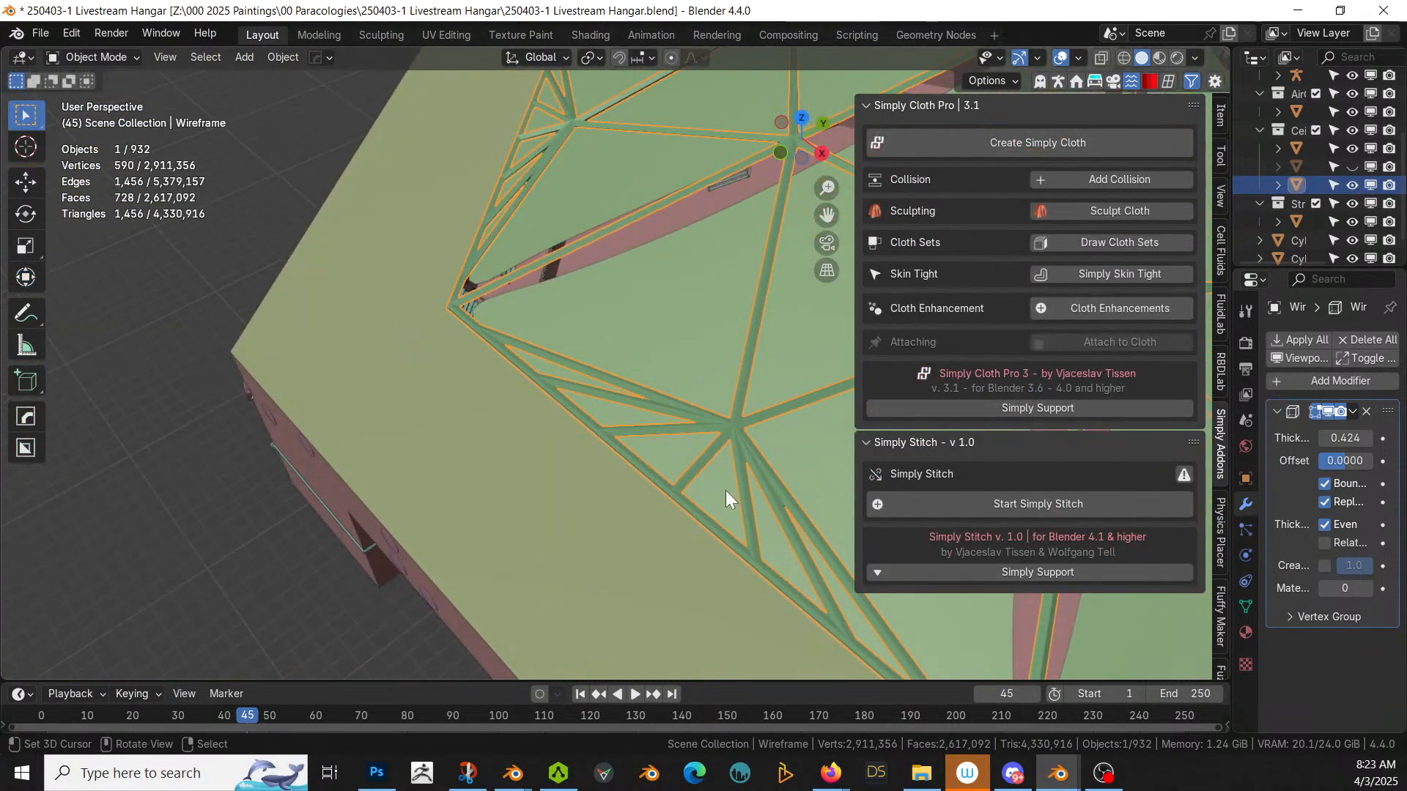
# Step: Dissolve the seven selected fan vertices with the Wireframe modifier hidden in Edit Mode, and return to Object Mode
pyautogui.press('Tab')
pyautogui.click(1313, 411)
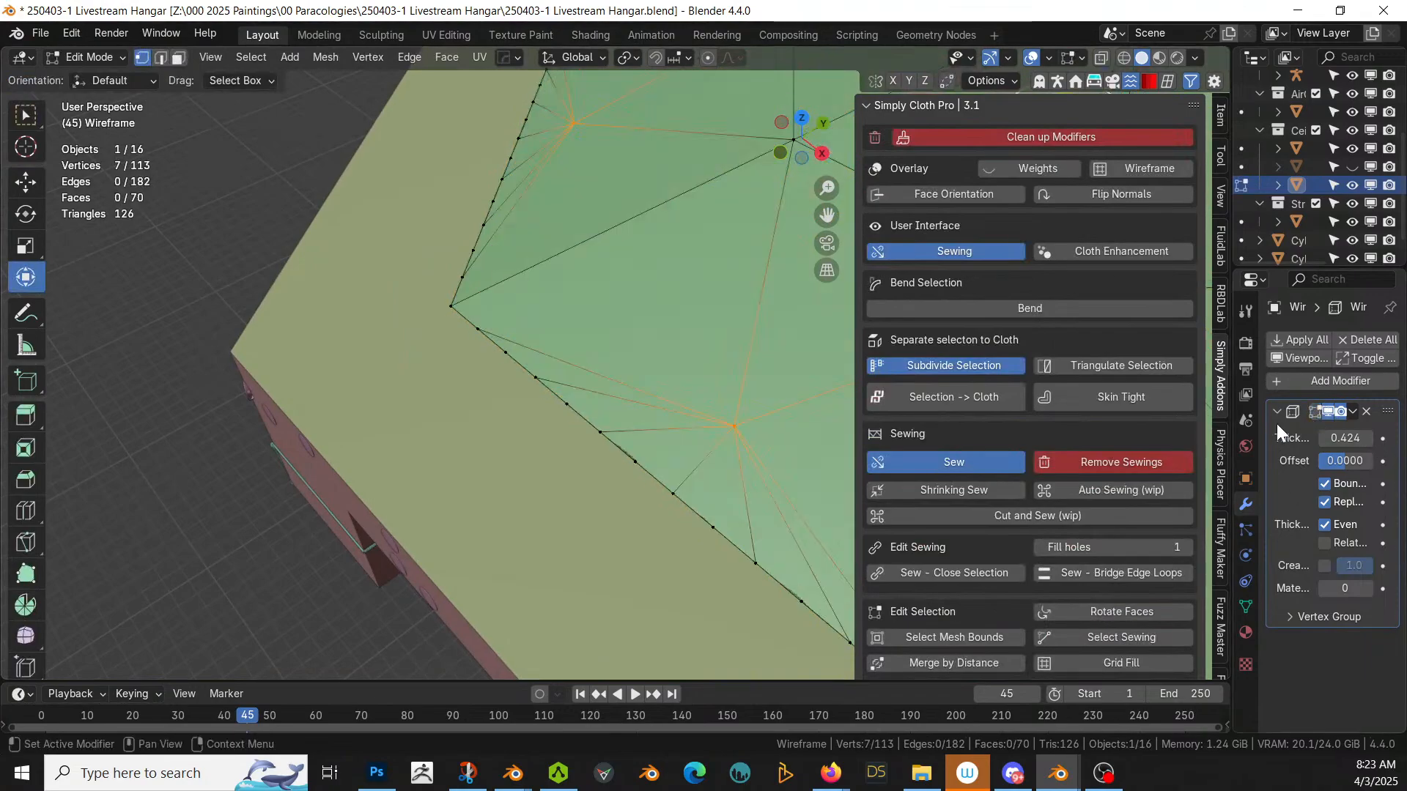
pyautogui.scroll(-3, 580, 459)
pyautogui.keyDown('shift'); pyautogui.moveTo(581, 458); pyautogui.dragTo(348, 551, button='middle'); pyautogui.keyUp('shift')
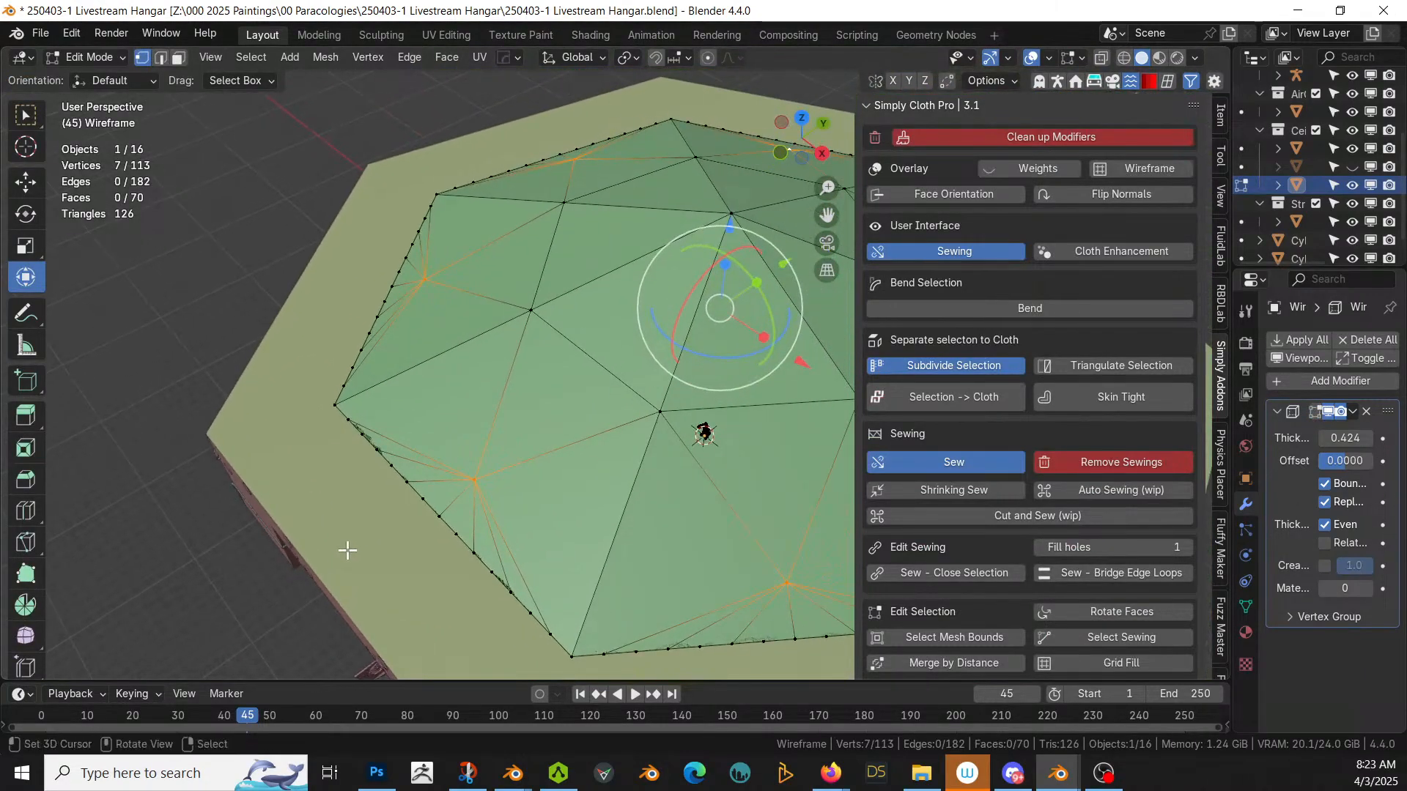
pyautogui.hotkey('ctrl', 'x')
pyautogui.press('Tab')
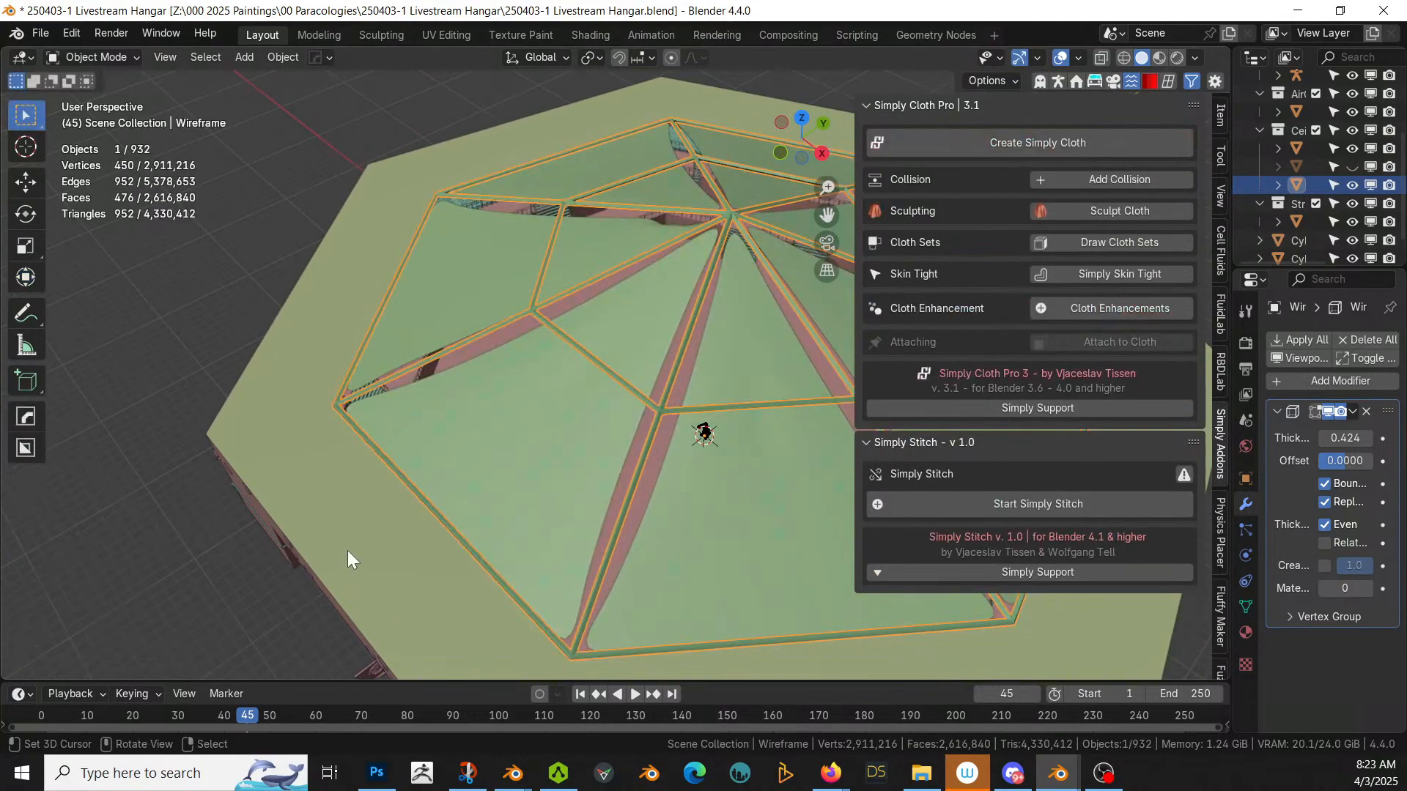
# Step: Mirror the Retopo_Fabric object across its local X axis using a new Mirror modifier with X bisect
pyautogui.moveTo(347, 552); pyautogui.dragTo(848, 477, button='middle')
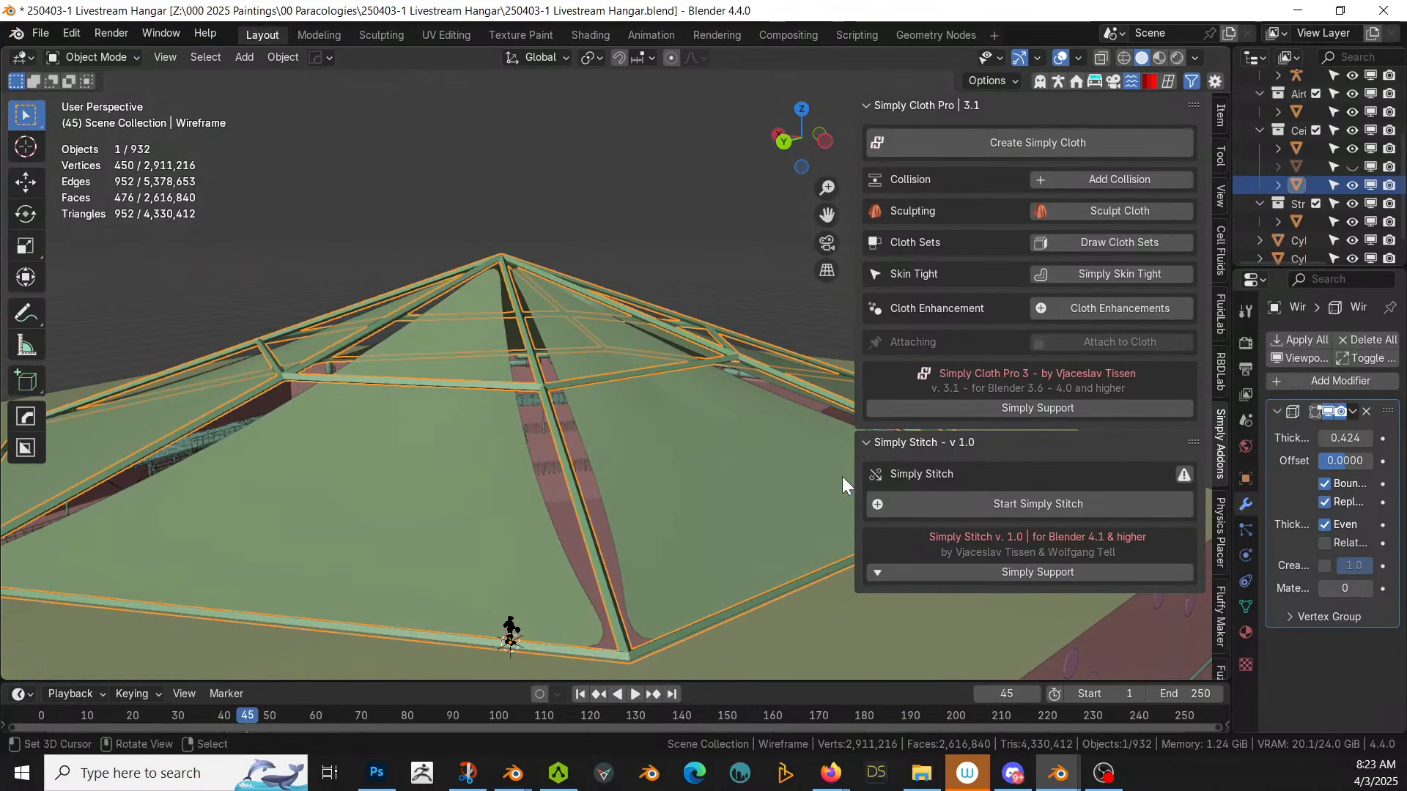
pyautogui.moveTo(539, 448); pyautogui.dragTo(782, 409, button='middle')
pyautogui.scroll(5, 505, 424)
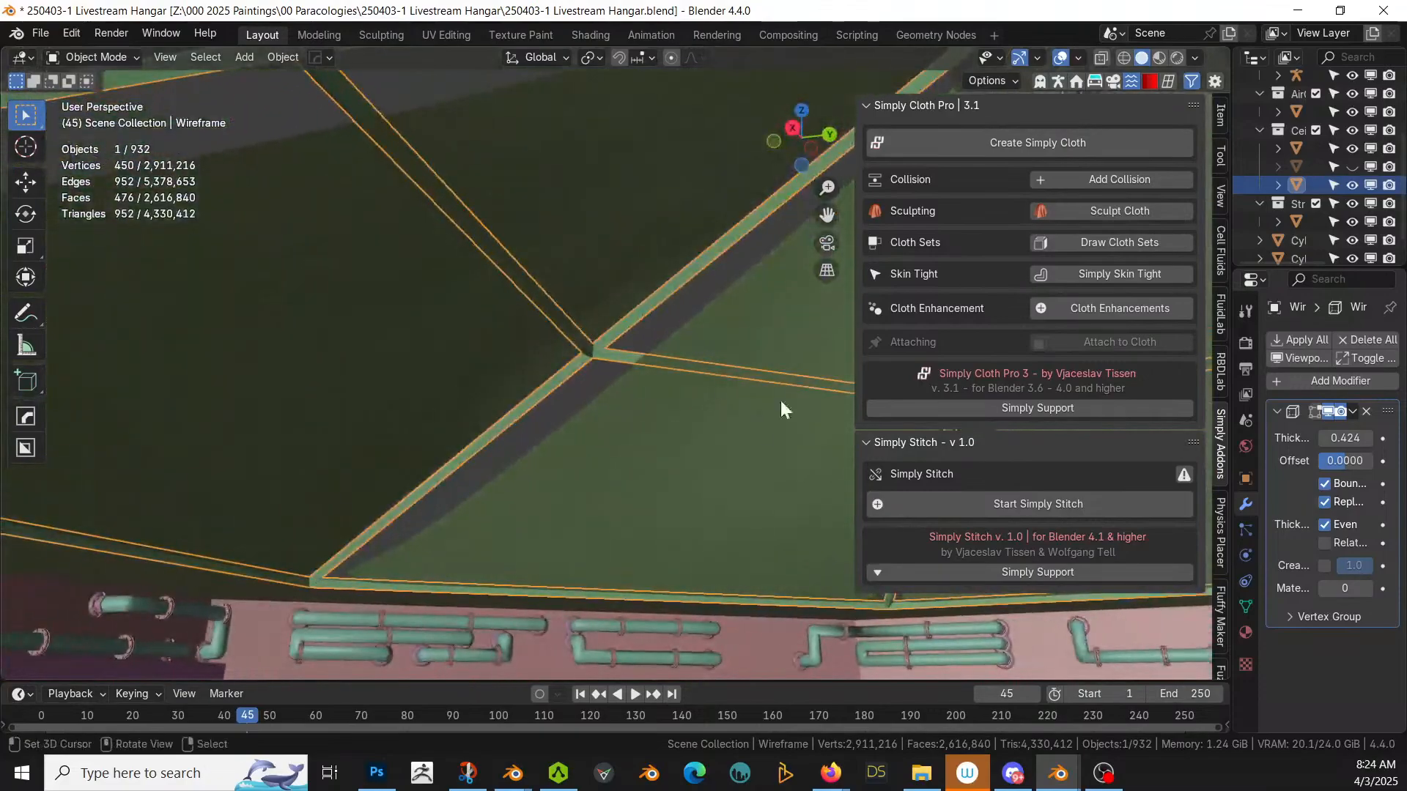
pyautogui.rightClick(611, 508)
pyautogui.moveTo(611, 508)
pyautogui.mouseDown(button='middle')
pyautogui.moveTo(941, 489)
pyautogui.moveTo(993, 552)
pyautogui.moveTo(1034, 657)
pyautogui.moveTo(781, 582)
pyautogui.moveTo(443, 405)
pyautogui.moveTo(497, 436)
pyautogui.moveTo(495, 460)
pyautogui.moveTo(598, 512)
pyautogui.mouseUp(button='middle')
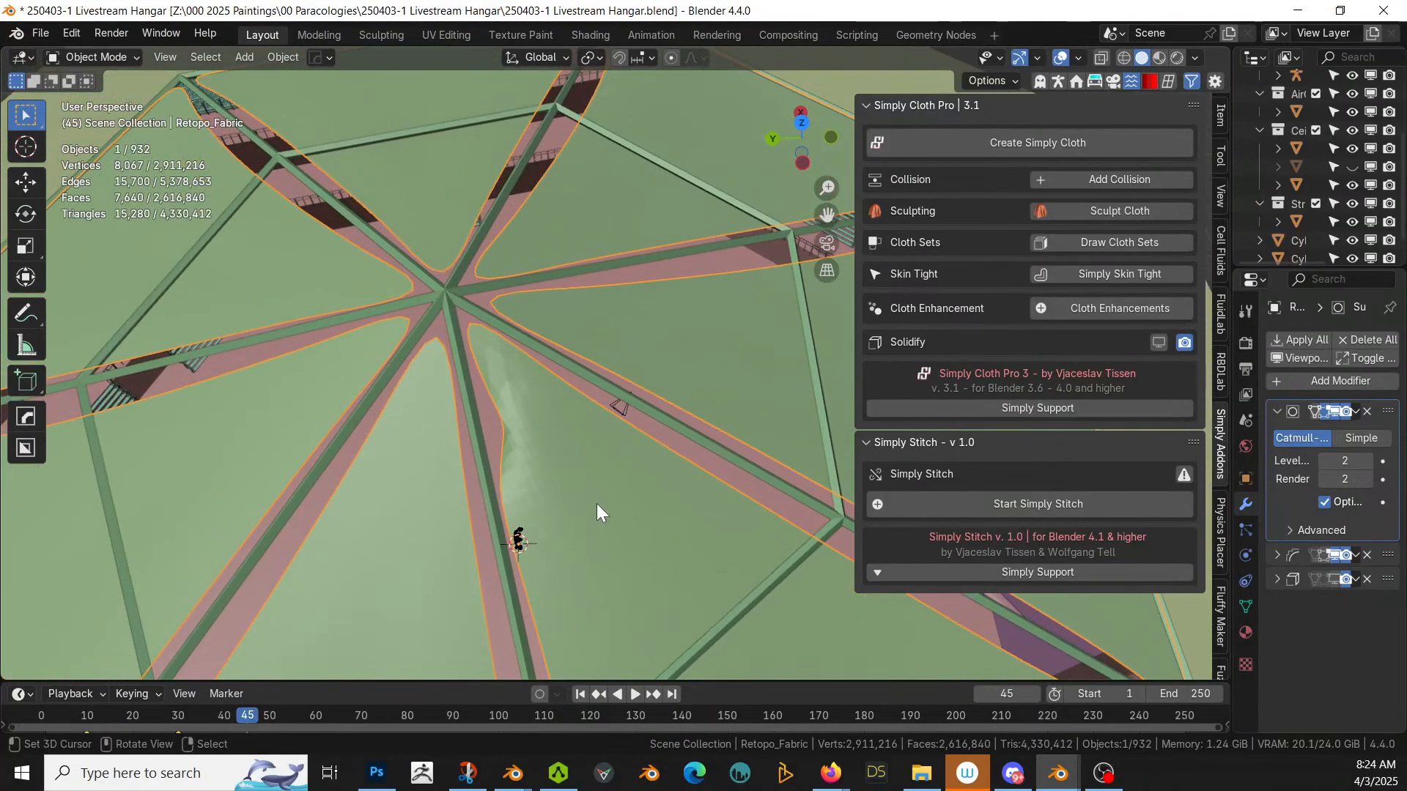
pyautogui.scroll(-6, 596, 503)
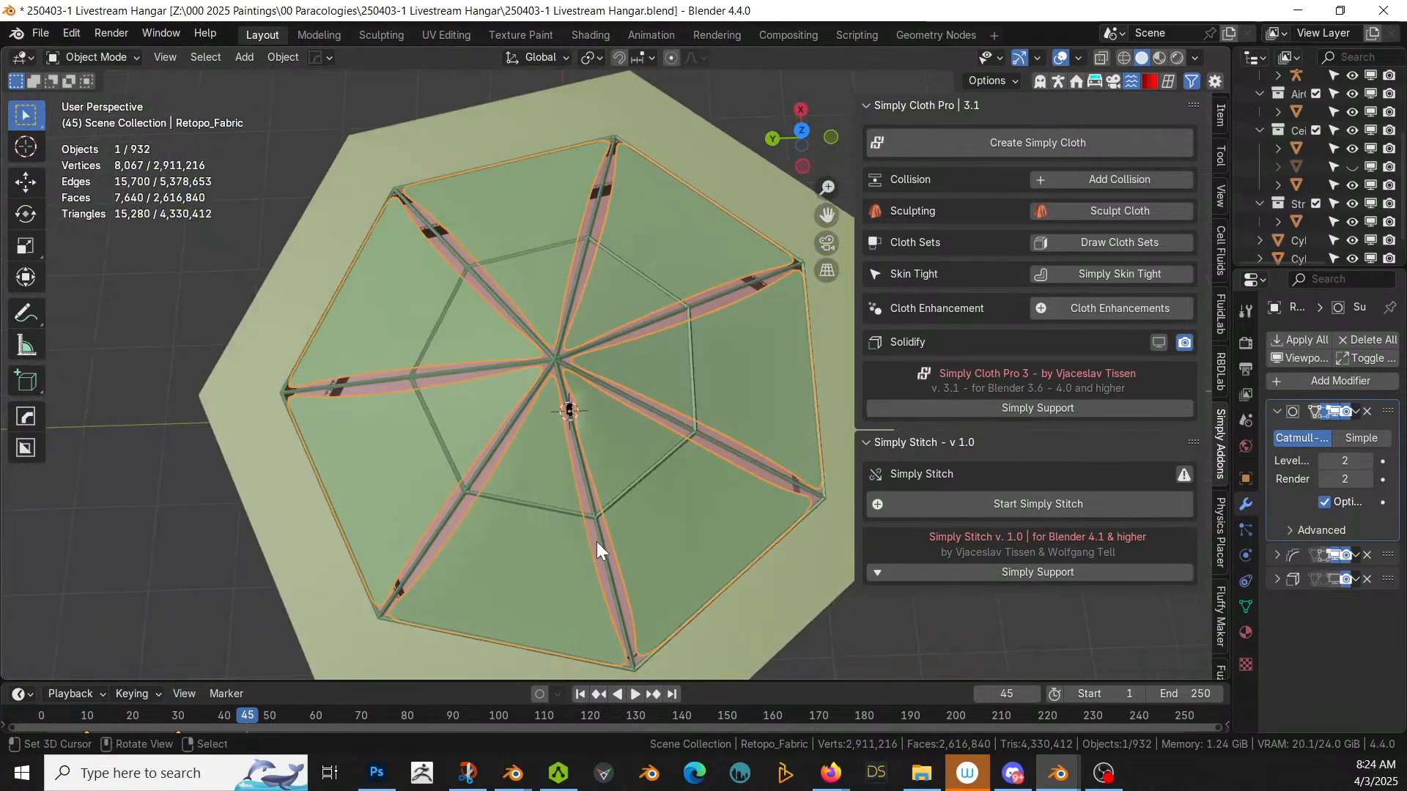
pyautogui.press('KP_7')
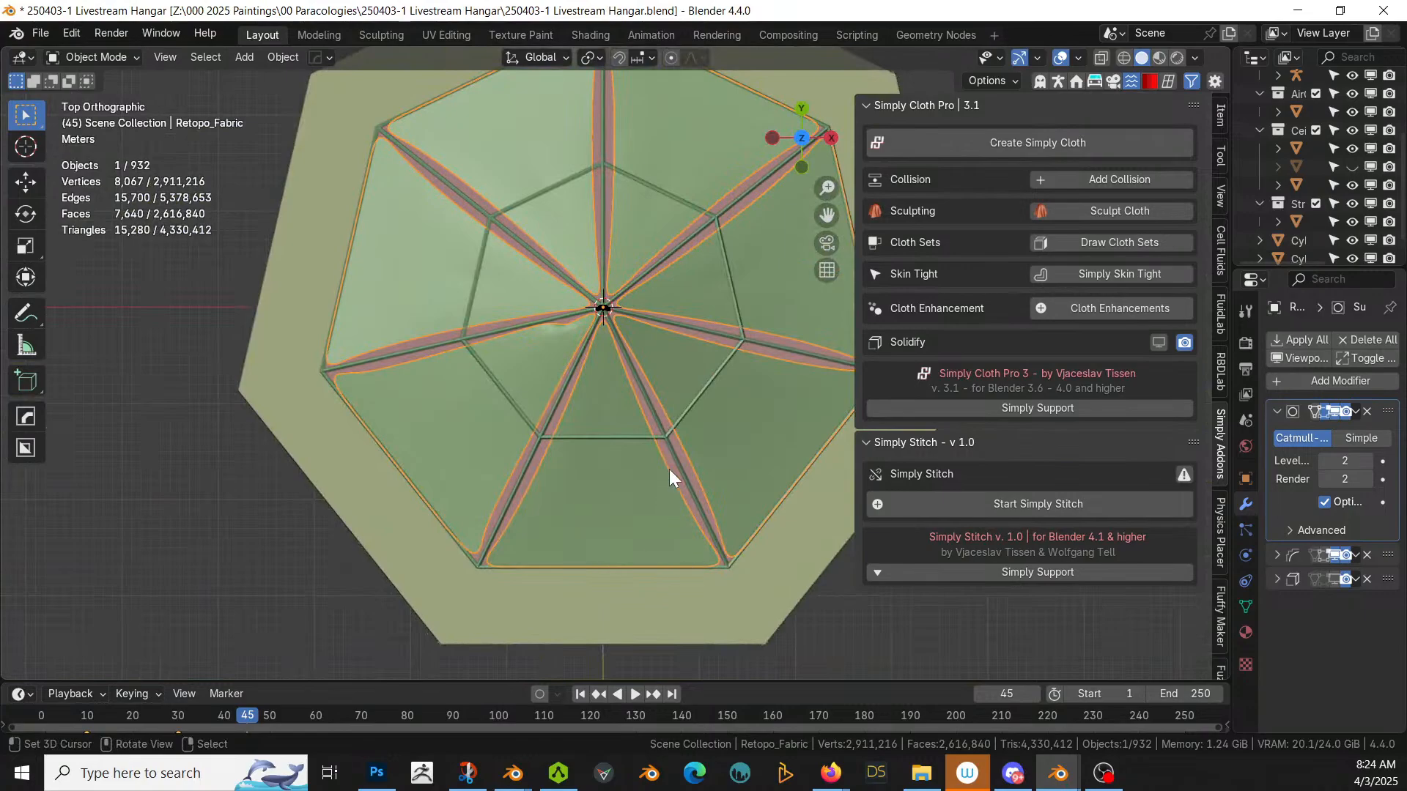
pyautogui.scroll(-3, 669, 465)
pyautogui.hotkey('alt', 'x')
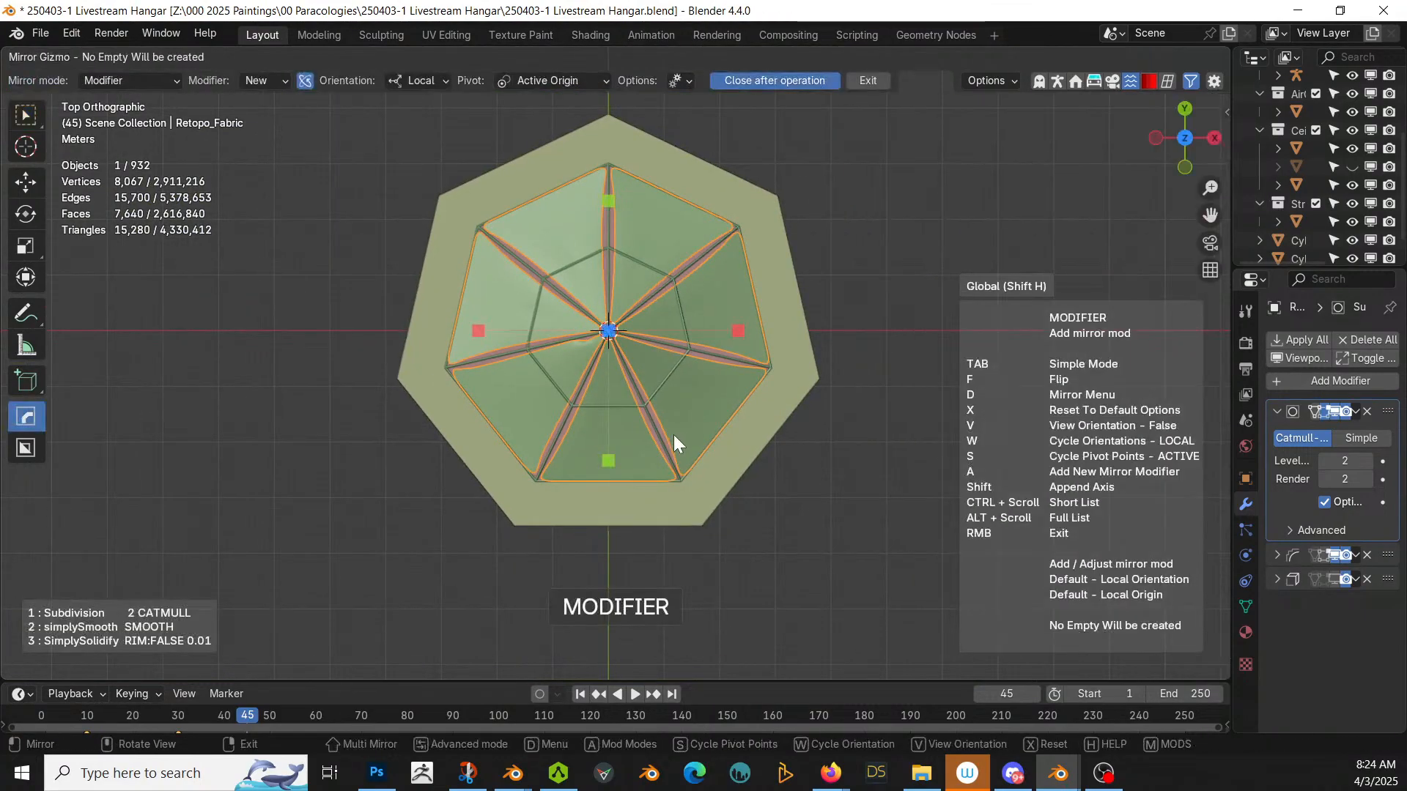
pyautogui.click(740, 330)
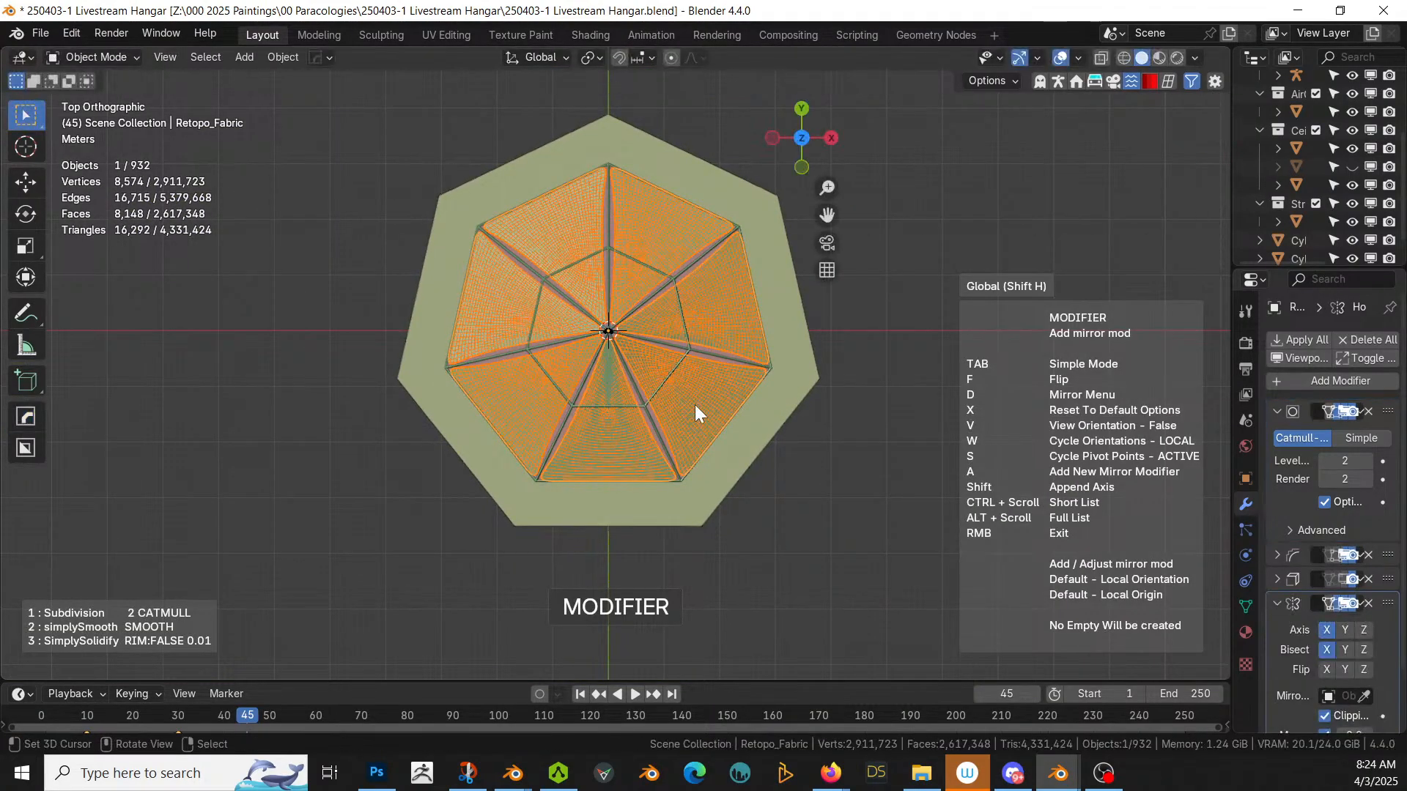
# Step: Finish the mirror operation and move Retopo_Fabric's Hops_Mirror modifier above Subdivision, to the start of the modifier stack
pyautogui.click(276, 369)
pyautogui.scroll(5, 275, 369)
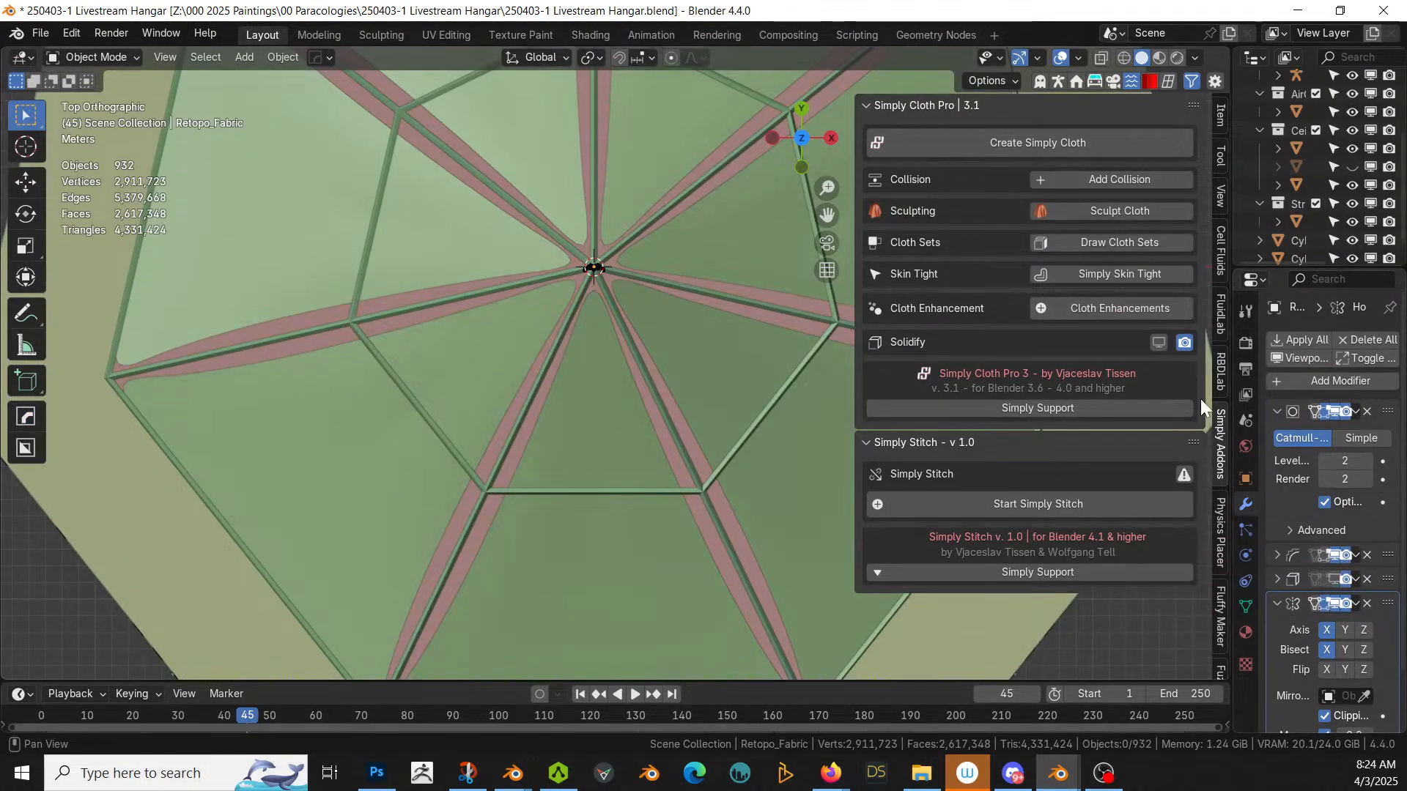
pyautogui.moveTo(1235, 381); pyautogui.dragTo(879, 381)
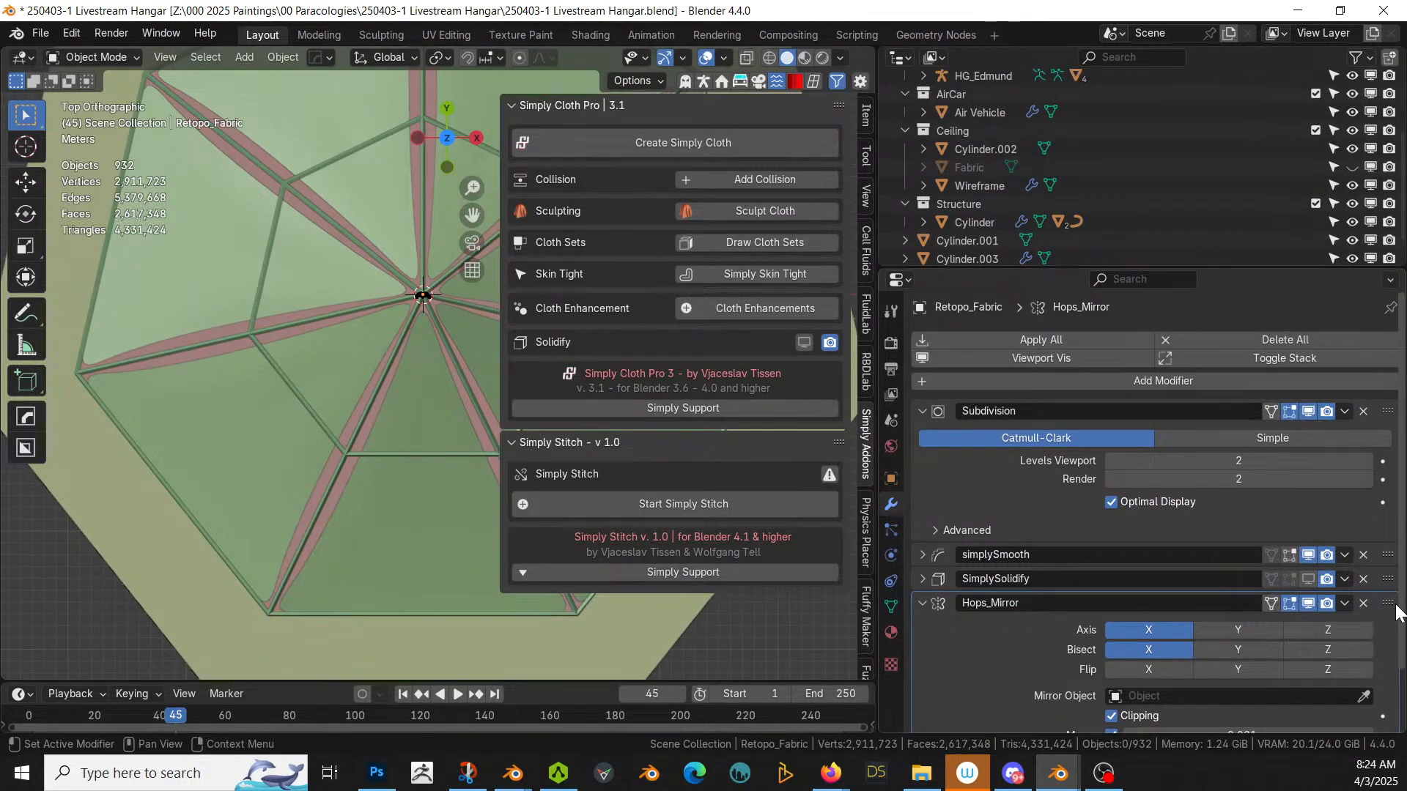
pyautogui.moveTo(1396, 605); pyautogui.dragTo(1317, 383)
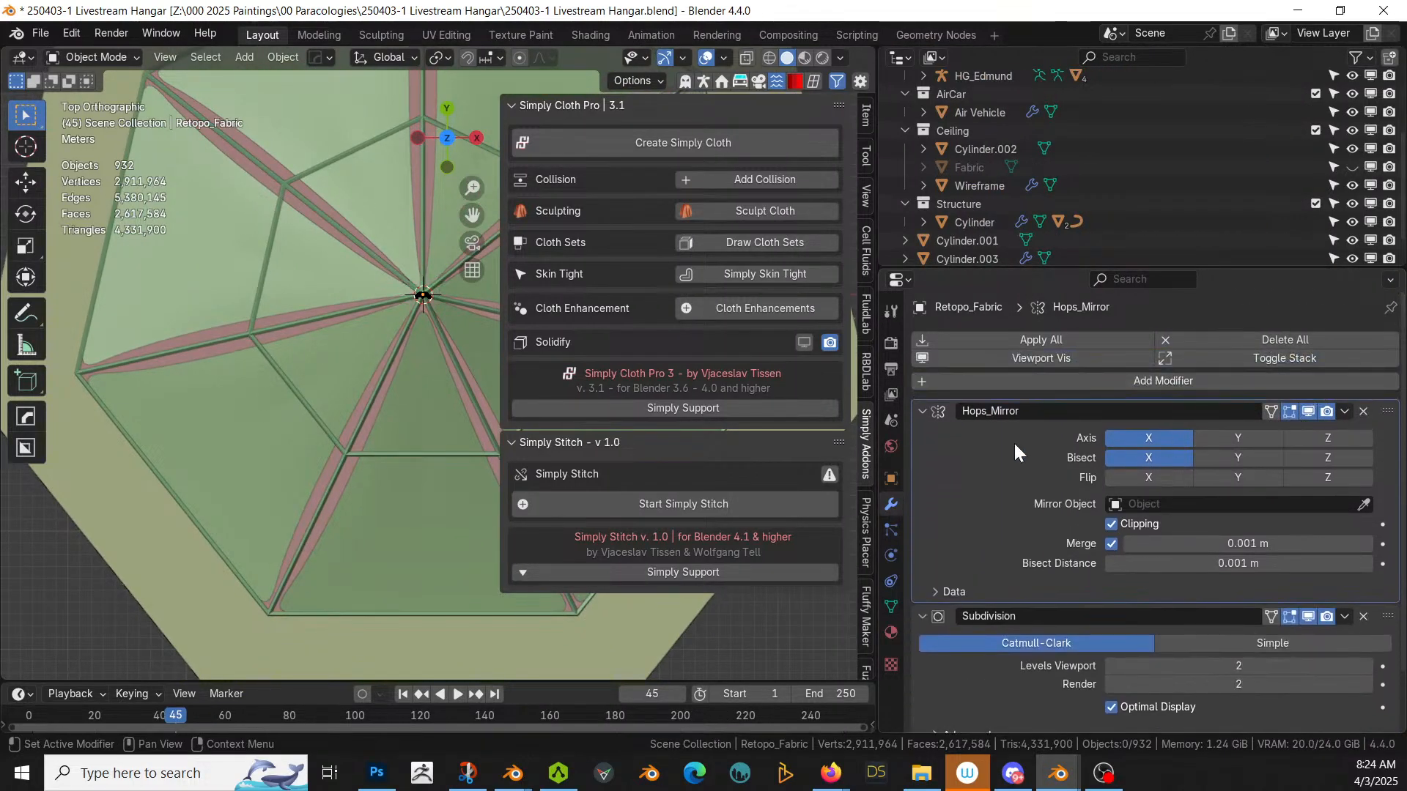
# Step: Apply the Hops_Mirror modifier on Retopo_Fabric and save the file
pyautogui.hotkey('ctrl', 'a')
pyautogui.moveTo(360, 497); pyautogui.dragTo(392, 372, button='middle')
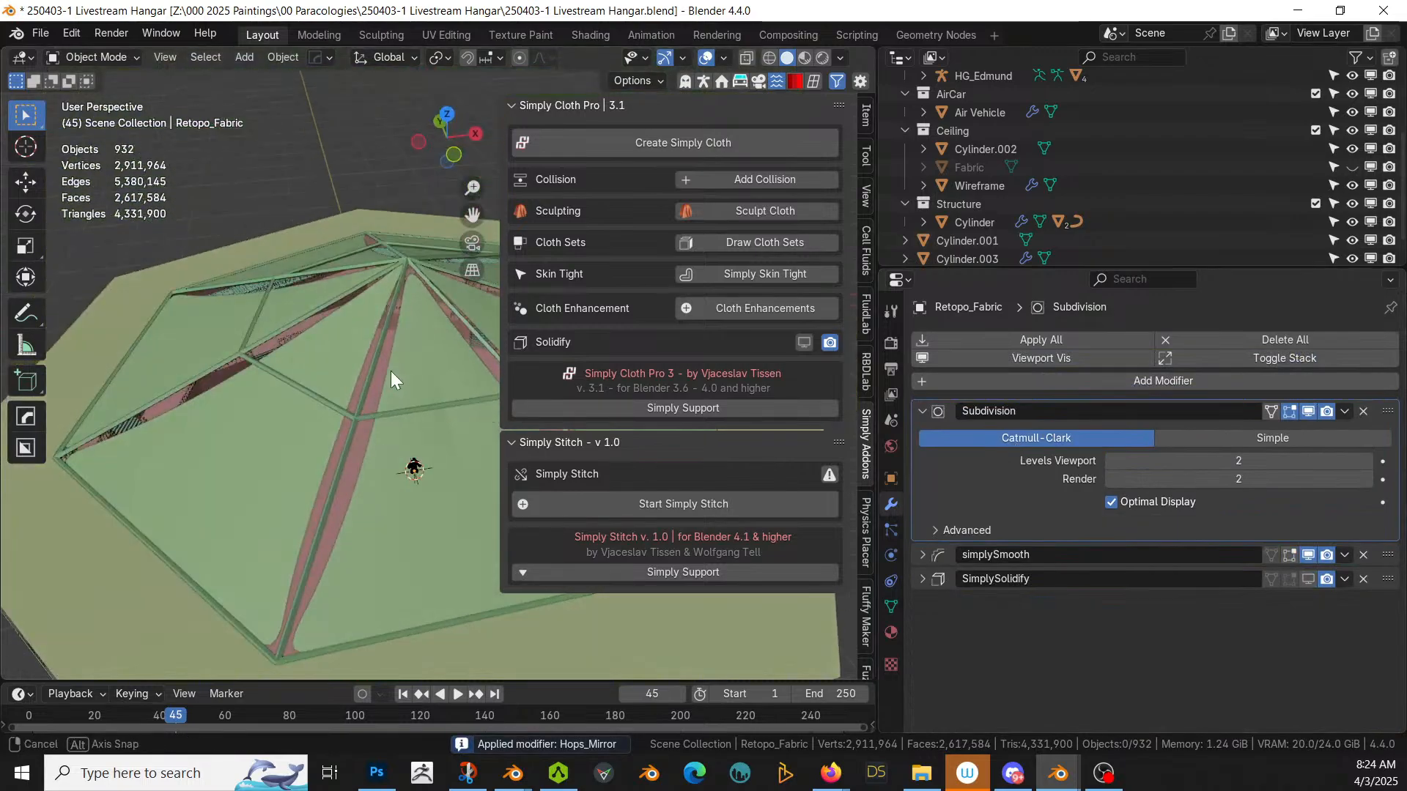
pyautogui.hotkey('ctrl', 's')
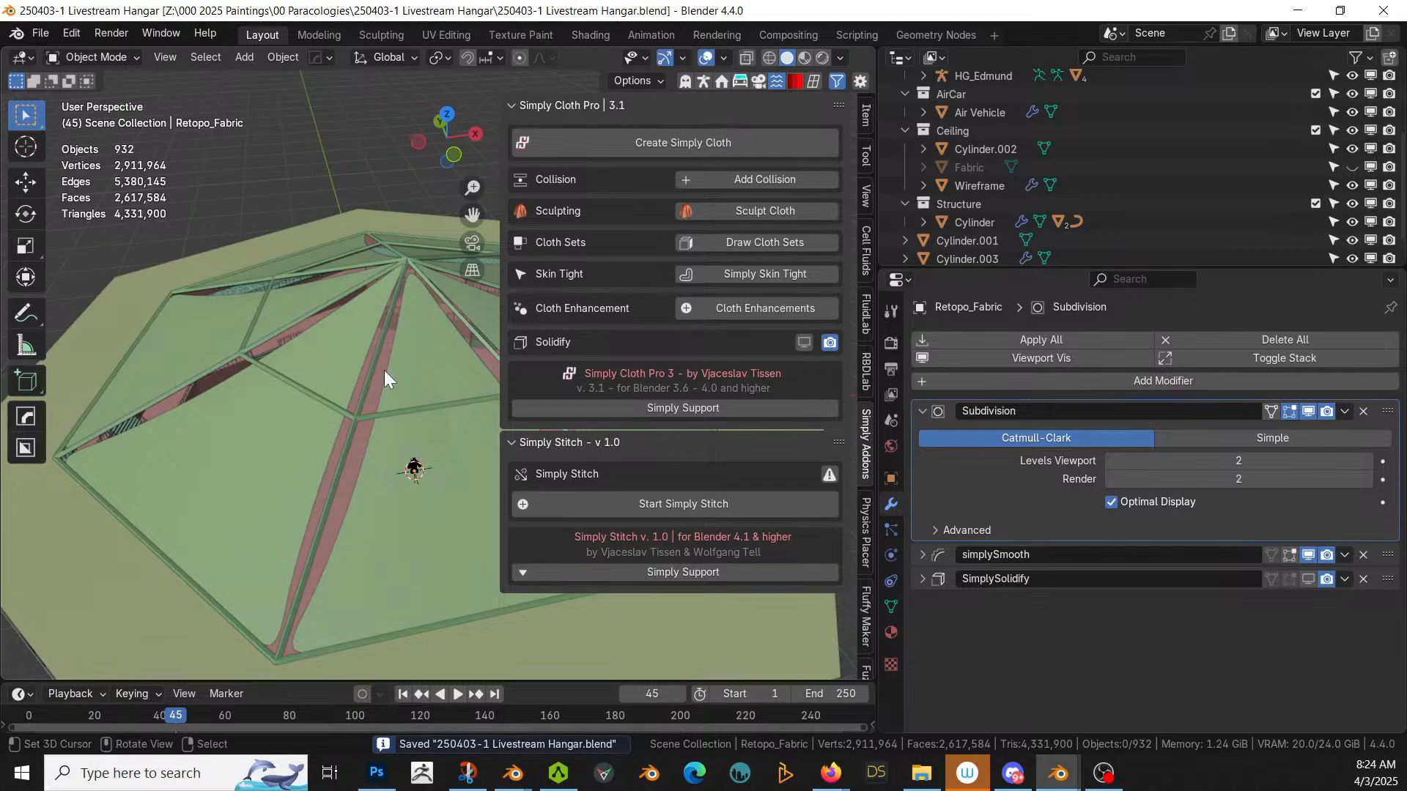
# Step: Open the Wireframe object in Edit Mode and select five neighbouring corner vertices around its outer rim
pyautogui.moveTo(329, 570); pyautogui.dragTo(306, 450, button='middle')
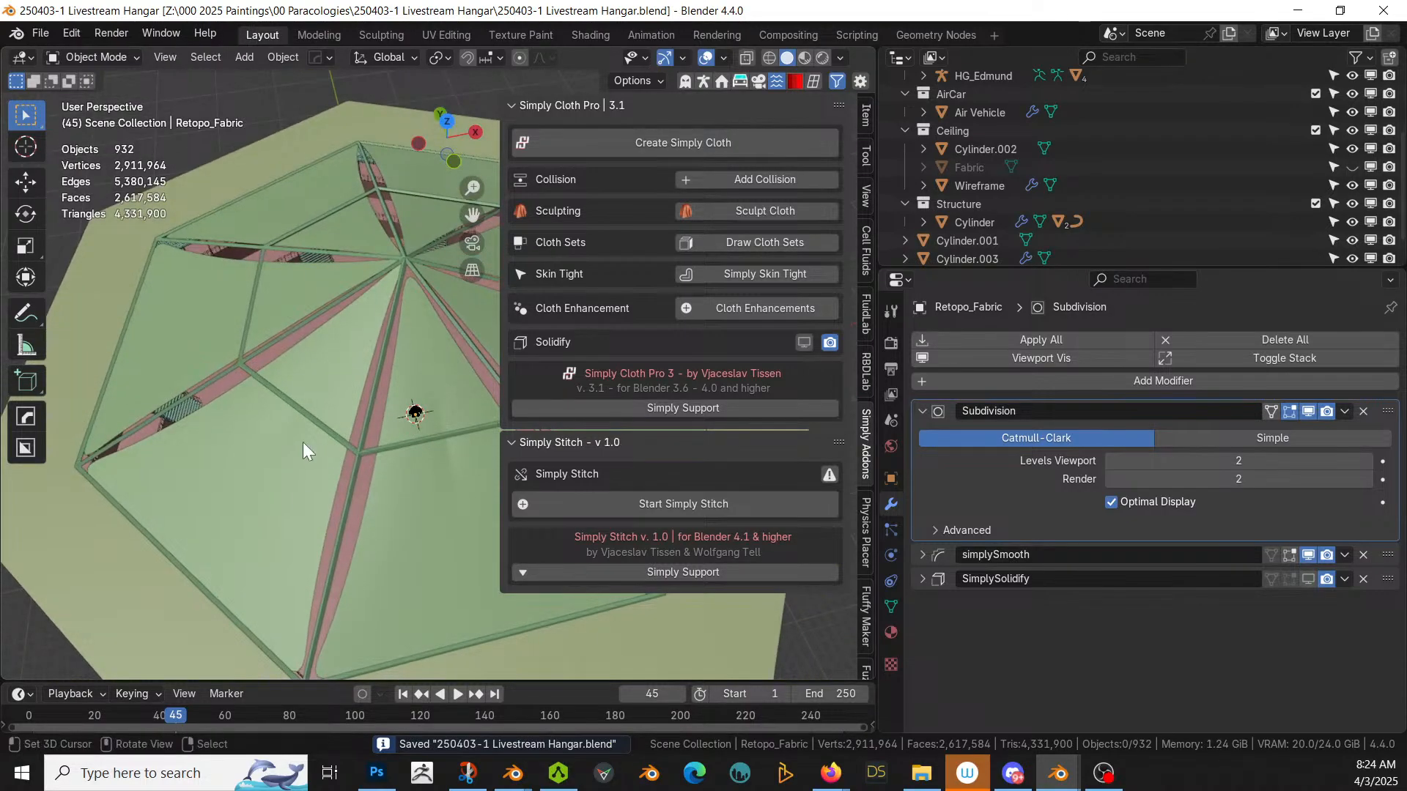
pyautogui.click(357, 457)
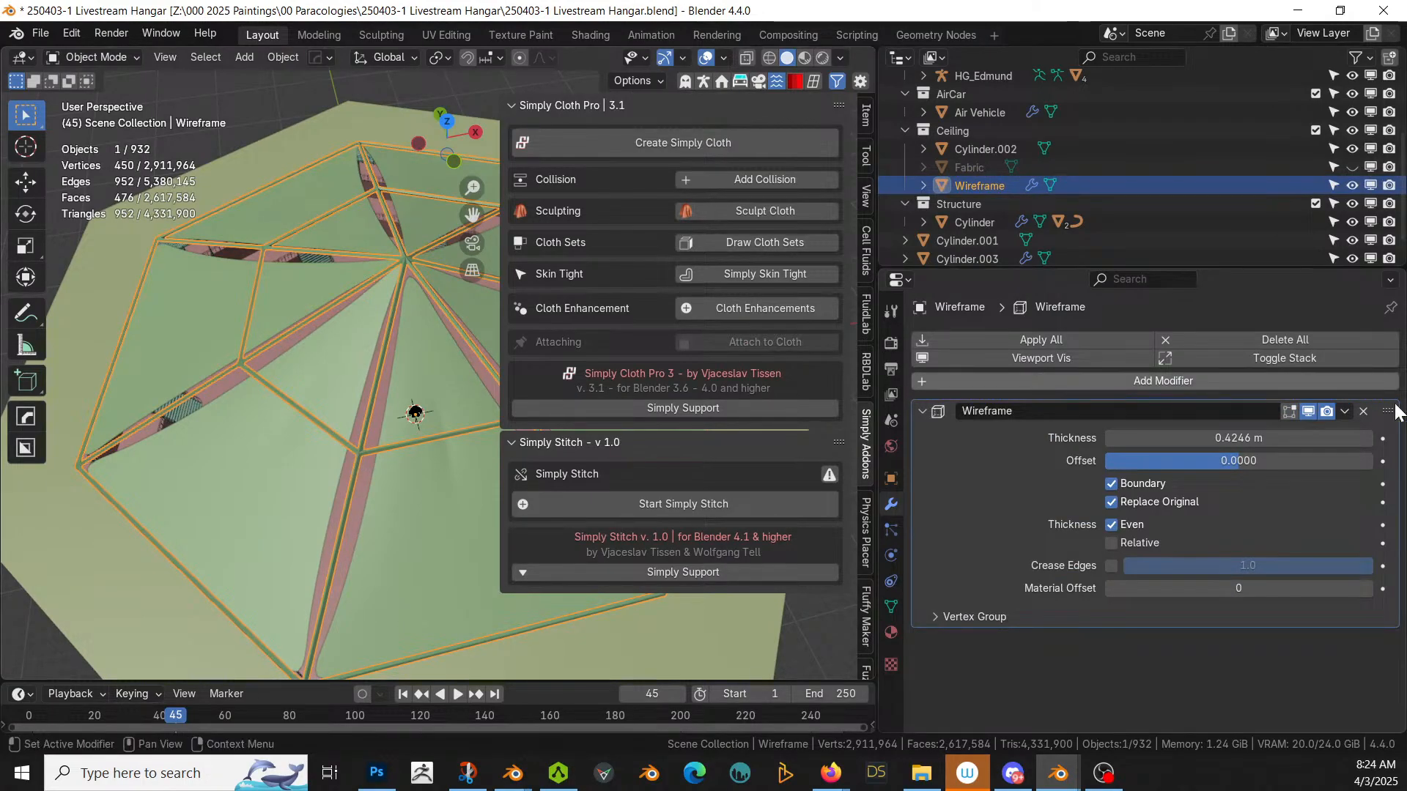
pyautogui.press('Tab')
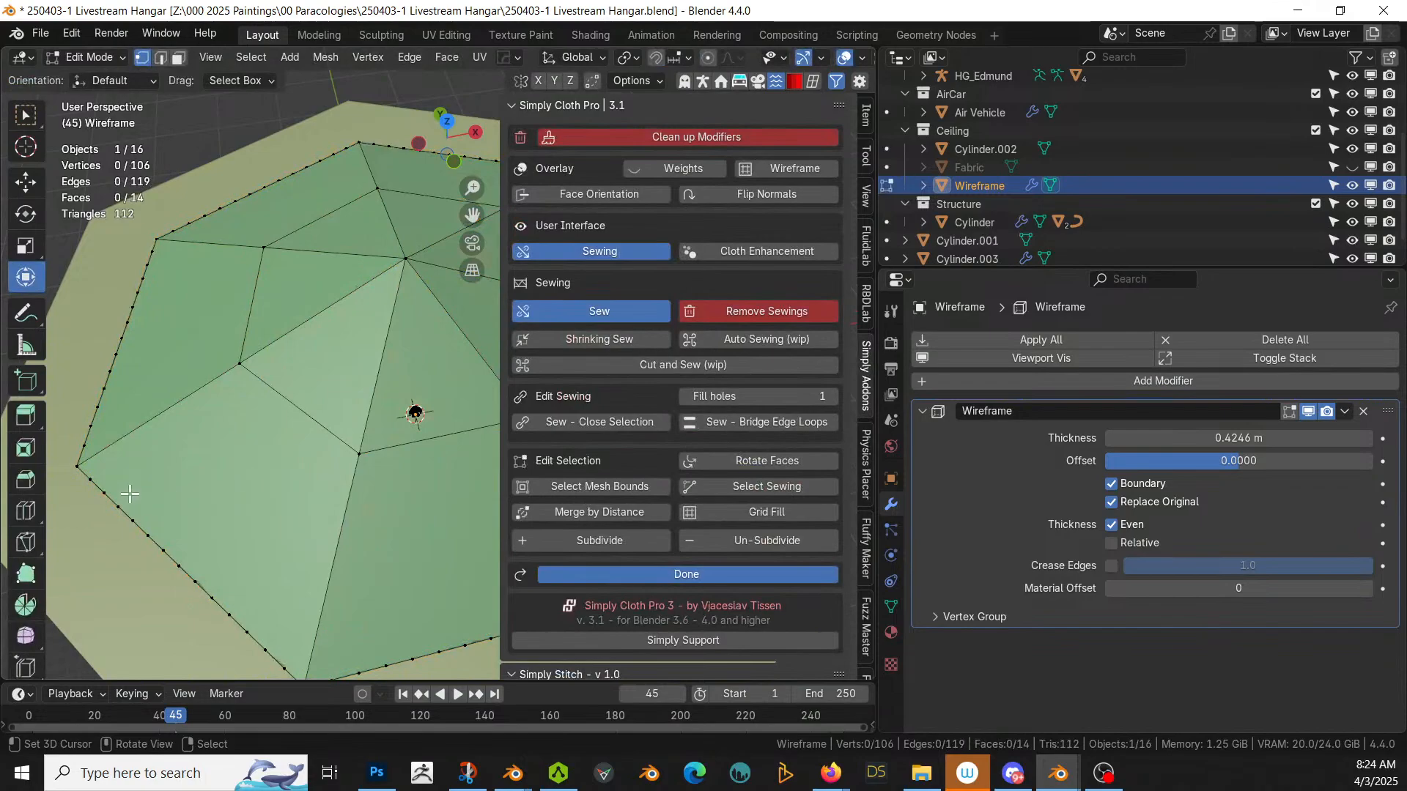
pyautogui.click(81, 466)
pyautogui.keyDown('shift'); pyautogui.scroll(-3, 314, 548); pyautogui.keyUp('shift')
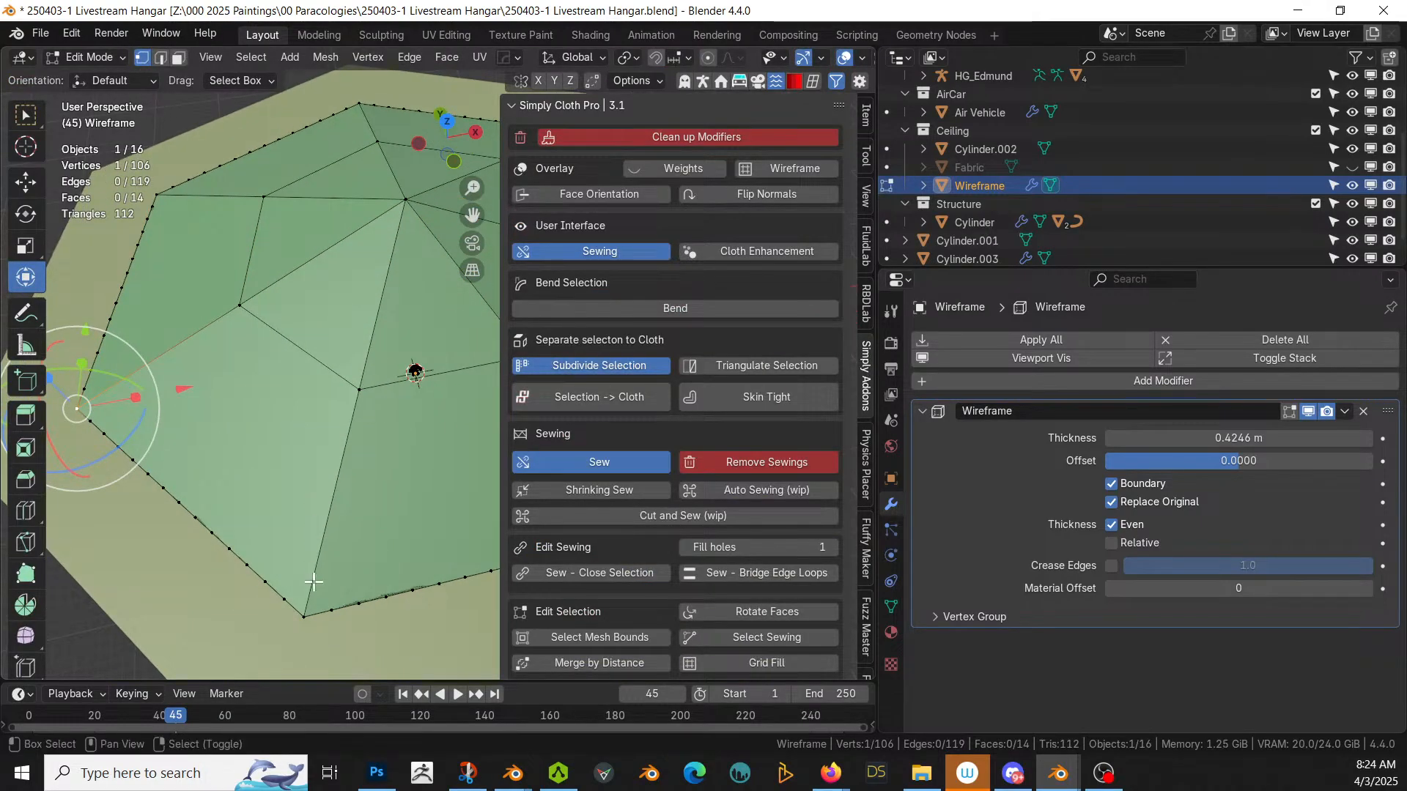
pyautogui.keyDown('shift'); pyautogui.click(312, 614); pyautogui.keyUp('shift')
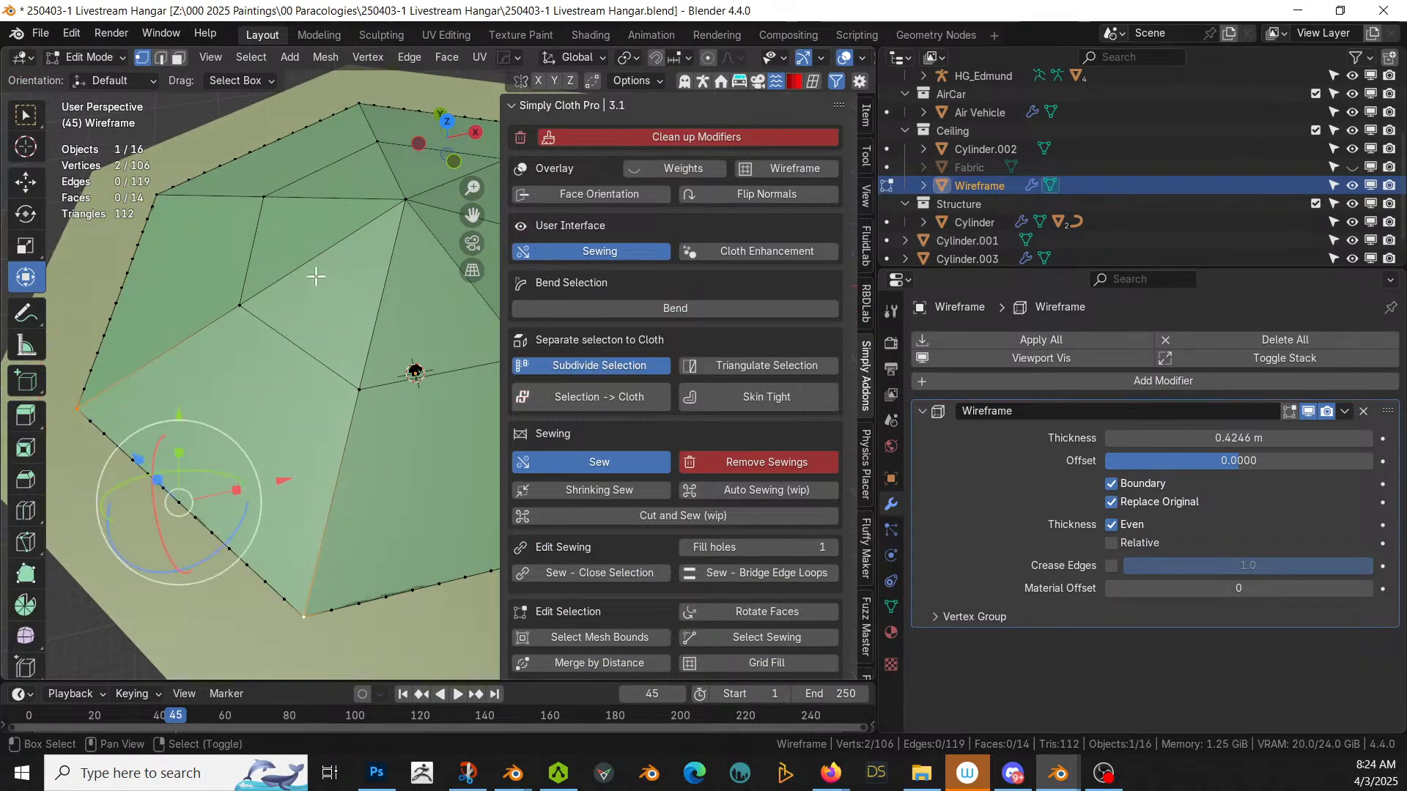
pyautogui.moveTo(124, 246); pyautogui.dragTo(285, 369, button='middle')
pyautogui.keyDown('shift'); pyautogui.click(130, 342); pyautogui.keyUp('shift')
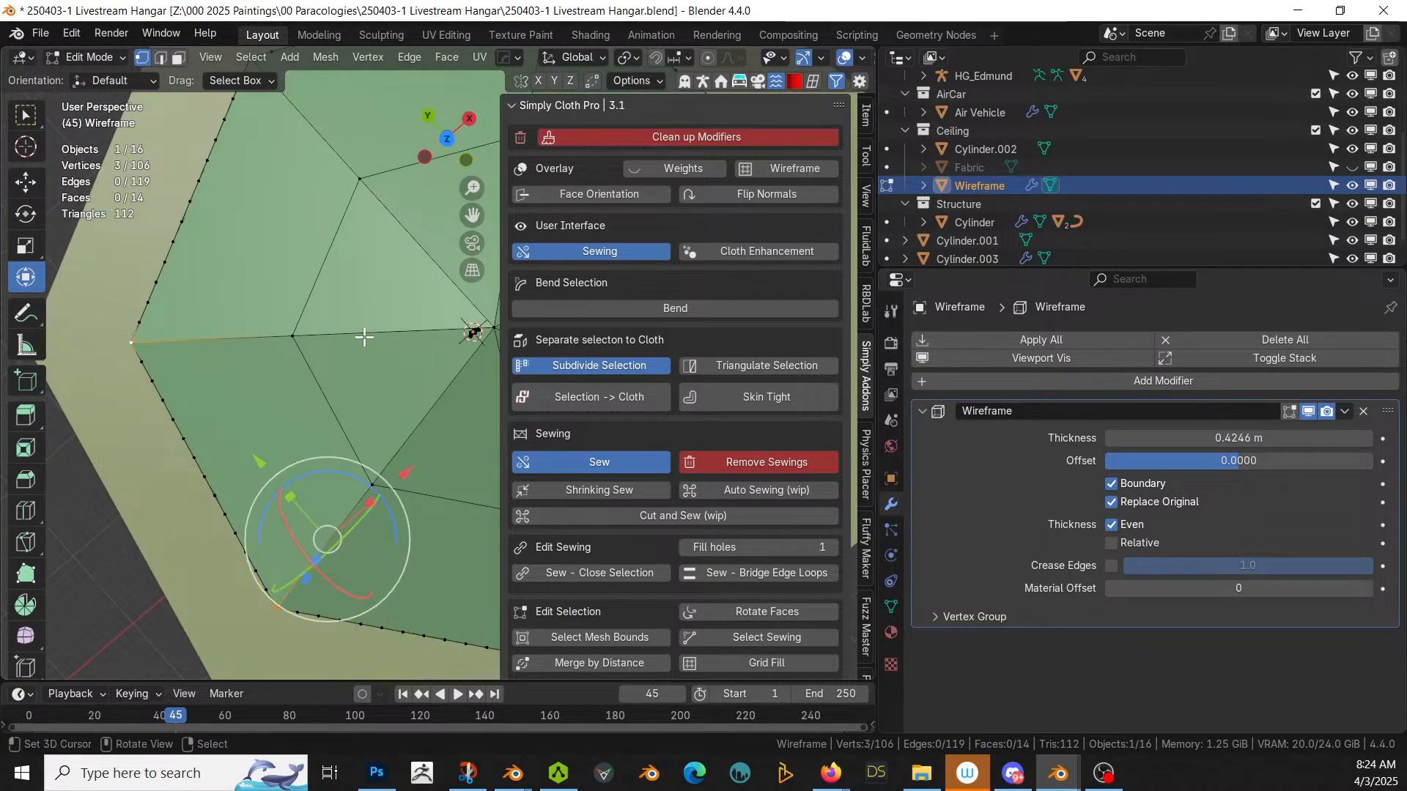
pyautogui.keyDown('shift'); pyautogui.scroll(4, 371, 462); pyautogui.keyUp('shift')
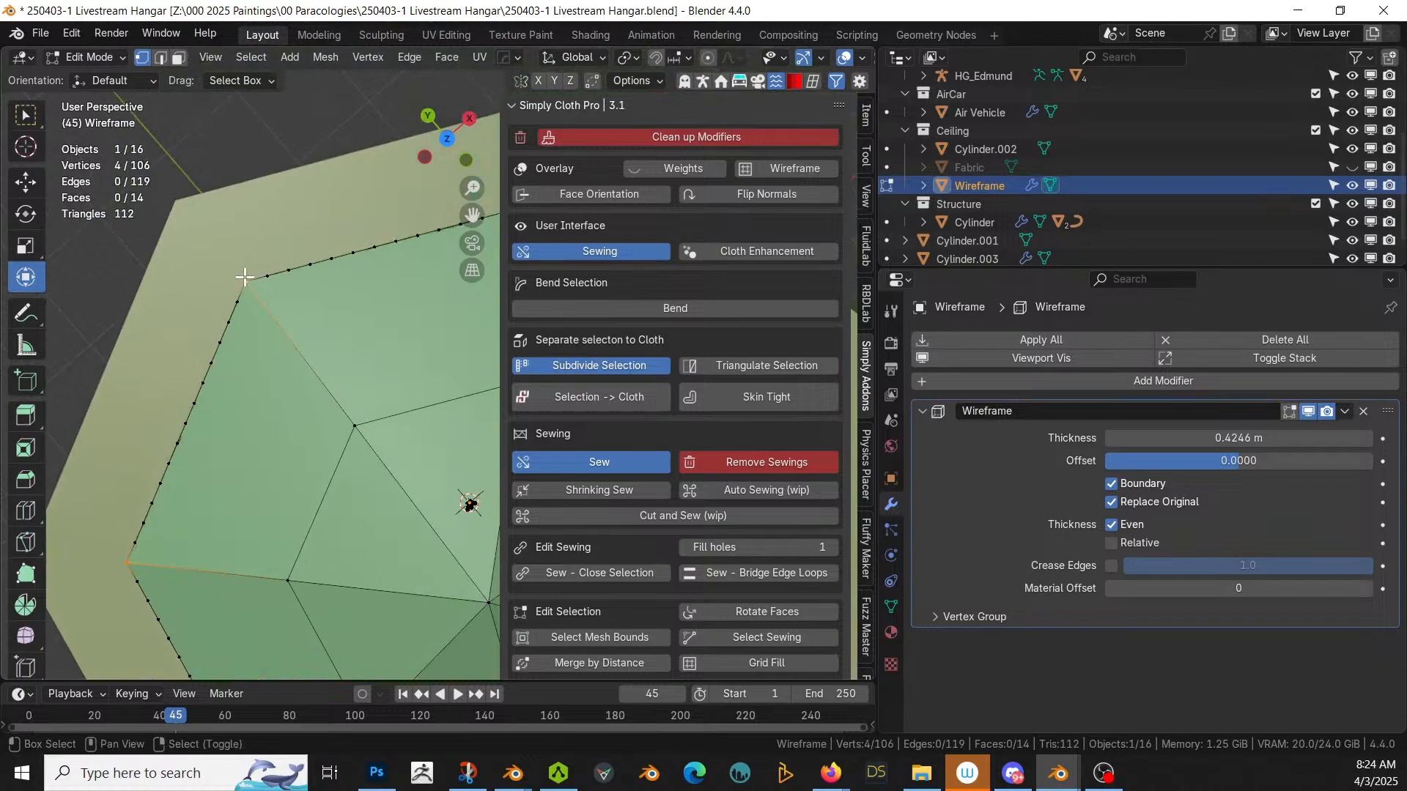
pyautogui.keyDown('ctrl'); pyautogui.scroll(5, 244, 277); pyautogui.keyUp('ctrl')
pyautogui.keyDown('shift'); pyautogui.scroll(3, 244, 276); pyautogui.keyUp('shift')
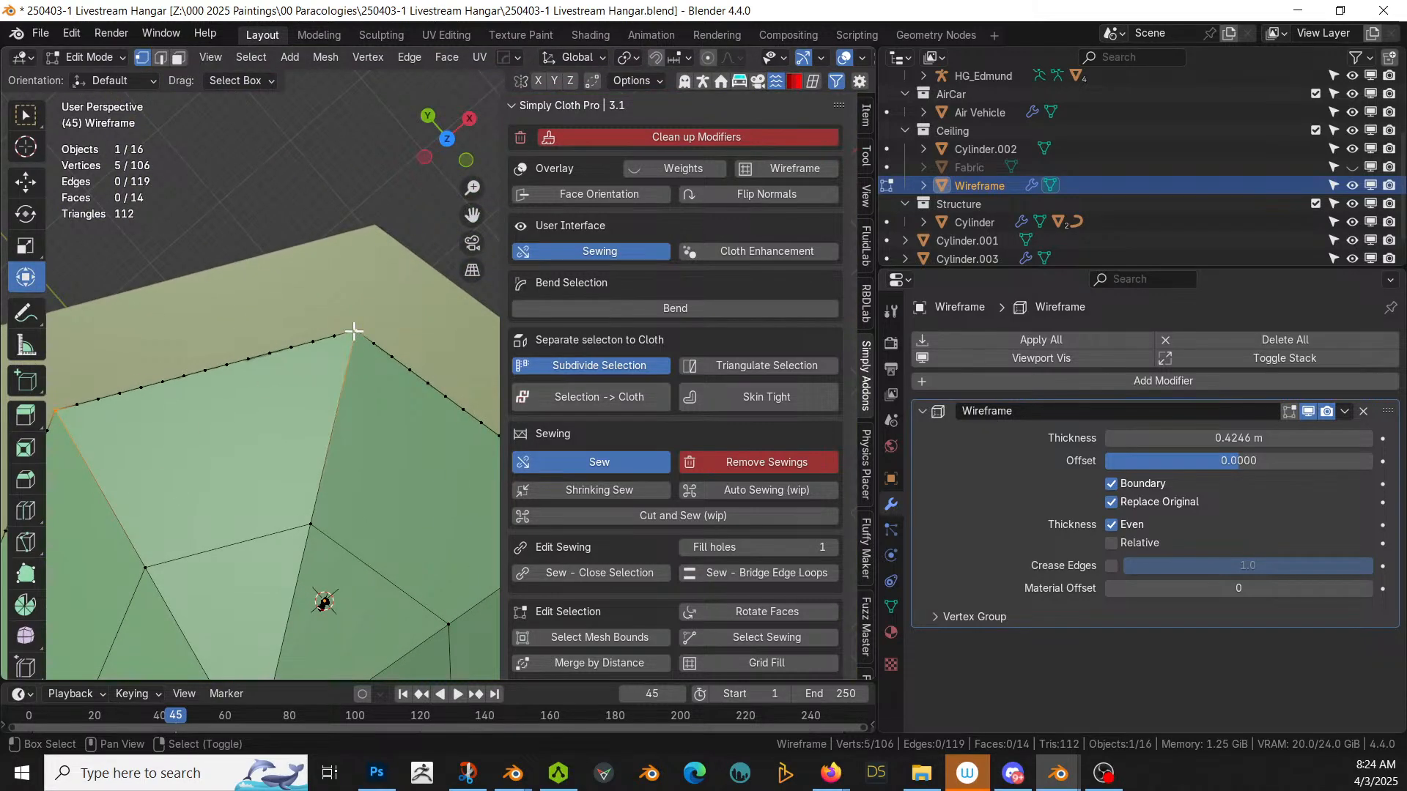
# Step: Add the two remaining outer corner vertices and the central apex vertex to the selection
pyautogui.scroll(-2, 380, 509)
pyautogui.keyDown('shift'); pyautogui.moveTo(380, 509); pyautogui.dragTo(248, 447, button='middle'); pyautogui.keyUp('shift')
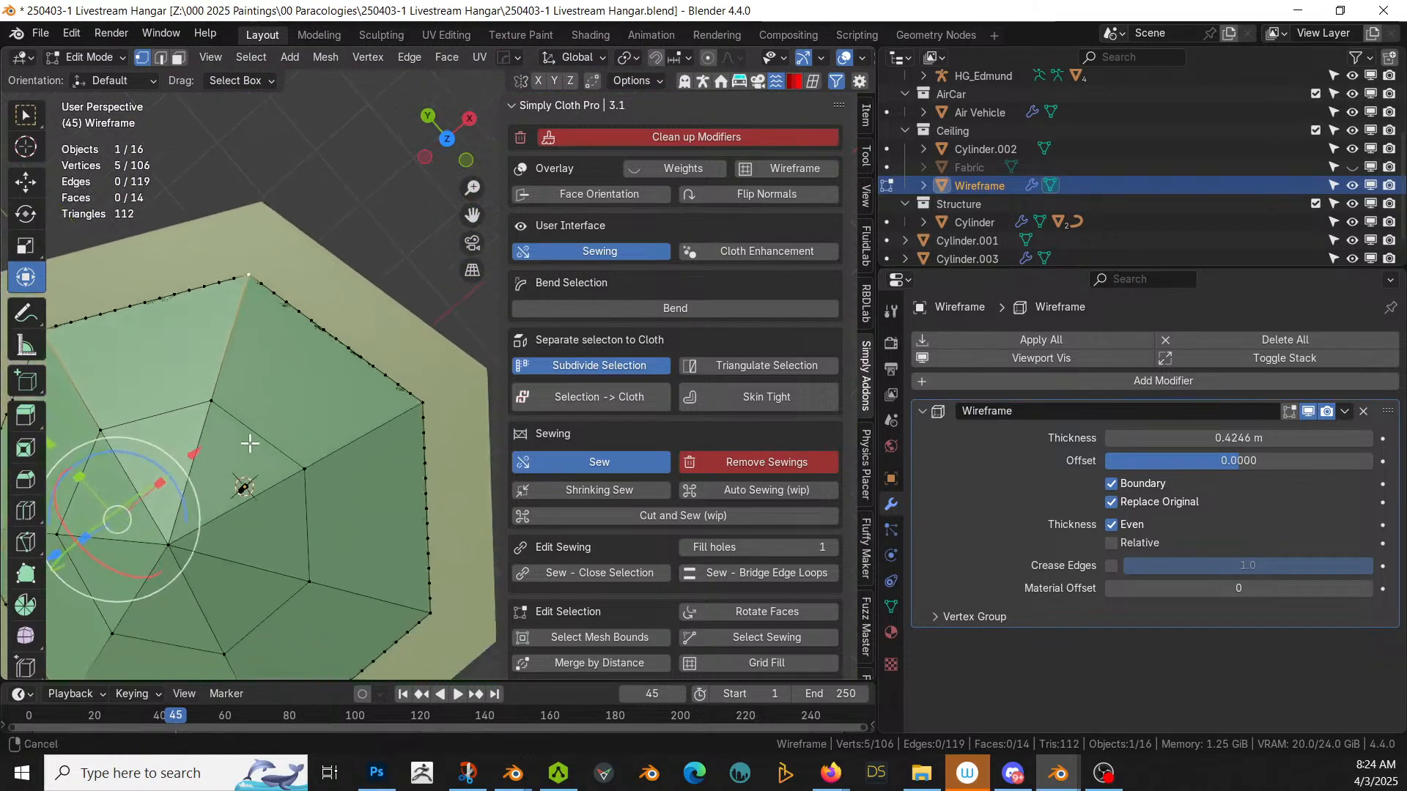
pyautogui.keyDown('shift'); pyautogui.click(423, 402); pyautogui.keyUp('shift')
pyautogui.keyDown('shift'); pyautogui.click(429, 604); pyautogui.keyUp('shift')
pyautogui.keyDown('ctrl'); pyautogui.scroll(-4, 473, 570); pyautogui.keyUp('ctrl')
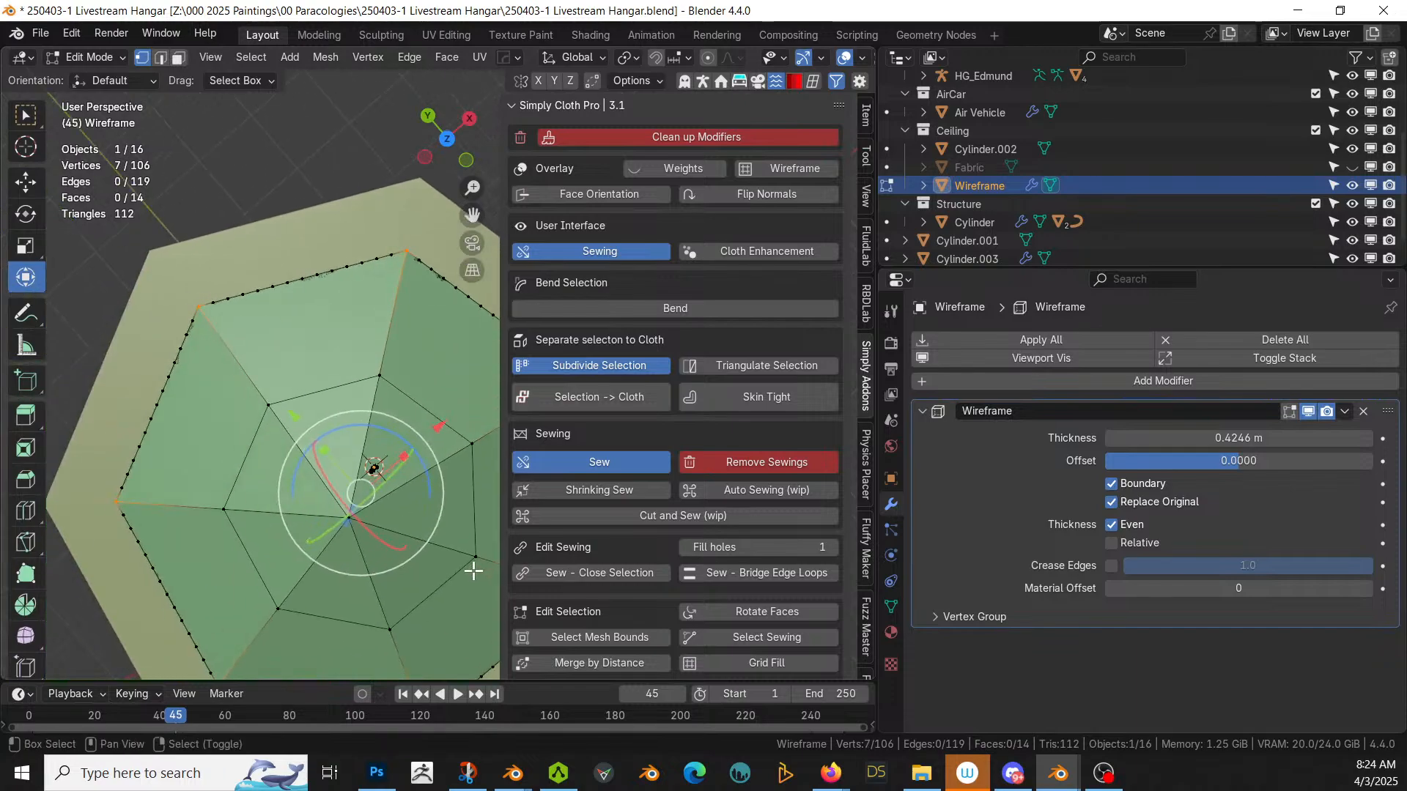
pyautogui.keyDown('shift'); pyautogui.click(359, 515); pyautogui.keyUp('shift')
pyautogui.moveTo(361, 512); pyautogui.dragTo(366, 413, button='middle')
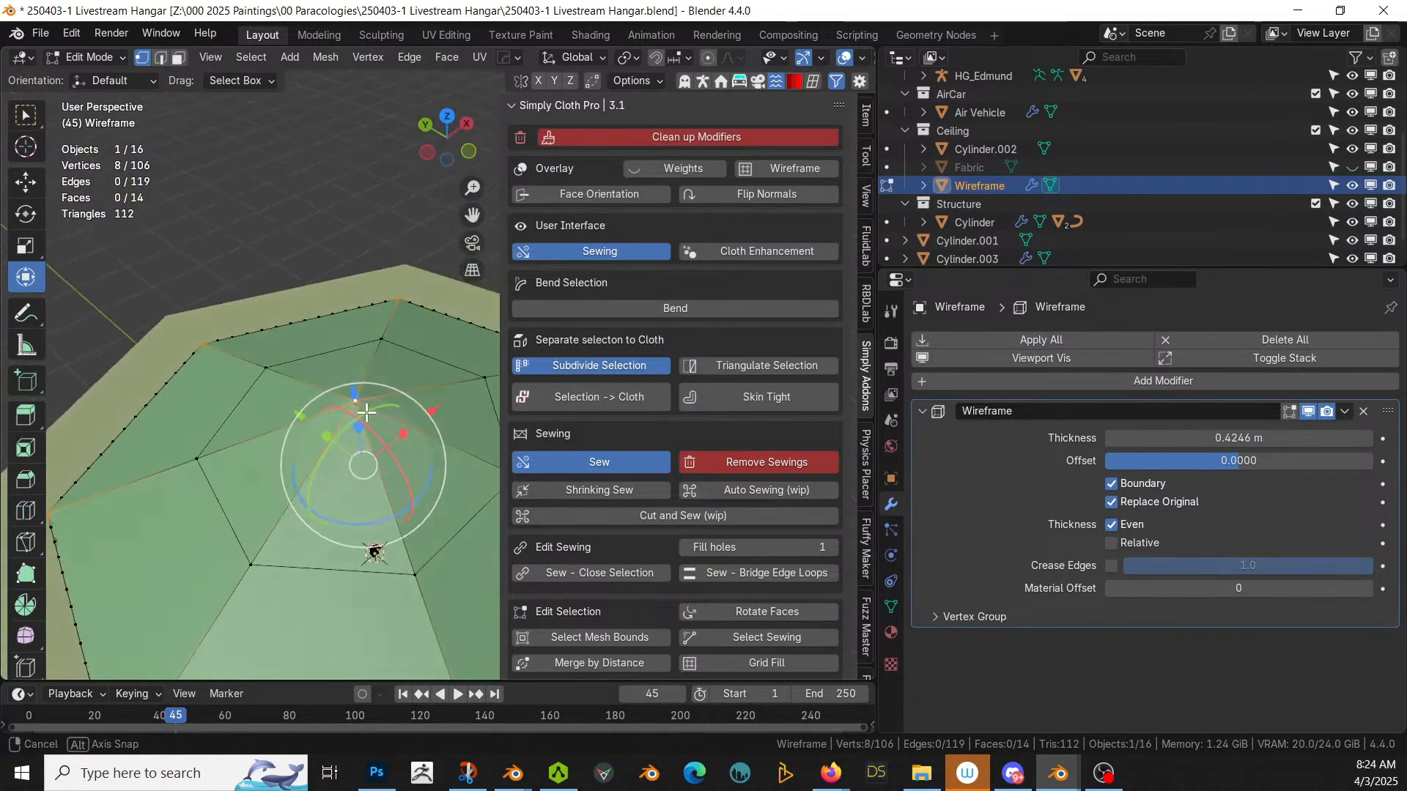
# Step: Duplicate the eight selected vertices in place, separate the copies into their own object and return to Object Mode
pyautogui.hotkey('shift', 'd')
pyautogui.press('Escape')
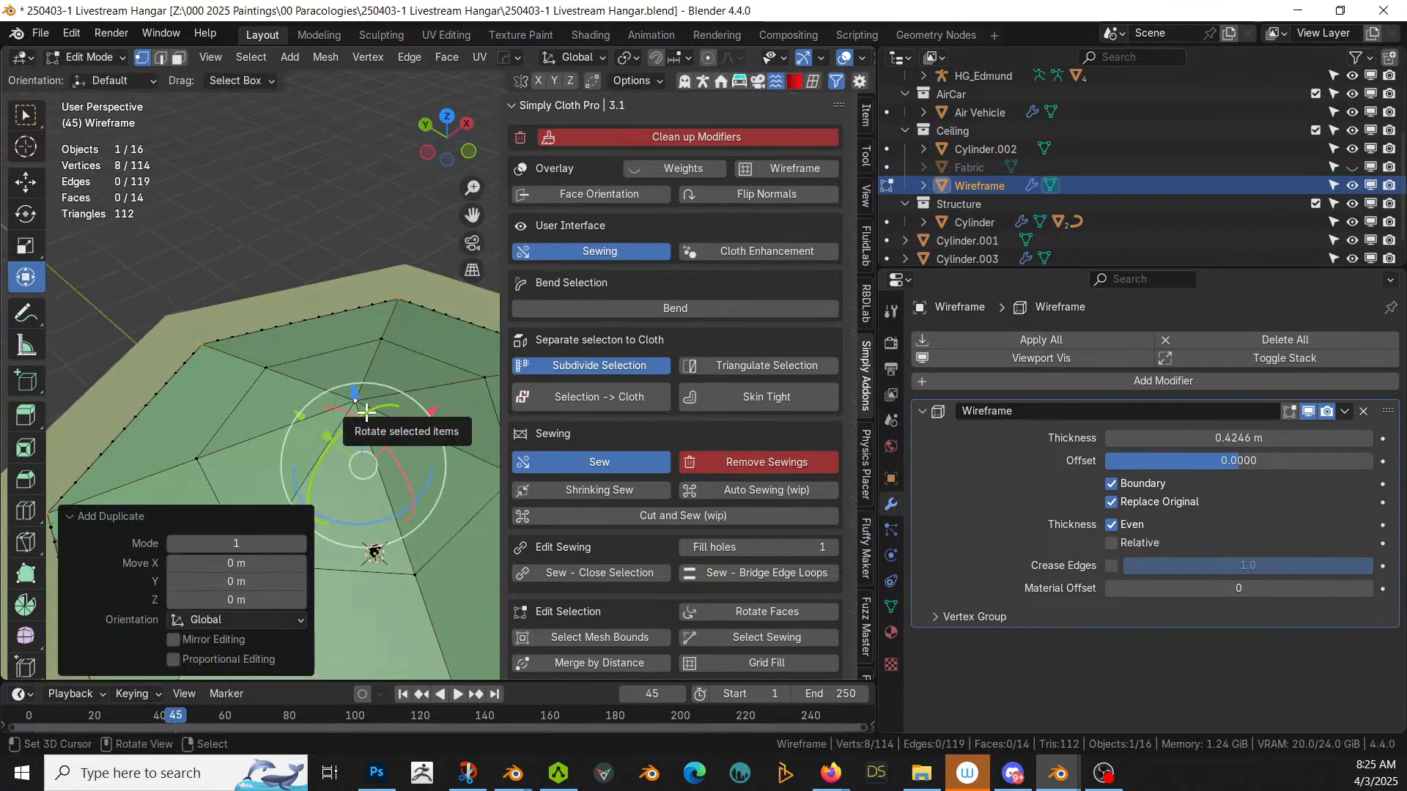
pyautogui.press('p')
pyautogui.click(366, 412)
pyautogui.press('Tab')
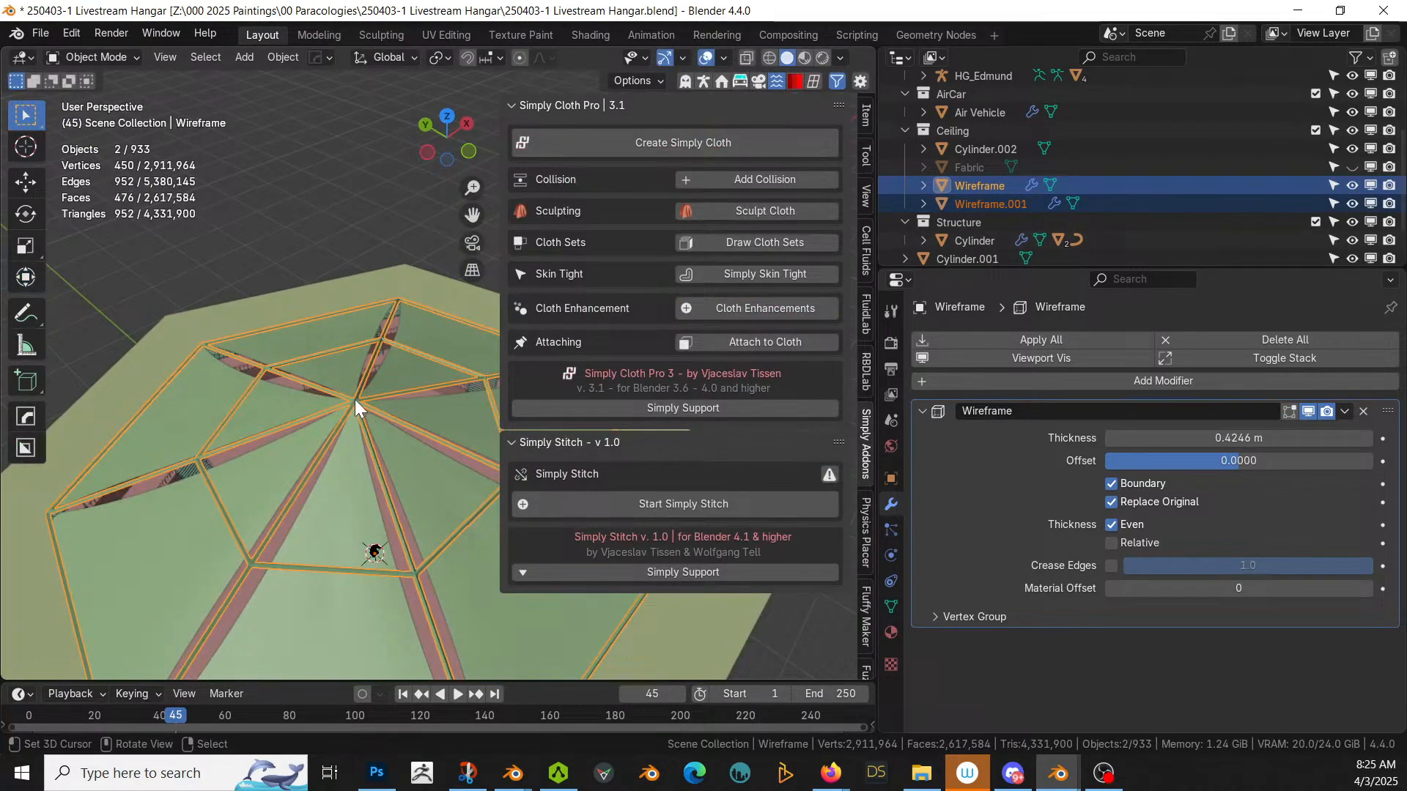
# Step: Select the separated Wireframe.001 vertex object on its own and isolate it in Local View
pyautogui.click(356, 399)
pyautogui.click(356, 398)
pyautogui.click(356, 399)
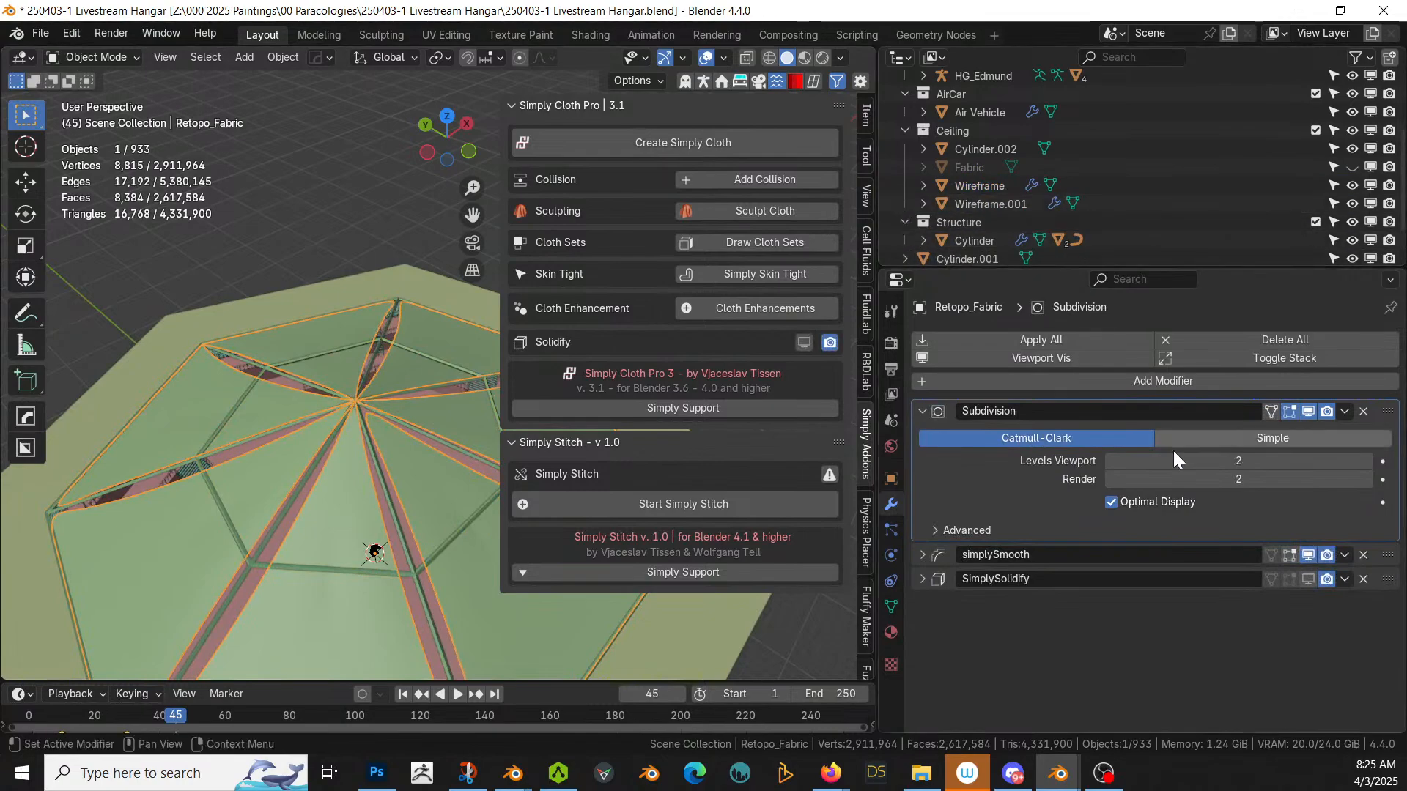
pyautogui.click(1021, 204)
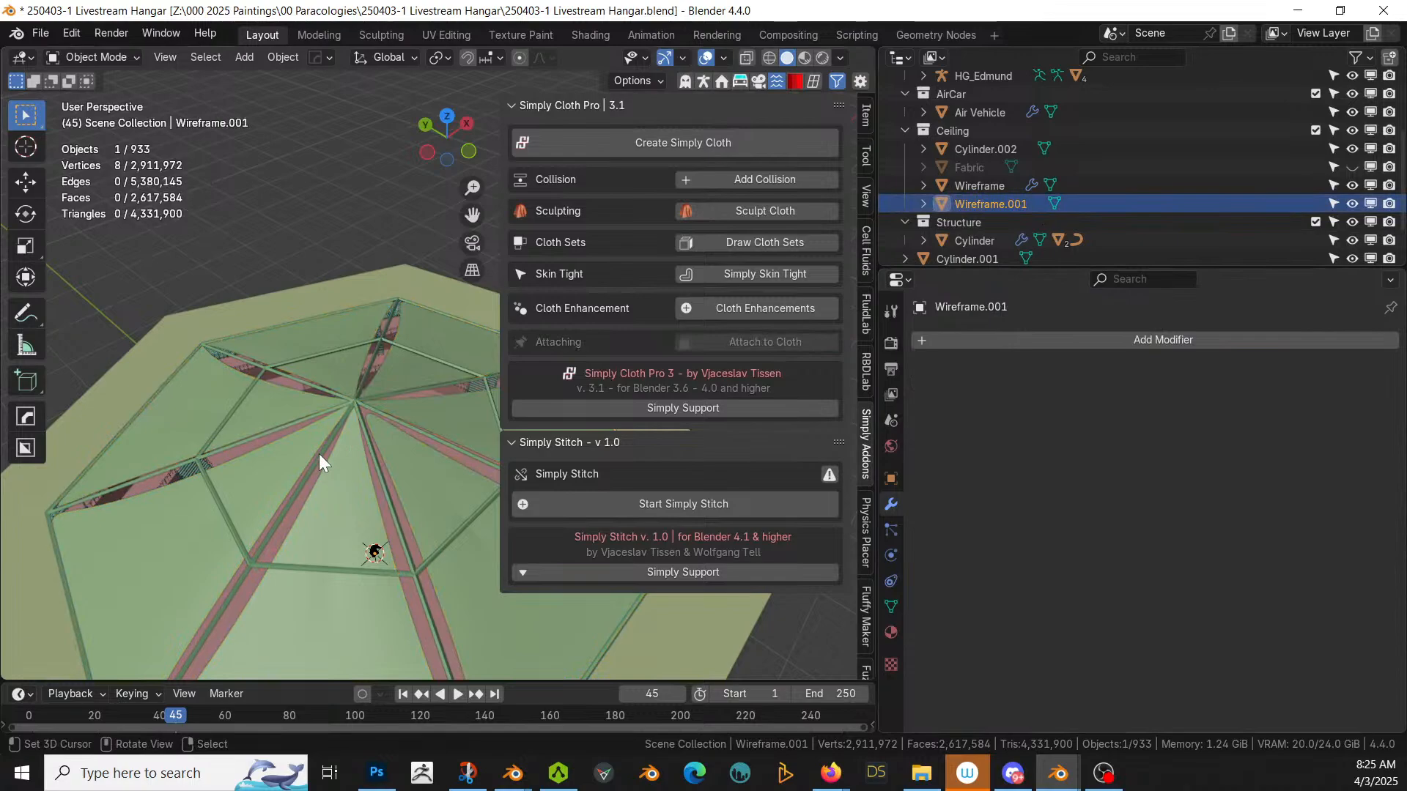
pyautogui.press('KP_Divide')
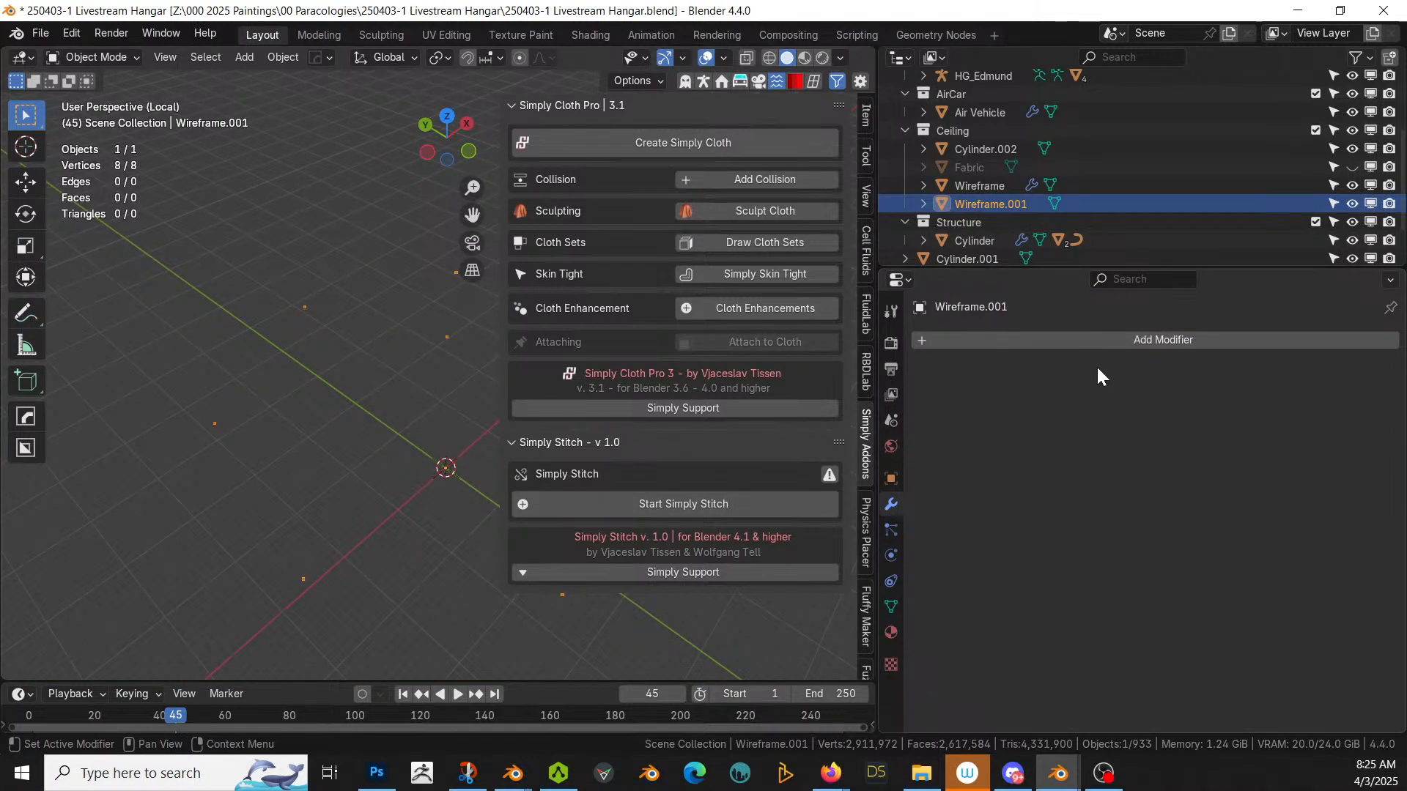
# Step: Add a Skin modifier to the isolated vertex object using HOps
pyautogui.click(1043, 339)
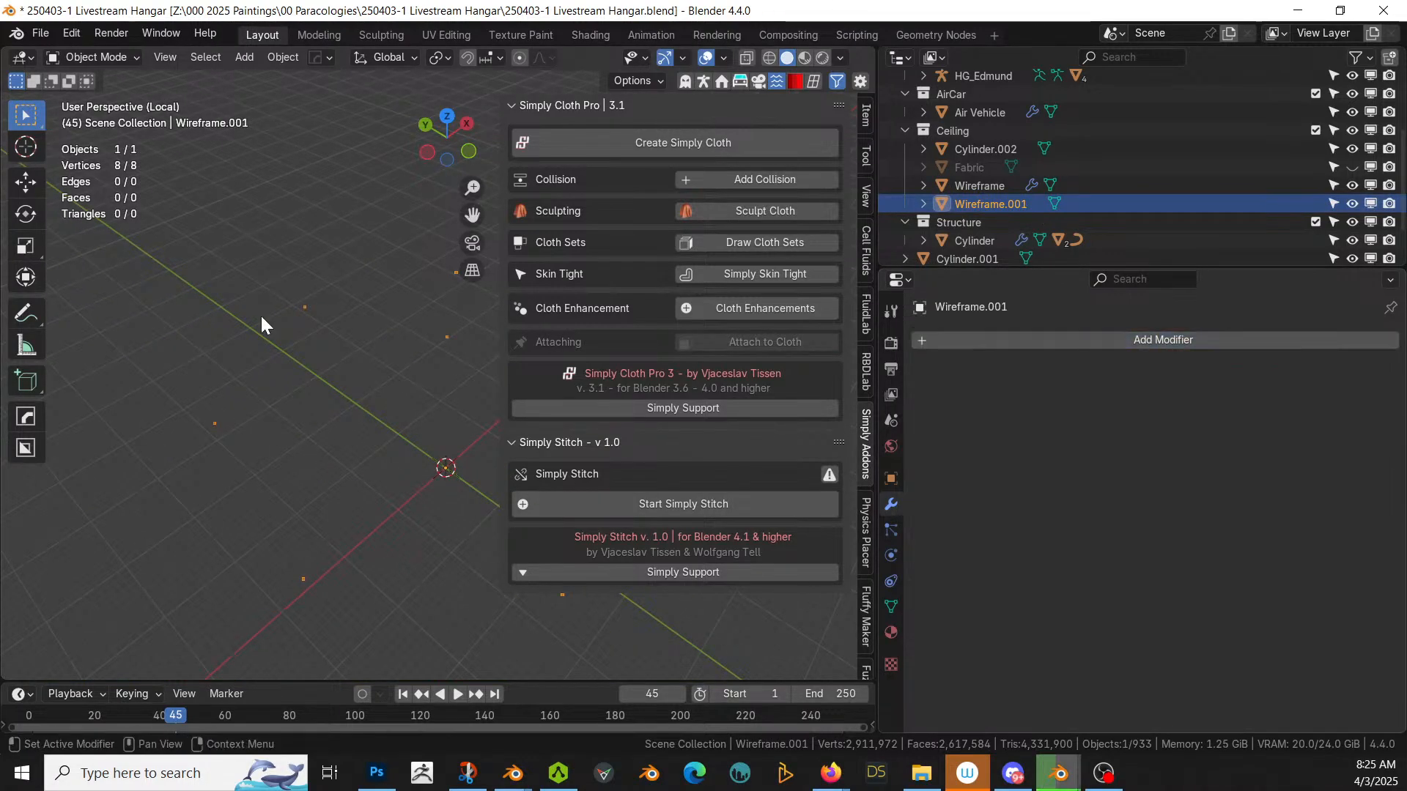
pyautogui.press('q')
pyautogui.moveTo(198, 389)
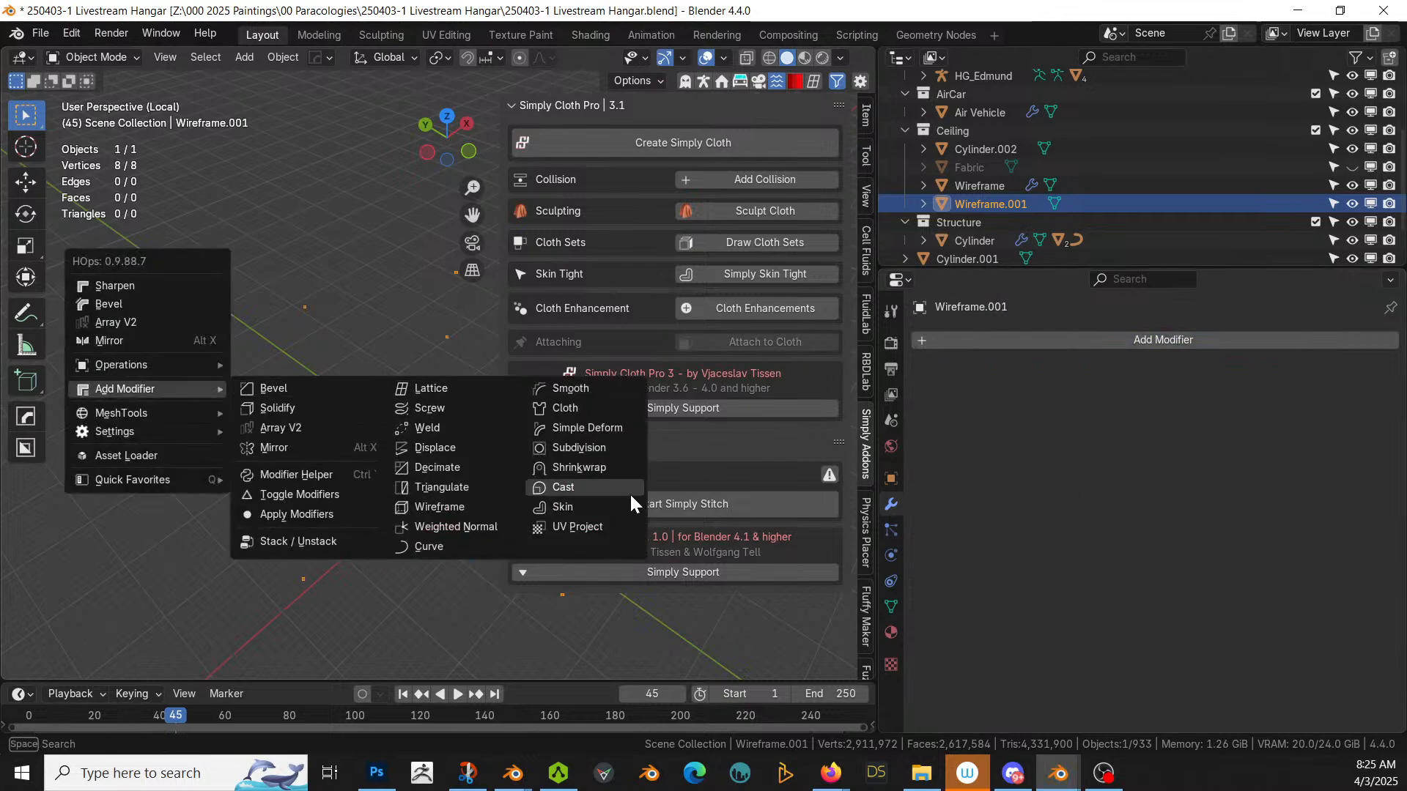
pyautogui.click(561, 506)
pyautogui.click(567, 510)
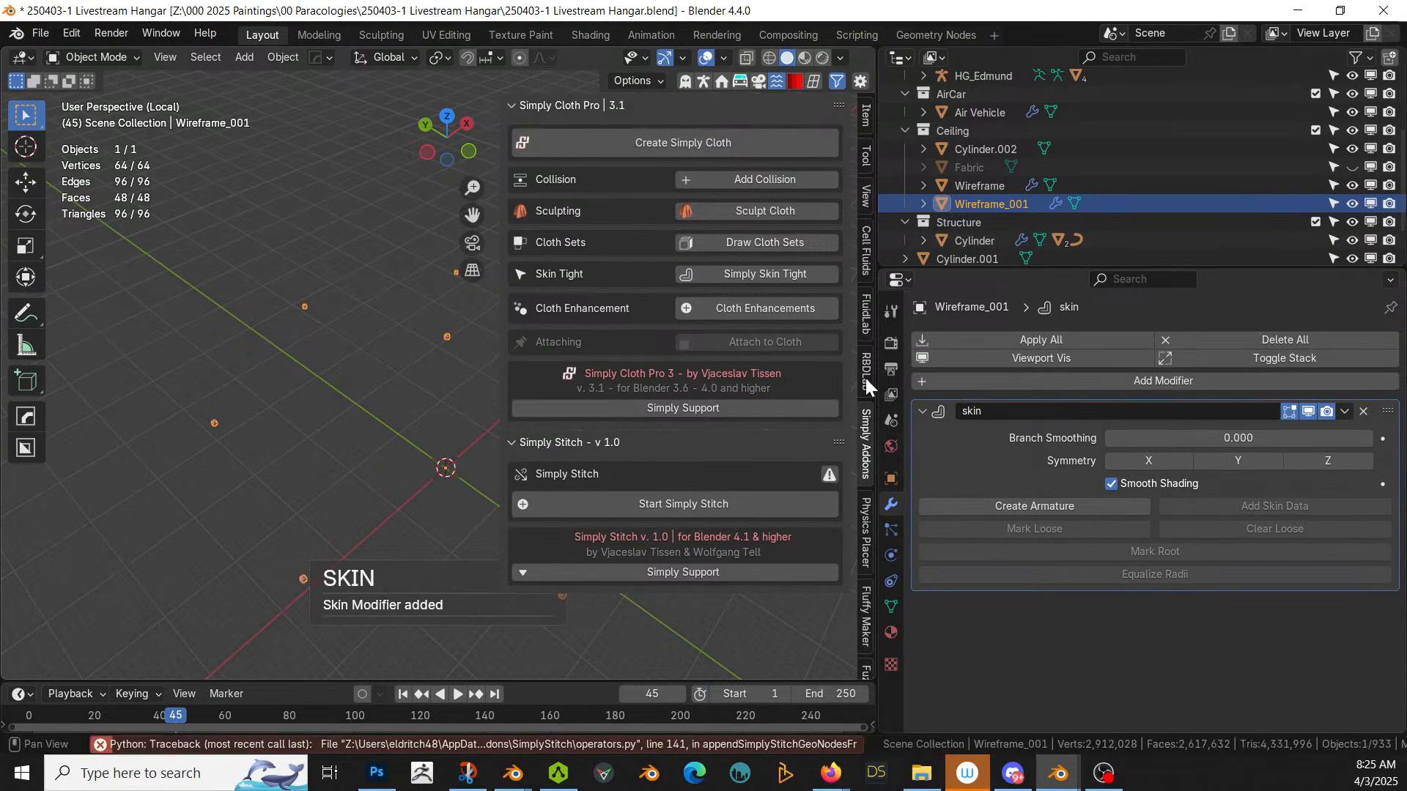
# Step: Select all skin vertices in Edit Mode and set their Mean Radius X and Y to 1
pyautogui.click(866, 117)
pyautogui.press('Tab')
pyautogui.press('a')
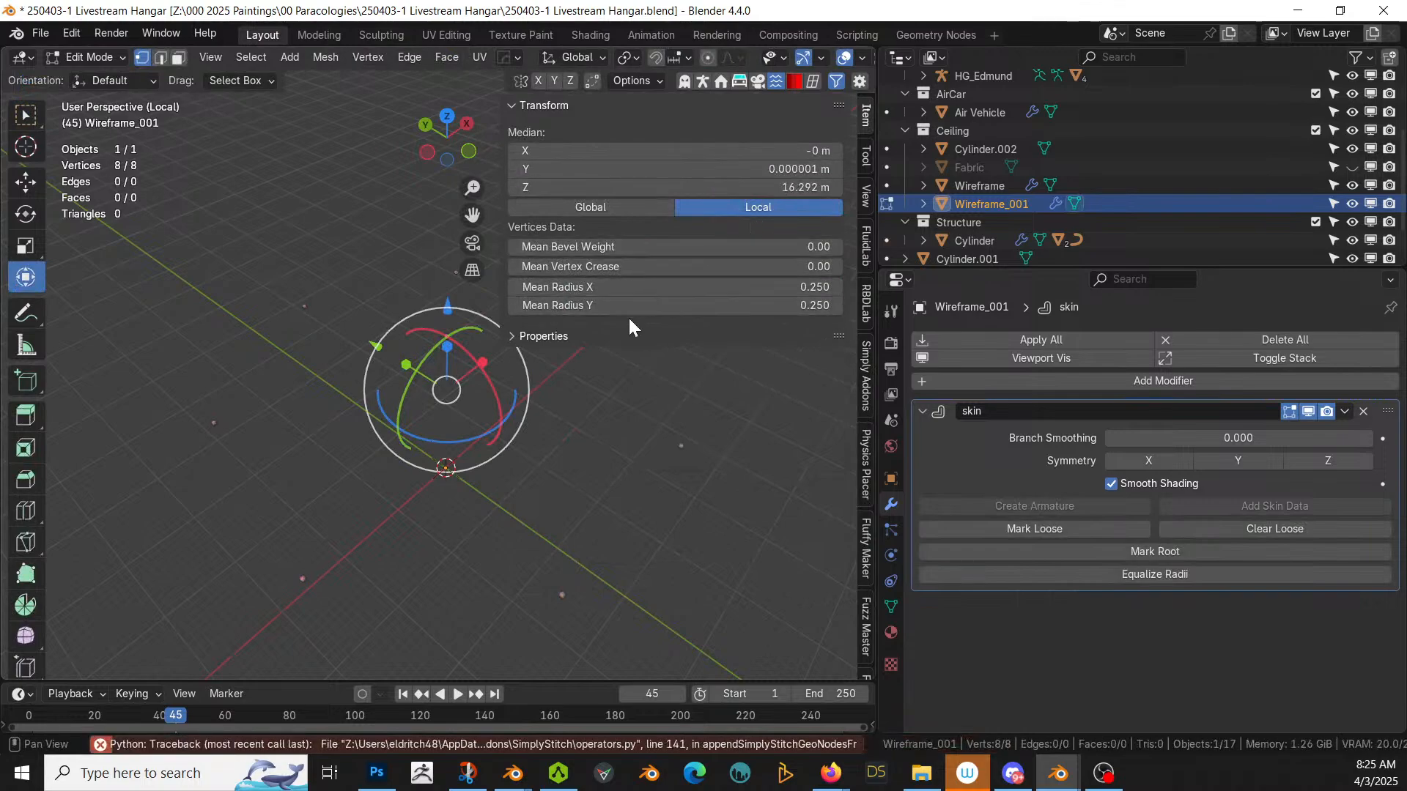
pyautogui.moveTo(649, 287); pyautogui.dragTo(649, 305)
pyautogui.write('1')
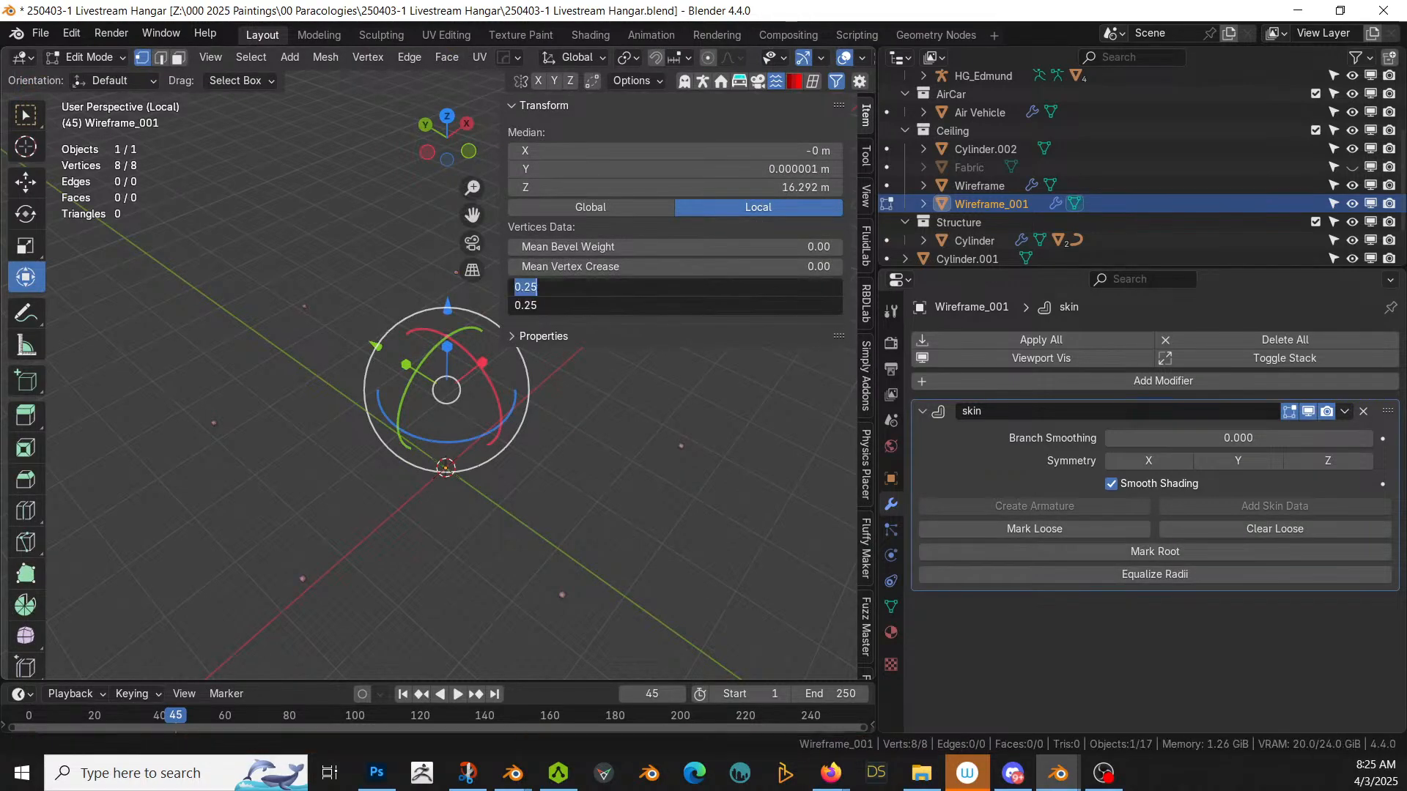
pyautogui.press('Return')
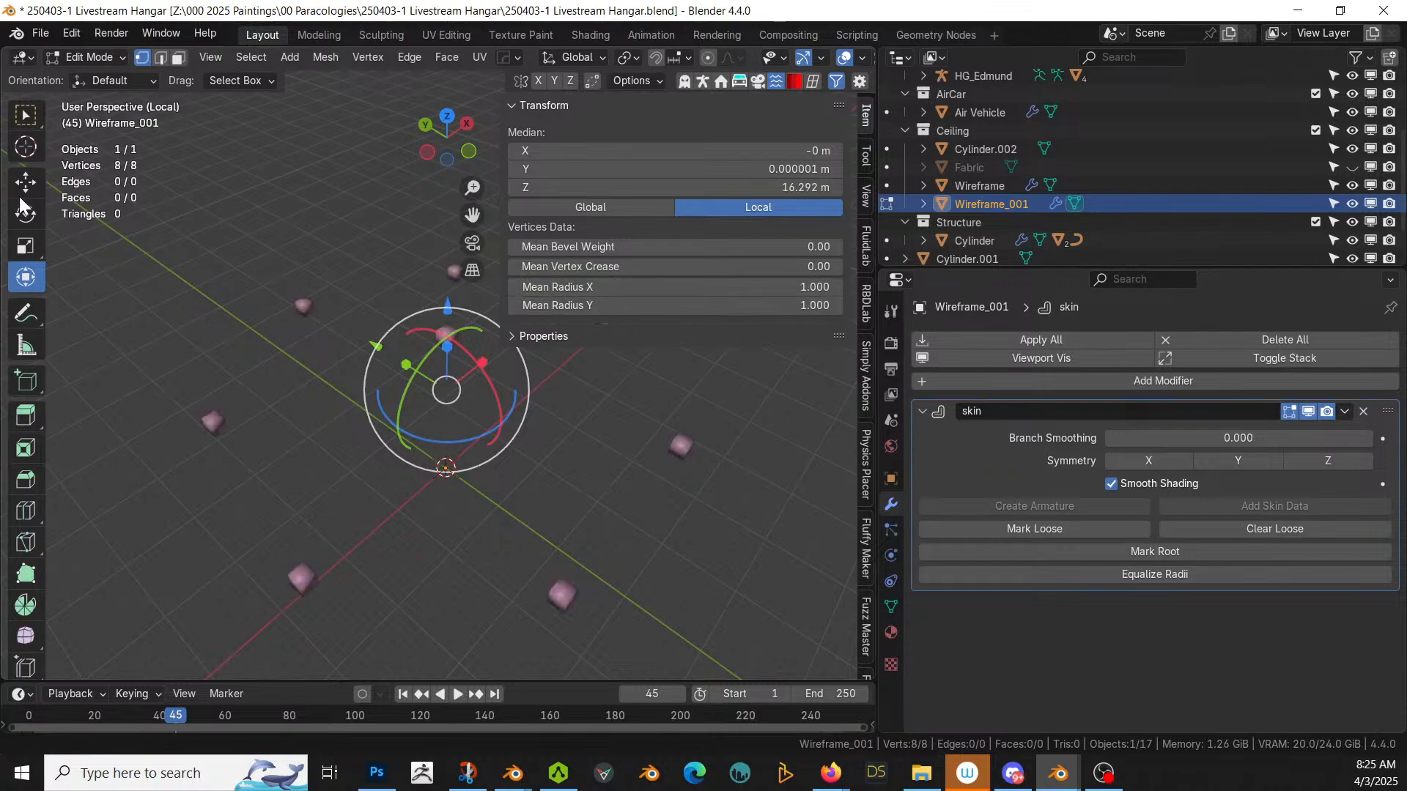
# Step: Leave Local View and set the Mean Radius X and Y of all the joint vertices to 1.5
pyautogui.moveTo(694, 474); pyautogui.dragTo(575, 472, button='middle')
pyautogui.scroll(1, 575, 472)
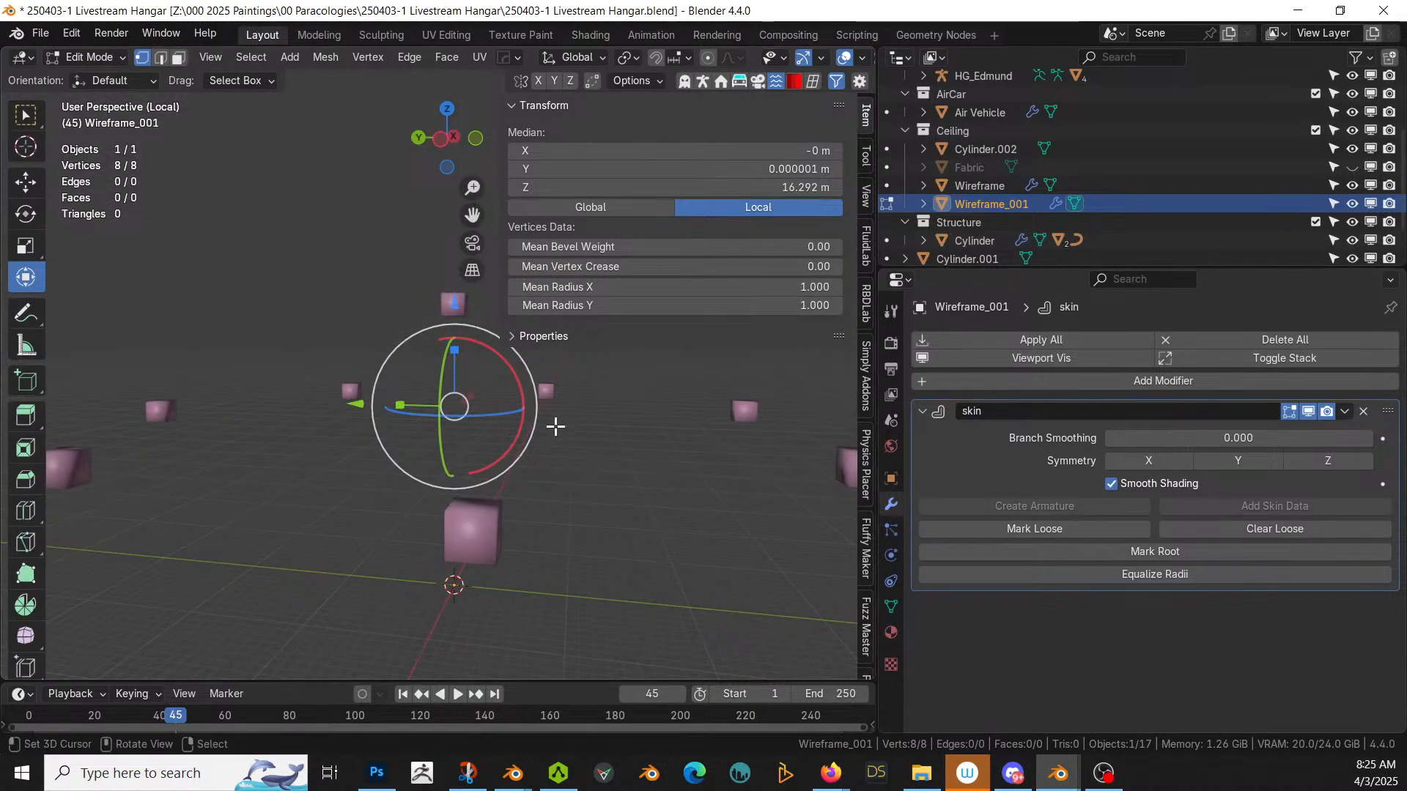
pyautogui.press('KP_Divide')
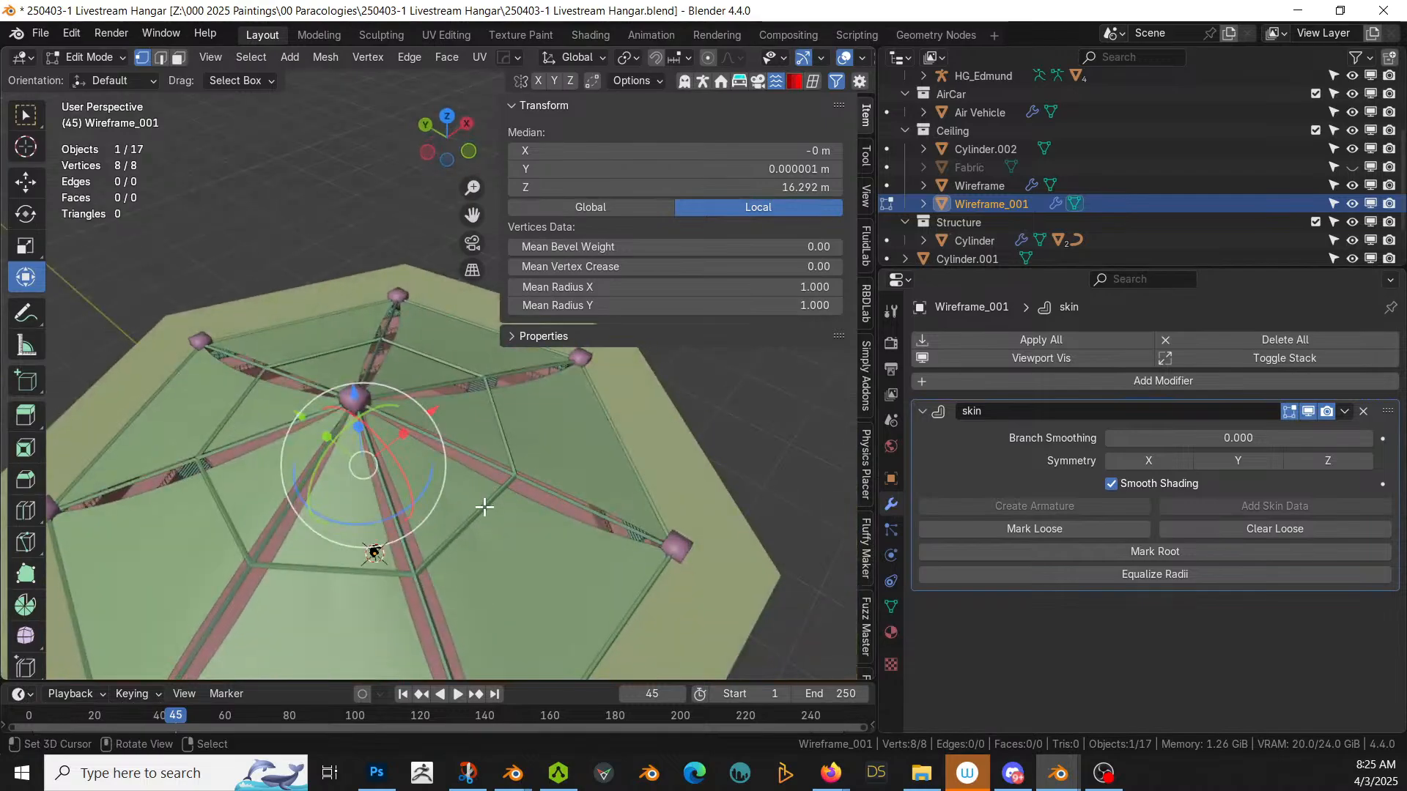
pyautogui.moveTo(484, 507); pyautogui.dragTo(543, 424, button='middle')
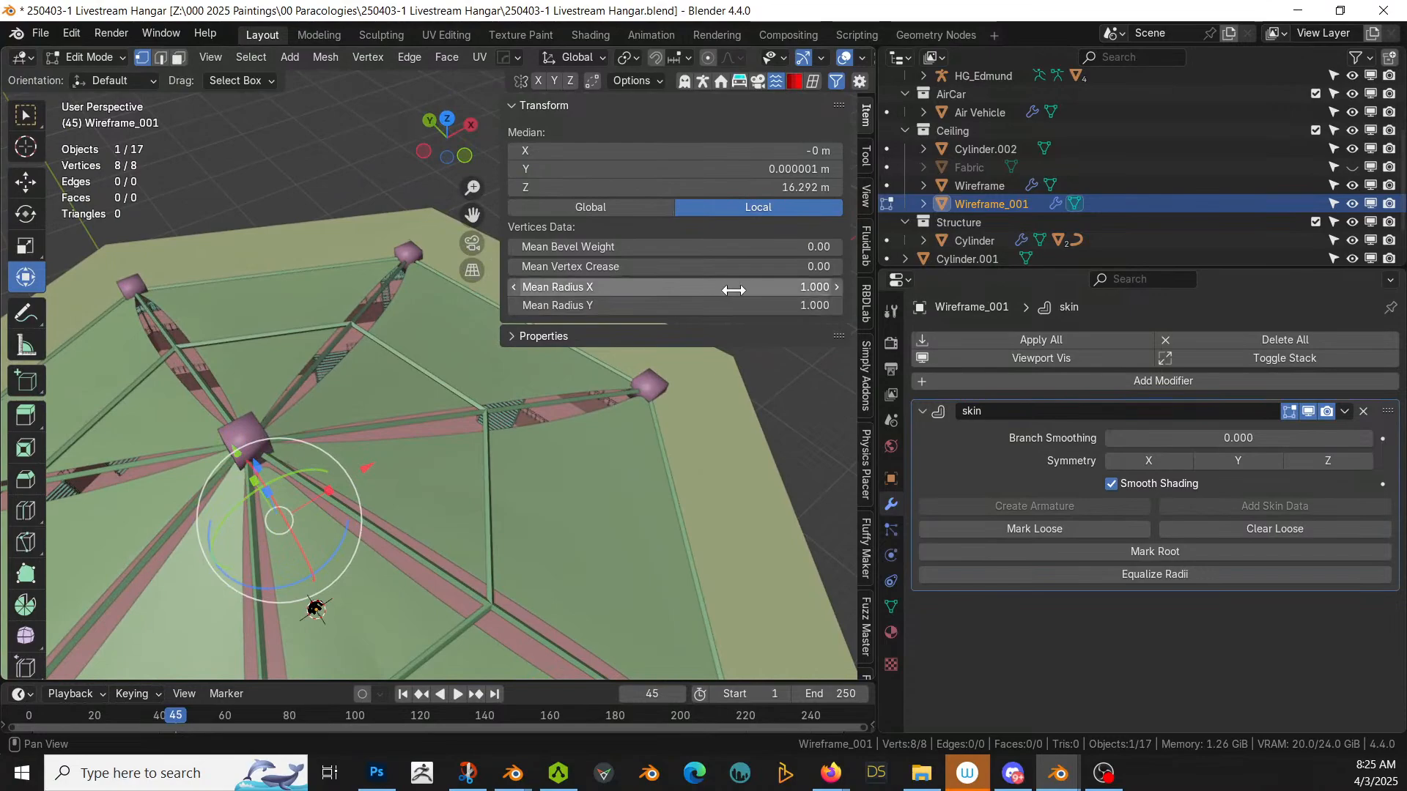
pyautogui.moveTo(703, 288); pyautogui.dragTo(703, 307)
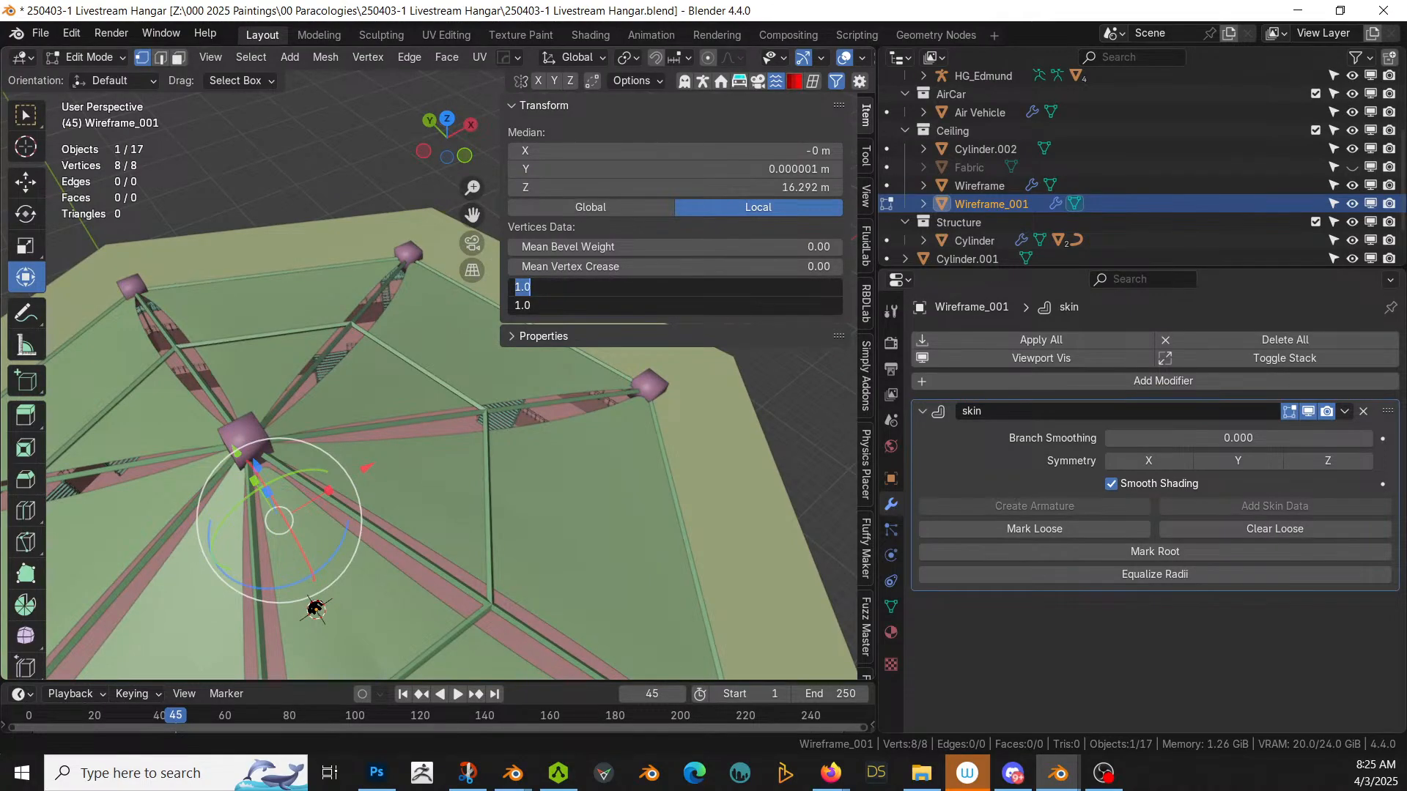
pyautogui.write('1')
pyautogui.press('Return')
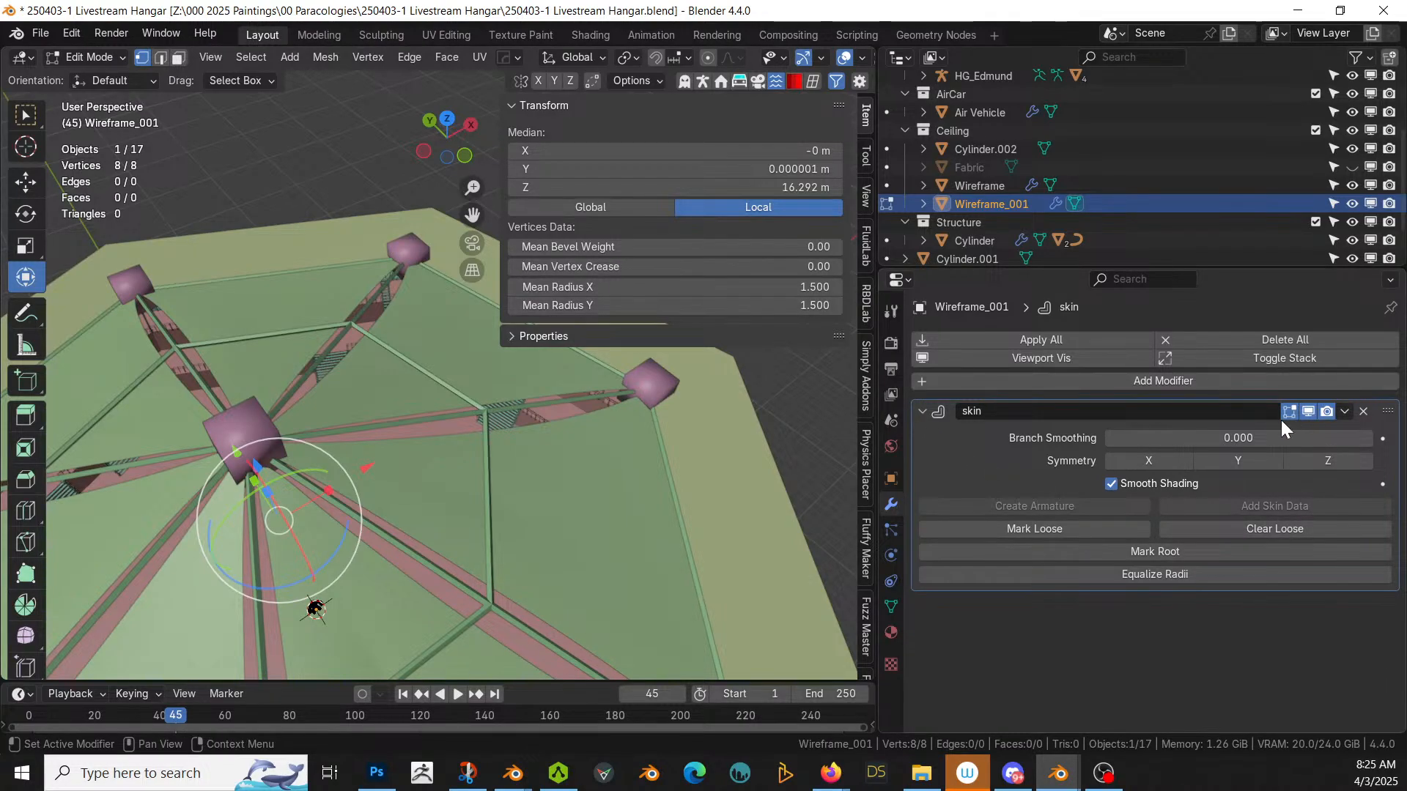
# Step: Collapse the skin modifier's settings, clear the vertex selection by switching to edge selection and return to Object Mode
pyautogui.click(920, 409)
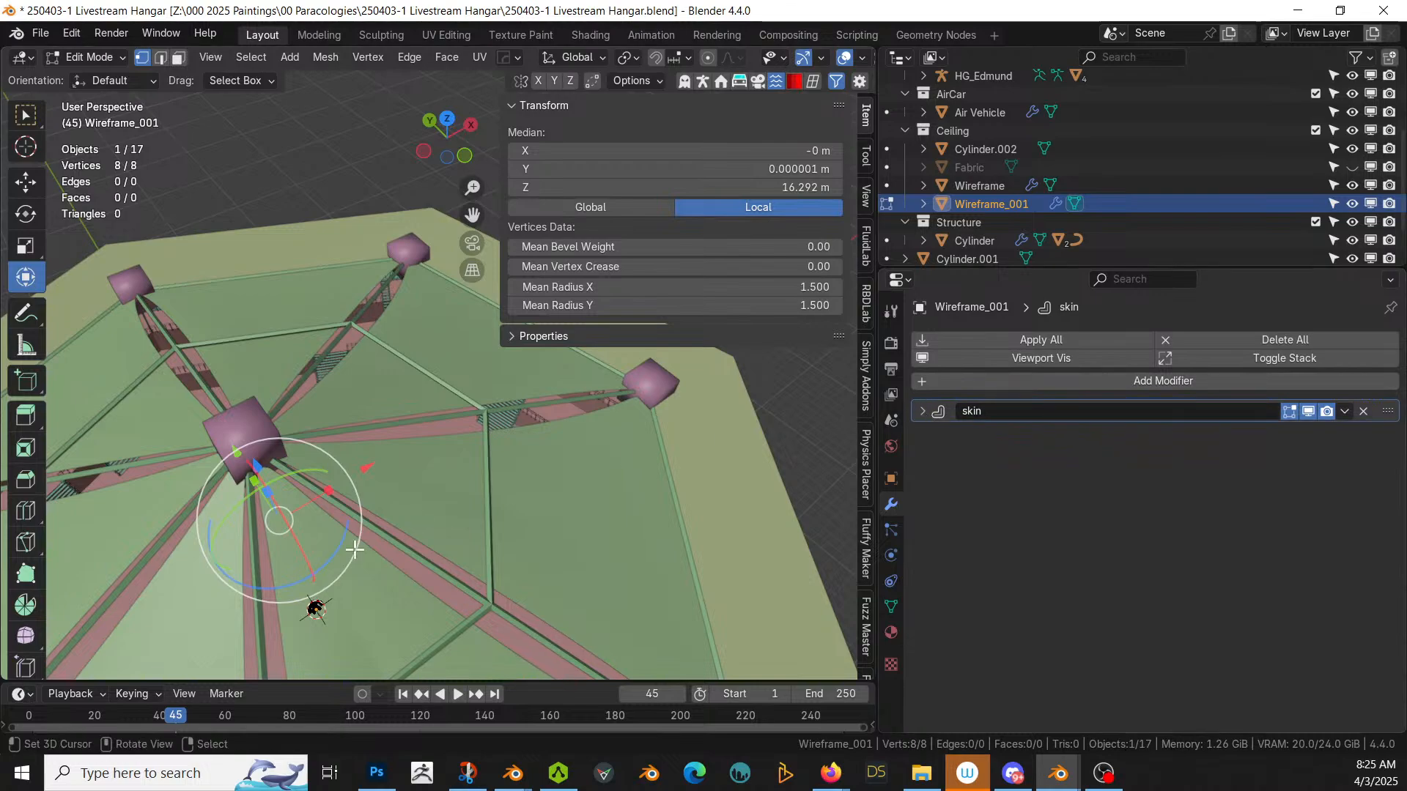
pyautogui.press('2')
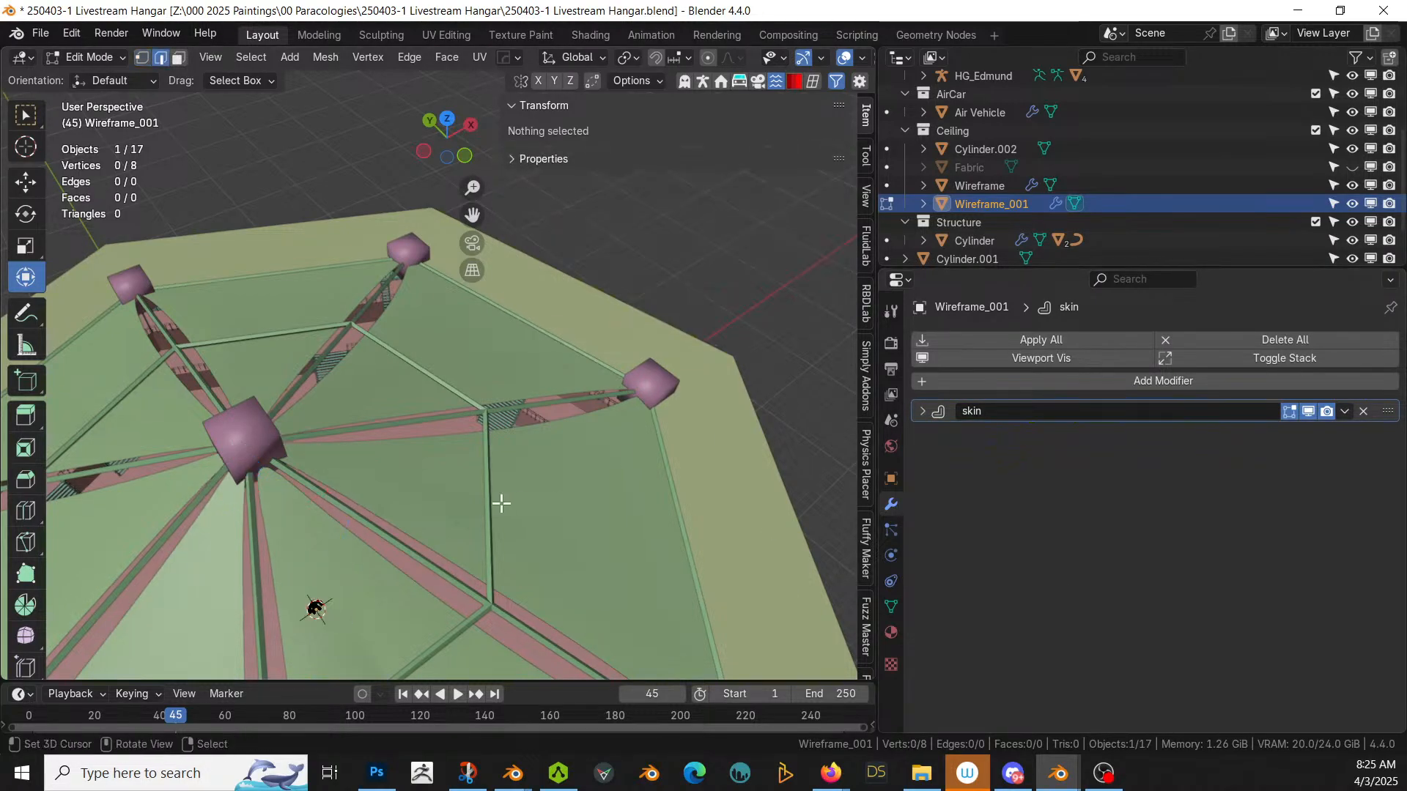
pyautogui.press('Tab')
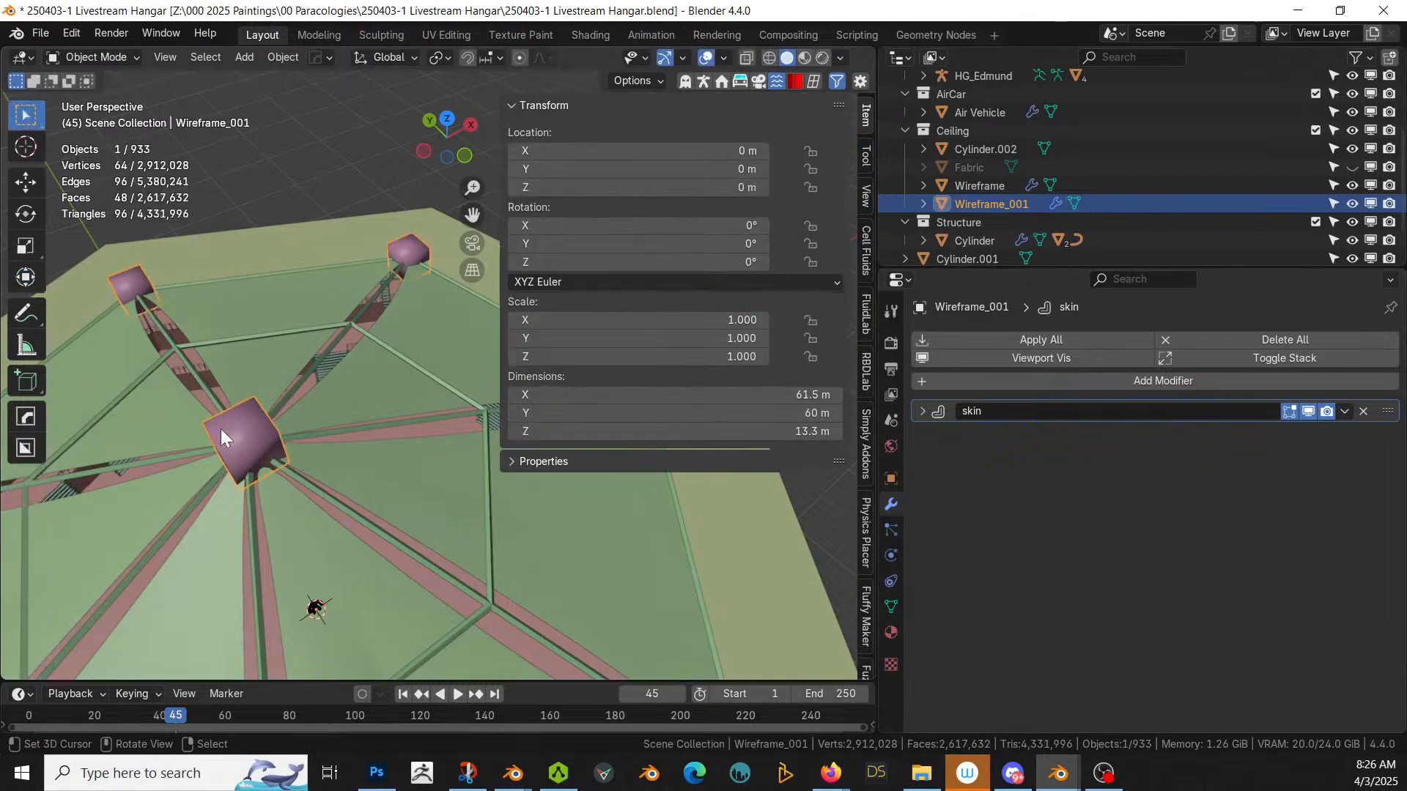
# Step: Smooth the skinned joint blocks into spheres with a level 2 Subdivision modifier and save the file
pyautogui.hotkey('ctrl', '2')
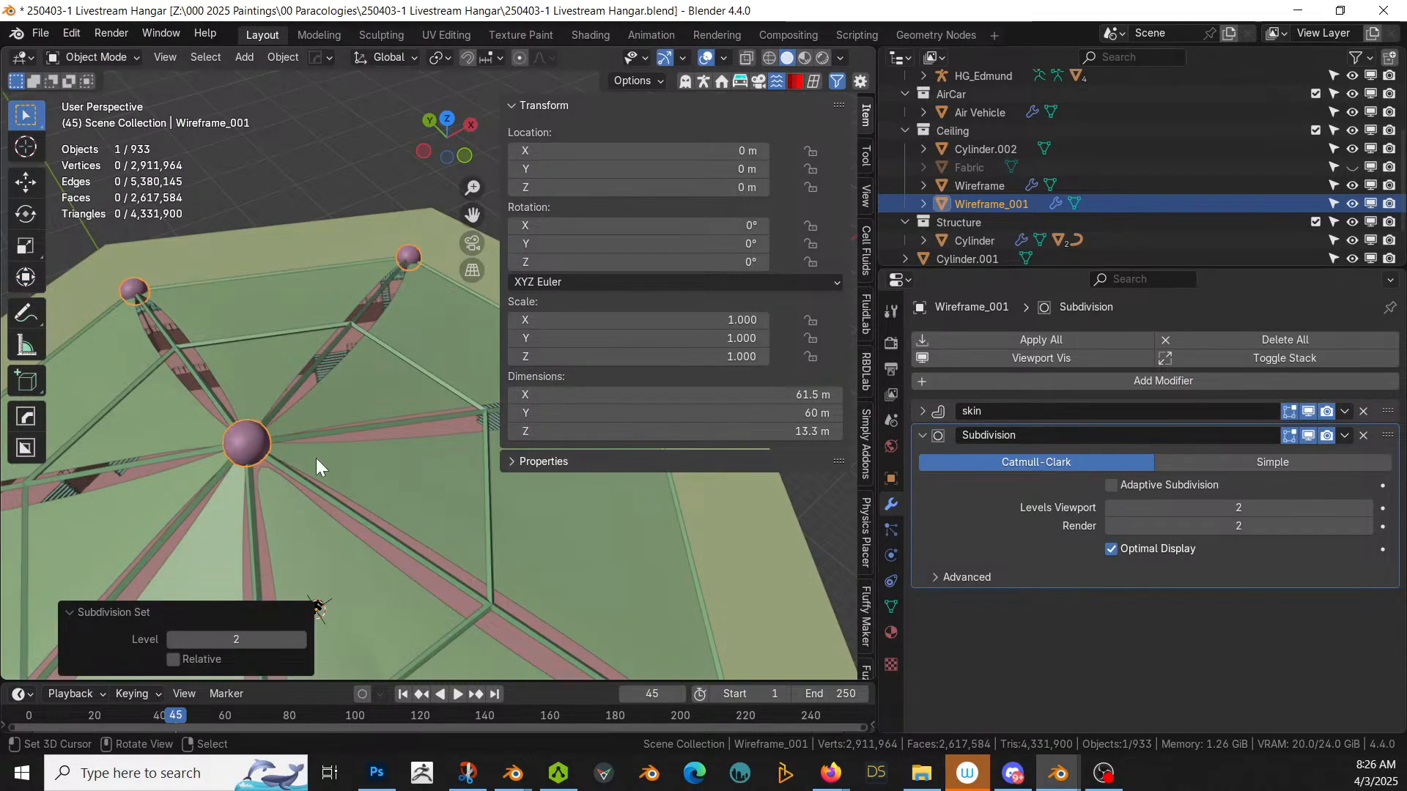
pyautogui.moveTo(340, 468); pyautogui.dragTo(87, 450, button='middle')
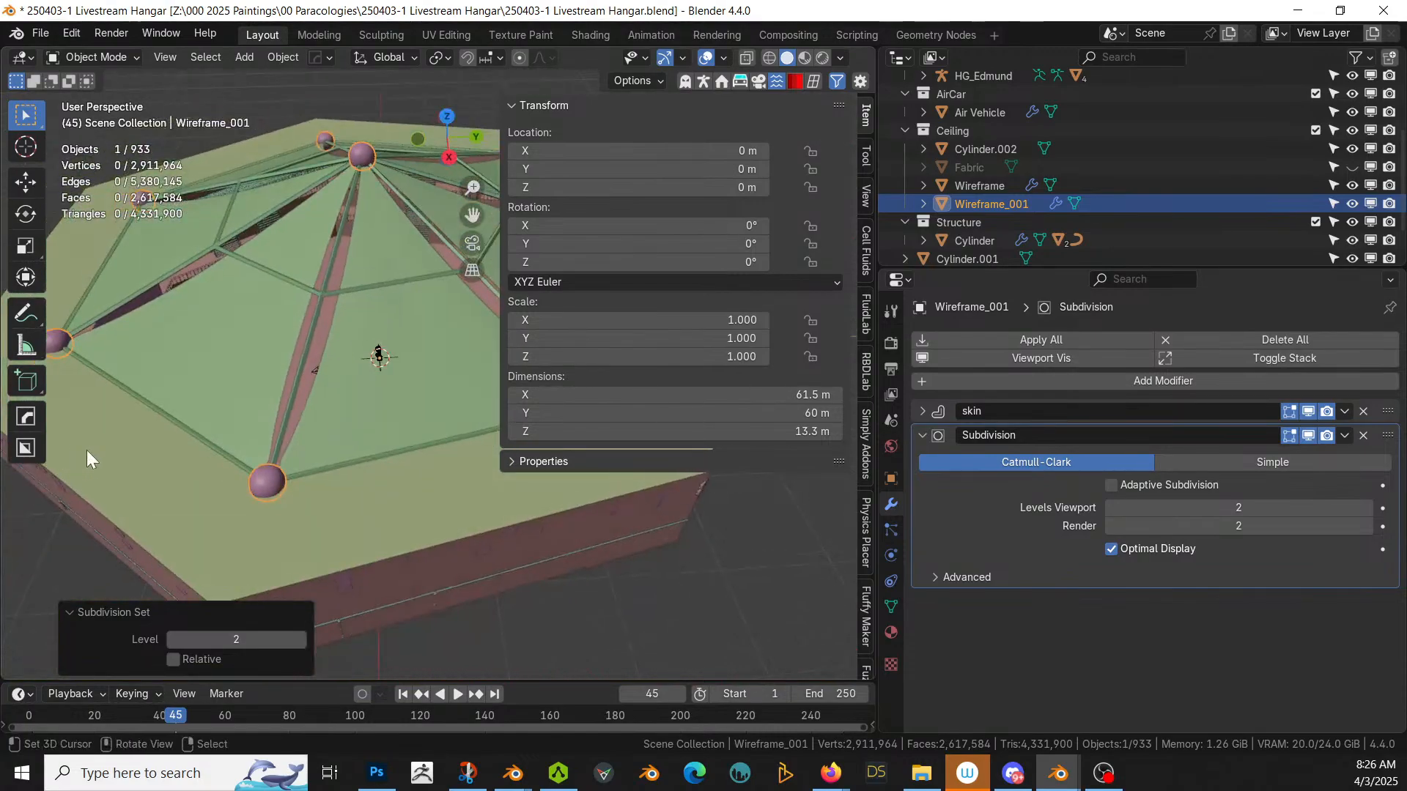
pyautogui.scroll(2, 318, 407)
pyautogui.moveTo(372, 441); pyautogui.dragTo(75, 543, button='middle')
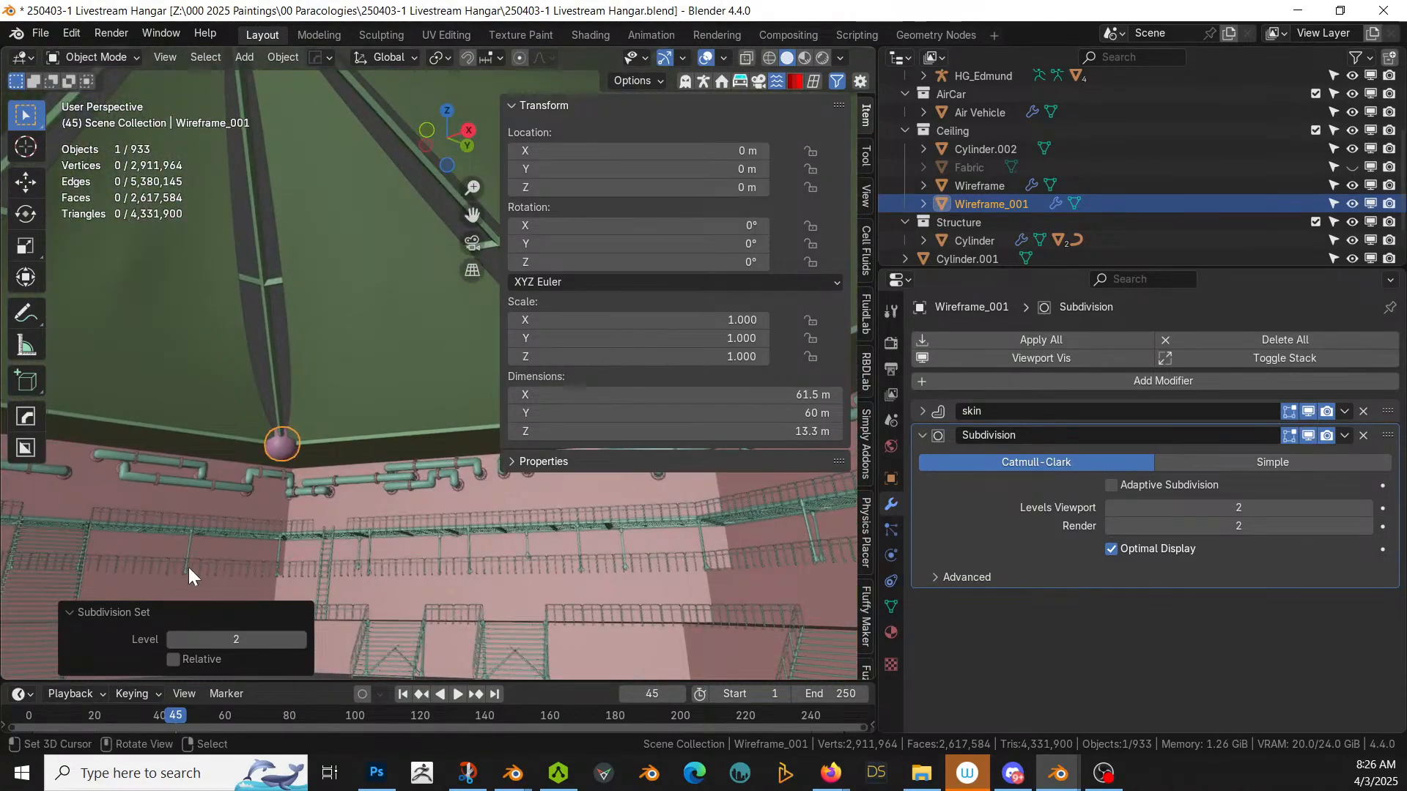
pyautogui.hotkey('ctrl', 's')
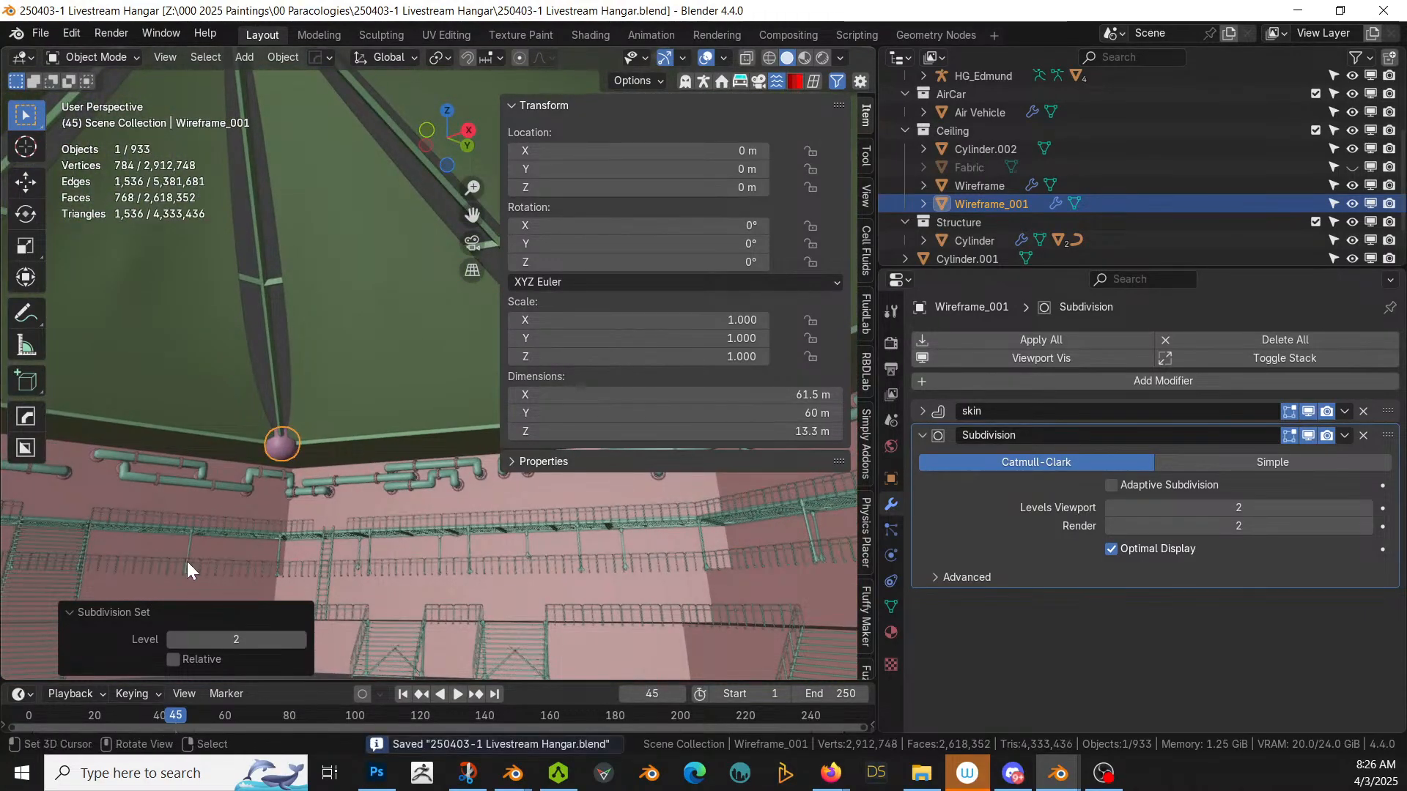
# Step: Add a Solidify modifier to the flat ceiling rim Cylinder.002 using HOps
pyautogui.moveTo(327, 380); pyautogui.dragTo(747, 551, button='middle')
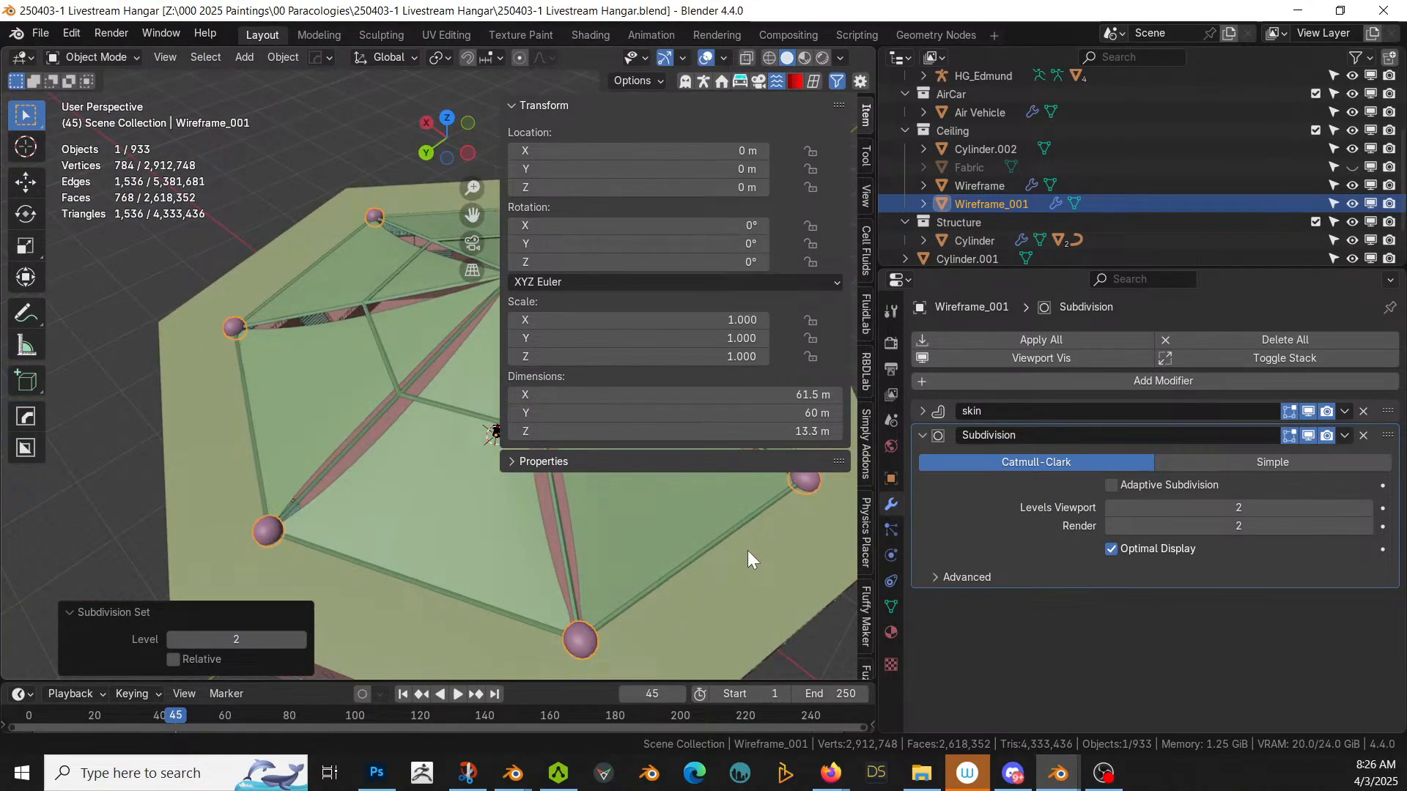
pyautogui.moveTo(674, 534); pyautogui.dragTo(523, 519, button='middle')
pyautogui.scroll(2, 318, 489)
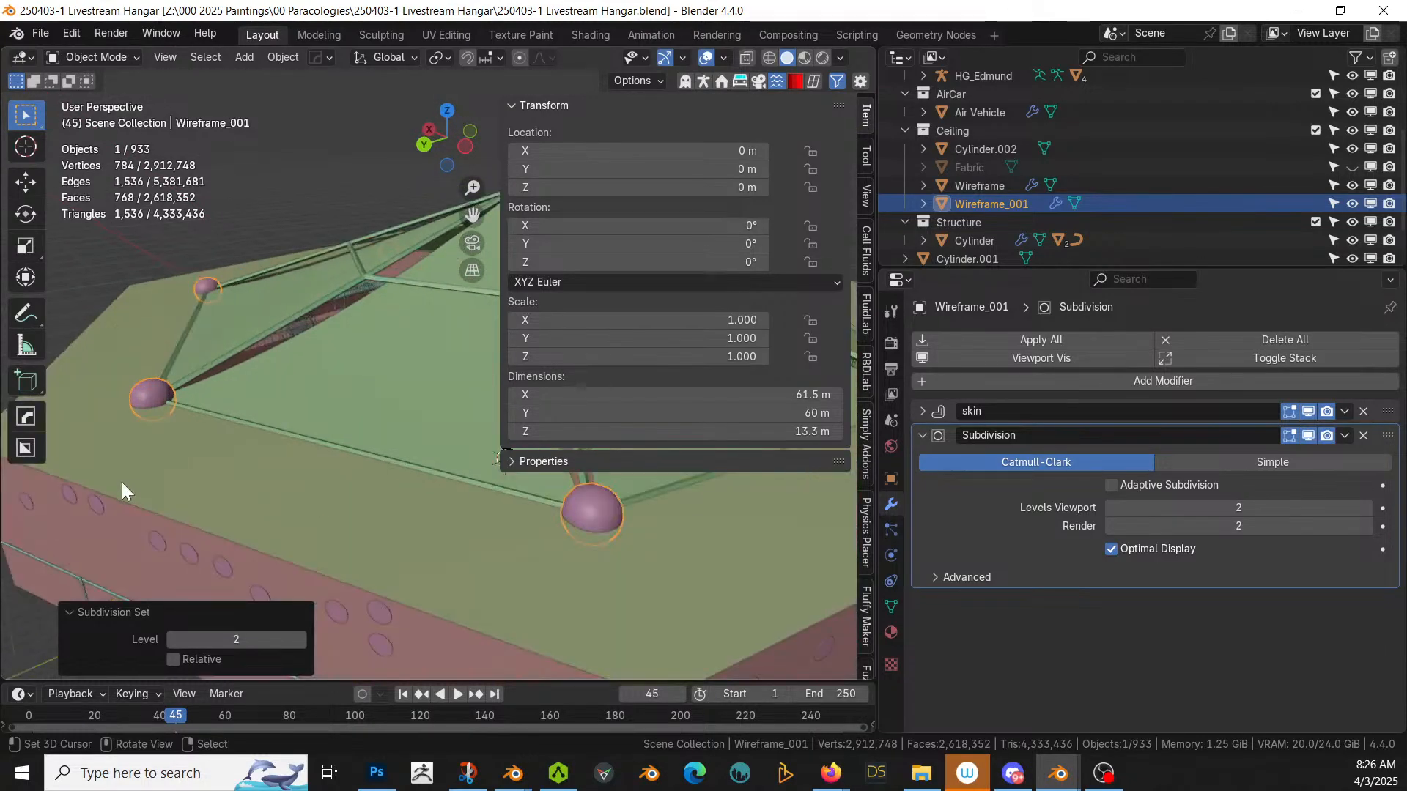
pyautogui.click(94, 404)
pyautogui.press('q')
pyautogui.moveTo(120, 414)
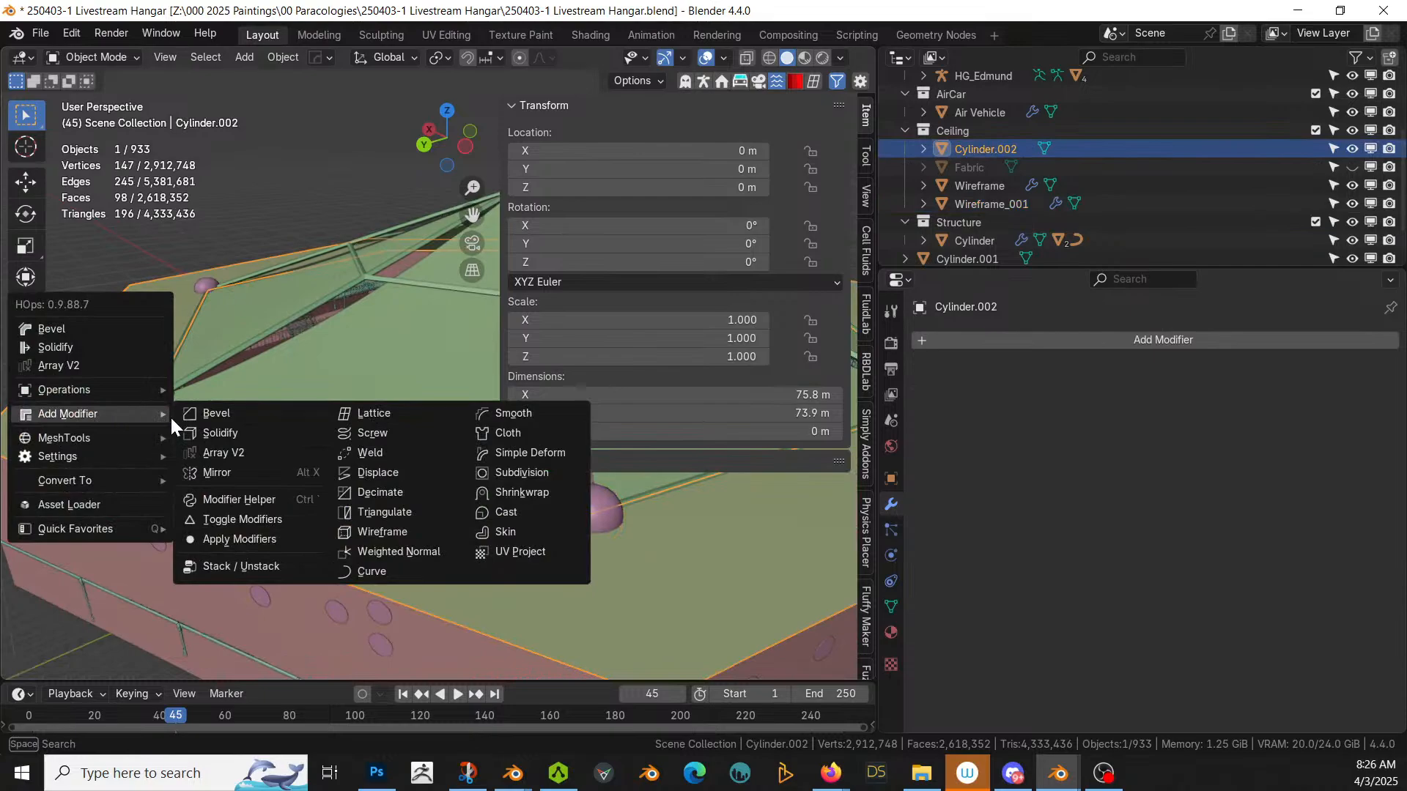
pyautogui.click(243, 438)
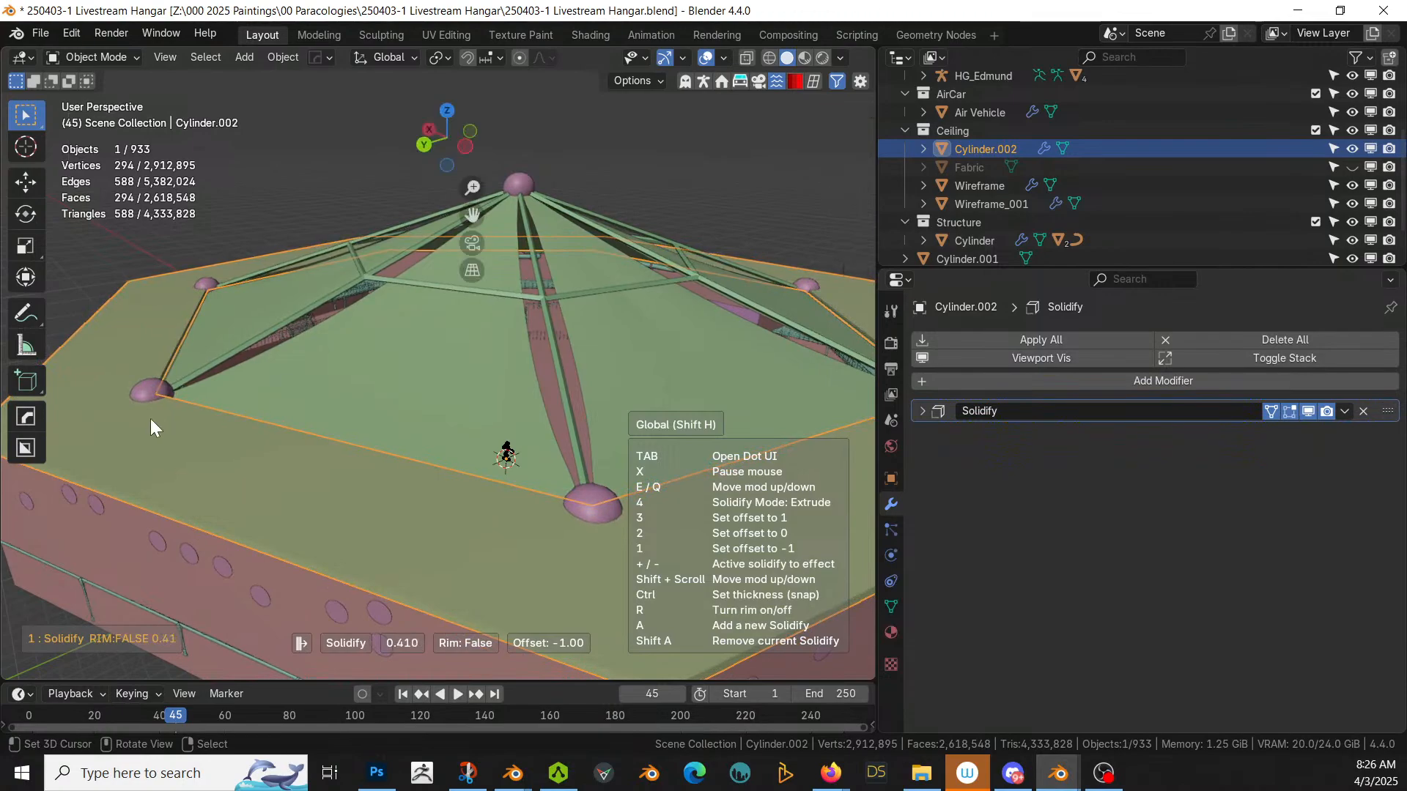
# Step: Set the rim's Solidify thickness to 0.5 m, apply the modifier and save the file
pyautogui.click(921, 411)
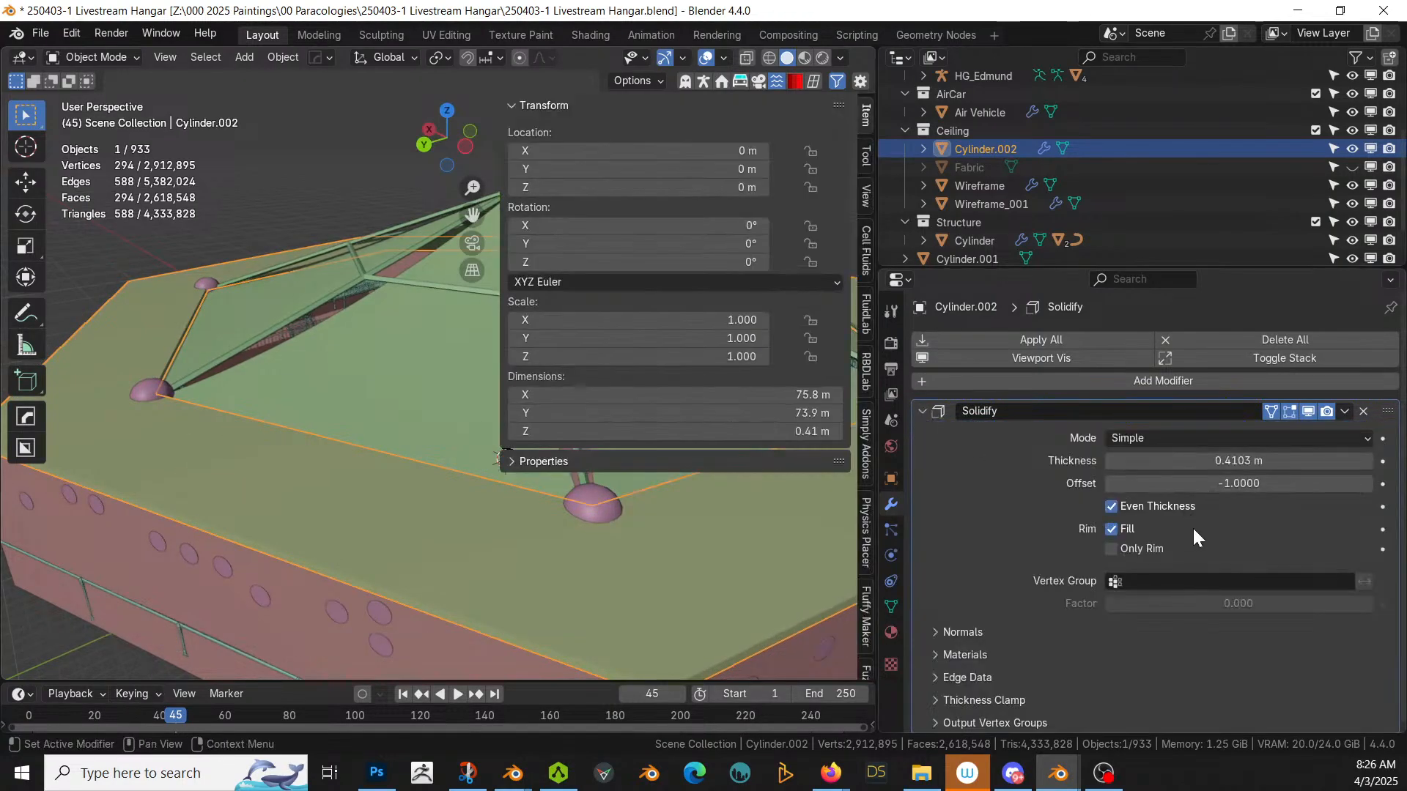
pyautogui.click(1246, 460)
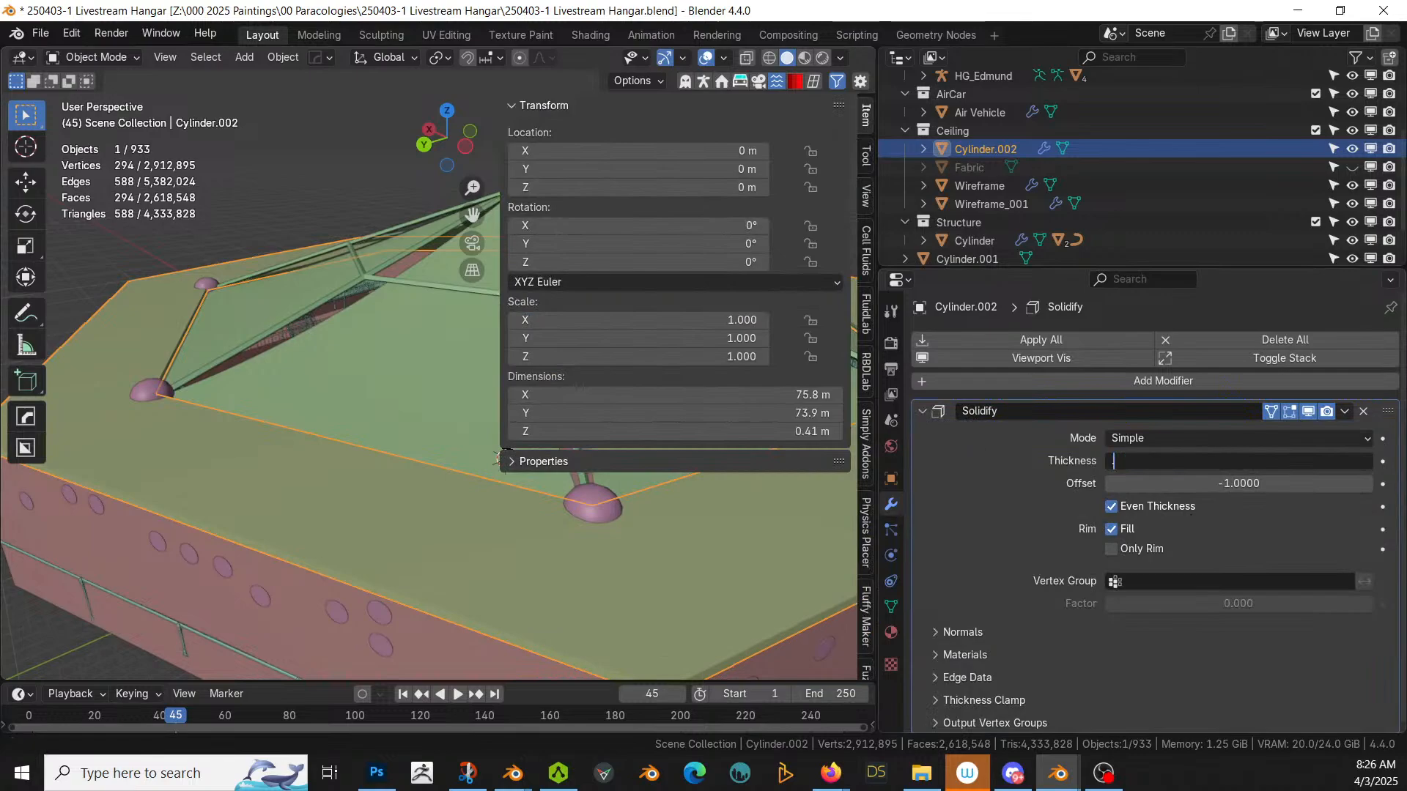
pyautogui.write('0.5')
pyautogui.press('Return')
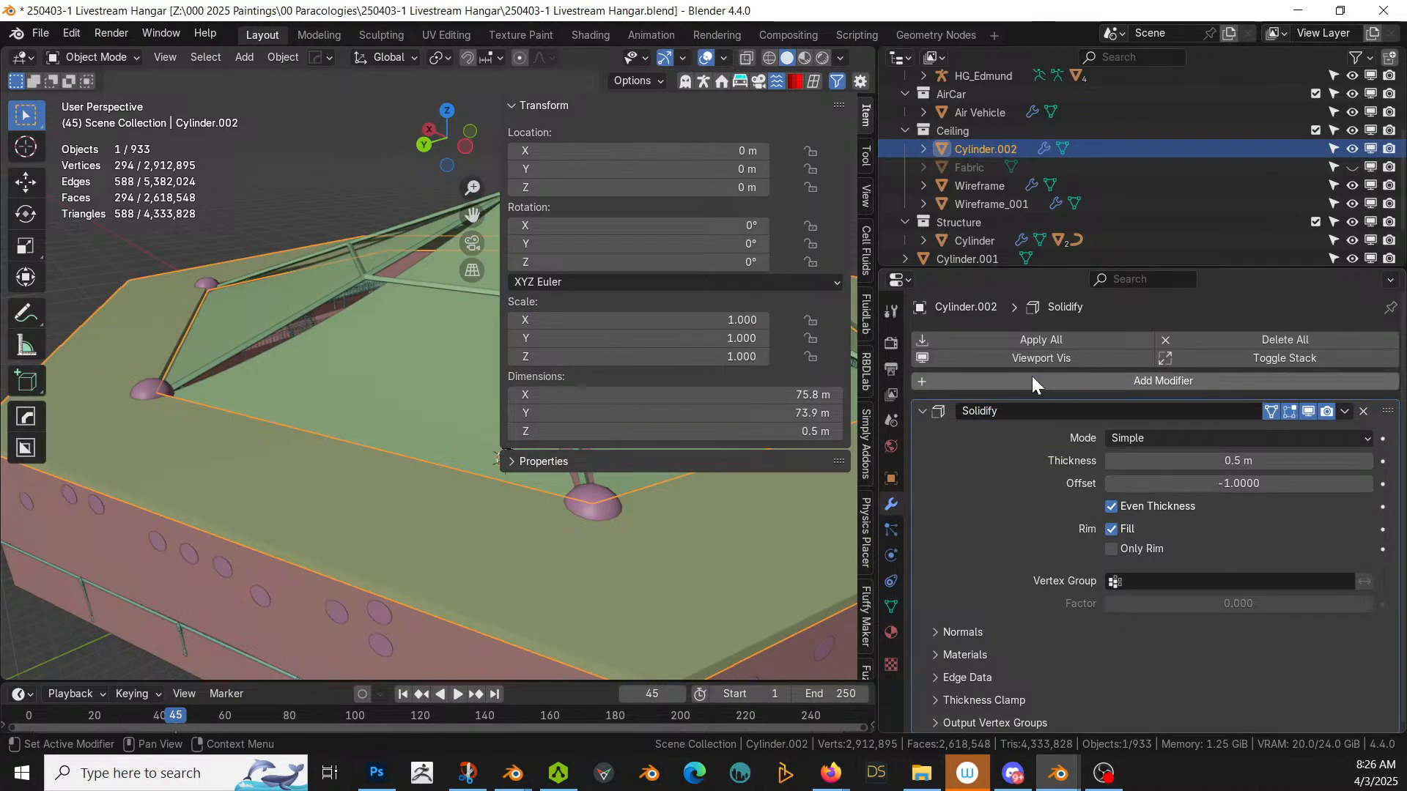
pyautogui.click(1040, 339)
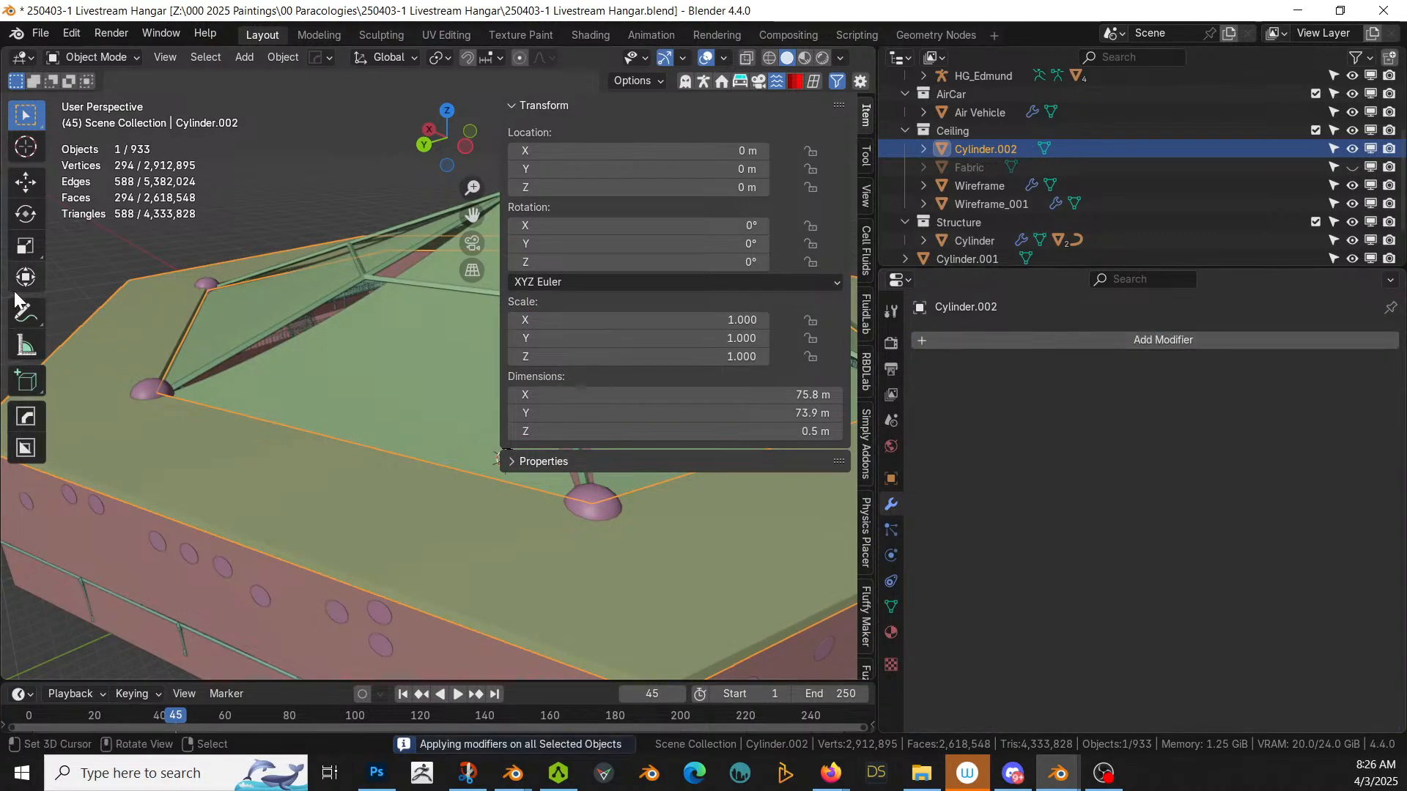
pyautogui.hotkey('ctrl', 's')
pyautogui.scroll(4, 372, 491)
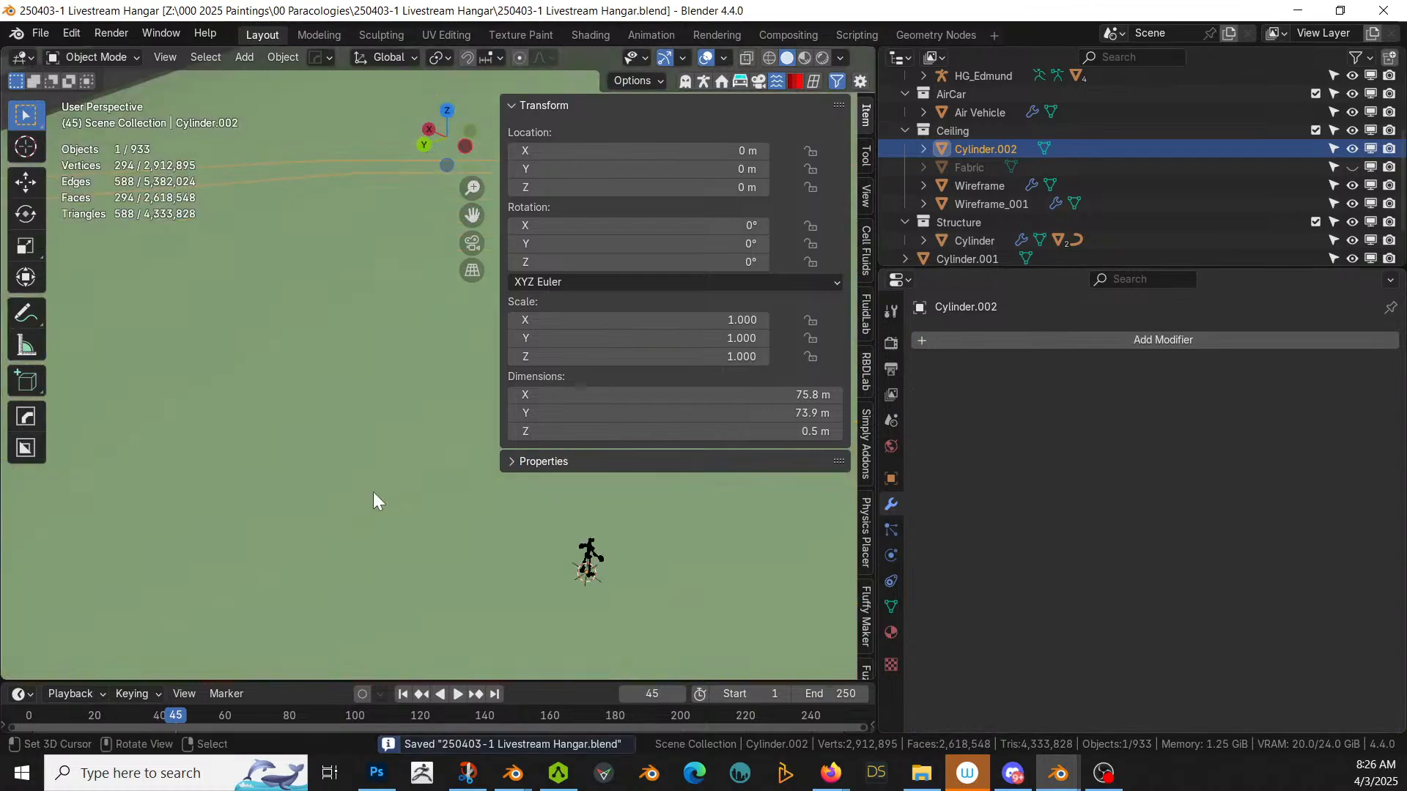
pyautogui.scroll(3, 370, 489)
pyautogui.moveTo(367, 485); pyautogui.dragTo(641, 315, button='middle')
pyautogui.moveTo(404, 241); pyautogui.dragTo(148, 226, button='middle')
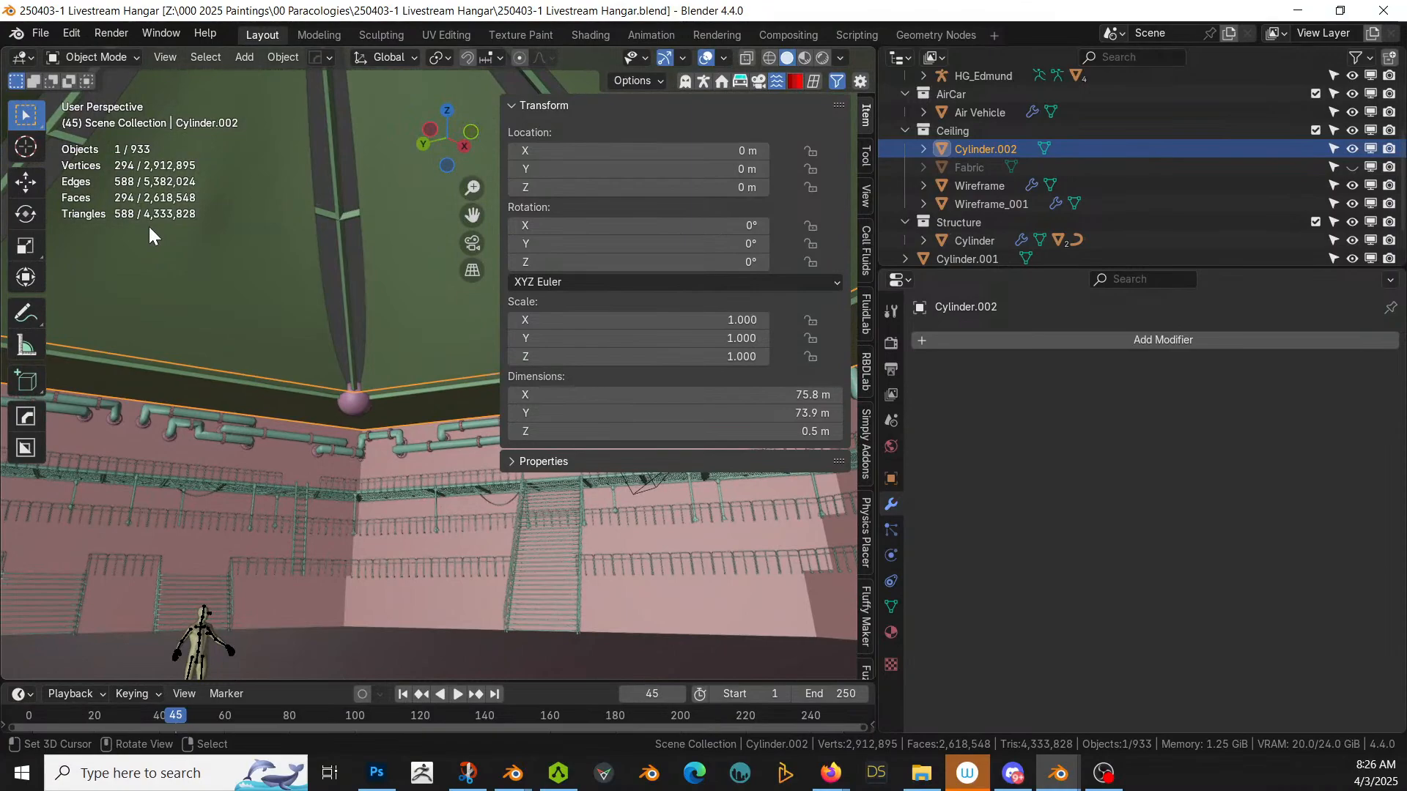
pyautogui.hotkey('ctrl', 's')
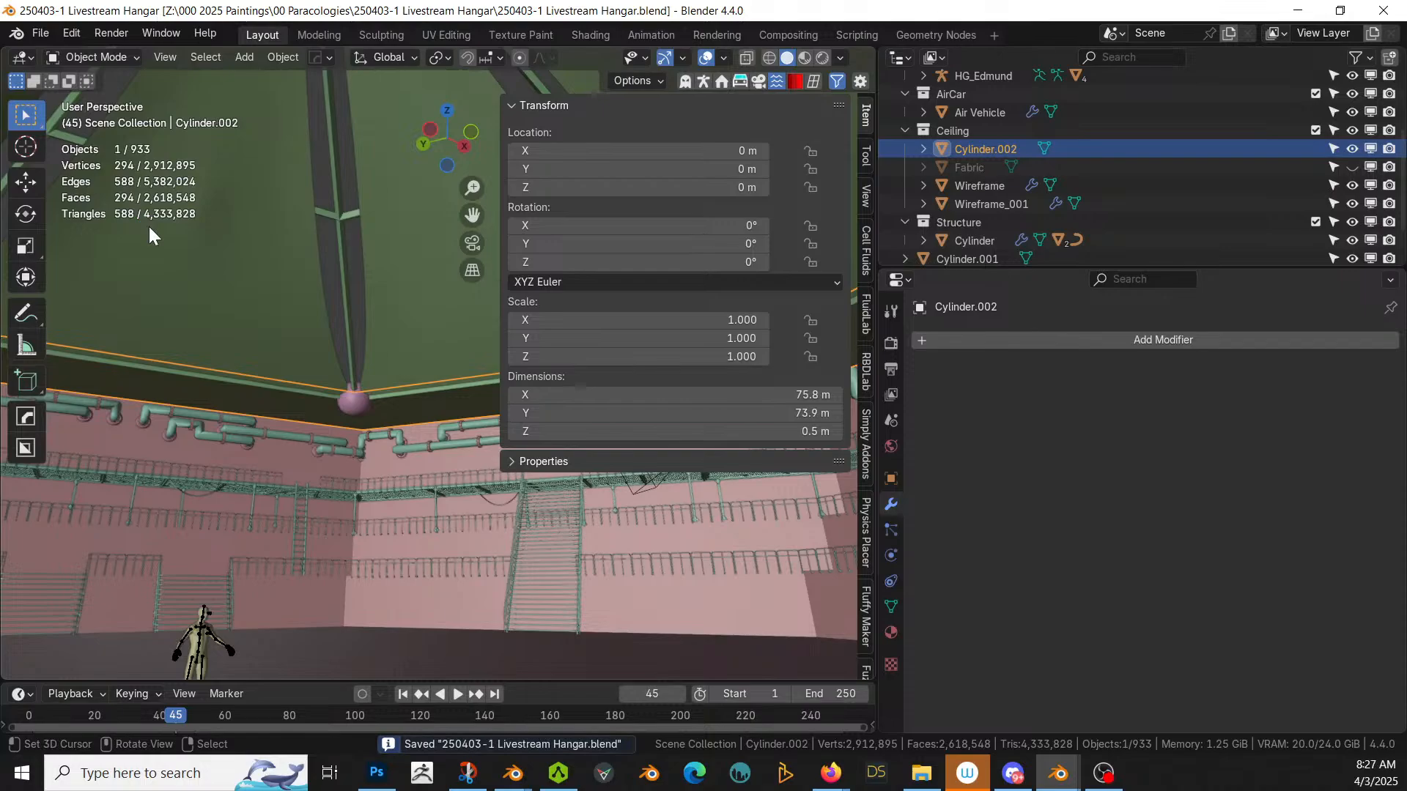
# Step: Add a 3-segment, 30° Bevel modifier to the ceiling's Wireframe object using HOps and save the file
pyautogui.scroll(-3, 378, 464)
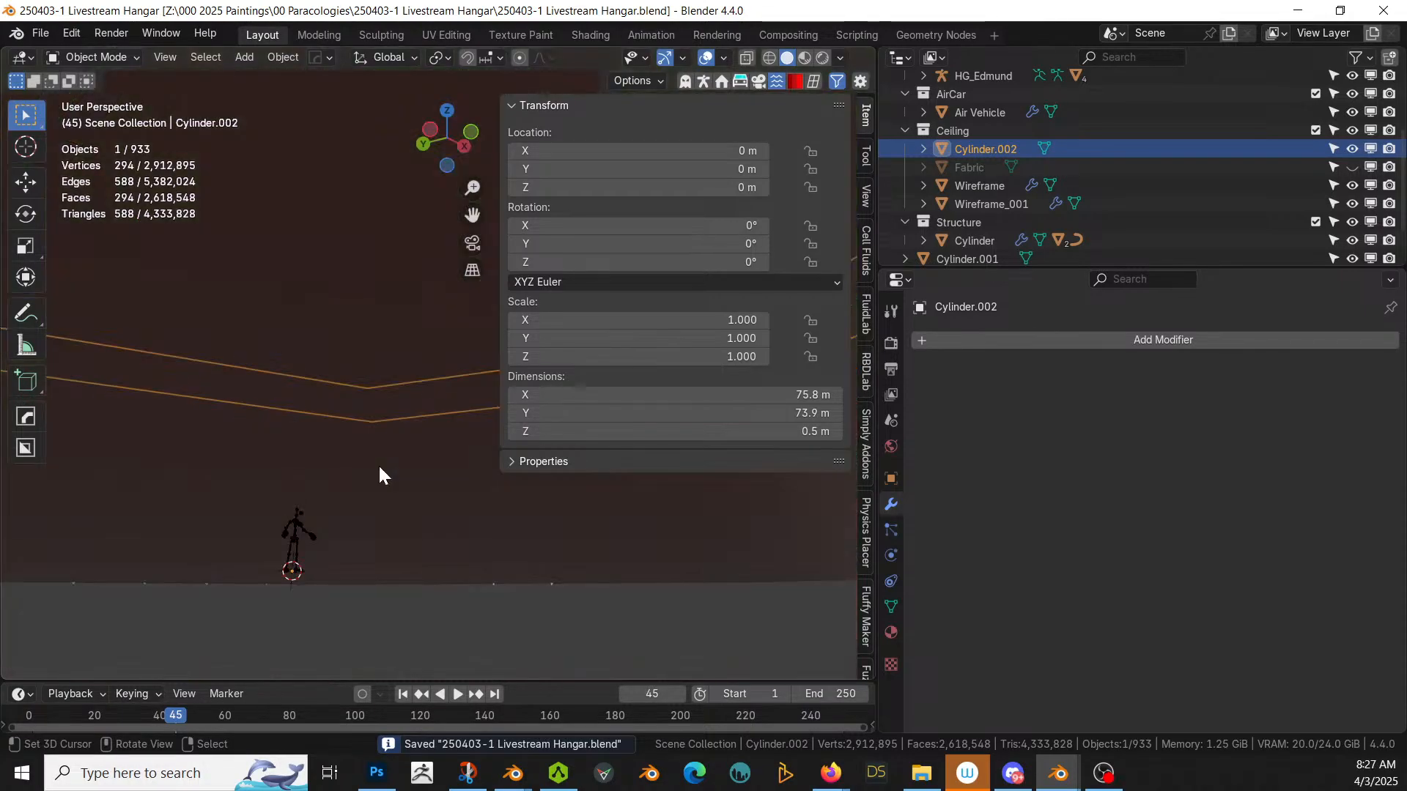
pyautogui.moveTo(378, 463); pyautogui.dragTo(475, 675, button='middle')
pyautogui.scroll(-3, 362, 433)
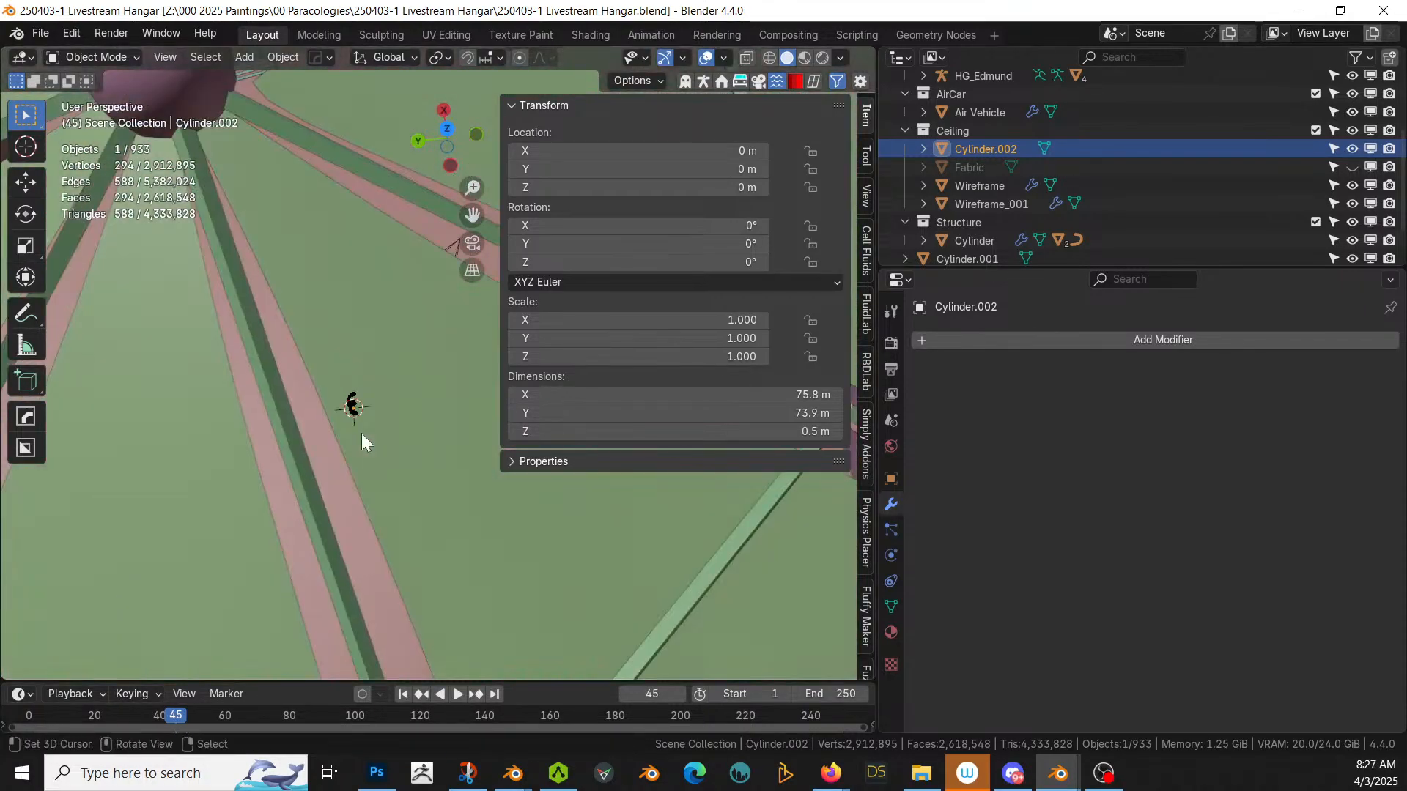
pyautogui.click(297, 459)
pyautogui.scroll(-3, 296, 456)
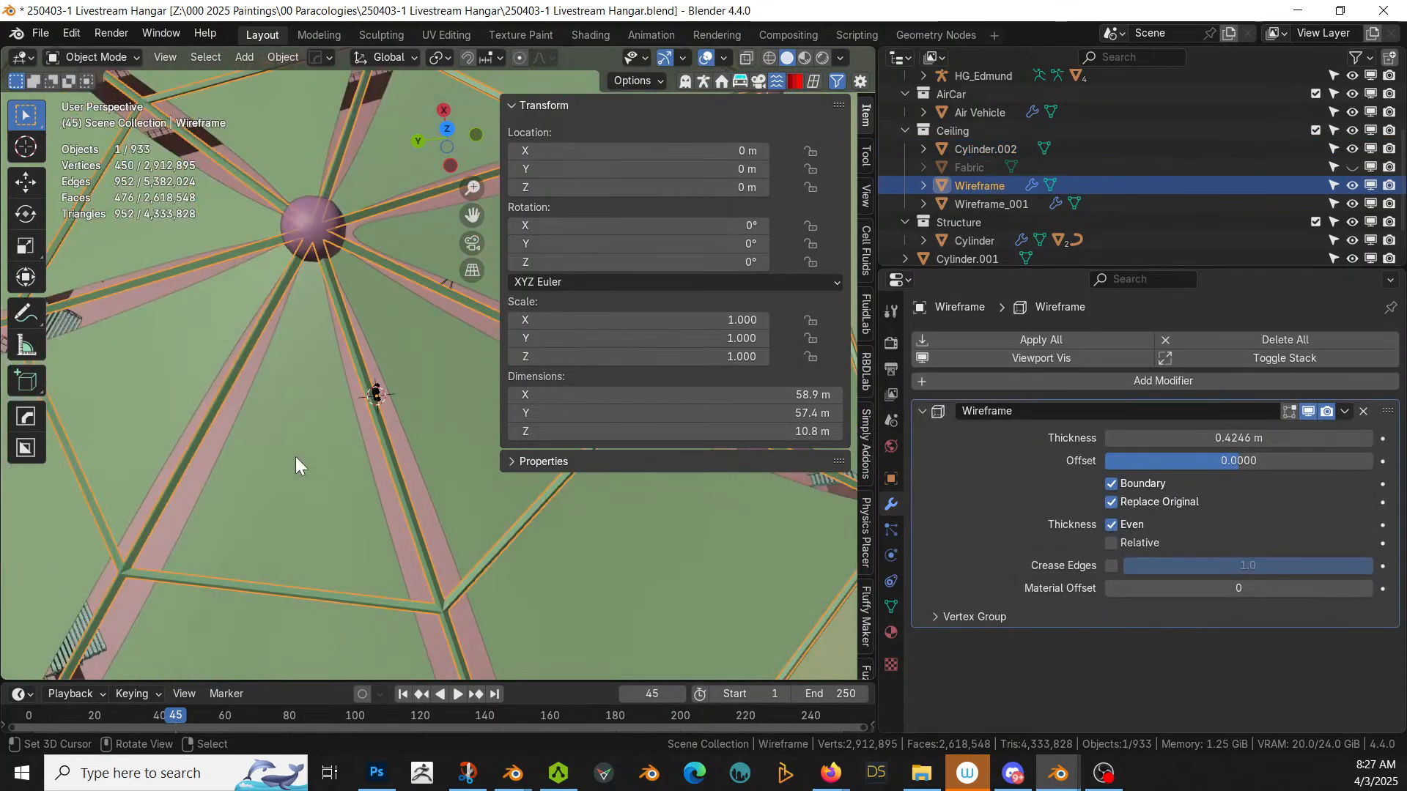
pyautogui.press('q')
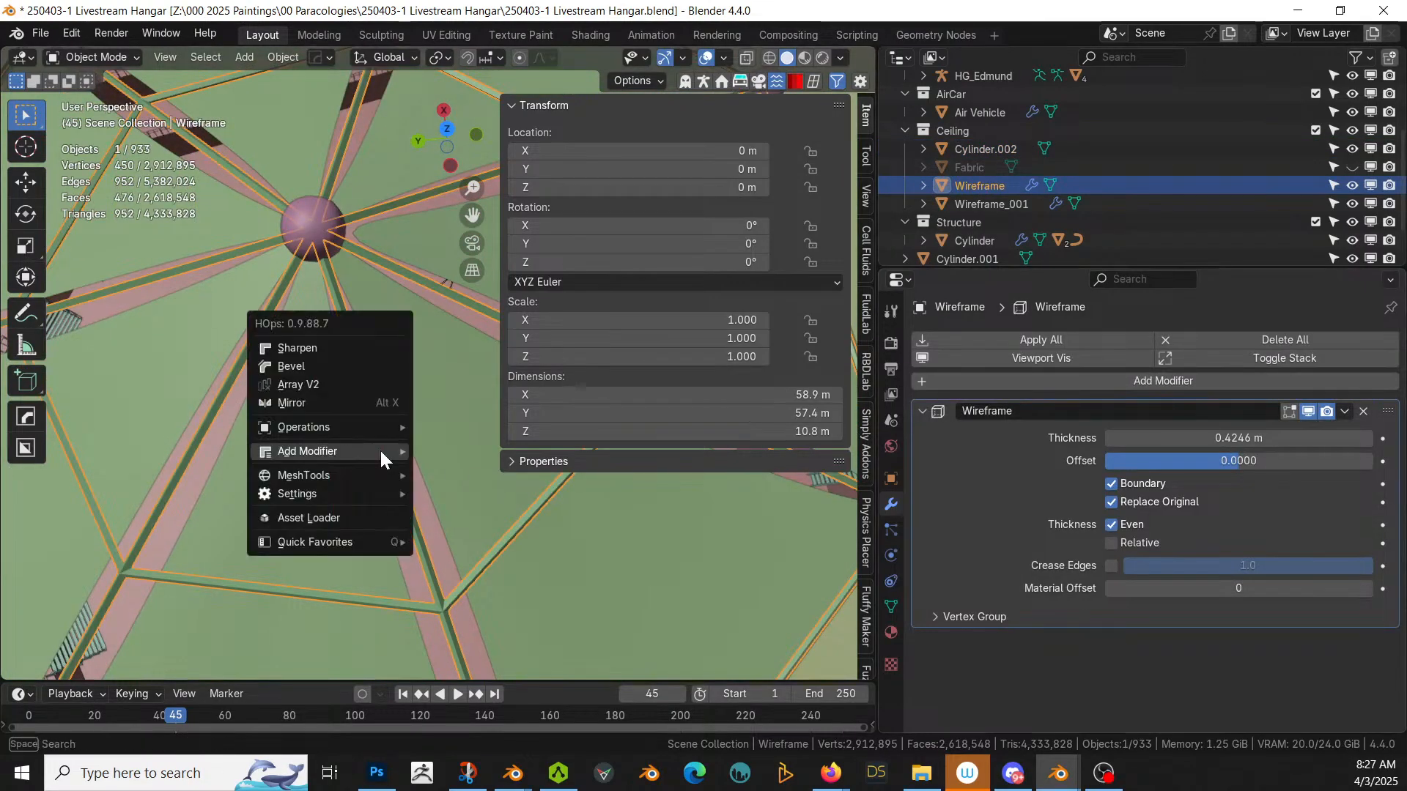
pyautogui.click(362, 364)
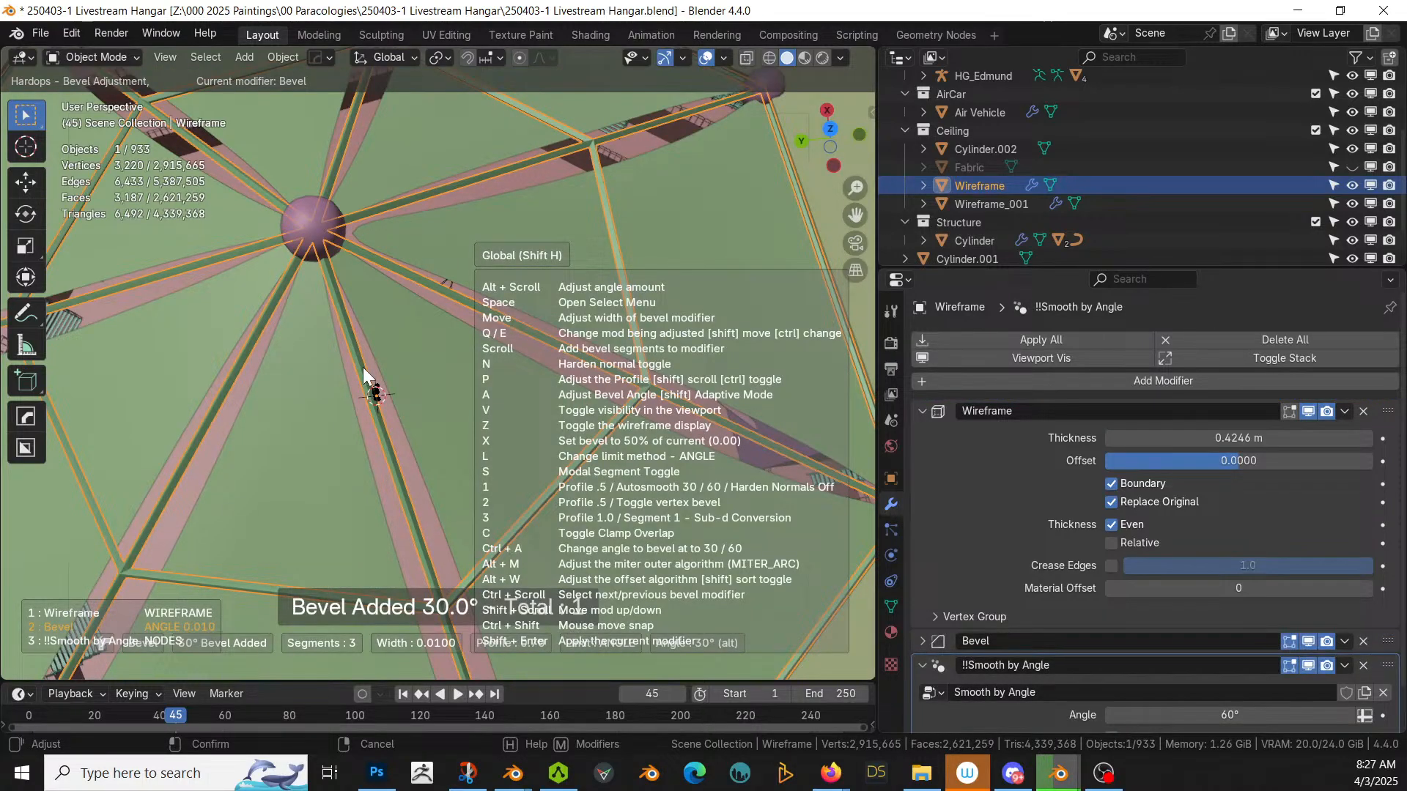
pyautogui.click(378, 451)
pyautogui.scroll(6, 378, 451)
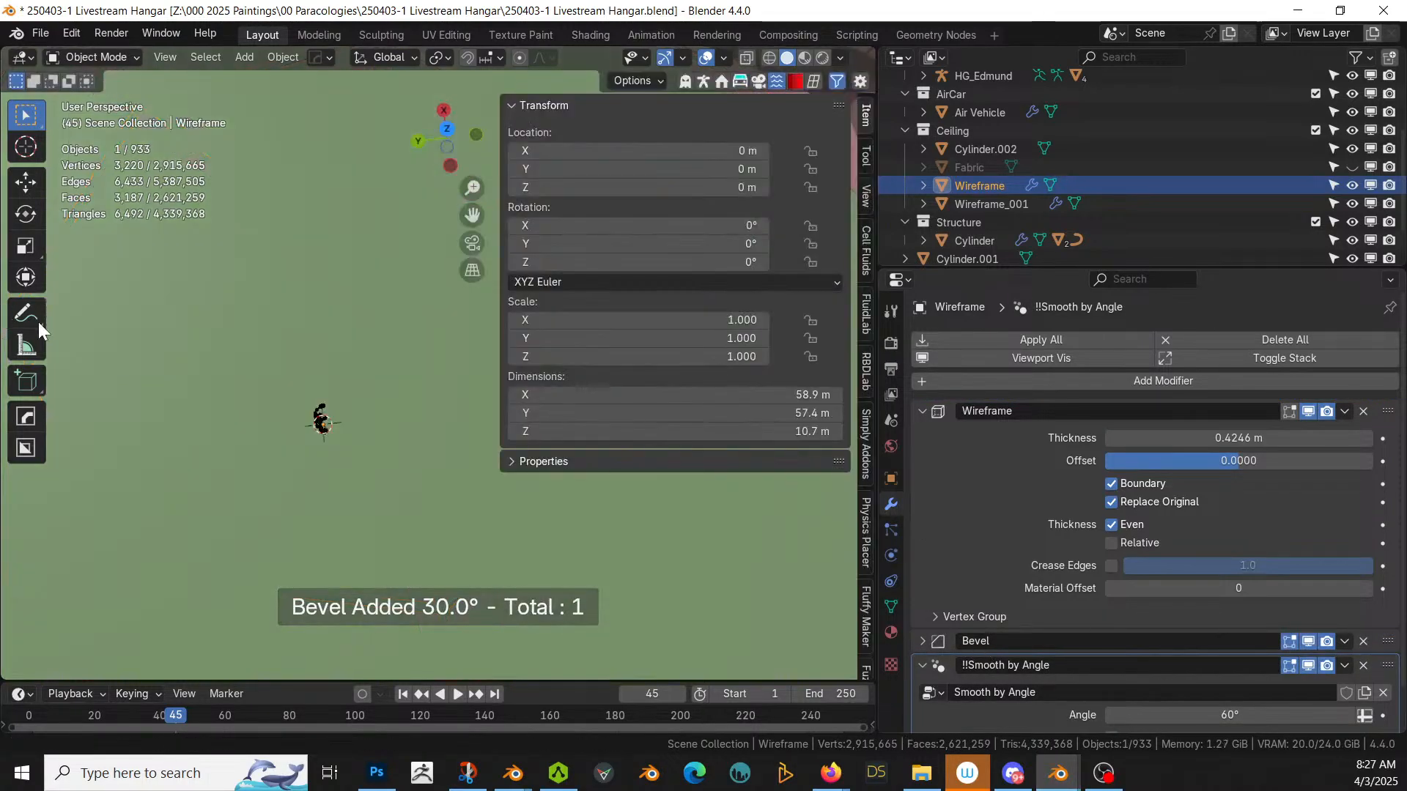
pyautogui.scroll(-4, 204, 355)
pyautogui.moveTo(208, 356); pyautogui.dragTo(279, 357, button='middle')
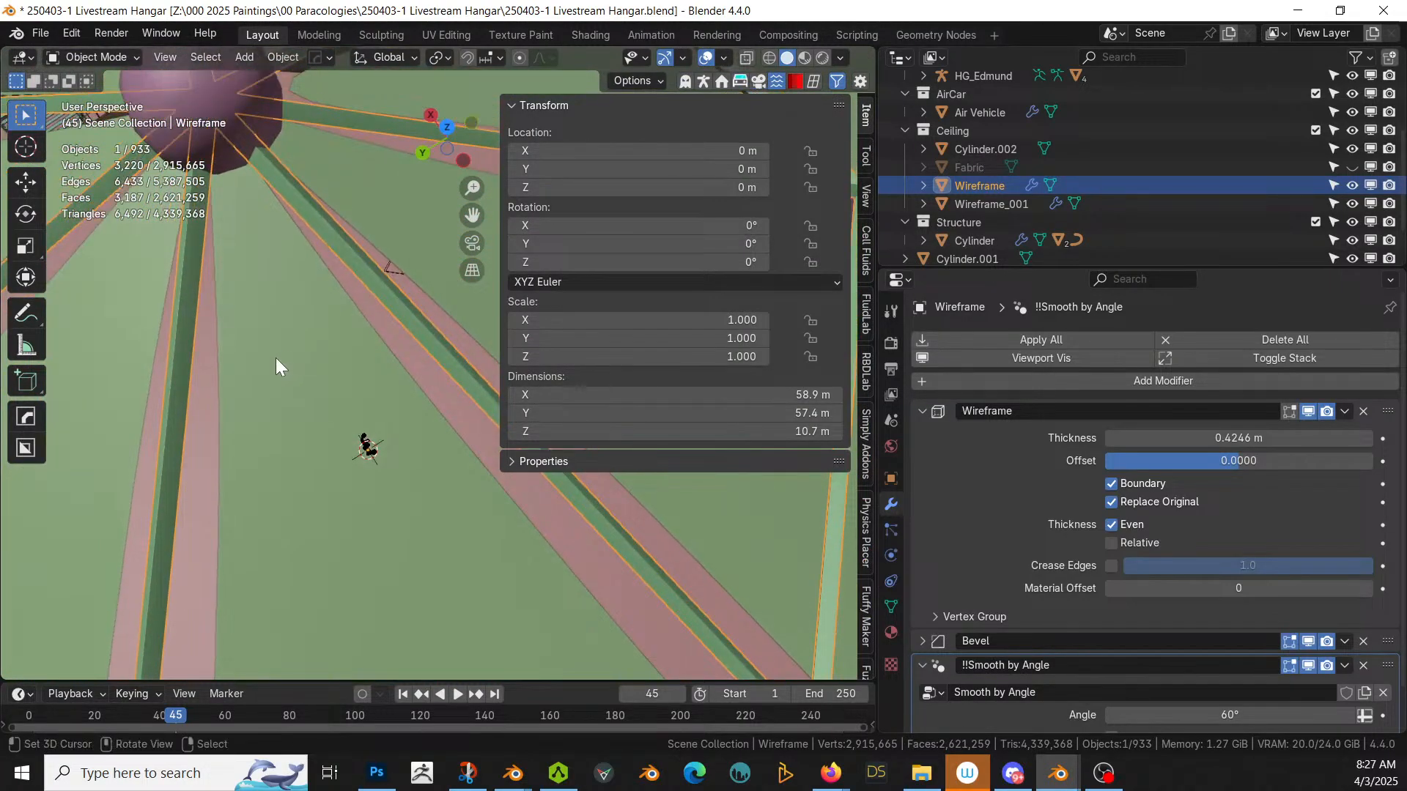
pyautogui.hotkey('ctrl', 's')
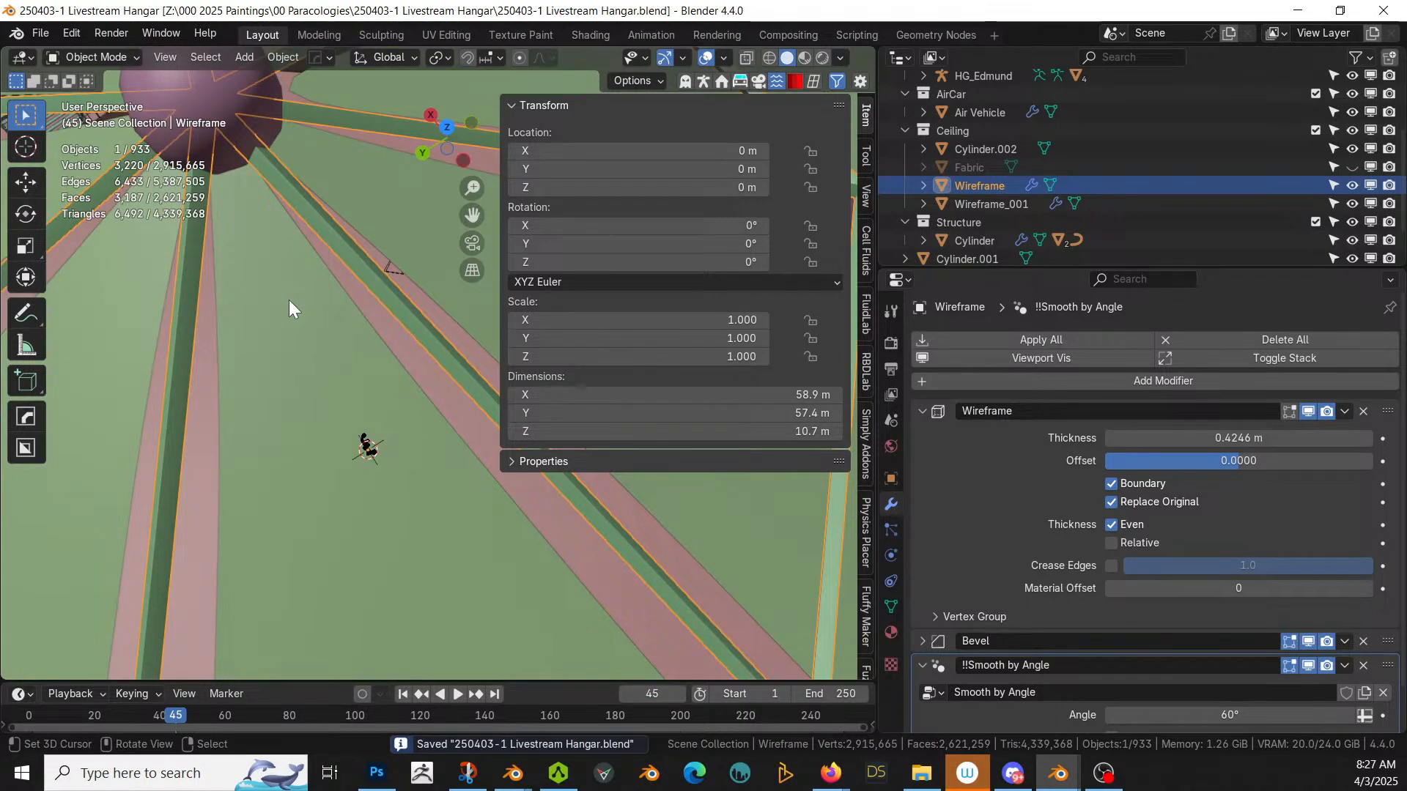
# Step: Switch to the Blender window with the Chosen Aircar file and start opening another file, discarding the unsaved changes
pyautogui.moveTo(408, 433); pyautogui.dragTo(489, 551, button='middle')
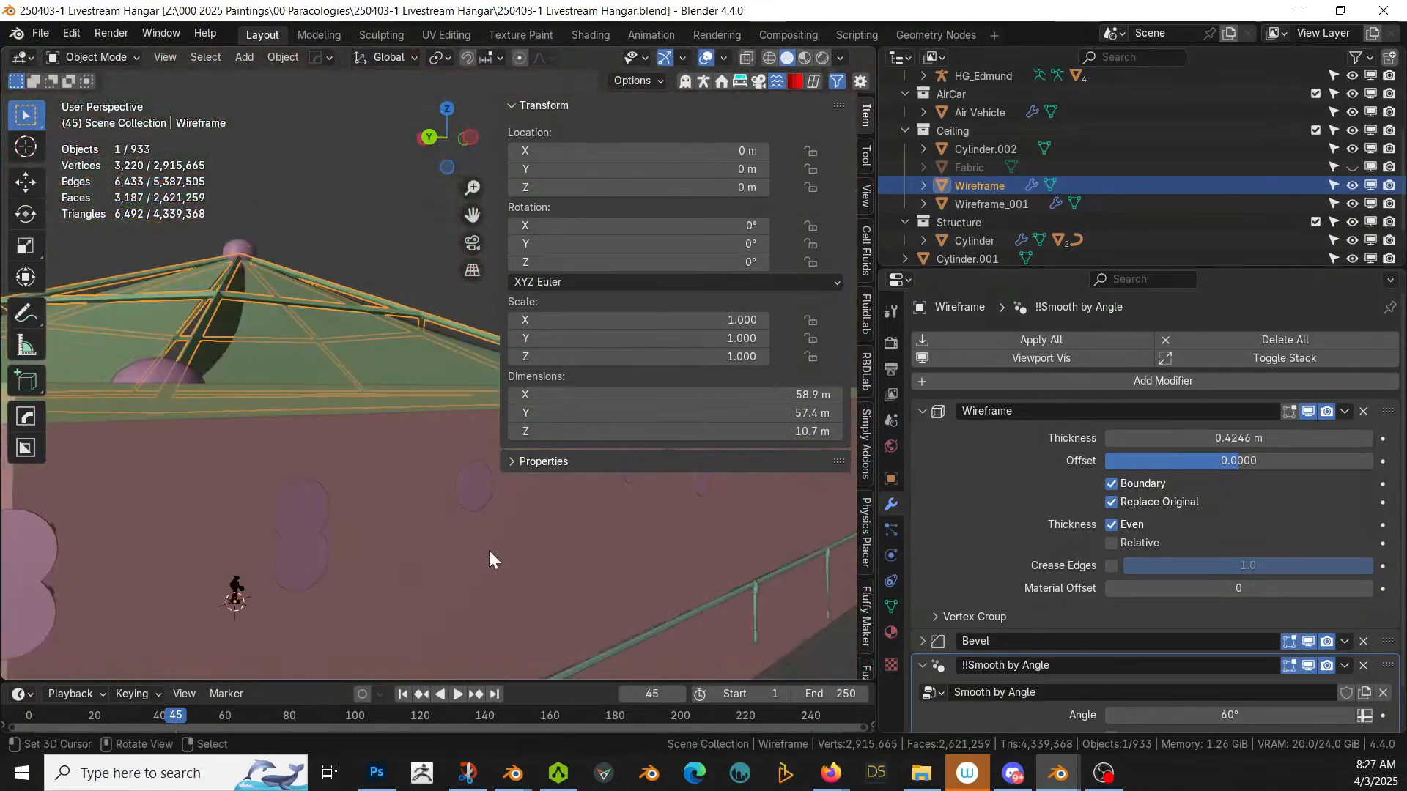
pyautogui.hotkey('alt', 'Tab')
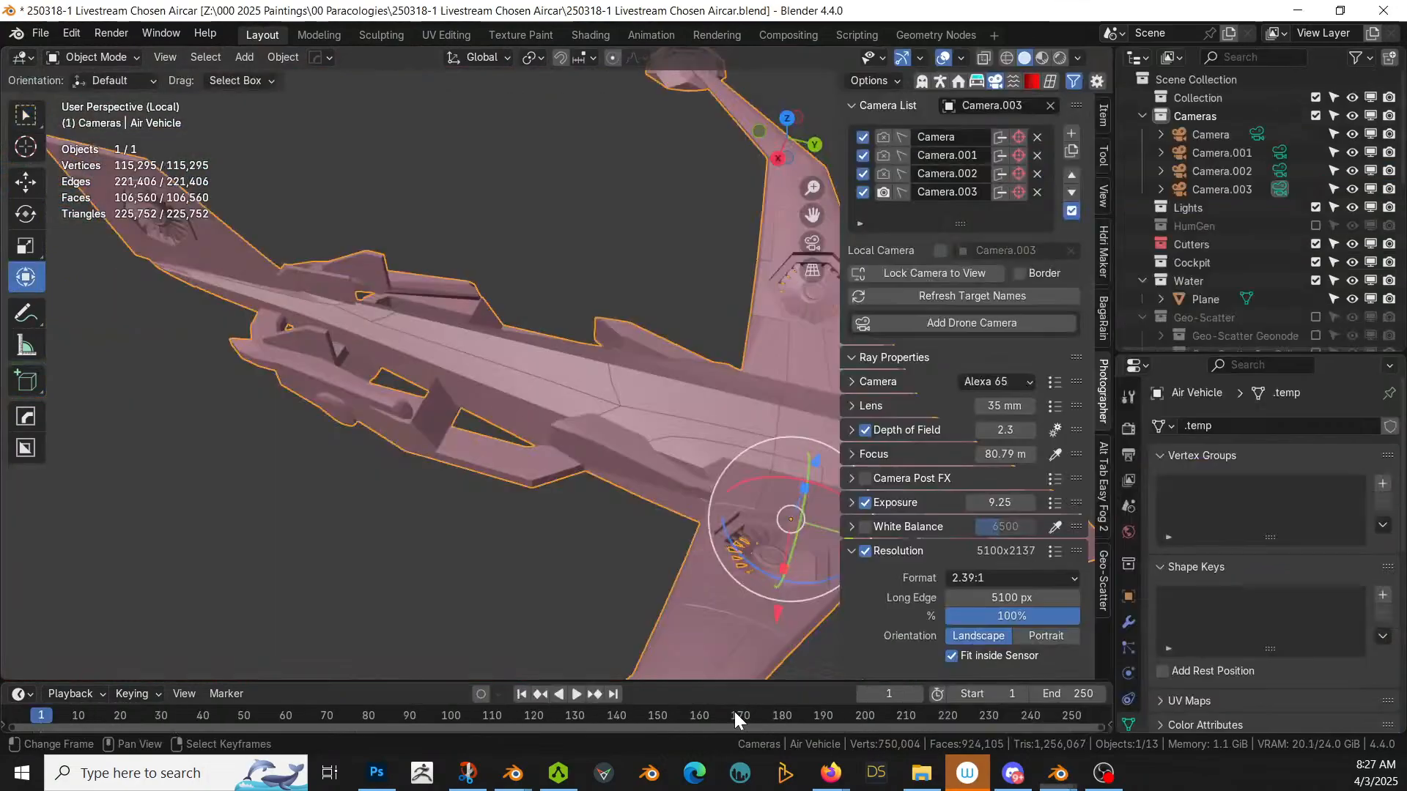
pyautogui.click(45, 32)
pyautogui.moveTo(101, 94)
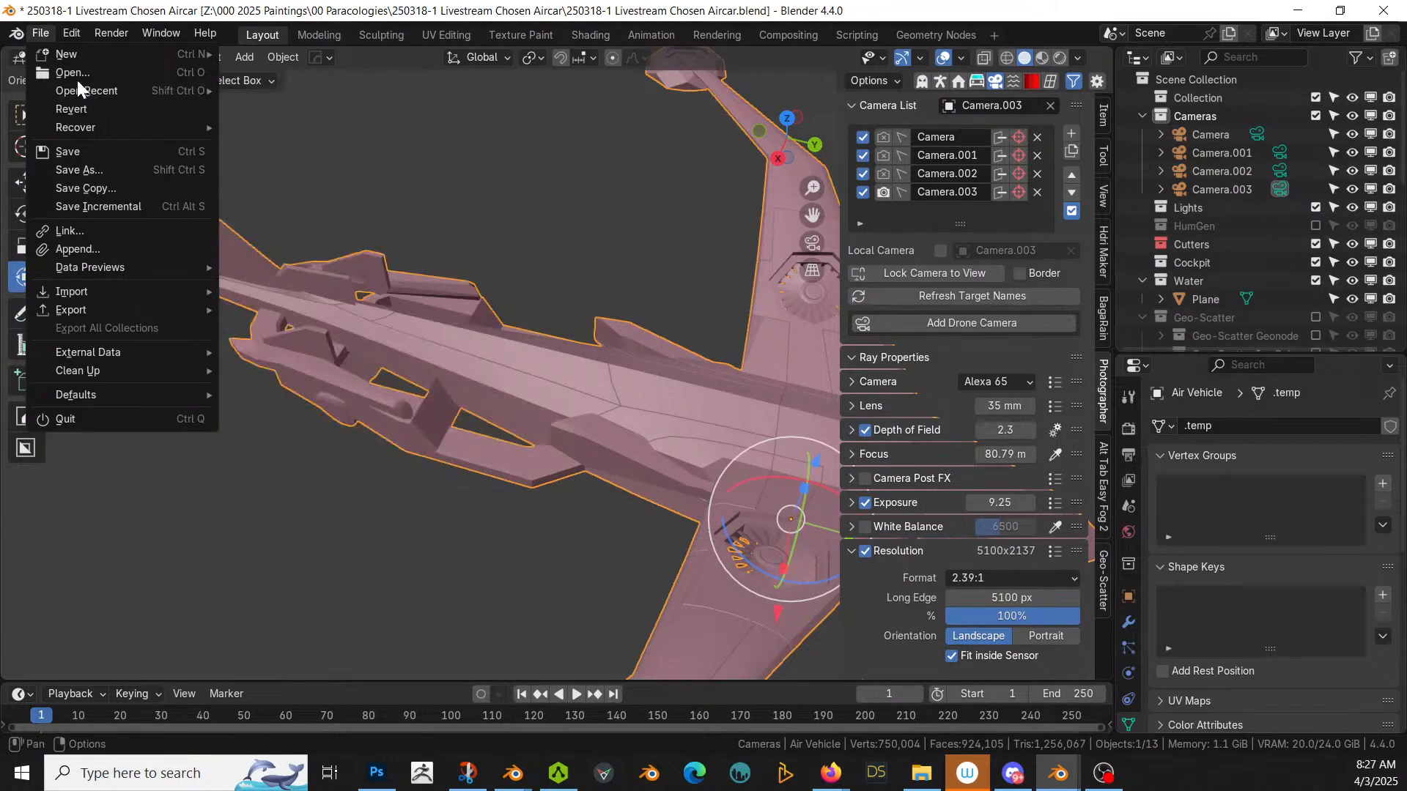
pyautogui.click(77, 73)
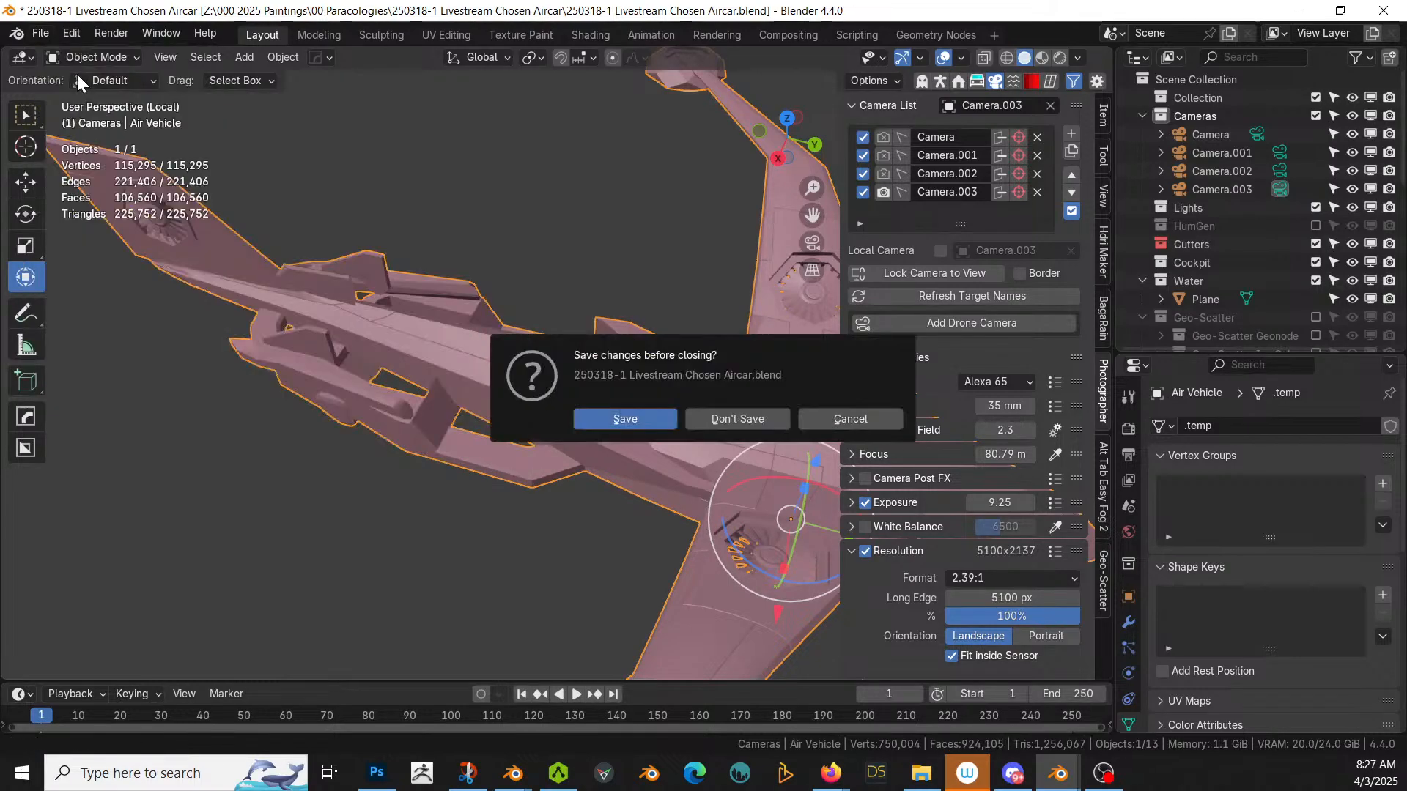
pyautogui.click(730, 416)
# Step: Search the 00 Paracologies folder for "home" and open the blend file in 250328-1 Livestream Homestead
pyautogui.click(434, 172)
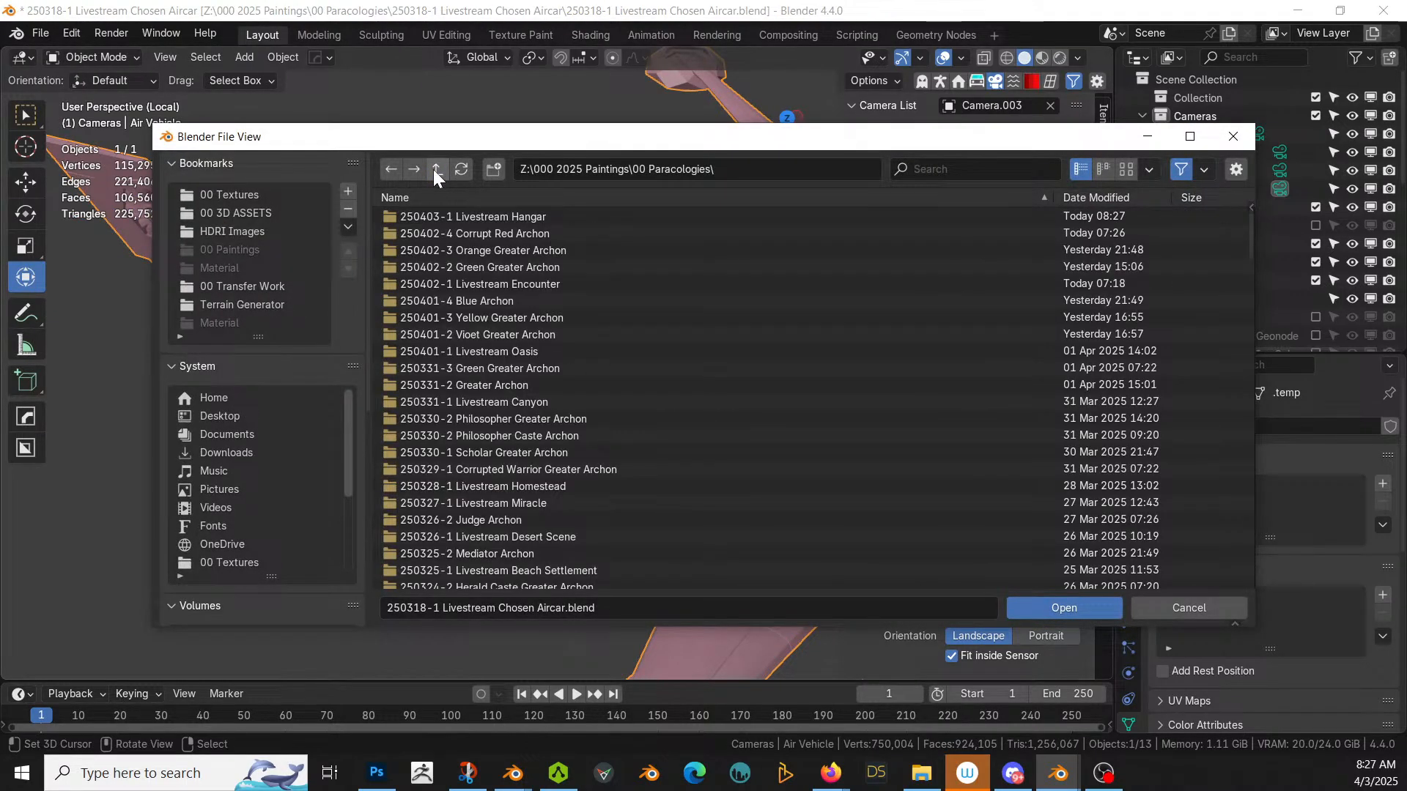
pyautogui.hotkey('ctrl', 'f')
pyautogui.write('home')
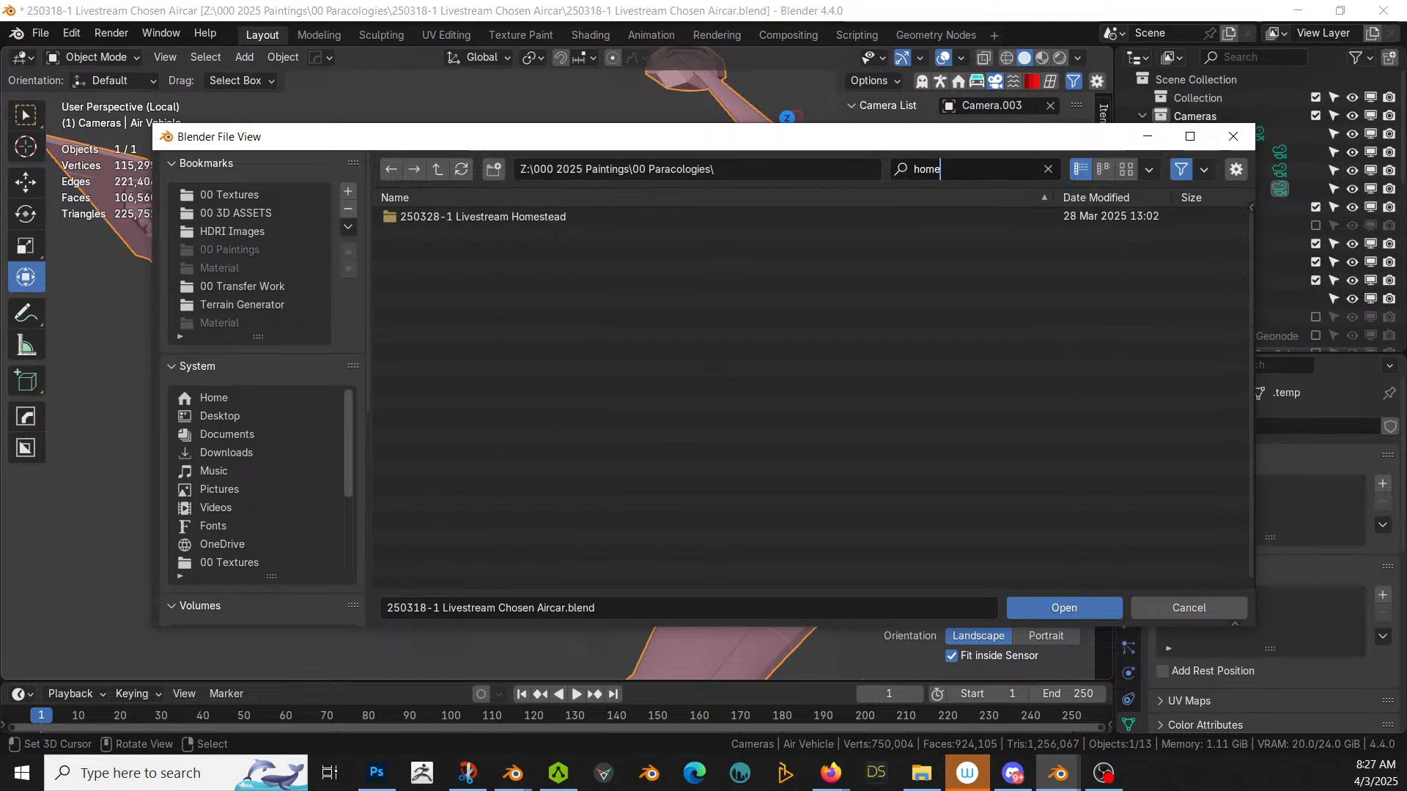
pyautogui.doubleClick(543, 216)
pyautogui.doubleClick(544, 216)
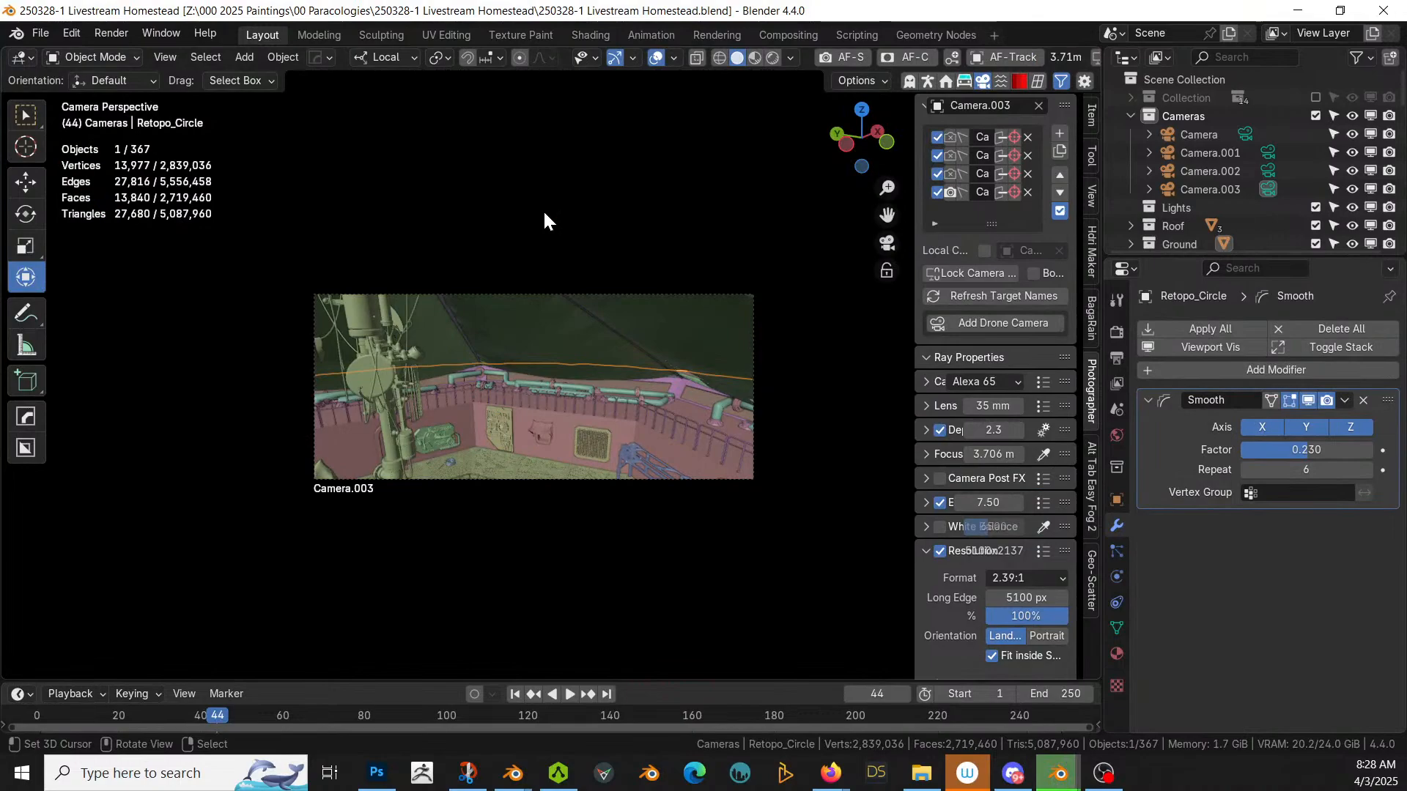
# Step: Select the big antenna KB3D_FTS_PropBigAntenna_A_Main in the homestead scene and copy it
pyautogui.click(378, 334)
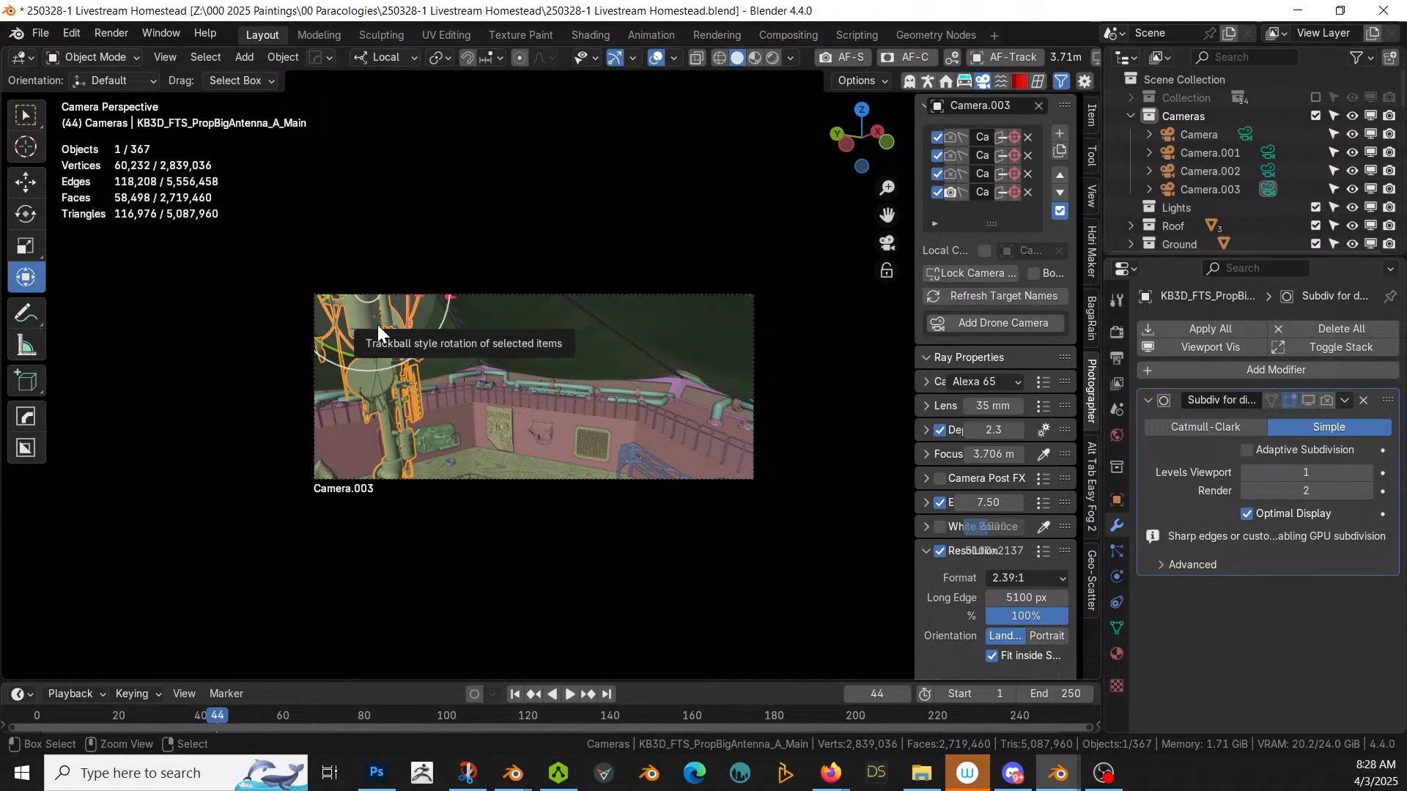
pyautogui.hotkey('ctrl', 'c')
pyautogui.click(377, 323)
# Step: Switch back to the hangar file, view the ceiling from above, make the Ceiling collection active and narrow the sidebar
pyautogui.hotkey('alt', 'Tab')
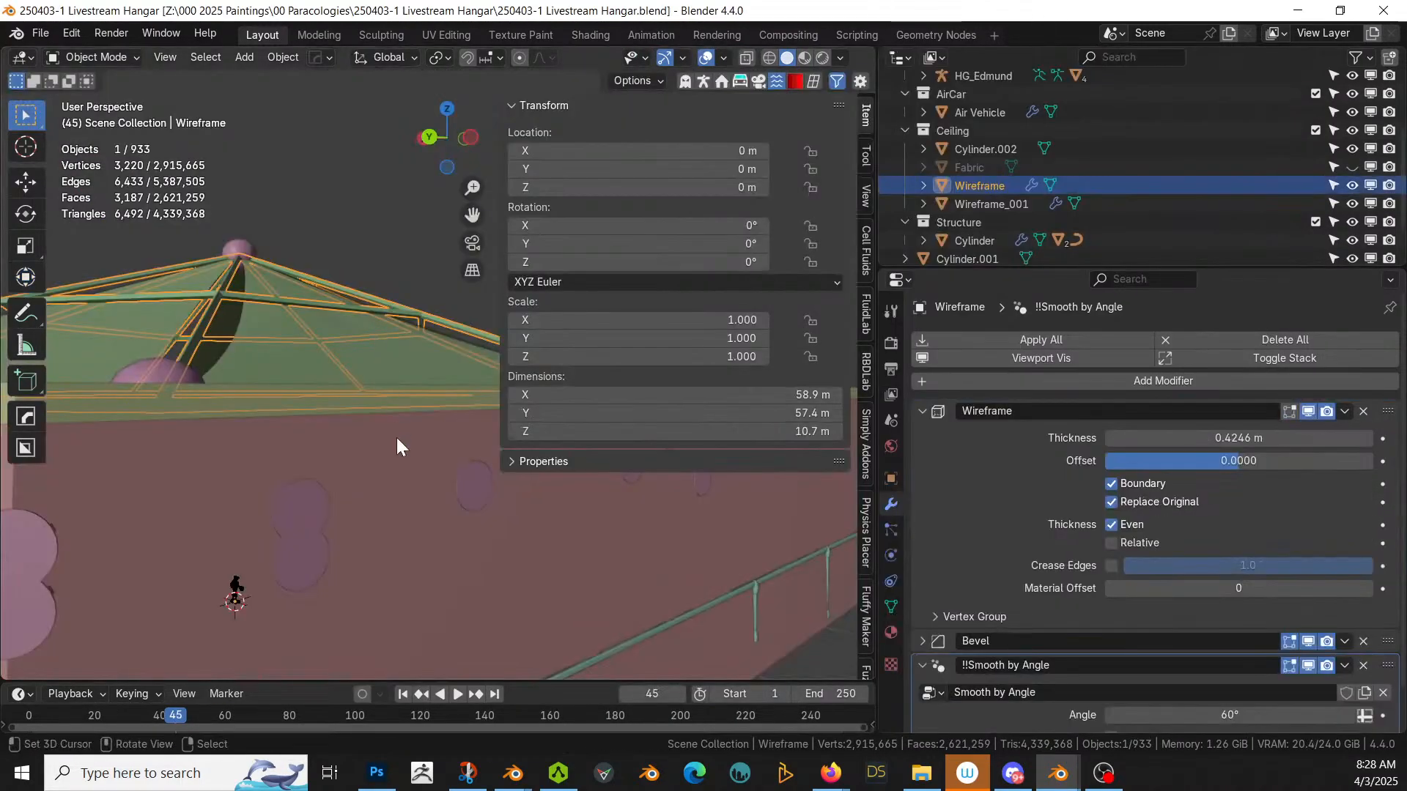
pyautogui.press('KP_7')
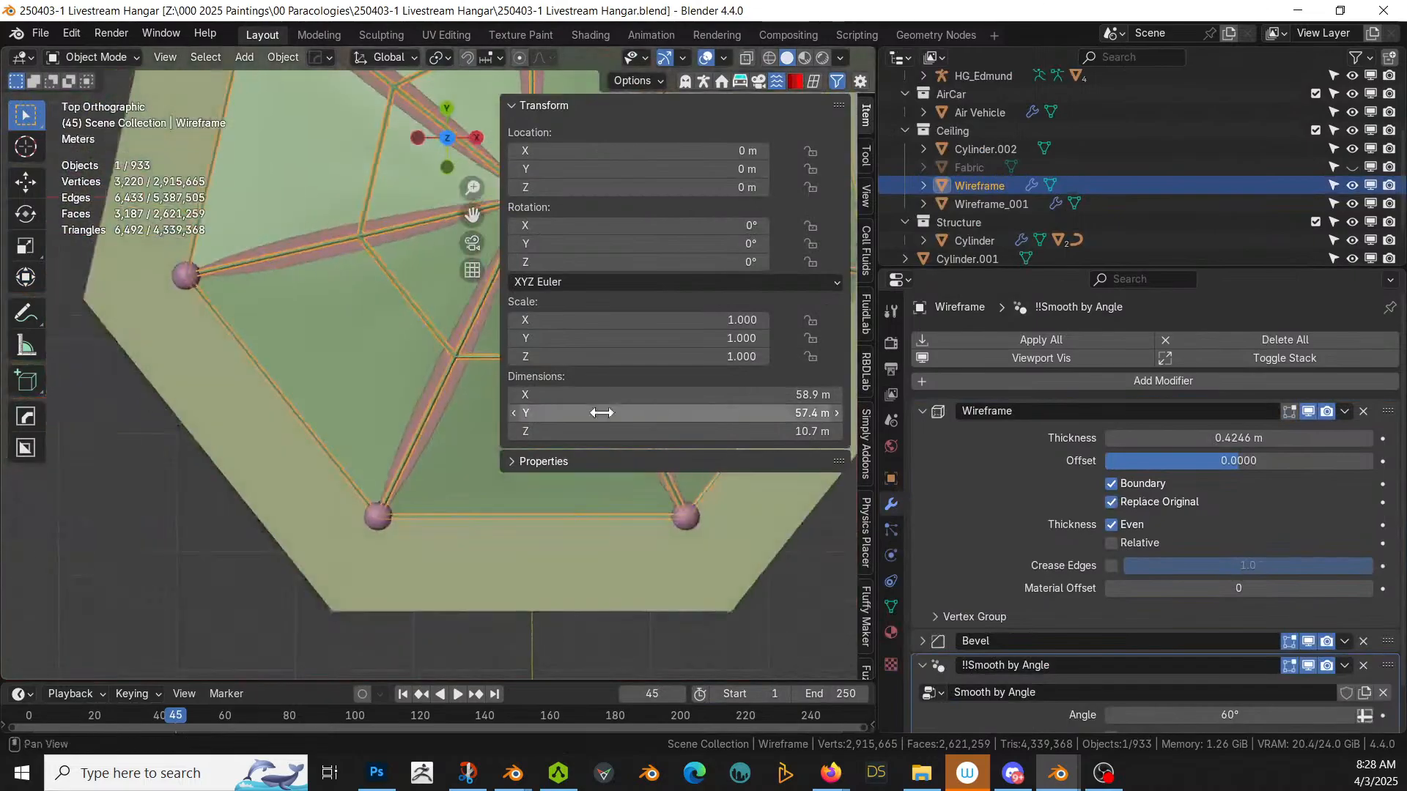
pyautogui.click(1019, 129)
pyautogui.keyDown('shift'); pyautogui.moveTo(139, 369); pyautogui.dragTo(29, 537, button='middle'); pyautogui.keyUp('shift')
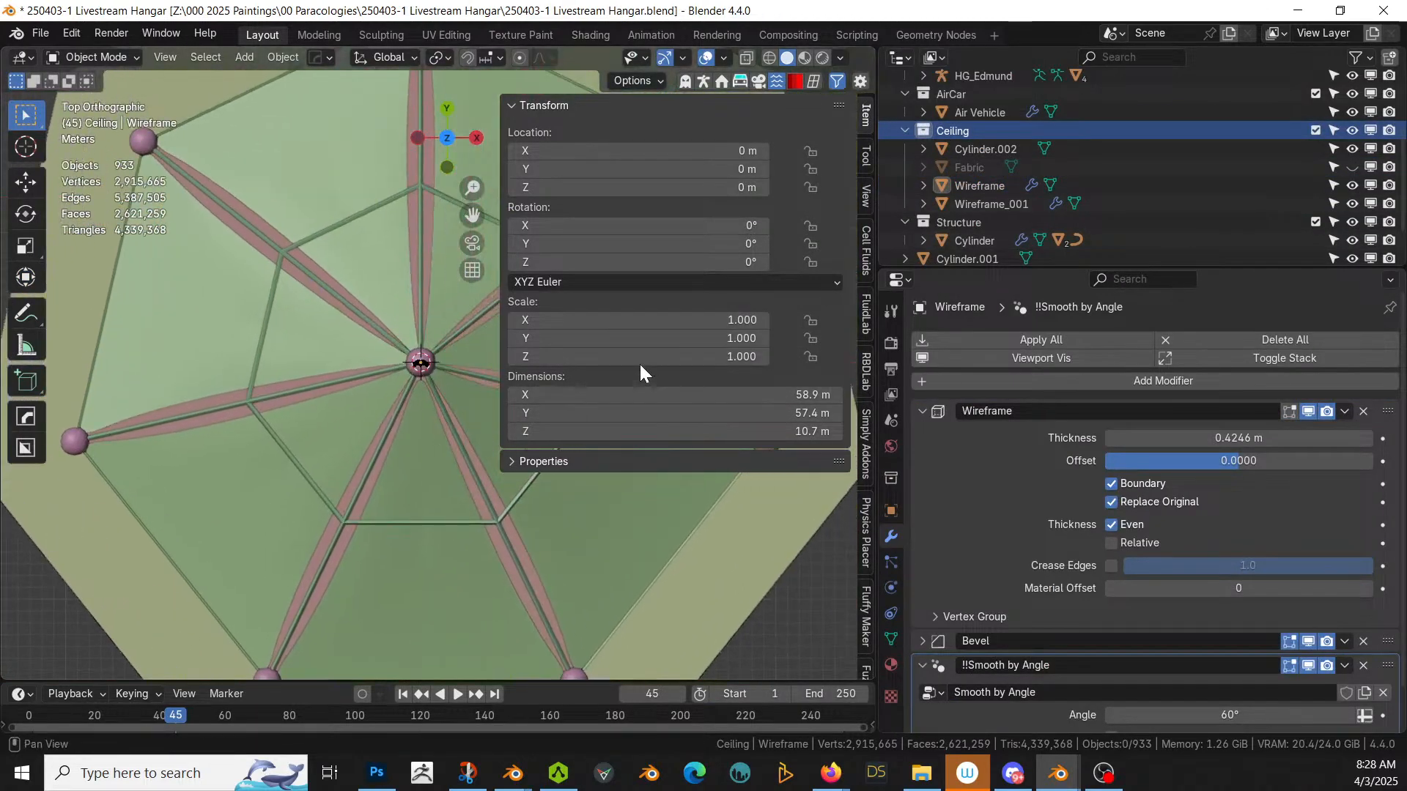
pyautogui.moveTo(498, 209); pyautogui.dragTo(696, 212)
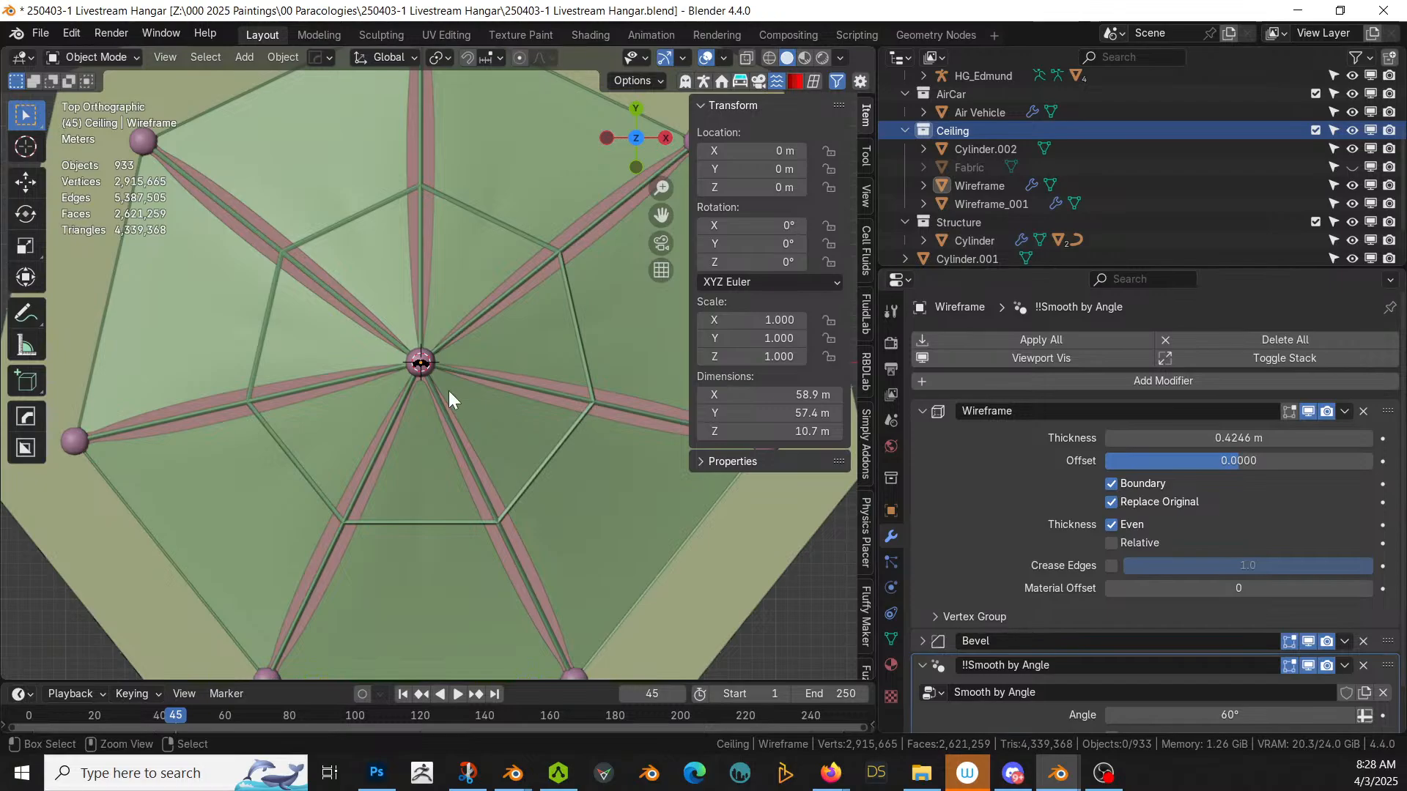
# Step: Paste the big antenna into the Ceiling collection and isolate it together with the spherical joints object Wireframe_001
pyautogui.hotkey('ctrl', 'v')
pyautogui.scroll(-5, 449, 390)
pyautogui.moveTo(448, 390); pyautogui.dragTo(545, 153, button='middle')
pyautogui.scroll(5, 478, 293)
pyautogui.moveTo(515, 322); pyautogui.dragTo(480, 540, button='middle')
pyautogui.scroll(-4, 481, 530)
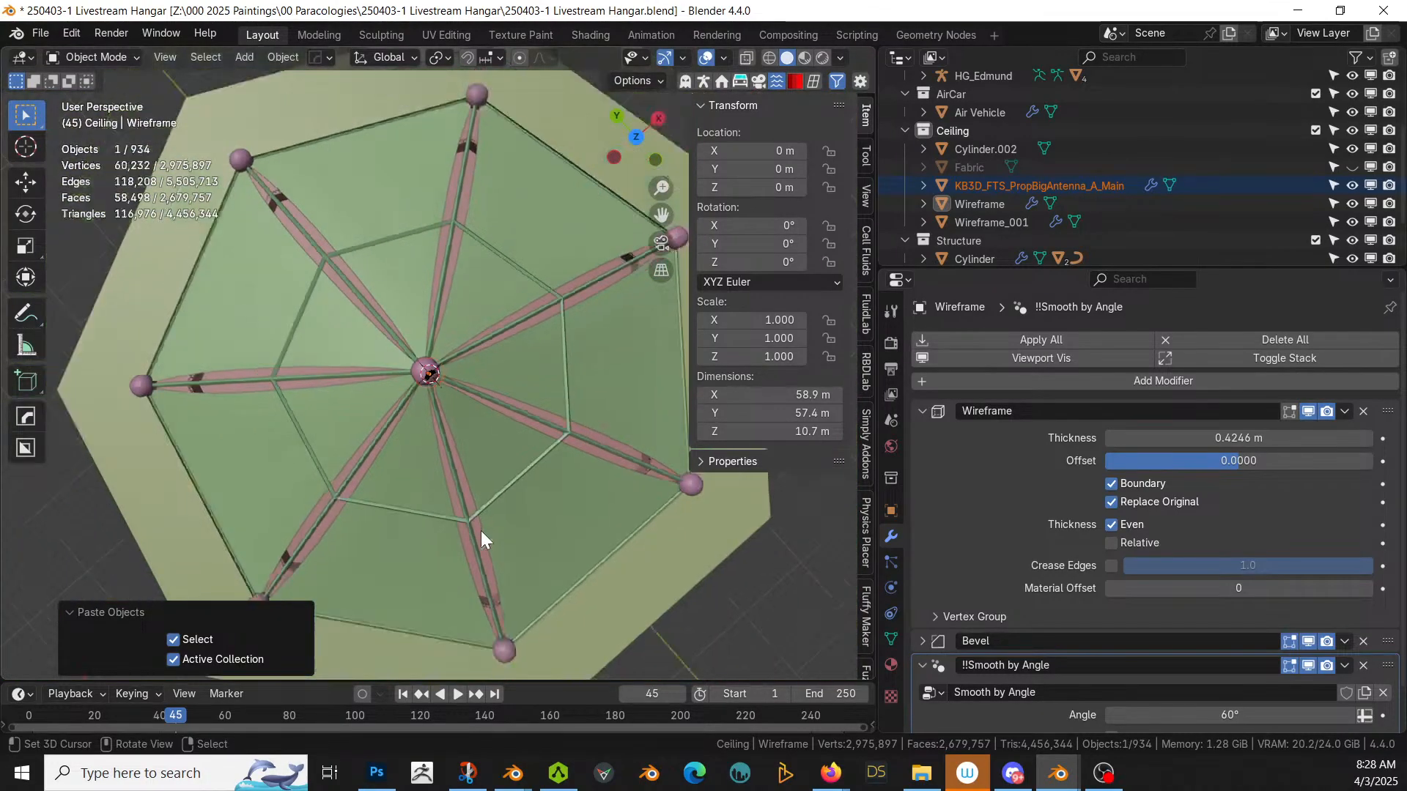
pyautogui.keyDown('shift'); pyautogui.click(191, 379); pyautogui.keyUp('shift')
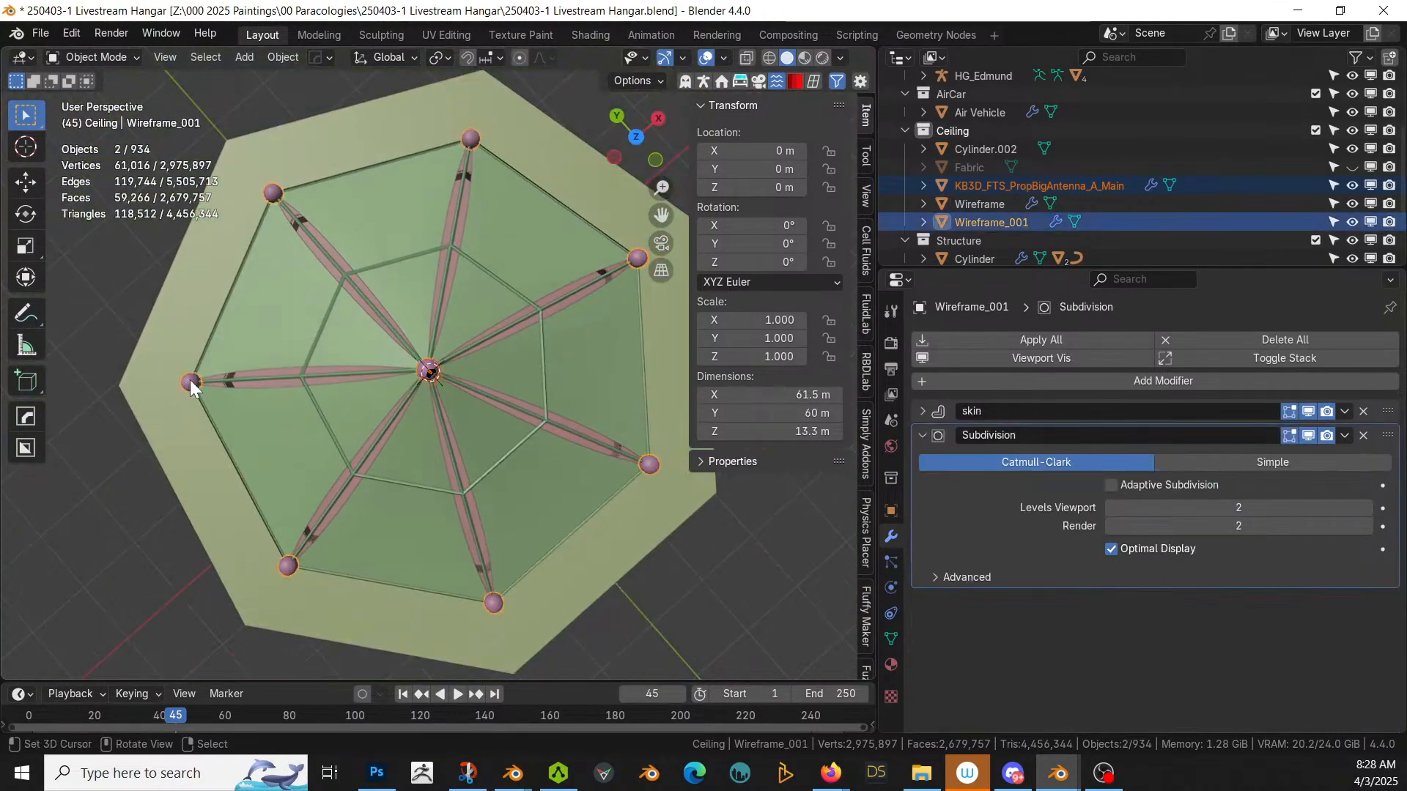
pyautogui.press('KP_Divide')
pyautogui.moveTo(191, 379); pyautogui.dragTo(204, 301, button='middle')
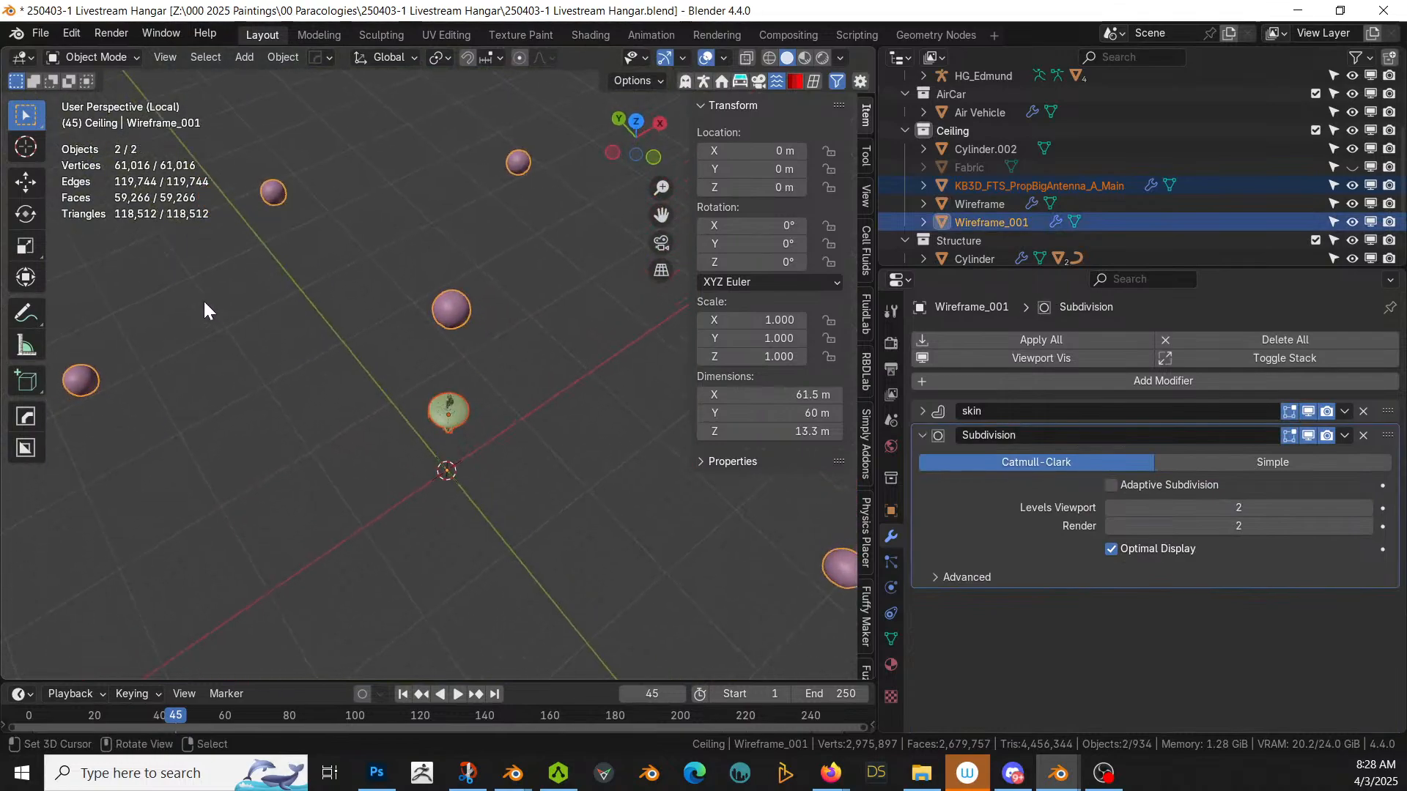
# Step: Add a HOps Radial Array around the Z axis to the antenna and set its count to 7
pyautogui.click(446, 425)
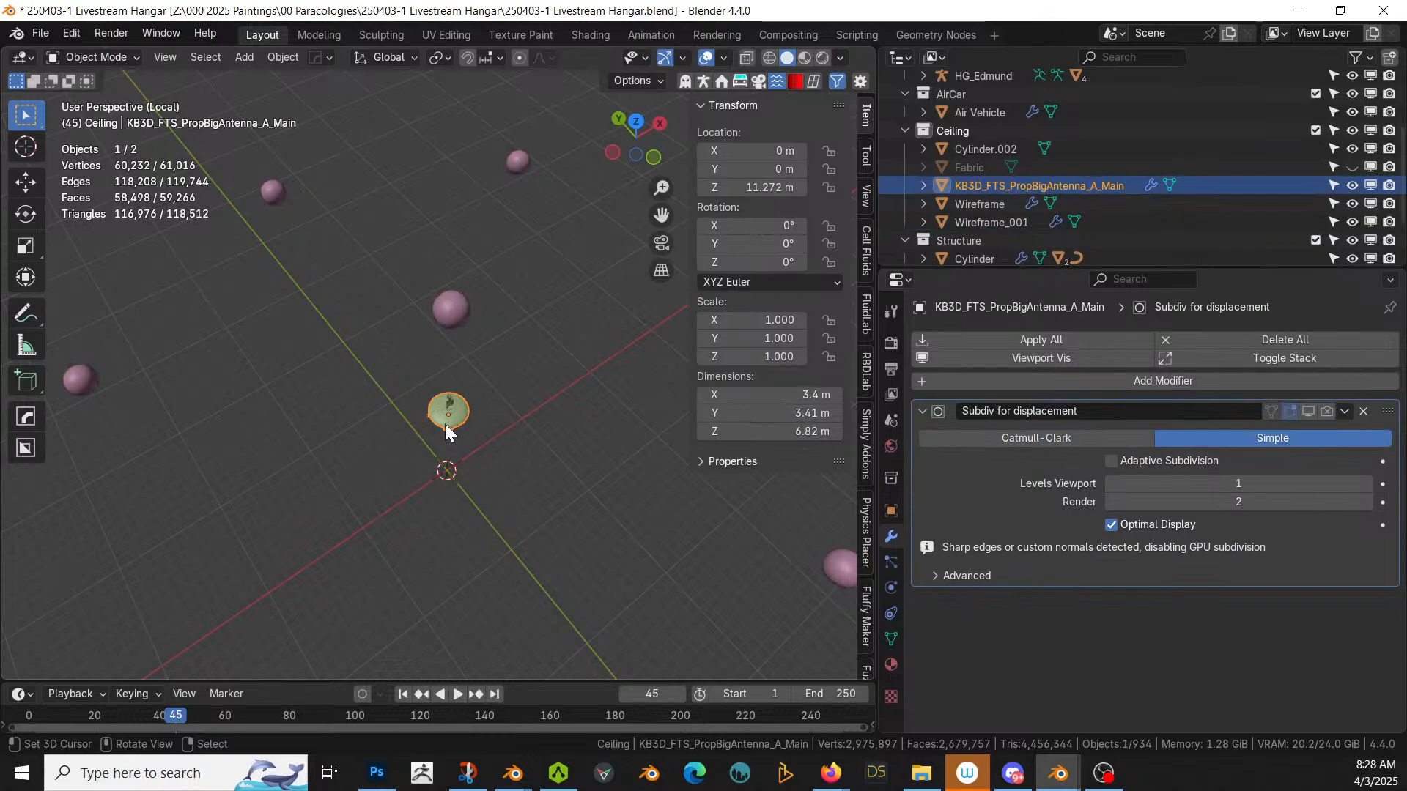
pyautogui.press('q')
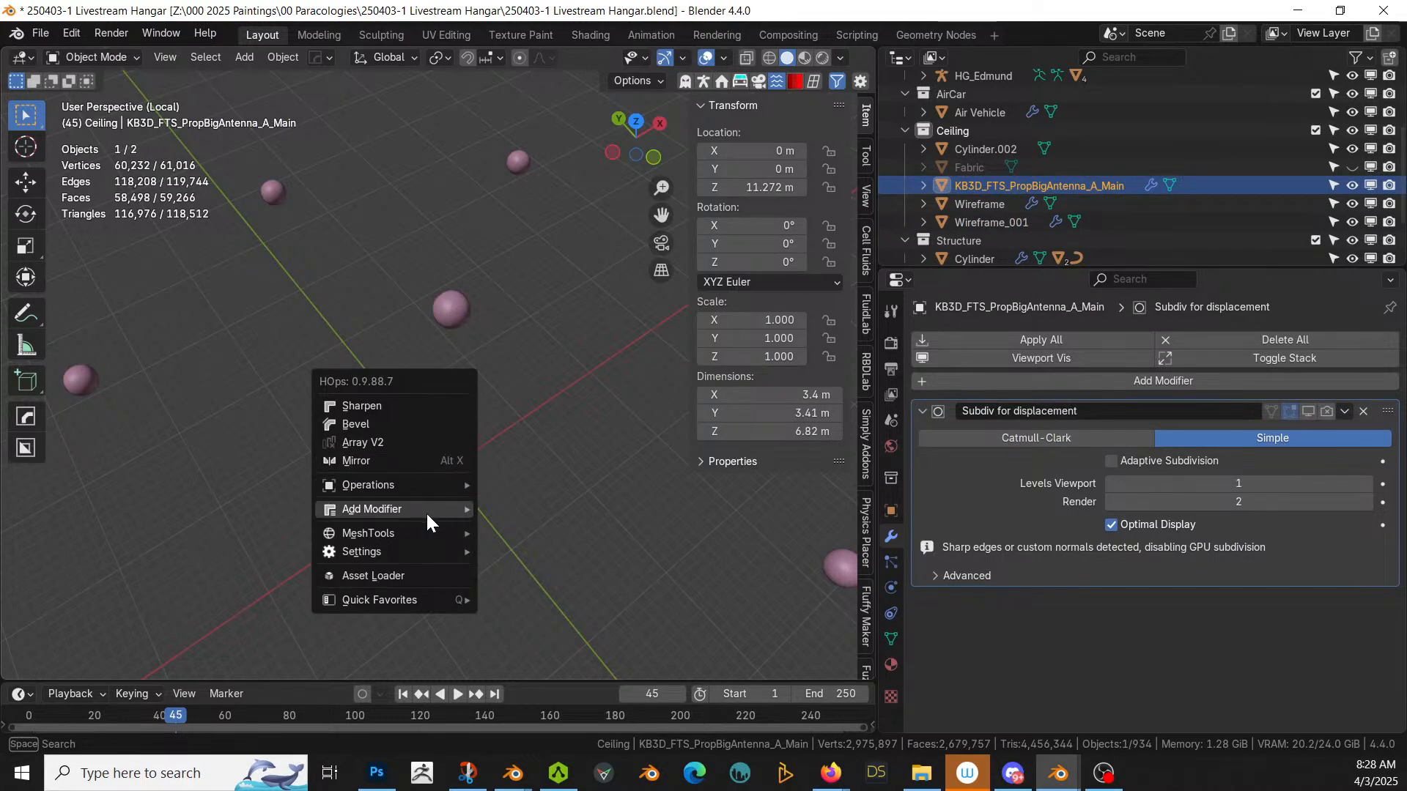
pyautogui.moveTo(400, 532)
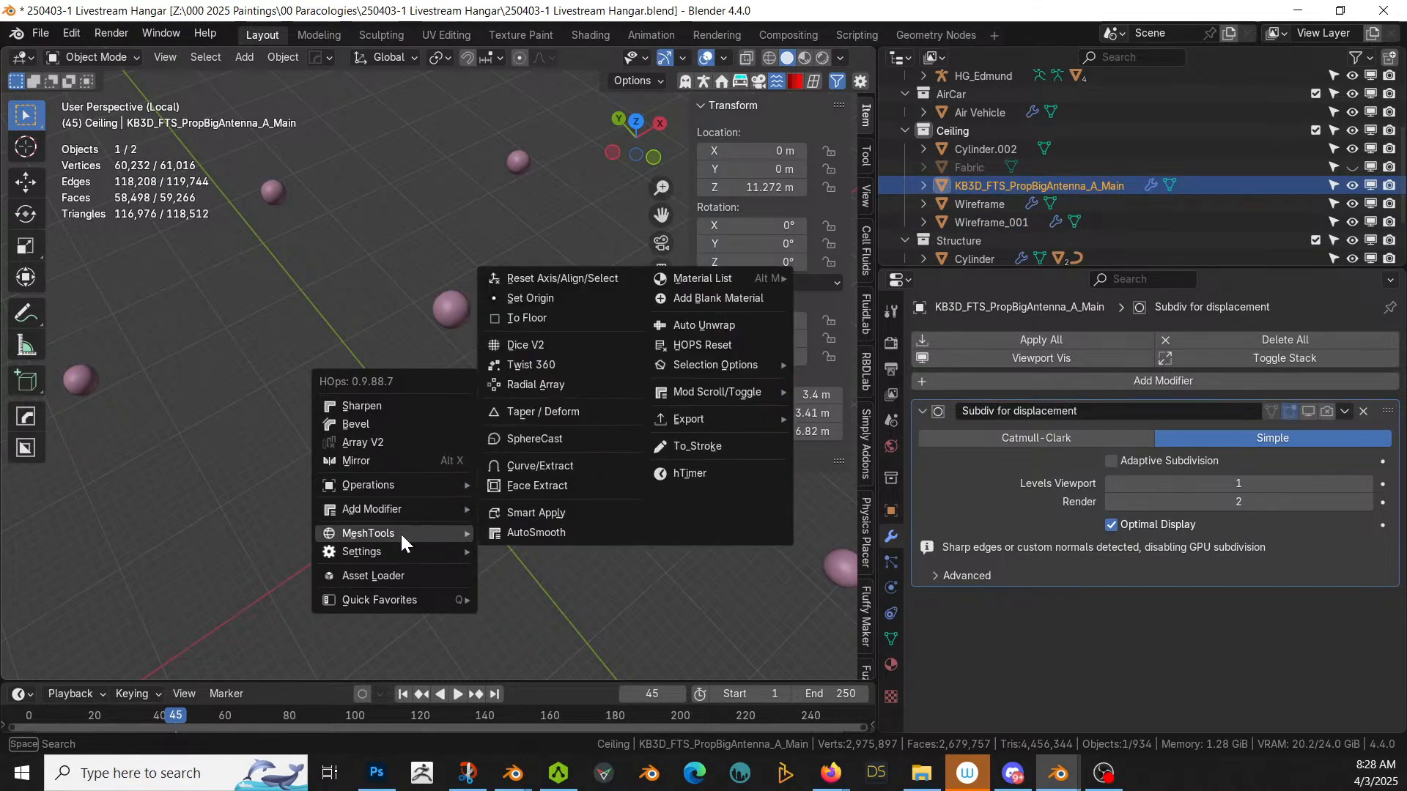
pyautogui.click(564, 383)
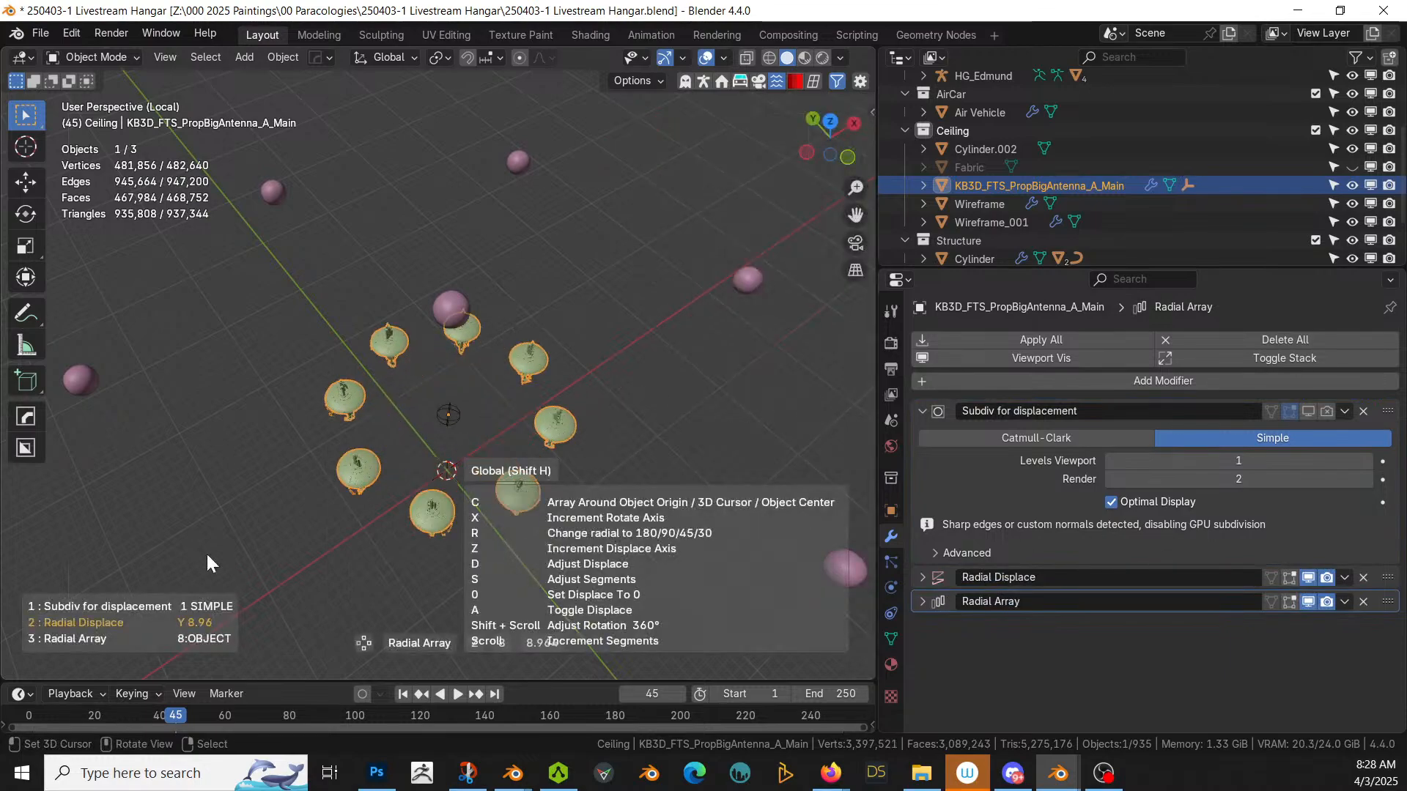
pyautogui.click(218, 558)
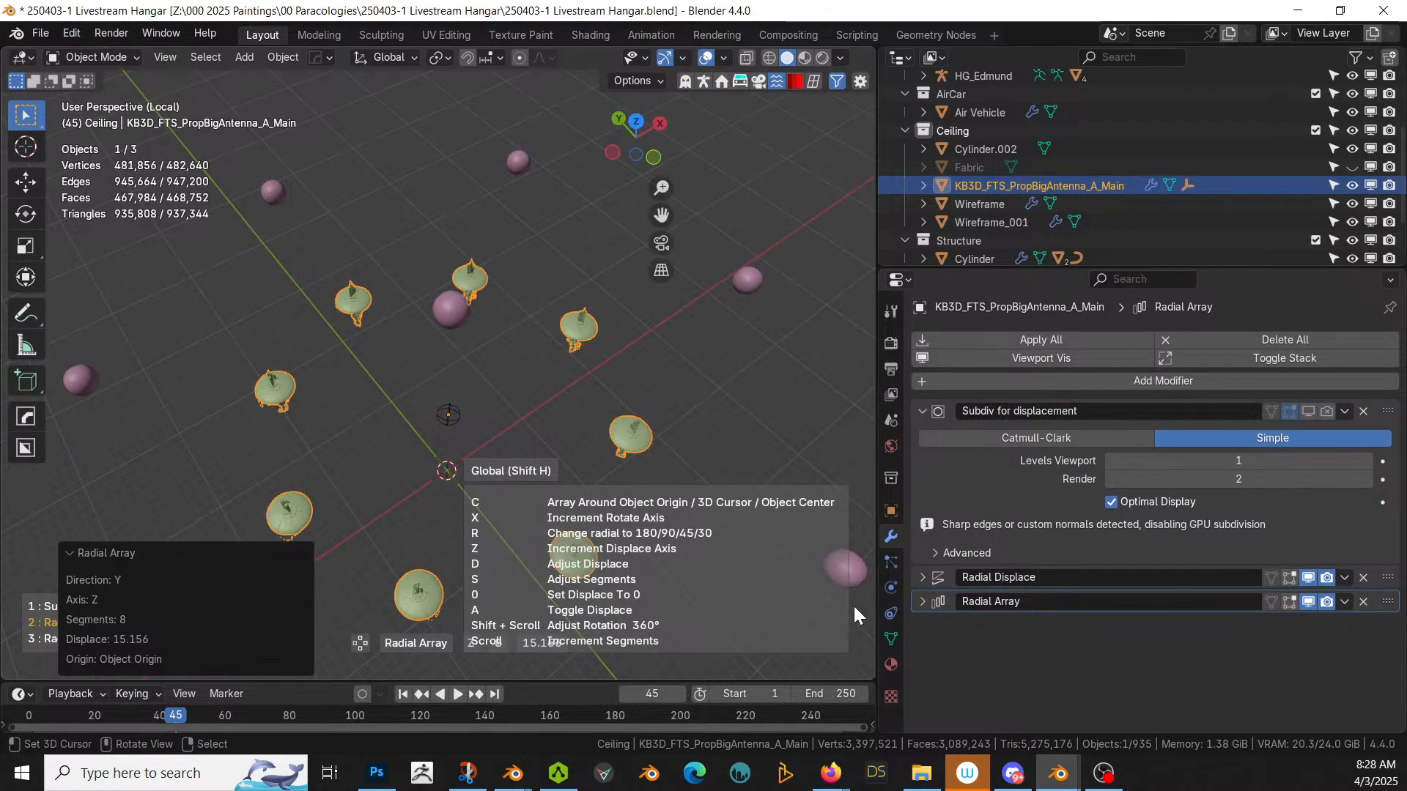
pyautogui.click(923, 601)
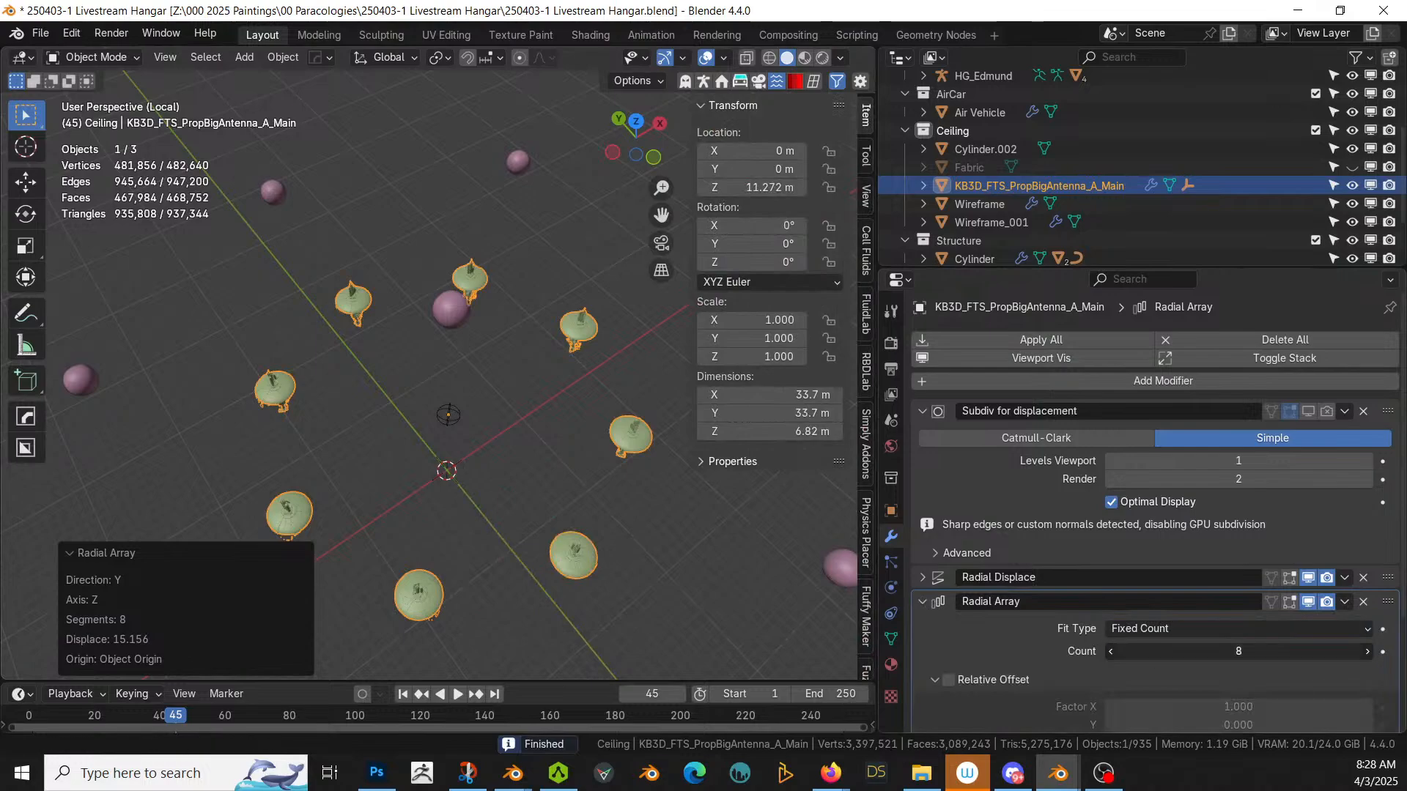
pyautogui.write('7')
pyautogui.press('Return')
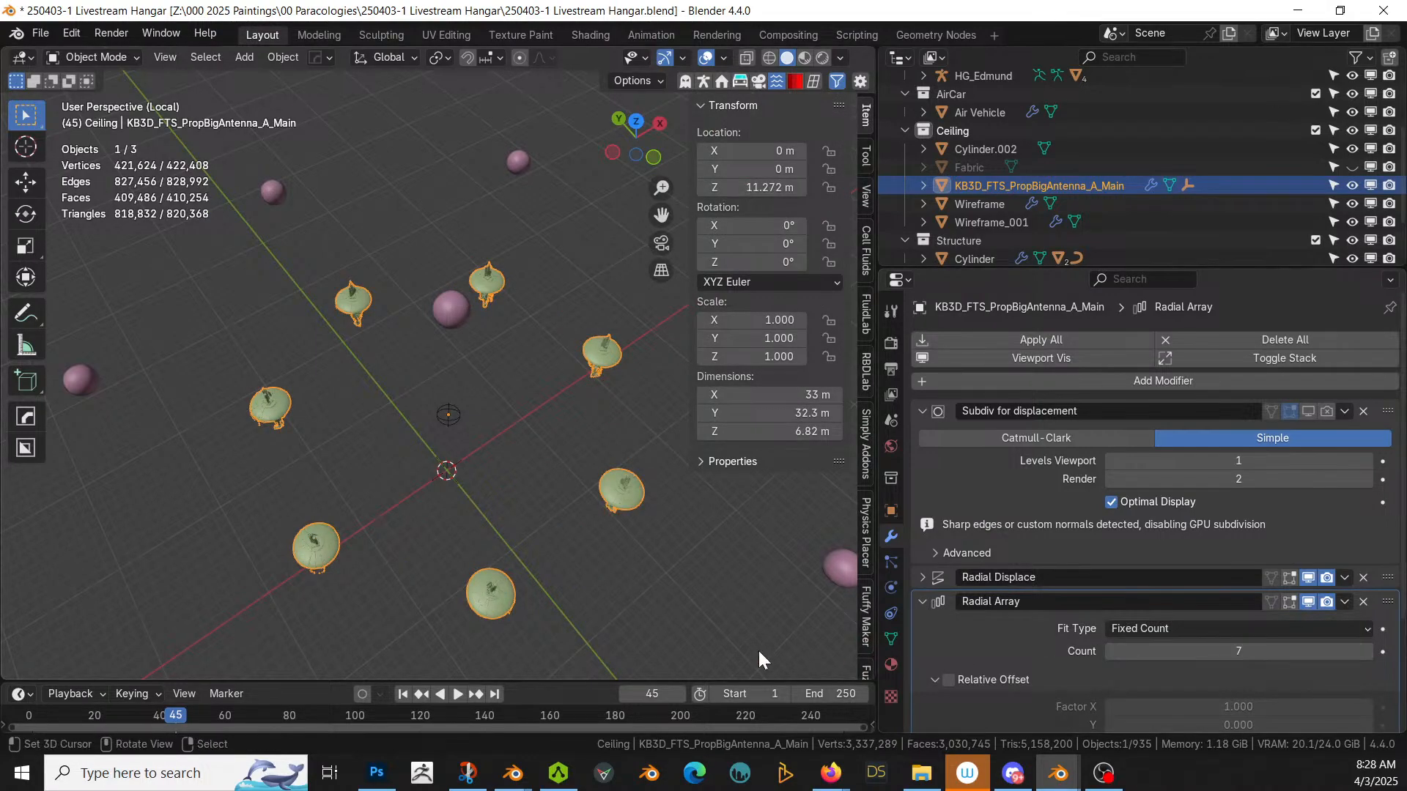
# Step: Increase the Radial Displace strength to about 29.9 so the antennas align with the outer spherical joints in top view
pyautogui.press('KP_7')
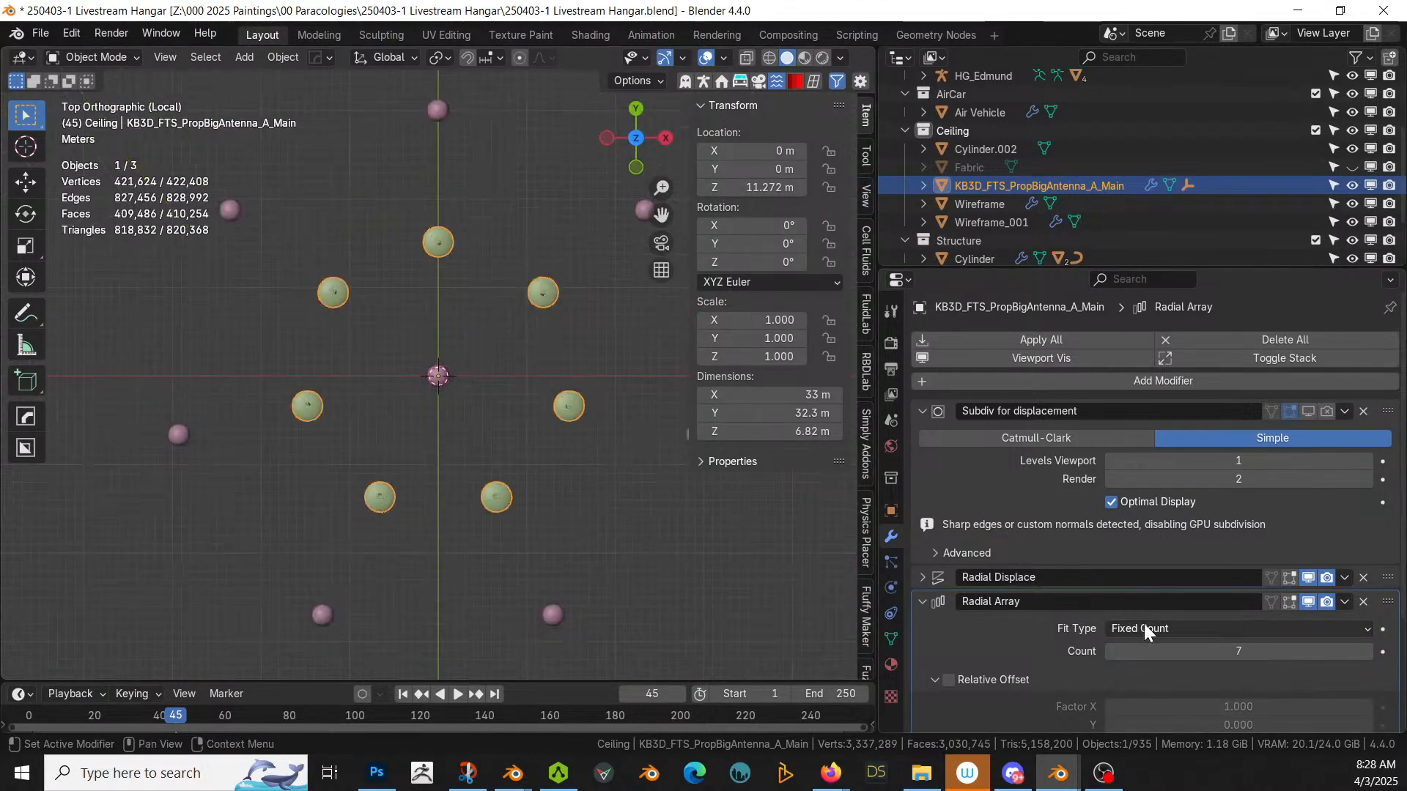
pyautogui.click(922, 577)
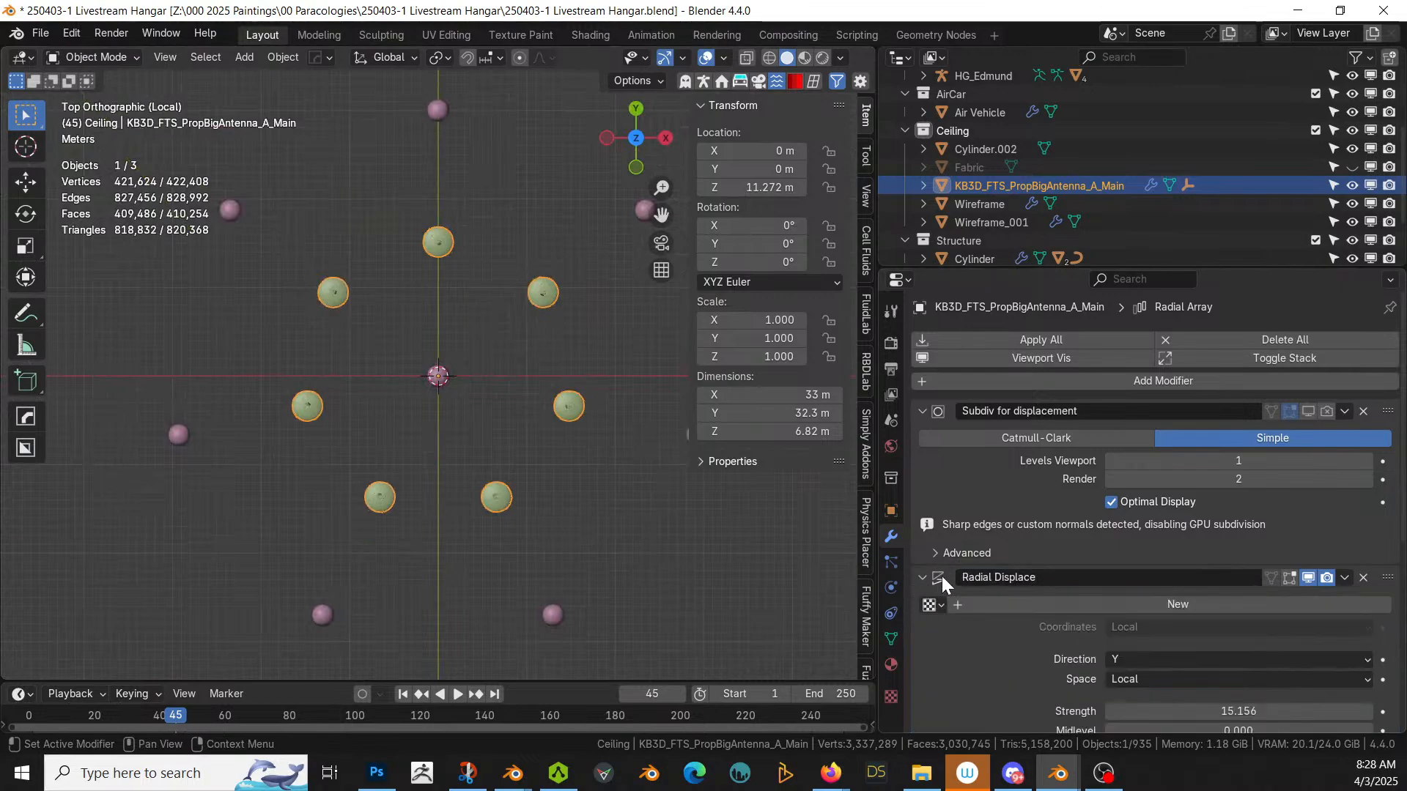
pyautogui.moveTo(1180, 709); pyautogui.dragTo(1312, 709)
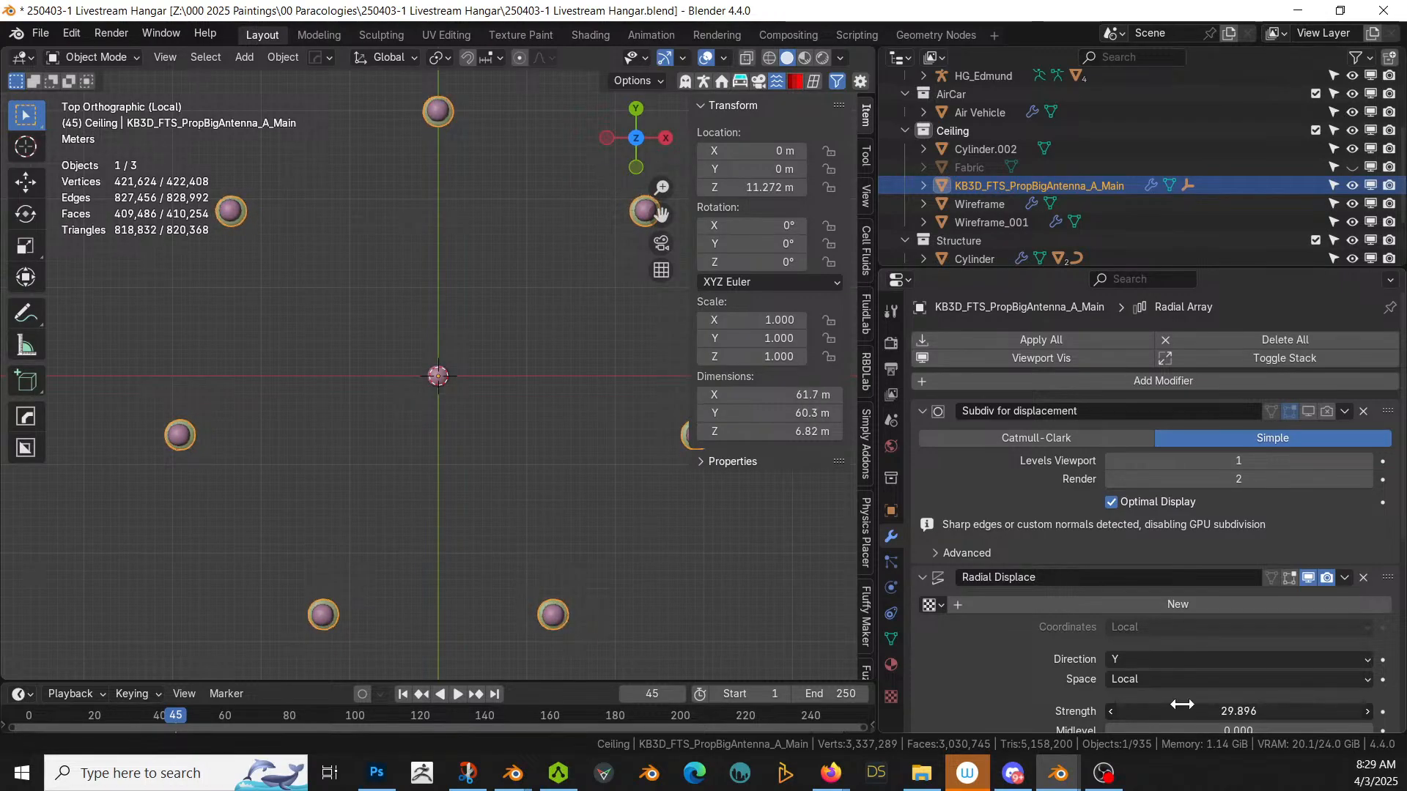
# Step: Raise the arrayed antennas about 1.26 m along Z so their tips sit inside the joints
pyautogui.moveTo(408, 358); pyautogui.dragTo(358, 185, button='middle')
pyautogui.scroll(2, 359, 185)
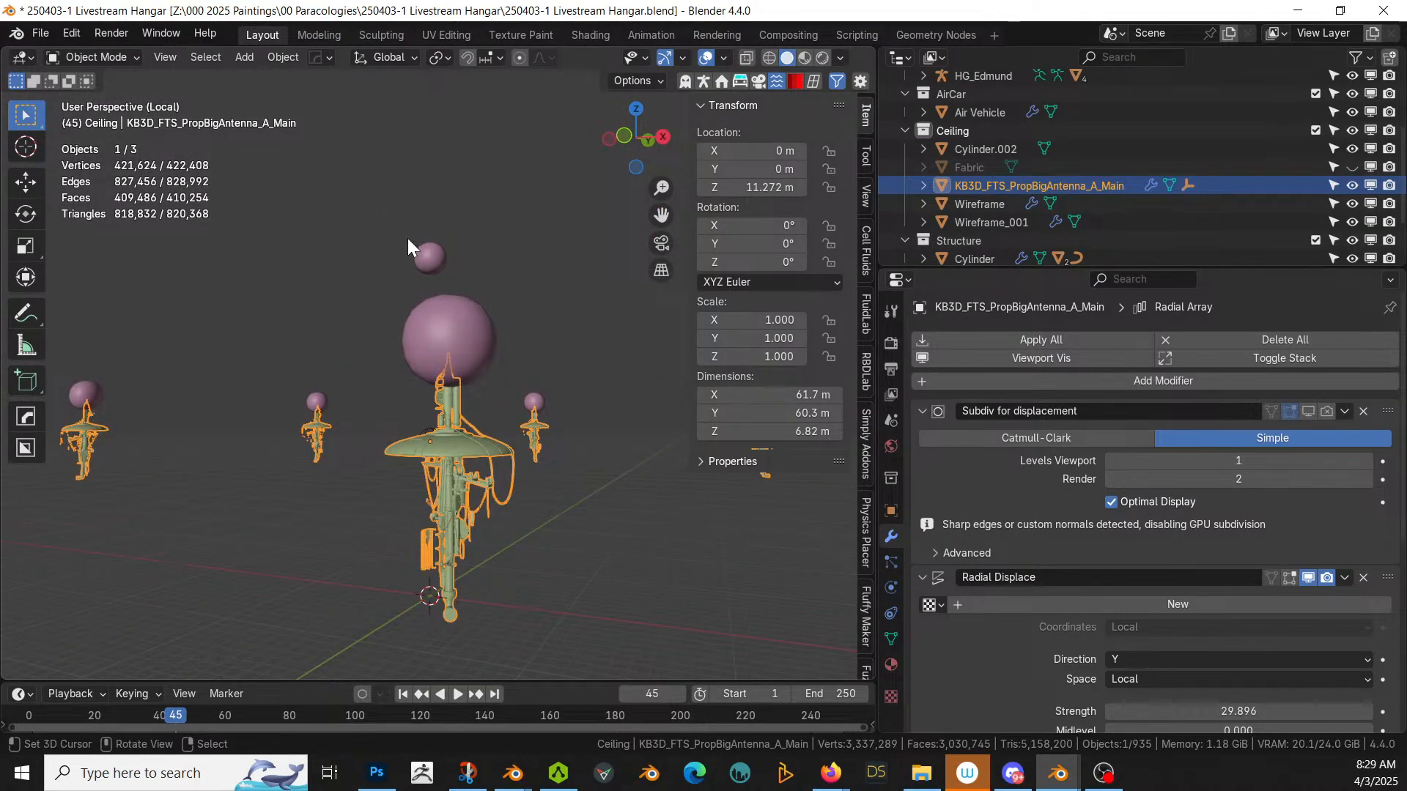
pyautogui.press('g')
pyautogui.press('z')
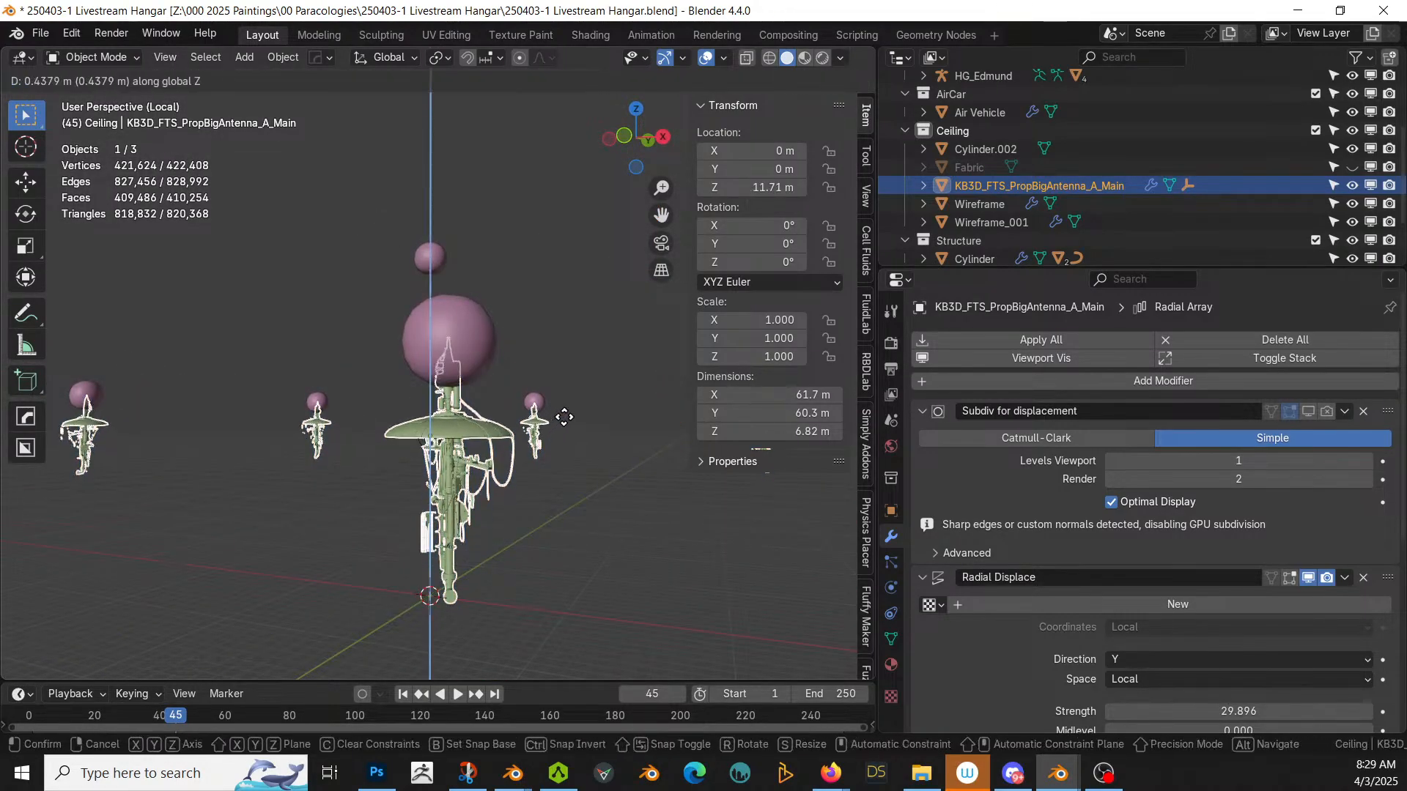
pyautogui.click(567, 415)
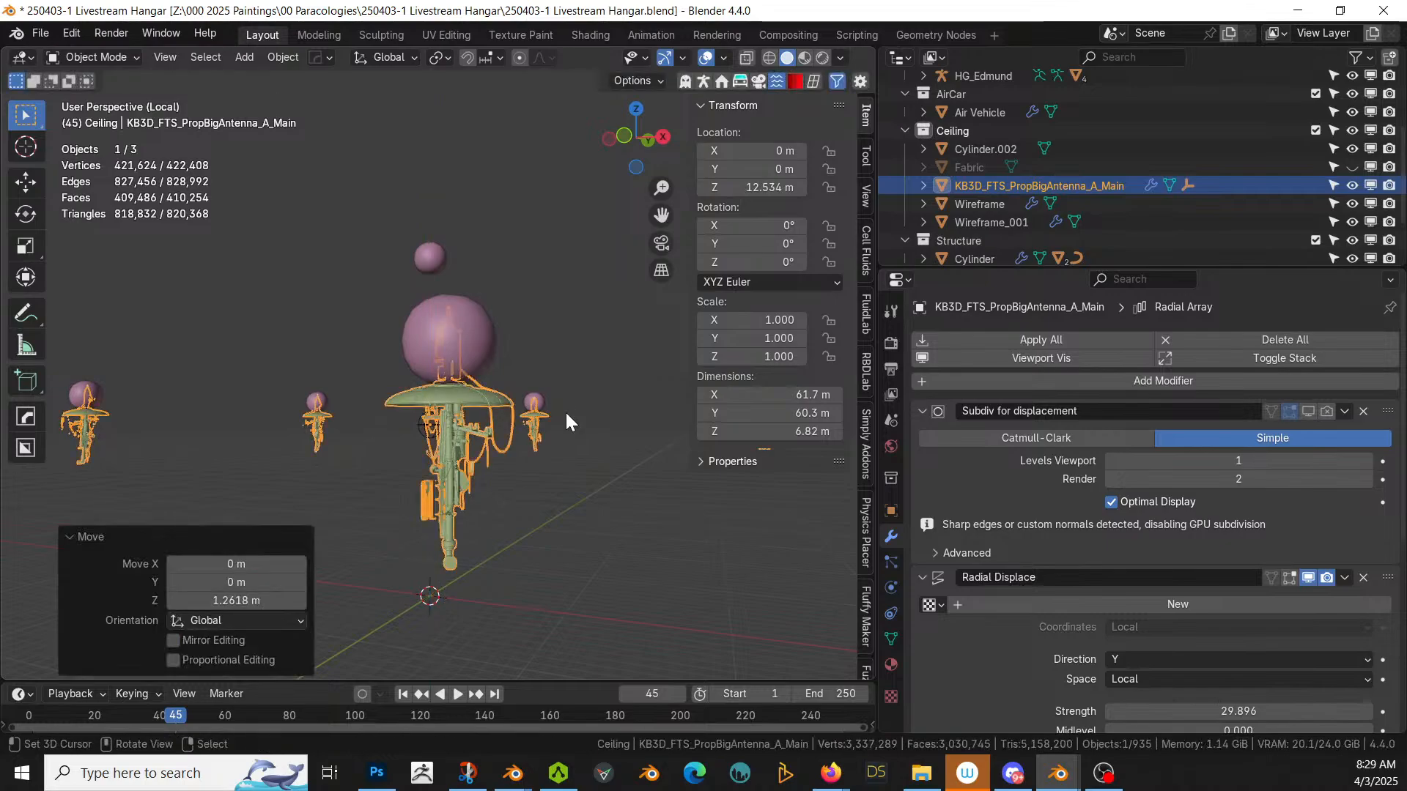
# Step: Show the full hangar again and walk through it below the ceiling to examine the hanging antennas
pyautogui.press('/')
pyautogui.moveTo(470, 498); pyautogui.dragTo(23, 282, button='middle')
pyautogui.scroll(4, 461, 443)
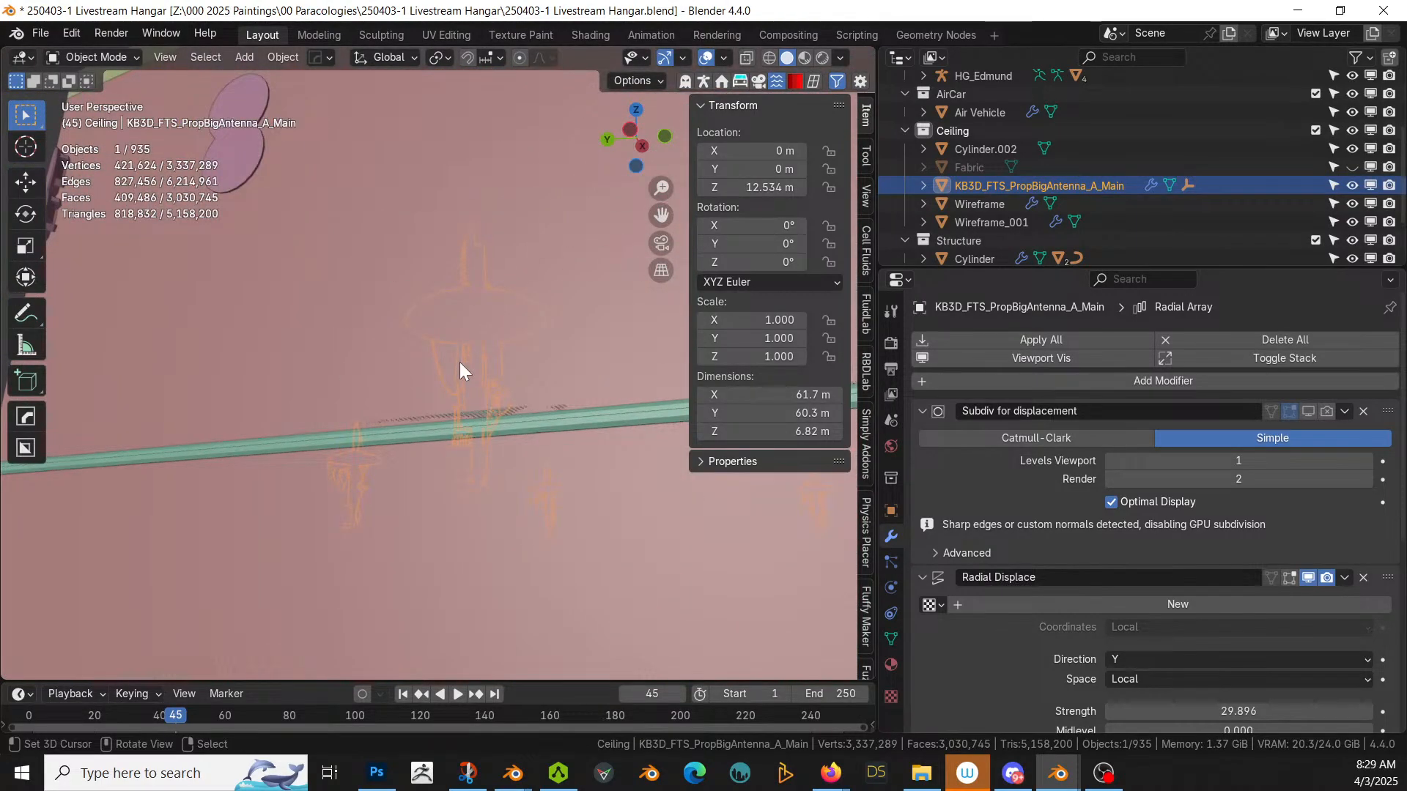
pyautogui.keyDown('shift'); pyautogui.moveTo(459, 362); pyautogui.dragTo(425, 370, button='middle'); pyautogui.keyUp('shift')
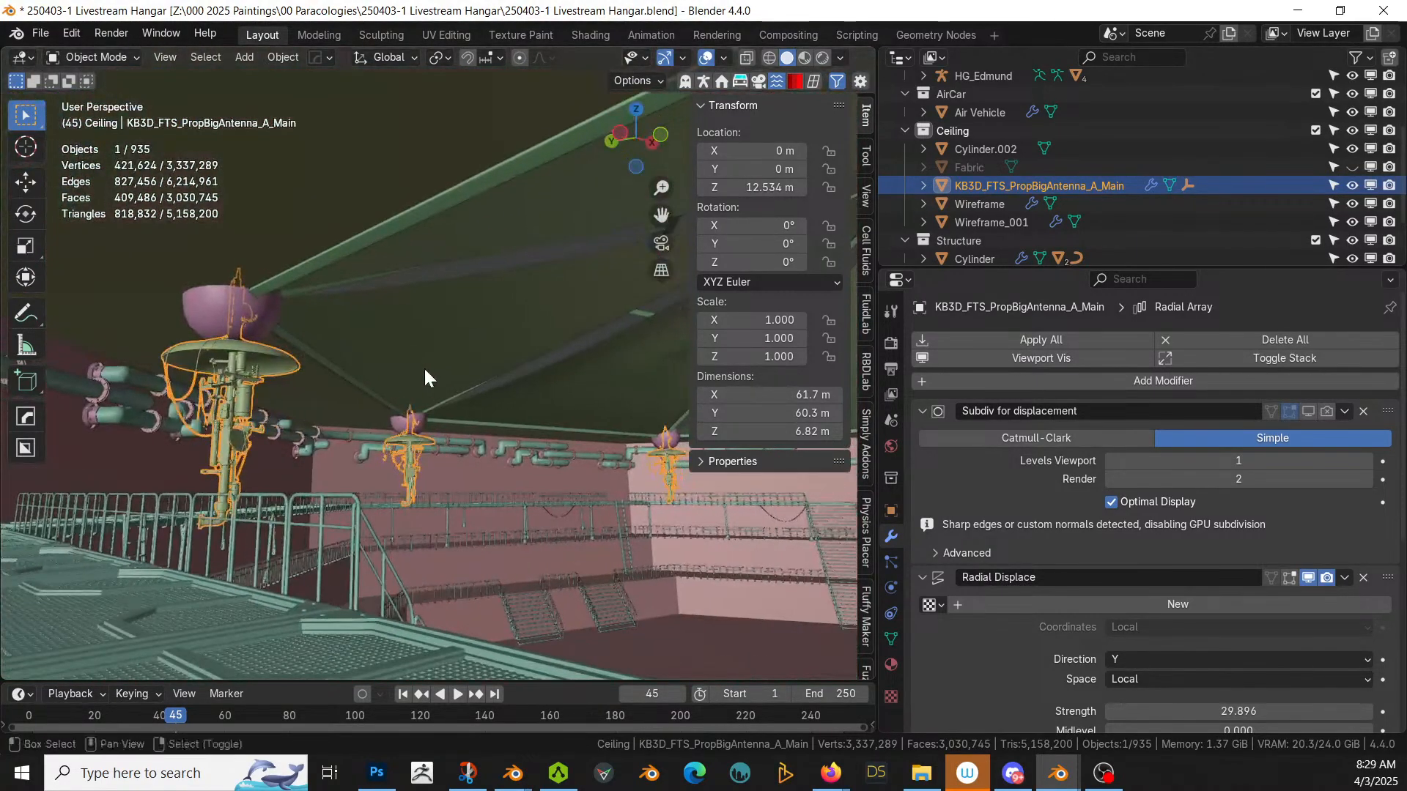
pyautogui.hotkey('shift', '`')
pyautogui.press('w')
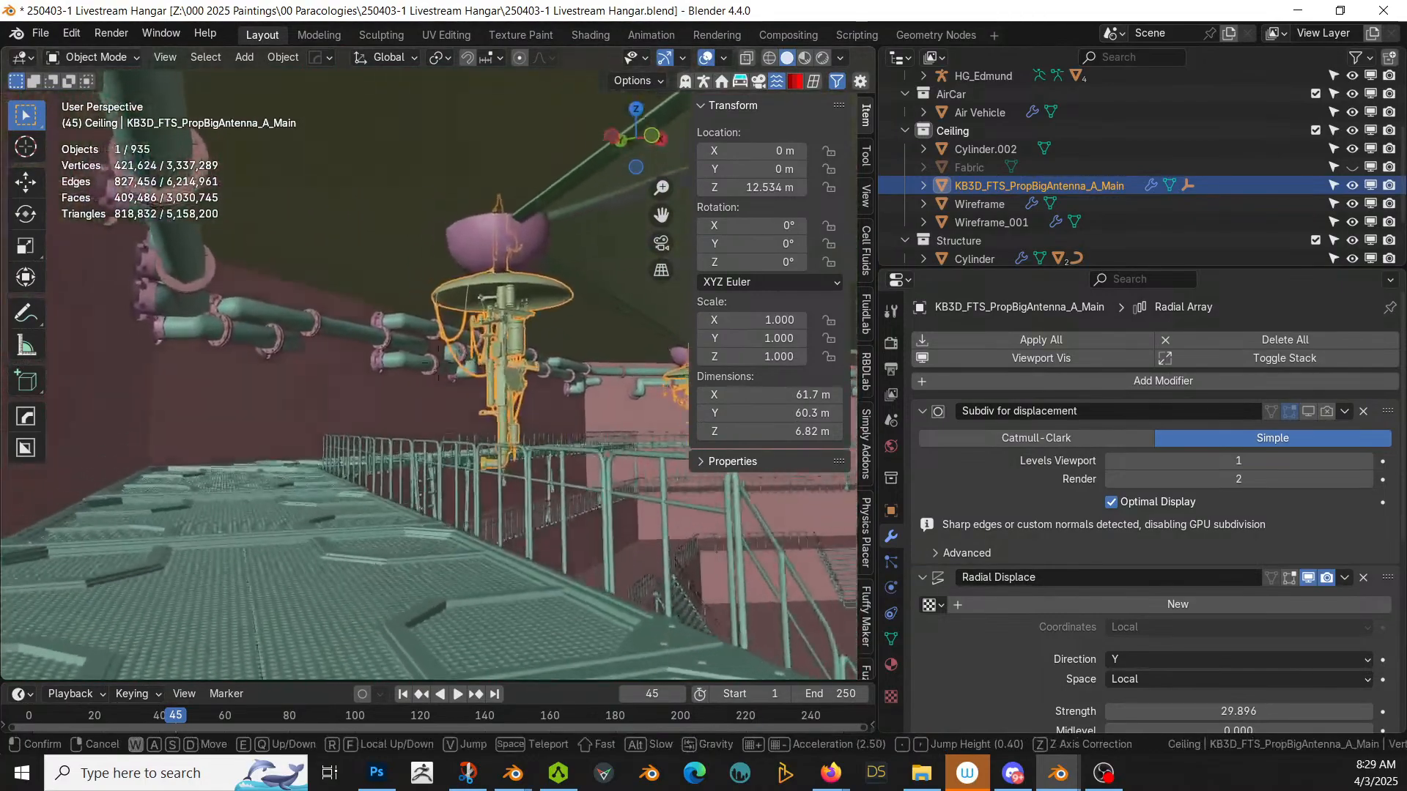
pyautogui.press('w')
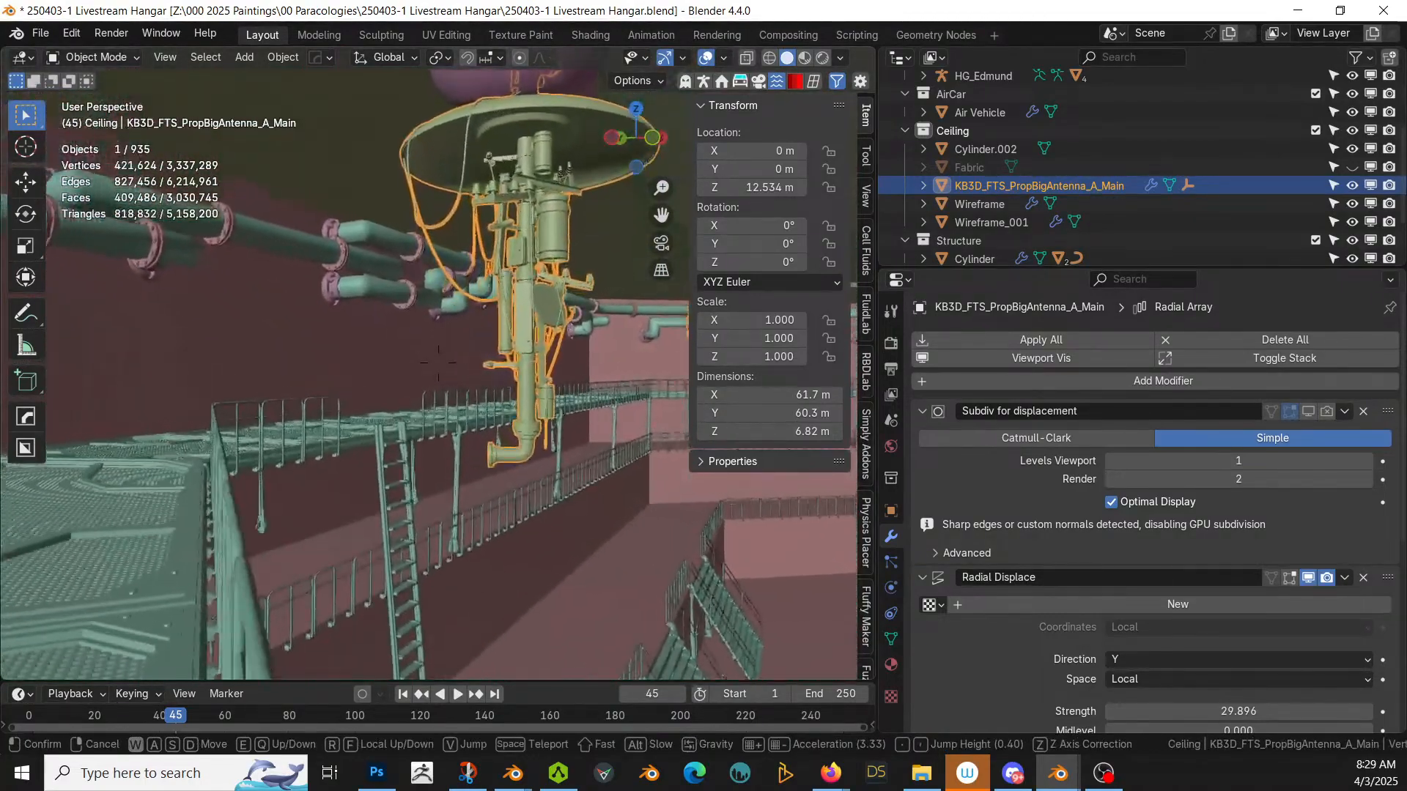
pyautogui.press('w')
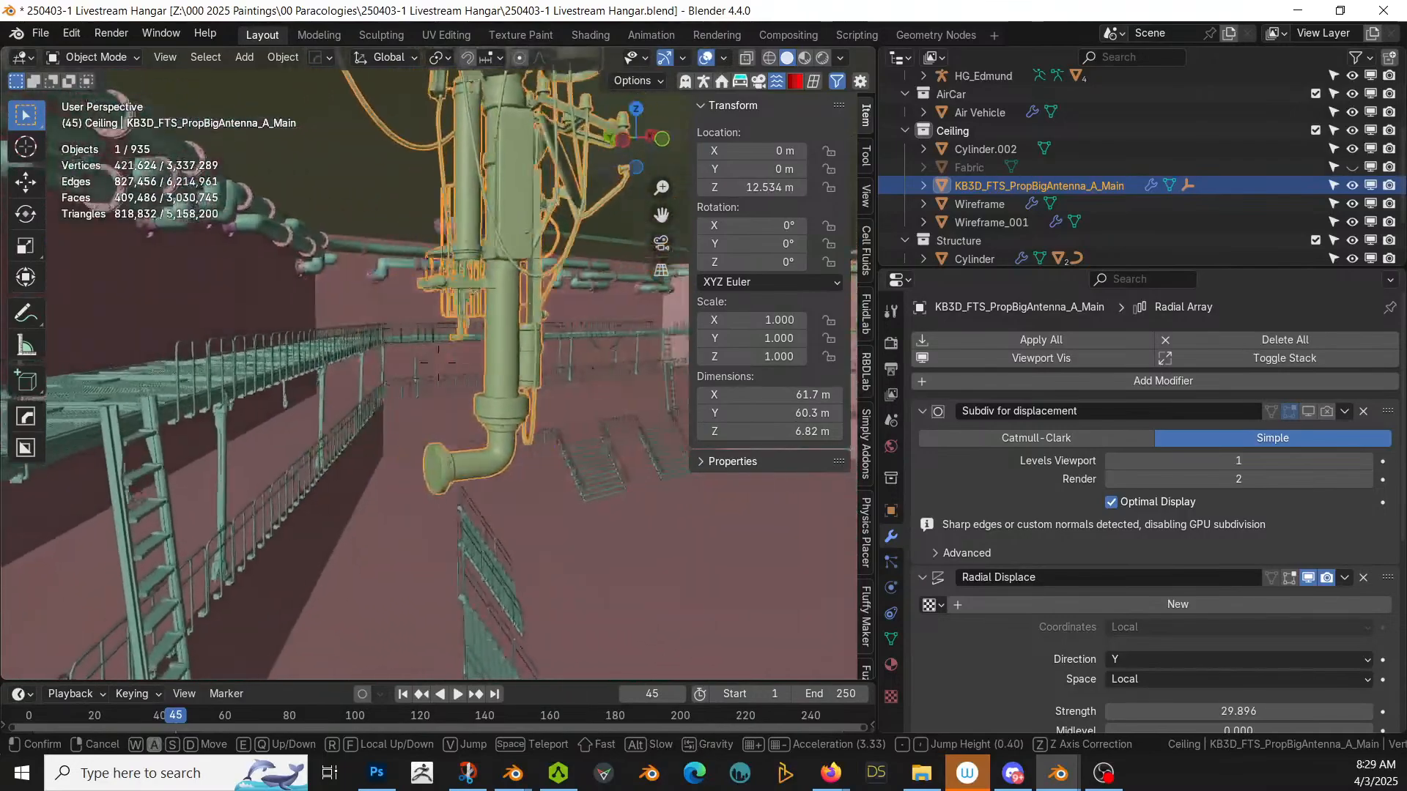
pyautogui.press('a')
pyautogui.press('w')
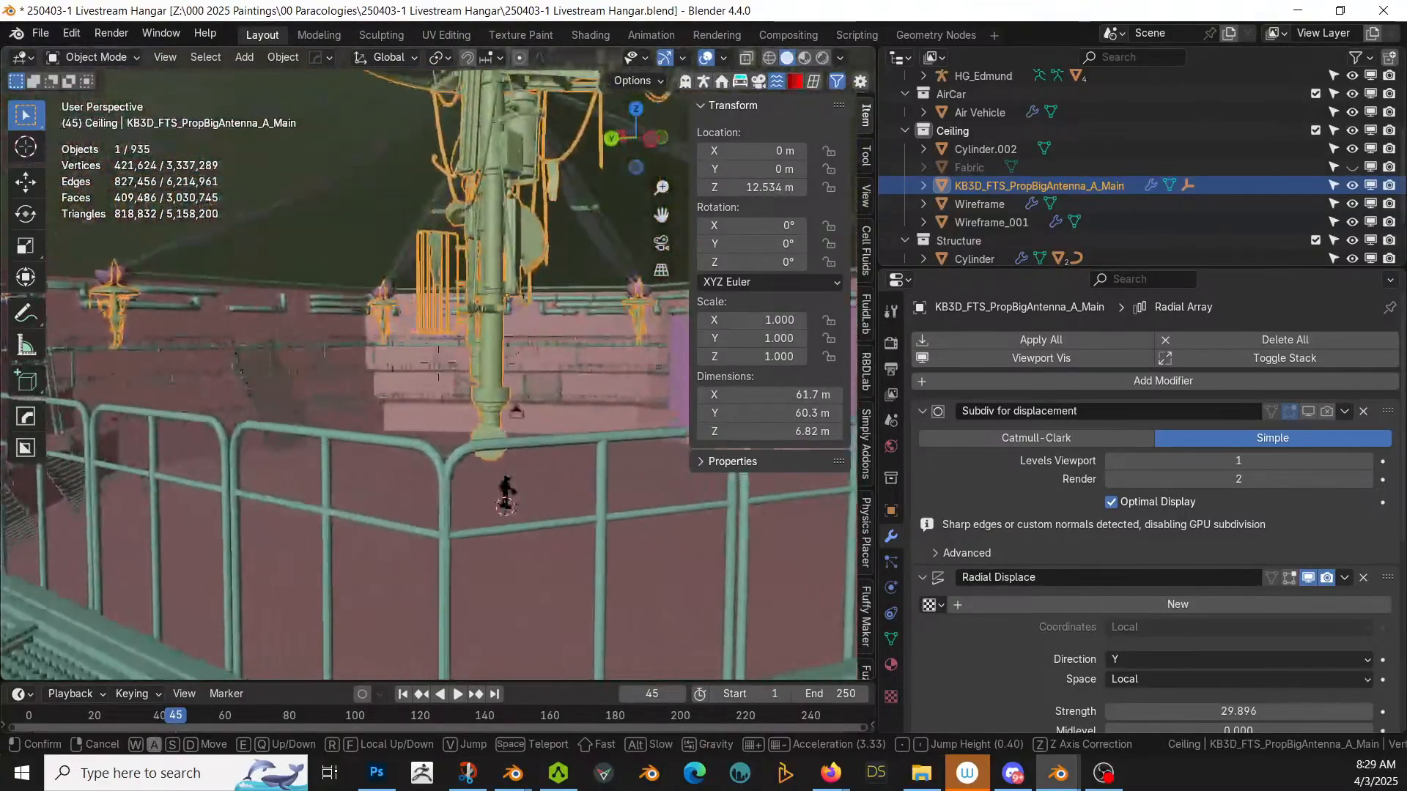
pyautogui.press('a')
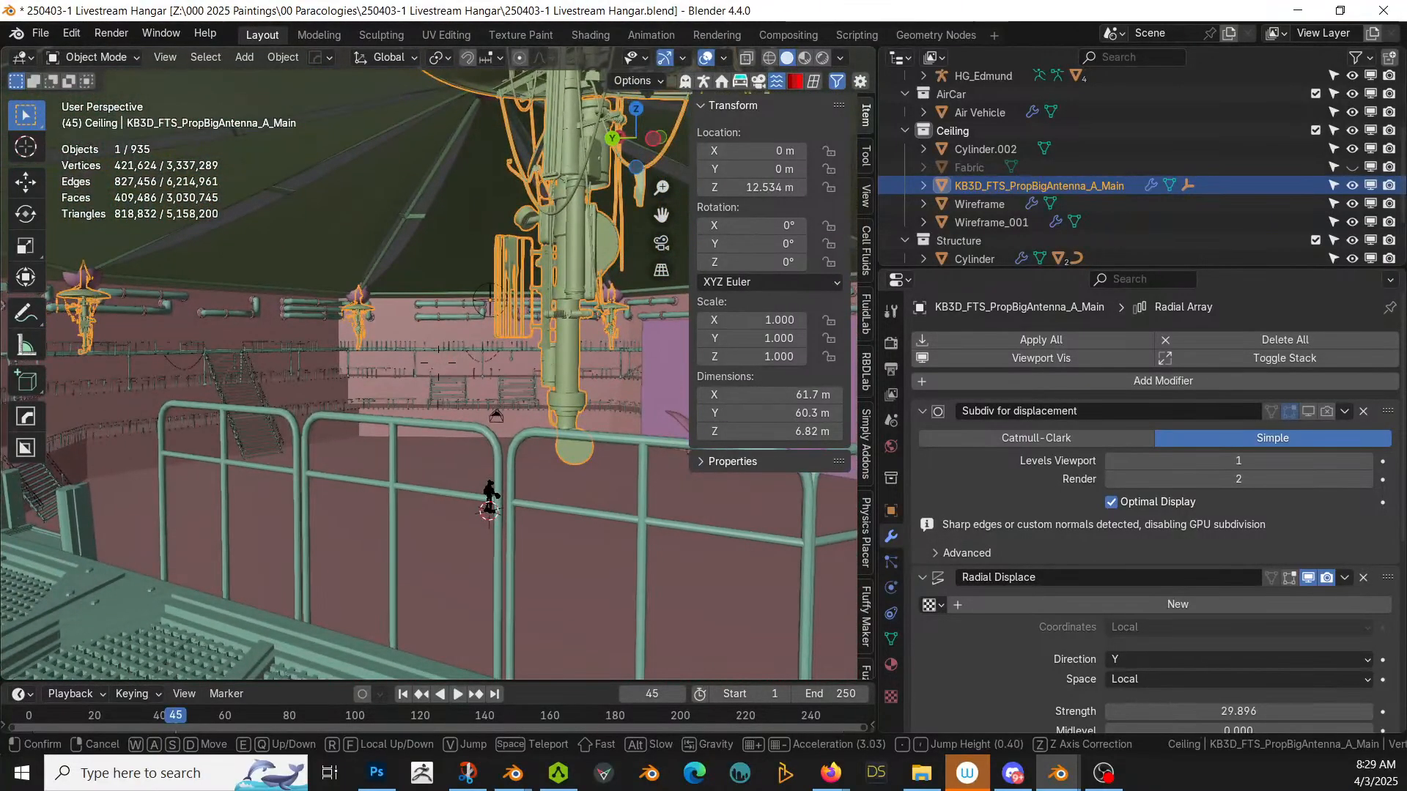
pyautogui.press('w')
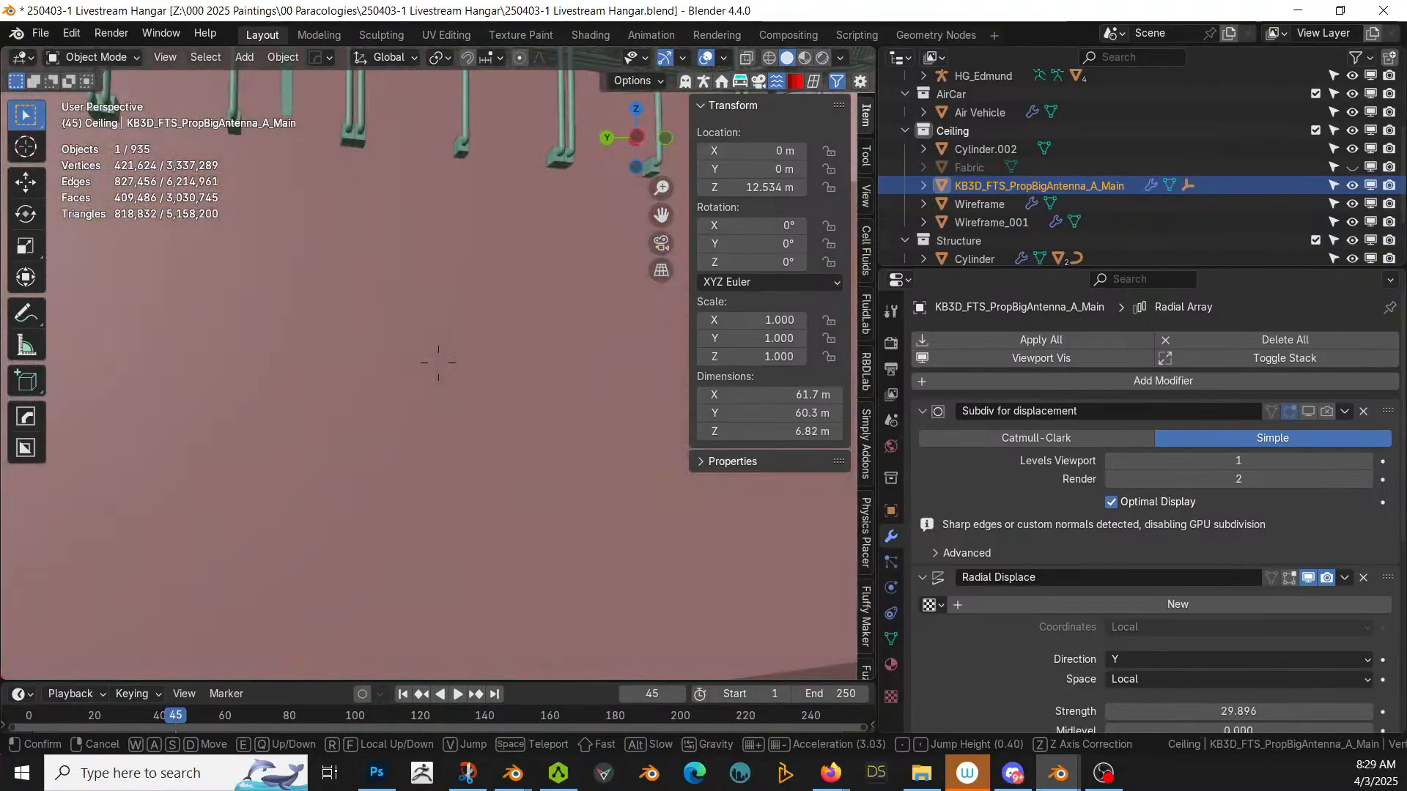
pyautogui.rightClick(319, 469)
# Step: Isolate the antenna, enter its mesh editing and reveal all of its hidden geometry
pyautogui.scroll(-3, 348, 469)
pyautogui.press('KP_Divide')
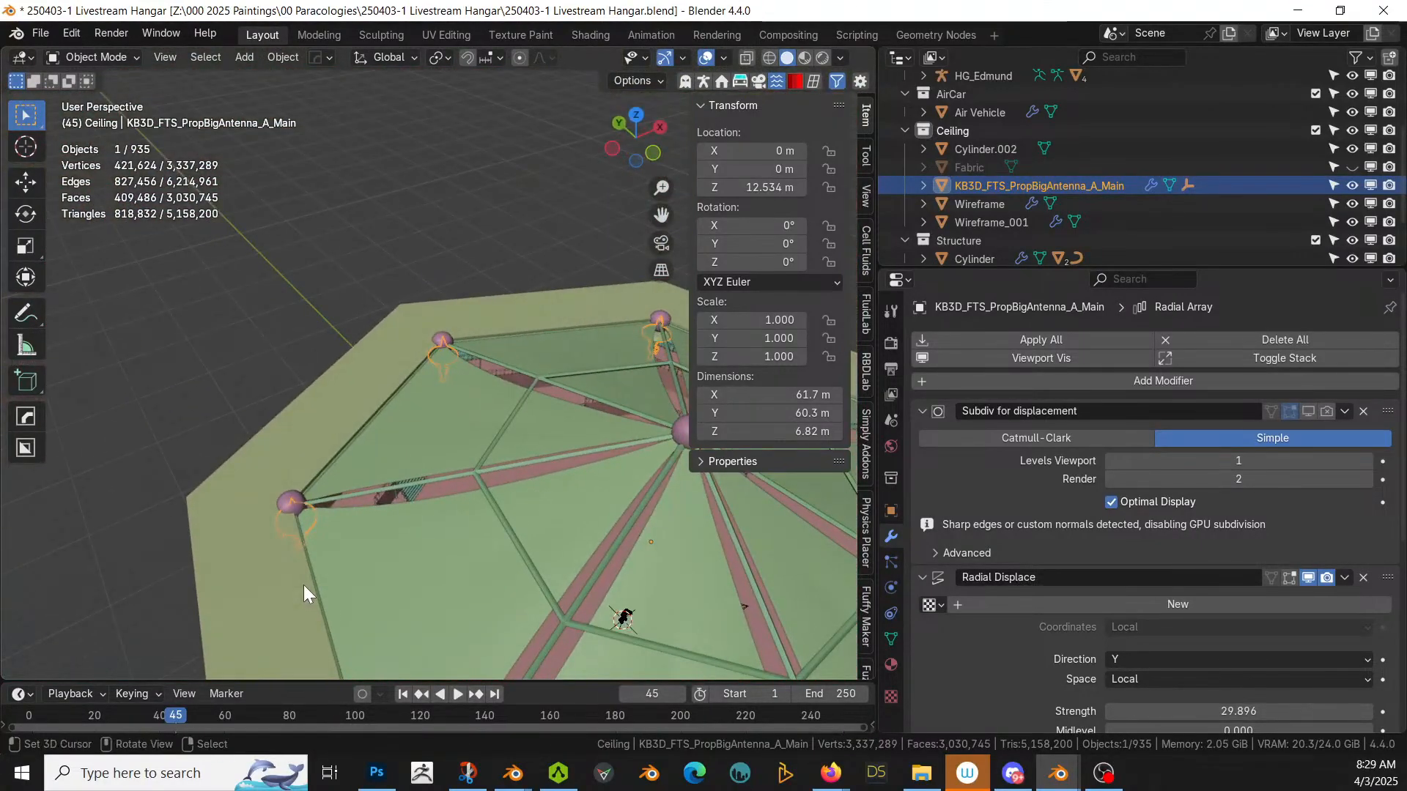
pyautogui.press('Tab')
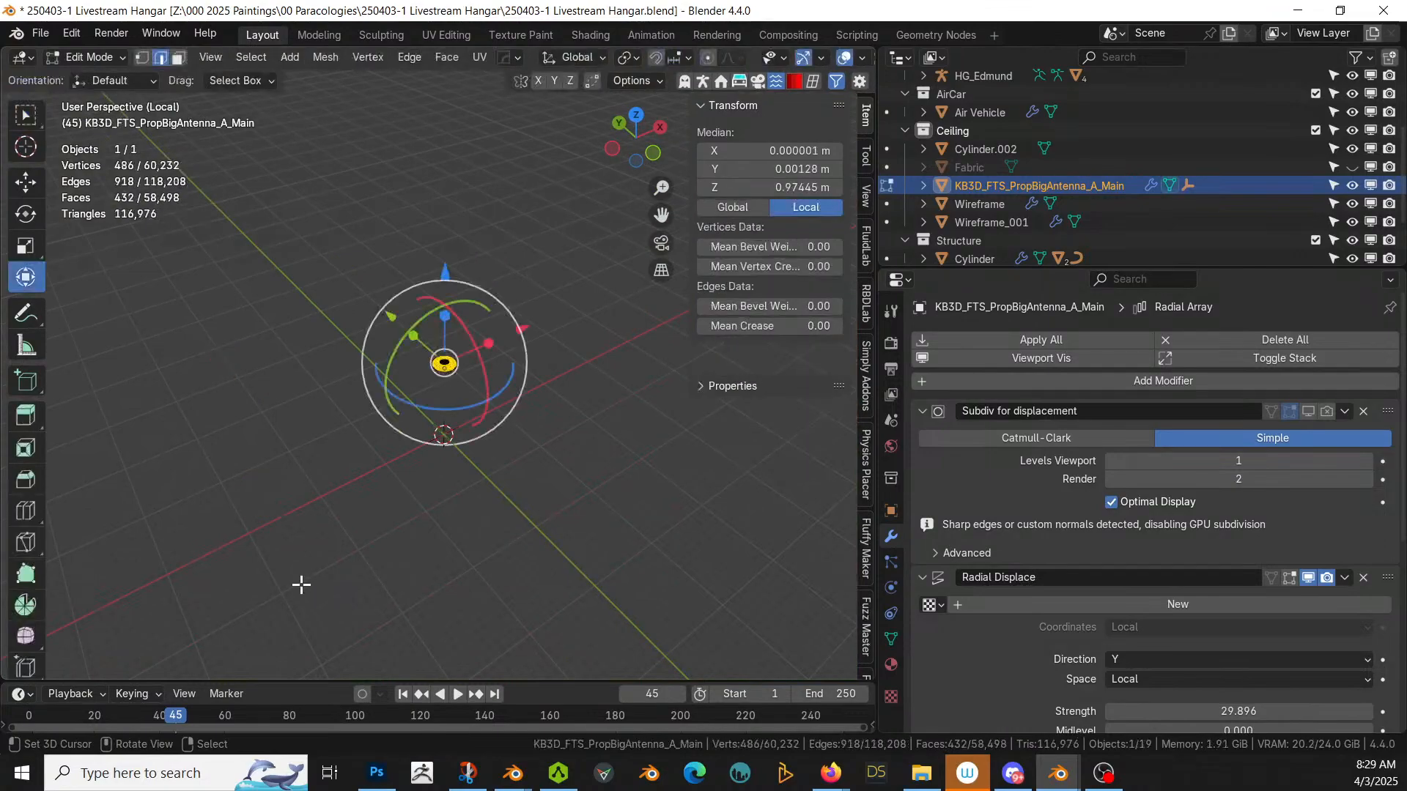
pyautogui.press('KP_Decimal')
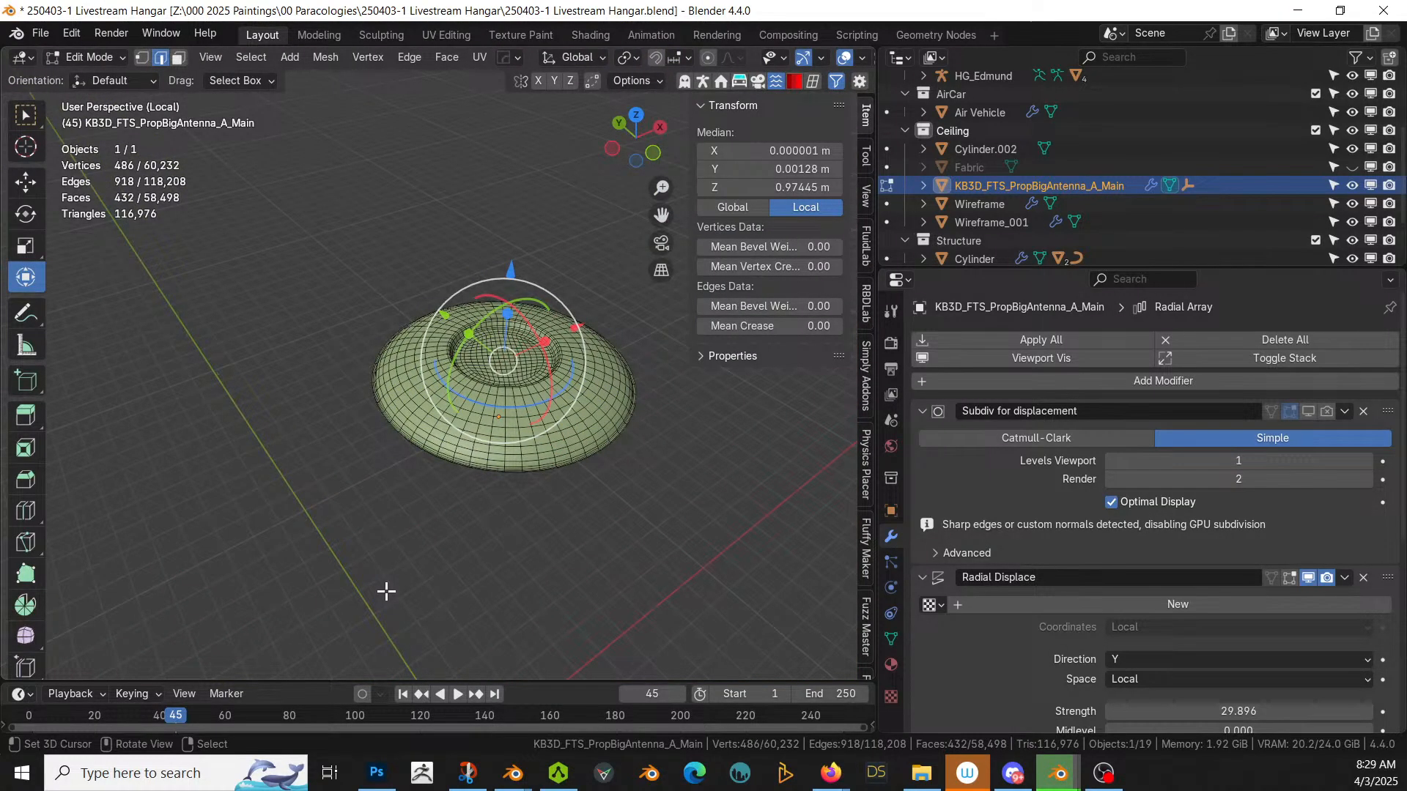
pyautogui.hotkey('alt', 'h')
pyautogui.moveTo(386, 591); pyautogui.dragTo(731, 562, button='middle')
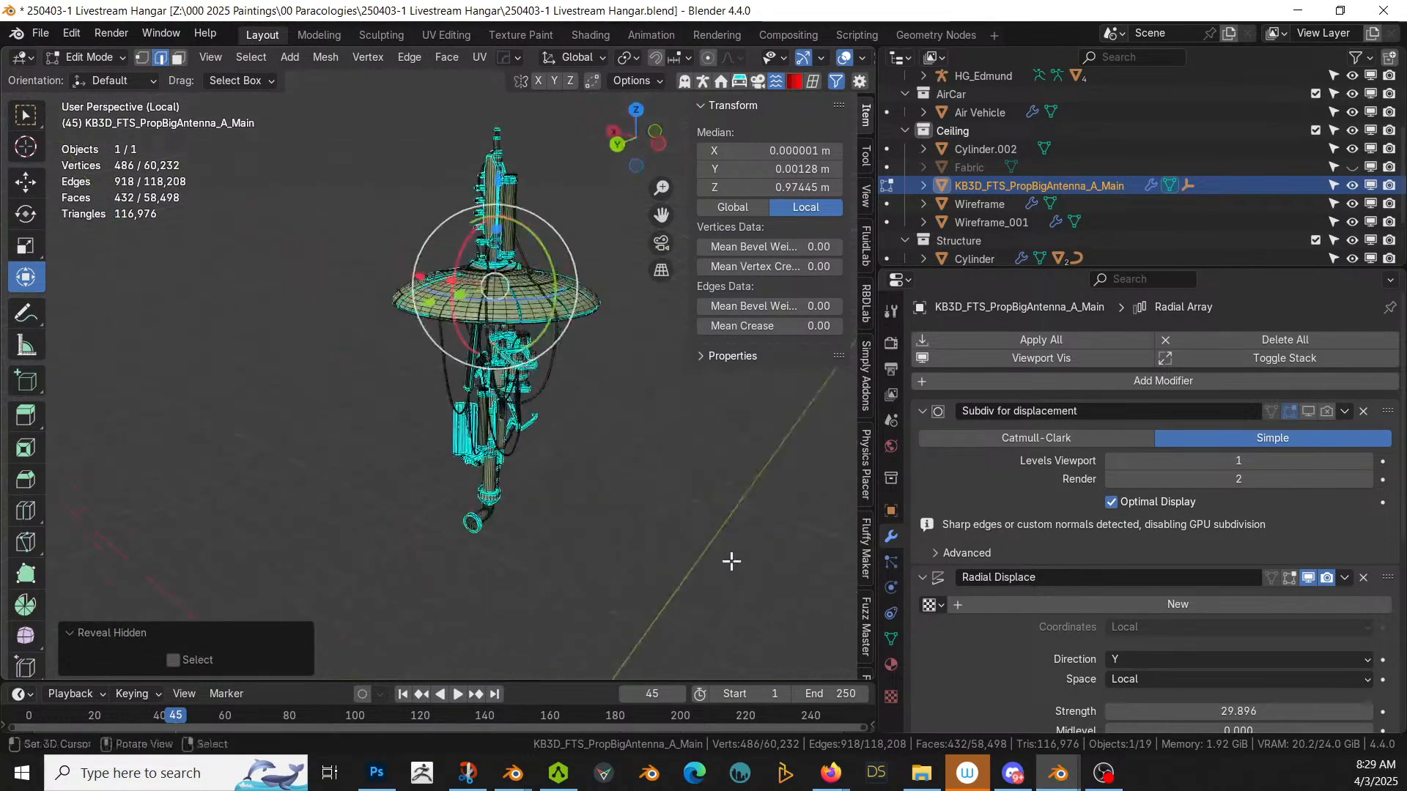
pyautogui.scroll(2, 310, 546)
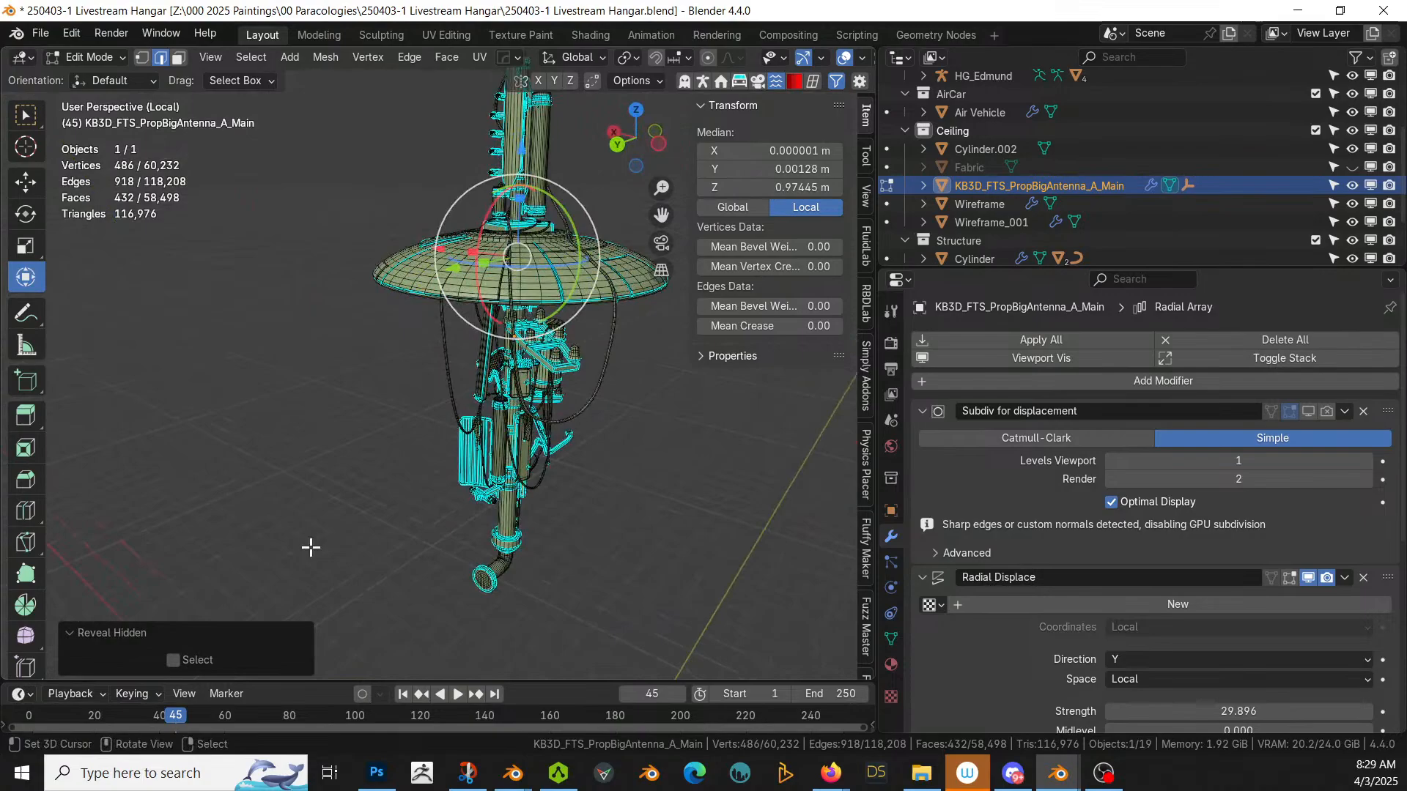
# Step: Select the flat end face of the antenna's lower pipe flange as linked faces delimited by sharp edges
pyautogui.click(485, 579)
pyautogui.press('KP_Decimal')
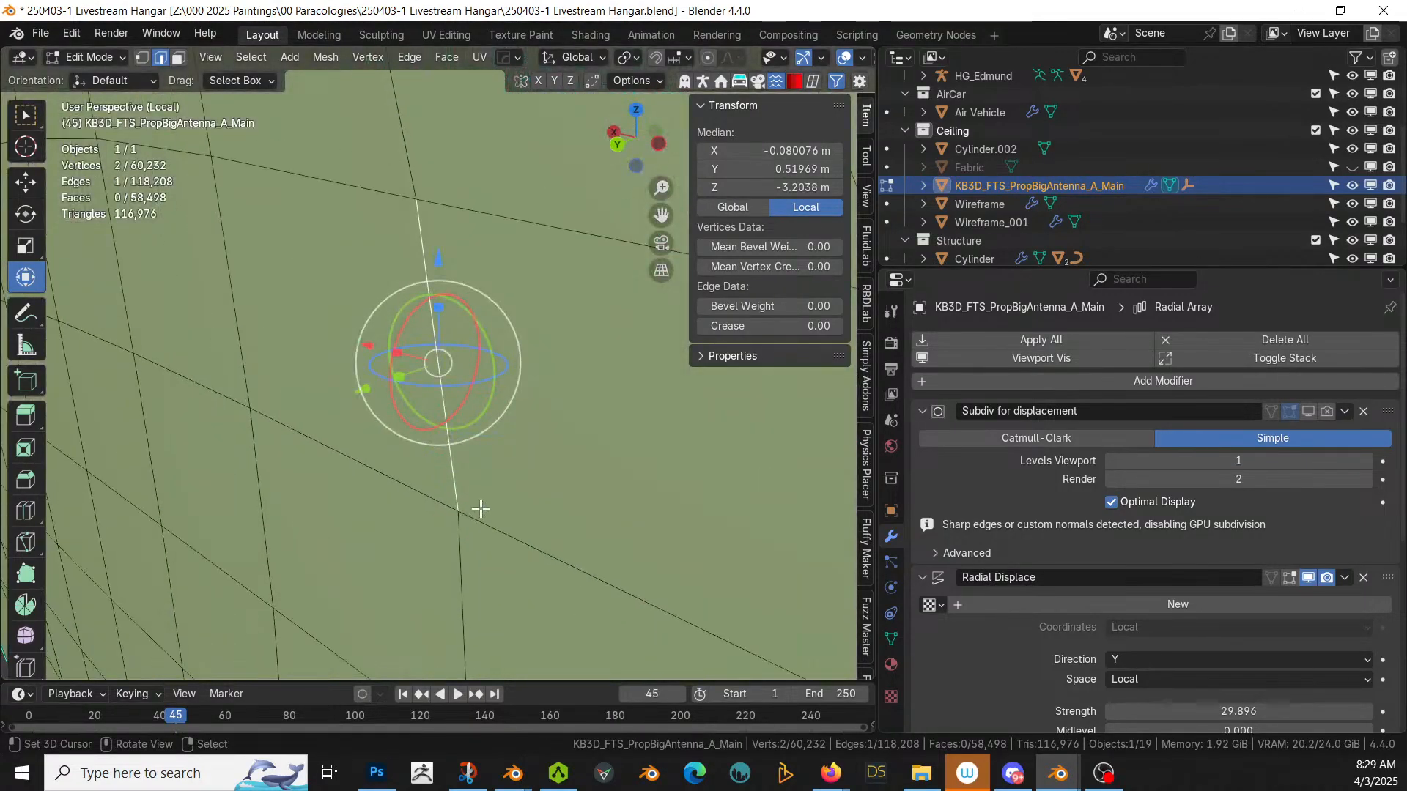
pyautogui.scroll(-5, 481, 508)
pyautogui.press('3')
pyautogui.click(439, 417)
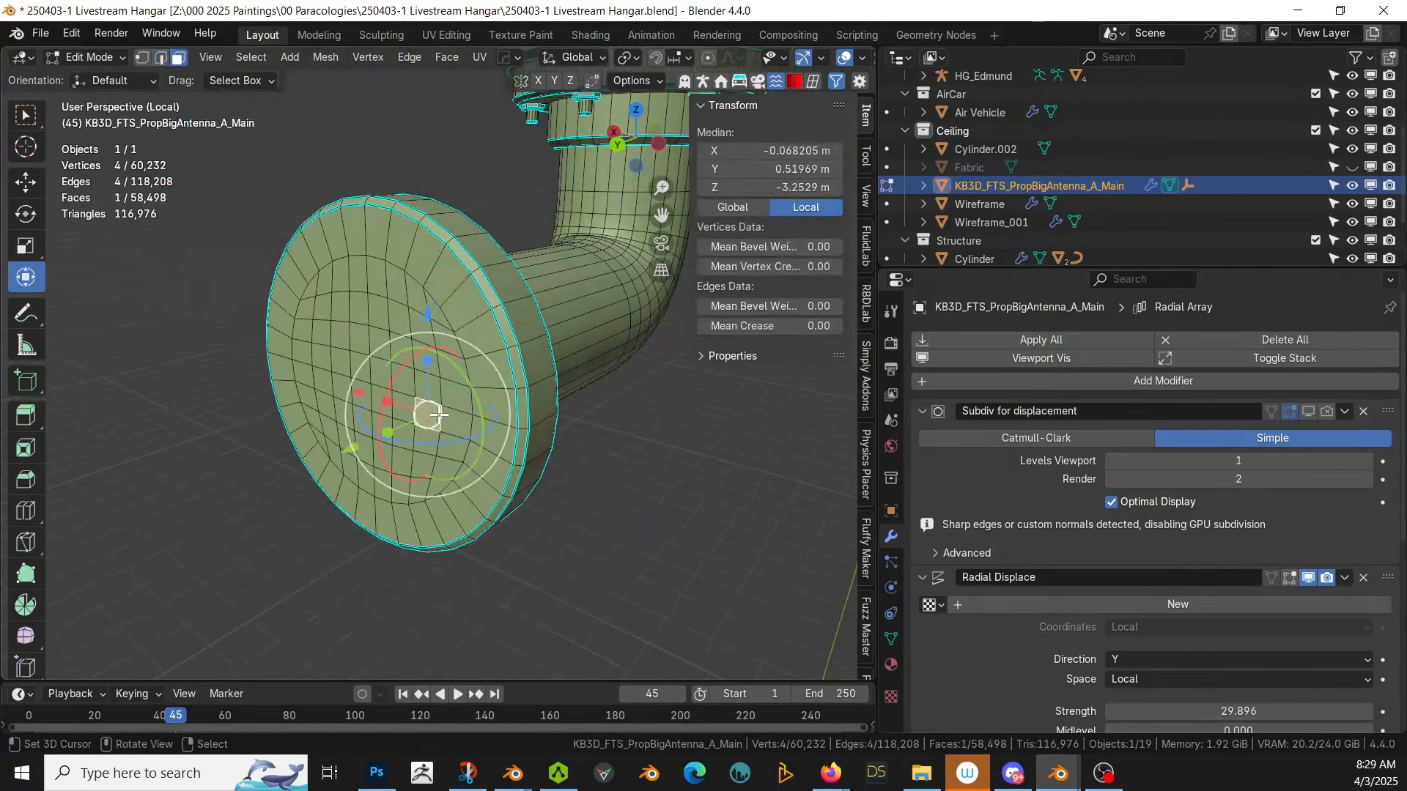
pyautogui.hotkey('ctrl', 'l')
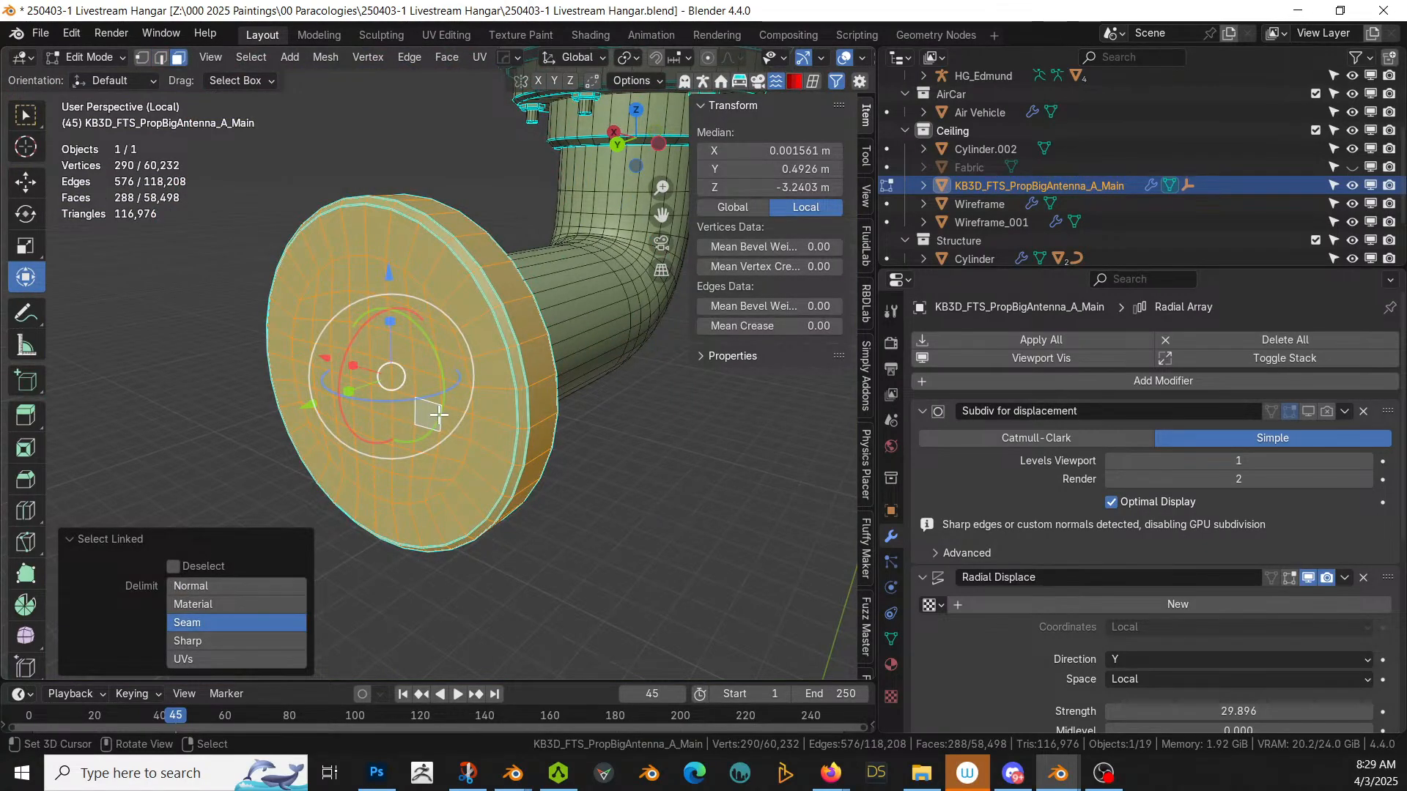
pyautogui.click(253, 642)
# Step: Examine the ceiling and joints inside the full hangar, and return to the isolated antenna mesh
pyautogui.moveTo(279, 555); pyautogui.dragTo(669, 336, button='middle')
pyautogui.press('KP_Divide')
pyautogui.scroll(5, 470, 357)
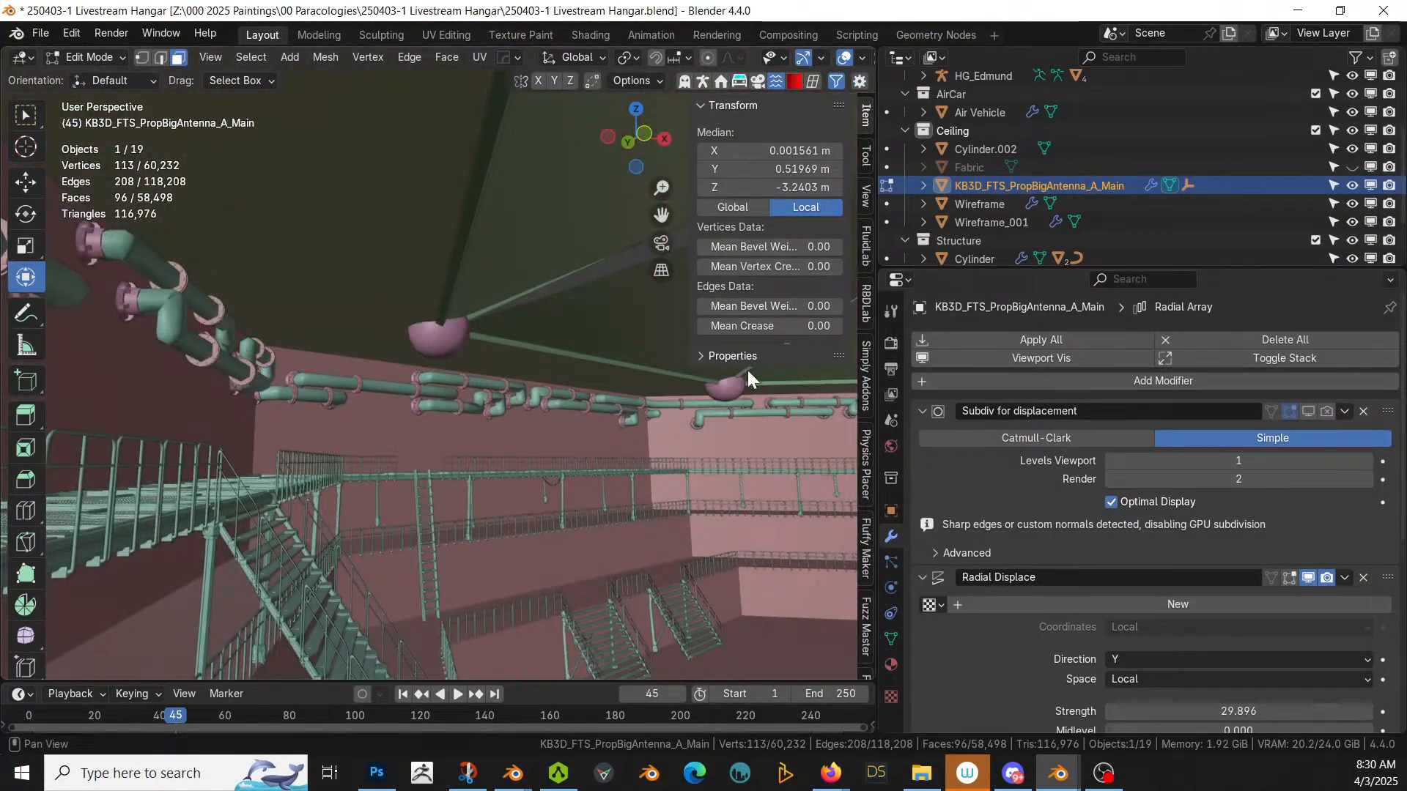
pyautogui.keyDown('shift'); pyautogui.moveTo(747, 371); pyautogui.dragTo(618, 465, button='middle'); pyautogui.keyUp('shift')
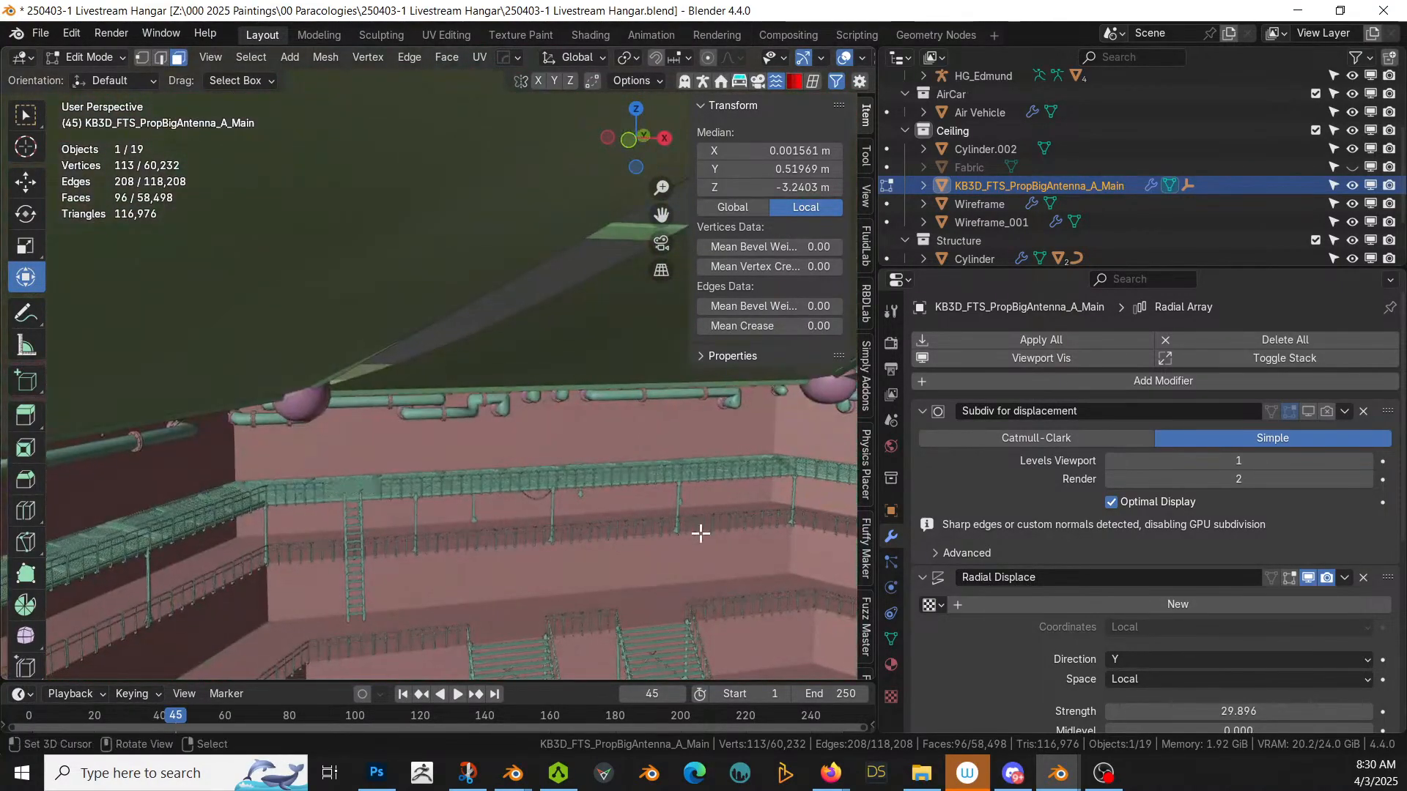
pyautogui.press('KP_Decimal')
pyautogui.moveTo(703, 534); pyautogui.dragTo(685, 657, button='middle')
pyautogui.press('KP_Divide')
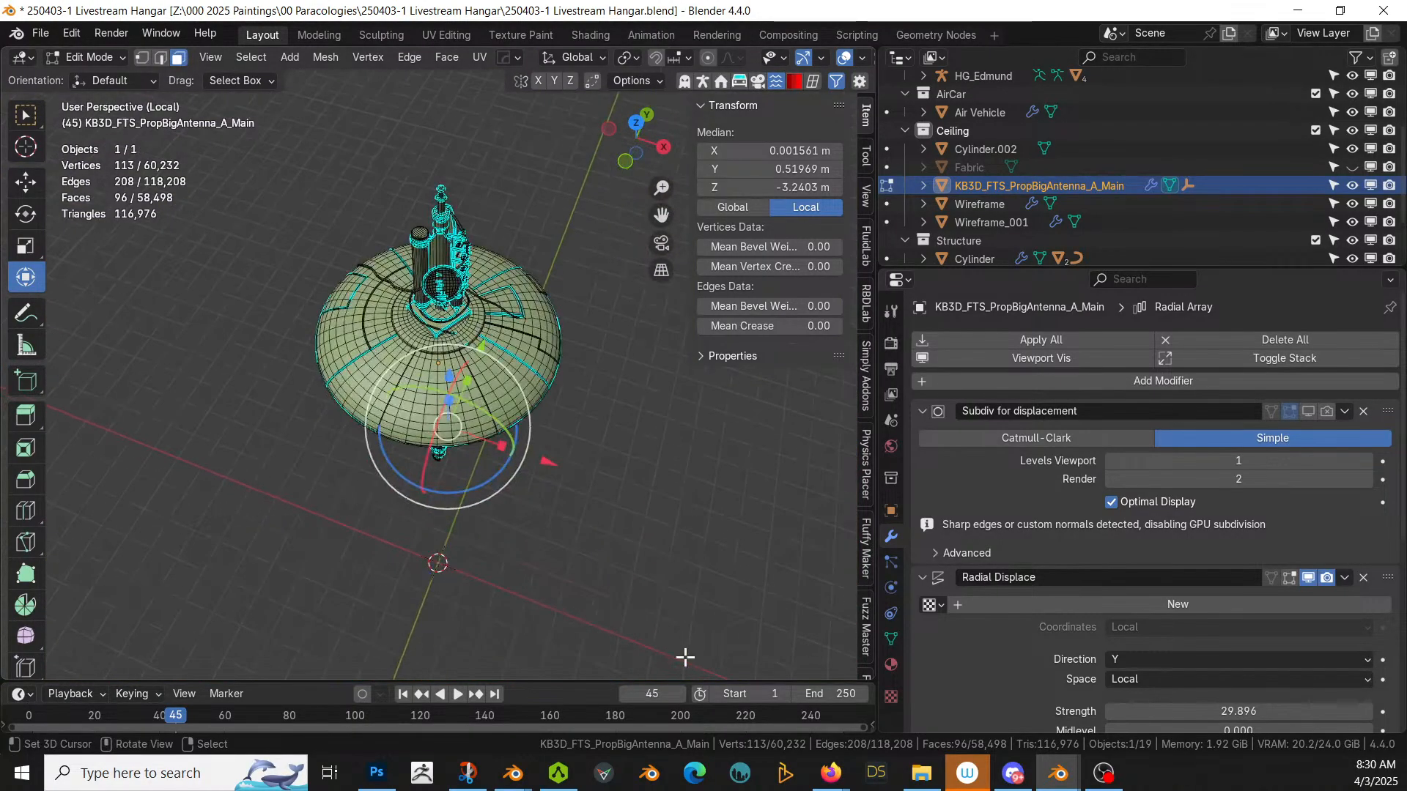
# Step: Extrude the selected flange end face outward about 21.7 m into a long pipe, and leave mesh editing in the full hangar
pyautogui.press('e')
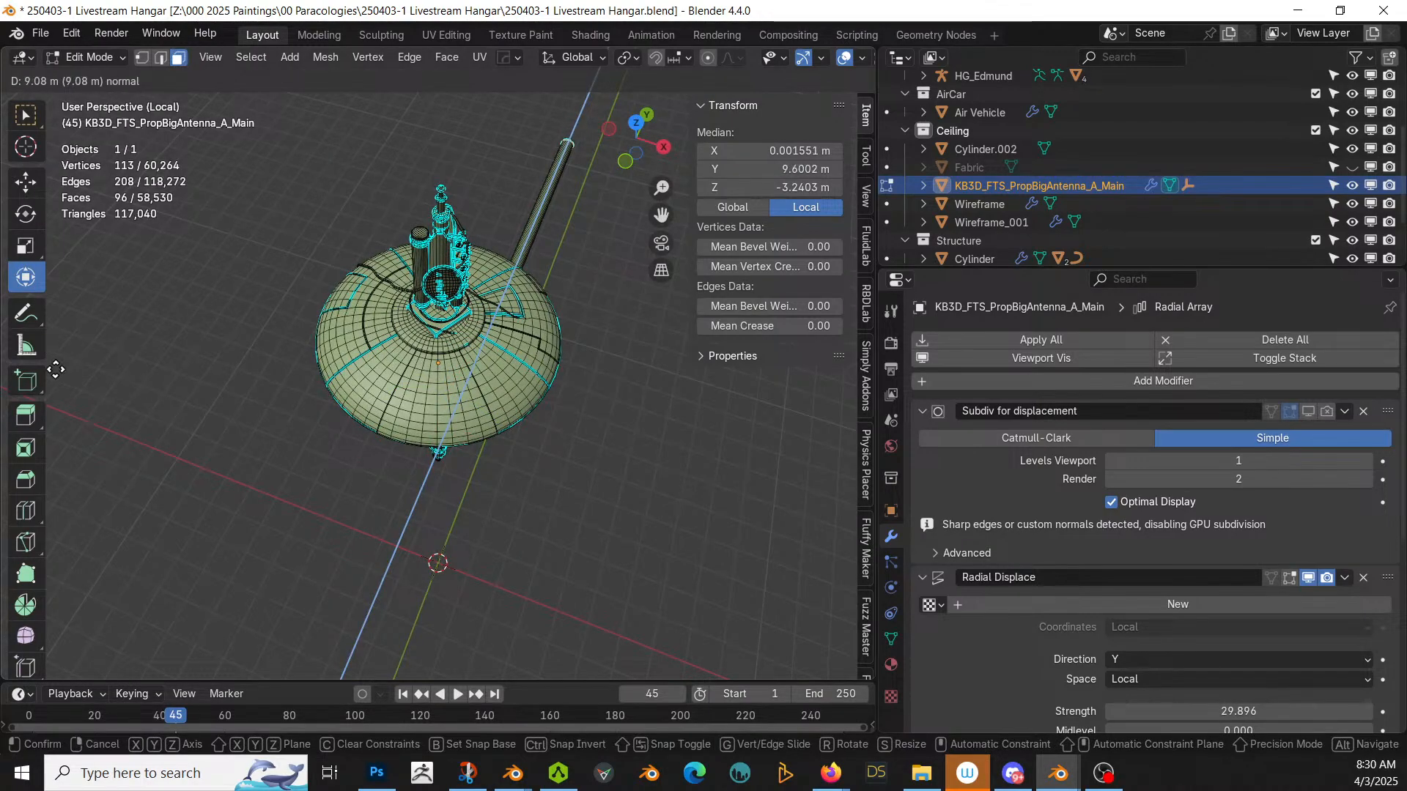
pyautogui.click(349, 268)
pyautogui.scroll(-3, 548, 324)
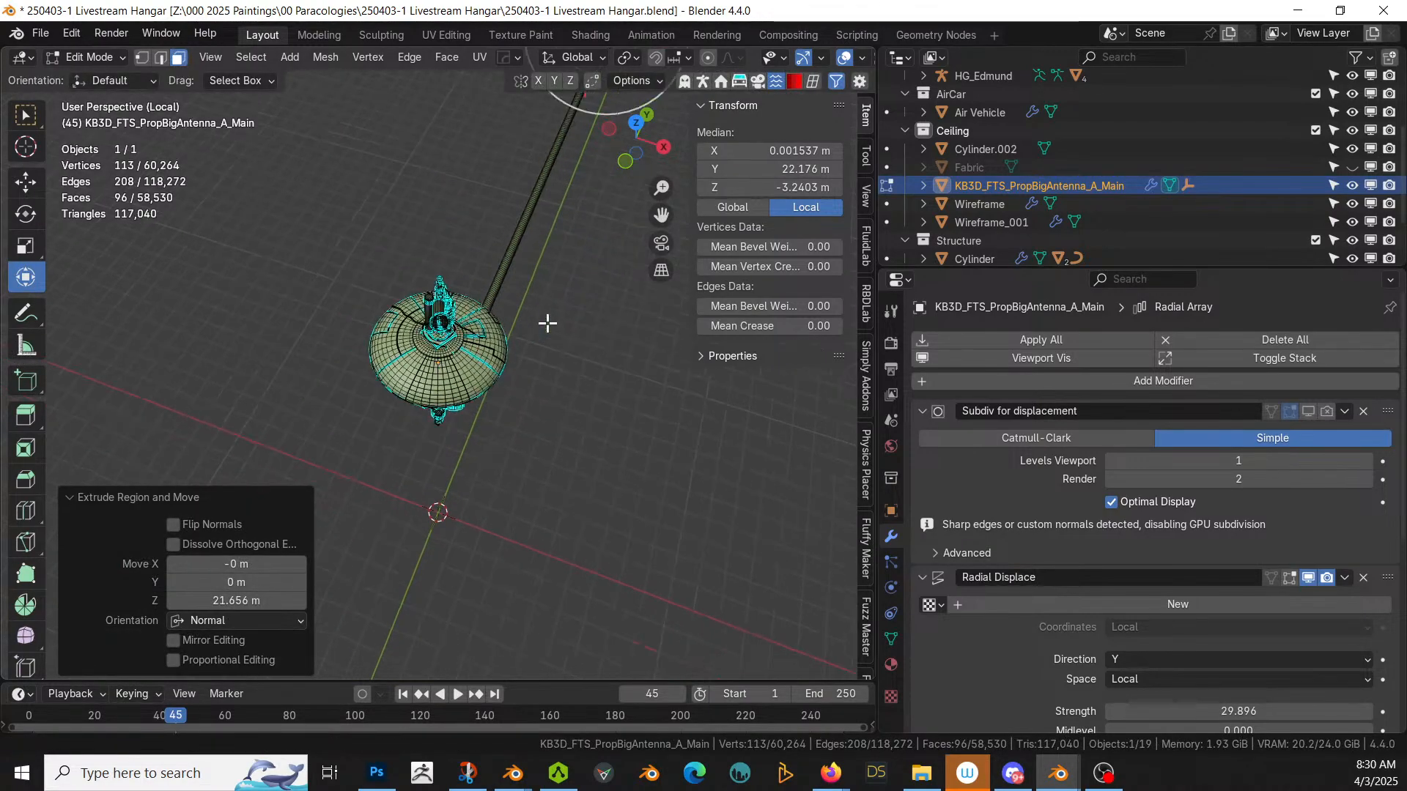
pyautogui.moveTo(548, 323); pyautogui.dragTo(553, 282, button='middle')
pyautogui.press('KP_Divide')
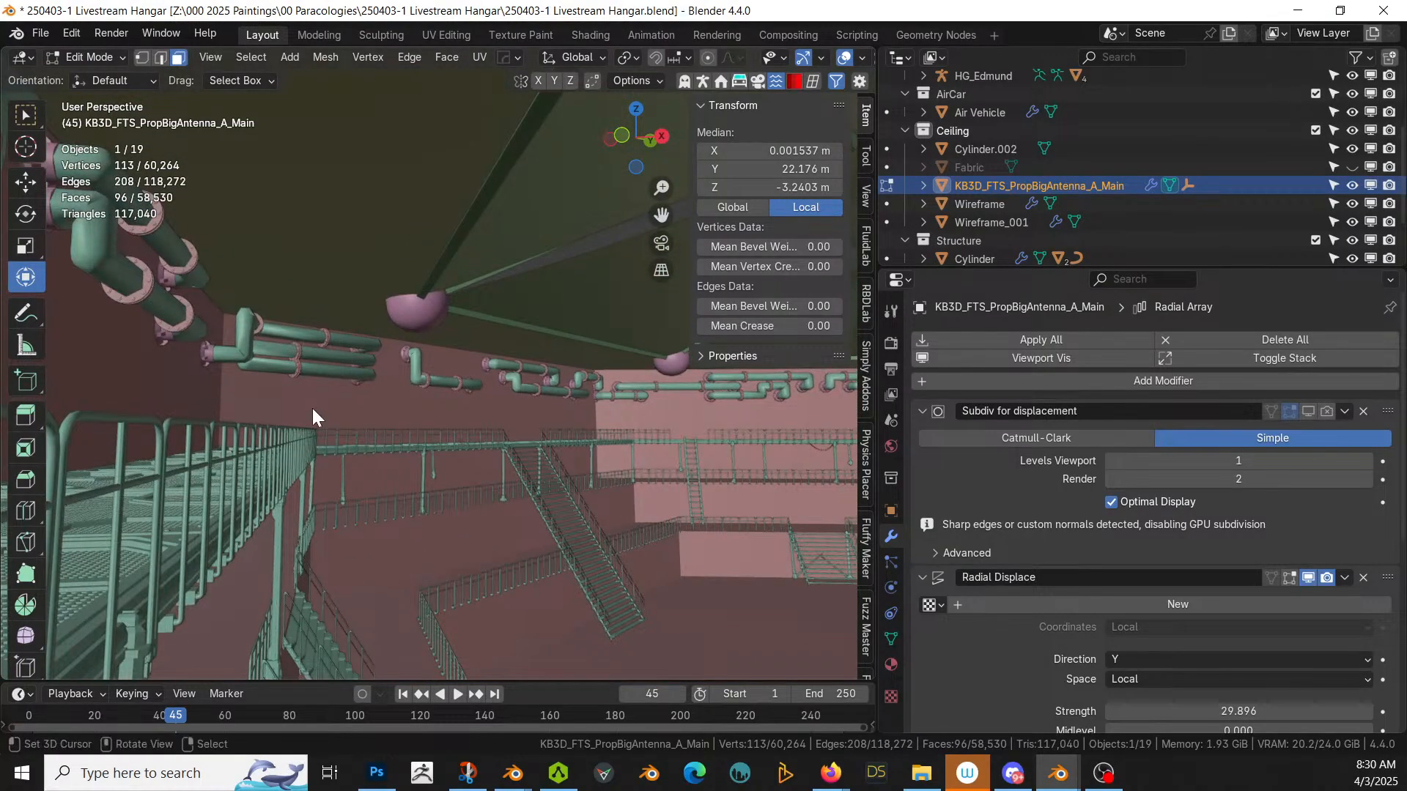
pyautogui.press('Tab')
# Step: Lower the antenna array about 0.47 m along Z beneath the outer ceiling joints, and save the file
pyautogui.scroll(4, 313, 407)
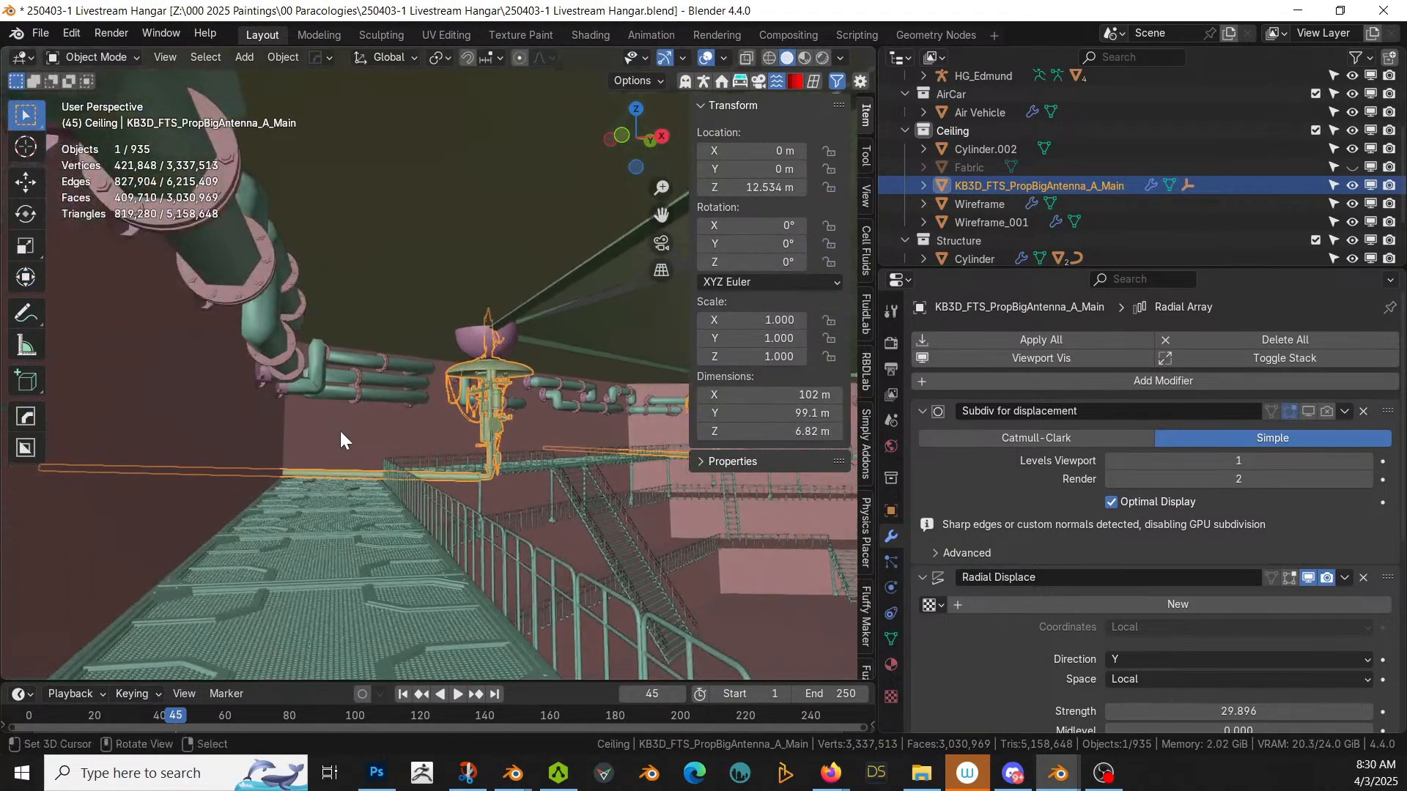
pyautogui.scroll(3, 340, 431)
pyautogui.keyDown('shift'); pyautogui.moveTo(338, 432); pyautogui.dragTo(289, 356, button='middle'); pyautogui.keyUp('shift')
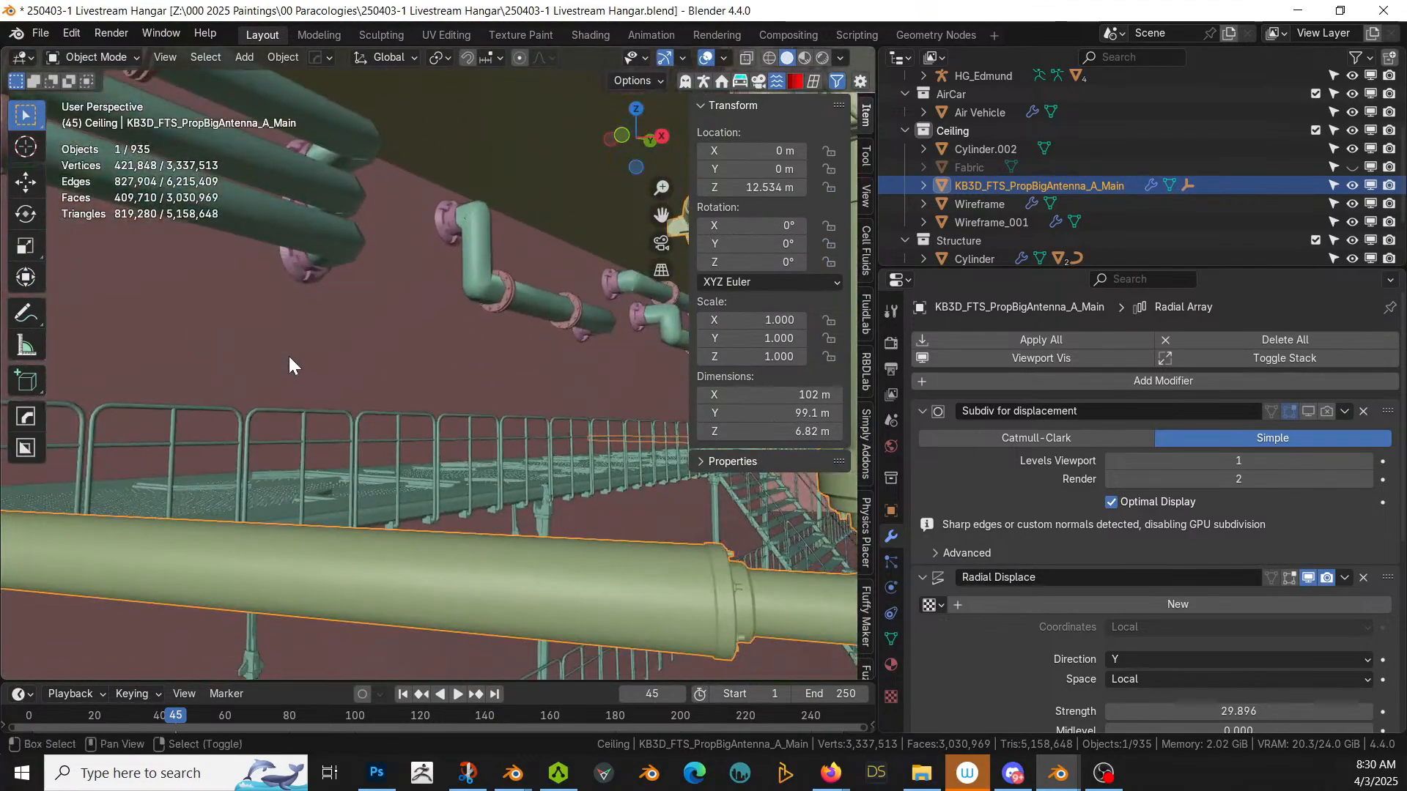
pyautogui.scroll(-3, 288, 357)
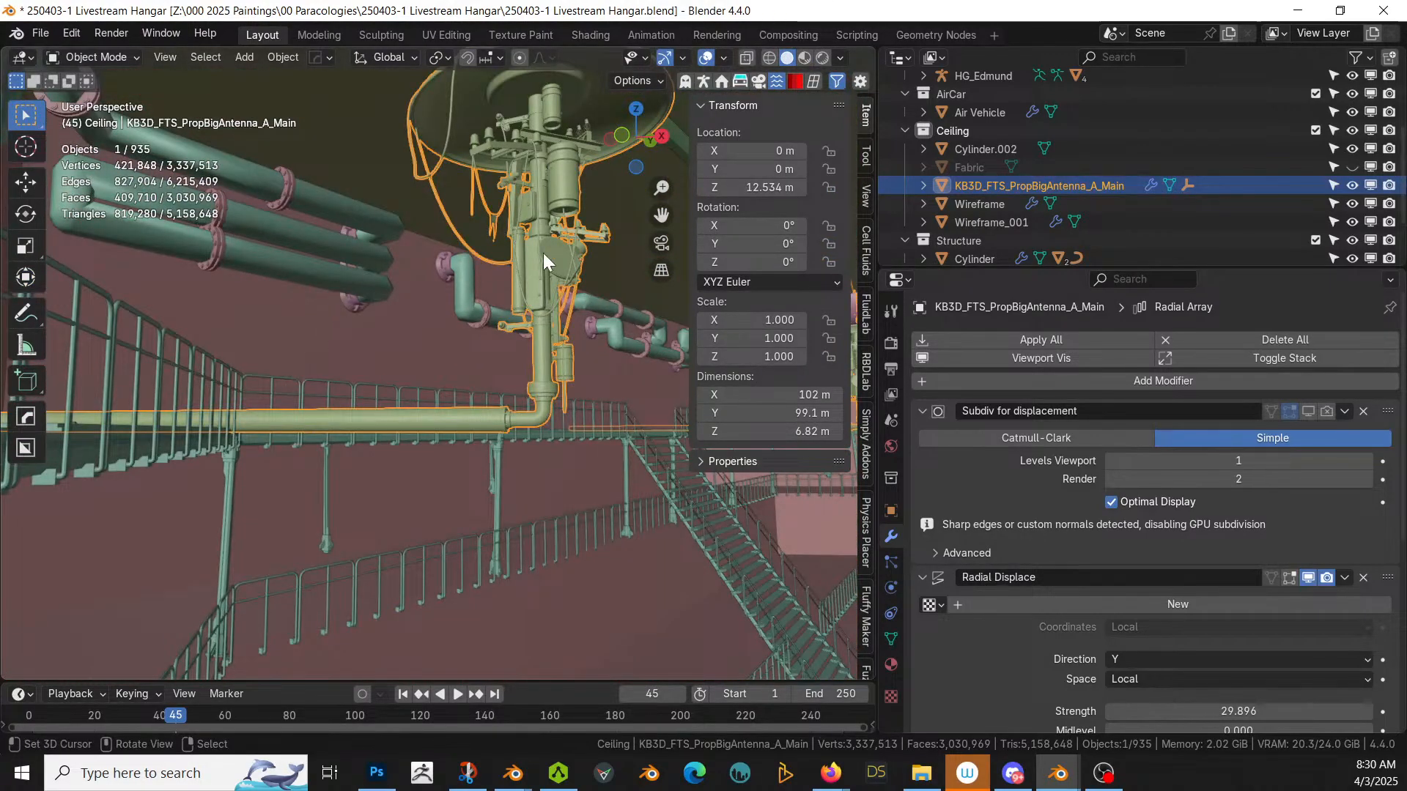
pyautogui.press('g')
pyautogui.press('z')
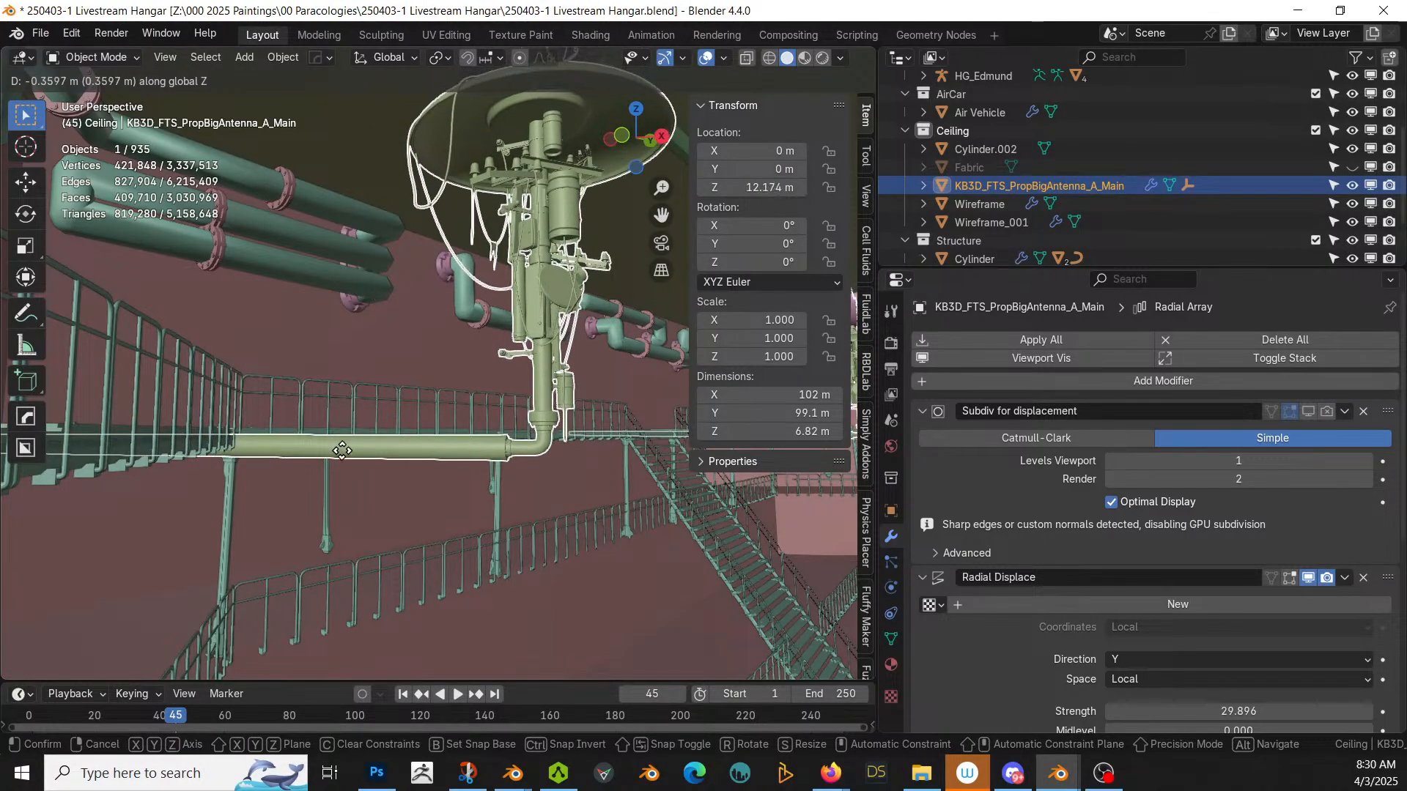
pyautogui.click(291, 677)
pyautogui.moveTo(346, 526); pyautogui.dragTo(527, 539, button='middle')
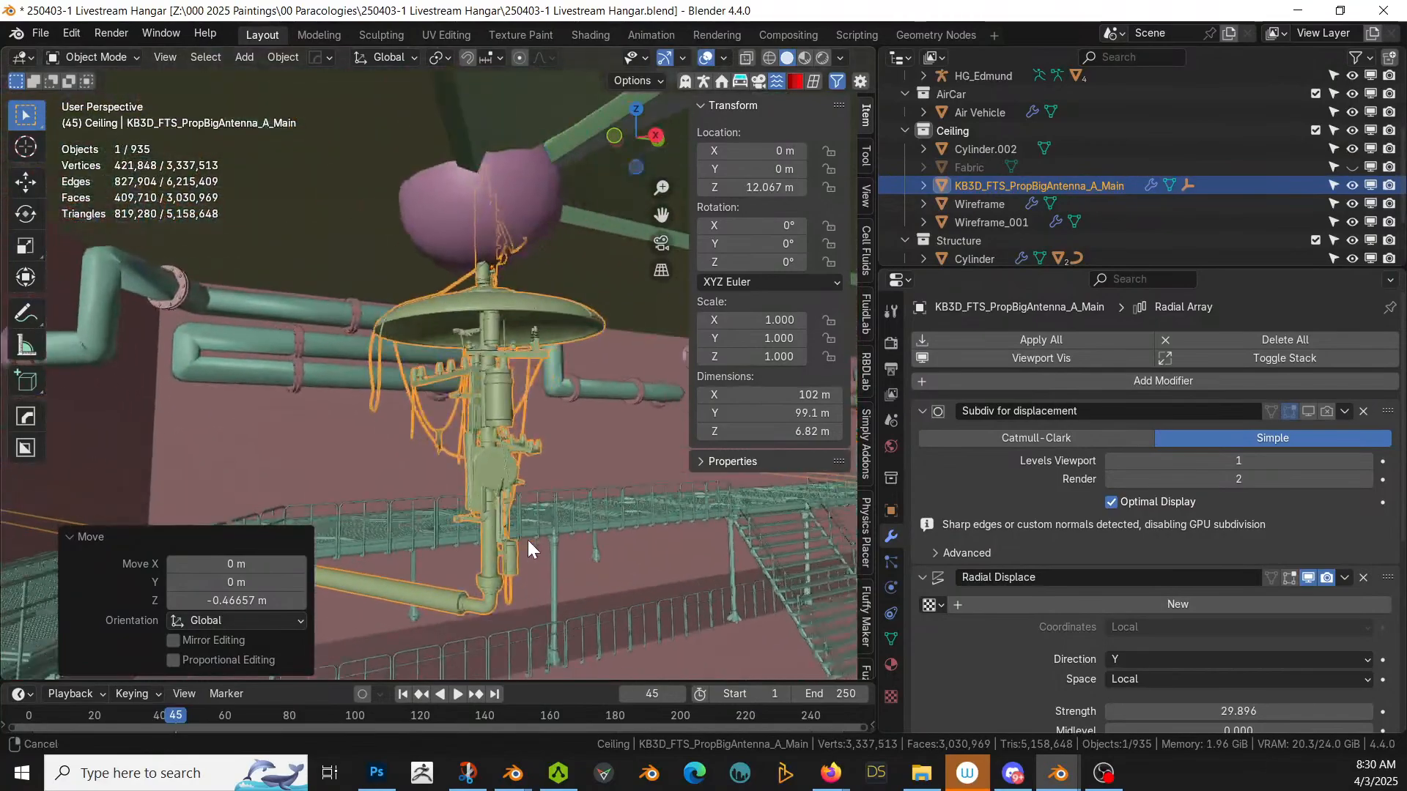
pyautogui.scroll(-6, 527, 539)
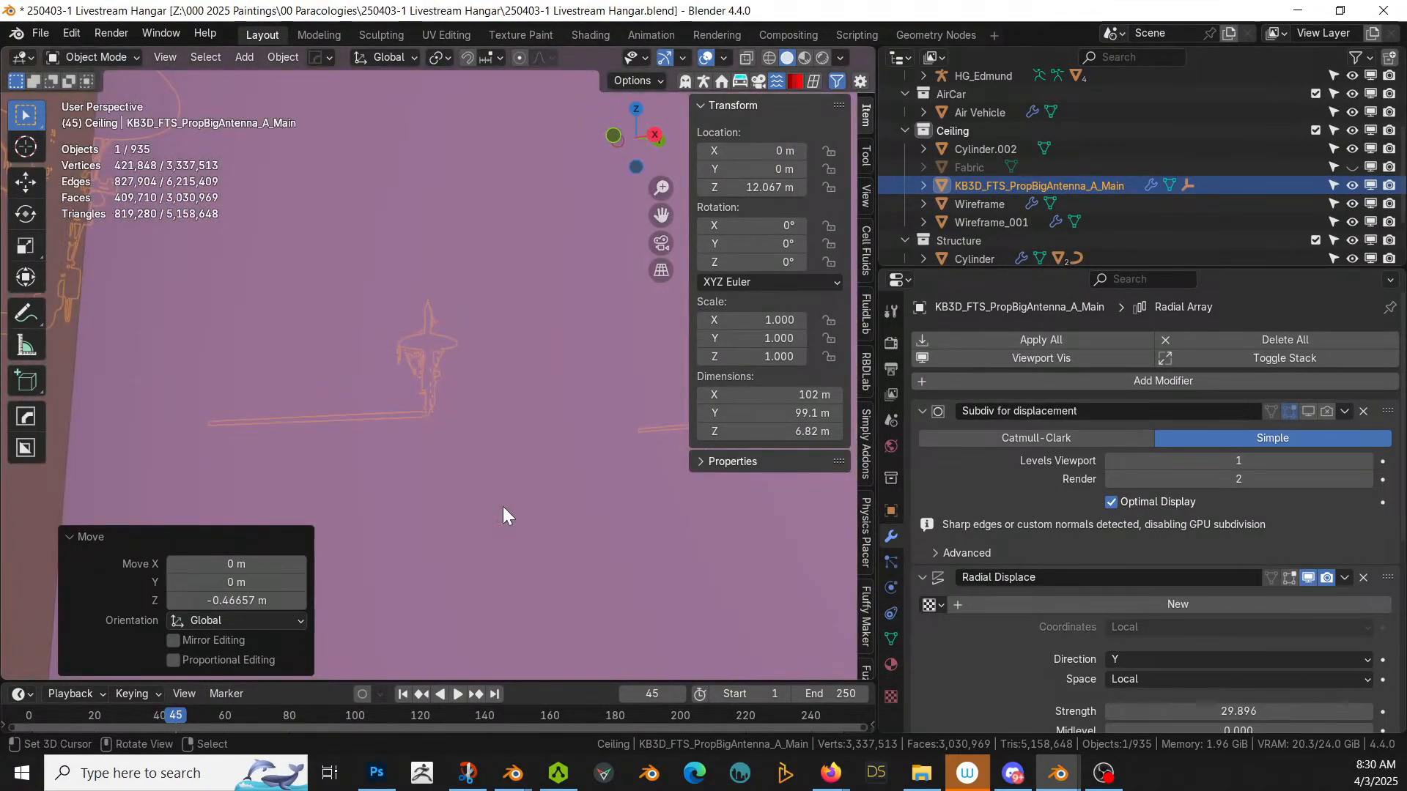
pyautogui.moveTo(502, 507); pyautogui.dragTo(403, 528, button='middle')
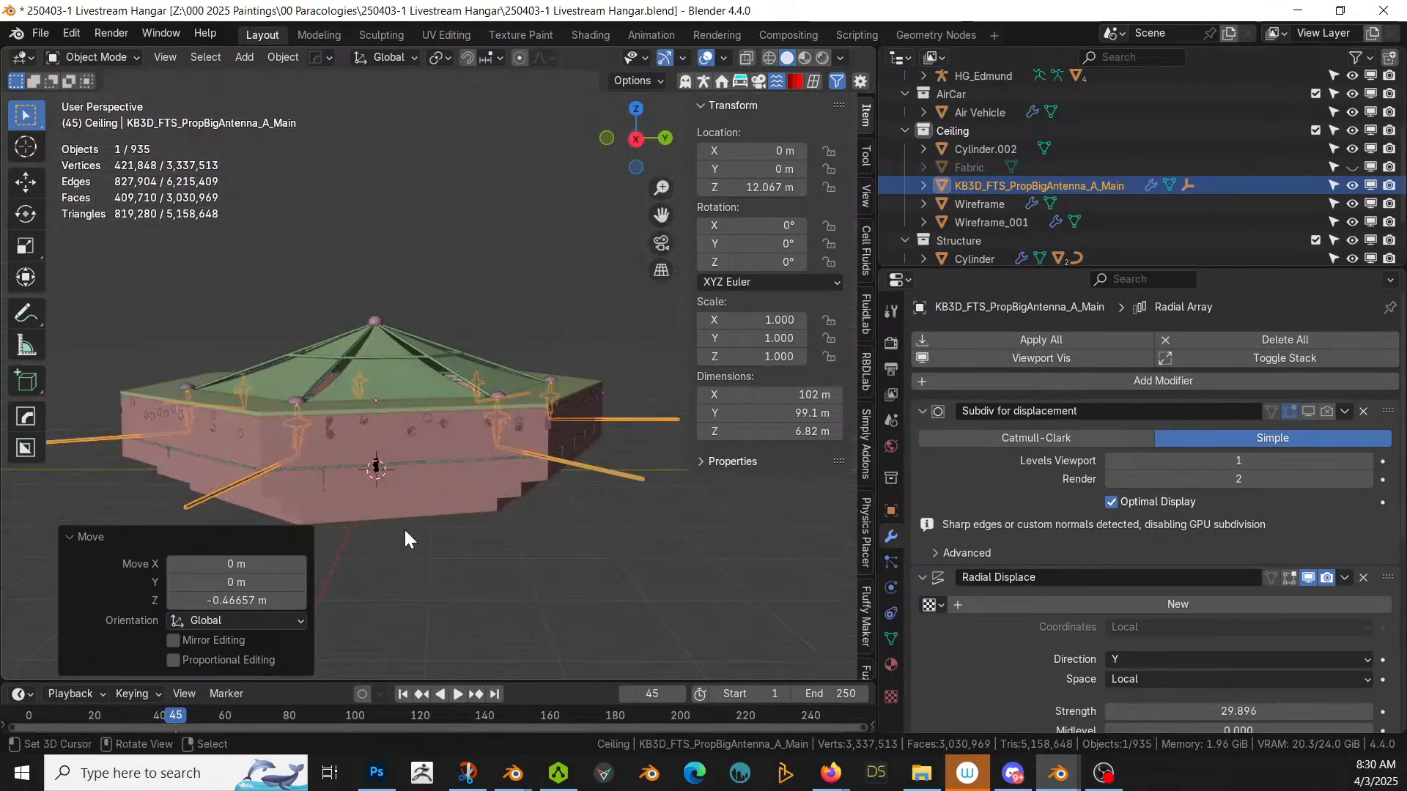
pyautogui.hotkey('ctrl', 's')
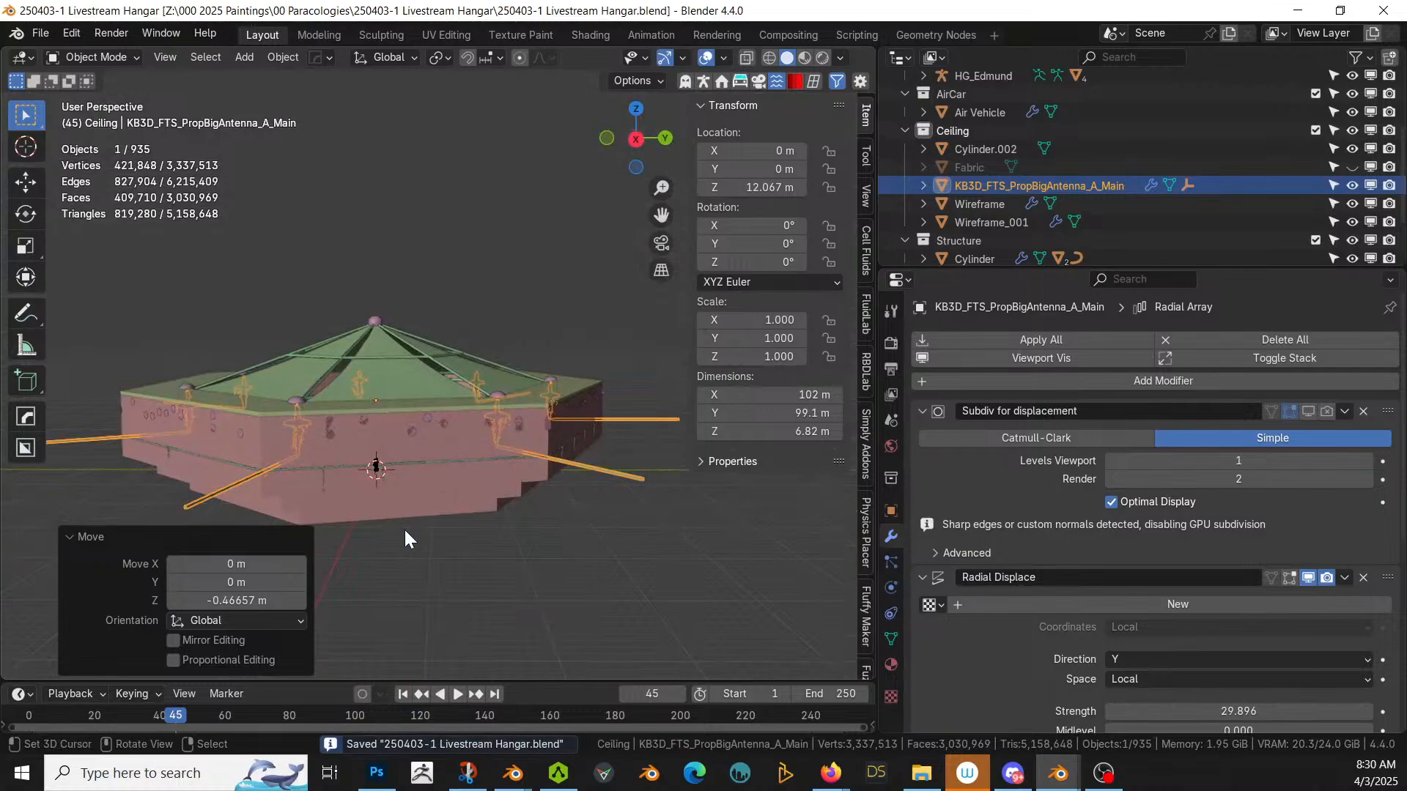
# Step: Paste a copy of the single antenna into the hangar's center and isolate it
pyautogui.moveTo(306, 404); pyautogui.dragTo(358, 384, button='middle')
pyautogui.scroll(2, 345, 457)
pyautogui.scroll(3, 345, 457)
pyautogui.scroll(-3, 345, 457)
pyautogui.scroll(6, 347, 416)
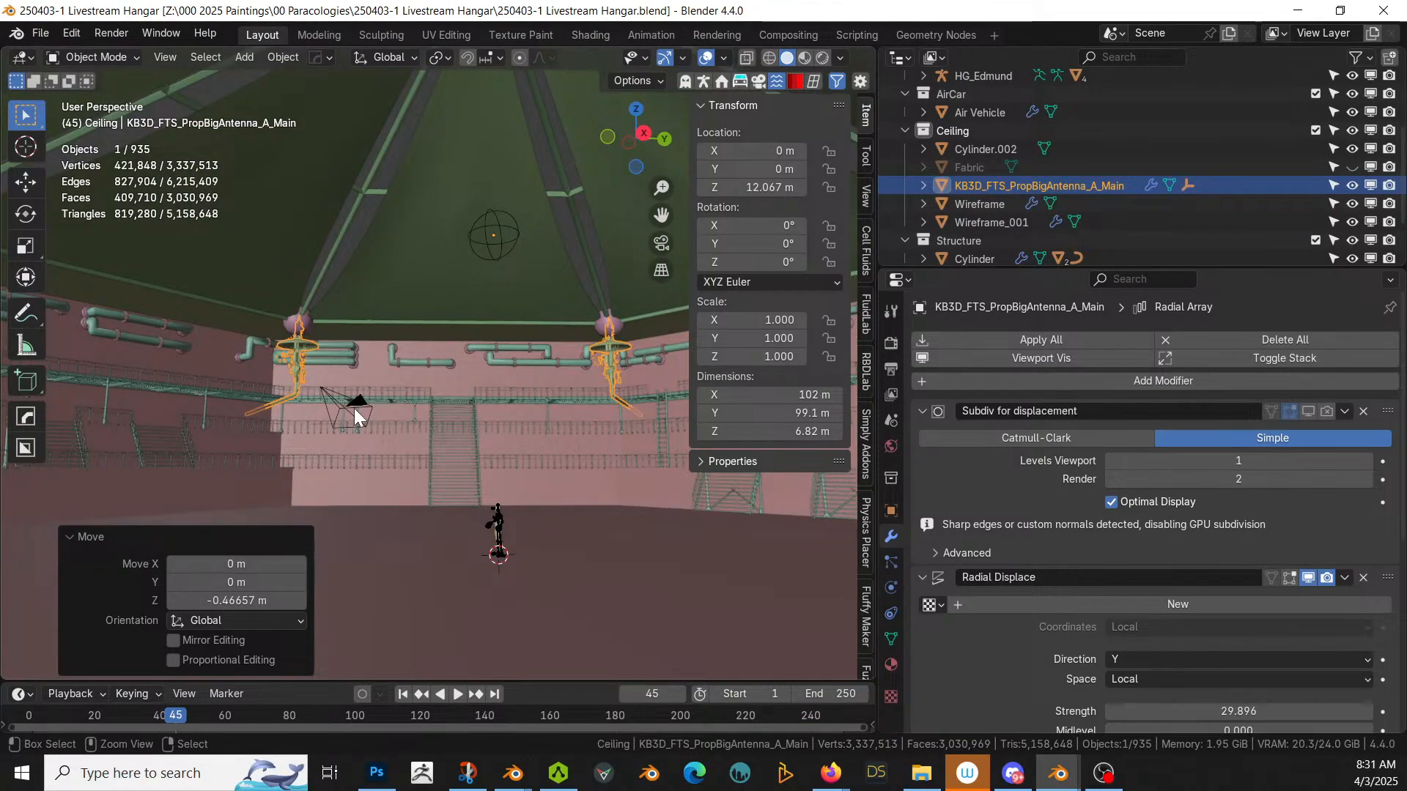
pyautogui.hotkey('ctrl', 'z')
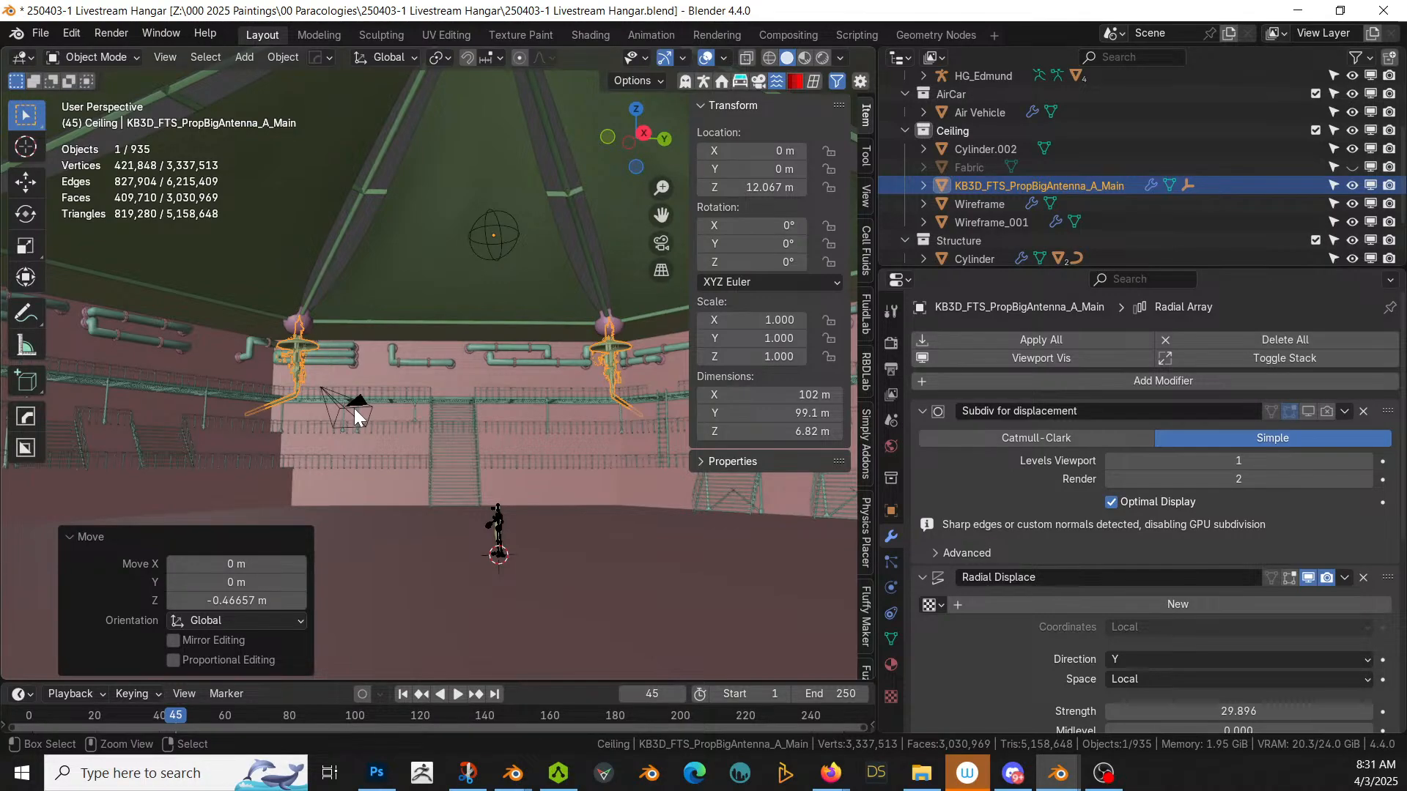
pyautogui.hotkey('ctrl', 'v')
pyautogui.scroll(4, 381, 371)
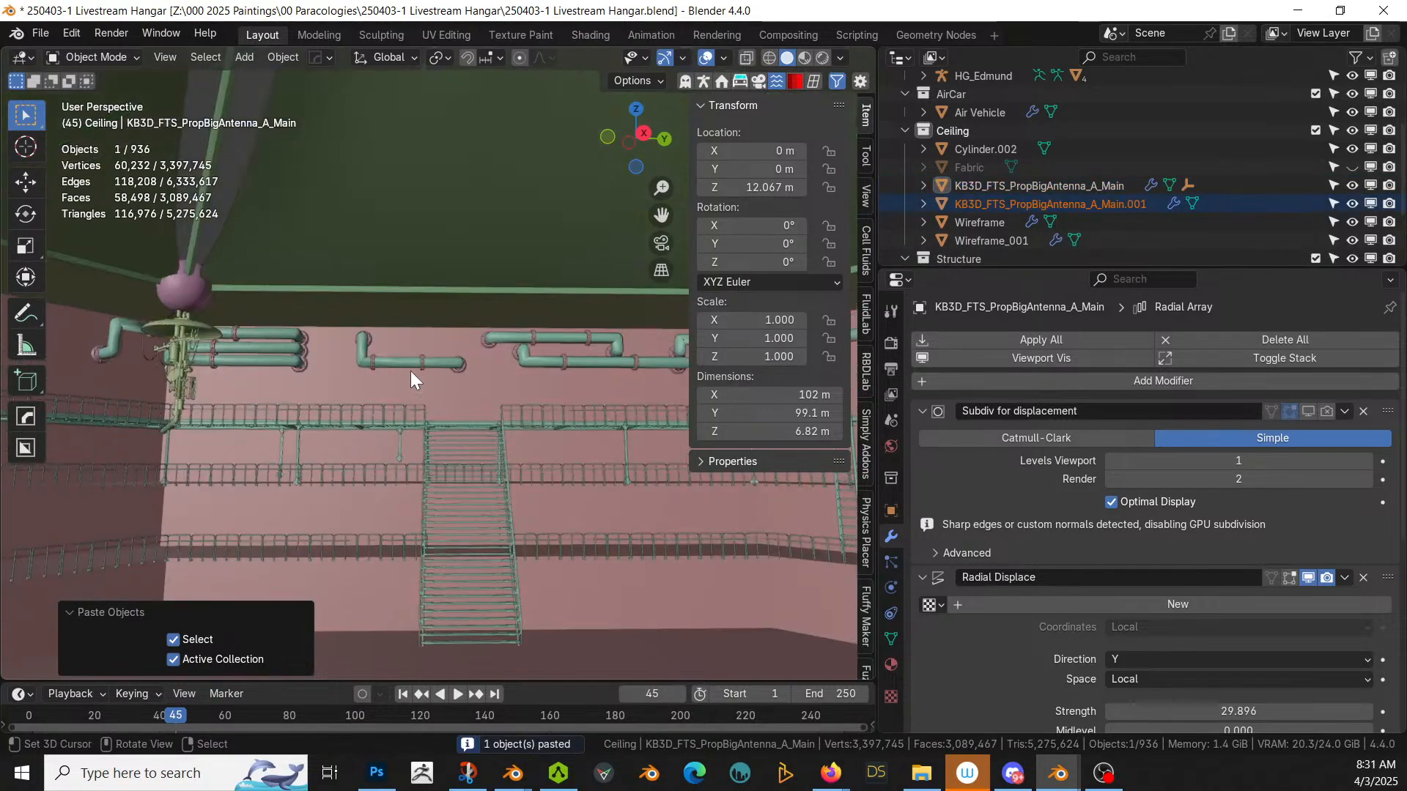
pyautogui.scroll(-2, 410, 371)
pyautogui.click(564, 301)
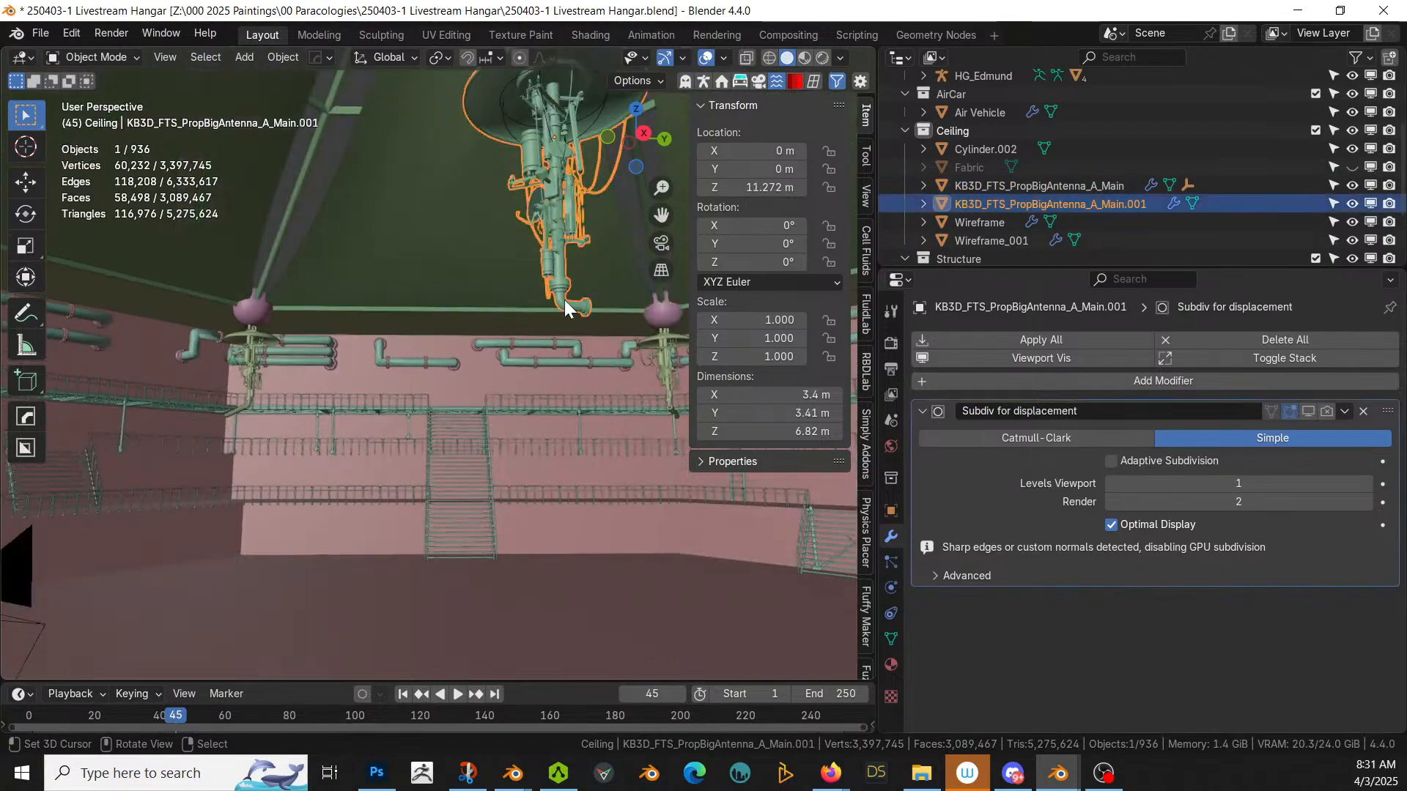
pyautogui.press('KP_Divide')
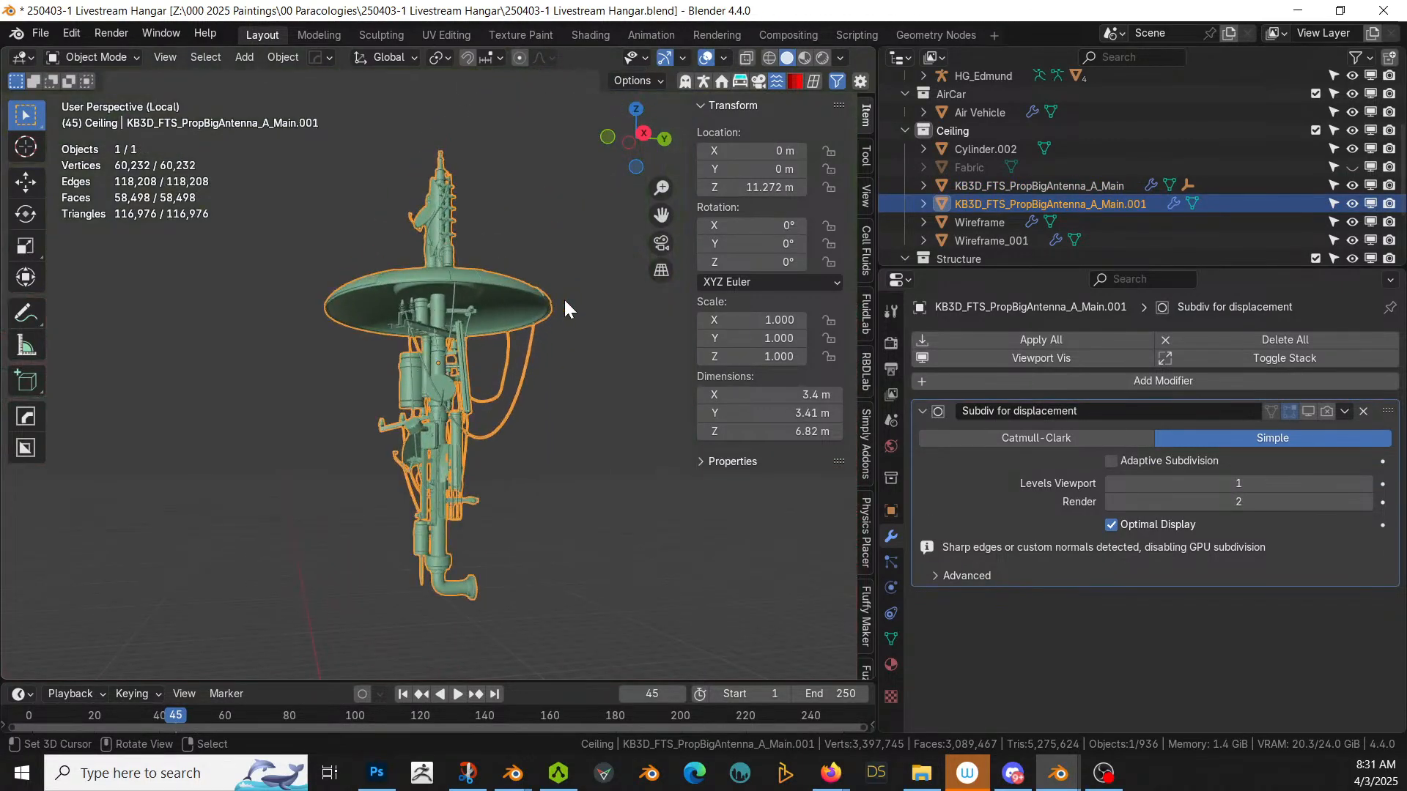
# Step: Reveal the pasted antenna's hidden mesh and delete the faces of the elbow pipe at its lower end
pyautogui.press('Tab')
pyautogui.hotkey('alt', 'h')
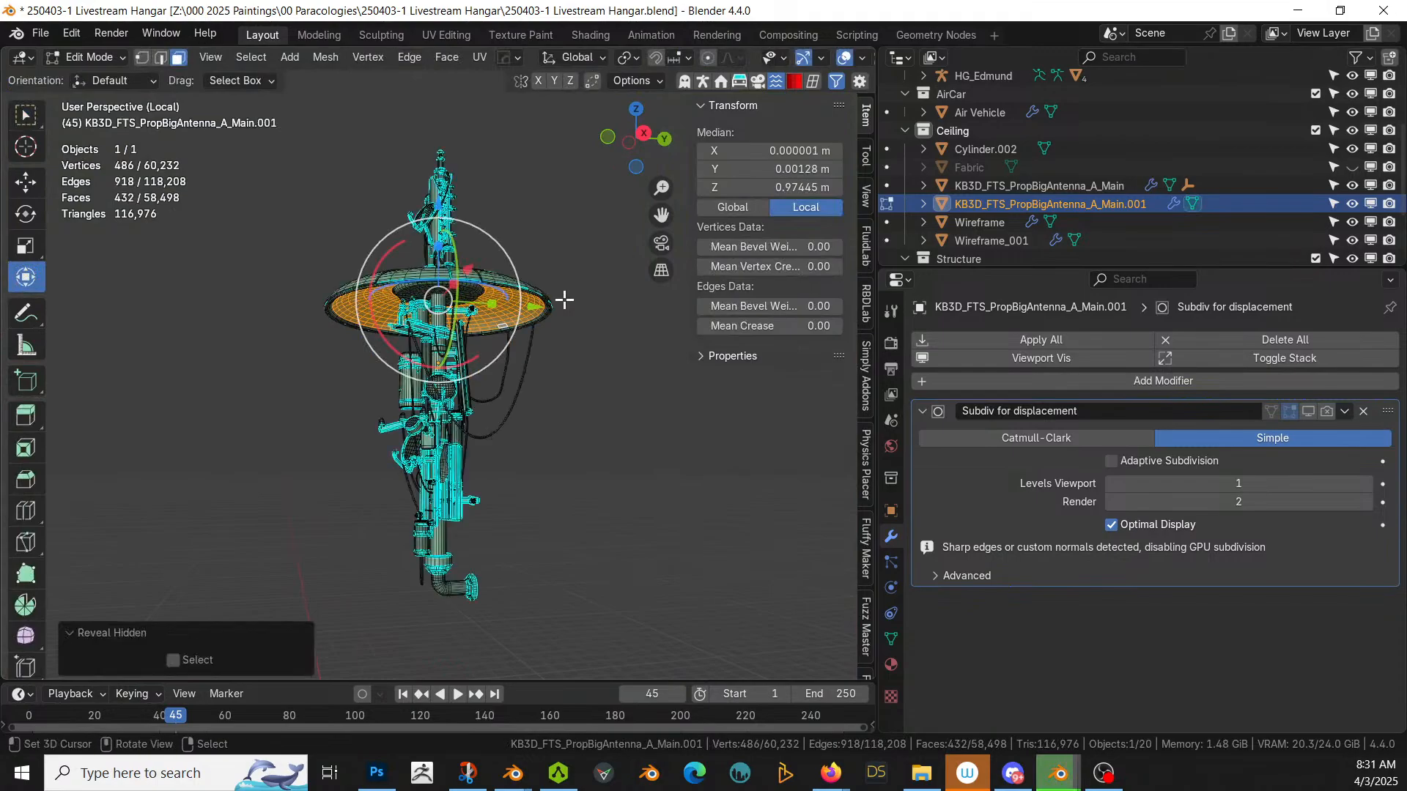
pyautogui.doubleClick(453, 587)
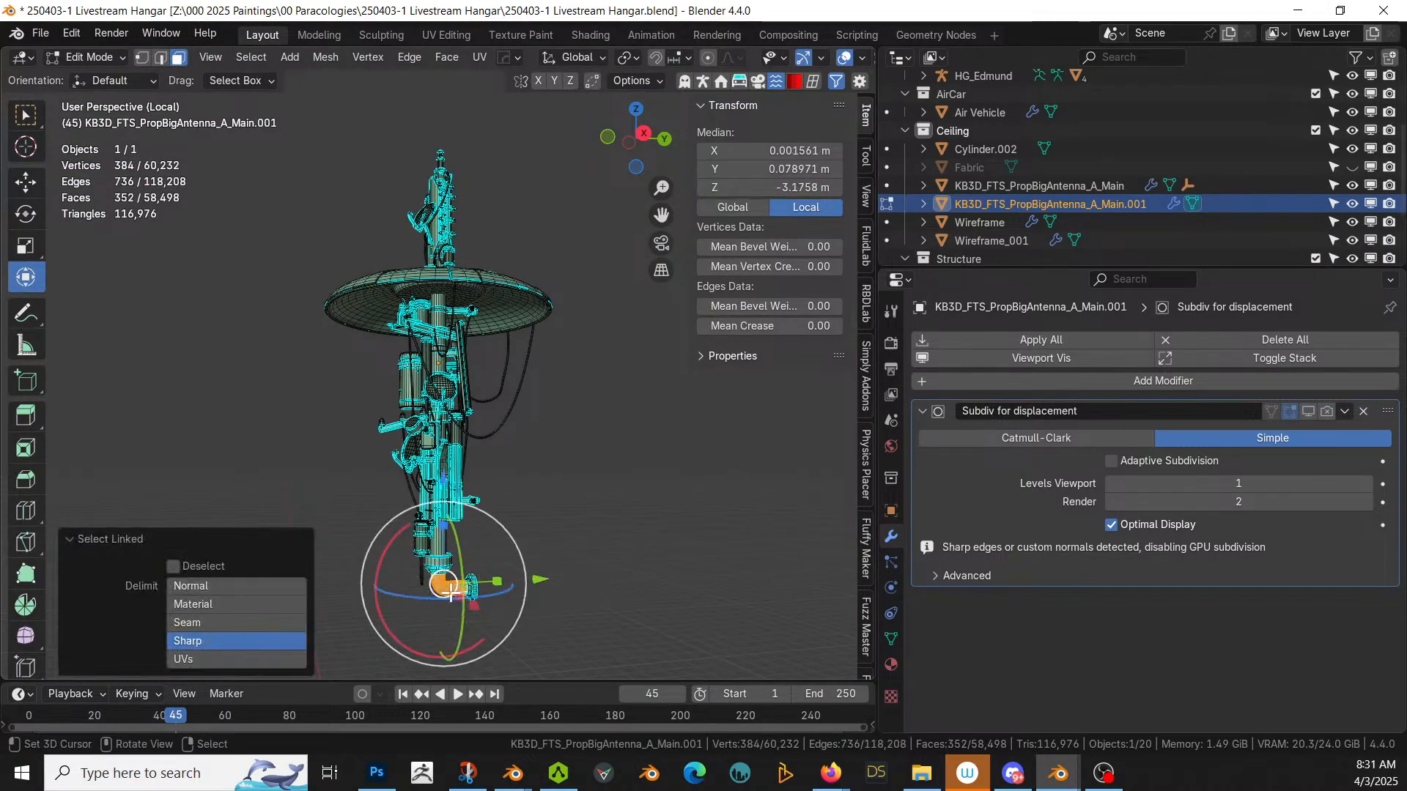
pyautogui.press('KP_Decimal')
pyautogui.press('x')
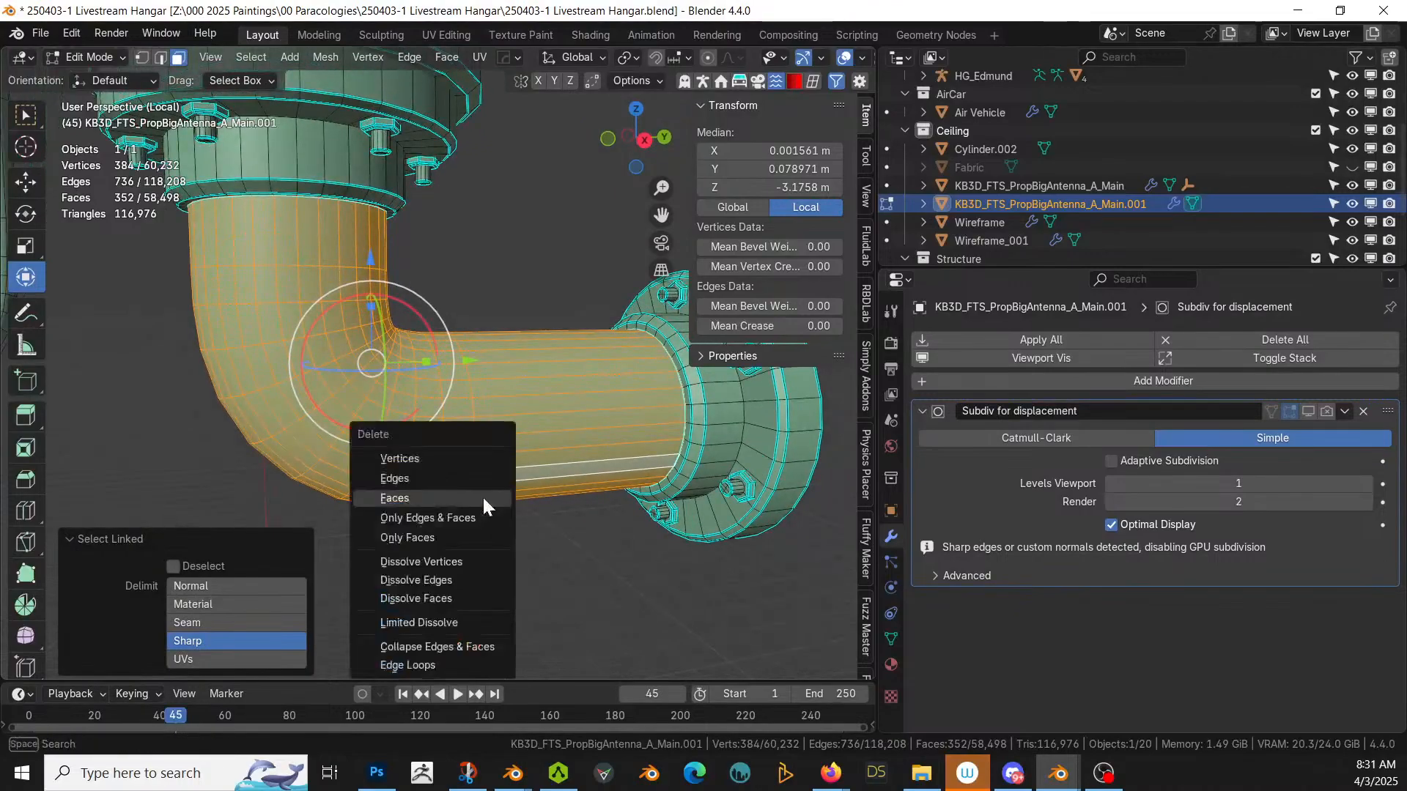
pyautogui.click(426, 500)
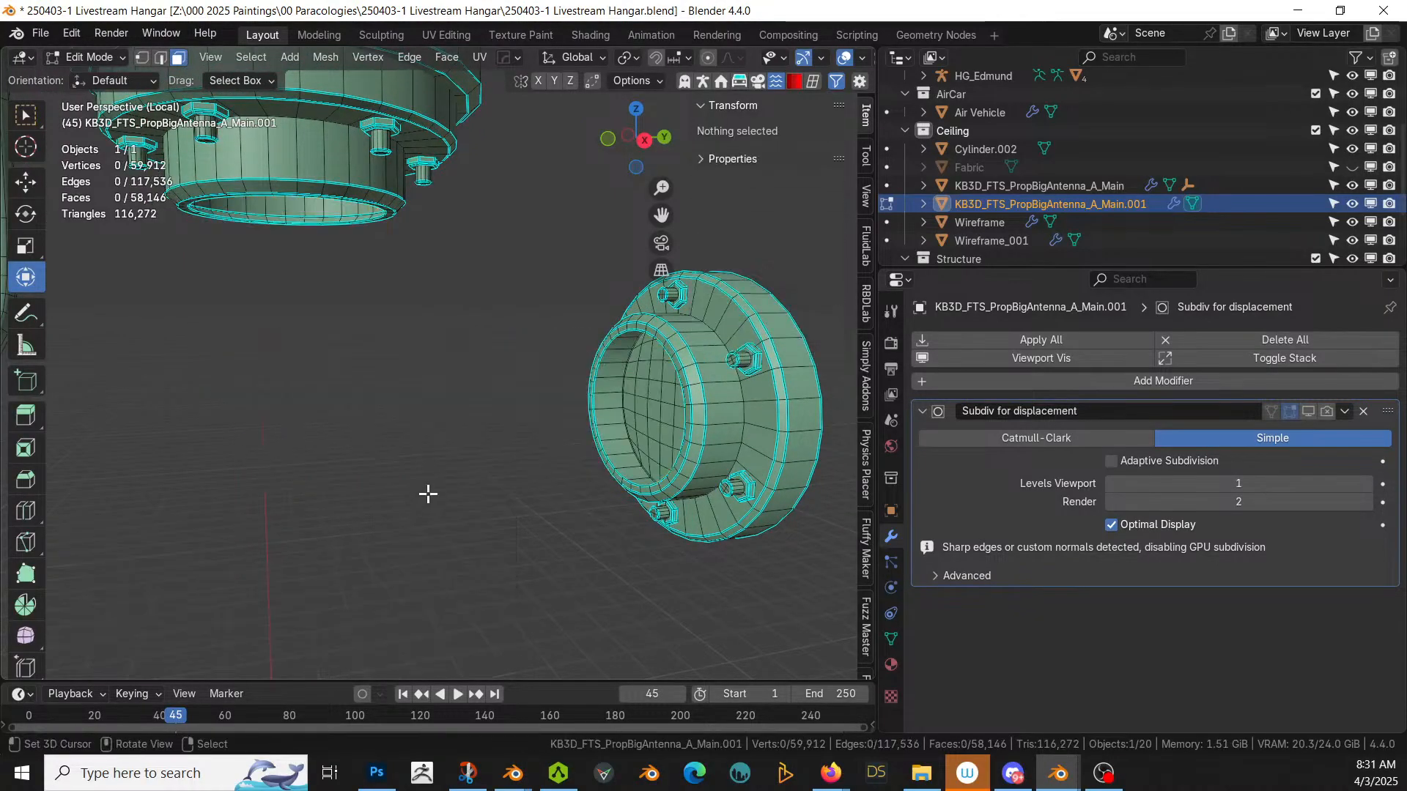
# Step: Delete all vertices of the detached flange left beside the antenna's lower end, selecting through the mesh
pyautogui.scroll(-2, 427, 495)
pyautogui.hotkey('alt', 'z')
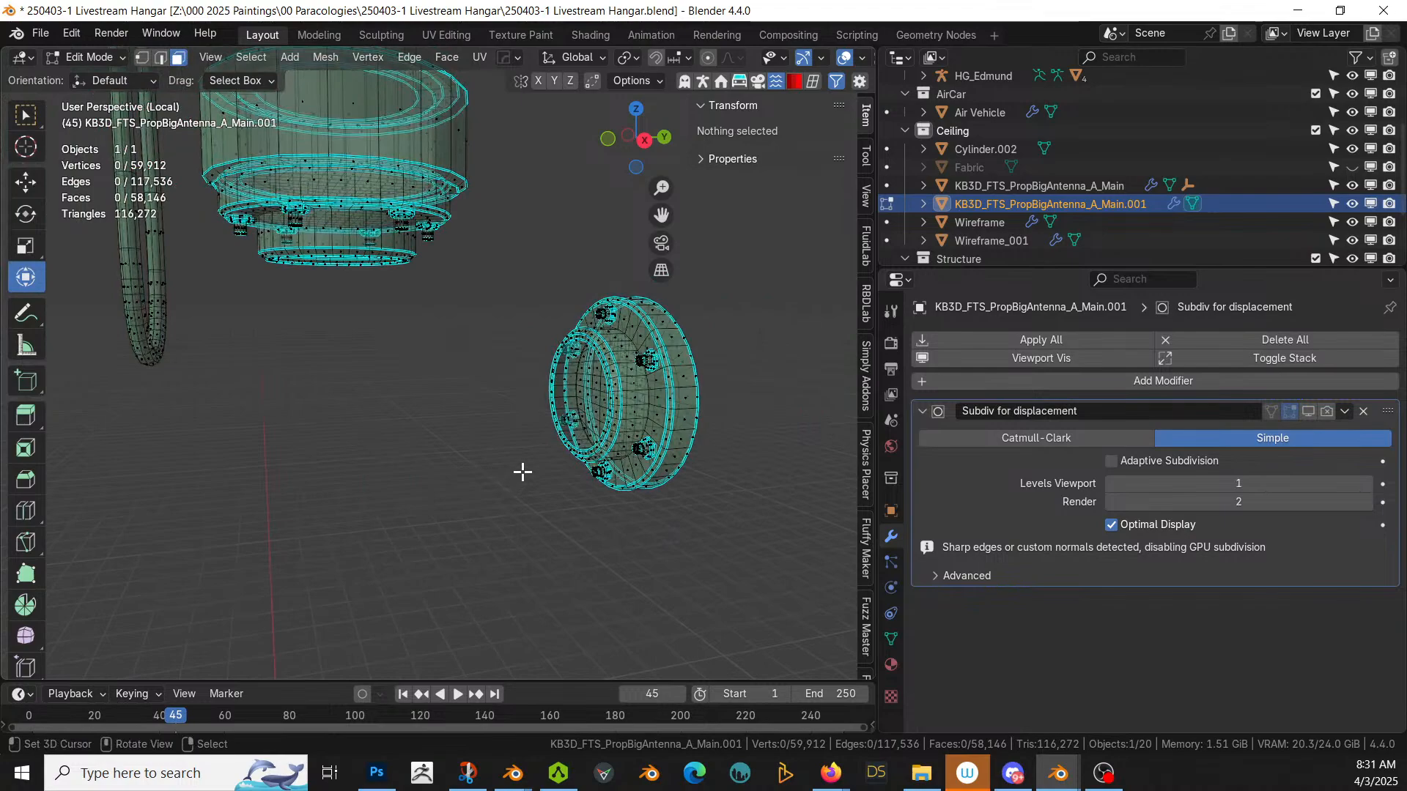
pyautogui.moveTo(505, 213); pyautogui.dragTo(759, 608)
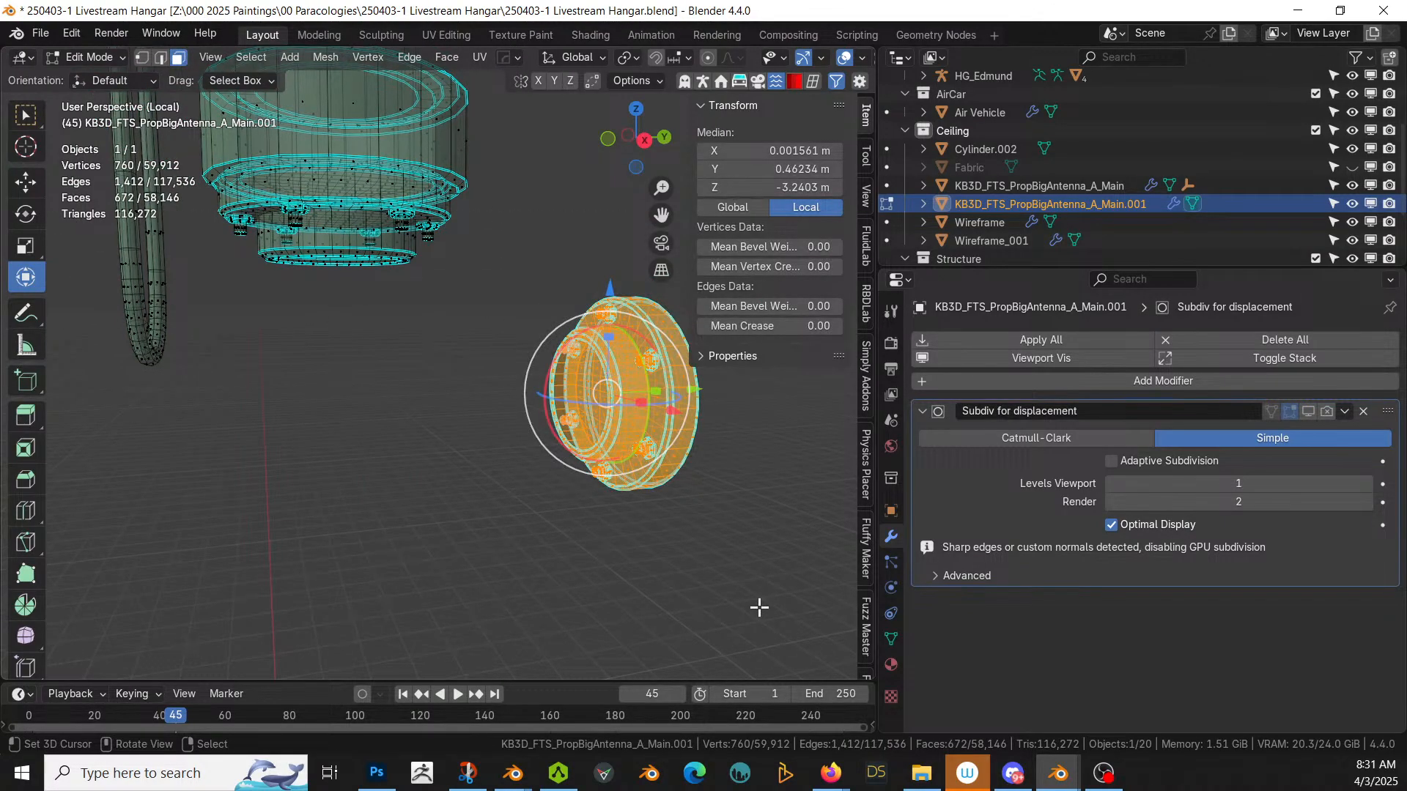
pyautogui.press('x')
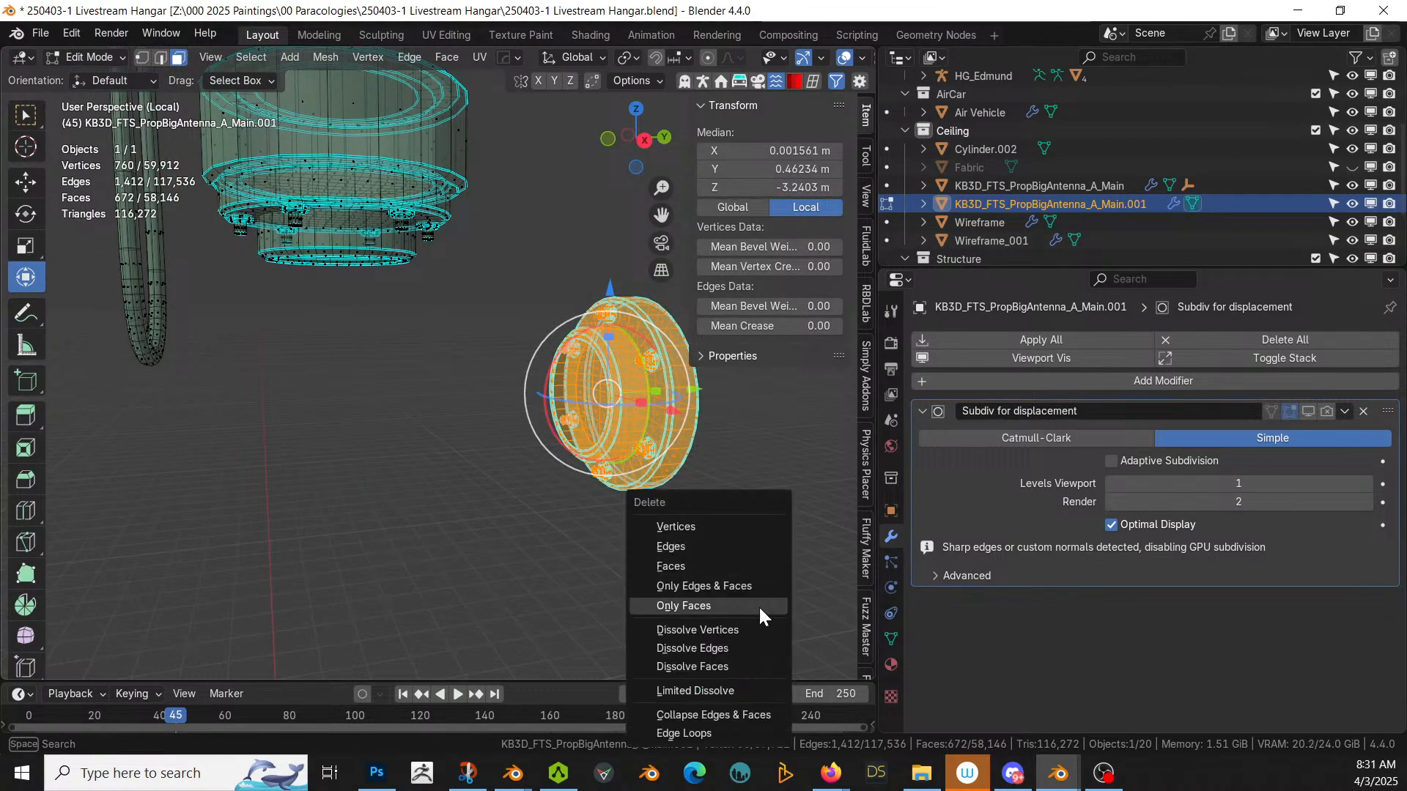
pyautogui.click(684, 526)
pyautogui.hotkey('alt', 'z')
# Step: Fill the open edge loop at the antenna's lower pipe end with a face, and return to the full hangar
pyautogui.moveTo(256, 339)
pyautogui.keyDown('shift'); pyautogui.mouseDown(button='middle')
pyautogui.moveTo(320, 407)
pyautogui.moveTo(323, 603)
pyautogui.moveTo(402, 437)
pyautogui.moveTo(373, 460)
pyautogui.mouseUp(button='middle'); pyautogui.keyUp('shift')
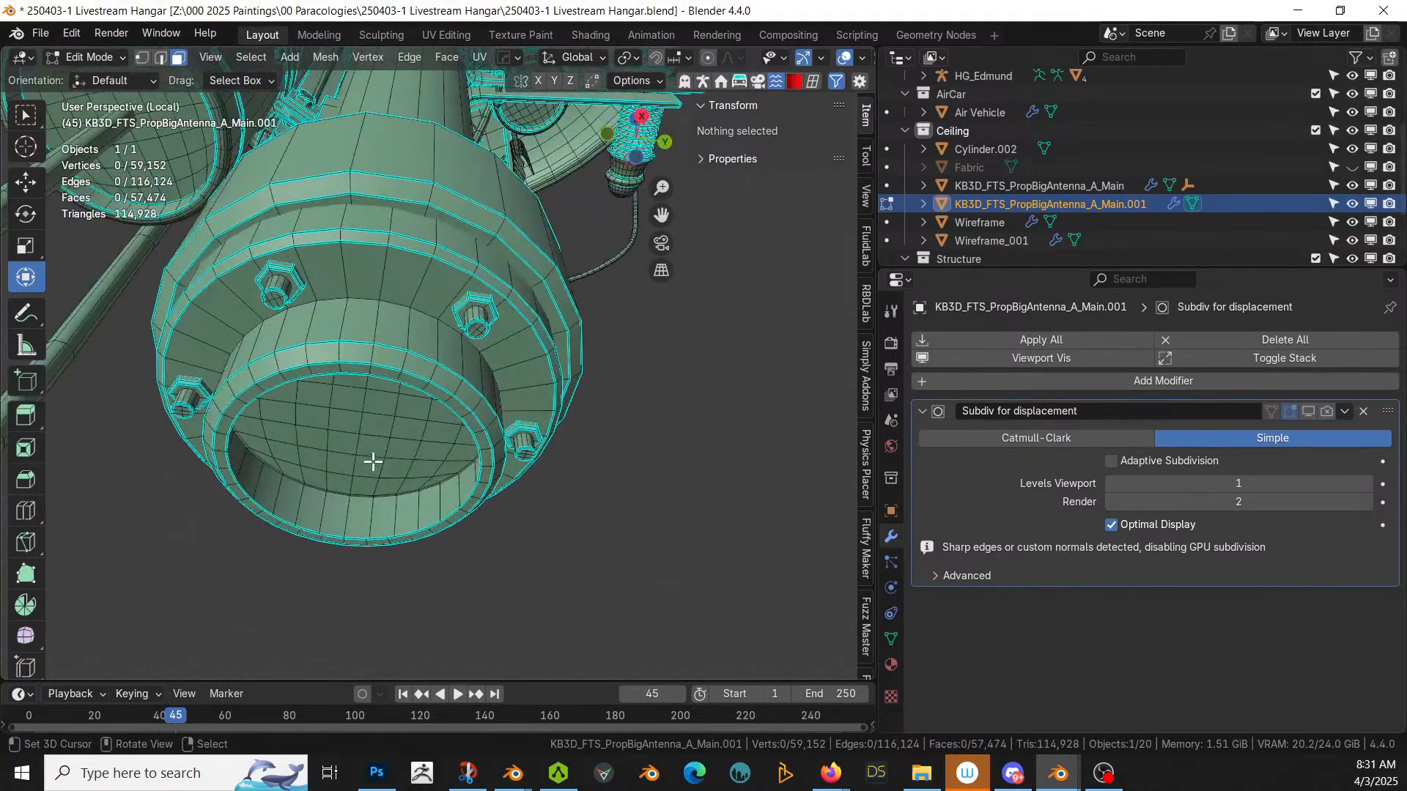
pyautogui.keyDown('alt'); pyautogui.rightClick(253, 400); pyautogui.keyUp('alt')
pyautogui.hotkey('ctrl', 'z')
pyautogui.keyDown('alt'); pyautogui.rightClick(254, 401); pyautogui.keyUp('alt')
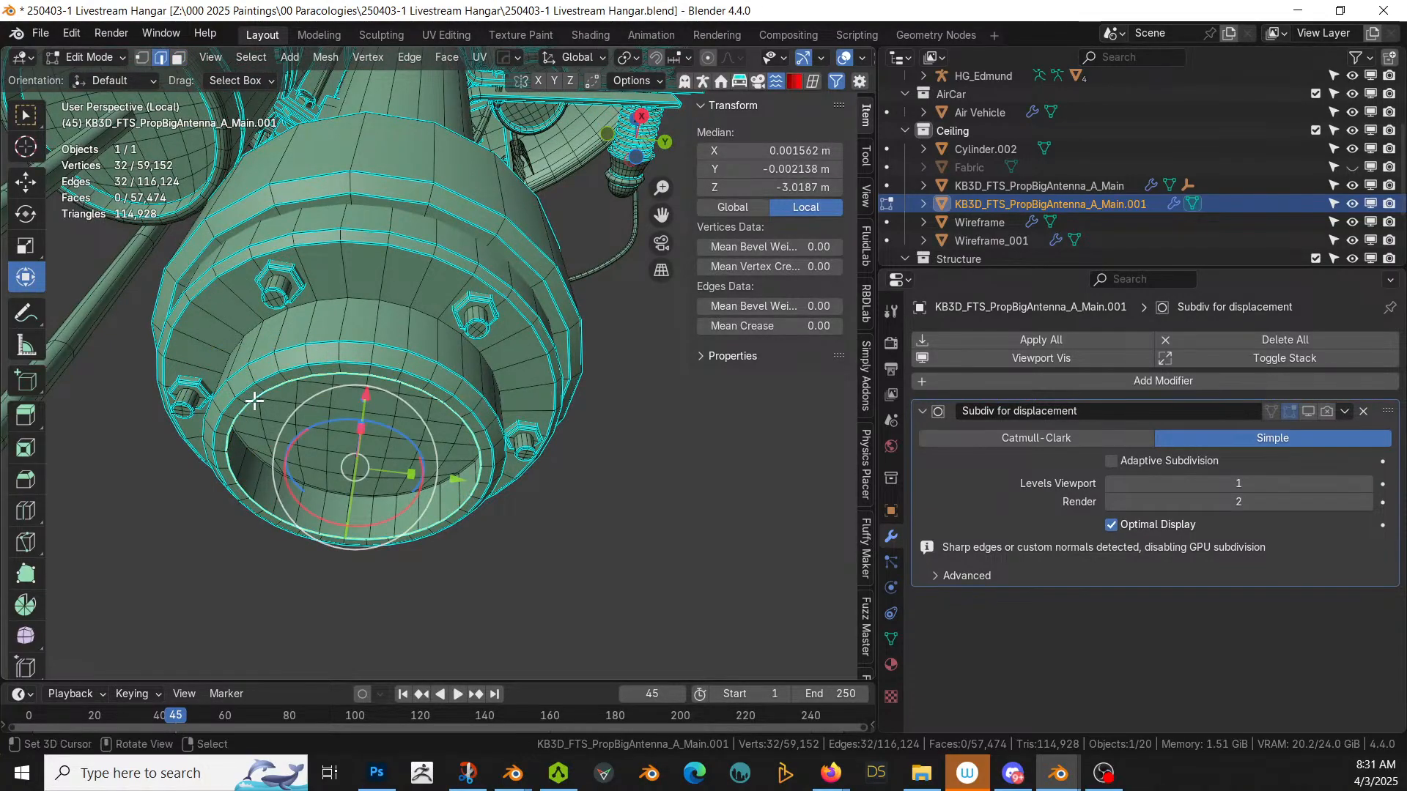
pyautogui.press('f')
pyautogui.press('Tab')
pyautogui.moveTo(254, 400); pyautogui.dragTo(464, 573, button='middle')
pyautogui.press('KP_Divide')
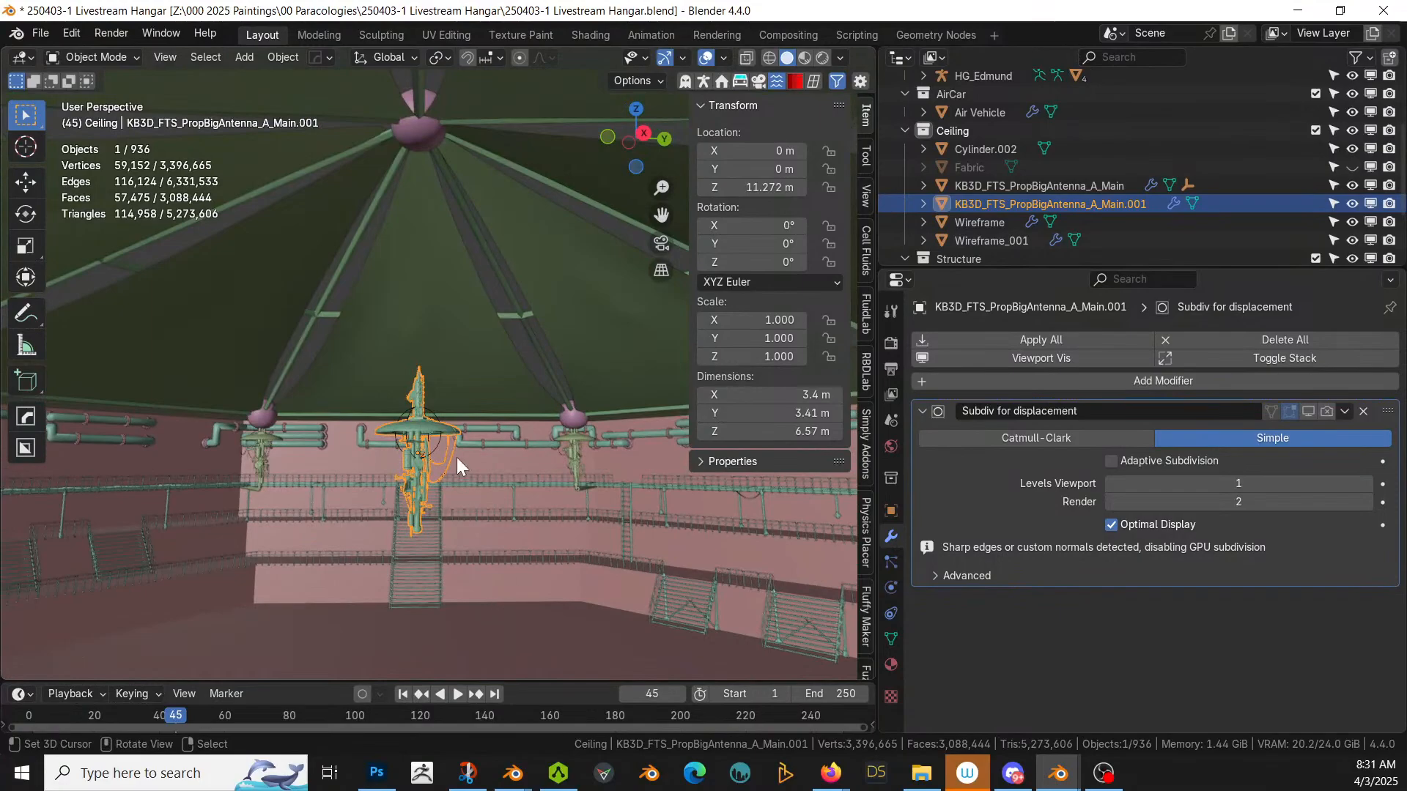
# Step: Scale the central antenna by about 1.41, raise it about 10.15 m along Z to the apex joint, and save the file
pyautogui.click(439, 422)
pyautogui.click(445, 467)
pyautogui.press('s')
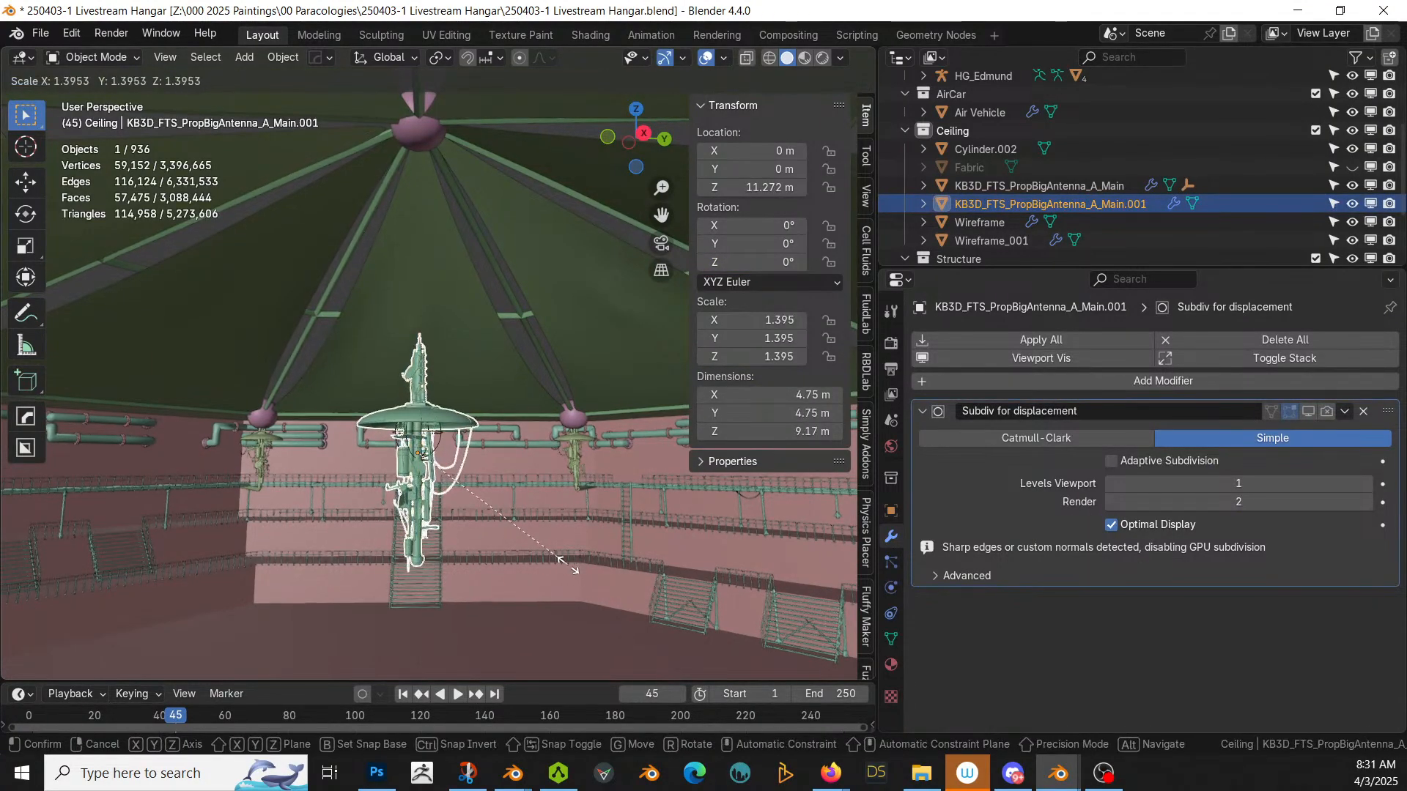
pyautogui.click(570, 565)
pyautogui.press('g')
pyautogui.press('z')
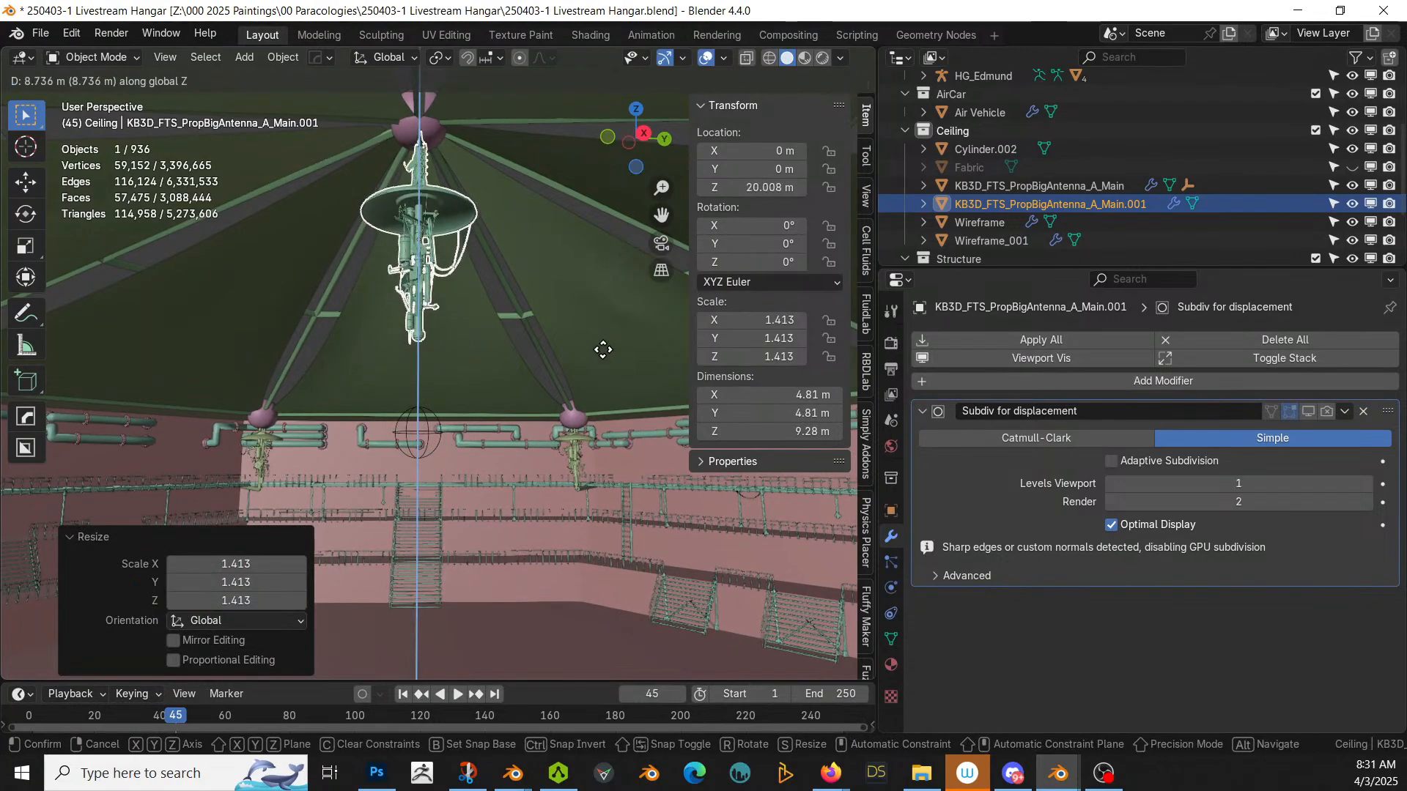
pyautogui.click(605, 327)
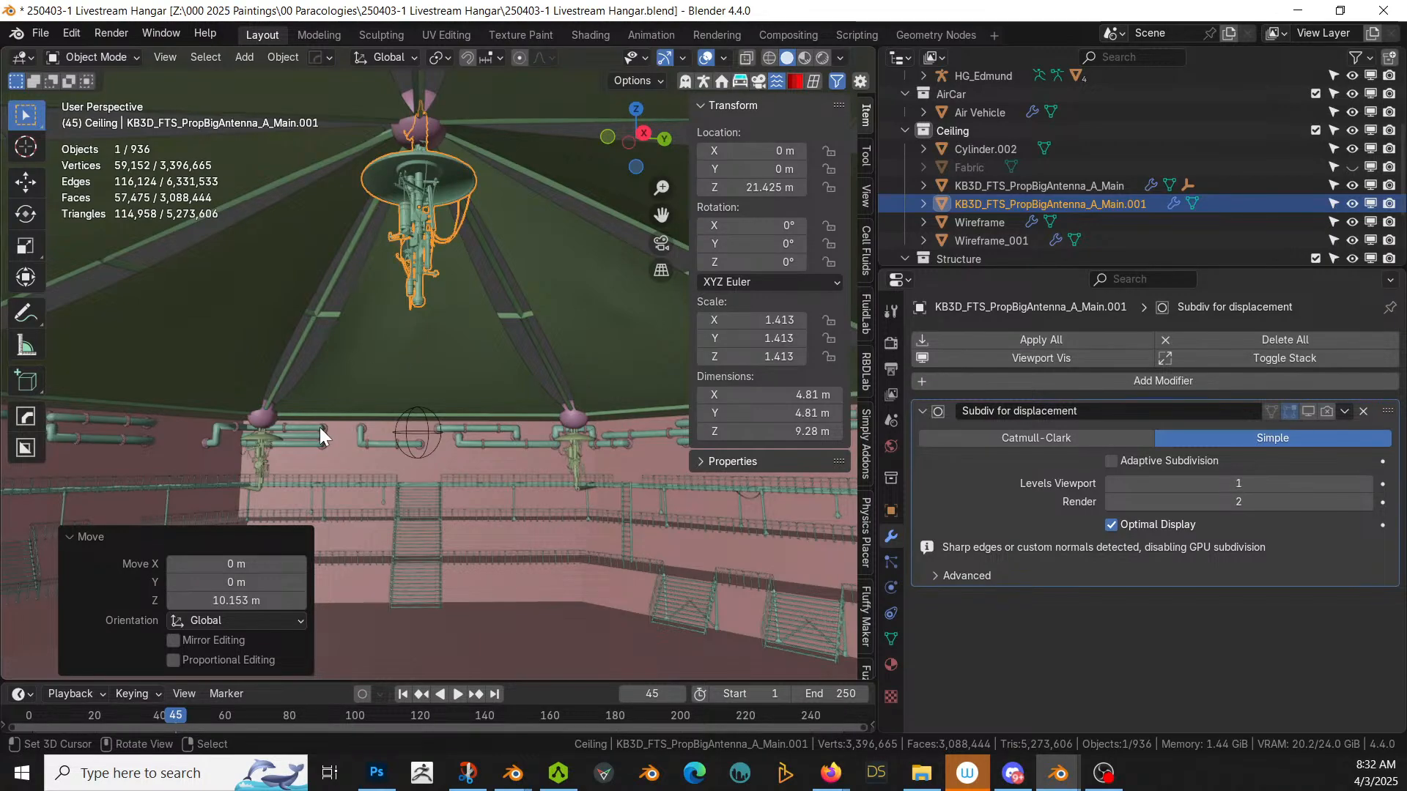
pyautogui.hotkey('ctrl', 's')
# Step: Select the spherical ceiling joints and apply all of their modifiers
pyautogui.moveTo(403, 484); pyautogui.dragTo(365, 473, button='middle')
pyautogui.scroll(4, 365, 473)
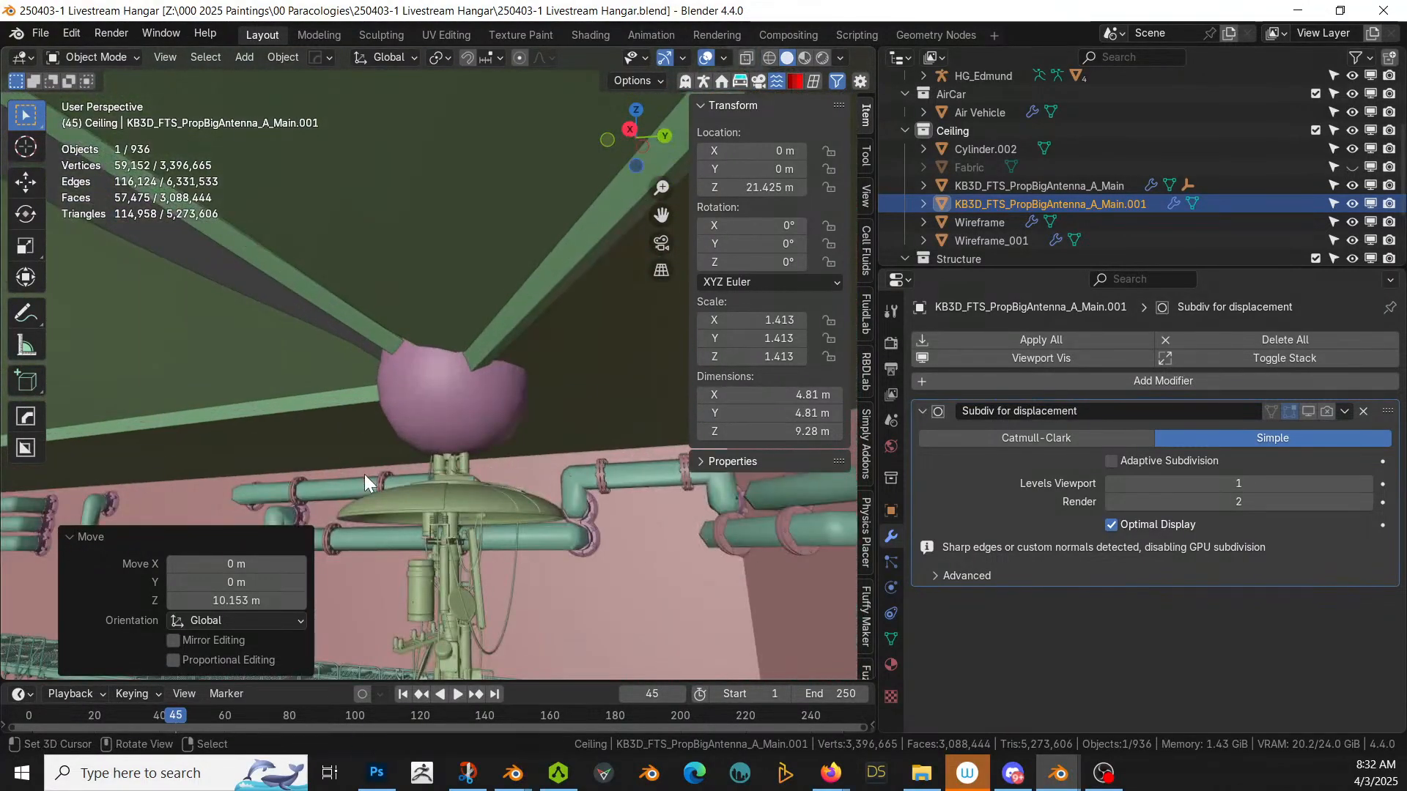
pyautogui.scroll(-2, 409, 493)
pyautogui.click(453, 384)
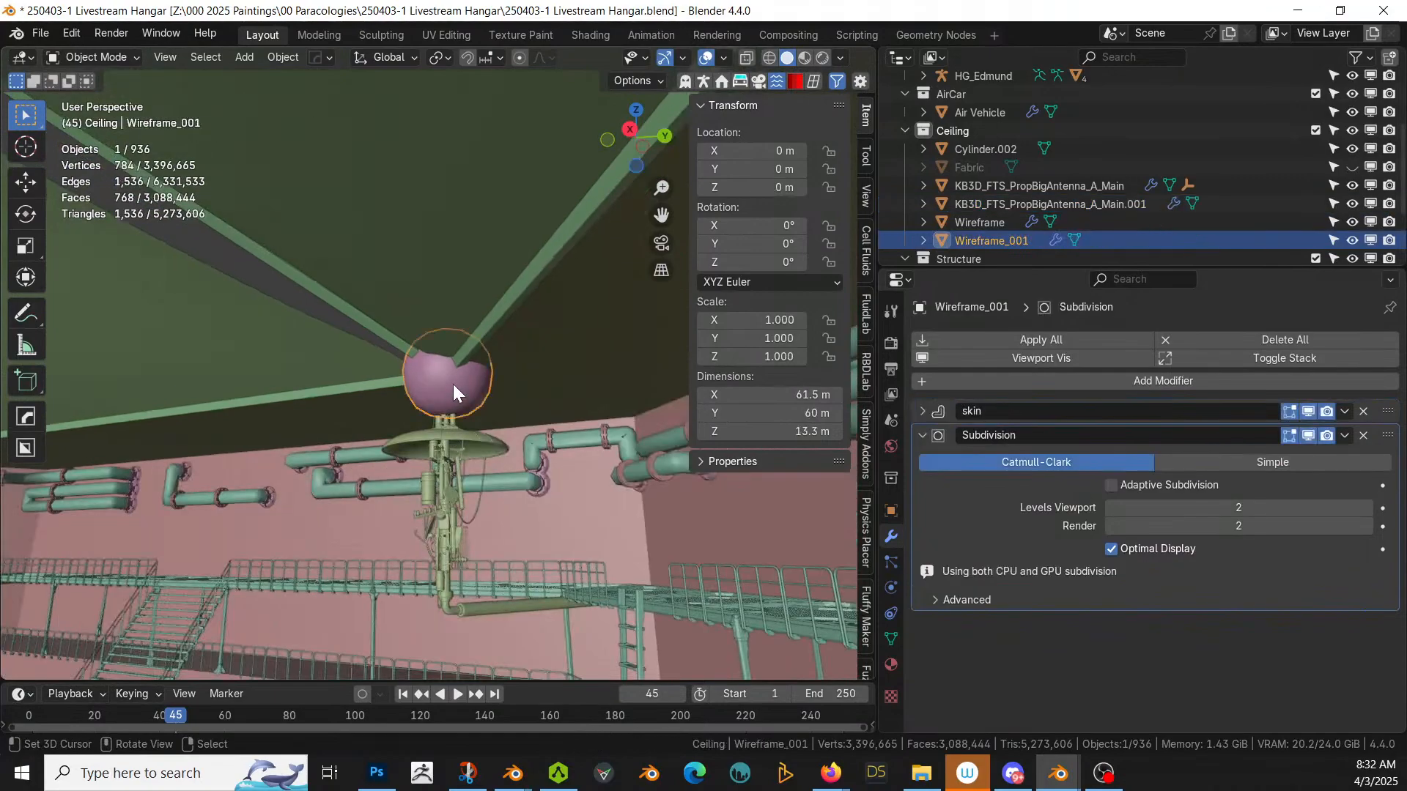
pyautogui.click(1036, 342)
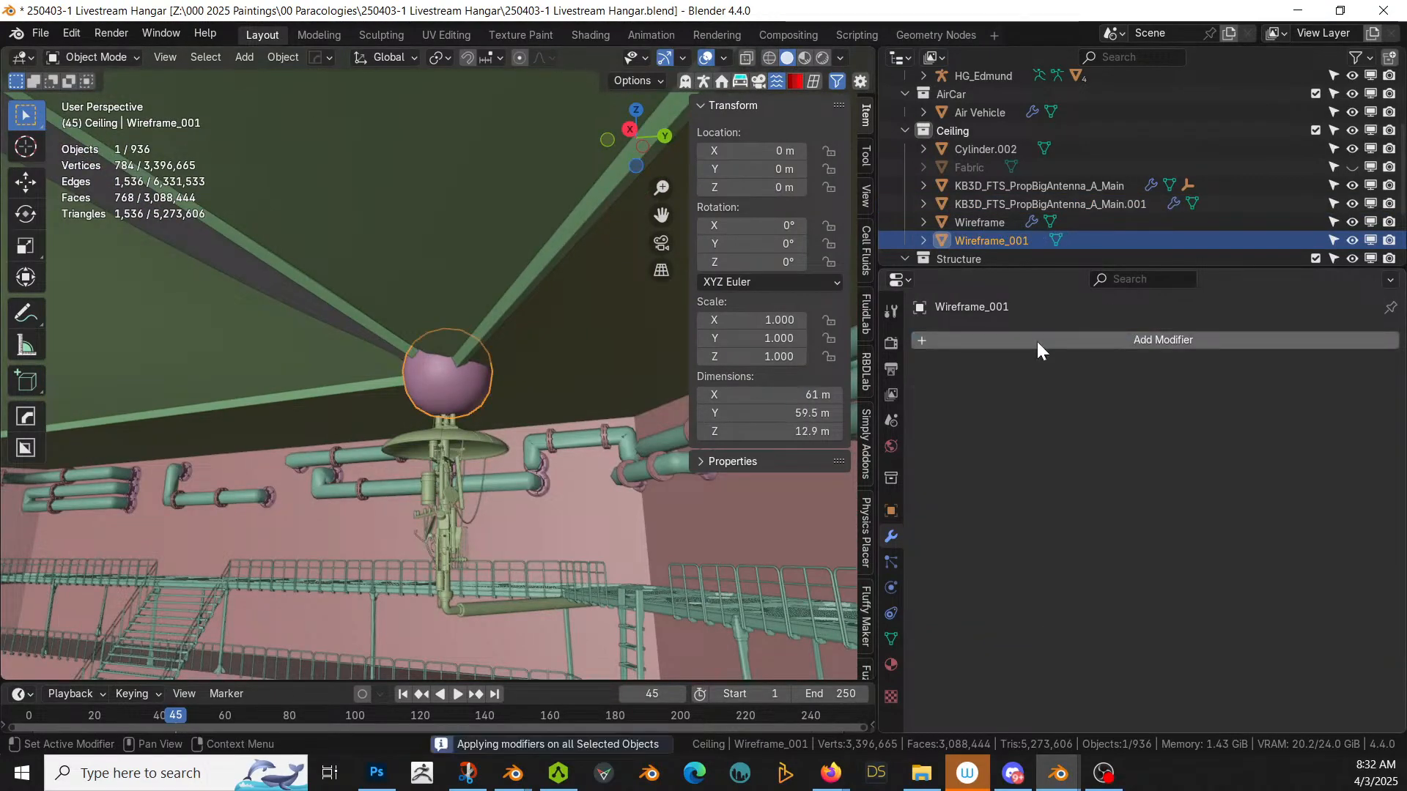
# Step: Isolate the spherical ceiling joints and run the Random Flow Plate Insets operation on them
pyautogui.press('KP_Divide')
pyautogui.moveTo(46, 573); pyautogui.dragTo(282, 618, button='middle')
pyautogui.press('Tab')
pyautogui.press('a')
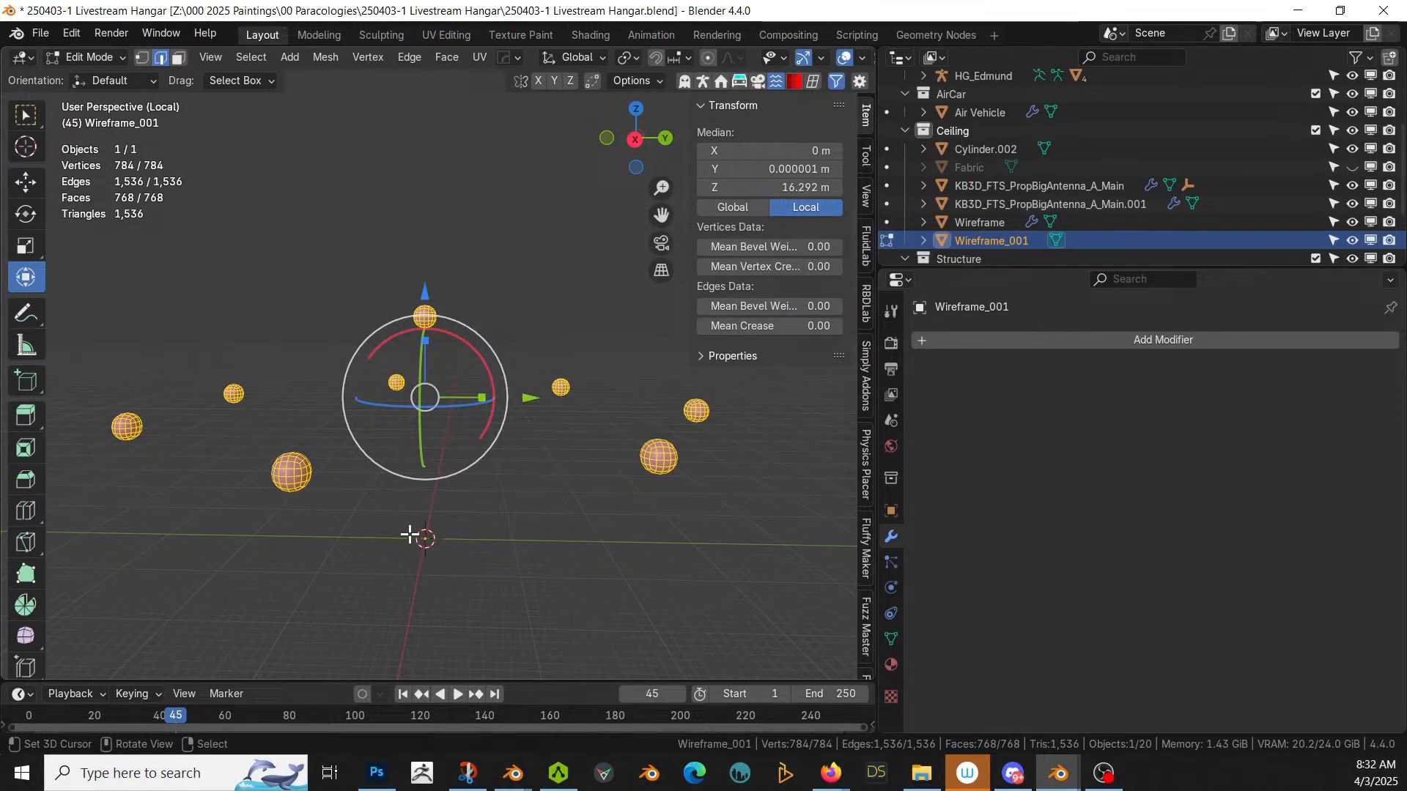
pyautogui.press('Tab')
pyautogui.hotkey('shift', 'q')
pyautogui.moveTo(410, 534)
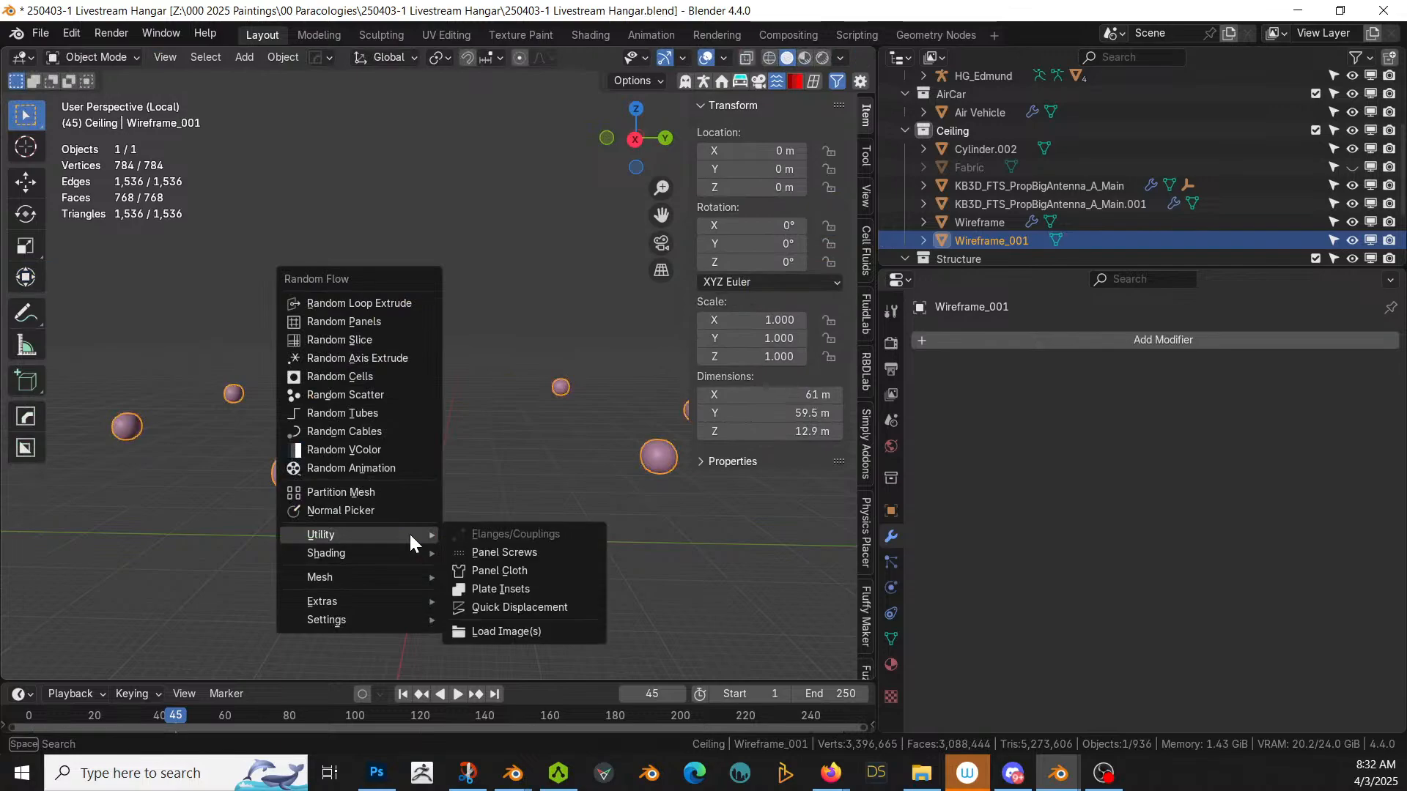
pyautogui.click(505, 590)
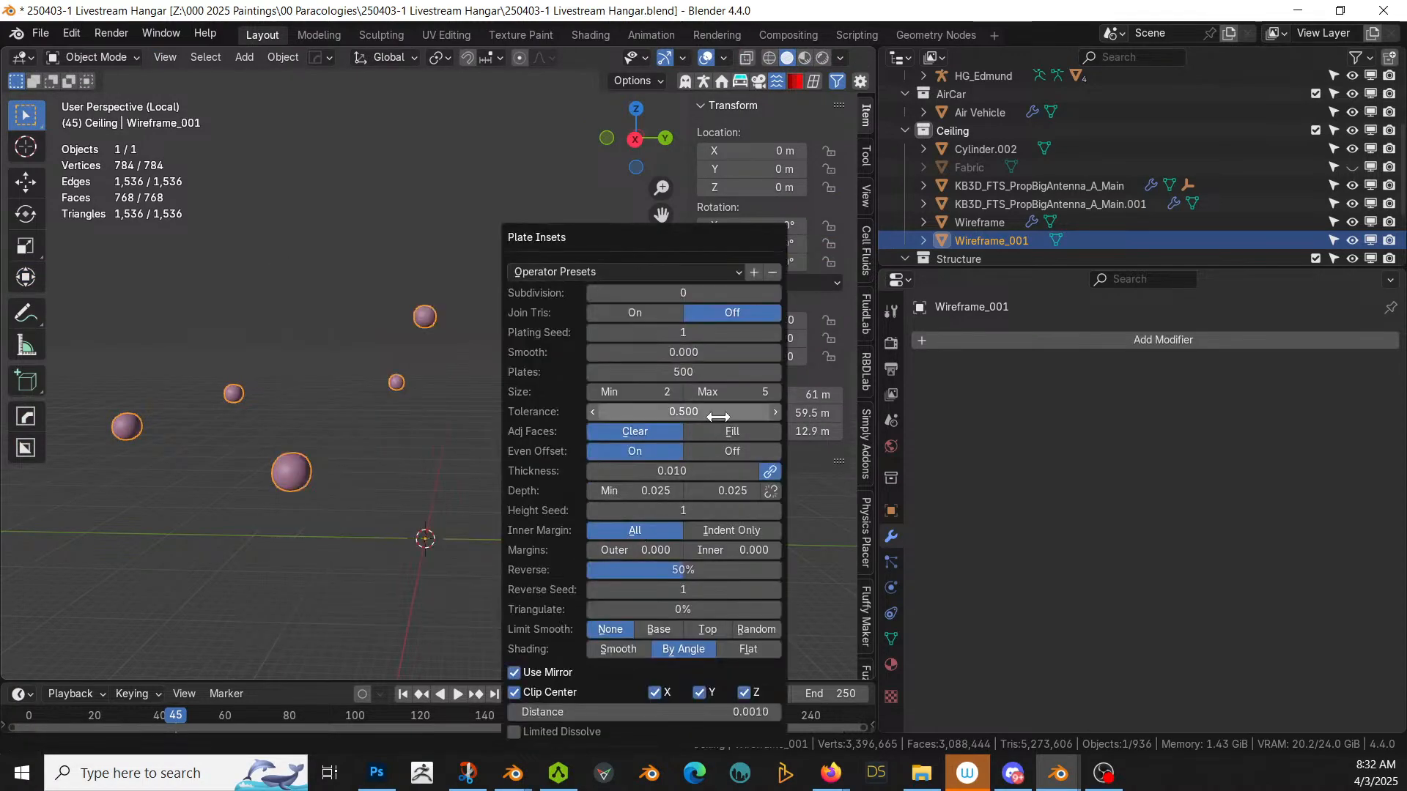
# Step: Set the joints' plate inset subdivision to 2
pyautogui.click(775, 293)
pyautogui.scroll(2, 206, 562)
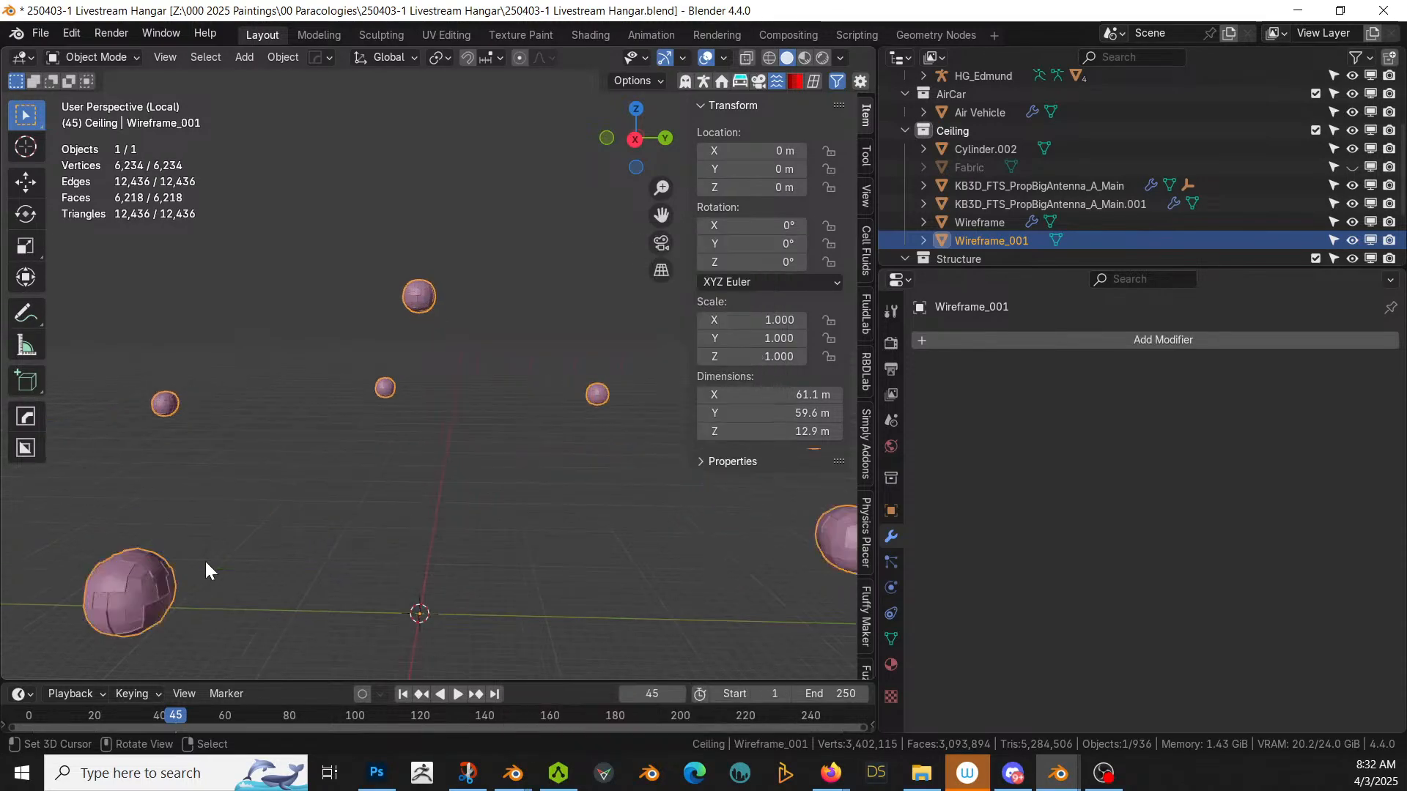
pyautogui.scroll(1, 206, 561)
pyautogui.scroll(-1, 206, 562)
pyautogui.moveTo(206, 562); pyautogui.dragTo(244, 560, button='middle')
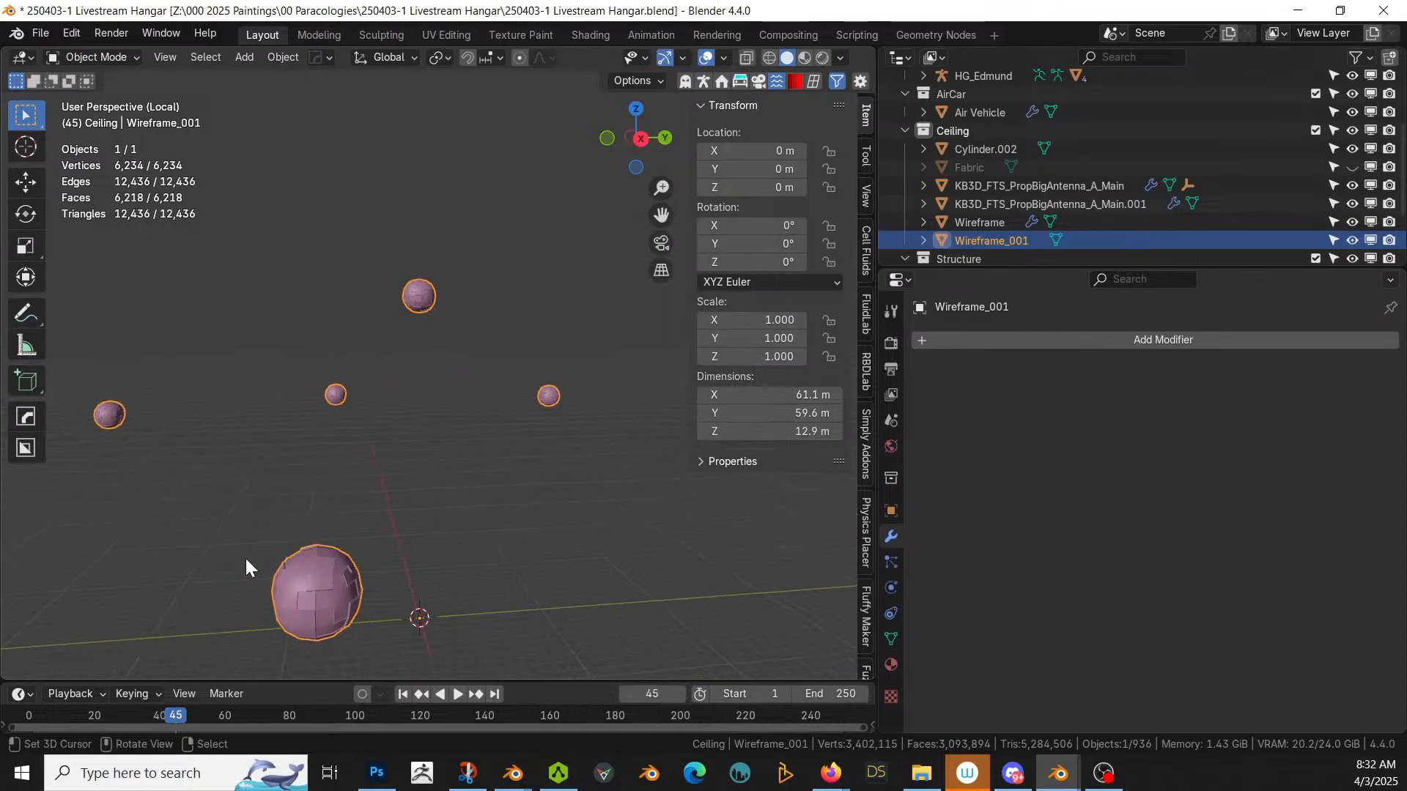
pyautogui.press('F9')
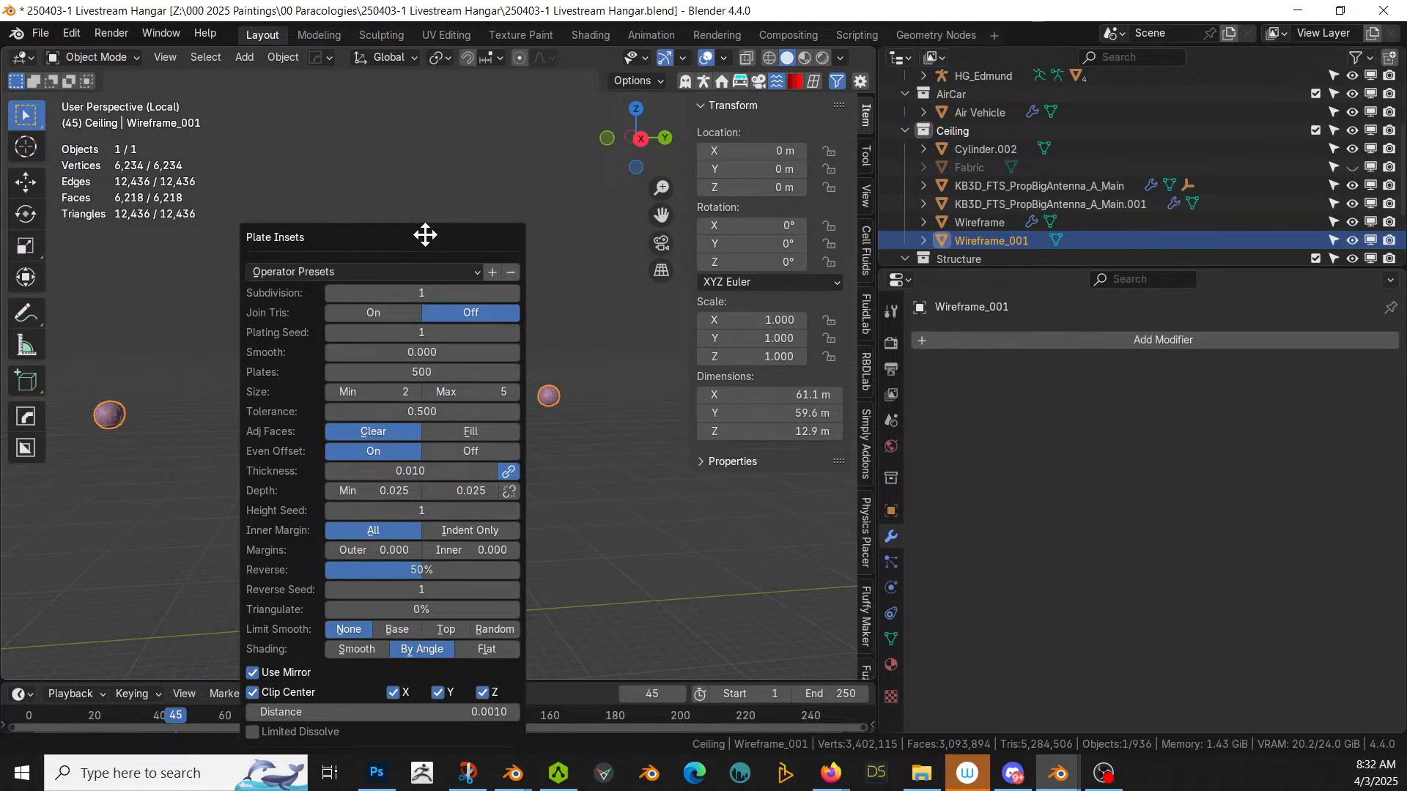
pyautogui.moveTo(424, 235); pyautogui.dragTo(1061, 185)
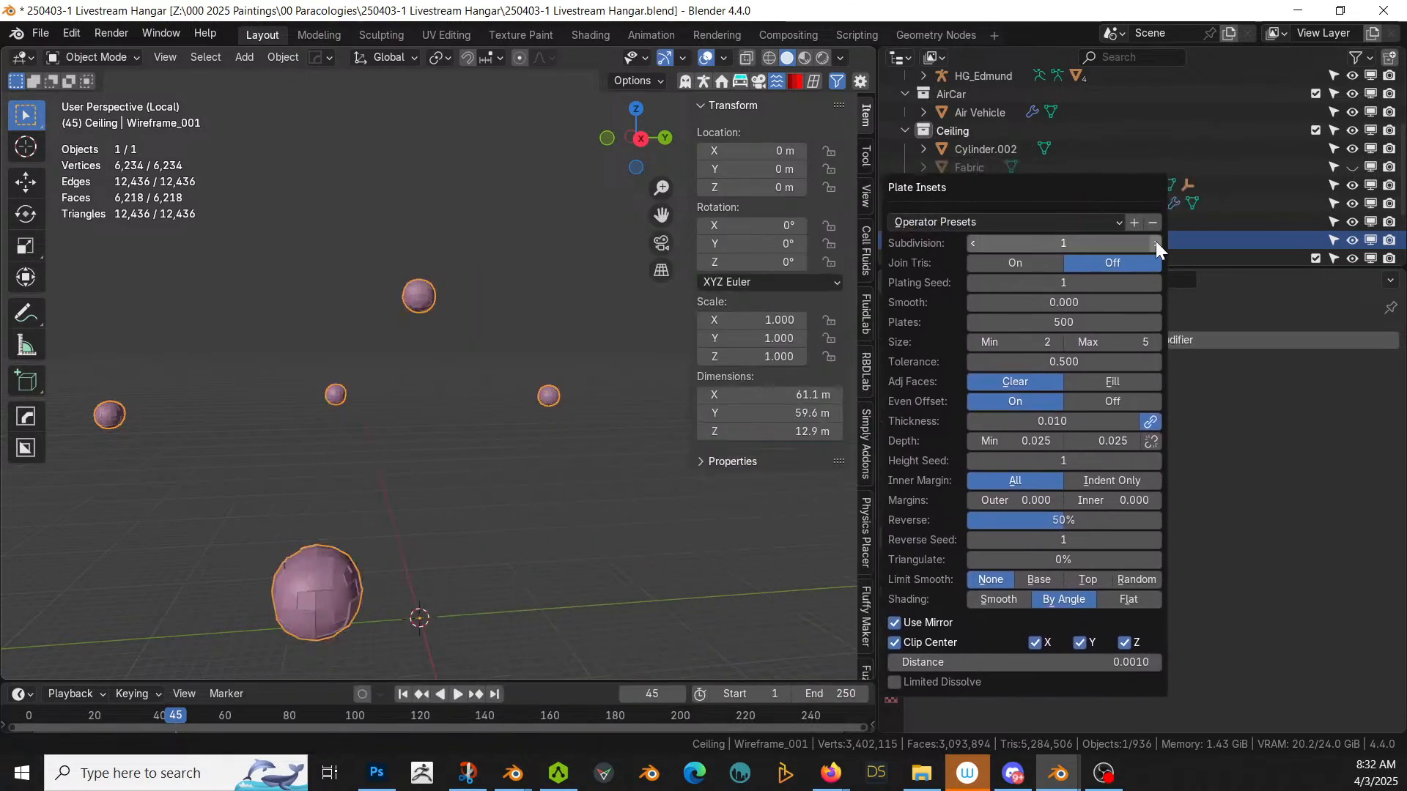
pyautogui.click(1155, 243)
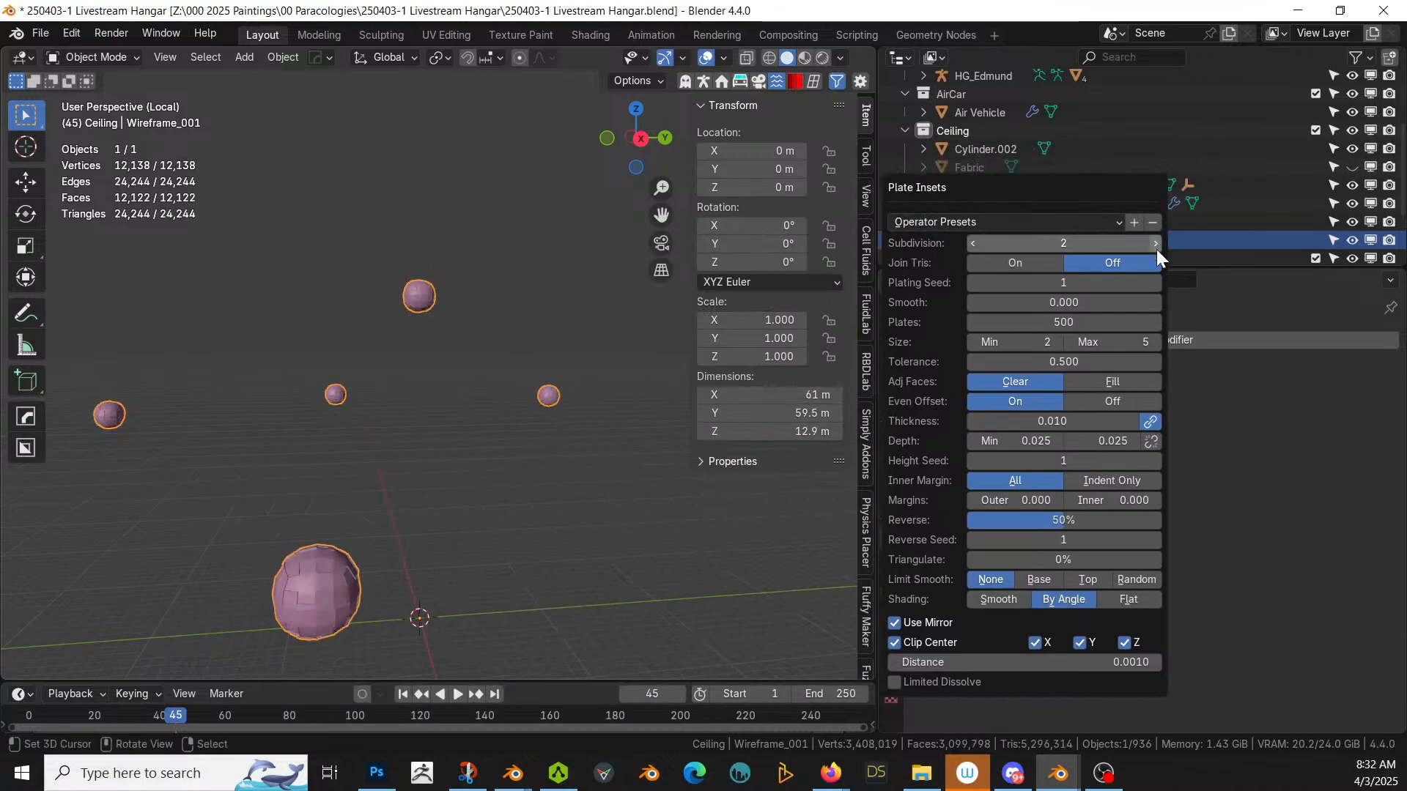
# Step: Set the maximum depth of the joints' plate insets to 0.25
pyautogui.click(1107, 439)
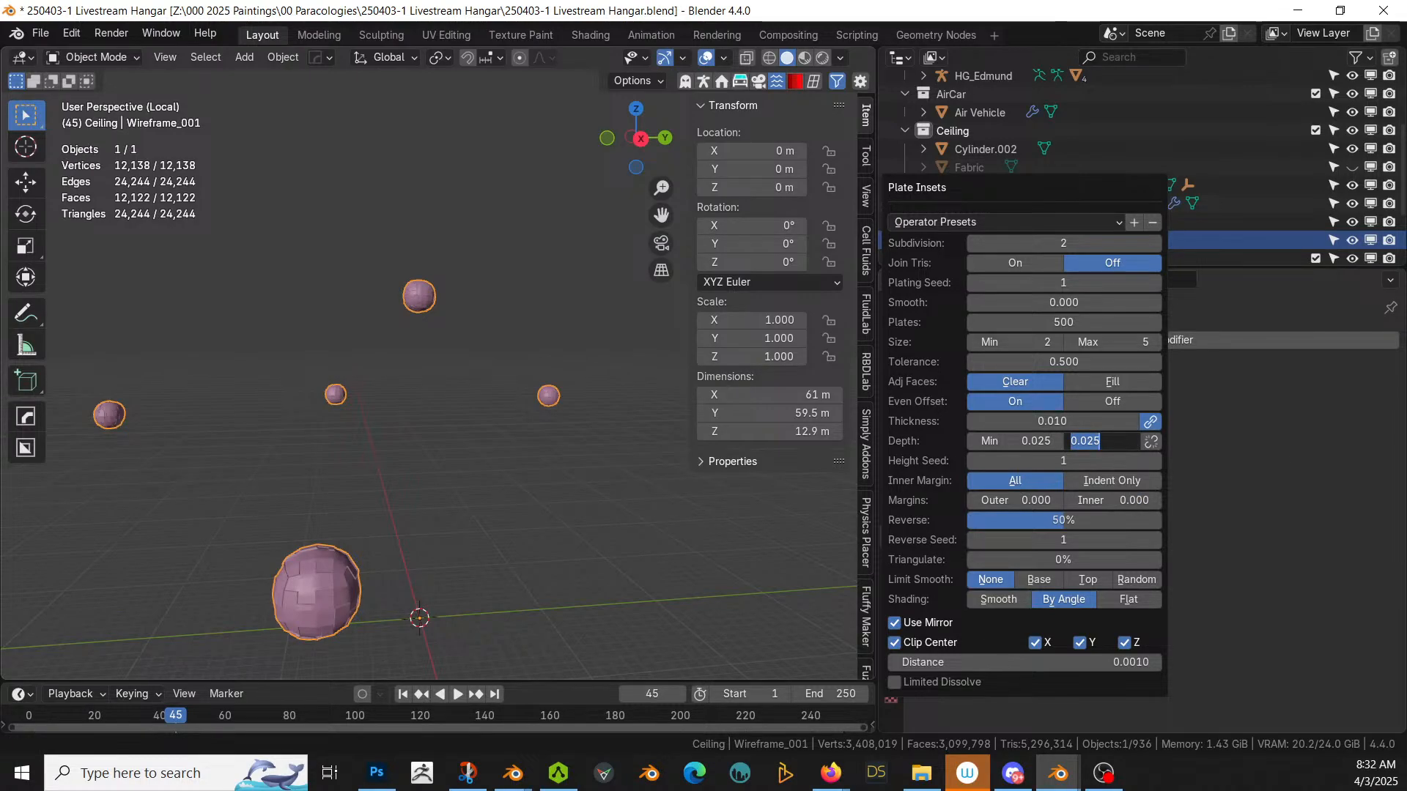
pyautogui.press('BackSpace')
pyautogui.write('.25')
pyautogui.press('Return')
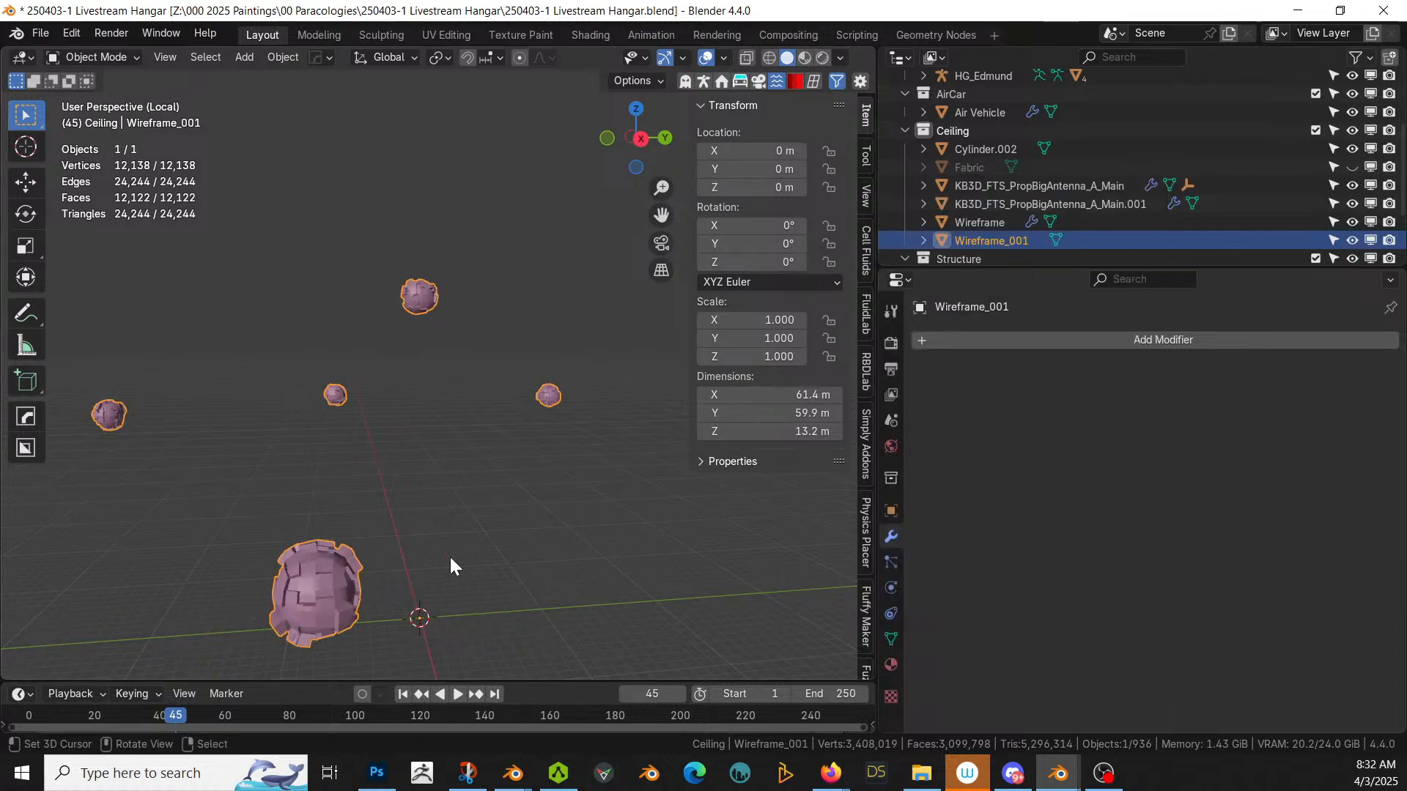
# Step: Set the maximum plate size to 6 and raise the minimum plate size by one increment
pyautogui.moveTo(485, 551)
pyautogui.mouseDown(button='middle')
pyautogui.moveTo(500, 523)
pyautogui.moveTo(483, 538)
pyautogui.mouseUp(button='middle')
pyautogui.scroll(1, 500, 525)
pyautogui.scroll(1, 501, 526)
pyautogui.scroll(-1, 501, 525)
pyautogui.press('F9')
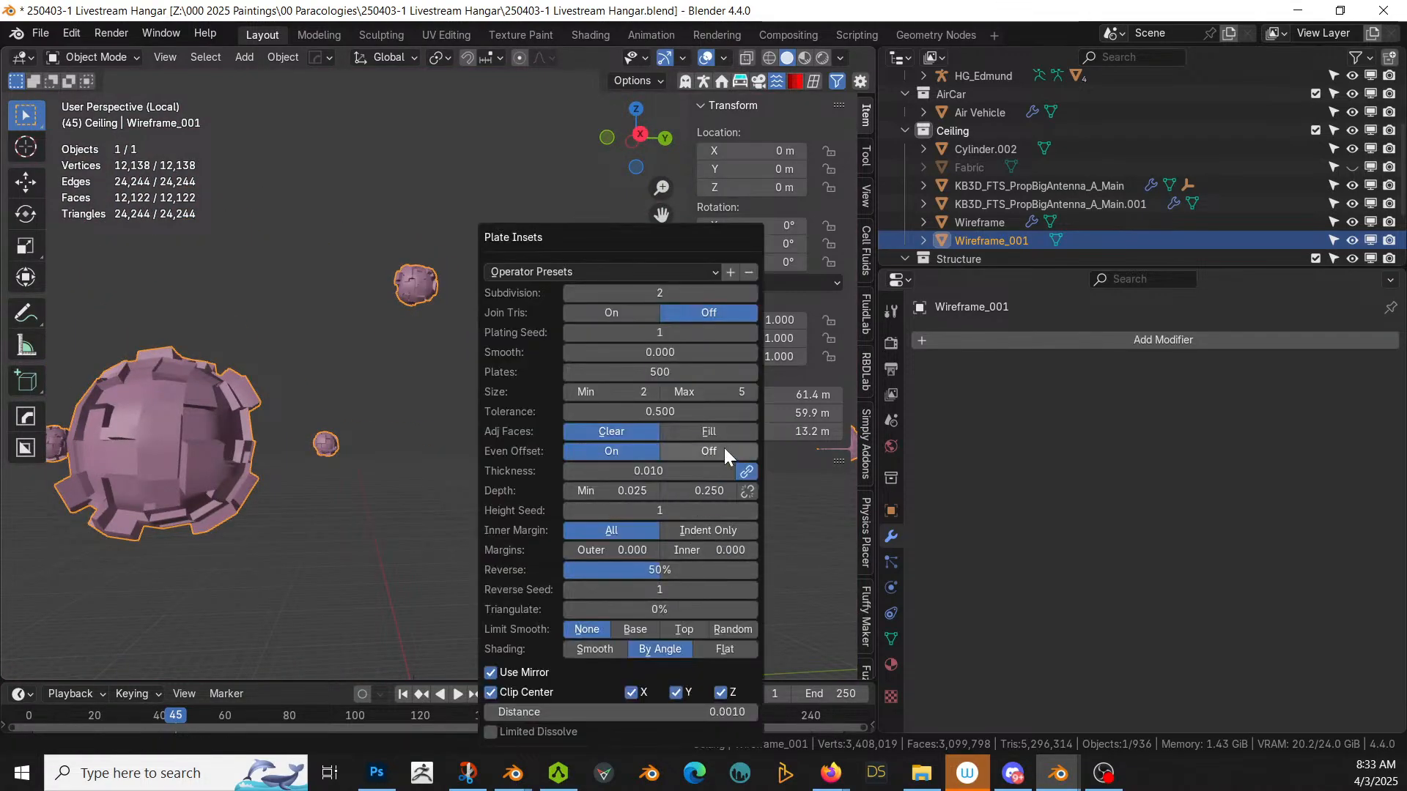
pyautogui.click(750, 388)
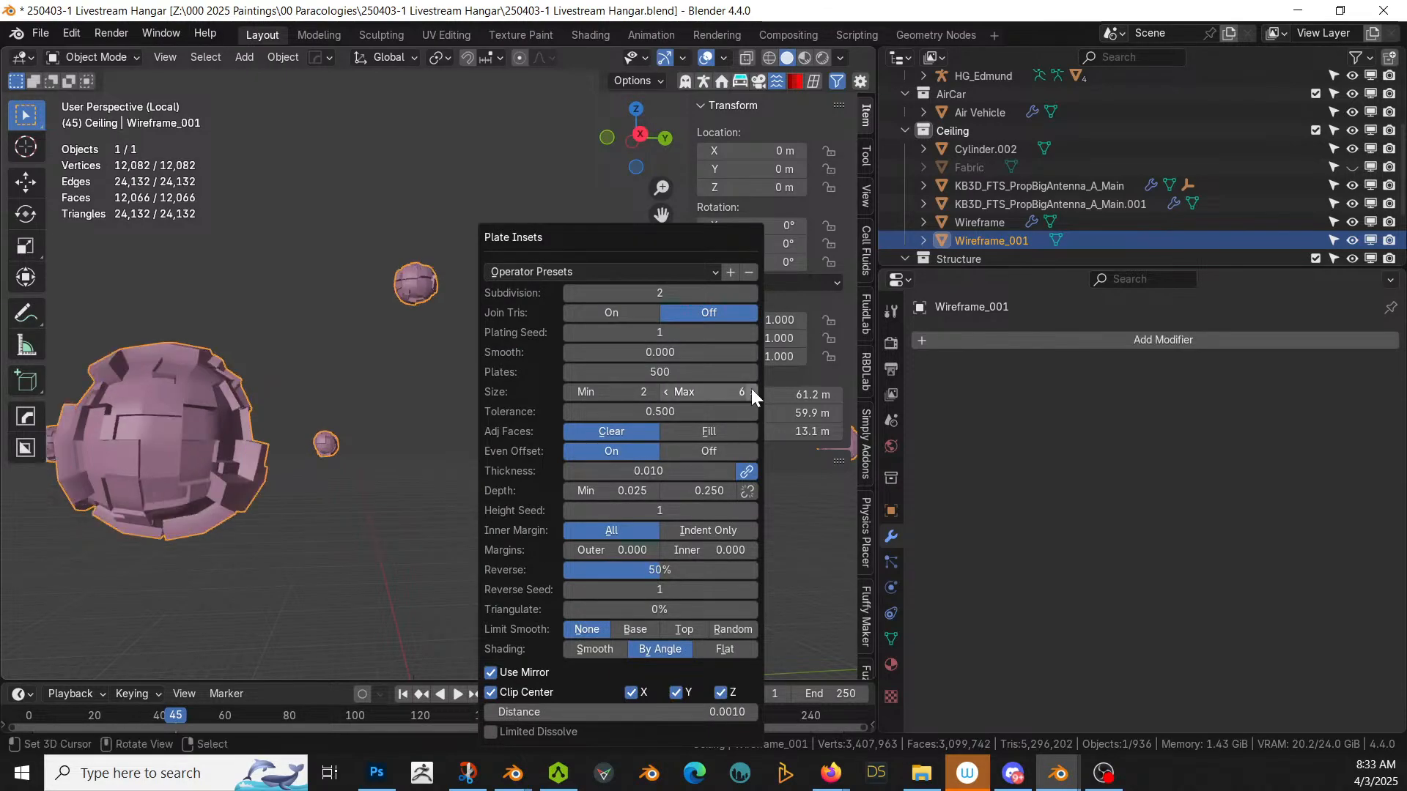
pyautogui.click(655, 389)
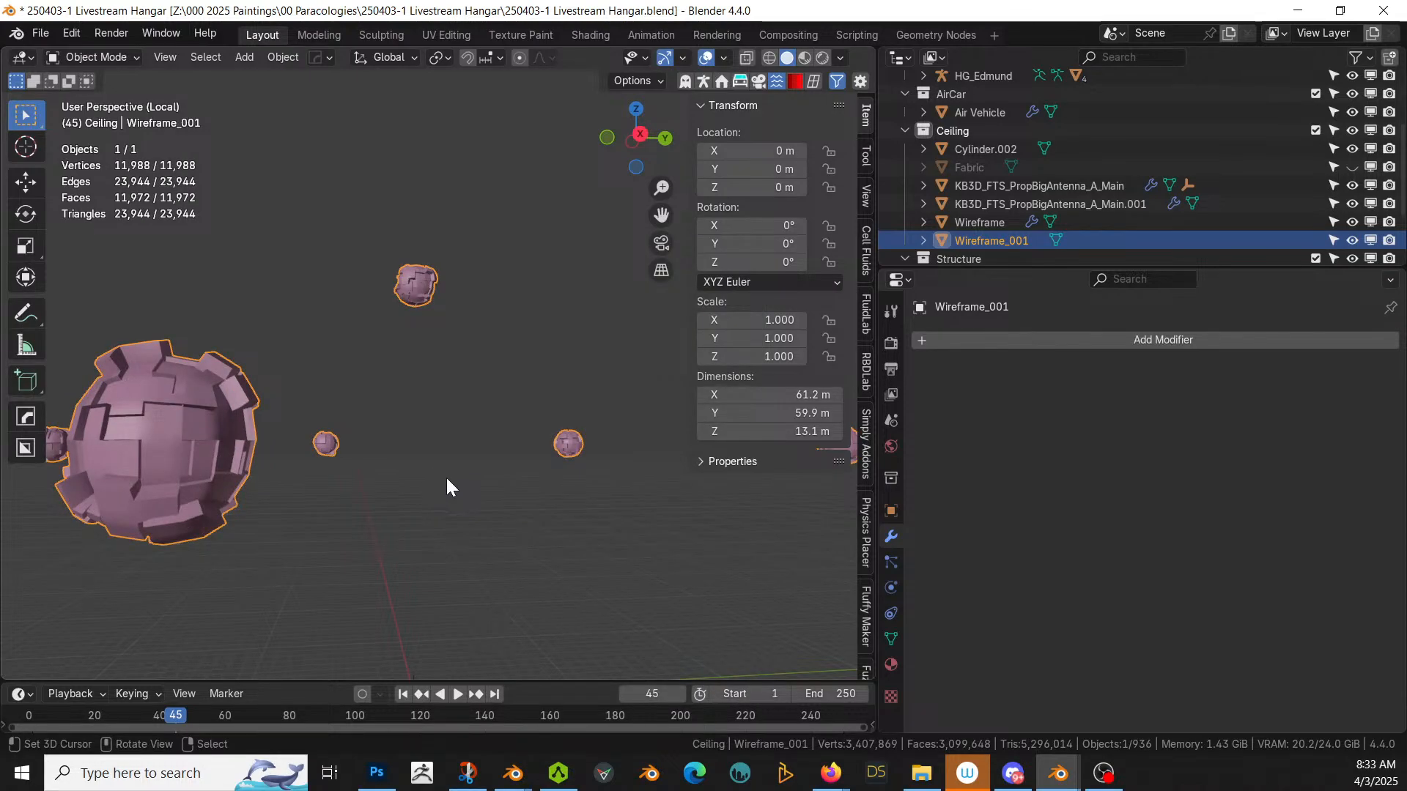
pyautogui.moveTo(396, 521); pyautogui.dragTo(365, 533, button='middle')
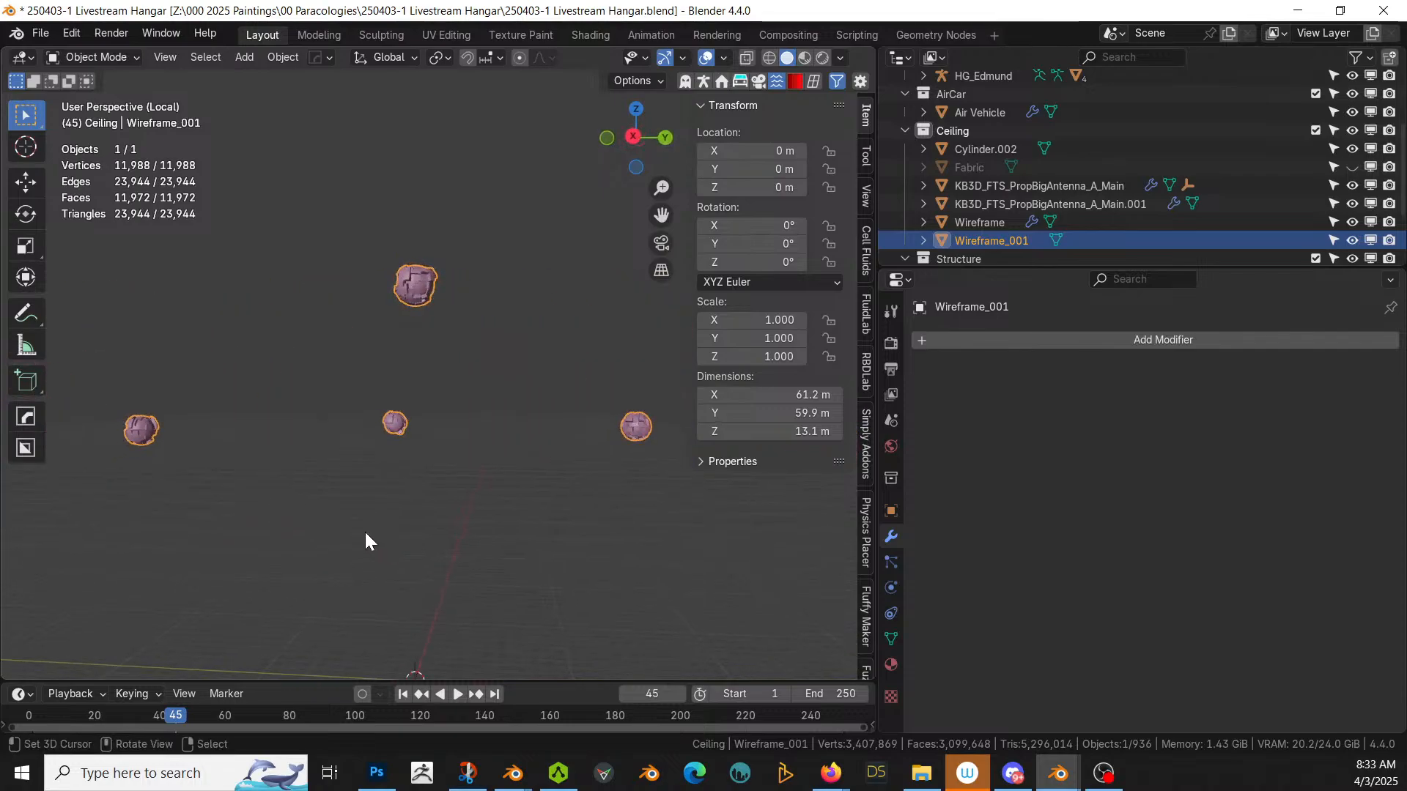
# Step: Leave the isolated view of the joints to show the full hangar, and save the file
pyautogui.press('KP_Divide')
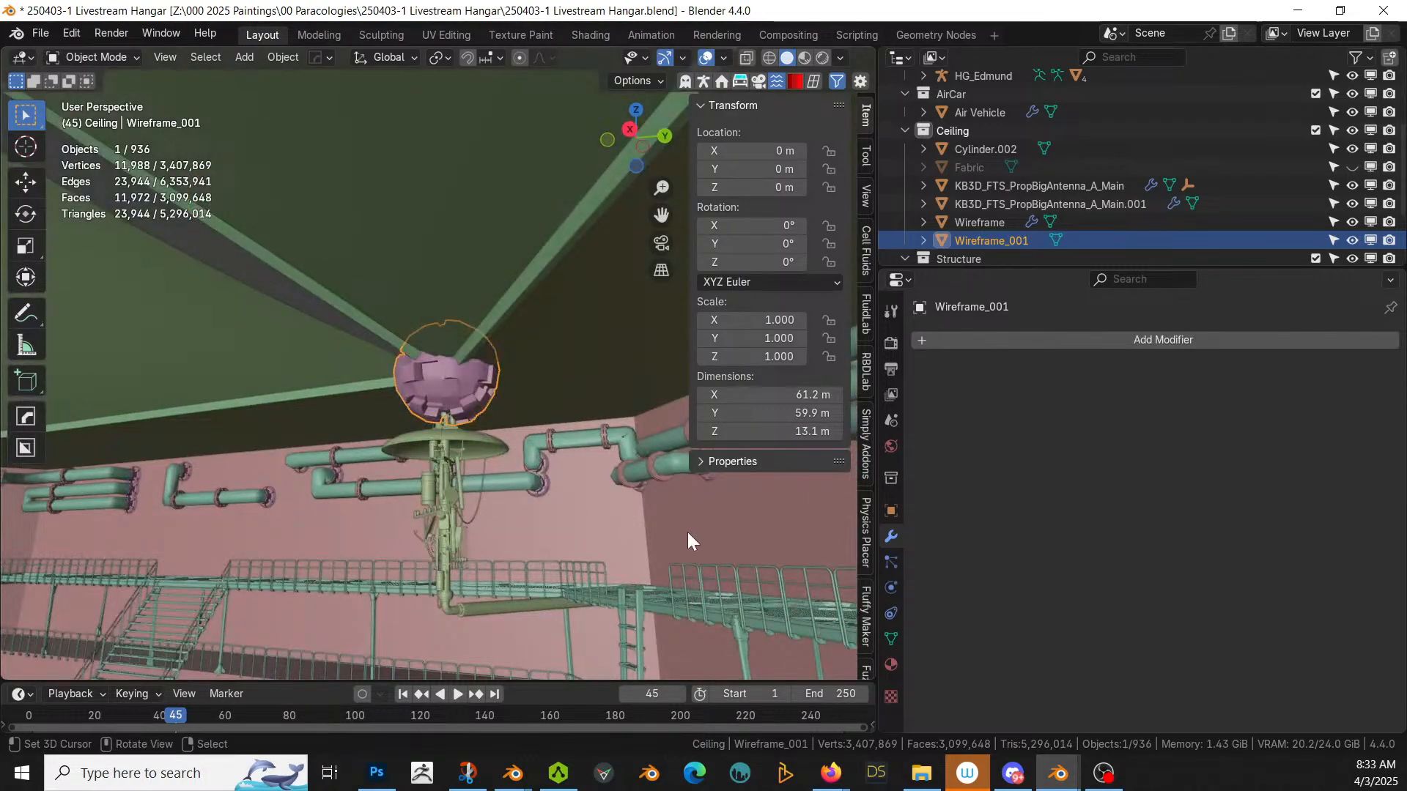
pyautogui.moveTo(688, 532); pyautogui.dragTo(437, 472, button='middle')
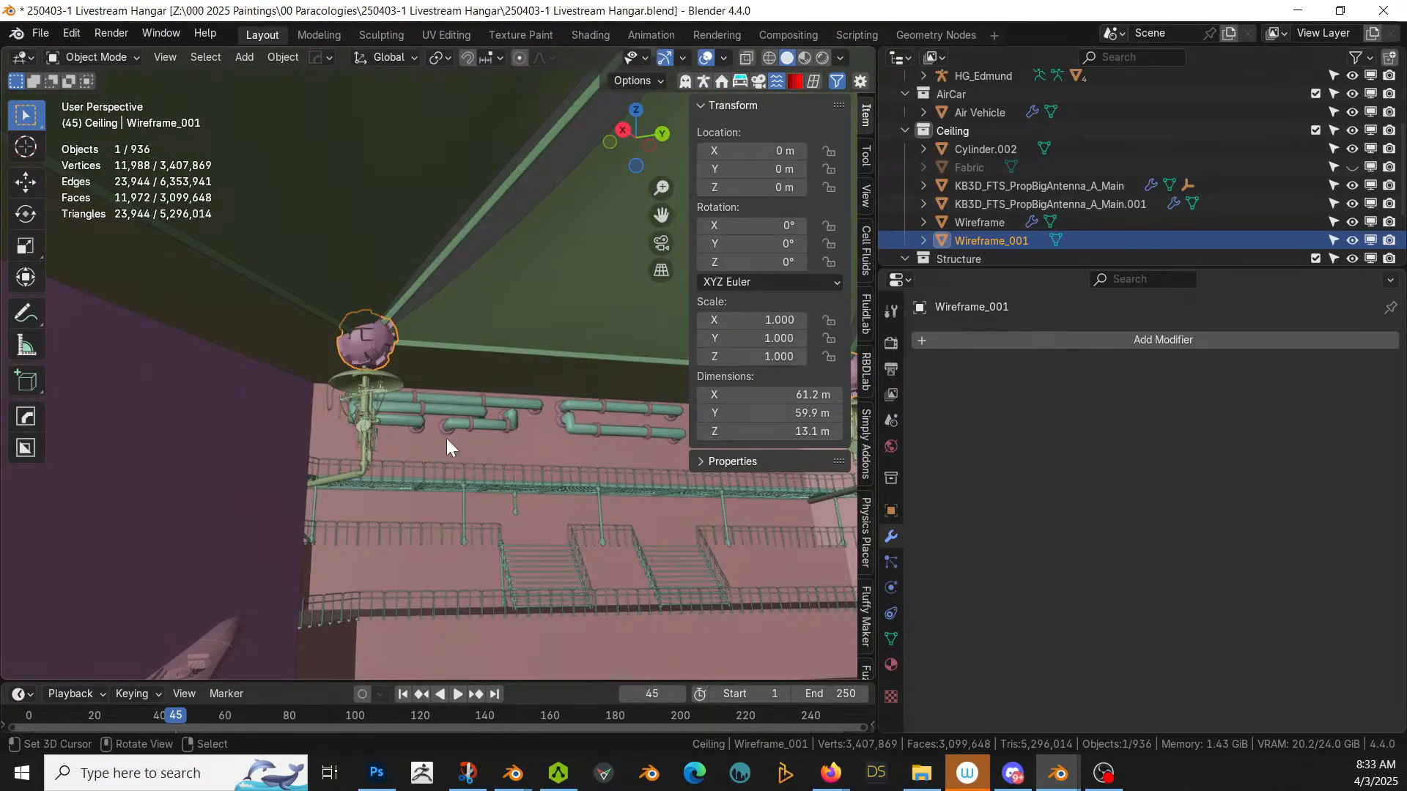
pyautogui.hotkey('ctrl', 's')
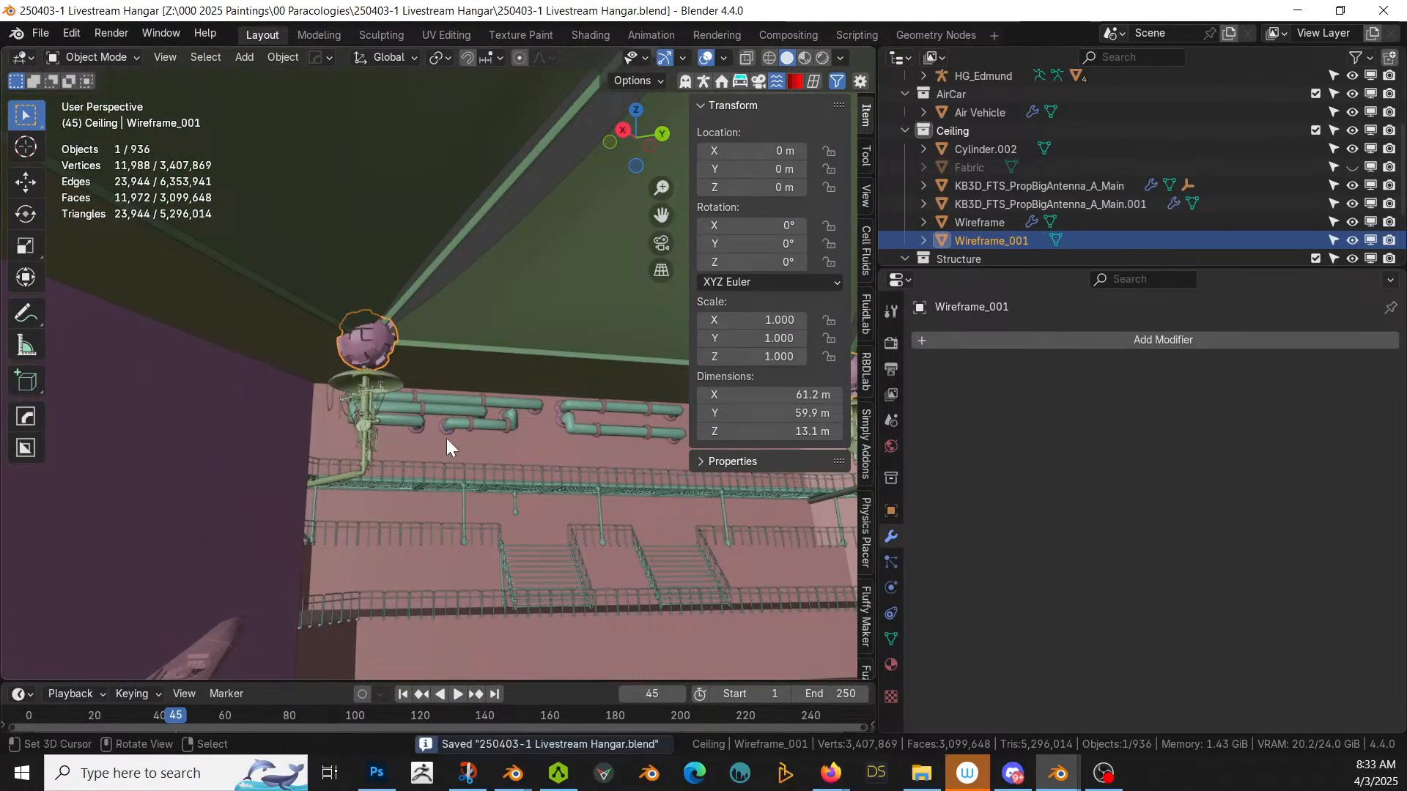
pyautogui.moveTo(530, 520); pyautogui.dragTo(441, 617, button='middle')
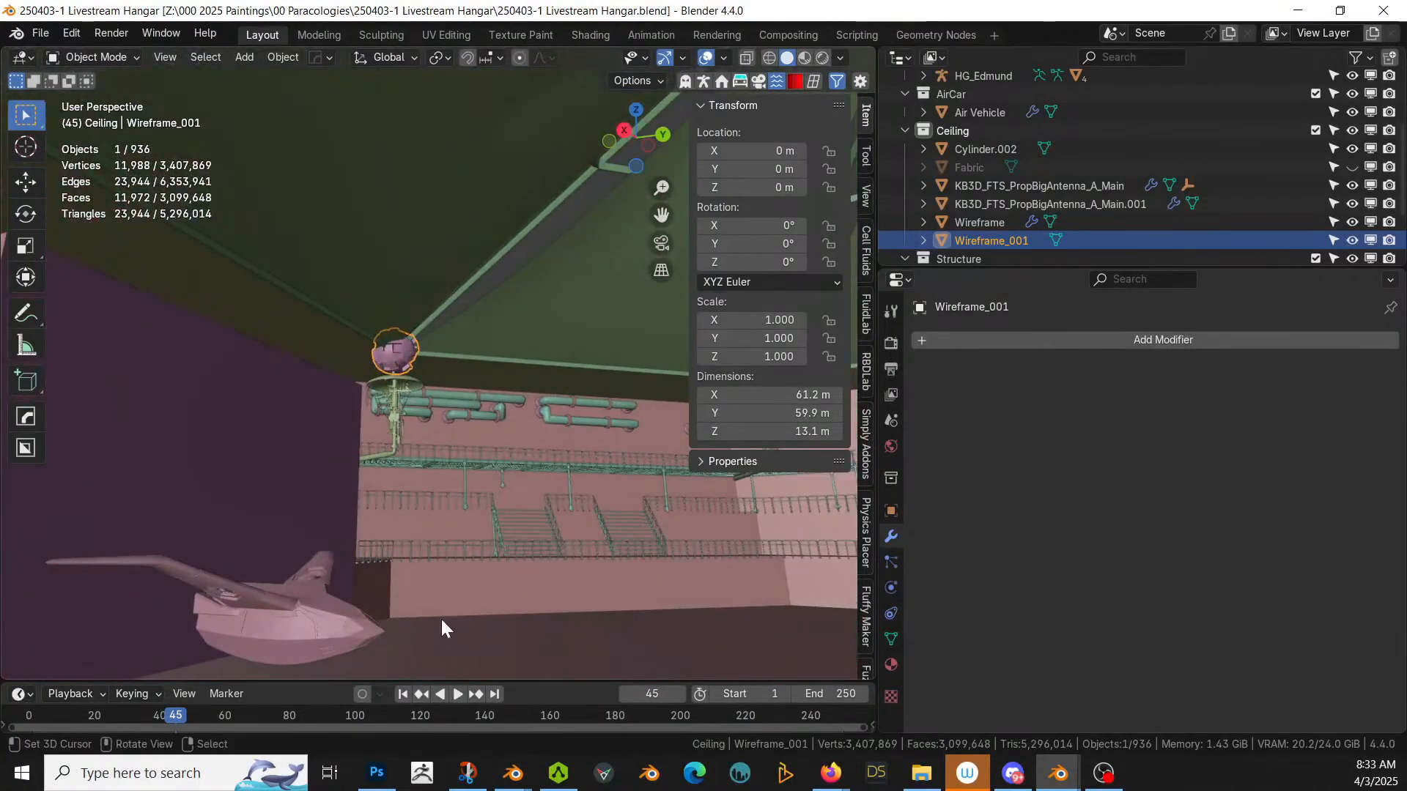
# Step: Move the flat panel closing the hangar's doorway into a new collection named Door, and exclude that collection from the view layer
pyautogui.rightClick(250, 434)
pyautogui.scroll(-6, 250, 434)
pyautogui.moveTo(317, 462); pyautogui.dragTo(377, 485, button='middle')
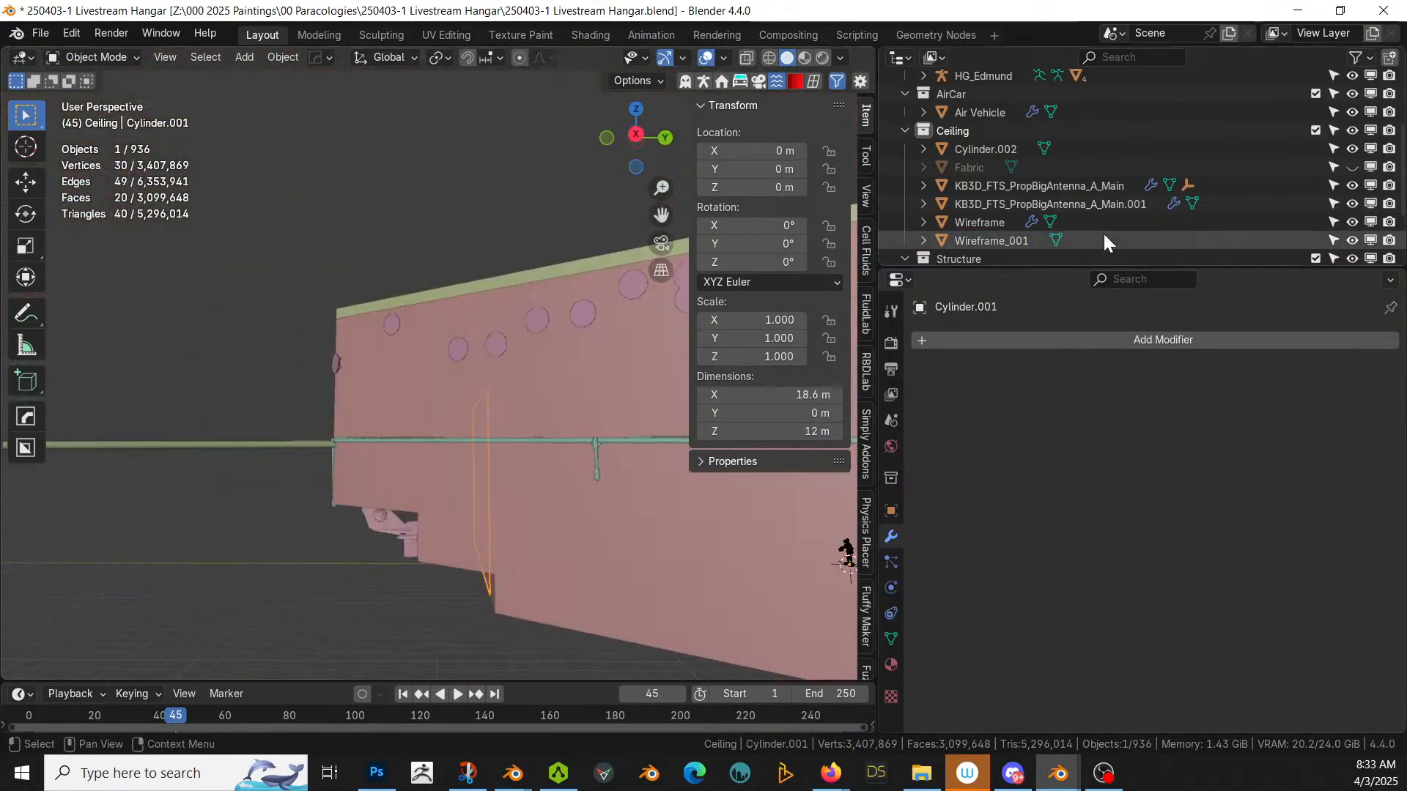
pyautogui.press('m')
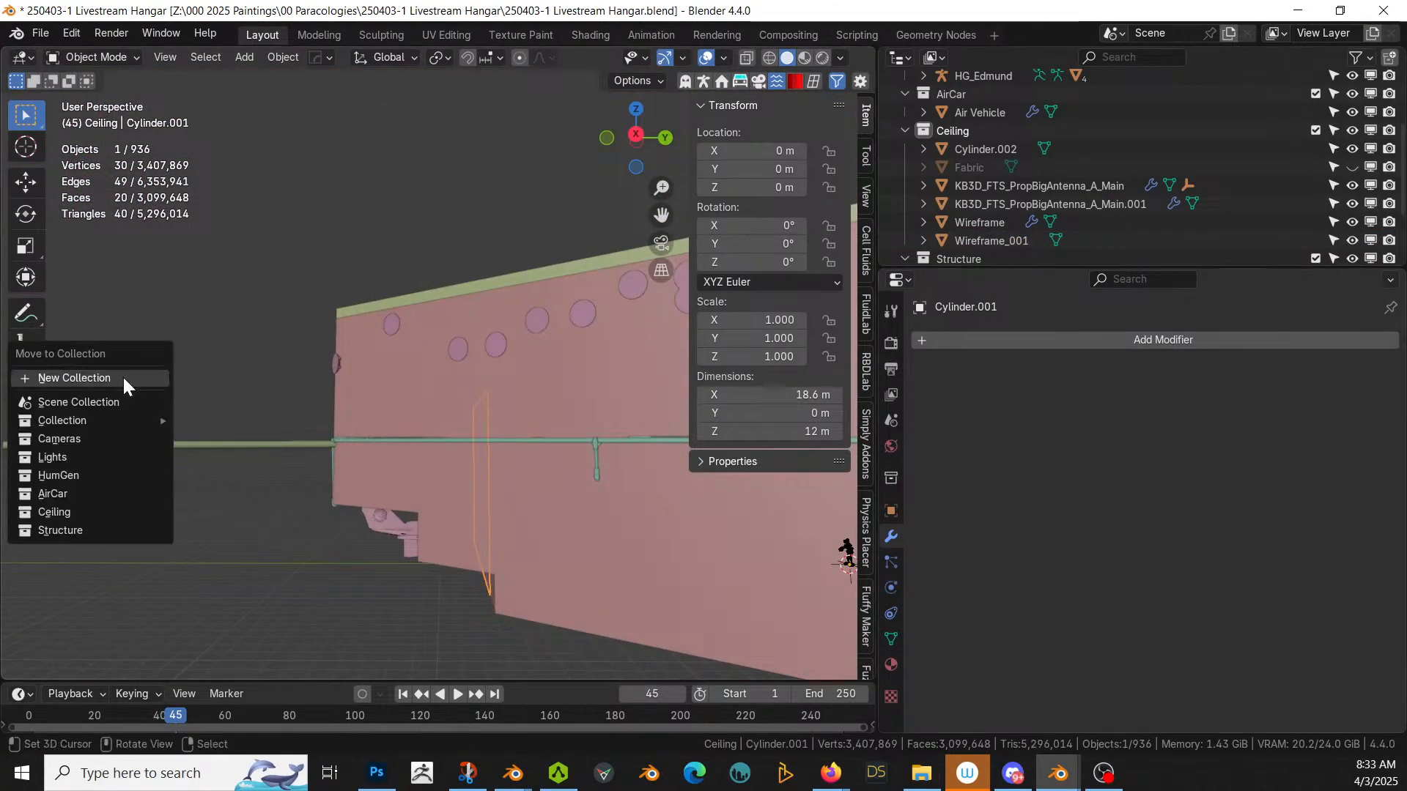
pyautogui.click(86, 375)
pyautogui.write('Do')
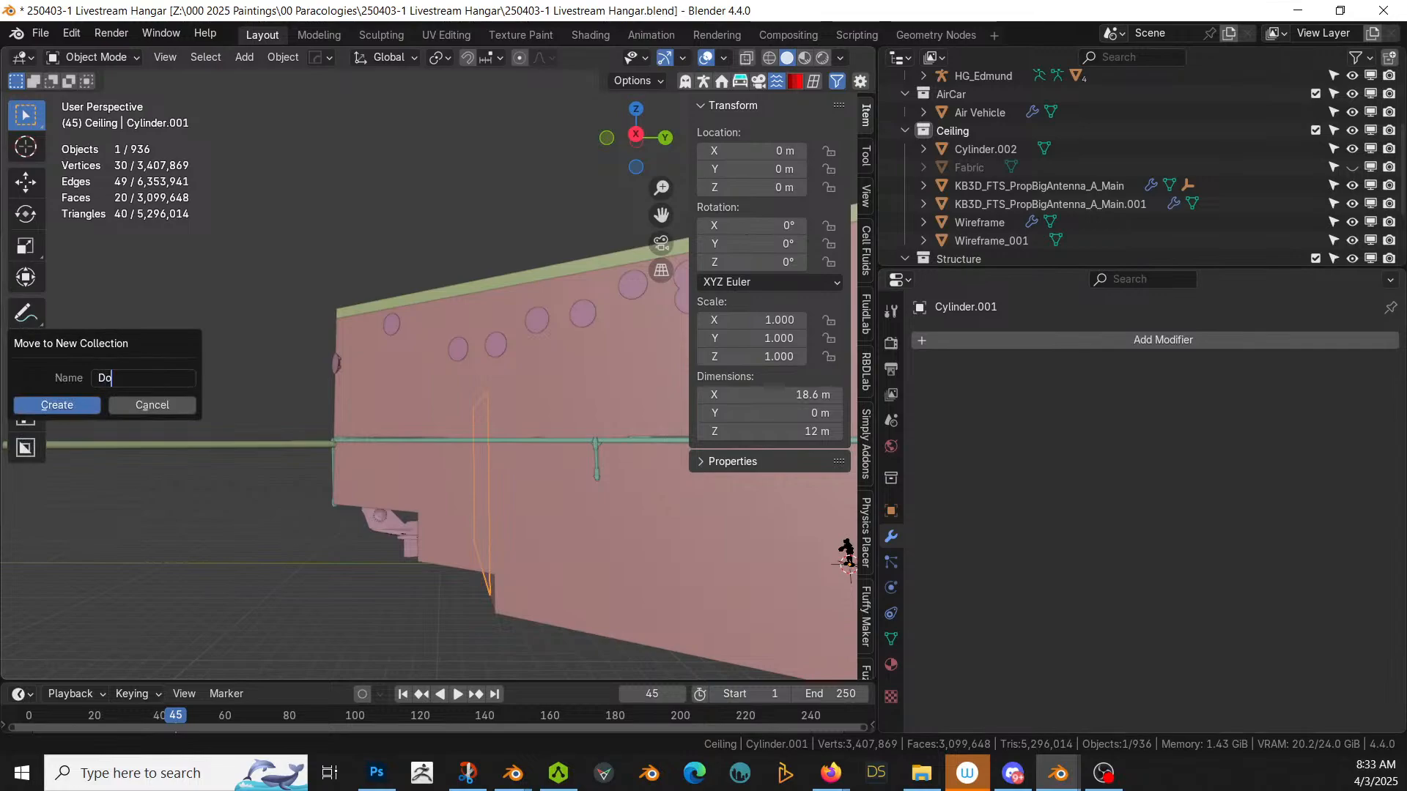
pyautogui.write('or')
pyautogui.press('Return')
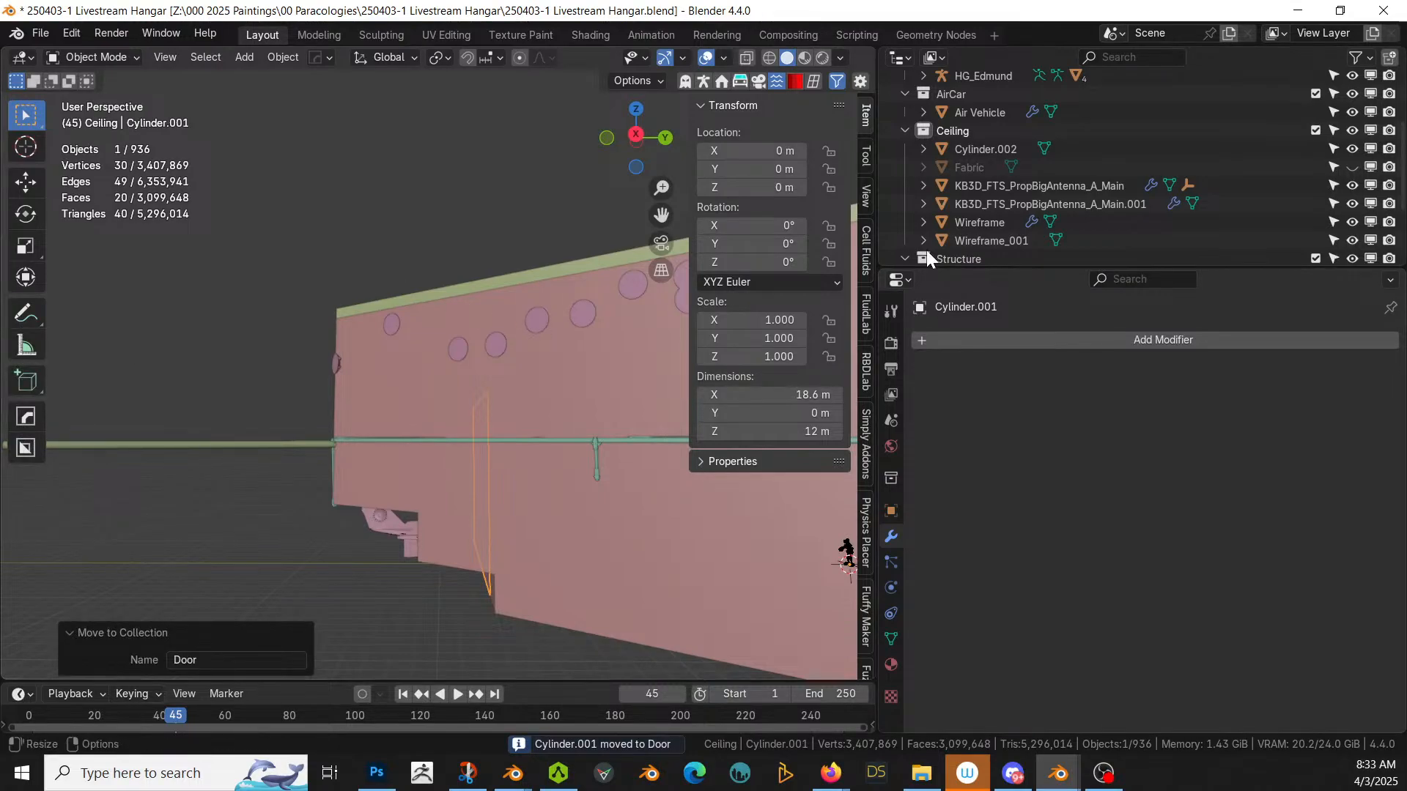
pyautogui.scroll(-2, 1191, 125)
pyautogui.click(1315, 222)
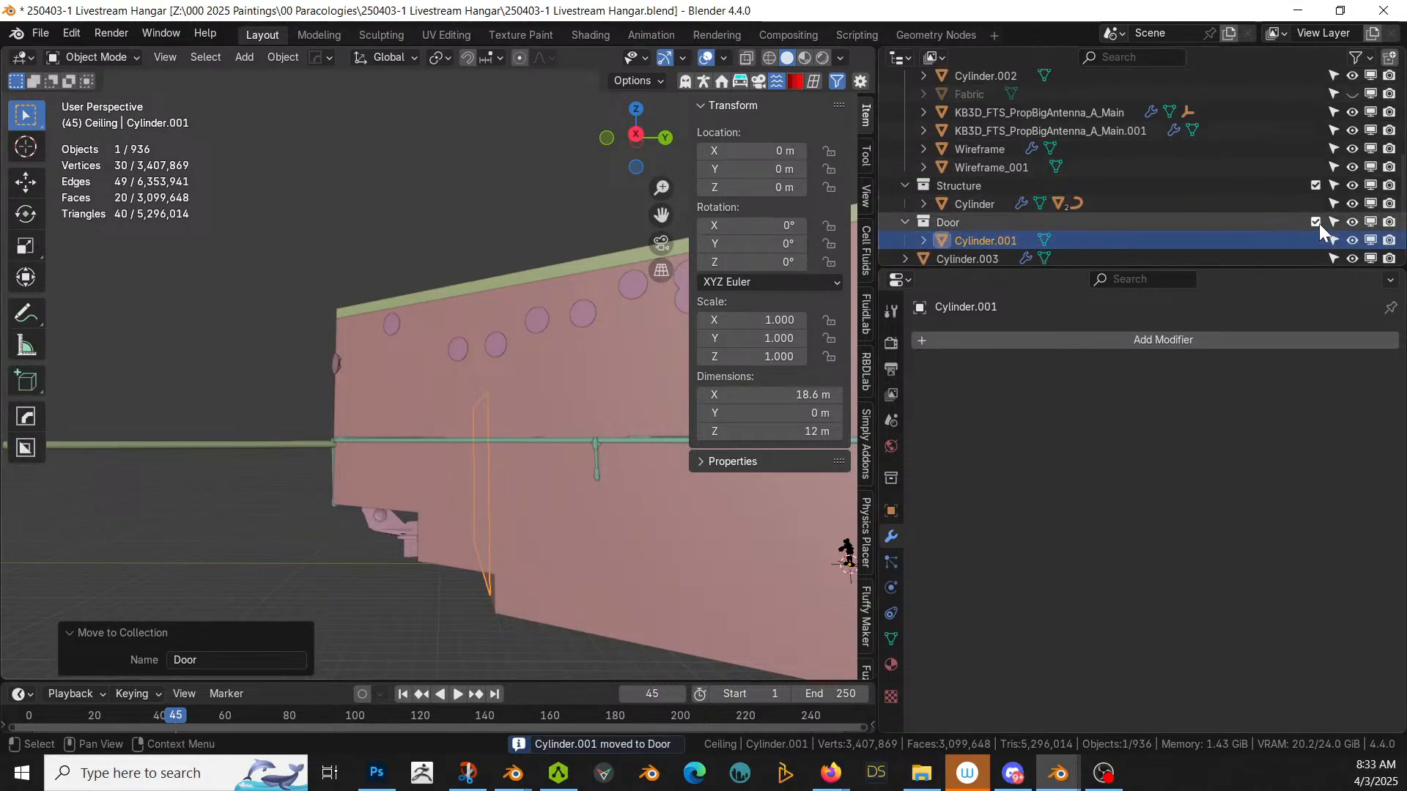
# Step: Examine the hangar interior, its open doorway and the plated ceiling joints from several angles
pyautogui.moveTo(220, 535); pyautogui.dragTo(848, 503, button='middle')
pyautogui.scroll(5, 283, 574)
pyautogui.scroll(1, 247, 478)
pyautogui.scroll(4, 247, 477)
pyautogui.scroll(3, 213, 478)
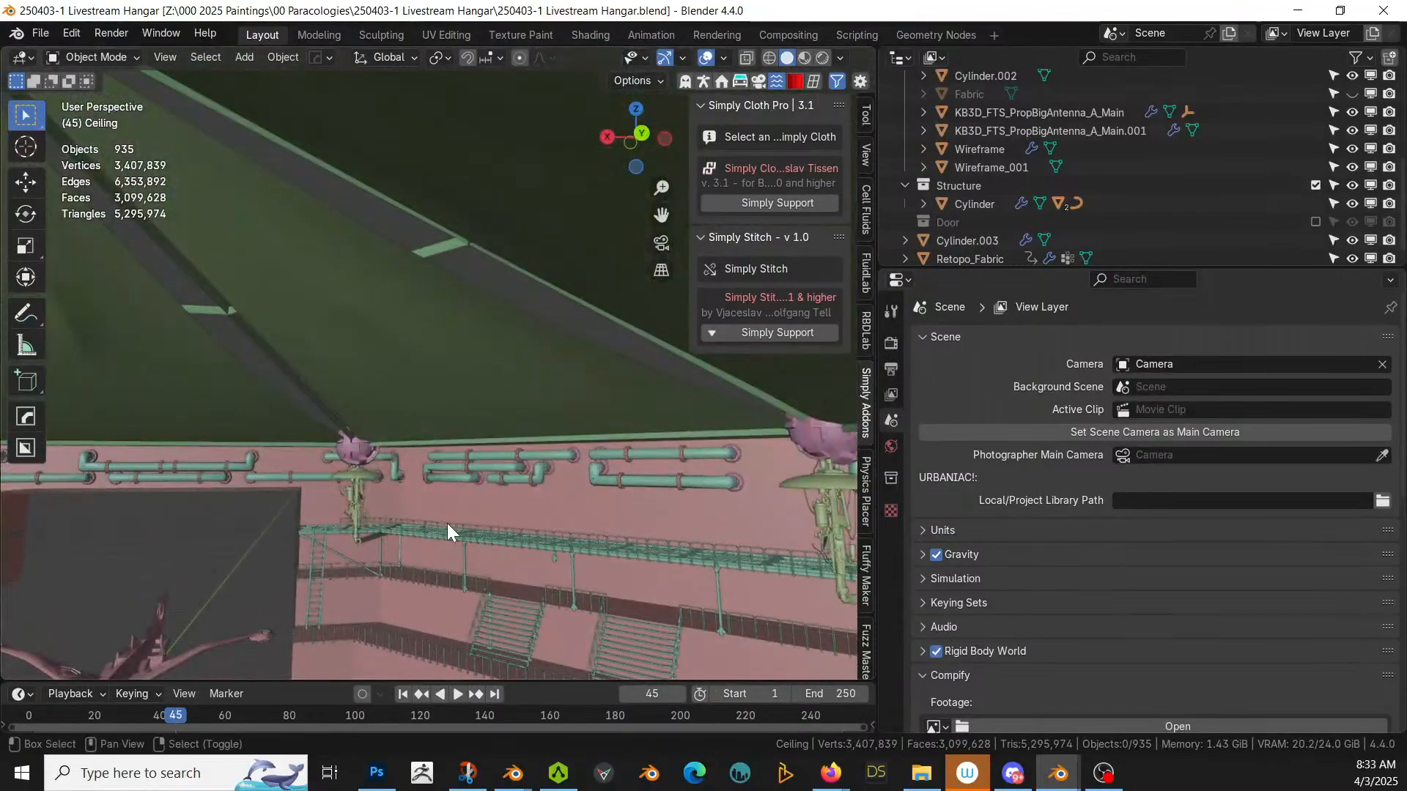
pyautogui.keyDown('shift'); pyautogui.moveTo(447, 523); pyautogui.dragTo(790, 290, button='middle'); pyautogui.keyUp('shift')
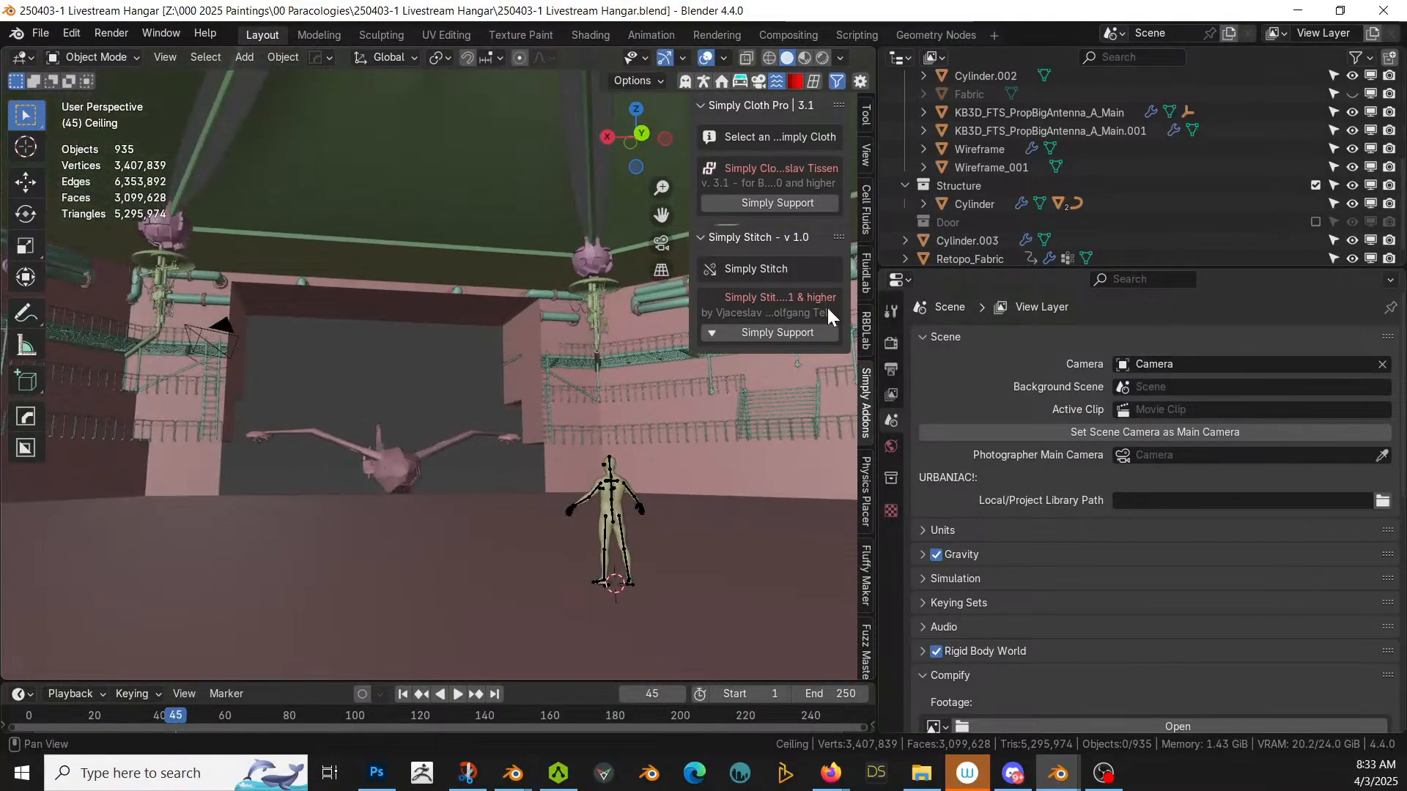
pyautogui.moveTo(517, 496); pyautogui.dragTo(403, 513, button='middle')
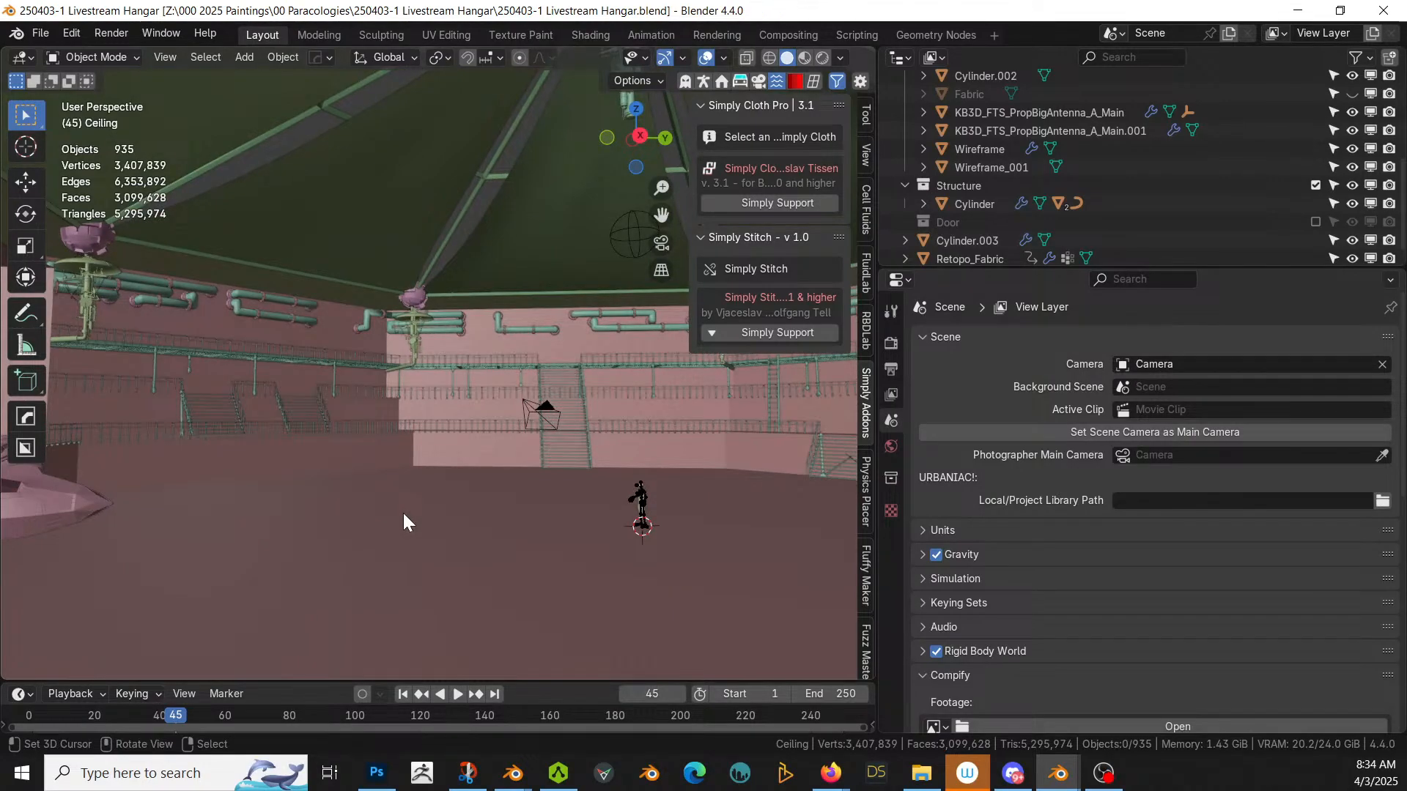
# Step: Isolate the main hangar structure and open its mesh for editing
pyautogui.click(218, 480)
pyautogui.press('KP_Divide')
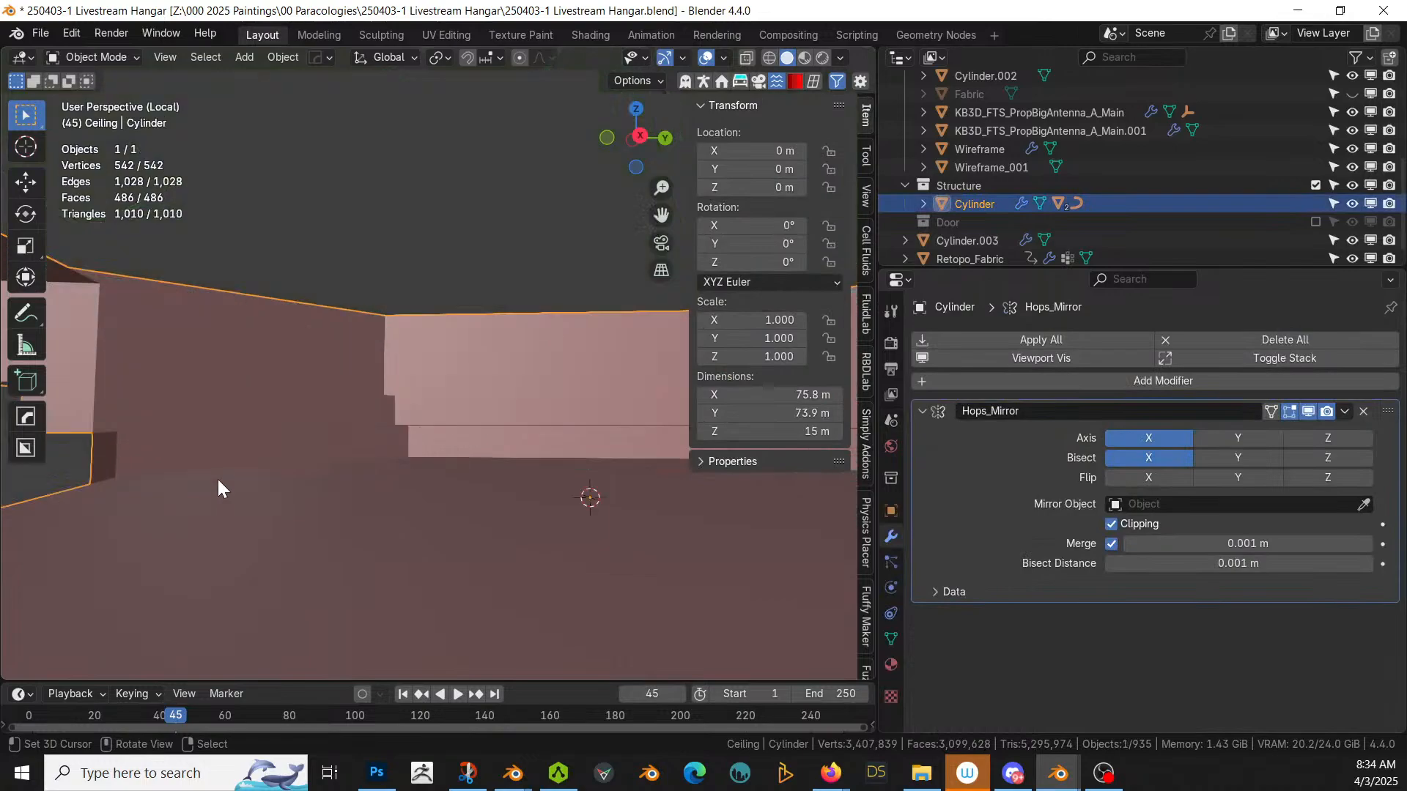
pyautogui.moveTo(218, 479); pyautogui.dragTo(239, 591, button='middle')
pyautogui.scroll(2, 239, 591)
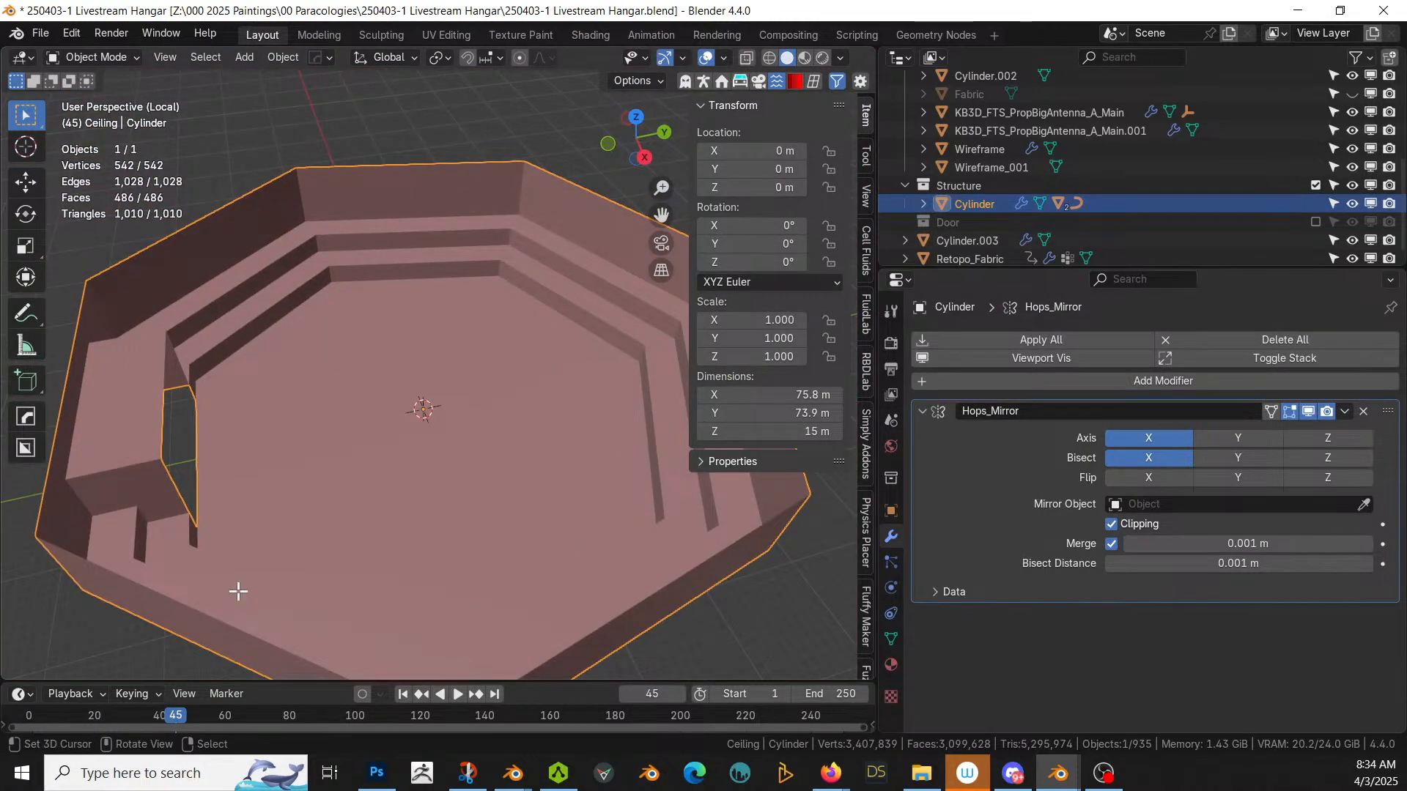
pyautogui.press('Tab')
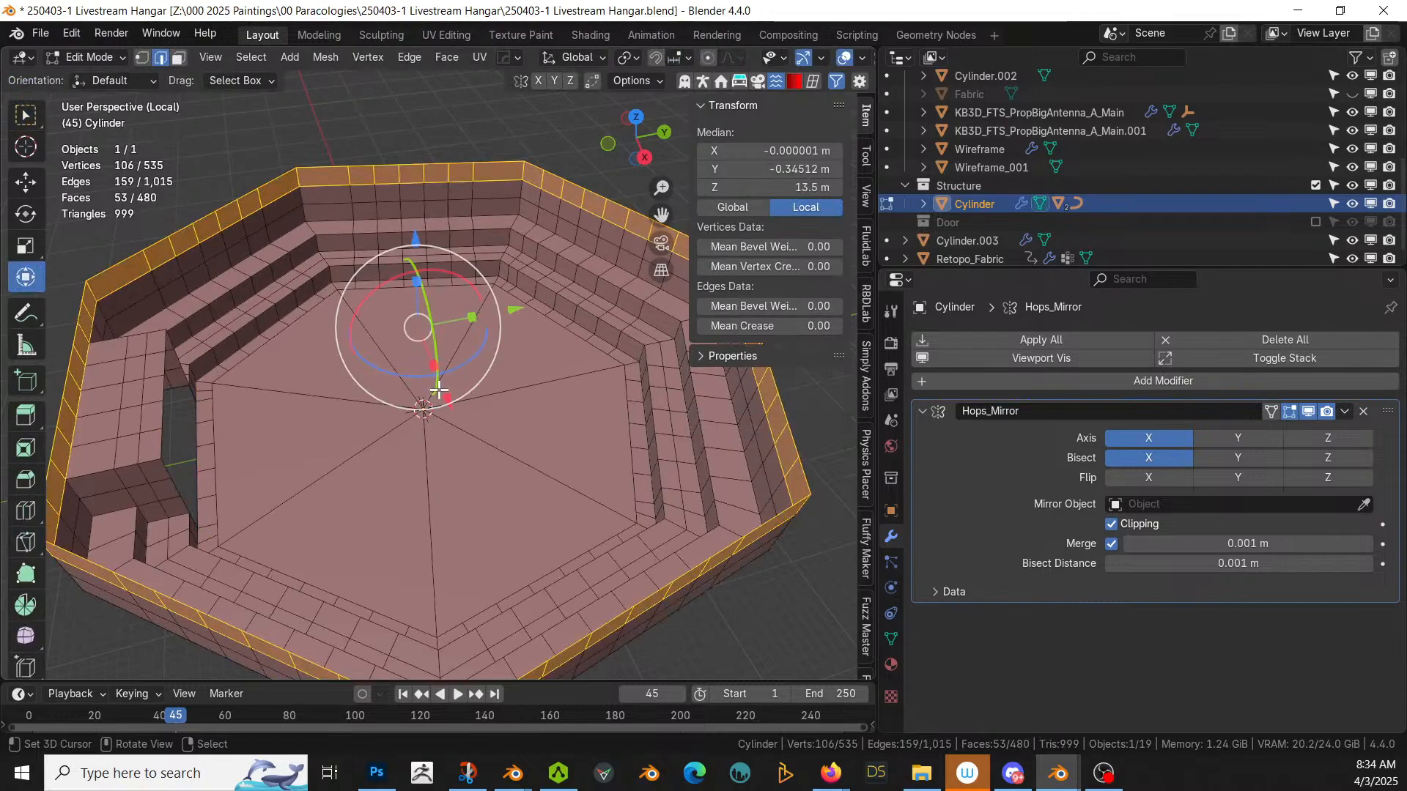
pyautogui.moveTo(438, 391); pyautogui.dragTo(465, 405, button='middle')
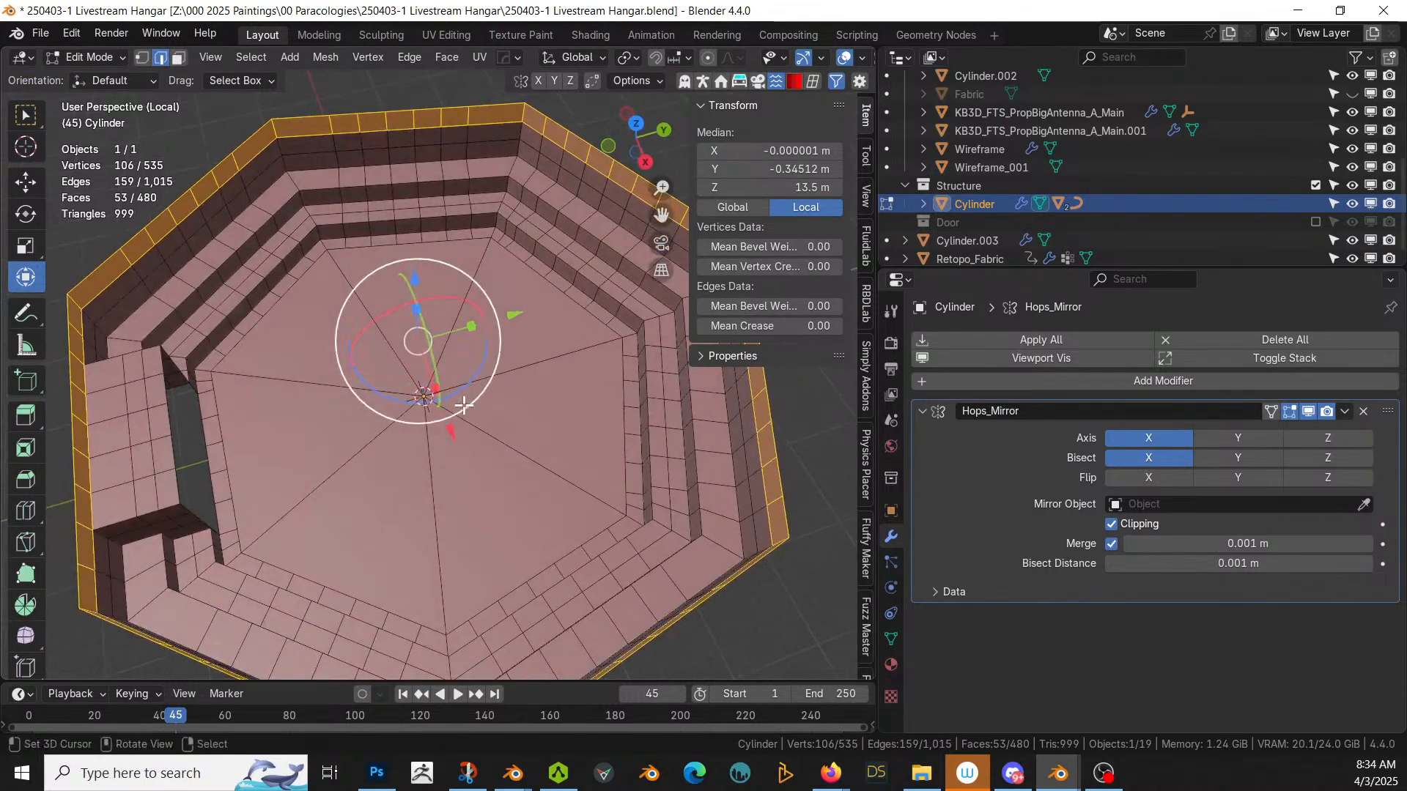
# Step: Select the floor faces surrounding the central floor vertex and separate them into their own object
pyautogui.click(423, 393)
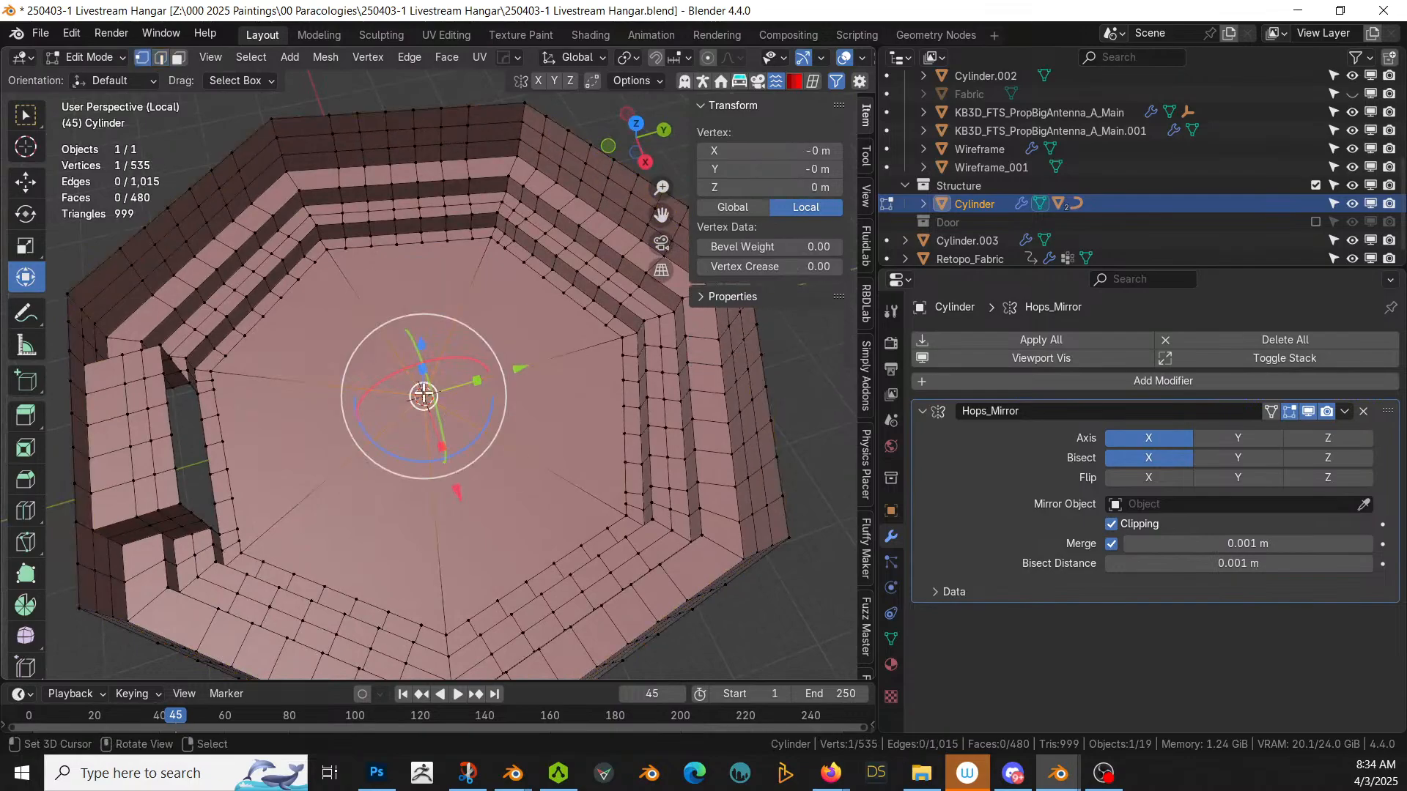
pyautogui.press('ctrl+KP_Add')
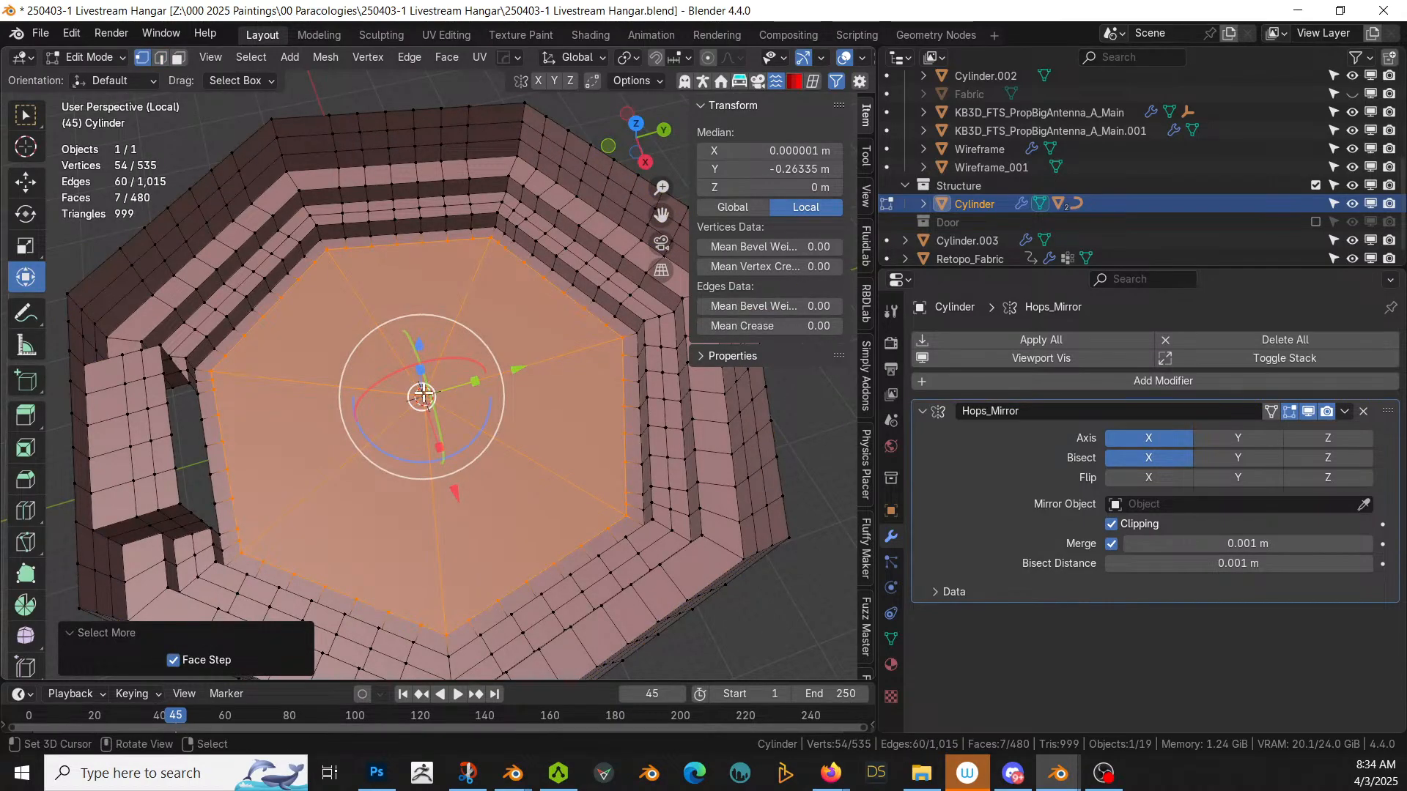
pyautogui.press('3')
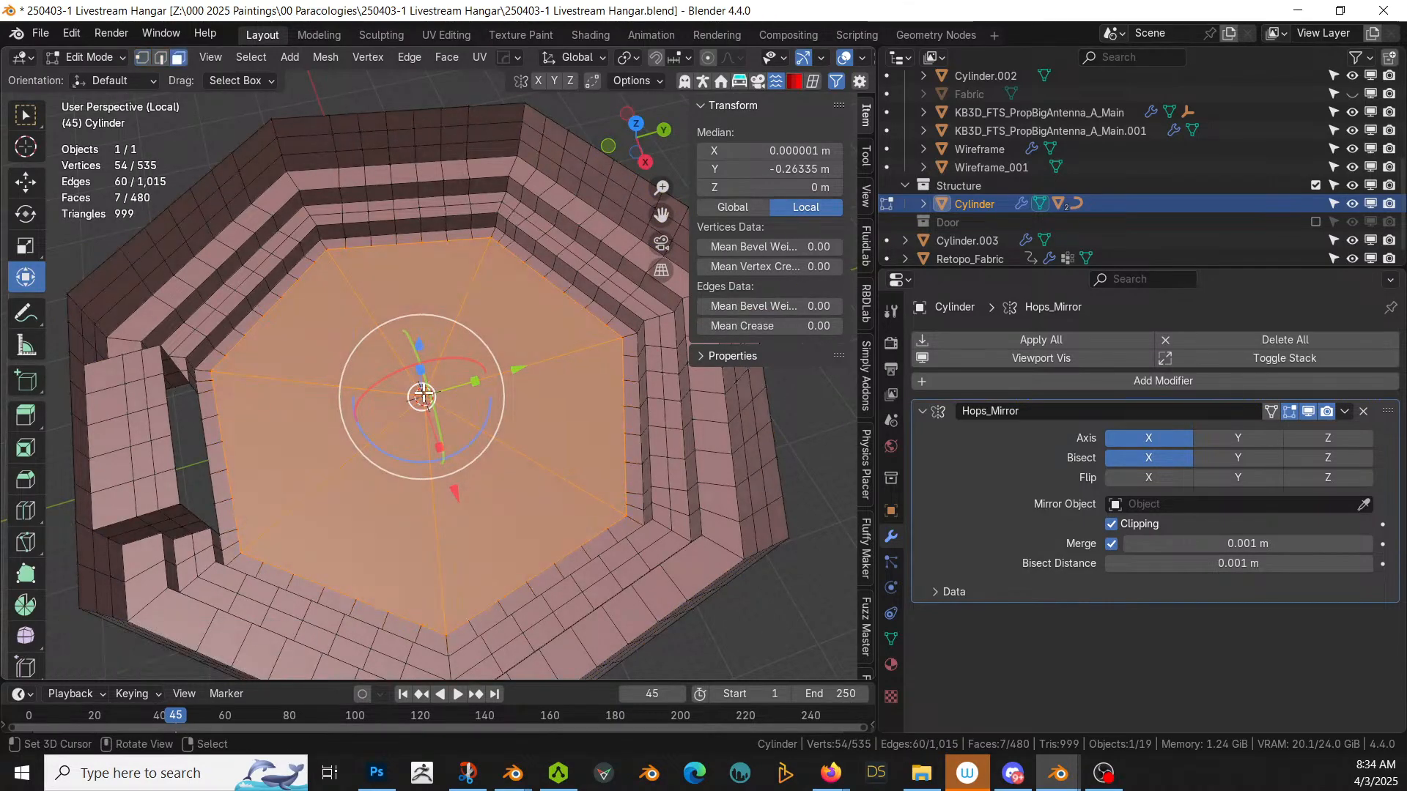
pyautogui.press('p')
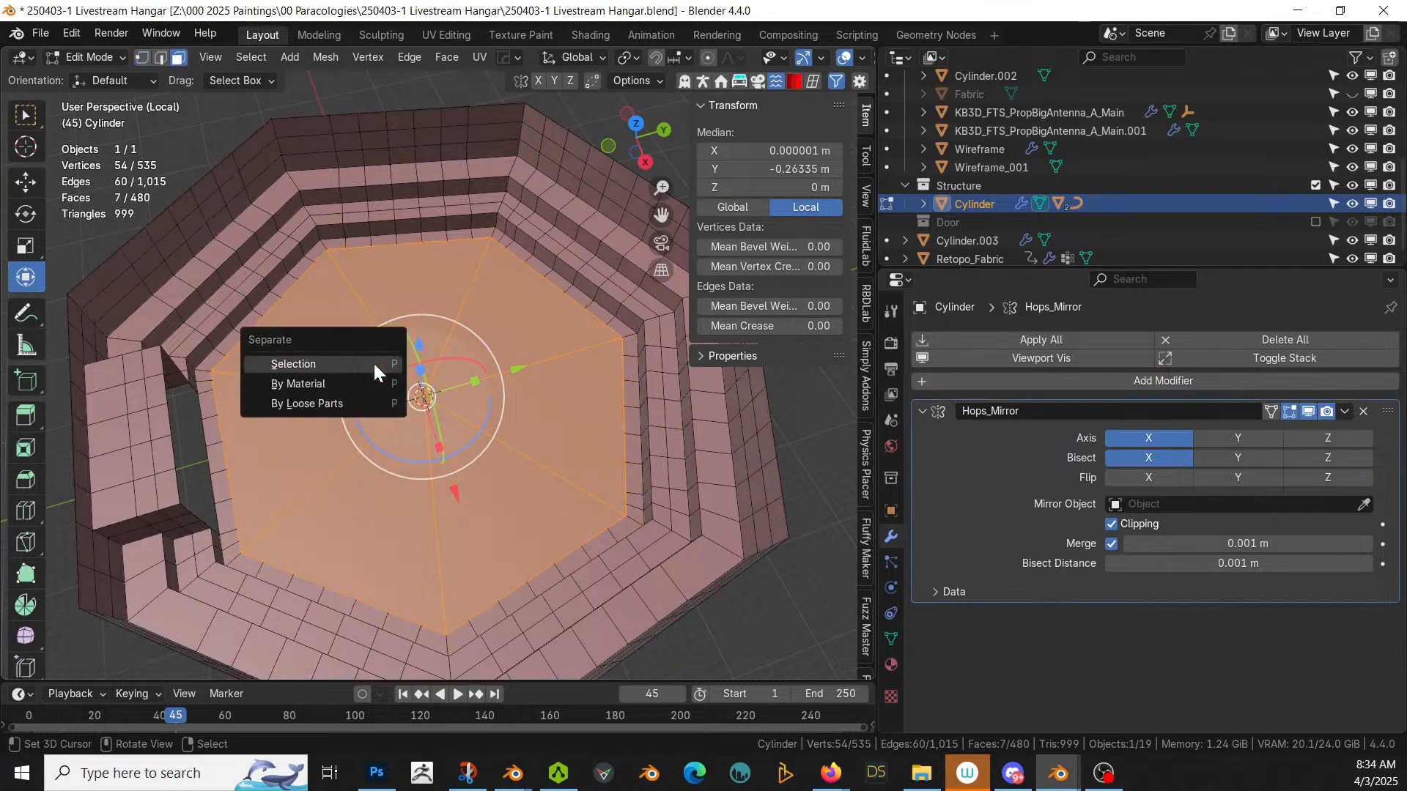
pyautogui.click(373, 364)
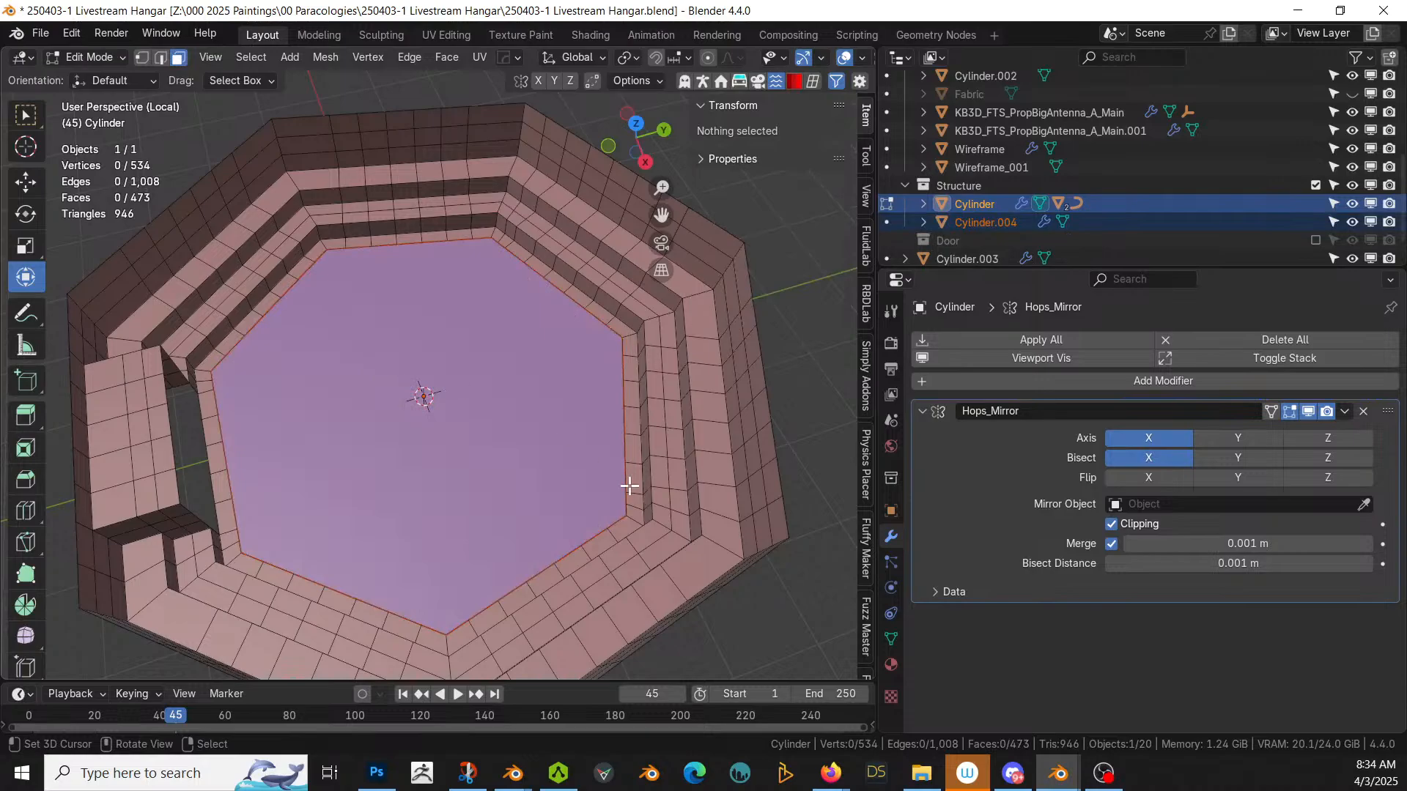
# Step: Leave mesh editing and open the asset browser in a separate window, keeping the 3D view at full width
pyautogui.moveTo(629, 485); pyautogui.dragTo(224, 425, button='middle')
pyautogui.scroll(2, 386, 506)
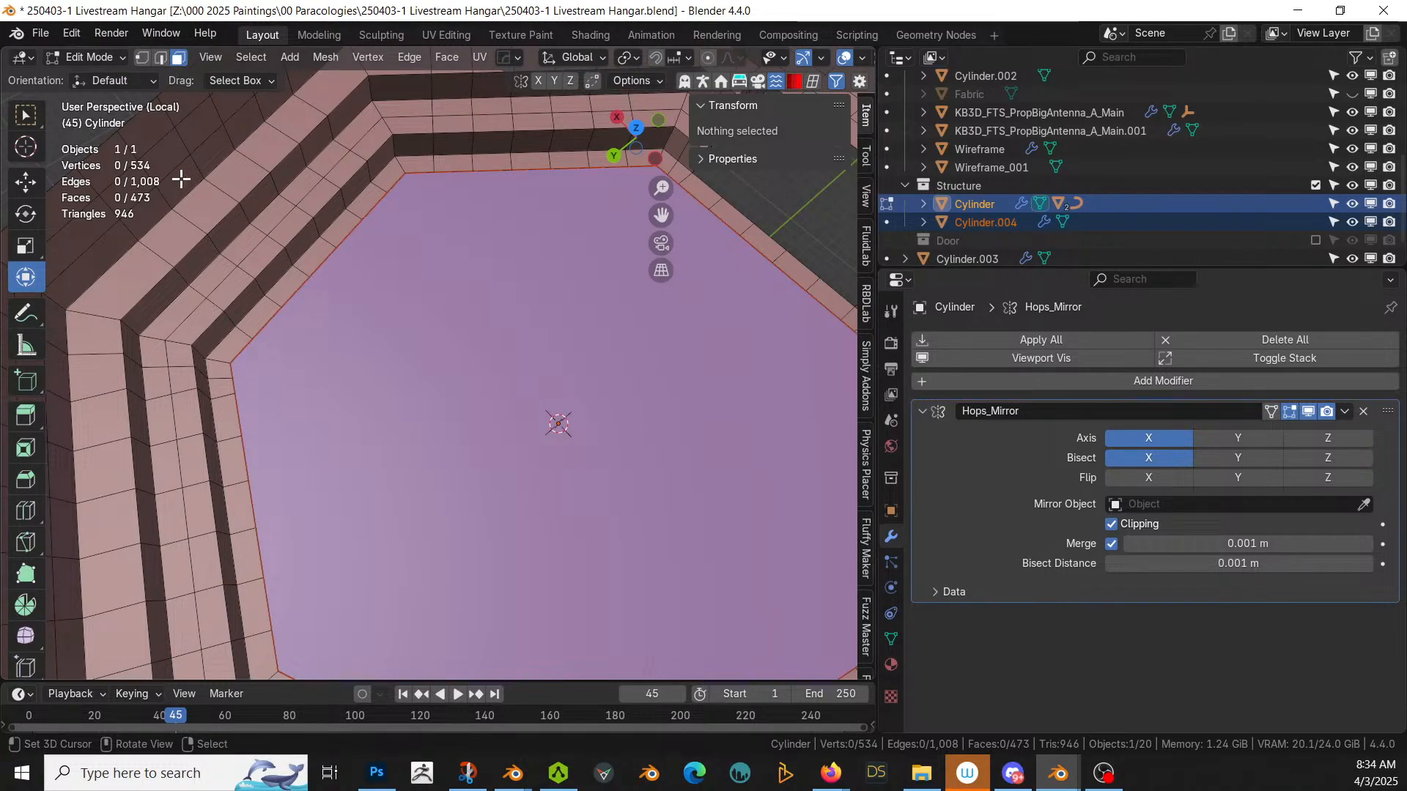
pyautogui.moveTo(6, 48); pyautogui.dragTo(497, 148)
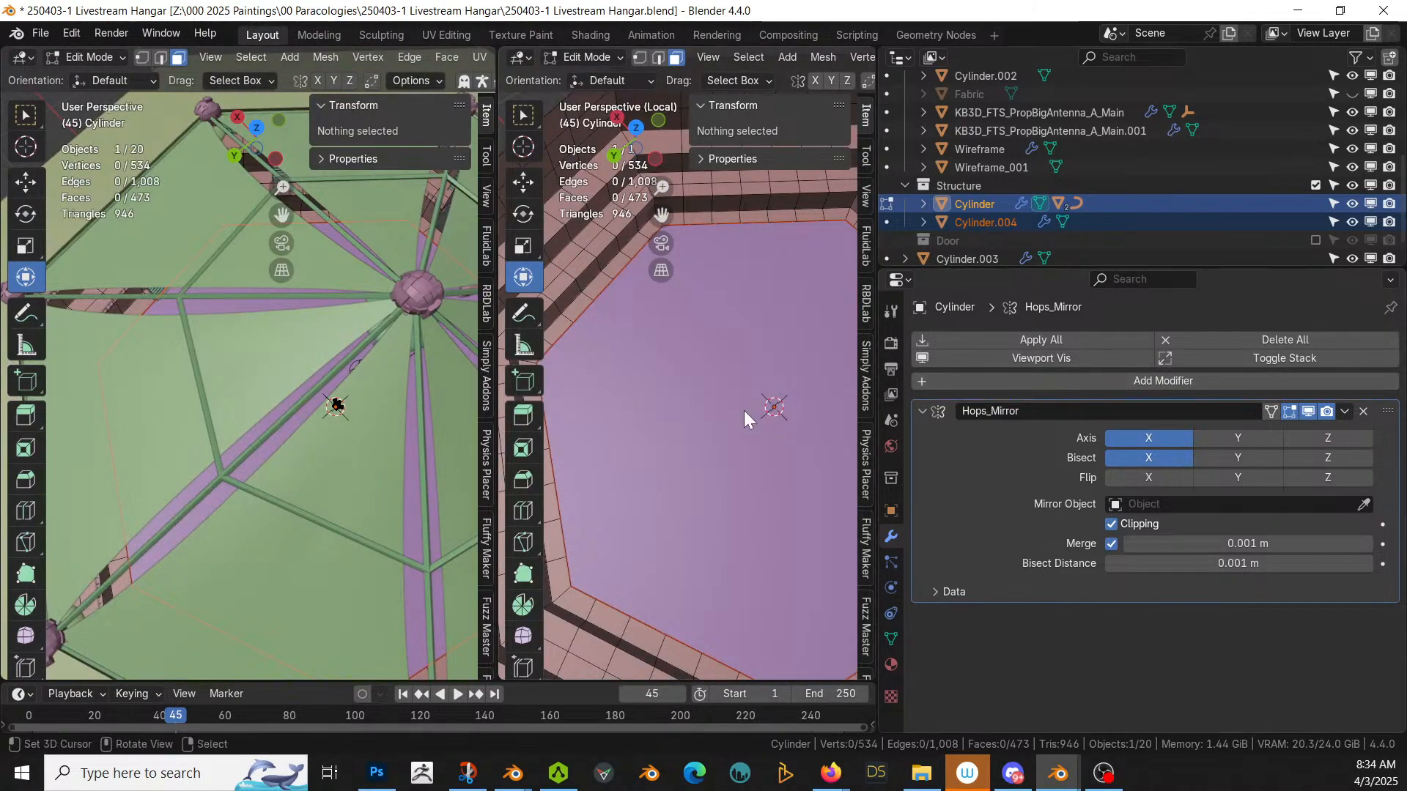
pyautogui.press('Tab')
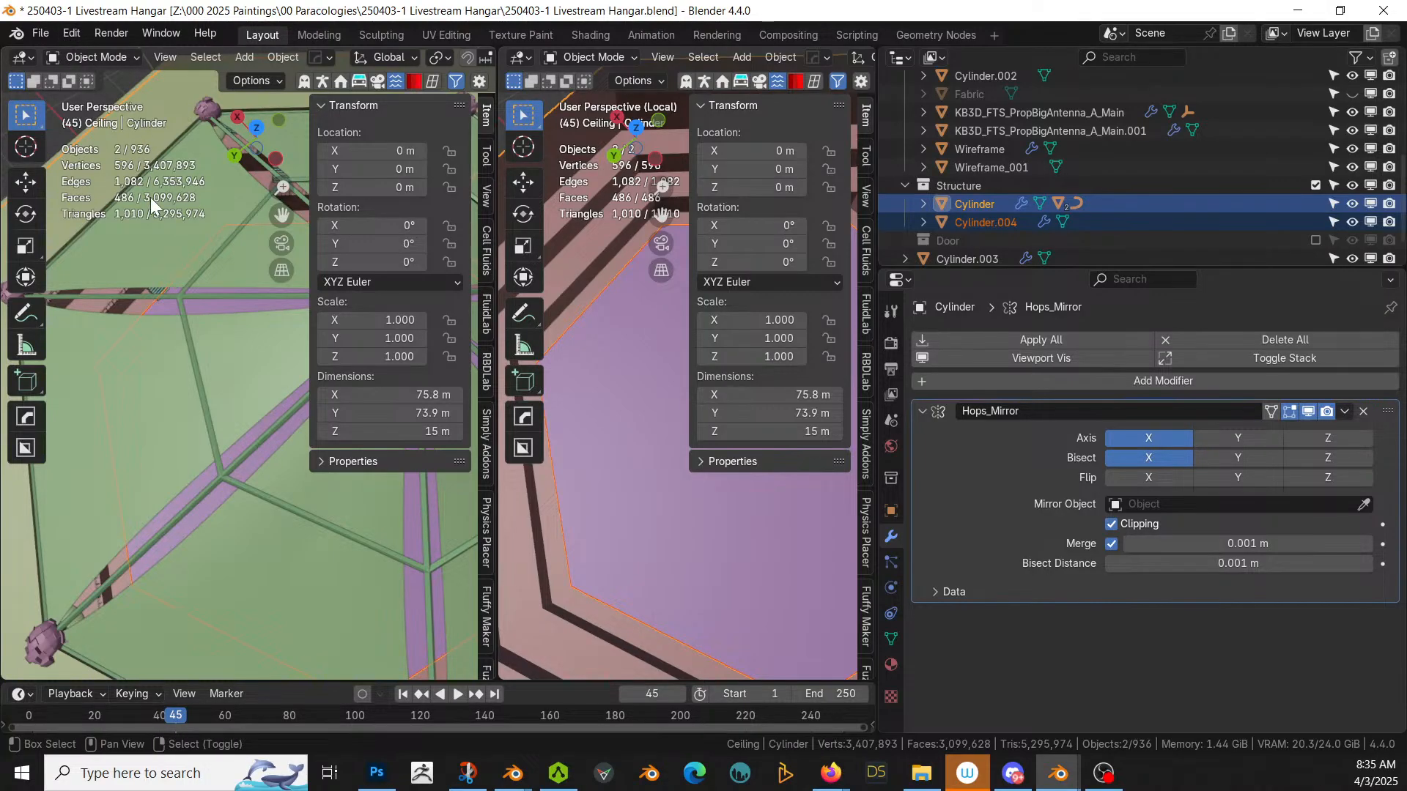
pyautogui.hotkey('shift', 'F1')
pyautogui.hotkey('shift', 'F1')
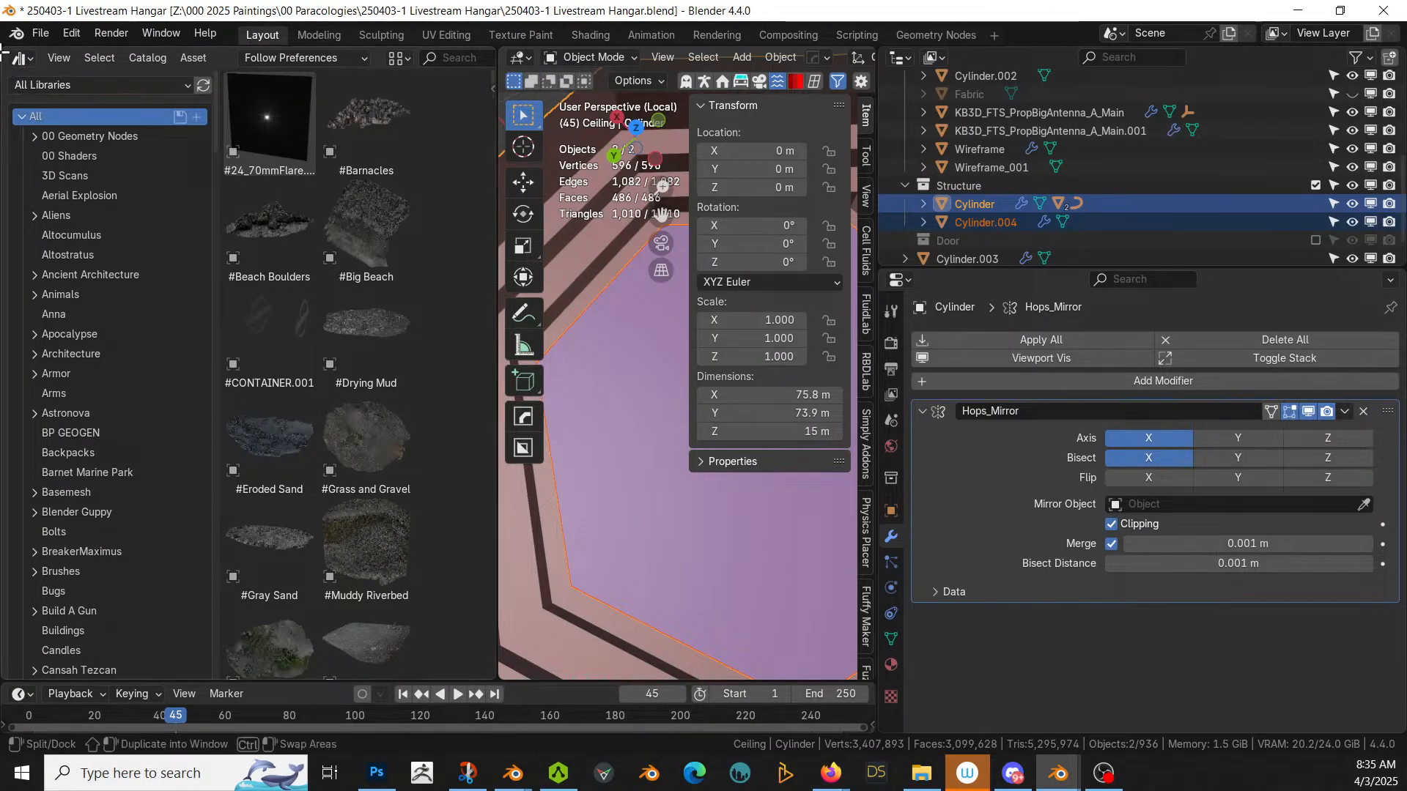
pyautogui.moveTo(3, 51); pyautogui.dragTo(18, 63)
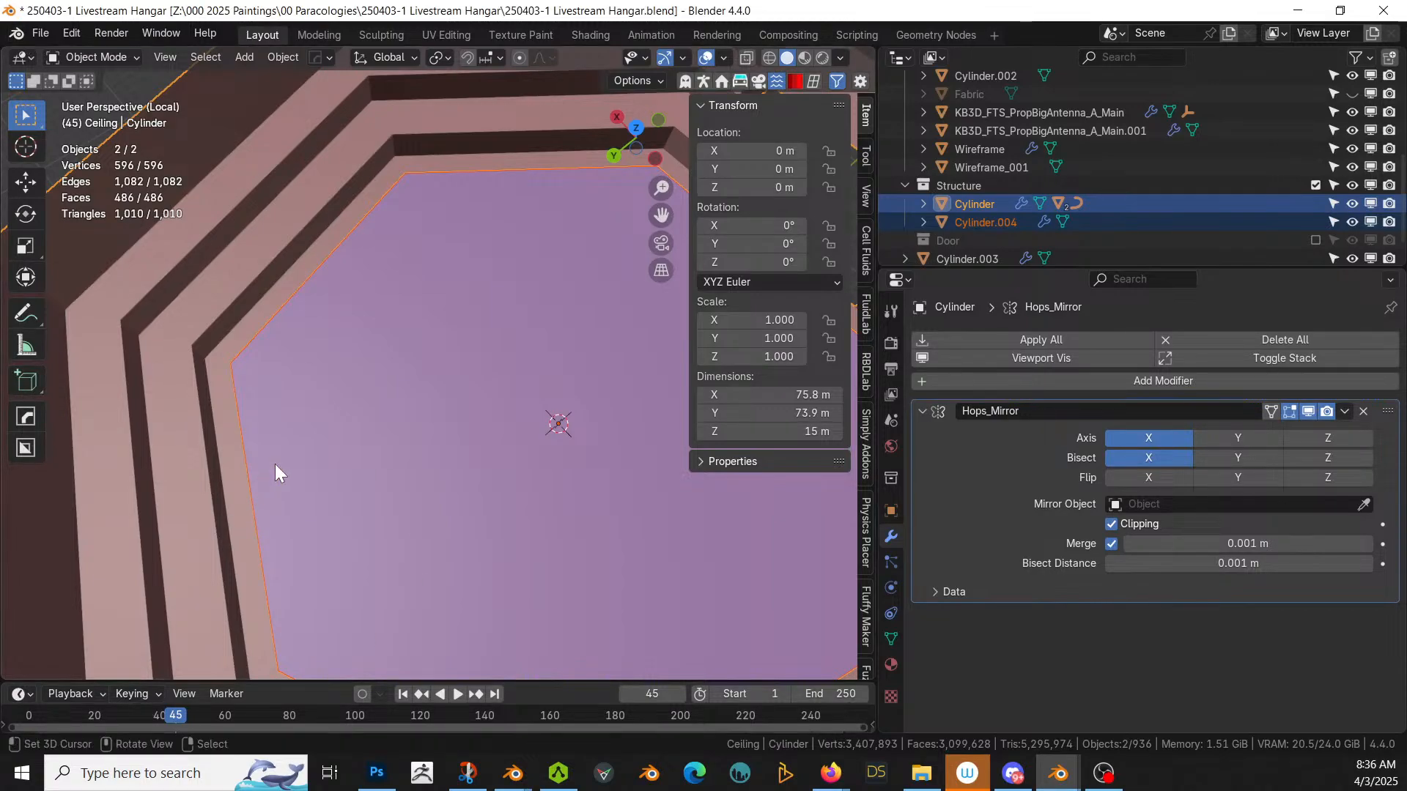
# Step: Place the Barrier_05 asset on the hangar floor and clear its location so it sits at the world origin
pyautogui.moveTo(275, 464); pyautogui.dragTo(273, 340, button='middle')
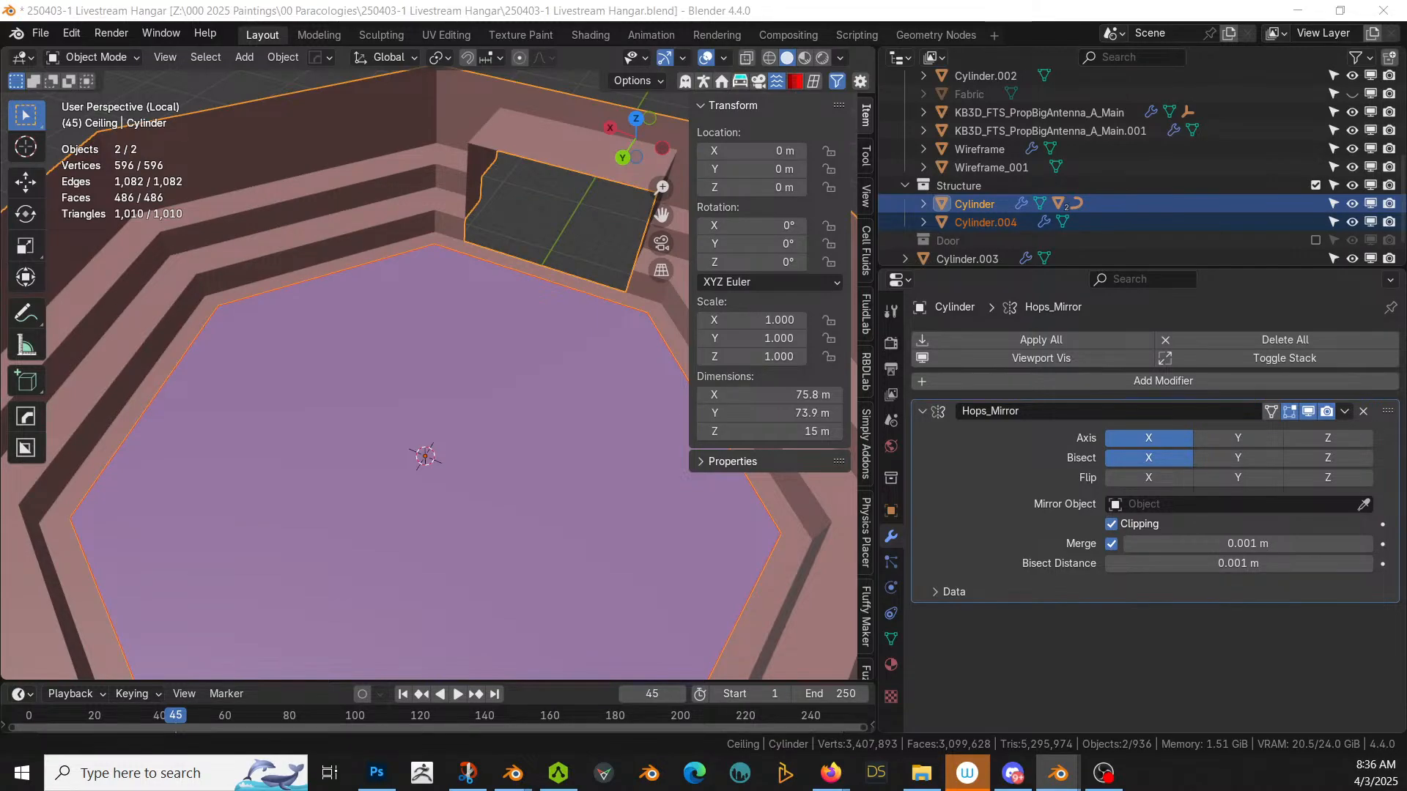
pyautogui.moveTo(0, 762); pyautogui.dragTo(389, 464)
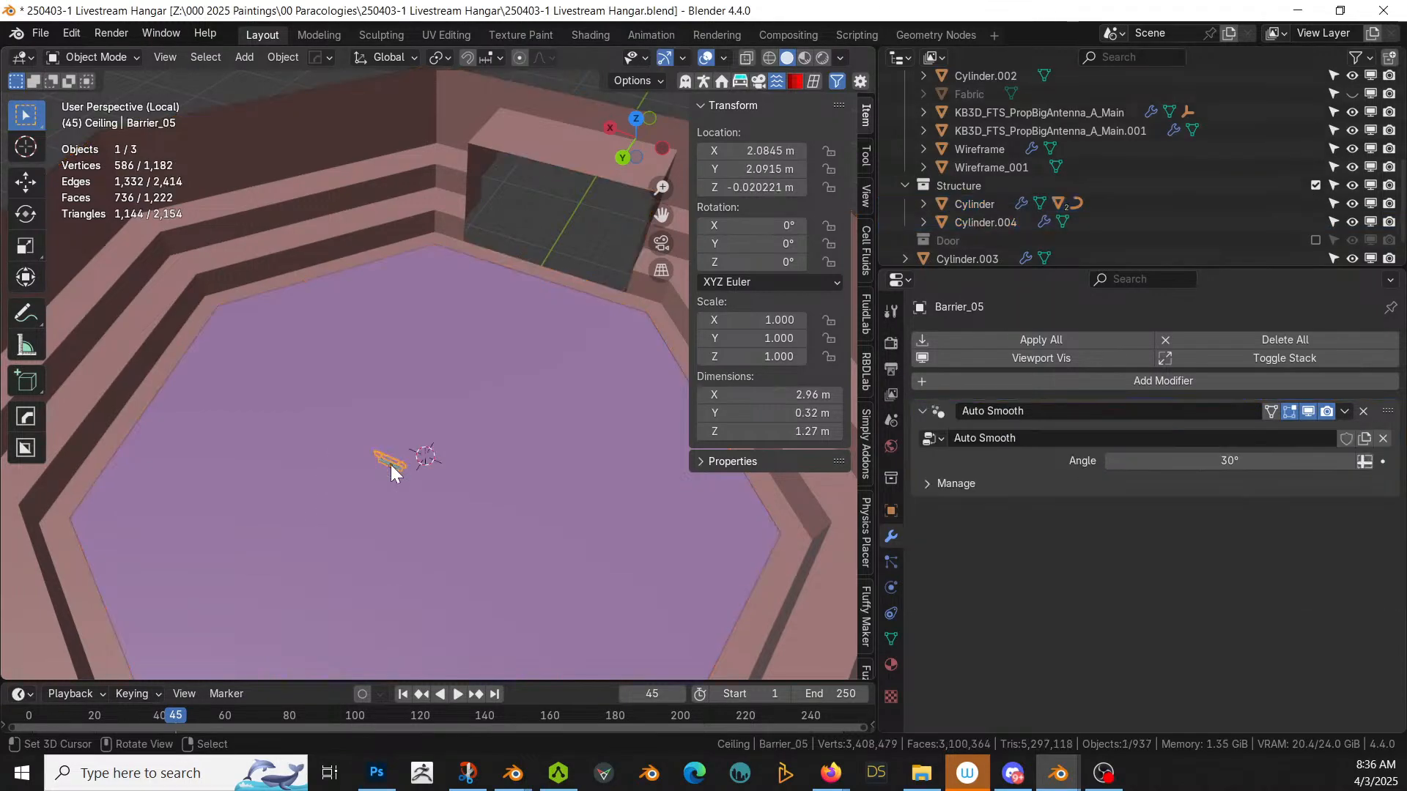
pyautogui.press('KP_7')
pyautogui.scroll(-2, 391, 472)
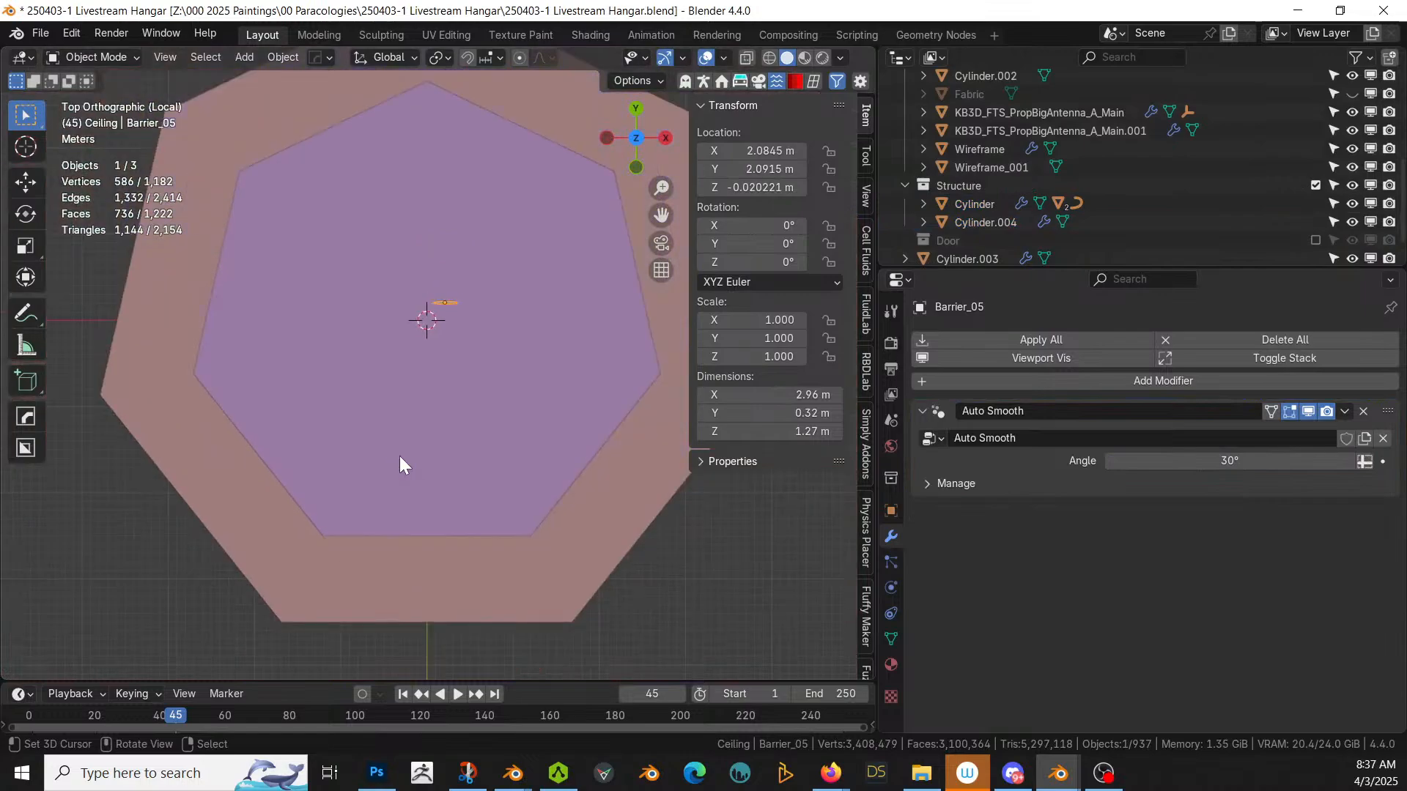
pyautogui.keyDown('shift'); pyautogui.moveTo(424, 449); pyautogui.dragTo(423, 513, button='middle'); pyautogui.keyUp('shift')
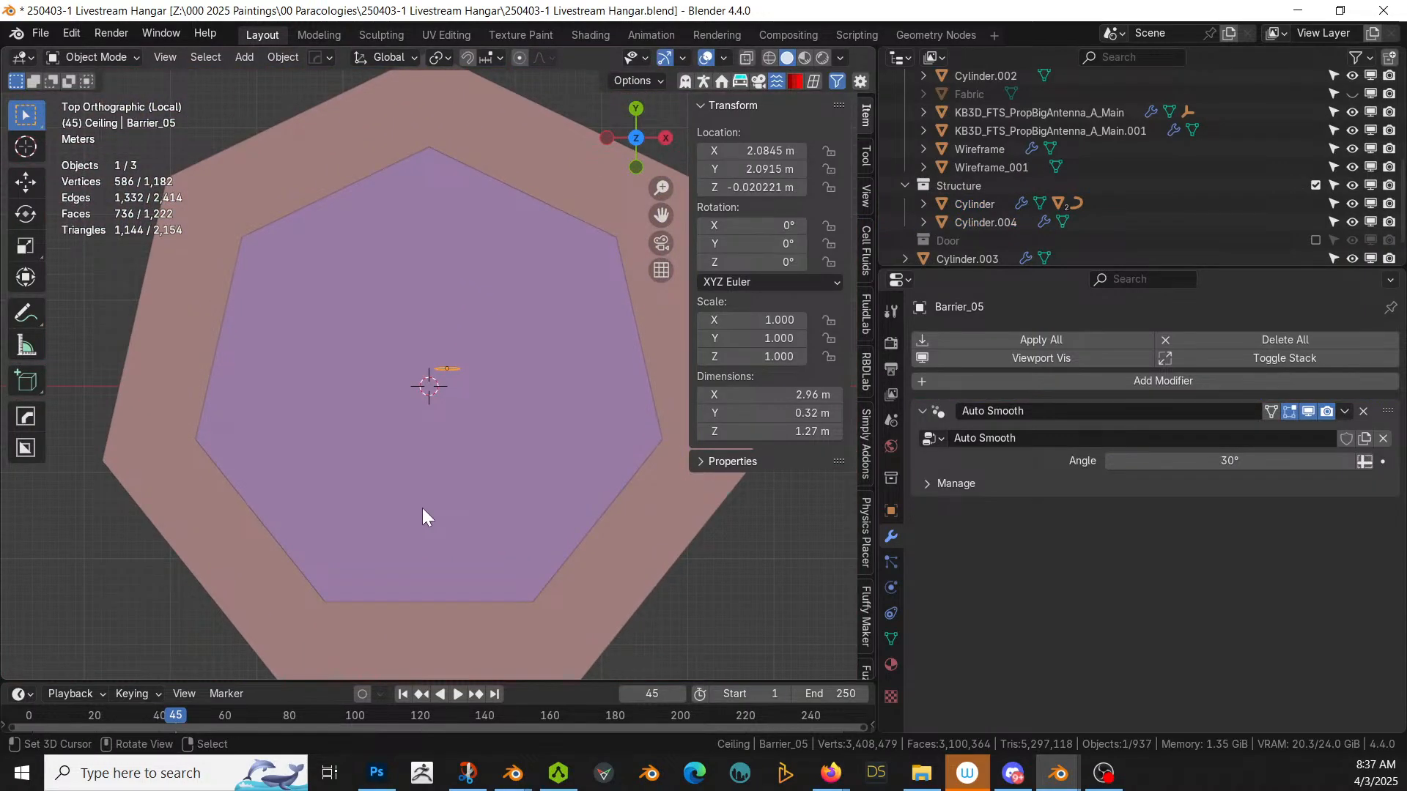
pyautogui.hotkey('alt', 'g')
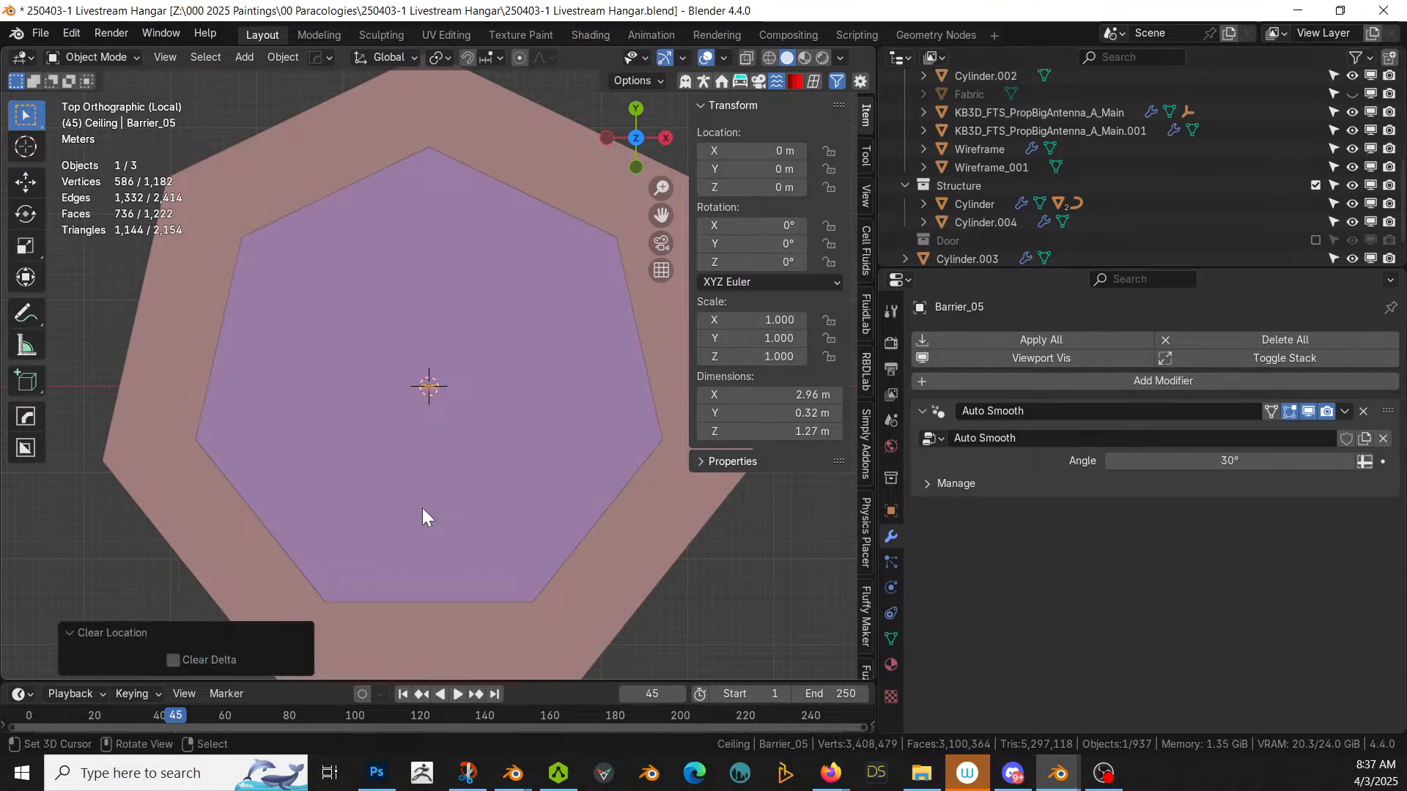
# Step: Add a Radial Array to the barrier with a displacement of about 24.4 and a count of 7
pyautogui.scroll(2, 278, 520)
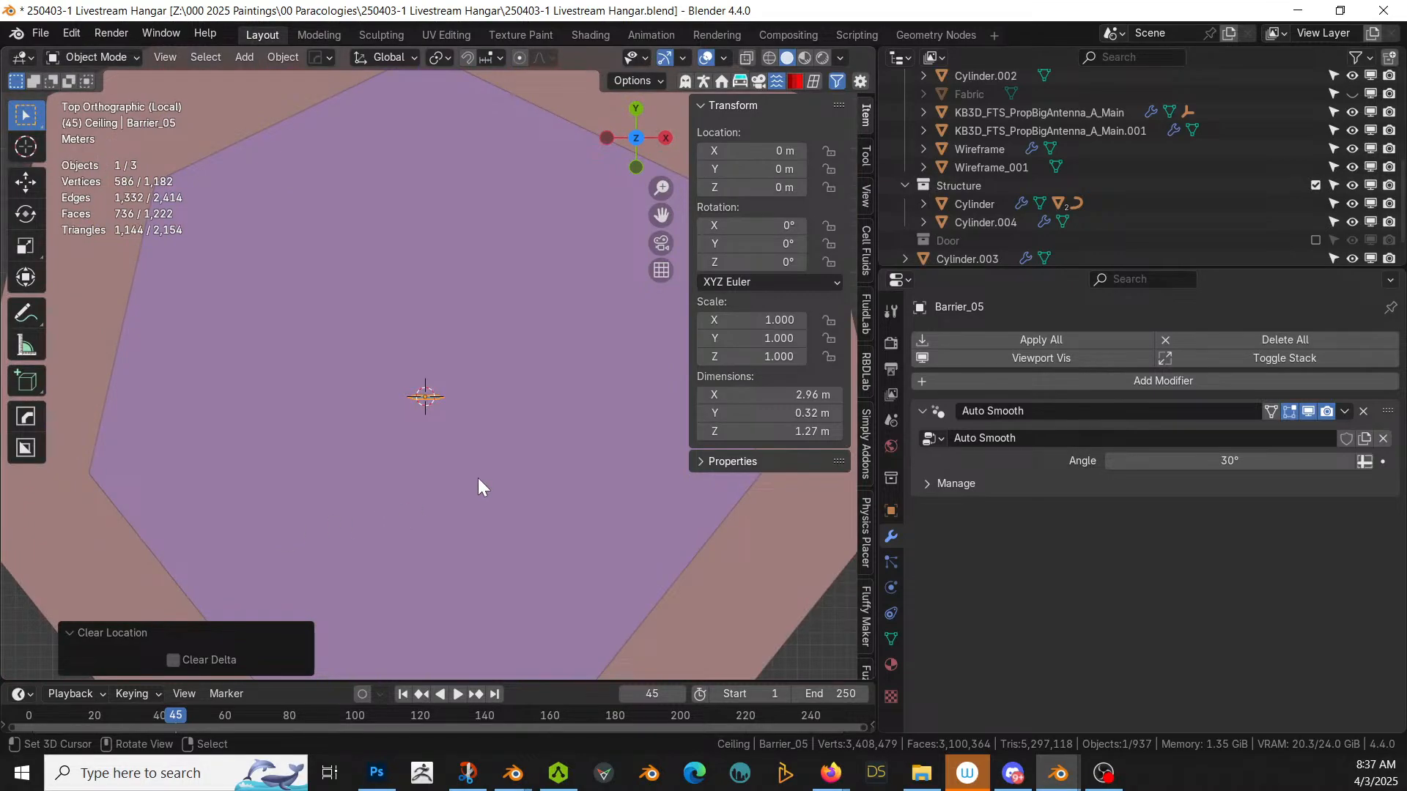
pyautogui.press('q')
pyautogui.moveTo(478, 477)
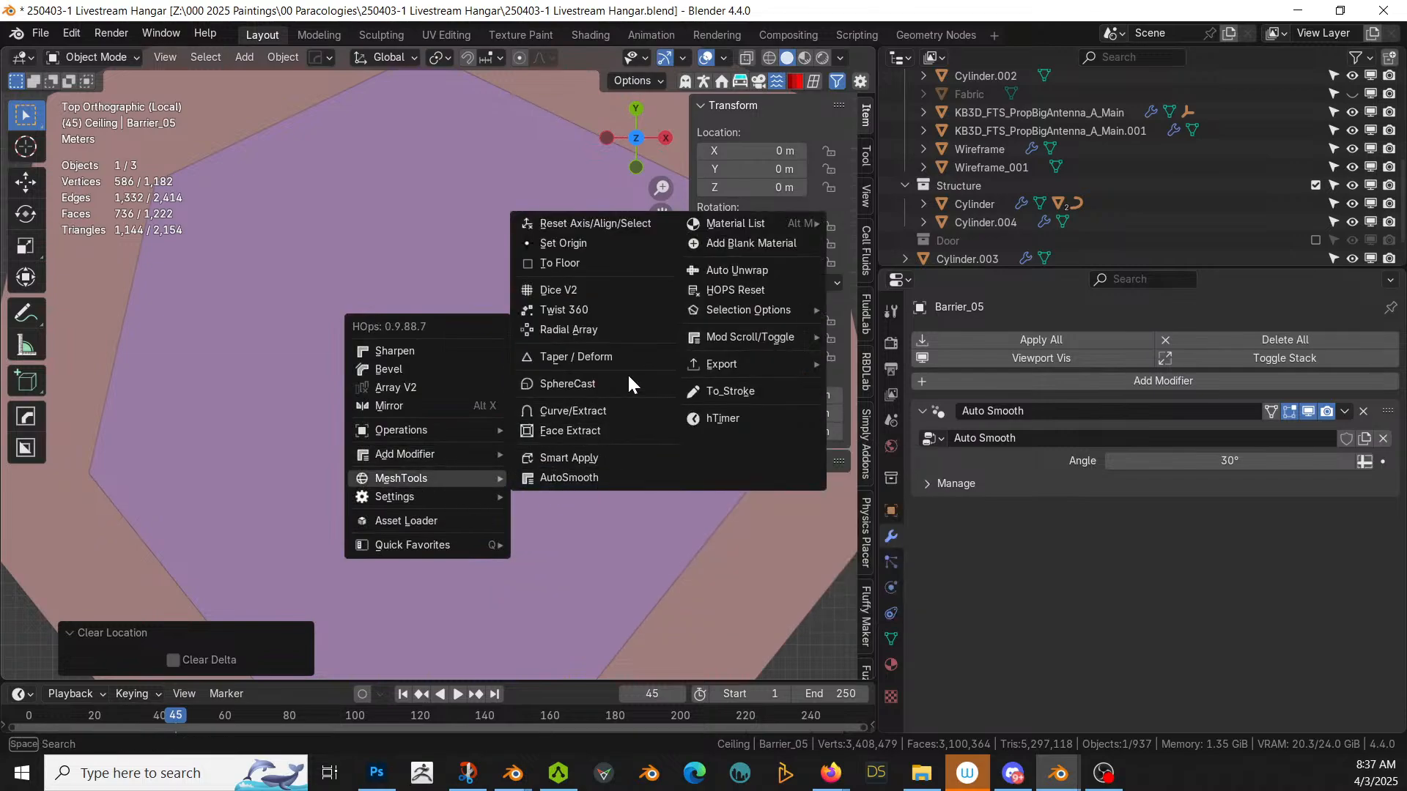
pyautogui.click(596, 326)
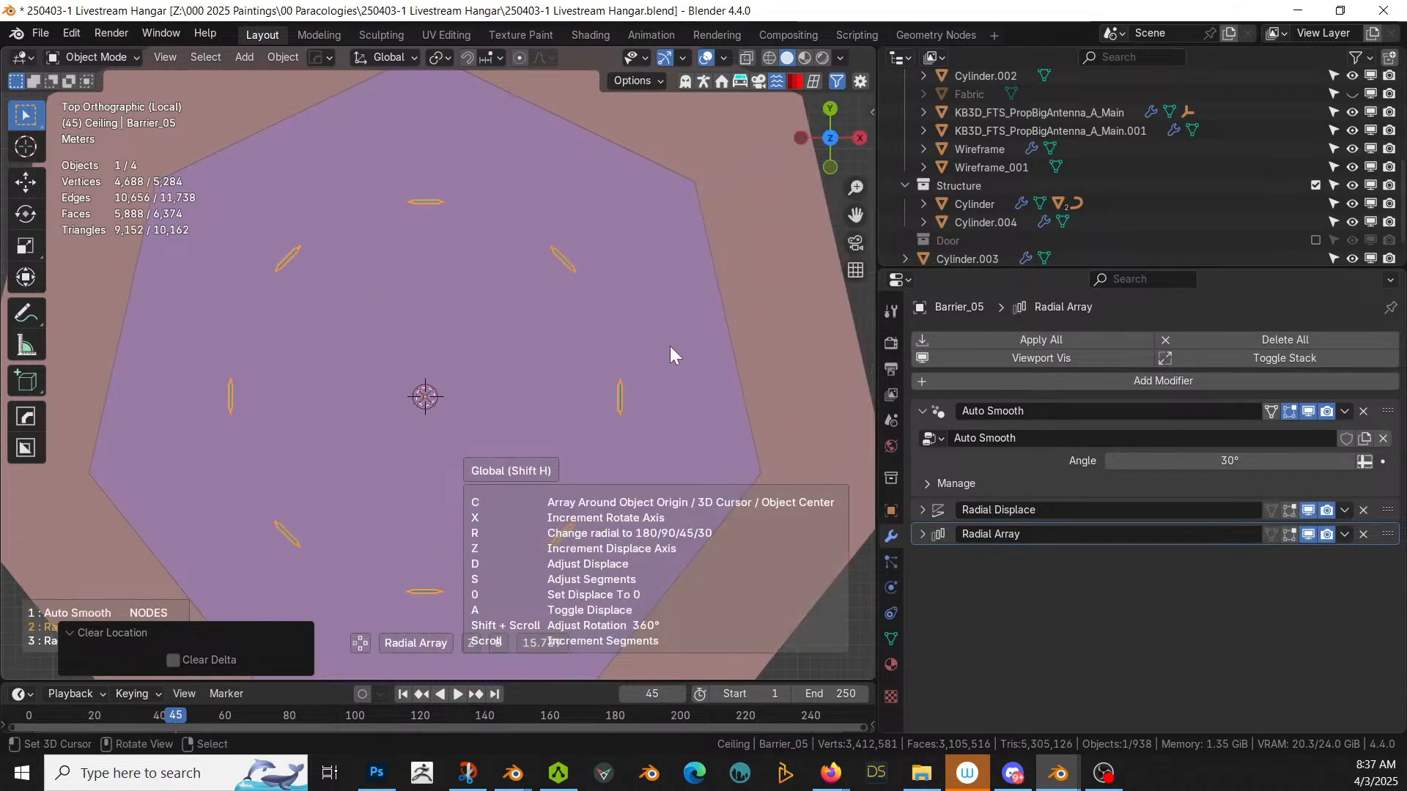
pyautogui.click(793, 403)
pyautogui.click(917, 535)
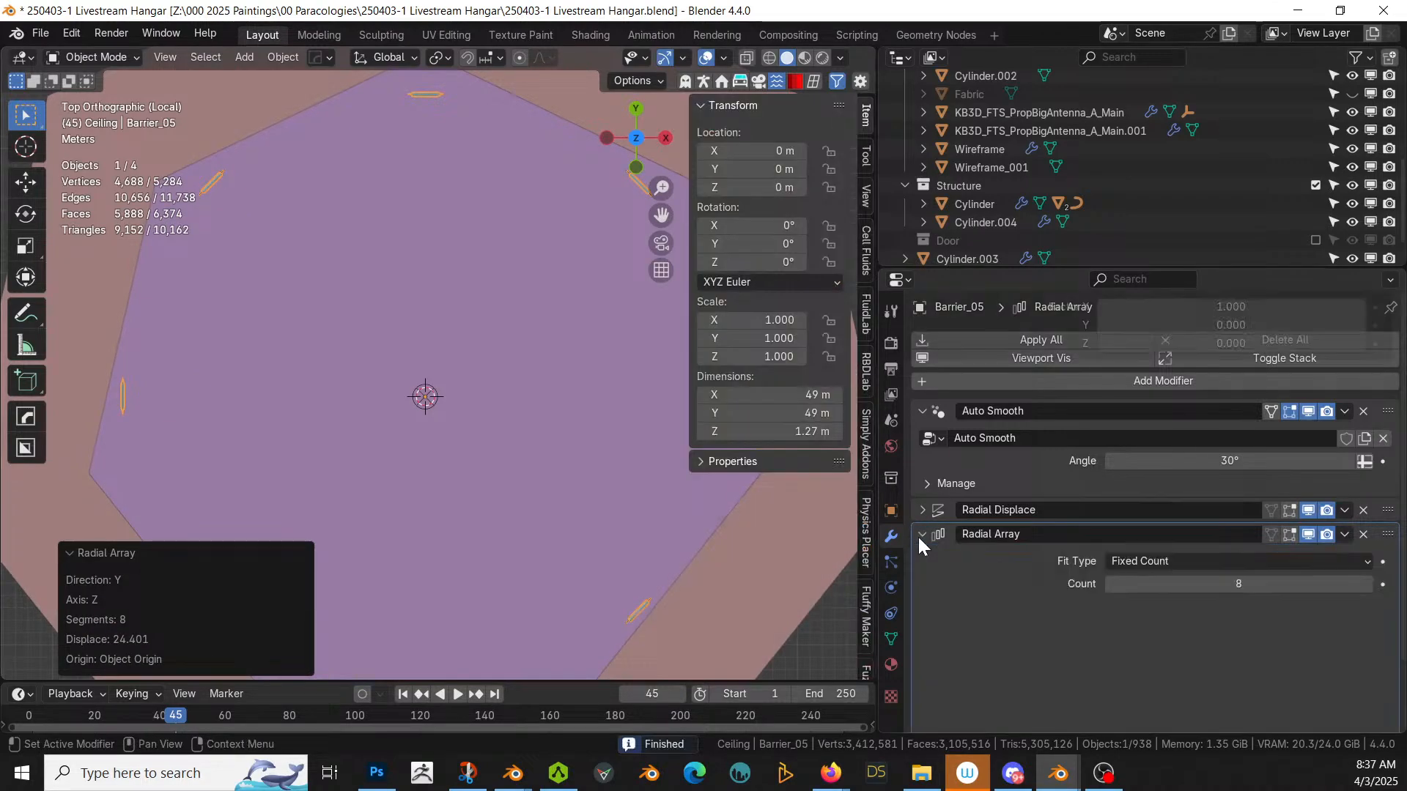
pyautogui.doubleClick(1238, 584)
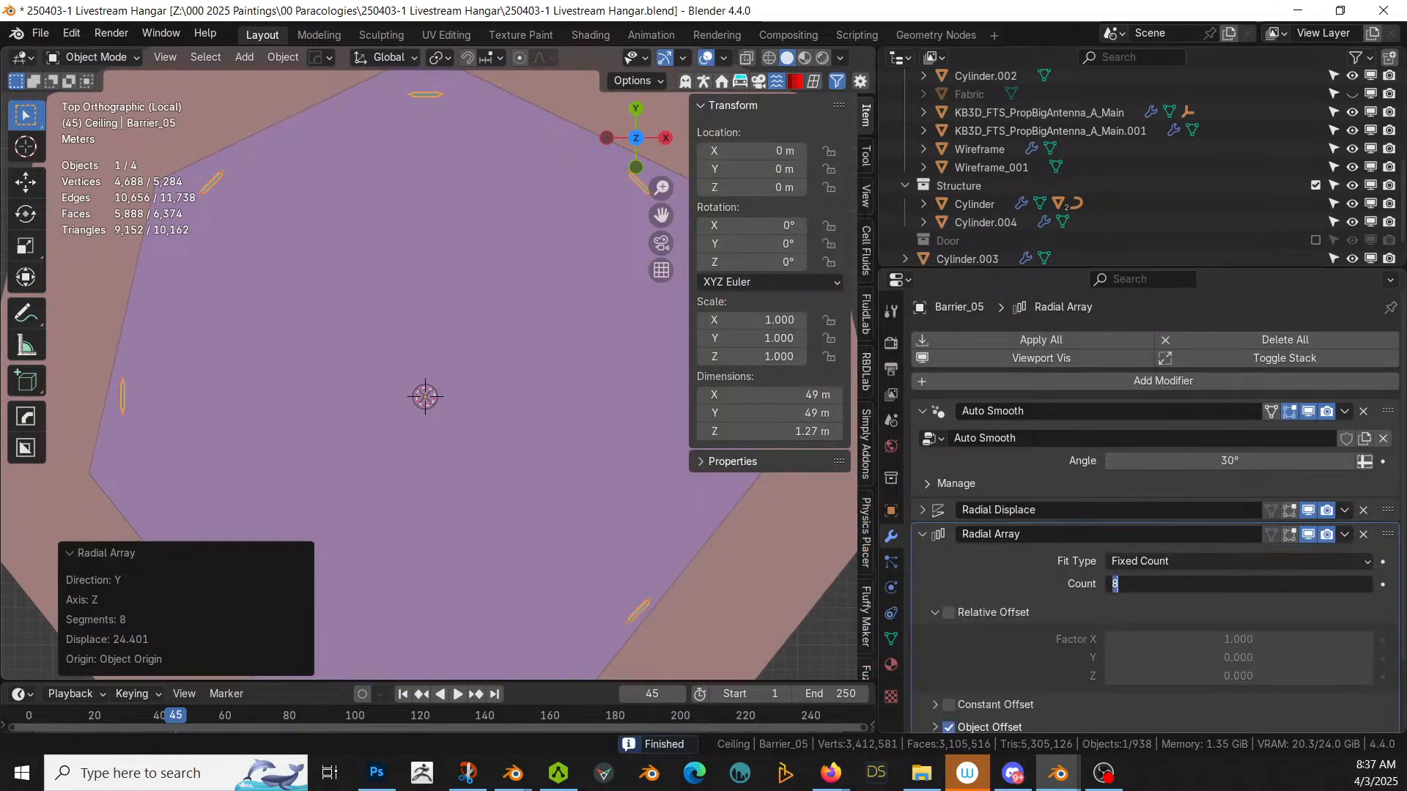
pyautogui.write('7')
pyautogui.press('Return')
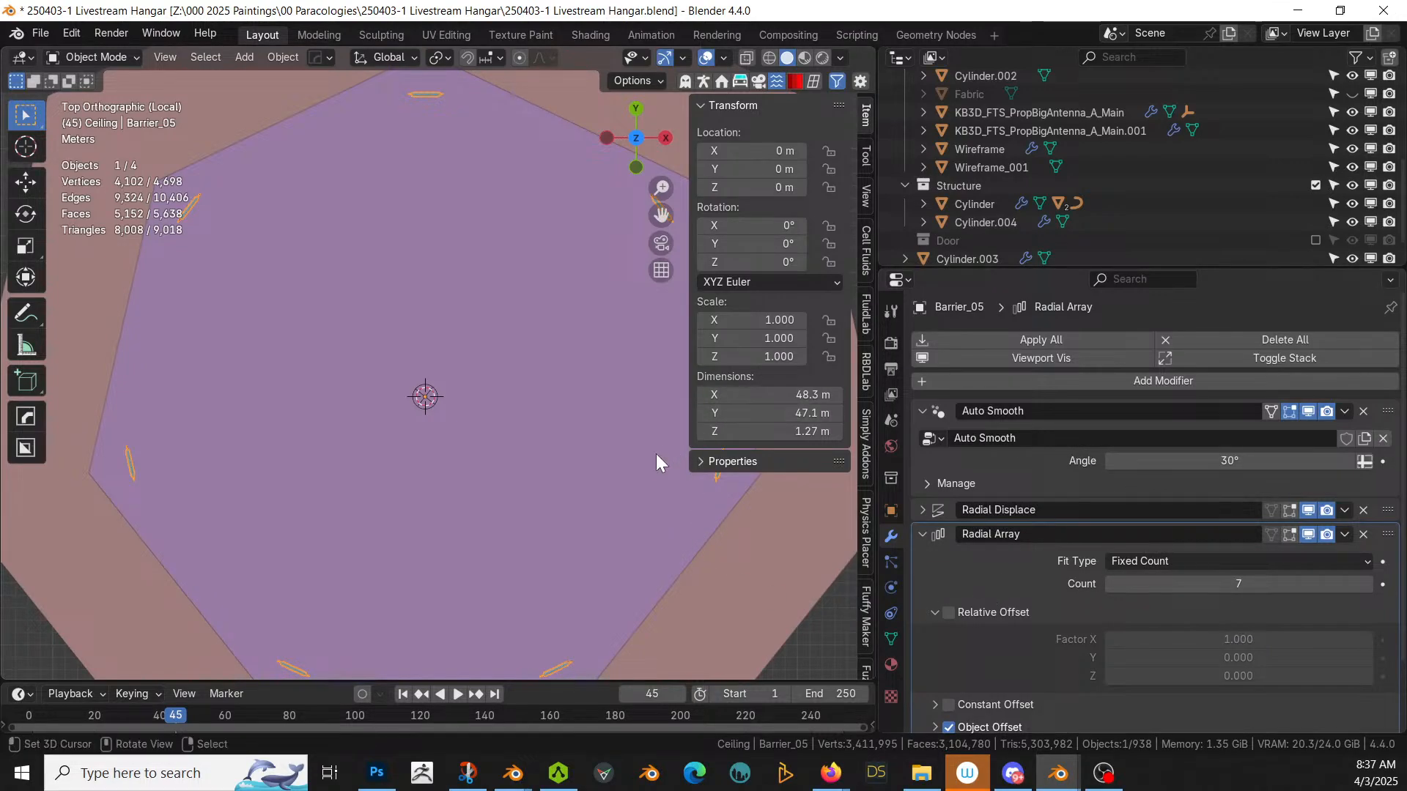
# Step: Set the barrier's Z rotation to 360/14 degrees to align the array with the floor's sides
pyautogui.scroll(-2, 1009, 559)
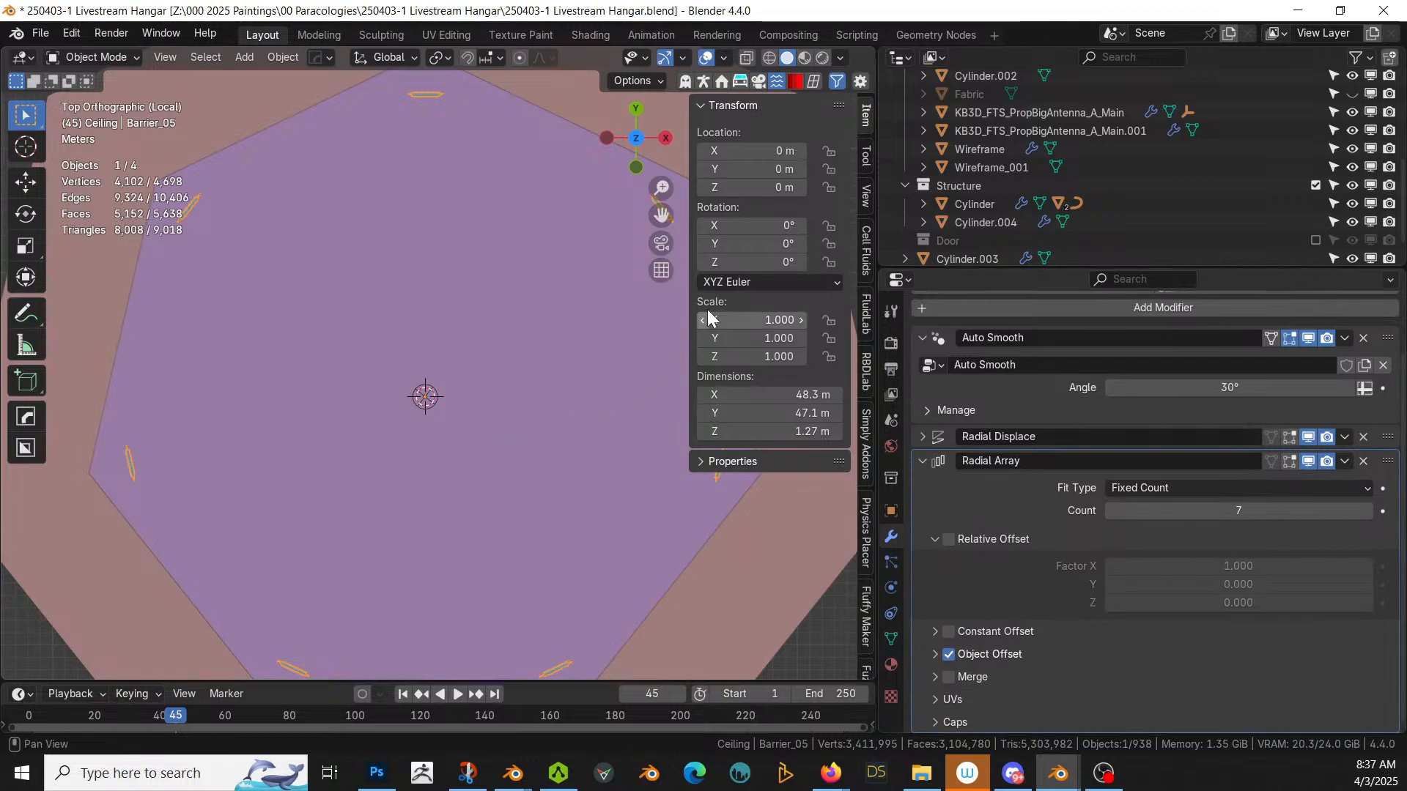
pyautogui.click(770, 262)
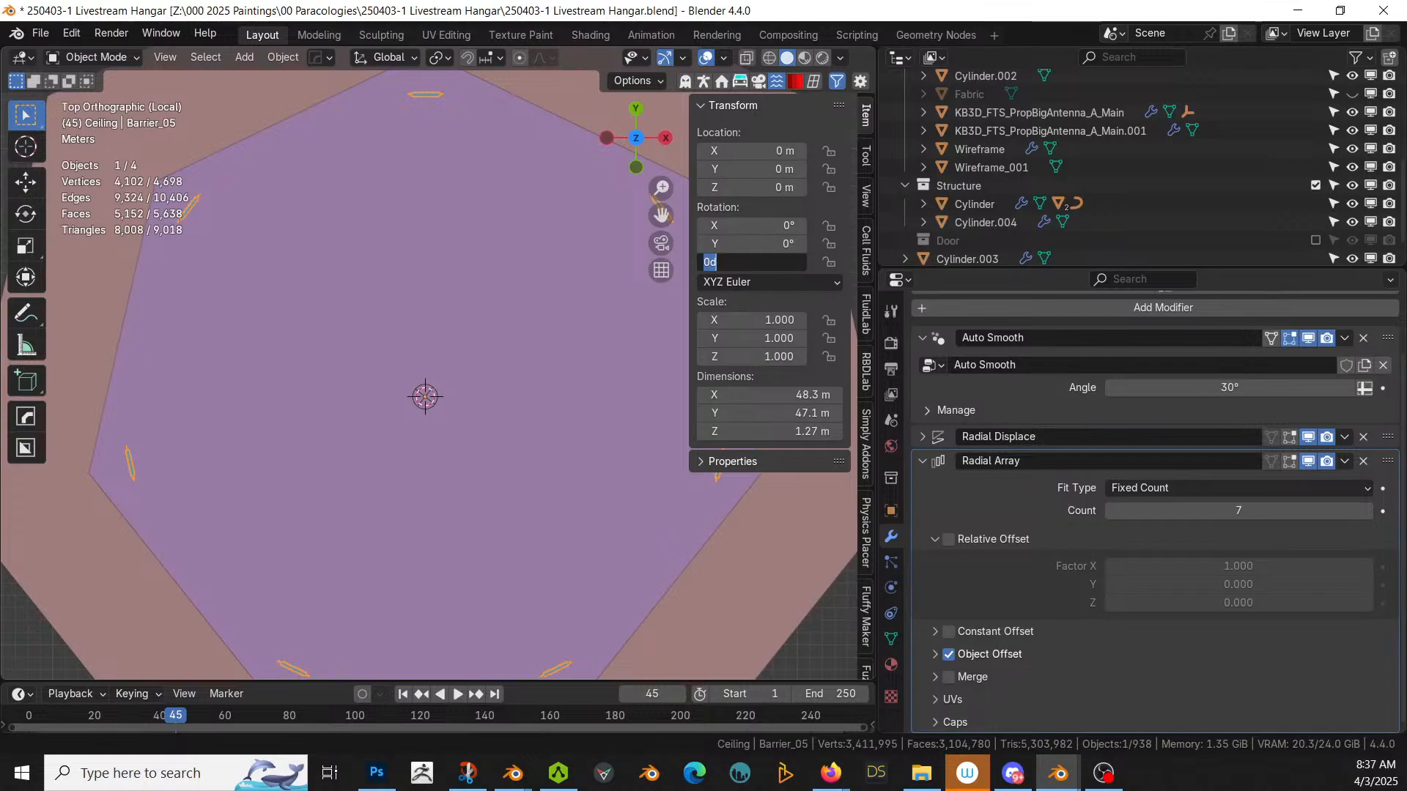
pyautogui.write('360')
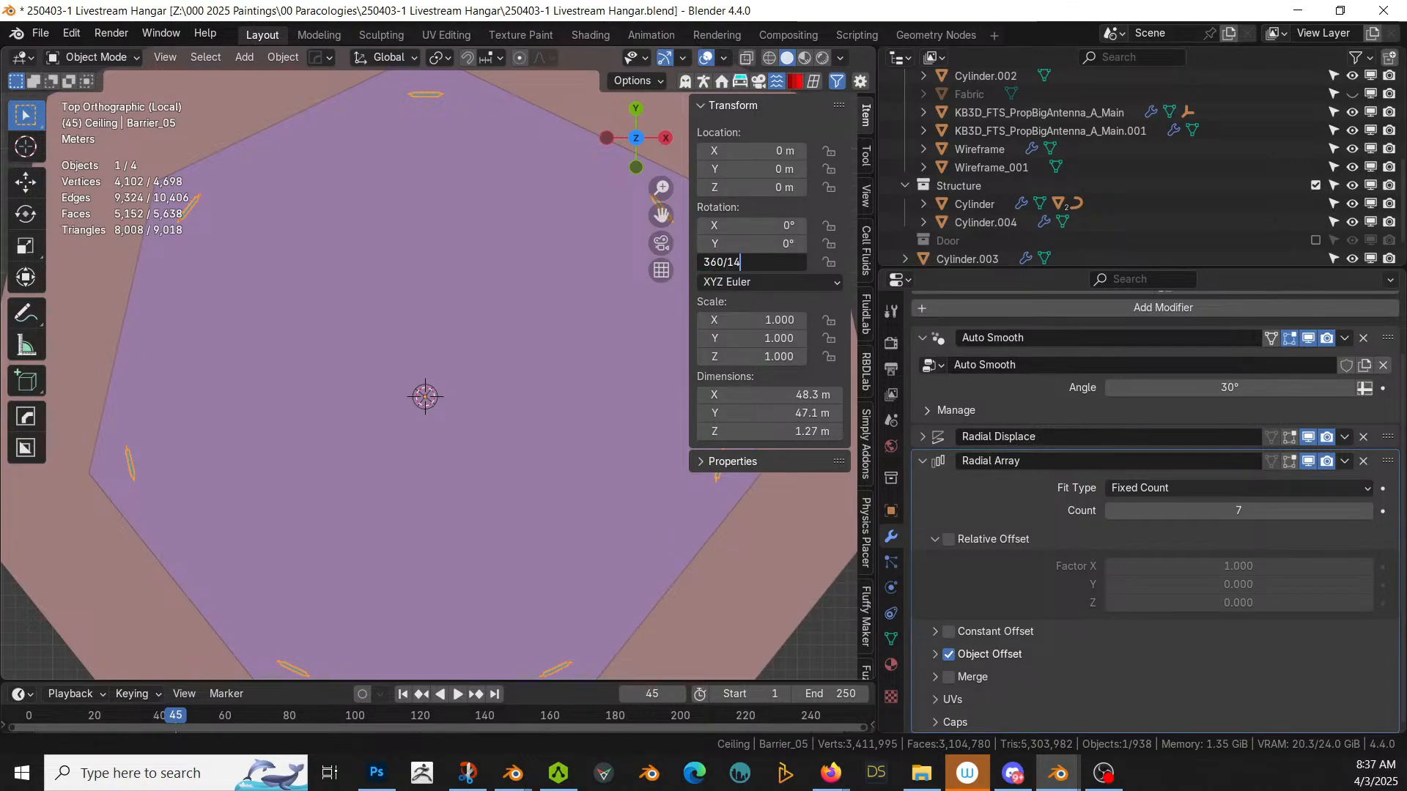
pyautogui.write('/14')
pyautogui.press('Return')
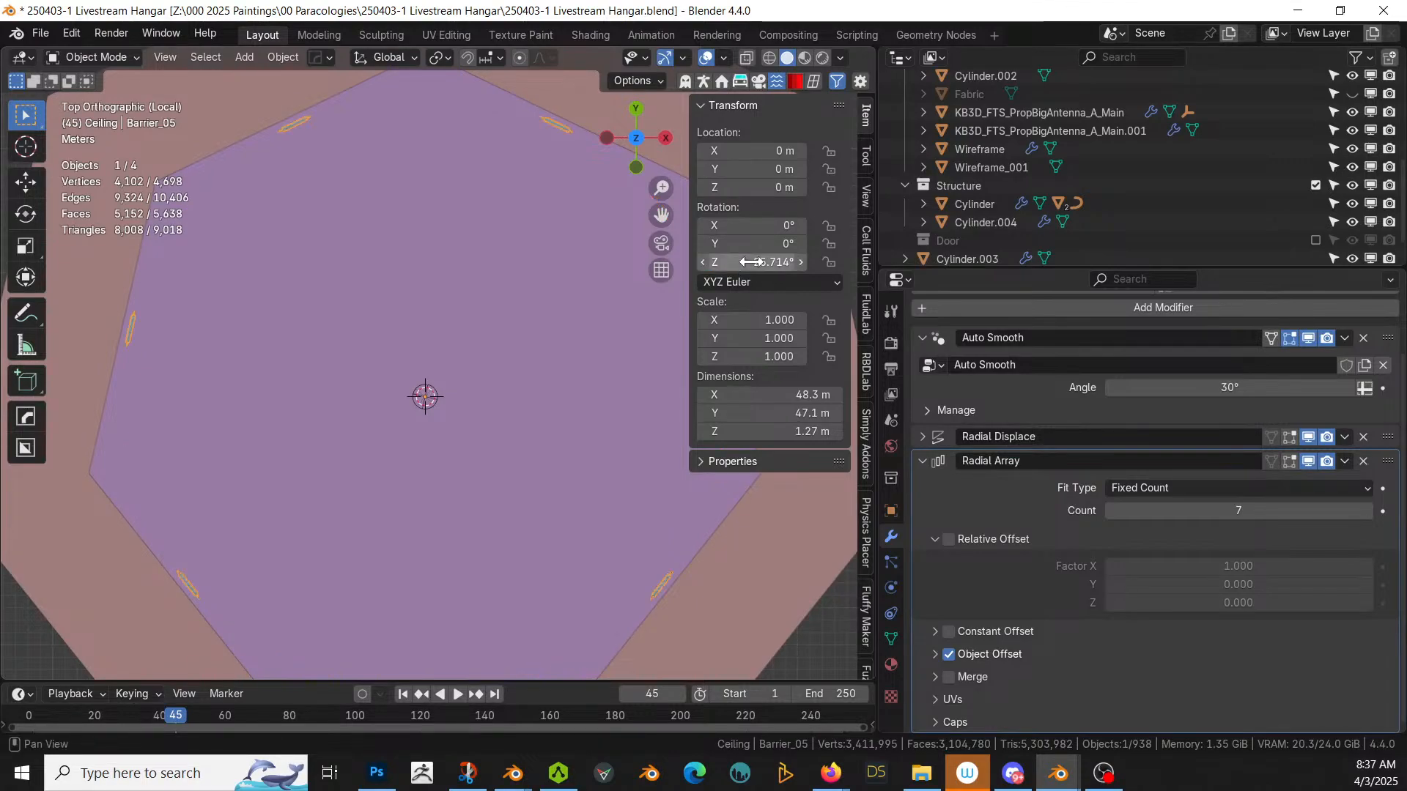
# Step: Try Radial Displace strengths of 25 and 26 for the barrier array
pyautogui.click(923, 437)
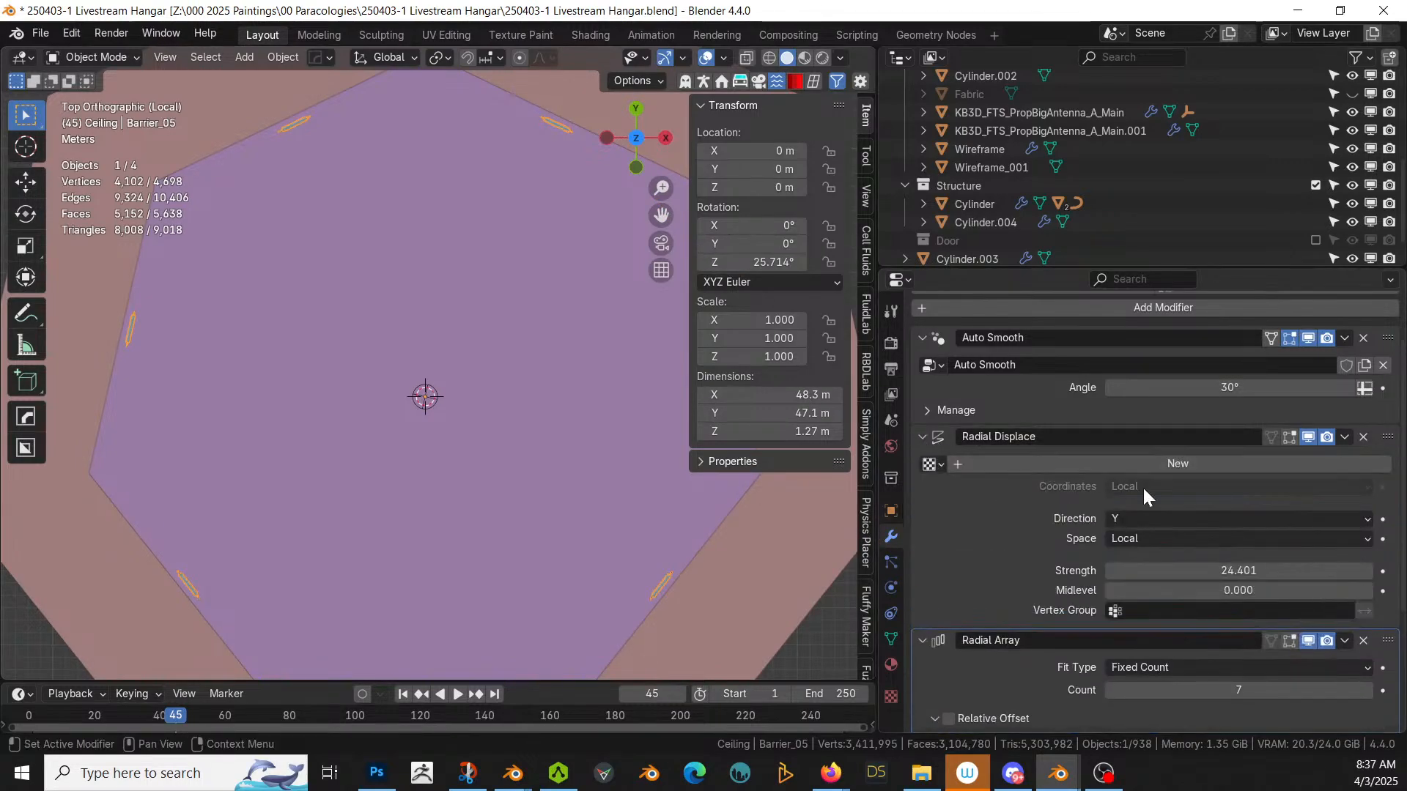
pyautogui.click(1191, 562)
pyautogui.write('25')
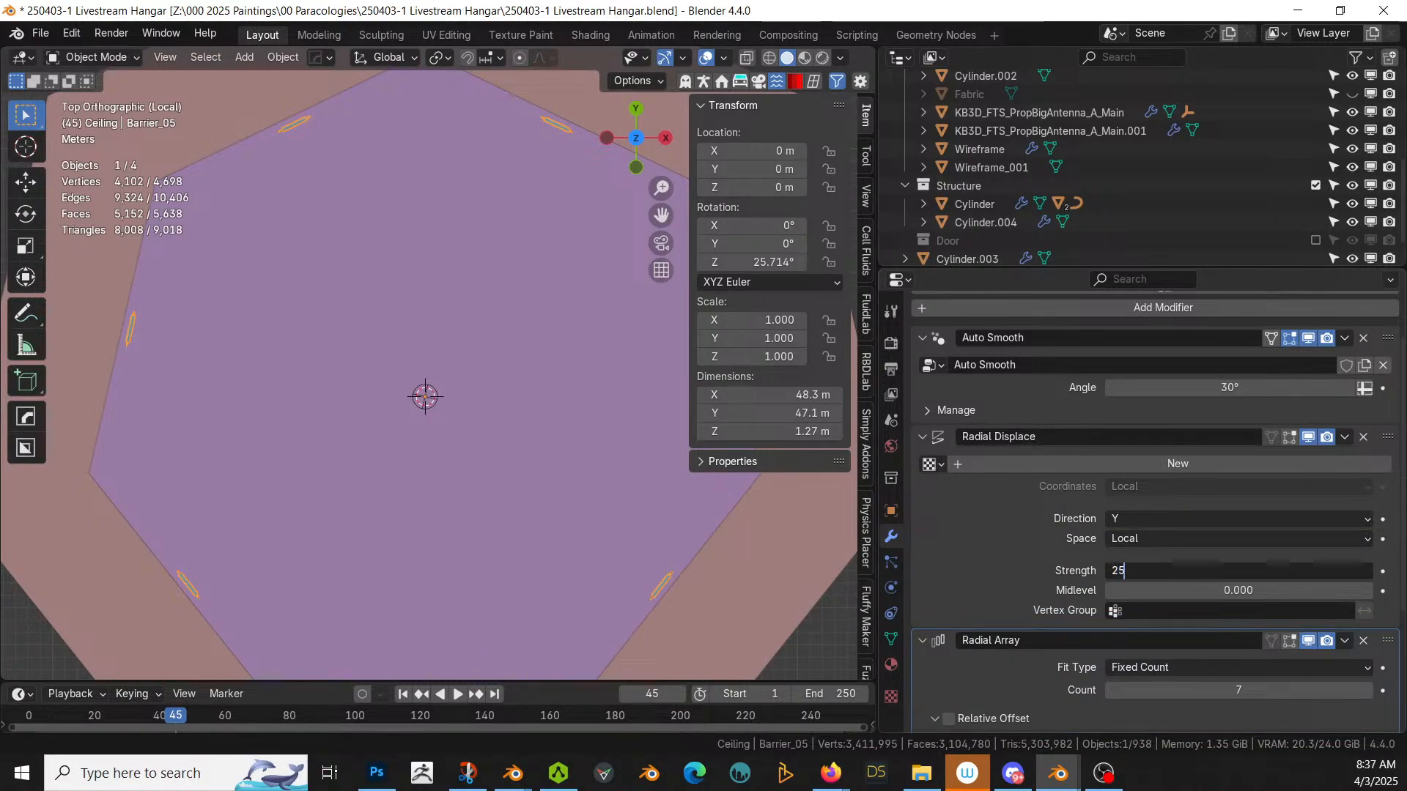
pyautogui.press('Return')
pyautogui.press('Return')
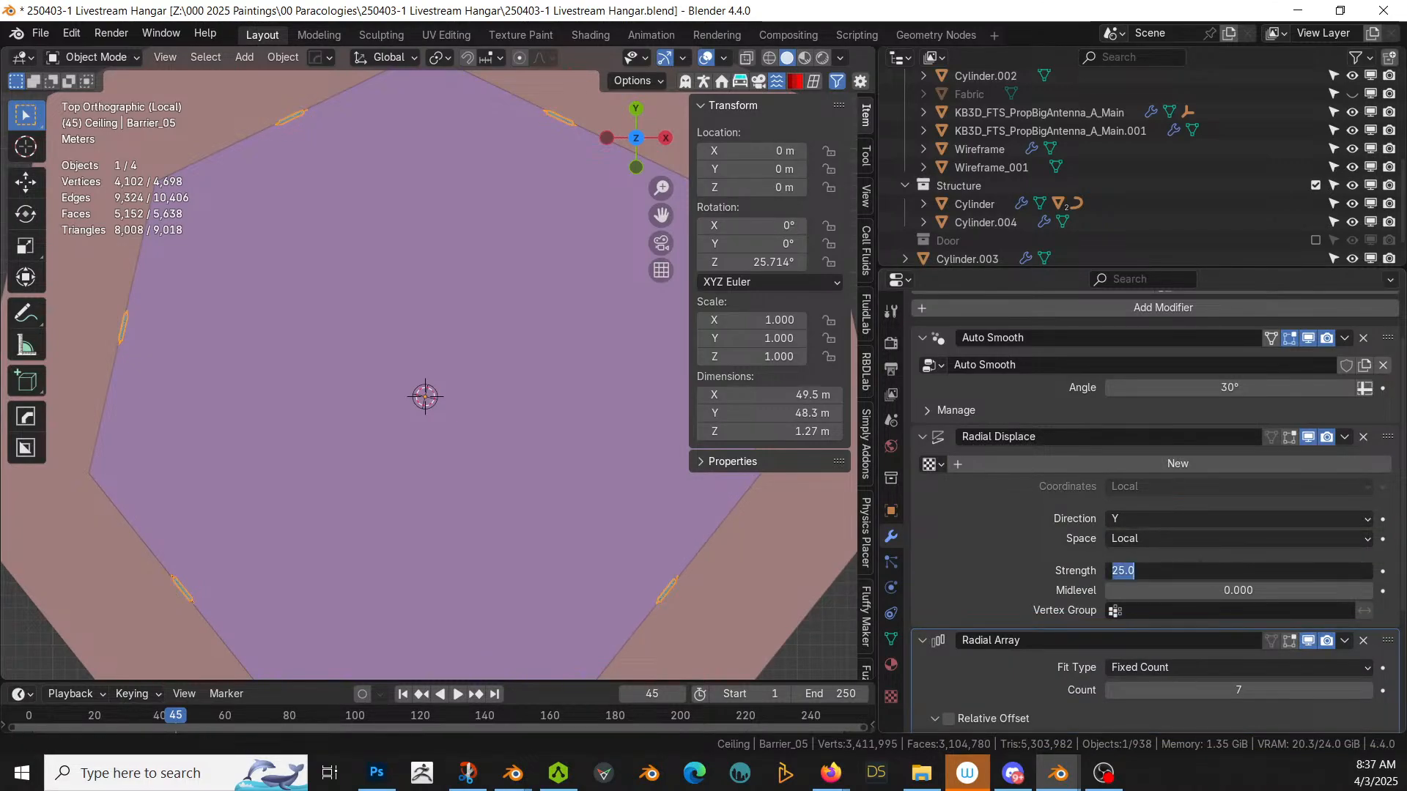
pyautogui.write('26')
pyautogui.press('Return')
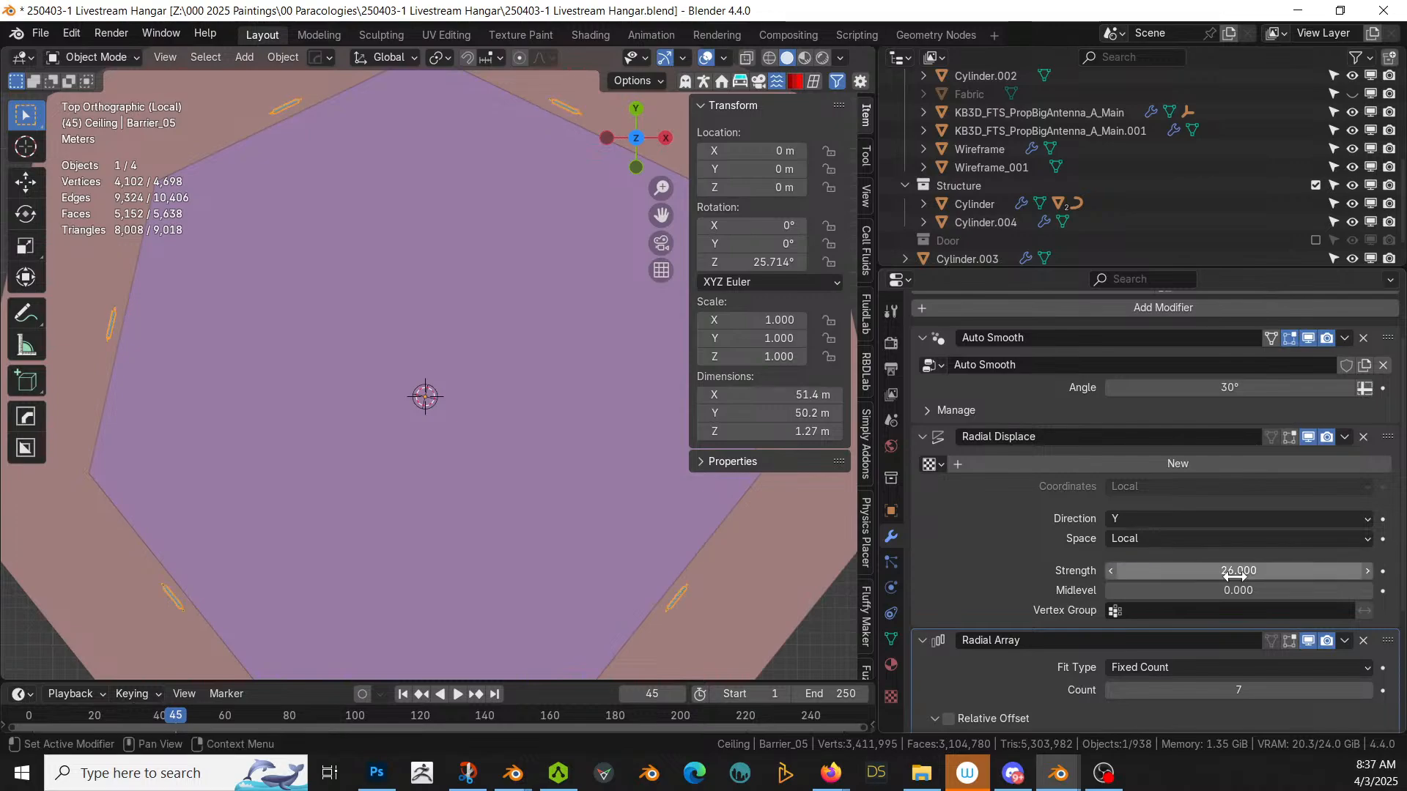
# Step: Set the barrier array's Radial Displace strength to 25.25
pyautogui.moveTo(469, 439); pyautogui.dragTo(520, 335, button='middle')
pyautogui.scroll(2, 521, 336)
pyautogui.keyDown('shift'); pyautogui.moveTo(236, 472); pyautogui.dragTo(500, 318, button='middle'); pyautogui.keyUp('shift')
pyautogui.click(1238, 570)
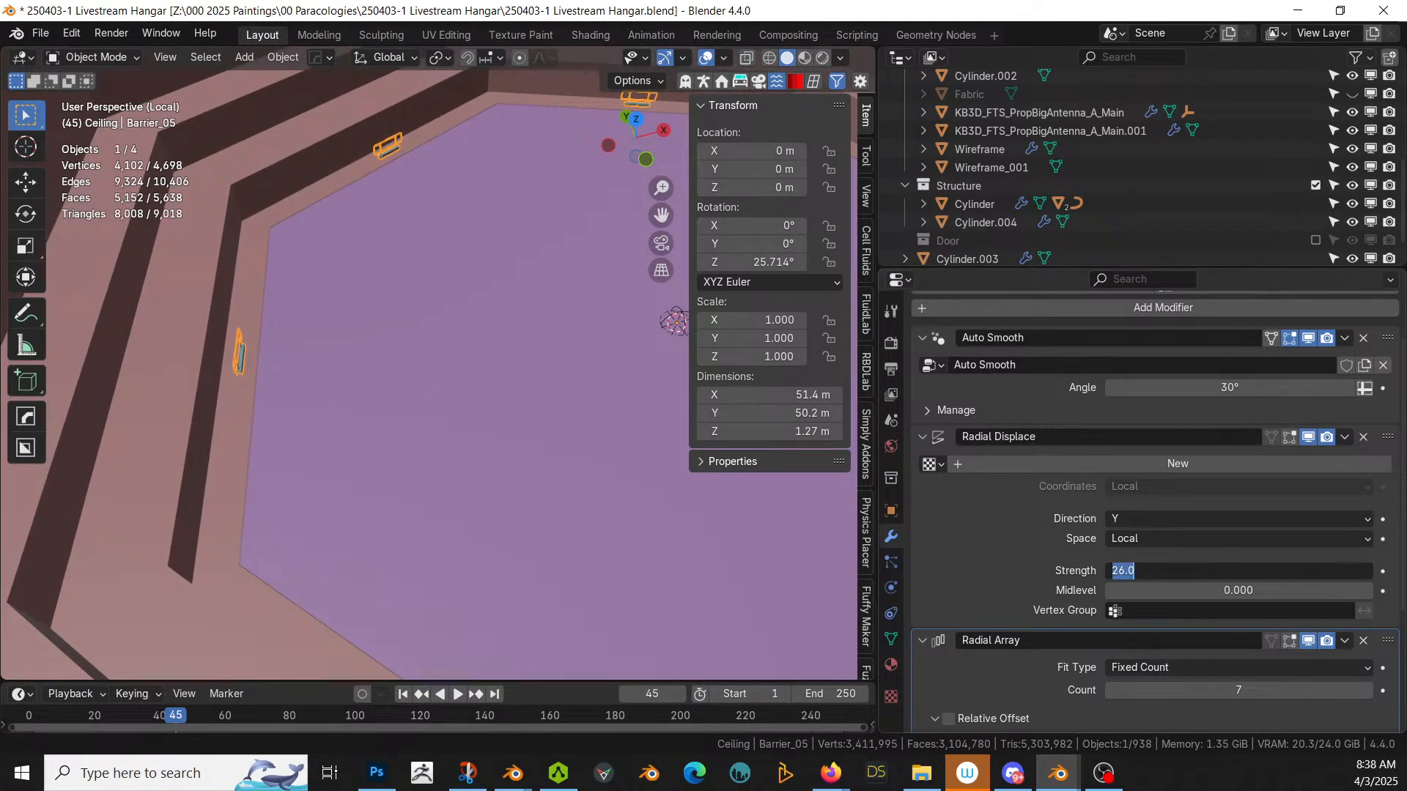
pyautogui.write('25')
pyautogui.press('Return')
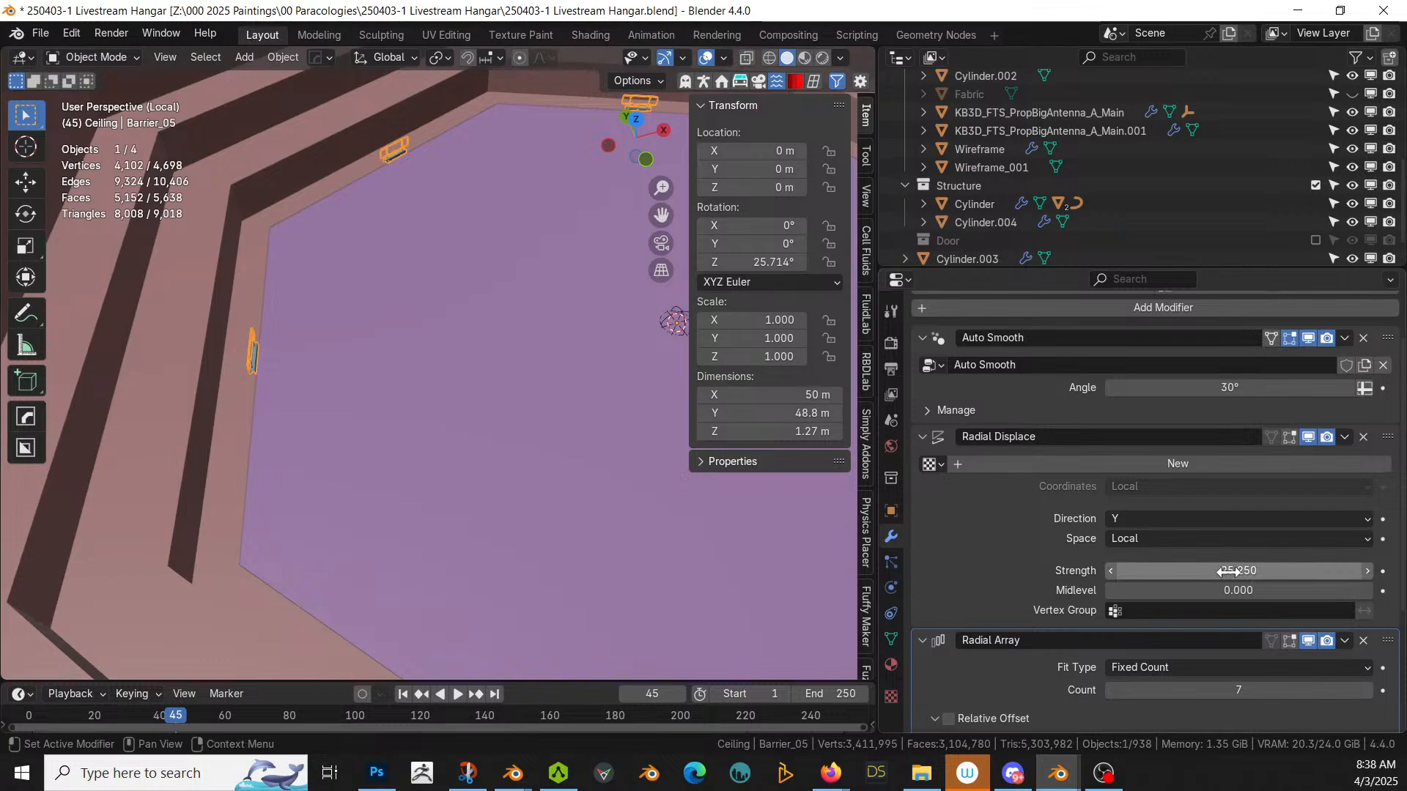
# Step: Apply all modifiers on the barrier array
pyautogui.moveTo(369, 411); pyautogui.dragTo(431, 238, button='middle')
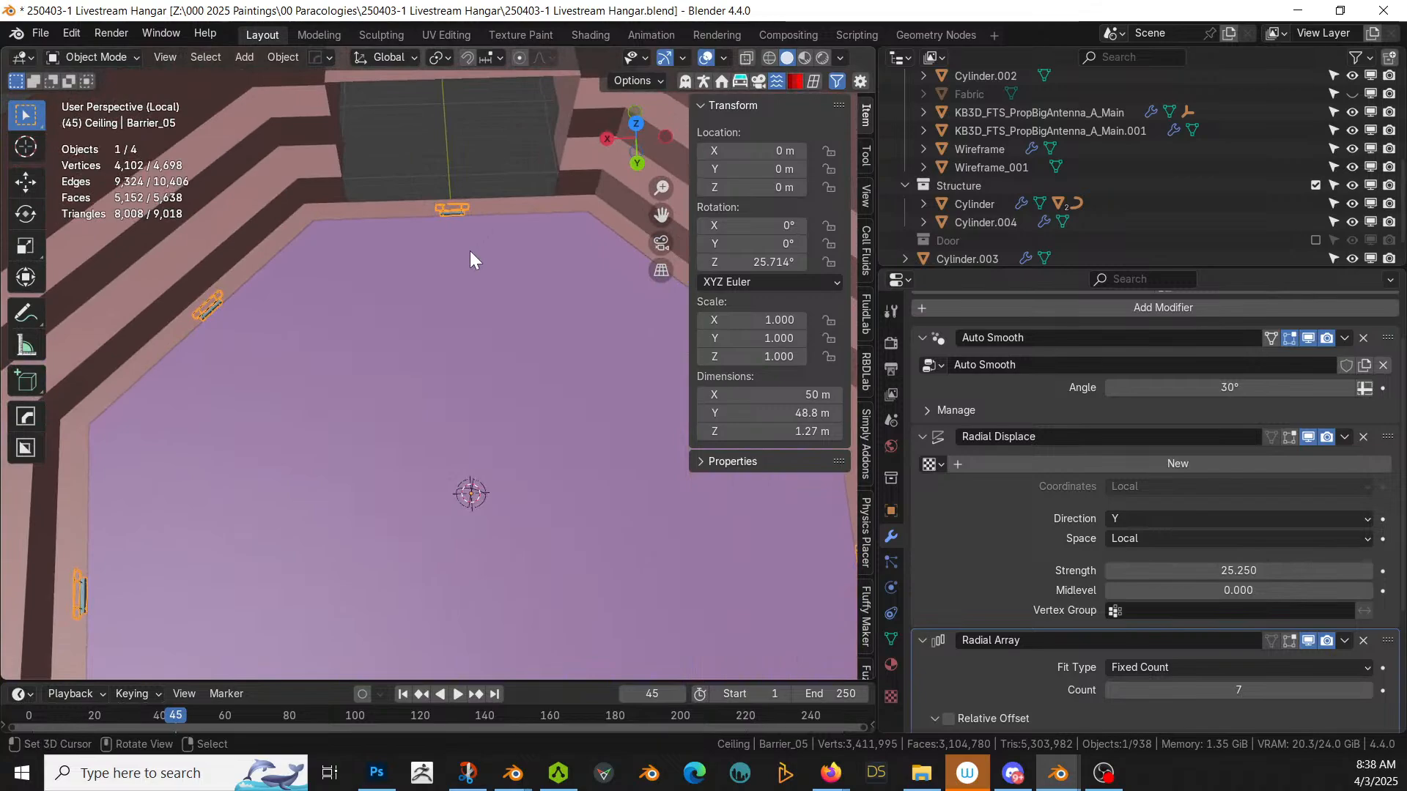
pyautogui.scroll(3, 1047, 406)
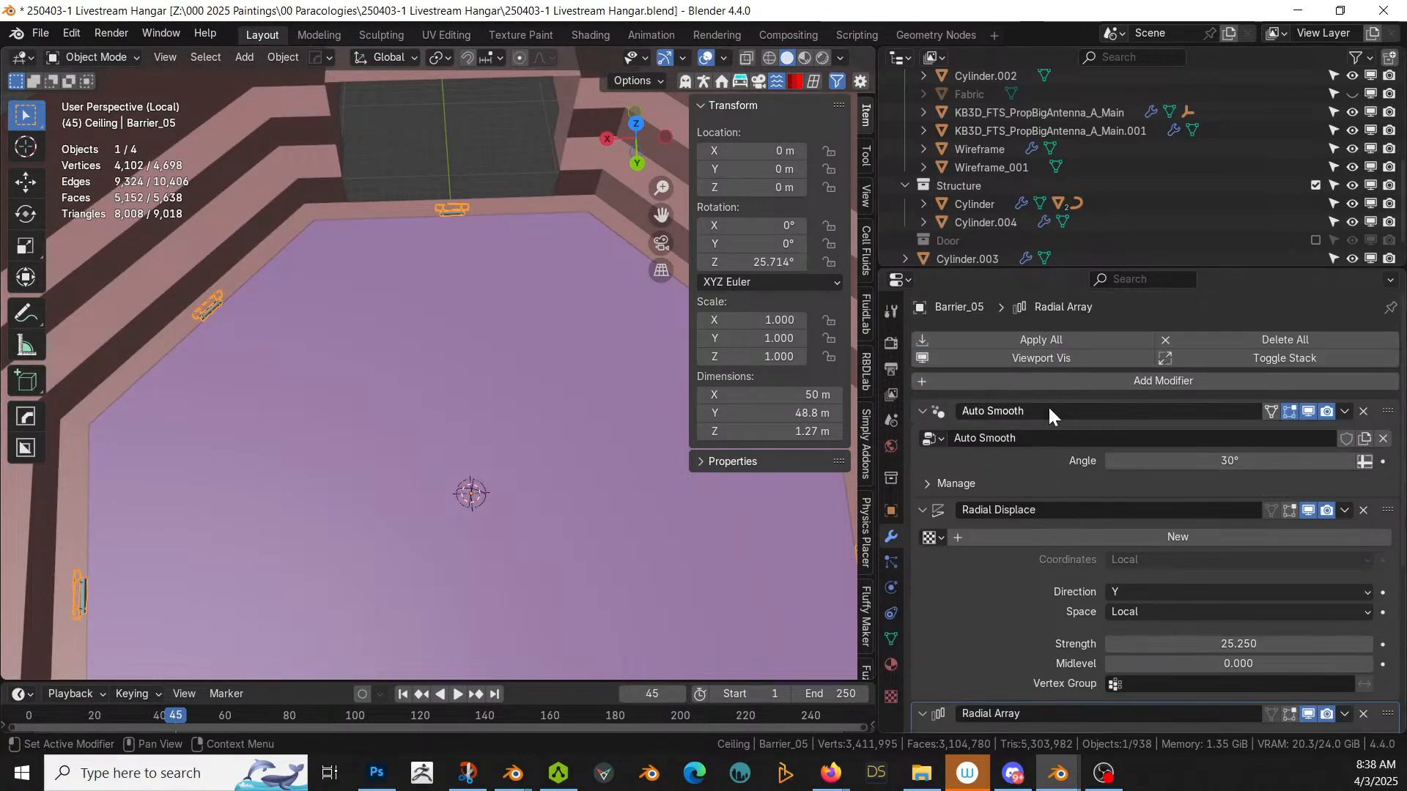
pyautogui.click(1052, 337)
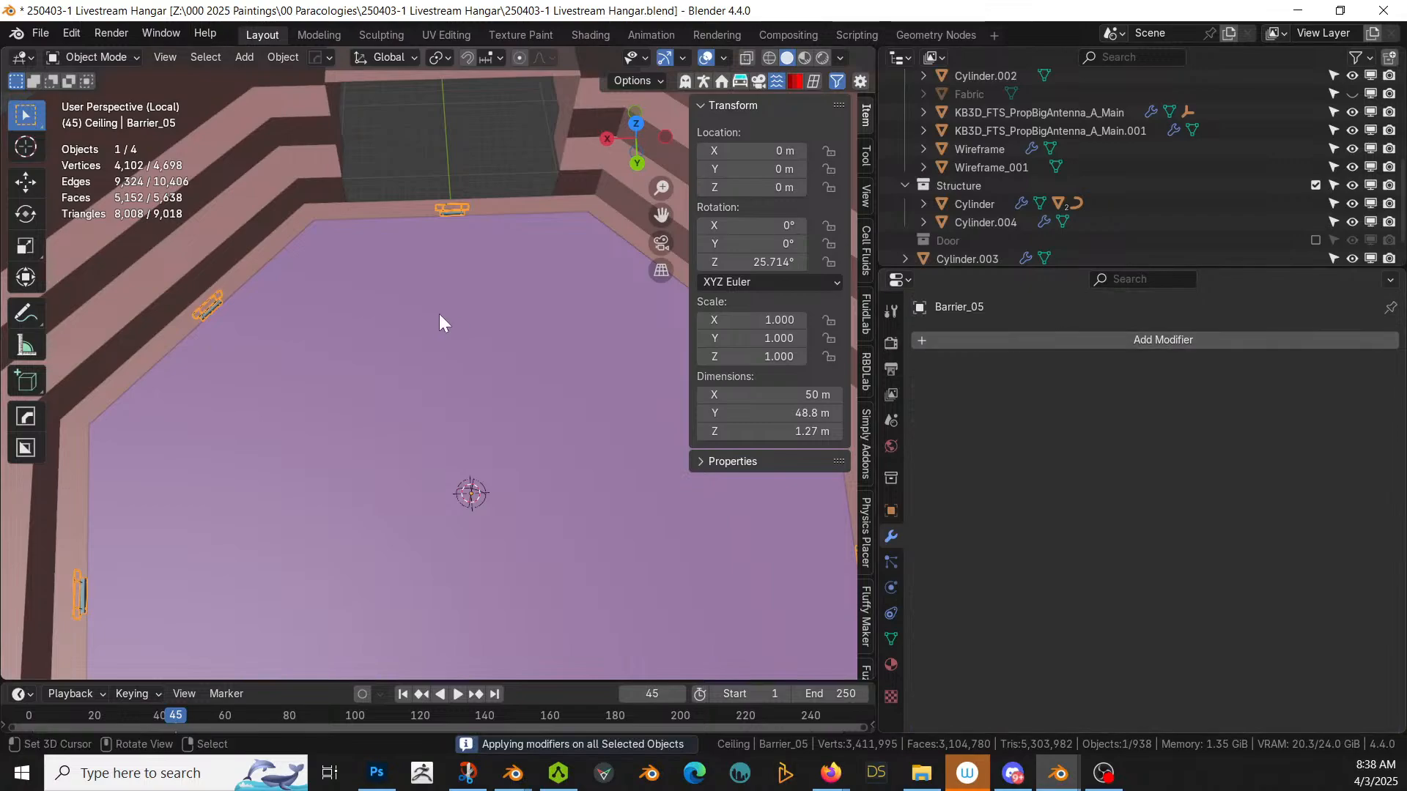
# Step: Delete the whole barrier copy that stands in front of the hangar's door opening from the barrier mesh
pyautogui.scroll(3, 438, 315)
pyautogui.keyDown('shift'); pyautogui.moveTo(425, 313); pyautogui.dragTo(363, 626, button='middle'); pyautogui.keyUp('shift')
pyautogui.press('Tab')
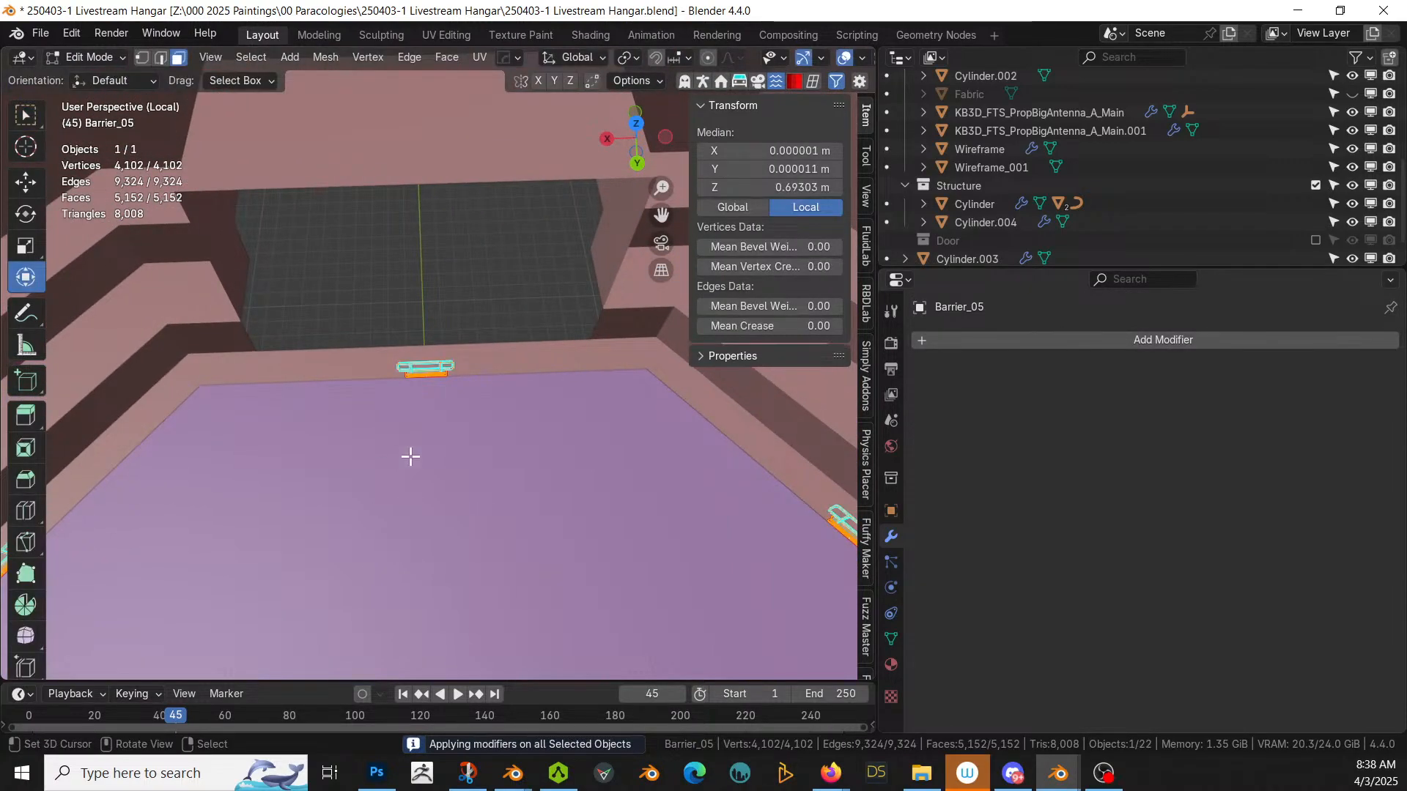
pyautogui.moveTo(371, 327); pyautogui.dragTo(590, 433)
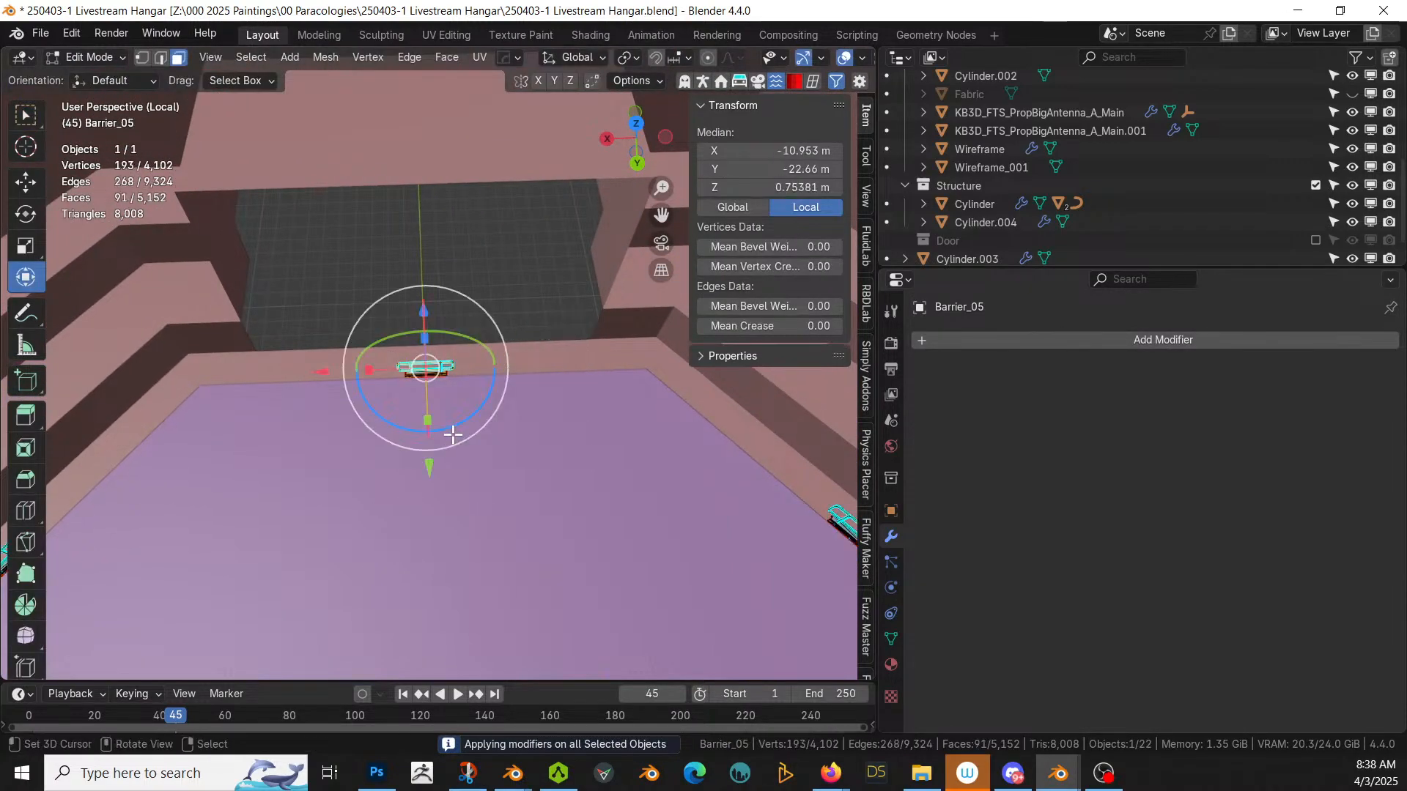
pyautogui.press('KP_Divide')
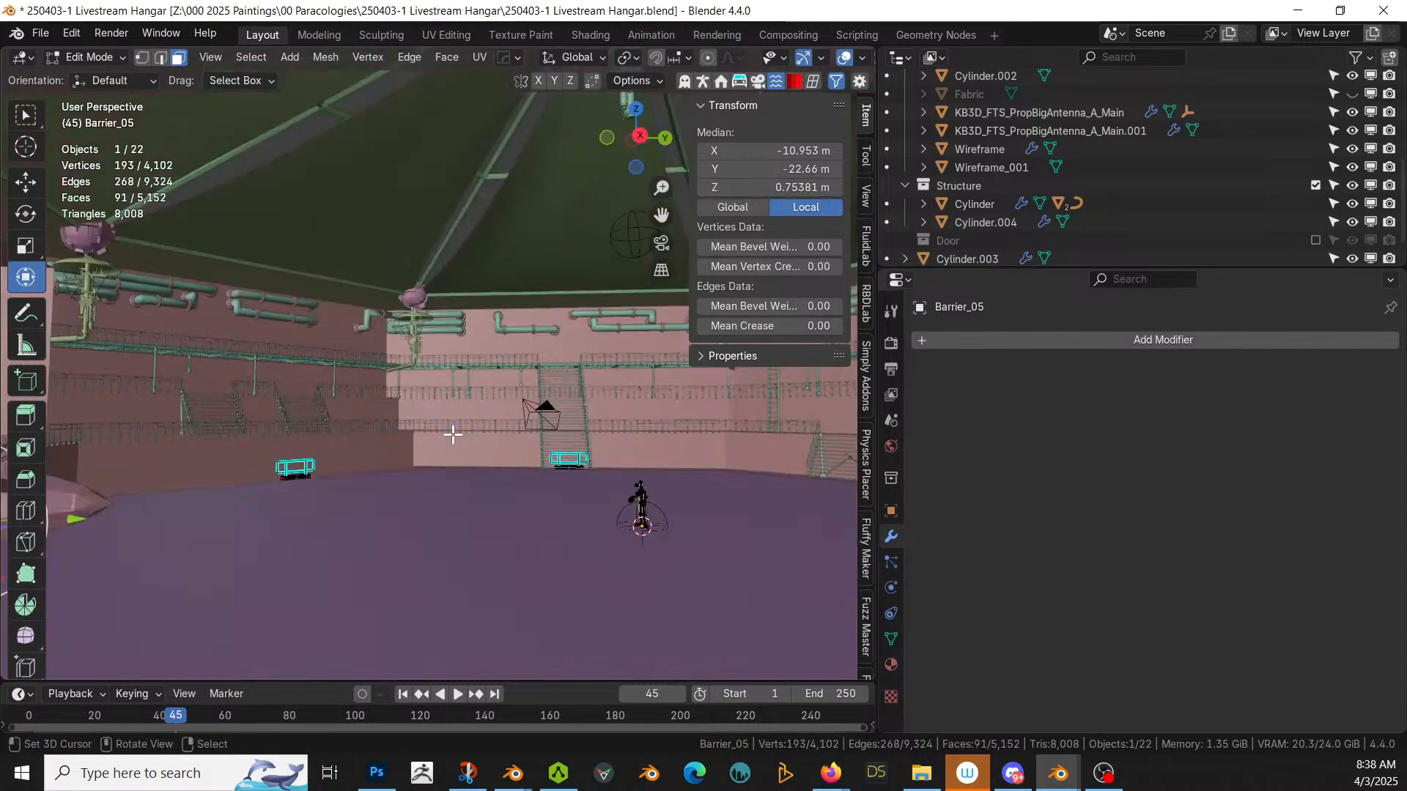
pyautogui.press('KP_Divide')
pyautogui.press('KP_7')
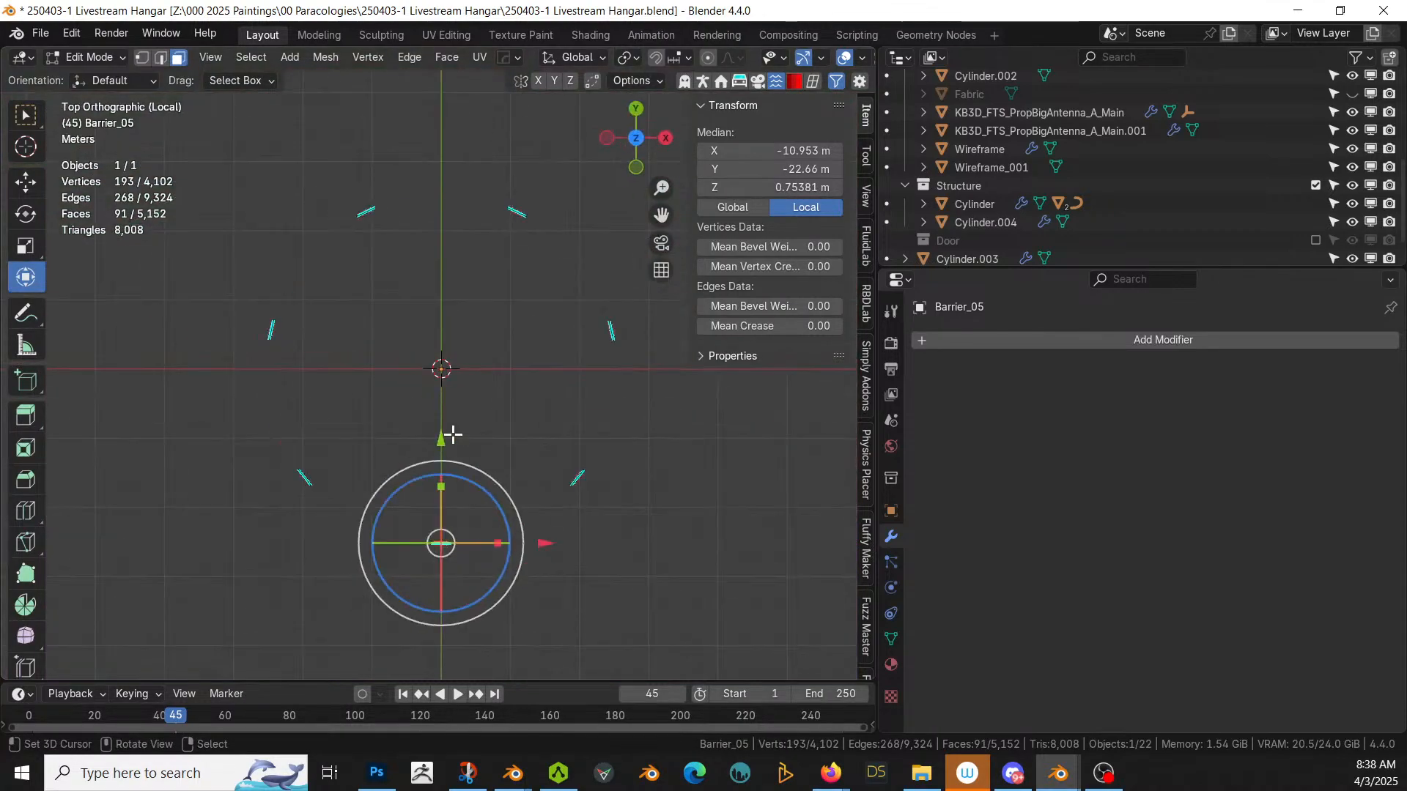
pyautogui.keyDown('shift'); pyautogui.moveTo(471, 132); pyautogui.dragTo(474, 213, button='middle'); pyautogui.keyUp('shift')
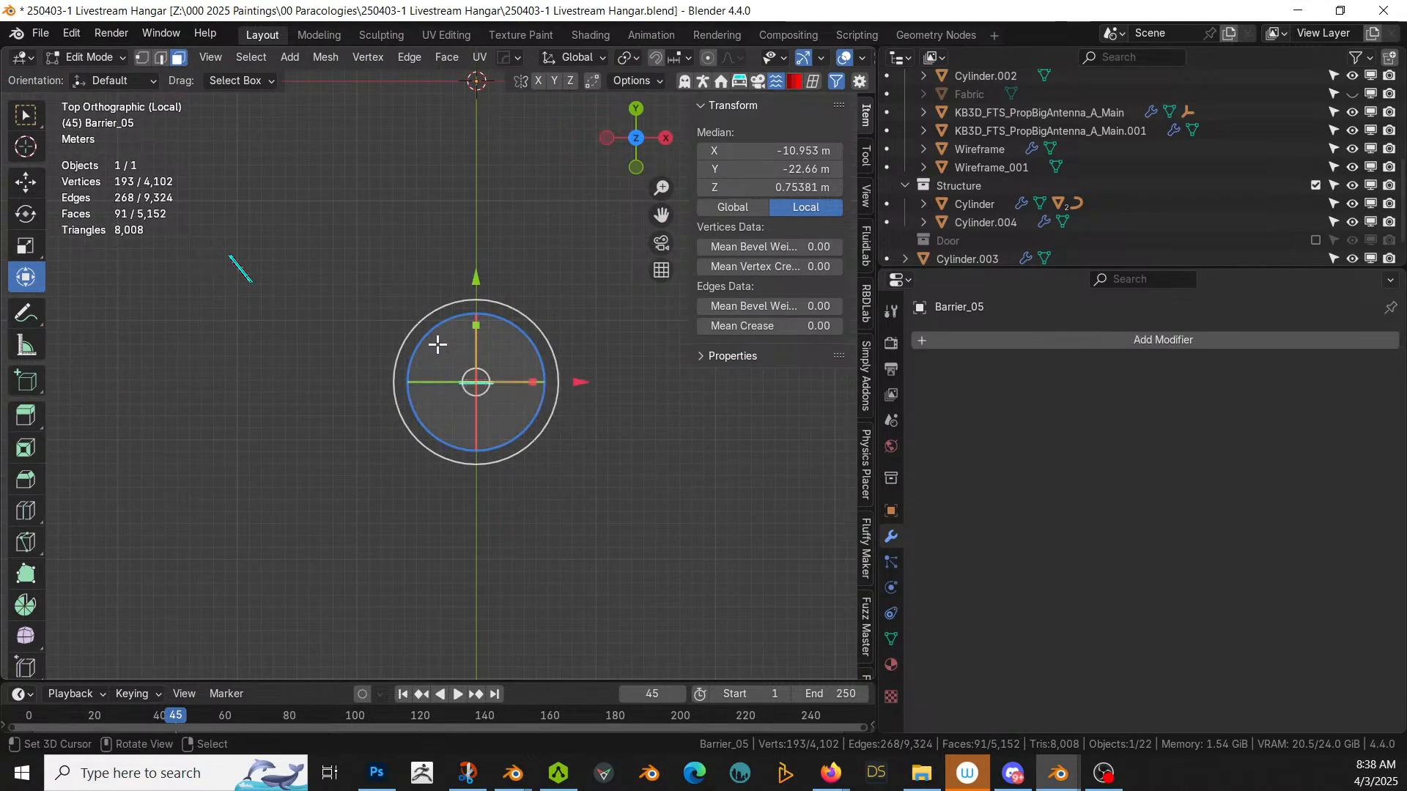
pyautogui.moveTo(437, 337); pyautogui.dragTo(552, 430)
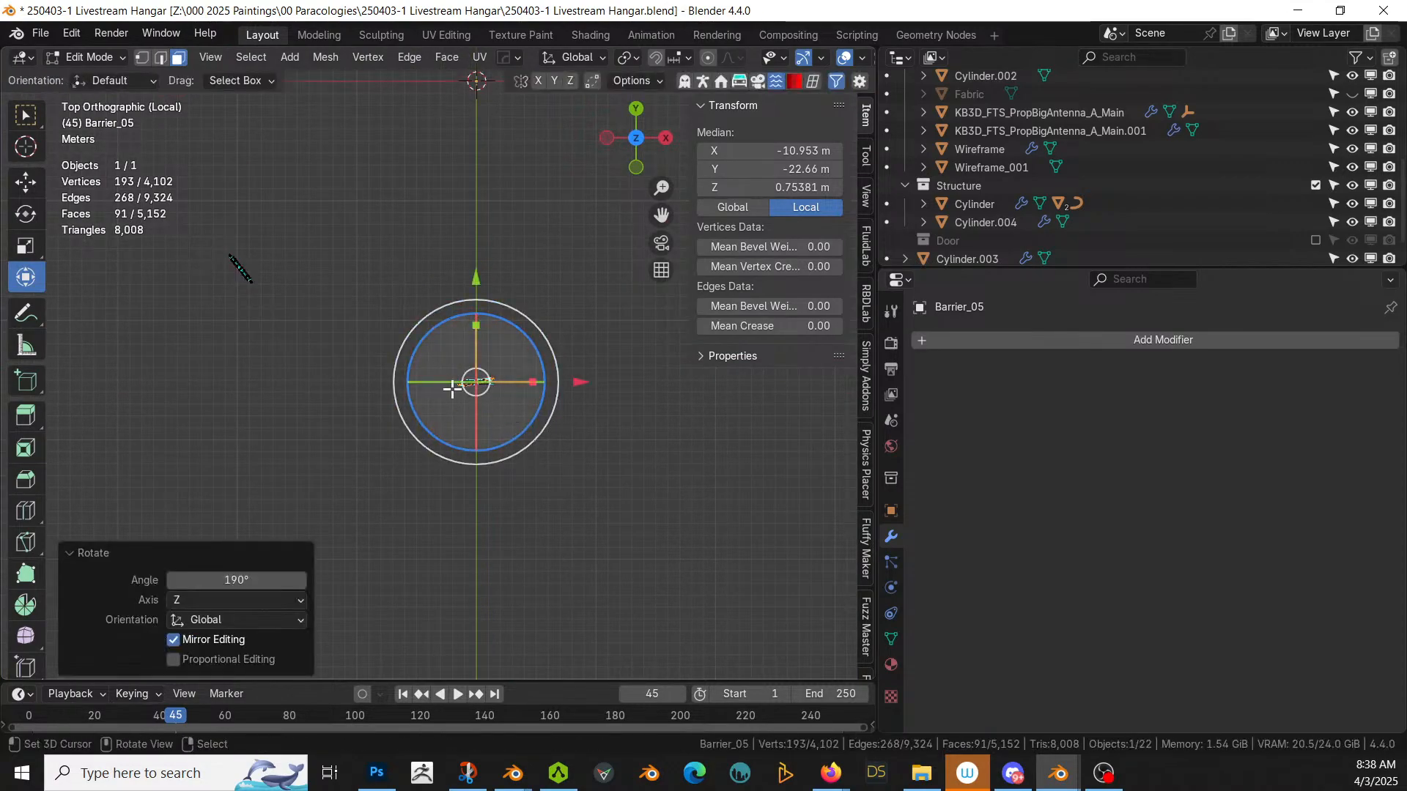
pyautogui.moveTo(471, 398); pyautogui.dragTo(462, 346, button='middle')
pyautogui.moveTo(479, 412); pyautogui.dragTo(477, 402, button='middle')
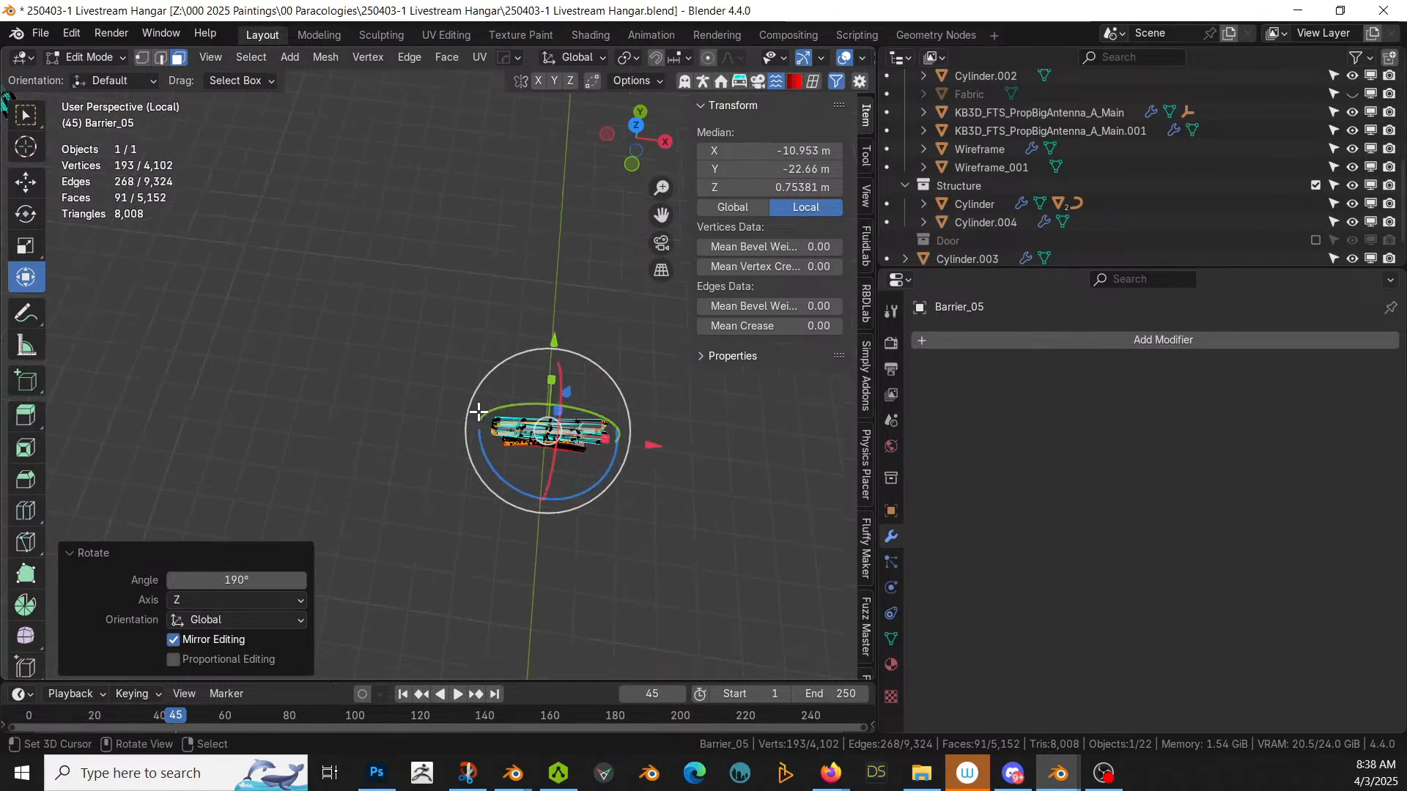
pyautogui.press('b')
pyautogui.moveTo(476, 347); pyautogui.dragTo(711, 573)
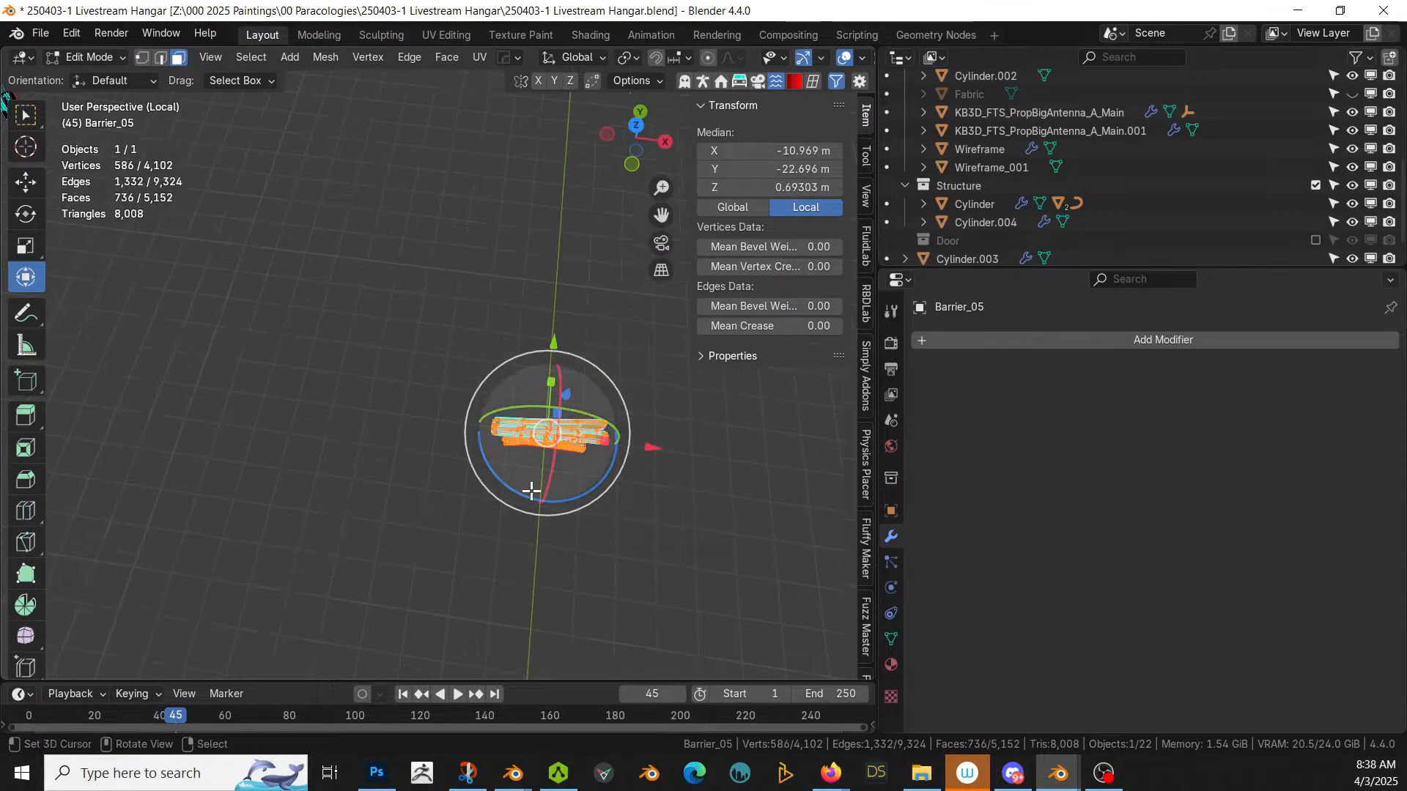
pyautogui.press('x')
pyautogui.click(446, 491)
pyautogui.press('Tab')
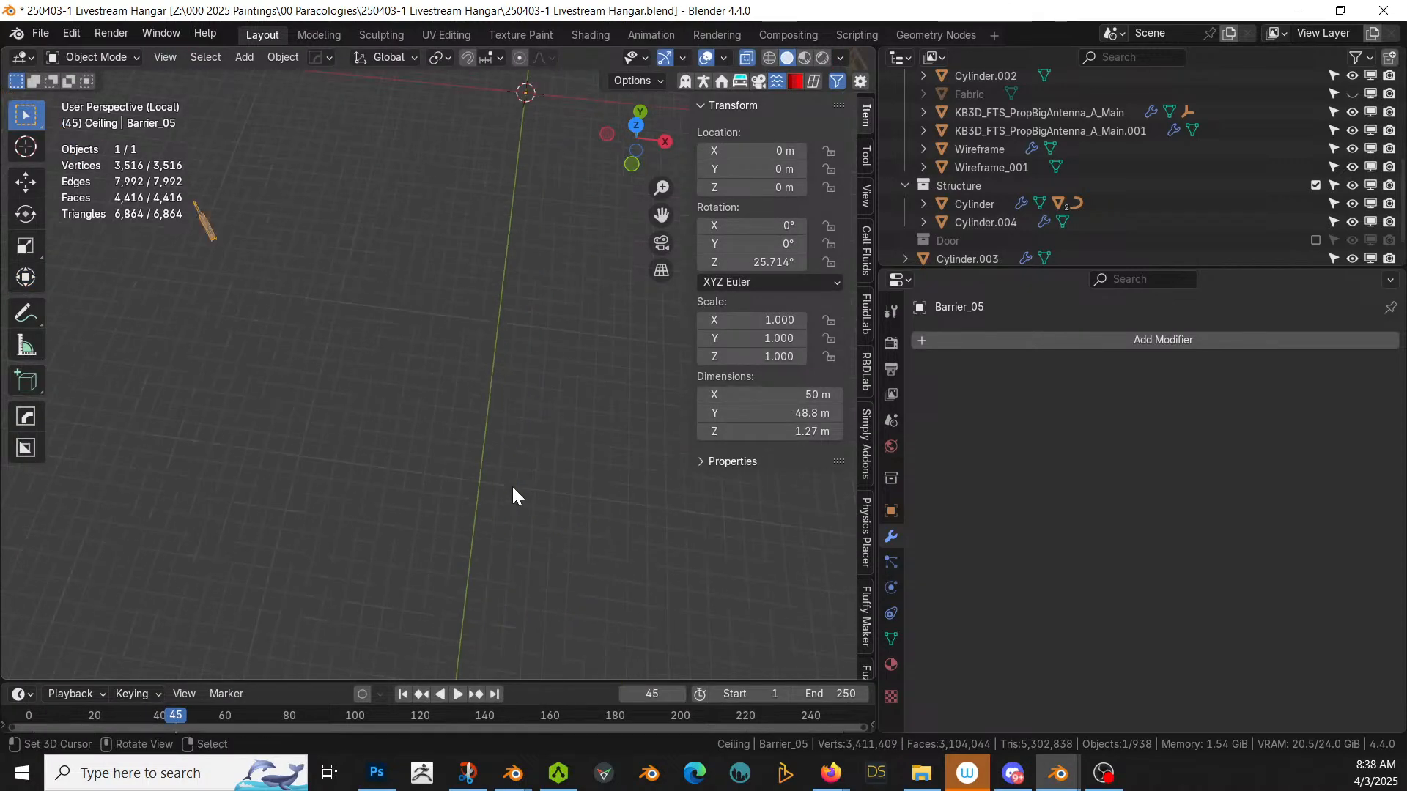
# Step: Return to the full scene and delete the two barrier copies in front of the wide staircases on the floor's -X and +X sides
pyautogui.moveTo(511, 484); pyautogui.dragTo(686, 387, button='middle')
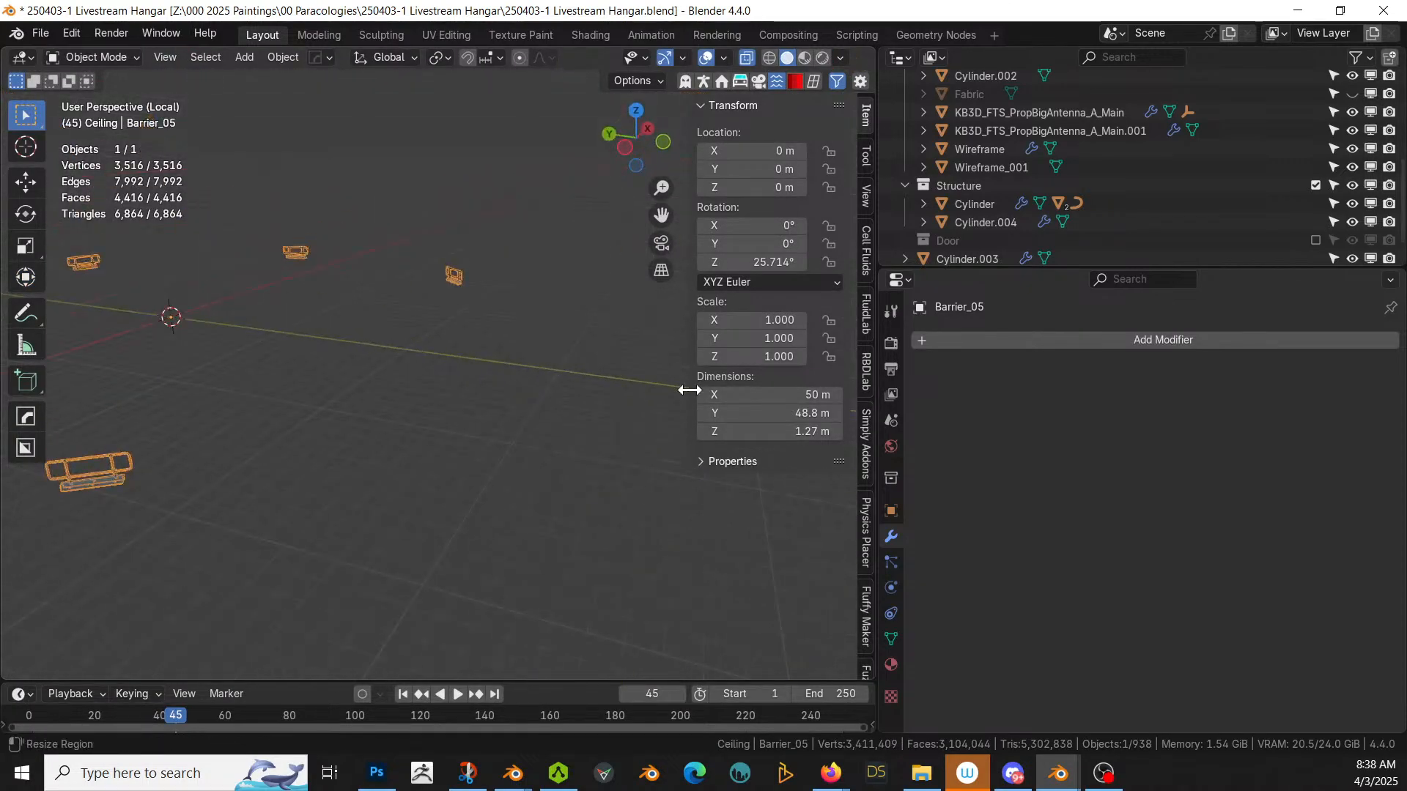
pyautogui.moveTo(441, 542); pyautogui.dragTo(359, 609, button='middle')
pyautogui.press('KP_Divide')
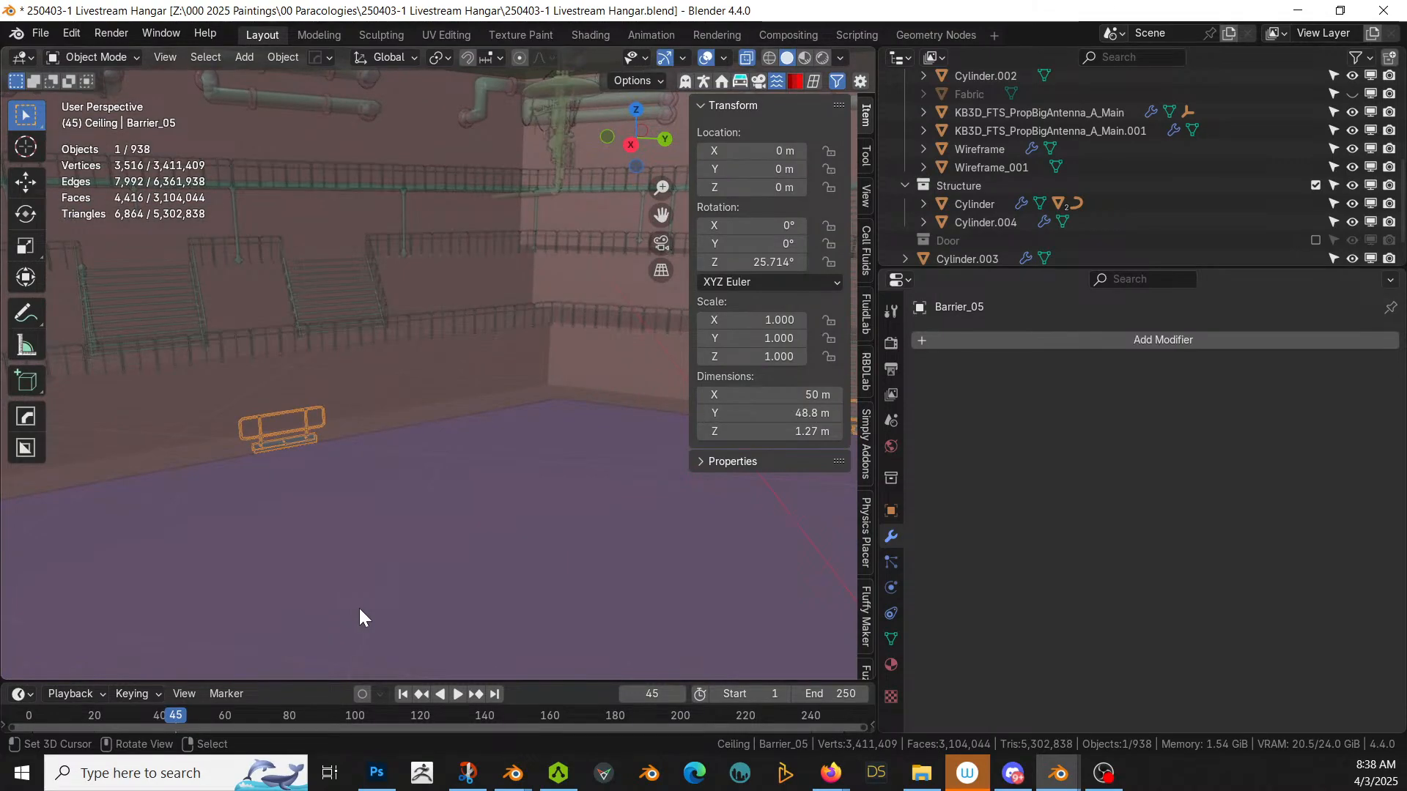
pyautogui.scroll(-4, 453, 431)
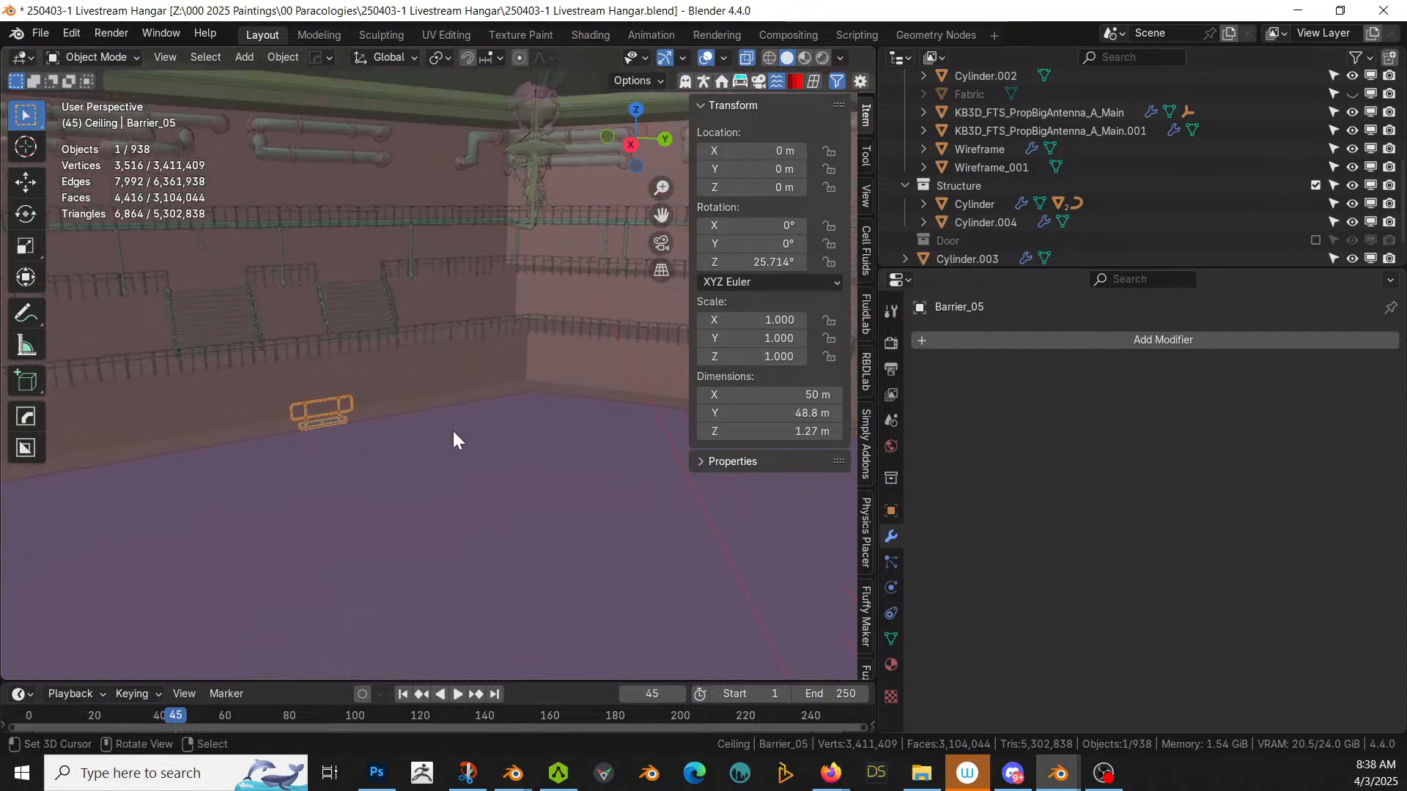
pyautogui.moveTo(455, 436); pyautogui.dragTo(569, 616, button='middle')
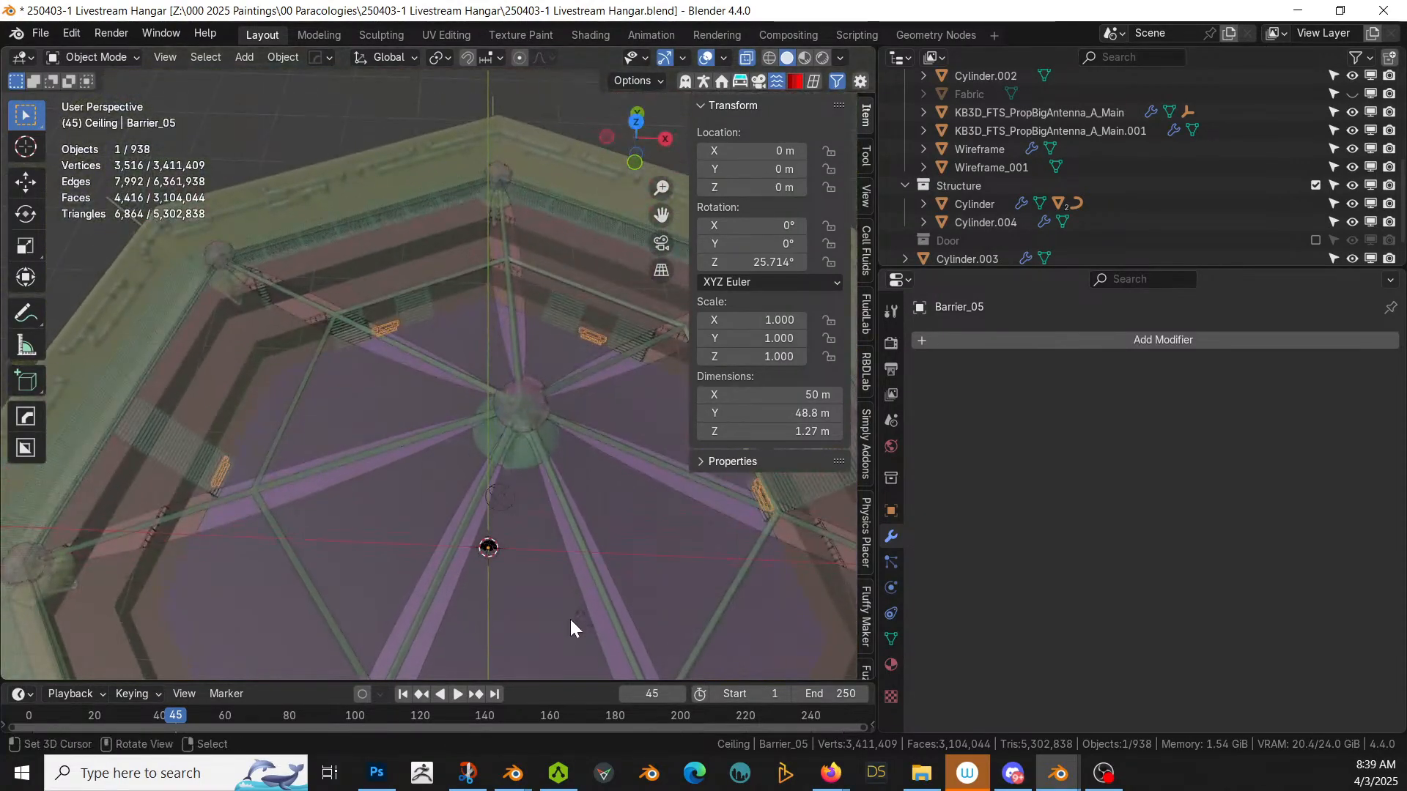
pyautogui.press('KP_7')
pyautogui.scroll(-3, 556, 619)
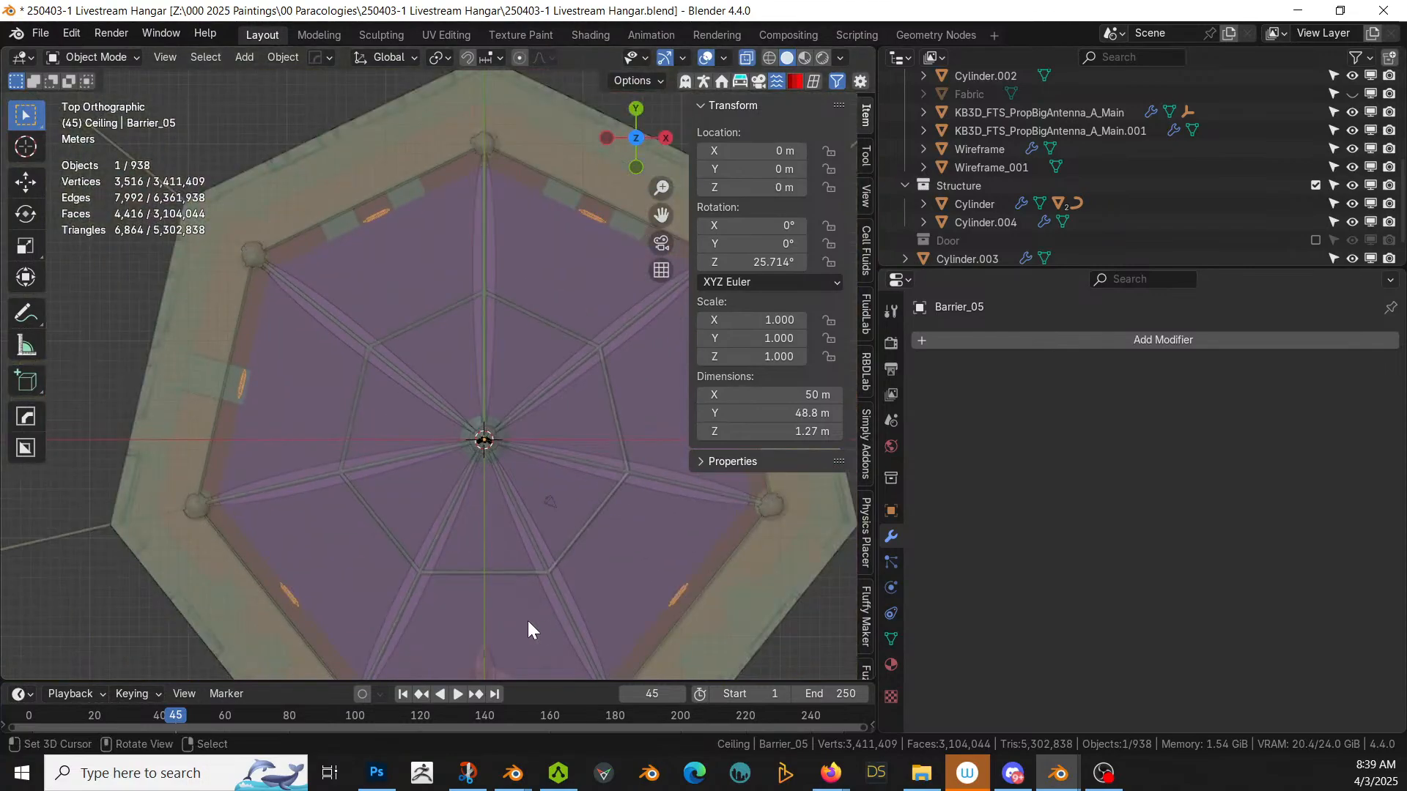
pyautogui.press('Tab')
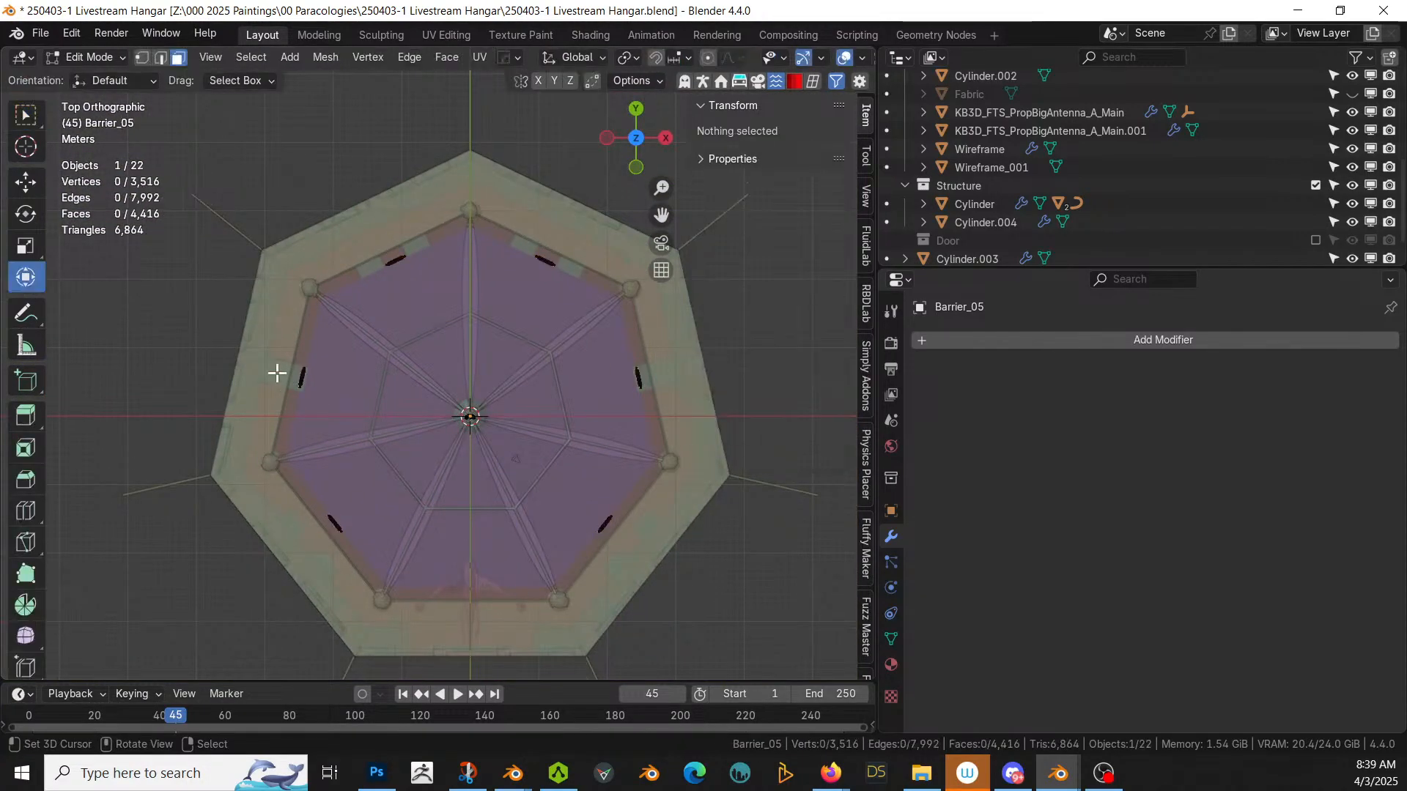
pyautogui.press('l')
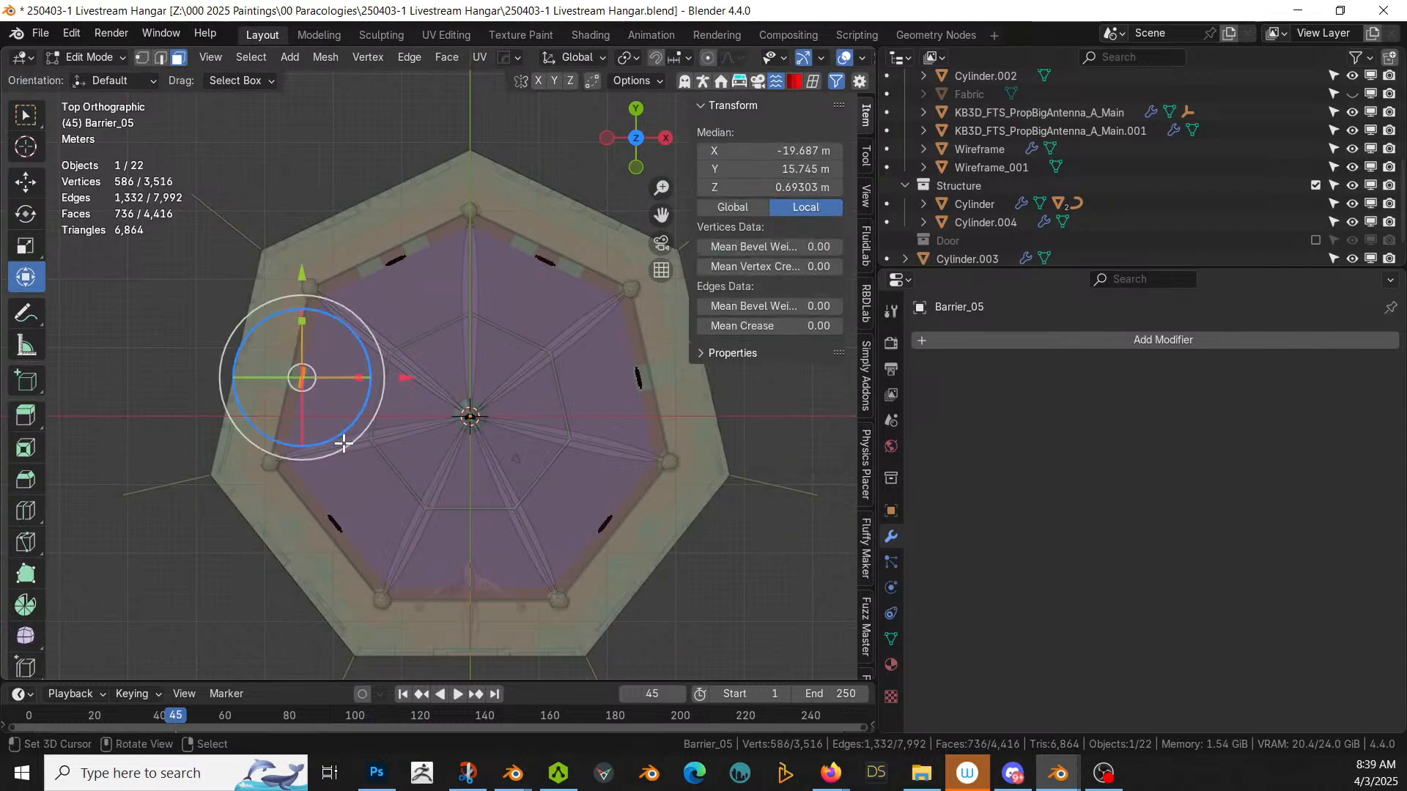
pyautogui.press('b')
pyautogui.moveTo(532, 222); pyautogui.dragTo(561, 296)
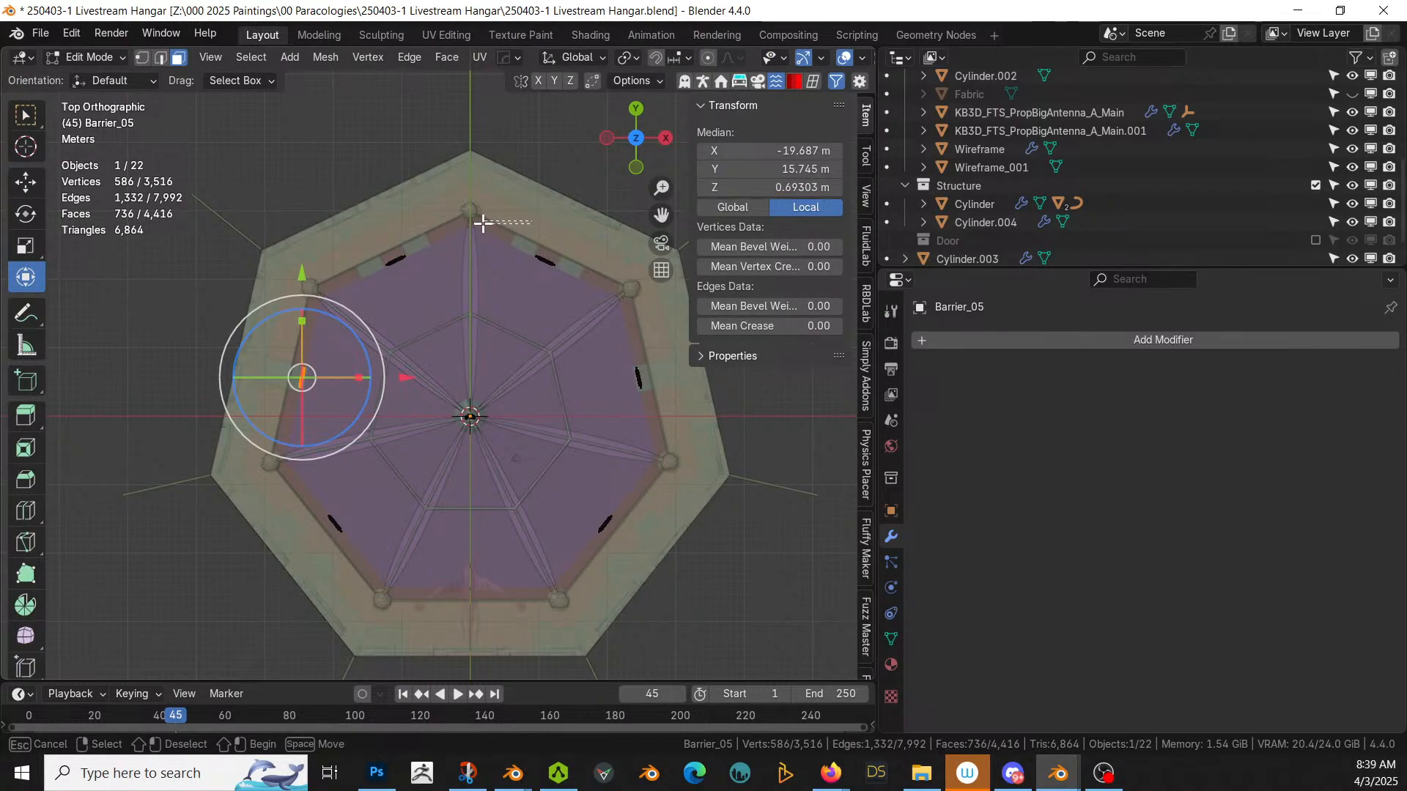
pyautogui.moveTo(681, 421); pyautogui.dragTo(681, 422)
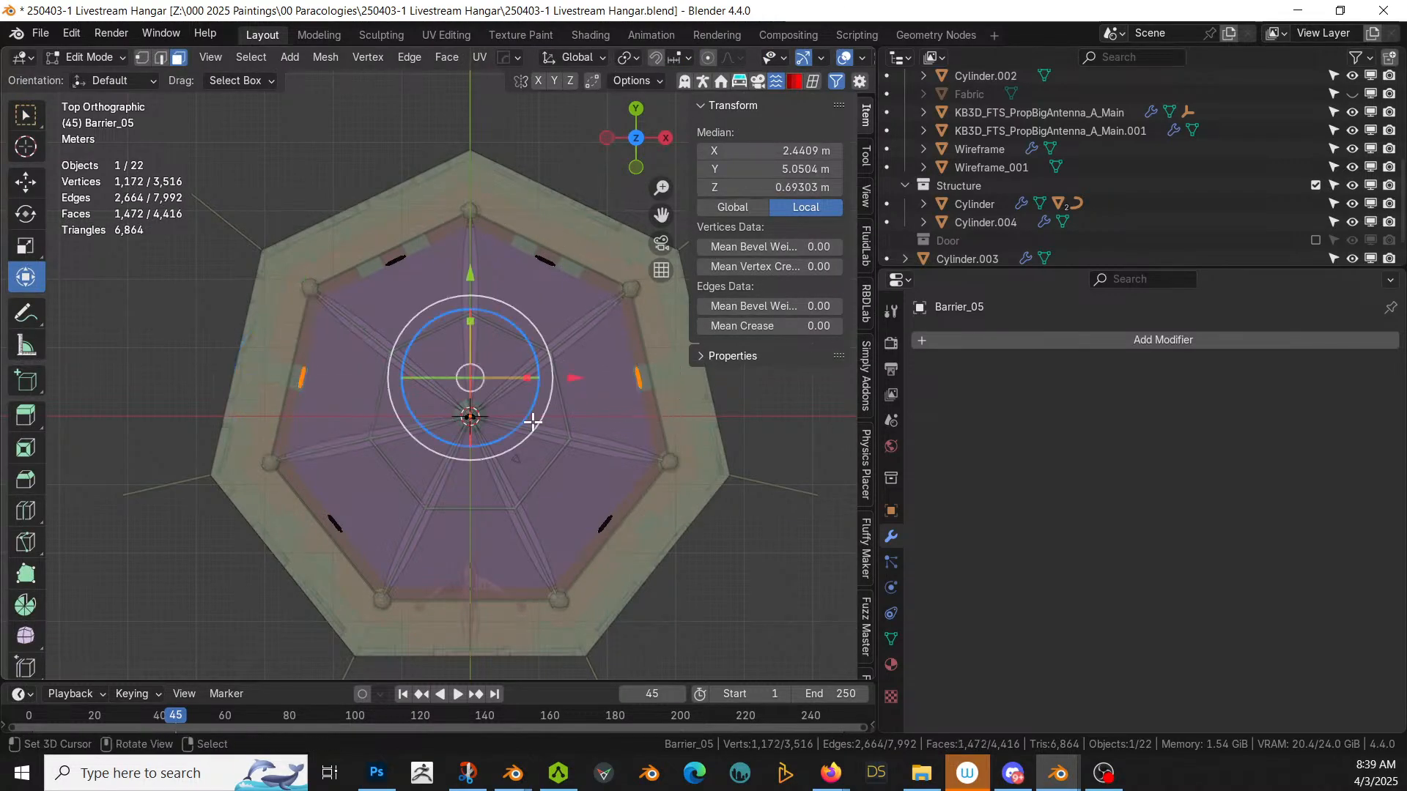
pyautogui.press('x')
pyautogui.click(525, 422)
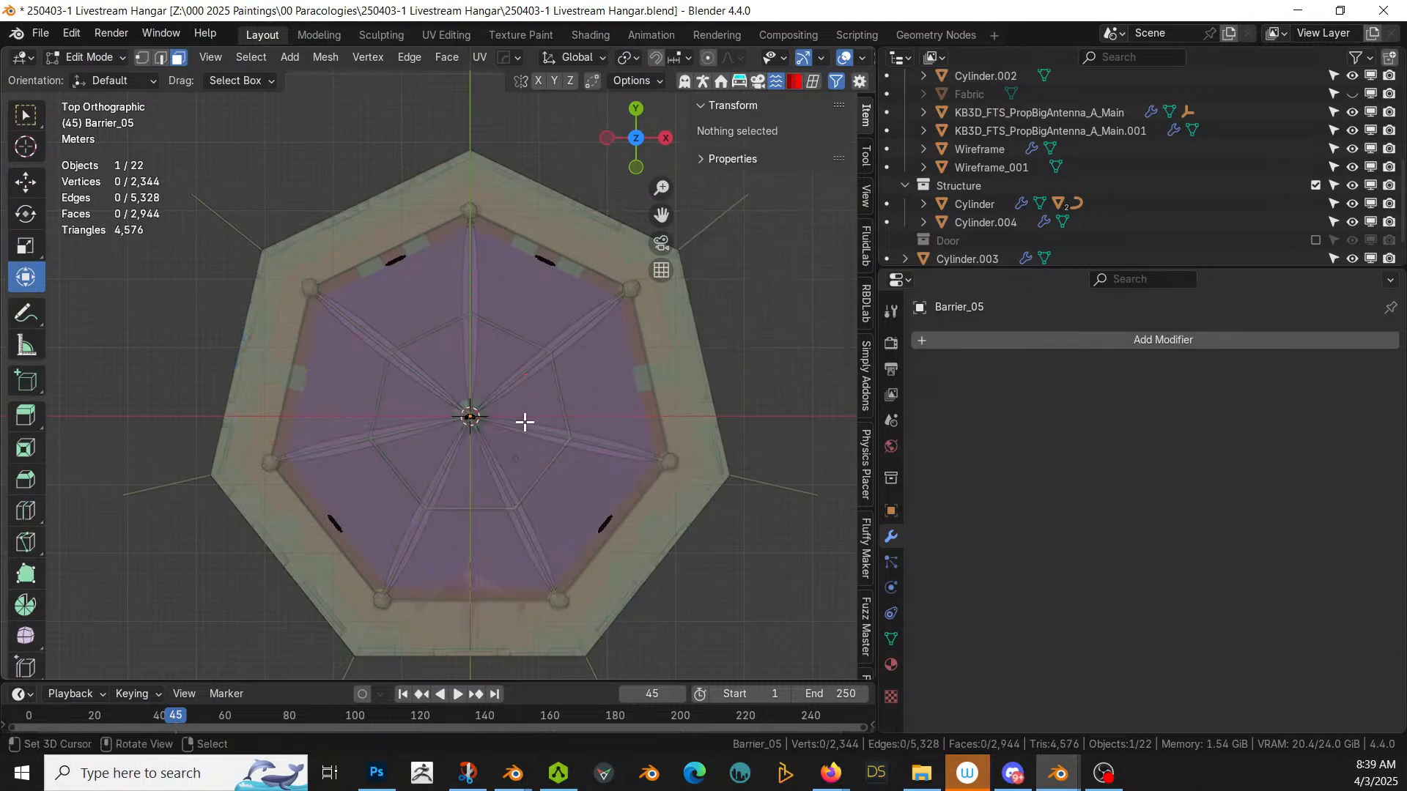
pyautogui.press('Tab')
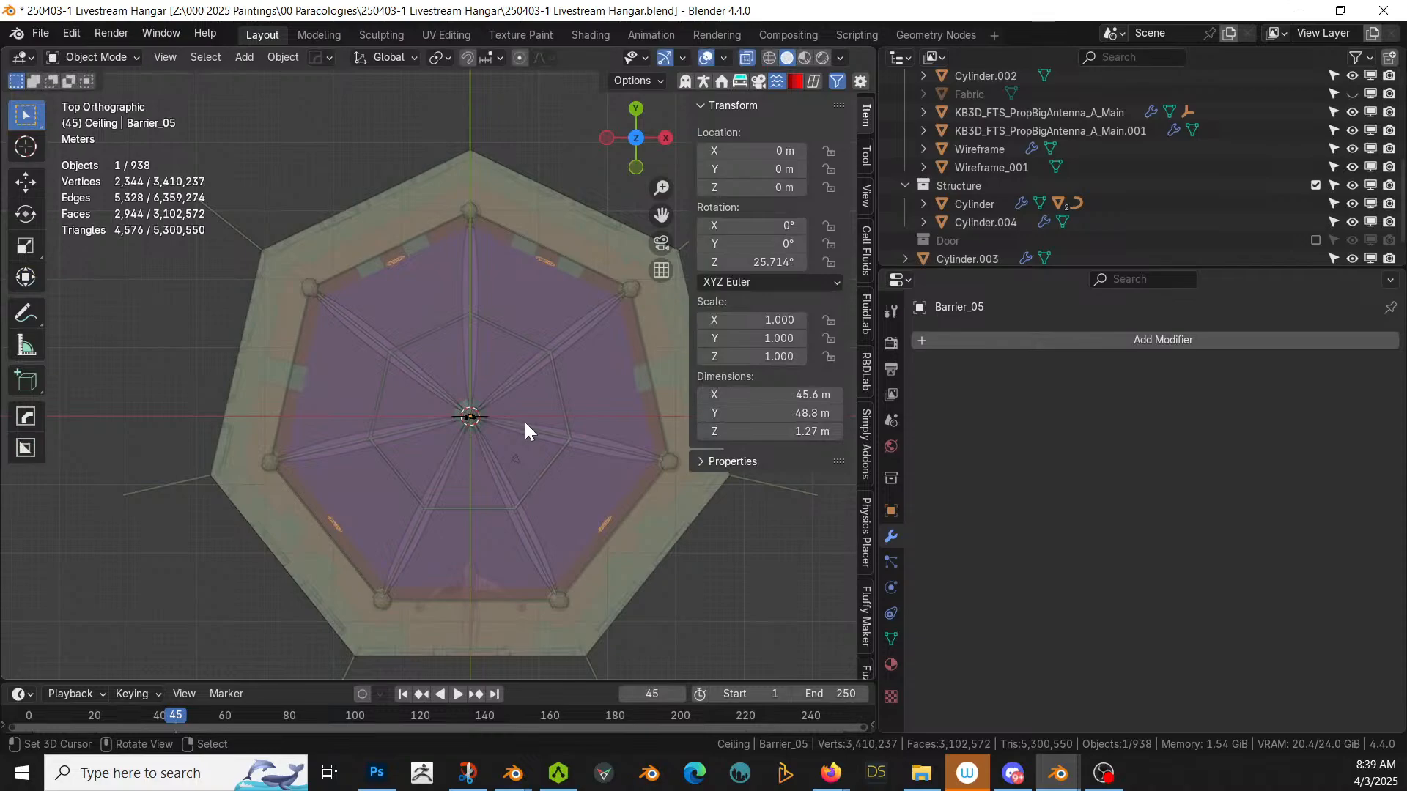
# Step: Turn off X-ray and examine the remaining barriers between the staircases from inside the hangar
pyautogui.moveTo(525, 471); pyautogui.dragTo(560, 349, button='middle')
pyautogui.scroll(5, 476, 300)
pyautogui.hotkey('alt', 'z')
pyautogui.scroll(4, 513, 464)
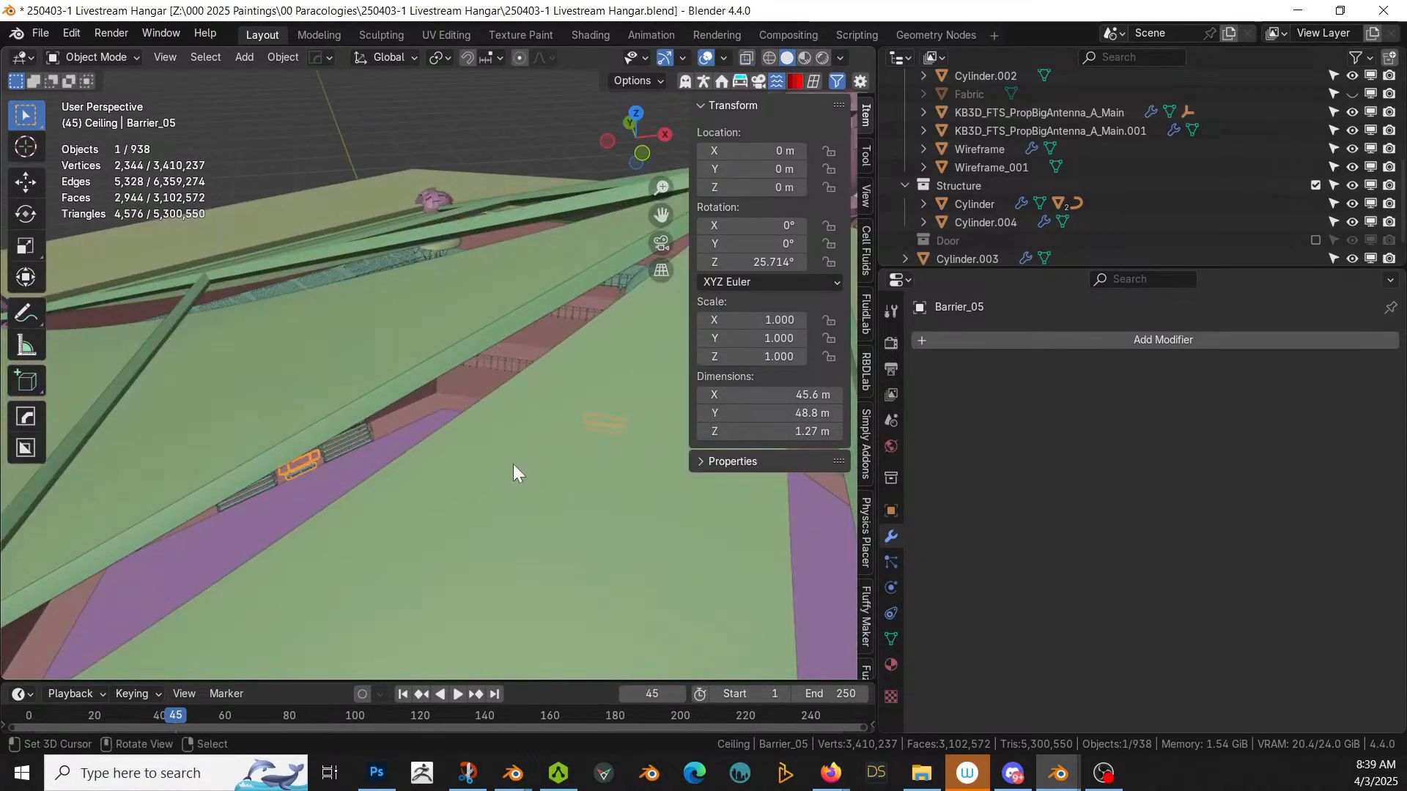
pyautogui.scroll(3, 513, 464)
pyautogui.moveTo(463, 529); pyautogui.dragTo(312, 230, button='middle')
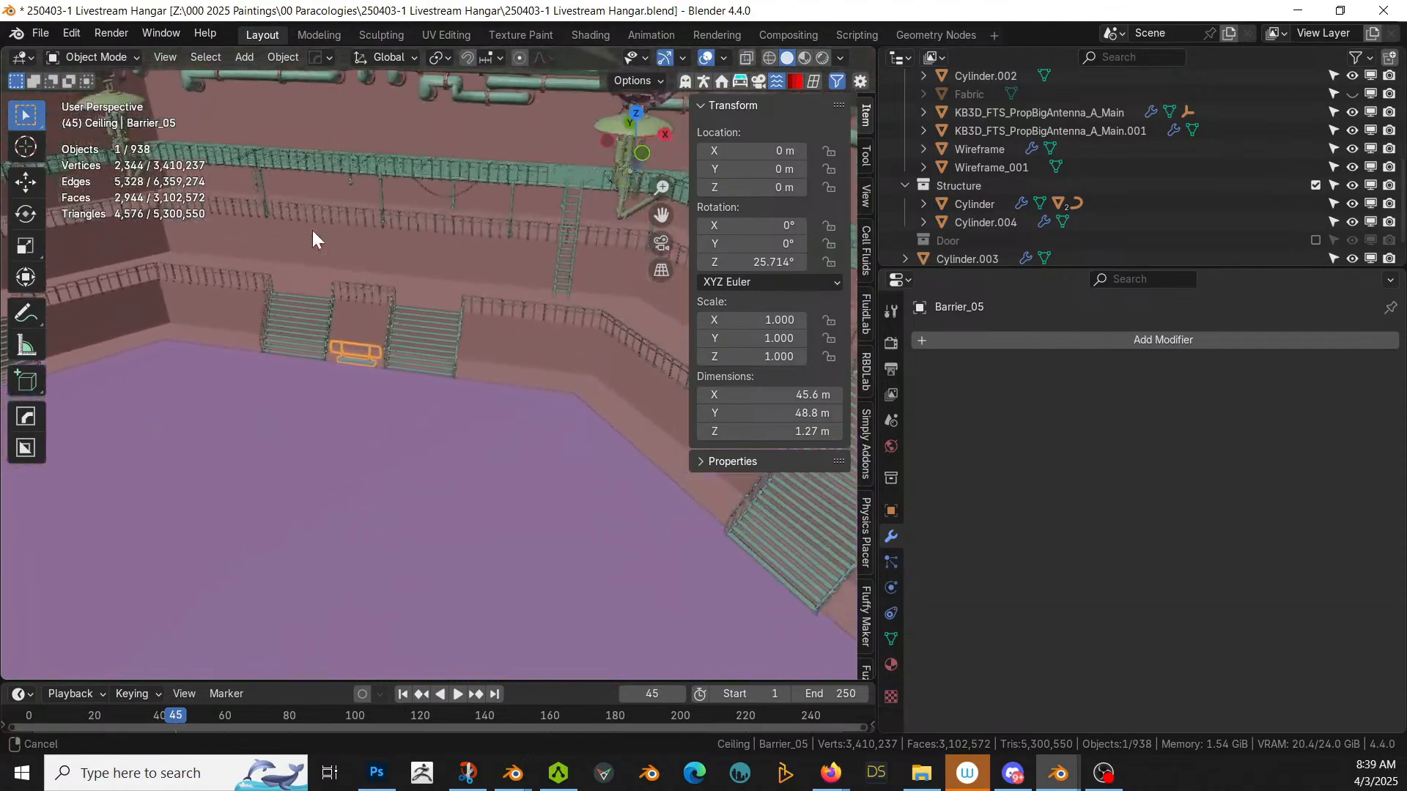
pyautogui.scroll(-5, 556, 466)
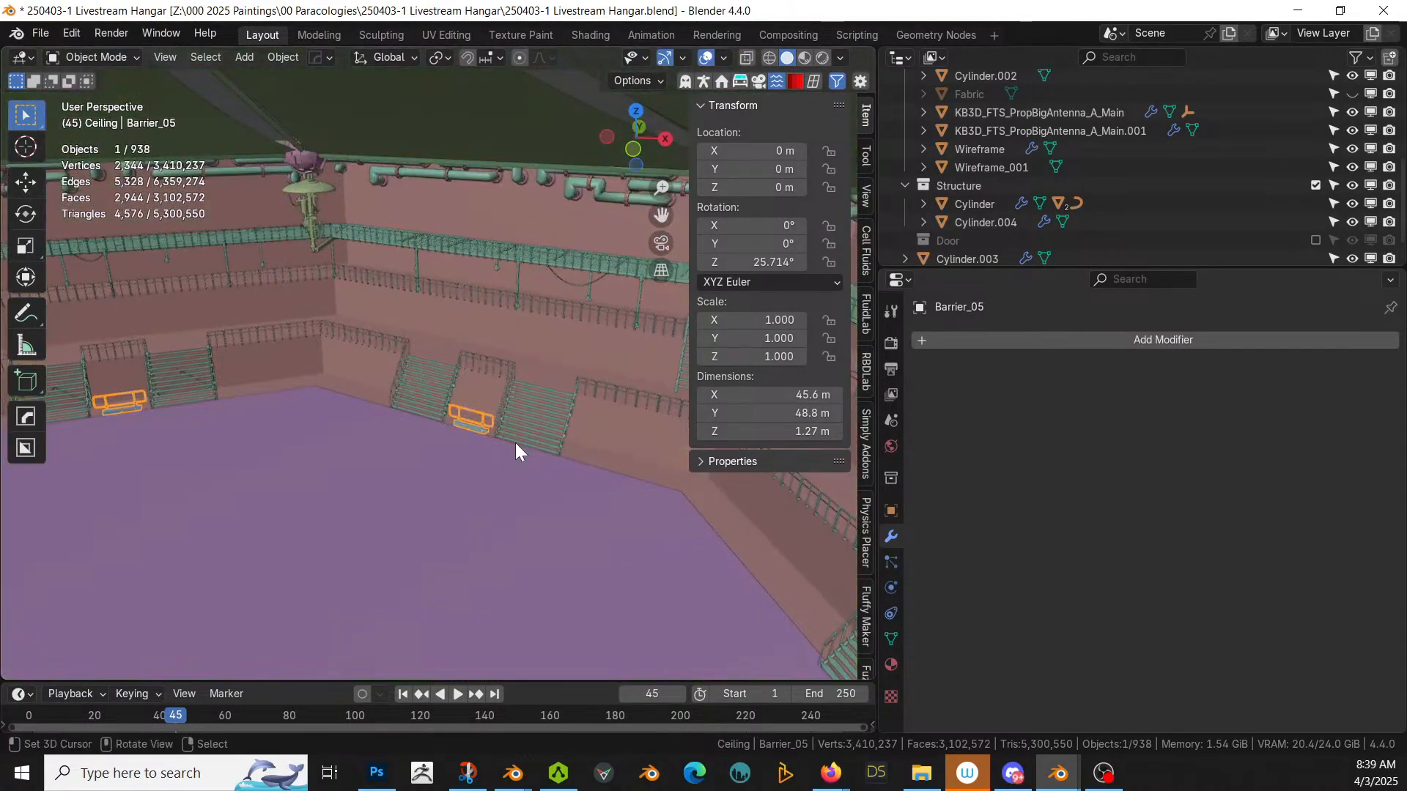
pyautogui.moveTo(516, 443)
pyautogui.mouseDown(button='middle')
pyautogui.moveTo(389, 476)
pyautogui.moveTo(518, 444)
pyautogui.mouseUp(button='middle')
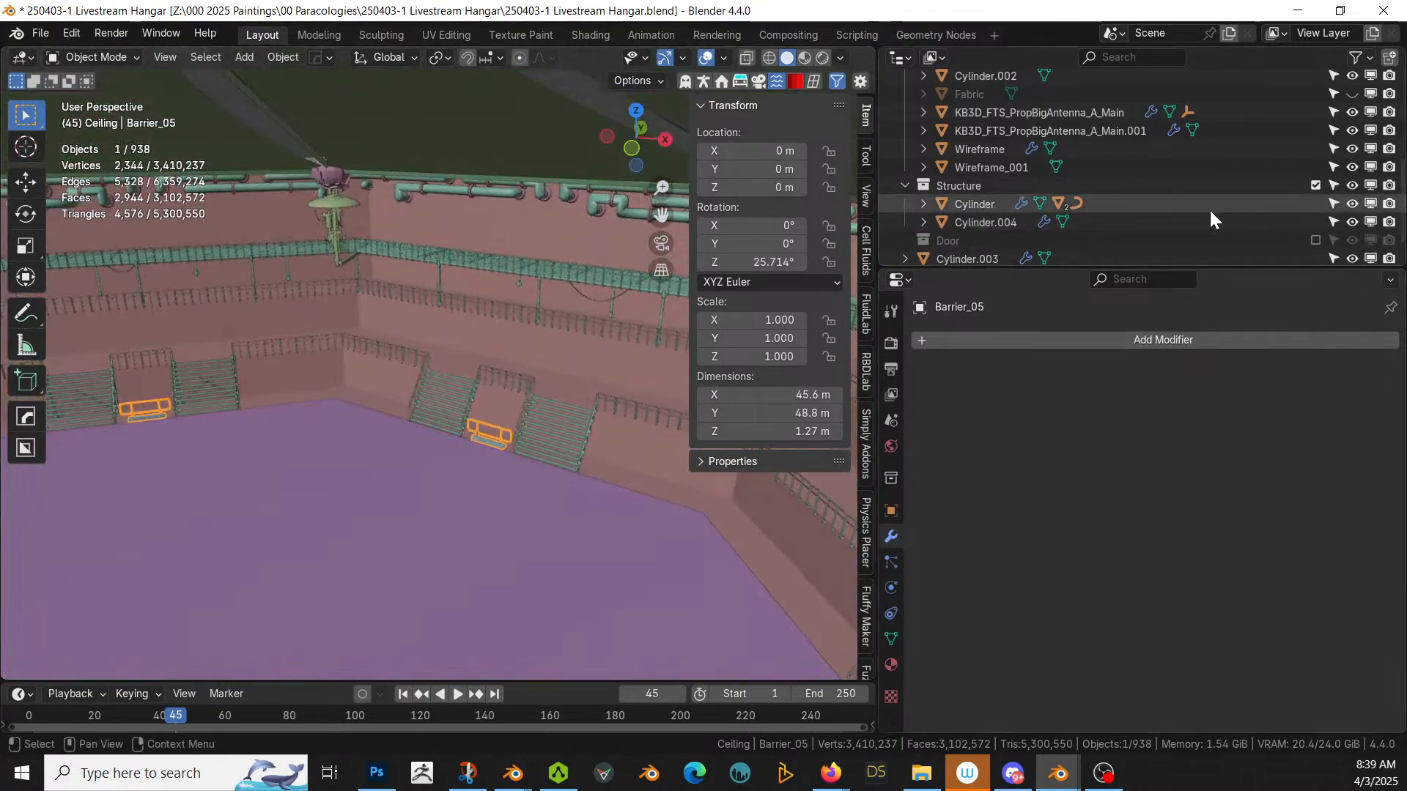
# Step: Move Barrier_05 out of the Ceiling collection into the Scene Collection
pyautogui.scroll(-2, 1031, 219)
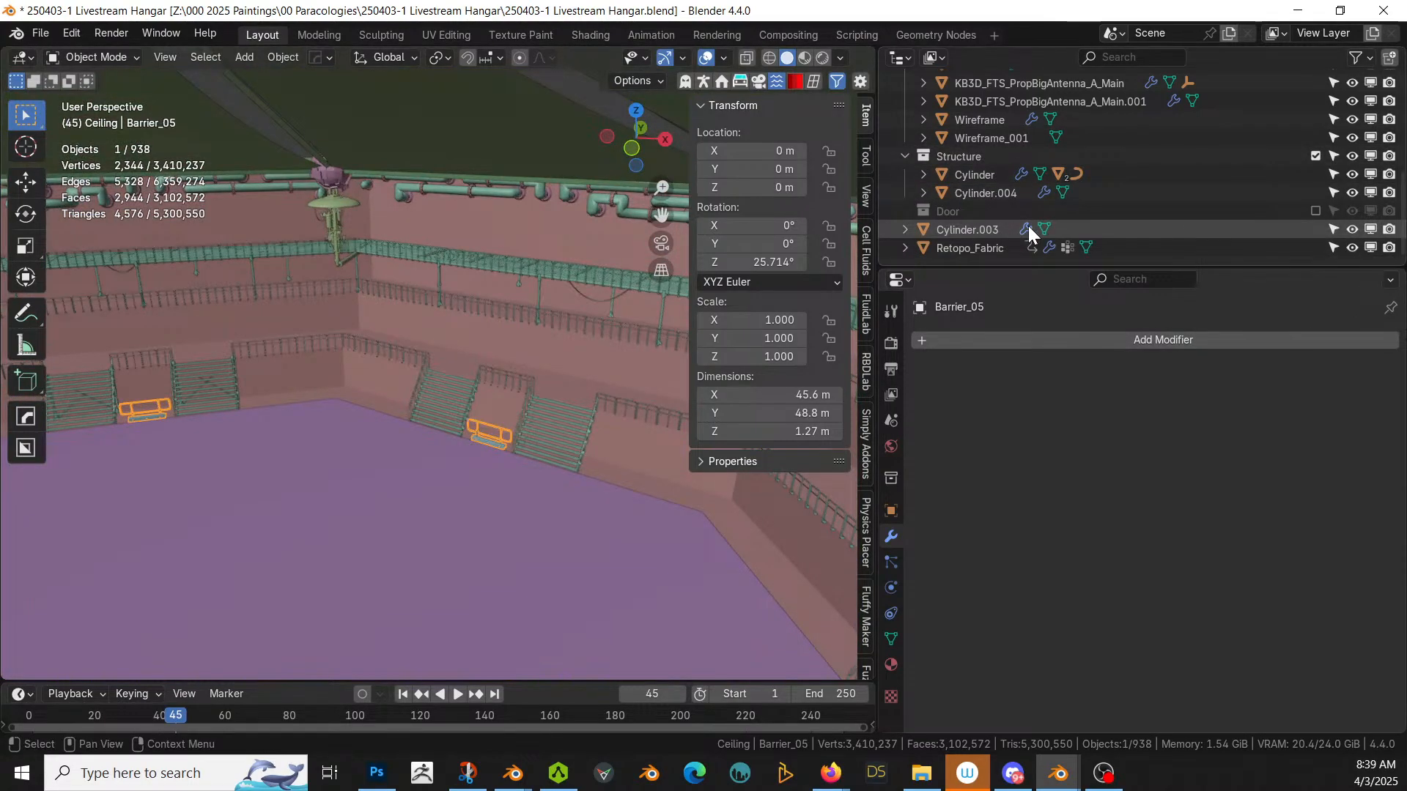
pyautogui.scroll(6, 1027, 228)
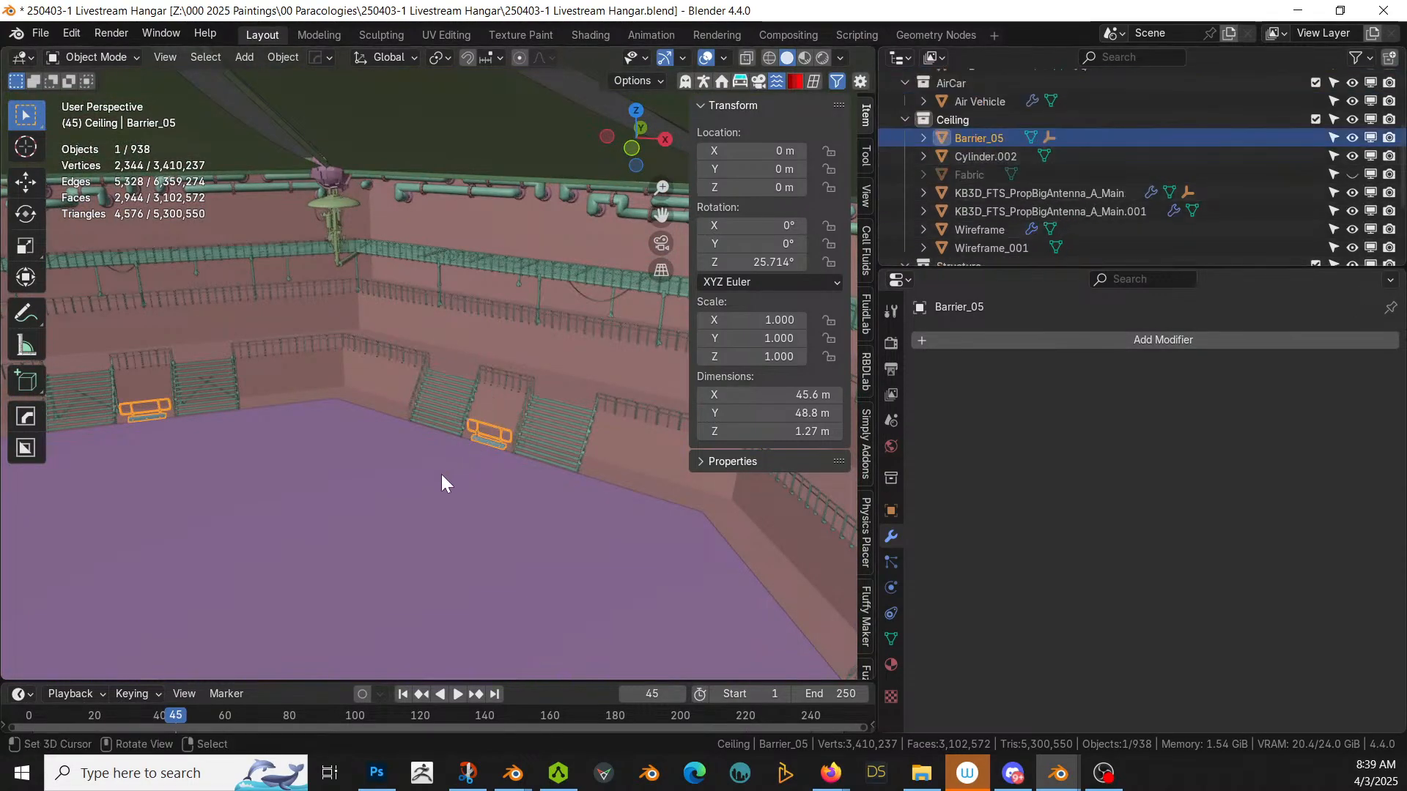
pyautogui.press('m')
pyautogui.click(372, 494)
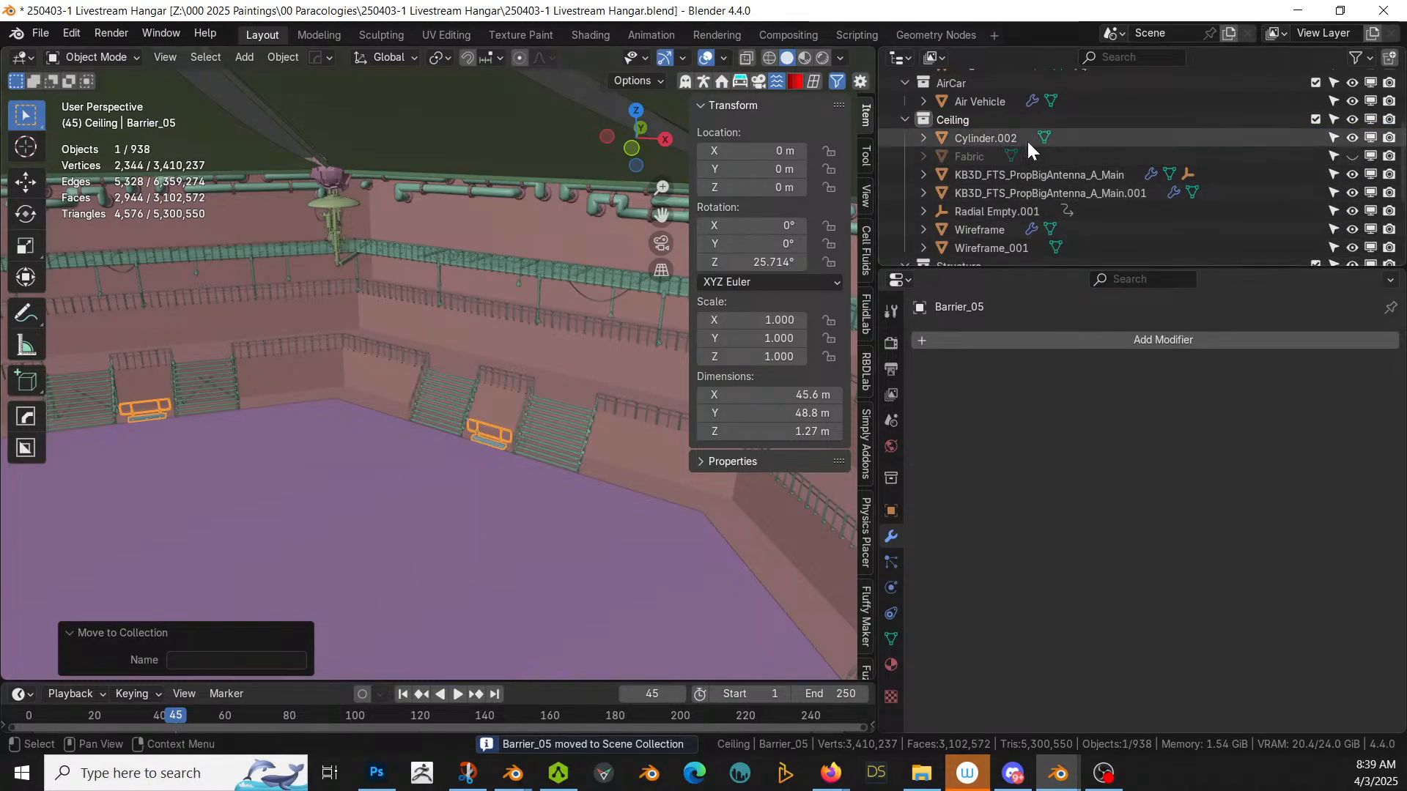
# Step: Exclude the Ceiling collection from the view layer and move the Retopo_Fabric canopy into it
pyautogui.click(1314, 119)
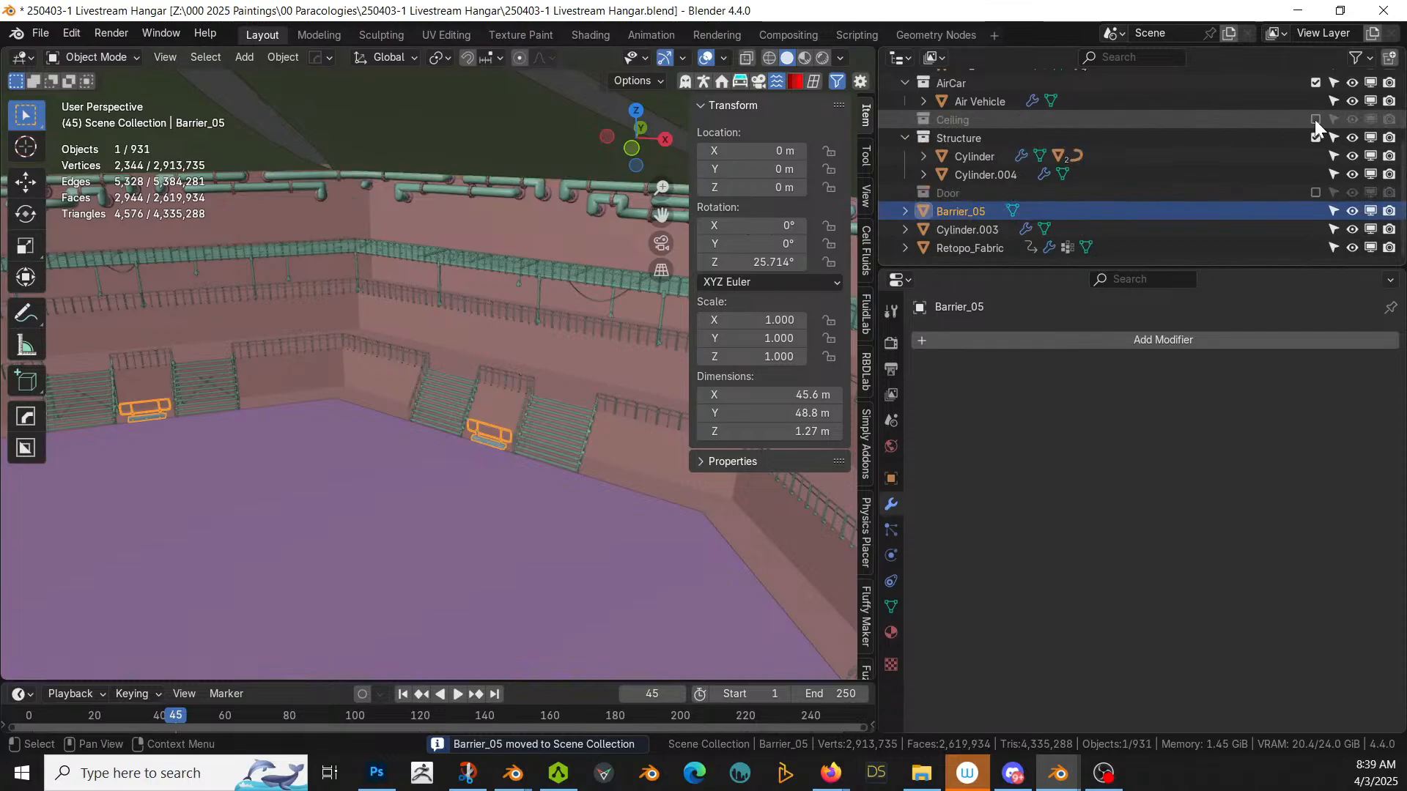
pyautogui.moveTo(477, 194); pyautogui.dragTo(439, 336, button='middle')
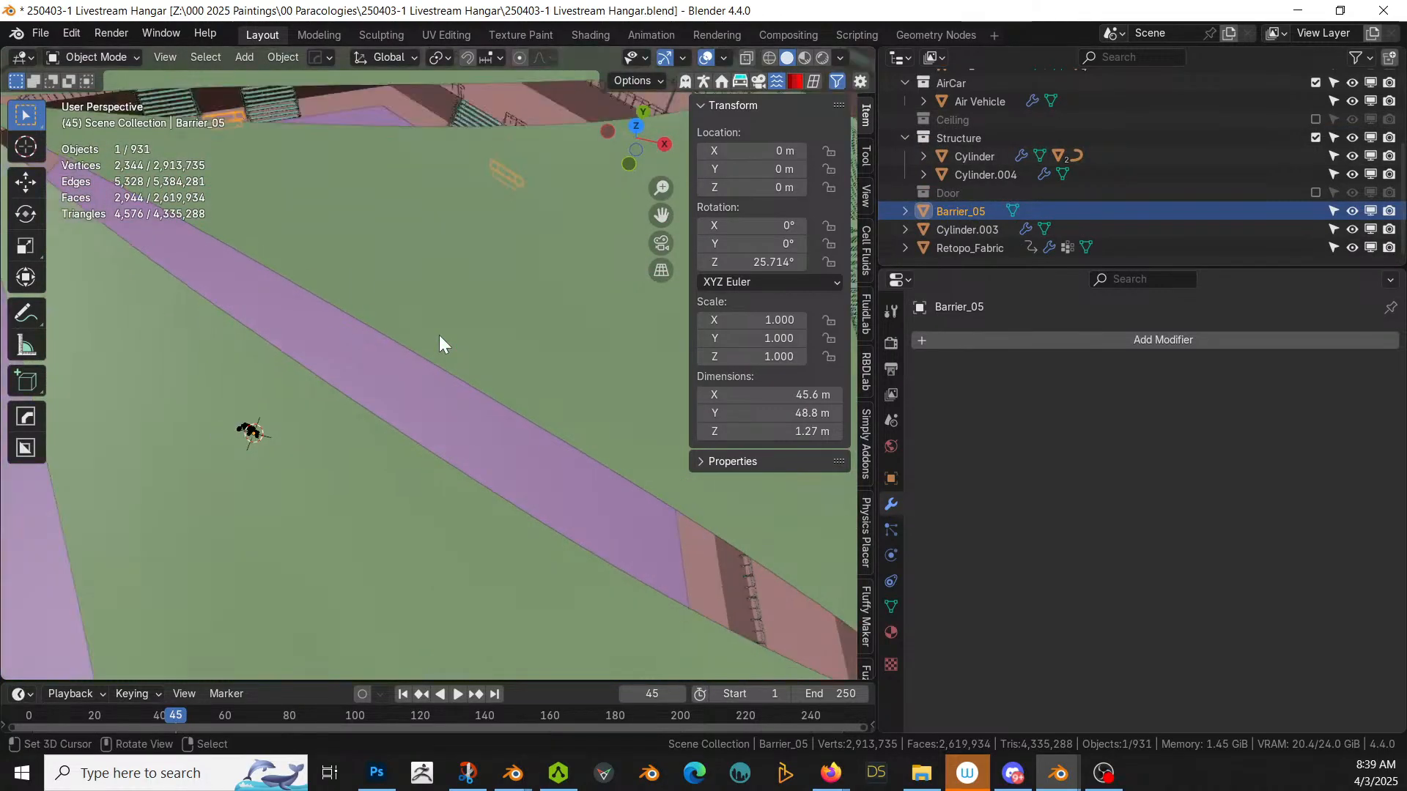
pyautogui.scroll(-10, 438, 336)
pyautogui.click(461, 419)
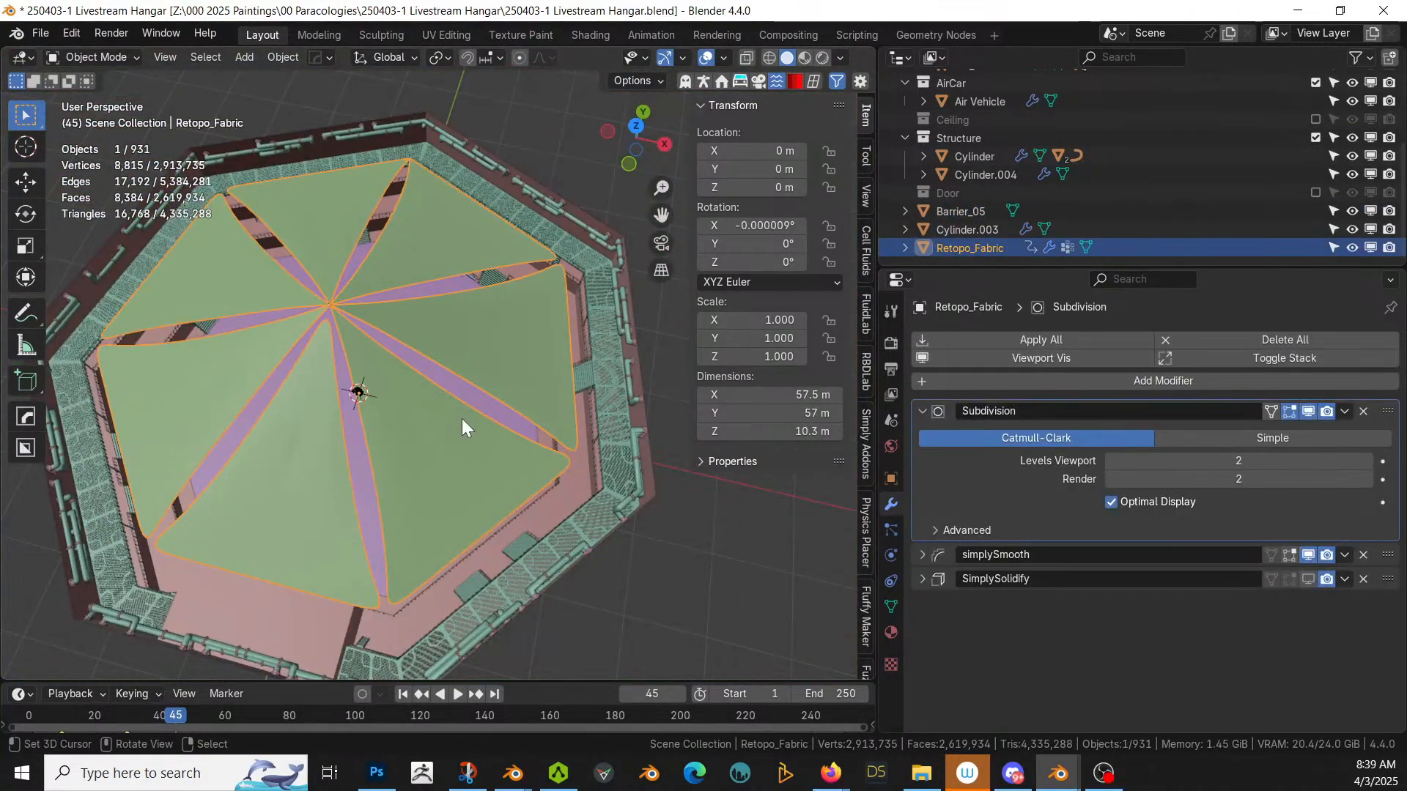
pyautogui.press('m')
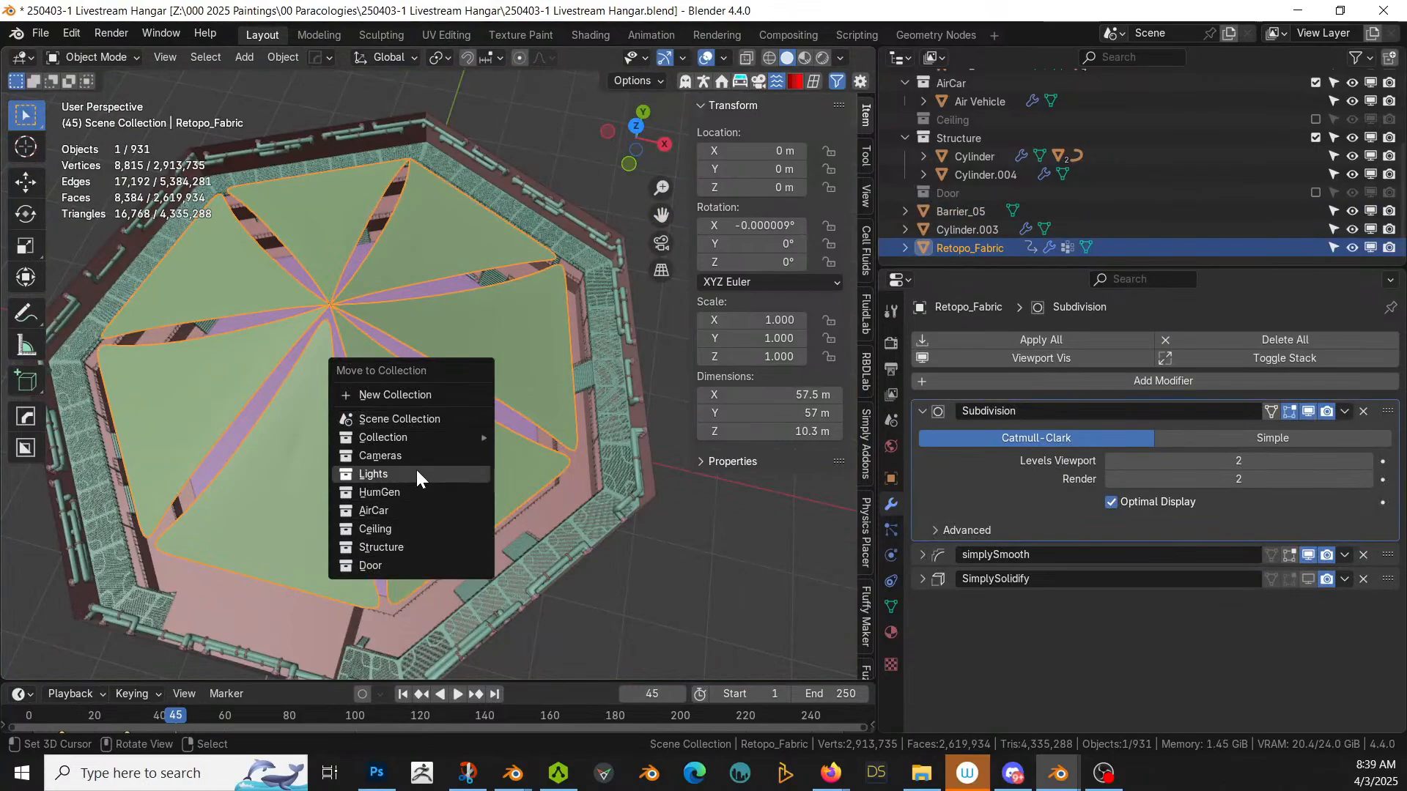
pyautogui.click(413, 526)
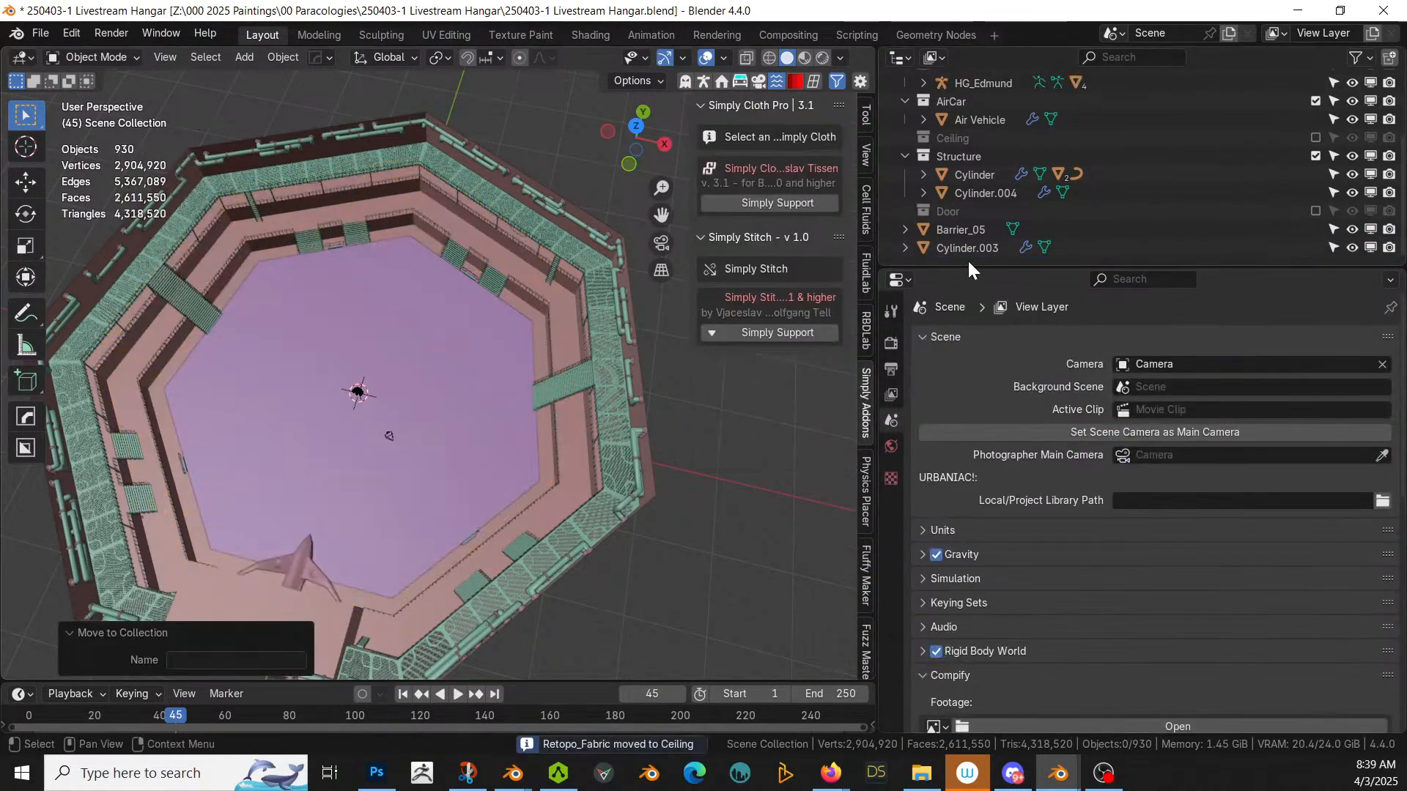
# Step: Enter Edit Mode on the Cylinder hangar structure and select the horizontal face loop around its lowest wall tier
pyautogui.moveTo(481, 491); pyautogui.dragTo(515, 485, button='middle')
pyautogui.scroll(5, 382, 469)
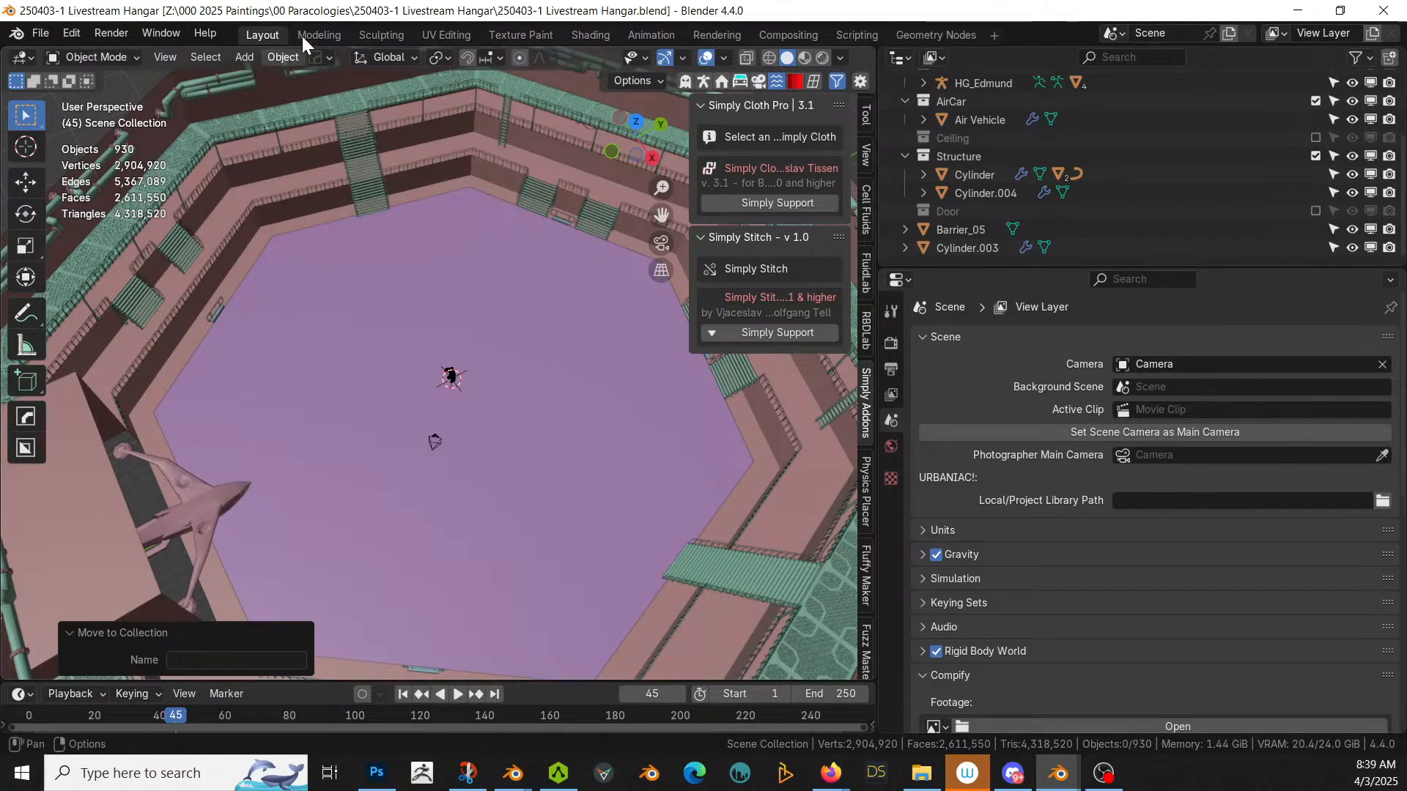
pyautogui.moveTo(359, 473); pyautogui.dragTo(587, 449, button='middle')
pyautogui.scroll(2, 596, 458)
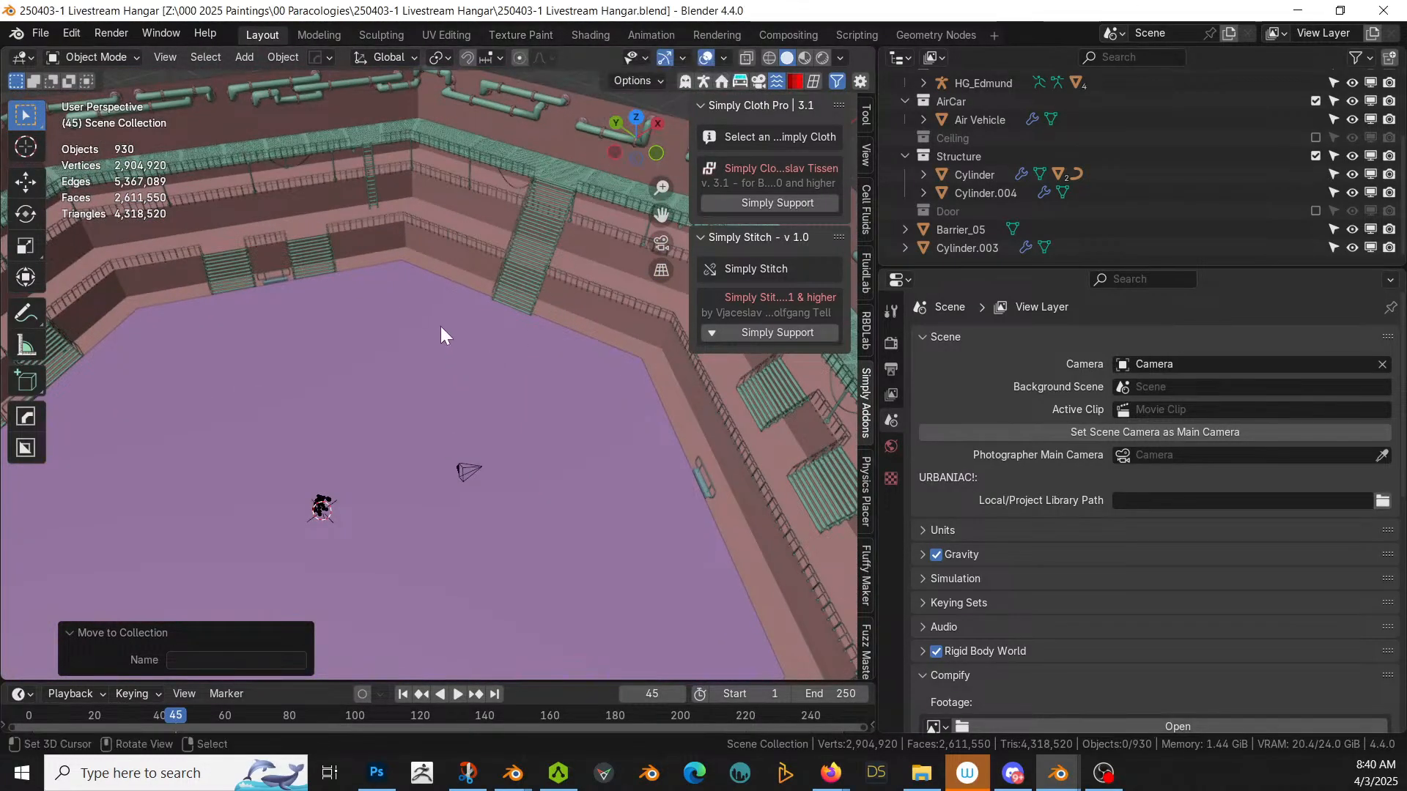
pyautogui.click(446, 252)
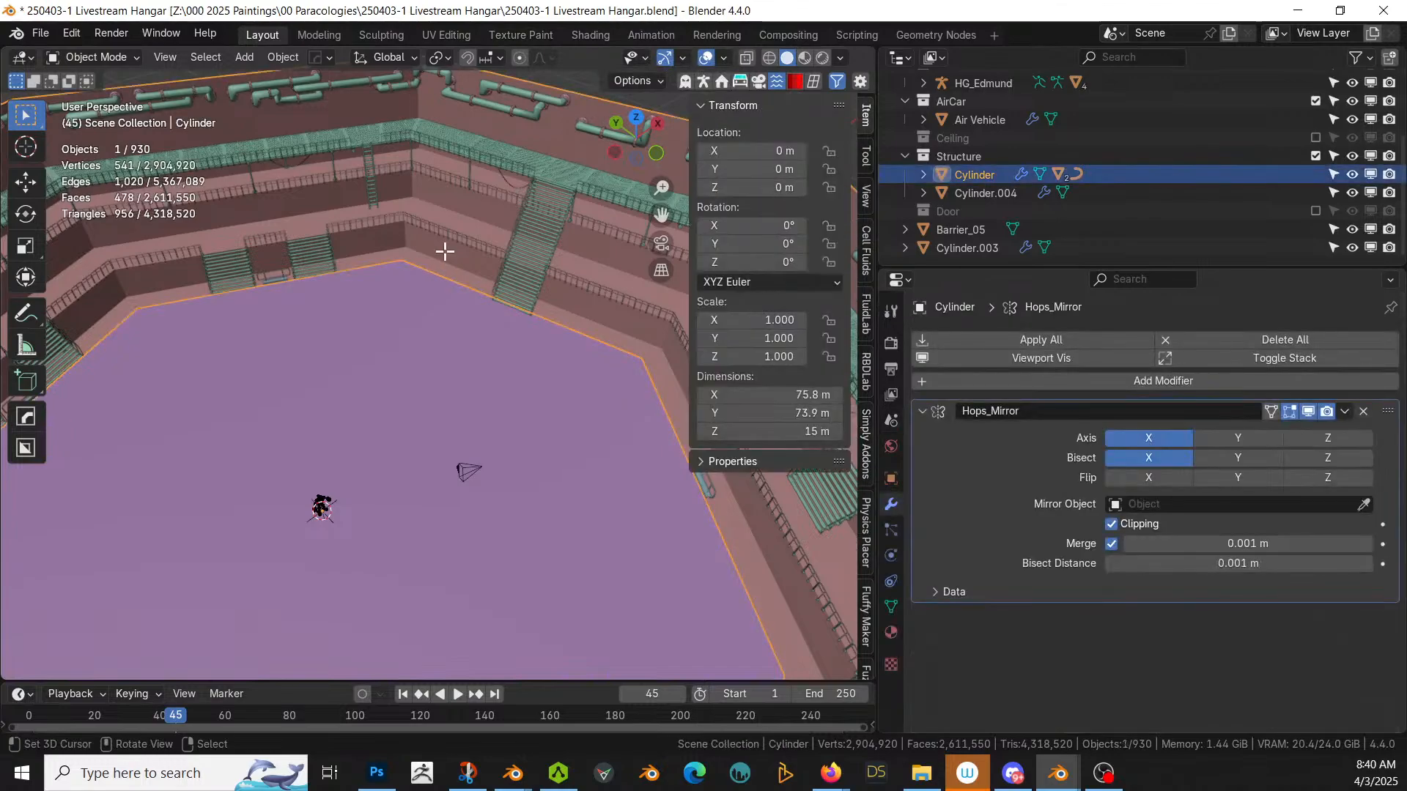
pyautogui.press('Tab')
pyautogui.click(444, 251)
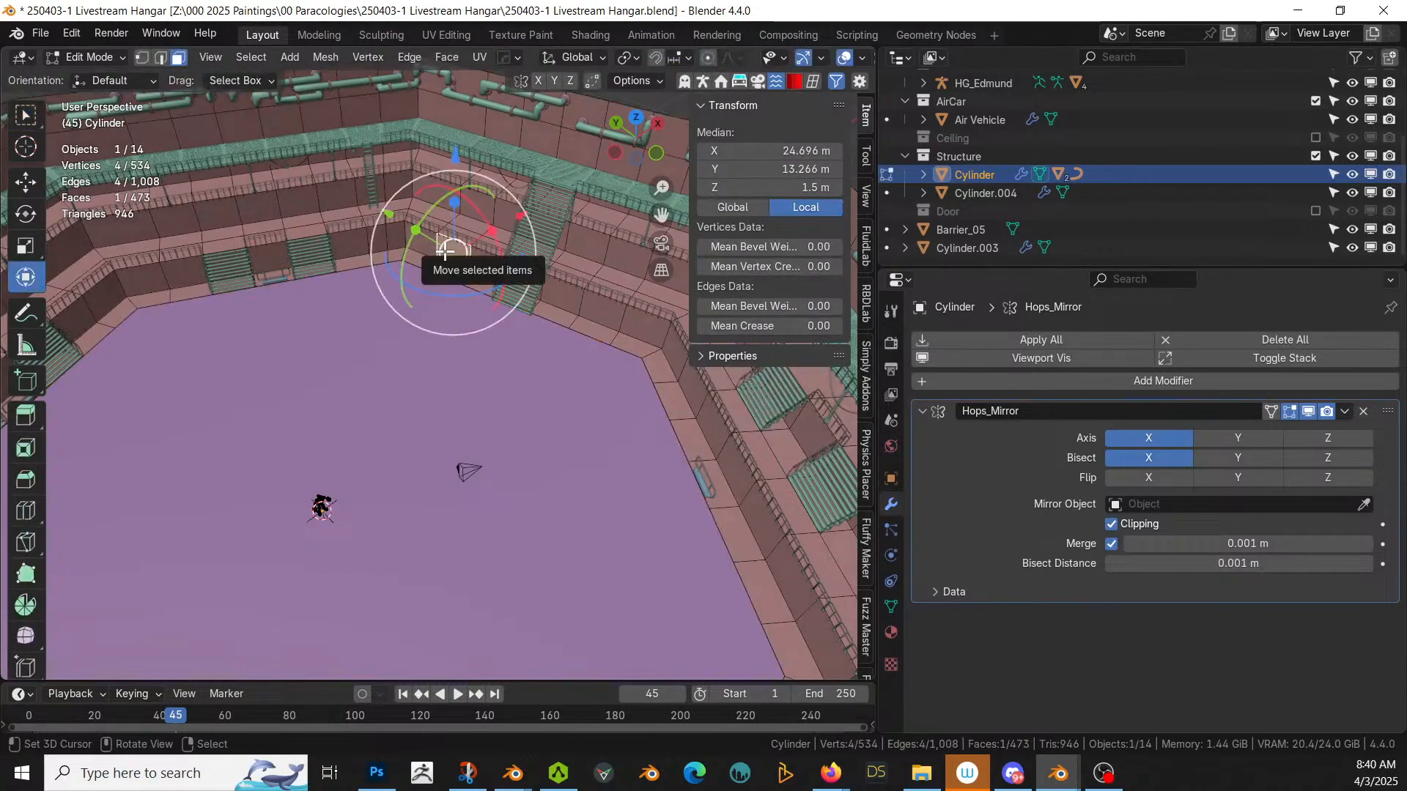
pyautogui.hotkey('alt', 'a')
pyautogui.keyDown('alt'); pyautogui.rightClick(444, 251); pyautogui.keyUp('alt')
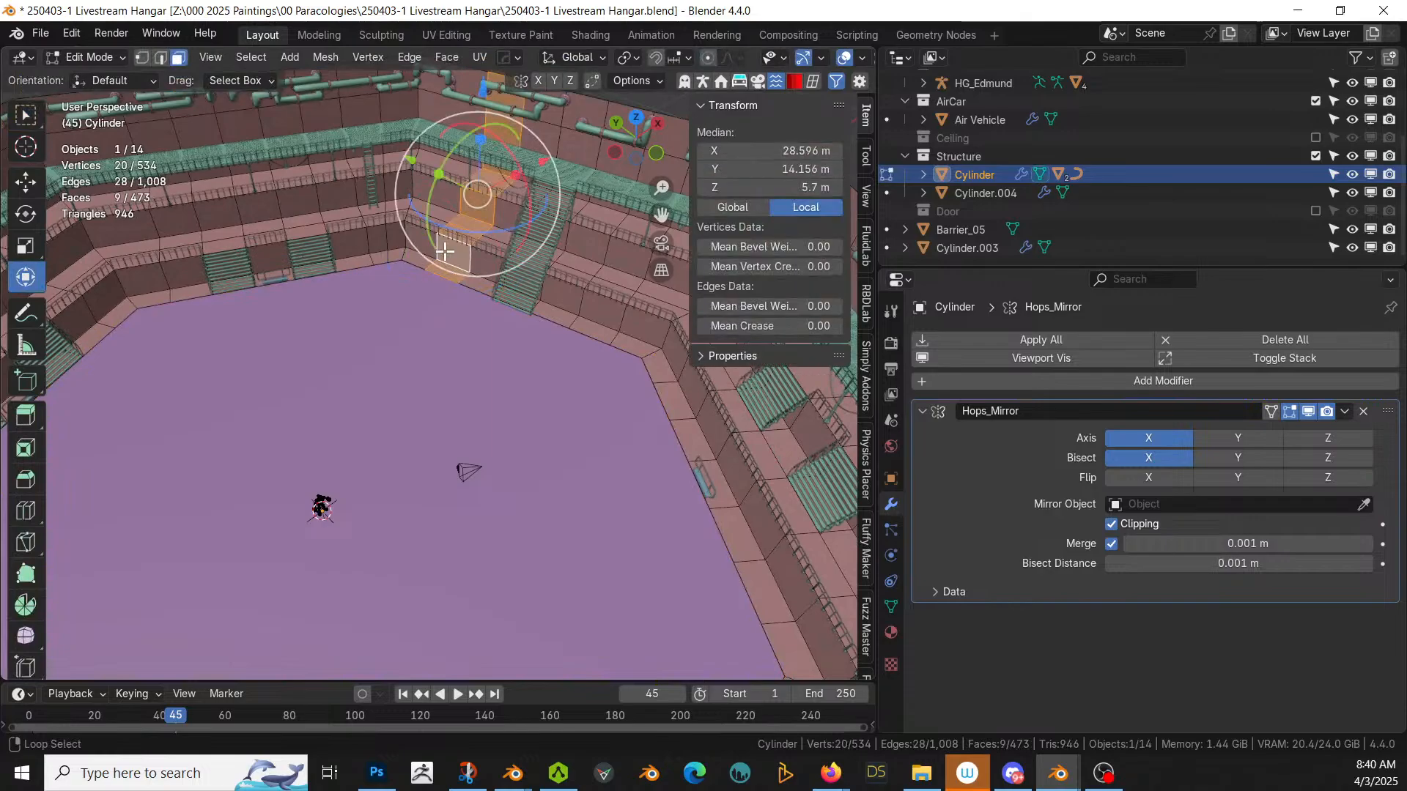
pyautogui.click(463, 250)
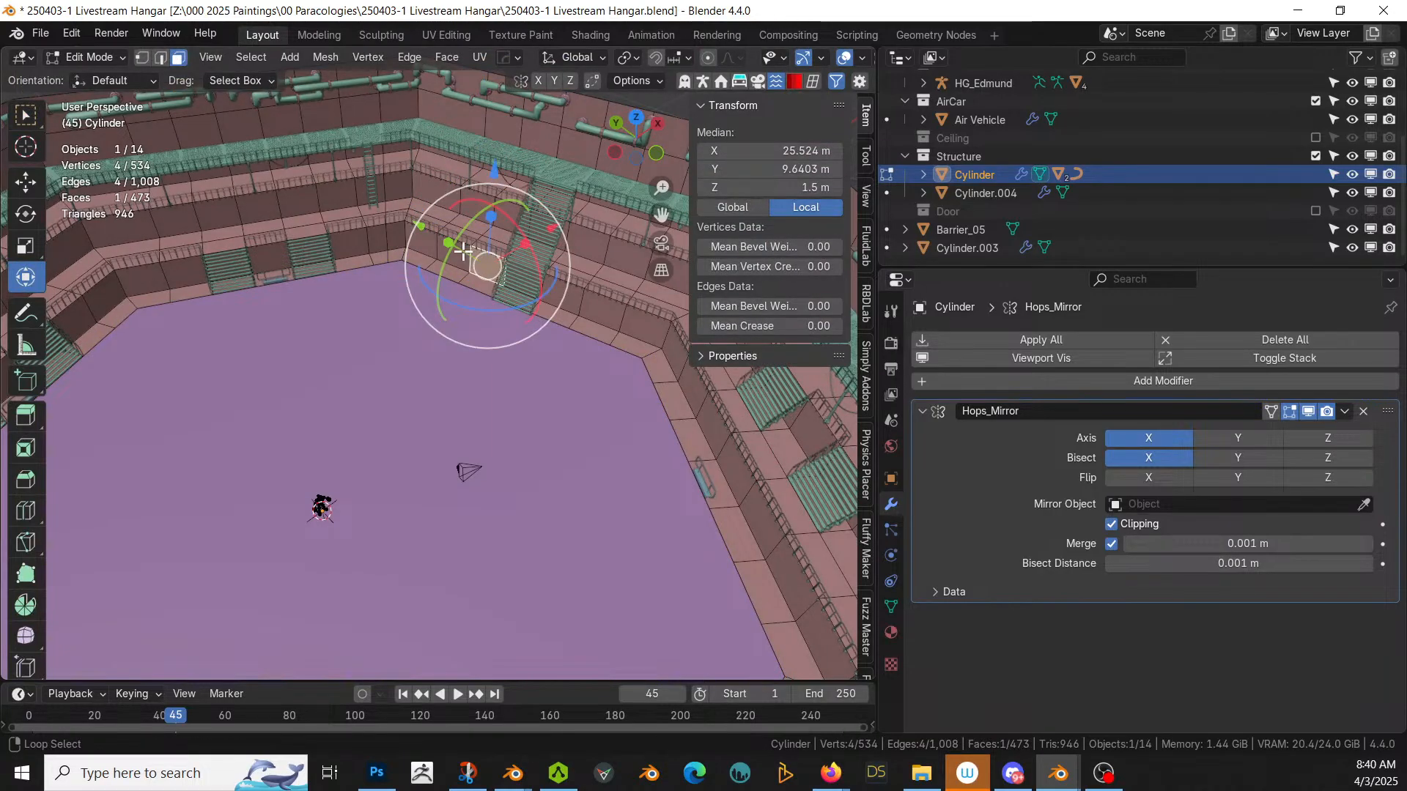
pyautogui.hotkey('alt', 'a')
pyautogui.keyDown('alt'); pyautogui.click(470, 245); pyautogui.keyUp('alt')
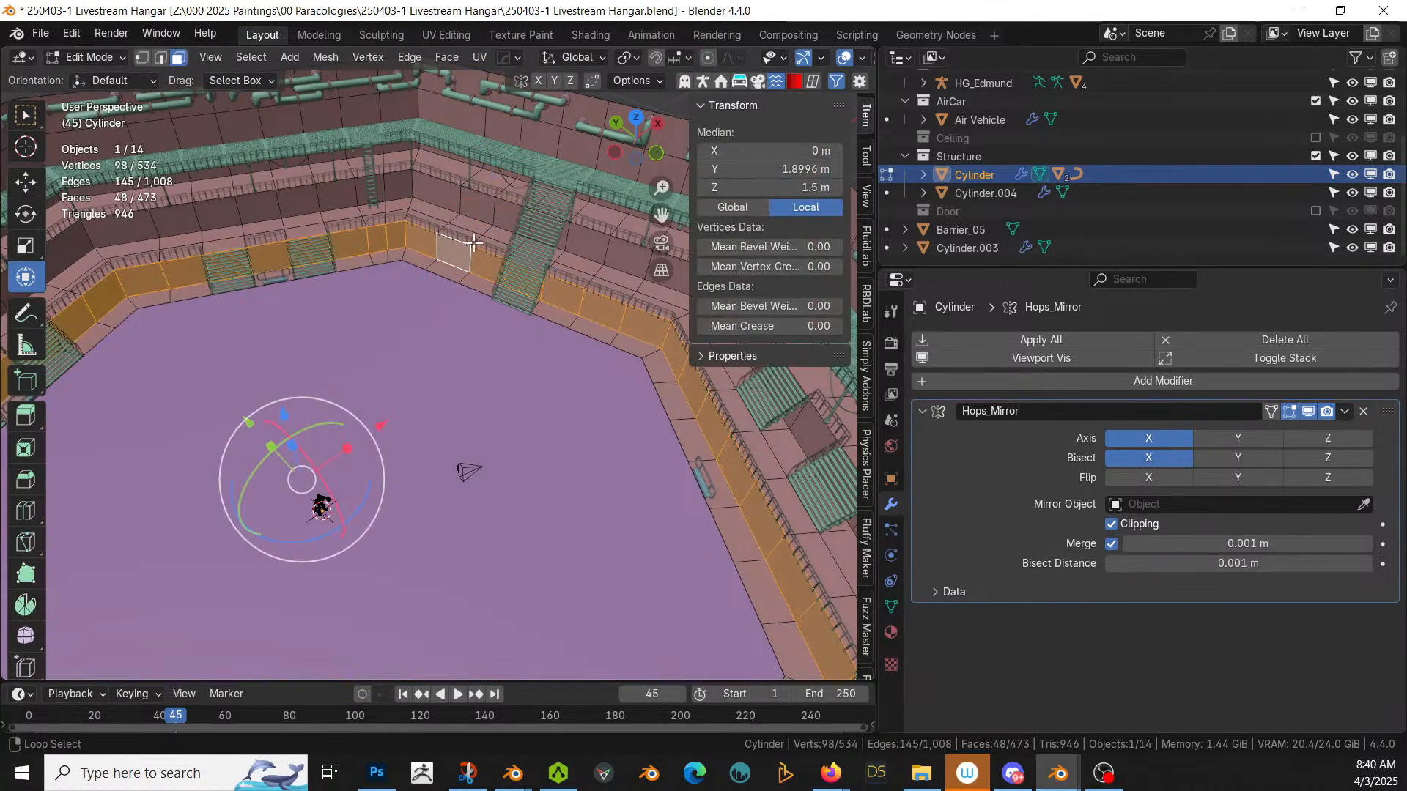
# Step: Add the horizontal face loops of the second, third and uppermost wall tiers to the selection
pyautogui.keyDown('alt'); pyautogui.keyDown('shift'); pyautogui.click(501, 209); pyautogui.keyUp('shift'); pyautogui.keyUp('alt')
pyautogui.moveTo(509, 200); pyautogui.dragTo(560, 194, button='middle')
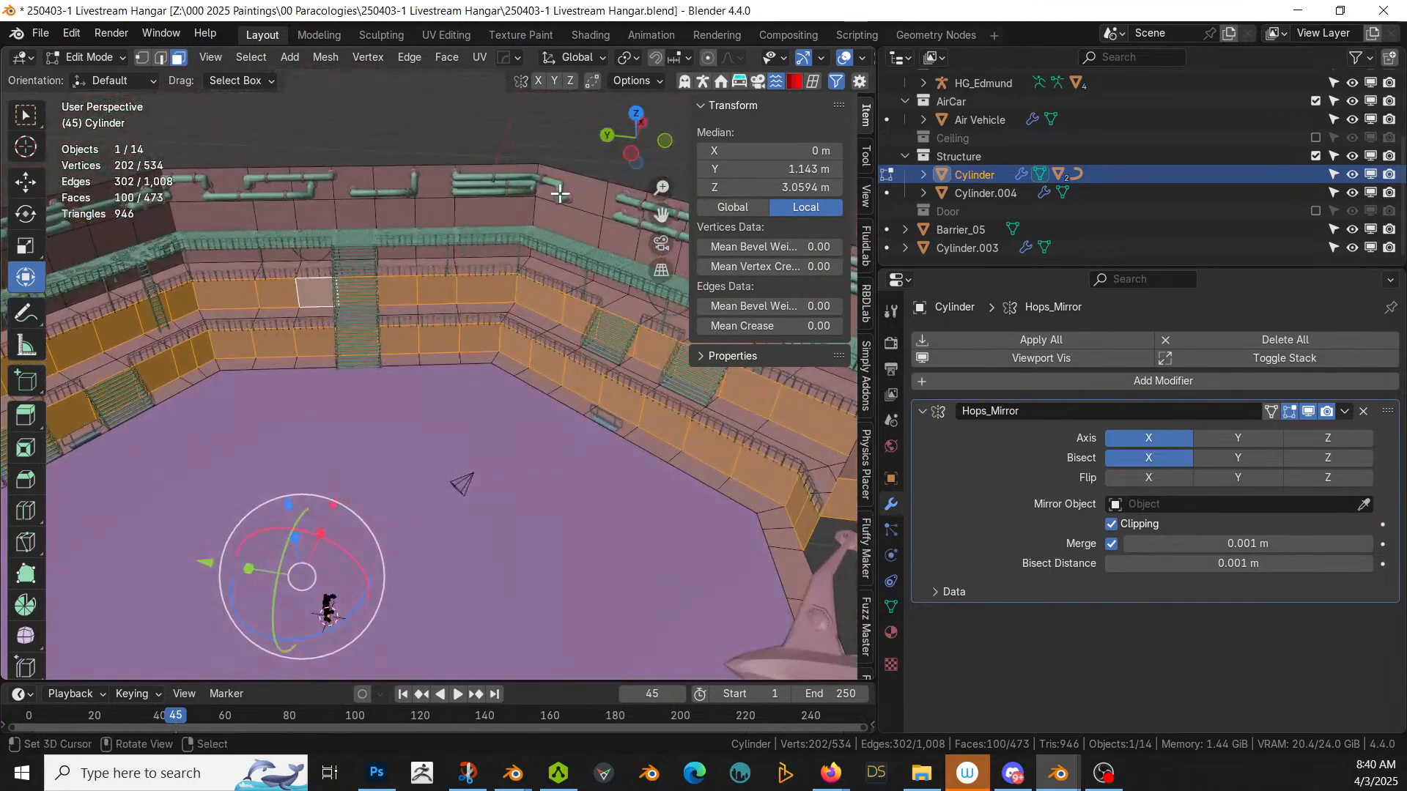
pyautogui.keyDown('alt'); pyautogui.keyDown('shift'); pyautogui.click(422, 214); pyautogui.keyUp('shift'); pyautogui.keyUp('alt')
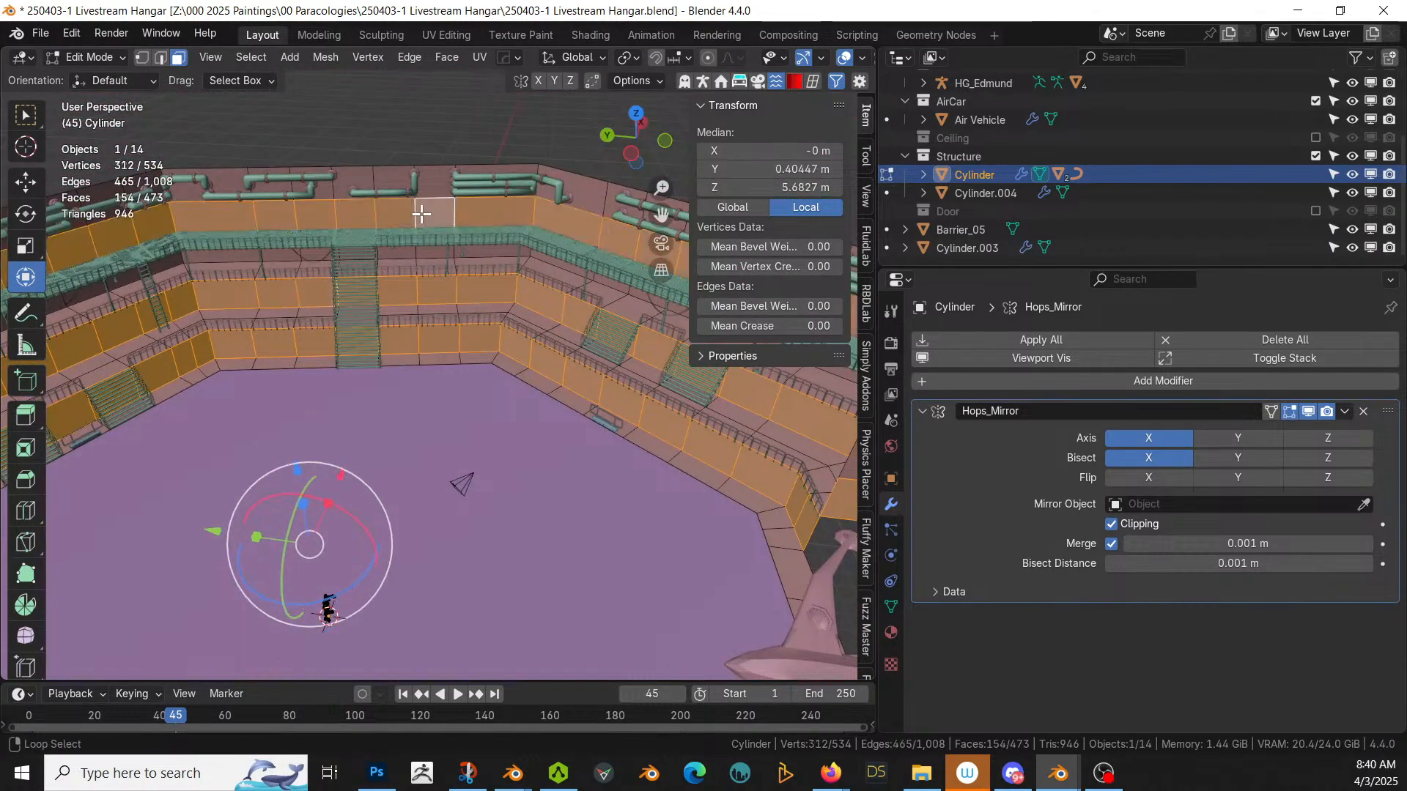
pyautogui.keyDown('alt'); pyautogui.keyDown('shift'); pyautogui.click(412, 256); pyautogui.keyUp('shift'); pyautogui.keyUp('alt')
pyautogui.moveTo(411, 252); pyautogui.dragTo(305, 288, button='middle')
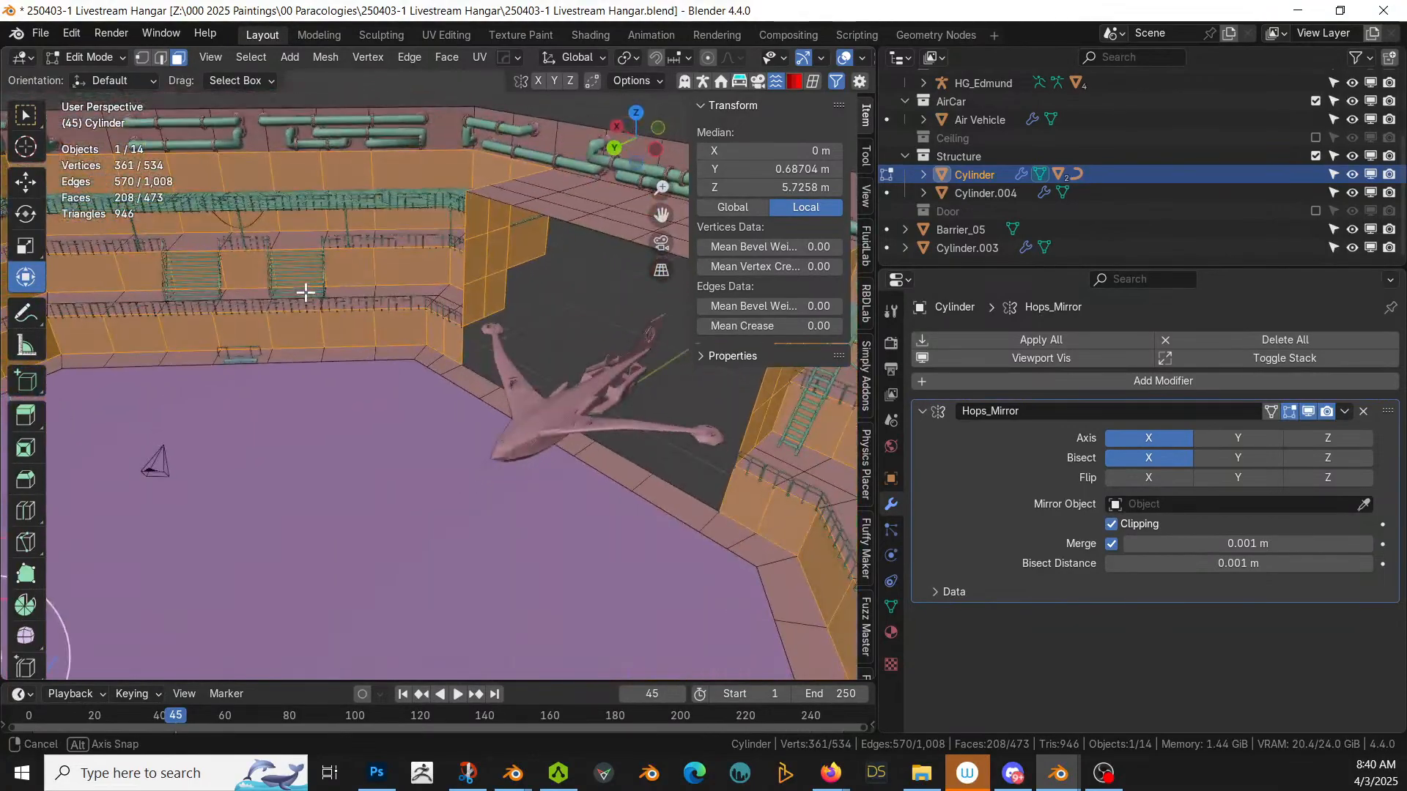
# Step: Circle-deselect the inner side faces of the doorway opening on both sides, keeping the tier walls selected
pyautogui.moveTo(596, 245)
pyautogui.mouseDown(button='middle')
pyautogui.moveTo(584, 257)
pyautogui.moveTo(594, 230)
pyautogui.mouseUp(button='middle')
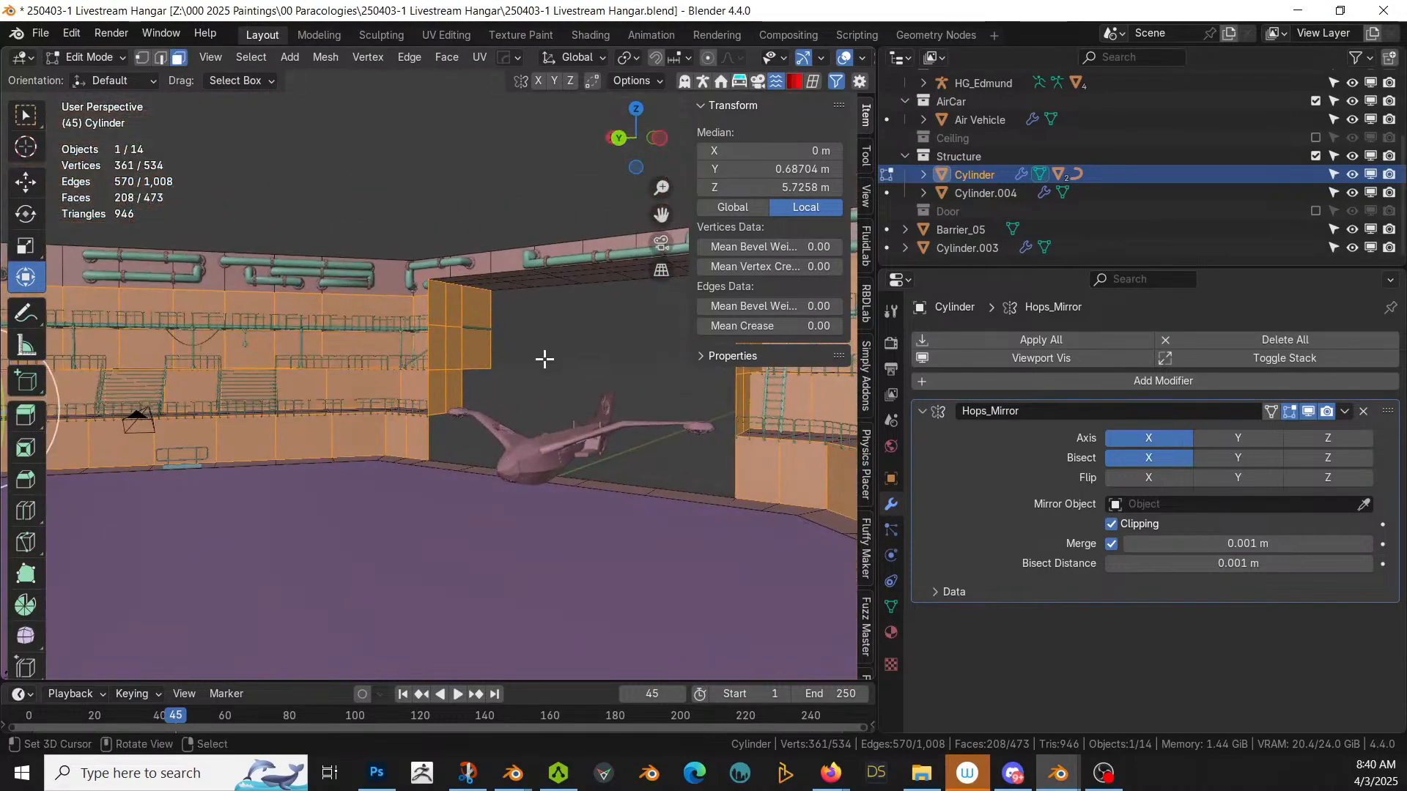
pyautogui.press('c')
pyautogui.keyDown('shift'); pyautogui.moveTo(454, 400); pyautogui.dragTo(460, 316); pyautogui.keyUp('shift')
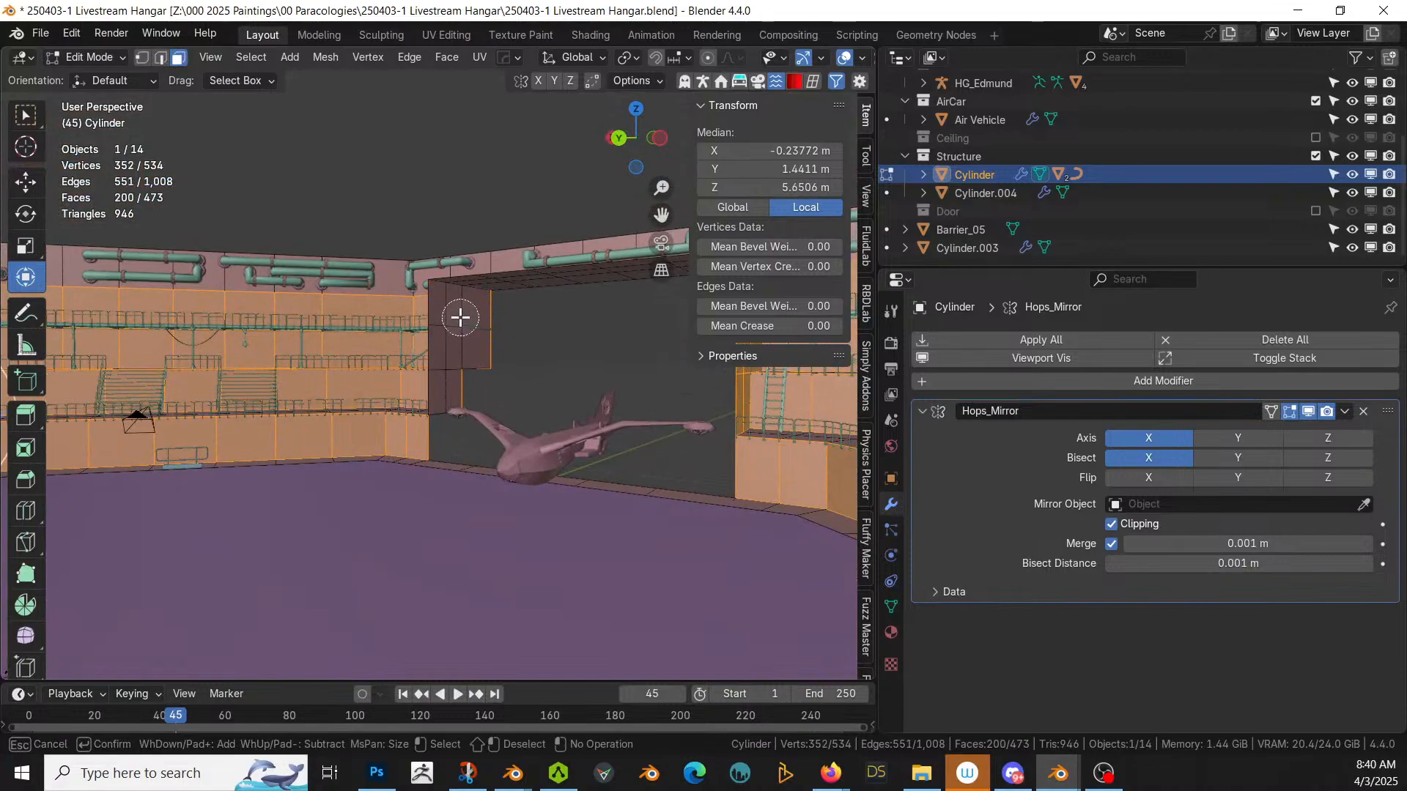
pyautogui.press('Escape')
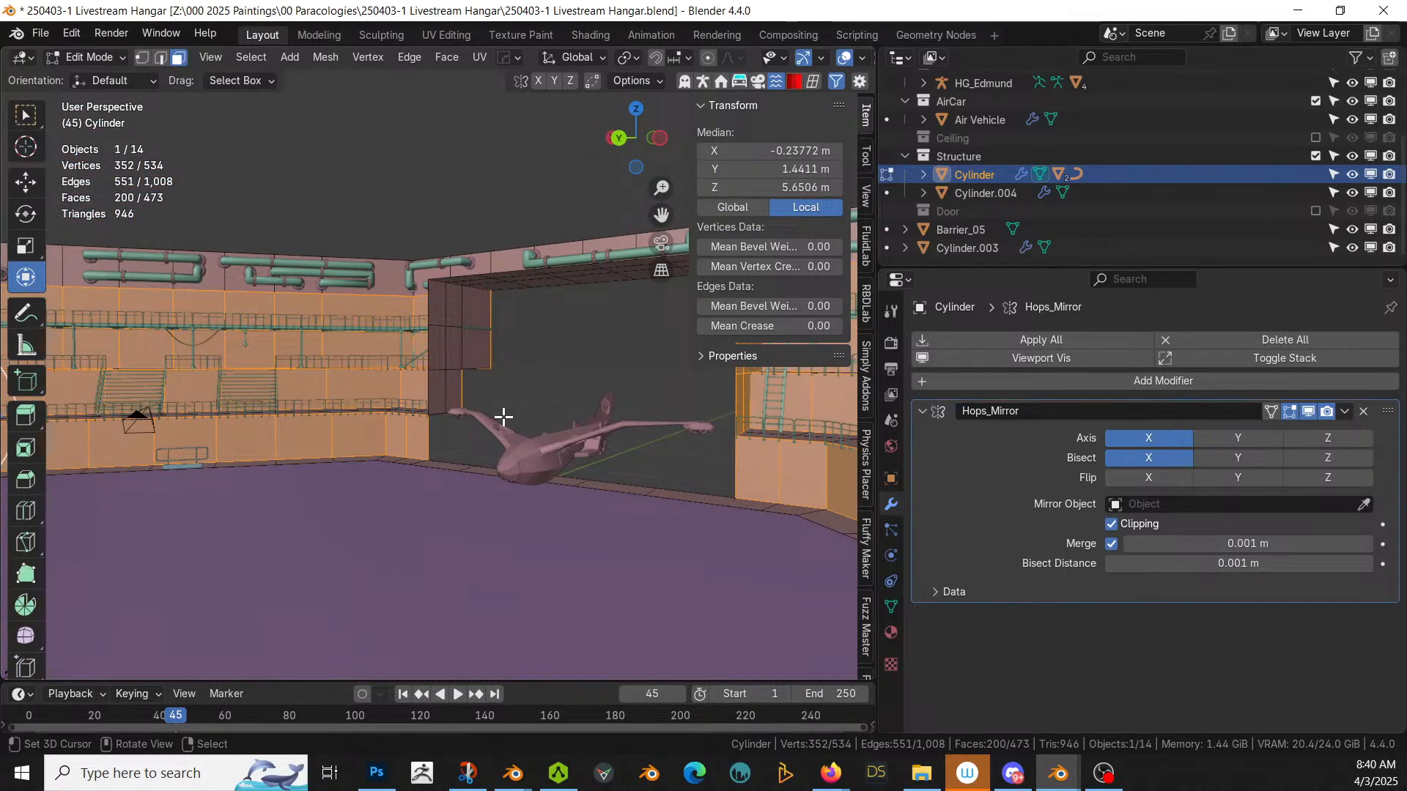
pyautogui.press('c')
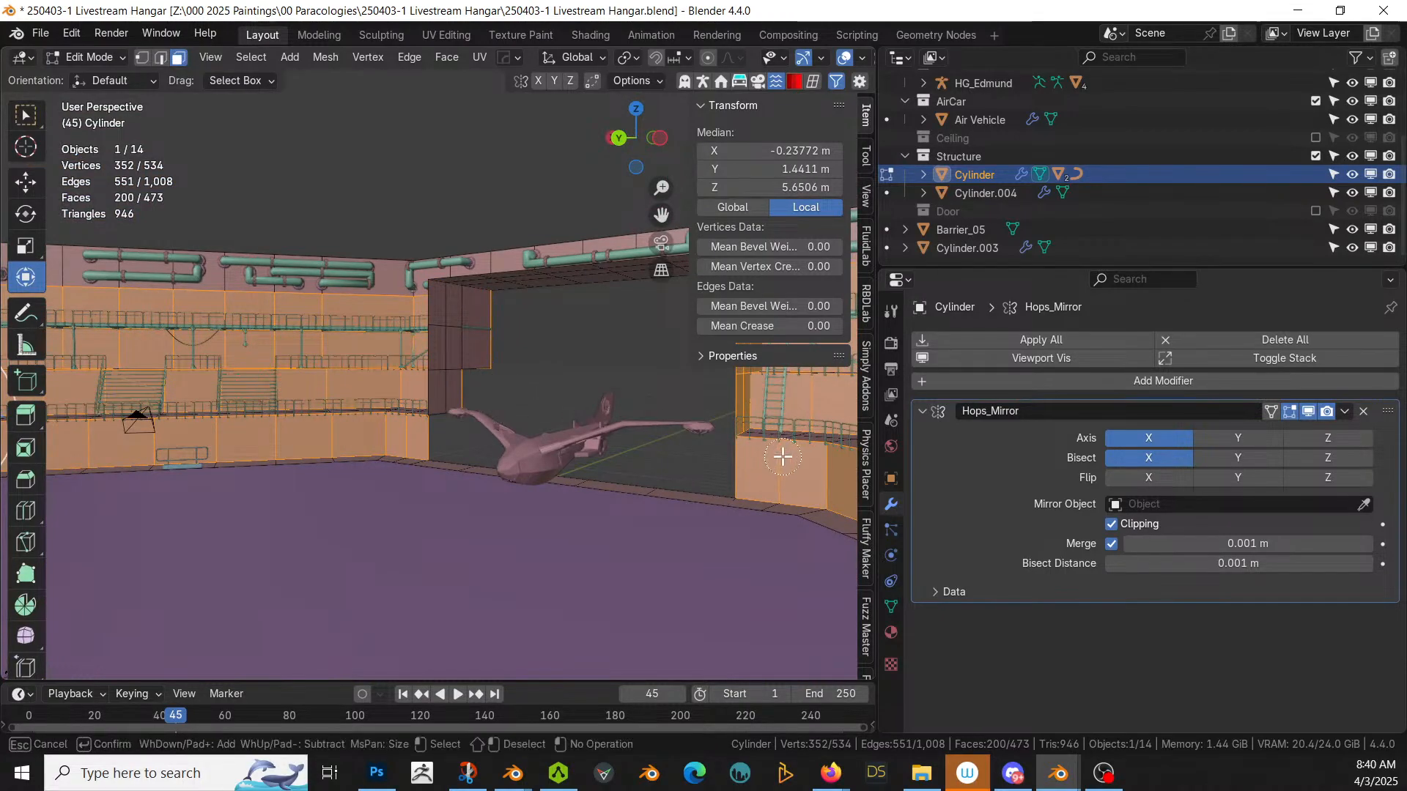
pyautogui.press('Escape')
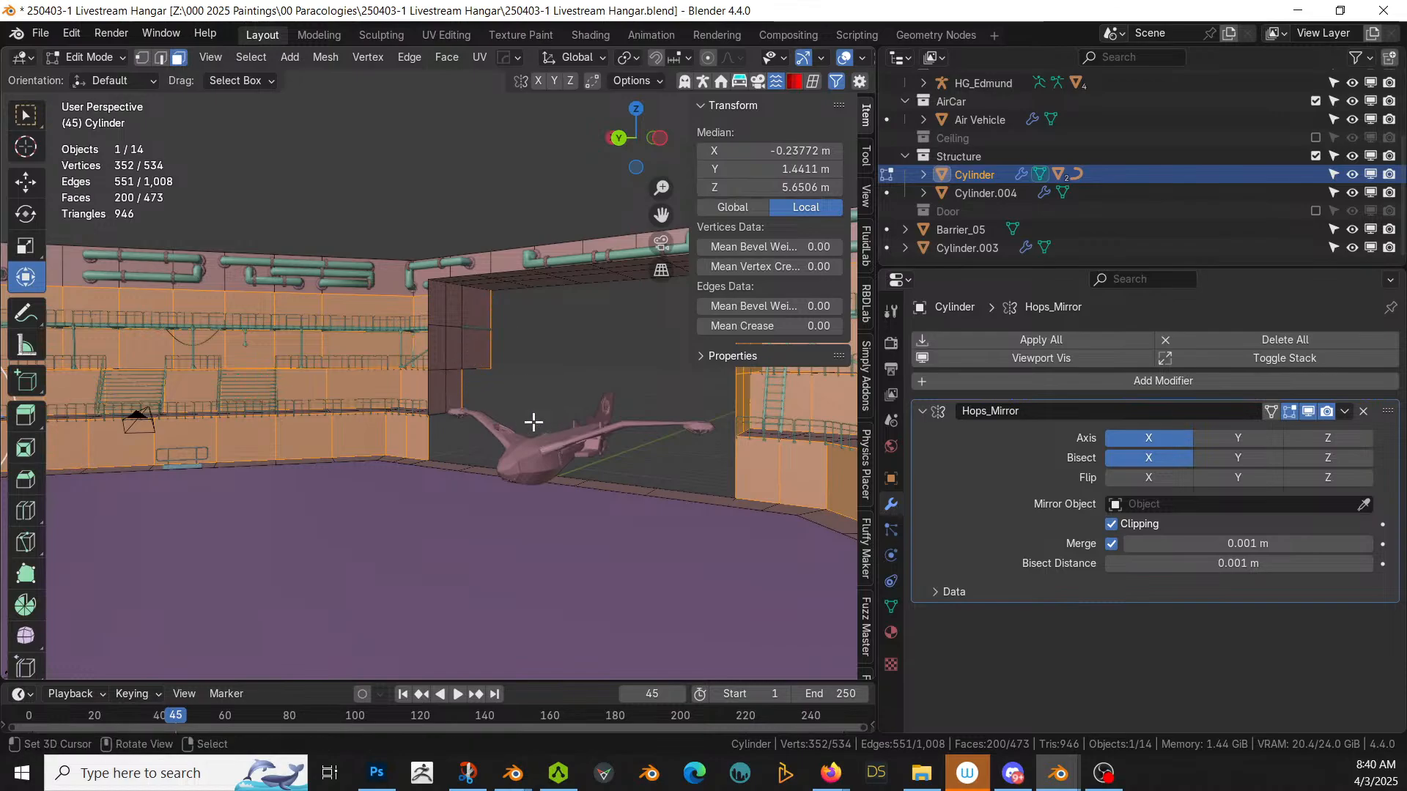
pyautogui.moveTo(534, 418); pyautogui.dragTo(663, 438, button='middle')
pyautogui.press('c')
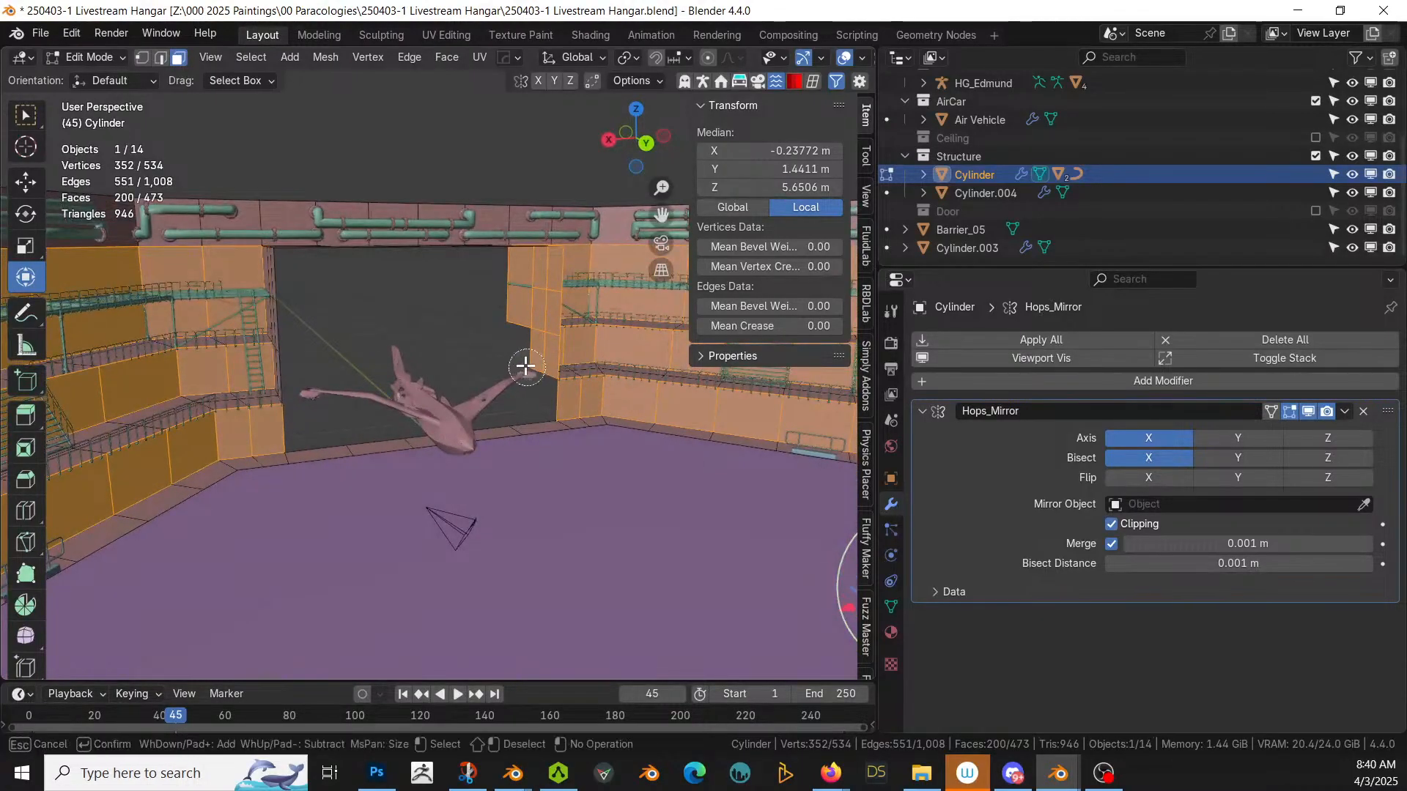
pyautogui.moveTo(524, 367)
pyautogui.keyDown('shift'); pyautogui.mouseDown()
pyautogui.moveTo(534, 292)
pyautogui.moveTo(520, 275)
pyautogui.moveTo(512, 323)
pyautogui.moveTo(458, 342)
pyautogui.mouseUp(); pyautogui.keyUp('shift')
pyautogui.press('Escape')
# Step: Add the wall faces beside the doorway that were deselected by accident back to the selection
pyautogui.moveTo(458, 342); pyautogui.dragTo(835, 332, button='middle')
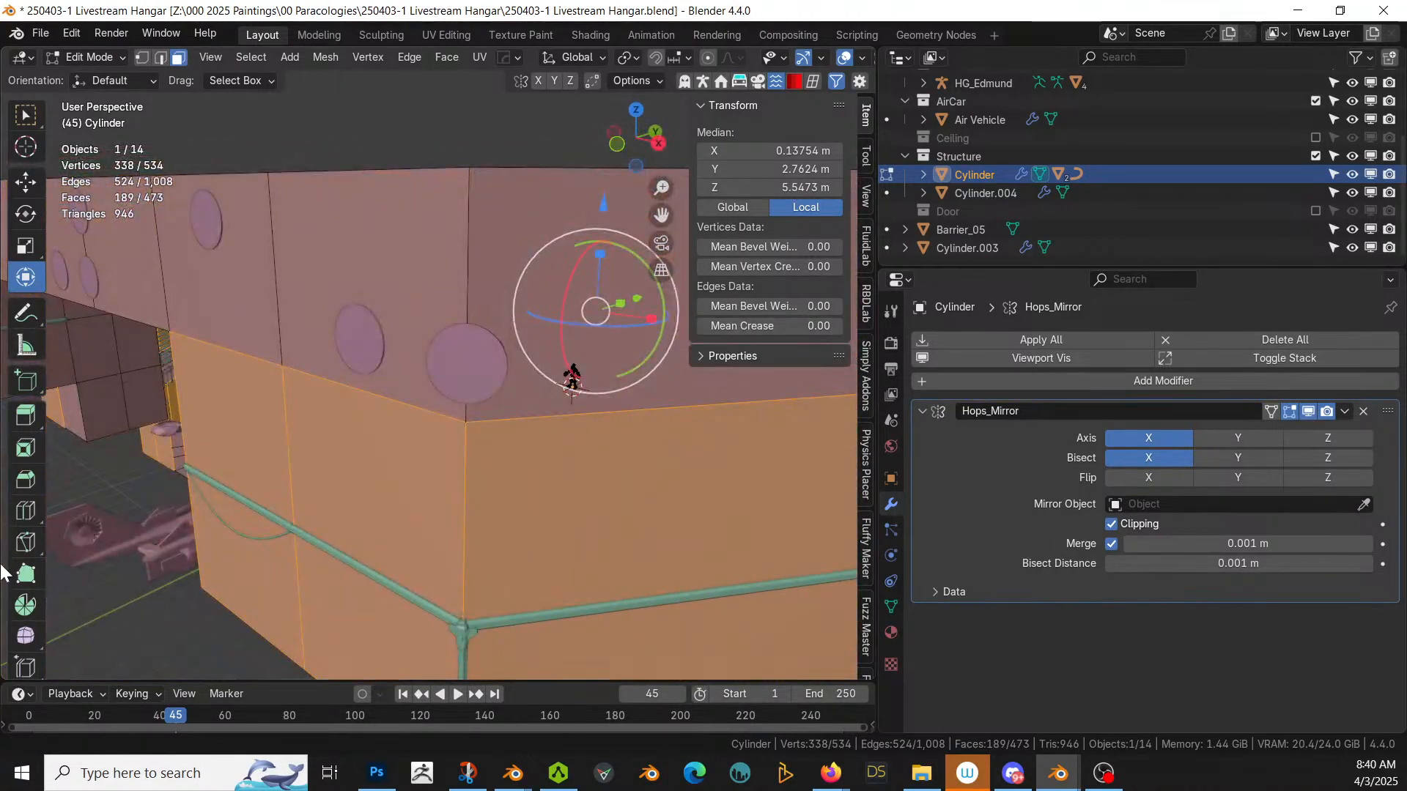
pyautogui.scroll(-2, 9, 572)
pyautogui.moveTo(405, 564); pyautogui.dragTo(353, 530, button='middle')
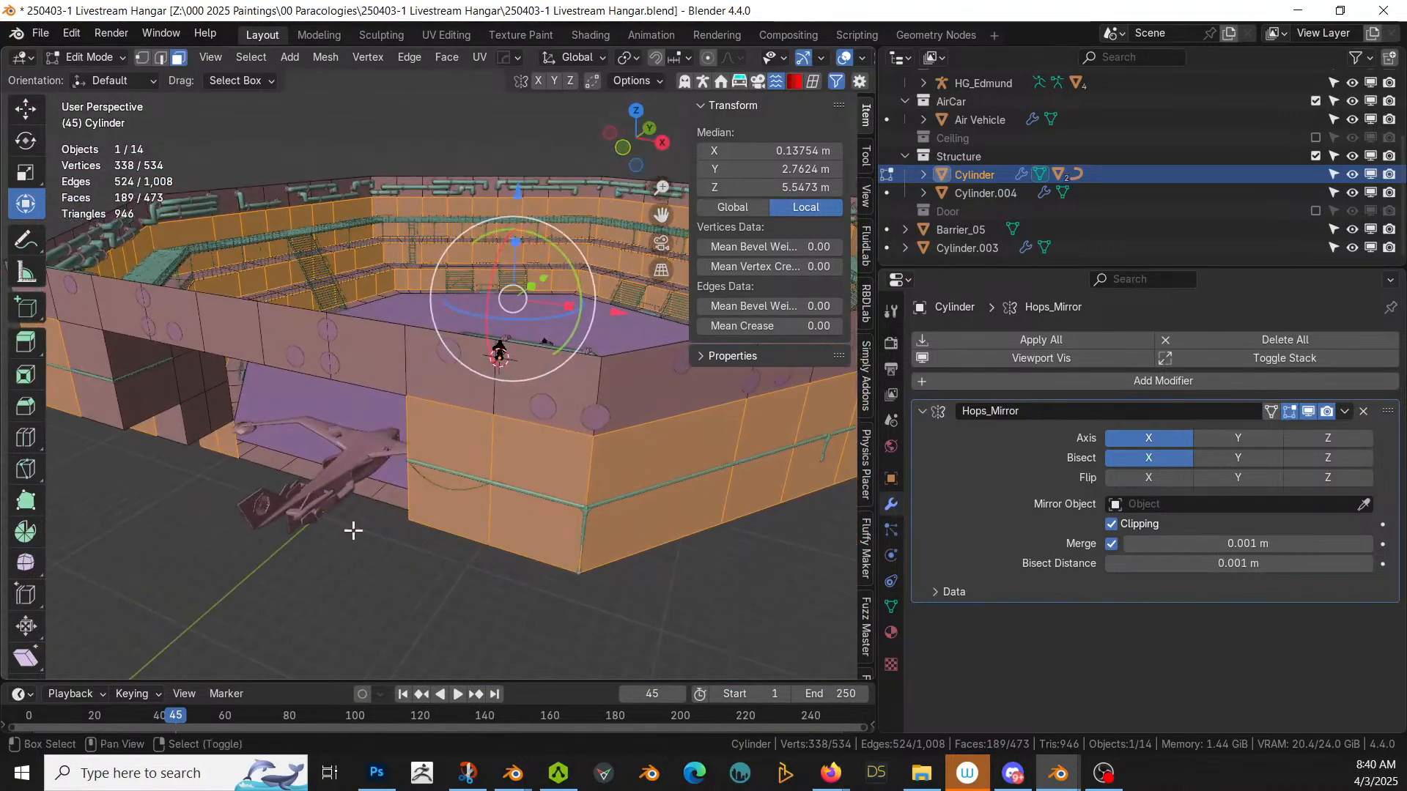
pyautogui.keyDown('shift'); pyautogui.click(132, 402); pyautogui.keyUp('shift')
pyautogui.keyDown('shift'); pyautogui.click(132, 402); pyautogui.keyUp('shift')
pyautogui.moveTo(132, 402); pyautogui.dragTo(190, 288, button='middle')
pyautogui.keyDown('shift'); pyautogui.click(189, 288); pyautogui.keyUp('shift')
pyautogui.moveTo(645, 347); pyautogui.dragTo(761, 536, button='middle')
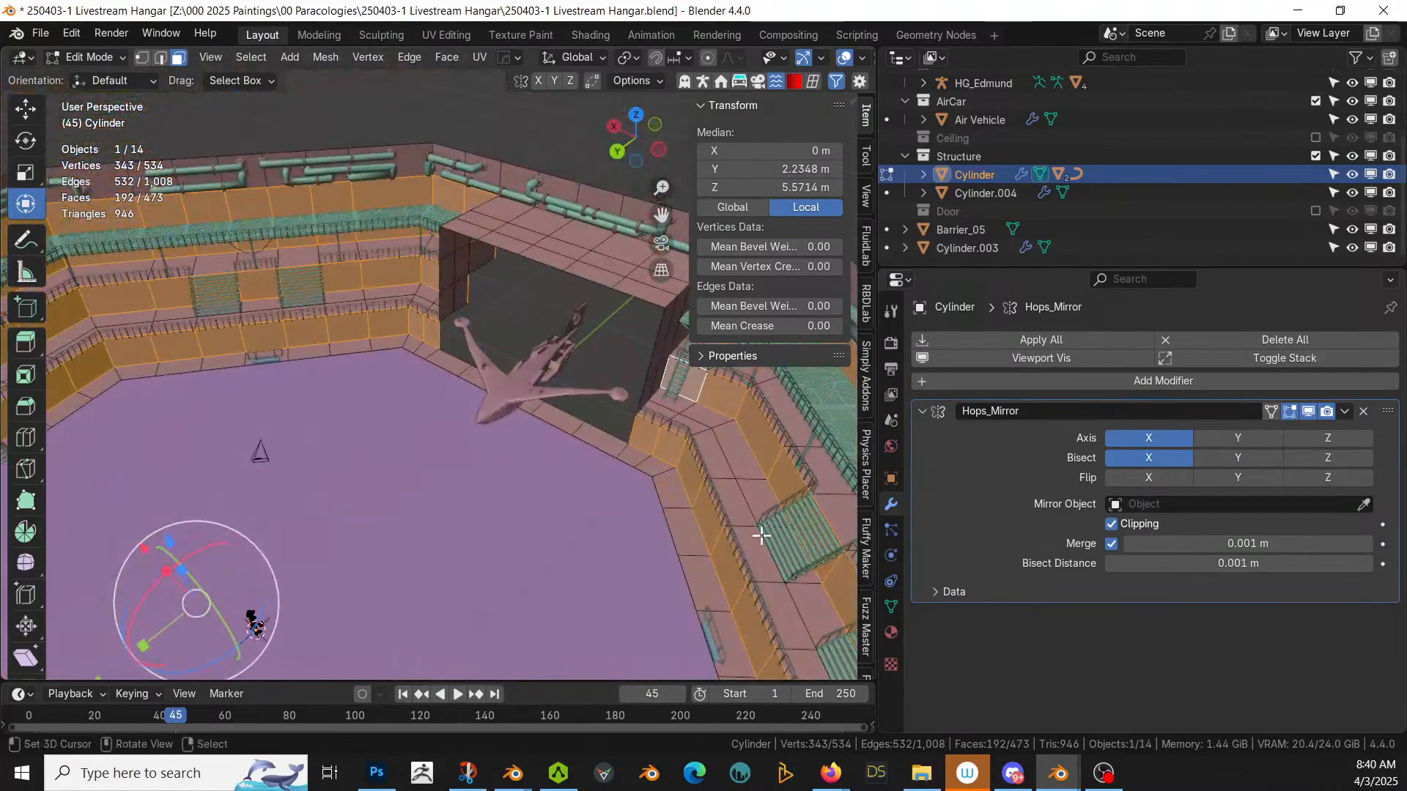
pyautogui.moveTo(363, 511); pyautogui.dragTo(413, 457, button='middle')
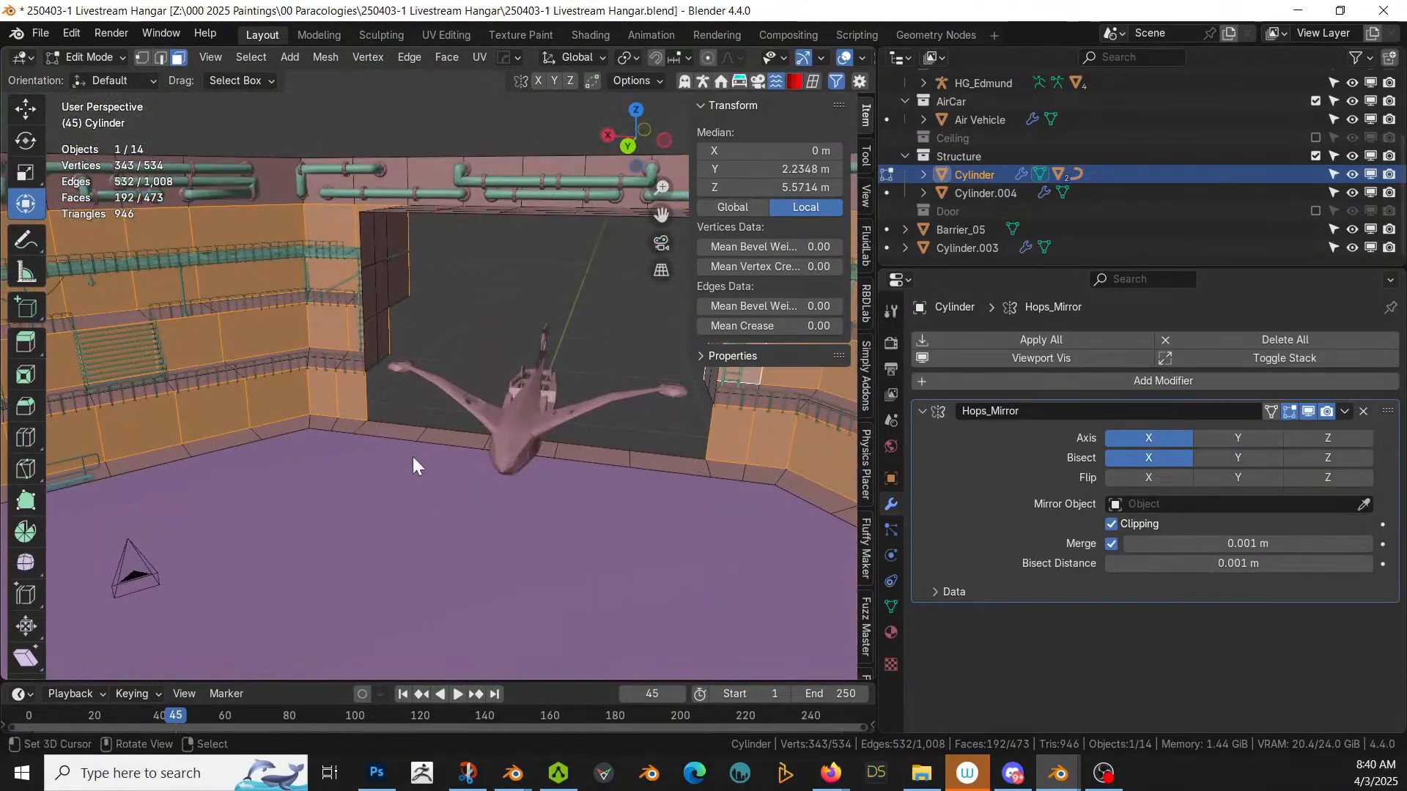
# Step: Return to Object Mode and generate Random Panels on the structure with the Square solver and 1 subdivision cut
pyautogui.press('Tab')
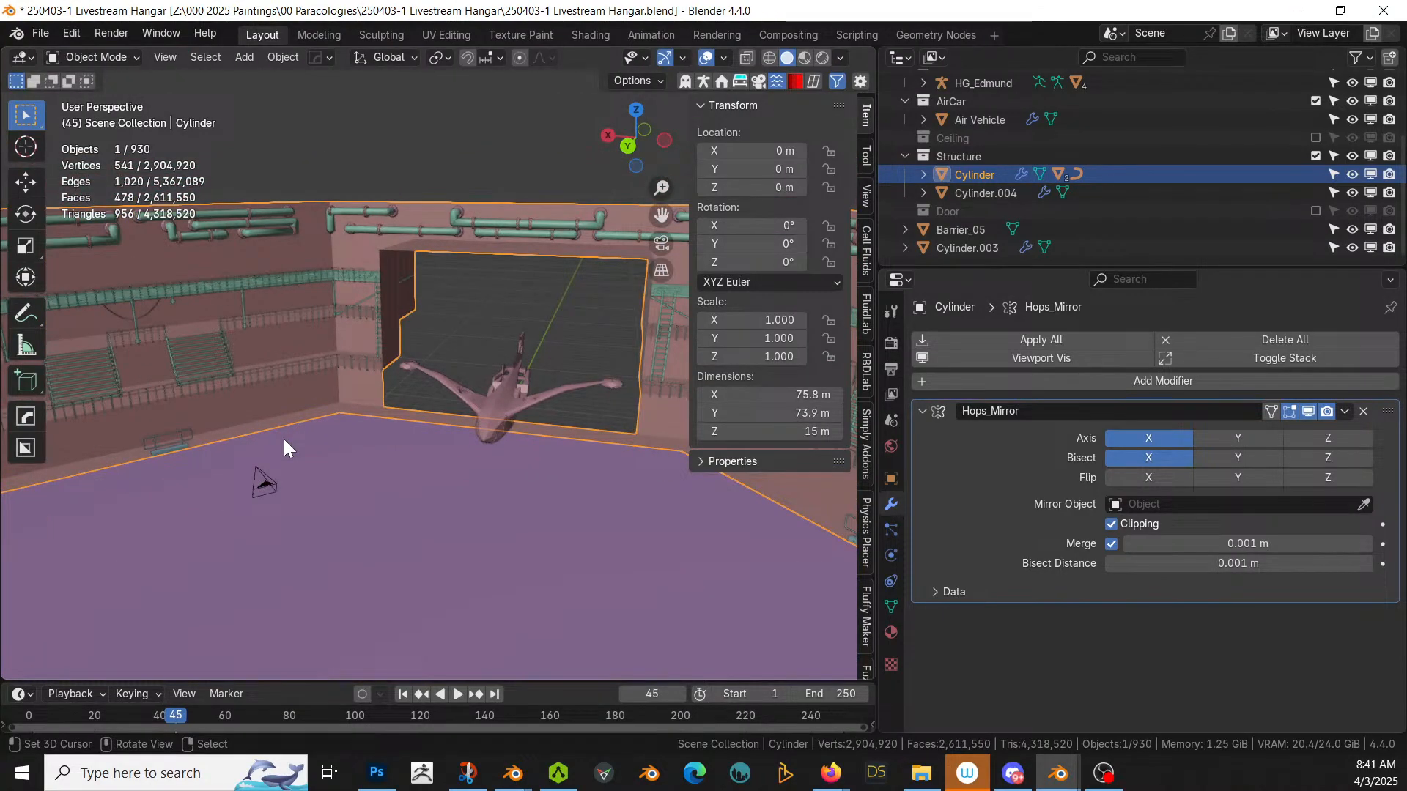
pyautogui.hotkey('ctrl', 'alt', 'x')
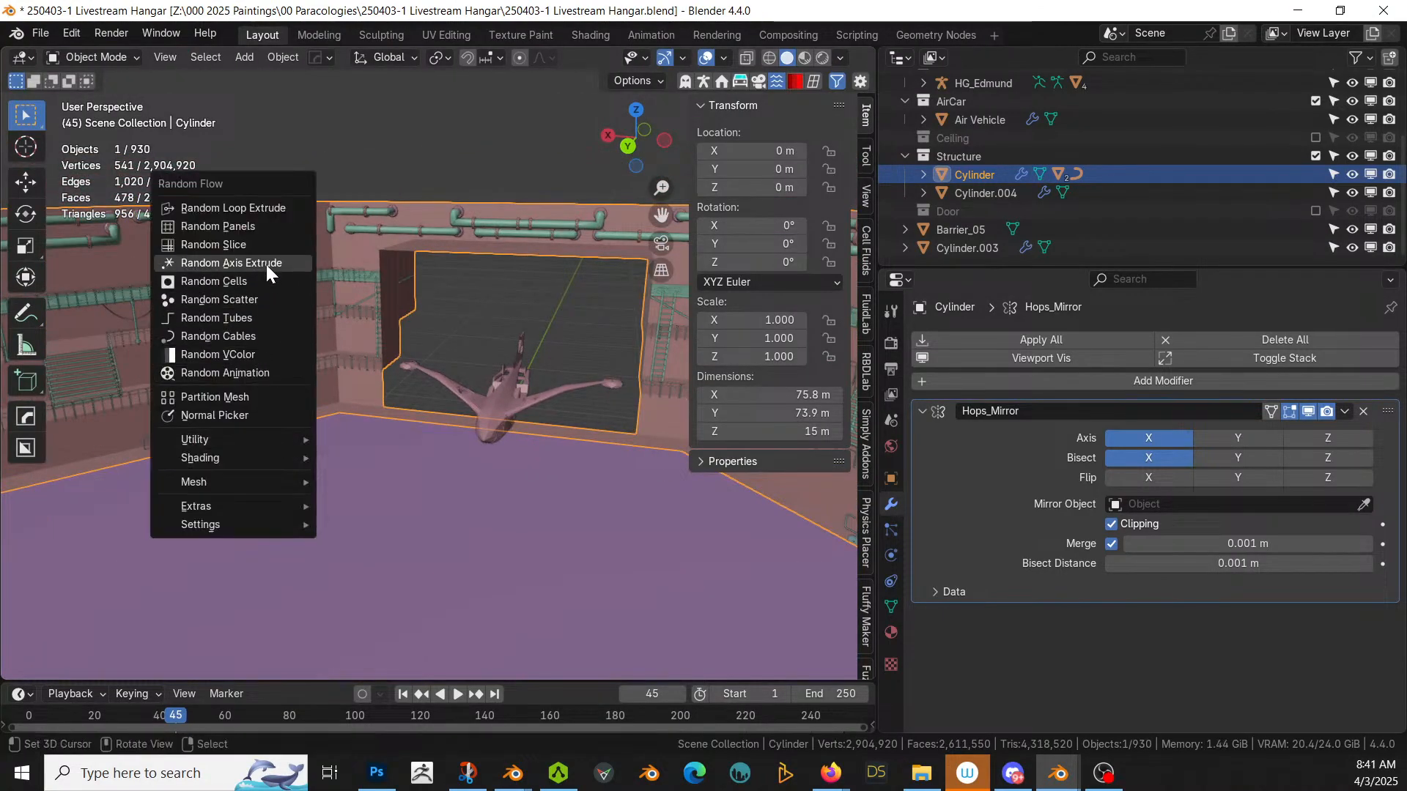
pyautogui.click(257, 223)
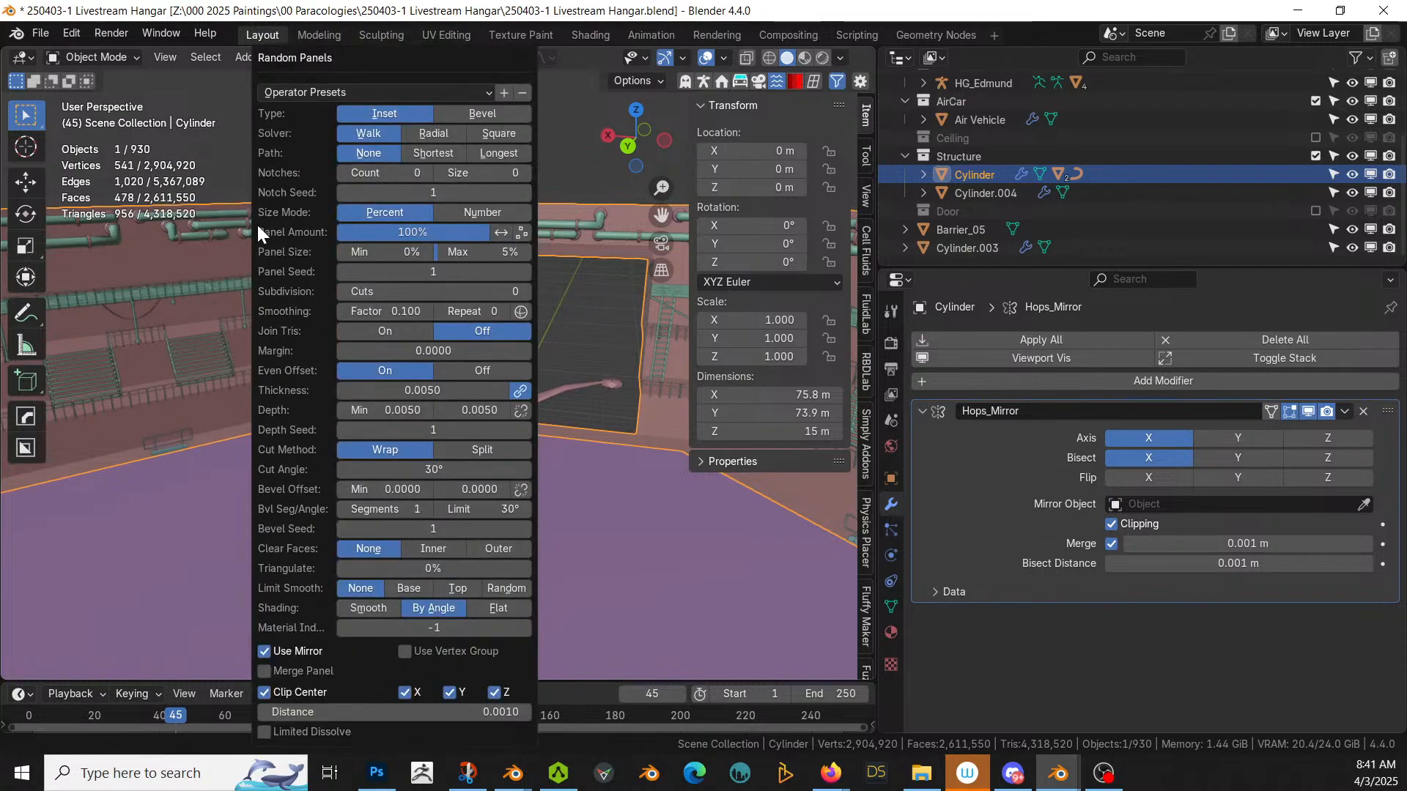
pyautogui.click(494, 134)
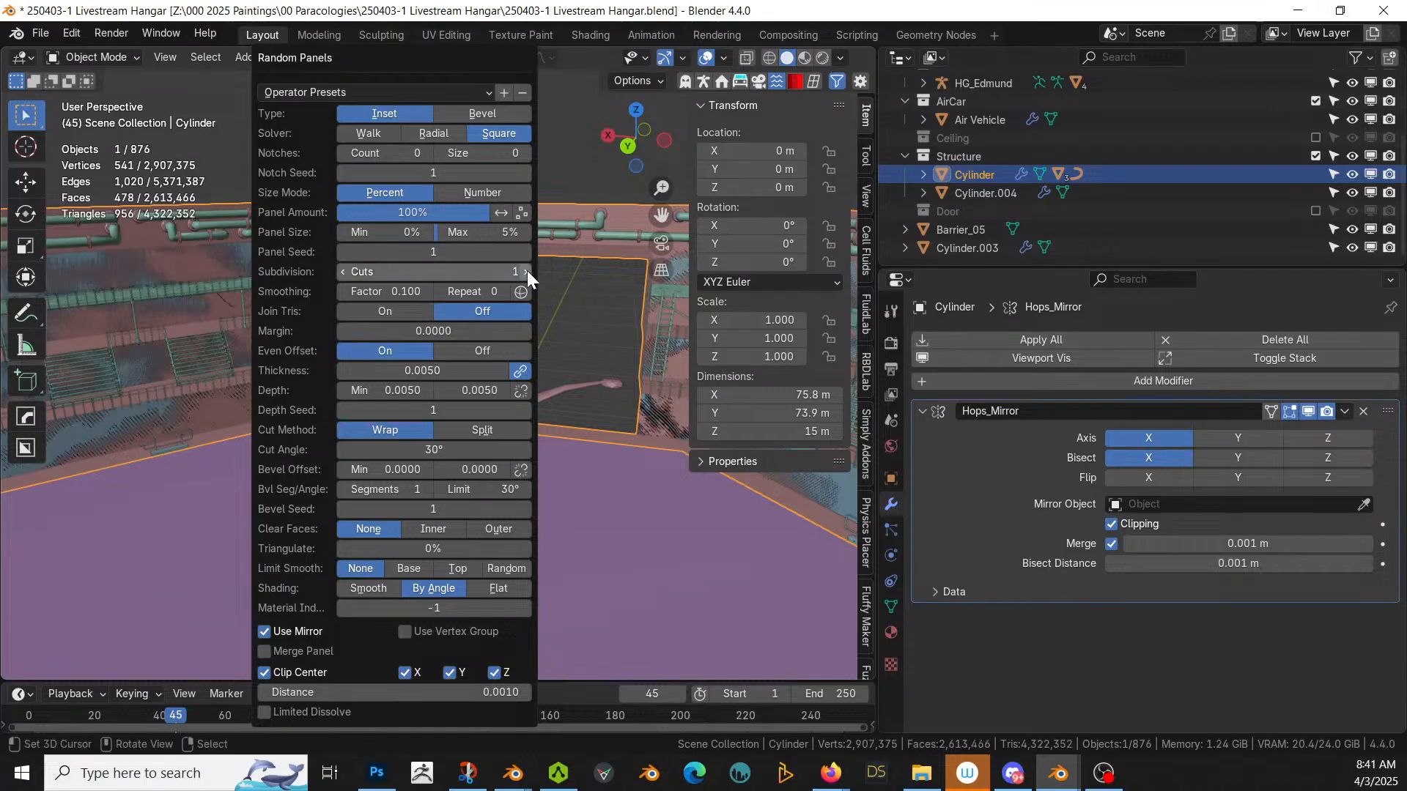
pyautogui.scroll(7, 475, 525)
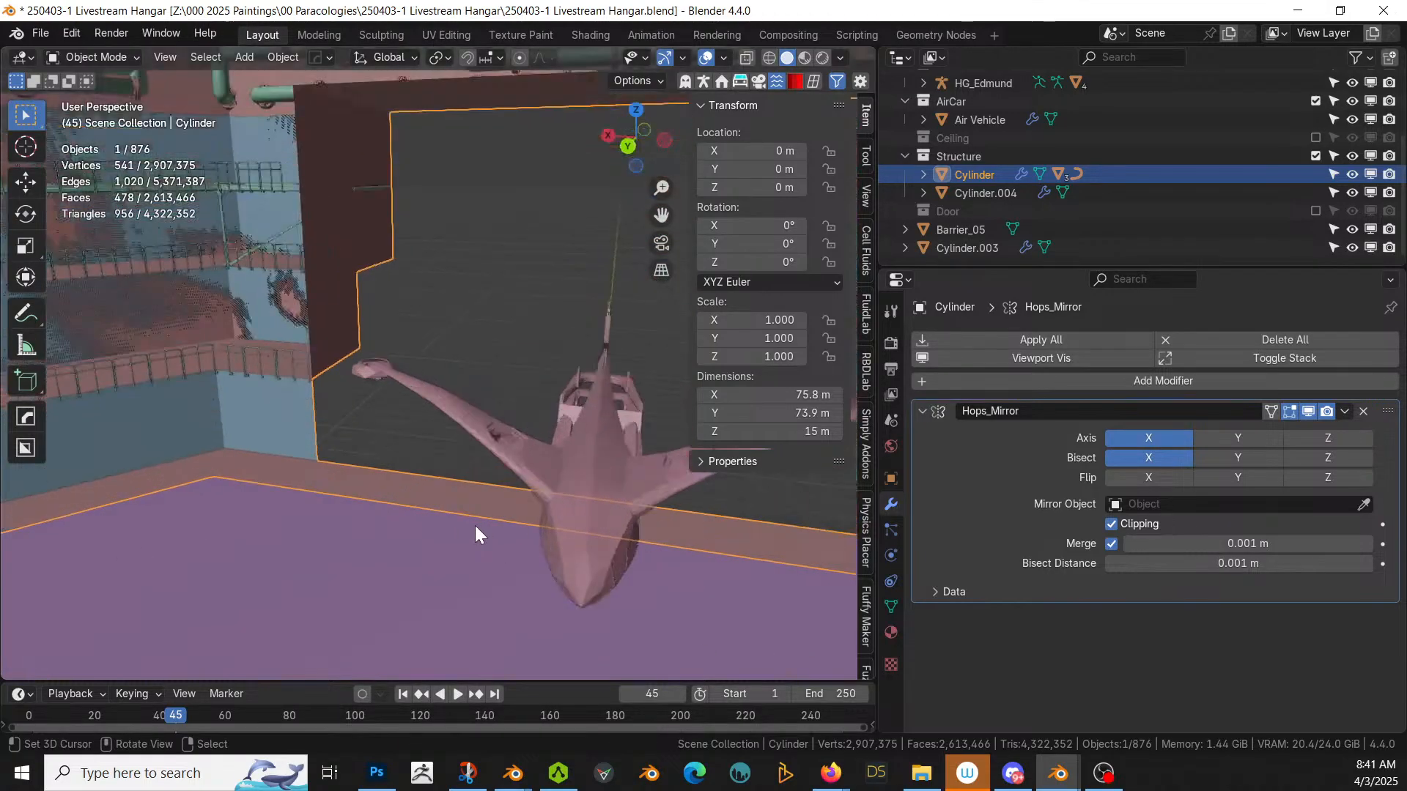
pyautogui.keyDown('shift'); pyautogui.moveTo(326, 536); pyautogui.dragTo(789, 309, button='middle'); pyautogui.keyUp('shift')
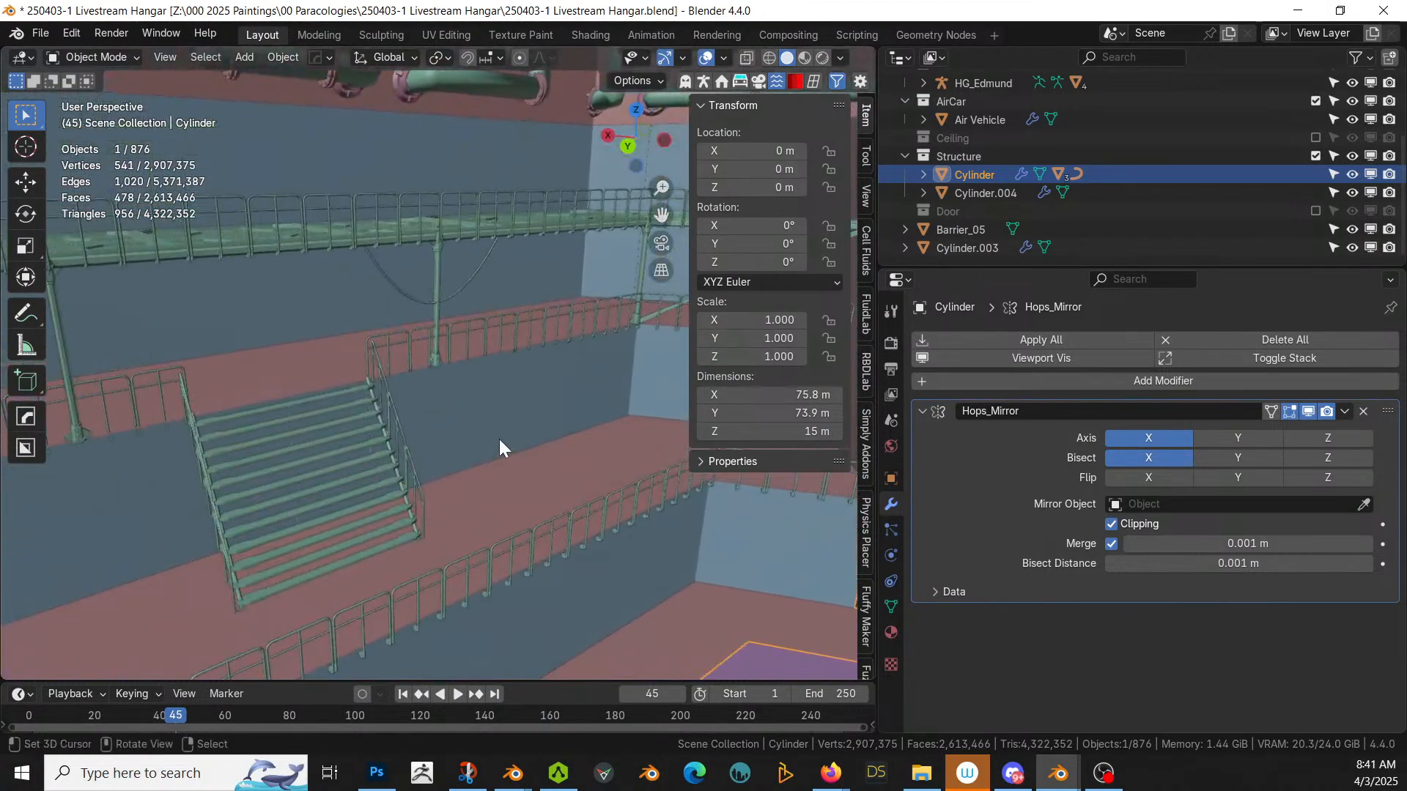
pyautogui.moveTo(499, 438); pyautogui.dragTo(565, 635, button='middle')
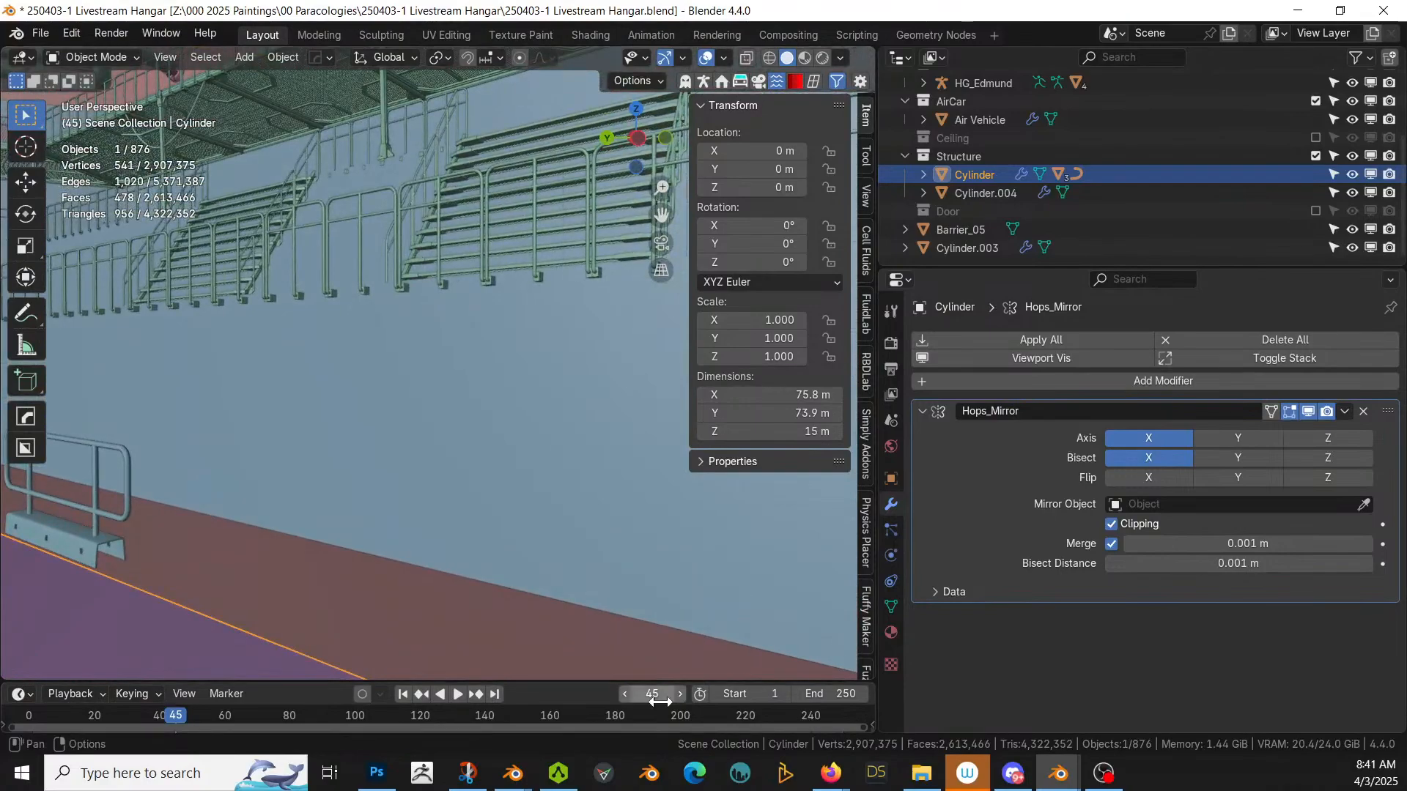
# Step: Try the Radial solver for the random panels
pyautogui.press('F9')
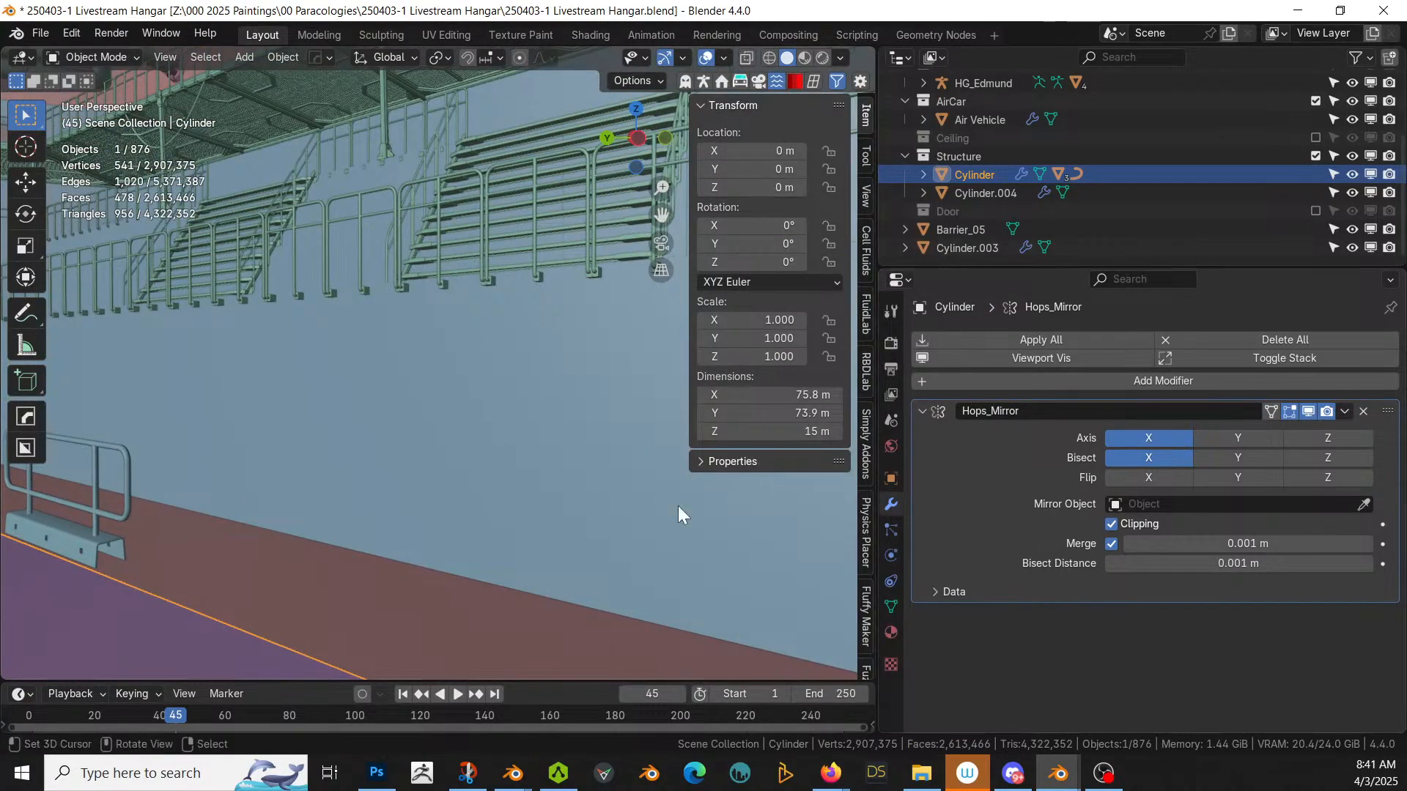
pyautogui.press('F9')
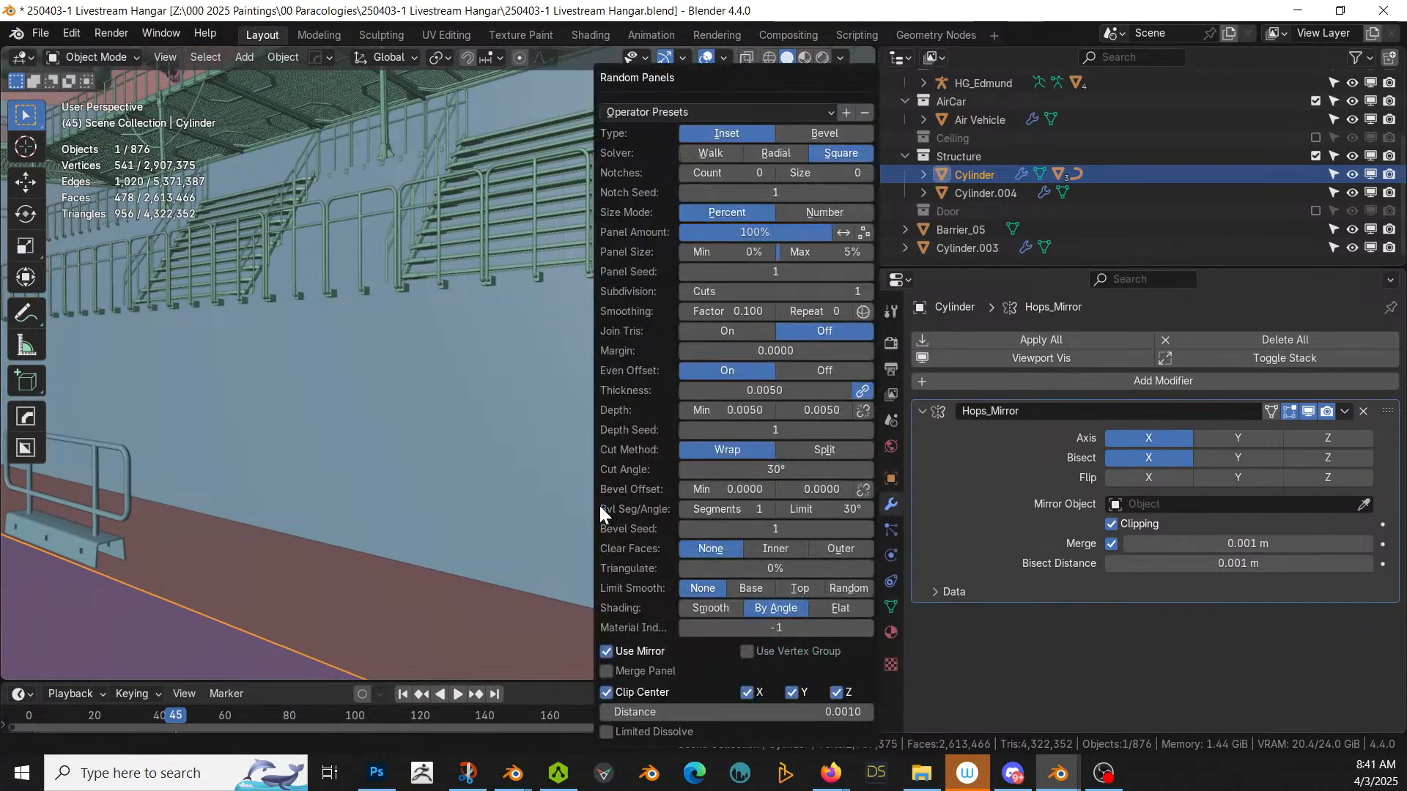
pyautogui.click(771, 154)
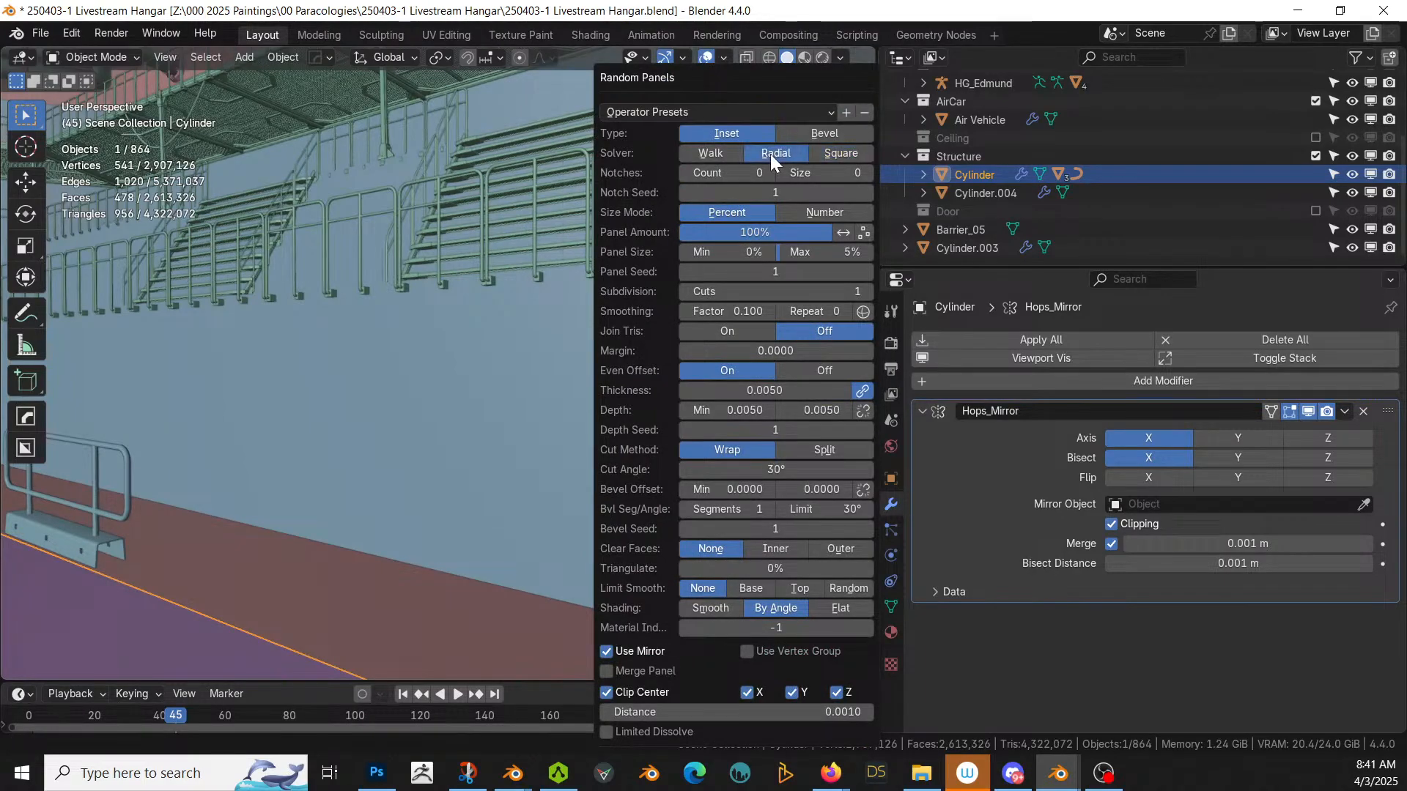
pyautogui.moveTo(419, 380); pyautogui.dragTo(675, 369, button='middle')
# Step: Set the random panels' solver to Square and the subdivision cuts to 3
pyautogui.press('F9')
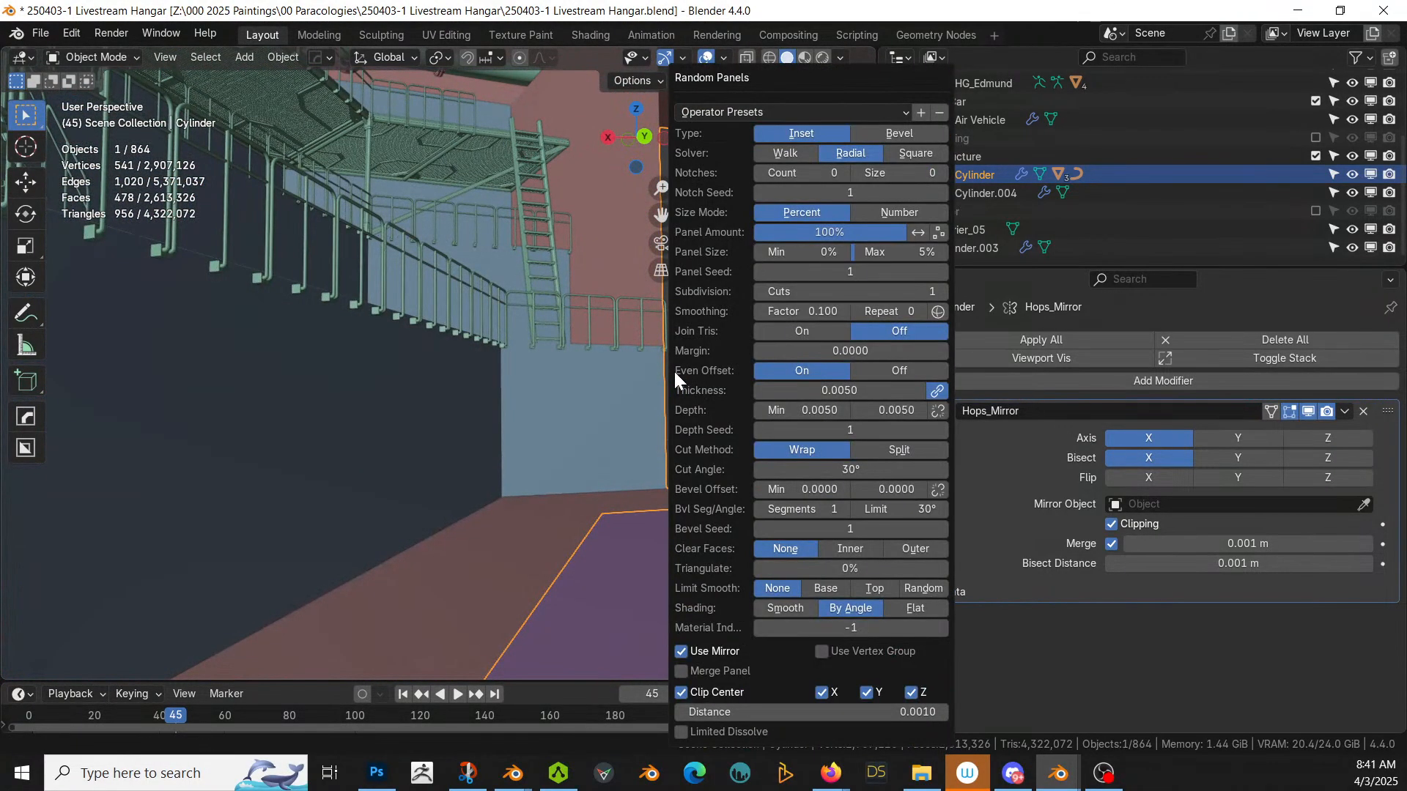
pyautogui.click(904, 155)
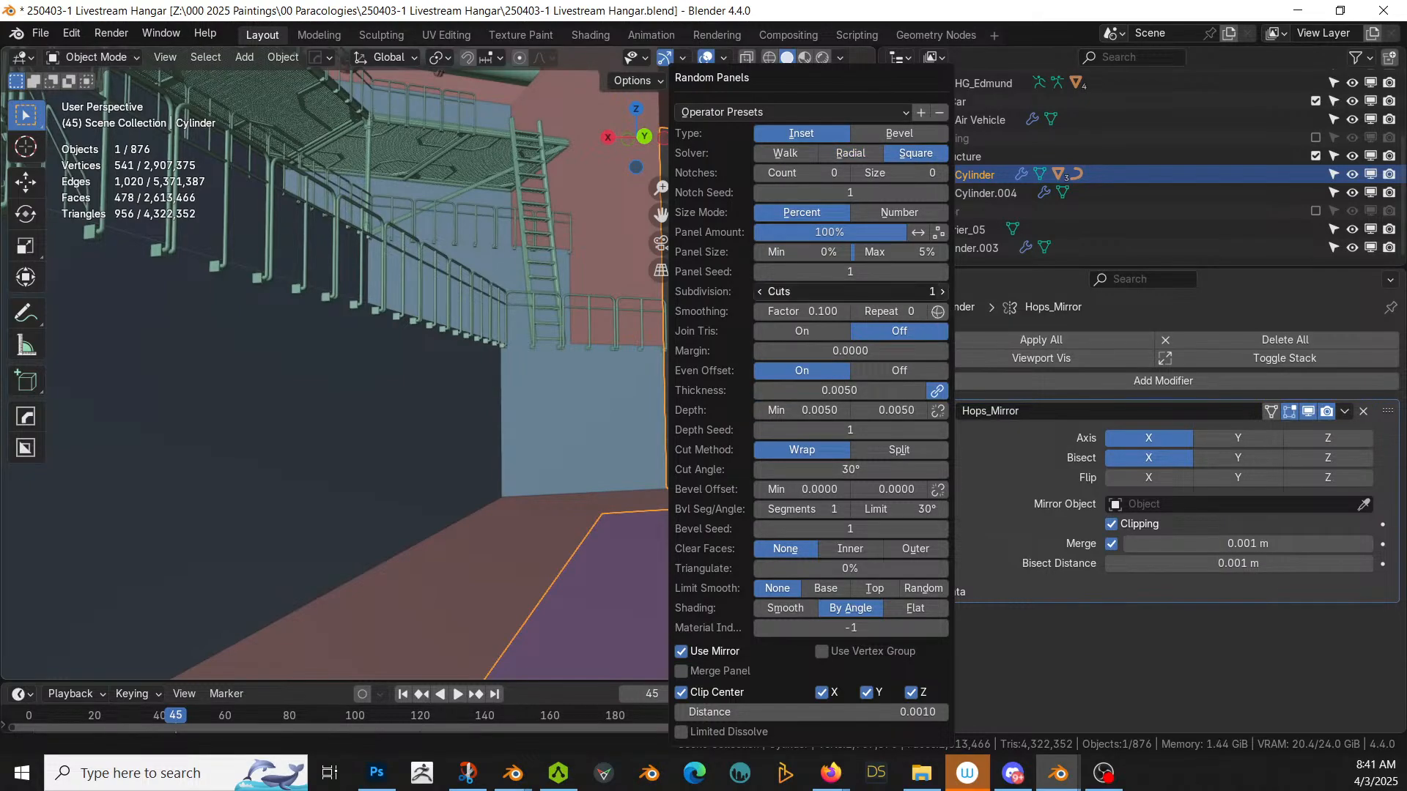
pyautogui.click(941, 291)
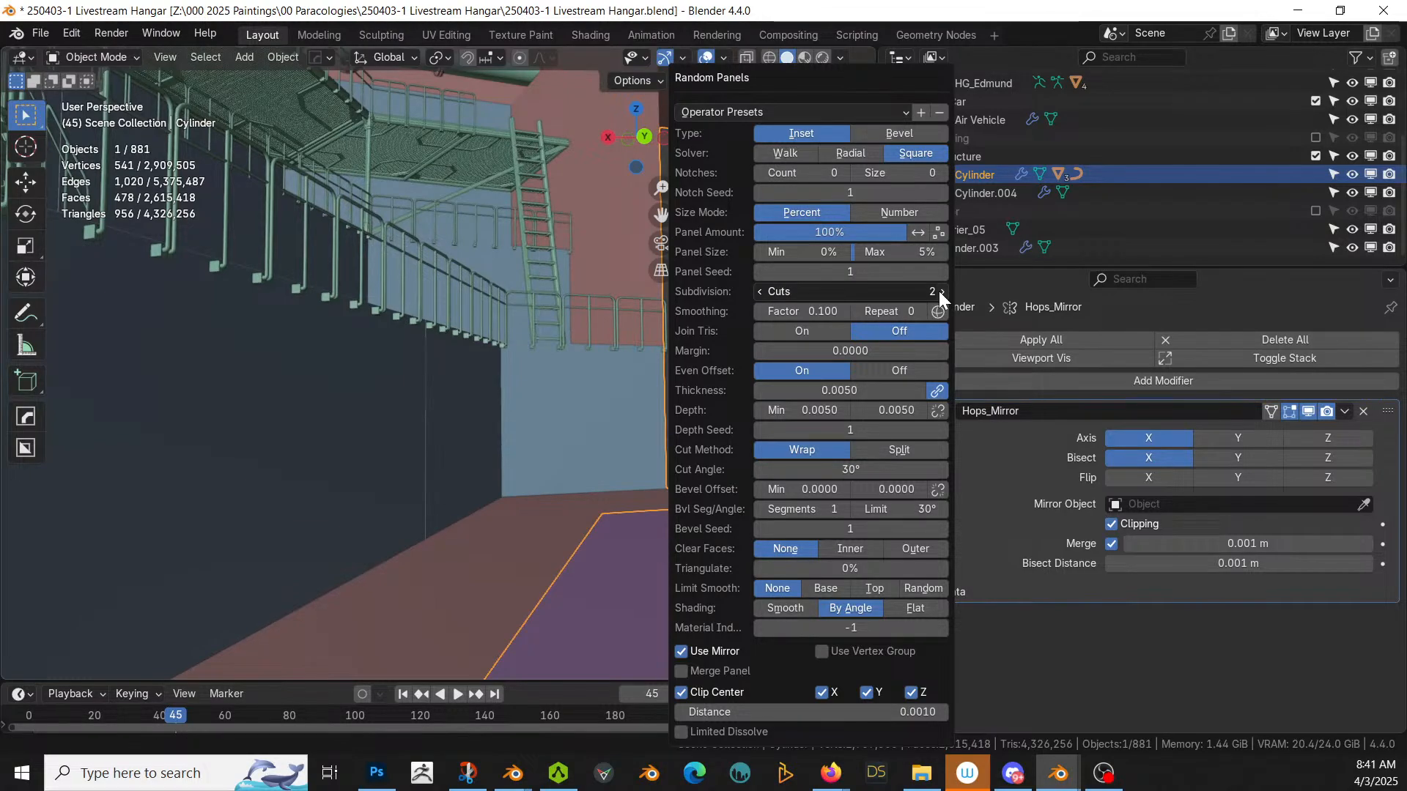
pyautogui.click(942, 292)
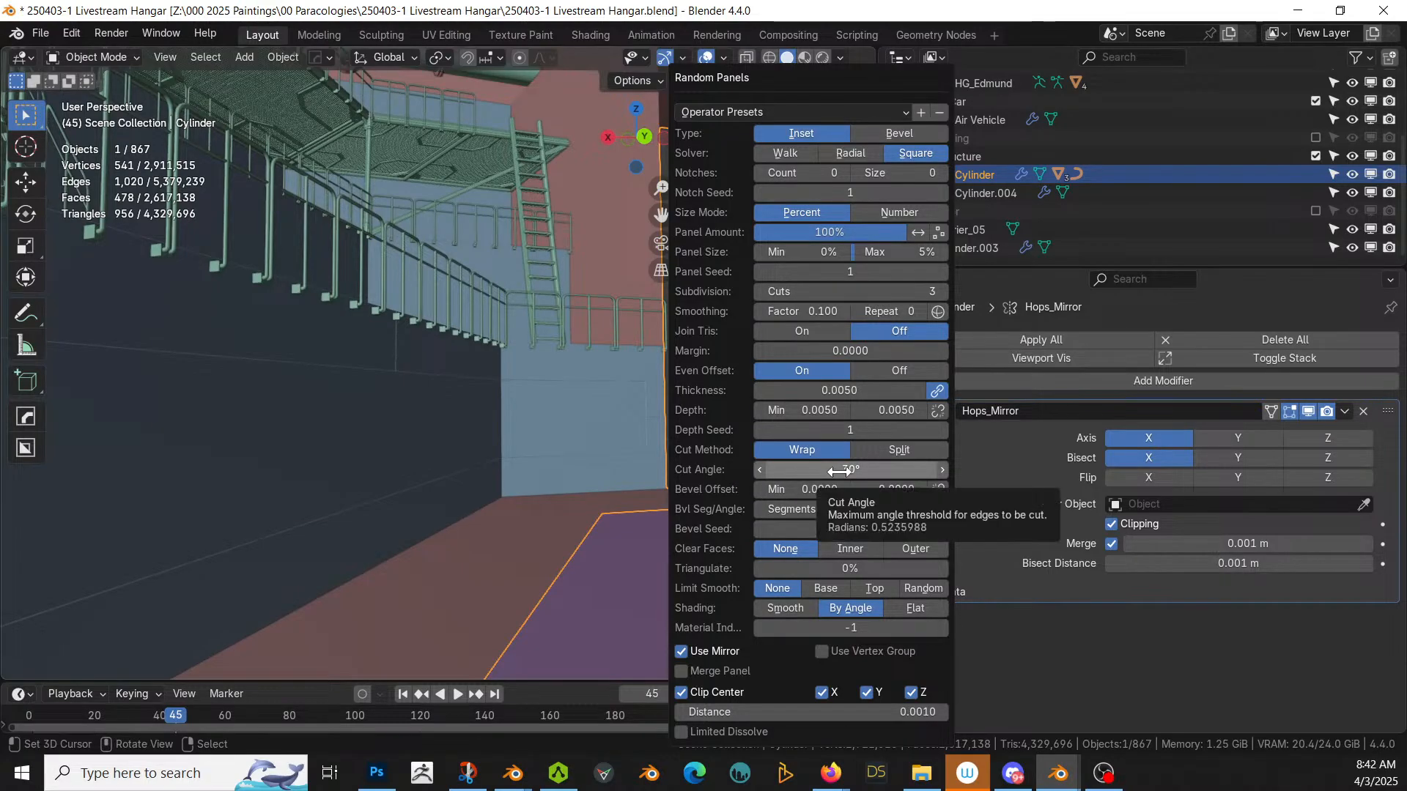
pyautogui.moveTo(445, 561); pyautogui.dragTo(280, 551, button='middle')
pyautogui.scroll(3, 433, 508)
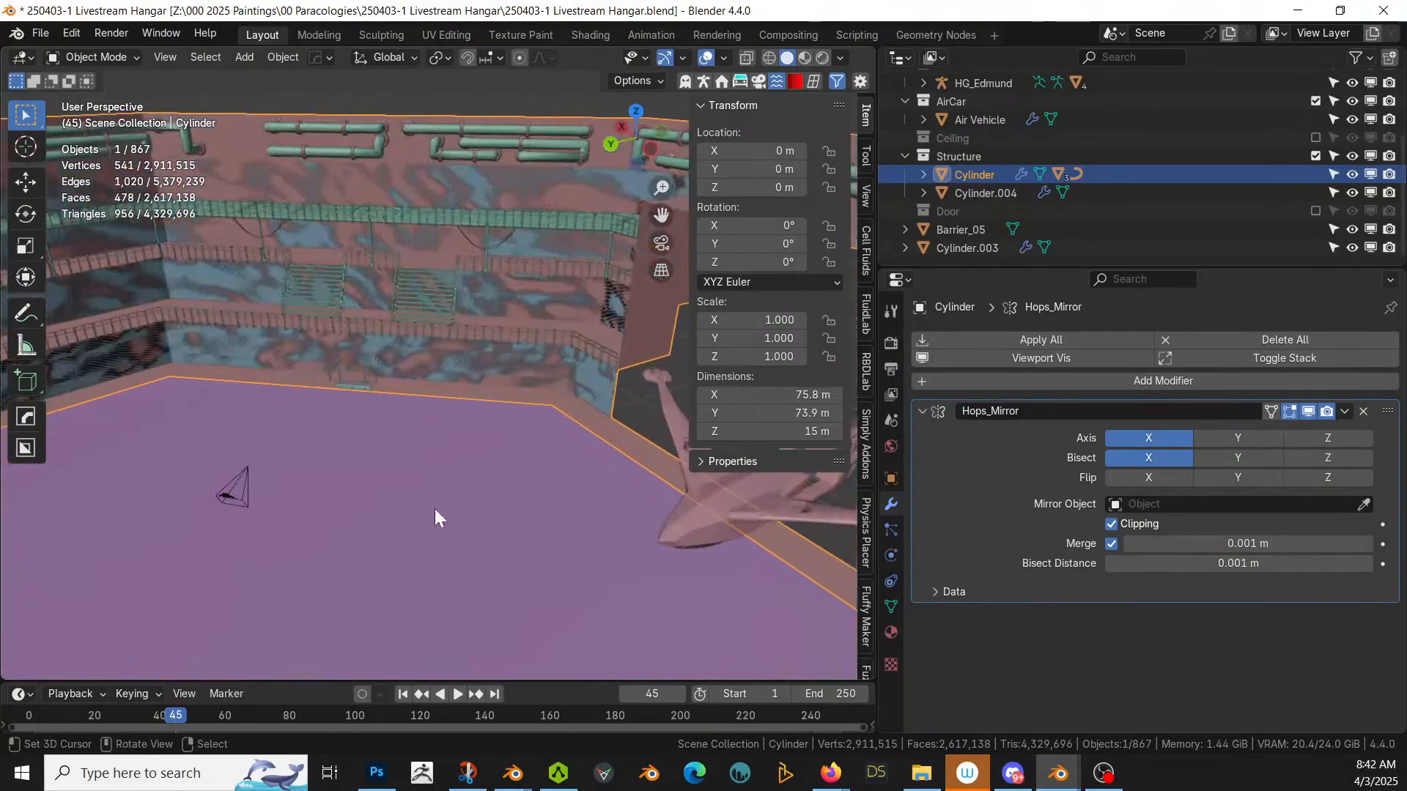
pyautogui.moveTo(435, 517); pyautogui.dragTo(499, 460, button='middle')
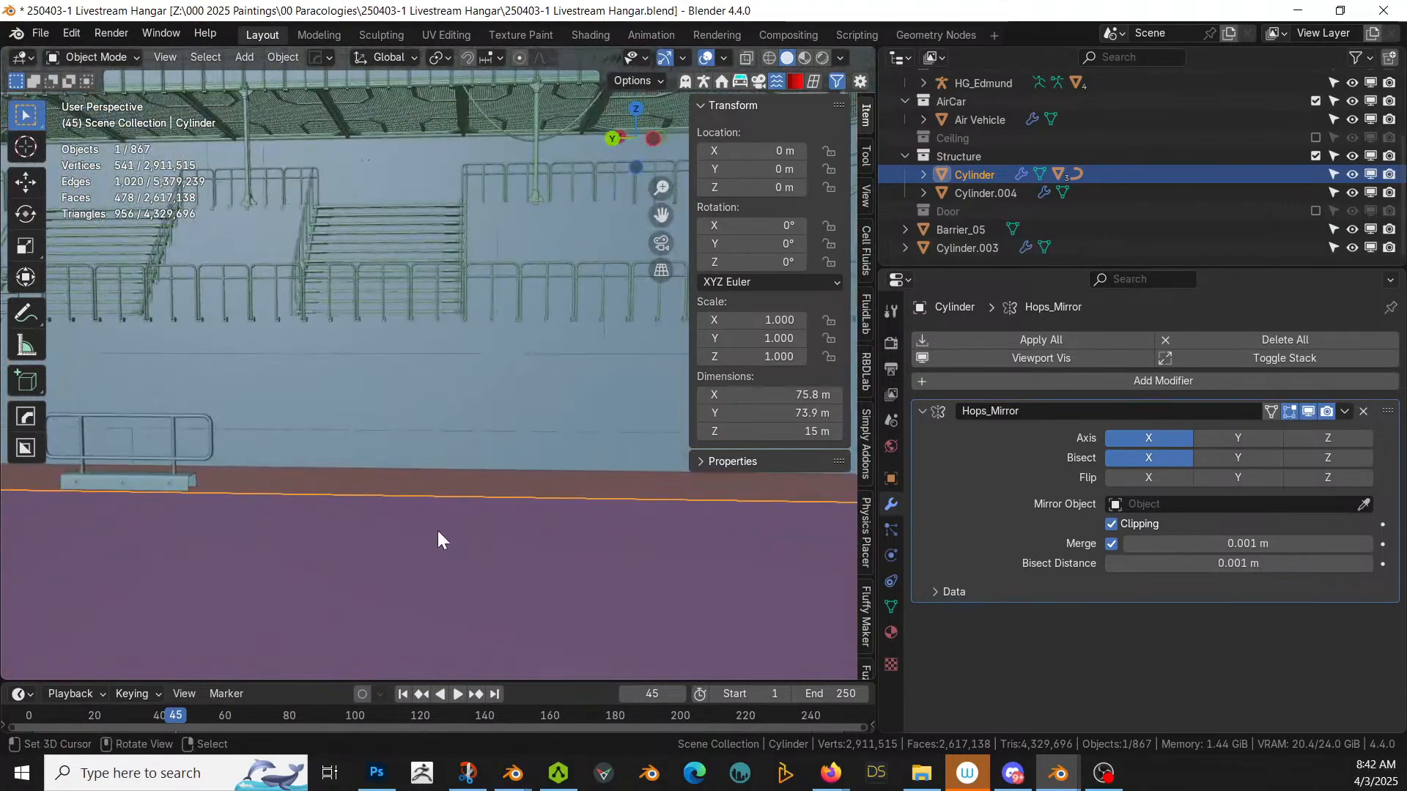
pyautogui.click(447, 501)
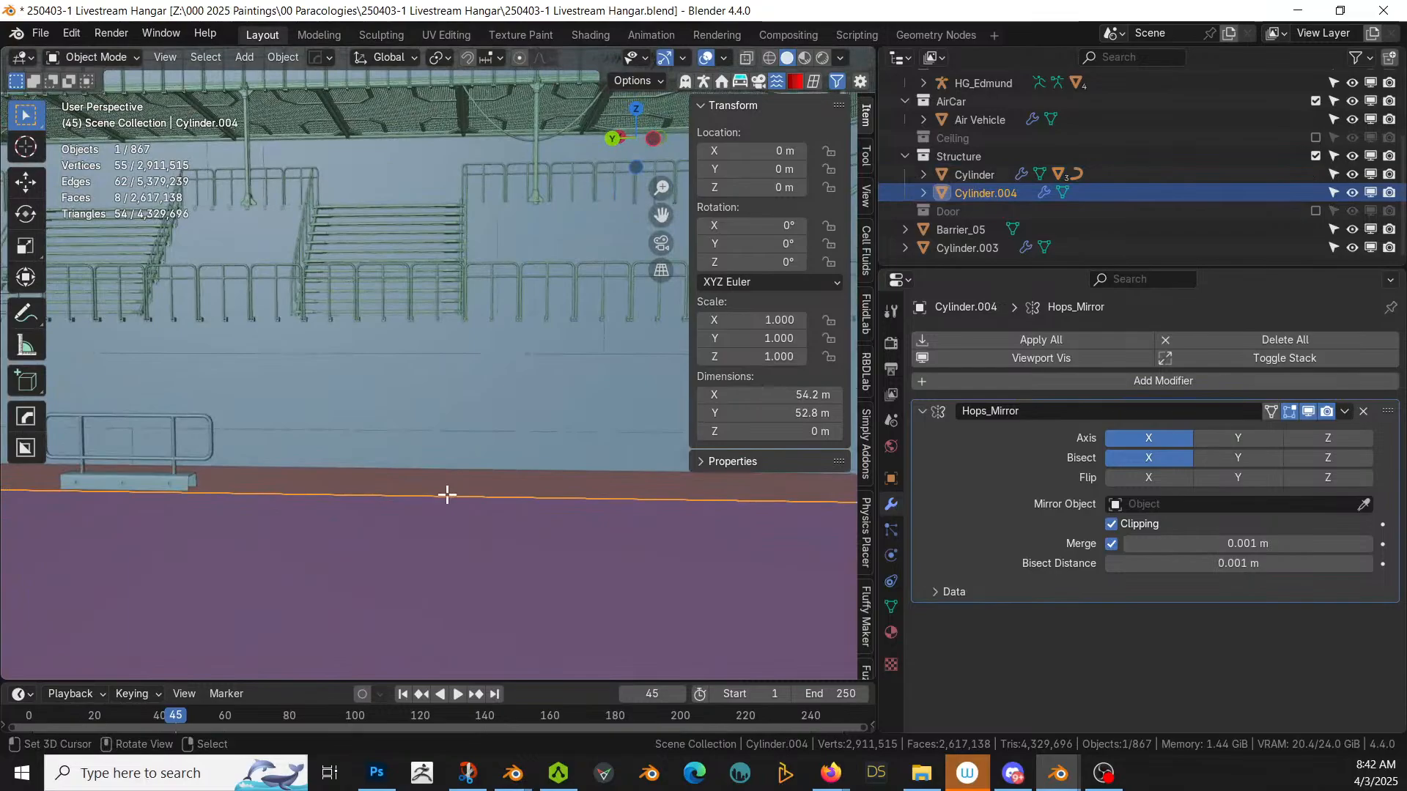
pyautogui.press('Tab')
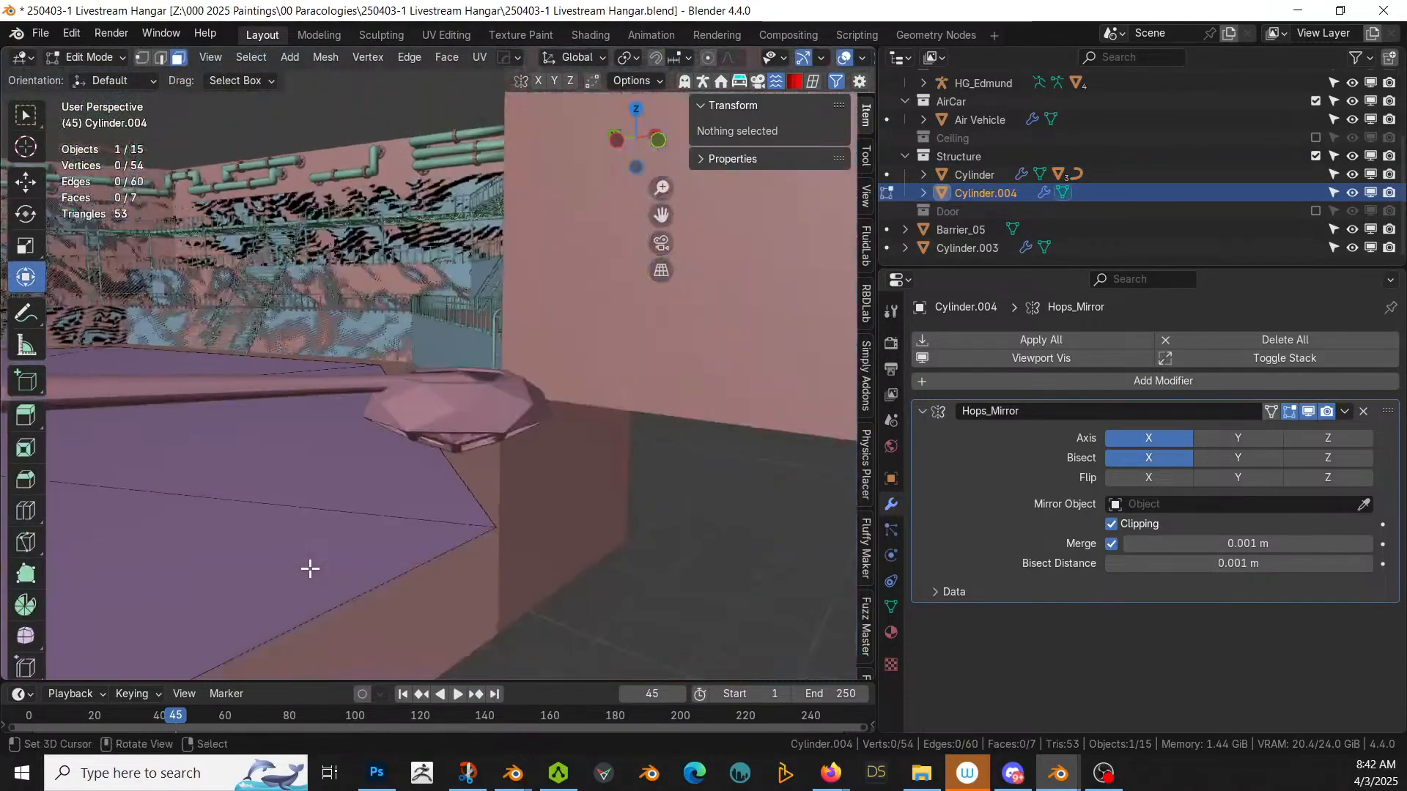
pyautogui.moveTo(308, 568); pyautogui.dragTo(204, 618, button='middle')
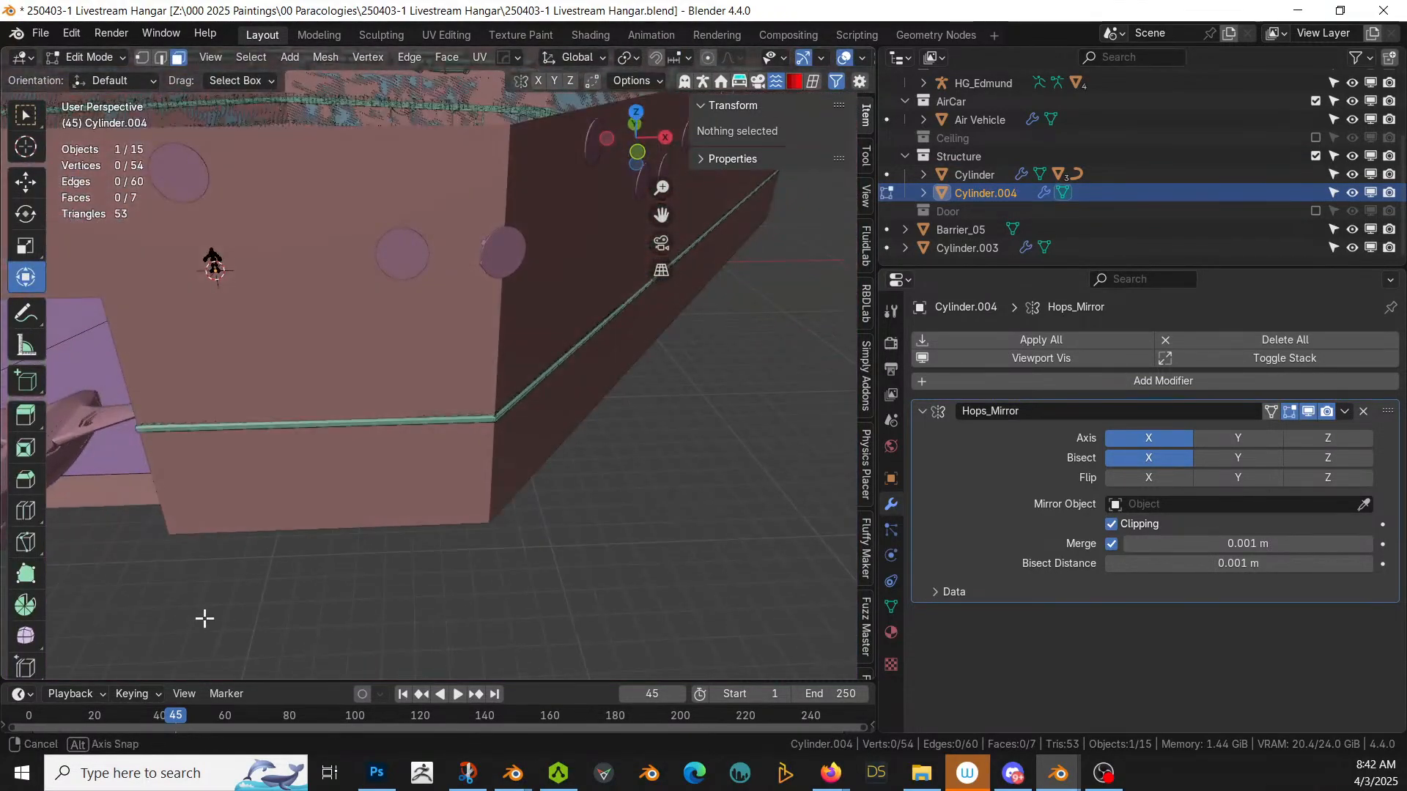
pyautogui.moveTo(393, 596); pyautogui.dragTo(491, 563, button='middle')
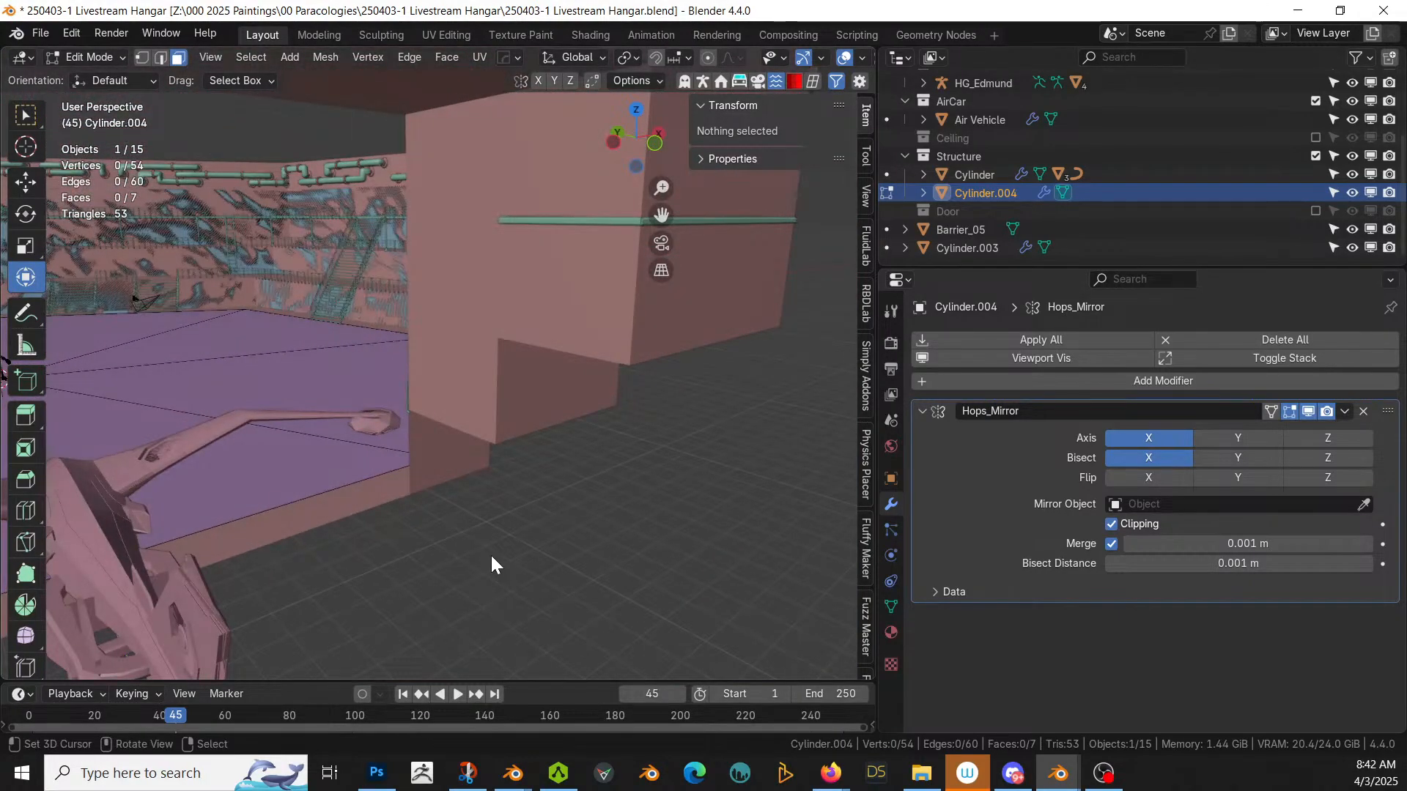
pyautogui.press('Tab')
# Step: Delete the selected tiered wall faces from the original hangar structure, keeping the separate random panels
pyautogui.click(496, 322)
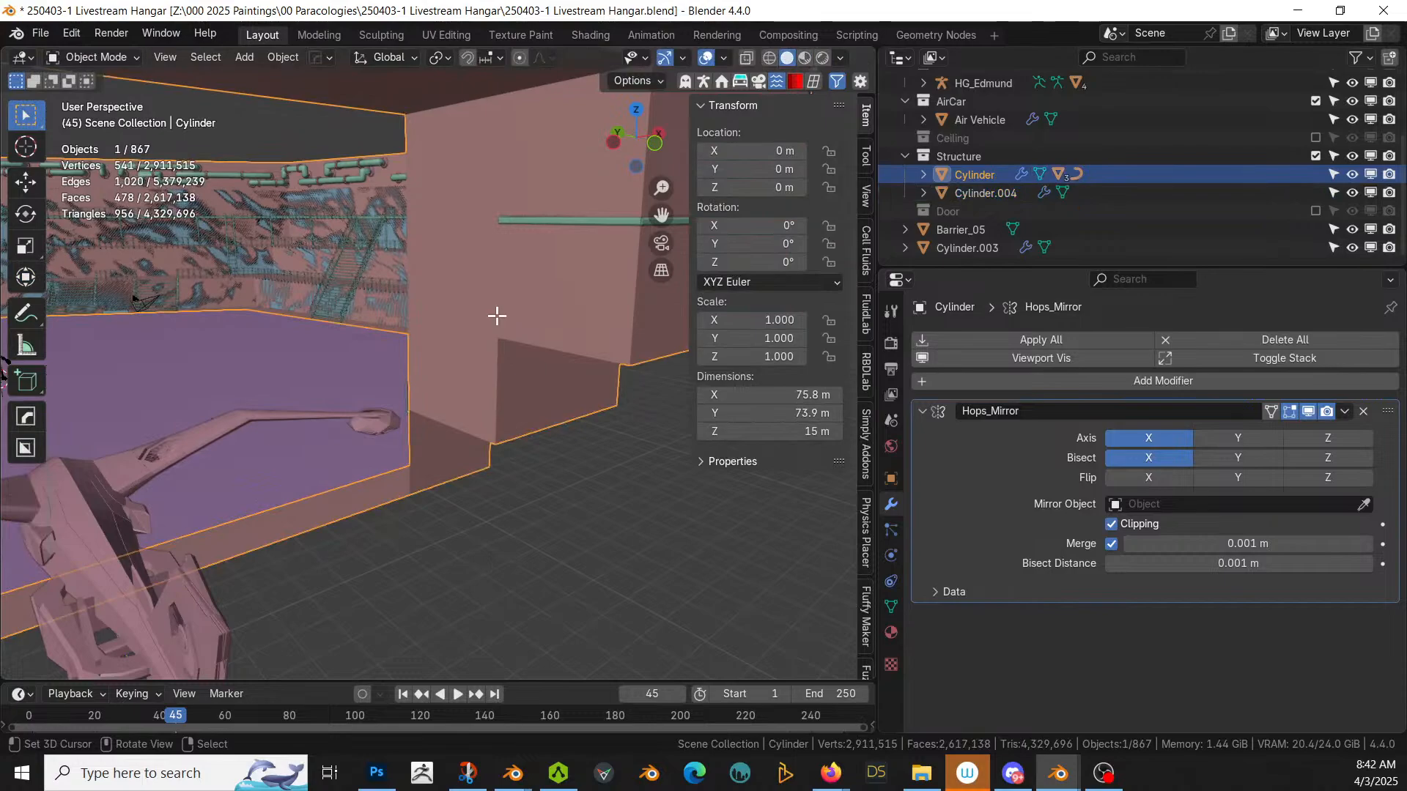
pyautogui.press('Tab')
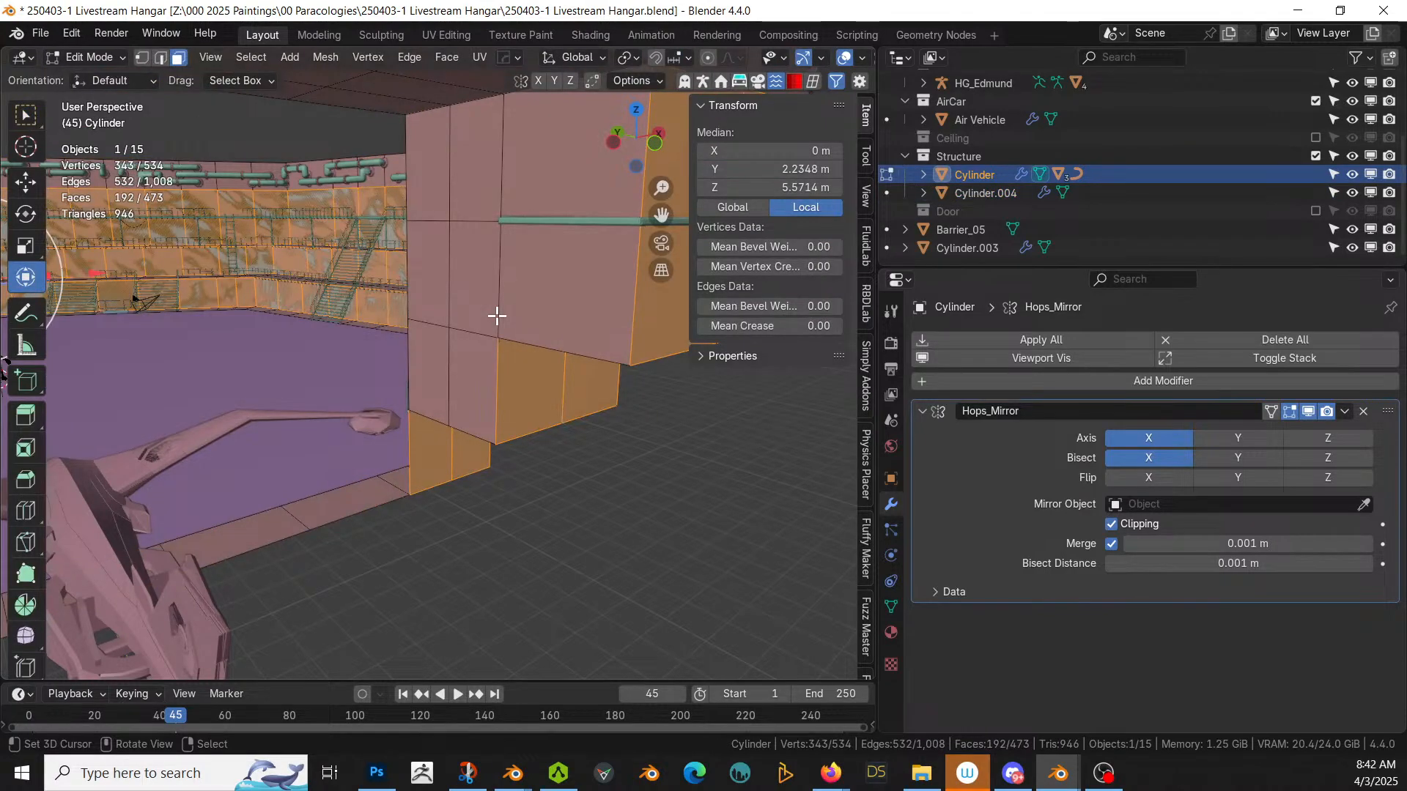
pyautogui.press('x')
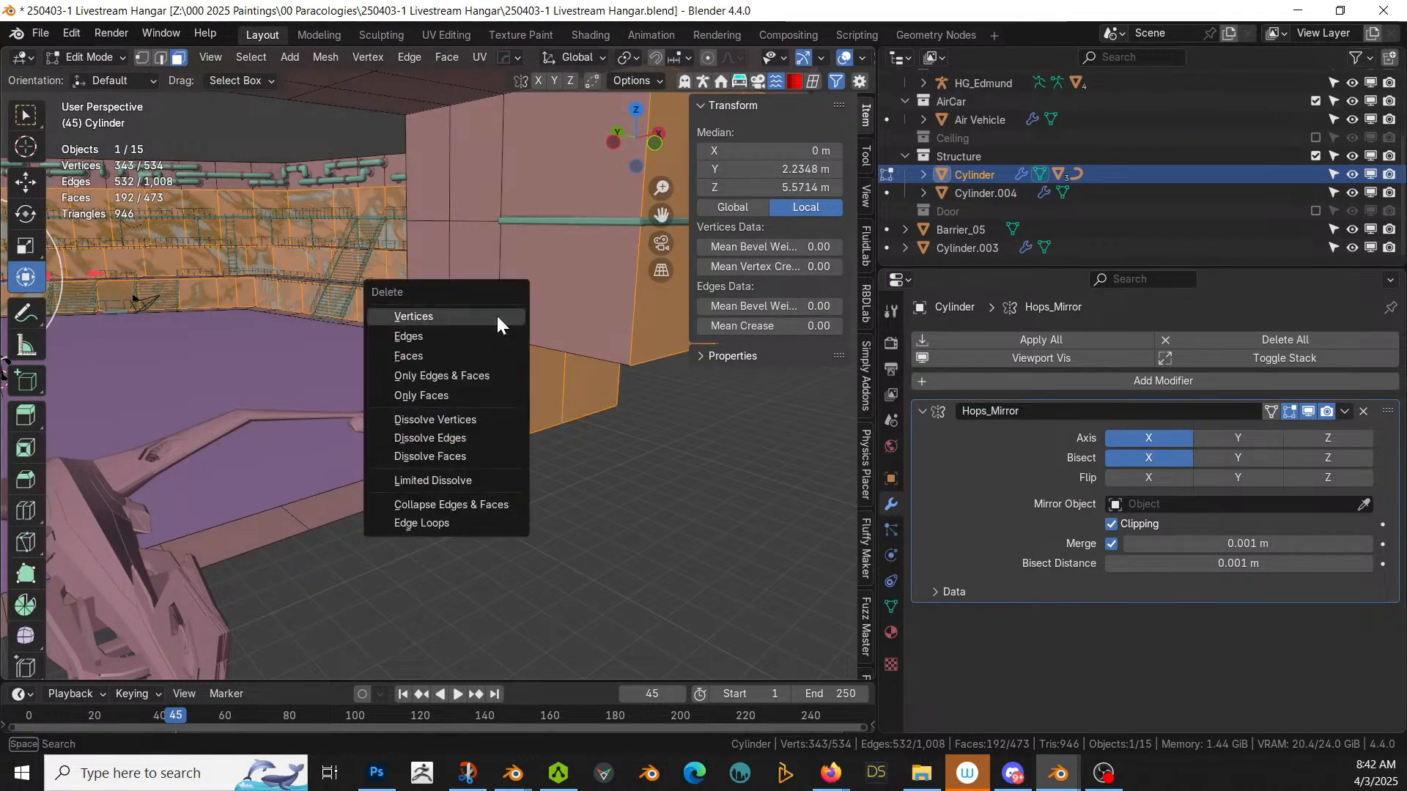
pyautogui.click(421, 356)
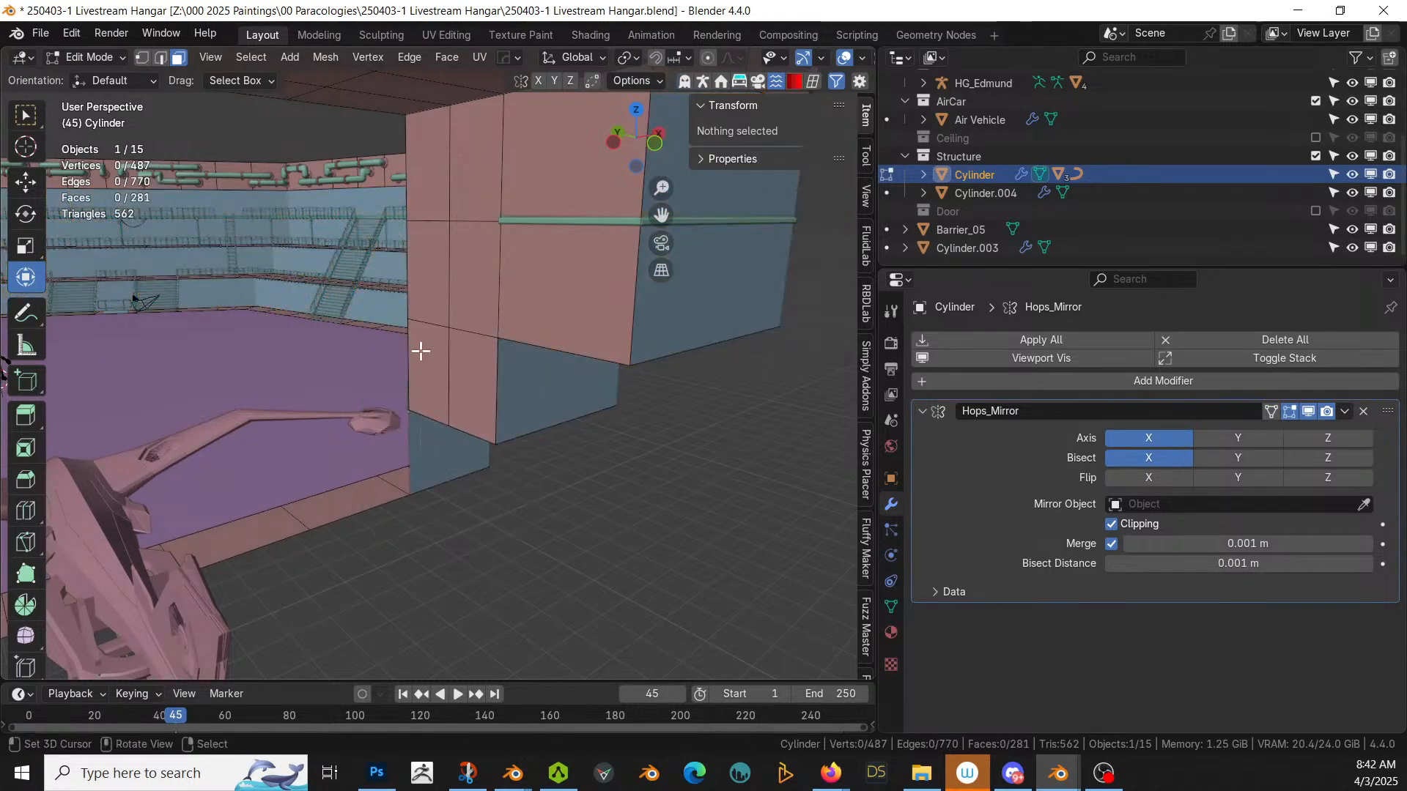
# Step: Select all the wall faces of the structure on one side of the doorway, beside the ladder
pyautogui.moveTo(420, 352); pyautogui.dragTo(696, 479, button='middle')
pyautogui.click(413, 302)
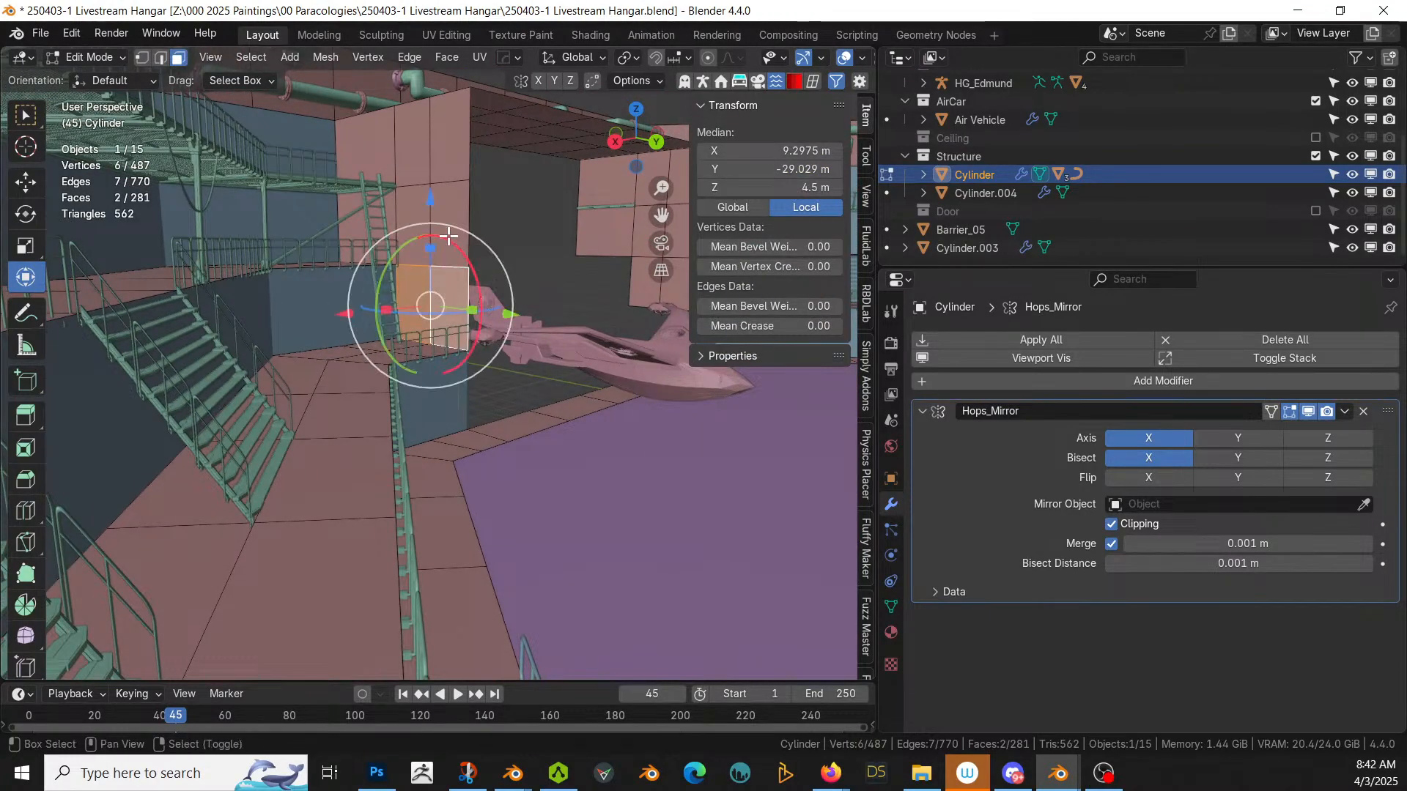
pyautogui.keyDown('shift'); pyautogui.click(447, 229); pyautogui.keyUp('shift')
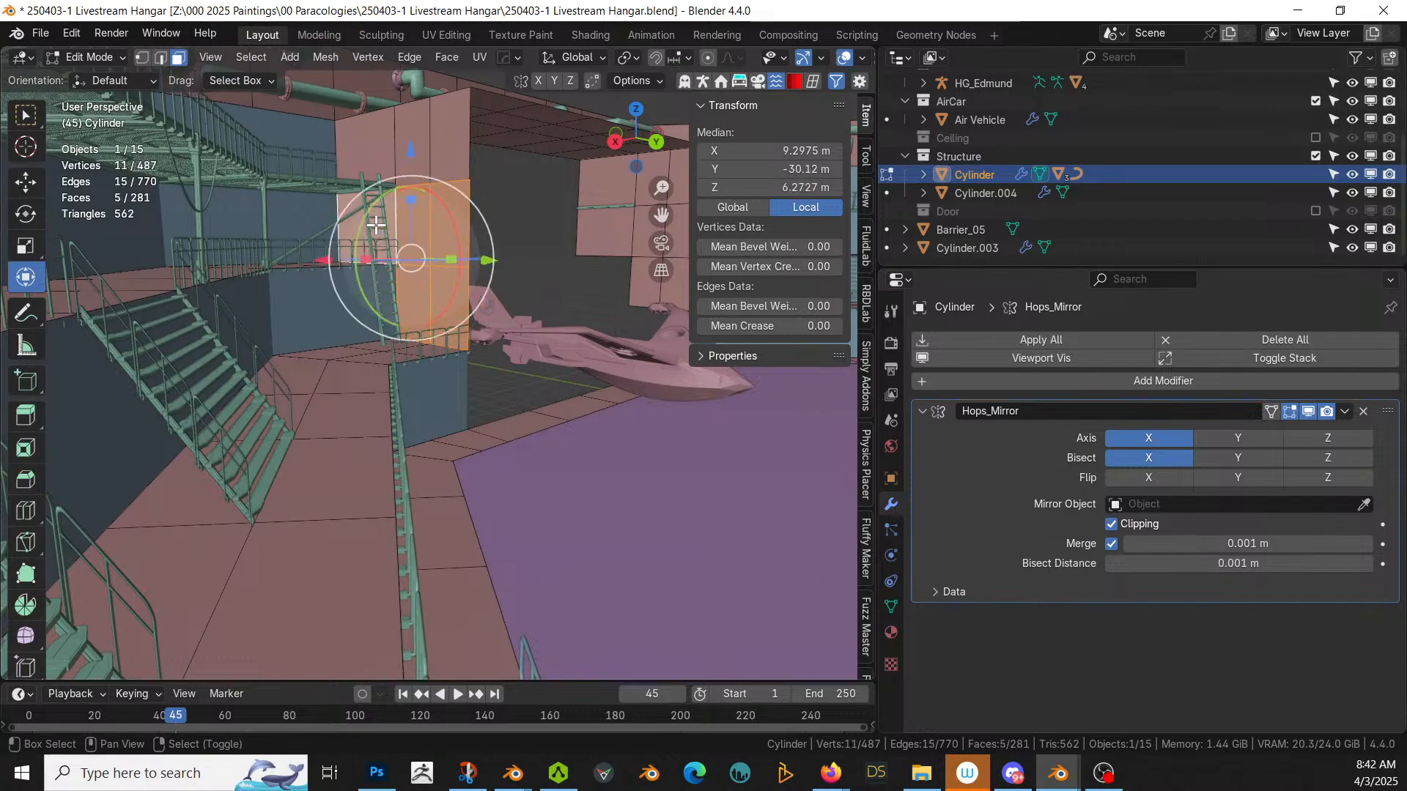
pyautogui.keyDown('shift'); pyautogui.click(359, 137); pyautogui.keyUp('shift')
pyautogui.keyDown('shift'); pyautogui.click(414, 139); pyautogui.keyUp('shift')
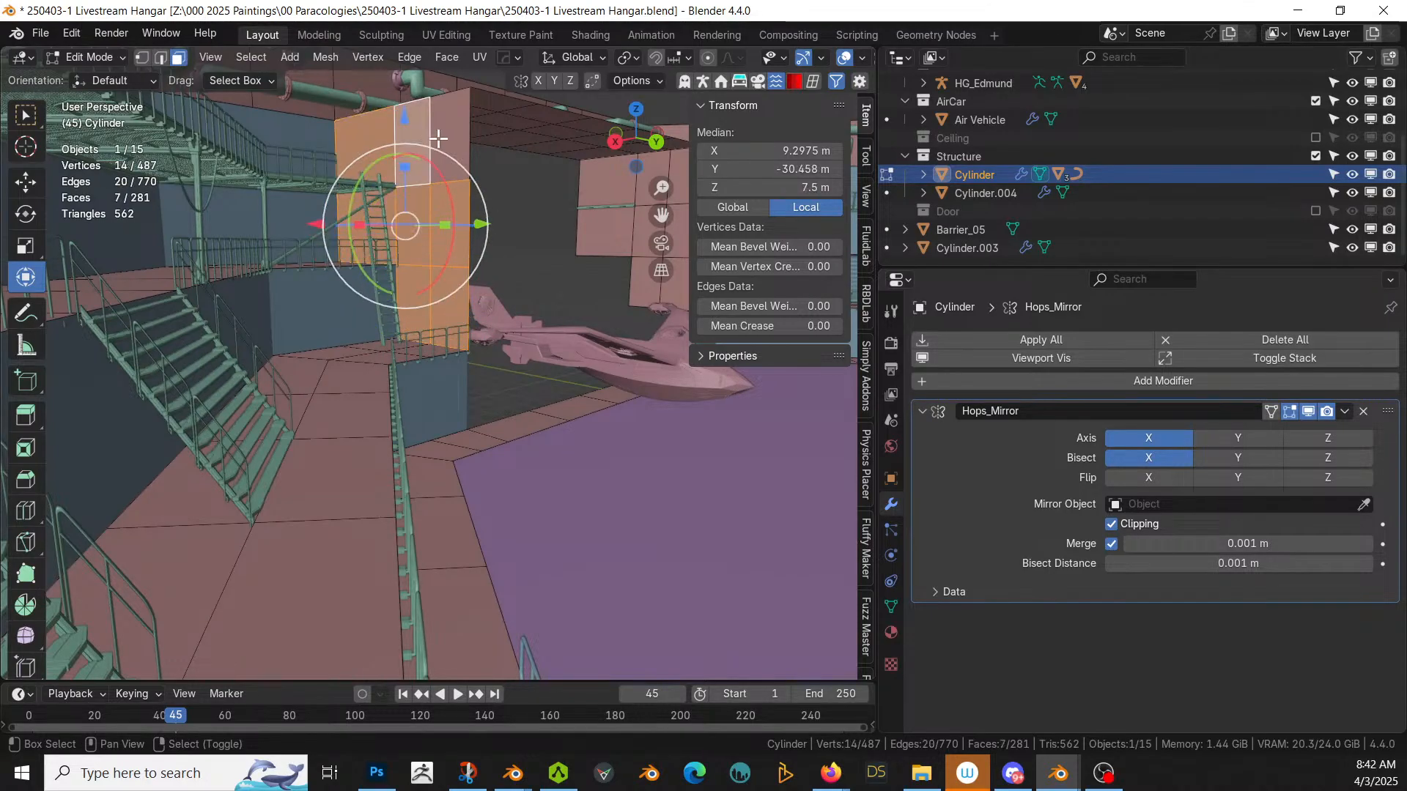
pyautogui.keyDown('shift'); pyautogui.click(448, 144); pyautogui.keyUp('shift')
# Step: Add the upper wall faces on the opposite side of the doorway to the selection
pyautogui.moveTo(556, 340); pyautogui.dragTo(620, 512, button='middle')
pyautogui.keyDown('shift'); pyautogui.click(607, 505); pyautogui.keyUp('shift')
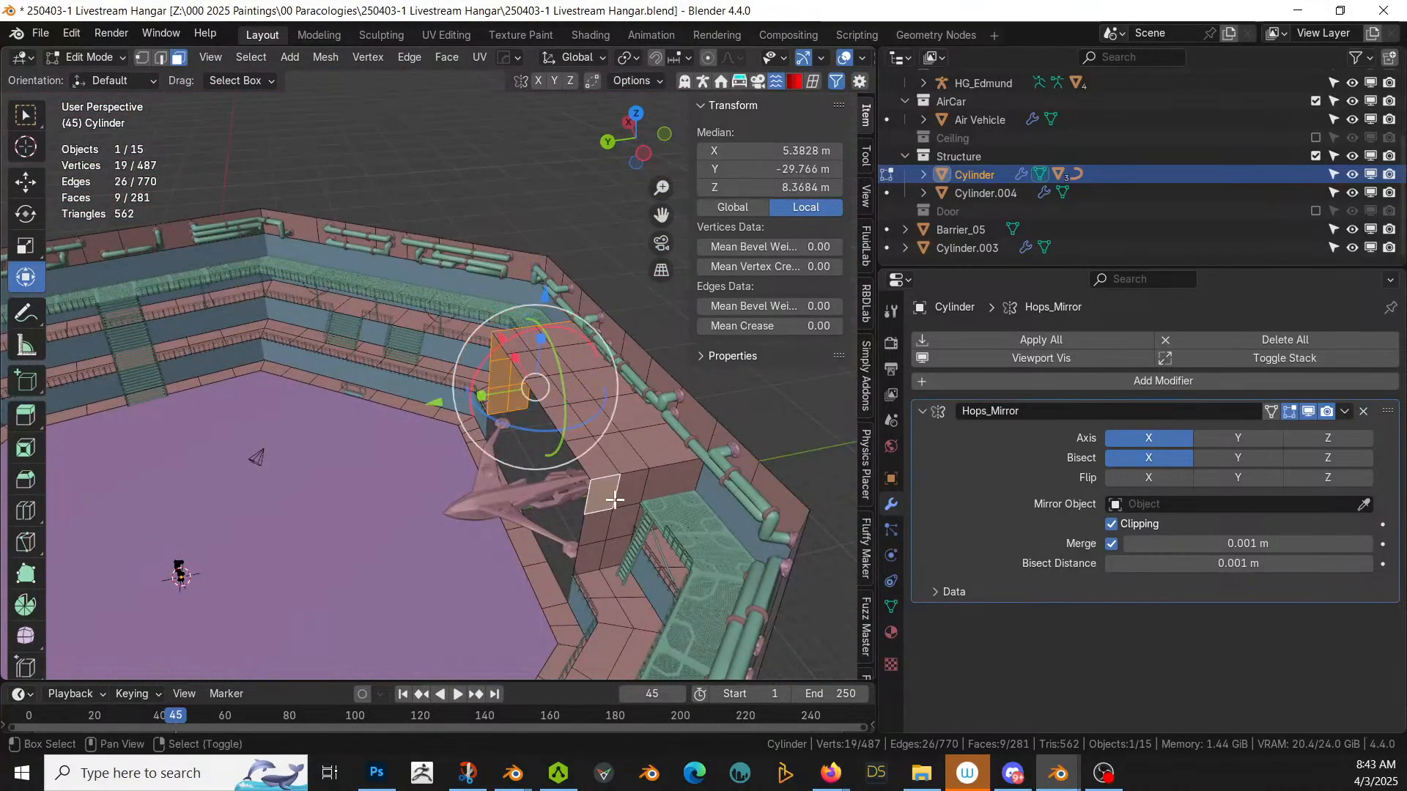
pyautogui.keyDown('shift'); pyautogui.click(640, 493); pyautogui.keyUp('shift')
pyautogui.keyDown('shift'); pyautogui.click(671, 476); pyautogui.keyUp('shift')
pyautogui.keyDown('shift'); pyautogui.click(617, 519); pyautogui.keyUp('shift')
pyautogui.keyDown('shift'); pyautogui.click(612, 522); pyautogui.keyUp('shift')
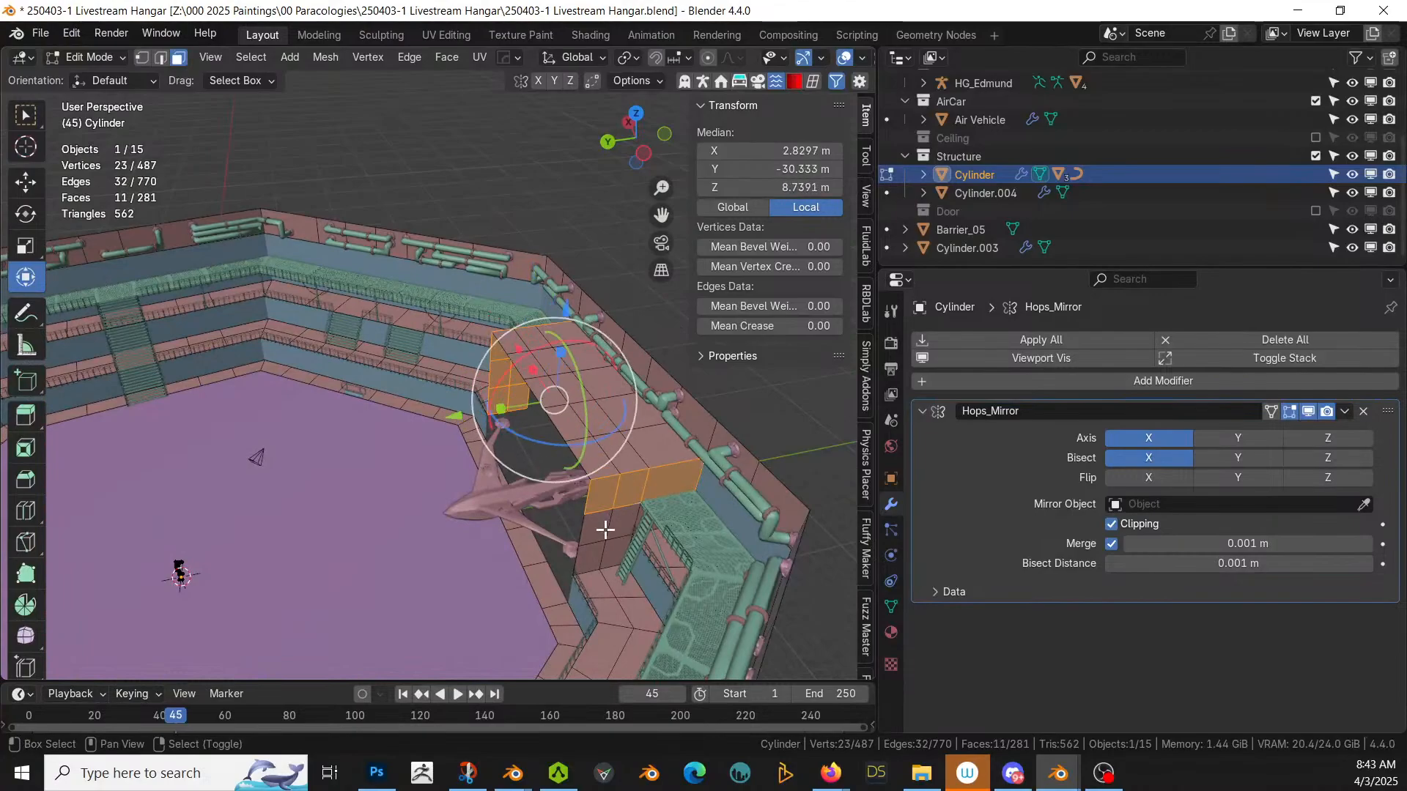
pyautogui.keyDown('shift'); pyautogui.click(600, 531); pyautogui.keyUp('shift')
pyautogui.keyDown('shift'); pyautogui.click(621, 526); pyautogui.keyUp('shift')
# Step: Add the remaining wall faces on that opposite doorway side so both sides are fully selected
pyautogui.moveTo(617, 526); pyautogui.dragTo(681, 415, button='middle')
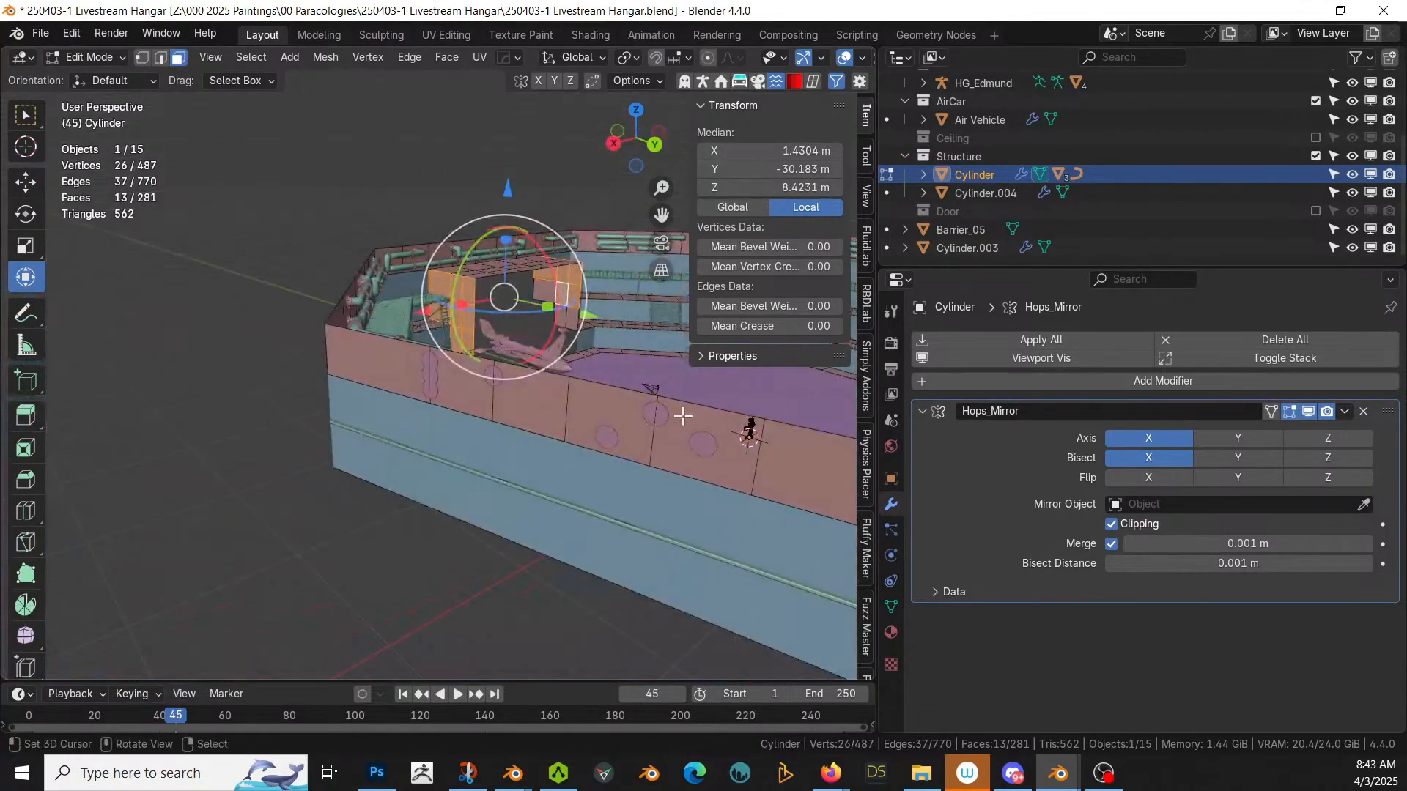
pyautogui.scroll(4, 681, 415)
pyautogui.keyDown('shift'); pyautogui.moveTo(571, 222); pyautogui.dragTo(501, 393, button='middle'); pyautogui.keyUp('shift')
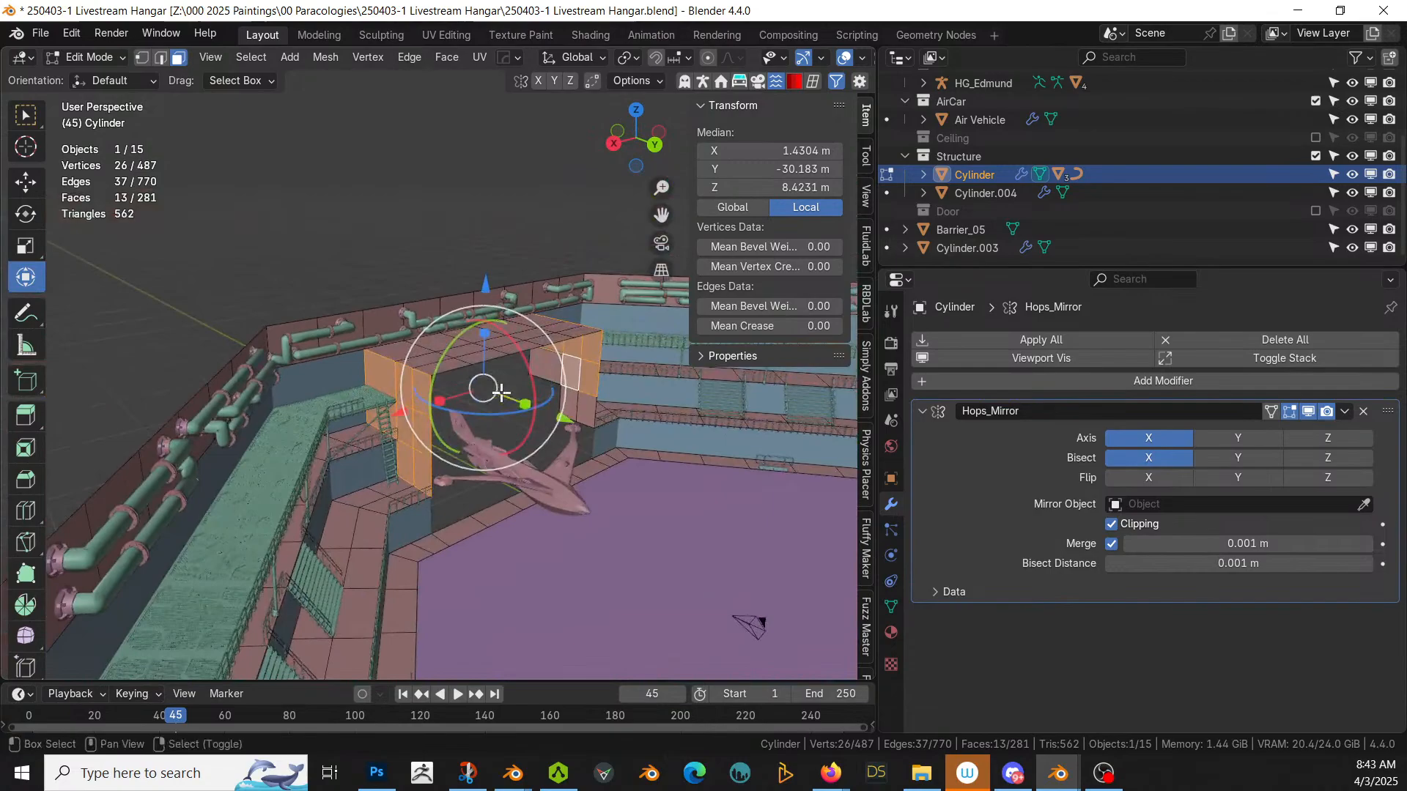
pyautogui.keyDown('shift'); pyautogui.click(546, 367); pyautogui.keyUp('shift')
pyautogui.keyDown('shift'); pyautogui.click(569, 401); pyautogui.keyUp('shift')
pyautogui.keyDown('shift'); pyautogui.click(590, 411); pyautogui.keyUp('shift')
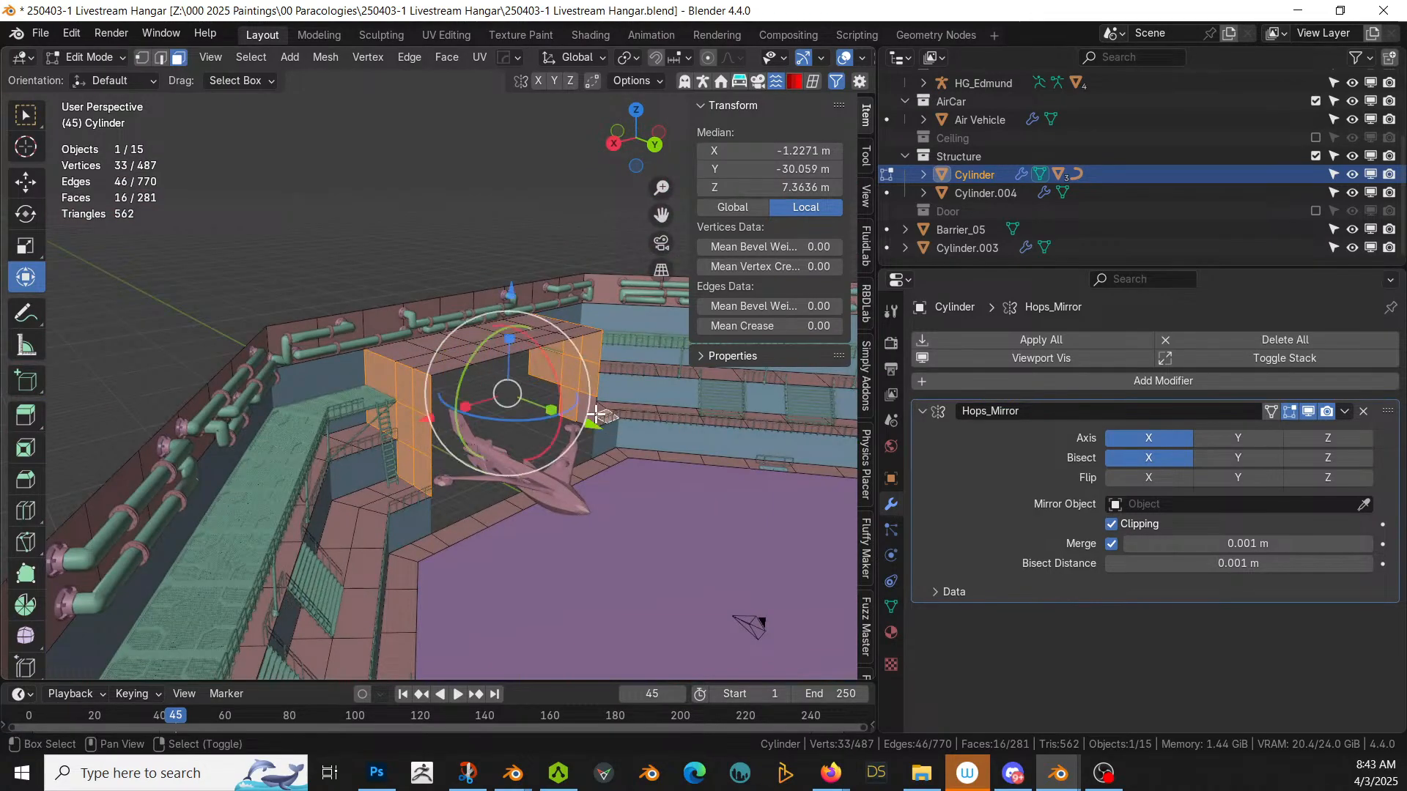
pyautogui.moveTo(592, 415); pyautogui.dragTo(79, 266, button='middle')
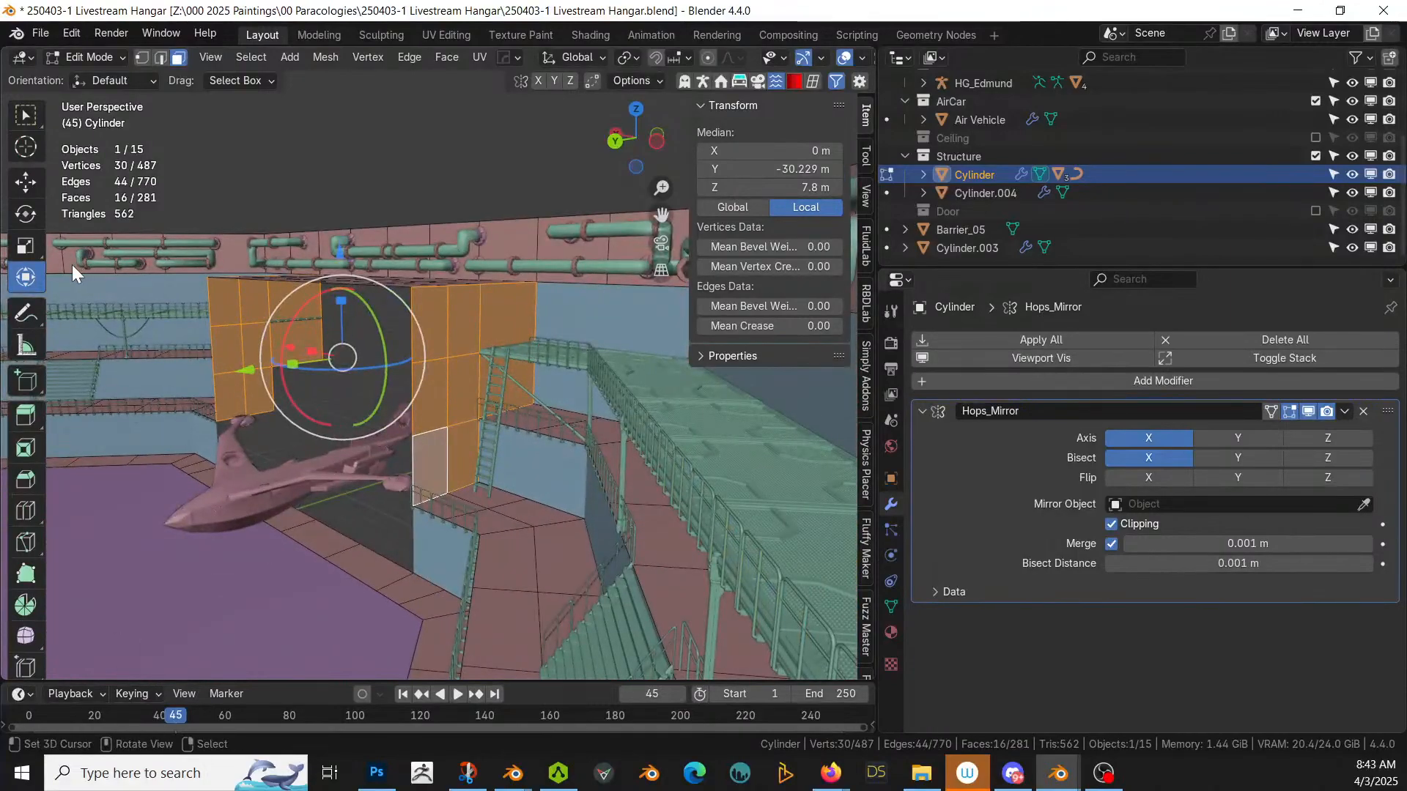
# Step: Return to Object Mode, generate Random Panels on the doorway faces with the Square solver, 3 subdivision cuts and a changed panel seed, and save the file
pyautogui.press('Tab')
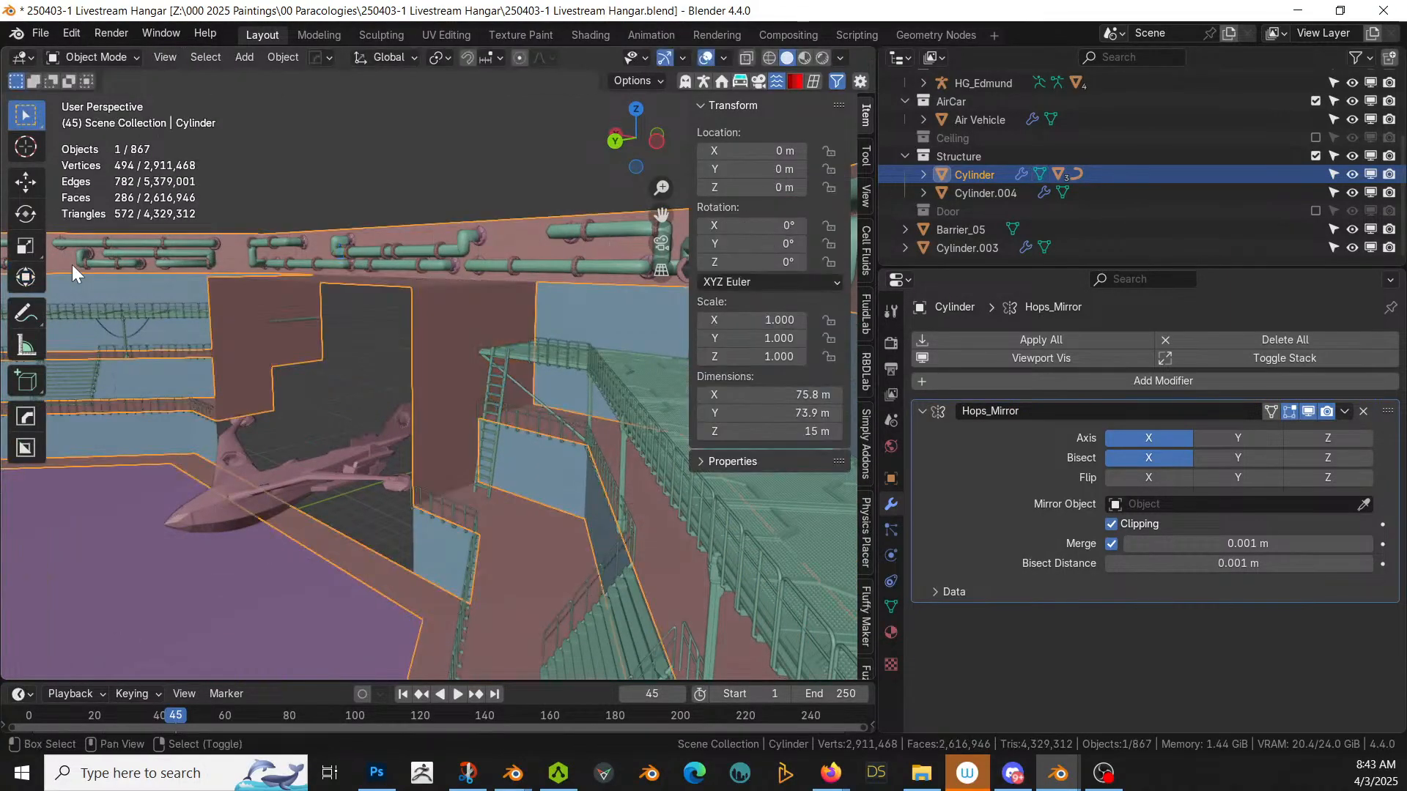
pyautogui.hotkey('shift', 'alt', 'r')
pyautogui.click(112, 264)
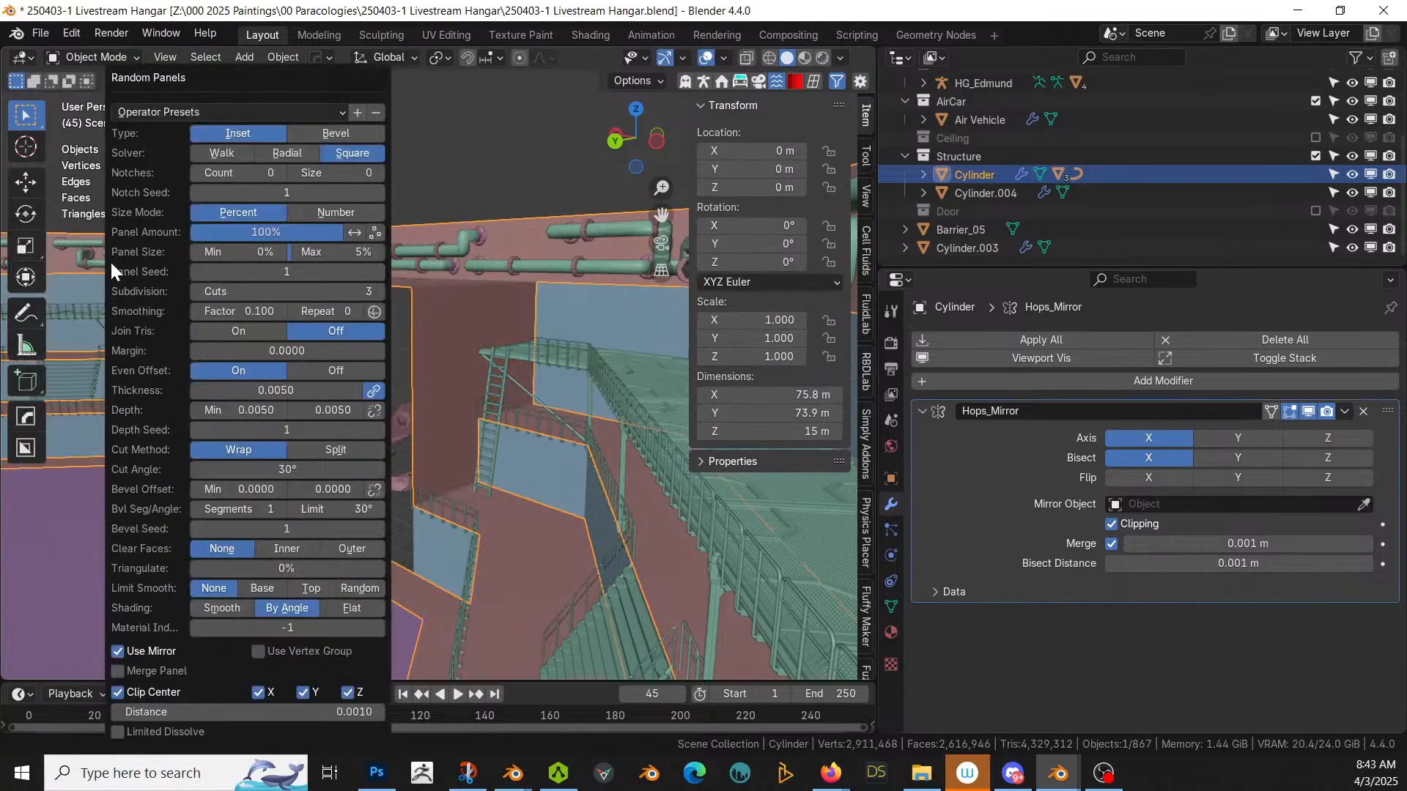
pyautogui.click(378, 271)
pyautogui.moveTo(440, 345); pyautogui.dragTo(732, 432, button='middle')
pyautogui.scroll(3, 625, 455)
pyautogui.moveTo(626, 455); pyautogui.dragTo(584, 400, button='middle')
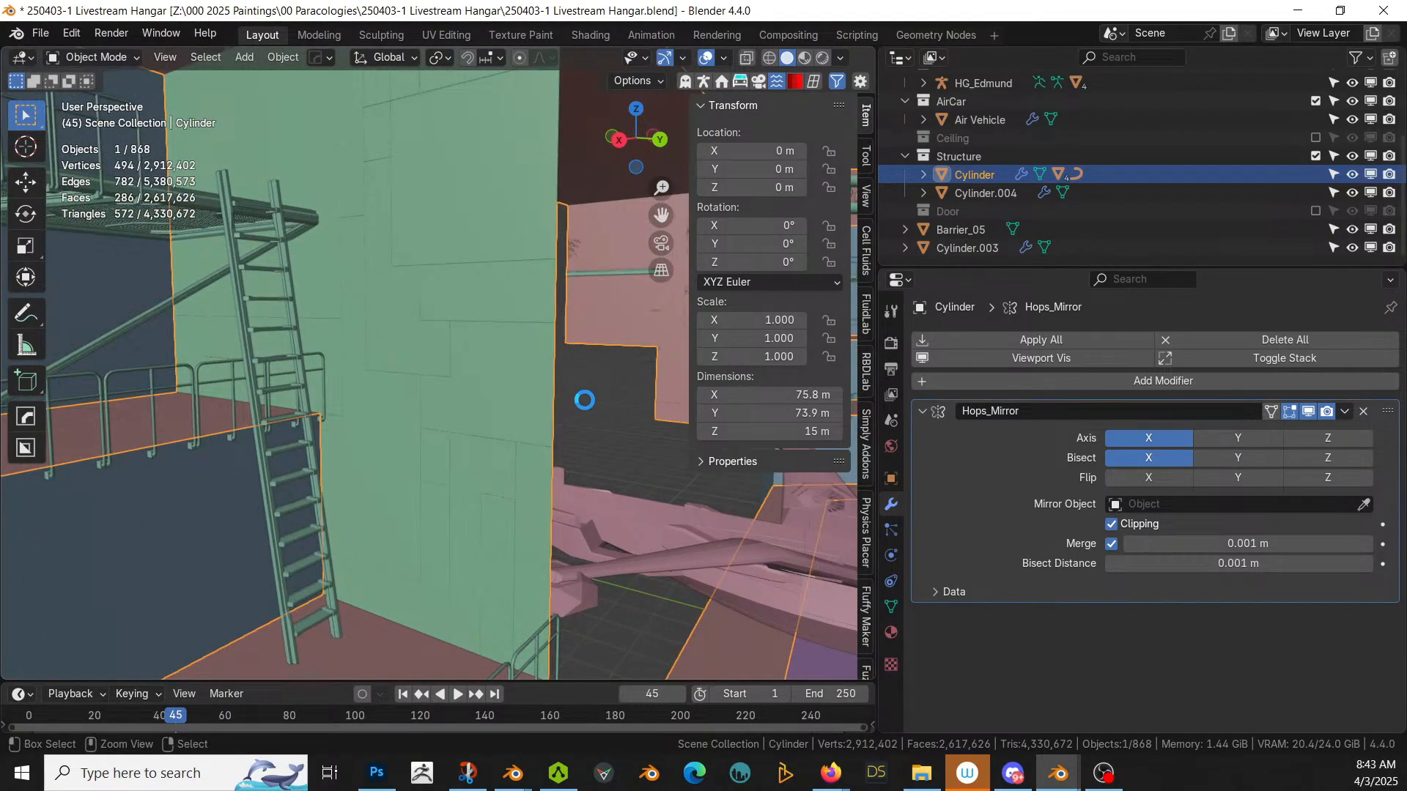
pyautogui.hotkey('ctrl', 's')
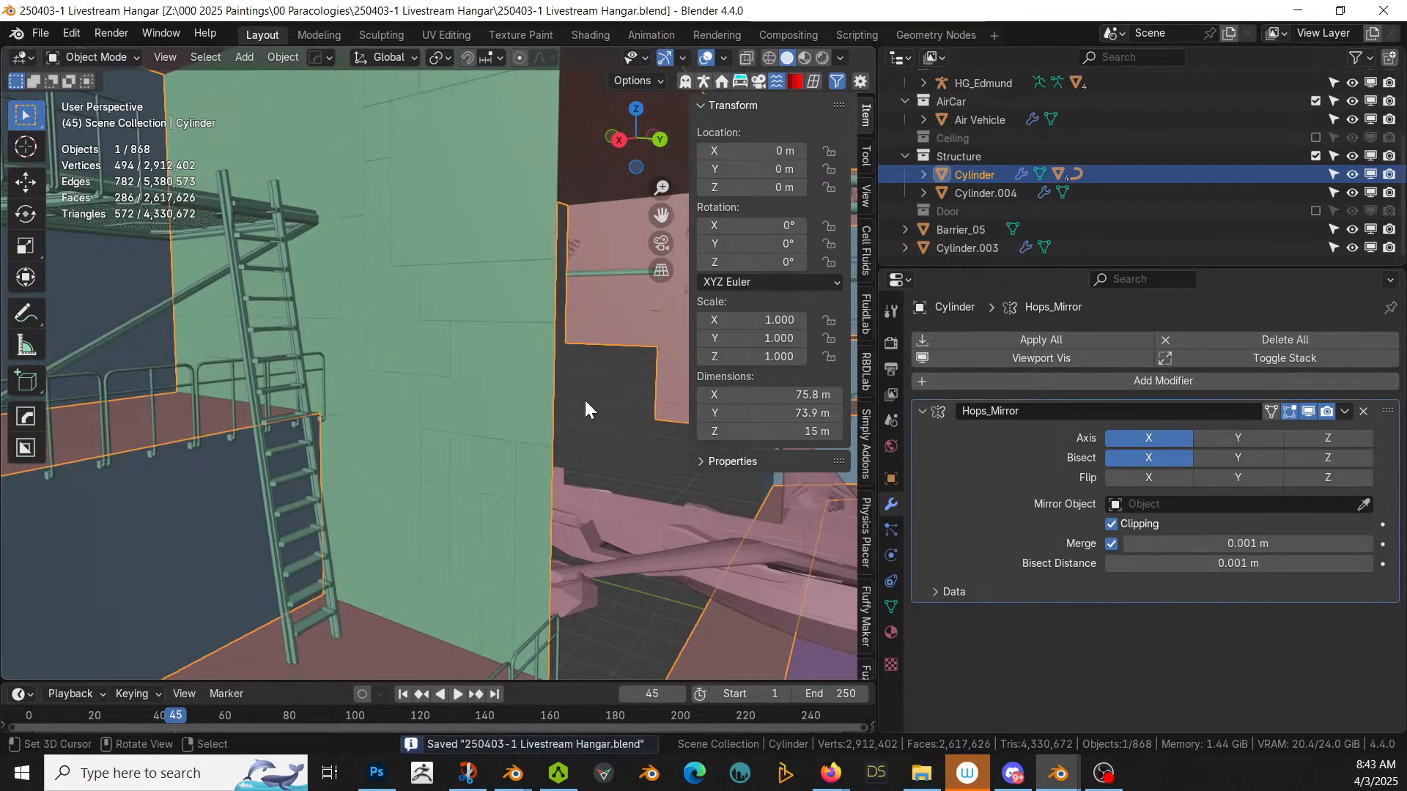
# Step: Join the new doorway panels with the existing tiered wall panels into one object
pyautogui.click(474, 297)
pyautogui.keyDown('shift'); pyautogui.click(183, 546); pyautogui.keyUp('shift')
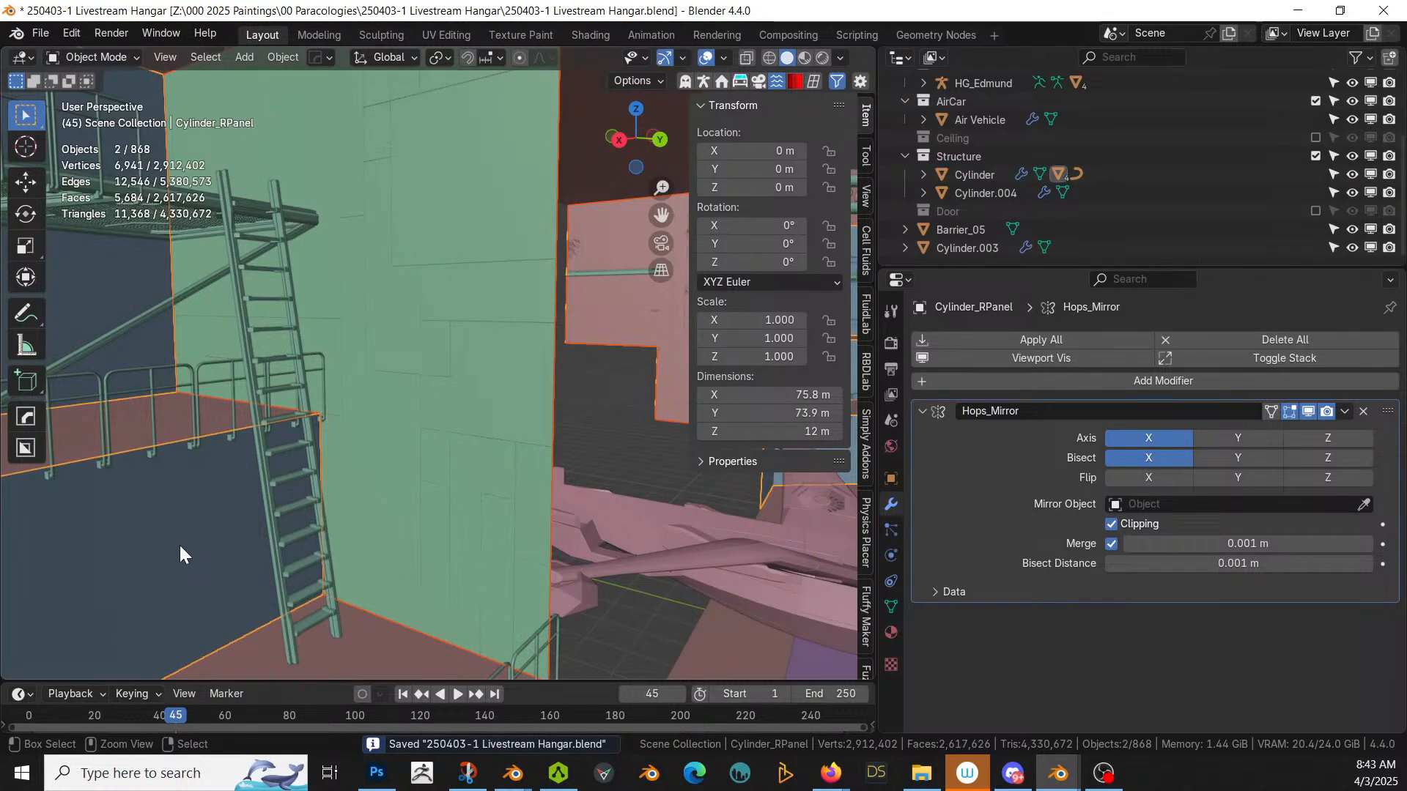
pyautogui.hotkey('ctrl', 'j')
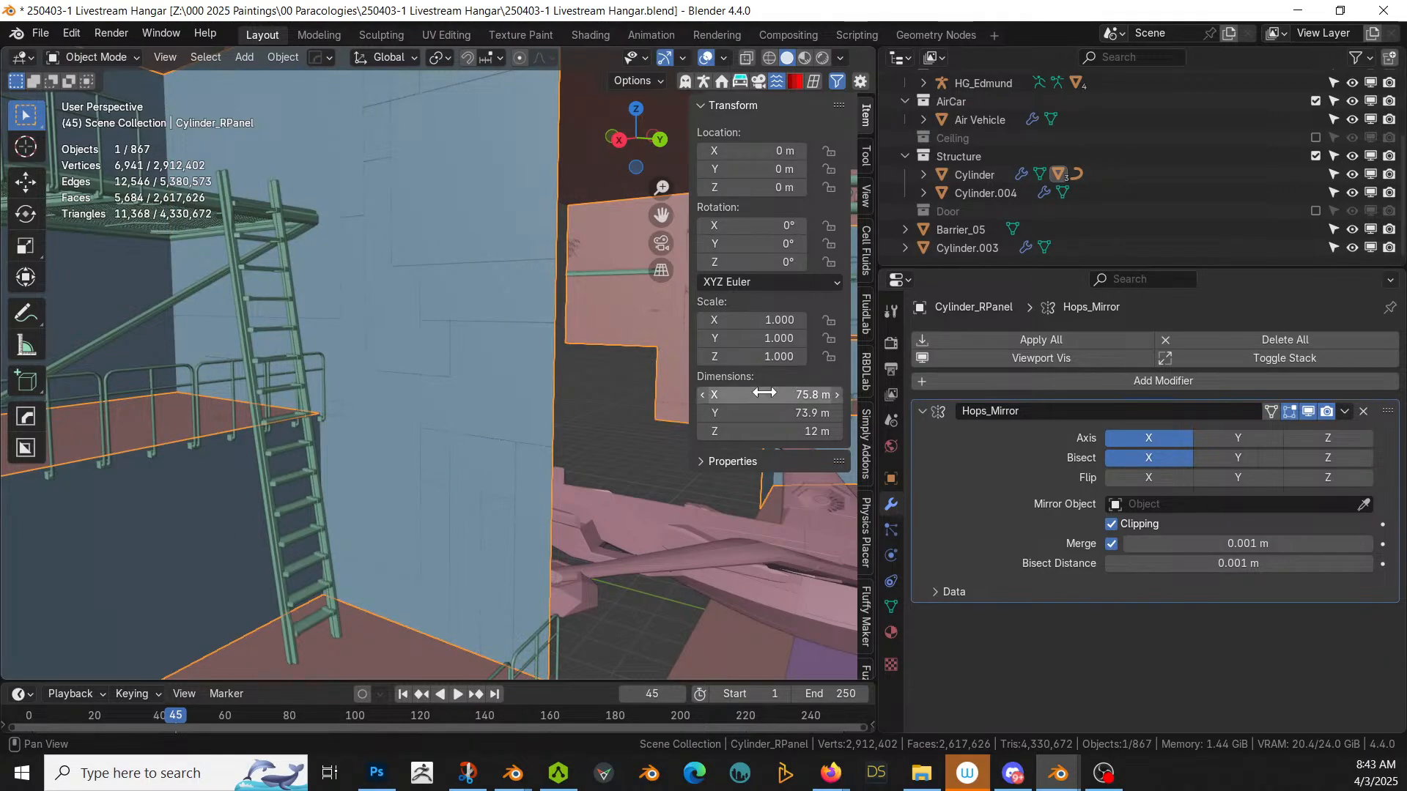
pyautogui.scroll(-8, 504, 526)
pyautogui.moveTo(504, 526); pyautogui.dragTo(417, 600, button='middle')
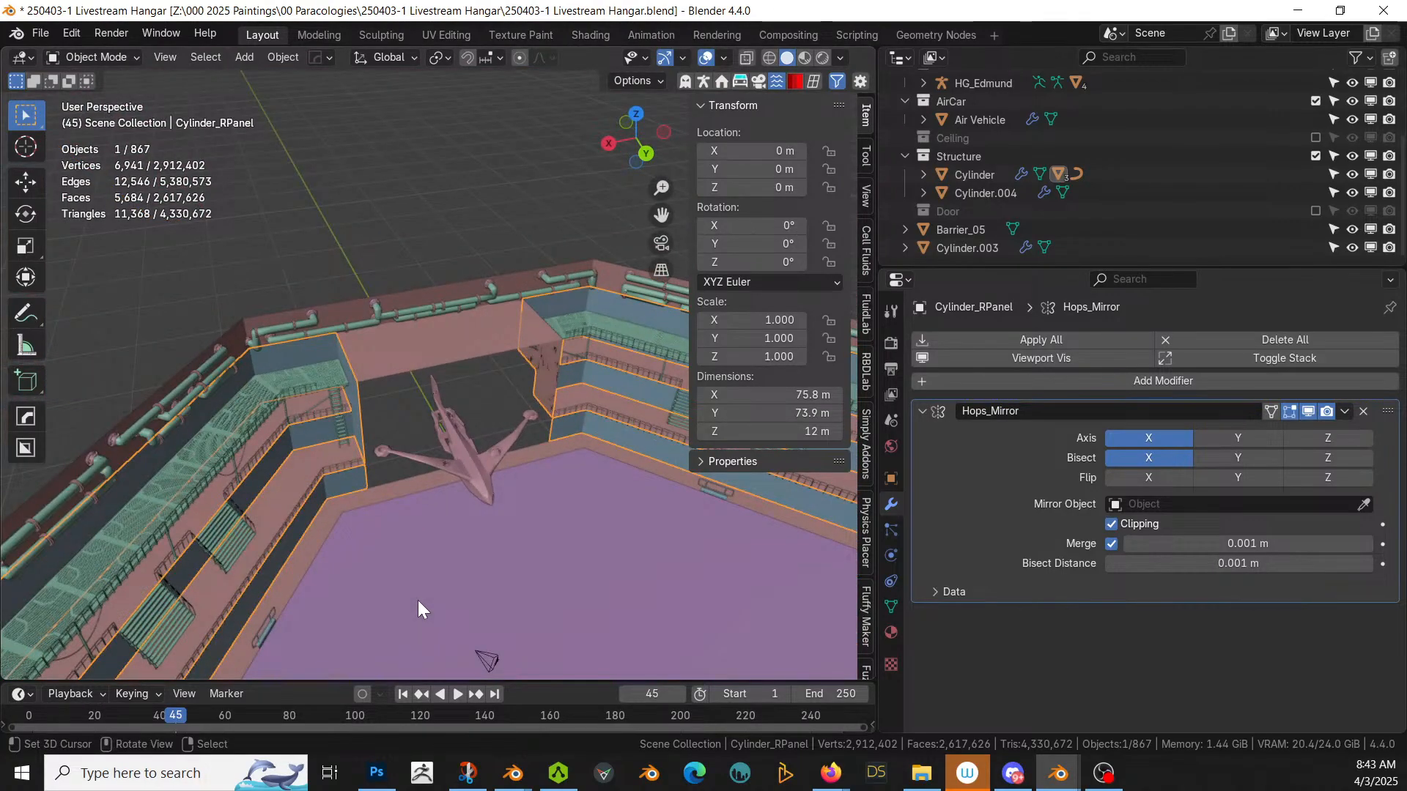
pyautogui.keyDown('shift'); pyautogui.moveTo(460, 587); pyautogui.dragTo(421, 469, button='middle'); pyautogui.keyUp('shift')
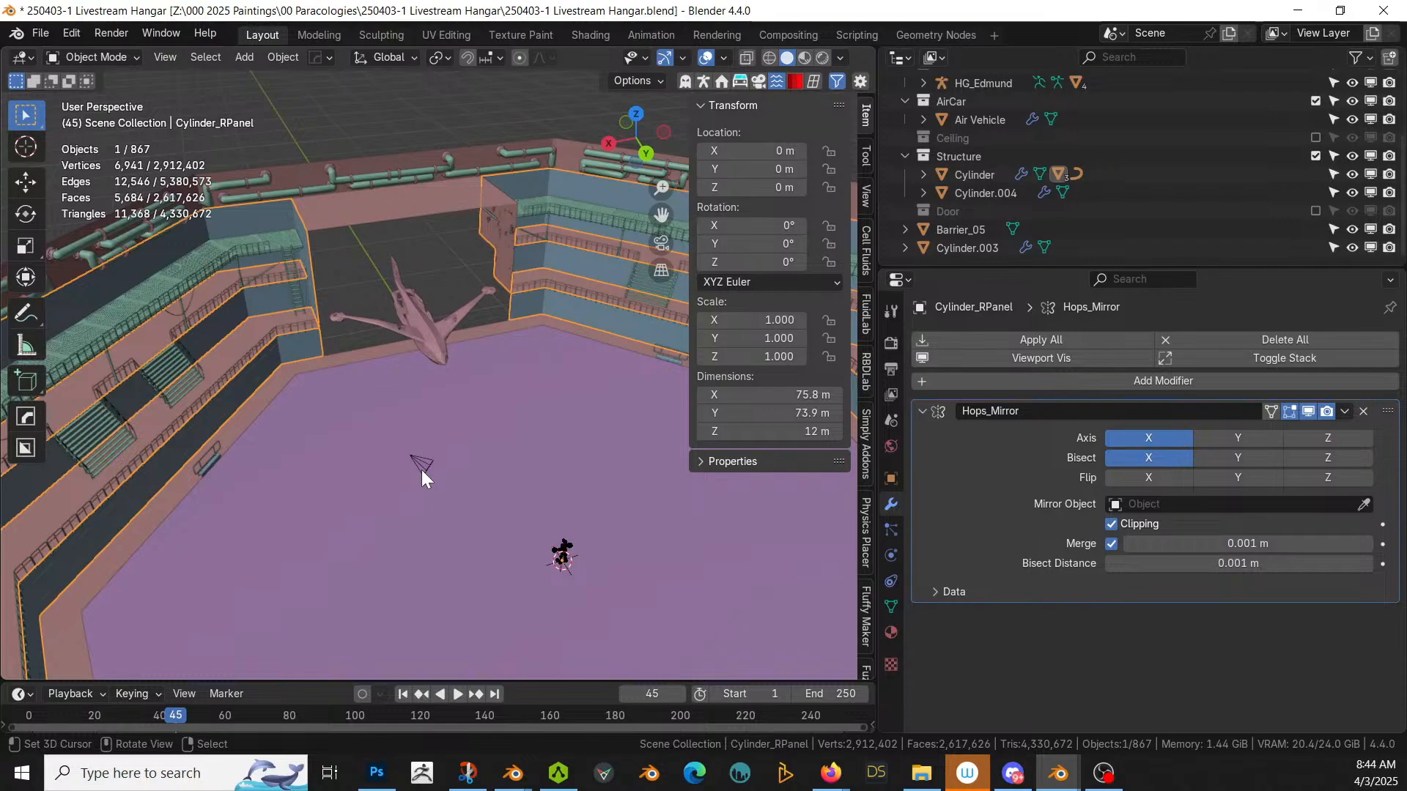
# Step: Check the fortress building in the open 250310-1 Livestream Chosen Settlement file, and return to the hangar file
pyautogui.hotkey('alt', 'Tab')
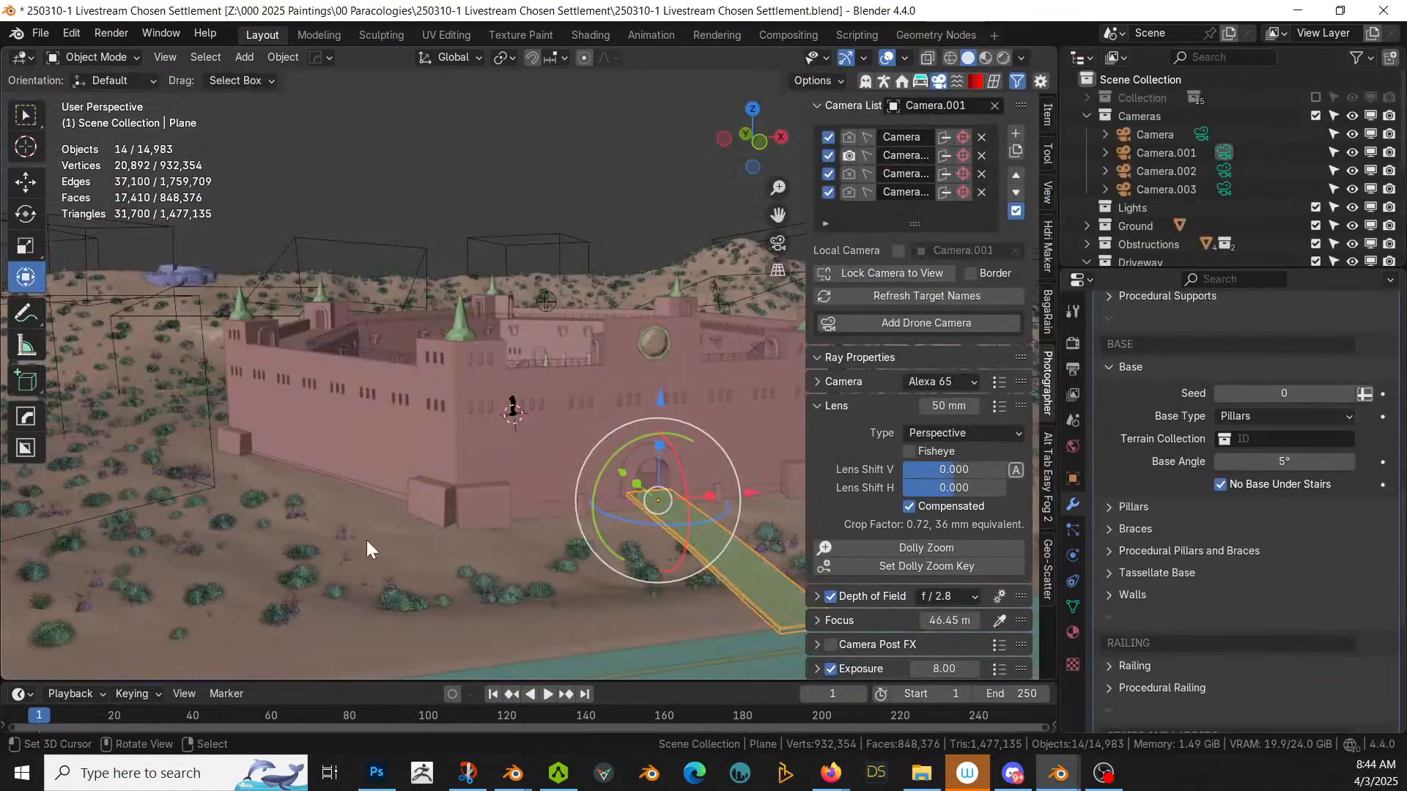
pyautogui.click(505, 436)
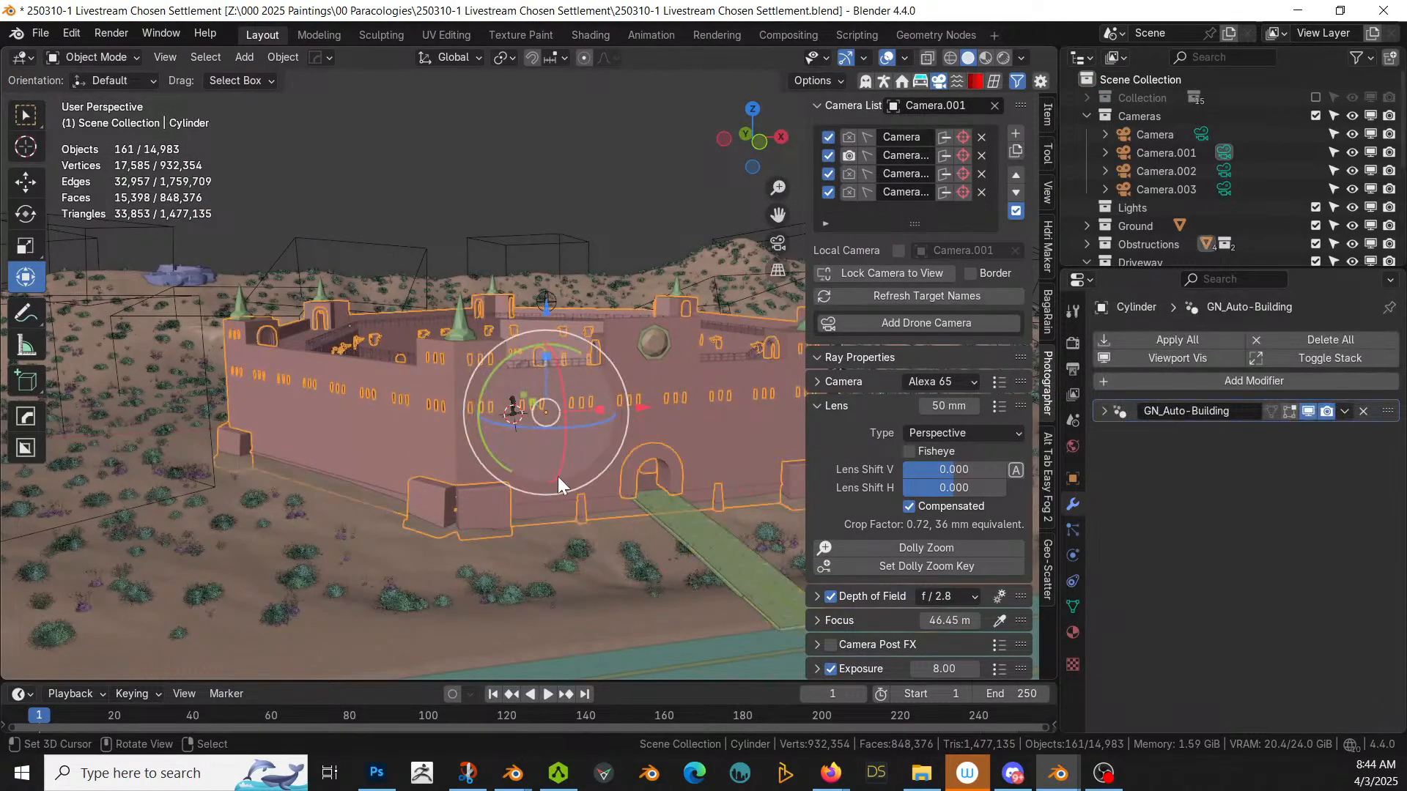
pyautogui.hotkey('alt', 'Tab')
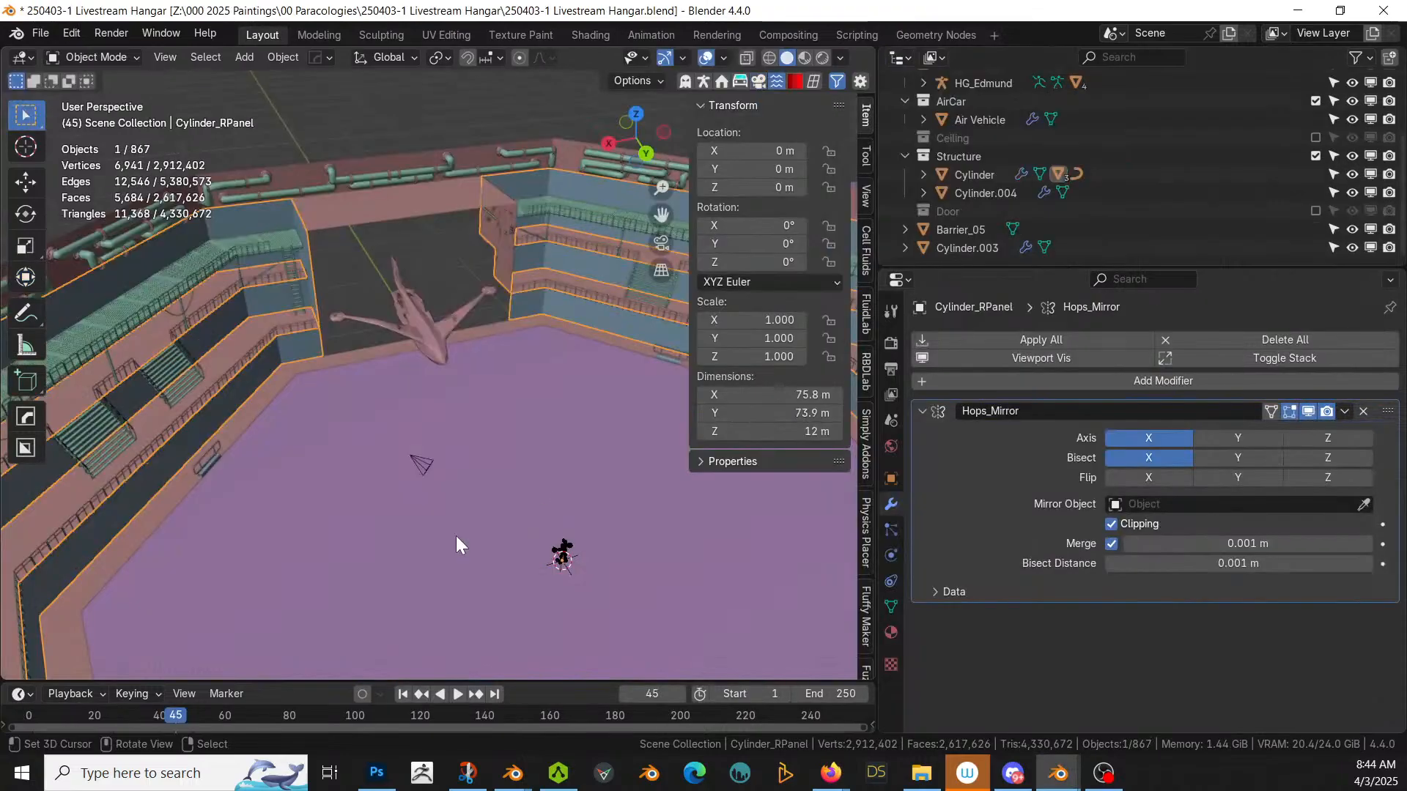
# Step: Start appending from the 250328-1 Livestream Homestead file in the 00 Paracologies folder and browse its Material data
pyautogui.press('F4')
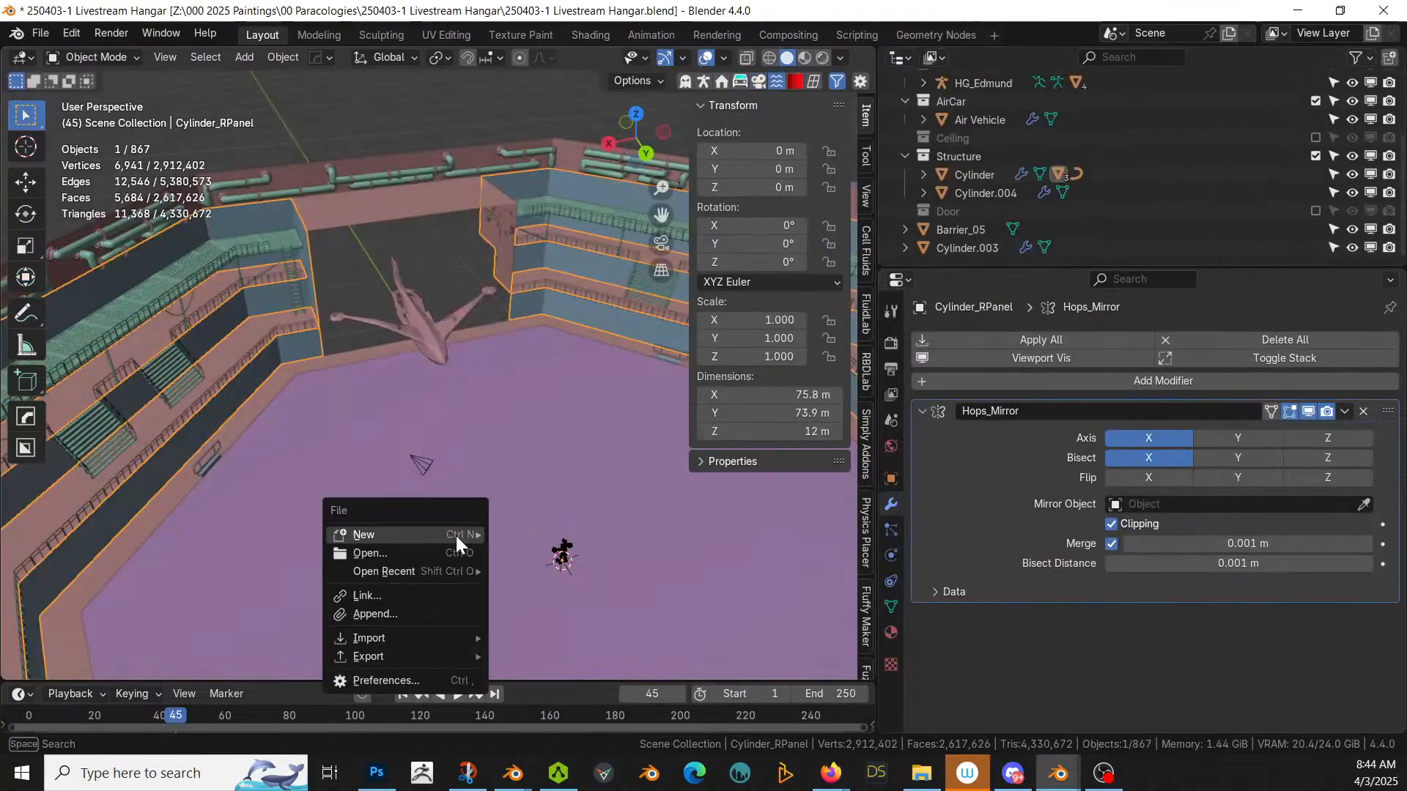
pyautogui.click(421, 615)
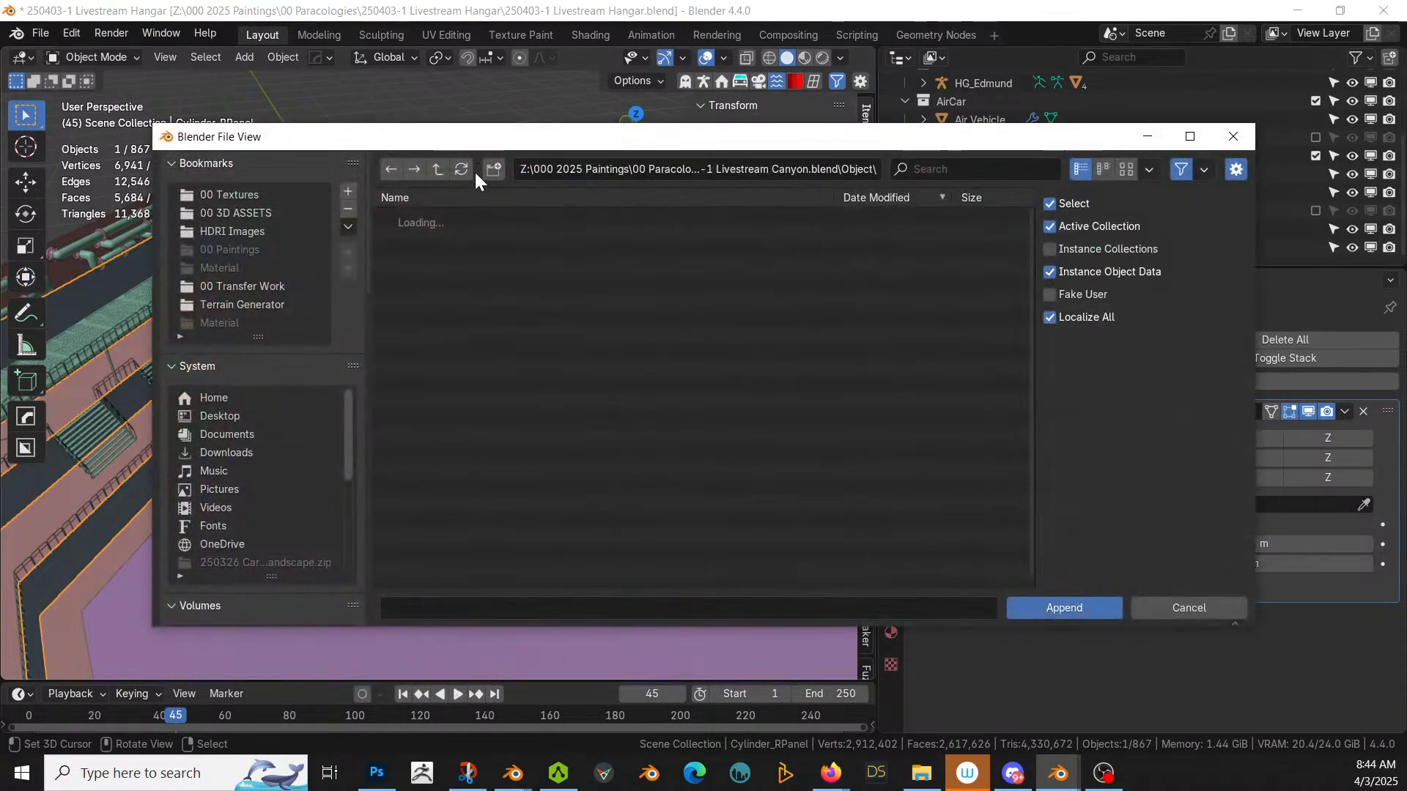
pyautogui.click(439, 169)
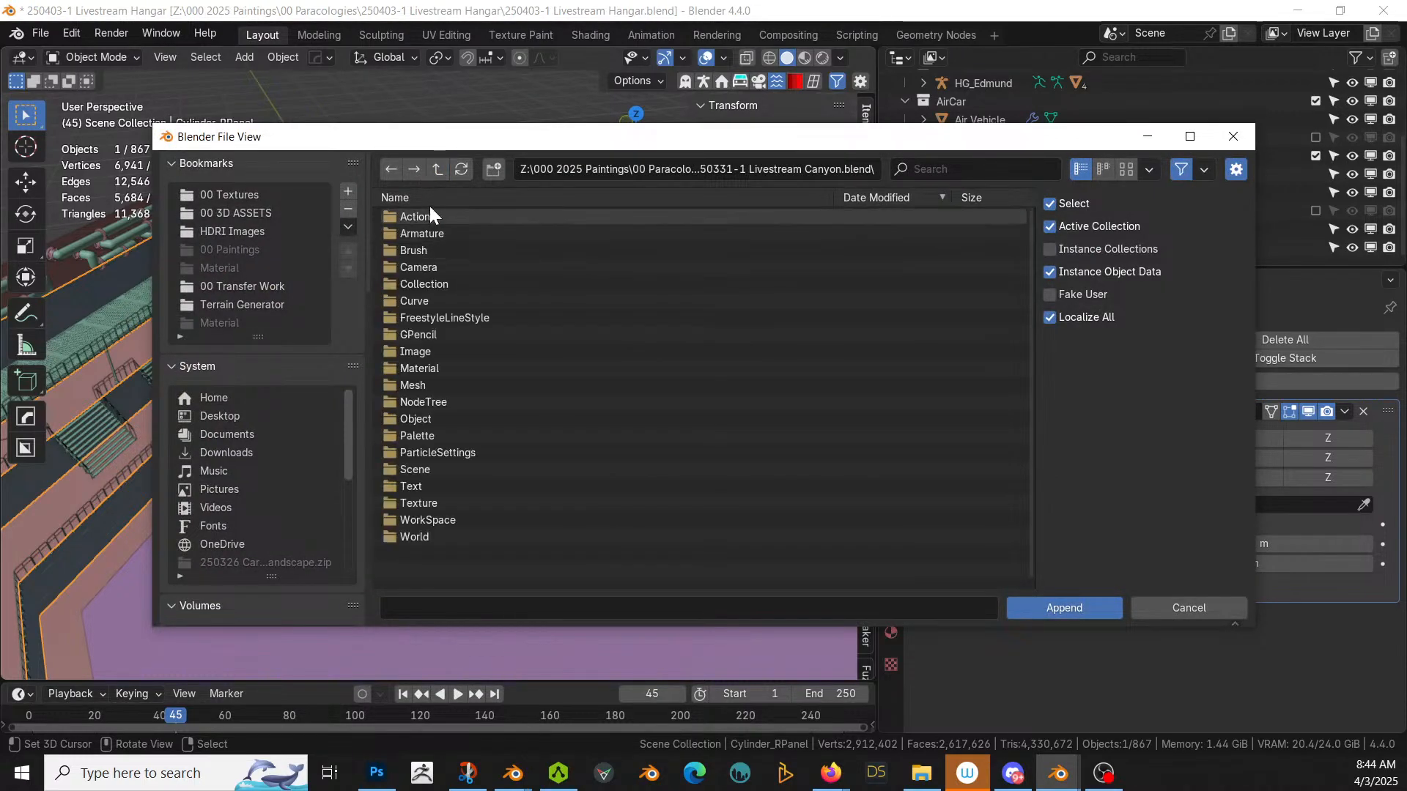
pyautogui.click(437, 169)
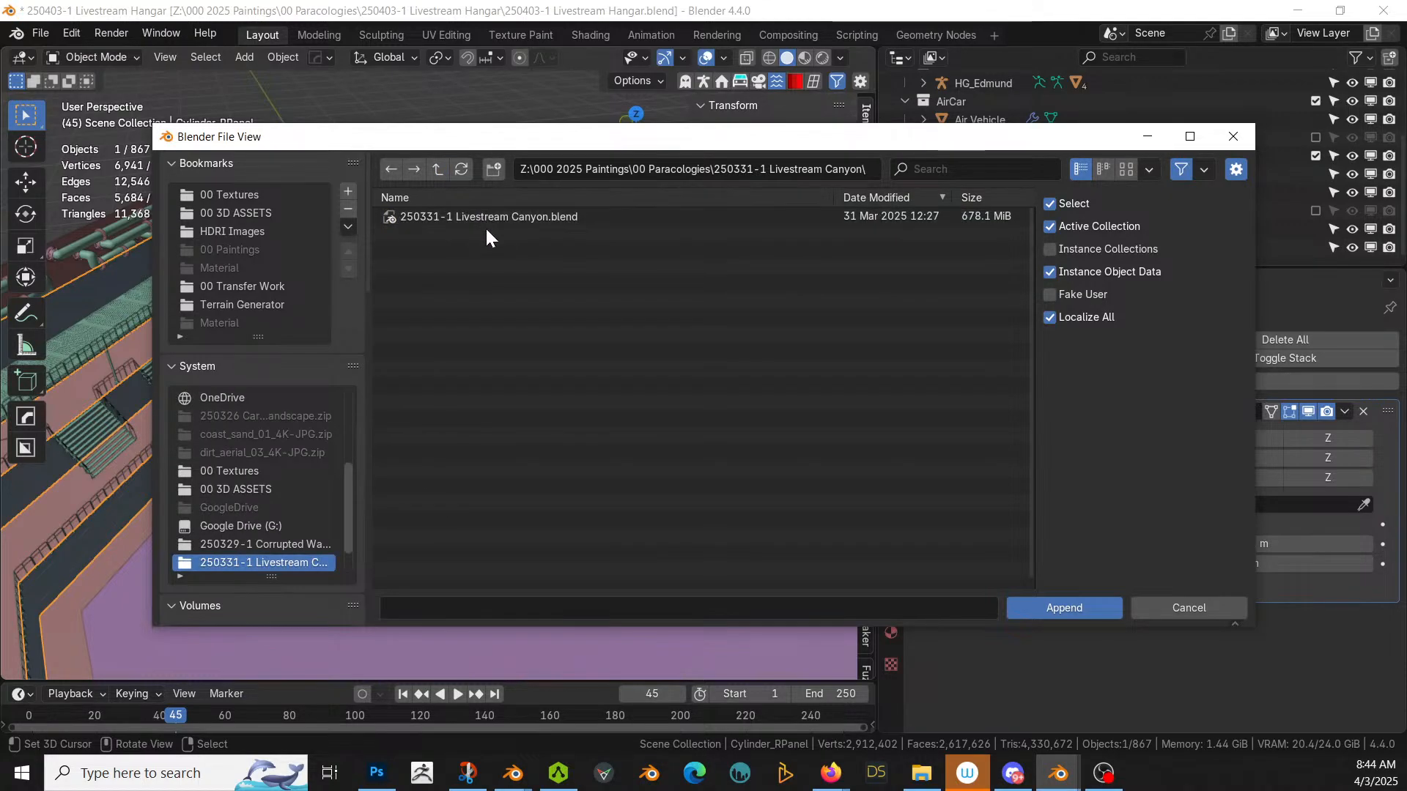
pyautogui.click(439, 169)
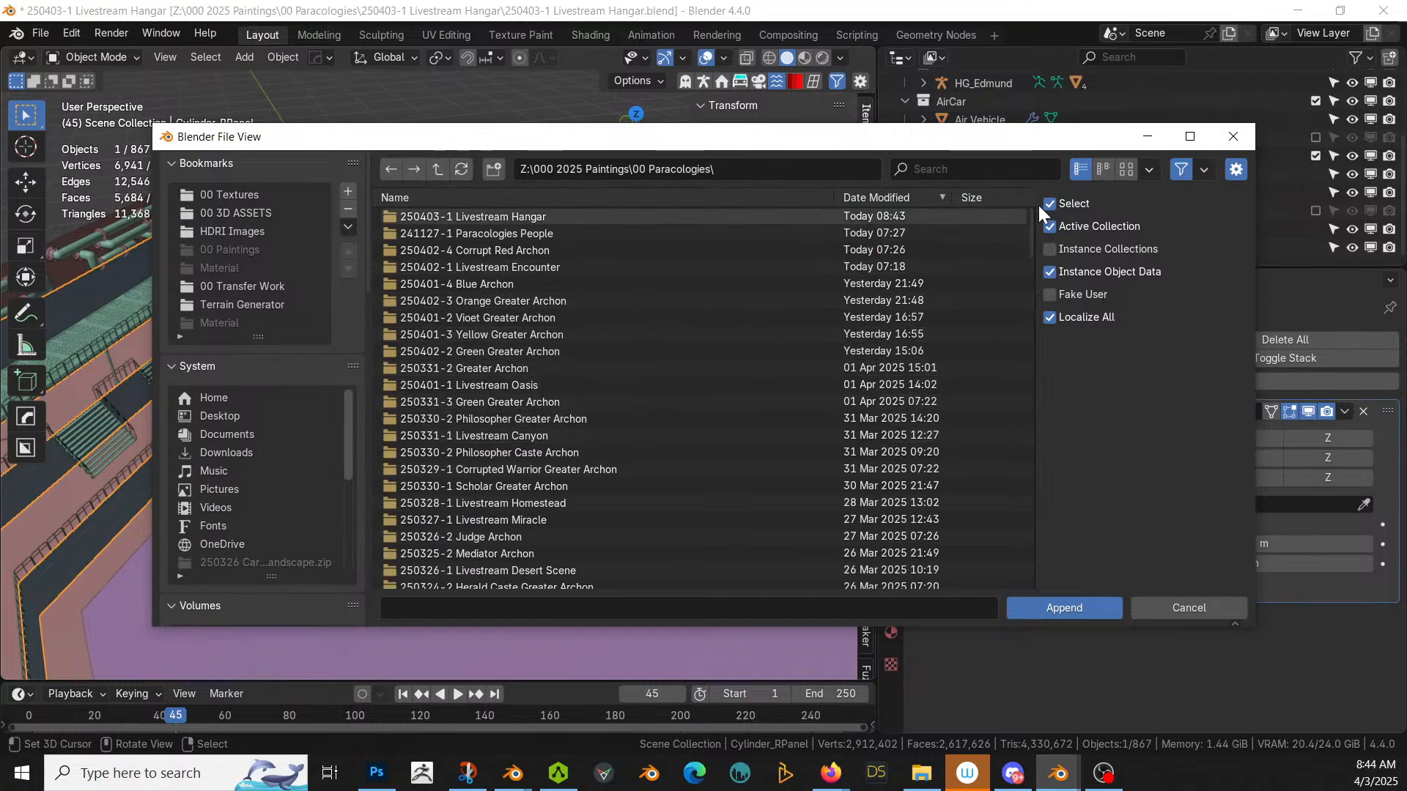
pyautogui.click(999, 169)
pyautogui.write('home')
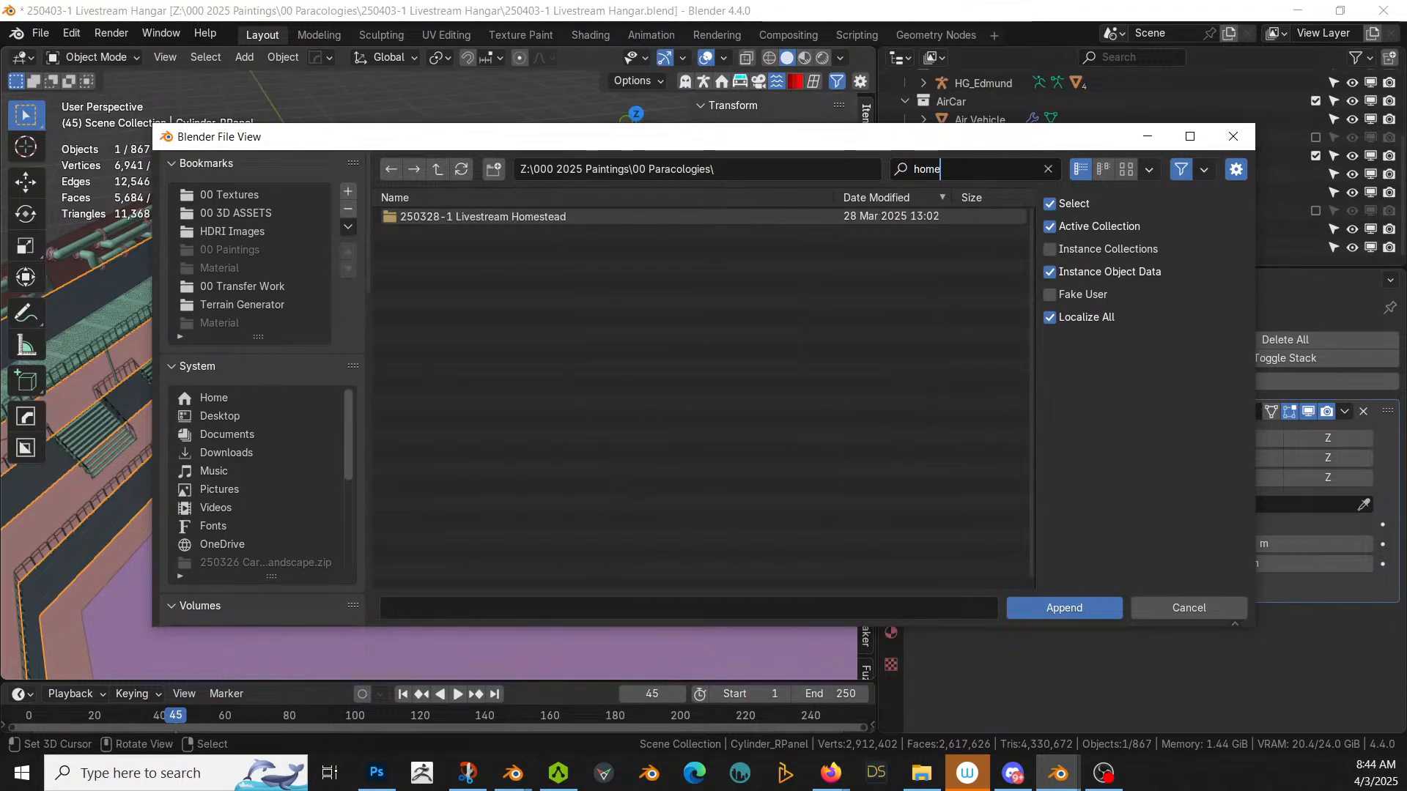
pyautogui.doubleClick(454, 218)
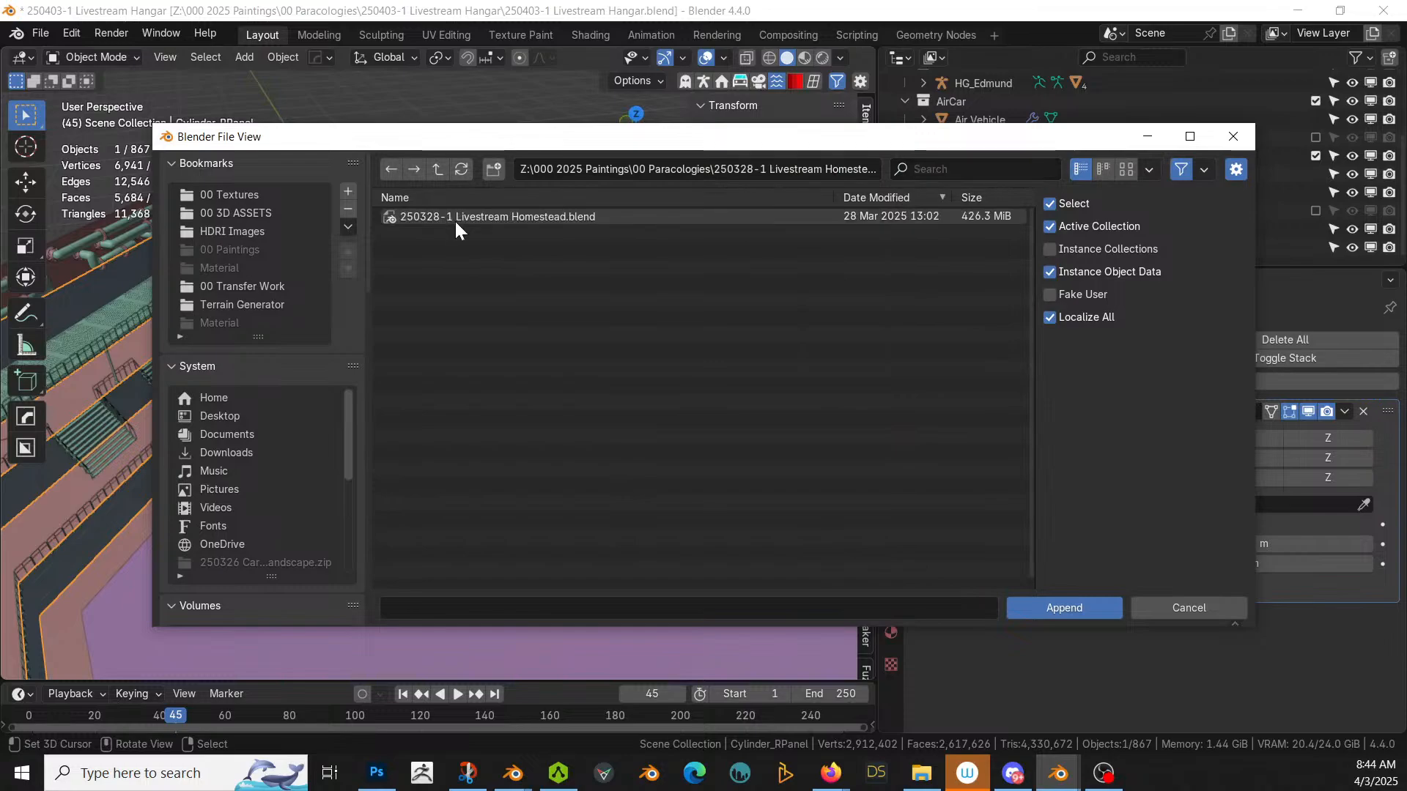
pyautogui.doubleClick(482, 221)
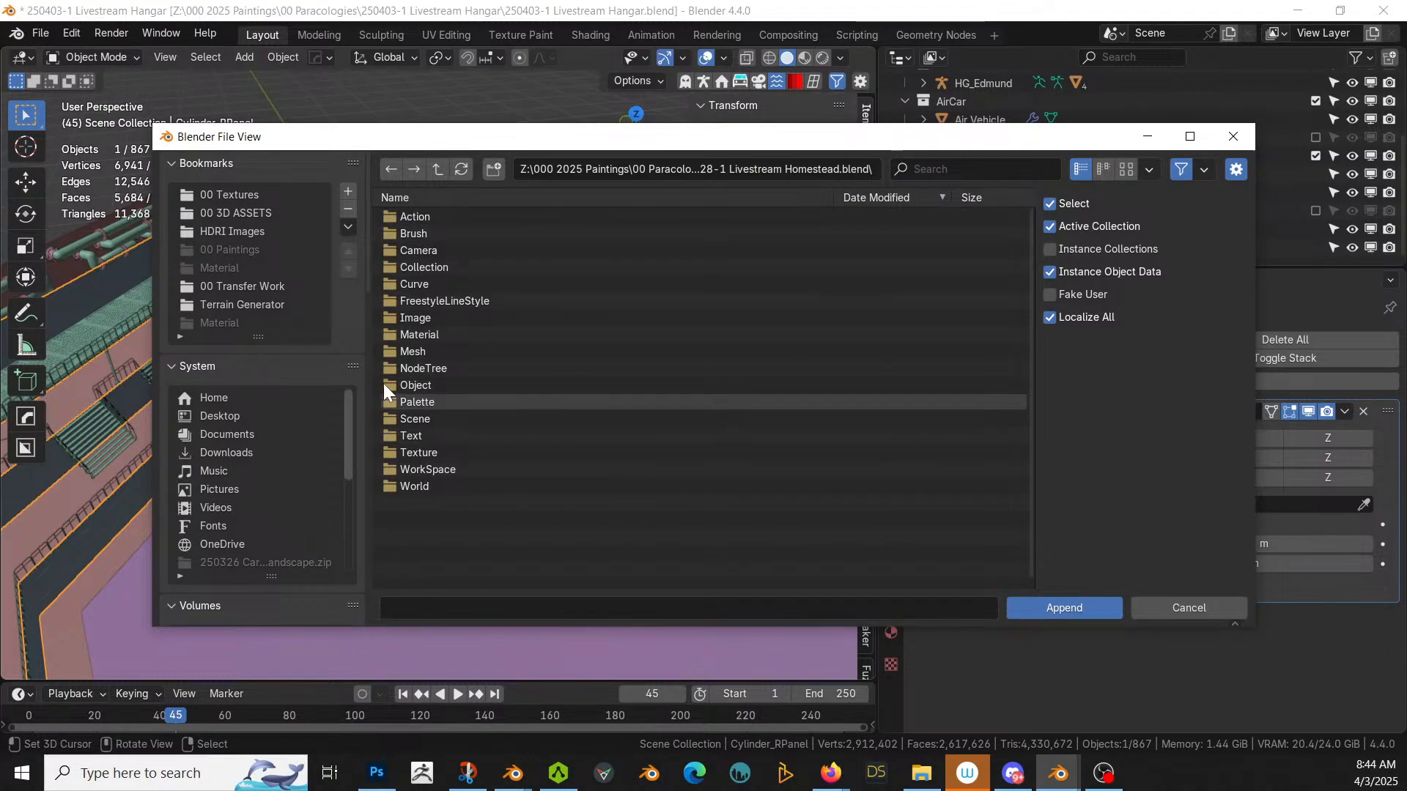
pyautogui.doubleClick(411, 334)
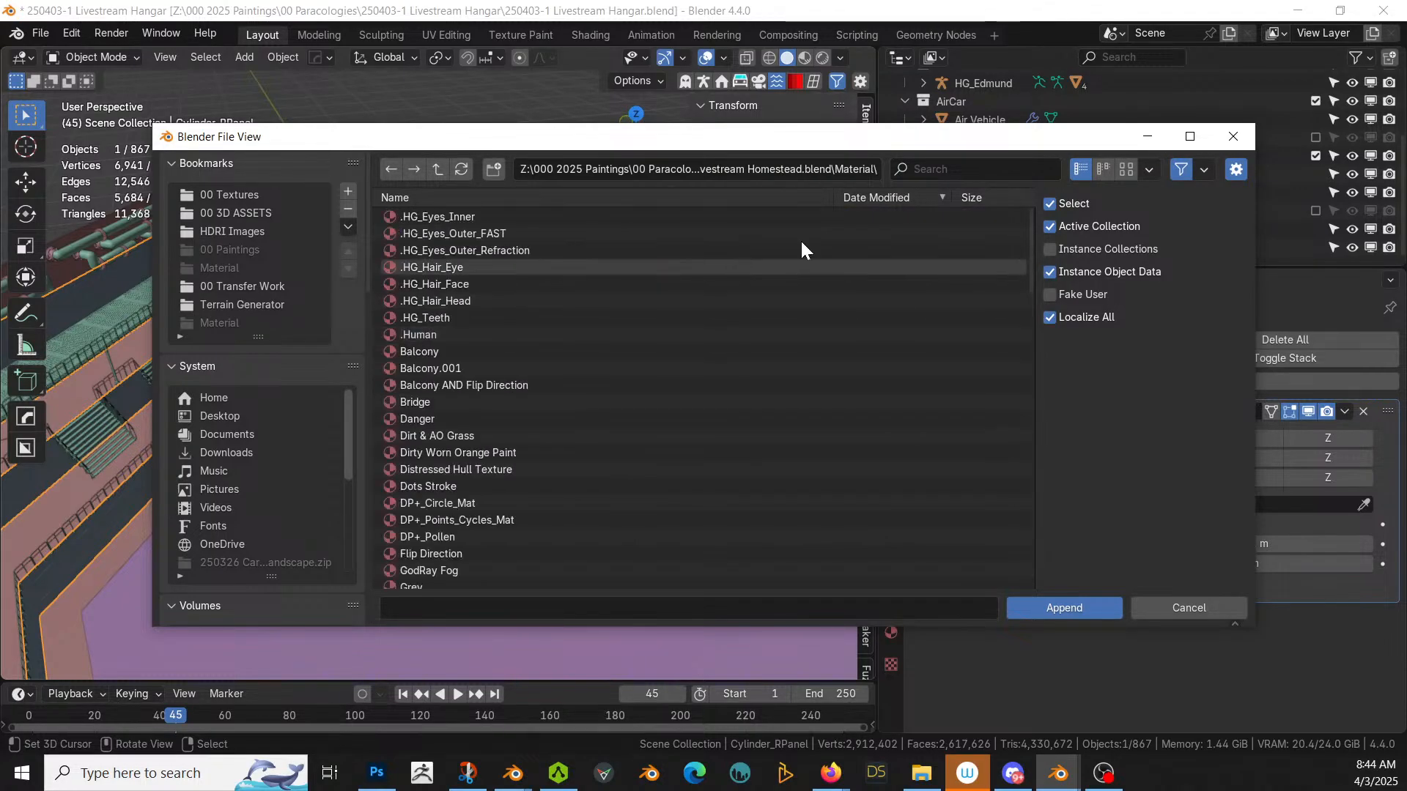
# Step: Filter the materials by "Tat" and append Tatooine_Metal, Tatooine_Plaster, Tatooine_Plaster_Dark and Tatooine_Rust
pyautogui.click(907, 169)
pyautogui.write('Tat')
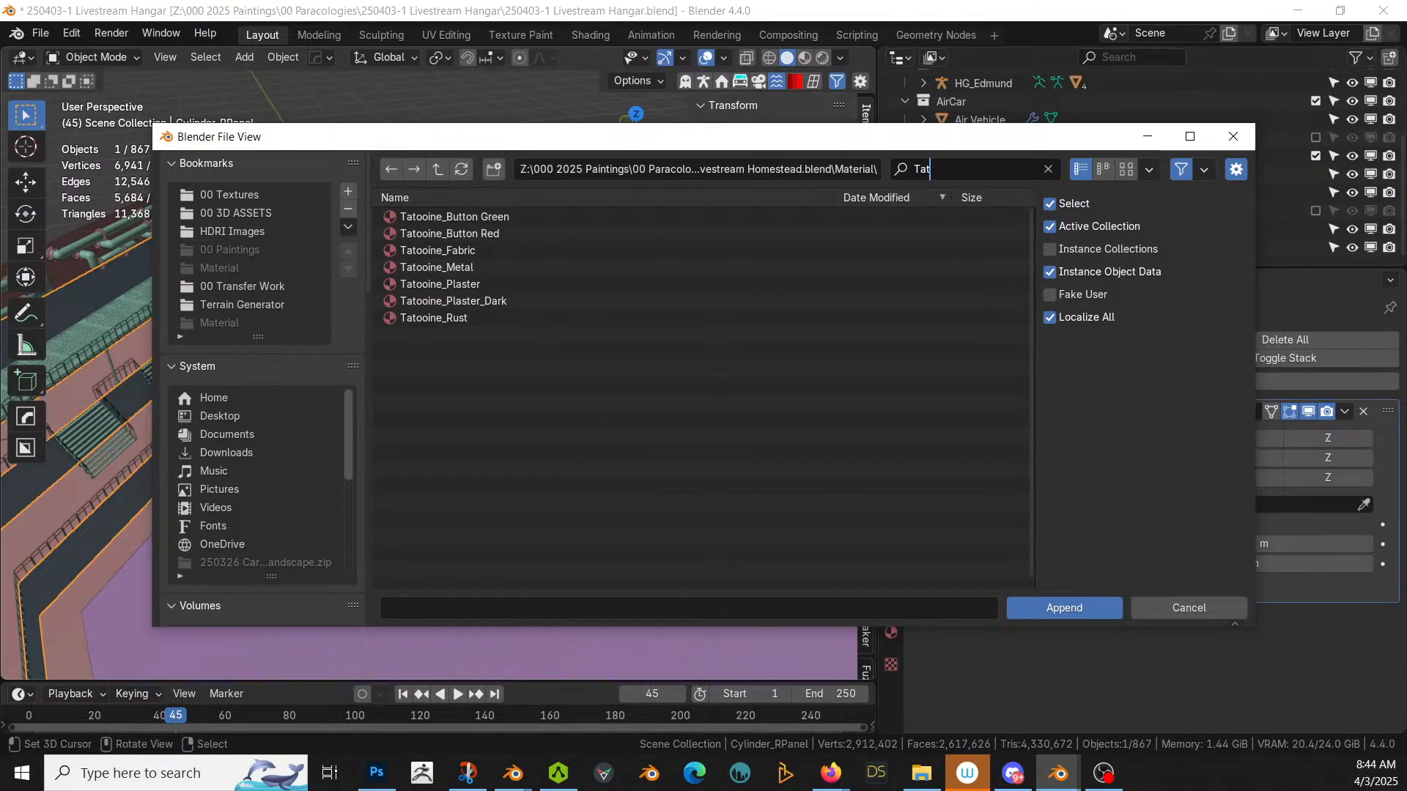
pyautogui.click(472, 301)
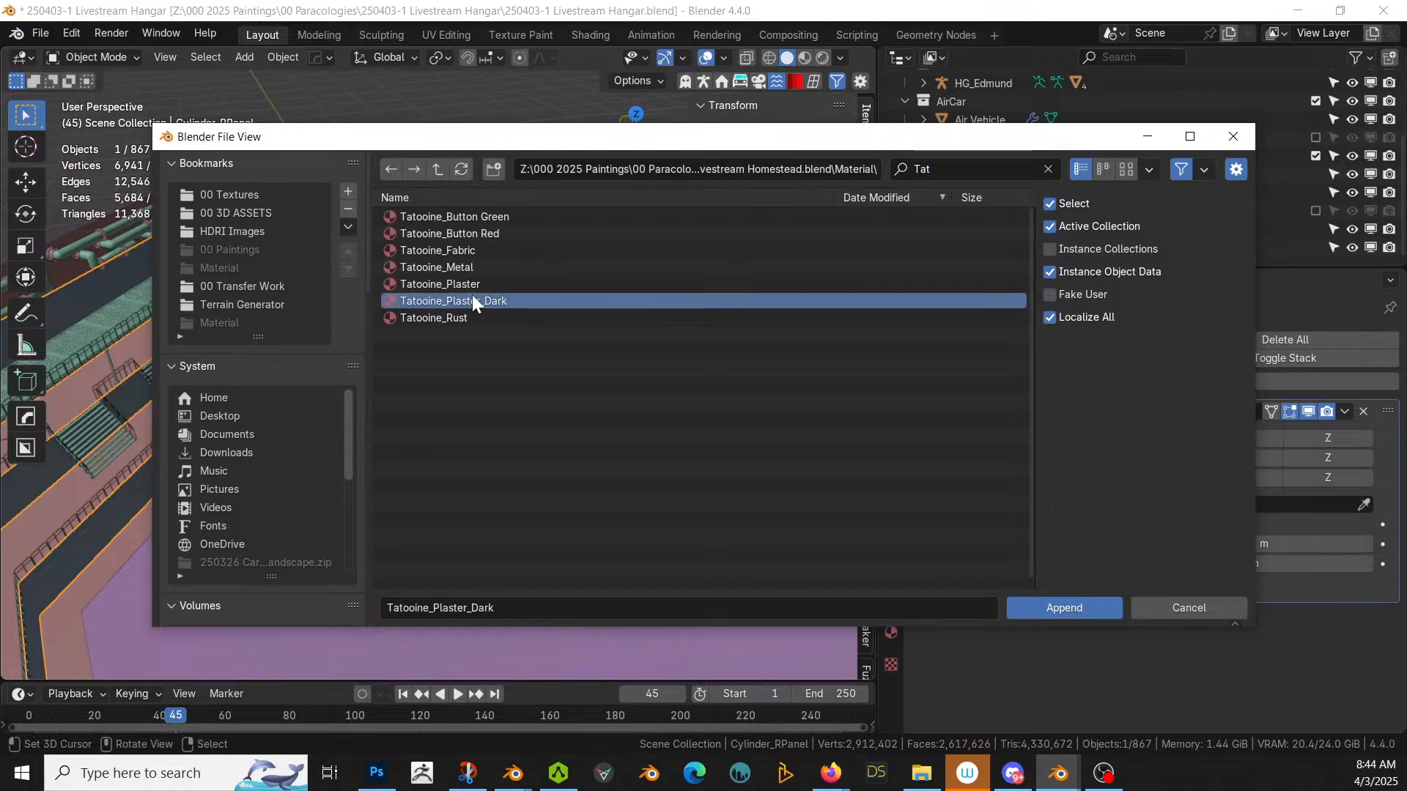
pyautogui.keyDown('shift'); pyautogui.click(471, 284); pyautogui.keyUp('shift')
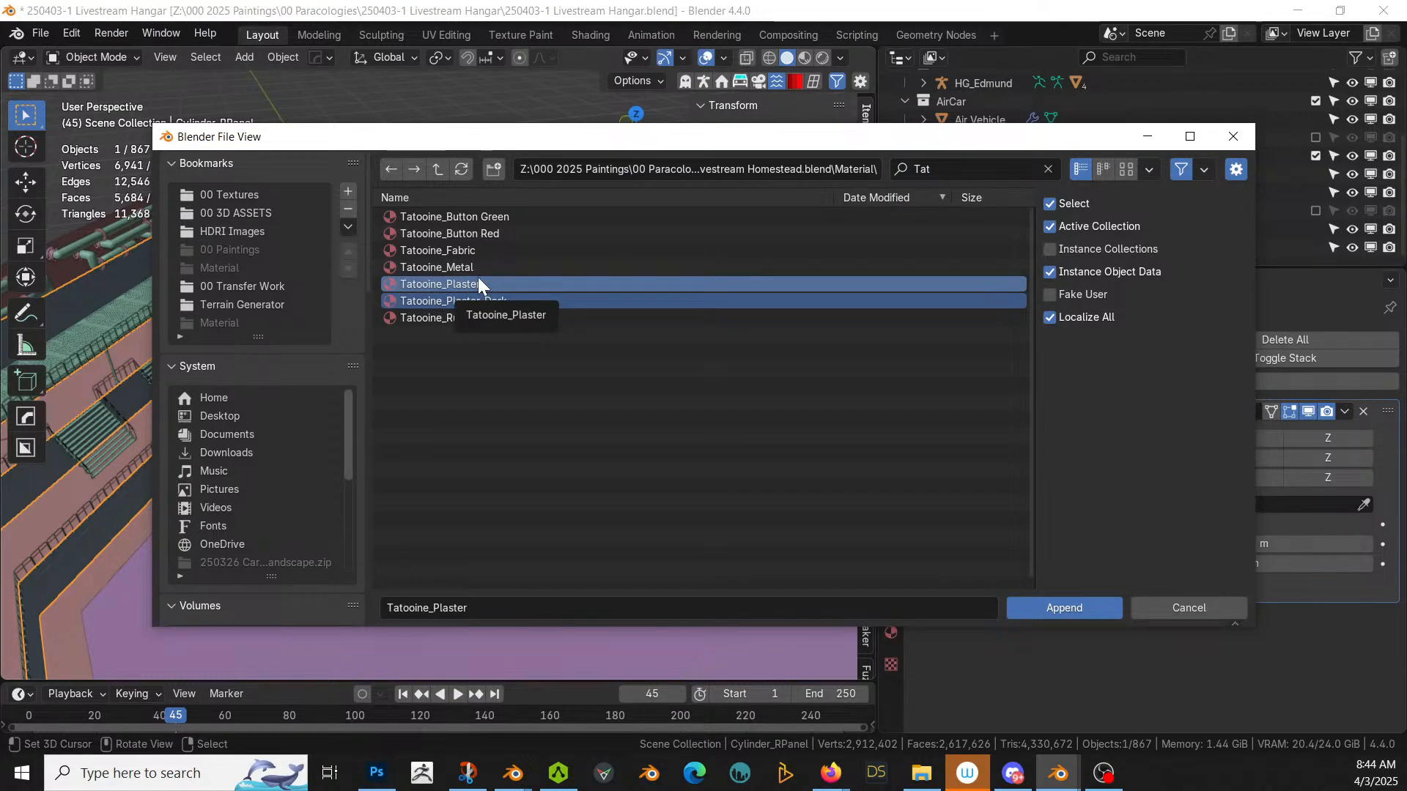
pyautogui.keyDown('shift'); pyautogui.click(476, 267); pyautogui.keyUp('shift')
pyautogui.keyDown('shift'); pyautogui.click(454, 318); pyautogui.keyUp('shift')
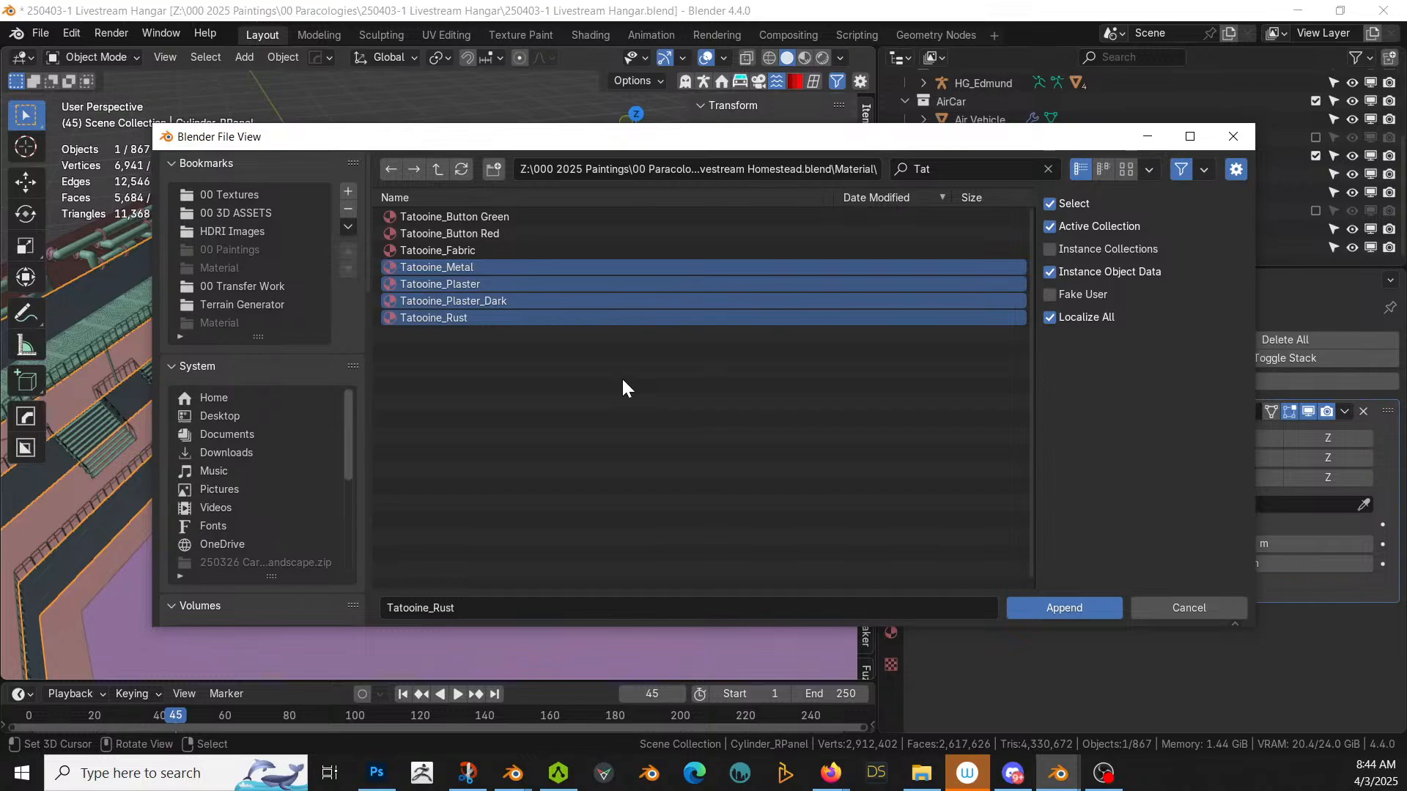
pyautogui.click(1065, 614)
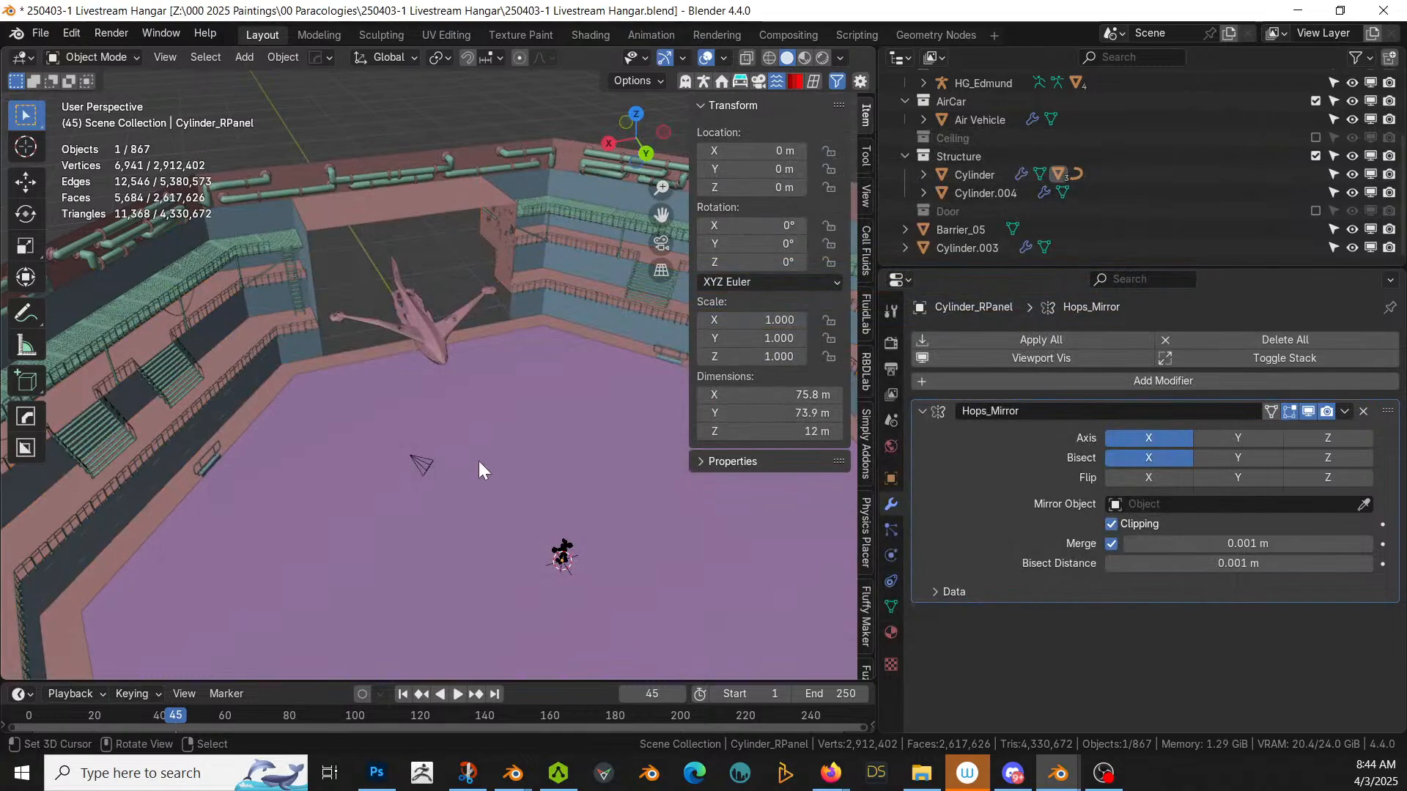
# Step: Assign the Tatooine_Plaster material to the tiered hangar wall structure
pyautogui.moveTo(477, 460); pyautogui.dragTo(467, 522, button='middle')
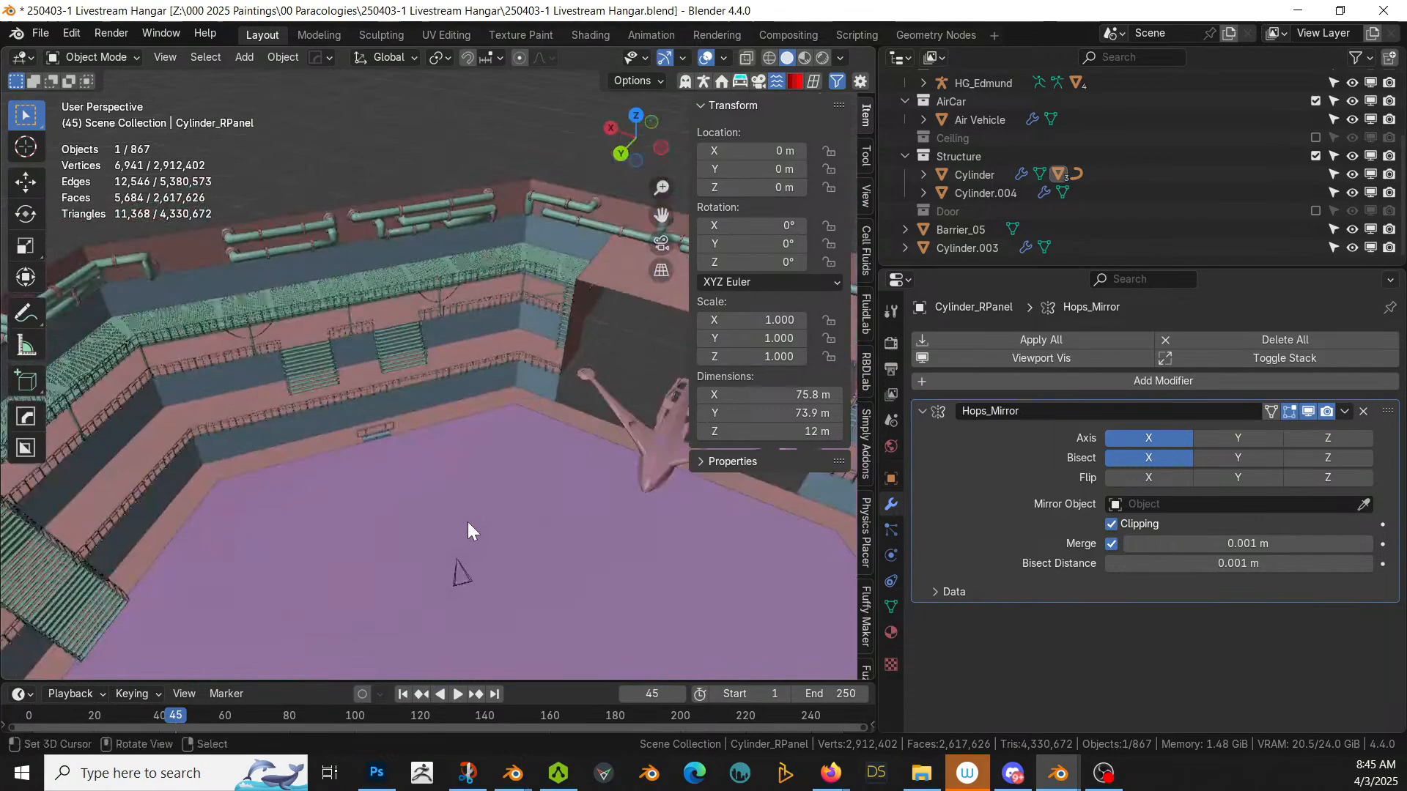
pyautogui.click(241, 459)
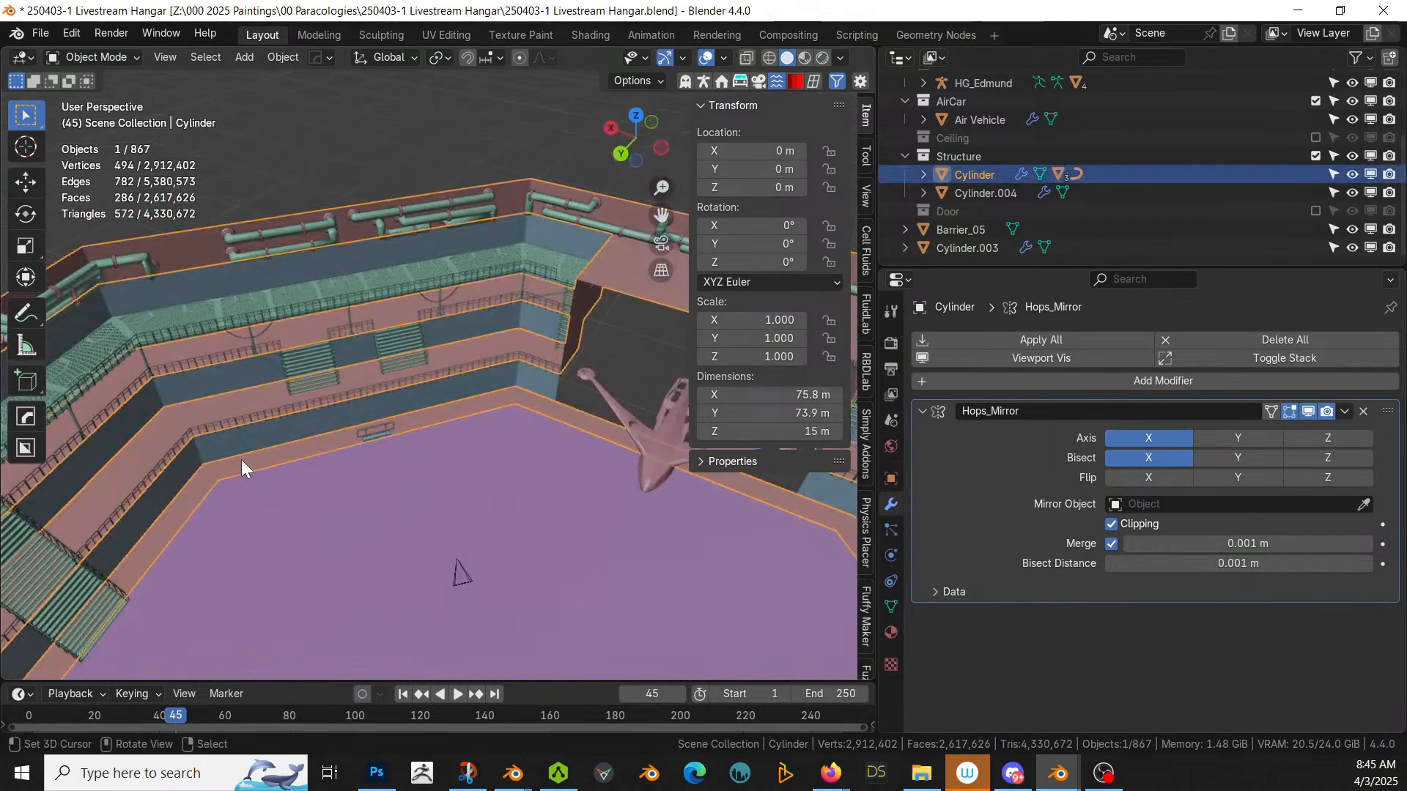
pyautogui.click(890, 631)
pyautogui.click(935, 424)
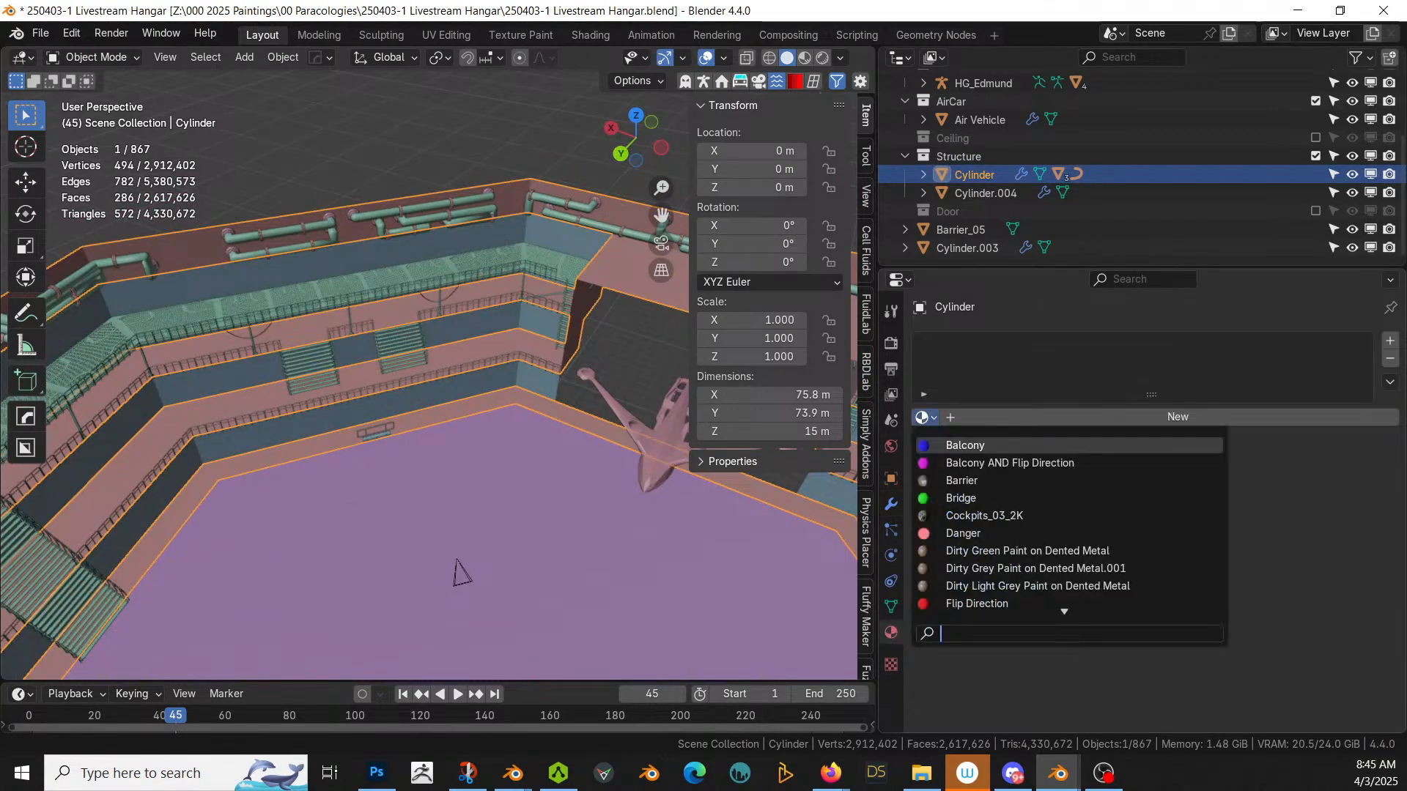
pyautogui.write('tat')
pyautogui.press('Up')
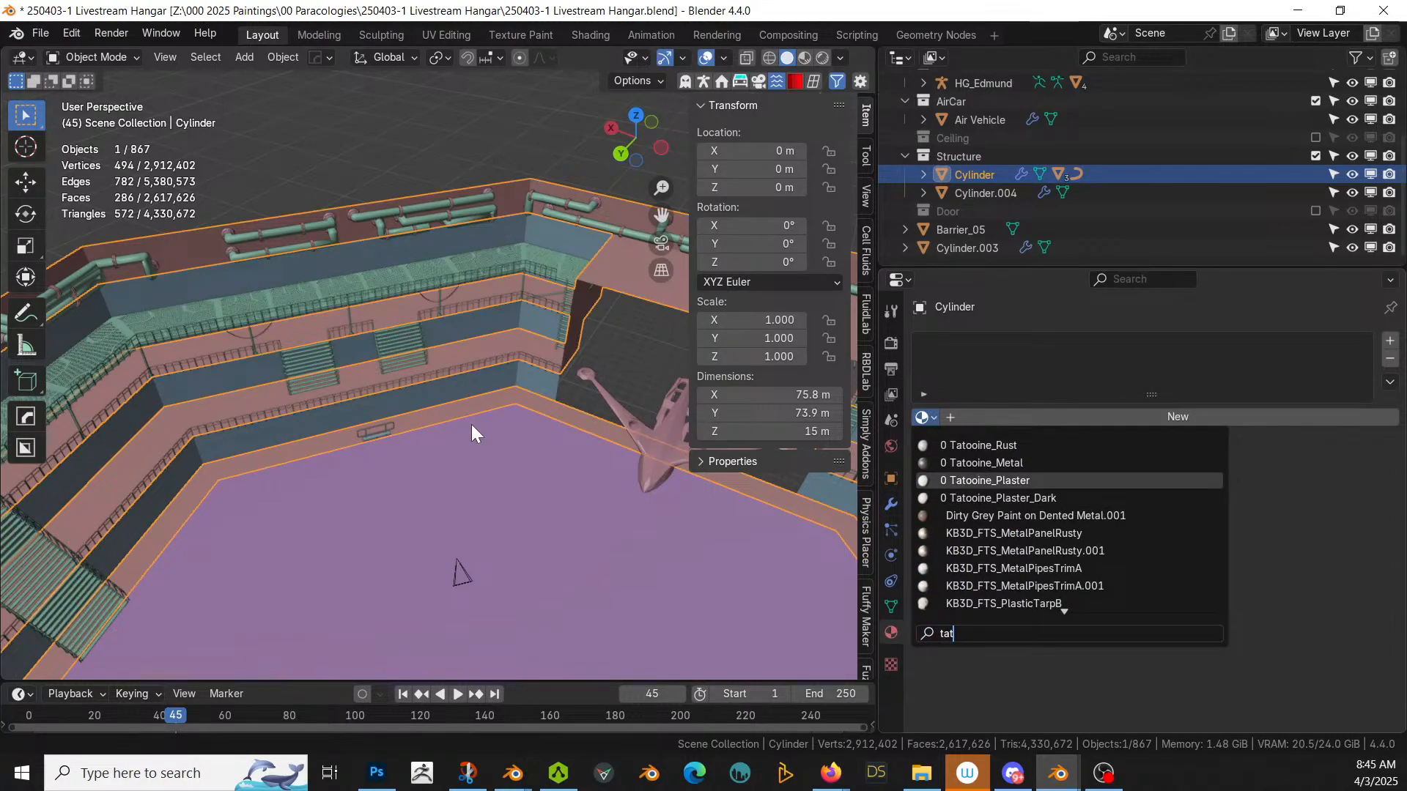
pyautogui.press('Return')
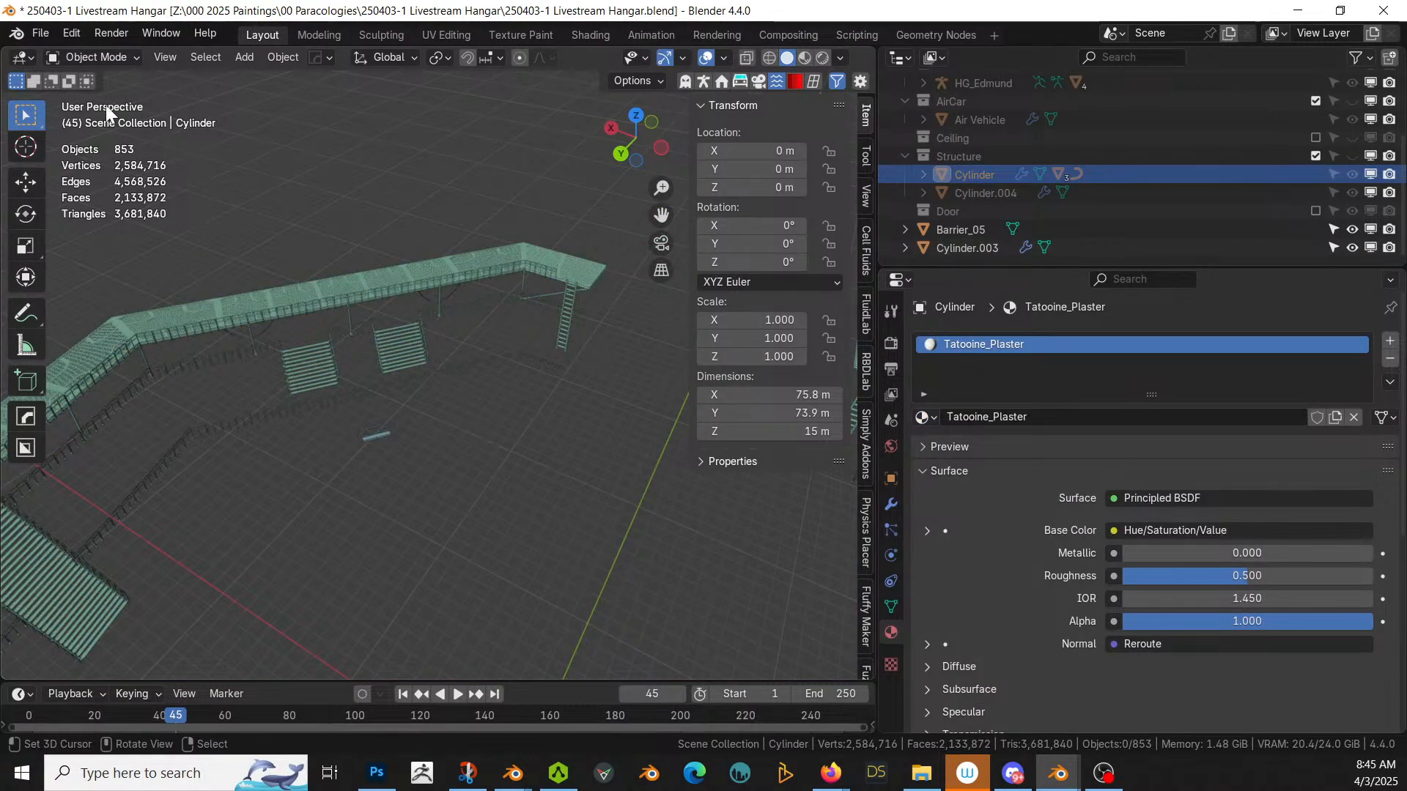
# Step: Undo the accidental collection hiding by going back to the Tatooine_Plaster entry in the undo history
pyautogui.click(73, 33)
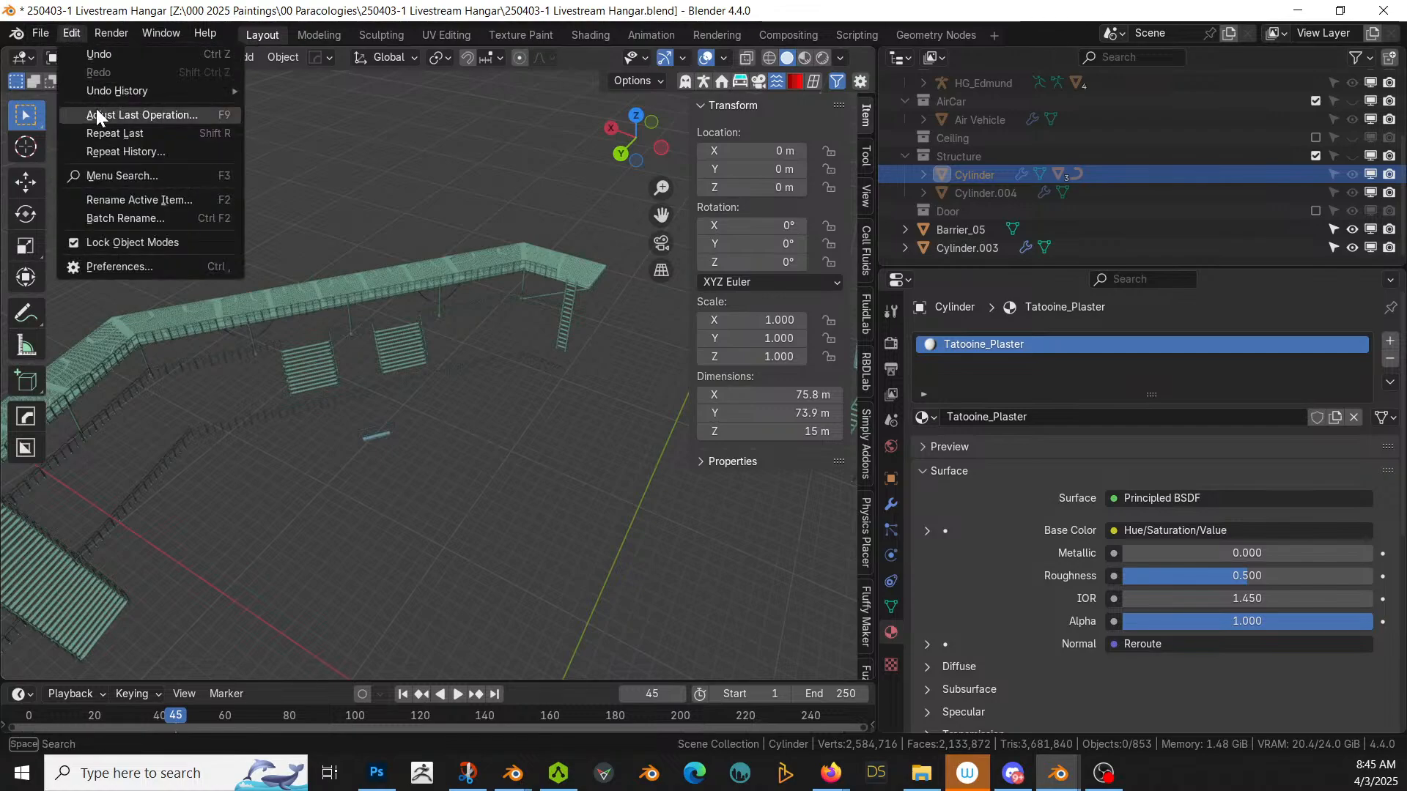
pyautogui.moveTo(110, 91)
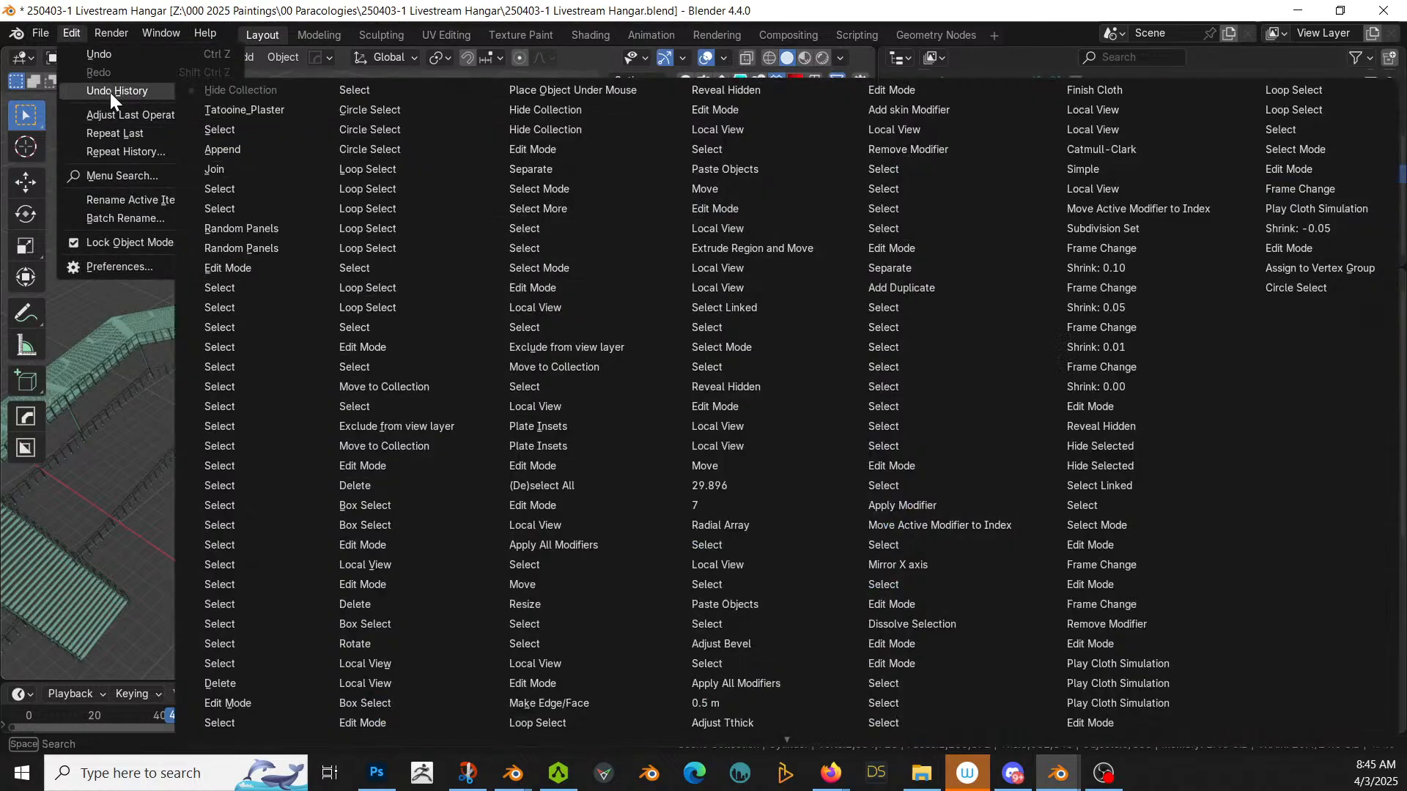
pyautogui.click(257, 111)
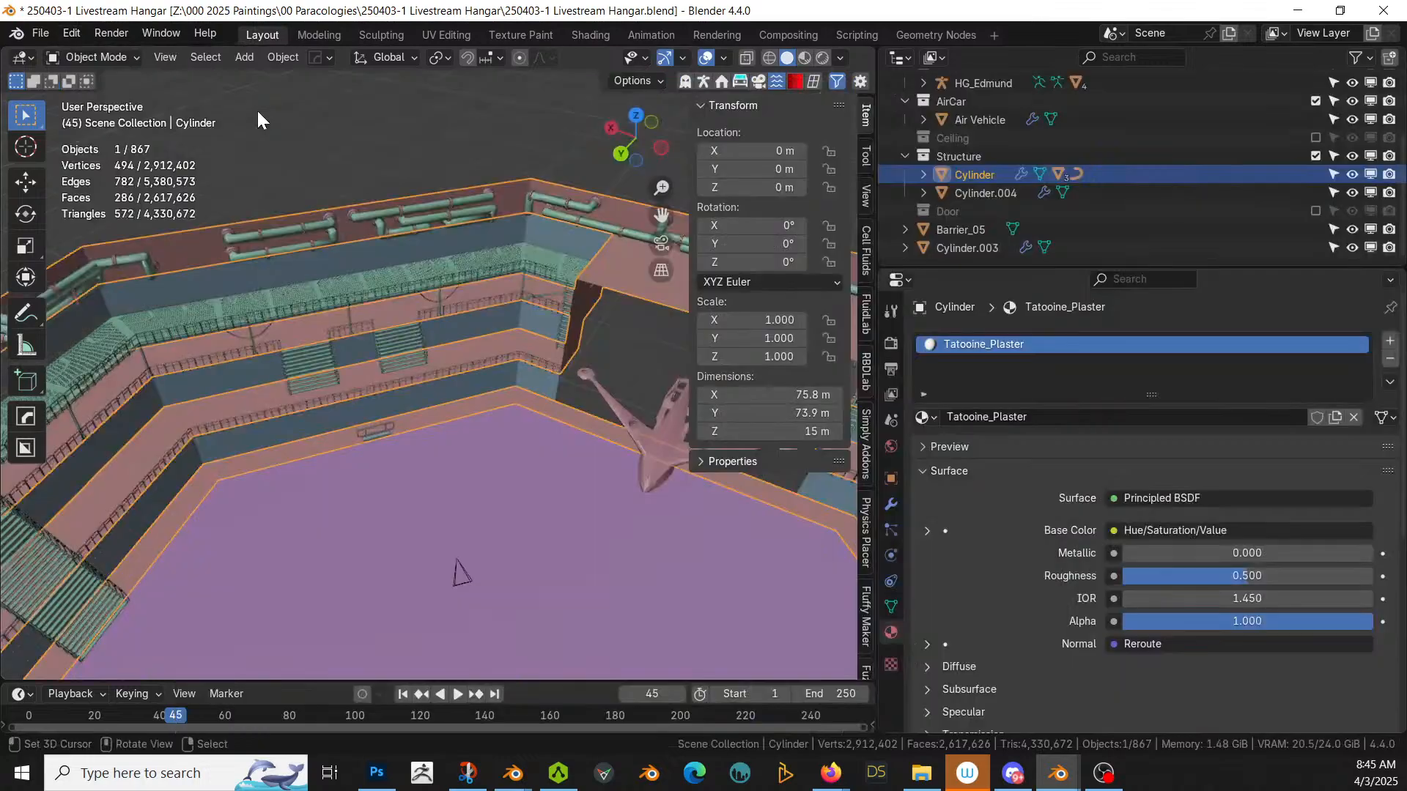
# Step: Switch the viewport to Rendered shading and look along the tiered walls
pyautogui.press('z')
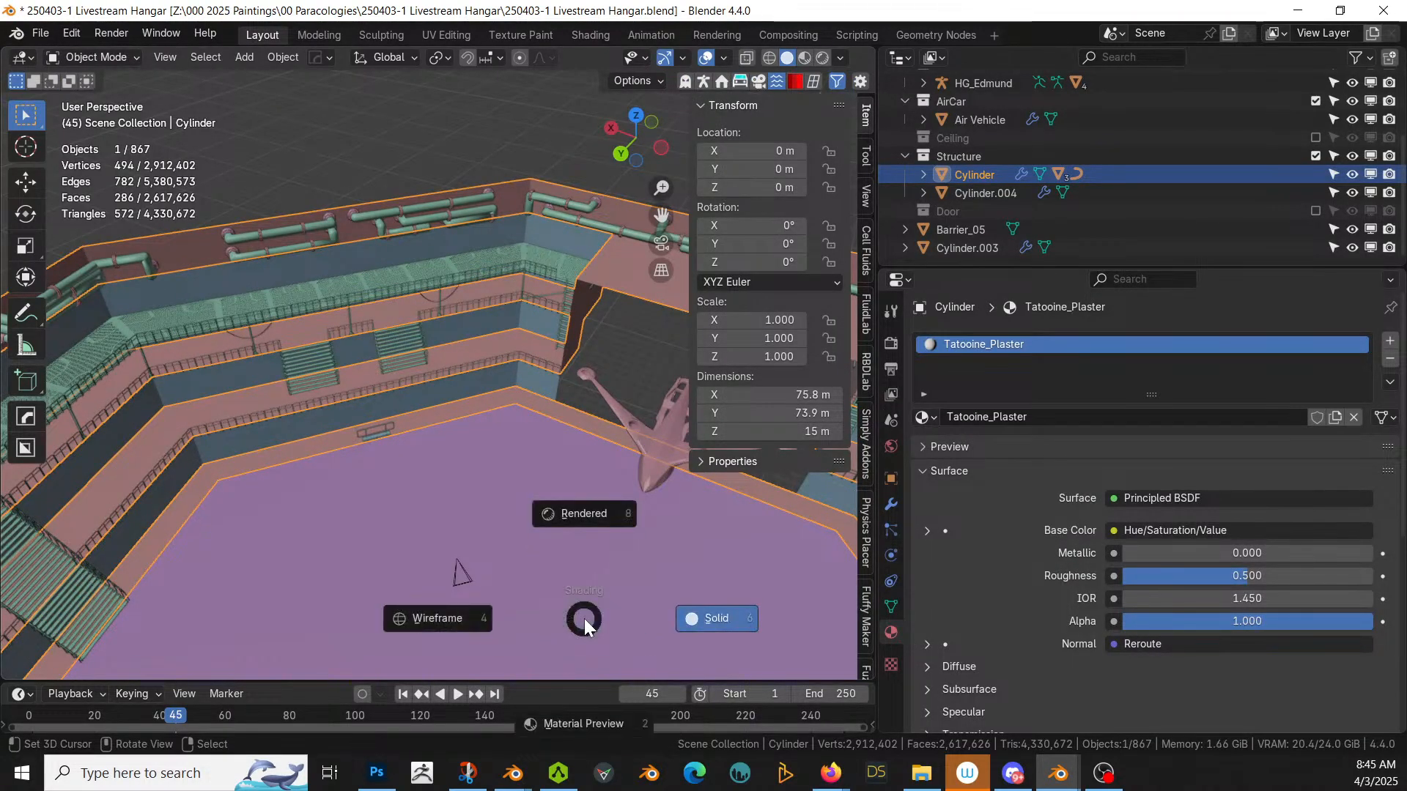
pyautogui.press('8')
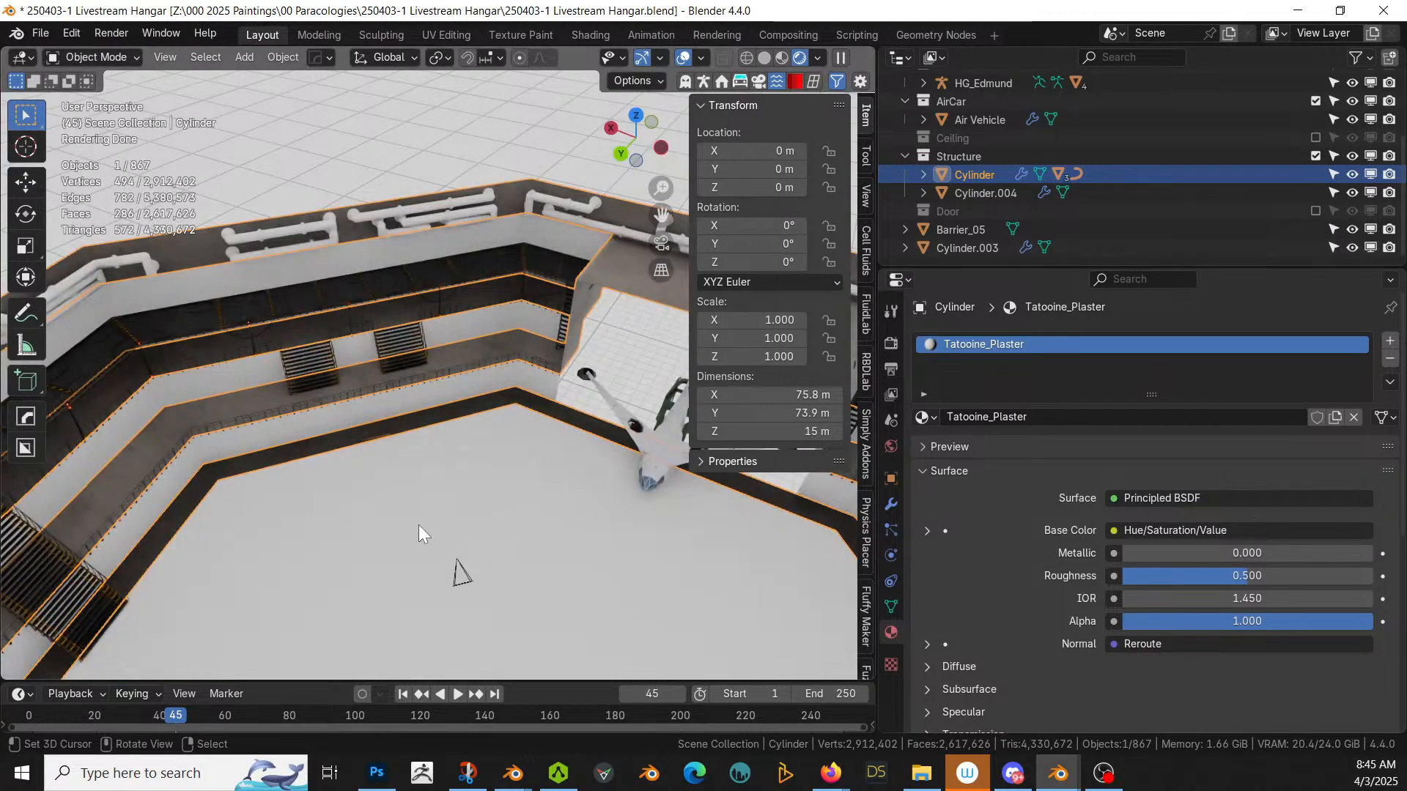
pyautogui.moveTo(462, 571); pyautogui.dragTo(554, 485, button='middle')
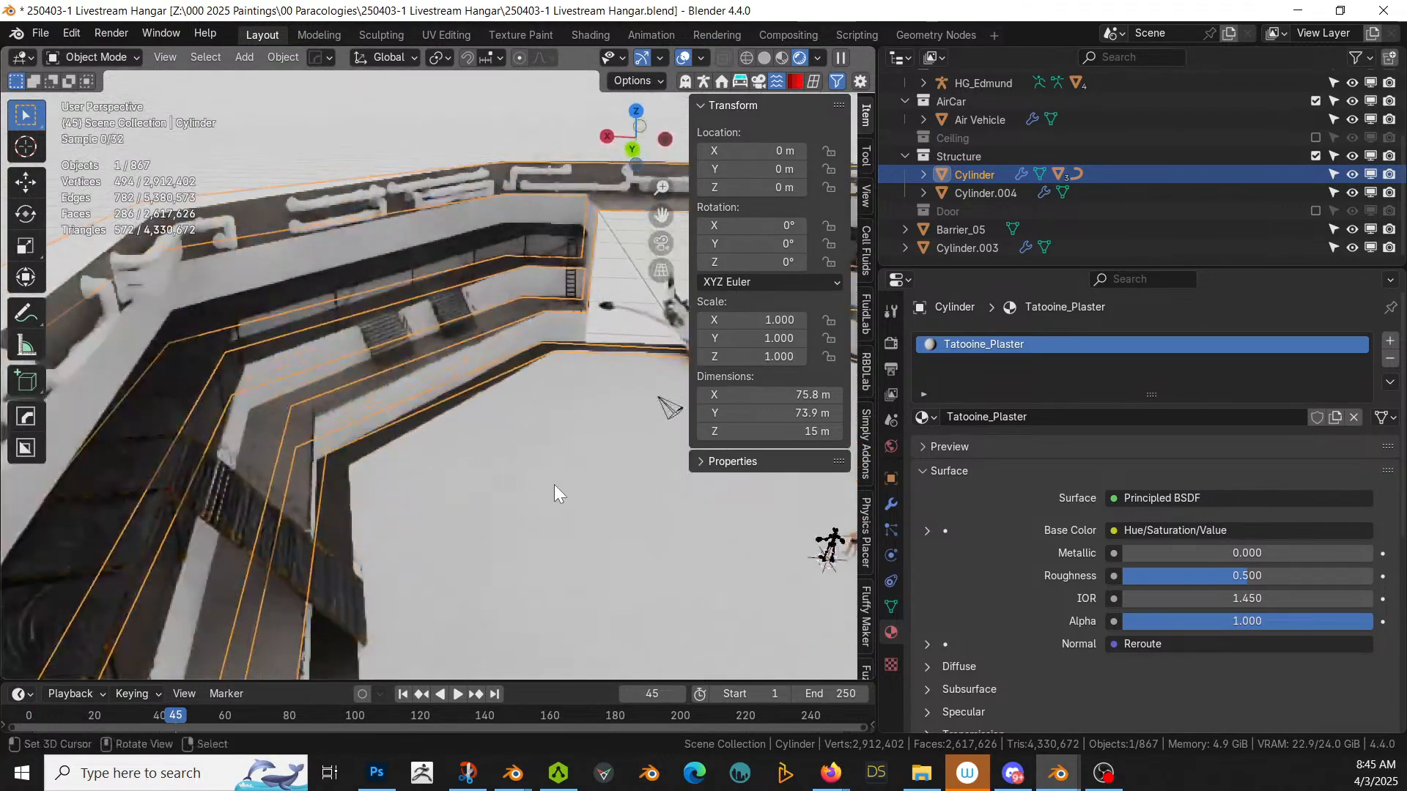
pyautogui.moveTo(365, 529); pyautogui.dragTo(403, 591, button='middle')
# Step: Assign the Tatooine_Plaster_Dark material to the random wall panels and check it up close around the stairs
pyautogui.click(315, 294)
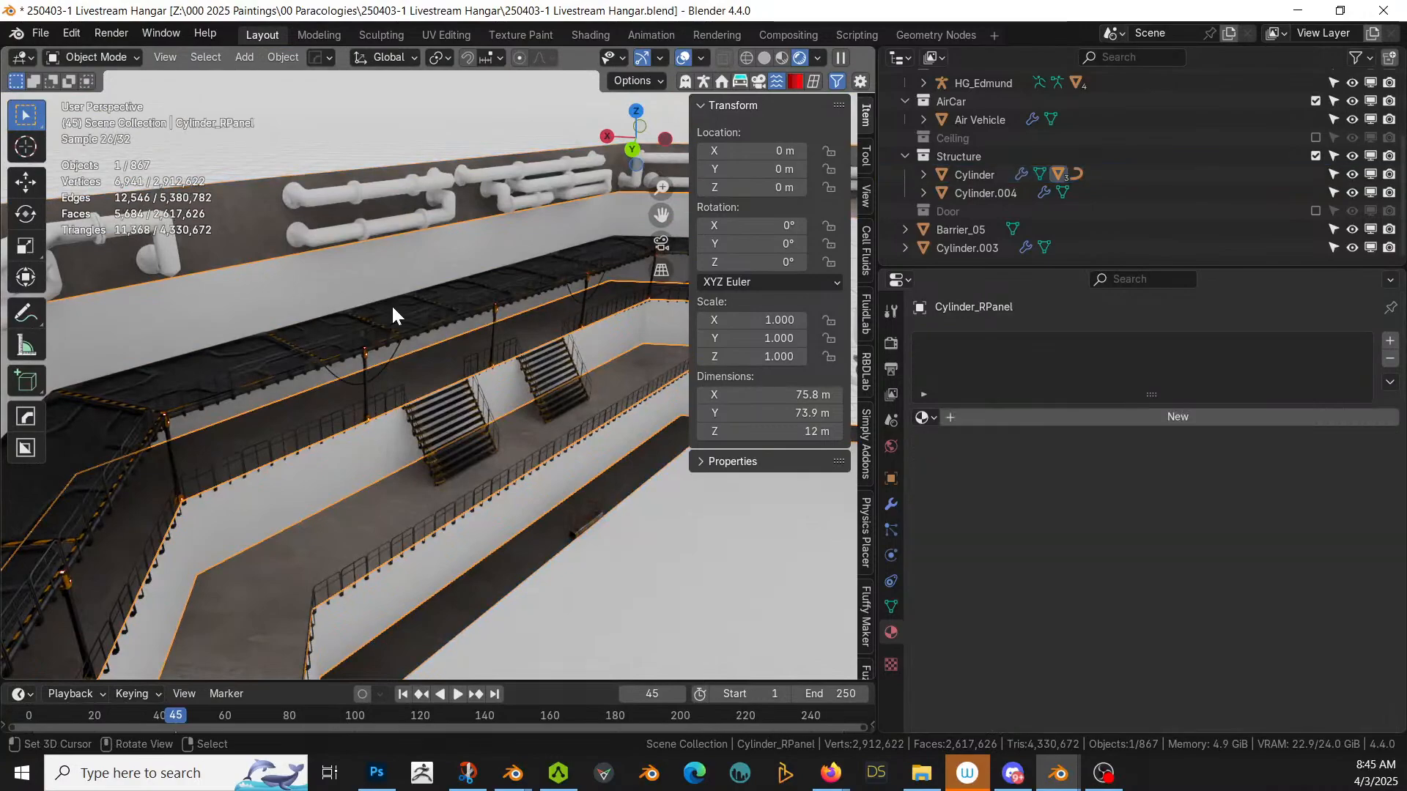
pyautogui.click(925, 417)
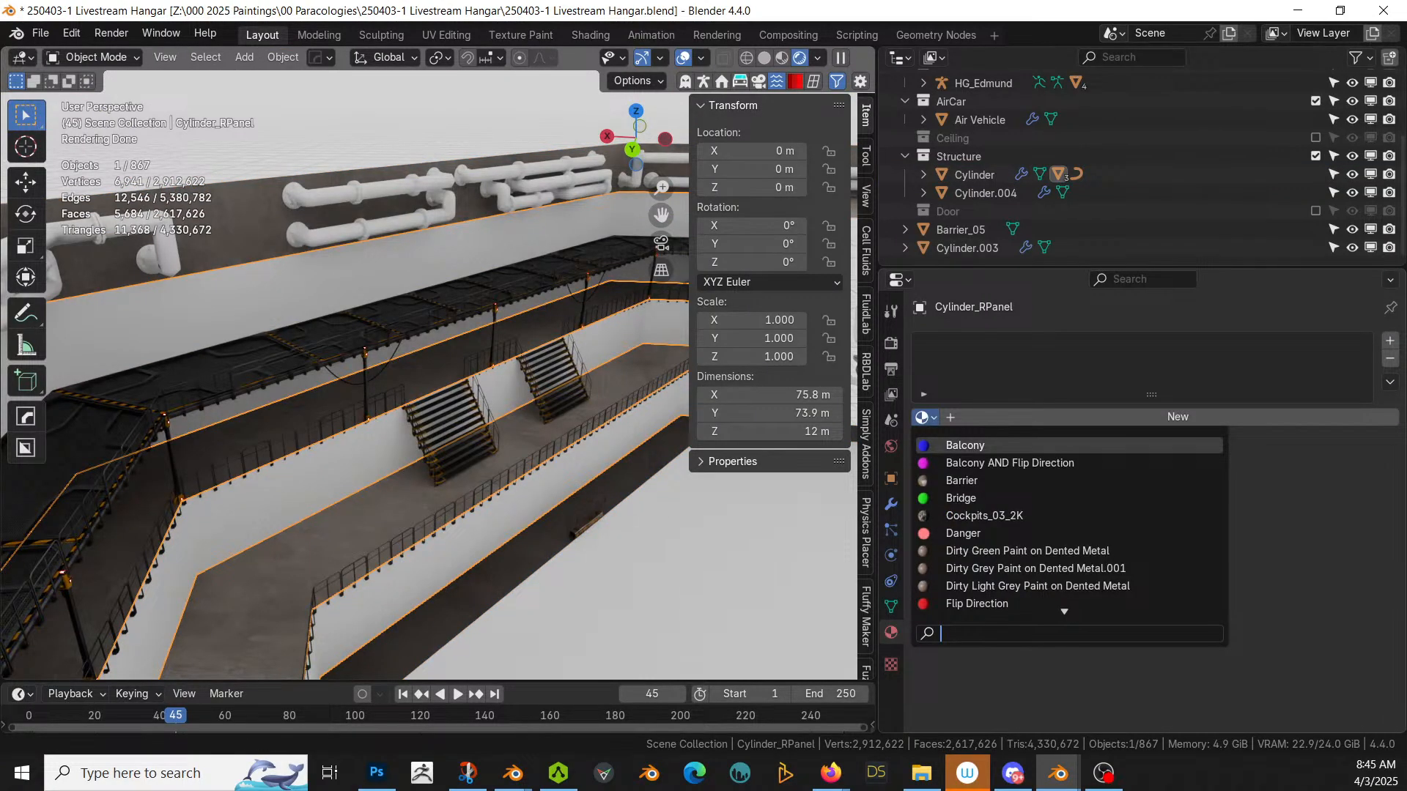
pyautogui.write('dark')
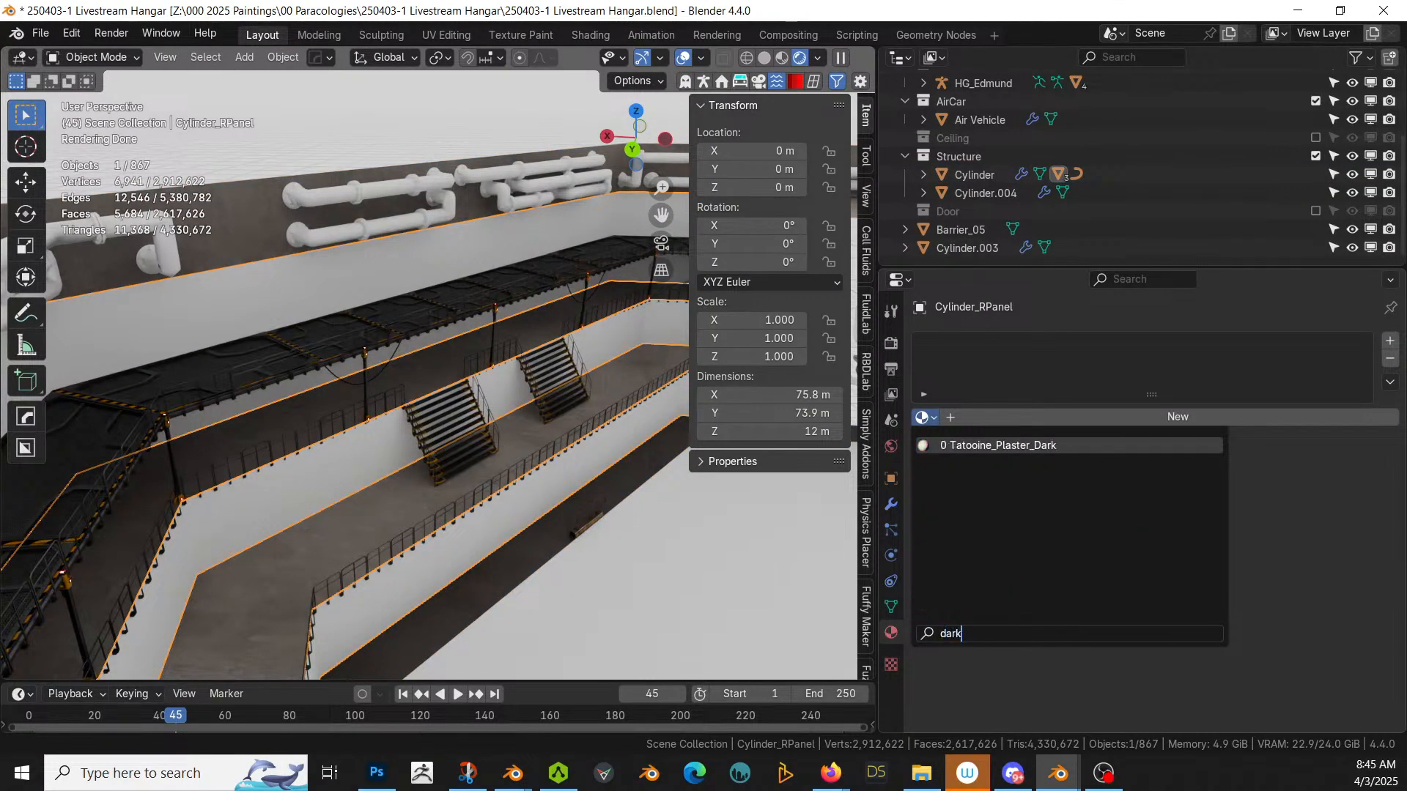
pyautogui.click(991, 451)
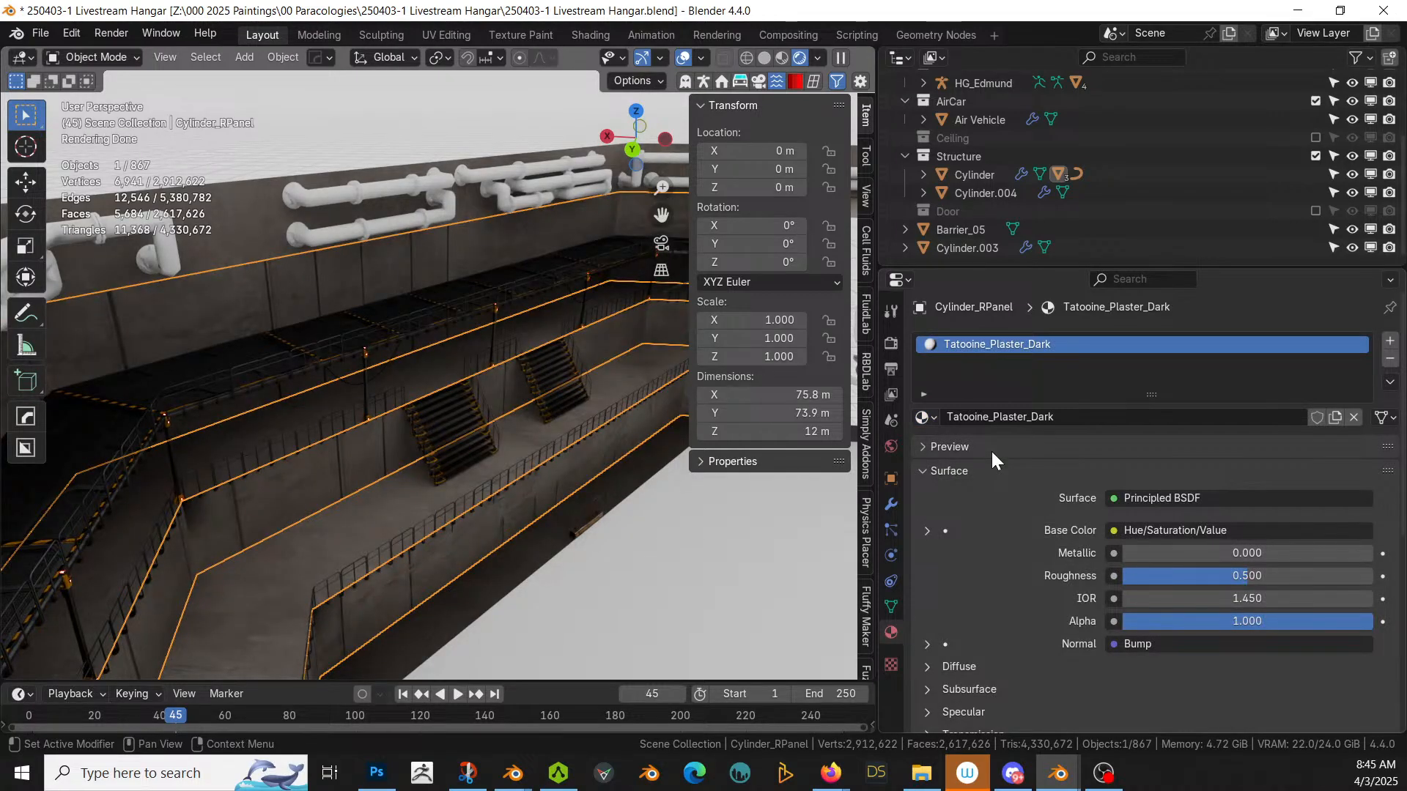
pyautogui.moveTo(671, 437); pyautogui.dragTo(469, 471, button='middle')
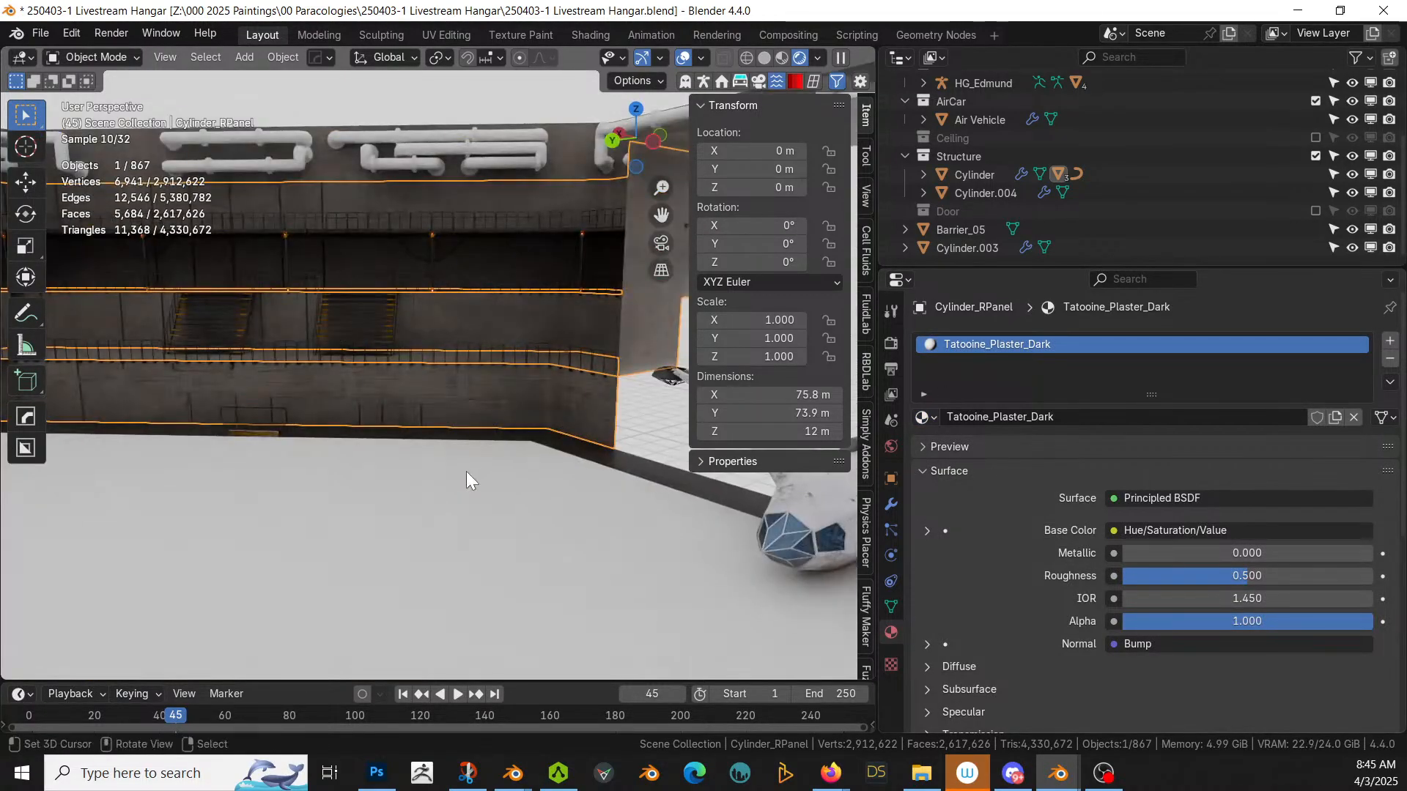
pyautogui.scroll(6, 446, 403)
pyautogui.scroll(-6, 465, 473)
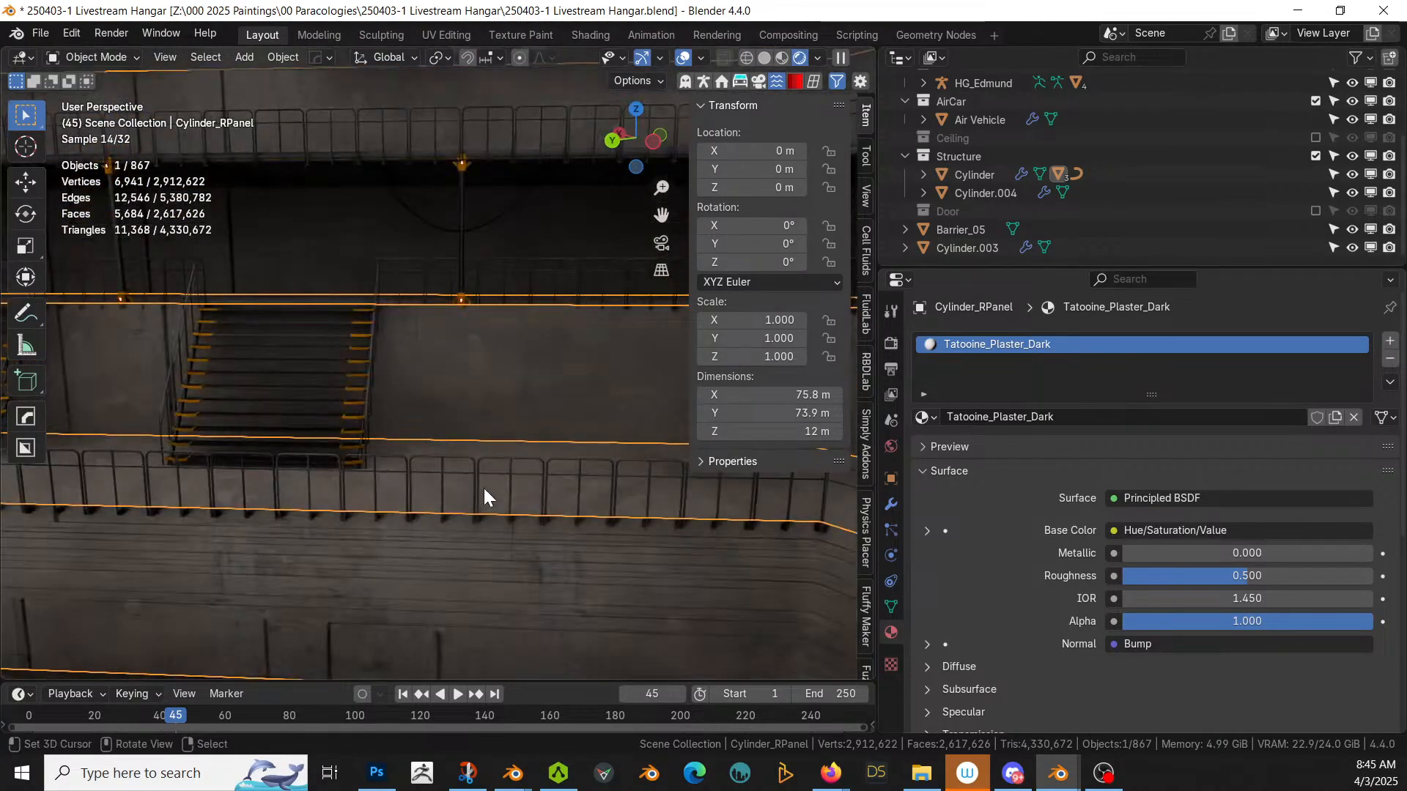
pyautogui.moveTo(484, 488); pyautogui.dragTo(754, 518, button='middle')
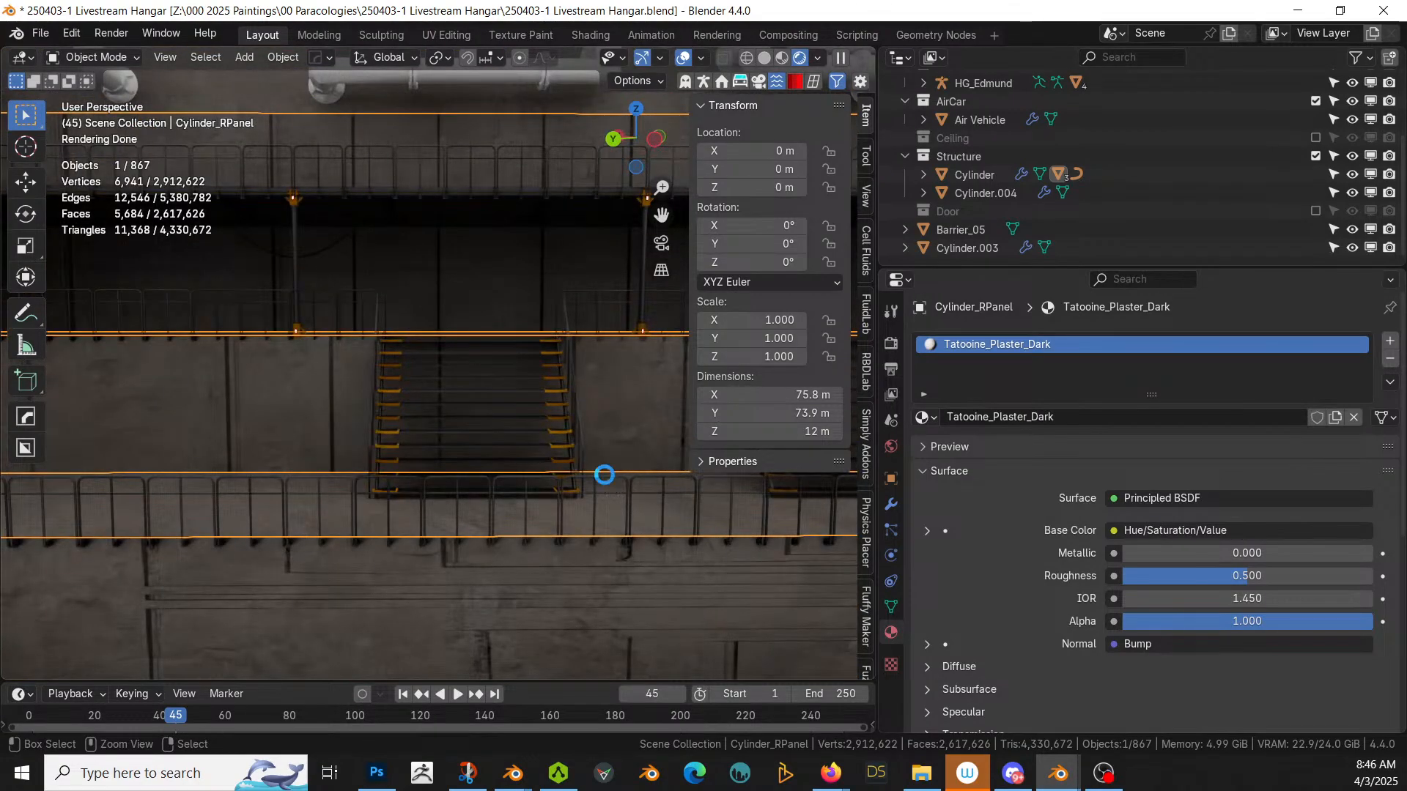
# Step: Assign the existing Tatooine_Plaster material to the hangar floor and save the file
pyautogui.hotkey('ctrl', 's')
pyautogui.scroll(-3, 547, 528)
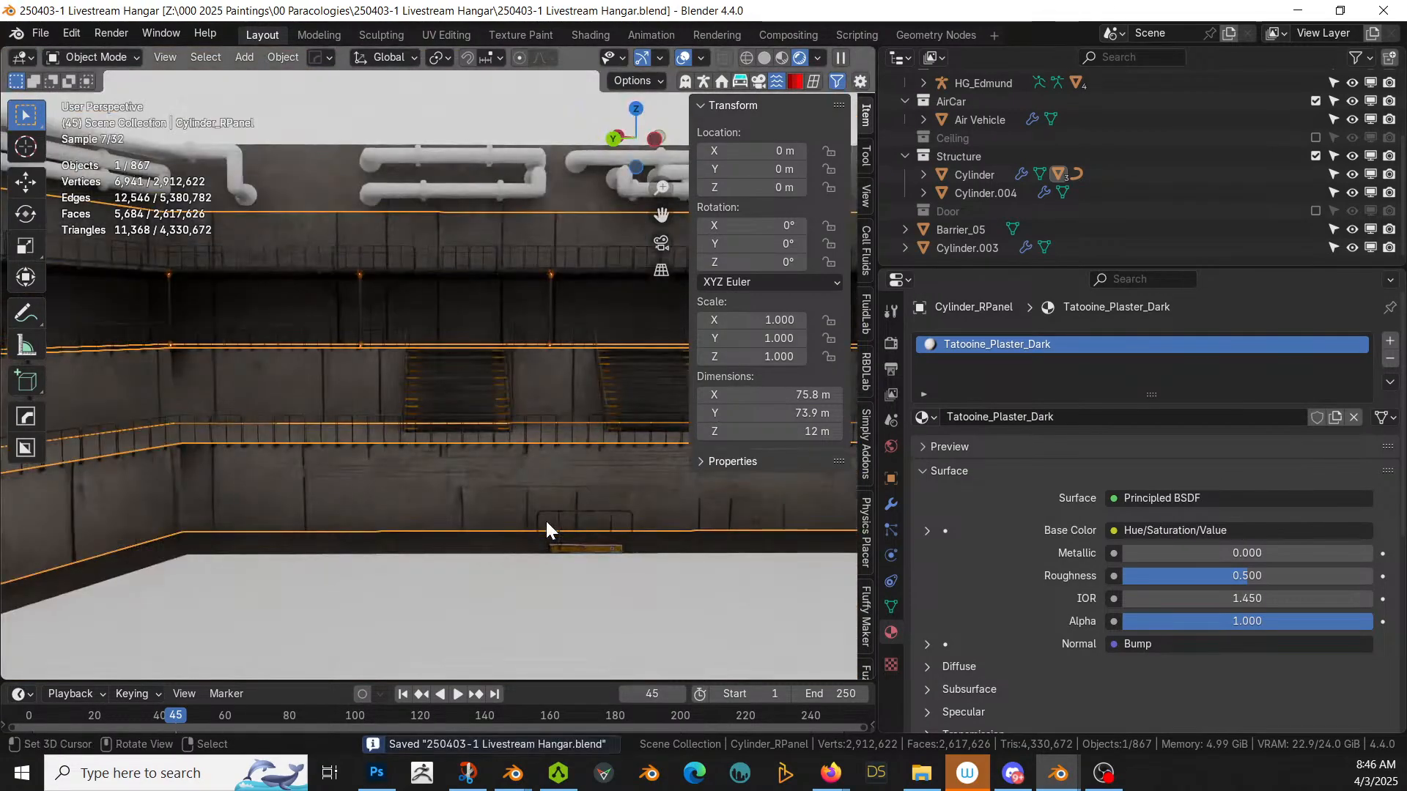
pyautogui.scroll(-5, 542, 535)
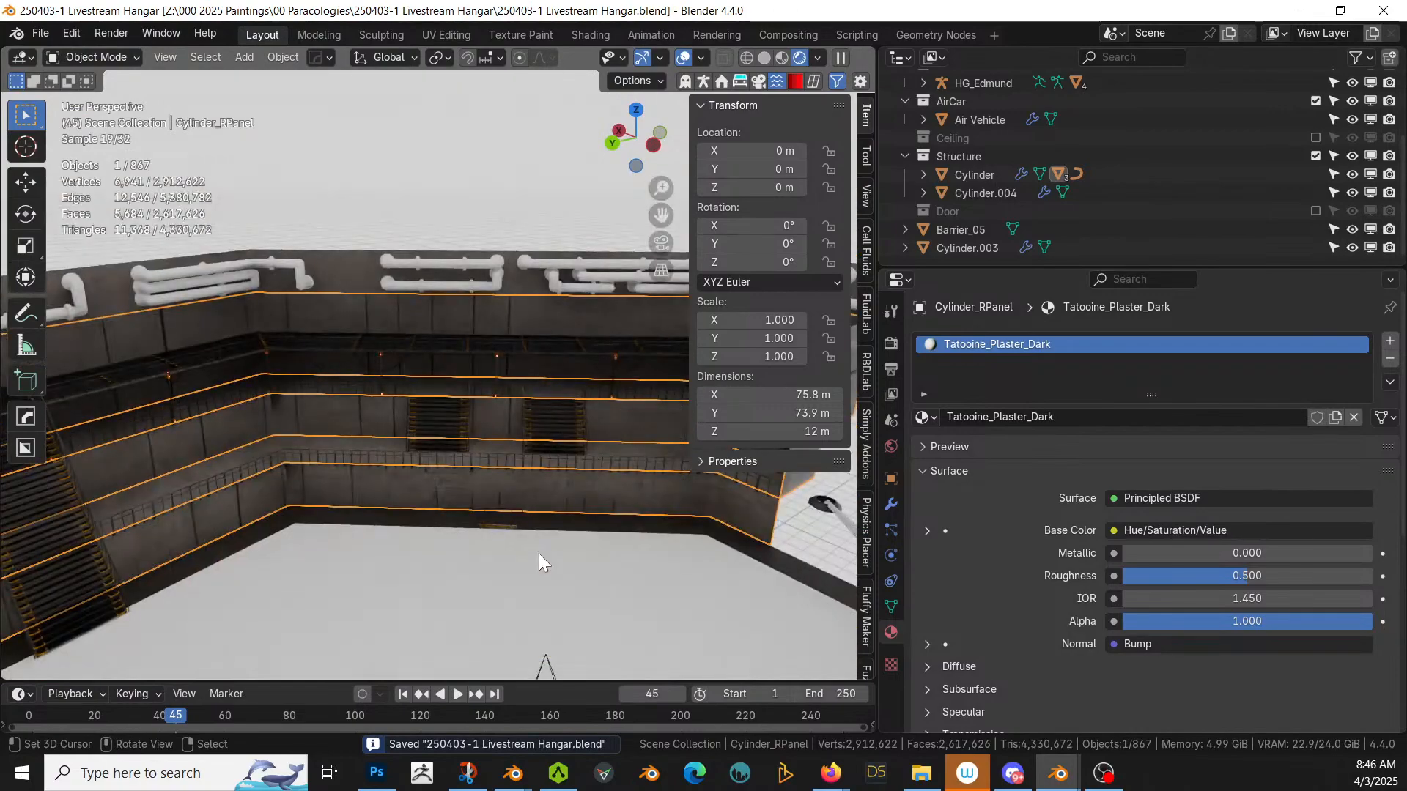
pyautogui.click(542, 555)
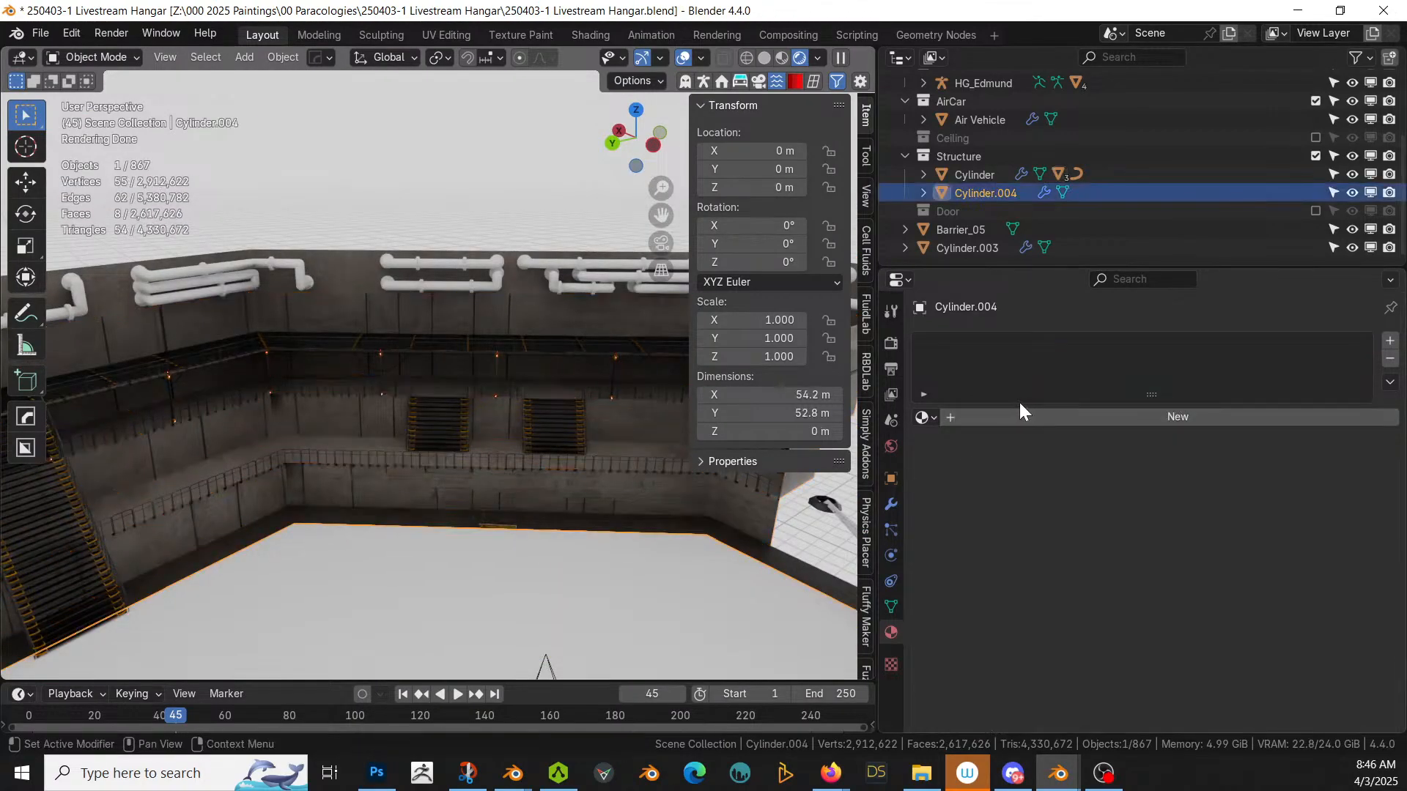
pyautogui.click(925, 416)
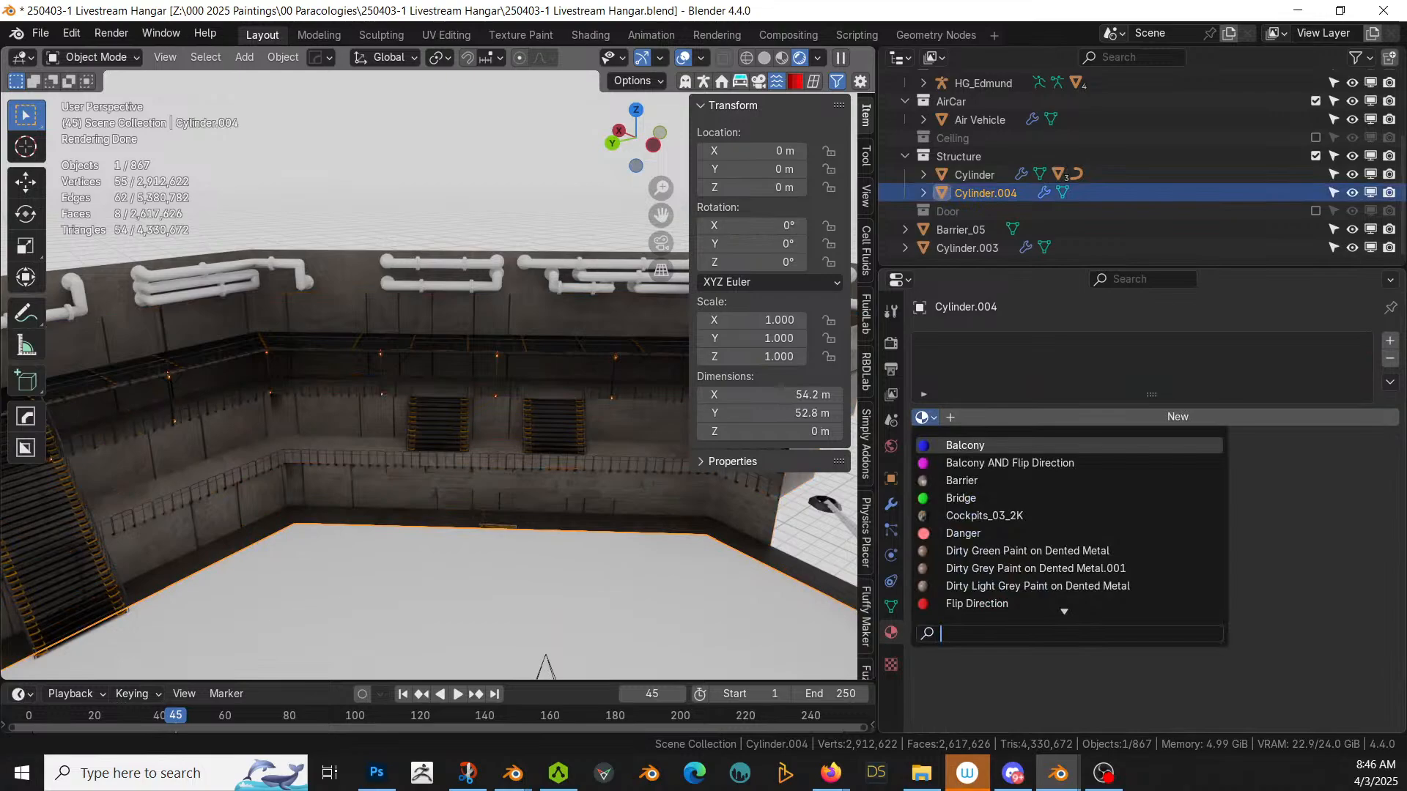
pyautogui.write('plas')
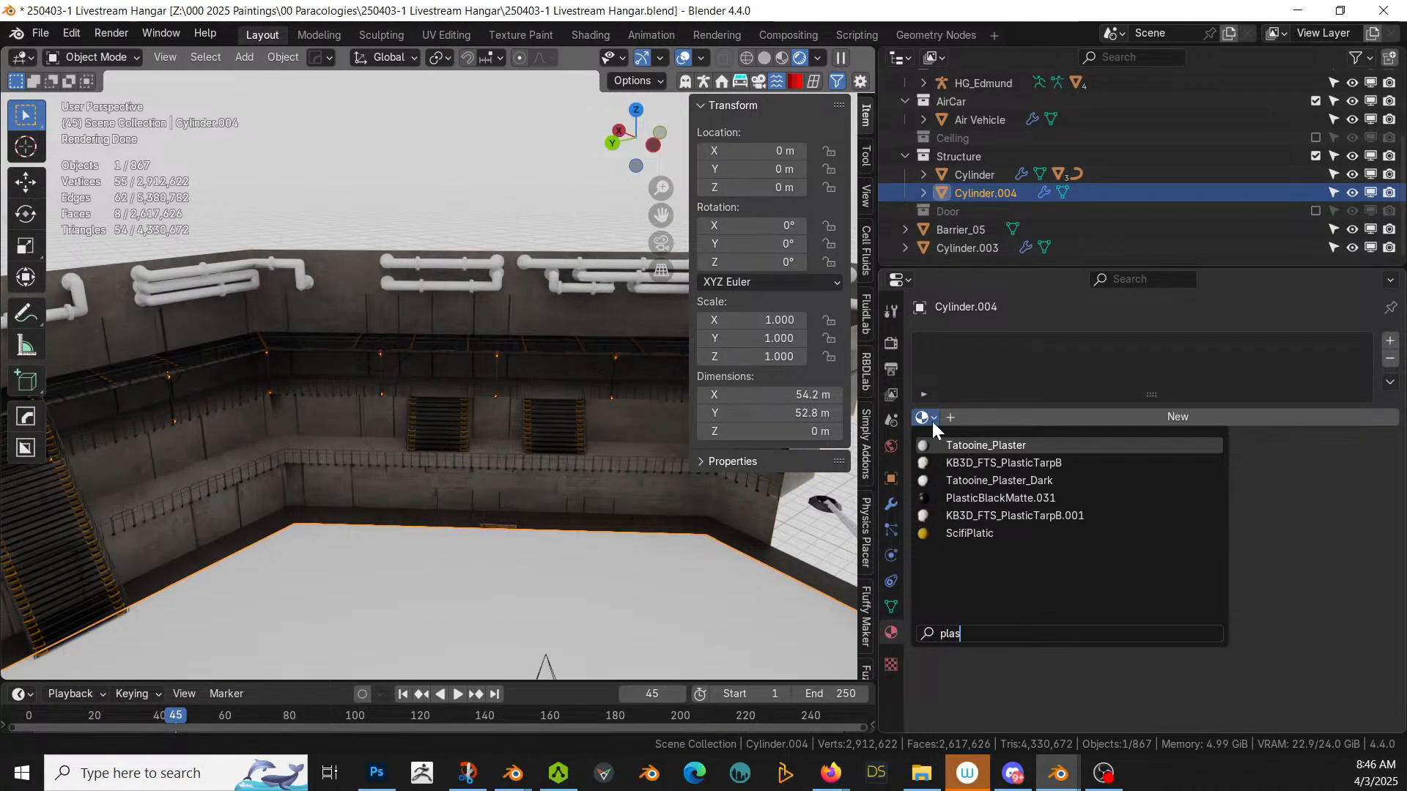
pyautogui.press('Return')
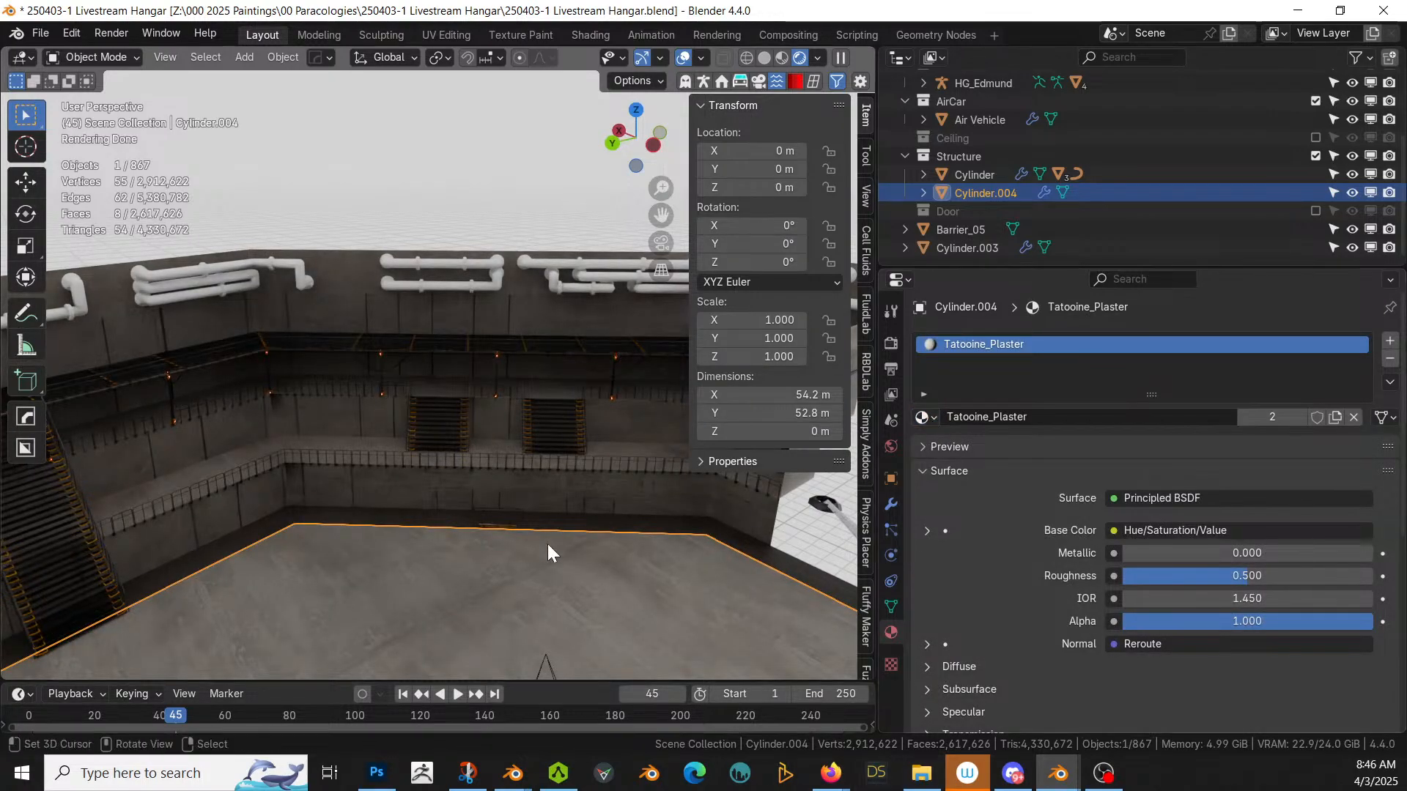
pyautogui.scroll(-4, 547, 544)
pyautogui.moveTo(547, 544); pyautogui.dragTo(583, 592, button='middle')
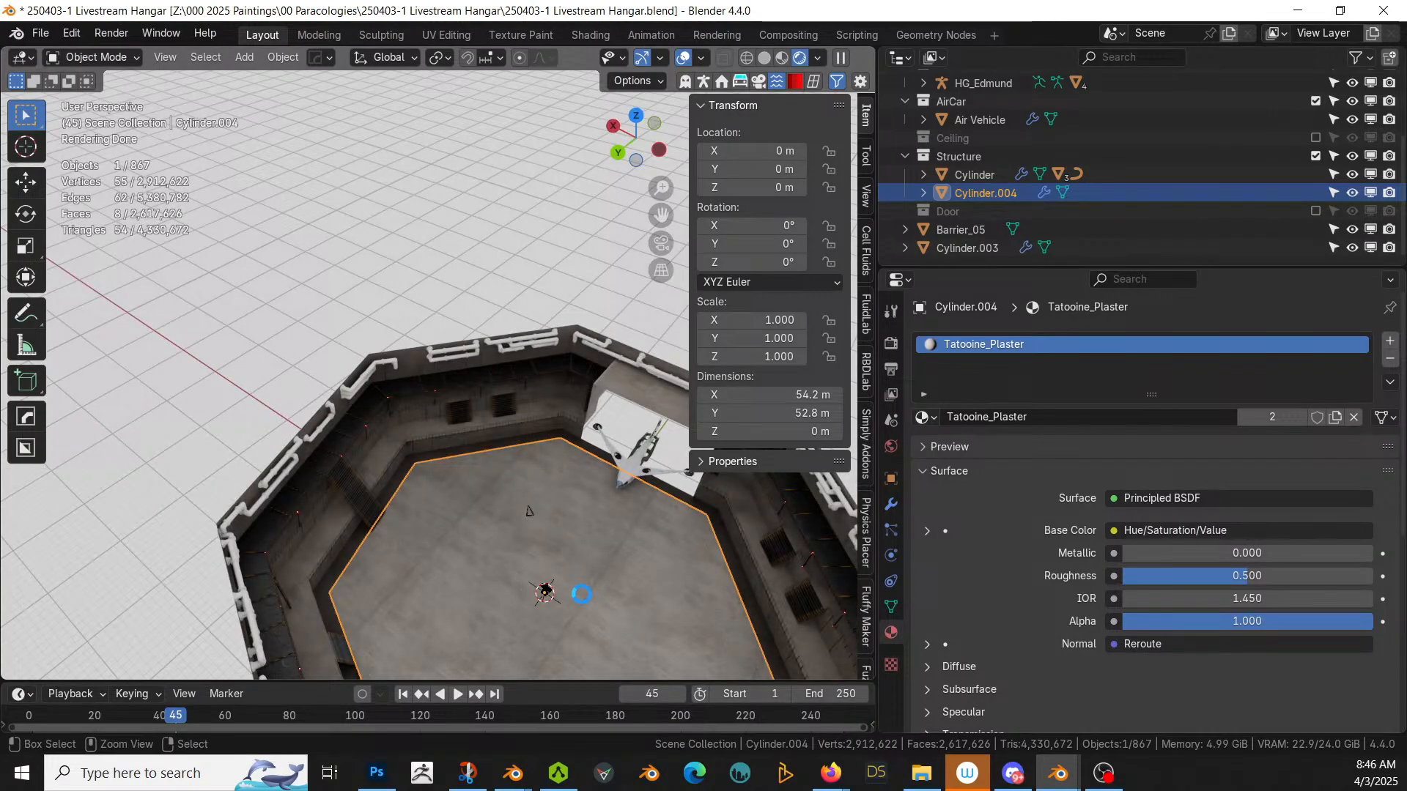
pyautogui.hotkey('ctrl', 's')
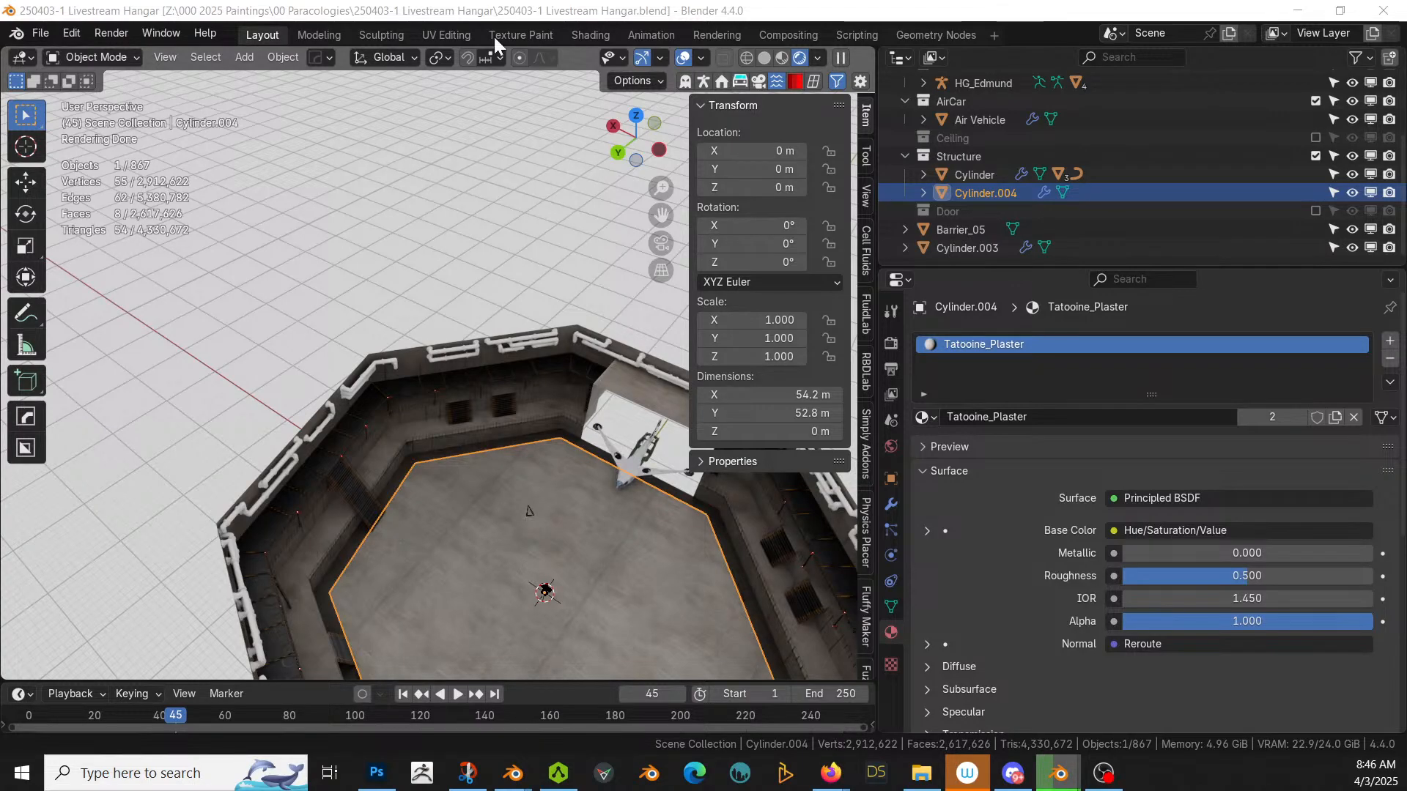
# Step: Apply the Dirty Worn Orange Paint material to the pipes running along the upper hangar walls
pyautogui.click(543, 333)
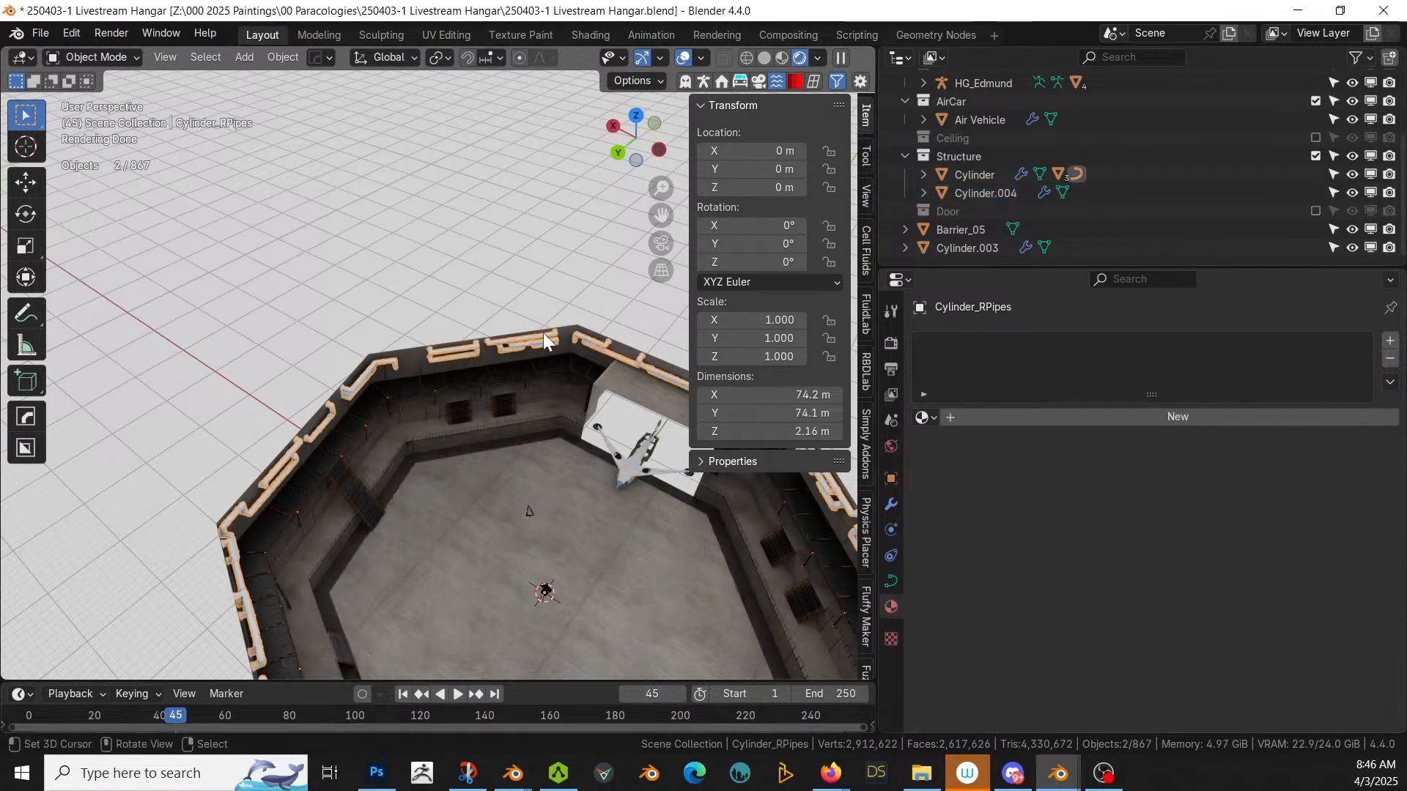
pyautogui.click(1227, 416)
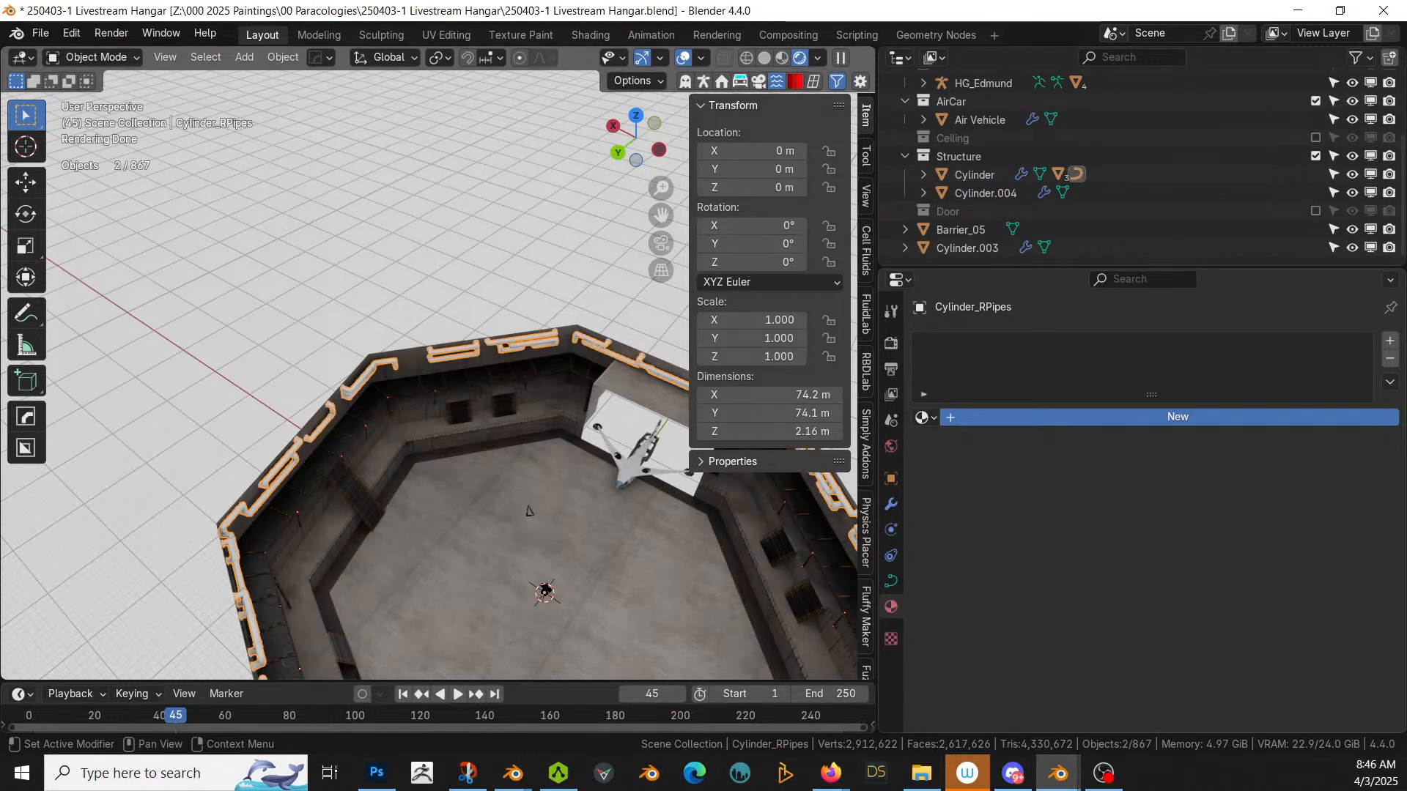
pyautogui.moveTo(1406, 486)
pyautogui.mouseDown()
pyautogui.moveTo(1260, 487)
pyautogui.moveTo(1099, 350)
pyautogui.mouseUp()
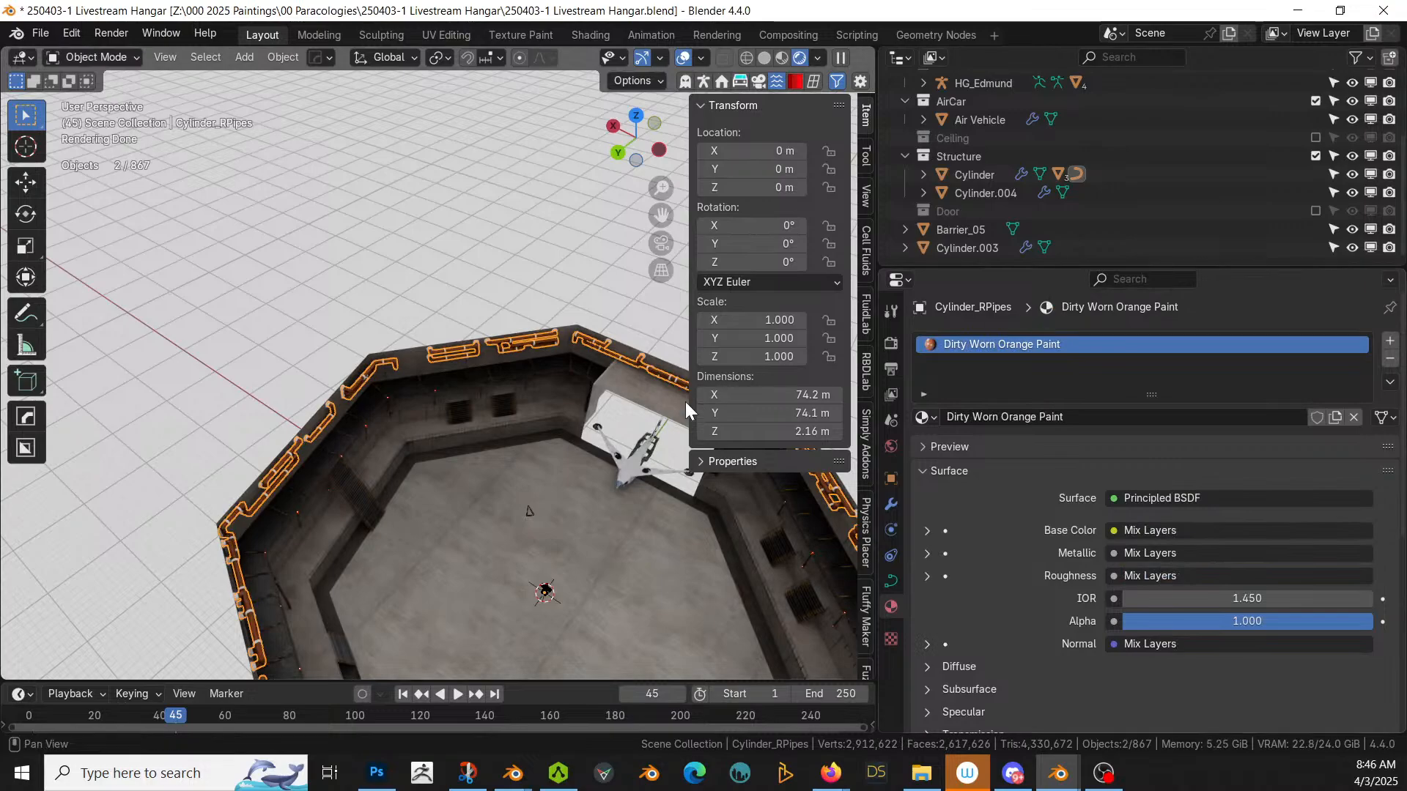
# Step: Convert the orange wall pipes from a curve to a mesh
pyautogui.keyDown('shift'); pyautogui.moveTo(685, 402); pyautogui.dragTo(586, 464, button='middle'); pyautogui.keyUp('shift')
pyautogui.scroll(-3, 586, 464)
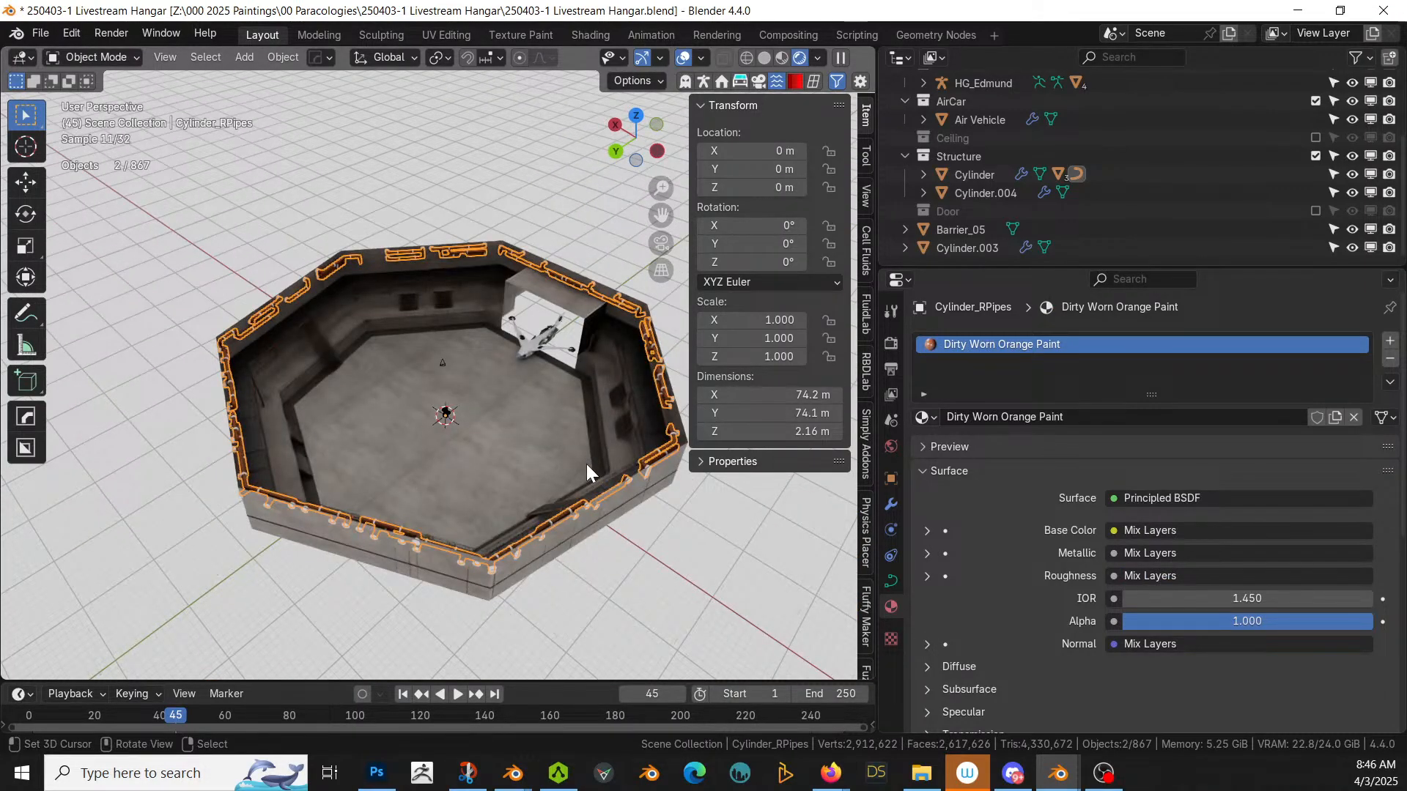
pyautogui.scroll(5, 586, 464)
pyautogui.moveTo(436, 386); pyautogui.dragTo(186, 184, button='middle')
pyautogui.scroll(4, 600, 432)
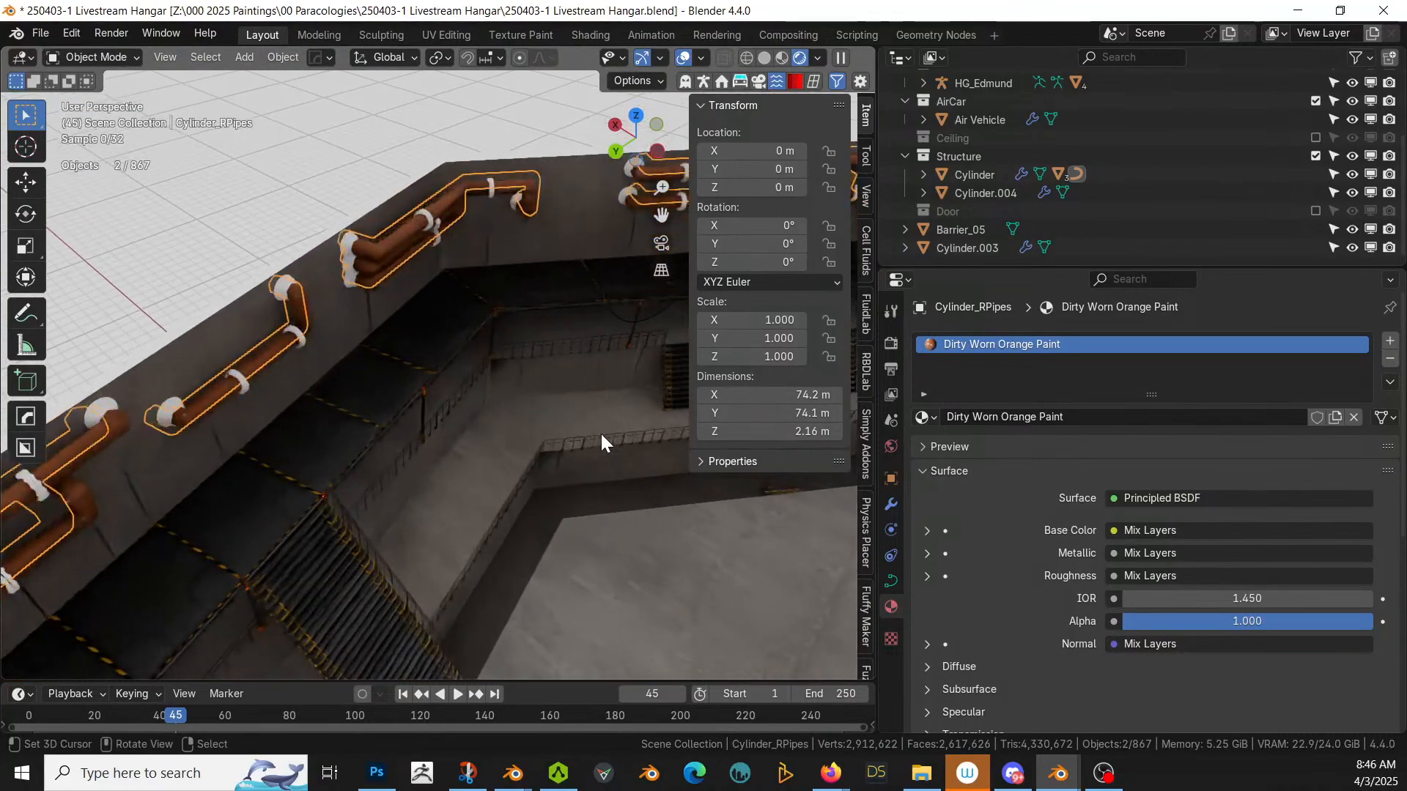
pyautogui.scroll(1, 601, 434)
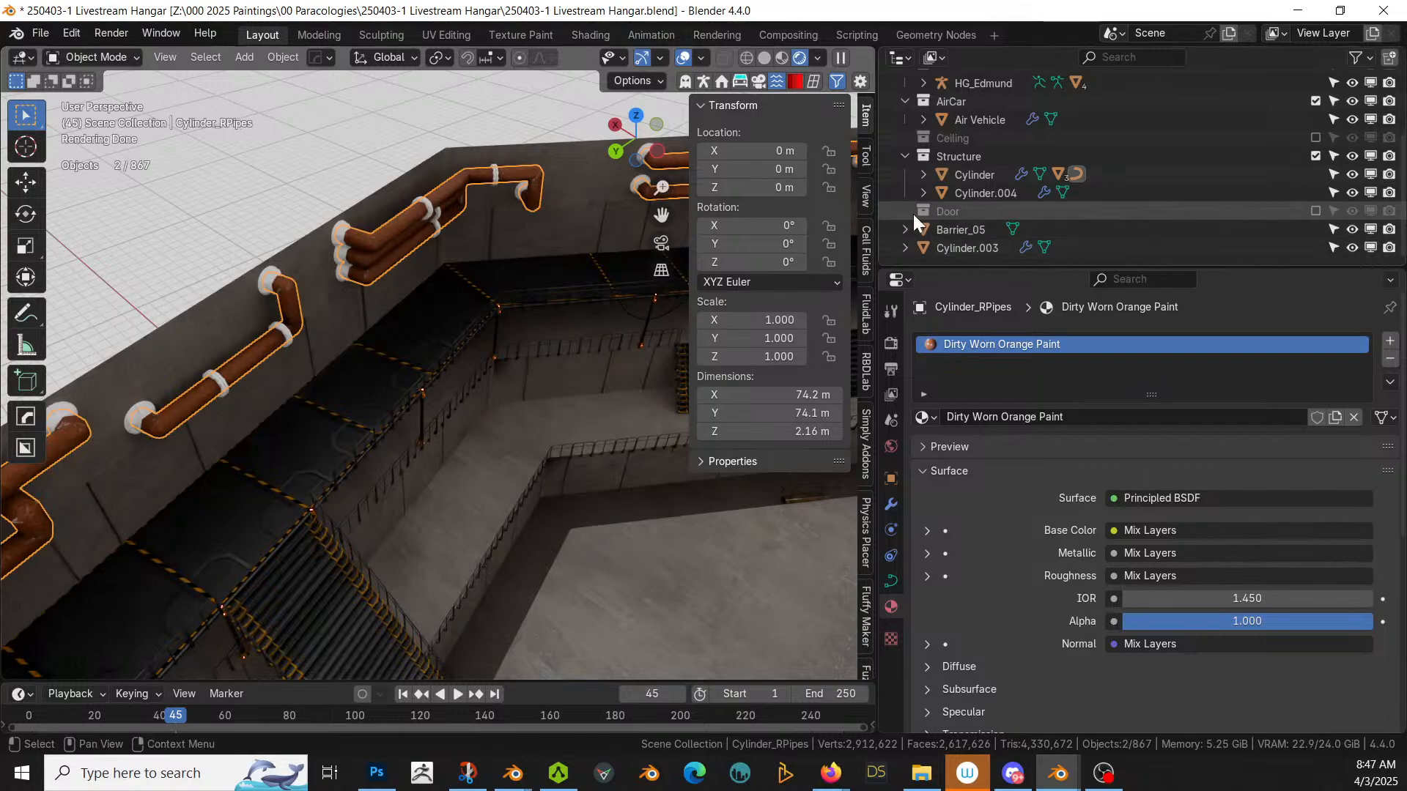
pyautogui.click(280, 57)
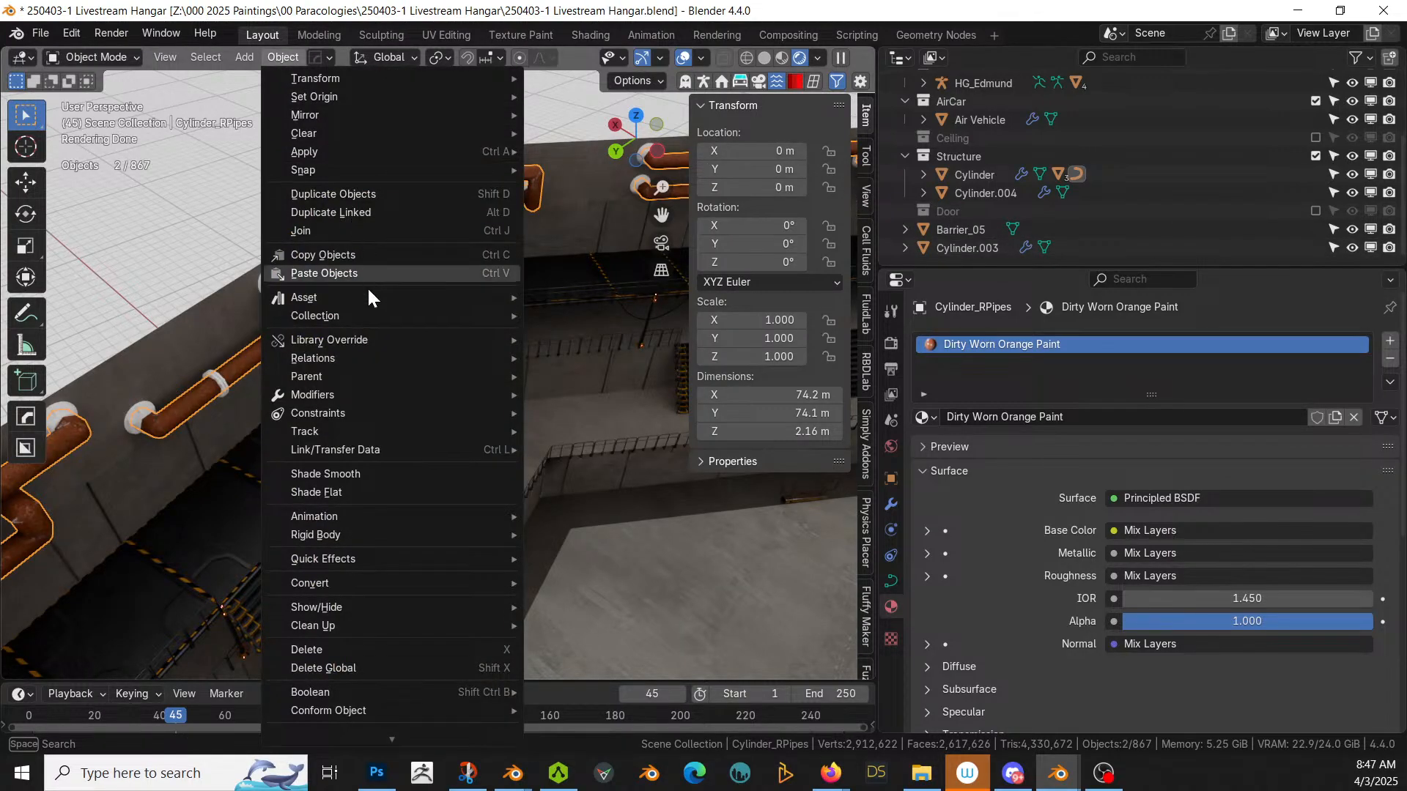
pyautogui.moveTo(406, 577)
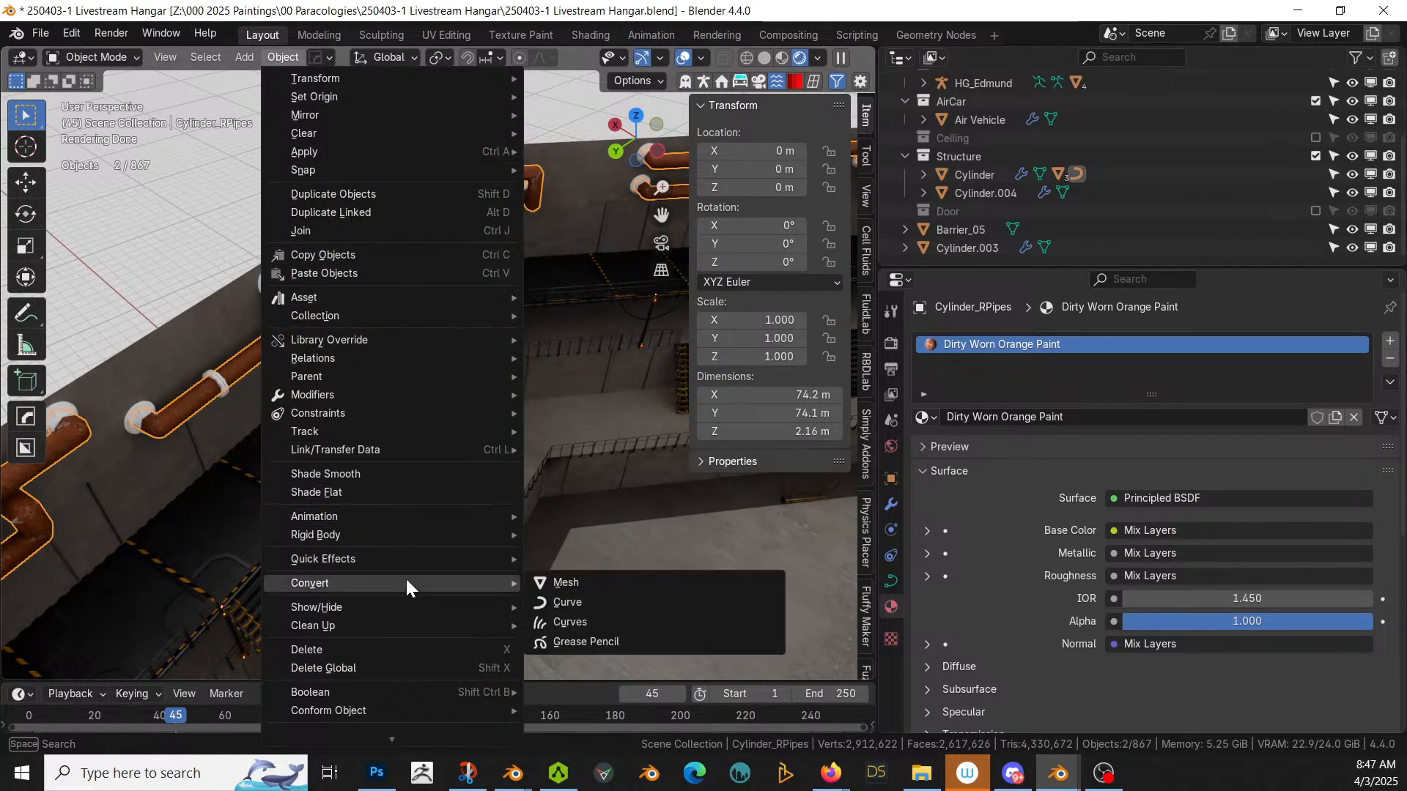
pyautogui.click(647, 581)
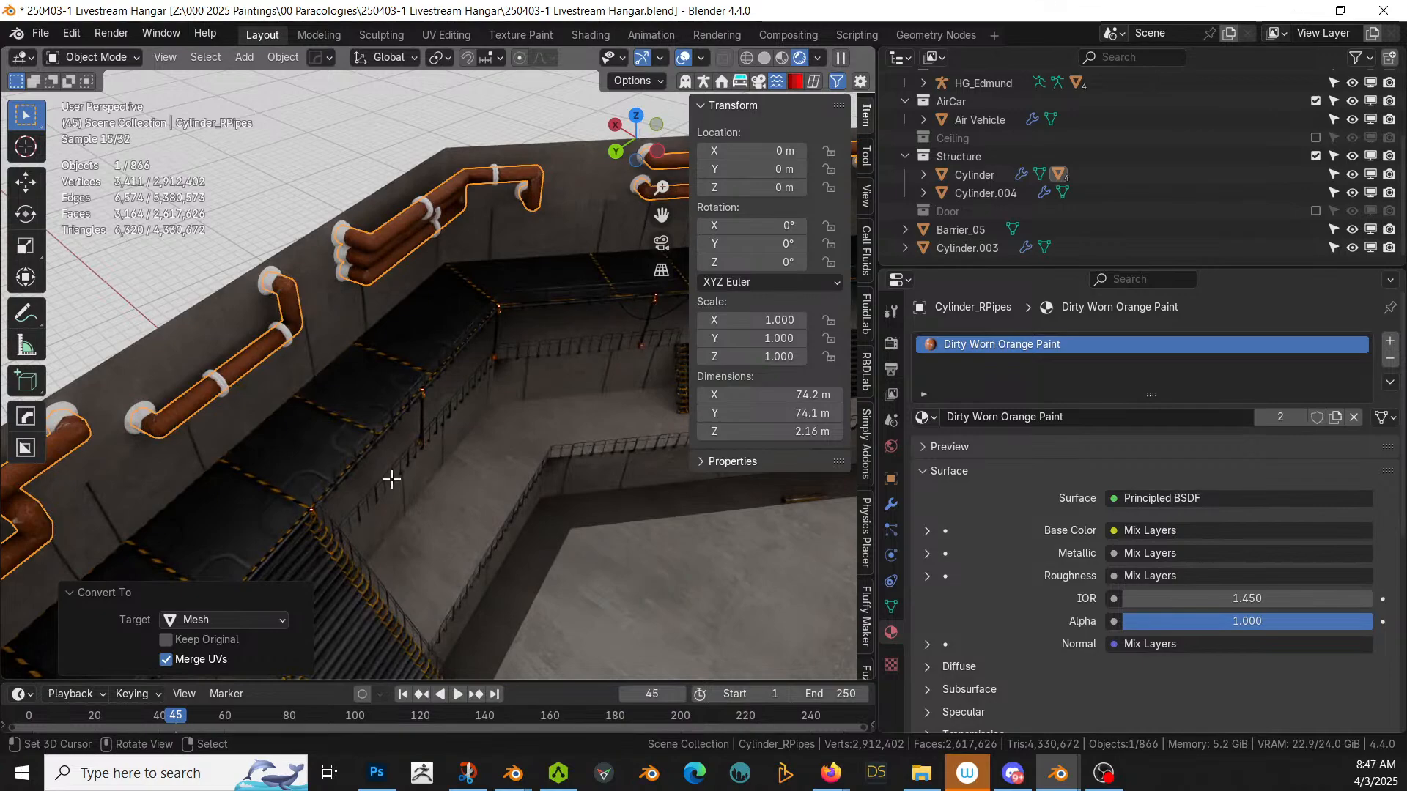
# Step: Switch to solid shading and unwrap all faces of the pipes with Smart UV Project at a 66° angle limit
pyautogui.press('Tab')
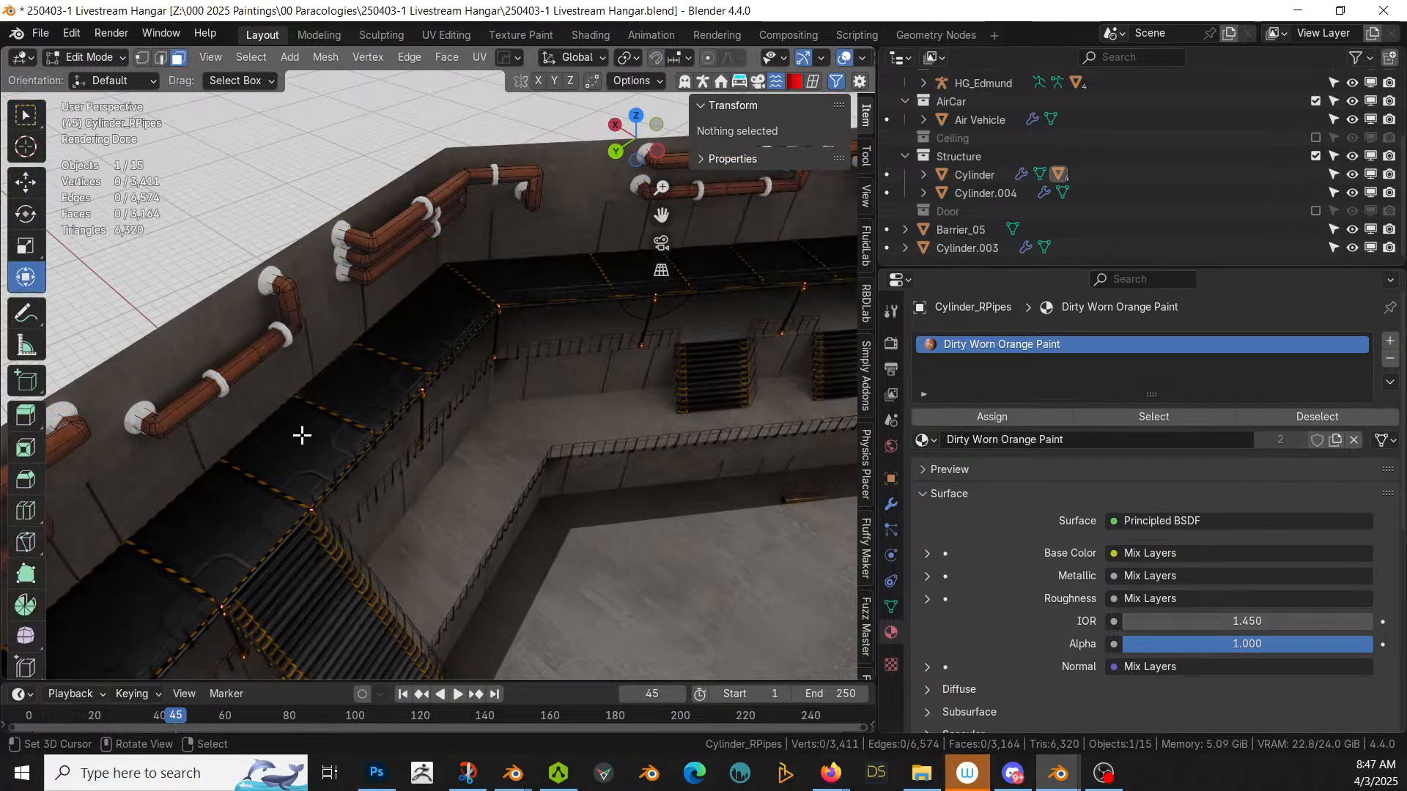
pyautogui.press('z')
pyautogui.press('6')
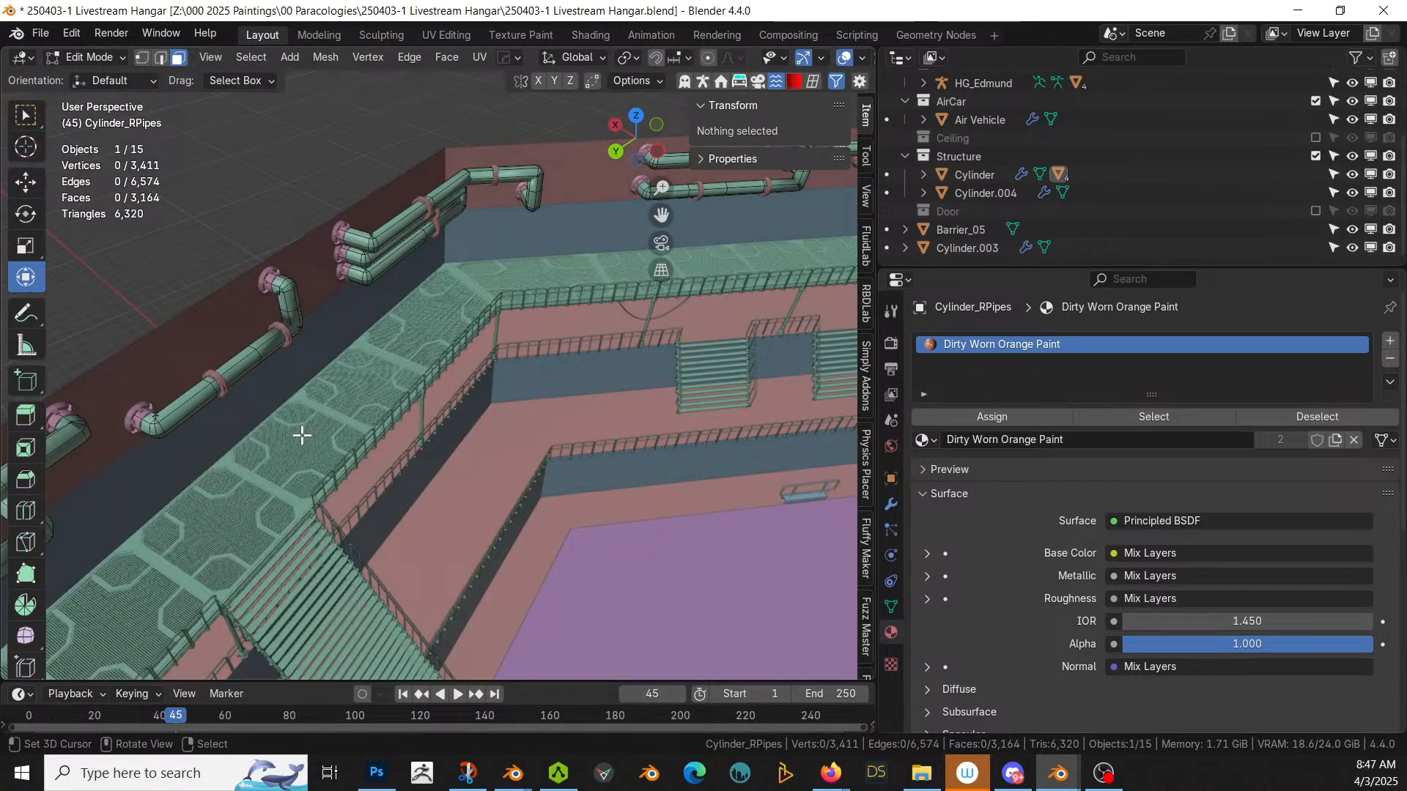
pyautogui.press('a')
pyautogui.press('u')
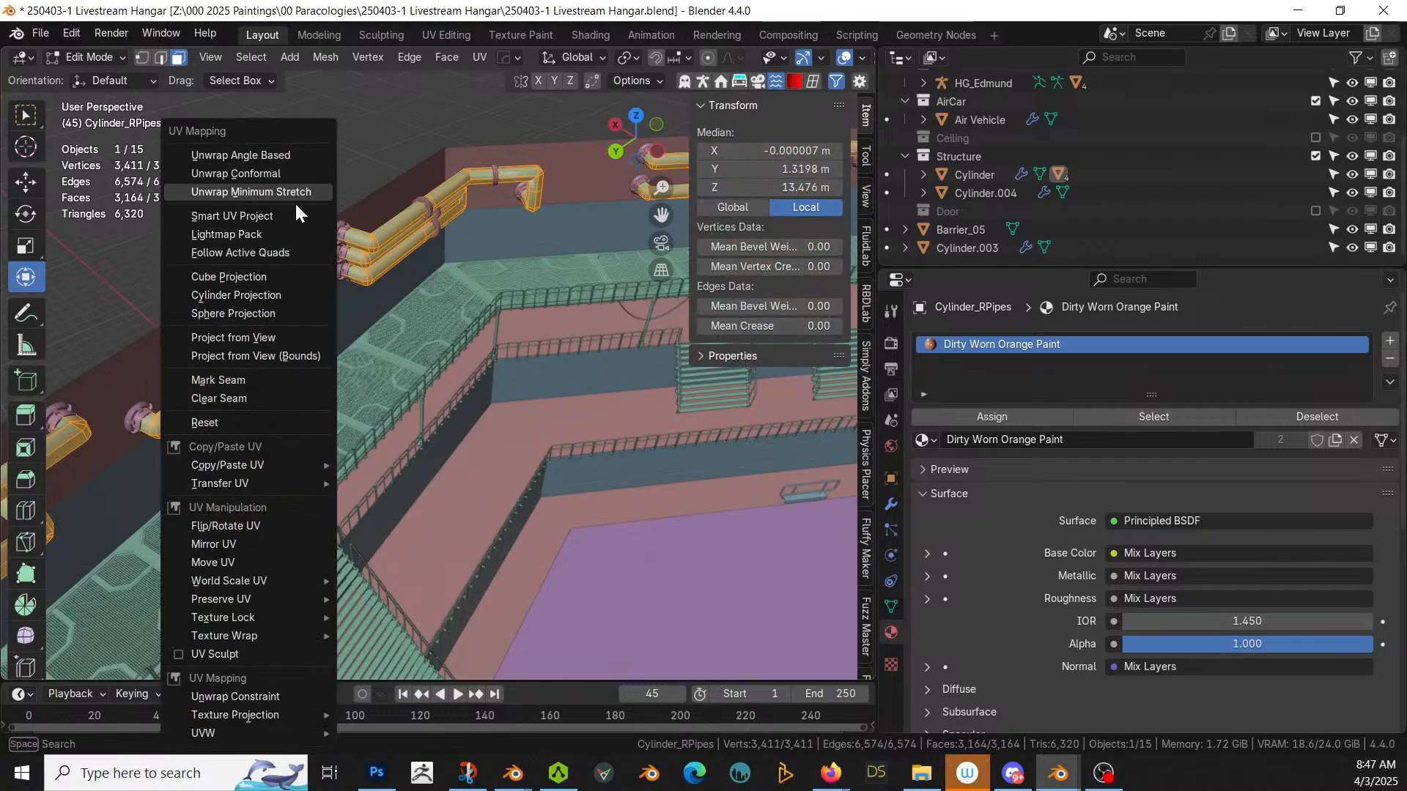
pyautogui.click(280, 215)
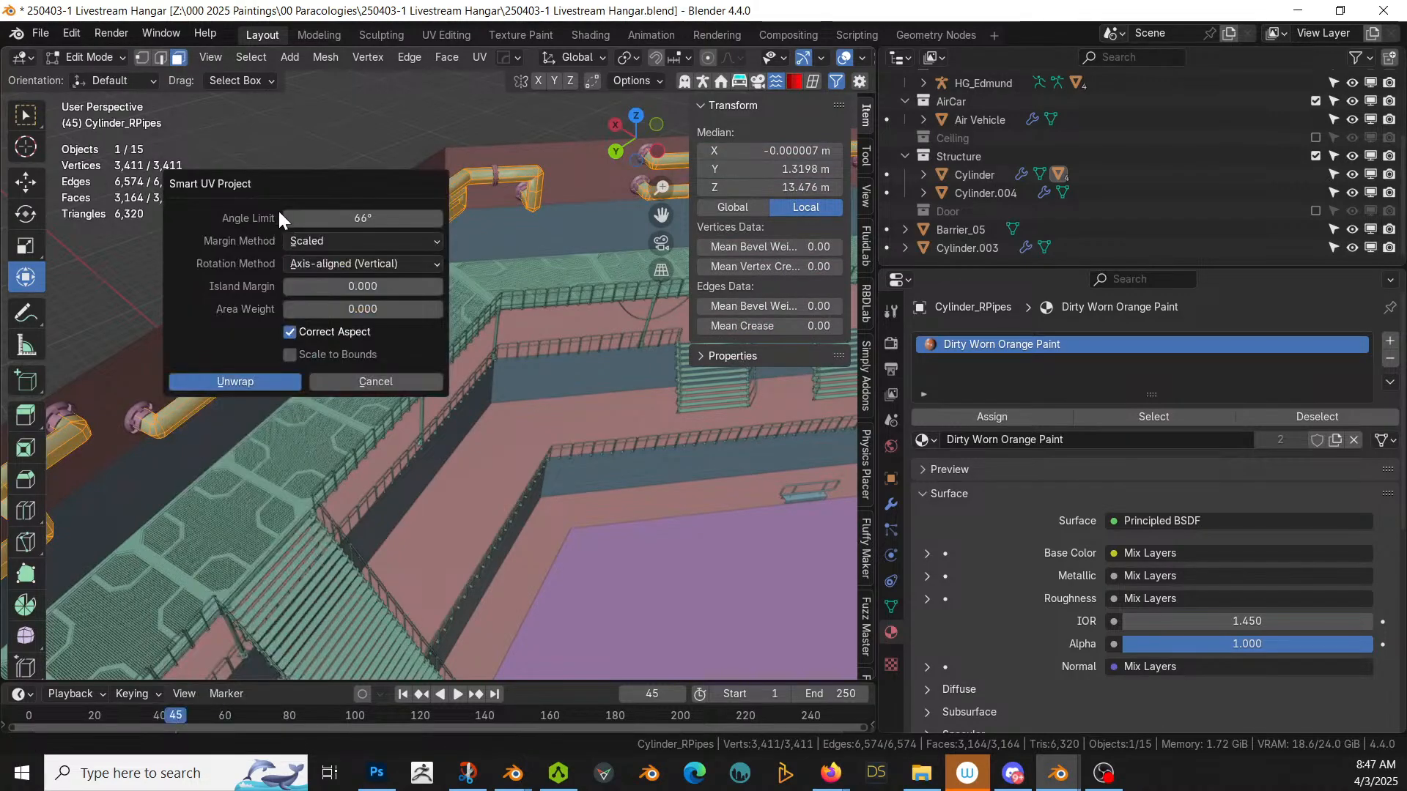
pyautogui.click(270, 375)
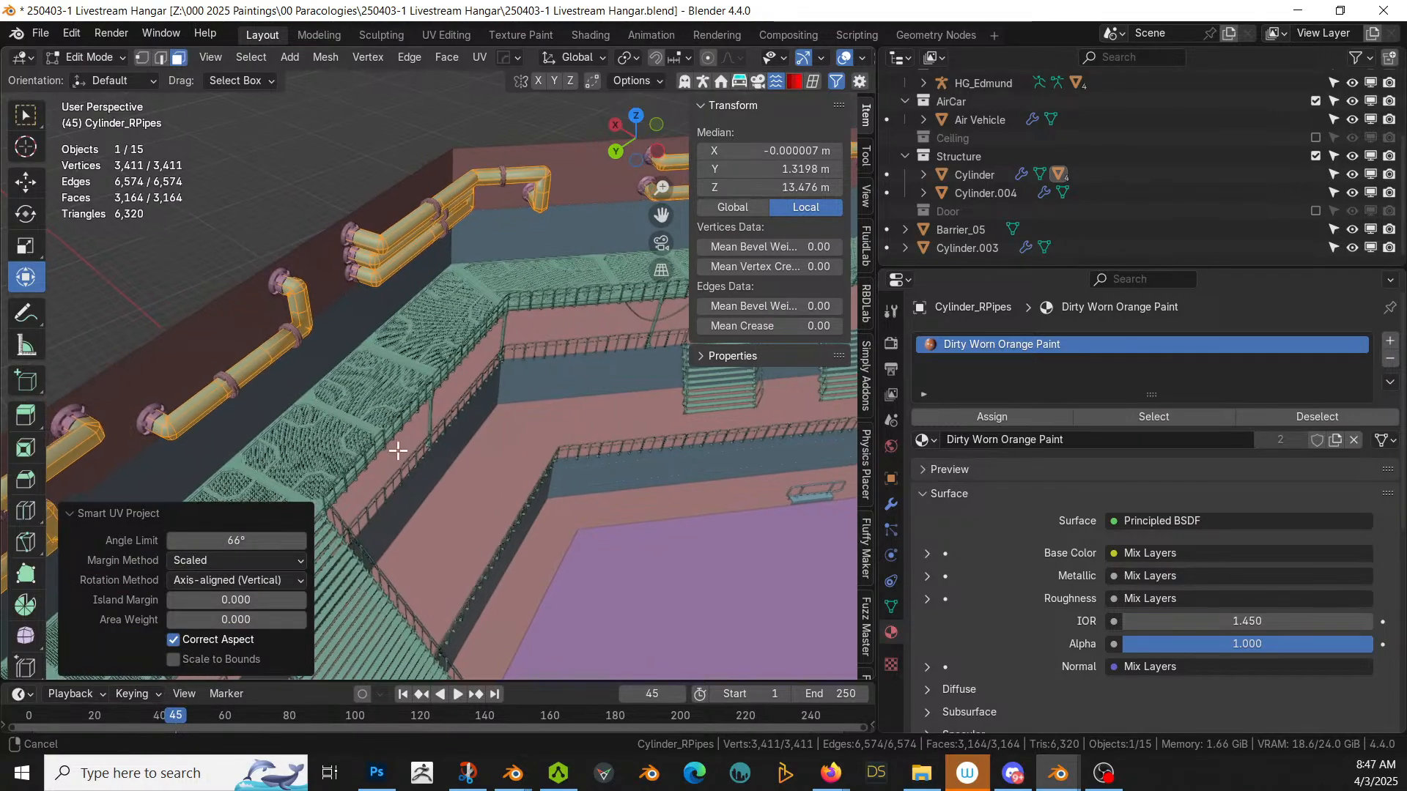
pyautogui.keyDown('shift'); pyautogui.moveTo(398, 451); pyautogui.dragTo(540, 358, button='middle'); pyautogui.keyUp('shift')
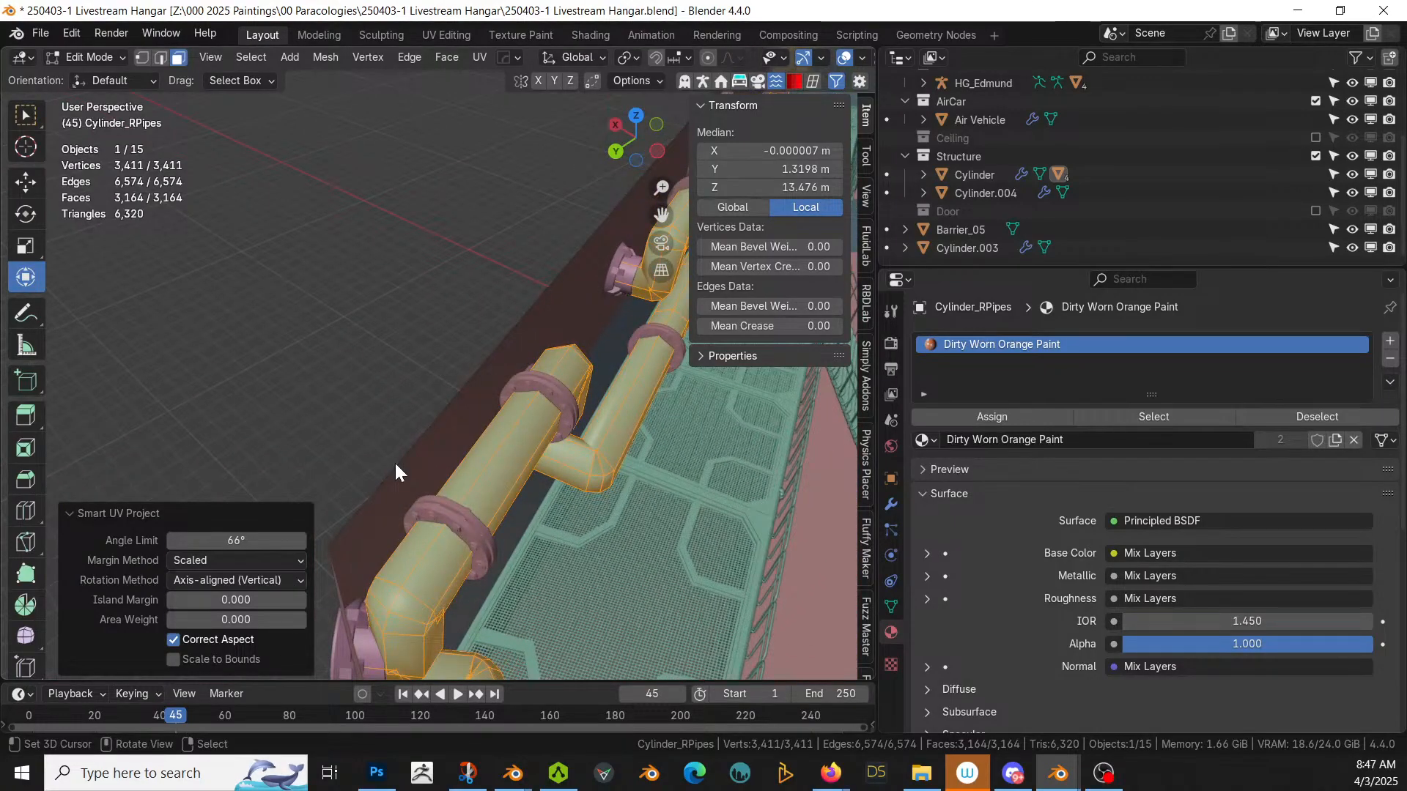
pyautogui.press('Tab')
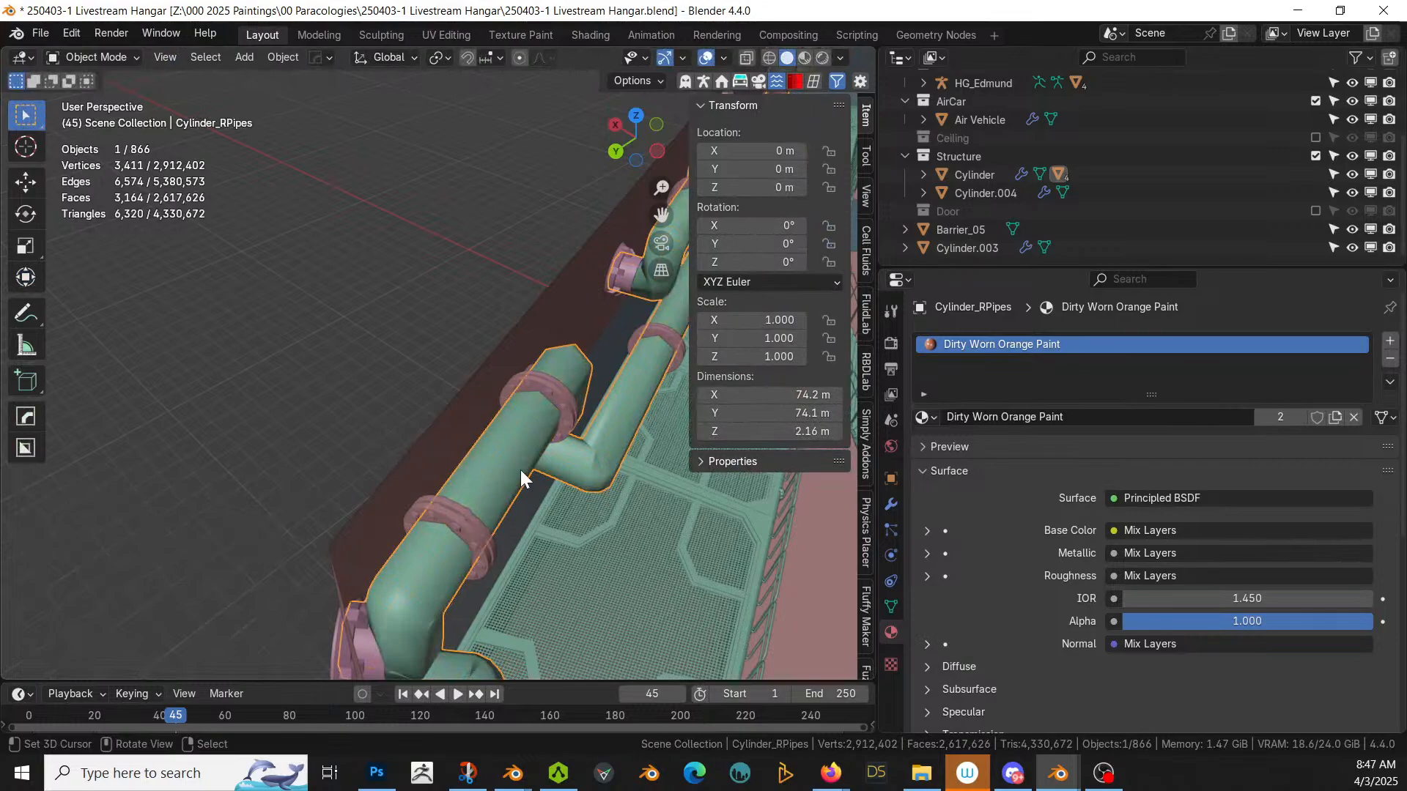
# Step: Shade the wall pipes smooth, keeping sharp edges, and check their bends up close
pyautogui.click(273, 58)
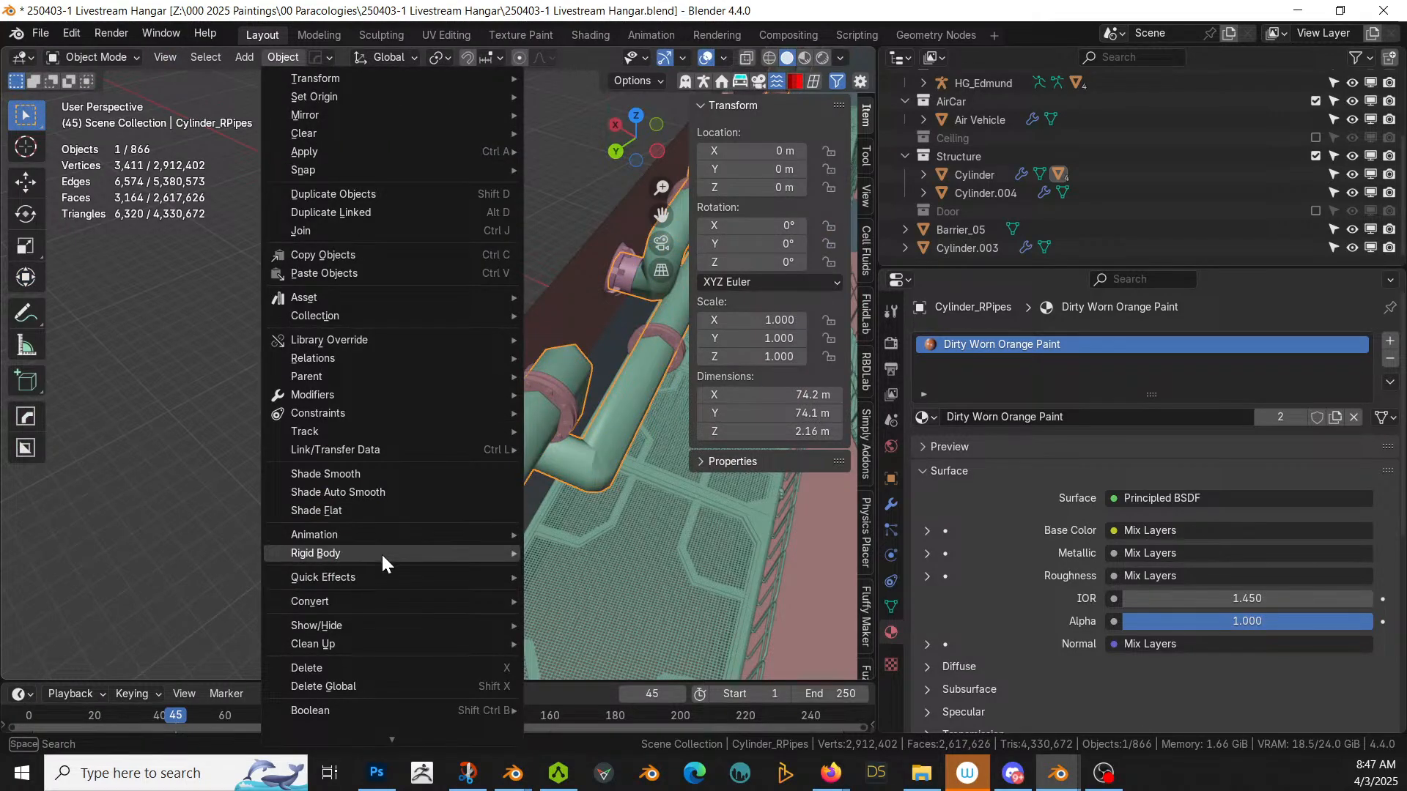
pyautogui.click(353, 474)
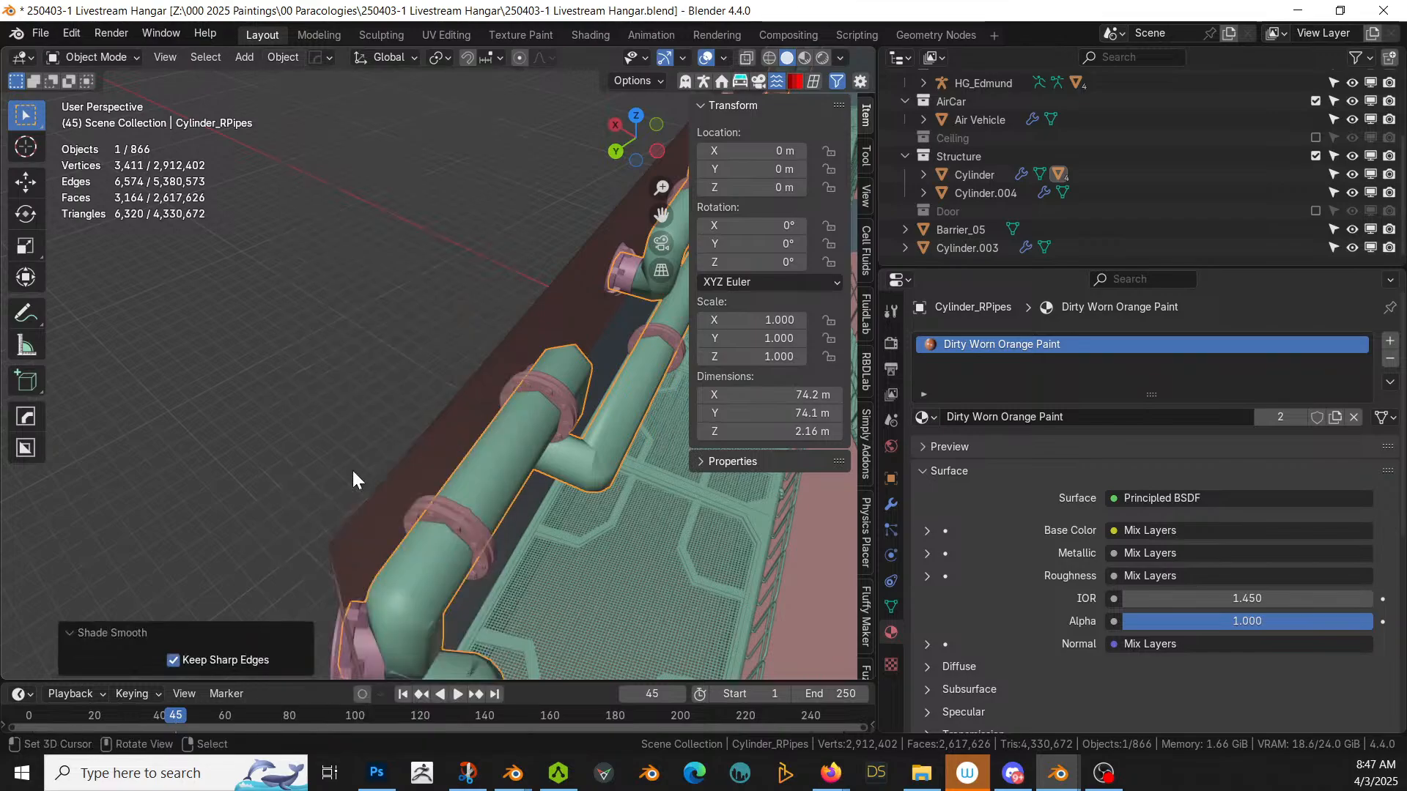
pyautogui.moveTo(460, 522); pyautogui.dragTo(156, 378, button='middle')
pyautogui.keyDown('ctrl'); pyautogui.moveTo(156, 378); pyautogui.dragTo(447, 109, button='middle'); pyautogui.keyUp('ctrl')
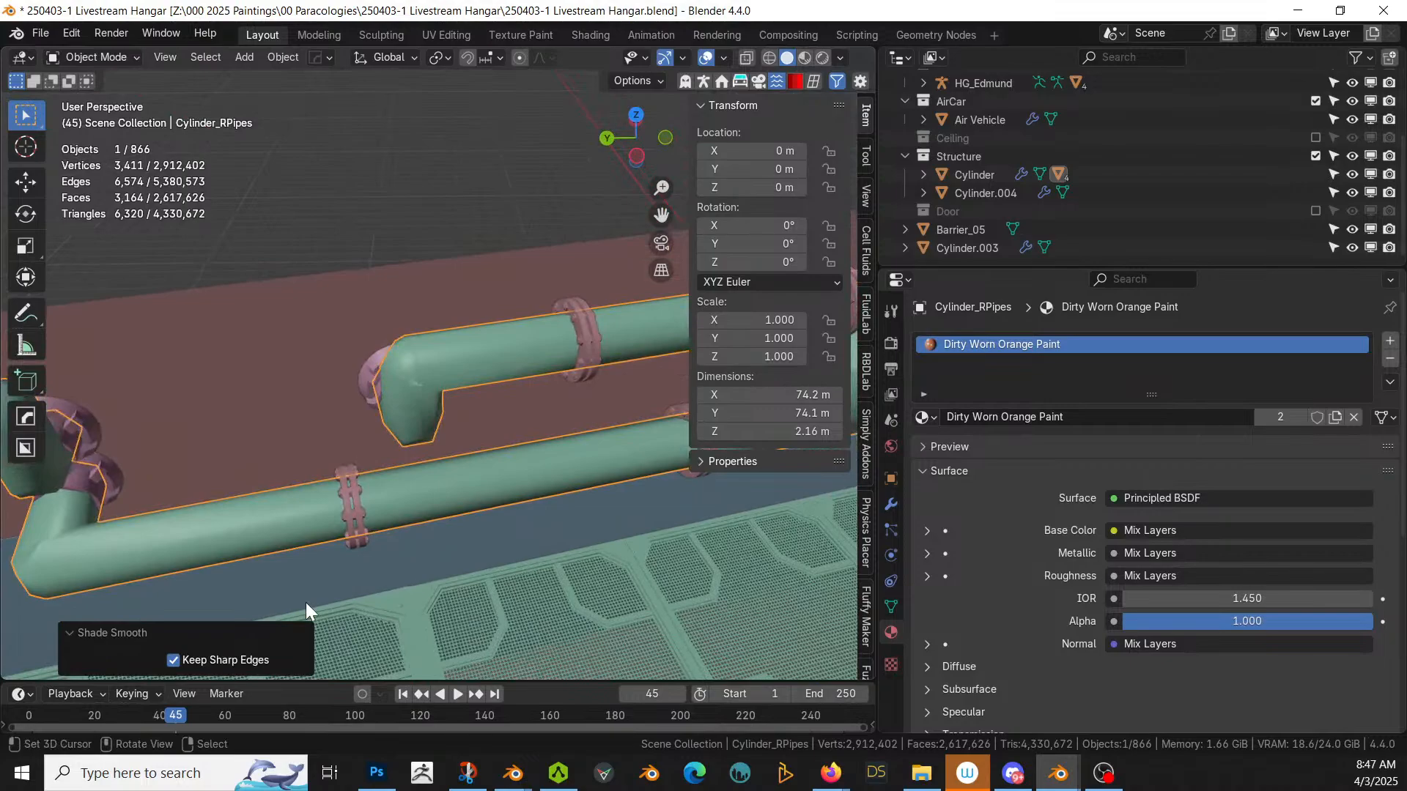
pyautogui.moveTo(411, 554); pyautogui.dragTo(494, 499, button='middle')
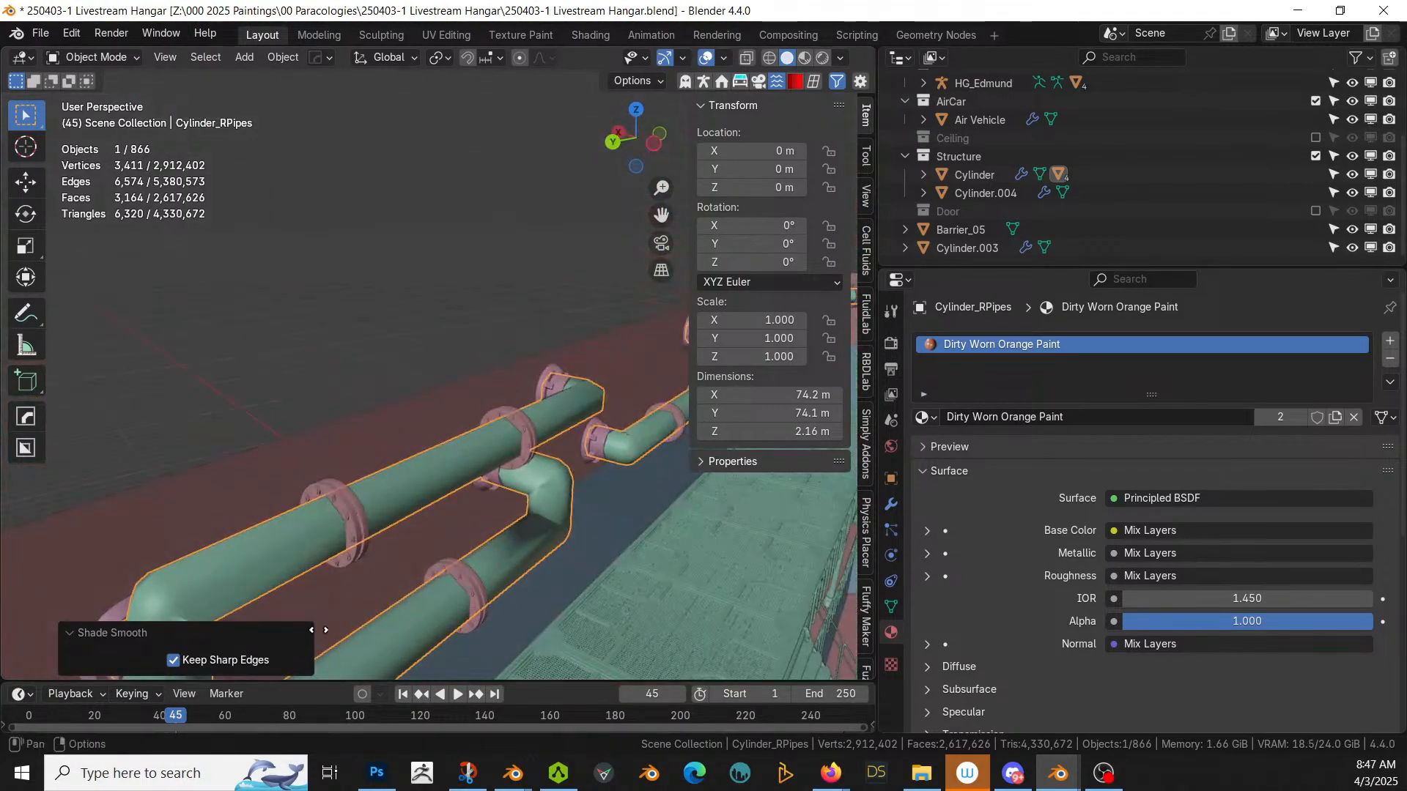
pyautogui.keyDown('shift'); pyautogui.moveTo(413, 548); pyautogui.dragTo(732, 75, button='middle'); pyautogui.keyUp('shift')
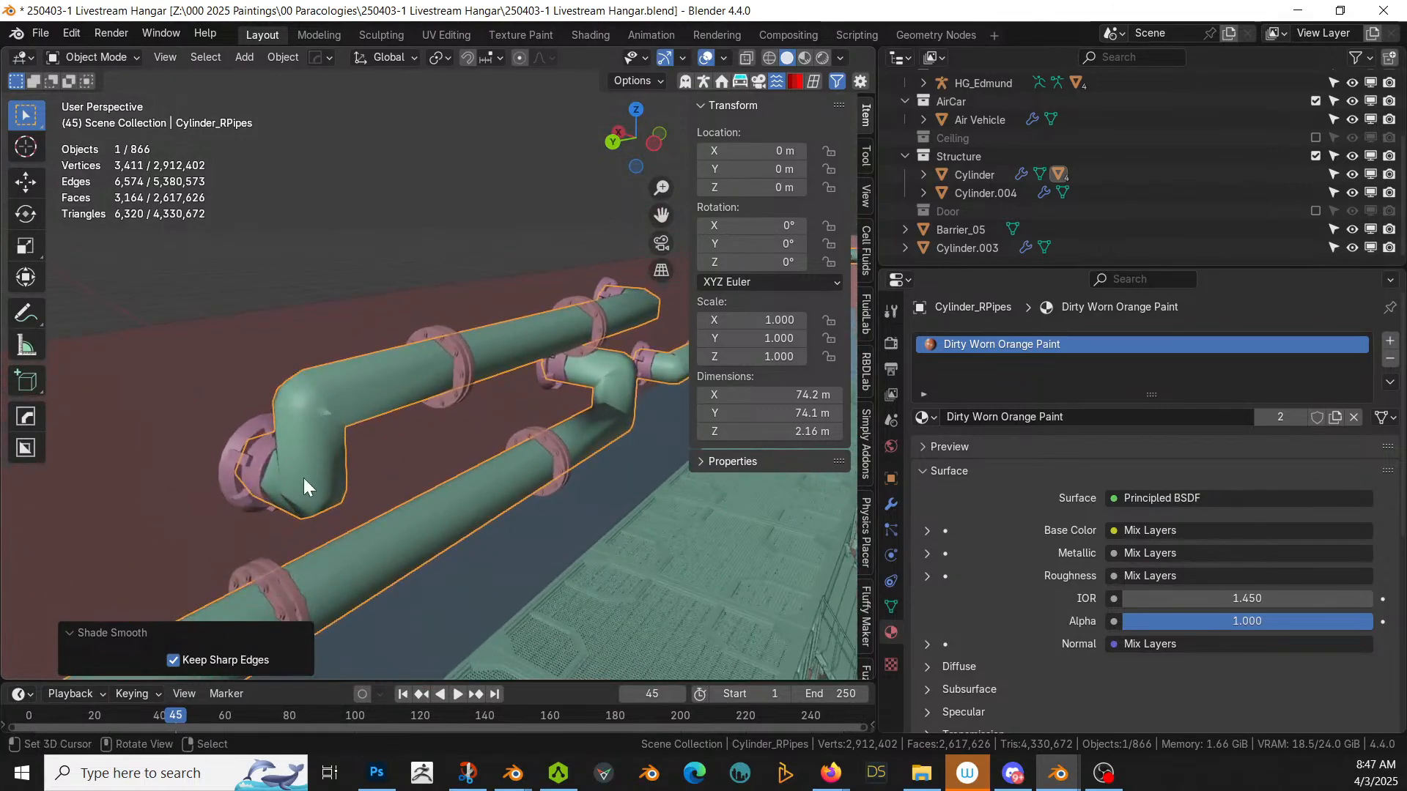
# Step: Link the pipes' Dirty Worn Orange Paint material to both the end flanges and the ring flanges along the pipes
pyautogui.click(241, 447)
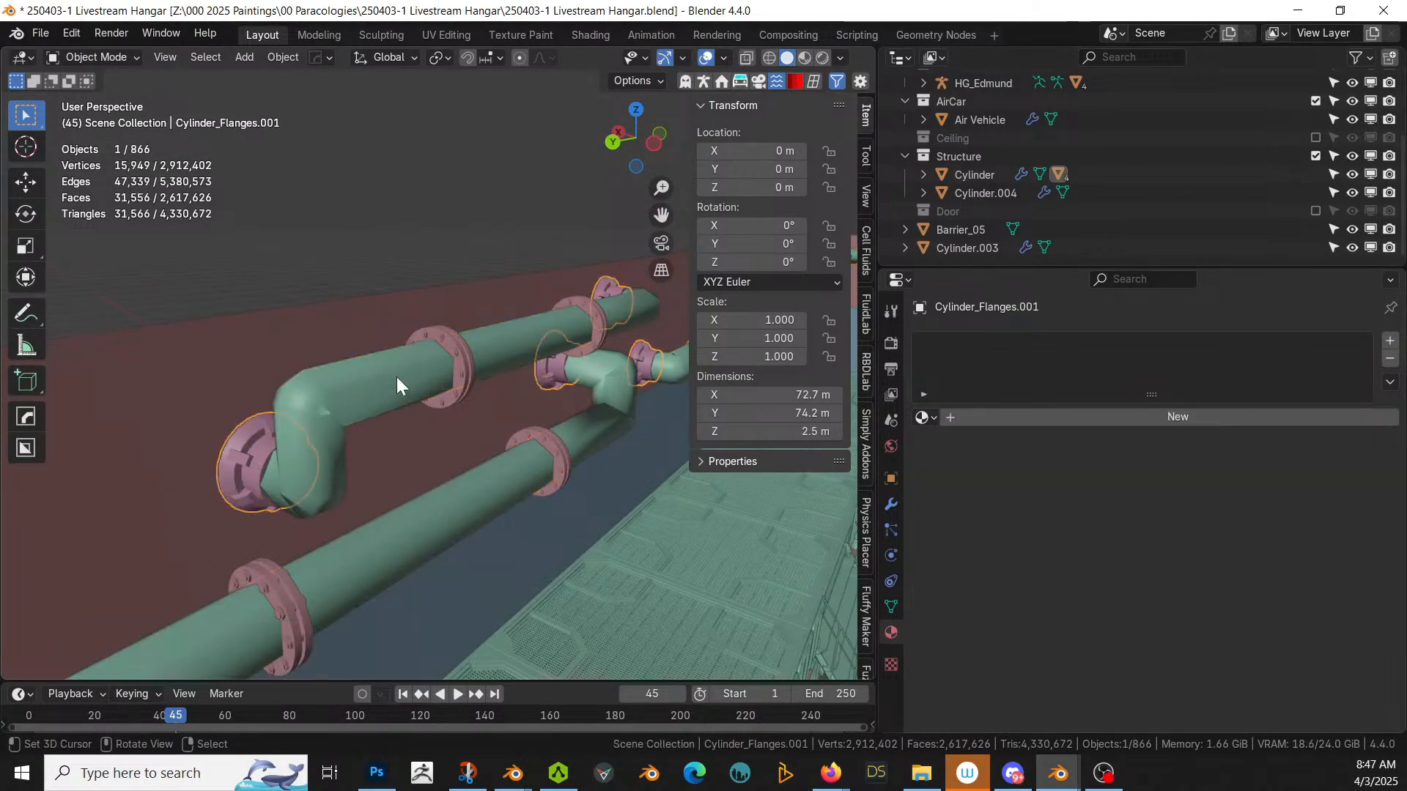
pyautogui.keyDown('shift'); pyautogui.click(446, 336); pyautogui.keyUp('shift')
pyautogui.keyDown('shift'); pyautogui.click(361, 380); pyautogui.keyUp('shift')
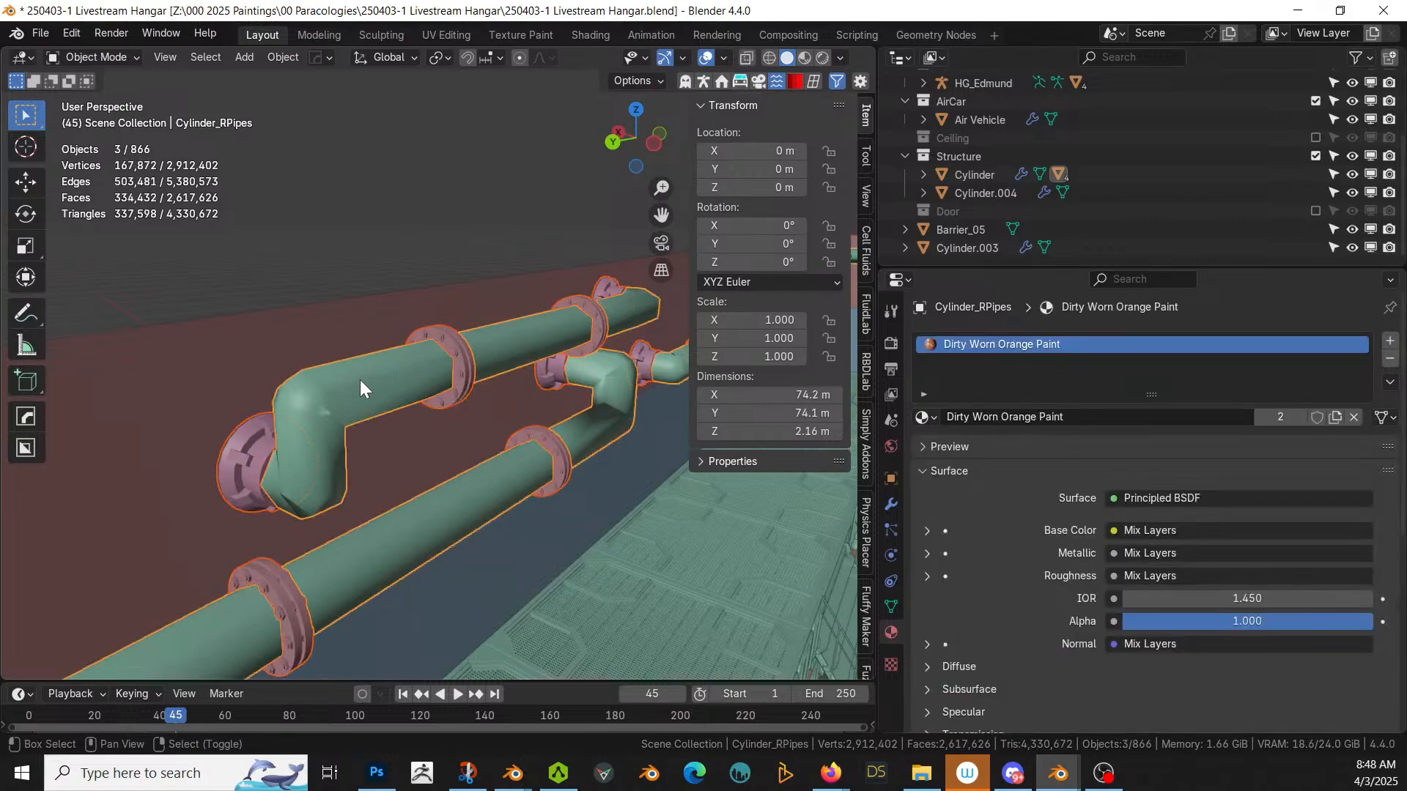
pyautogui.hotkey('ctrl', 'l')
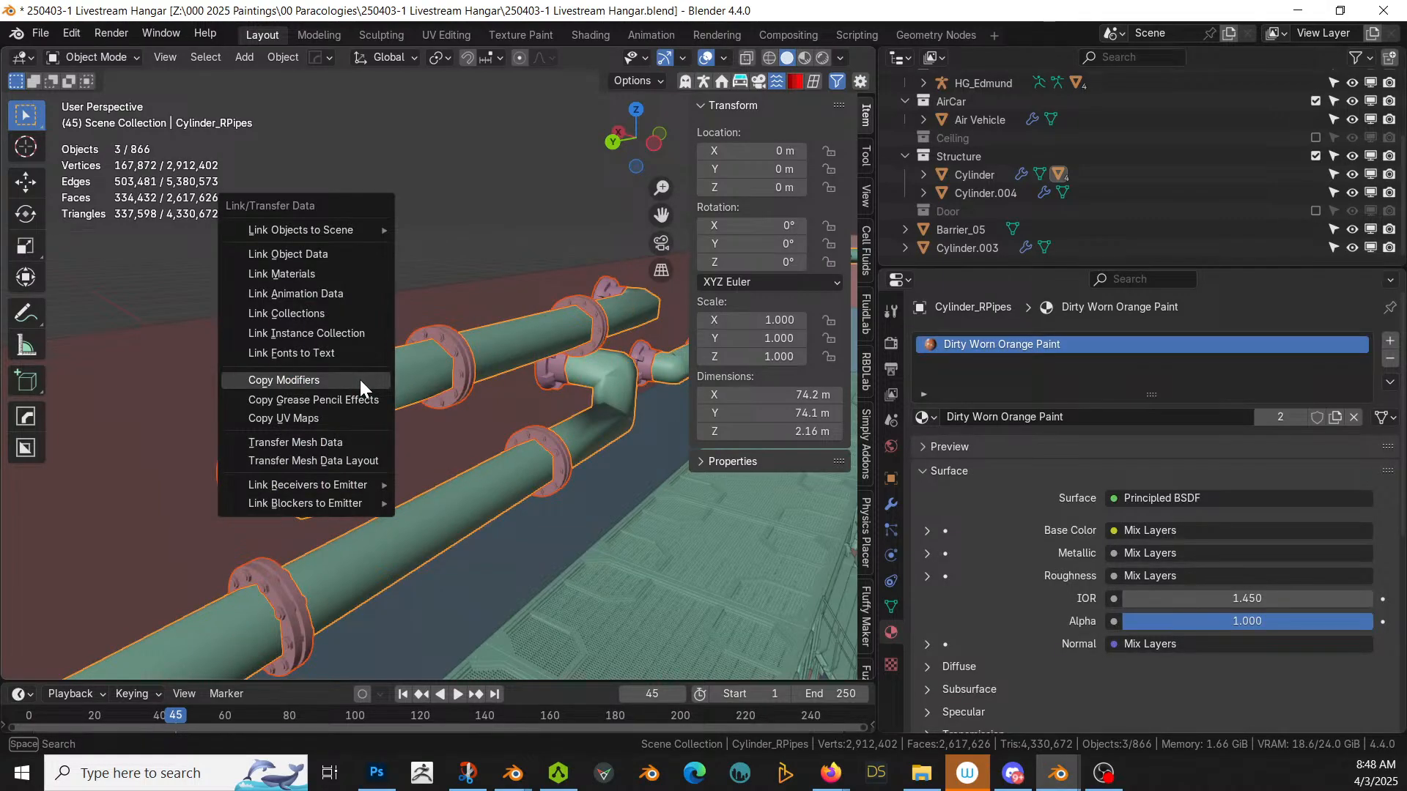
pyautogui.click(310, 272)
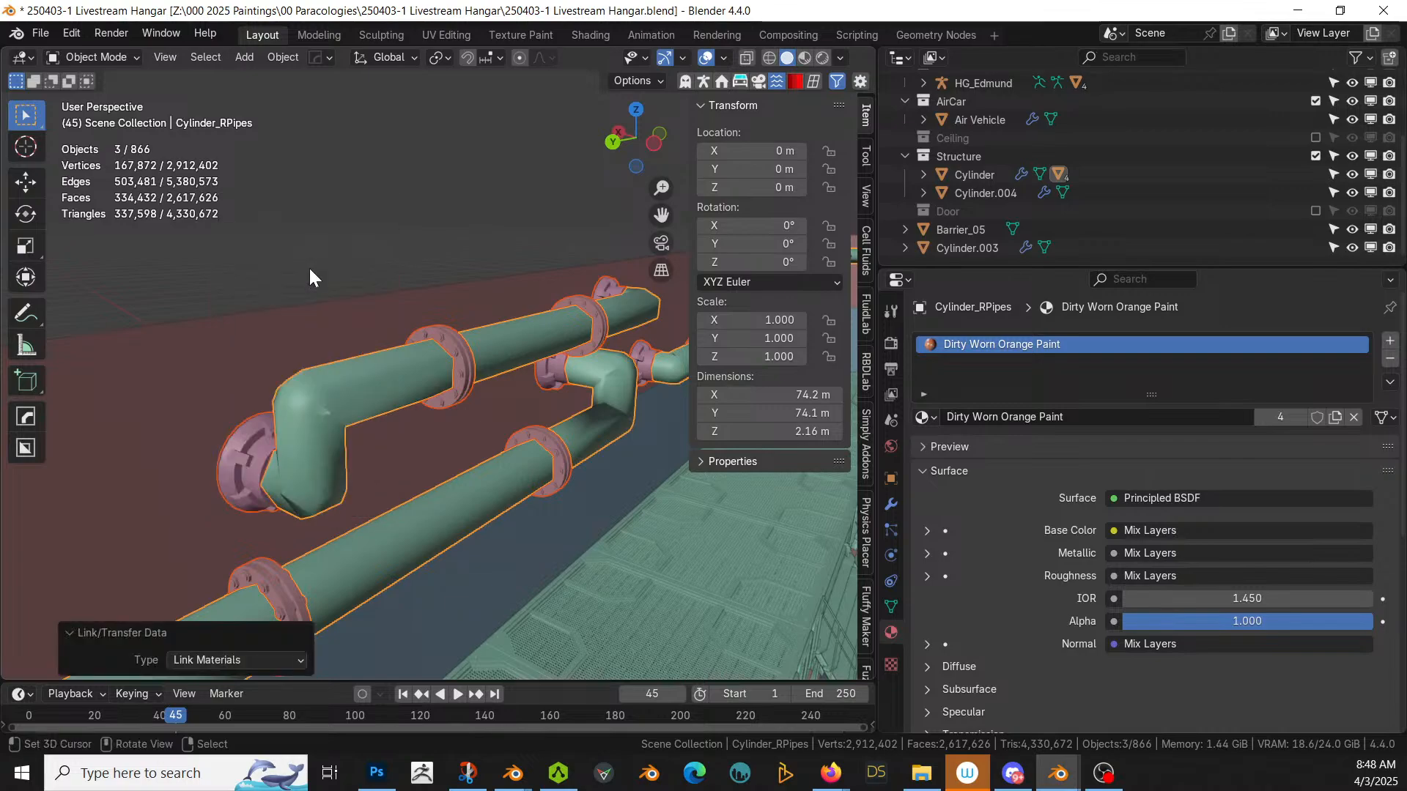
# Step: Make the pipes' Dirty Worn Orange Paint material a single-user copy, separate from the flanges
pyautogui.click(451, 346)
pyautogui.click(366, 377)
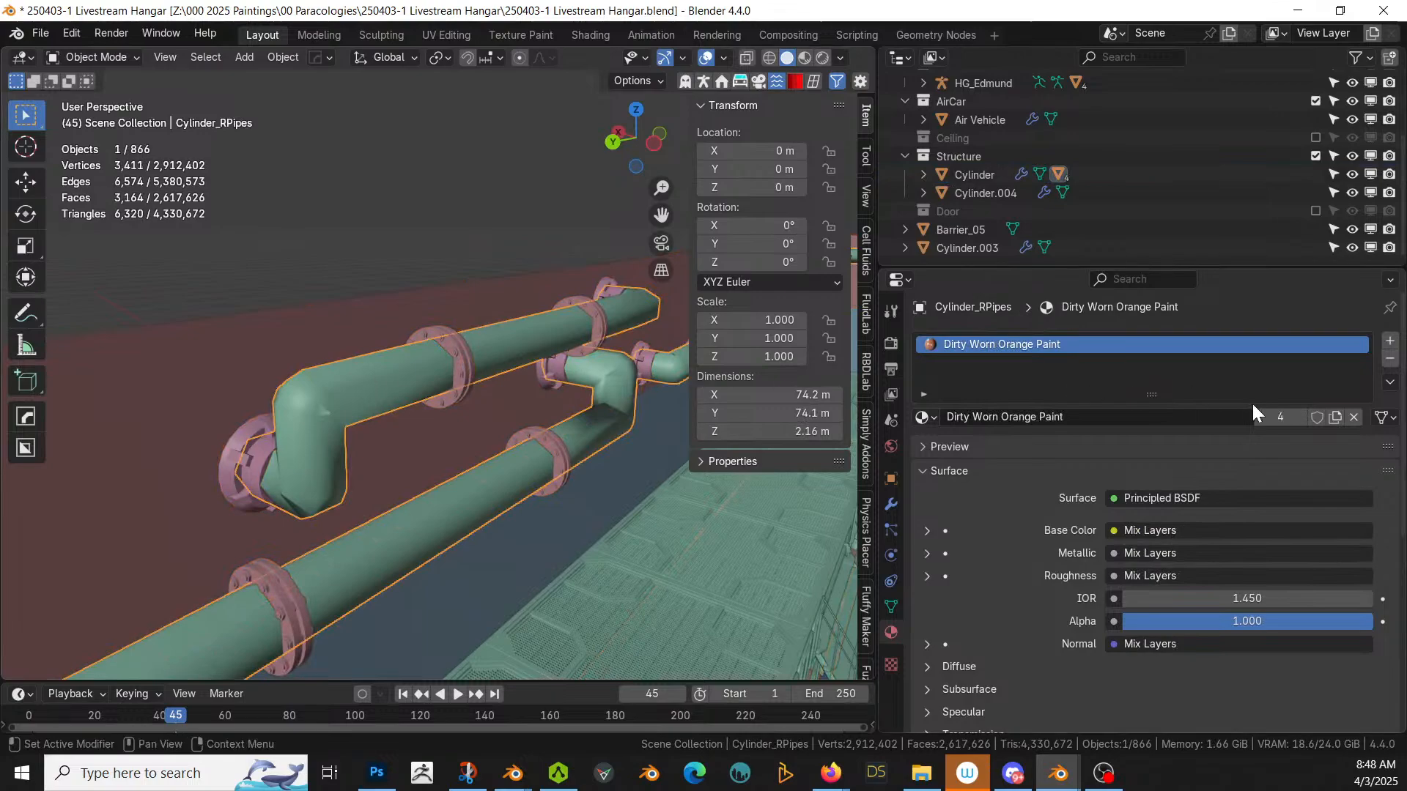
pyautogui.click(1282, 420)
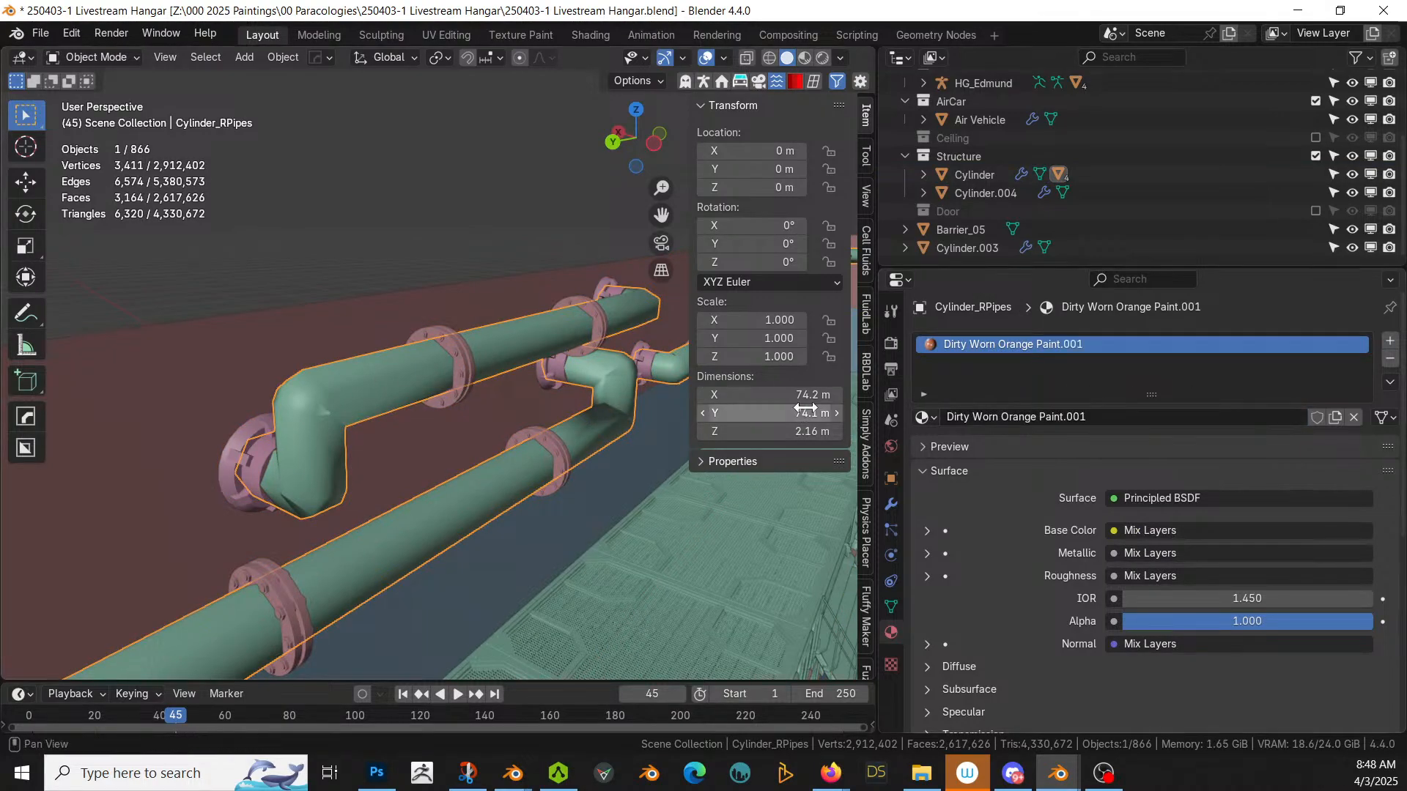
# Step: Set the paint layer colour in the ring flanges' Dirty Worn Orange Paint material to a muted teal
pyautogui.click(450, 353)
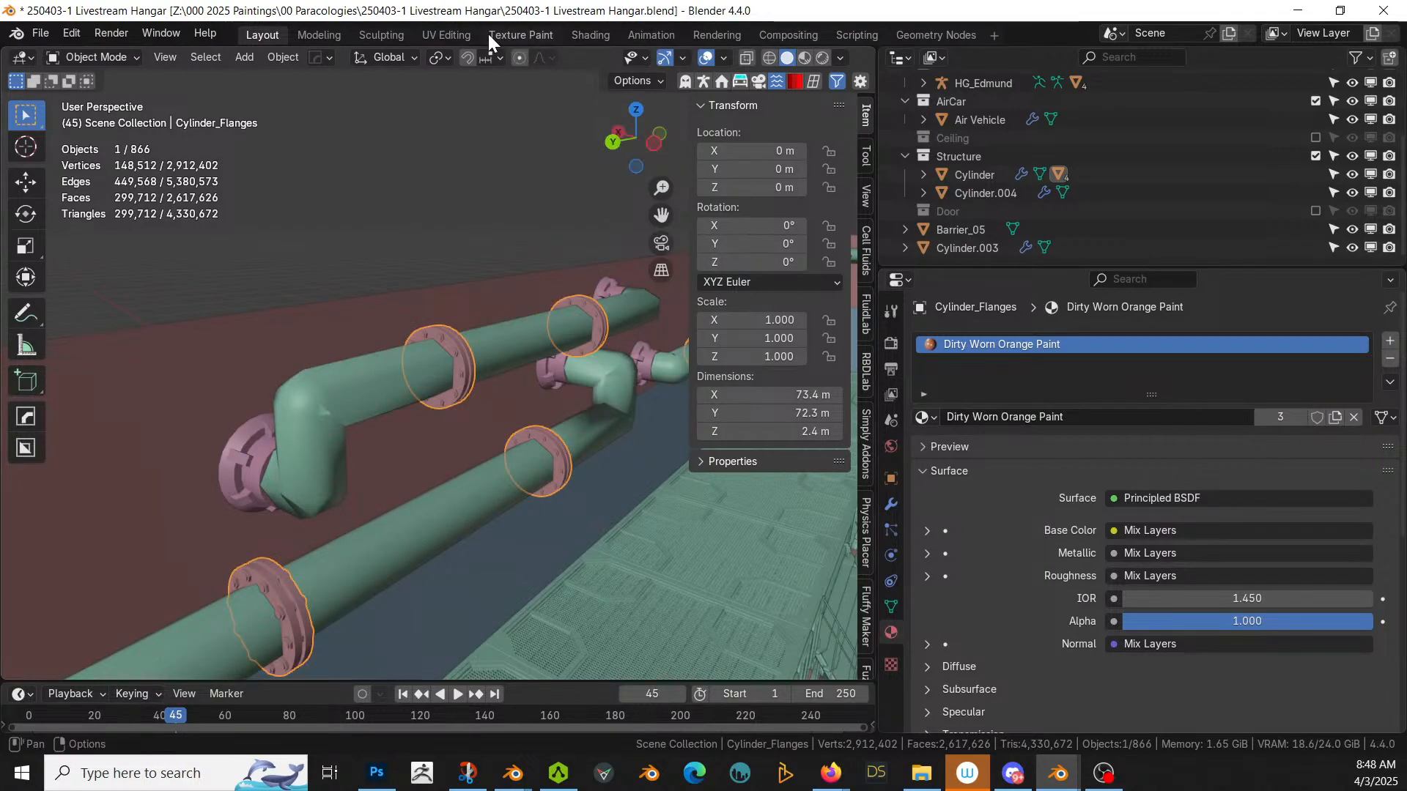
pyautogui.click(590, 34)
pyautogui.scroll(4, 595, 592)
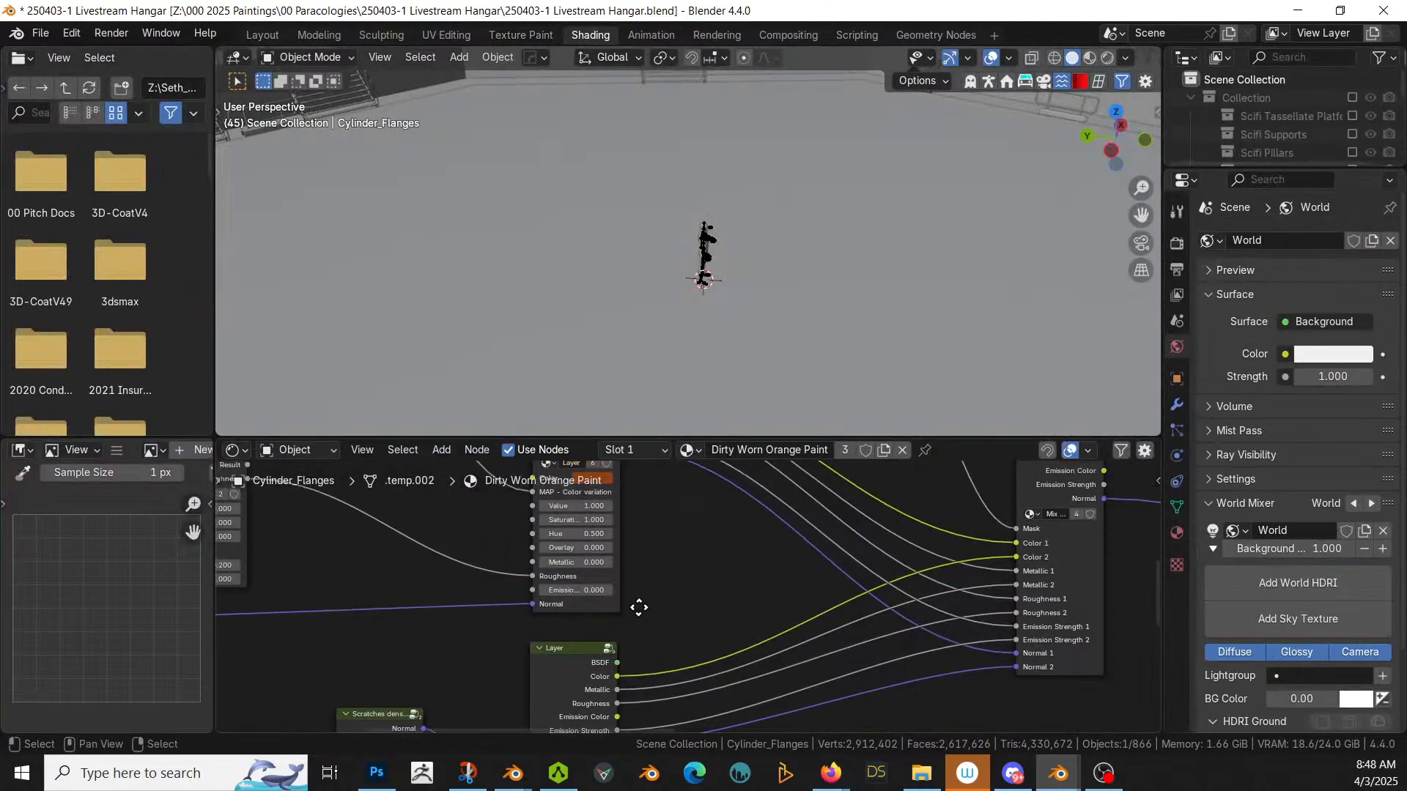
pyautogui.click(542, 554)
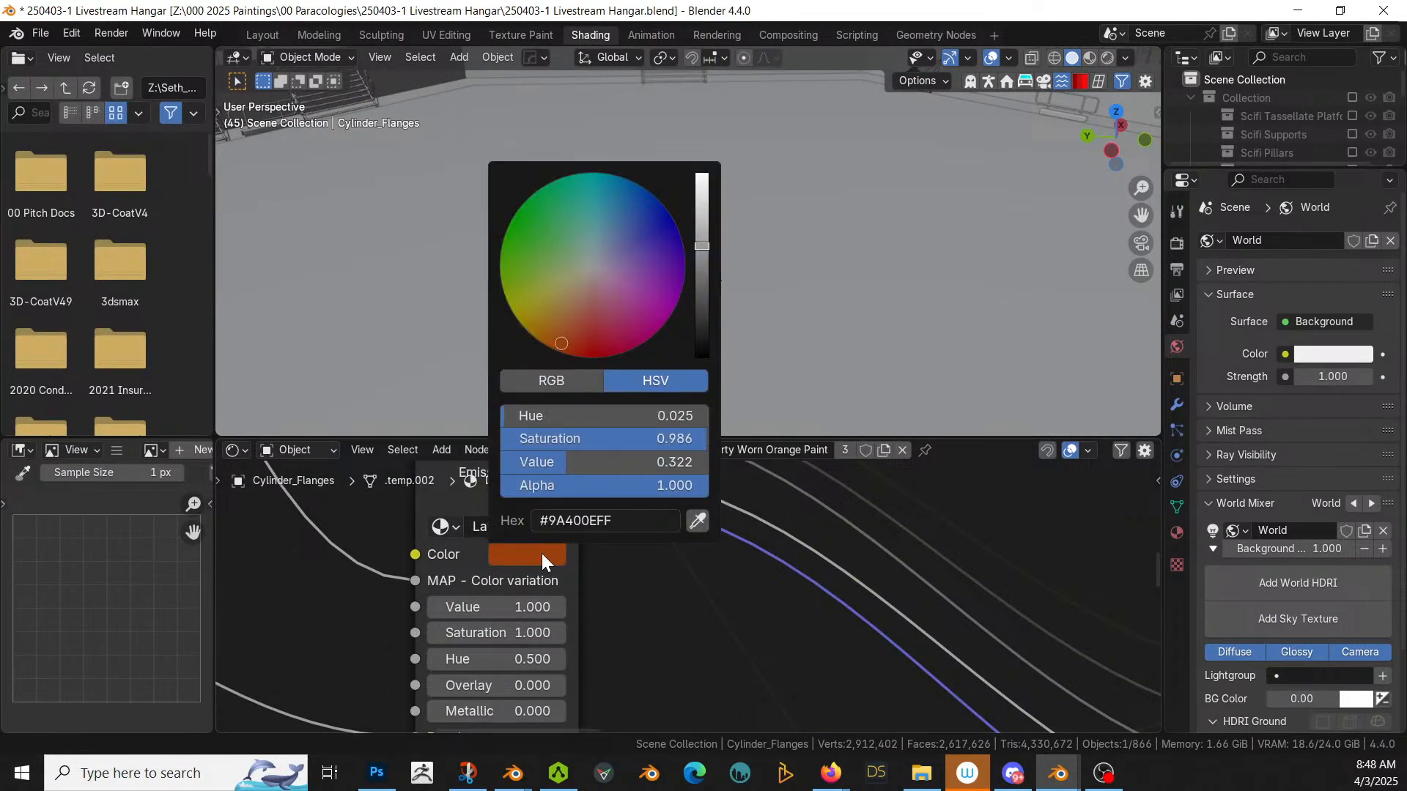
pyautogui.click(595, 230)
# Step: Switch the viewport to rendered shading and examine the recoloured flanges, pipes, floor and walls around the hangar
pyautogui.scroll(-6, 974, 268)
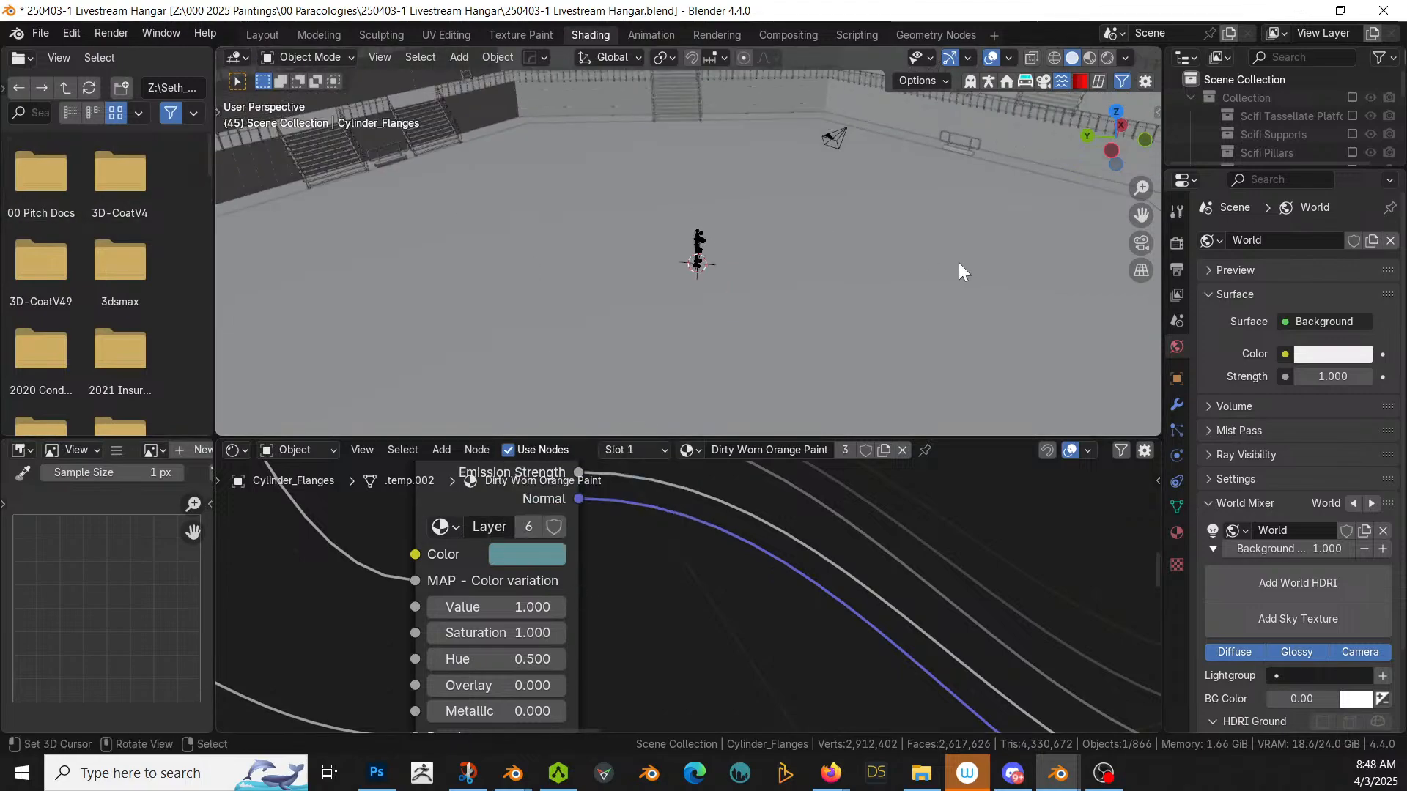
pyautogui.press('z')
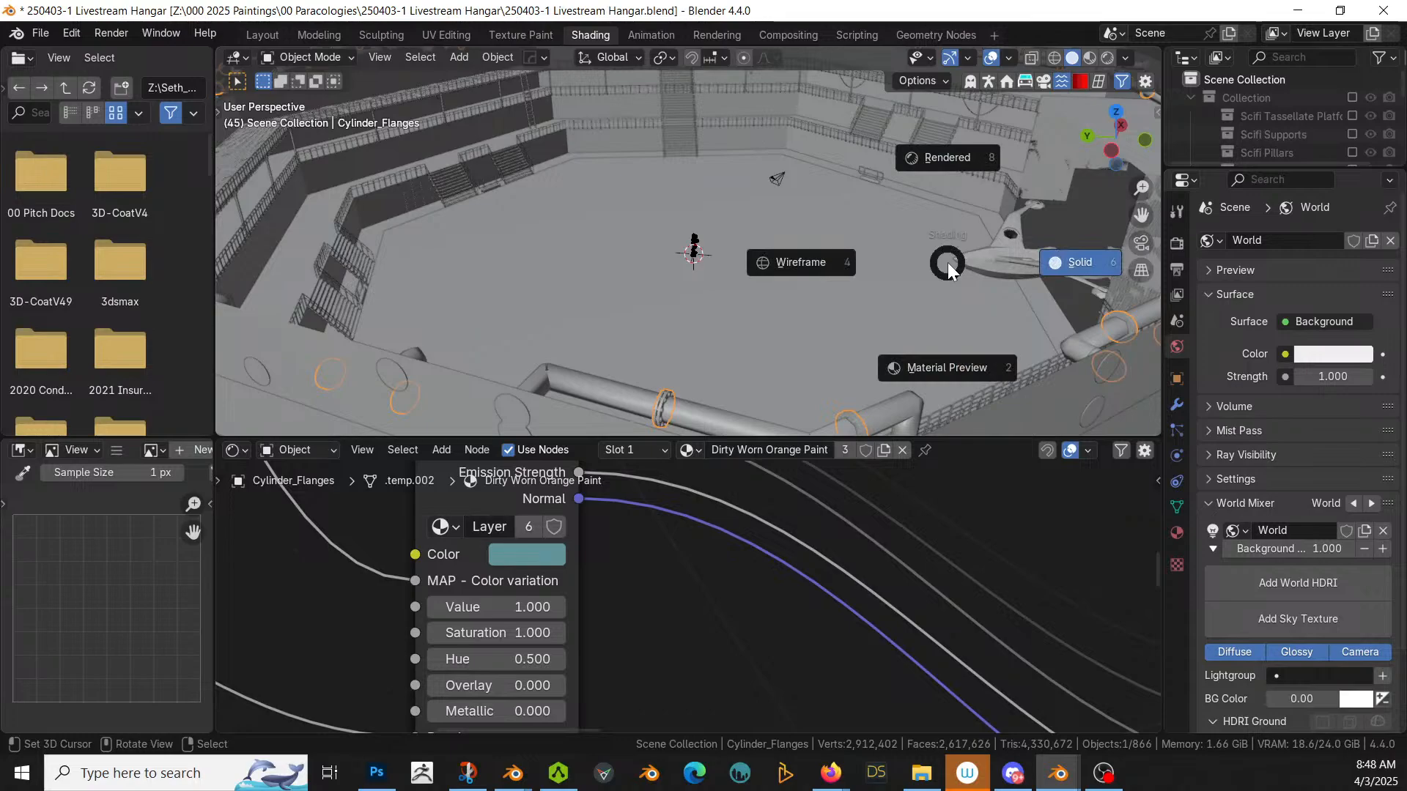
pyautogui.press('8')
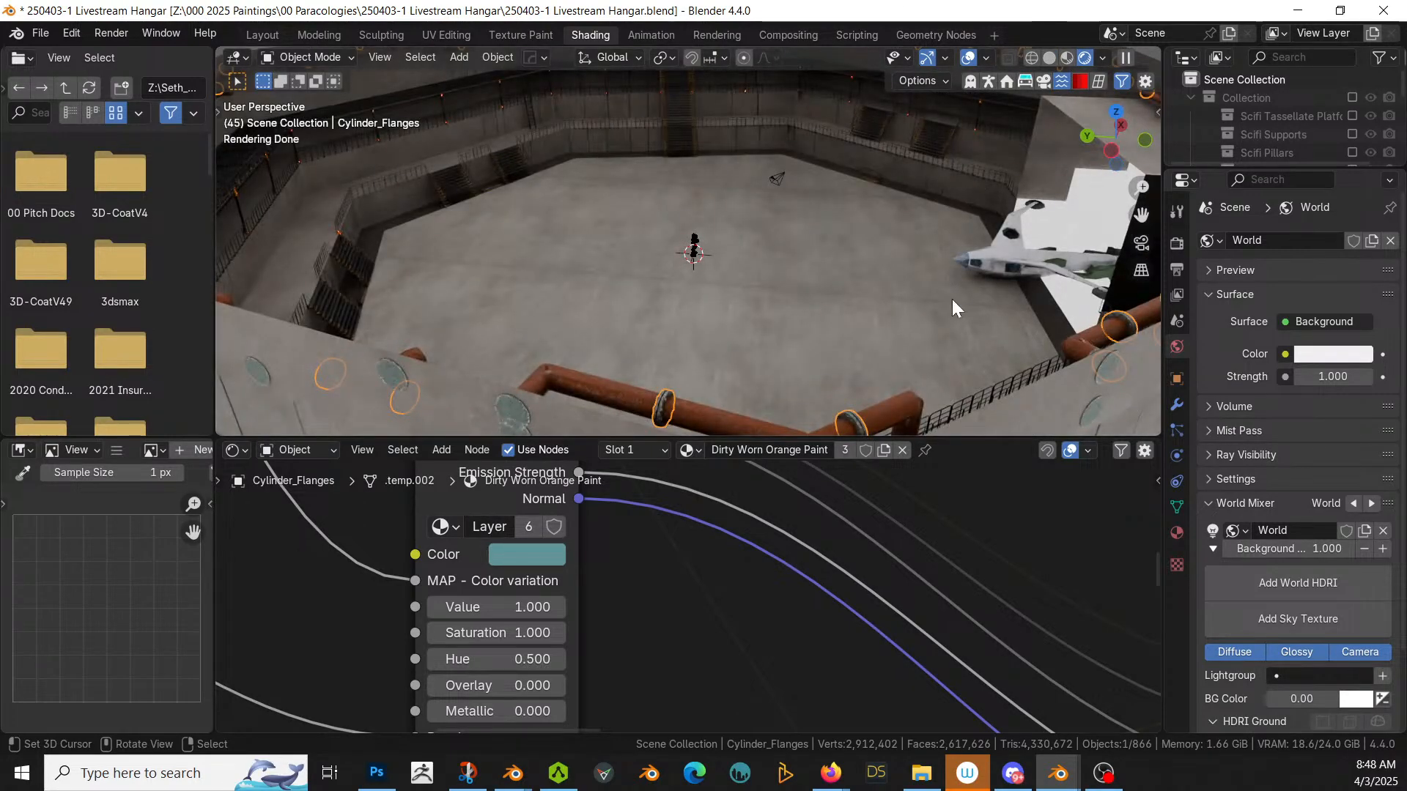
pyautogui.moveTo(661, 358); pyautogui.dragTo(863, 50, button='middle')
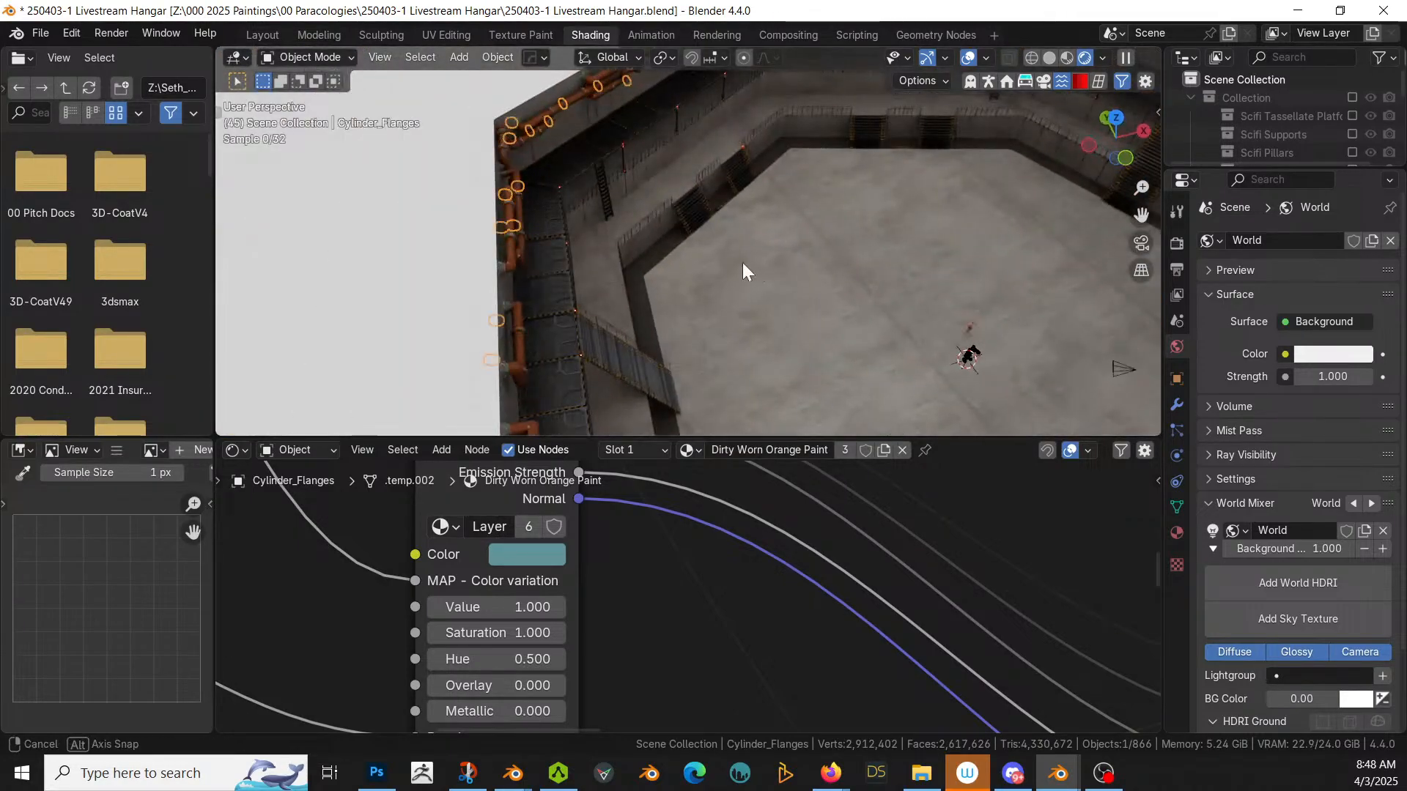
pyautogui.moveTo(744, 273); pyautogui.dragTo(628, 251, button='middle')
pyautogui.click(696, 309)
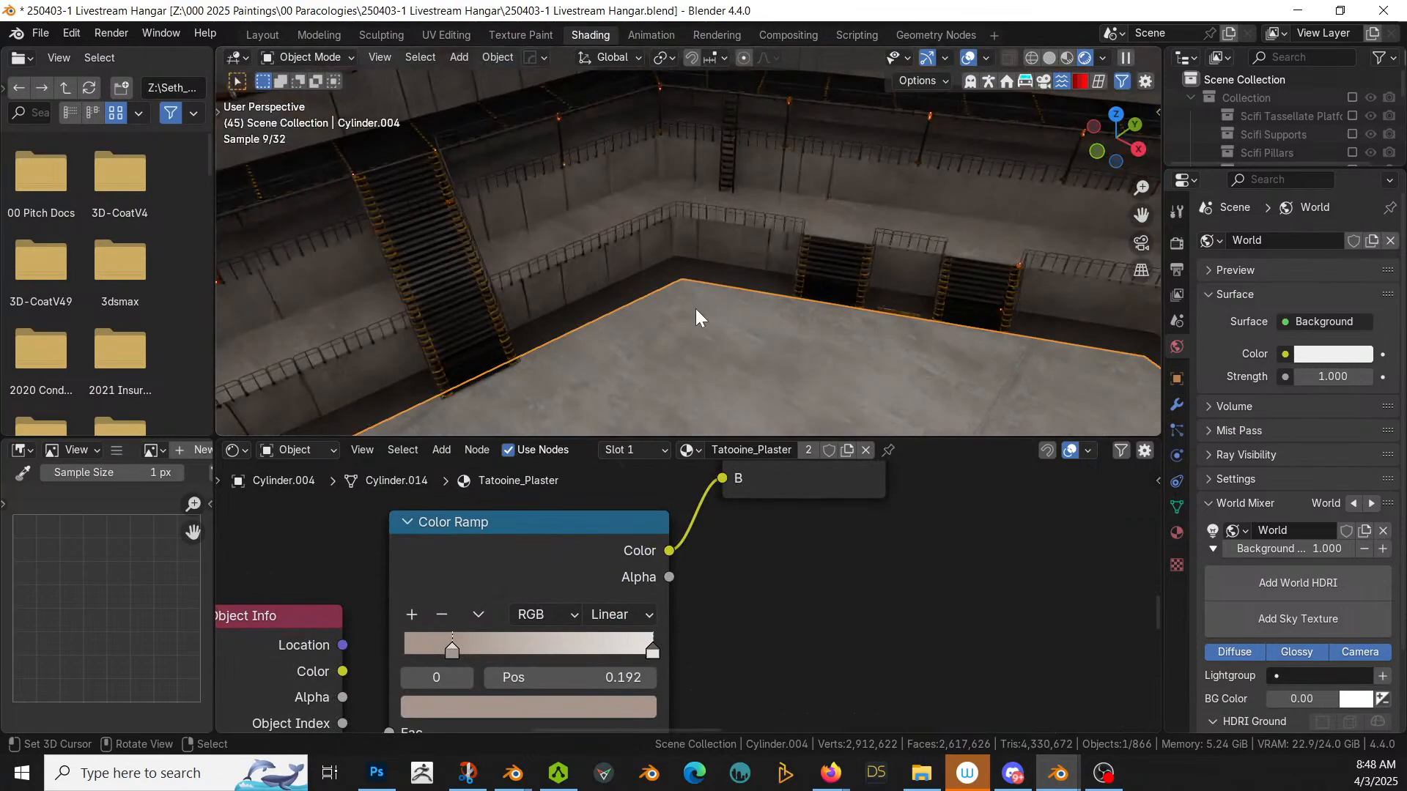
pyautogui.moveTo(696, 309); pyautogui.dragTo(689, 209, button='middle')
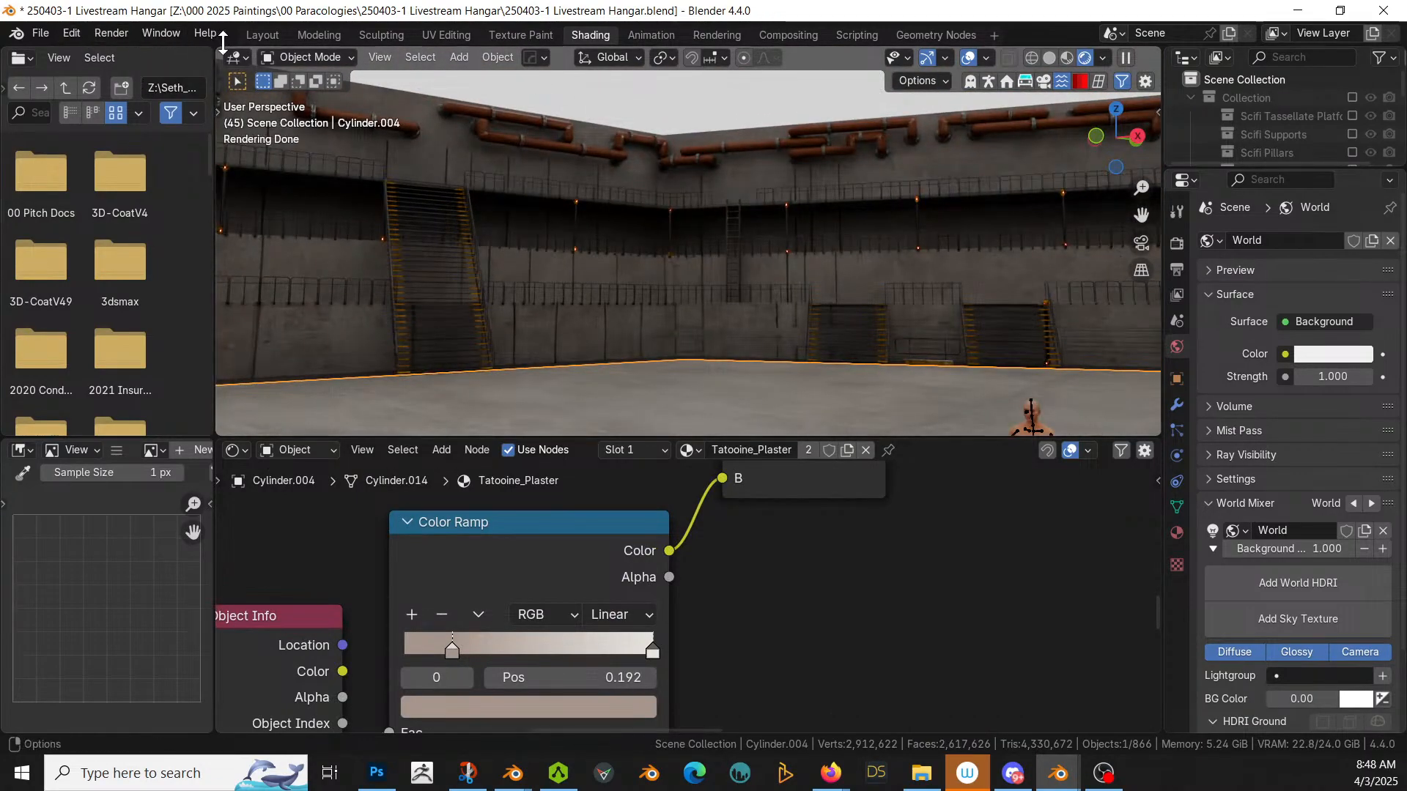
# Step: Return to the Layout workspace, enable exposure control in the Photographer settings and set the exposure value to 8
pyautogui.click(261, 34)
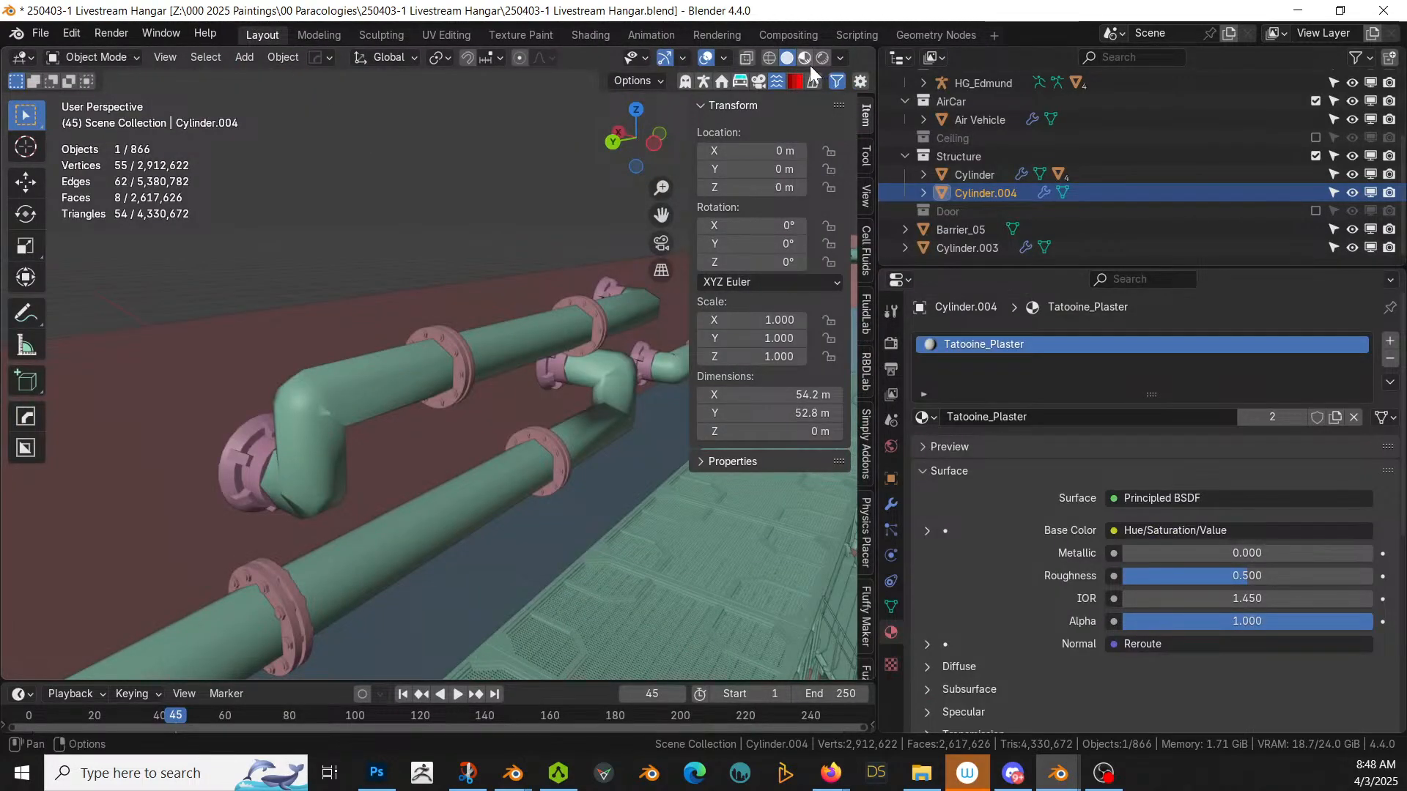
pyautogui.scroll(-5, 865, 366)
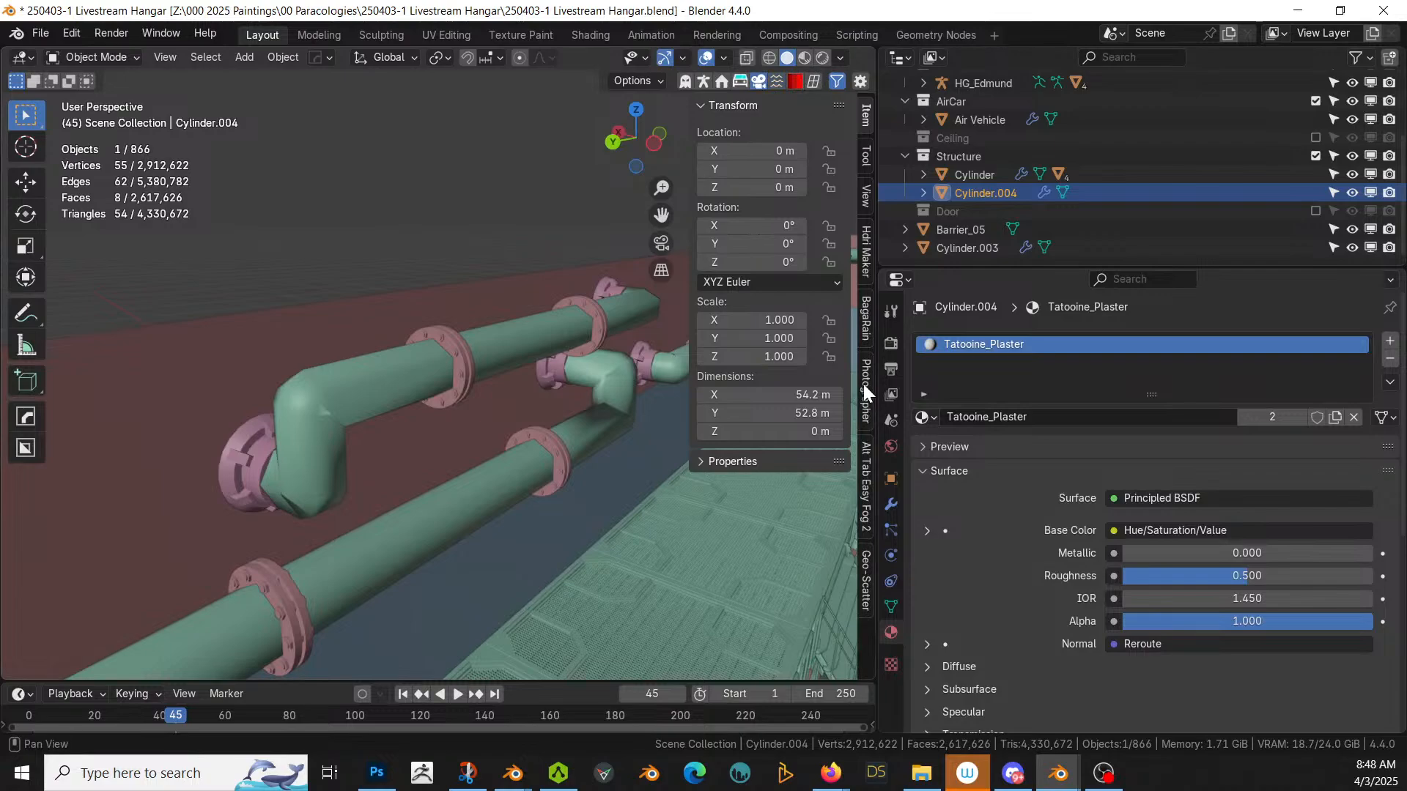
pyautogui.click(866, 388)
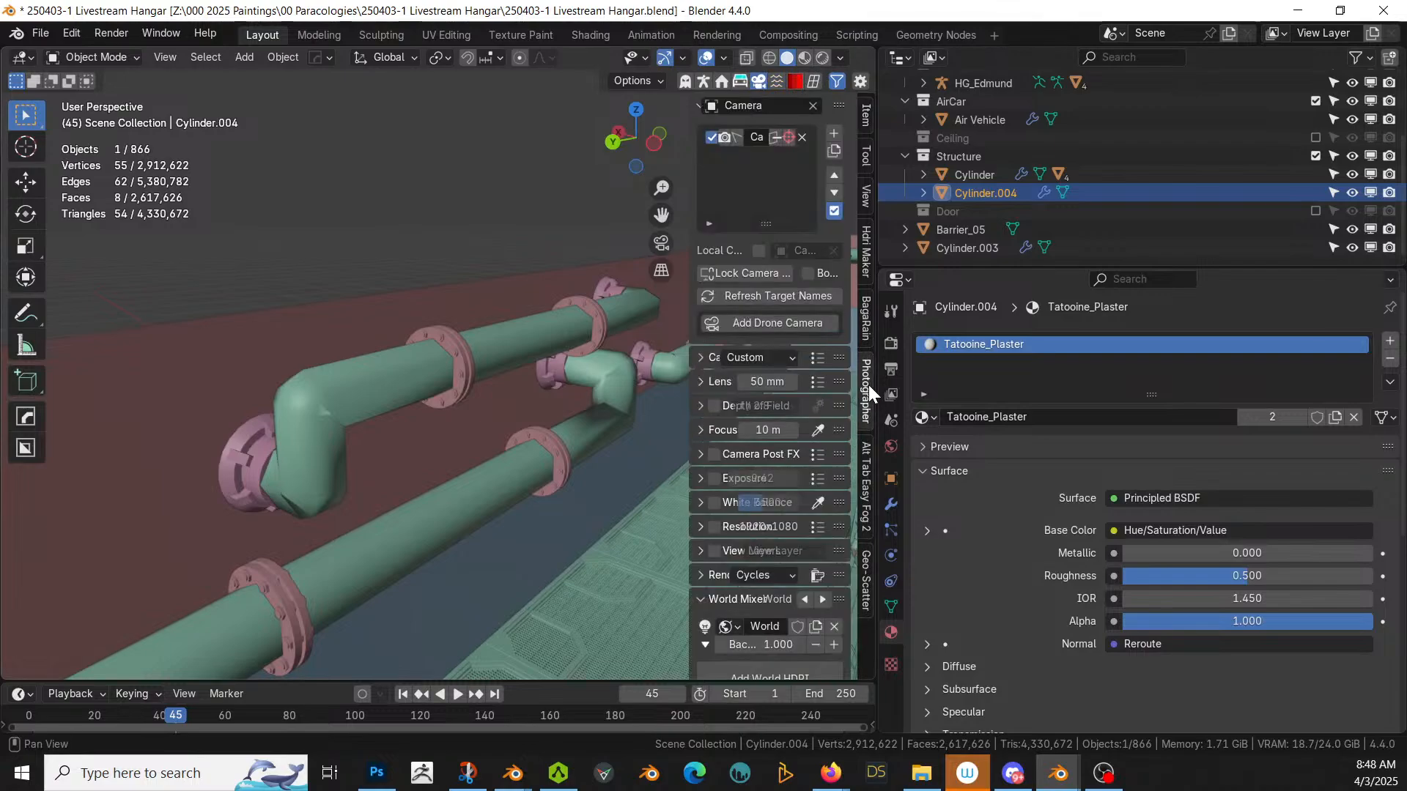
pyautogui.click(708, 480)
pyautogui.click(712, 479)
pyautogui.click(754, 478)
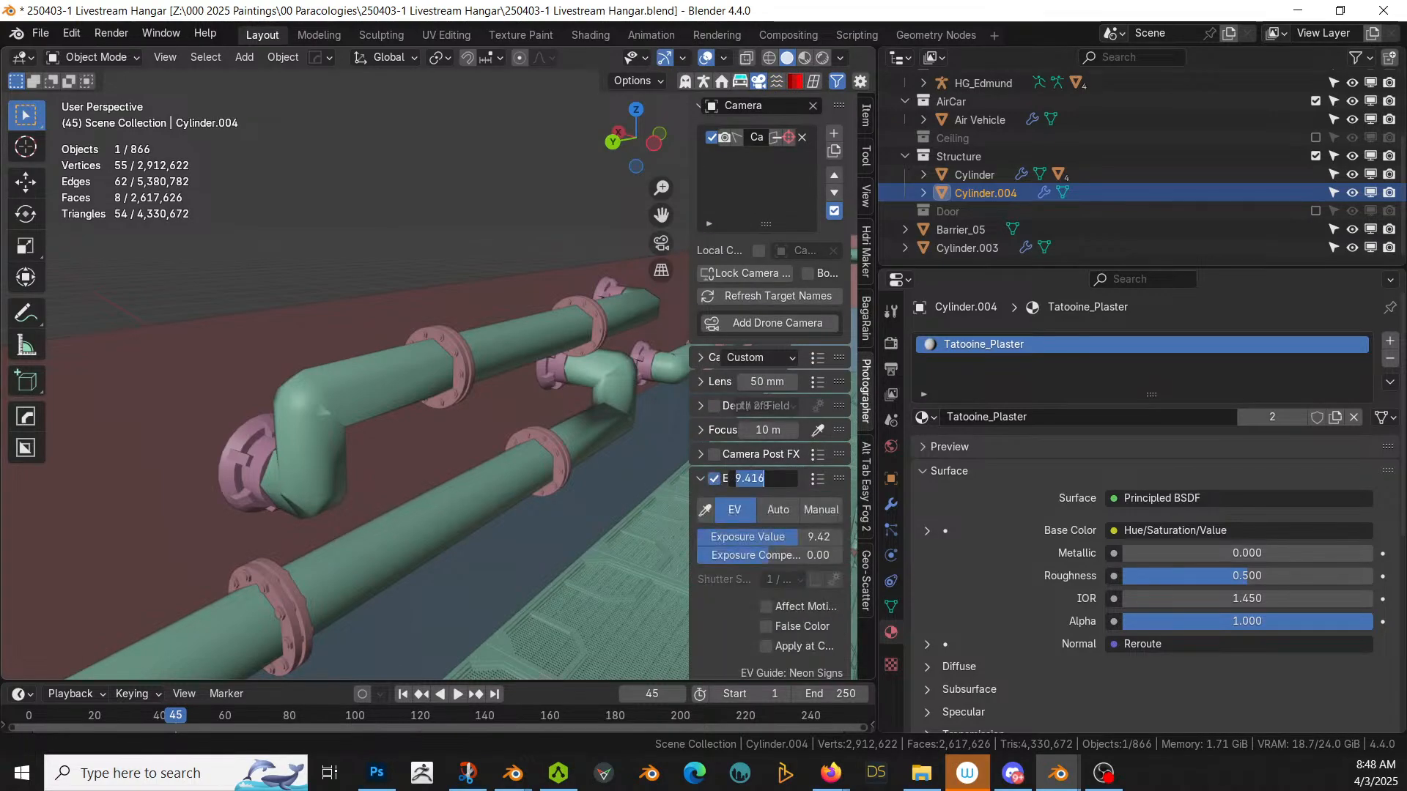
pyautogui.write('8')
pyautogui.press('Return')
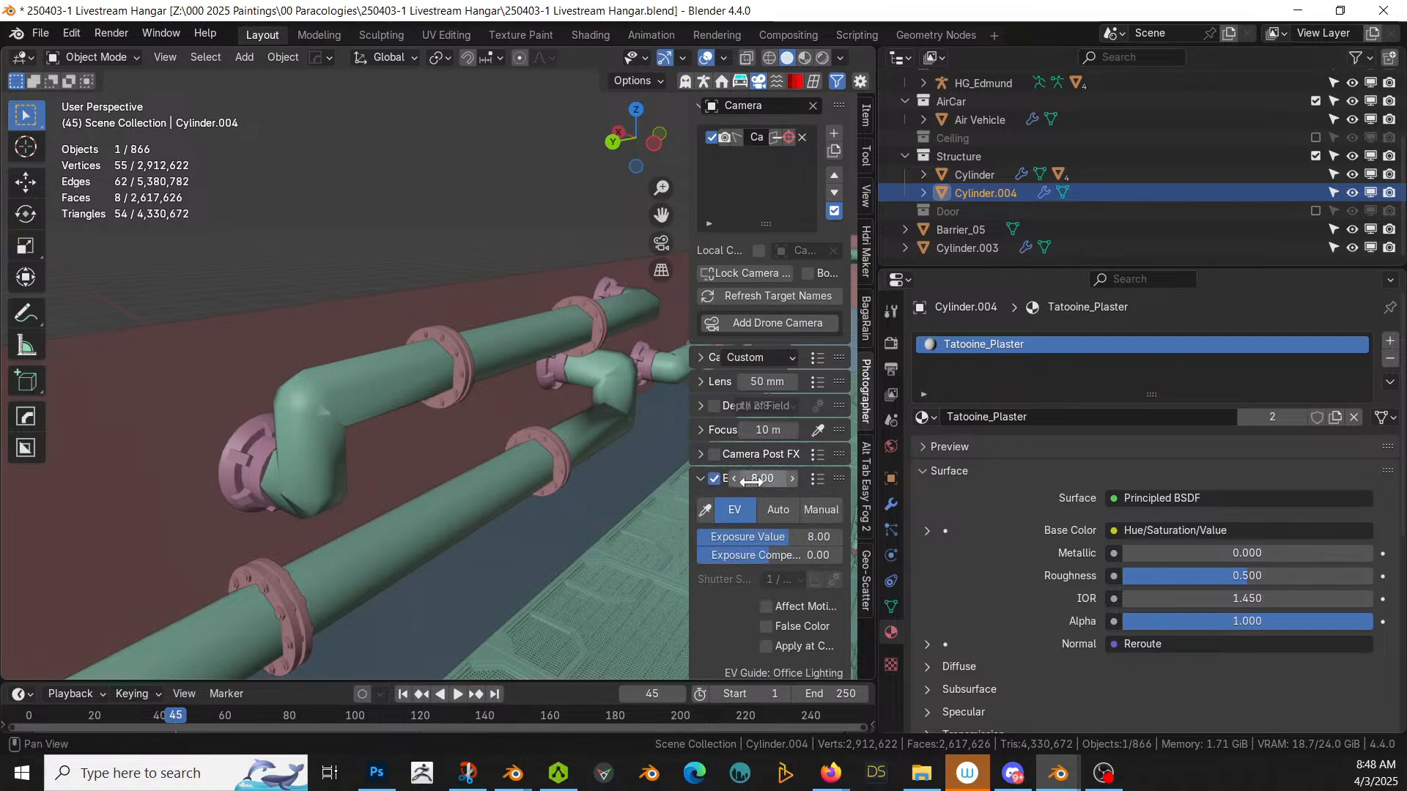
# Step: Enlarge the 3D view and examine the pipes and flanges along the hangar walls in rendered shading
pyautogui.moveTo(878, 216); pyautogui.dragTo(1251, 236)
pyautogui.press('z')
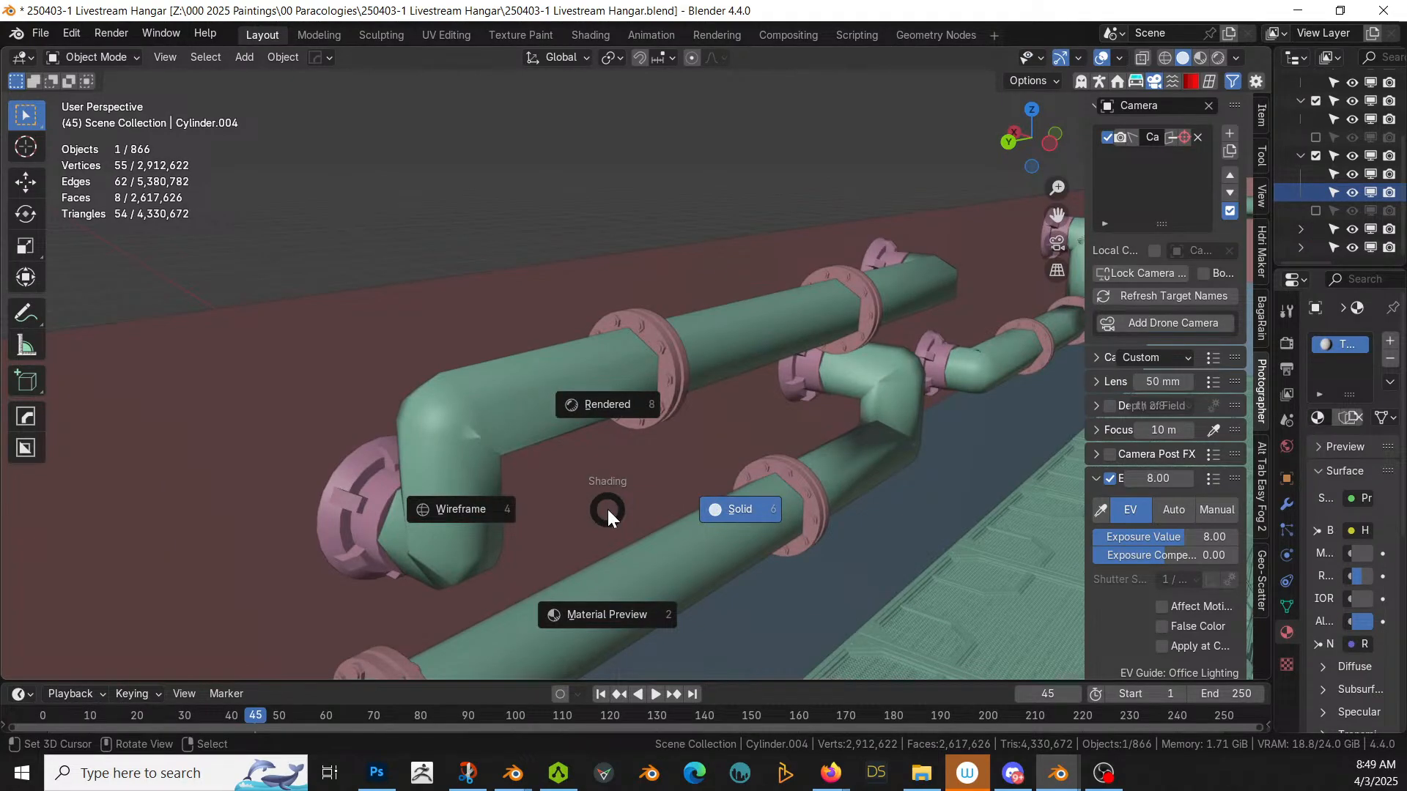
pyautogui.press('8')
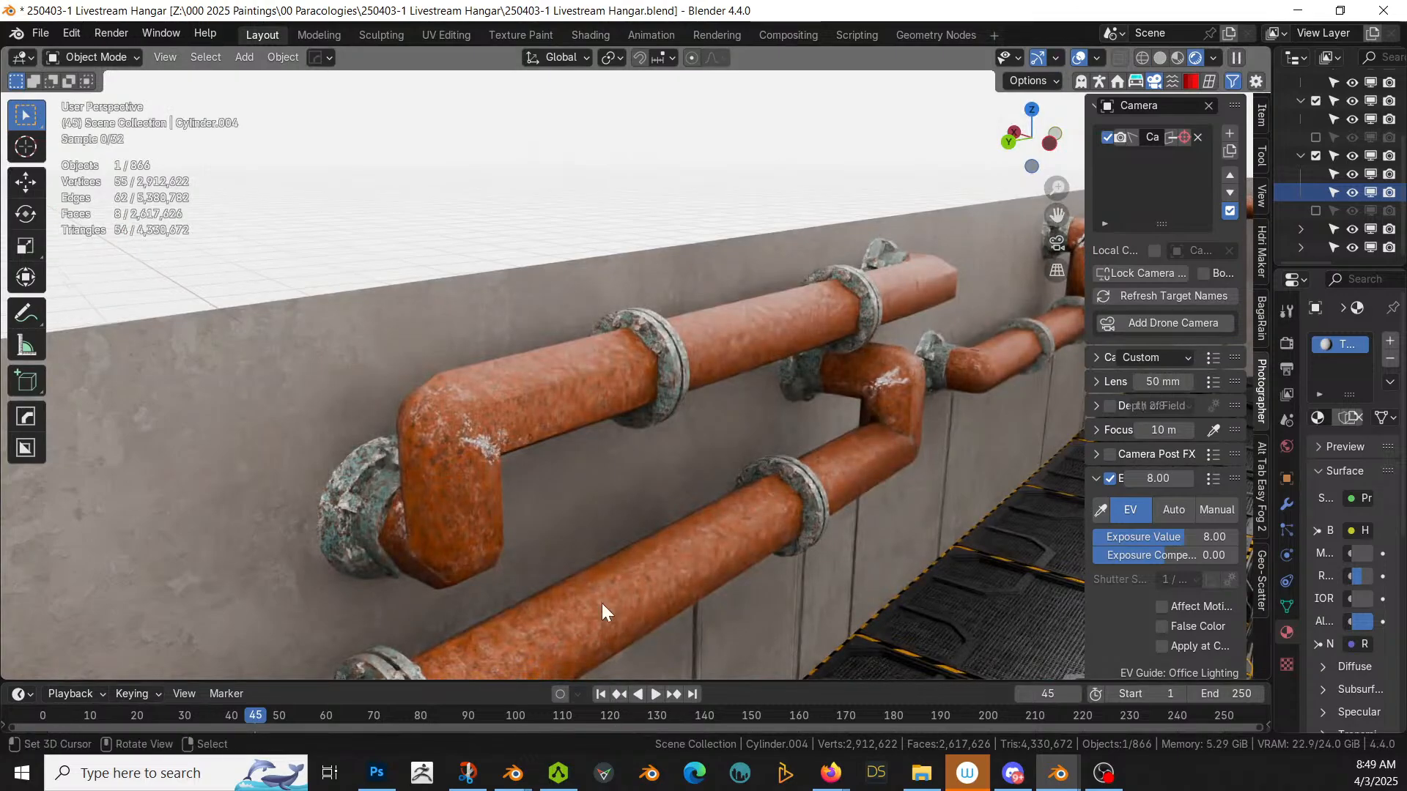
pyautogui.scroll(-6, 602, 612)
pyautogui.scroll(-5, 601, 603)
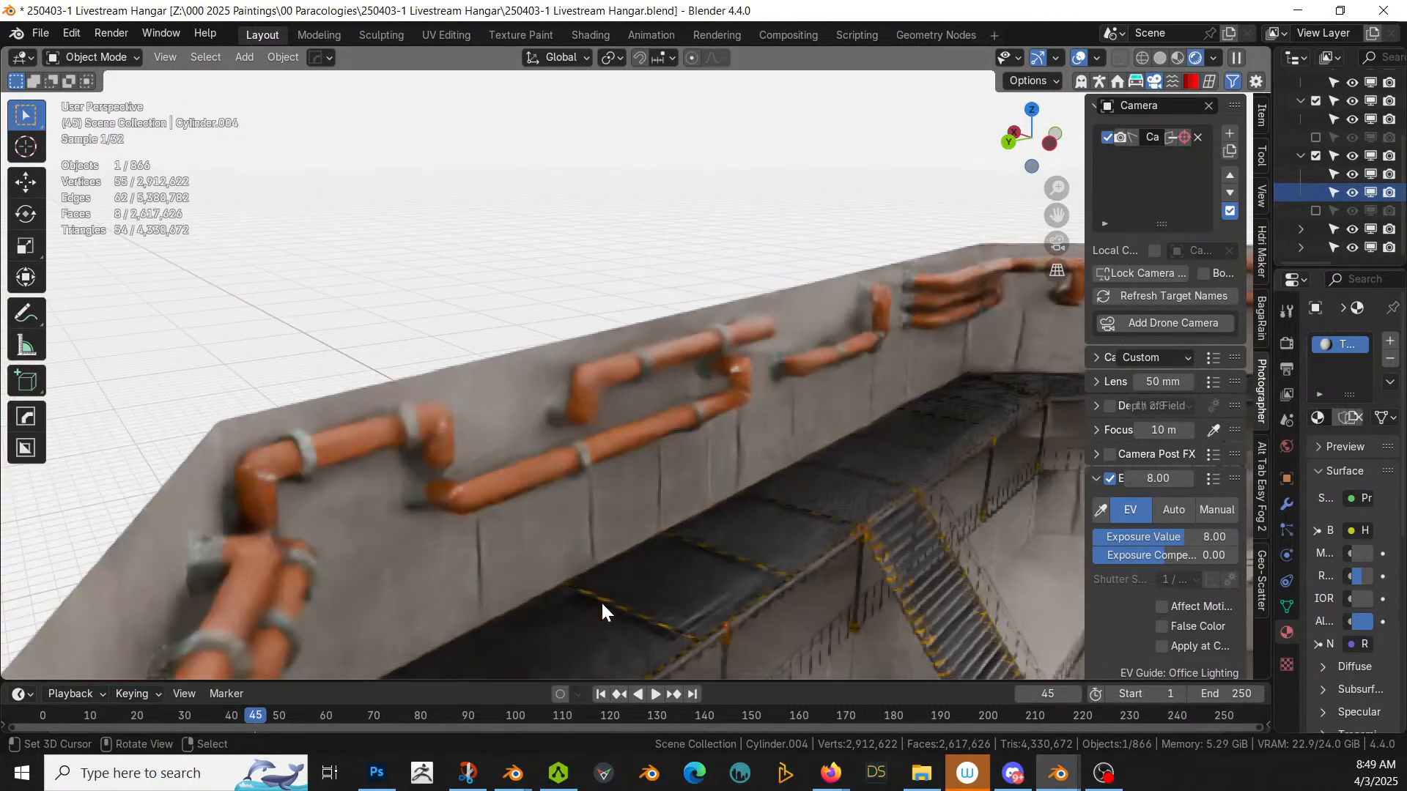
pyautogui.keyDown('shift'); pyautogui.moveTo(614, 608); pyautogui.dragTo(352, 569, button='middle'); pyautogui.keyUp('shift')
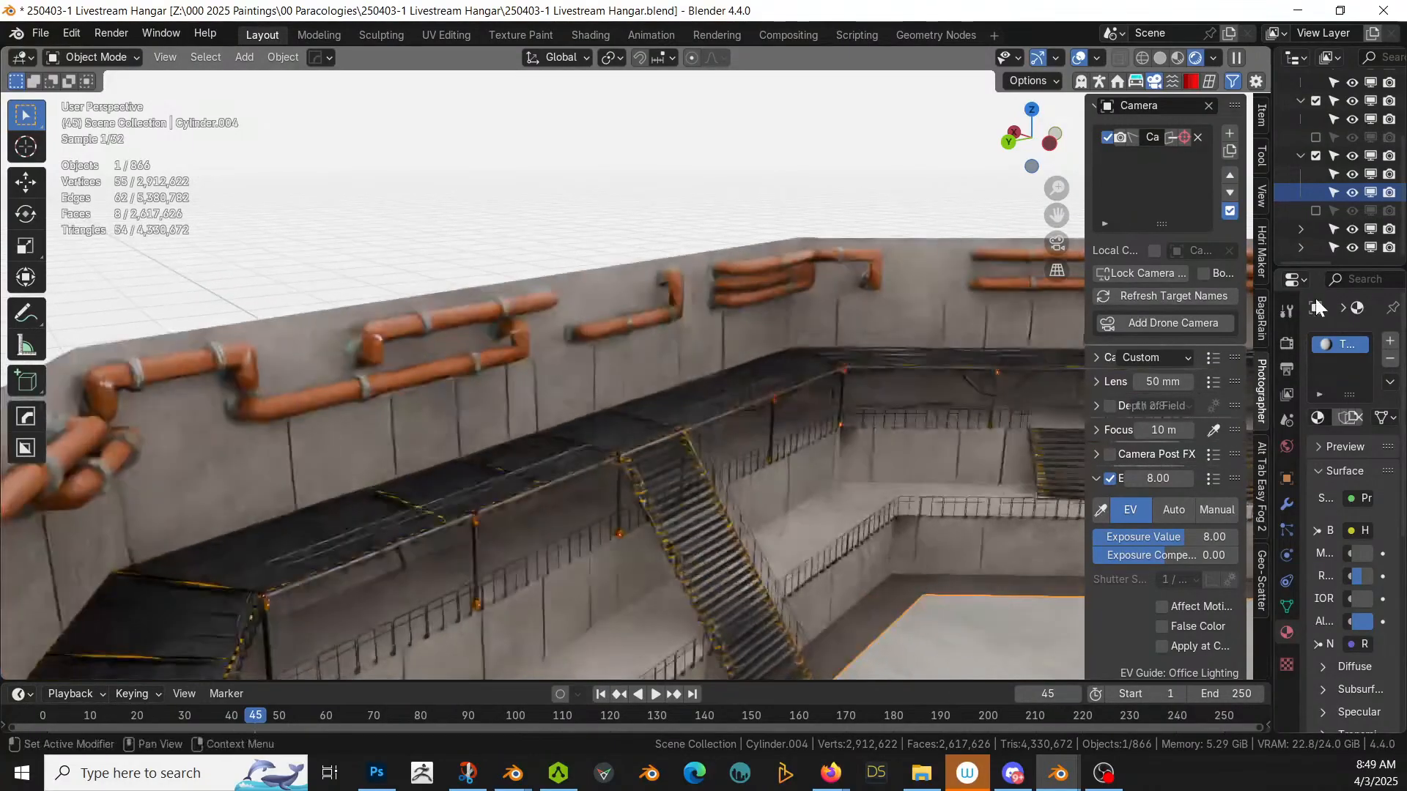
# Step: Widen the outliner and properties area, and include the Ceiling collection in the view layer
pyautogui.click(1264, 221)
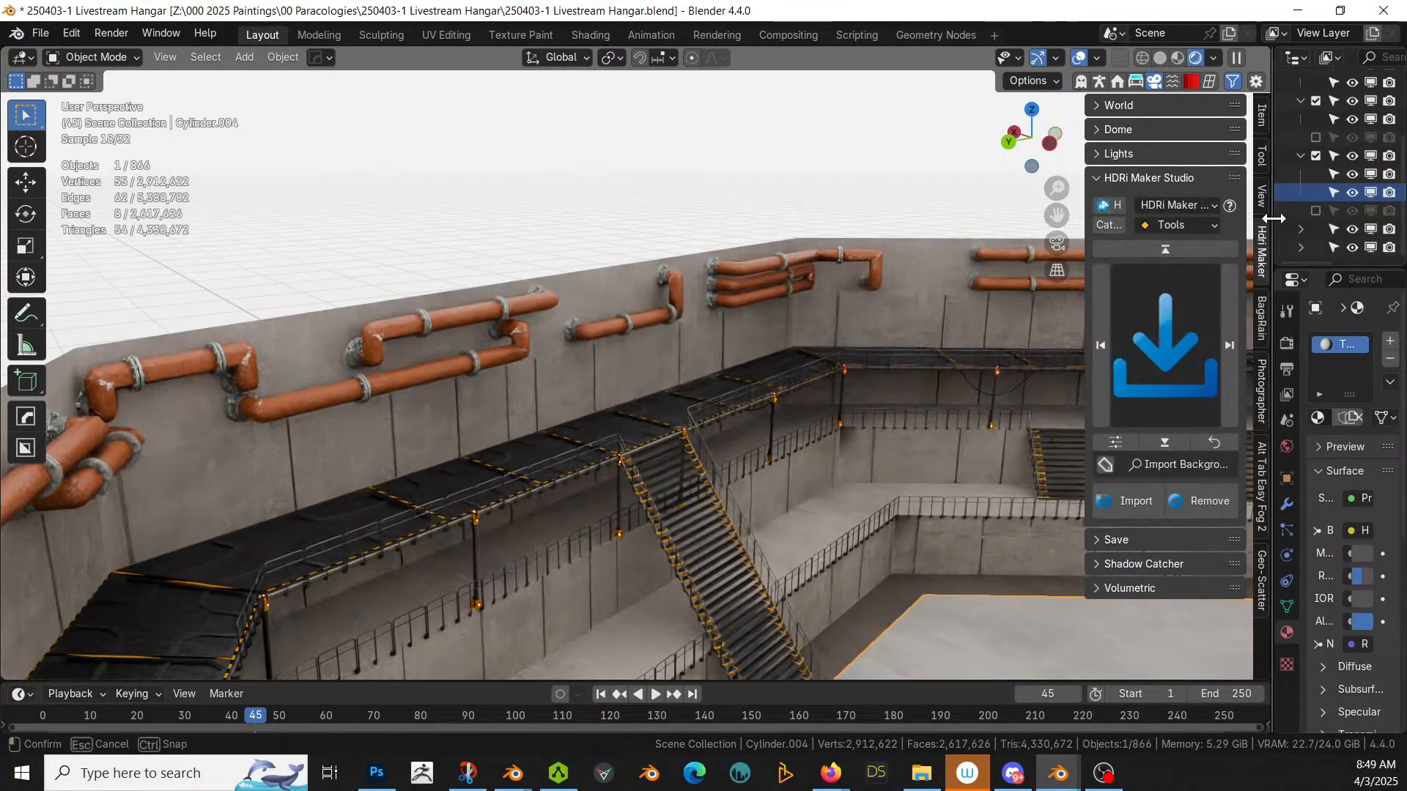
pyautogui.moveTo(1274, 219); pyautogui.dragTo(1074, 220)
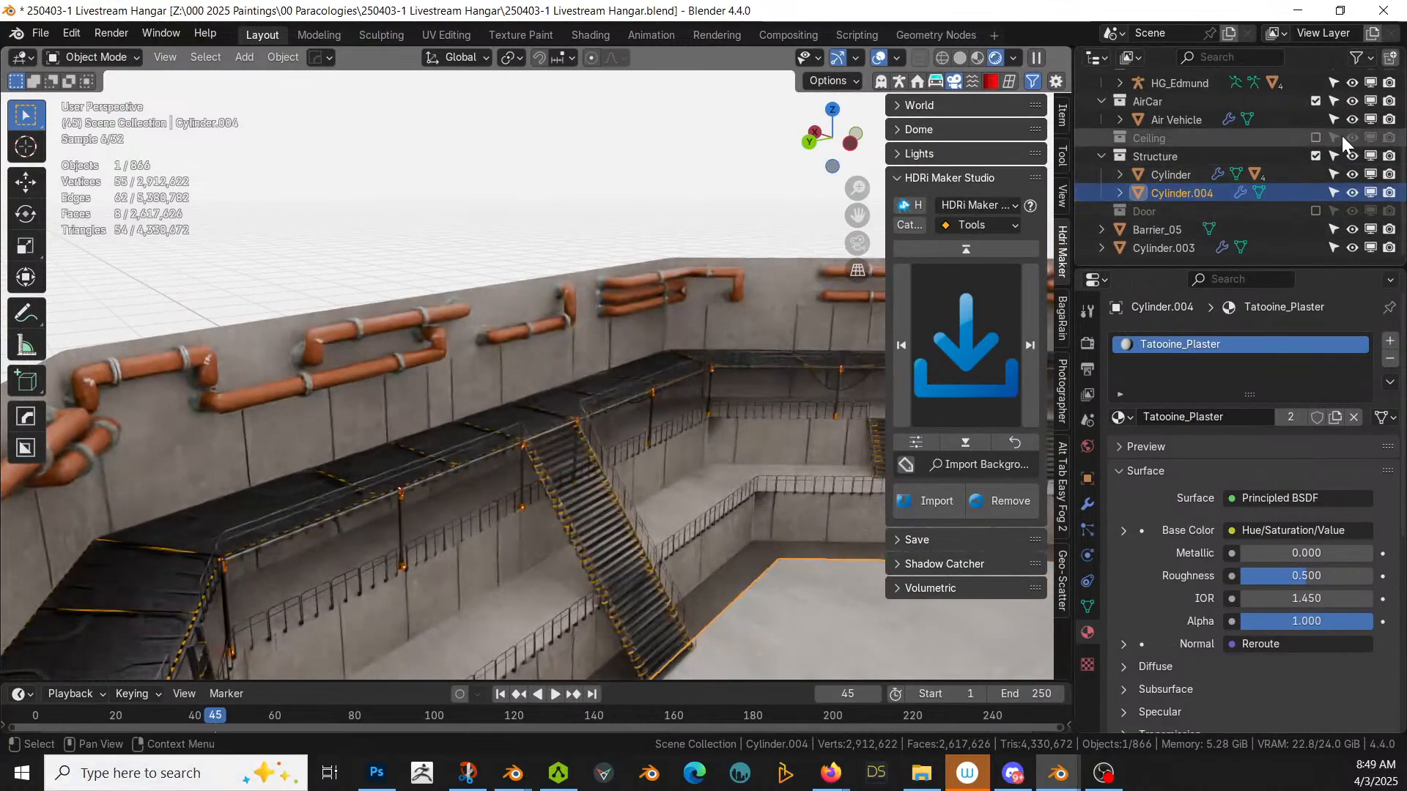
pyautogui.click(1316, 137)
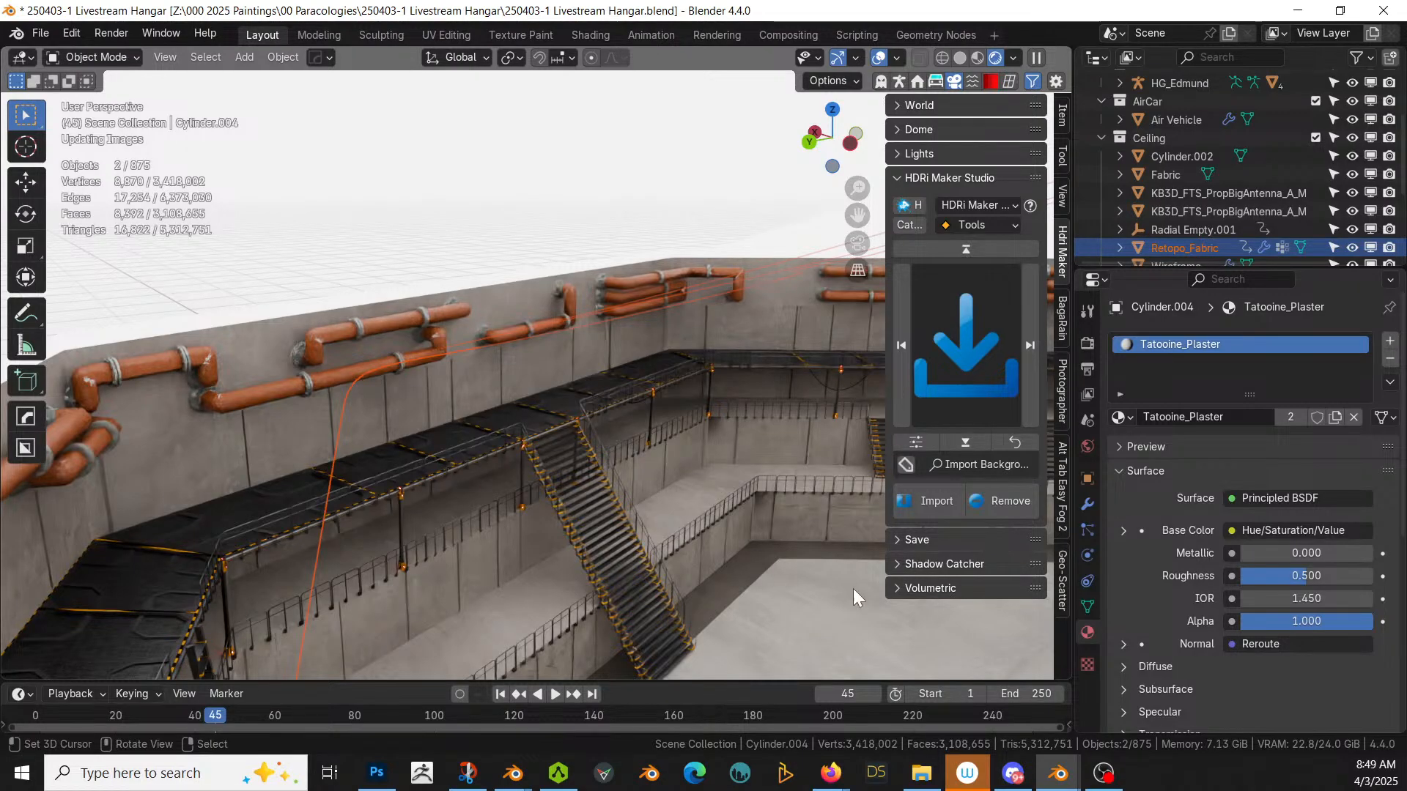
pyautogui.moveTo(718, 529); pyautogui.dragTo(713, 622, button='middle')
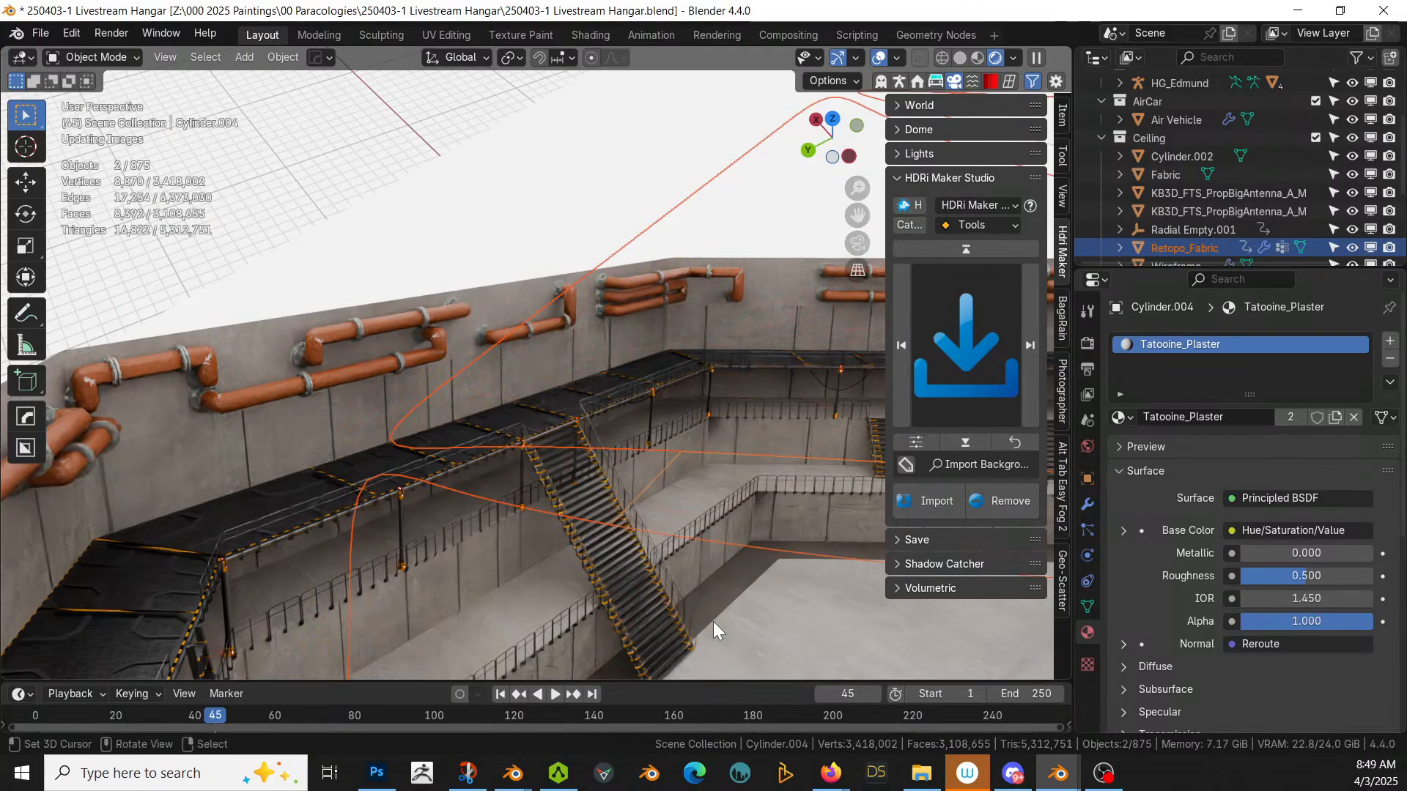
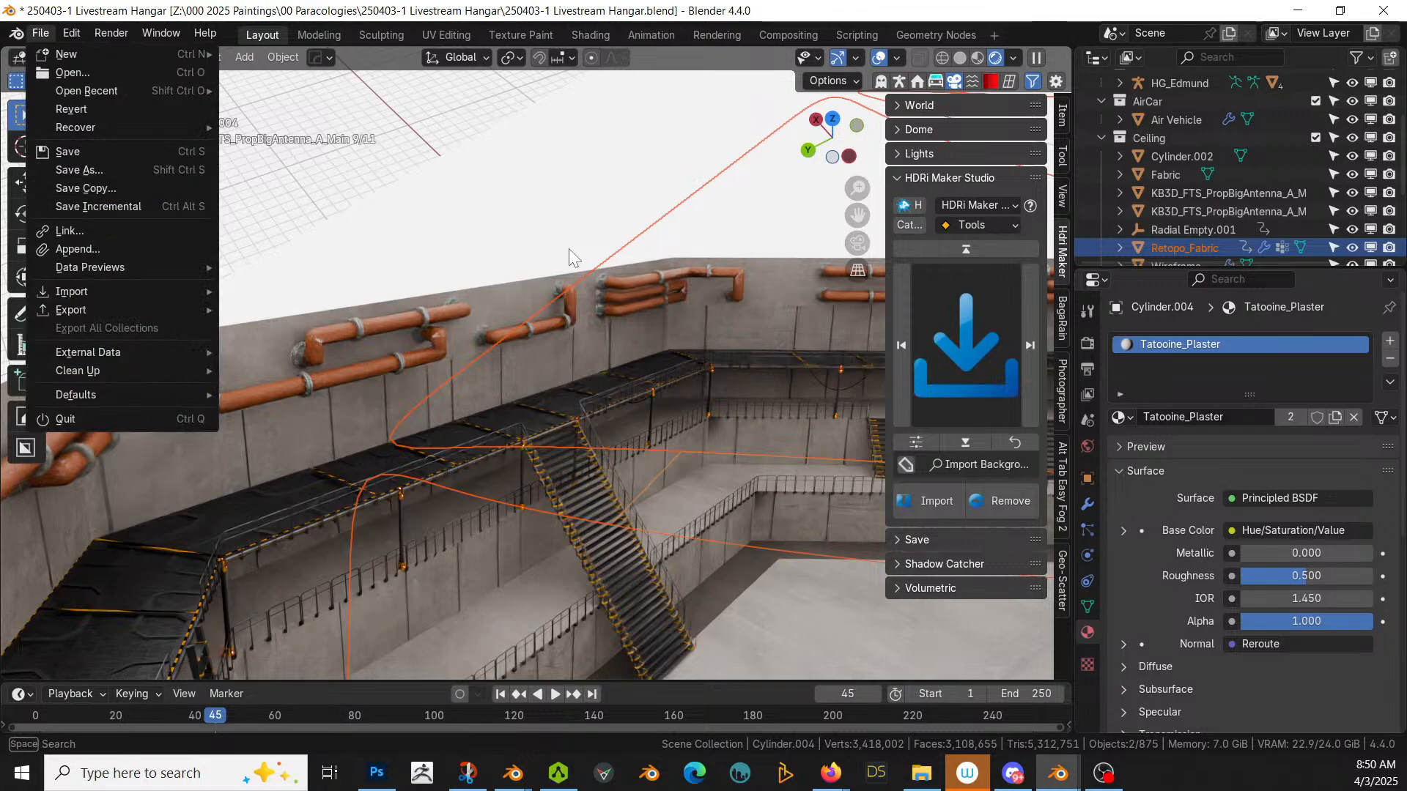
# Step: Switch to the 250310-1 Livestream Chosen Settlement Blender window and quit it without saving changes
pyautogui.click(42, 34)
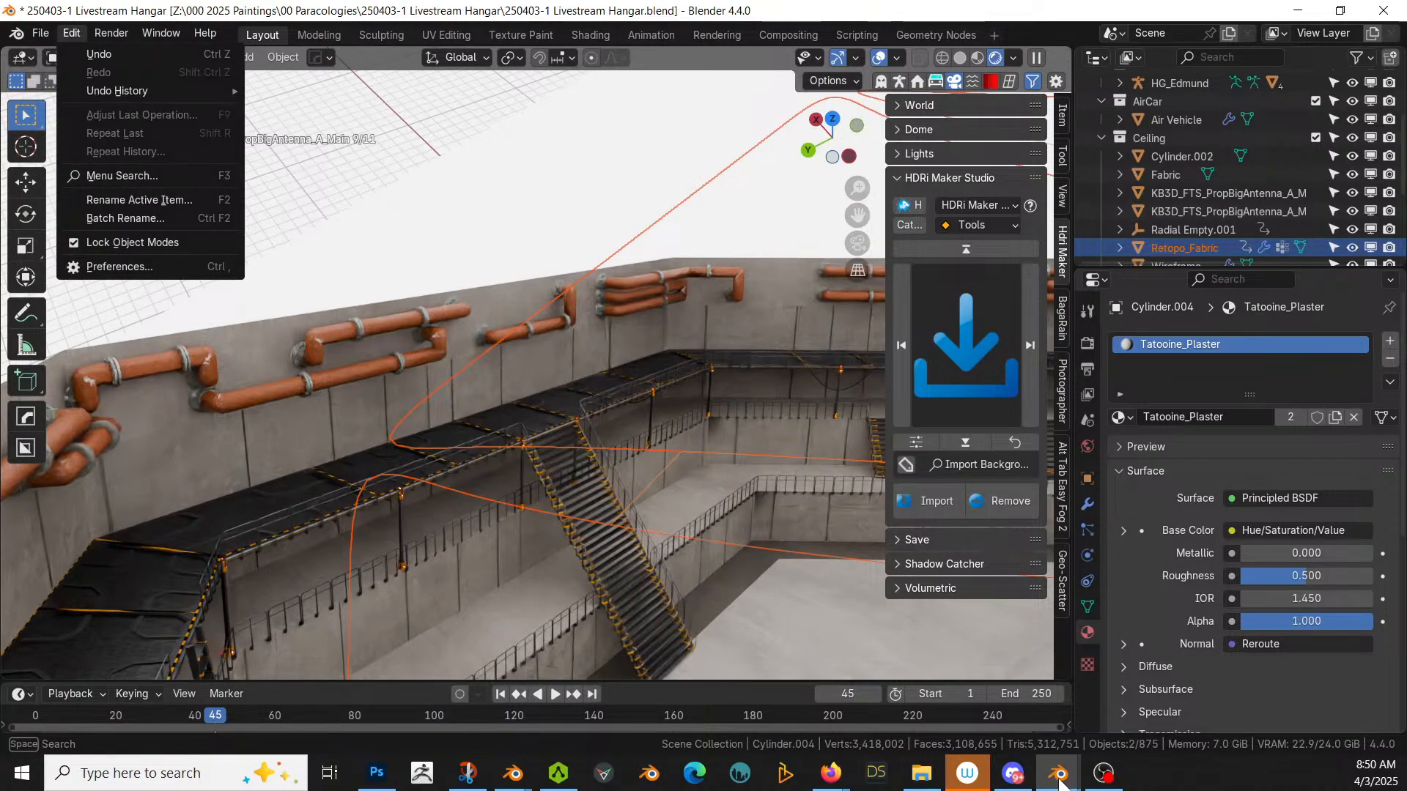
pyautogui.click(1058, 784)
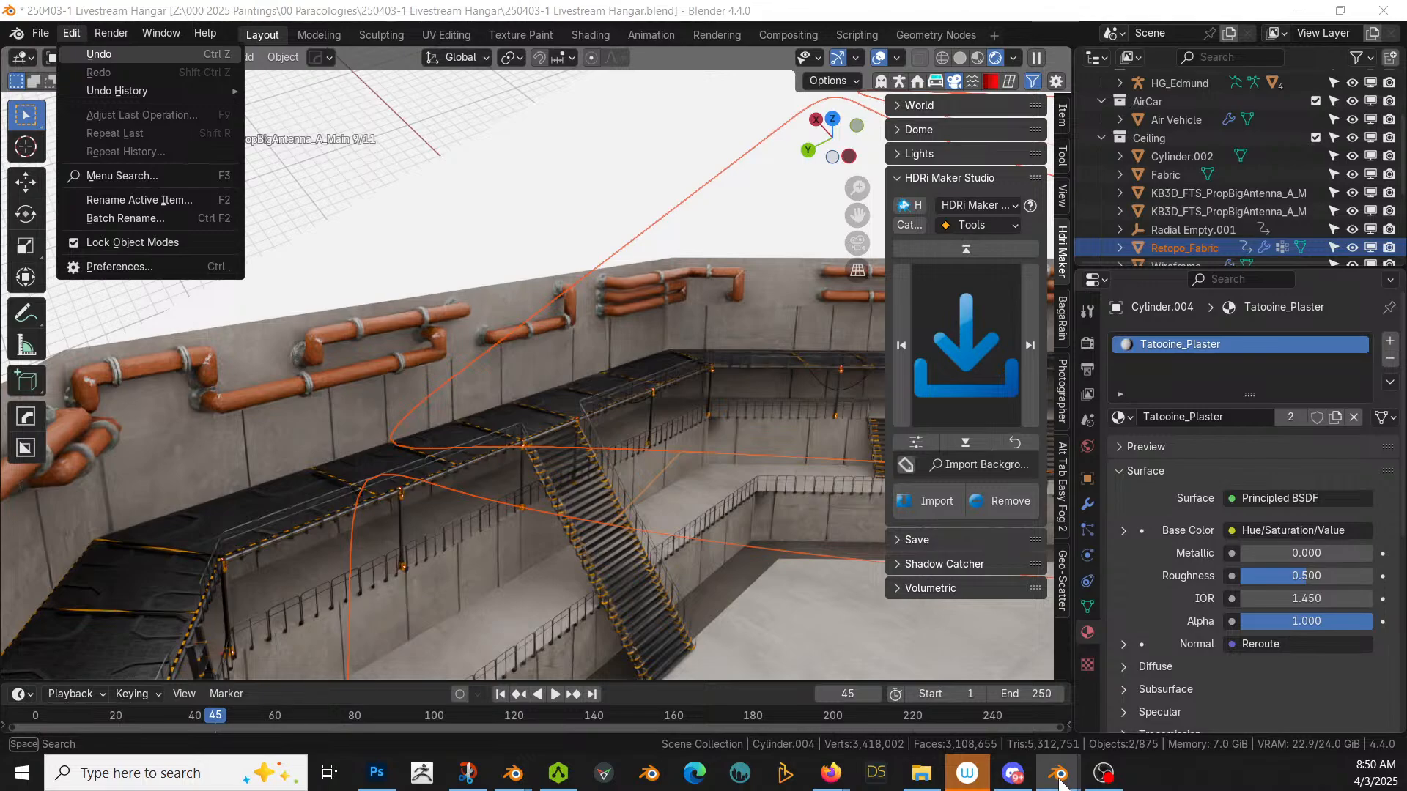
pyautogui.click(1060, 782)
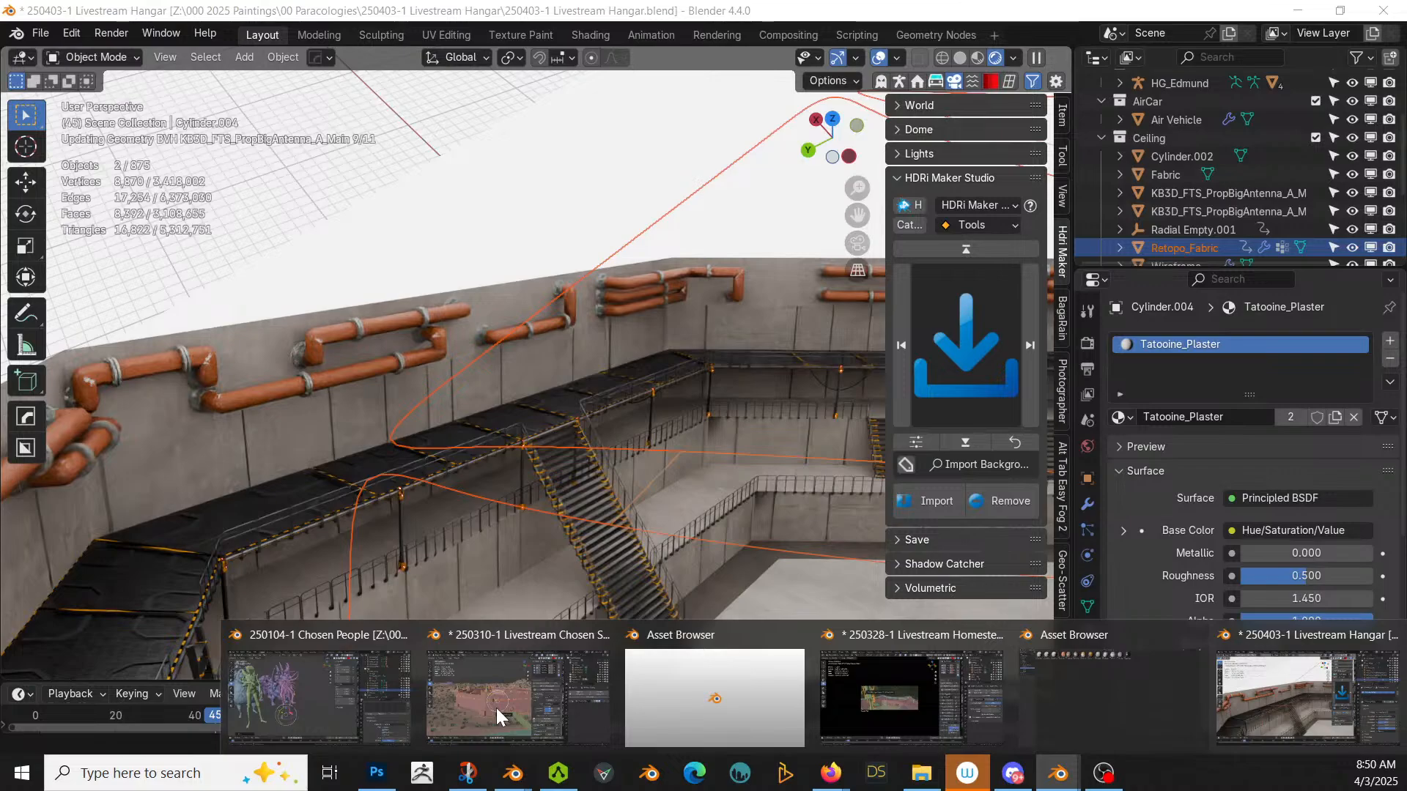
pyautogui.click(495, 708)
pyautogui.click(40, 34)
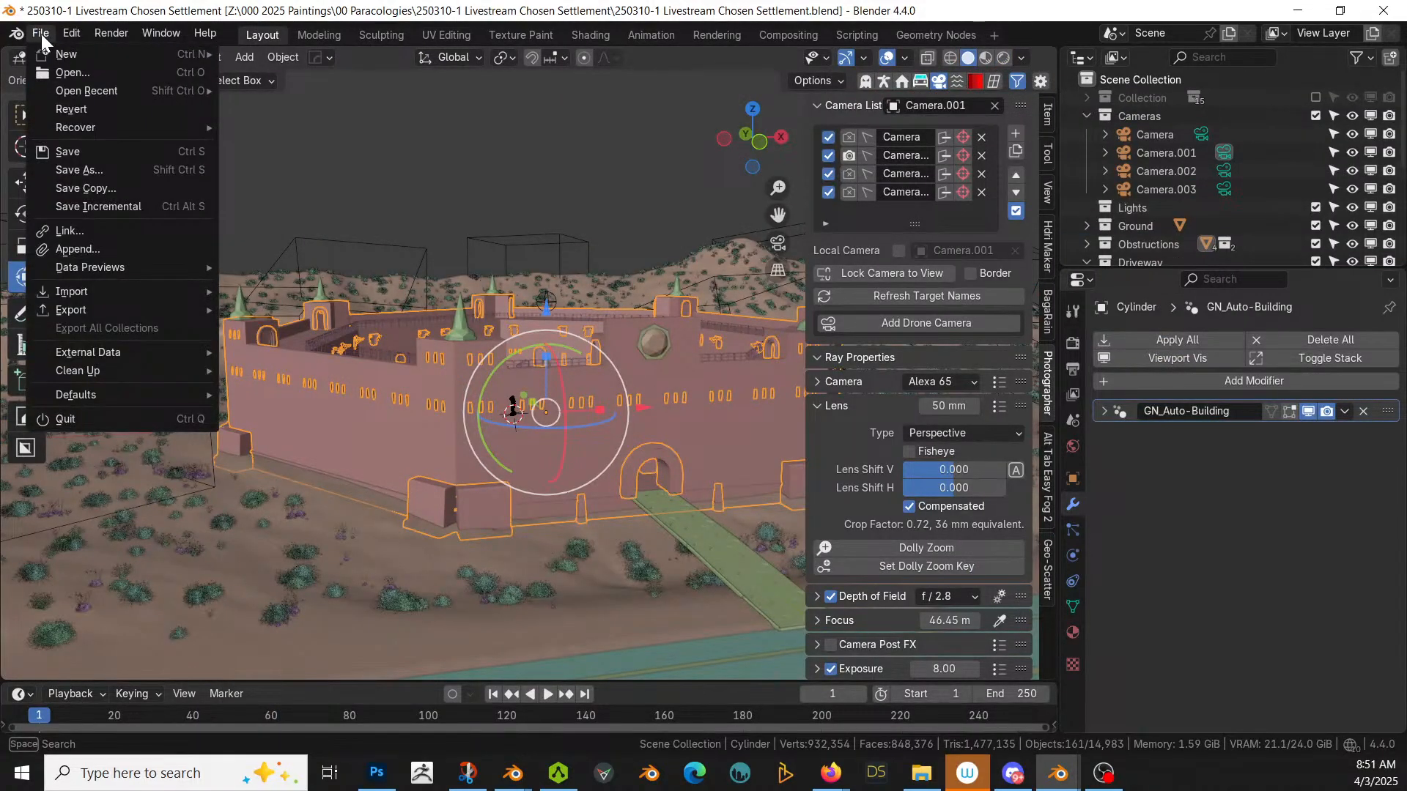
pyautogui.hotkey('ctrl', 'q')
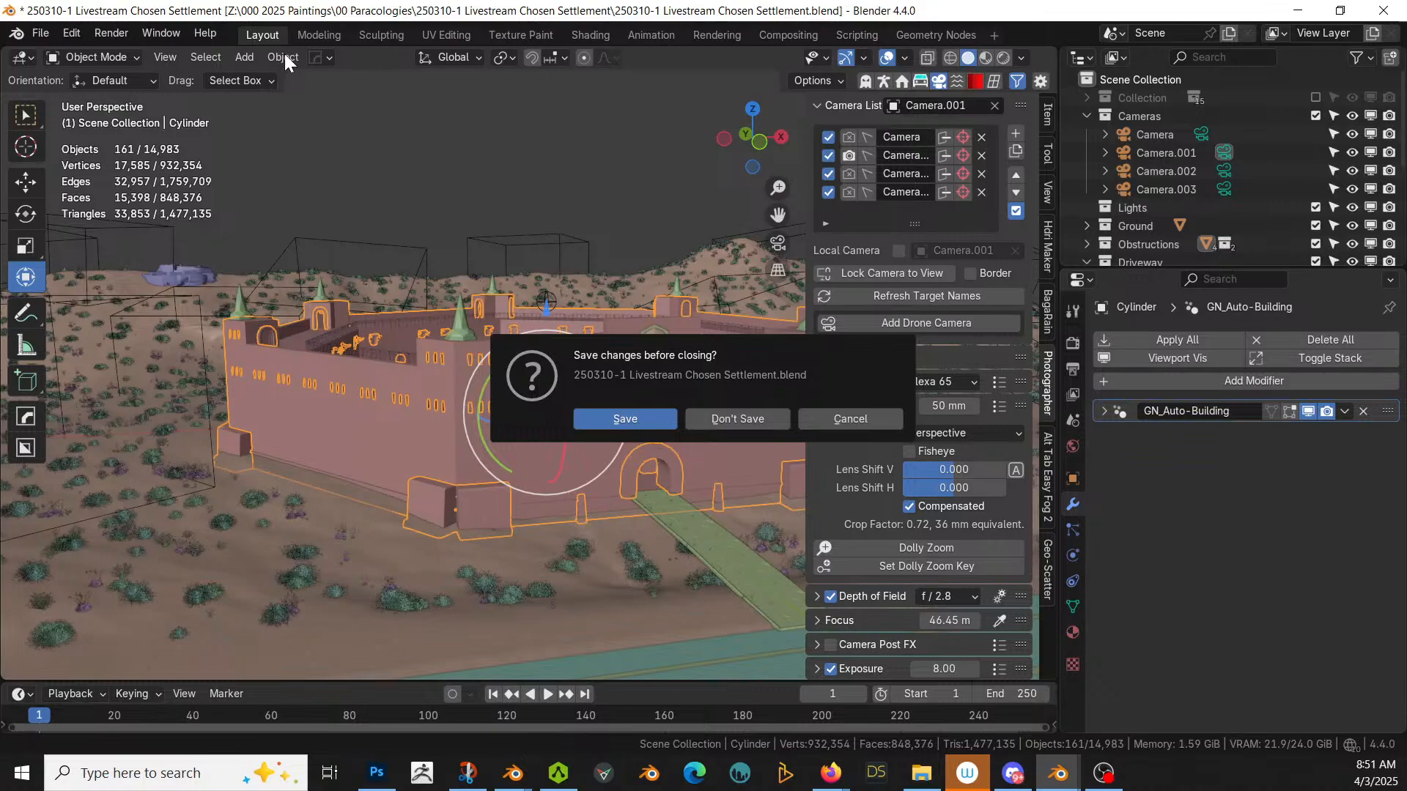
pyautogui.click(750, 422)
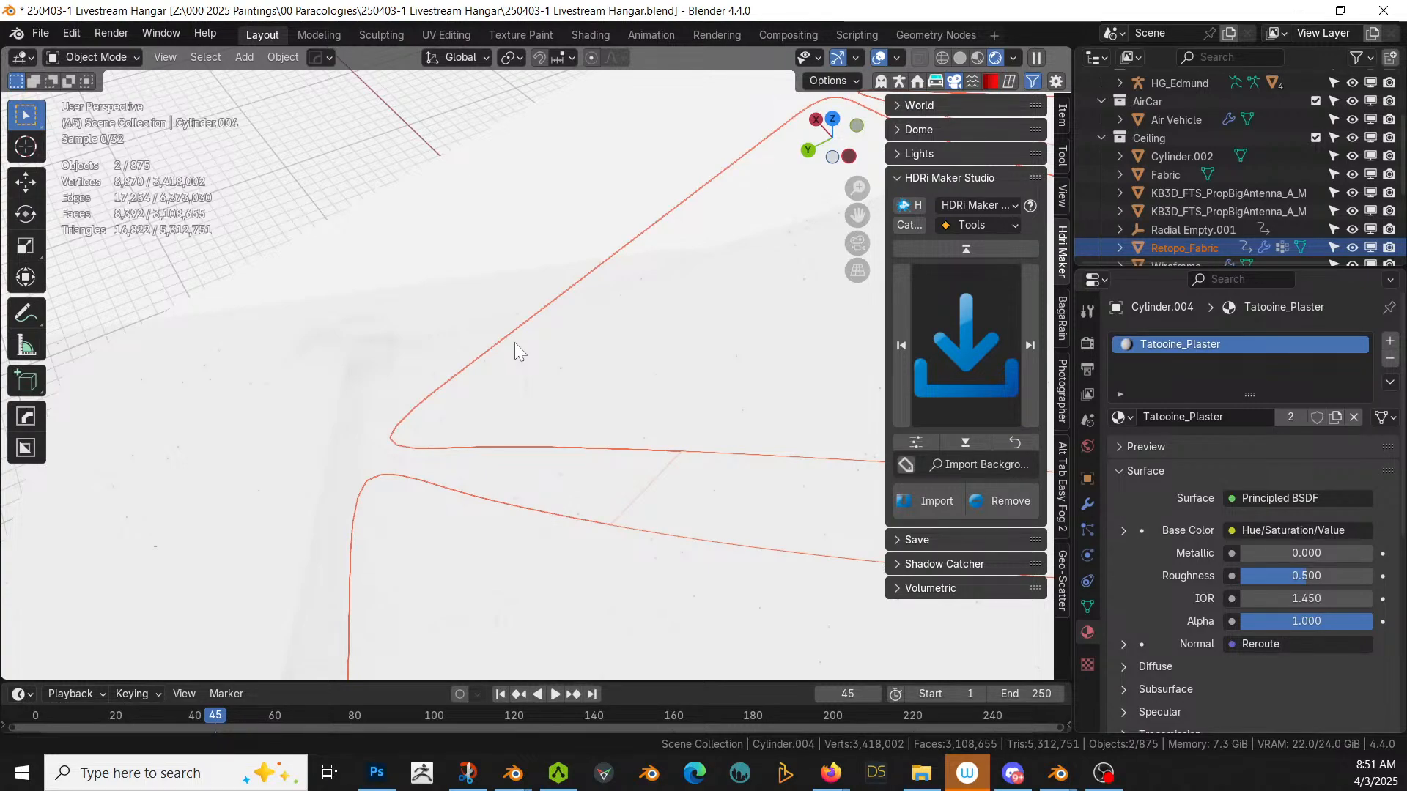
# Step: Switch the hangar with its ceiling from rendered to solid shading
pyautogui.scroll(-9, 514, 342)
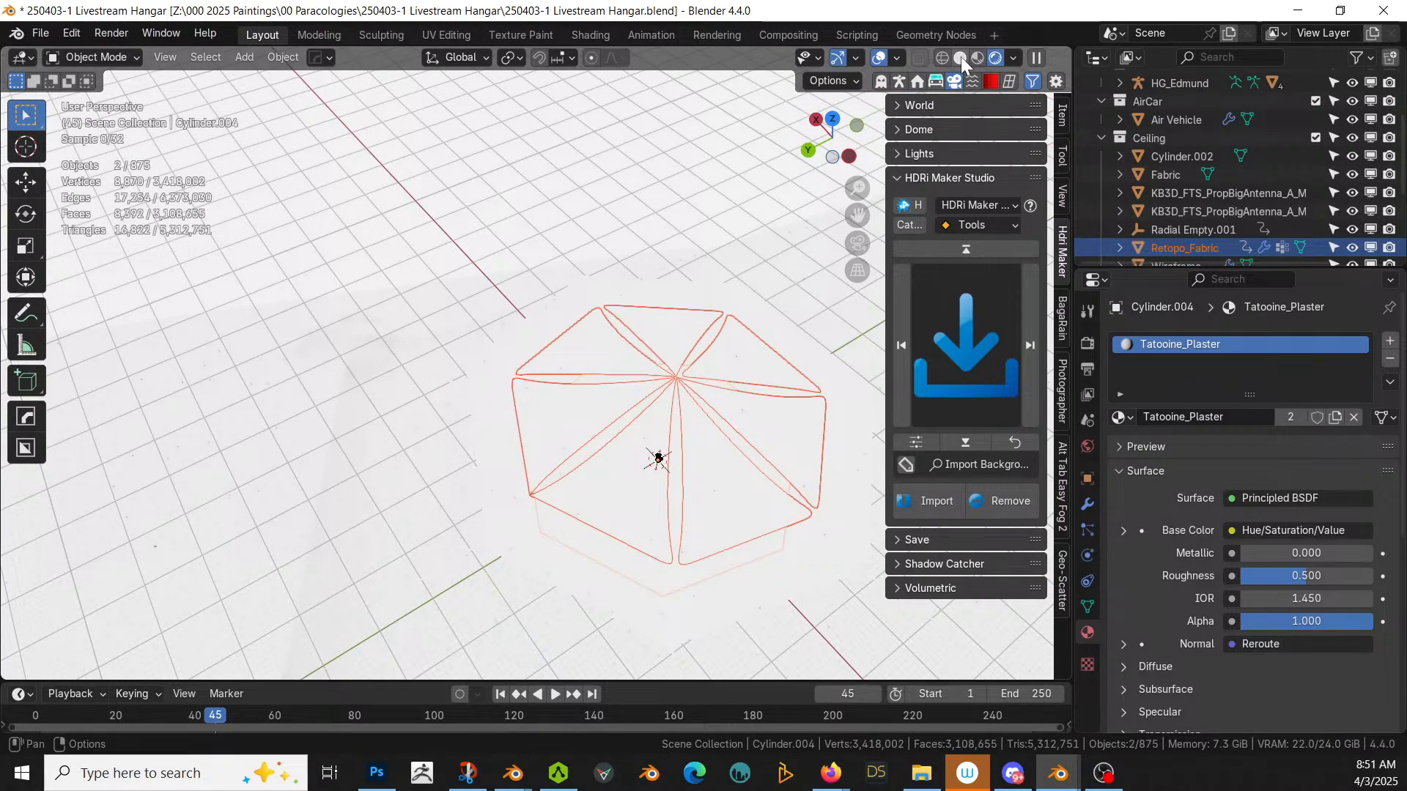
pyautogui.click(961, 56)
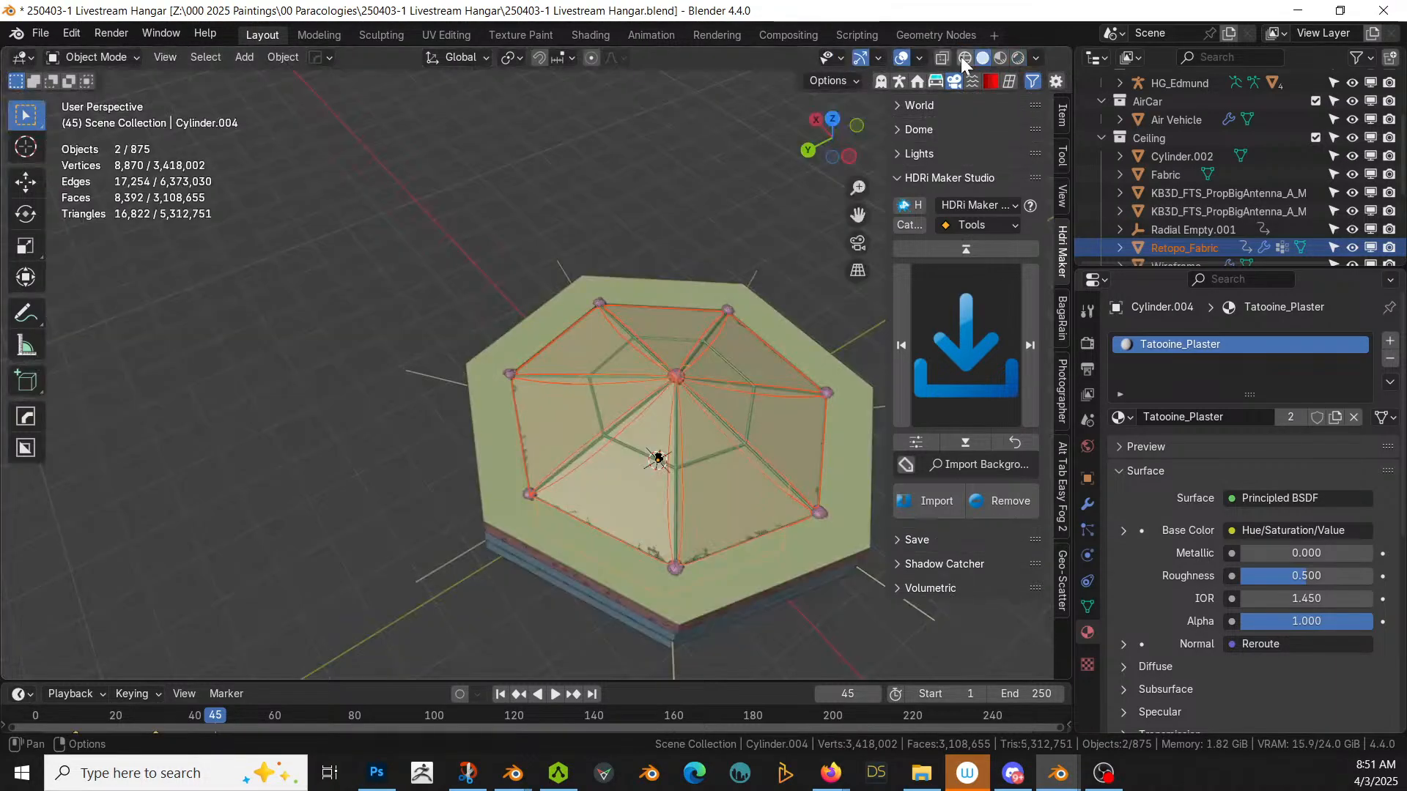
pyautogui.moveTo(753, 433); pyautogui.dragTo(847, 337, button='middle')
# Step: Select the wall panels, main wall structure and floor in turn to check which materials they use
pyautogui.click(491, 456)
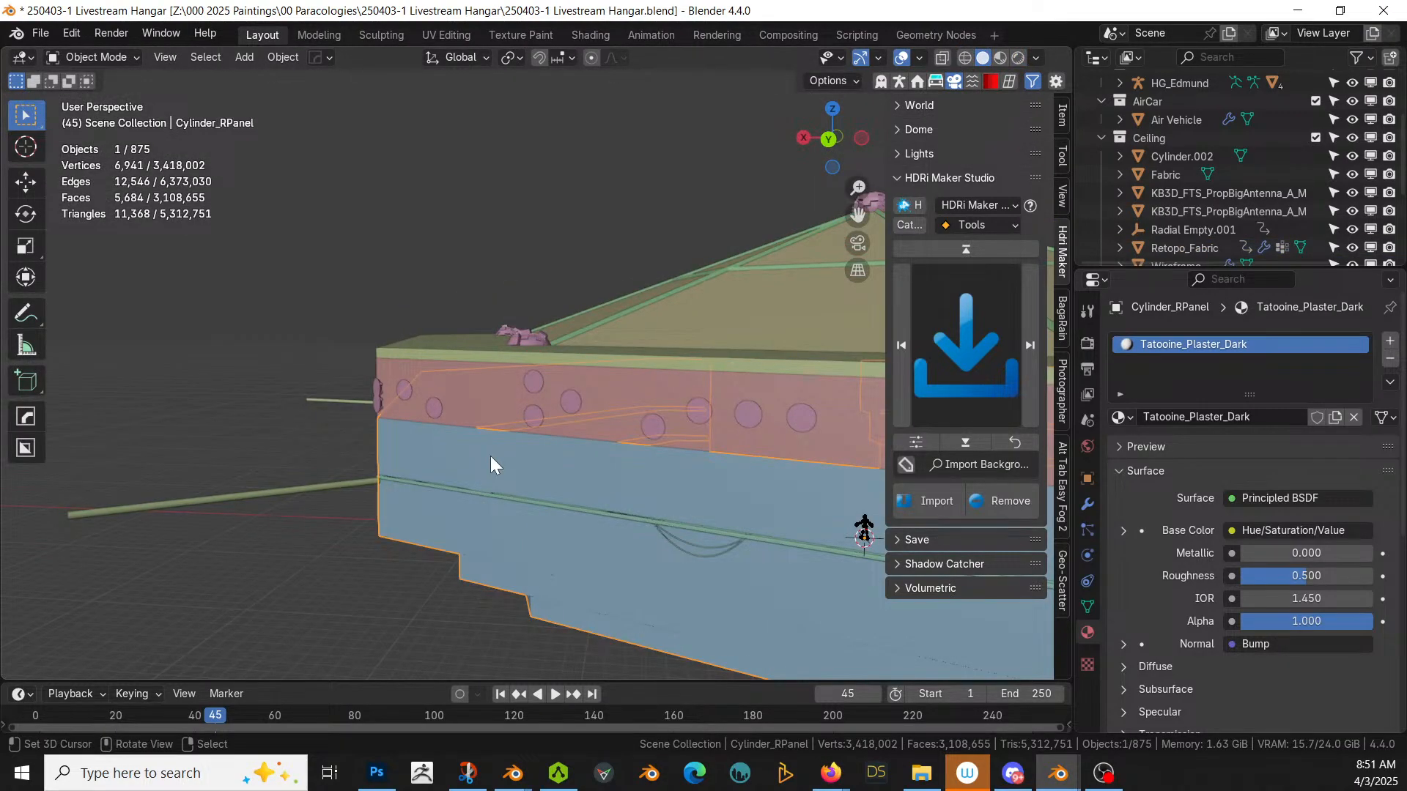
pyautogui.click(511, 387)
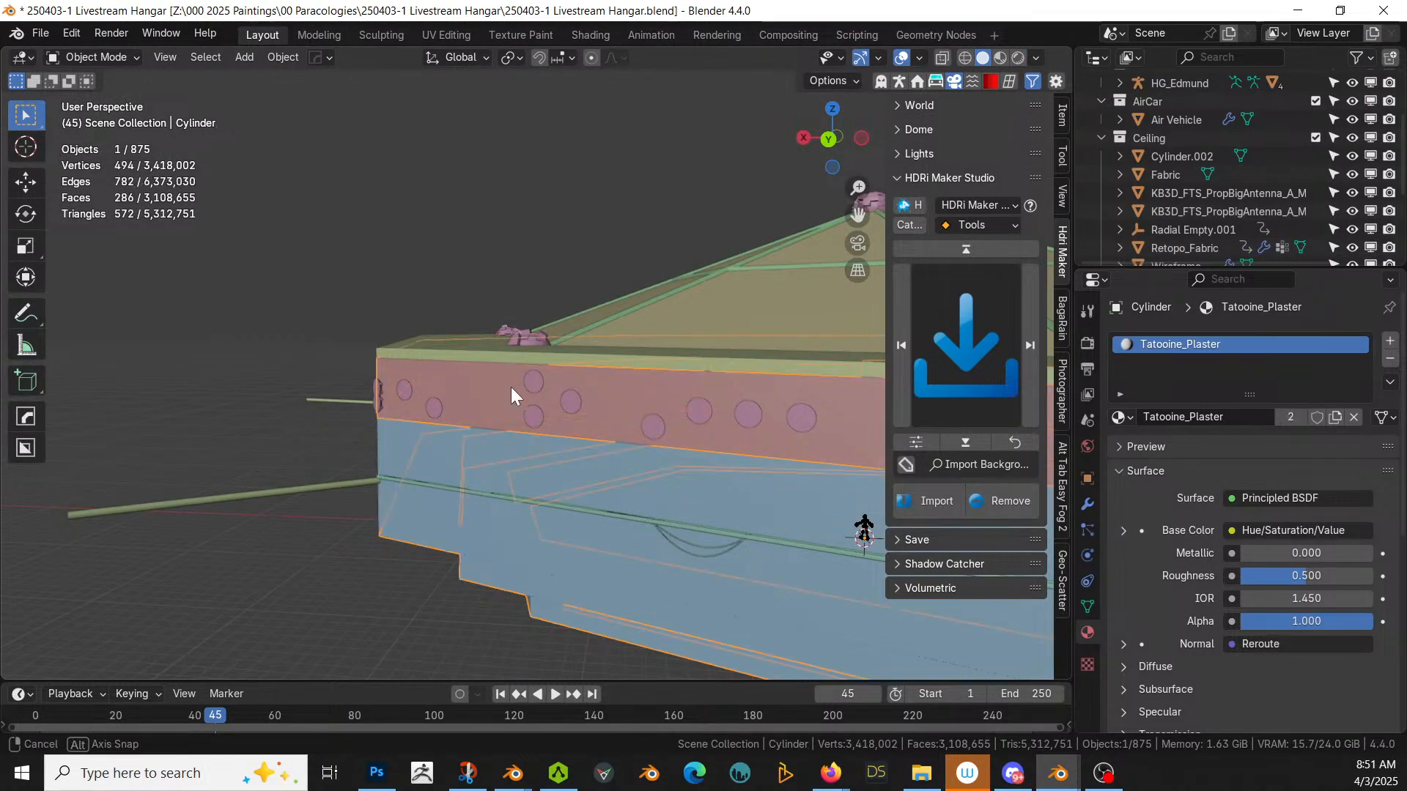
pyautogui.moveTo(510, 387); pyautogui.dragTo(444, 594, button='middle')
pyautogui.click(444, 593)
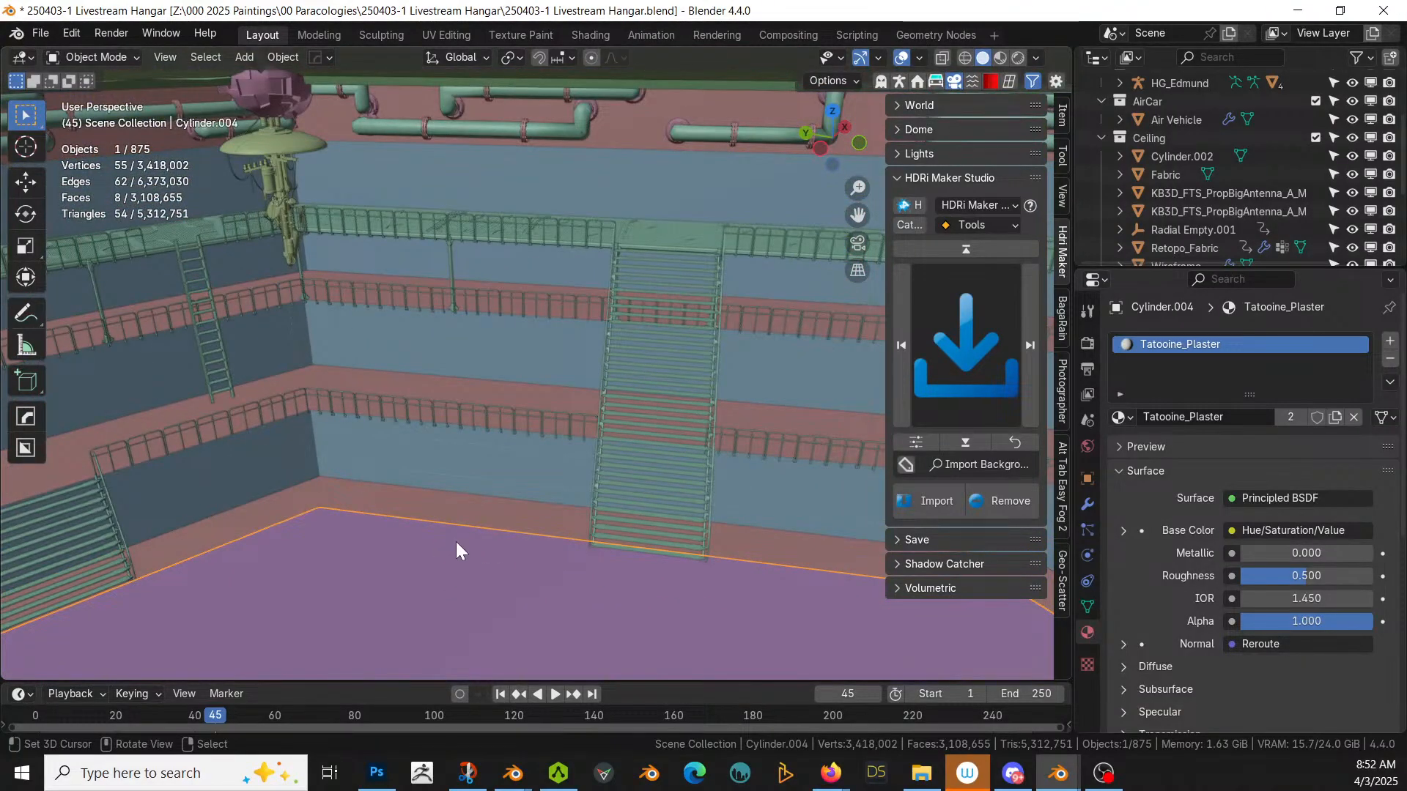
pyautogui.click(465, 513)
pyautogui.moveTo(502, 472); pyautogui.dragTo(548, 430, button='middle')
pyautogui.click(393, 440)
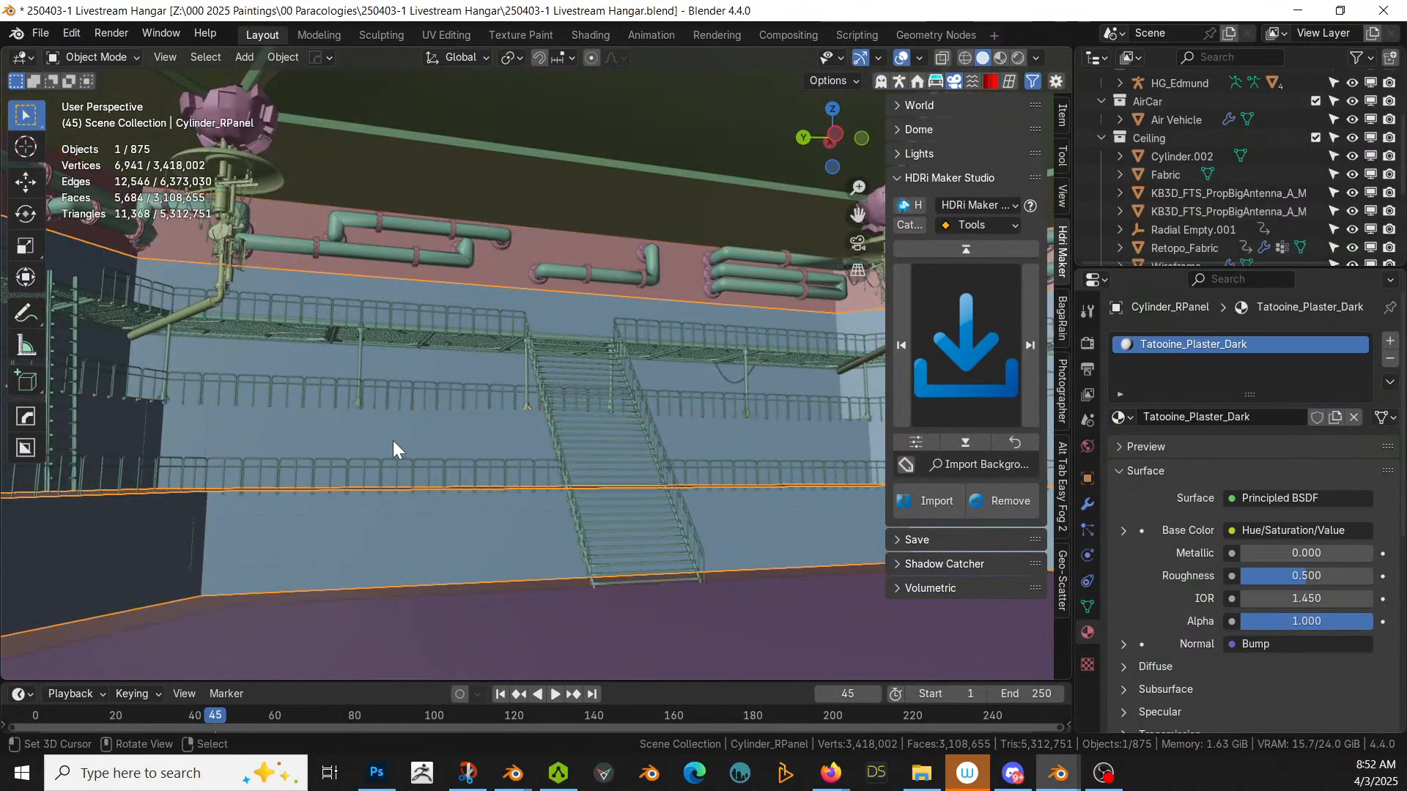
# Step: Assign the existing ScifiSteel material to the Retopo_Fabric ceiling cover
pyautogui.moveTo(393, 441); pyautogui.dragTo(523, 534, button='middle')
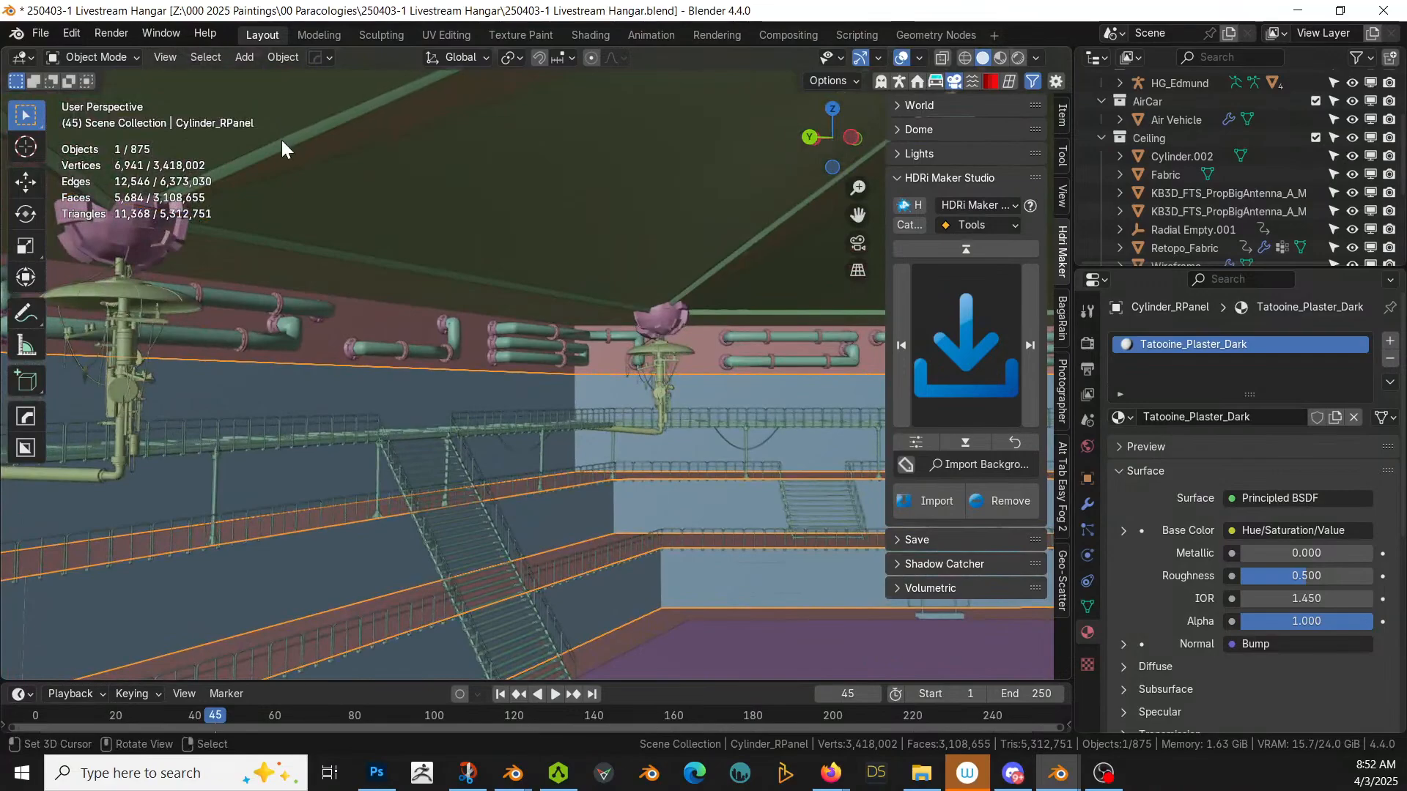
pyautogui.click(298, 137)
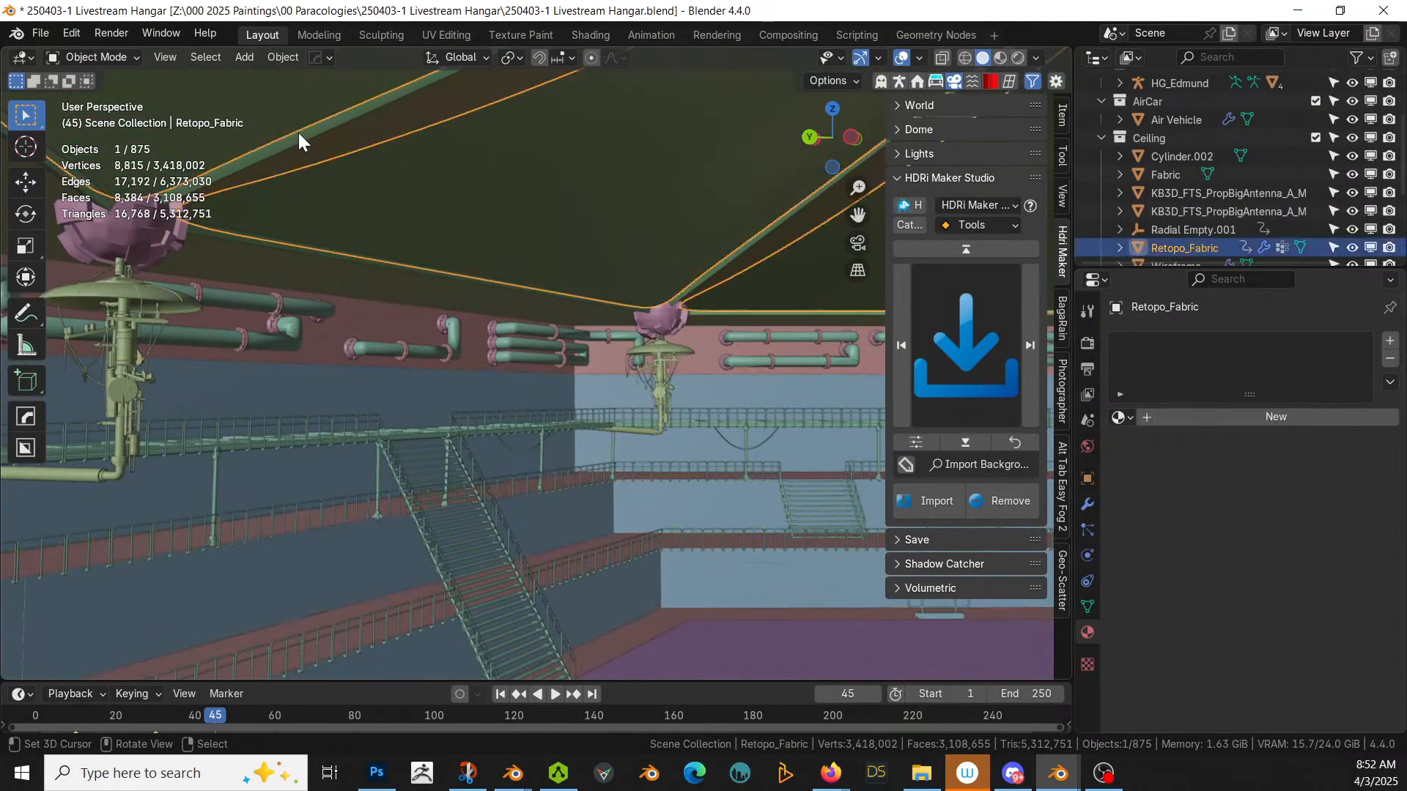
pyautogui.click(1151, 421)
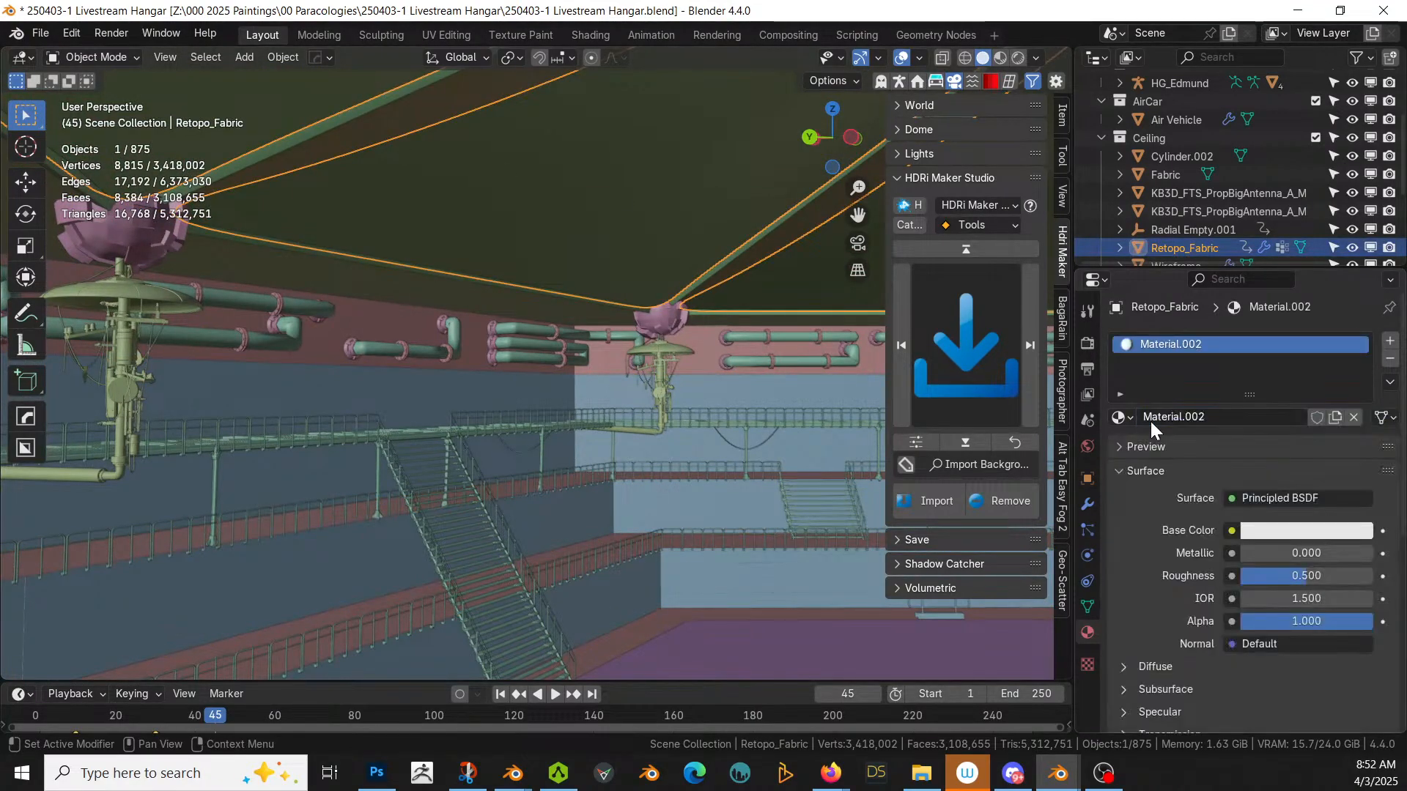
pyautogui.click(1135, 421)
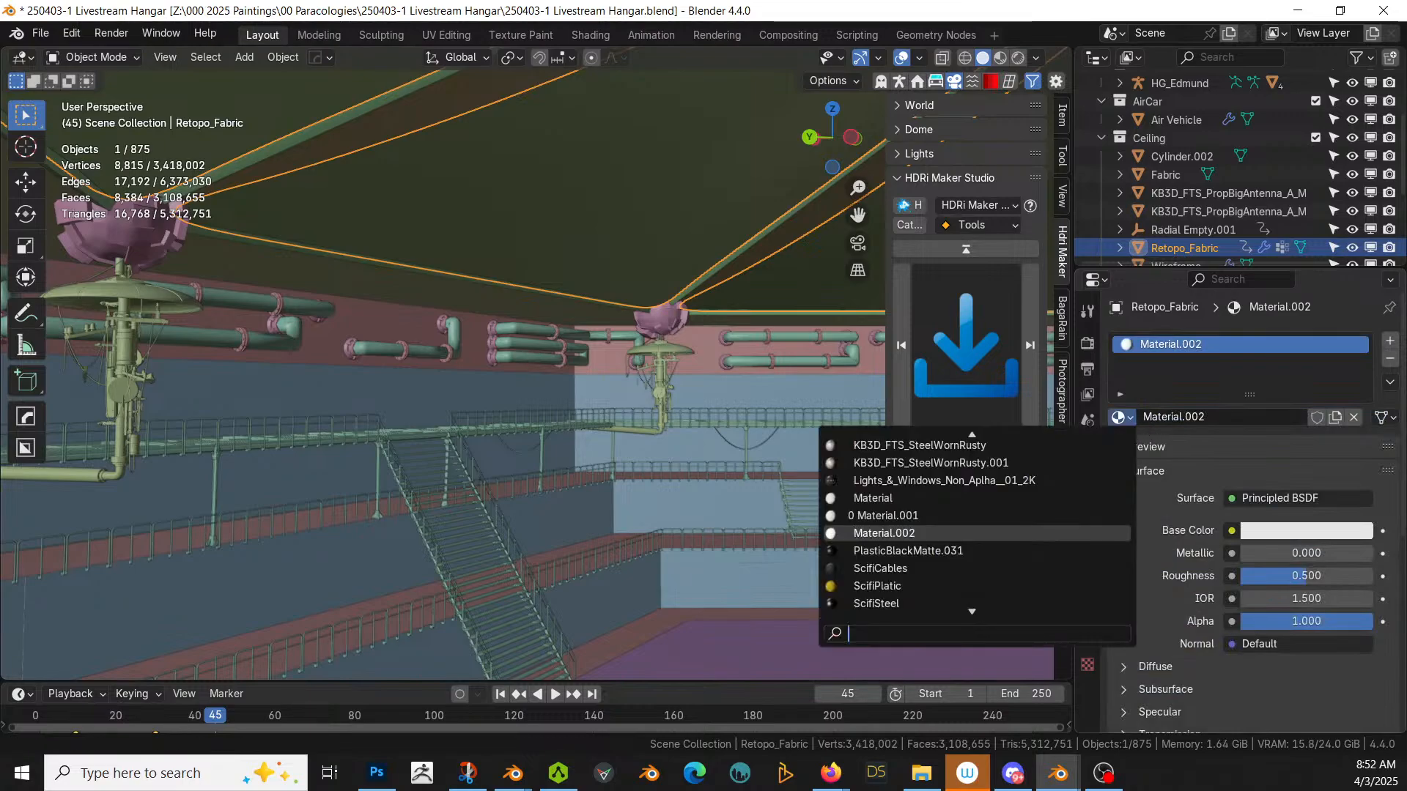
pyautogui.write('ste')
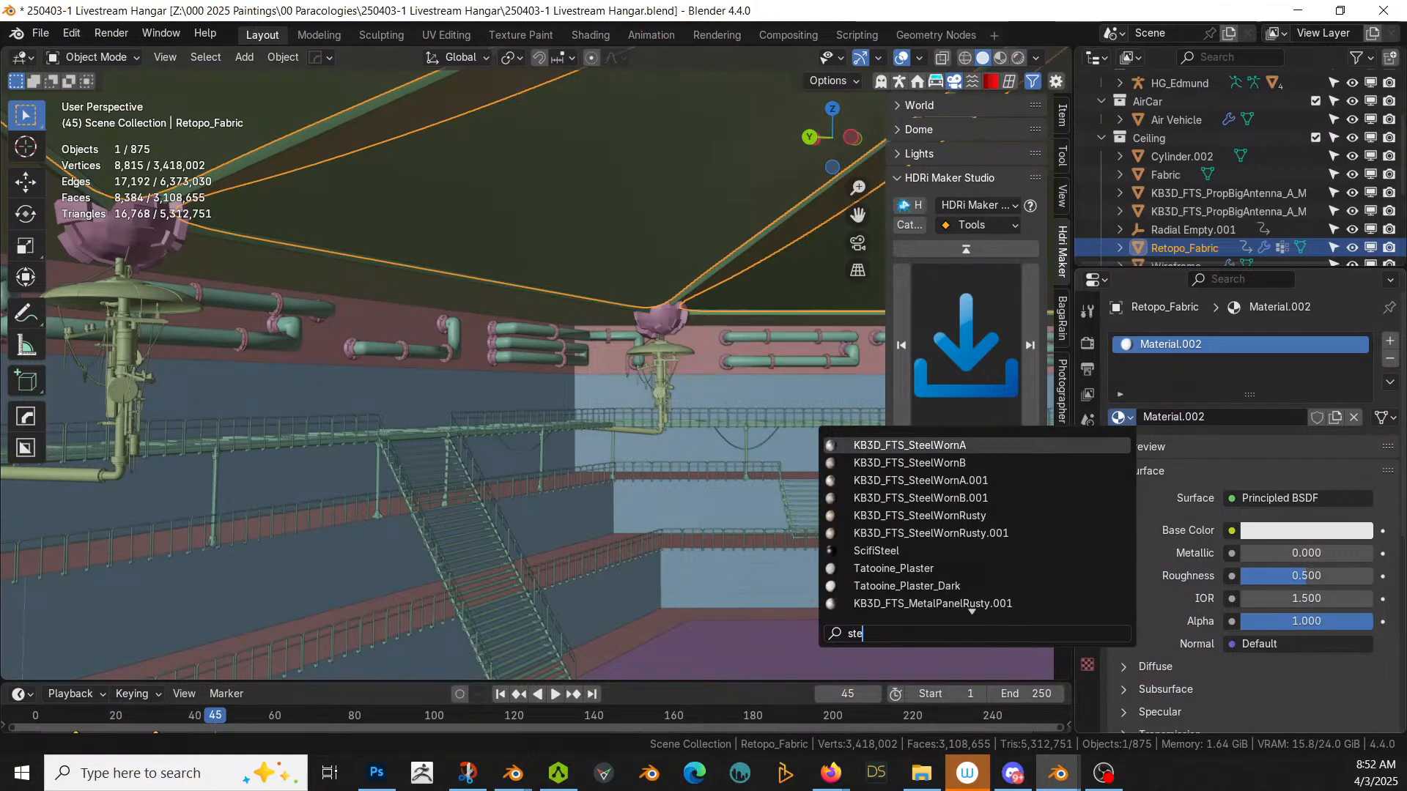
pyautogui.click(891, 551)
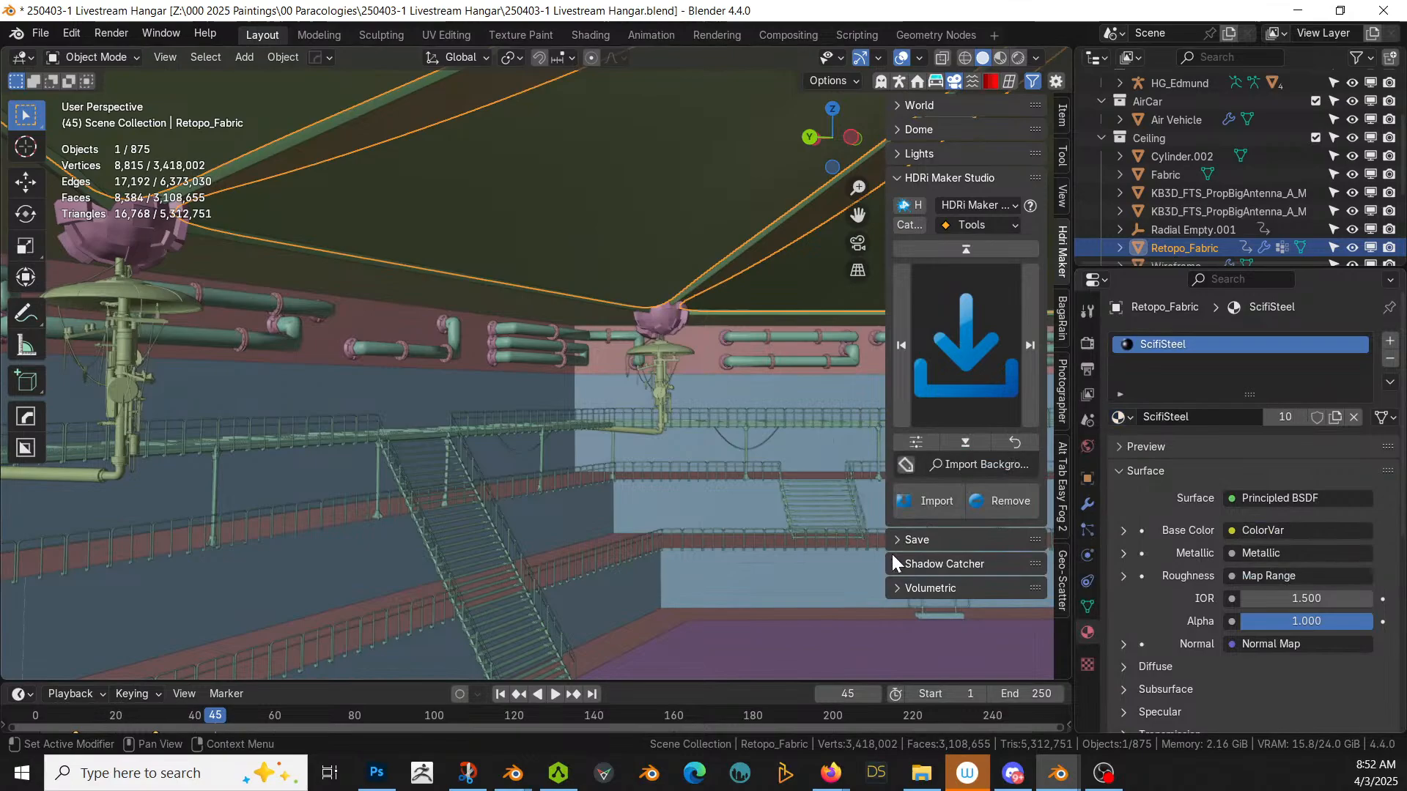
# Step: Assign the existing Dirty Worn Orange Paint material to the Wireframe_001 spheres above the hanging lamps
pyautogui.click(106, 250)
pyautogui.scroll(-2, 491, 456)
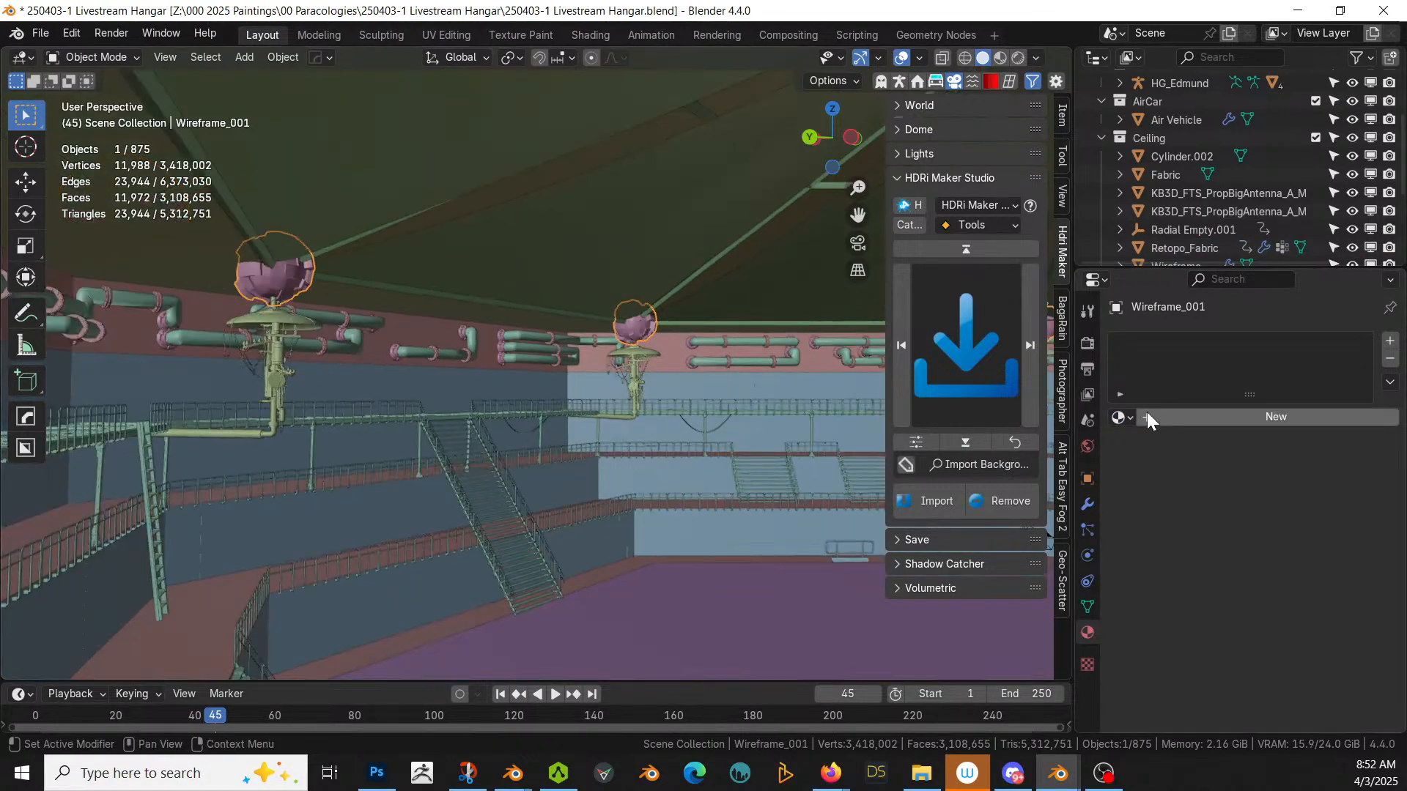
pyautogui.click(1120, 417)
pyautogui.write('oran')
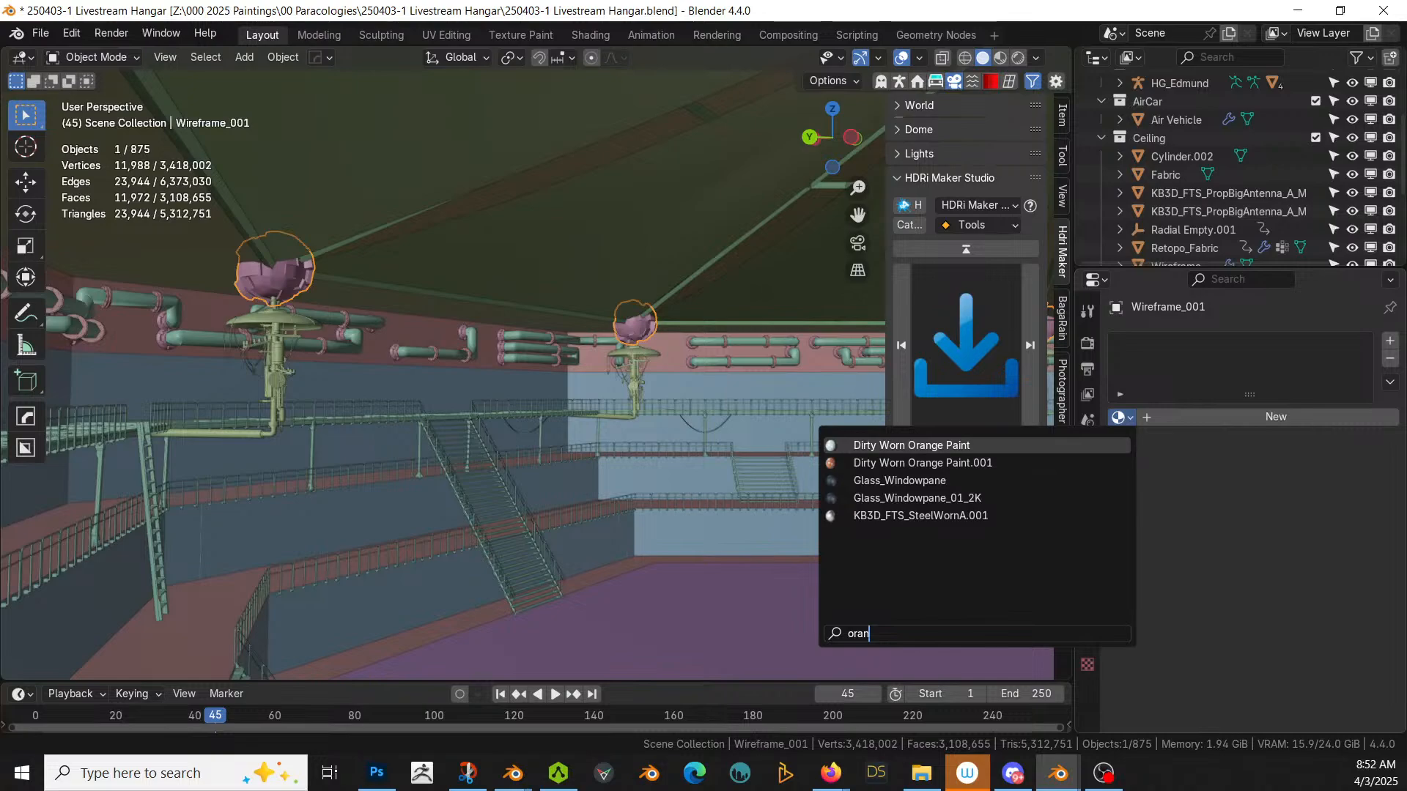
pyautogui.click(982, 443)
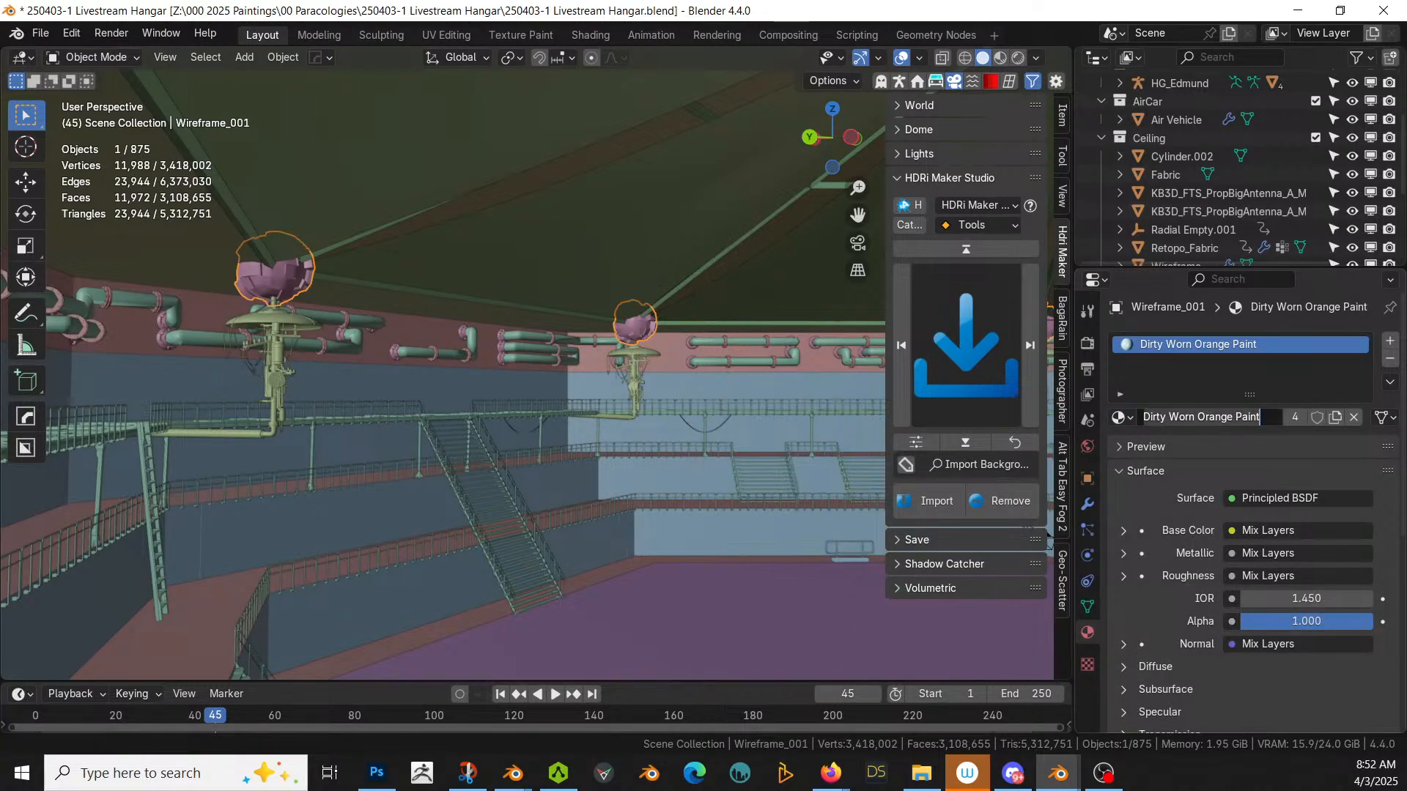
# Step: Rename the spheres' material as Dirty Worn Baby Blue Paint
pyautogui.click(1209, 418)
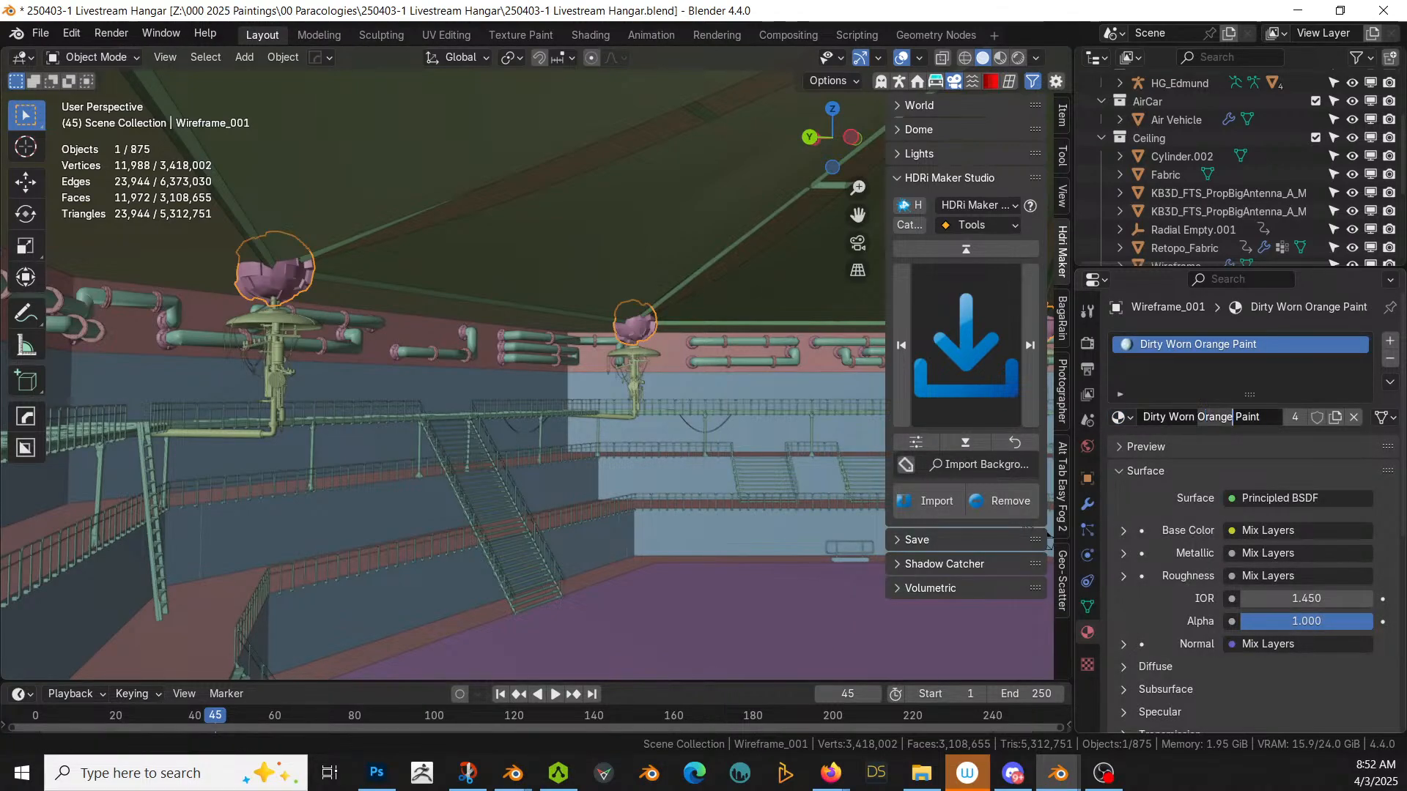
pyautogui.write('Baby Blue')
pyautogui.press('Return')
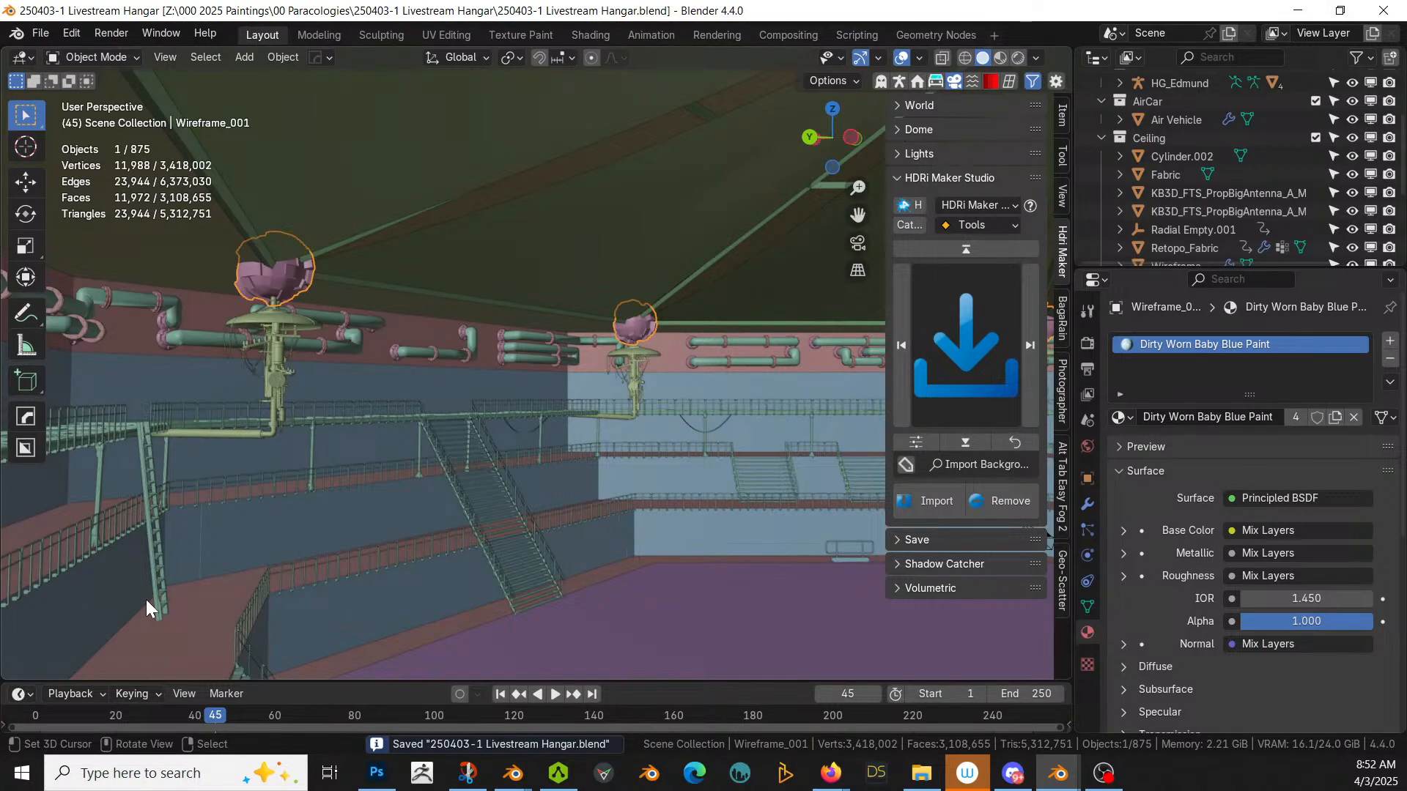
# Step: Open the hanging antenna lamps for mesh editing and isolate them in local view
pyautogui.click(278, 382)
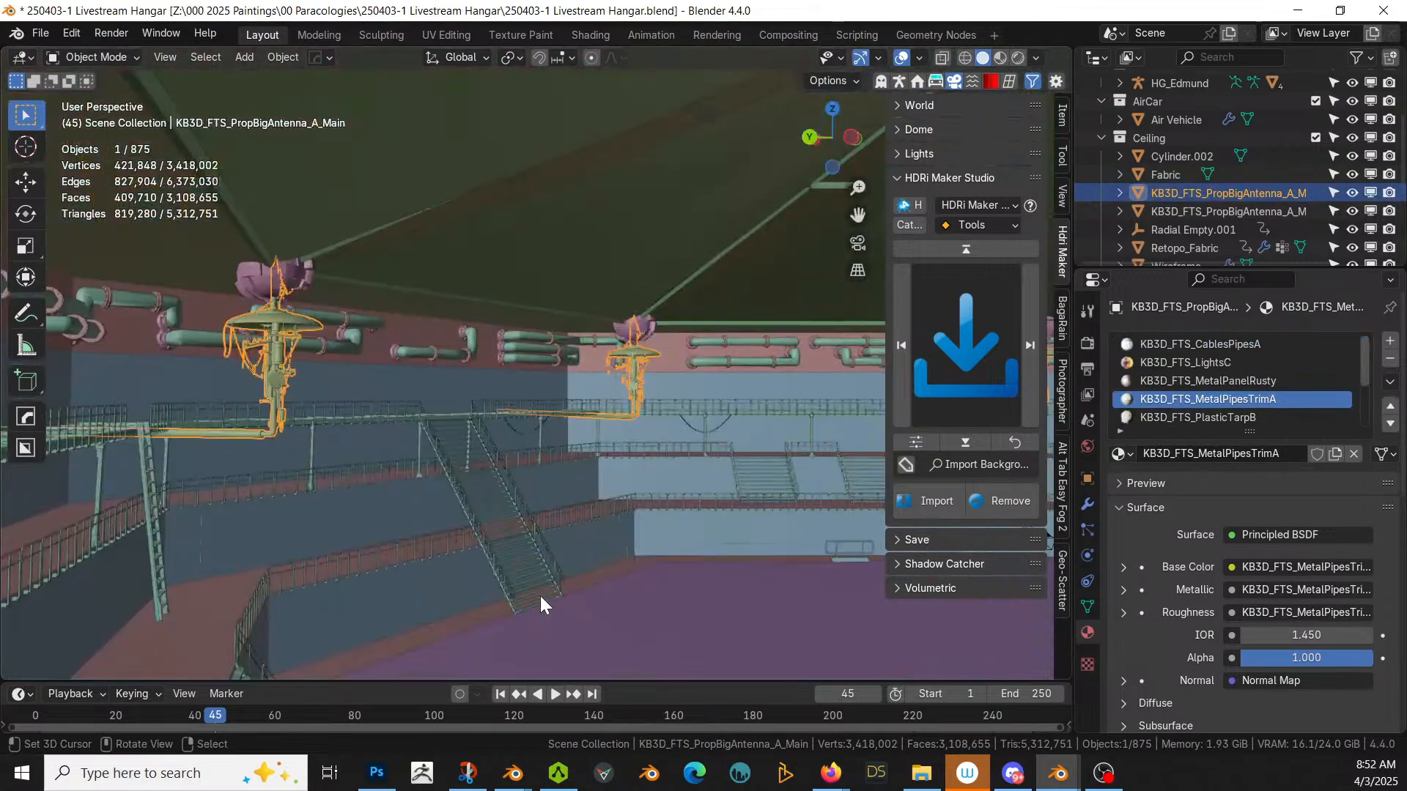
pyautogui.moveTo(540, 596); pyautogui.dragTo(637, 567, button='middle')
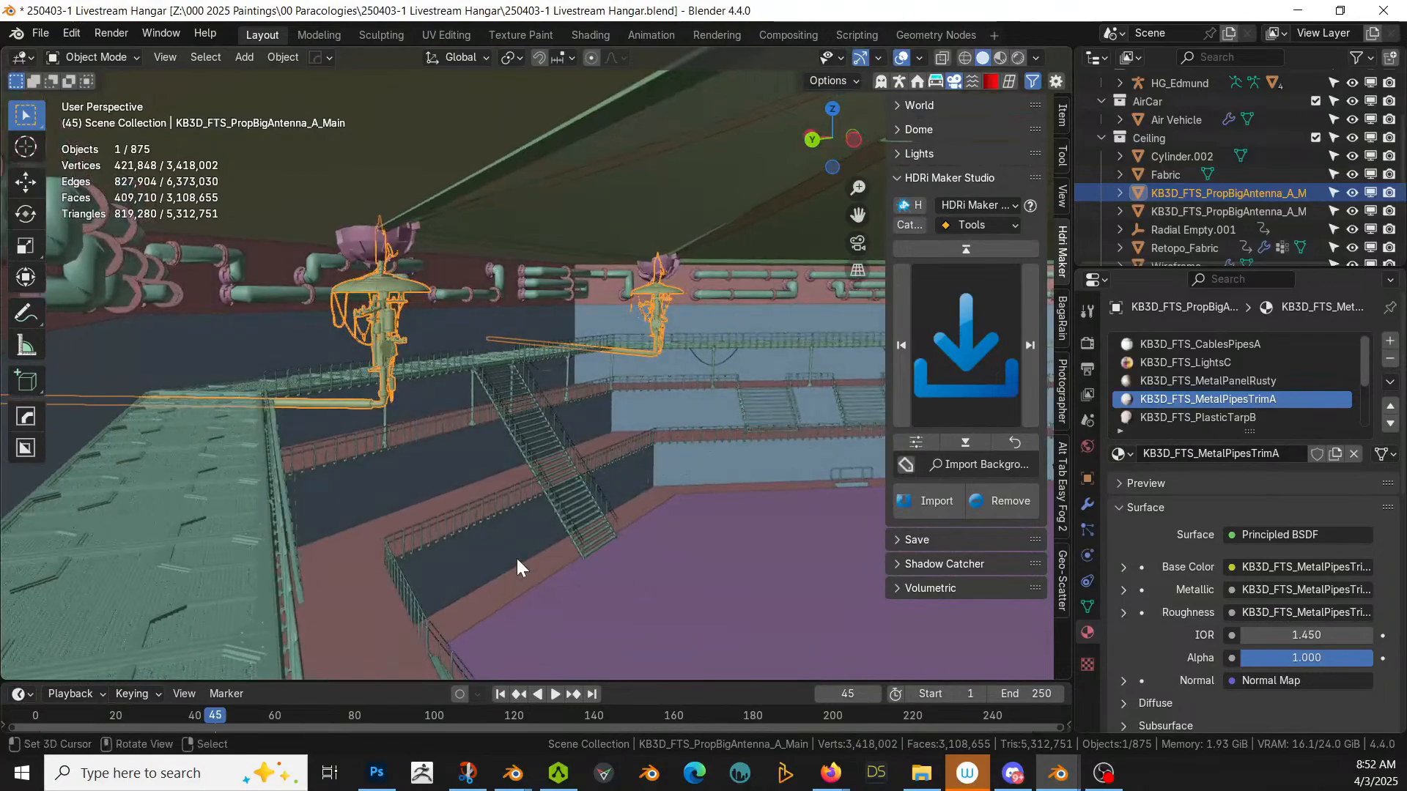
pyautogui.scroll(3, 516, 558)
pyautogui.keyDown('shift'); pyautogui.moveTo(364, 556); pyautogui.dragTo(421, 569, button='middle'); pyautogui.keyUp('shift')
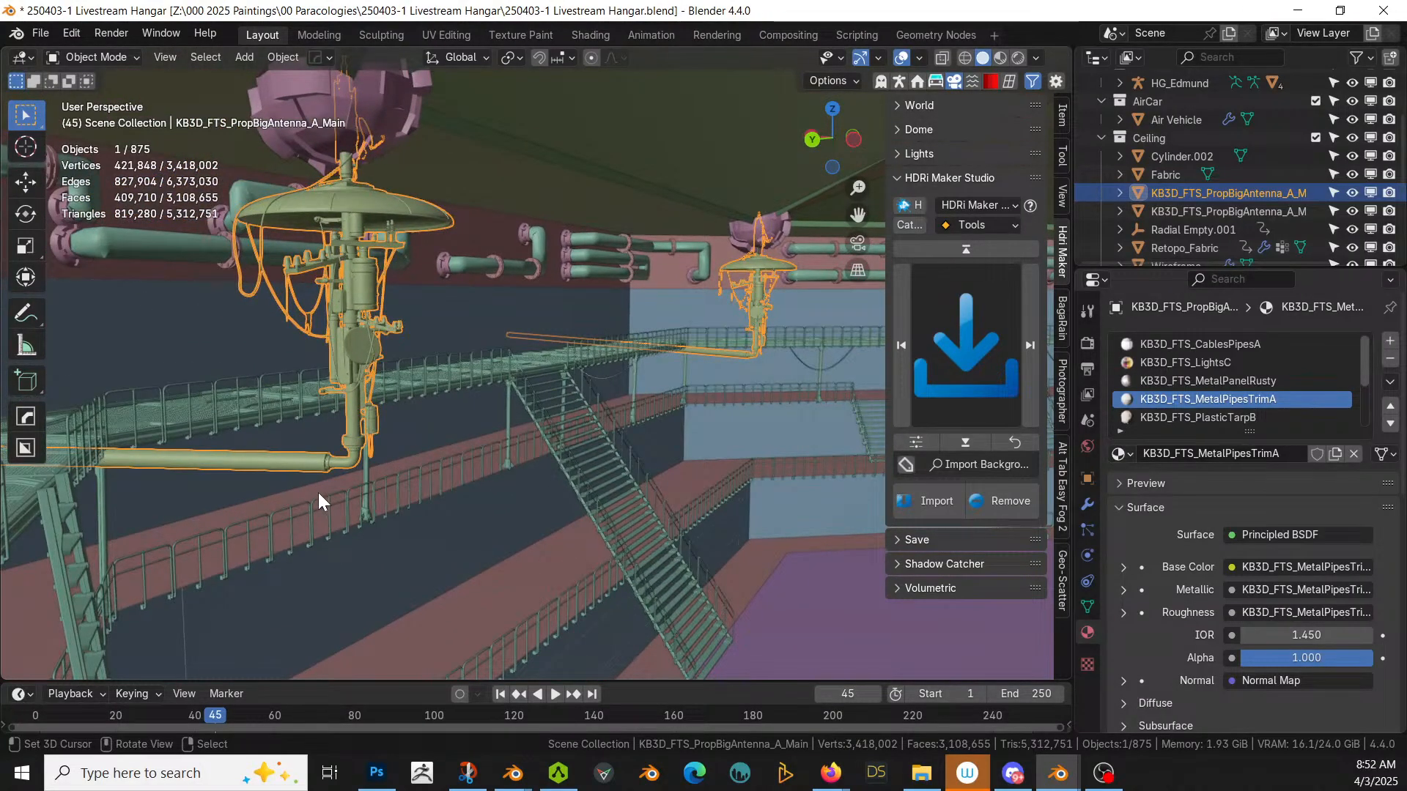
pyautogui.press('Tab')
pyautogui.press('KP_Divide')
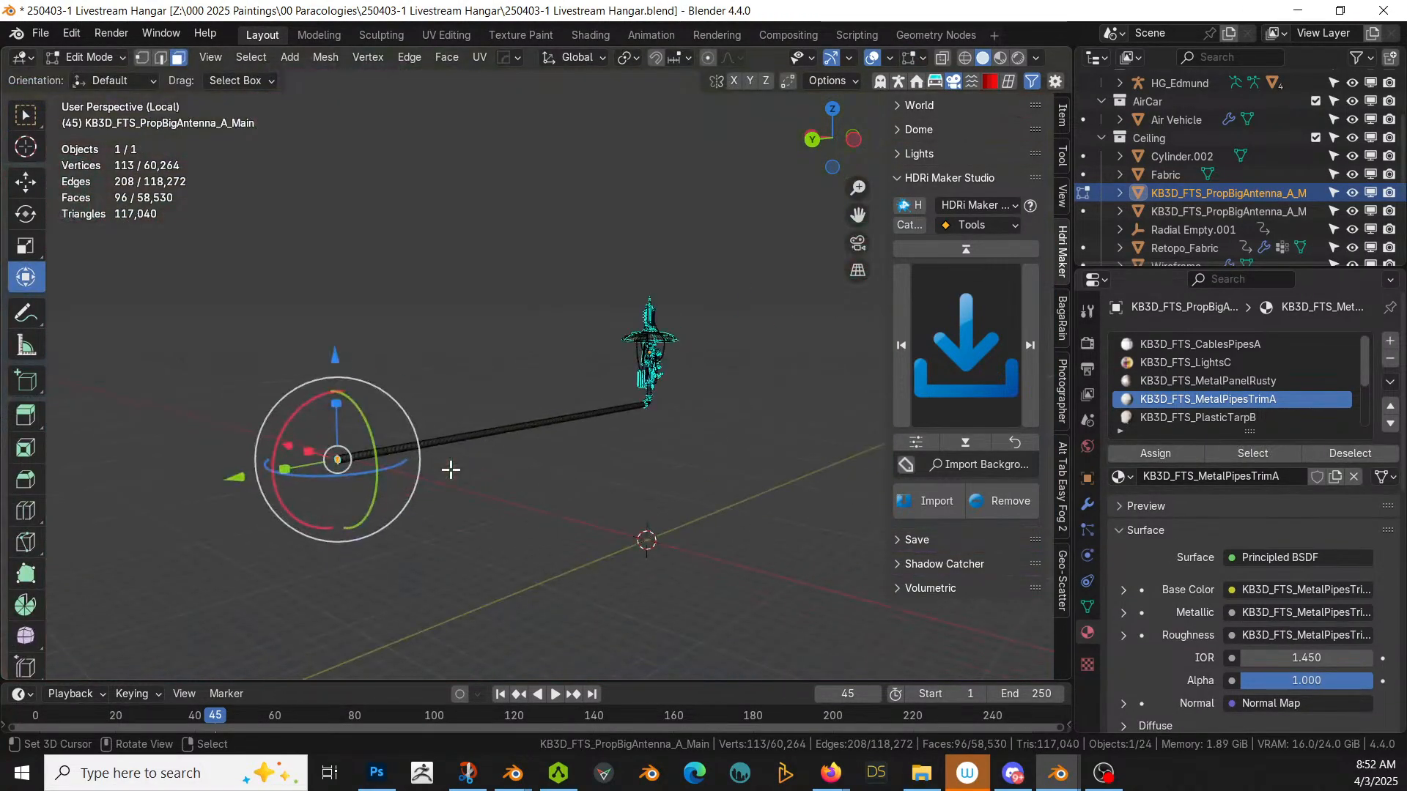
# Step: Unwrap the lamp's long horizontal pipe with Smart UV Project, and return to the full scene in Object Mode
pyautogui.press('l')
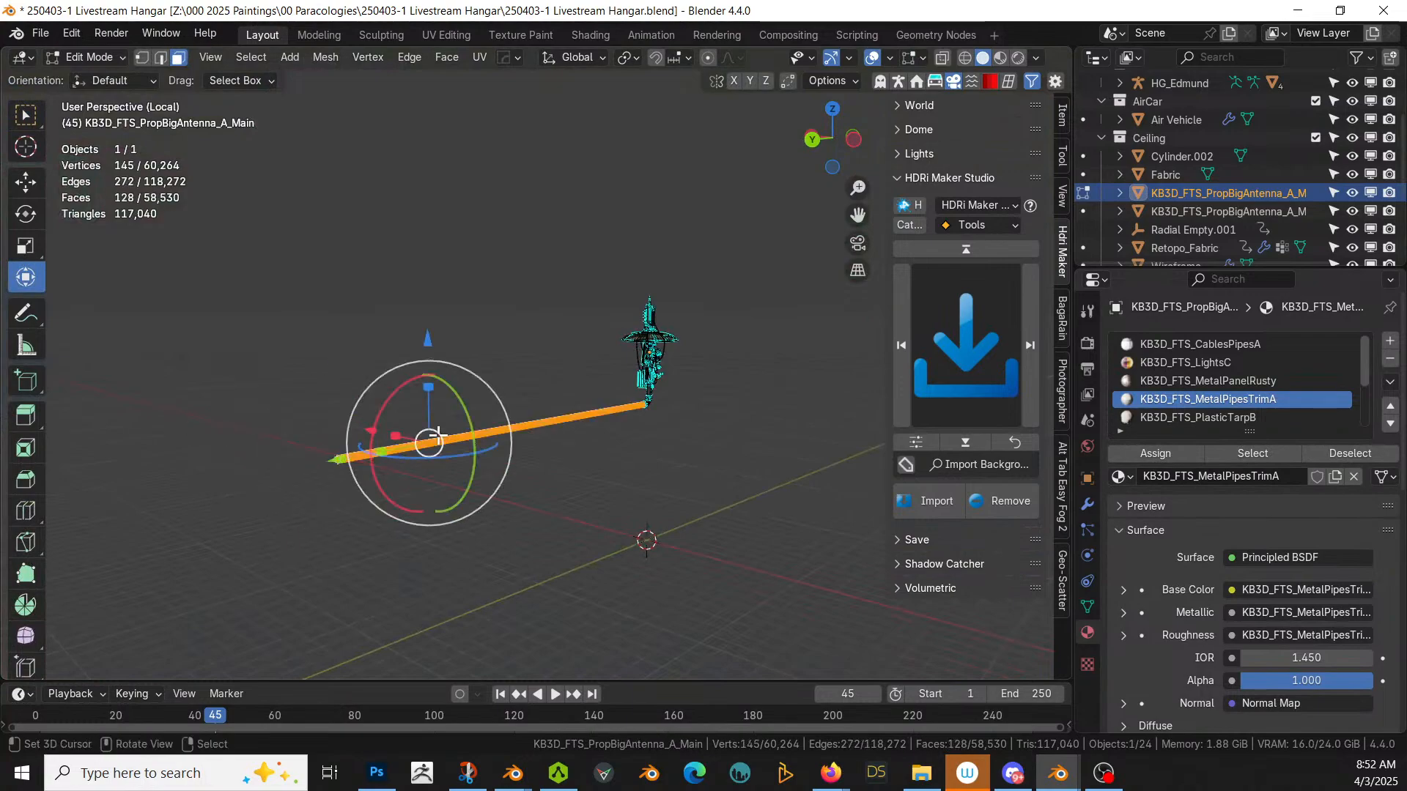
pyautogui.press('KP_Decimal')
pyautogui.press('u')
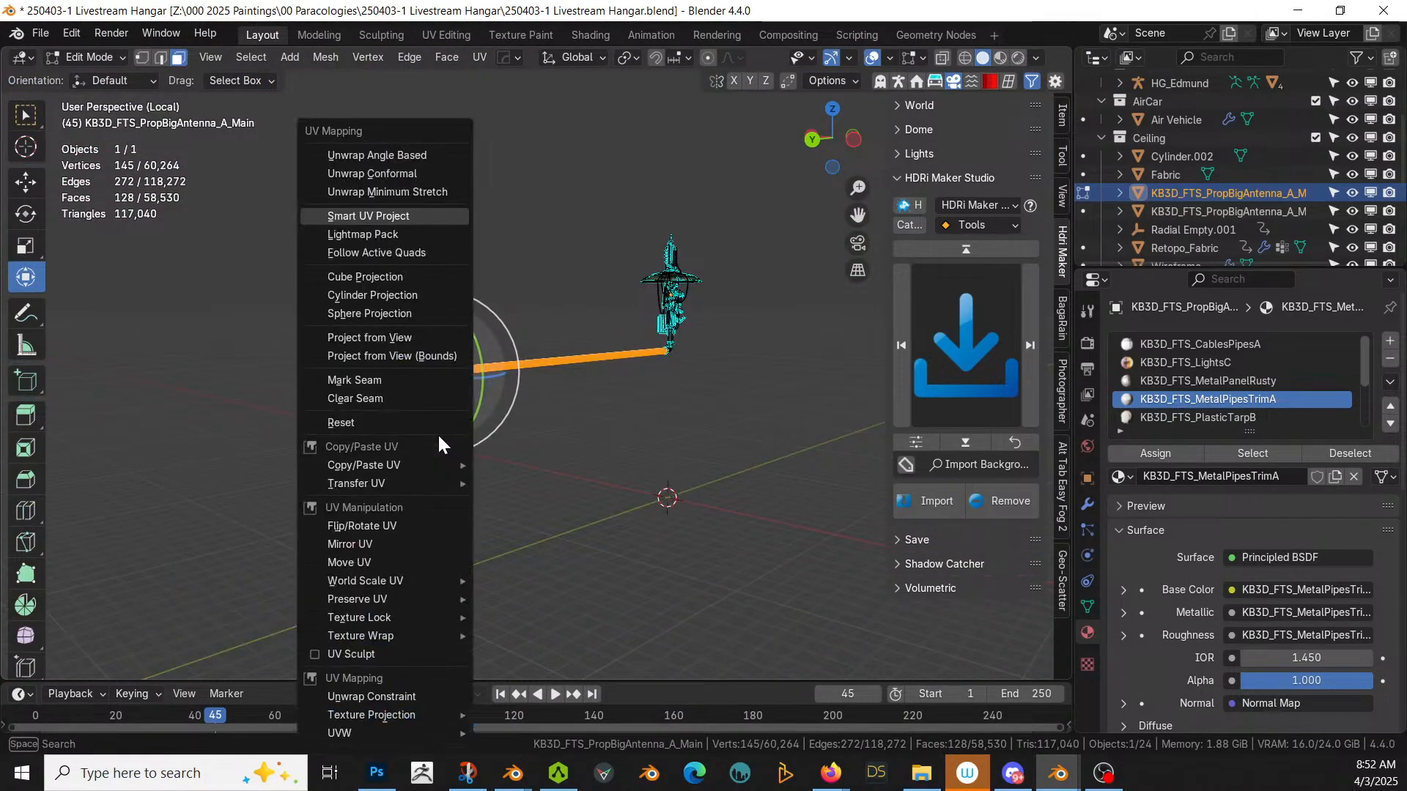
pyautogui.click(402, 213)
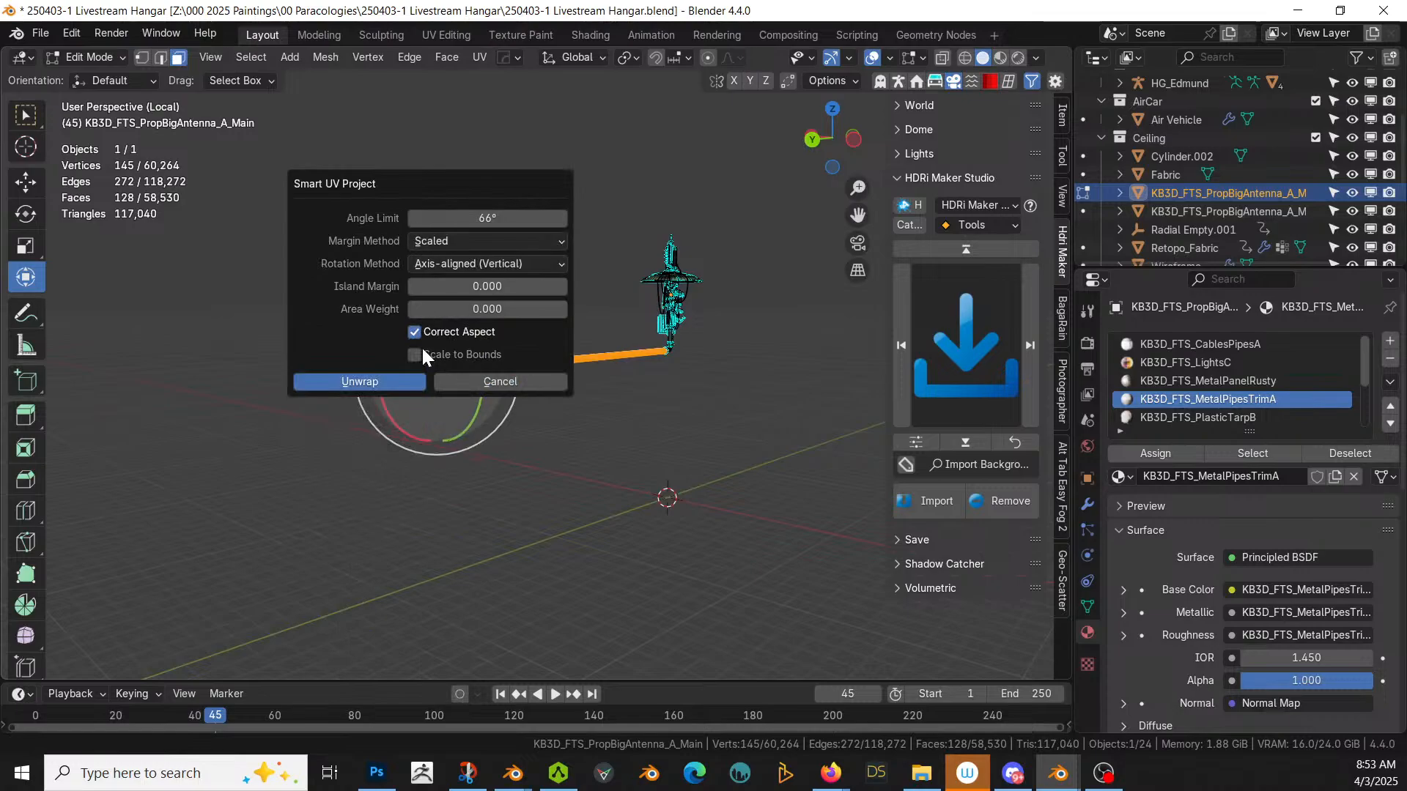
pyautogui.click(411, 379)
pyautogui.press('Tab')
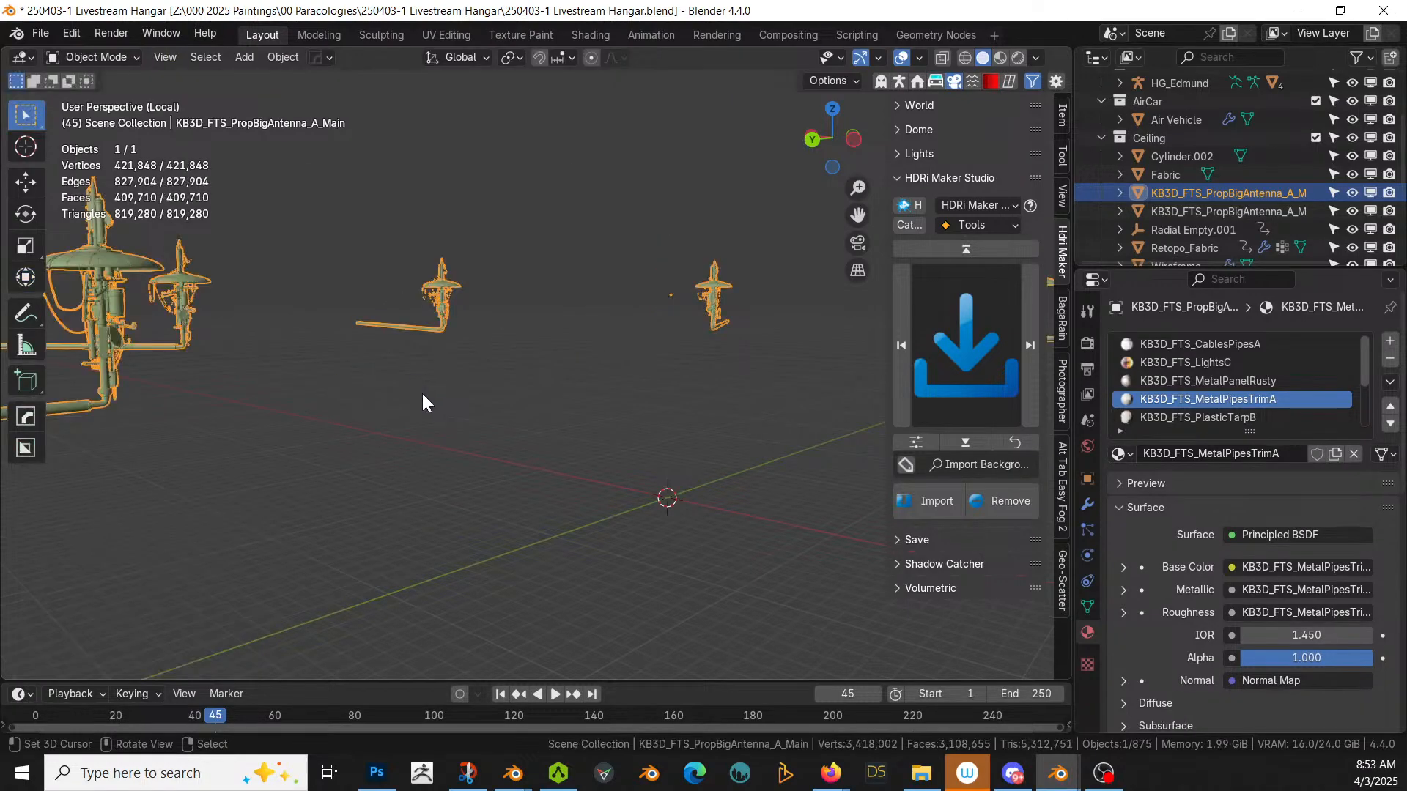
pyautogui.press('KP_Divide')
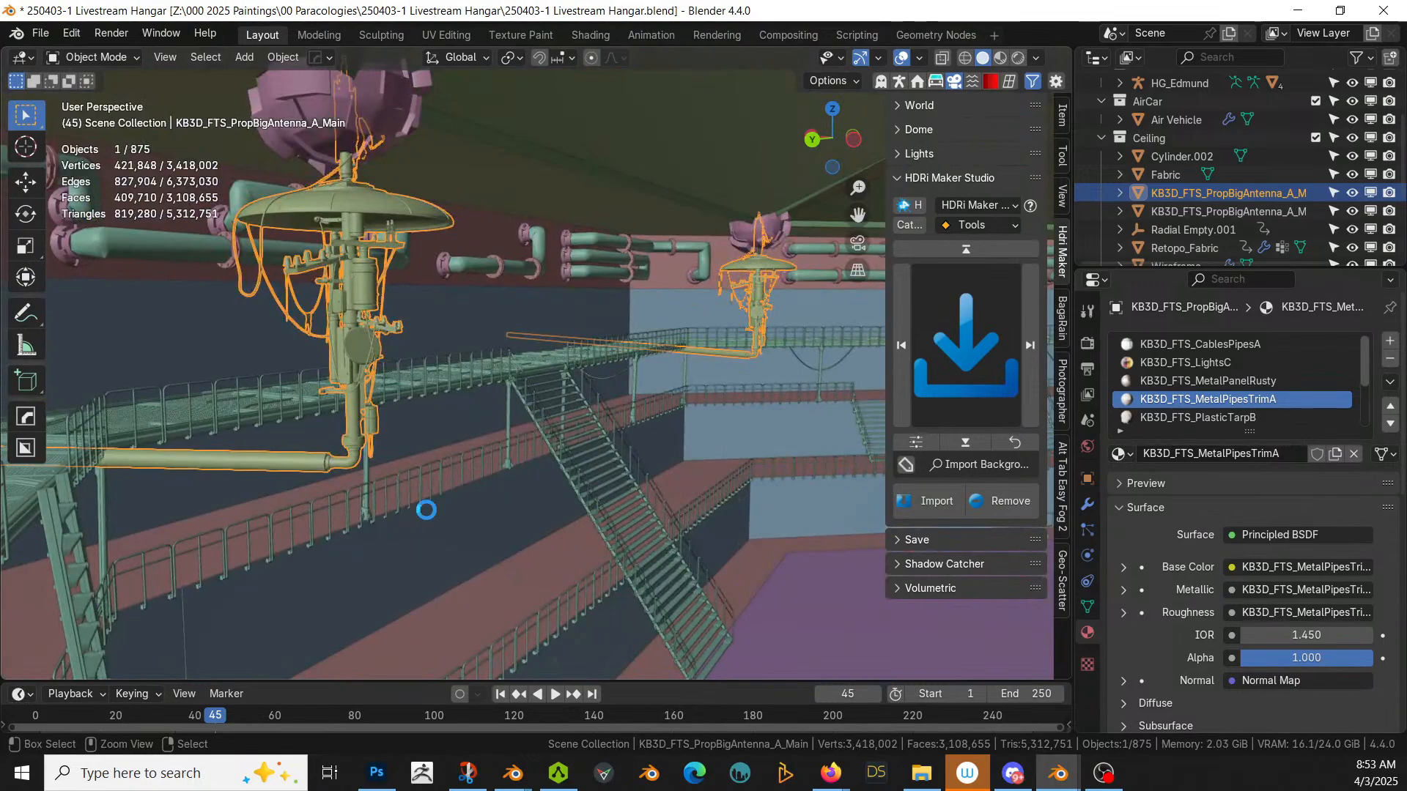
# Step: Hide the Fabric object that covers the top of the hangar ceiling
pyautogui.scroll(-7, 426, 508)
pyautogui.moveTo(478, 506); pyautogui.dragTo(523, 617, button='middle')
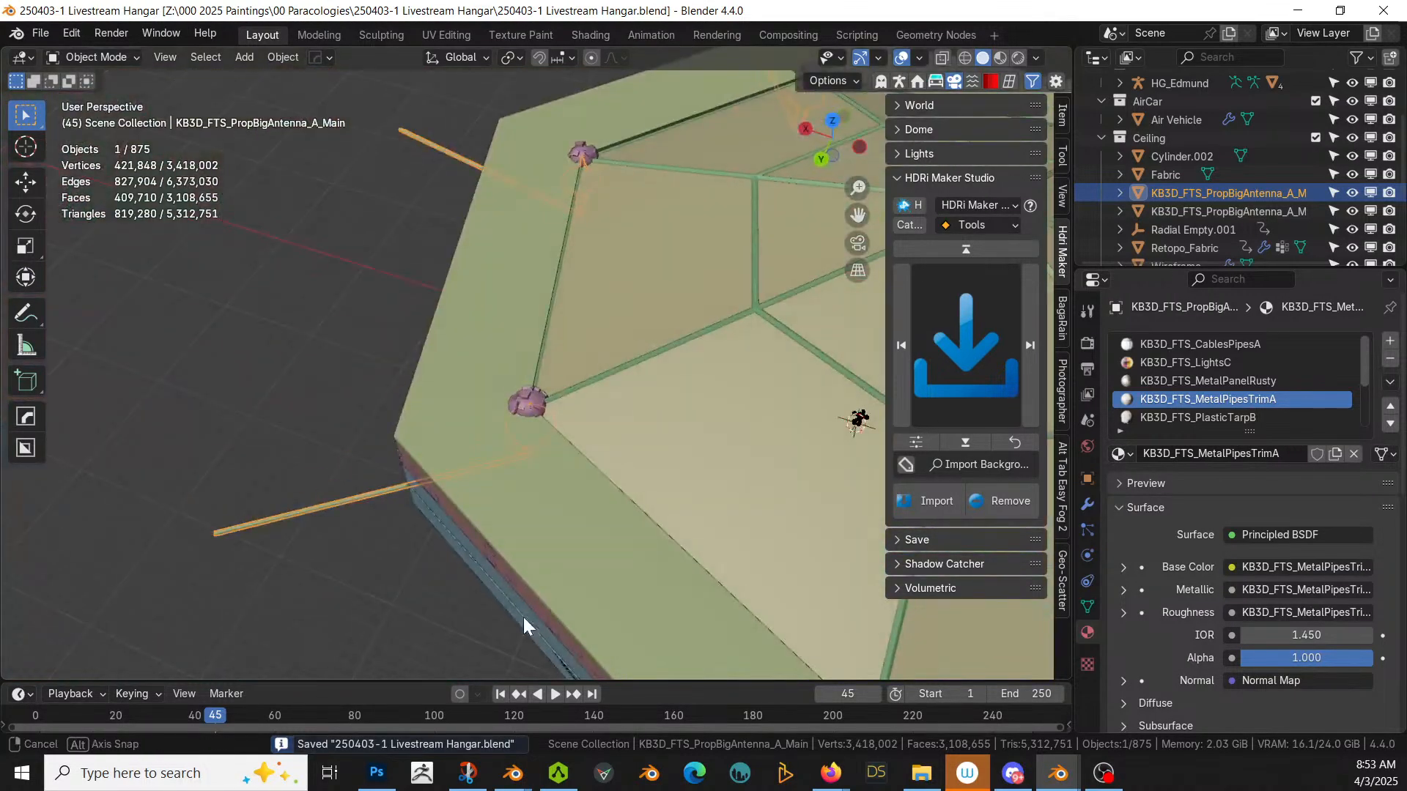
pyautogui.press('KP_Decimal')
pyautogui.click(645, 434)
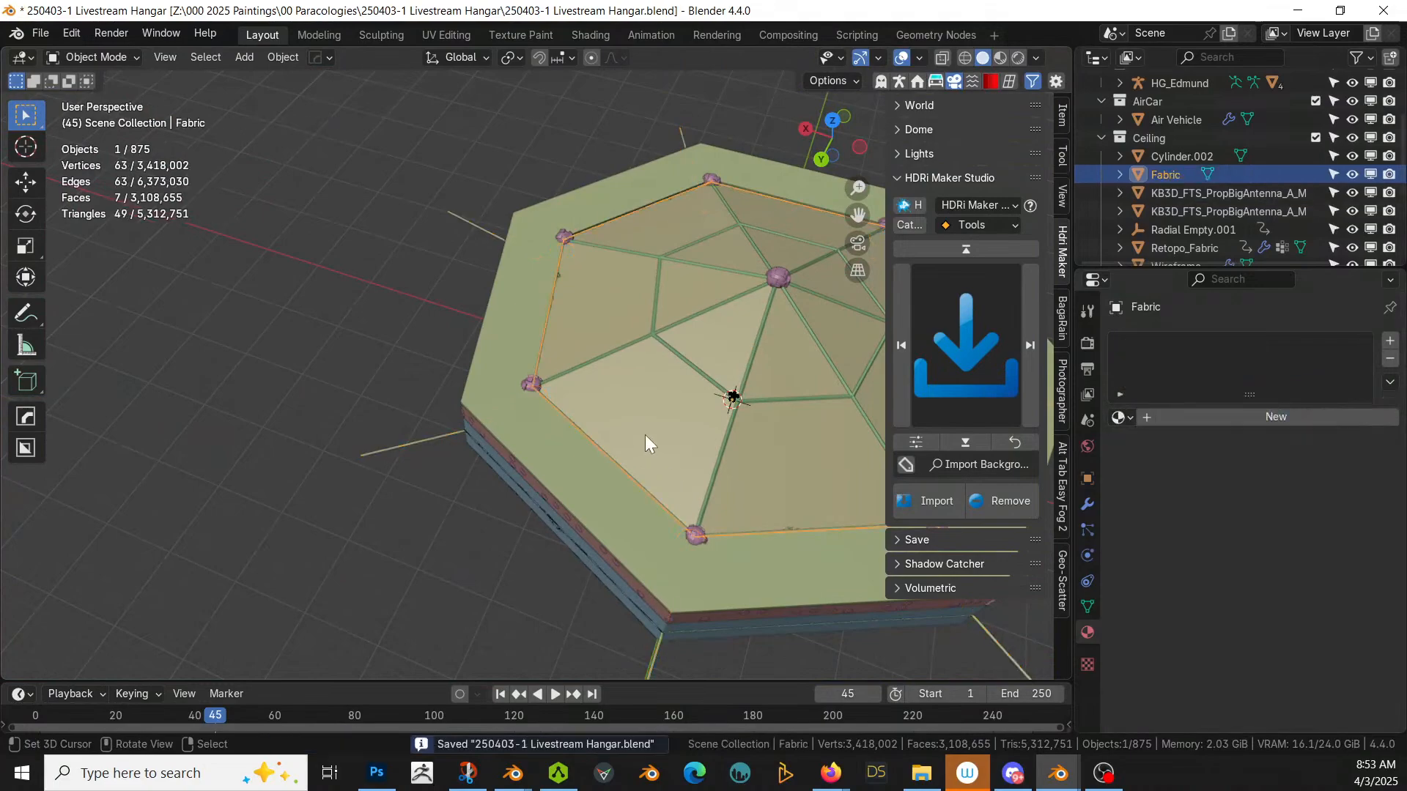
pyautogui.click(1351, 175)
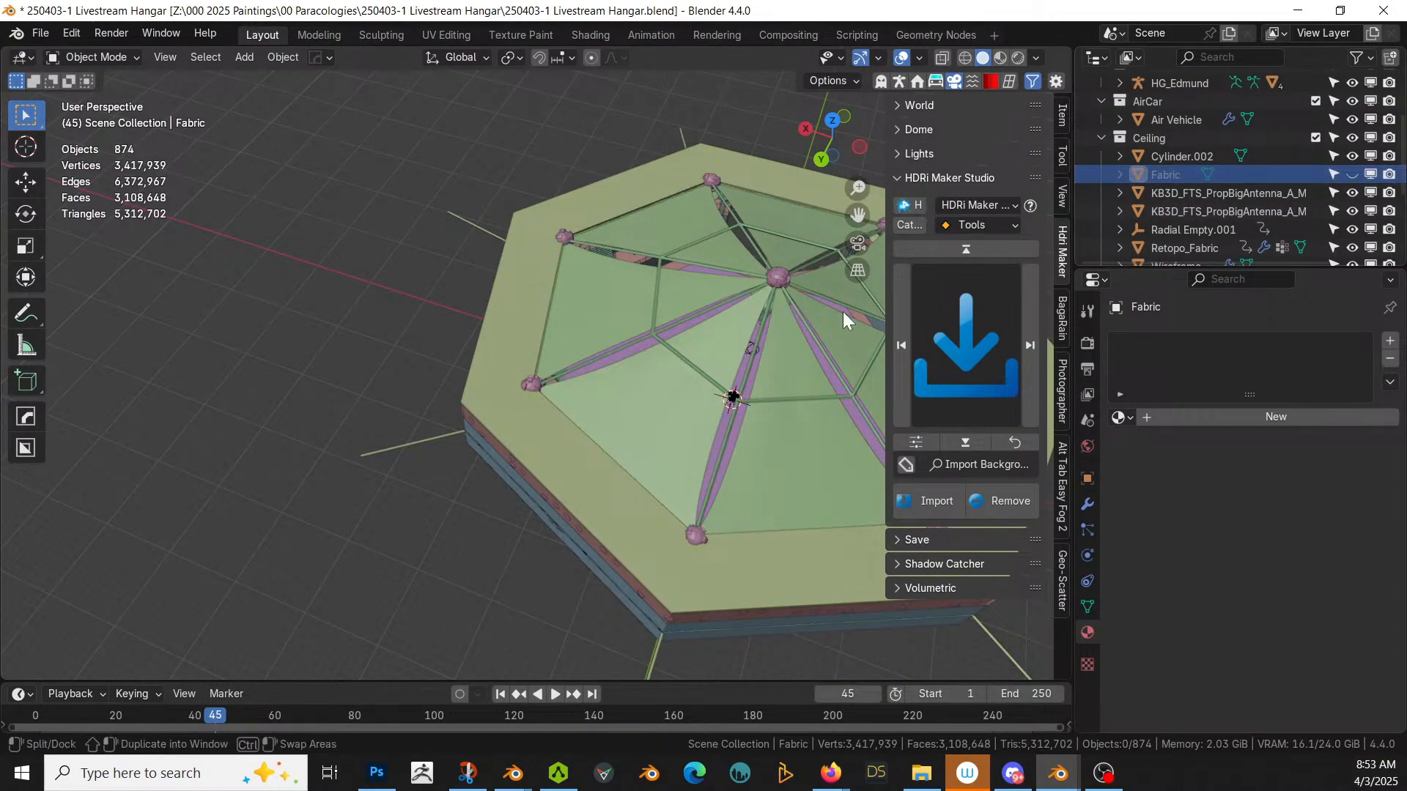
# Step: Delete the hidden Fabric object from the Ceiling collection, keeping Retopo_Fabric
pyautogui.rightClick(663, 395)
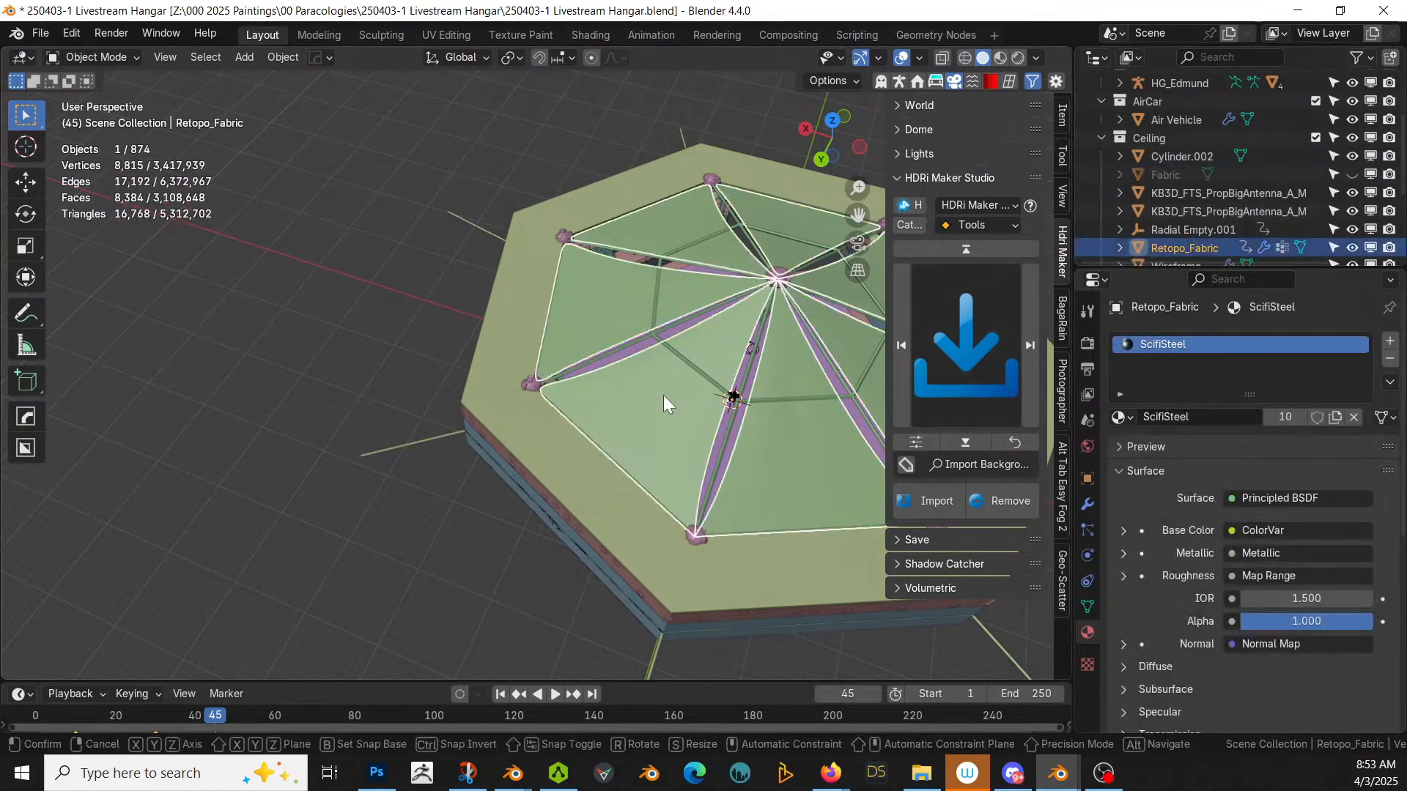
pyautogui.rightClick(667, 391)
pyautogui.rightClick(659, 405)
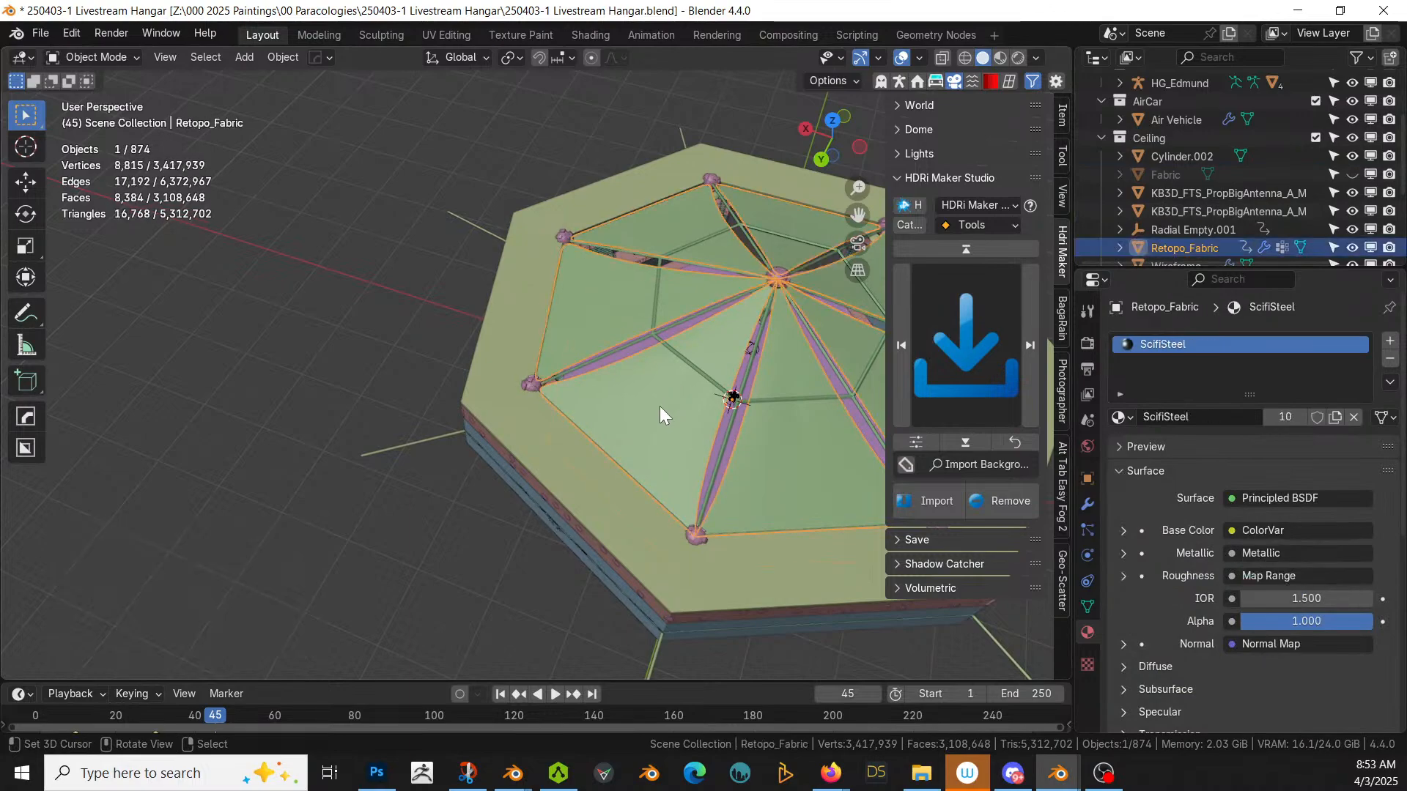
pyautogui.click(1176, 175)
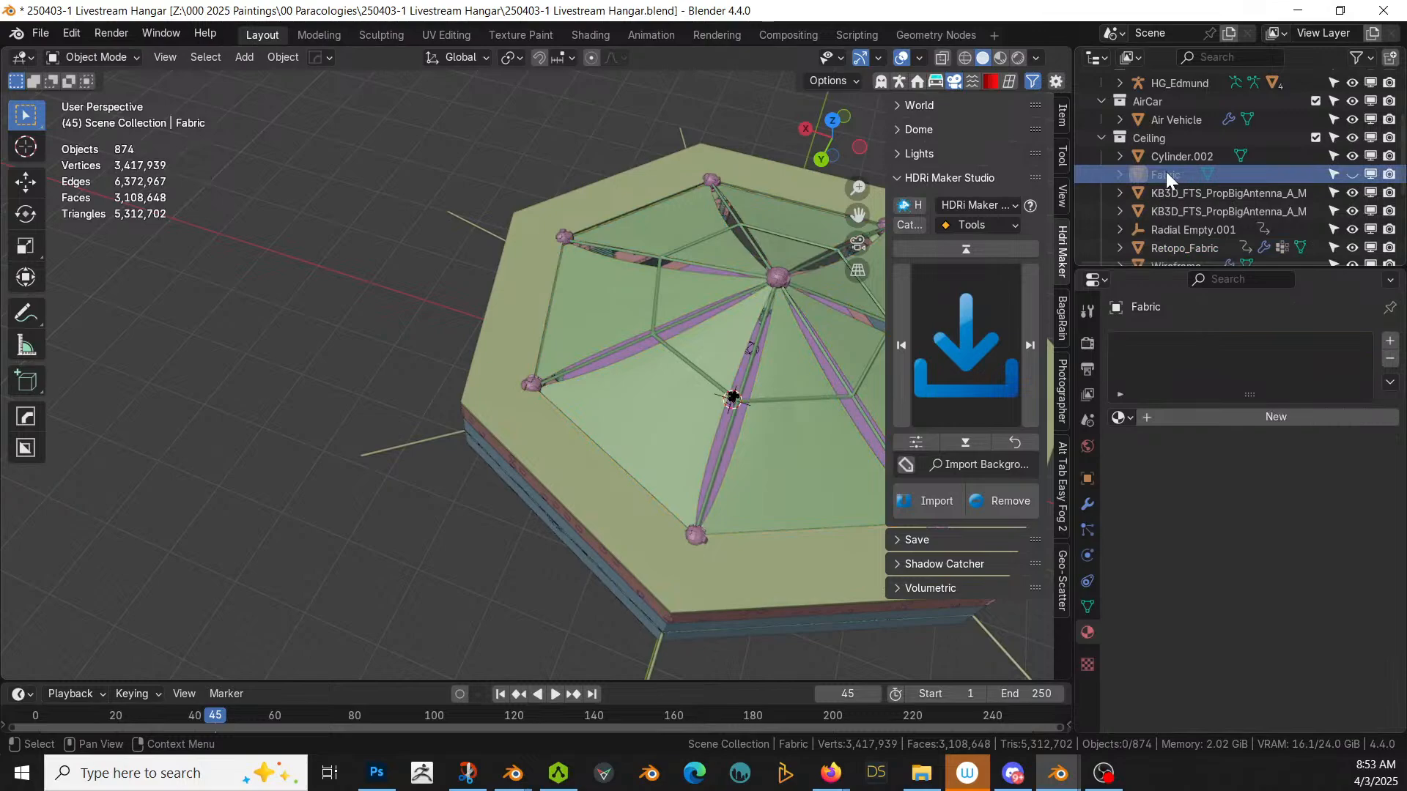
pyautogui.press('Delete')
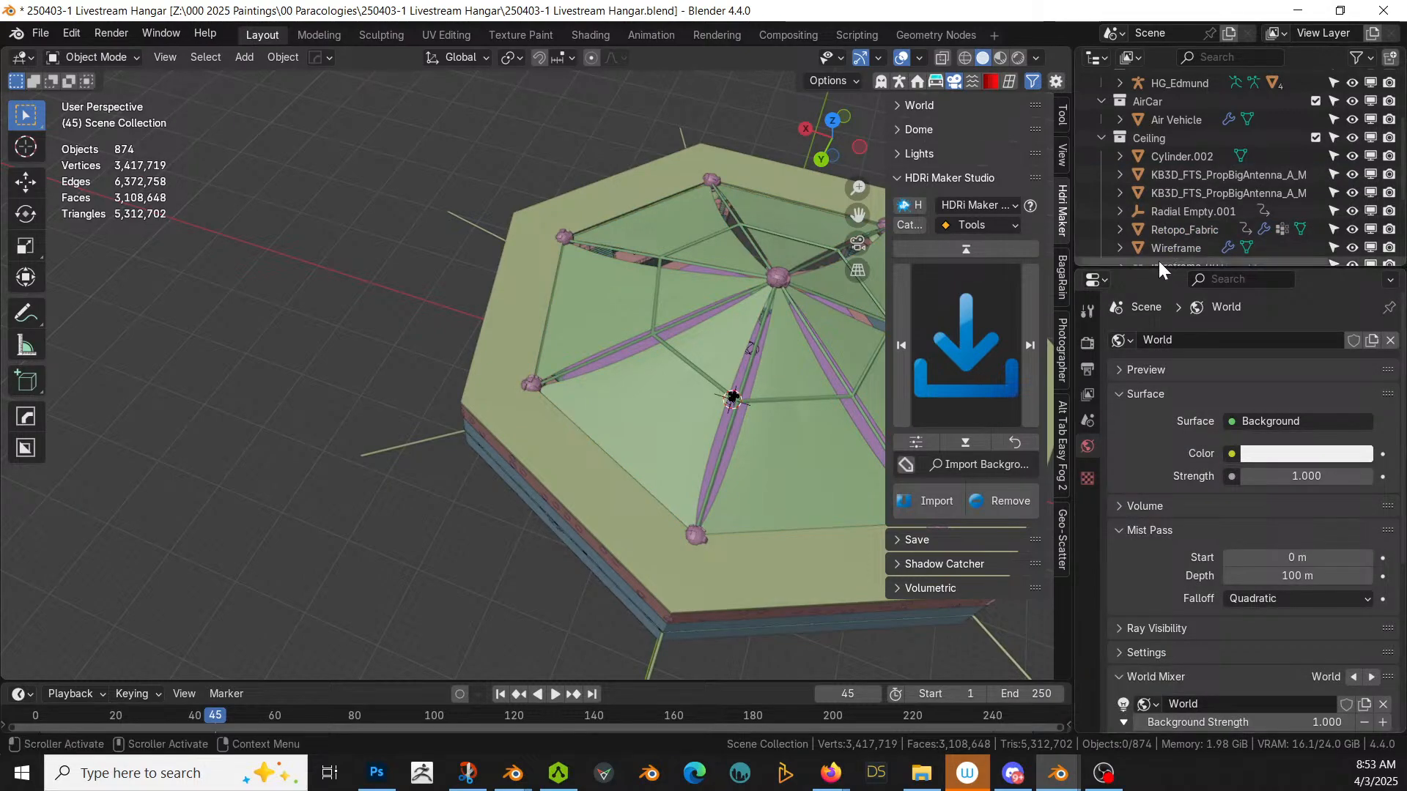
# Step: Save the hangar file and switch the interior view to rendered shading
pyautogui.moveTo(652, 381); pyautogui.dragTo(414, 258, button='middle')
pyautogui.scroll(3, 550, 359)
pyautogui.hotkey('ctrl', 's')
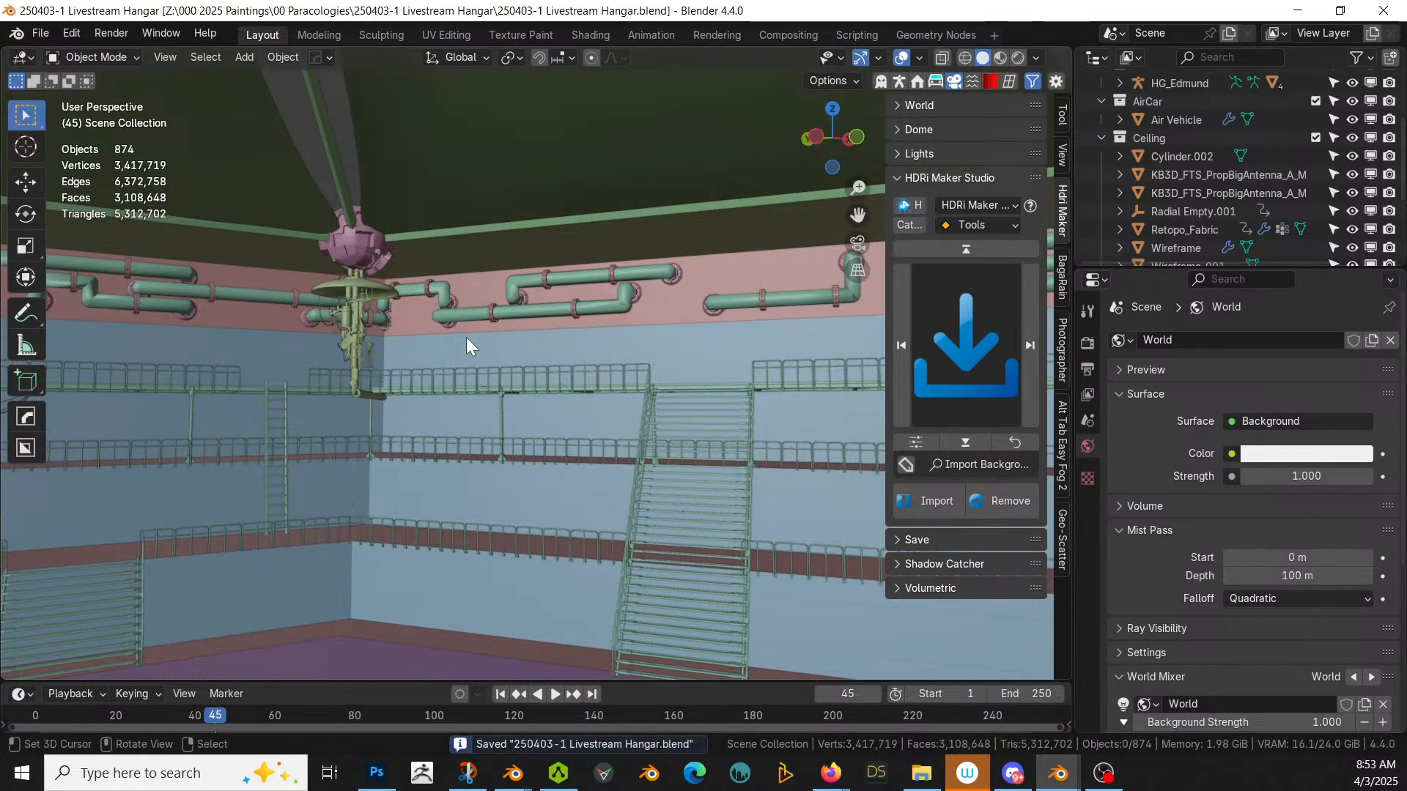
pyautogui.press('z')
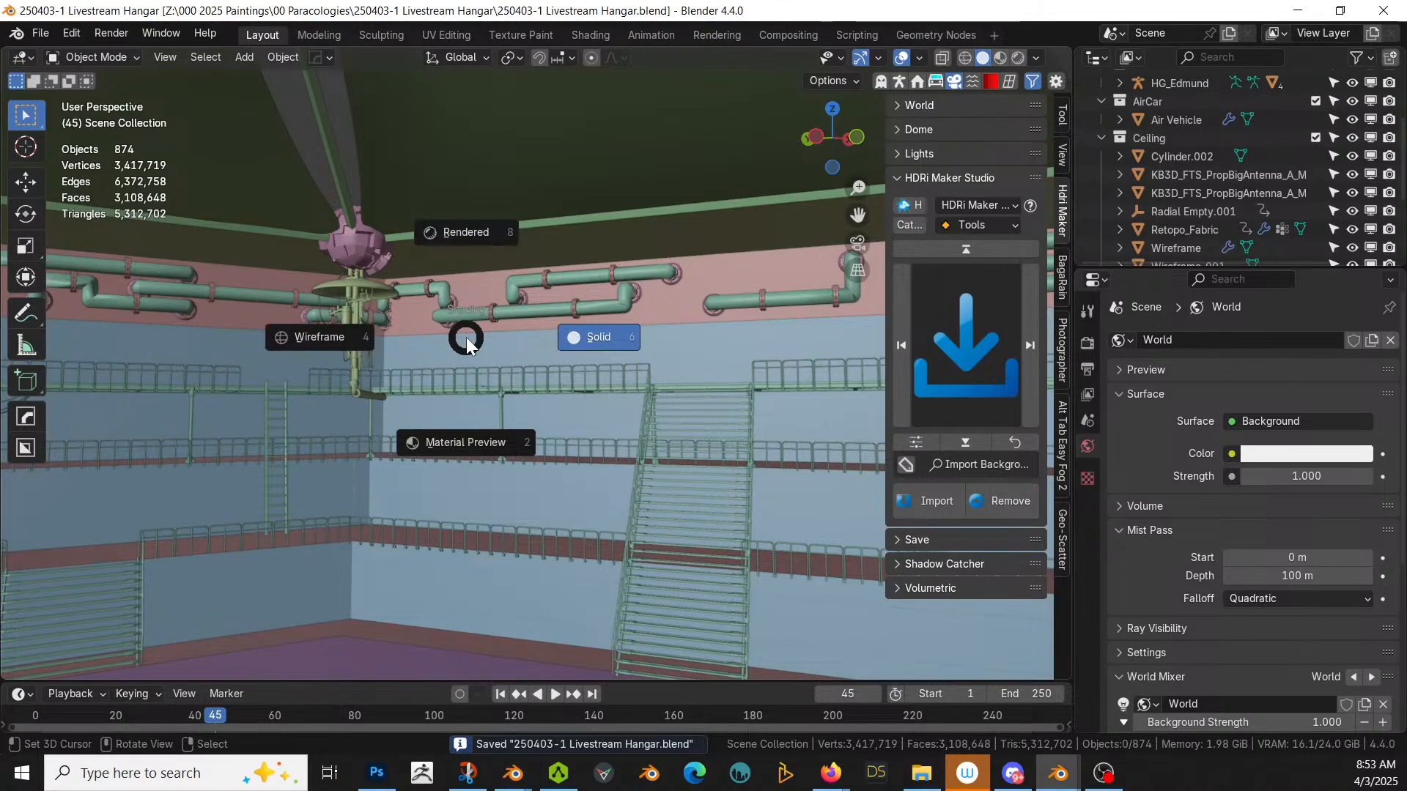
pyautogui.press('8')
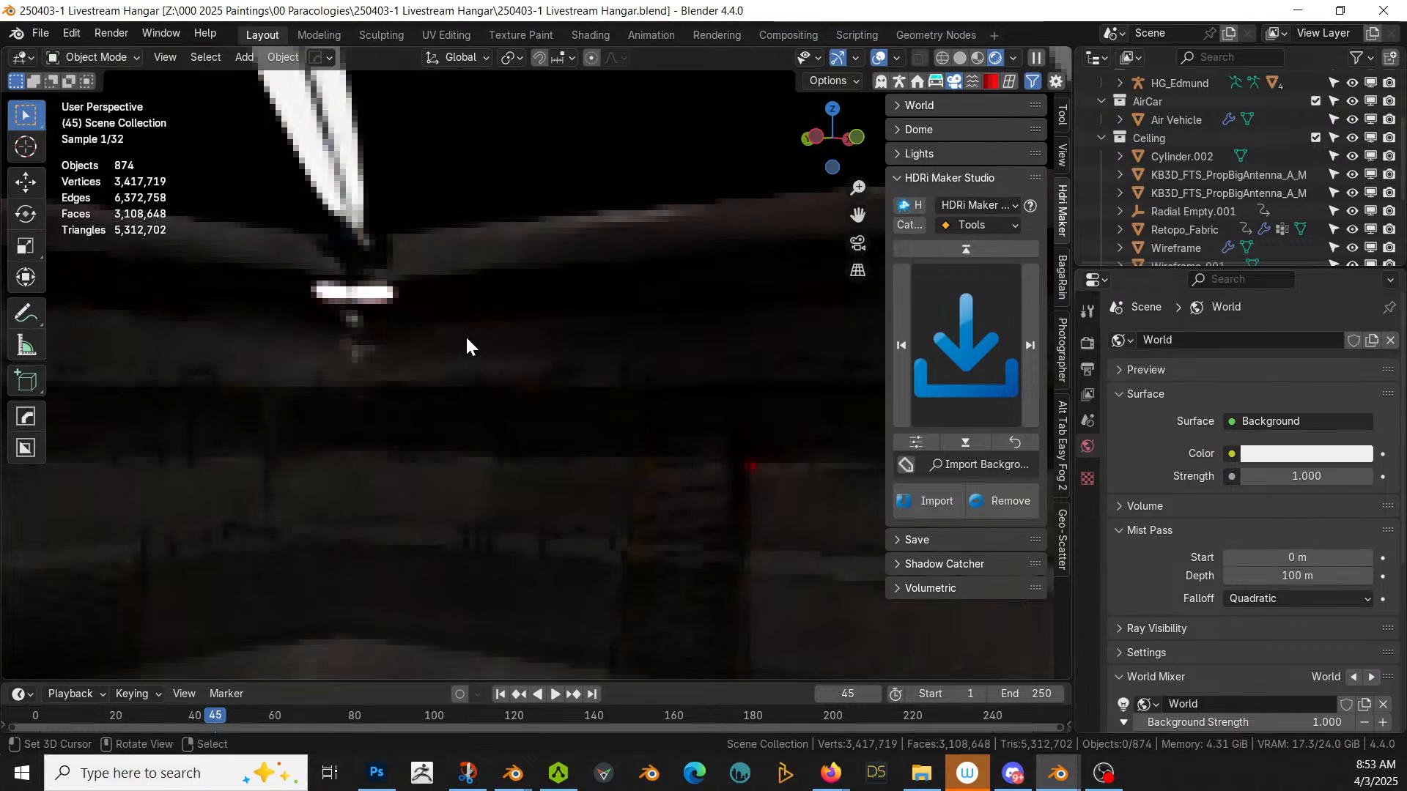
# Step: Set the camera's exposure value to 5 to brighten the rendered hangar interior
pyautogui.click(1063, 355)
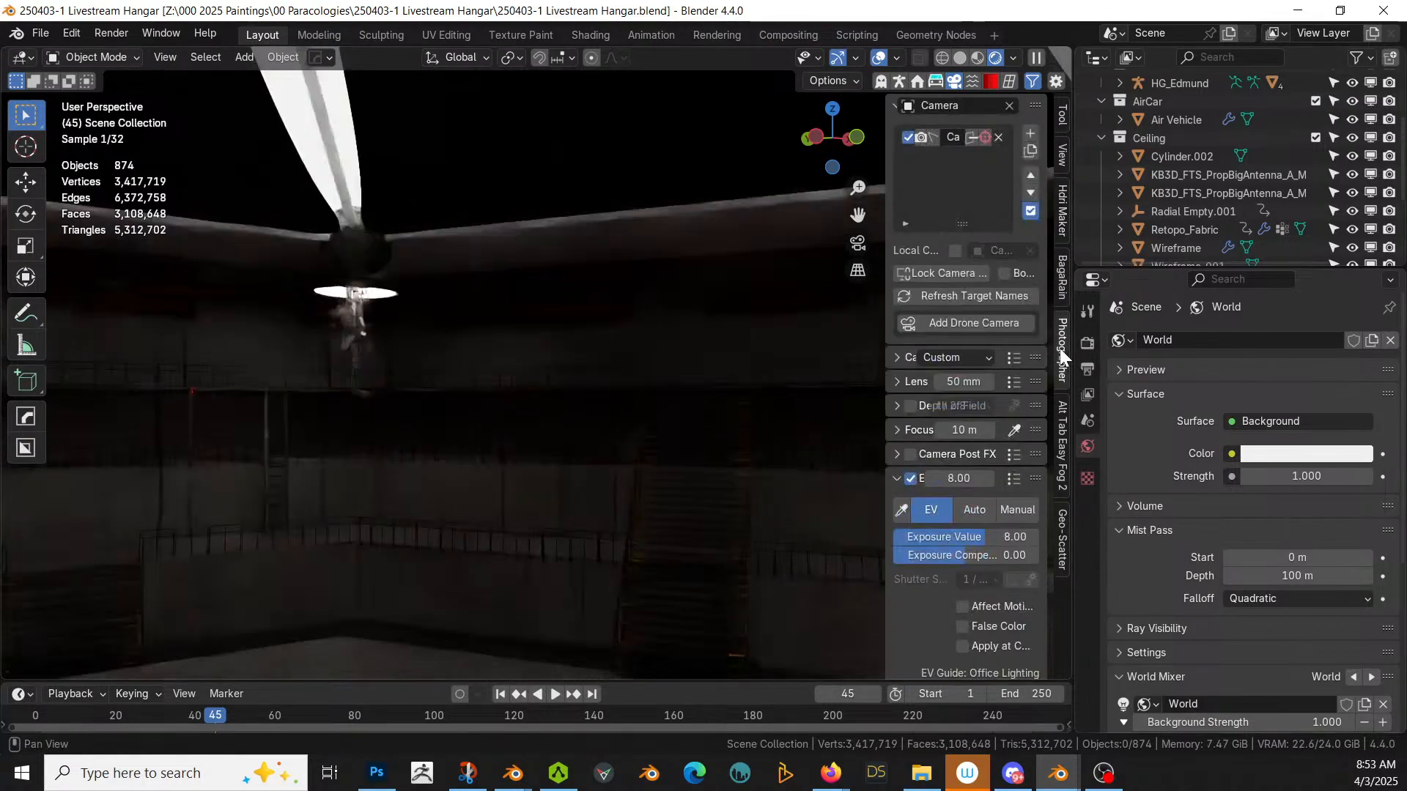
pyautogui.click(937, 478)
pyautogui.write('5')
pyautogui.press('Return')
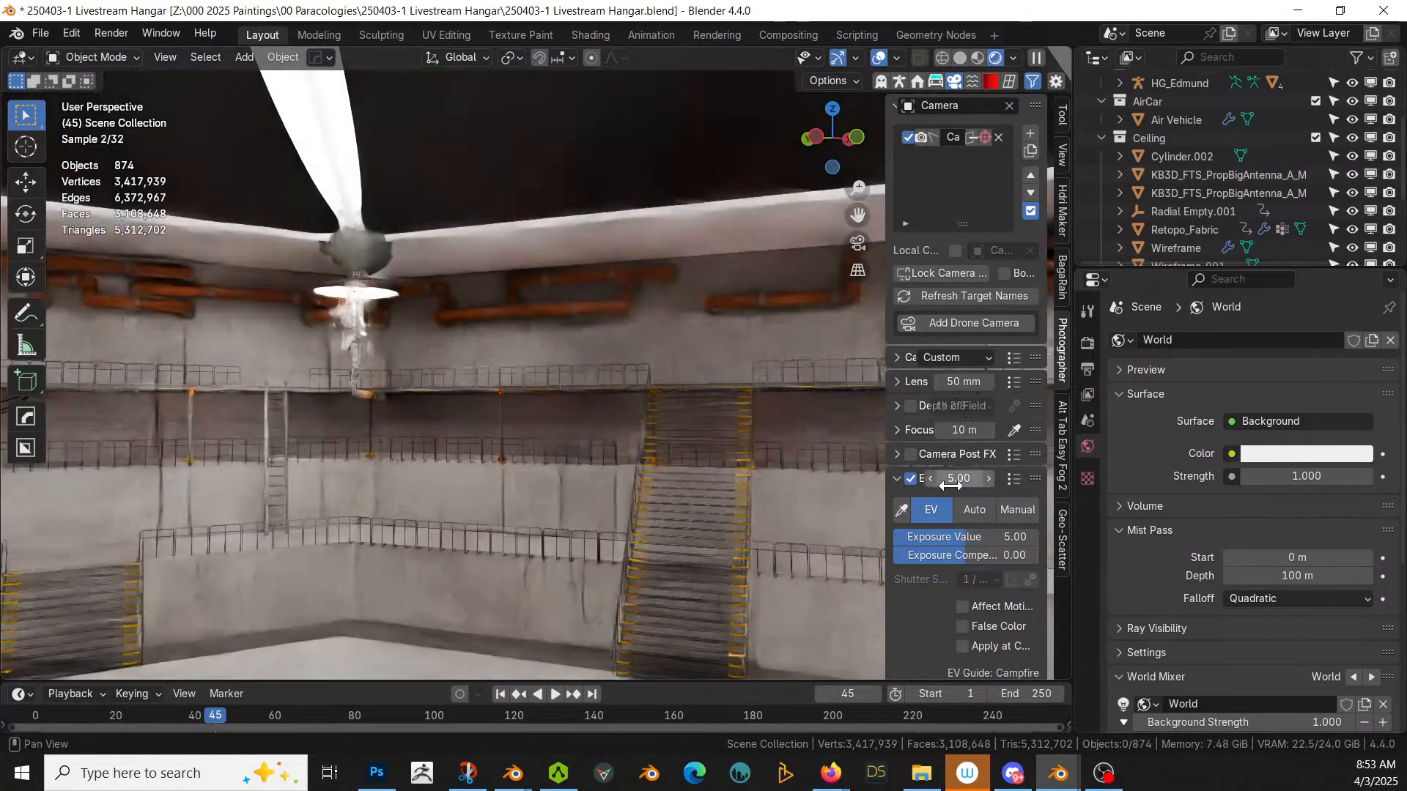
pyautogui.scroll(-2, 896, 632)
pyautogui.scroll(-3, 497, 517)
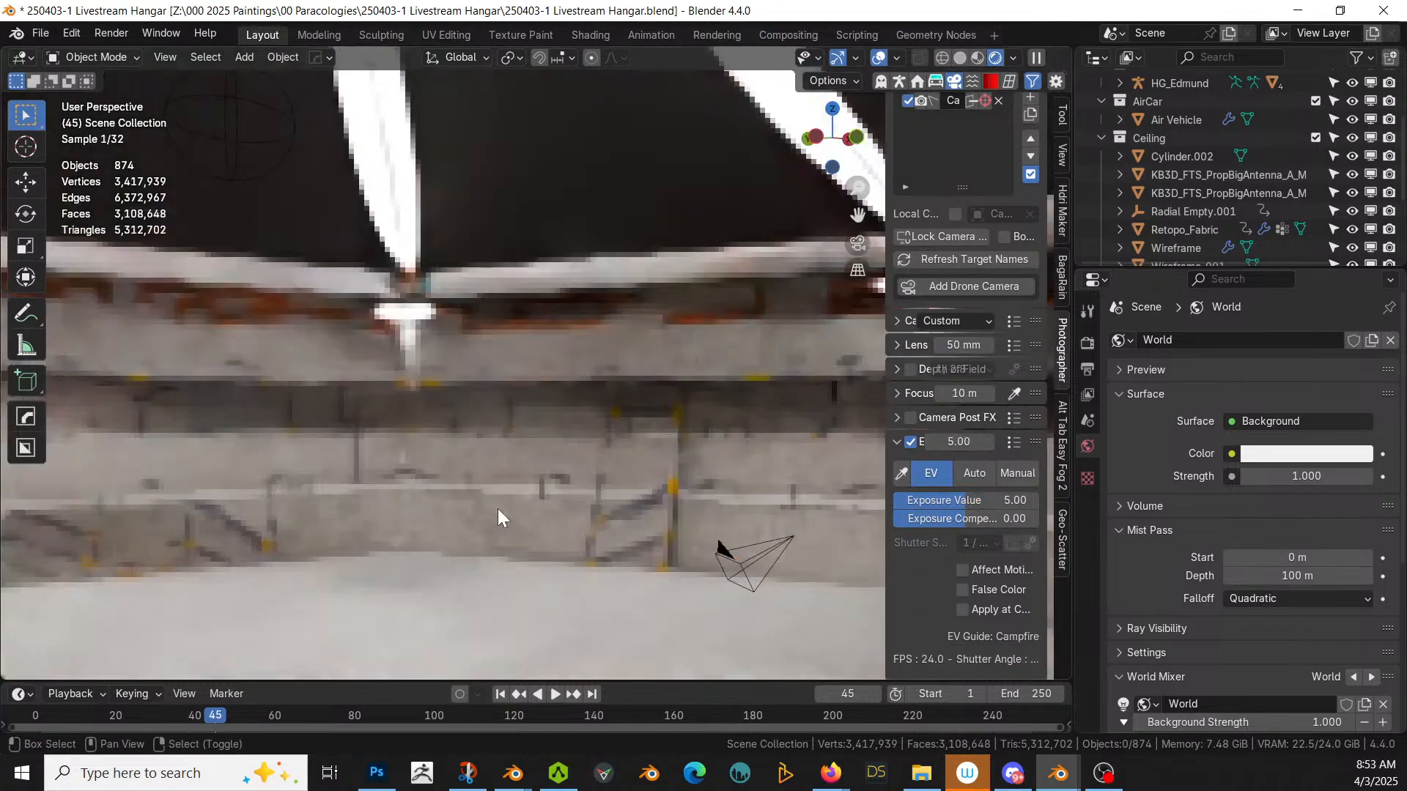
pyautogui.keyDown('shift'); pyautogui.moveTo(483, 441); pyautogui.dragTo(483, 441, button='middle'); pyautogui.keyUp('shift')
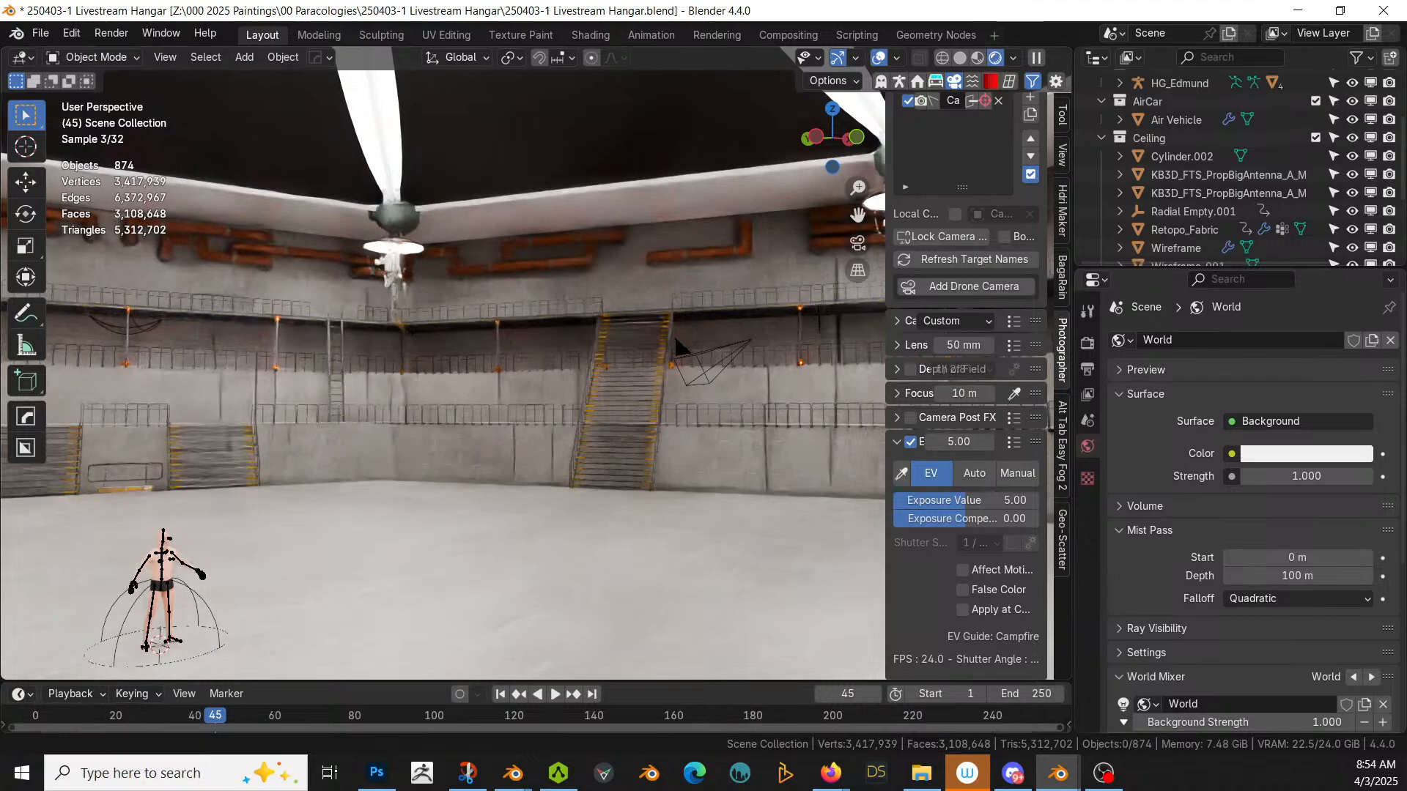
pyautogui.scroll(5, 1294, 148)
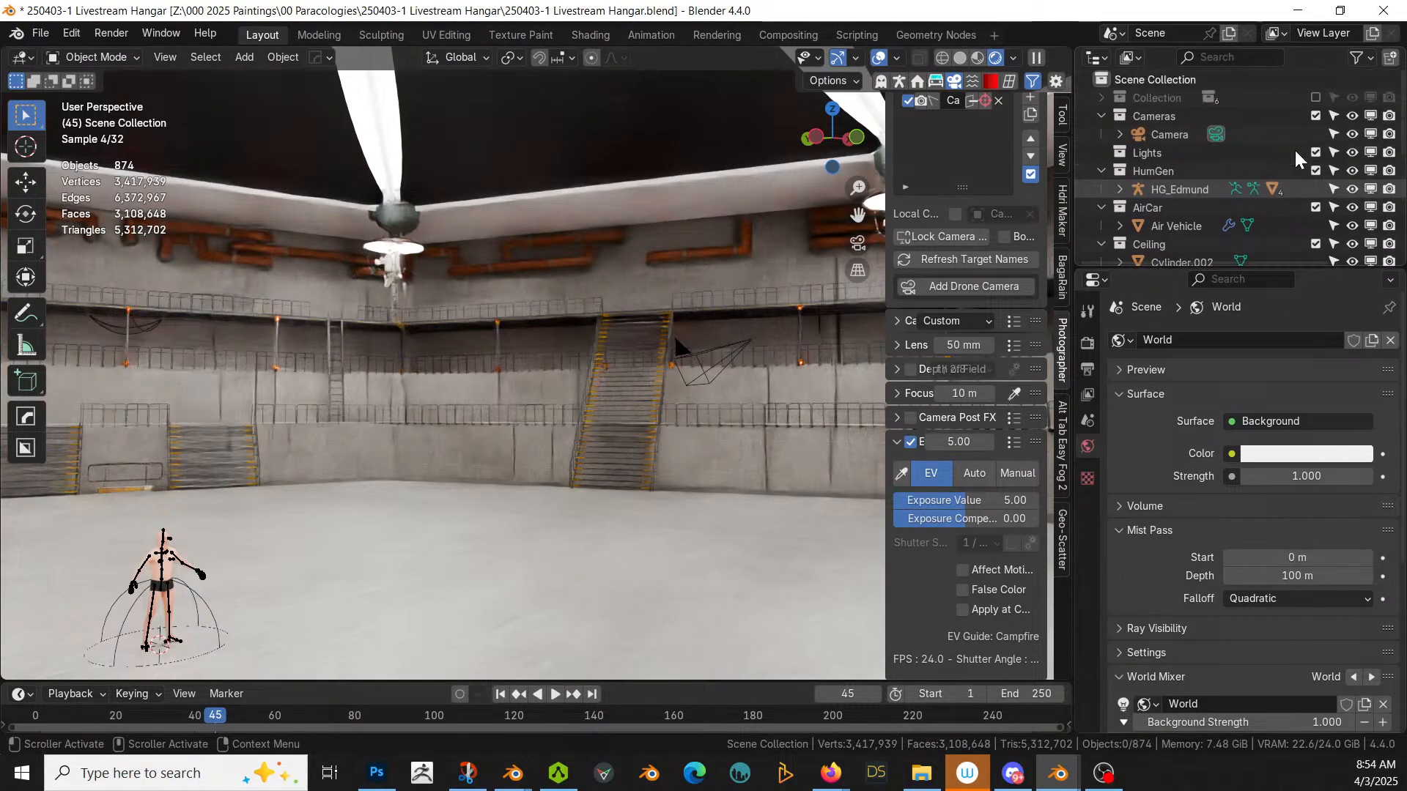
# Step: Collapse the Ceiling collection in the scene hierarchy and delete the HumGen collection together with its contents
pyautogui.scroll(-7, 1212, 203)
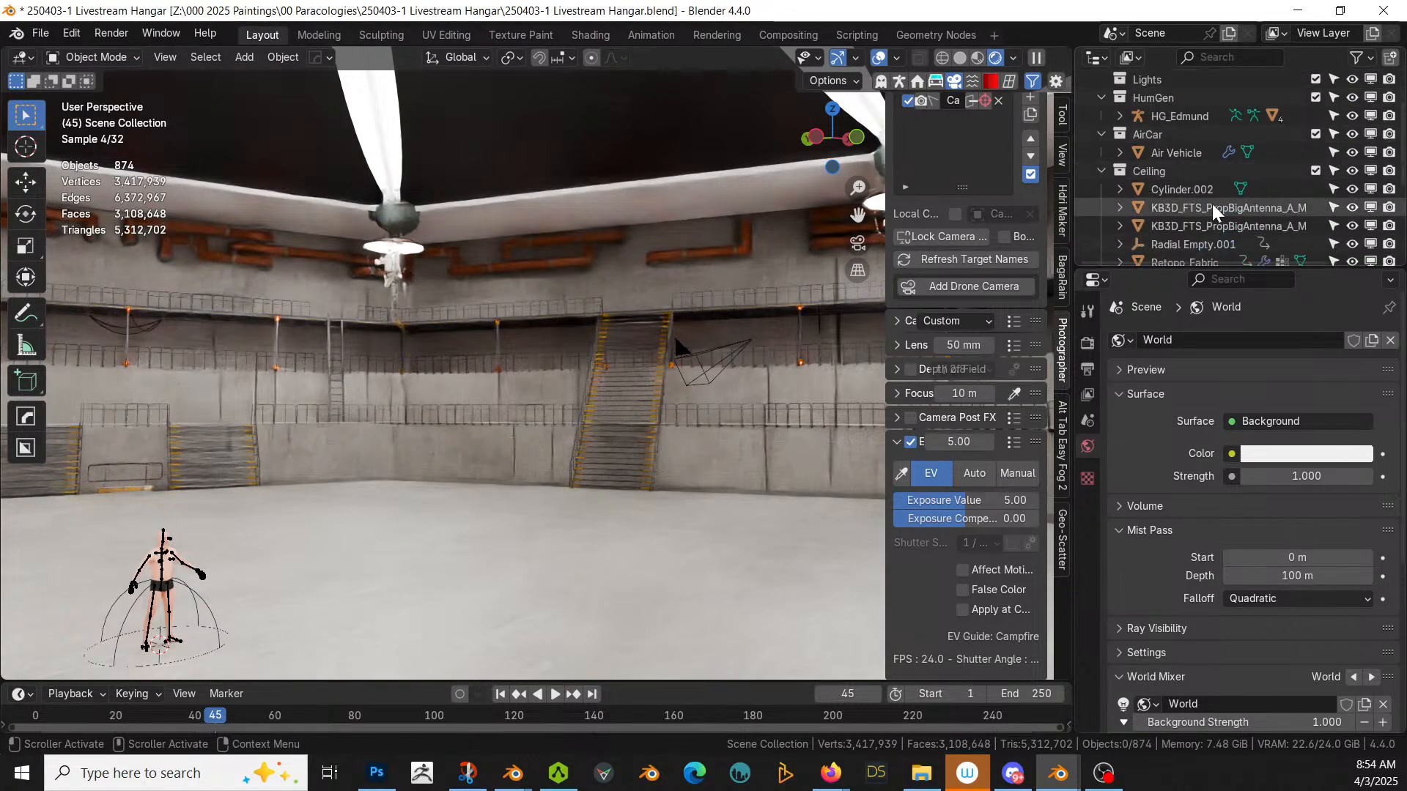
pyautogui.scroll(3, 1173, 205)
pyautogui.click(1099, 171)
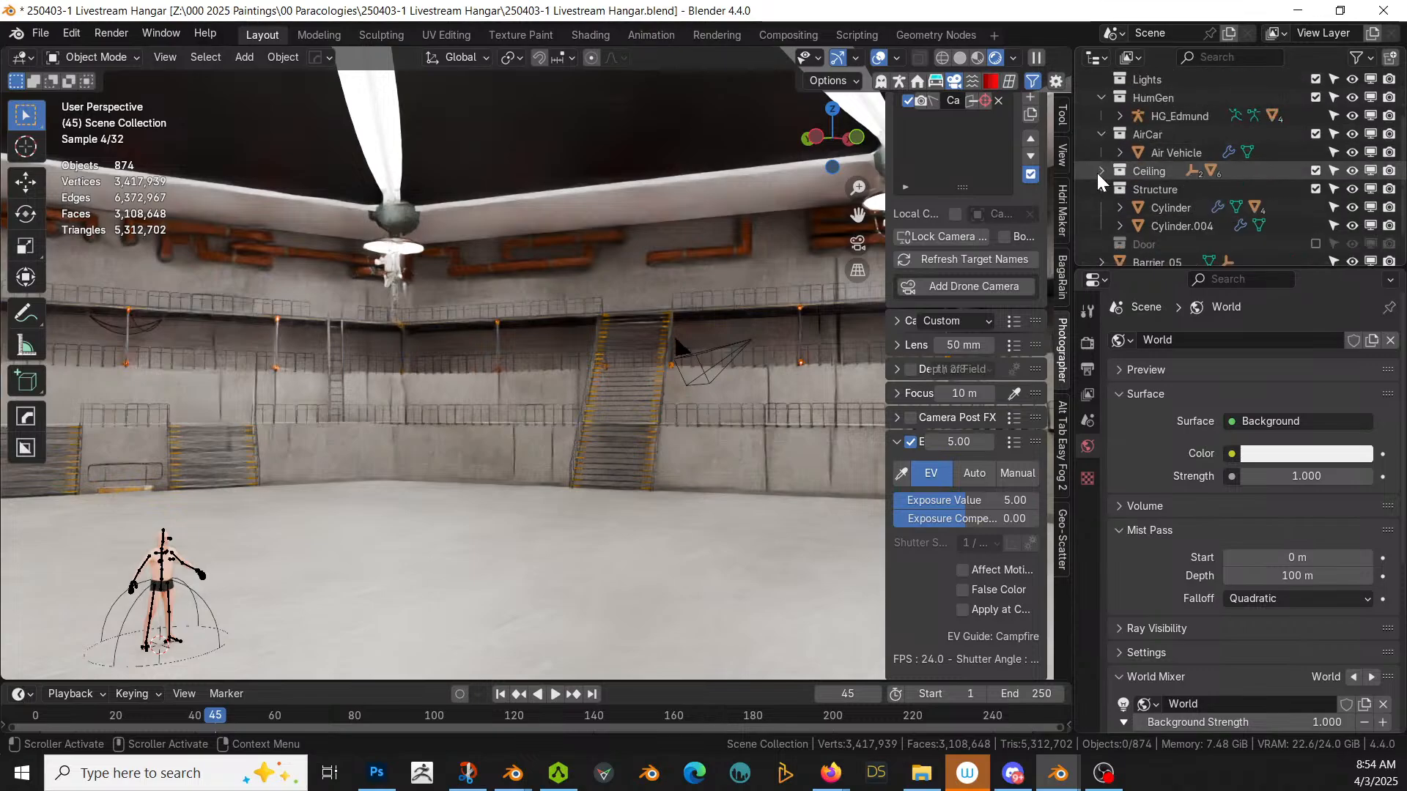
pyautogui.scroll(-2, 1195, 228)
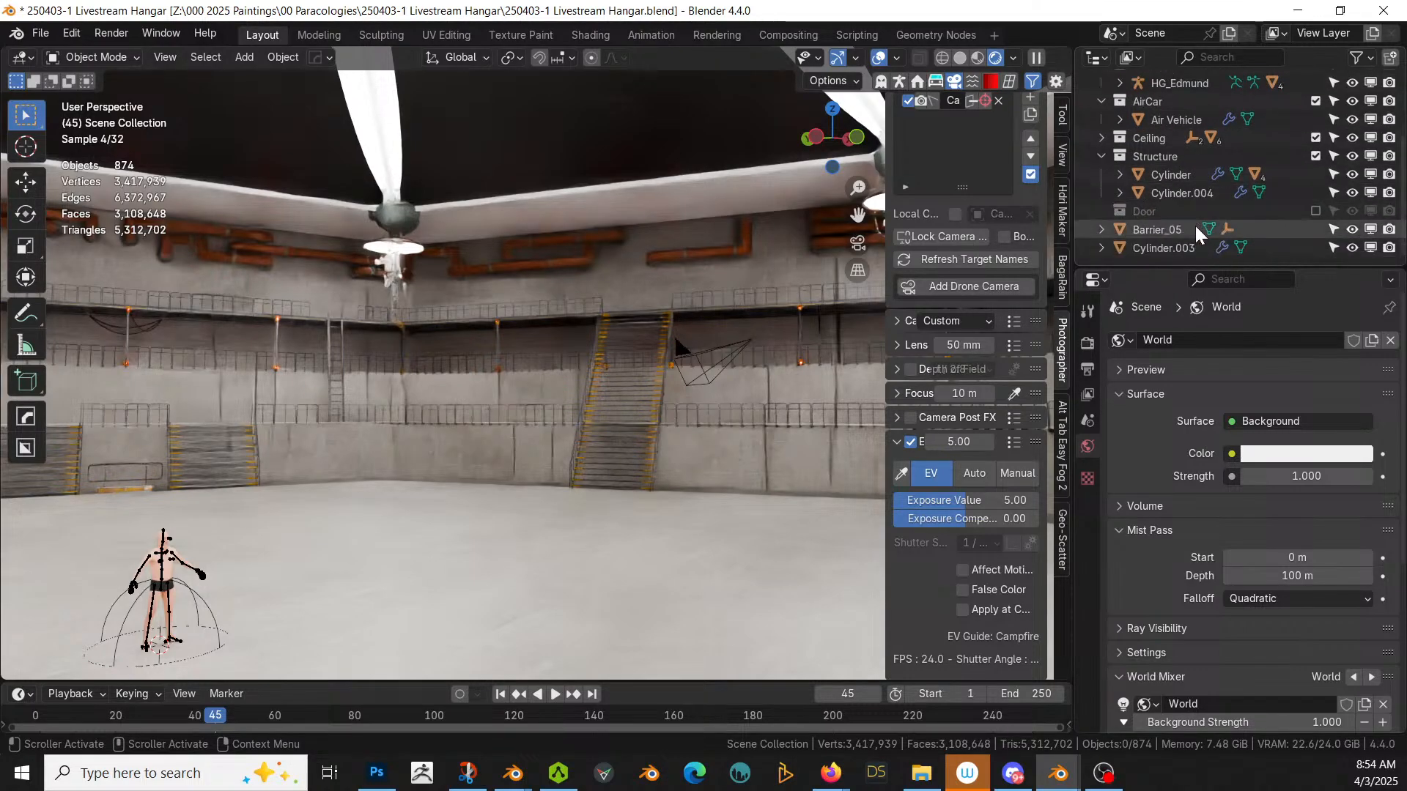
pyautogui.scroll(5, 1194, 228)
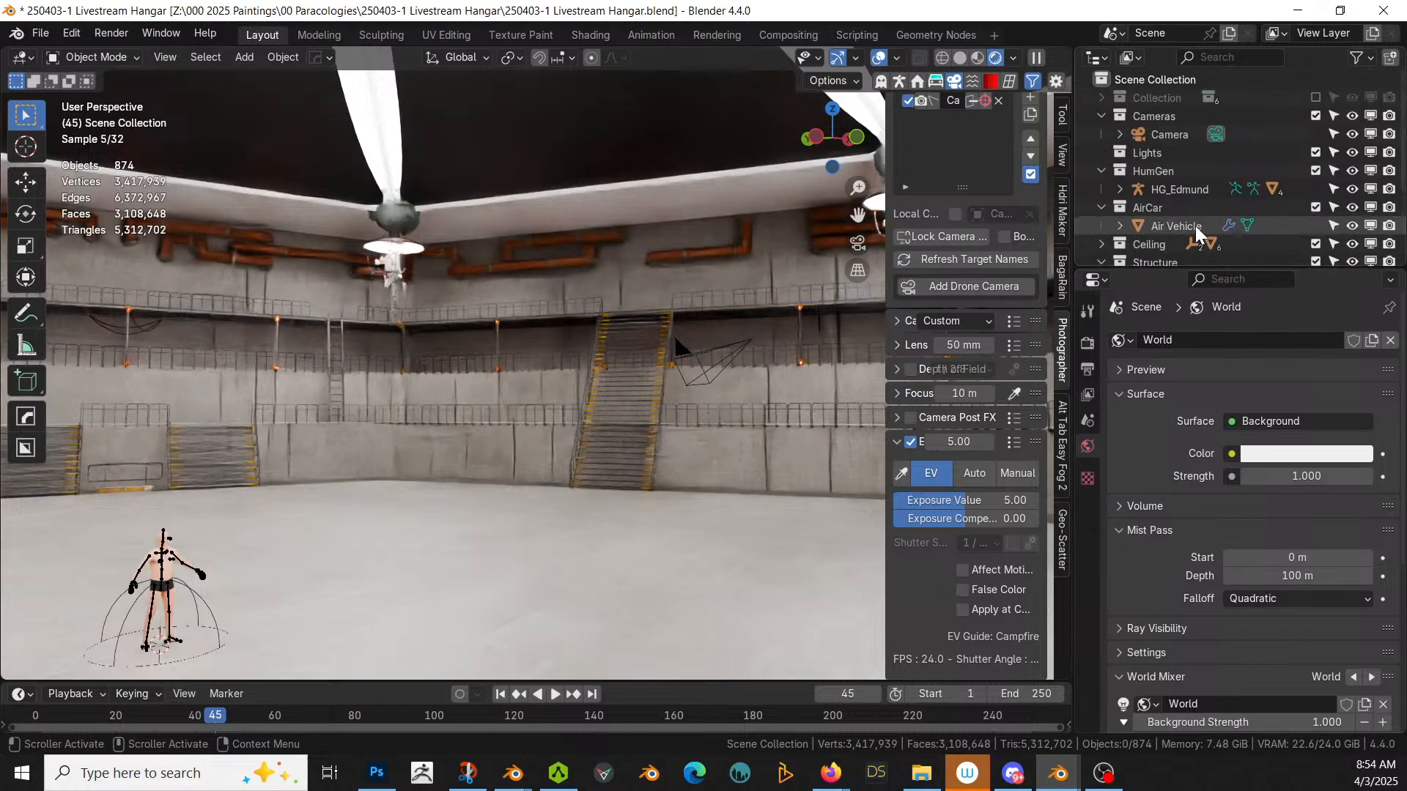
pyautogui.click(1170, 170)
pyautogui.rightClick(1170, 168)
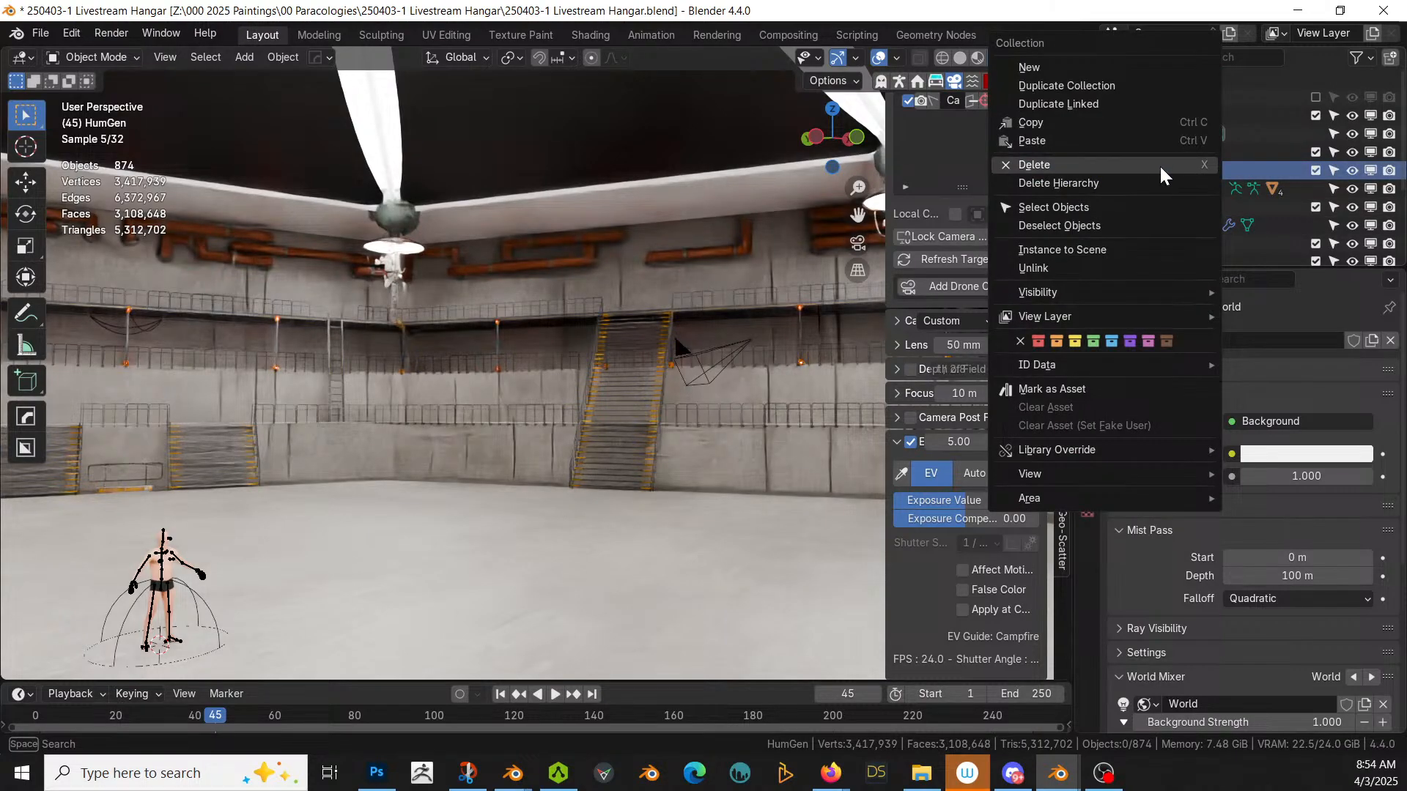
pyautogui.click(1105, 183)
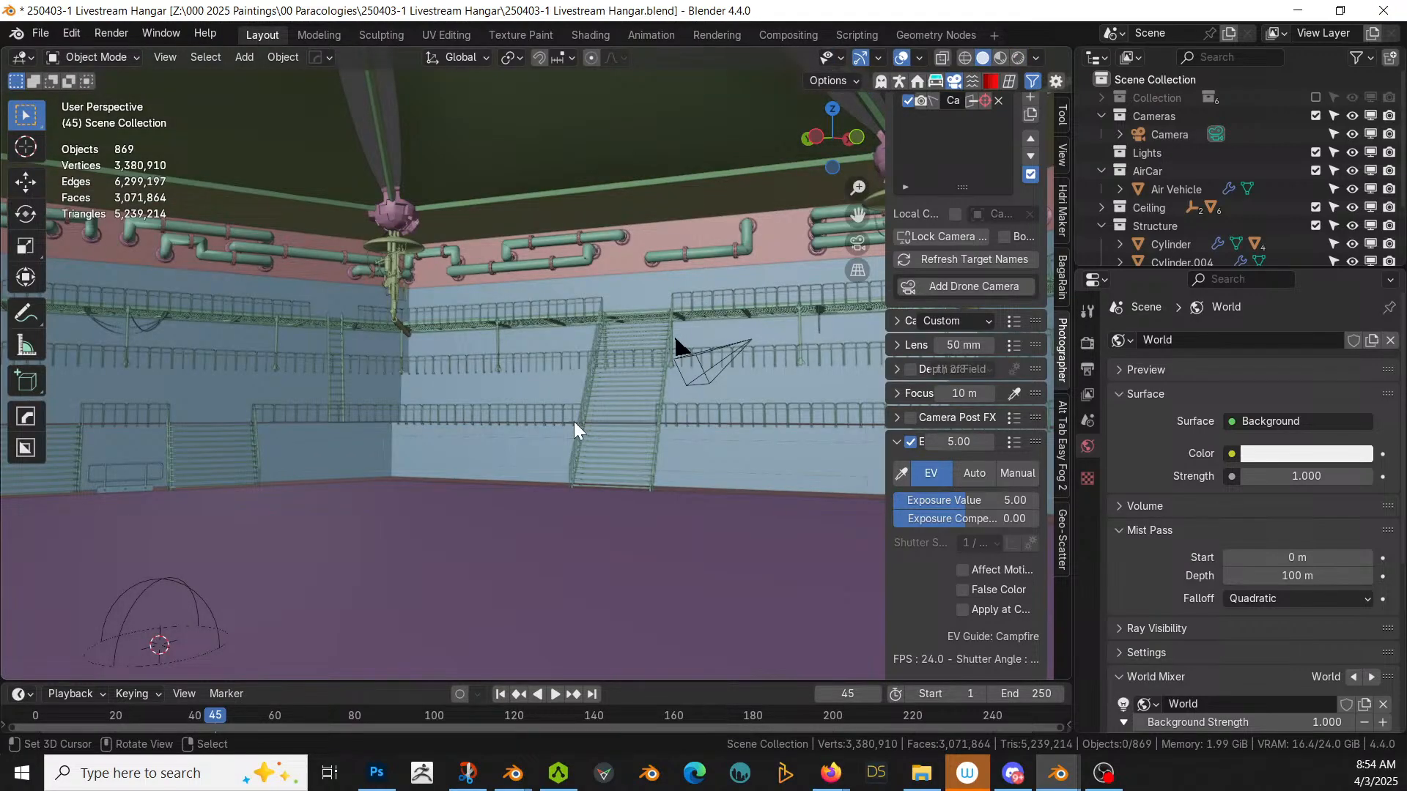
# Step: Append the KB3D_OTP_Fabric and Tatooine_Fabric materials from the Livestream Homestead file
pyautogui.press('F4')
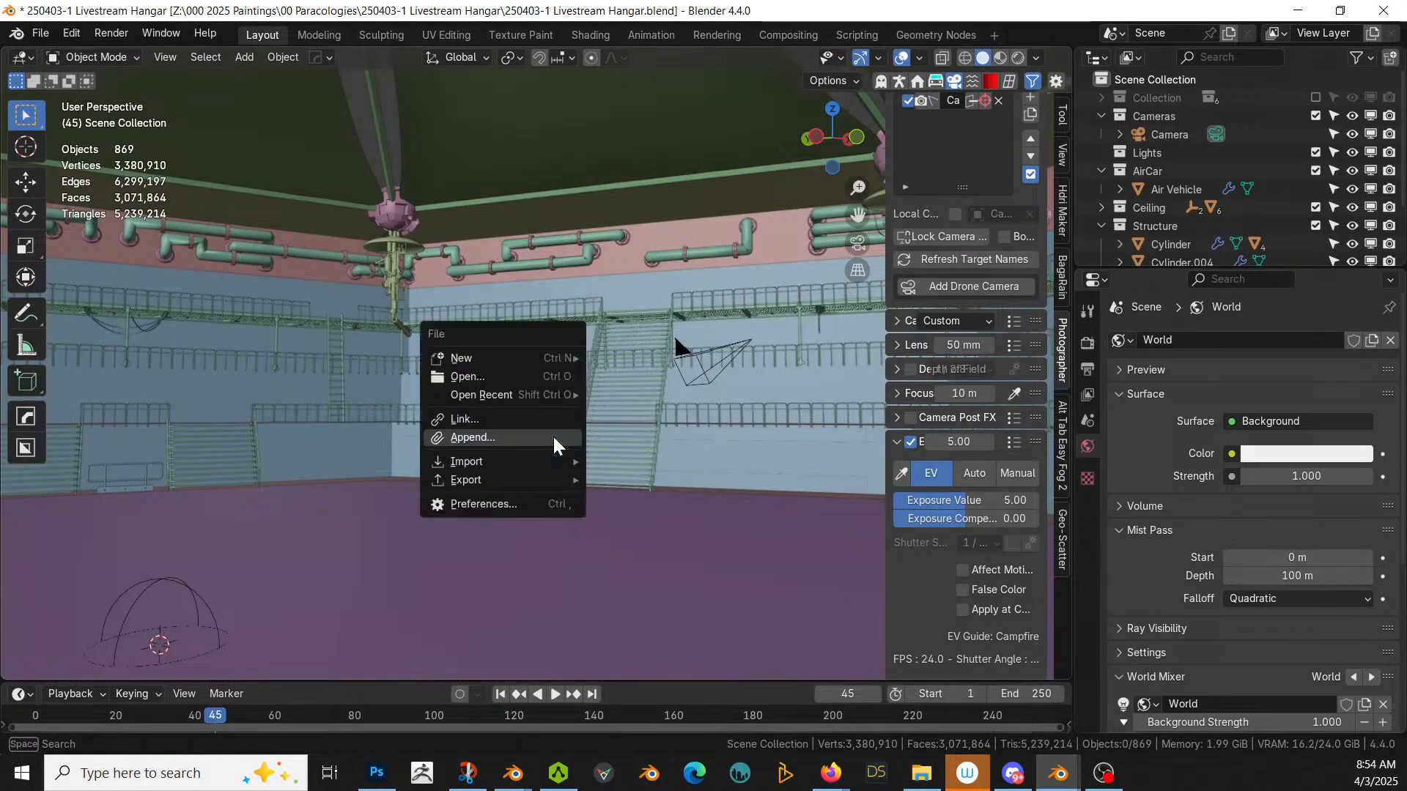
pyautogui.click(552, 436)
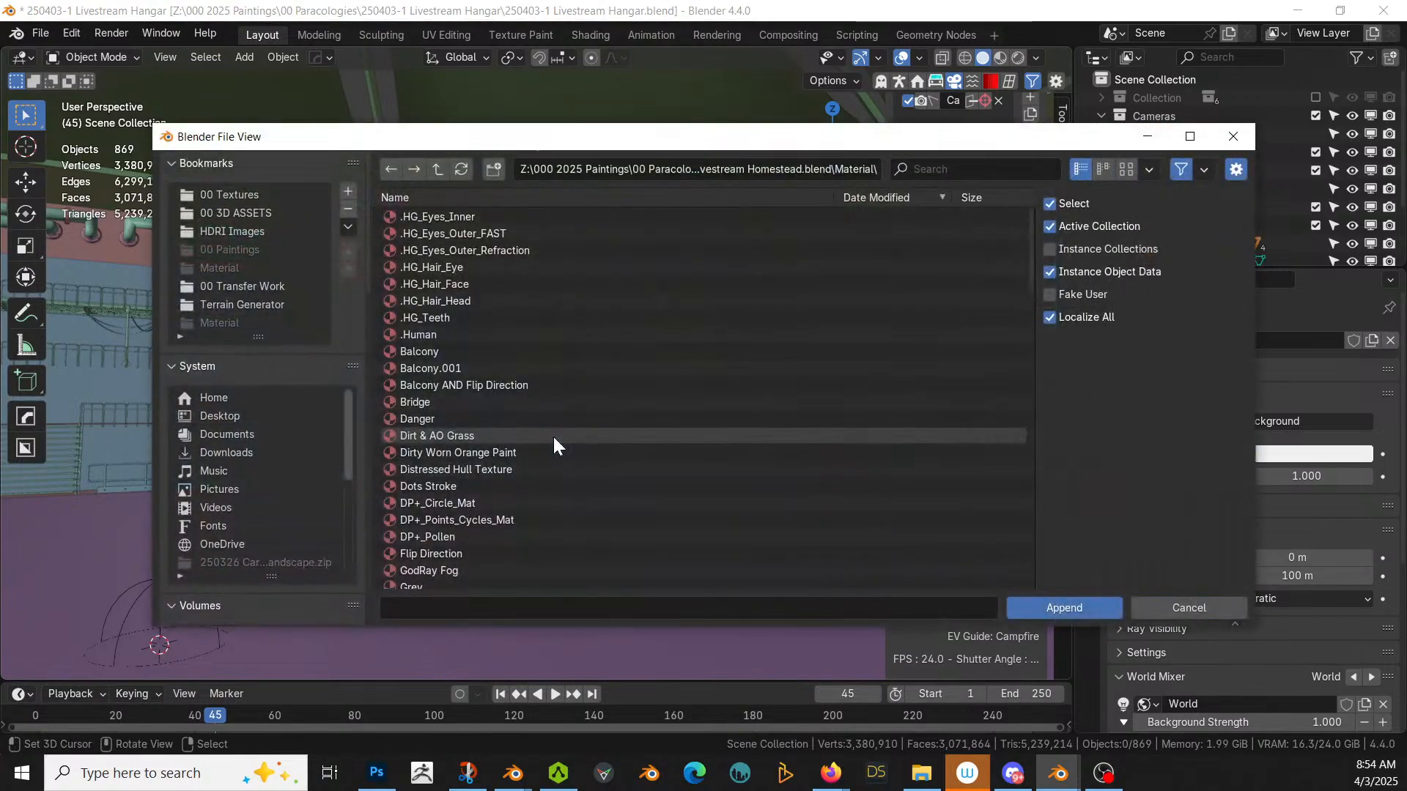
pyautogui.click(920, 168)
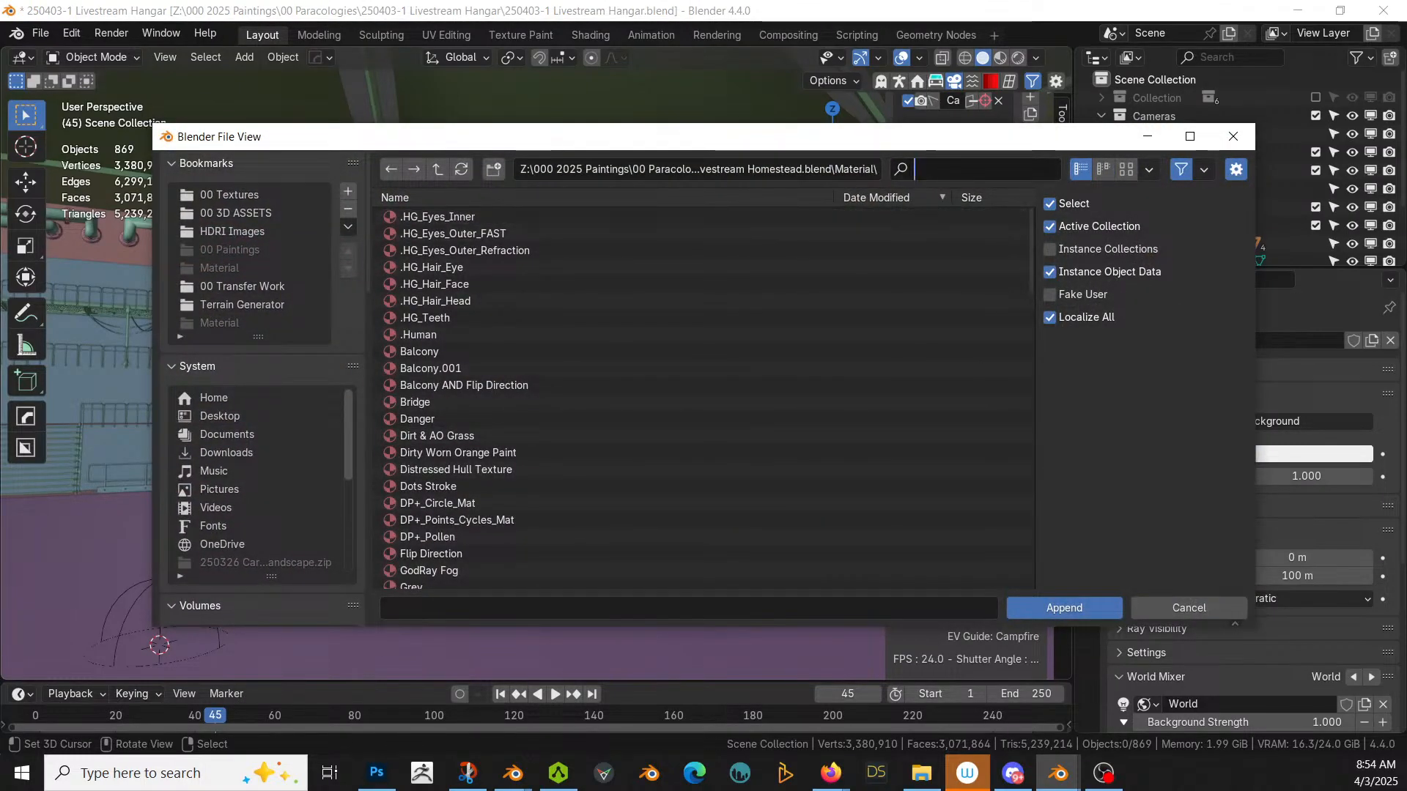
pyautogui.write('fab')
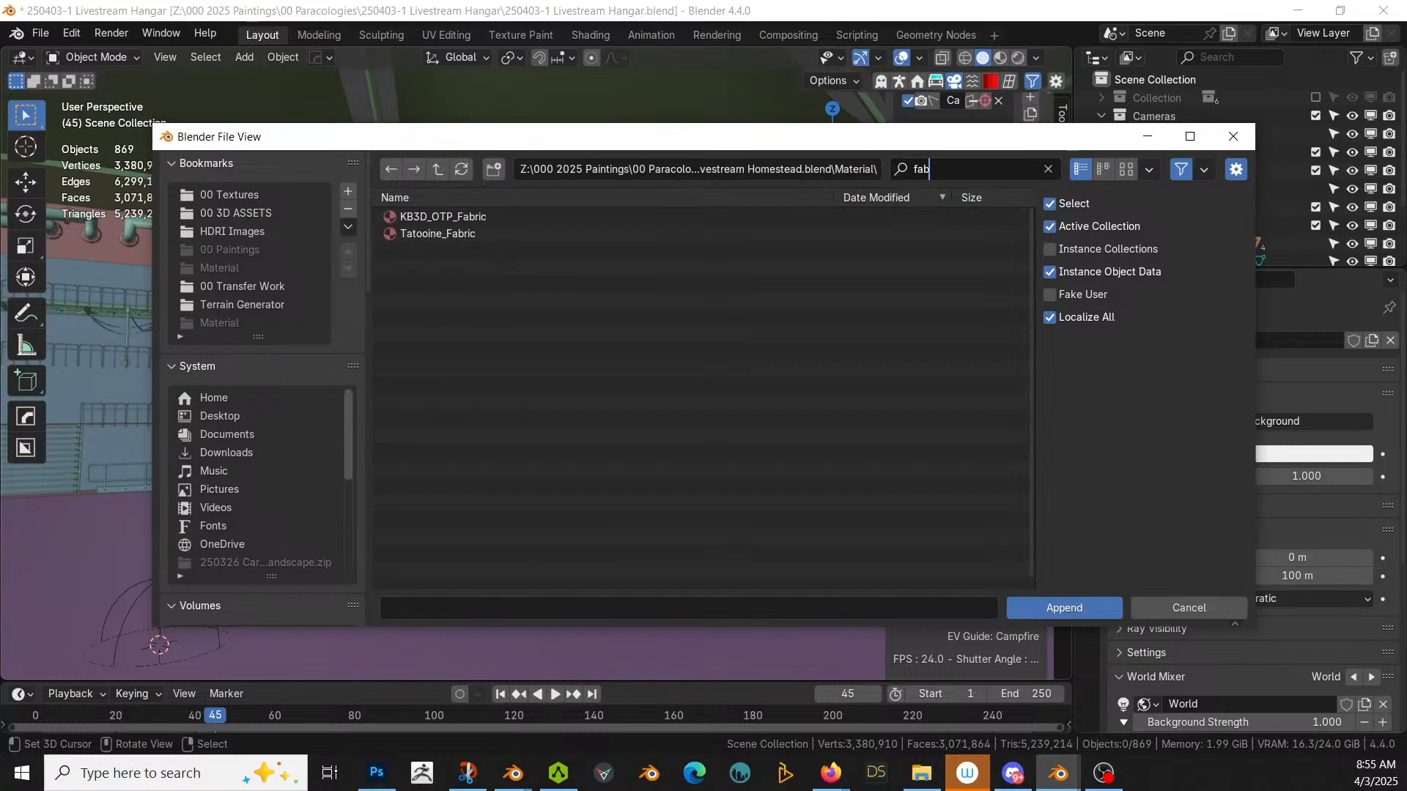
pyautogui.click(456, 215)
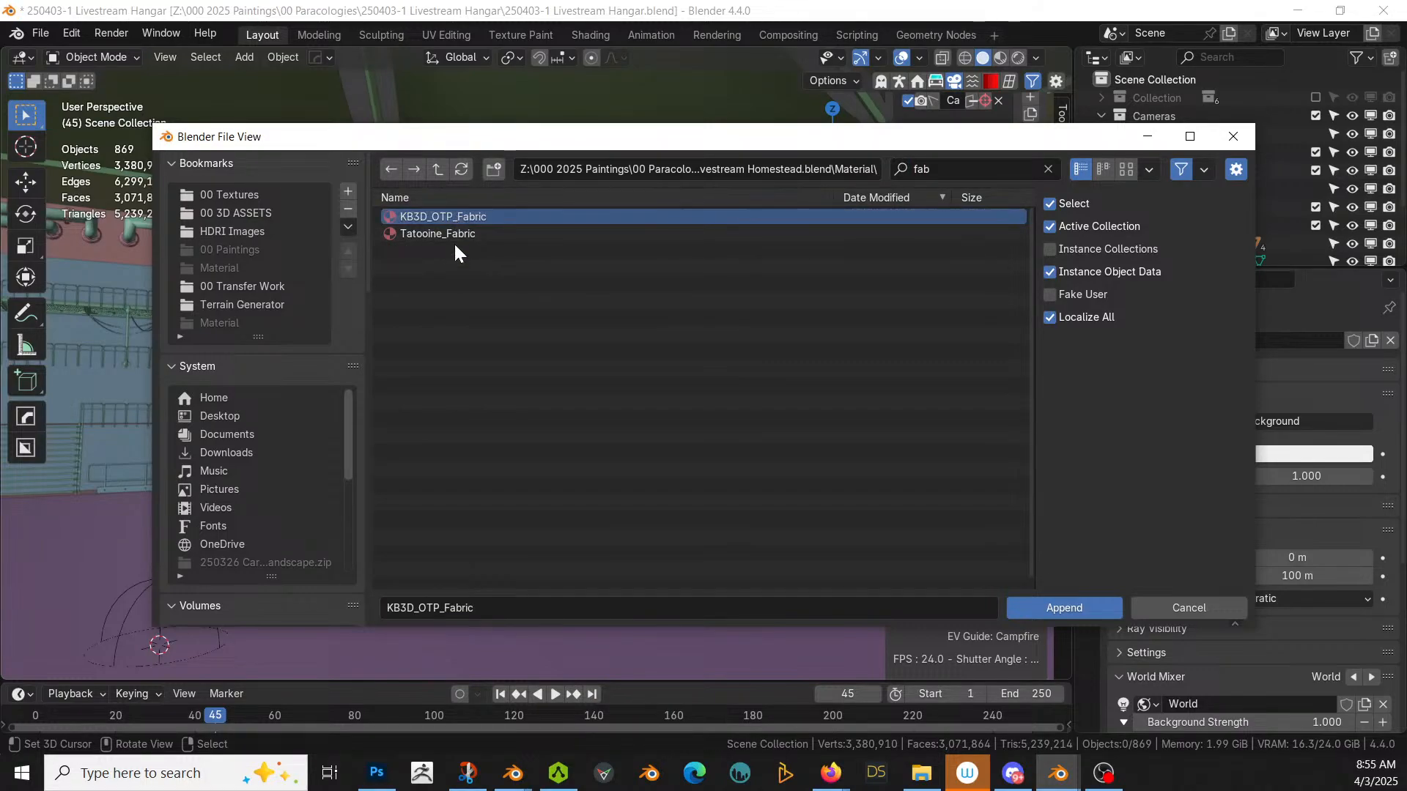
pyautogui.keyDown('ctrl'); pyautogui.click(461, 235); pyautogui.keyUp('ctrl')
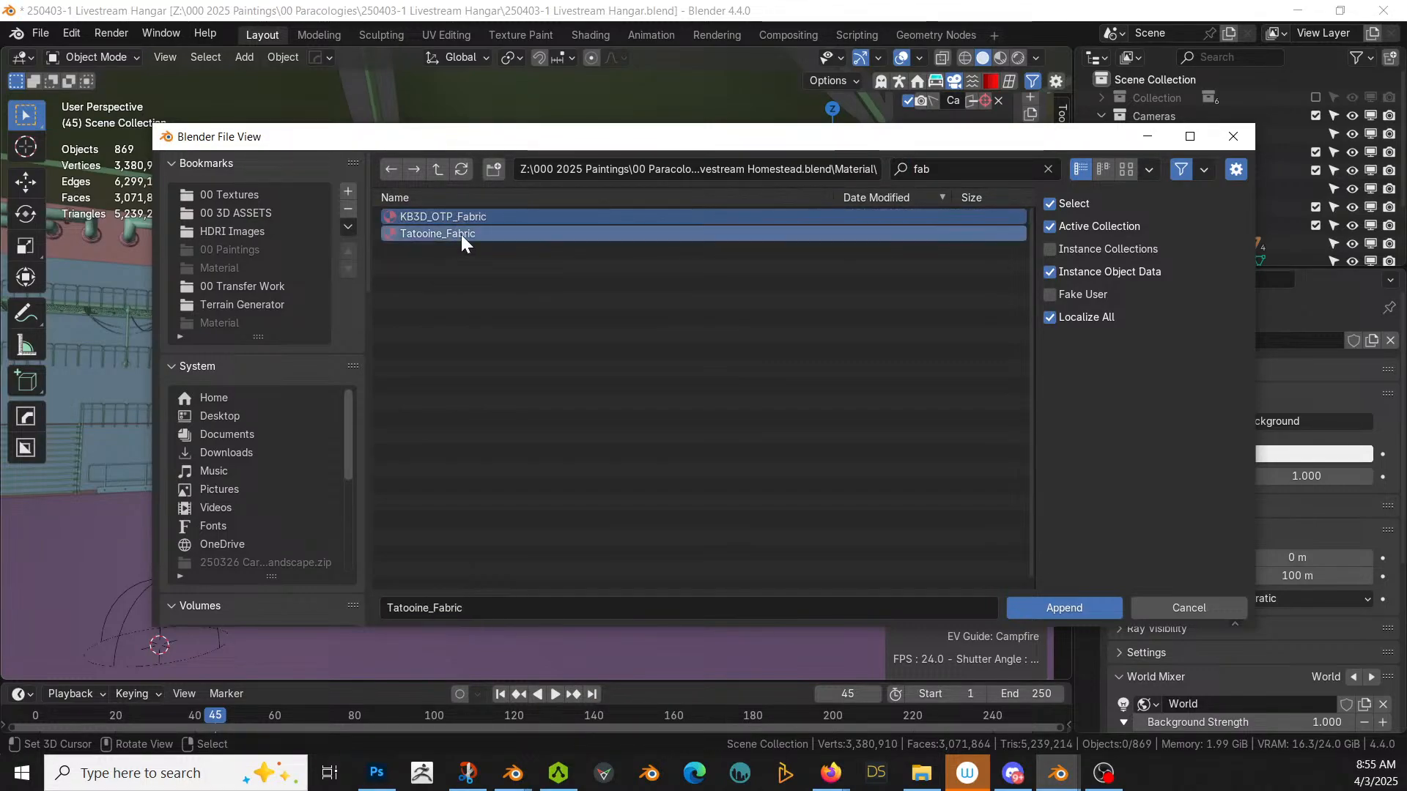
pyautogui.click(1078, 606)
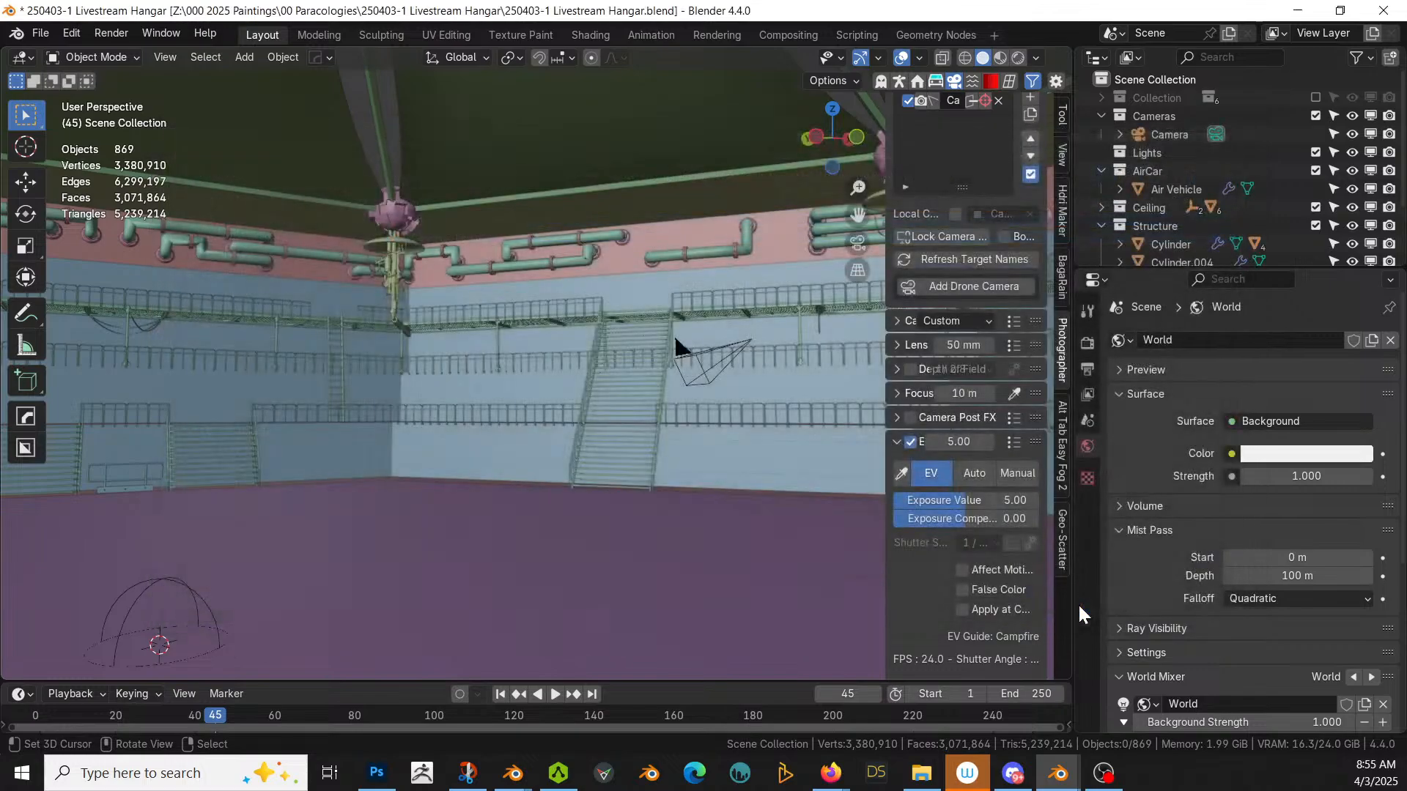
# Step: Assign the ScifiSteel material to the Wireframe object that frames the hangar roof
pyautogui.click(561, 264)
pyautogui.press('KP_Decimal')
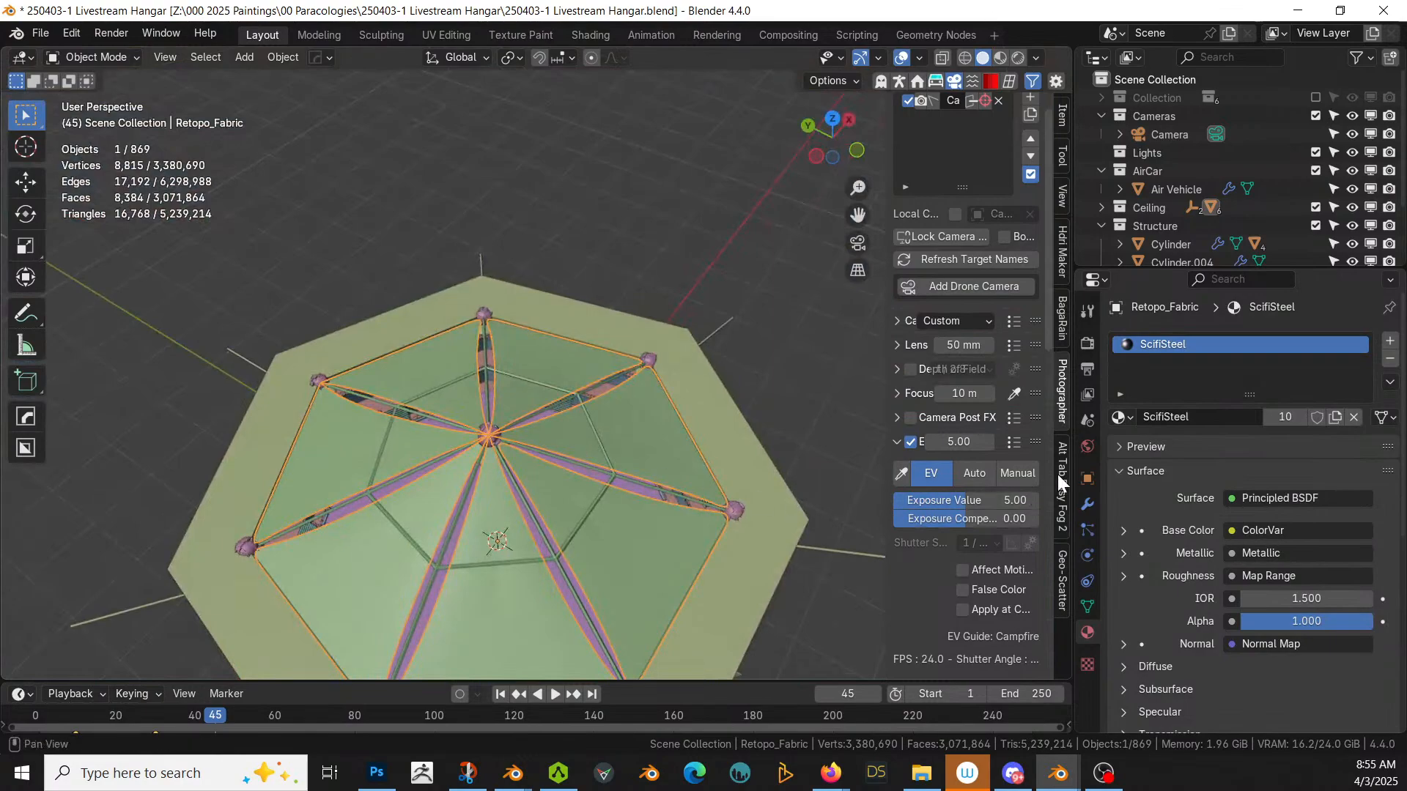
pyautogui.click(539, 346)
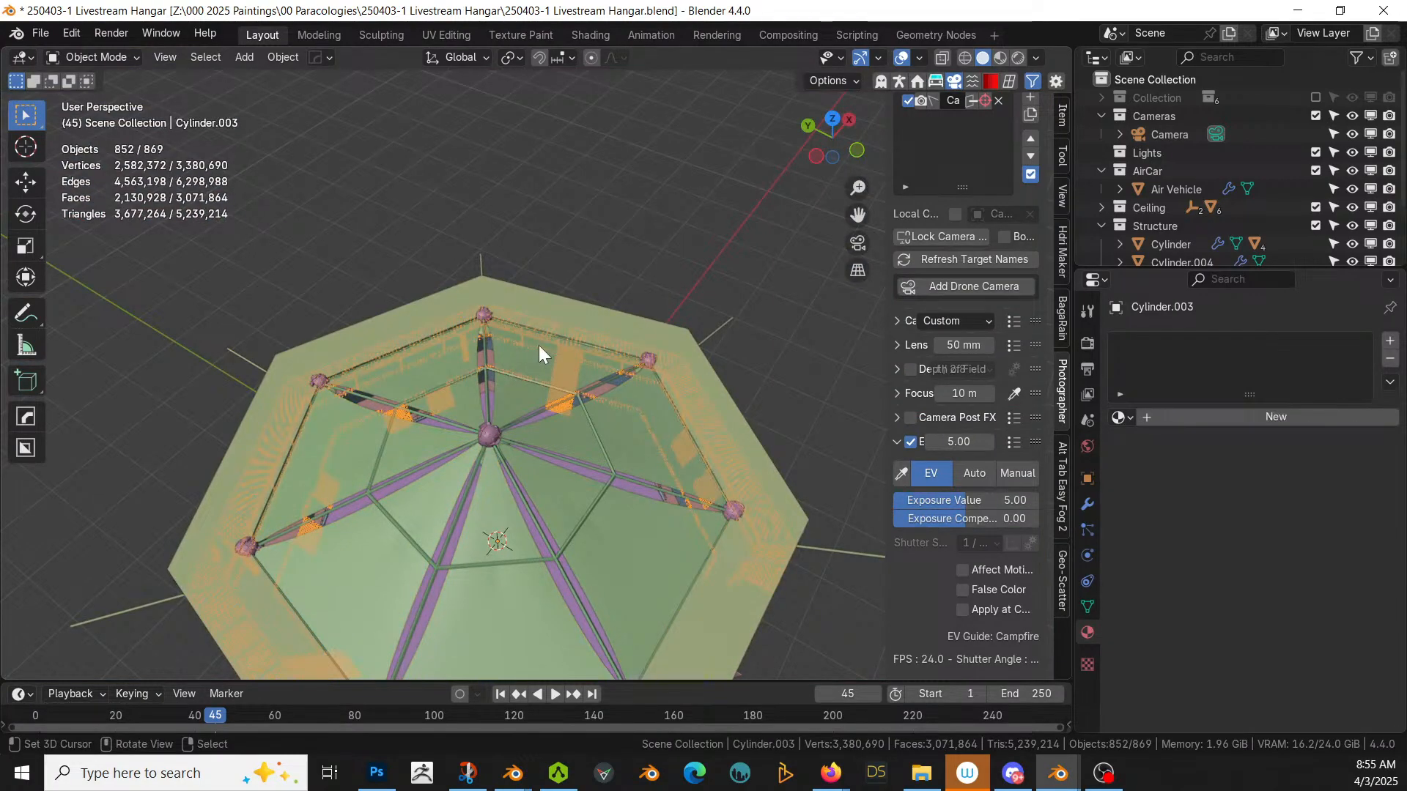
pyautogui.click(555, 433)
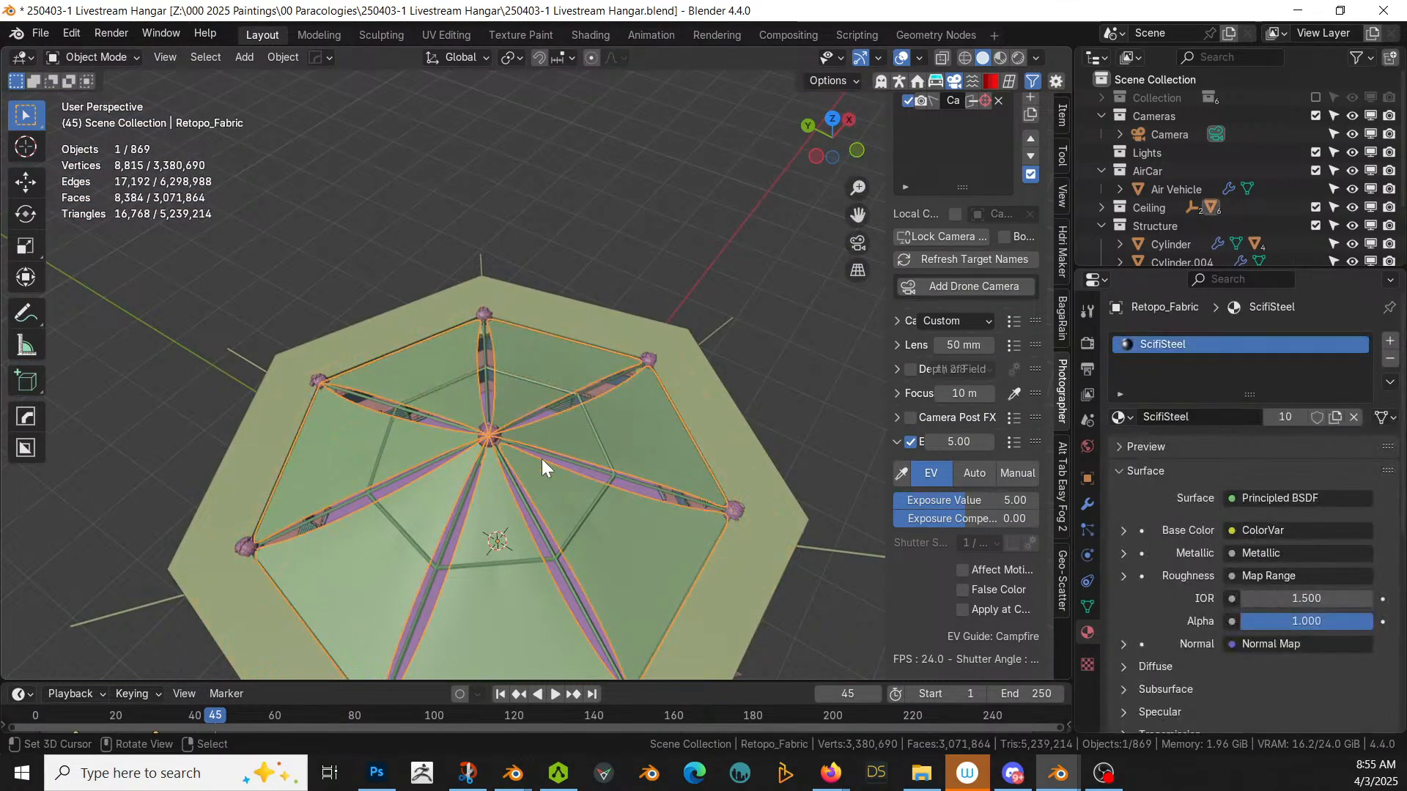
pyautogui.click(609, 477)
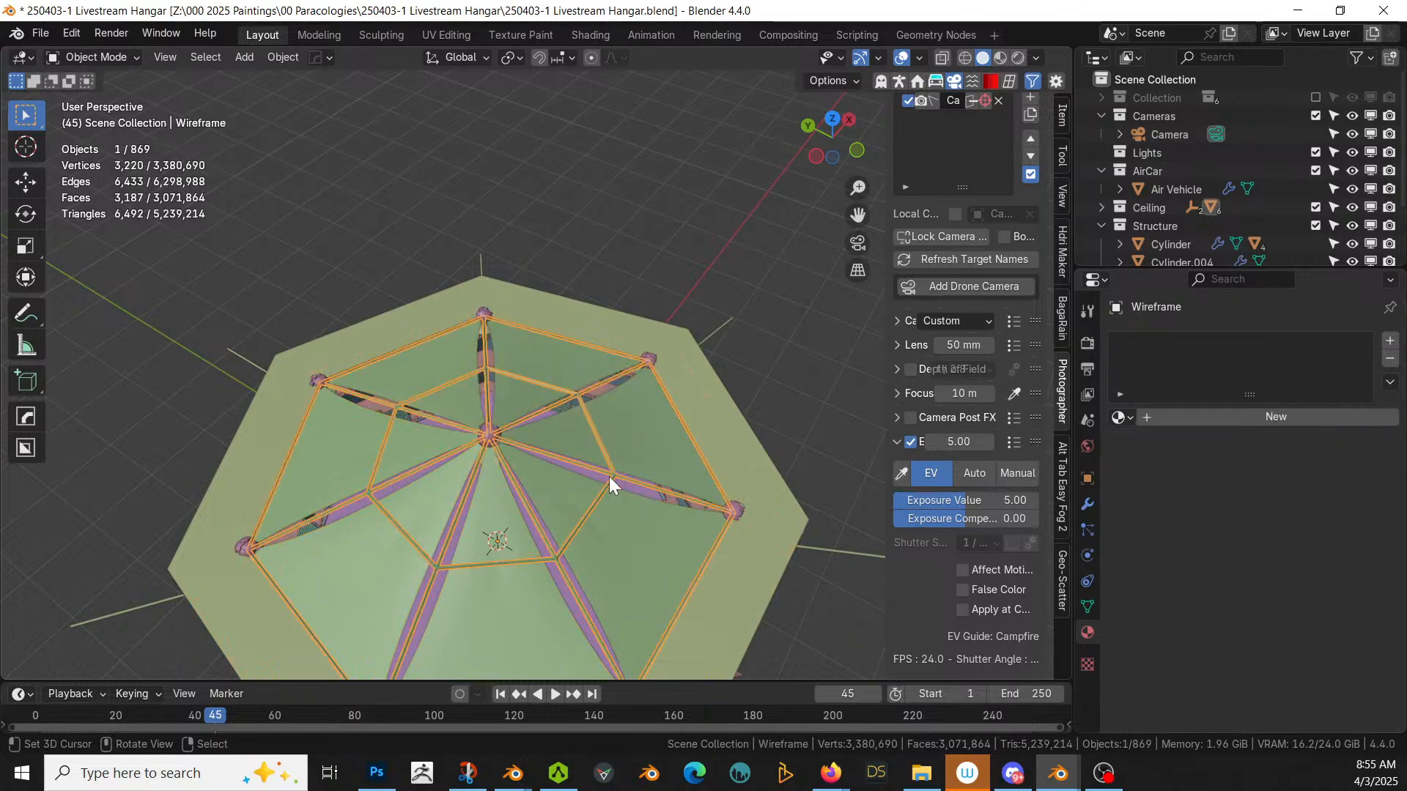
pyautogui.click(1120, 416)
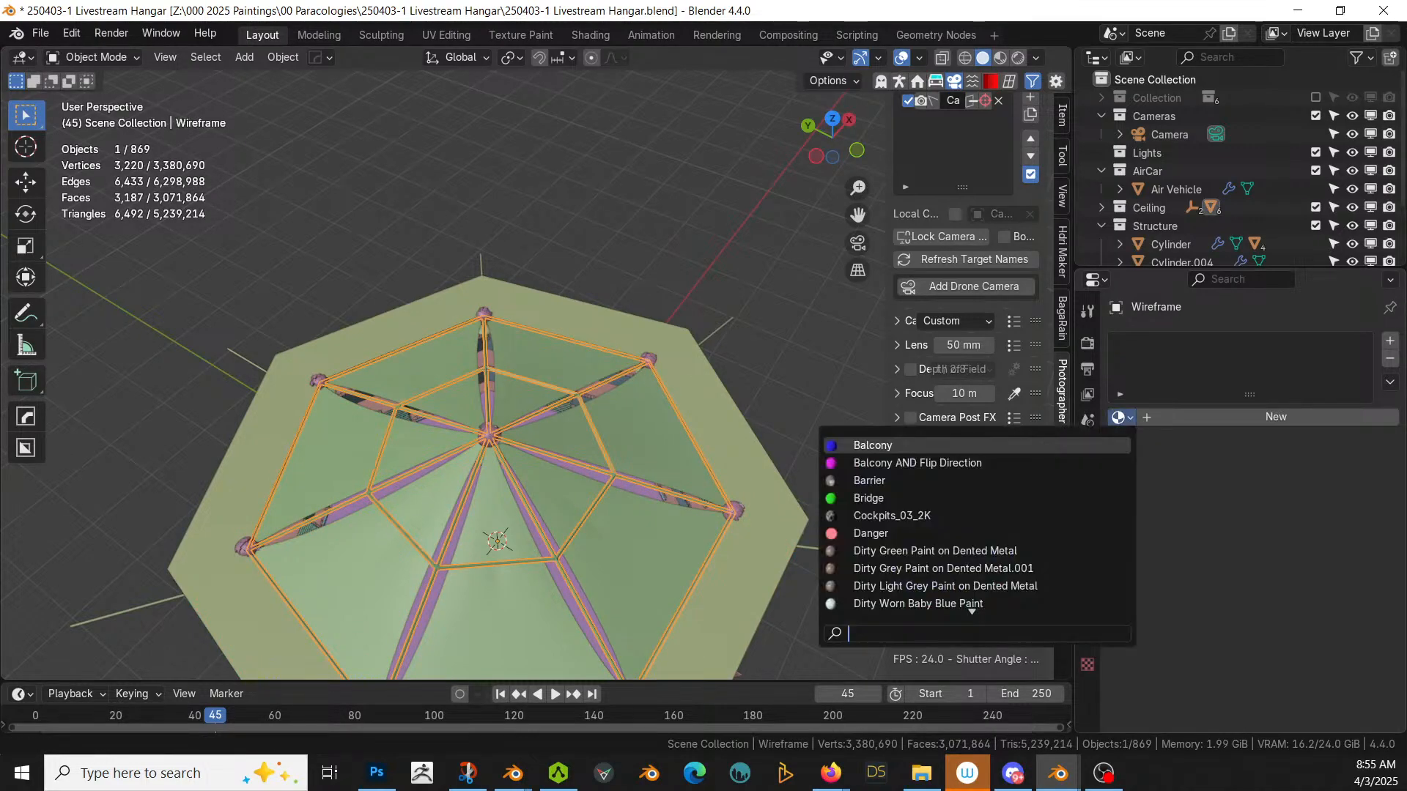
pyautogui.write('sci')
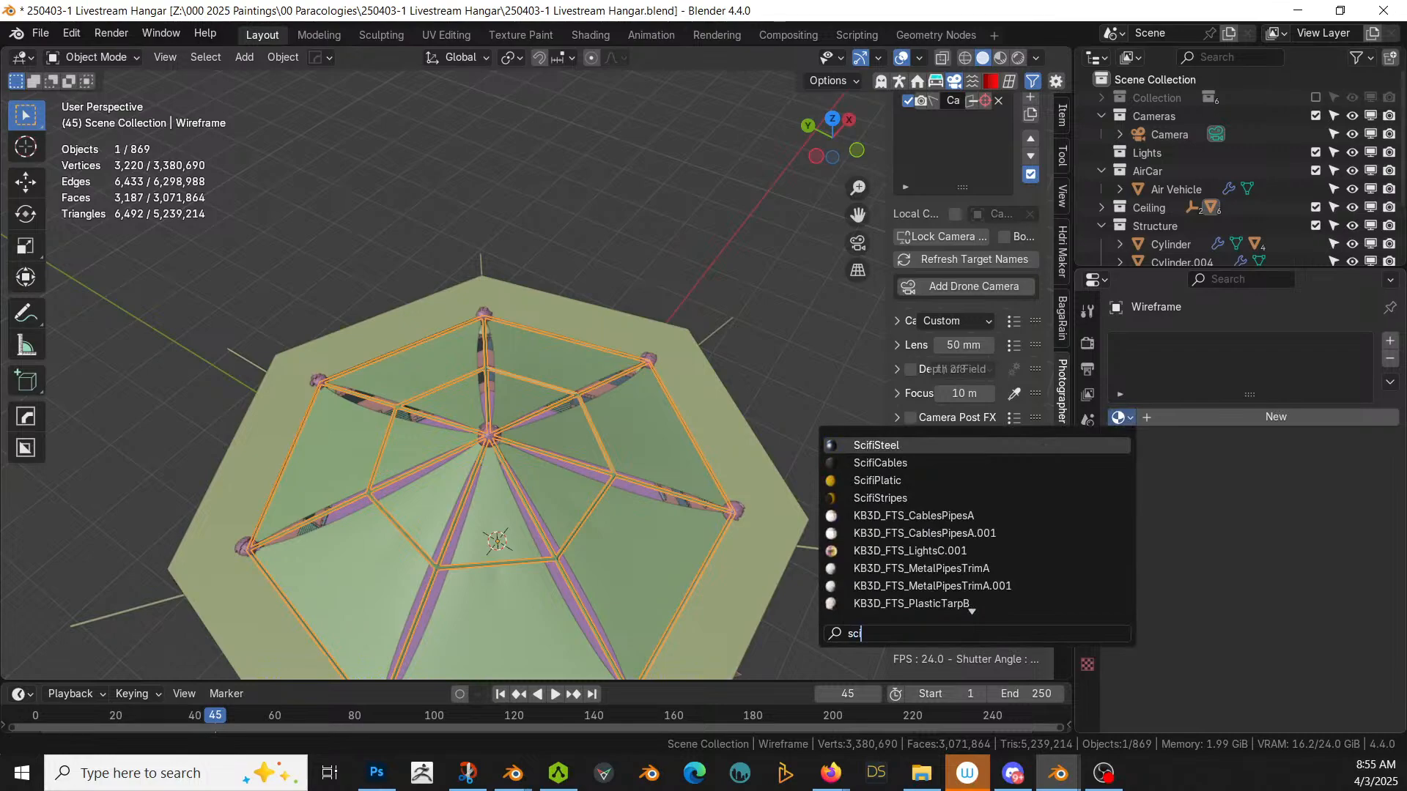
pyautogui.click(912, 445)
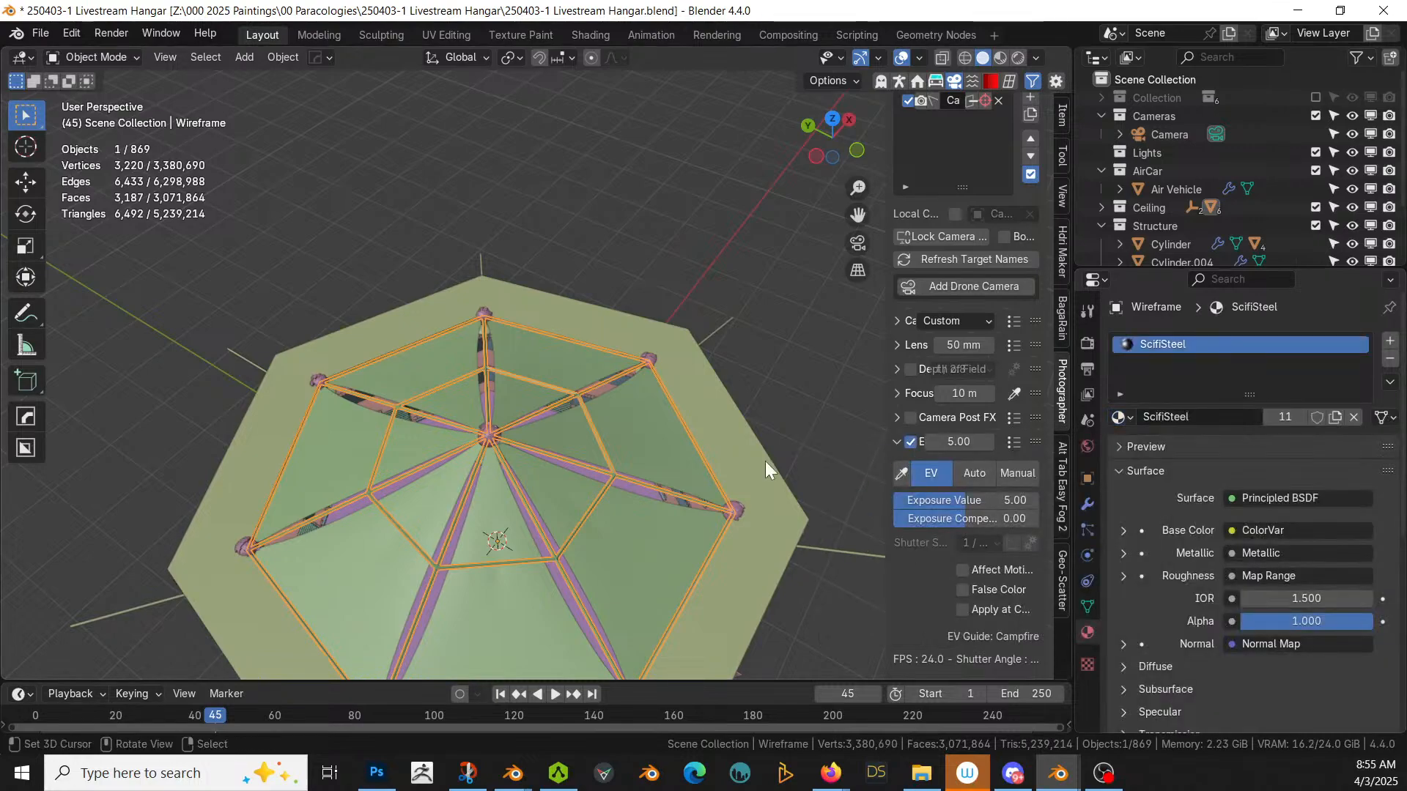
# Step: Isolate the Retopo_Fabric roof cover and replace its material with KB3D_OTP_Fabric
pyautogui.click(624, 449)
pyautogui.press('KP_Divide')
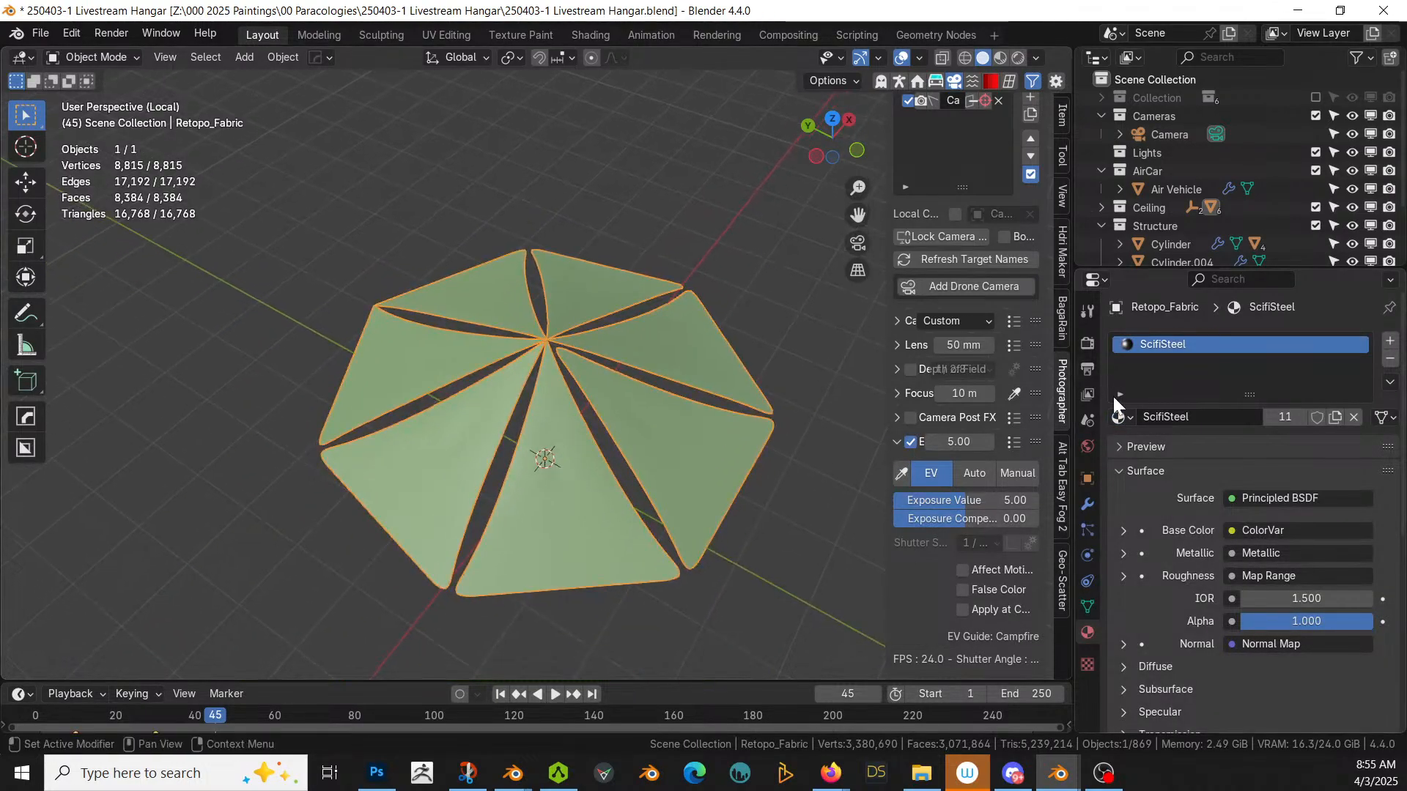
pyautogui.click(1119, 416)
pyautogui.write('OTP')
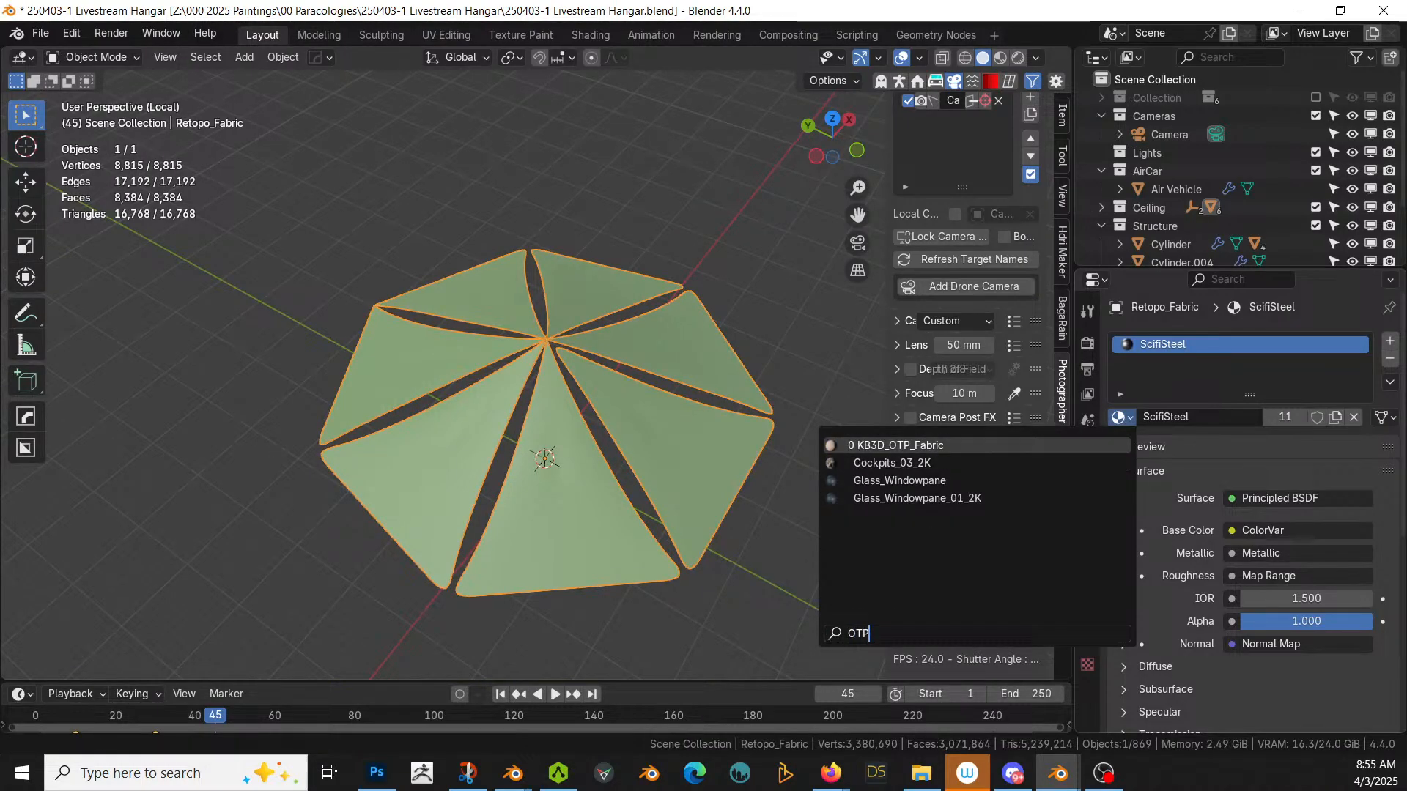
pyautogui.click(898, 445)
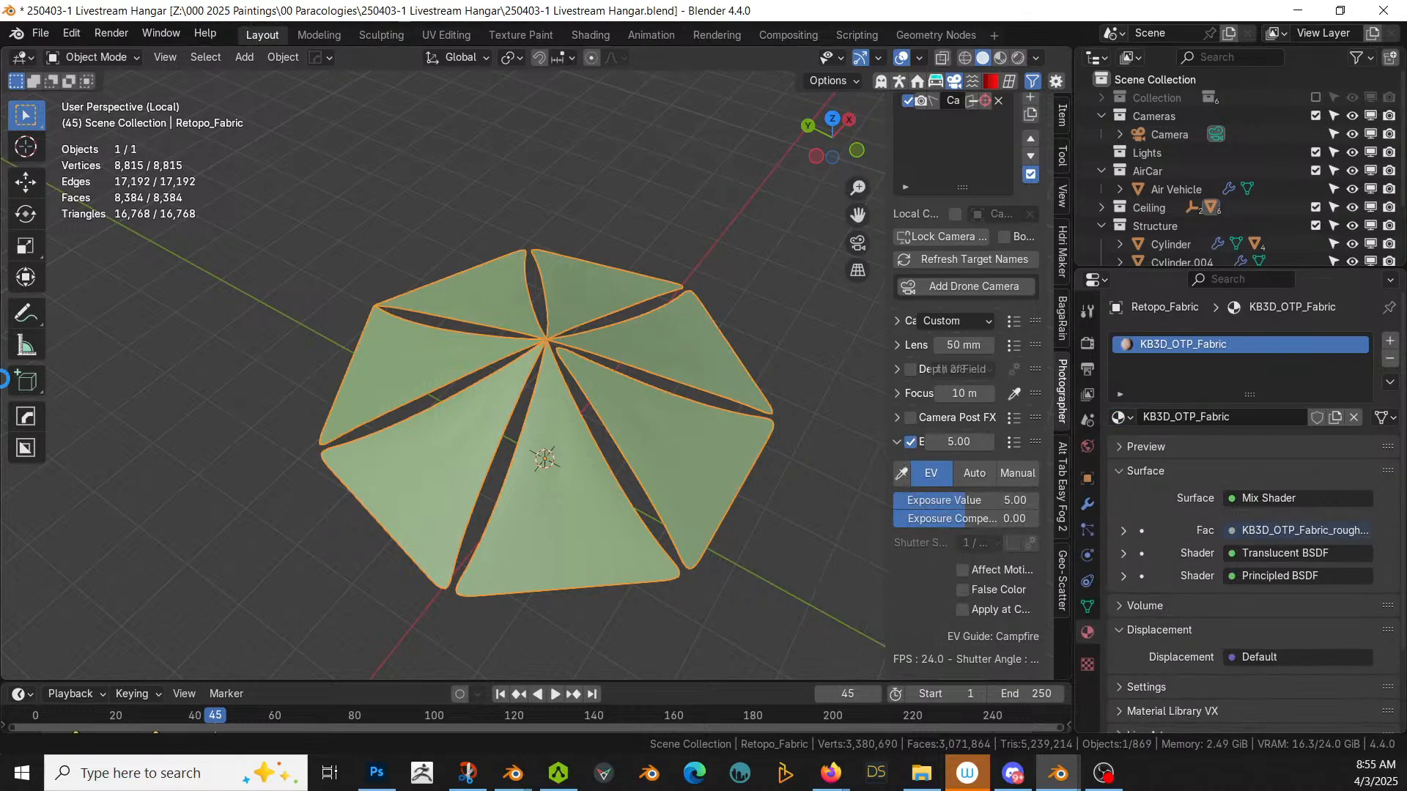
# Step: Save the hangar file and examine the isolated fabric cover up close in rendered shading
pyautogui.hotkey('ctrl', 's')
pyautogui.press('z')
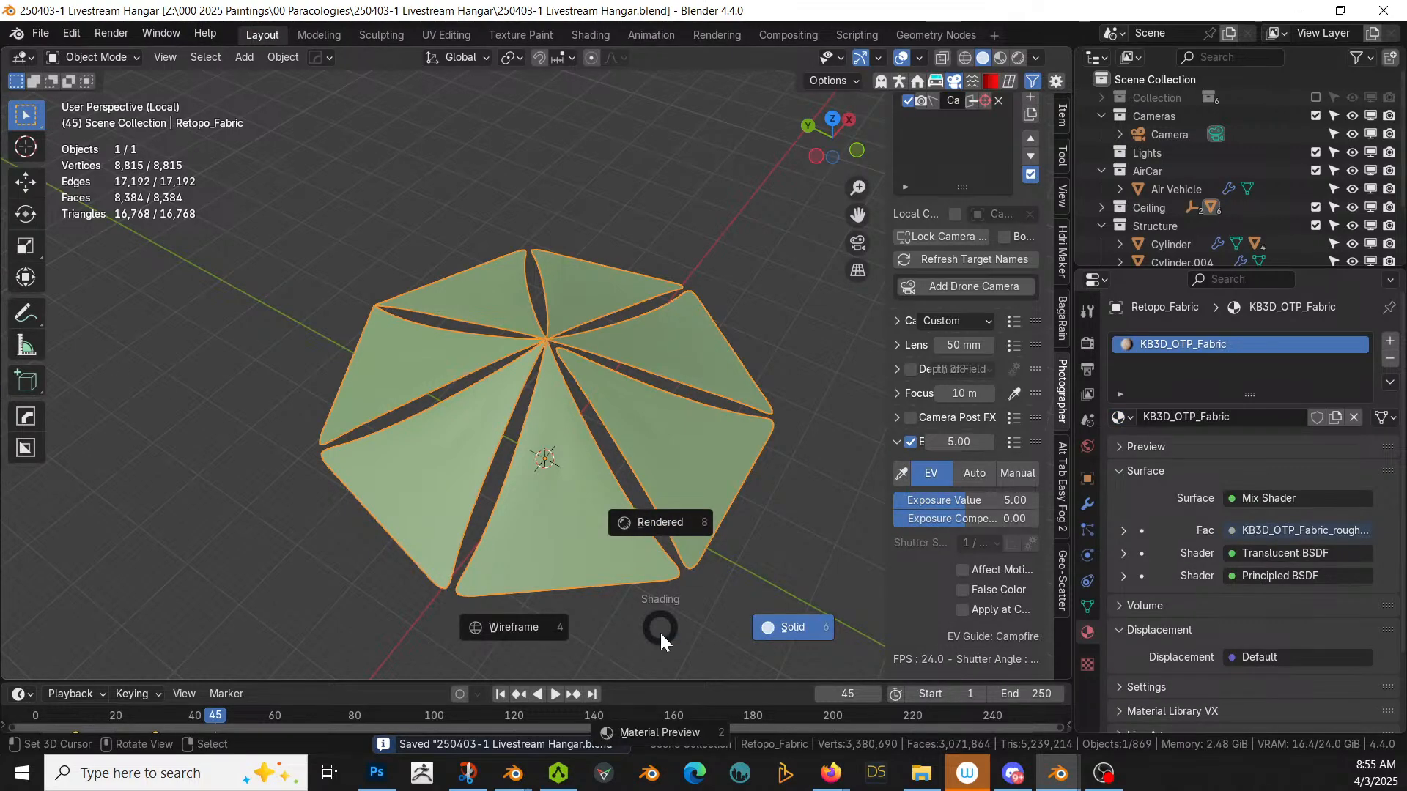
pyautogui.press('8')
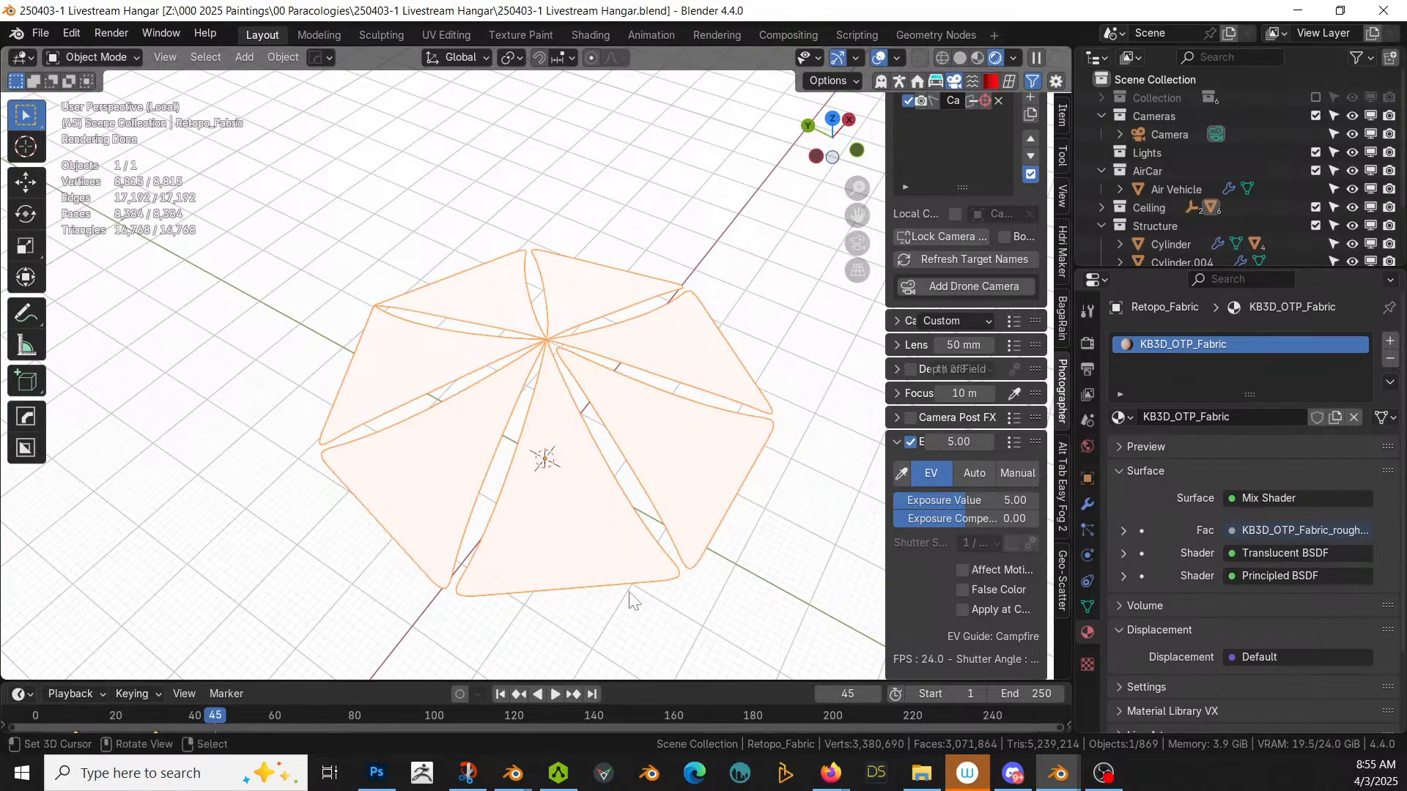
pyautogui.scroll(3, 639, 586)
pyautogui.moveTo(641, 584); pyautogui.dragTo(628, 393, button='middle')
pyautogui.scroll(3, 624, 388)
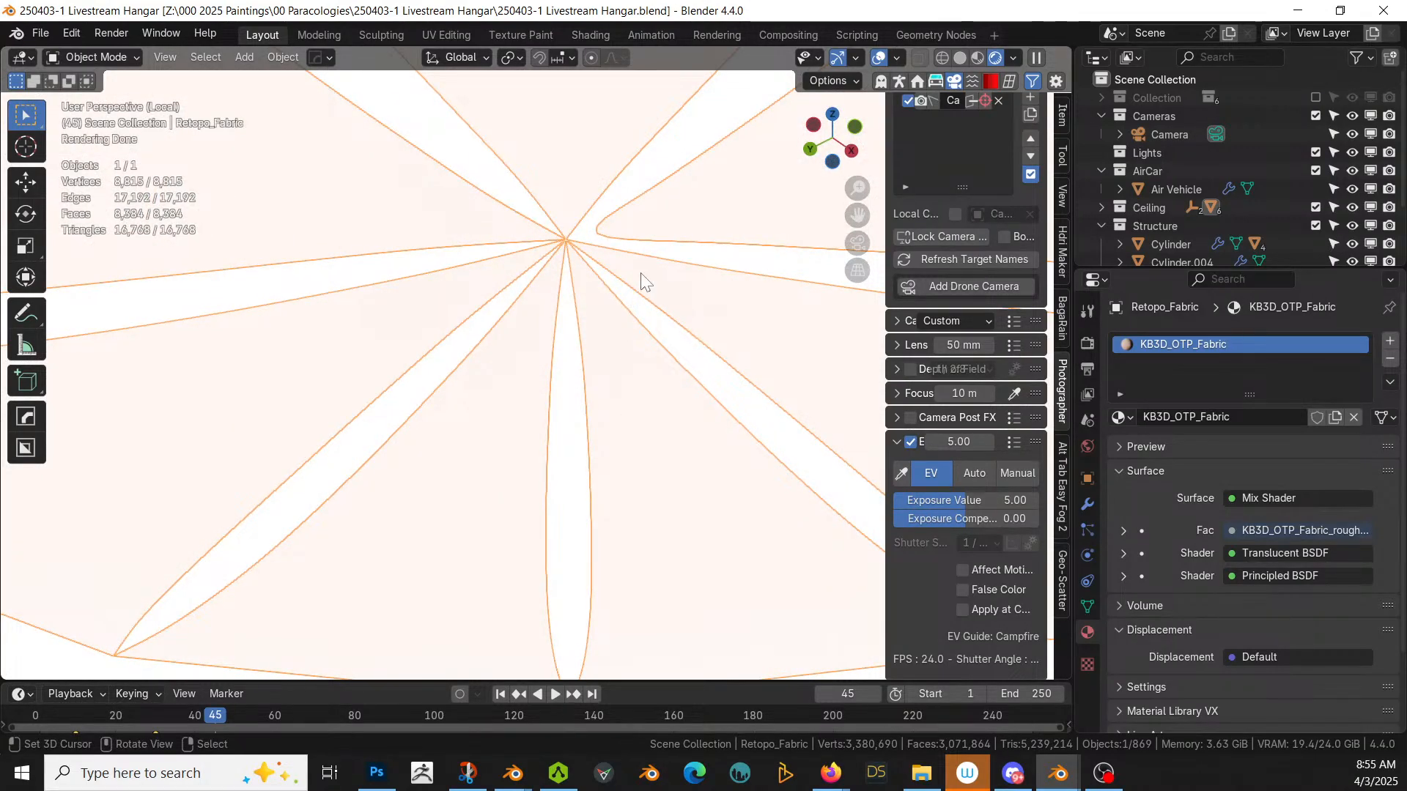
# Step: Unwrap all faces of the fabric cover with Smart UV Project at a 66° angle limit, and leave the isolated view
pyautogui.press('Tab')
pyautogui.moveTo(643, 478); pyautogui.dragTo(585, 513, button='middle')
pyautogui.press('a')
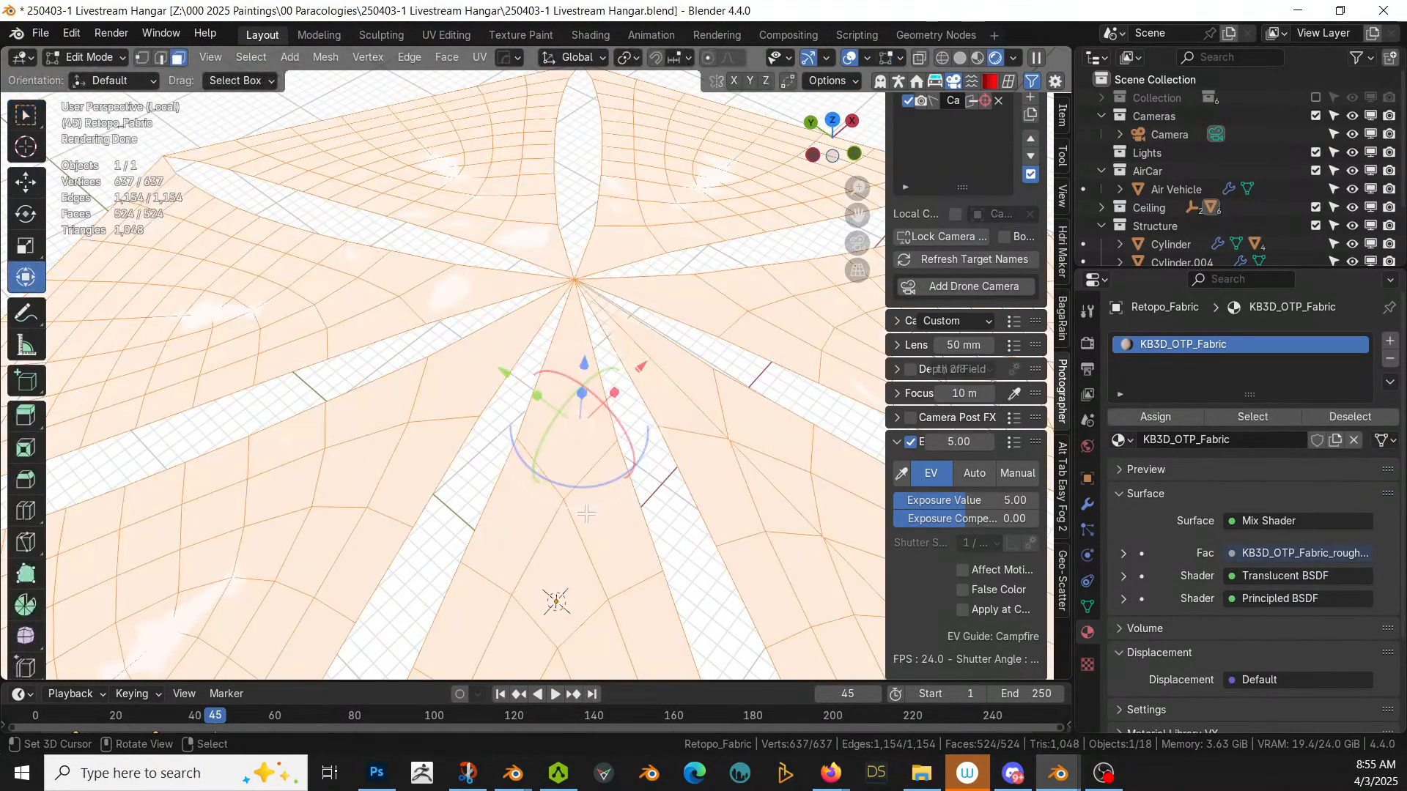
pyautogui.press('u')
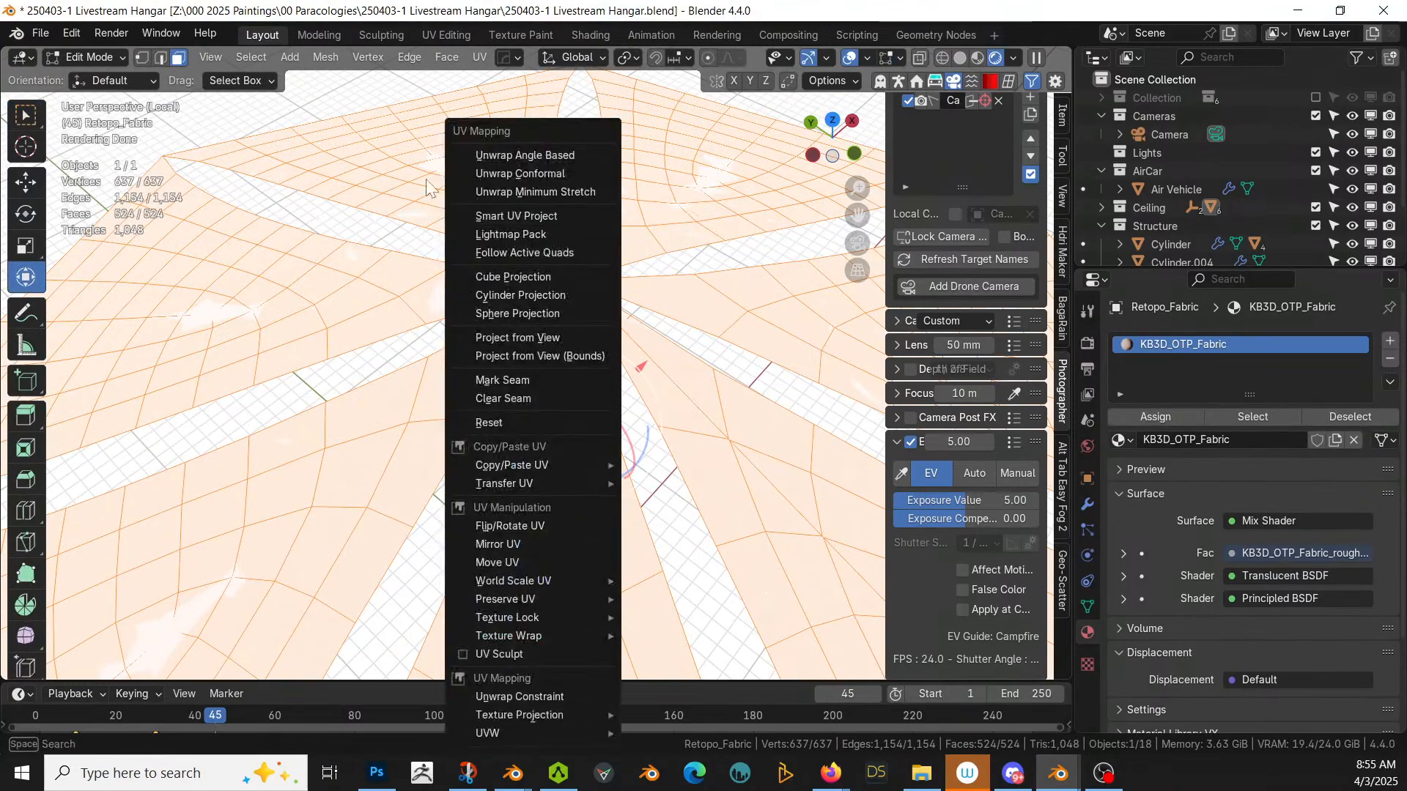
pyautogui.click(547, 218)
pyautogui.click(535, 388)
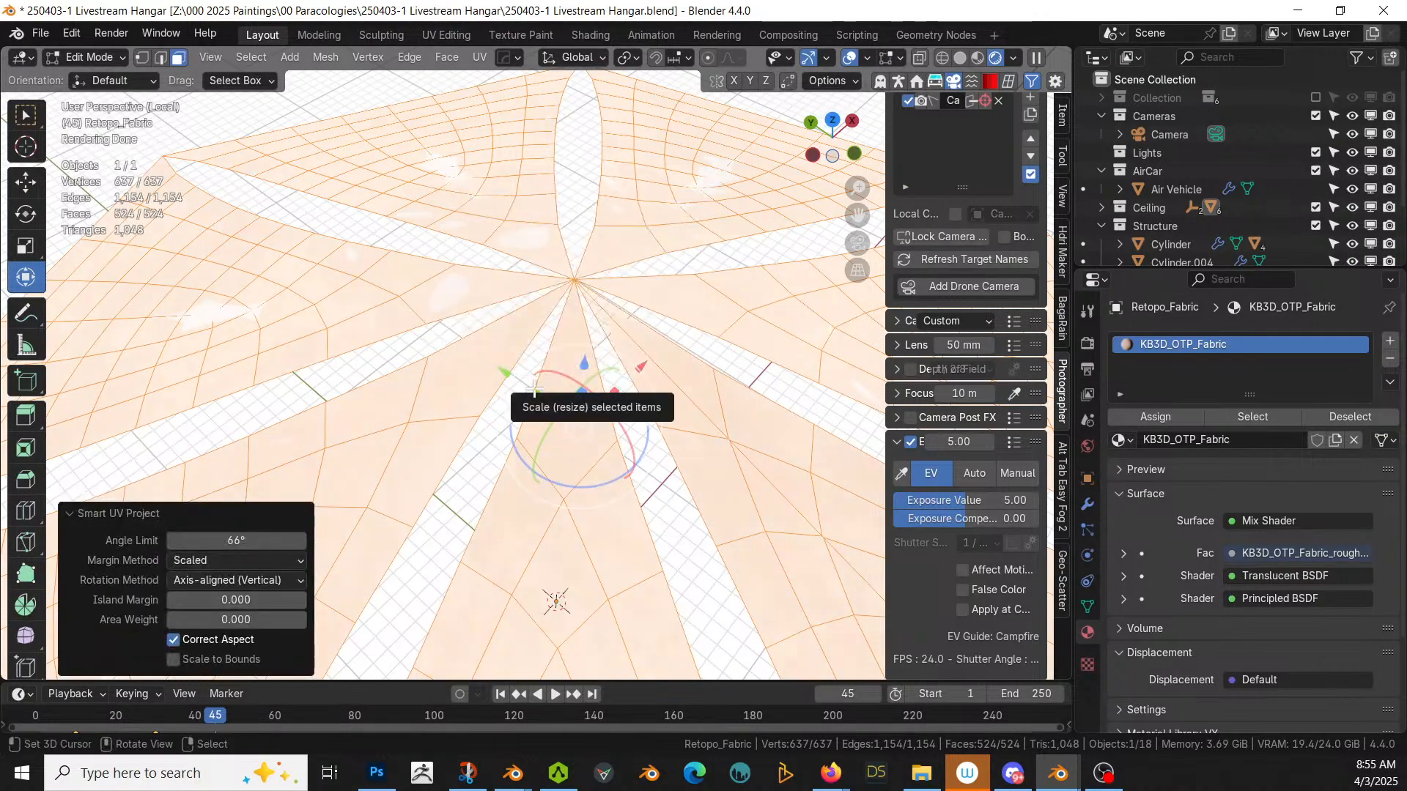
pyautogui.press('Tab')
pyautogui.press('KP_0')
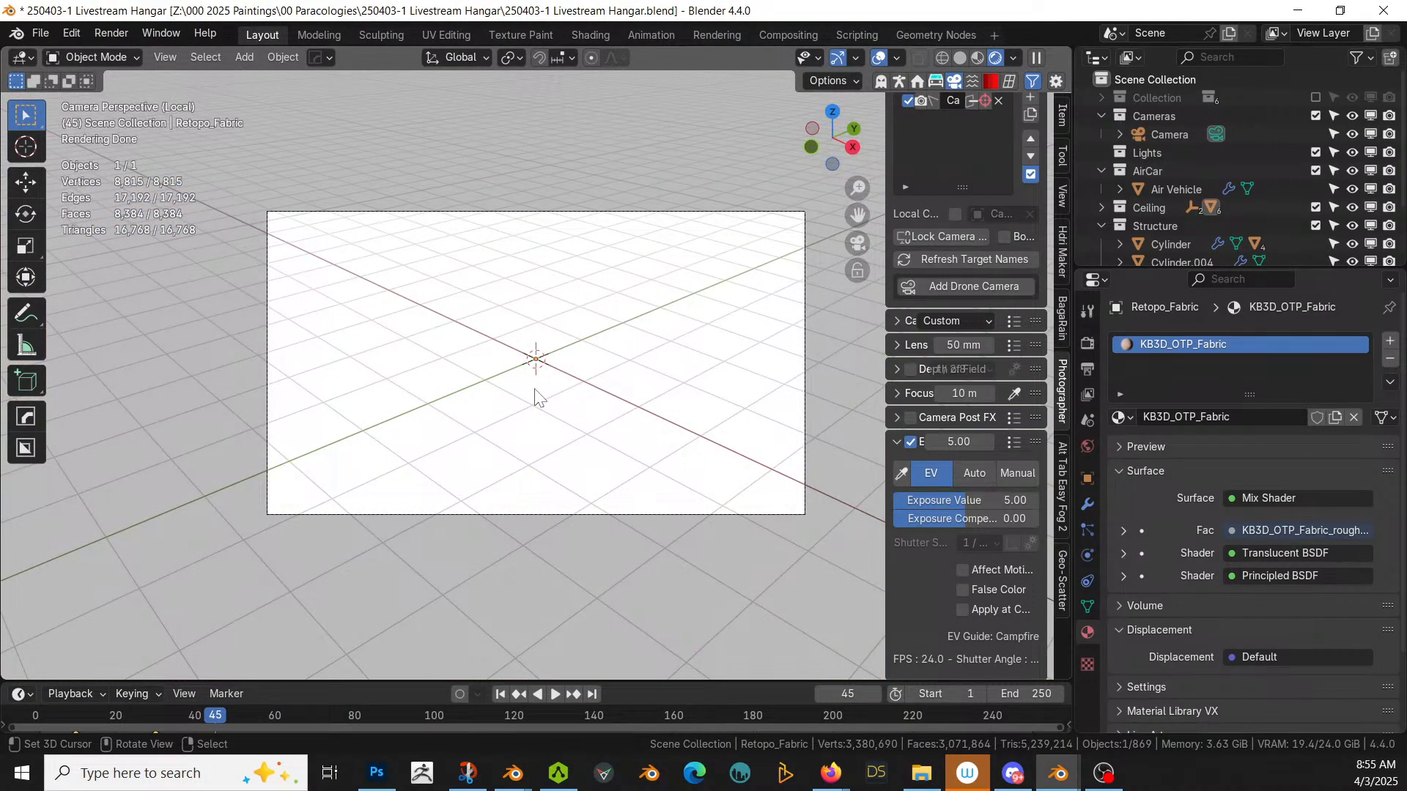
pyautogui.press('KP_Divide')
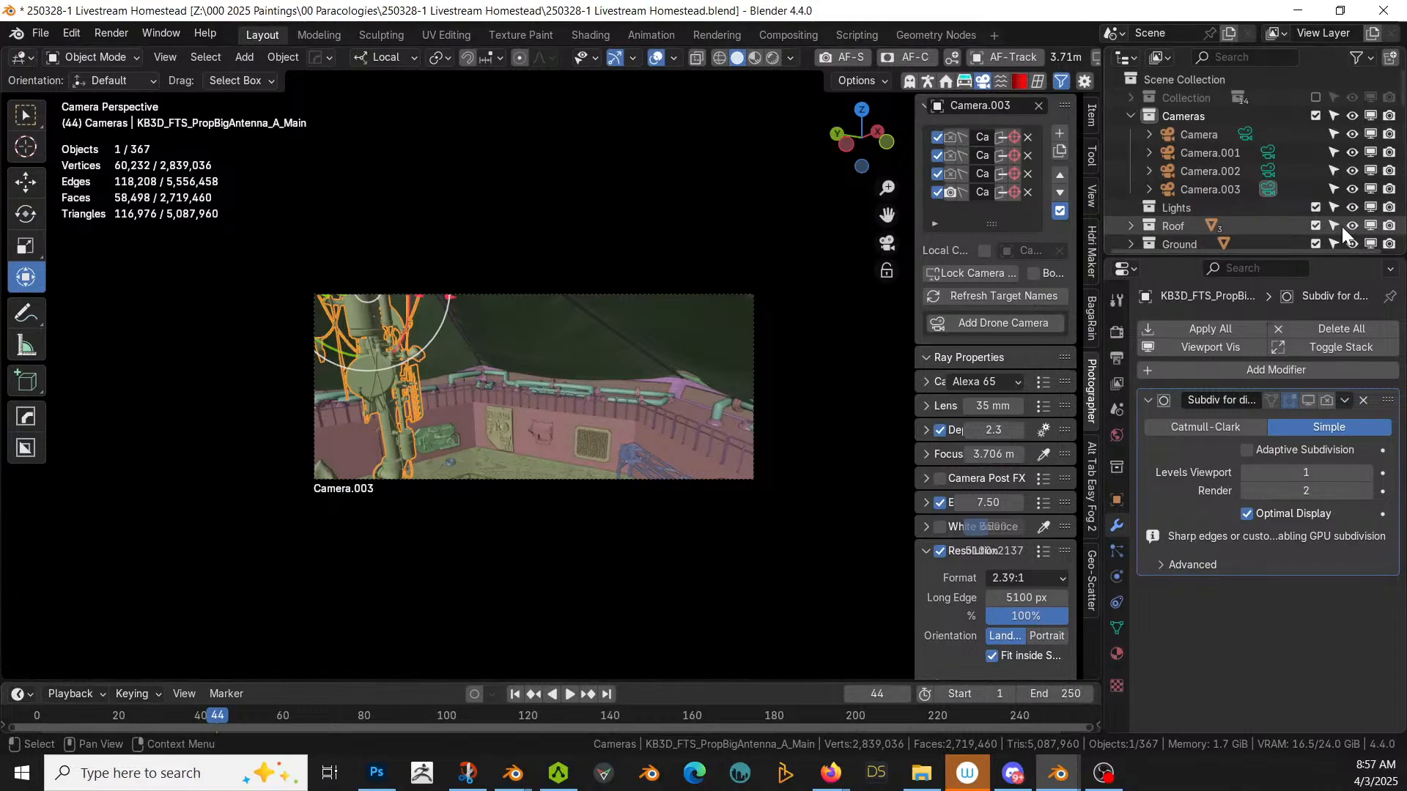
# Step: Close the Livestream Homestead file without saving its changes and return to the whole hangar's exterior
pyautogui.click(1384, 10)
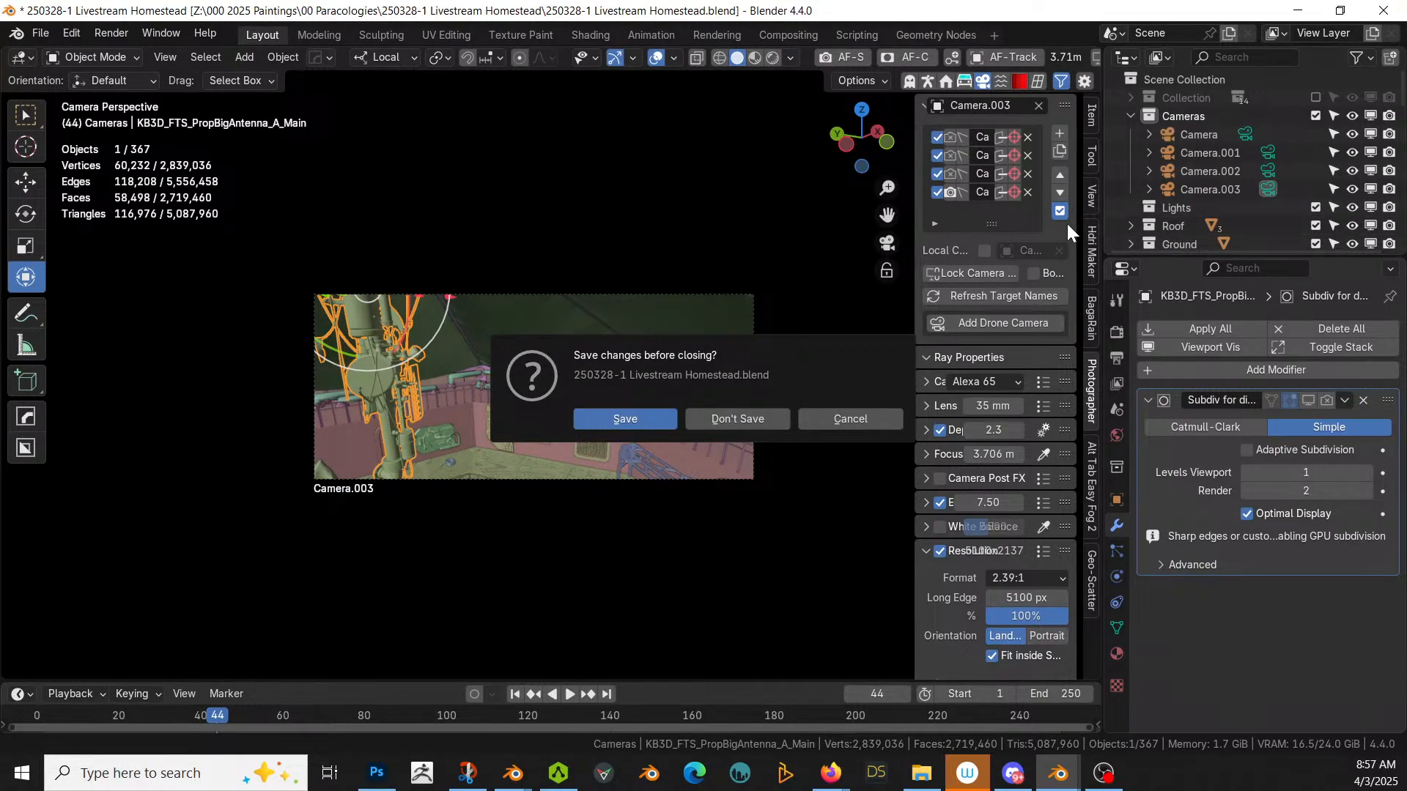
pyautogui.click(749, 423)
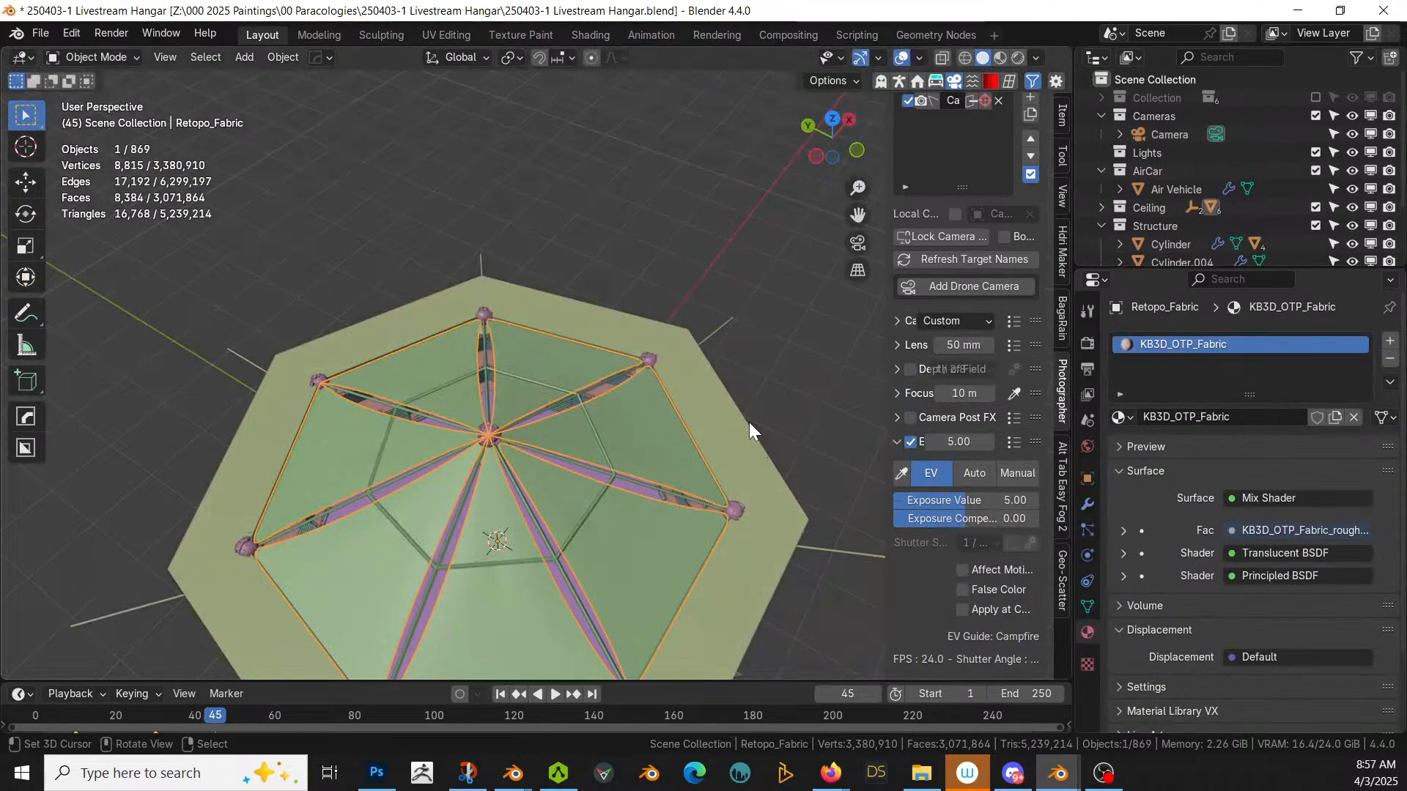
pyautogui.moveTo(748, 422); pyautogui.dragTo(707, 498, button='middle')
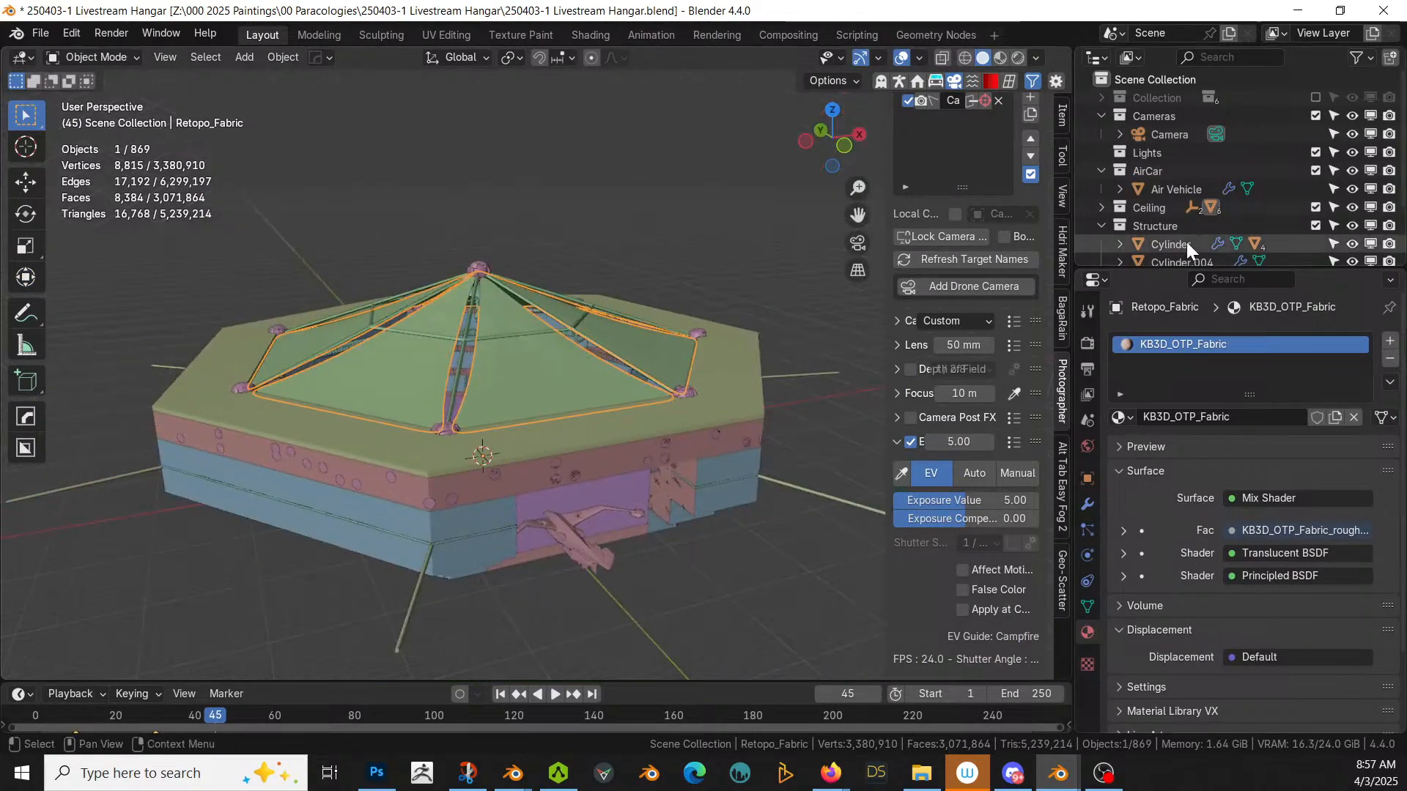
pyautogui.scroll(-2, 1261, 224)
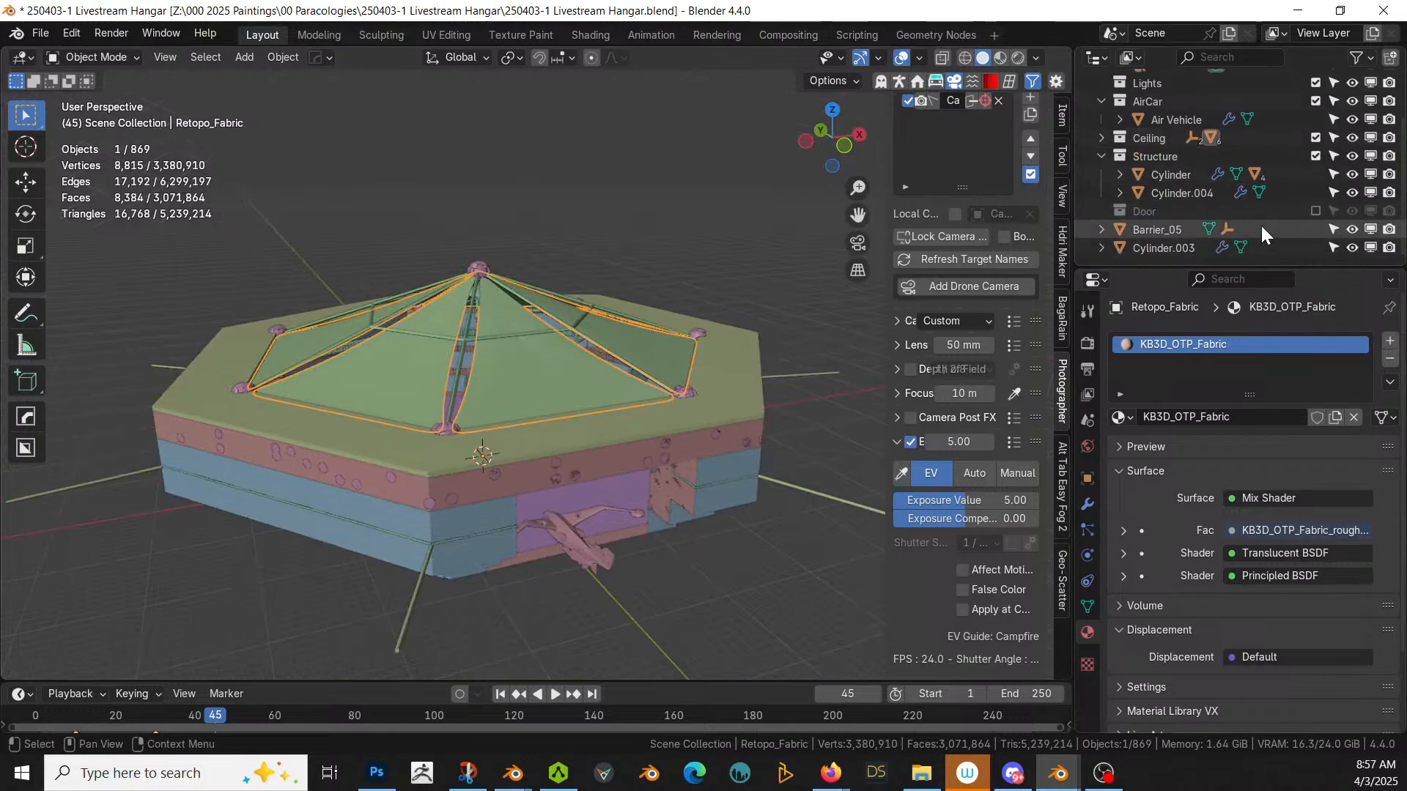
# Step: Assign the Tatooine_Plaster_Dark material to the flat roof rim around the fabric cover and save the file
pyautogui.moveTo(633, 494); pyautogui.dragTo(532, 497, button='middle')
pyautogui.hotkey('ctrl', 's')
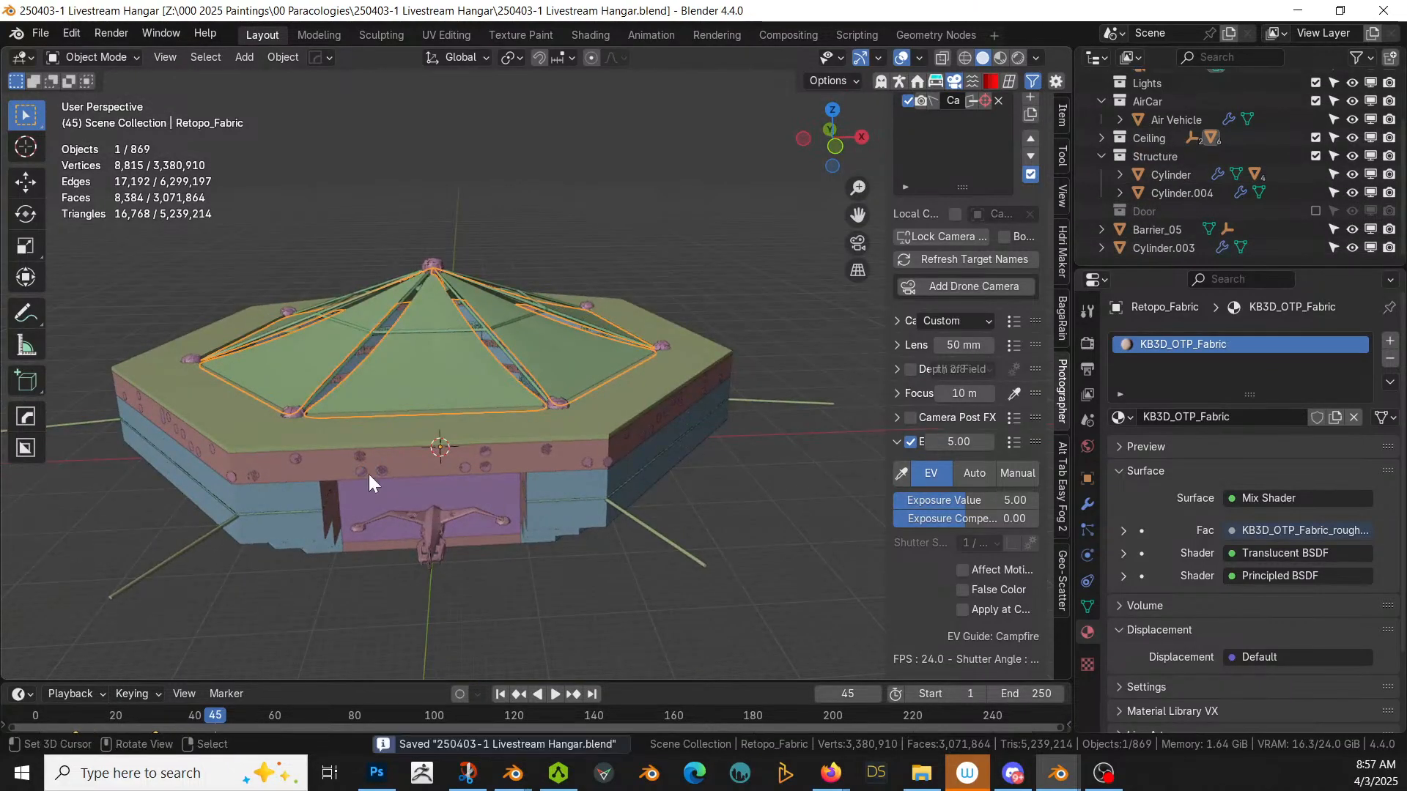
pyautogui.click(237, 425)
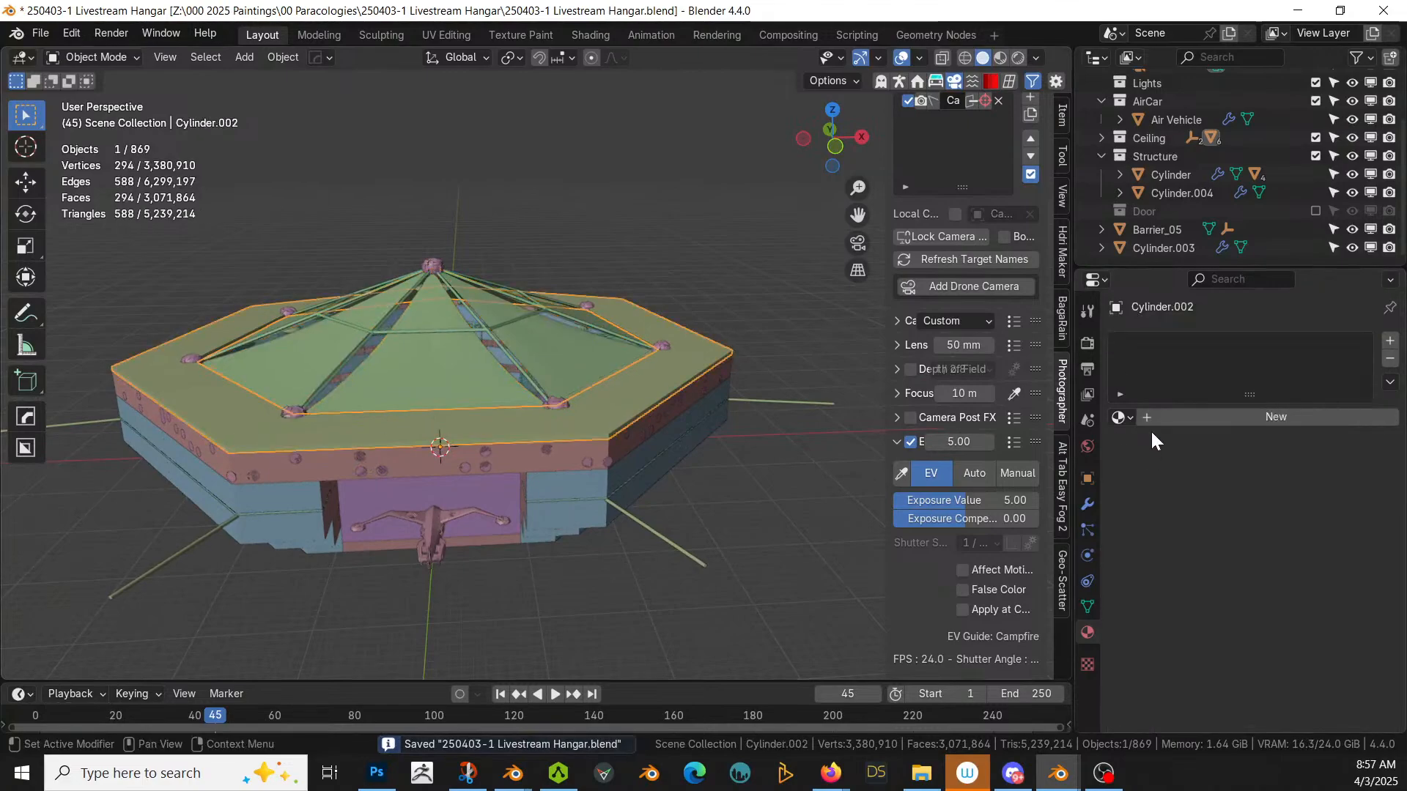
pyautogui.click(1134, 416)
pyautogui.write('D')
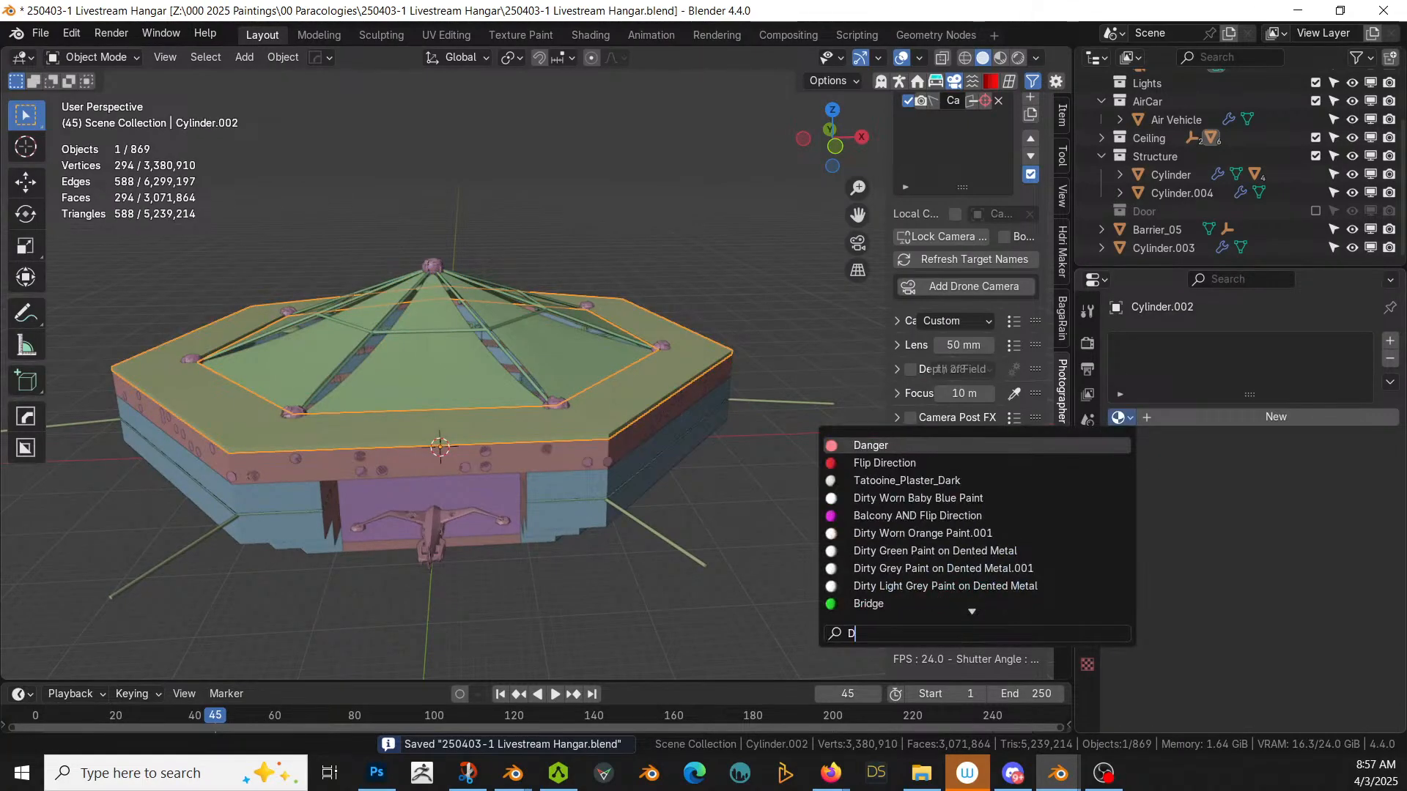
pyautogui.write('ark')
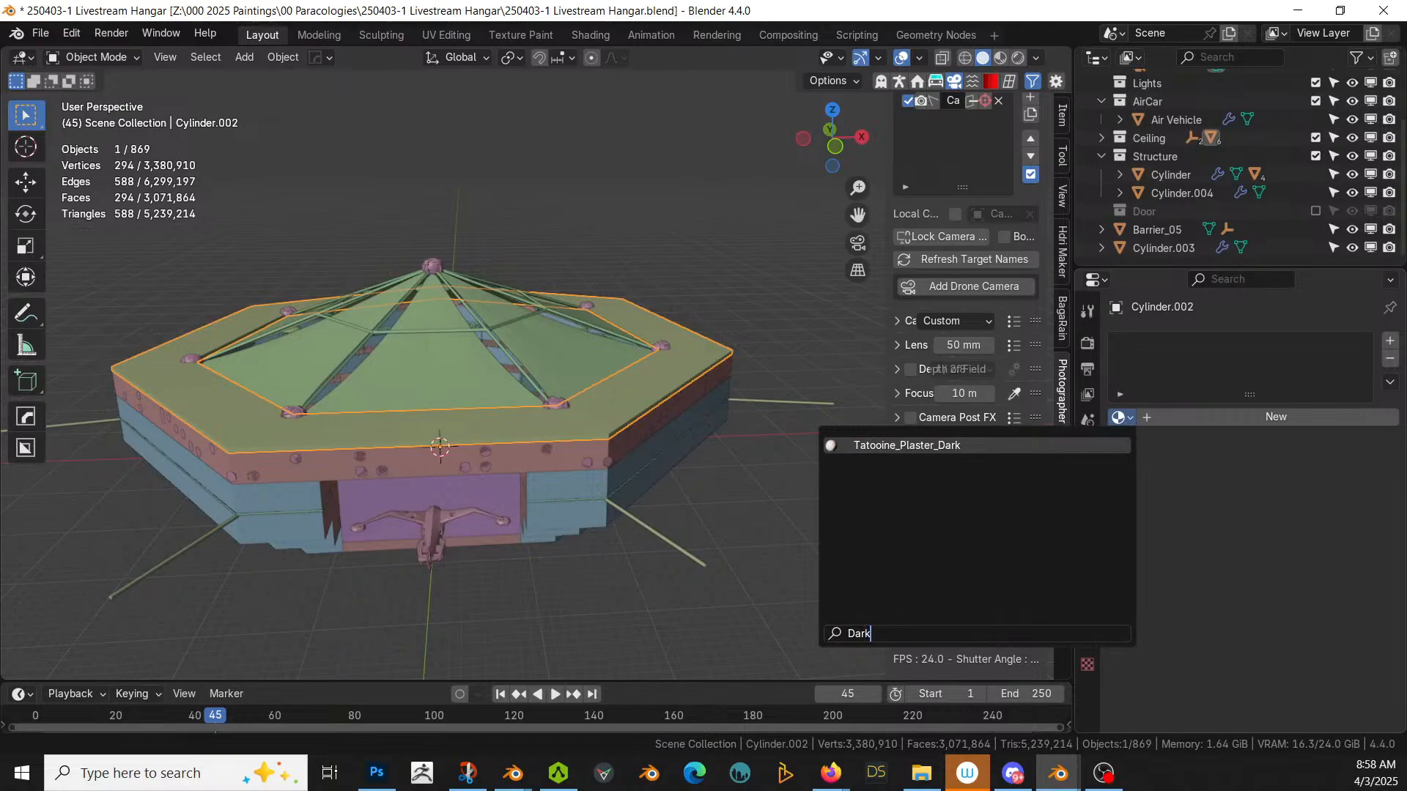
pyautogui.click(907, 446)
pyautogui.moveTo(485, 390); pyautogui.dragTo(521, 340, button='middle')
pyautogui.scroll(14, 522, 412)
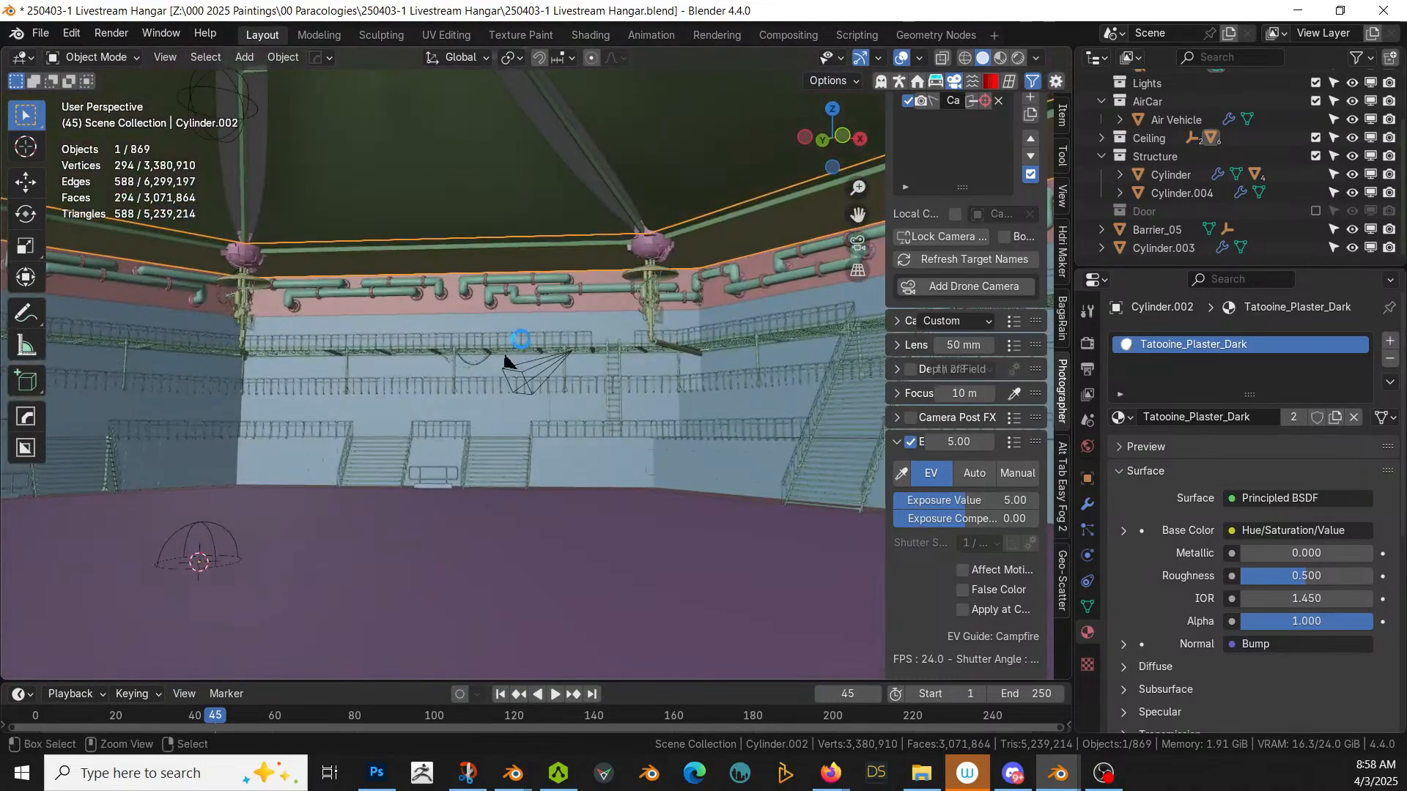
pyautogui.hotkey('ctrl', 's')
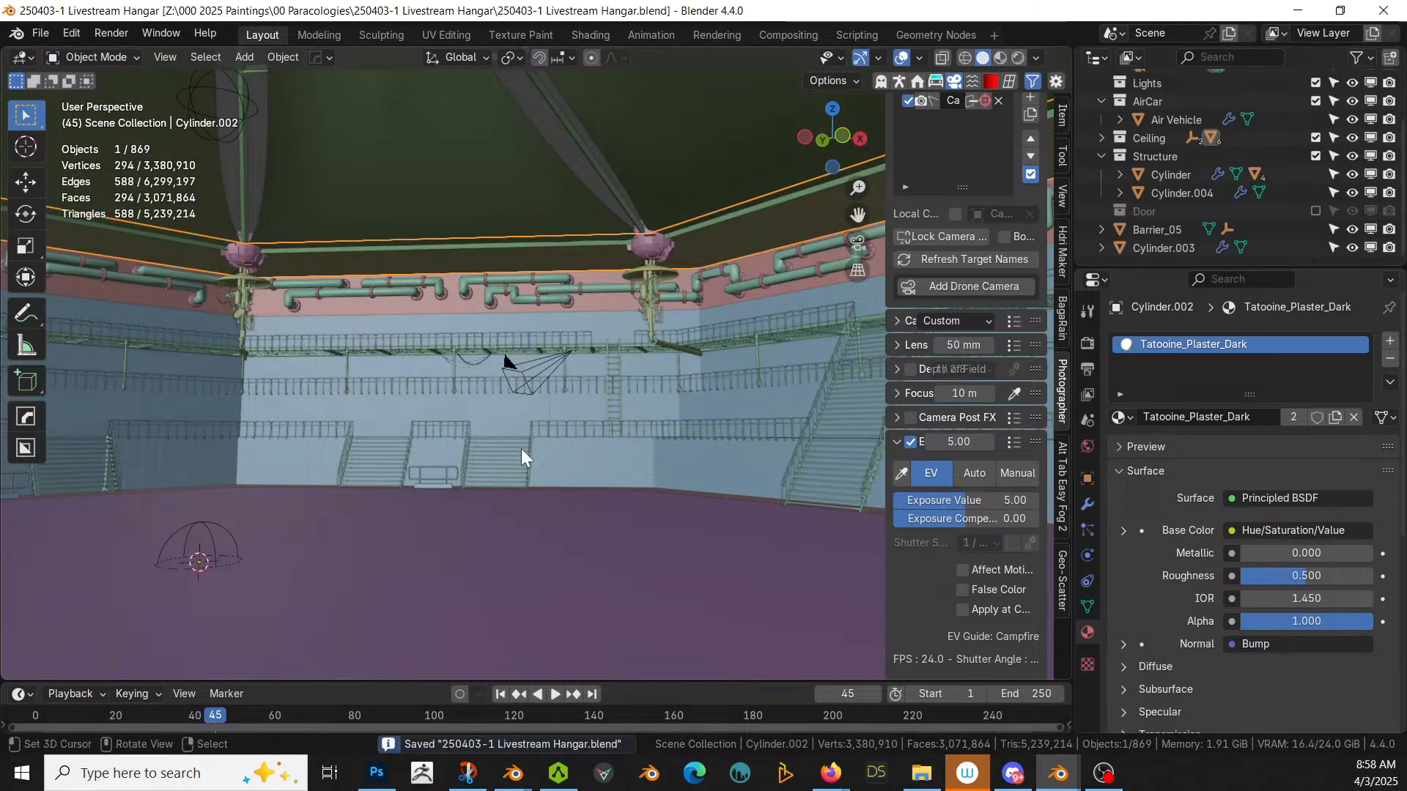
# Step: Move the Air Vehicle about 25.6 m along the Y axis to the middle of the hangar
pyautogui.moveTo(521, 449); pyautogui.dragTo(484, 645, button='middle')
pyautogui.scroll(-12, 397, 437)
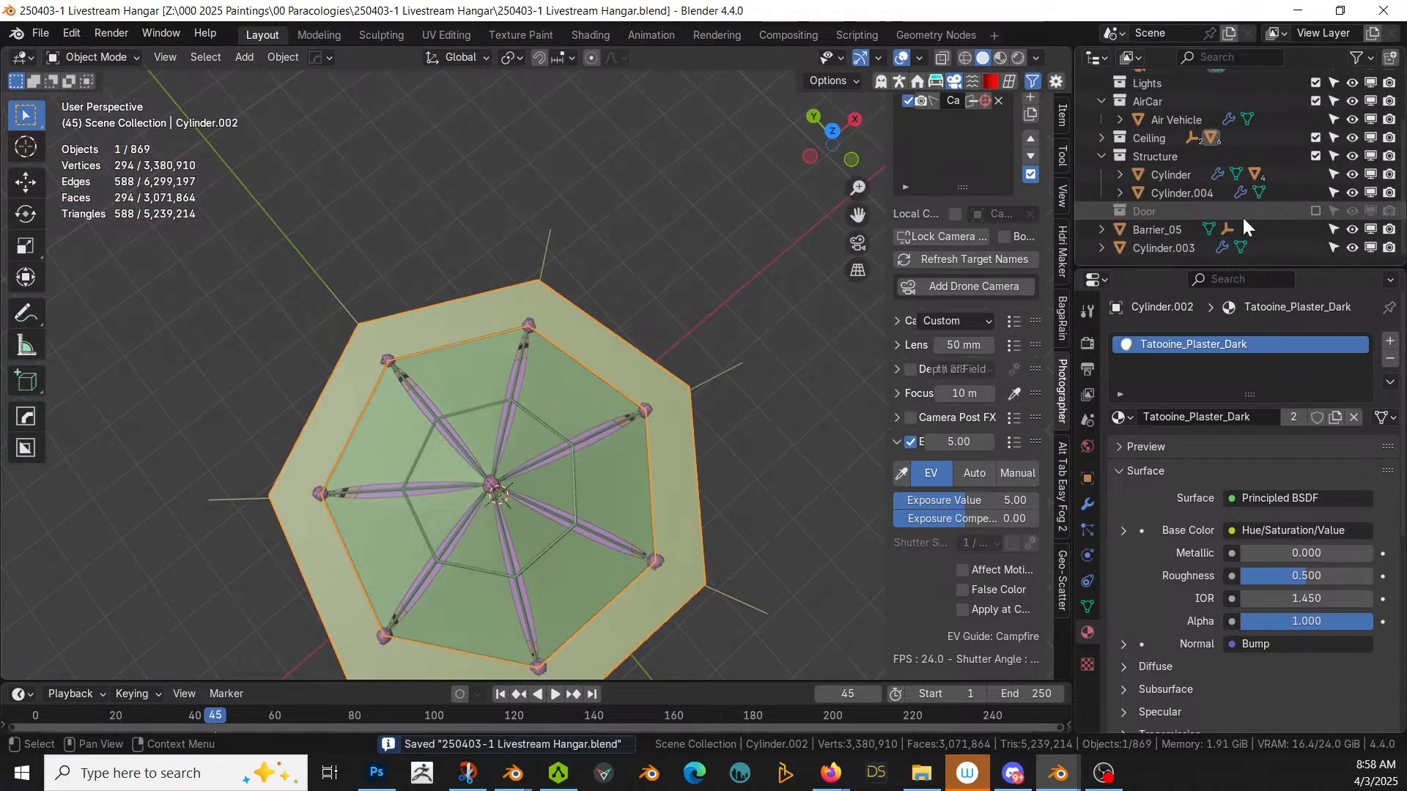
pyautogui.click(1199, 121)
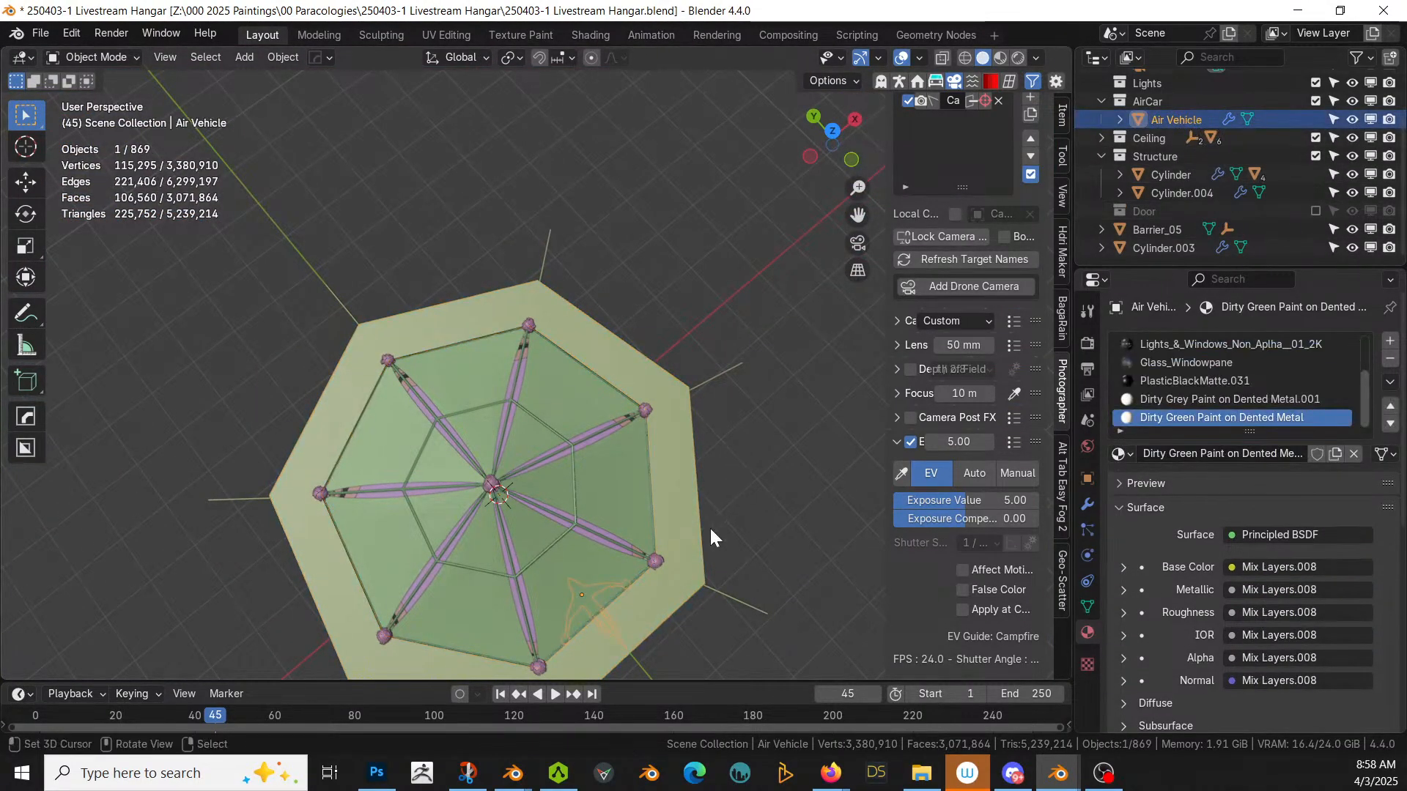
pyautogui.press('KP_7')
pyautogui.press('g')
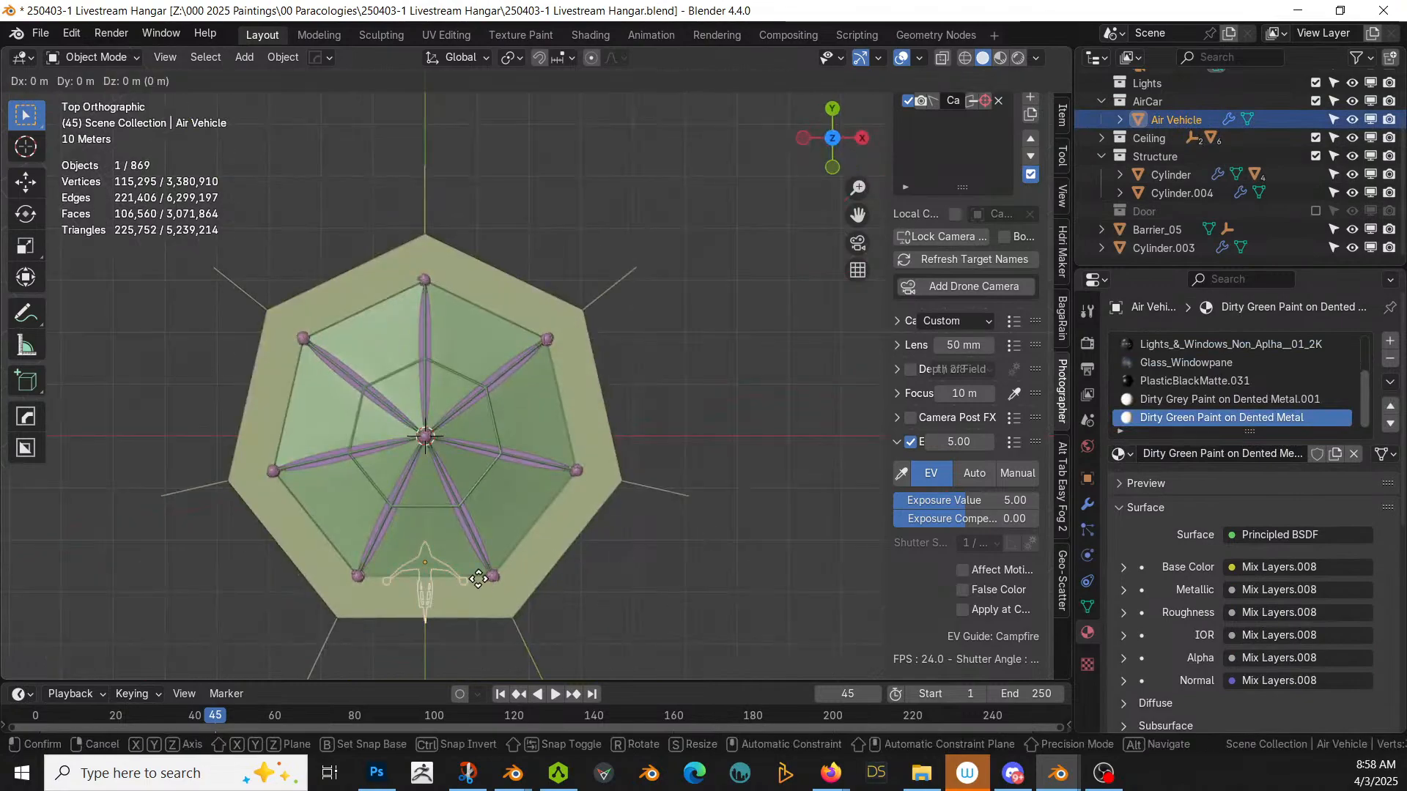
pyautogui.press('y')
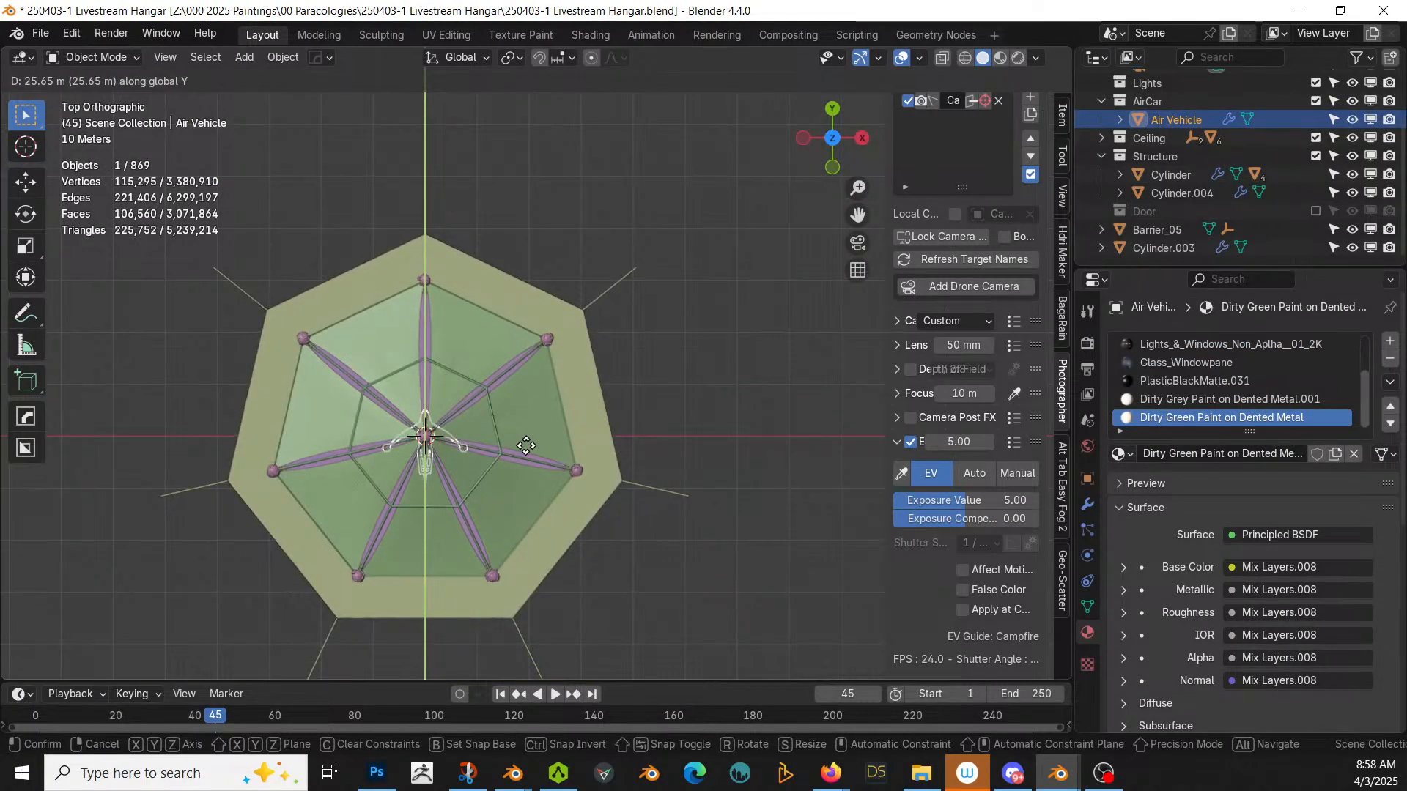
pyautogui.click(526, 445)
# Step: Rotate the Air Vehicle 180° about the Z axis and shift it about -6.5 m along Y
pyautogui.write('r1')
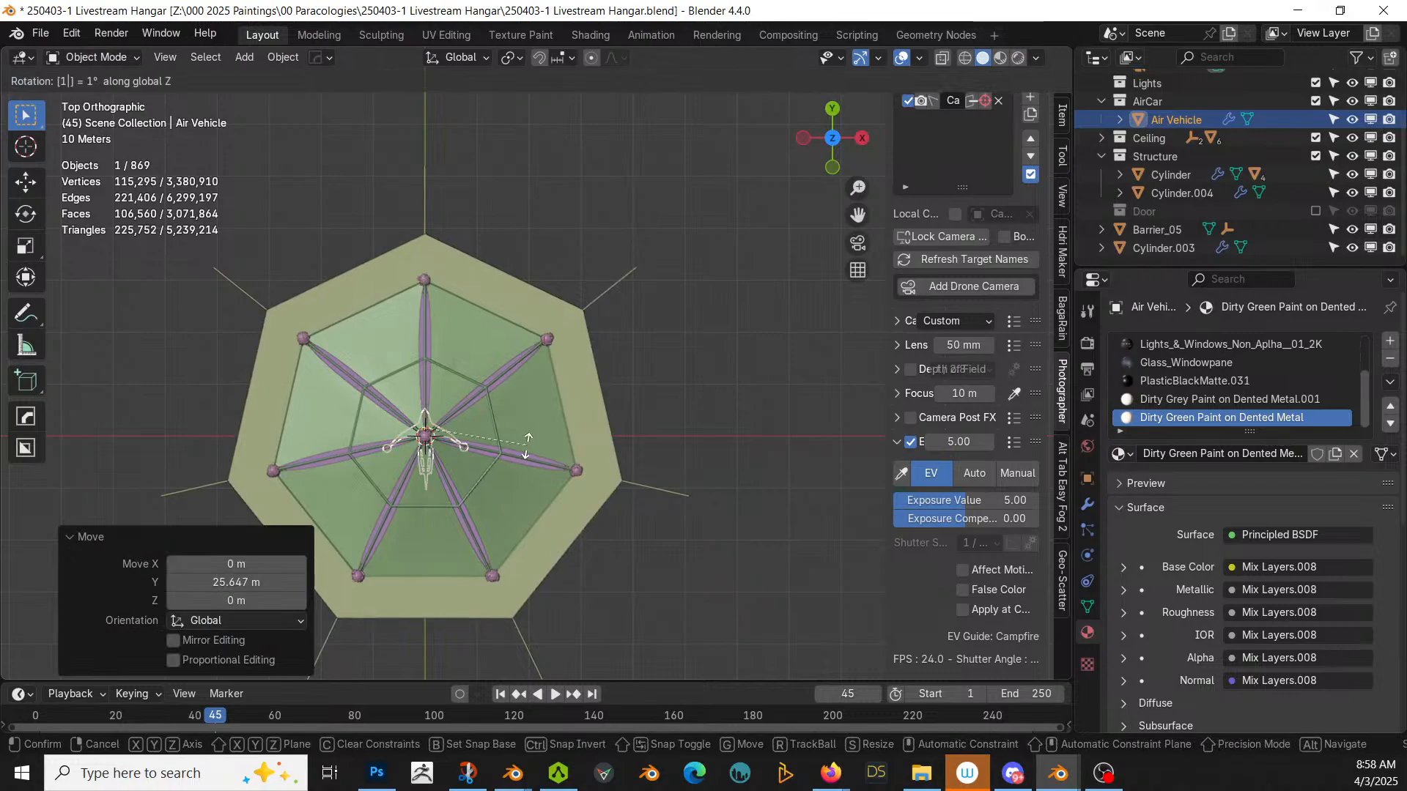
pyautogui.write('80')
pyautogui.press('Return')
pyautogui.press('g')
pyautogui.press('y')
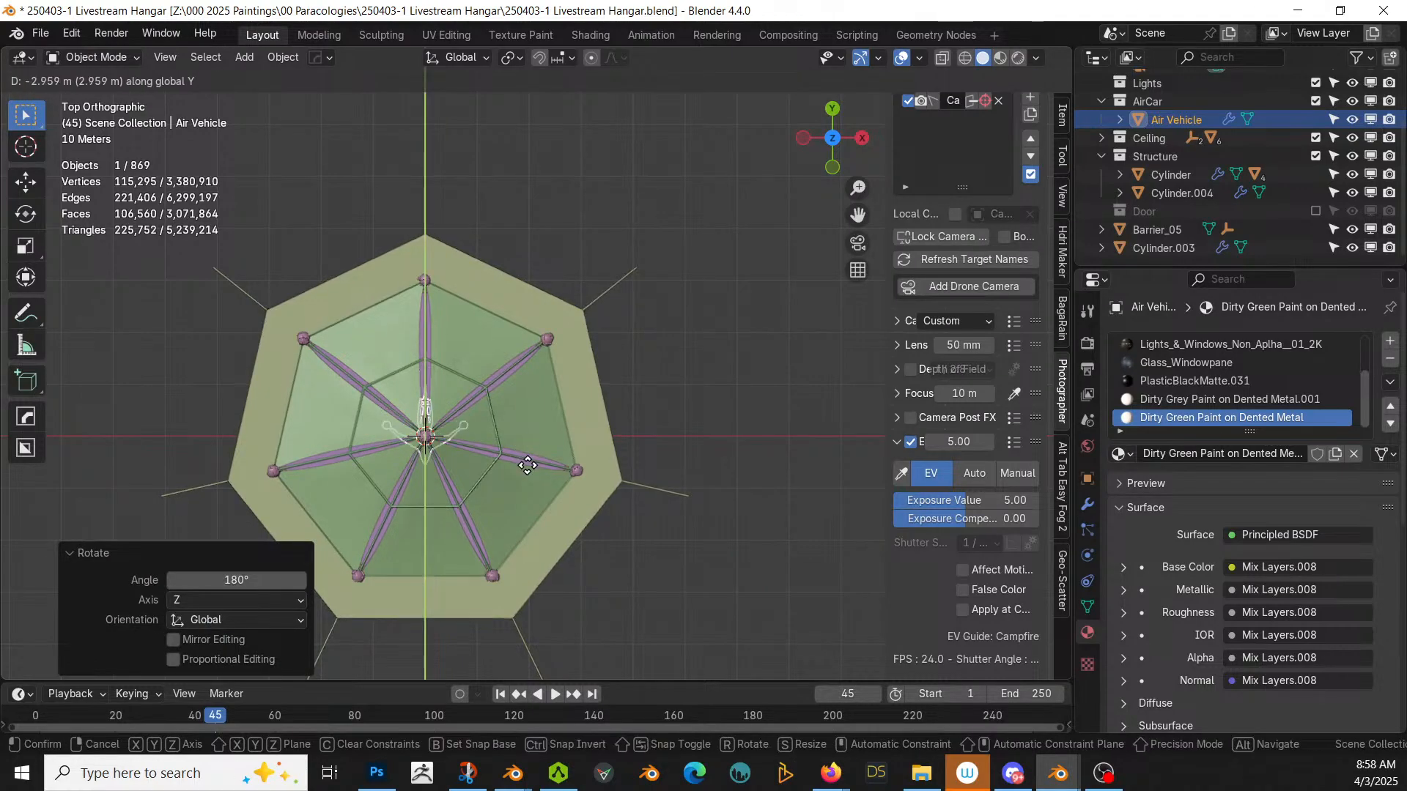
pyautogui.click(540, 480)
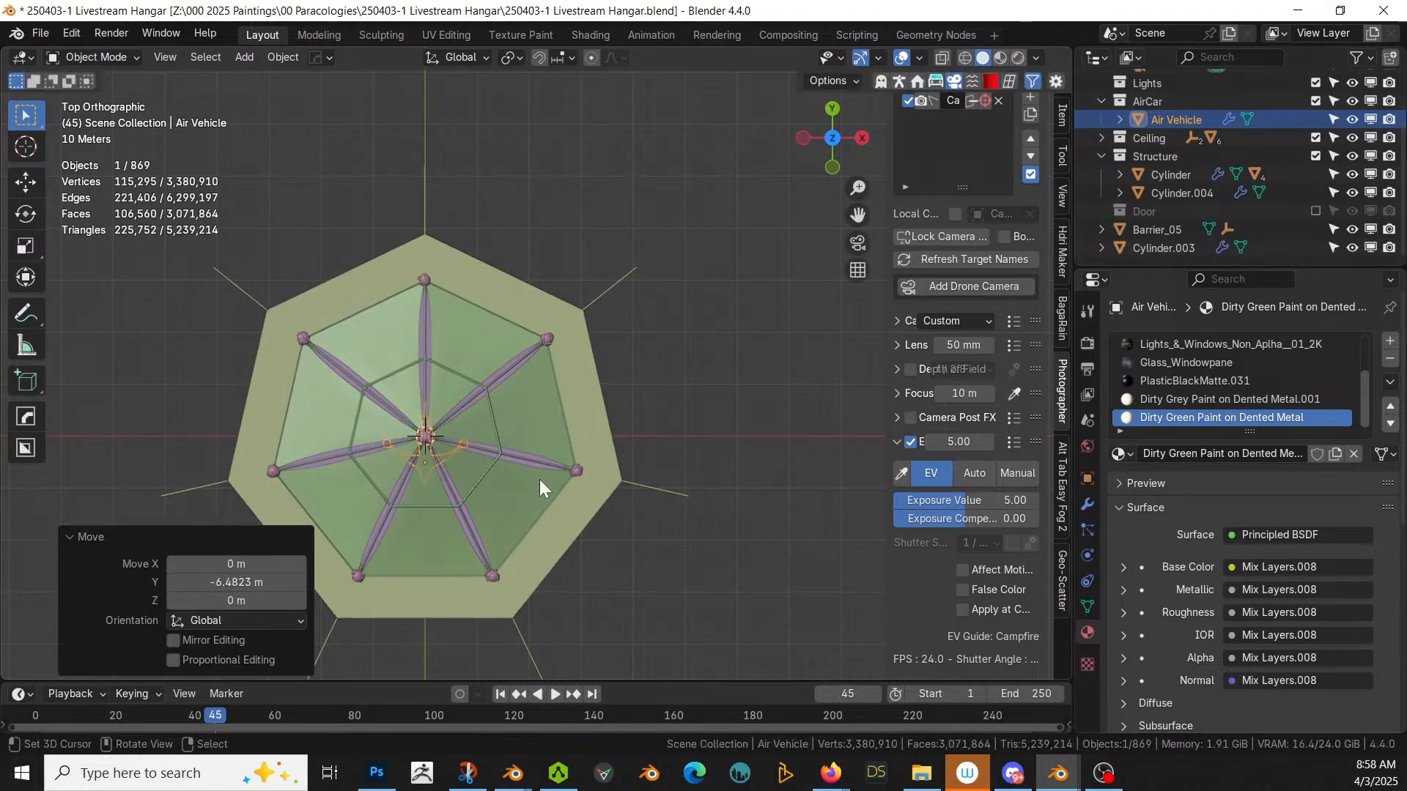
# Step: Raise the Air Vehicle about 1.36 m along the Z axis above the hangar floor
pyautogui.press('KP_Decimal')
pyautogui.moveTo(540, 480); pyautogui.dragTo(182, 292, button='middle')
pyautogui.scroll(2, 446, 310)
pyautogui.moveTo(173, 270); pyautogui.dragTo(203, 272, button='middle')
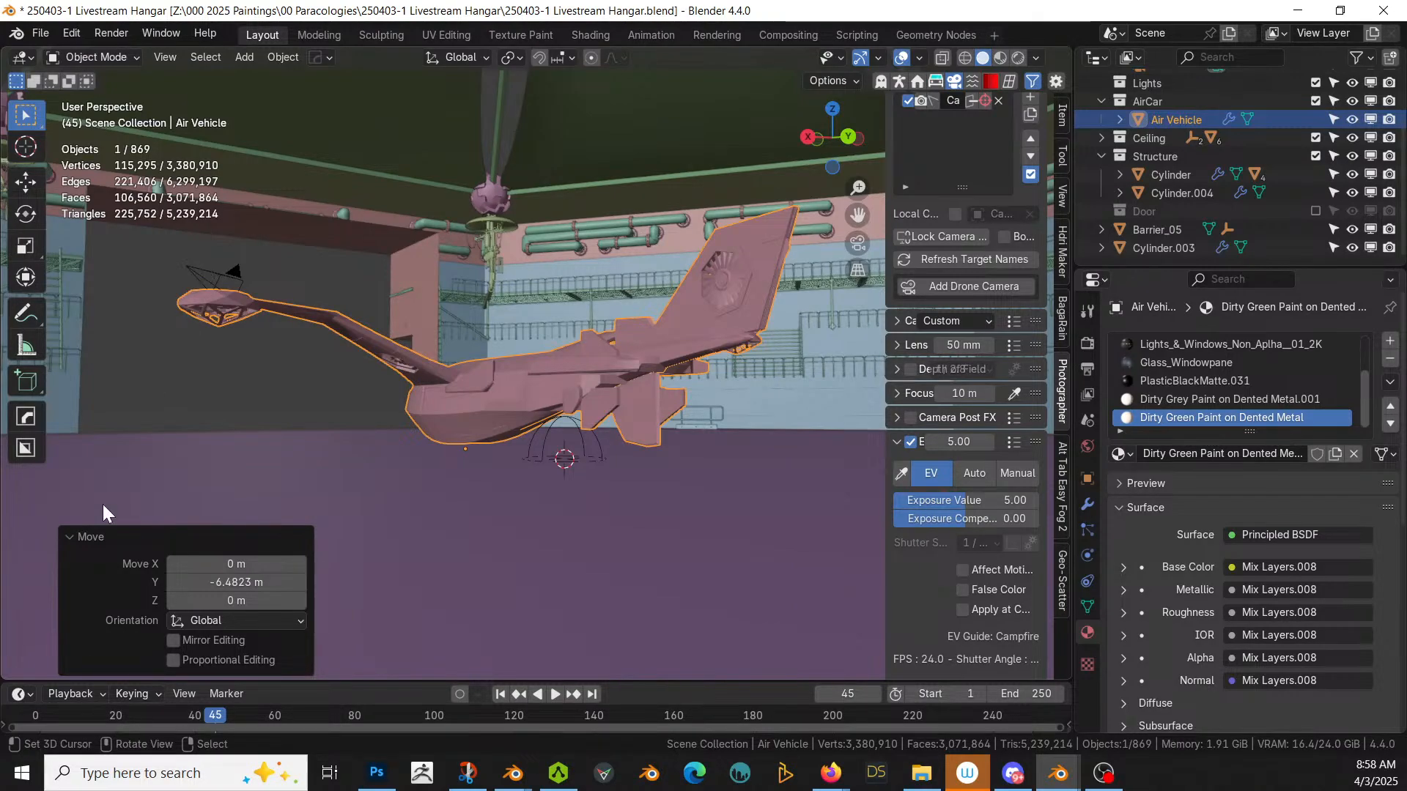
pyautogui.moveTo(590, 485); pyautogui.dragTo(642, 481, button='middle')
pyautogui.press('g')
pyautogui.press('z')
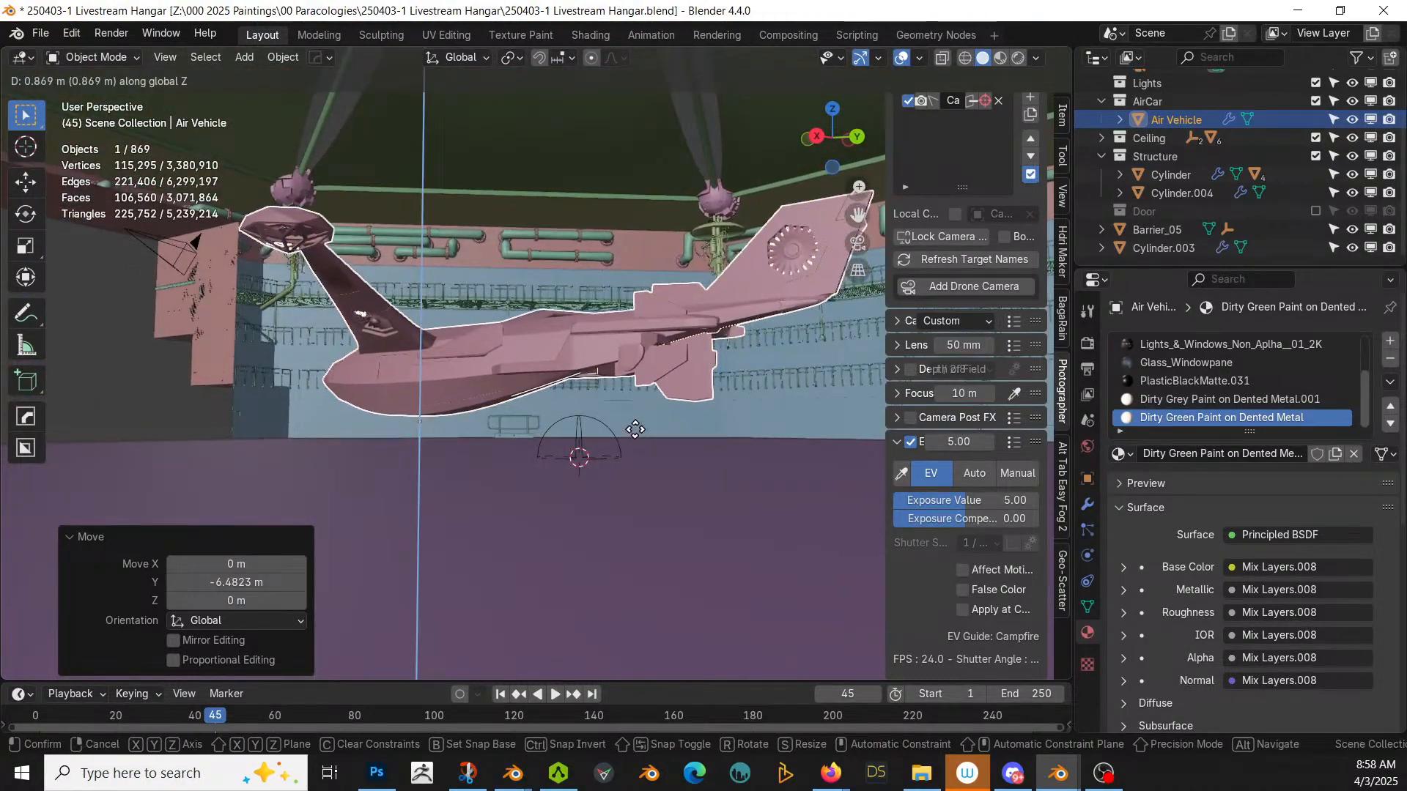
pyautogui.click(636, 418)
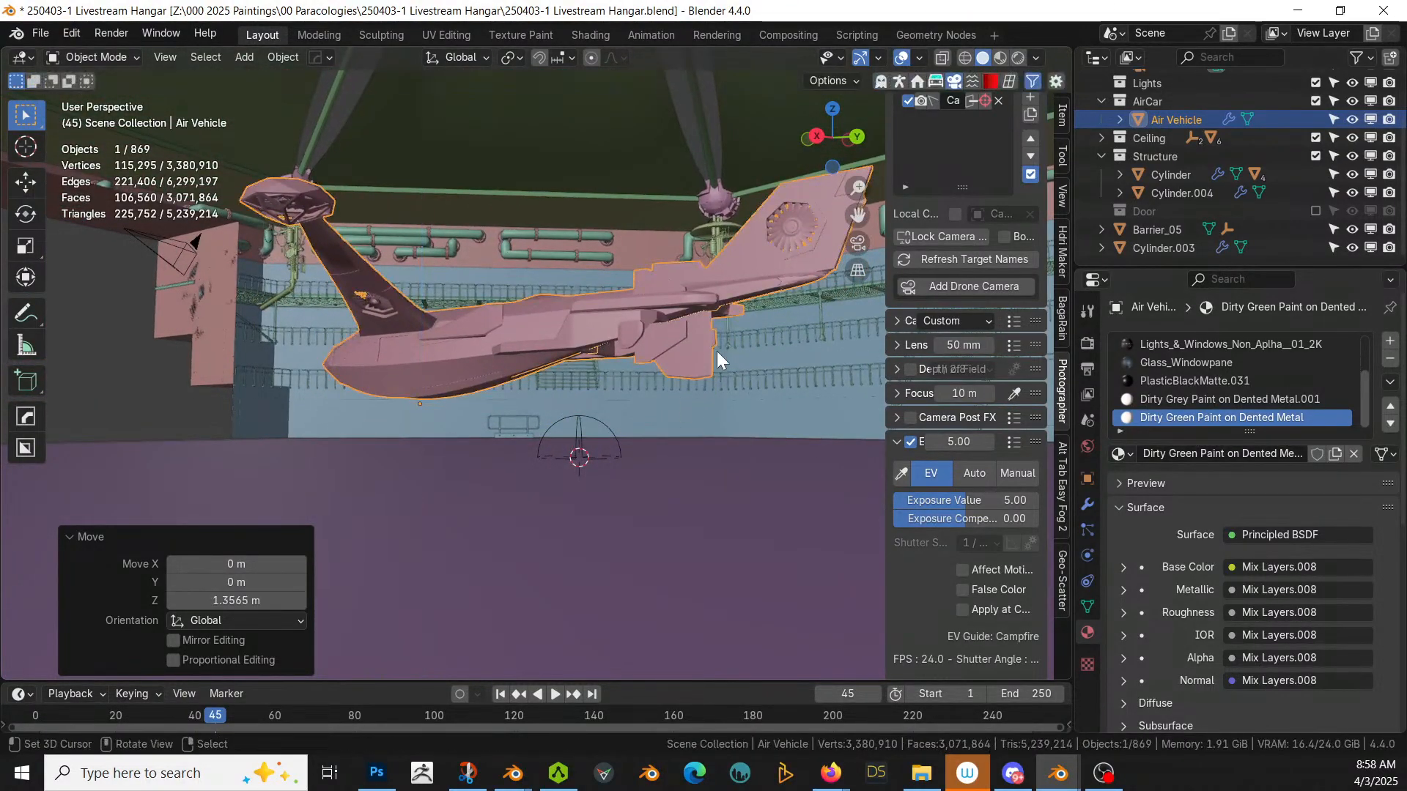
# Step: Tilt the Air Vehicle about 7.25° around the X axis and save the file
pyautogui.click(26, 278)
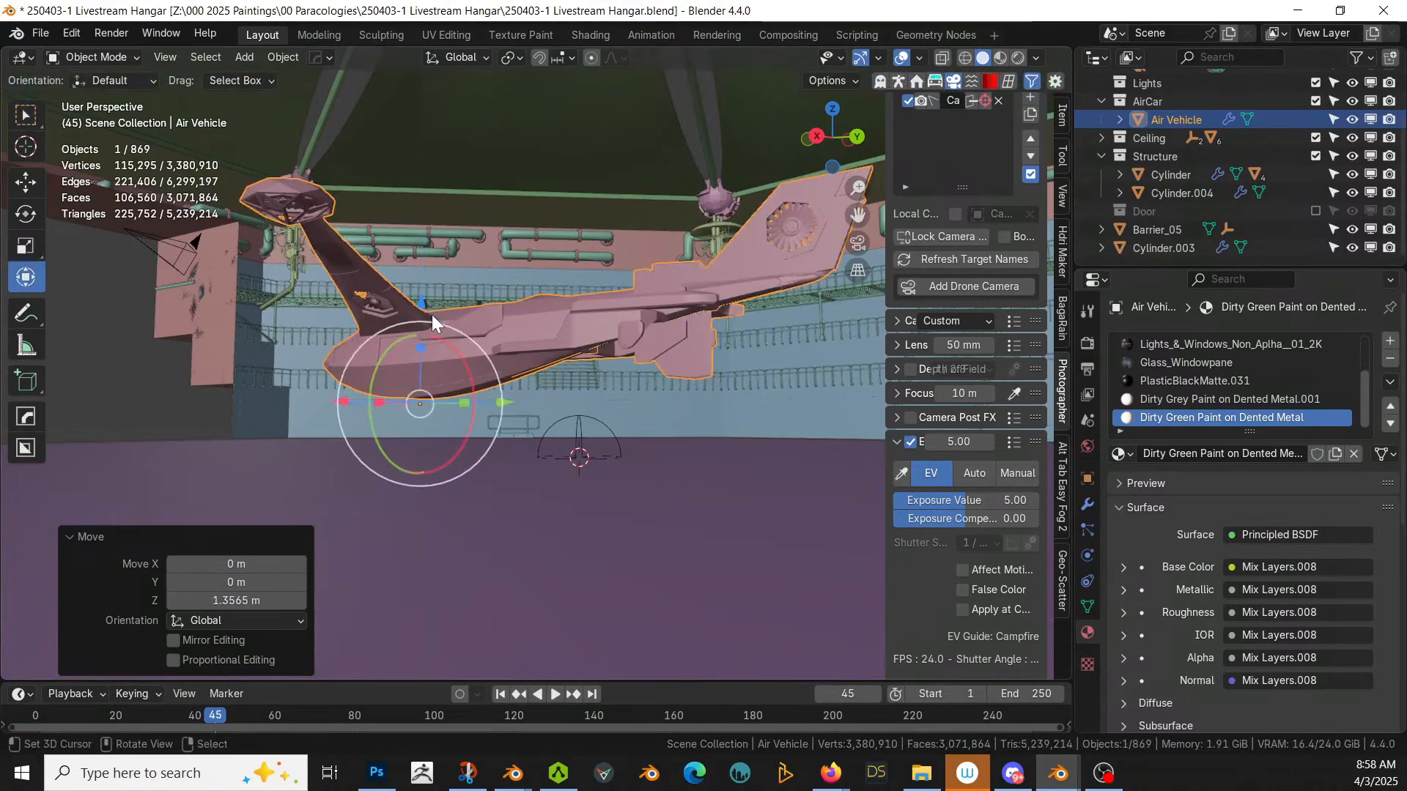
pyautogui.press('r')
pyautogui.press('x')
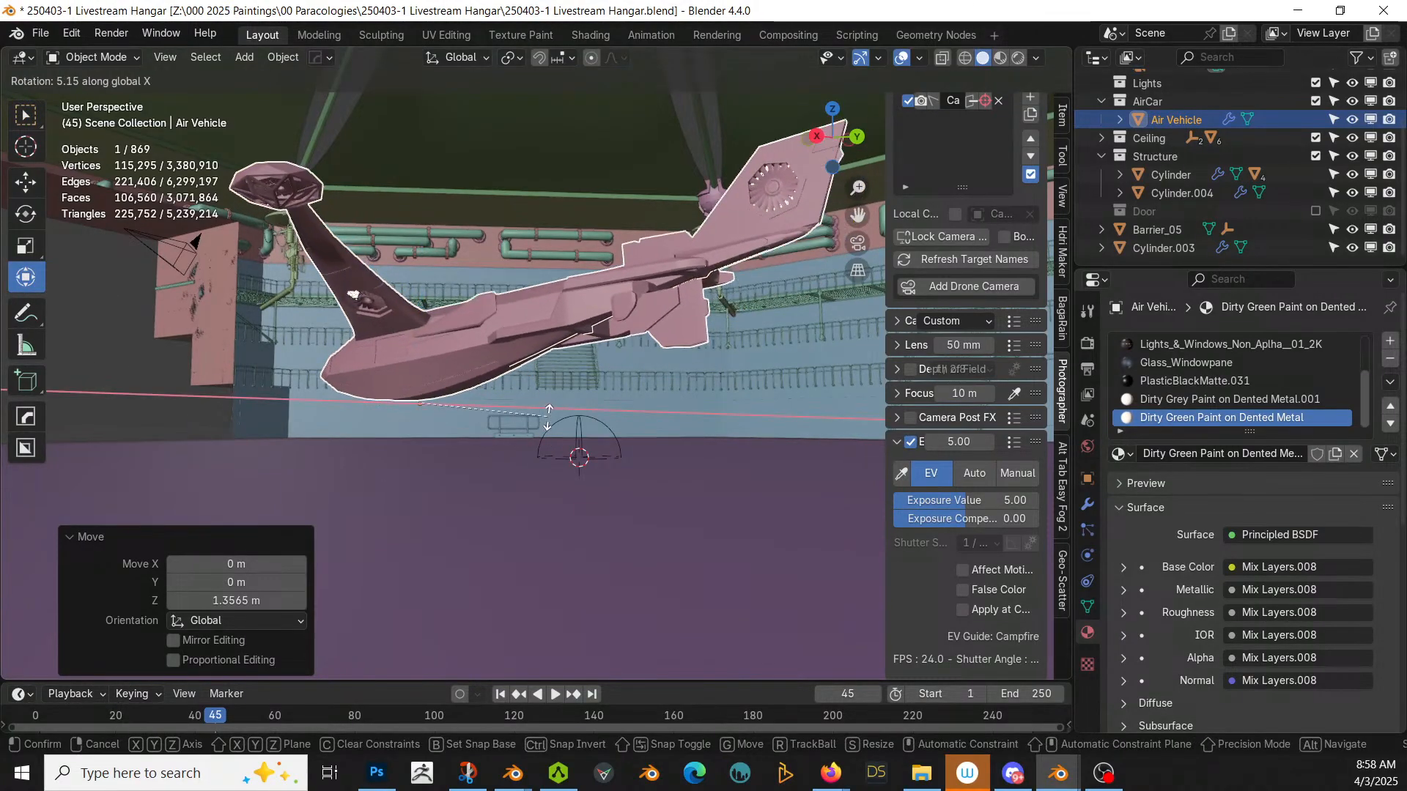
pyautogui.click(542, 412)
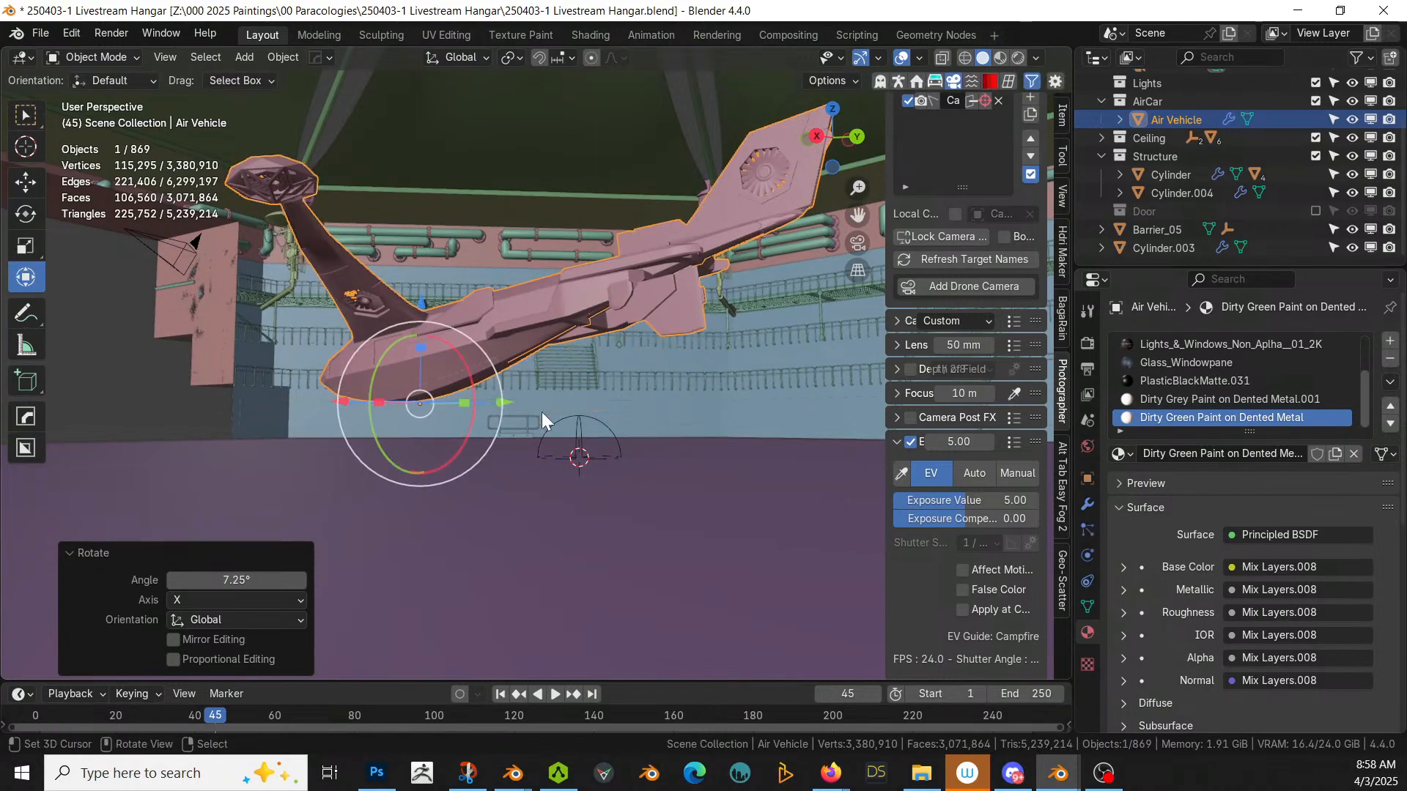
pyautogui.moveTo(542, 412); pyautogui.dragTo(596, 474, button='middle')
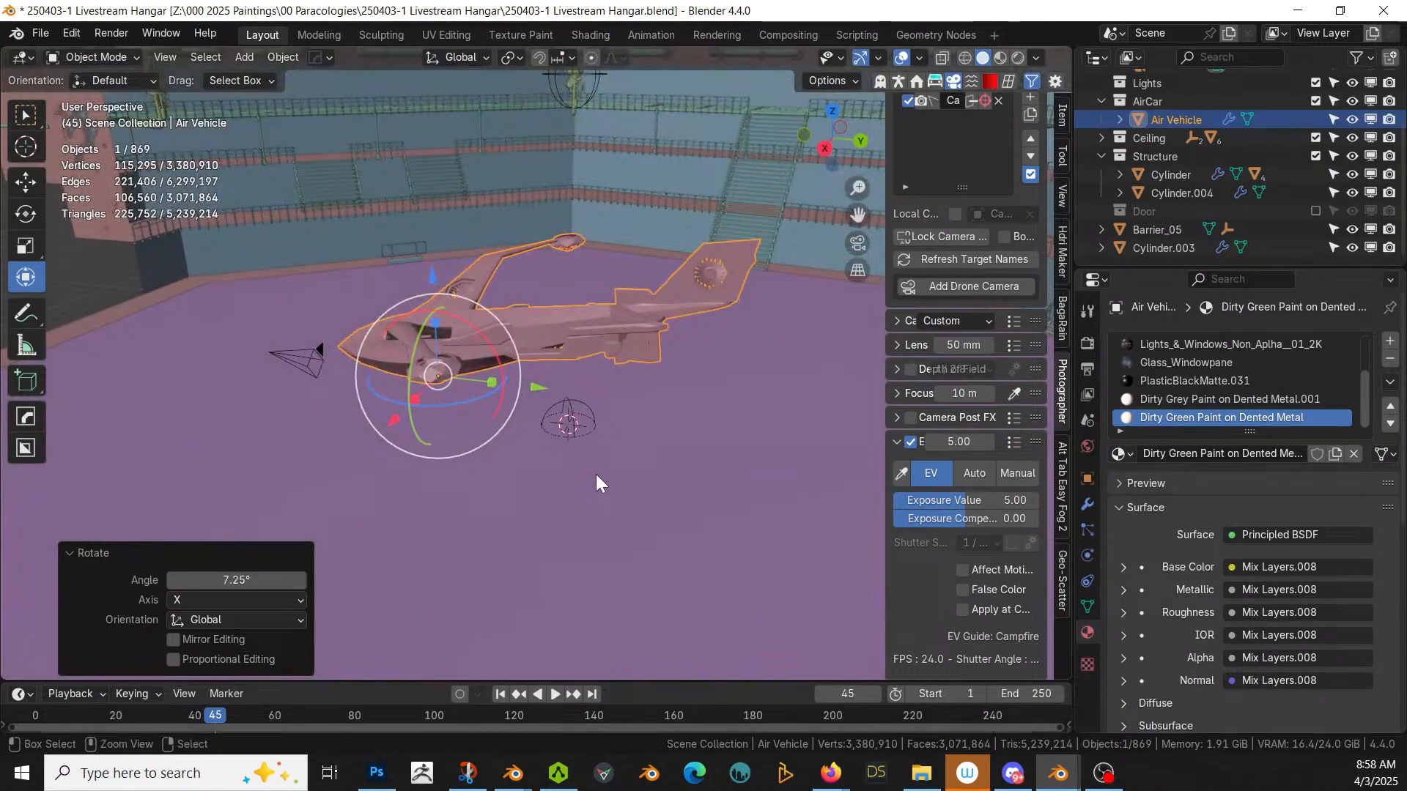
pyautogui.hotkey('ctrl', 's')
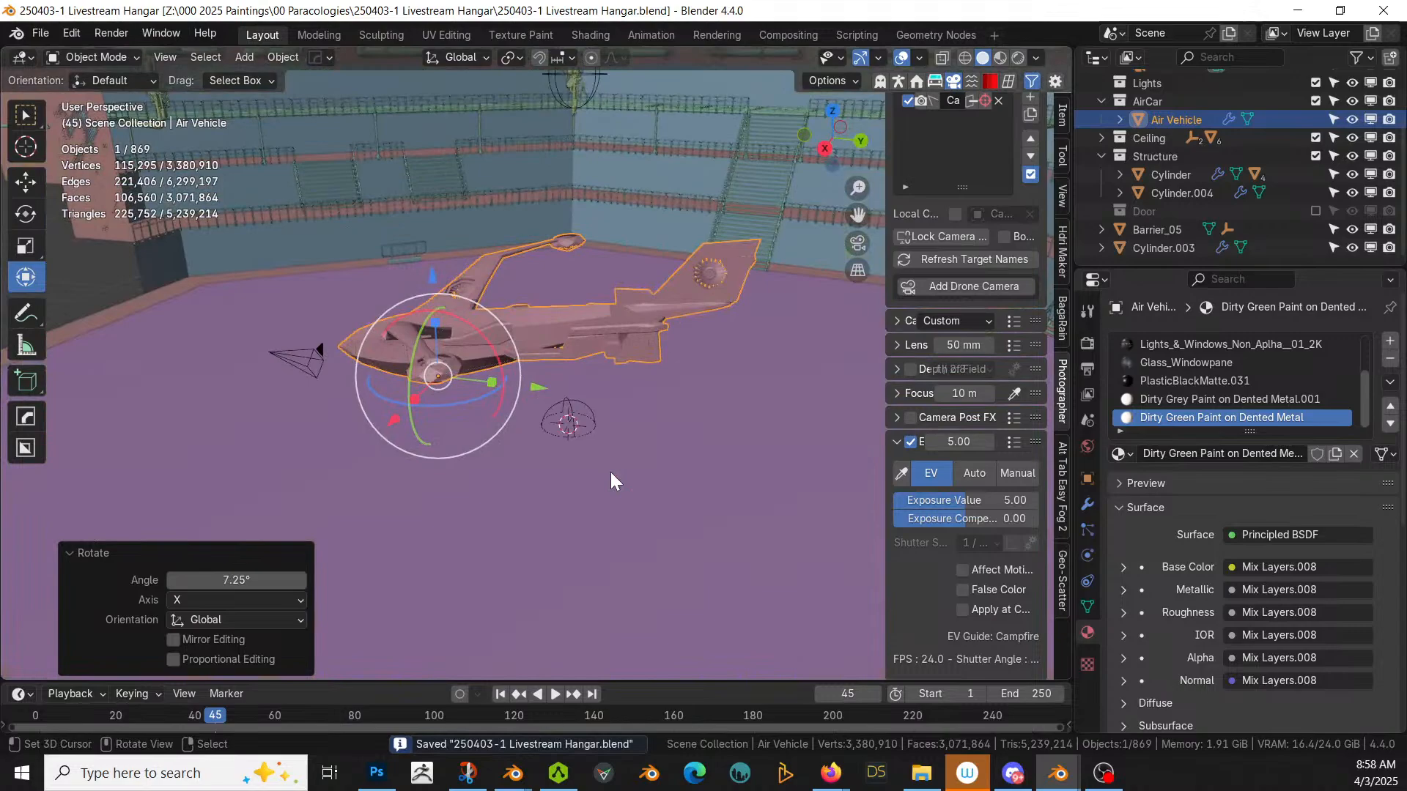
# Step: Examine the Air Vehicle inside the hangar from the front in rendered shading
pyautogui.moveTo(610, 471); pyautogui.dragTo(551, 425, button='middle')
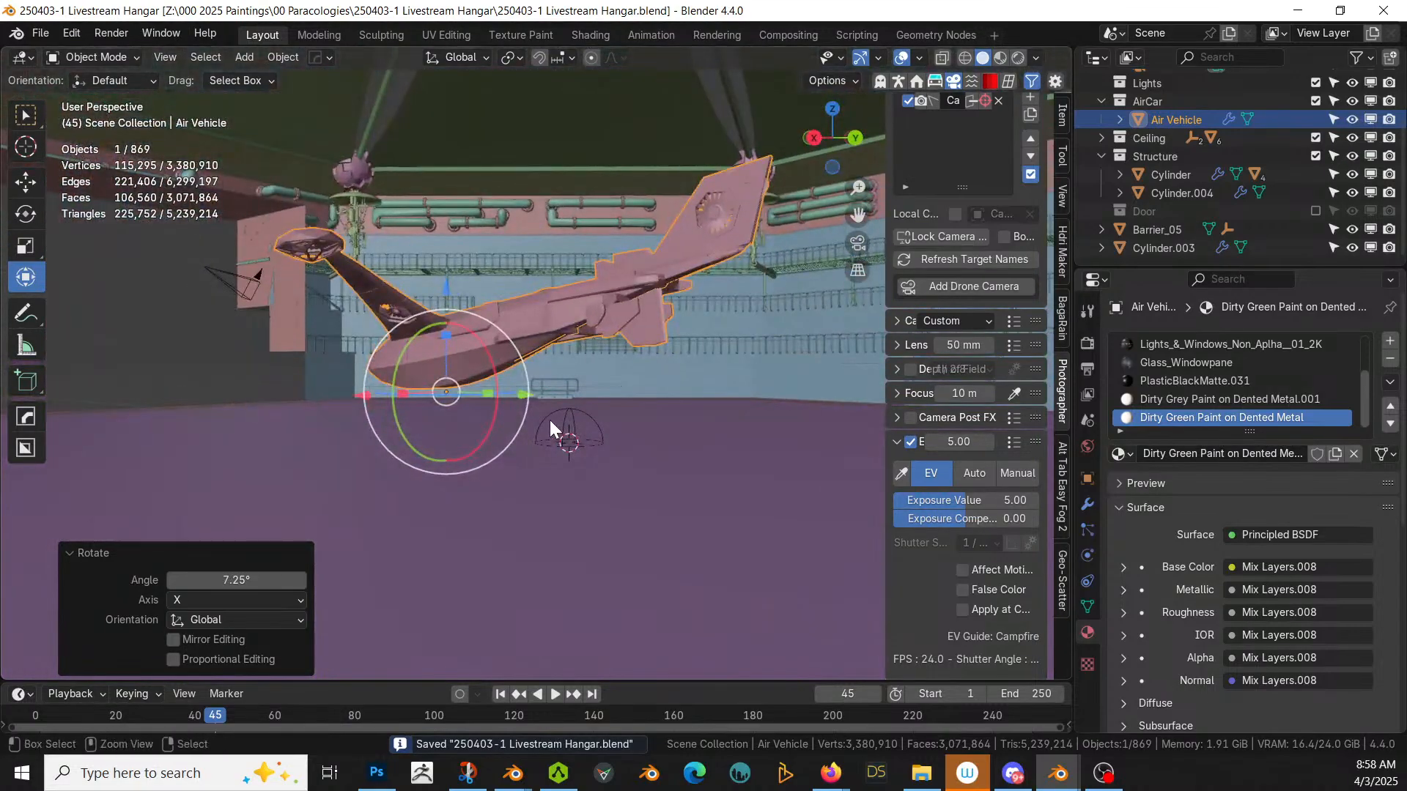
pyautogui.press('z')
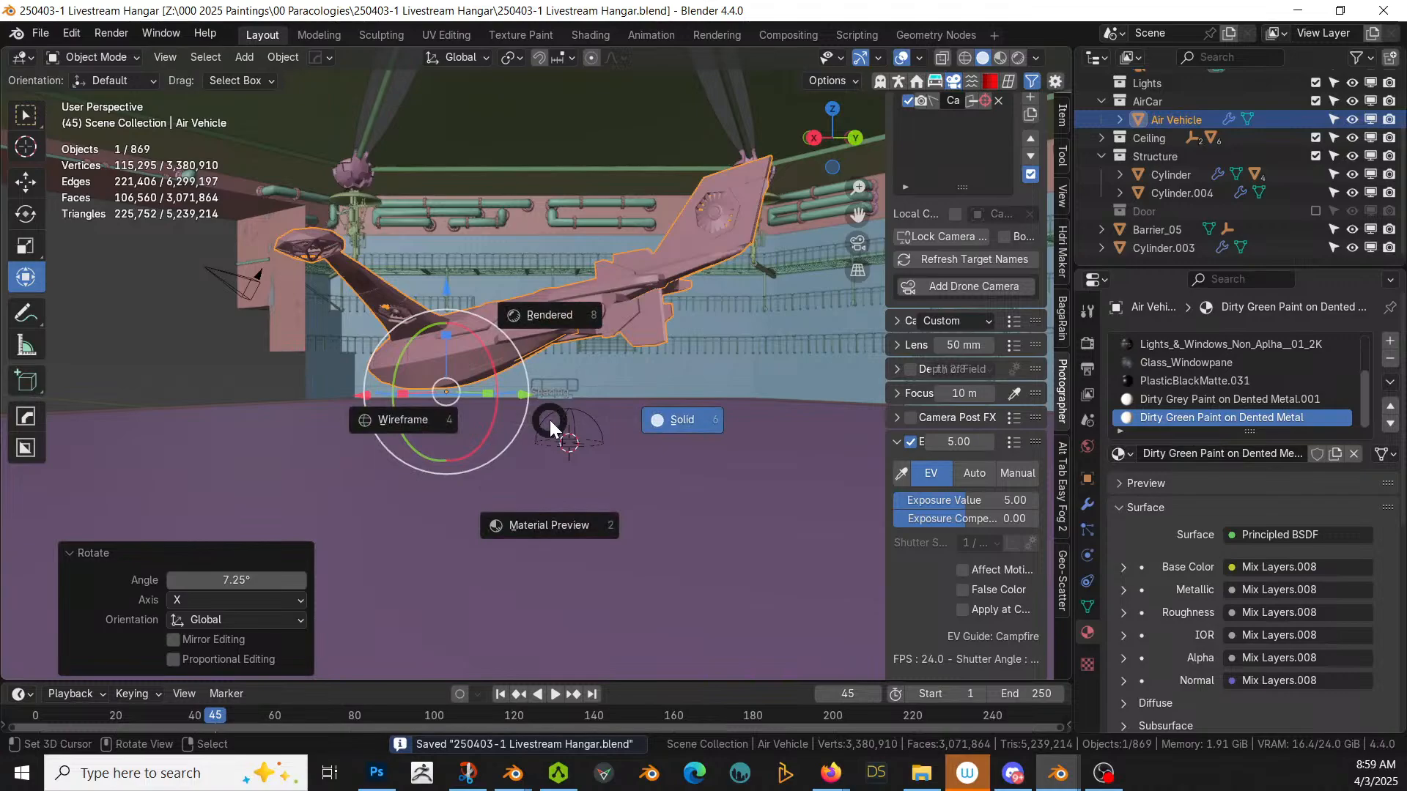
pyautogui.press('8')
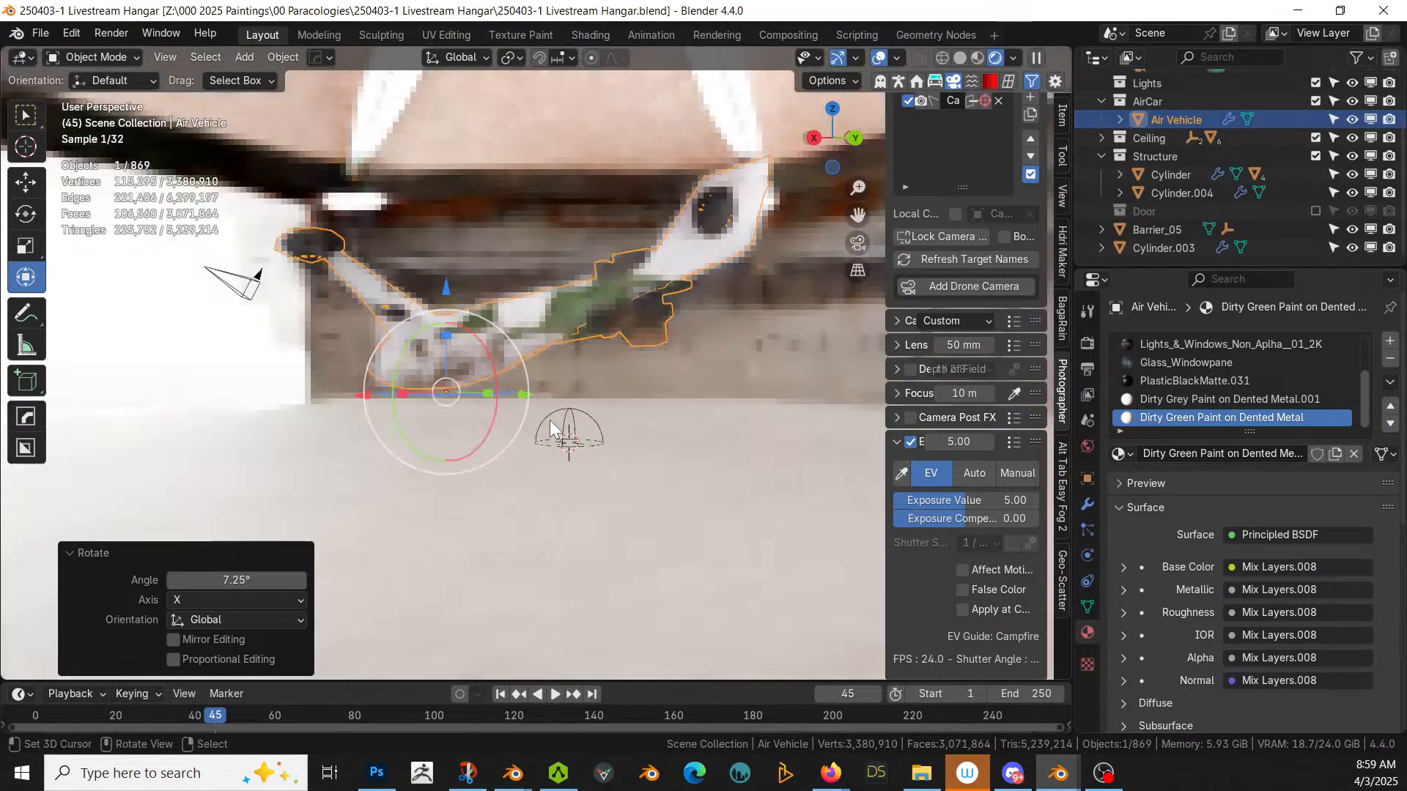
pyautogui.moveTo(550, 428); pyautogui.dragTo(883, 459, button='middle')
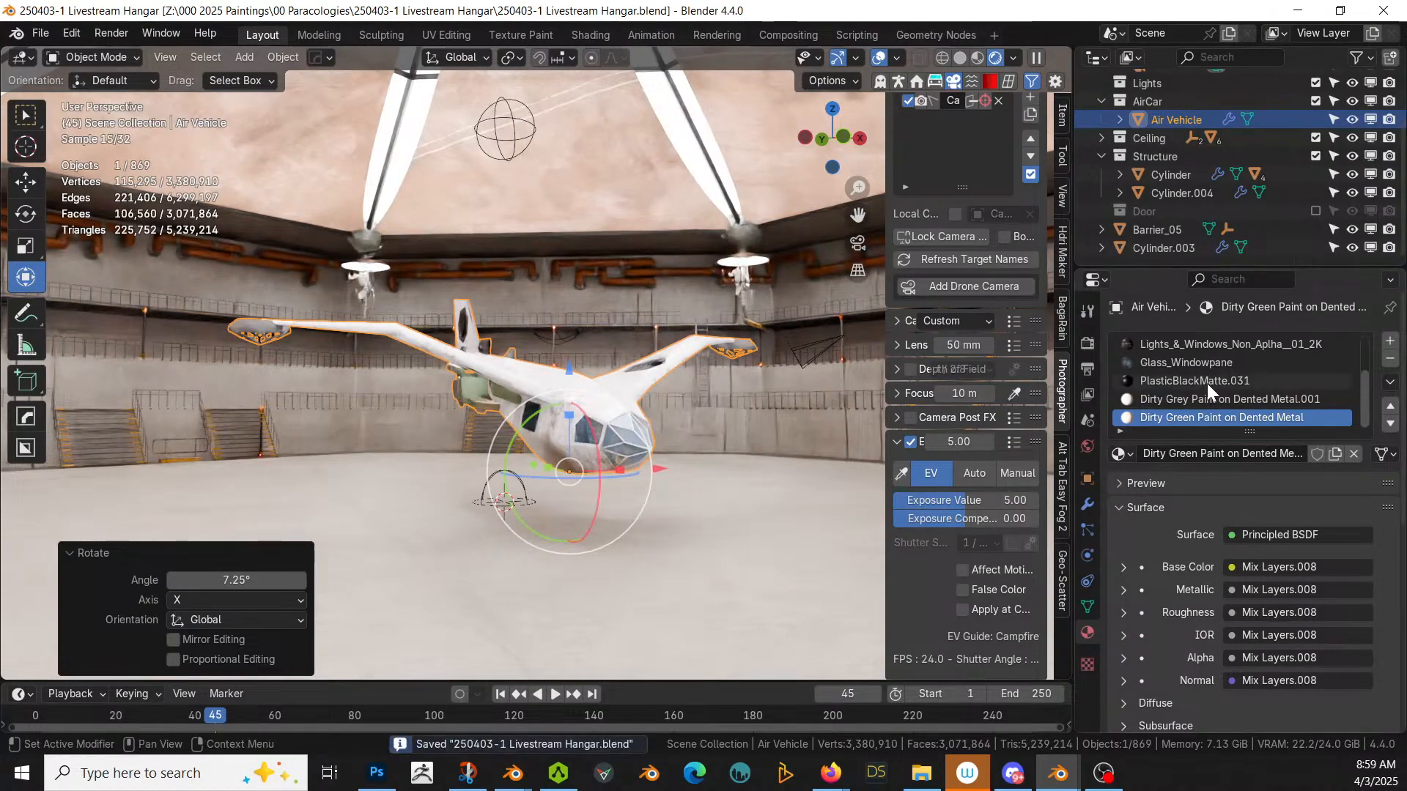
# Step: Start importing an HDRI Maker background and open the jpg folder of mattePaint_hdri_seq070_2000px in HDRI Images
pyautogui.click(1062, 255)
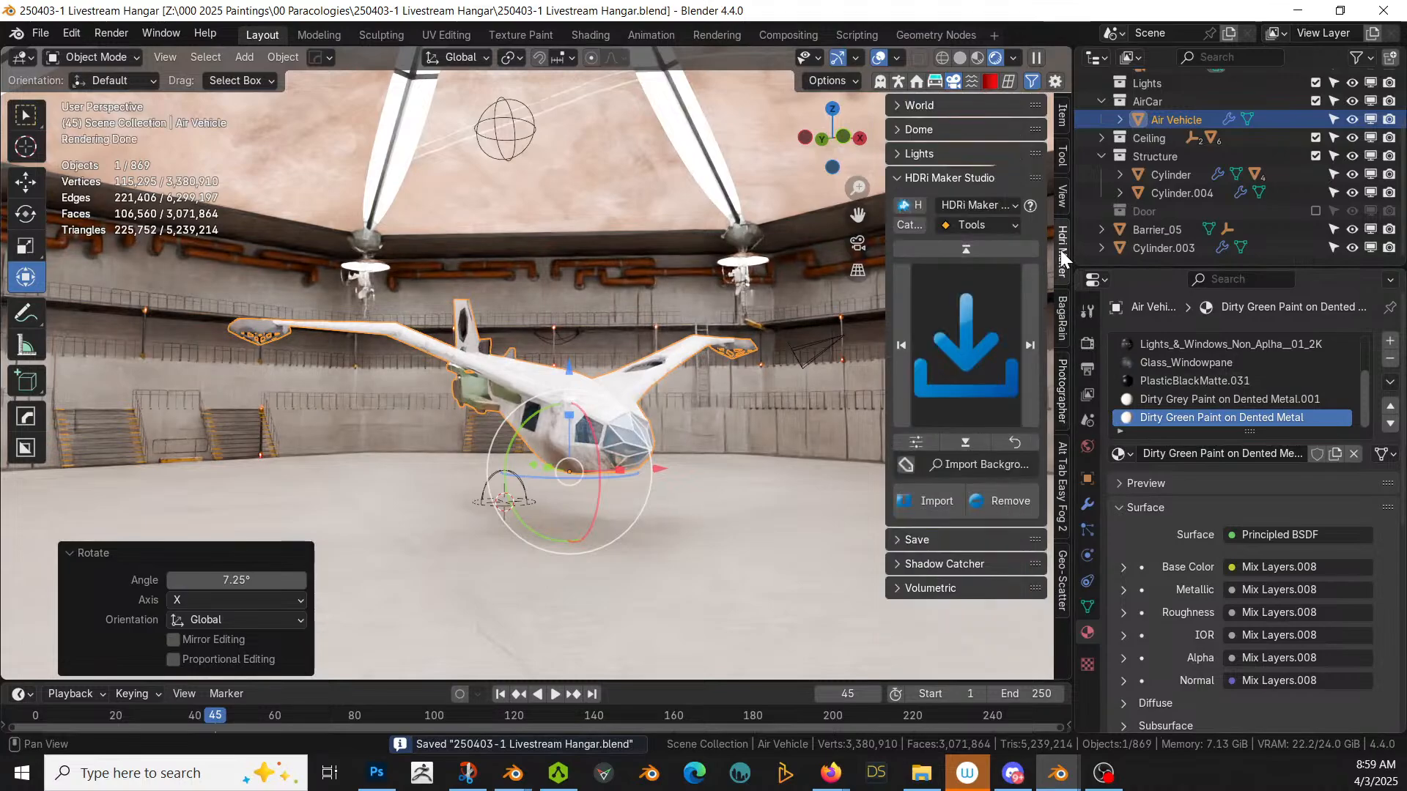
pyautogui.click(936, 502)
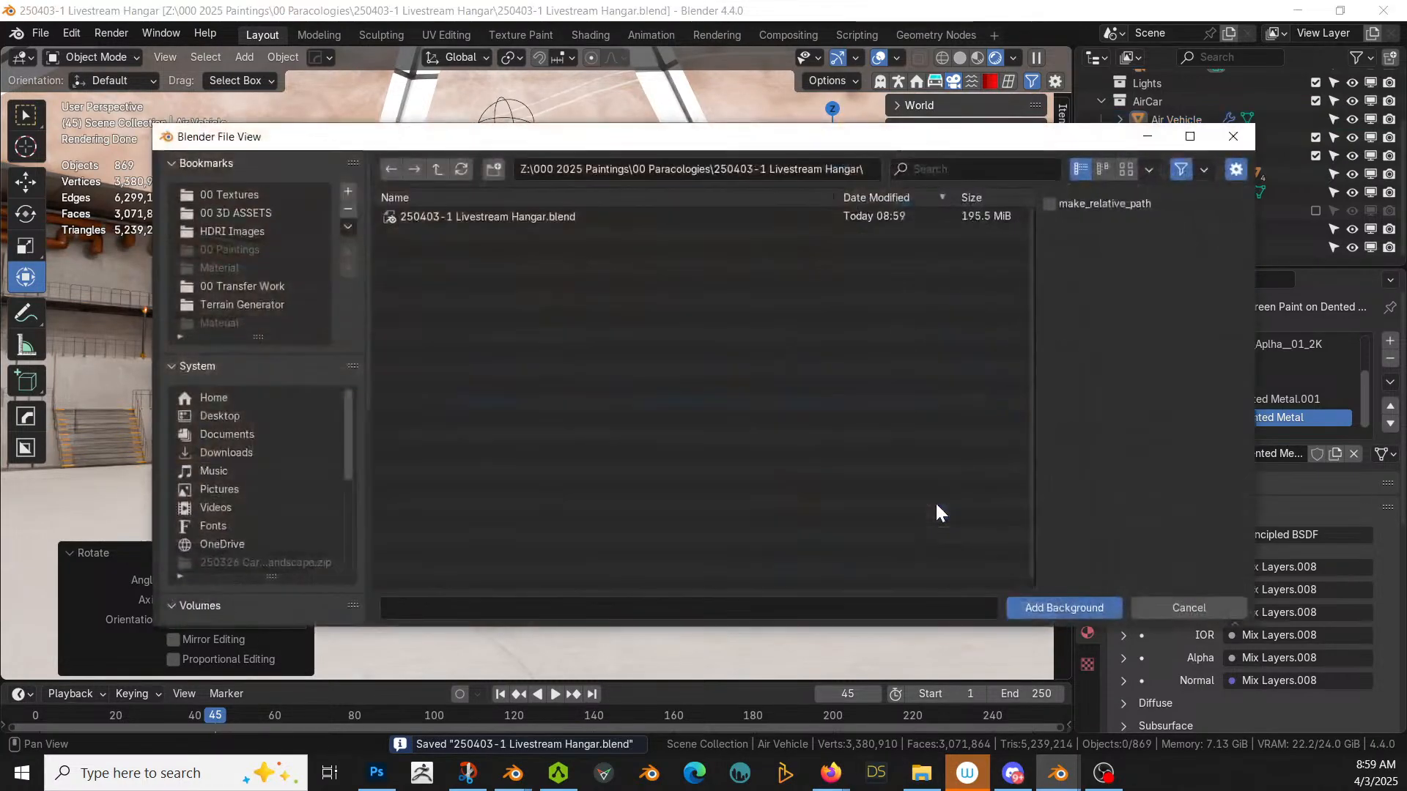
pyautogui.click(238, 233)
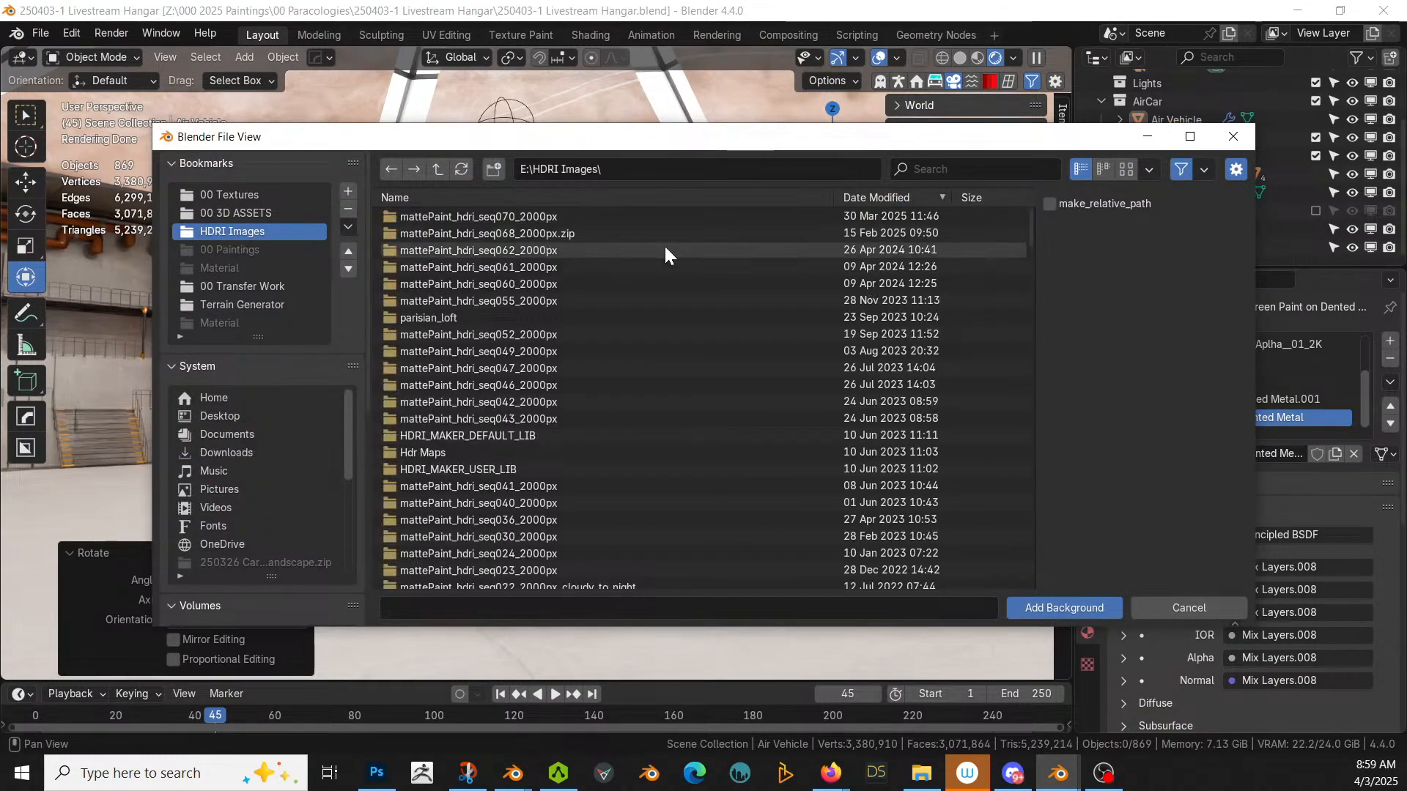
pyautogui.click(536, 217)
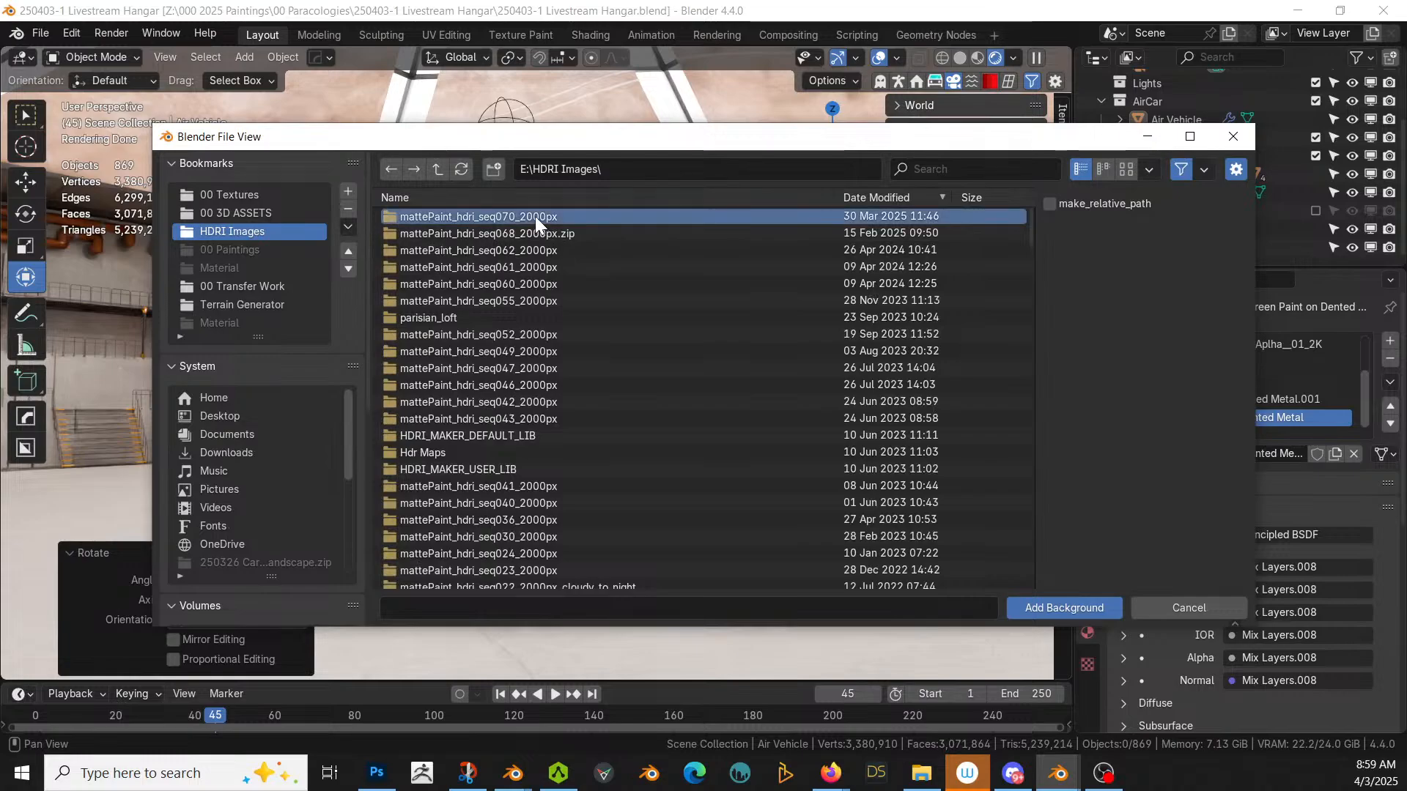
pyautogui.doubleClick(535, 217)
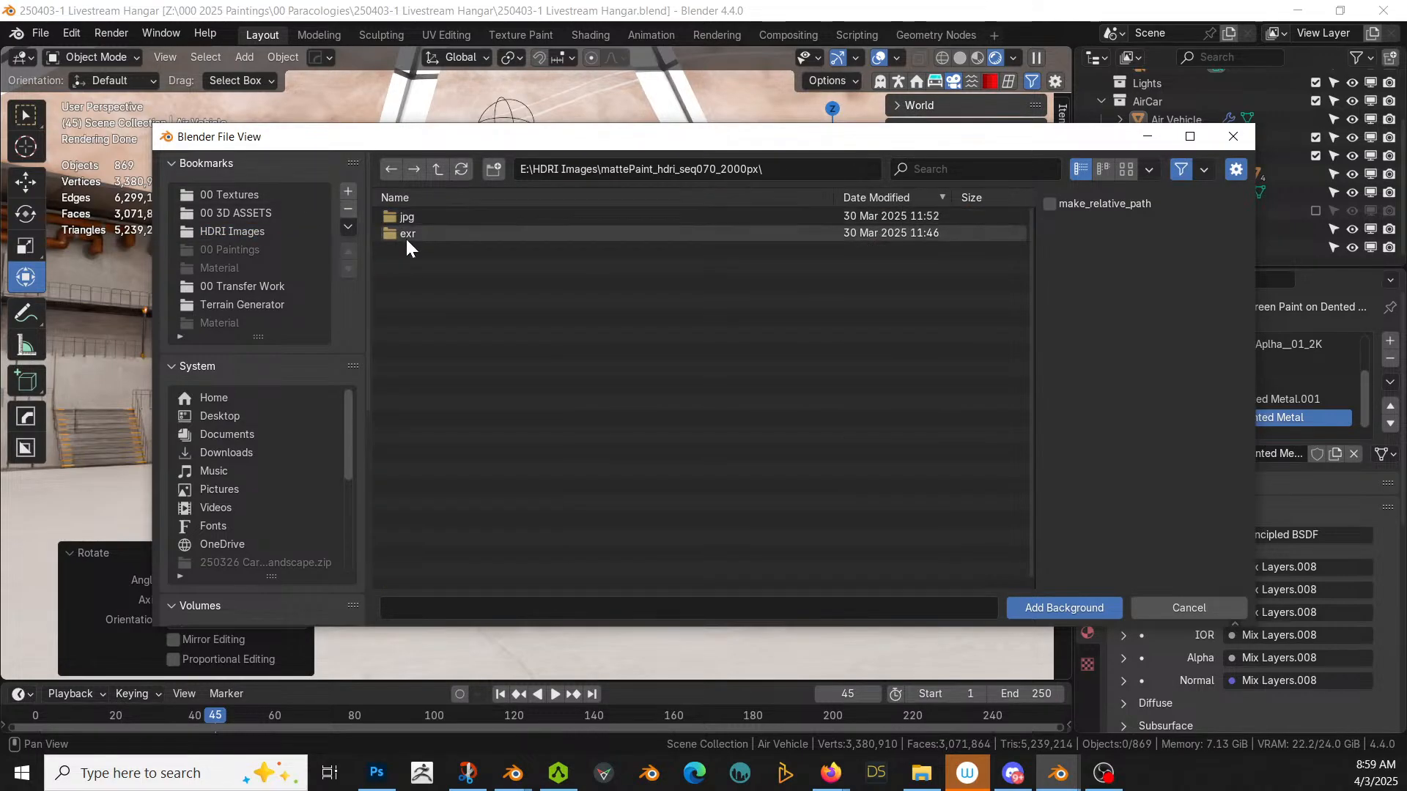
pyautogui.click(402, 218)
pyautogui.doubleClick(402, 217)
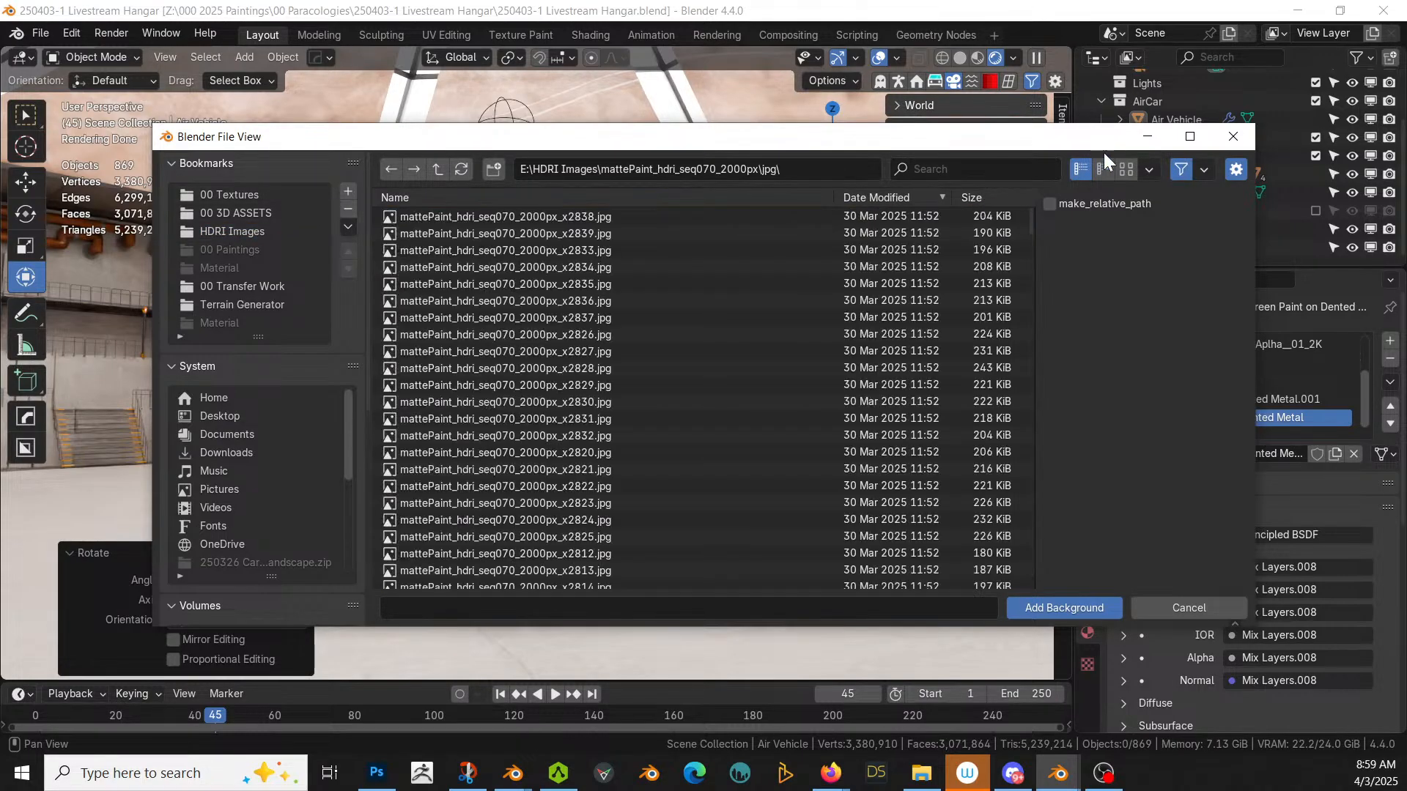
# Step: Browse the HDRI jpg files as thumbnails and pick the sunset sky mattePaint_hdri_seq070_2000px_x2700.jpg
pyautogui.click(1126, 169)
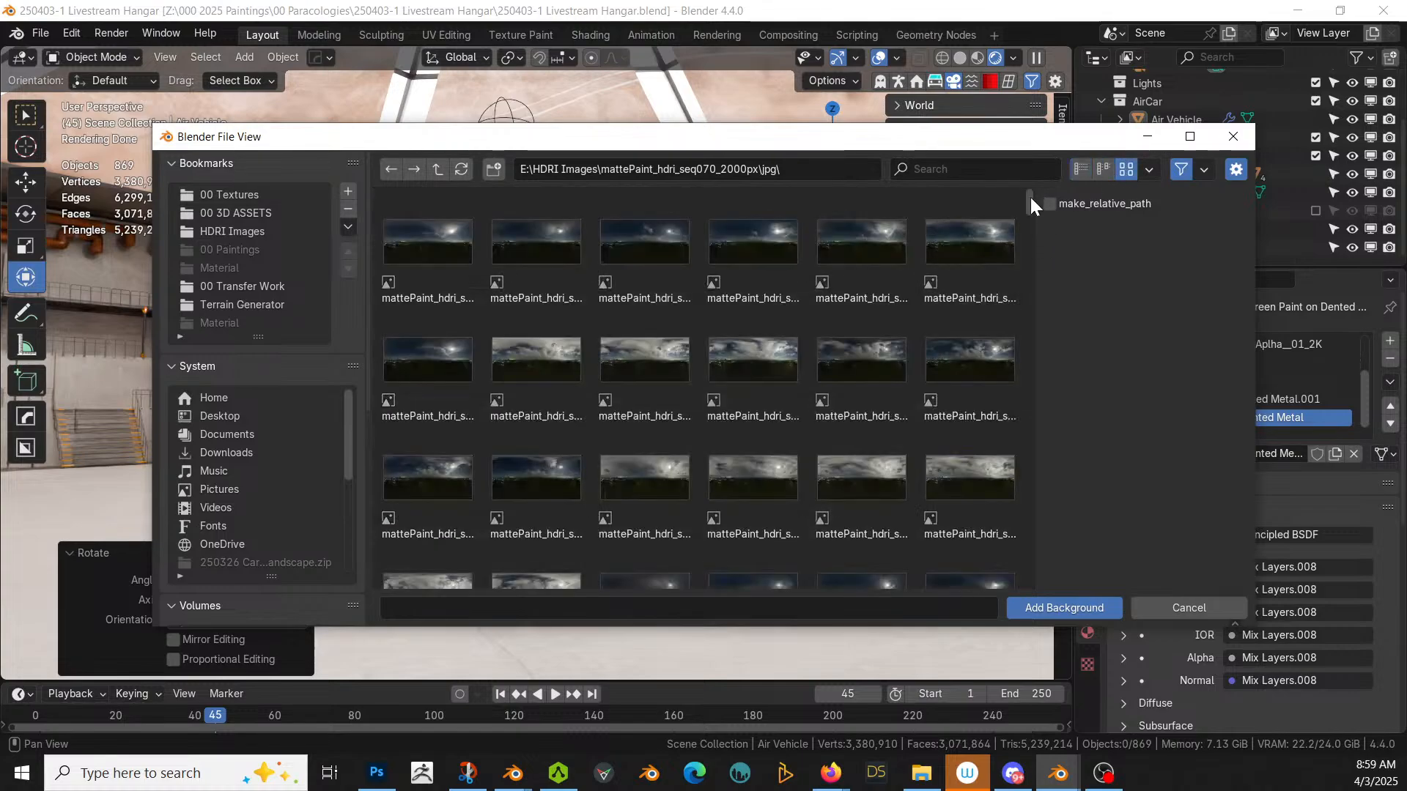
pyautogui.moveTo(1029, 198); pyautogui.dragTo(1053, 586)
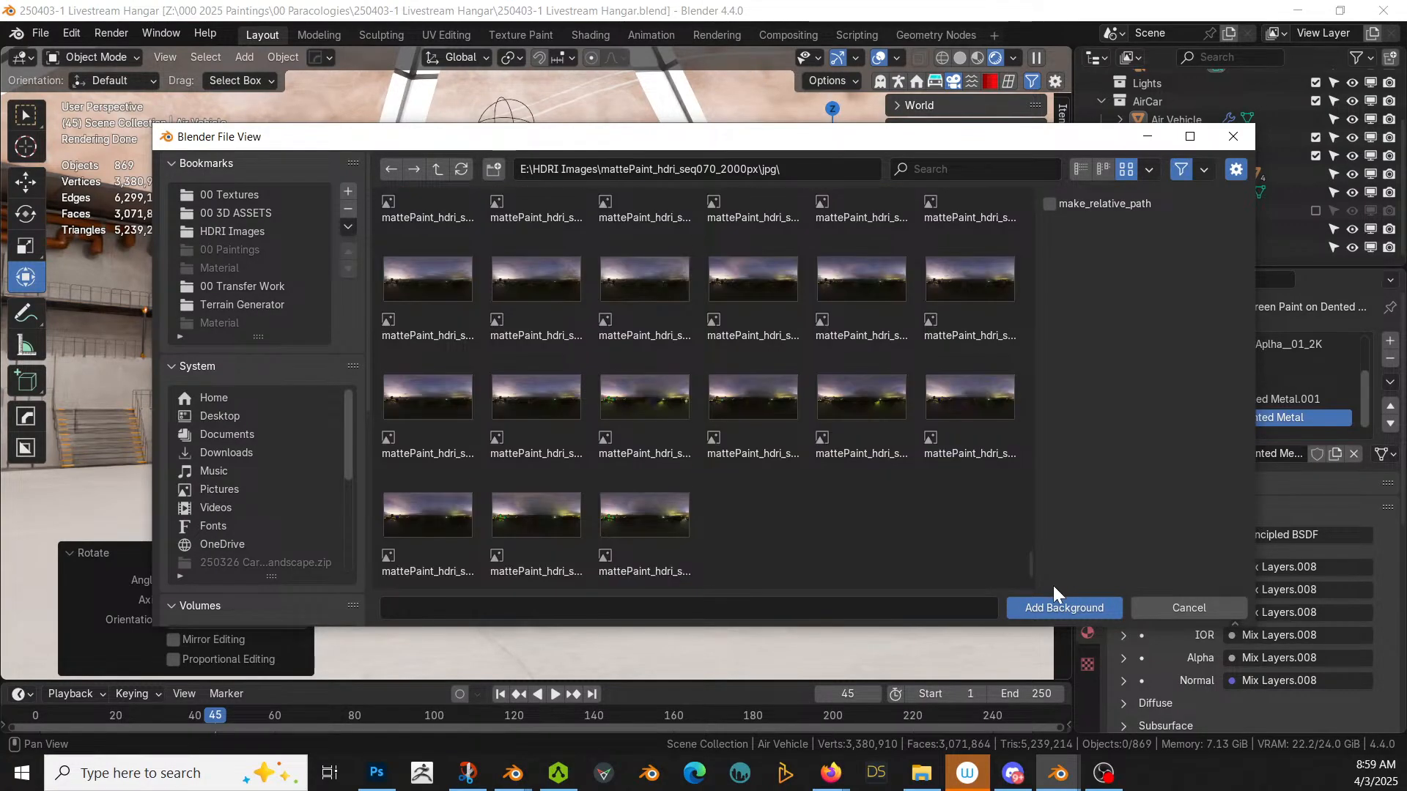
pyautogui.click(675, 501)
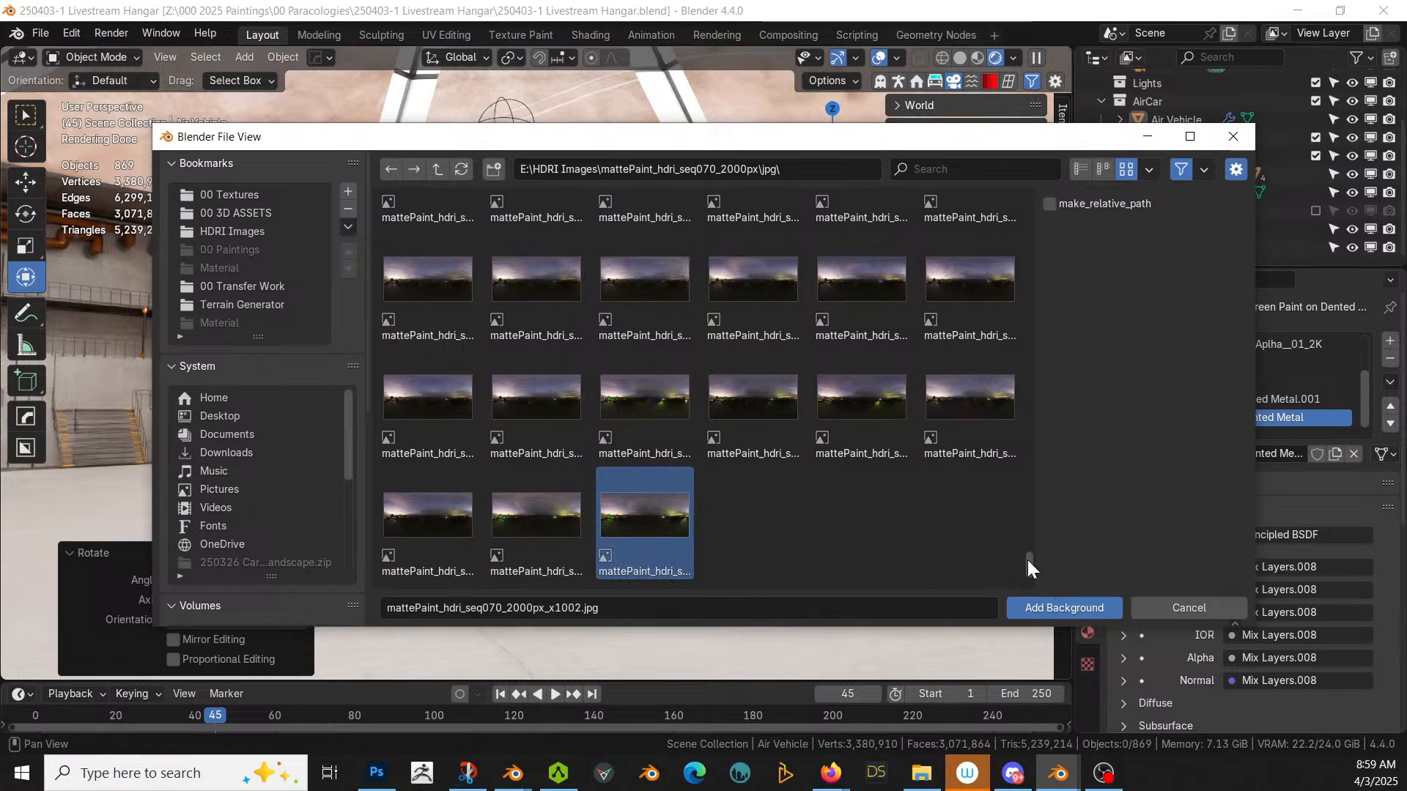
pyautogui.moveTo(1027, 559); pyautogui.dragTo(1026, 161)
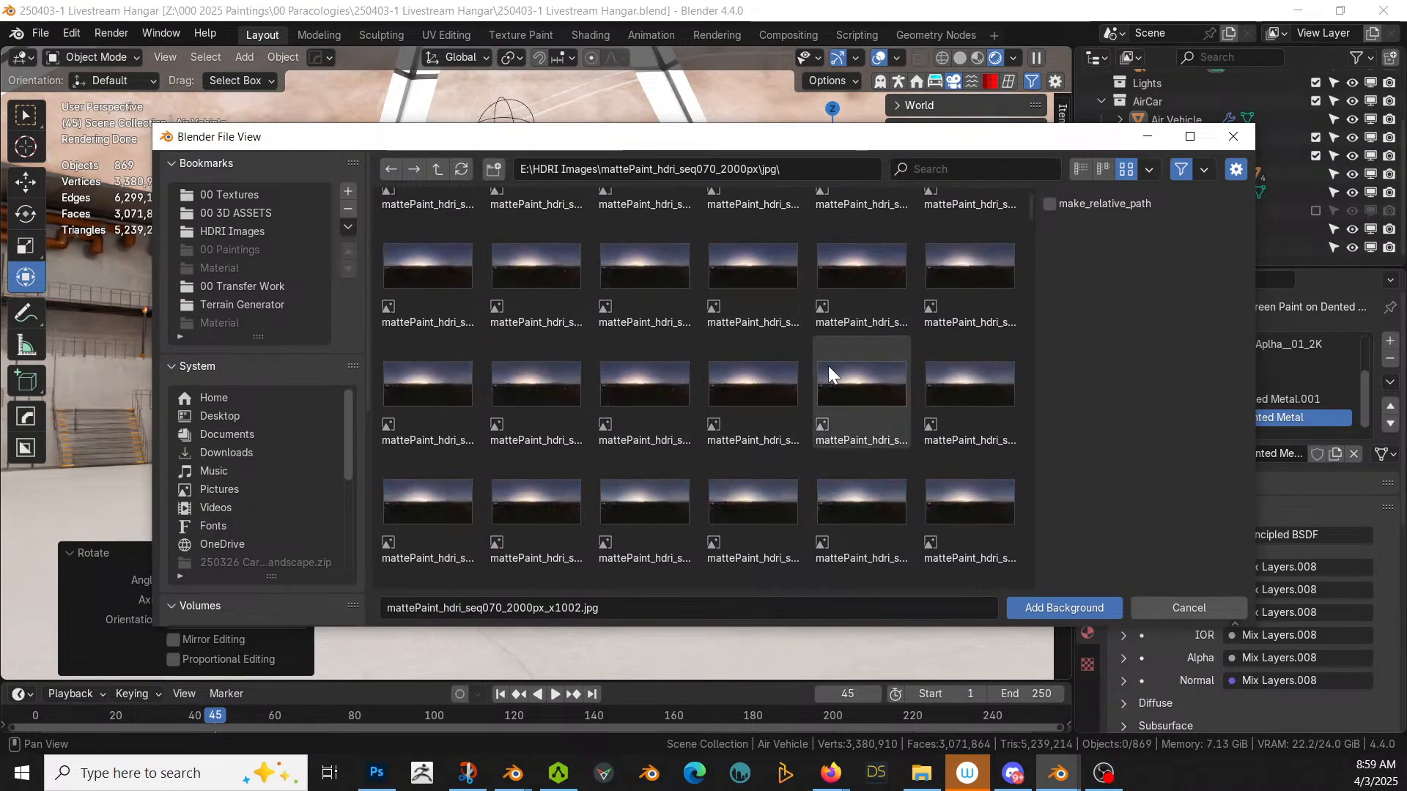
pyautogui.click(856, 370)
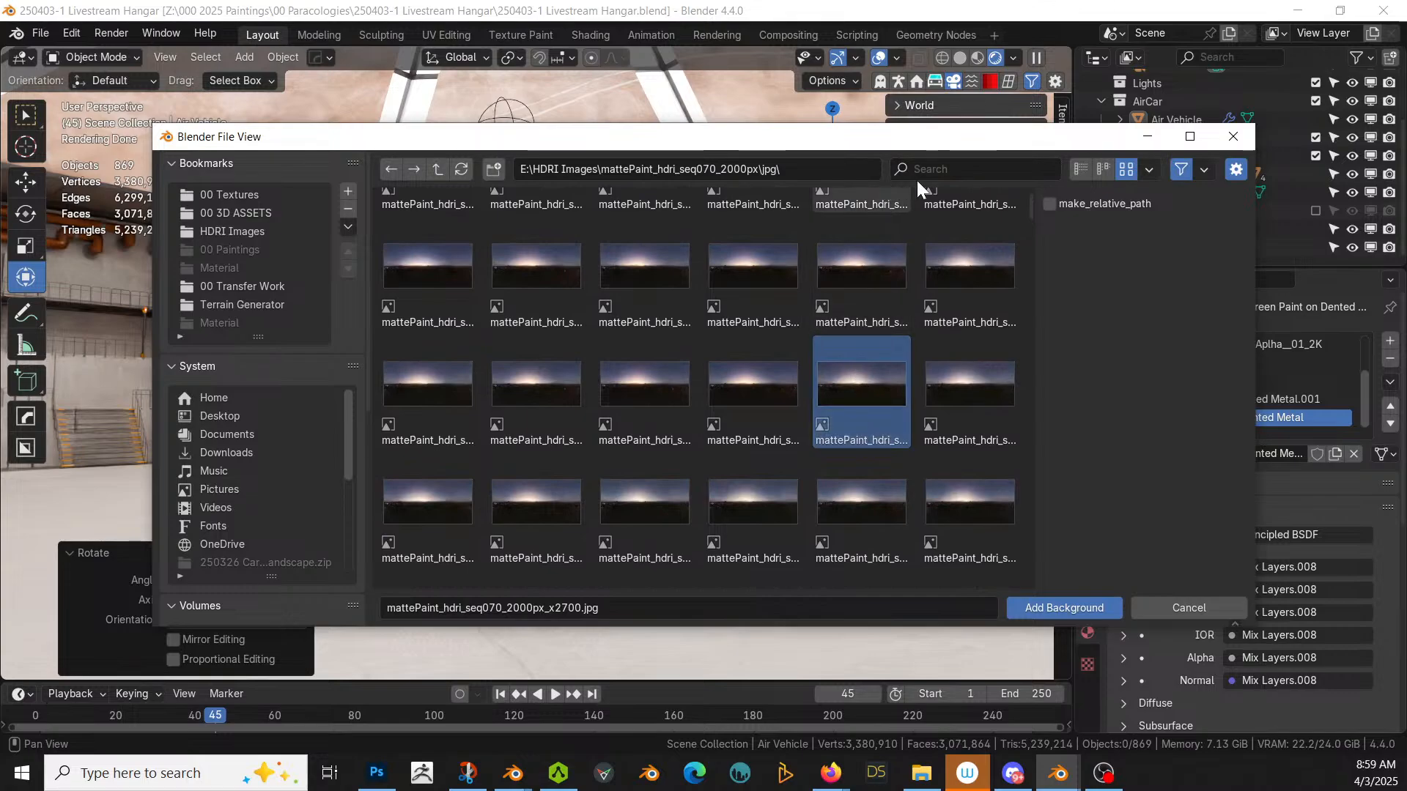
# Step: Find file 2700 in the neighbouring exr folder and add mattePaint_hdri_seq070_2000px_x2700.exr as the background
pyautogui.click(1078, 172)
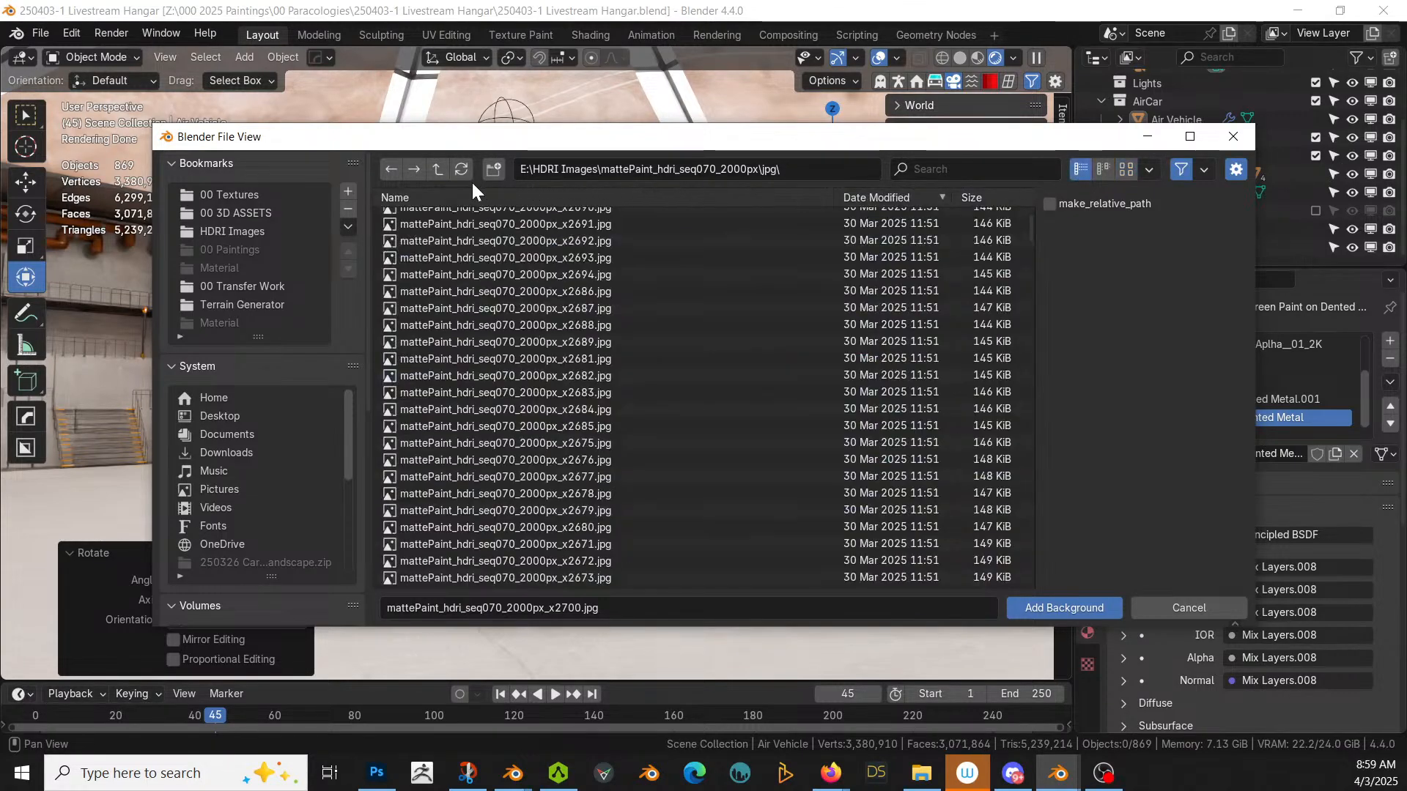
pyautogui.click(438, 170)
pyautogui.click(402, 234)
pyautogui.doubleClick(402, 233)
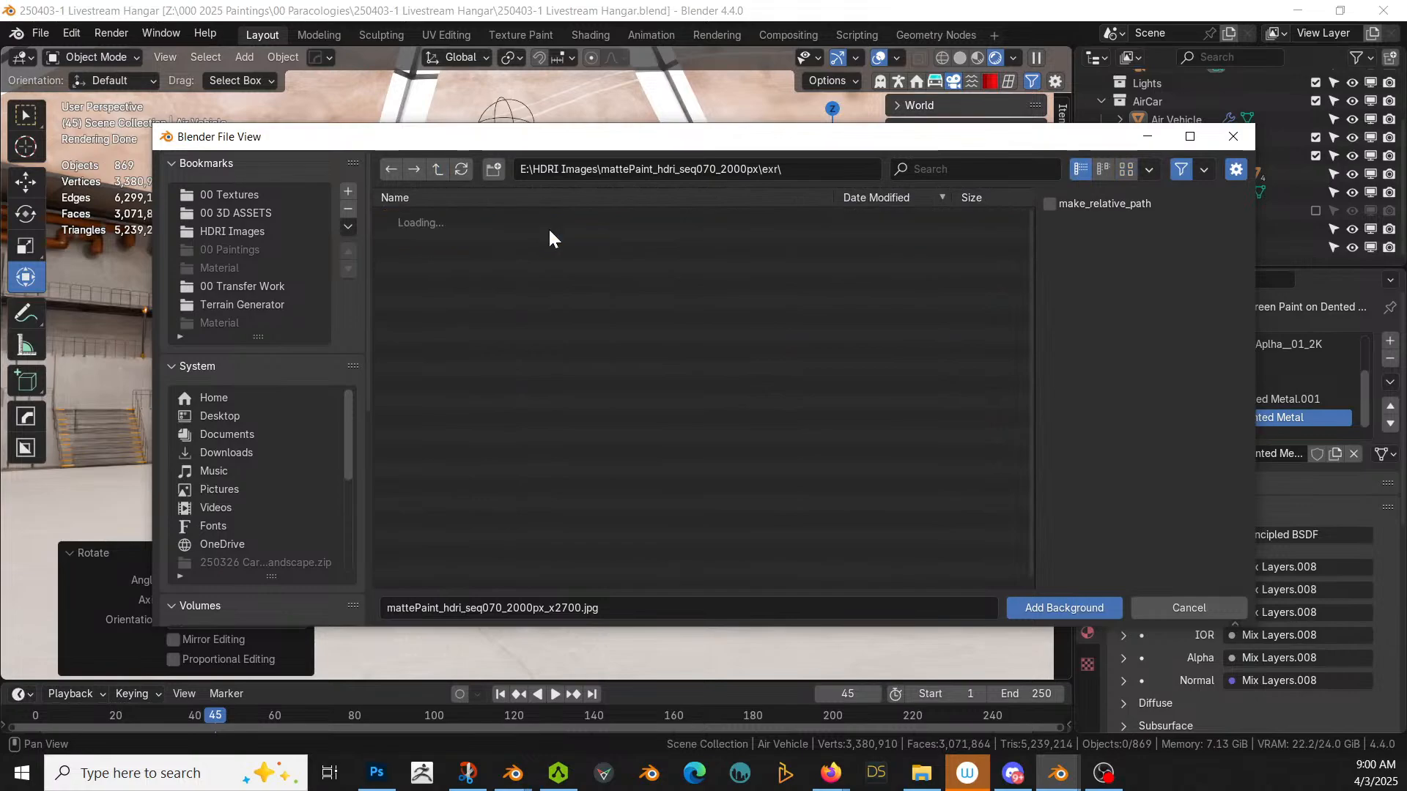
pyautogui.click(976, 172)
pyautogui.write('2700')
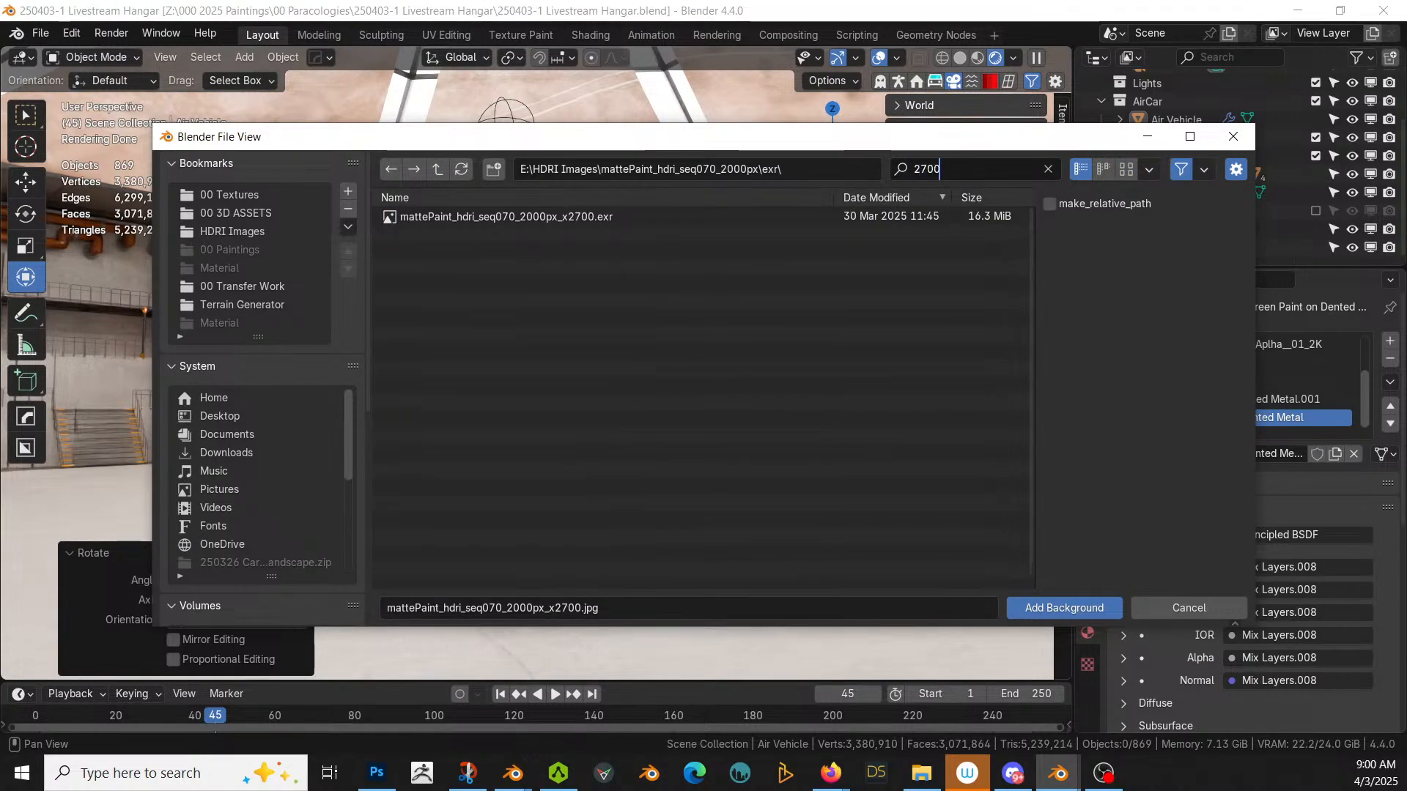
pyautogui.click(524, 218)
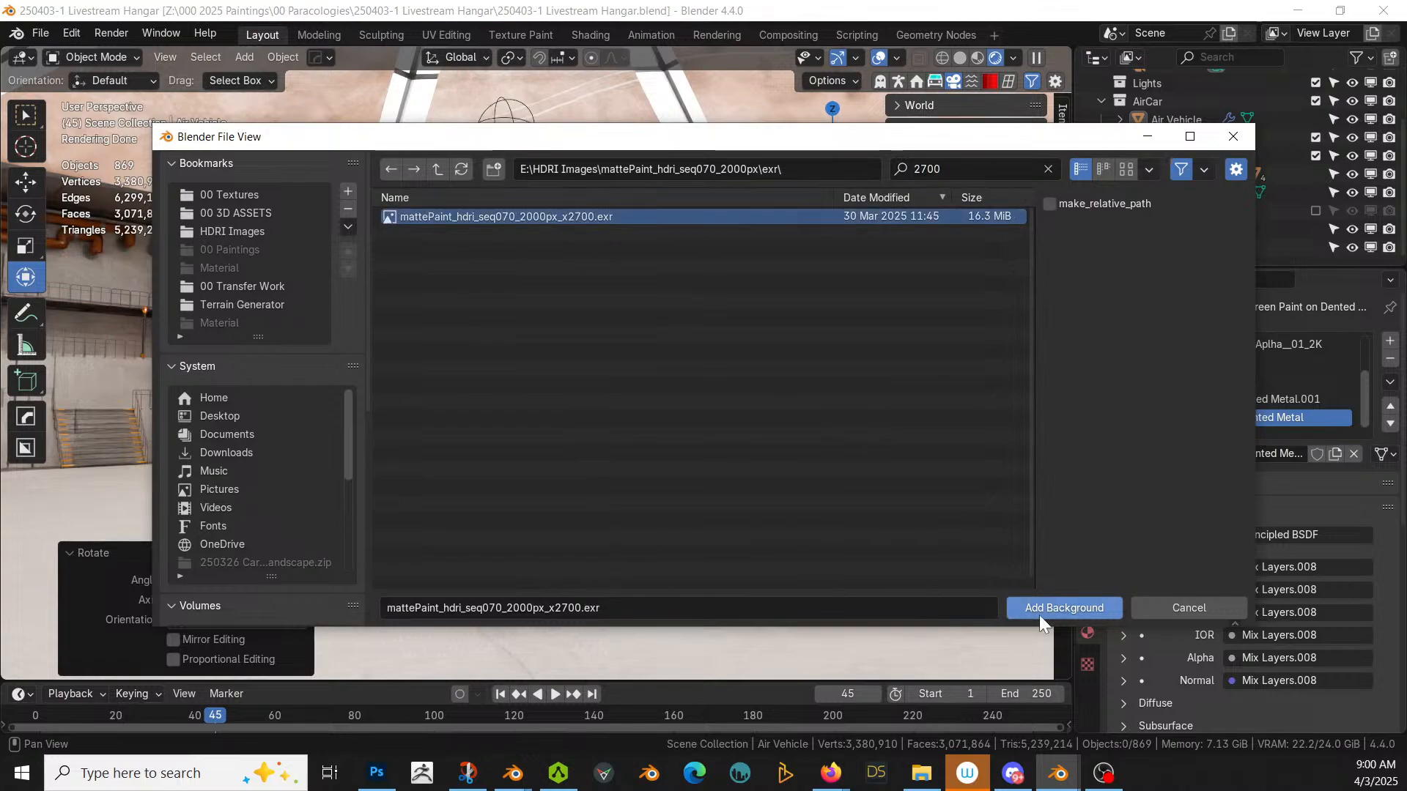
pyautogui.click(1084, 606)
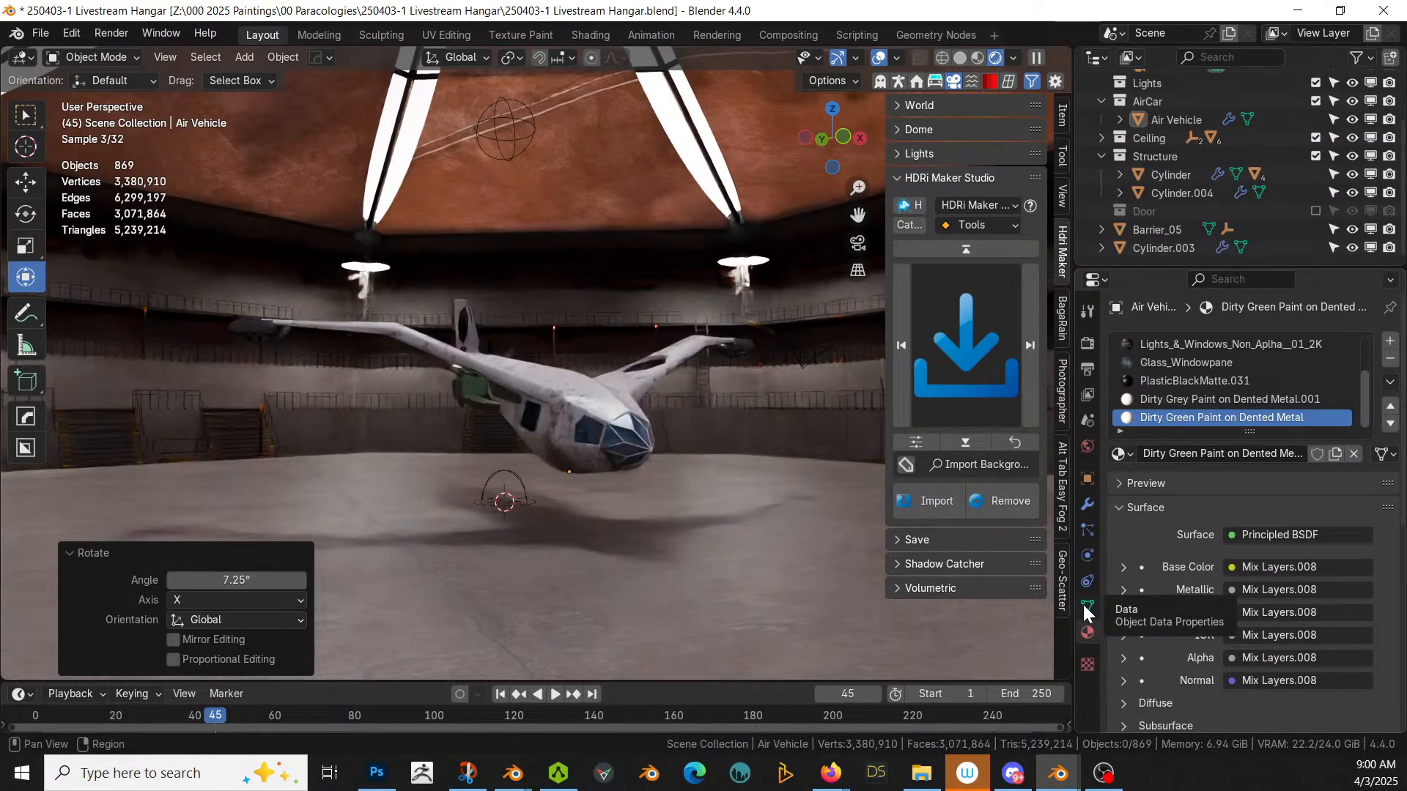
# Step: Switch the viewport to solid shading and examine the hangar building from outside and from above
pyautogui.moveTo(585, 413); pyautogui.dragTo(466, 421, button='middle')
pyautogui.scroll(-12, 573, 415)
pyautogui.press('KP_0')
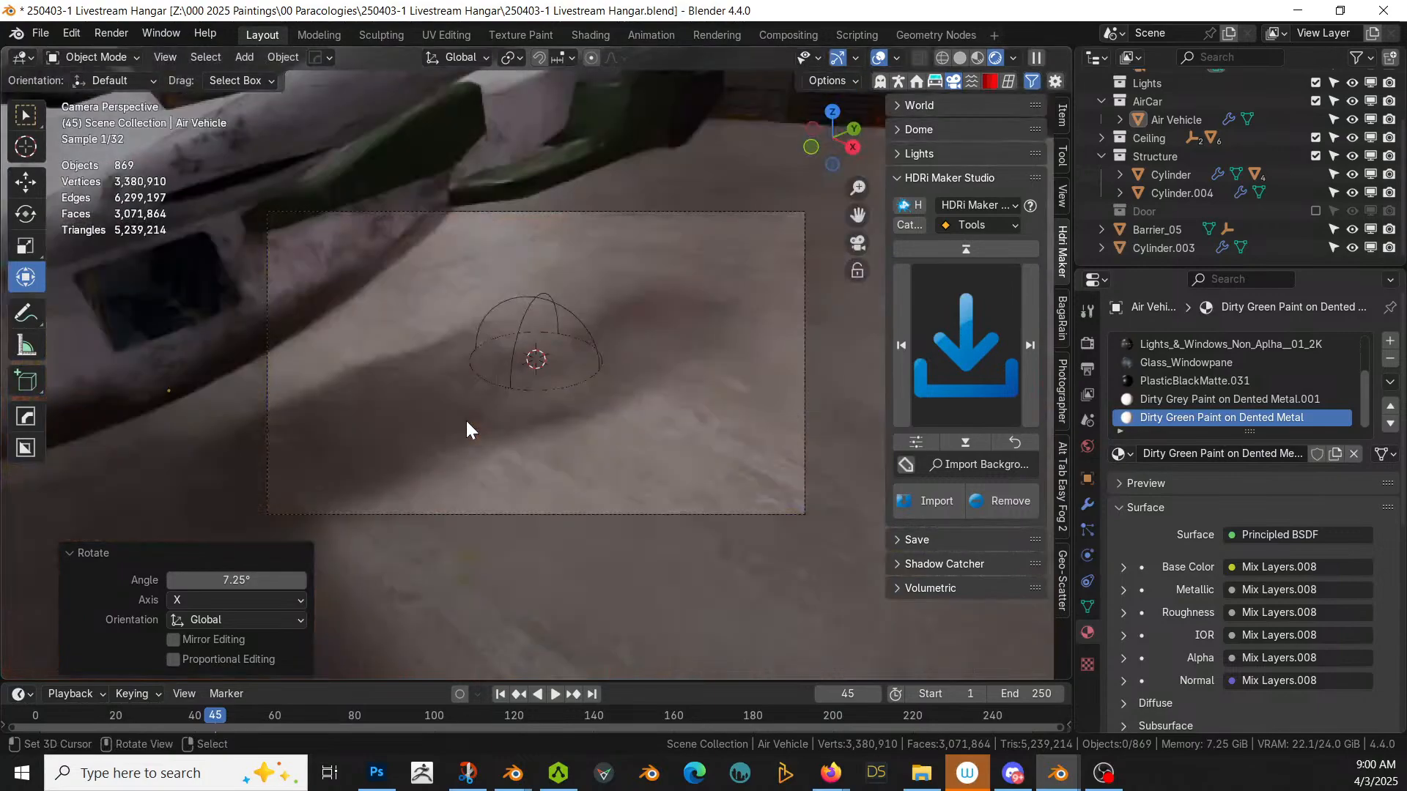
pyautogui.moveTo(460, 414); pyautogui.dragTo(354, 303, button='middle')
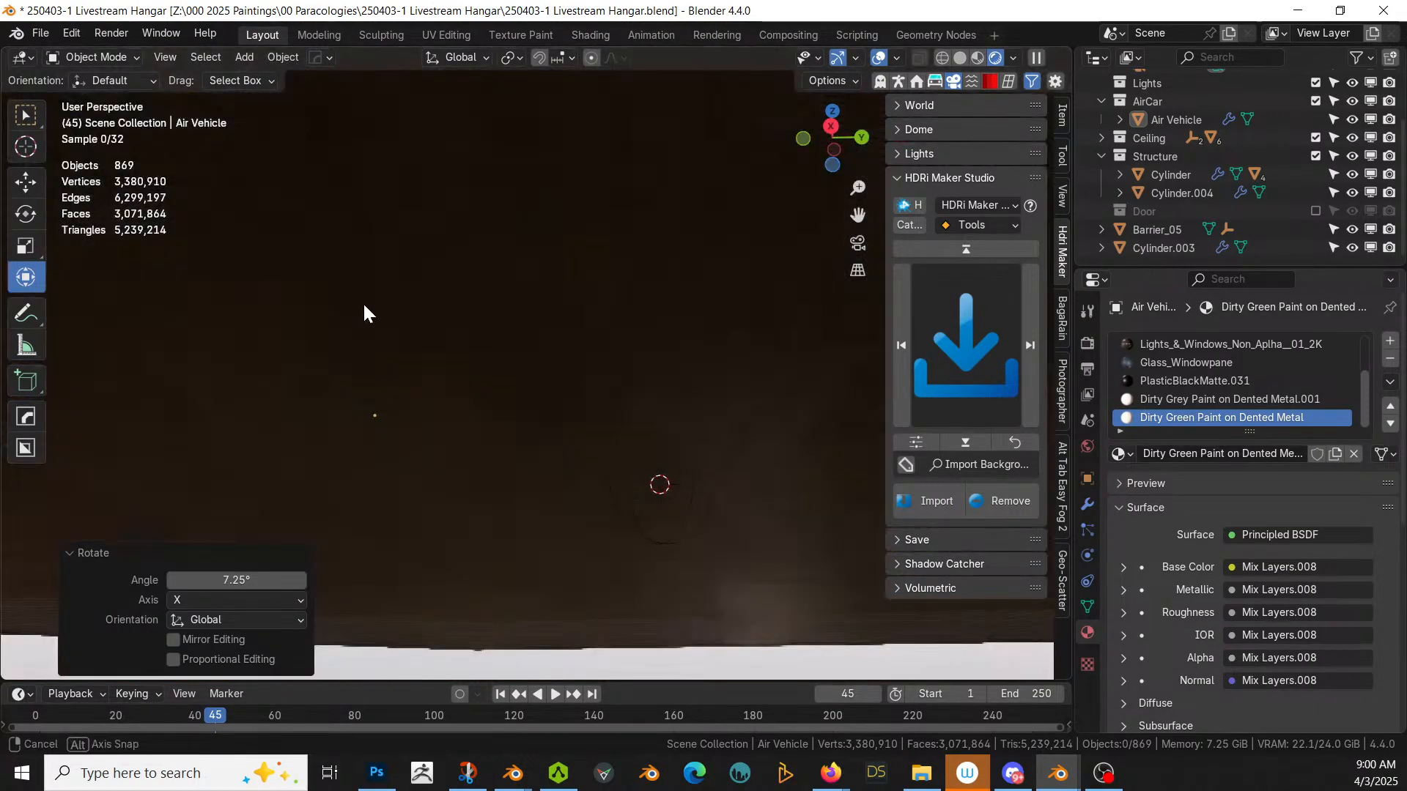
pyautogui.press('z')
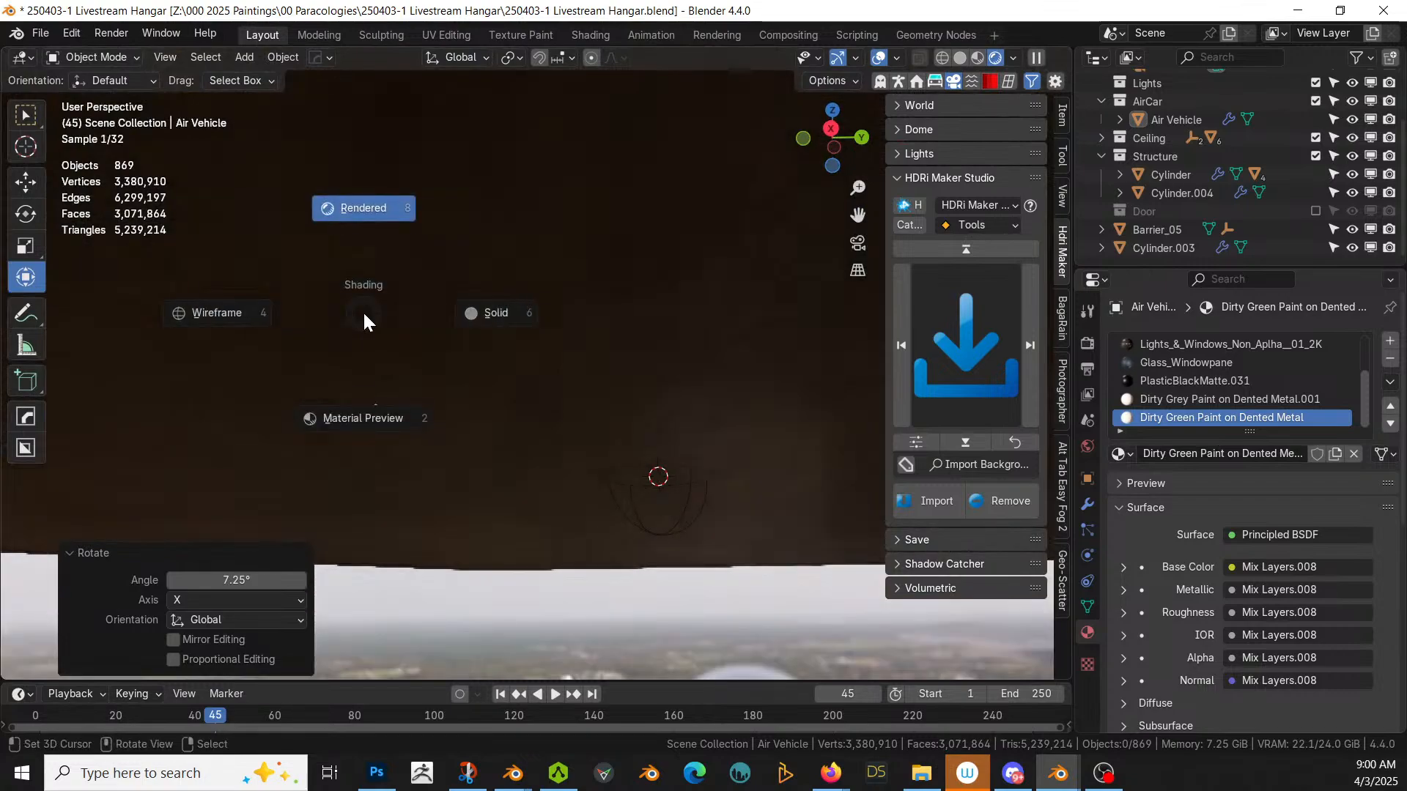
pyautogui.press('6')
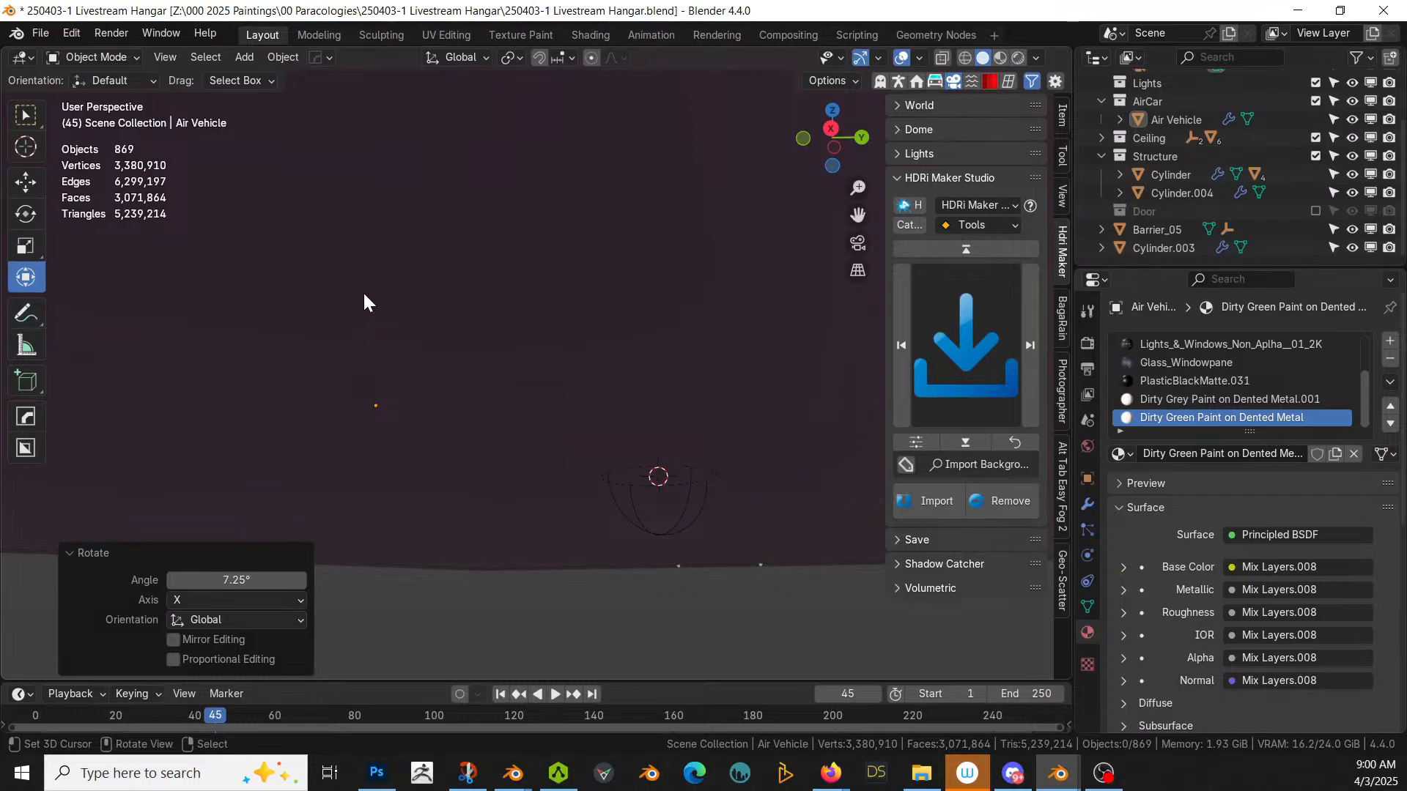
pyautogui.moveTo(428, 292); pyautogui.dragTo(651, 377, button='middle')
pyautogui.scroll(-1, 404, 360)
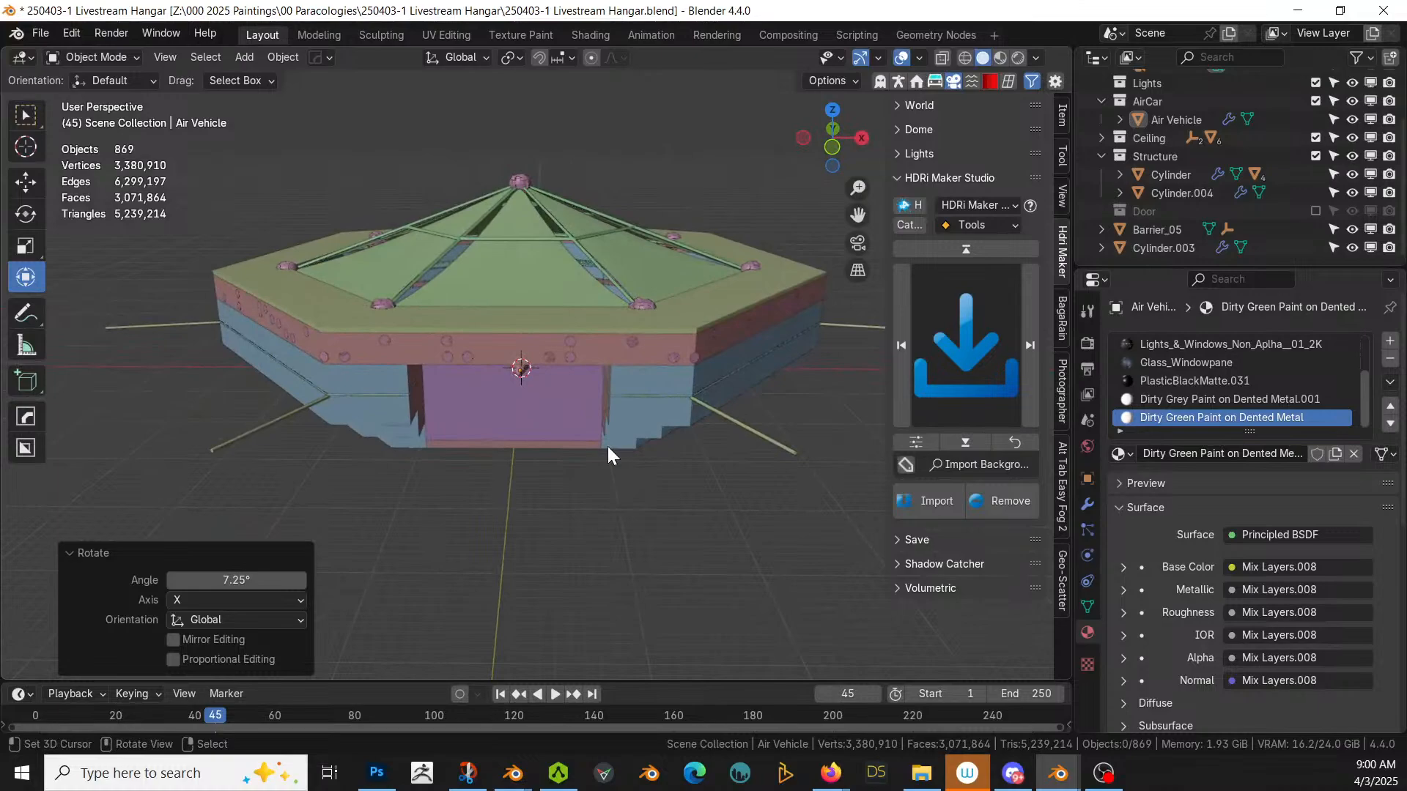
pyautogui.press('KP_7')
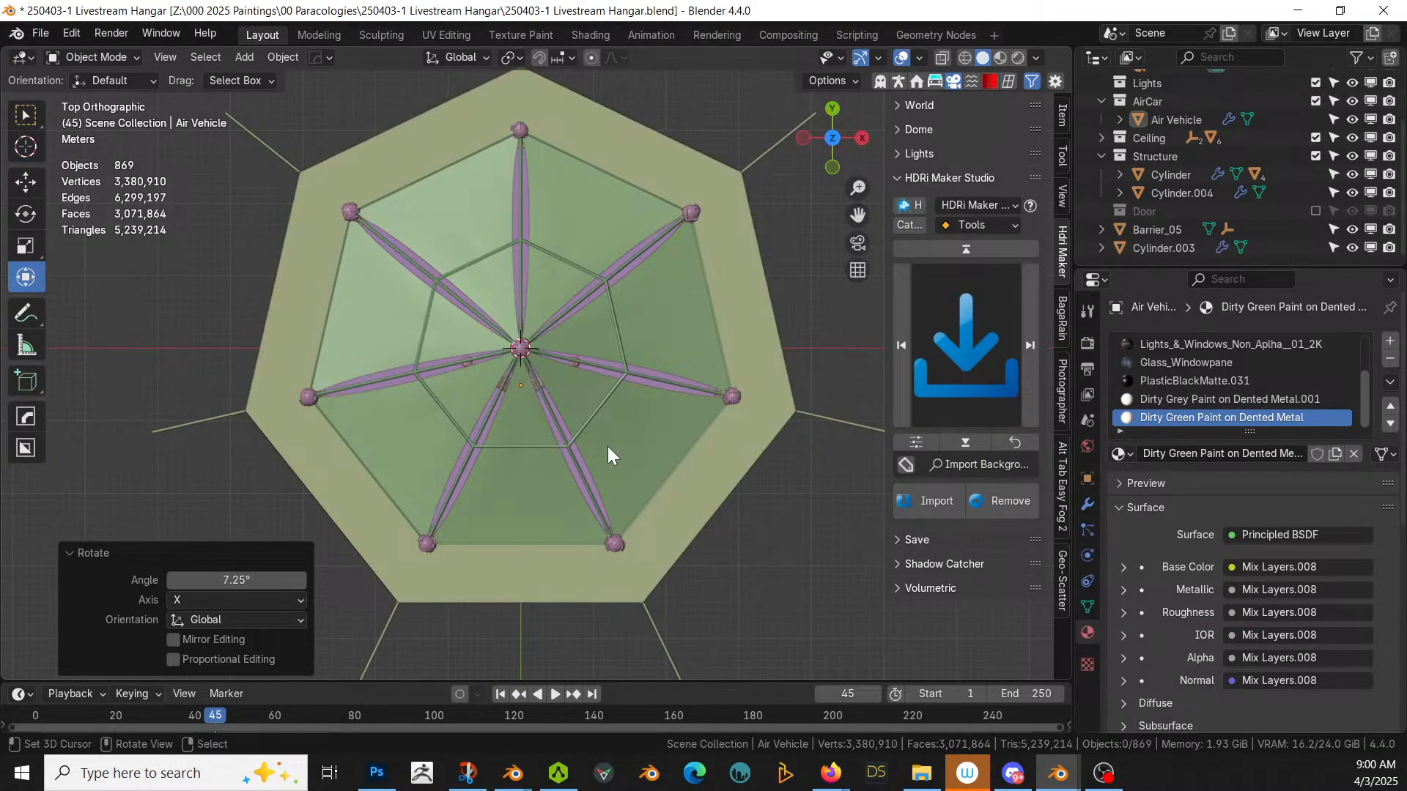
pyautogui.scroll(-3, 608, 447)
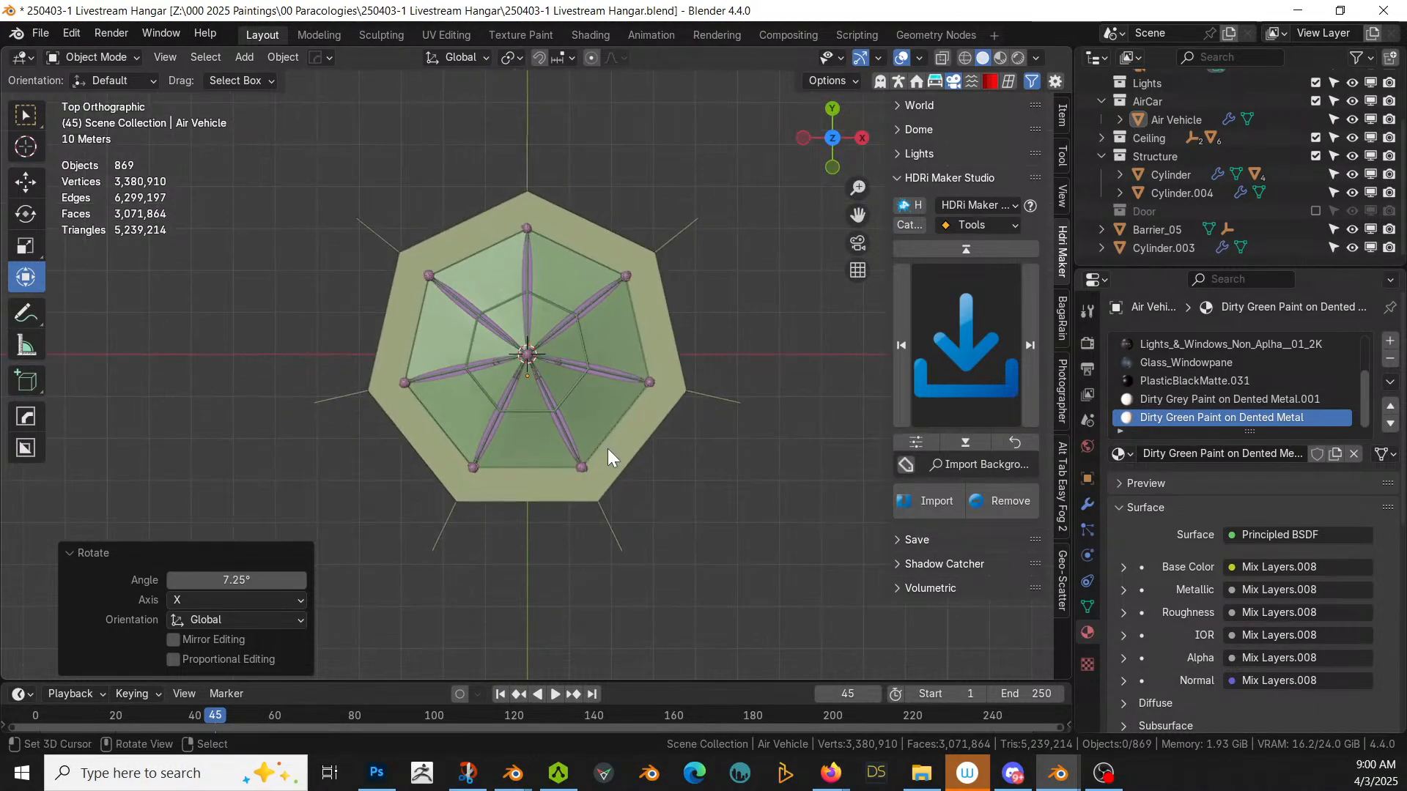
pyautogui.moveTo(608, 449); pyautogui.dragTo(603, 303, button='middle')
# Step: Add a mesh circle at the world origin around the hangar and scale it by 200
pyautogui.hotkey('shift', 'a')
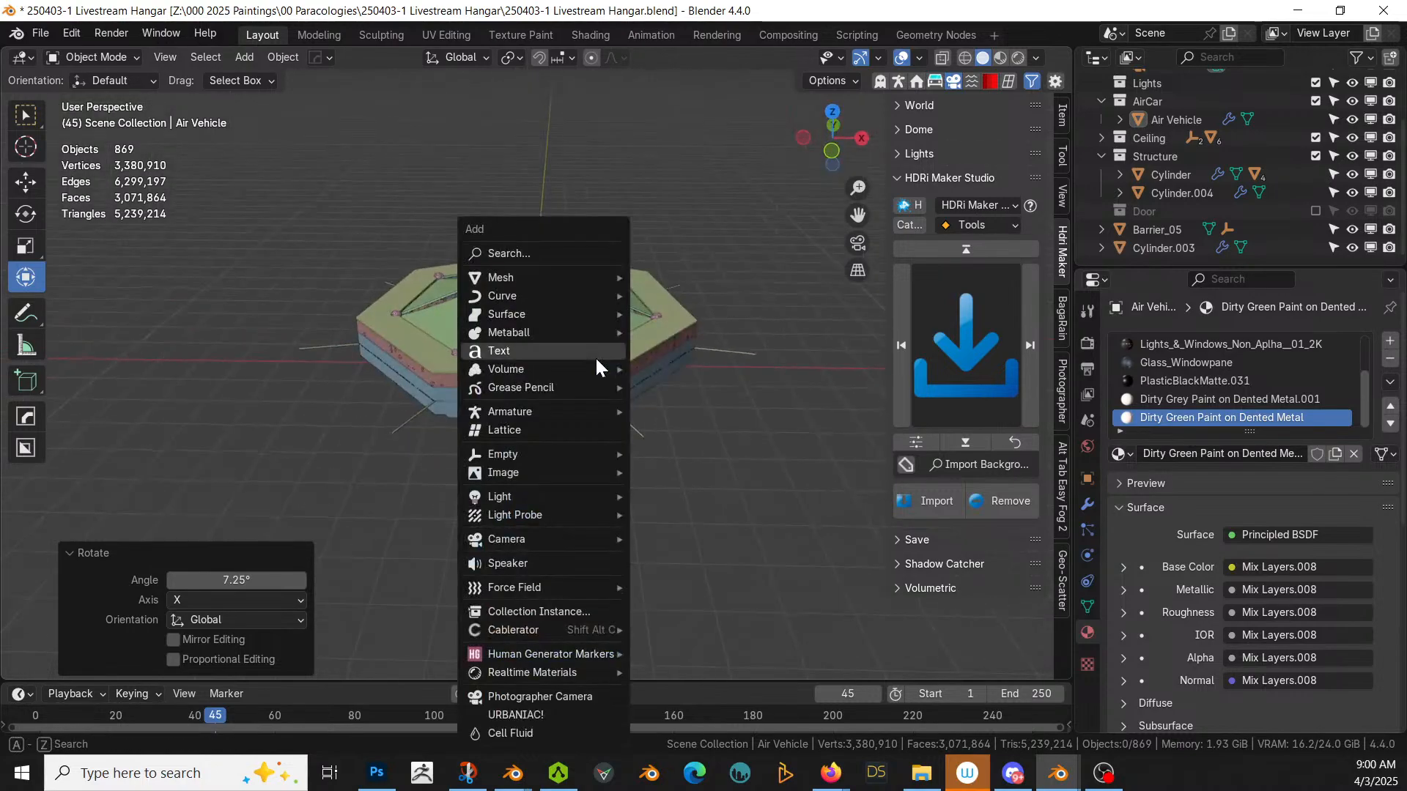
pyautogui.moveTo(548, 276)
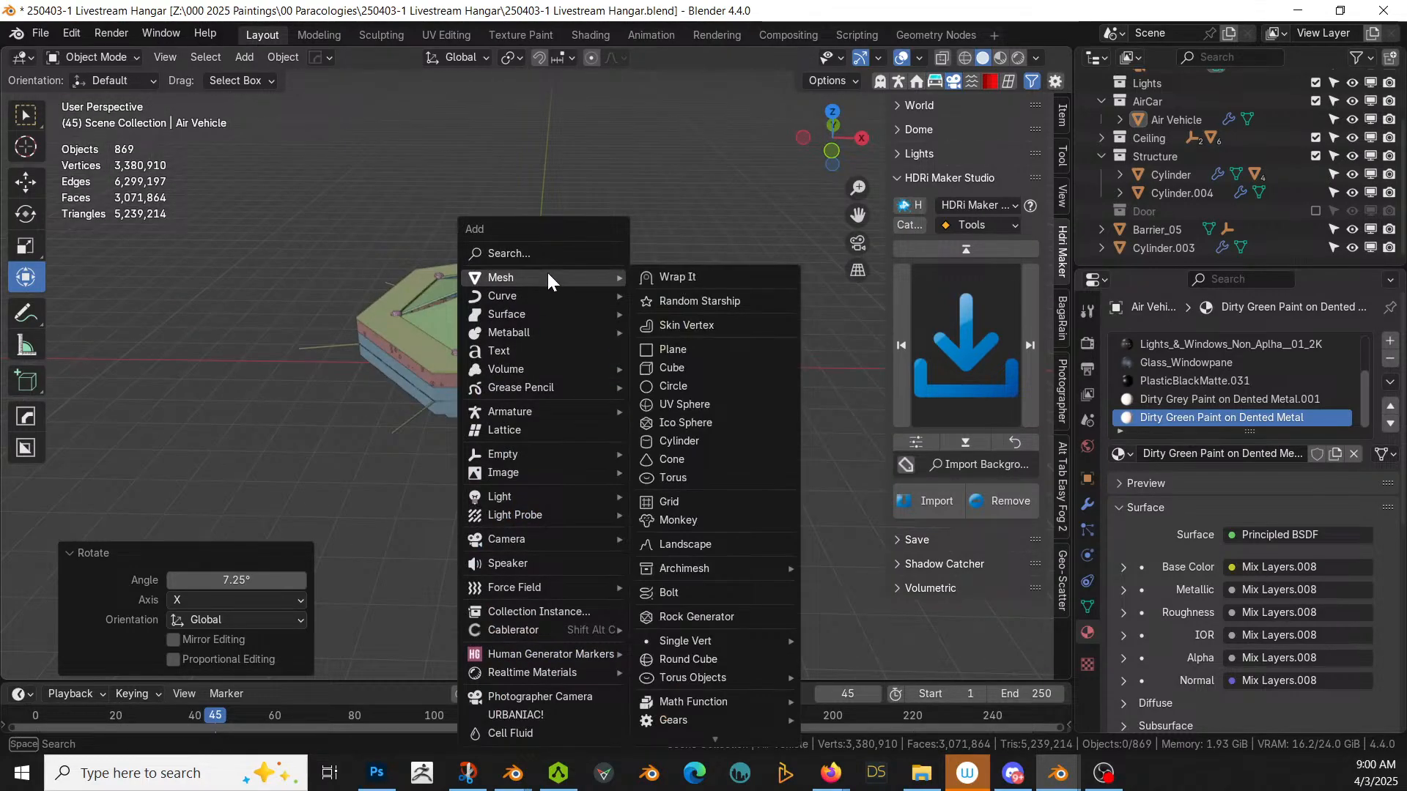
pyautogui.click(703, 385)
pyautogui.write('s')
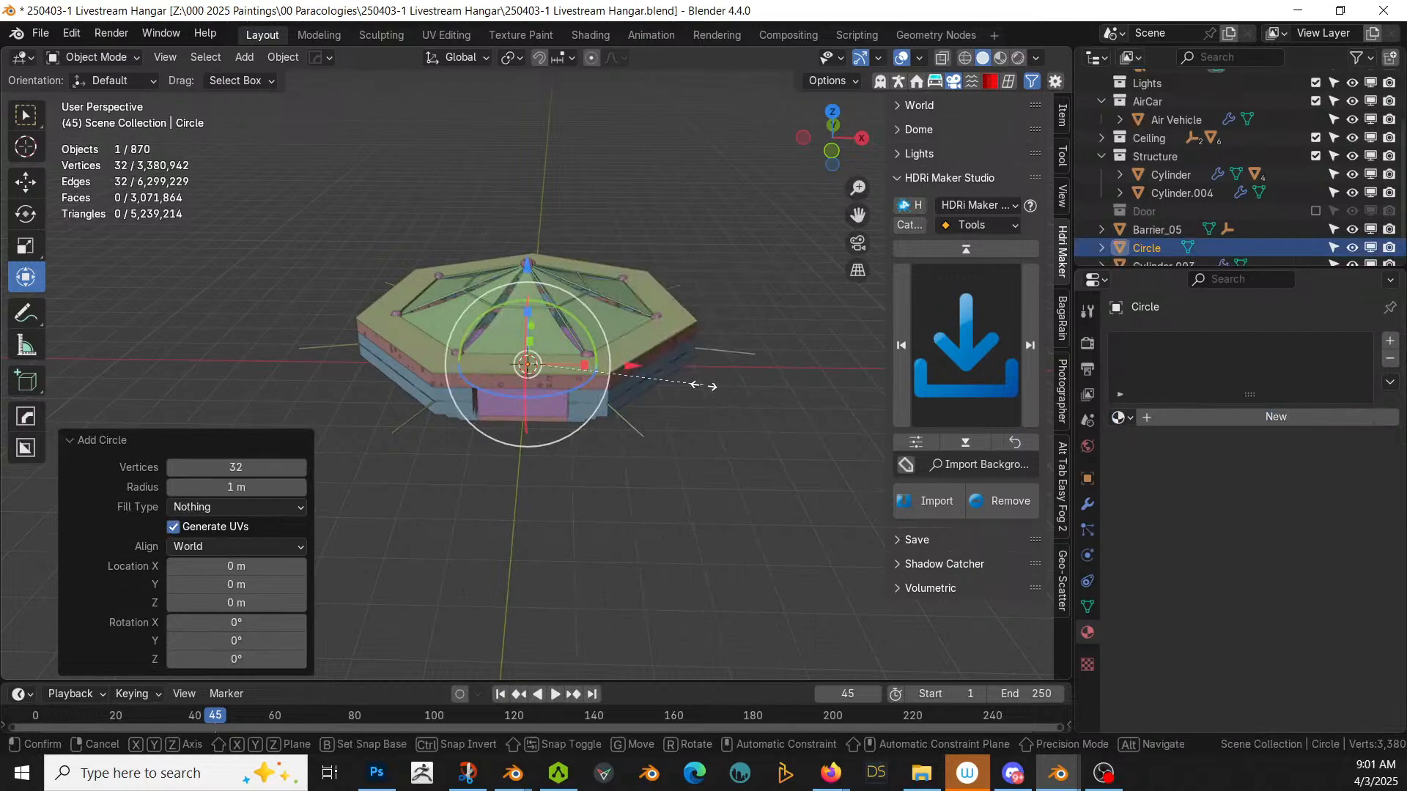
pyautogui.write('200')
pyautogui.press('Return')
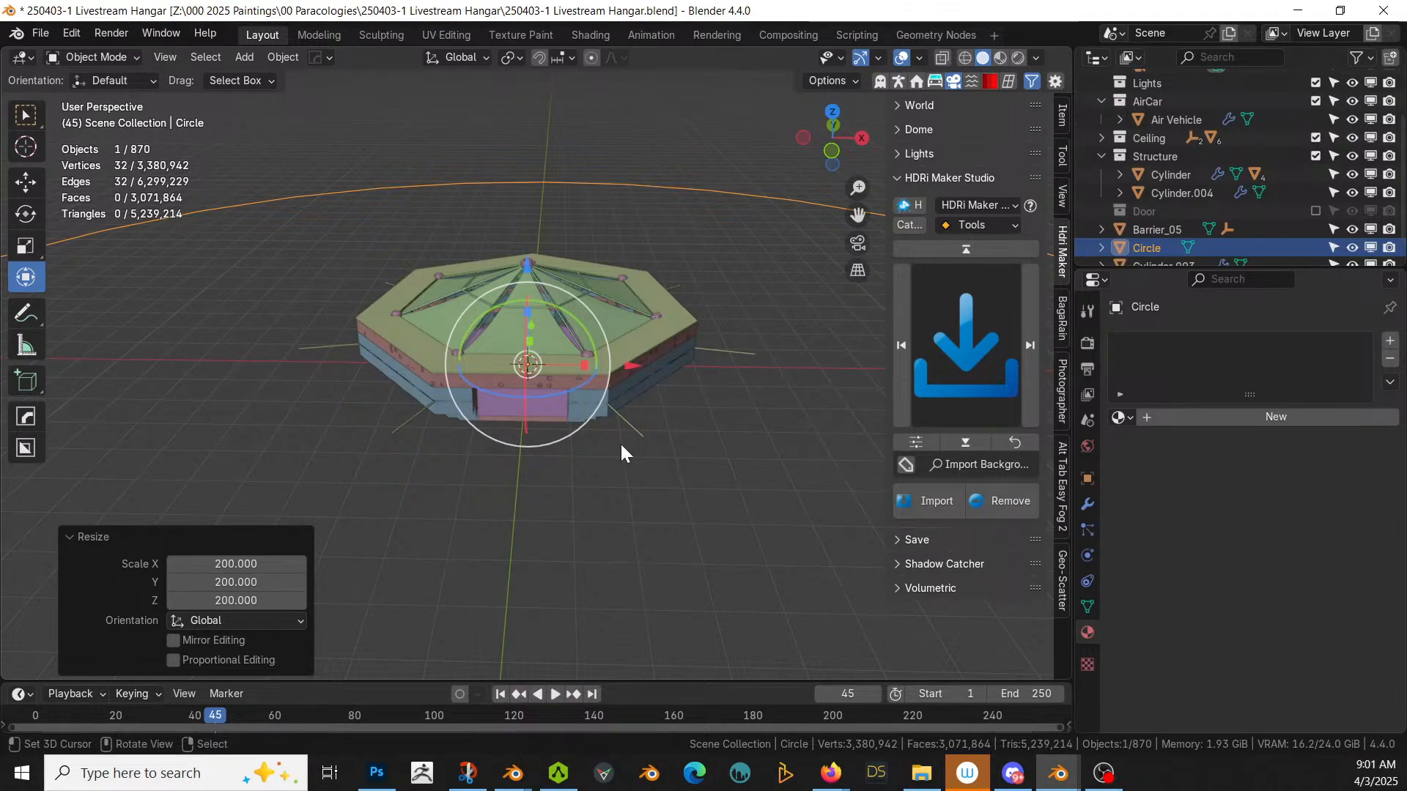
# Step: Apply the circle's rotation and scale and fill it with a face as a ground surface
pyautogui.hotkey('ctrl', 'a')
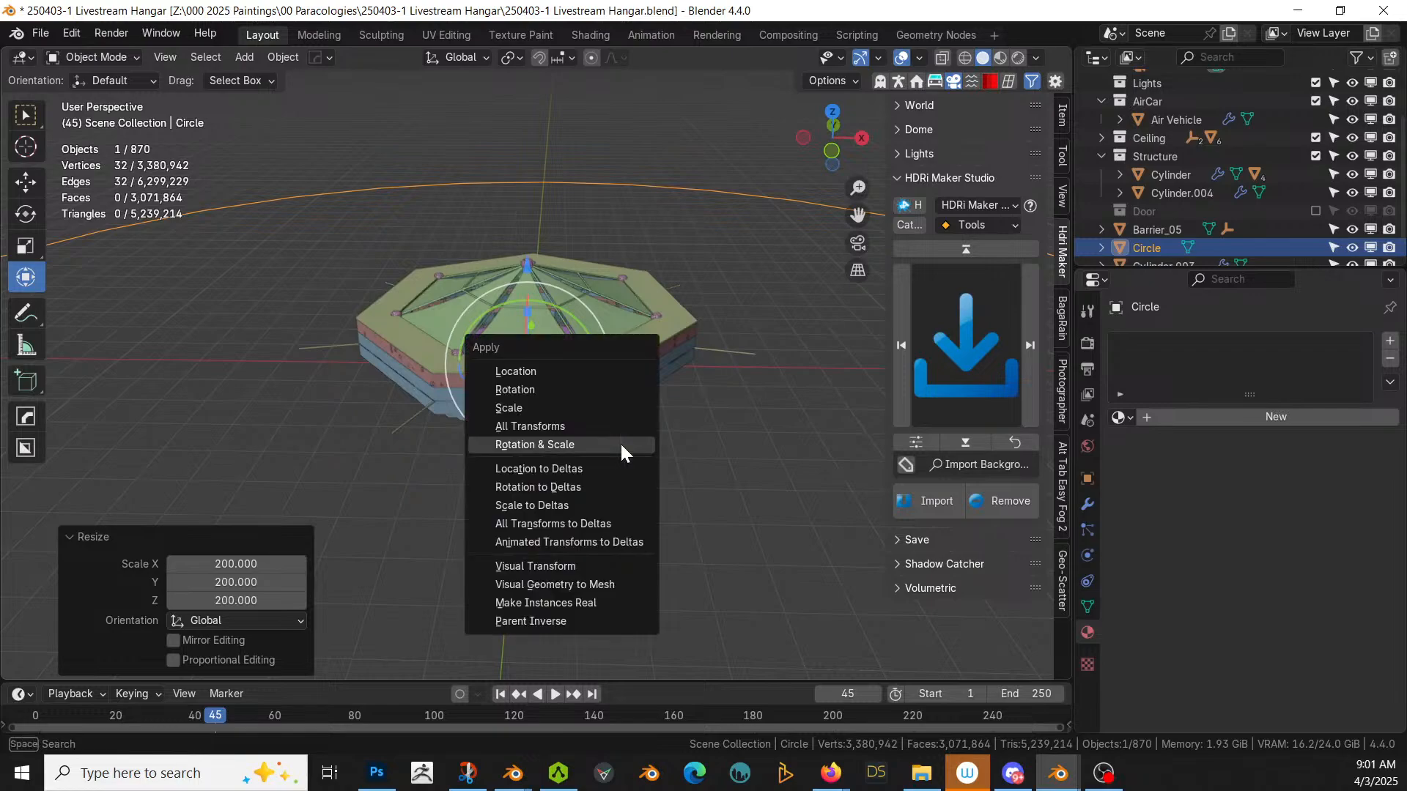
pyautogui.click(621, 446)
pyautogui.press('Tab')
pyautogui.press('Tab')
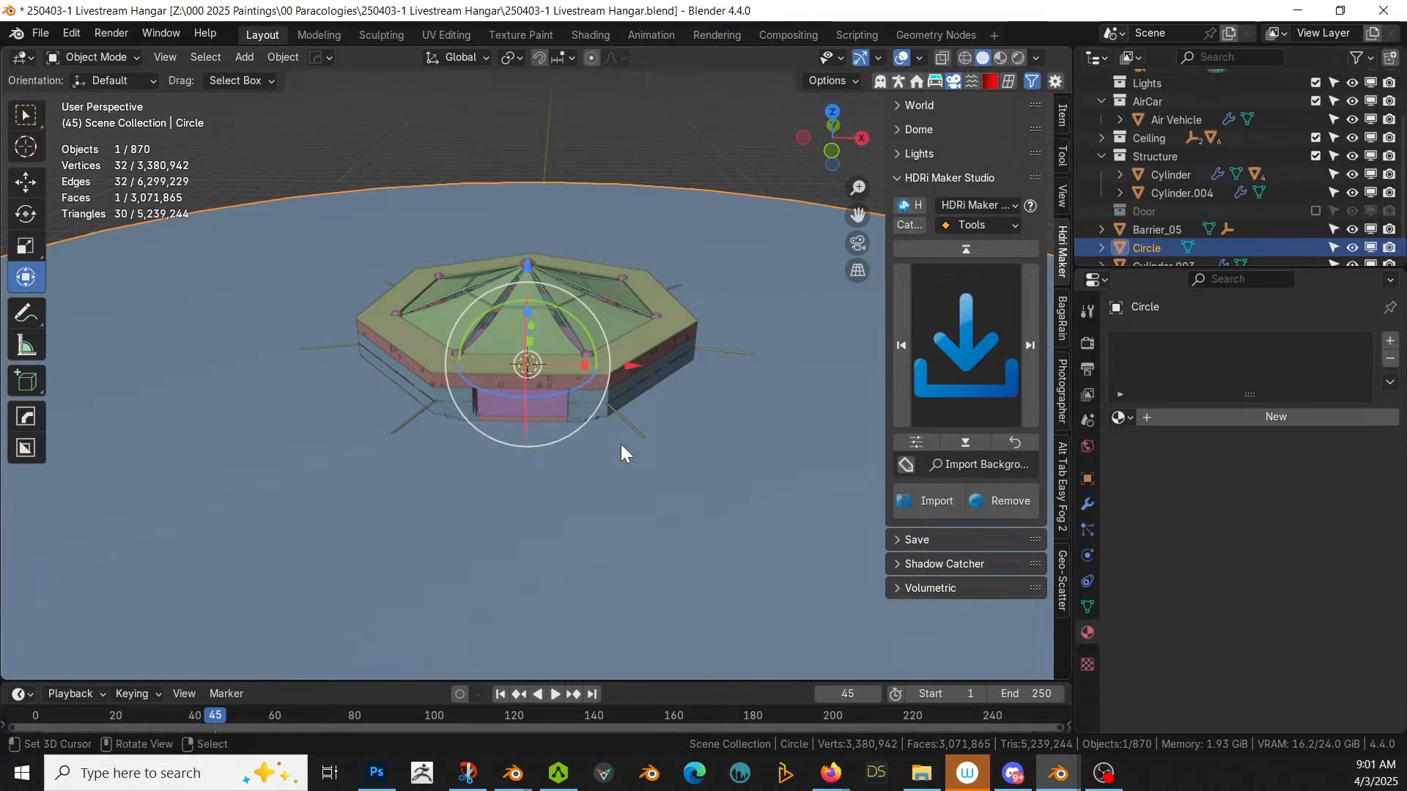
# Step: Start appending from 250402-1 Livestream Encounter.blend and open its Material folder
pyautogui.press('F4')
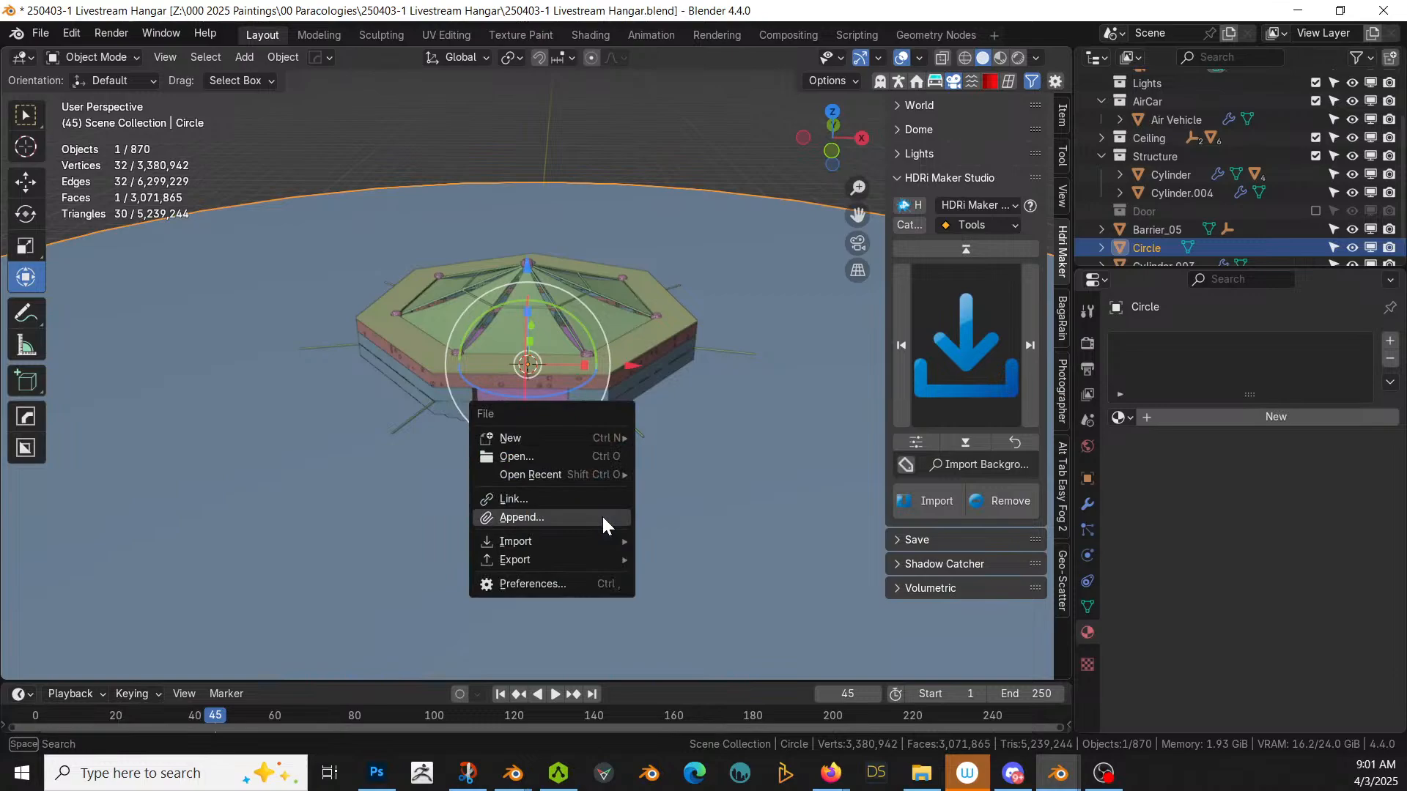
pyautogui.click(602, 516)
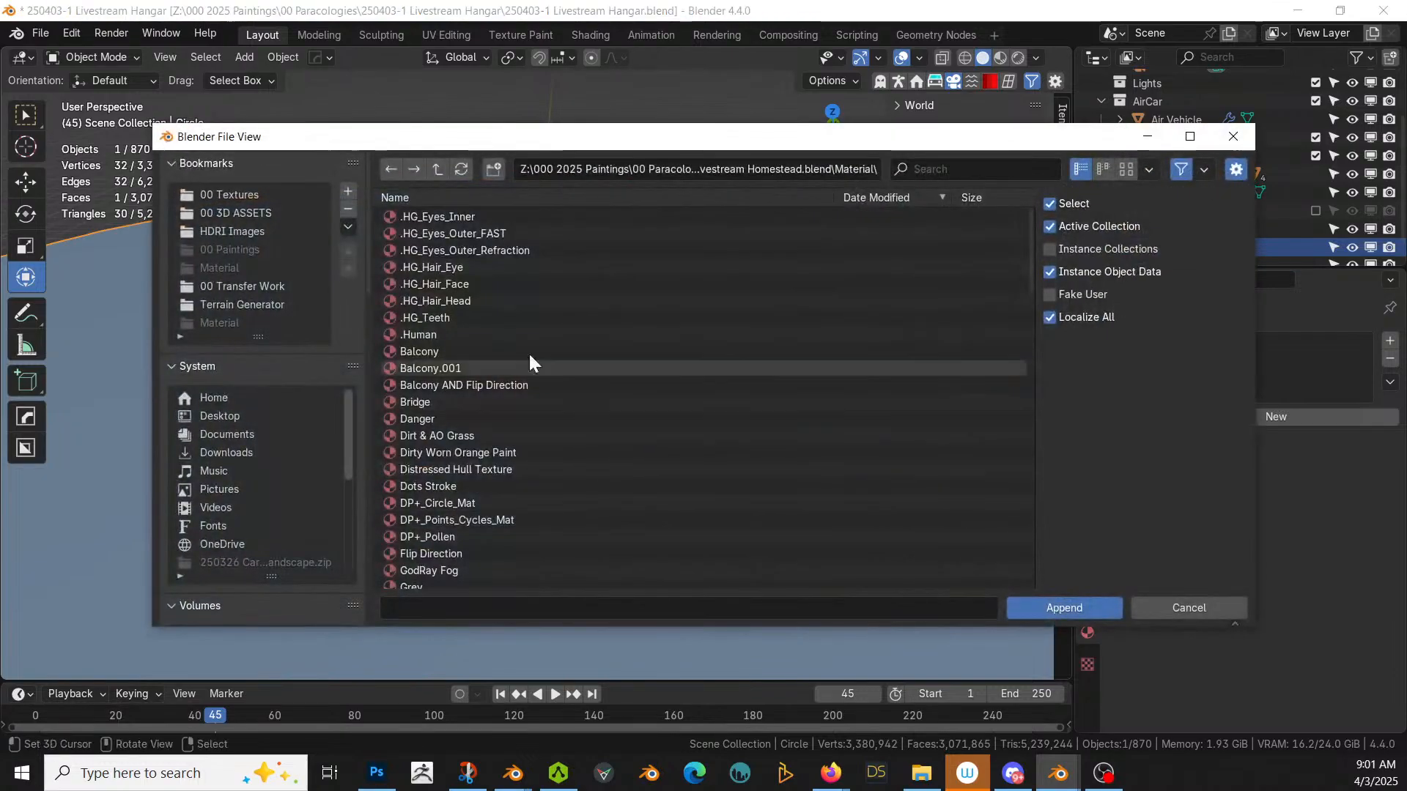
pyautogui.click(440, 165)
pyautogui.click(440, 165)
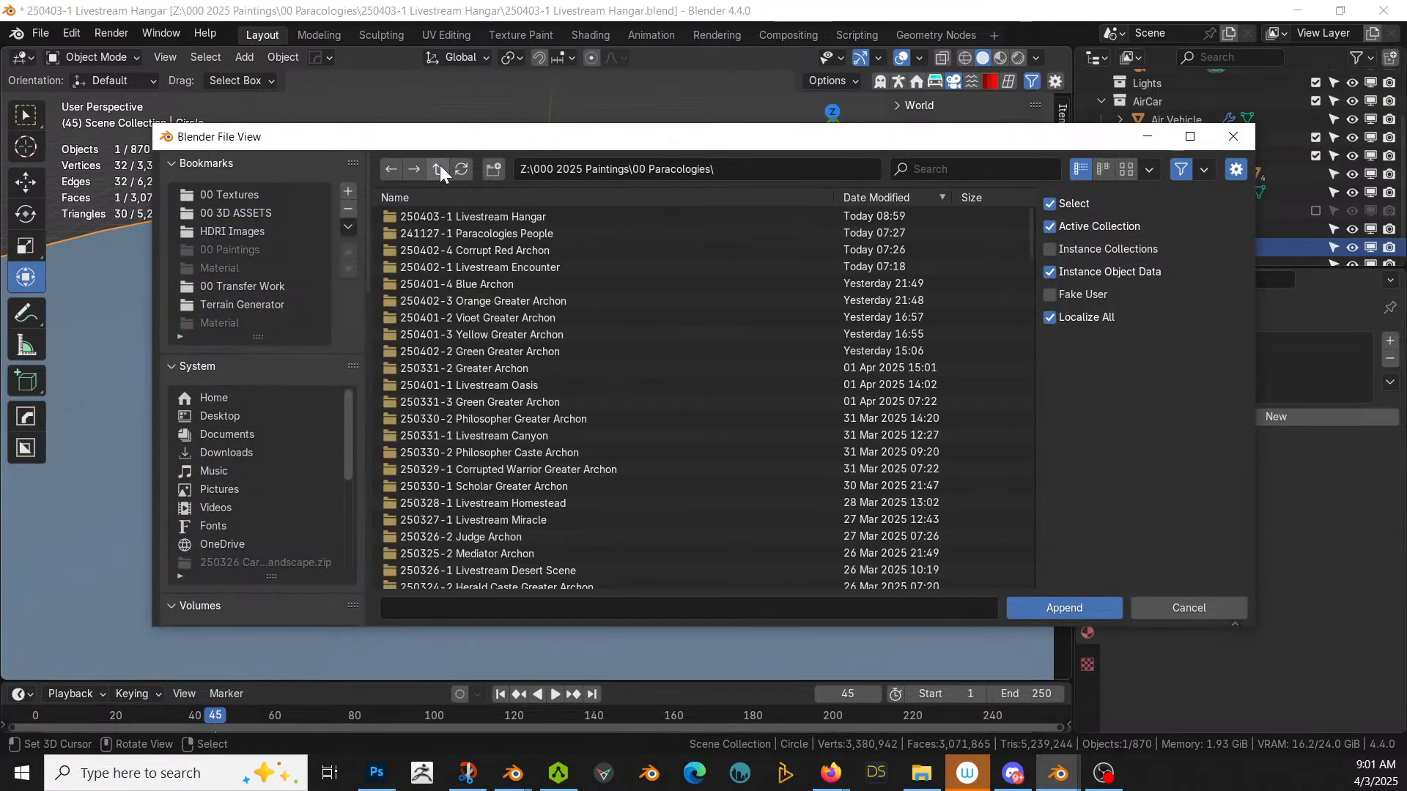
pyautogui.doubleClick(545, 268)
pyautogui.doubleClick(444, 210)
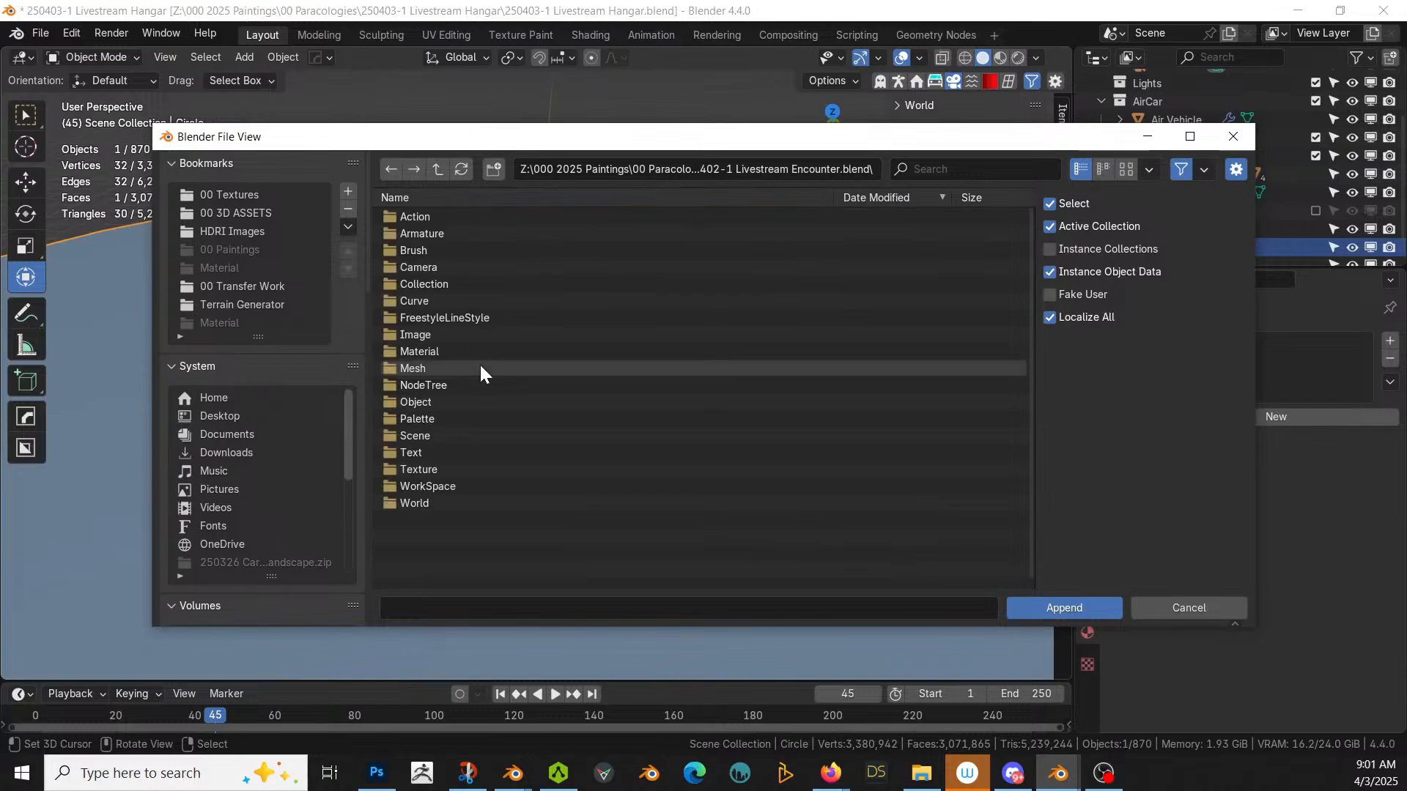
pyautogui.click(436, 353)
pyautogui.doubleClick(435, 353)
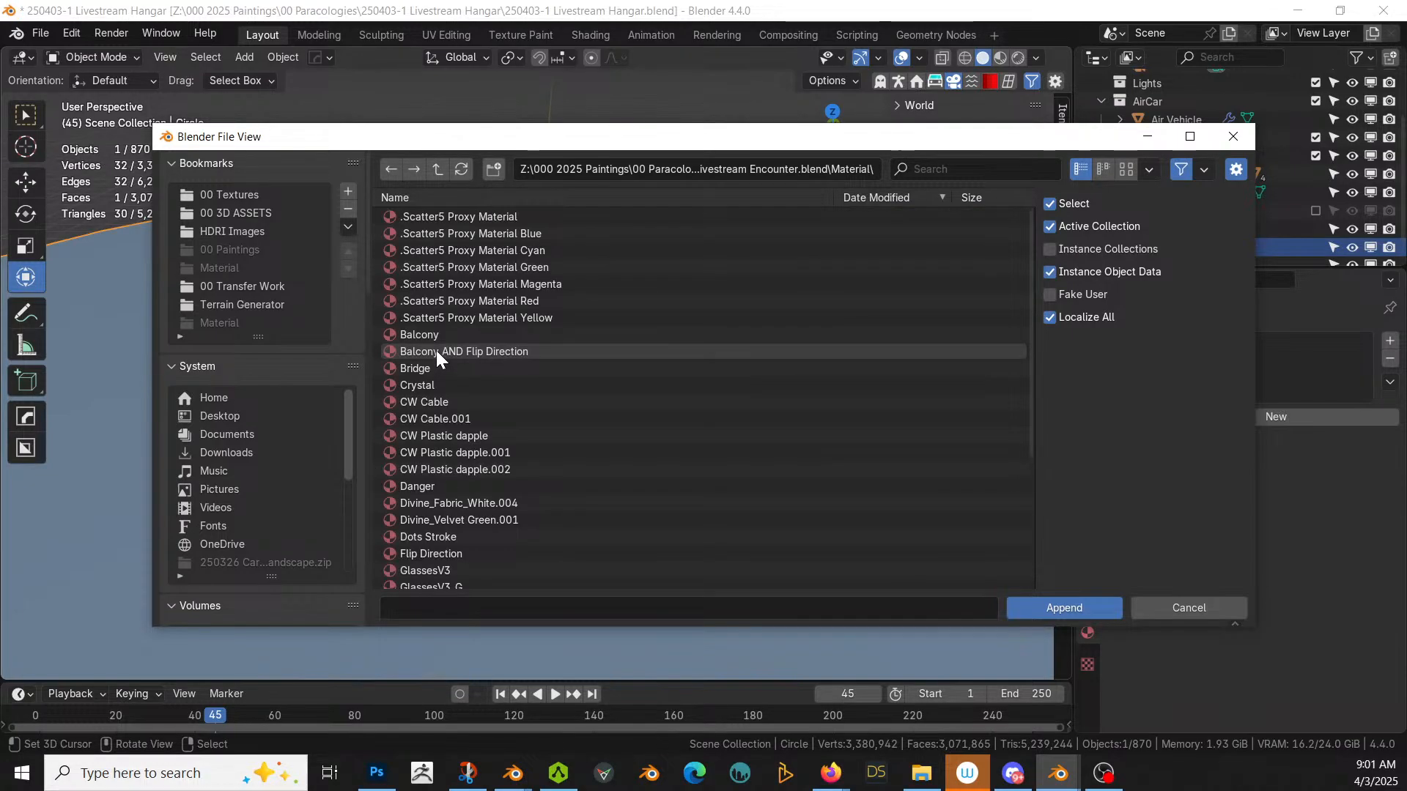
# Step: Search the materials for "red" and append Red Desert Rock to the scene
pyautogui.hotkey('ctrl', 'f')
pyautogui.write('red')
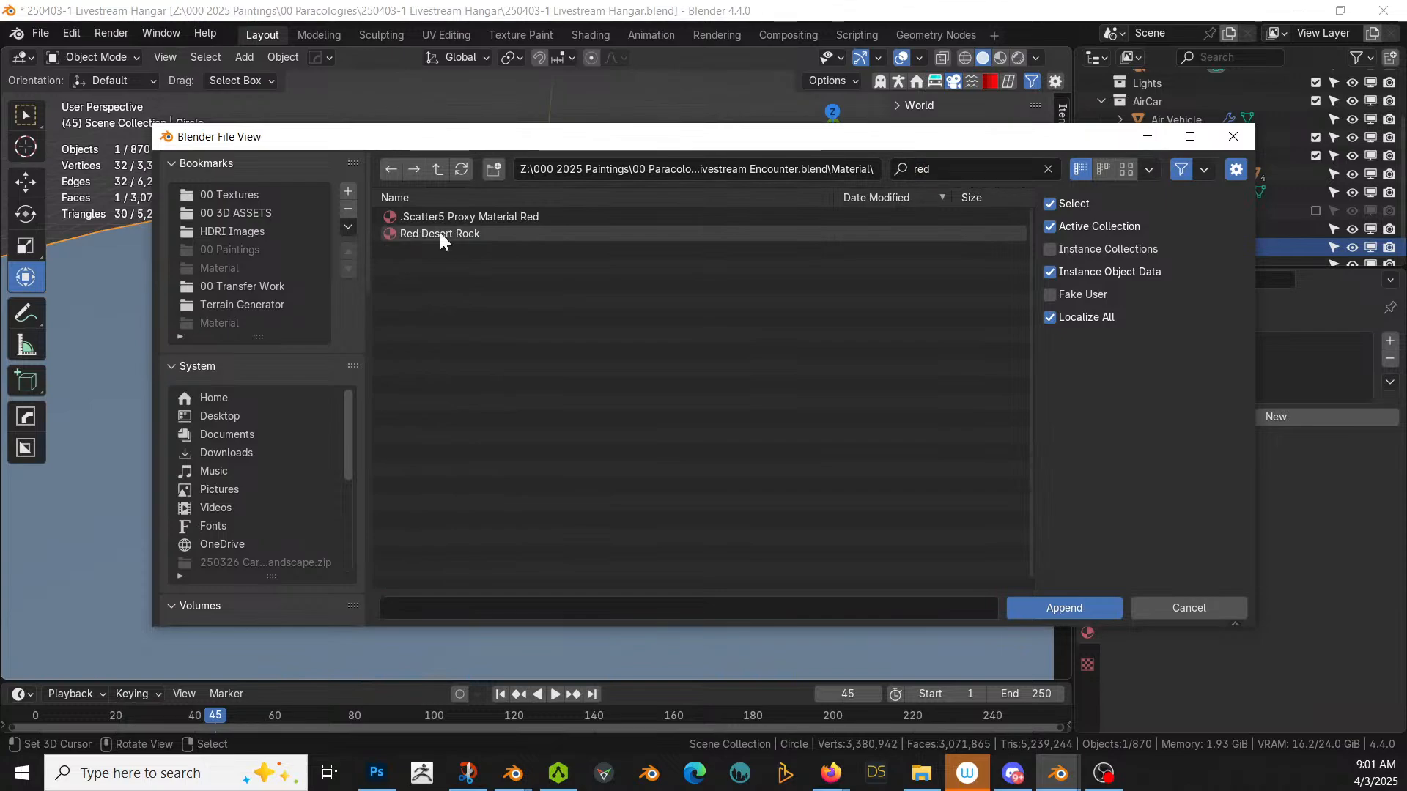
pyautogui.click(439, 233)
pyautogui.click(1034, 608)
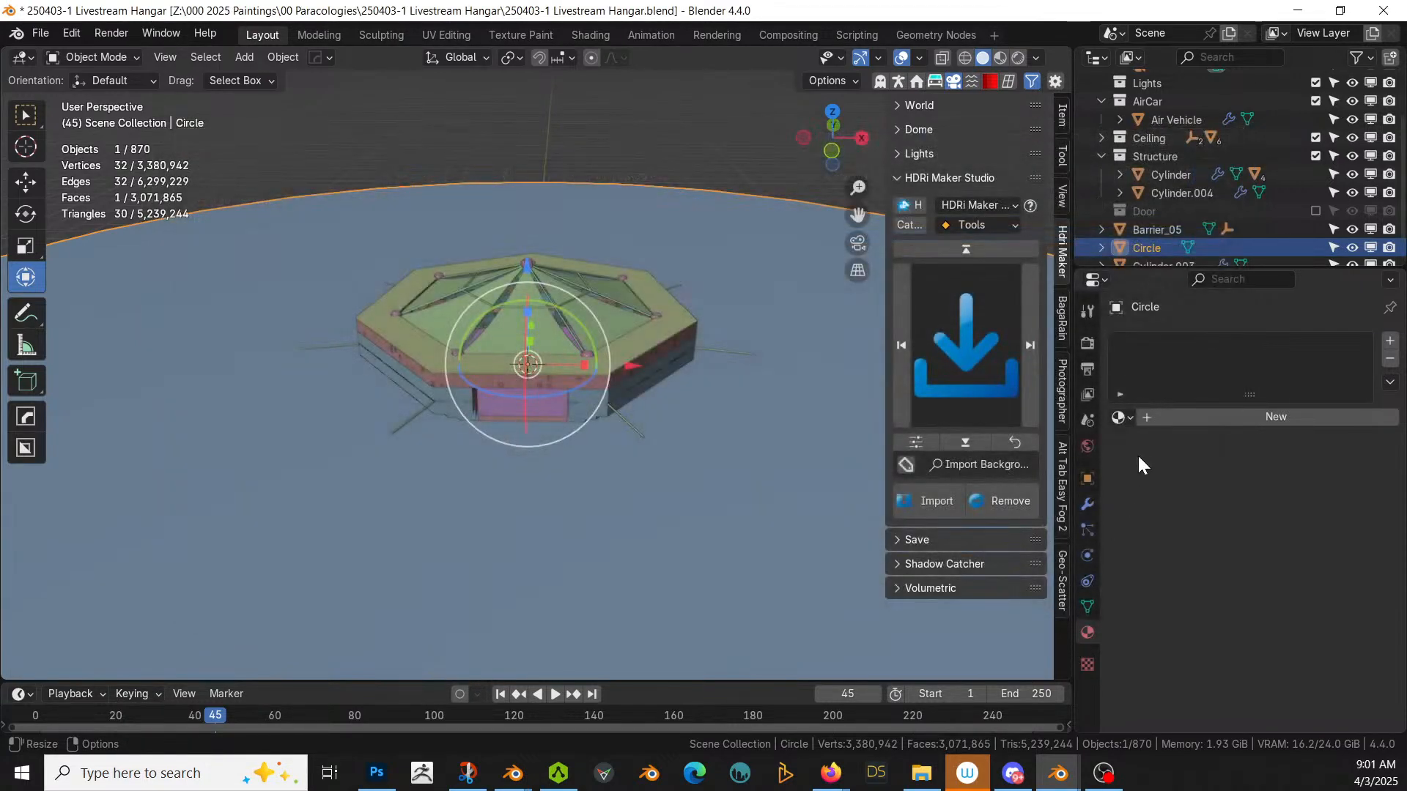
# Step: Assign the Red Desert Rock material to the ground circle
pyautogui.click(1121, 417)
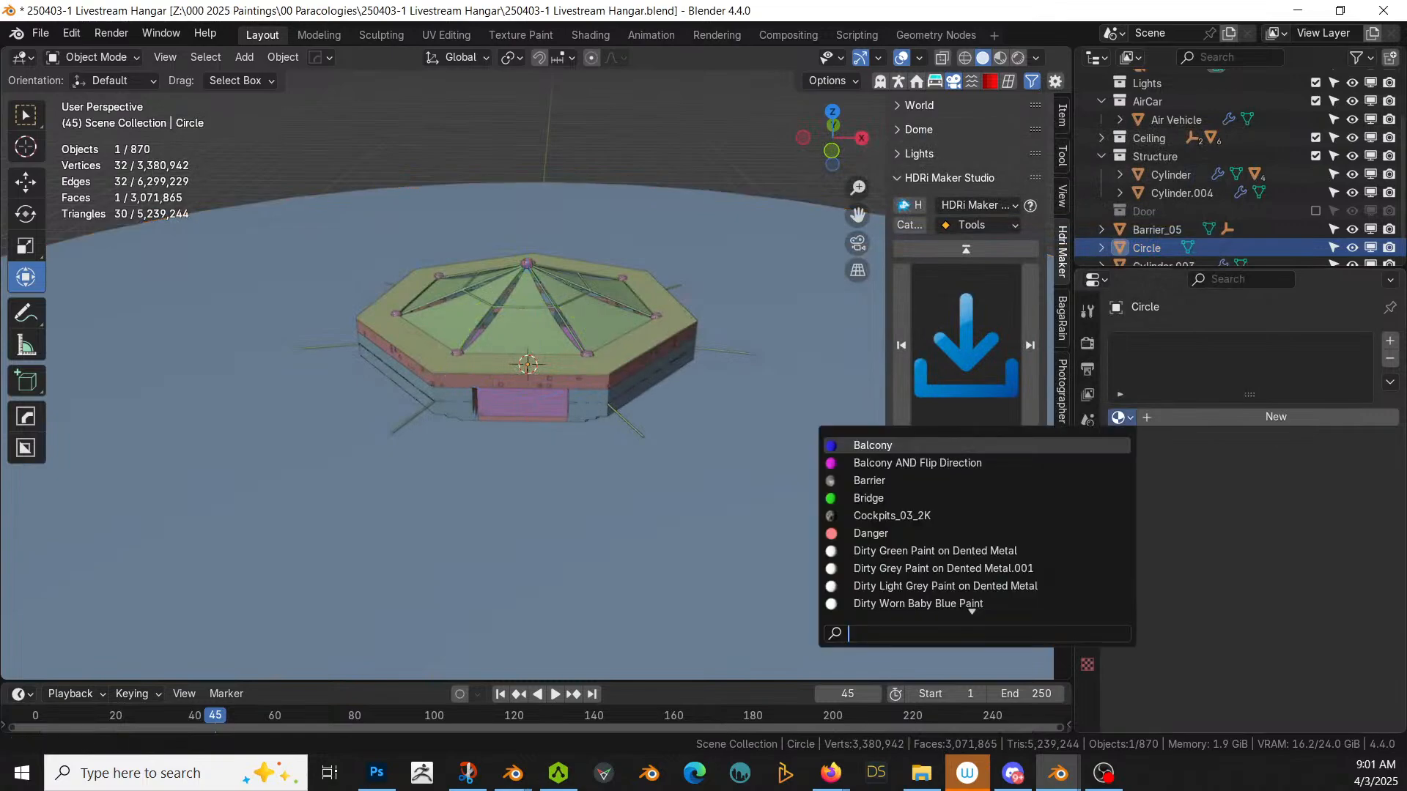
pyautogui.write('red')
pyautogui.press('Return')
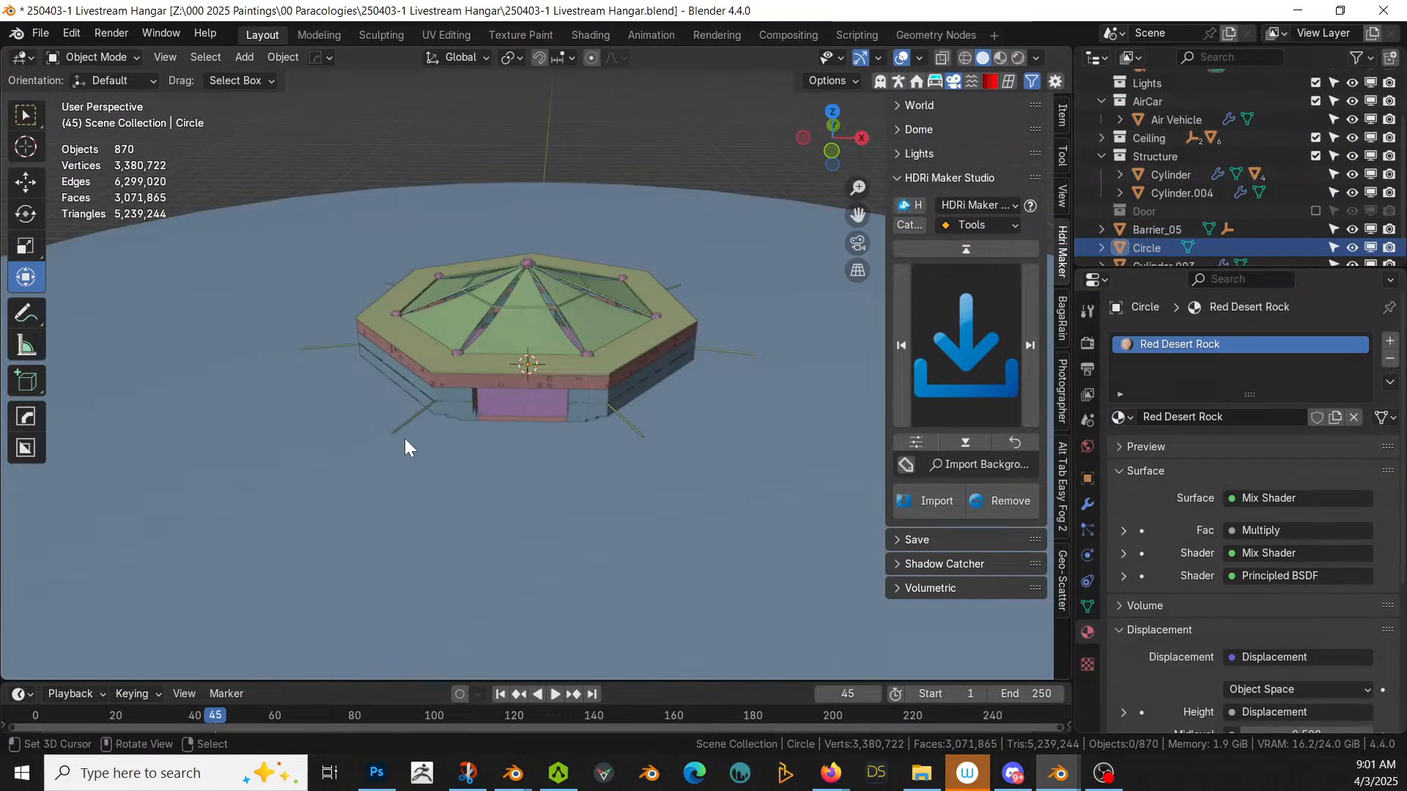
# Step: Save the file and switch the viewport to rendered shading with the whole ground circle in view
pyautogui.scroll(-4, 476, 429)
pyautogui.moveTo(485, 429); pyautogui.dragTo(504, 473, button='middle')
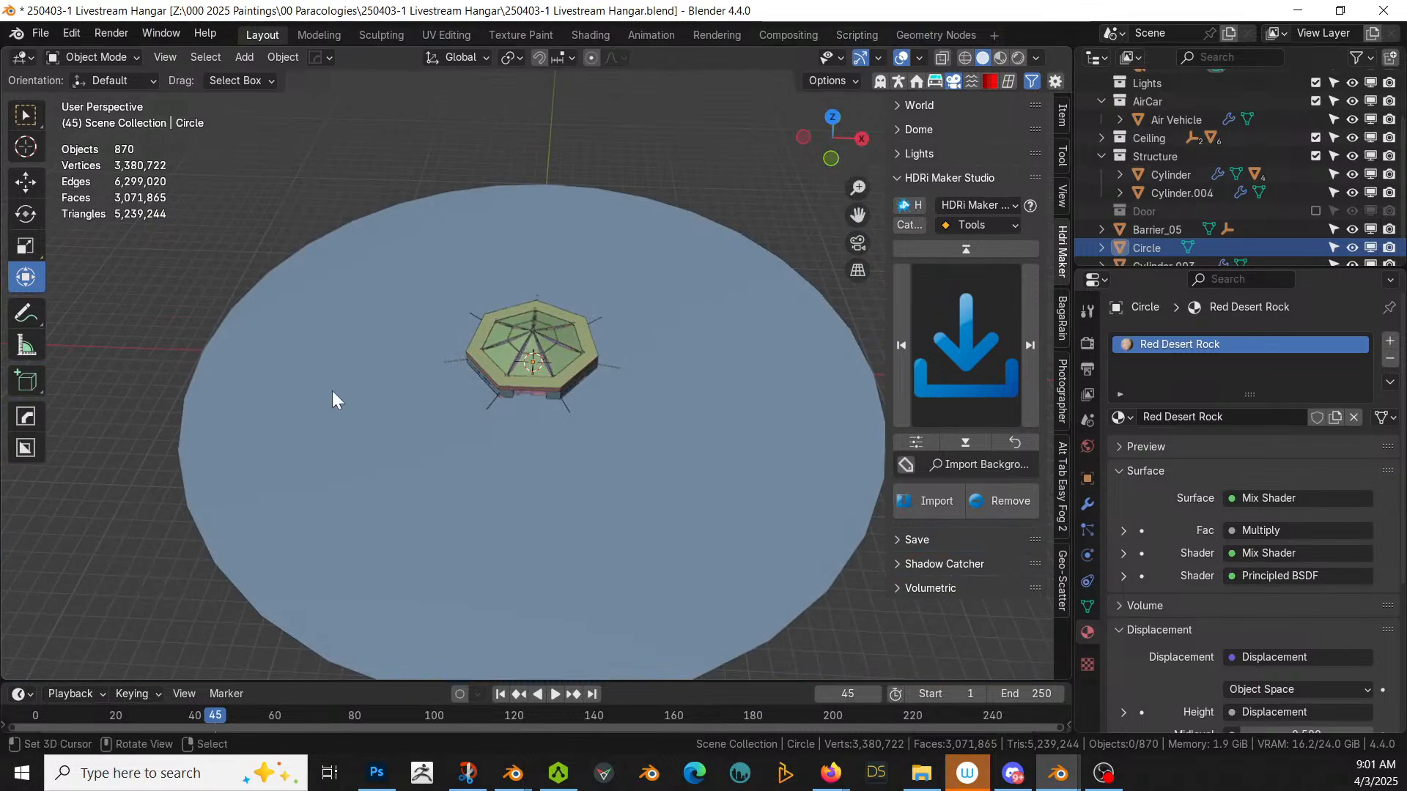
pyautogui.hotkey('ctrl', 's')
pyautogui.press('z')
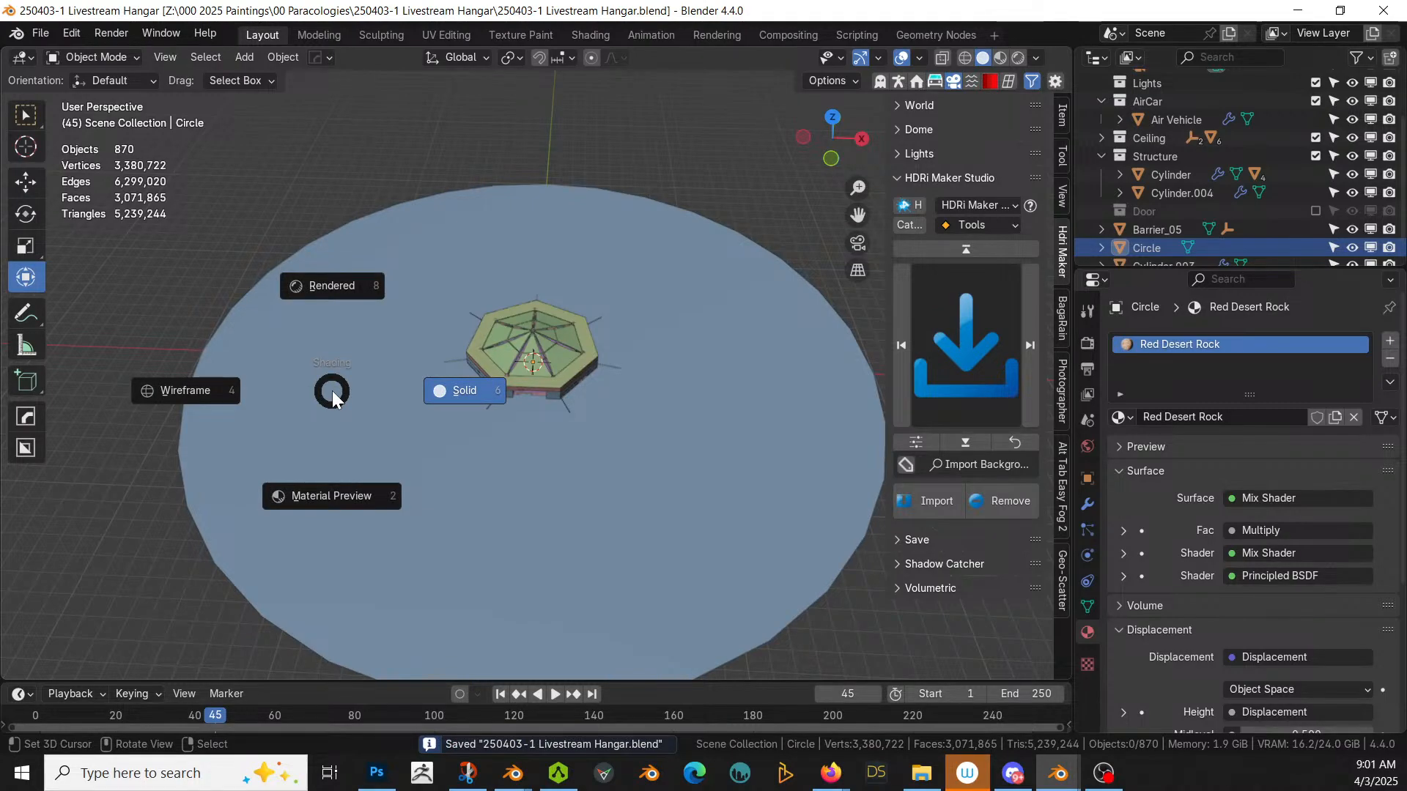
pyautogui.press('8')
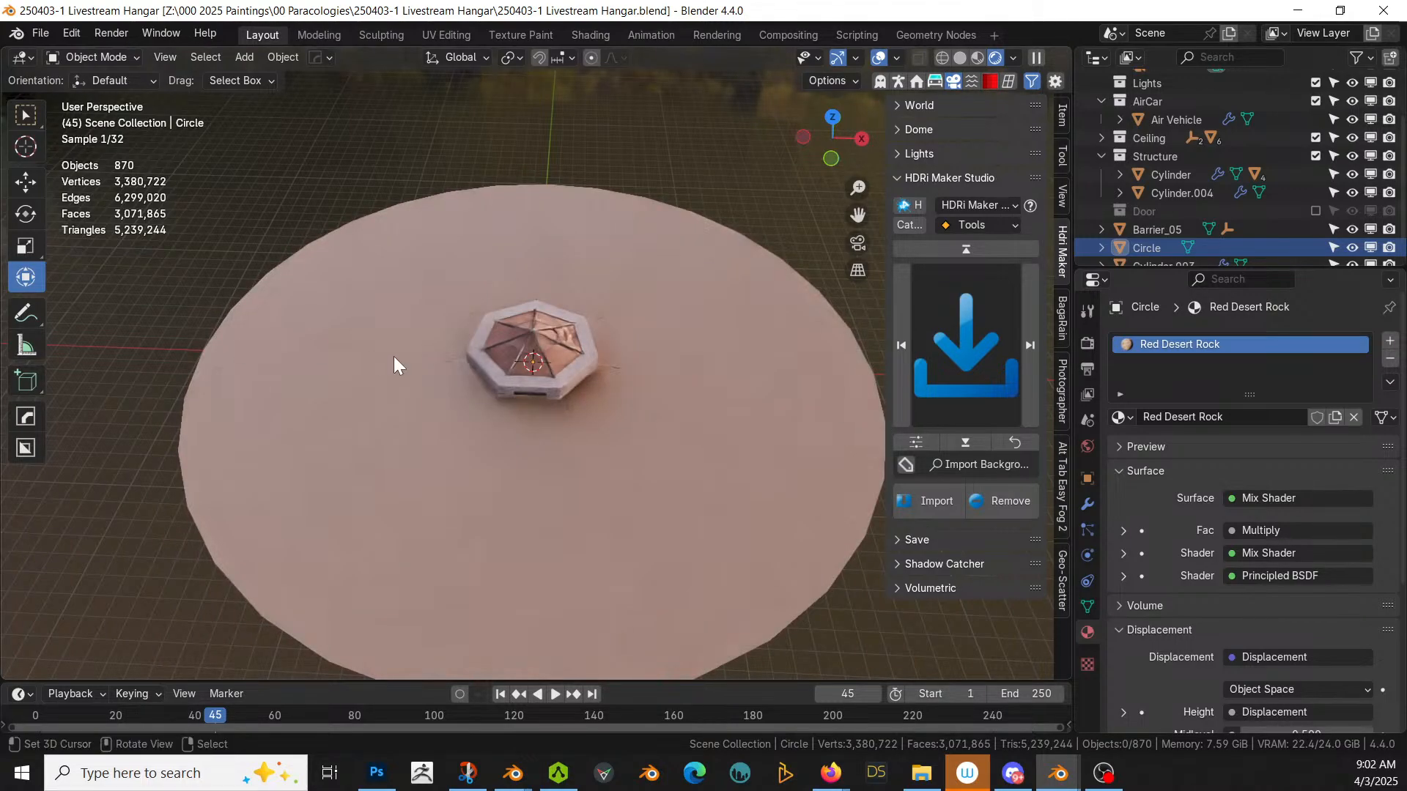
# Step: Switch to solid shading, go inside the hangar and align the camera to a view of the aircraft
pyautogui.press('z')
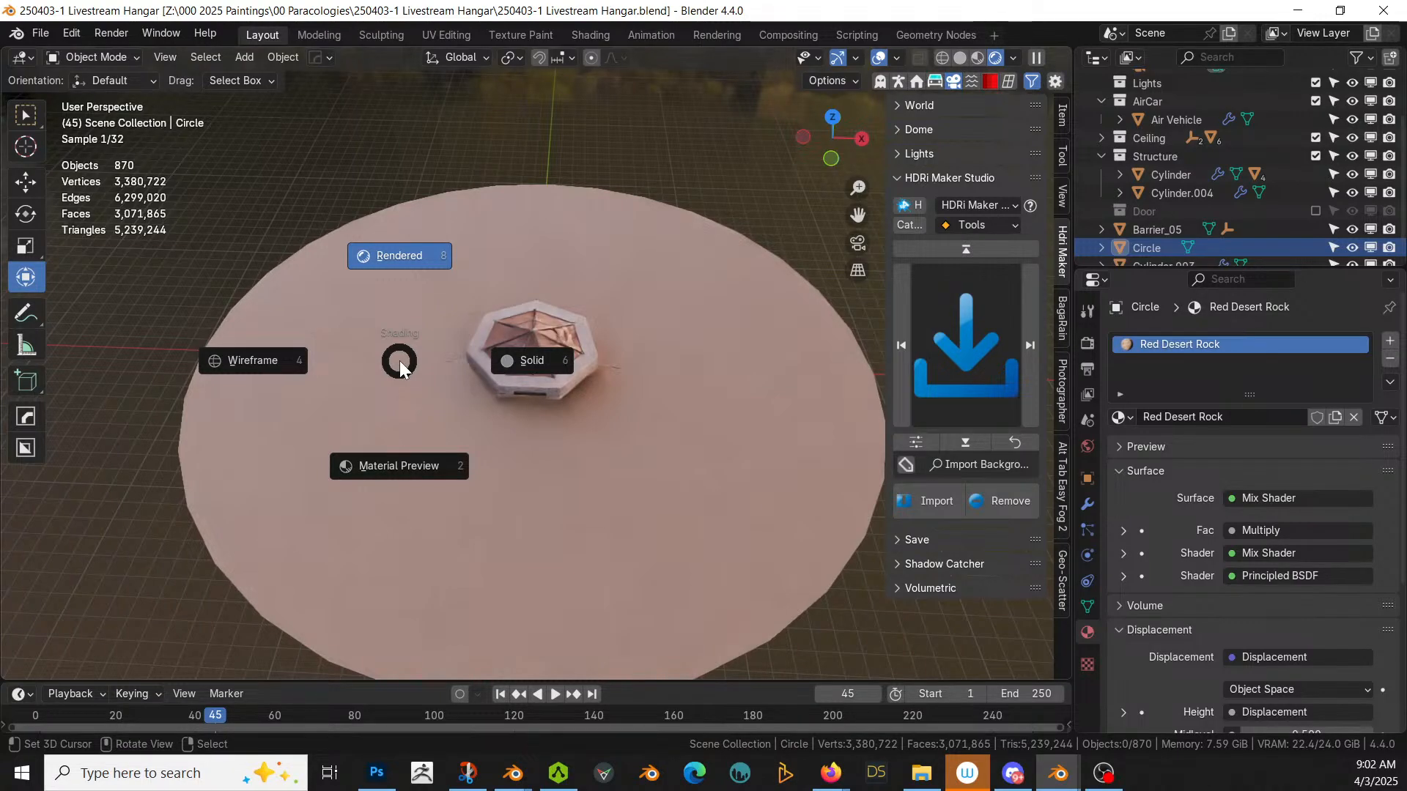
pyautogui.press('6')
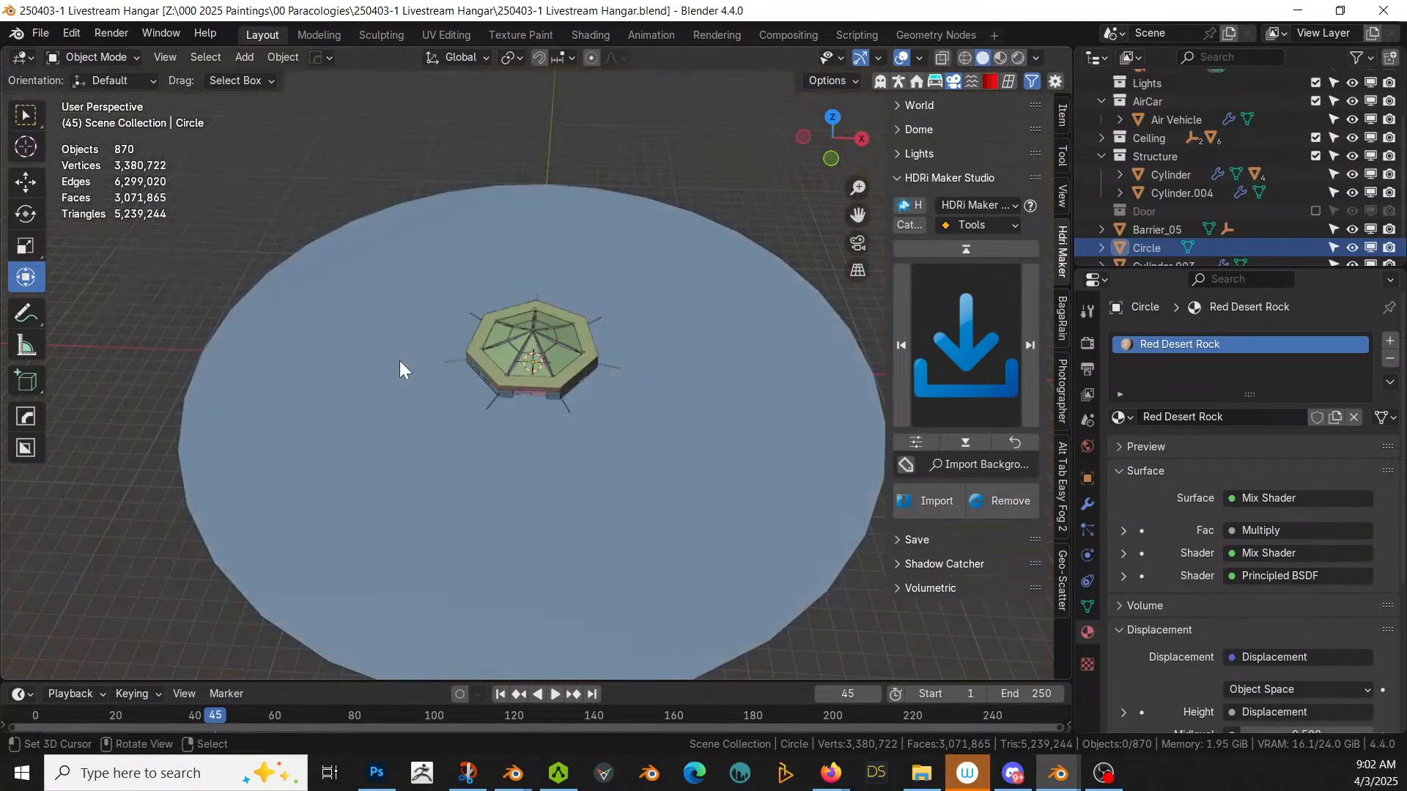
pyautogui.scroll(4, 597, 425)
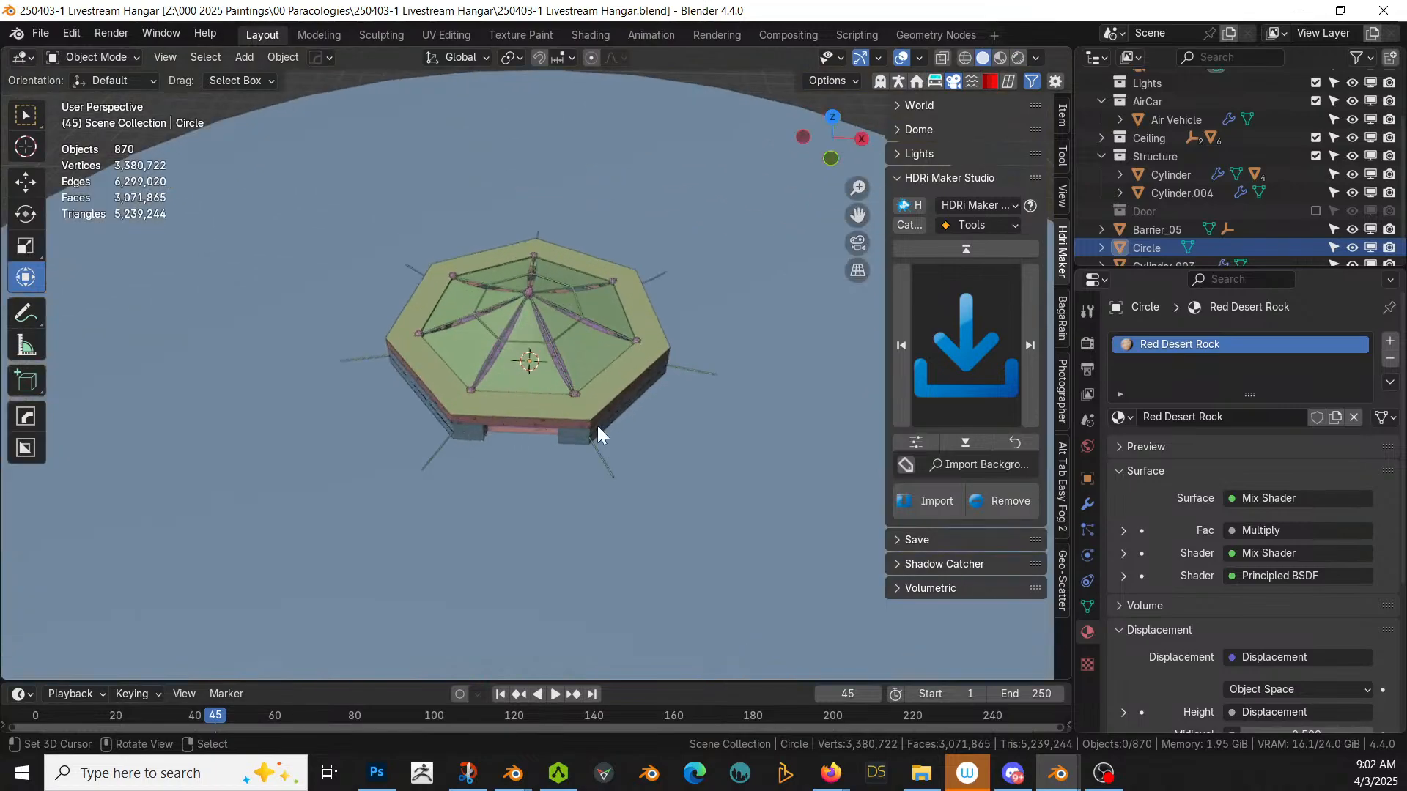
pyautogui.scroll(4, 596, 425)
pyautogui.moveTo(597, 426); pyautogui.dragTo(269, 388, button='middle')
pyautogui.scroll(5, 384, 351)
pyautogui.press('ctrl+alt+KP_0')
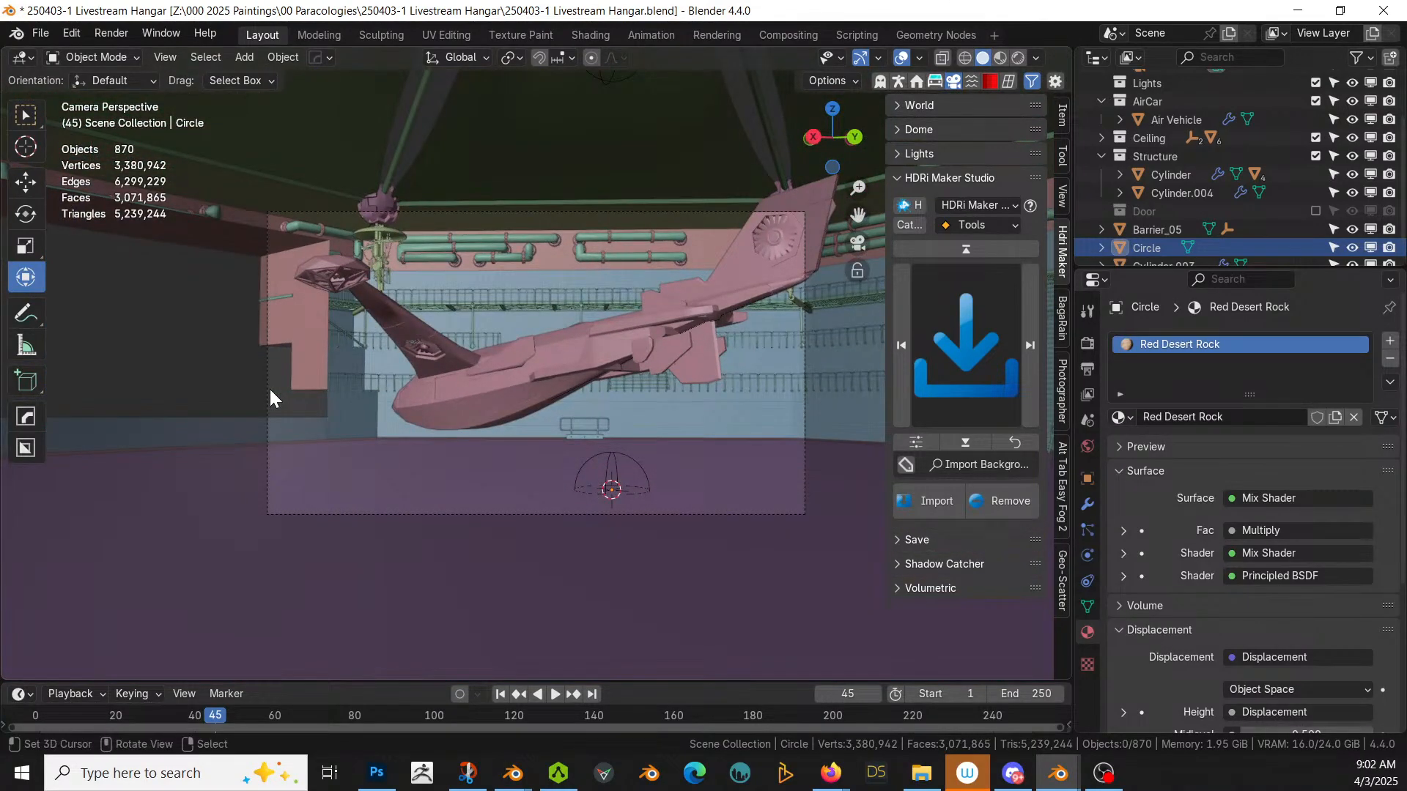
# Step: Apply the Arri Alexa 65 camera preset and the Cooke 50mm anamorphic lens preset to the camera
pyautogui.click(1063, 395)
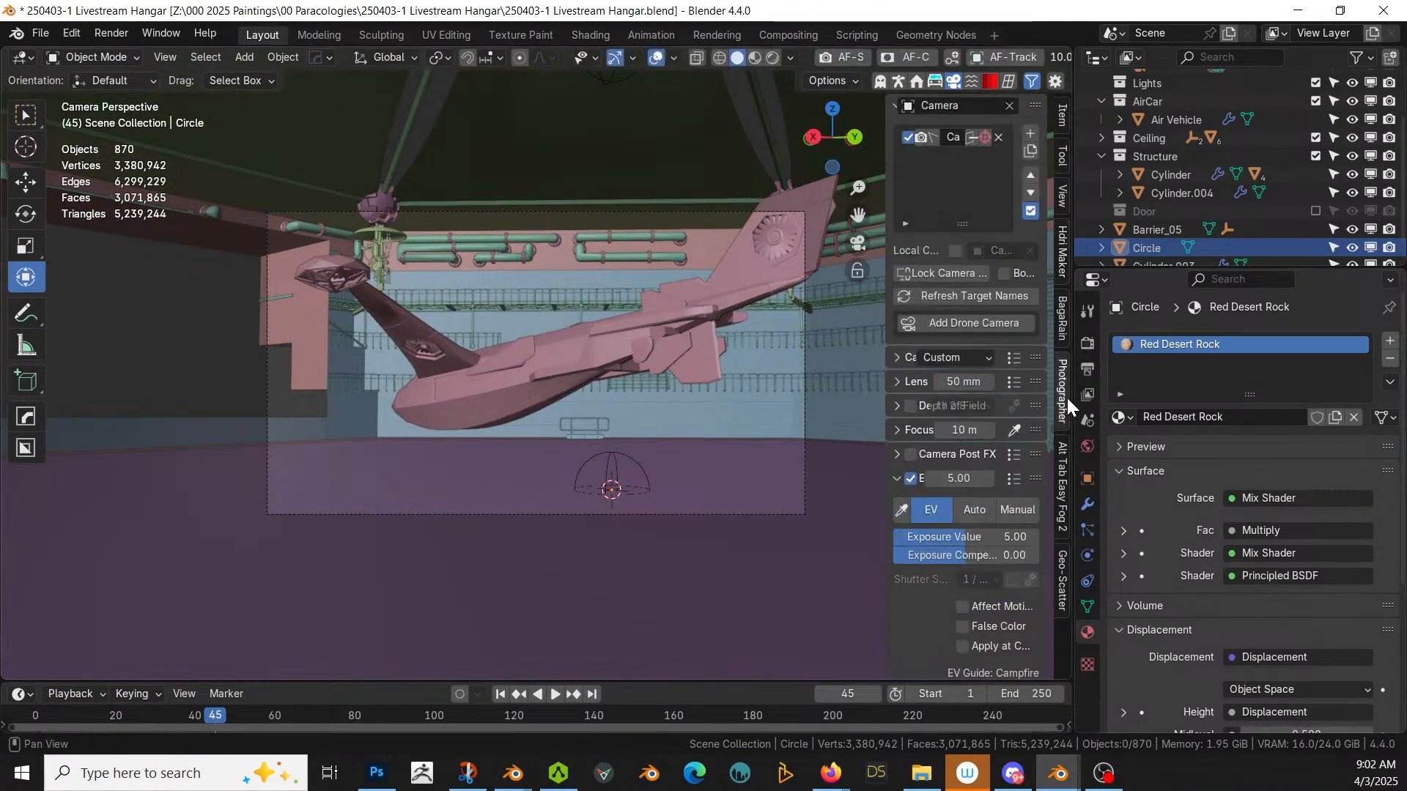
pyautogui.click(1012, 357)
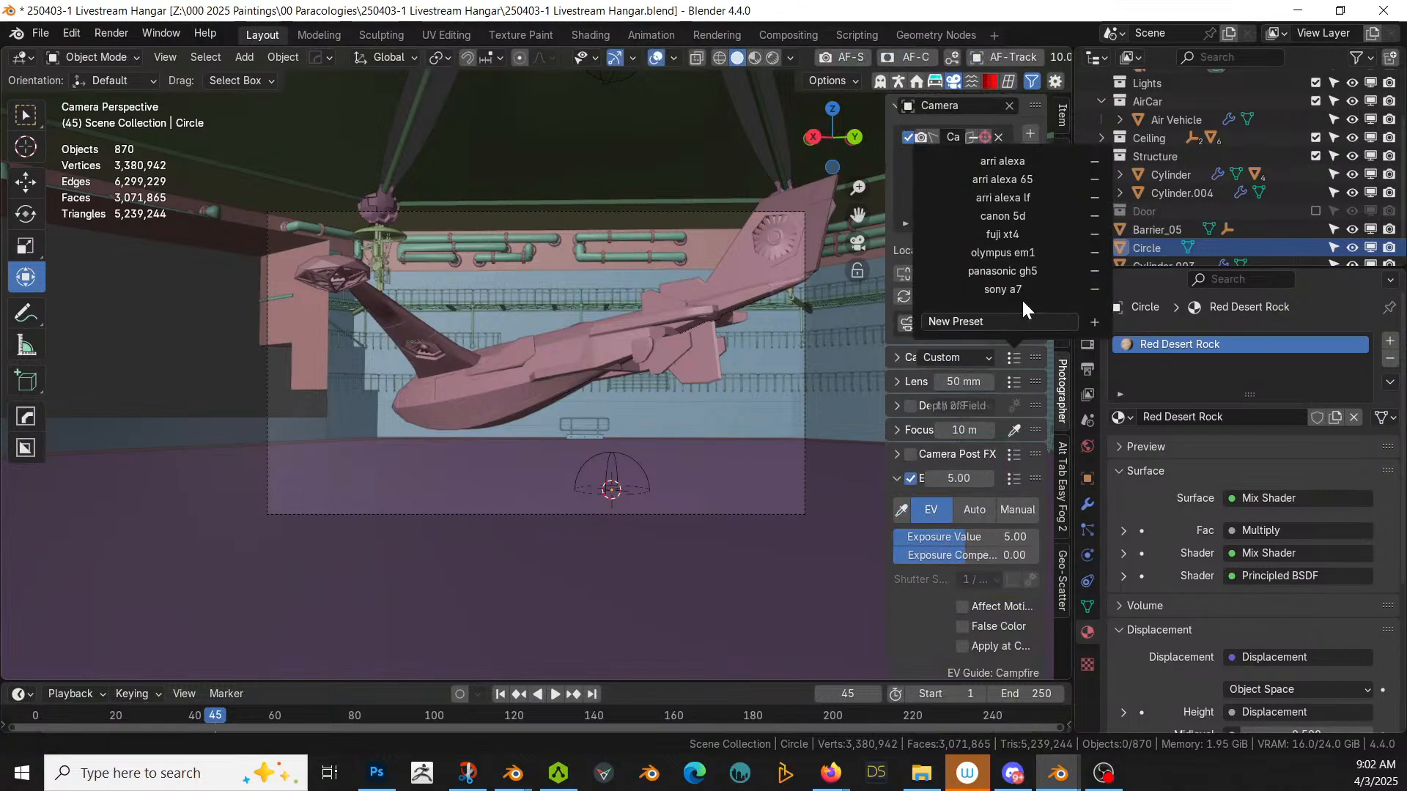
pyautogui.click(1030, 179)
pyautogui.click(1012, 381)
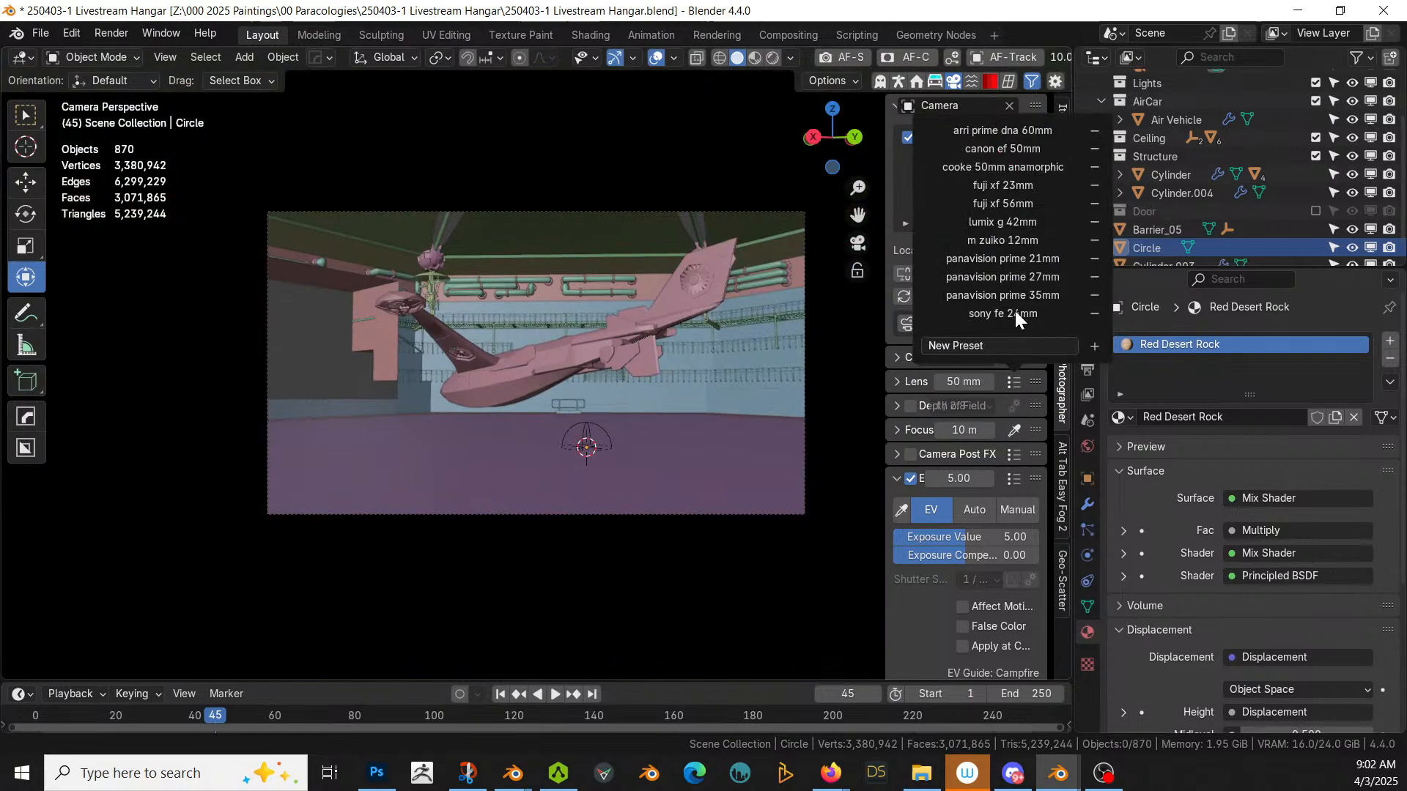
pyautogui.click(1035, 167)
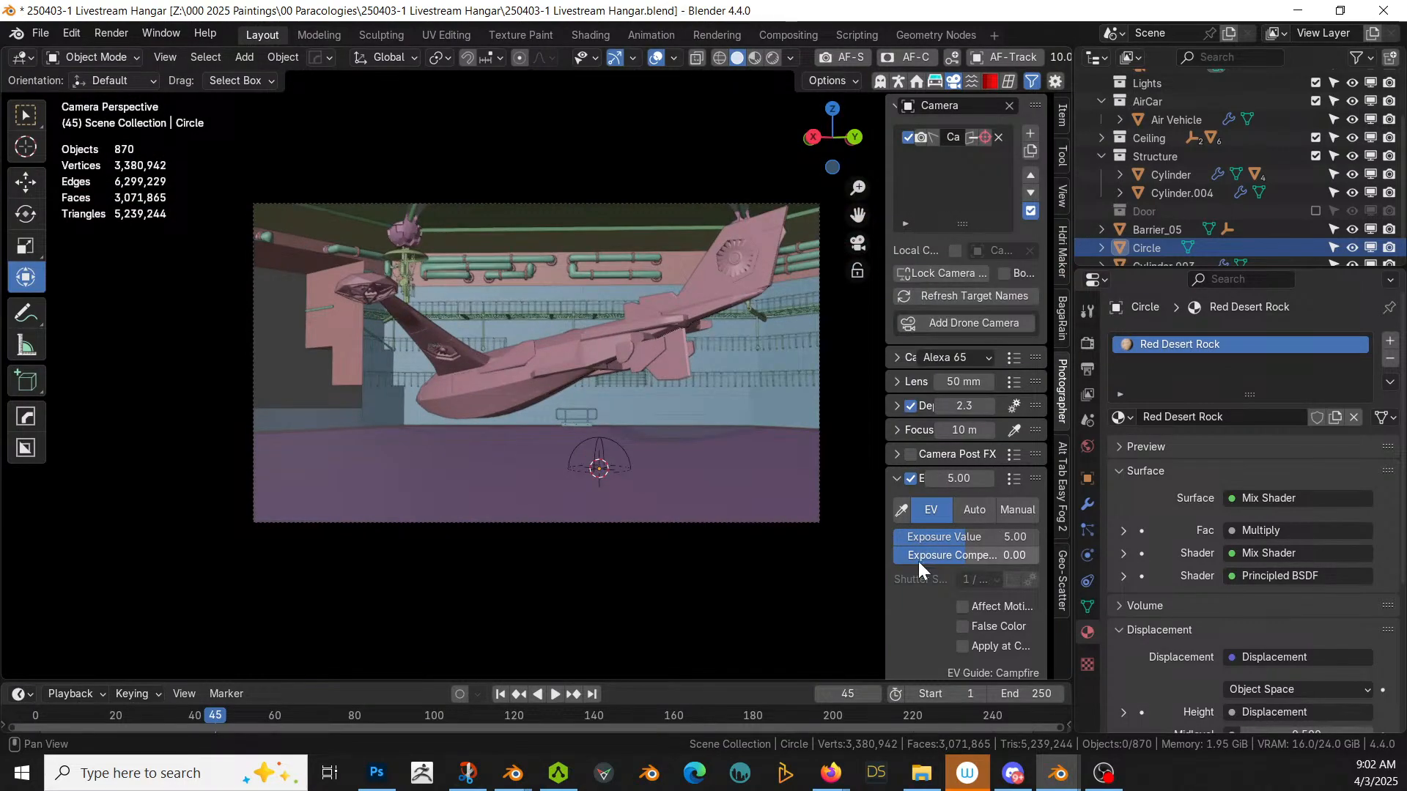
# Step: Pick the camera's focus distance on the aircraft's body, then enable the camera's own resolution with a widescreen preset 1068 pixels high
pyautogui.scroll(-7, 931, 487)
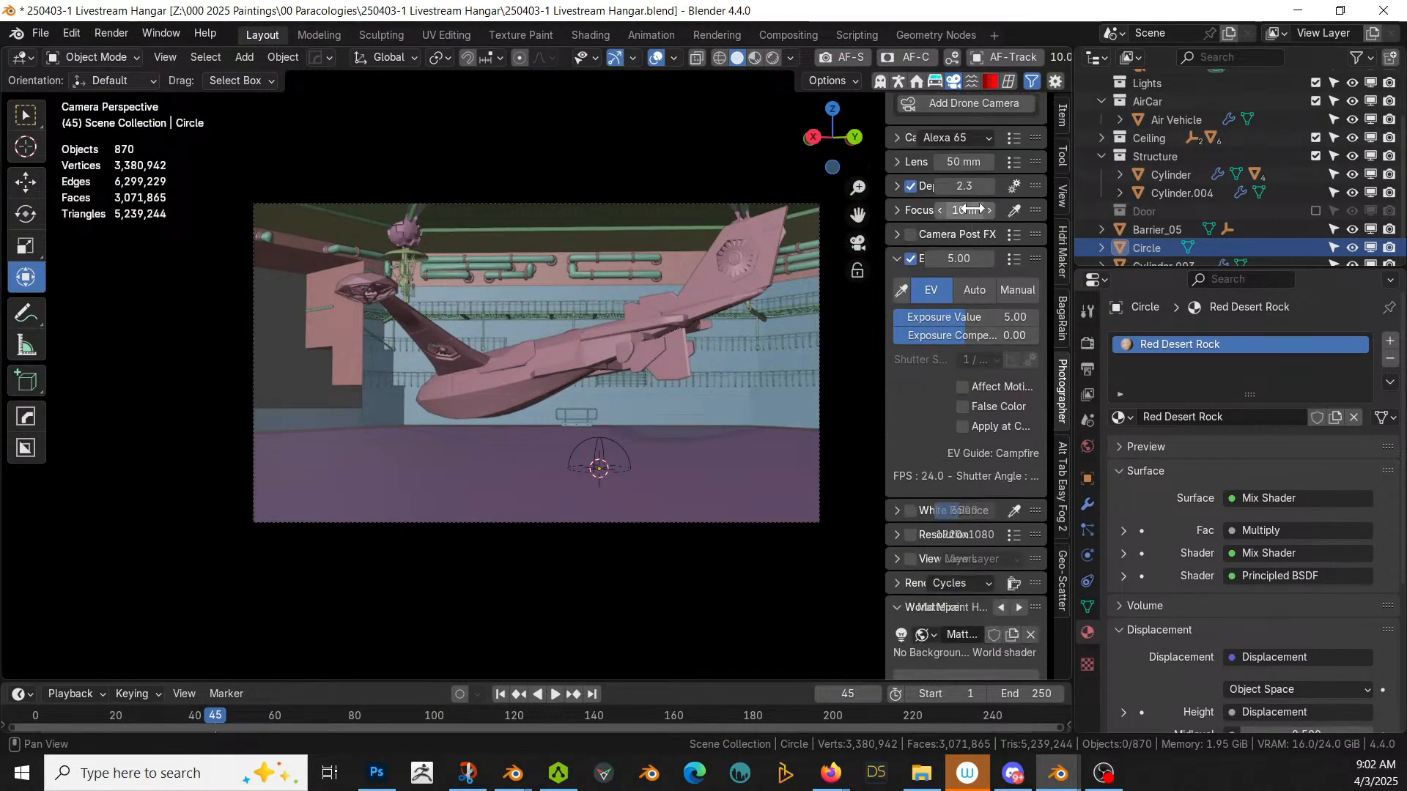
pyautogui.click(1015, 211)
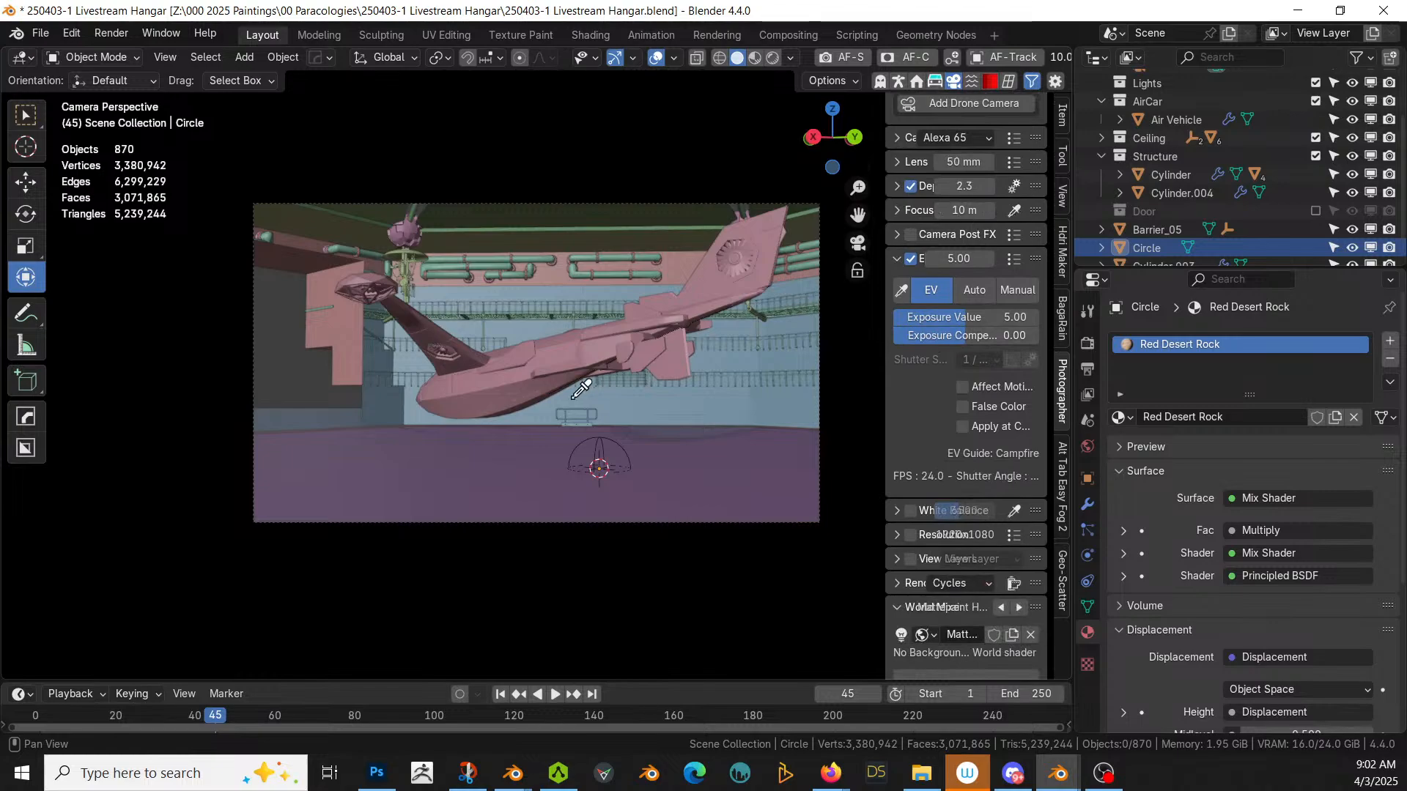
pyautogui.click(479, 383)
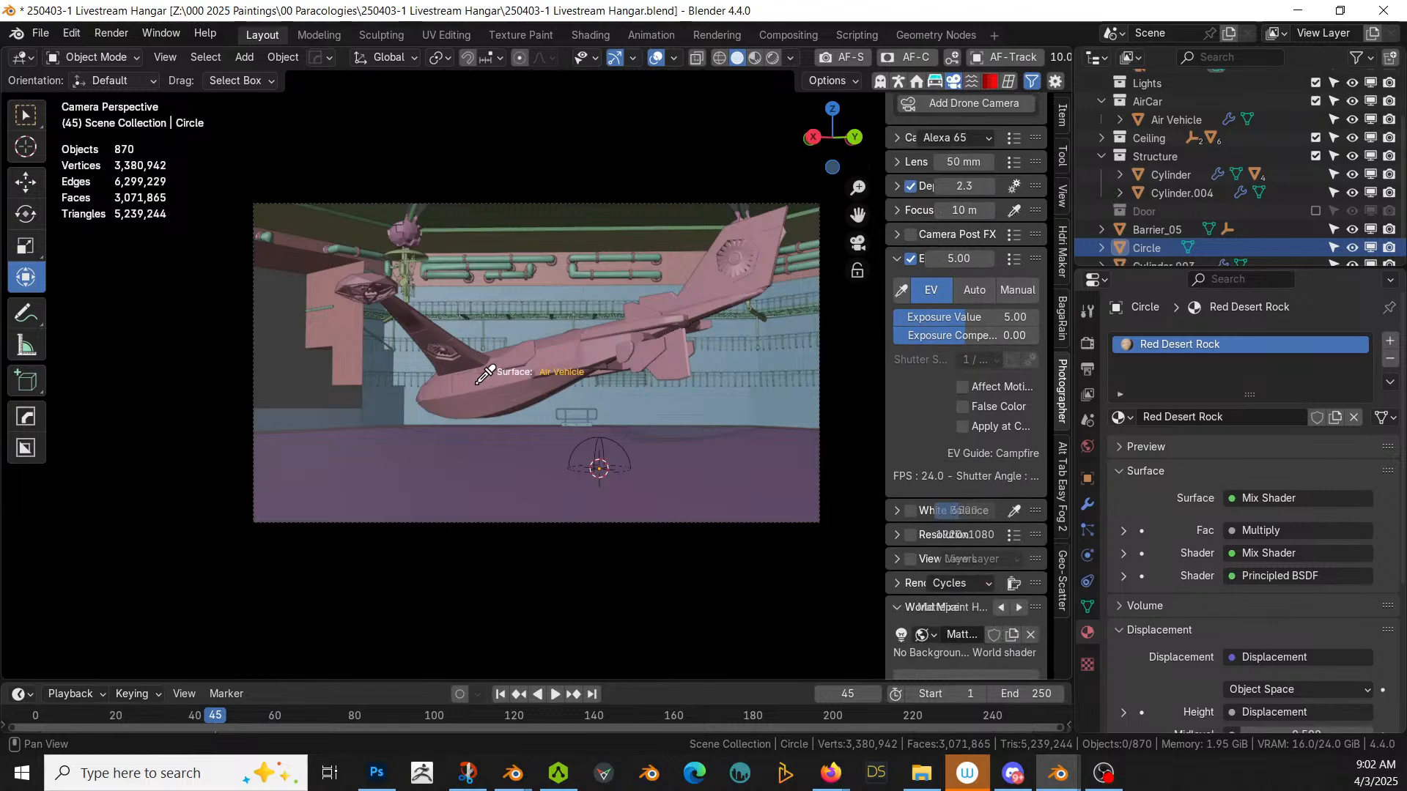
pyautogui.click(916, 535)
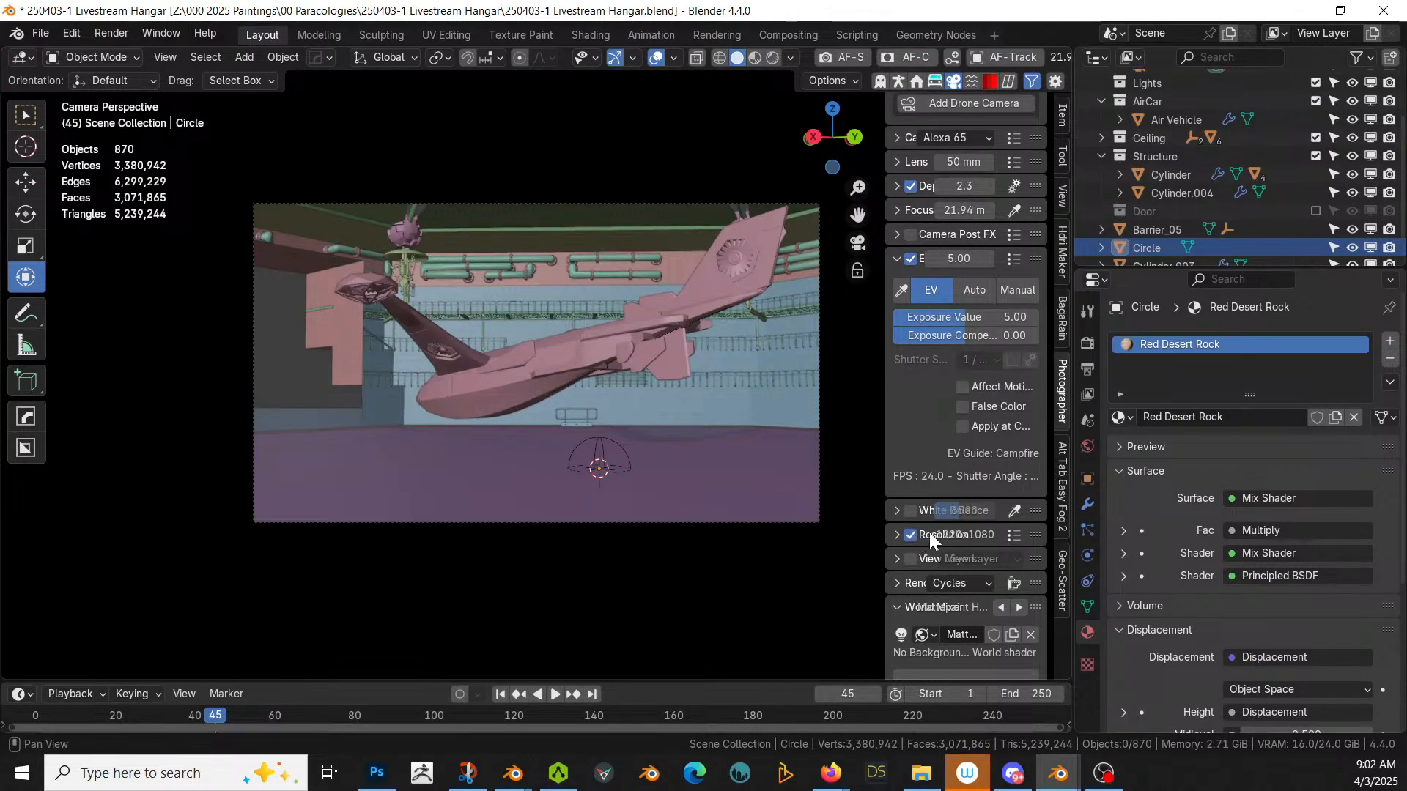
pyautogui.click(1018, 532)
pyautogui.click(1016, 359)
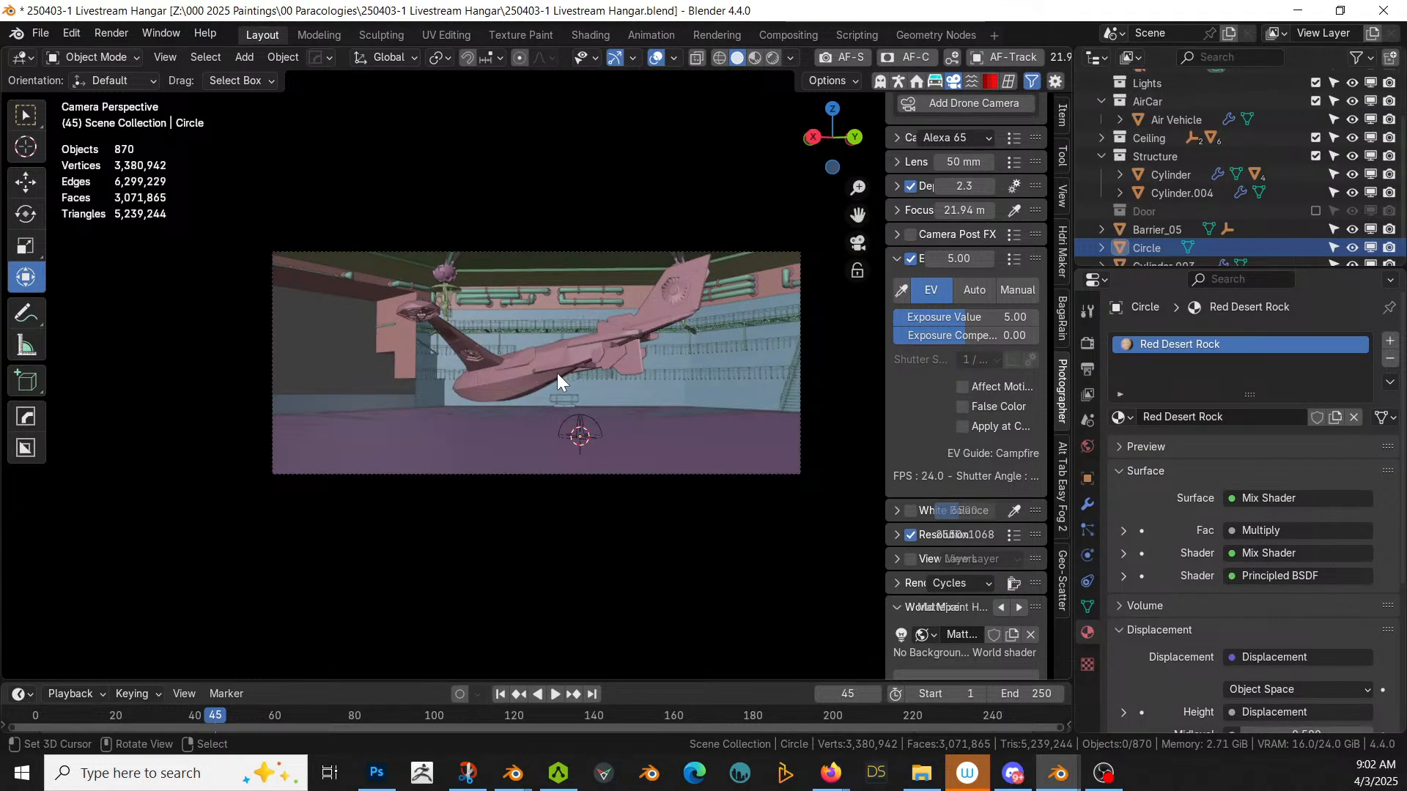
# Step: Reframe the camera in fly navigation, backing away and adjusting its height so the aircraft sits centred with more hangar around it
pyautogui.scroll(-2, 557, 372)
pyautogui.hotkey('shift', '`')
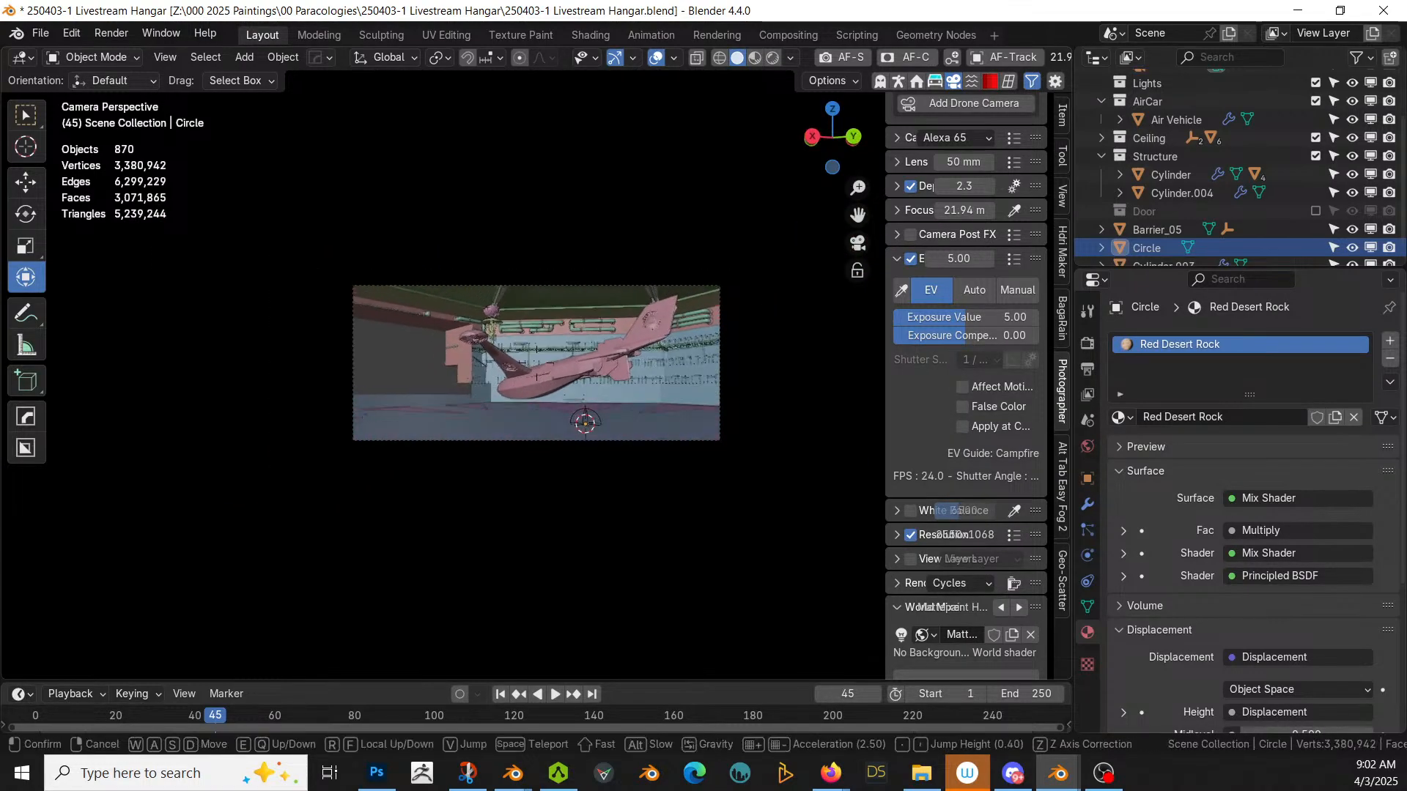
pyautogui.press('q')
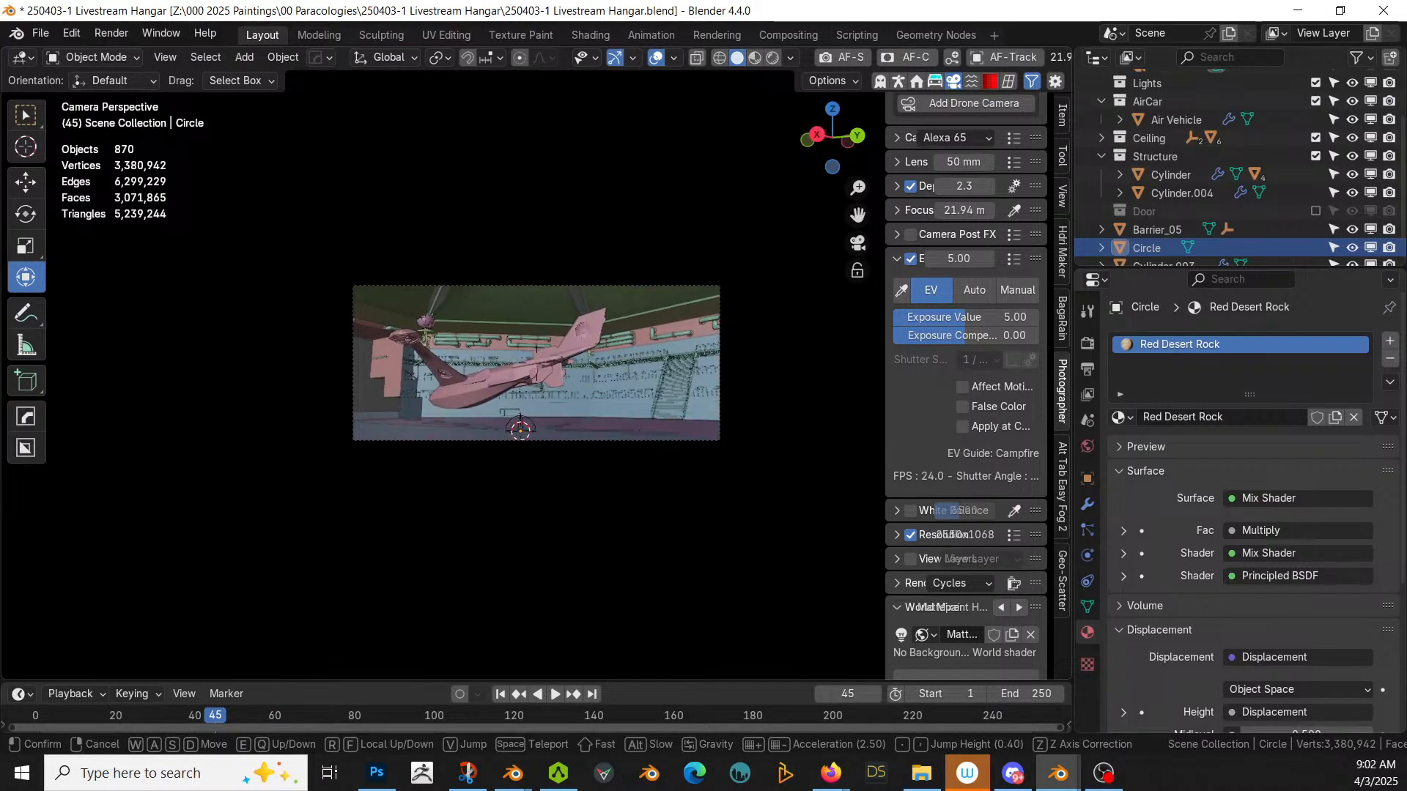
pyautogui.press('s')
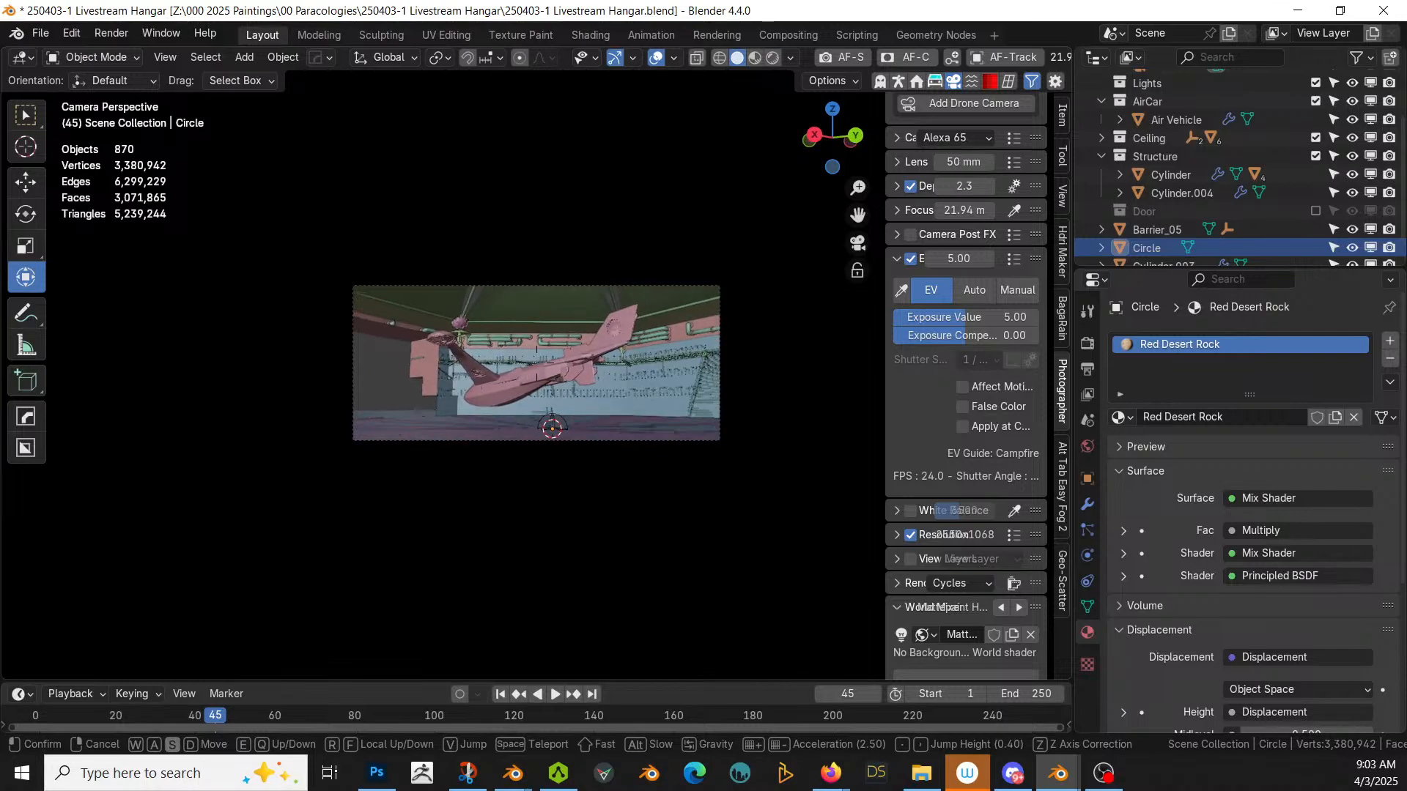
pyautogui.press('s')
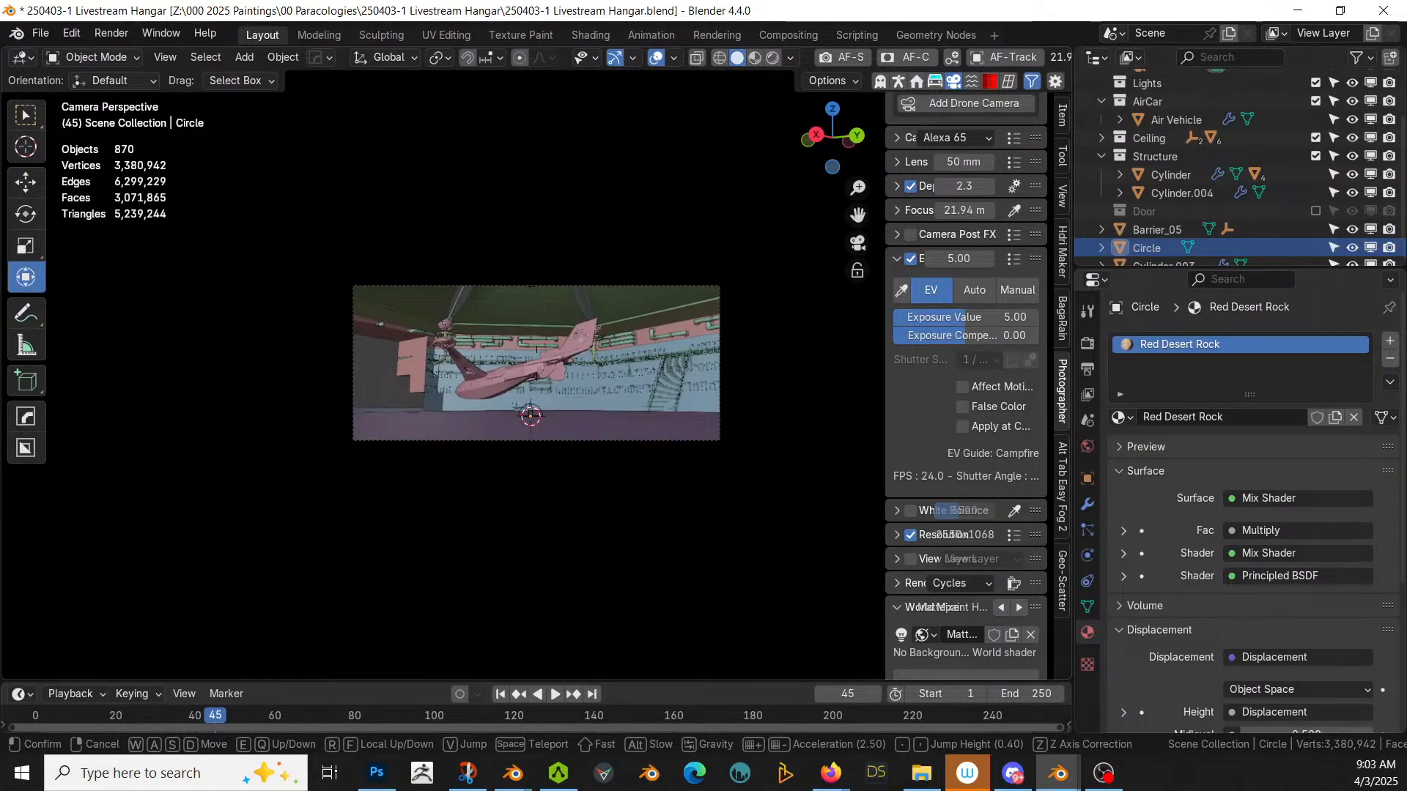
pyautogui.press('e')
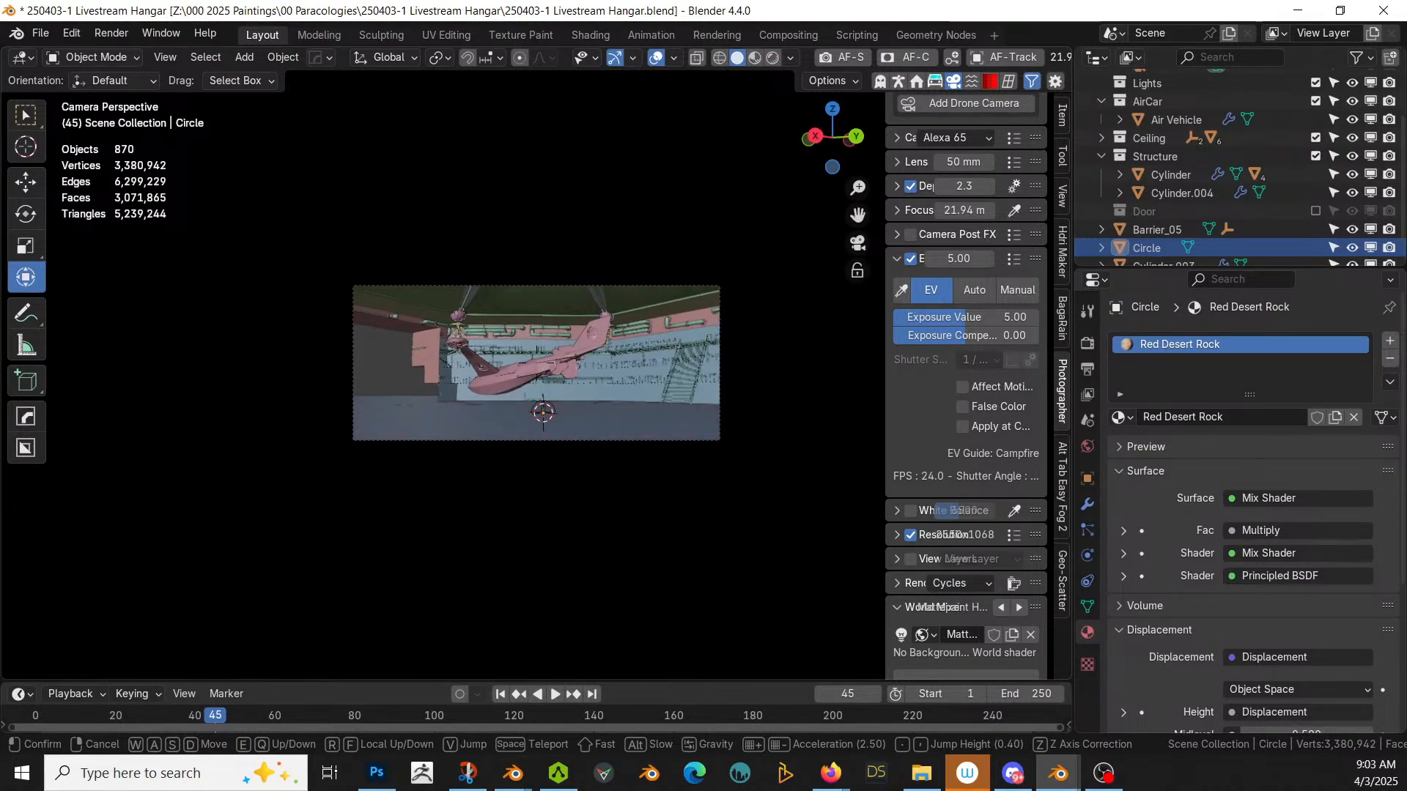
pyautogui.press('q')
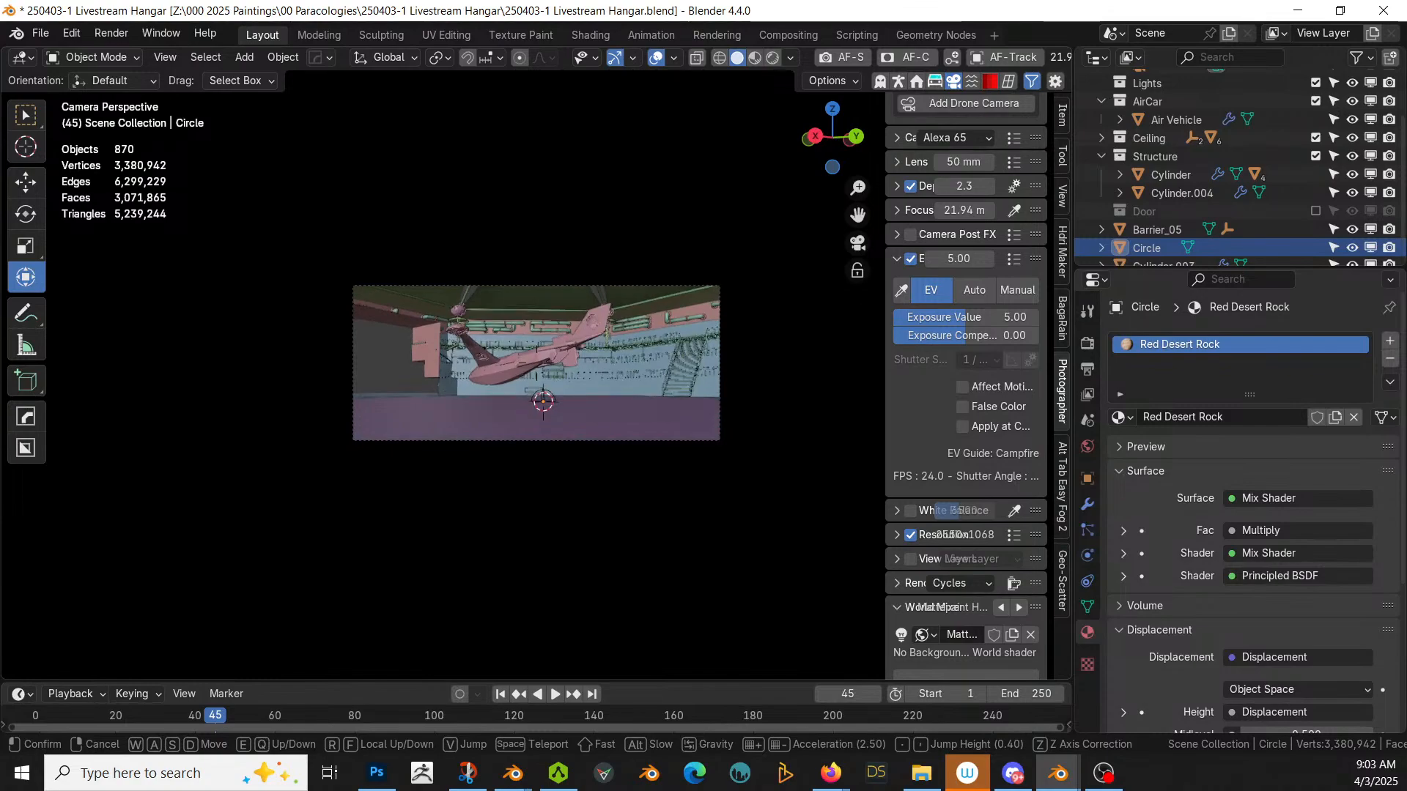
pyautogui.click(528, 404)
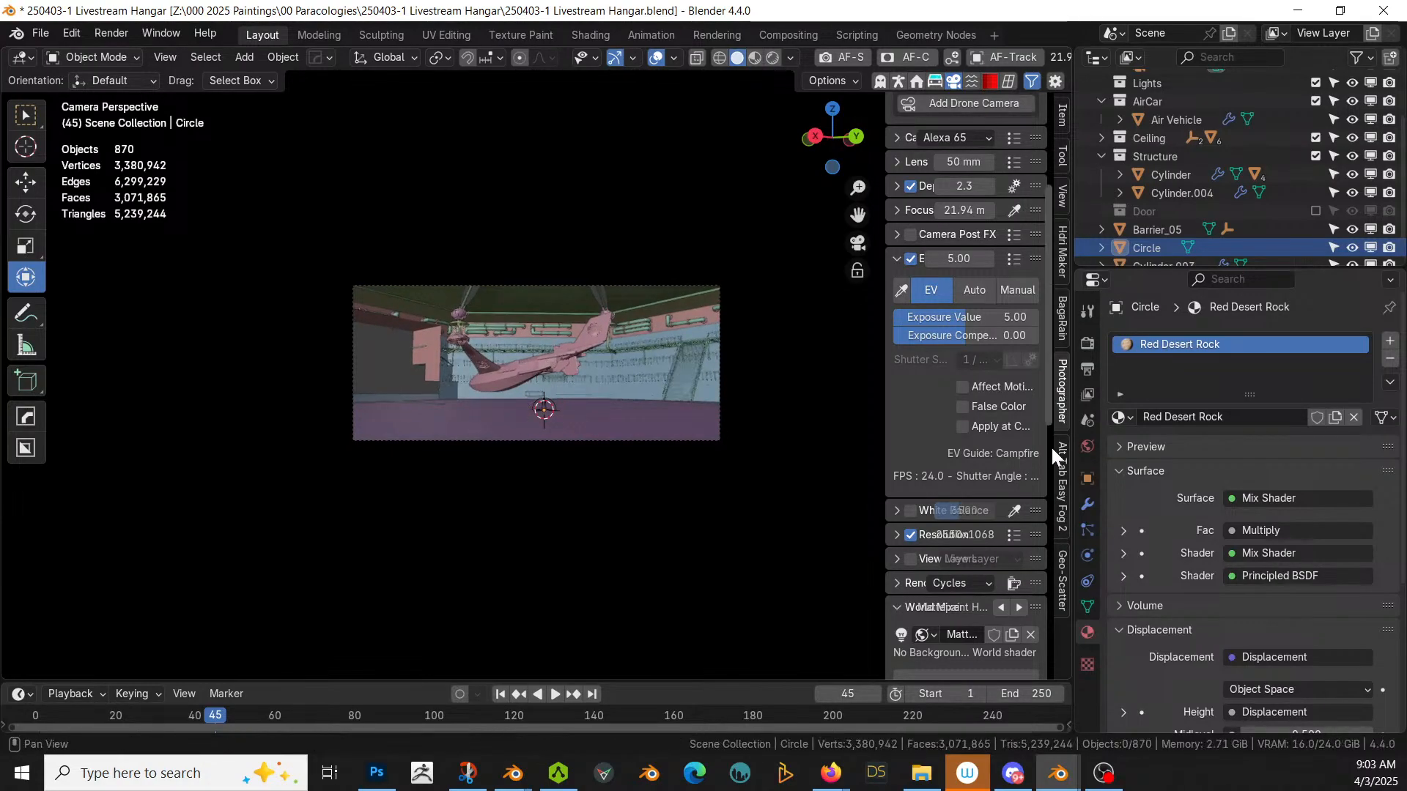
# Step: Pick a new focus distance for the reframed camera and preview the shot in rendered shading
pyautogui.click(1014, 210)
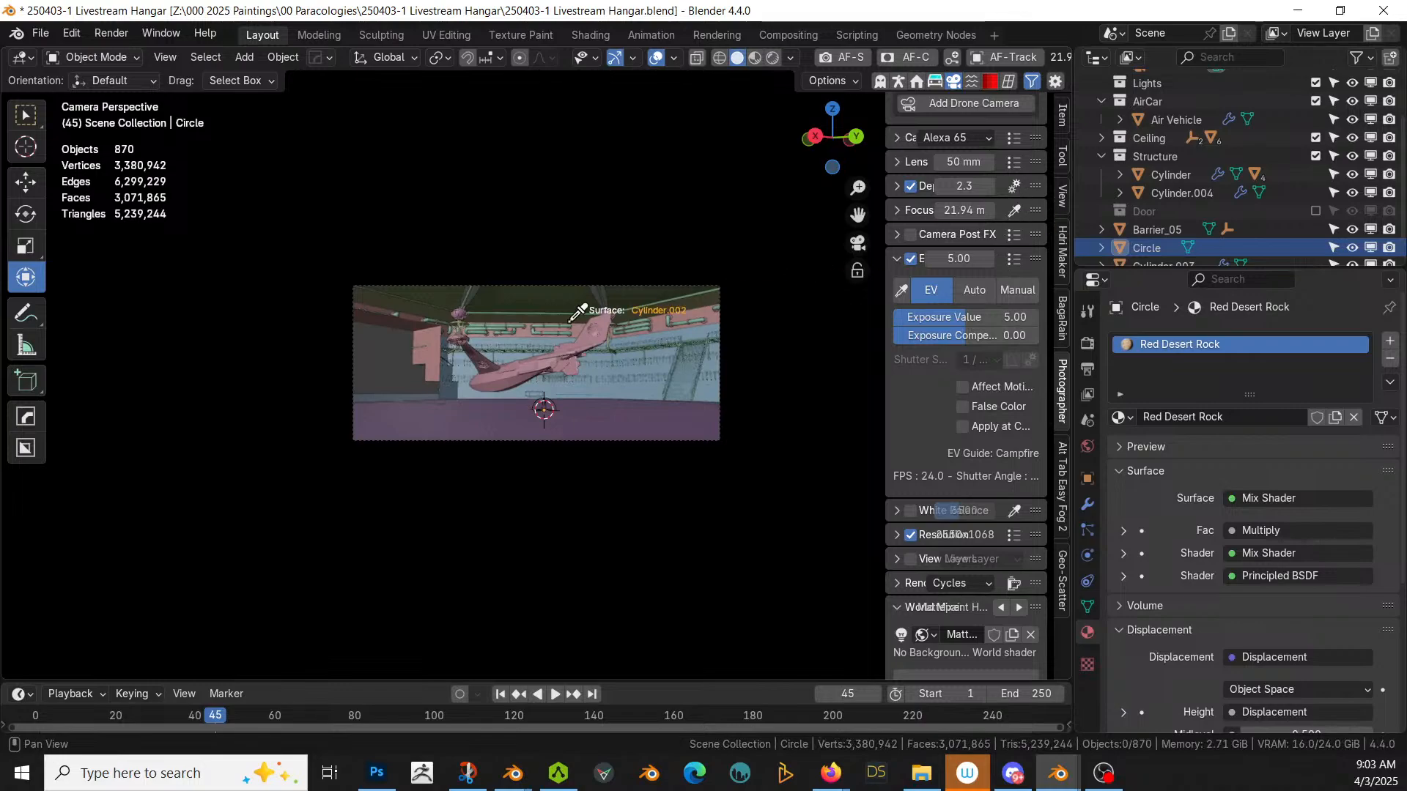
pyautogui.click(617, 437)
pyautogui.press('z')
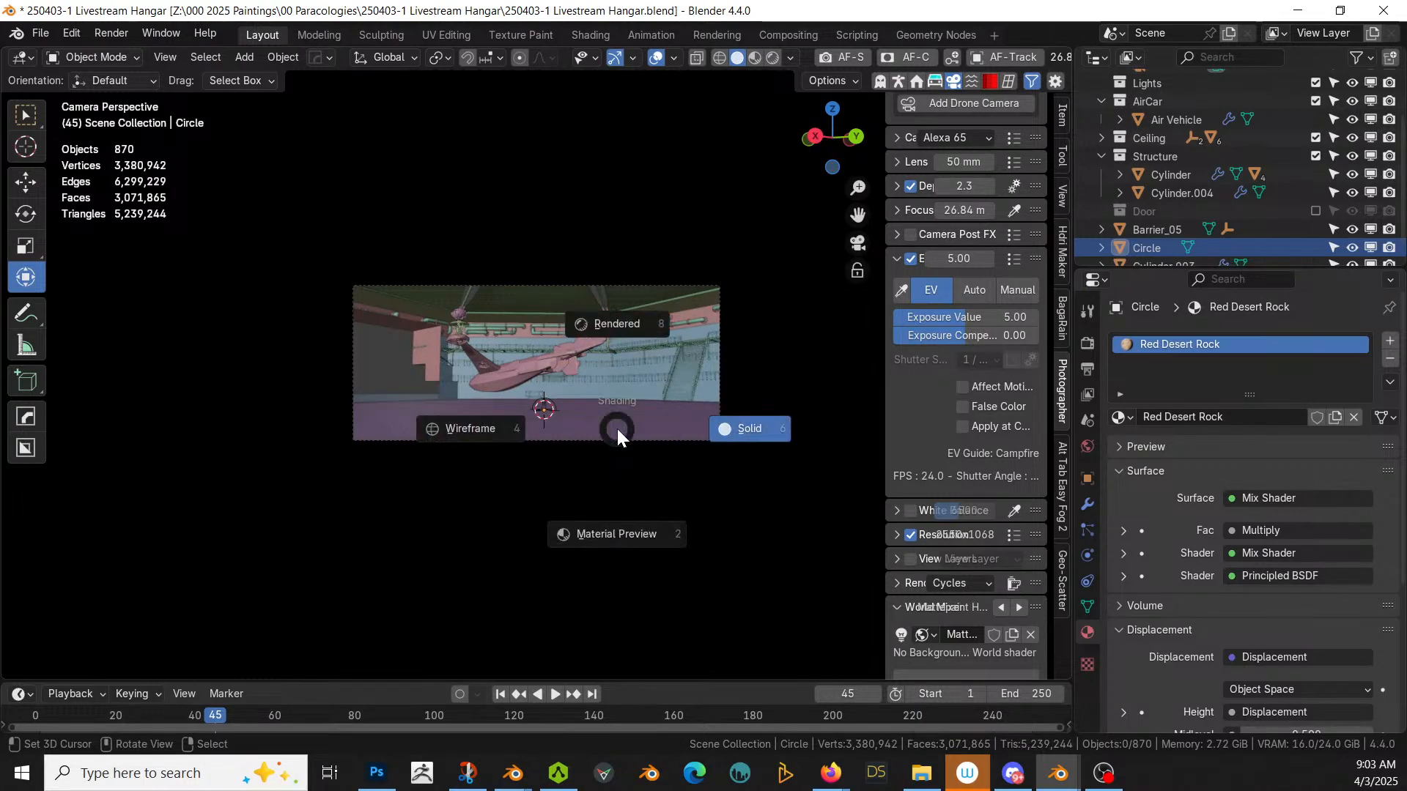
pyautogui.press('8')
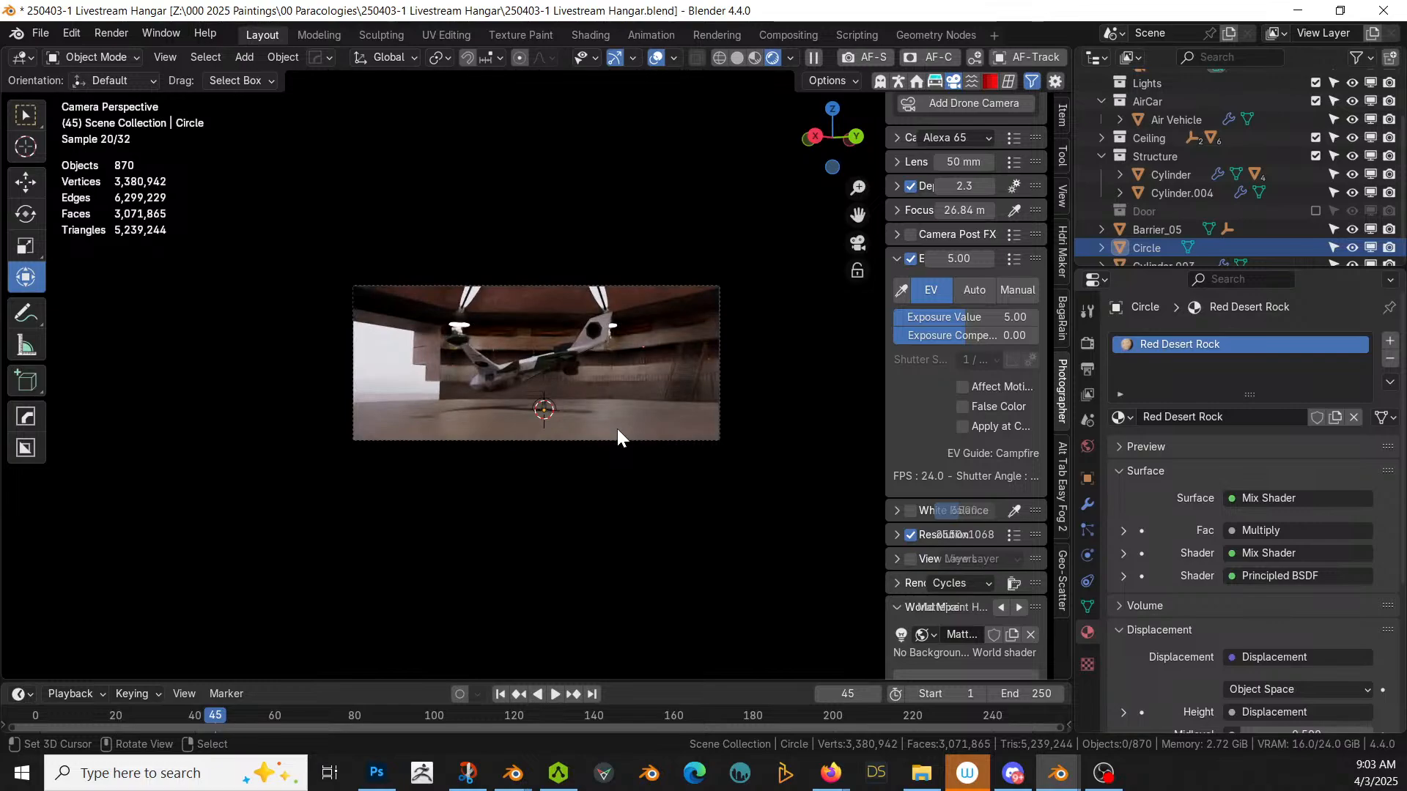
pyautogui.scroll(3, 597, 445)
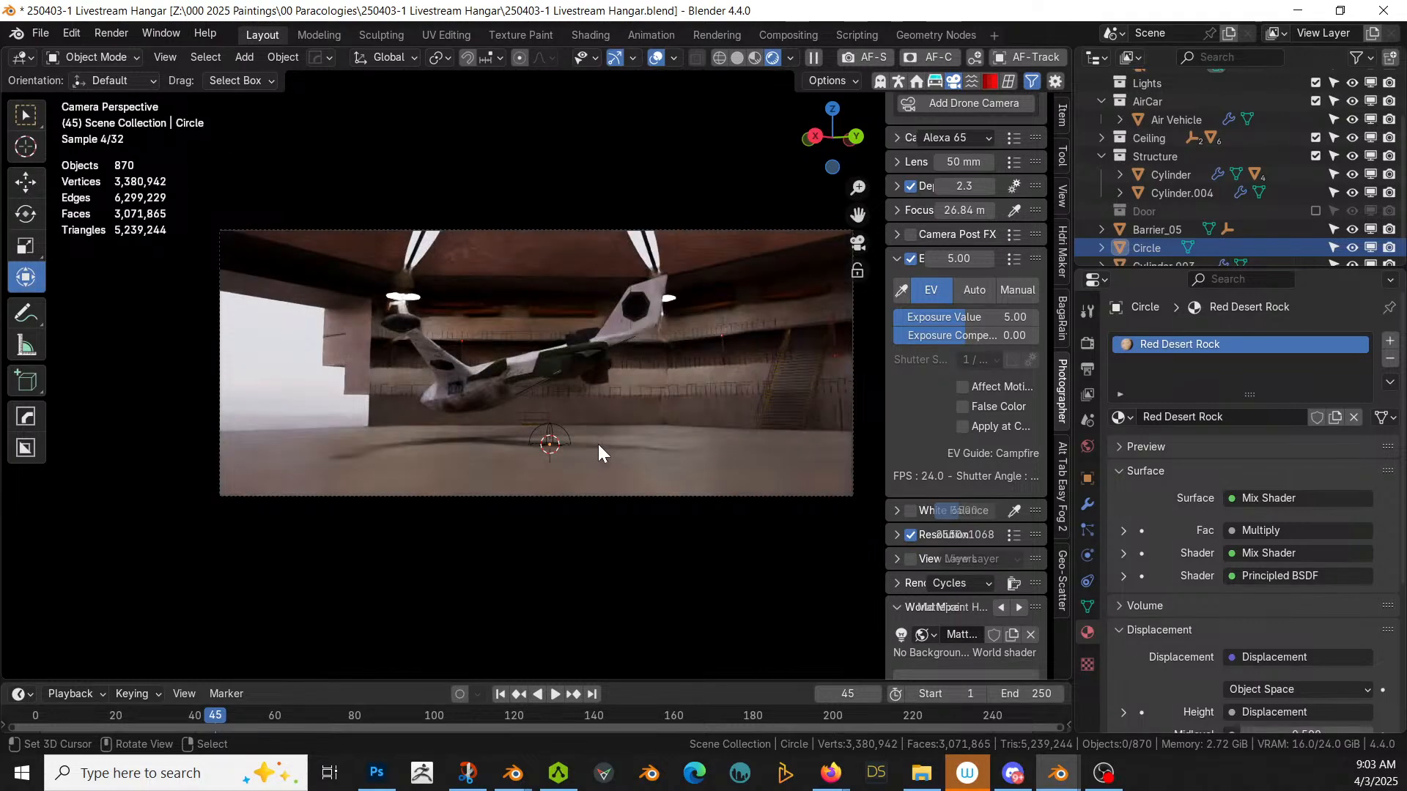
pyautogui.scroll(1, 590, 450)
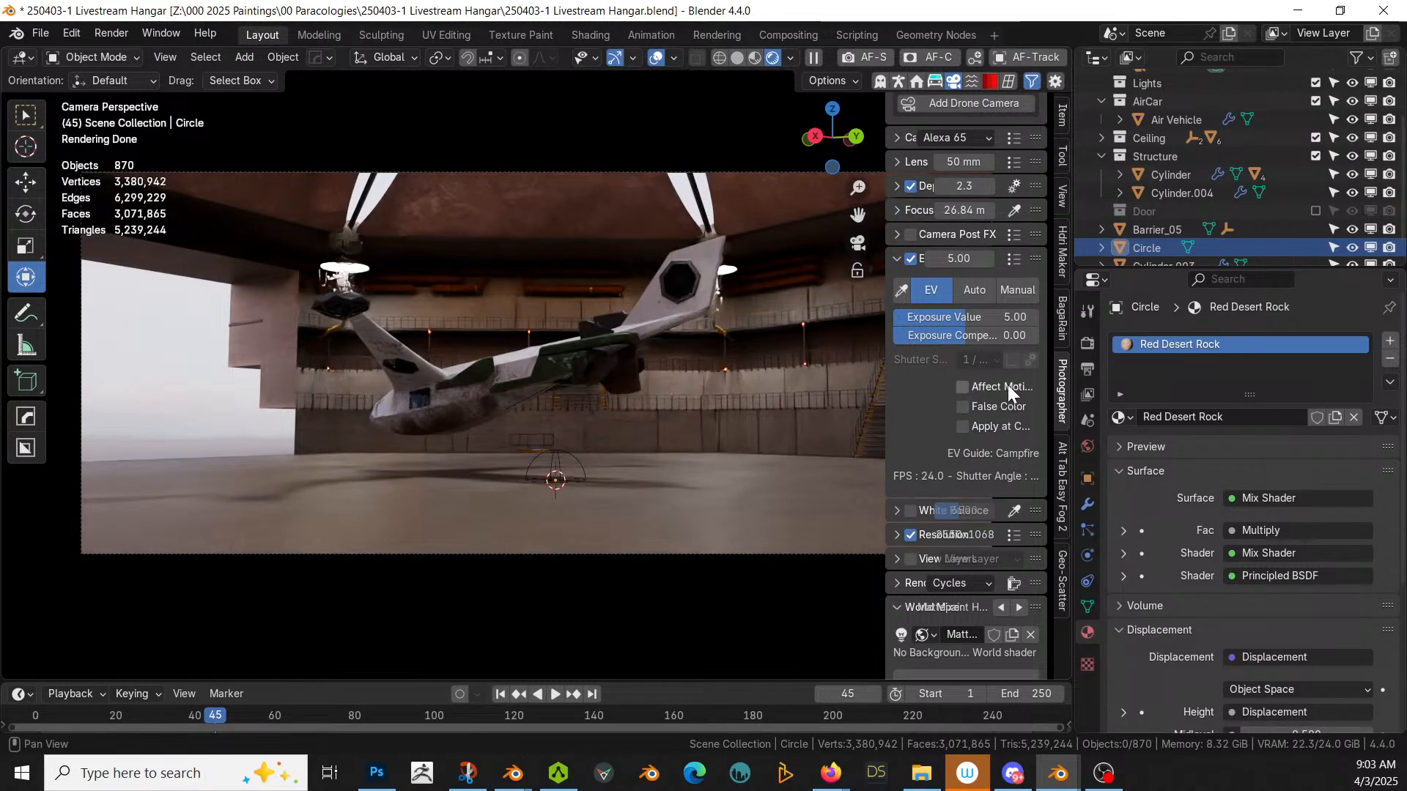
# Step: Set the HDRi Maker world exposure to -2 to darken the sky lighting
pyautogui.click(1062, 252)
pyautogui.click(895, 103)
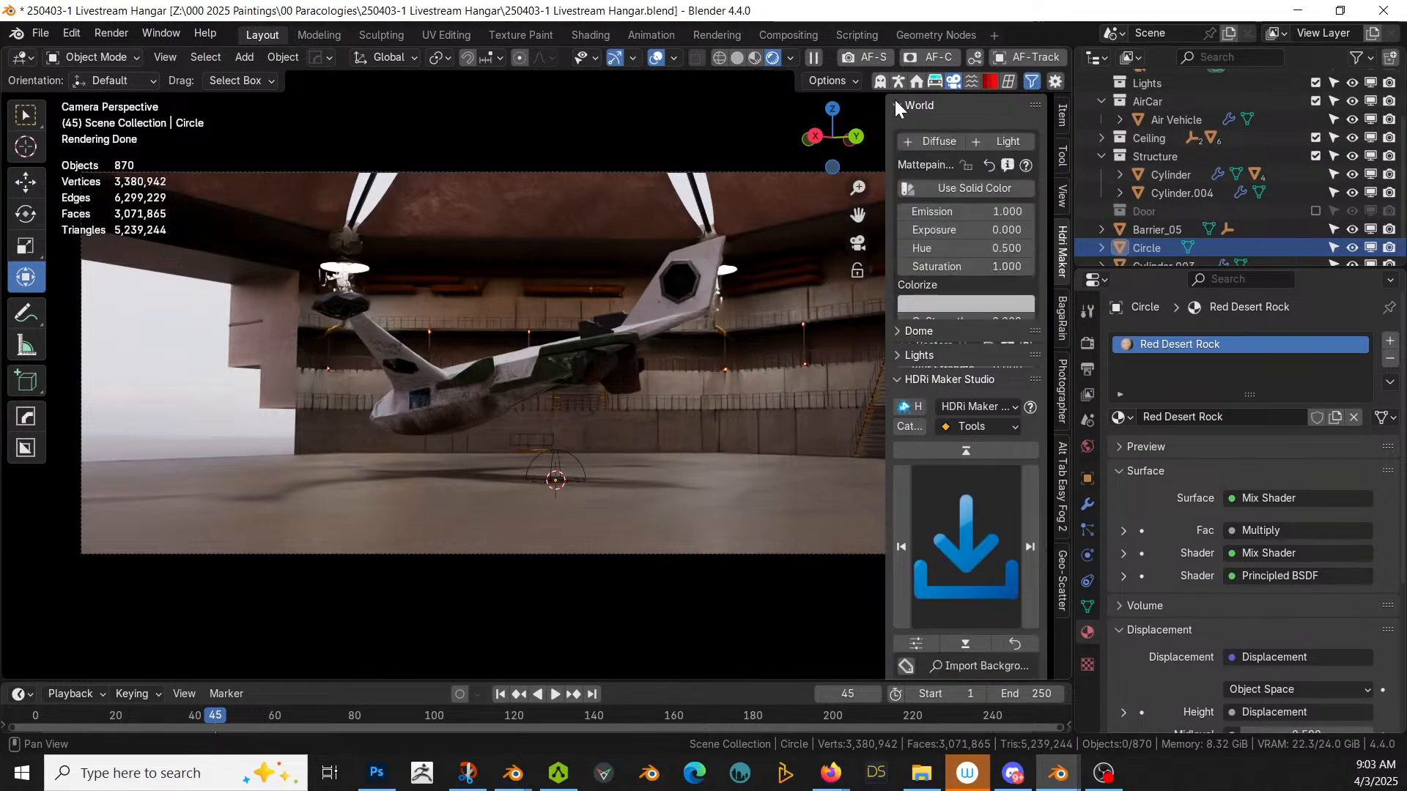
pyautogui.doubleClick(981, 229)
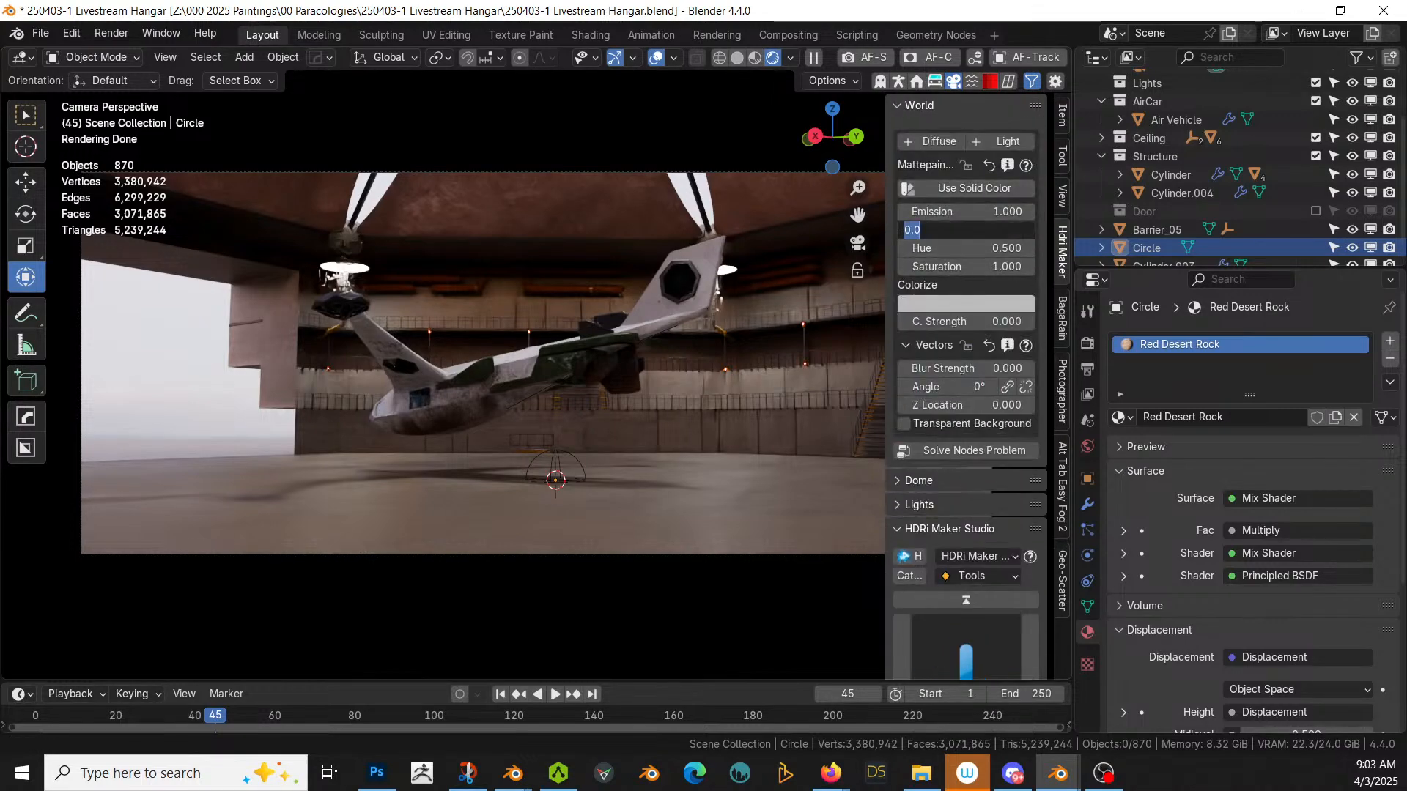
pyautogui.write('2')
pyautogui.press('Return')
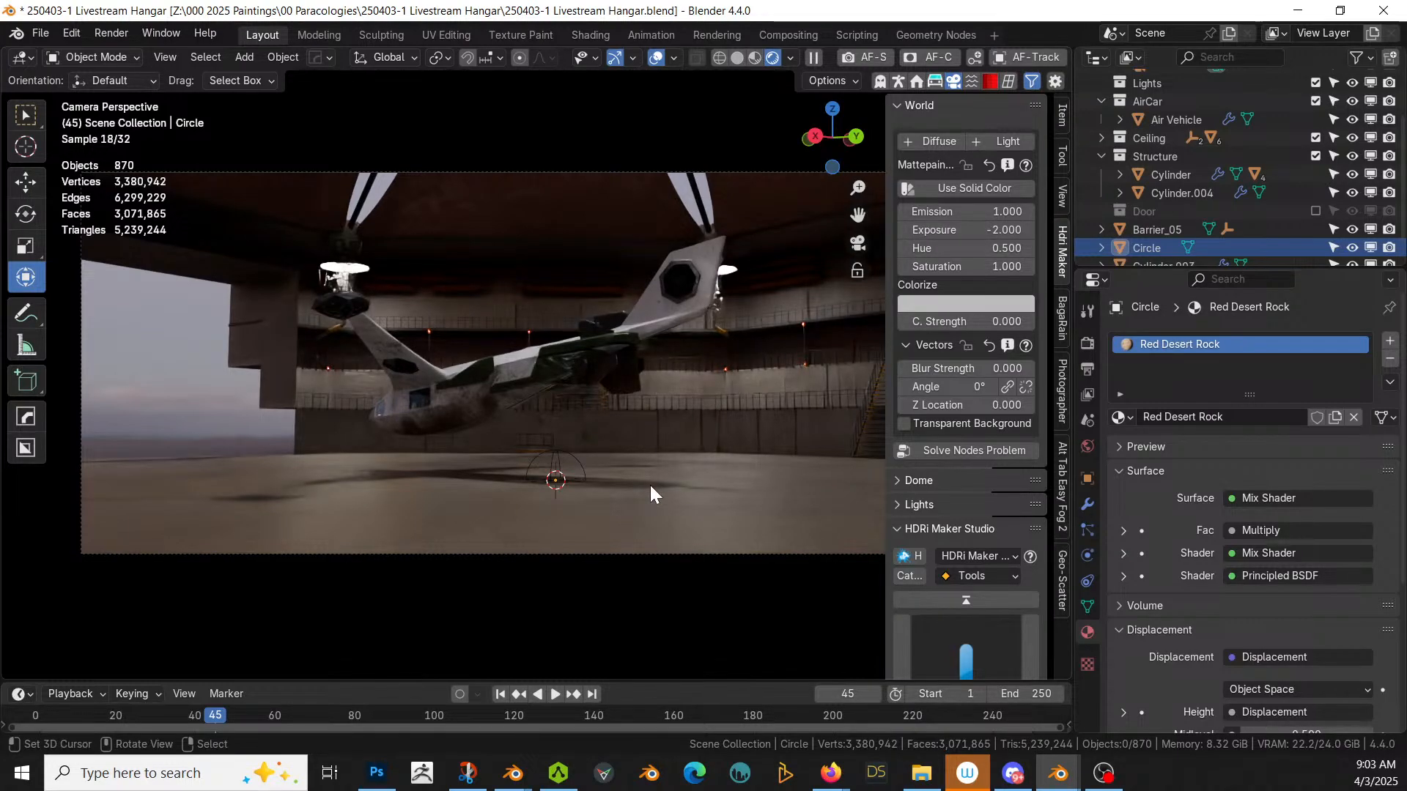
# Step: Switch to solid shading and lower the large ground circle outside the hangar by 0.01 m along the global Z axis
pyautogui.moveTo(605, 511); pyautogui.dragTo(641, 530, button='middle')
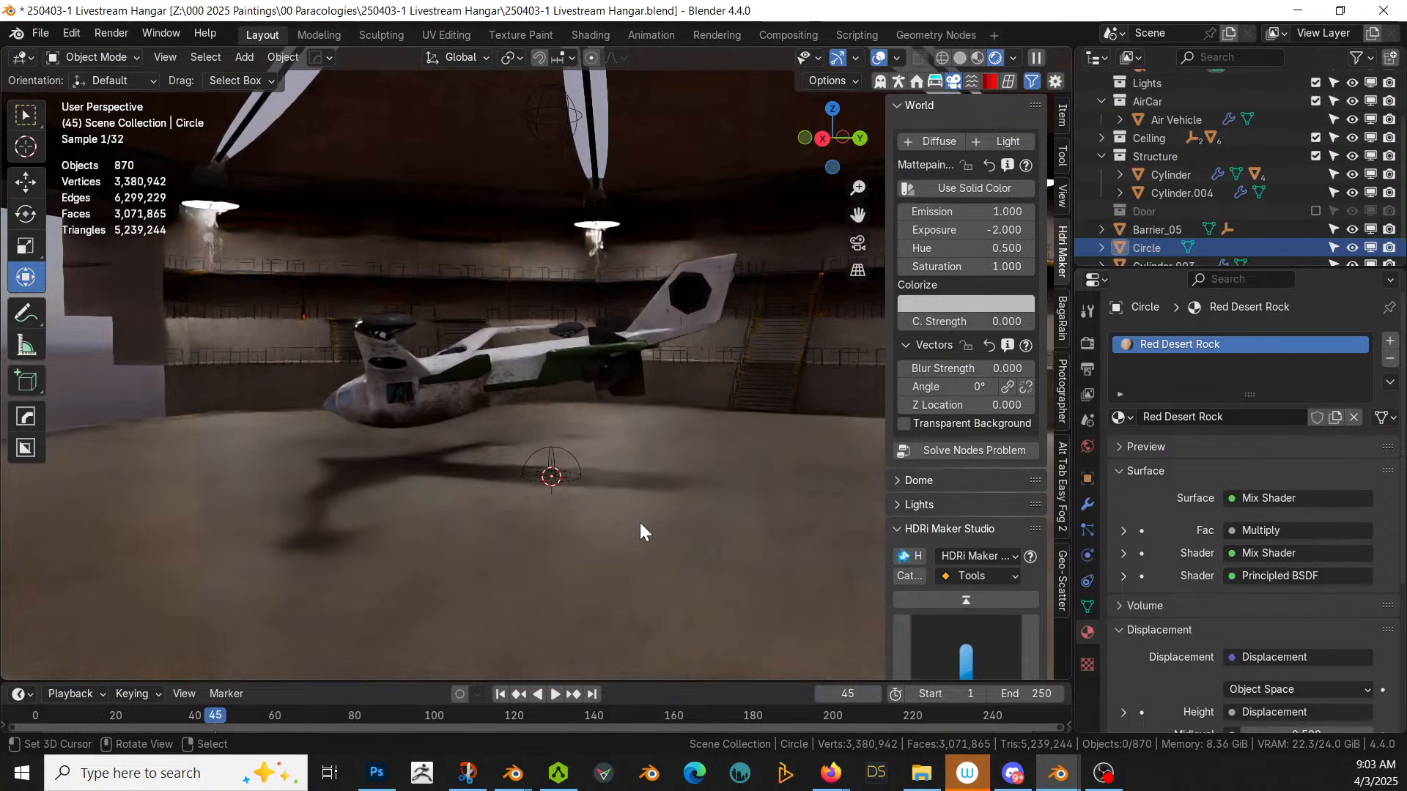
pyautogui.press('z')
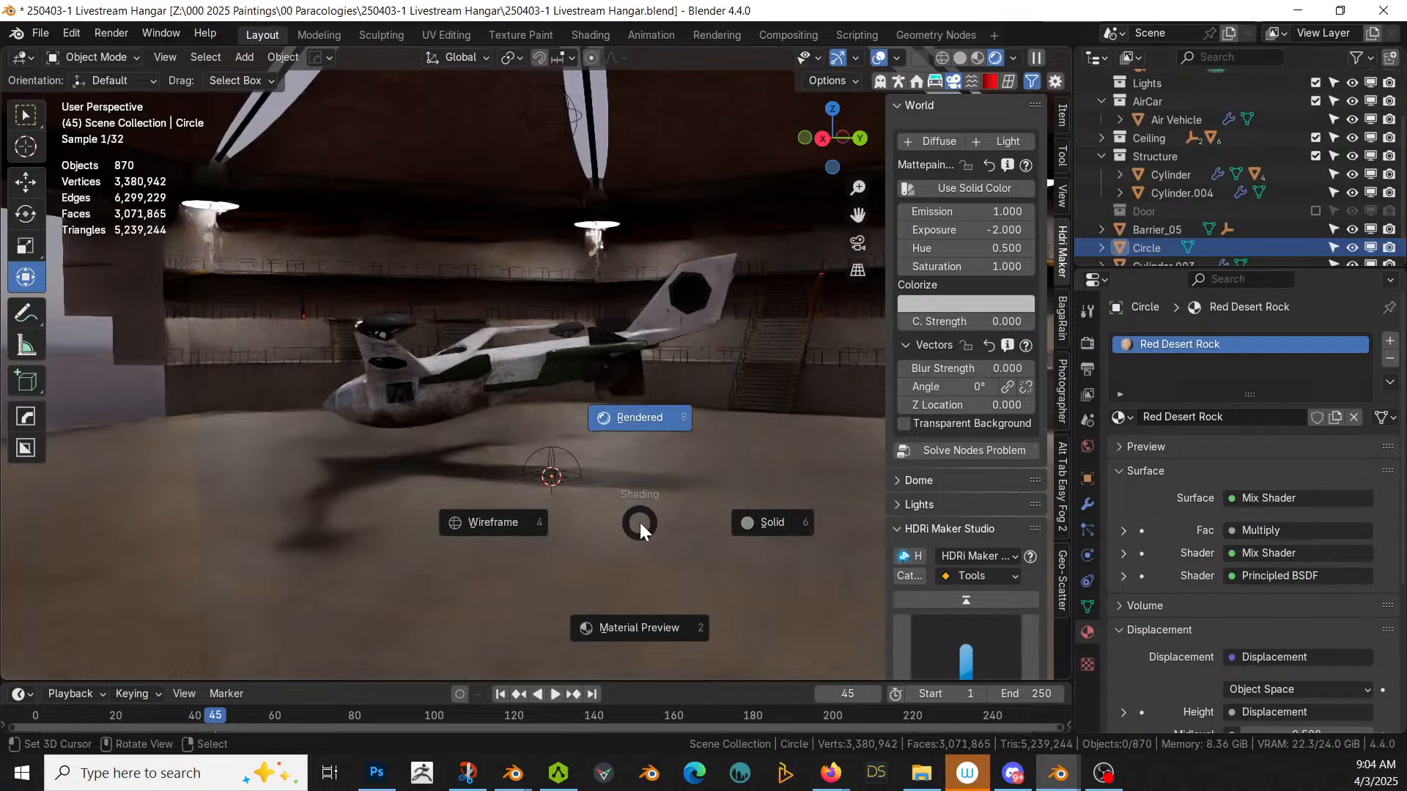
pyautogui.press('6')
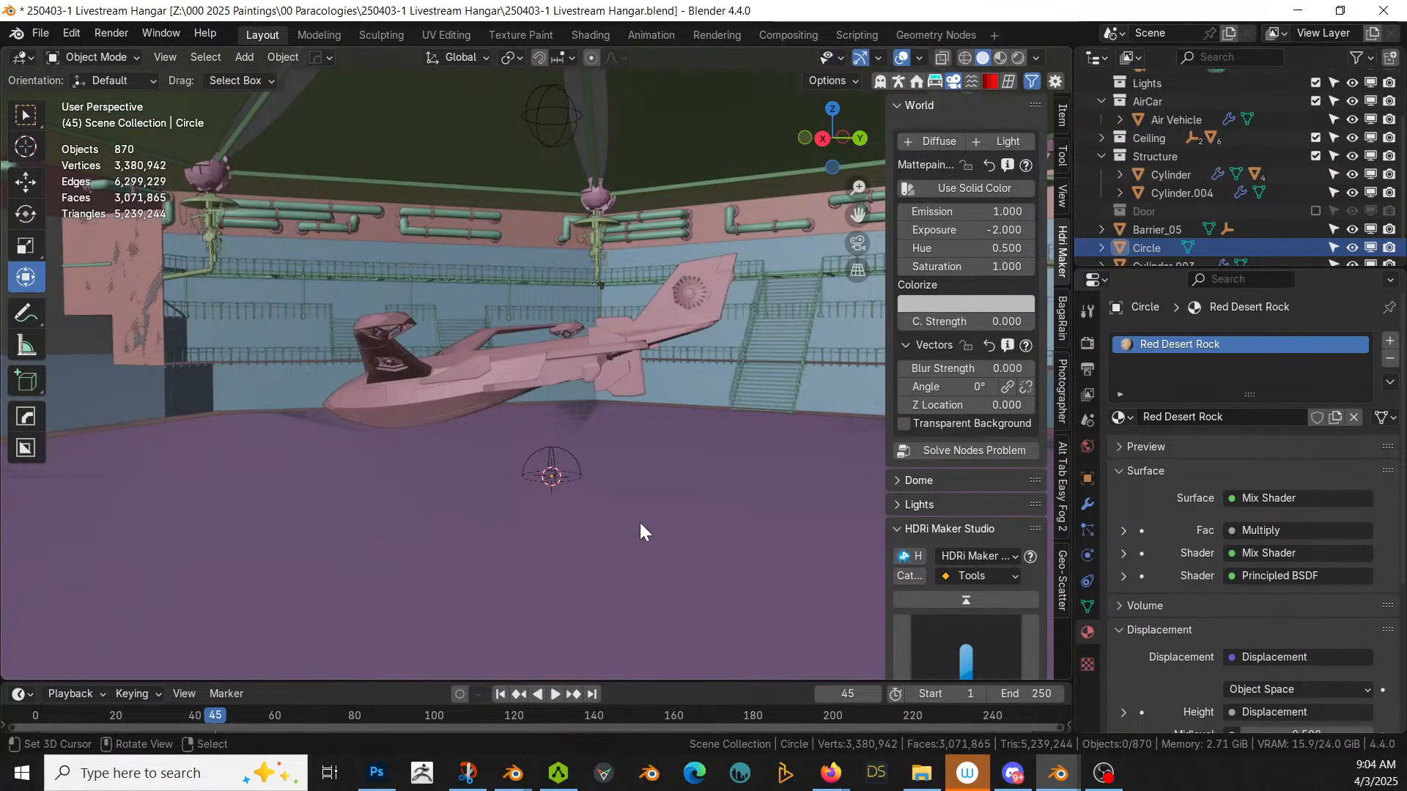
pyautogui.moveTo(639, 522); pyautogui.dragTo(489, 425, button='middle')
pyautogui.scroll(-4, 489, 425)
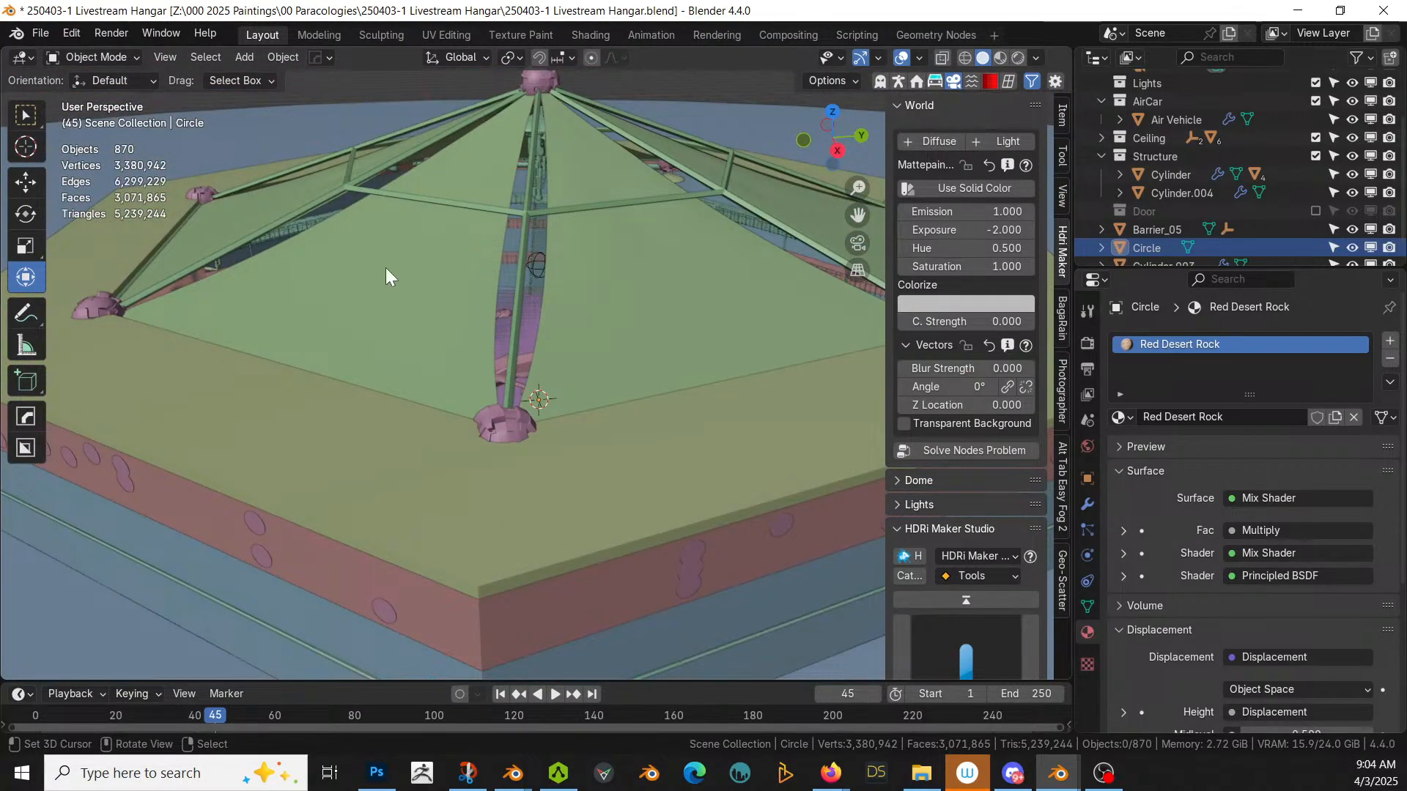
pyautogui.moveTo(608, 273)
pyautogui.mouseDown(button='middle')
pyautogui.moveTo(643, 294)
pyautogui.moveTo(612, 335)
pyautogui.moveTo(600, 284)
pyautogui.mouseUp(button='middle')
pyautogui.scroll(5, 600, 281)
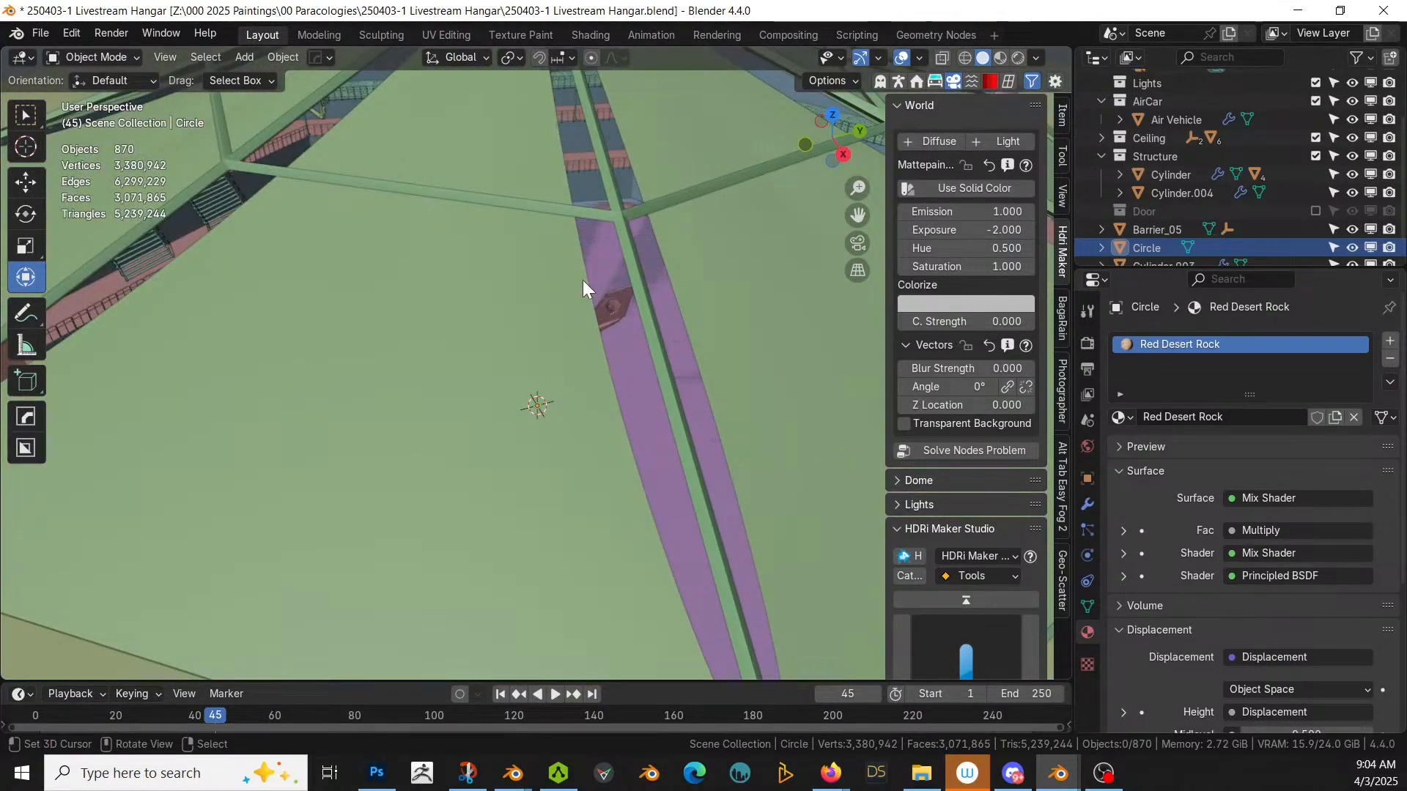
pyautogui.moveTo(668, 478); pyautogui.dragTo(455, 461, button='middle')
pyautogui.scroll(6, 573, 445)
pyautogui.scroll(-15, 660, 408)
pyautogui.click(424, 470)
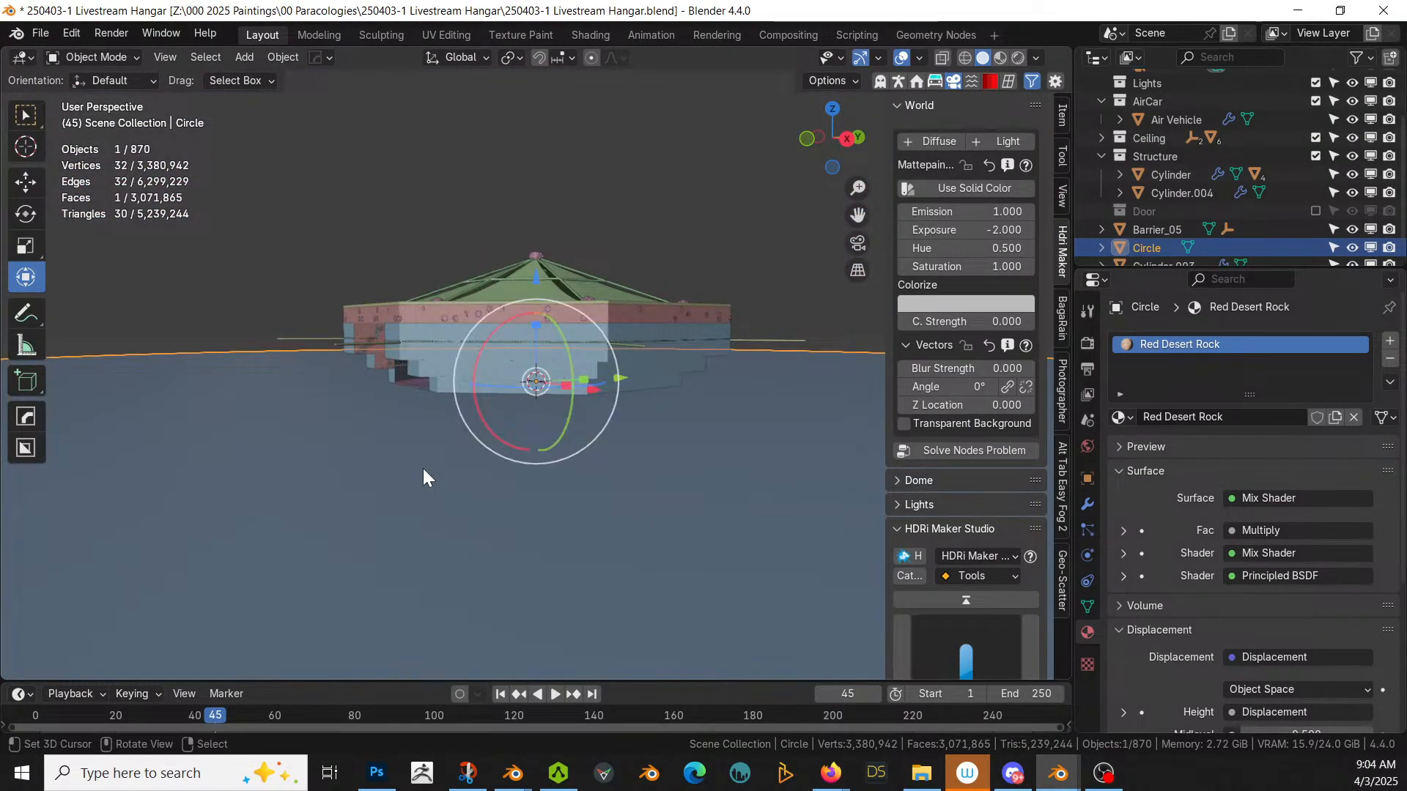
pyautogui.write('gz')
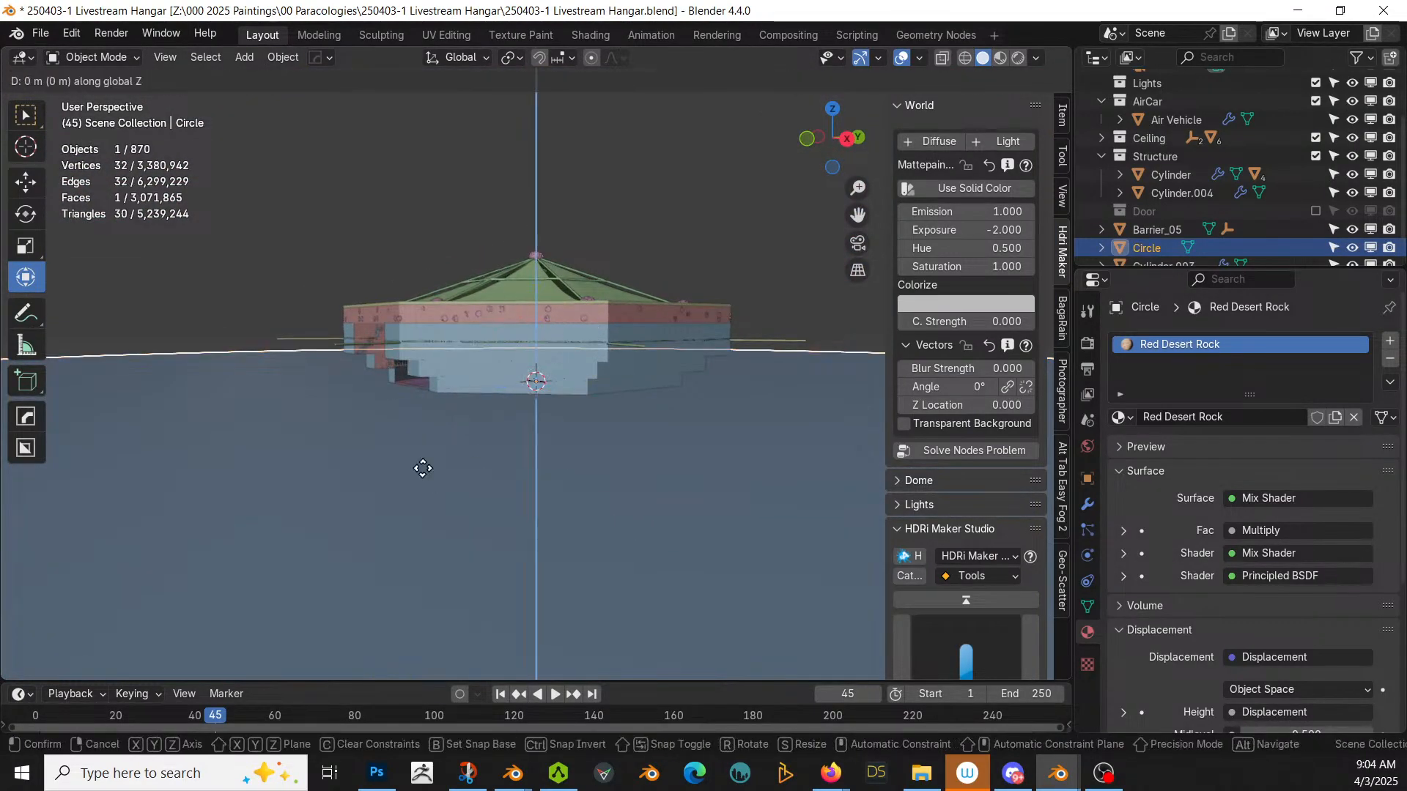
pyautogui.write('-0.01')
pyautogui.press('Return')
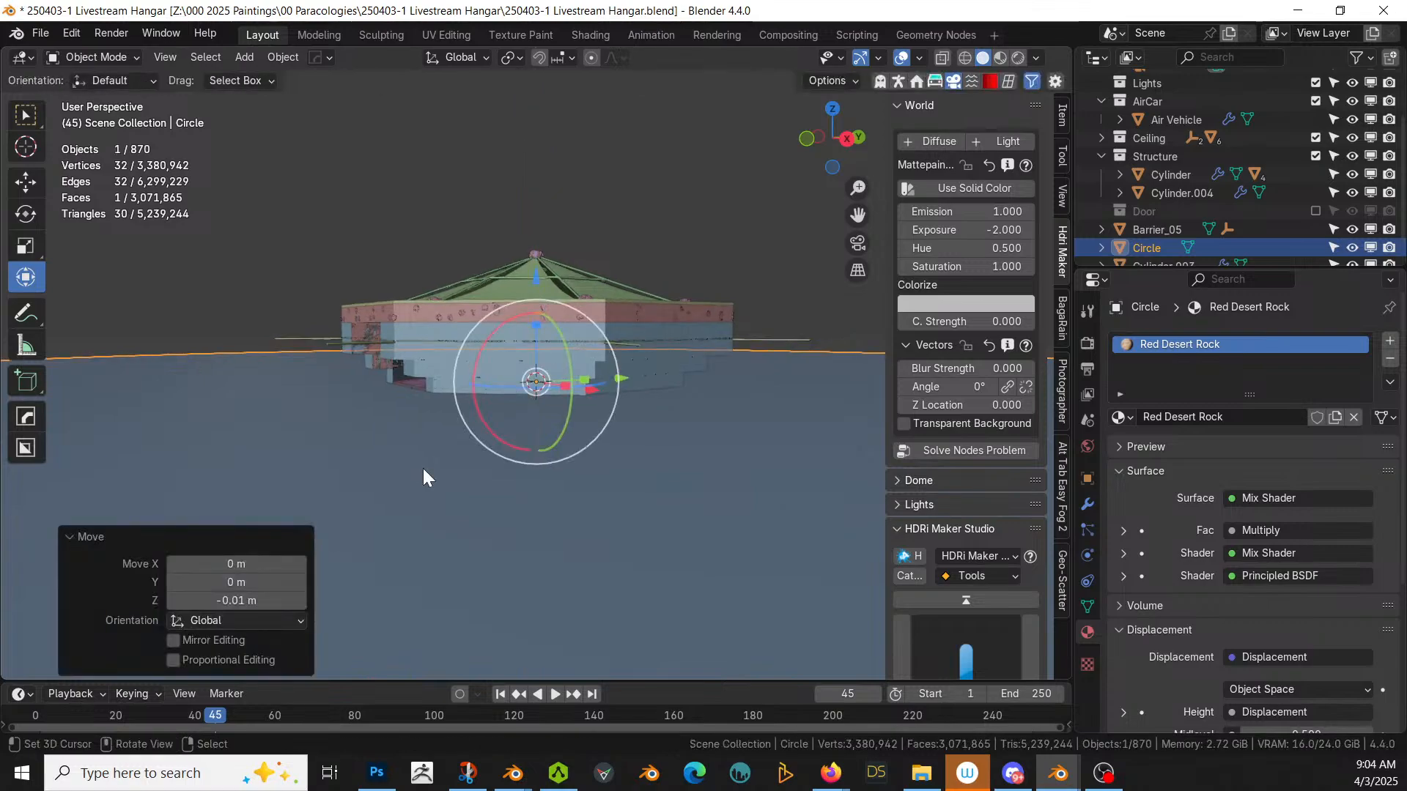
# Step: Save the file and preview the camera shot in rendered shading
pyautogui.press('KP_0')
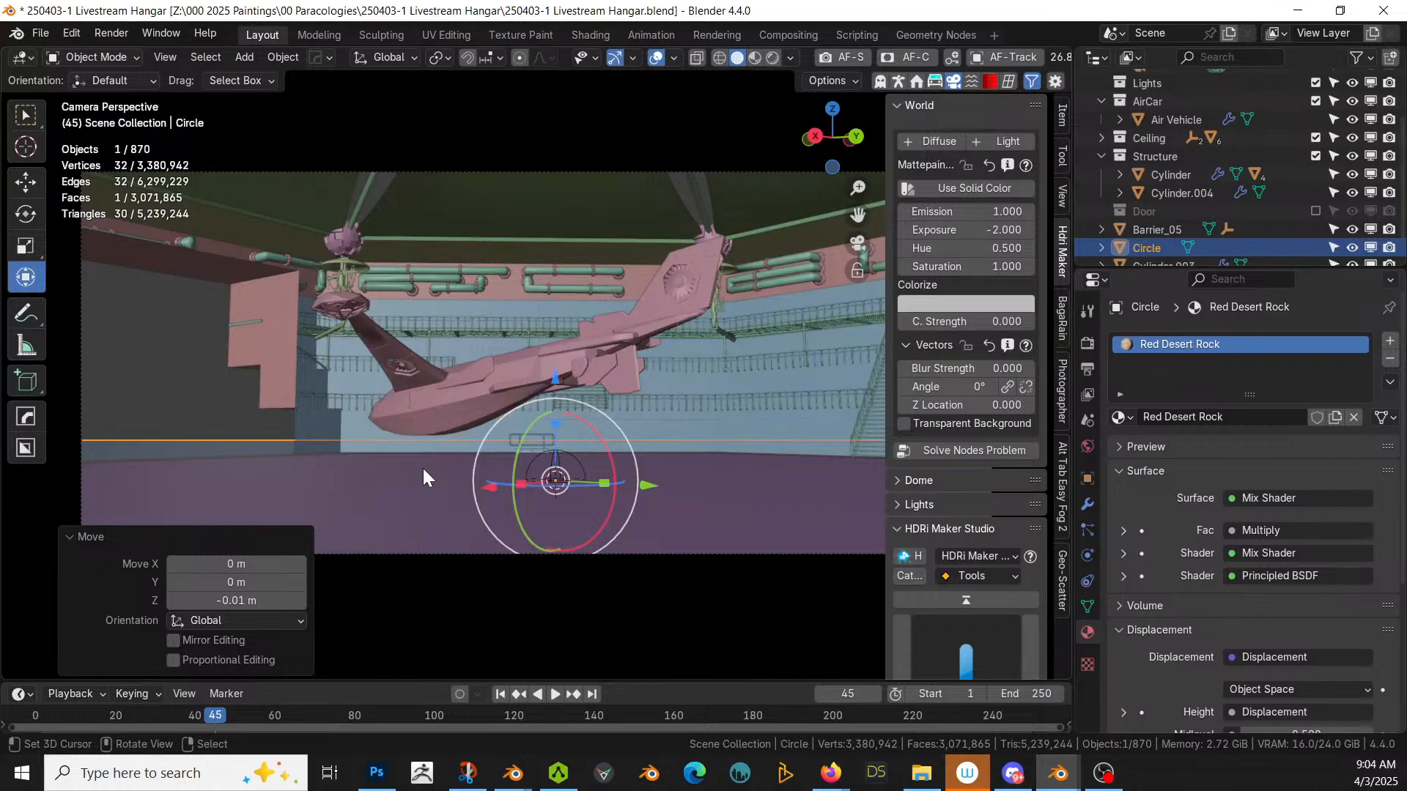
pyautogui.hotkey('ctrl', 's')
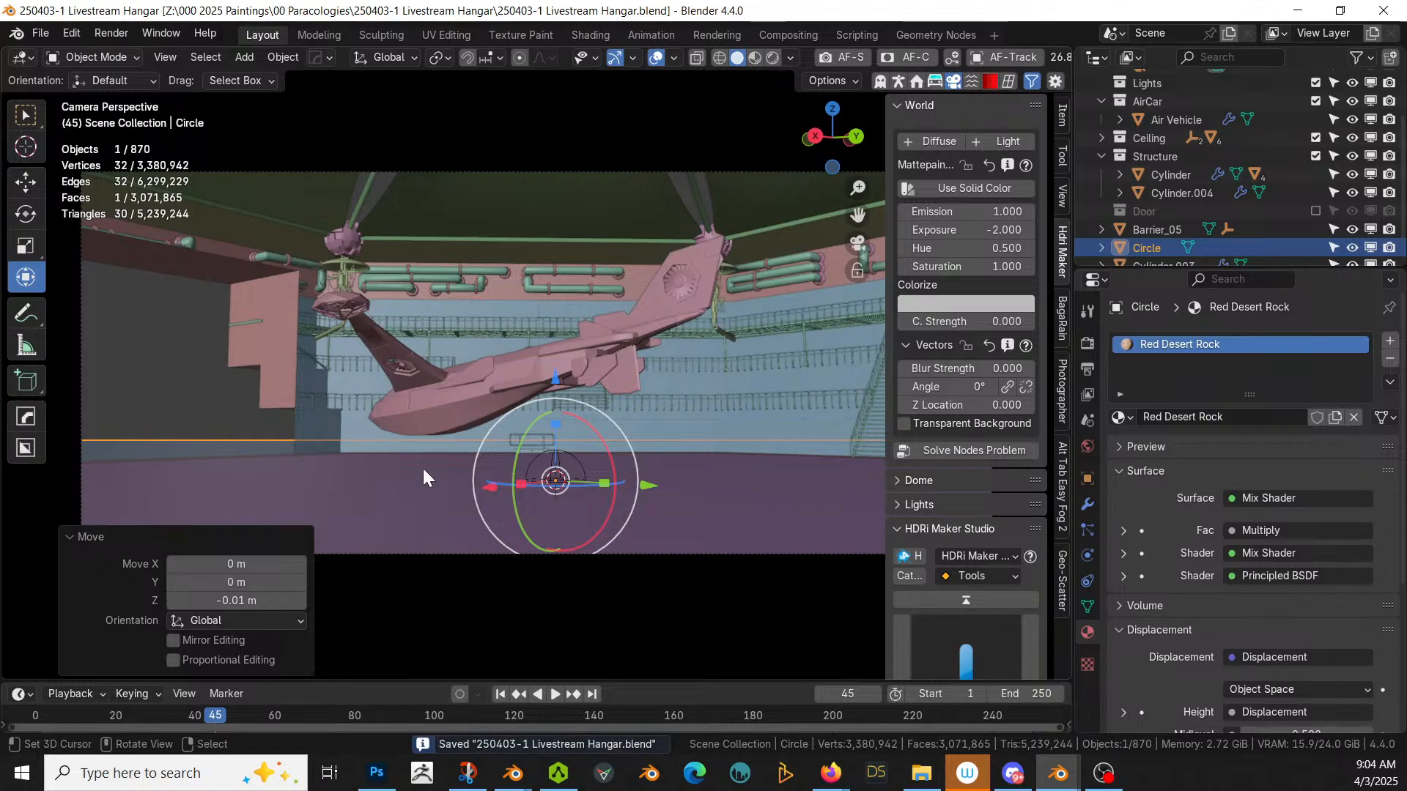
pyautogui.press('z')
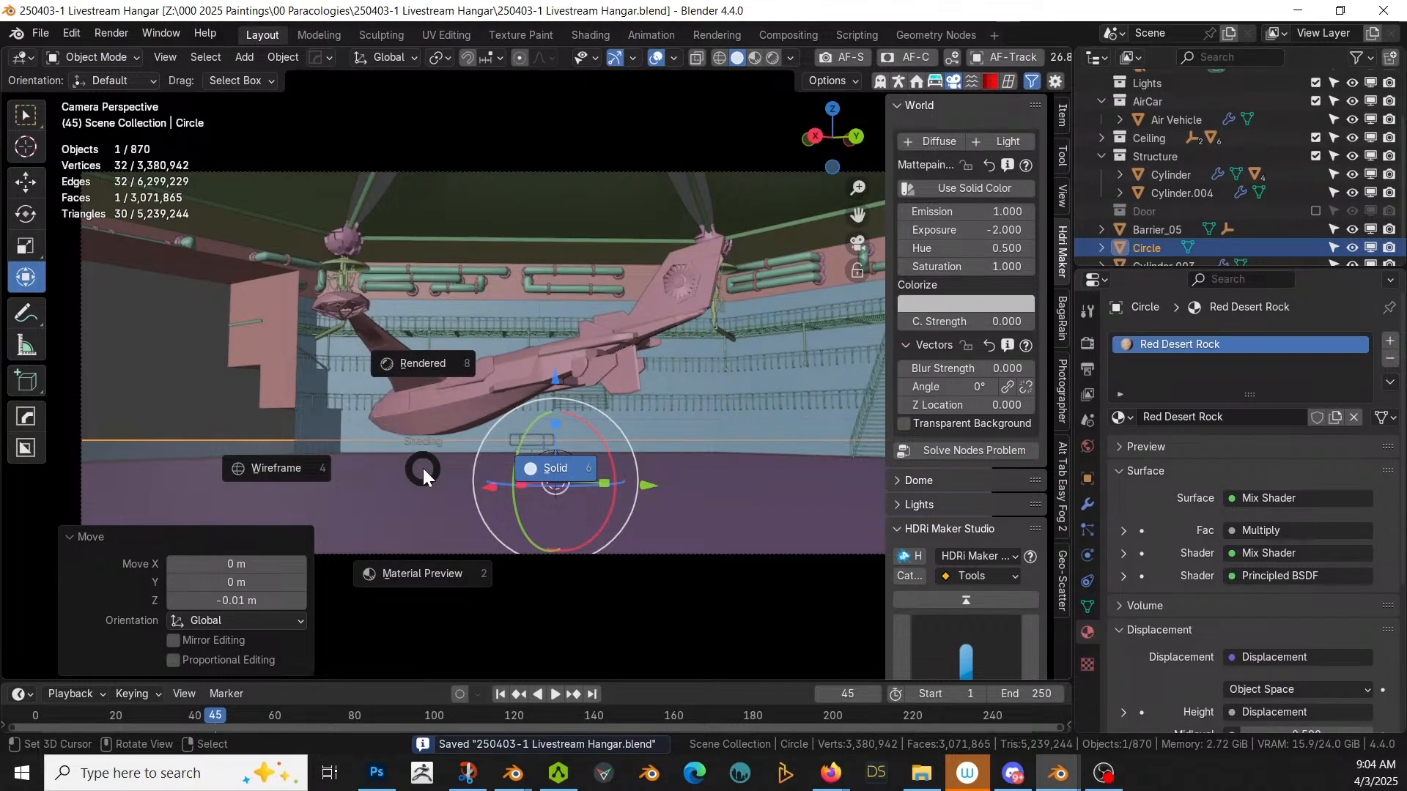
pyautogui.press('8')
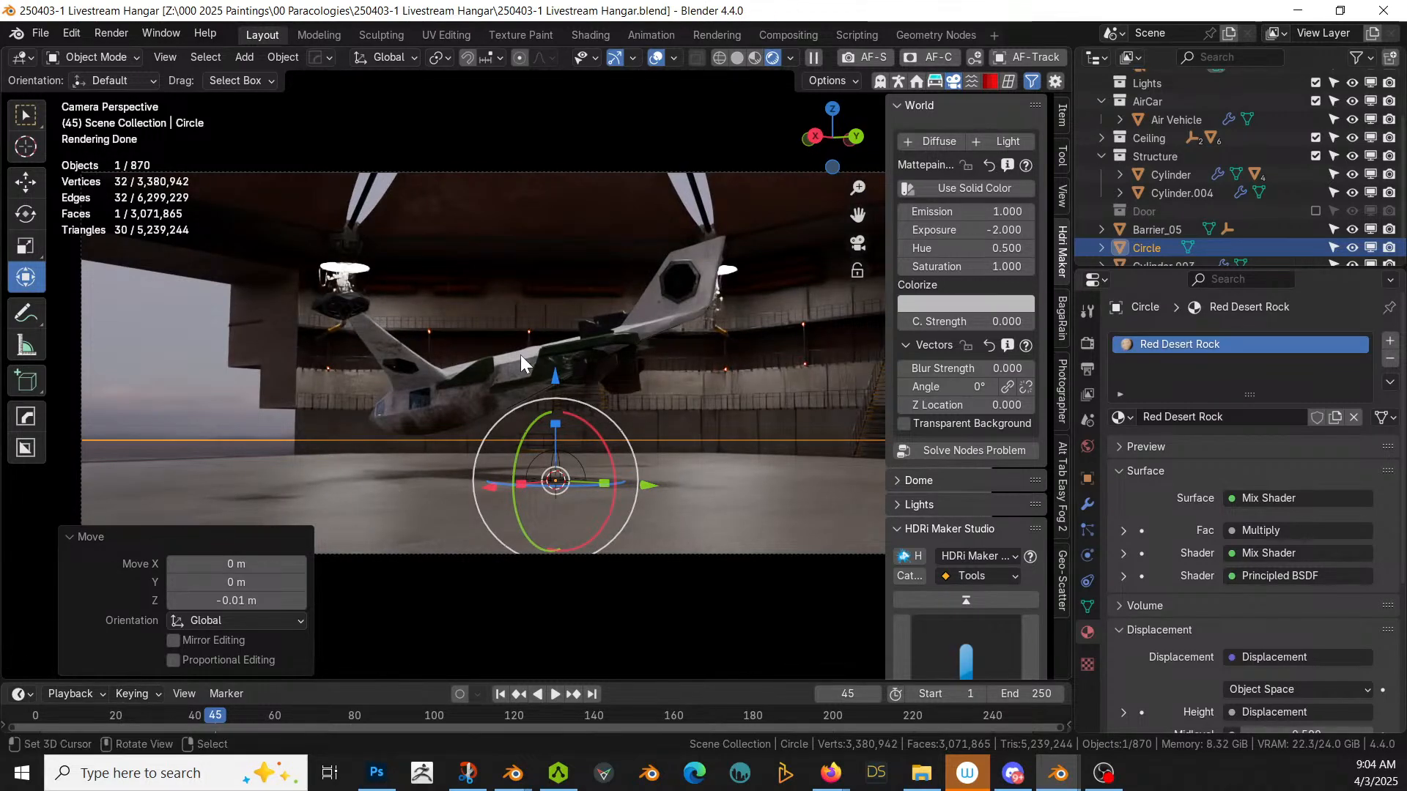
# Step: Move the Air Vehicle about -3.1 m along the global Y axis in the camera shot and save the file
pyautogui.click(470, 388)
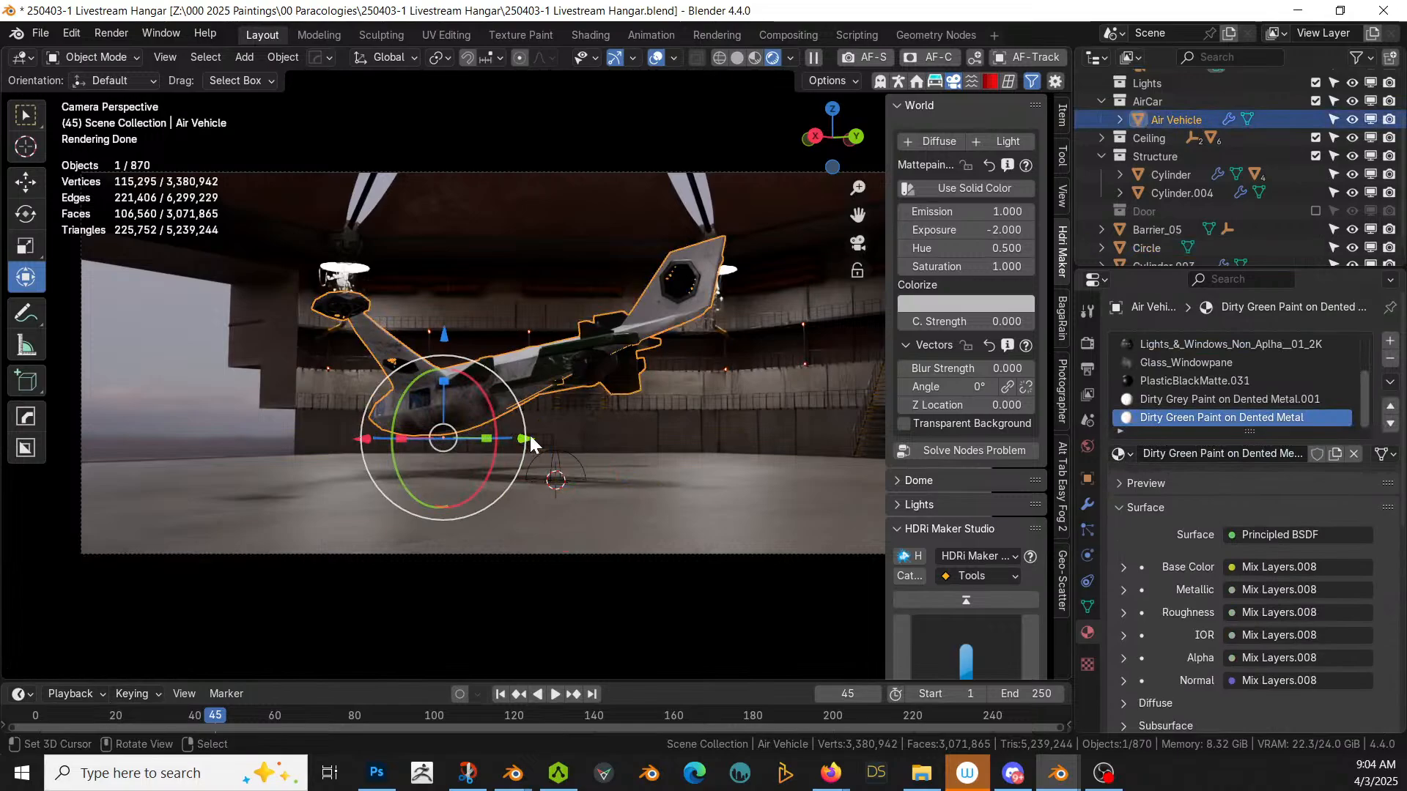
pyautogui.moveTo(525, 439); pyautogui.dragTo(461, 453)
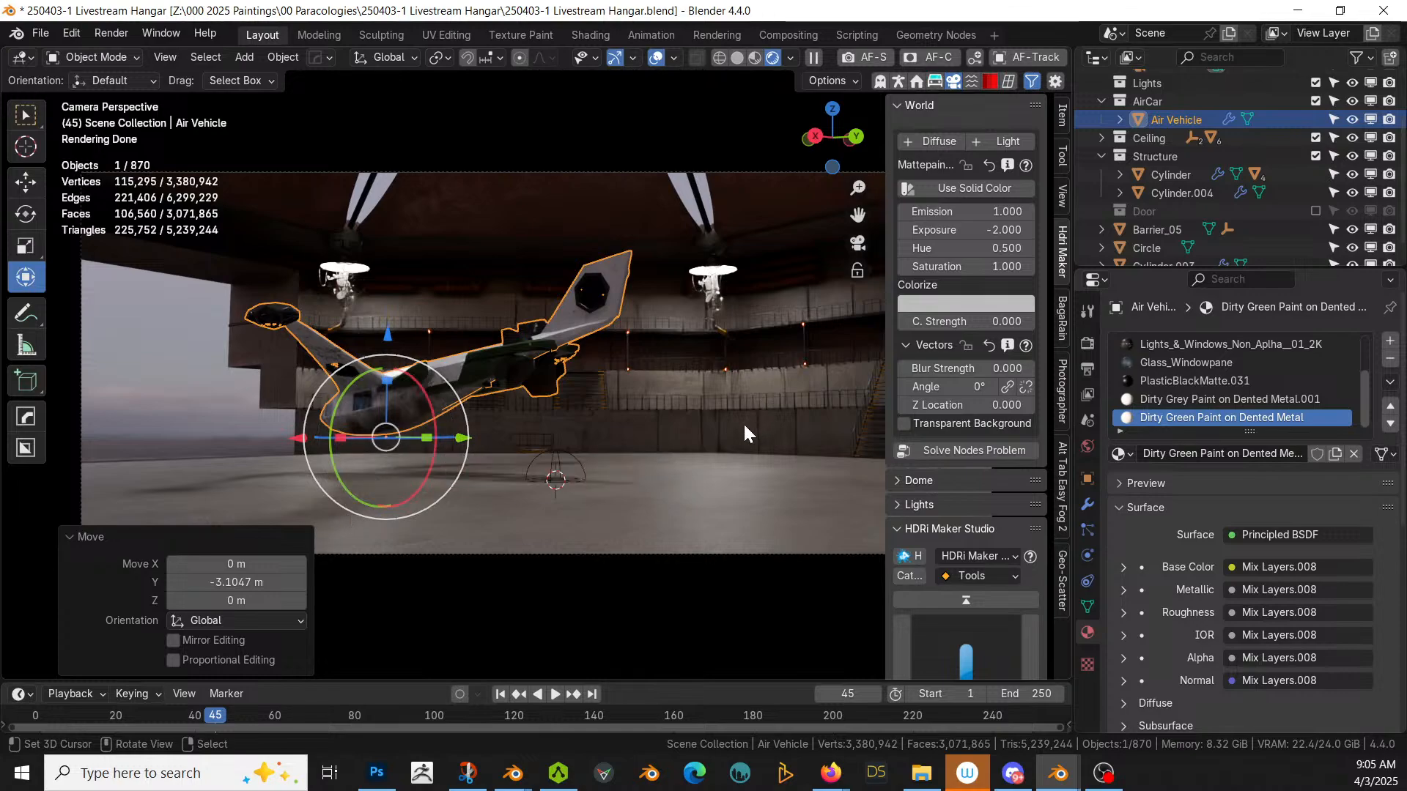
pyautogui.hotkey('ctrl', 's')
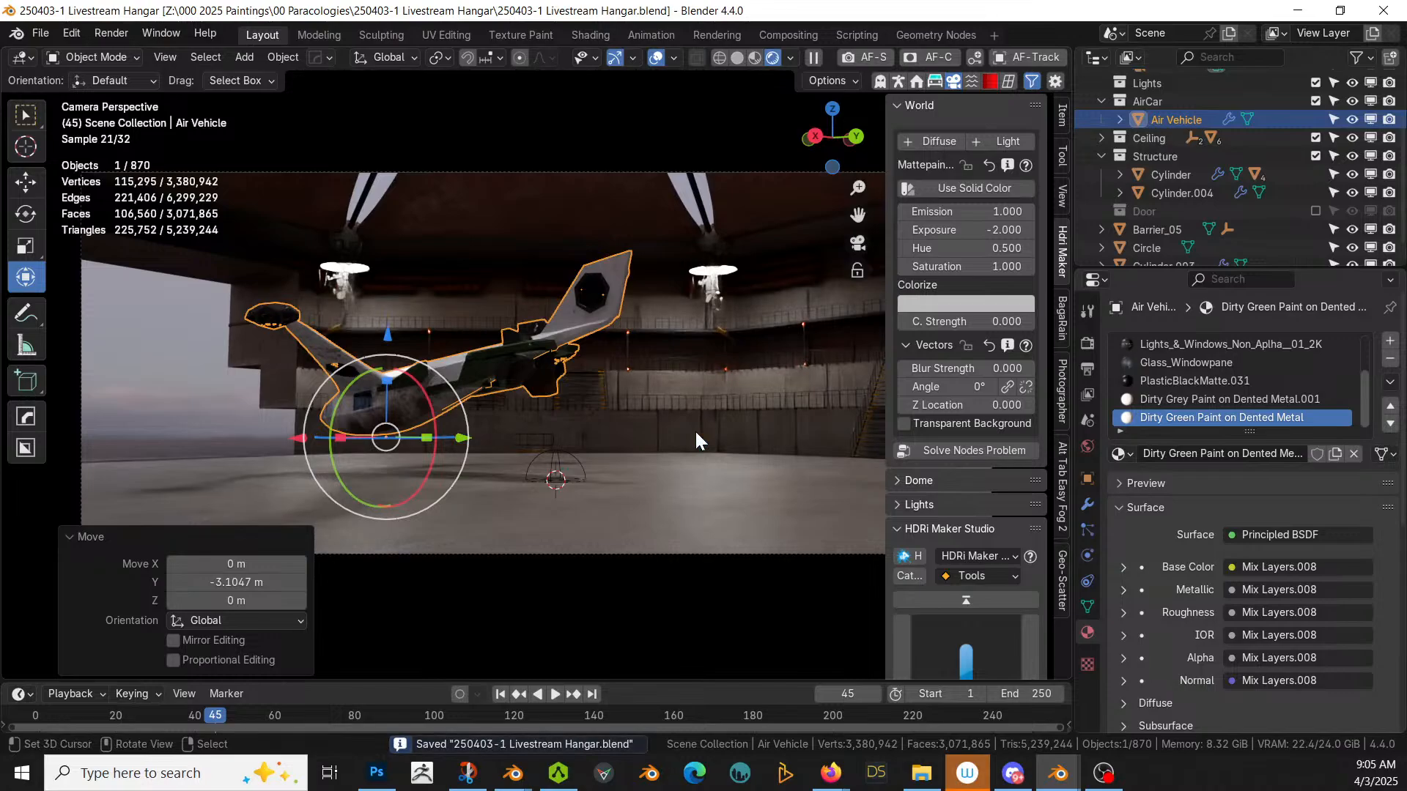
# Step: Return to solid shading and exclude the Ceiling collection to open up the hangar interior
pyautogui.press('z')
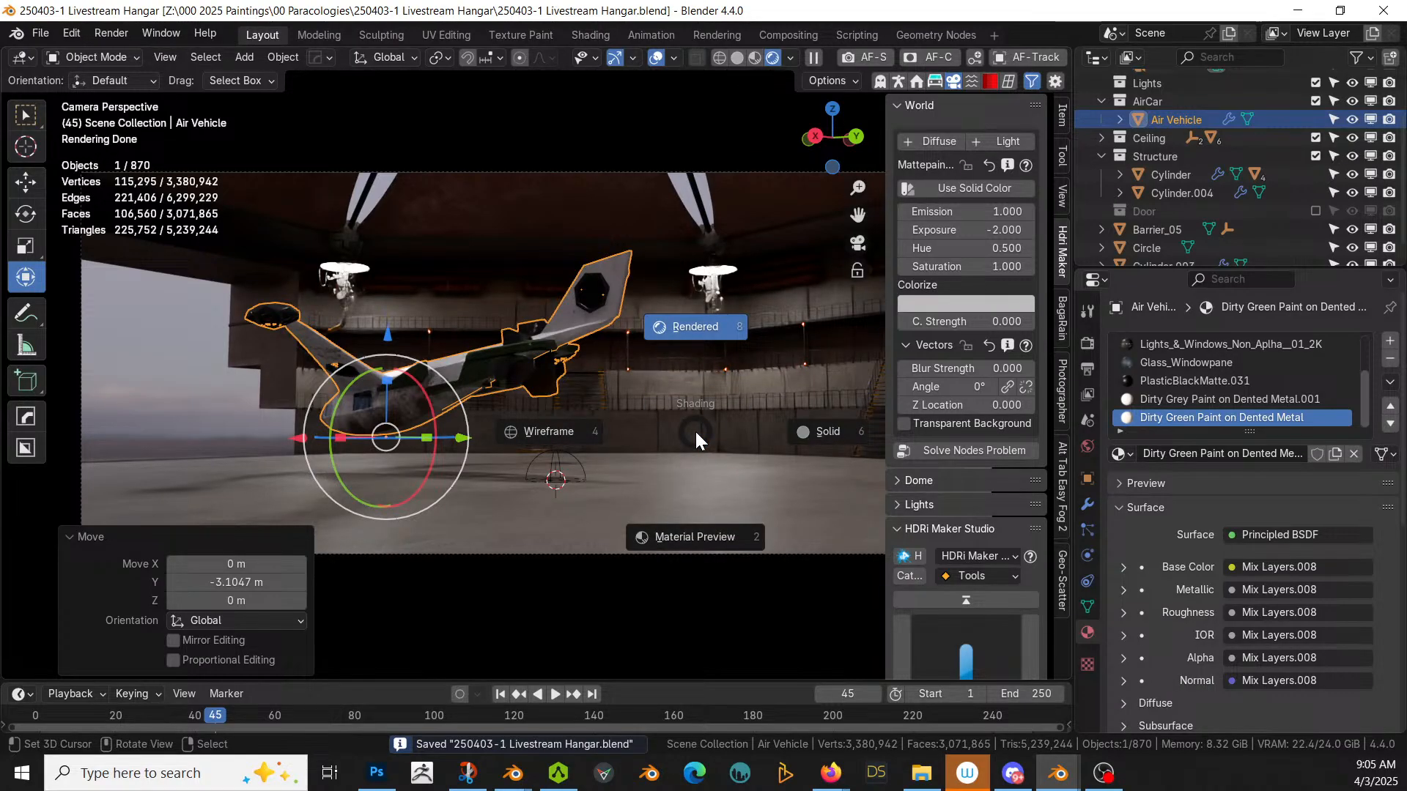
pyautogui.press('6')
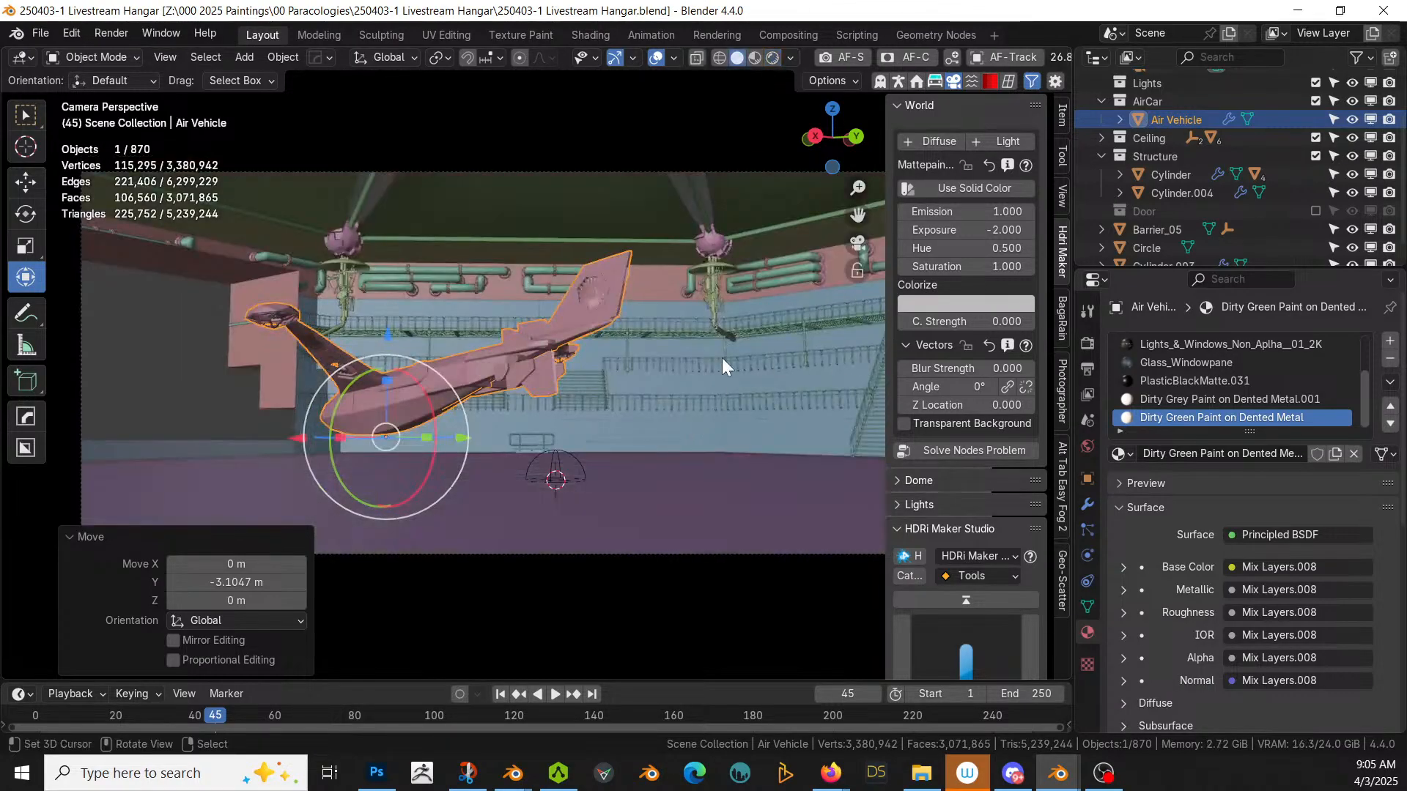
pyautogui.moveTo(722, 357); pyautogui.dragTo(915, 278, button='middle')
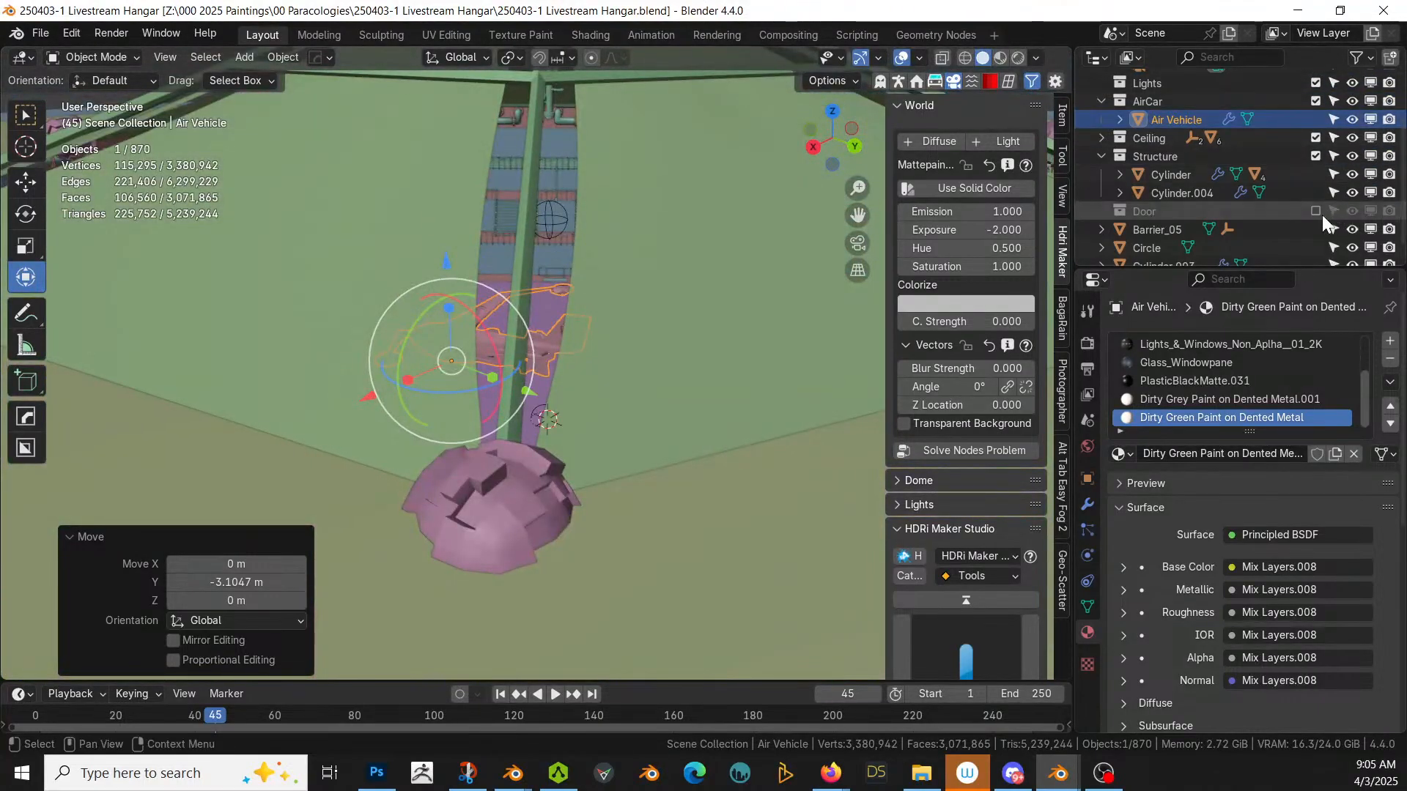
pyautogui.scroll(-1, 1320, 226)
pyautogui.scroll(3, 1298, 206)
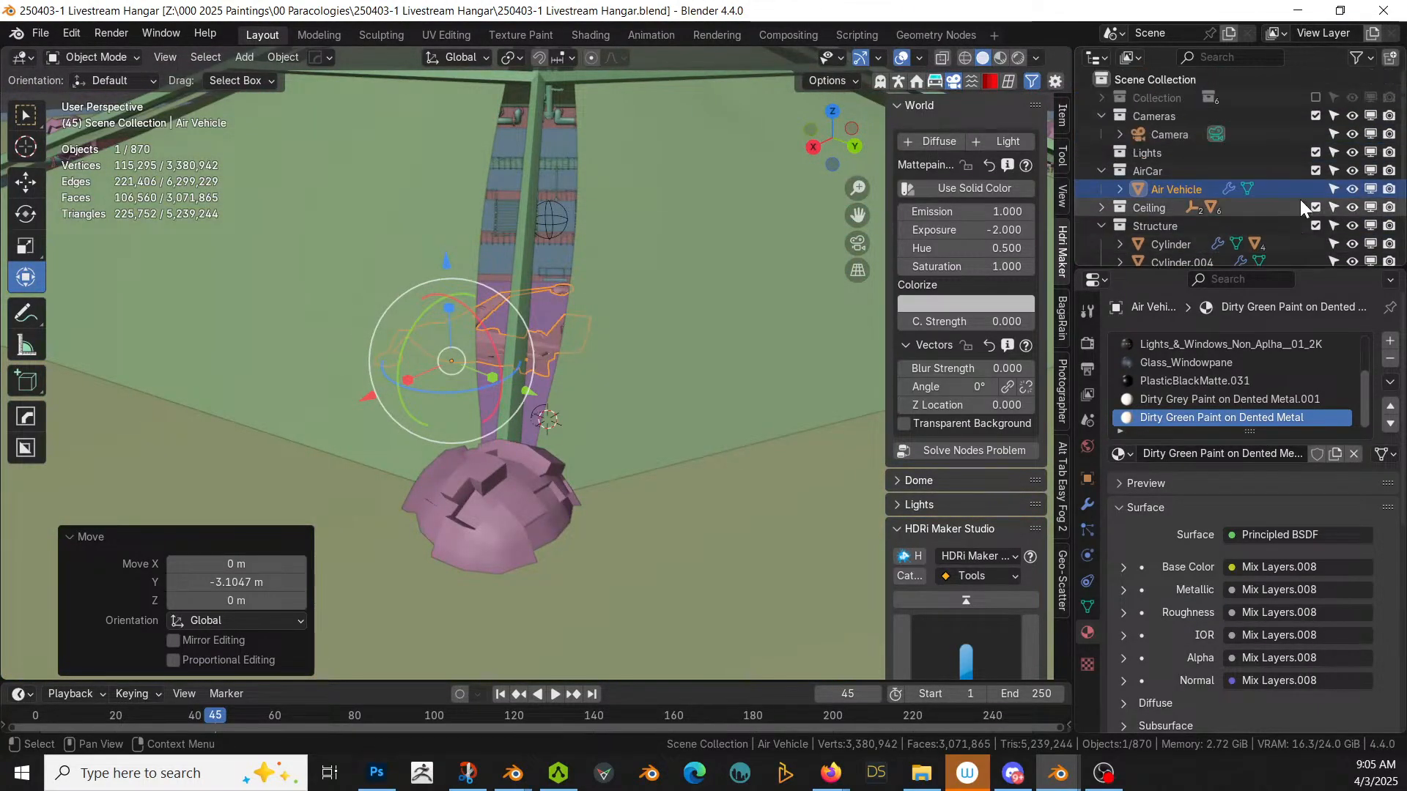
pyautogui.click(1316, 207)
pyautogui.scroll(-3, 584, 371)
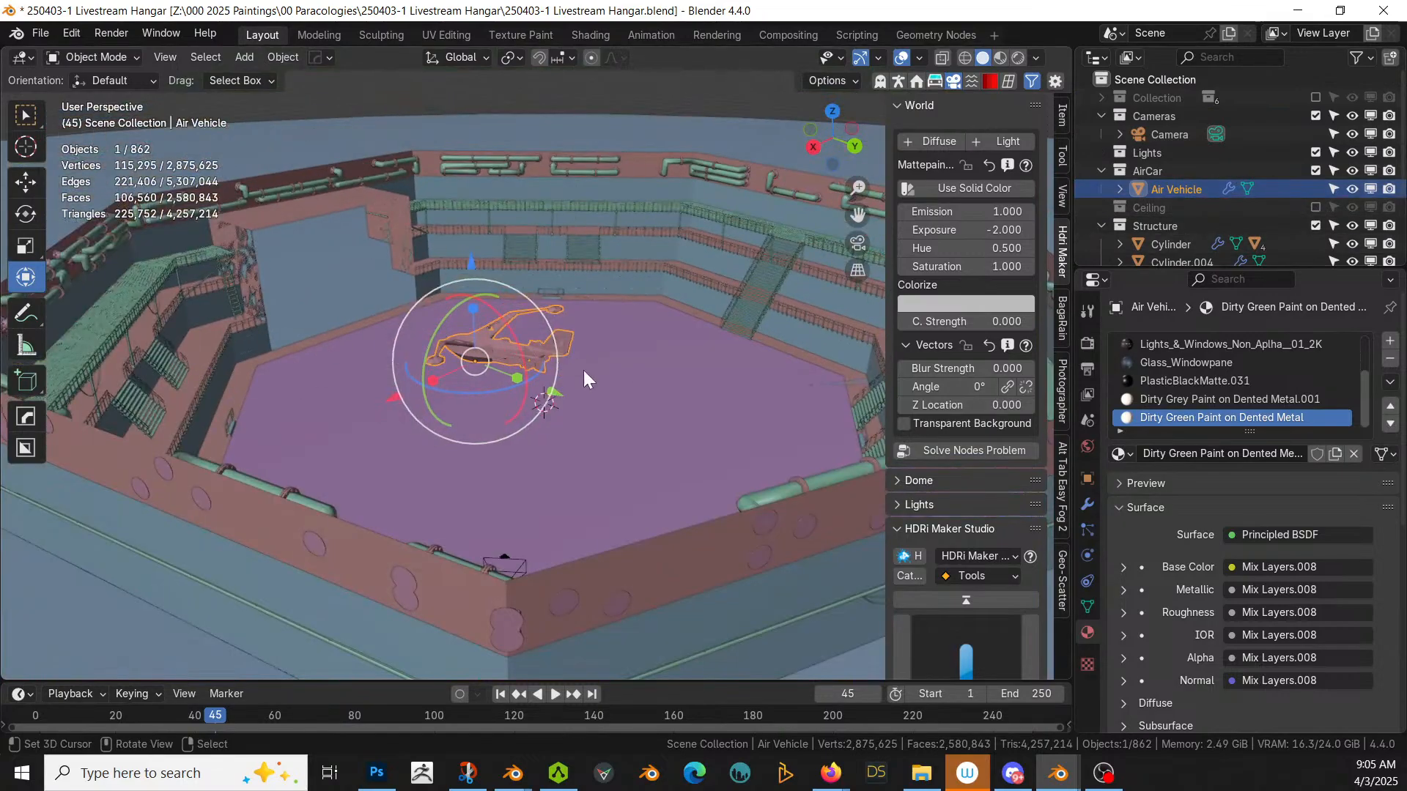
# Step: Place the Wires_04 asset on the hangar floor from the top view and move it about 18.6 m in X and 1.1 m in Y
pyautogui.press('KP_7')
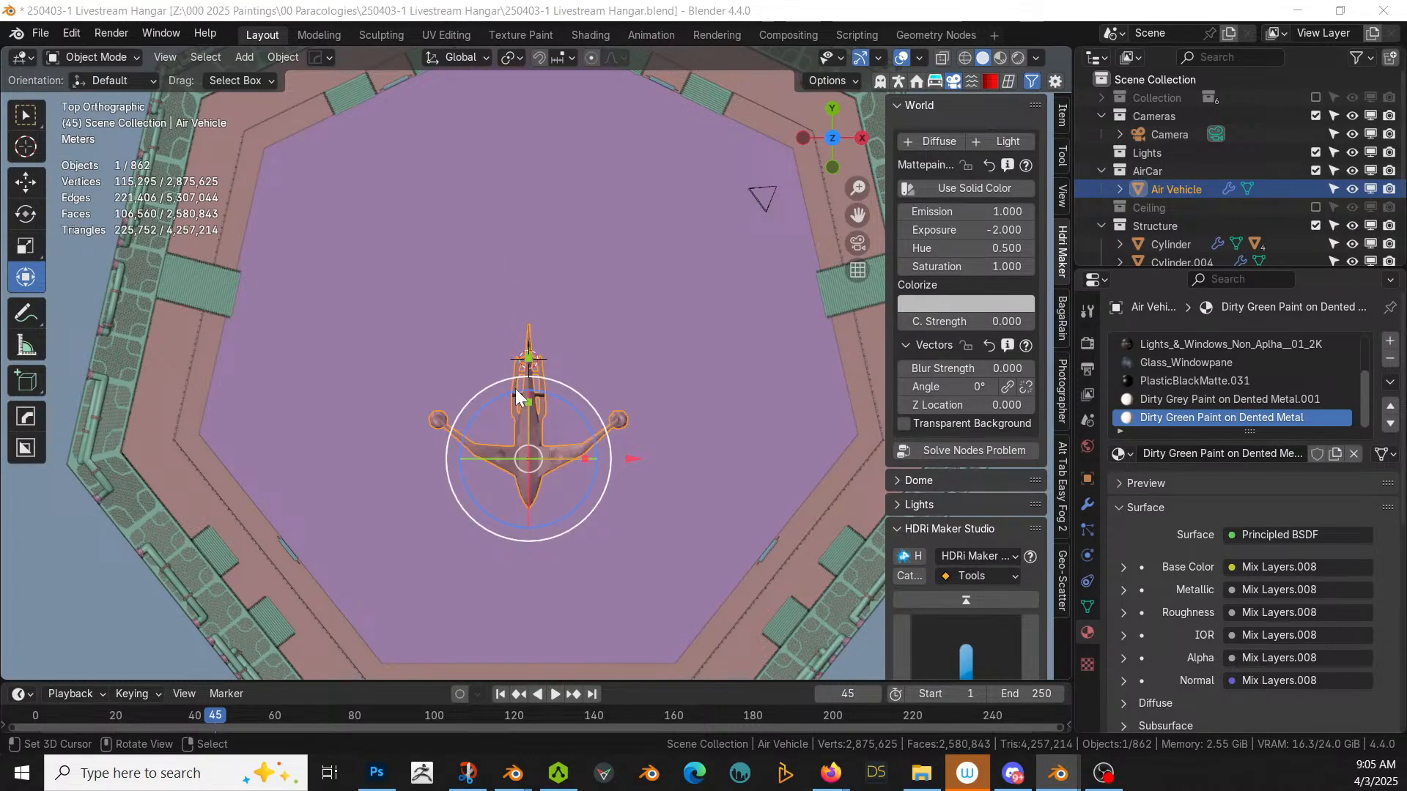
pyautogui.moveTo(546, 146); pyautogui.dragTo(520, 283)
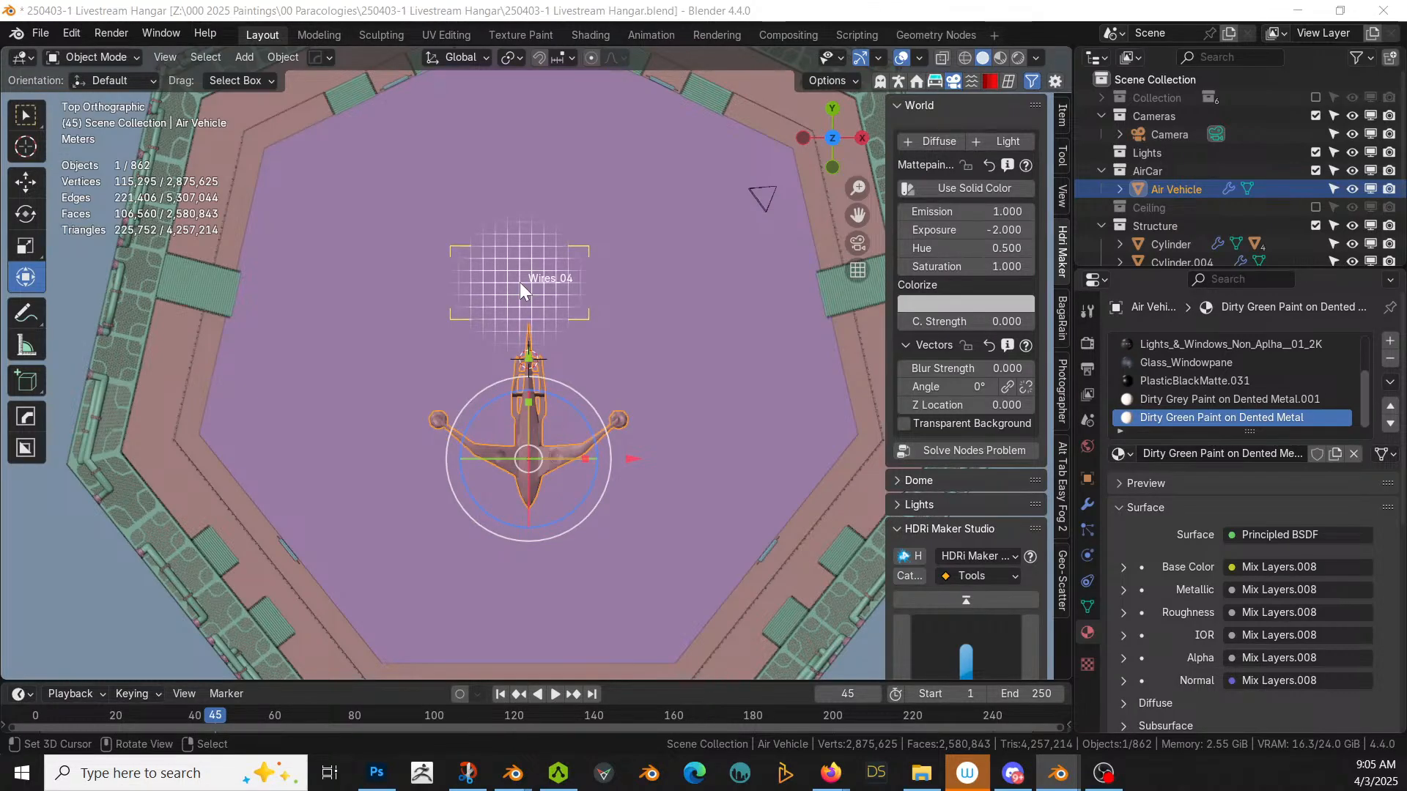
pyautogui.moveTo(521, 282); pyautogui.dragTo(520, 282)
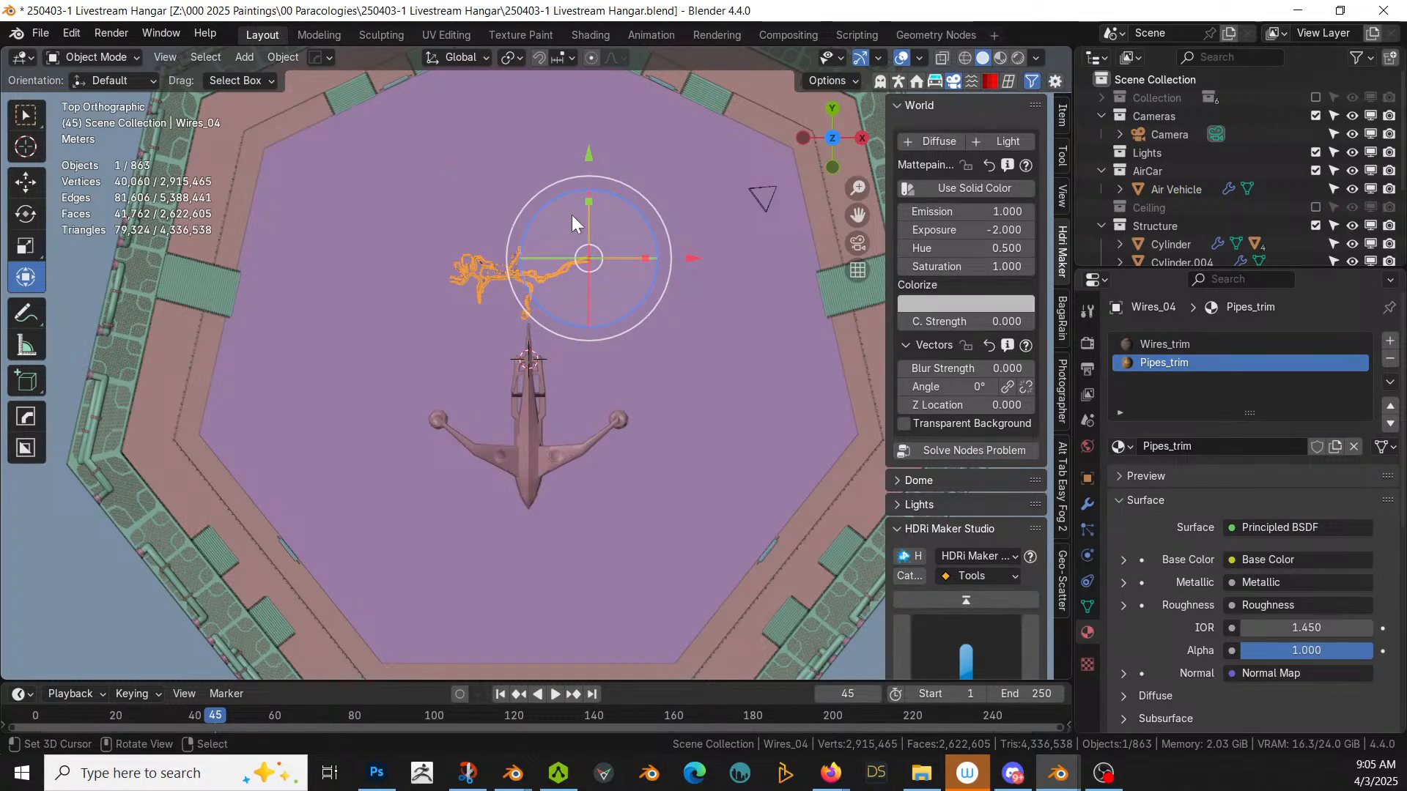
pyautogui.moveTo(571, 214); pyautogui.dragTo(802, 211)
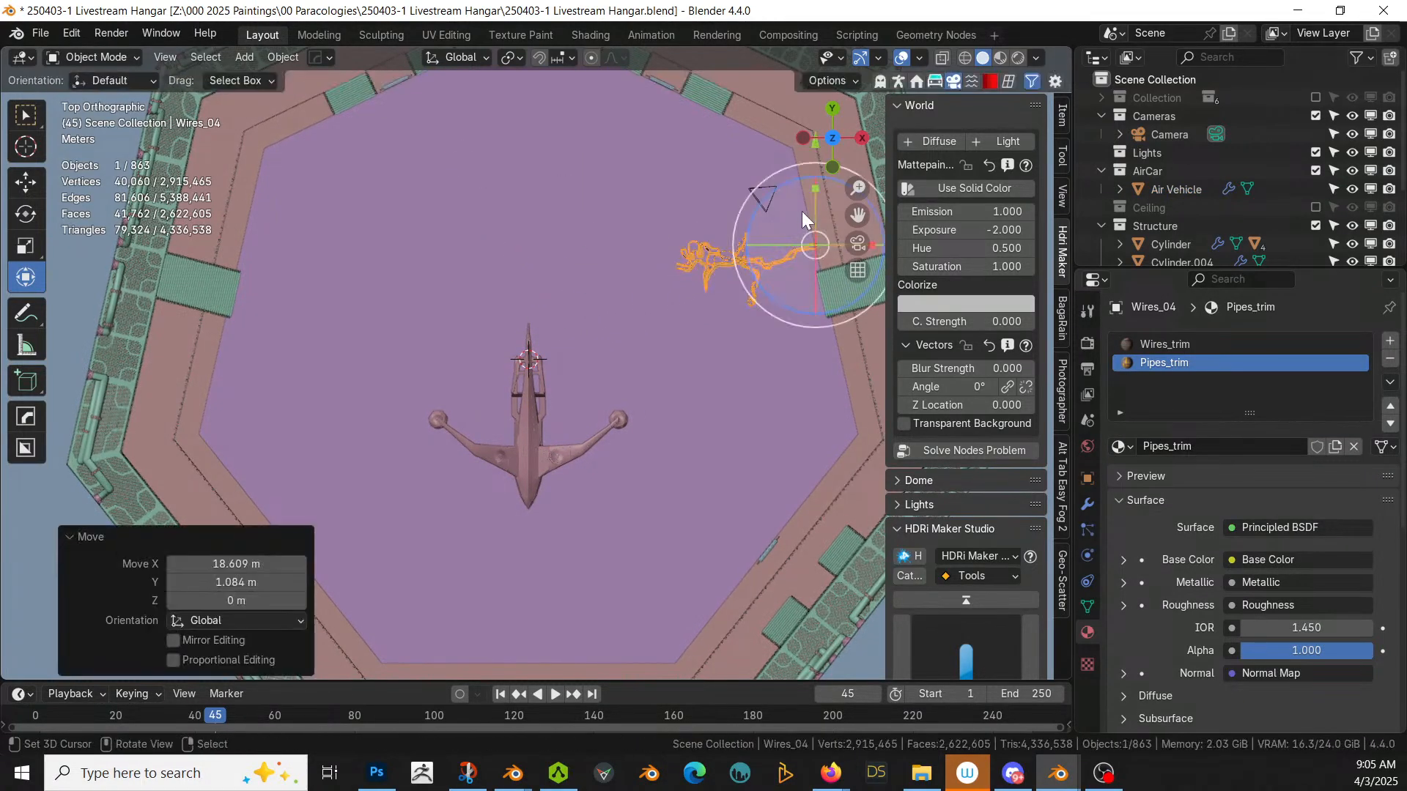
# Step: Select and frame the camera, show its transform values, and examine its placement relative to the wires on the floor
pyautogui.press('KP_0')
pyautogui.press('KP_0')
pyautogui.click(760, 197)
pyautogui.press('KP_Decimal')
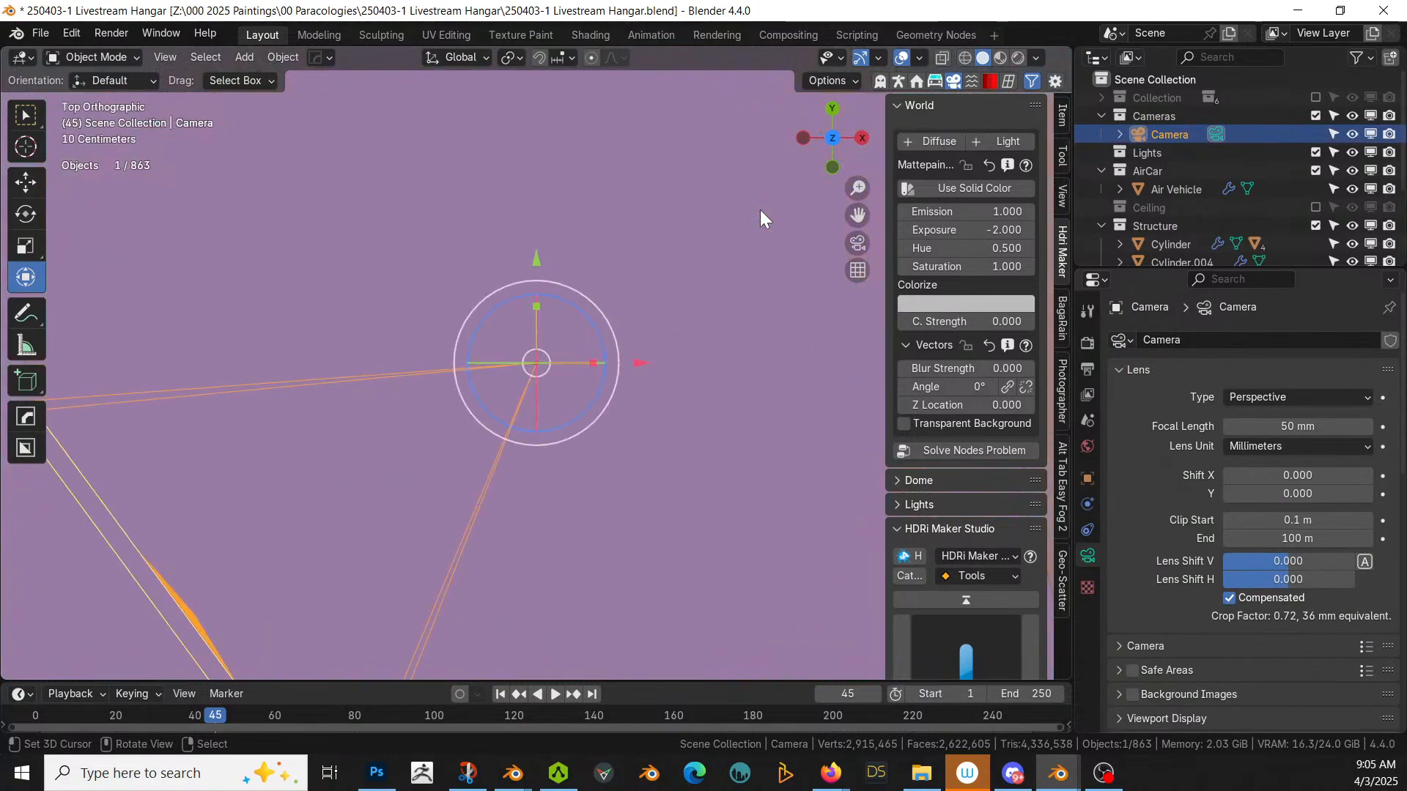
pyautogui.click(1060, 114)
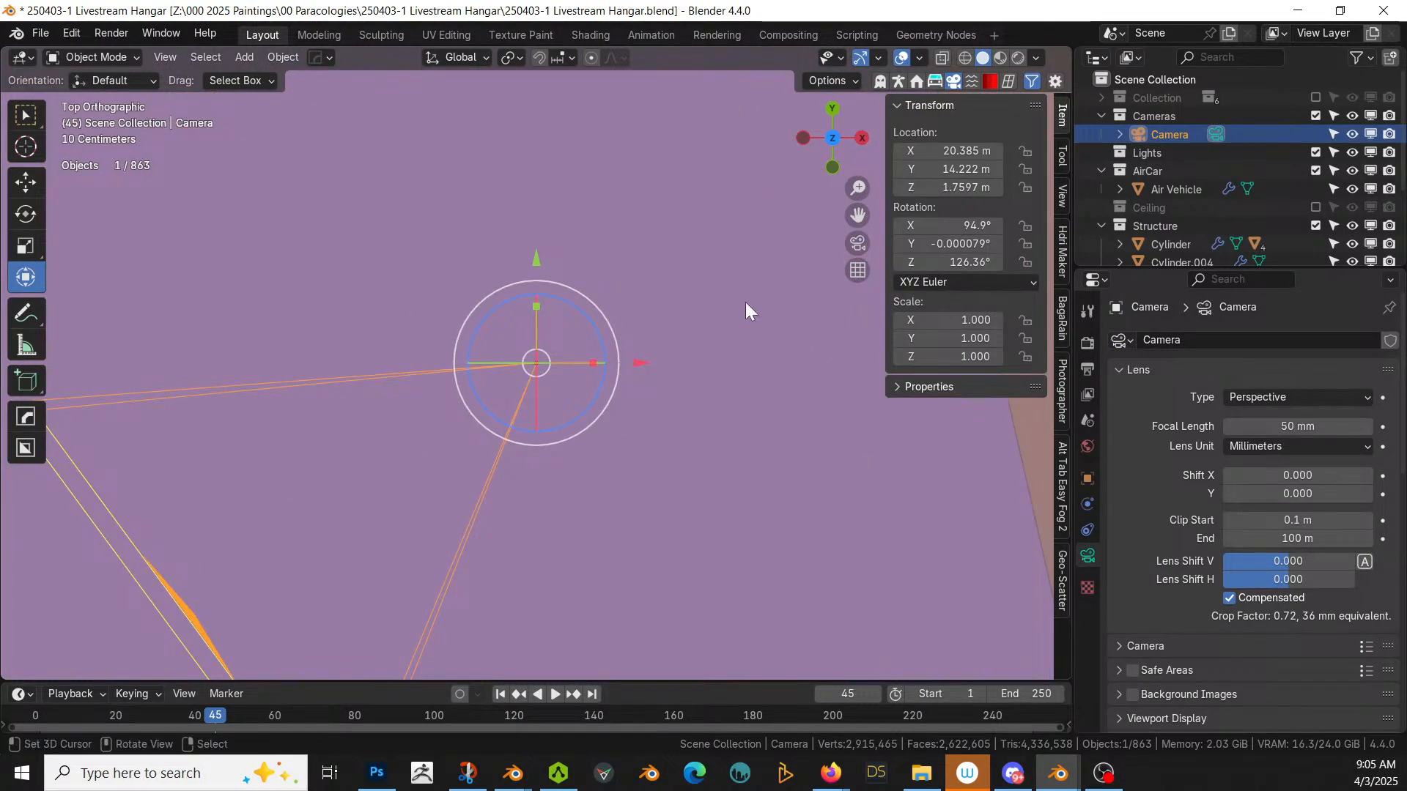
pyautogui.moveTo(701, 422); pyautogui.dragTo(266, 323, button='middle')
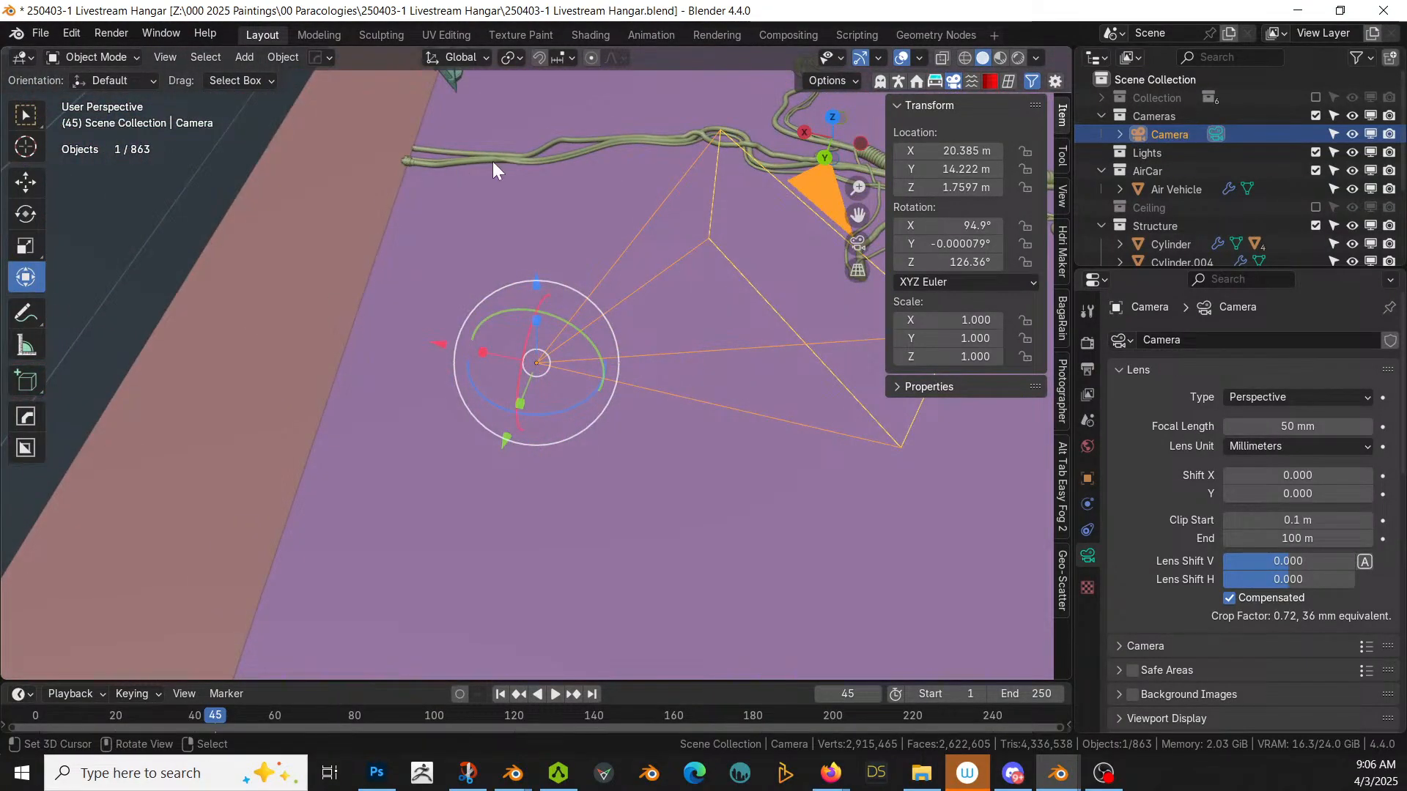
pyautogui.press('KP_7')
pyautogui.scroll(-4, 603, 291)
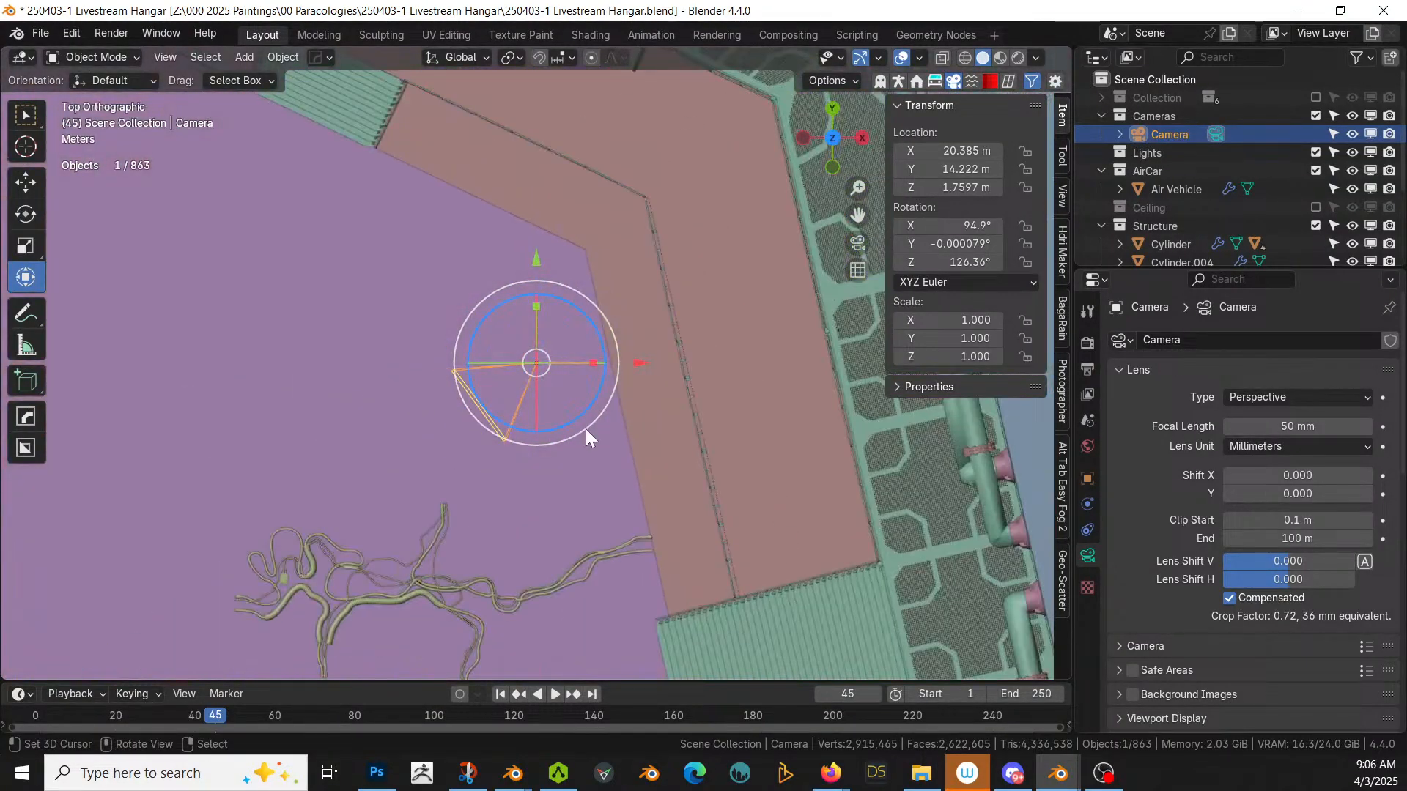
# Step: Move the Wires_04 object about -6.8 m in X and -2.3 m in Y, towards the aircraft
pyautogui.press('g')
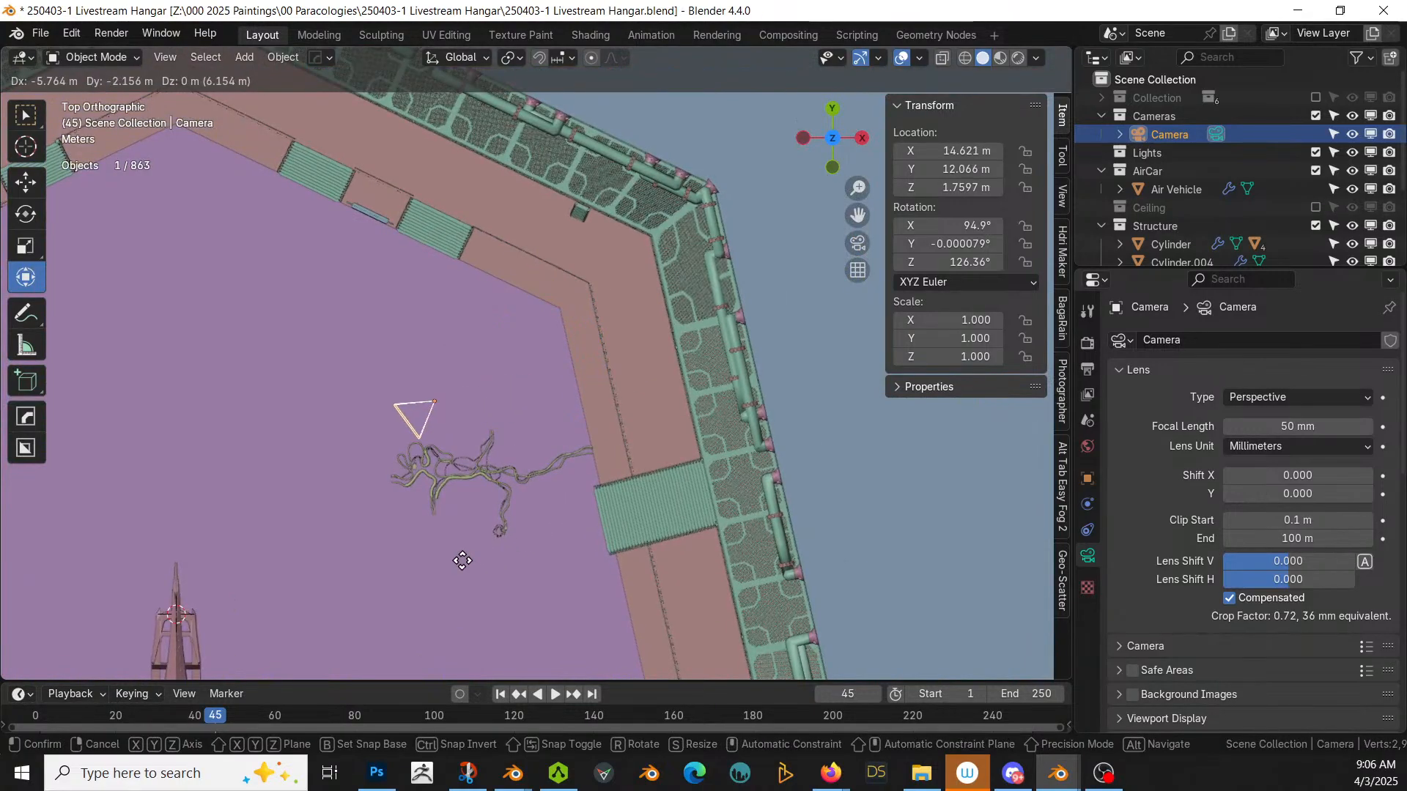
pyautogui.press('Escape')
pyautogui.click(487, 478)
pyautogui.press('g')
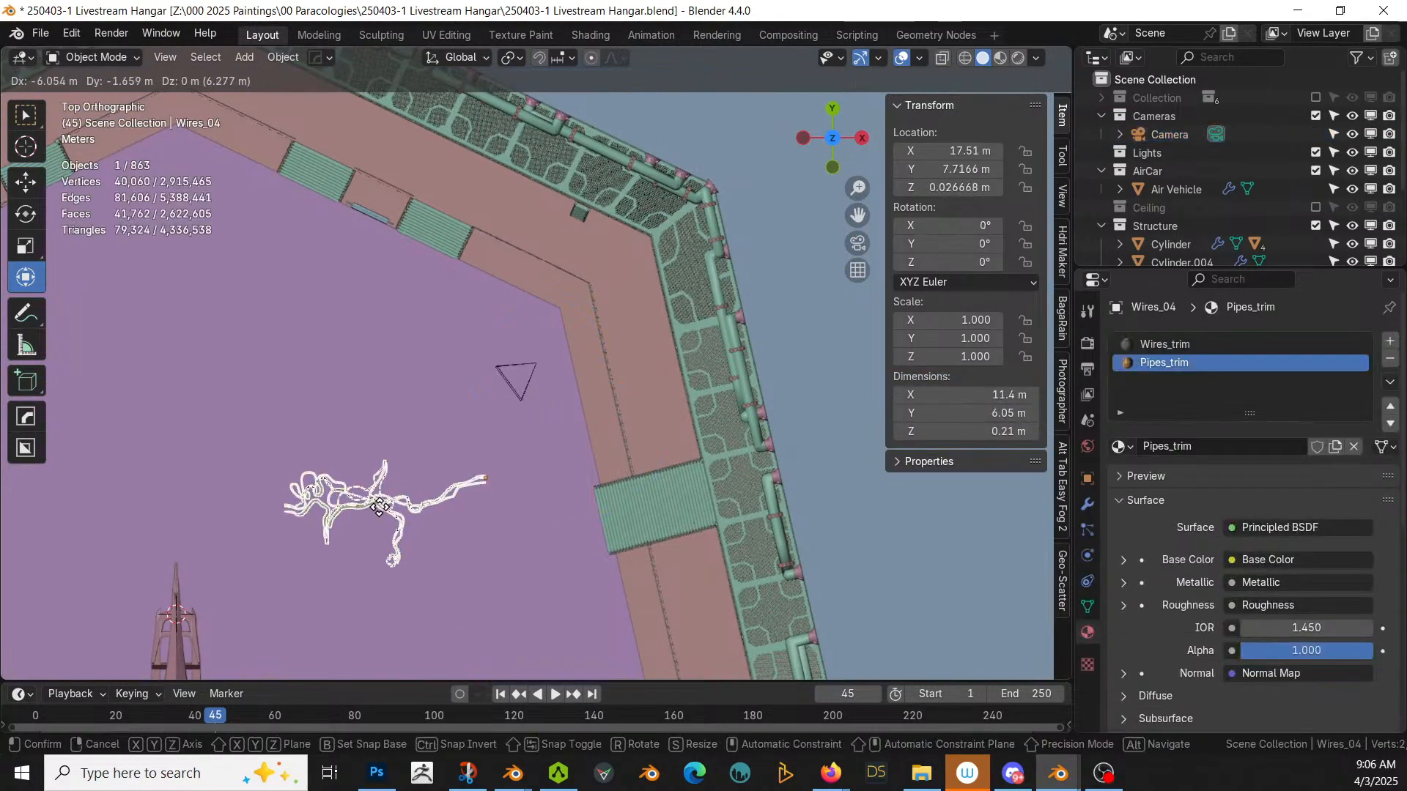
pyautogui.click(366, 518)
# Step: In the camera view, slide the wires across the floor about 1.5 m in X and -2.8 m in Y, then save the file
pyautogui.press('KP_0')
pyautogui.scroll(-2, 366, 518)
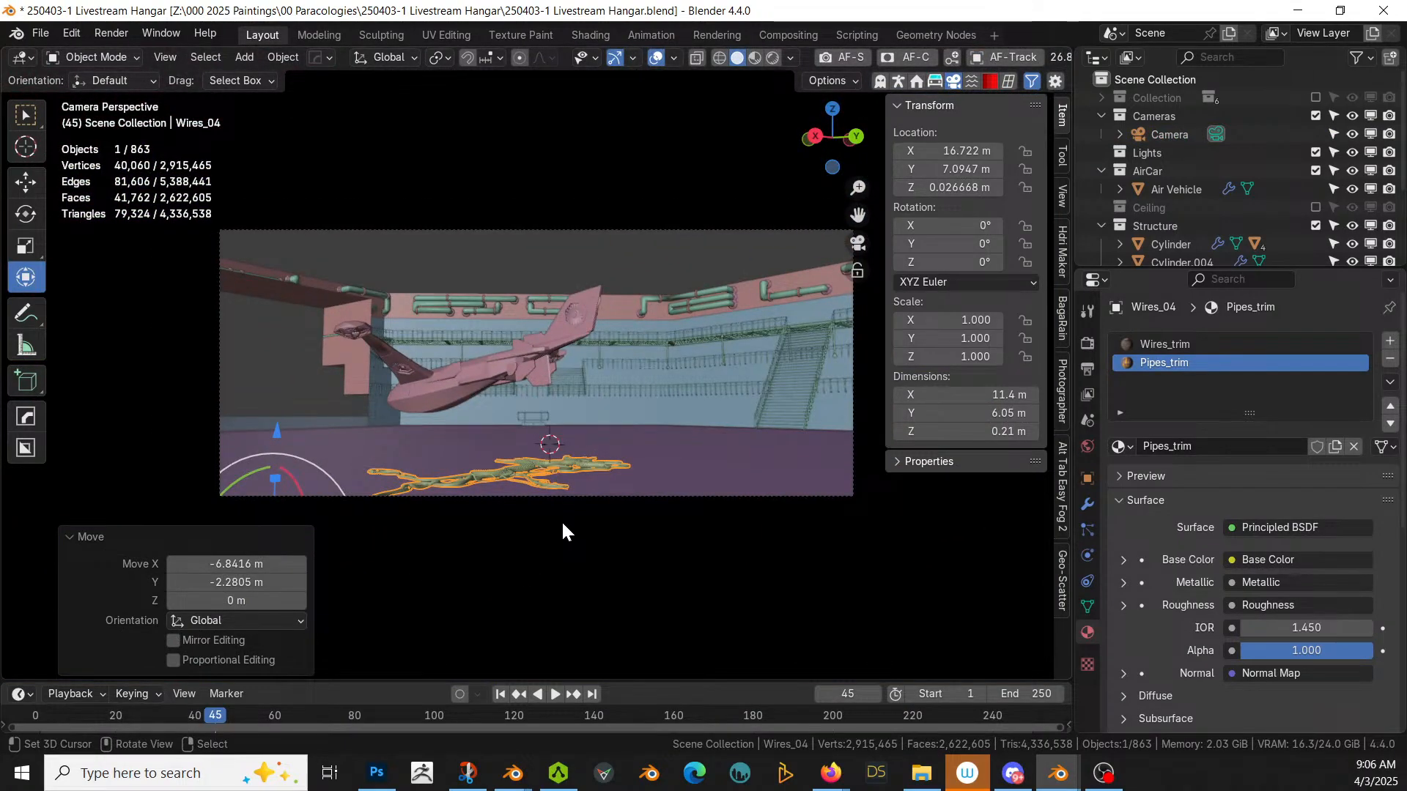
pyautogui.press('g')
pyautogui.hotkey('shift', 'z')
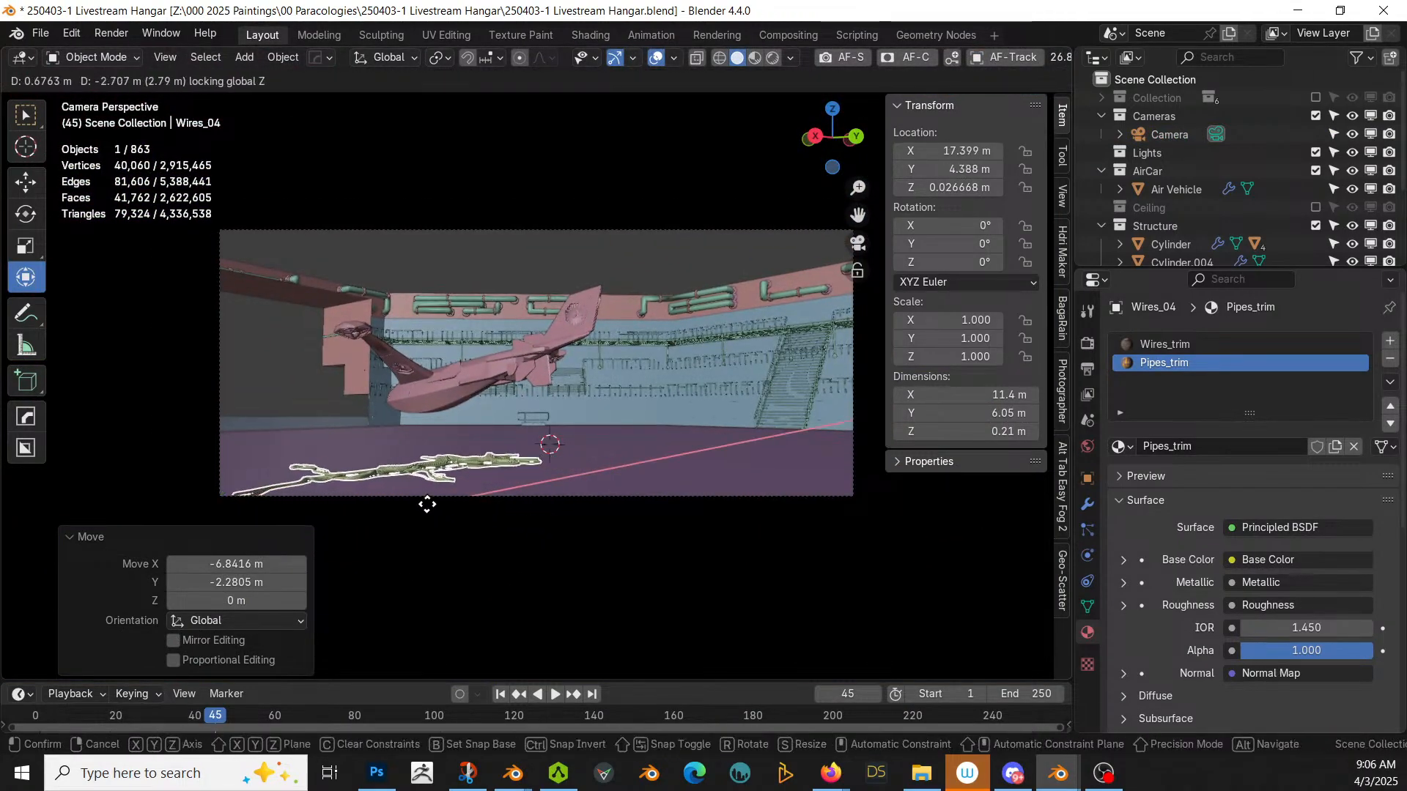
pyautogui.click(356, 514)
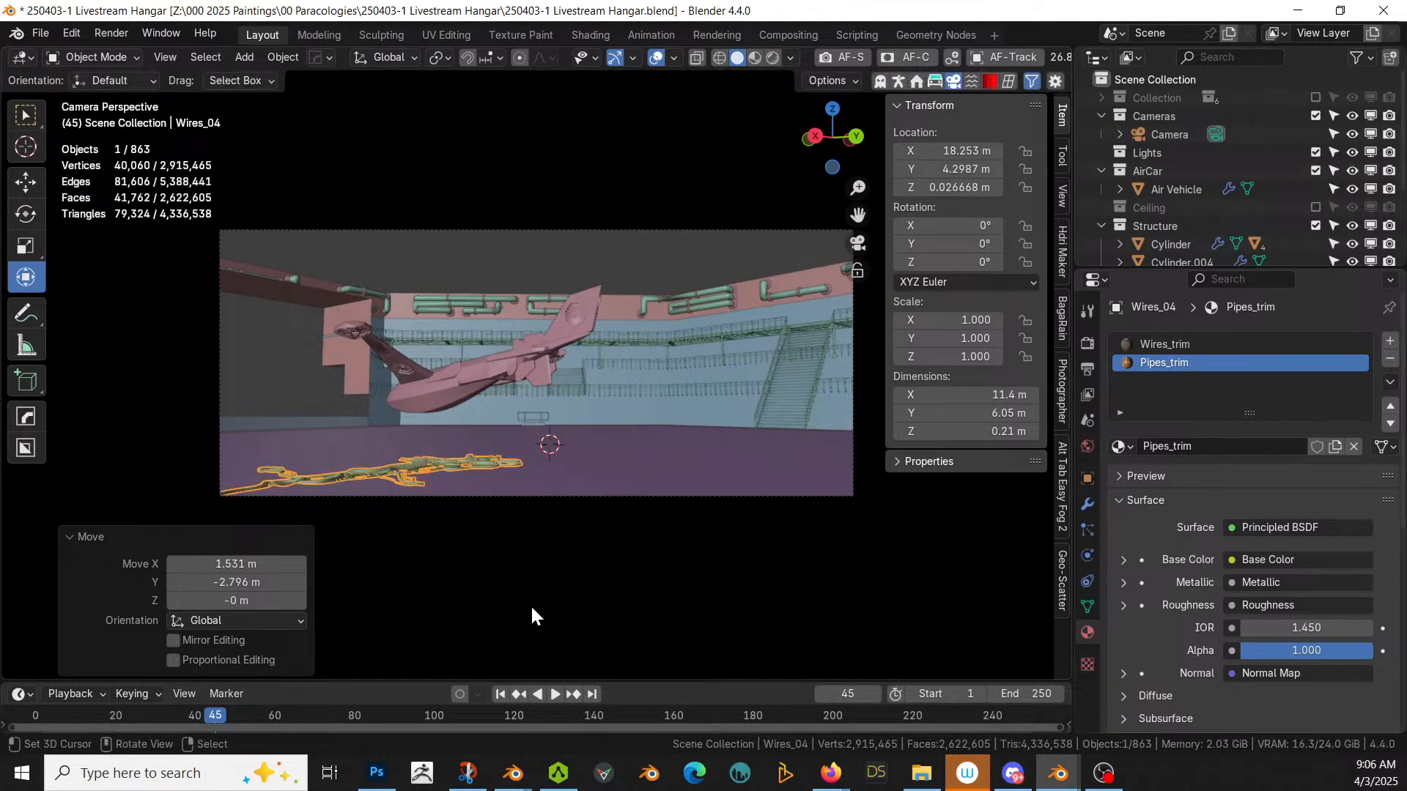
pyautogui.hotkey('ctrl', 's')
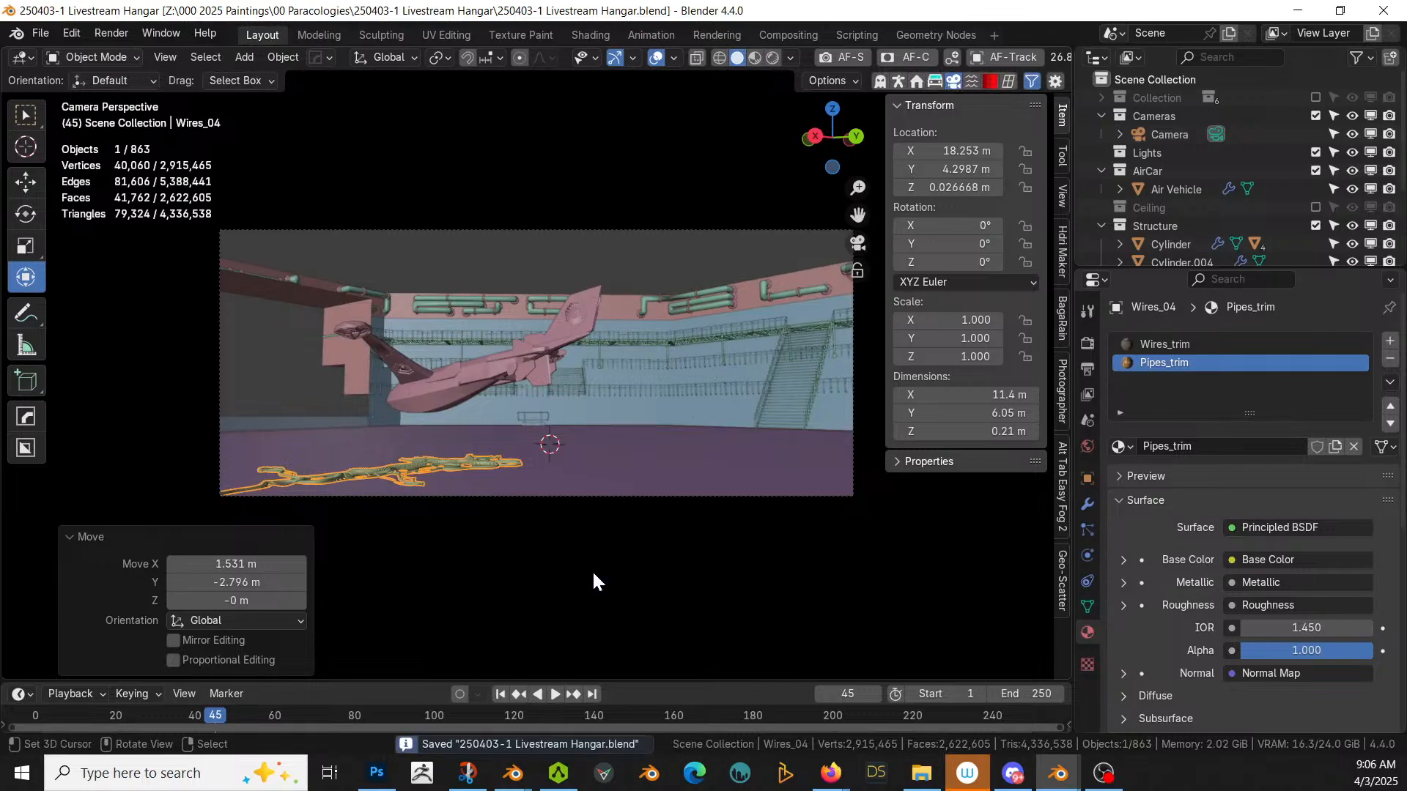
pyautogui.moveTo(594, 574); pyautogui.dragTo(594, 630, button='middle')
pyautogui.scroll(-5, 541, 519)
pyautogui.keyDown('shift'); pyautogui.moveTo(437, 434); pyautogui.dragTo(239, 58, button='middle'); pyautogui.keyUp('shift')
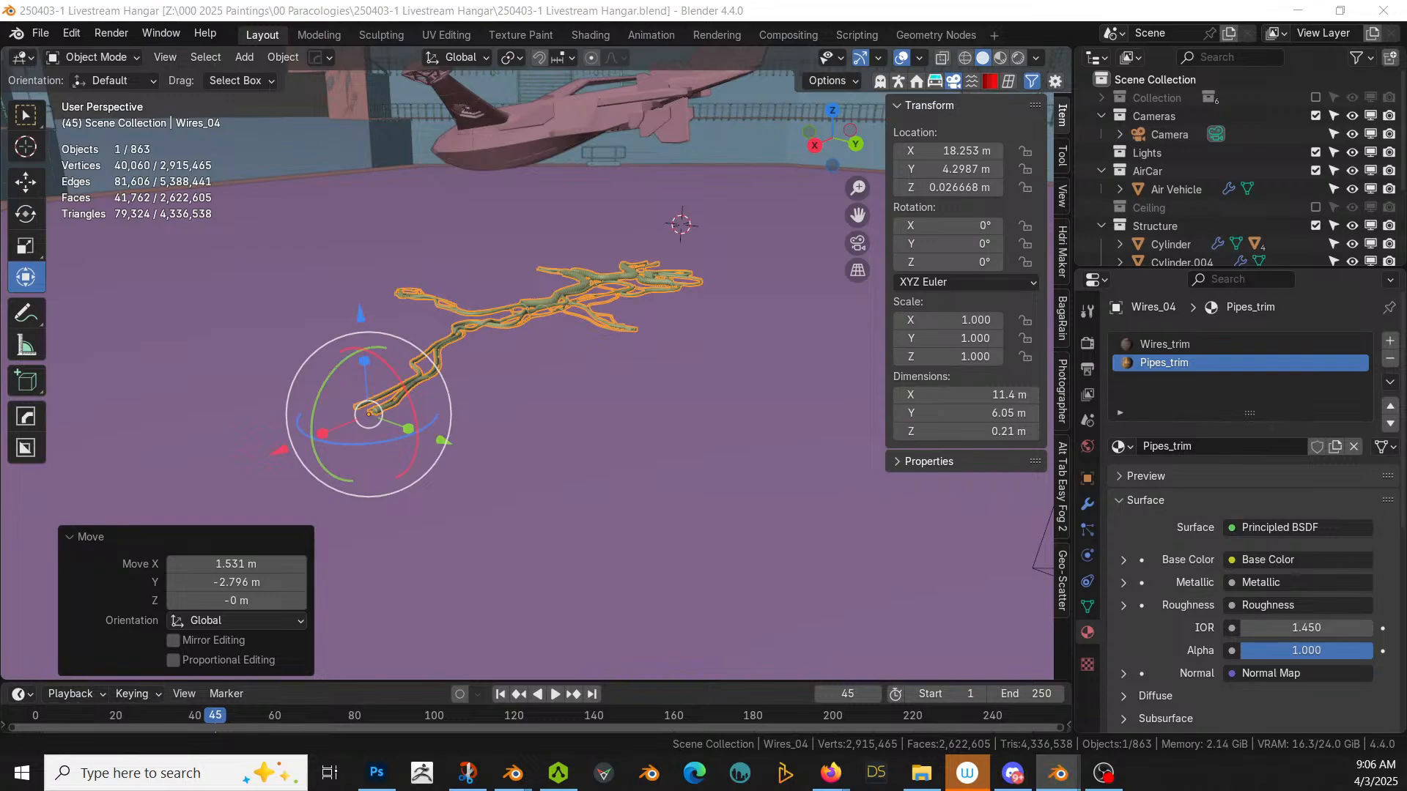
# Step: Place the Cylinder.005 asset on the floor by the wires' end and move it about -0.5 m in X and -0.59 m in Y
pyautogui.moveTo(306, 64); pyautogui.dragTo(324, 461)
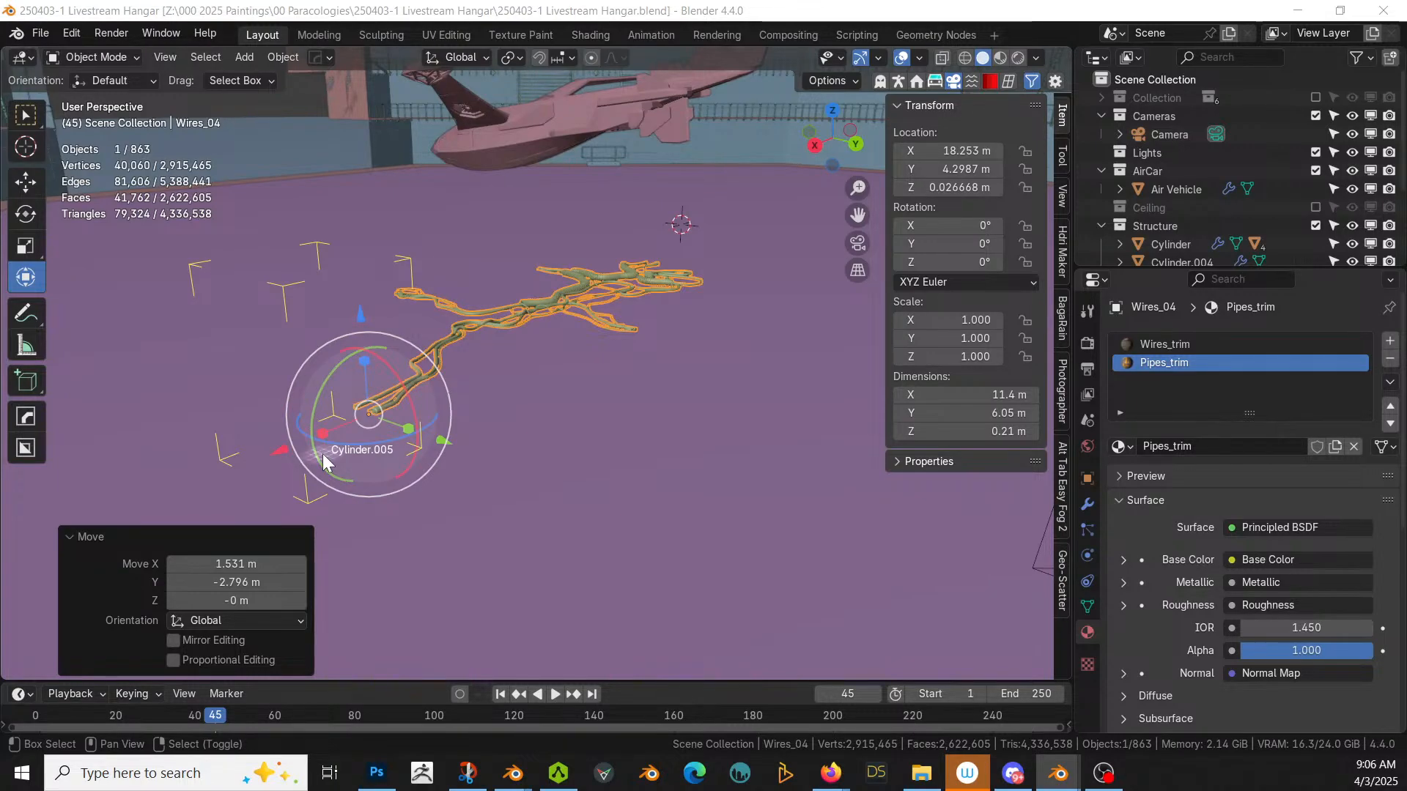
pyautogui.moveTo(324, 461); pyautogui.dragTo(325, 462)
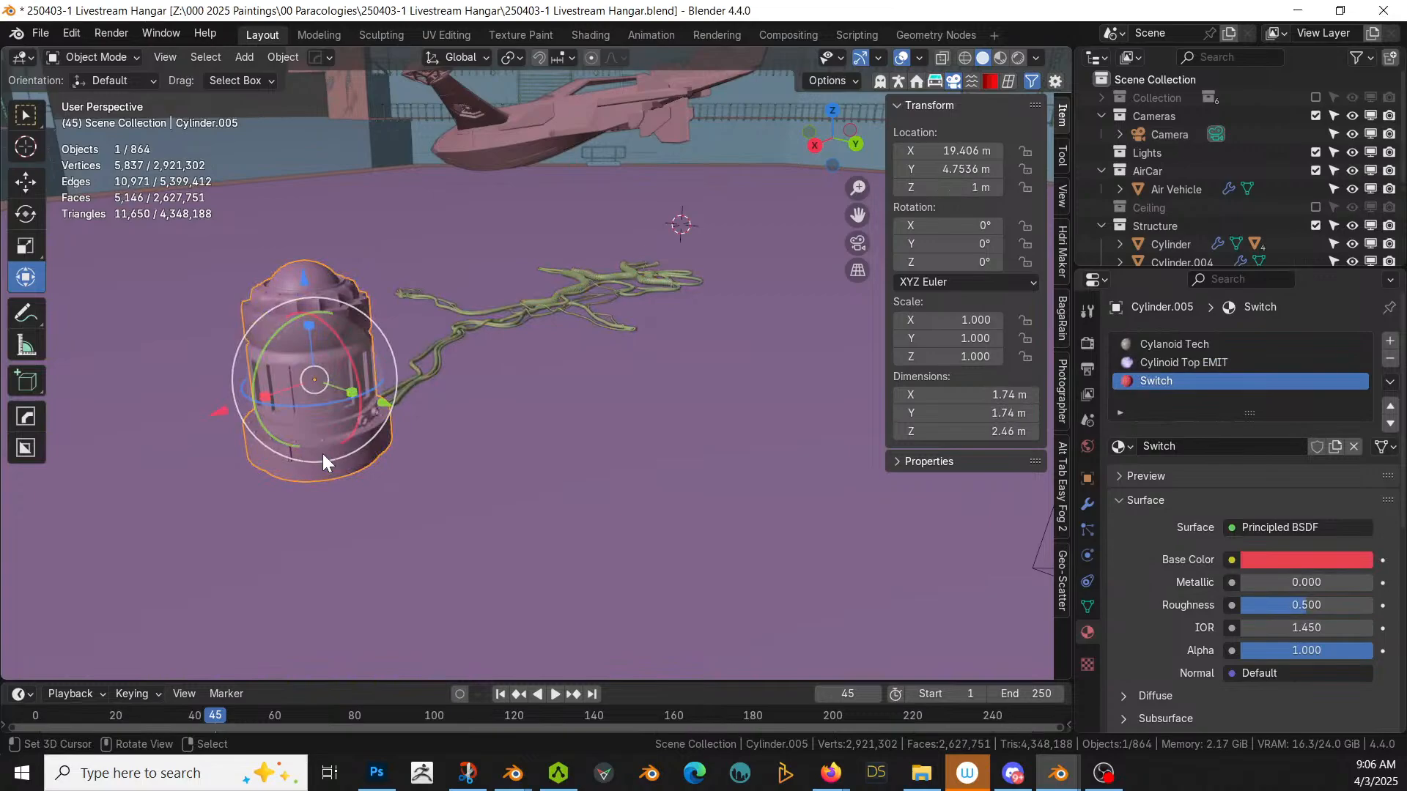
pyautogui.press('KP_7')
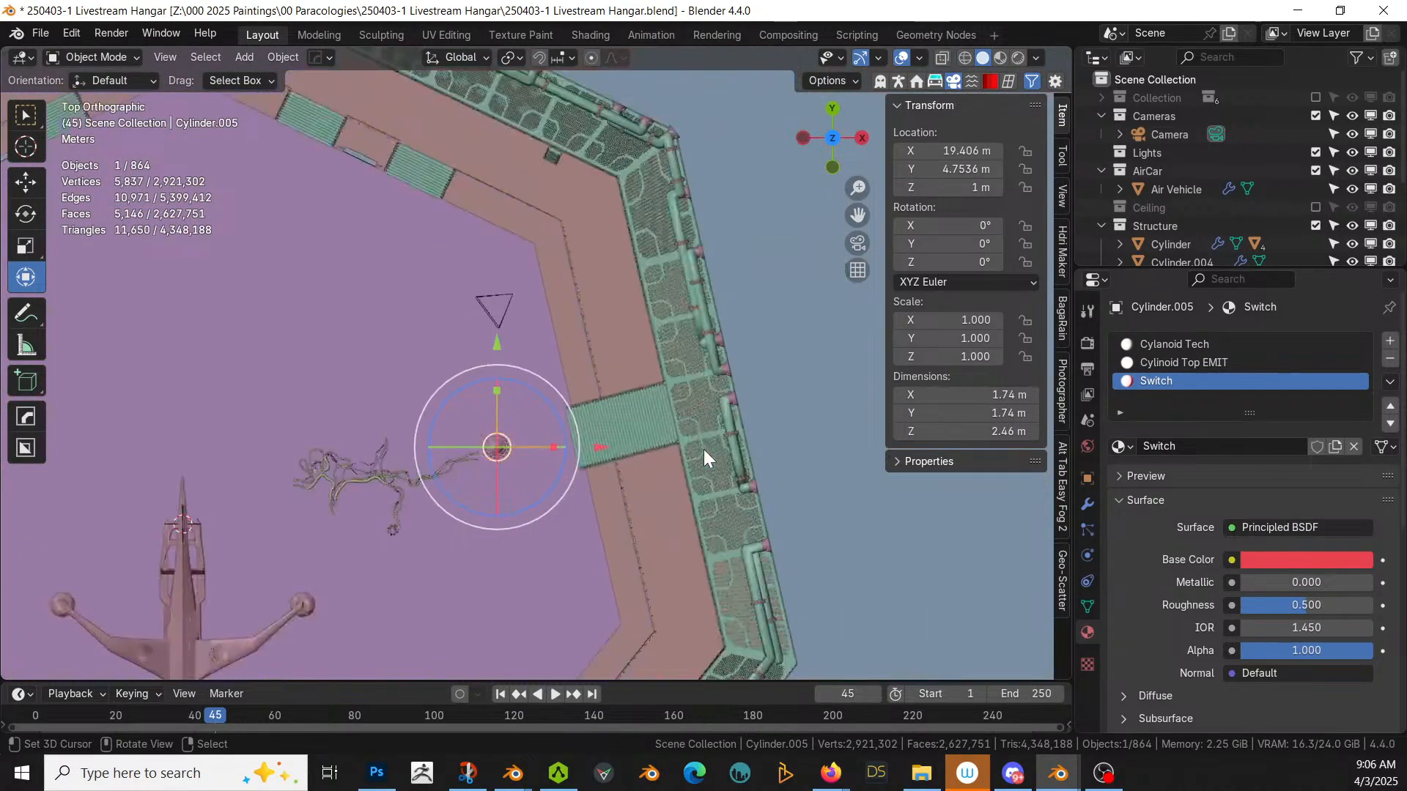
pyautogui.scroll(6, 633, 456)
pyautogui.keyDown('shift'); pyautogui.moveTo(453, 524); pyautogui.dragTo(562, 313, button='middle'); pyautogui.keyUp('shift')
pyautogui.scroll(3, 561, 335)
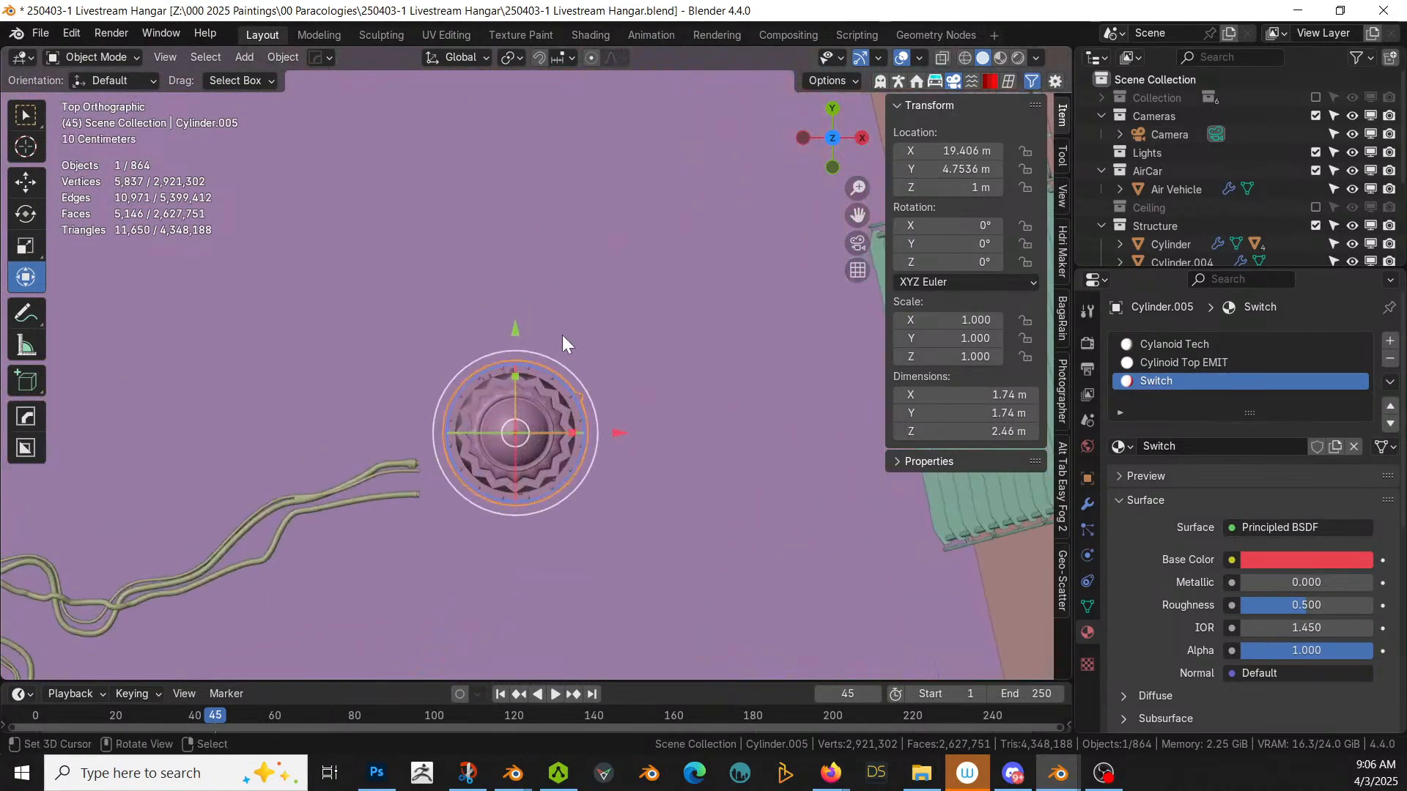
pyautogui.press('g')
pyautogui.click(527, 428)
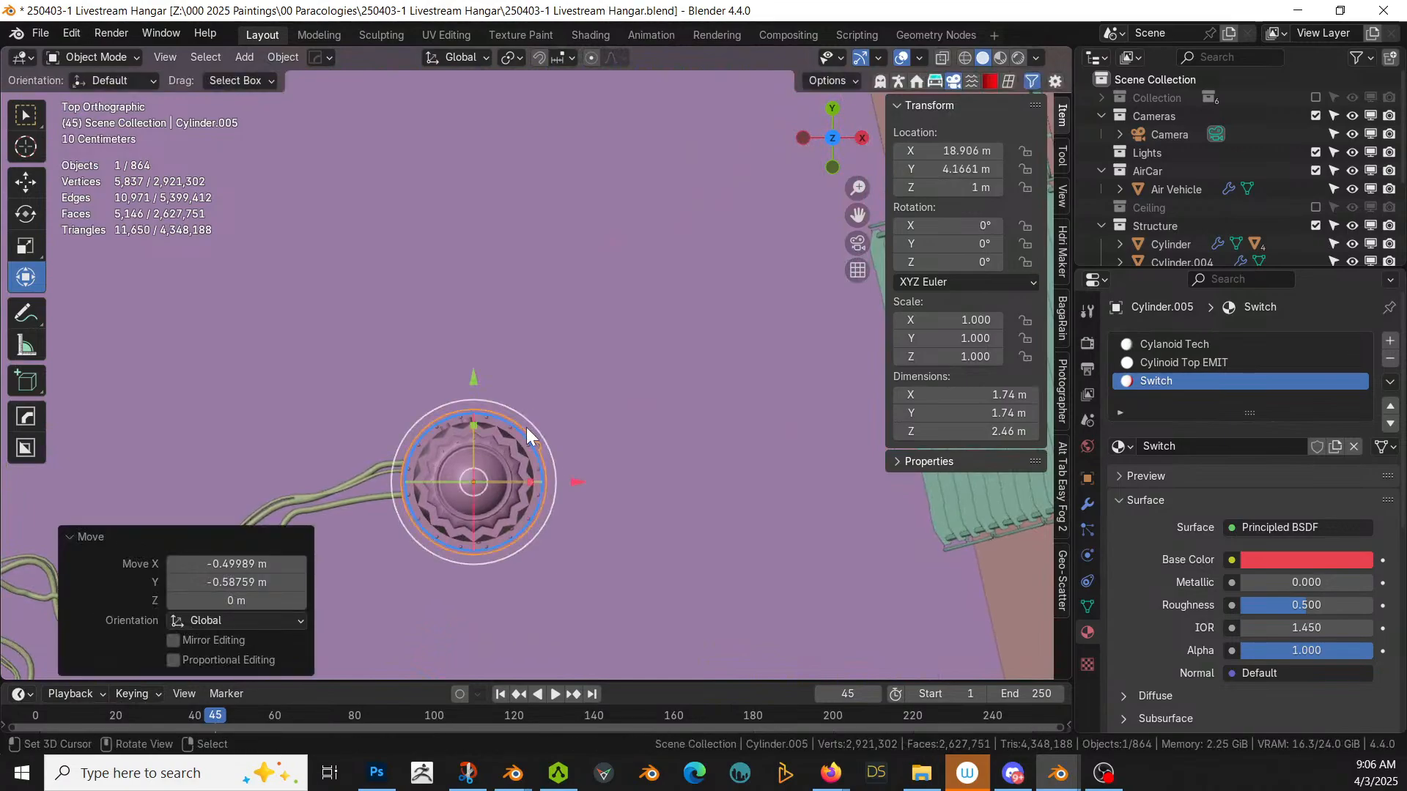
# Step: Check the cylinder against the wires through the camera and in rendered shading, then return to solid shading
pyautogui.press('KP_0')
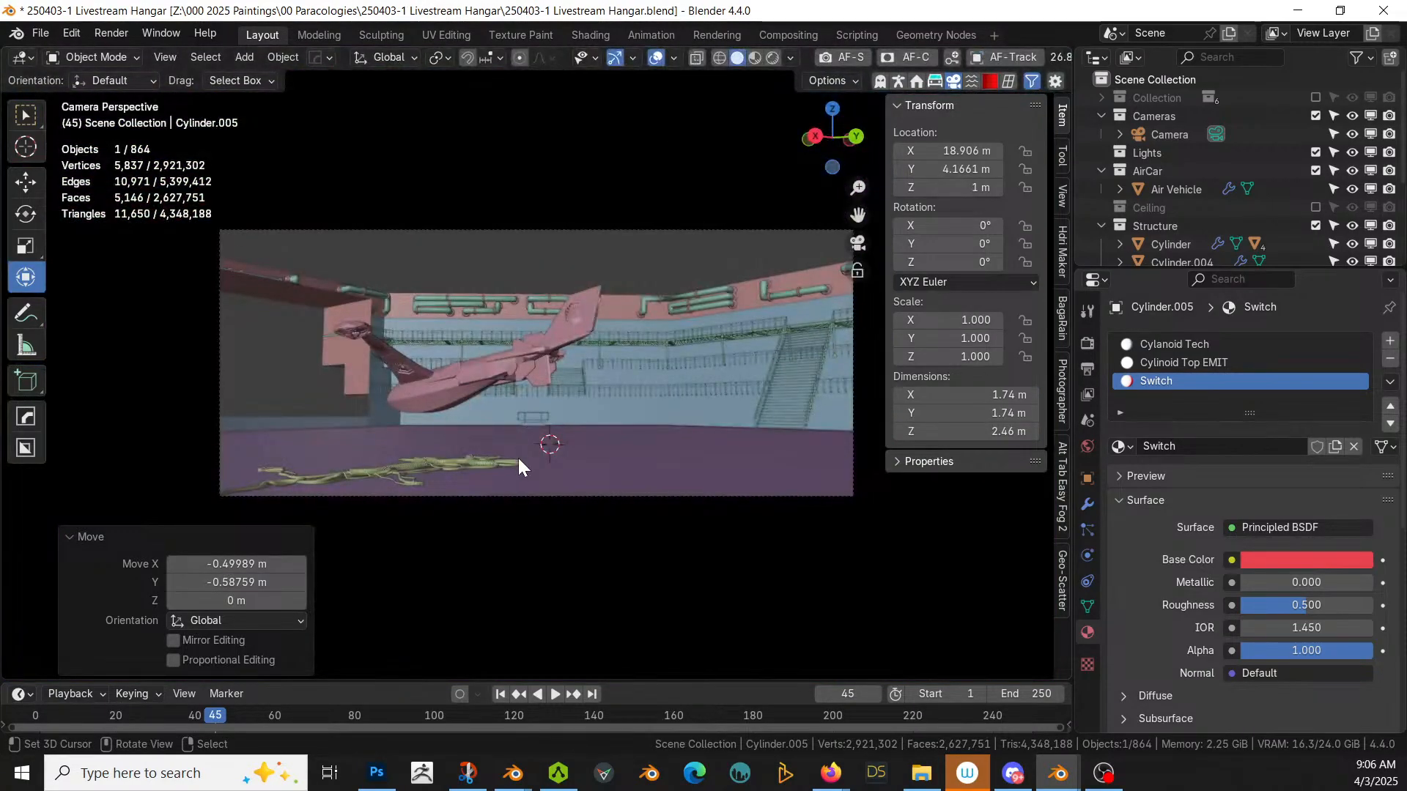
pyautogui.press('KP_Decimal')
pyautogui.press('z')
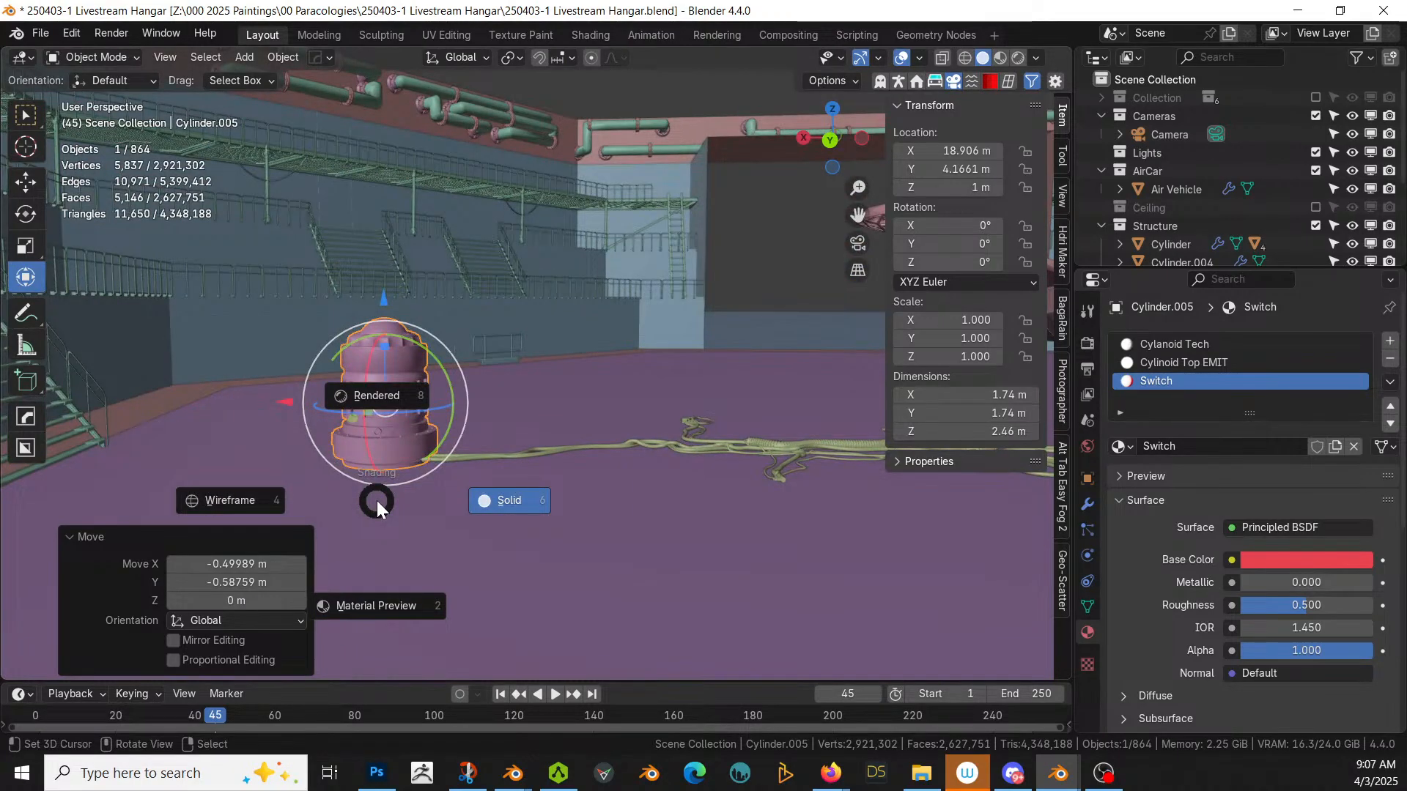
pyautogui.press('8')
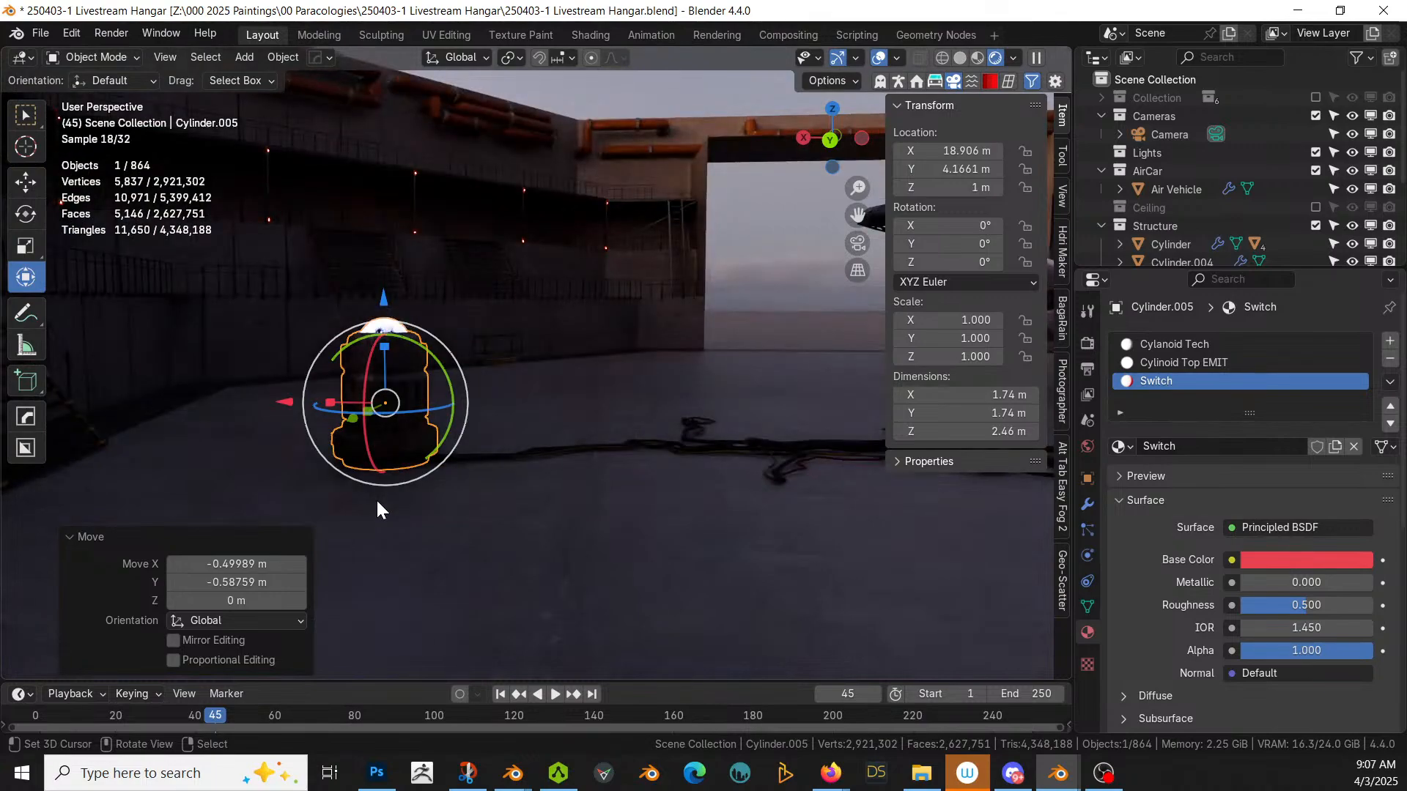
pyautogui.moveTo(408, 604)
pyautogui.mouseDown(button='middle')
pyautogui.moveTo(563, 515)
pyautogui.moveTo(697, 523)
pyautogui.moveTo(344, 538)
pyautogui.moveTo(425, 530)
pyautogui.mouseUp(button='middle')
pyautogui.press('z')
pyautogui.press('6')
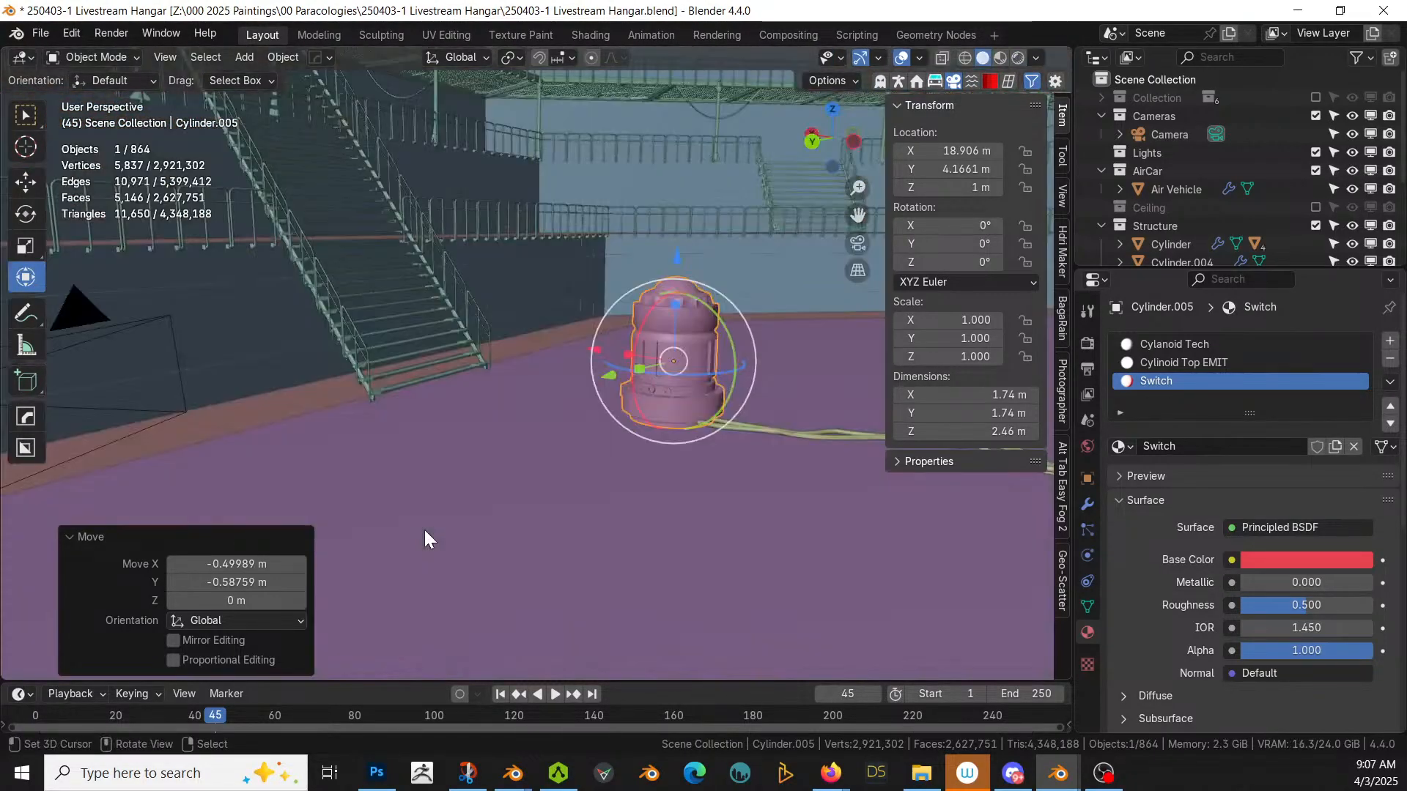
# Step: Place the KB3D_FTW_PropSingleDoor_A_Door asset on the hangar floor beside the aircraft's tail
pyautogui.scroll(-4, 555, 458)
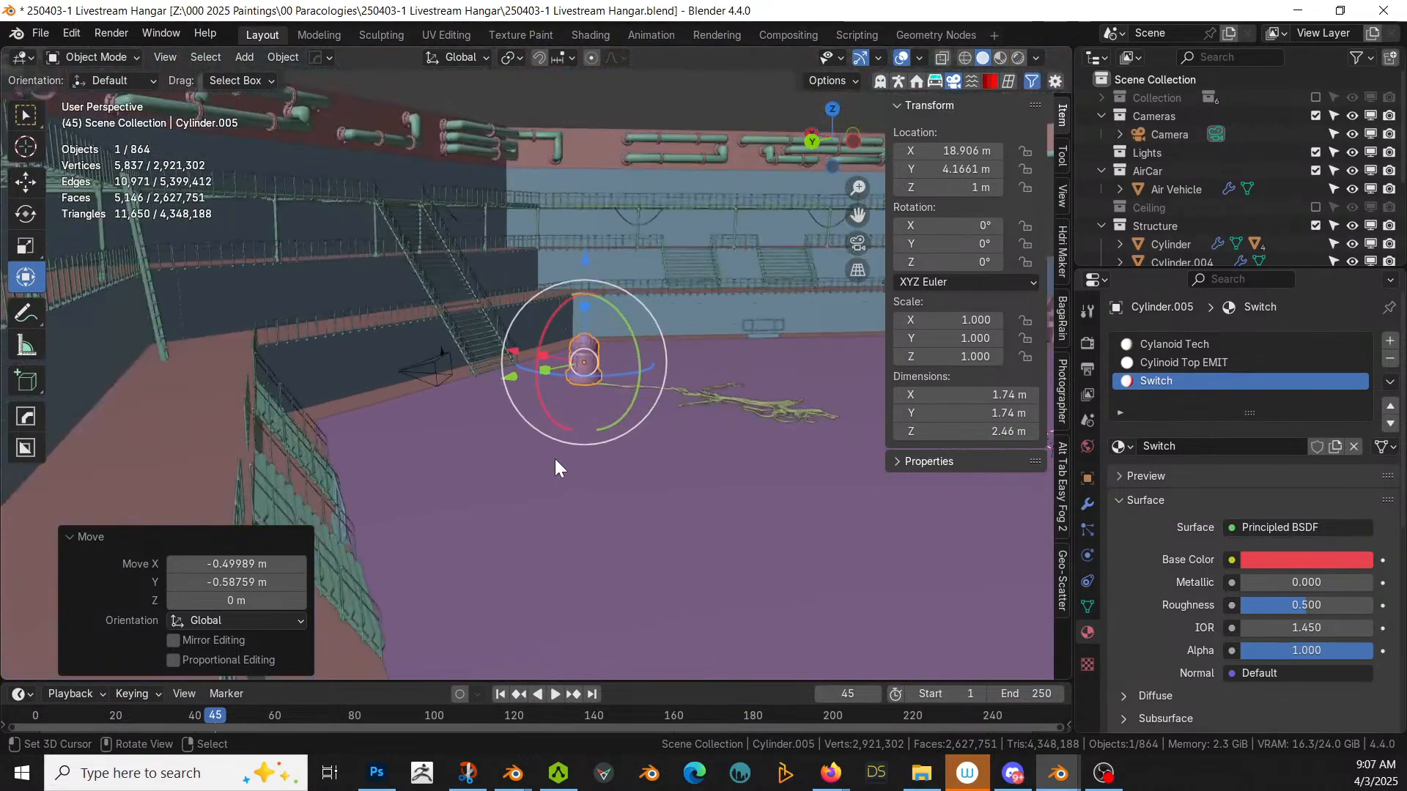
pyautogui.moveTo(555, 459); pyautogui.dragTo(419, 566, button='middle')
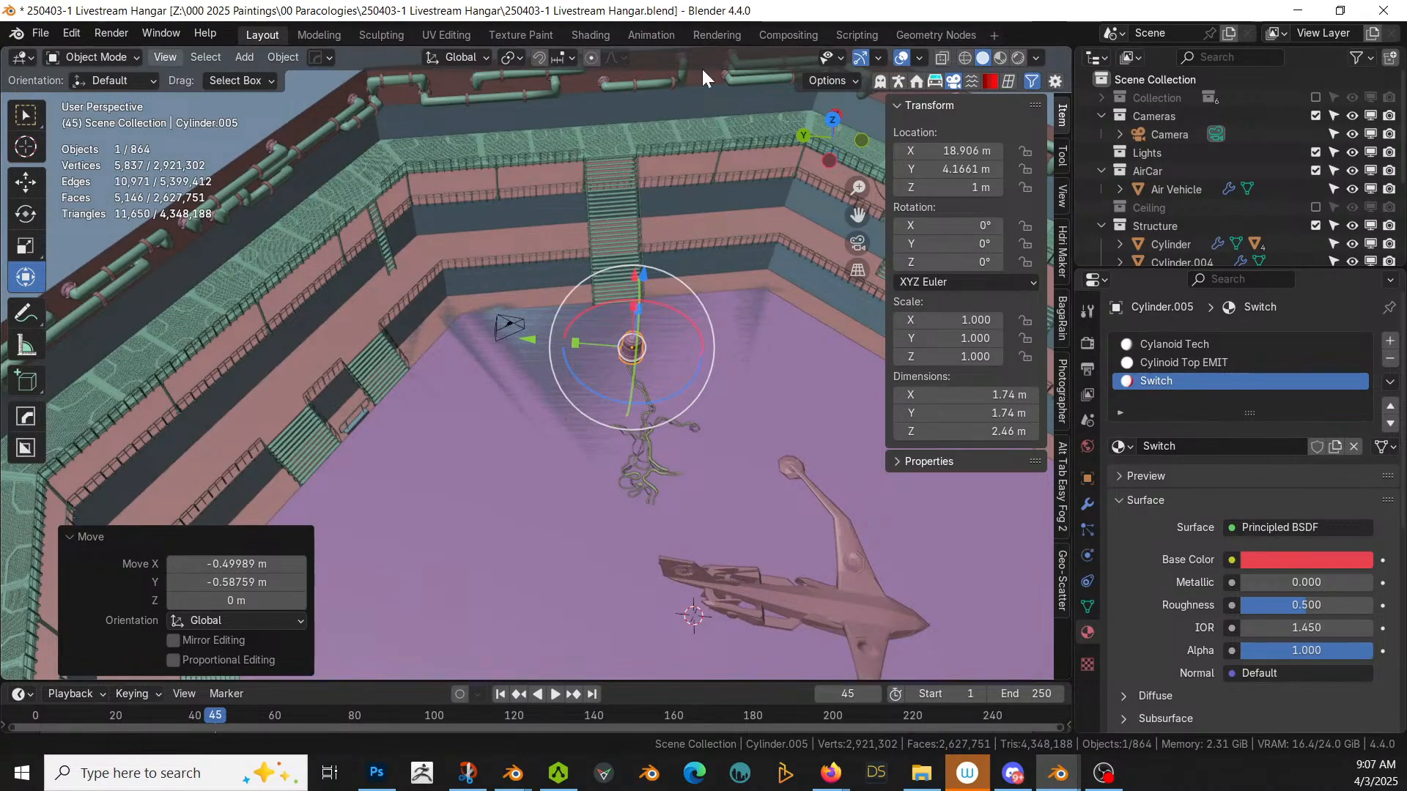
pyautogui.moveTo(553, 340); pyautogui.dragTo(456, 391, button='middle')
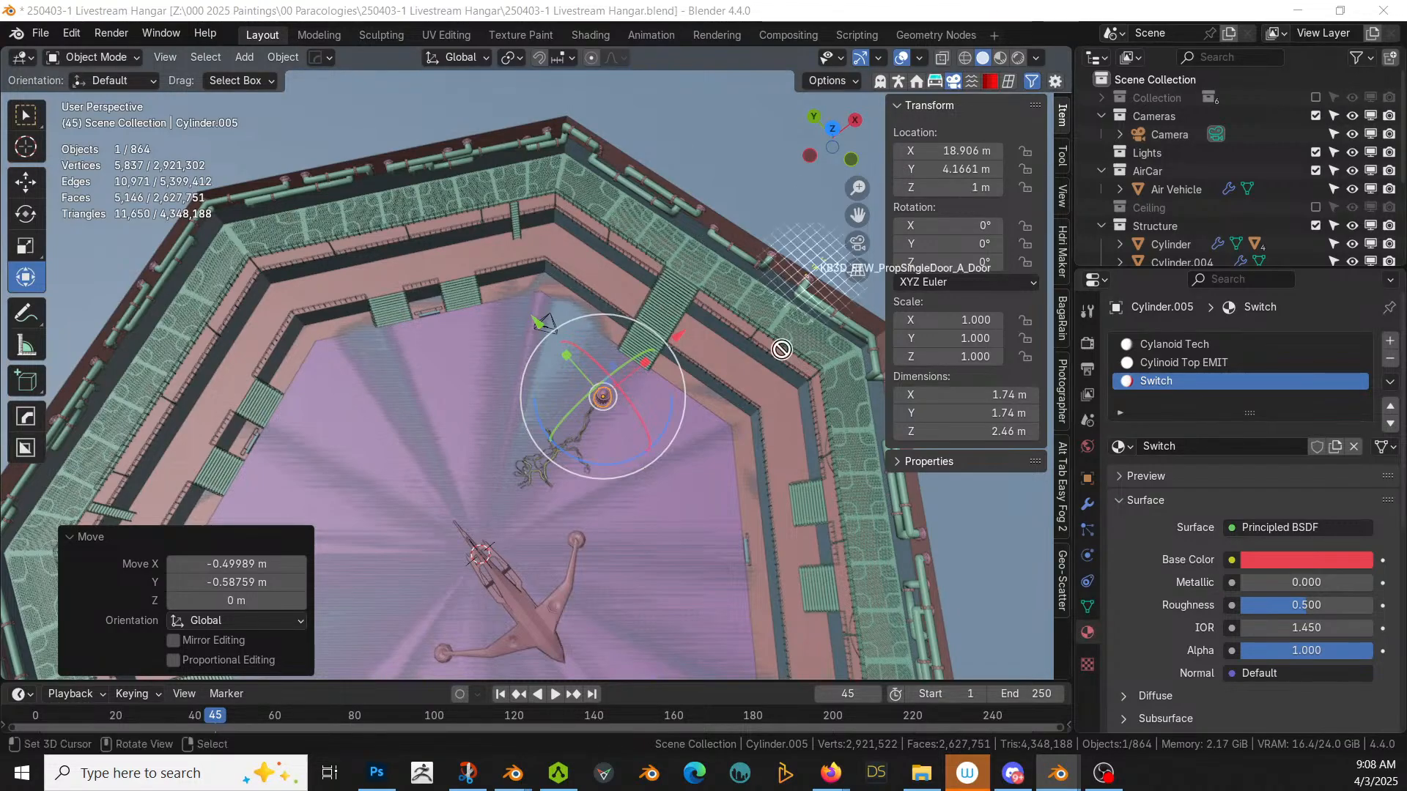
pyautogui.moveTo(782, 350); pyautogui.dragTo(447, 559)
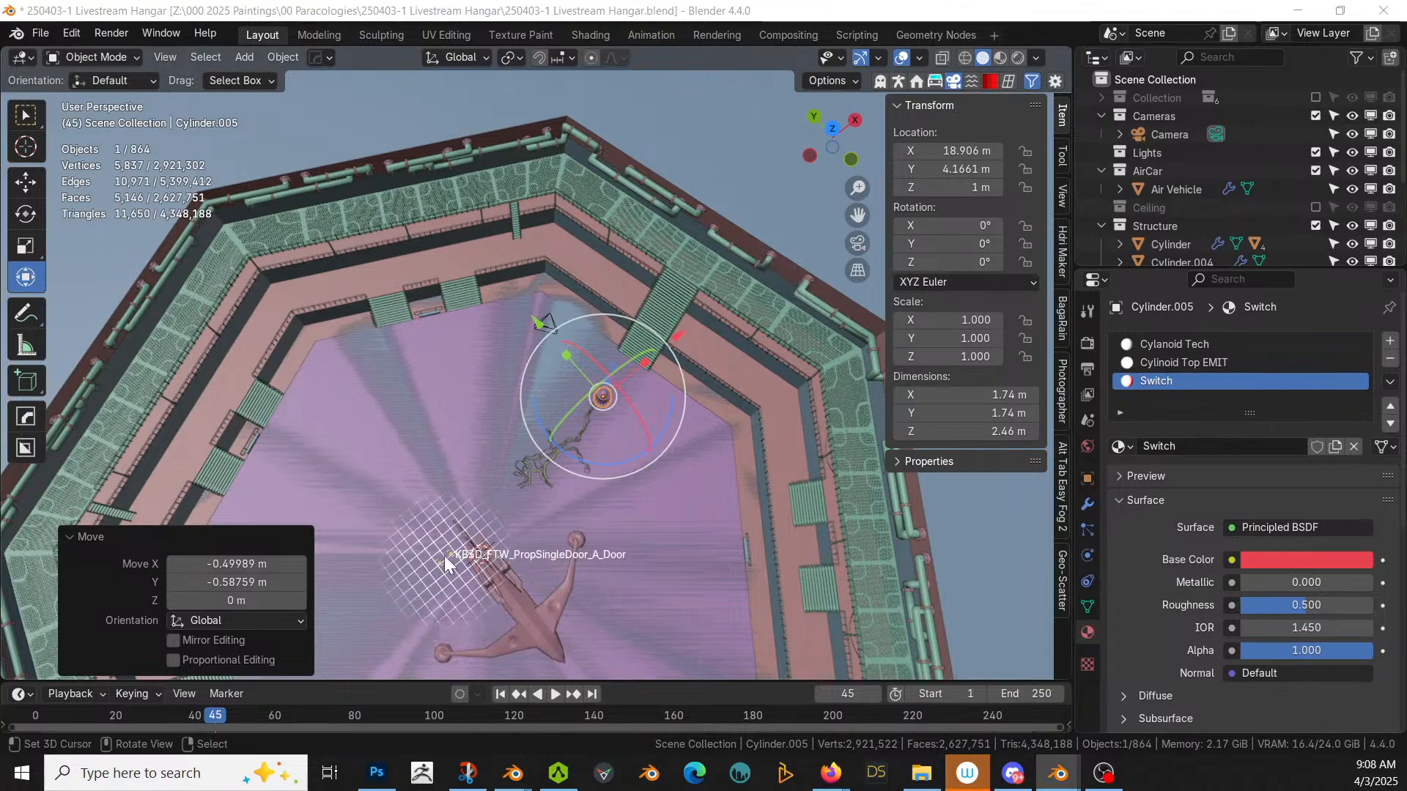
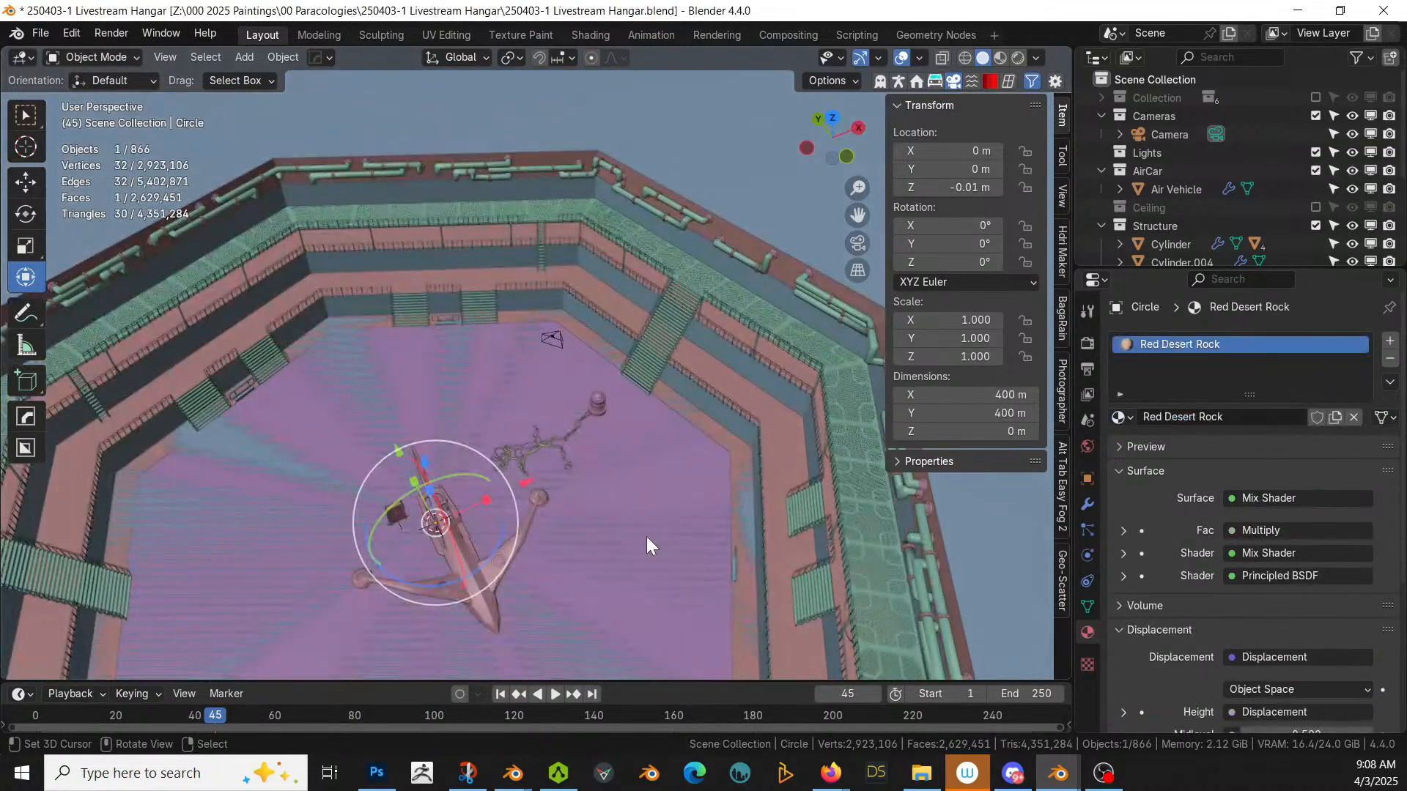
# Step: Turn off the viewport display of the Platform Generator modifier on the Cylinder.003 walkways
pyautogui.moveTo(646, 537); pyautogui.dragTo(600, 546, button='middle')
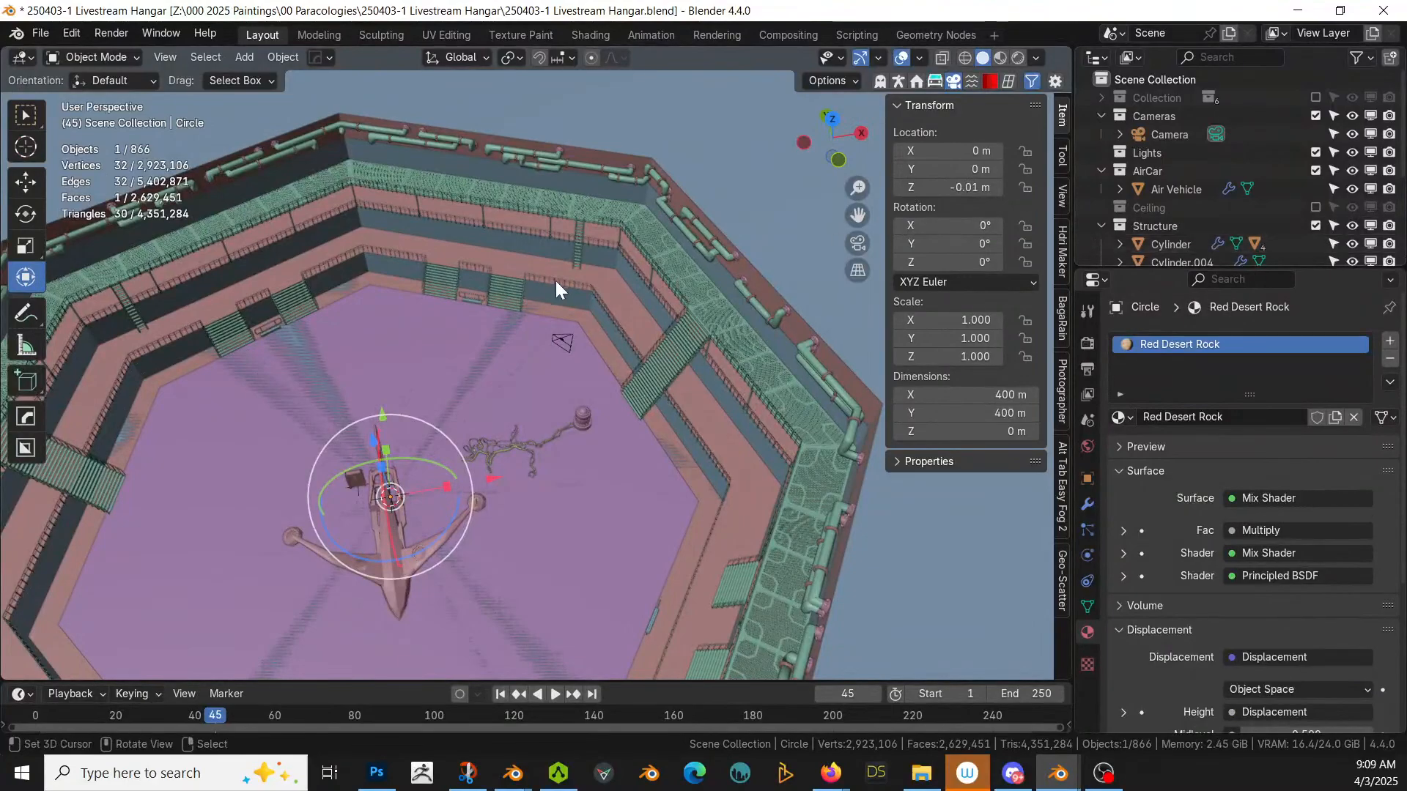
pyautogui.rightClick(613, 208)
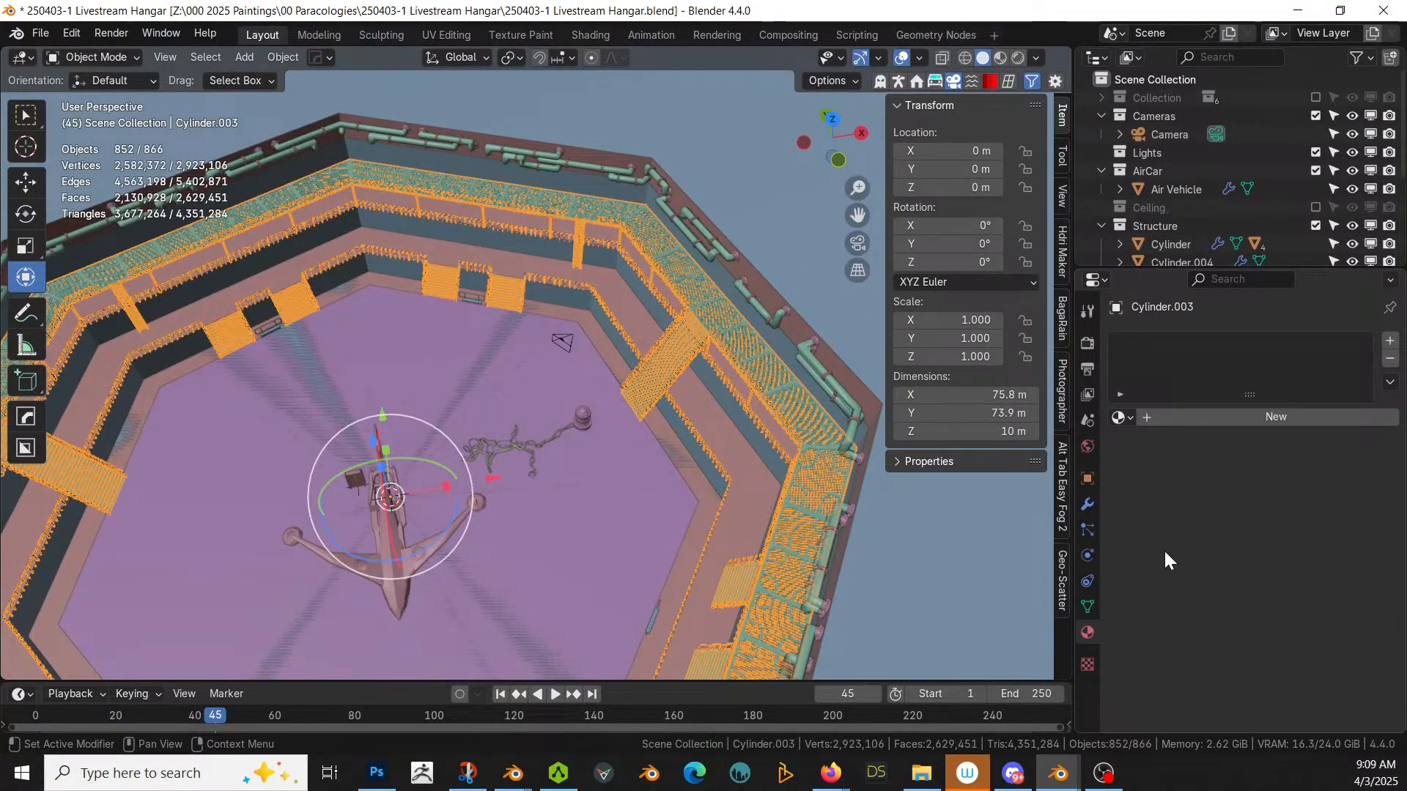
pyautogui.click(1087, 505)
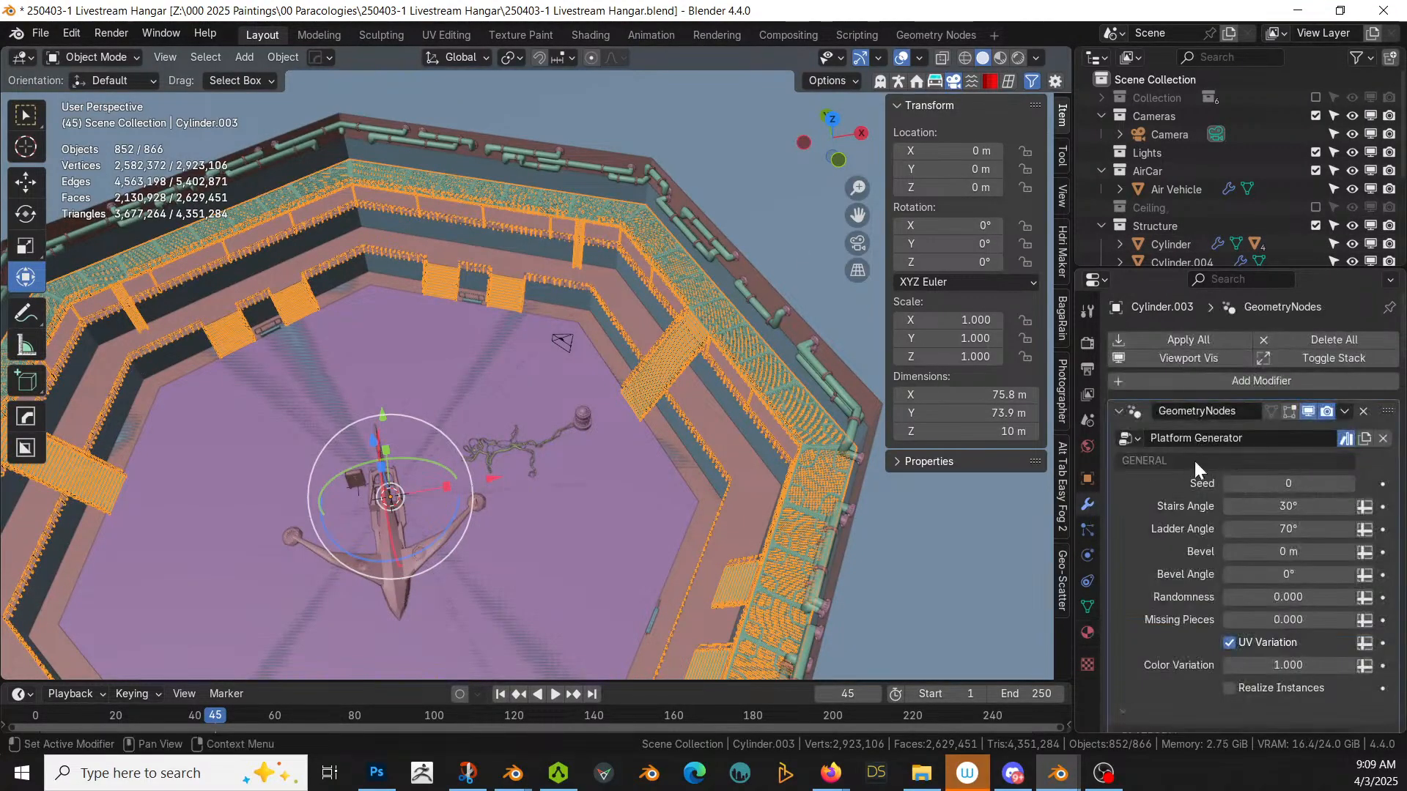
pyautogui.click(1308, 413)
pyautogui.moveTo(643, 376); pyautogui.dragTo(590, 402, button='middle')
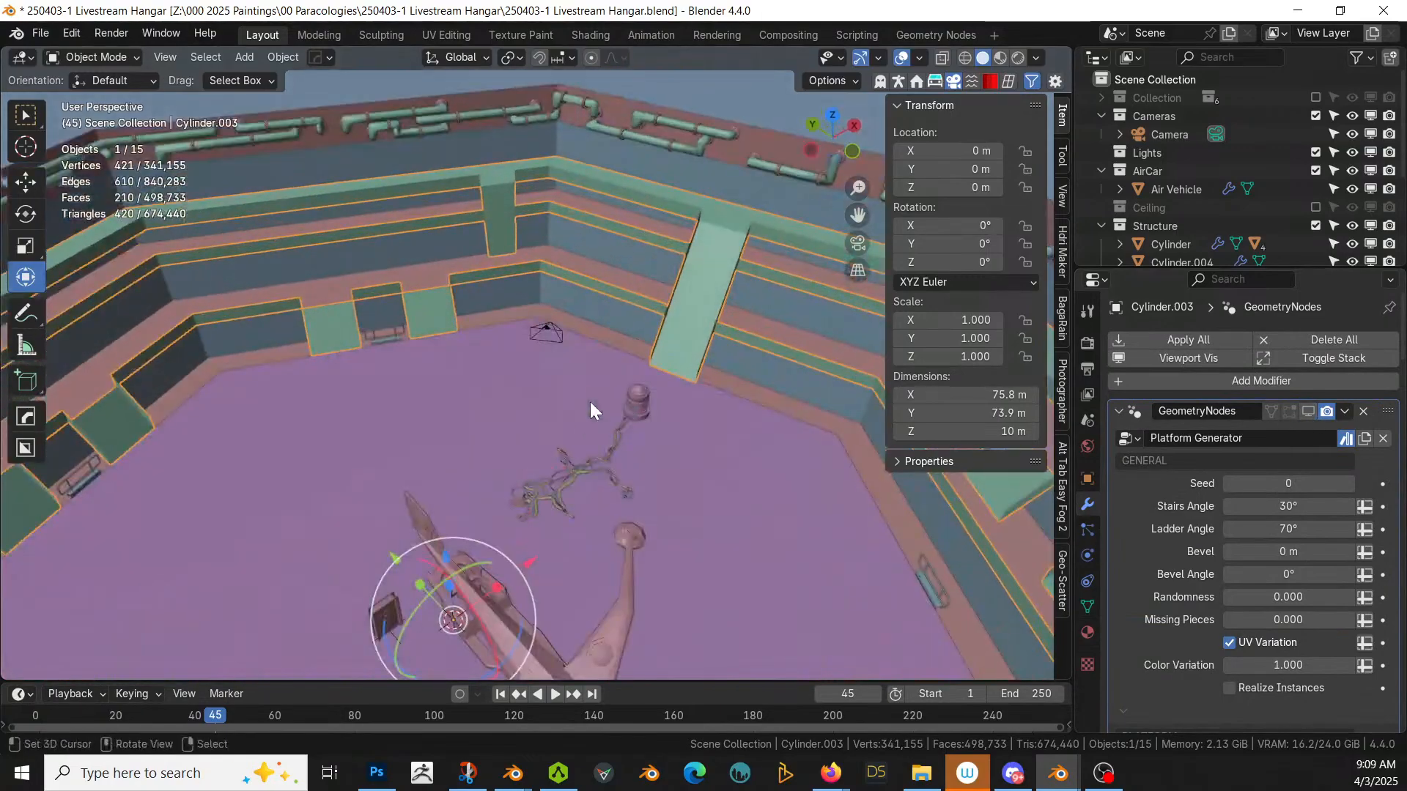
# Step: Clear the location of the single door beside the aircraft and clear its parent
pyautogui.click(386, 612)
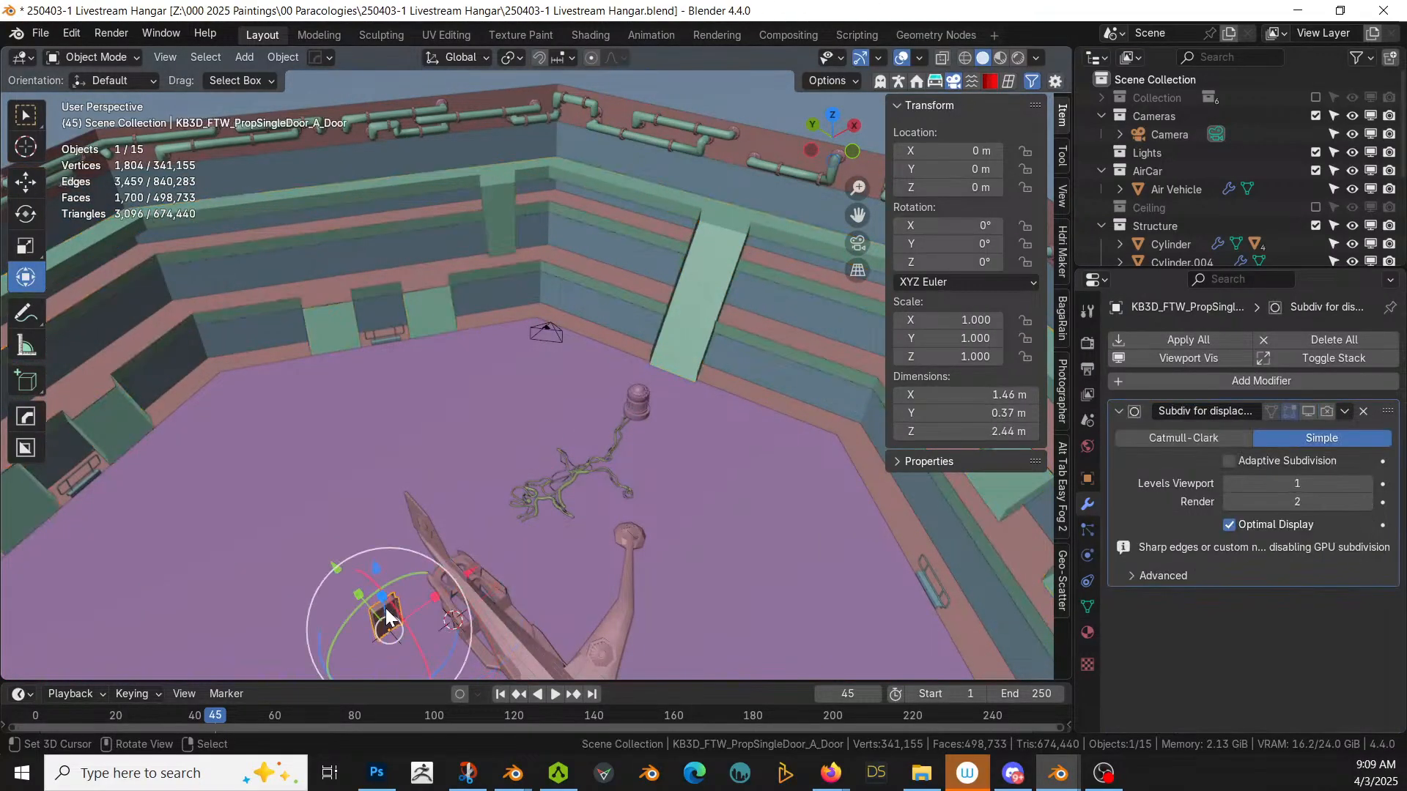
pyautogui.hotkey('alt', 'g')
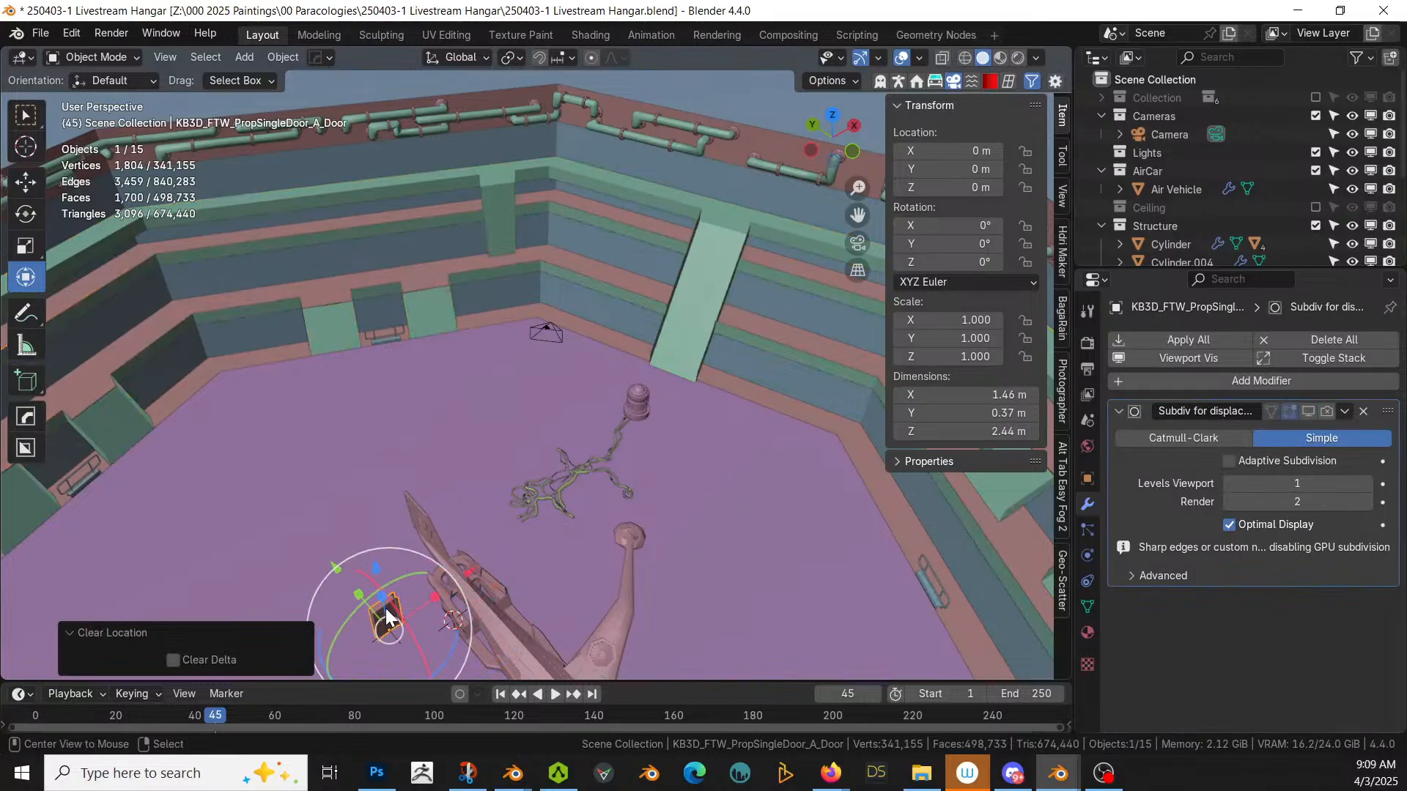
pyautogui.moveTo(613, 559); pyautogui.dragTo(638, 620, button='middle')
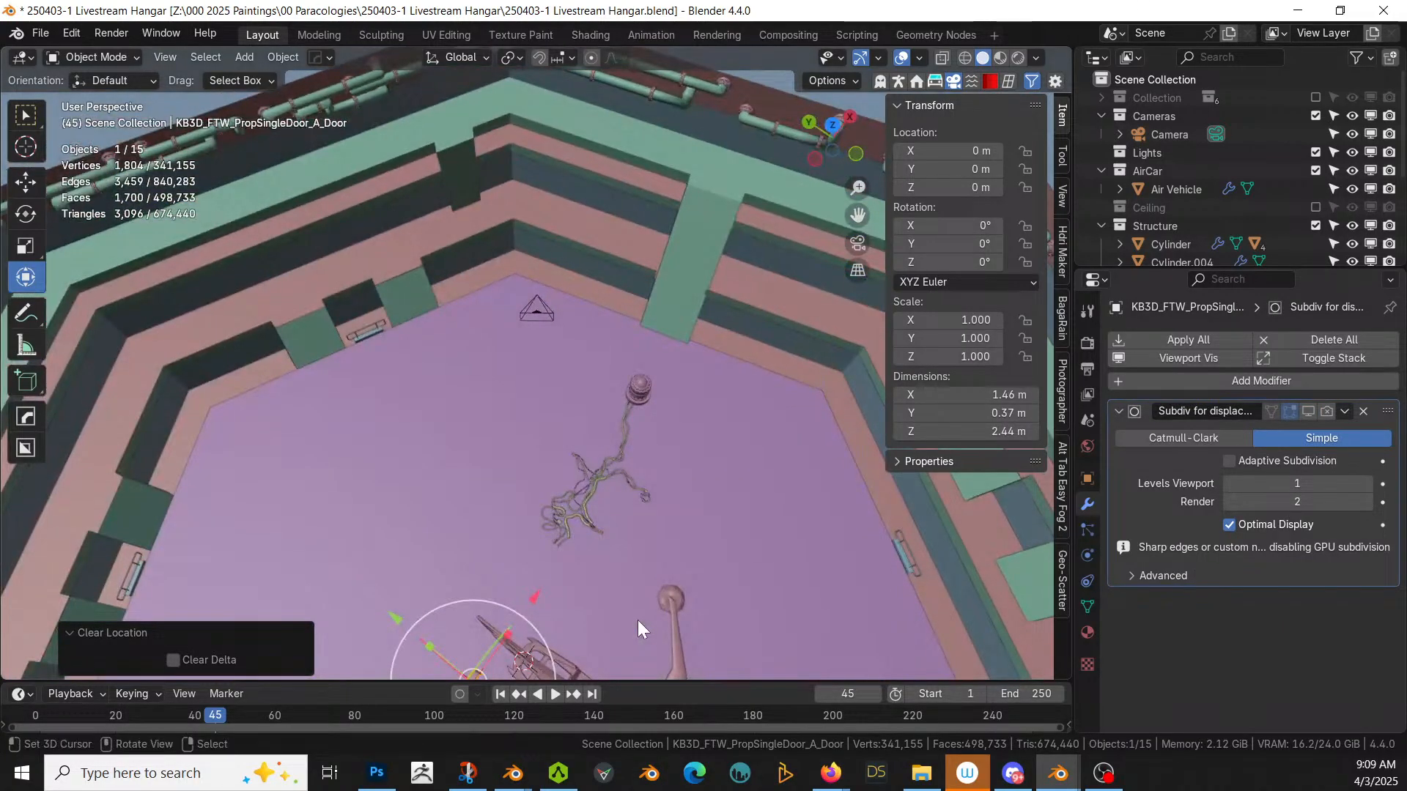
pyautogui.press('KP_7')
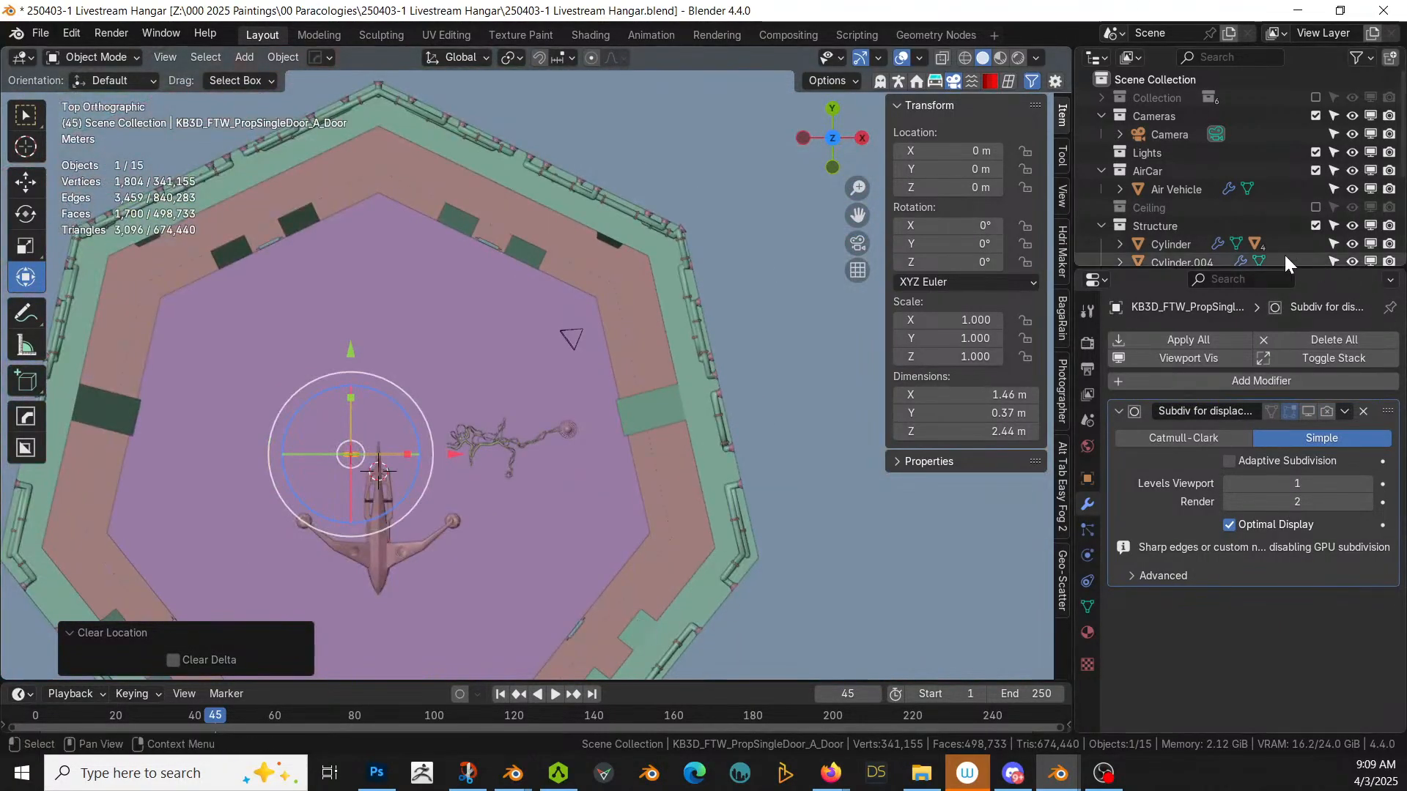
pyautogui.hotkey('alt', 'p')
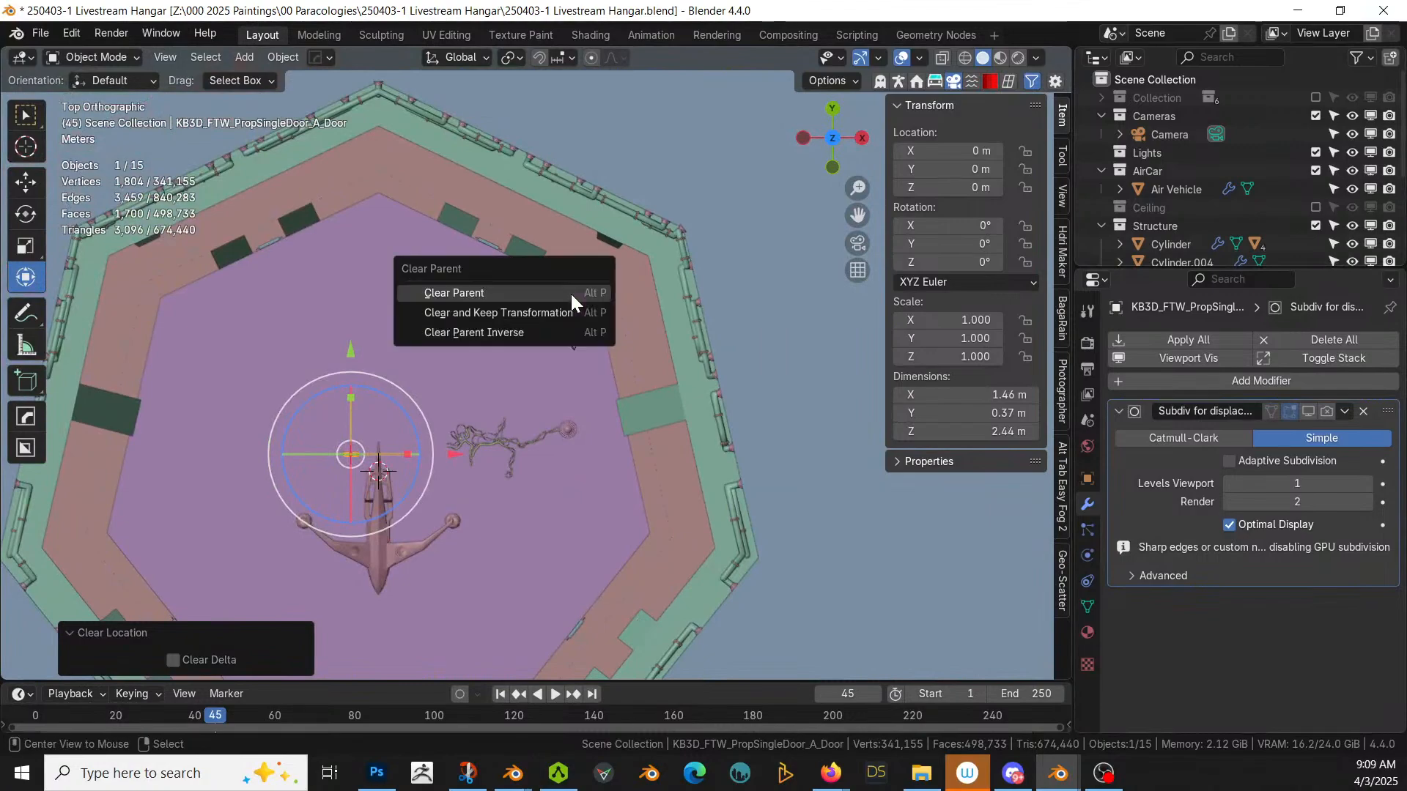
pyautogui.click(570, 293)
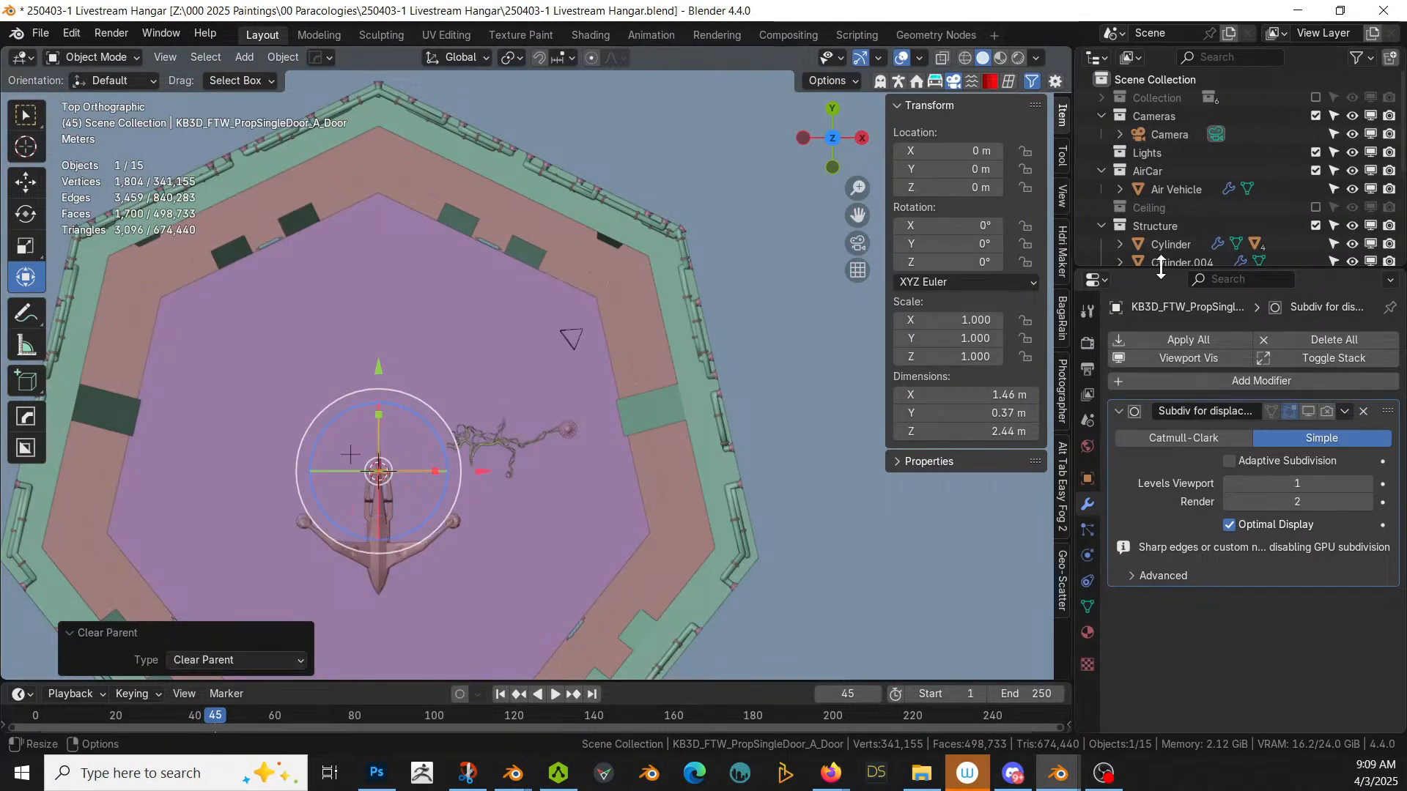
# Step: Delete the leftover KB3D_FTW_PropSingleDoor_A_grp empty
pyautogui.scroll(-5, 1131, 249)
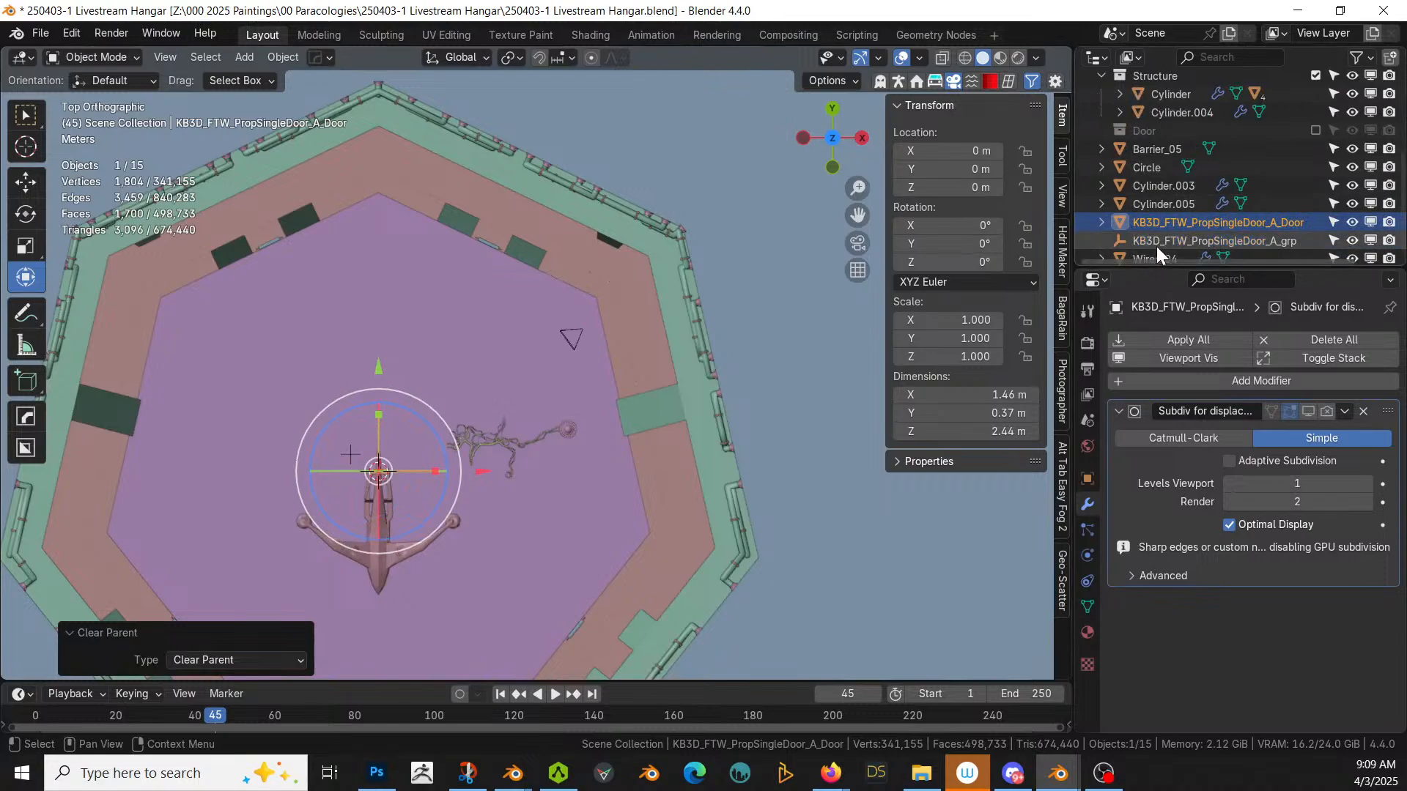
pyautogui.click(1159, 243)
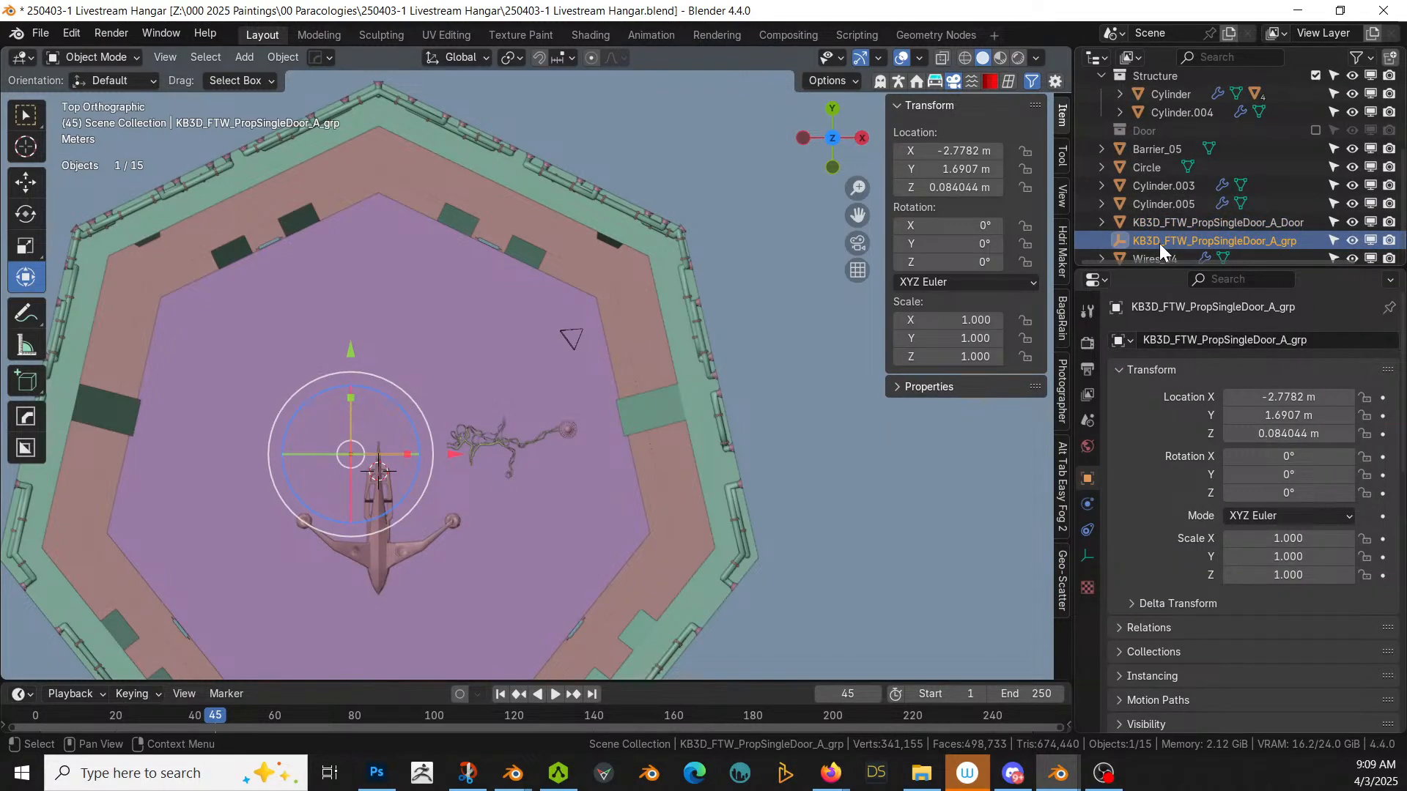
pyautogui.press('Delete')
# Step: Move all of the door's geometry 5 m along X in Edit Mode, leaving its origin in place
pyautogui.click(1224, 229)
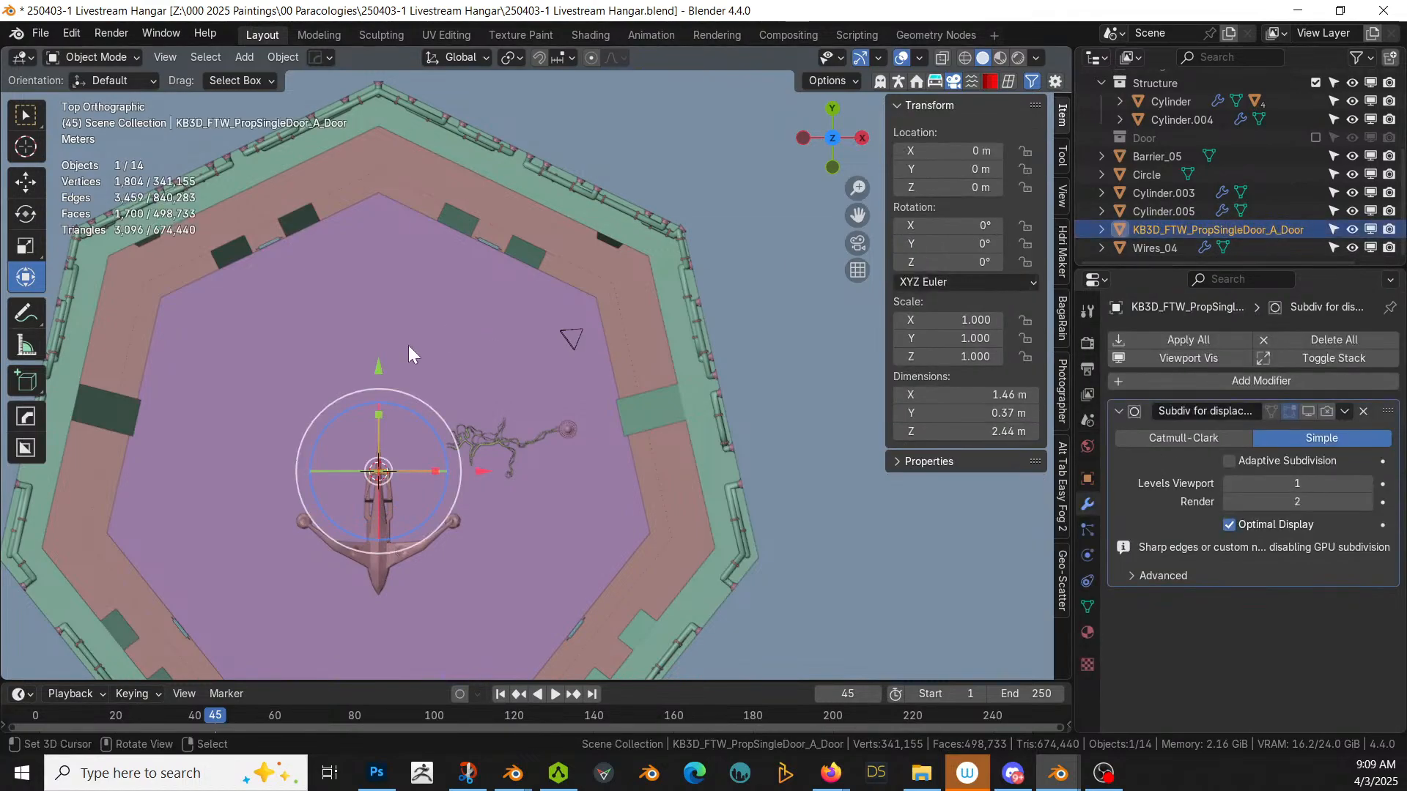
pyautogui.press('KP_Decimal')
pyautogui.moveTo(408, 345); pyautogui.dragTo(486, 467, button='middle')
pyautogui.press('Tab')
pyautogui.press('a')
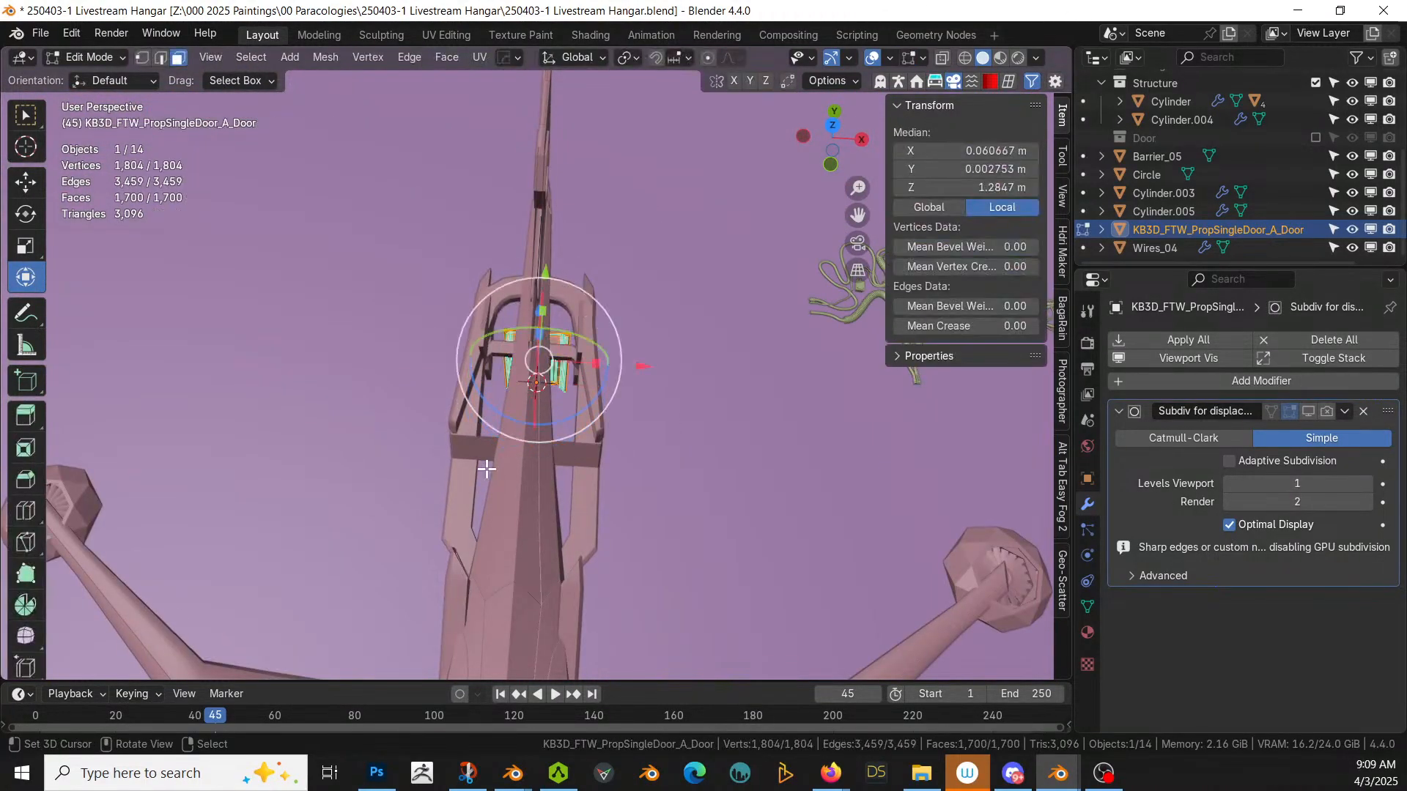
pyautogui.press('g')
pyautogui.press('x')
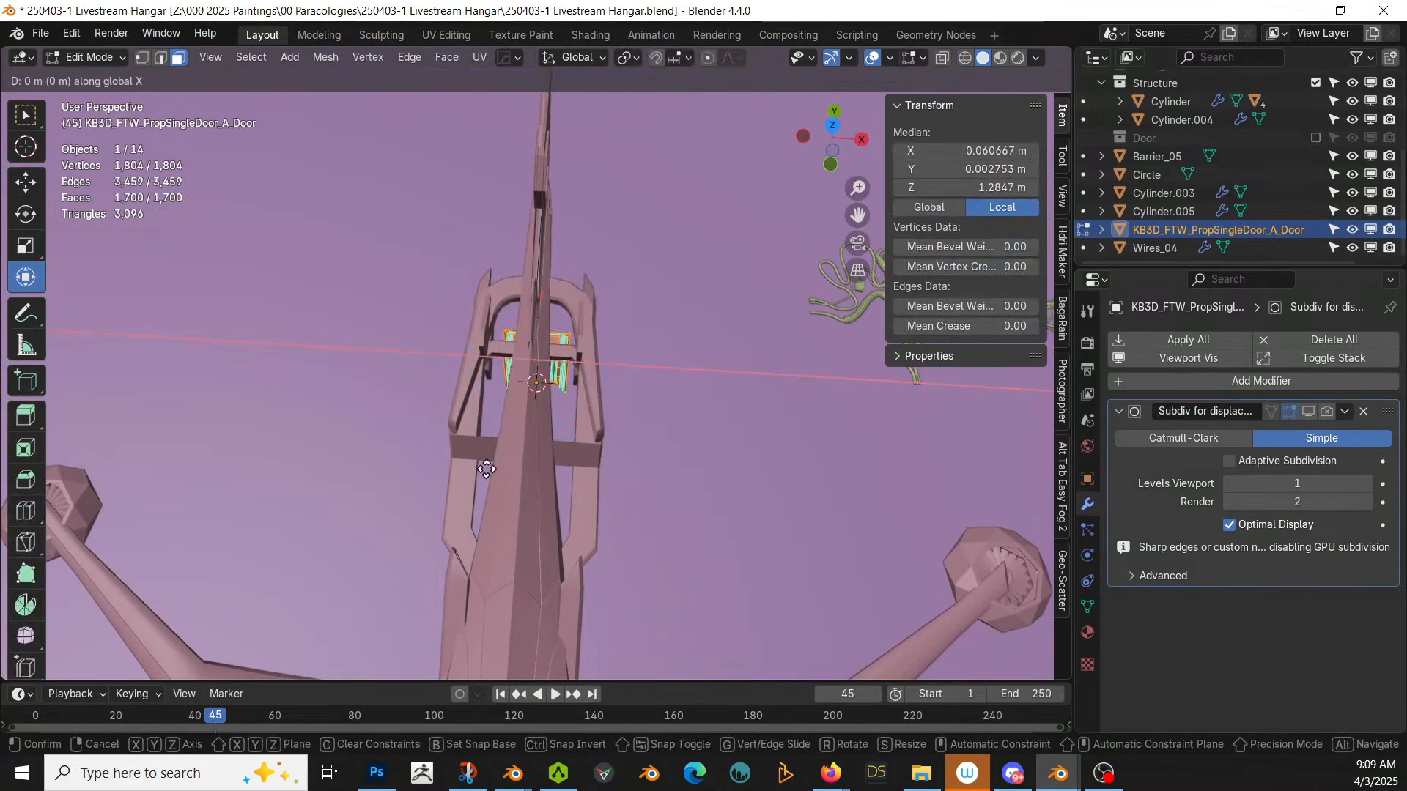
pyautogui.write('5')
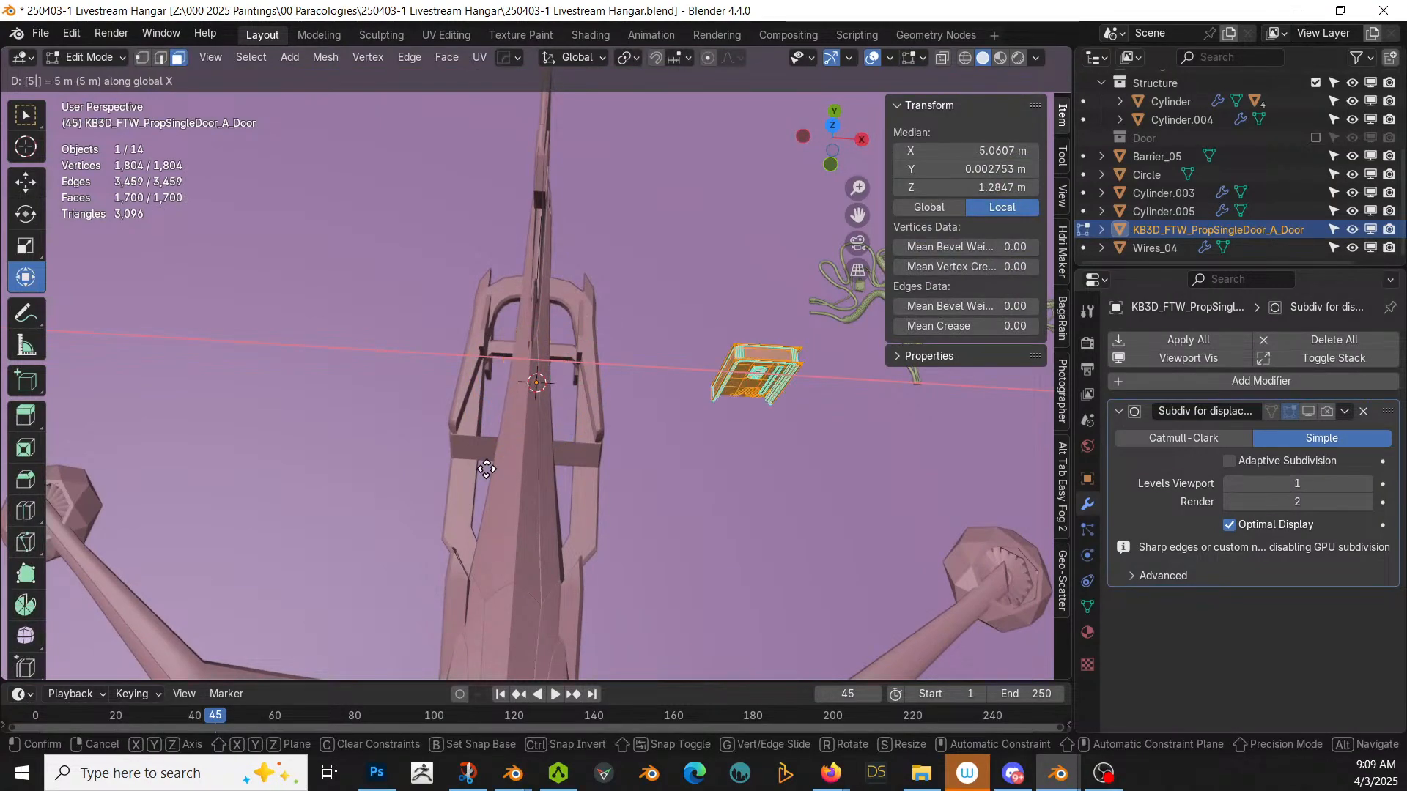
pyautogui.press('Return')
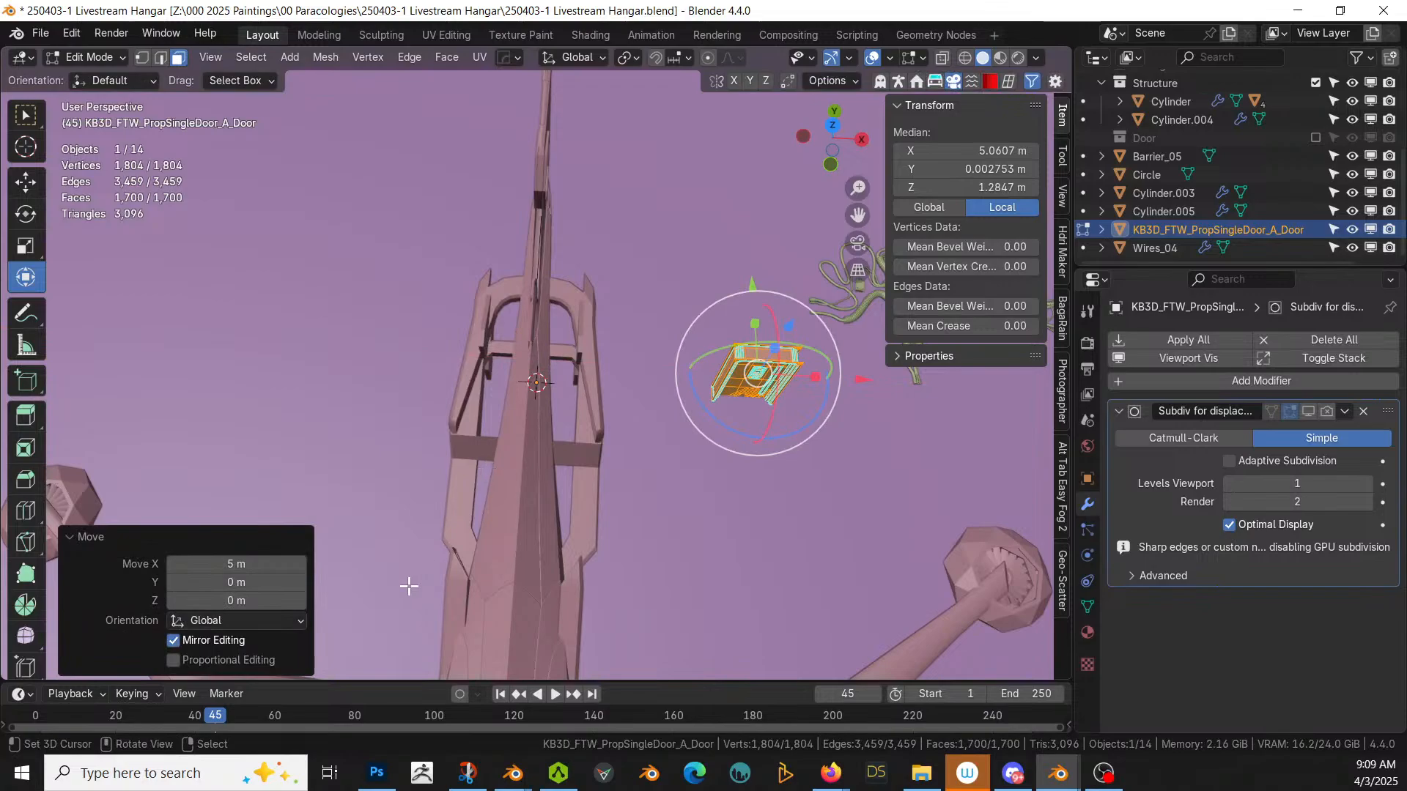
# Step: Duplicate the door's selected geometry in place
pyautogui.moveTo(257, 539); pyautogui.dragTo(542, 465, button='middle')
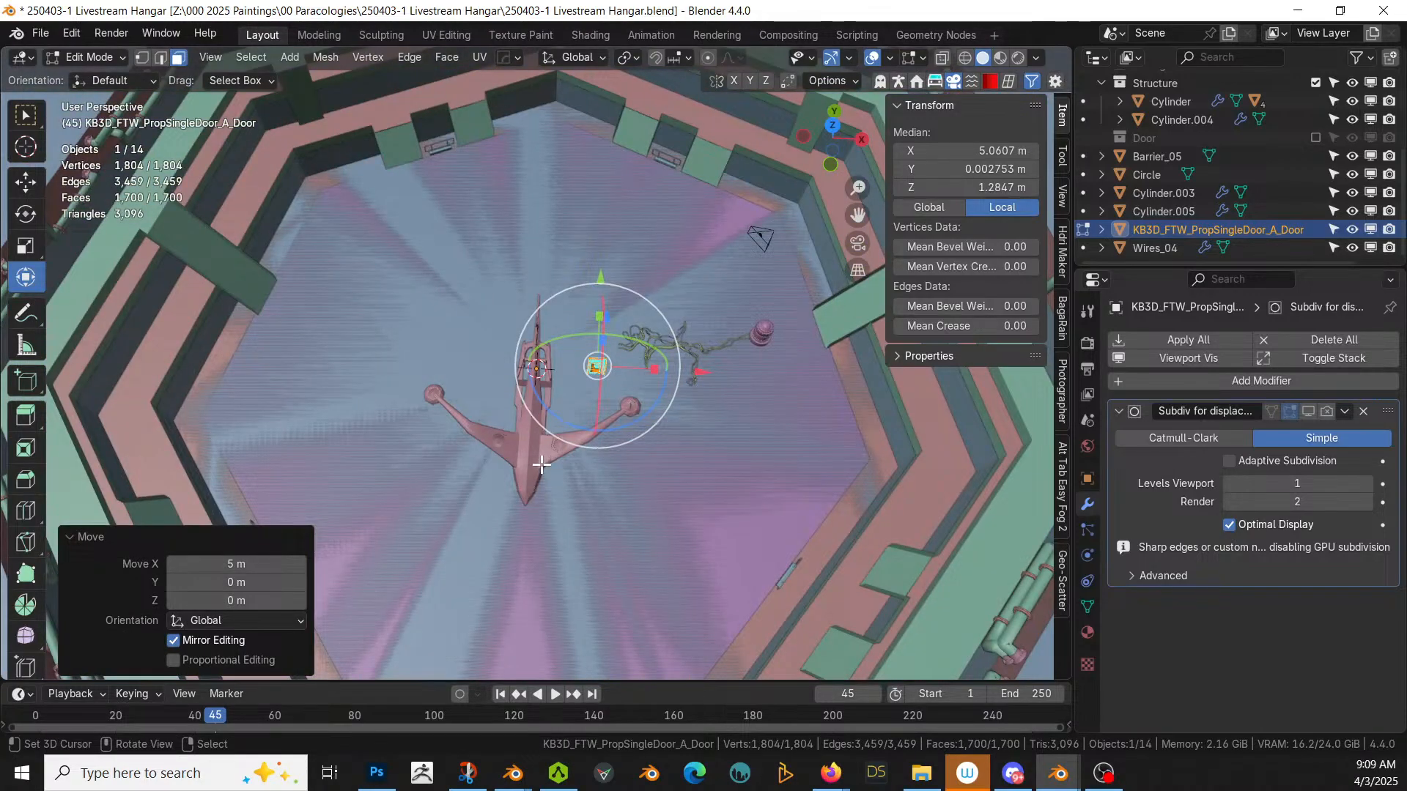
pyautogui.press('KP_7')
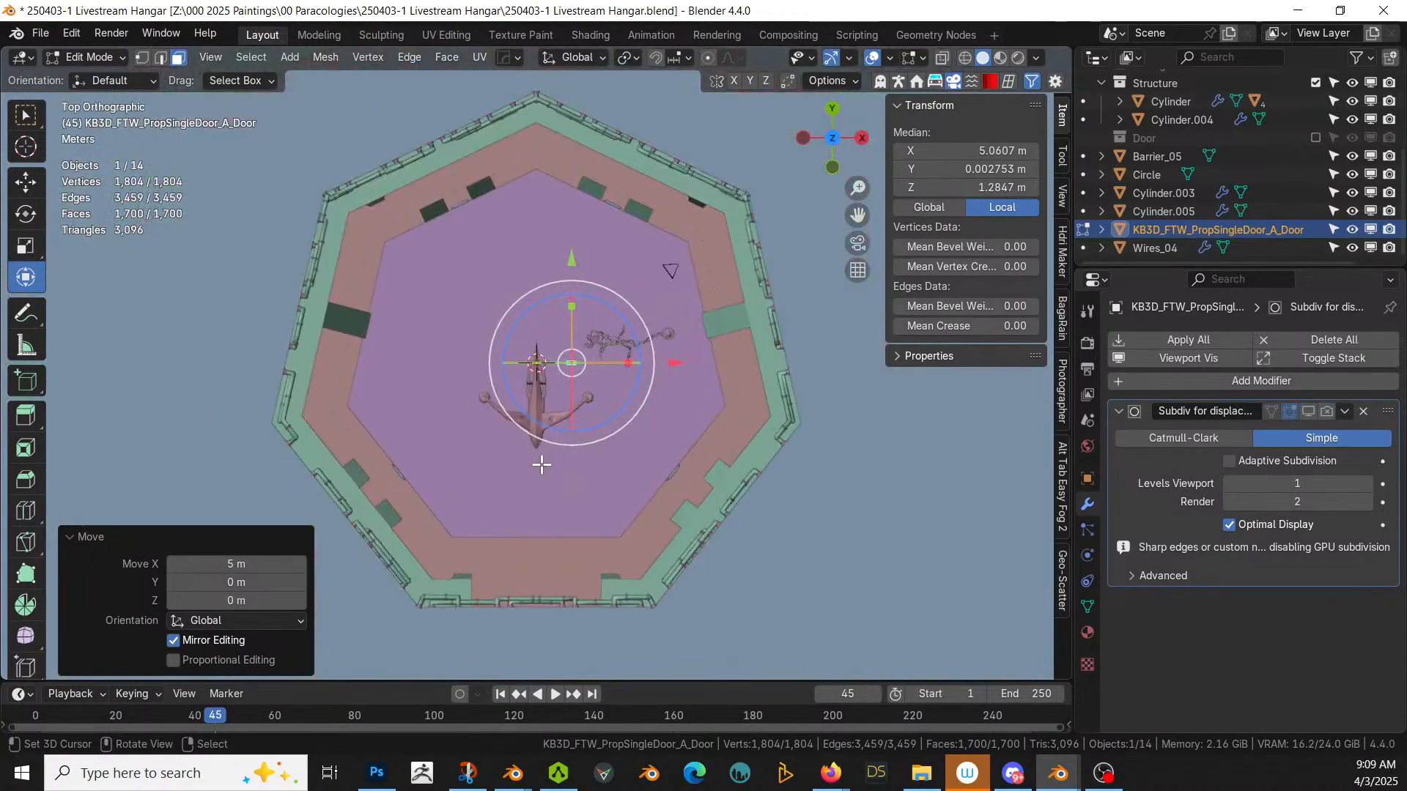
pyautogui.moveTo(541, 464); pyautogui.dragTo(578, 374, button='middle')
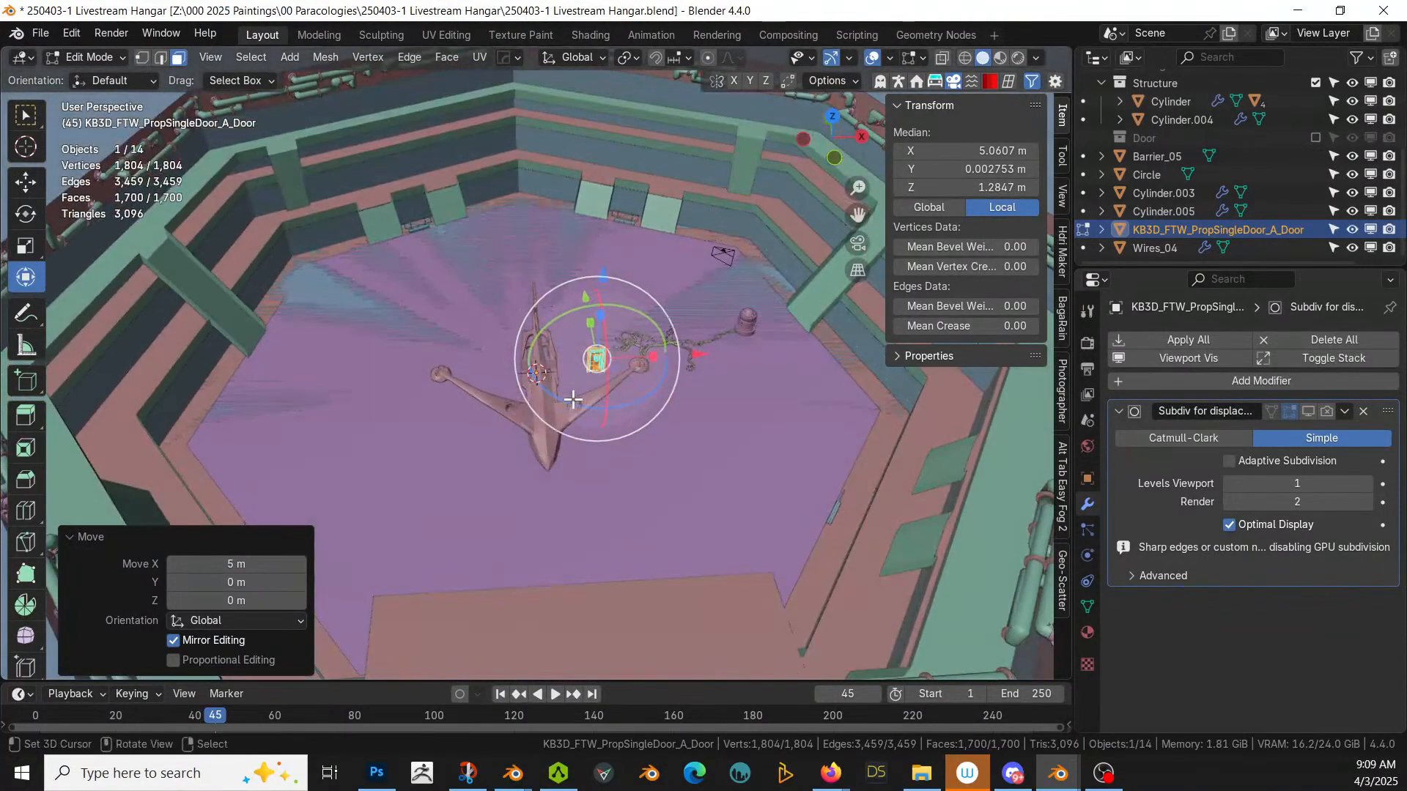
pyautogui.hotkey('shift', 'd')
pyautogui.rightClick(573, 399)
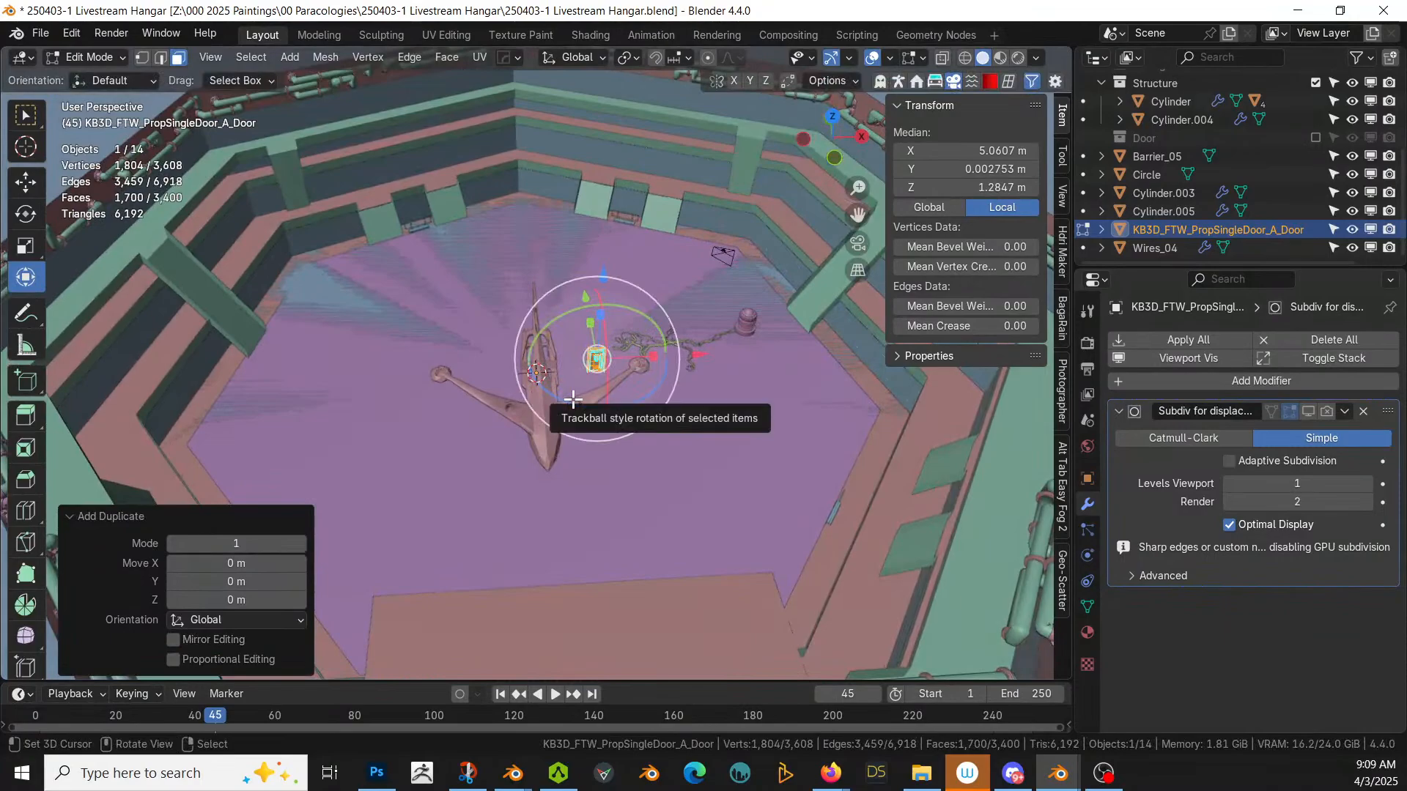
# Step: Move the duplicated door geometry -10 m along X and return to Object Mode
pyautogui.write('gx-10')
pyautogui.press('Return')
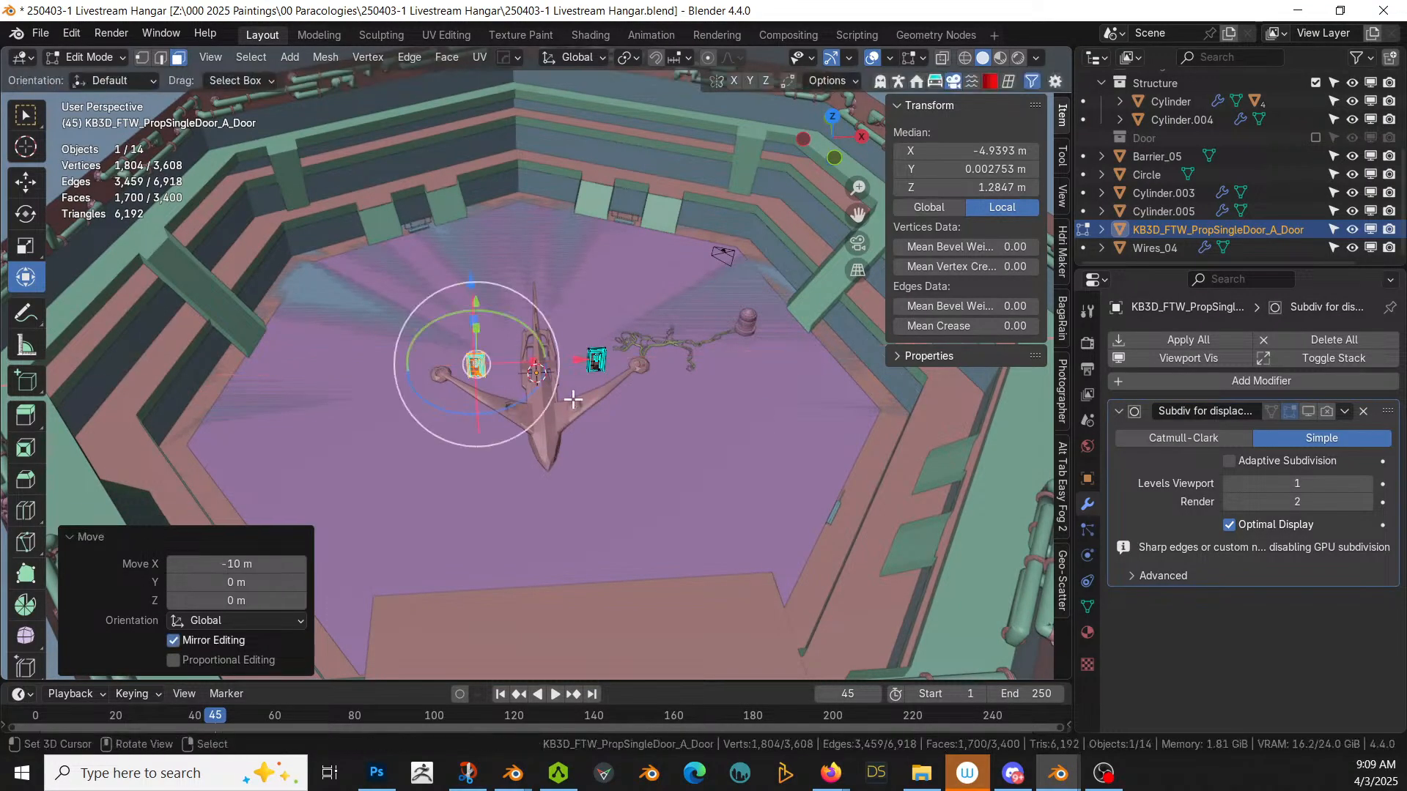
pyautogui.press('Tab')
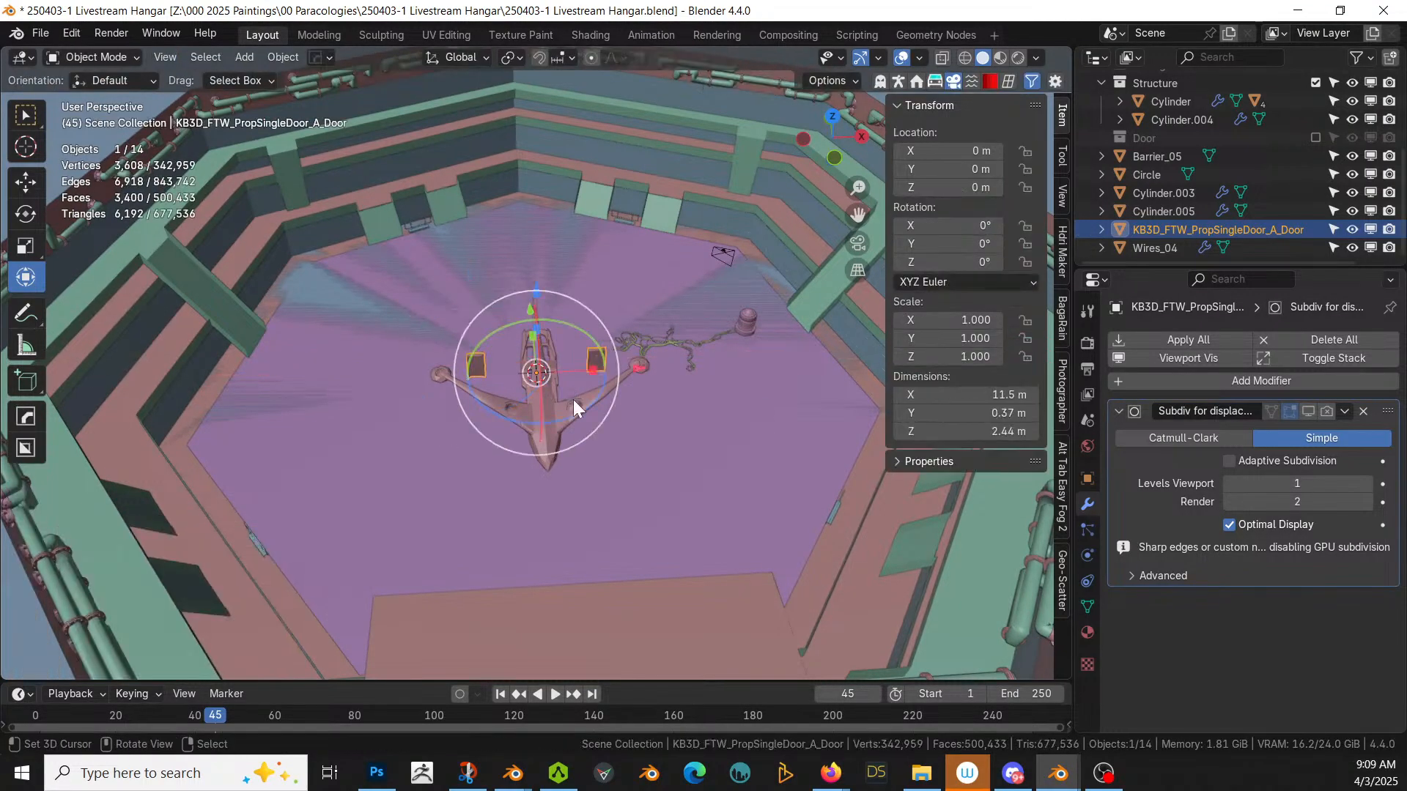
# Step: Add a Hard Ops Radial Array to the door object around Z with 8 segments and a displacement of 24.401
pyautogui.press('KP_7')
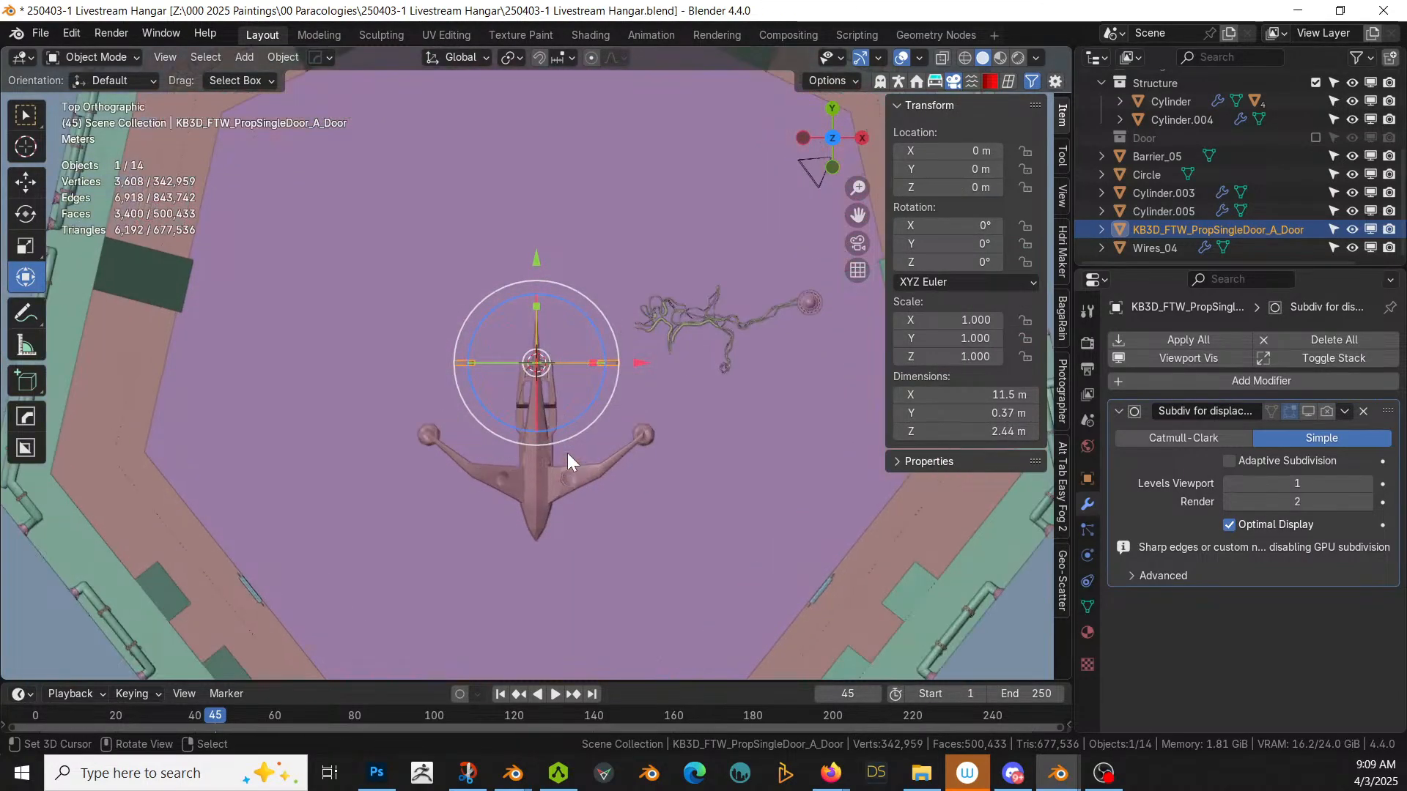
pyautogui.moveTo(568, 454); pyautogui.dragTo(539, 362, button='middle')
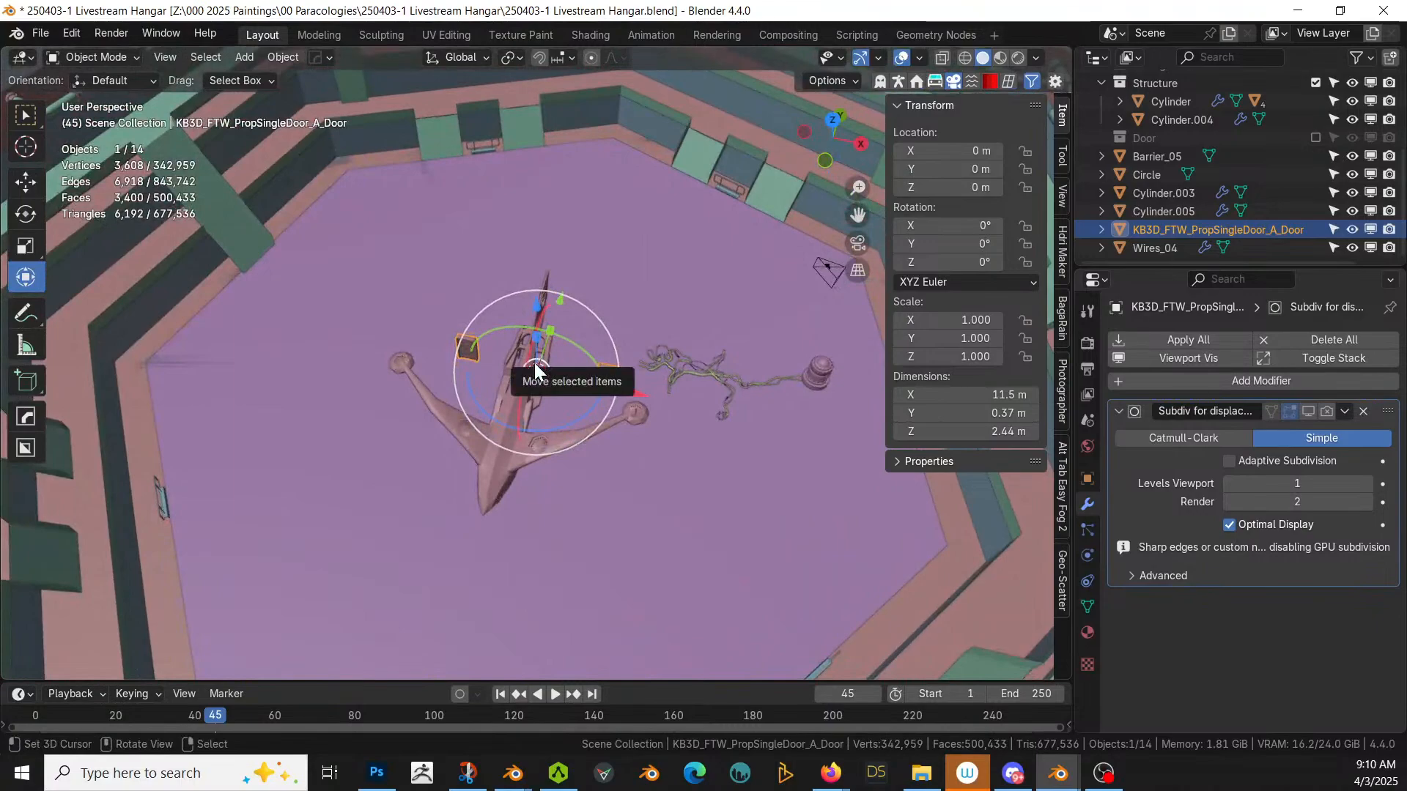
pyautogui.press('q')
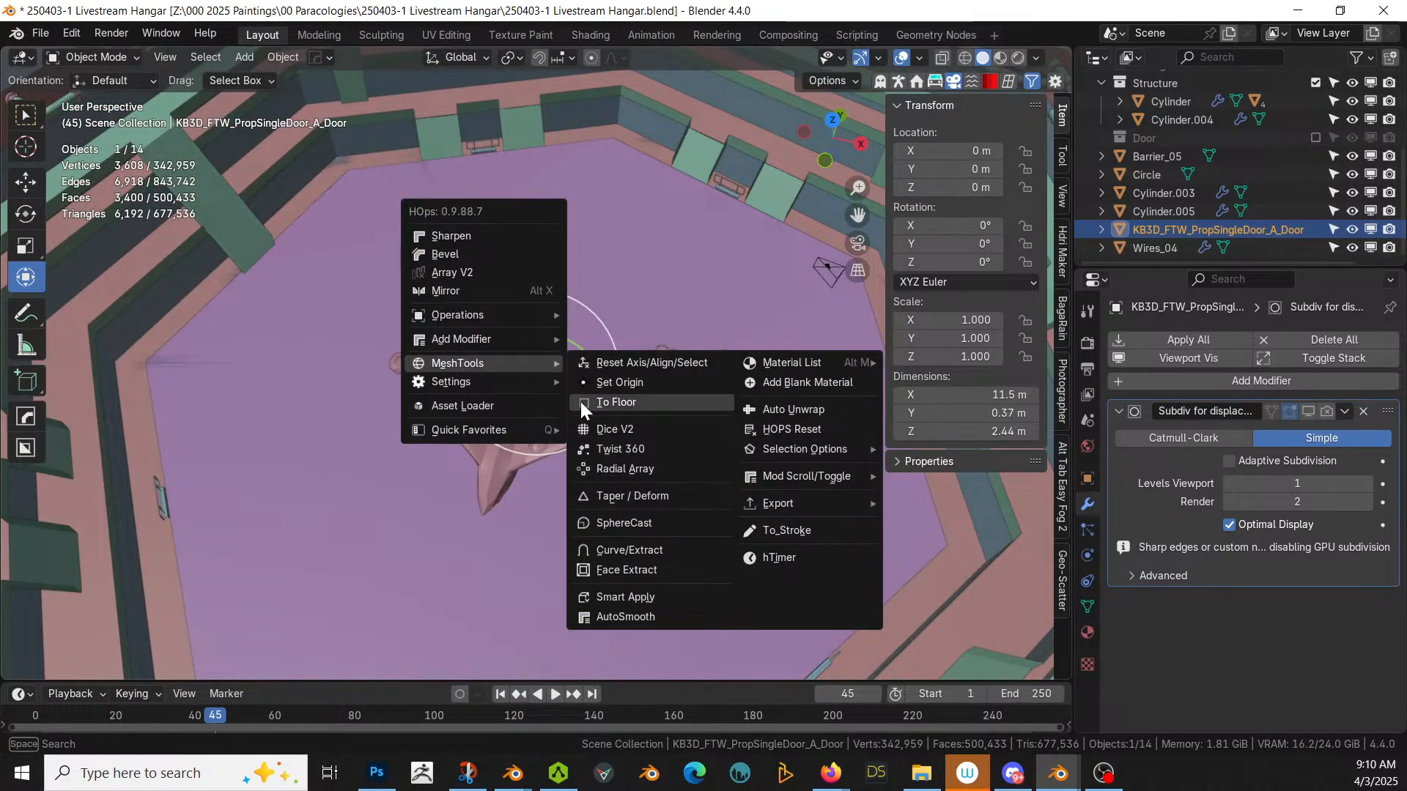
pyautogui.click(630, 471)
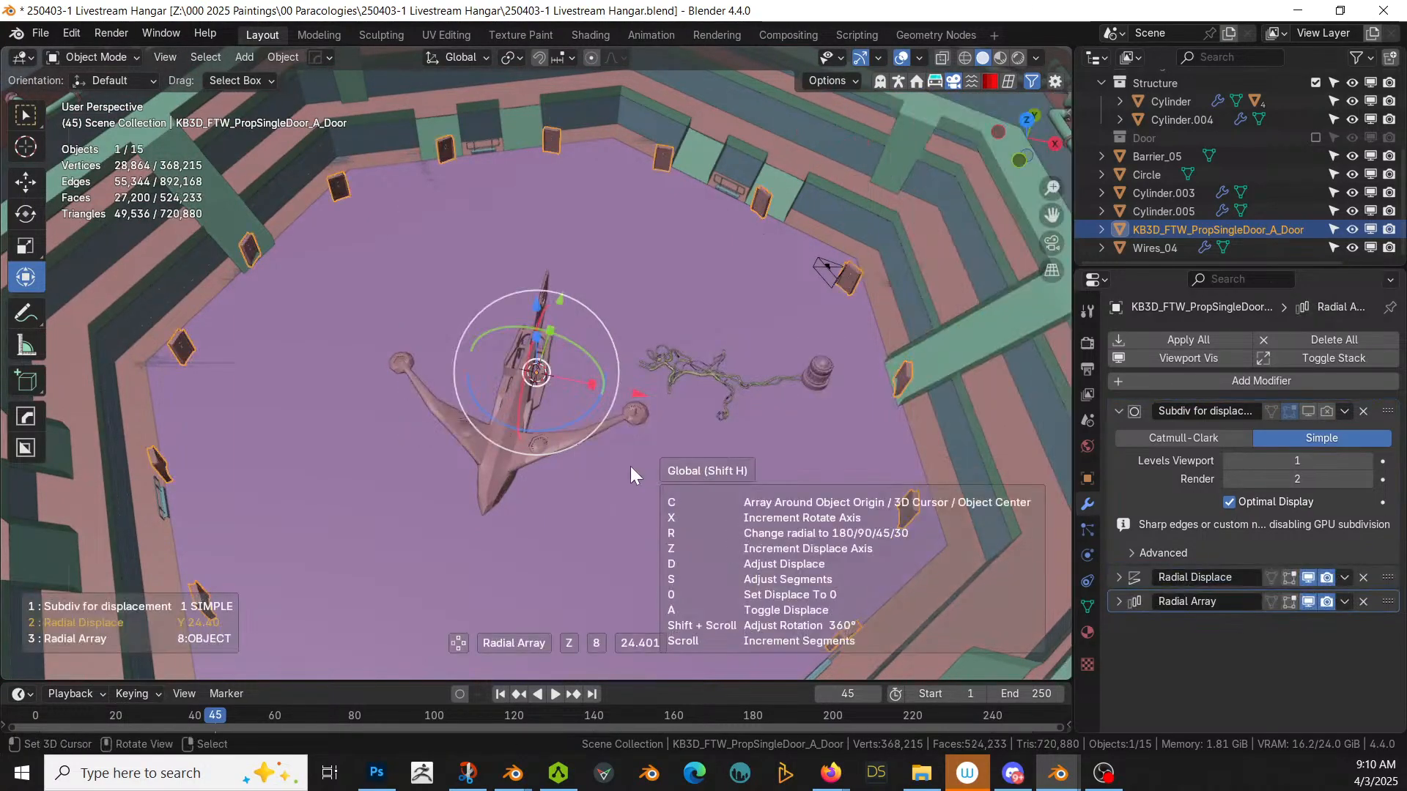
pyautogui.click(630, 466)
pyautogui.press('n')
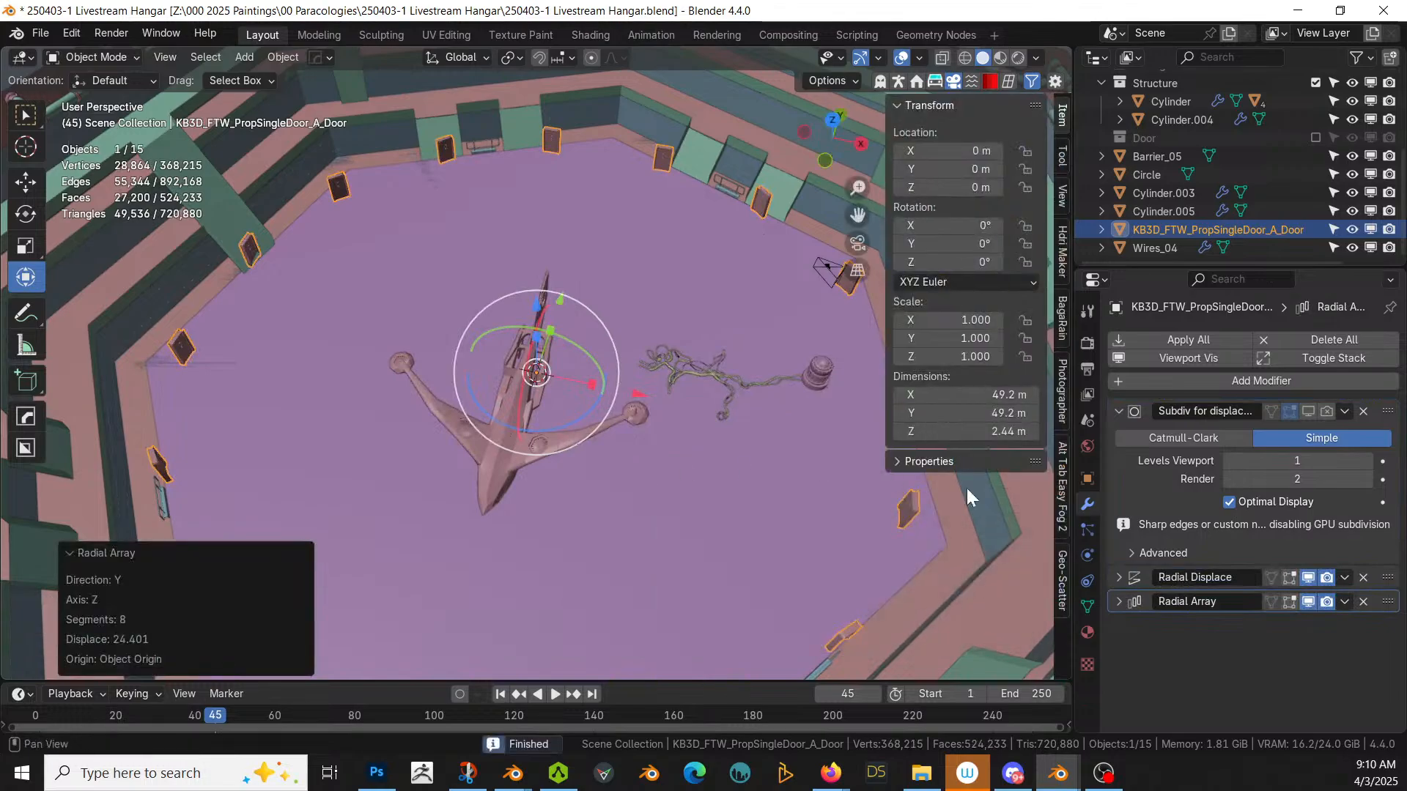
# Step: Set the Radial Array count to 7 and rotate the ring of doors by 360/14 degrees about Z
pyautogui.click(1131, 603)
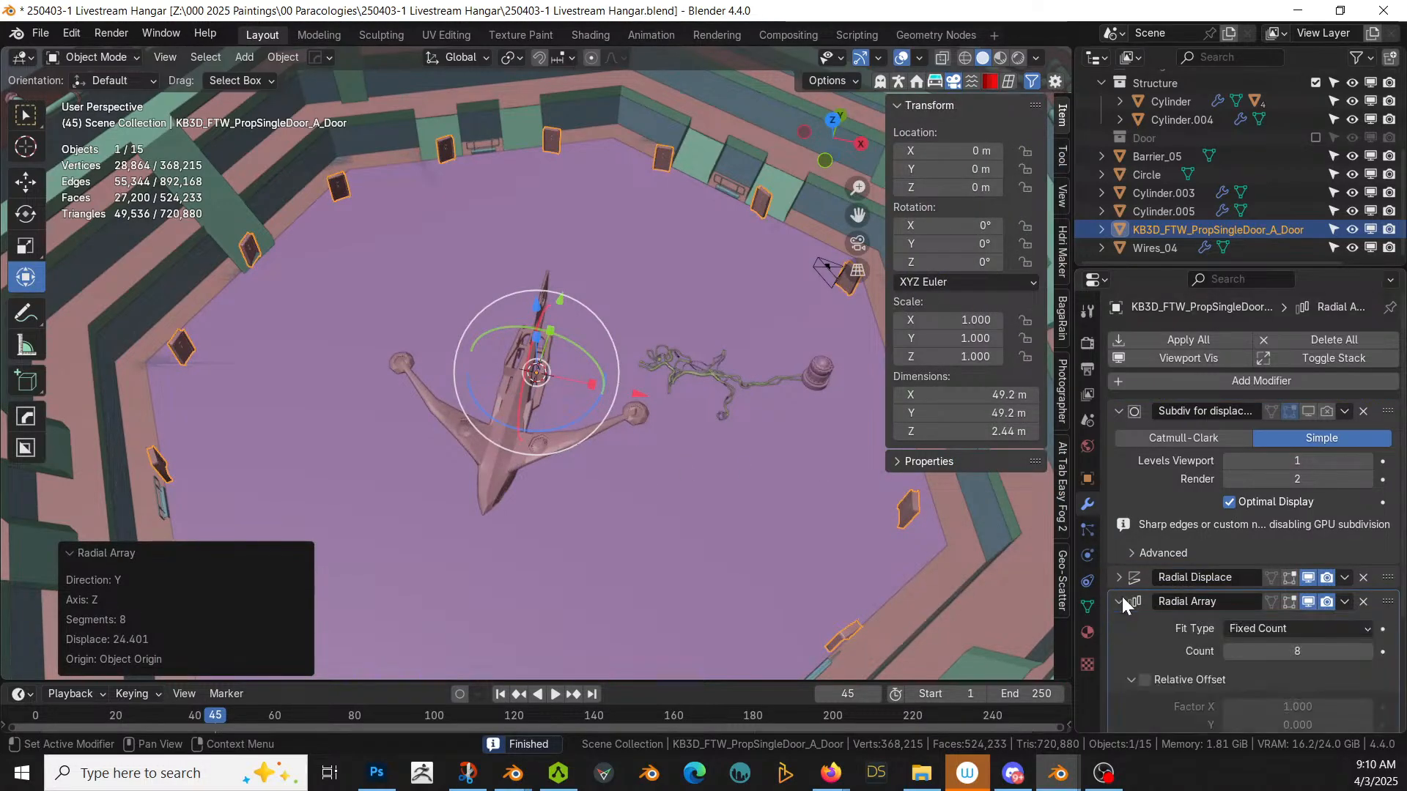
pyautogui.click(1237, 651)
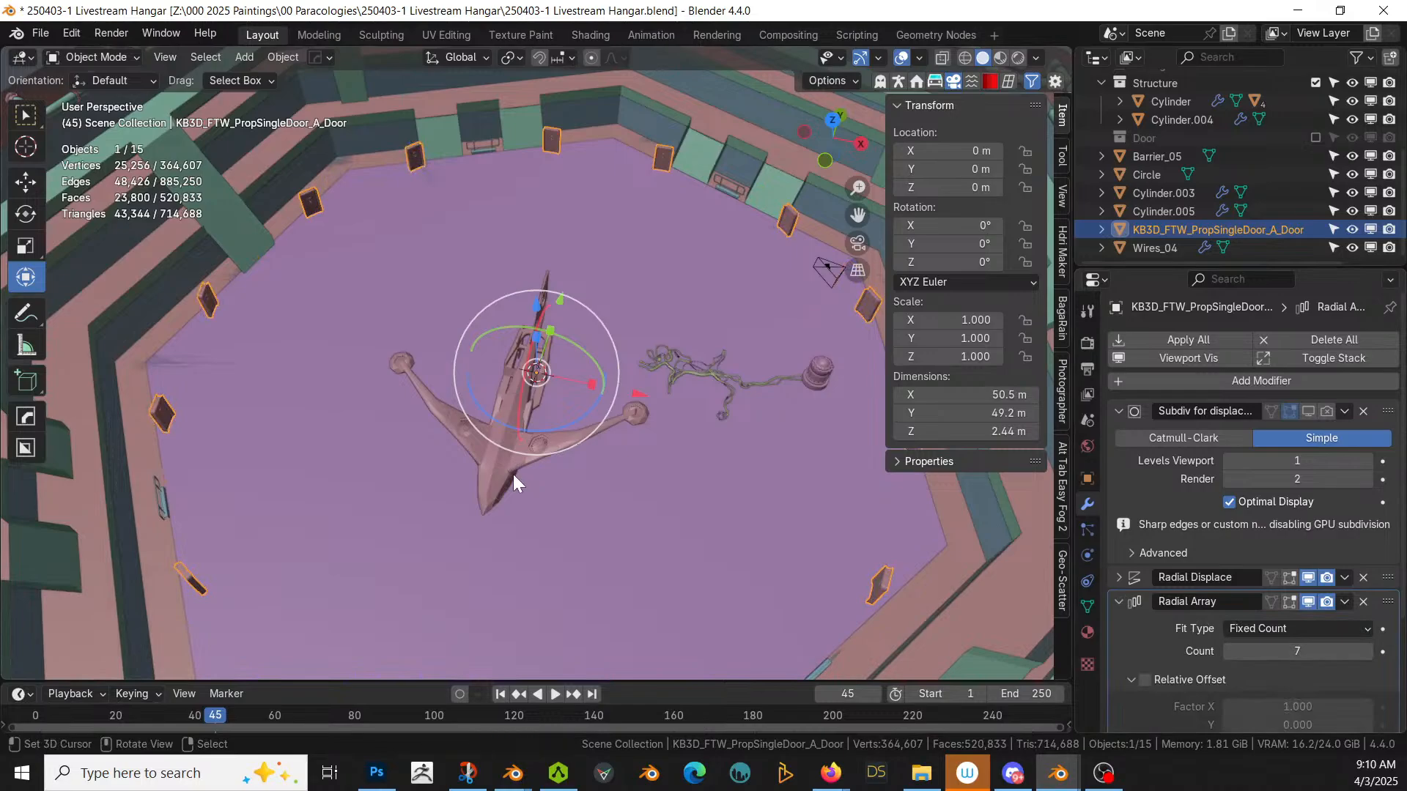
pyautogui.moveTo(513, 474); pyautogui.dragTo(585, 442, button='middle')
pyautogui.press('KP_7')
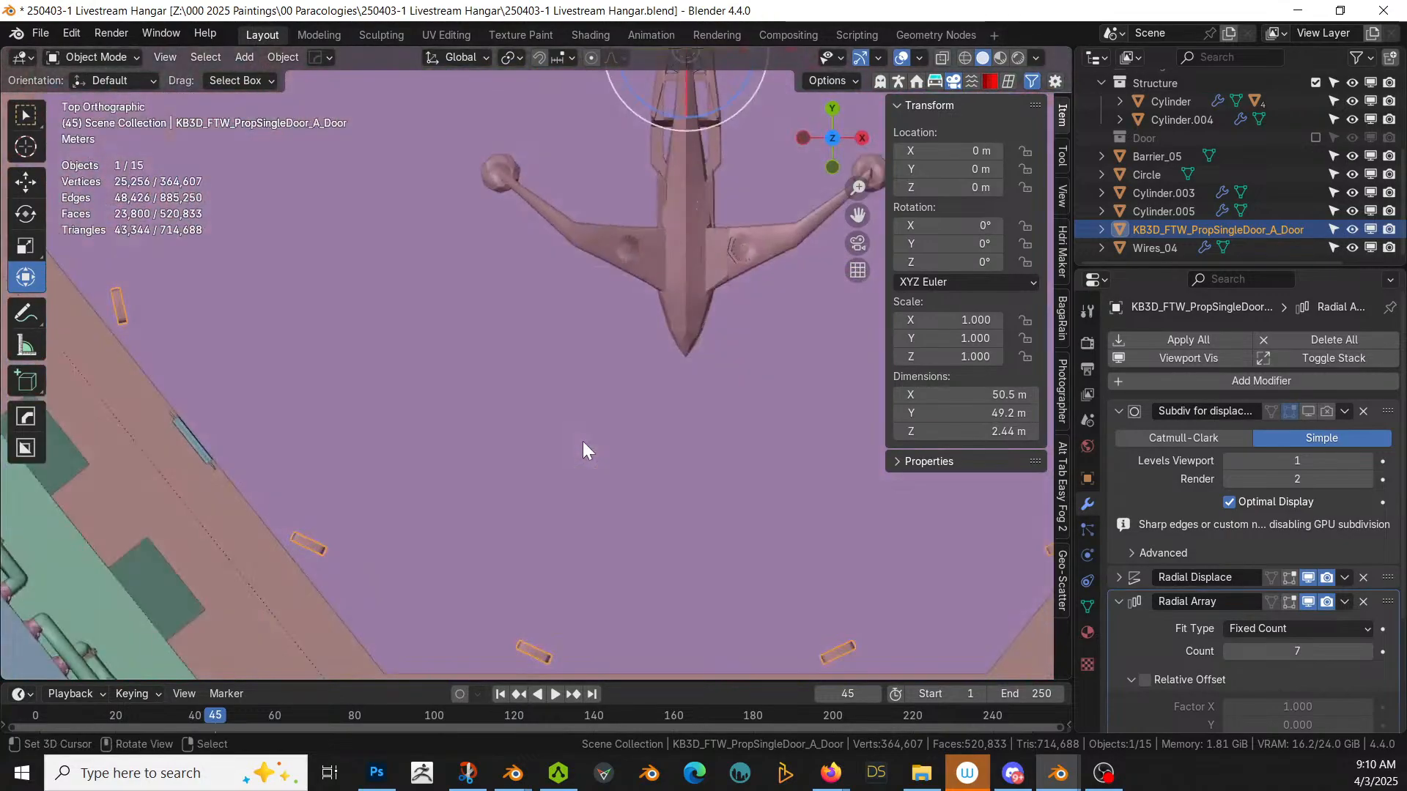
pyautogui.scroll(-2, 582, 441)
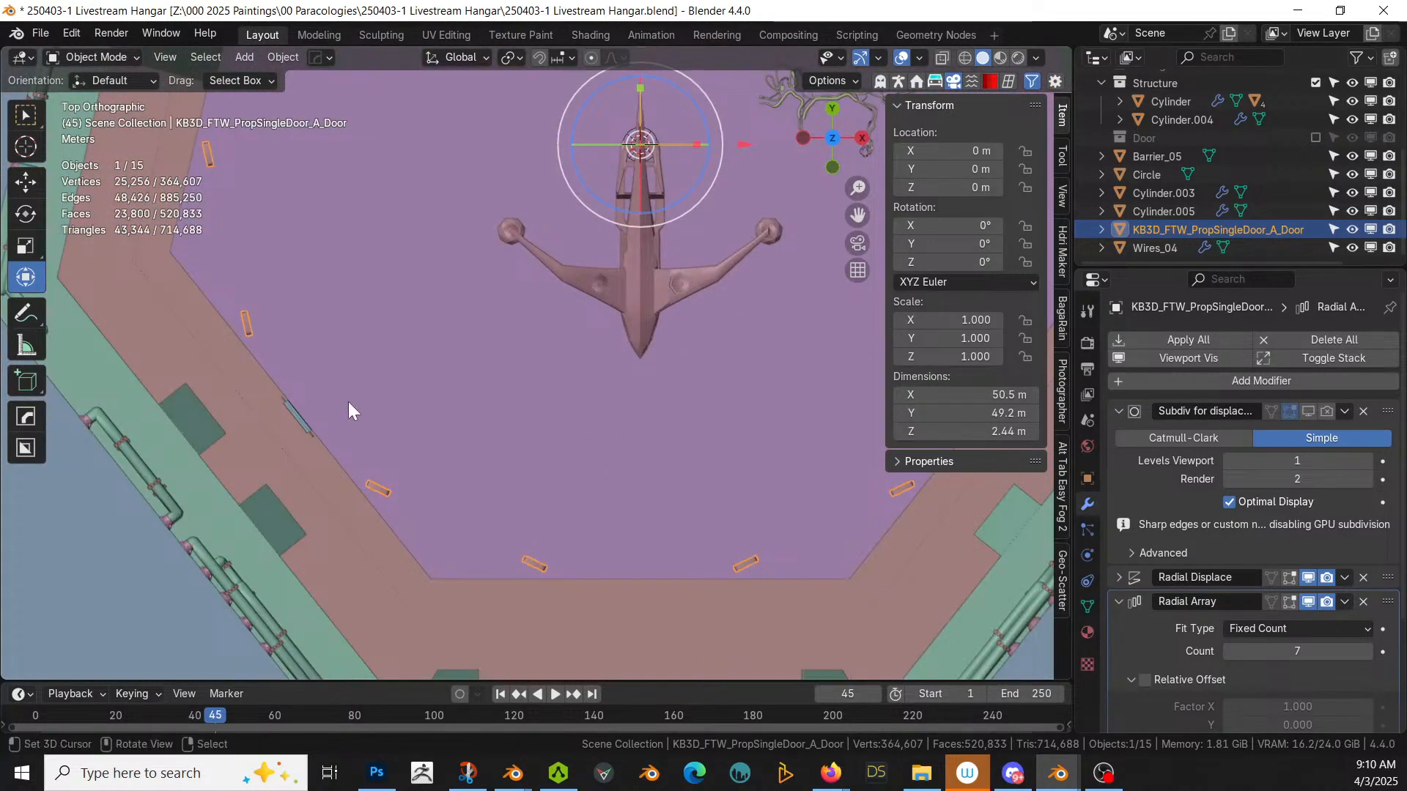
pyautogui.scroll(-2, 353, 401)
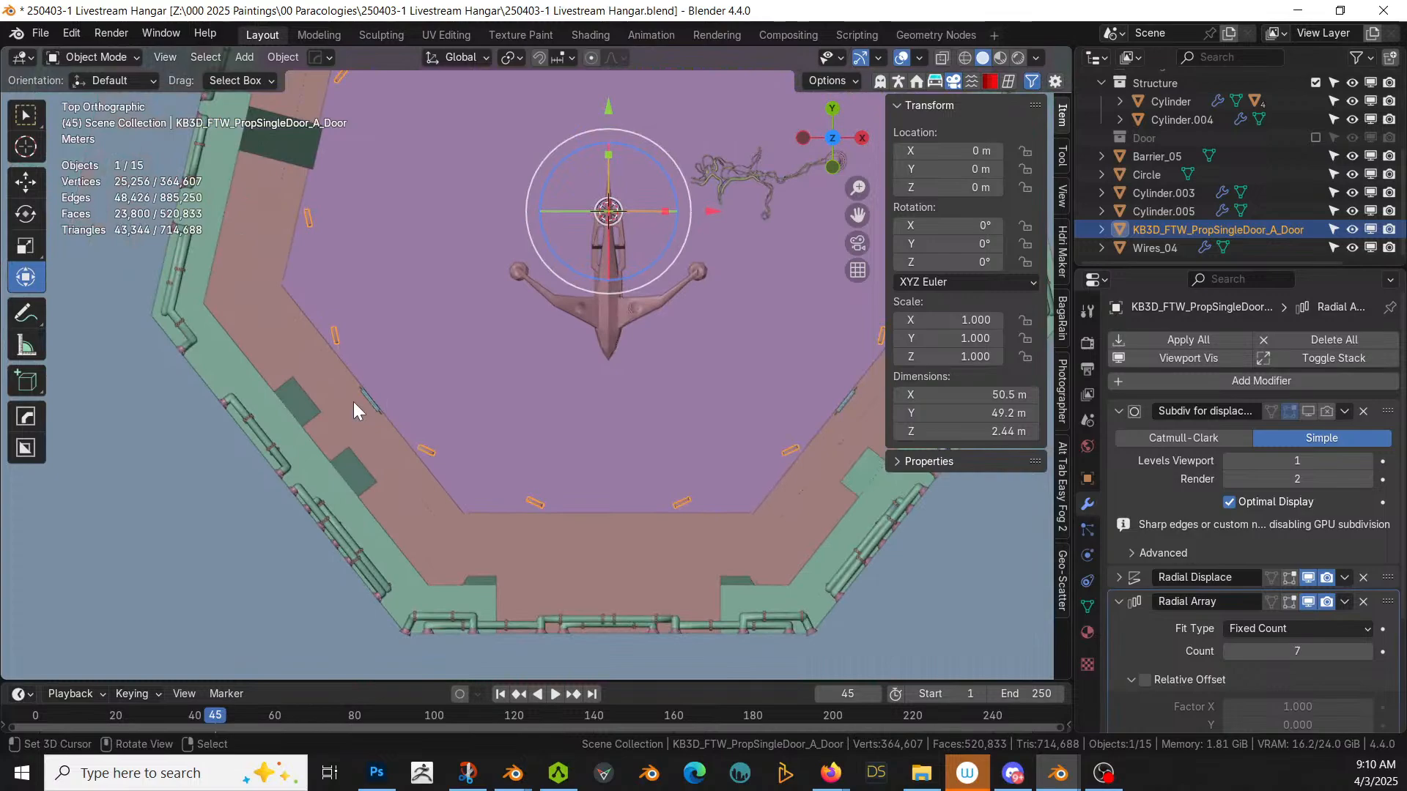
pyautogui.press('r')
pyautogui.click(353, 402)
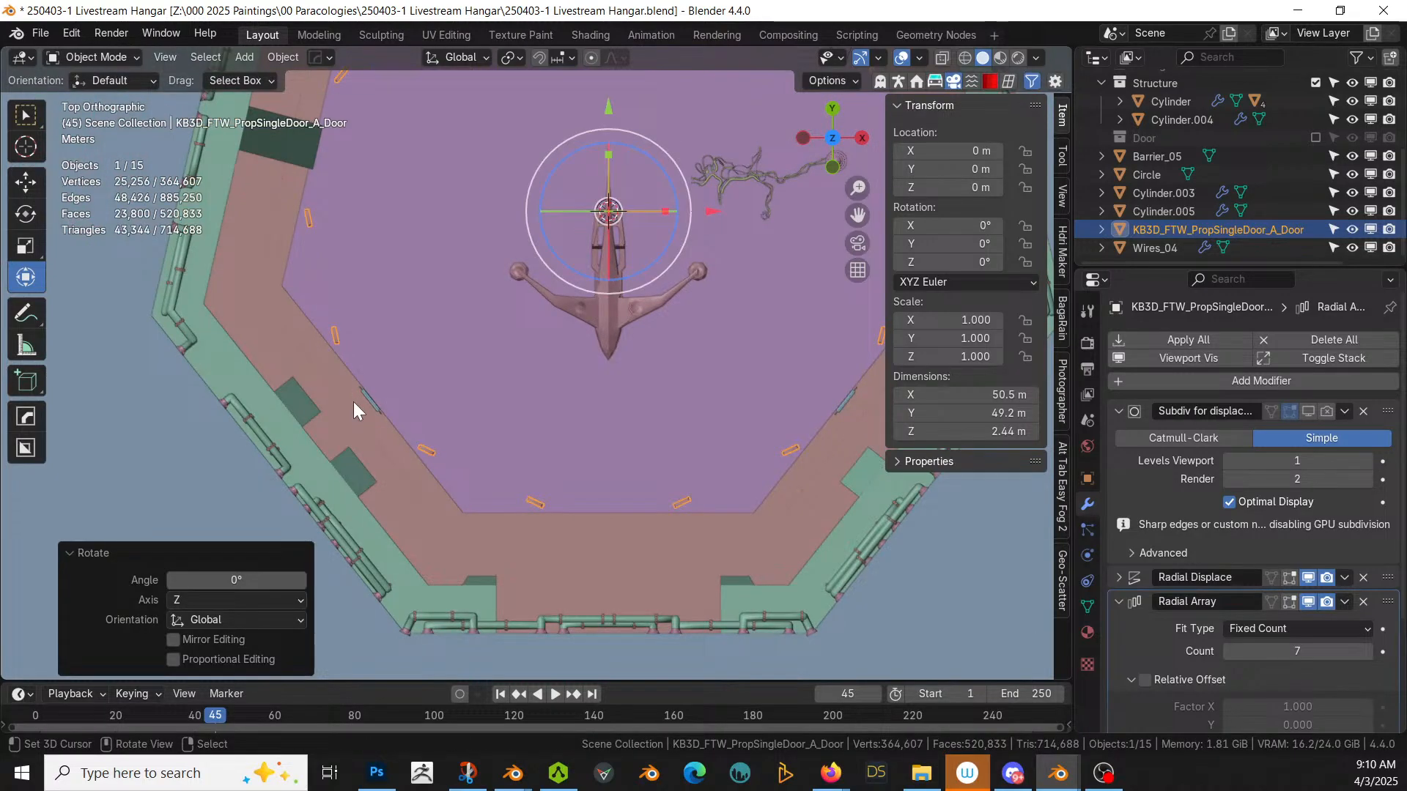
pyautogui.click(233, 580)
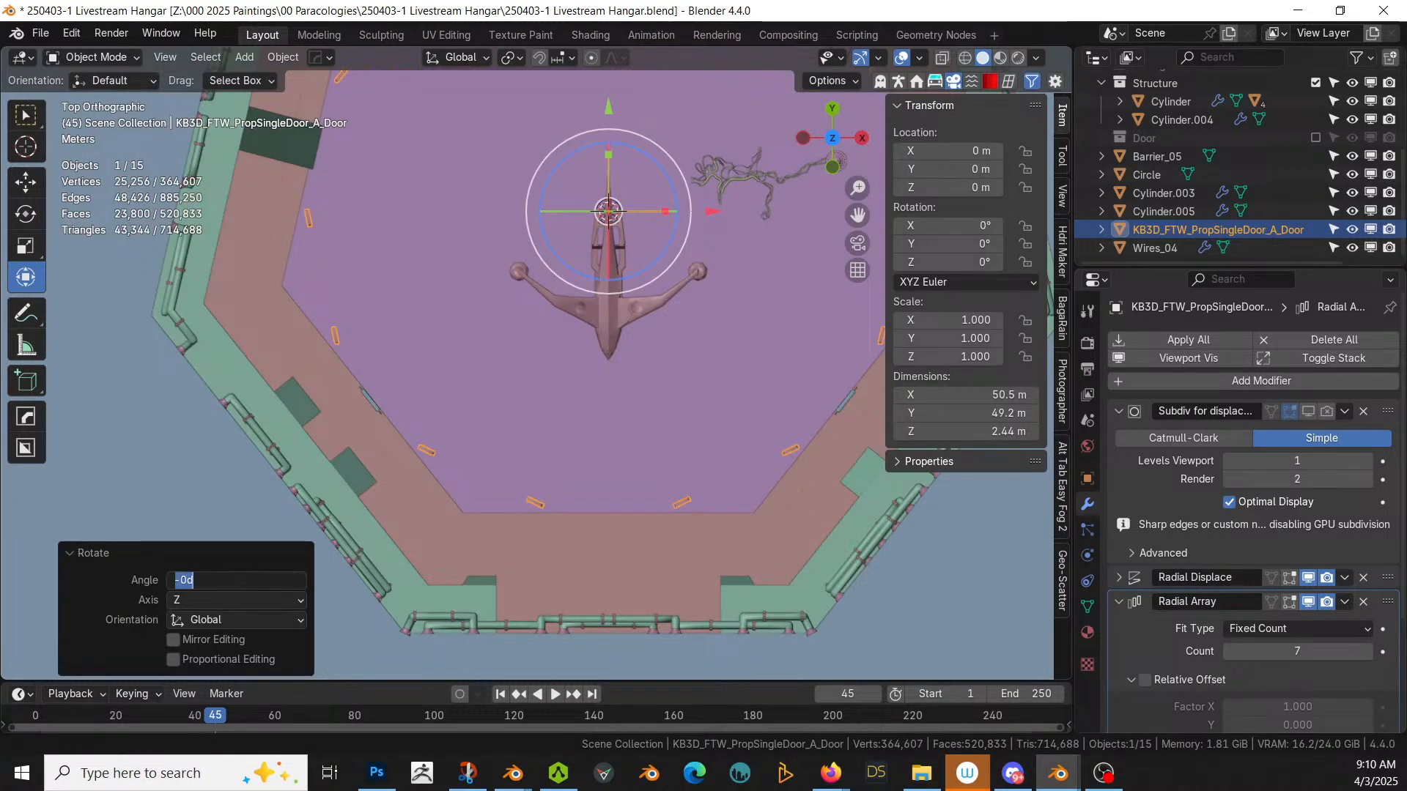
pyautogui.write('360/14')
pyautogui.press('Return')
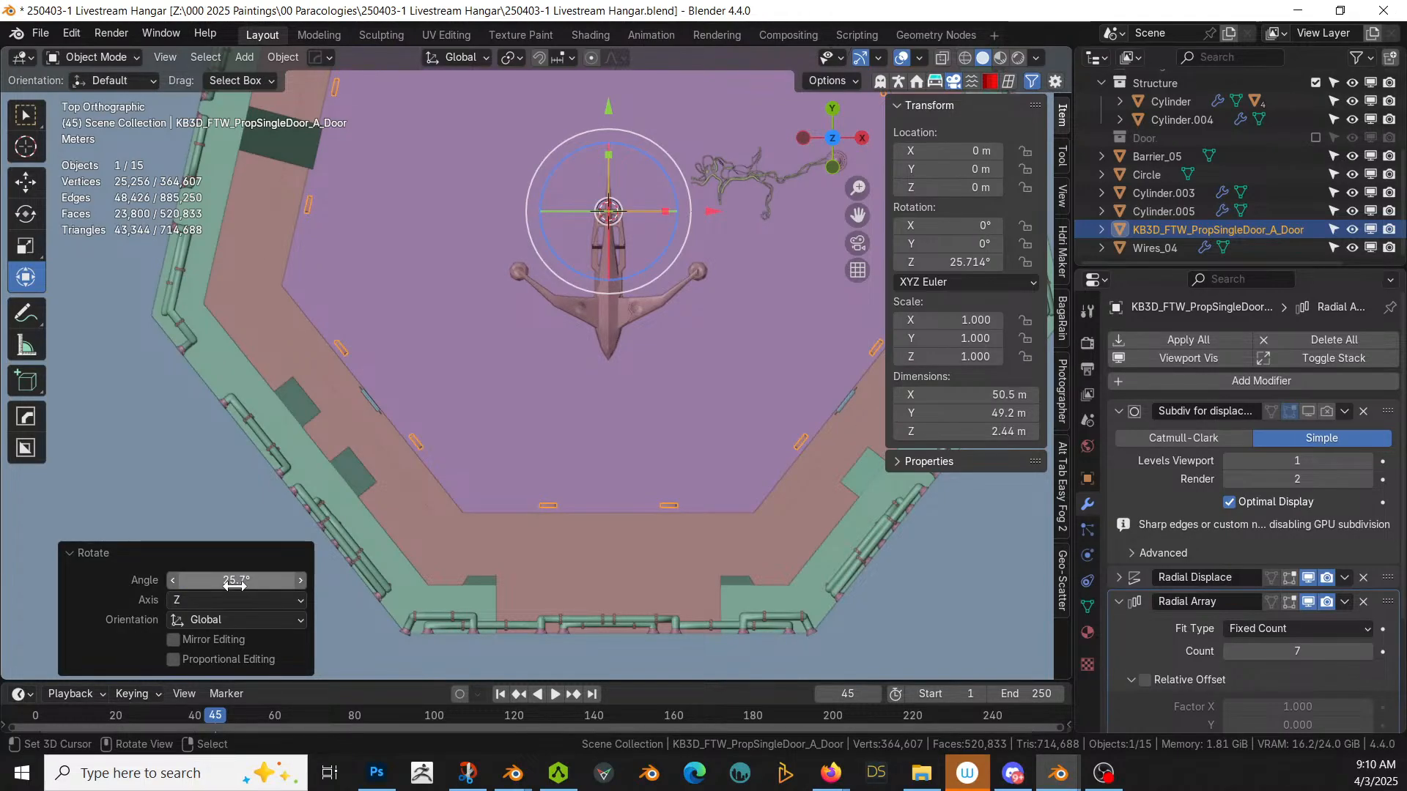
# Step: Set the Radial Displace strength to 26.961 to push the doors out into the hangar walls
pyautogui.moveTo(389, 464); pyautogui.dragTo(776, 332, button='middle')
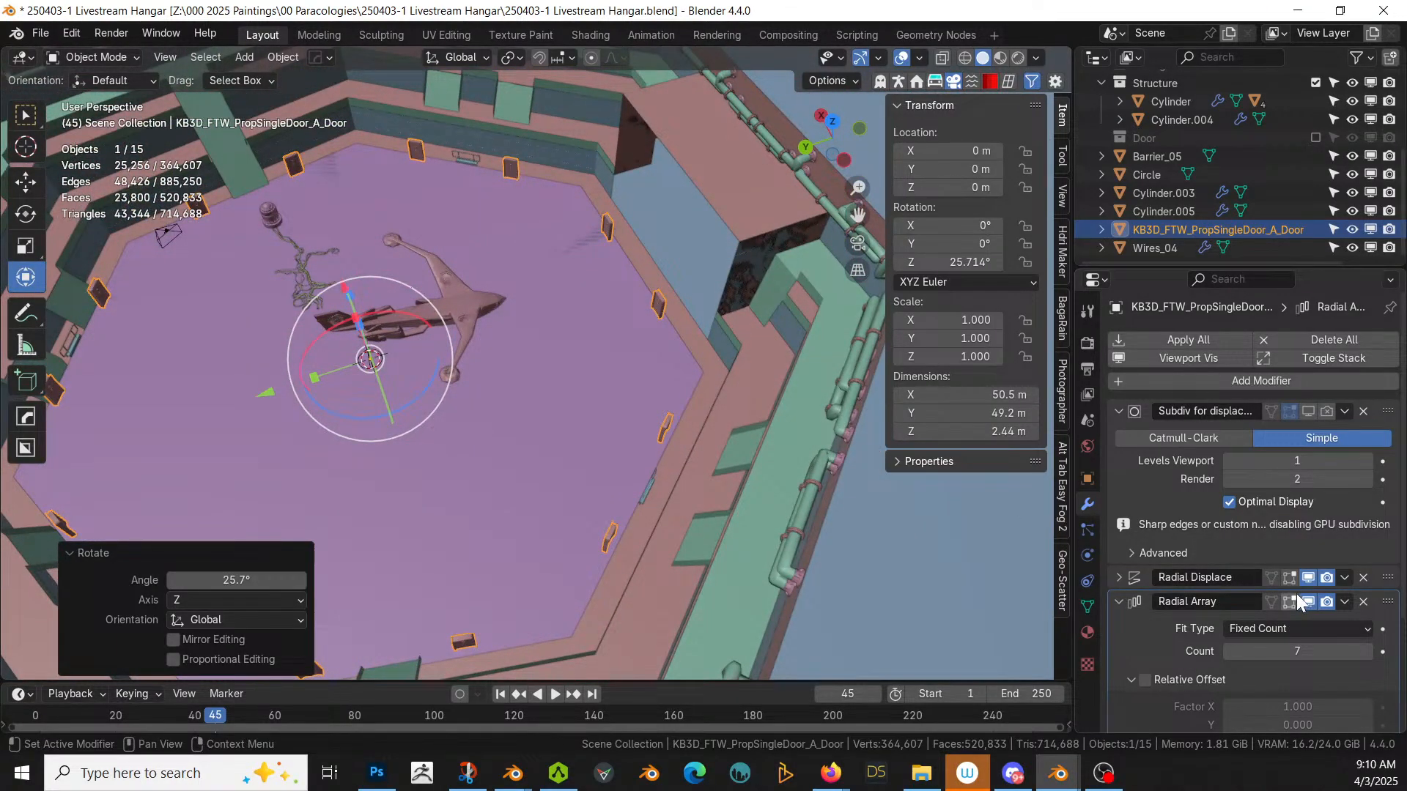
pyautogui.click(1116, 577)
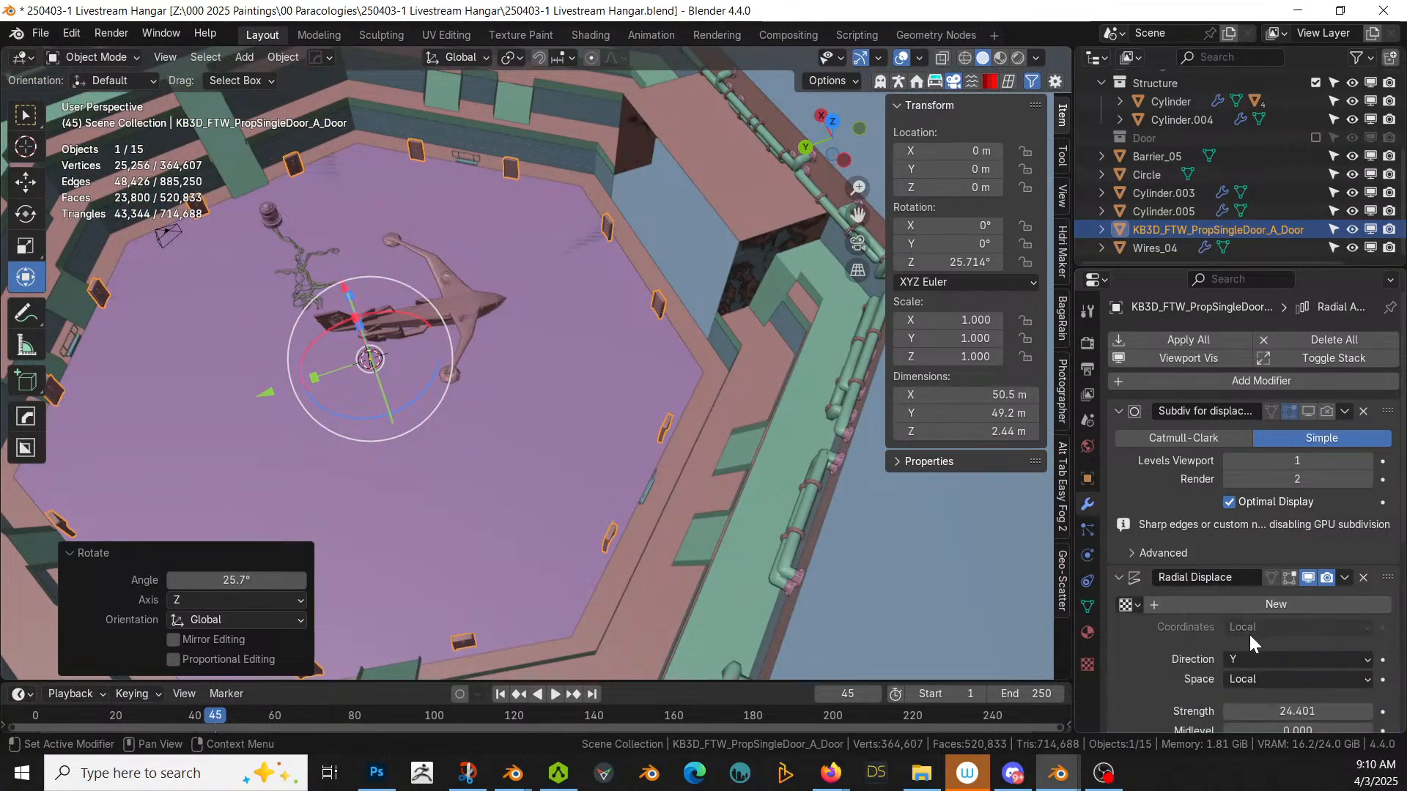
pyautogui.moveTo(1296, 711); pyautogui.dragTo(1340, 711)
pyautogui.moveTo(413, 443); pyautogui.dragTo(236, 177, button='middle')
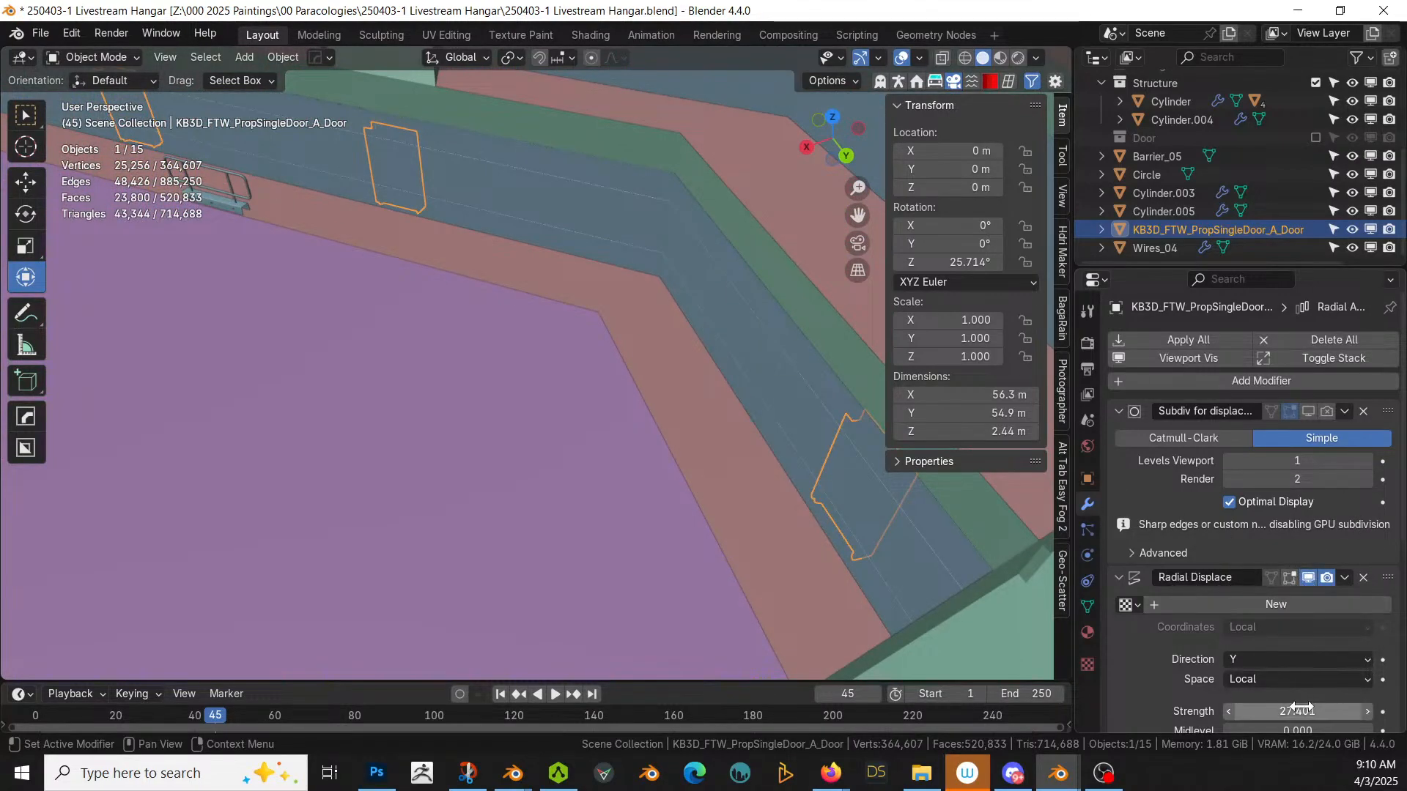
pyautogui.moveTo(1297, 711); pyautogui.dragTo(1271, 711)
# Step: Isolate the door object in local view and select the open border edge loop of the original door in Edit Mode
pyautogui.moveTo(807, 592); pyautogui.dragTo(261, 589, button='middle')
pyautogui.press('KP_Divide')
pyautogui.press('Tab')
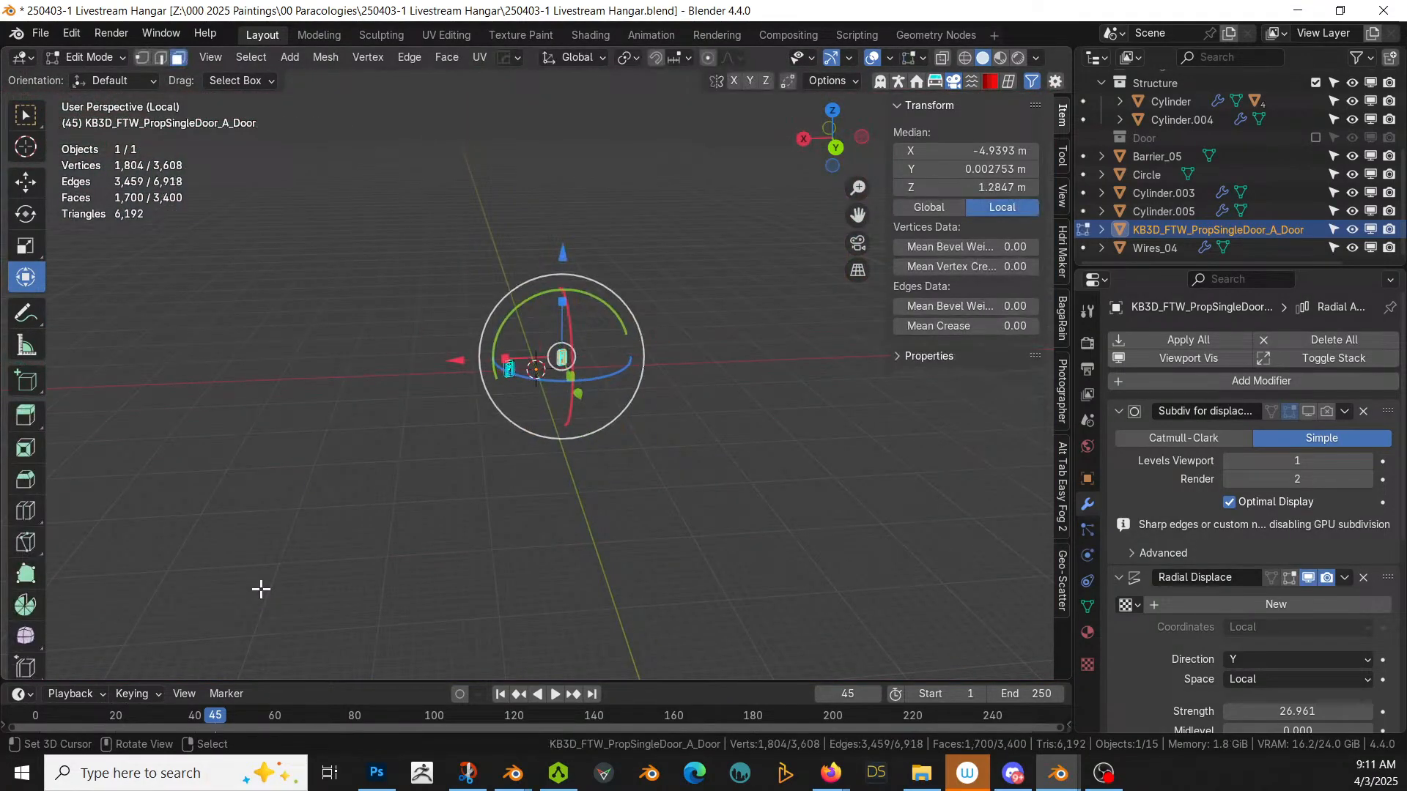
pyautogui.scroll(12, 270, 584)
pyautogui.moveTo(309, 564); pyautogui.dragTo(389, 562, button='middle')
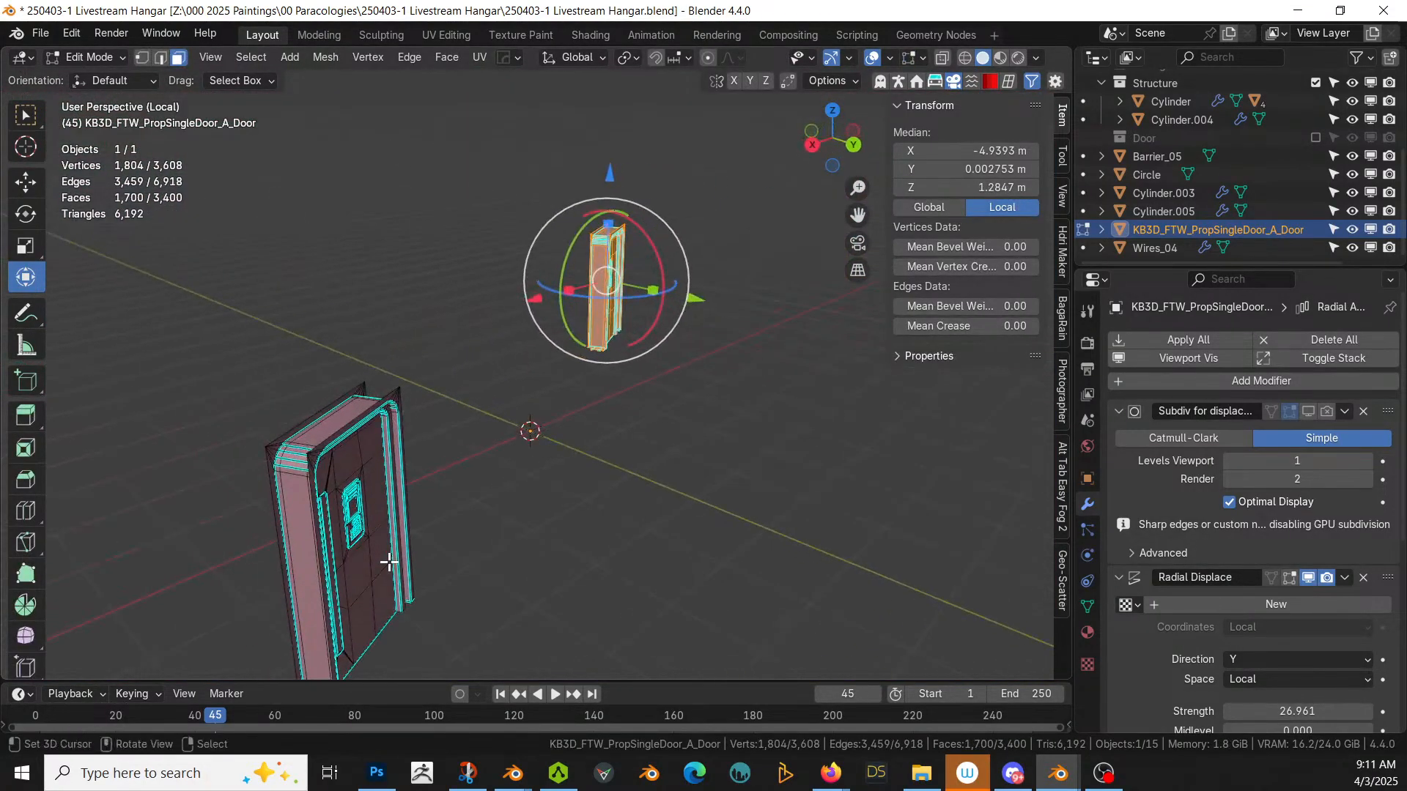
pyautogui.scroll(2, 389, 562)
pyautogui.keyDown('shift'); pyautogui.moveTo(188, 525); pyautogui.dragTo(371, 471, button='middle'); pyautogui.keyUp('shift')
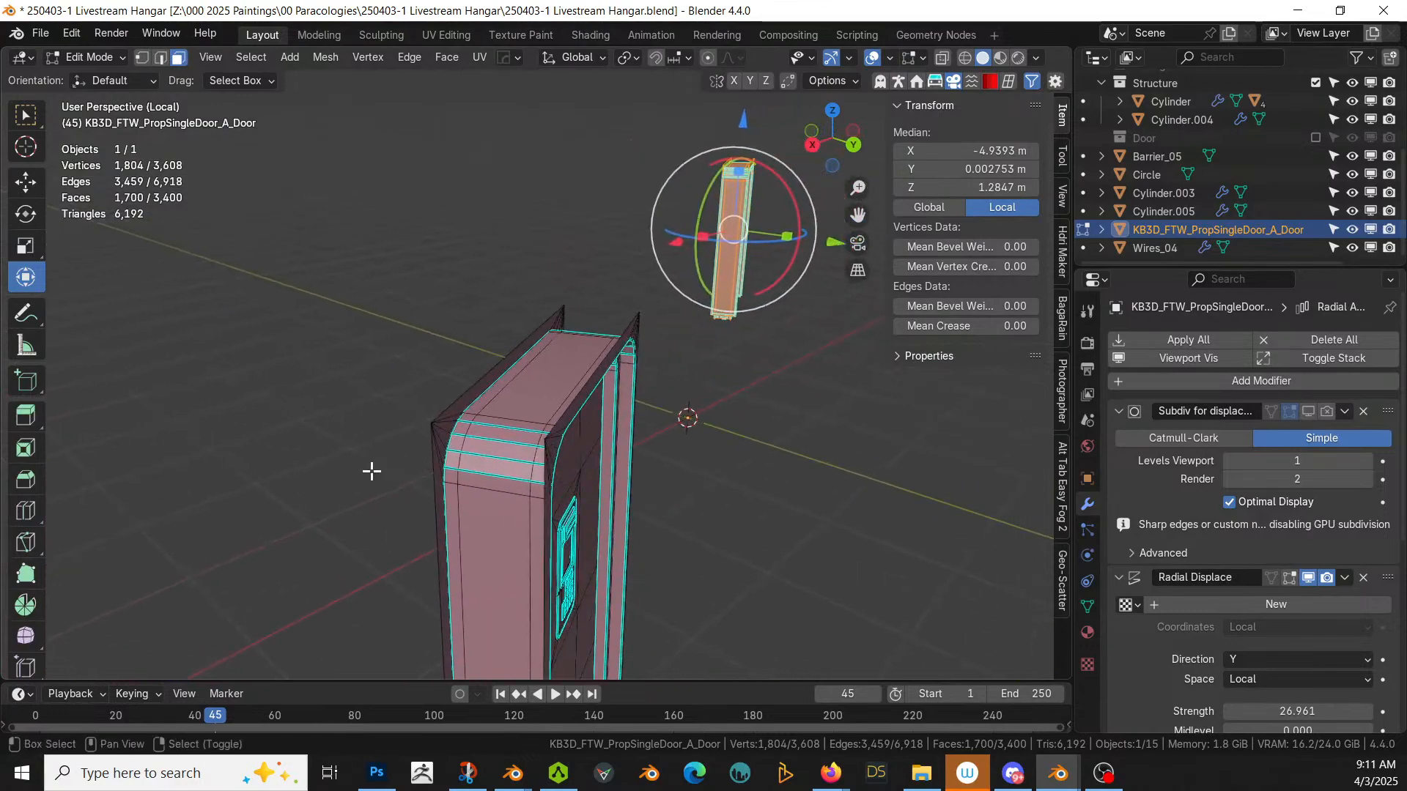
pyautogui.press('2')
pyautogui.rightClick(464, 393)
pyautogui.hotkey('alt', 'a')
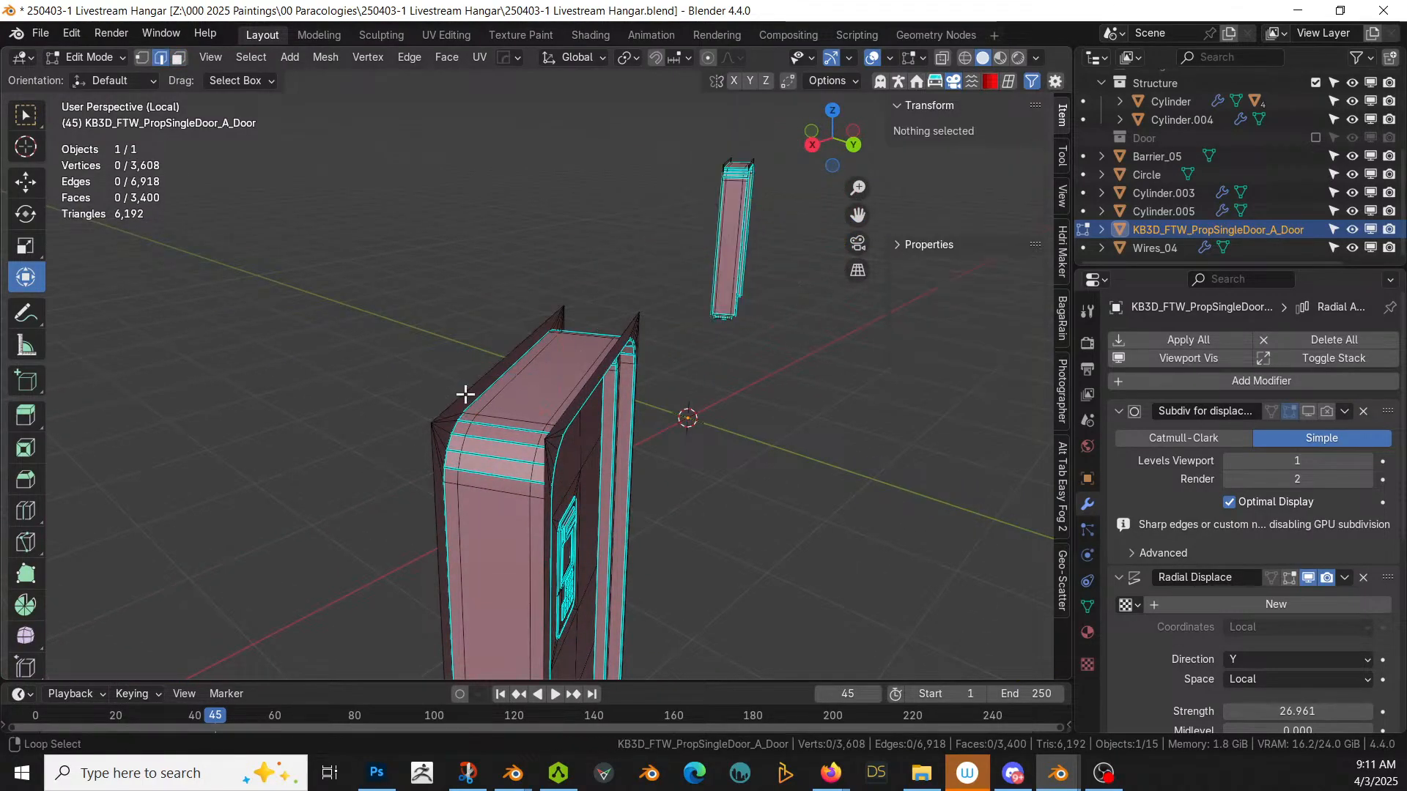
pyautogui.keyDown('alt'); pyautogui.rightClick(464, 394); pyautogui.keyUp('alt')
# Step: Try to fill the door's selected border loop with a single face
pyautogui.press('f')
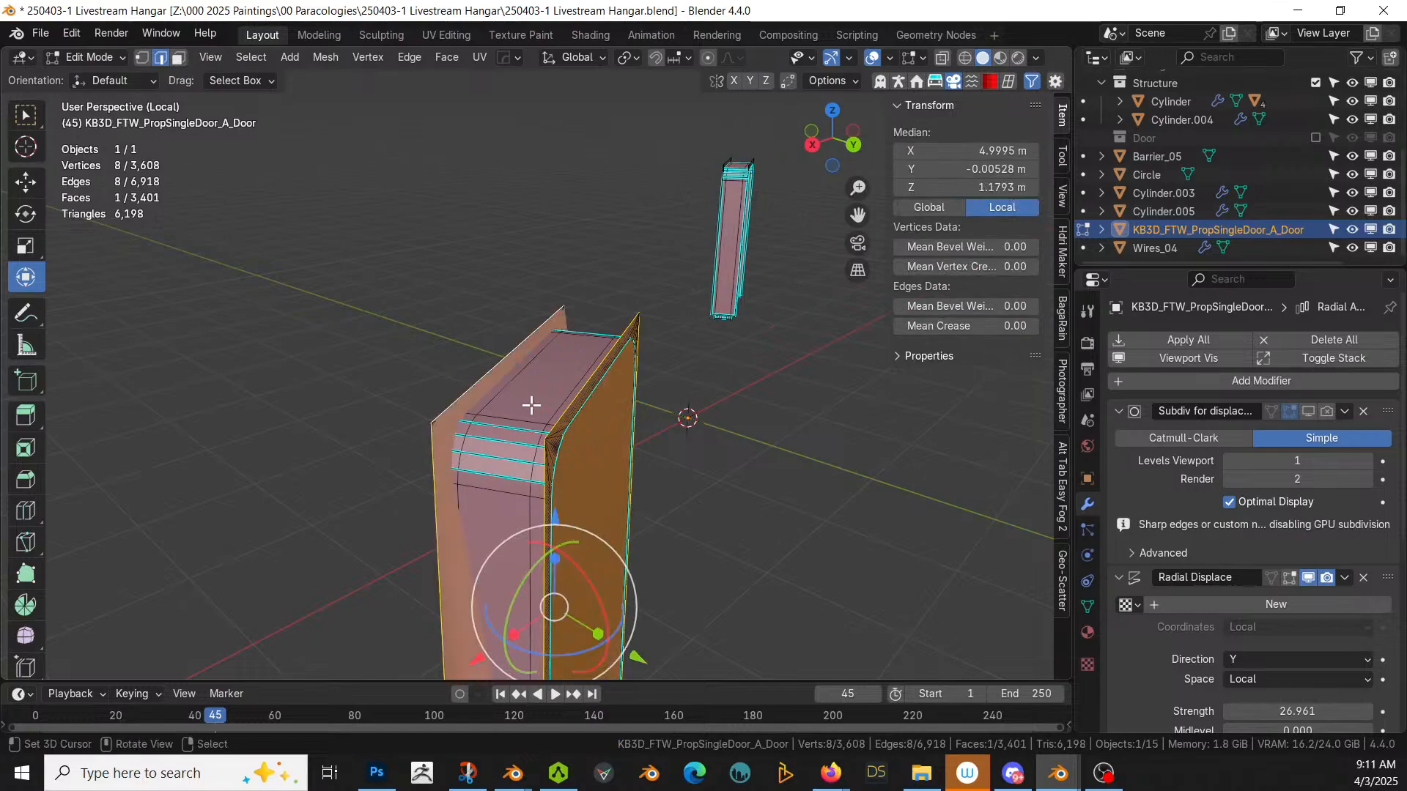
pyautogui.hotkey('ctrl', 'z')
pyautogui.press('KP_Divide')
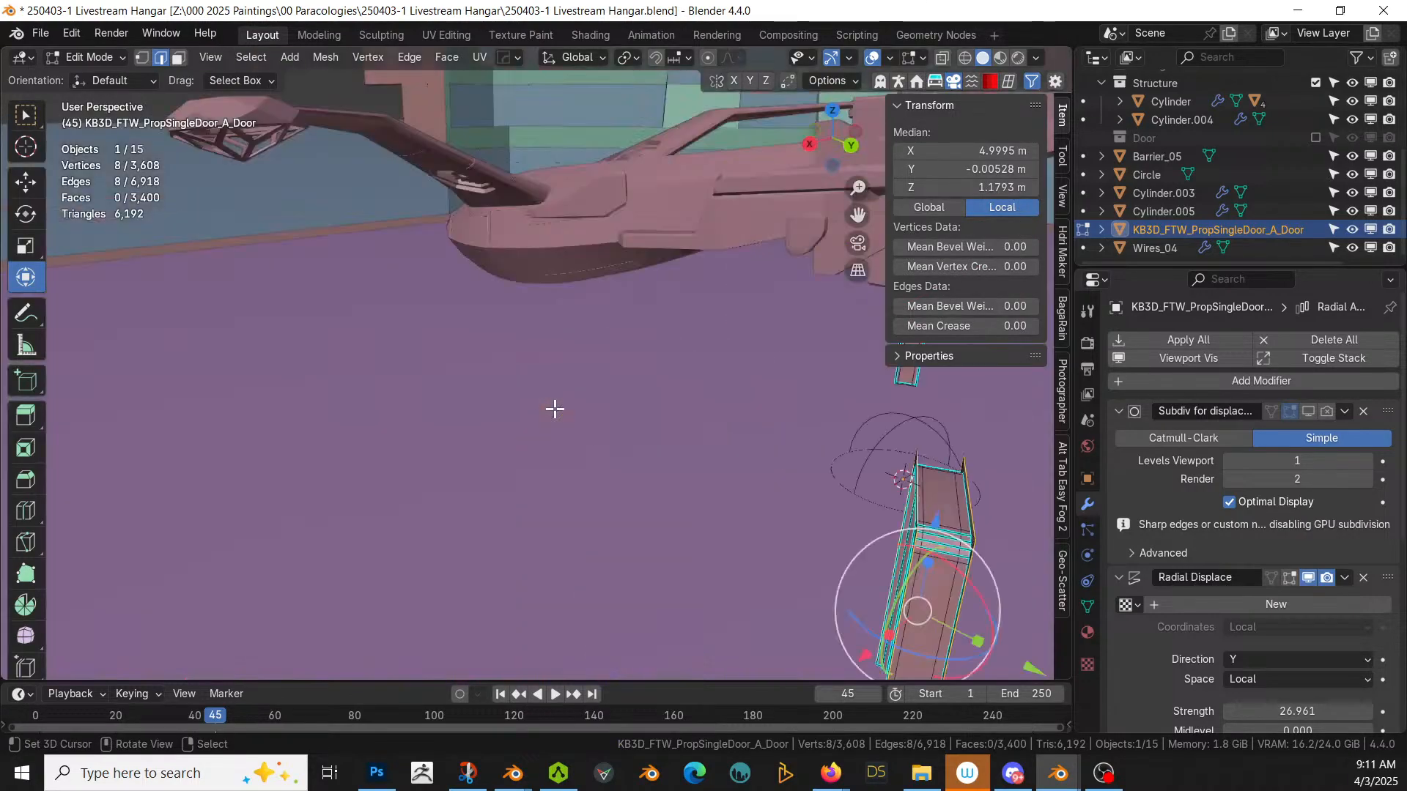
pyautogui.press('KP_Divide')
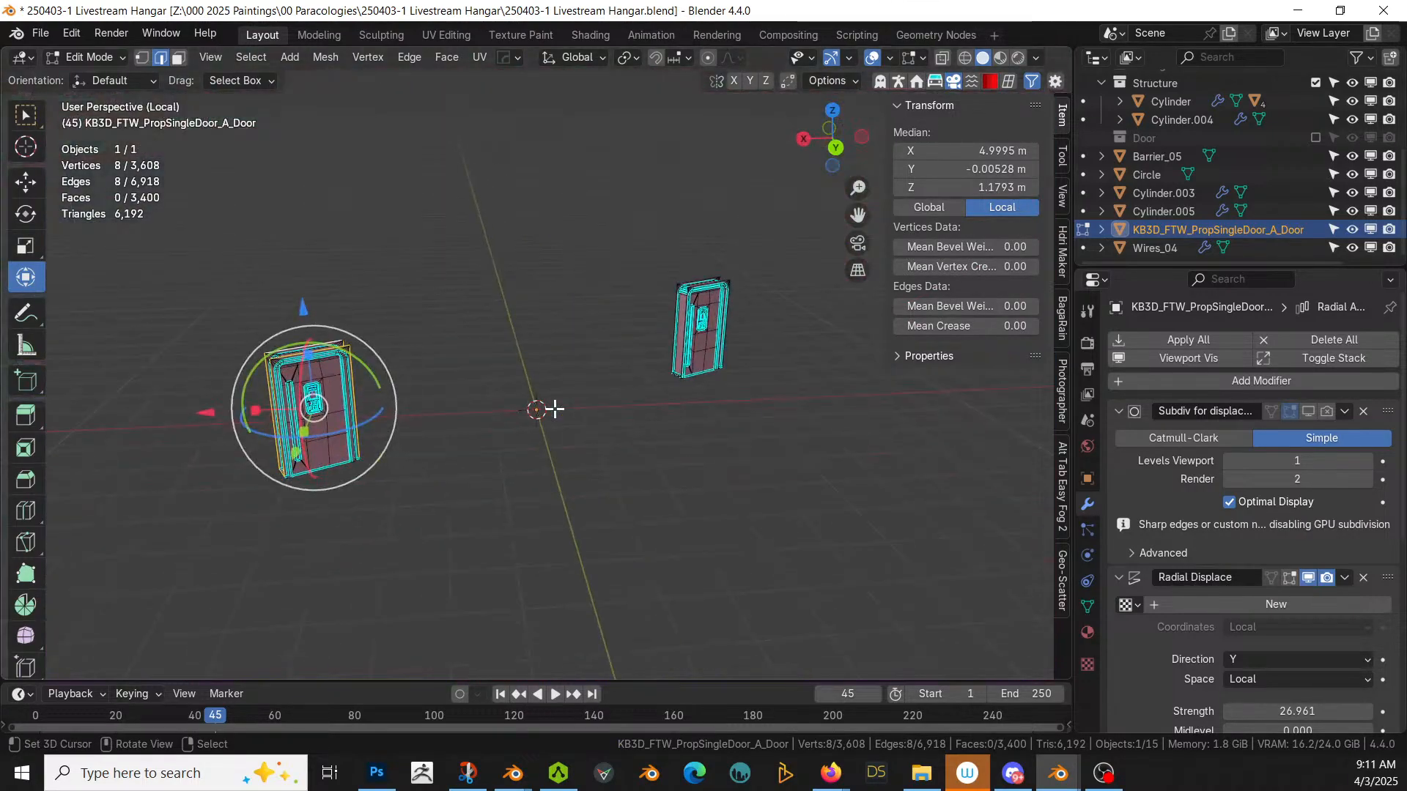
# Step: Deselect the two bottom edges joining the door's front and back outlines and hide all unselected geometry
pyautogui.moveTo(554, 409); pyautogui.dragTo(650, 351, button='middle')
pyautogui.scroll(3, 594, 372)
pyautogui.moveTo(254, 479); pyautogui.dragTo(267, 461, button='middle')
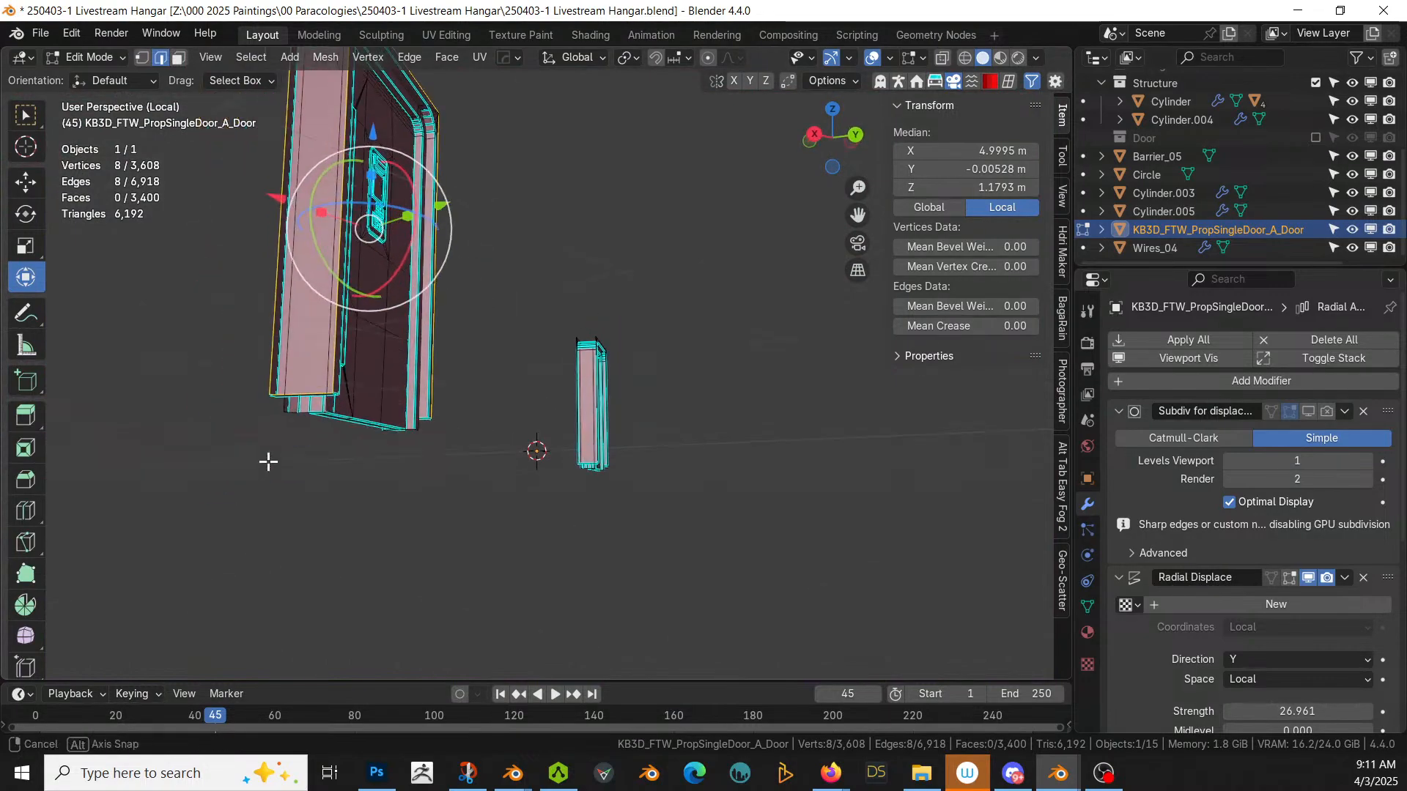
pyautogui.moveTo(299, 389); pyautogui.dragTo(465, 442, button='middle')
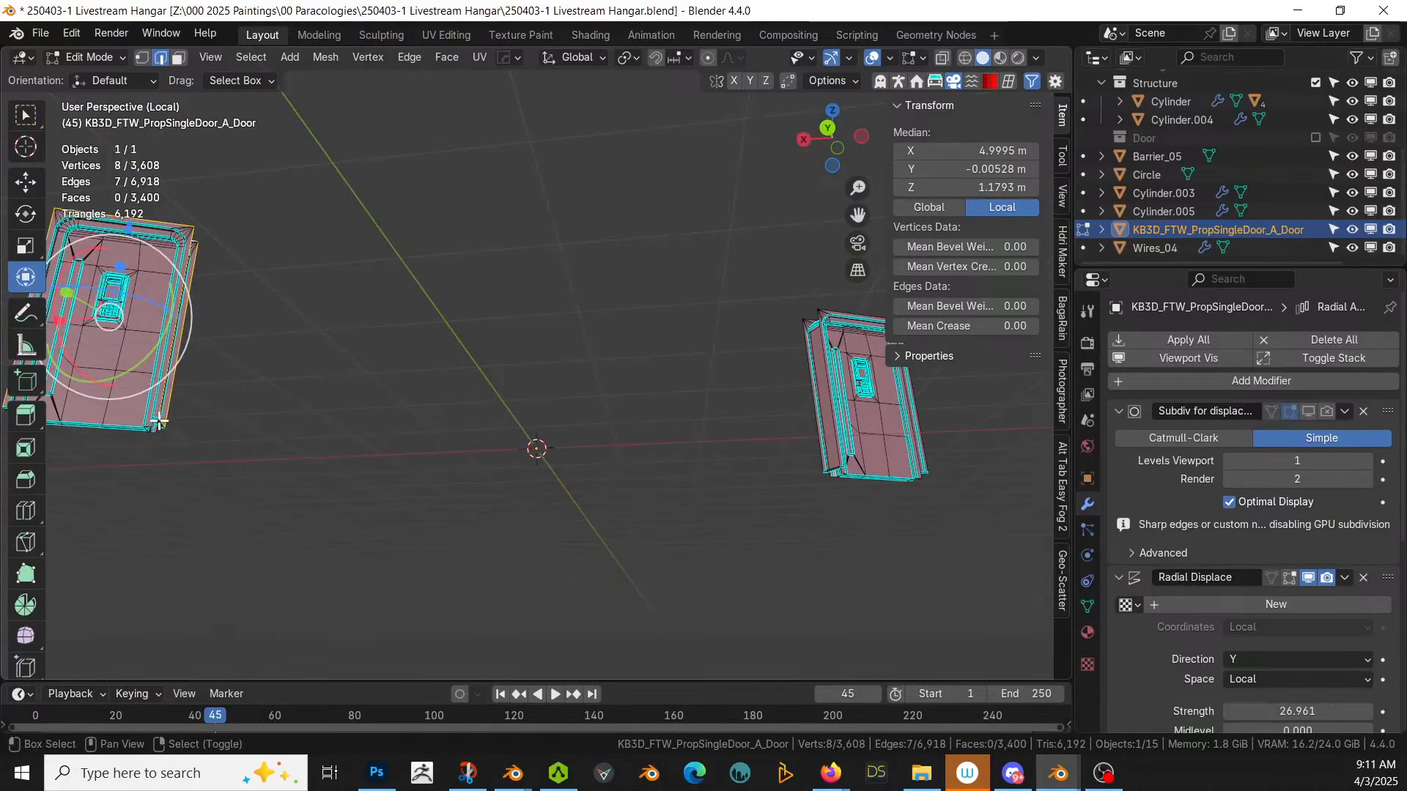
pyautogui.keyDown('shift'); pyautogui.click(159, 422); pyautogui.keyUp('shift')
pyautogui.hotkey('shift', 'h')
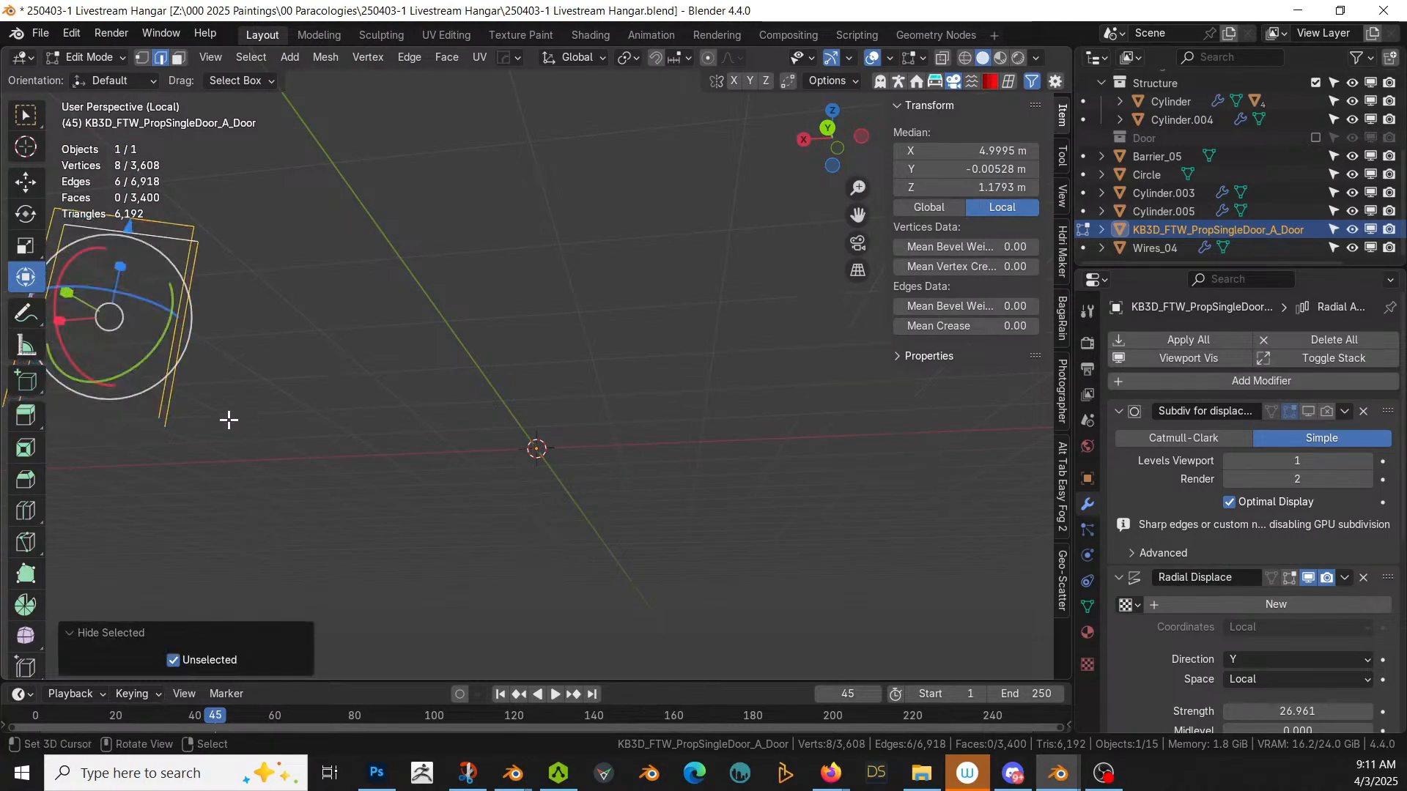
# Step: Bridge the two remaining open edge loops of the door frame with Bridge Edge Loops
pyautogui.hotkey('ctrl', 'e')
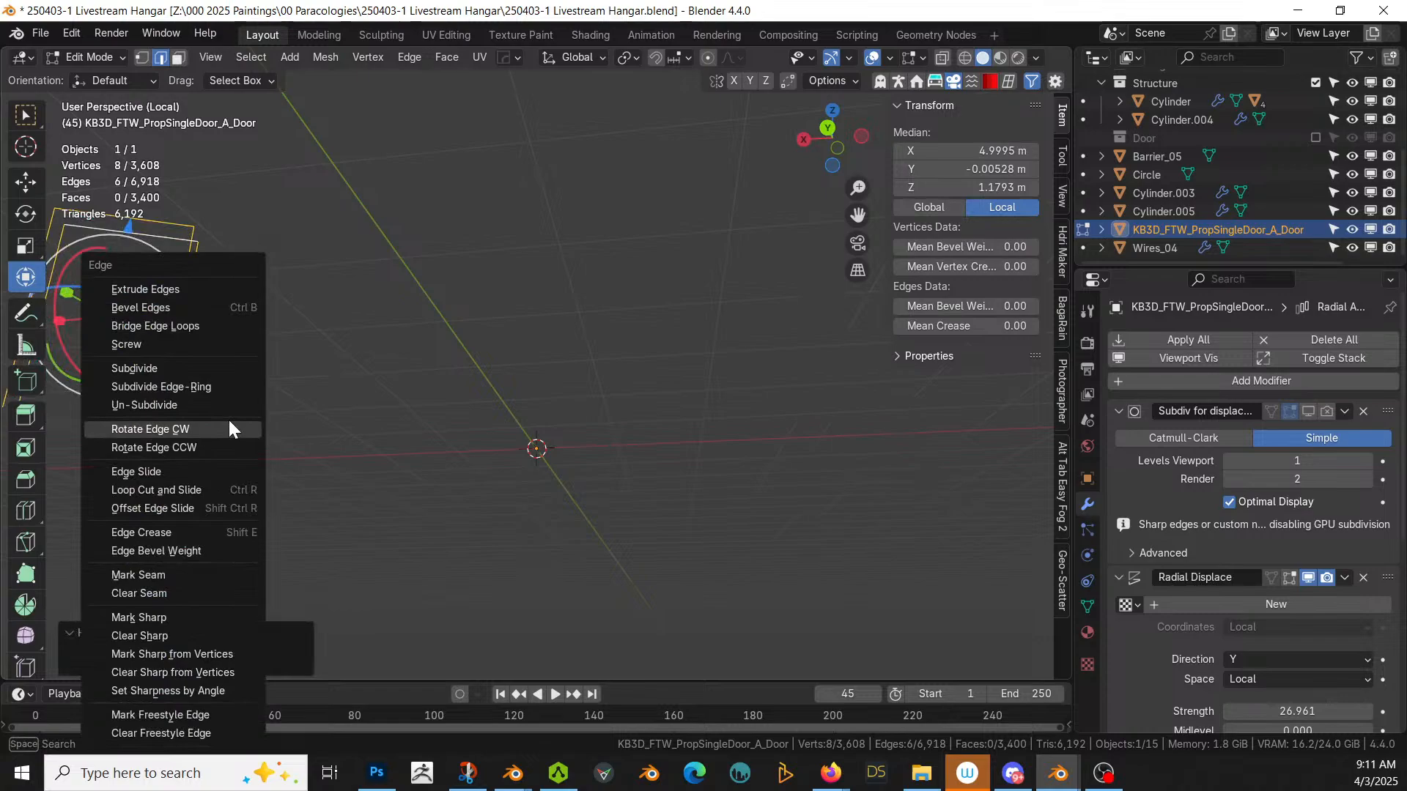
pyautogui.click(220, 318)
pyautogui.press('Escape')
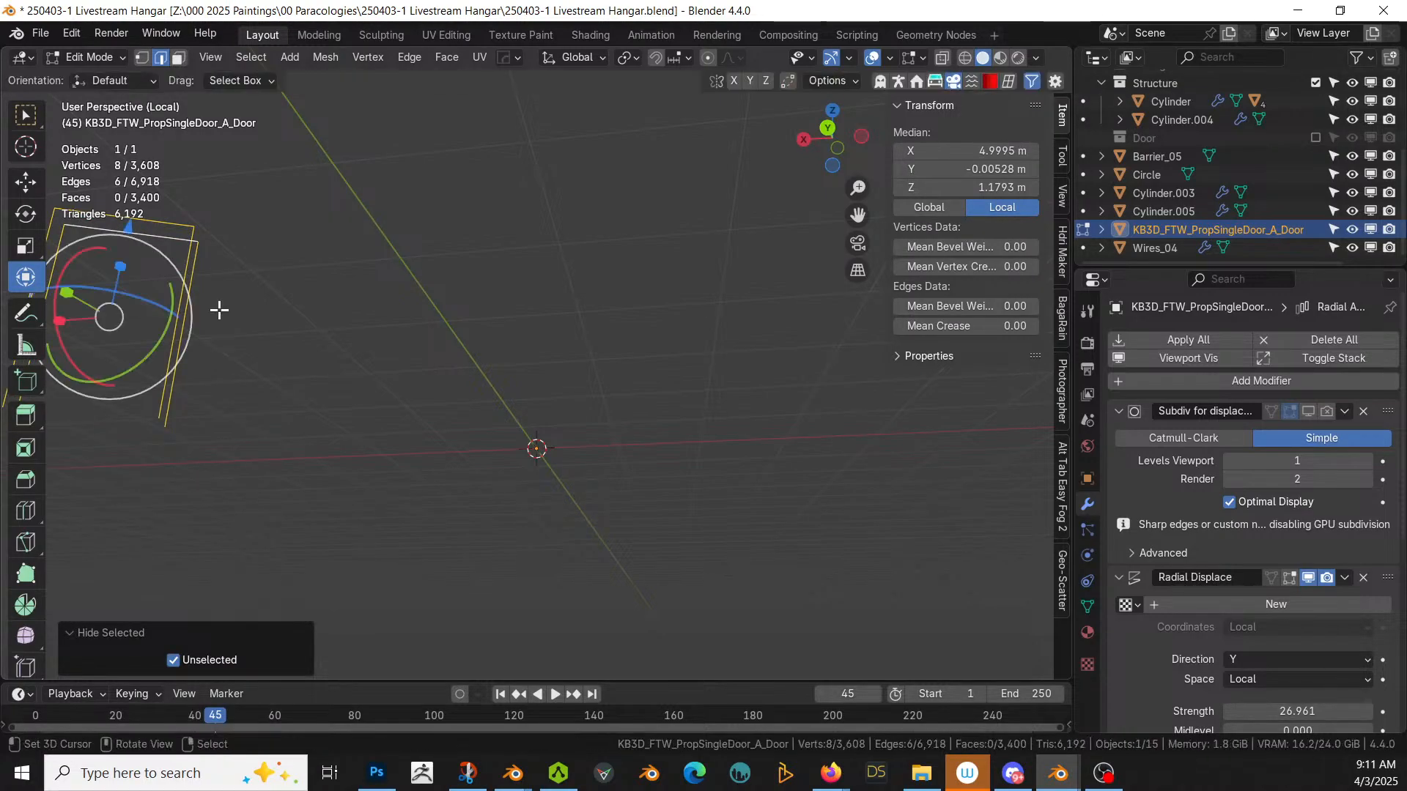
pyautogui.hotkey('ctrl', 'e')
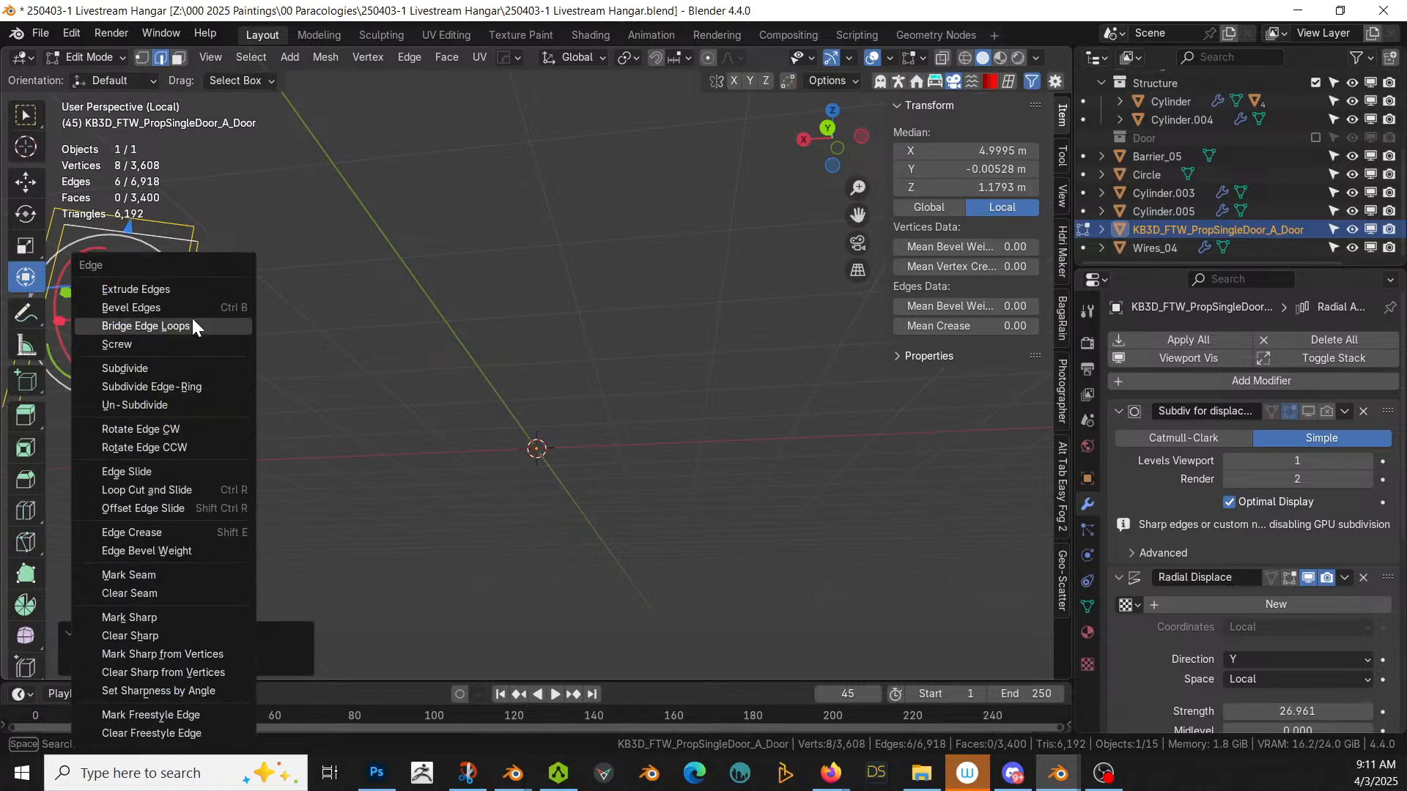
pyautogui.click(187, 322)
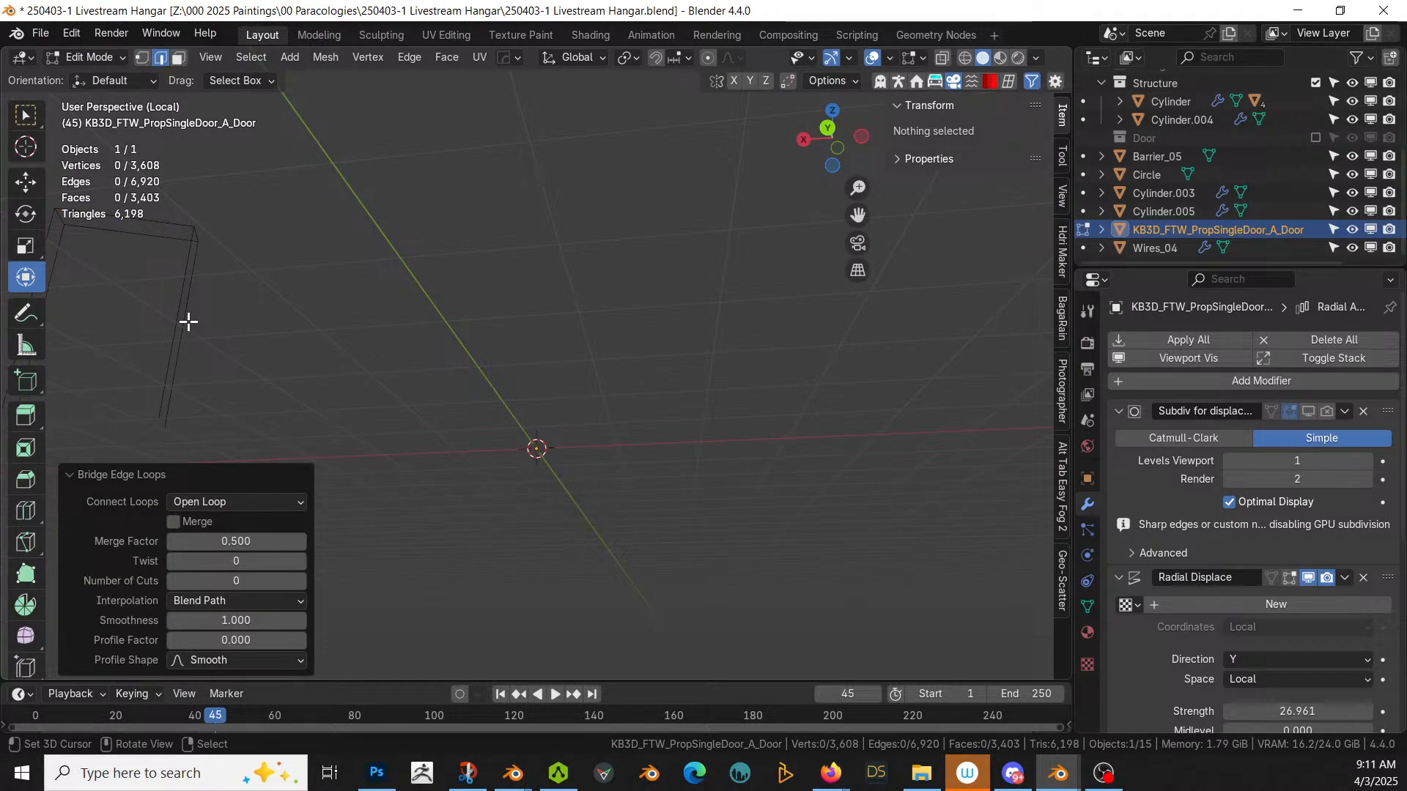
# Step: Check the ring of doors in Object Mode, and reveal all hidden door geometry in Edit Mode
pyautogui.press('Tab')
pyautogui.press('KP_Decimal')
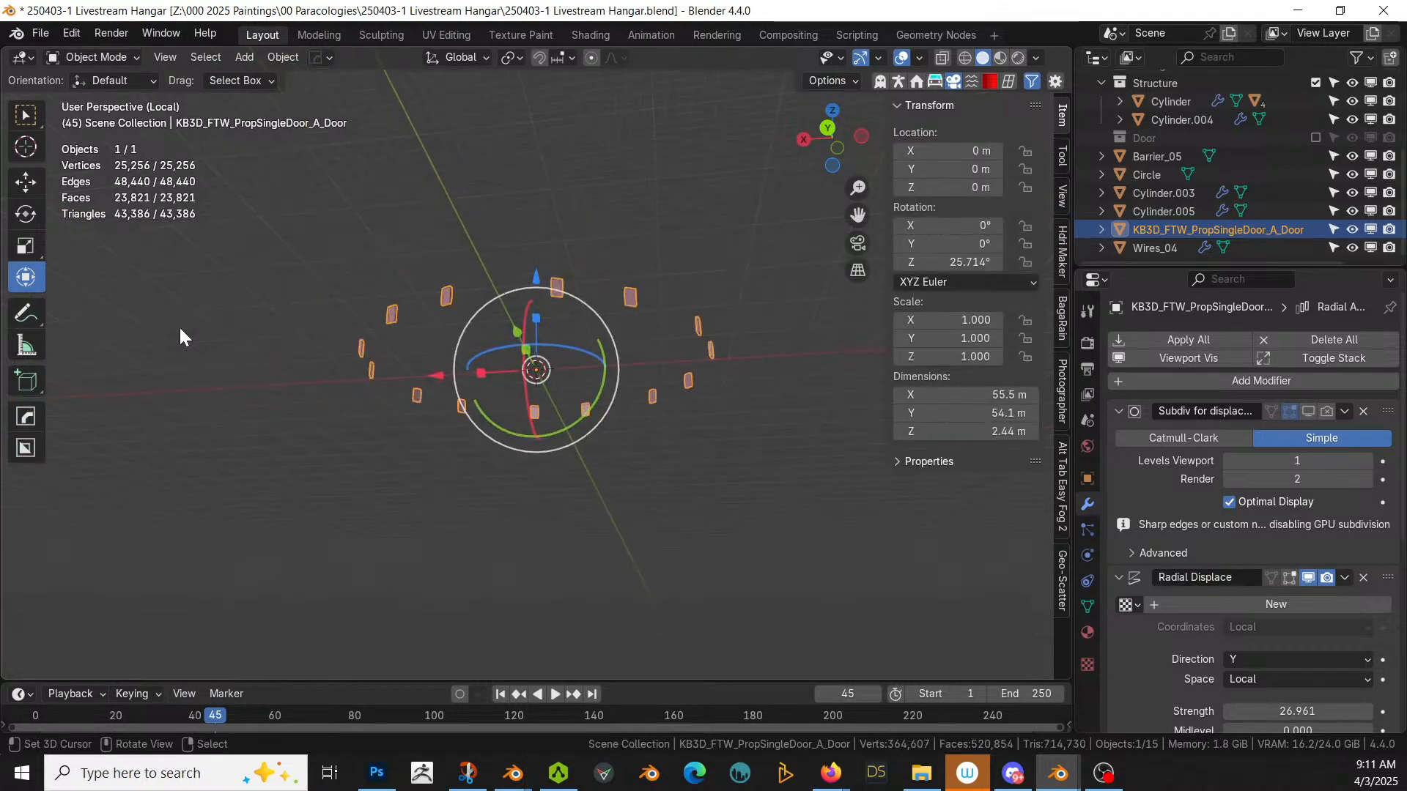
pyautogui.scroll(2, 179, 327)
pyautogui.press('Tab')
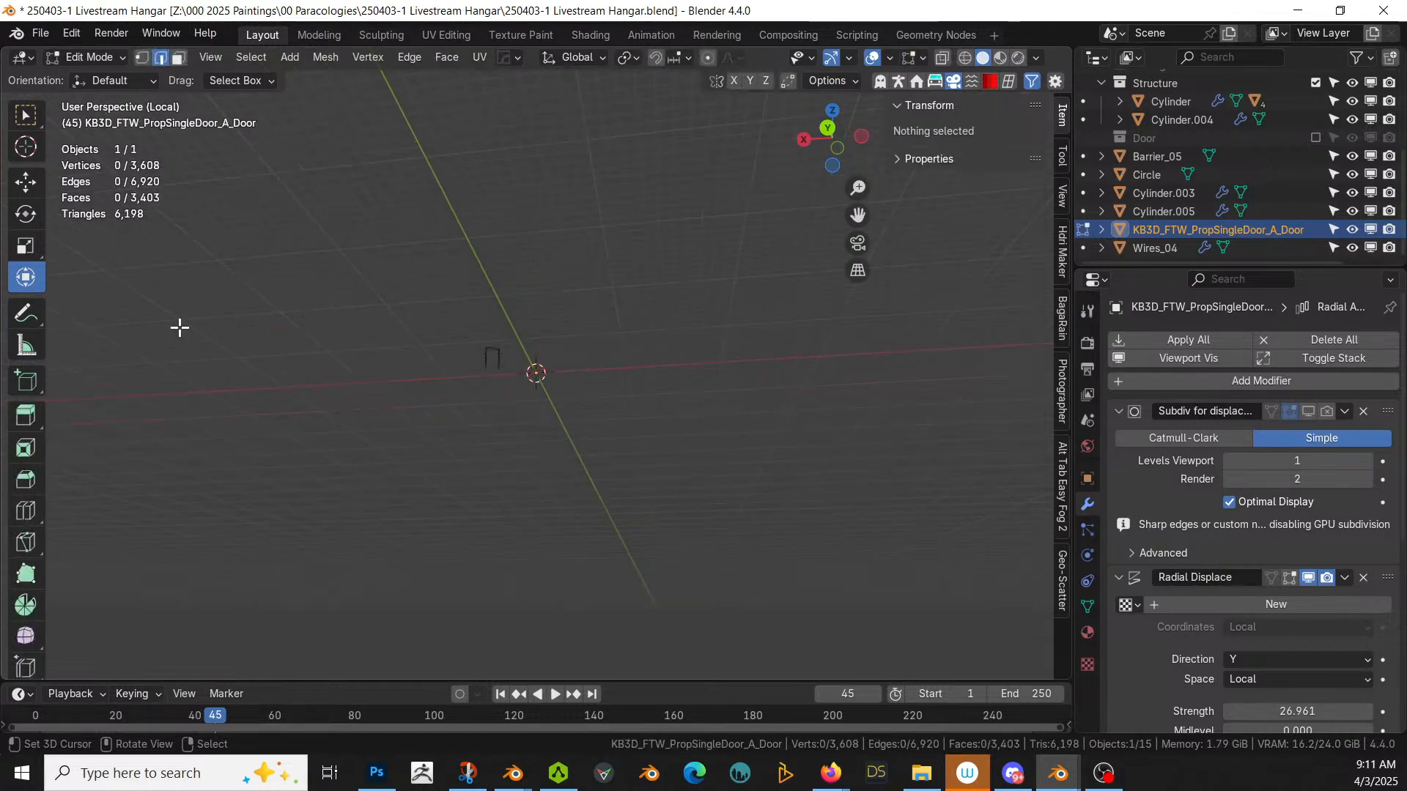
pyautogui.hotkey('alt', 'h')
pyautogui.scroll(3, 180, 327)
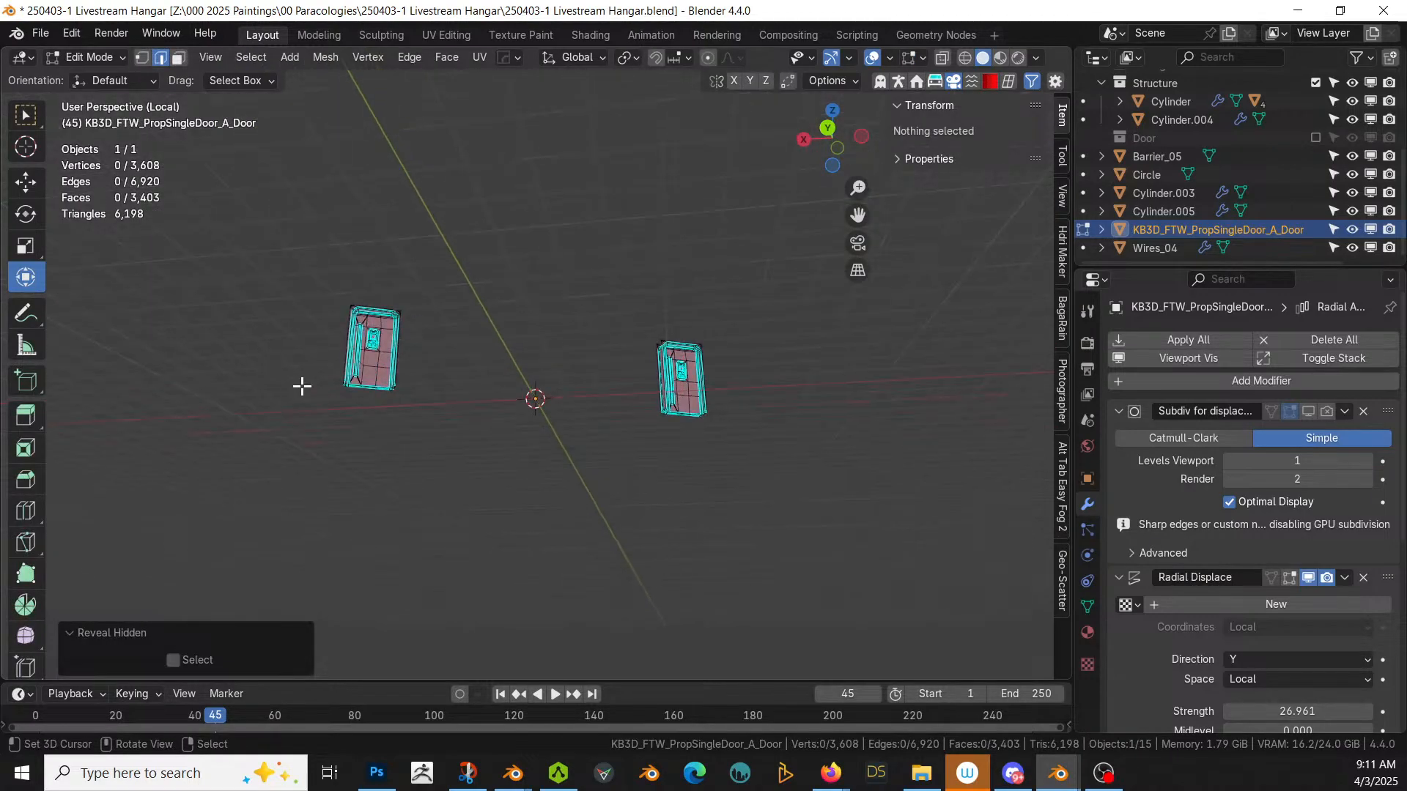
# Step: Select the open border loop of the other door's frame and hide all unselected geometry
pyautogui.click(393, 356)
pyautogui.scroll(9, 381, 357)
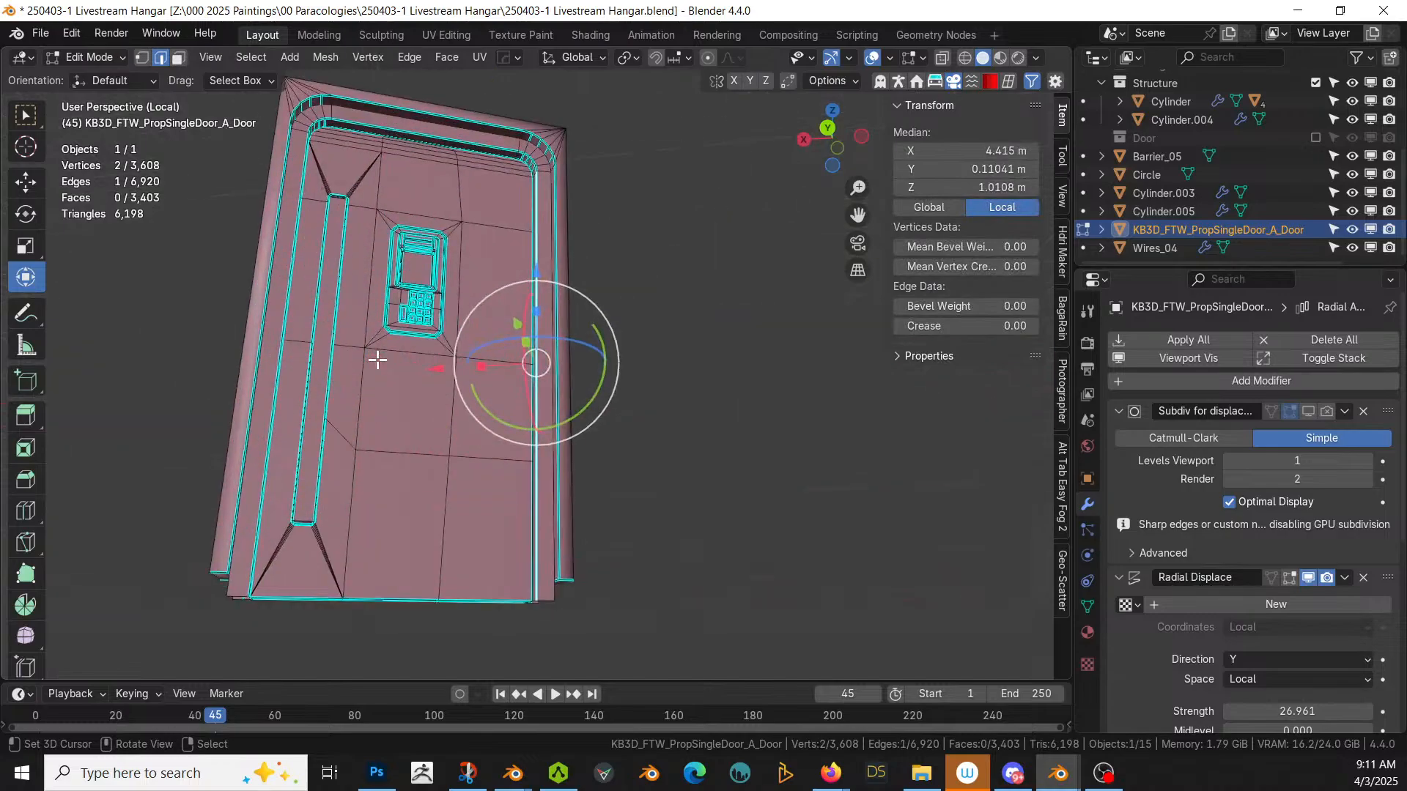
pyautogui.moveTo(377, 359); pyautogui.dragTo(951, 307, button='middle')
pyautogui.scroll(4, 697, 402)
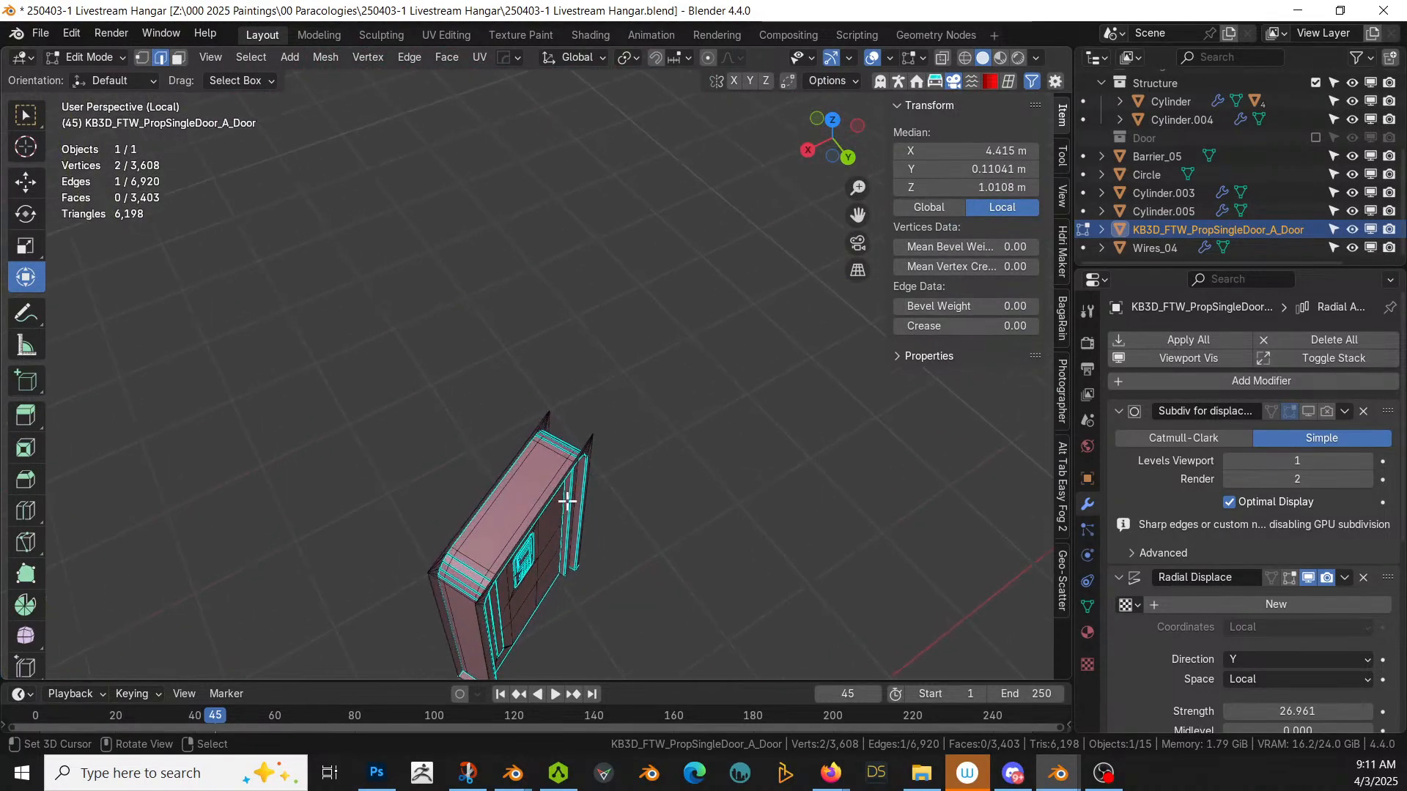
pyautogui.keyDown('alt'); pyautogui.click(510, 469); pyautogui.keyUp('alt')
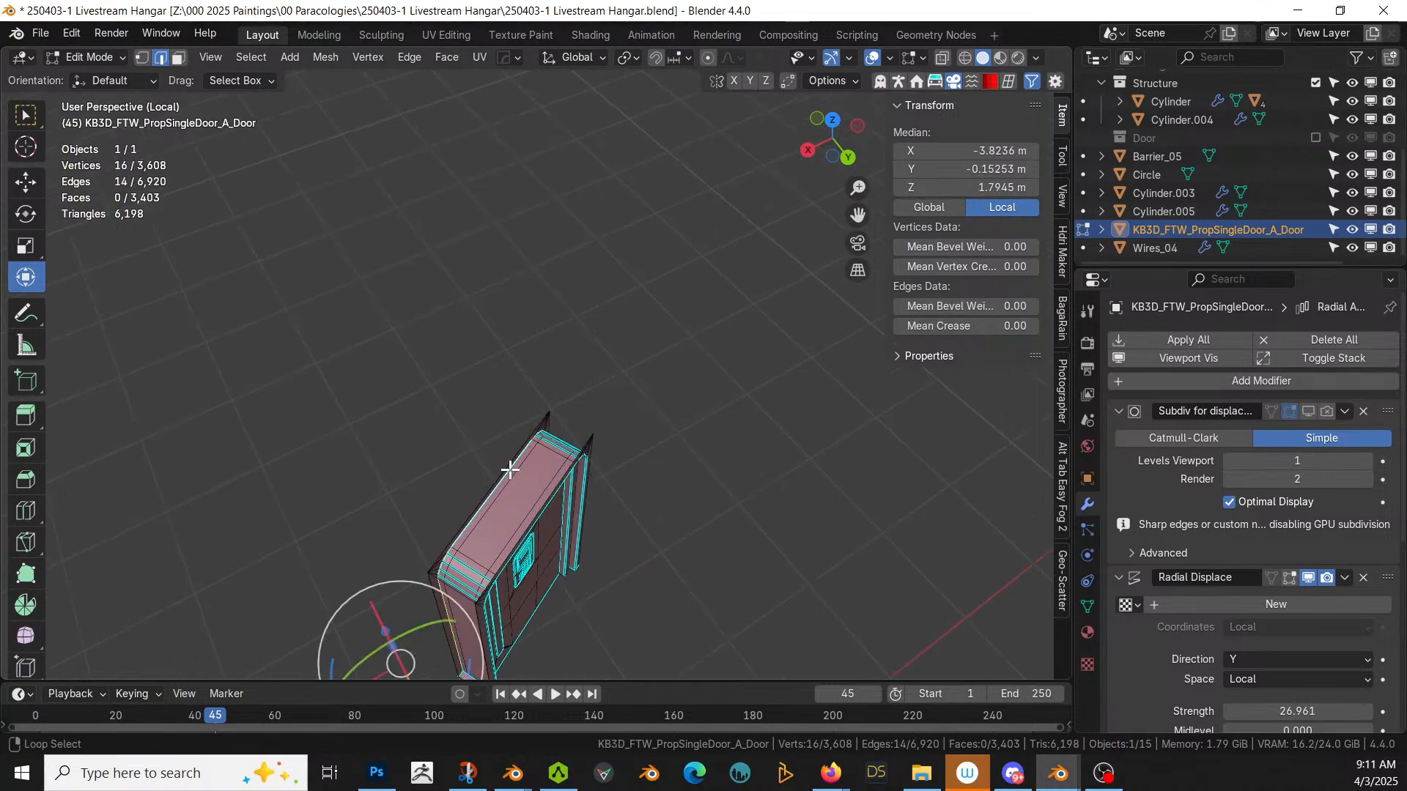
pyautogui.moveTo(510, 469); pyautogui.dragTo(835, 14, button='middle')
pyautogui.rightClick(552, 316)
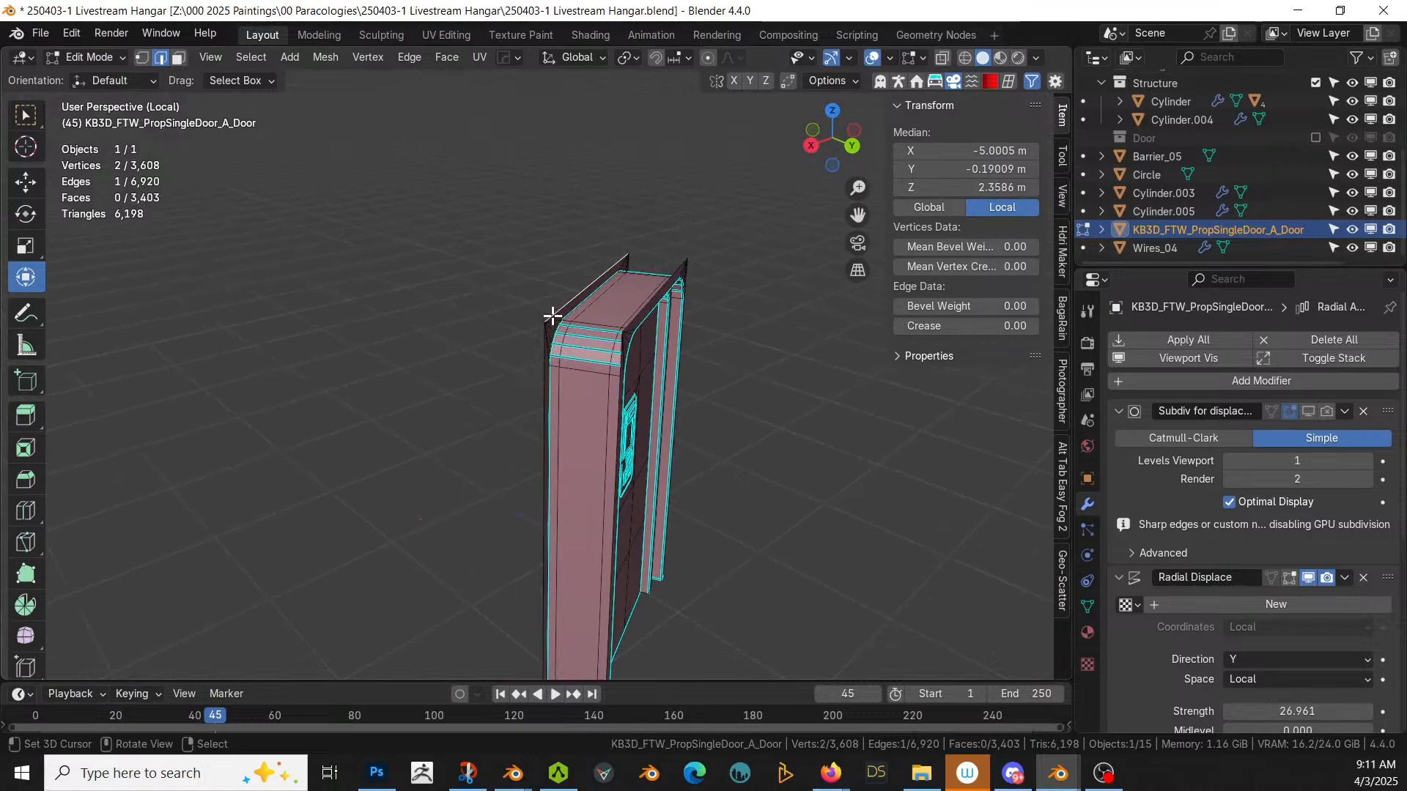
pyautogui.hotkey('alt', 'a')
pyautogui.keyDown('alt'); pyautogui.rightClick(552, 316); pyautogui.keyUp('alt')
pyautogui.hotkey('shift', 'h')
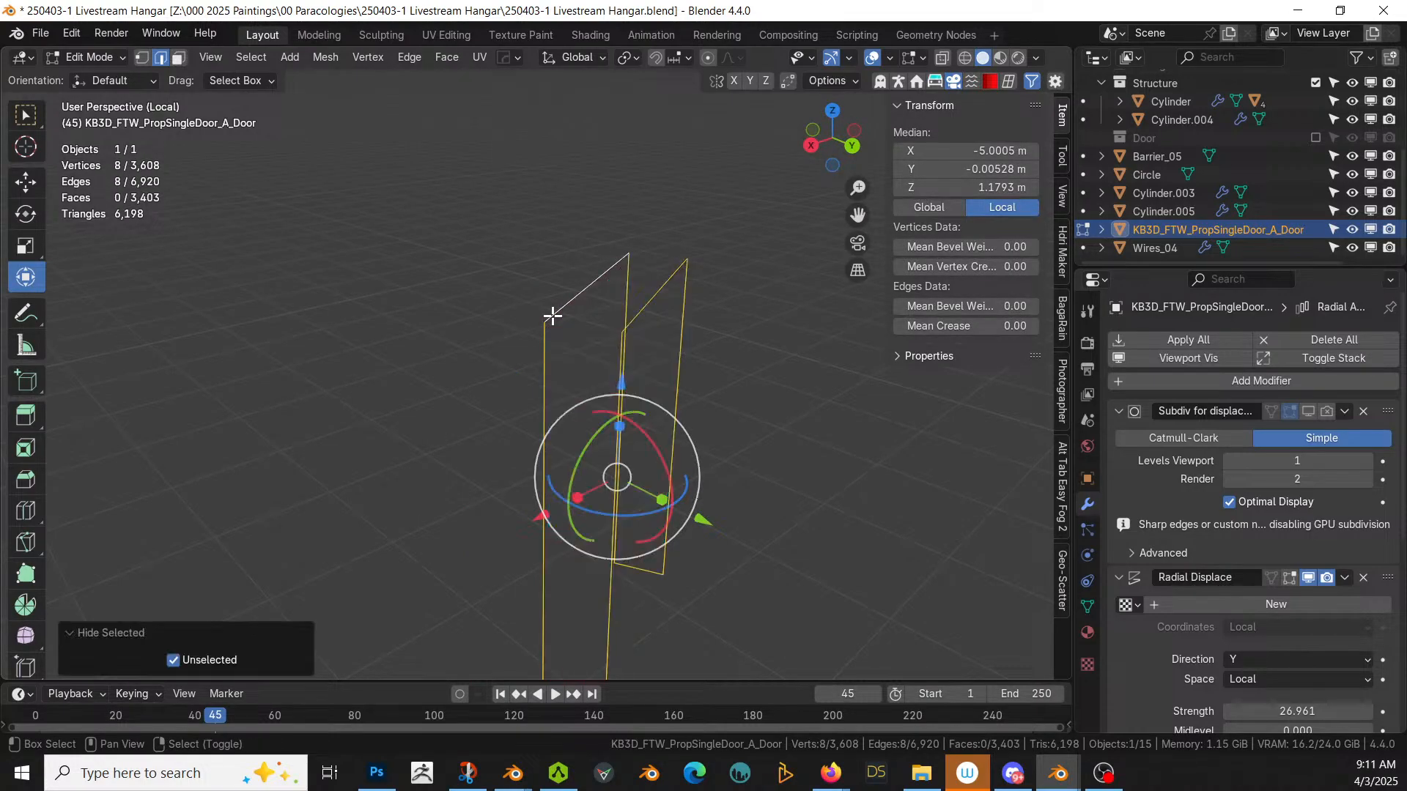
# Step: Deselect the loop's two bottom connecting edges and join the remaining front and back outlines with Bridge Edge Loops
pyautogui.keyDown('shift'); pyautogui.moveTo(553, 316); pyautogui.dragTo(585, 699, button='middle'); pyautogui.keyUp('shift')
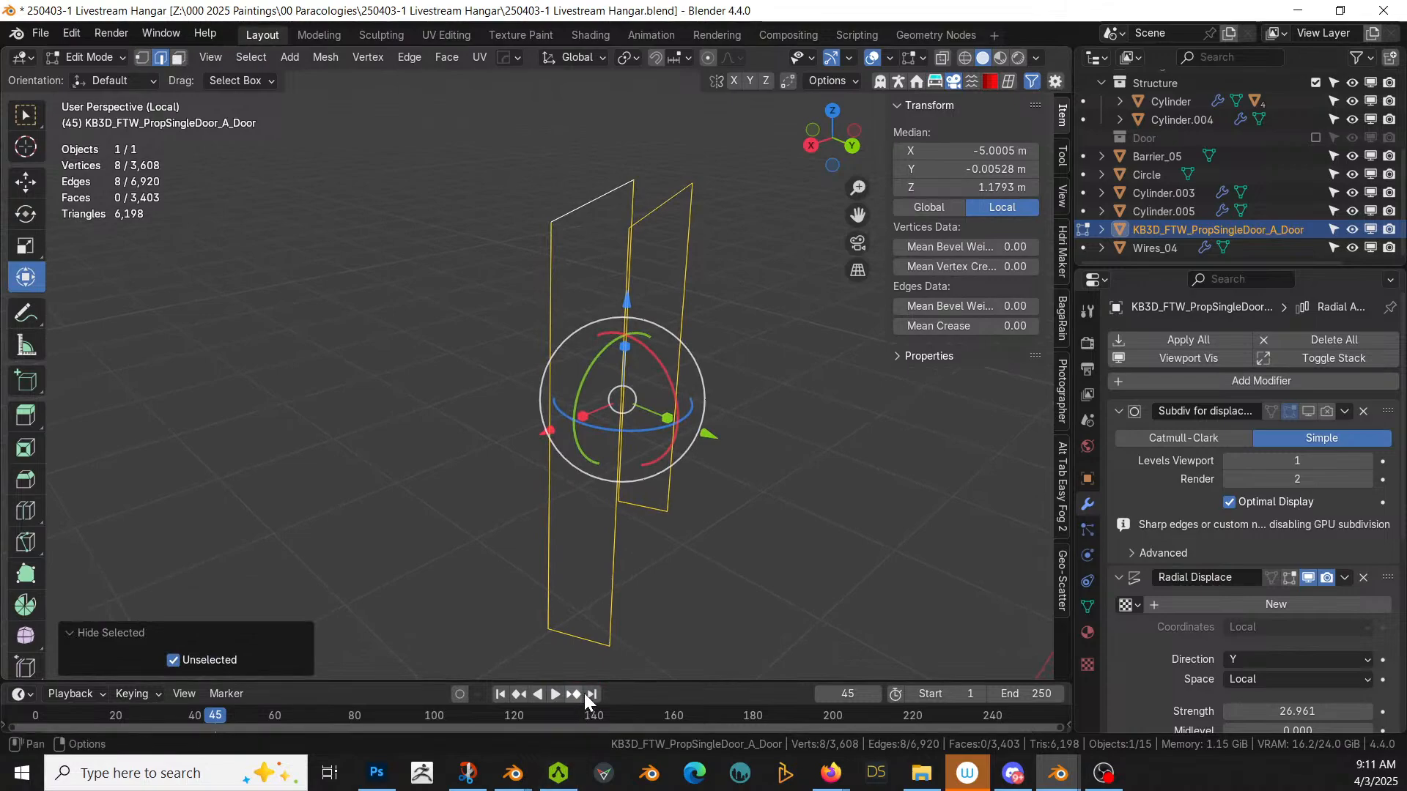
pyautogui.keyDown('shift'); pyautogui.click(582, 644); pyautogui.keyUp('shift')
pyautogui.keyDown('shift'); pyautogui.click(647, 510); pyautogui.keyUp('shift')
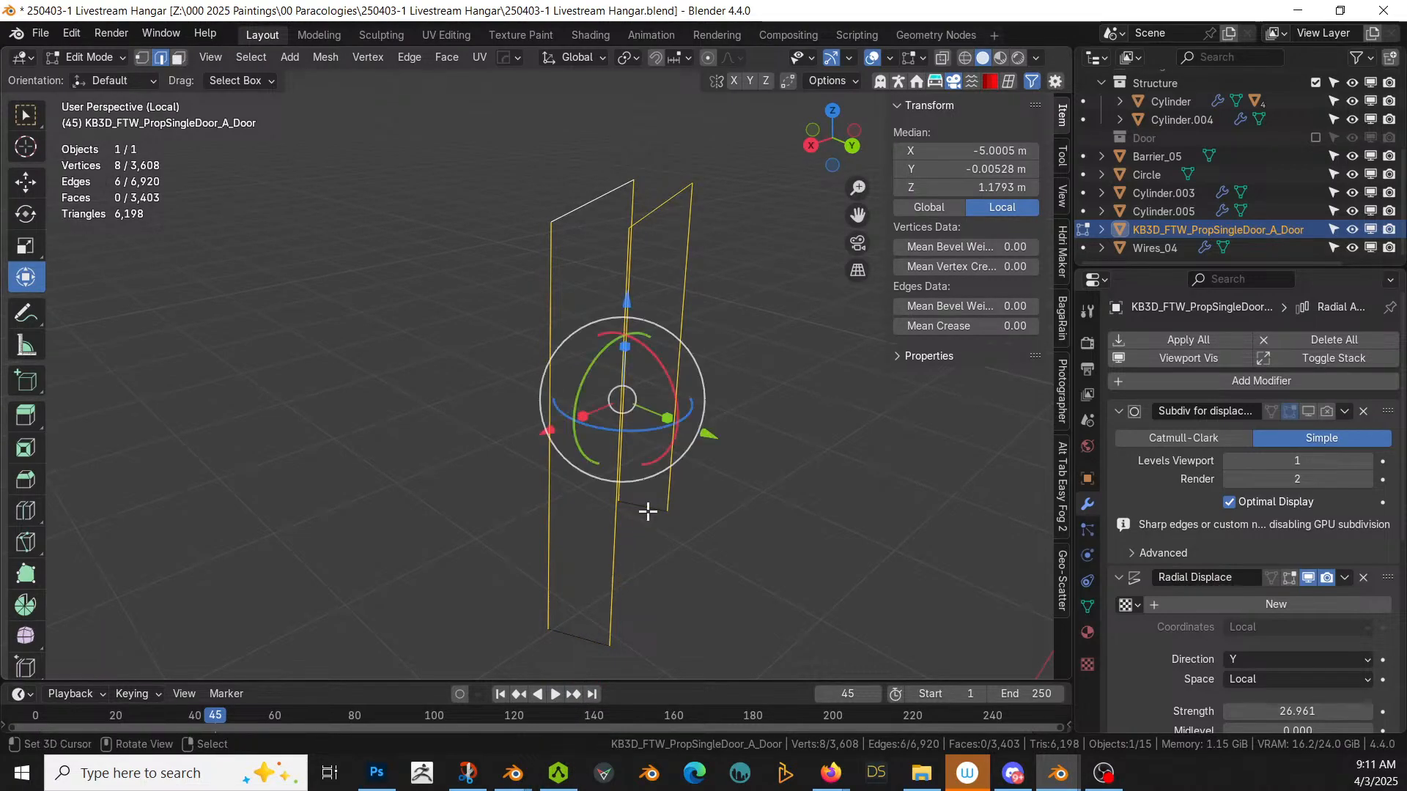
pyautogui.hotkey('ctrl', 'e')
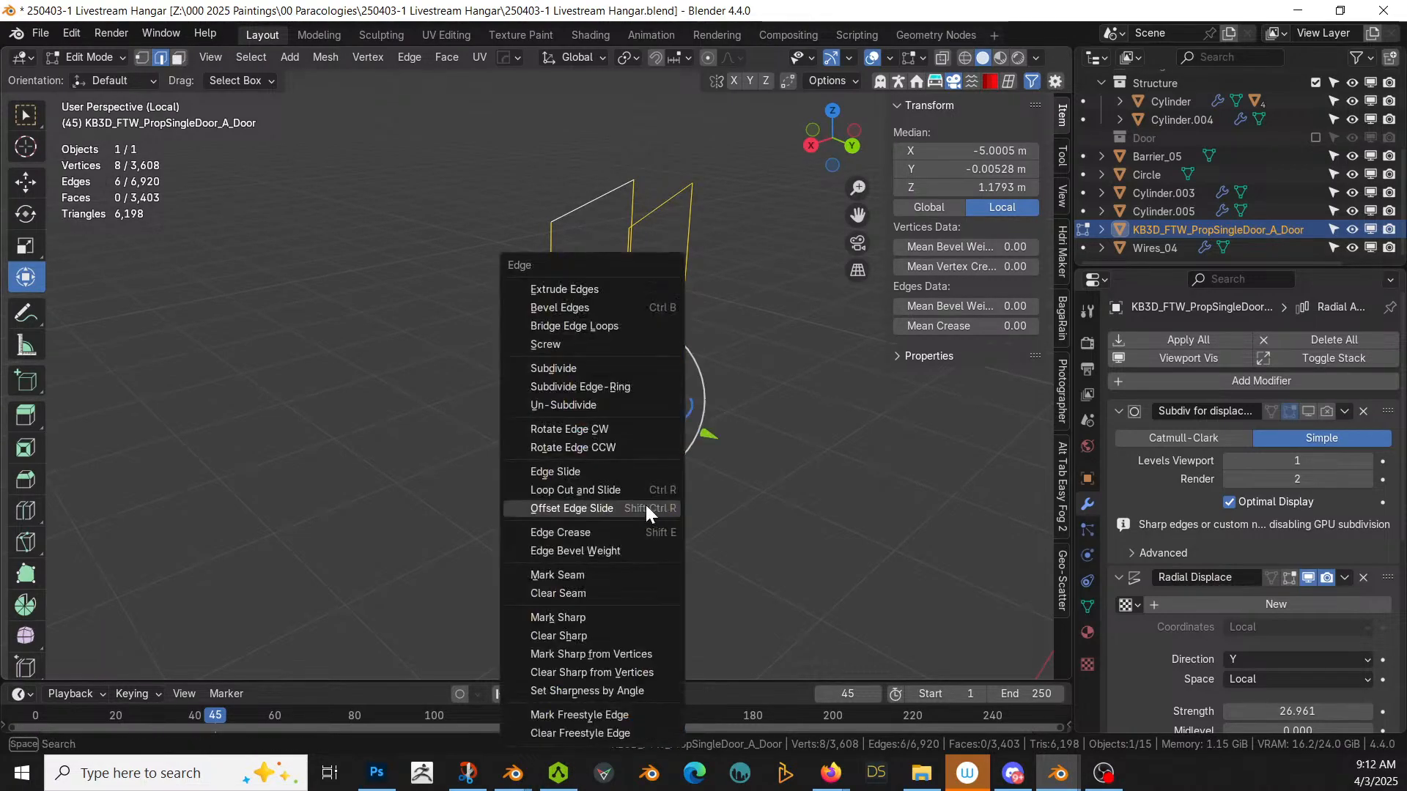
pyautogui.click(615, 325)
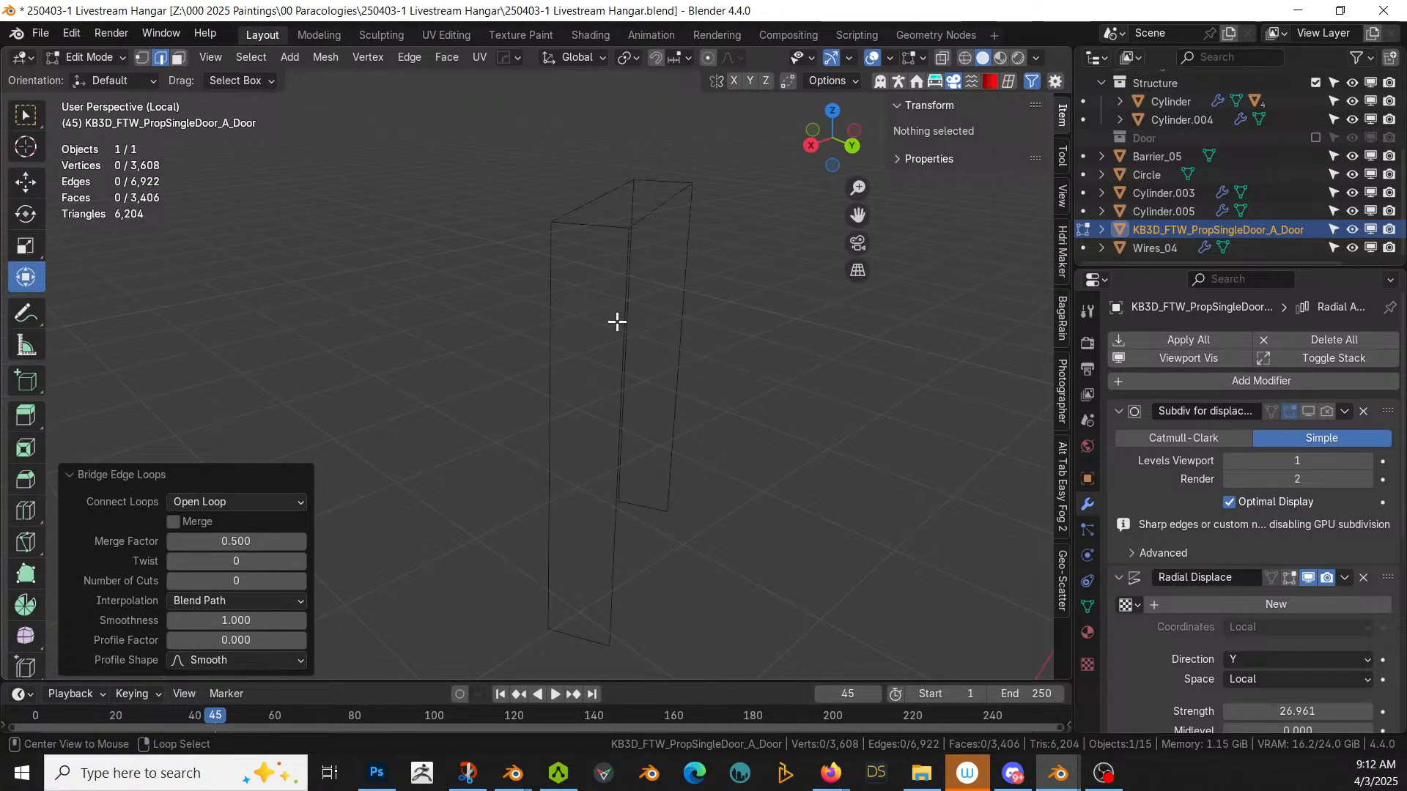
# Step: Reveal the hidden door geometry, and return to the full hangar scene in Object Mode outside local view
pyautogui.hotkey('alt', 'h')
pyautogui.press('Tab')
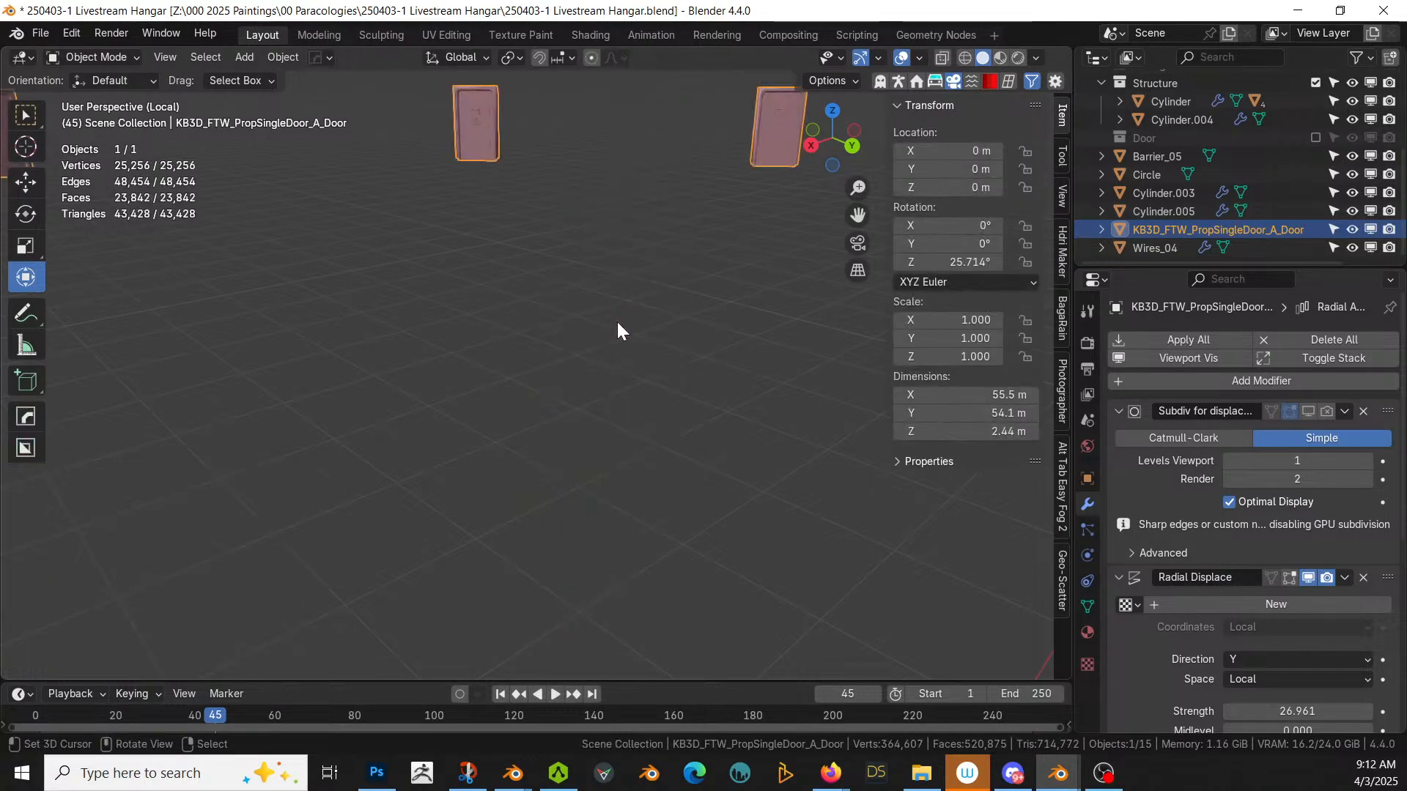
pyautogui.scroll(-5, 616, 323)
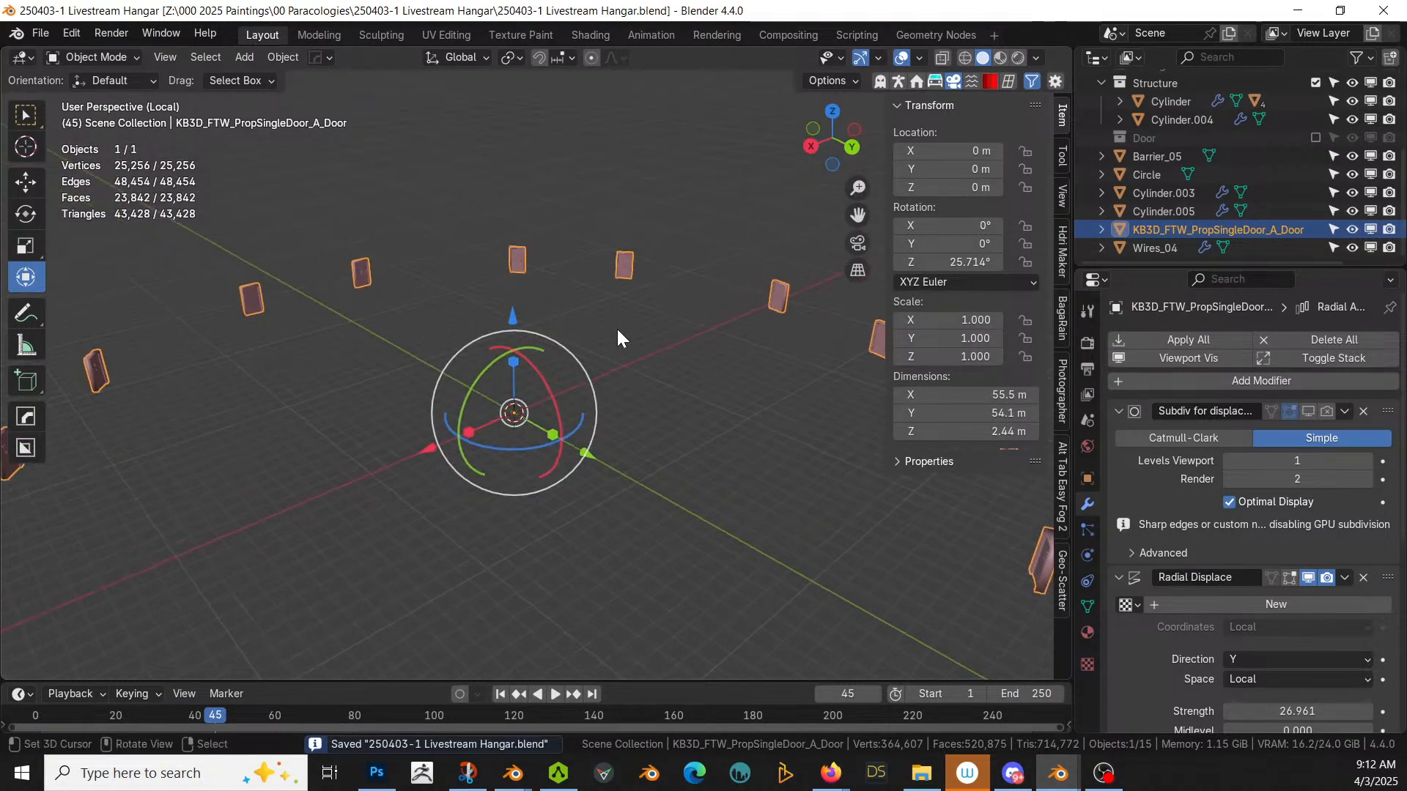
pyautogui.press('KP_Divide')
pyautogui.scroll(-6, 640, 456)
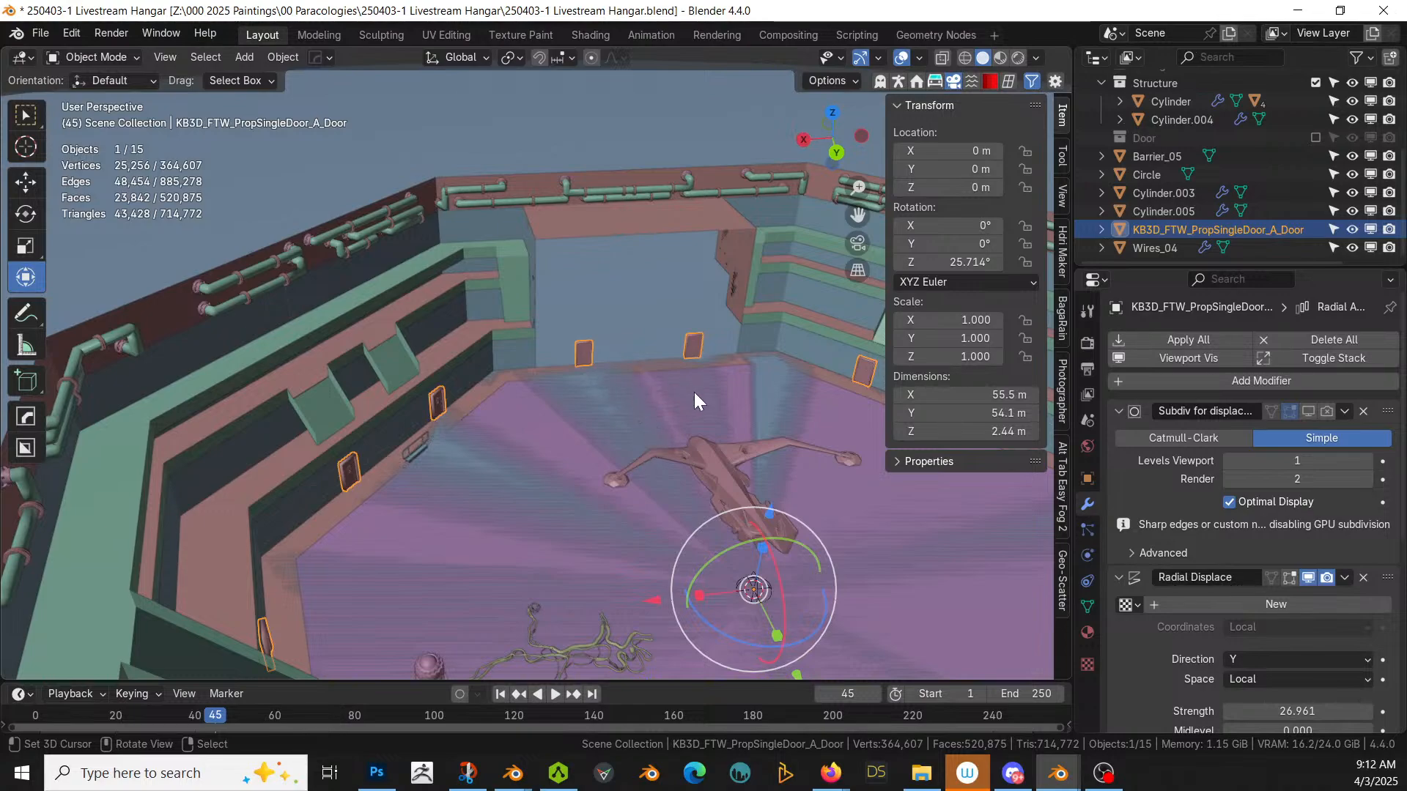
# Step: Collapse the door's subdivision, Radial Displace and Radial Array modifier settings
pyautogui.click(1115, 575)
pyautogui.click(1125, 410)
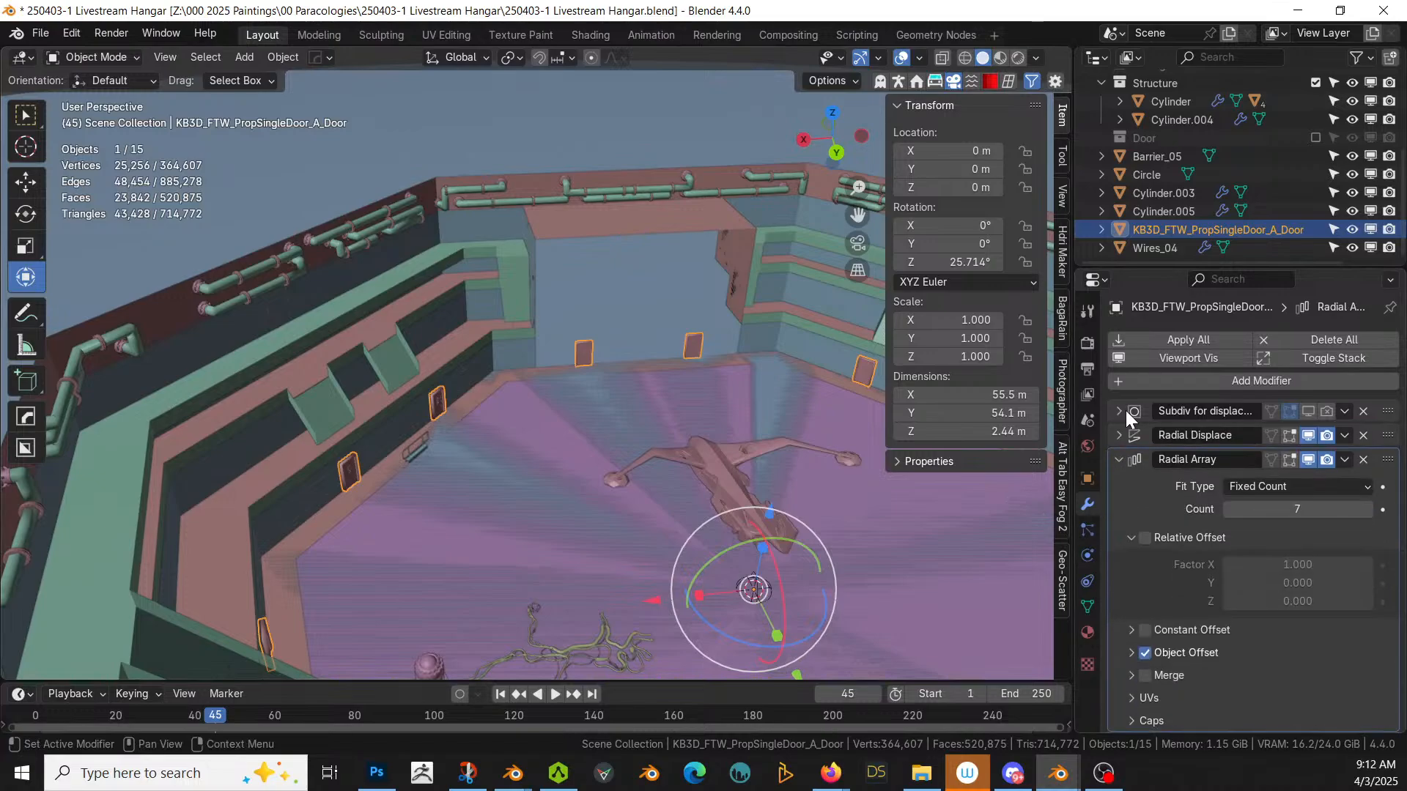
pyautogui.click(1117, 460)
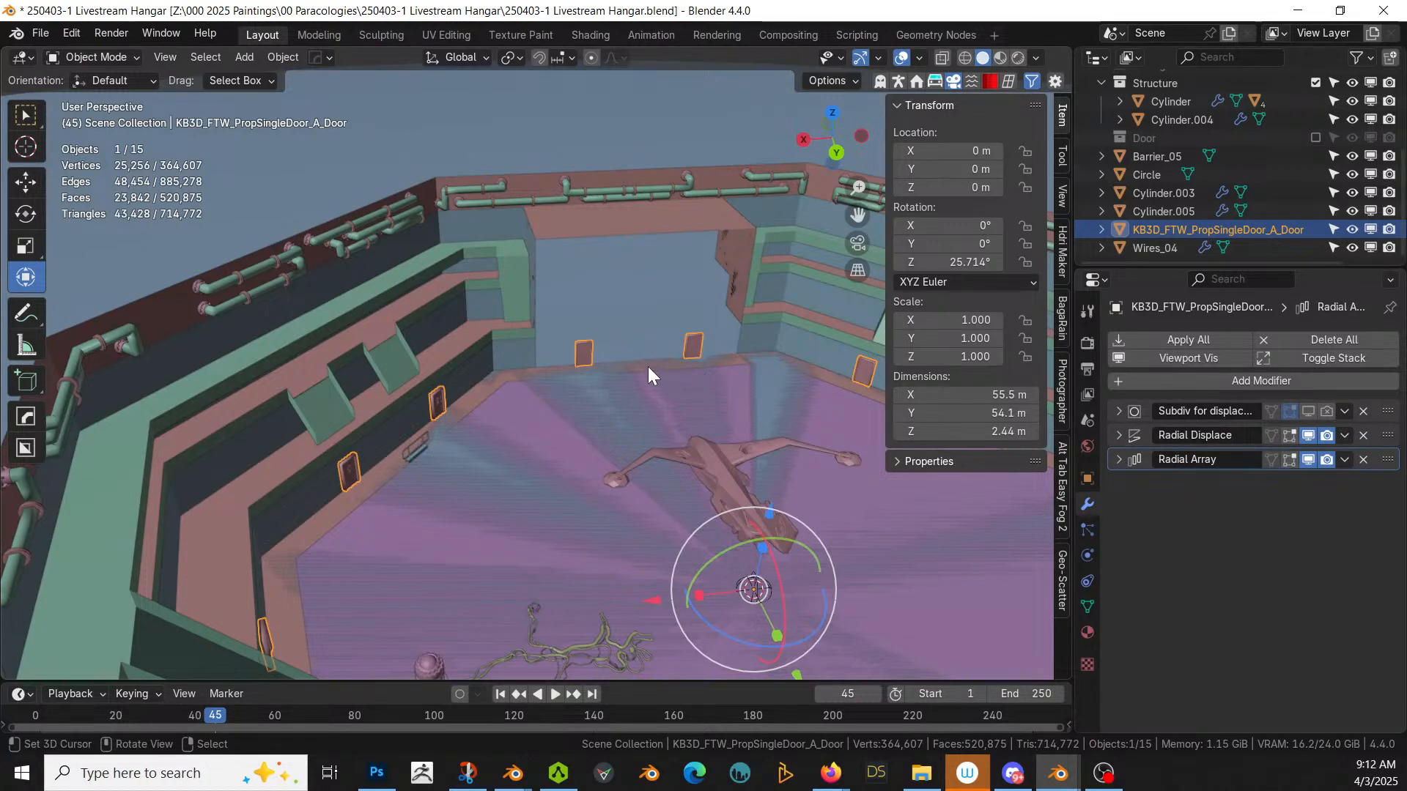
# Step: Add a cube between the two doors at the hangar entrance and scale it up to about 15 m per side
pyautogui.hotkey('shift', 'a')
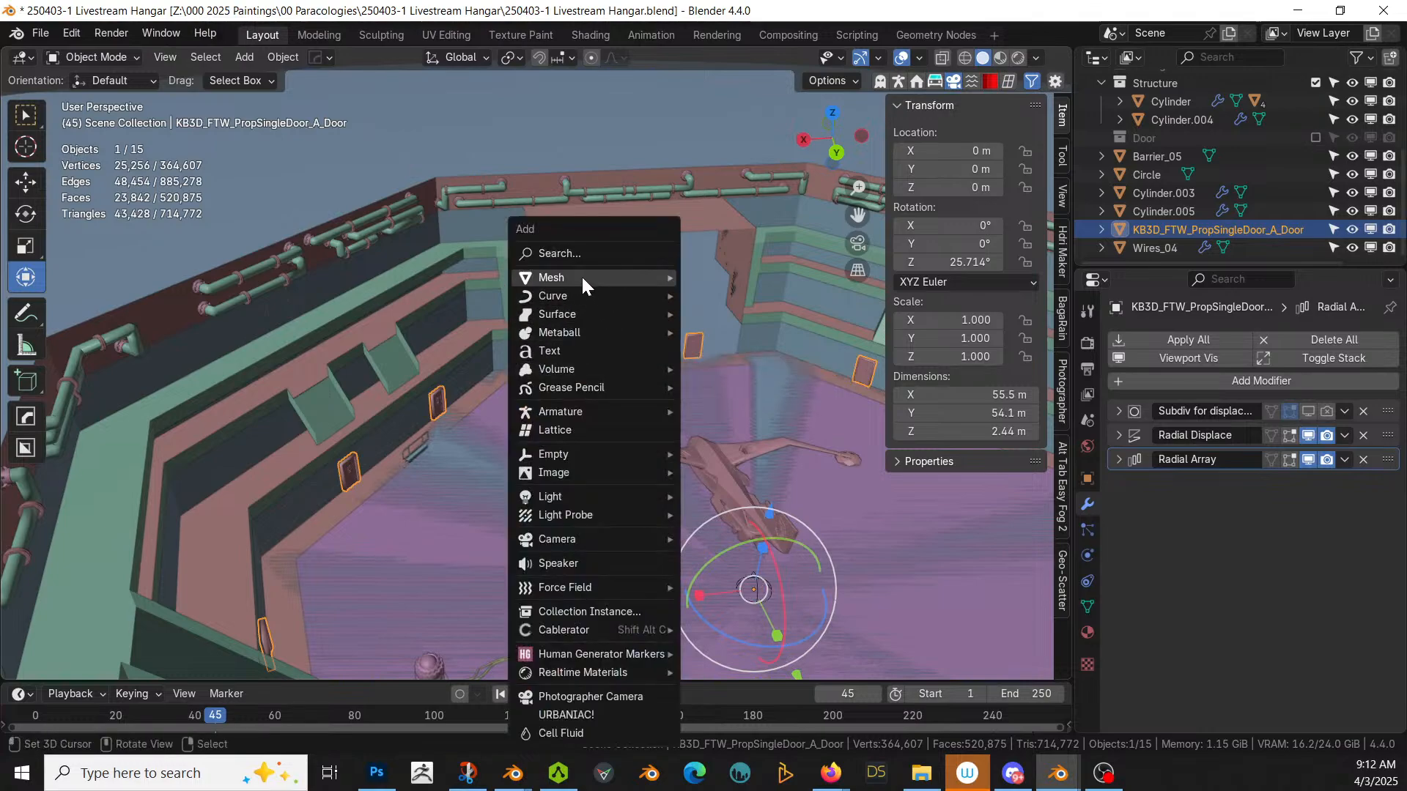
pyautogui.moveTo(581, 277)
pyautogui.click(747, 368)
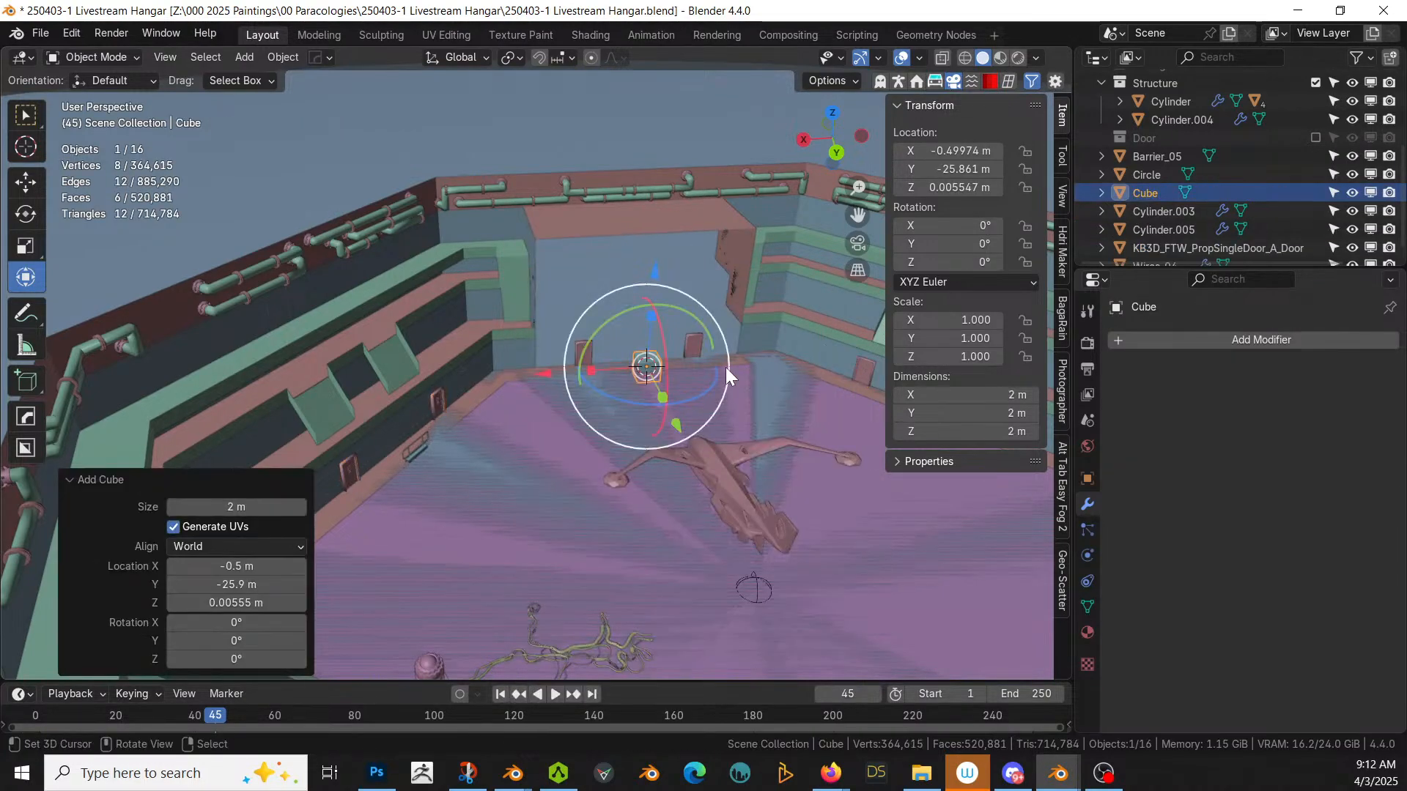
pyautogui.moveTo(725, 367); pyautogui.dragTo(169, 405)
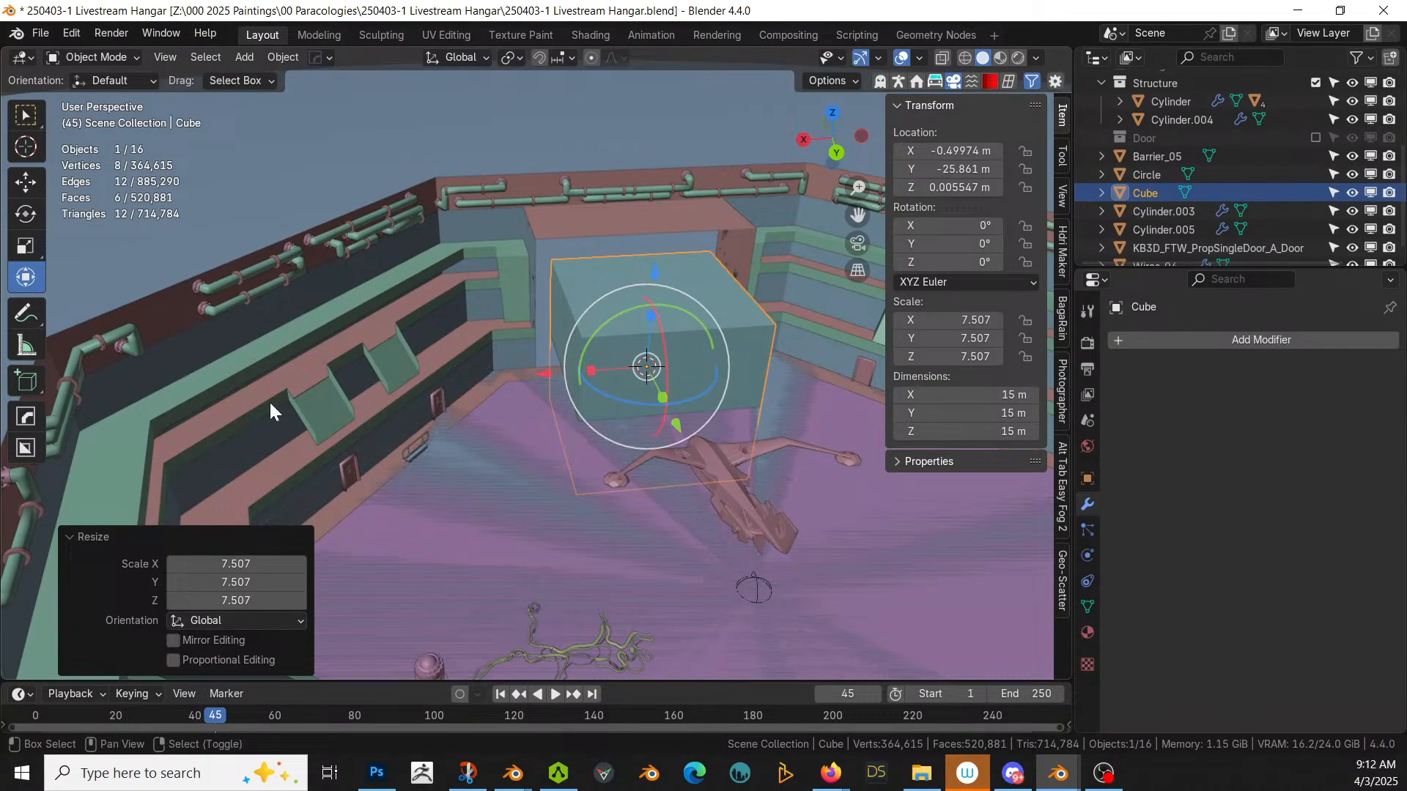
# Step: Subtract the cube from the doors with a Difference boolean and place the Boolean modifier after the Radial Array
pyautogui.press('ctrl+KP_Subtract')
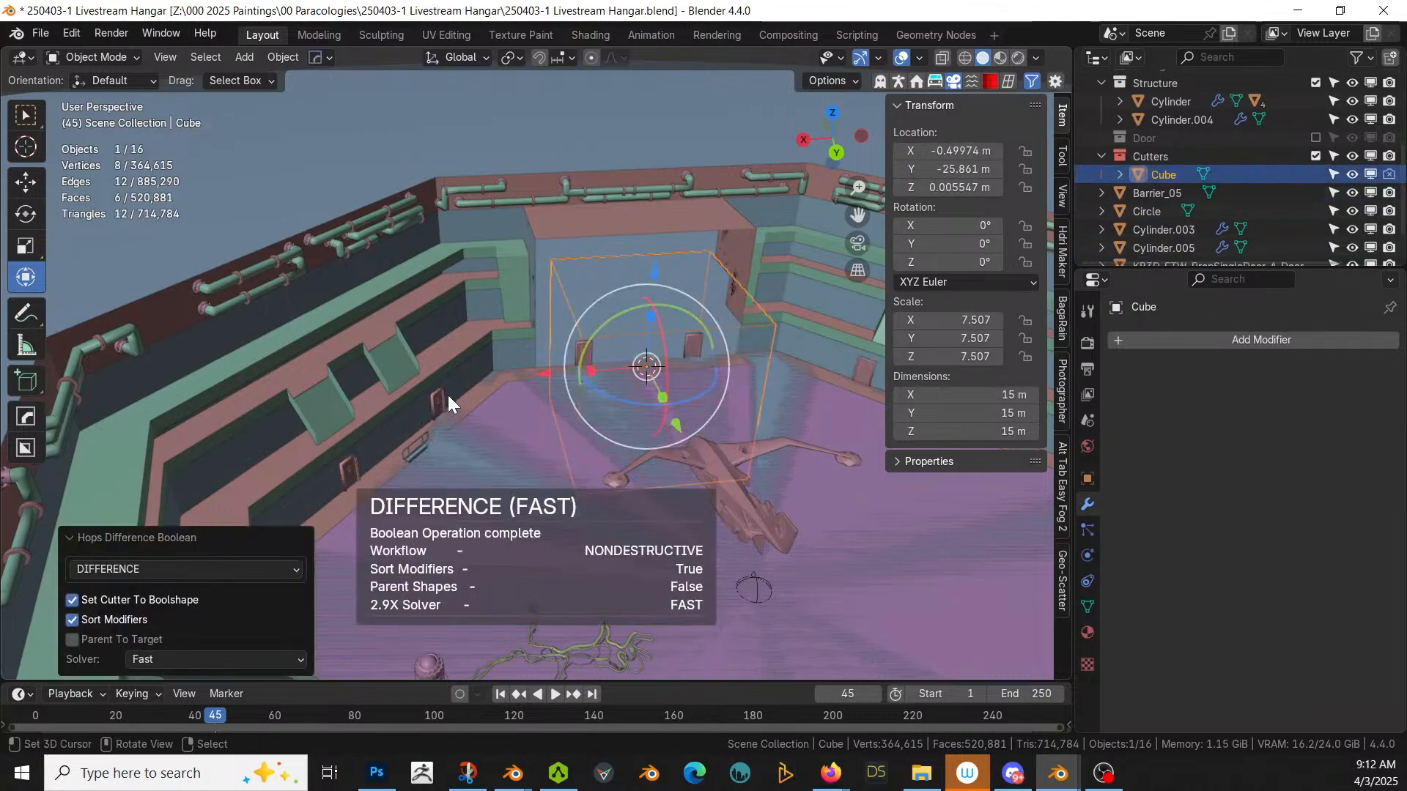
pyautogui.click(442, 396)
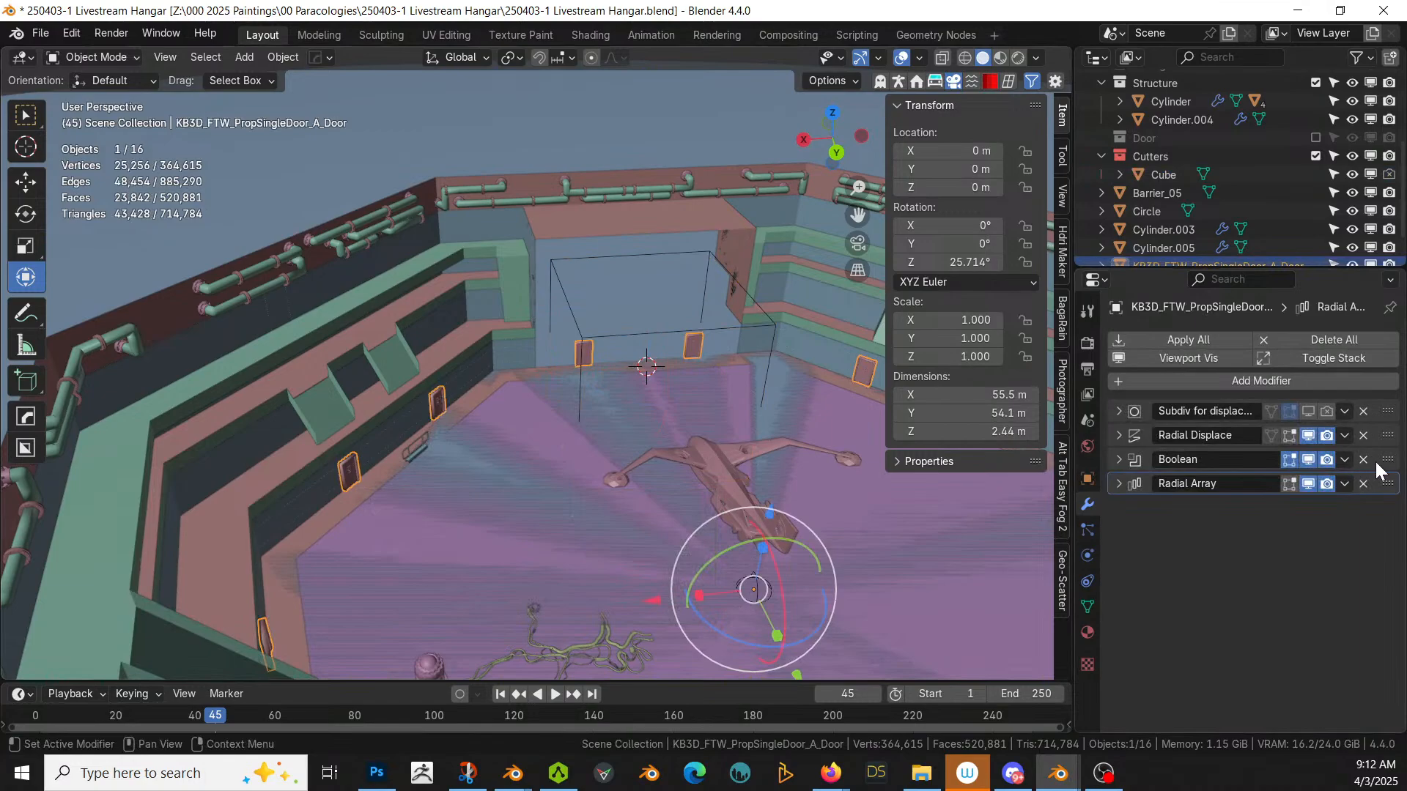
pyautogui.moveTo(1386, 461); pyautogui.dragTo(1386, 504)
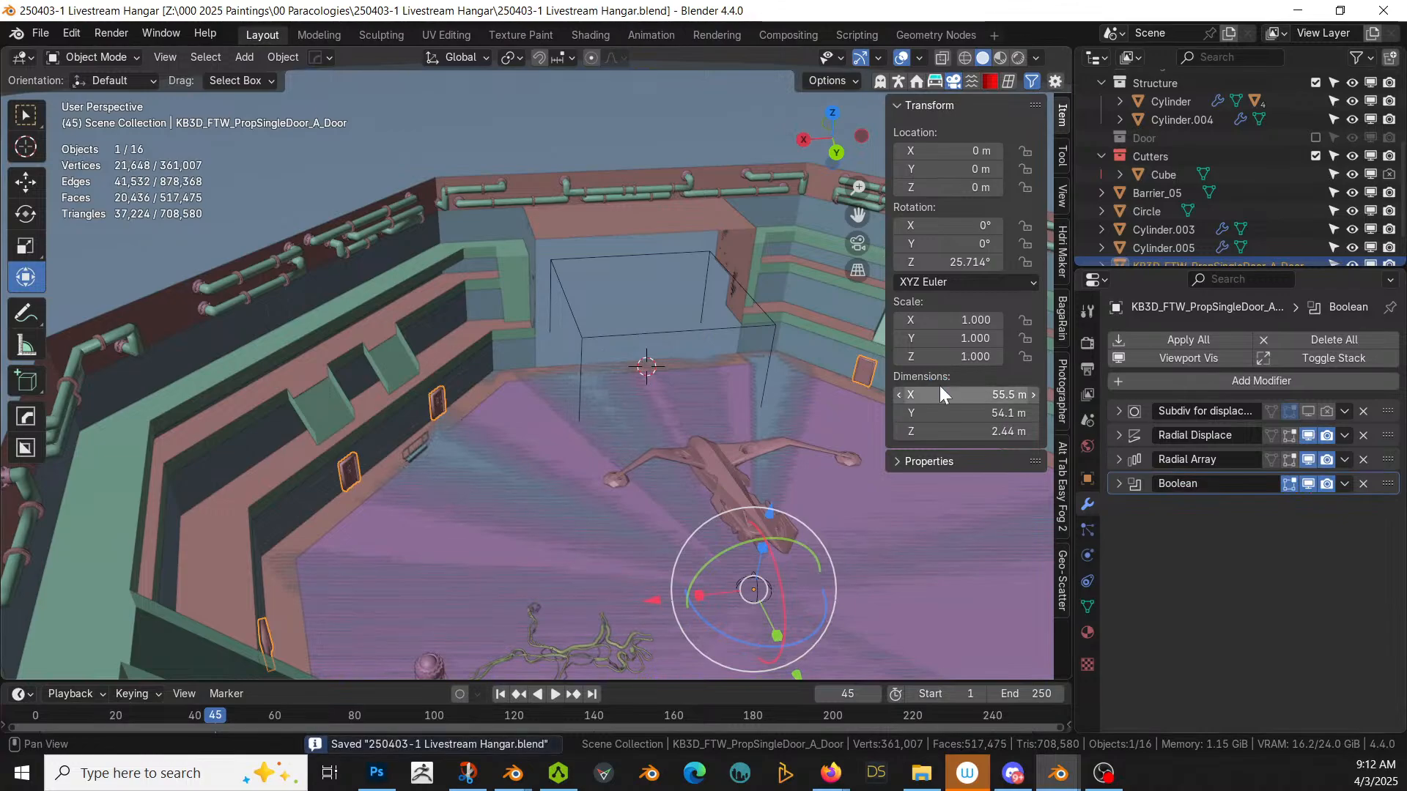
# Step: Duplicate the ring of doors in place
pyautogui.scroll(-4, 557, 469)
pyautogui.moveTo(551, 469); pyautogui.dragTo(541, 579, button='middle')
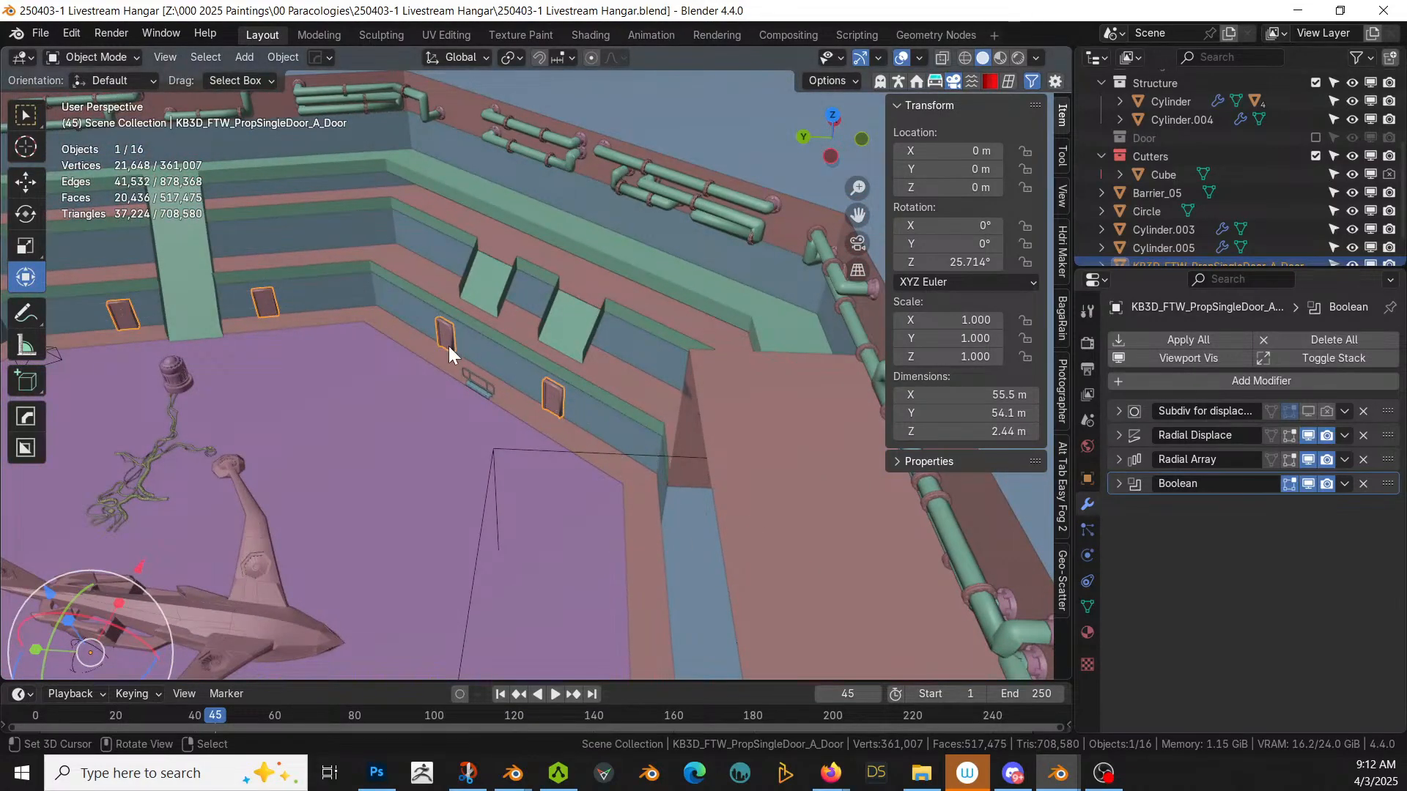
pyautogui.scroll(-6, 448, 346)
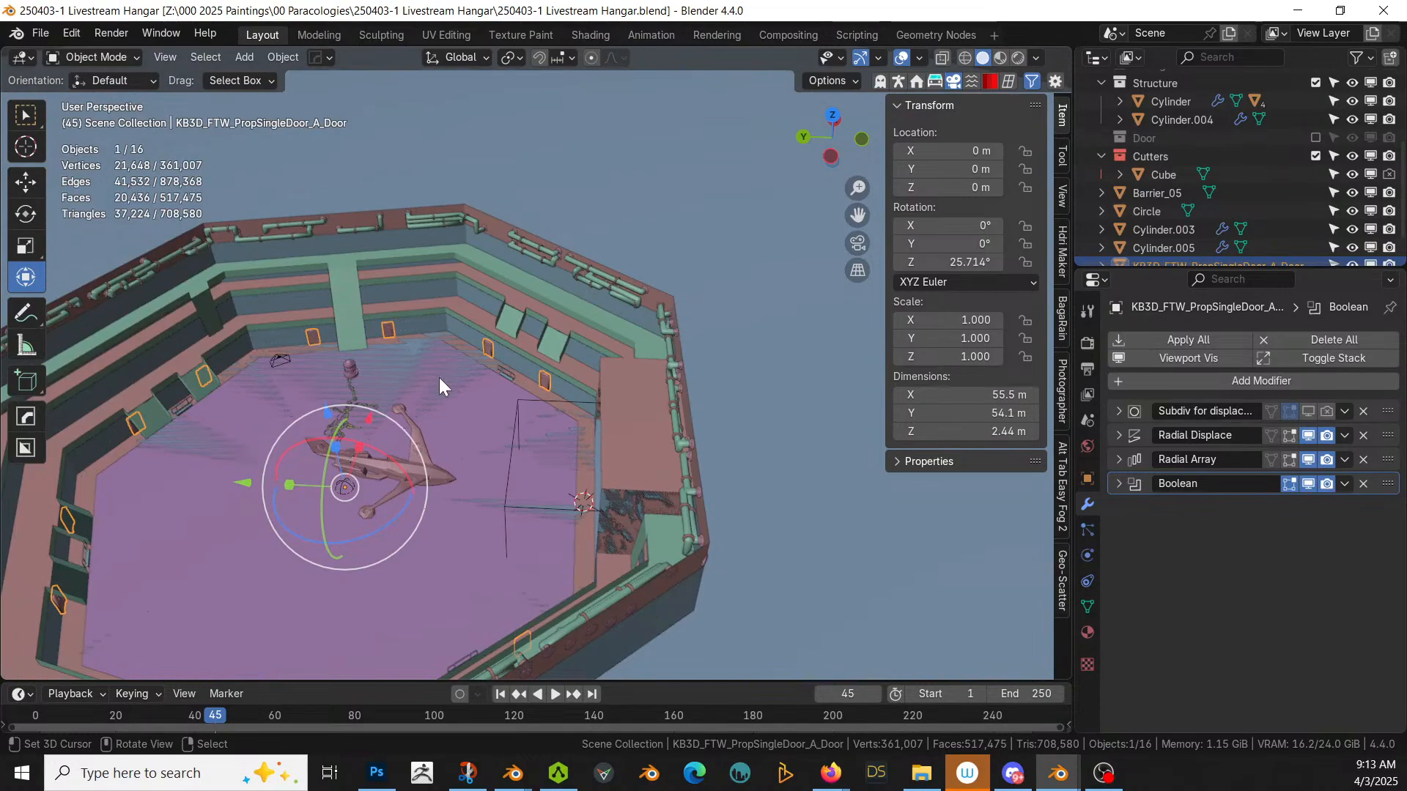
pyautogui.hotkey('shift', 'd')
pyautogui.press('Escape')
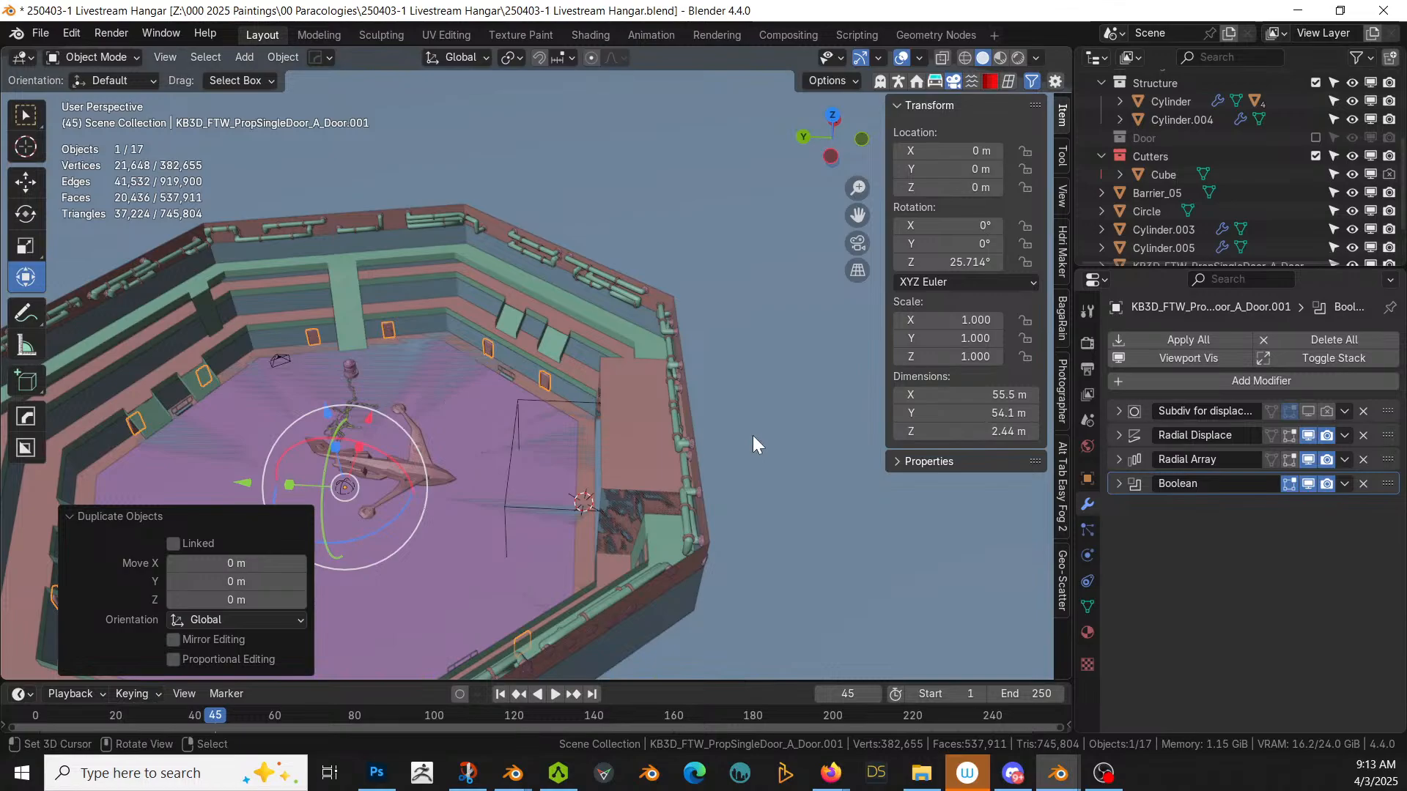
pyautogui.press('KP_1')
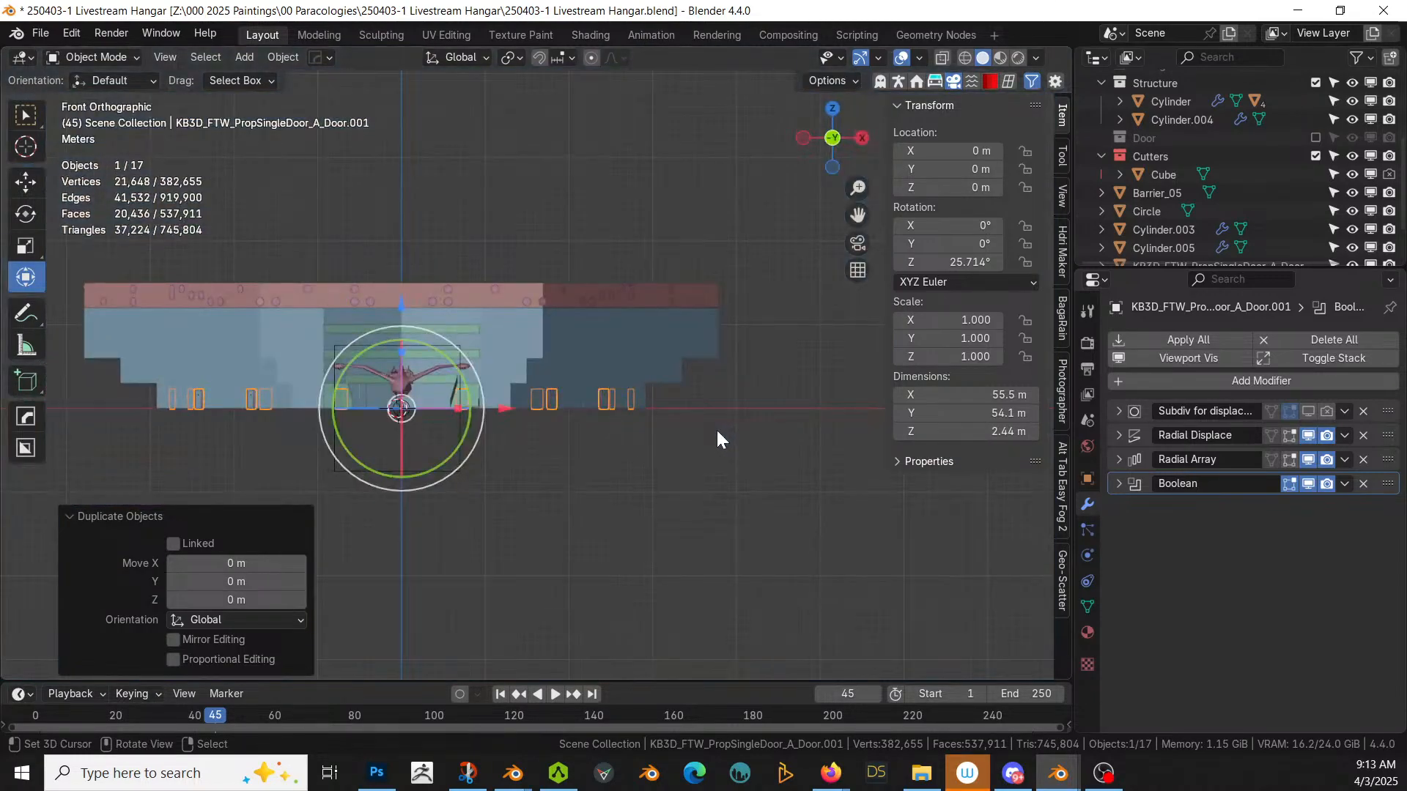
pyautogui.press('g')
pyautogui.press('z')
pyautogui.press('6')
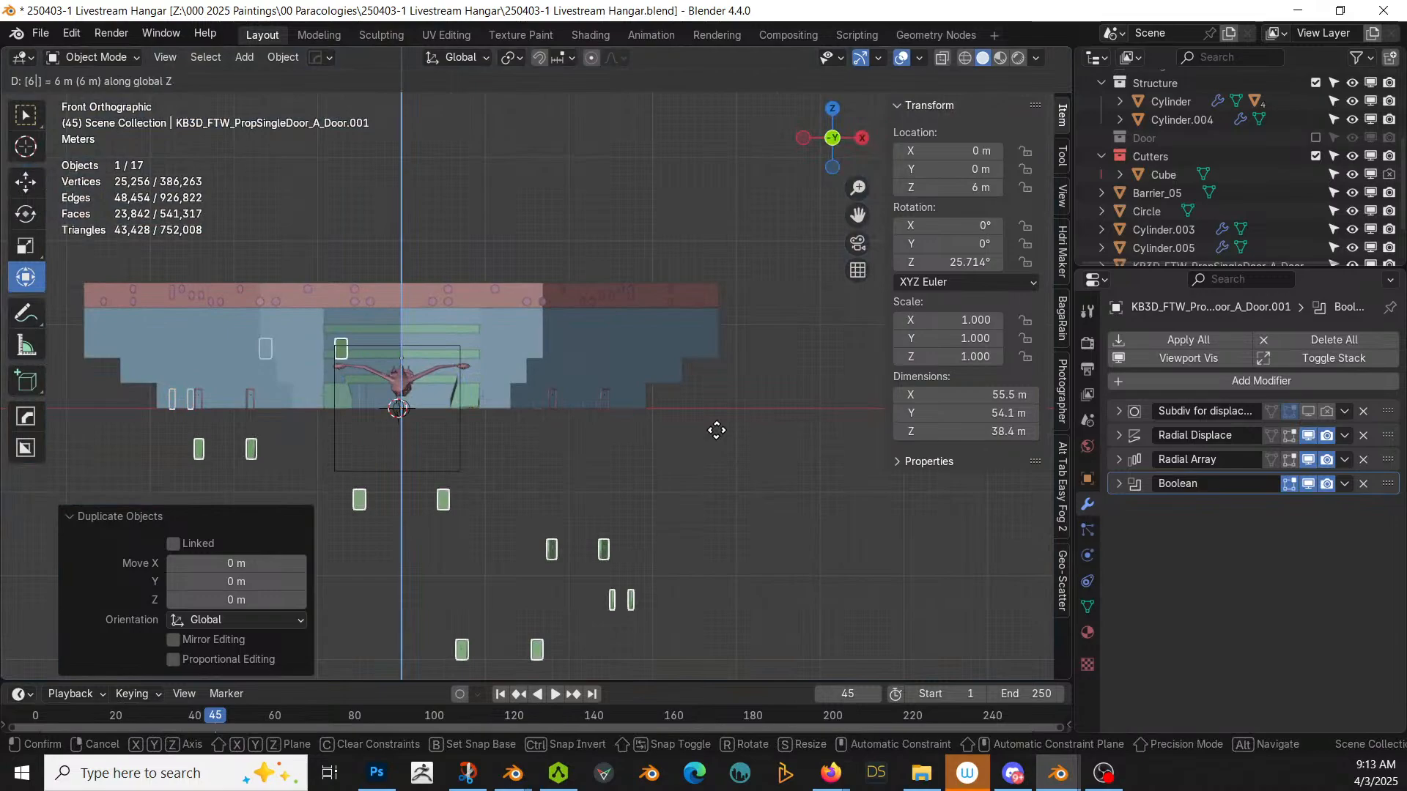
pyautogui.press('Escape')
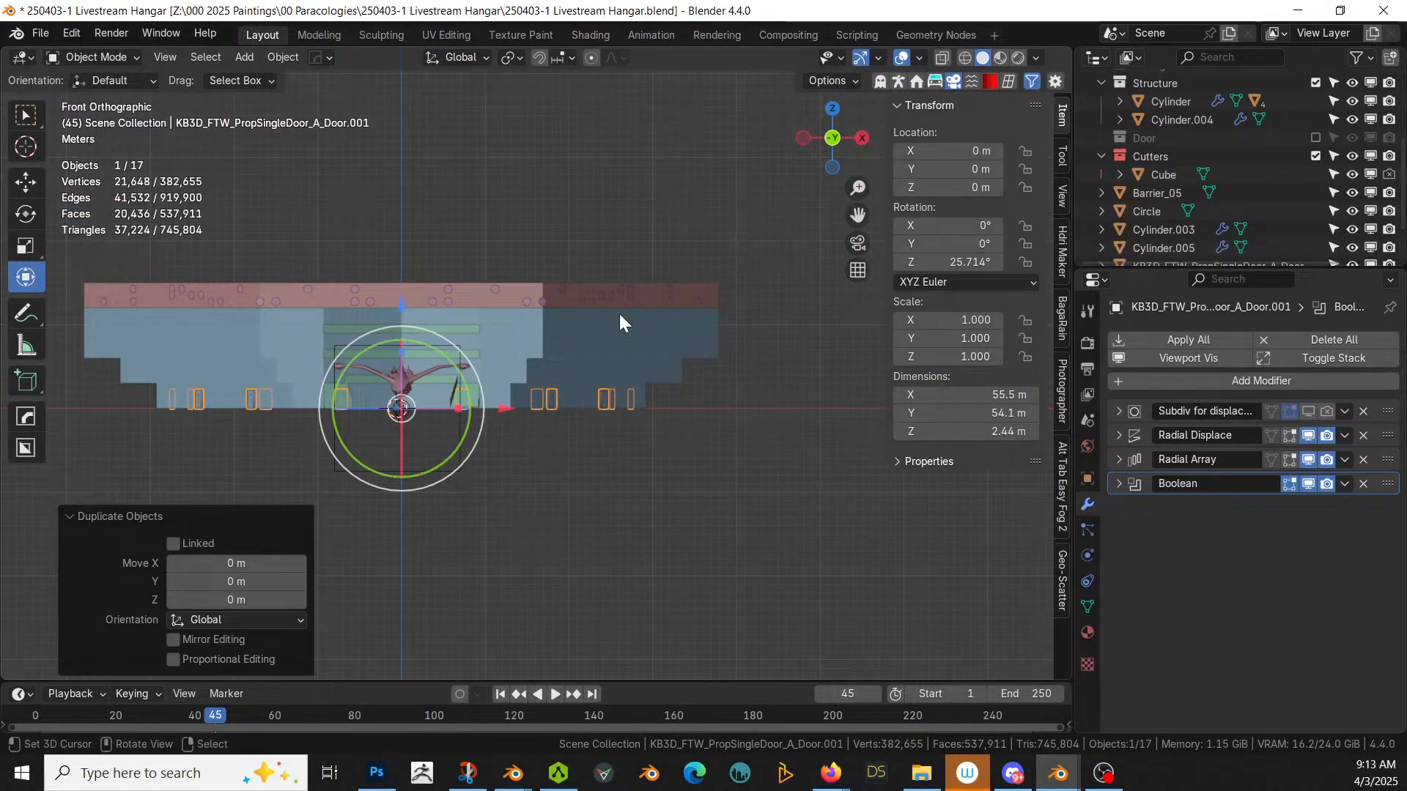
pyautogui.scroll(1, 618, 314)
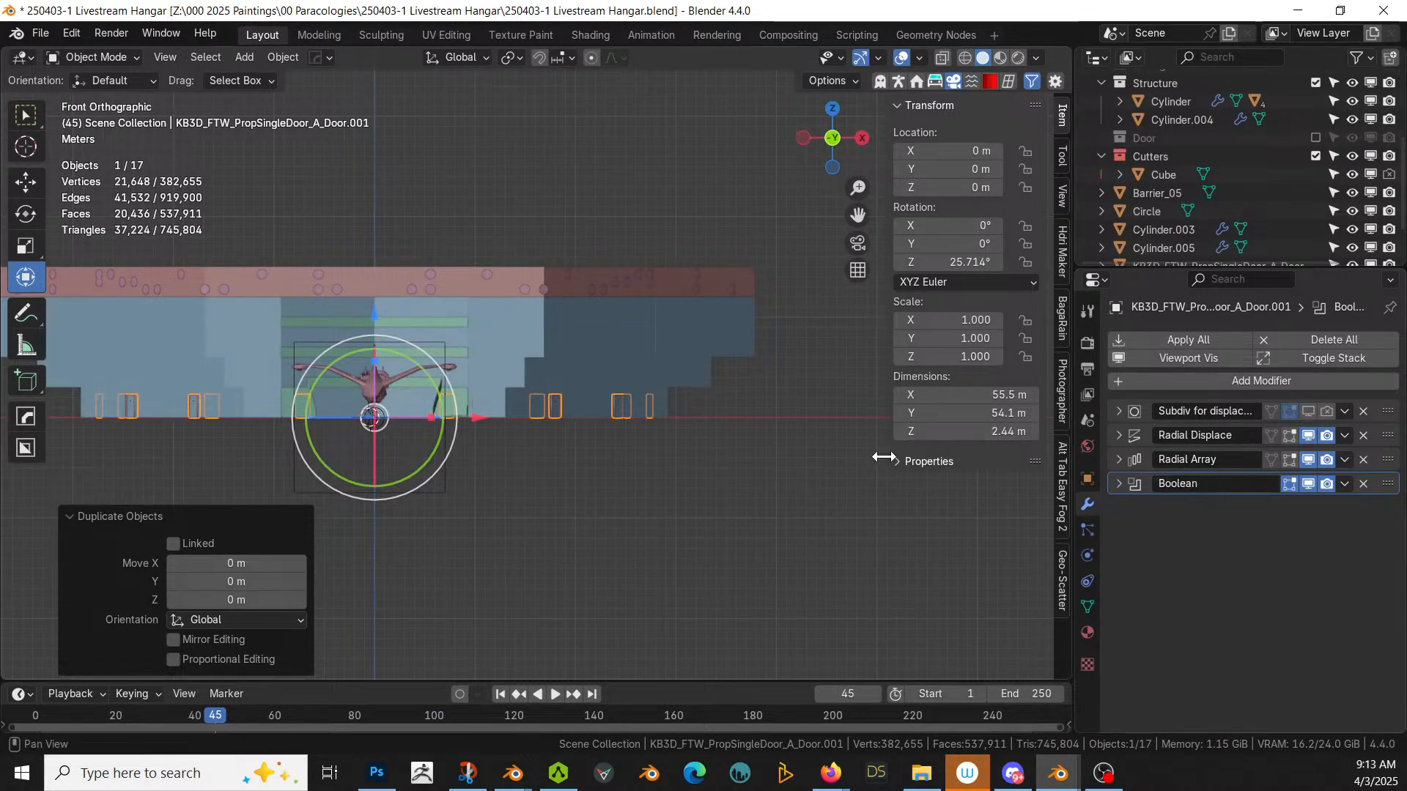
pyautogui.click(517, 57)
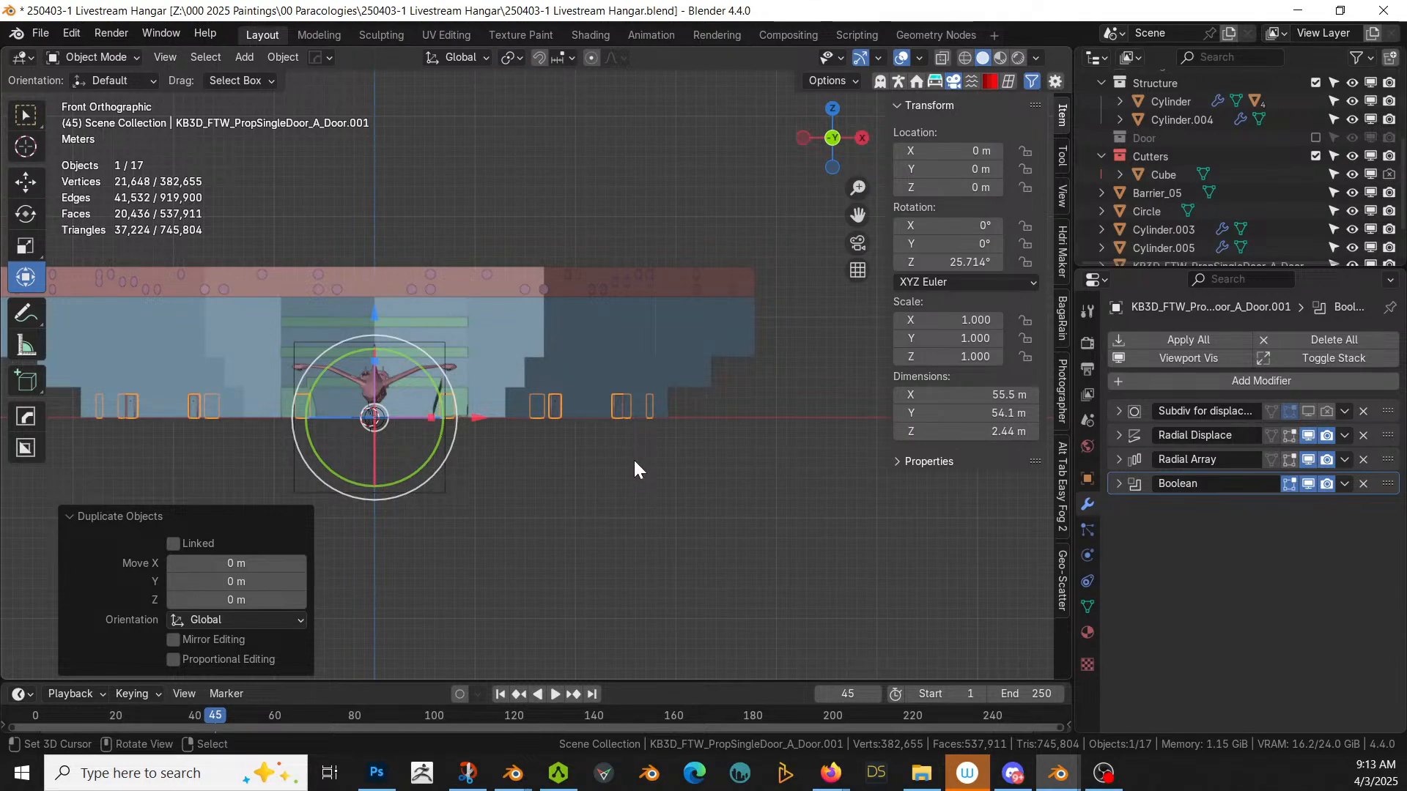
pyautogui.hotkey('shift', 'd')
pyautogui.press('z')
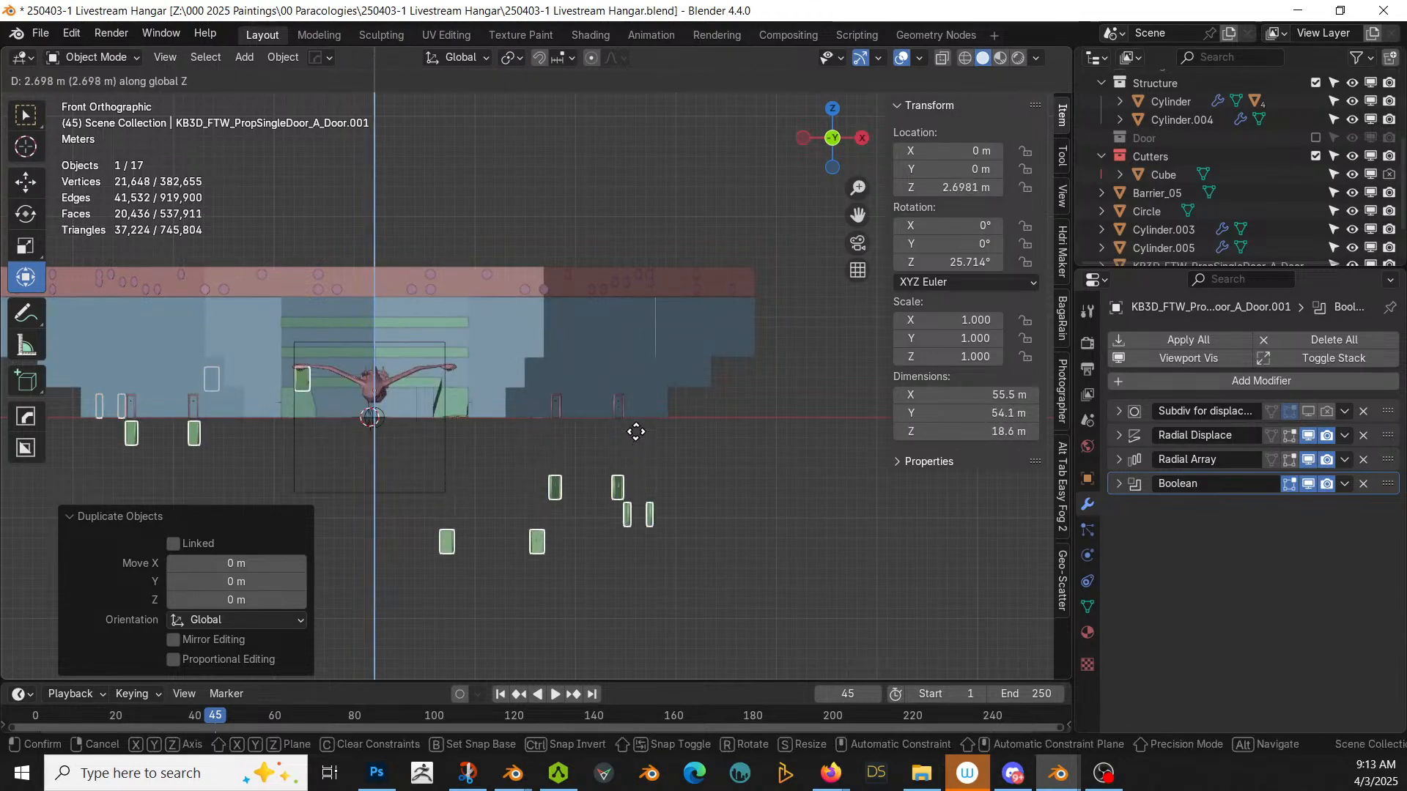
pyautogui.rightClick(640, 406)
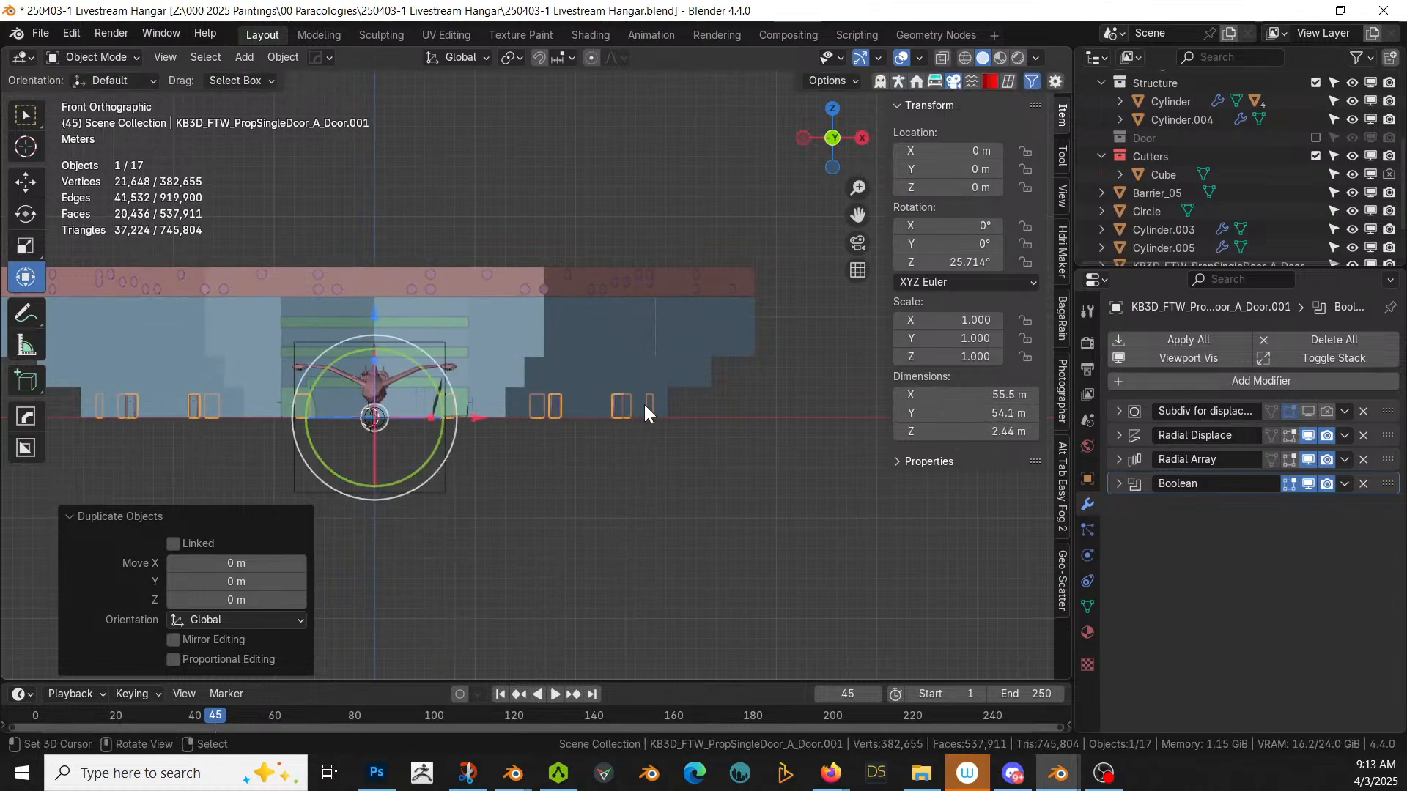
# Step: Remove the Radial Array and Radial Displace modifiers from the duplicated doors
pyautogui.moveTo(706, 420); pyautogui.dragTo(703, 503, button='middle')
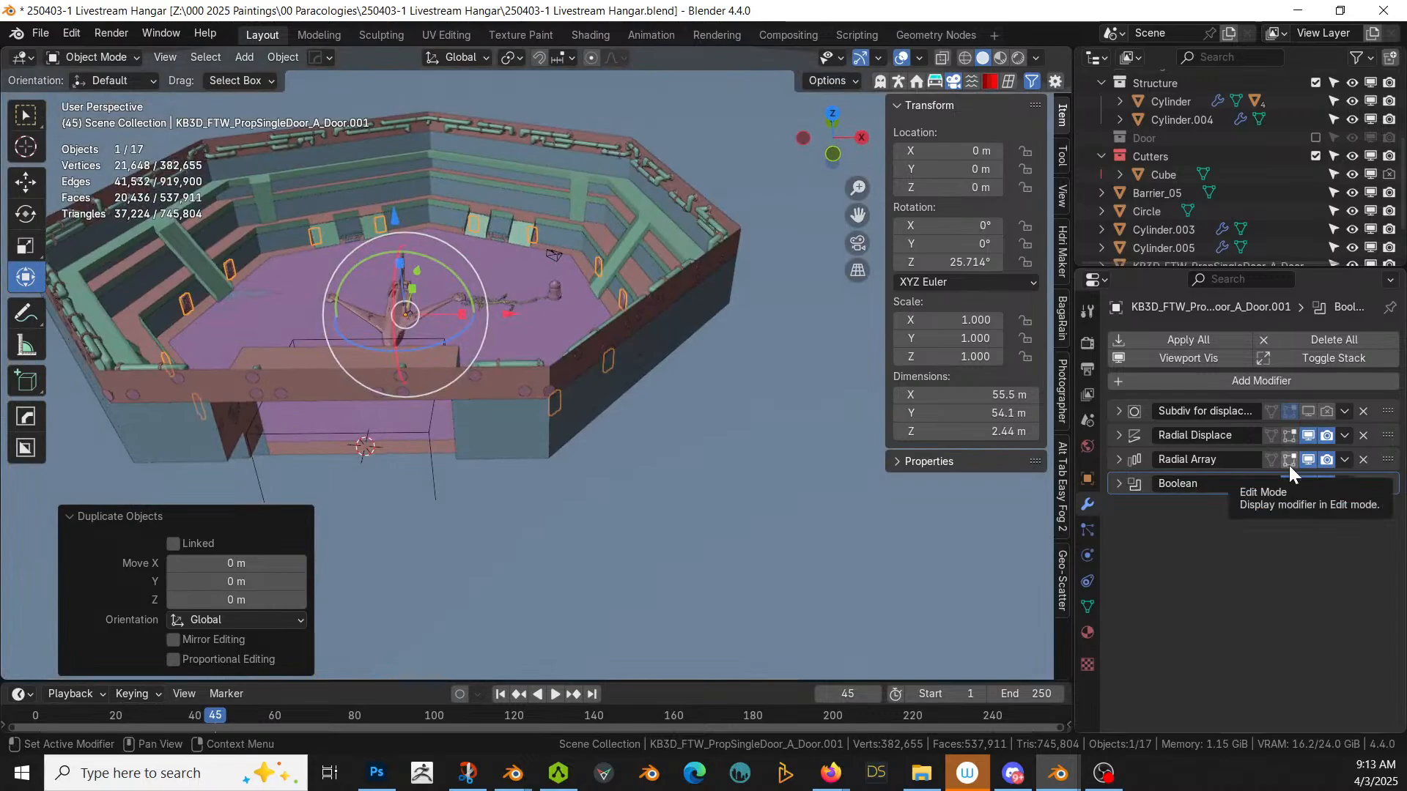
pyautogui.click(1363, 459)
pyautogui.click(1363, 435)
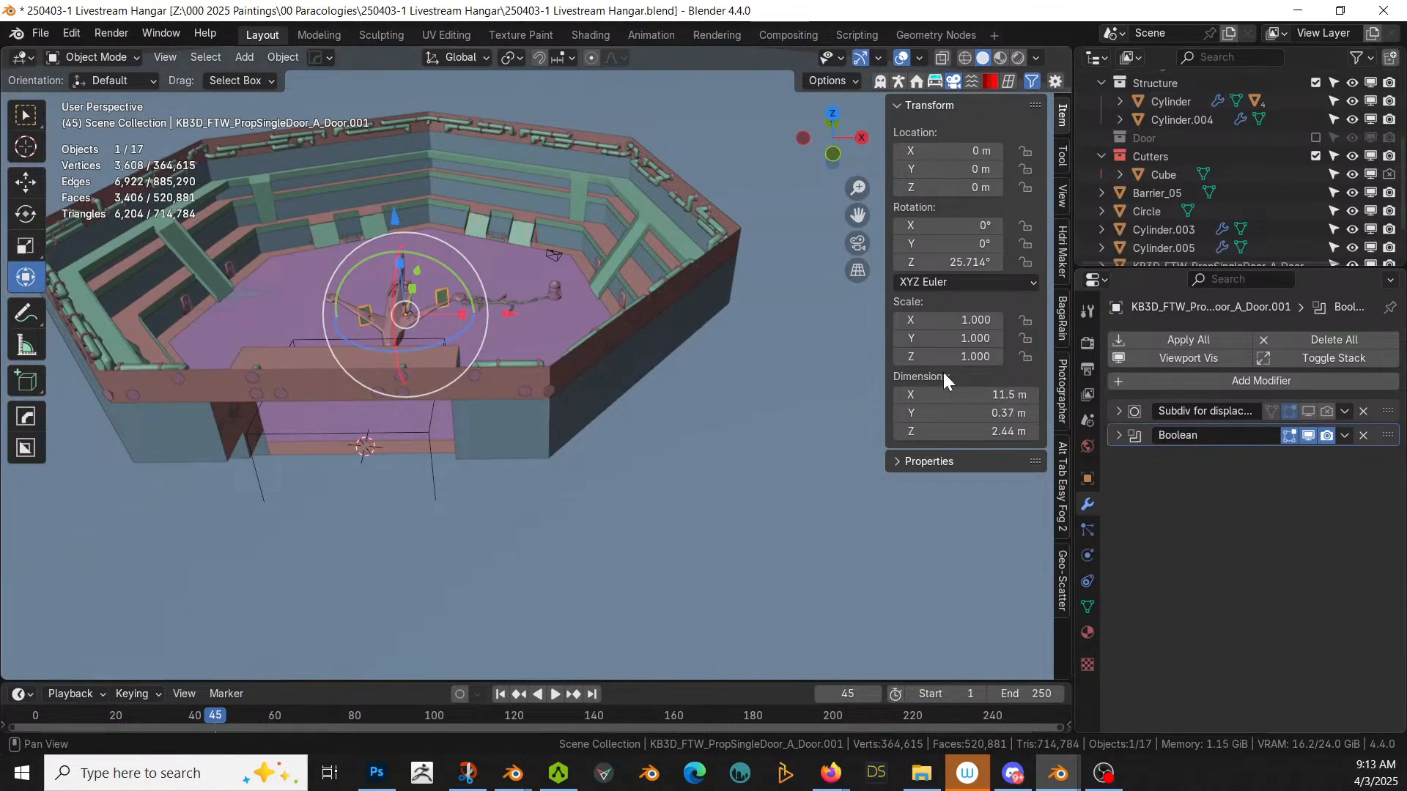
# Step: Move the duplicated pair of doors up 6 m along the global Z axis
pyautogui.write('gz')
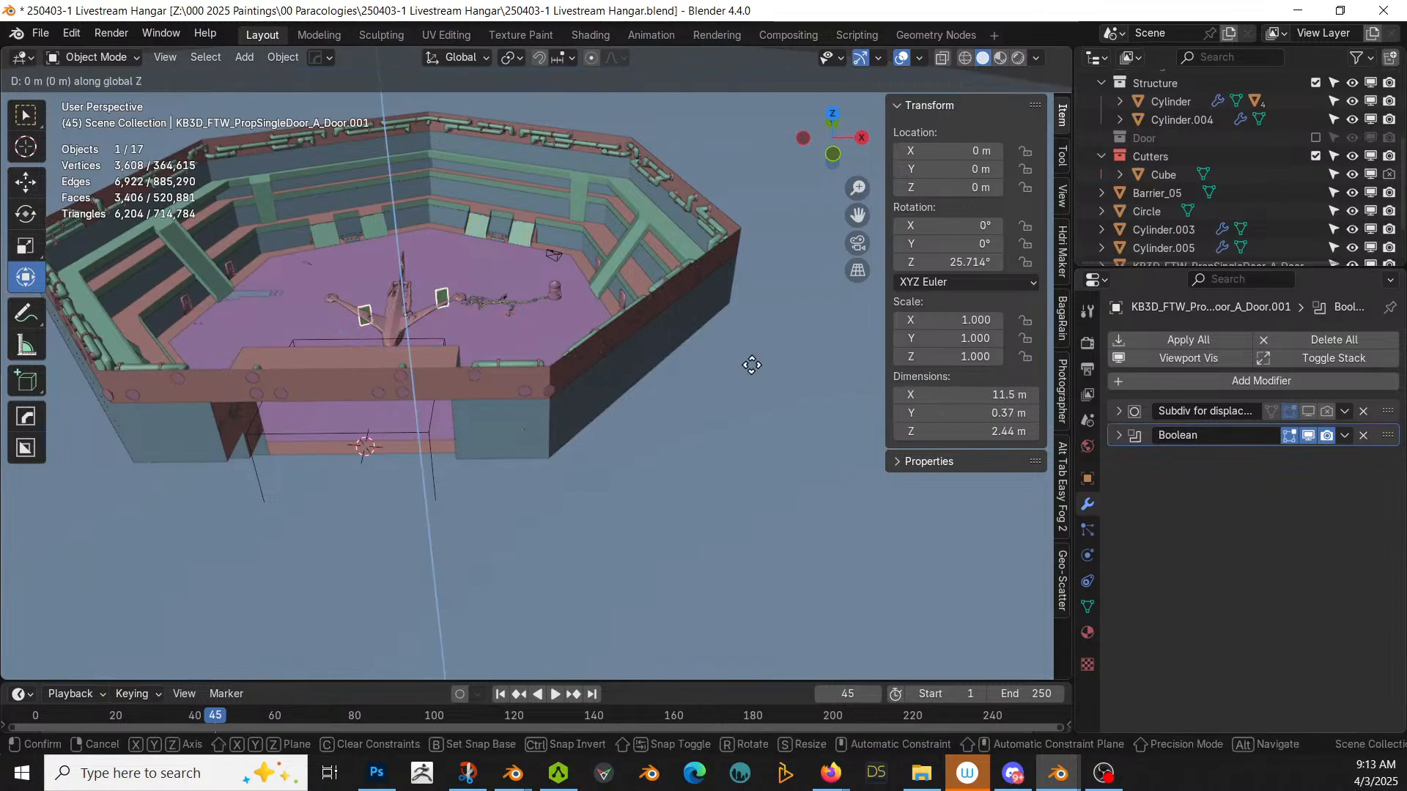
pyautogui.write('6')
pyautogui.press('Return')
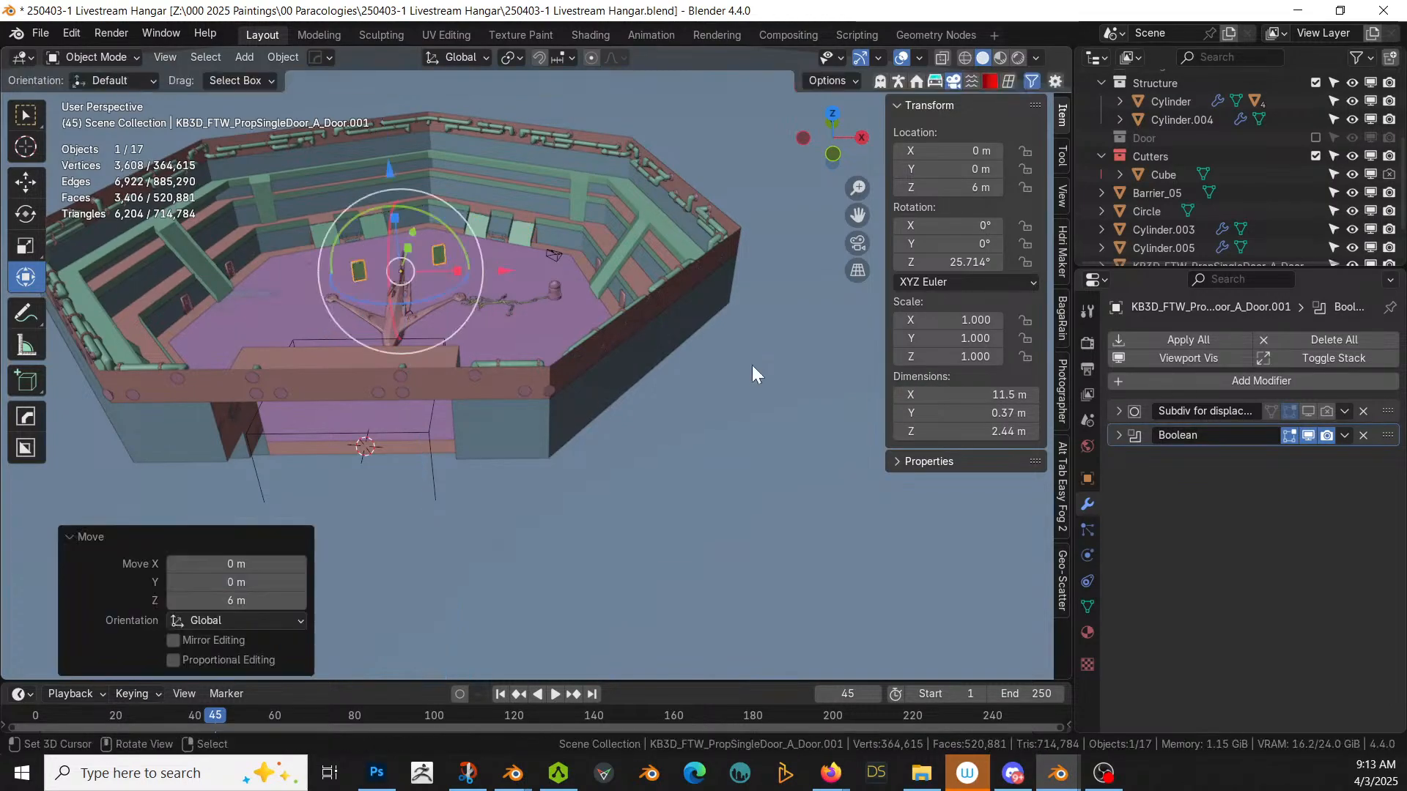
# Step: Add a radial array to the raised pair of doors around the Z axis, with 8 segments and a displacement of about 32.35
pyautogui.moveTo(715, 365); pyautogui.dragTo(683, 400, button='middle')
pyautogui.press('q')
pyautogui.moveTo(565, 358)
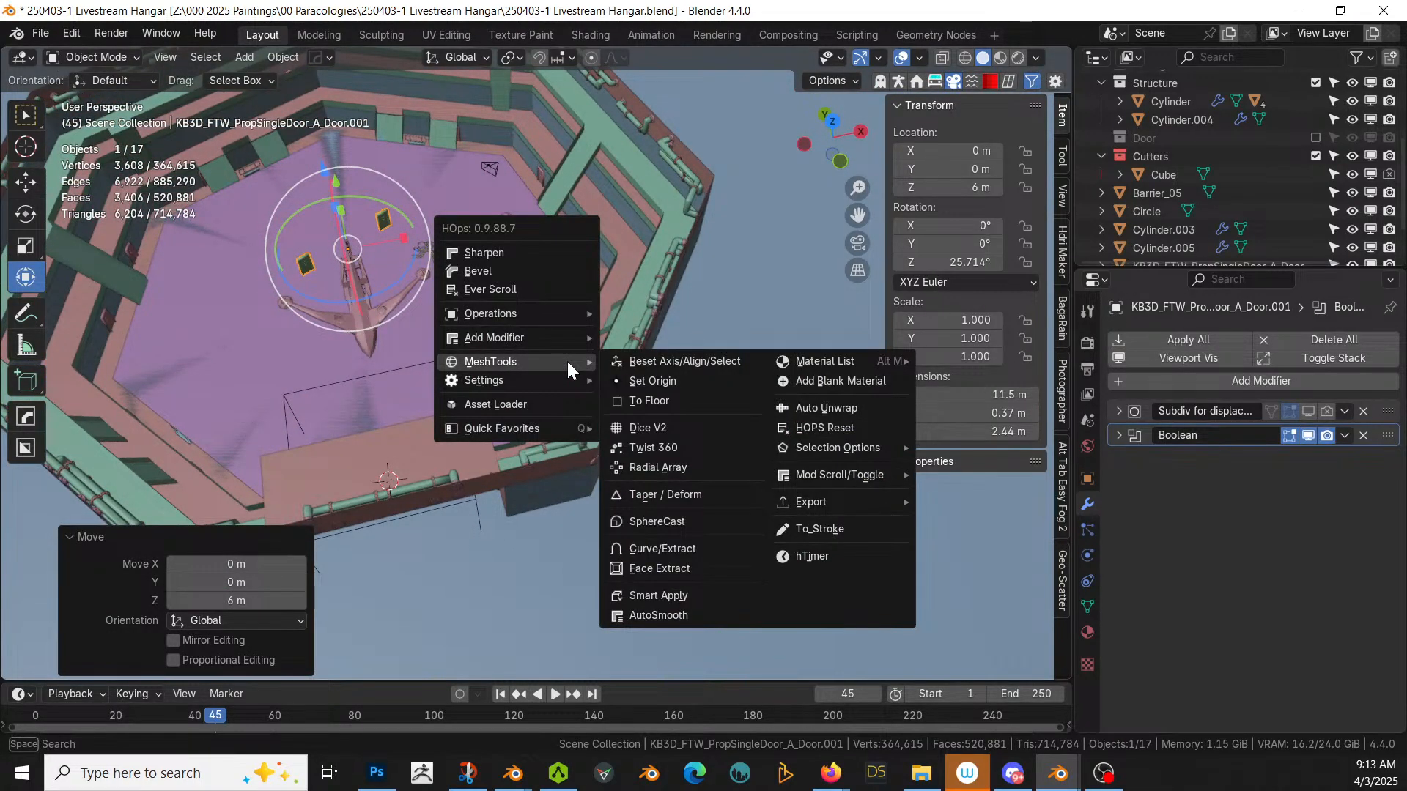
pyautogui.moveTo(544, 335)
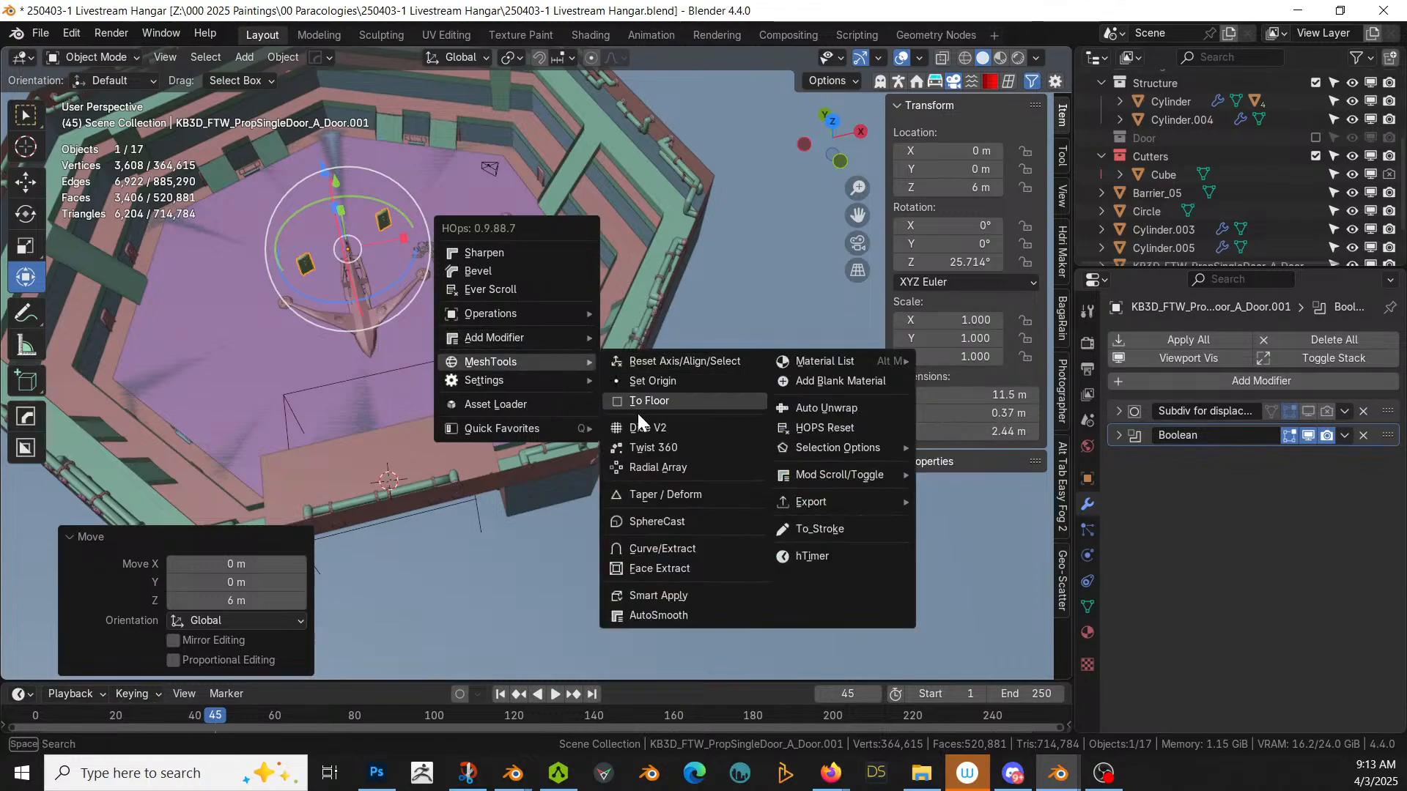
pyautogui.click(659, 467)
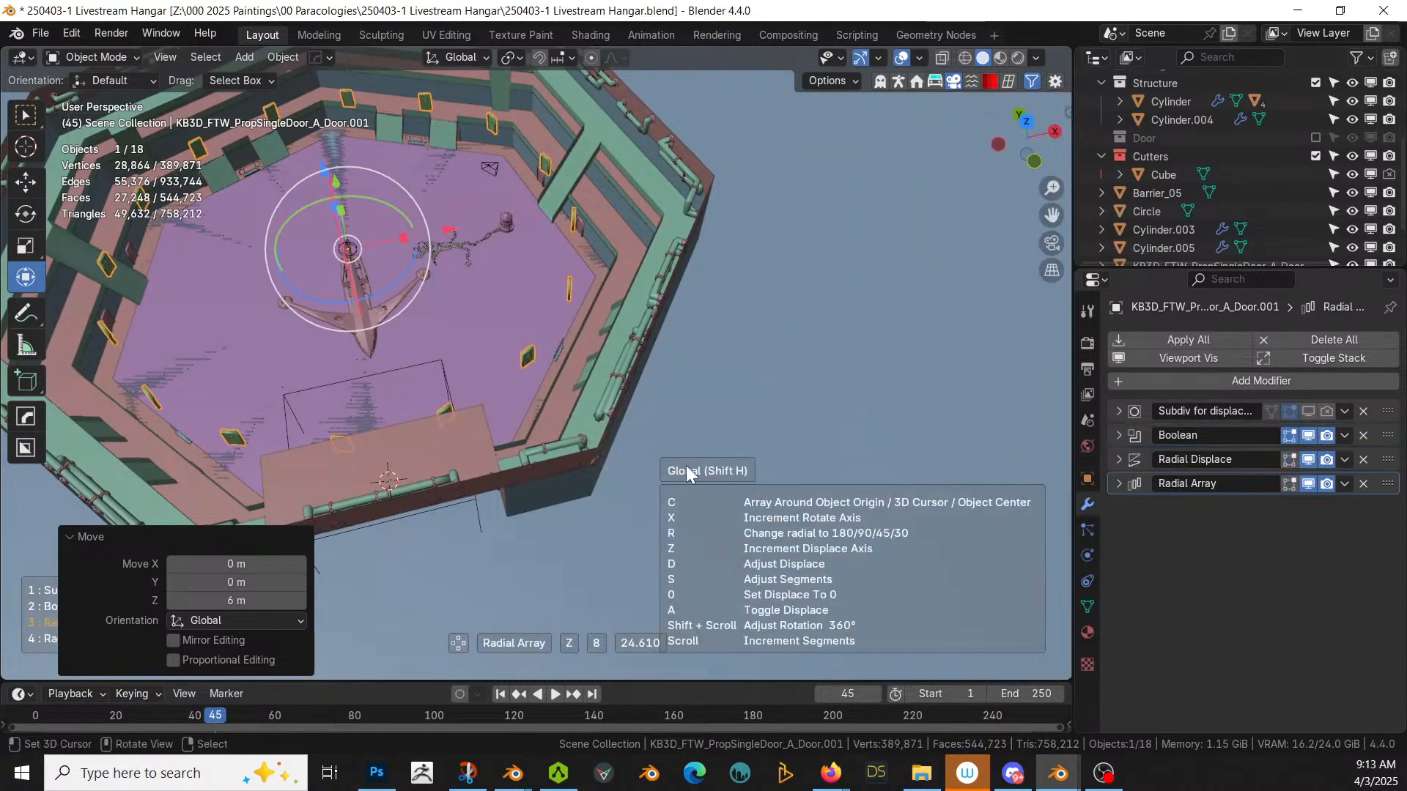
pyautogui.click(494, 531)
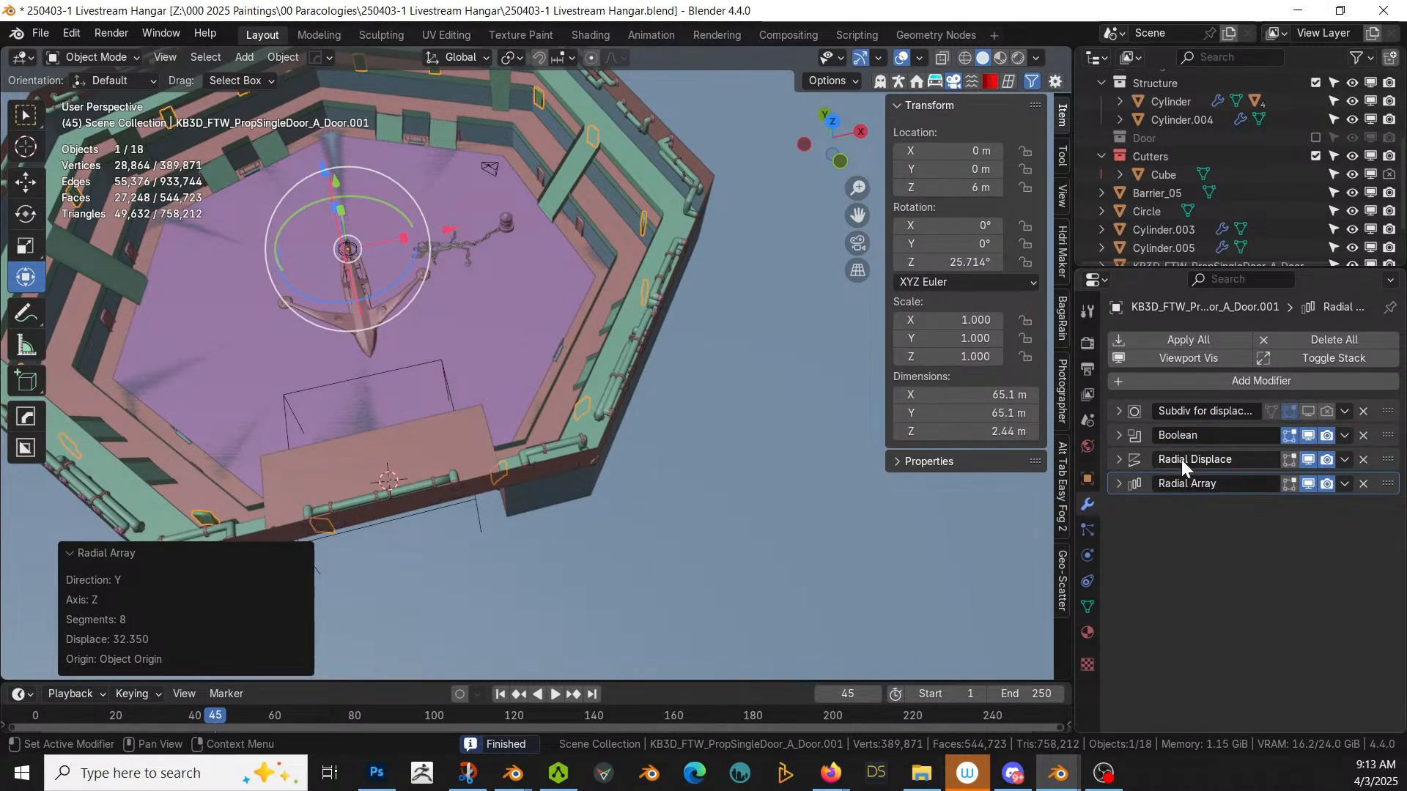
# Step: Place the Boolean modifier after the Radial Array and set the array count to 7
pyautogui.moveTo(1387, 434); pyautogui.dragTo(1388, 485)
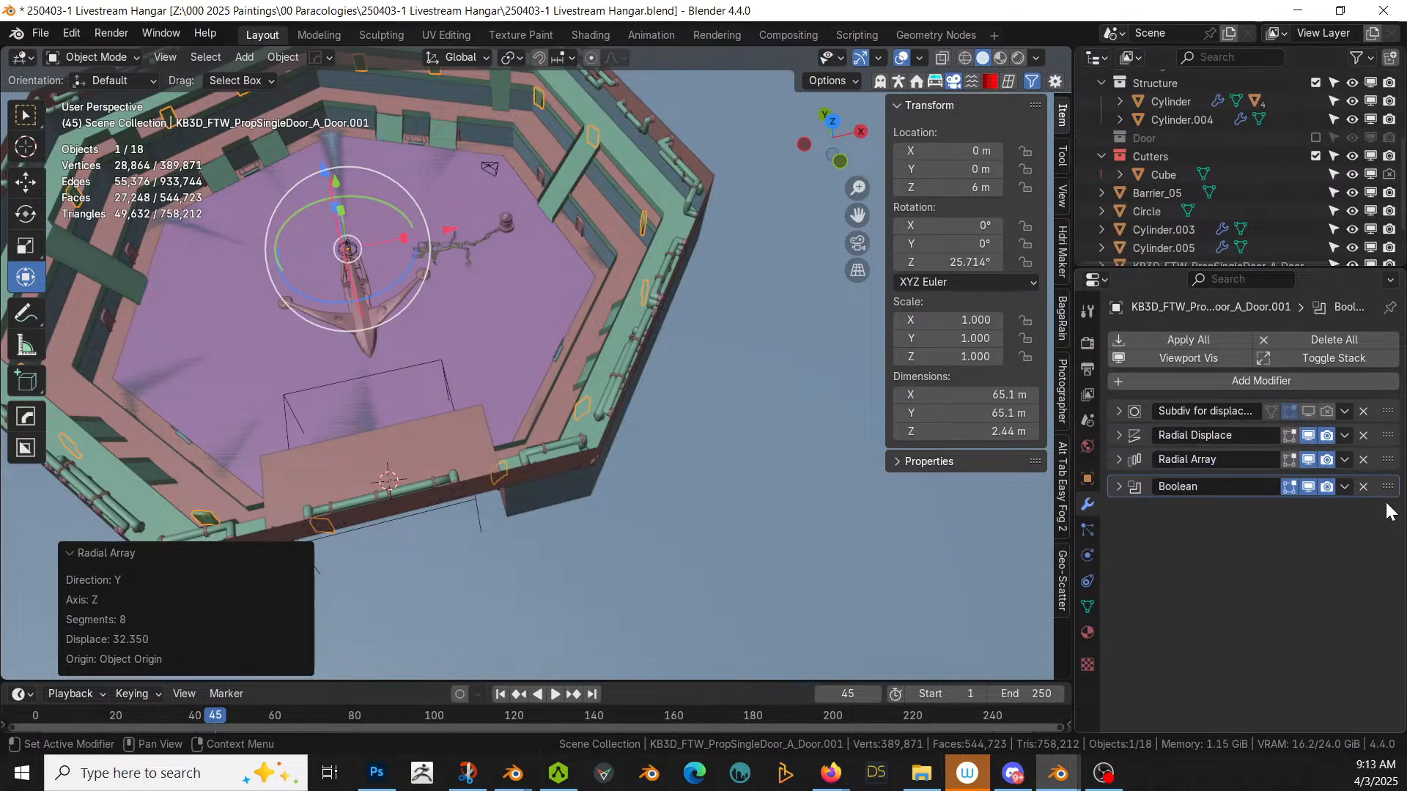
pyautogui.click(1124, 459)
pyautogui.click(1289, 509)
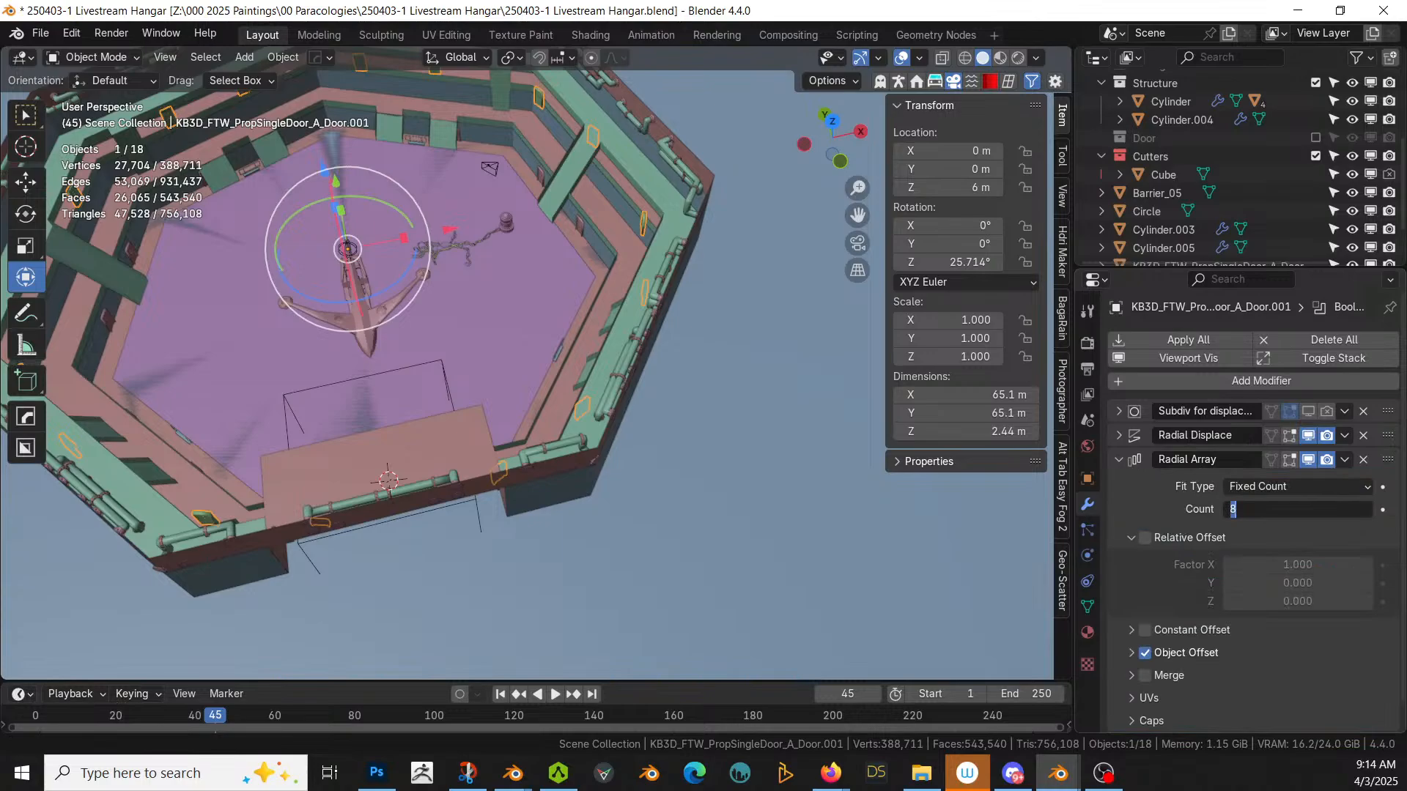
pyautogui.write('7')
pyautogui.press('Return')
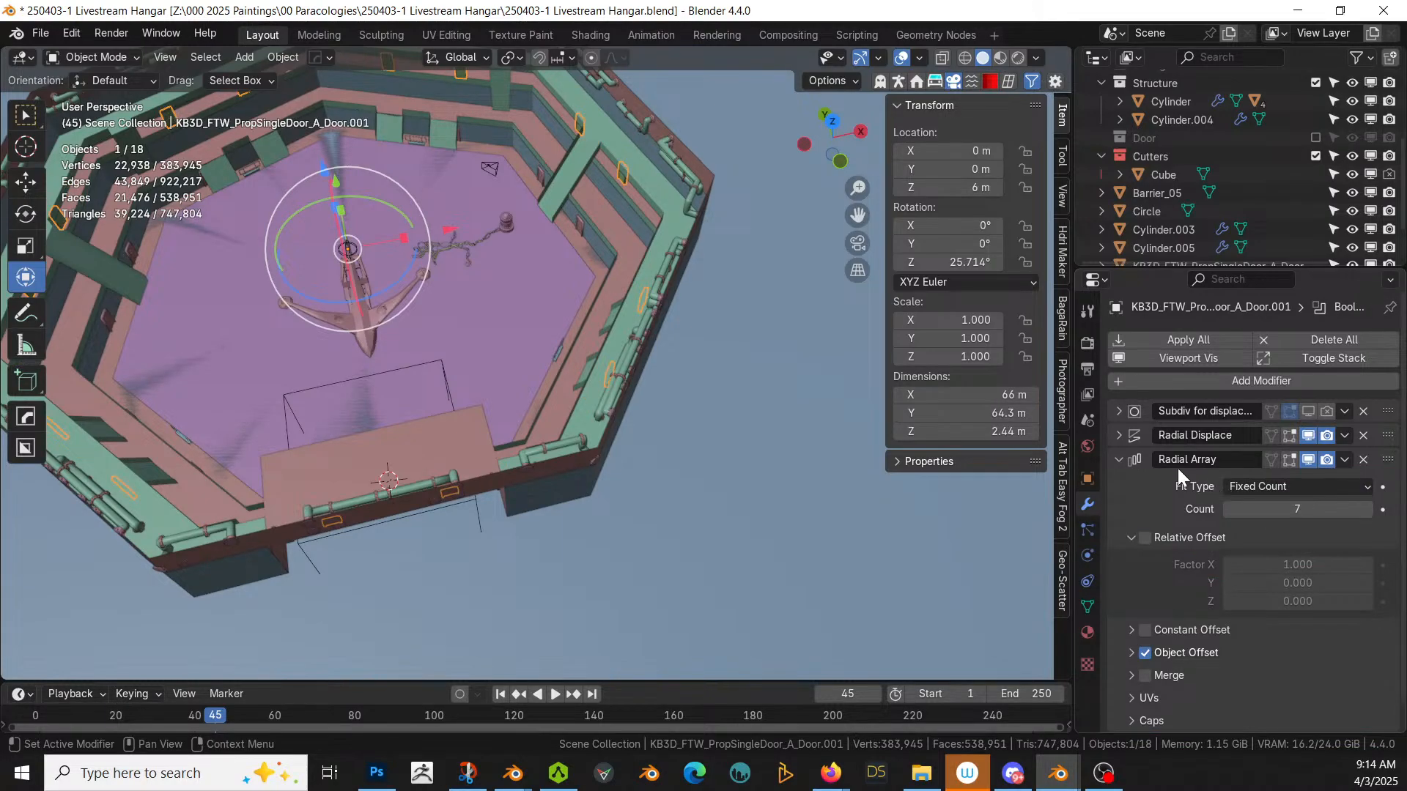
# Step: Set the upper doors' Radial Displace strength to about 34.92 so they sit against the upper walkway's wall, and save the file
pyautogui.scroll(3, 795, 409)
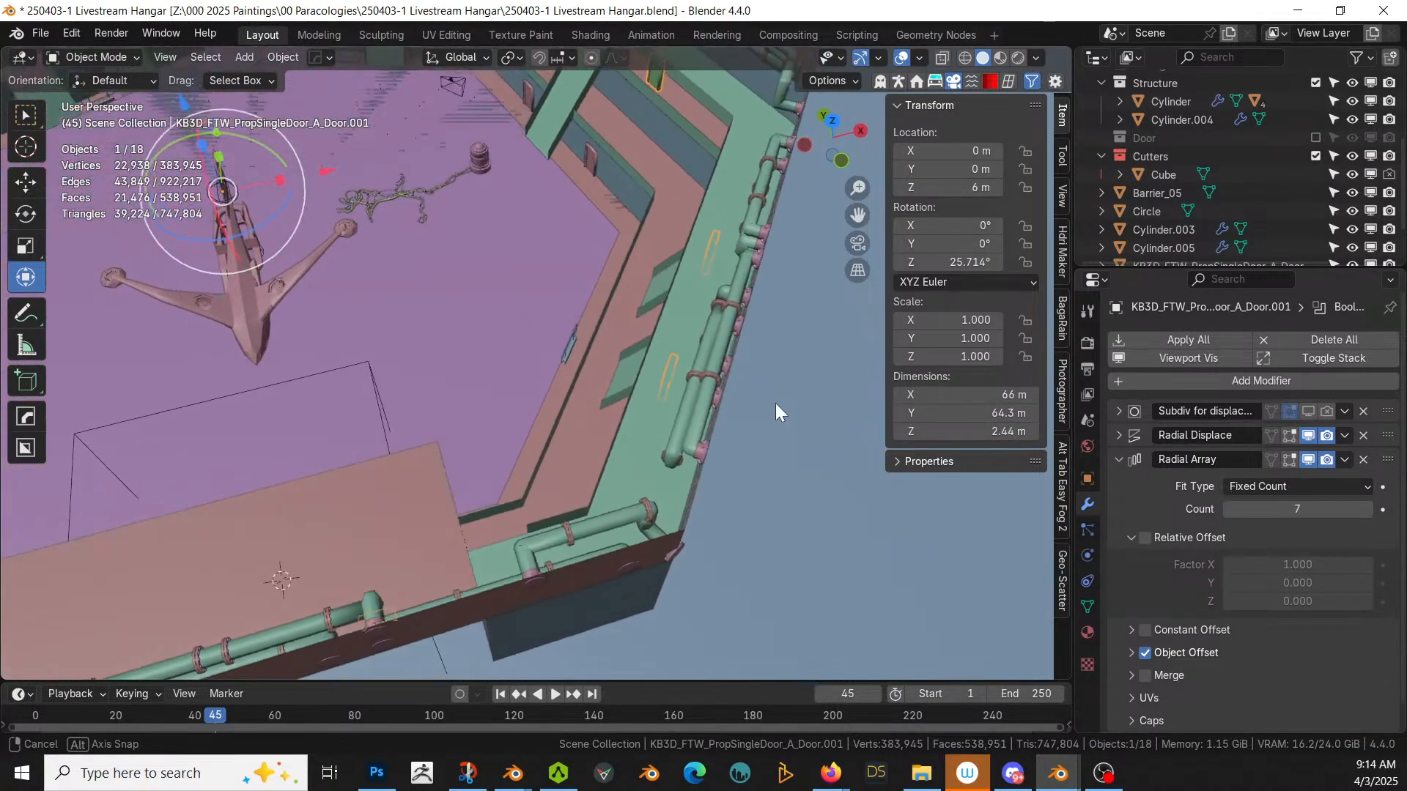
pyautogui.moveTo(775, 403); pyautogui.dragTo(857, 361, button='middle')
pyautogui.scroll(2, 709, 372)
pyautogui.moveTo(708, 372)
pyautogui.mouseDown(button='middle')
pyautogui.moveTo(636, 410)
pyautogui.moveTo(701, 389)
pyautogui.mouseUp(button='middle')
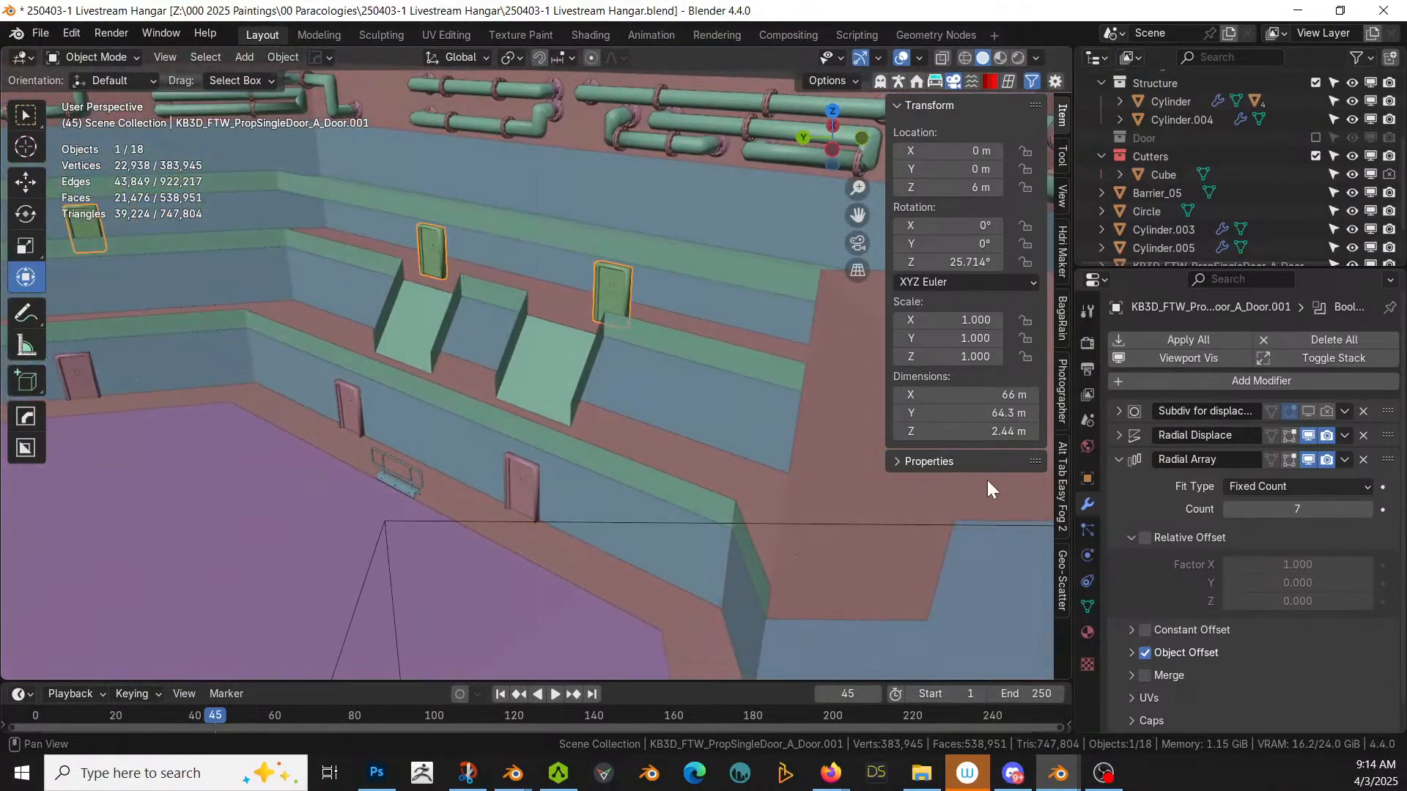
pyautogui.click(1118, 435)
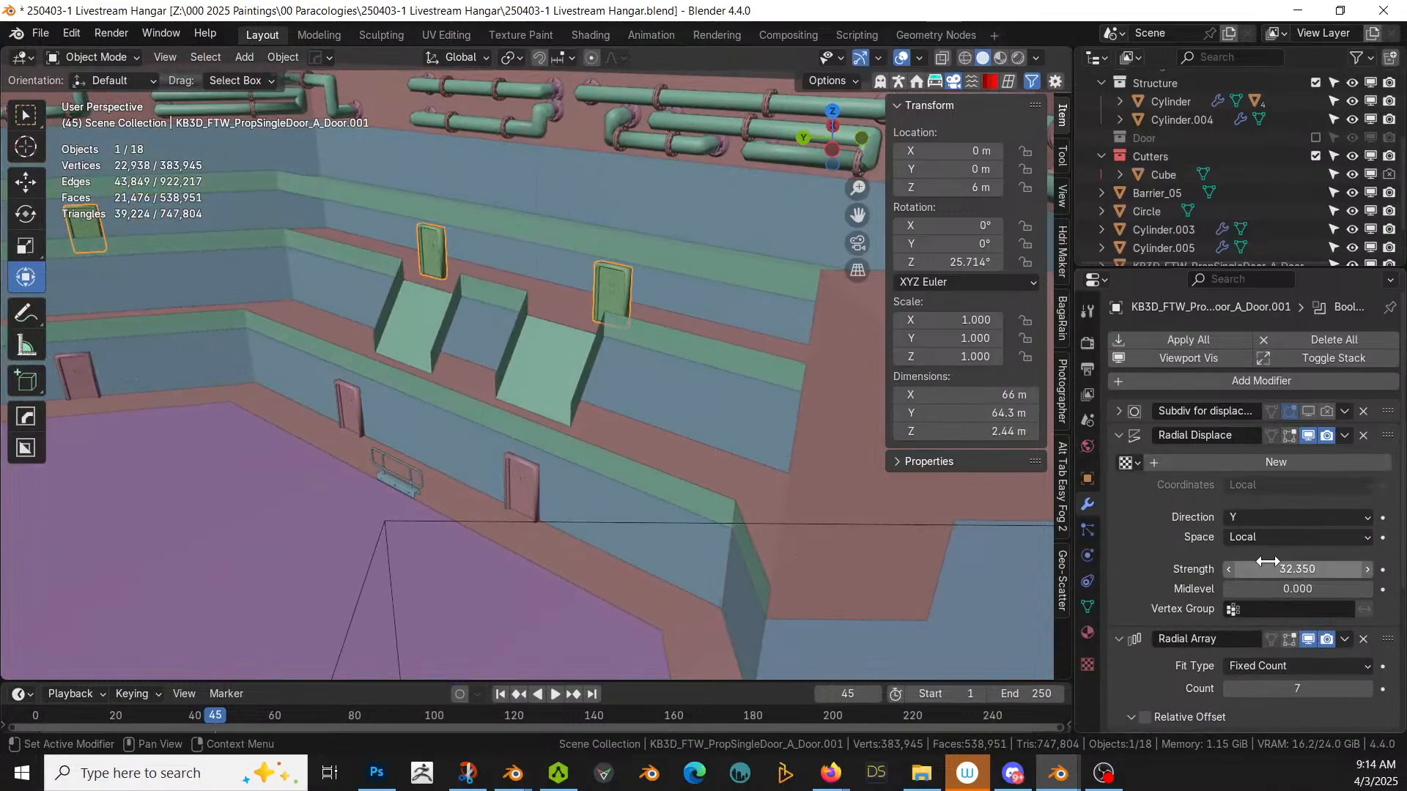
pyautogui.moveTo(1267, 561); pyautogui.dragTo(1341, 561)
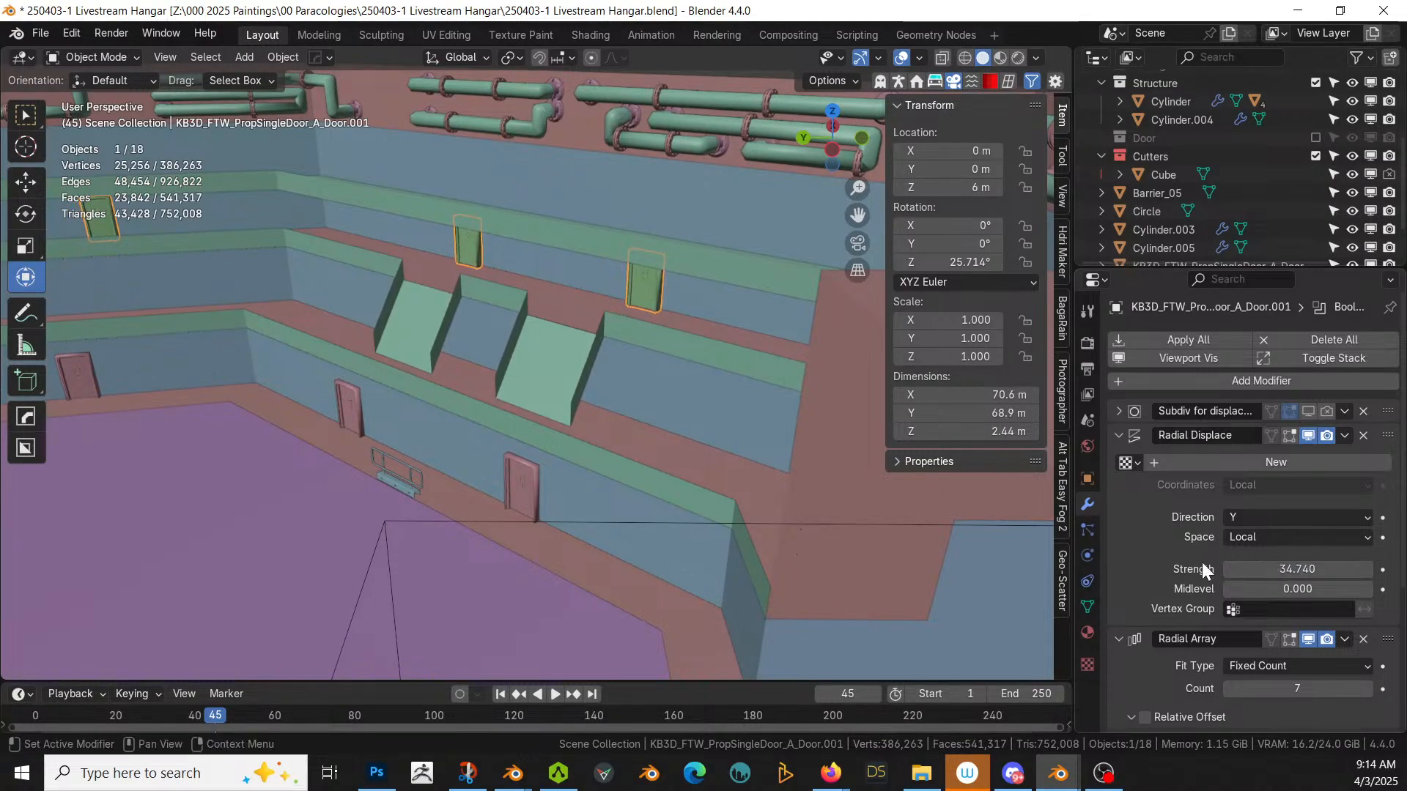
pyautogui.keyDown('ctrl'); pyautogui.moveTo(859, 475); pyautogui.dragTo(315, 86, button='middle'); pyautogui.keyUp('ctrl')
pyautogui.scroll(3, 601, 265)
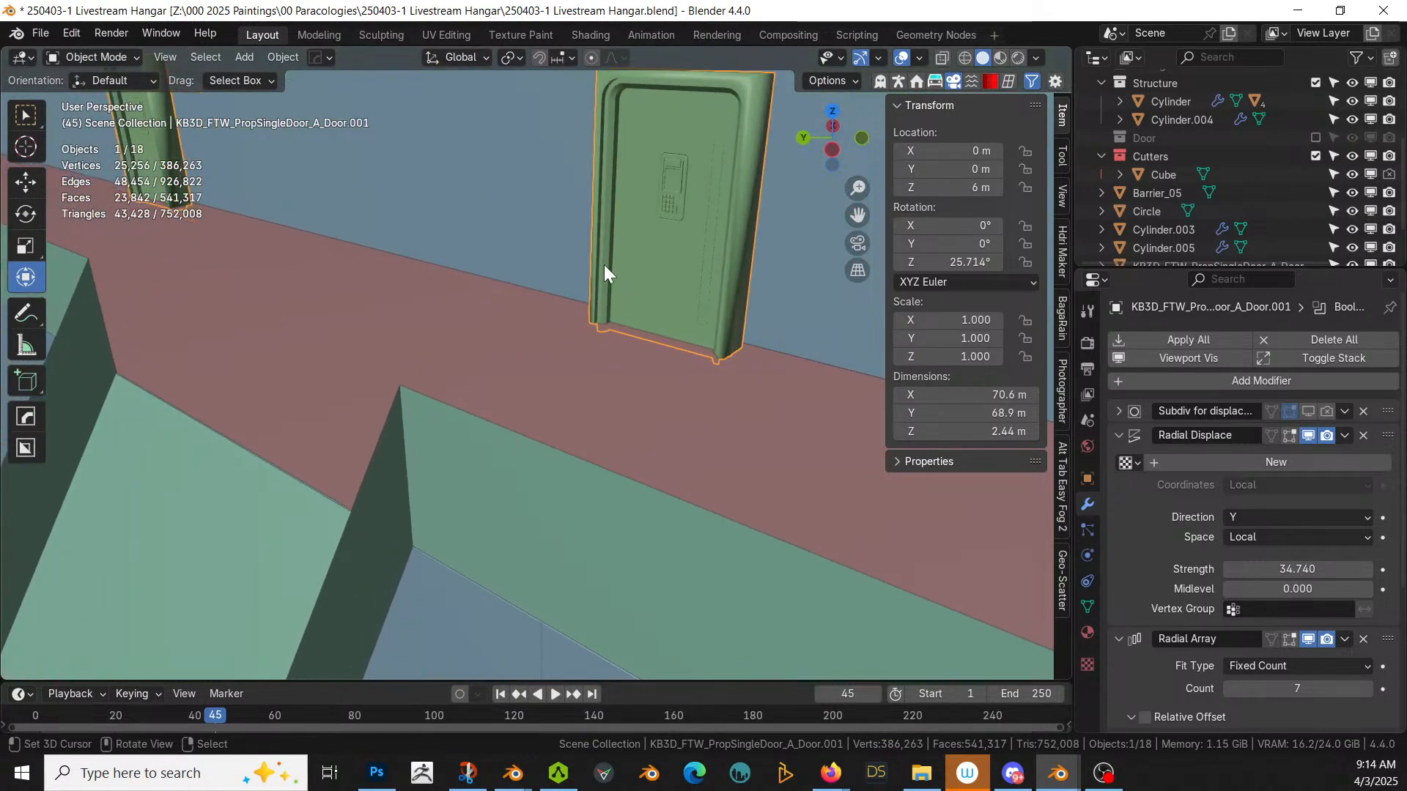
pyautogui.moveTo(603, 265); pyautogui.dragTo(633, 113, button='middle')
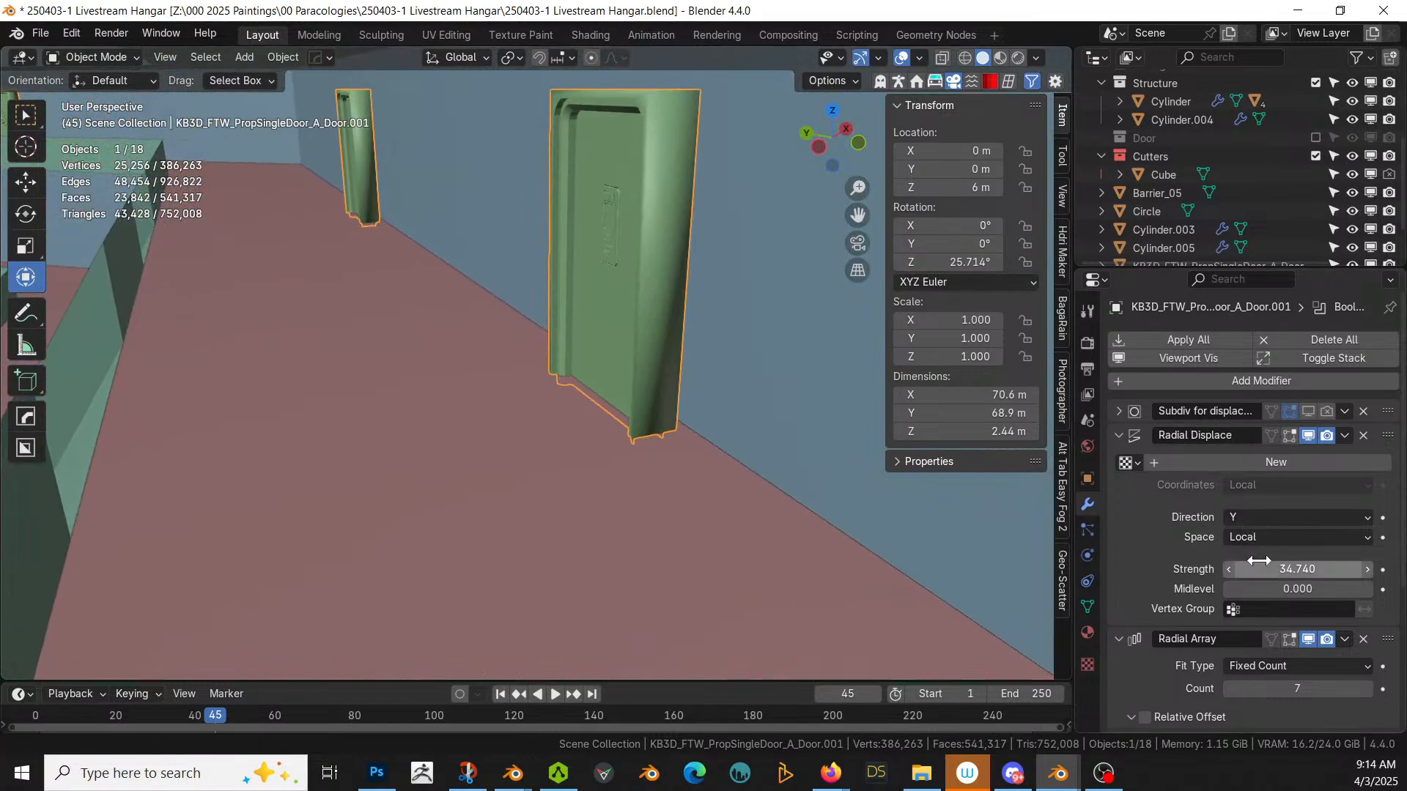
pyautogui.moveTo(1282, 569); pyautogui.dragTo(1348, 569)
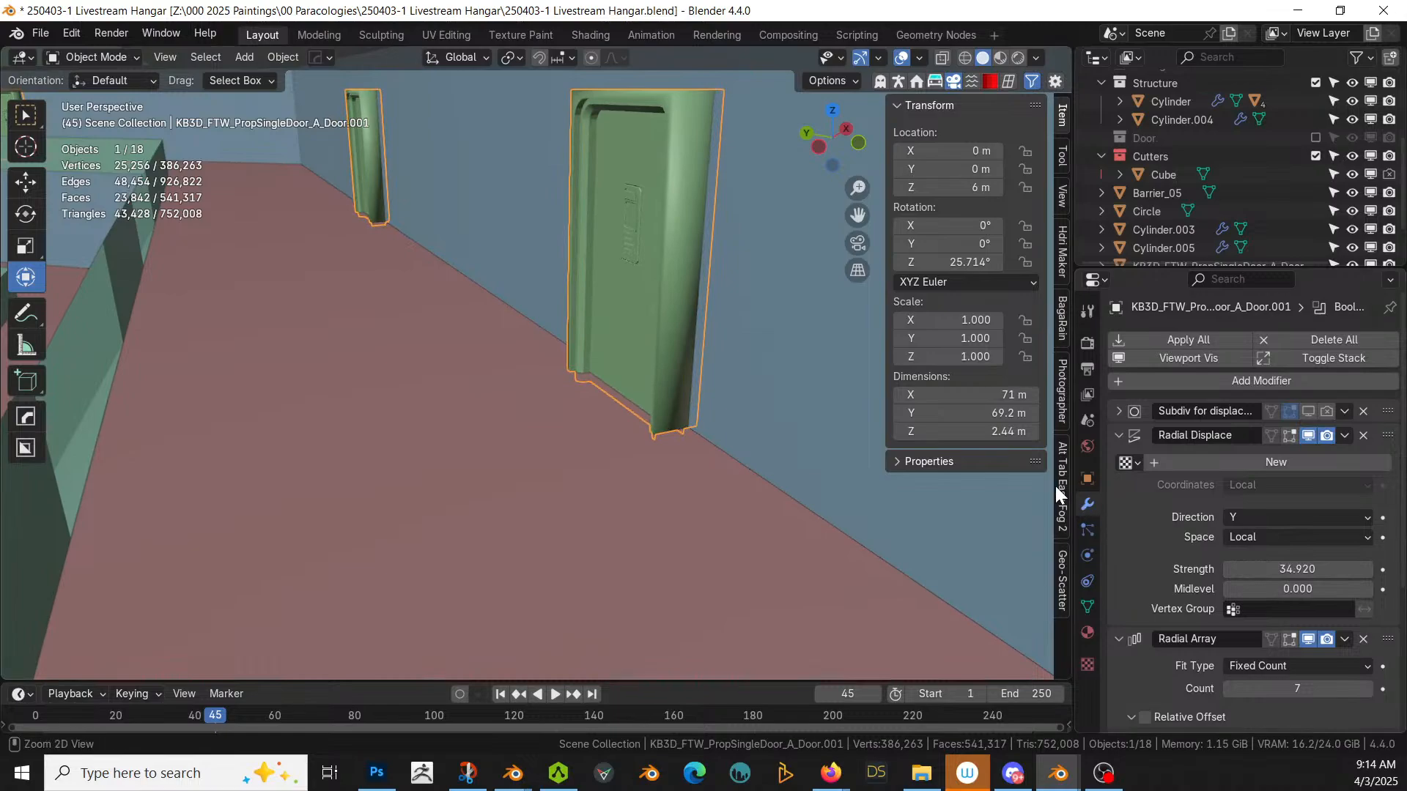
pyautogui.hotkey('ctrl', 's')
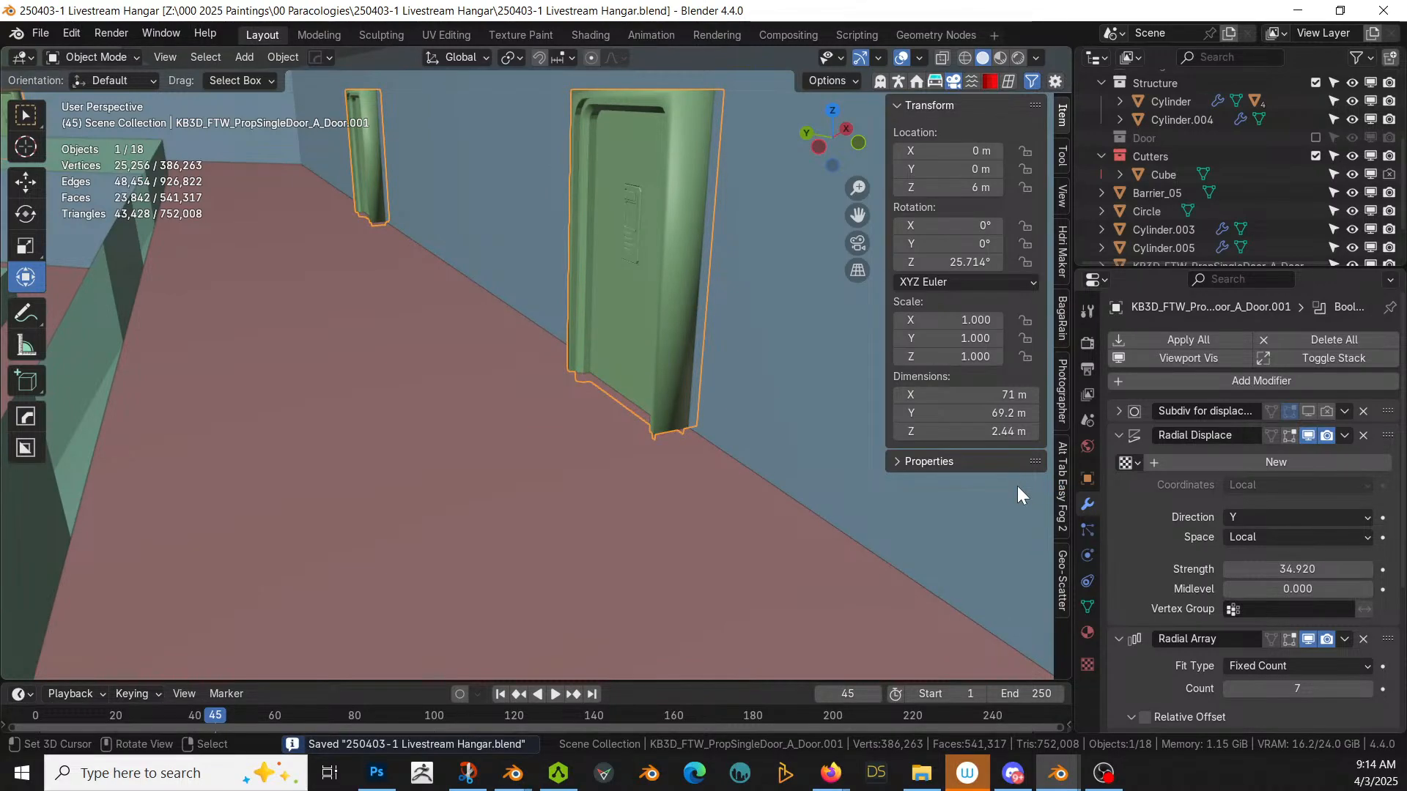
# Step: Show the hangar interior with its upper doors in Rendered viewport shading
pyautogui.scroll(-4, 631, 389)
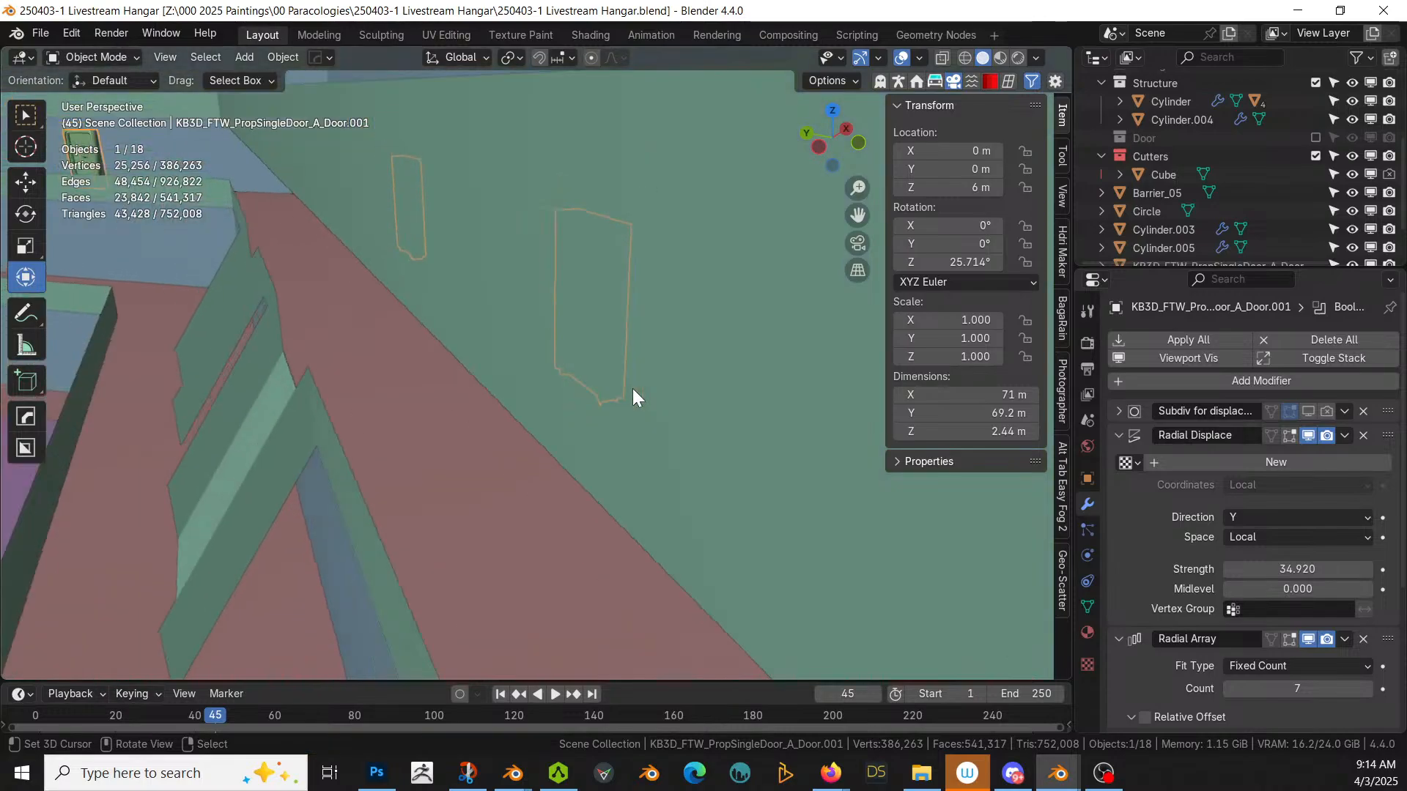
pyautogui.scroll(-4, 632, 388)
pyautogui.moveTo(631, 385); pyautogui.dragTo(740, 381, button='middle')
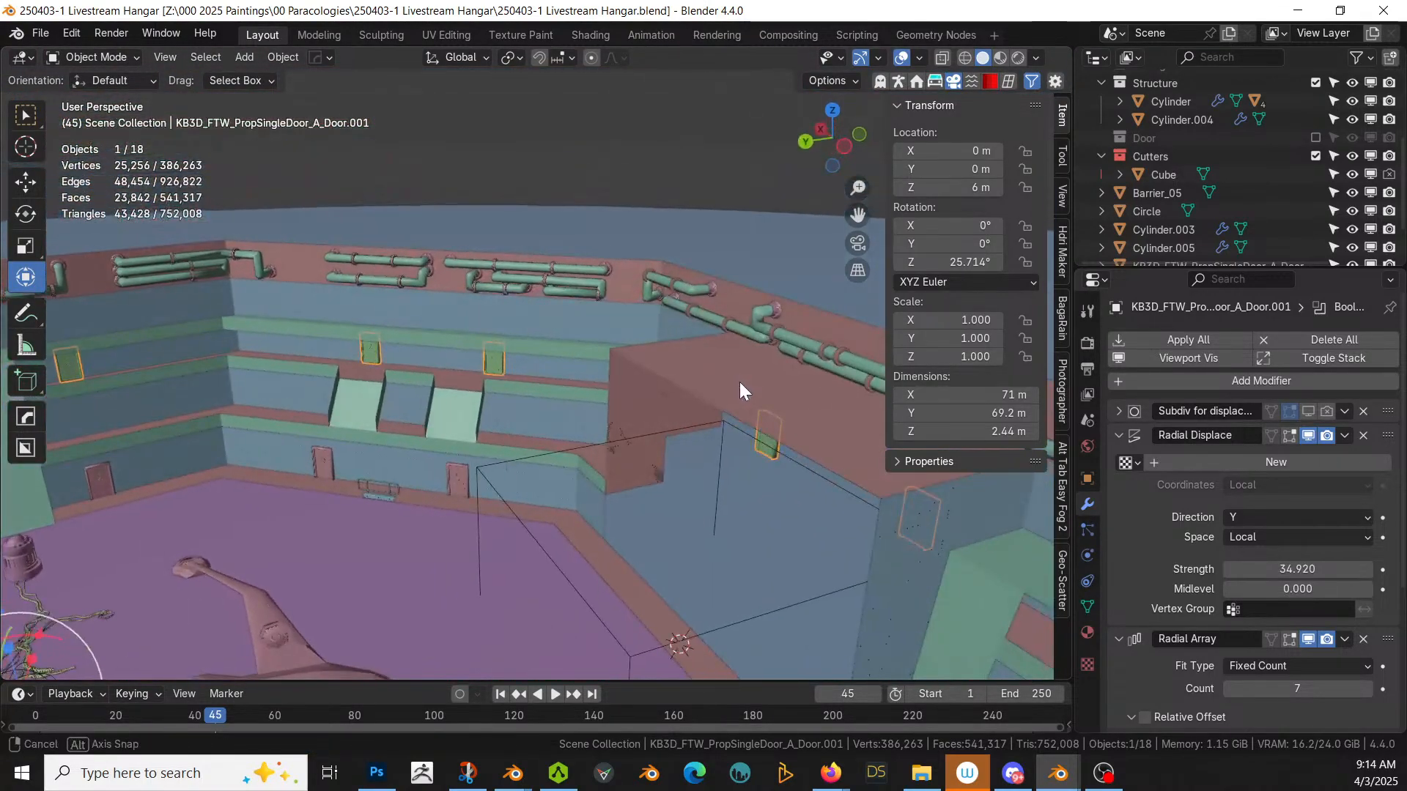
pyautogui.press('z')
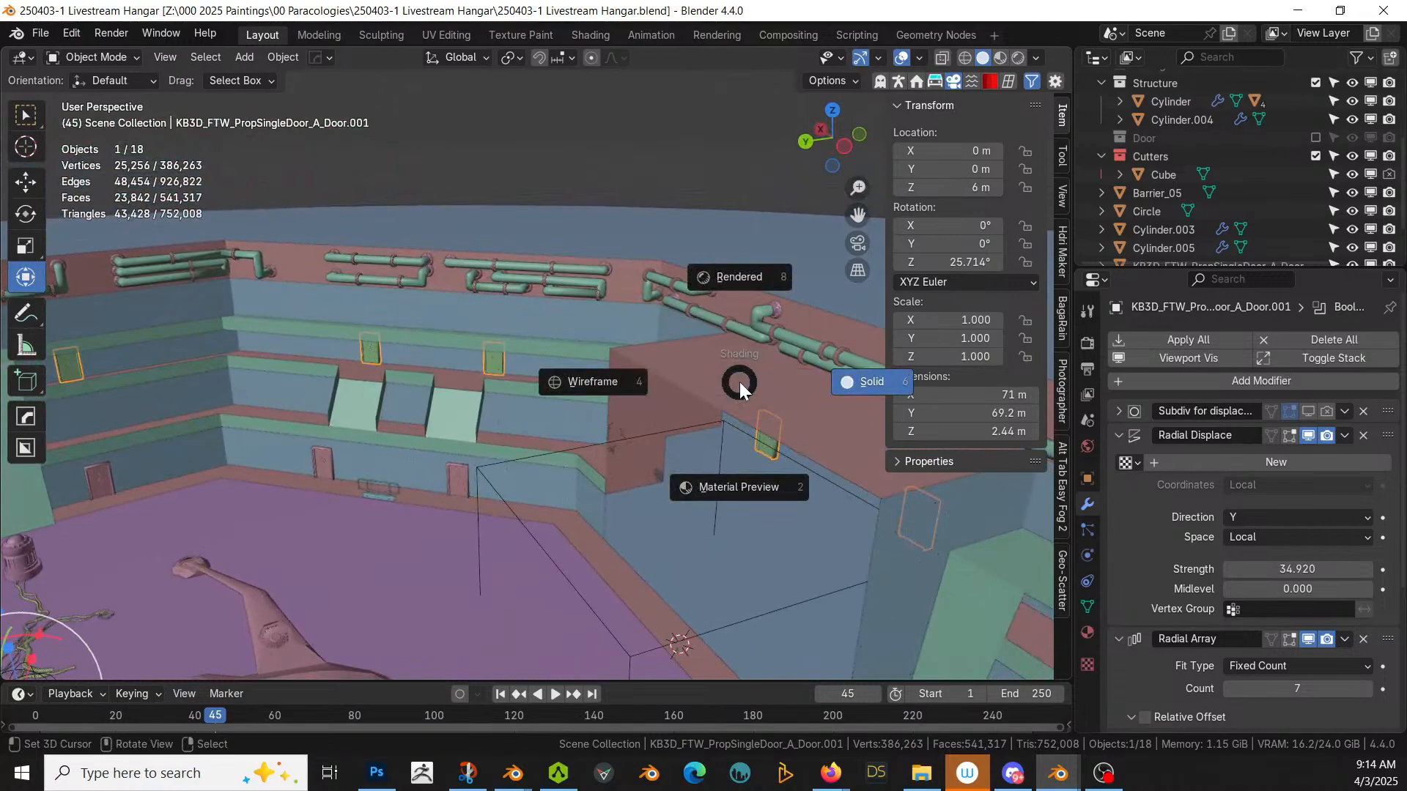
pyautogui.press('8')
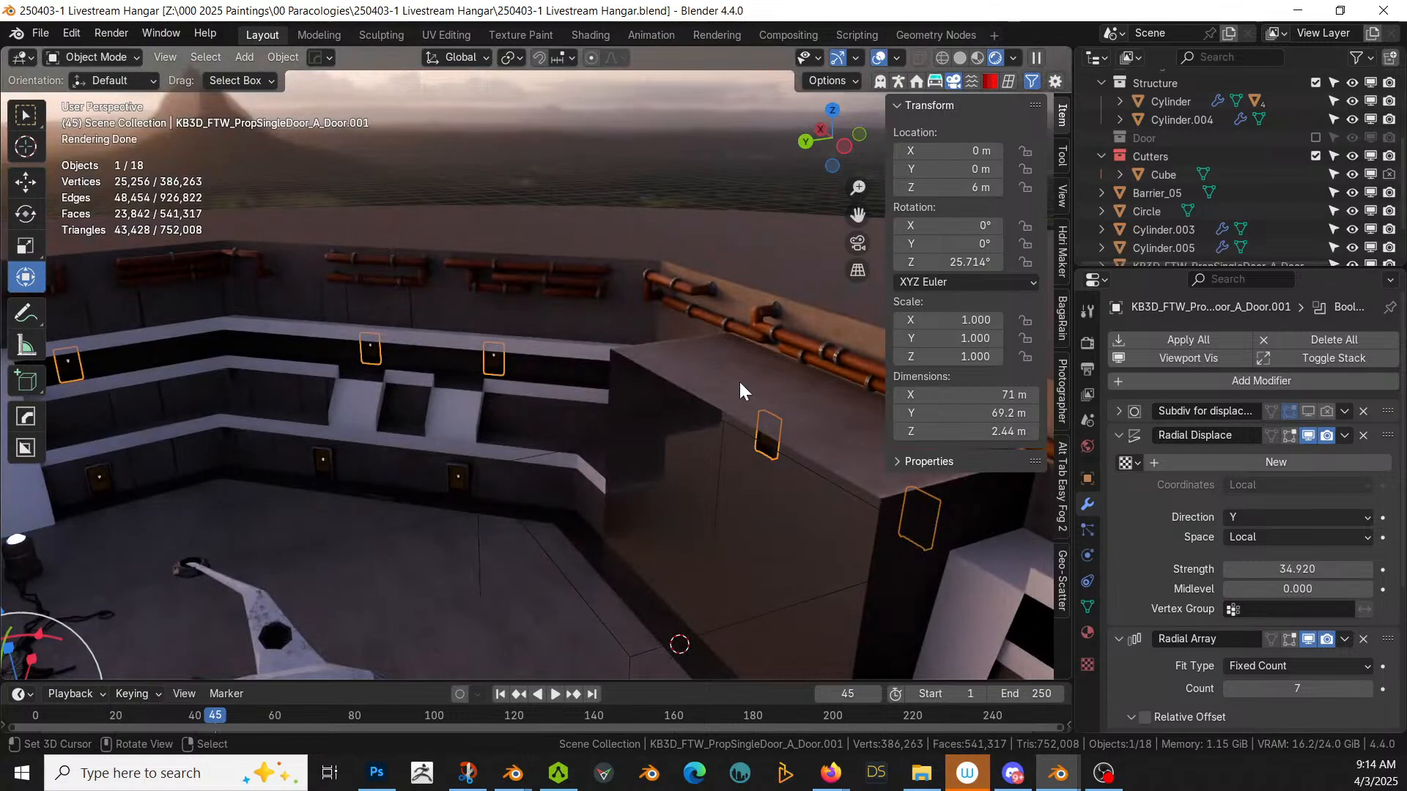
# Step: Enable the Platform Generator geometry nodes of Cylinder.003 in the viewport and include the Ceiling collection in the view layer
pyautogui.click(471, 414)
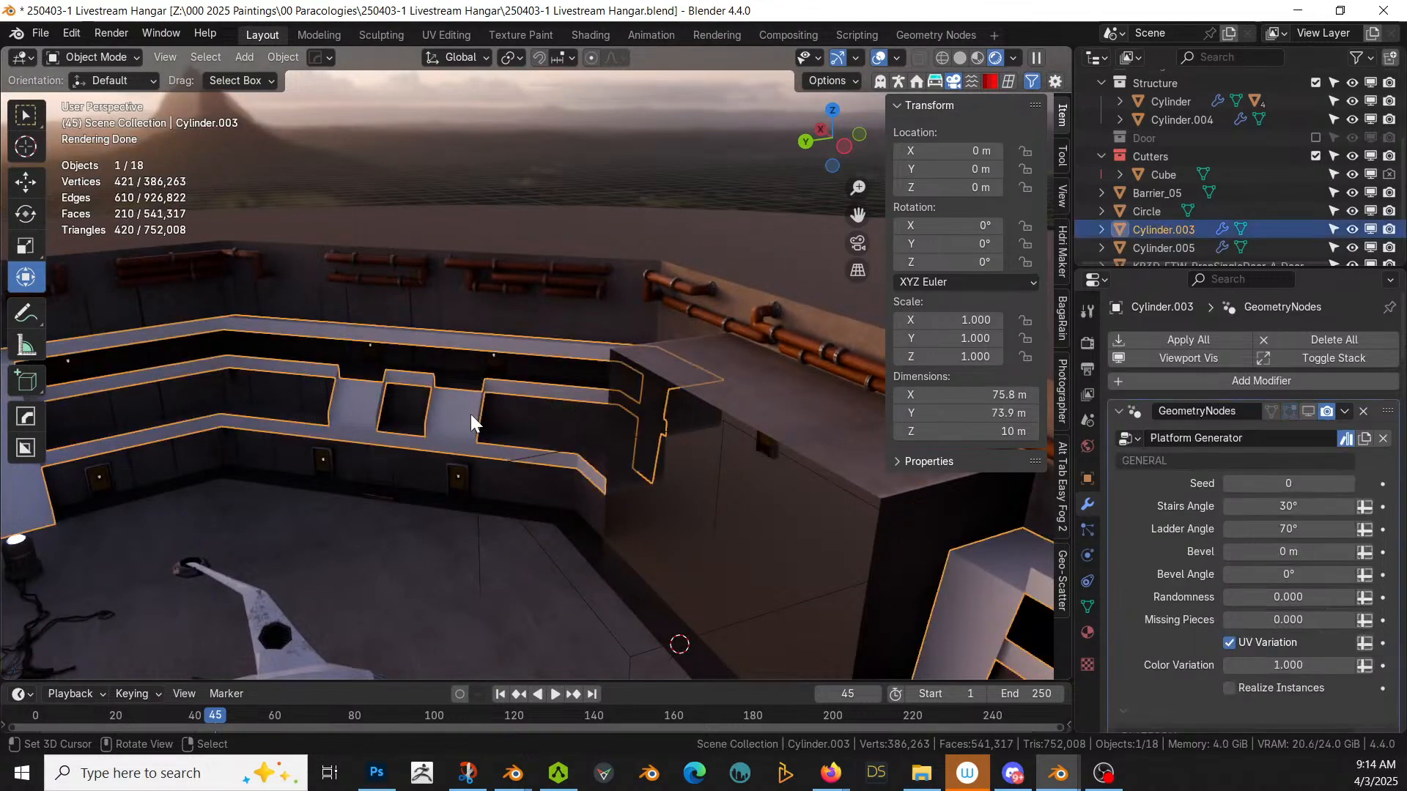
pyautogui.click(1309, 412)
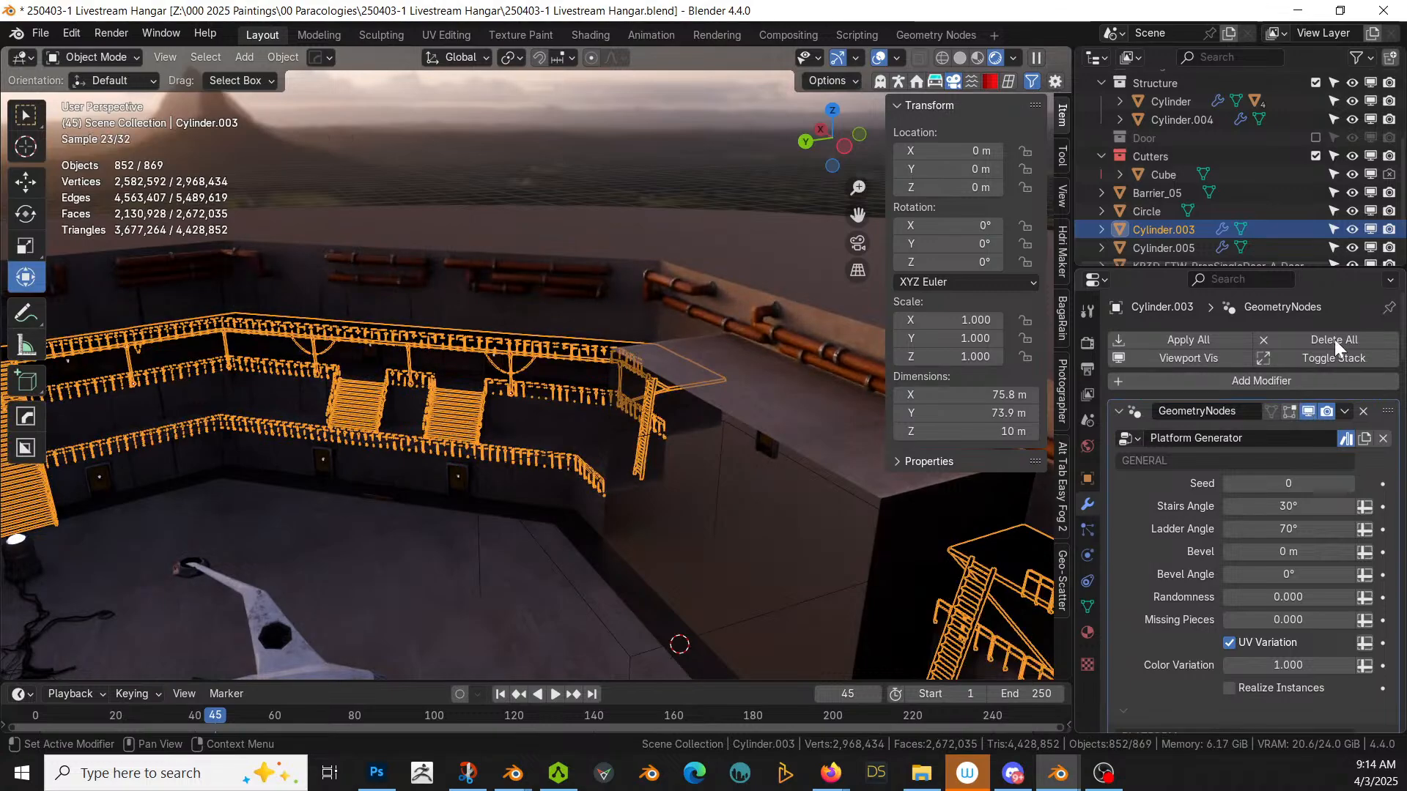
pyautogui.scroll(5, 1294, 195)
pyautogui.scroll(2, 1294, 192)
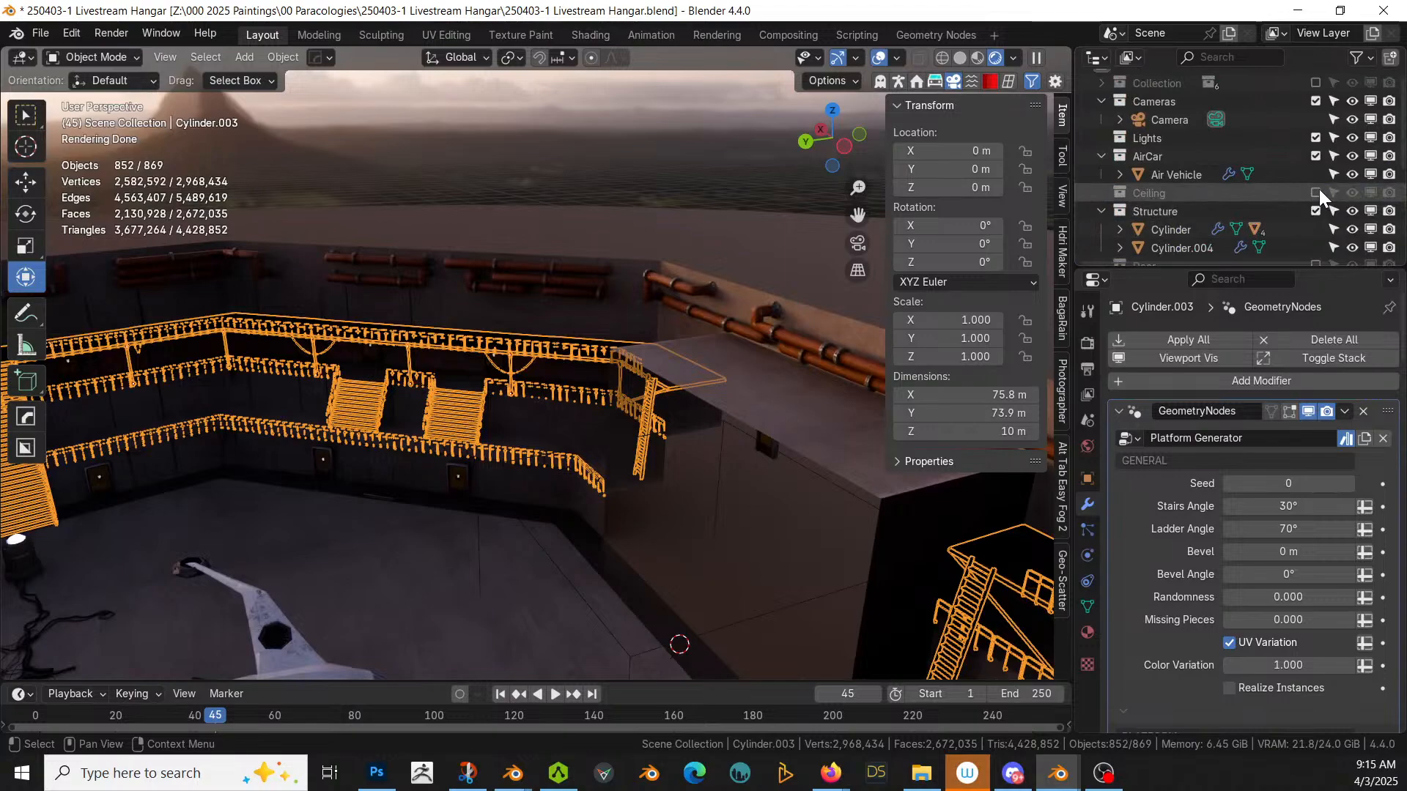
pyautogui.click(1318, 190)
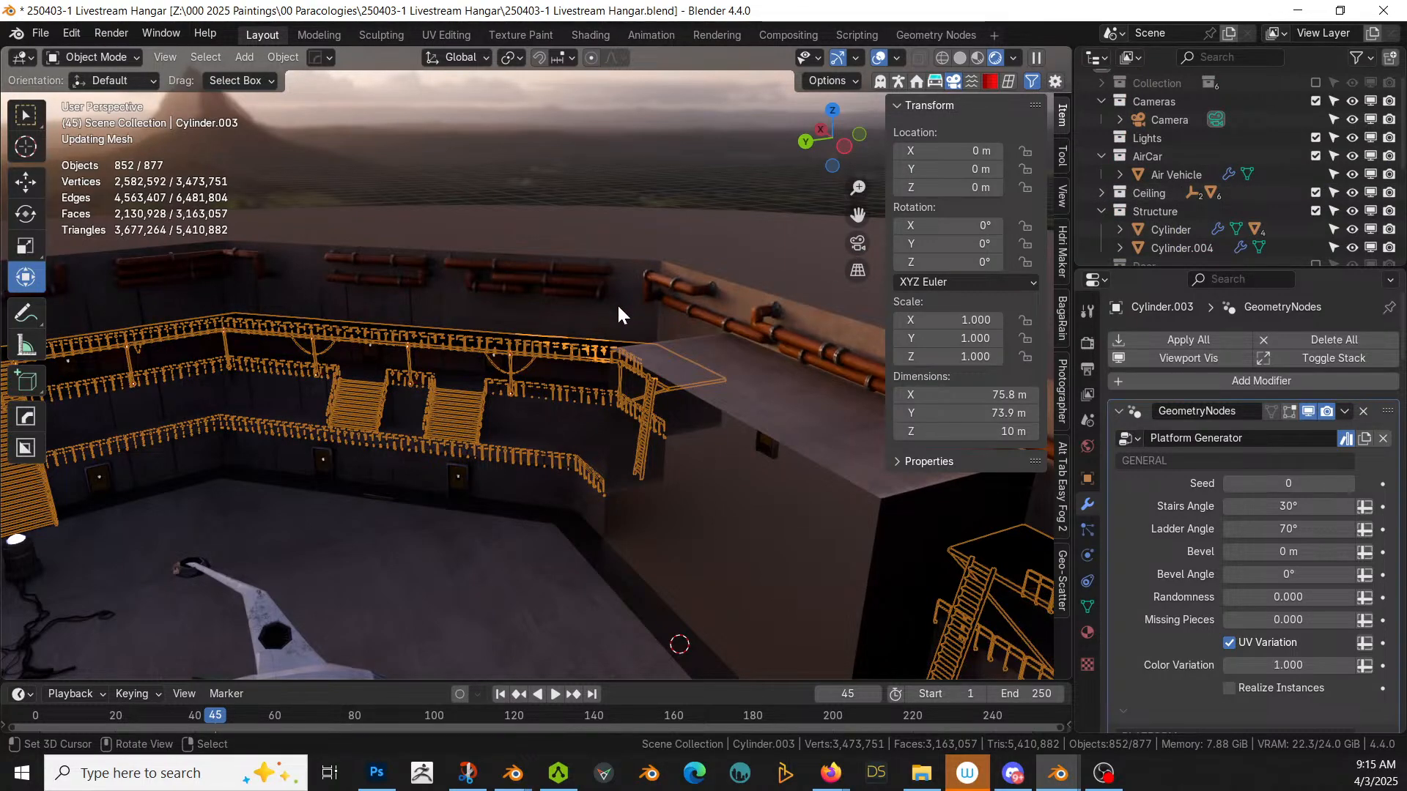
# Step: View the rendered hangar through the scene camera
pyautogui.press('KP_0')
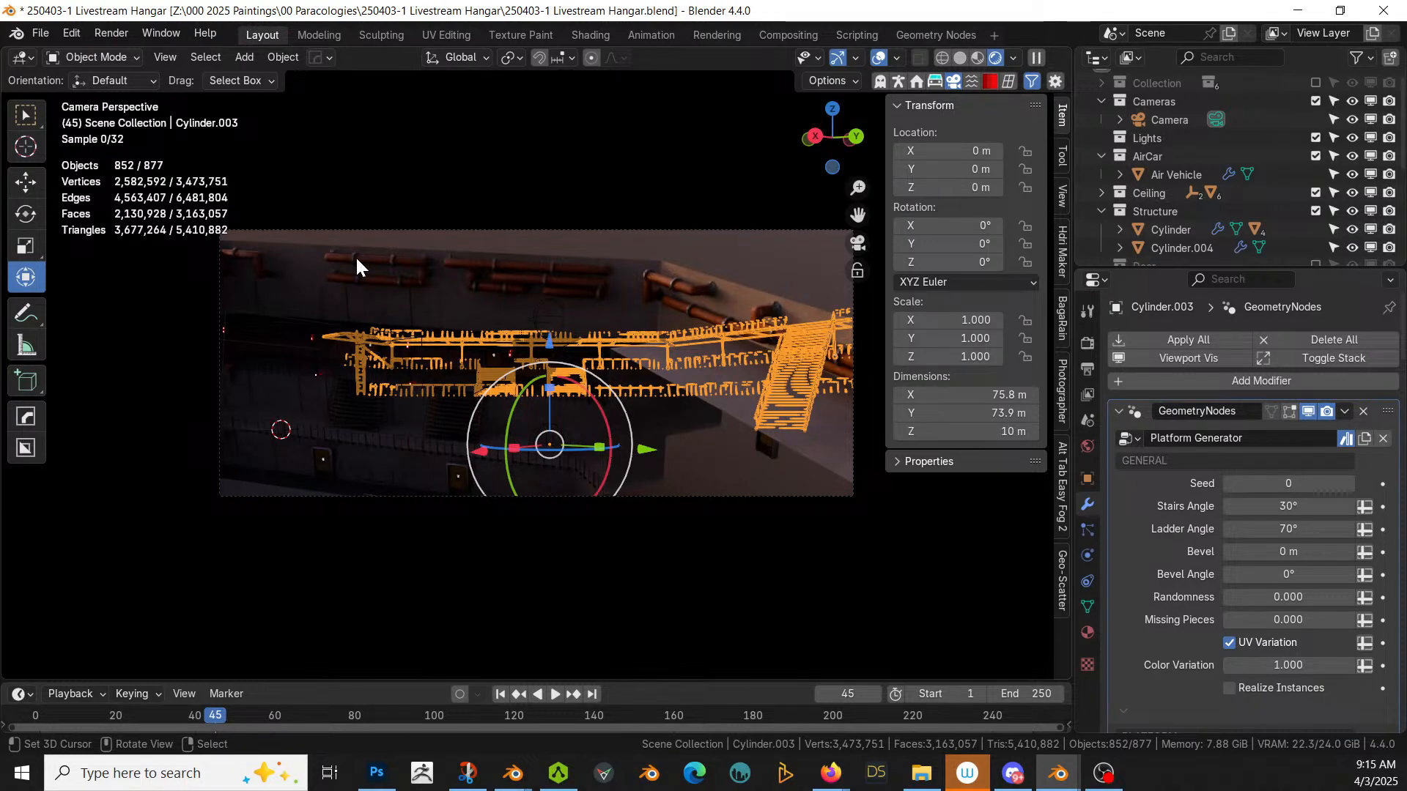
pyautogui.click(903, 83)
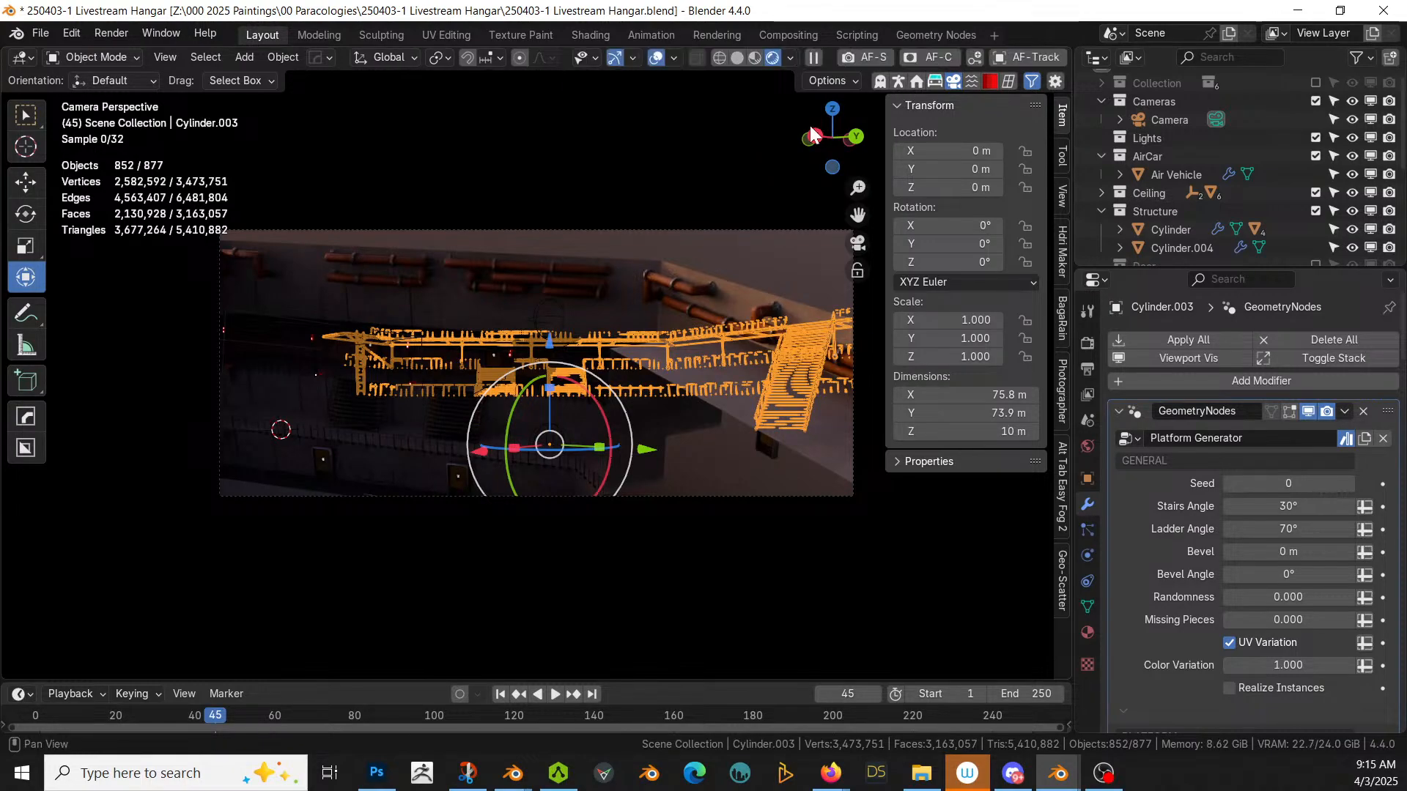